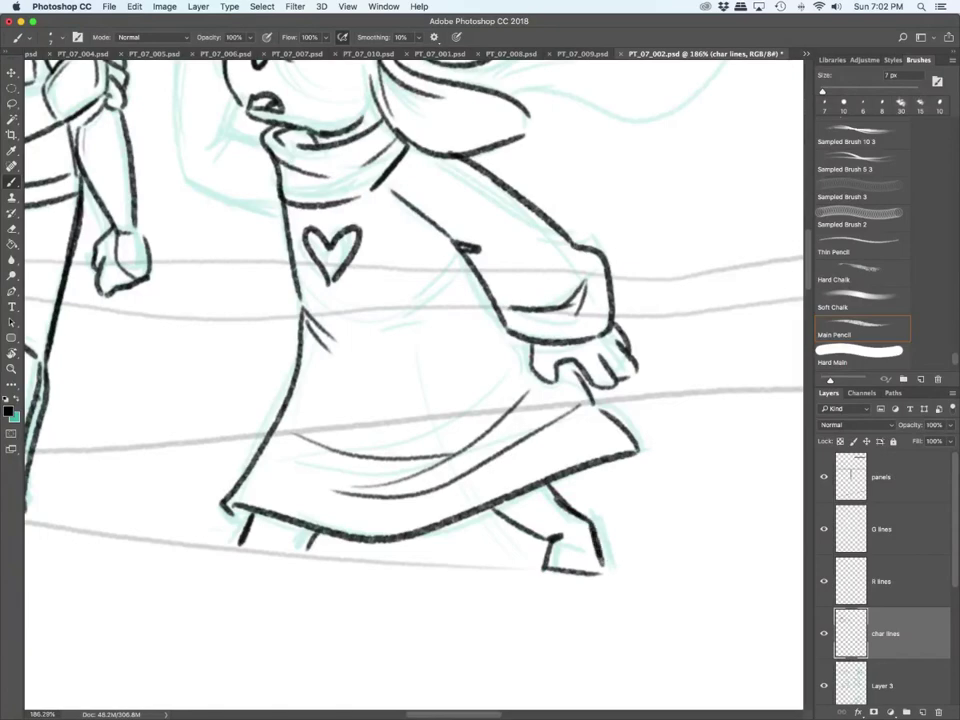
# Step: Ink the hand gripping the hat brim of the small wide-hatted character on the R lines layer
pyautogui.scroll(5, 413, 385)
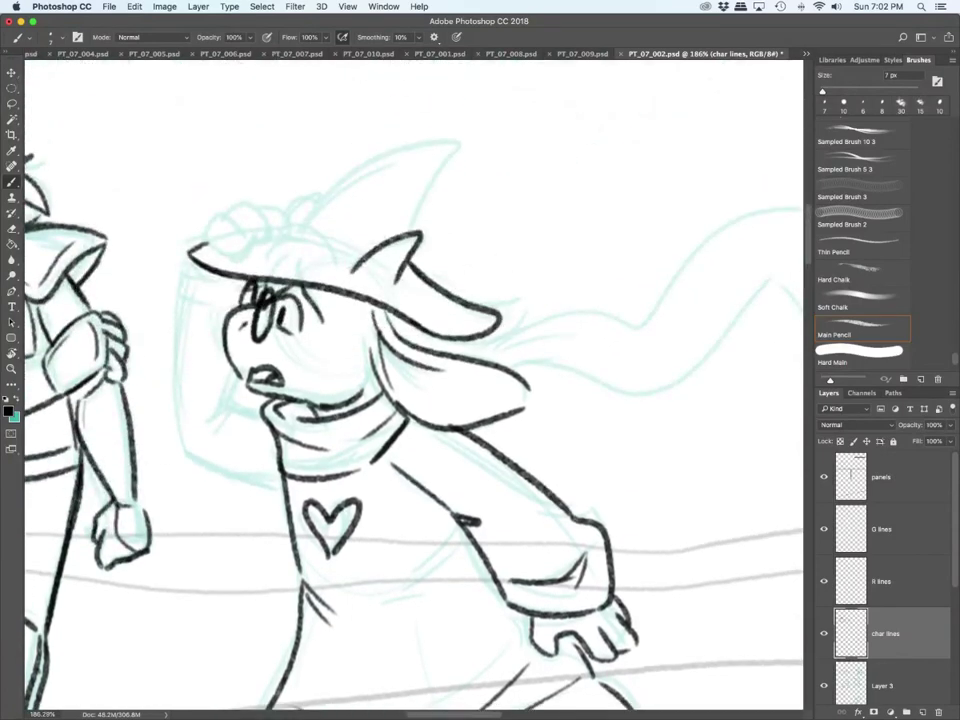
pyautogui.click(884, 582)
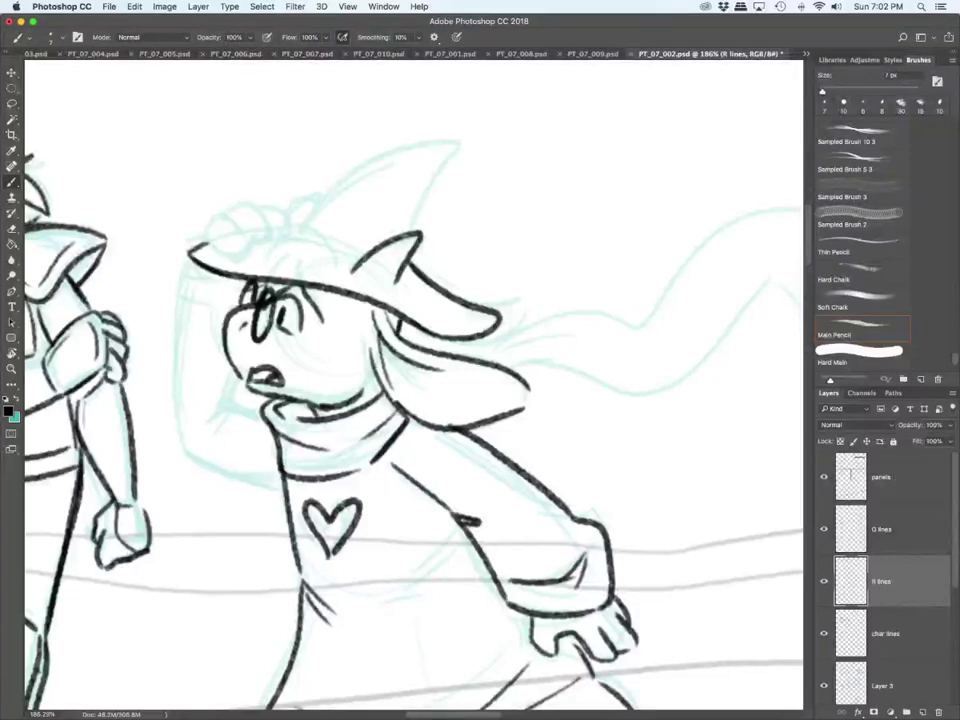
pyautogui.moveTo(201, 243)
pyautogui.mouseDown()
pyautogui.moveTo(234, 219)
pyautogui.moveTo(244, 257)
pyautogui.moveTo(247, 240)
pyautogui.moveTo(240, 258)
pyautogui.mouseUp()
pyautogui.moveTo(221, 213)
pyautogui.mouseDown()
pyautogui.moveTo(230, 208)
pyautogui.moveTo(270, 240)
pyautogui.moveTo(262, 252)
pyautogui.moveTo(289, 236)
pyautogui.moveTo(278, 242)
pyautogui.mouseUp()
# Step: Ink the raised arm's cuff and sleeve down to the shoulder, using the char lines layer
pyautogui.moveTo(198, 263)
pyautogui.mouseDown()
pyautogui.moveTo(197, 274)
pyautogui.moveTo(243, 289)
pyautogui.moveTo(176, 308)
pyautogui.moveTo(226, 316)
pyautogui.moveTo(228, 306)
pyautogui.moveTo(172, 392)
pyautogui.moveTo(179, 438)
pyautogui.mouseUp()
pyautogui.click(886, 634)
pyautogui.moveTo(238, 370)
pyautogui.mouseDown()
pyautogui.moveTo(219, 411)
pyautogui.moveTo(261, 421)
pyautogui.mouseUp()
pyautogui.moveTo(179, 436)
pyautogui.mouseDown()
pyautogui.moveTo(219, 470)
pyautogui.moveTo(281, 484)
pyautogui.mouseUp()
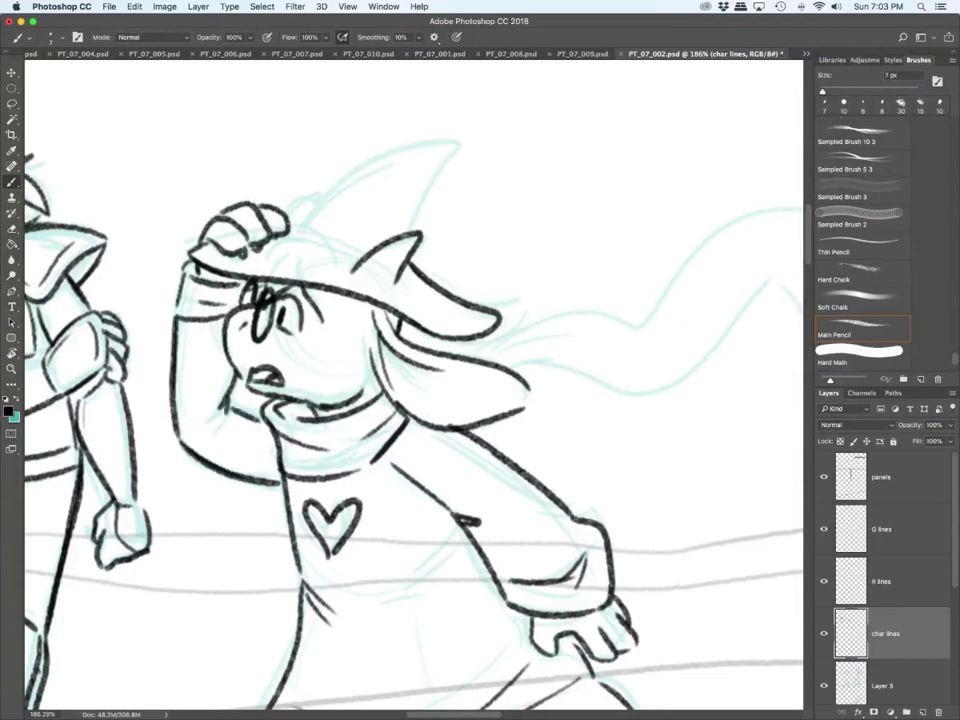
# Step: Ink the pointed hat crown, the crease at its base and the small rear point on the char lines layer
pyautogui.moveTo(276, 240)
pyautogui.mouseDown()
pyautogui.moveTo(300, 235)
pyautogui.moveTo(387, 161)
pyautogui.moveTo(453, 147)
pyautogui.mouseUp()
pyautogui.moveTo(453, 147); pyautogui.dragTo(412, 222)
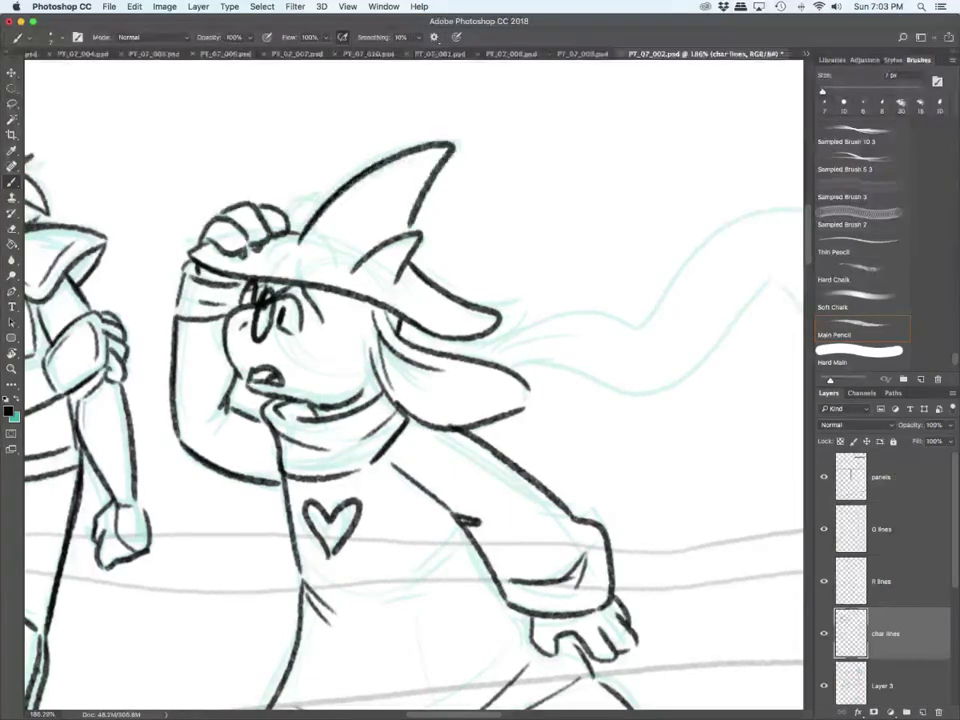
pyautogui.moveTo(300, 258); pyautogui.dragTo(337, 264)
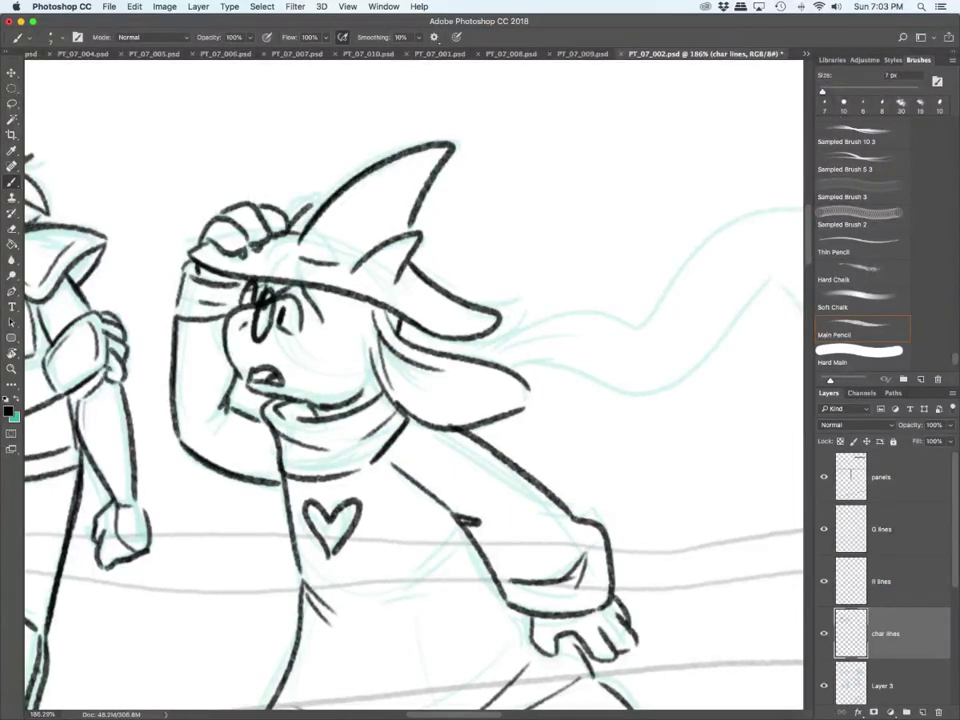
pyautogui.moveTo(292, 230); pyautogui.dragTo(314, 204)
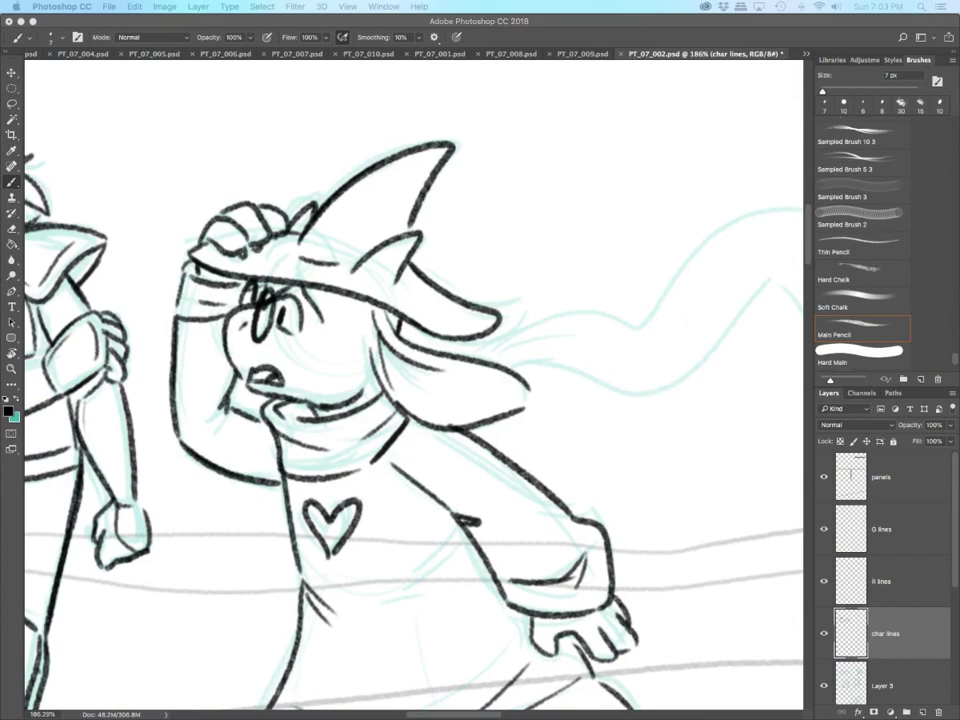
# Step: Close the tip of the character's floppy ear on the R lines layer
pyautogui.hscroll(5, 414, 385)
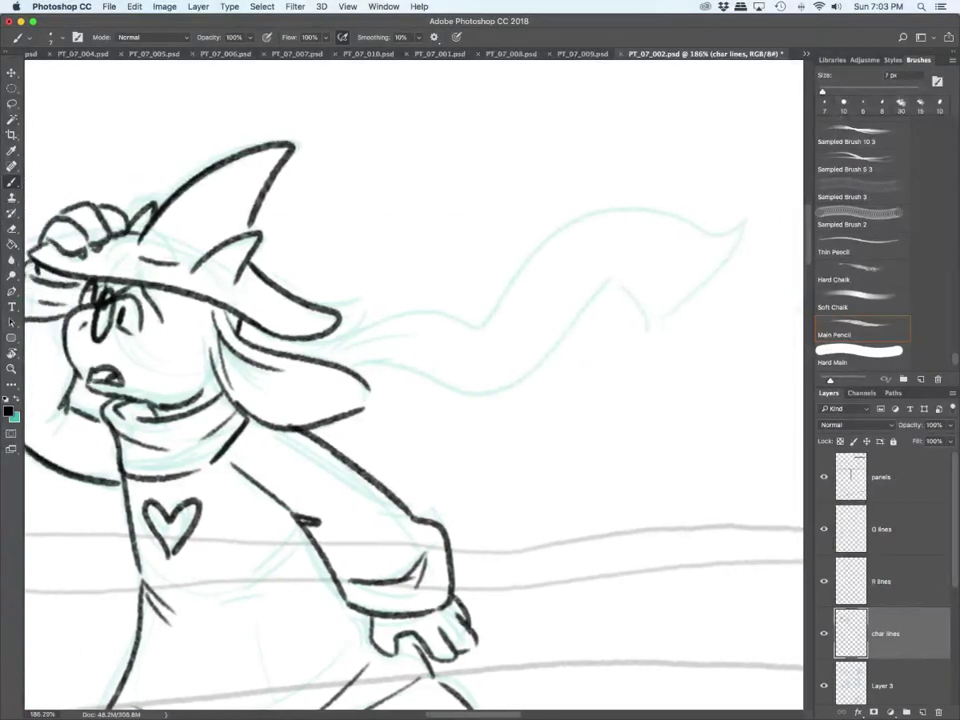
pyautogui.hscroll(-1, 414, 385)
pyautogui.click(884, 581)
pyautogui.moveTo(378, 386); pyautogui.dragTo(373, 408)
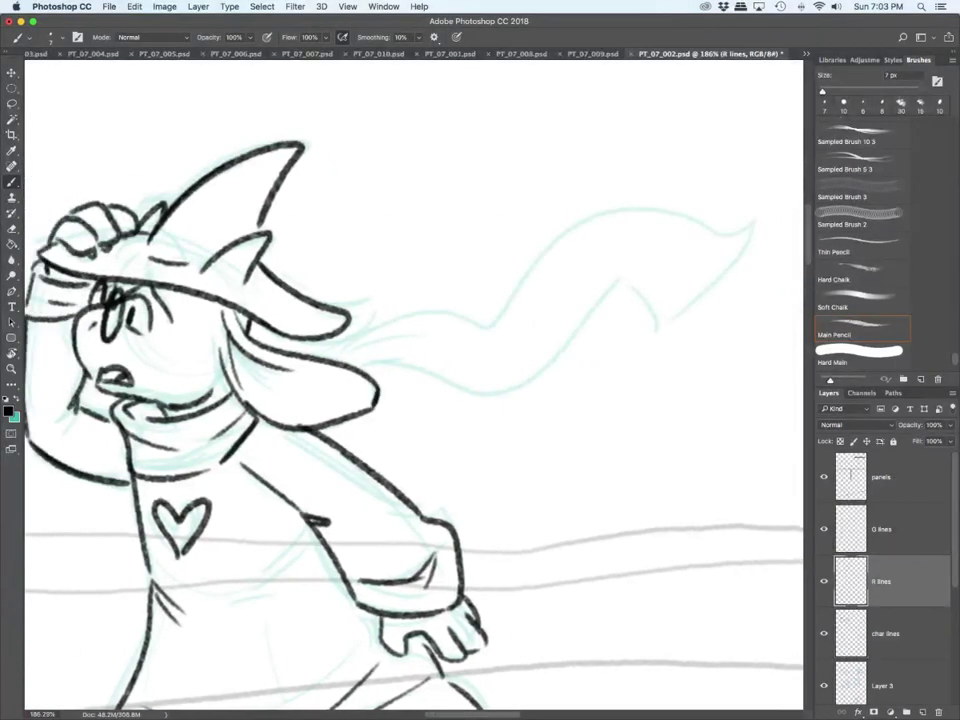
# Step: Ink the long scarf tail blowing behind the character, with its folds, on the char lines layer
pyautogui.hotkey('alt', '[')
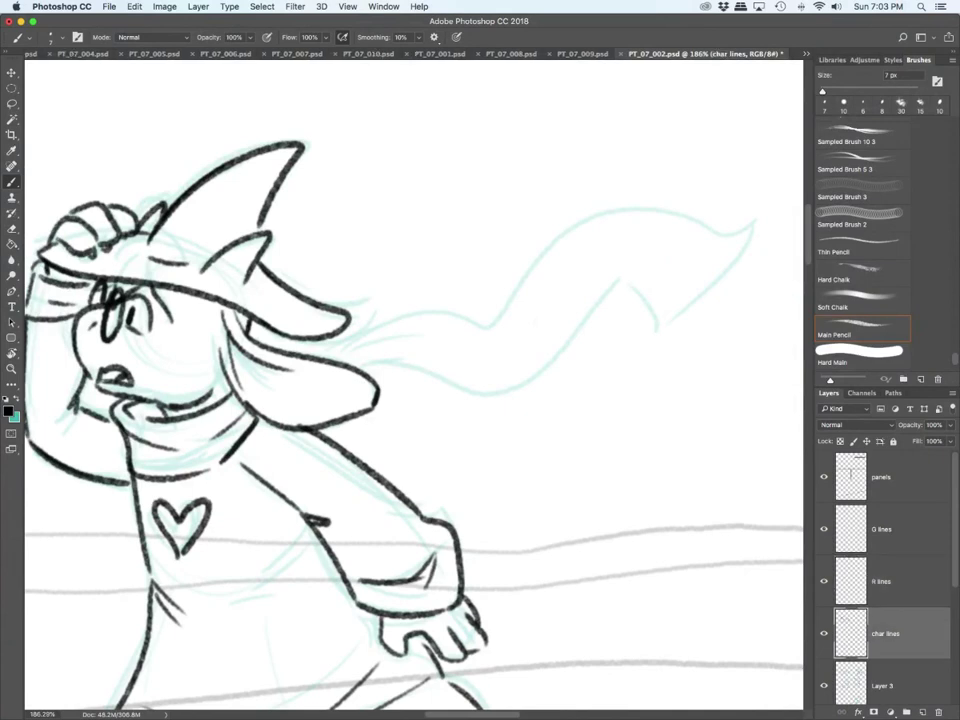
pyautogui.moveTo(335, 332)
pyautogui.mouseDown()
pyautogui.moveTo(725, 242)
pyautogui.moveTo(632, 318)
pyautogui.moveTo(606, 304)
pyautogui.mouseUp()
pyautogui.moveTo(597, 308)
pyautogui.mouseDown()
pyautogui.moveTo(502, 393)
pyautogui.moveTo(360, 366)
pyautogui.moveTo(378, 340)
pyautogui.moveTo(396, 350)
pyautogui.mouseUp()
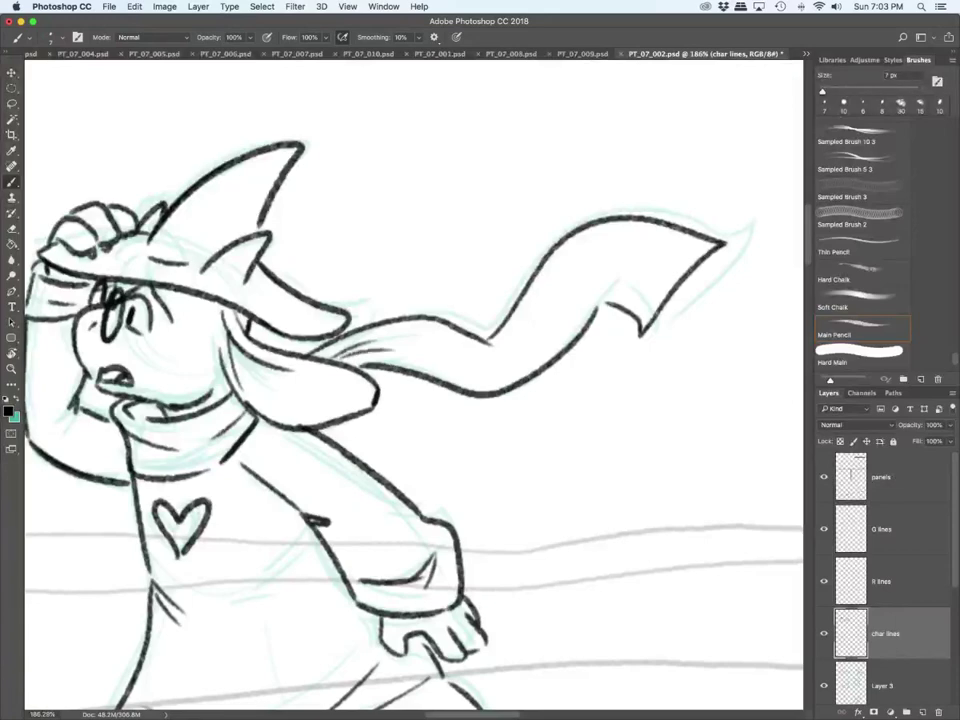
# Step: Set the brush to 15 px and ink the hat brim in the close-up panel on the char lines layer
pyautogui.scroll(-8, 510, 597)
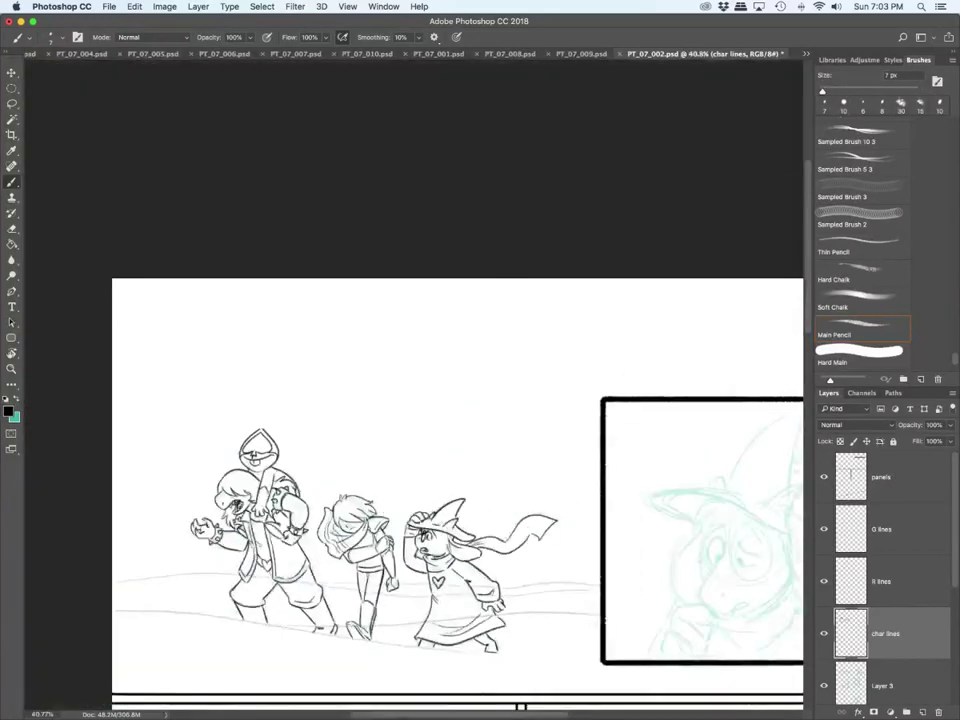
pyautogui.hscroll(5, 460, 500)
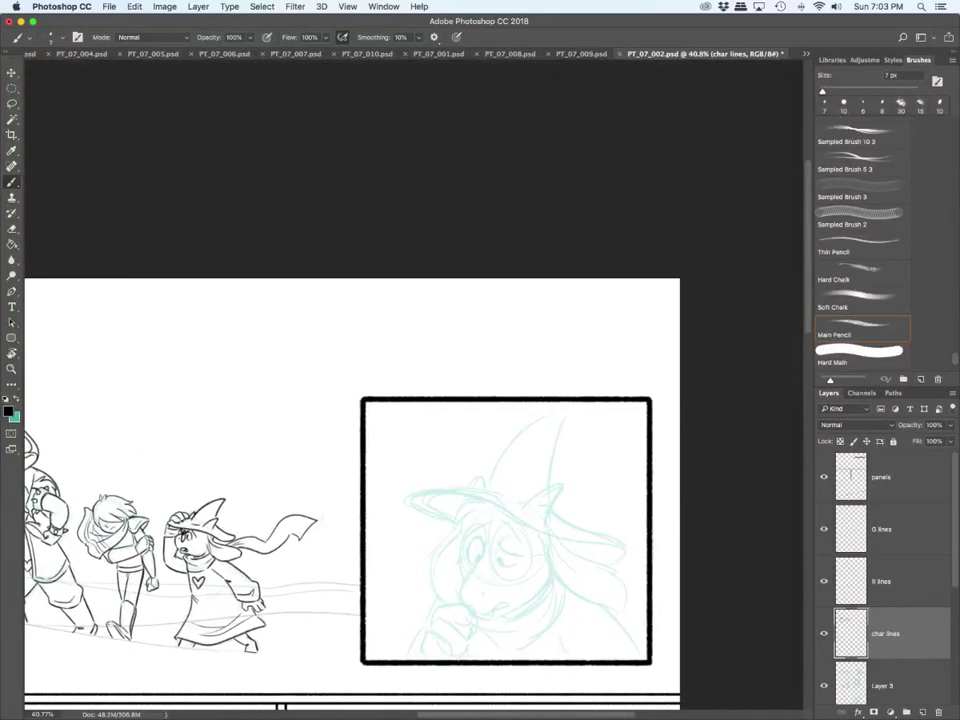
pyautogui.scroll(4, 570, 632)
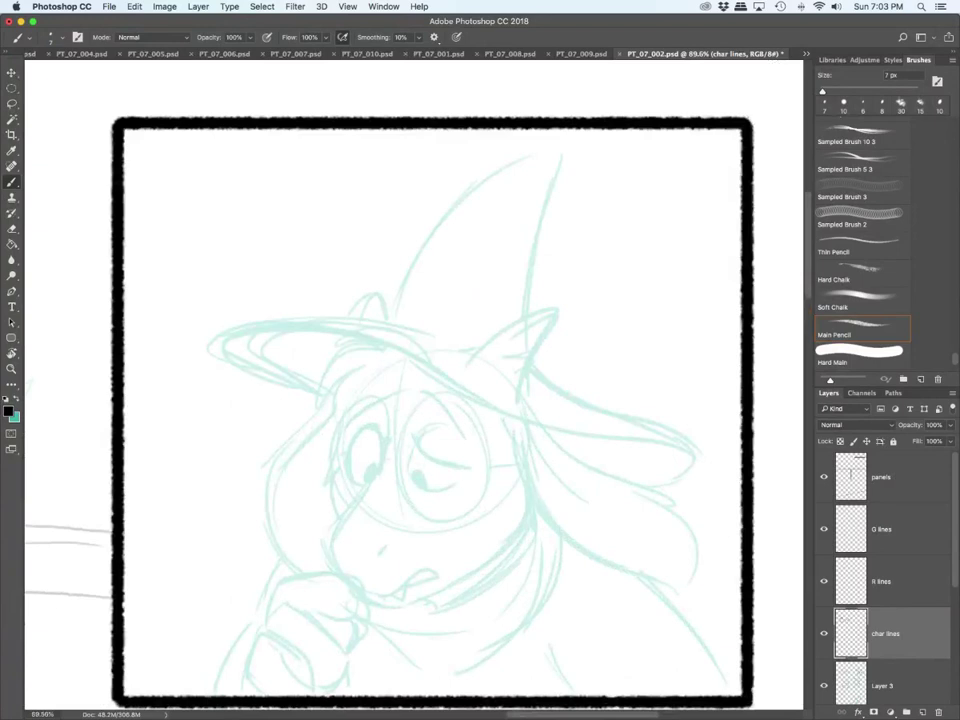
pyautogui.press(']')
pyautogui.press(']')
pyautogui.press(']')
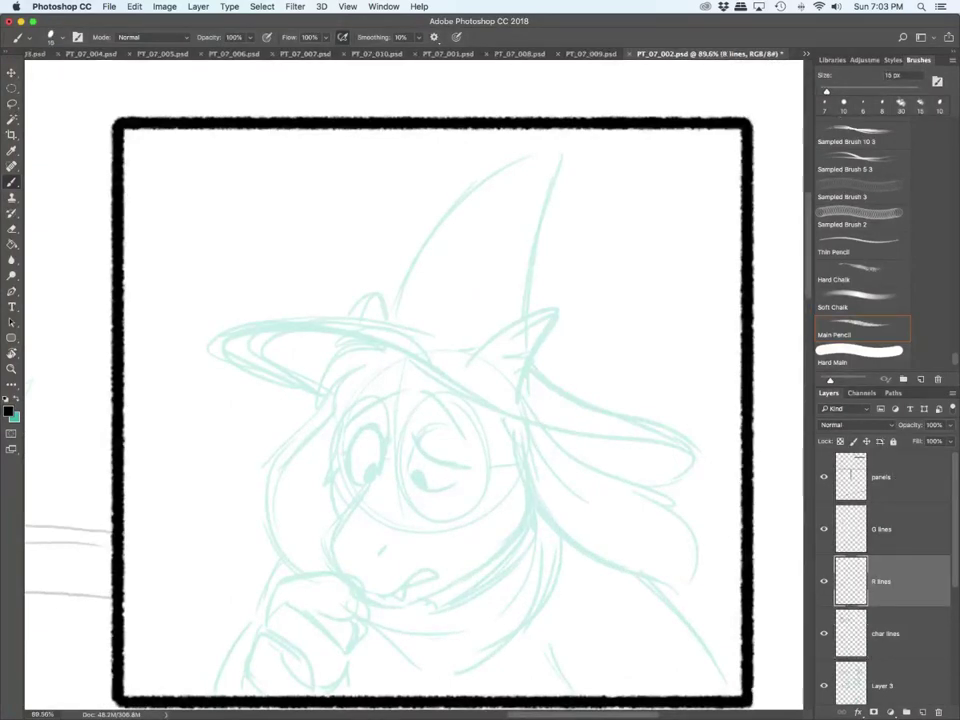
pyautogui.moveTo(315, 387)
pyautogui.mouseDown()
pyautogui.moveTo(283, 334)
pyautogui.moveTo(662, 440)
pyautogui.moveTo(655, 479)
pyautogui.mouseUp()
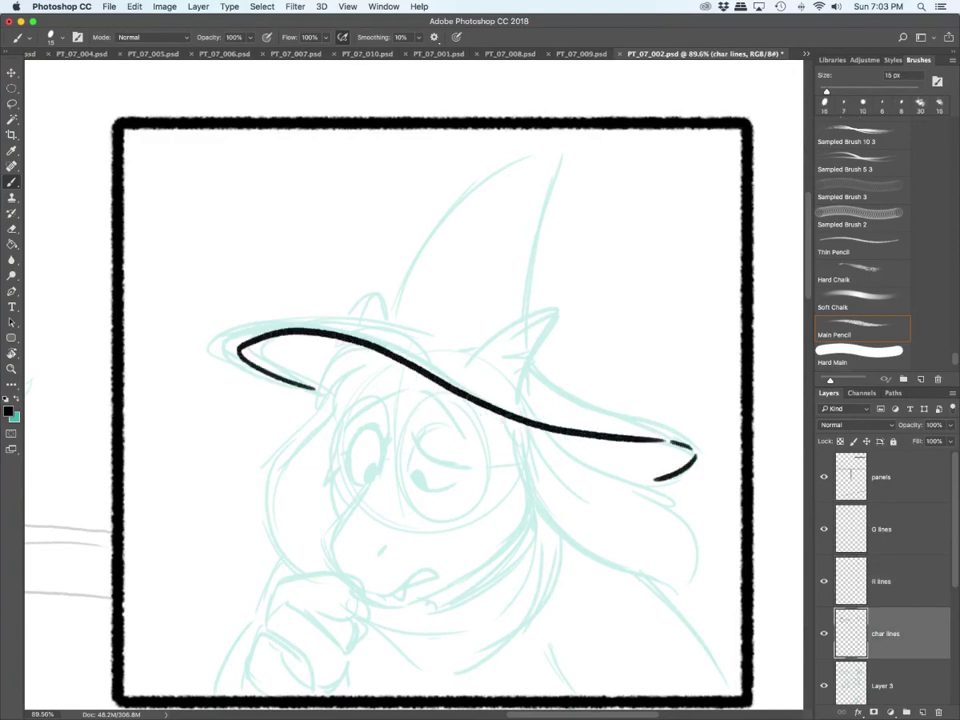
# Step: Ink the close-up hat's two small points, tall crown and upper brim edges
pyautogui.moveTo(461, 362)
pyautogui.mouseDown()
pyautogui.moveTo(555, 316)
pyautogui.moveTo(527, 387)
pyautogui.moveTo(690, 447)
pyautogui.mouseUp()
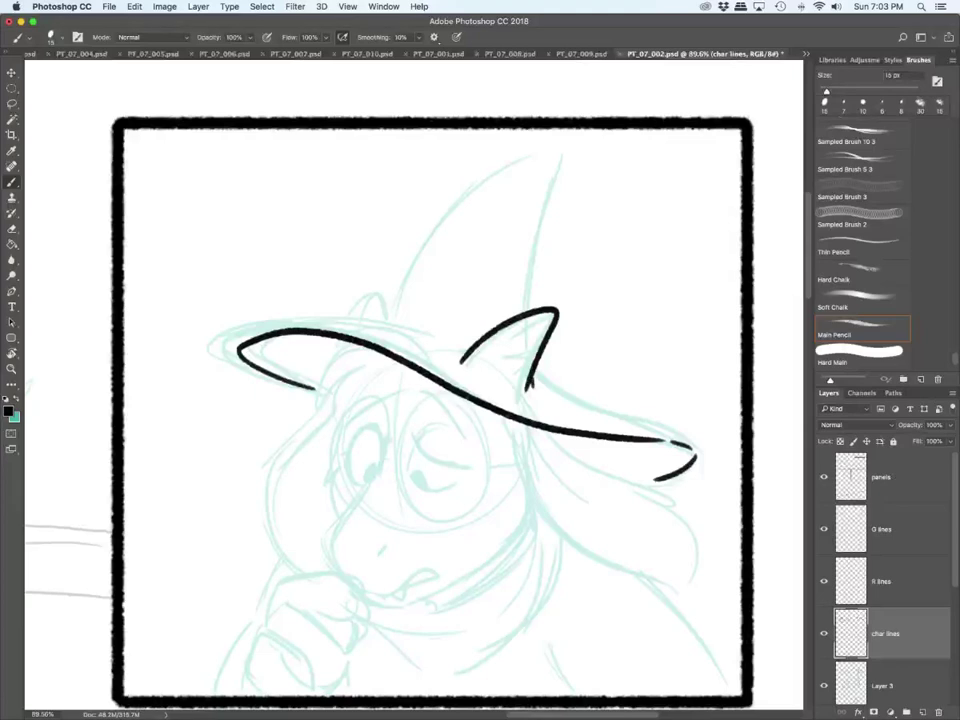
pyautogui.moveTo(241, 346)
pyautogui.mouseDown()
pyautogui.moveTo(401, 318)
pyautogui.moveTo(426, 247)
pyautogui.moveTo(534, 294)
pyautogui.mouseUp()
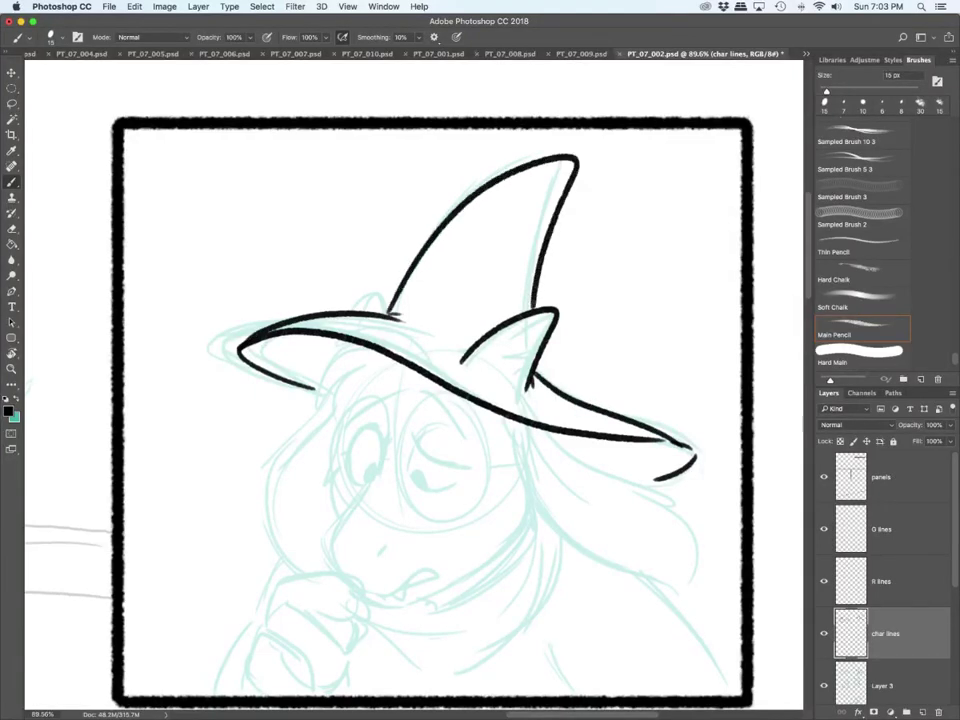
pyautogui.moveTo(359, 311); pyautogui.dragTo(389, 306)
# Step: Ink the hair tufts under the close-up hat's brim on the R lines layer
pyautogui.hotkey('alt', ']')
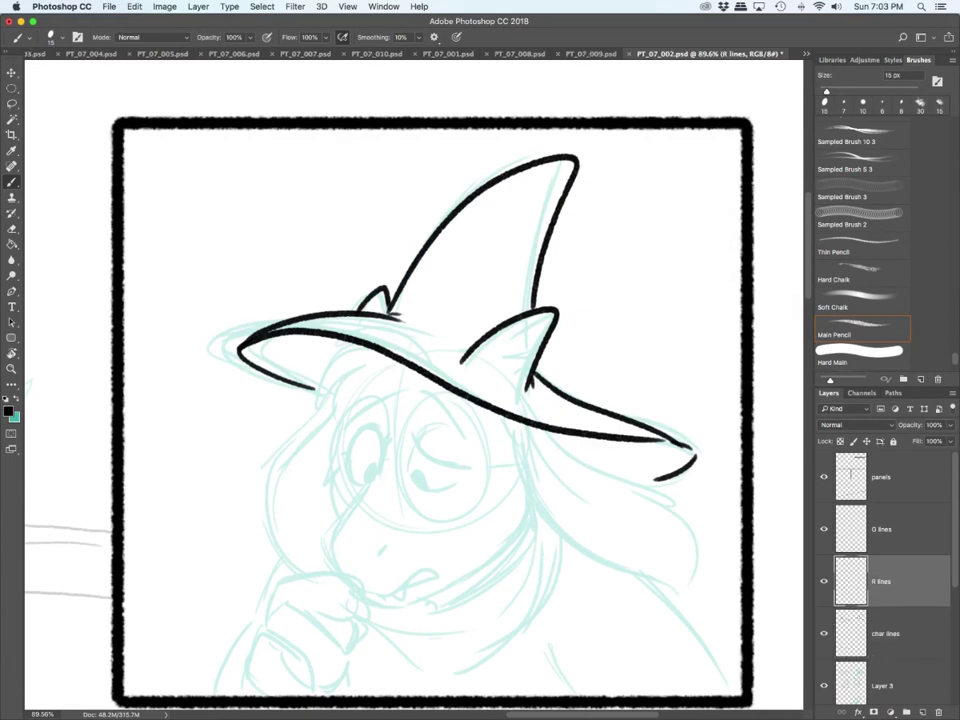
pyautogui.moveTo(347, 341)
pyautogui.mouseDown()
pyautogui.moveTo(335, 348)
pyautogui.moveTo(354, 345)
pyautogui.moveTo(320, 412)
pyautogui.mouseUp()
pyautogui.moveTo(320, 412); pyautogui.dragTo(365, 366)
pyautogui.moveTo(348, 380); pyautogui.dragTo(344, 424)
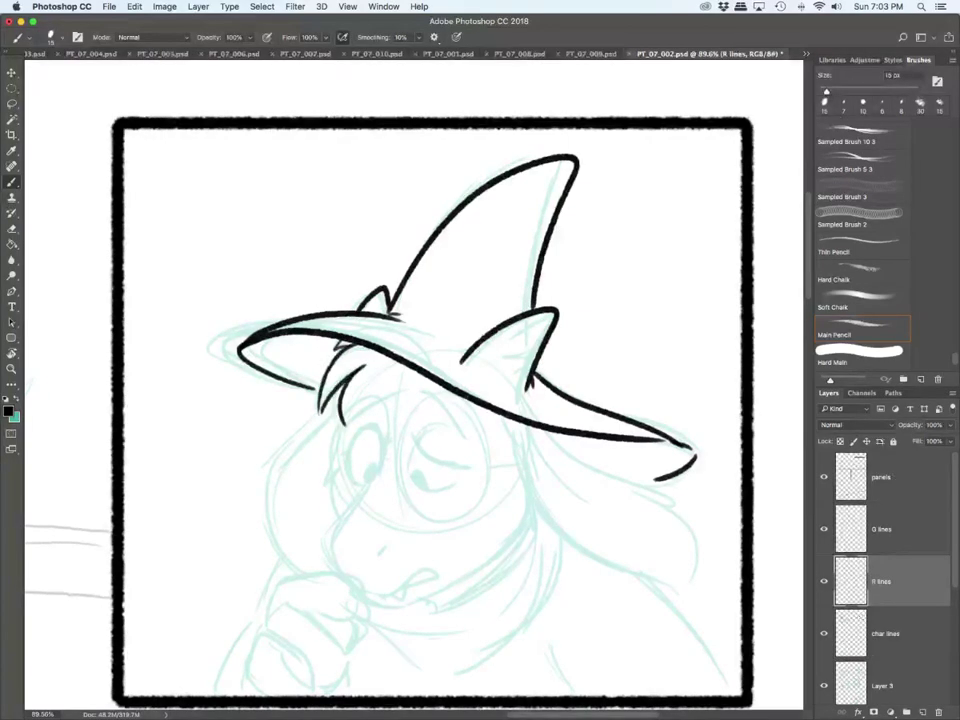
pyautogui.moveTo(410, 386); pyautogui.dragTo(352, 428)
# Step: Ink the curled hand held to the mouth in the close-up panel on the R lines layer
pyautogui.scroll(5, 432, 612)
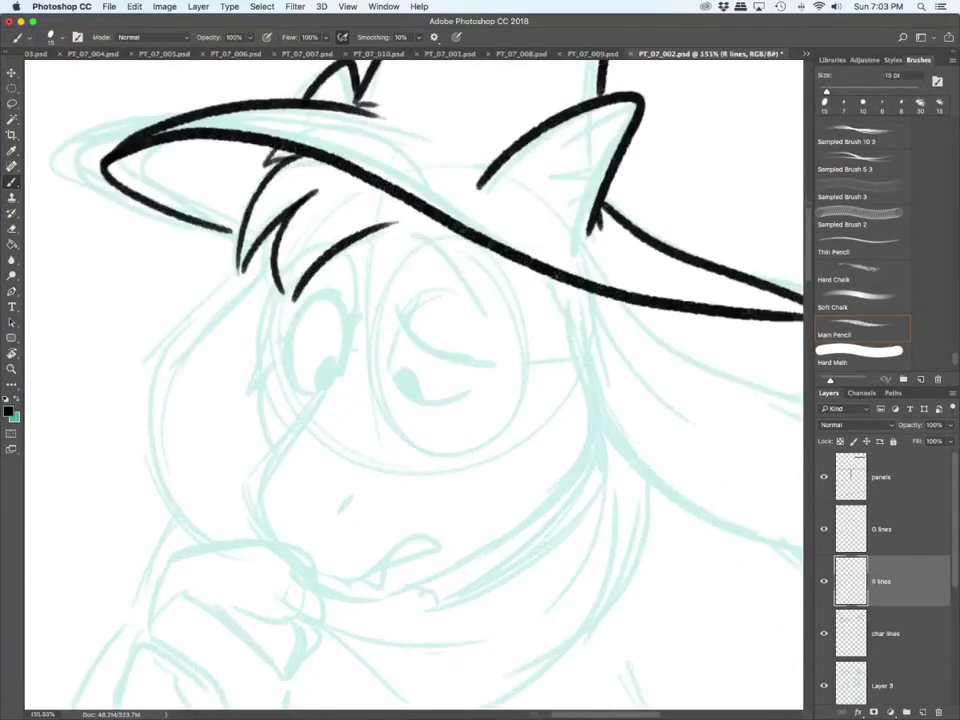
pyautogui.scroll(-3, 432, 612)
pyautogui.scroll(-10, 414, 385)
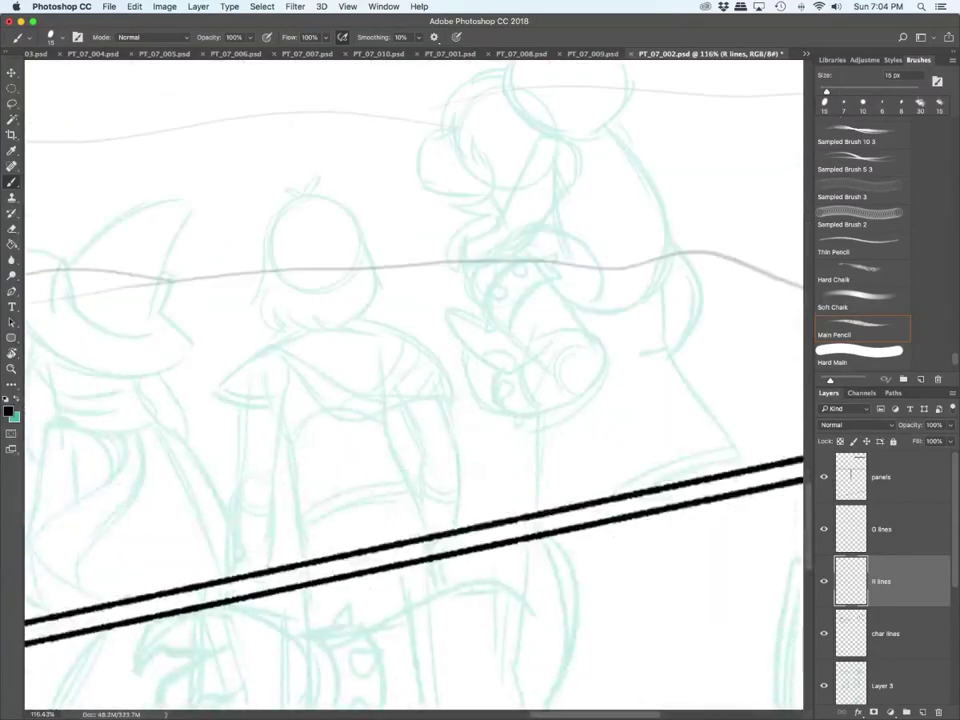
pyautogui.scroll(-10, 414, 385)
pyautogui.scroll(8, 414, 385)
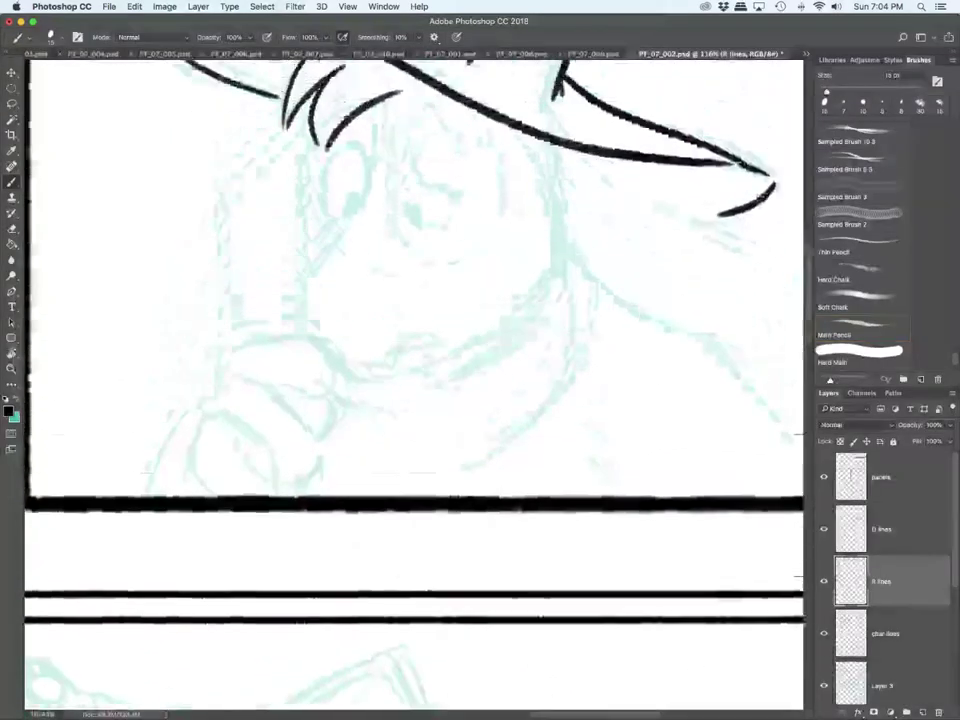
pyautogui.moveTo(200, 530)
pyautogui.mouseDown()
pyautogui.moveTo(228, 547)
pyautogui.moveTo(195, 497)
pyautogui.moveTo(280, 545)
pyautogui.mouseUp()
pyautogui.moveTo(205, 478)
pyautogui.mouseDown()
pyautogui.moveTo(318, 500)
pyautogui.moveTo(302, 533)
pyautogui.mouseUp()
pyautogui.moveTo(217, 447)
pyautogui.mouseDown()
pyautogui.moveTo(318, 394)
pyautogui.moveTo(348, 425)
pyautogui.moveTo(300, 456)
pyautogui.moveTo(272, 455)
pyautogui.moveTo(318, 492)
pyautogui.mouseUp()
pyautogui.moveTo(343, 449)
pyautogui.mouseDown()
pyautogui.moveTo(319, 500)
pyautogui.moveTo(362, 470)
pyautogui.moveTo(329, 460)
pyautogui.mouseUp()
pyautogui.moveTo(306, 532); pyautogui.dragTo(299, 543)
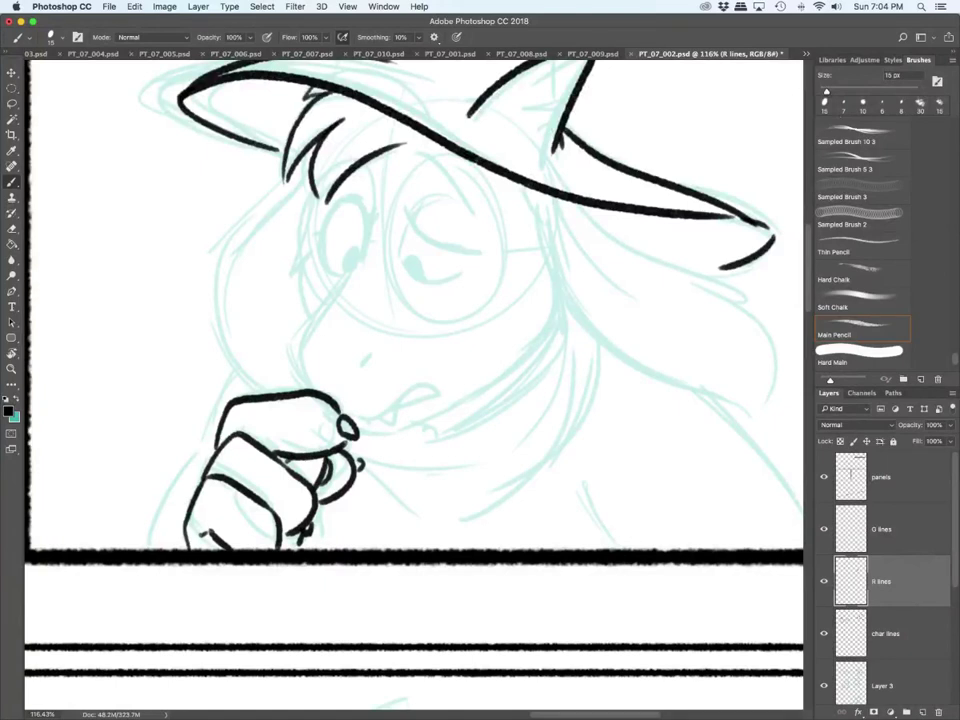
# Step: Ink the sleeve edge beside the hand and the short shoulder fold on the char lines layer
pyautogui.click(880, 633)
pyautogui.moveTo(218, 440); pyautogui.dragTo(150, 546)
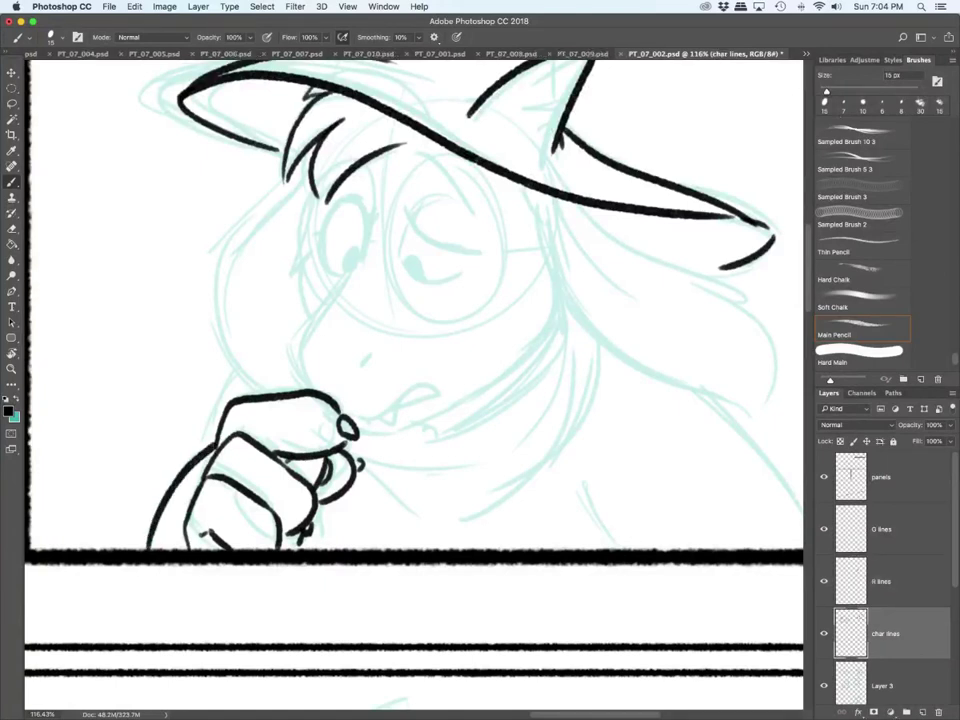
pyautogui.moveTo(577, 486); pyautogui.dragTo(614, 546)
# Step: Ink the near floppy ear hanging below the hat brim on the R lines layer
pyautogui.hscroll(5, 415, 300)
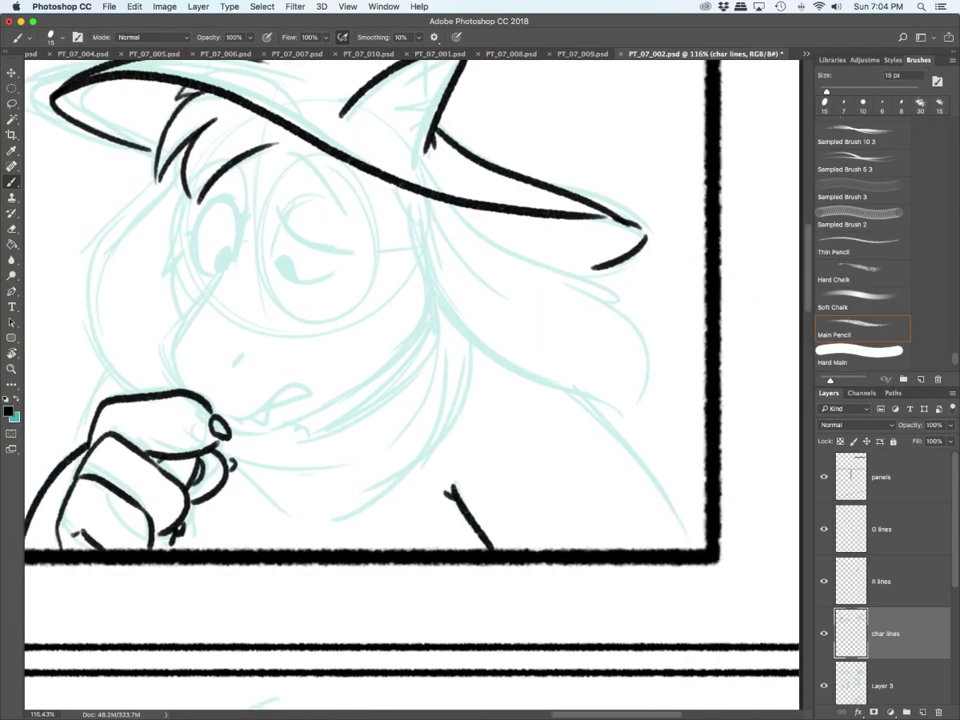
pyautogui.click(881, 581)
pyautogui.moveTo(395, 198); pyautogui.dragTo(418, 236)
pyautogui.moveTo(413, 208)
pyautogui.mouseDown()
pyautogui.moveTo(419, 236)
pyautogui.moveTo(533, 383)
pyautogui.mouseUp()
pyautogui.moveTo(514, 361)
pyautogui.mouseDown()
pyautogui.moveTo(542, 383)
pyautogui.moveTo(631, 414)
pyautogui.mouseUp()
pyautogui.moveTo(631, 415); pyautogui.dragTo(650, 346)
pyautogui.moveTo(558, 258); pyautogui.dragTo(650, 358)
pyautogui.moveTo(471, 219); pyautogui.dragTo(557, 257)
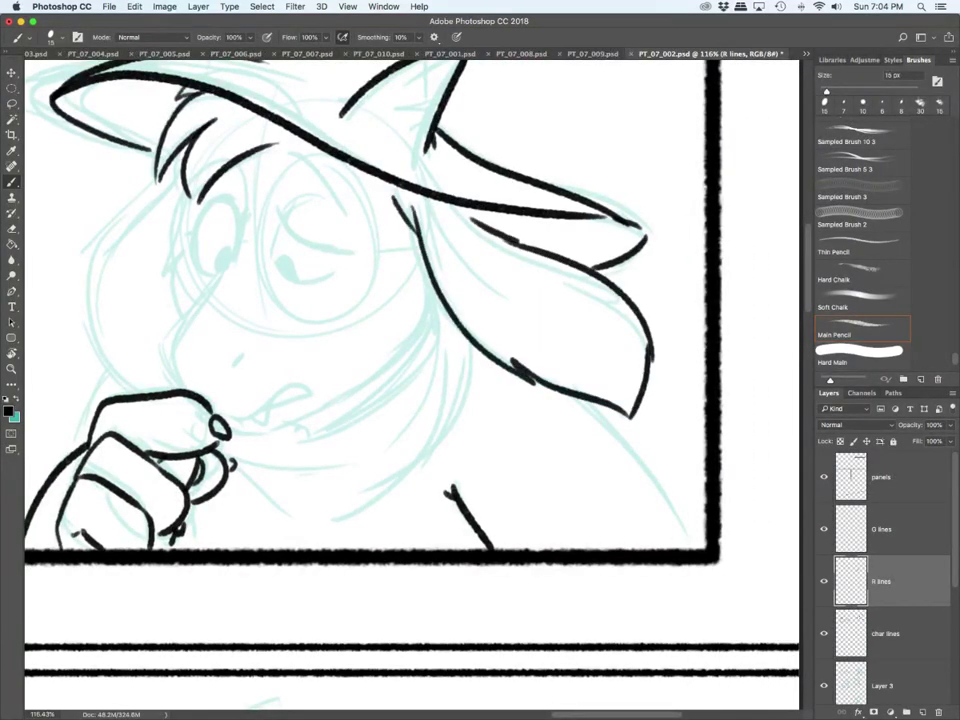
# Step: Ink both eyes with filled pupils, worried lids and eyebrows on the close-up face
pyautogui.moveTo(277, 205); pyautogui.dragTo(286, 252)
pyautogui.moveTo(288, 224); pyautogui.dragTo(355, 250)
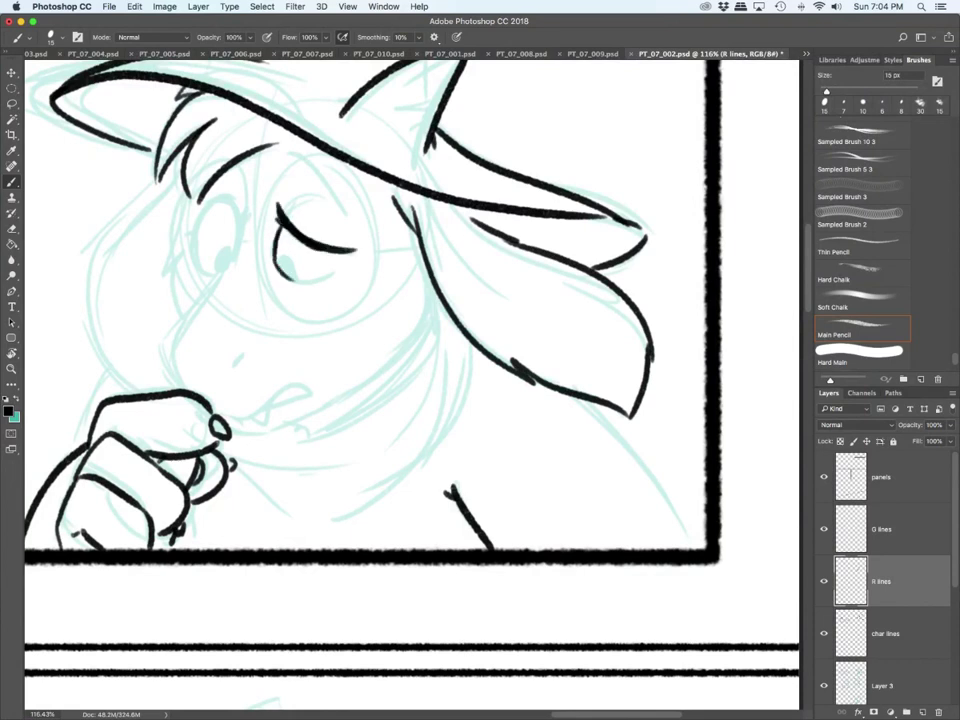
pyautogui.moveTo(281, 260); pyautogui.dragTo(292, 270)
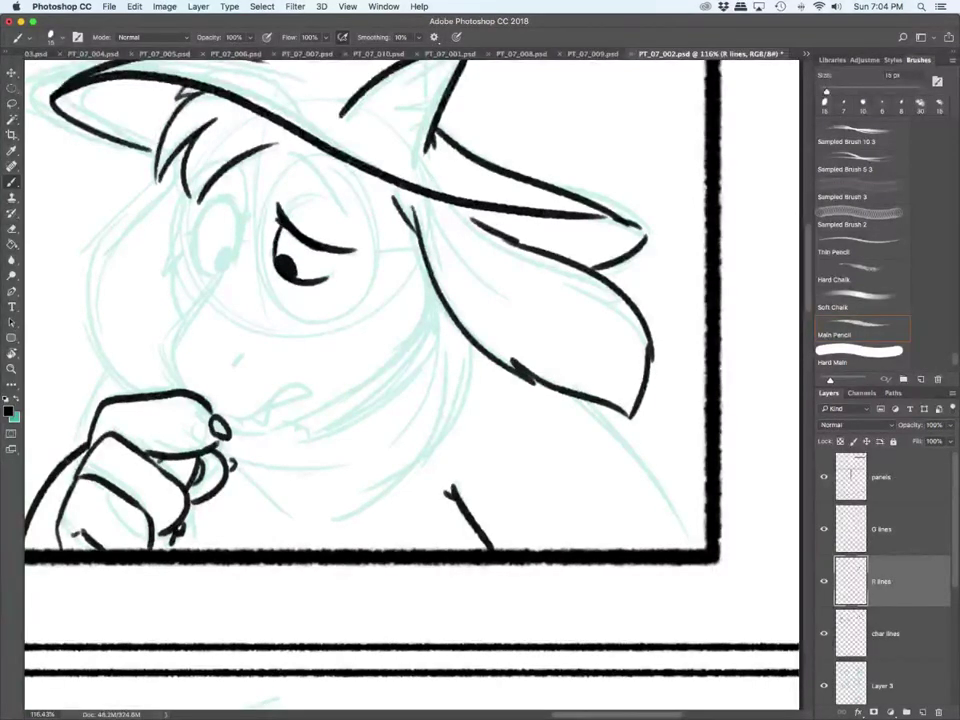
pyautogui.moveTo(200, 270)
pyautogui.mouseDown()
pyautogui.moveTo(197, 222)
pyautogui.moveTo(238, 250)
pyautogui.moveTo(204, 273)
pyautogui.moveTo(220, 269)
pyautogui.mouseUp()
pyautogui.moveTo(194, 215)
pyautogui.mouseDown()
pyautogui.moveTo(241, 172)
pyautogui.moveTo(348, 213)
pyautogui.mouseUp()
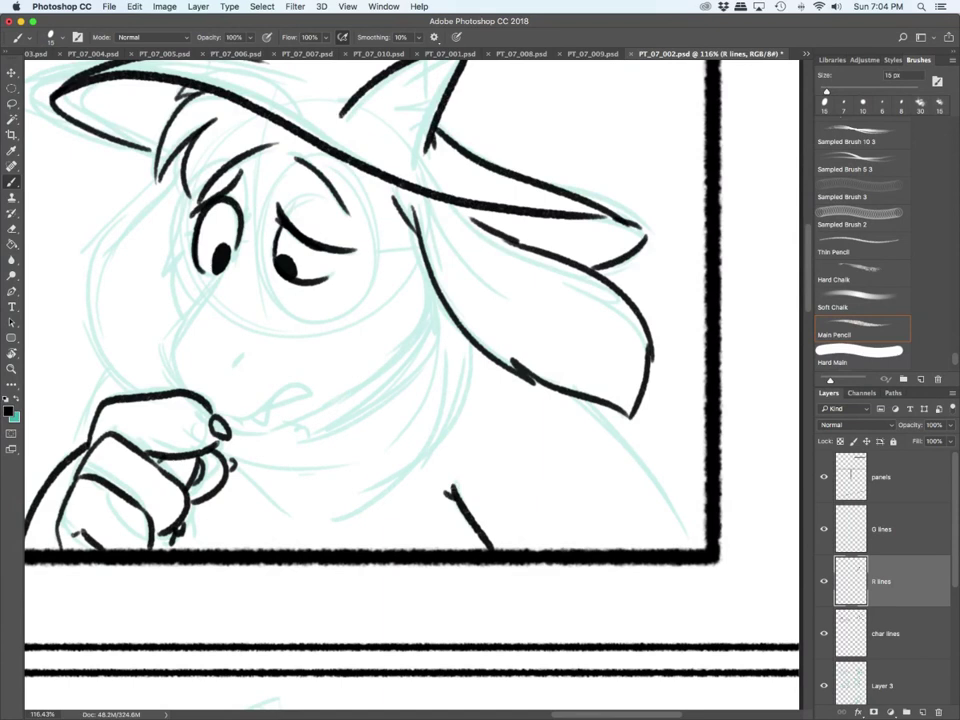
# Step: Ink the snout, open mouth with tooth, nostril, chin and jawline of the close-up face
pyautogui.moveTo(230, 260)
pyautogui.mouseDown()
pyautogui.moveTo(191, 309)
pyautogui.moveTo(179, 382)
pyautogui.mouseUp()
pyautogui.moveTo(176, 334)
pyautogui.mouseDown()
pyautogui.moveTo(180, 383)
pyautogui.moveTo(265, 426)
pyautogui.mouseUp()
pyautogui.moveTo(265, 426)
pyautogui.mouseDown()
pyautogui.moveTo(271, 398)
pyautogui.moveTo(271, 410)
pyautogui.moveTo(300, 385)
pyautogui.mouseUp()
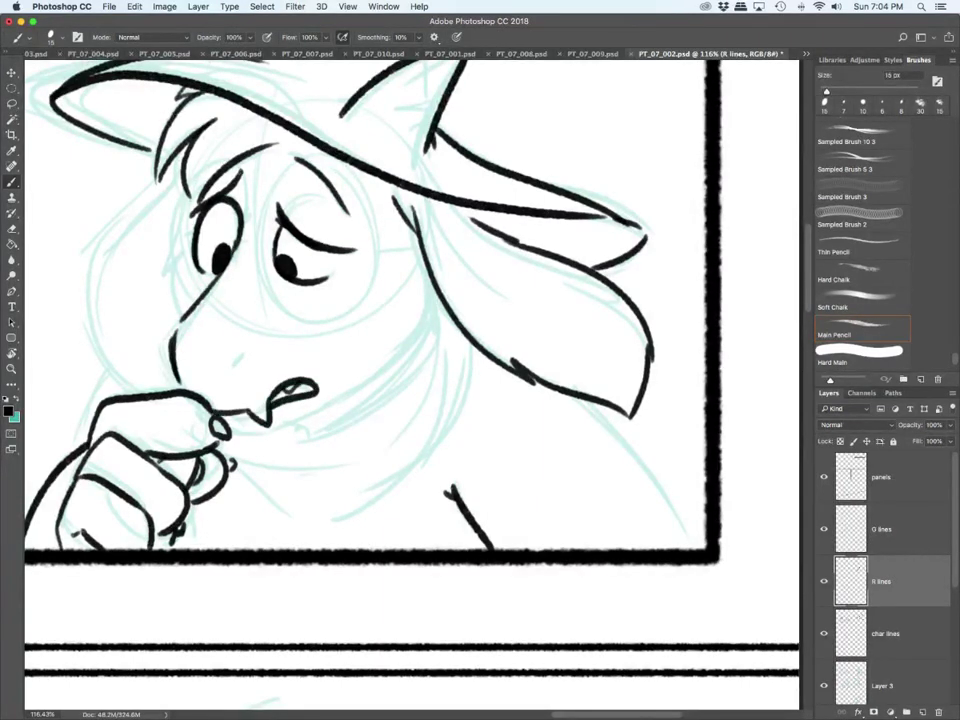
pyautogui.moveTo(243, 357); pyautogui.dragTo(233, 367)
pyautogui.moveTo(228, 432); pyautogui.dragTo(265, 436)
pyautogui.moveTo(430, 278); pyautogui.dragTo(425, 343)
pyautogui.moveTo(425, 321)
pyautogui.mouseDown()
pyautogui.moveTo(433, 358)
pyautogui.moveTo(297, 425)
pyautogui.mouseUp()
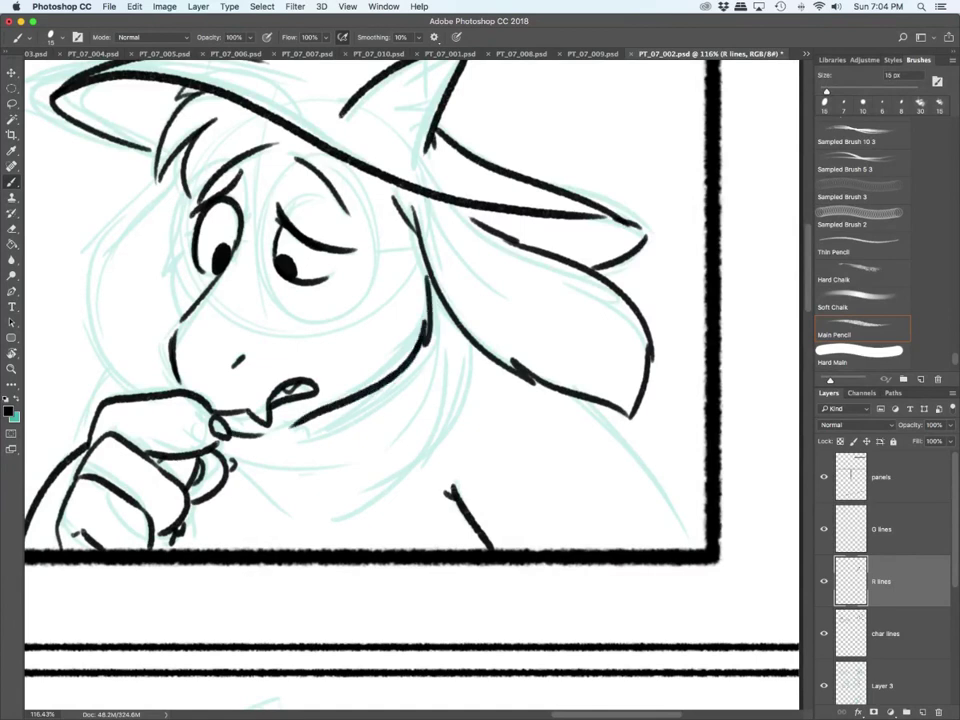
# Step: Ink the far cheek edge and the far floppy ear behind the face
pyautogui.moveTo(190, 198)
pyautogui.mouseDown()
pyautogui.moveTo(163, 262)
pyautogui.moveTo(175, 314)
pyautogui.mouseUp()
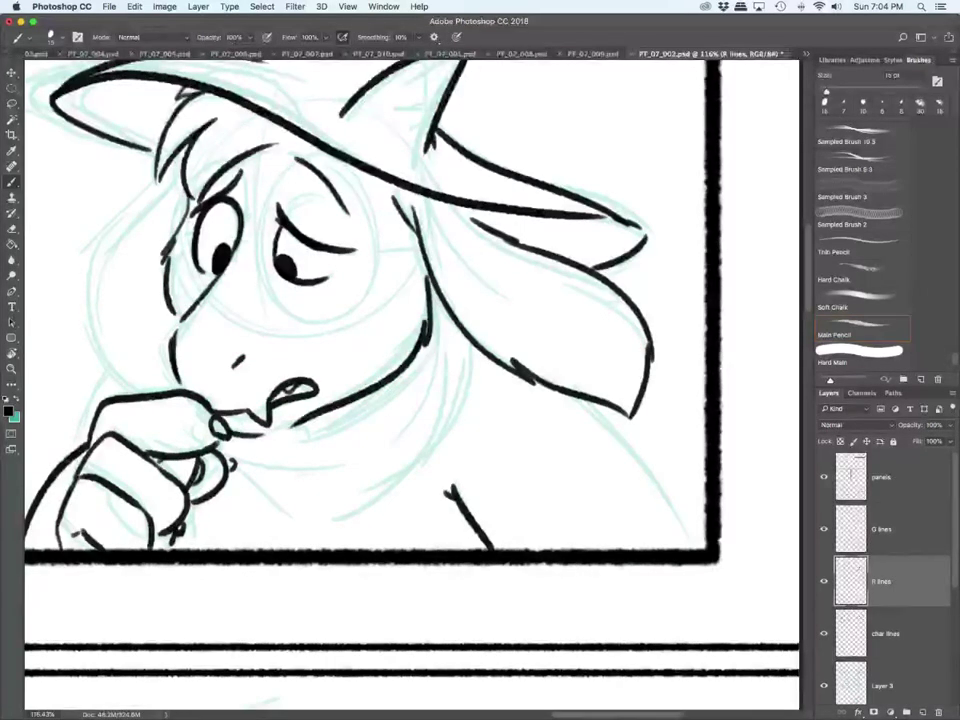
pyautogui.moveTo(187, 192); pyautogui.dragTo(108, 261)
pyautogui.moveTo(180, 166)
pyautogui.mouseDown()
pyautogui.moveTo(83, 319)
pyautogui.moveTo(142, 389)
pyautogui.mouseUp()
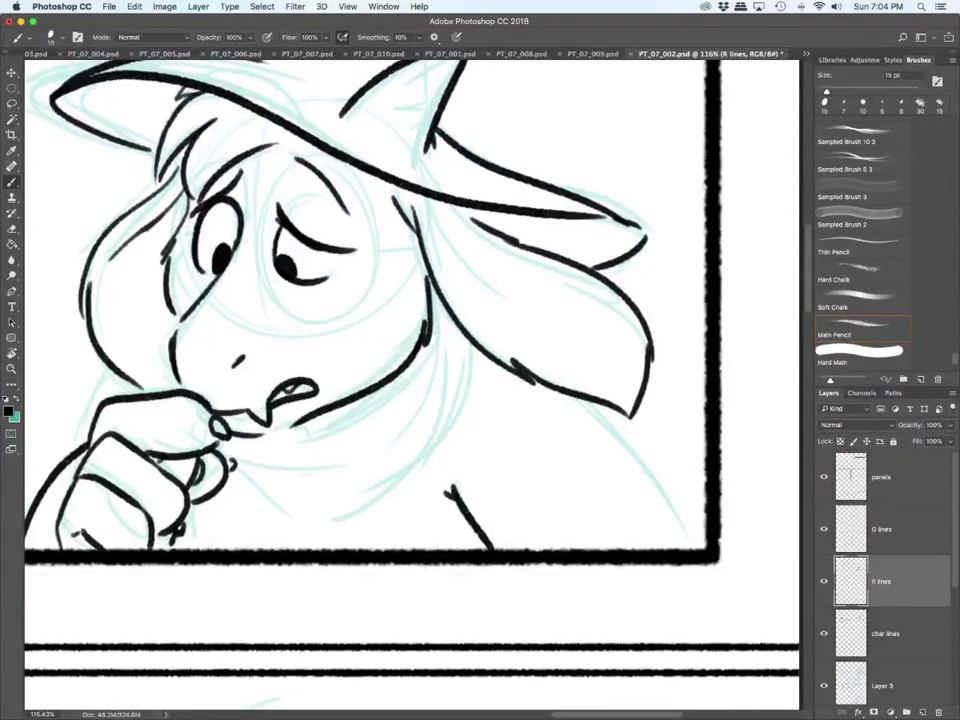
# Step: Ink the round glasses frames and bridge around both eyes of the hat-wearing character on the G lines layer
pyautogui.click(882, 529)
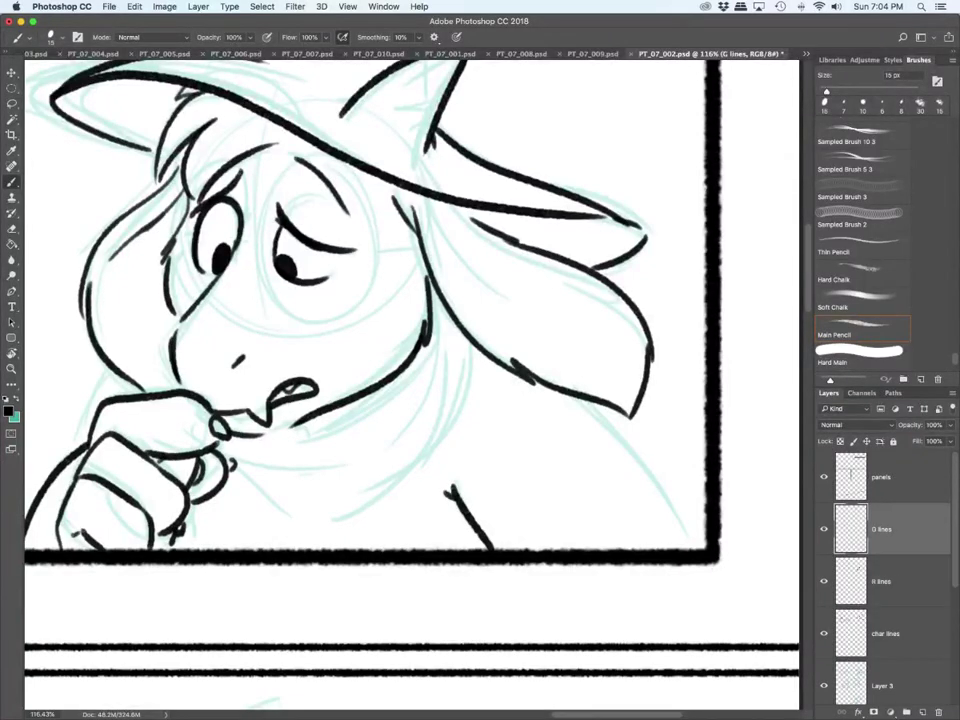
pyautogui.moveTo(174, 222)
pyautogui.mouseDown()
pyautogui.moveTo(197, 304)
pyautogui.moveTo(239, 243)
pyautogui.moveTo(258, 240)
pyautogui.moveTo(264, 282)
pyautogui.moveTo(326, 159)
pyautogui.moveTo(342, 310)
pyautogui.moveTo(262, 279)
pyautogui.moveTo(254, 256)
pyautogui.mouseUp()
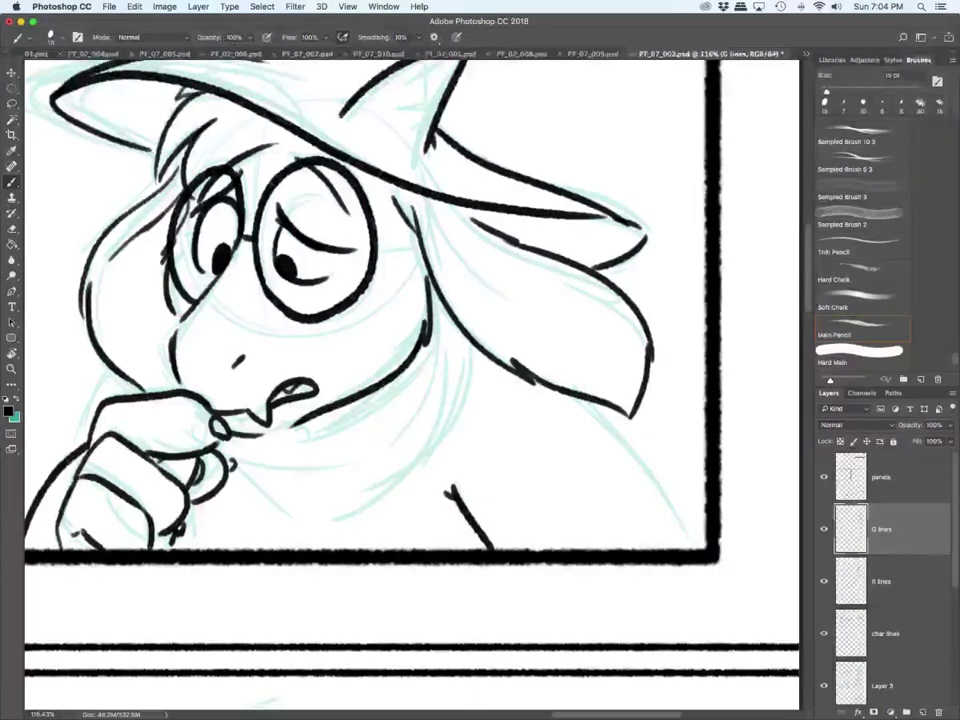
pyautogui.moveTo(380, 248); pyautogui.dragTo(420, 243)
pyautogui.click(136, 7)
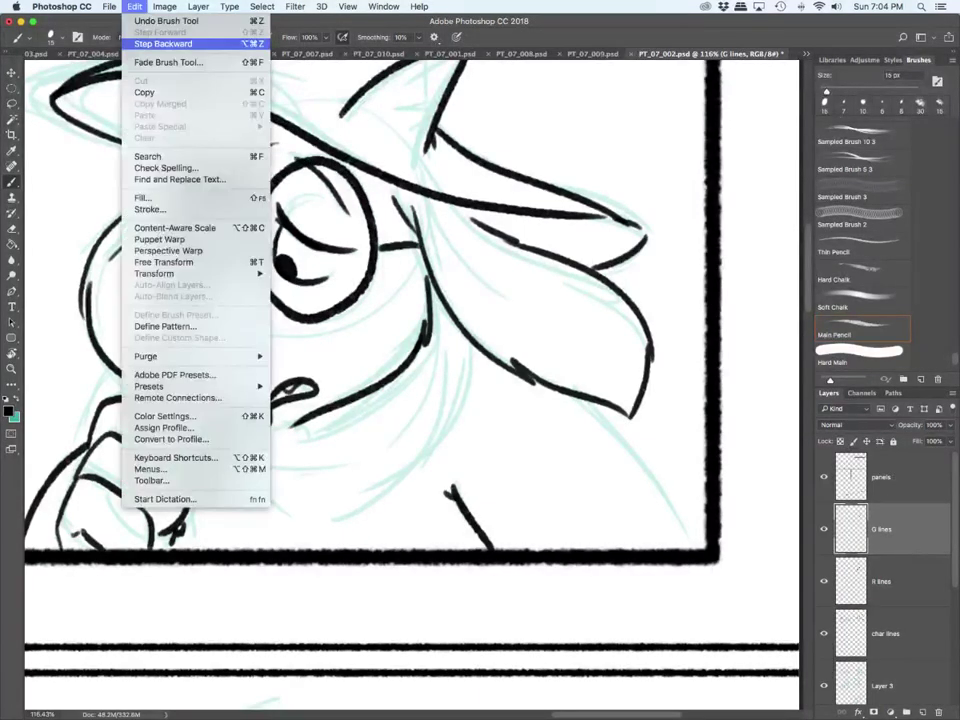
pyautogui.click(165, 43)
pyautogui.click(136, 7)
pyautogui.click(165, 43)
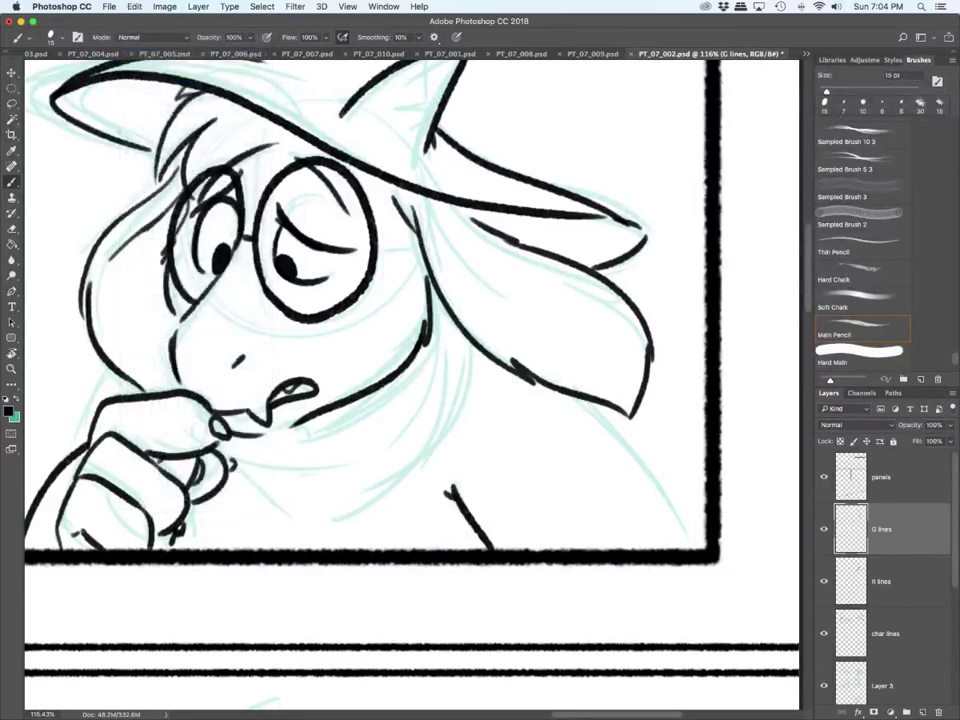
# Step: Ink the wrapped scarf and its folds around the neck below the chin on the char lines layer
pyautogui.click(887, 634)
pyautogui.moveTo(231, 433)
pyautogui.mouseDown()
pyautogui.moveTo(300, 453)
pyautogui.moveTo(407, 370)
pyautogui.mouseUp()
pyautogui.moveTo(440, 310); pyautogui.dragTo(399, 433)
pyautogui.moveTo(483, 349)
pyautogui.mouseDown()
pyautogui.moveTo(379, 515)
pyautogui.moveTo(282, 533)
pyautogui.mouseUp()
pyautogui.moveTo(228, 479)
pyautogui.mouseDown()
pyautogui.moveTo(282, 532)
pyautogui.moveTo(370, 467)
pyautogui.mouseUp()
pyautogui.moveTo(478, 353); pyautogui.dragTo(443, 399)
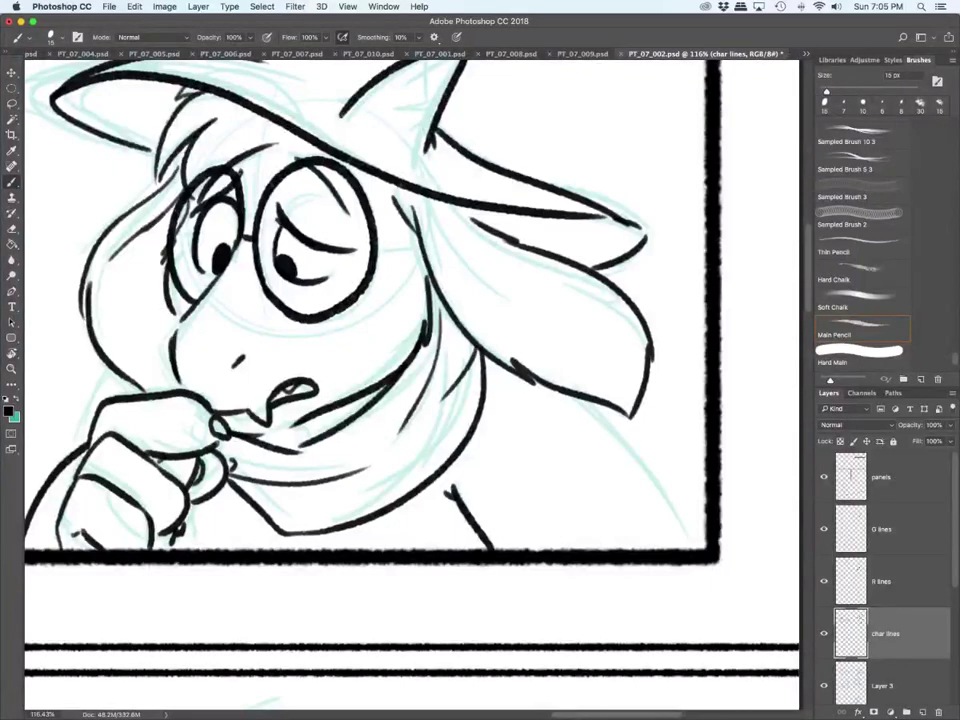
# Step: Ink the shoulder lines and the curve behind the near ear of the hat-wearing character
pyautogui.press('super+shift+z')
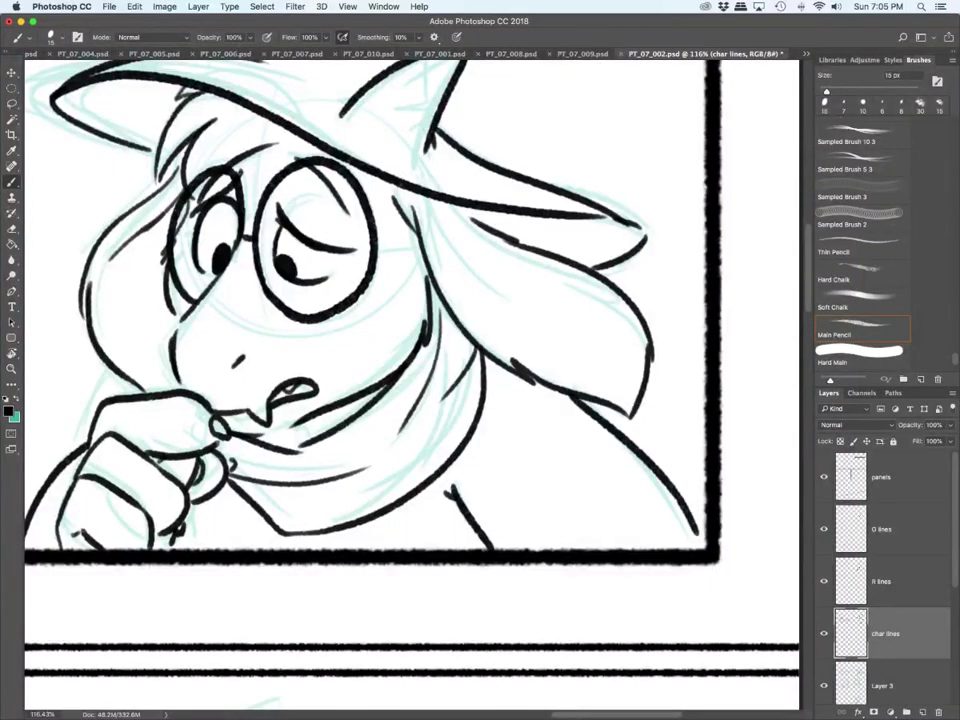
pyautogui.press('super+shift+z')
pyautogui.press('super+shift+z')
pyautogui.press('super+shift+z')
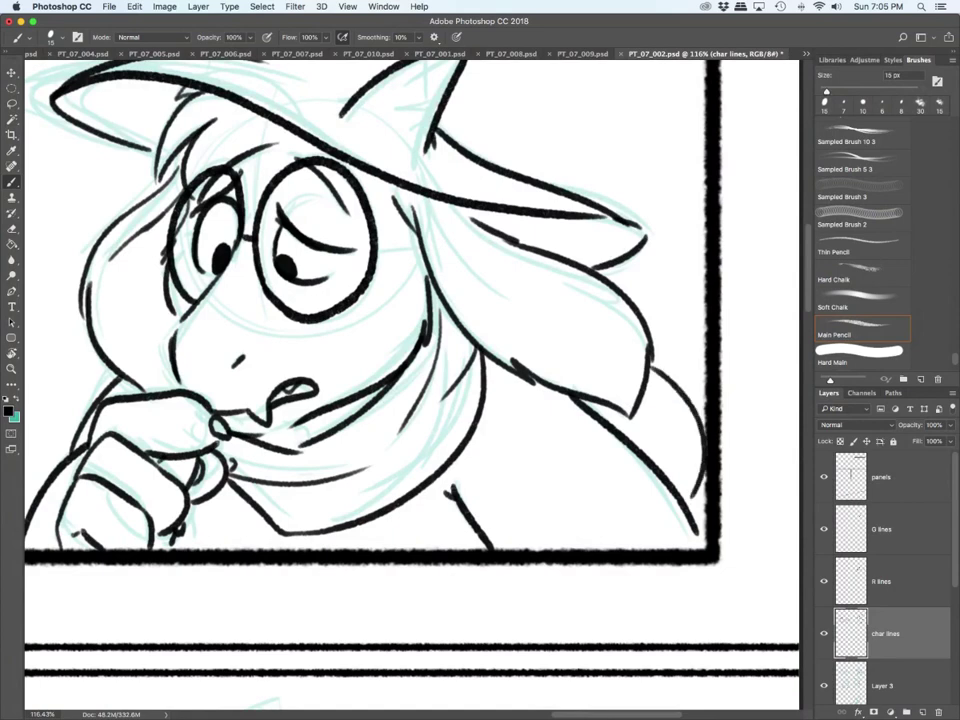
# Step: Ink the long-haired character's sweeping bangs in the panel below with a 10 px brush on the R lines layer
pyautogui.click(882, 581)
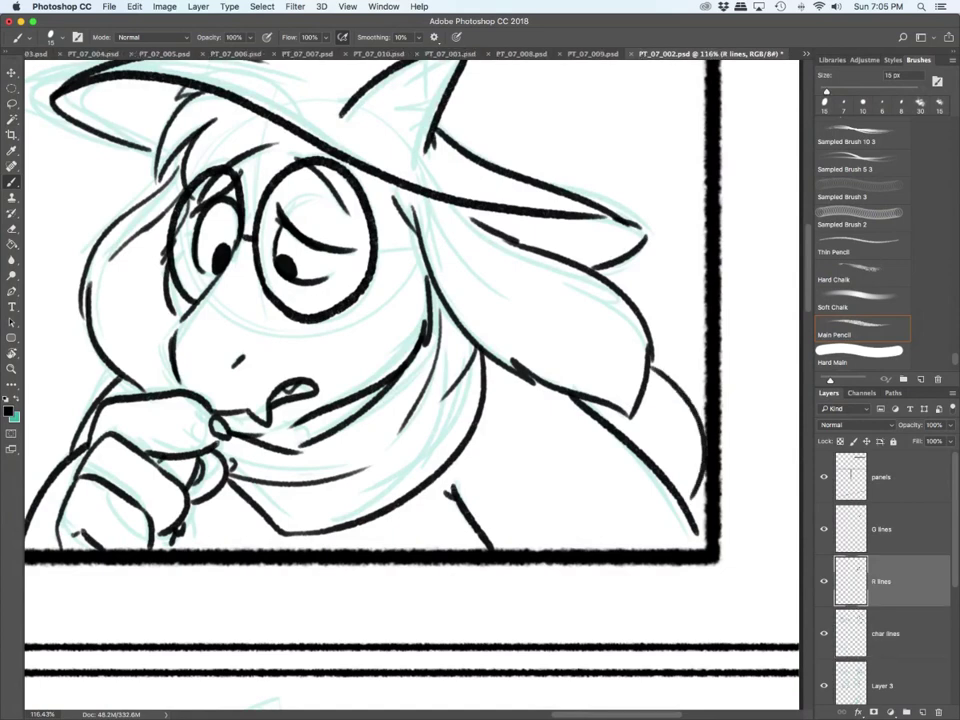
pyautogui.press('super+shift+z')
pyautogui.scroll(-10, 180, 368)
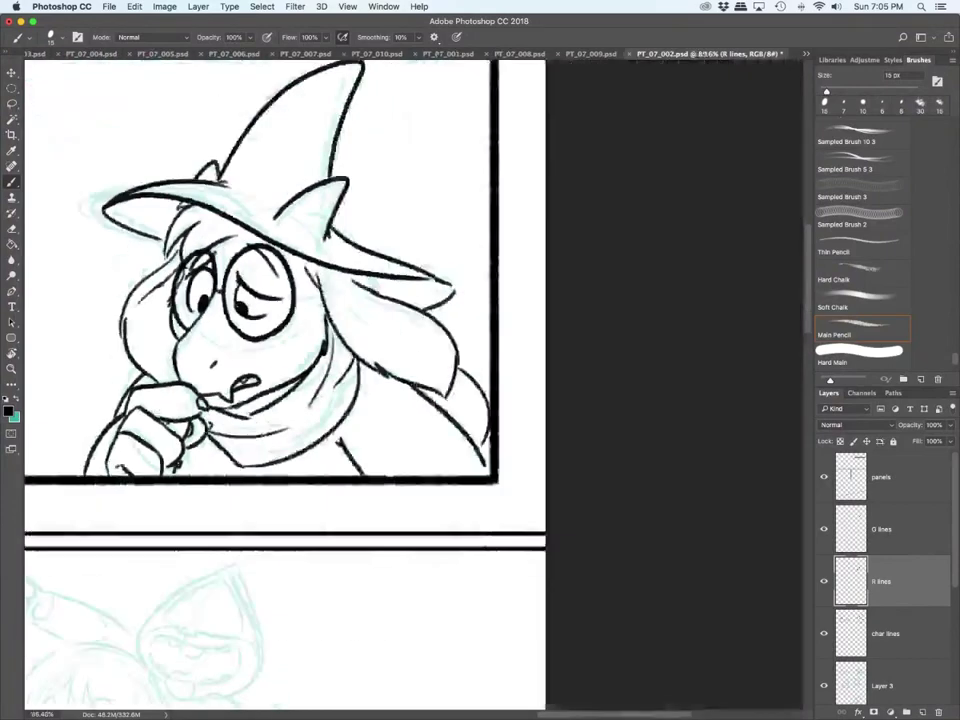
pyautogui.hscroll(-6, 28, 293)
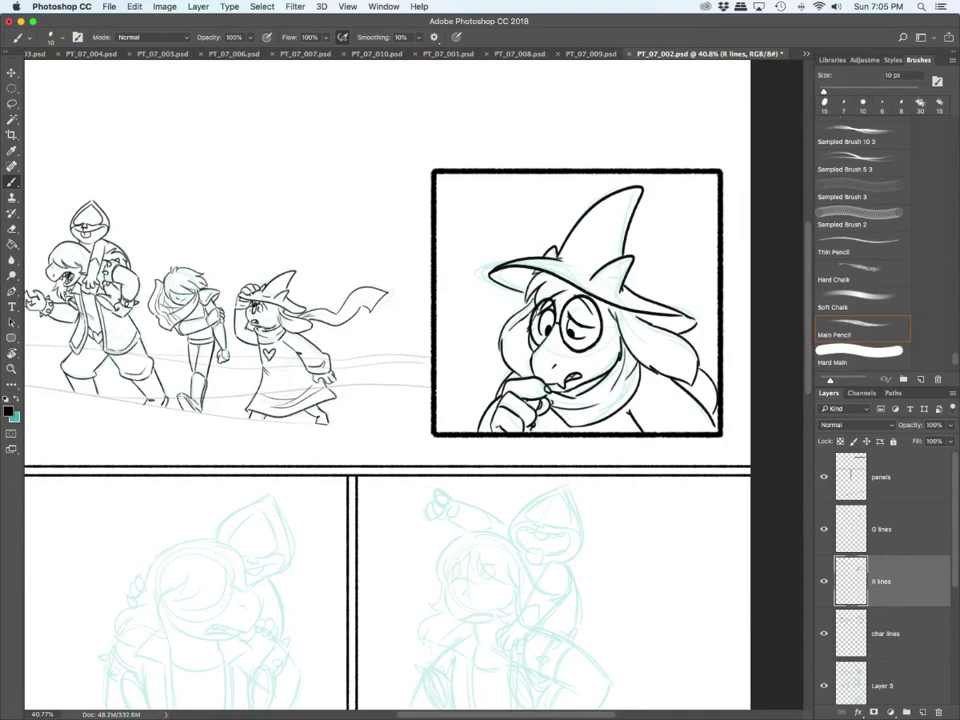
pyautogui.scroll(6, 191, 601)
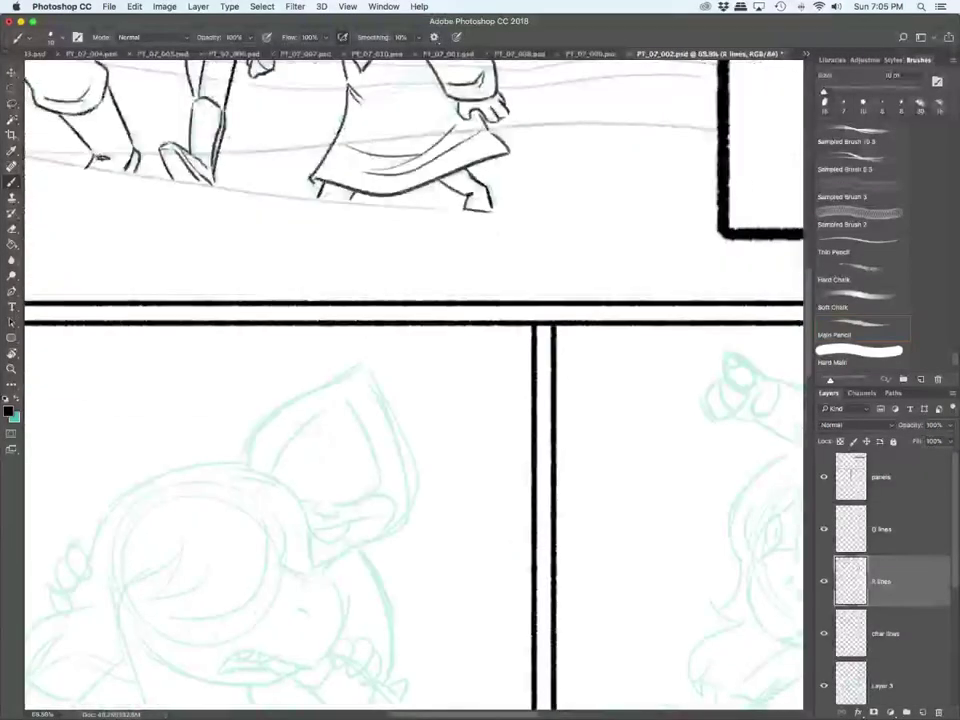
pyautogui.scroll(-6, 191, 601)
pyautogui.hscroll(-4, 445, 677)
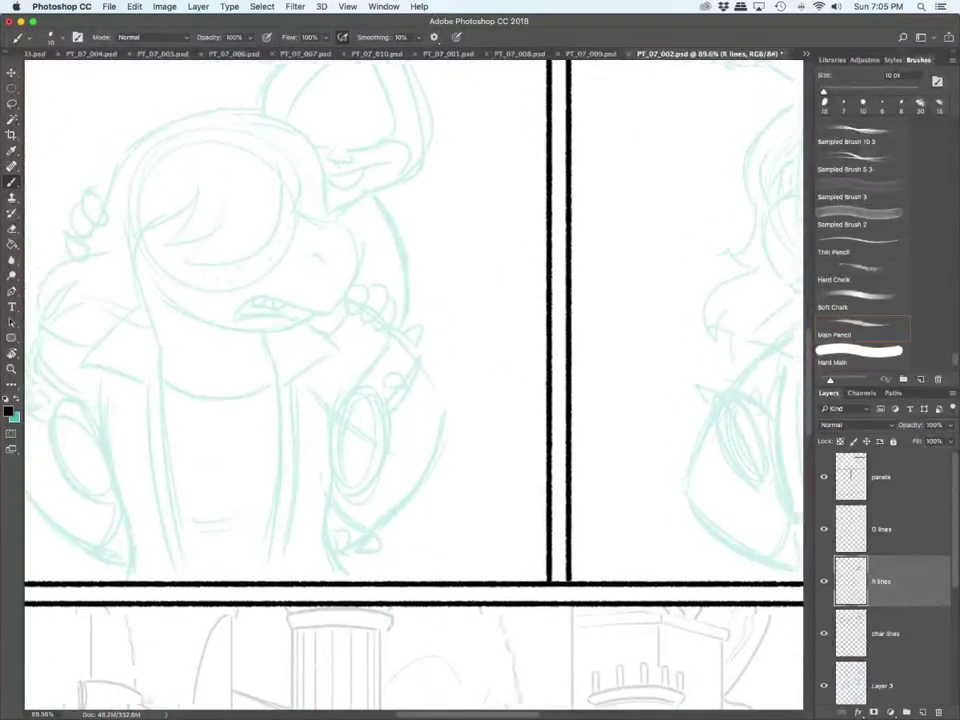
pyautogui.scroll(4, 445, 677)
pyautogui.scroll(-3, 413, 380)
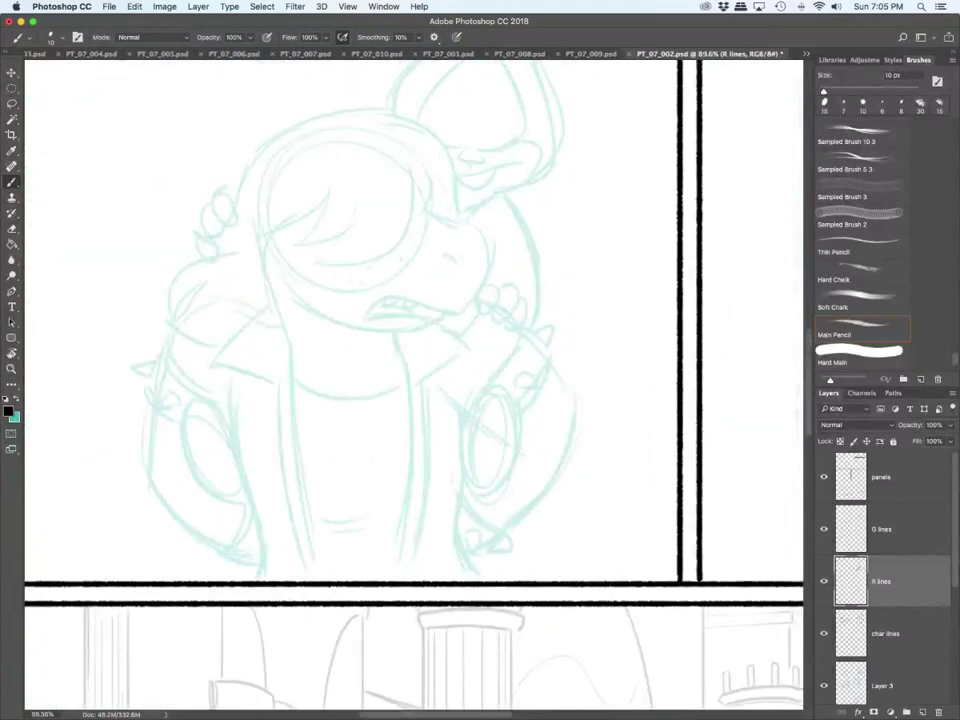
pyautogui.scroll(6, 413, 380)
pyautogui.scroll(-5, 413, 380)
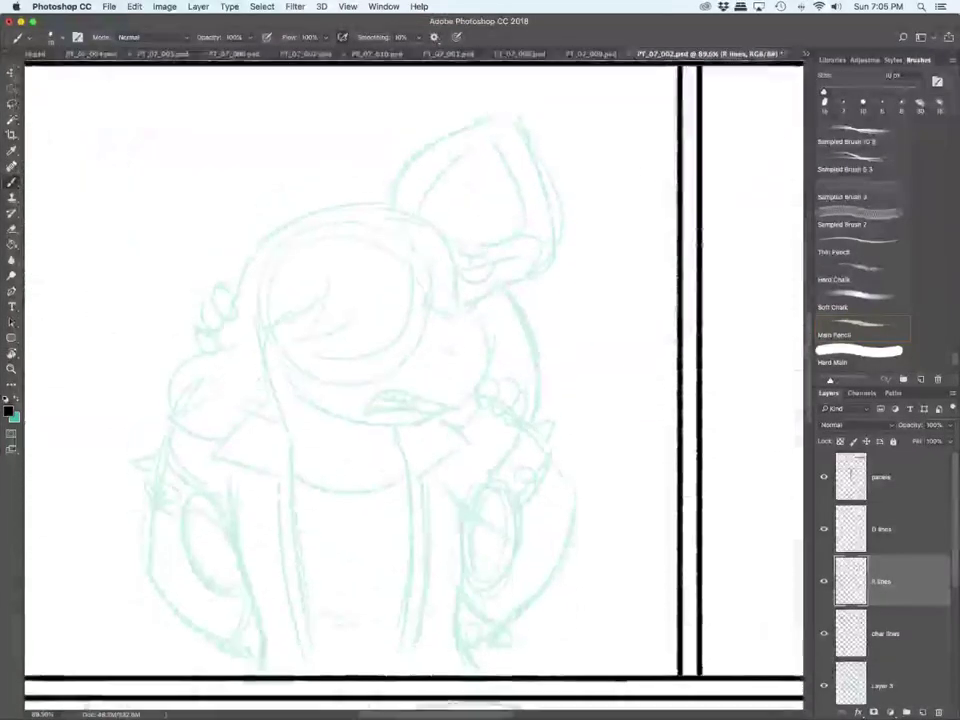
pyautogui.scroll(-3, 413, 380)
pyautogui.moveTo(325, 222)
pyautogui.mouseDown()
pyautogui.moveTo(284, 267)
pyautogui.moveTo(358, 243)
pyautogui.moveTo(318, 292)
pyautogui.mouseUp()
pyautogui.moveTo(418, 203); pyautogui.dragTo(318, 295)
pyautogui.moveTo(433, 216); pyautogui.dragTo(418, 250)
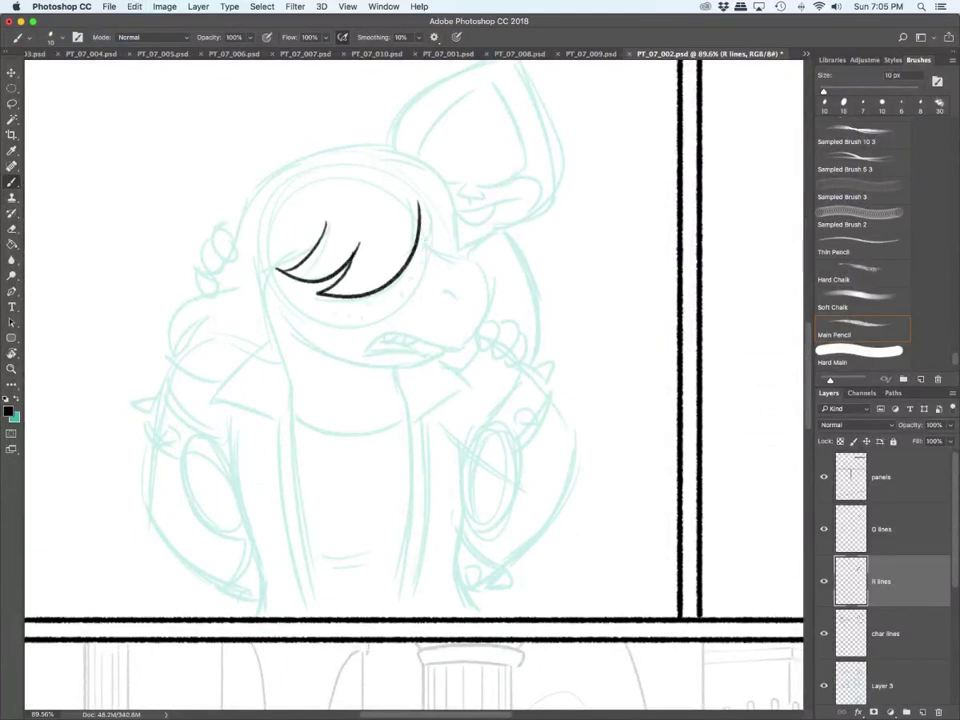
# Step: Ink the front hair edge, snout, nostril, freckles, toothy mouth and jawline of the long-haired character
pyautogui.moveTo(396, 162)
pyautogui.mouseDown()
pyautogui.moveTo(460, 250)
pyautogui.moveTo(458, 344)
pyautogui.mouseUp()
pyautogui.moveTo(361, 353)
pyautogui.mouseDown()
pyautogui.moveTo(456, 345)
pyautogui.moveTo(426, 357)
pyautogui.mouseUp()
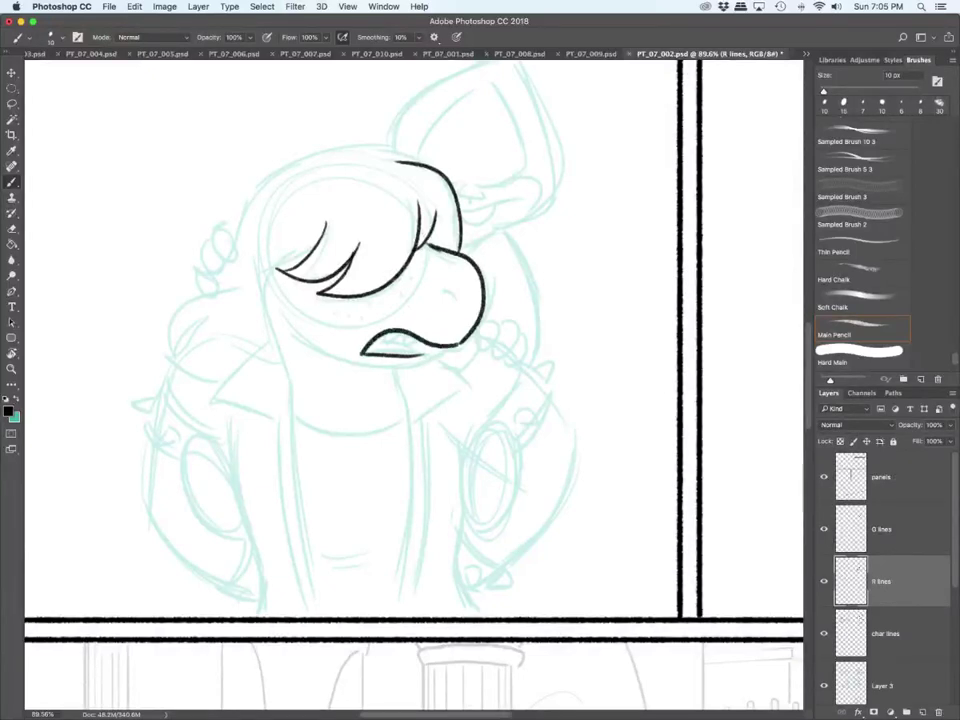
pyautogui.moveTo(441, 291); pyautogui.dragTo(452, 298)
pyautogui.moveTo(383, 336); pyautogui.dragTo(396, 335)
pyautogui.moveTo(398, 336)
pyautogui.mouseDown()
pyautogui.moveTo(410, 334)
pyautogui.moveTo(413, 353)
pyautogui.moveTo(416, 345)
pyautogui.mouseUp()
pyautogui.moveTo(293, 329)
pyautogui.mouseDown()
pyautogui.moveTo(363, 366)
pyautogui.moveTo(438, 360)
pyautogui.mouseUp()
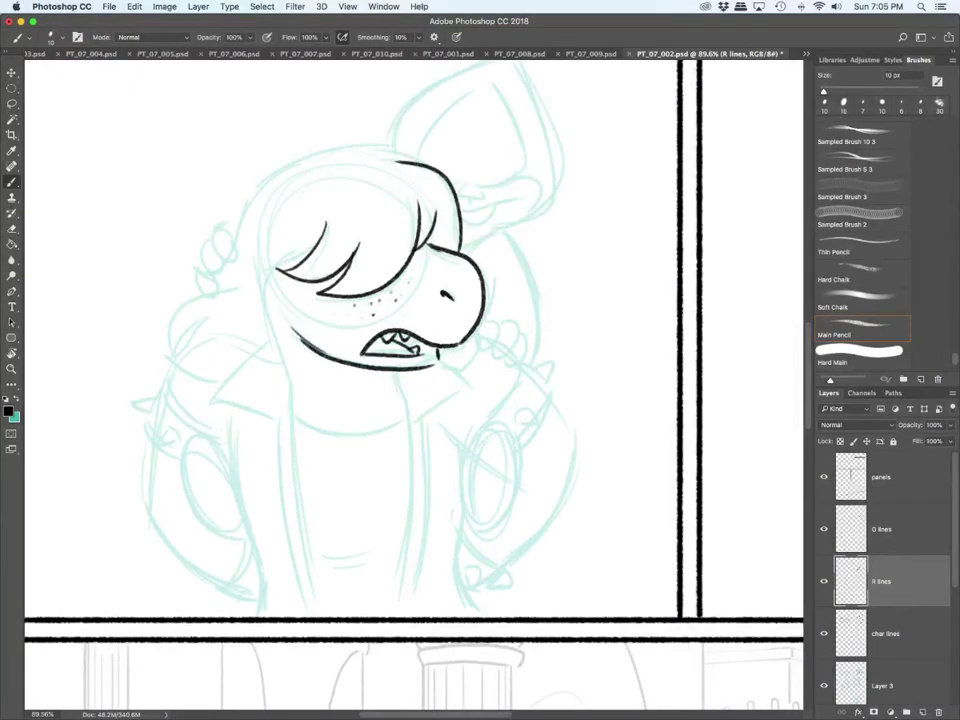
# Step: Ink the side fringe, rear cheek edge, hair locks and the fingers gripping the back of the head
pyautogui.moveTo(314, 246); pyautogui.dragTo(253, 266)
pyautogui.moveTo(250, 266)
pyautogui.mouseDown()
pyautogui.moveTo(261, 255)
pyautogui.moveTo(282, 341)
pyautogui.moveTo(295, 345)
pyautogui.mouseUp()
pyautogui.moveTo(290, 347); pyautogui.dragTo(249, 350)
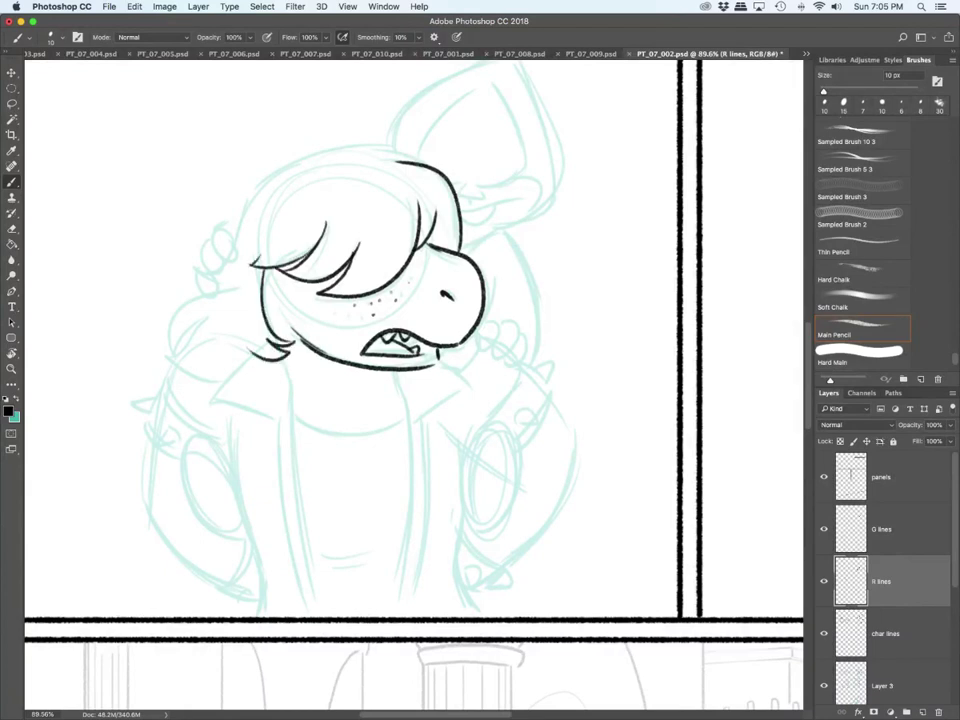
pyautogui.moveTo(238, 233)
pyautogui.mouseDown()
pyautogui.moveTo(213, 235)
pyautogui.moveTo(233, 238)
pyautogui.moveTo(201, 265)
pyautogui.moveTo(228, 263)
pyautogui.moveTo(222, 284)
pyautogui.moveTo(160, 350)
pyautogui.moveTo(222, 381)
pyautogui.mouseUp()
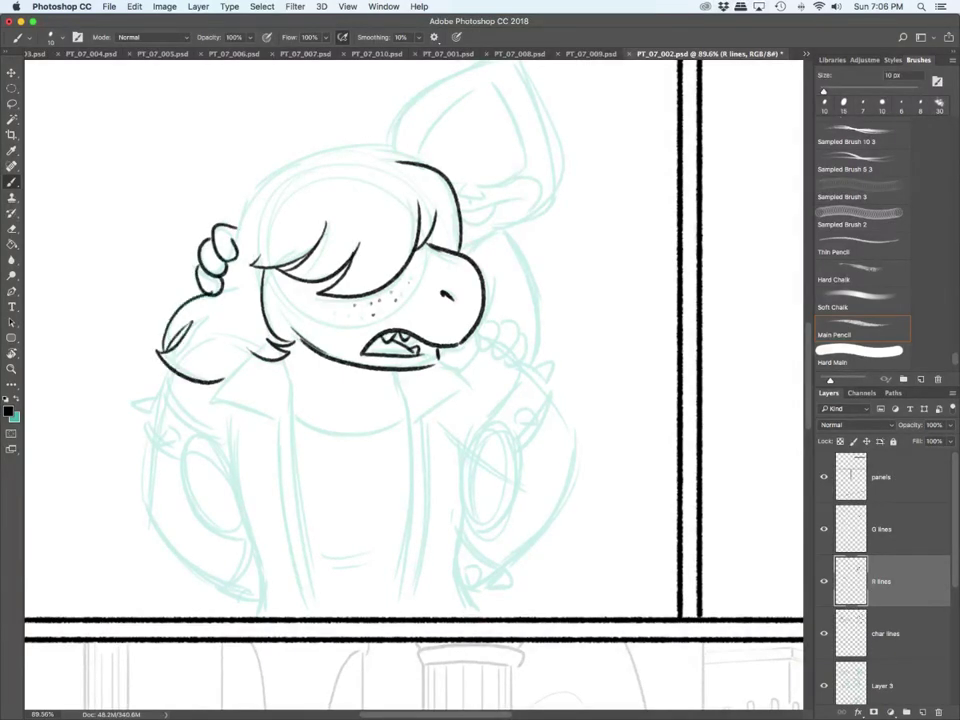
# Step: Ink the short neck lines and the curved top of the hair
pyautogui.moveTo(283, 358); pyautogui.dragTo(295, 390)
pyautogui.moveTo(393, 369); pyautogui.dragTo(394, 385)
pyautogui.moveTo(405, 157)
pyautogui.mouseDown()
pyautogui.moveTo(262, 180)
pyautogui.moveTo(240, 228)
pyautogui.mouseUp()
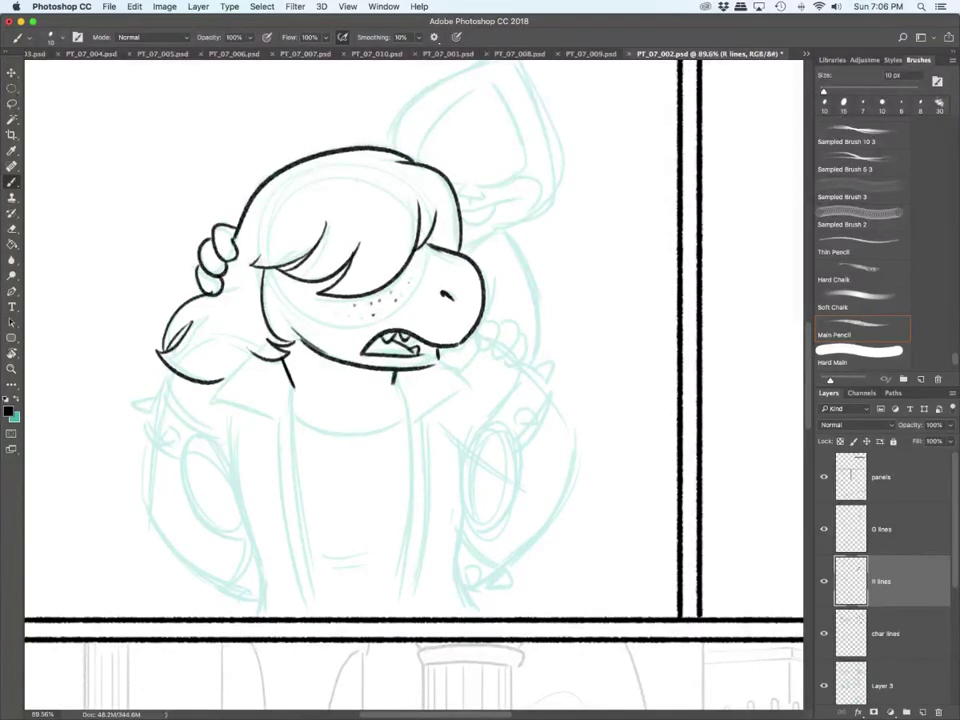
# Step: Ink the pointed jacket collar, both open front edges, the shirt neckline and the shirt's waist creases
pyautogui.moveTo(254, 362)
pyautogui.mouseDown()
pyautogui.moveTo(218, 399)
pyautogui.moveTo(287, 420)
pyautogui.mouseUp()
pyautogui.moveTo(288, 372); pyautogui.dragTo(318, 612)
pyautogui.moveTo(277, 423); pyautogui.dragTo(307, 610)
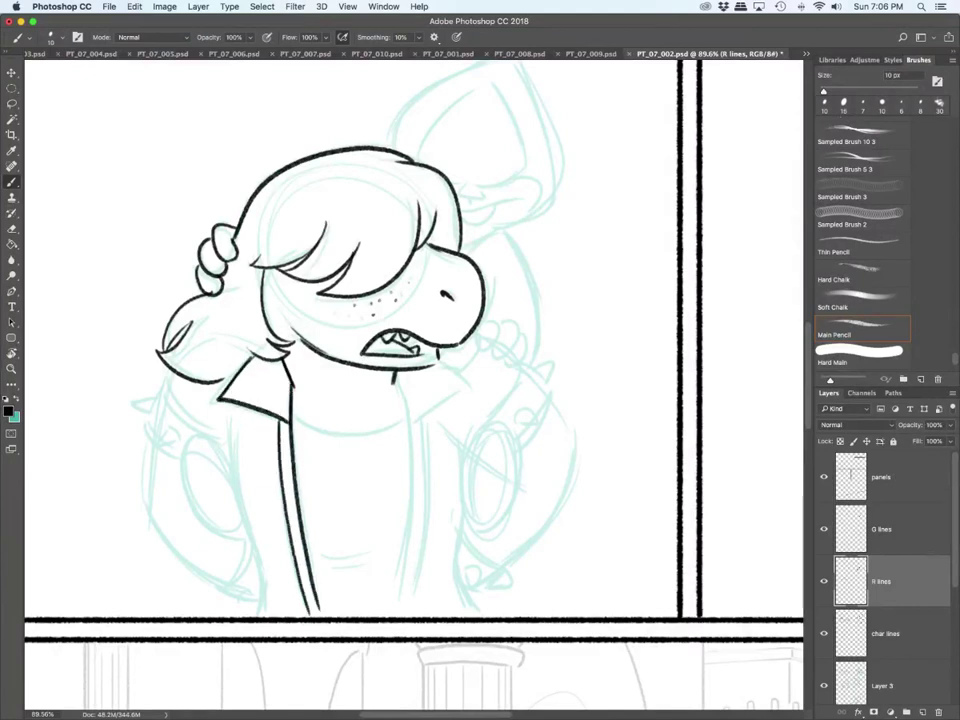
pyautogui.moveTo(393, 378)
pyautogui.mouseDown()
pyautogui.moveTo(411, 500)
pyautogui.moveTo(400, 608)
pyautogui.mouseUp()
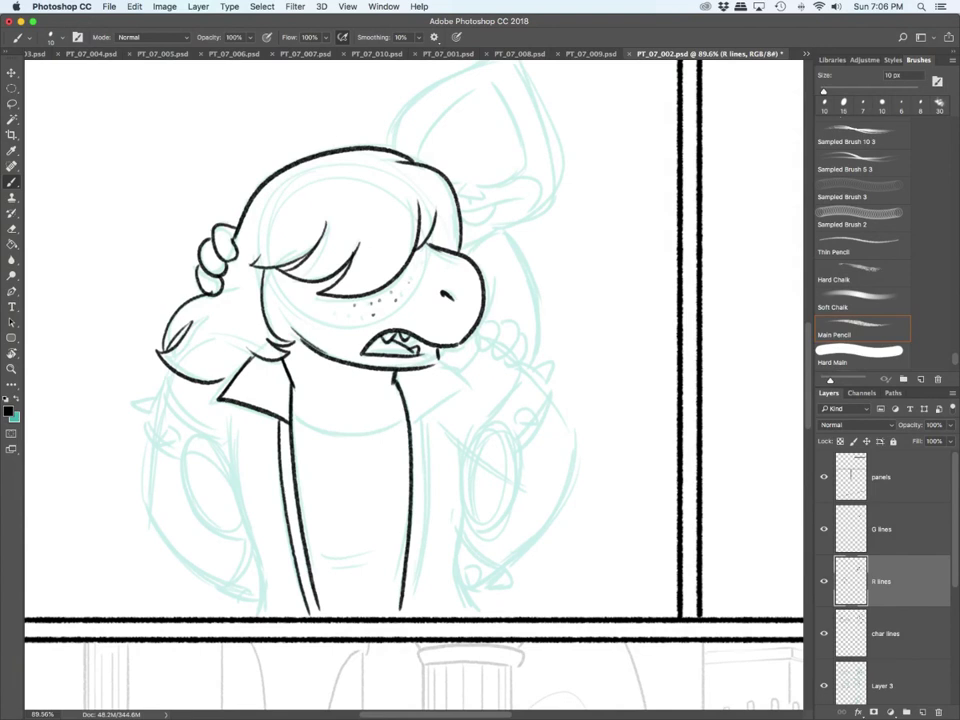
pyautogui.moveTo(411, 428)
pyautogui.mouseDown()
pyautogui.moveTo(463, 392)
pyautogui.moveTo(439, 365)
pyautogui.moveTo(424, 447)
pyautogui.moveTo(418, 611)
pyautogui.mouseUp()
pyautogui.moveTo(291, 418)
pyautogui.mouseDown()
pyautogui.moveTo(355, 438)
pyautogui.moveTo(408, 424)
pyautogui.mouseUp()
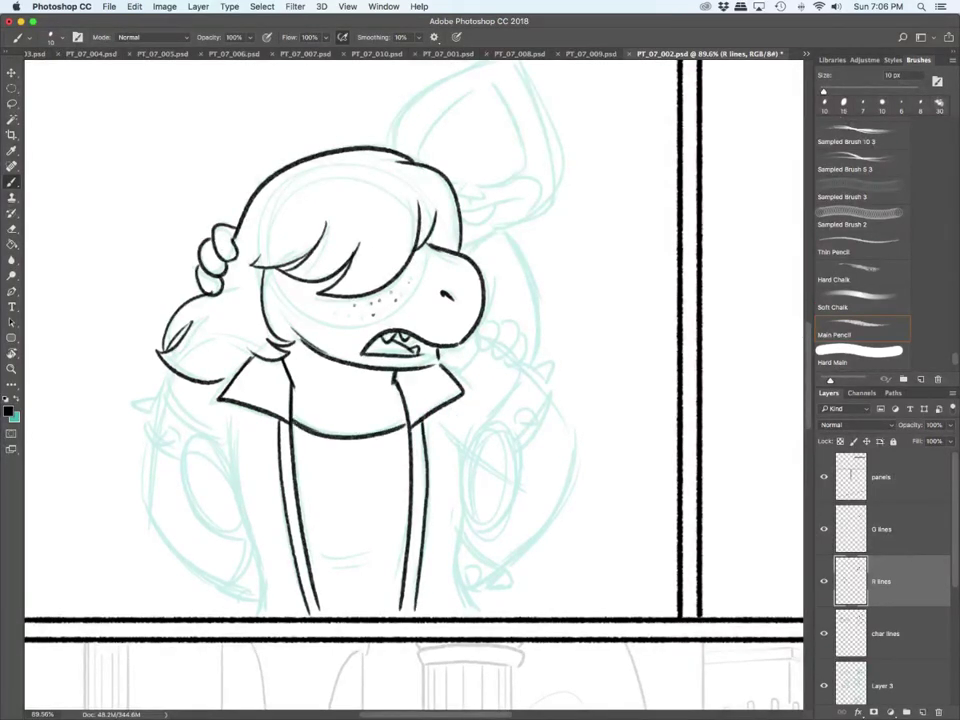
pyautogui.moveTo(321, 562); pyautogui.dragTo(380, 560)
# Step: Ink the fingers beside the snout and both outer sides of the jacket's torso
pyautogui.moveTo(482, 321)
pyautogui.mouseDown()
pyautogui.moveTo(497, 322)
pyautogui.moveTo(516, 349)
pyautogui.moveTo(493, 350)
pyautogui.moveTo(522, 368)
pyautogui.mouseUp()
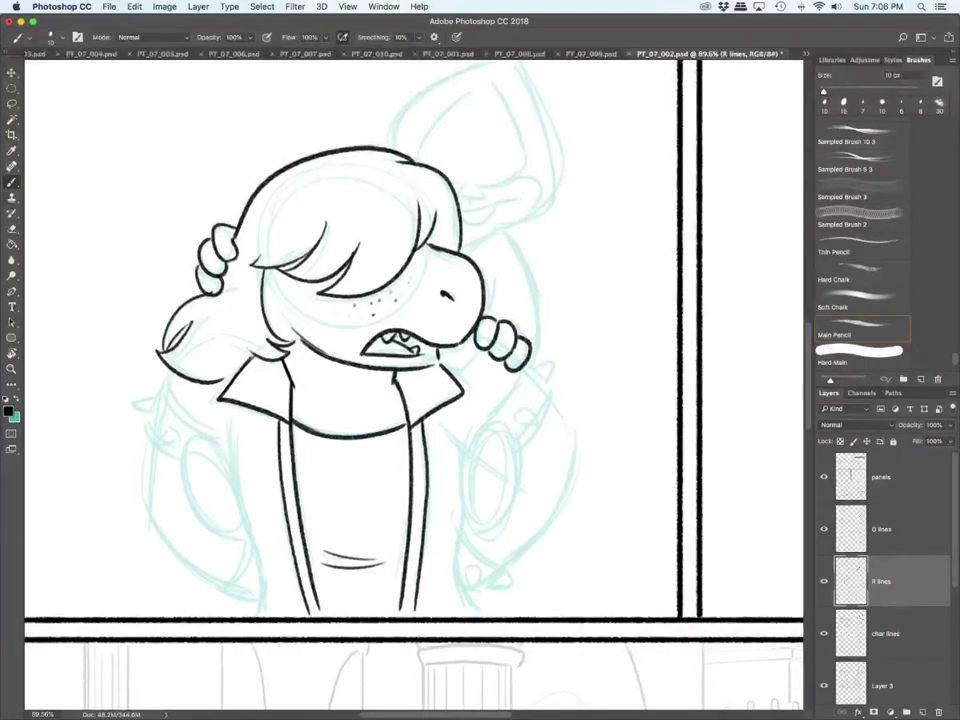
pyautogui.moveTo(455, 410)
pyautogui.mouseDown()
pyautogui.moveTo(465, 540)
pyautogui.moveTo(450, 570)
pyautogui.moveTo(466, 615)
pyautogui.mouseUp()
pyautogui.moveTo(237, 406); pyautogui.dragTo(258, 612)
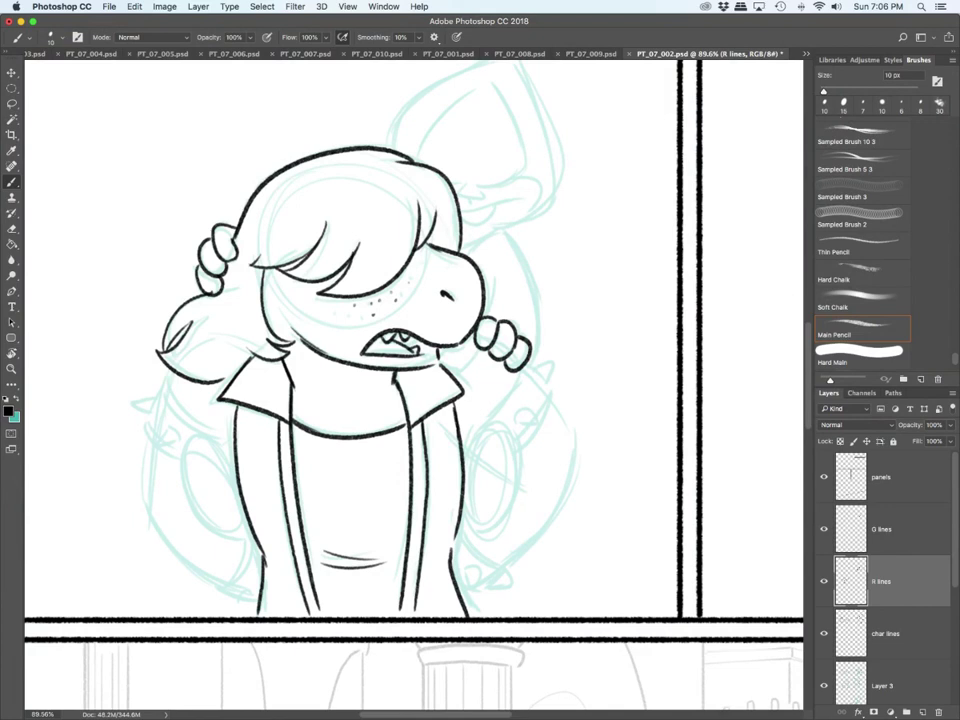
# Step: Ink the oval shapes on both sides of the torso
pyautogui.moveTo(205, 441); pyautogui.dragTo(237, 536)
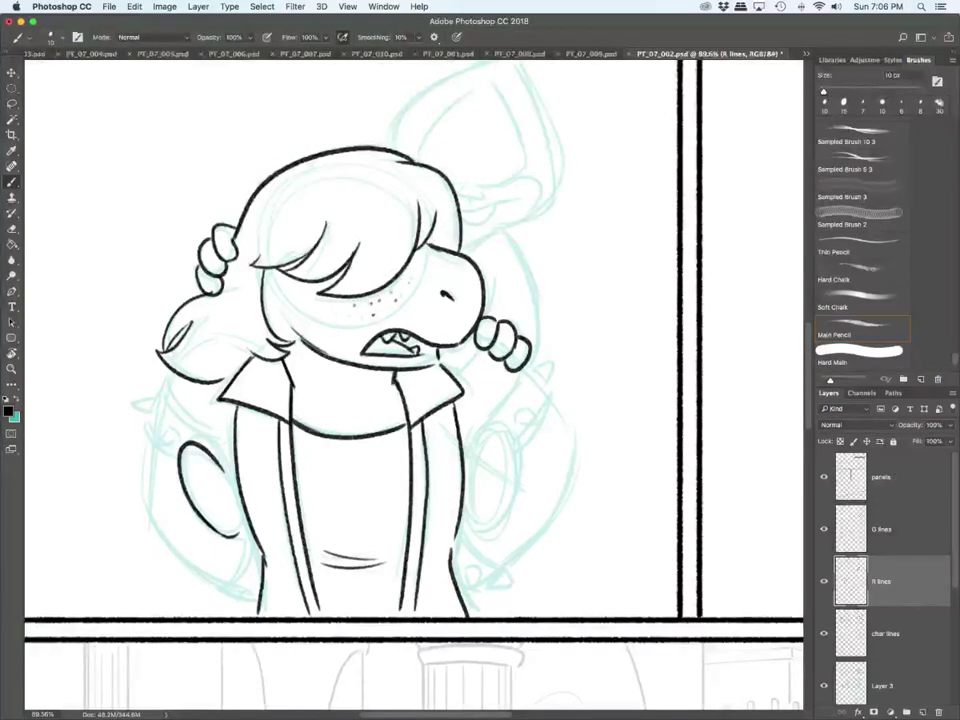
pyautogui.moveTo(193, 441); pyautogui.dragTo(232, 460)
pyautogui.moveTo(465, 469)
pyautogui.mouseDown()
pyautogui.moveTo(479, 437)
pyautogui.moveTo(518, 512)
pyautogui.moveTo(466, 522)
pyautogui.moveTo(464, 490)
pyautogui.moveTo(506, 426)
pyautogui.mouseUp()
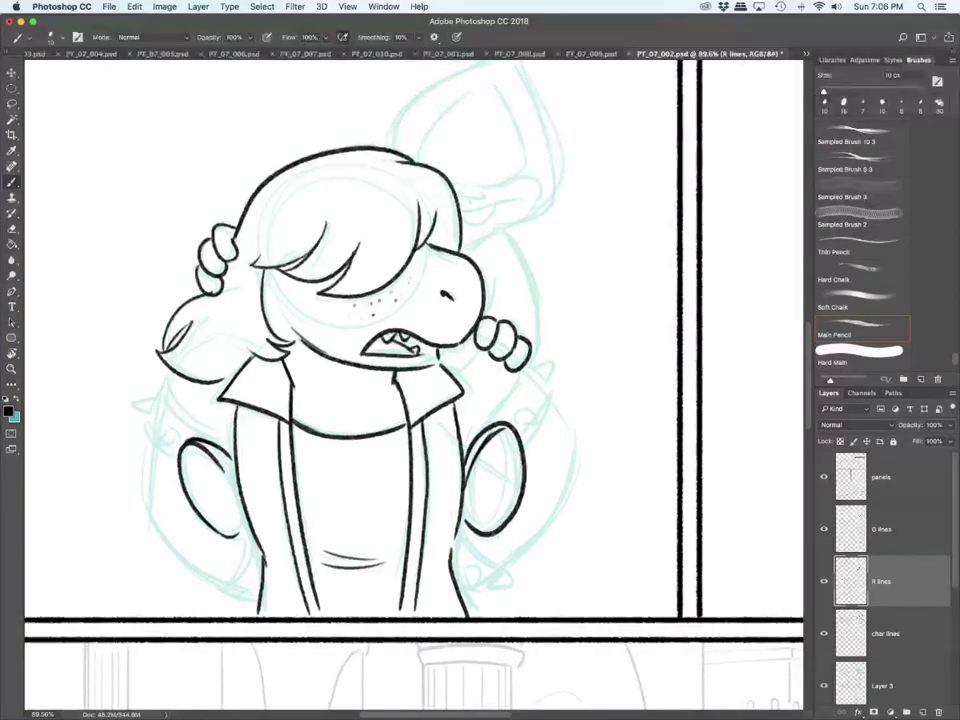
# Step: Ink the upper spiked band and its studs below the fingers on the snout side
pyautogui.moveTo(526, 358)
pyautogui.mouseDown()
pyautogui.moveTo(549, 378)
pyautogui.moveTo(545, 398)
pyautogui.moveTo(524, 442)
pyautogui.mouseUp()
pyautogui.moveTo(516, 421)
pyautogui.mouseDown()
pyautogui.moveTo(518, 413)
pyautogui.moveTo(538, 419)
pyautogui.mouseUp()
pyautogui.moveTo(520, 422); pyautogui.dragTo(538, 422)
pyautogui.moveTo(532, 364); pyautogui.dragTo(551, 373)
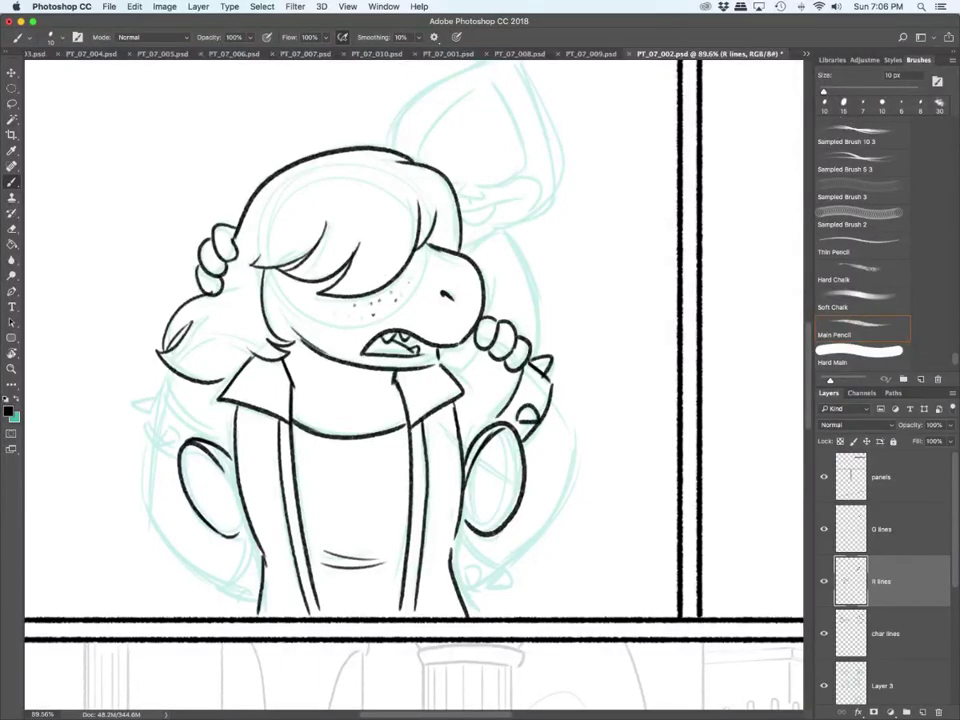
pyautogui.press('super+z')
# Step: Ink the outer limb contour on the snout side and the lower spiked band beside the waist
pyautogui.moveTo(531, 363)
pyautogui.mouseDown()
pyautogui.moveTo(548, 371)
pyautogui.moveTo(577, 444)
pyautogui.mouseUp()
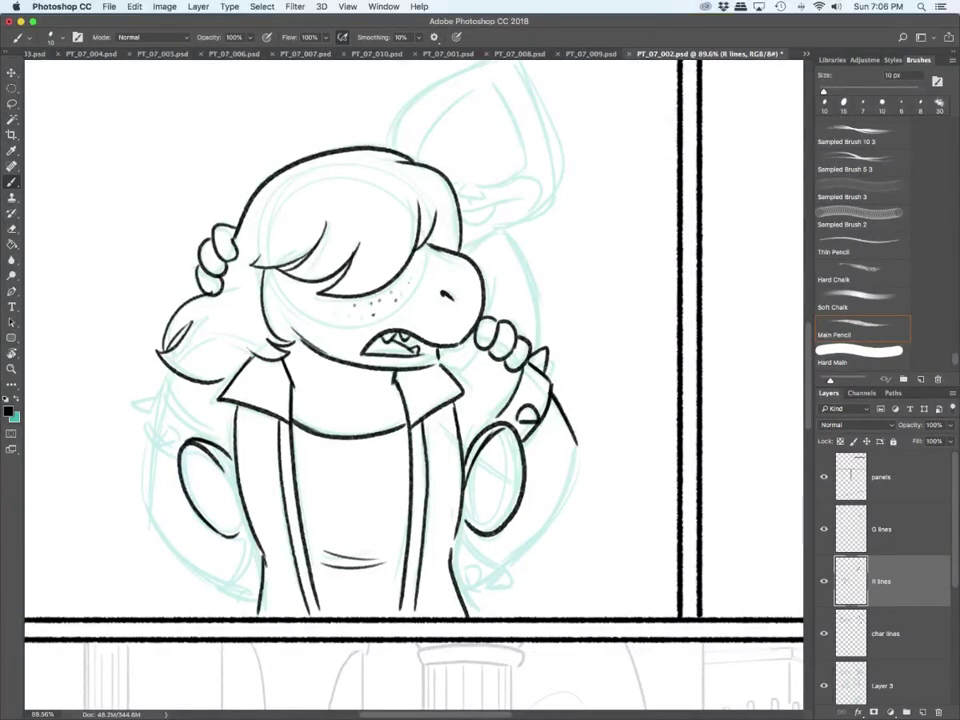
pyautogui.moveTo(577, 444); pyautogui.dragTo(508, 560)
pyautogui.moveTo(466, 524); pyautogui.dragTo(509, 559)
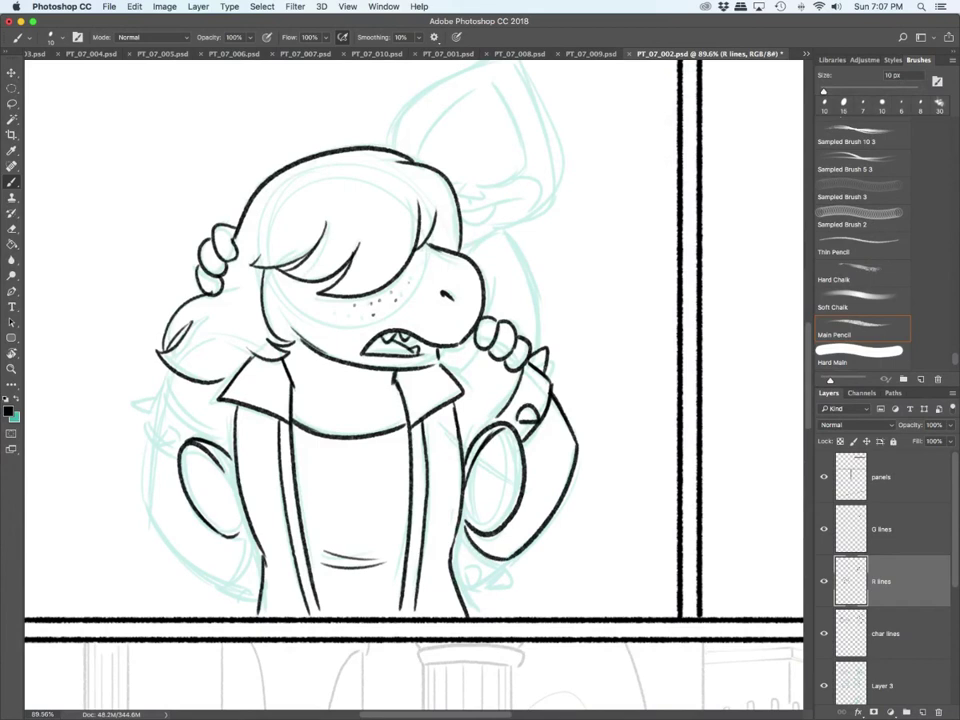
pyautogui.moveTo(461, 527)
pyautogui.mouseDown()
pyautogui.moveTo(507, 565)
pyautogui.moveTo(464, 573)
pyautogui.moveTo(508, 567)
pyautogui.moveTo(511, 585)
pyautogui.moveTo(492, 584)
pyautogui.moveTo(453, 556)
pyautogui.moveTo(480, 608)
pyautogui.mouseUp()
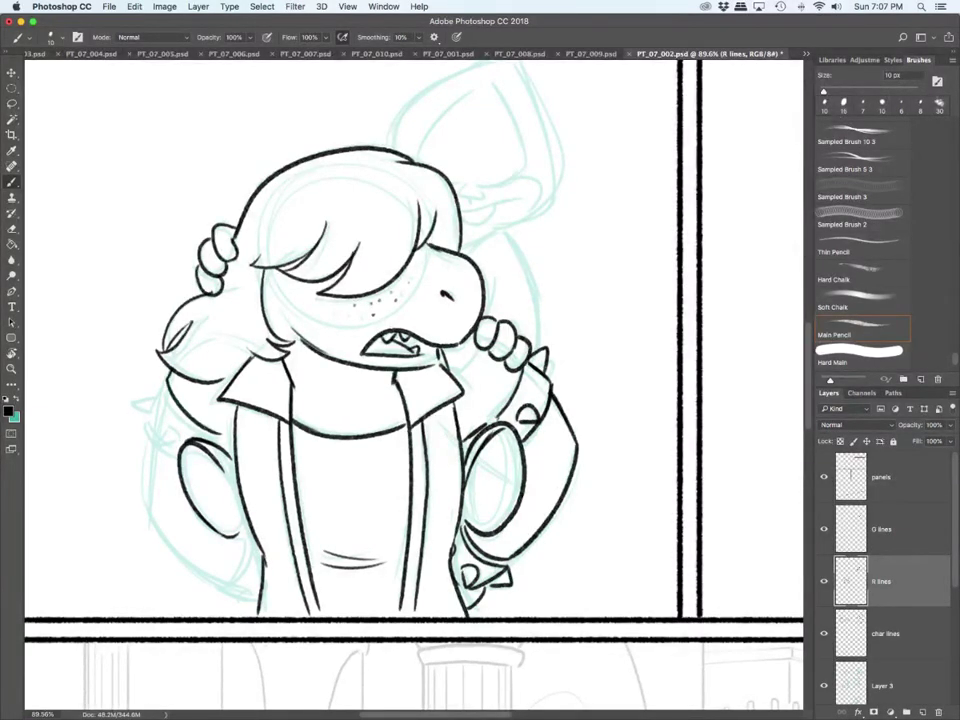
# Step: Ink the upper spiked band beneath the hair locks behind the character
pyautogui.moveTo(161, 424); pyautogui.dragTo(162, 449)
pyautogui.moveTo(162, 449)
pyautogui.mouseDown()
pyautogui.moveTo(181, 434)
pyautogui.moveTo(161, 424)
pyautogui.moveTo(166, 374)
pyautogui.moveTo(155, 434)
pyautogui.moveTo(165, 455)
pyautogui.mouseUp()
pyautogui.moveTo(155, 388)
pyautogui.mouseDown()
pyautogui.moveTo(134, 386)
pyautogui.moveTo(147, 404)
pyautogui.moveTo(226, 437)
pyautogui.mouseUp()
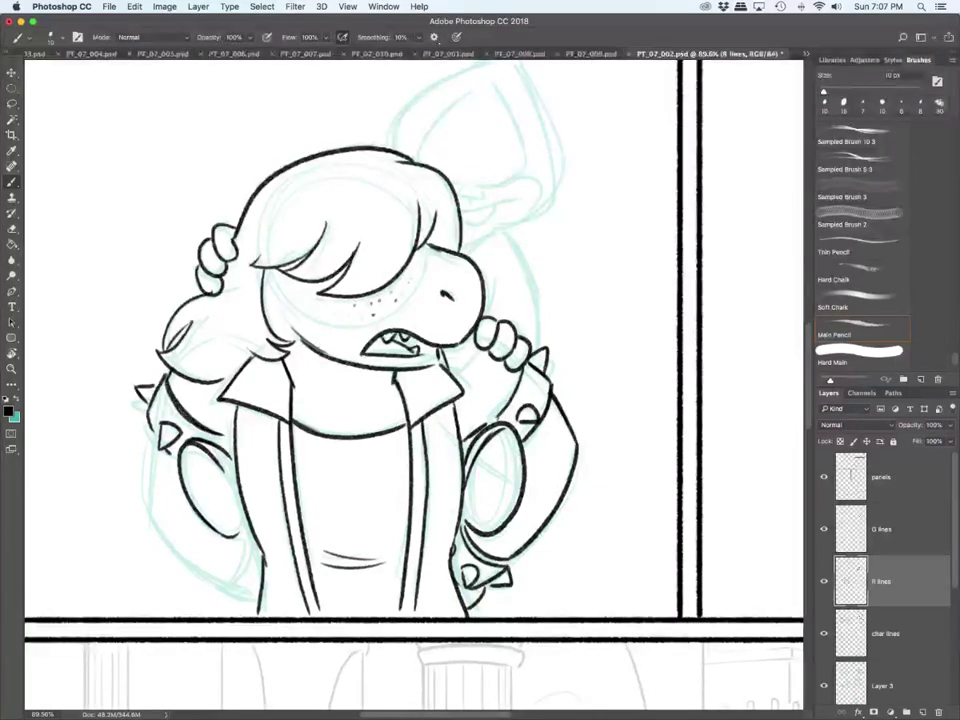
pyautogui.moveTo(151, 424); pyautogui.dragTo(159, 440)
# Step: Ink the outer limb contour on the hair side and the lower spiked band beside the waist
pyautogui.moveTo(146, 503); pyautogui.dragTo(224, 585)
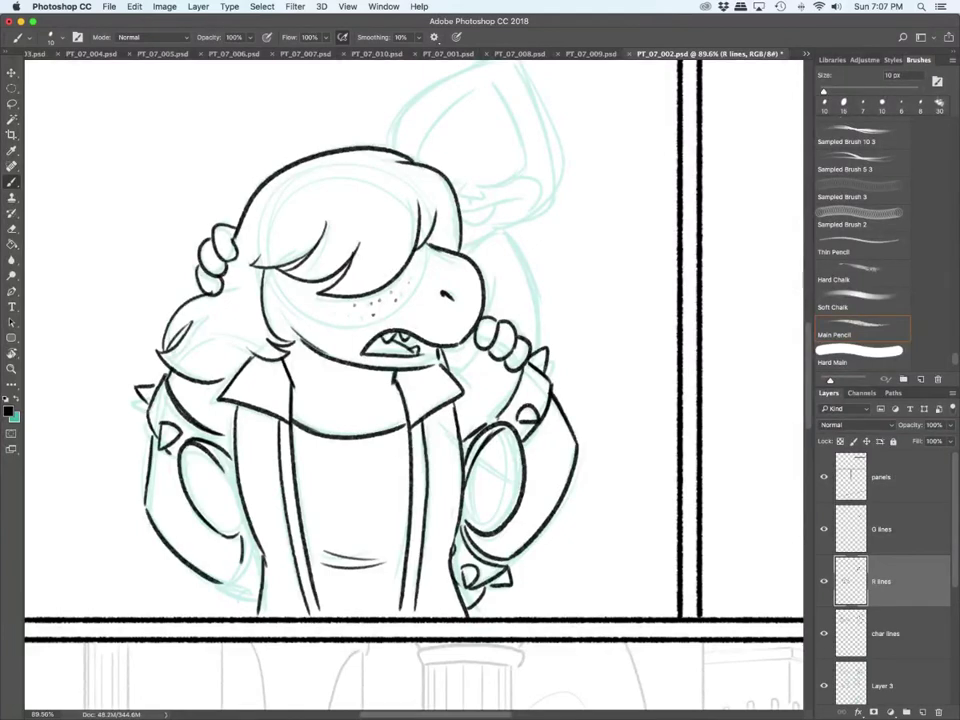
pyautogui.moveTo(241, 537); pyautogui.dragTo(222, 585)
pyautogui.moveTo(244, 541)
pyautogui.mouseDown()
pyautogui.moveTo(223, 586)
pyautogui.moveTo(239, 605)
pyautogui.moveTo(254, 587)
pyautogui.mouseUp()
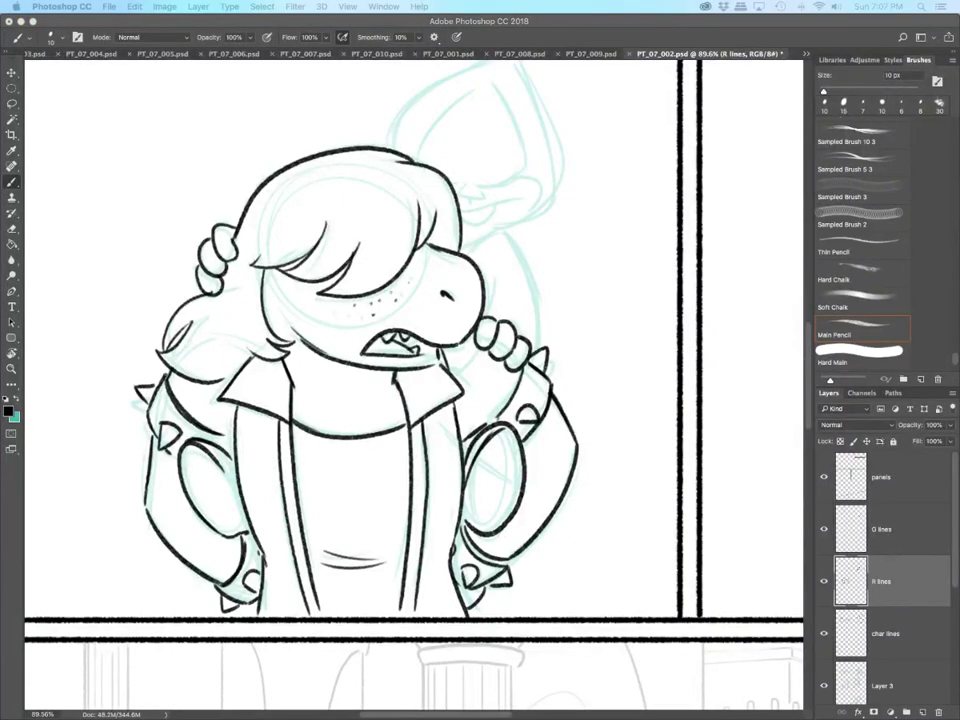
pyautogui.scroll(5, 400, 380)
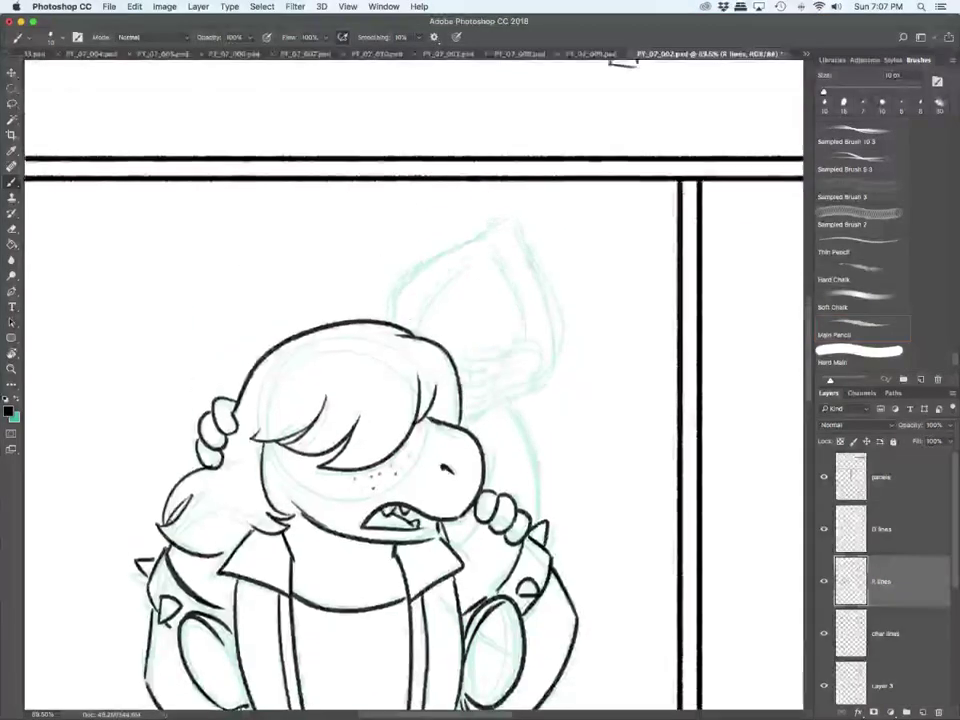
# Step: Ink the rider's pointed hood outline, back contour and shoulder line behind the snouted character
pyautogui.moveTo(395, 318)
pyautogui.mouseDown()
pyautogui.moveTo(400, 271)
pyautogui.moveTo(503, 207)
pyautogui.moveTo(560, 348)
pyautogui.moveTo(505, 398)
pyautogui.mouseUp()
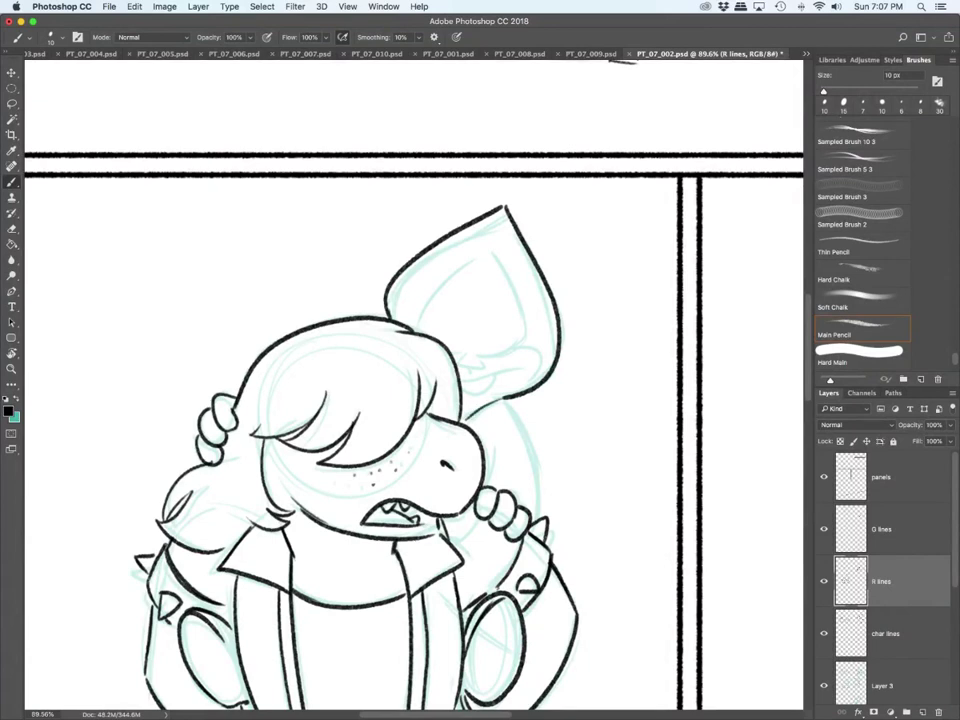
pyautogui.moveTo(510, 402); pyautogui.dragTo(545, 518)
pyautogui.moveTo(485, 467)
pyautogui.mouseDown()
pyautogui.moveTo(500, 446)
pyautogui.moveTo(523, 443)
pyautogui.mouseUp()
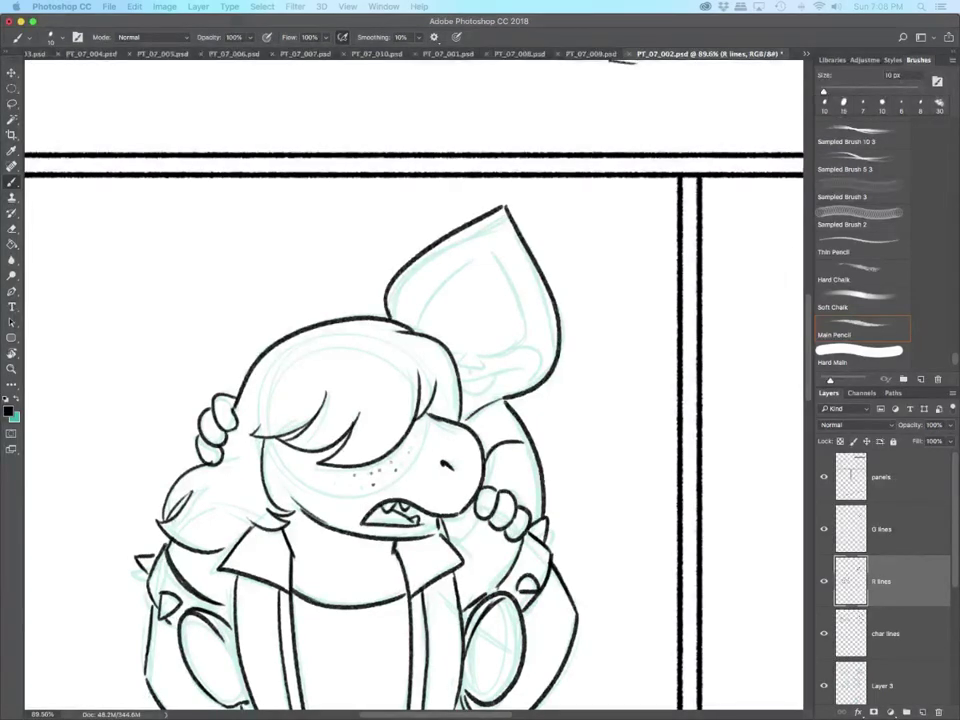
# Step: Ink the spade-shaped face marking and the grinning mouth with teeth inside the rider's hood
pyautogui.moveTo(491, 246)
pyautogui.mouseDown()
pyautogui.moveTo(519, 302)
pyautogui.moveTo(484, 353)
pyautogui.moveTo(460, 347)
pyautogui.moveTo(454, 358)
pyautogui.moveTo(482, 367)
pyautogui.mouseUp()
pyautogui.moveTo(482, 367)
pyautogui.mouseDown()
pyautogui.moveTo(471, 347)
pyautogui.moveTo(467, 379)
pyautogui.mouseUp()
pyautogui.moveTo(461, 381); pyautogui.dragTo(532, 367)
pyautogui.moveTo(463, 388)
pyautogui.mouseDown()
pyautogui.moveTo(547, 364)
pyautogui.moveTo(538, 384)
pyautogui.mouseUp()
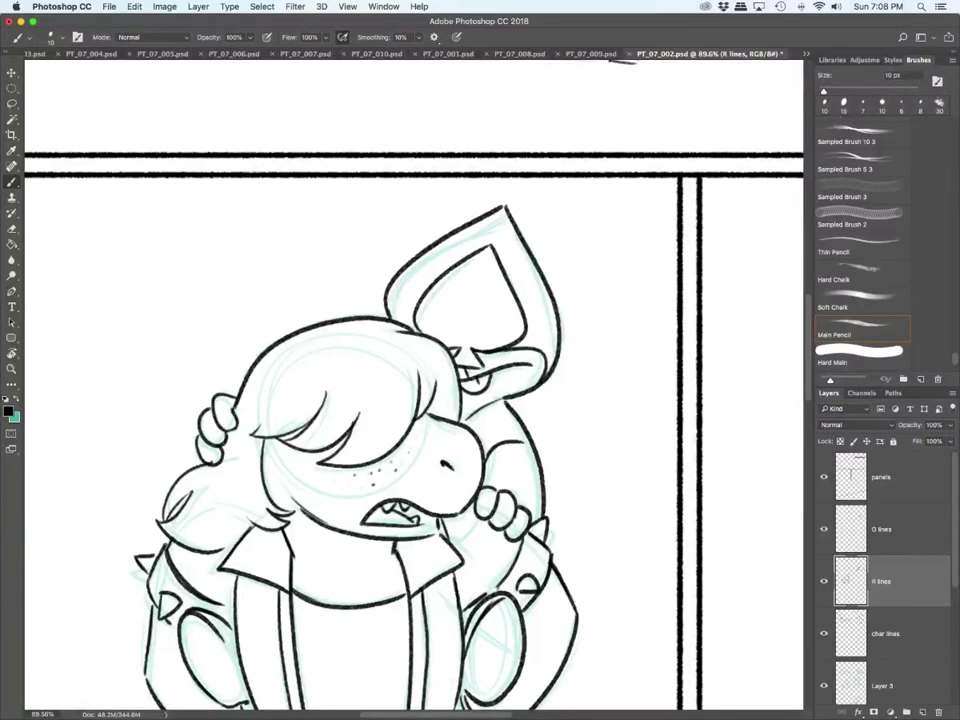
# Step: In the neighbouring sketched panel, ink the rider's bent arm, gripping hand and curved back
pyautogui.scroll(-8, 518, 534)
pyautogui.scroll(2, 518, 534)
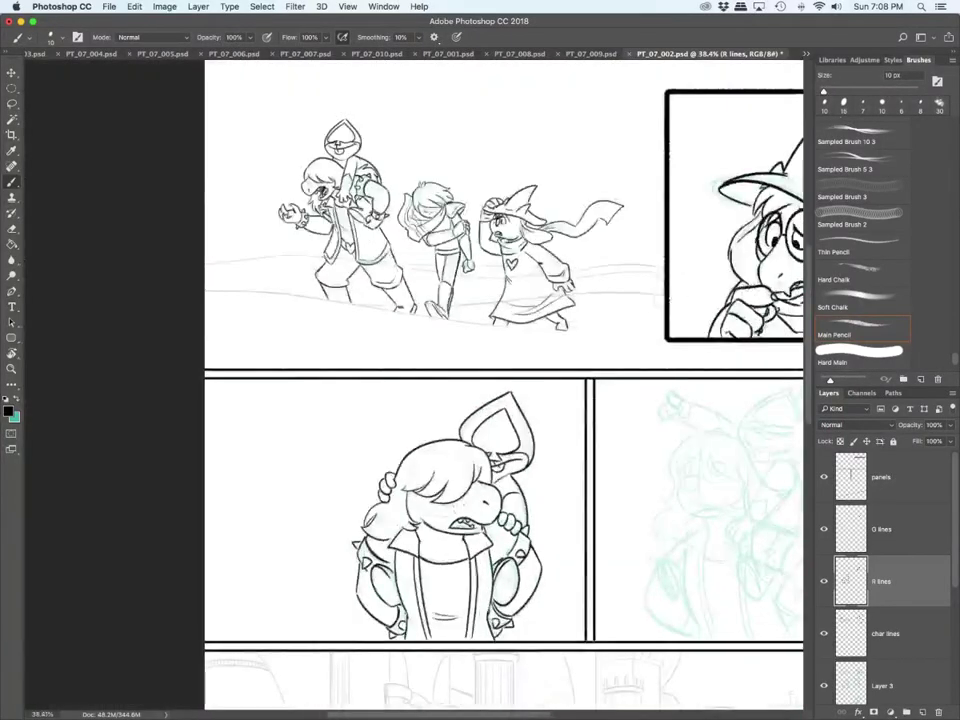
pyautogui.hscroll(5, 518, 534)
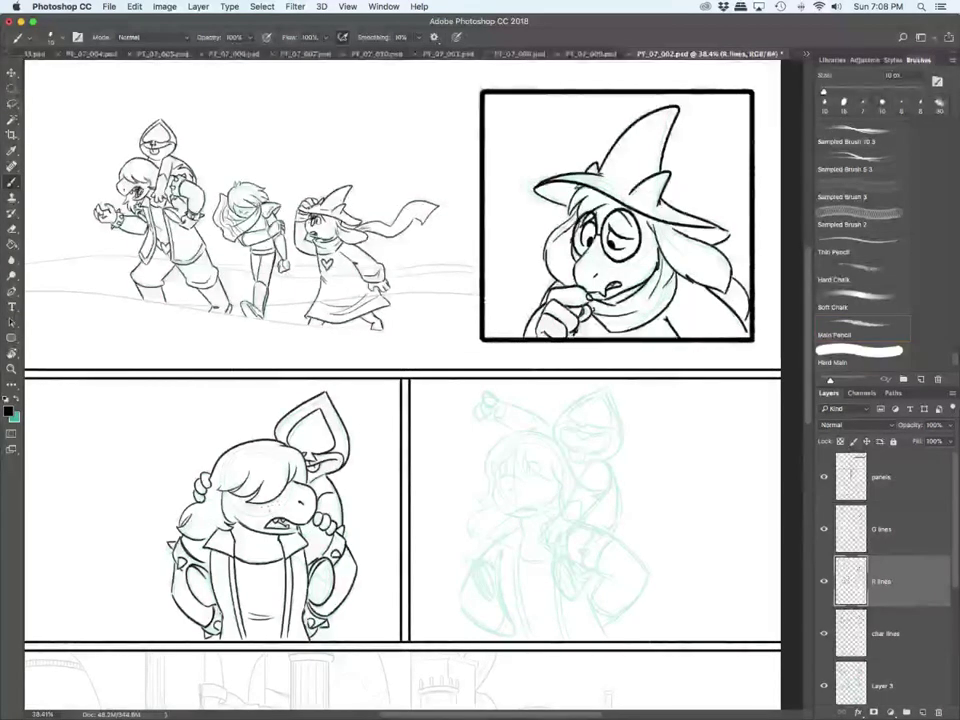
pyautogui.scroll(5, 628, 577)
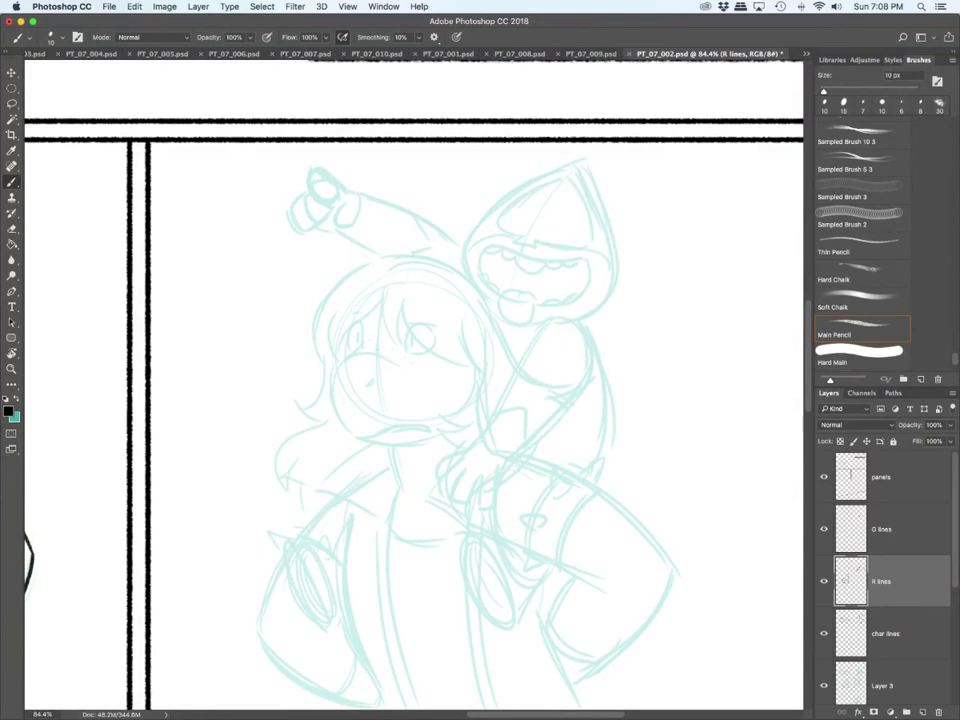
pyautogui.moveTo(583, 330)
pyautogui.mouseDown()
pyautogui.moveTo(475, 442)
pyautogui.moveTo(446, 458)
pyautogui.moveTo(439, 481)
pyautogui.moveTo(456, 466)
pyautogui.moveTo(442, 493)
pyautogui.moveTo(486, 502)
pyautogui.moveTo(598, 382)
pyautogui.moveTo(582, 326)
pyautogui.moveTo(608, 372)
pyautogui.moveTo(604, 460)
pyautogui.mouseUp()
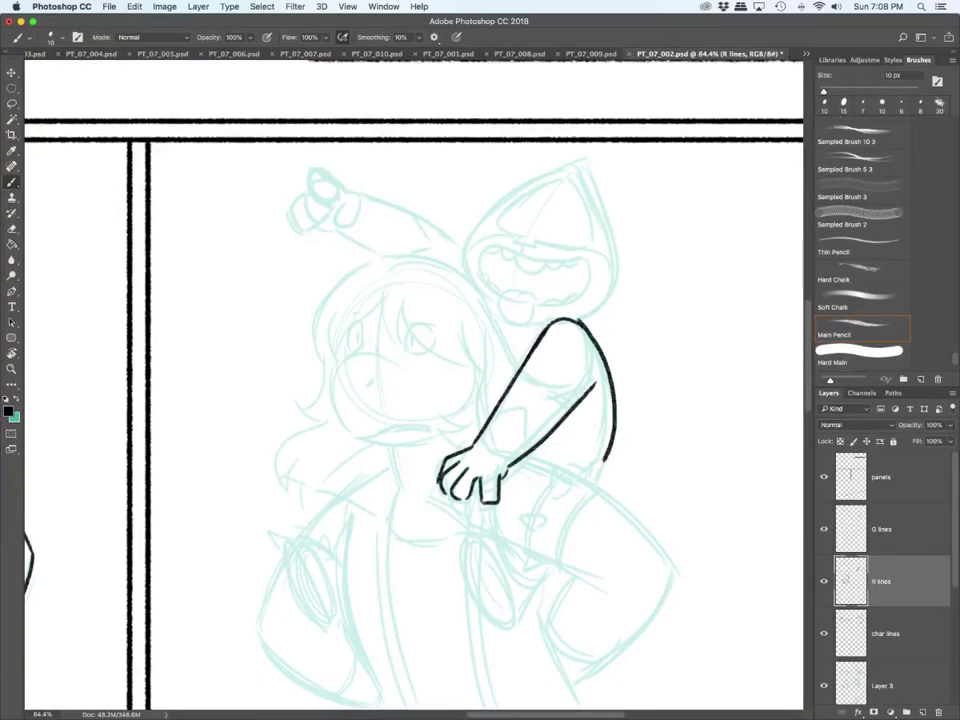
# Step: Ink the carrying character's hair, with the bangs, side locks and rounded outer contour of the head
pyautogui.moveTo(381, 290); pyautogui.dragTo(384, 338)
pyautogui.moveTo(398, 292)
pyautogui.mouseDown()
pyautogui.moveTo(405, 343)
pyautogui.moveTo(478, 372)
pyautogui.mouseUp()
pyautogui.moveTo(462, 314)
pyautogui.mouseDown()
pyautogui.moveTo(480, 372)
pyautogui.moveTo(445, 408)
pyautogui.moveTo(442, 428)
pyautogui.moveTo(467, 445)
pyautogui.mouseUp()
pyautogui.moveTo(398, 257)
pyautogui.mouseDown()
pyautogui.moveTo(457, 274)
pyautogui.moveTo(520, 366)
pyautogui.mouseUp()
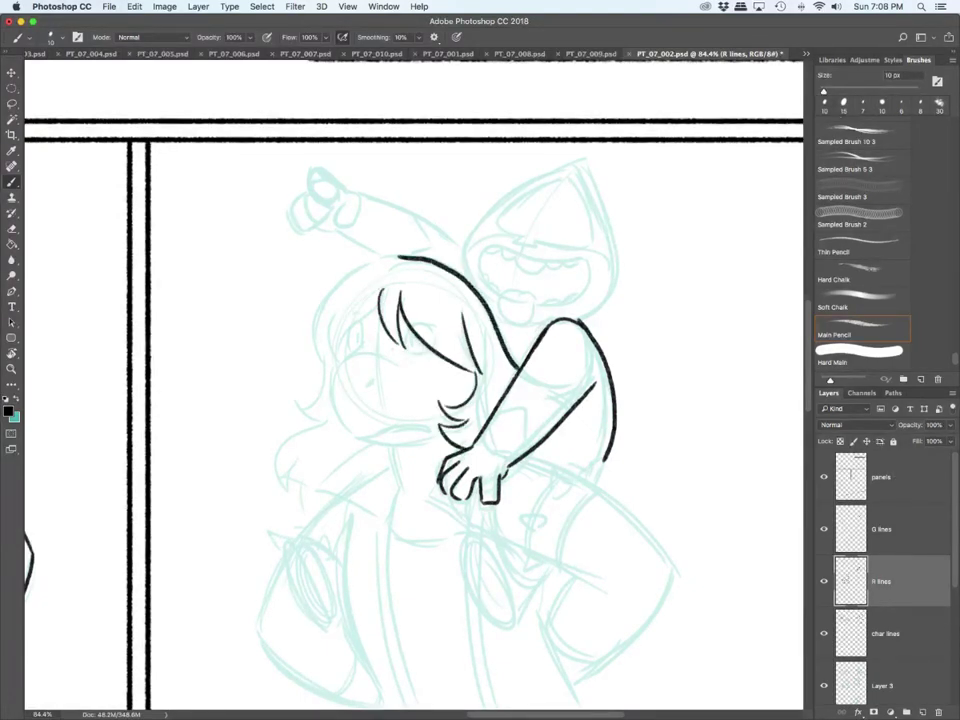
pyautogui.moveTo(378, 293)
pyautogui.mouseDown()
pyautogui.moveTo(335, 335)
pyautogui.moveTo(336, 360)
pyautogui.mouseUp()
pyautogui.moveTo(400, 257)
pyautogui.mouseDown()
pyautogui.moveTo(315, 322)
pyautogui.moveTo(321, 362)
pyautogui.moveTo(296, 395)
pyautogui.moveTo(320, 418)
pyautogui.mouseUp()
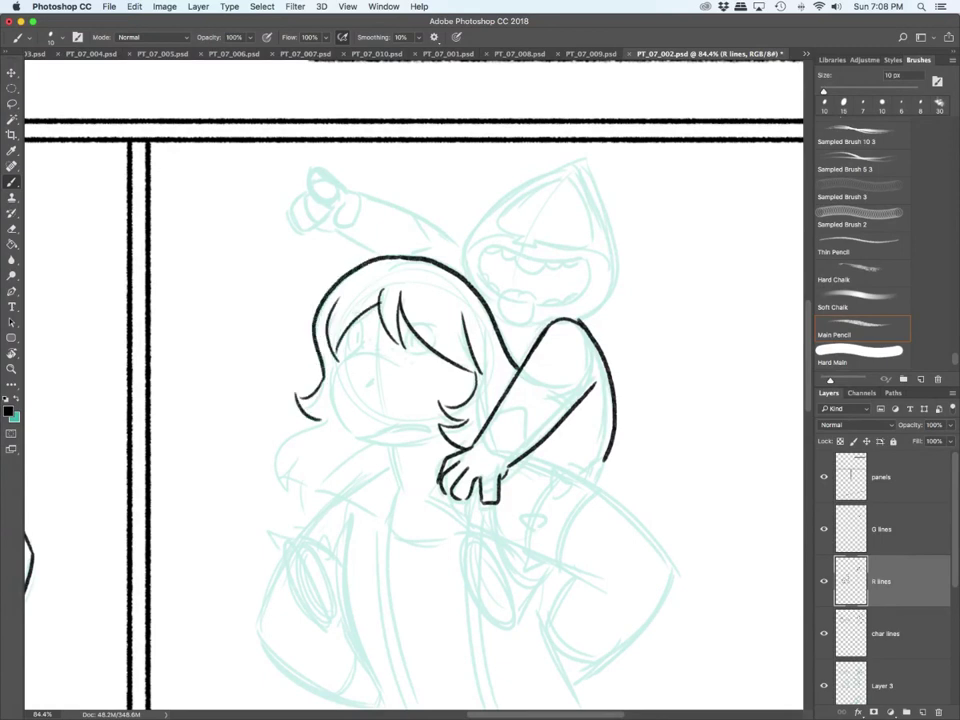
# Step: Ink the rider's sleeve cuff and the carrying character's snout, open mouth and neck
pyautogui.scroll(3, 552, 456)
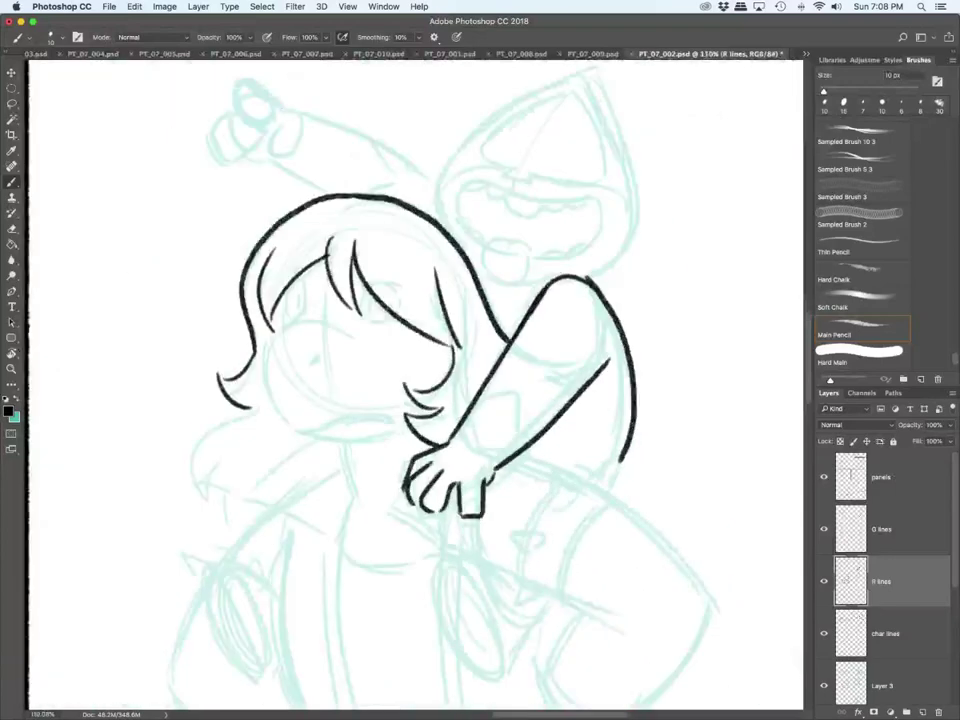
pyautogui.moveTo(620, 338); pyautogui.dragTo(600, 377)
pyautogui.moveTo(480, 400)
pyautogui.mouseDown()
pyautogui.moveTo(529, 395)
pyautogui.moveTo(529, 440)
pyautogui.mouseUp()
pyautogui.moveTo(308, 311)
pyautogui.mouseDown()
pyautogui.moveTo(267, 348)
pyautogui.moveTo(299, 427)
pyautogui.moveTo(346, 417)
pyautogui.moveTo(317, 439)
pyautogui.moveTo(393, 433)
pyautogui.mouseUp()
pyautogui.moveTo(335, 445); pyautogui.dragTo(353, 493)
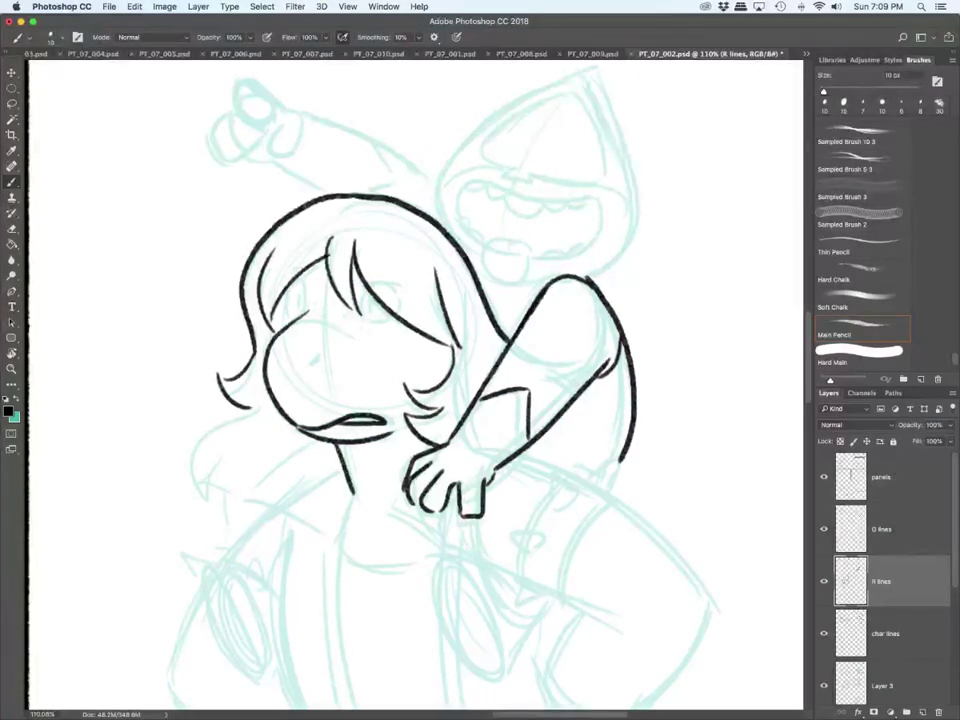
# Step: Ink the carrying character's two eyes with narrow pupils and the nostril on the snout
pyautogui.moveTo(289, 321)
pyautogui.mouseDown()
pyautogui.moveTo(286, 301)
pyautogui.moveTo(301, 309)
pyautogui.mouseUp()
pyautogui.moveTo(364, 312)
pyautogui.mouseDown()
pyautogui.moveTo(357, 318)
pyautogui.moveTo(400, 300)
pyautogui.moveTo(370, 312)
pyautogui.moveTo(365, 288)
pyautogui.mouseUp()
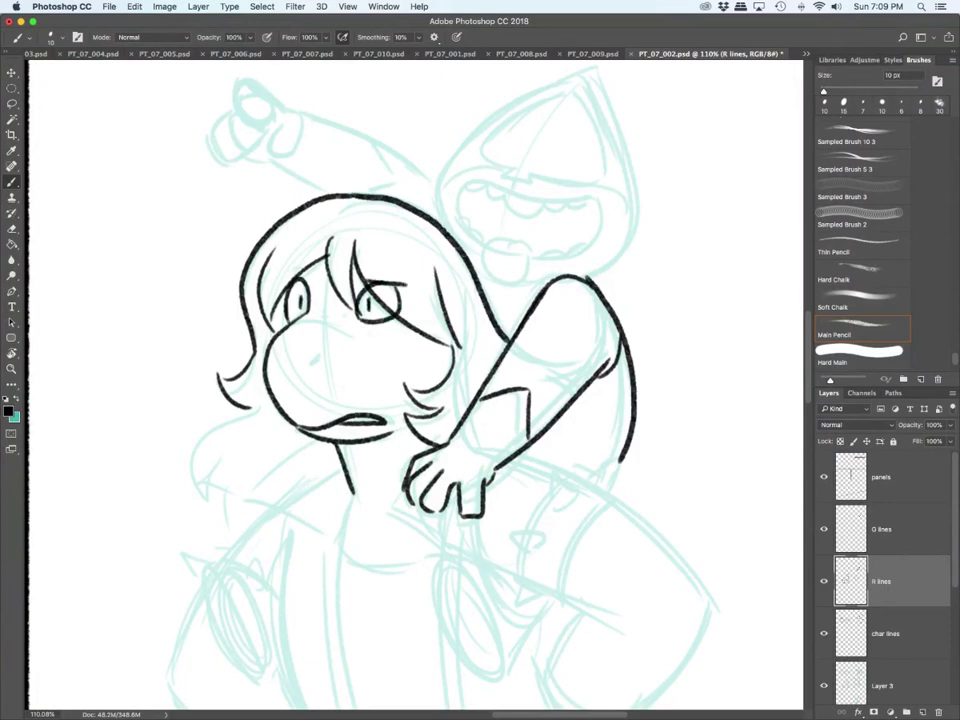
pyautogui.moveTo(278, 302); pyautogui.dragTo(271, 337)
pyautogui.moveTo(322, 364); pyautogui.dragTo(335, 357)
# Step: Dot freckles across the snout beneath the carrying character's eyes
pyautogui.click(311, 318)
pyautogui.click(312, 329)
pyautogui.click(323, 328)
pyautogui.click(325, 305)
pyautogui.click(333, 318)
pyautogui.click(347, 321)
pyautogui.click(354, 338)
pyautogui.click(371, 342)
pyautogui.click(378, 337)
pyautogui.click(395, 351)
# Step: Ink both pointed collar flaps and the long edges of the open jacket's front on the free-shoulder side
pyautogui.scroll(-5, 415, 385)
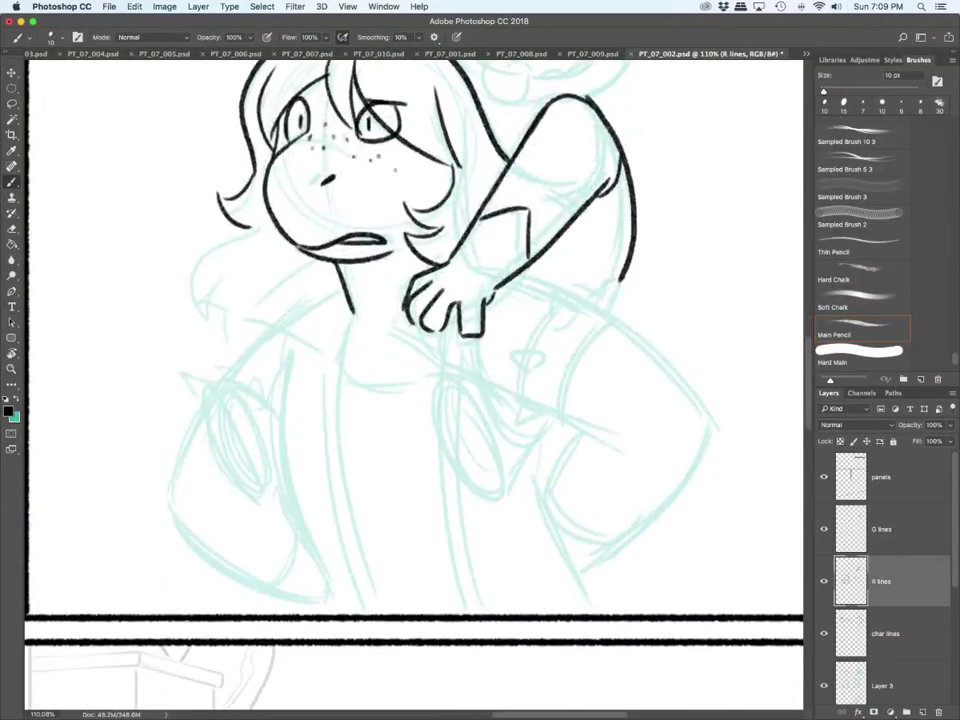
pyautogui.moveTo(316, 258)
pyautogui.mouseDown()
pyautogui.moveTo(290, 336)
pyautogui.moveTo(339, 352)
pyautogui.moveTo(375, 613)
pyautogui.mouseUp()
pyautogui.moveTo(328, 351)
pyautogui.mouseDown()
pyautogui.moveTo(325, 453)
pyautogui.moveTo(364, 604)
pyautogui.mouseUp()
pyautogui.moveTo(288, 344); pyautogui.dragTo(323, 594)
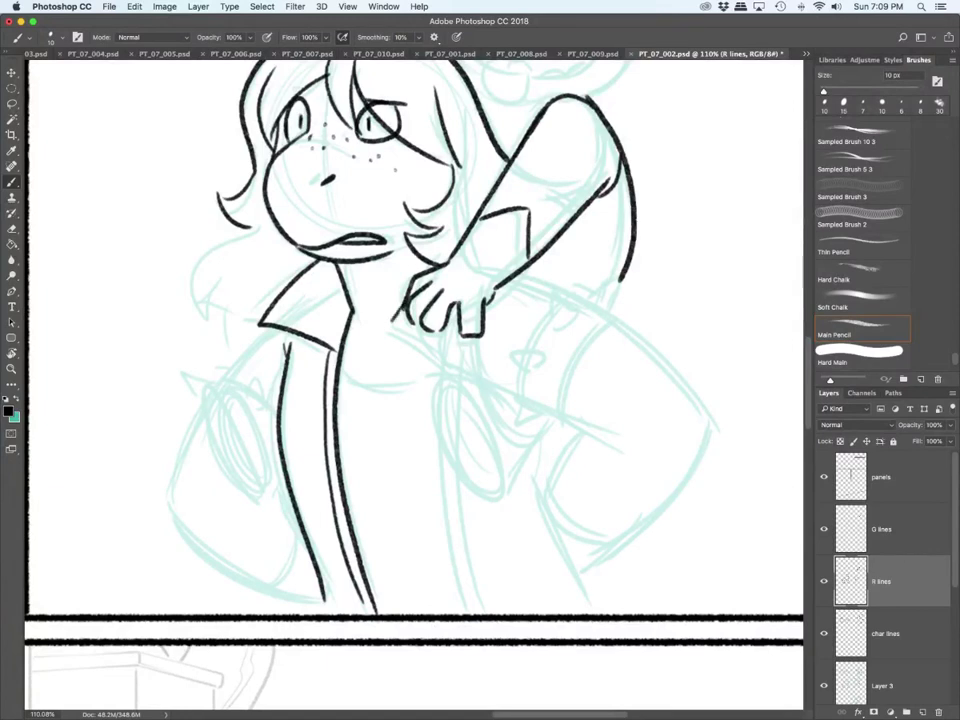
pyautogui.moveTo(442, 267); pyautogui.dragTo(440, 374)
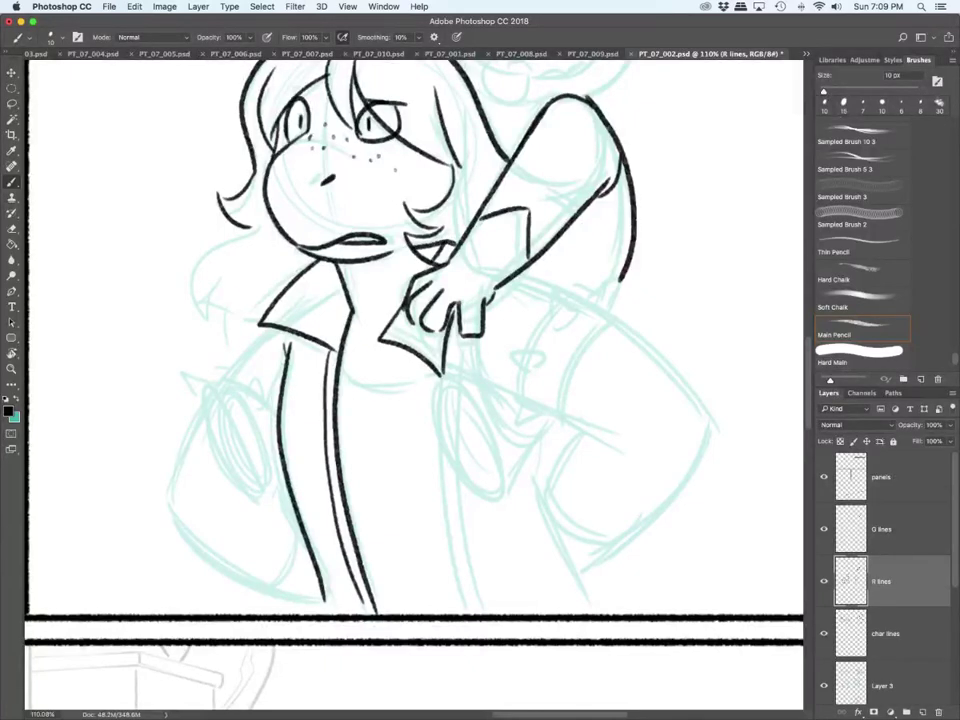
# Step: Ink the long hair locks falling behind the collar on the free-shoulder side
pyautogui.moveTo(257, 226)
pyautogui.mouseDown()
pyautogui.moveTo(214, 251)
pyautogui.moveTo(200, 342)
pyautogui.mouseUp()
pyautogui.moveTo(217, 286)
pyautogui.mouseDown()
pyautogui.moveTo(206, 325)
pyautogui.moveTo(225, 347)
pyautogui.mouseUp()
pyautogui.moveTo(221, 316); pyautogui.dragTo(242, 356)
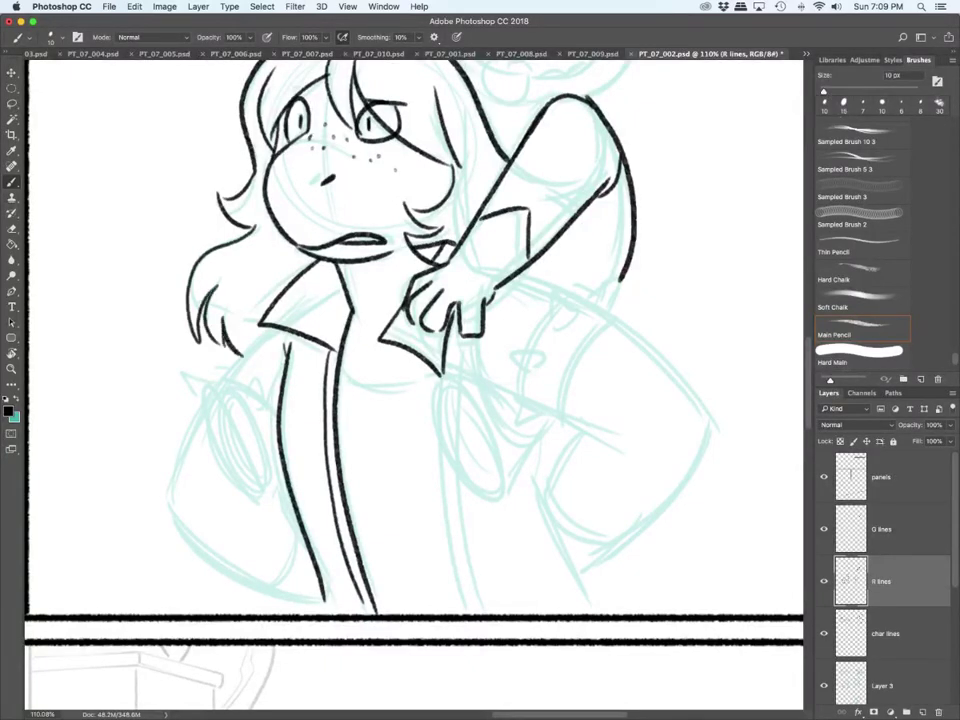
# Step: Ink the rider's oval-soled foot beneath the gripping hand and the upper spiked band with its studs
pyautogui.moveTo(432, 382)
pyautogui.mouseDown()
pyautogui.moveTo(490, 497)
pyautogui.moveTo(494, 402)
pyautogui.mouseUp()
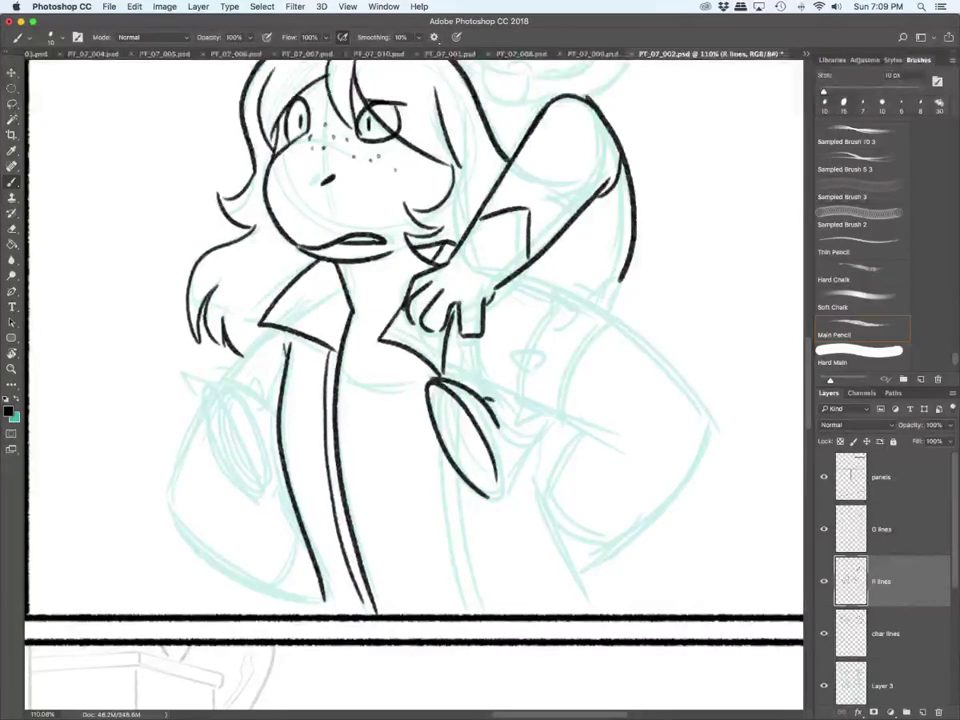
pyautogui.moveTo(494, 498); pyautogui.dragTo(557, 425)
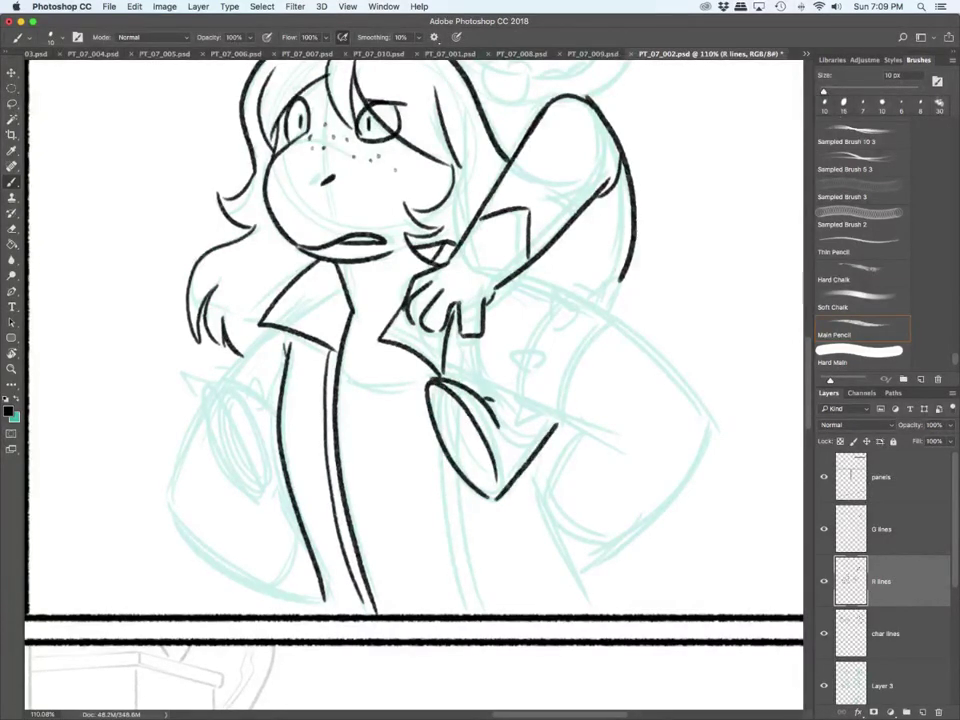
pyautogui.moveTo(520, 367)
pyautogui.mouseDown()
pyautogui.moveTo(517, 387)
pyautogui.moveTo(551, 417)
pyautogui.moveTo(610, 322)
pyautogui.moveTo(560, 412)
pyautogui.moveTo(516, 439)
pyautogui.moveTo(540, 420)
pyautogui.moveTo(536, 374)
pyautogui.mouseUp()
pyautogui.moveTo(512, 347)
pyautogui.mouseDown()
pyautogui.moveTo(550, 358)
pyautogui.moveTo(556, 319)
pyautogui.mouseUp()
pyautogui.moveTo(559, 282)
pyautogui.mouseDown()
pyautogui.moveTo(557, 327)
pyautogui.moveTo(581, 307)
pyautogui.mouseUp()
pyautogui.moveTo(581, 308)
pyautogui.mouseDown()
pyautogui.moveTo(558, 325)
pyautogui.moveTo(587, 291)
pyautogui.moveTo(622, 318)
pyautogui.moveTo(619, 276)
pyautogui.mouseUp()
pyautogui.moveTo(528, 264); pyautogui.dragTo(580, 290)
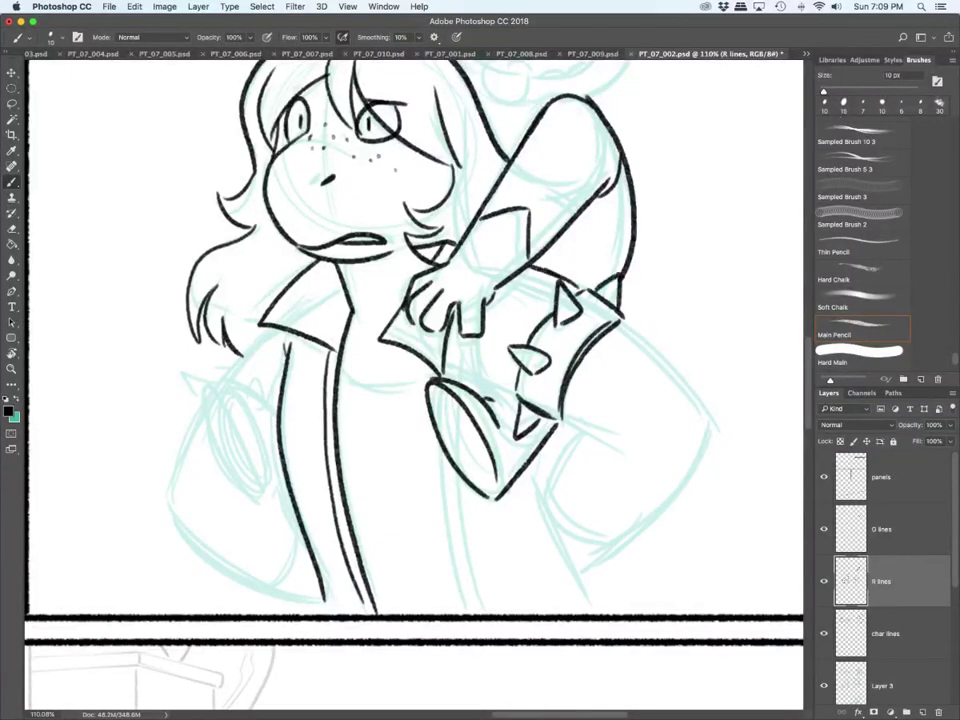
pyautogui.moveTo(468, 340)
pyautogui.mouseDown()
pyautogui.moveTo(470, 389)
pyautogui.moveTo(520, 404)
pyautogui.mouseUp()
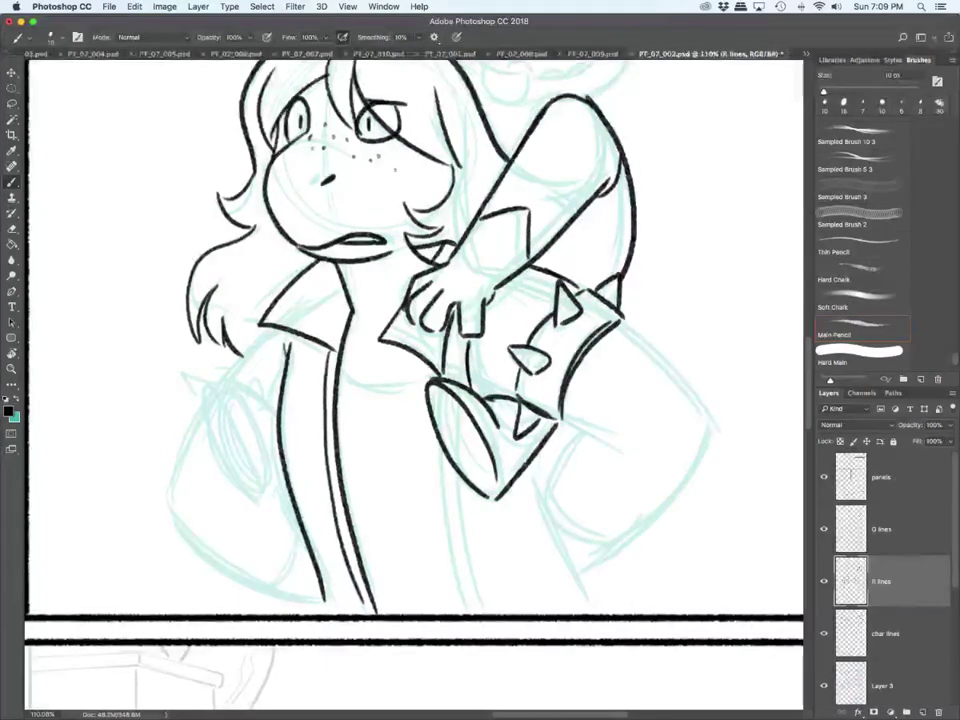
# Step: Ink the jacket's front edges running down from the foot and the curved shirt neckline
pyautogui.moveTo(446, 460); pyautogui.dragTo(463, 605)
pyautogui.moveTo(461, 480); pyautogui.dragTo(489, 609)
pyautogui.moveTo(342, 376); pyautogui.dragTo(432, 388)
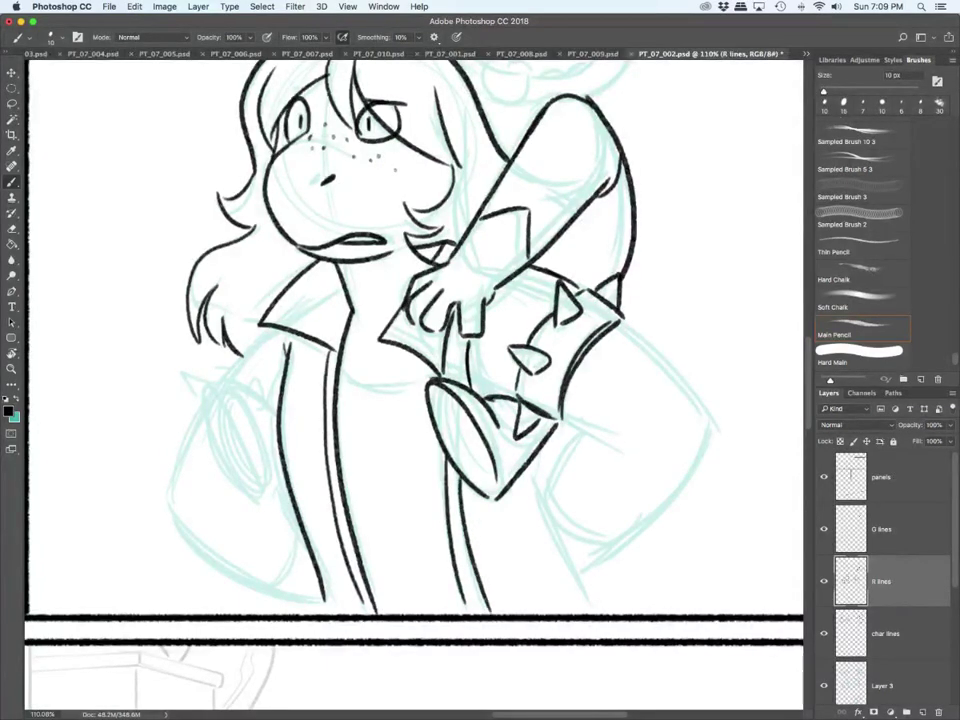
# Step: Ink the rider's other oval-soled foot and the jacket's outer edge beneath the spiked band
pyautogui.moveTo(203, 396)
pyautogui.mouseDown()
pyautogui.moveTo(272, 427)
pyautogui.moveTo(273, 417)
pyautogui.mouseUp()
pyautogui.moveTo(258, 494); pyautogui.dragTo(287, 488)
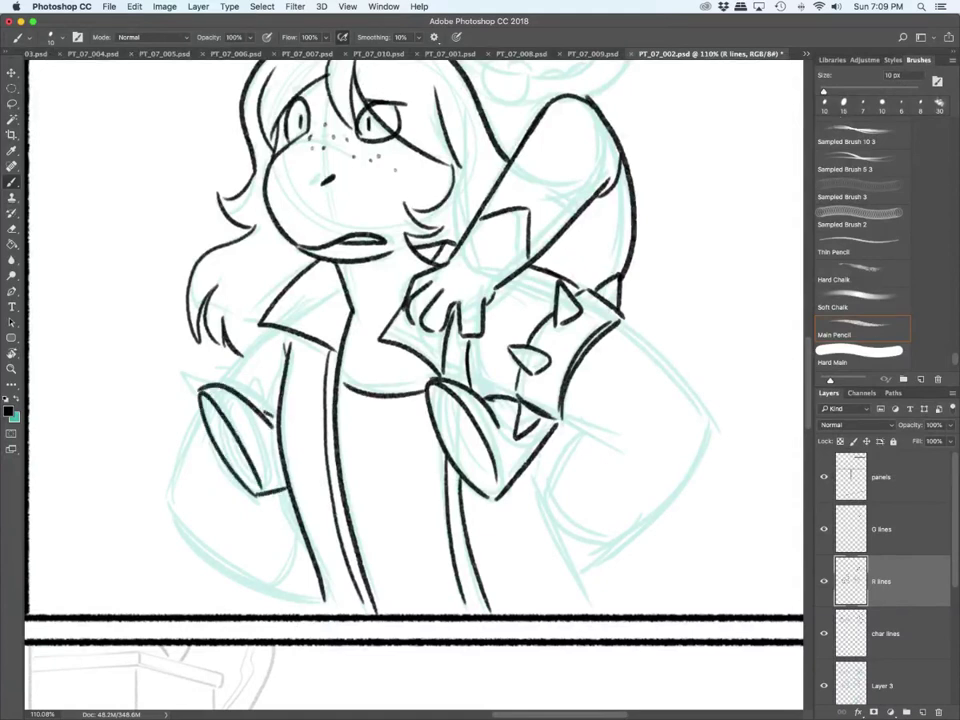
pyautogui.moveTo(562, 416)
pyautogui.mouseDown()
pyautogui.moveTo(606, 442)
pyautogui.moveTo(533, 475)
pyautogui.mouseUp()
pyautogui.moveTo(534, 474); pyautogui.dragTo(590, 604)
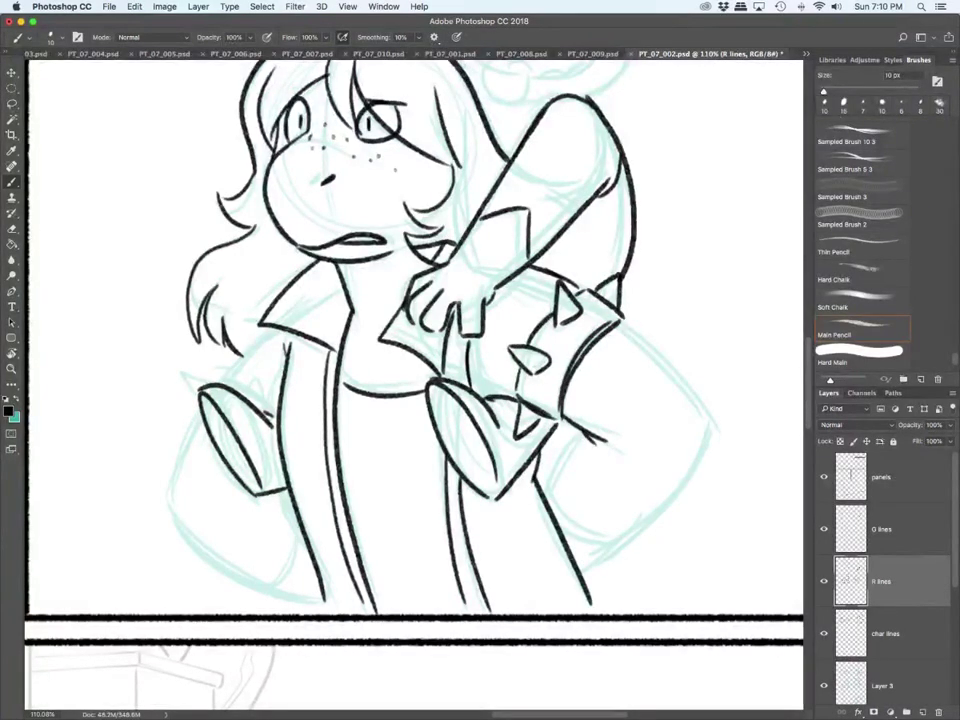
# Step: Ink the bulging limb contour below the rider's back and the lower spiked band beside the jacket
pyautogui.moveTo(582, 433); pyautogui.dragTo(556, 502)
pyautogui.moveTo(620, 321)
pyautogui.mouseDown()
pyautogui.moveTo(698, 426)
pyautogui.moveTo(676, 481)
pyautogui.moveTo(628, 535)
pyautogui.mouseUp()
pyautogui.moveTo(555, 504)
pyautogui.mouseDown()
pyautogui.moveTo(614, 541)
pyautogui.moveTo(628, 535)
pyautogui.moveTo(605, 574)
pyautogui.mouseUp()
pyautogui.moveTo(575, 556)
pyautogui.mouseDown()
pyautogui.moveTo(593, 558)
pyautogui.moveTo(581, 571)
pyautogui.mouseUp()
pyautogui.moveTo(627, 549)
pyautogui.mouseDown()
pyautogui.moveTo(634, 564)
pyautogui.moveTo(617, 569)
pyautogui.mouseUp()
pyautogui.moveTo(605, 574); pyautogui.dragTo(592, 594)
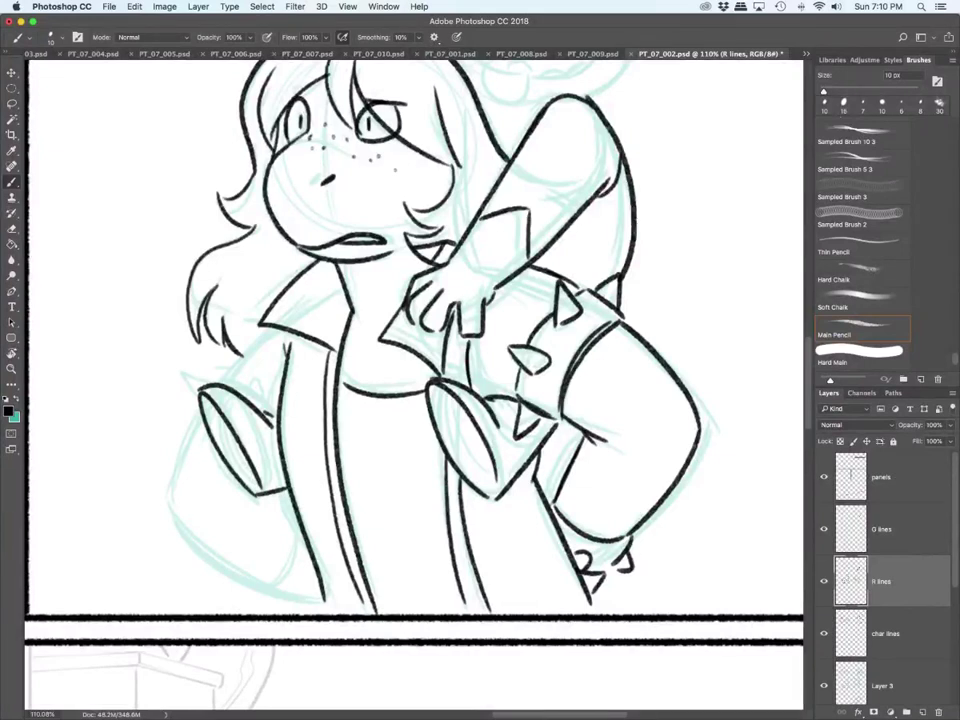
# Step: Ink the shoulder, spiked bands and outer limb contour on the side beneath the long hair locks
pyautogui.moveTo(217, 379)
pyautogui.mouseDown()
pyautogui.moveTo(272, 402)
pyautogui.moveTo(218, 383)
pyautogui.moveTo(257, 402)
pyautogui.mouseUp()
pyautogui.moveTo(272, 329)
pyautogui.mouseDown()
pyautogui.moveTo(230, 378)
pyautogui.moveTo(282, 355)
pyautogui.mouseUp()
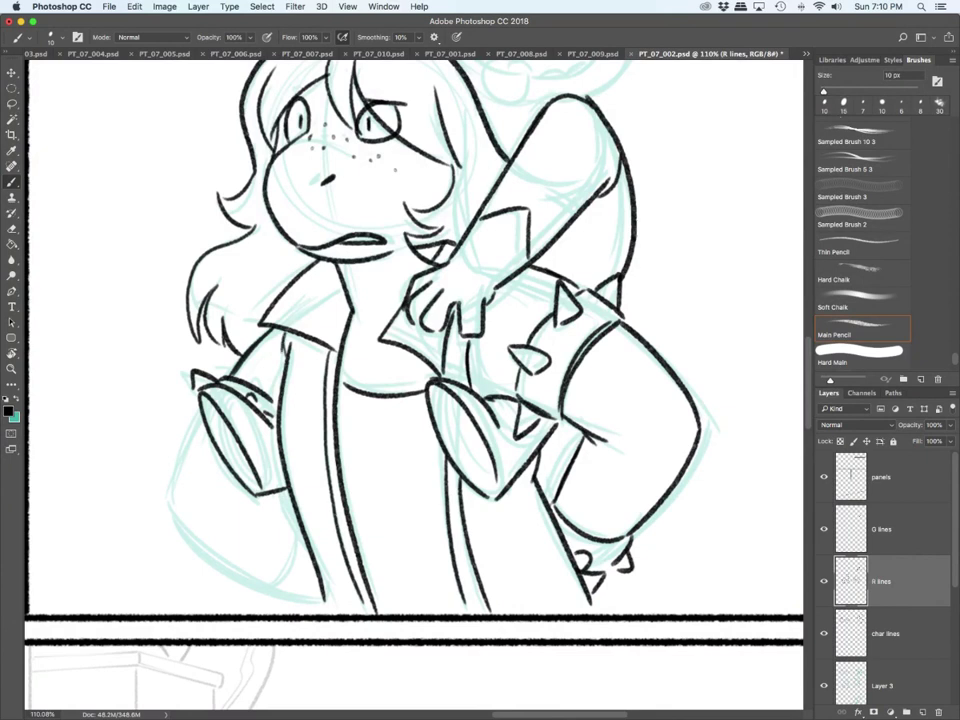
pyautogui.moveTo(200, 394)
pyautogui.mouseDown()
pyautogui.moveTo(175, 499)
pyautogui.moveTo(251, 580)
pyautogui.mouseUp()
pyautogui.moveTo(198, 532); pyautogui.dragTo(270, 590)
pyautogui.moveTo(298, 518)
pyautogui.mouseDown()
pyautogui.moveTo(270, 590)
pyautogui.moveTo(301, 610)
pyautogui.moveTo(319, 598)
pyautogui.mouseUp()
pyautogui.moveTo(272, 600)
pyautogui.mouseDown()
pyautogui.moveTo(268, 611)
pyautogui.moveTo(297, 607)
pyautogui.mouseUp()
pyautogui.moveTo(295, 595)
pyautogui.mouseDown()
pyautogui.moveTo(302, 580)
pyautogui.moveTo(310, 603)
pyautogui.moveTo(326, 608)
pyautogui.mouseUp()
pyautogui.moveTo(279, 489); pyautogui.dragTo(292, 505)
# Step: Ink the outline of the rider's pointed hood above the bent arm
pyautogui.scroll(-3, 620, 458)
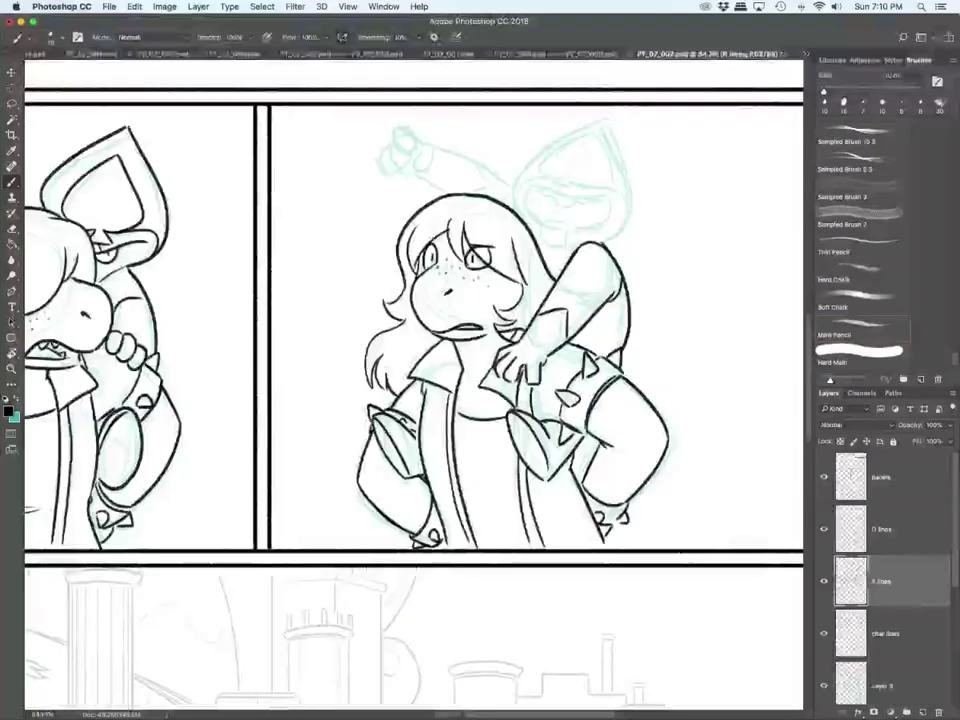
pyautogui.scroll(3, 624, 102)
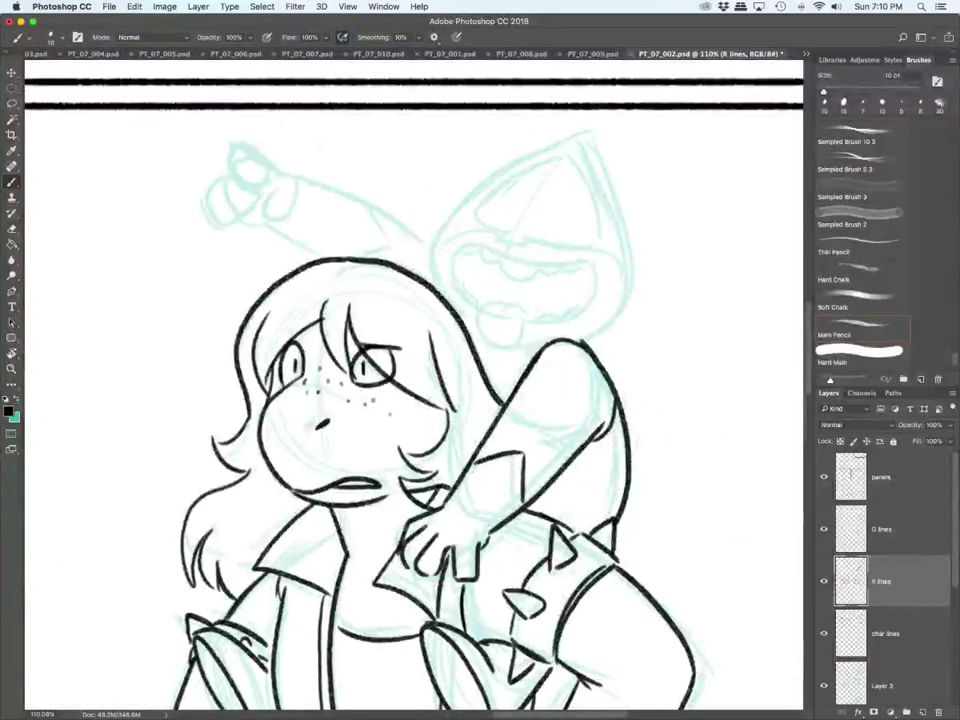
pyautogui.moveTo(436, 286)
pyautogui.mouseDown()
pyautogui.moveTo(424, 235)
pyautogui.moveTo(567, 122)
pyautogui.moveTo(640, 222)
pyautogui.moveTo(579, 341)
pyautogui.mouseUp()
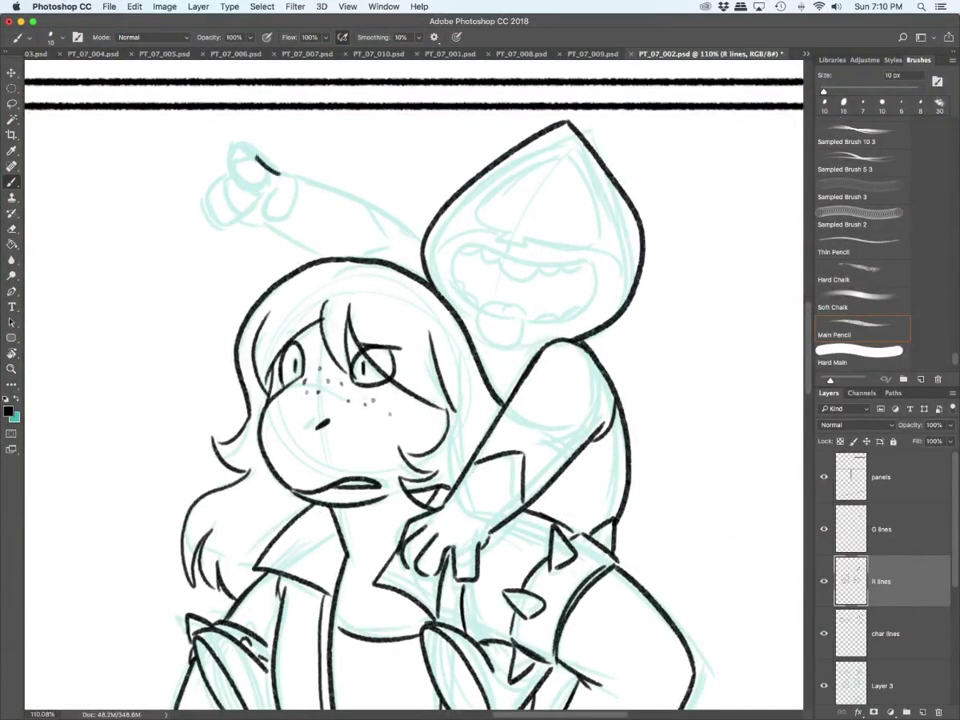
# Step: Ink the rider's raised fist, outstretched arm and jagged sleeve cuff above the carrying character's head
pyautogui.moveTo(228, 175)
pyautogui.mouseDown()
pyautogui.moveTo(280, 176)
pyautogui.moveTo(262, 150)
pyautogui.moveTo(262, 185)
pyautogui.moveTo(210, 215)
pyautogui.moveTo(262, 226)
pyautogui.moveTo(264, 208)
pyautogui.moveTo(286, 222)
pyautogui.moveTo(294, 182)
pyautogui.mouseUp()
pyautogui.moveTo(266, 228); pyautogui.dragTo(316, 261)
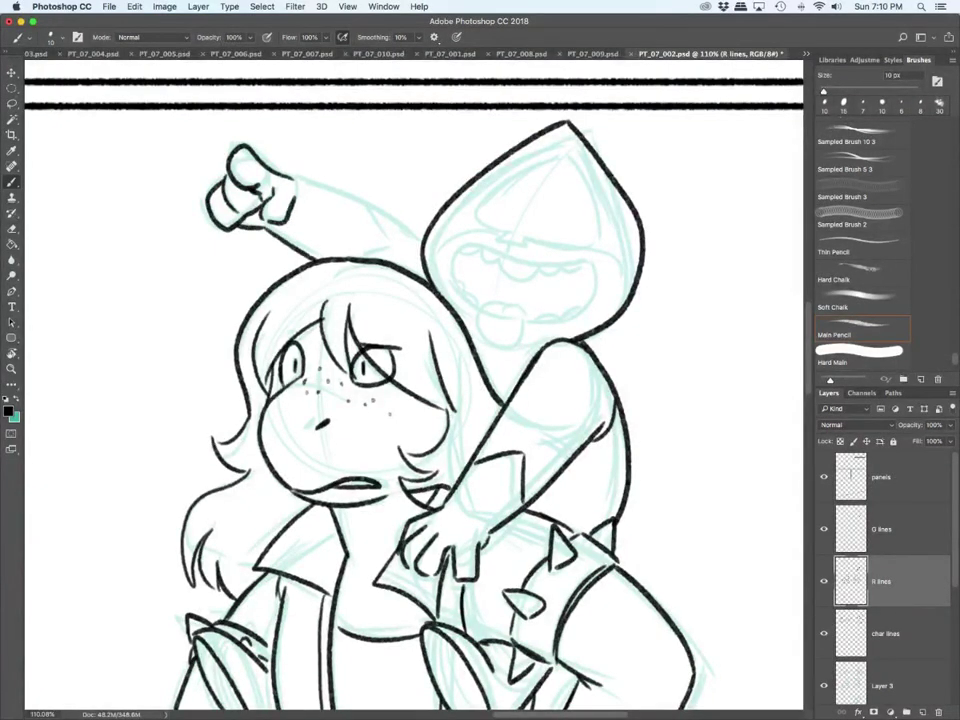
pyautogui.moveTo(290, 179); pyautogui.dragTo(421, 238)
pyautogui.moveTo(366, 207)
pyautogui.mouseDown()
pyautogui.moveTo(390, 249)
pyautogui.moveTo(362, 257)
pyautogui.mouseUp()
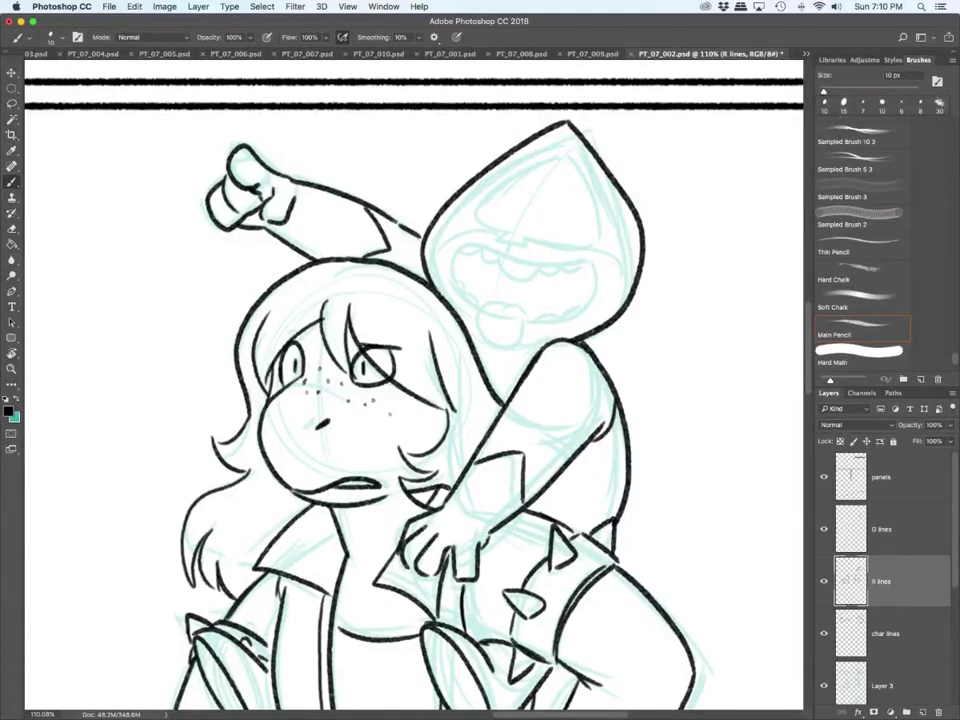
# Step: Ink the spade-shaped marking and the wide open mouth outline inside the rider's hood
pyautogui.moveTo(478, 228)
pyautogui.mouseDown()
pyautogui.moveTo(555, 142)
pyautogui.moveTo(588, 215)
pyautogui.moveTo(513, 236)
pyautogui.moveTo(535, 248)
pyautogui.moveTo(527, 235)
pyautogui.mouseUp()
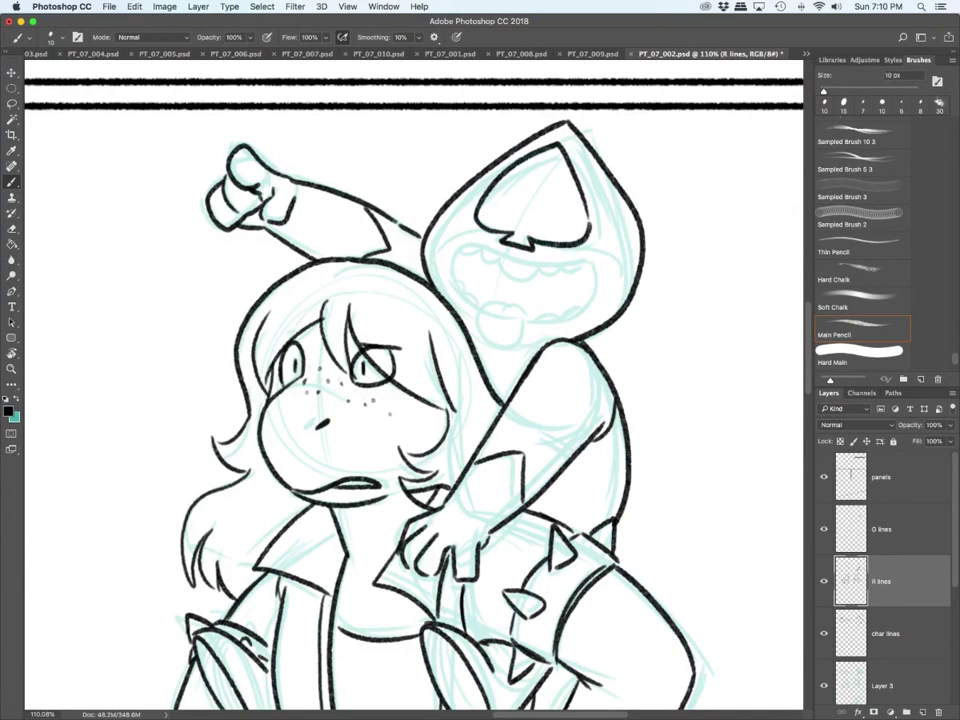
pyautogui.moveTo(455, 244)
pyautogui.mouseDown()
pyautogui.moveTo(588, 251)
pyautogui.moveTo(567, 324)
pyautogui.moveTo(460, 300)
pyautogui.mouseUp()
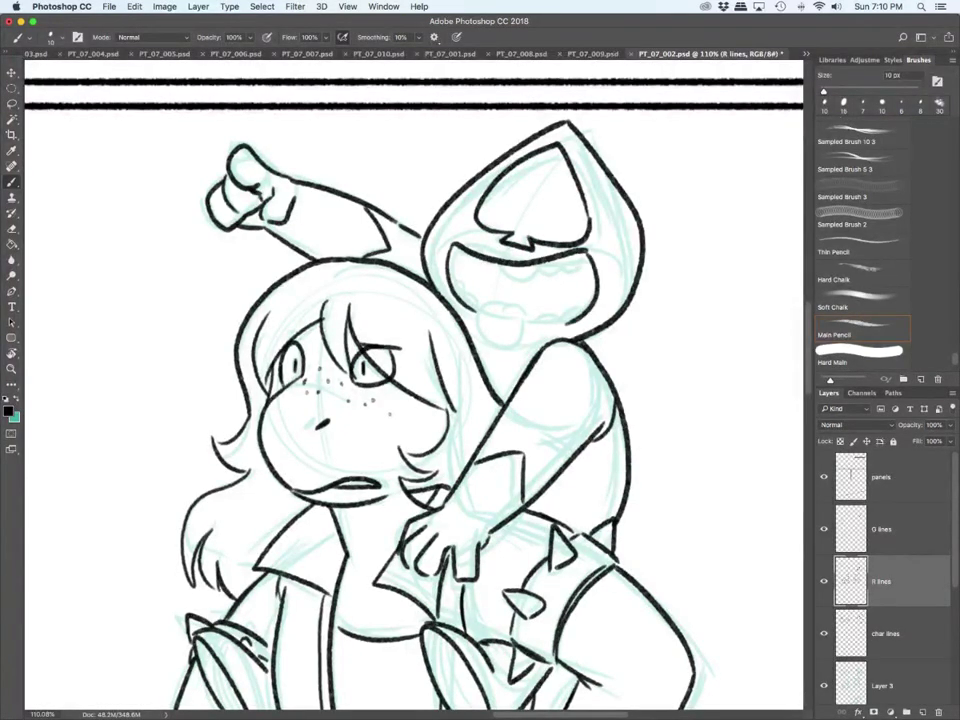
# Step: Ink the teeth, protruding tongue and cheek lines of the rider's open mouth, plus the chin line
pyautogui.moveTo(516, 246)
pyautogui.mouseDown()
pyautogui.moveTo(514, 260)
pyautogui.moveTo(621, 262)
pyautogui.moveTo(621, 292)
pyautogui.moveTo(482, 236)
pyautogui.moveTo(475, 261)
pyautogui.moveTo(499, 264)
pyautogui.moveTo(516, 281)
pyautogui.moveTo(538, 264)
pyautogui.moveTo(567, 261)
pyautogui.mouseUp()
pyautogui.moveTo(566, 262); pyautogui.dragTo(589, 258)
pyautogui.moveTo(536, 314)
pyautogui.mouseDown()
pyautogui.moveTo(504, 320)
pyautogui.moveTo(499, 352)
pyautogui.mouseUp()
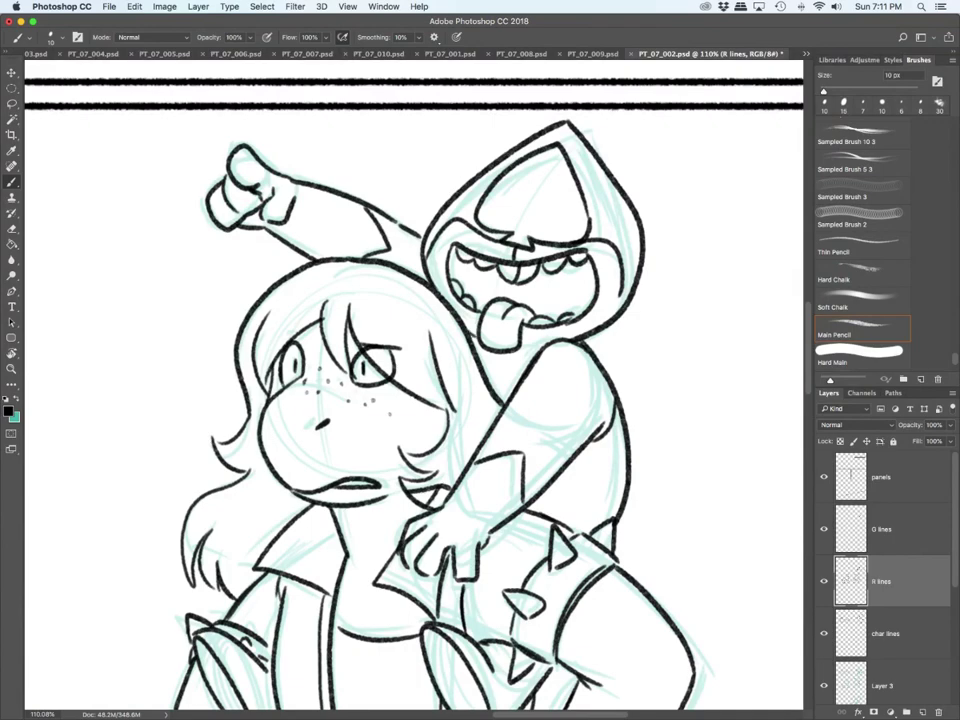
pyautogui.moveTo(529, 350); pyautogui.dragTo(562, 338)
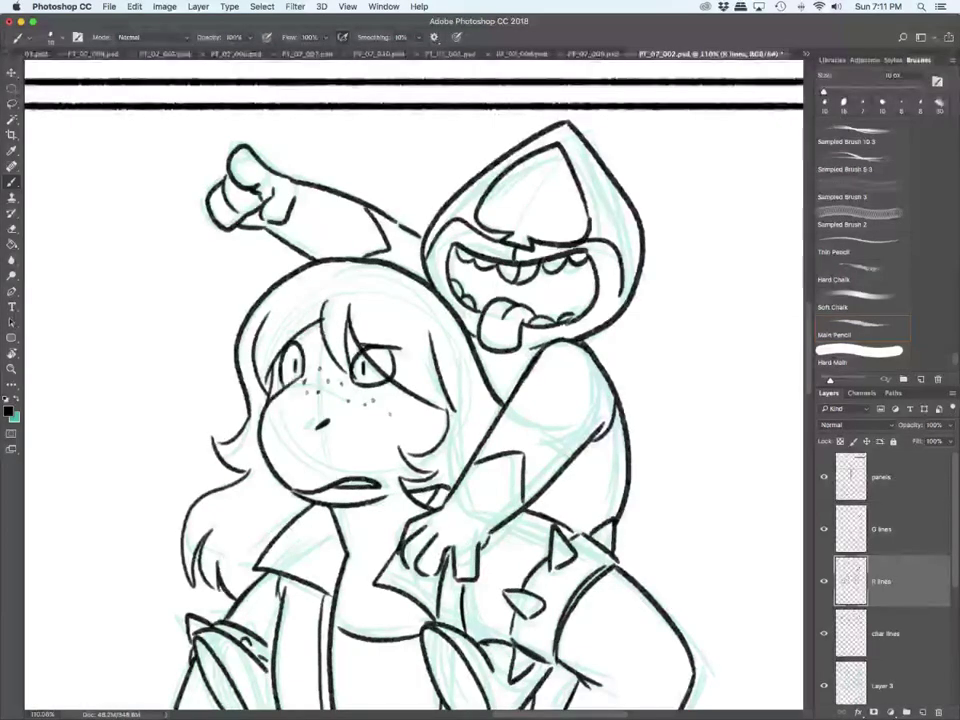
pyautogui.scroll(-5, 493, 526)
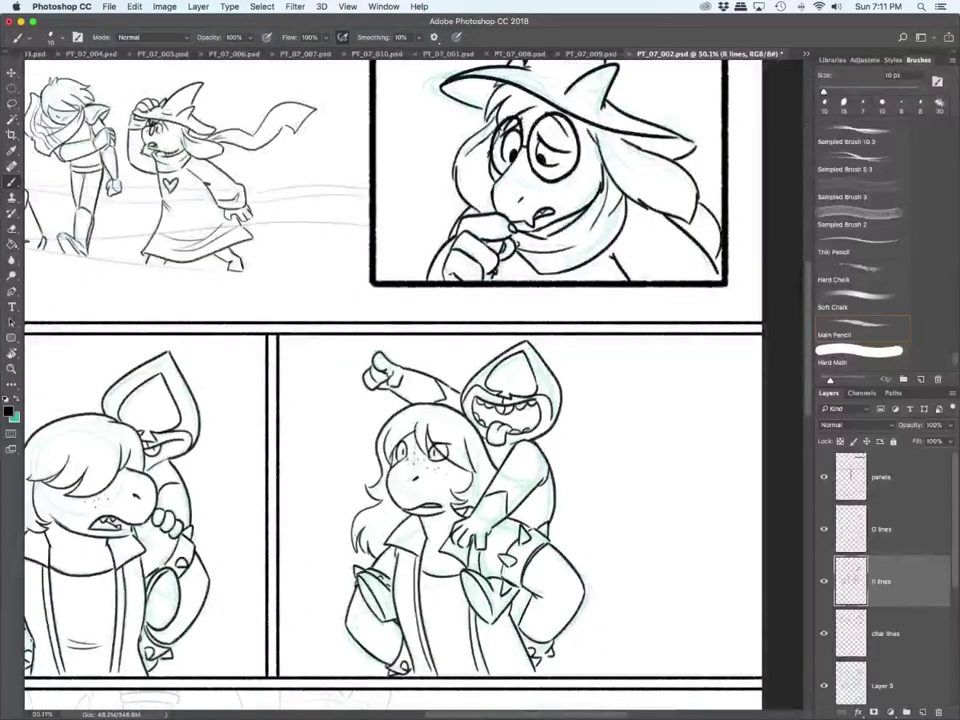
# Step: Ink the pointed, wide-brimmed hat of the leftmost back-view figure in the large landscape panel with a 7 to 8 px brush
pyautogui.scroll(-8, 393, 380)
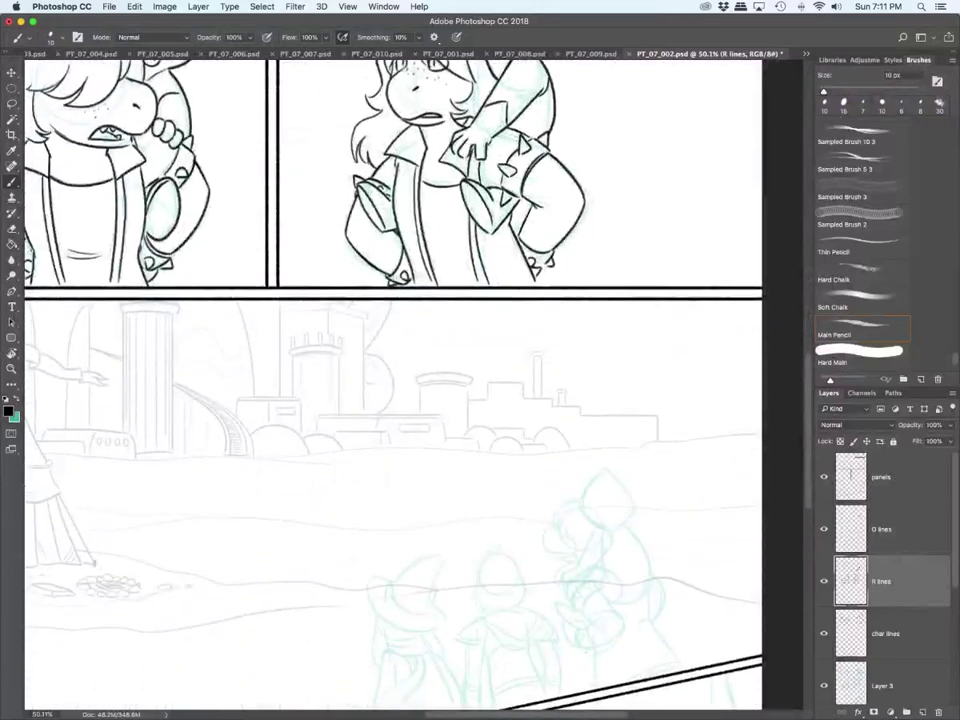
pyautogui.press('[')
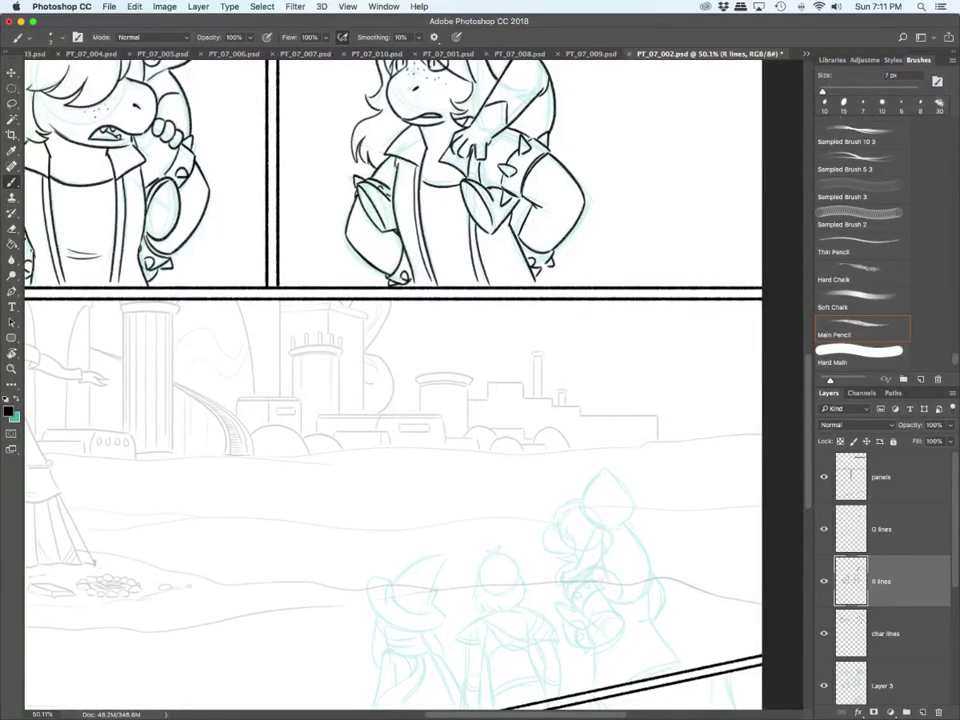
pyautogui.scroll(-5, 393, 380)
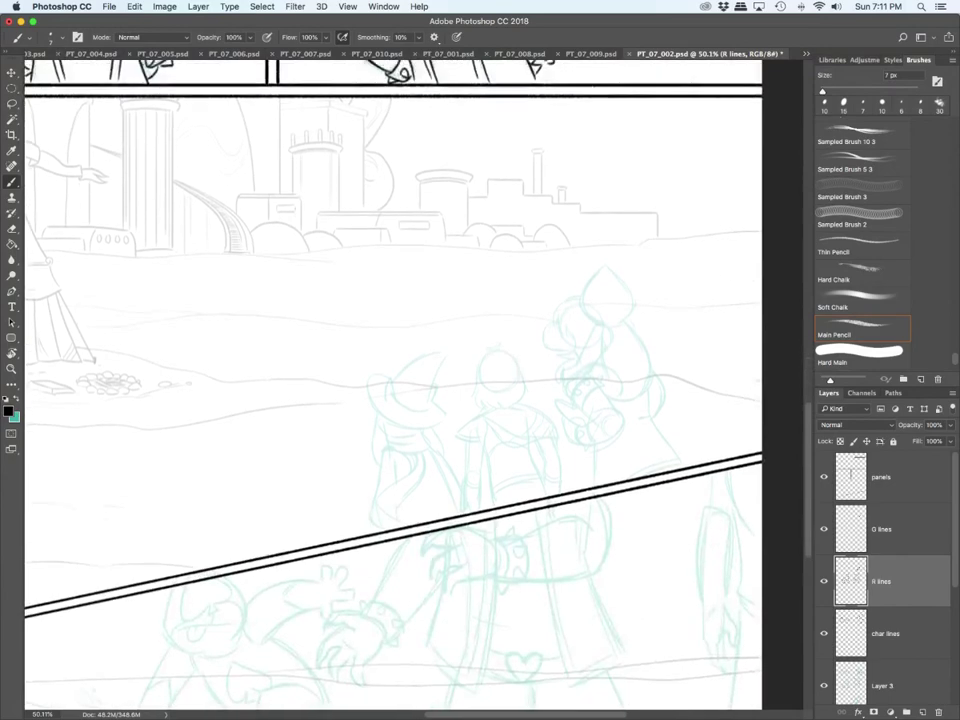
pyautogui.scroll(10, 497, 465)
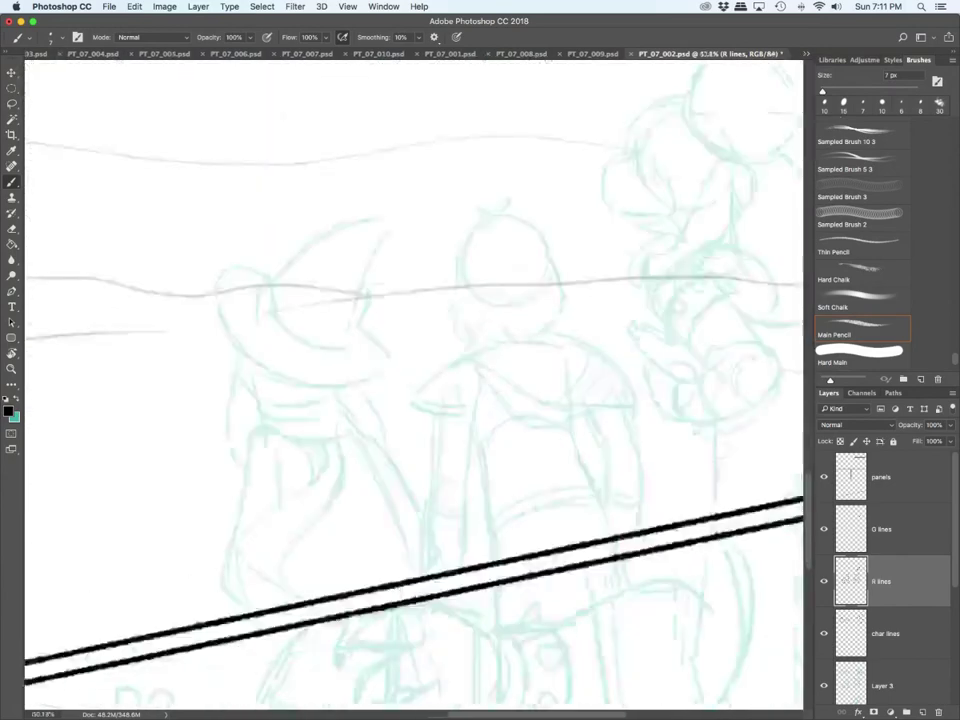
pyautogui.moveTo(186, 244)
pyautogui.mouseDown()
pyautogui.moveTo(183, 286)
pyautogui.moveTo(223, 285)
pyautogui.mouseUp()
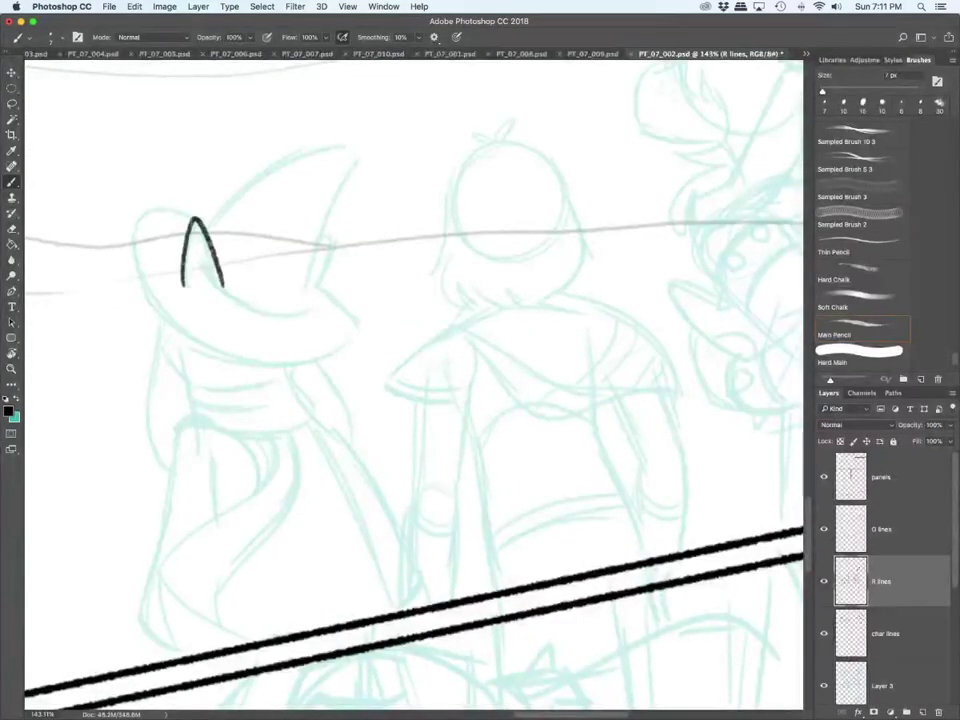
pyautogui.moveTo(192, 217)
pyautogui.mouseDown()
pyautogui.moveTo(138, 240)
pyautogui.moveTo(178, 326)
pyautogui.moveTo(218, 348)
pyautogui.moveTo(295, 364)
pyautogui.moveTo(365, 320)
pyautogui.mouseUp()
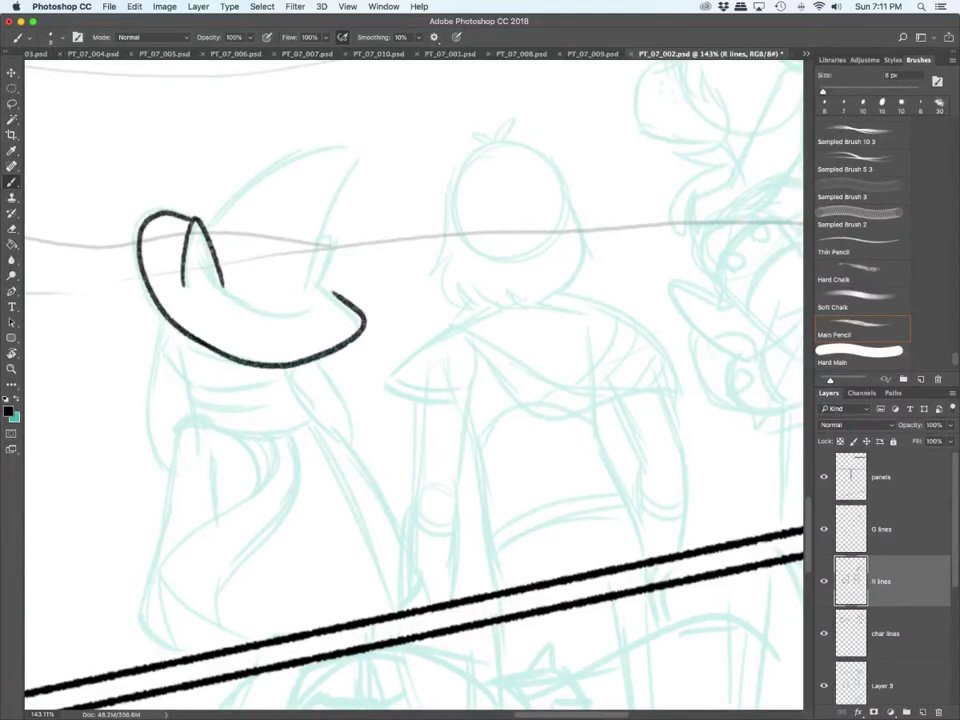
pyautogui.moveTo(222, 285); pyautogui.dragTo(295, 310)
pyautogui.moveTo(206, 230)
pyautogui.mouseDown()
pyautogui.moveTo(310, 238)
pyautogui.moveTo(300, 280)
pyautogui.mouseUp()
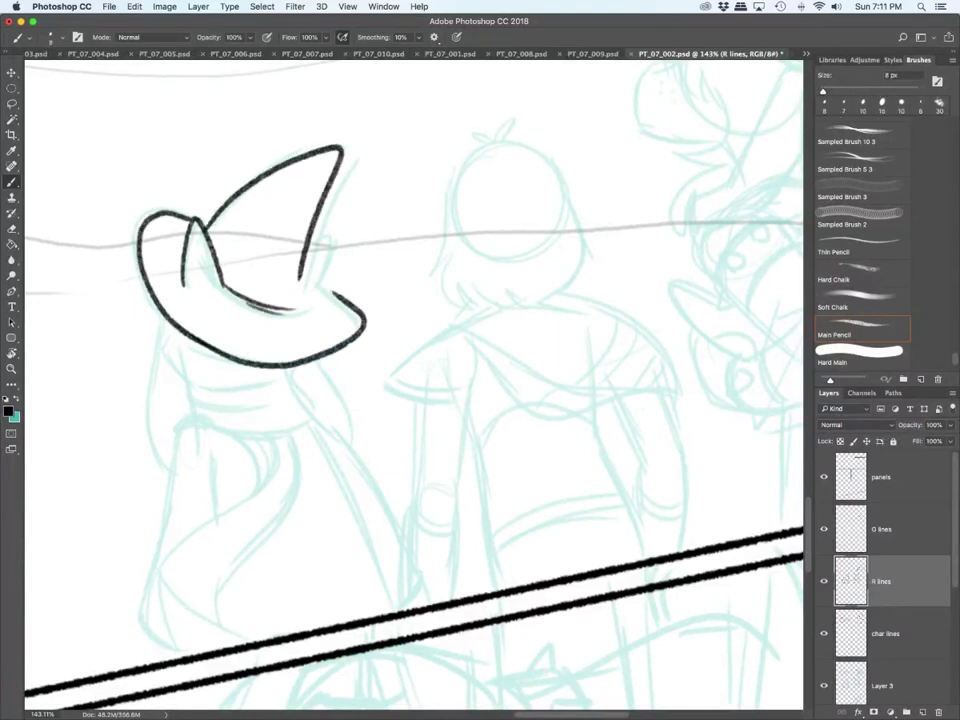
pyautogui.moveTo(313, 230); pyautogui.dragTo(323, 286)
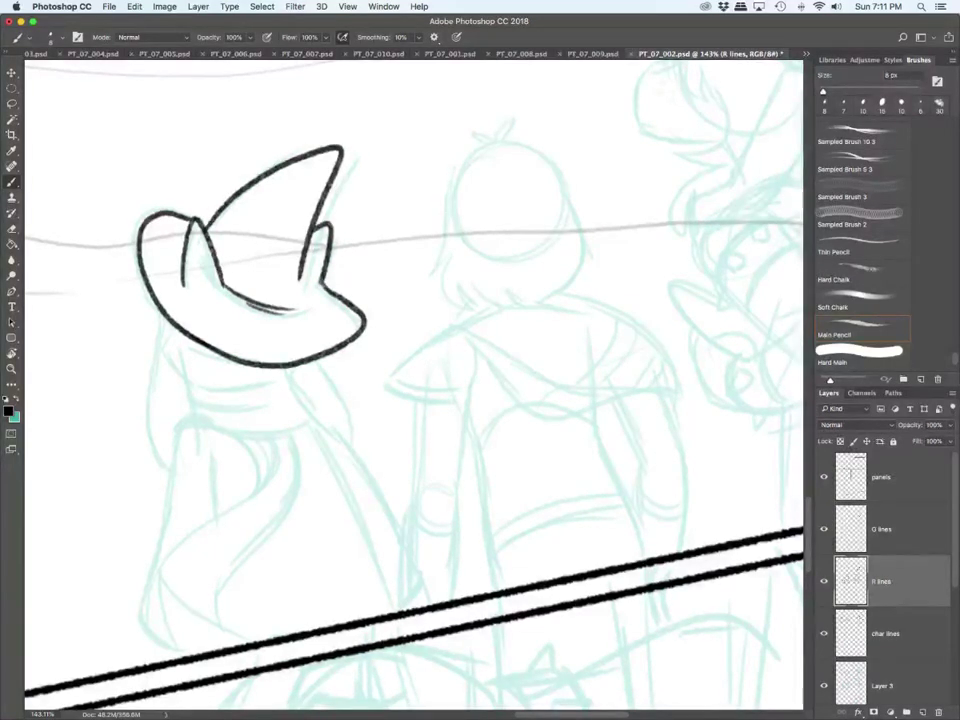
# Step: Ink the wrapped scarf and its fold lines beneath the hat brim
pyautogui.moveTo(197, 416)
pyautogui.mouseDown()
pyautogui.moveTo(190, 386)
pyautogui.moveTo(318, 367)
pyautogui.moveTo(328, 428)
pyautogui.mouseUp()
pyautogui.moveTo(197, 418); pyautogui.dragTo(328, 428)
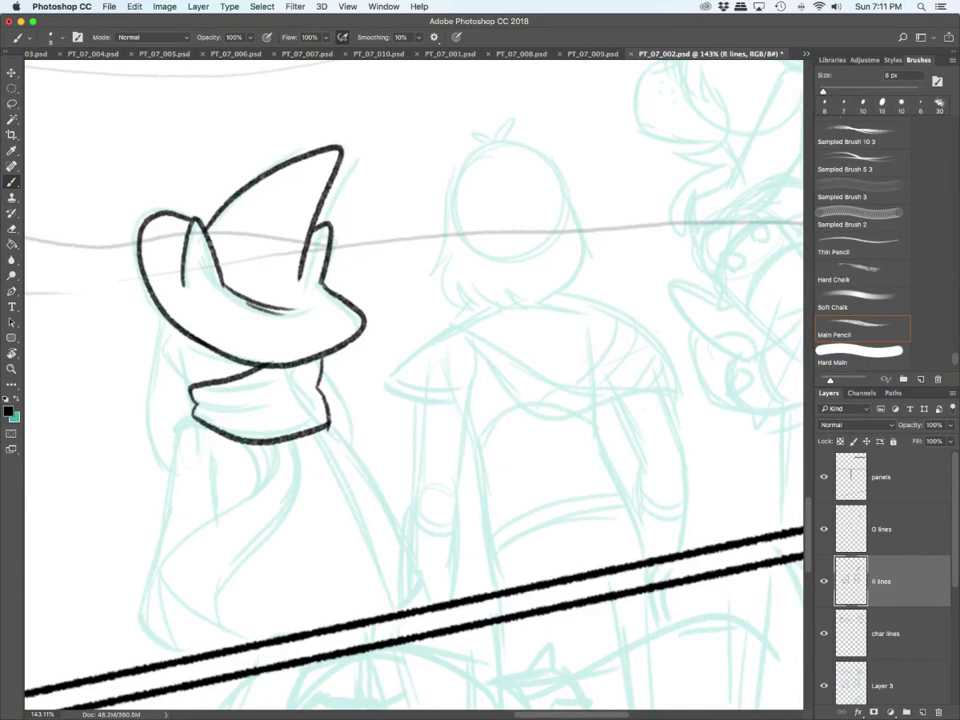
pyautogui.moveTo(193, 402); pyautogui.dragTo(297, 413)
# Step: Ink the drooping ears hanging on both sides of the hatted figure's scarf
pyautogui.moveTo(160, 316)
pyautogui.mouseDown()
pyautogui.moveTo(138, 422)
pyautogui.moveTo(187, 475)
pyautogui.mouseUp()
pyautogui.moveTo(195, 412); pyautogui.dragTo(200, 469)
pyautogui.moveTo(187, 342); pyautogui.dragTo(191, 386)
pyautogui.moveTo(336, 364); pyautogui.dragTo(350, 443)
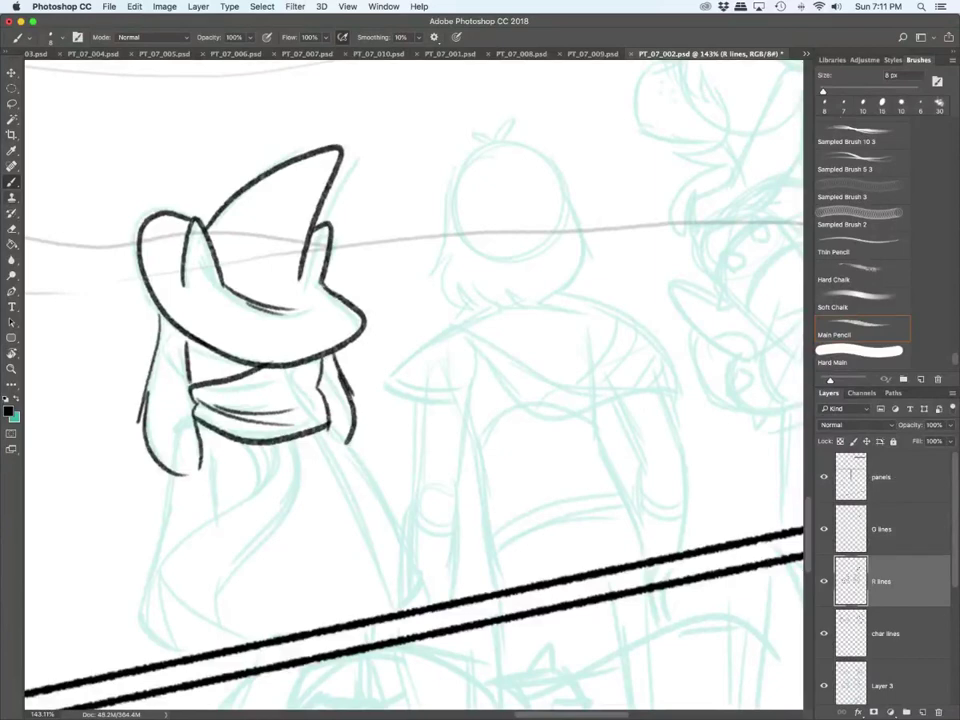
# Step: Check what the R lines layer holds, then cut the middle-panel characters and the small hatted figure from it with a lasso selection
pyautogui.press('e')
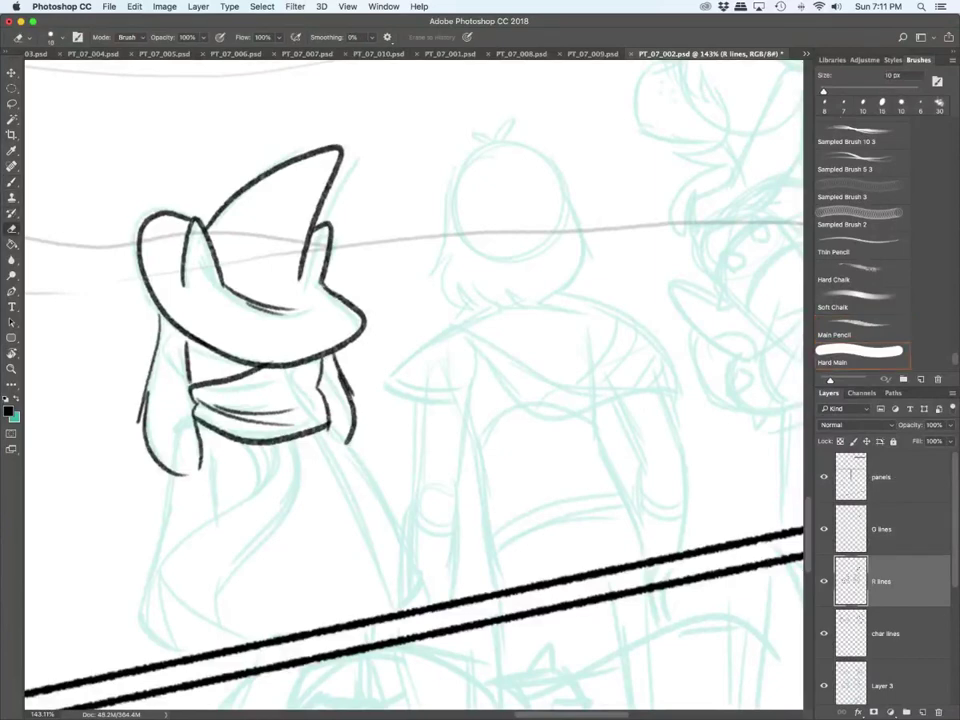
pyautogui.scroll(-10, 414, 385)
pyautogui.scroll(-5, 414, 385)
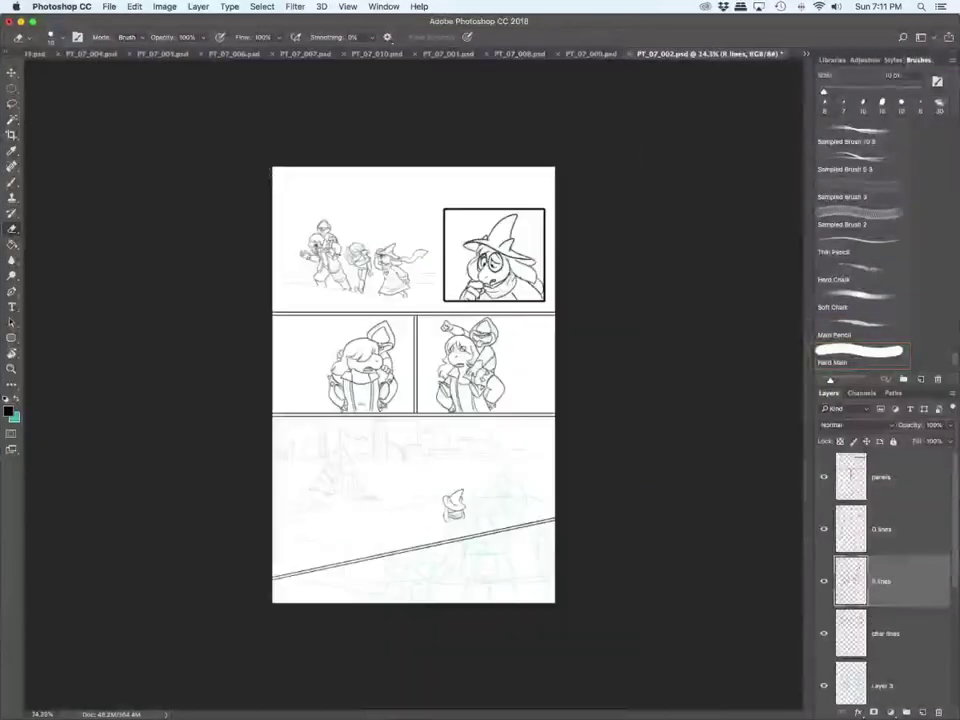
pyautogui.scroll(3, 414, 385)
pyautogui.click(824, 581)
pyautogui.click(824, 581)
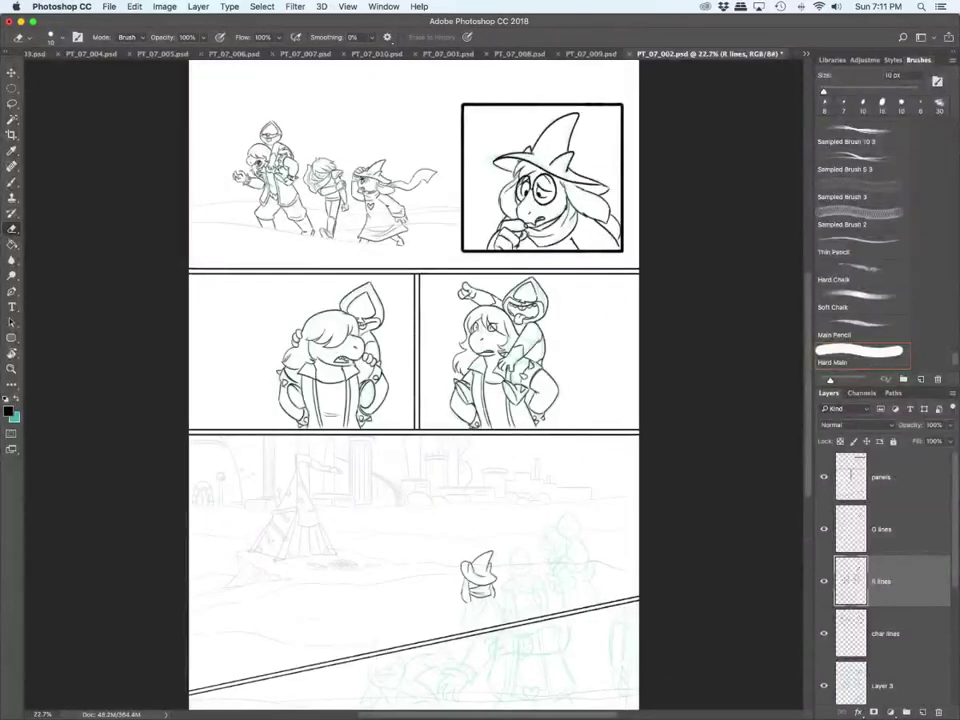
pyautogui.press('l')
pyautogui.moveTo(255, 553)
pyautogui.mouseDown()
pyautogui.moveTo(249, 402)
pyautogui.moveTo(483, 266)
pyautogui.moveTo(440, 668)
pyautogui.mouseUp()
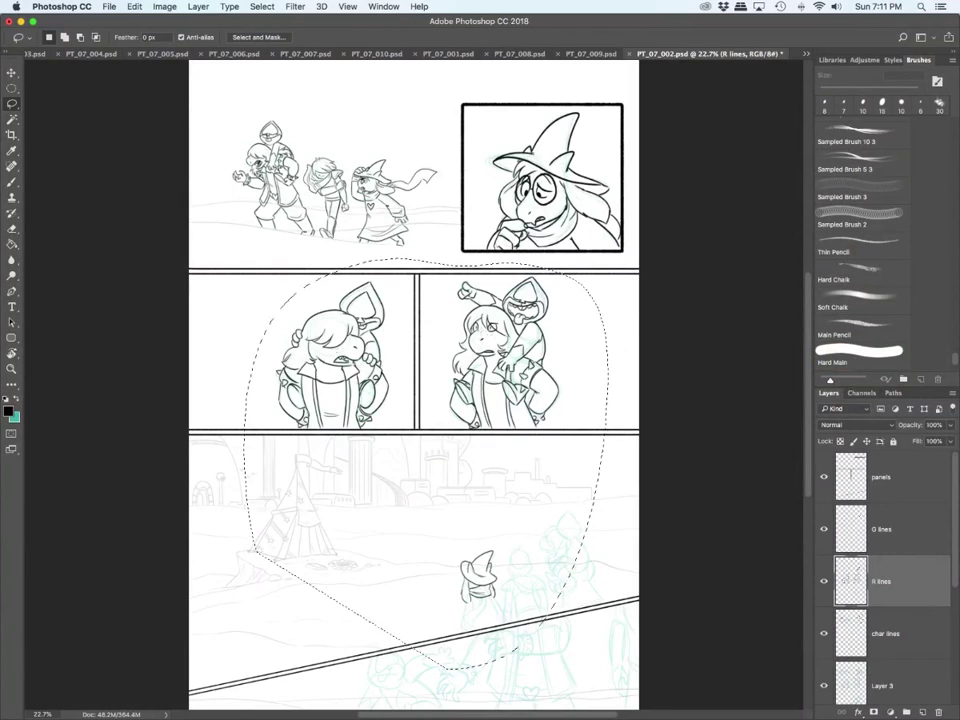
pyautogui.press('super+x')
pyautogui.press('super+d')
# Step: Paste the cut line art above the char lines layer, align it with the teal sketch and merge it into char lines
pyautogui.click(886, 633)
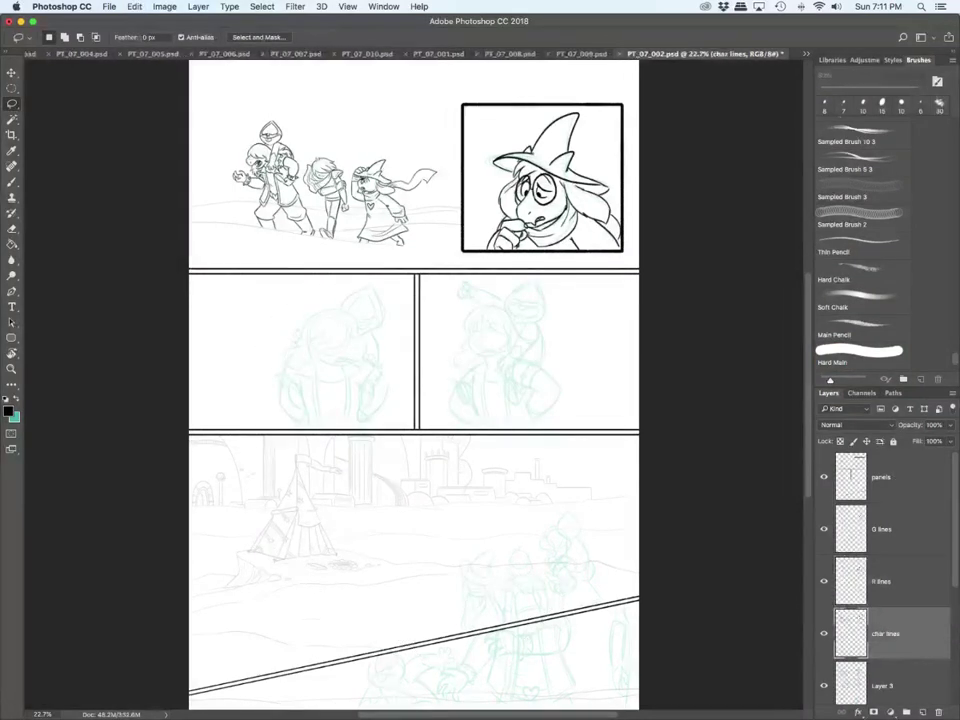
pyautogui.press('super+v')
pyautogui.press('v')
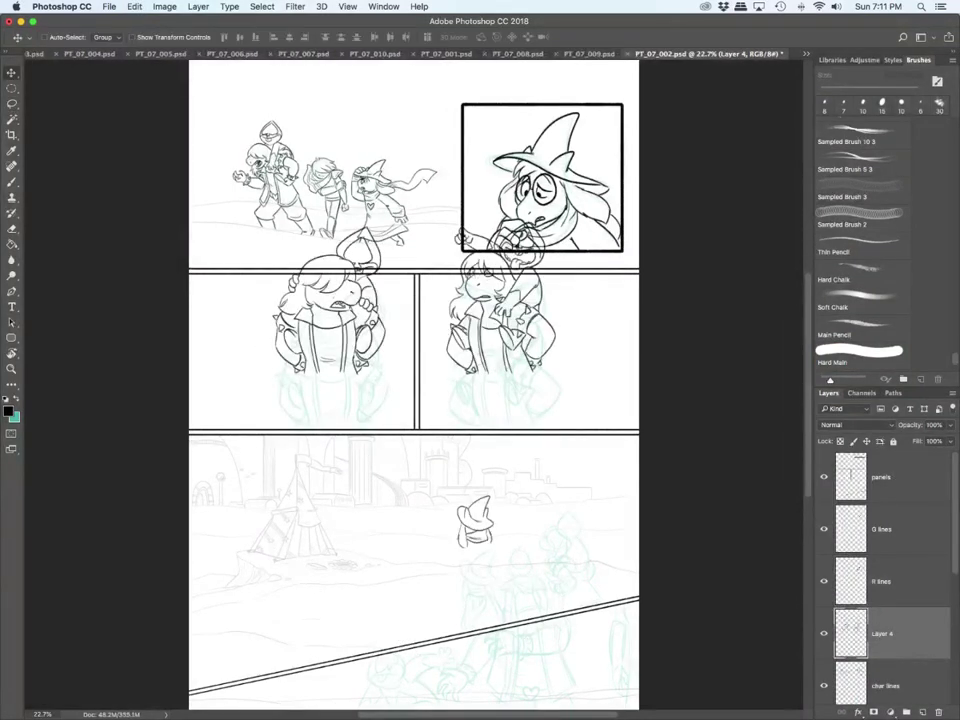
pyautogui.moveTo(547, 306); pyautogui.dragTo(548, 364)
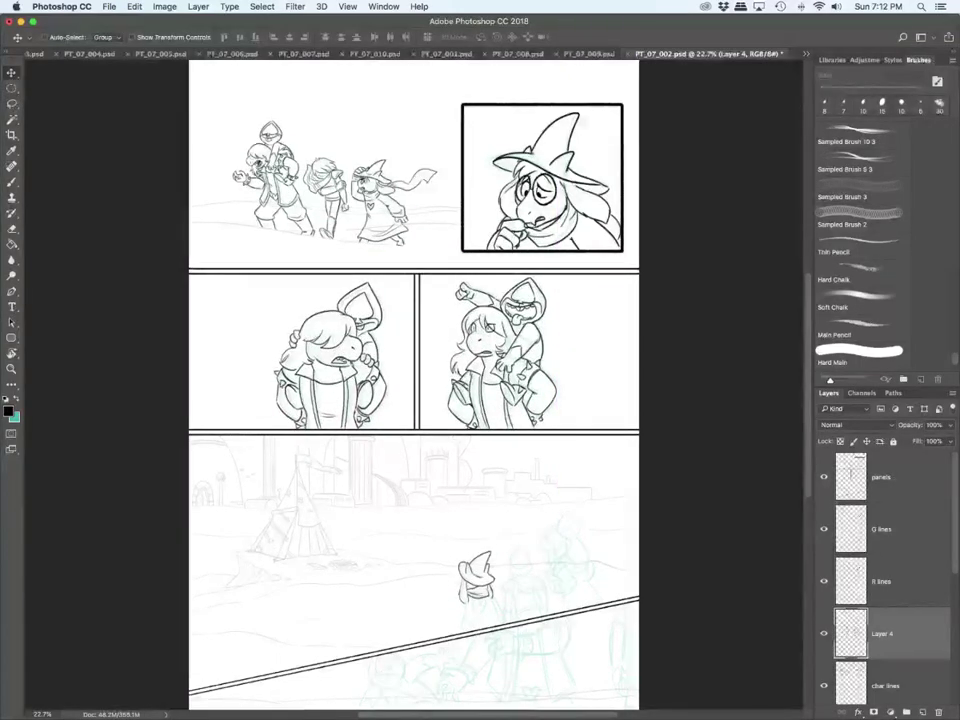
pyautogui.hotkey('shift', 'Right')
pyautogui.hotkey('shift', 'Right')
pyautogui.hotkey('shift', 'Right')
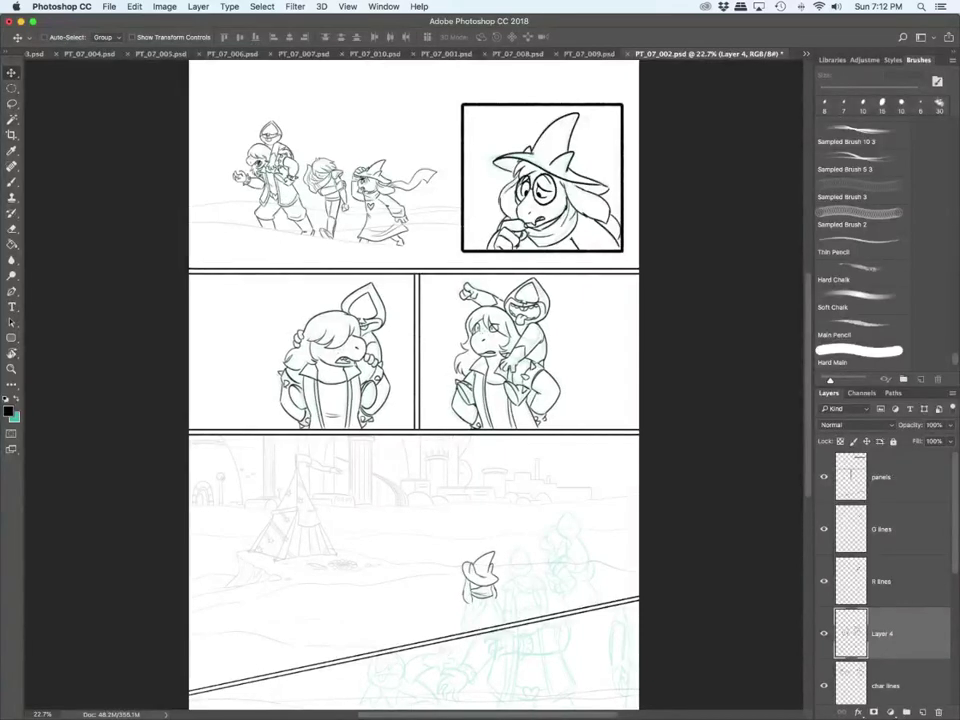
pyautogui.hotkey('shift', 'Right')
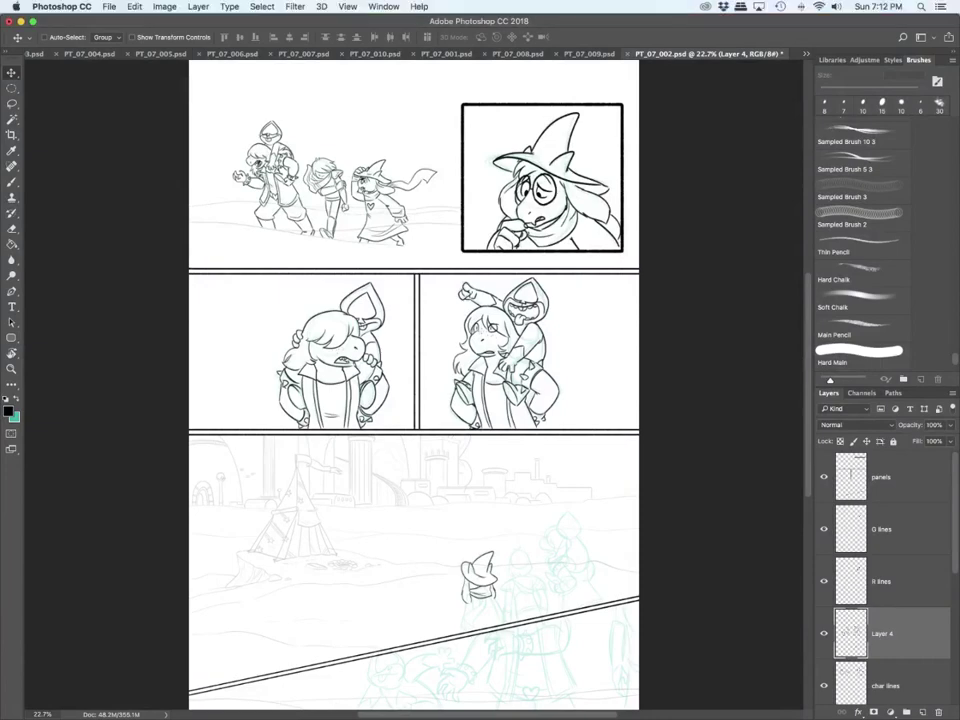
pyautogui.press('super+e')
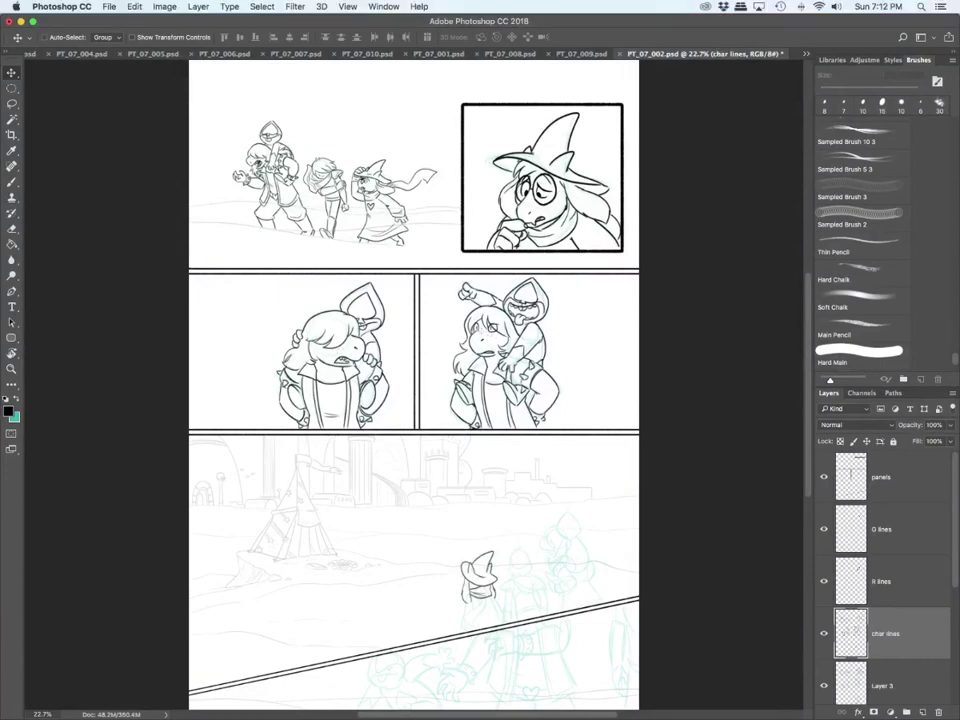
# Step: Erase the hatted figure's drooping ear lines from the char lines layer
pyautogui.scroll(7, 512, 631)
pyautogui.press('e')
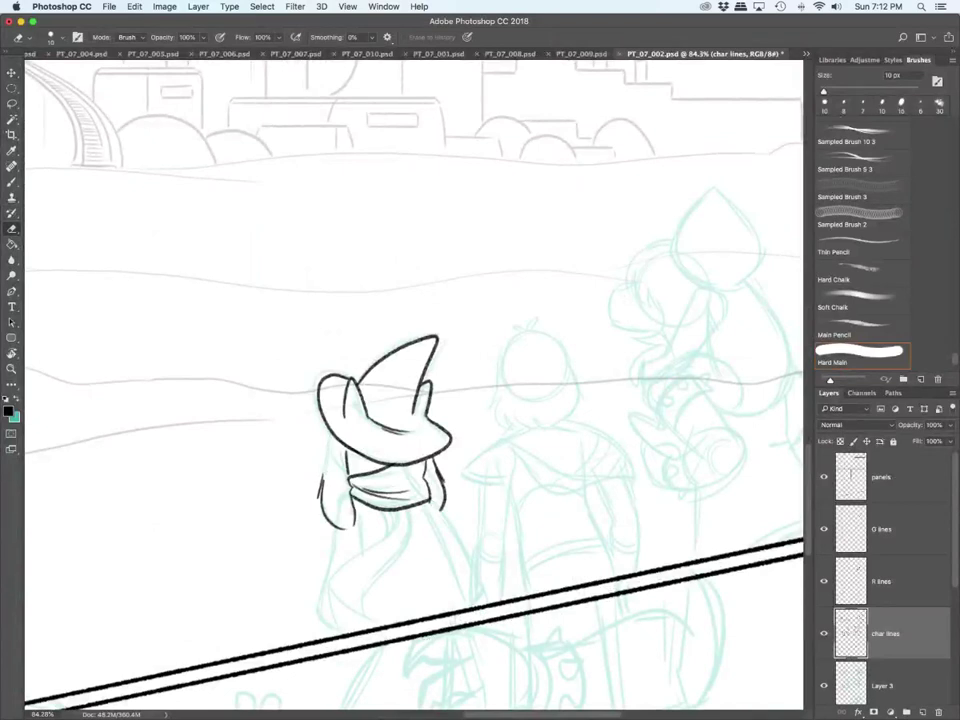
pyautogui.moveTo(347, 451)
pyautogui.mouseDown()
pyautogui.moveTo(322, 502)
pyautogui.moveTo(344, 528)
pyautogui.moveTo(354, 524)
pyautogui.mouseUp()
pyautogui.moveTo(443, 470); pyautogui.dragTo(444, 502)
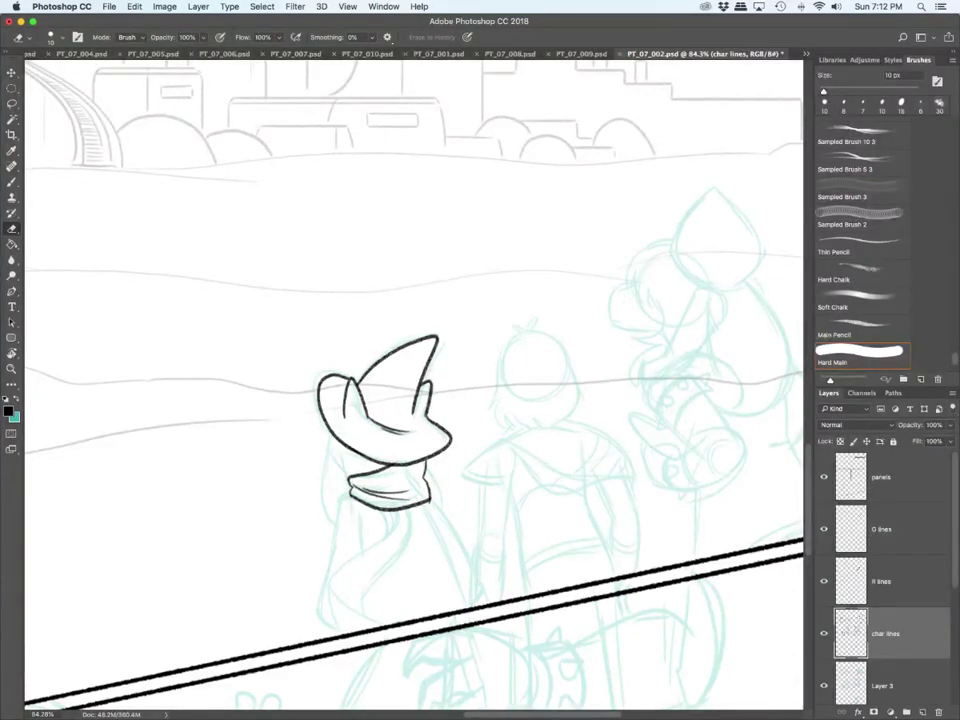
# Step: Ink the long scarf tail curving down the hatted figure's back on the char lines layer
pyautogui.press('b')
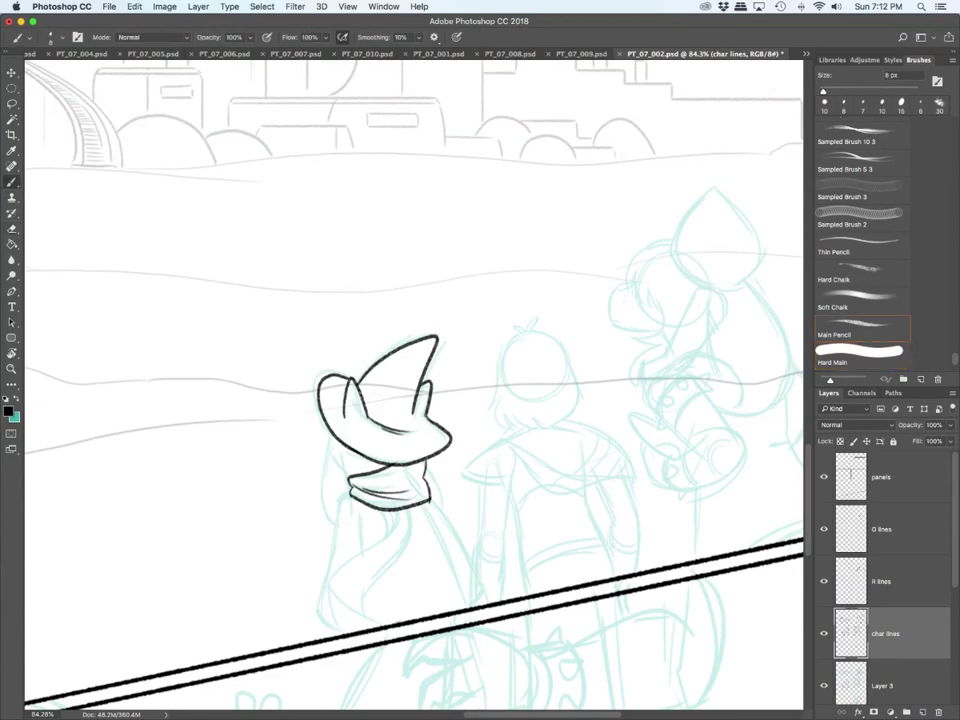
pyautogui.scroll(5, 351, 612)
pyautogui.moveTo(432, 438)
pyautogui.mouseDown()
pyautogui.moveTo(338, 635)
pyautogui.moveTo(347, 648)
pyautogui.moveTo(405, 515)
pyautogui.moveTo(369, 628)
pyautogui.mouseUp()
# Step: Ink the hatted figure's two drooping ears on the R lines layer
pyautogui.hotkey('alt', ']')
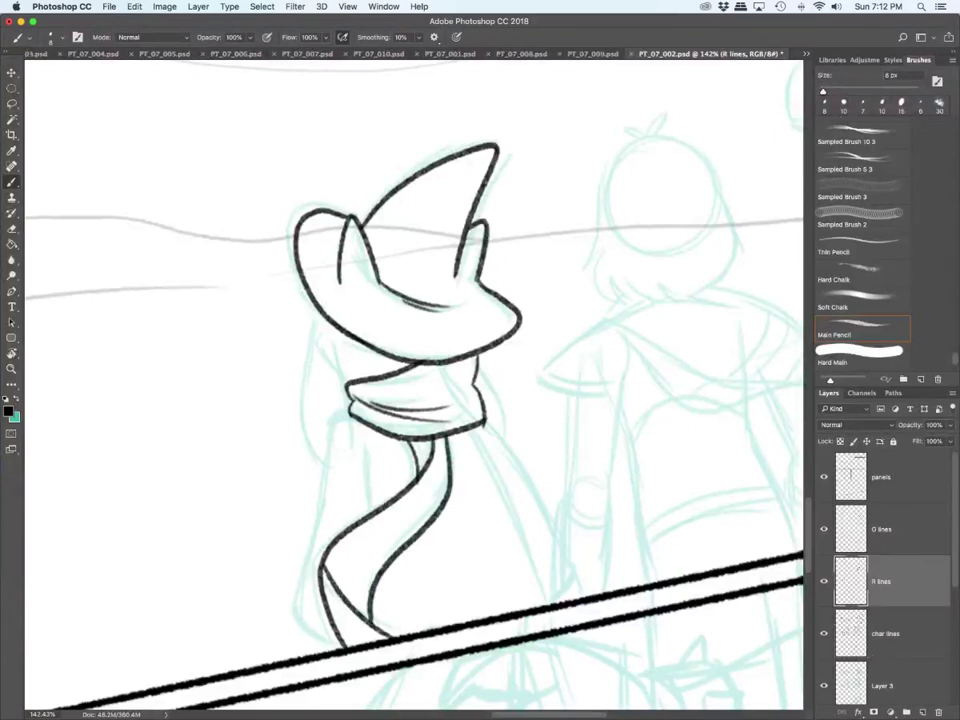
pyautogui.moveTo(313, 318)
pyautogui.mouseDown()
pyautogui.moveTo(298, 410)
pyautogui.moveTo(335, 462)
pyautogui.moveTo(345, 350)
pyautogui.mouseUp()
pyautogui.moveTo(485, 352); pyautogui.dragTo(501, 397)
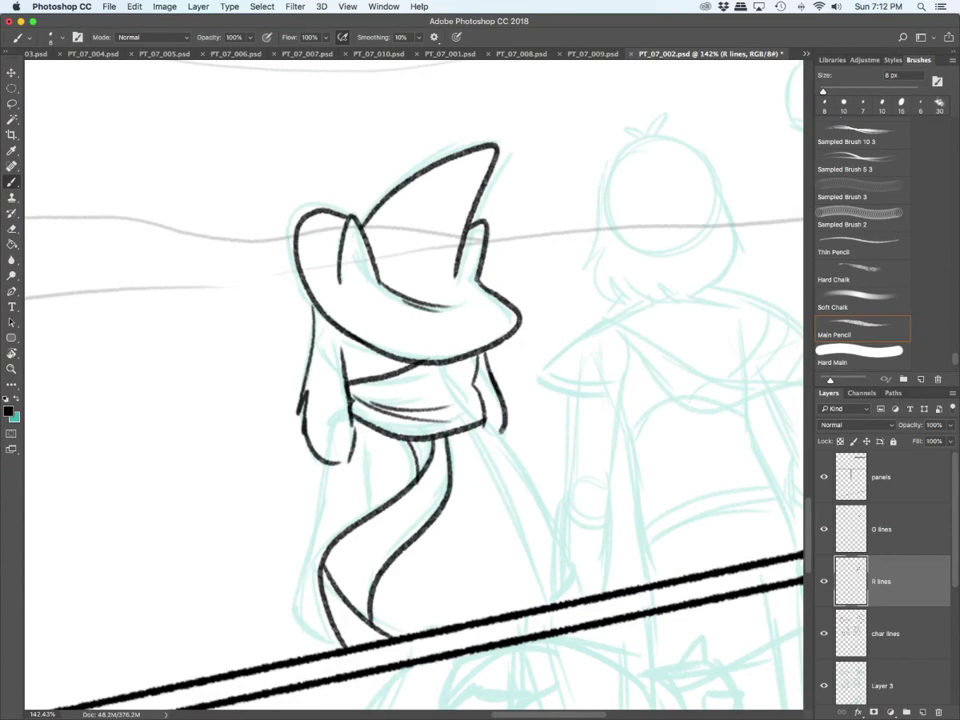
# Step: Ink the hatted figure's robe and sleeves down to the slanted panel border on the char lines layer
pyautogui.hotkey('alt', '[')
pyautogui.moveTo(324, 456)
pyautogui.mouseDown()
pyautogui.moveTo(298, 606)
pyautogui.moveTo(316, 647)
pyautogui.mouseUp()
pyautogui.moveTo(373, 508); pyautogui.dragTo(370, 453)
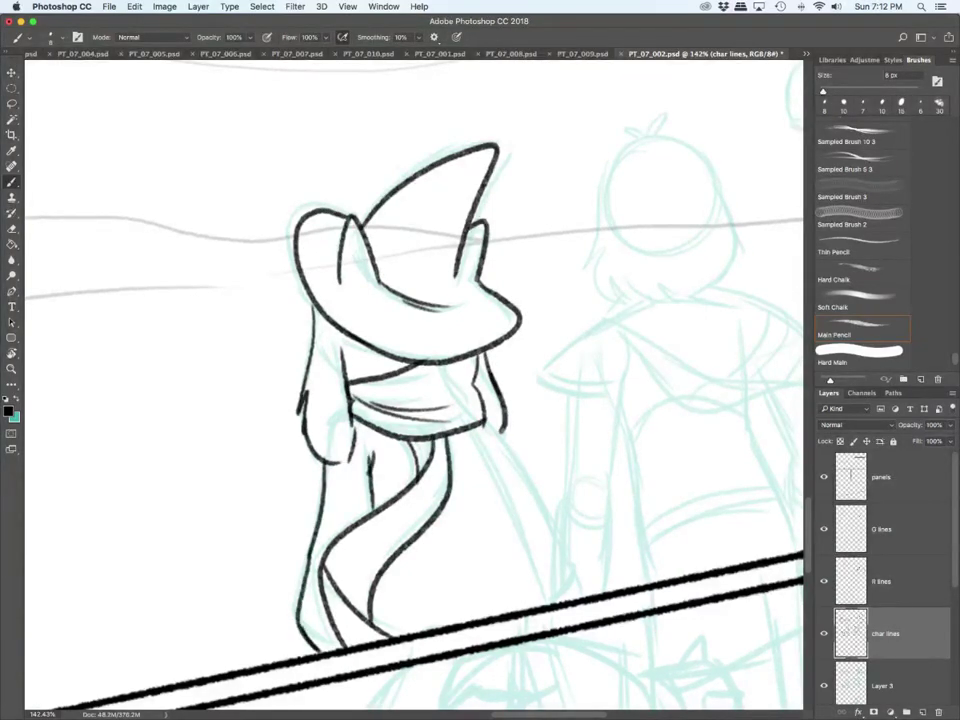
pyautogui.moveTo(382, 573); pyautogui.dragTo(379, 627)
pyautogui.moveTo(479, 428); pyautogui.dragTo(537, 602)
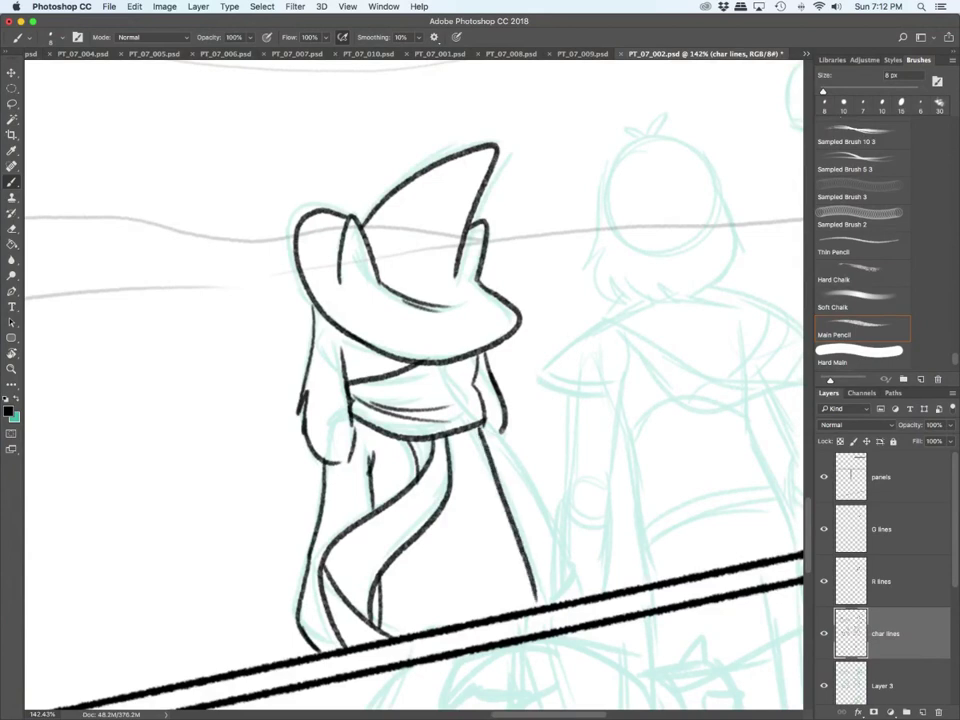
pyautogui.moveTo(482, 423); pyautogui.dragTo(528, 488)
pyautogui.moveTo(515, 465); pyautogui.dragTo(573, 598)
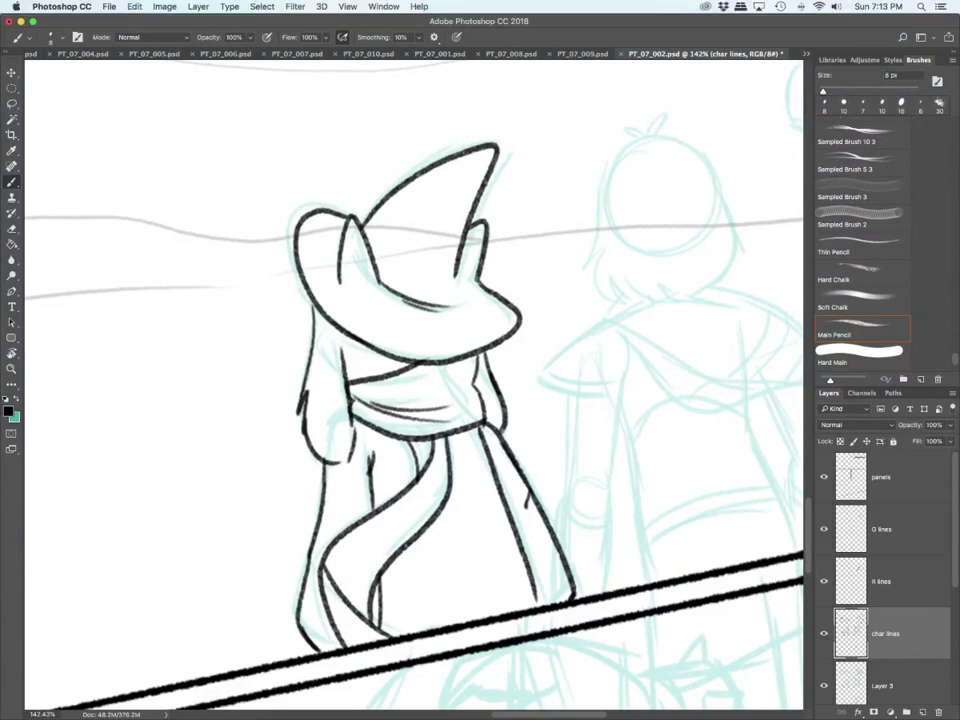
# Step: Ink the middle back-view figure's bobbed hair with its crown tuft and jagged lower ends
pyautogui.hscroll(5, 413, 385)
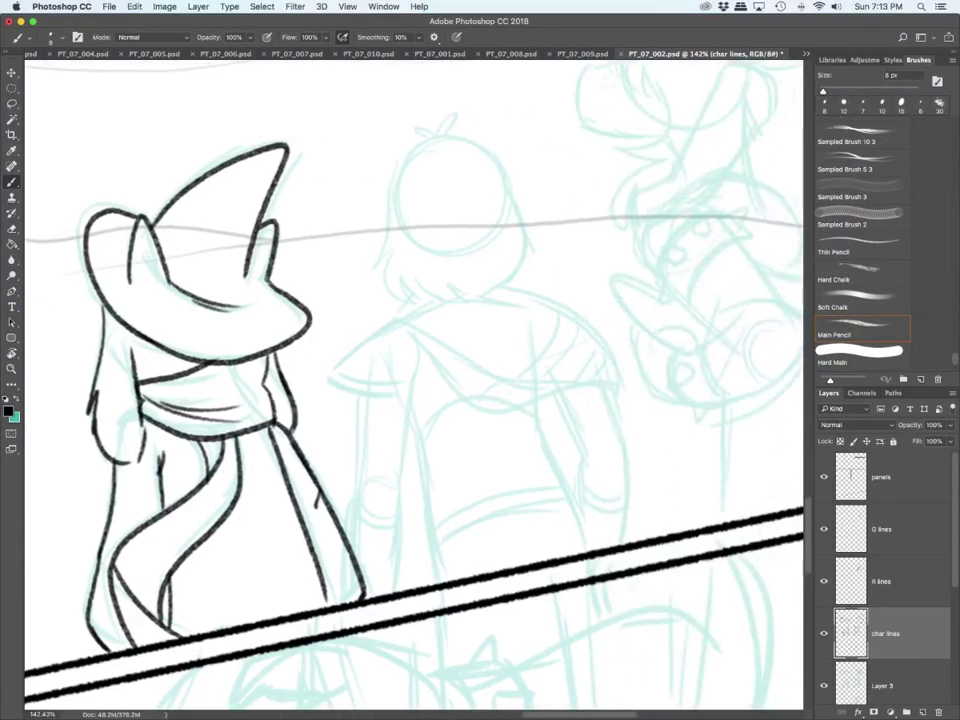
pyautogui.moveTo(421, 124)
pyautogui.mouseDown()
pyautogui.moveTo(438, 138)
pyautogui.moveTo(468, 119)
pyautogui.mouseUp()
pyautogui.moveTo(468, 119)
pyautogui.mouseDown()
pyautogui.moveTo(405, 157)
pyautogui.moveTo(388, 231)
pyautogui.moveTo(372, 249)
pyautogui.moveTo(397, 289)
pyautogui.mouseUp()
pyautogui.moveTo(396, 264)
pyautogui.mouseDown()
pyautogui.moveTo(399, 293)
pyautogui.moveTo(447, 302)
pyautogui.mouseUp()
pyautogui.moveTo(430, 284)
pyautogui.mouseDown()
pyautogui.moveTo(477, 303)
pyautogui.moveTo(515, 266)
pyautogui.mouseUp()
pyautogui.moveTo(466, 135); pyautogui.dragTo(535, 250)
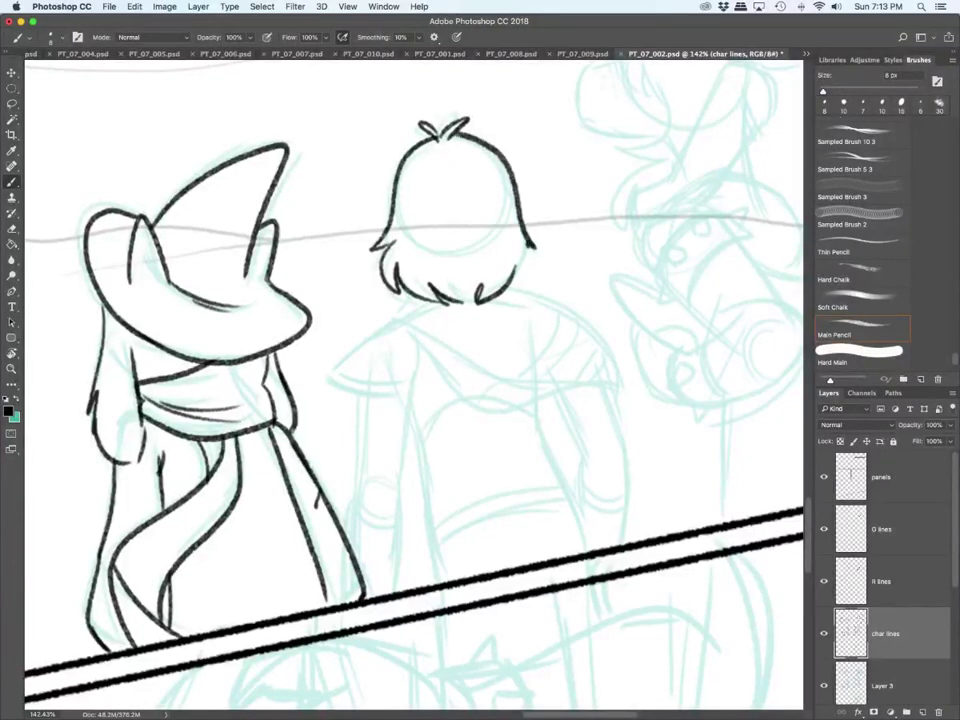
# Step: Ink the middle figure's knotted shoulder cape with its crossing stripes, plus the flared flap over the left shoulder
pyautogui.moveTo(410, 305)
pyautogui.mouseDown()
pyautogui.moveTo(374, 346)
pyautogui.moveTo(406, 334)
pyautogui.moveTo(460, 392)
pyautogui.moveTo(580, 386)
pyautogui.moveTo(558, 398)
pyautogui.moveTo(590, 364)
pyautogui.moveTo(616, 389)
pyautogui.moveTo(585, 324)
pyautogui.moveTo(621, 404)
pyautogui.mouseUp()
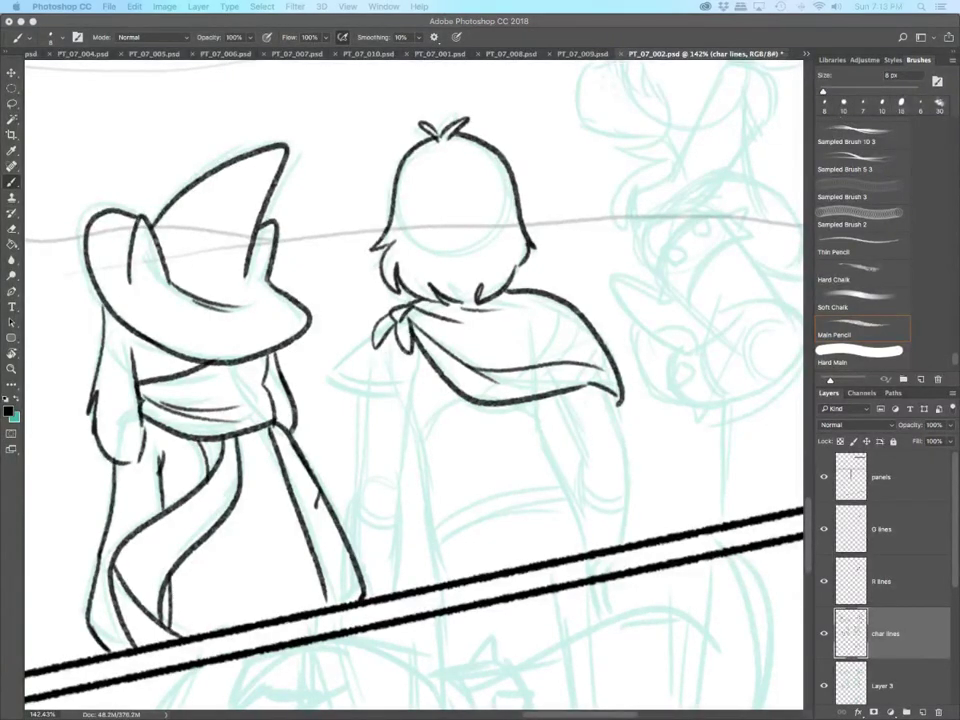
pyautogui.moveTo(529, 396); pyautogui.dragTo(561, 296)
pyautogui.moveTo(577, 309)
pyautogui.mouseDown()
pyautogui.moveTo(547, 396)
pyautogui.moveTo(590, 334)
pyautogui.moveTo(588, 378)
pyautogui.mouseUp()
pyautogui.moveTo(379, 332)
pyautogui.mouseDown()
pyautogui.moveTo(334, 371)
pyautogui.moveTo(359, 387)
pyautogui.moveTo(426, 359)
pyautogui.mouseUp()
# Step: Ink the middle figure's left arm with its double cuff band and forearm
pyautogui.moveTo(343, 374)
pyautogui.mouseDown()
pyautogui.moveTo(401, 379)
pyautogui.moveTo(361, 480)
pyautogui.moveTo(360, 515)
pyautogui.mouseUp()
pyautogui.moveTo(415, 388); pyautogui.dragTo(404, 520)
pyautogui.moveTo(343, 537); pyautogui.dragTo(351, 500)
pyautogui.moveTo(361, 502)
pyautogui.mouseDown()
pyautogui.moveTo(358, 562)
pyautogui.moveTo(400, 526)
pyautogui.moveTo(401, 587)
pyautogui.mouseUp()
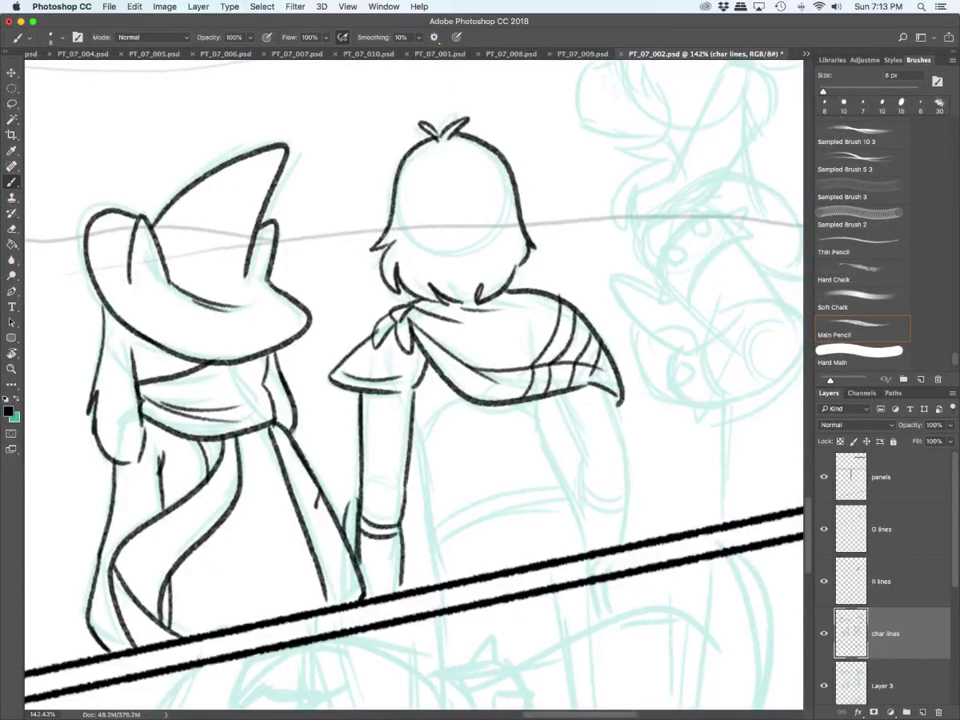
# Step: Ink the sides of the middle figure's torso and the curved belt across the waist
pyautogui.moveTo(413, 420); pyautogui.dragTo(431, 549)
pyautogui.moveTo(543, 400); pyautogui.dragTo(577, 541)
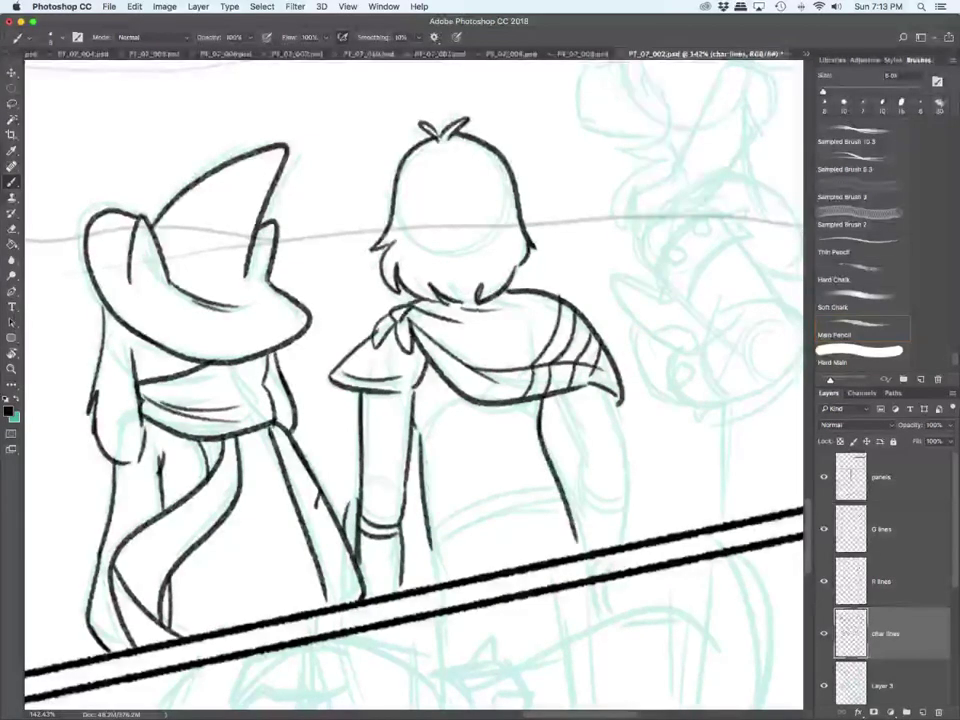
pyautogui.moveTo(433, 547)
pyautogui.mouseDown()
pyautogui.moveTo(564, 496)
pyautogui.moveTo(434, 561)
pyautogui.moveTo(571, 515)
pyautogui.mouseUp()
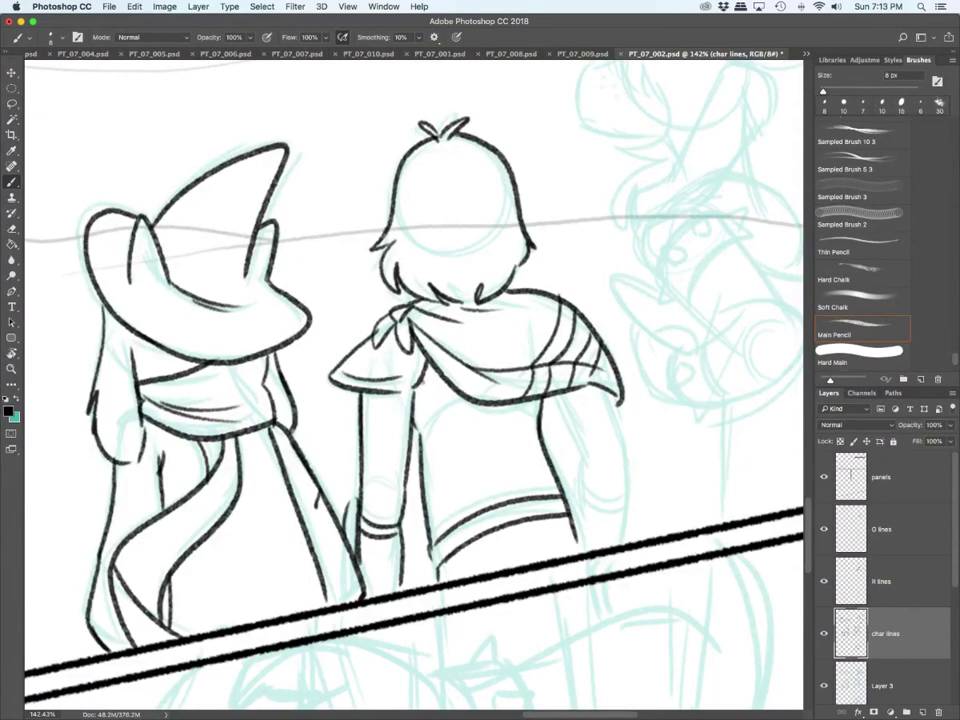
# Step: Ink the middle figure's right arm with its double cuff band, sleeve creases and forearm down to the panel border
pyautogui.moveTo(559, 395); pyautogui.dragTo(582, 452)
pyautogui.moveTo(543, 412)
pyautogui.mouseDown()
pyautogui.moveTo(563, 418)
pyautogui.moveTo(605, 499)
pyautogui.moveTo(622, 495)
pyautogui.moveTo(616, 513)
pyautogui.mouseUp()
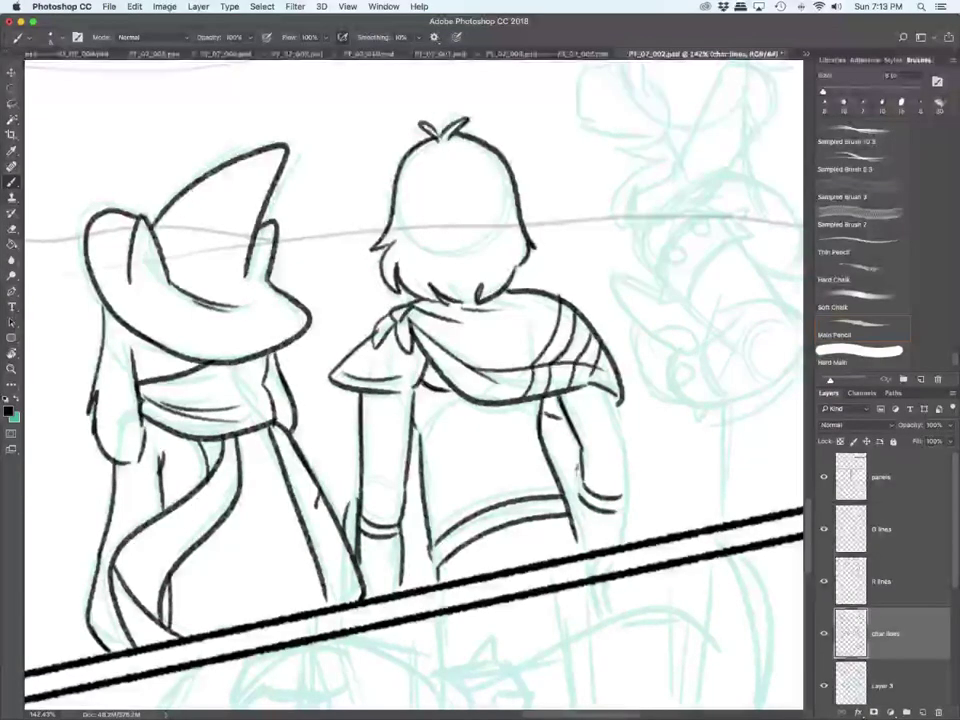
pyautogui.moveTo(578, 465); pyautogui.dragTo(569, 517)
pyautogui.moveTo(581, 482); pyautogui.dragTo(578, 524)
pyautogui.moveTo(604, 388)
pyautogui.mouseDown()
pyautogui.moveTo(628, 460)
pyautogui.moveTo(625, 538)
pyautogui.mouseUp()
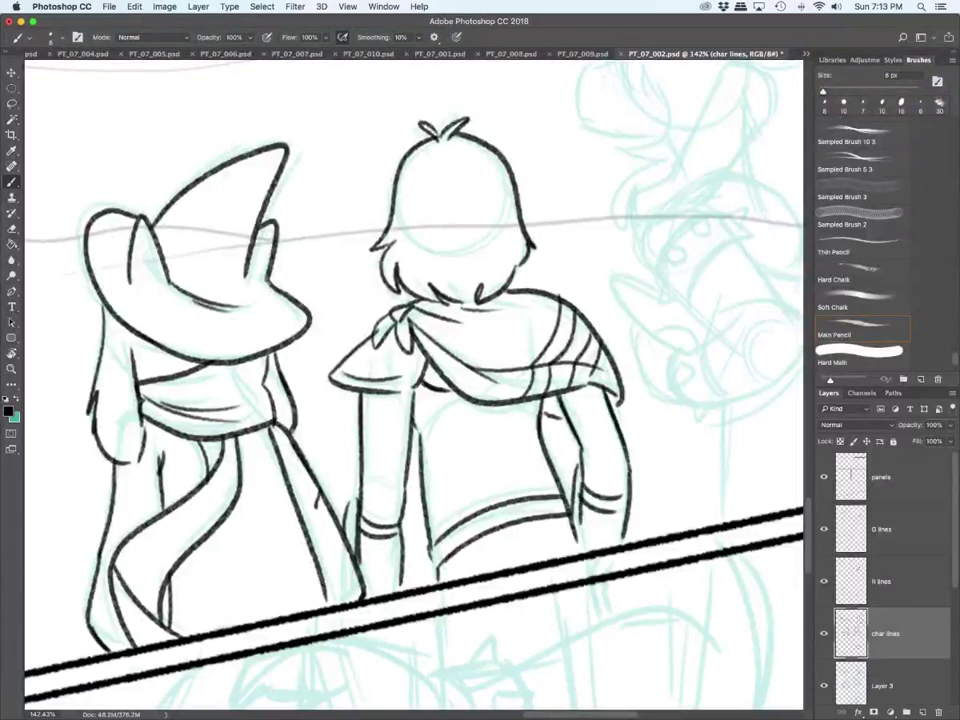
pyautogui.moveTo(631, 471); pyautogui.dragTo(624, 540)
pyautogui.moveTo(617, 497); pyautogui.dragTo(628, 490)
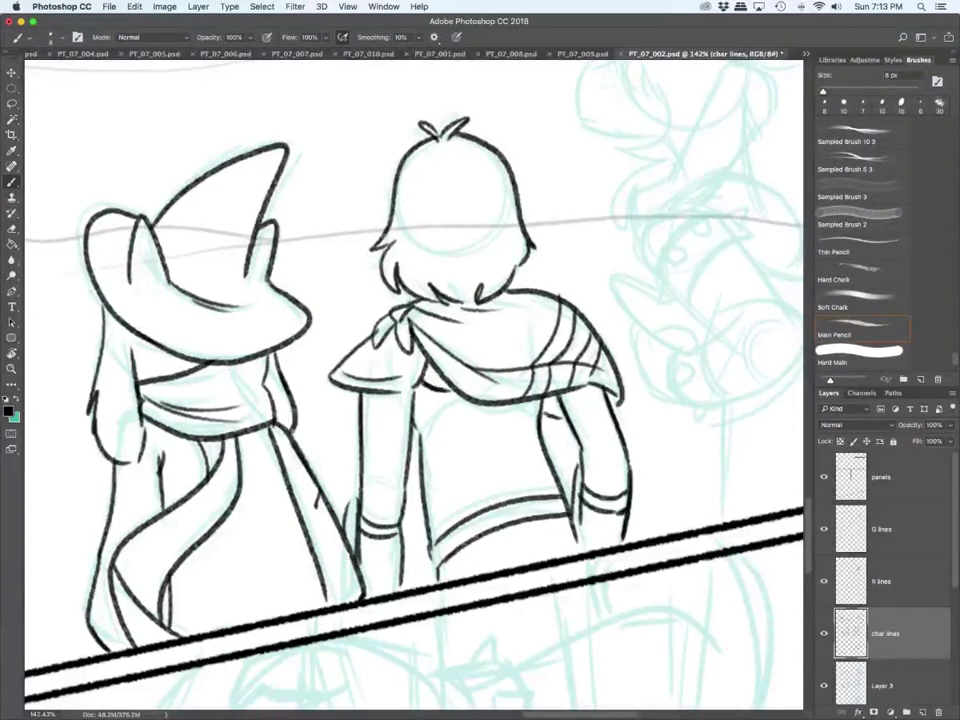
# Step: Ink the teardrop-shaped pointed hood of the small figure riding on the third character's back
pyautogui.scroll(-10, 612, 431)
pyautogui.hscroll(5, 612, 431)
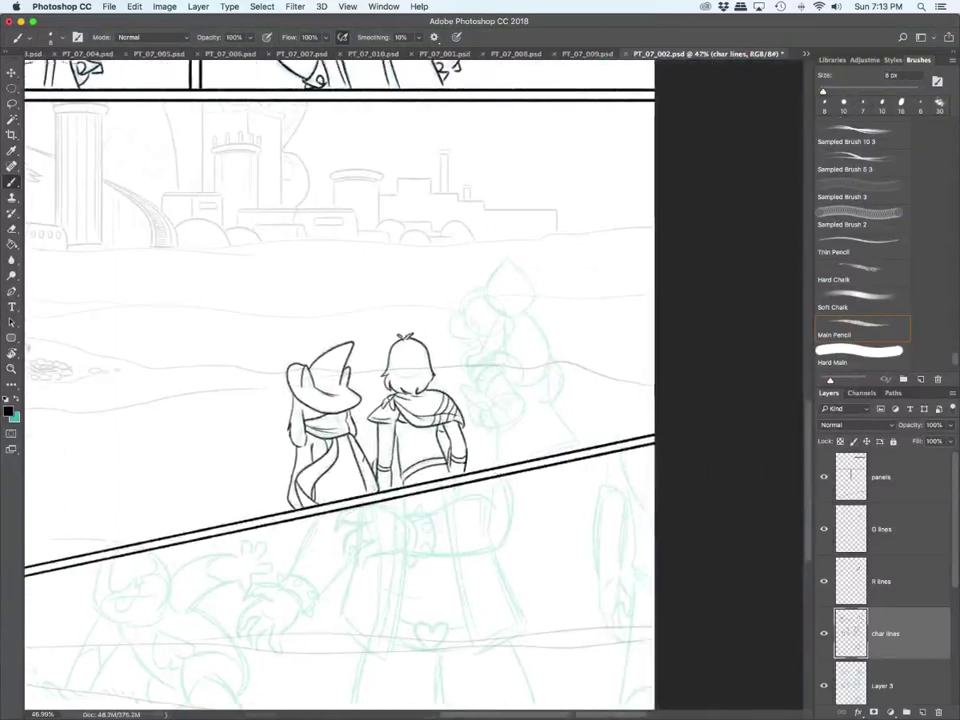
pyautogui.scroll(6, 560, 378)
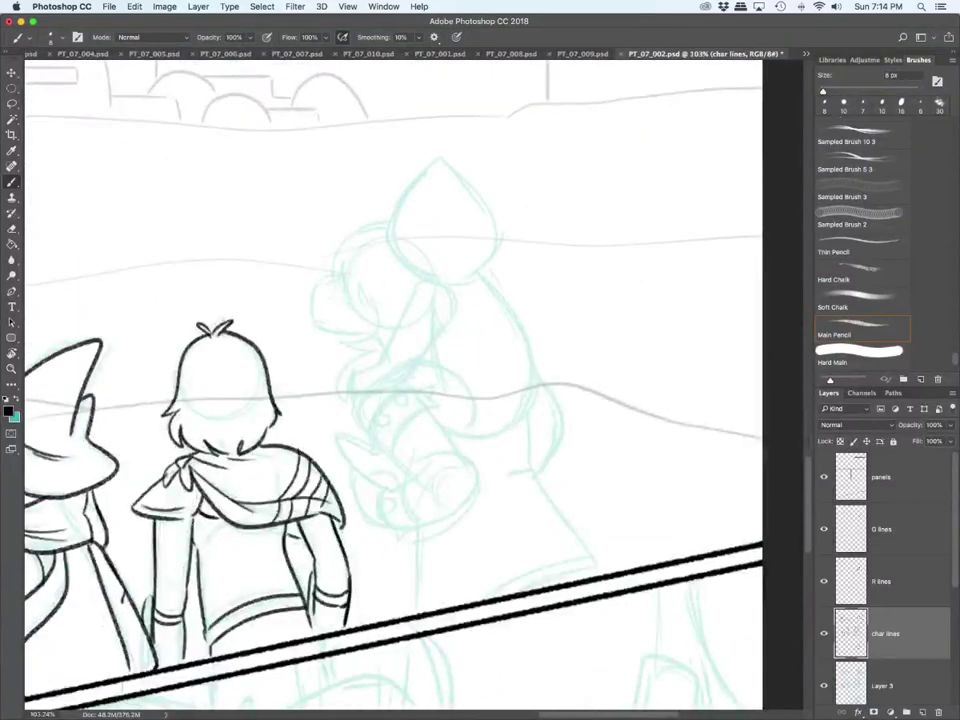
pyautogui.moveTo(432, 280)
pyautogui.mouseDown()
pyautogui.moveTo(398, 255)
pyautogui.moveTo(426, 175)
pyautogui.moveTo(455, 153)
pyautogui.moveTo(484, 193)
pyautogui.moveTo(478, 272)
pyautogui.mouseUp()
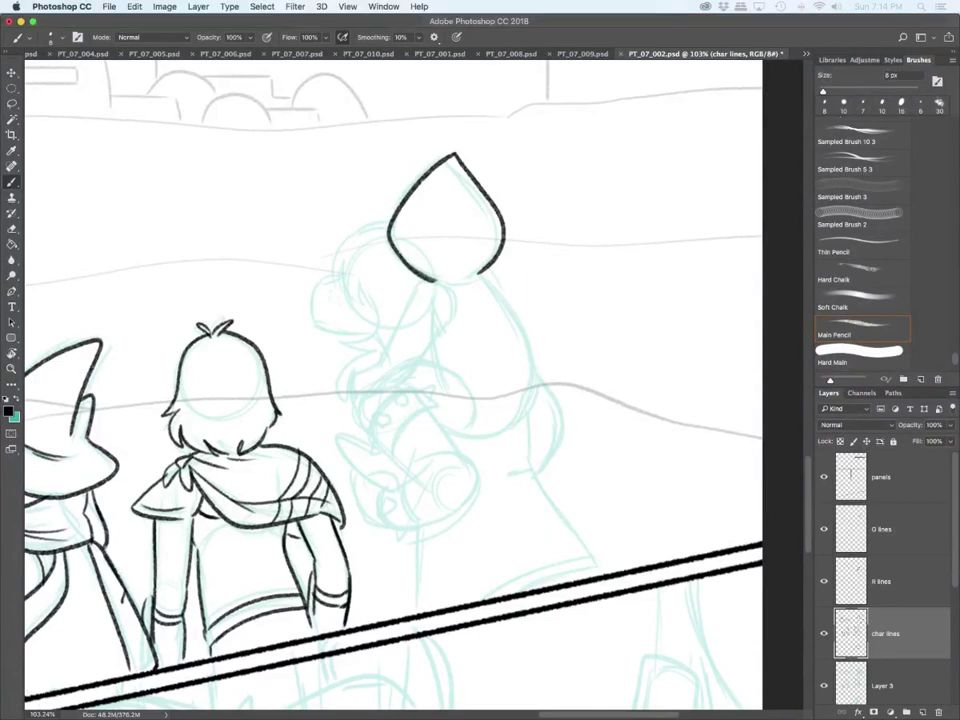
# Step: Ink the hooded rider's arm reaching down, with its zigzag sleeve edge and small hand
pyautogui.scroll(3, 435, 340)
pyautogui.moveTo(442, 266)
pyautogui.mouseDown()
pyautogui.moveTo(405, 300)
pyautogui.moveTo(385, 345)
pyautogui.moveTo(345, 375)
pyautogui.moveTo(325, 412)
pyautogui.moveTo(335, 419)
pyautogui.mouseUp()
pyautogui.moveTo(350, 407)
pyautogui.mouseDown()
pyautogui.moveTo(342, 421)
pyautogui.moveTo(416, 366)
pyautogui.moveTo(460, 304)
pyautogui.mouseUp()
pyautogui.moveTo(393, 334); pyautogui.dragTo(415, 362)
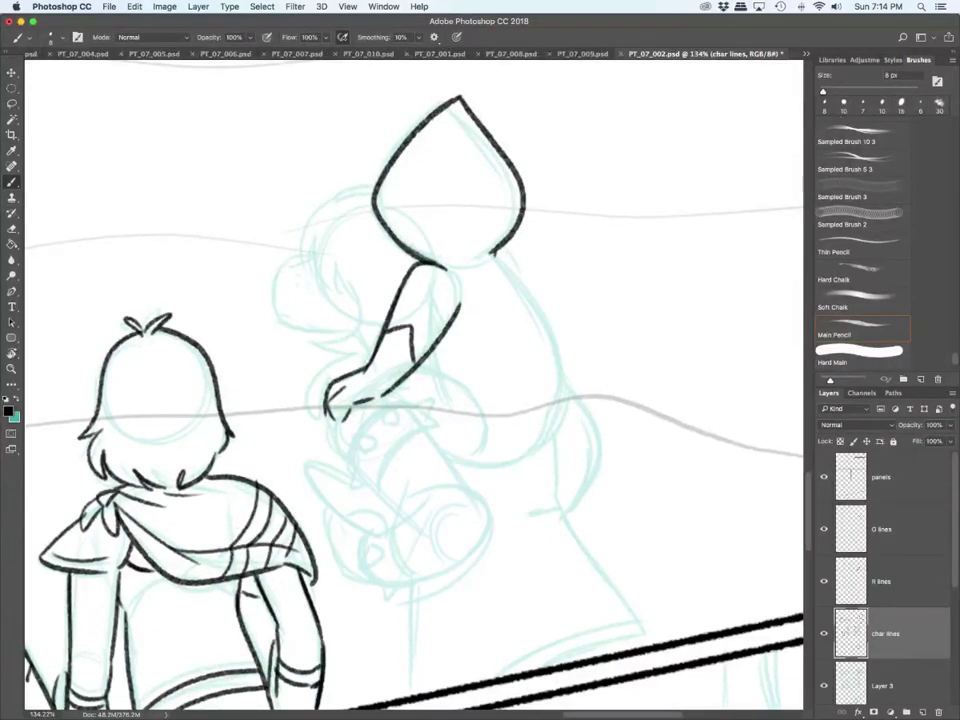
# Step: Ink the hooded rider's rounded back and redraw its bottom curve as one smooth line meeting the back
pyautogui.moveTo(494, 253)
pyautogui.mouseDown()
pyautogui.moveTo(545, 320)
pyautogui.moveTo(549, 451)
pyautogui.moveTo(450, 463)
pyautogui.mouseUp()
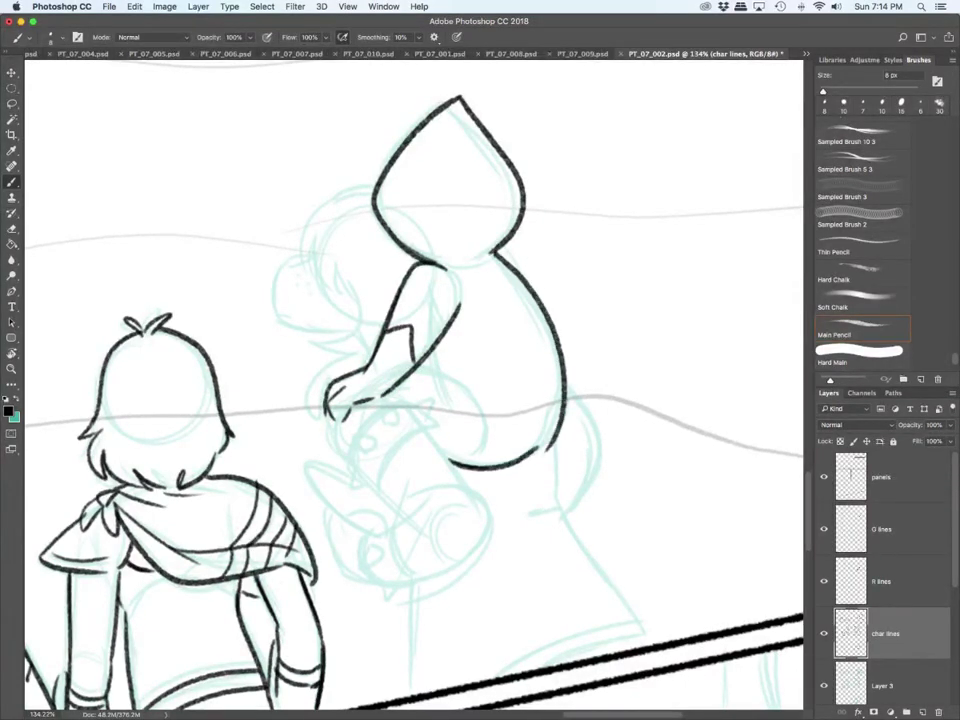
pyautogui.press('e')
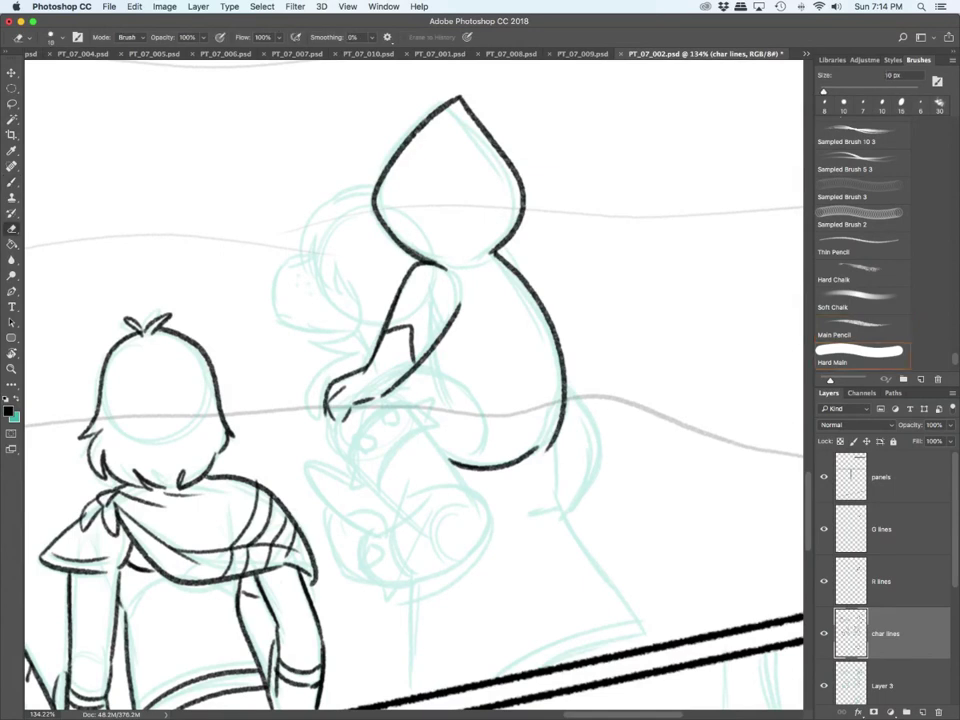
pyautogui.hotkey('ctrl', 'z')
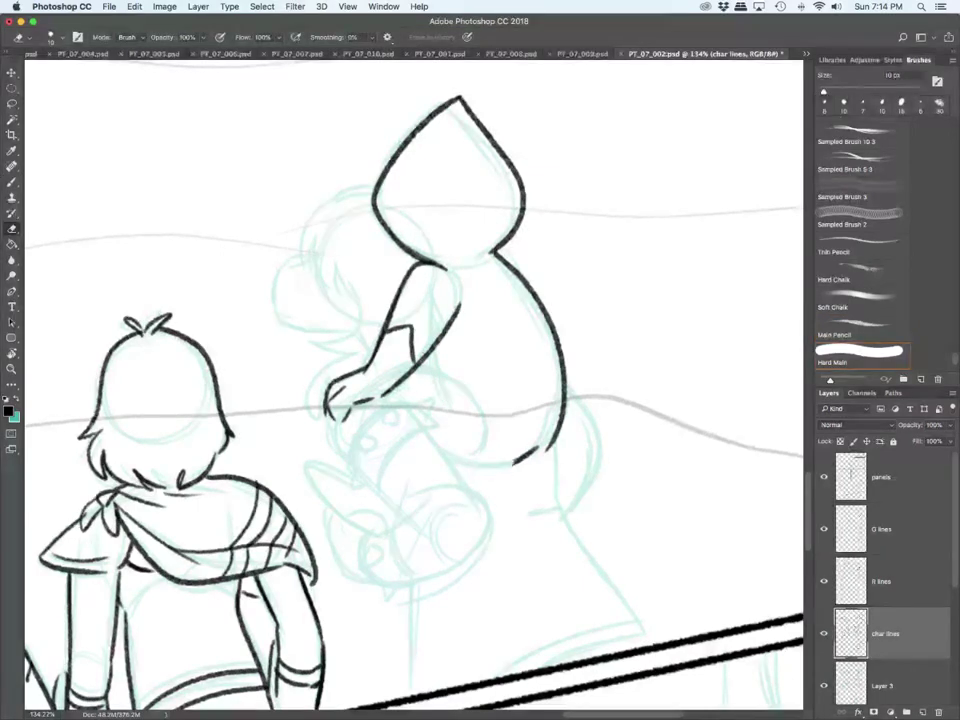
pyautogui.press('b')
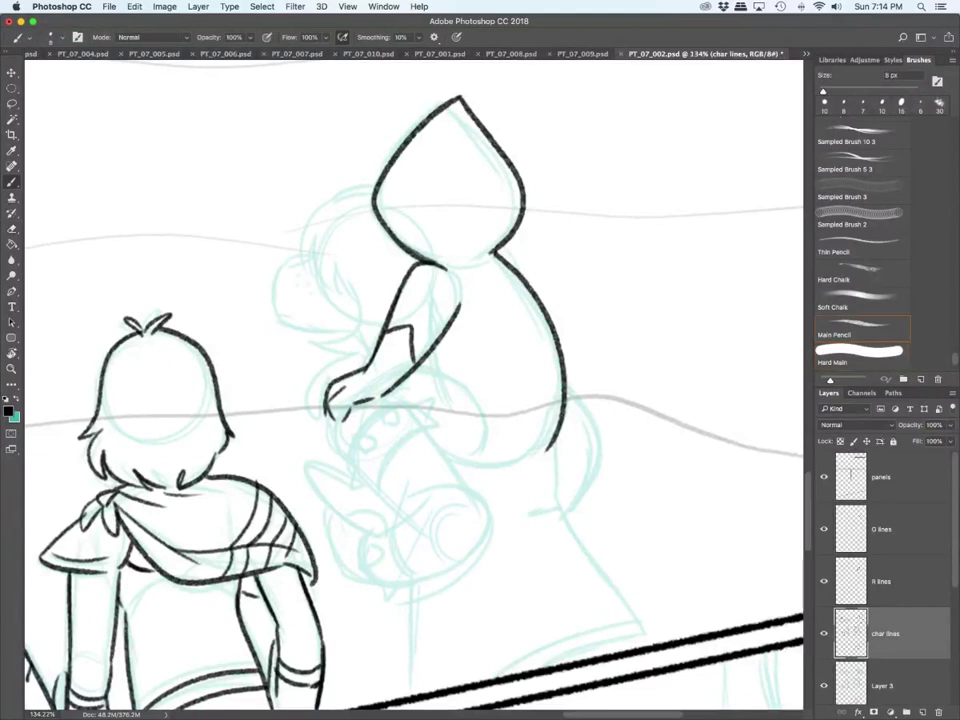
pyautogui.moveTo(450, 462); pyautogui.dragTo(552, 455)
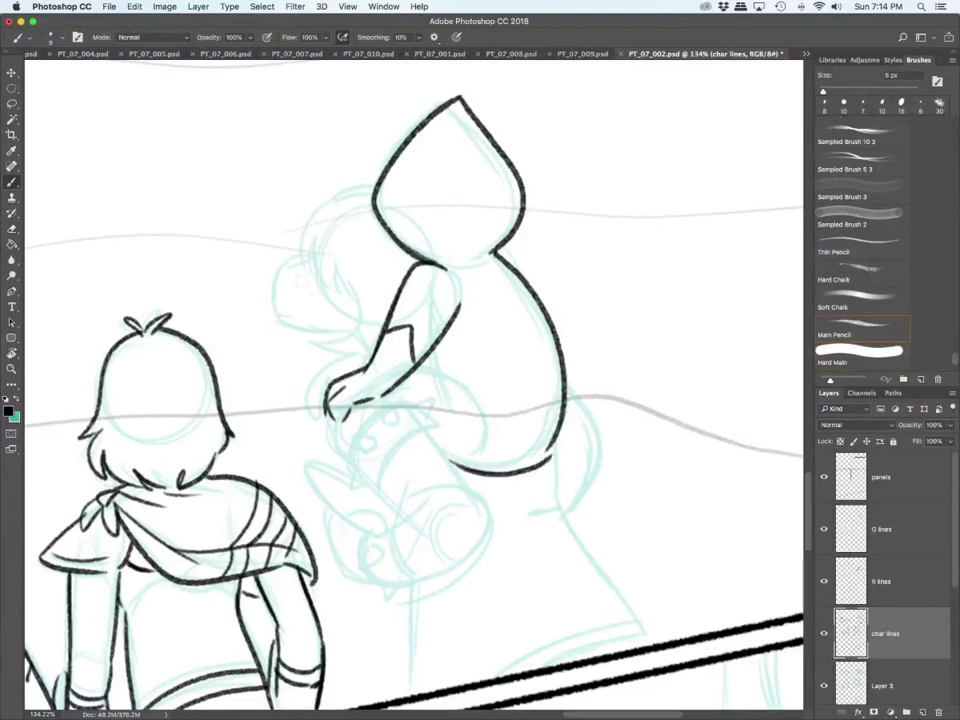
pyautogui.press('super+z')
pyautogui.moveTo(450, 462)
pyautogui.mouseDown()
pyautogui.moveTo(495, 473)
pyautogui.moveTo(551, 451)
pyautogui.mouseUp()
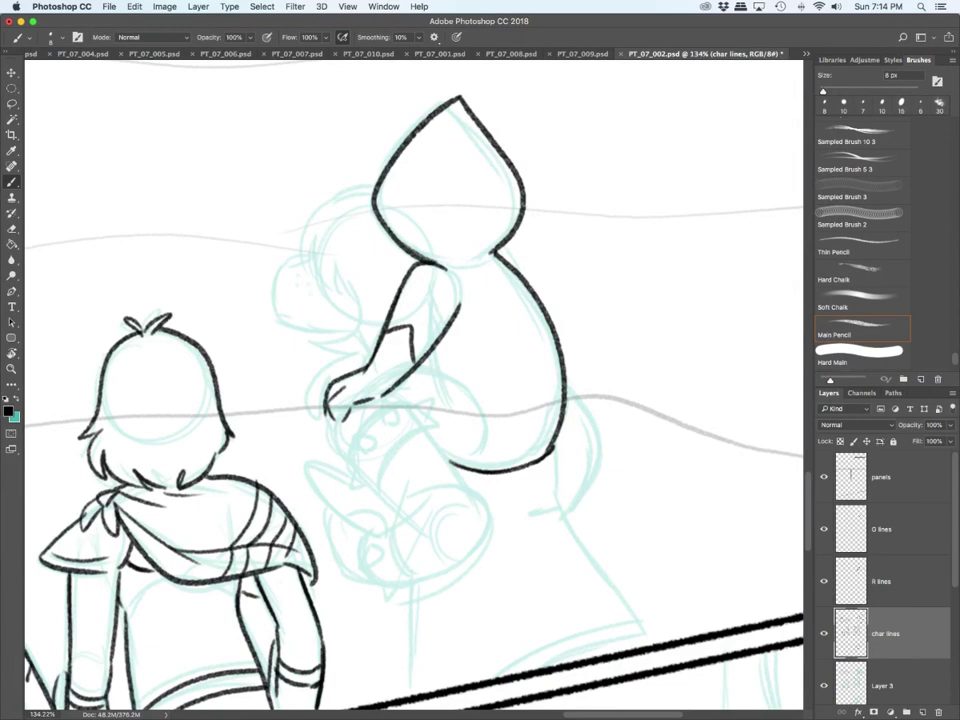
# Step: Ink the third character's spiked shoulder band with its triangular spikes and the two sides of the upper arm
pyautogui.moveTo(341, 419)
pyautogui.mouseDown()
pyautogui.moveTo(350, 458)
pyautogui.moveTo(373, 487)
pyautogui.moveTo(428, 430)
pyautogui.mouseUp()
pyautogui.moveTo(377, 486)
pyautogui.mouseDown()
pyautogui.moveTo(429, 430)
pyautogui.moveTo(405, 511)
pyautogui.mouseUp()
pyautogui.moveTo(350, 468); pyautogui.dragTo(345, 487)
pyautogui.moveTo(345, 487); pyautogui.dragTo(359, 482)
pyautogui.moveTo(357, 434)
pyautogui.mouseDown()
pyautogui.moveTo(366, 453)
pyautogui.moveTo(384, 422)
pyautogui.mouseUp()
pyautogui.moveTo(384, 404); pyautogui.dragTo(401, 418)
pyautogui.moveTo(348, 465)
pyautogui.mouseDown()
pyautogui.moveTo(362, 431)
pyautogui.moveTo(409, 402)
pyautogui.mouseUp()
pyautogui.moveTo(414, 405)
pyautogui.mouseDown()
pyautogui.moveTo(432, 431)
pyautogui.moveTo(436, 403)
pyautogui.mouseUp()
pyautogui.moveTo(436, 403)
pyautogui.mouseDown()
pyautogui.moveTo(432, 427)
pyautogui.moveTo(478, 495)
pyautogui.mouseUp()
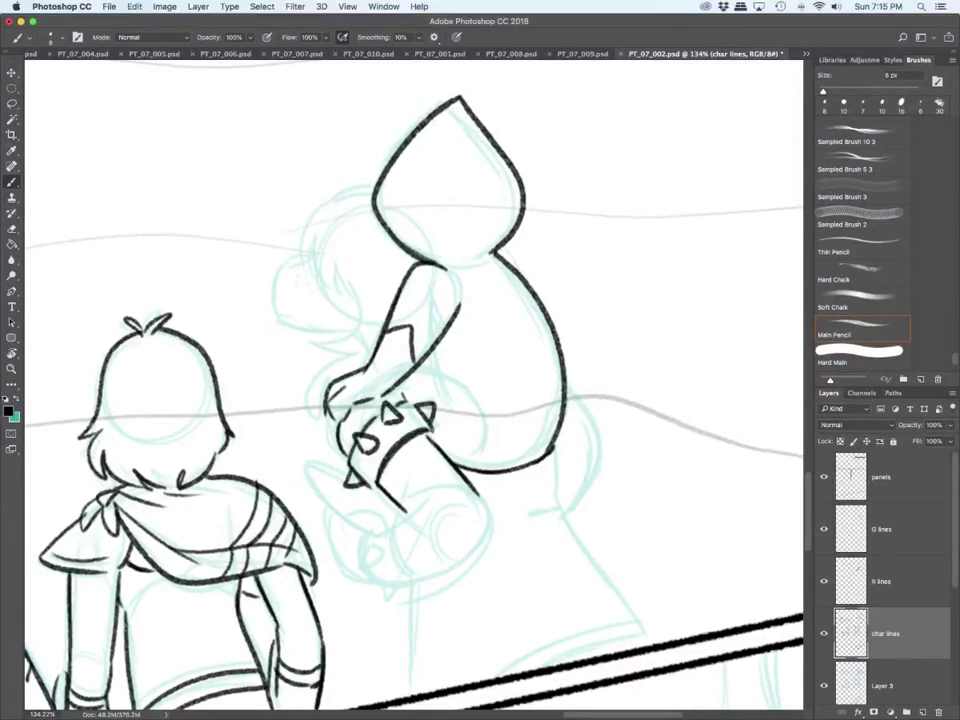
# Step: Ink the rider's rounded leg and the third character's bent forearm with its spiked wristband and clawed hand
pyautogui.moveTo(432, 370); pyautogui.dragTo(470, 442)
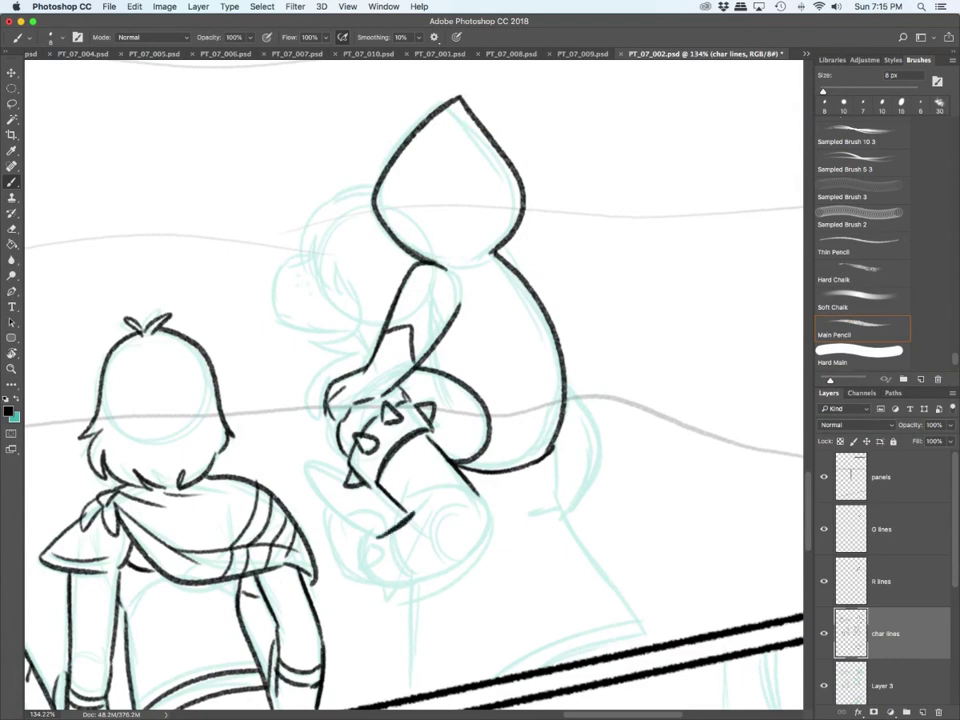
pyautogui.moveTo(413, 513)
pyautogui.mouseDown()
pyautogui.moveTo(364, 551)
pyautogui.moveTo(379, 553)
pyautogui.moveTo(385, 531)
pyautogui.moveTo(382, 547)
pyautogui.moveTo(407, 578)
pyautogui.moveTo(397, 586)
pyautogui.moveTo(465, 559)
pyautogui.moveTo(489, 512)
pyautogui.moveTo(481, 493)
pyautogui.mouseUp()
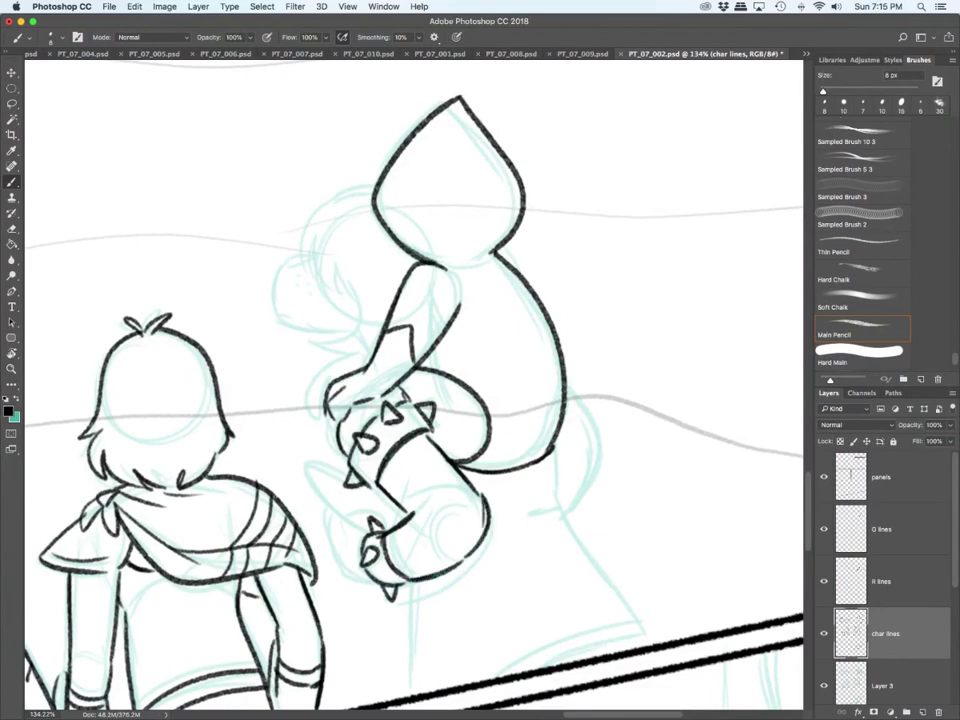
pyautogui.moveTo(379, 529)
pyautogui.mouseDown()
pyautogui.moveTo(338, 514)
pyautogui.moveTo(330, 528)
pyautogui.moveTo(372, 580)
pyautogui.mouseUp()
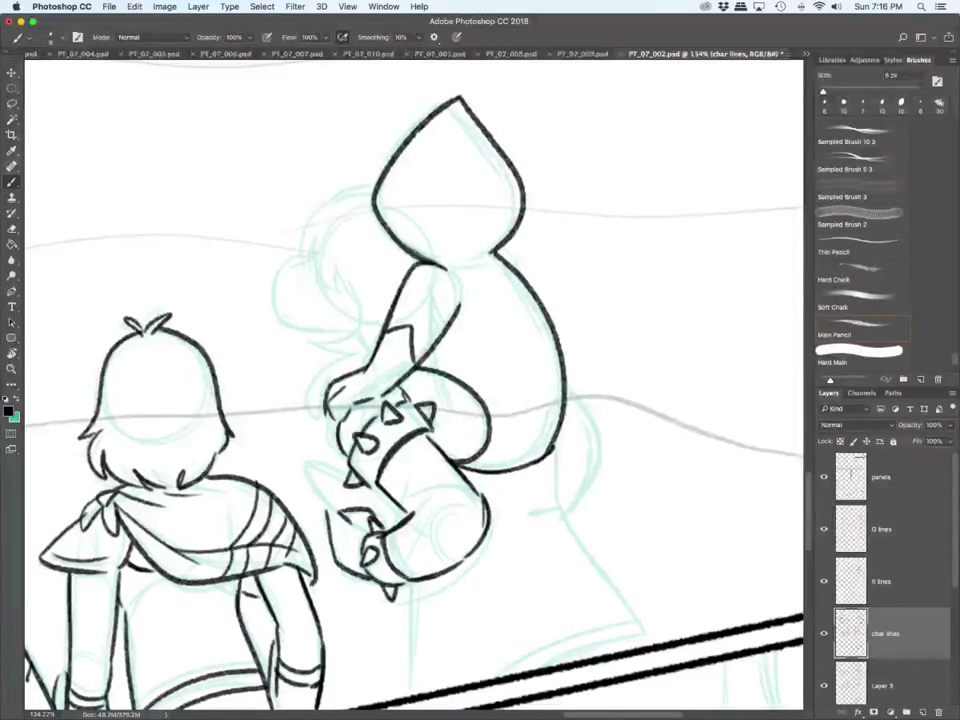
pyautogui.moveTo(343, 523)
pyautogui.mouseDown()
pyautogui.moveTo(312, 474)
pyautogui.moveTo(350, 486)
pyautogui.moveTo(397, 533)
pyautogui.mouseUp()
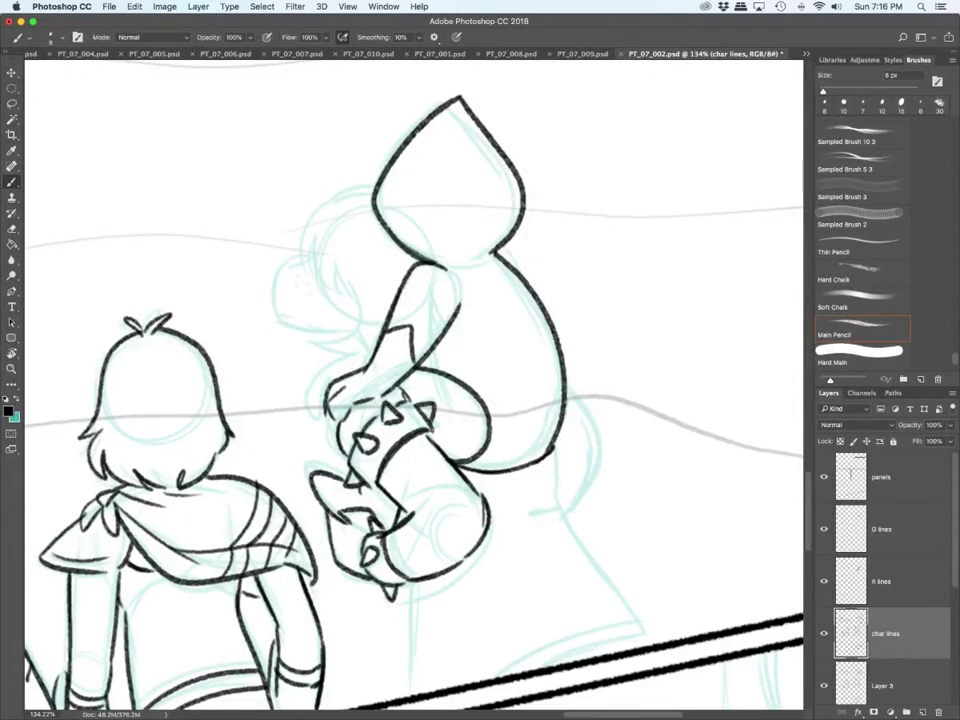
# Step: Ink the third character's coat with its waist creases, flared sides and banded hem, plus the far elbow's curve
pyautogui.moveTo(552, 451)
pyautogui.mouseDown()
pyautogui.moveTo(557, 508)
pyautogui.moveTo(528, 529)
pyautogui.mouseUp()
pyautogui.moveTo(553, 525)
pyautogui.mouseDown()
pyautogui.moveTo(539, 545)
pyautogui.moveTo(567, 519)
pyautogui.moveTo(642, 638)
pyautogui.mouseUp()
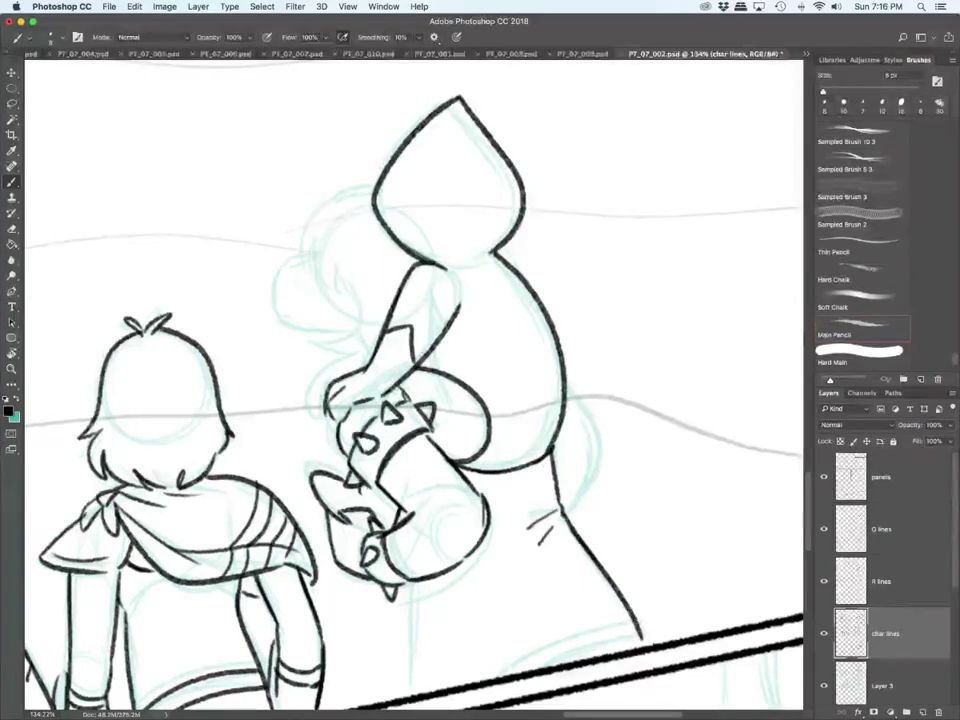
pyautogui.moveTo(412, 581); pyautogui.dragTo(411, 696)
pyautogui.moveTo(638, 637); pyautogui.dragTo(506, 665)
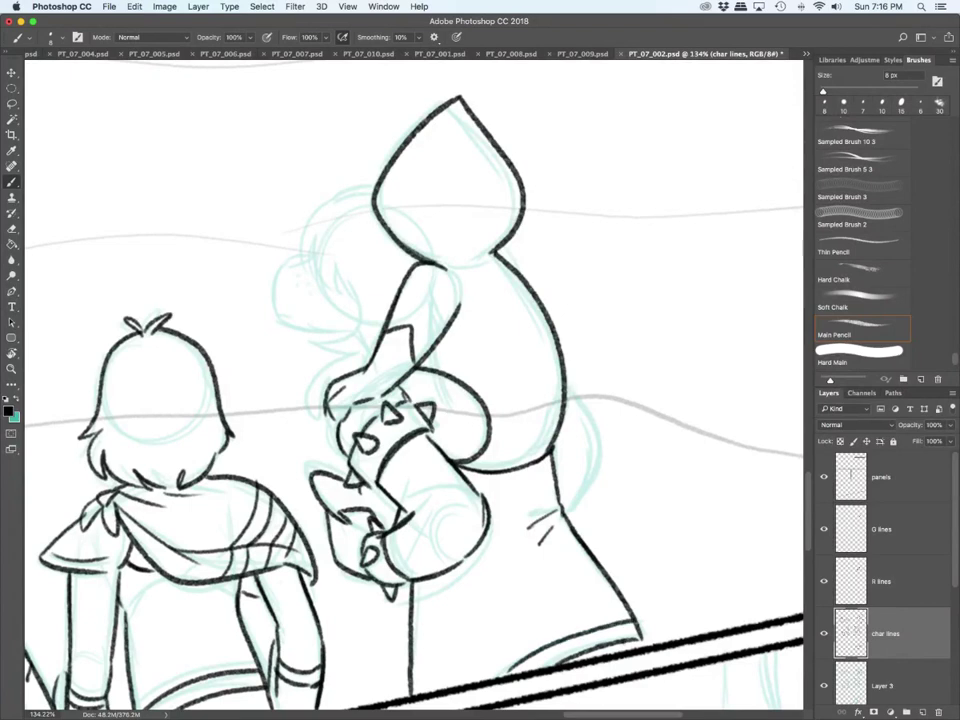
pyautogui.moveTo(566, 390)
pyautogui.mouseDown()
pyautogui.moveTo(594, 433)
pyautogui.moveTo(577, 505)
pyautogui.mouseUp()
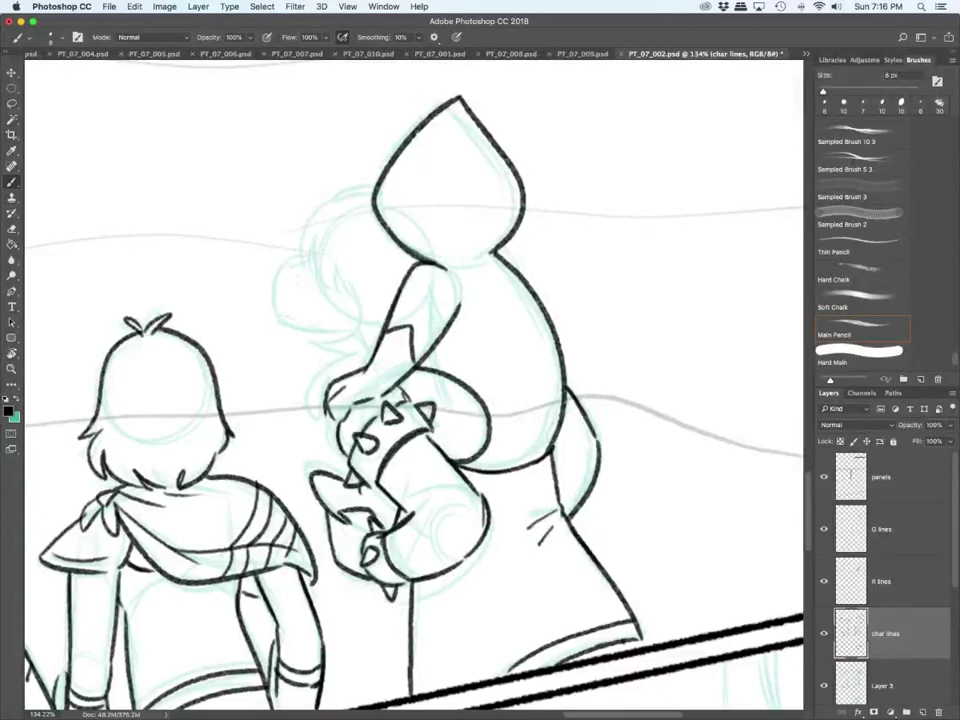
# Step: Ink the third character's wavy hair tufts and rounded snout with its mouth line and freckles
pyautogui.moveTo(376, 183)
pyautogui.mouseDown()
pyautogui.moveTo(321, 203)
pyautogui.moveTo(303, 240)
pyautogui.moveTo(305, 258)
pyautogui.moveTo(341, 300)
pyautogui.moveTo(319, 320)
pyautogui.moveTo(319, 345)
pyautogui.moveTo(357, 358)
pyautogui.mouseUp()
pyautogui.moveTo(328, 357)
pyautogui.mouseDown()
pyautogui.moveTo(348, 365)
pyautogui.moveTo(308, 412)
pyautogui.moveTo(318, 424)
pyautogui.mouseUp()
pyautogui.moveTo(318, 424); pyautogui.dragTo(323, 406)
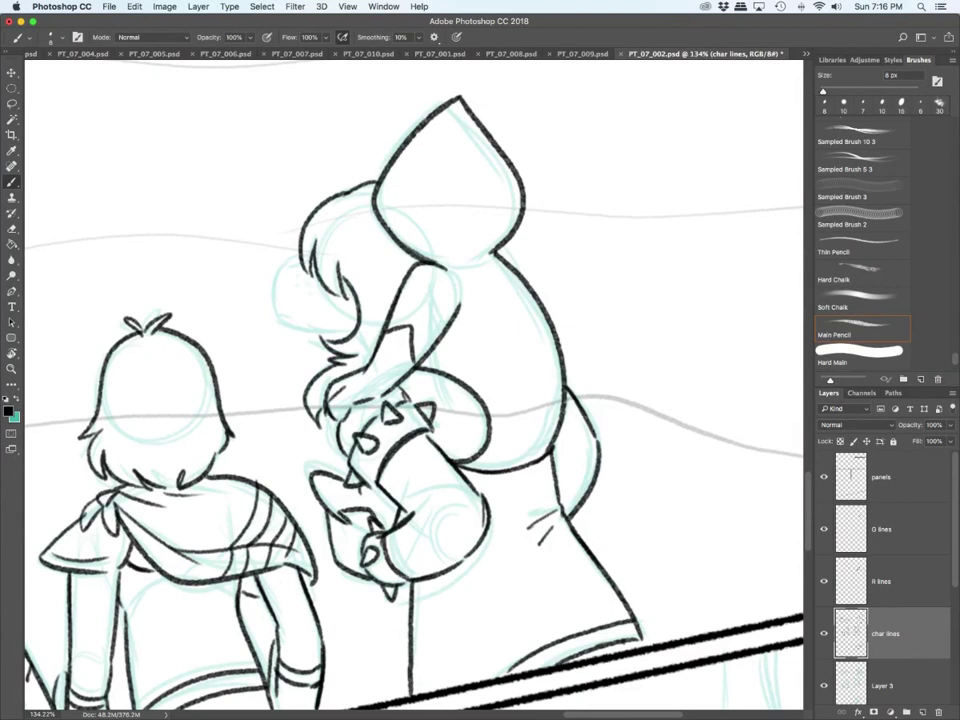
pyautogui.moveTo(300, 252)
pyautogui.mouseDown()
pyautogui.moveTo(280, 272)
pyautogui.moveTo(279, 318)
pyautogui.moveTo(346, 334)
pyautogui.mouseUp()
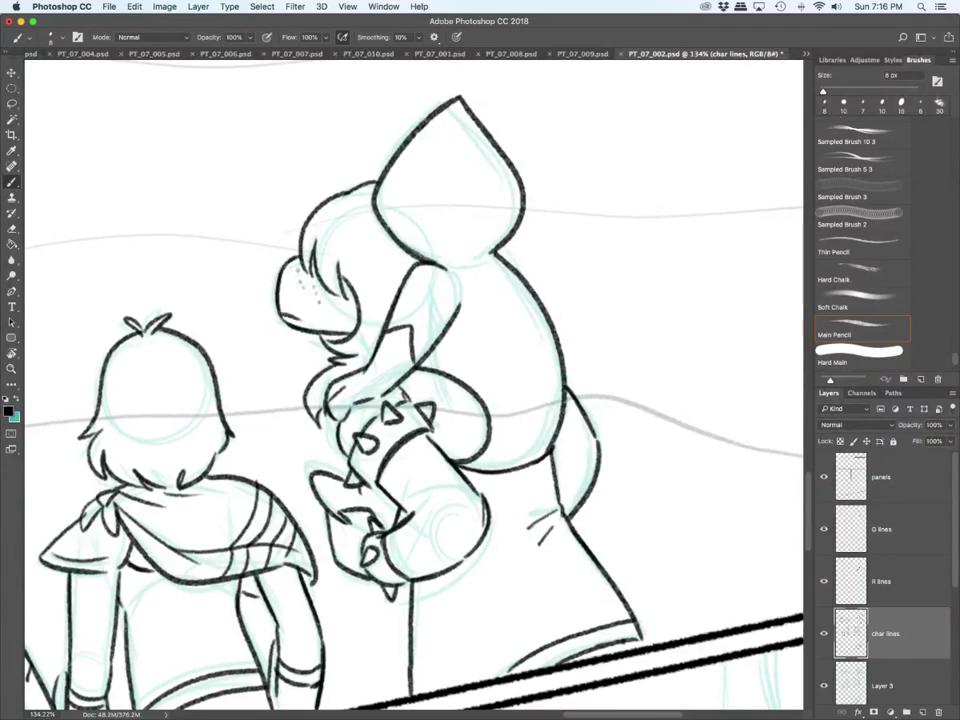
# Step: Set the brush to 10 px and ink the torso, hip and leg edges of the cropped rightmost figure in the bottom panel
pyautogui.scroll(-10, 335, 298)
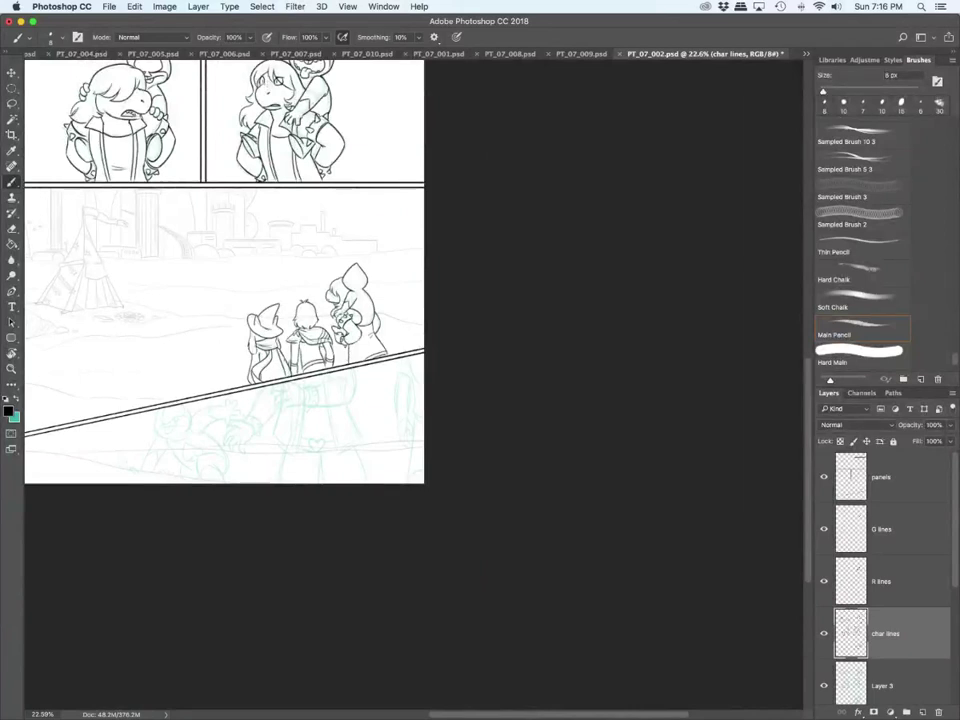
pyautogui.hscroll(-5, 320, 290)
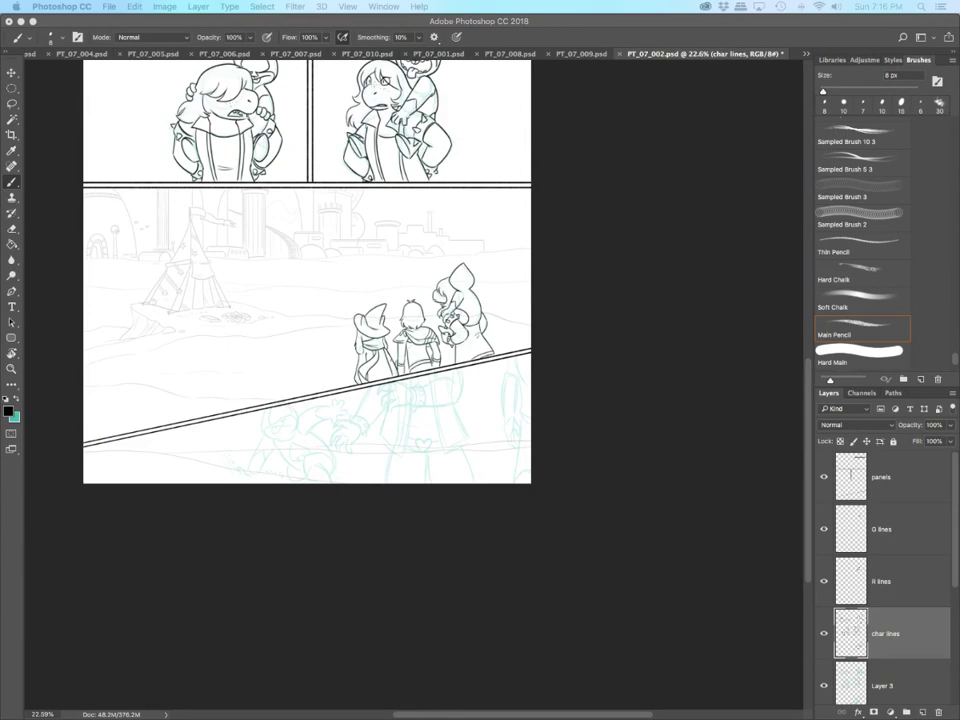
pyautogui.scroll(10, 427, 432)
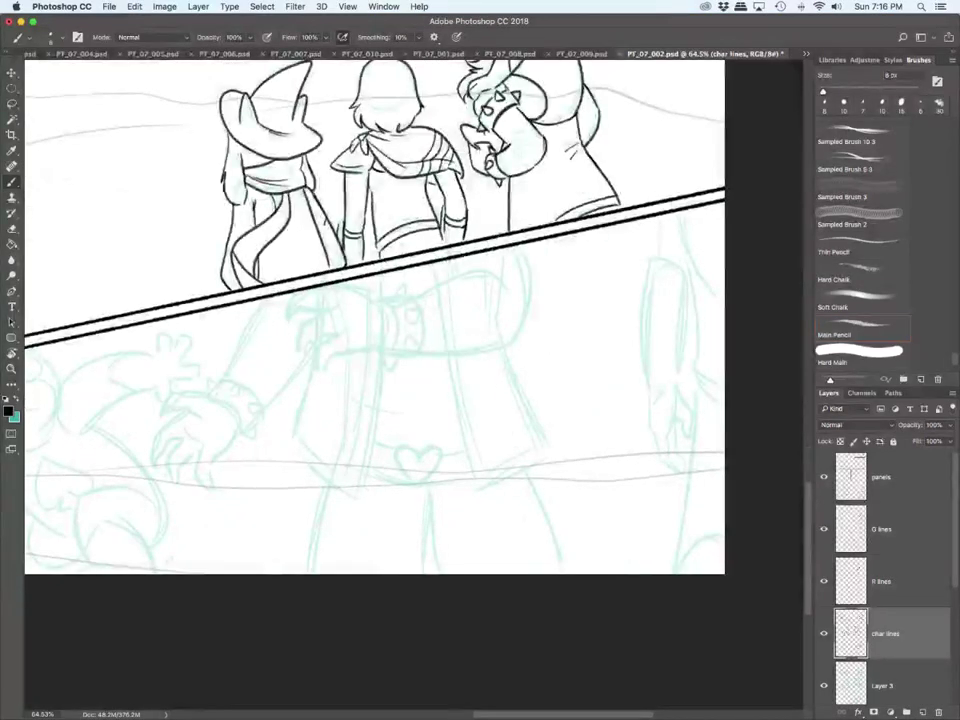
pyautogui.press(']')
pyautogui.press(']')
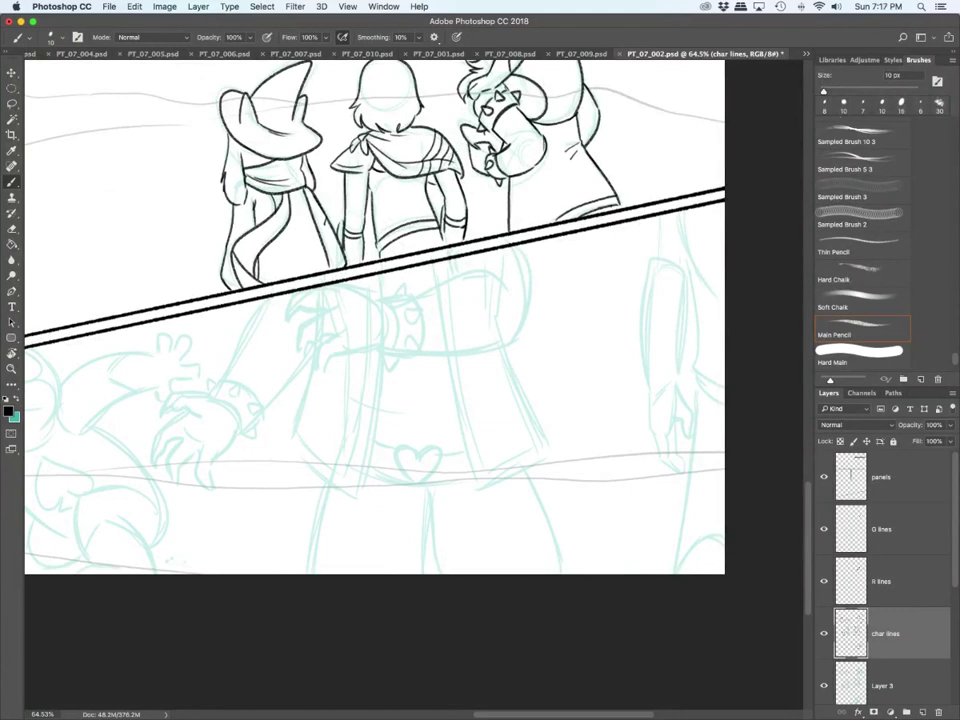
pyautogui.moveTo(682, 211)
pyautogui.mouseDown()
pyautogui.moveTo(684, 237)
pyautogui.moveTo(725, 308)
pyautogui.mouseUp()
pyautogui.moveTo(686, 251)
pyautogui.mouseDown()
pyautogui.moveTo(692, 375)
pyautogui.moveTo(723, 402)
pyautogui.moveTo(686, 495)
pyautogui.mouseUp()
pyautogui.moveTo(692, 428)
pyautogui.mouseDown()
pyautogui.moveTo(678, 543)
pyautogui.moveTo(721, 542)
pyautogui.mouseUp()
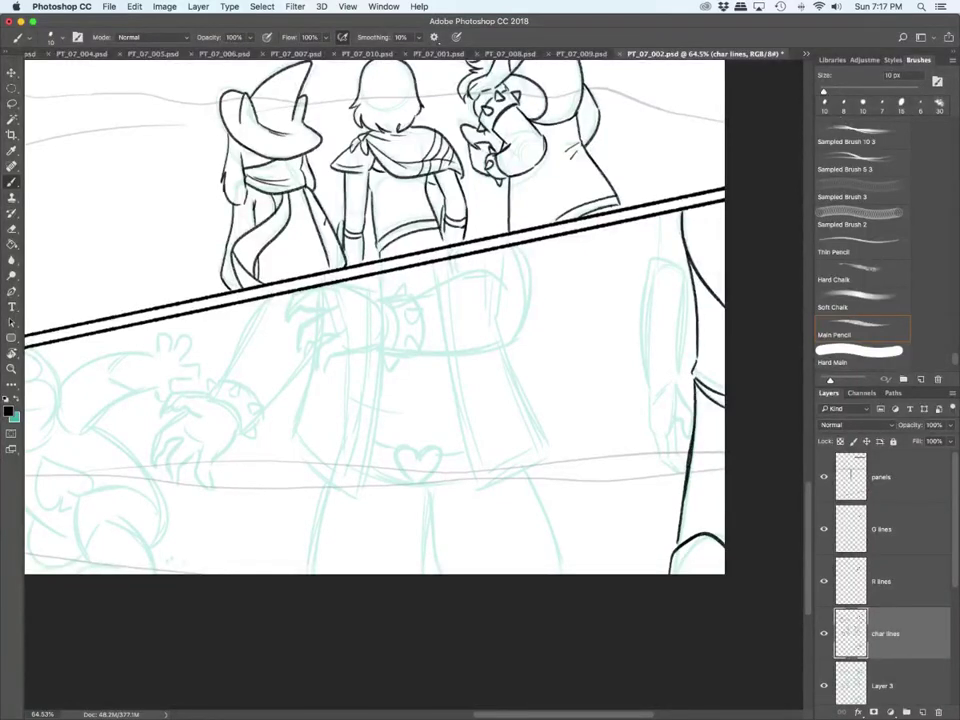
# Step: Ink the rightmost figure's hanging arm with its long pointed forearm guard, double band below the elbow and inner edge
pyautogui.scroll(5, 682, 257)
pyautogui.moveTo(637, 182); pyautogui.dragTo(626, 382)
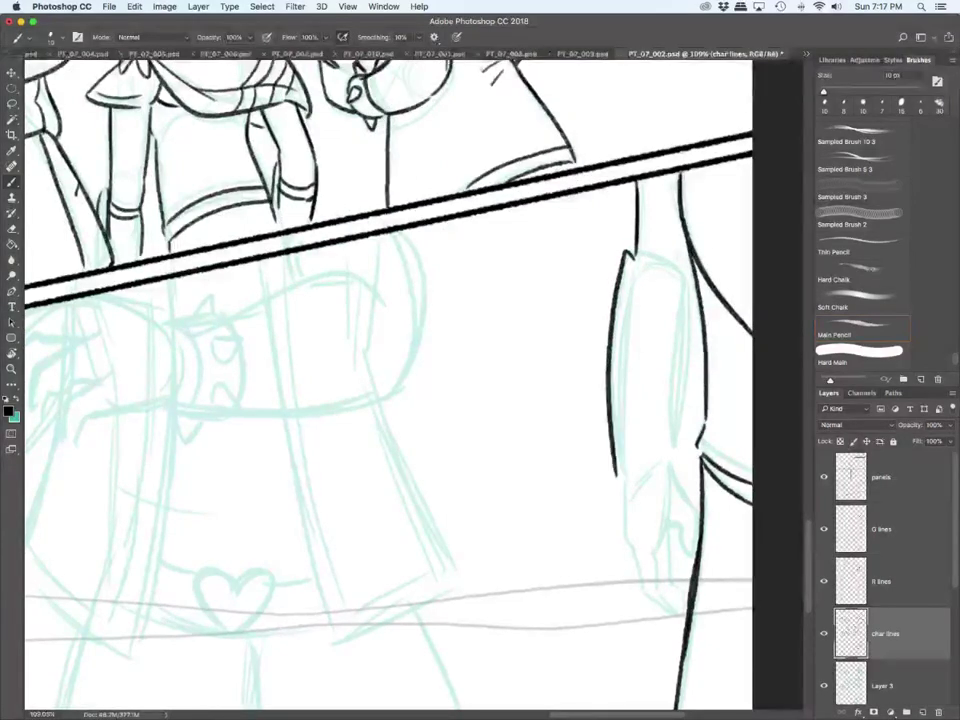
pyautogui.moveTo(621, 261); pyautogui.dragTo(615, 475)
pyautogui.moveTo(626, 382); pyautogui.dragTo(628, 482)
pyautogui.moveTo(616, 475)
pyautogui.mouseDown()
pyautogui.moveTo(628, 486)
pyautogui.moveTo(641, 560)
pyautogui.moveTo(642, 517)
pyautogui.moveTo(645, 553)
pyautogui.mouseUp()
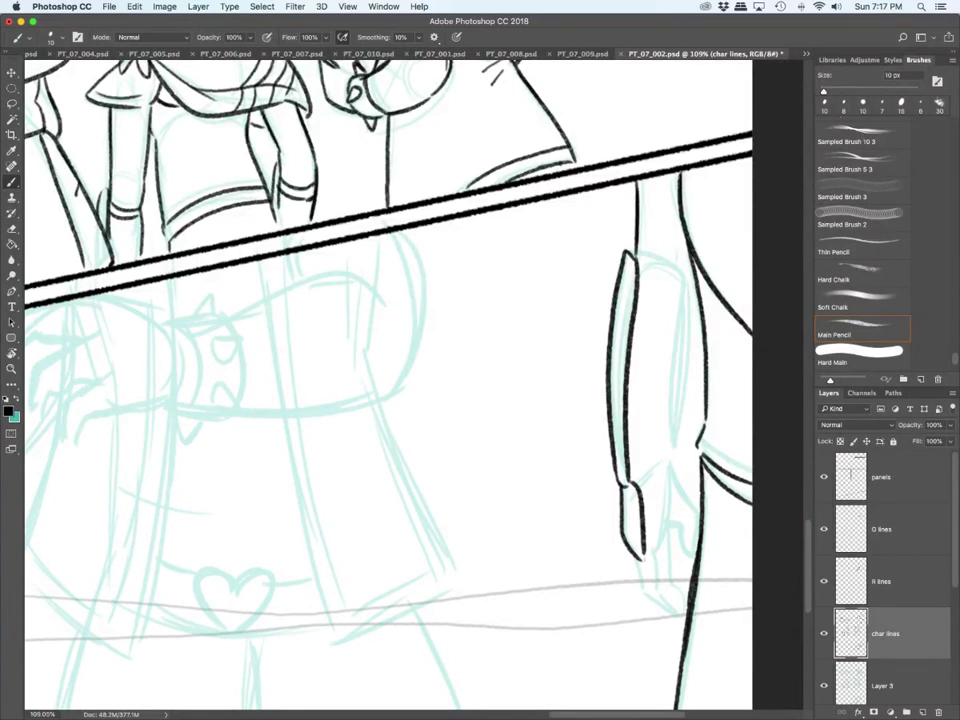
pyautogui.moveTo(638, 278); pyautogui.dragTo(684, 302)
pyautogui.moveTo(638, 263); pyautogui.dragTo(686, 291)
pyautogui.moveTo(686, 291); pyautogui.dragTo(667, 444)
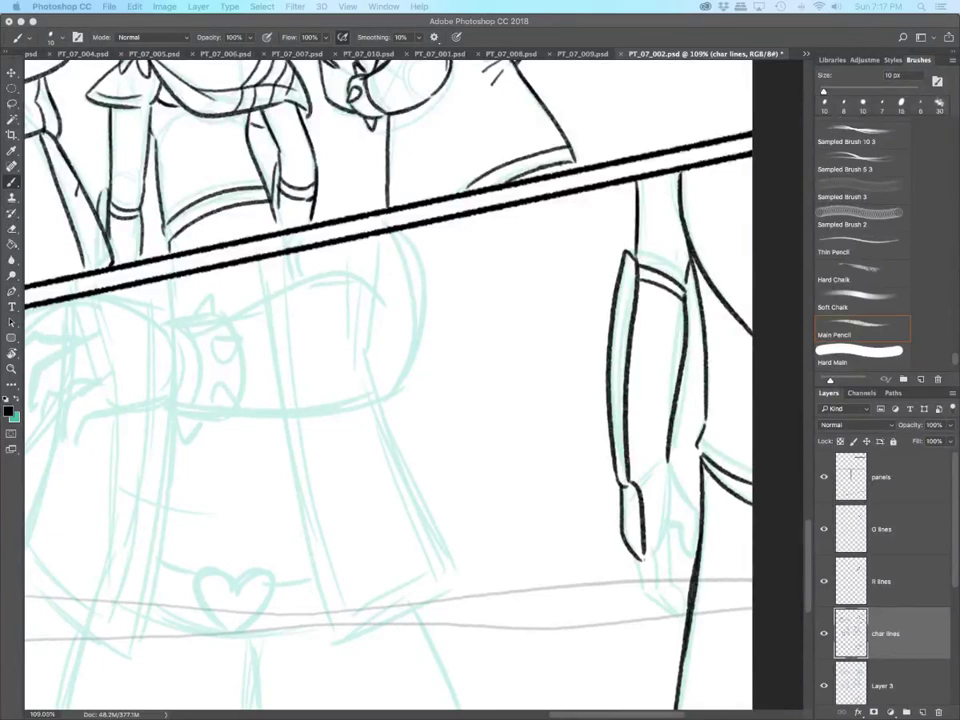
# Step: Ink the rightmost figure's relaxed hand with its curled fingers and add the curved double band at the wrist
pyautogui.moveTo(644, 538)
pyautogui.mouseDown()
pyautogui.moveTo(660, 577)
pyautogui.moveTo(661, 515)
pyautogui.mouseUp()
pyautogui.moveTo(668, 462); pyautogui.dragTo(679, 613)
pyautogui.moveTo(624, 538)
pyautogui.mouseDown()
pyautogui.moveTo(679, 601)
pyautogui.moveTo(690, 596)
pyautogui.mouseUp()
pyautogui.moveTo(673, 545); pyautogui.dragTo(691, 578)
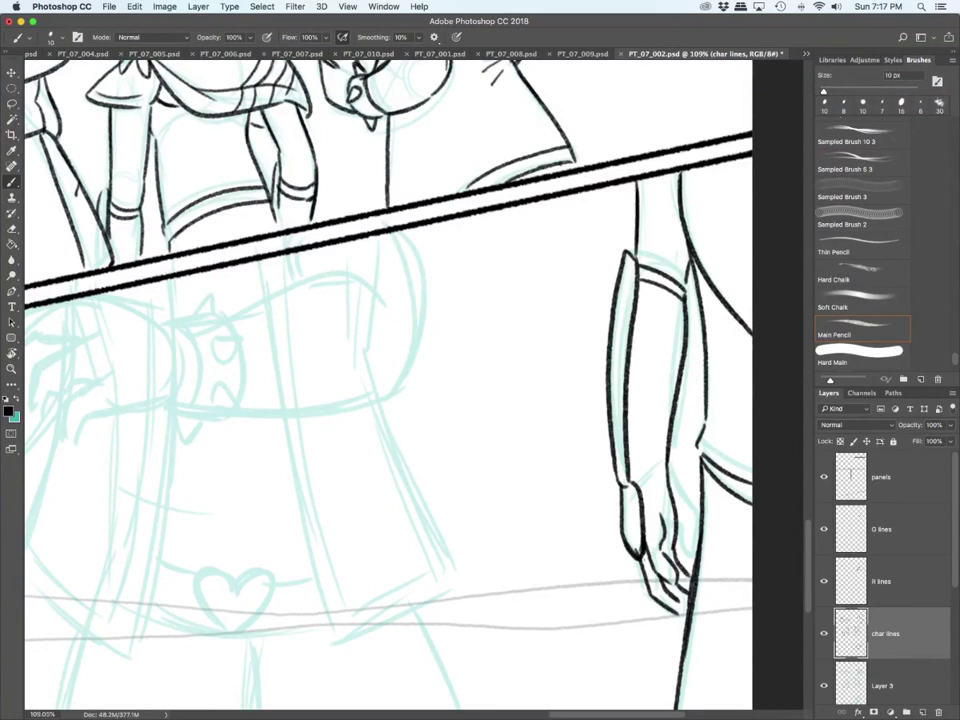
pyautogui.moveTo(640, 482); pyautogui.dragTo(662, 464)
pyautogui.moveTo(646, 474)
pyautogui.mouseDown()
pyautogui.moveTo(663, 470)
pyautogui.moveTo(633, 482)
pyautogui.mouseUp()
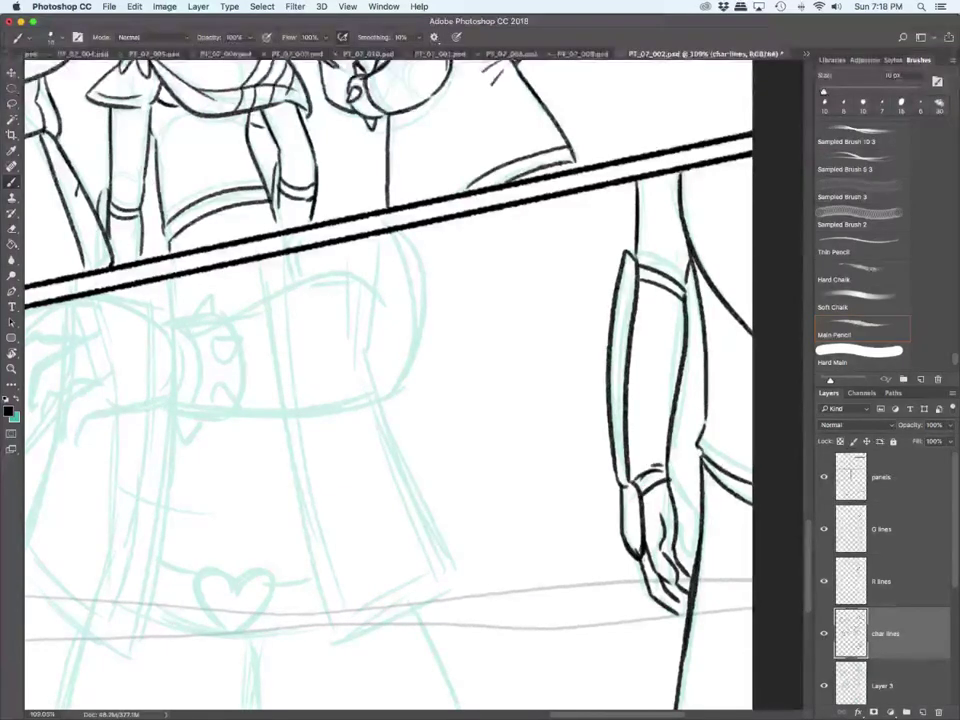
pyautogui.moveTo(586, 195); pyautogui.dragTo(594, 257)
pyautogui.moveTo(595, 257)
pyautogui.mouseDown()
pyautogui.moveTo(636, 211)
pyautogui.moveTo(628, 184)
pyautogui.mouseUp()
pyautogui.moveTo(75, 400); pyautogui.dragTo(778, 403)
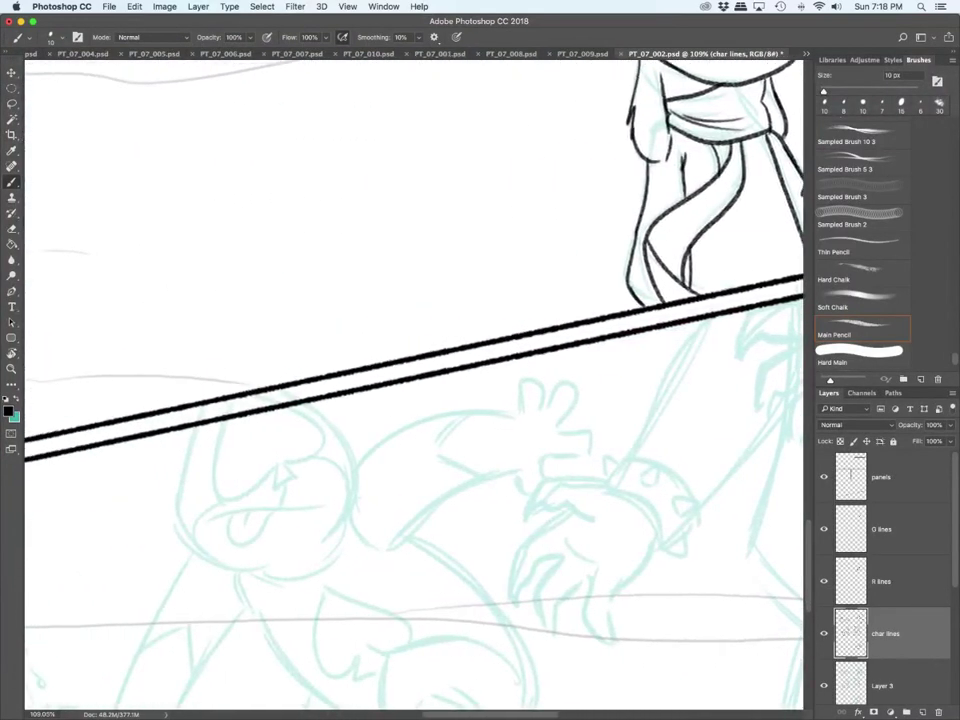
pyautogui.scroll(-5, 414, 380)
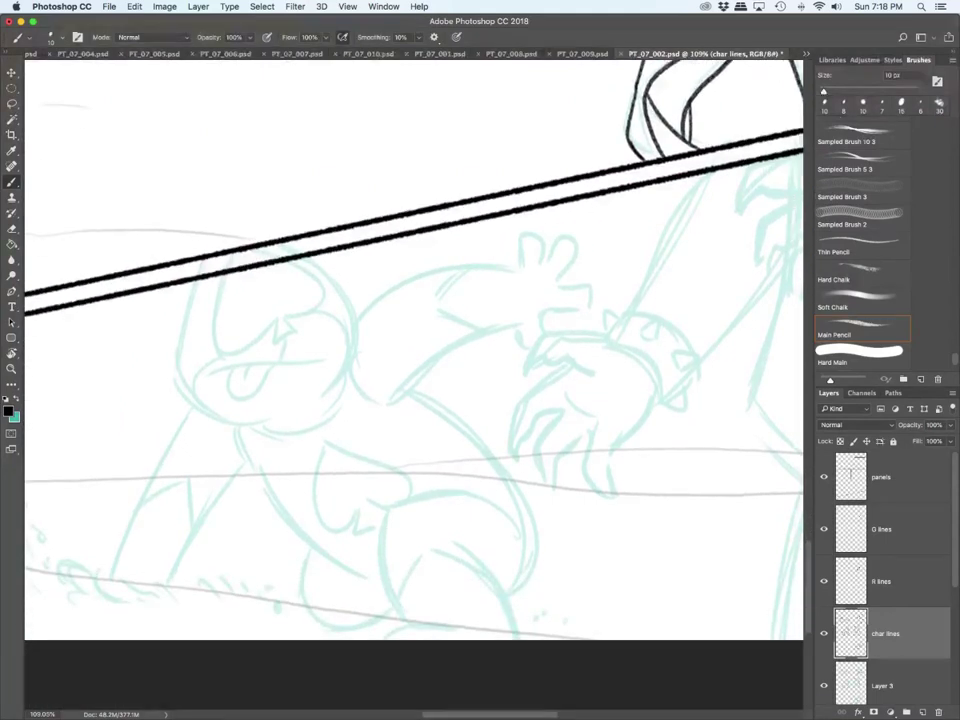
# Step: Ink both sides of the crouching character's rounded head below the slanted panel border
pyautogui.moveTo(195, 282)
pyautogui.mouseDown()
pyautogui.moveTo(178, 322)
pyautogui.moveTo(176, 385)
pyautogui.moveTo(245, 427)
pyautogui.mouseUp()
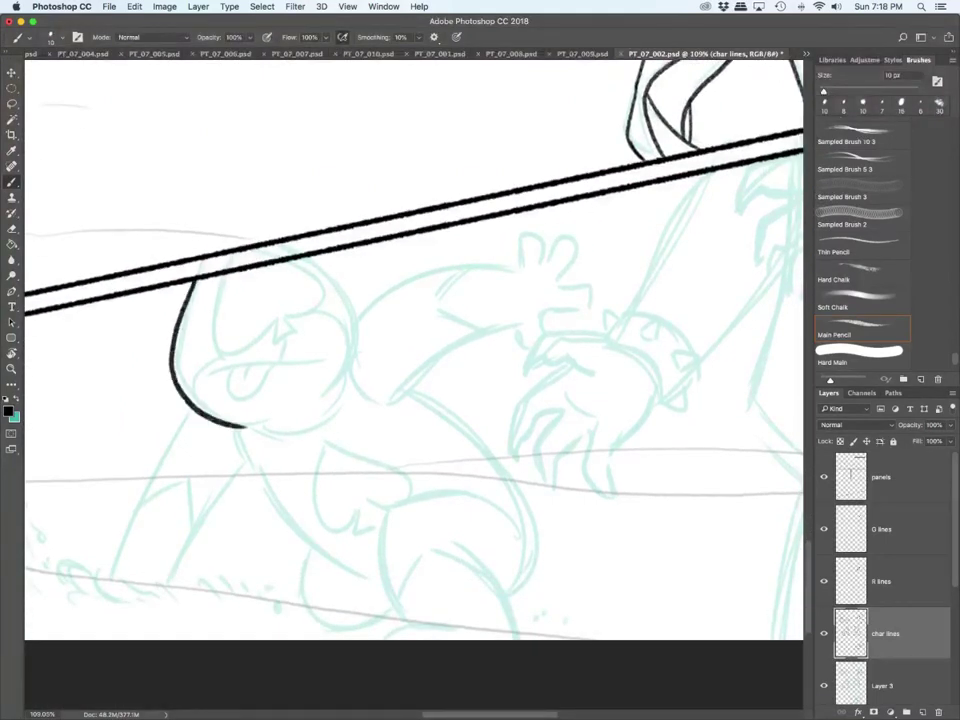
pyautogui.moveTo(307, 256); pyautogui.dragTo(345, 368)
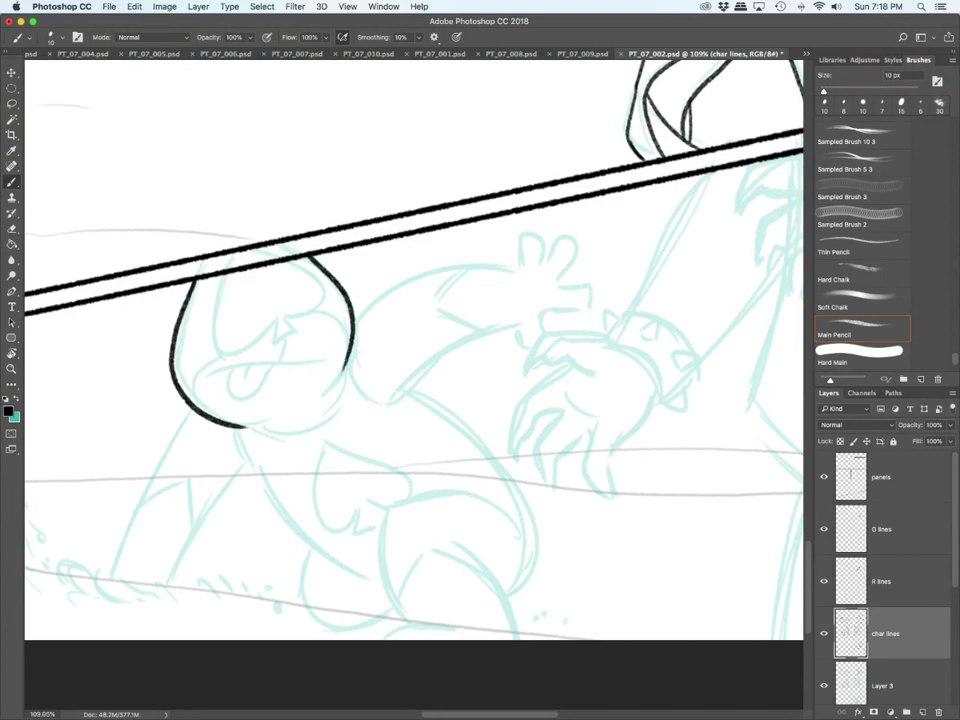
# Step: Ink the large lowered clawed hand with its pointed fingers and the spiked wristband behind it
pyautogui.moveTo(608, 338)
pyautogui.mouseDown()
pyautogui.moveTo(526, 370)
pyautogui.moveTo(574, 364)
pyautogui.moveTo(598, 376)
pyautogui.moveTo(660, 377)
pyautogui.mouseUp()
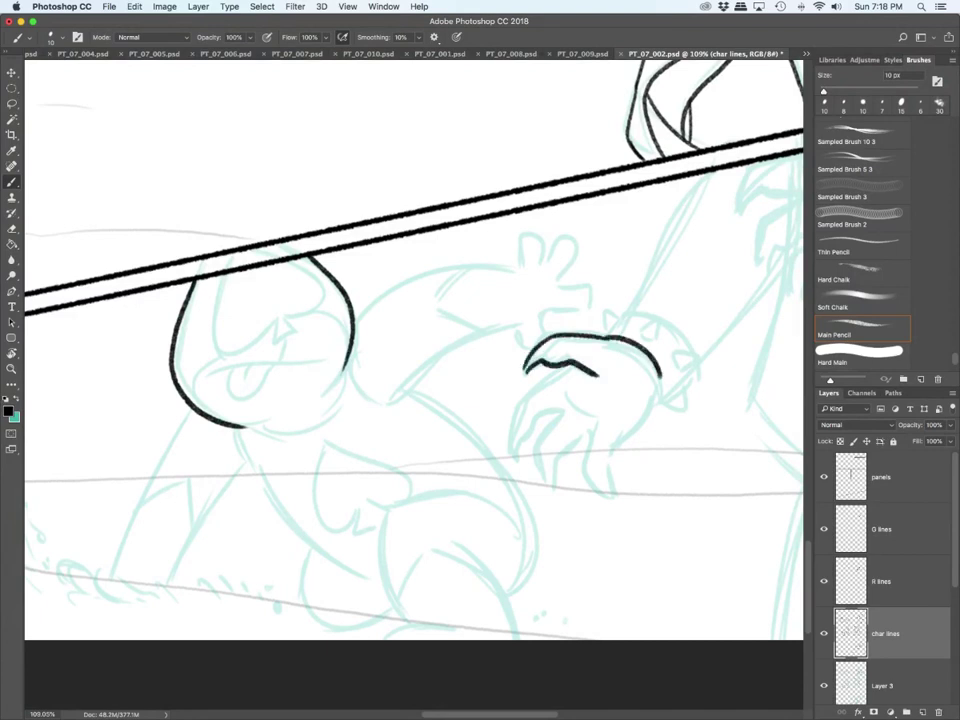
pyautogui.moveTo(568, 366)
pyautogui.mouseDown()
pyautogui.moveTo(508, 439)
pyautogui.moveTo(570, 407)
pyautogui.moveTo(596, 418)
pyautogui.moveTo(554, 488)
pyautogui.moveTo(597, 420)
pyautogui.moveTo(611, 497)
pyautogui.moveTo(617, 454)
pyautogui.moveTo(661, 388)
pyautogui.mouseUp()
pyautogui.moveTo(660, 394); pyautogui.dragTo(637, 425)
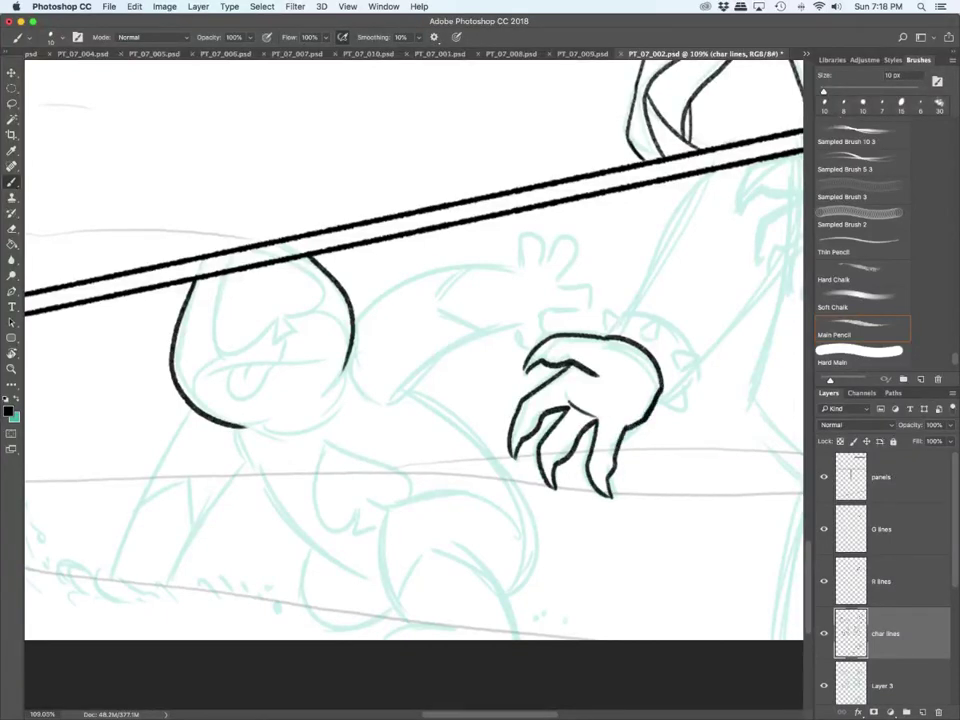
pyautogui.moveTo(602, 329)
pyautogui.mouseDown()
pyautogui.moveTo(653, 332)
pyautogui.moveTo(683, 369)
pyautogui.moveTo(641, 310)
pyautogui.moveTo(686, 342)
pyautogui.moveTo(690, 411)
pyautogui.mouseUp()
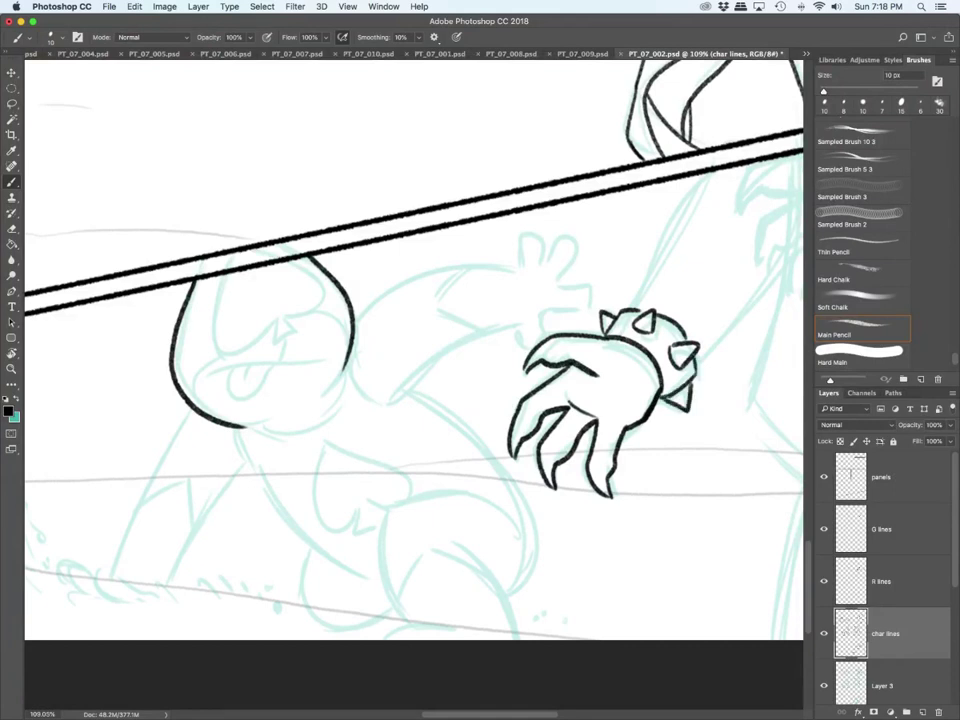
# Step: Ink the crouching character's chest line, bent front leg with its cuff, curved back and the rounded rear leg behind
pyautogui.moveTo(177, 320)
pyautogui.mouseDown()
pyautogui.moveTo(343, 566)
pyautogui.moveTo(375, 583)
pyautogui.mouseUp()
pyautogui.moveTo(411, 621)
pyautogui.mouseDown()
pyautogui.moveTo(389, 585)
pyautogui.moveTo(377, 522)
pyautogui.moveTo(384, 508)
pyautogui.moveTo(518, 520)
pyautogui.mouseUp()
pyautogui.moveTo(461, 534); pyautogui.dragTo(520, 636)
pyautogui.moveTo(380, 638); pyautogui.dragTo(468, 633)
pyautogui.moveTo(398, 545)
pyautogui.mouseDown()
pyautogui.moveTo(403, 605)
pyautogui.moveTo(464, 543)
pyautogui.mouseUp()
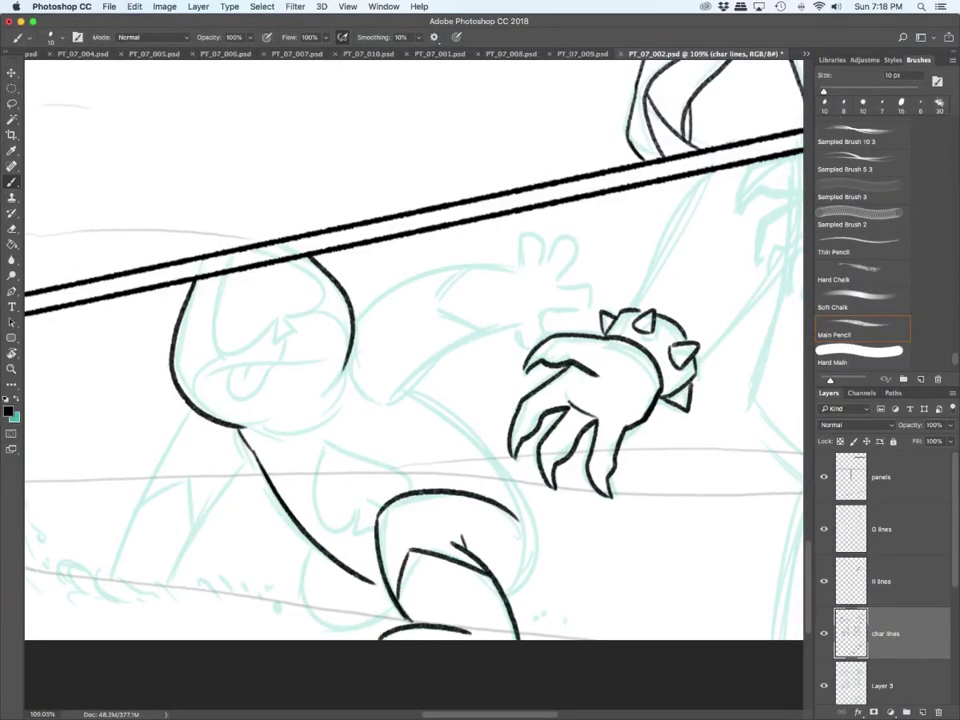
pyautogui.moveTo(415, 391)
pyautogui.mouseDown()
pyautogui.moveTo(472, 434)
pyautogui.moveTo(538, 598)
pyautogui.moveTo(518, 612)
pyautogui.mouseUp()
pyautogui.moveTo(308, 545)
pyautogui.mouseDown()
pyautogui.moveTo(298, 605)
pyautogui.moveTo(344, 629)
pyautogui.mouseUp()
pyautogui.moveTo(340, 622); pyautogui.dragTo(359, 628)
pyautogui.moveTo(364, 628); pyautogui.dragTo(402, 614)
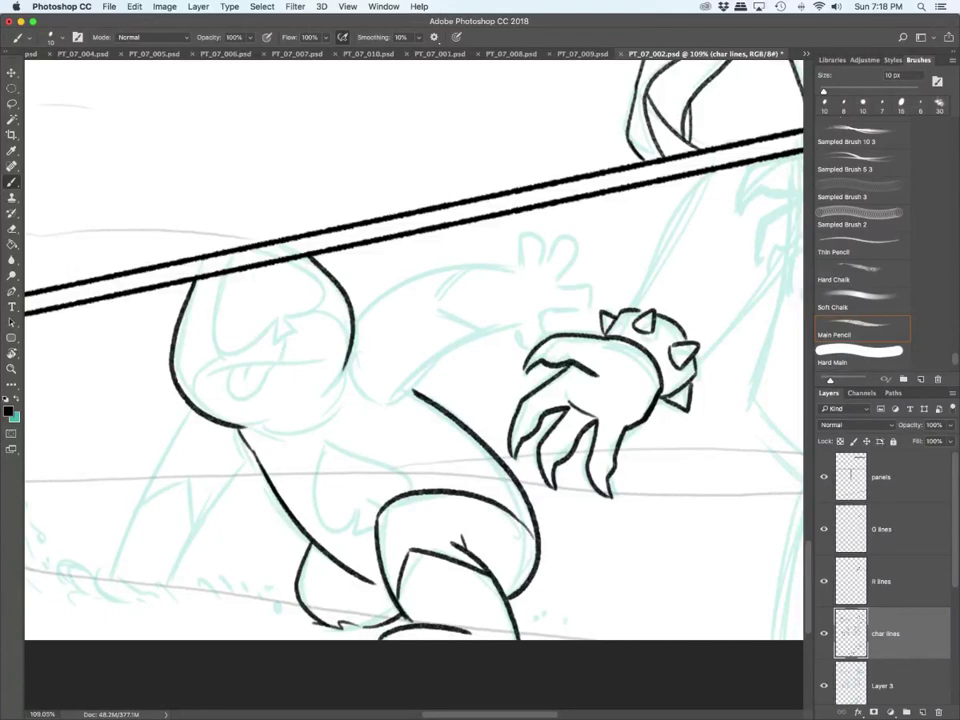
# Step: Ink the spade marking on the crouching character's torso, redoing its upper edge down to the knee
pyautogui.moveTo(321, 447)
pyautogui.mouseDown()
pyautogui.moveTo(316, 518)
pyautogui.moveTo(358, 513)
pyautogui.mouseUp()
pyautogui.moveTo(358, 513)
pyautogui.mouseDown()
pyautogui.moveTo(358, 537)
pyautogui.moveTo(379, 511)
pyautogui.mouseUp()
pyautogui.moveTo(321, 447); pyautogui.dragTo(415, 490)
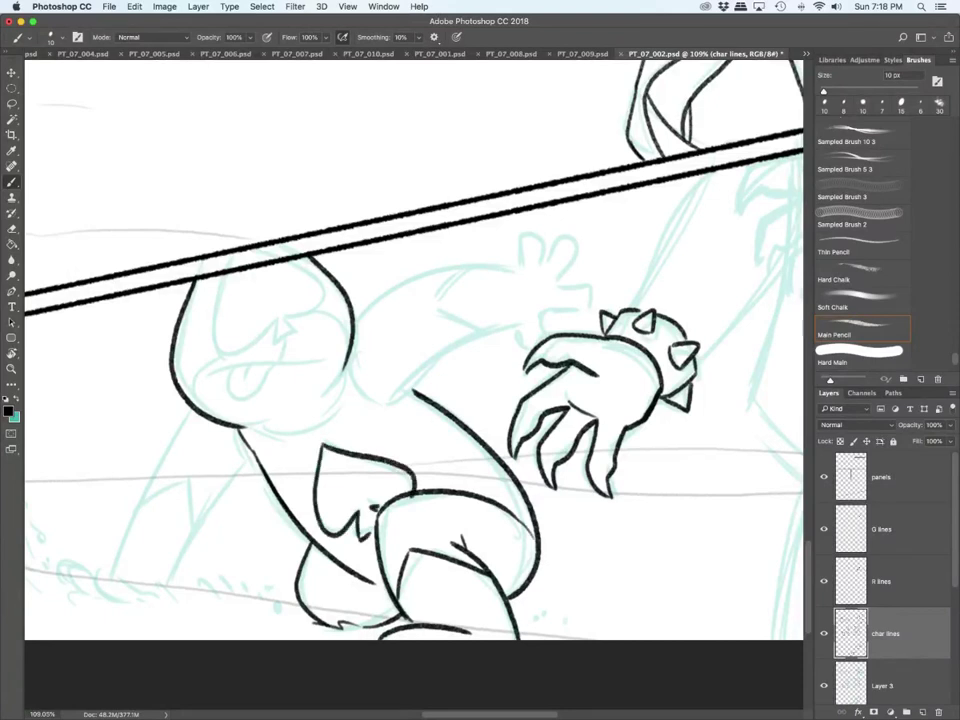
pyautogui.press('super+z')
pyautogui.moveTo(324, 445)
pyautogui.mouseDown()
pyautogui.moveTo(386, 459)
pyautogui.moveTo(411, 489)
pyautogui.mouseUp()
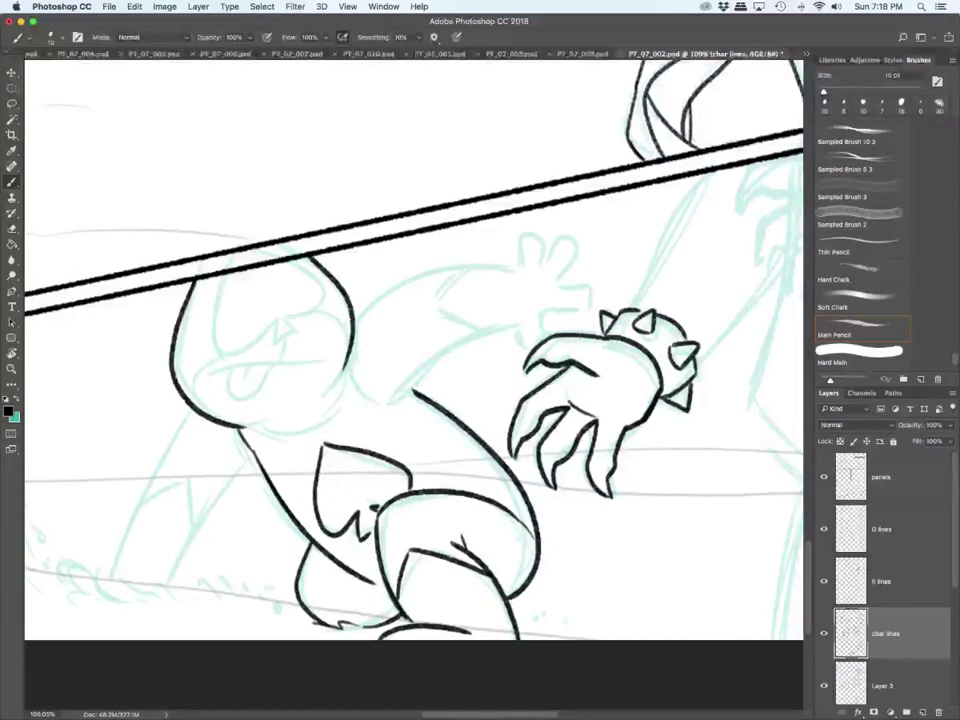
# Step: Ink the grass tufts and scattered dirt specks on the ground around the crouching character's planted hand
pyautogui.moveTo(240, 480); pyautogui.dragTo(520, 480)
pyautogui.moveTo(329, 580)
pyautogui.mouseDown()
pyautogui.moveTo(331, 597)
pyautogui.moveTo(413, 599)
pyautogui.mouseUp()
pyautogui.click(313, 561)
pyautogui.click(298, 549)
pyautogui.click(285, 540)
pyautogui.click(281, 579)
pyautogui.click(254, 574)
pyautogui.click(289, 569)
pyautogui.moveTo(421, 598)
pyautogui.mouseDown()
pyautogui.moveTo(467, 588)
pyautogui.moveTo(486, 595)
pyautogui.mouseUp()
pyautogui.moveTo(495, 597); pyautogui.dragTo(531, 601)
pyautogui.click(531, 617)
pyautogui.click(550, 610)
pyautogui.click(532, 617)
pyautogui.click(255, 552)
pyautogui.click(238, 546)
pyautogui.click(231, 541)
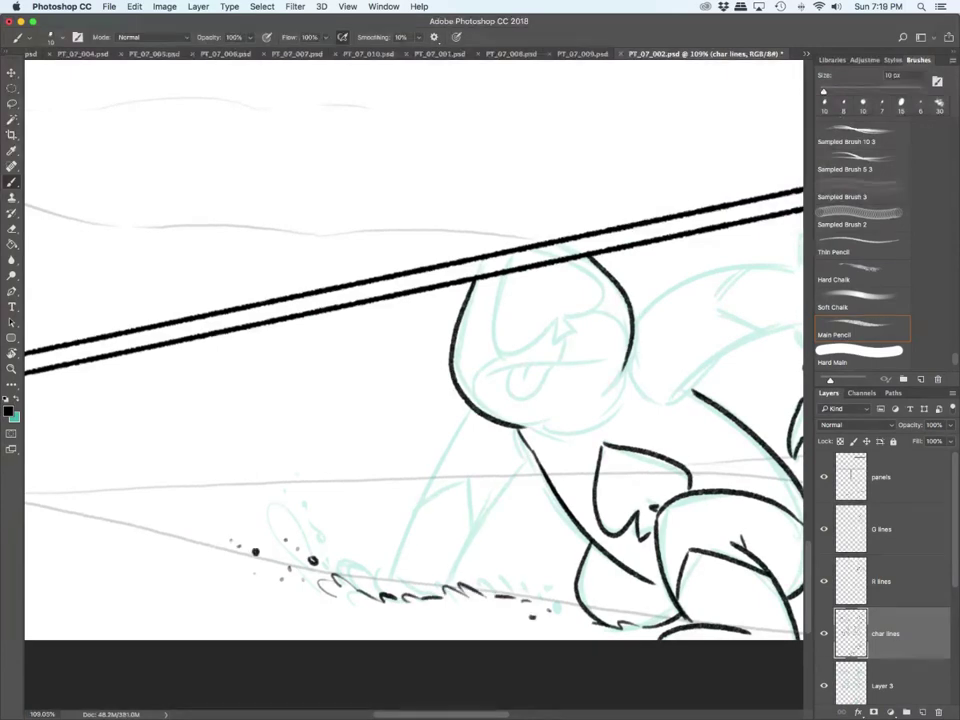
# Step: Ink the crouching character's supporting arm with its fingers dug into the grass and the pointed glove edge on the forearm
pyautogui.moveTo(405, 565); pyautogui.dragTo(498, 428)
pyautogui.moveTo(455, 568); pyautogui.dragTo(545, 478)
pyautogui.moveTo(413, 594)
pyautogui.mouseDown()
pyautogui.moveTo(436, 593)
pyautogui.moveTo(383, 556)
pyautogui.mouseUp()
pyautogui.moveTo(383, 556)
pyautogui.mouseDown()
pyautogui.moveTo(376, 591)
pyautogui.moveTo(352, 556)
pyautogui.mouseUp()
pyautogui.moveTo(355, 565); pyautogui.dragTo(366, 580)
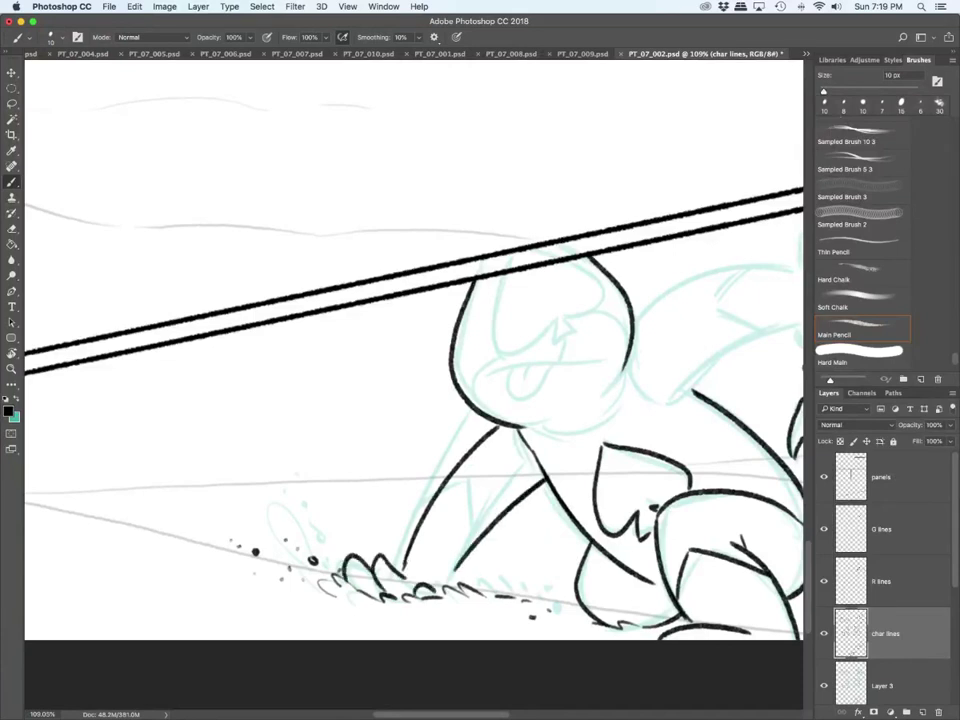
pyautogui.moveTo(469, 488); pyautogui.dragTo(472, 532)
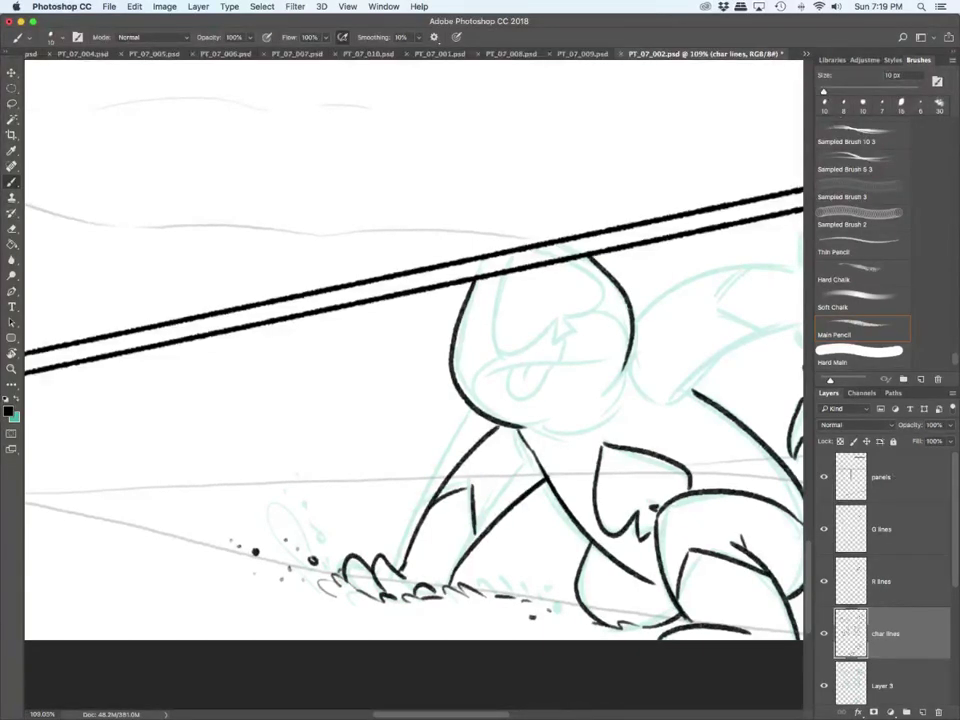
# Step: Ink the crouching character's outstretched arm with its open, spread-fingered hand and pointed glove edge
pyautogui.hscroll(10, 413, 350)
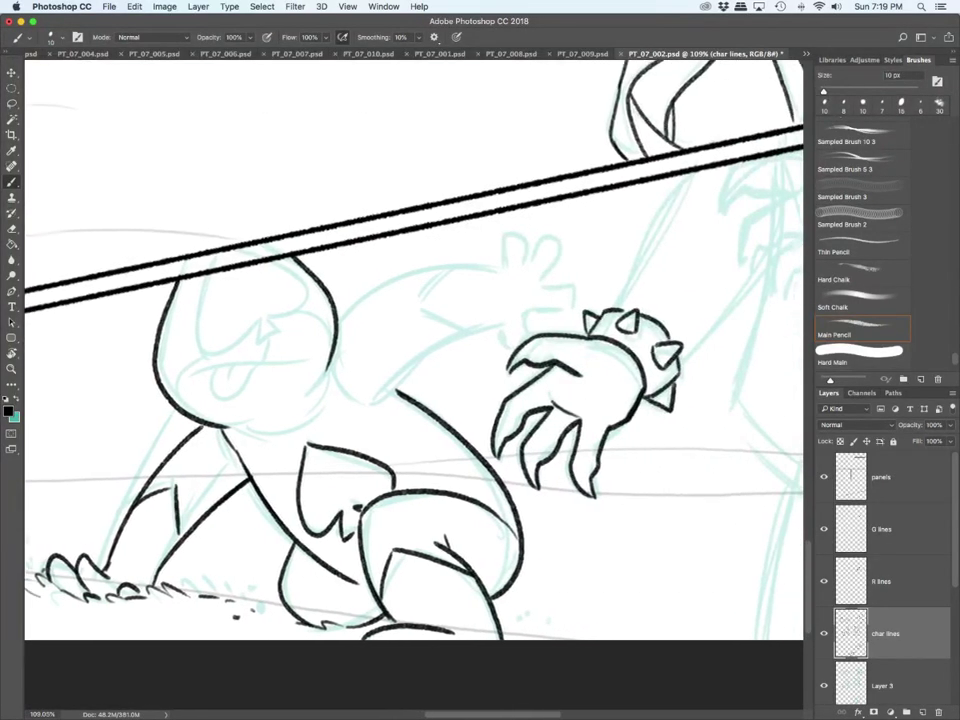
pyautogui.moveTo(322, 355)
pyautogui.mouseDown()
pyautogui.moveTo(348, 396)
pyautogui.moveTo(368, 401)
pyautogui.moveTo(505, 325)
pyautogui.moveTo(532, 326)
pyautogui.moveTo(572, 292)
pyautogui.moveTo(540, 246)
pyautogui.moveTo(527, 262)
pyautogui.moveTo(498, 268)
pyautogui.mouseUp()
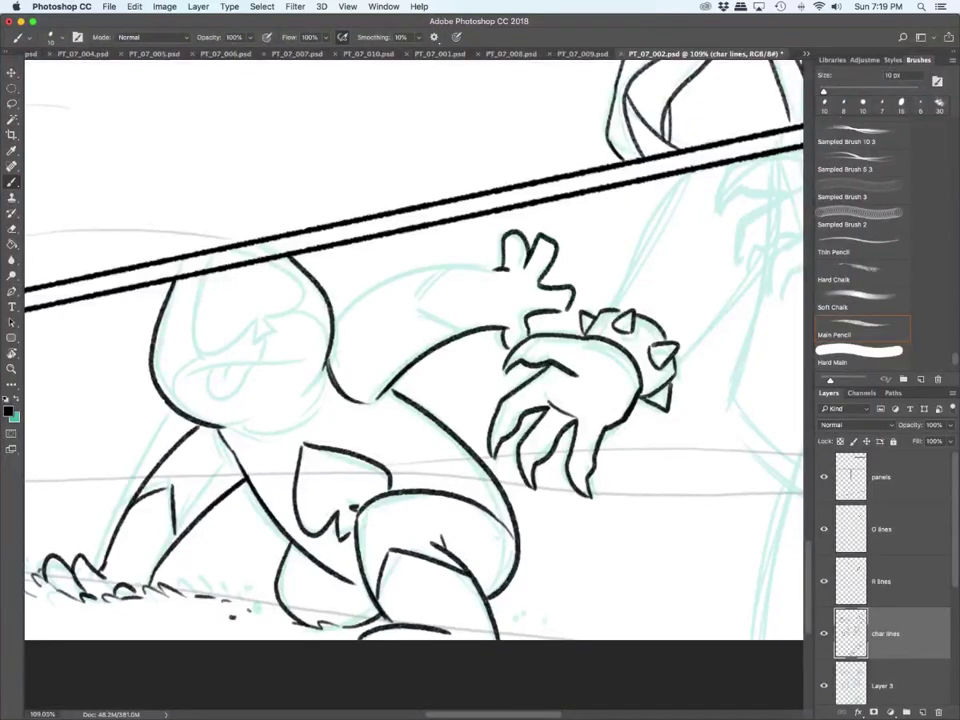
pyautogui.moveTo(334, 307)
pyautogui.mouseDown()
pyautogui.moveTo(360, 292)
pyautogui.moveTo(500, 268)
pyautogui.mouseUp()
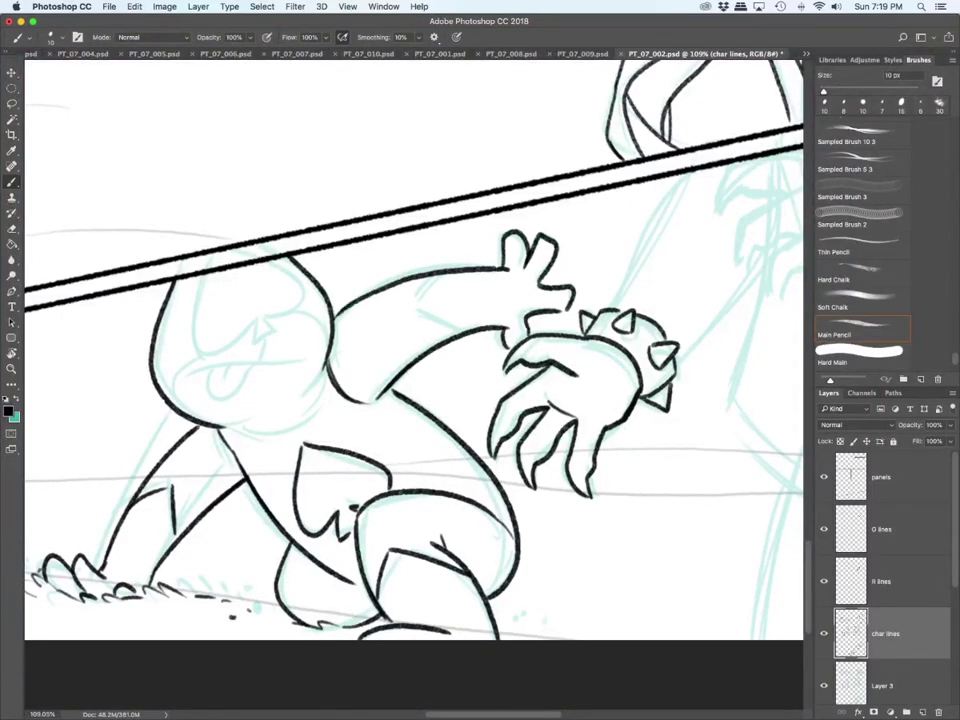
pyautogui.moveTo(410, 283); pyautogui.dragTo(424, 316)
# Step: Ink the crouching character's chin, spade marking over the face, rounded muzzle, and mouth with the tongue hanging out
pyautogui.moveTo(222, 428); pyautogui.dragTo(292, 433)
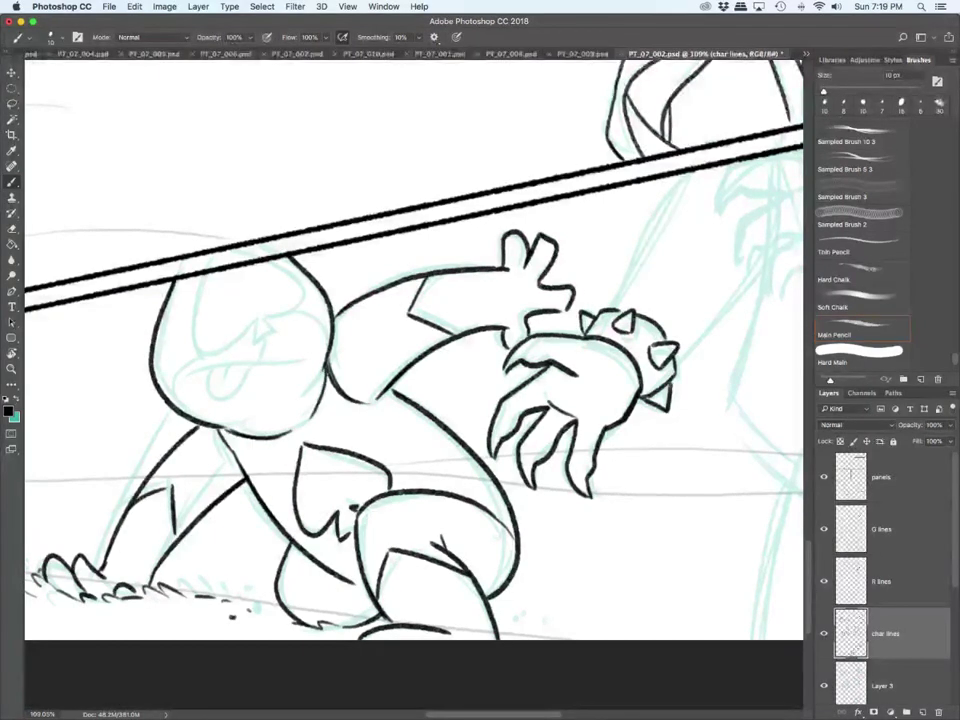
pyautogui.moveTo(202, 276)
pyautogui.mouseDown()
pyautogui.moveTo(190, 296)
pyautogui.moveTo(271, 341)
pyautogui.moveTo(298, 311)
pyautogui.moveTo(277, 259)
pyautogui.mouseUp()
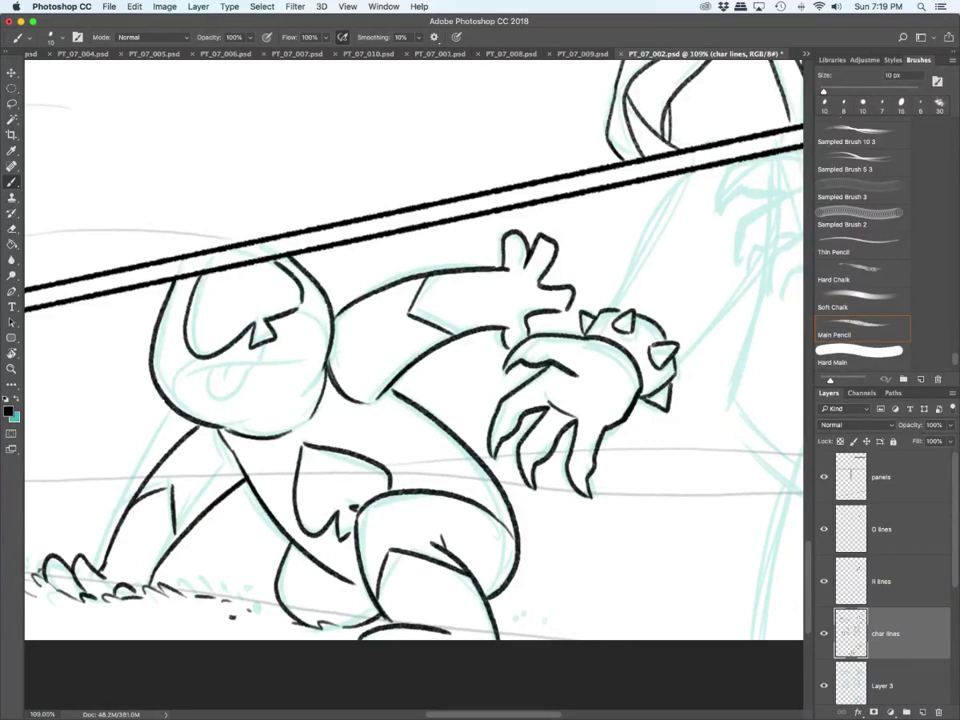
pyautogui.moveTo(170, 360); pyautogui.dragTo(194, 405)
pyautogui.moveTo(294, 311); pyautogui.dragTo(330, 338)
pyautogui.moveTo(262, 342)
pyautogui.mouseDown()
pyautogui.moveTo(260, 358)
pyautogui.moveTo(191, 378)
pyautogui.moveTo(227, 387)
pyautogui.moveTo(241, 371)
pyautogui.mouseUp()
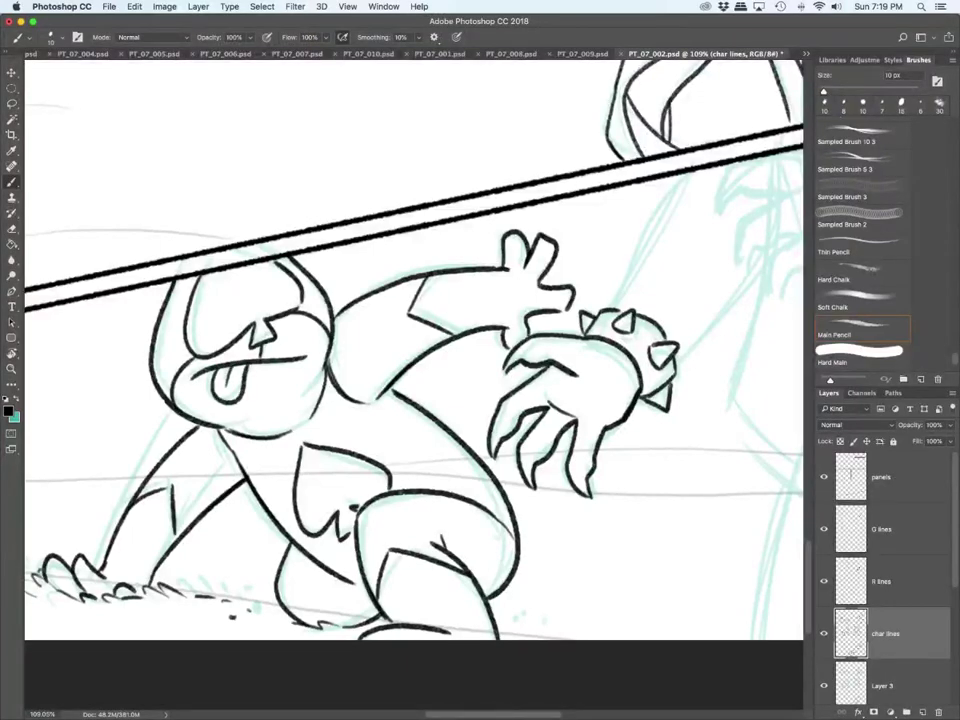
pyautogui.moveTo(328, 347); pyautogui.dragTo(325, 378)
# Step: Ink the standing figure's raised clawed hand across the torso and its spiked wristband
pyautogui.hscroll(10, 413, 350)
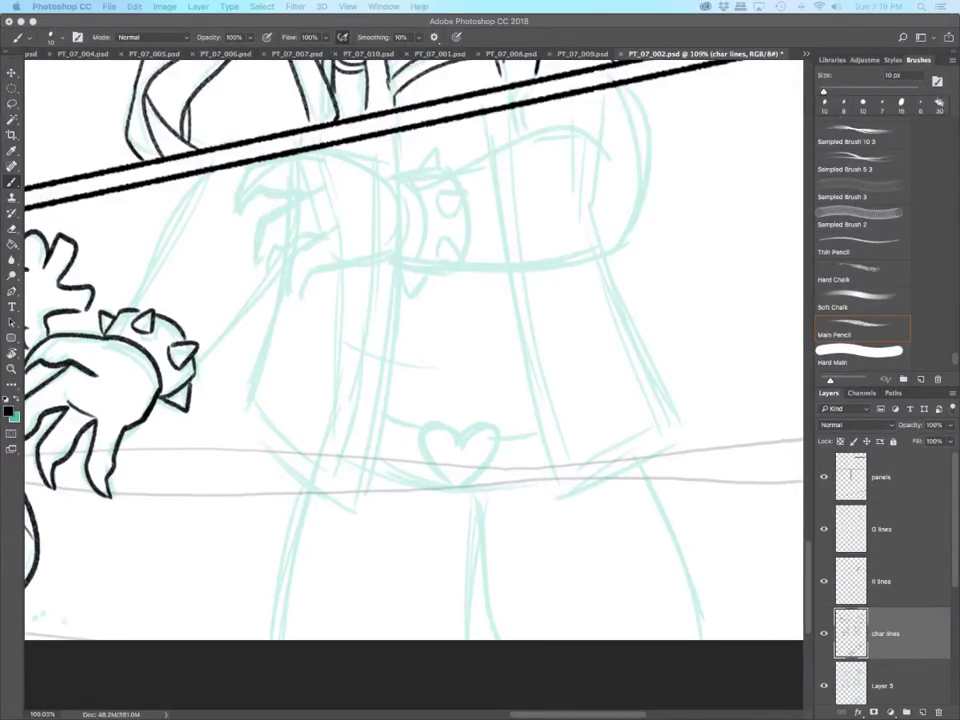
pyautogui.moveTo(338, 148); pyautogui.dragTo(393, 178)
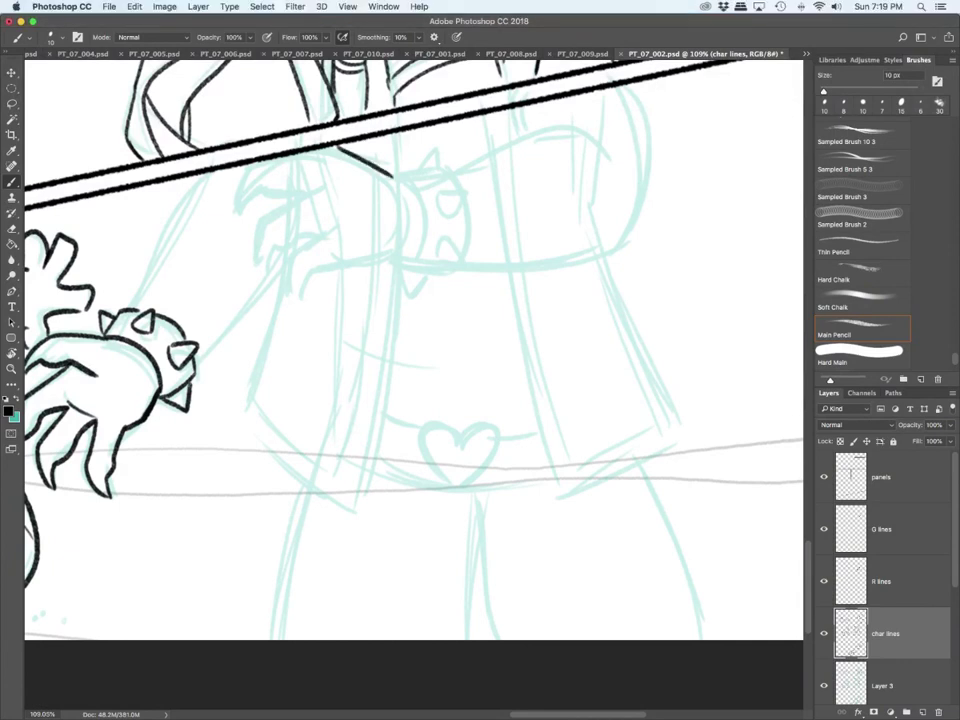
pyautogui.moveTo(257, 165)
pyautogui.mouseDown()
pyautogui.moveTo(242, 204)
pyautogui.moveTo(277, 184)
pyautogui.moveTo(318, 190)
pyautogui.moveTo(256, 264)
pyautogui.moveTo(325, 226)
pyautogui.moveTo(283, 298)
pyautogui.moveTo(320, 268)
pyautogui.moveTo(395, 255)
pyautogui.mouseUp()
pyautogui.moveTo(396, 178)
pyautogui.mouseDown()
pyautogui.moveTo(420, 258)
pyautogui.moveTo(448, 272)
pyautogui.mouseUp()
pyautogui.moveTo(392, 175)
pyautogui.mouseDown()
pyautogui.moveTo(423, 172)
pyautogui.moveTo(428, 162)
pyautogui.moveTo(455, 190)
pyautogui.moveTo(443, 210)
pyautogui.moveTo(475, 197)
pyautogui.mouseUp()
pyautogui.moveTo(475, 197); pyautogui.dragTo(457, 215)
pyautogui.moveTo(440, 261)
pyautogui.mouseDown()
pyautogui.moveTo(468, 271)
pyautogui.moveTo(443, 270)
pyautogui.mouseUp()
pyautogui.moveTo(467, 215); pyautogui.dragTo(467, 251)
pyautogui.moveTo(404, 266)
pyautogui.mouseDown()
pyautogui.moveTo(409, 289)
pyautogui.moveTo(424, 274)
pyautogui.mouseUp()
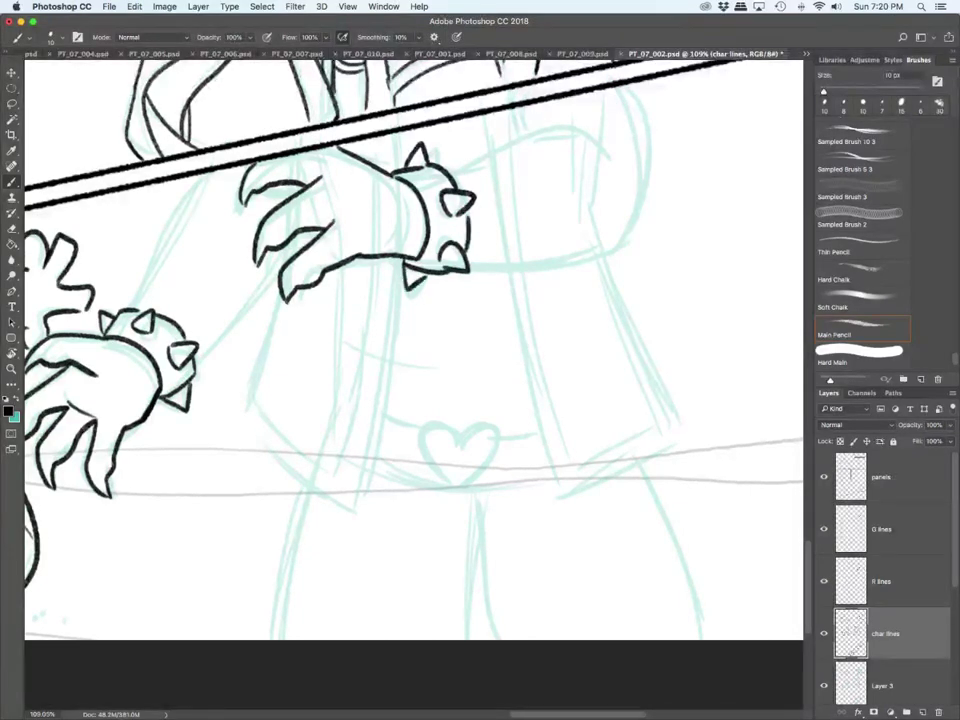
# Step: Ink the standing figure's bent forearm and elbow, plus both edges of the other arm reaching to the lowered wristband
pyautogui.moveTo(456, 172); pyautogui.dragTo(600, 150)
pyautogui.moveTo(522, 139); pyautogui.dragTo(517, 105)
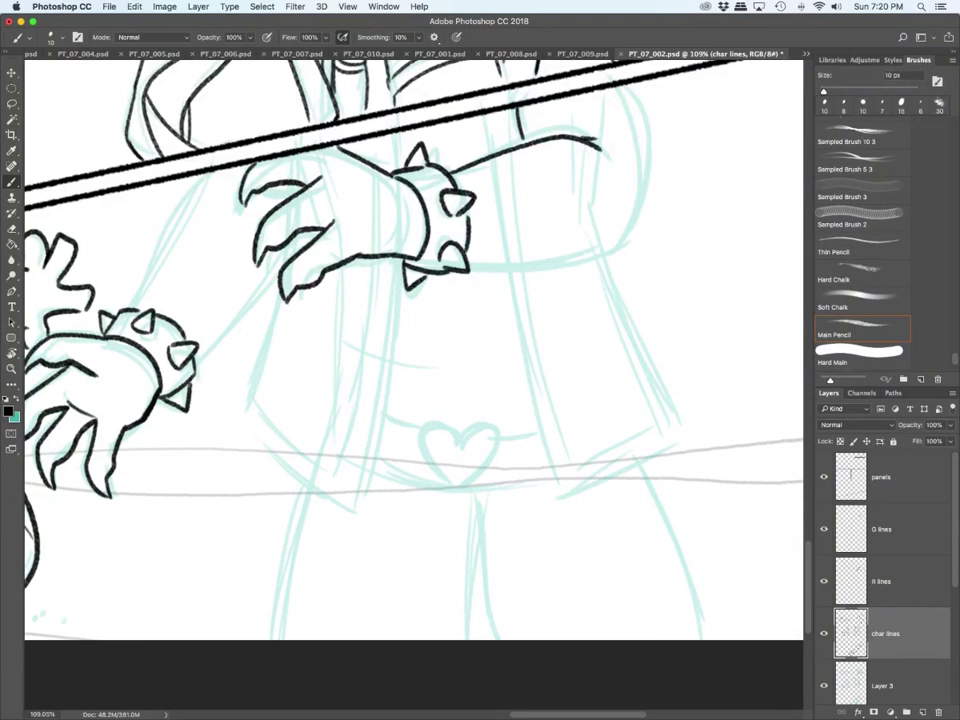
pyautogui.moveTo(467, 261); pyautogui.dragTo(635, 230)
pyautogui.moveTo(622, 84); pyautogui.dragTo(635, 234)
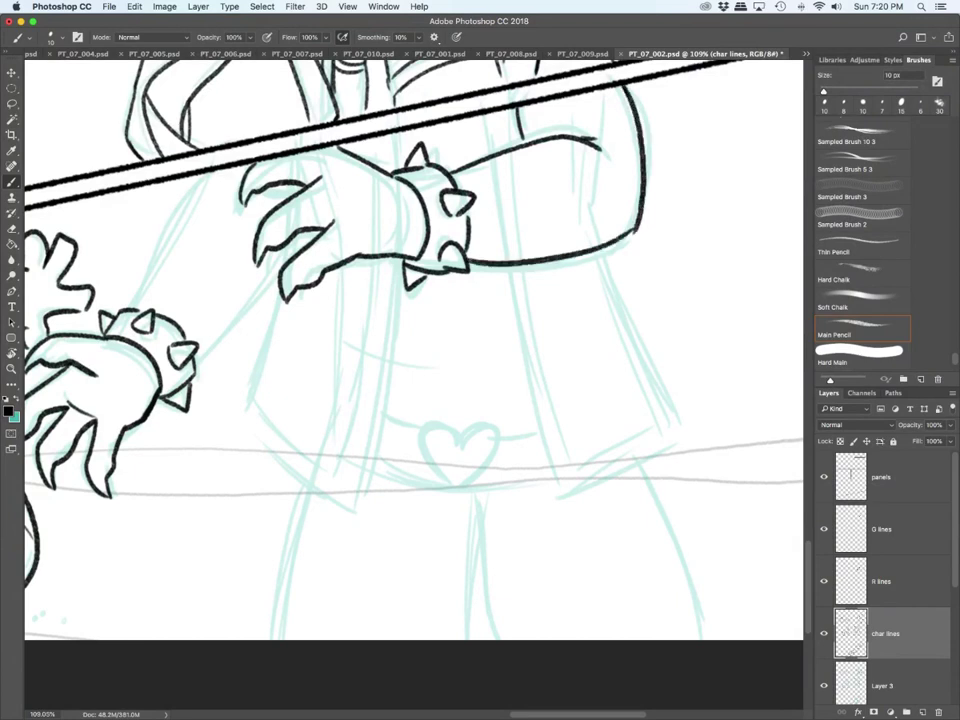
pyautogui.moveTo(134, 308); pyautogui.dragTo(198, 176)
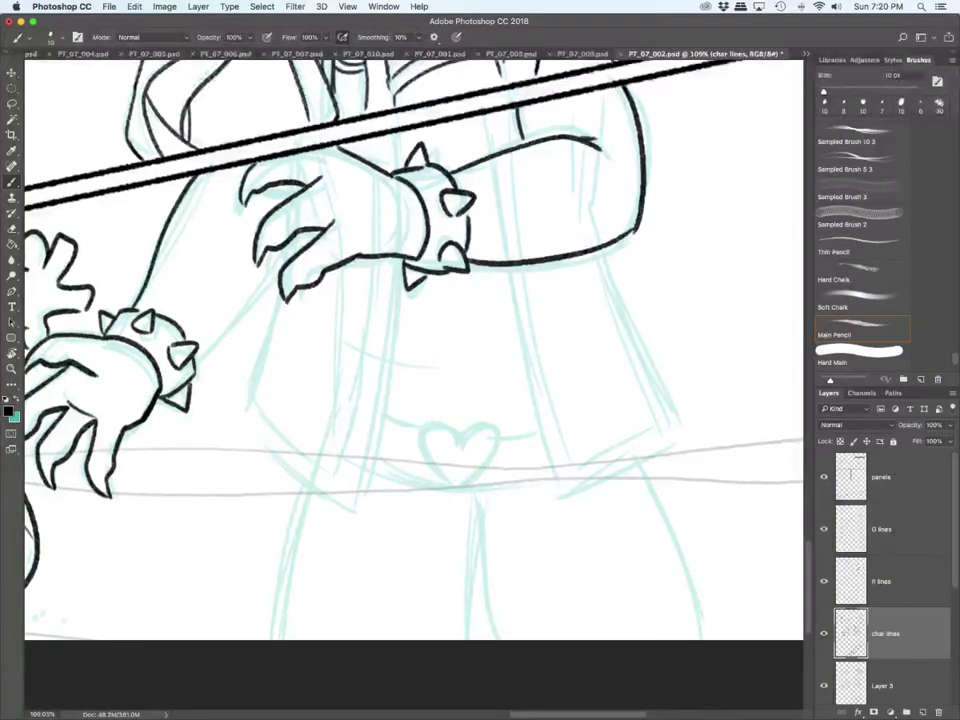
pyautogui.moveTo(271, 255); pyautogui.dragTo(196, 355)
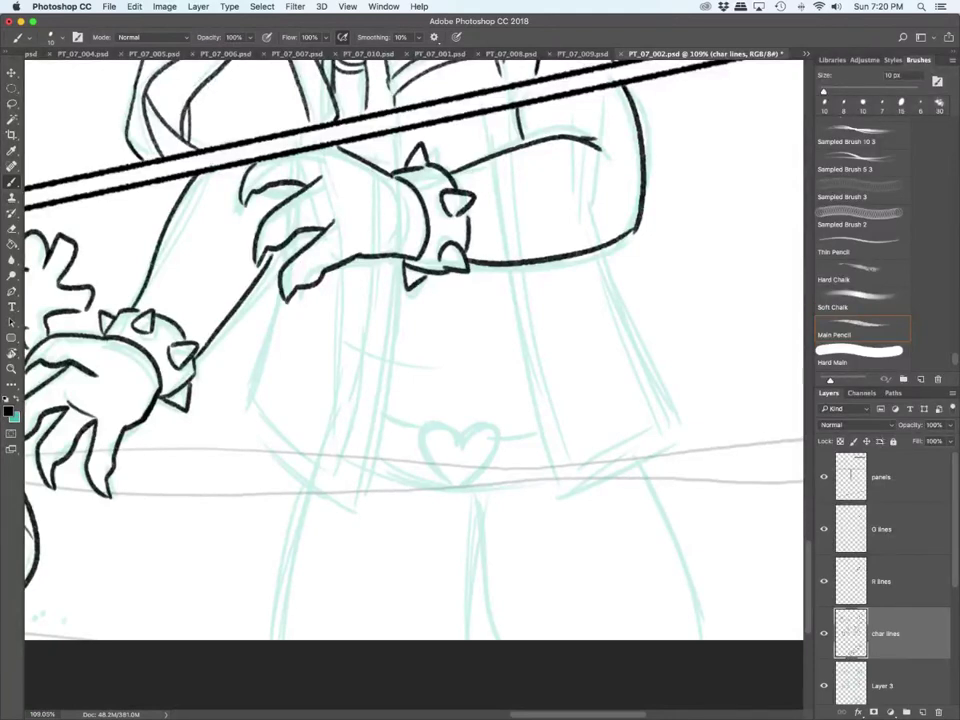
# Step: Ink the outer edges of the standing figure's two open vest flaps, including the short edges above the forearm
pyautogui.moveTo(292, 241)
pyautogui.mouseDown()
pyautogui.moveTo(243, 396)
pyautogui.moveTo(326, 491)
pyautogui.mouseUp()
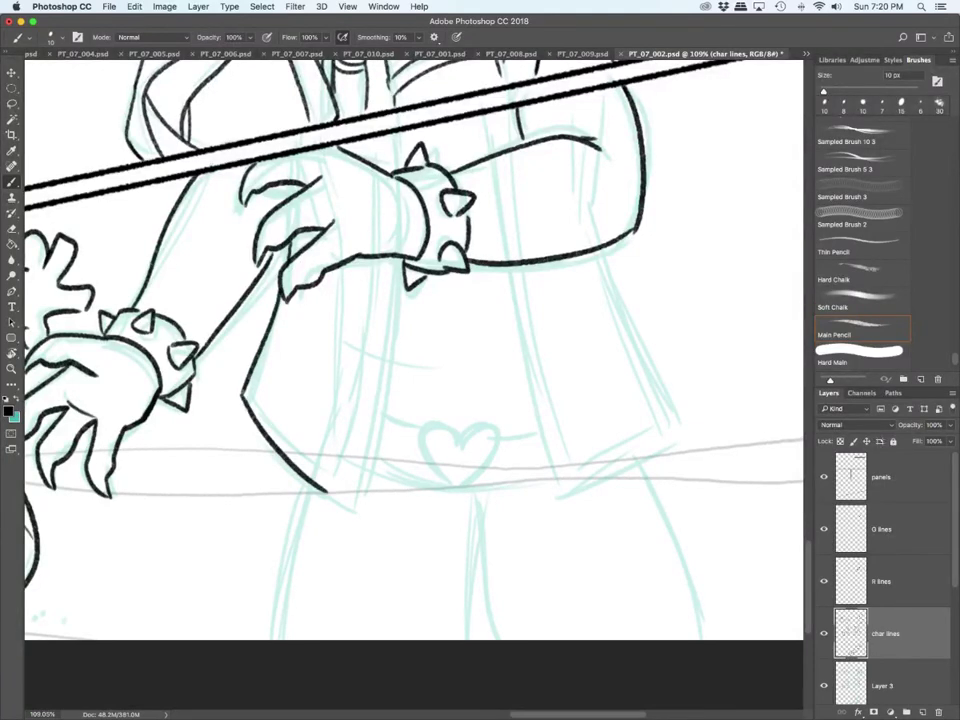
pyautogui.moveTo(398, 260); pyautogui.dragTo(355, 503)
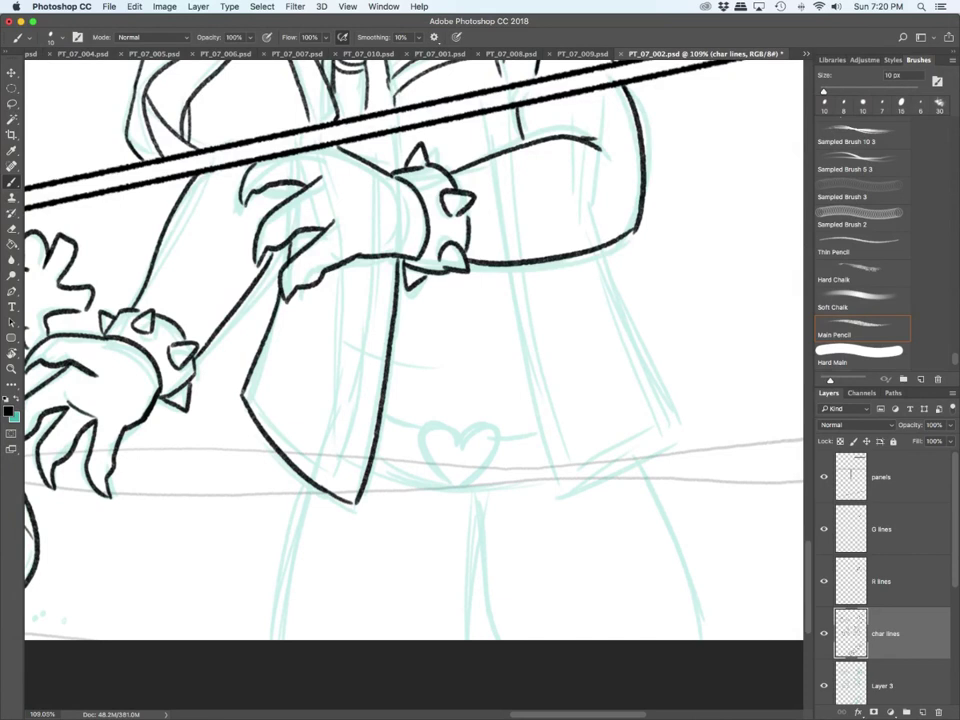
pyautogui.moveTo(395, 132); pyautogui.dragTo(395, 168)
pyautogui.moveTo(483, 112); pyautogui.dragTo(487, 154)
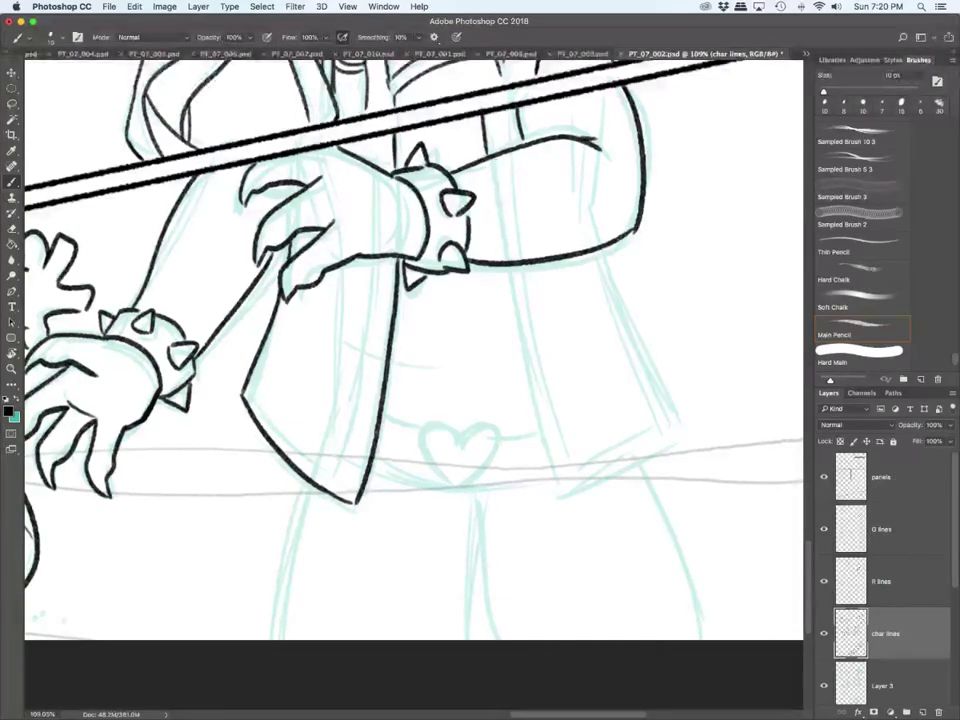
pyautogui.moveTo(505, 268)
pyautogui.mouseDown()
pyautogui.moveTo(545, 440)
pyautogui.moveTo(672, 425)
pyautogui.mouseUp()
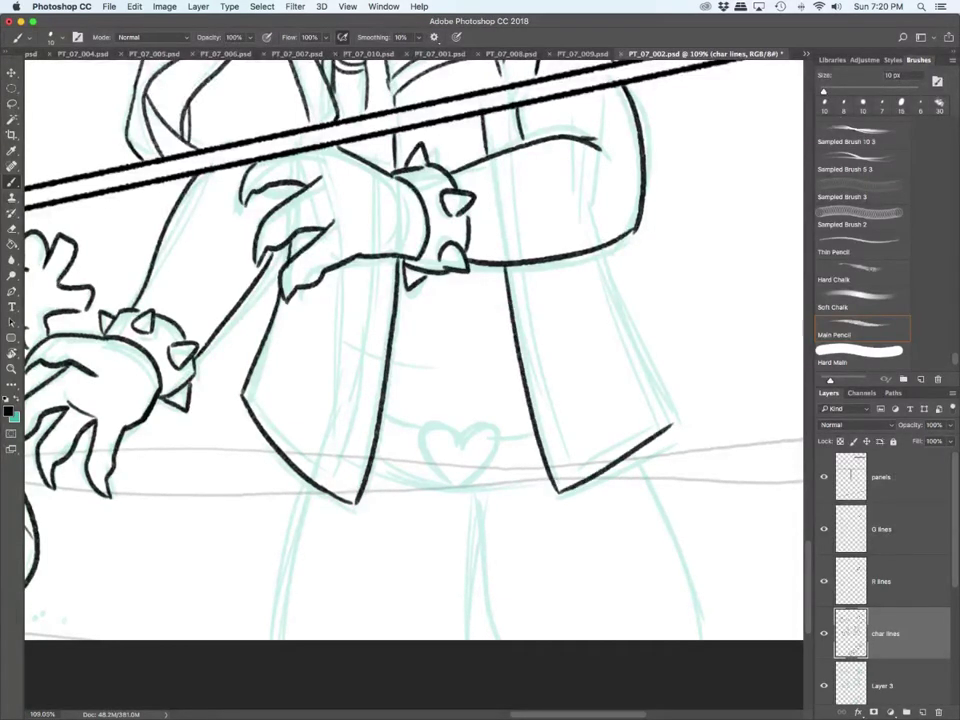
pyautogui.moveTo(605, 250); pyautogui.dragTo(678, 420)
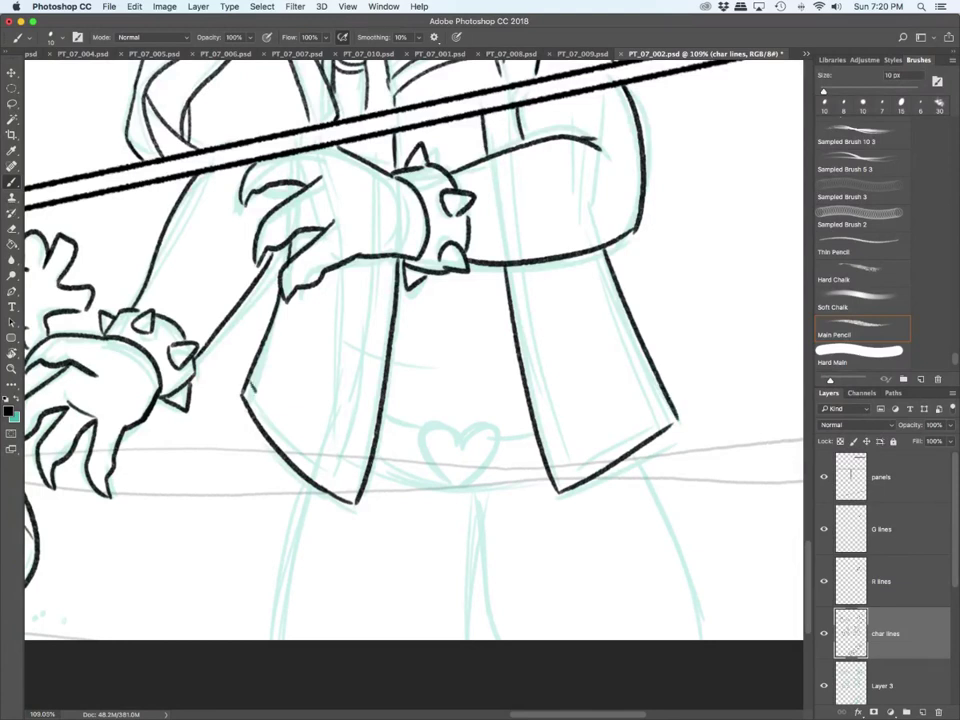
# Step: Ink the inner trim lines running parallel to the edges of both vest flaps
pyautogui.moveTo(378, 262); pyautogui.dragTo(353, 470)
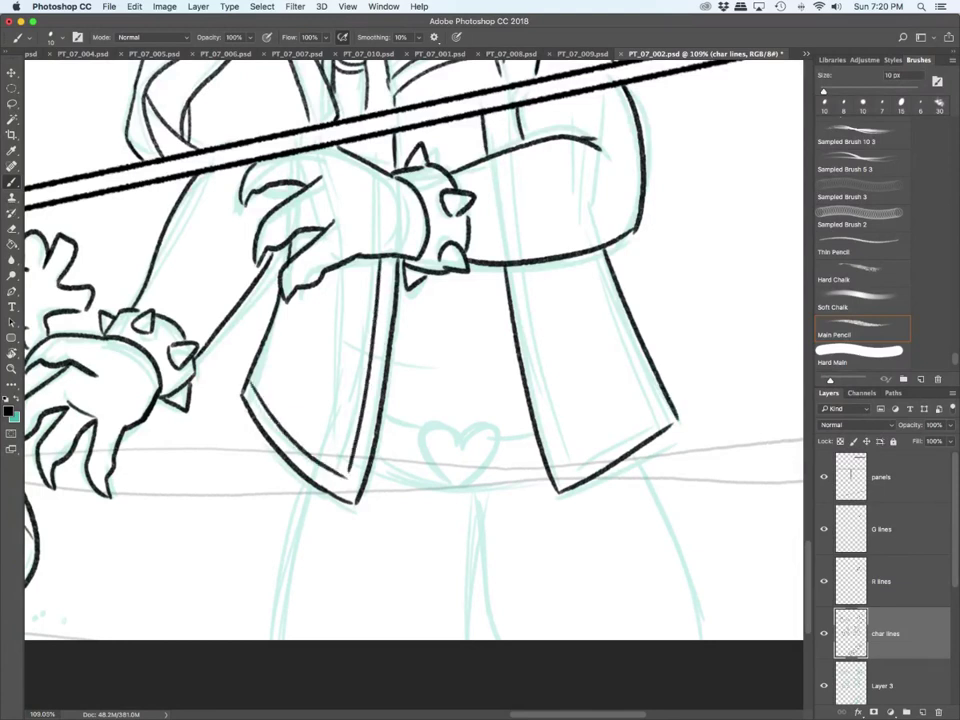
pyautogui.moveTo(501, 110); pyautogui.dragTo(507, 143)
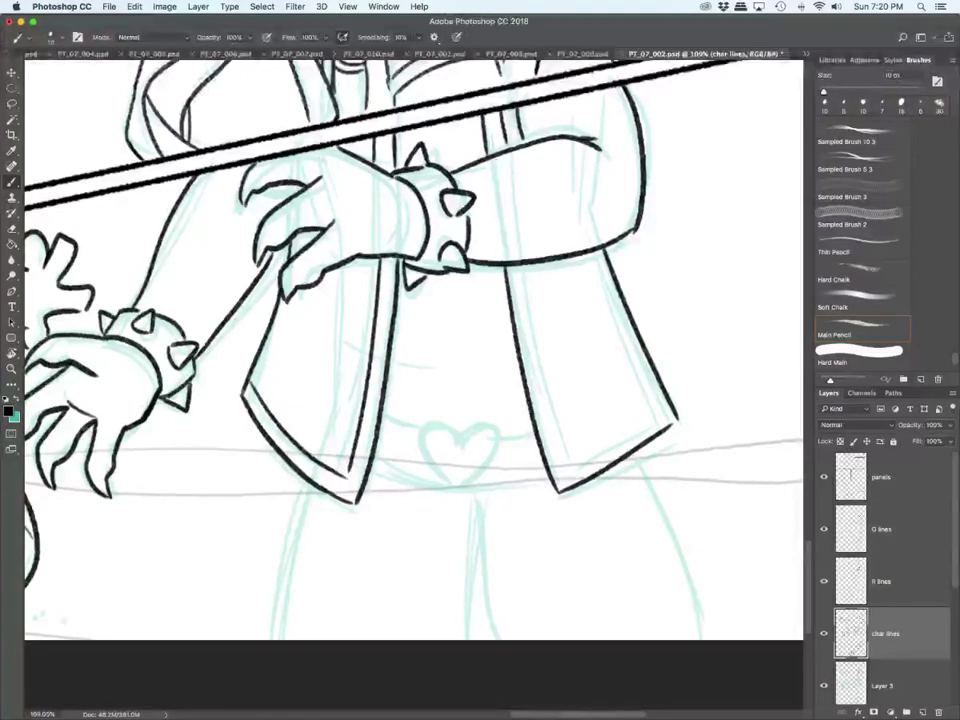
pyautogui.moveTo(522, 270); pyautogui.dragTo(562, 453)
pyautogui.moveTo(657, 394); pyautogui.dragTo(569, 453)
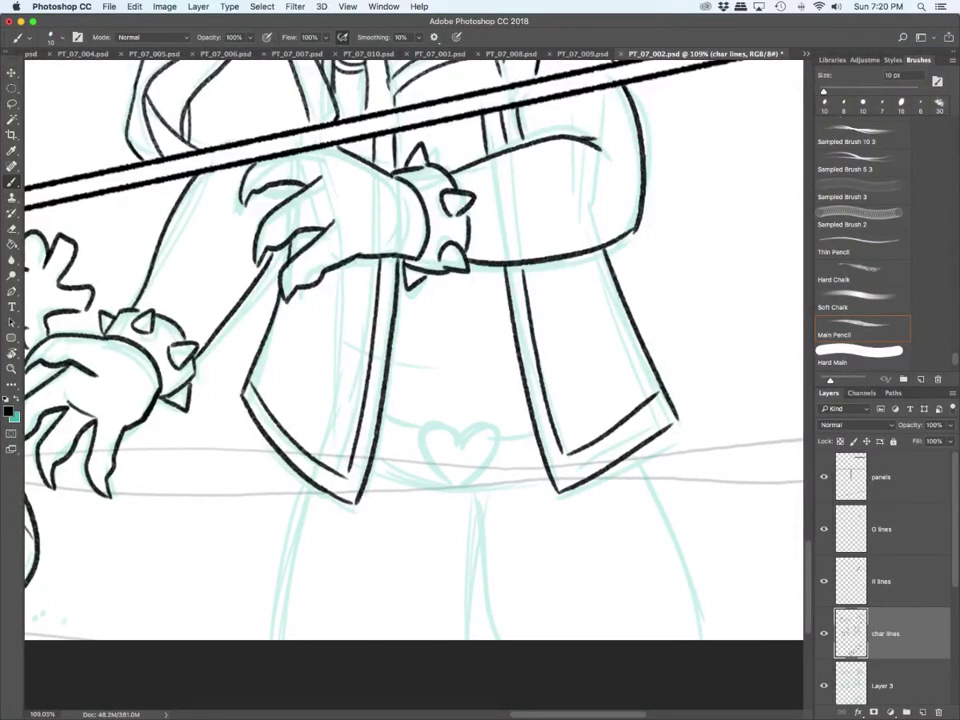
# Step: Ink the standing figure's heart-shaped belt buckle and the belt's upper and lower edges on both sides of it
pyautogui.moveTo(453, 491); pyautogui.dragTo(458, 492)
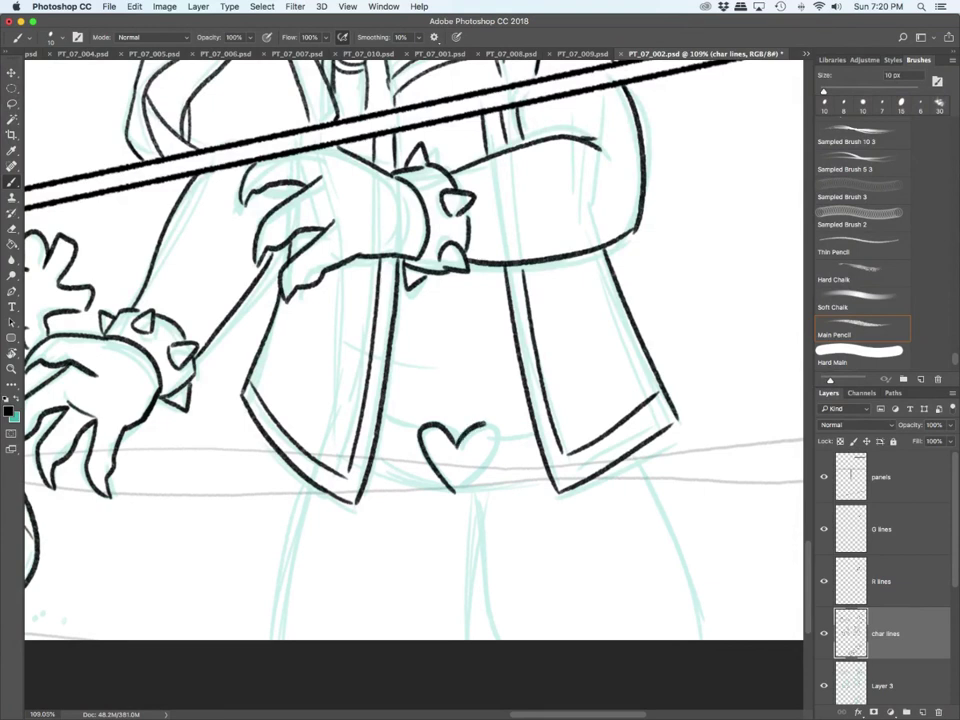
pyautogui.moveTo(371, 466); pyautogui.dragTo(440, 486)
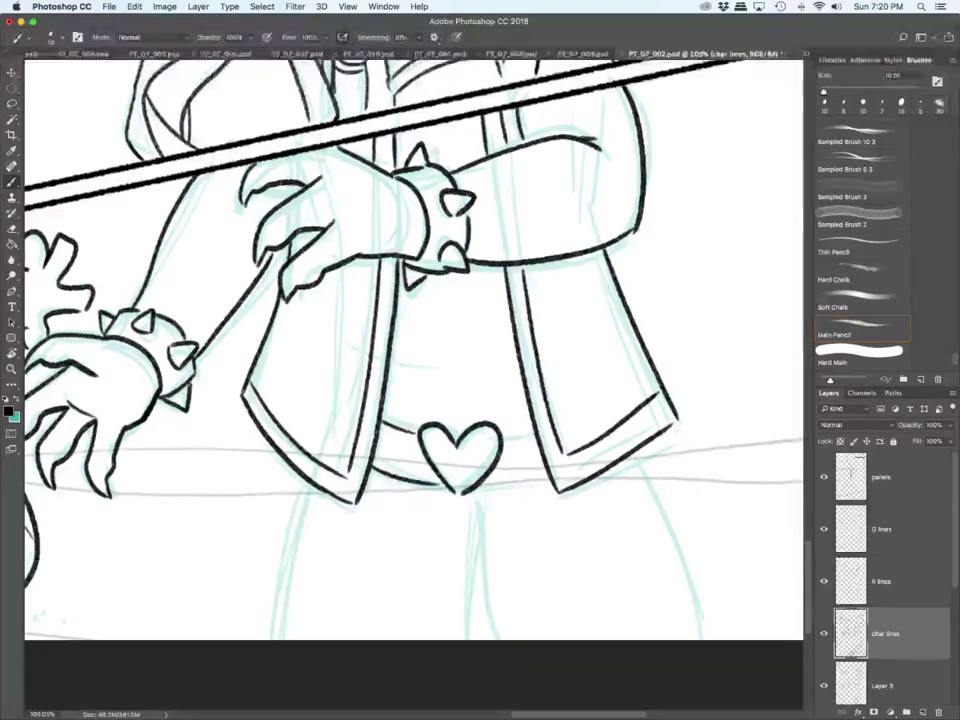
pyautogui.moveTo(384, 421); pyautogui.dragTo(458, 442)
pyautogui.moveTo(483, 486); pyautogui.dragTo(539, 478)
pyautogui.moveTo(502, 438); pyautogui.dragTo(536, 437)
# Step: Ink the standing figure's inner leg line and the outer edges of both legs down to the page edge
pyautogui.moveTo(463, 502); pyautogui.dragTo(492, 636)
pyautogui.moveTo(625, 462); pyautogui.dragTo(690, 636)
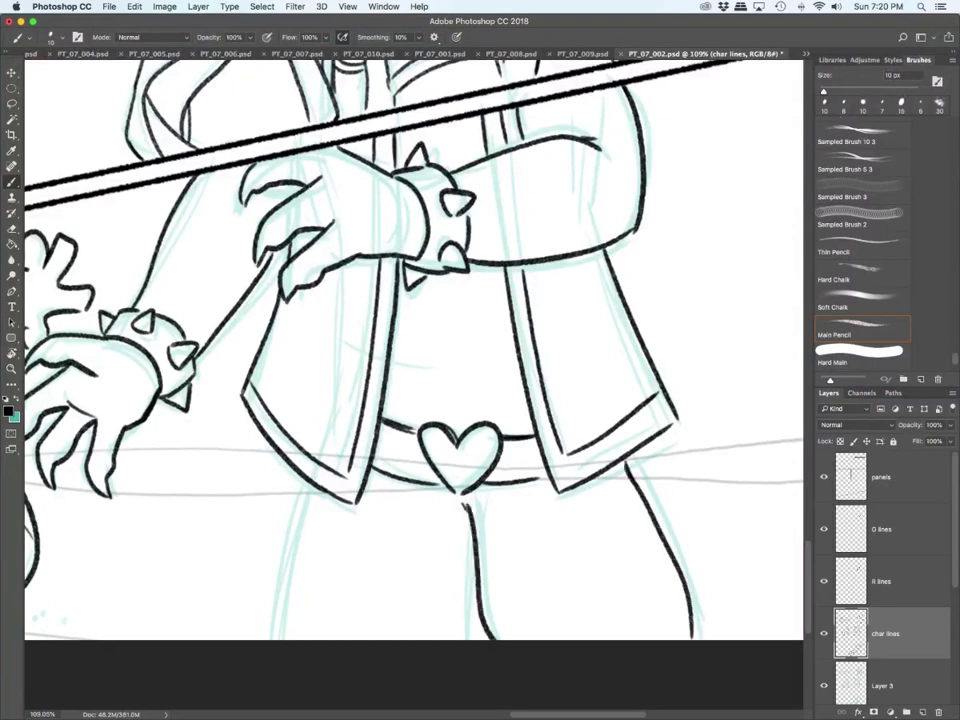
pyautogui.moveTo(311, 487); pyautogui.dragTo(270, 637)
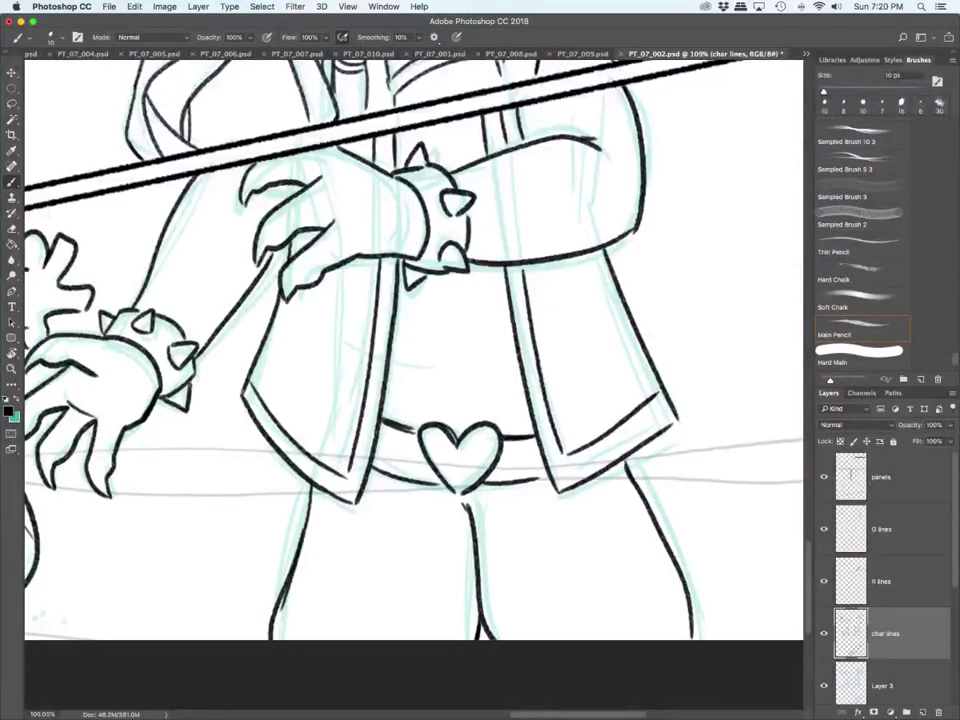
# Step: Hide the teal sketch on Layer 3 to check the inked page, and save the document
pyautogui.scroll(-5, 510, 557)
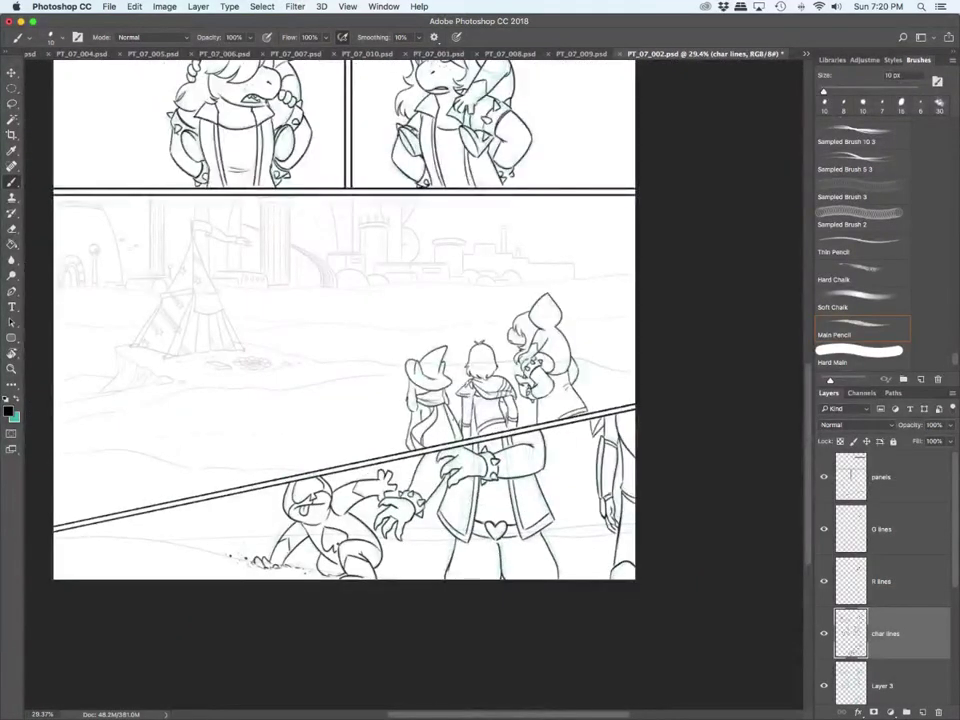
pyautogui.click(824, 686)
pyautogui.scroll(-3, 512, 590)
pyautogui.scroll(2, 512, 590)
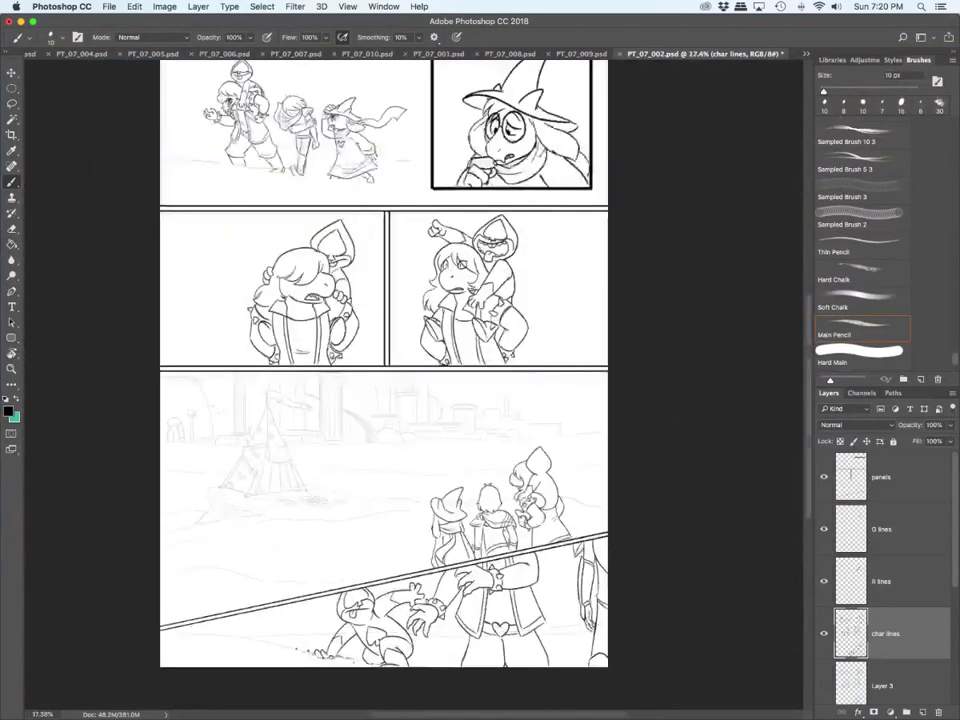
pyautogui.press('super+s')
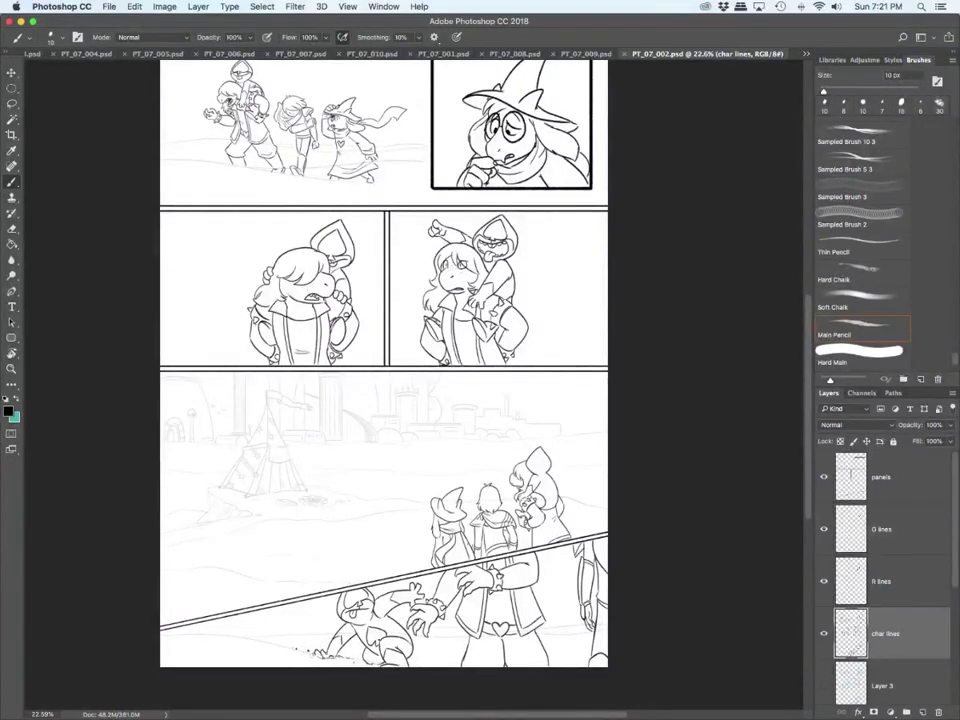
# Step: Switch to page PT_07_003.psd, make Layer 2 active and hide the teal character sketch on Layer 3
pyautogui.click(806, 54)
pyautogui.click(852, 55)
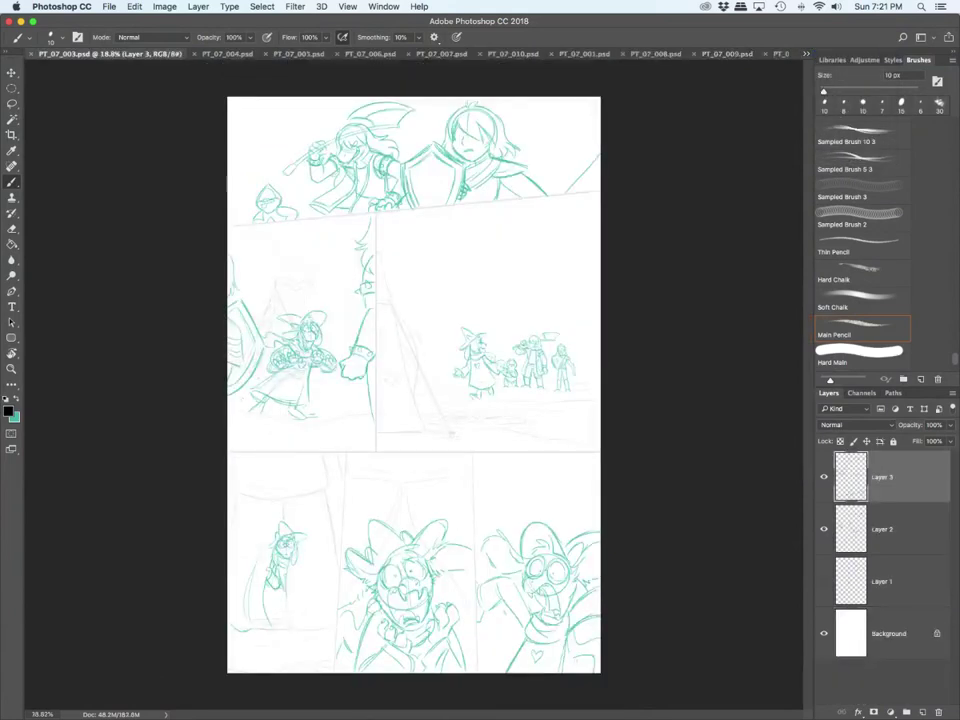
pyautogui.click(890, 529)
pyautogui.click(824, 477)
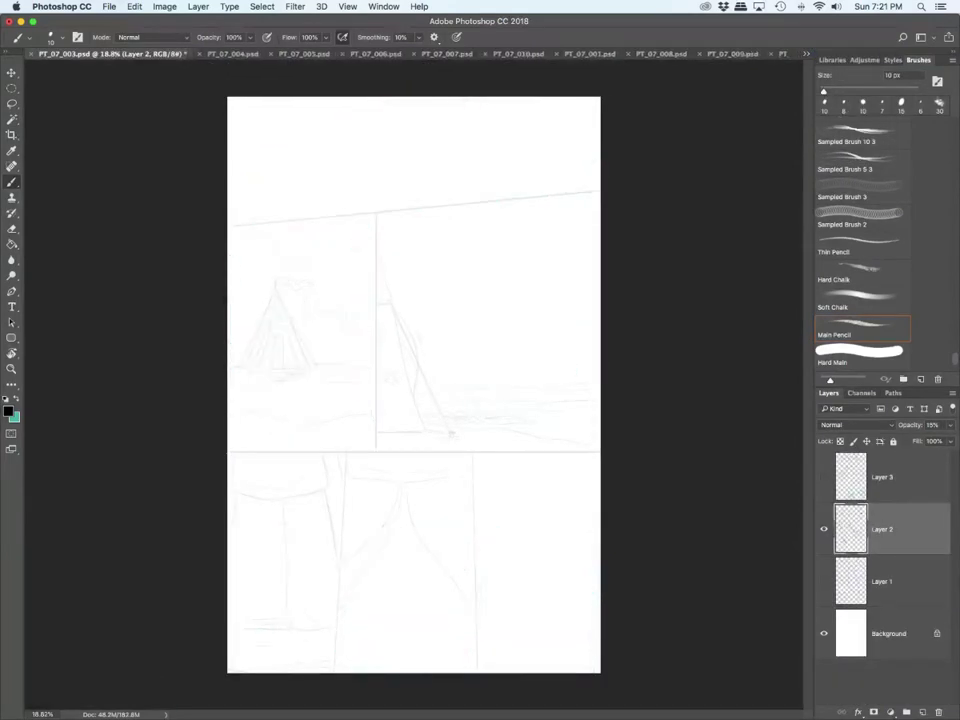
# Step: Add a new layer at the top of the layer stack and name it panels
pyautogui.press('super+alt+shift+n')
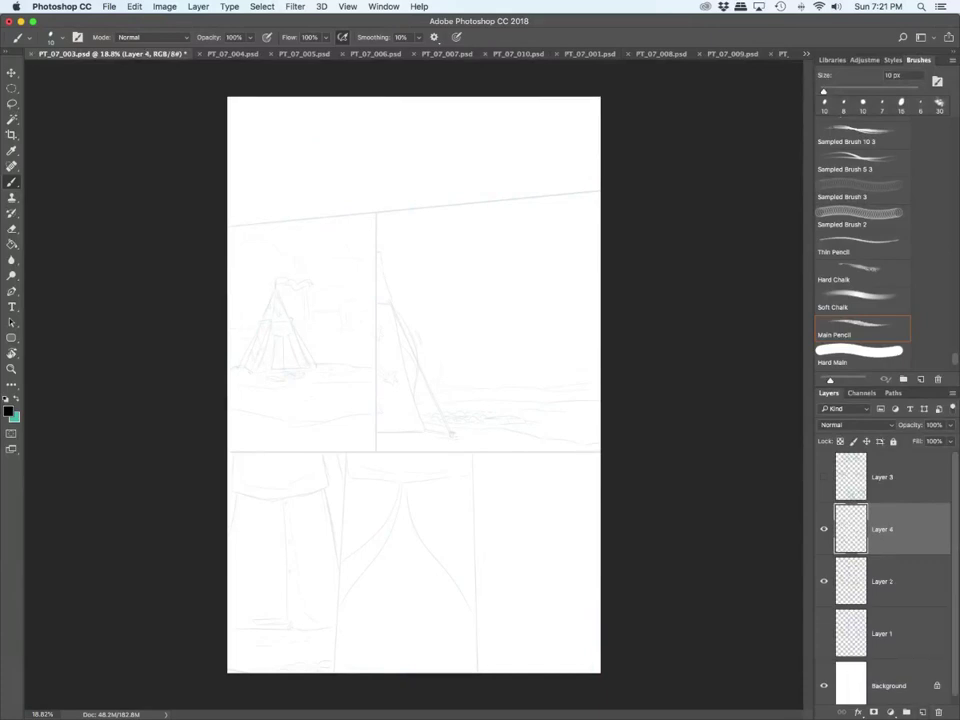
pyautogui.moveTo(884, 529); pyautogui.dragTo(884, 468)
pyautogui.doubleClick(883, 477)
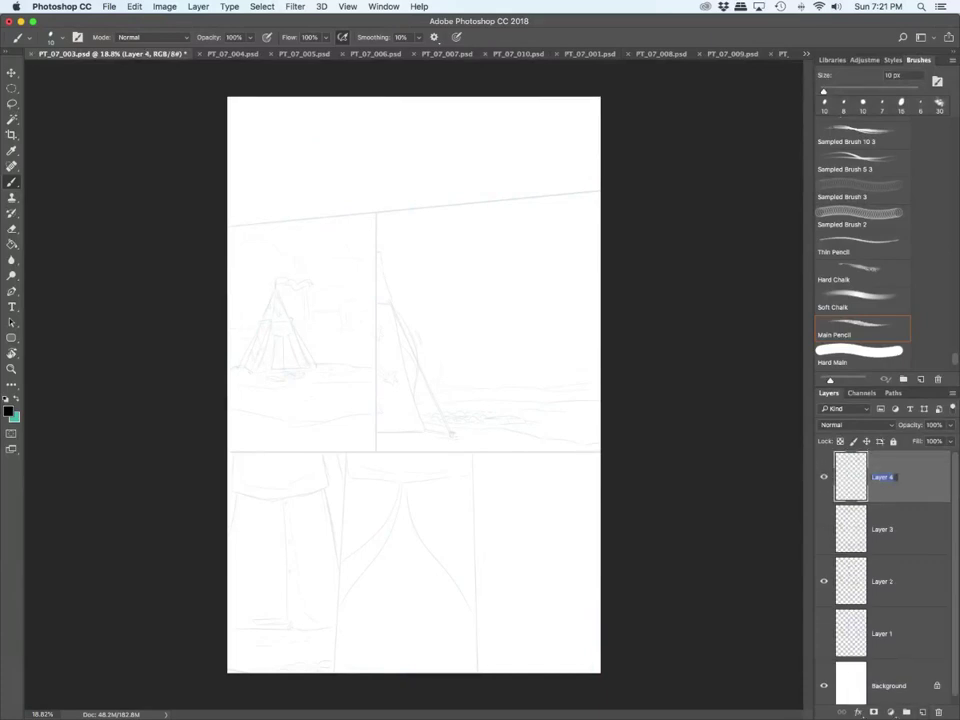
pyautogui.write('panels')
pyautogui.press('Return')
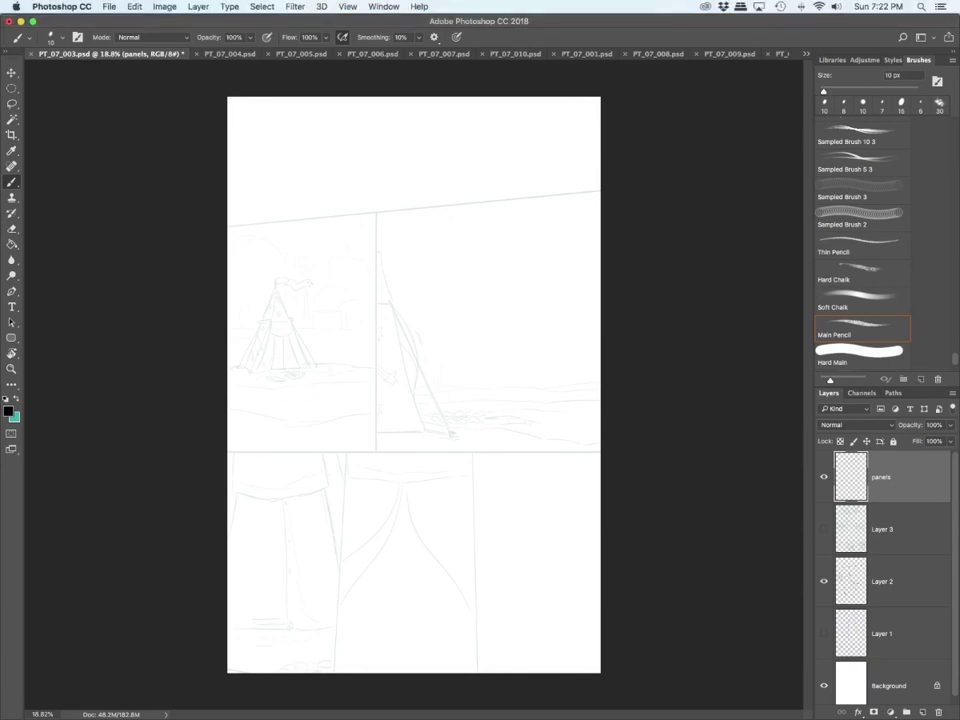
# Step: Draw the straight slanted border beneath the top panel across the full page width, using the Thin Pencil brush at 15 px
pyautogui.click(861, 246)
pyautogui.press(']')
pyautogui.press(']')
pyautogui.press(']')
pyautogui.press(']')
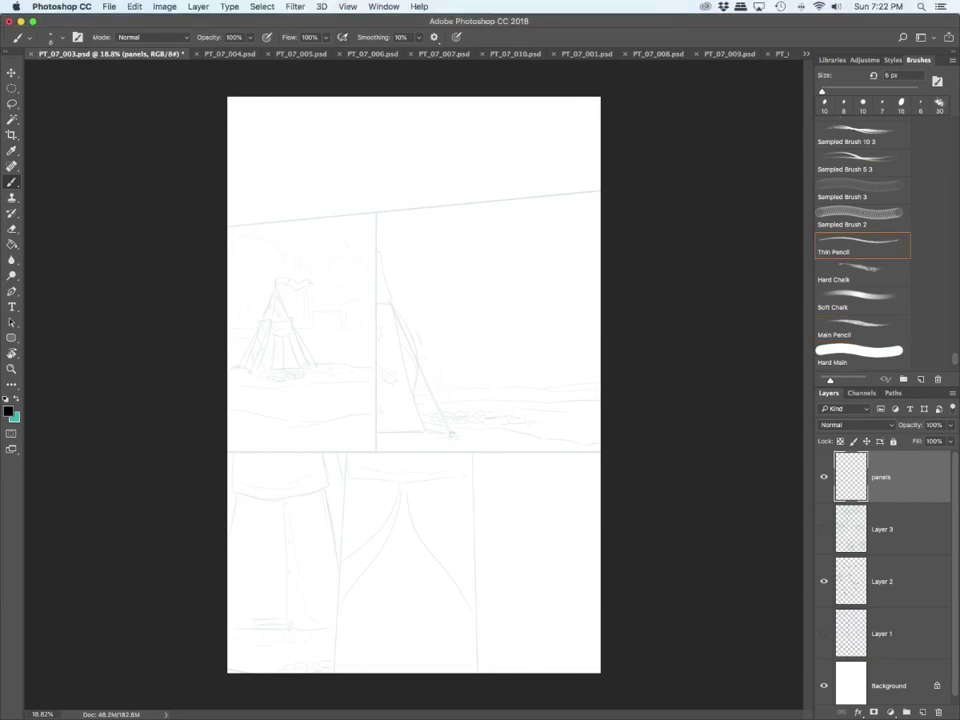
pyautogui.press(']')
pyautogui.press(']')
pyautogui.press(']')
pyautogui.click(228, 227)
pyautogui.keyDown('shift'); pyautogui.click(600, 189); pyautogui.keyUp('shift')
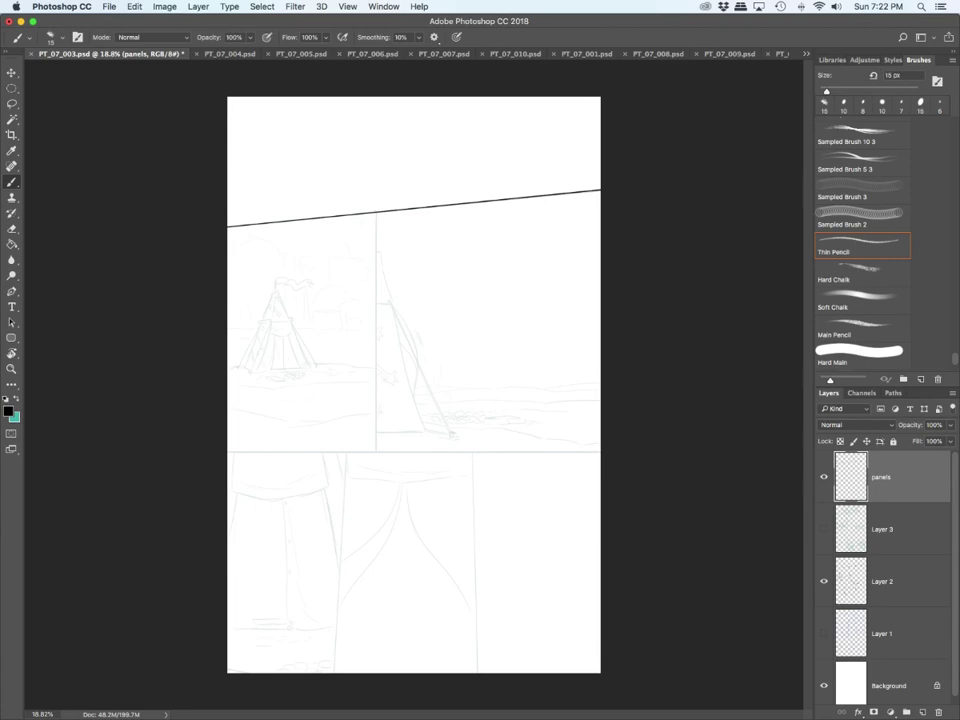
# Step: Show Layer 3 again, copy the slanted border onto its own layer and place the copy just below the original
pyautogui.click(824, 529)
pyautogui.scroll(5, 369, 146)
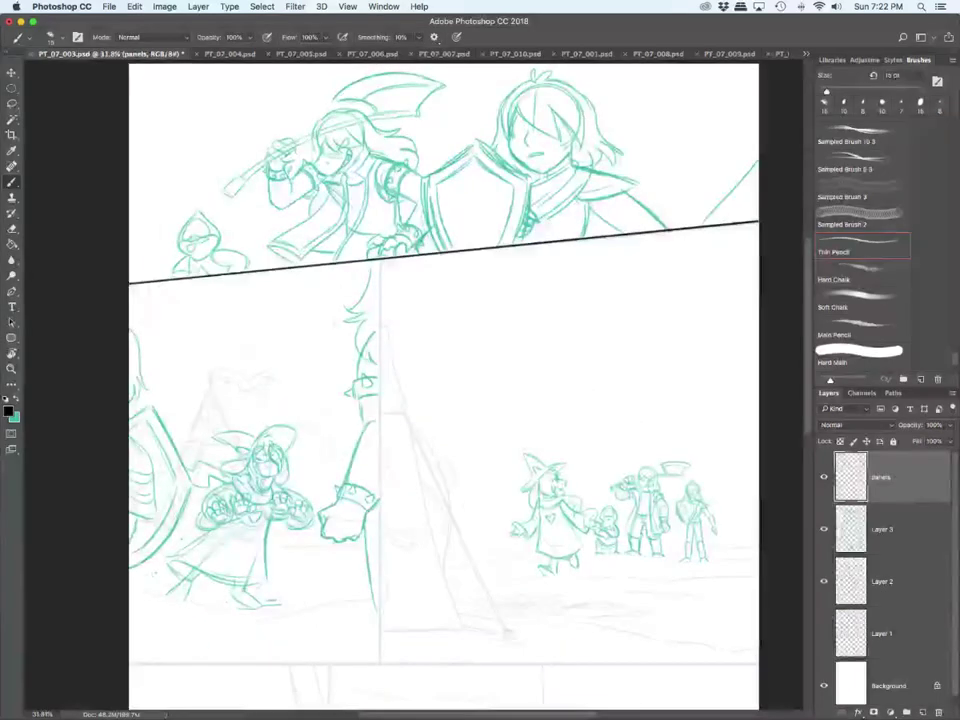
pyautogui.scroll(3, 369, 146)
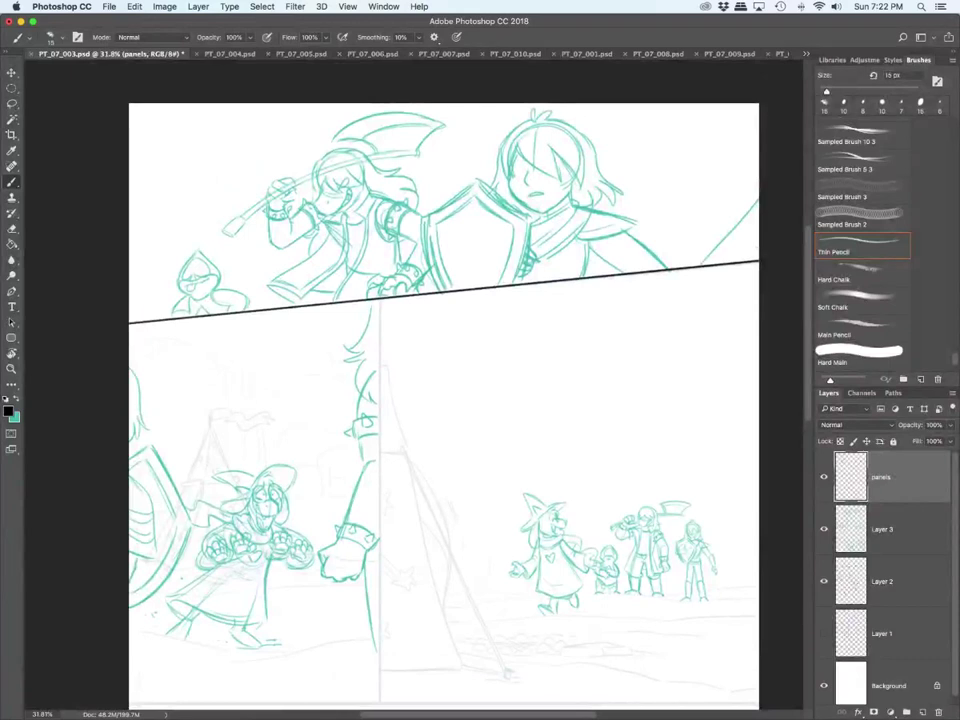
pyautogui.press('l')
pyautogui.moveTo(759, 235)
pyautogui.mouseDown()
pyautogui.moveTo(508, 244)
pyautogui.moveTo(621, 319)
pyautogui.moveTo(733, 313)
pyautogui.mouseUp()
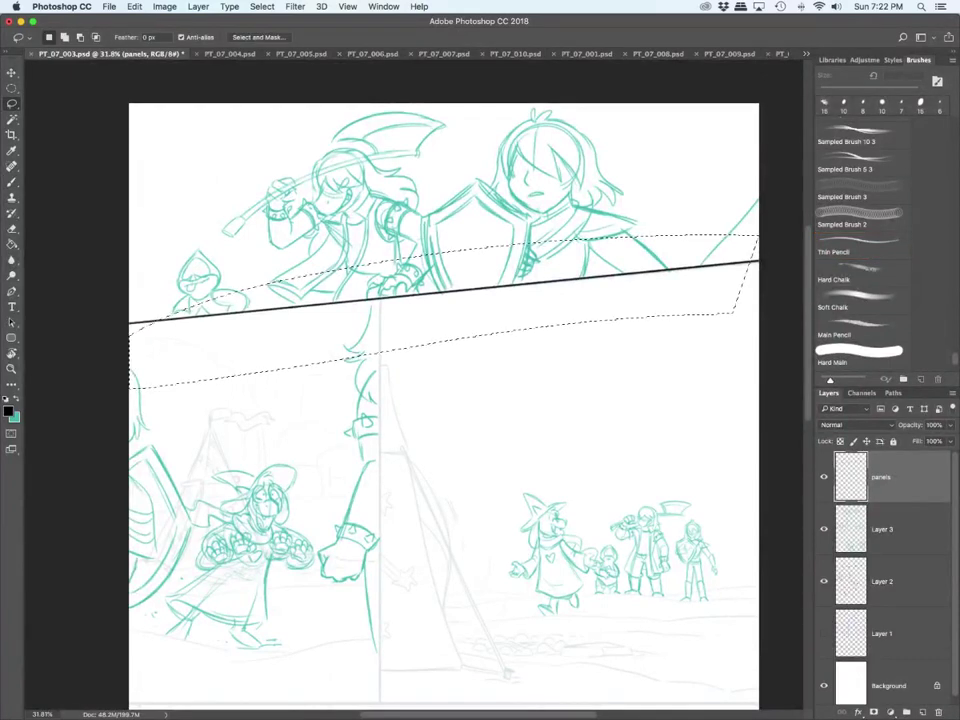
pyautogui.press('super+c')
pyautogui.press('super+v')
pyautogui.press('v')
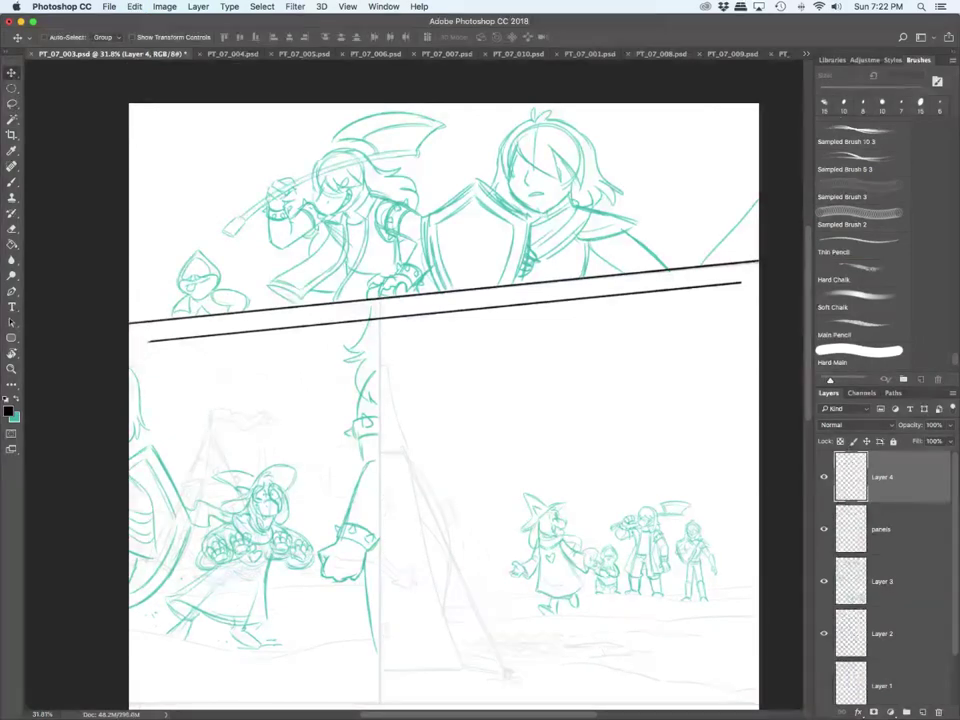
pyautogui.moveTo(432, 293)
pyautogui.mouseDown()
pyautogui.moveTo(408, 277)
pyautogui.moveTo(430, 280)
pyautogui.mouseUp()
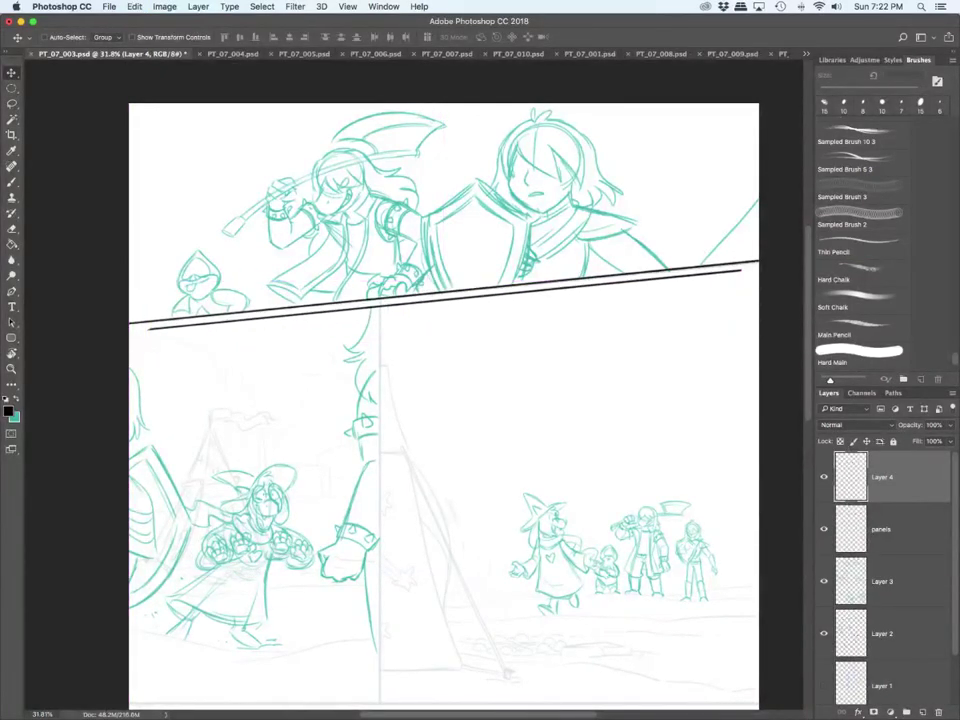
# Step: Transform the copied border to 108.04% width and -0.45° rotation, nudging it up so it spans the page as a narrow gutter
pyautogui.hotkey('ctrl', 't')
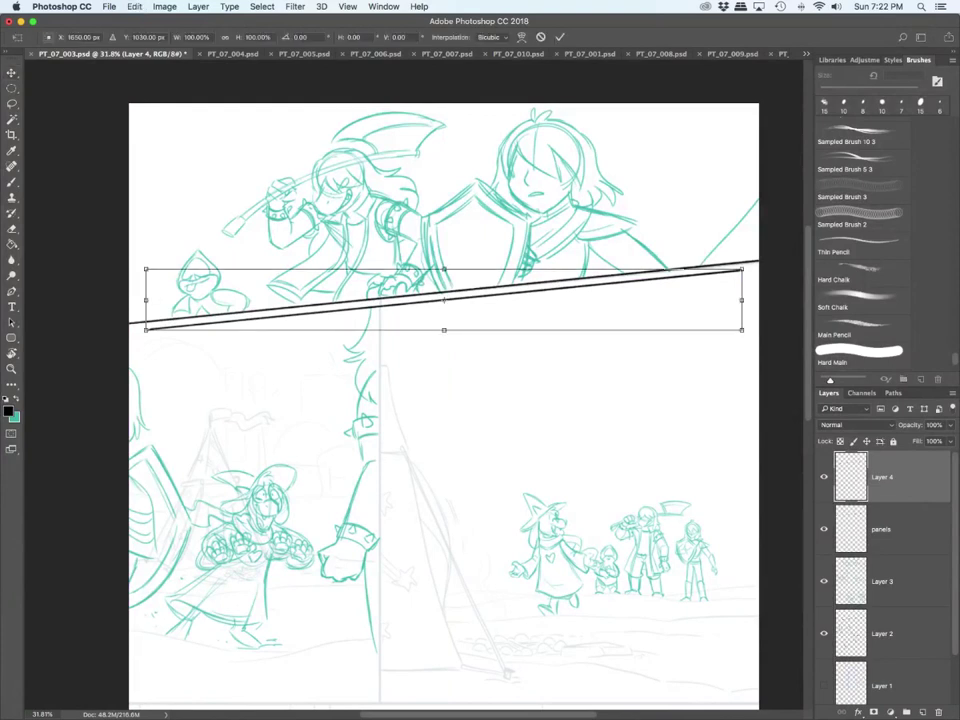
pyautogui.moveTo(141, 299); pyautogui.dragTo(120, 299)
pyautogui.moveTo(742, 300); pyautogui.dragTo(776, 268)
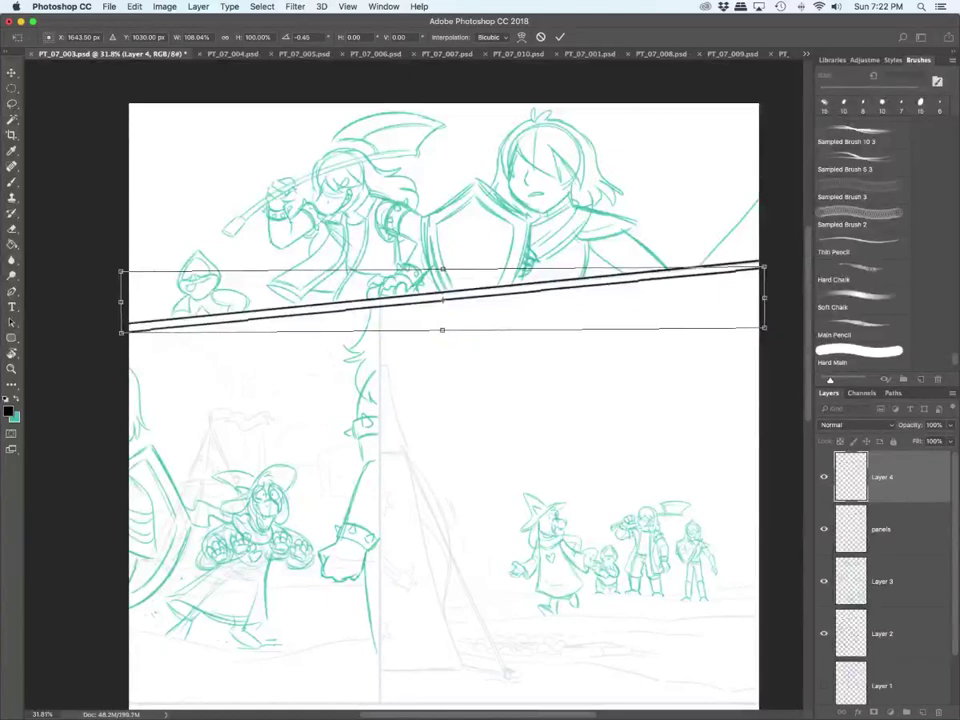
pyautogui.press('Up')
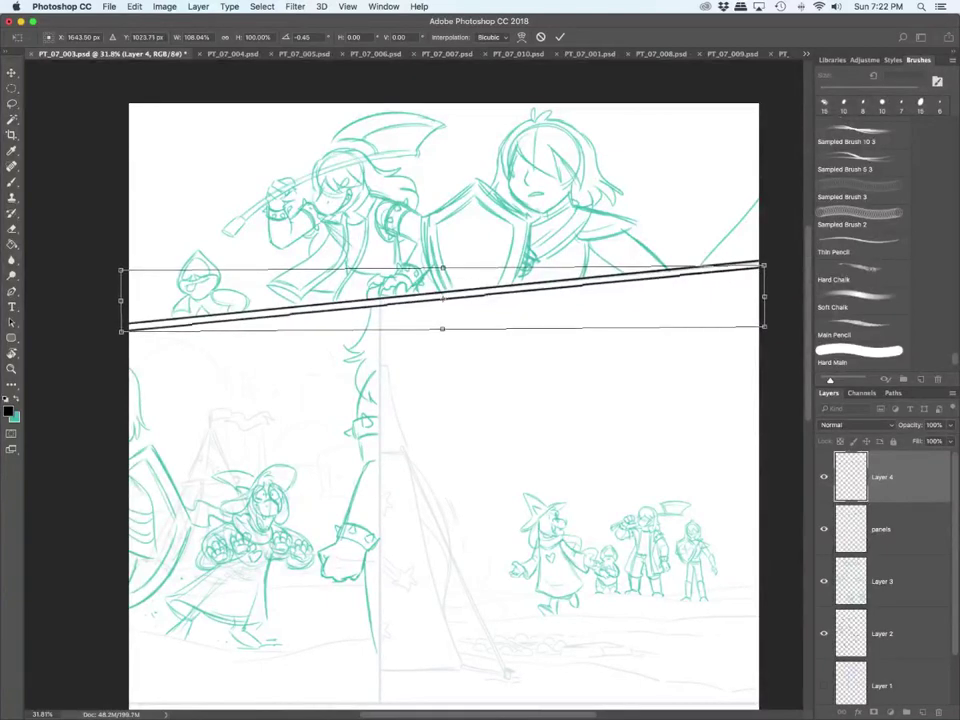
pyautogui.press('Return')
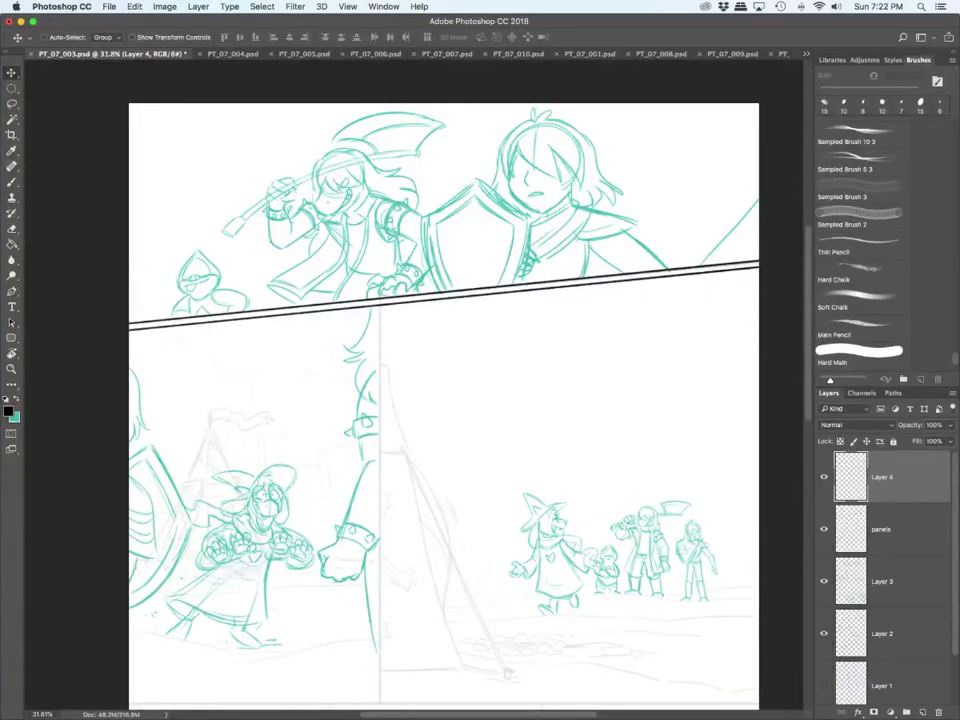
# Step: Draw two parallel horizontal border lines across the page between the middle and bottom panel rows
pyautogui.scroll(-3, 443, 400)
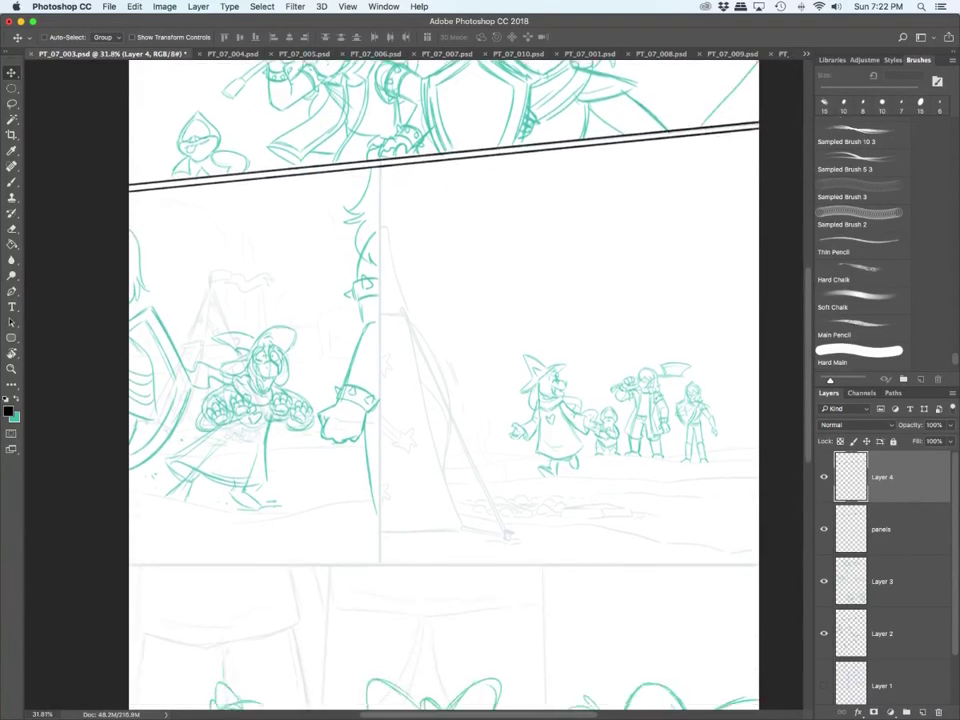
pyautogui.press('b')
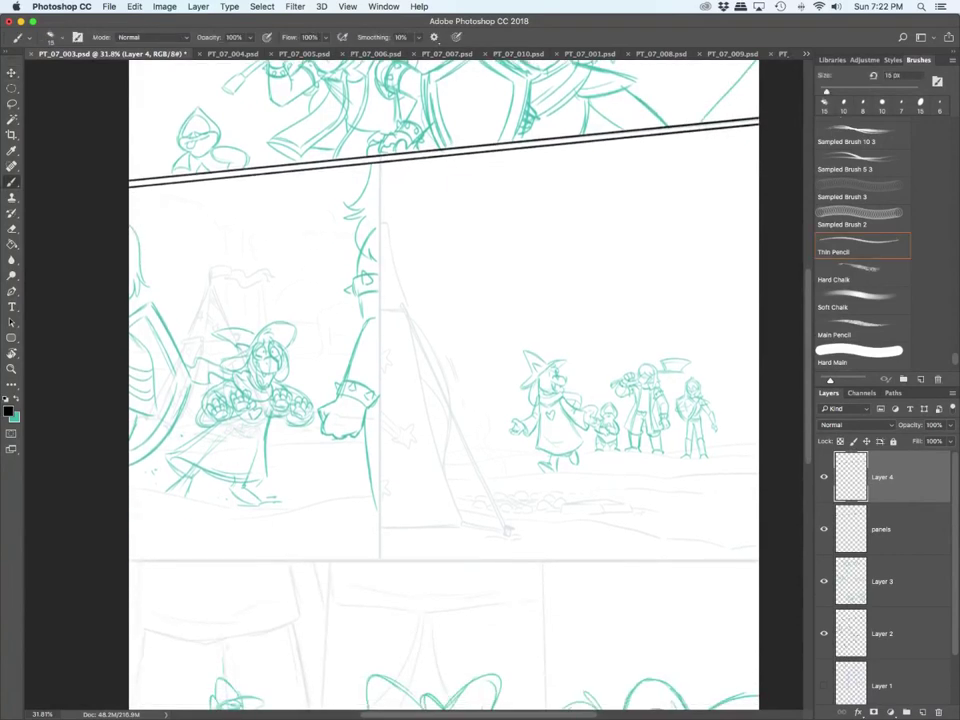
pyautogui.moveTo(129, 554); pyautogui.dragTo(720, 554)
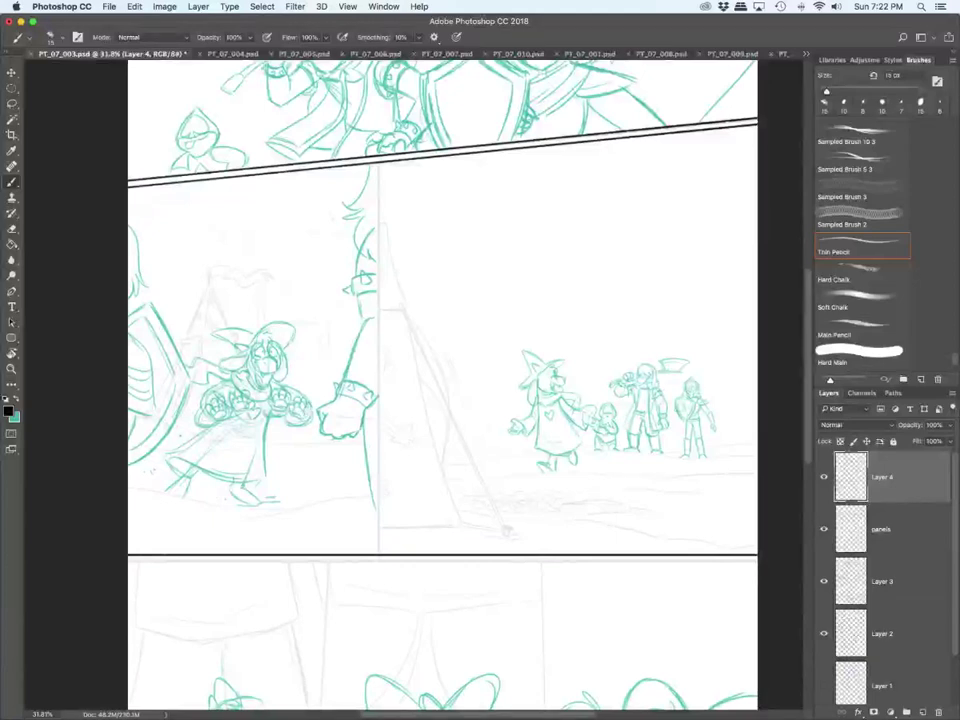
pyautogui.moveTo(128, 562); pyautogui.dragTo(758, 562)
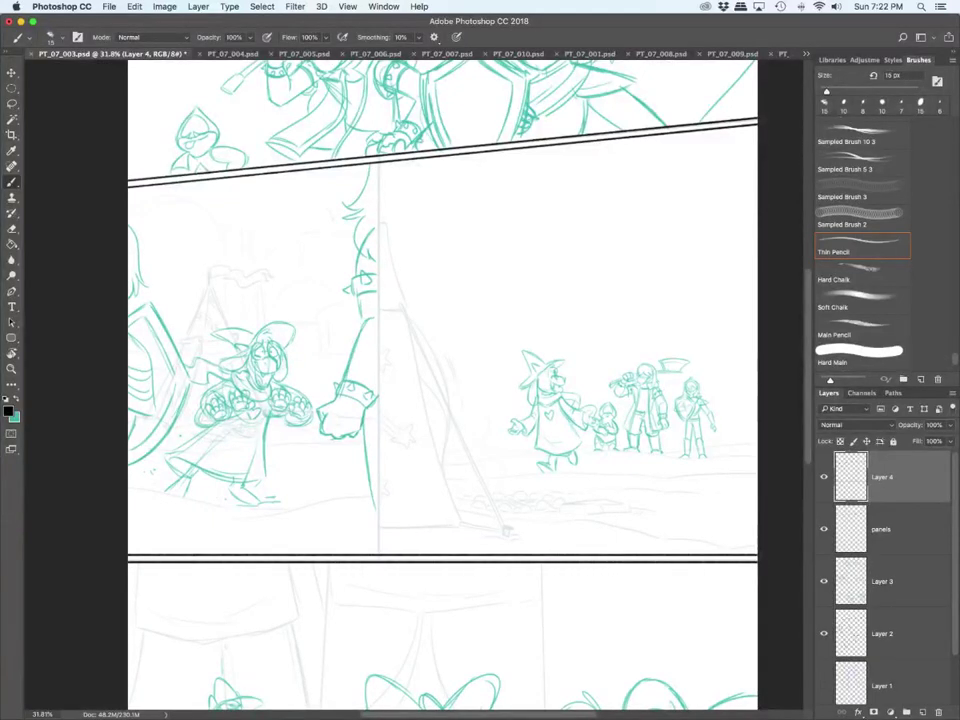
# Step: Draw two parallel vertical border lines separating the two middle panels, redoing the second line to reach the horizontal gutter
pyautogui.moveTo(378, 165); pyautogui.dragTo(378, 553)
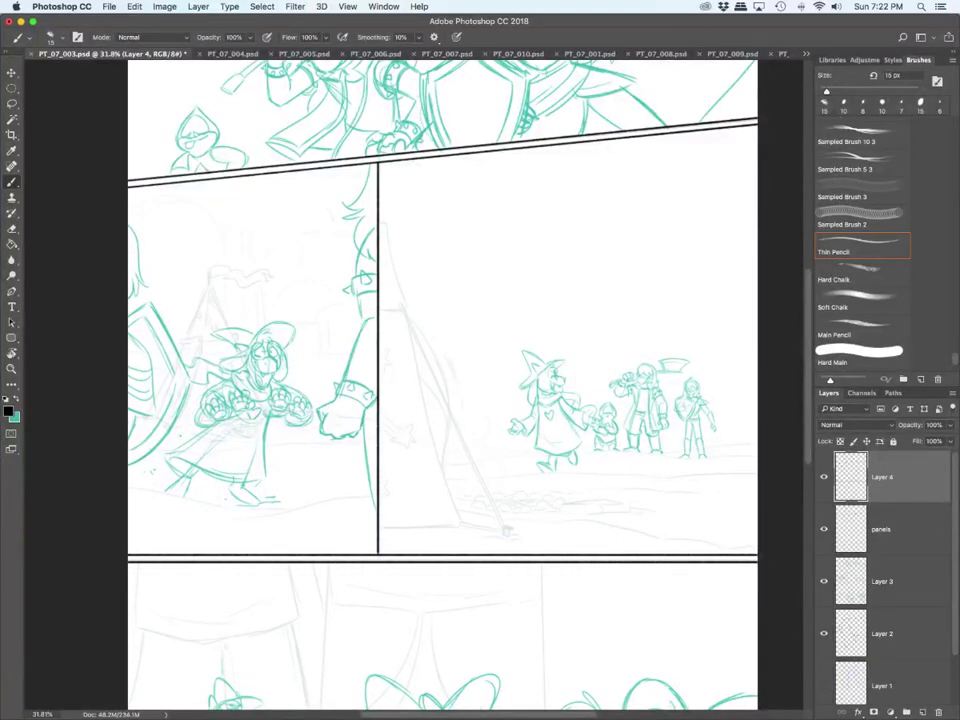
pyautogui.moveTo(385, 161); pyautogui.dragTo(385, 451)
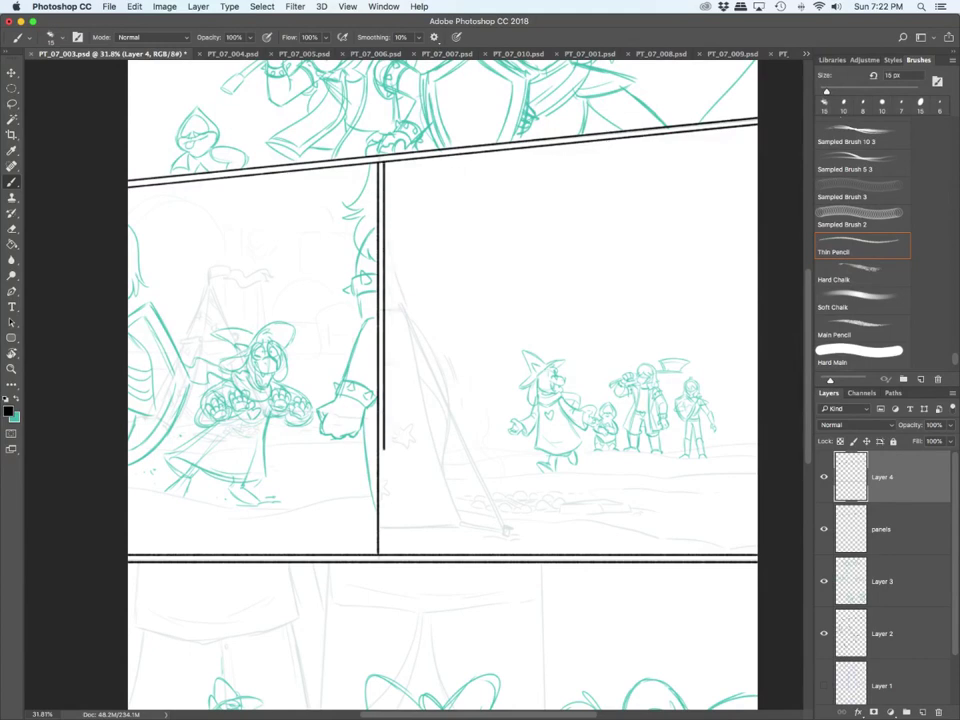
pyautogui.press('super+z')
pyautogui.moveTo(384, 160); pyautogui.dragTo(384, 555)
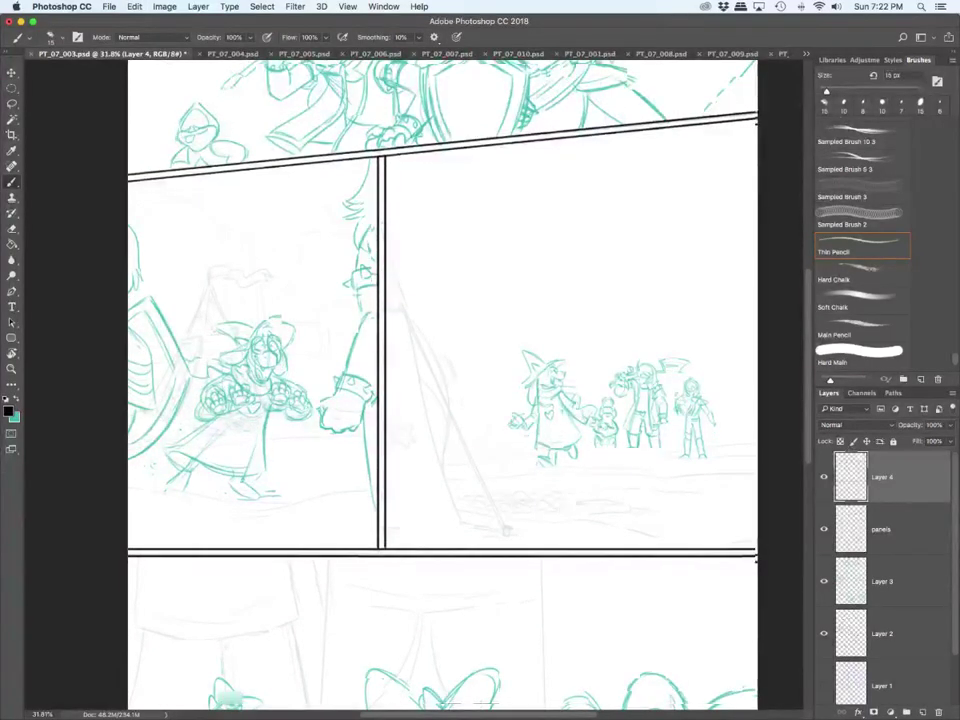
# Step: Draw the two slanted dividers that split the bottom row into three panels, following the sketched guides
pyautogui.scroll(-5, 442, 380)
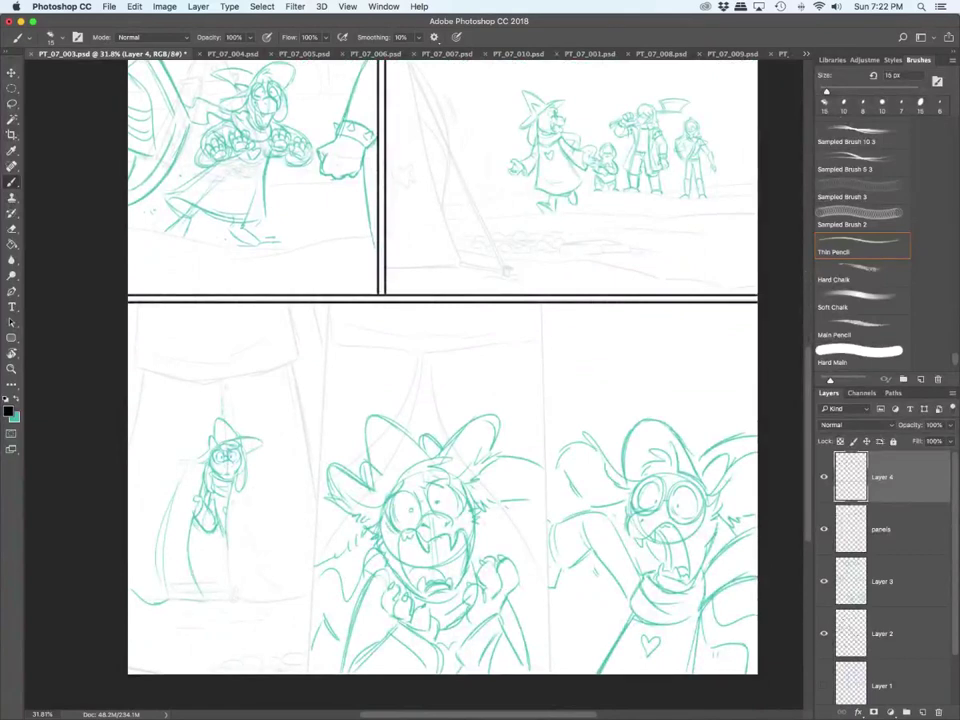
pyautogui.moveTo(330, 305); pyautogui.dragTo(310, 673)
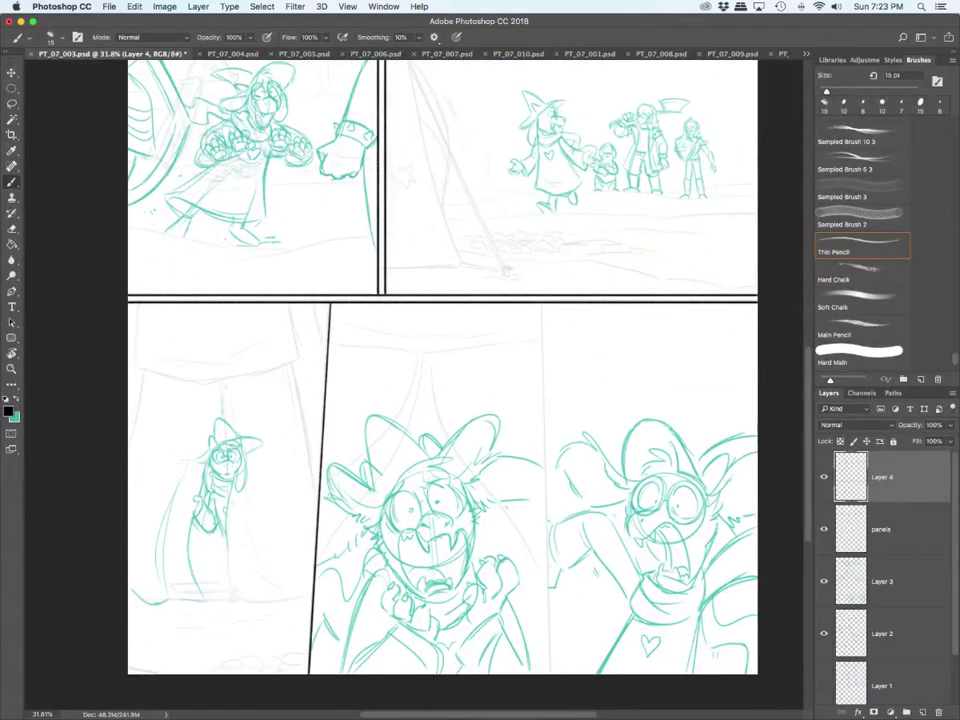
pyautogui.moveTo(541, 304); pyautogui.dragTo(551, 673)
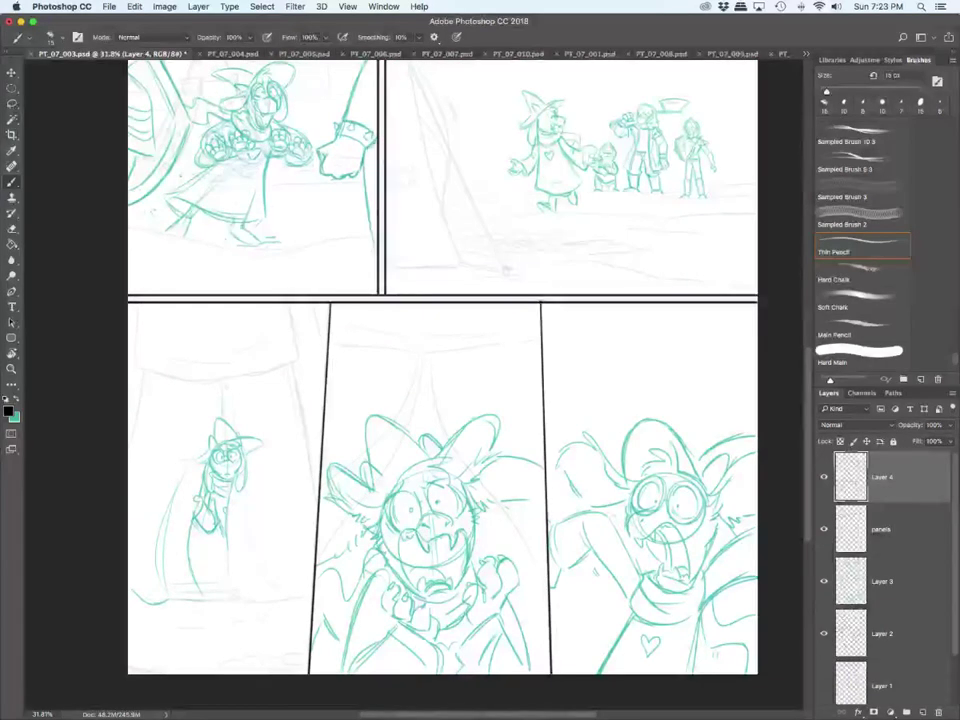
# Step: Duplicate the first slanted divider of the bottom row, offset the copy to form a narrow gutter, and merge it into the panels layer
pyautogui.press('l')
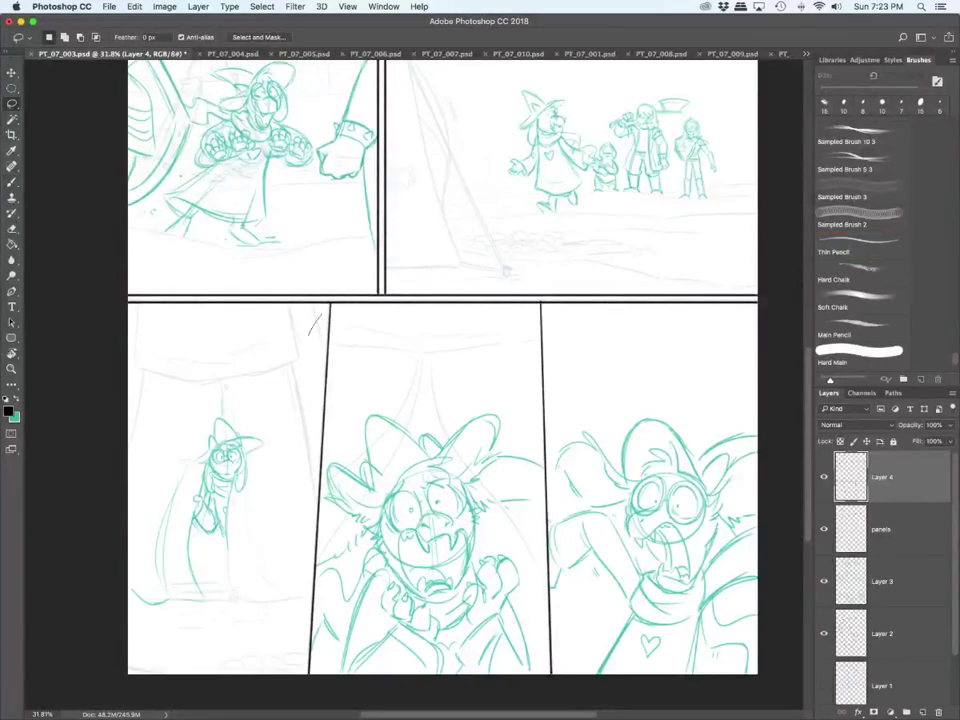
pyautogui.moveTo(330, 306)
pyautogui.mouseDown()
pyautogui.moveTo(345, 668)
pyautogui.moveTo(290, 420)
pyautogui.moveTo(330, 306)
pyautogui.mouseUp()
pyautogui.press('super+c')
pyautogui.press('super+v')
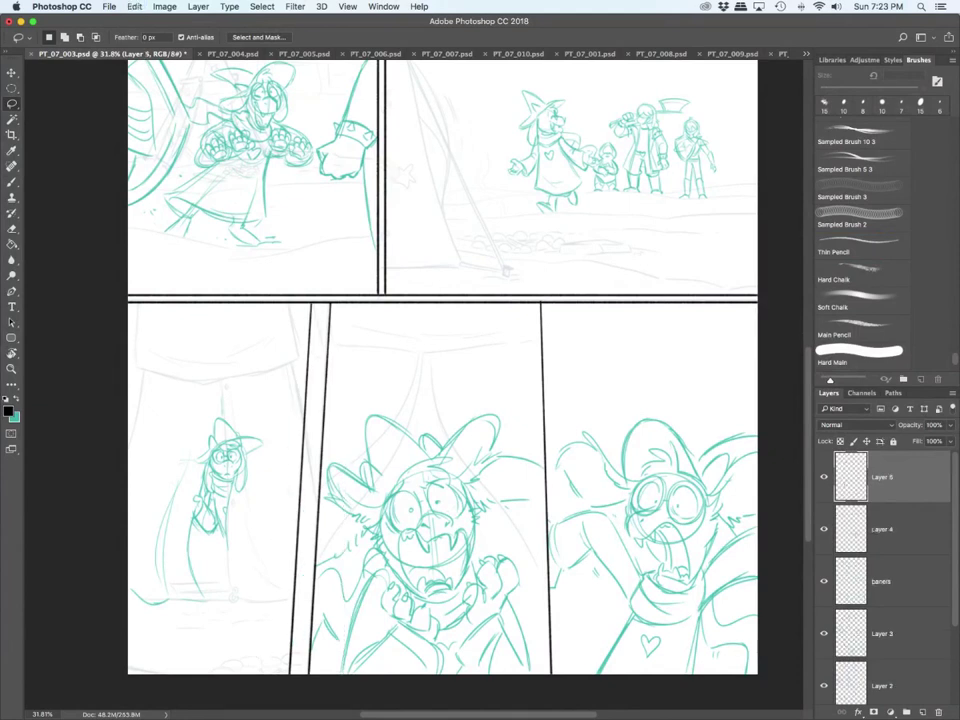
pyautogui.press('v')
pyautogui.press('Right')
pyautogui.press('Right')
pyautogui.press('Right')
pyautogui.press('Right')
pyautogui.press('Right')
pyautogui.press('Right')
pyautogui.press('Right')
pyautogui.press('Right')
pyautogui.press('Right')
pyautogui.press('Right')
pyautogui.press('Right')
pyautogui.press('Right')
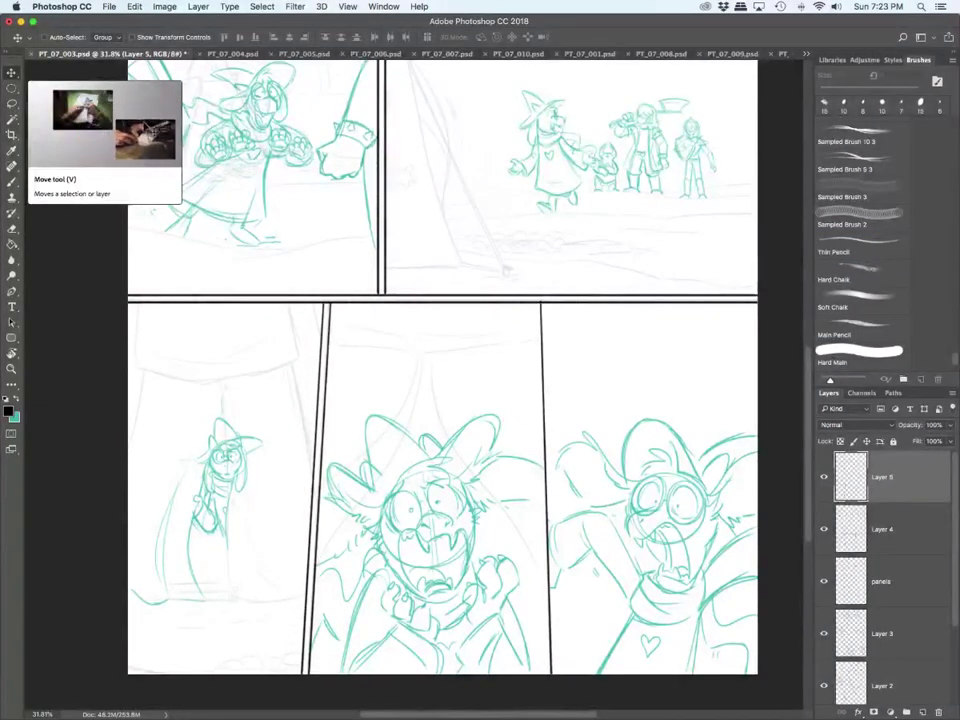
pyautogui.press('super+e')
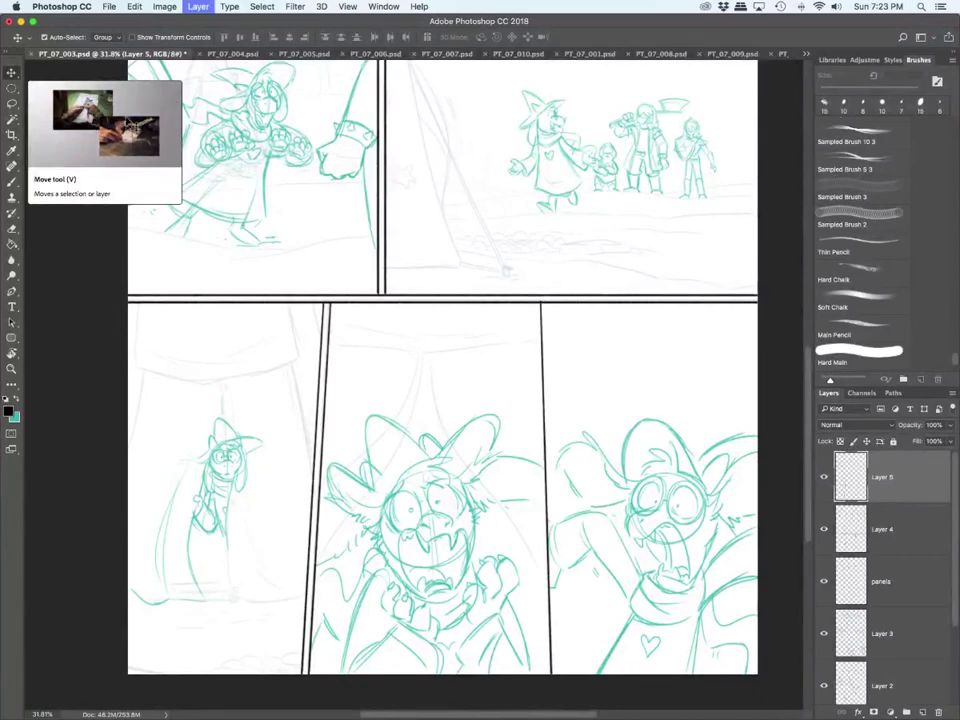
pyautogui.press('super+e')
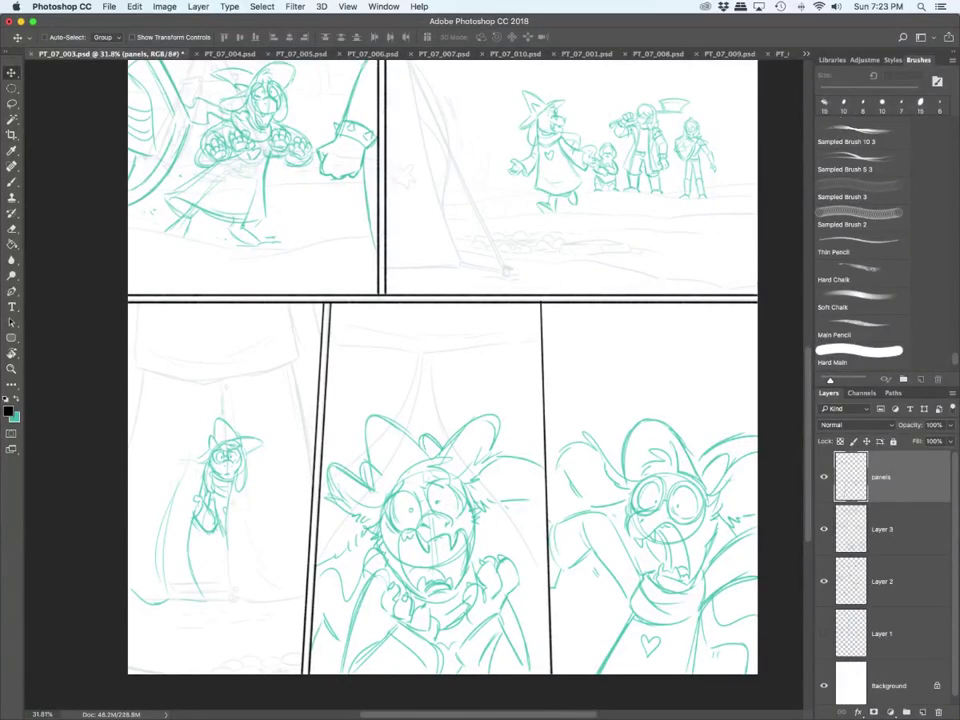
# Step: Duplicate the second slanted divider, shift the copy left to form a matching narrow gutter, and merge it into the panels layer
pyautogui.press('l')
pyautogui.moveTo(531, 674)
pyautogui.mouseDown()
pyautogui.moveTo(520, 624)
pyautogui.moveTo(541, 304)
pyautogui.moveTo(548, 330)
pyautogui.moveTo(540, 306)
pyautogui.mouseUp()
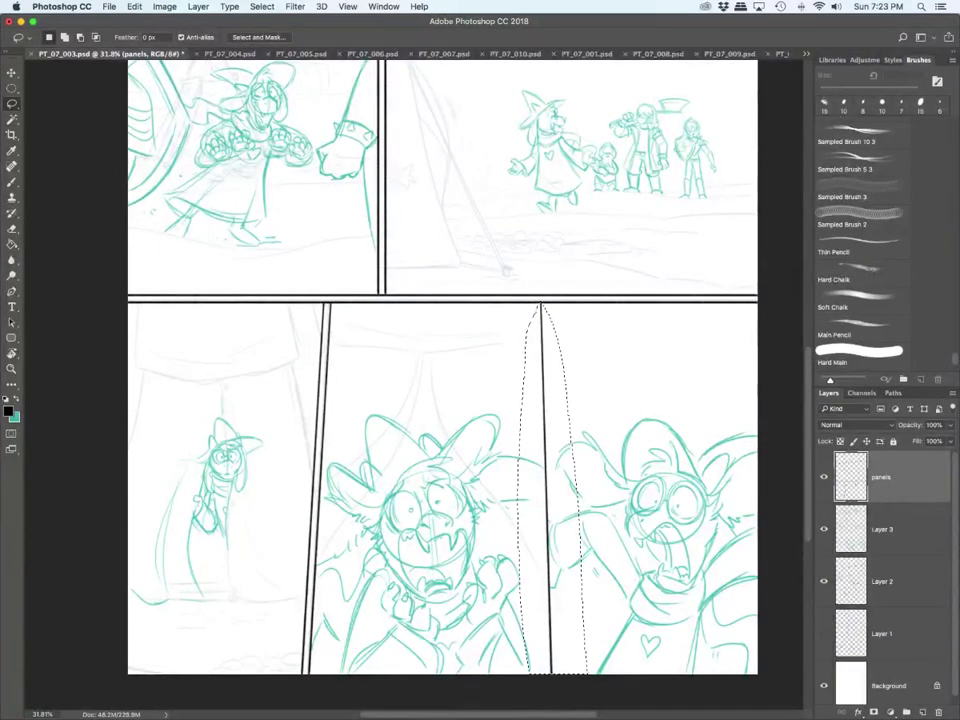
pyautogui.press('super+c')
pyautogui.press('super+v')
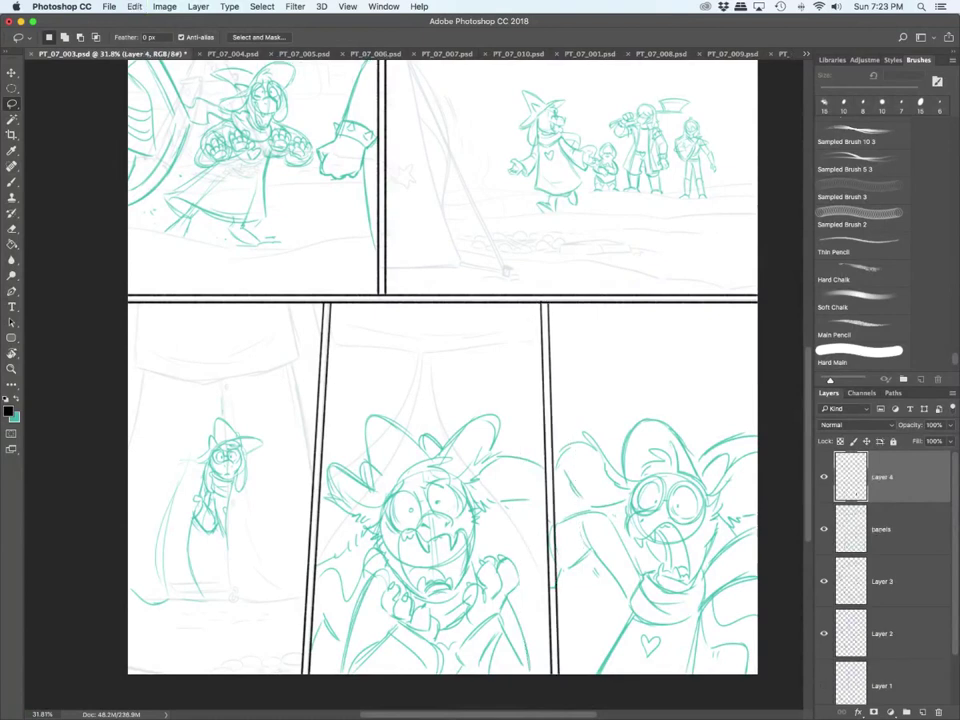
pyautogui.press('v')
pyautogui.press('Left')
pyautogui.press('Left')
pyautogui.press('Left')
pyautogui.press('Left')
pyautogui.press('Left')
pyautogui.press('Left')
pyautogui.press('Left')
pyautogui.press('Left')
pyautogui.press('Left')
pyautogui.press('Left')
pyautogui.press('Left')
pyautogui.press('Left')
pyautogui.press('Left')
pyautogui.press('Left')
pyautogui.press('Left')
pyautogui.press('Left')
pyautogui.press('Left')
pyautogui.press('Left')
pyautogui.press('Left')
pyautogui.press('Left')
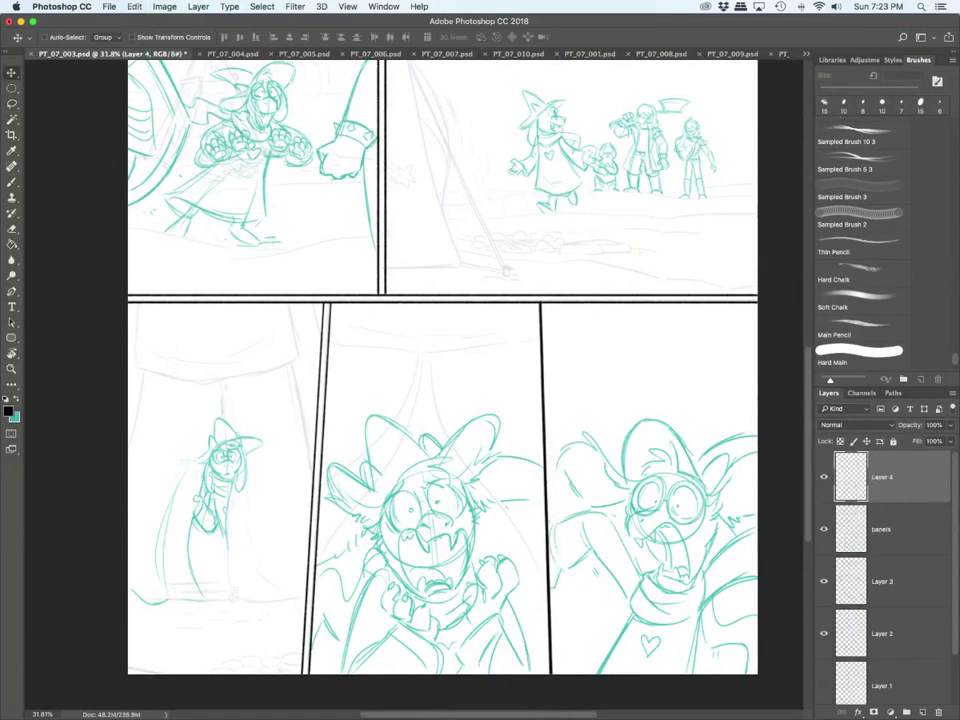
pyautogui.hotkey('shift', 'Left')
pyautogui.hotkey('shift', 'Left')
pyautogui.hotkey('shift', 'Left')
pyautogui.hotkey('shift', 'Left')
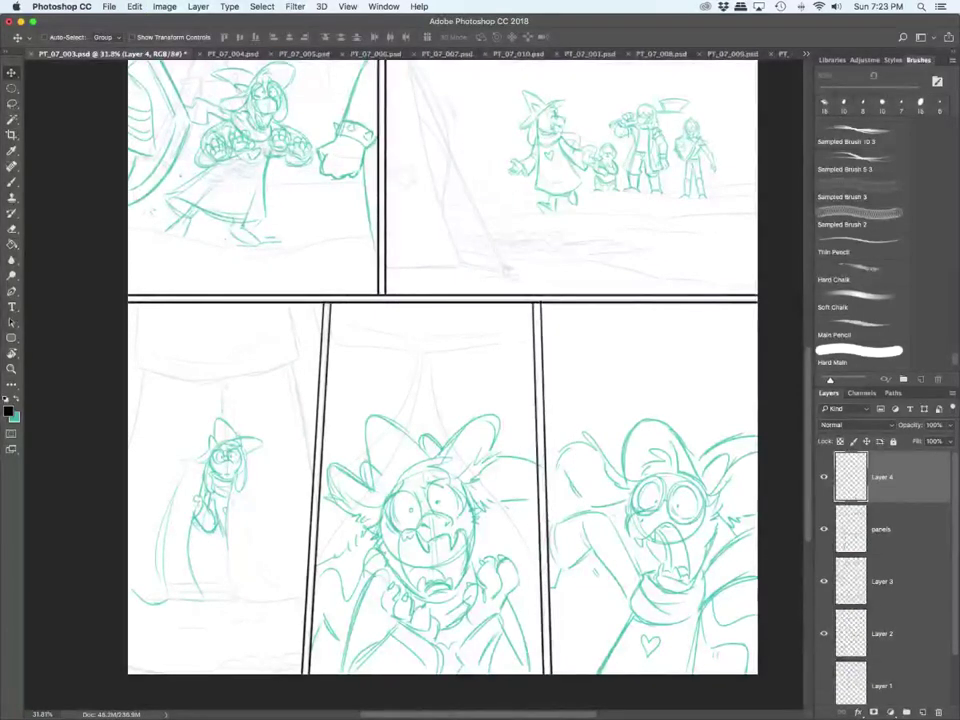
pyautogui.press('super+e')
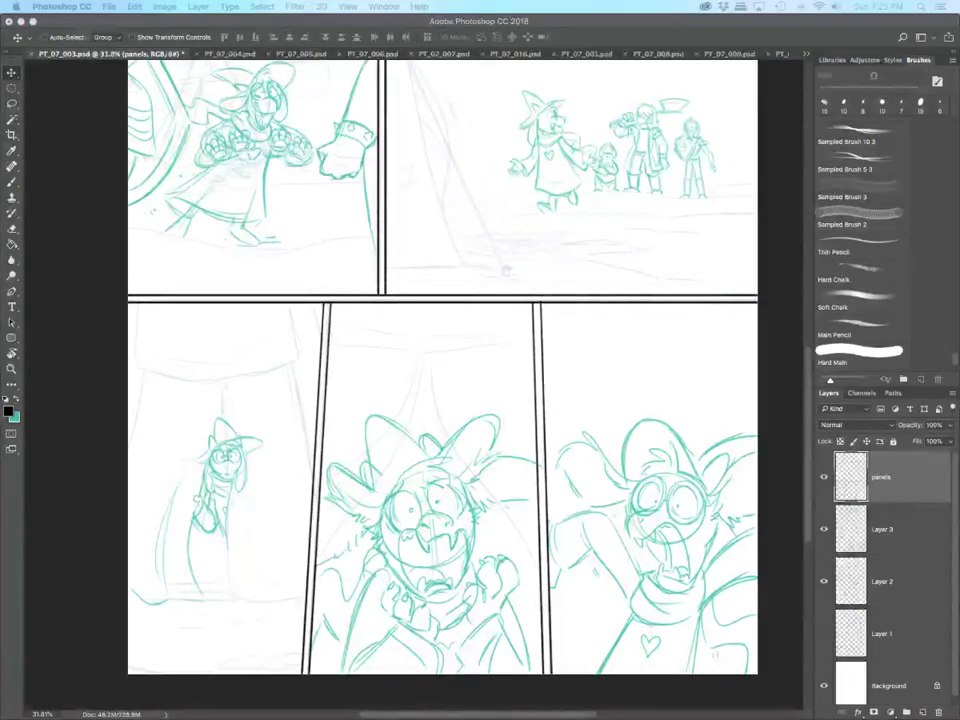
# Step: Hide the character sketch on Layer 3 and add a new layer named "BG lines" above Layer 2
pyautogui.click(882, 529)
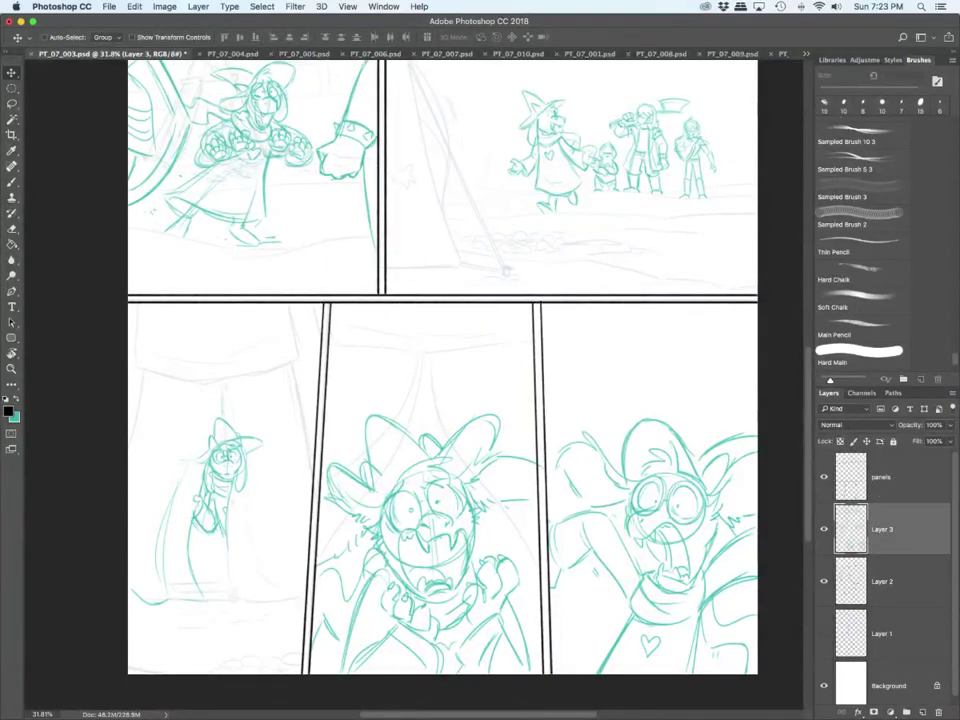
pyautogui.click(882, 581)
pyautogui.click(824, 529)
pyautogui.click(922, 712)
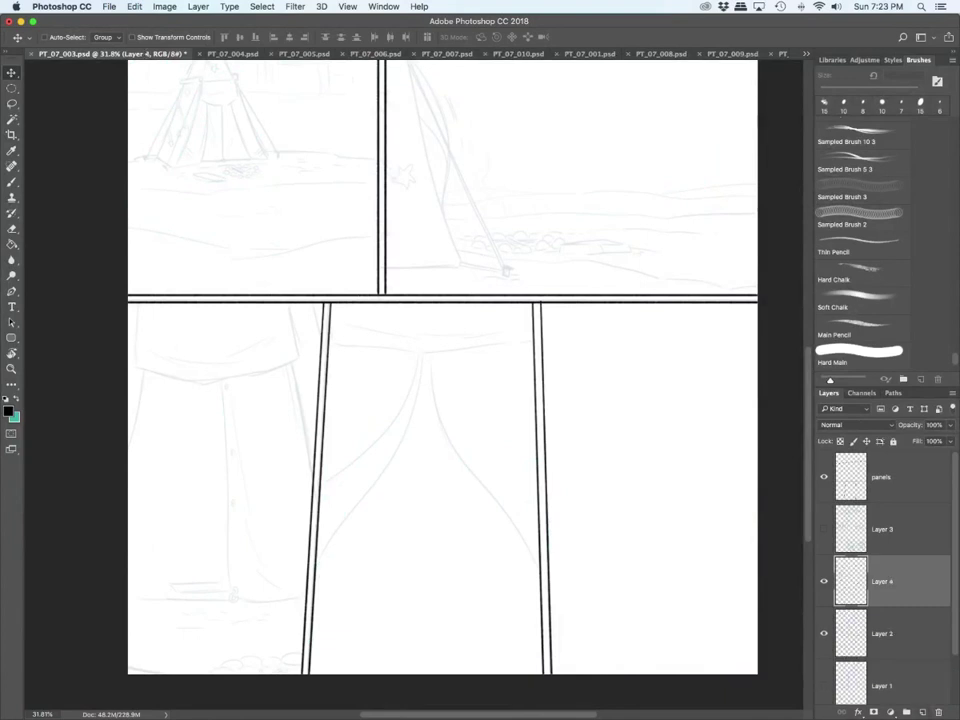
pyautogui.doubleClick(882, 581)
pyautogui.write('BG lines')
pyautogui.press('Return')
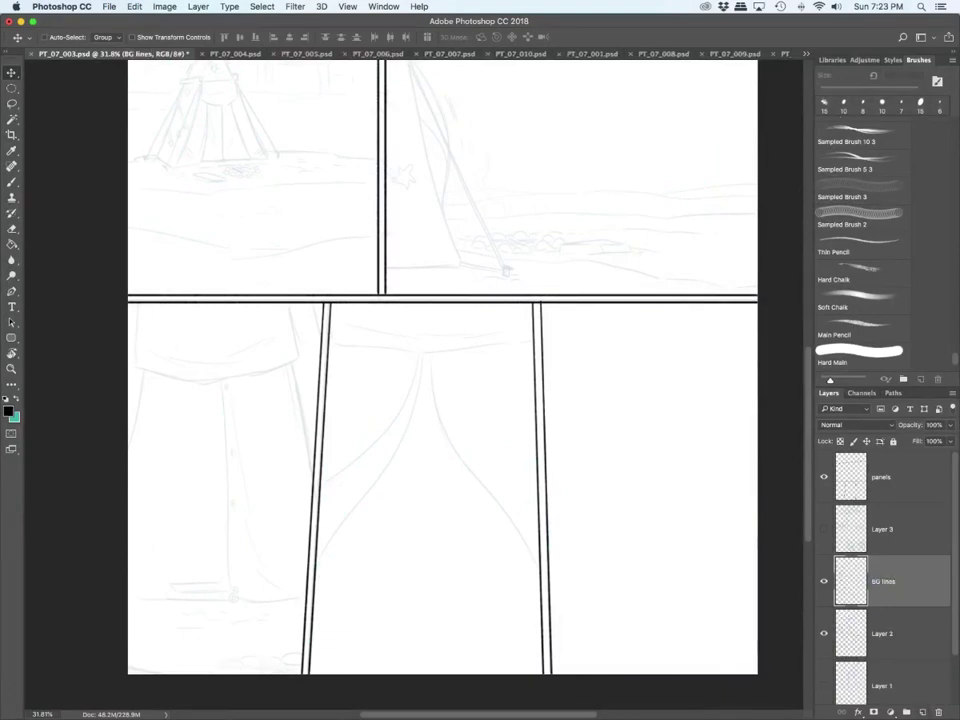
# Step: Ink the tent's upper overhang and its crease lines in the bottom-left panel with the Main Pencil brush at 8 px
pyautogui.press('b')
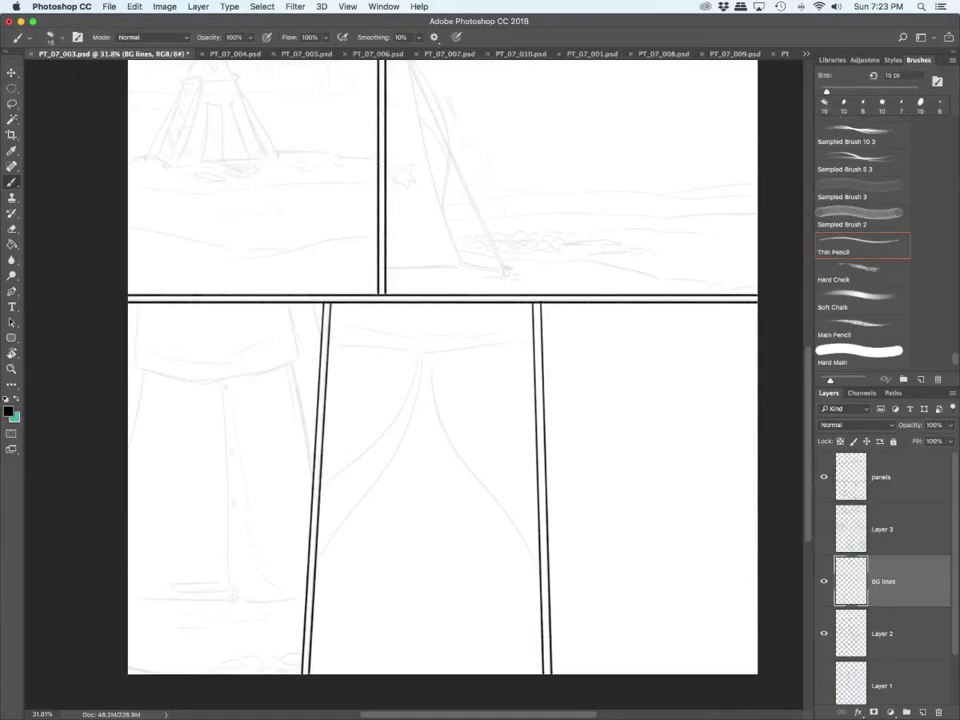
pyautogui.click(862, 328)
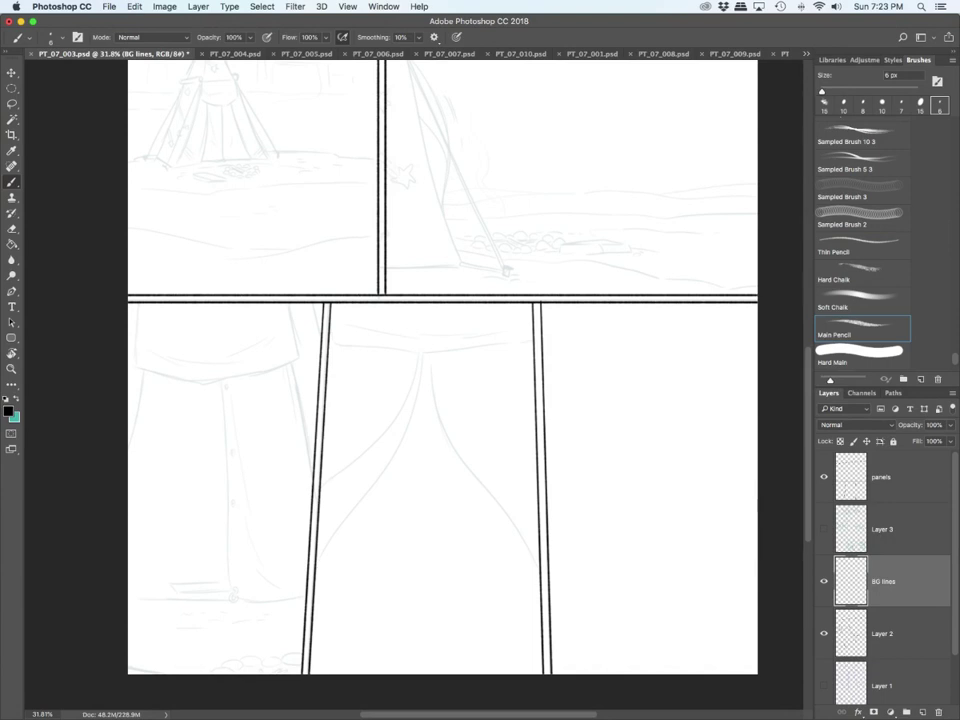
pyautogui.scroll(8, 202, 622)
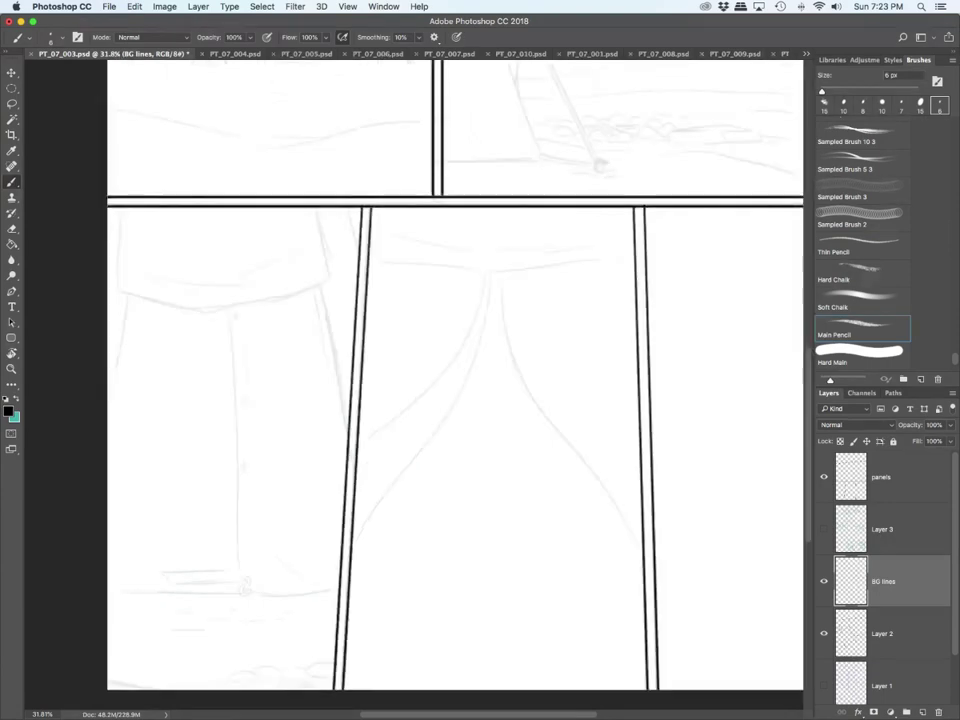
pyautogui.scroll(-2, 202, 622)
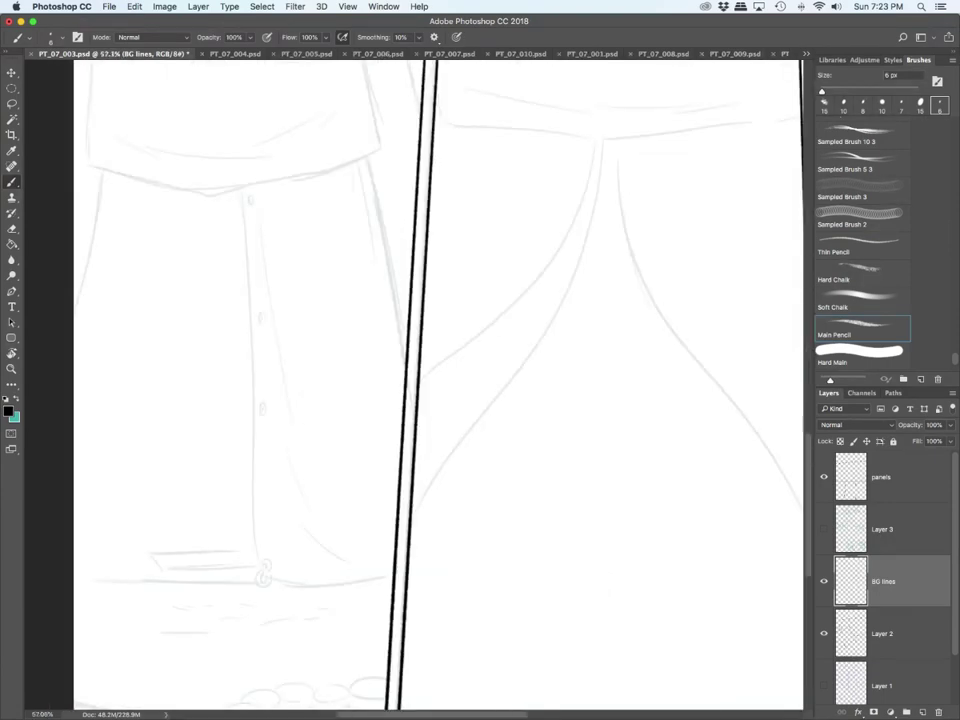
pyautogui.press('[')
pyautogui.press('[')
pyautogui.press('[')
pyautogui.scroll(3, 440, 385)
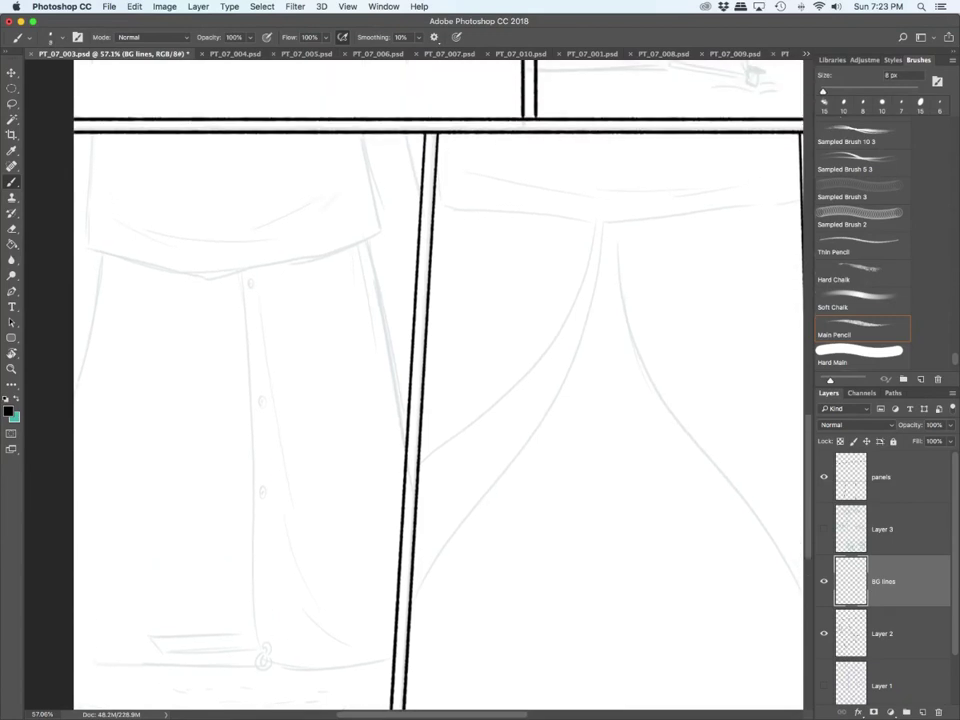
pyautogui.moveTo(93, 137)
pyautogui.mouseDown()
pyautogui.moveTo(87, 248)
pyautogui.moveTo(182, 268)
pyautogui.moveTo(365, 238)
pyautogui.moveTo(358, 140)
pyautogui.mouseUp()
pyautogui.moveTo(110, 224)
pyautogui.mouseDown()
pyautogui.moveTo(184, 240)
pyautogui.moveTo(285, 228)
pyautogui.mouseUp()
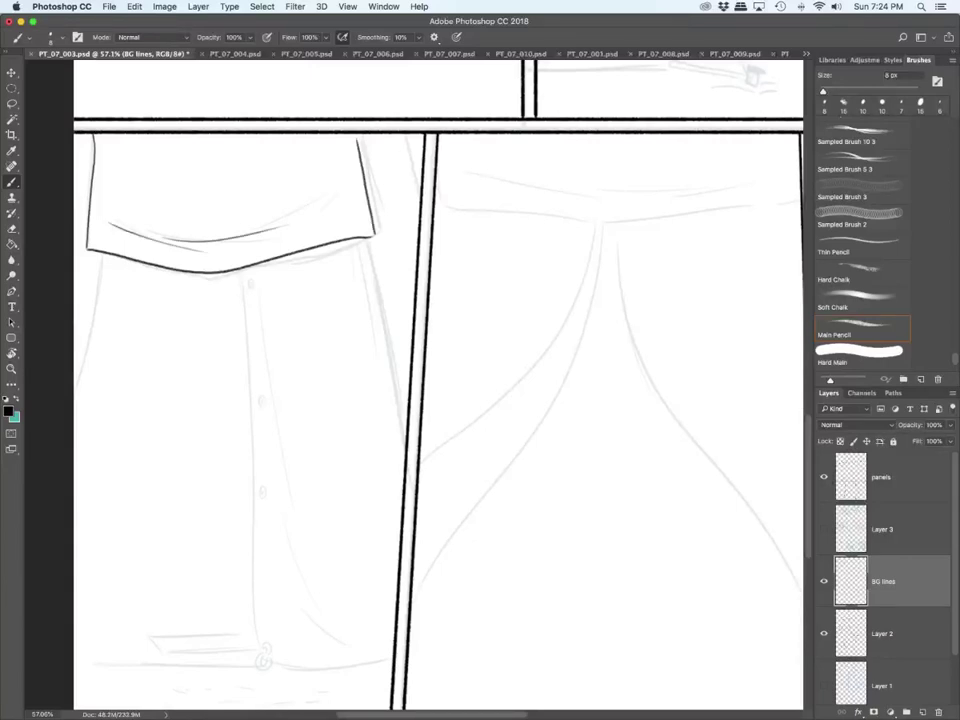
# Step: Ink the tent's side edges, the door flap with its knotted lower corner, and the flap's long fold lines
pyautogui.click(824, 633)
pyautogui.click(824, 633)
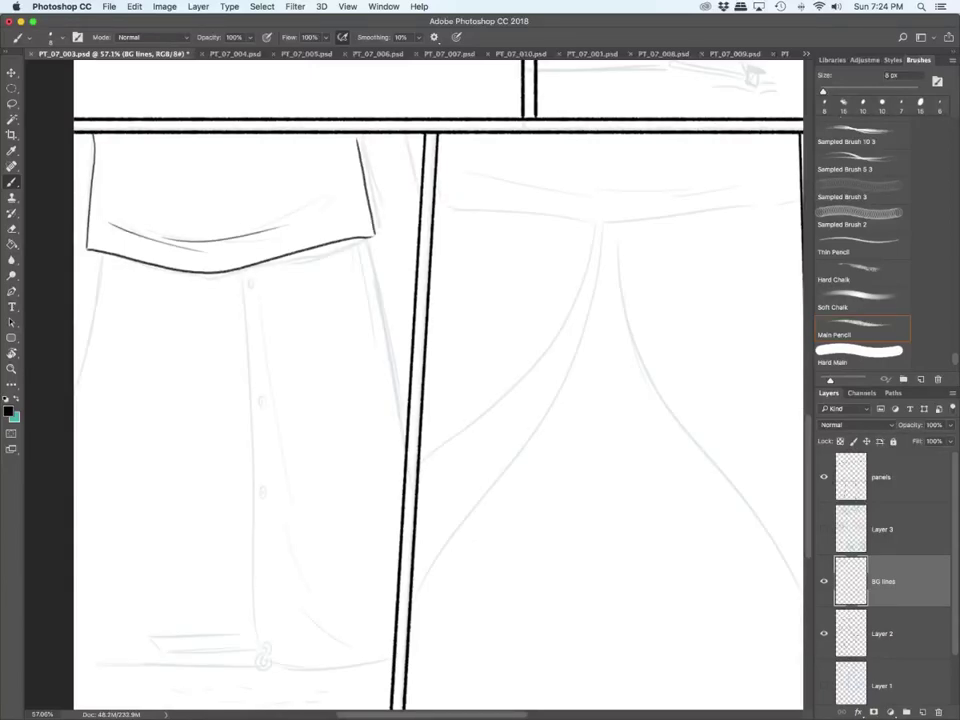
pyautogui.click(824, 529)
pyautogui.click(824, 529)
pyautogui.moveTo(243, 270)
pyautogui.mouseDown()
pyautogui.moveTo(250, 609)
pyautogui.moveTo(265, 668)
pyautogui.moveTo(388, 660)
pyautogui.mouseUp()
pyautogui.moveTo(366, 240); pyautogui.dragTo(401, 432)
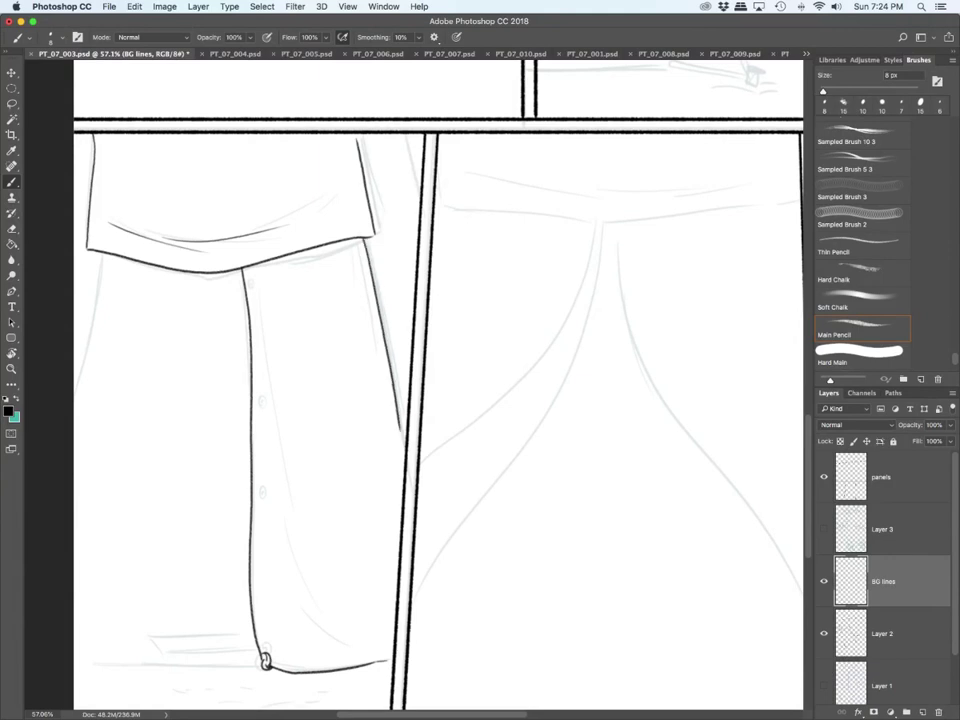
pyautogui.moveTo(412, 137); pyautogui.dragTo(418, 162)
pyautogui.moveTo(104, 254); pyautogui.dragTo(75, 387)
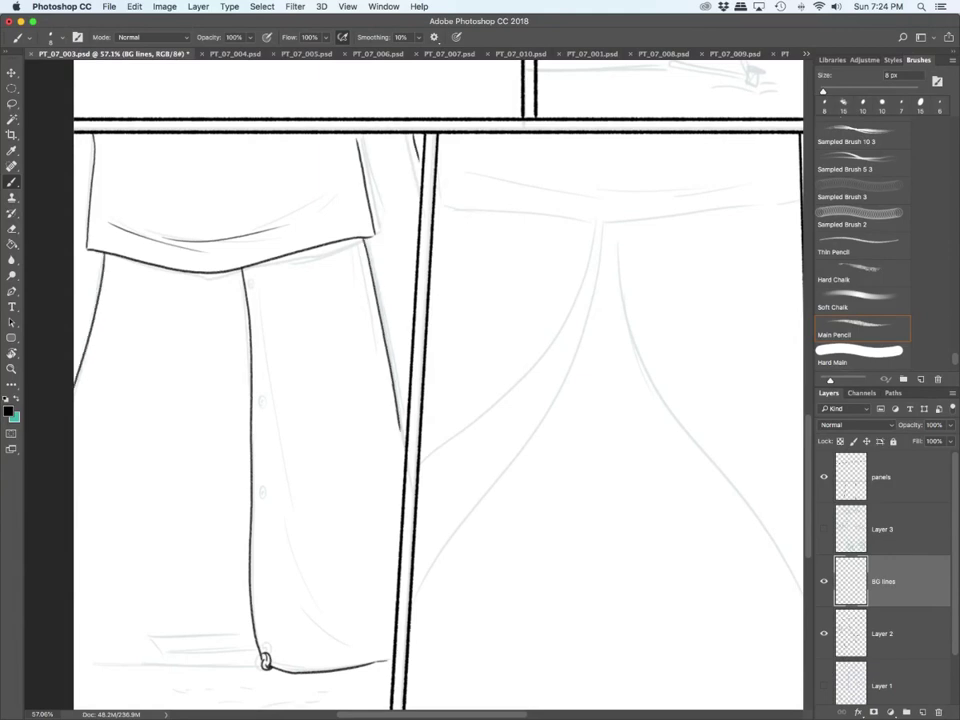
pyautogui.moveTo(254, 270)
pyautogui.mouseDown()
pyautogui.moveTo(267, 435)
pyautogui.moveTo(300, 608)
pyautogui.mouseUp()
pyautogui.moveTo(280, 508); pyautogui.dragTo(335, 626)
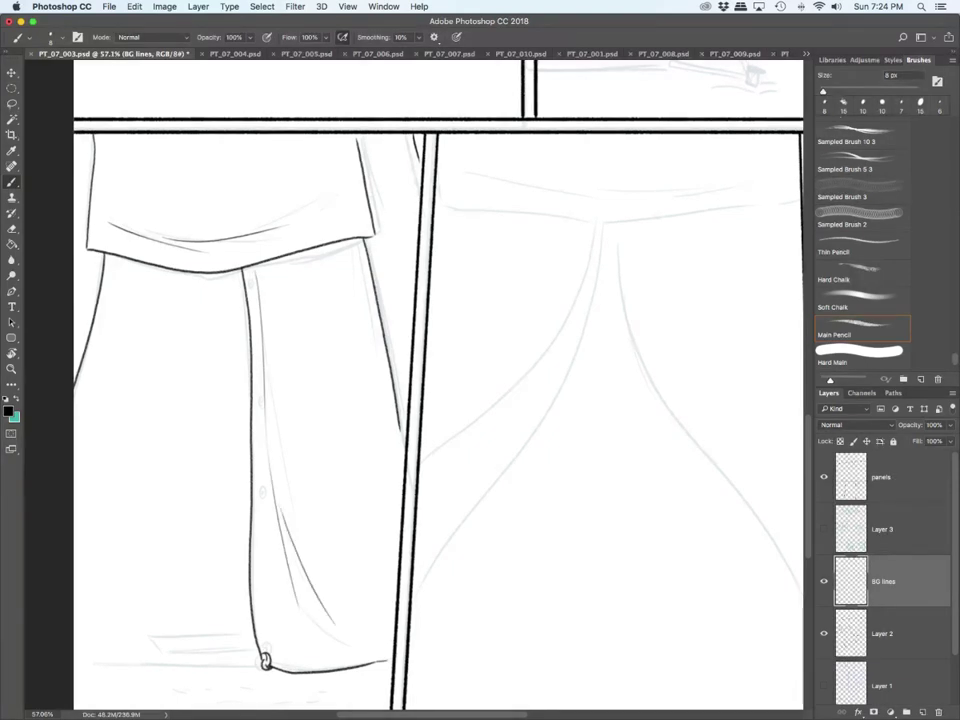
# Step: Check the character sketch's placement, and ink the stacked shapes visible inside the tent opening beside the door flap
pyautogui.scroll(-5, 438, 385)
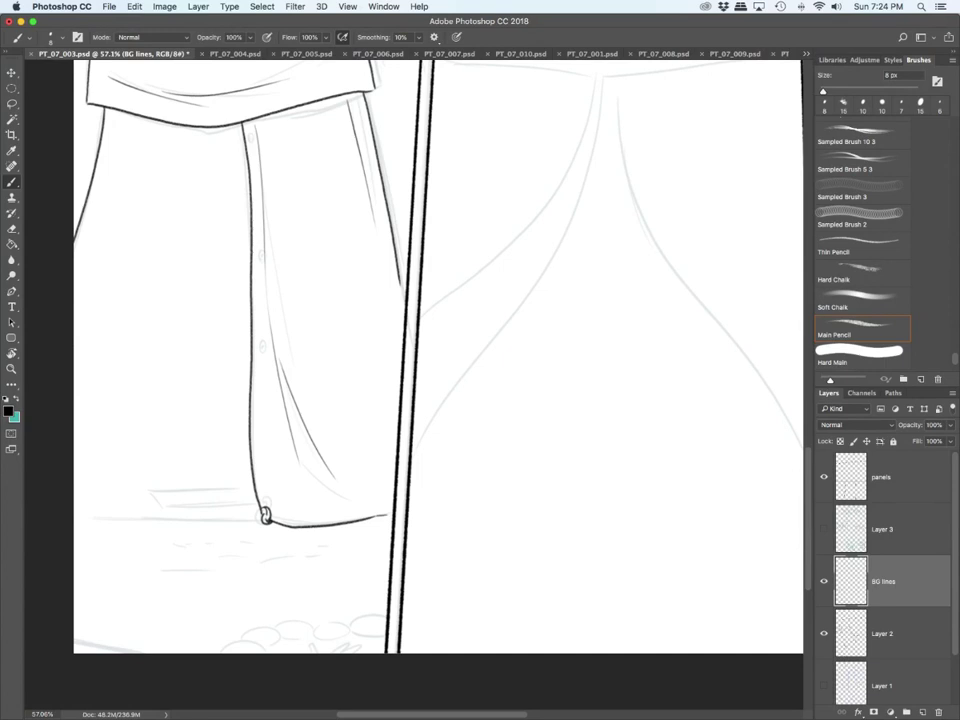
pyautogui.click(824, 634)
pyautogui.click(824, 634)
pyautogui.click(824, 529)
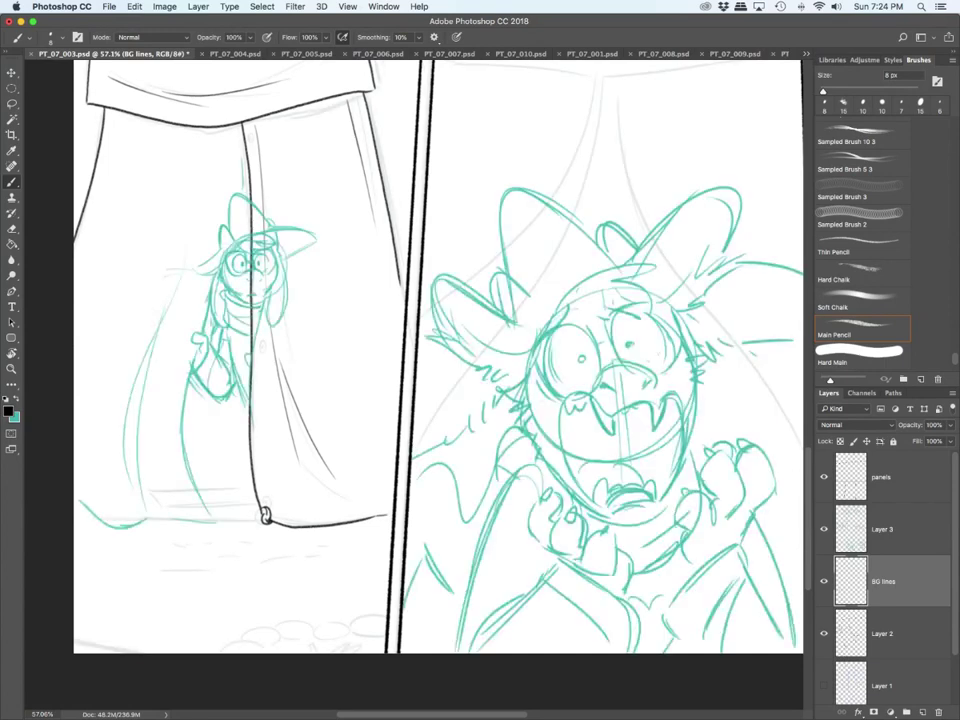
pyautogui.moveTo(153, 514)
pyautogui.mouseDown()
pyautogui.moveTo(258, 514)
pyautogui.moveTo(230, 505)
pyautogui.moveTo(255, 505)
pyautogui.mouseUp()
pyautogui.moveTo(155, 489); pyautogui.dragTo(252, 490)
pyautogui.moveTo(174, 499)
pyautogui.mouseDown()
pyautogui.moveTo(252, 498)
pyautogui.moveTo(239, 478)
pyautogui.mouseUp()
pyautogui.moveTo(180, 454)
pyautogui.mouseDown()
pyautogui.moveTo(234, 453)
pyautogui.moveTo(244, 474)
pyautogui.moveTo(237, 438)
pyautogui.mouseUp()
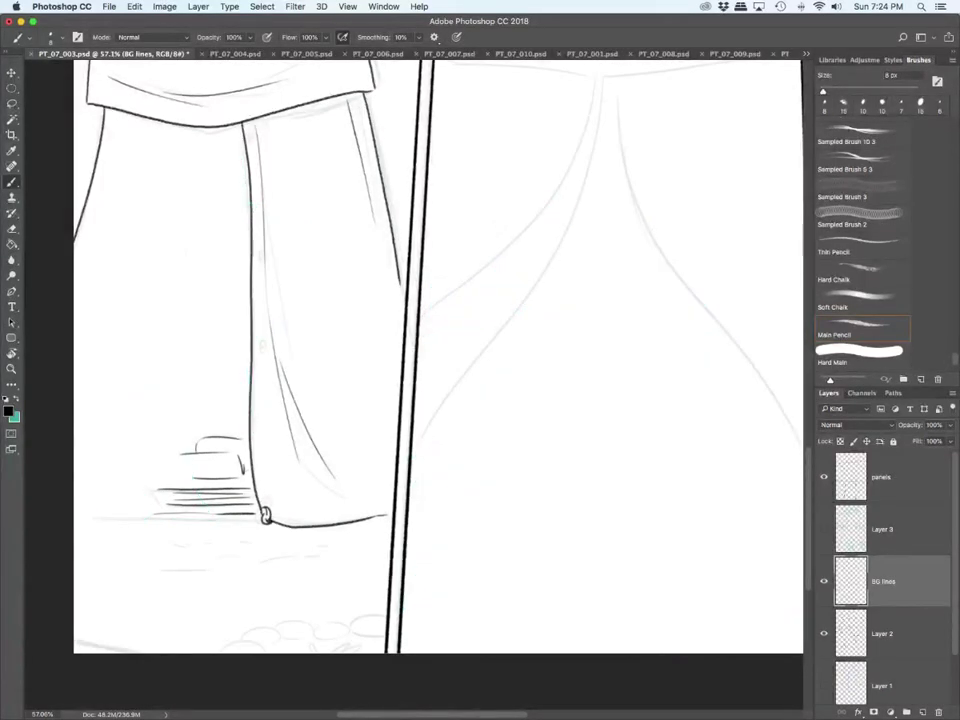
# Step: Ink the ground line at the tent's base, the short ground marks in front, and the sloping line in the panel's lower-left corner
pyautogui.scroll(5, 224, 640)
pyautogui.scroll(-3, 262, 280)
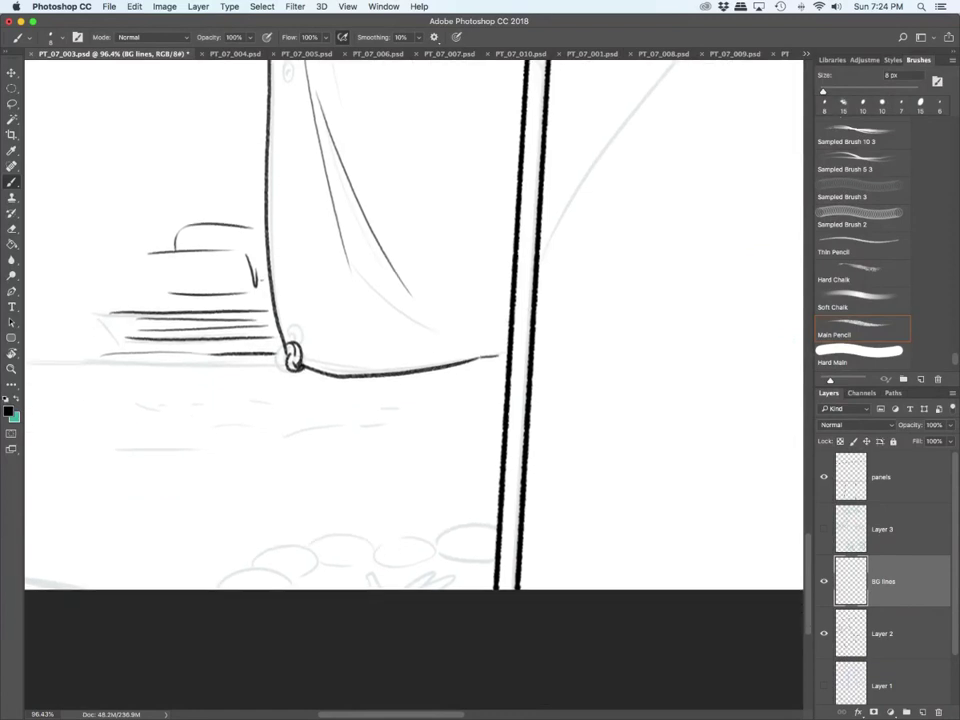
pyautogui.hscroll(-5, 413, 325)
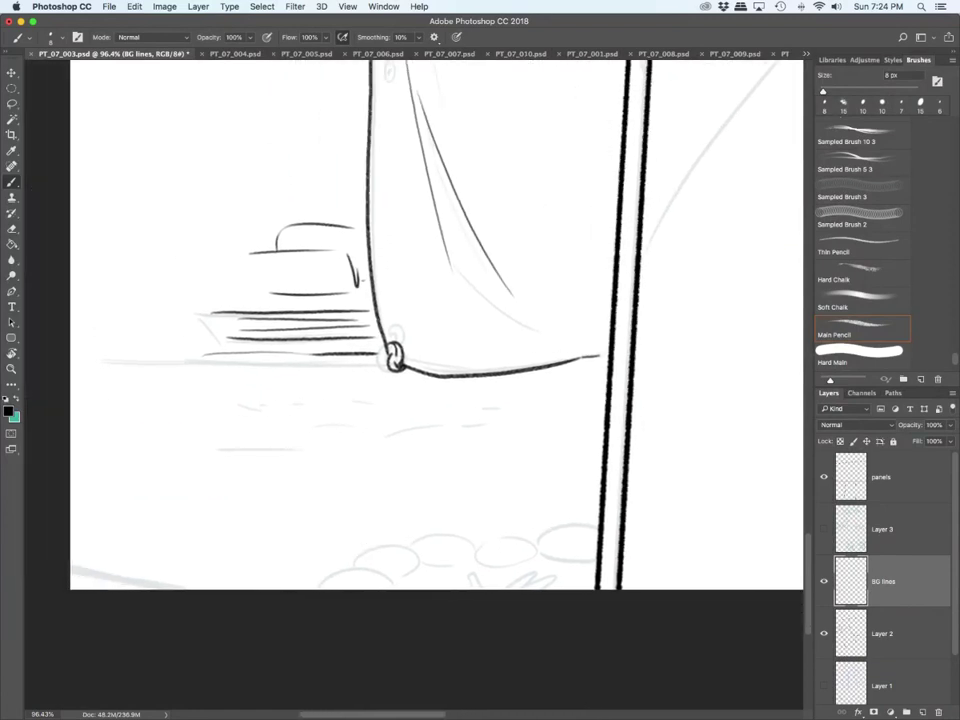
pyautogui.moveTo(71, 570); pyautogui.dragTo(173, 589)
pyautogui.moveTo(214, 462)
pyautogui.mouseDown()
pyautogui.moveTo(252, 448)
pyautogui.moveTo(337, 458)
pyautogui.moveTo(391, 450)
pyautogui.mouseUp()
pyautogui.moveTo(344, 434); pyautogui.dragTo(361, 430)
pyautogui.moveTo(234, 418); pyautogui.dragTo(260, 405)
pyautogui.moveTo(298, 404); pyautogui.dragTo(381, 410)
pyautogui.moveTo(445, 413); pyautogui.dragTo(485, 416)
pyautogui.moveTo(520, 420); pyautogui.dragTo(533, 422)
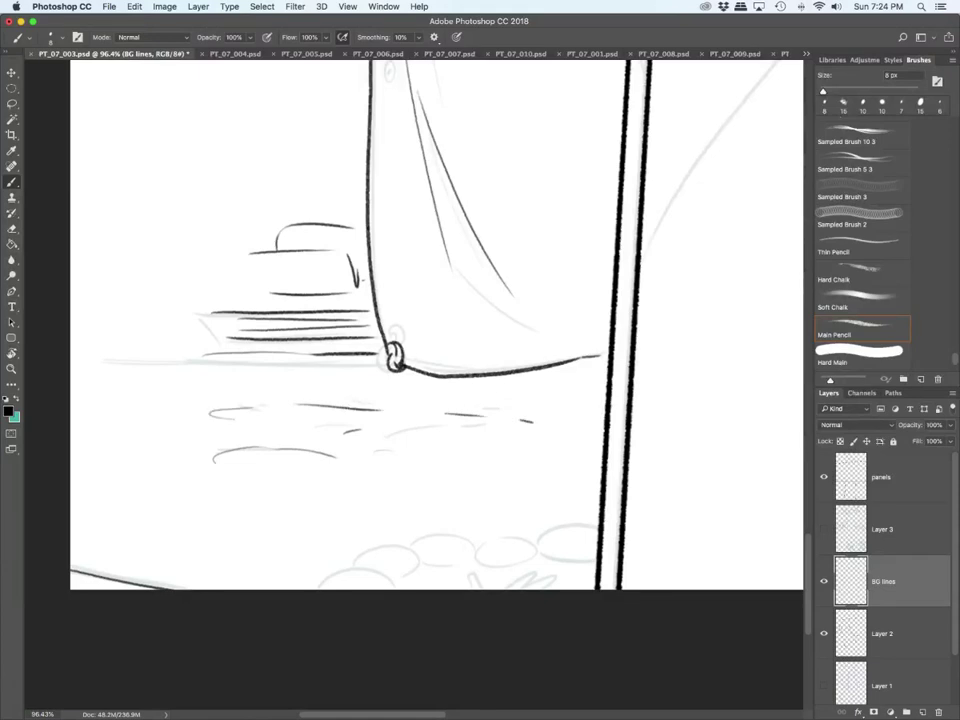
pyautogui.moveTo(70, 365); pyautogui.dragTo(268, 377)
# Step: Ink the campfire's ring of stones, the firewood, and small surrounding pebbles along the bottom edge of the bottom-left panel
pyautogui.moveTo(309, 588)
pyautogui.mouseDown()
pyautogui.moveTo(370, 571)
pyautogui.moveTo(400, 589)
pyautogui.mouseUp()
pyautogui.moveTo(350, 567)
pyautogui.mouseDown()
pyautogui.moveTo(397, 539)
pyautogui.moveTo(395, 580)
pyautogui.mouseUp()
pyautogui.moveTo(455, 577)
pyautogui.mouseDown()
pyautogui.moveTo(460, 589)
pyautogui.moveTo(480, 590)
pyautogui.moveTo(569, 572)
pyautogui.moveTo(582, 580)
pyautogui.mouseUp()
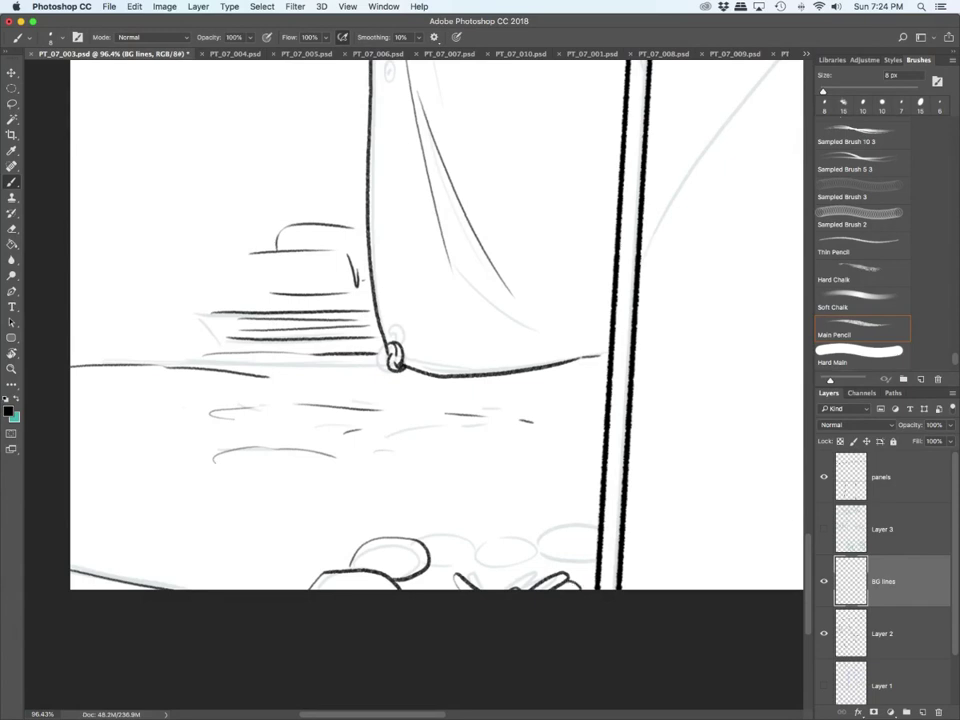
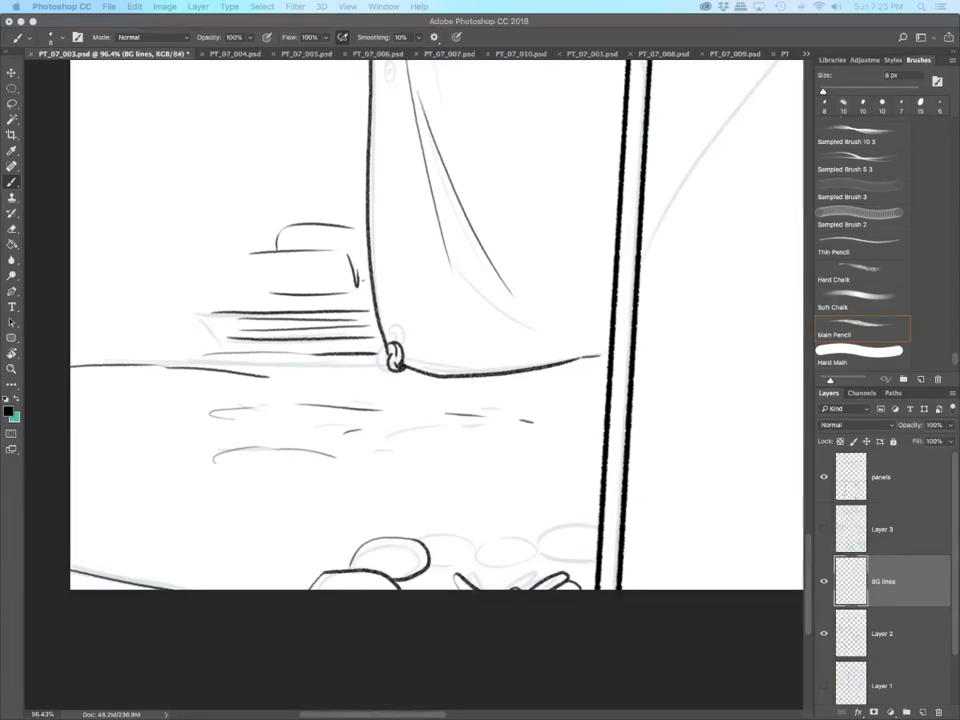
pyautogui.moveTo(431, 559); pyautogui.dragTo(476, 556)
pyautogui.moveTo(418, 536)
pyautogui.mouseDown()
pyautogui.moveTo(448, 523)
pyautogui.moveTo(510, 530)
pyautogui.moveTo(597, 564)
pyautogui.mouseUp()
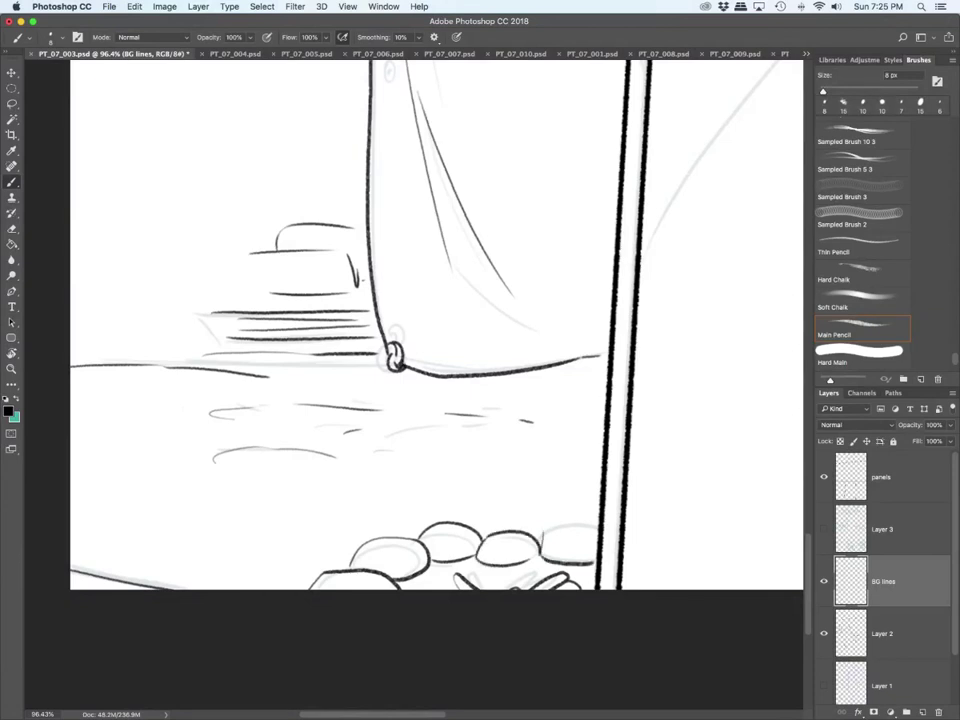
pyautogui.moveTo(545, 529); pyautogui.dragTo(600, 517)
pyautogui.moveTo(298, 557)
pyautogui.mouseDown()
pyautogui.moveTo(328, 559)
pyautogui.moveTo(368, 530)
pyautogui.moveTo(377, 536)
pyautogui.mouseUp()
pyautogui.moveTo(455, 522); pyautogui.dragTo(538, 514)
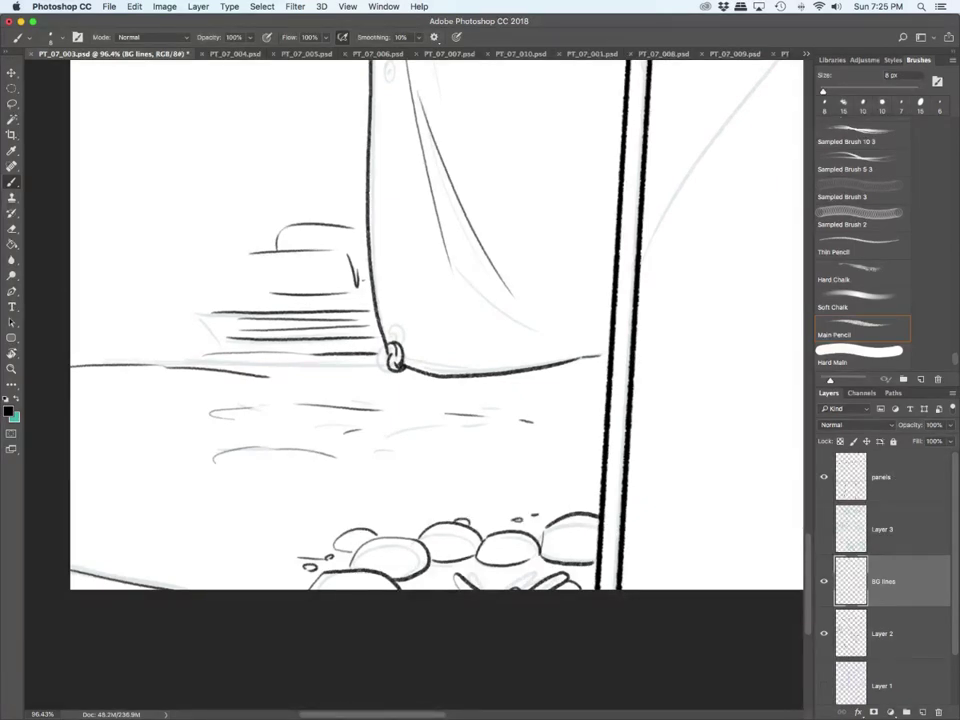
pyautogui.scroll(-10, 474, 490)
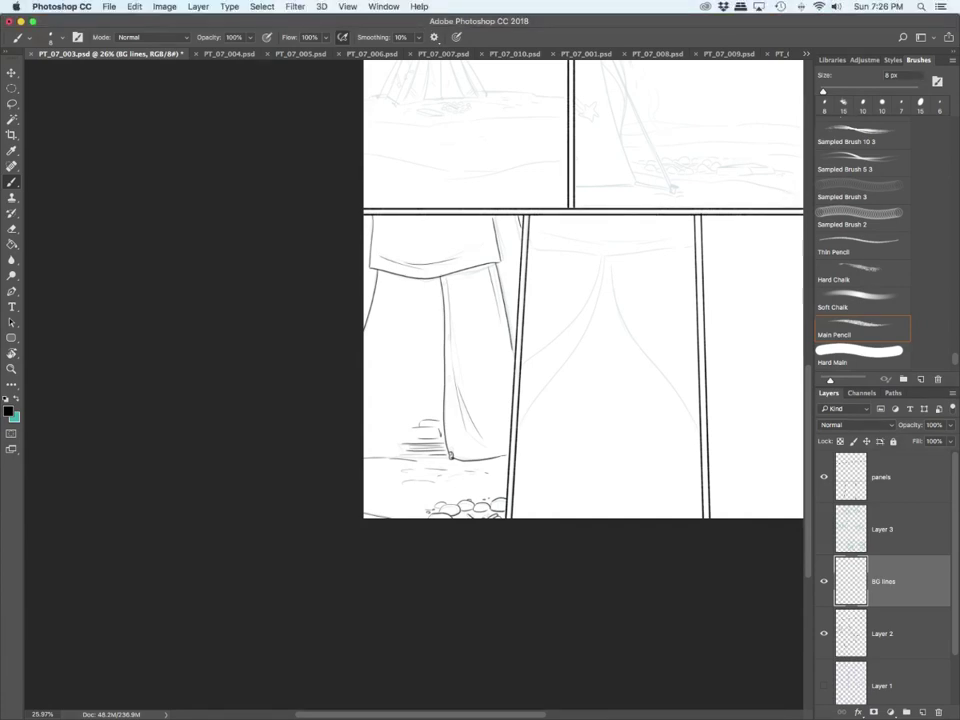
pyautogui.scroll(2, 665, 315)
pyautogui.scroll(2, 478, 385)
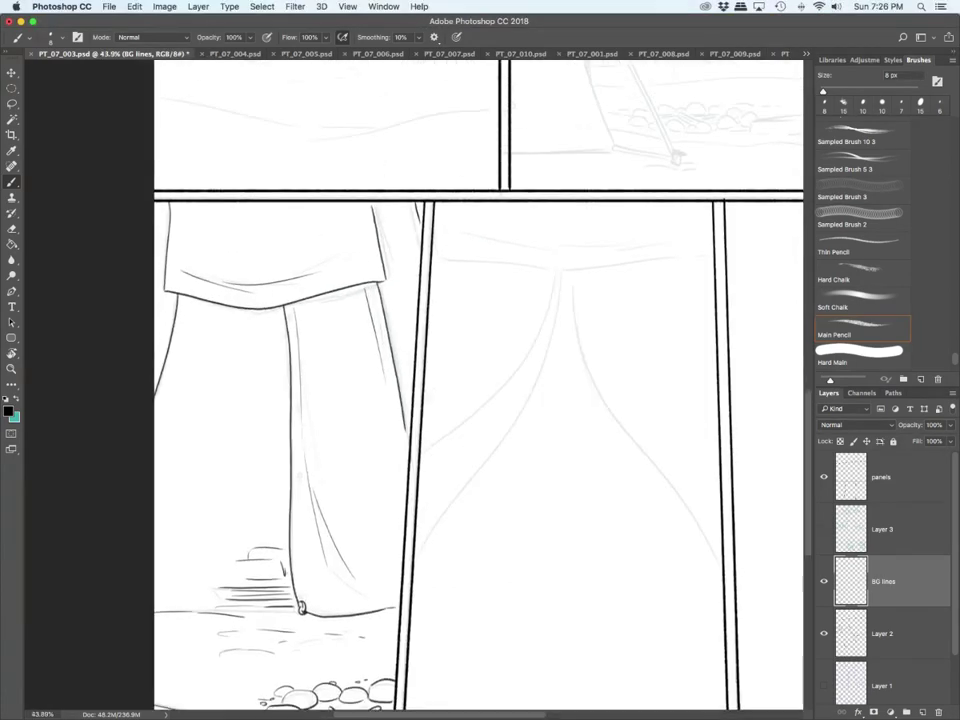
# Step: Ink the tent's draped hem with its folds and both parted door flaps with their fold lines in the bottom-middle panel
pyautogui.moveTo(435, 256)
pyautogui.mouseDown()
pyautogui.moveTo(624, 267)
pyautogui.moveTo(711, 255)
pyautogui.moveTo(559, 258)
pyautogui.moveTo(686, 236)
pyautogui.mouseUp()
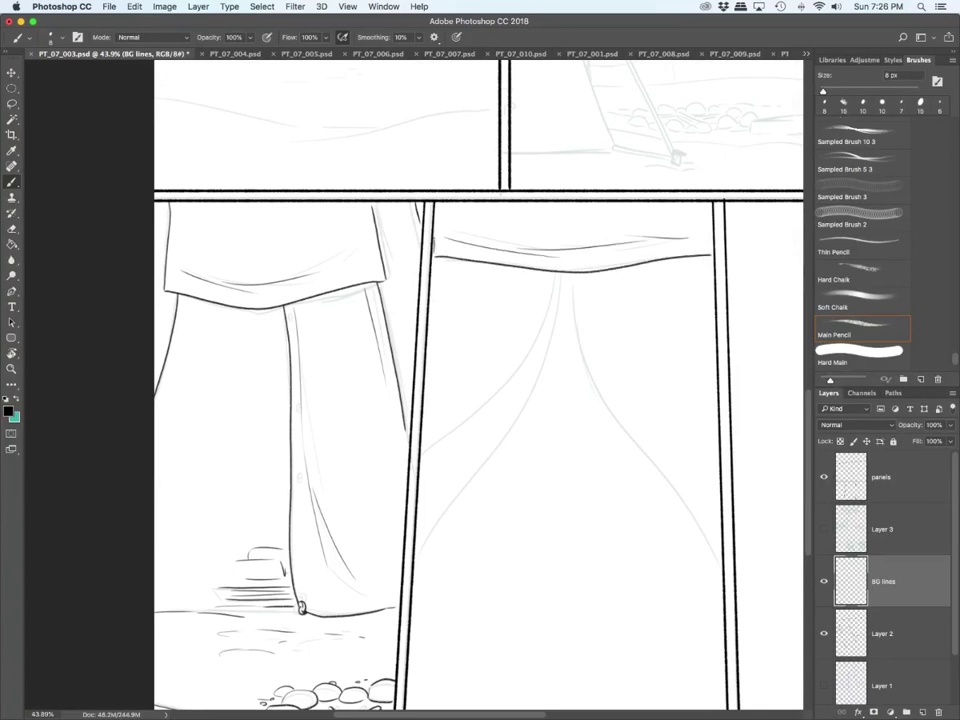
pyautogui.moveTo(561, 274)
pyautogui.mouseDown()
pyautogui.moveTo(530, 380)
pyautogui.moveTo(416, 555)
pyautogui.mouseUp()
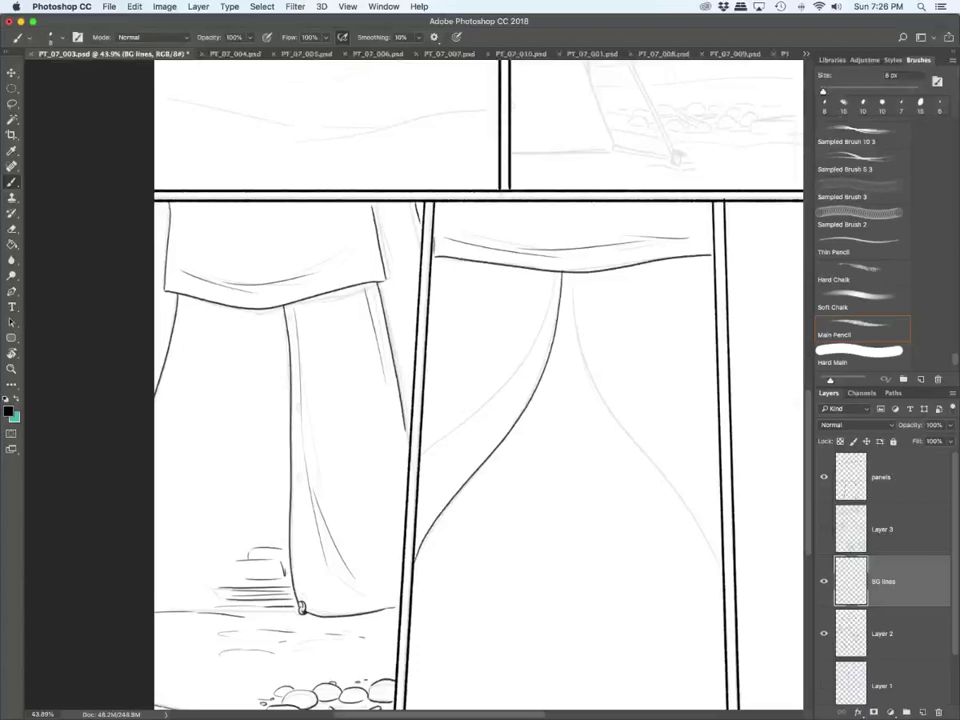
pyautogui.press('super+z')
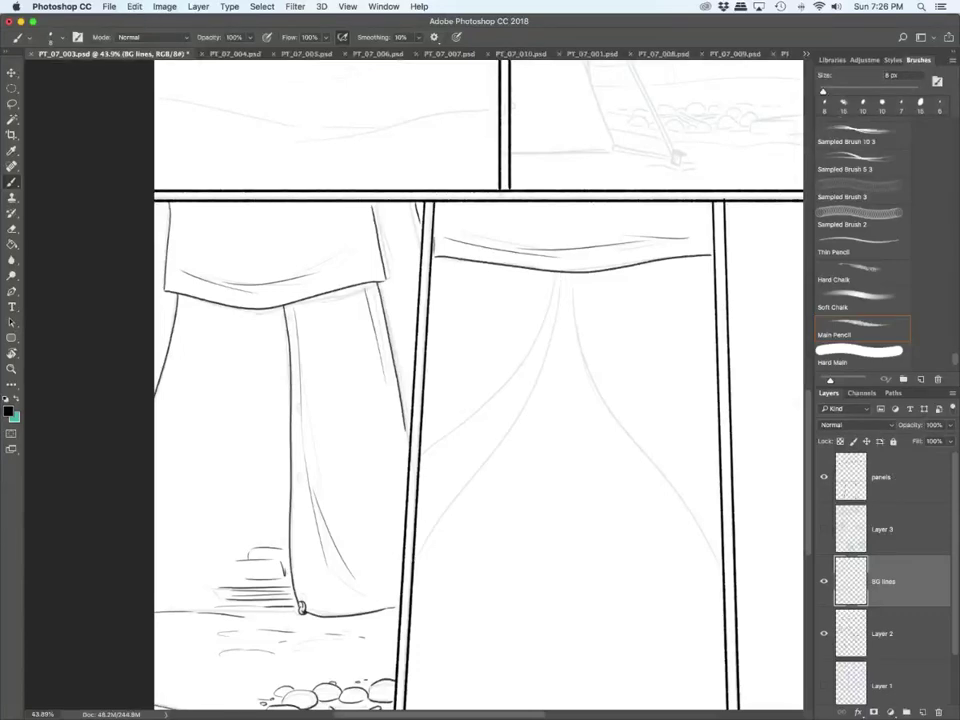
pyautogui.moveTo(561, 274)
pyautogui.mouseDown()
pyautogui.moveTo(555, 321)
pyautogui.moveTo(416, 555)
pyautogui.mouseUp()
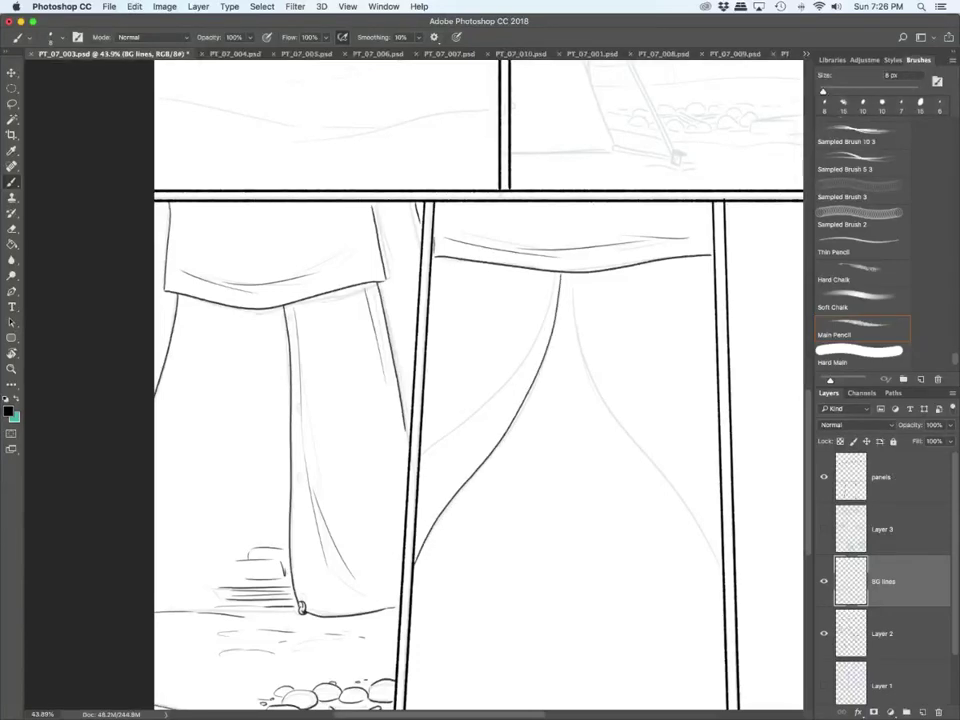
pyautogui.moveTo(557, 276)
pyautogui.mouseDown()
pyautogui.moveTo(427, 446)
pyautogui.moveTo(567, 298)
pyautogui.moveTo(597, 386)
pyautogui.moveTo(722, 577)
pyautogui.mouseUp()
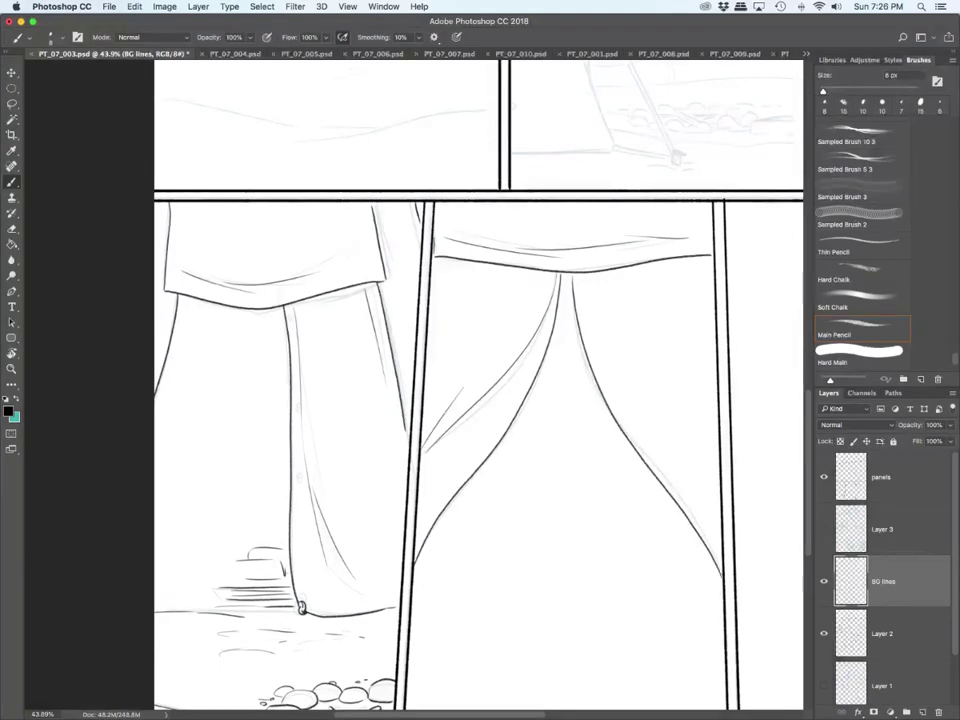
pyautogui.moveTo(580, 277); pyautogui.dragTo(613, 361)
pyautogui.moveTo(588, 308); pyautogui.dragTo(641, 395)
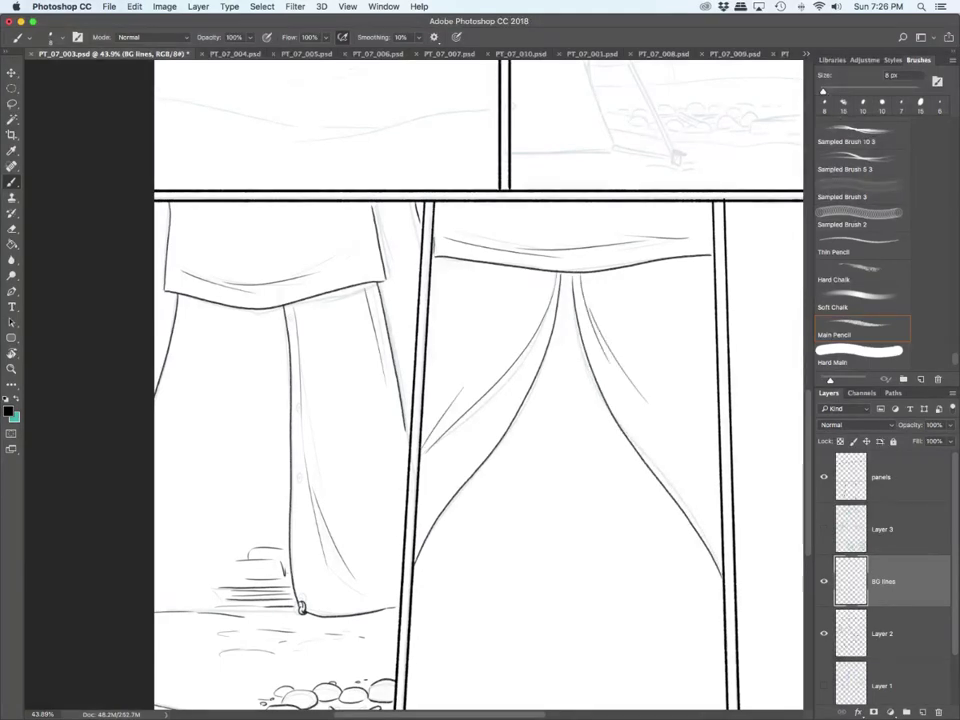
# Step: Ink the two overlapping wavy foreground ground lines near the bottom of the panel with the full tent sketch
pyautogui.hscroll(10, 414, 385)
pyautogui.hscroll(-9, 414, 385)
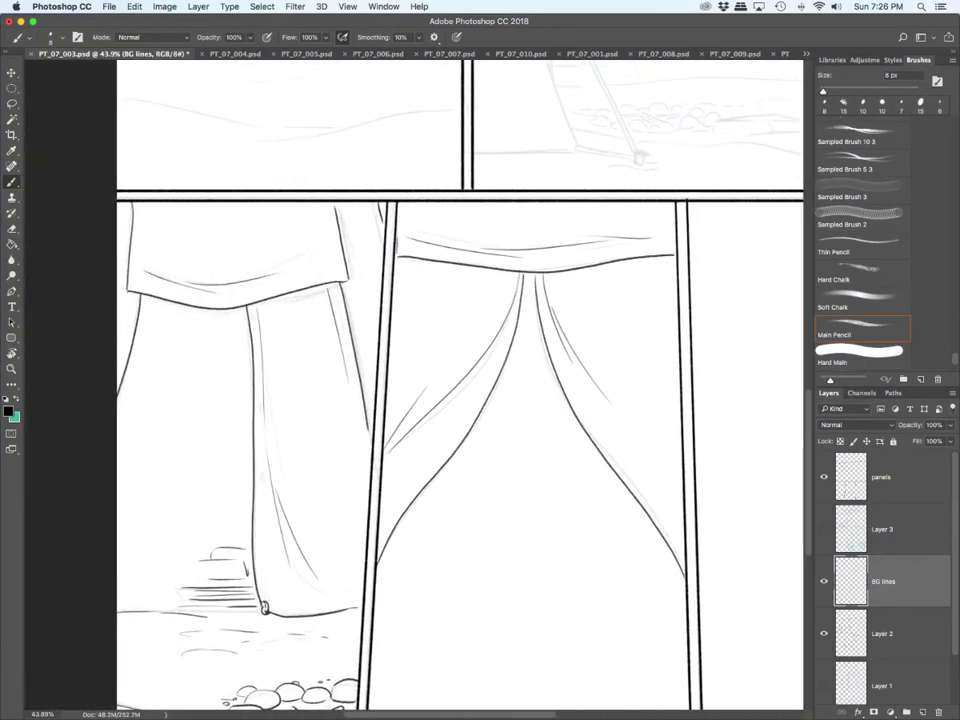
pyautogui.scroll(8, 460, 385)
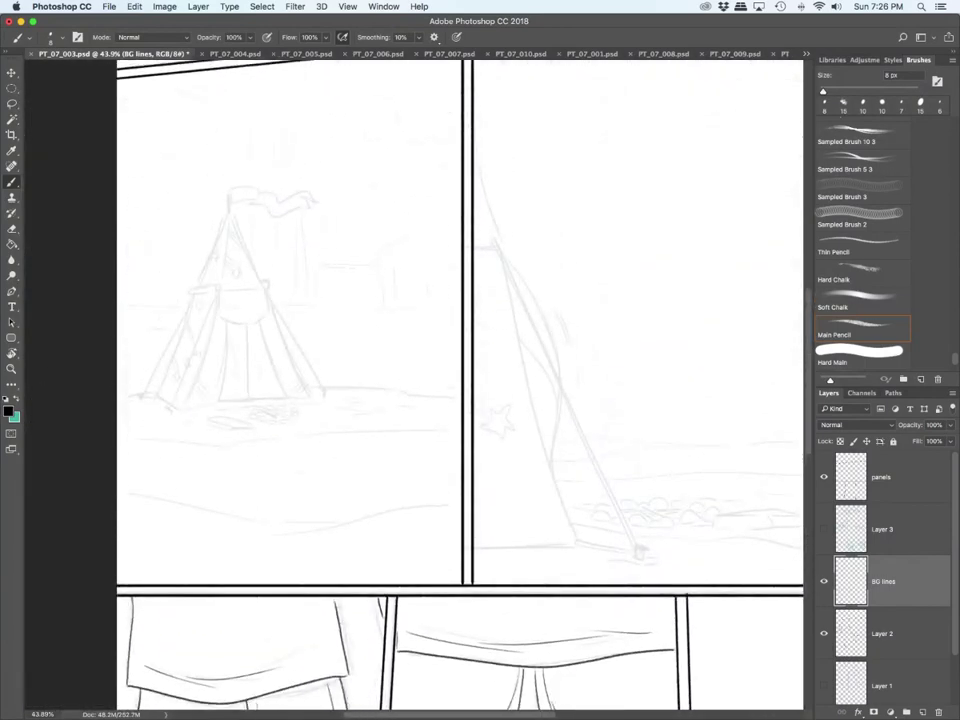
pyautogui.scroll(7, 460, 385)
pyautogui.scroll(-5, 460, 385)
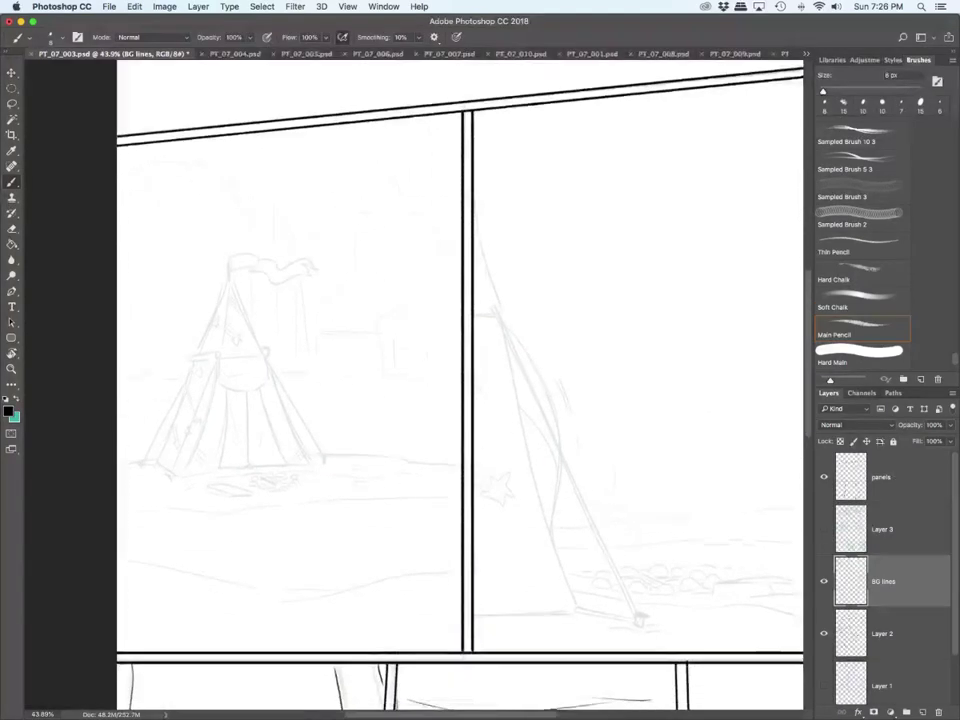
pyautogui.scroll(-1, 460, 385)
pyautogui.moveTo(118, 556); pyautogui.dragTo(384, 577)
pyautogui.moveTo(240, 596); pyautogui.dragTo(458, 568)
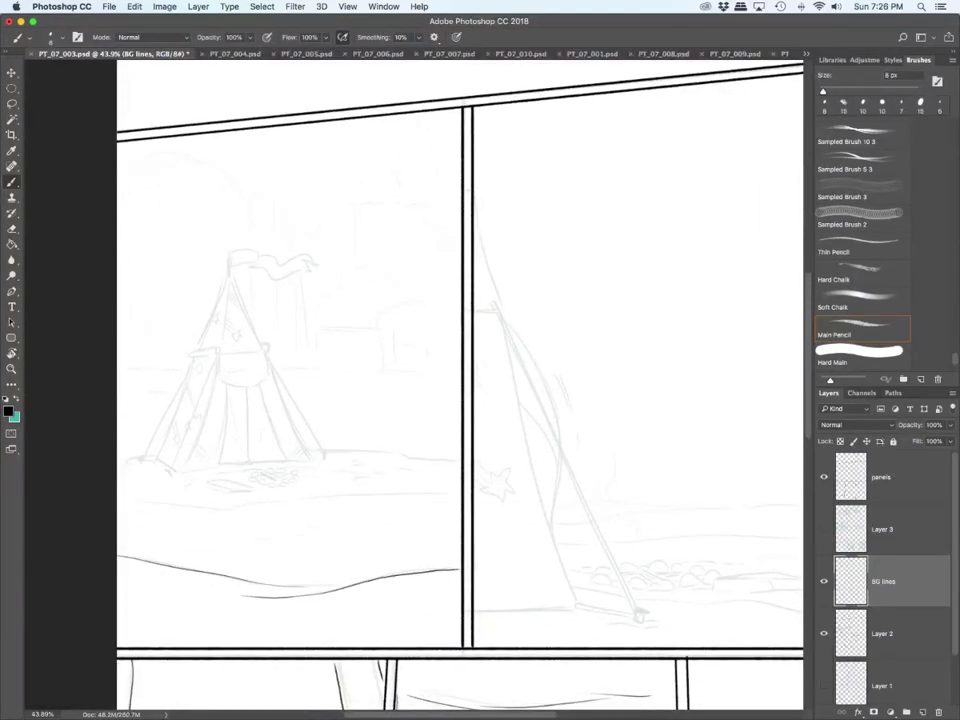
# Step: Ink the long ground line below the tent's campsite and the short ground marks between it and the foreground lines
pyautogui.scroll(3, 200, 578)
pyautogui.scroll(-2, 200, 578)
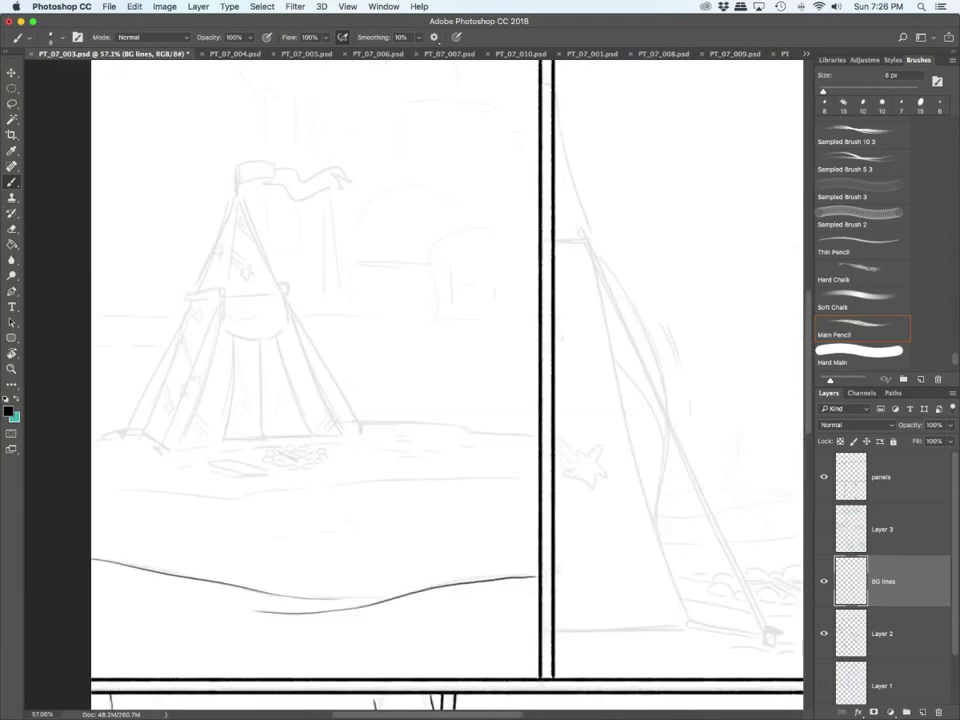
pyautogui.moveTo(92, 489)
pyautogui.mouseDown()
pyautogui.moveTo(240, 495)
pyautogui.moveTo(500, 476)
pyautogui.mouseUp()
pyautogui.moveTo(263, 532); pyautogui.dragTo(377, 521)
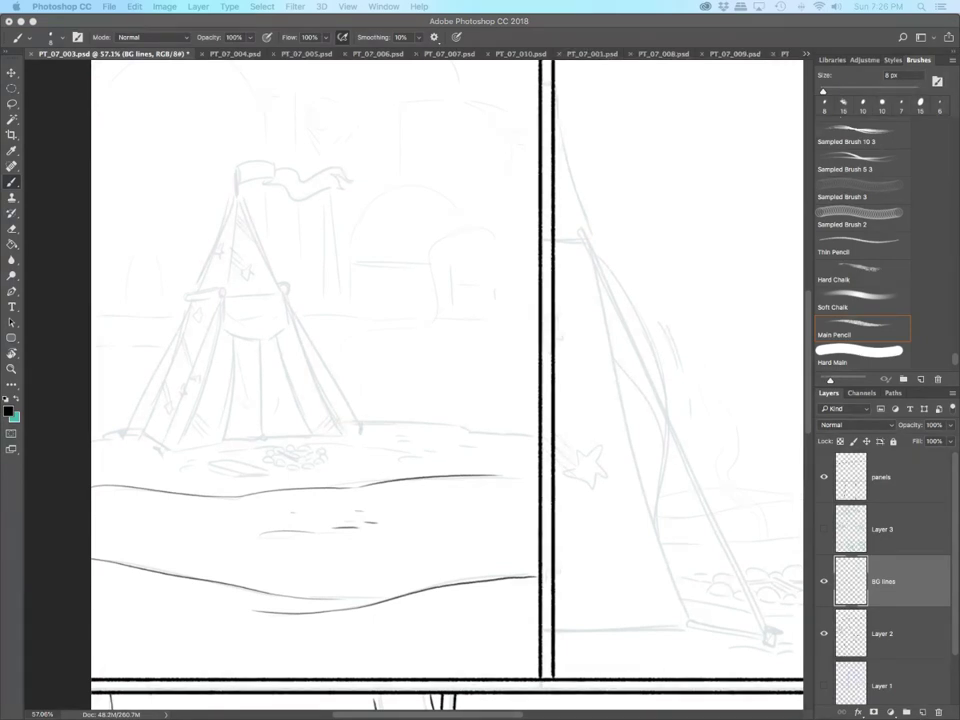
# Step: Reduce the brush size to 7 px and ink the flat plank in front of the tent with the small ground marks beside it
pyautogui.press('[')
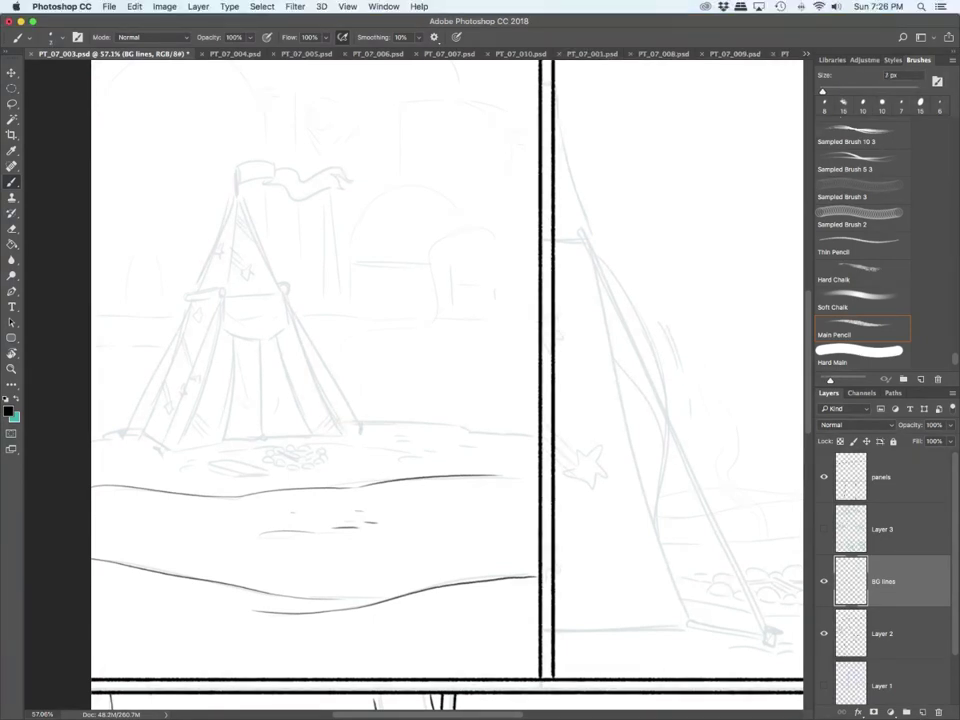
pyautogui.scroll(2, 318, 509)
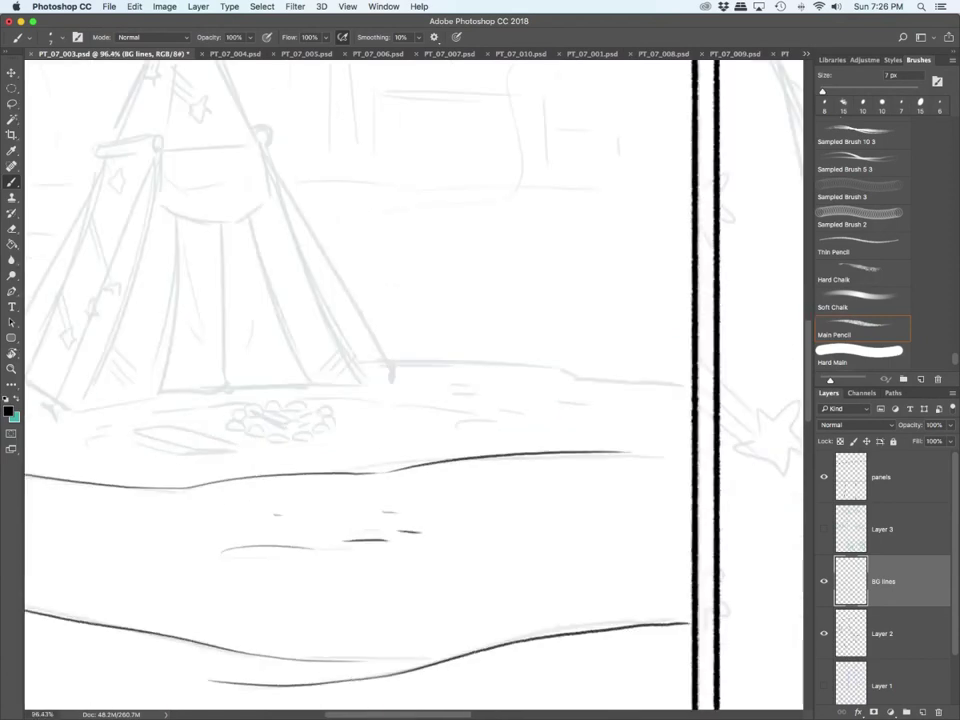
pyautogui.moveTo(135, 432); pyautogui.dragTo(173, 455)
pyautogui.moveTo(134, 432)
pyautogui.mouseDown()
pyautogui.moveTo(217, 456)
pyautogui.moveTo(230, 453)
pyautogui.moveTo(162, 434)
pyautogui.moveTo(250, 451)
pyautogui.mouseUp()
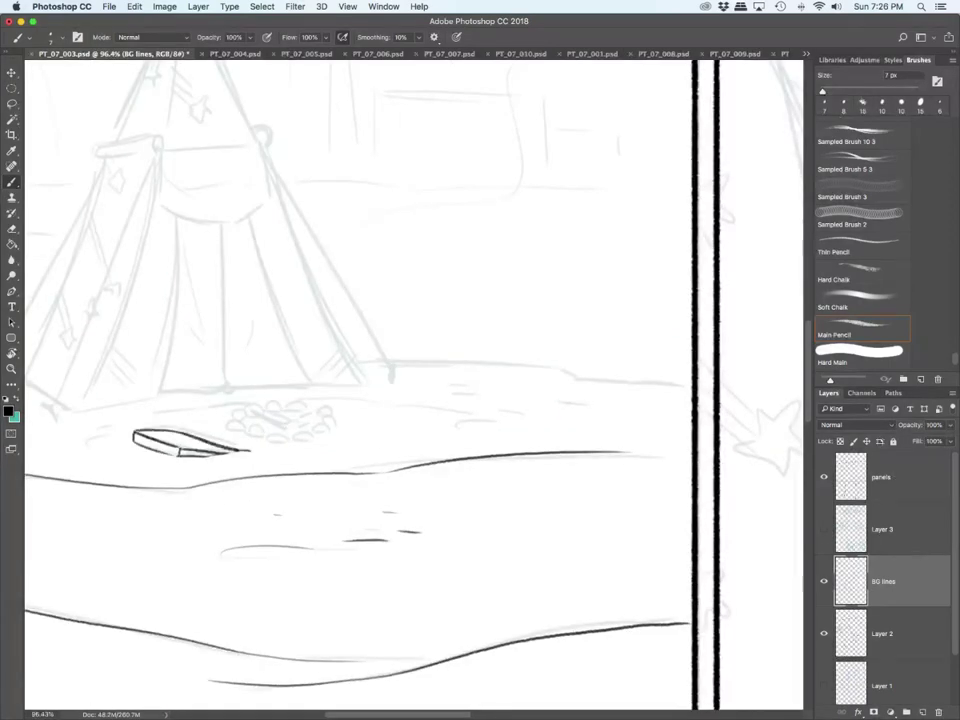
pyautogui.moveTo(109, 426)
pyautogui.mouseDown()
pyautogui.moveTo(138, 424)
pyautogui.moveTo(79, 437)
pyautogui.moveTo(99, 424)
pyautogui.mouseUp()
# Step: Ink the small campfire in front of the tent, with its full ring of stones and the firewood inside
pyautogui.hscroll(-5, 413, 385)
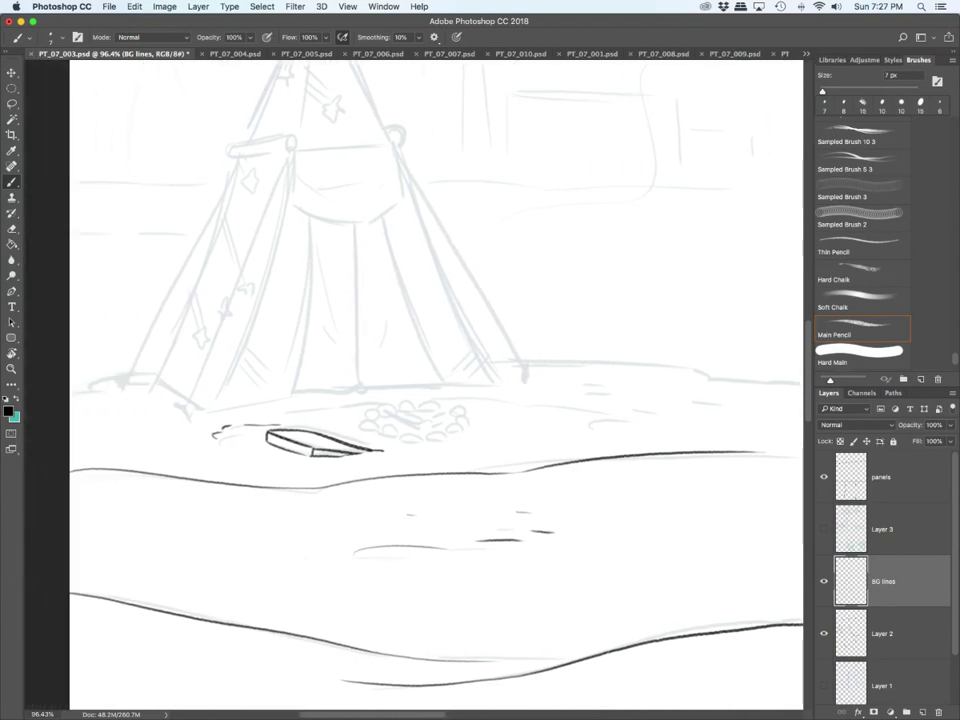
pyautogui.moveTo(451, 433); pyautogui.dragTo(461, 439)
pyautogui.moveTo(439, 440); pyautogui.dragTo(502, 435)
pyautogui.moveTo(498, 424)
pyautogui.mouseDown()
pyautogui.moveTo(512, 419)
pyautogui.moveTo(501, 428)
pyautogui.mouseUp()
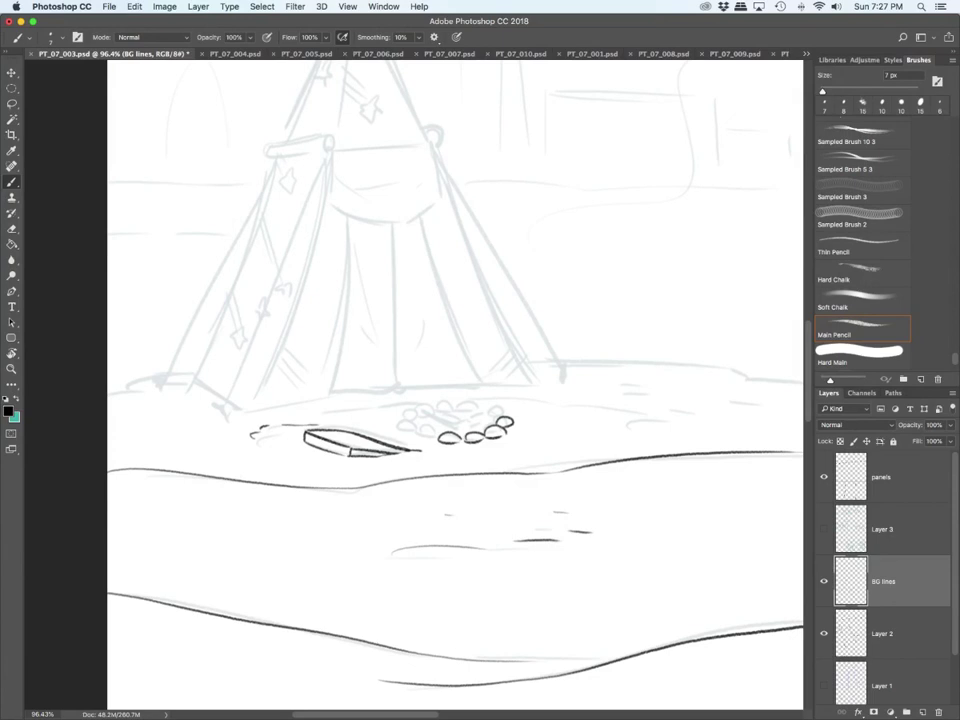
pyautogui.moveTo(417, 431)
pyautogui.mouseDown()
pyautogui.moveTo(400, 423)
pyautogui.moveTo(479, 421)
pyautogui.mouseUp()
pyautogui.moveTo(452, 419); pyautogui.dragTo(488, 416)
pyautogui.moveTo(491, 418); pyautogui.dragTo(466, 427)
pyautogui.moveTo(435, 424)
pyautogui.mouseDown()
pyautogui.moveTo(452, 429)
pyautogui.moveTo(468, 416)
pyautogui.moveTo(428, 419)
pyautogui.moveTo(437, 410)
pyautogui.mouseUp()
pyautogui.moveTo(434, 406); pyautogui.dragTo(509, 410)
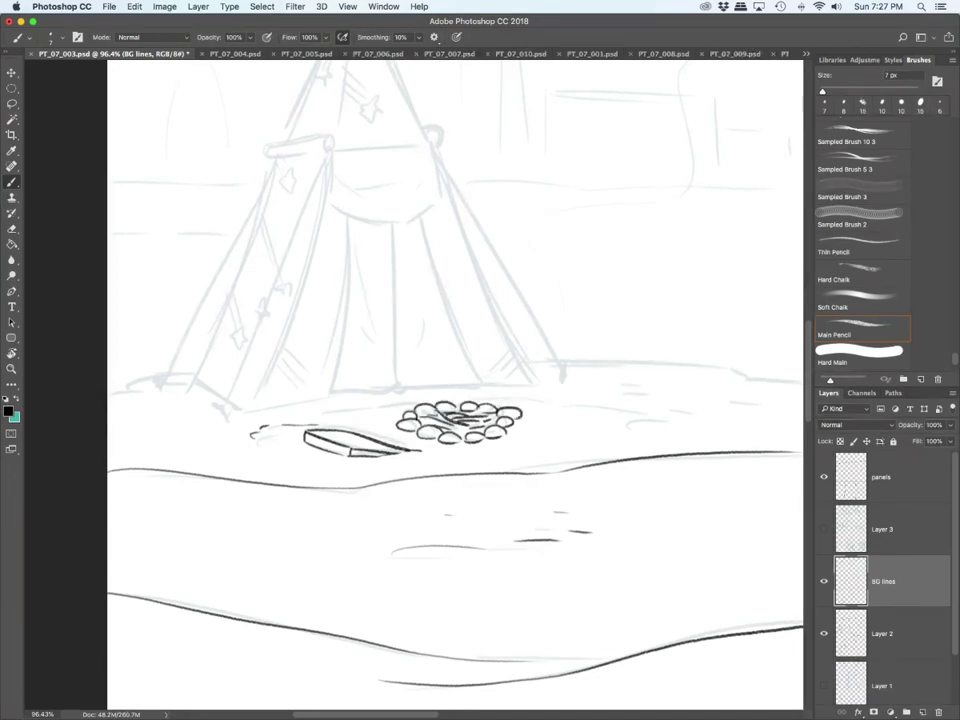
# Step: Ink the ground marks right of the campfire and the horizon ground line on both sides of the tent
pyautogui.moveTo(634, 435)
pyautogui.mouseDown()
pyautogui.moveTo(618, 429)
pyautogui.moveTo(722, 430)
pyautogui.mouseUp()
pyautogui.moveTo(527, 399); pyautogui.dragTo(672, 417)
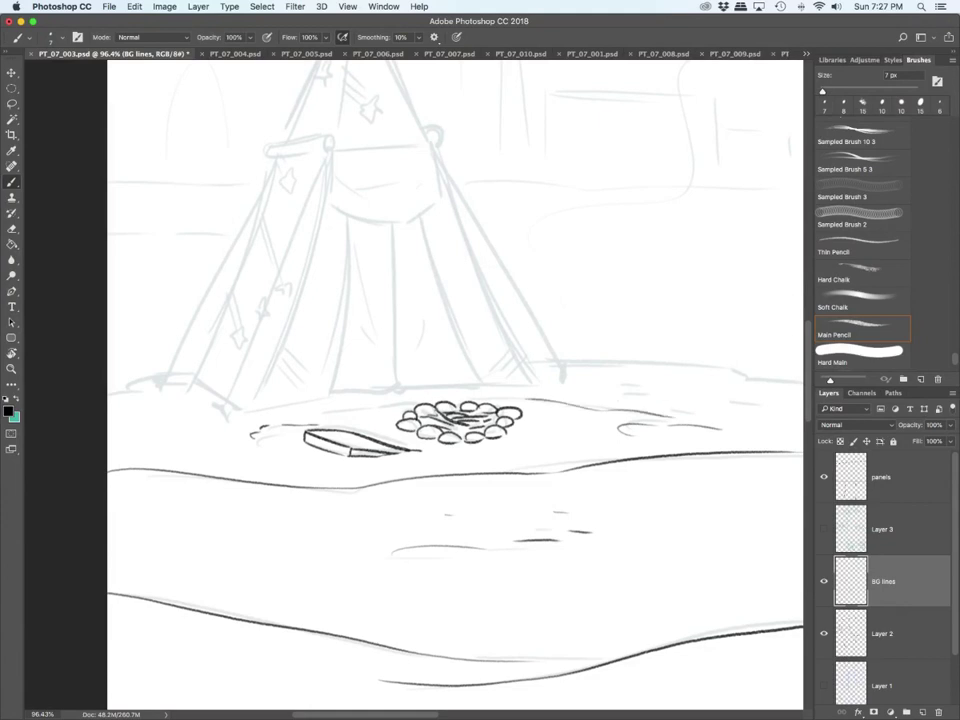
pyautogui.moveTo(617, 404); pyautogui.dragTo(643, 400)
pyautogui.hscroll(5, 455, 385)
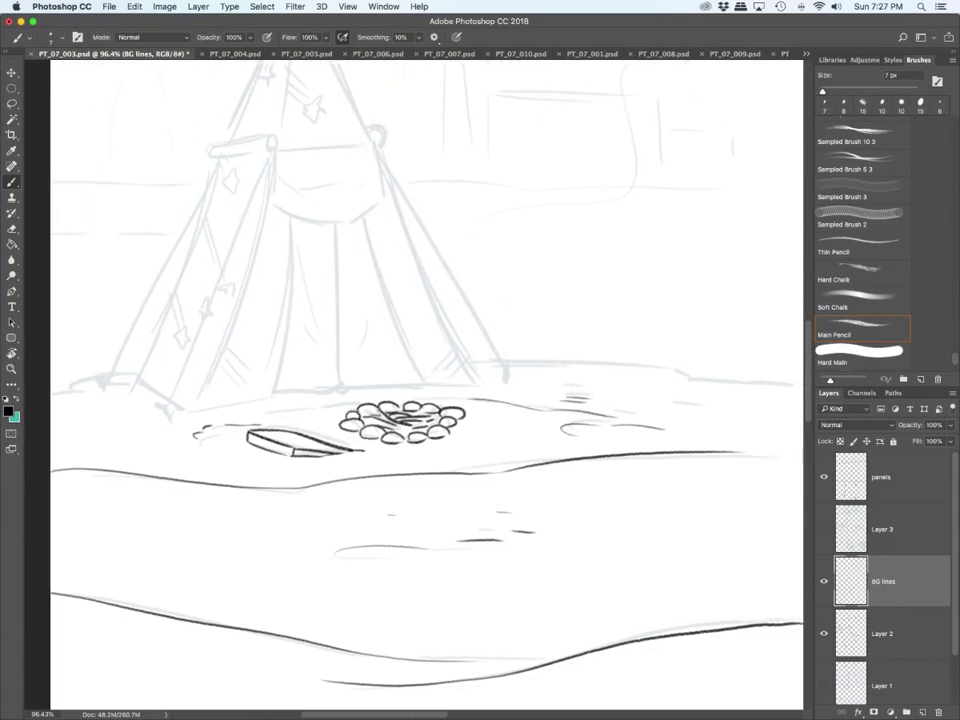
pyautogui.moveTo(343, 358); pyautogui.dragTo(673, 386)
pyautogui.moveTo(526, 397); pyautogui.dragTo(561, 396)
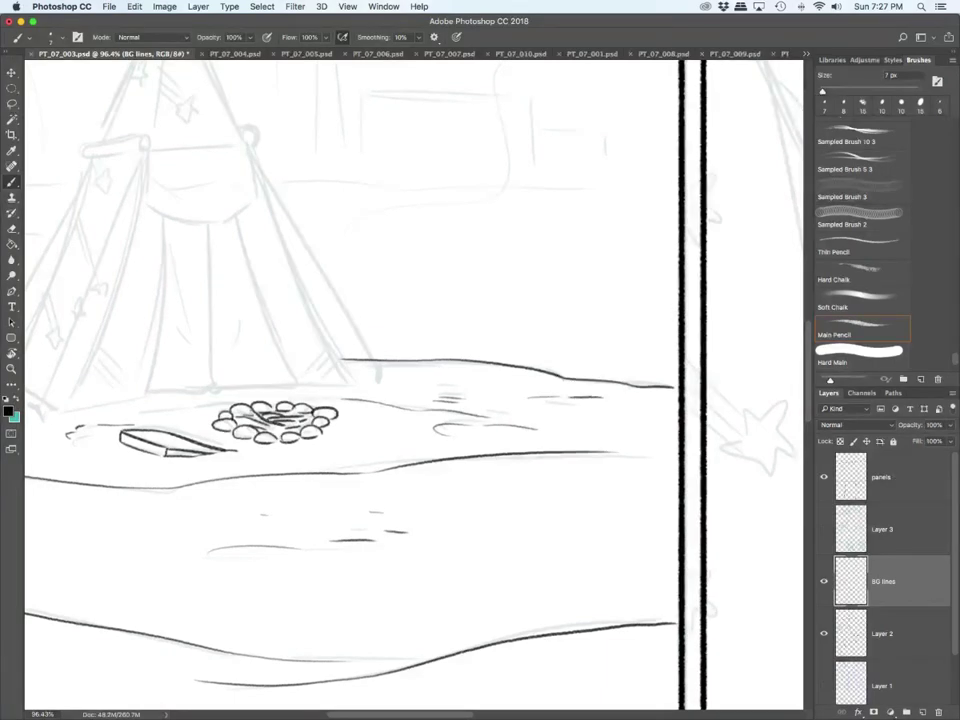
pyautogui.hscroll(-5, 415, 385)
pyautogui.moveTo(127, 393)
pyautogui.mouseDown()
pyautogui.moveTo(148, 379)
pyautogui.moveTo(216, 370)
pyautogui.mouseUp()
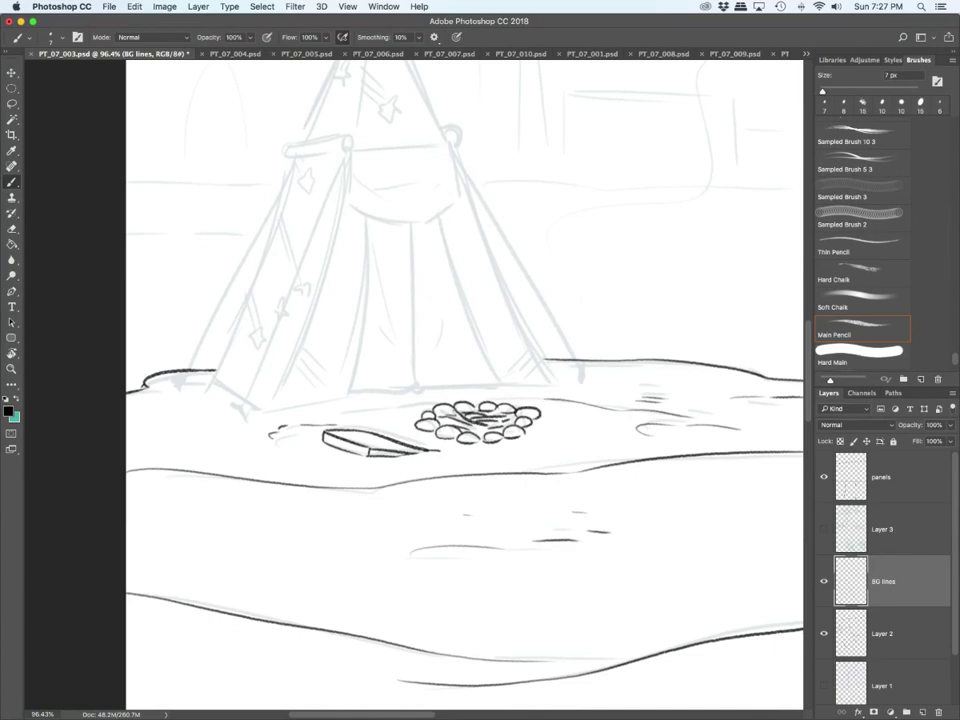
# Step: Ink the rolled-up flap on the tent's left side and the hanging awning with its folds above the entrance
pyautogui.scroll(5, 465, 385)
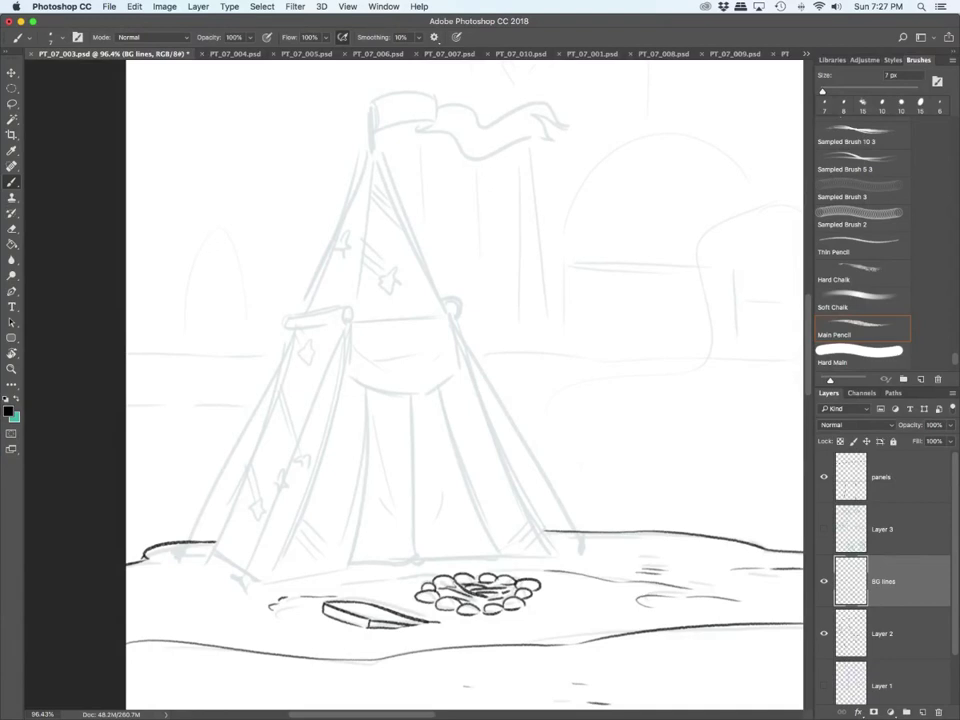
pyautogui.moveTo(346, 312)
pyautogui.mouseDown()
pyautogui.moveTo(286, 322)
pyautogui.moveTo(350, 322)
pyautogui.mouseUp()
pyautogui.moveTo(288, 317); pyautogui.dragTo(348, 307)
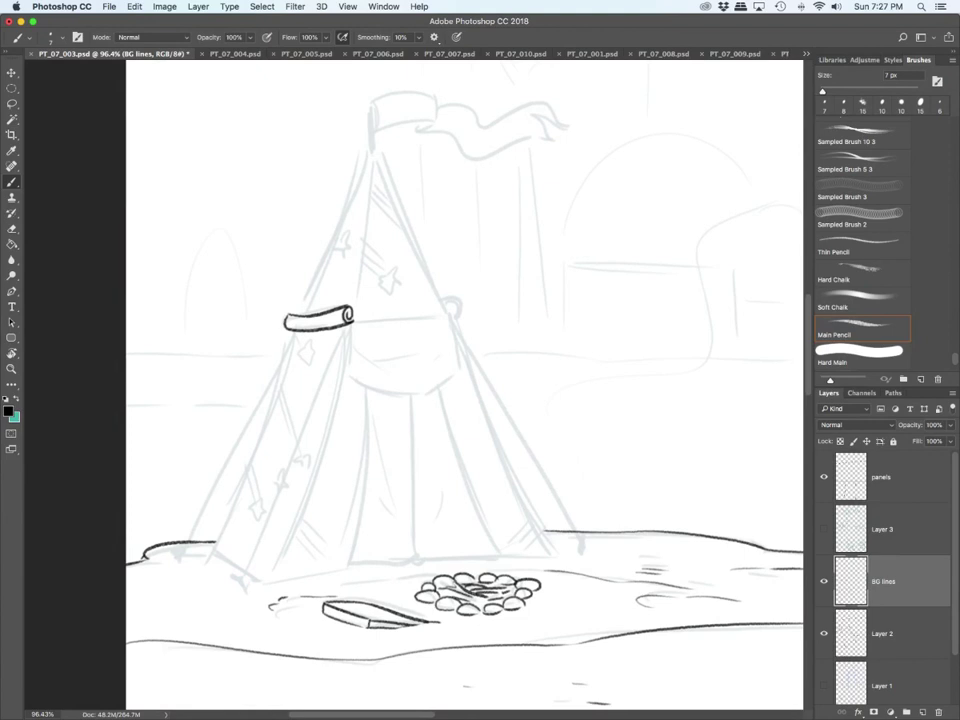
pyautogui.moveTo(352, 319); pyautogui.dragTo(450, 312)
pyautogui.moveTo(351, 320)
pyautogui.mouseDown()
pyautogui.moveTo(350, 382)
pyautogui.moveTo(450, 379)
pyautogui.mouseUp()
pyautogui.moveTo(451, 314); pyautogui.dragTo(457, 371)
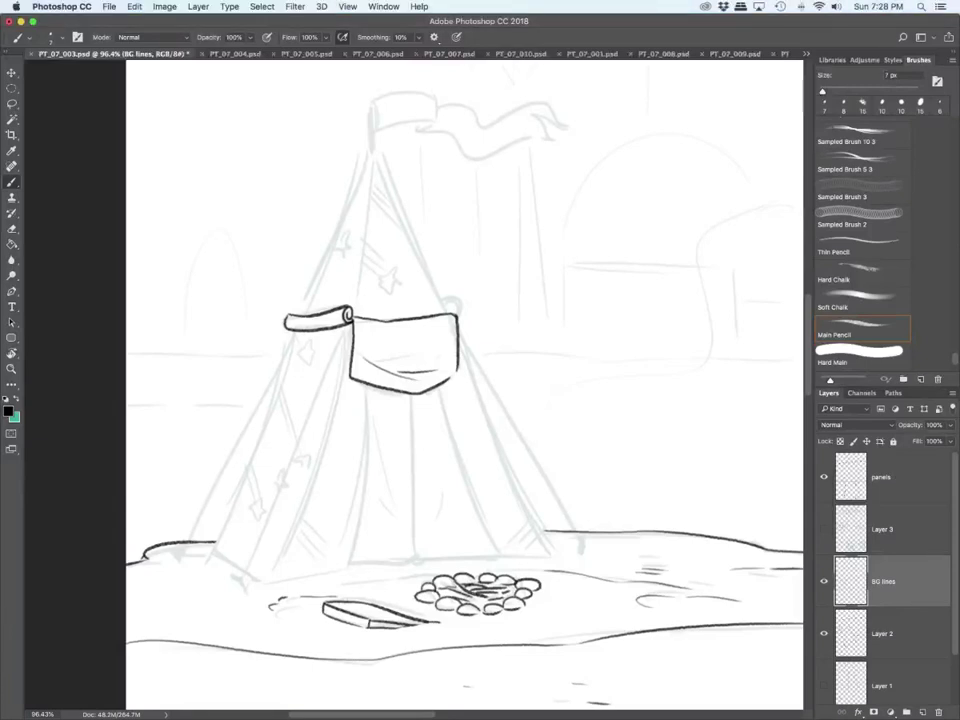
# Step: Ink the tent's left side panel, its front bottom edge, and the two door curtains below the awning
pyautogui.moveTo(345, 336)
pyautogui.mouseDown()
pyautogui.moveTo(340, 385)
pyautogui.moveTo(261, 579)
pyautogui.mouseUp()
pyautogui.moveTo(215, 552); pyautogui.dragTo(260, 578)
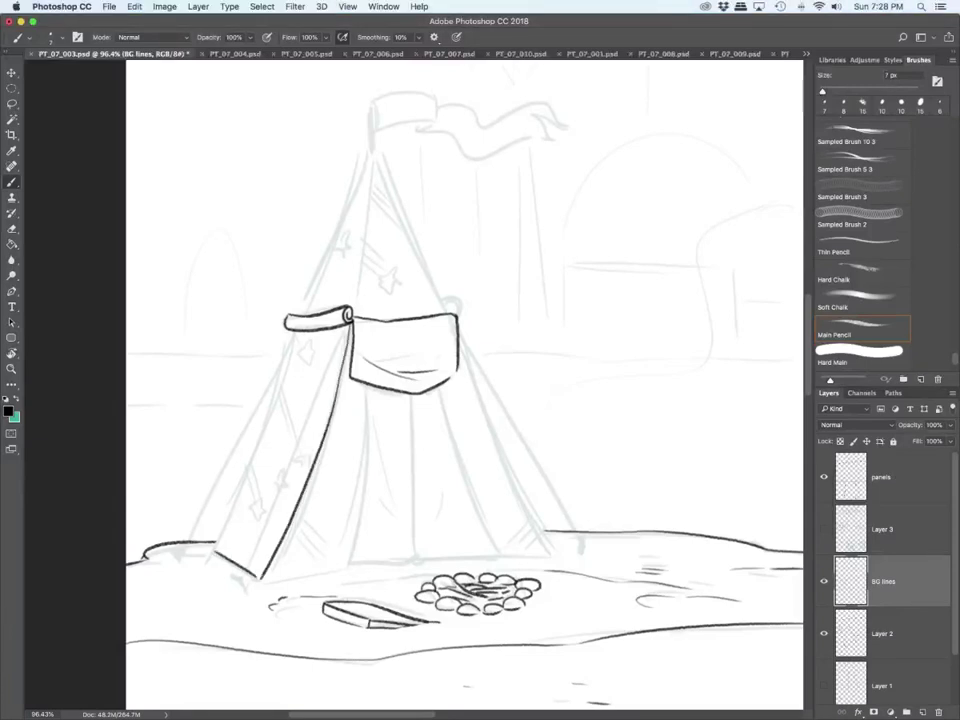
pyautogui.moveTo(290, 328)
pyautogui.mouseDown()
pyautogui.moveTo(262, 444)
pyautogui.moveTo(215, 548)
pyautogui.mouseUp()
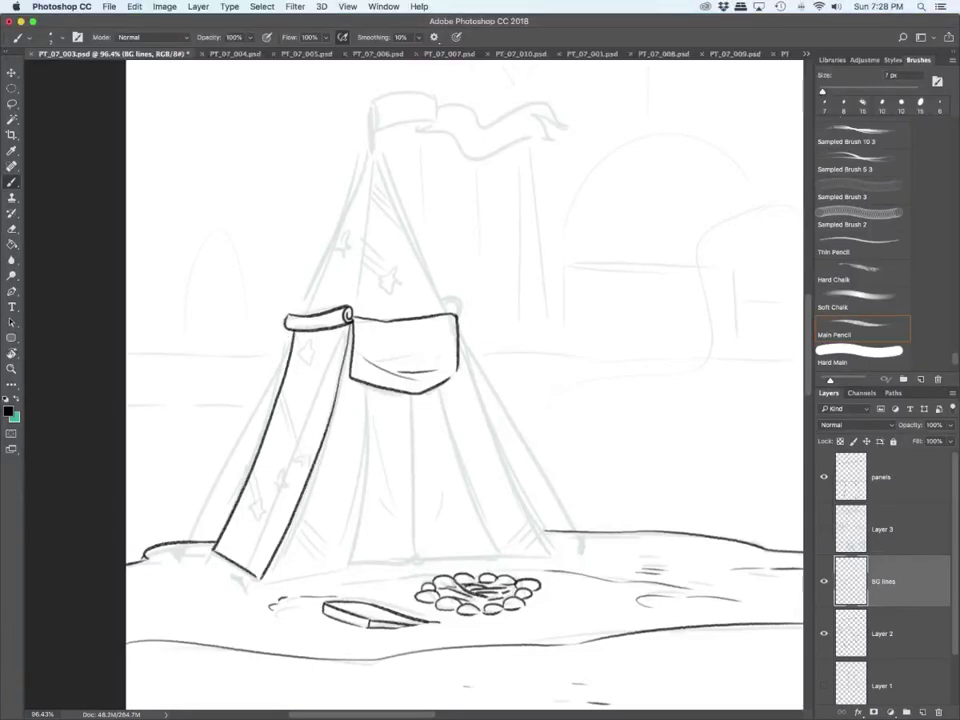
pyautogui.moveTo(260, 578); pyautogui.dragTo(342, 568)
pyautogui.moveTo(372, 388)
pyautogui.mouseDown()
pyautogui.moveTo(352, 562)
pyautogui.moveTo(415, 561)
pyautogui.mouseUp()
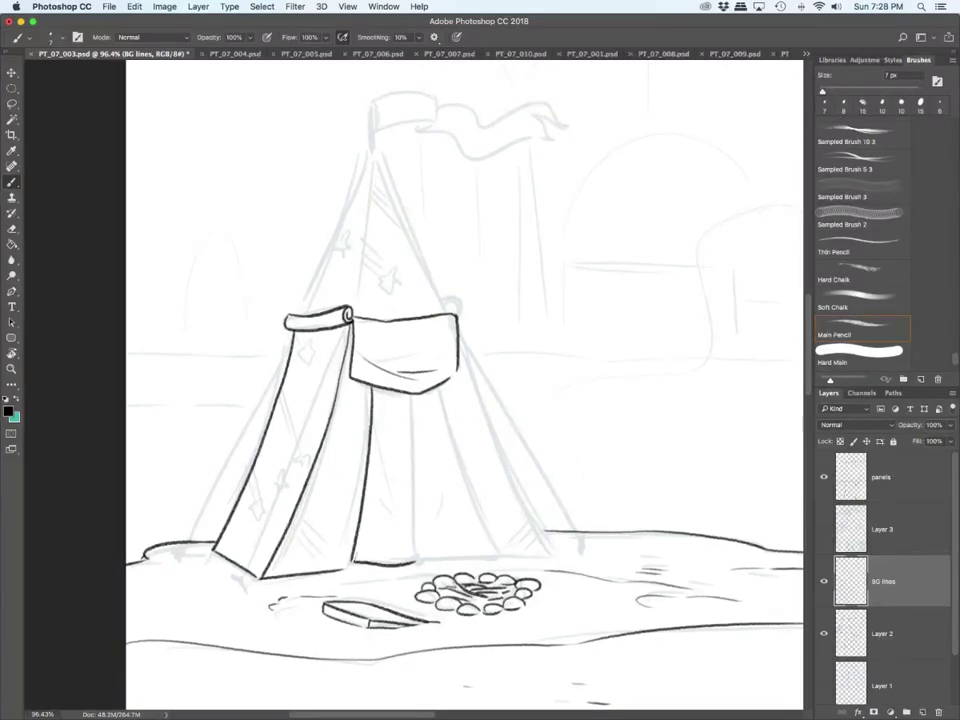
pyautogui.moveTo(413, 392)
pyautogui.mouseDown()
pyautogui.moveTo(418, 557)
pyautogui.moveTo(495, 557)
pyautogui.mouseUp()
pyautogui.moveTo(446, 392); pyautogui.dragTo(491, 556)
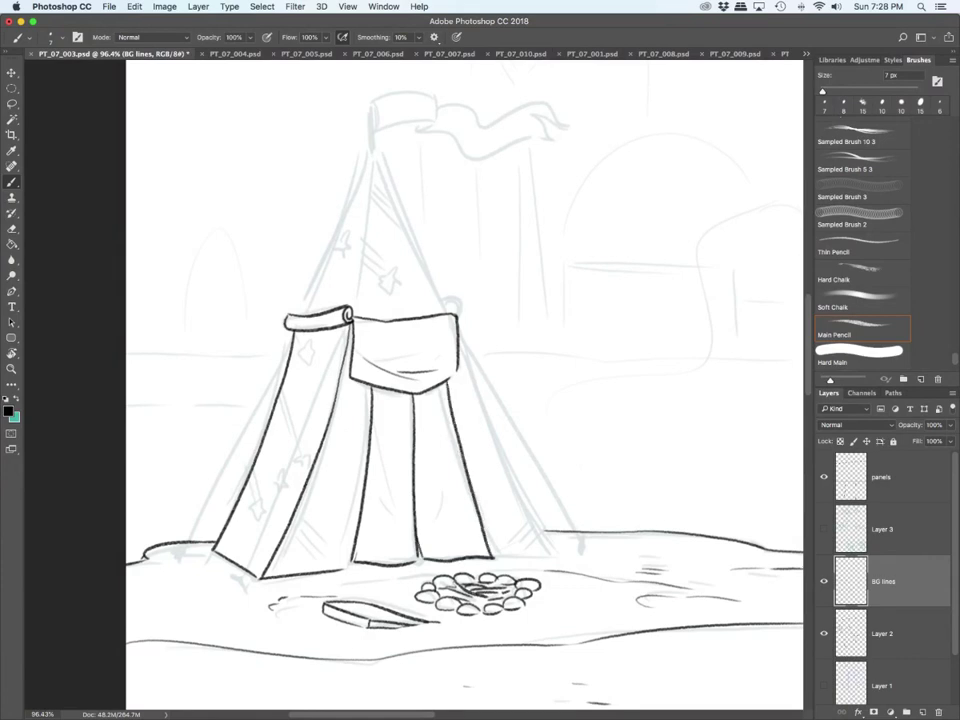
# Step: Ink the tent's pointed top with its seam and pole, plus the right-hand flap roll and outer right edge
pyautogui.moveTo(373, 150); pyautogui.dragTo(445, 305)
pyautogui.moveTo(373, 152)
pyautogui.mouseDown()
pyautogui.moveTo(353, 310)
pyautogui.moveTo(361, 185)
pyautogui.moveTo(300, 312)
pyautogui.mouseUp()
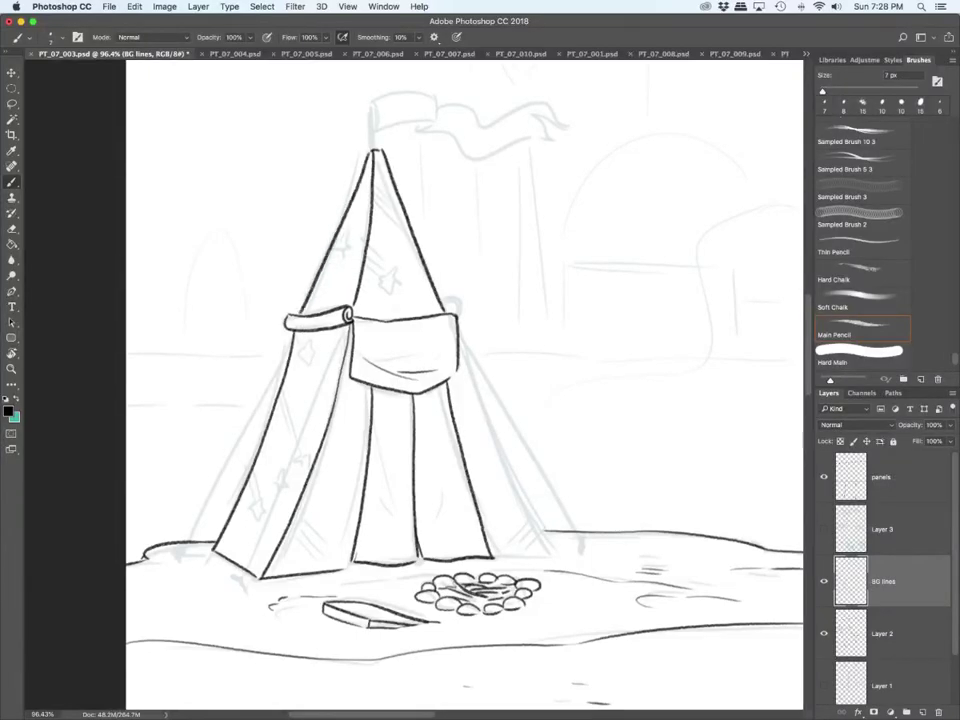
pyautogui.moveTo(372, 150); pyautogui.dragTo(378, 102)
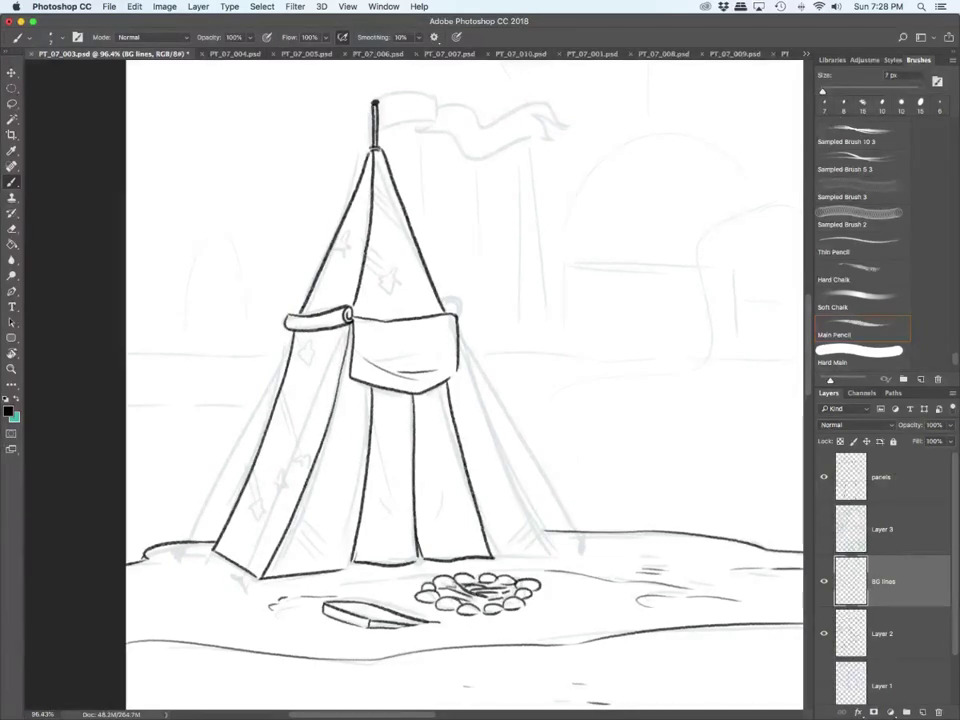
pyautogui.moveTo(444, 306)
pyautogui.mouseDown()
pyautogui.moveTo(459, 316)
pyautogui.moveTo(453, 309)
pyautogui.moveTo(546, 557)
pyautogui.mouseUp()
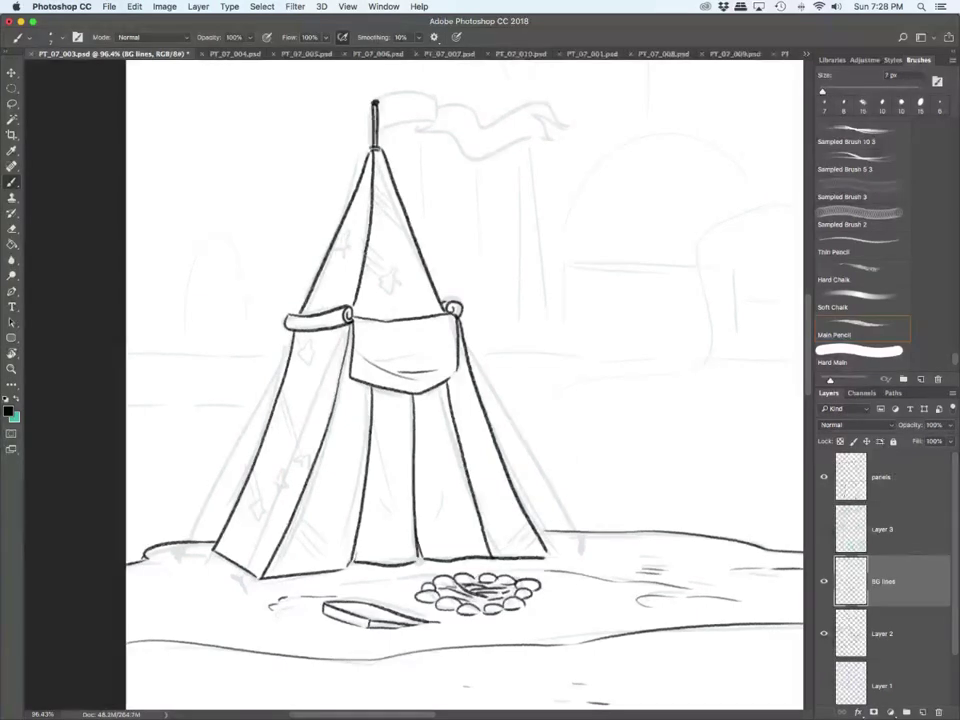
# Step: Ink the waving banner with its forked end, flying from the pole on top of the tent
pyautogui.moveTo(378, 122)
pyautogui.mouseDown()
pyautogui.moveTo(431, 117)
pyautogui.moveTo(436, 95)
pyautogui.moveTo(425, 128)
pyautogui.moveTo(556, 143)
pyautogui.mouseUp()
pyautogui.moveTo(556, 143)
pyautogui.mouseDown()
pyautogui.moveTo(531, 120)
pyautogui.moveTo(562, 126)
pyautogui.mouseUp()
pyautogui.moveTo(562, 126)
pyautogui.mouseDown()
pyautogui.moveTo(537, 107)
pyautogui.moveTo(471, 113)
pyautogui.mouseUp()
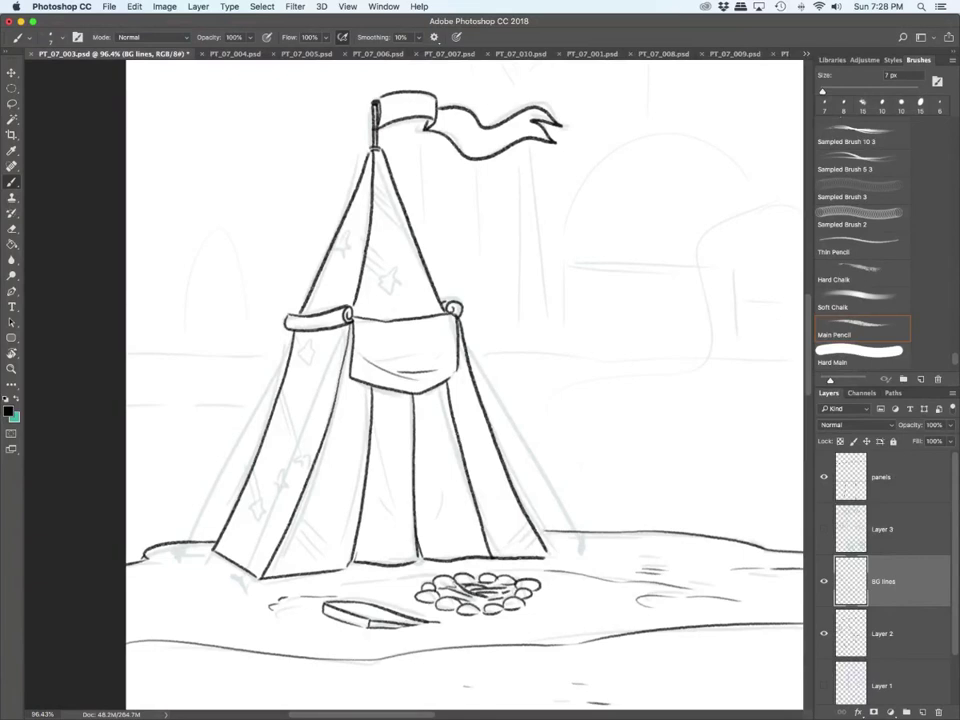
# Step: Ink the two guy ropes on the tent's left side with their ground pegs and the tent's rear bottom edge
pyautogui.moveTo(300, 338); pyautogui.dragTo(188, 549)
pyautogui.moveTo(180, 550)
pyautogui.mouseDown()
pyautogui.moveTo(186, 559)
pyautogui.moveTo(213, 550)
pyautogui.mouseUp()
pyautogui.moveTo(189, 553); pyautogui.dragTo(215, 547)
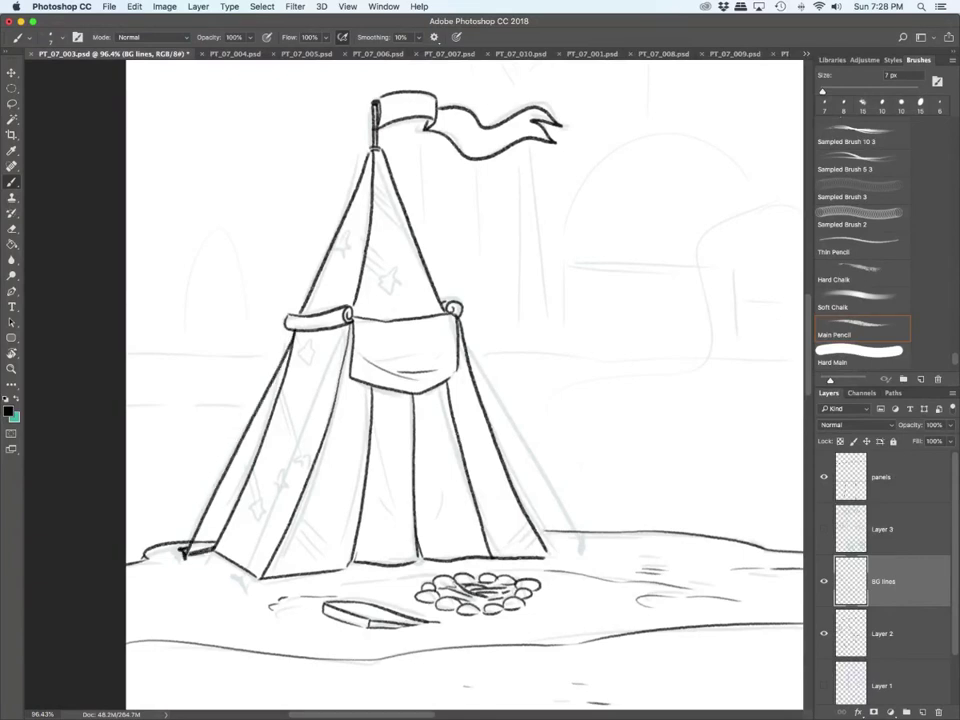
pyautogui.moveTo(348, 325); pyautogui.dragTo(231, 582)
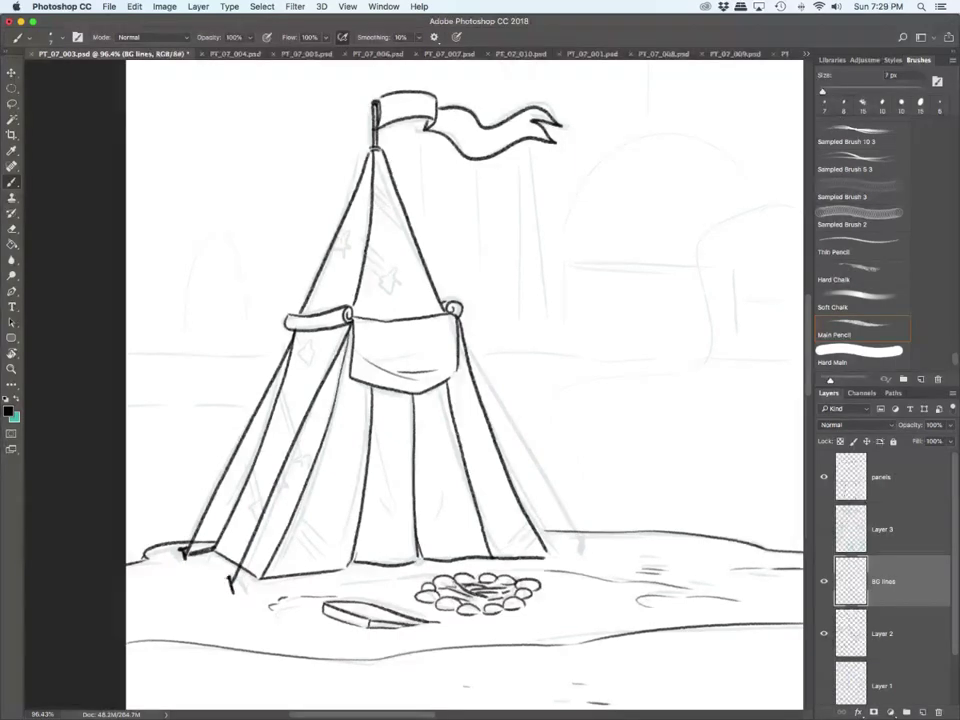
# Step: Ink the tent's right guy rope with its peg, the door curtain folds, and the diagonal stripes at the front panels' bottom corners
pyautogui.moveTo(456, 313); pyautogui.dragTo(586, 553)
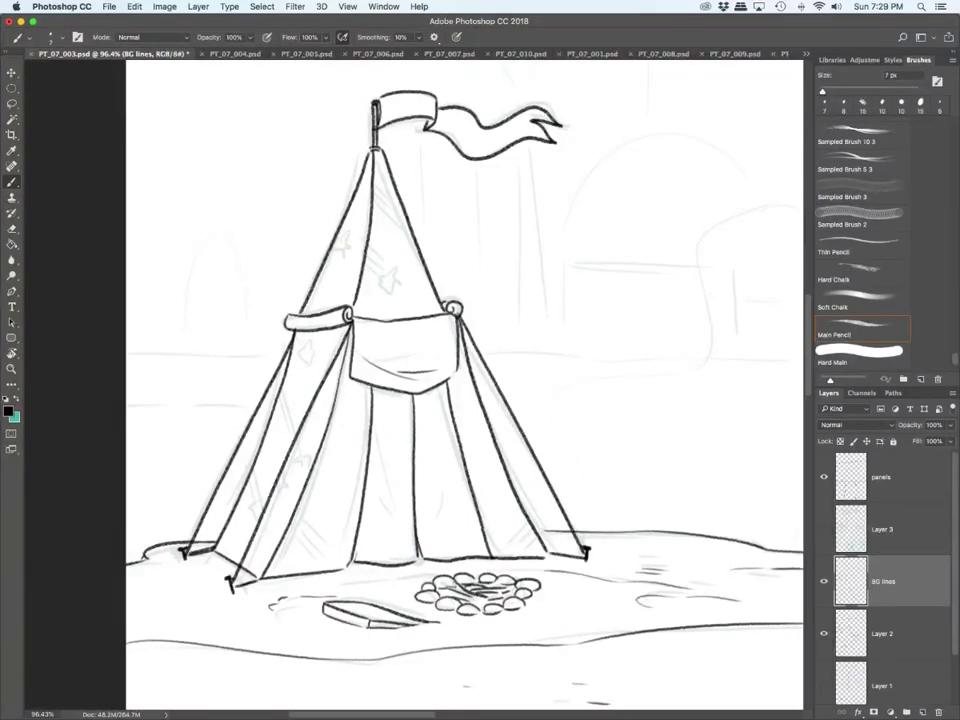
pyautogui.moveTo(374, 508); pyautogui.dragTo(394, 536)
pyautogui.moveTo(381, 488); pyautogui.dragTo(403, 533)
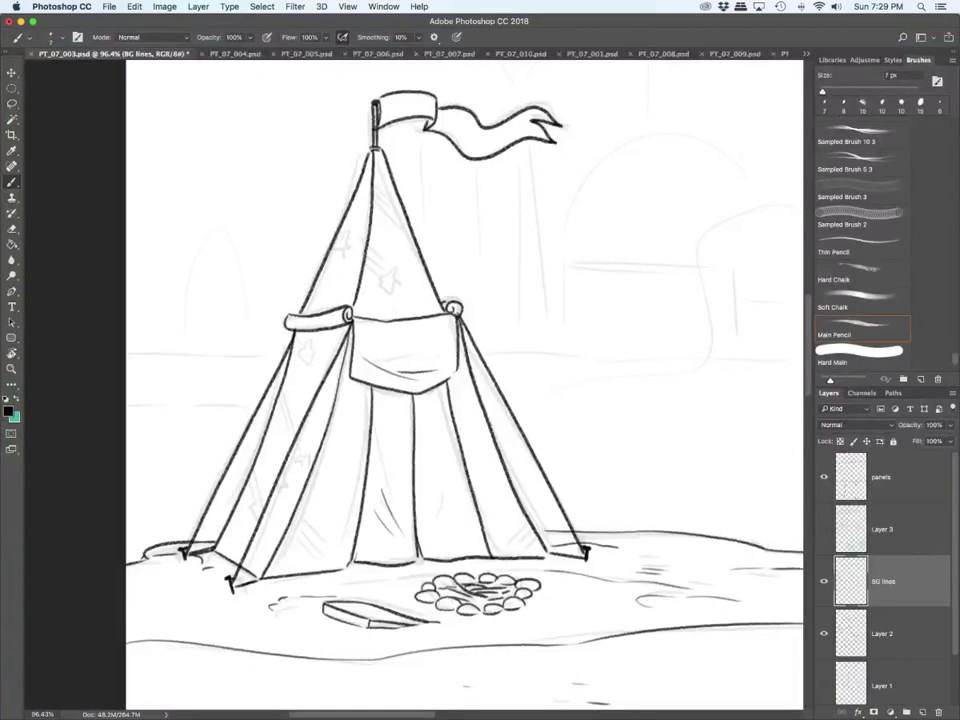
pyautogui.moveTo(285, 543)
pyautogui.mouseDown()
pyautogui.moveTo(304, 570)
pyautogui.moveTo(315, 565)
pyautogui.mouseUp()
pyautogui.moveTo(300, 527); pyautogui.dragTo(323, 560)
pyautogui.moveTo(510, 530)
pyautogui.mouseDown()
pyautogui.moveTo(497, 552)
pyautogui.moveTo(510, 558)
pyautogui.mouseUp()
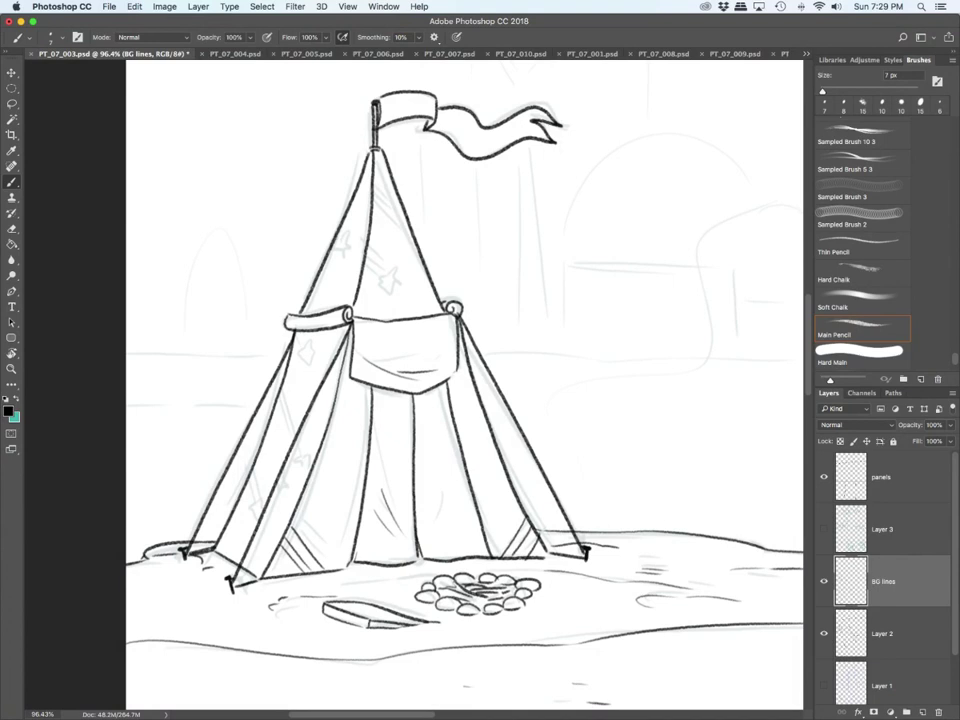
# Step: Ink the two stars, the star's trailing lines, and the diagonal stripes on the tent's pointed top
pyautogui.moveTo(388, 276)
pyautogui.mouseDown()
pyautogui.moveTo(392, 293)
pyautogui.moveTo(377, 277)
pyautogui.mouseUp()
pyautogui.moveTo(377, 277)
pyautogui.mouseDown()
pyautogui.moveTo(386, 275)
pyautogui.moveTo(366, 256)
pyautogui.mouseUp()
pyautogui.moveTo(385, 268); pyautogui.dragTo(368, 249)
pyautogui.moveTo(378, 198); pyautogui.dragTo(404, 222)
pyautogui.moveTo(377, 188)
pyautogui.mouseDown()
pyautogui.moveTo(399, 206)
pyautogui.moveTo(396, 196)
pyautogui.mouseUp()
pyautogui.moveTo(337, 237)
pyautogui.mouseDown()
pyautogui.moveTo(352, 247)
pyautogui.moveTo(350, 260)
pyautogui.moveTo(331, 254)
pyautogui.moveTo(336, 241)
pyautogui.mouseUp()
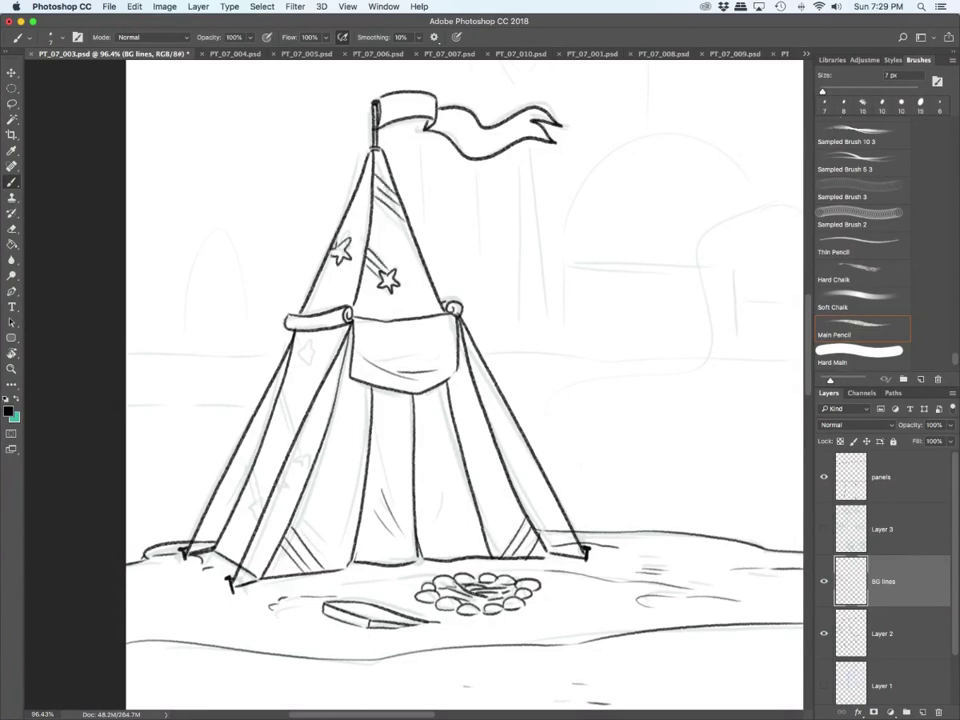
# Step: Ink the three shooting stars with their trailing lines on the tent's left side panel
pyautogui.moveTo(257, 502)
pyautogui.mouseDown()
pyautogui.moveTo(265, 522)
pyautogui.moveTo(250, 511)
pyautogui.moveTo(254, 498)
pyautogui.mouseUp()
pyautogui.moveTo(251, 472); pyautogui.dragTo(259, 491)
pyautogui.moveTo(273, 413)
pyautogui.mouseDown()
pyautogui.moveTo(303, 479)
pyautogui.moveTo(291, 475)
pyautogui.moveTo(297, 460)
pyautogui.mouseUp()
pyautogui.moveTo(294, 334); pyautogui.dragTo(301, 348)
pyautogui.moveTo(297, 333); pyautogui.dragTo(307, 341)
pyautogui.moveTo(309, 345)
pyautogui.mouseDown()
pyautogui.moveTo(317, 348)
pyautogui.moveTo(308, 358)
pyautogui.moveTo(307, 343)
pyautogui.mouseUp()
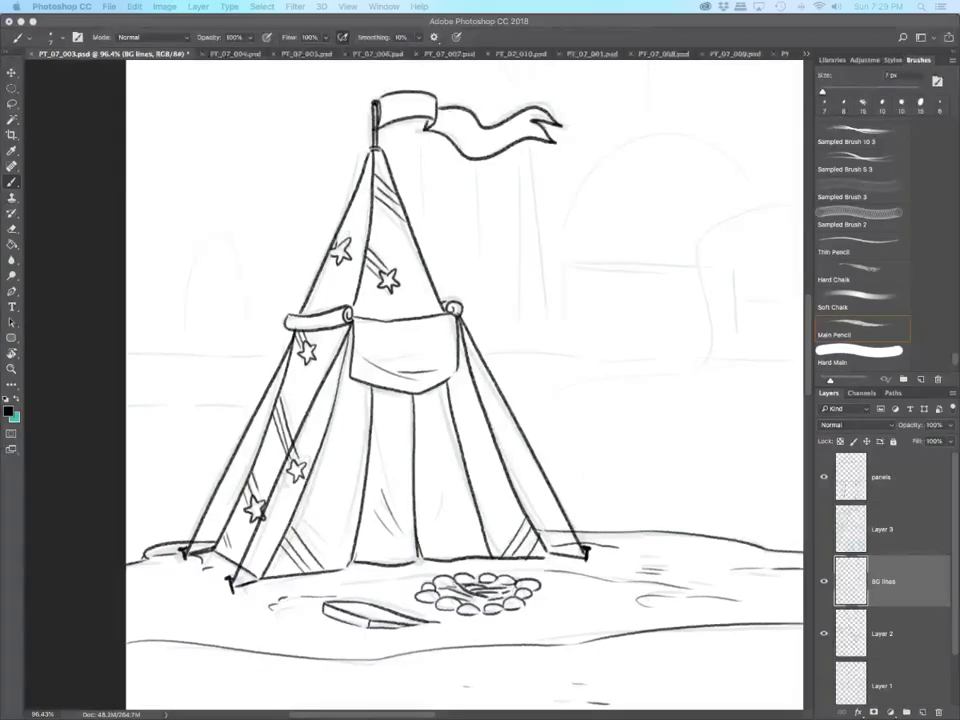
# Step: Ink the distant ground lines on both sides of the tent and the wavy smoke rising beside it
pyautogui.scroll(-10, 415, 385)
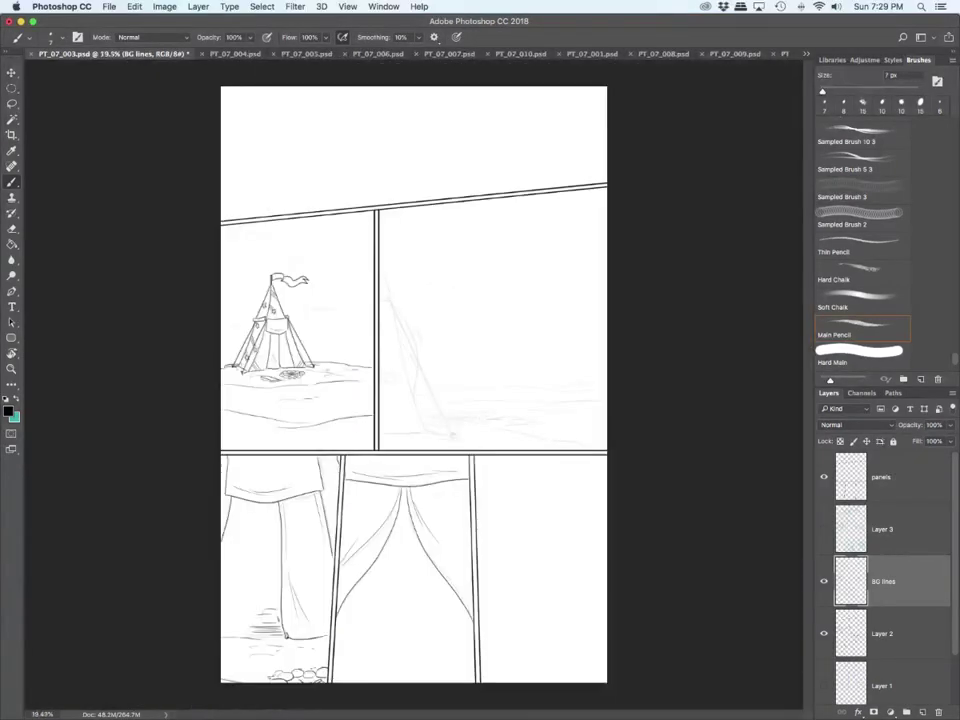
pyautogui.scroll(3, 510, 545)
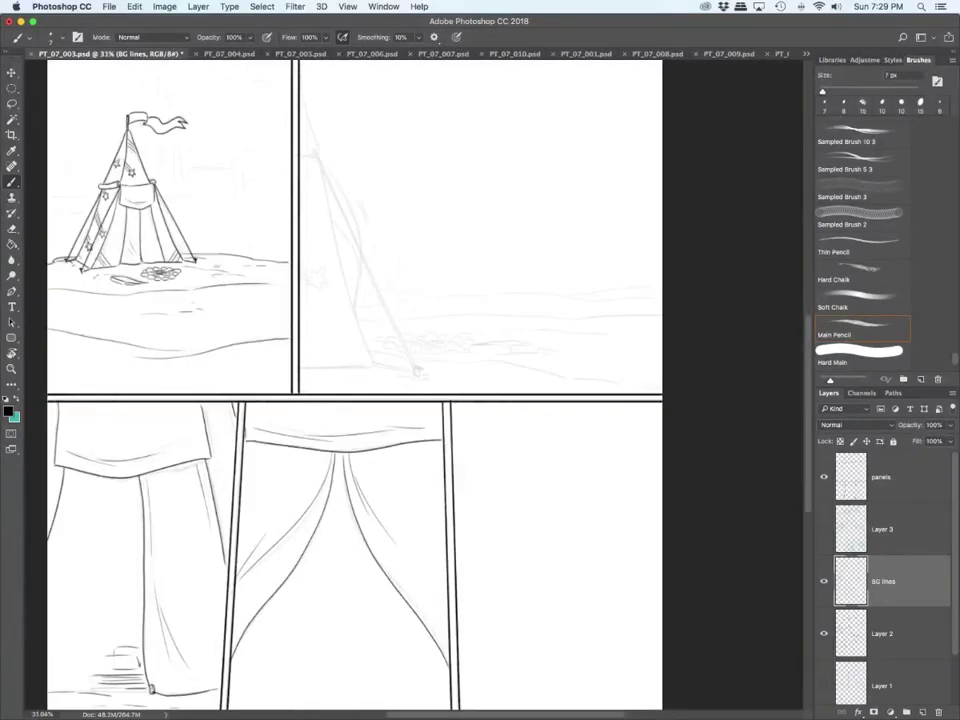
pyautogui.scroll(4, 355, 385)
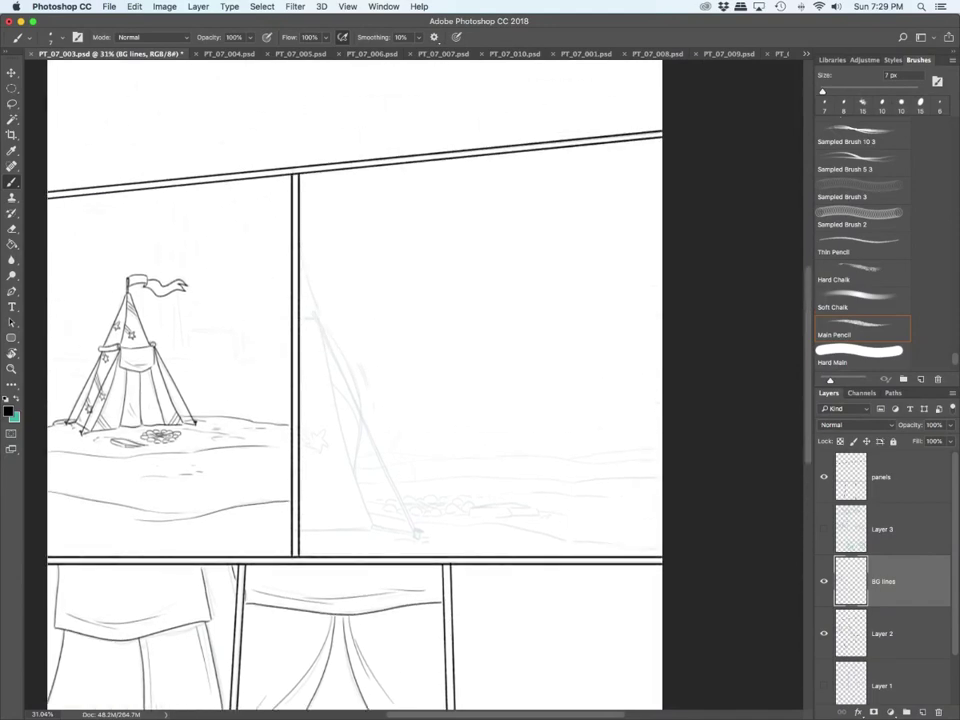
pyautogui.scroll(5, 142, 379)
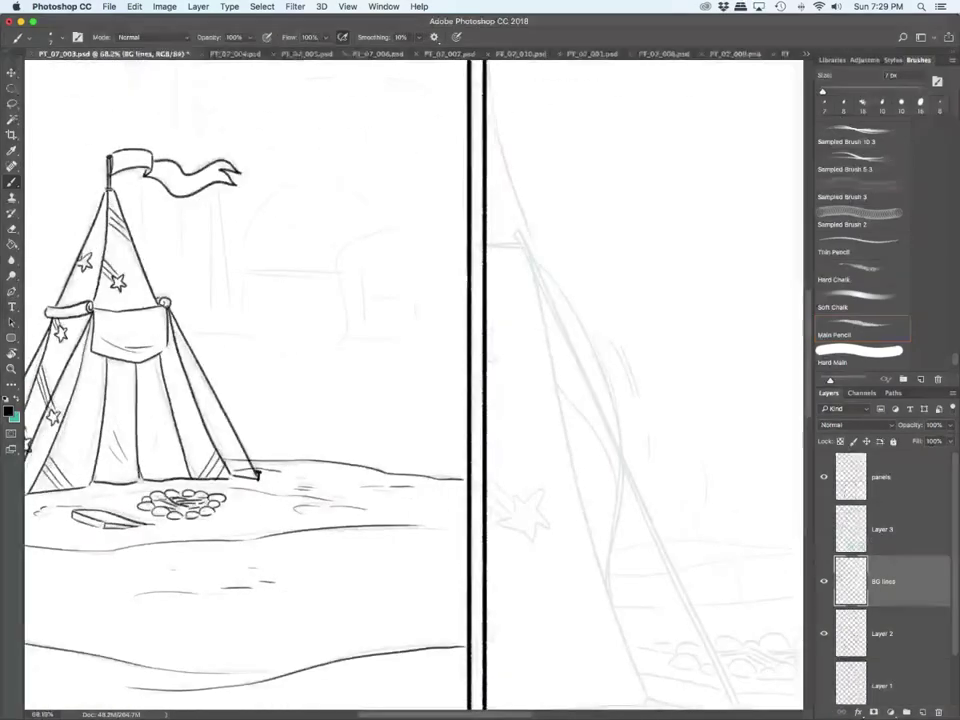
pyautogui.hscroll(-2, 415, 385)
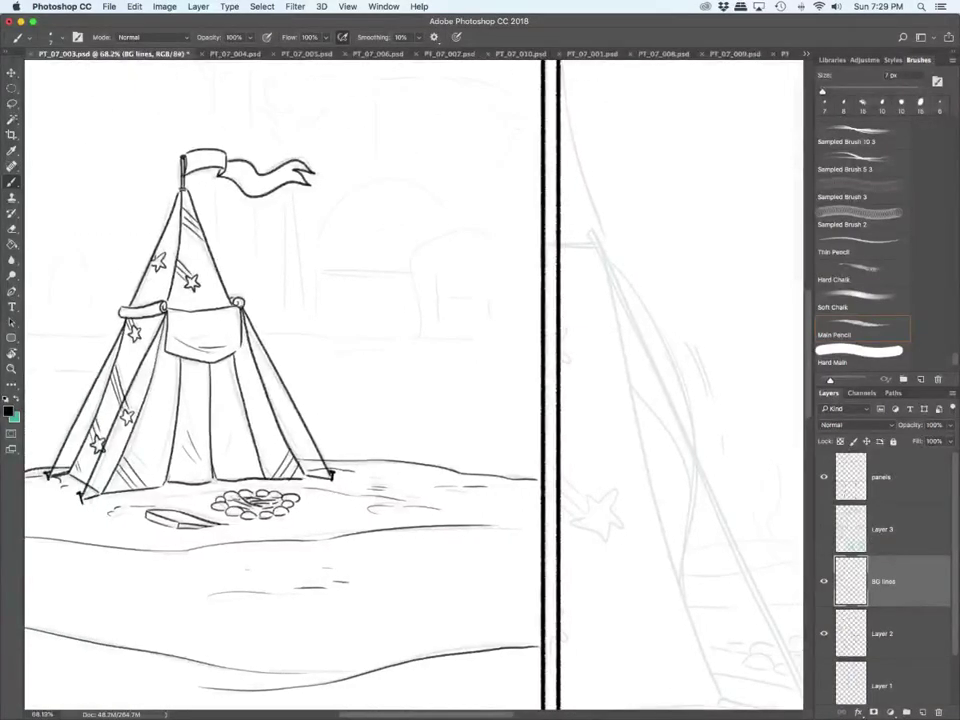
pyautogui.hscroll(-3, 410, 385)
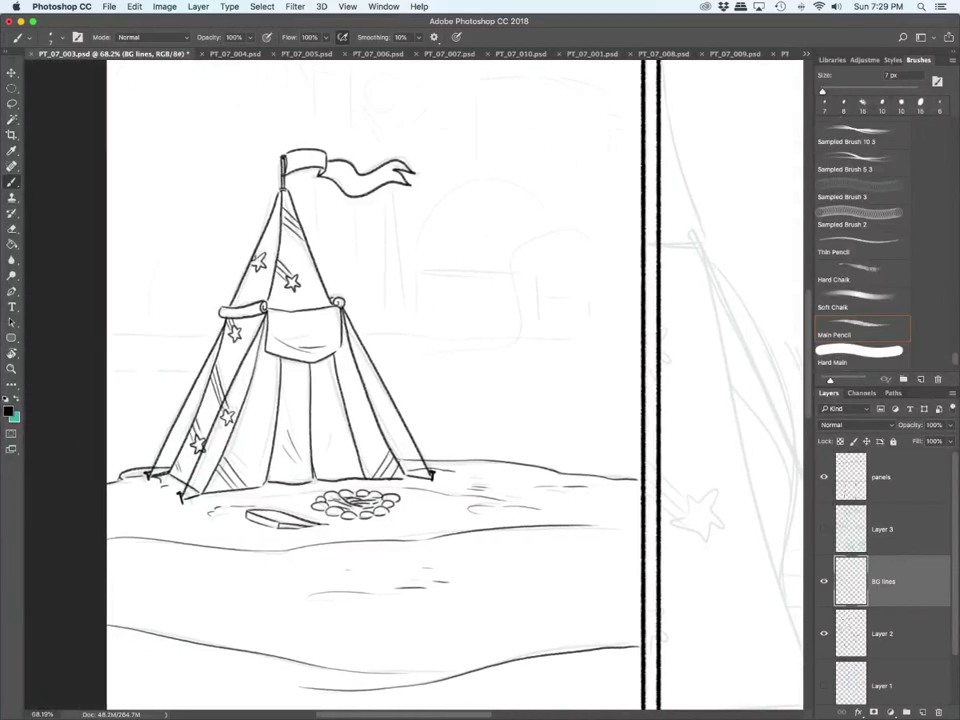
pyautogui.moveTo(107, 332); pyautogui.dragTo(221, 332)
pyautogui.moveTo(107, 370); pyautogui.dragTo(189, 369)
pyautogui.moveTo(359, 333); pyautogui.dragTo(627, 338)
pyautogui.moveTo(372, 358); pyautogui.dragTo(399, 360)
pyautogui.moveTo(443, 357); pyautogui.dragTo(608, 357)
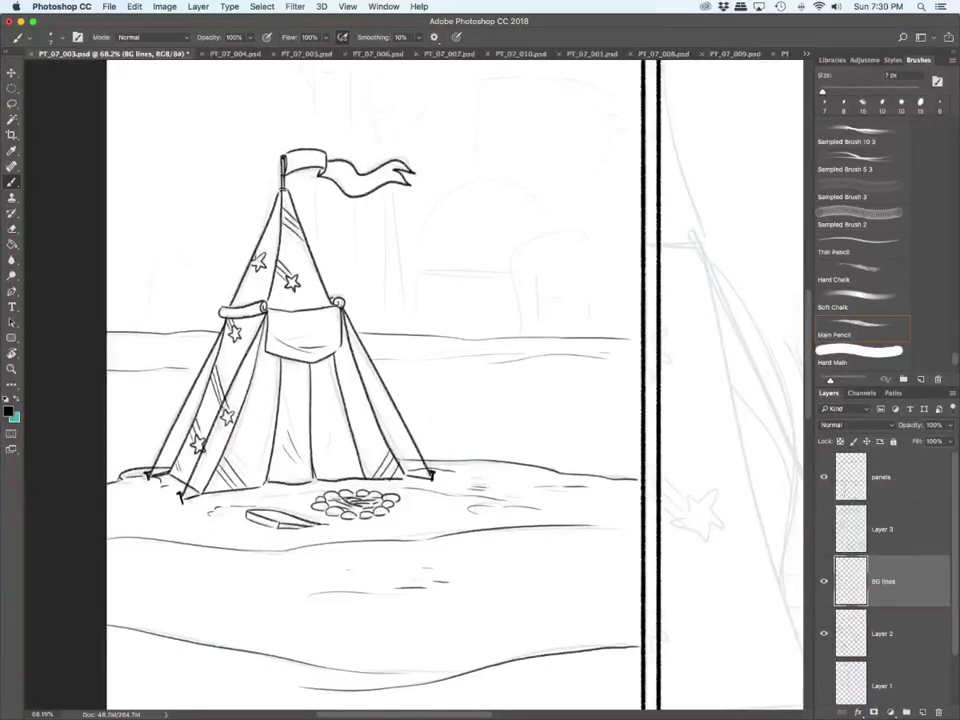
pyautogui.moveTo(412, 439)
pyautogui.mouseDown()
pyautogui.moveTo(426, 345)
pyautogui.moveTo(538, 214)
pyautogui.moveTo(598, 178)
pyautogui.moveTo(528, 250)
pyautogui.moveTo(505, 320)
pyautogui.moveTo(400, 465)
pyautogui.moveTo(270, 487)
pyautogui.mouseUp()
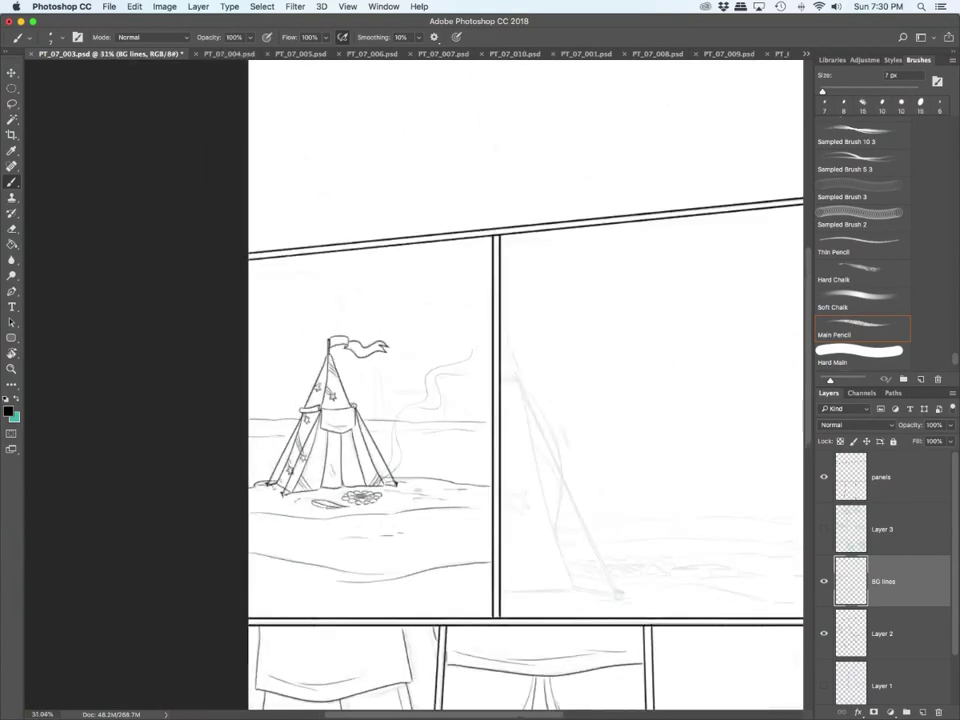
# Step: In the adjacent close-up panel, ink the tent's bottom edge with its corner ring and two fold creases
pyautogui.moveTo(520, 400); pyautogui.dragTo(282, 400)
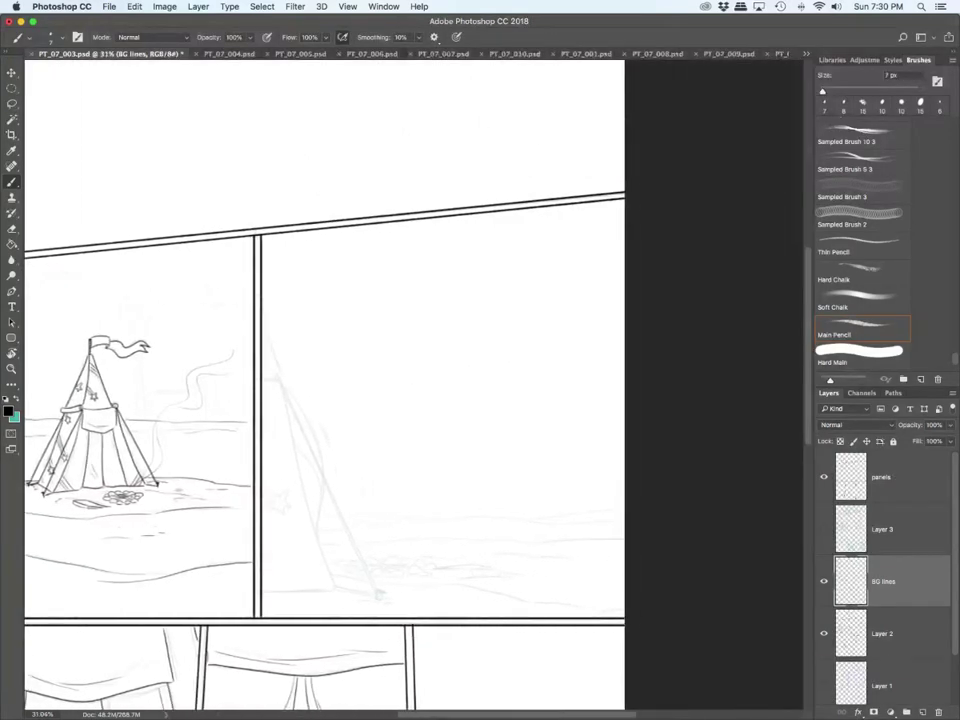
pyautogui.scroll(4, 365, 595)
pyautogui.scroll(-2, 335, 603)
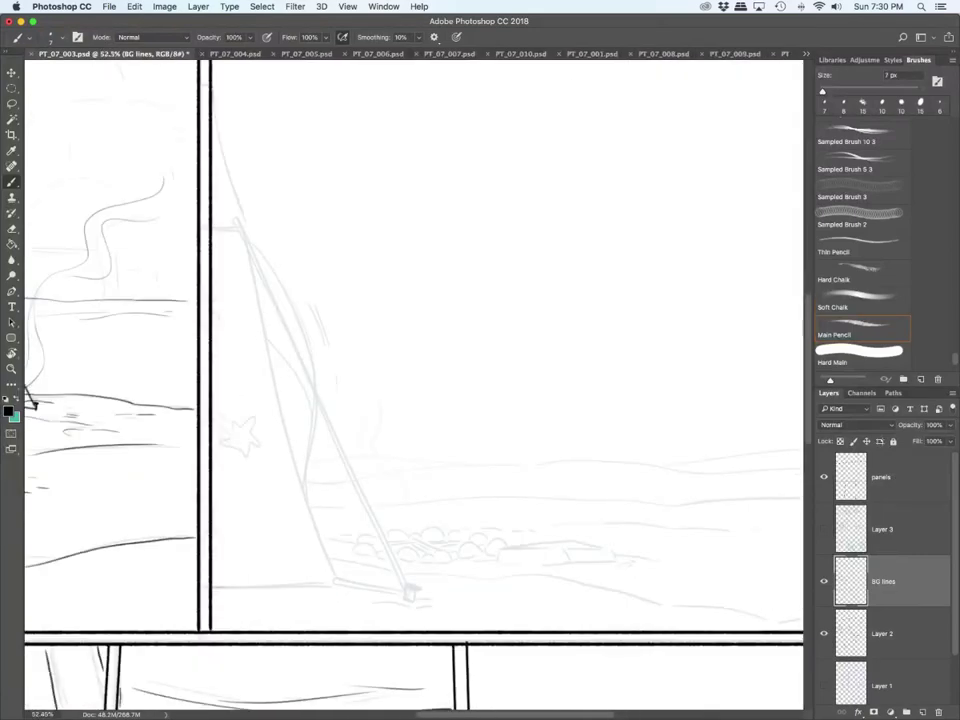
pyautogui.moveTo(212, 586); pyautogui.dragTo(331, 582)
pyautogui.moveTo(278, 514); pyautogui.dragTo(316, 563)
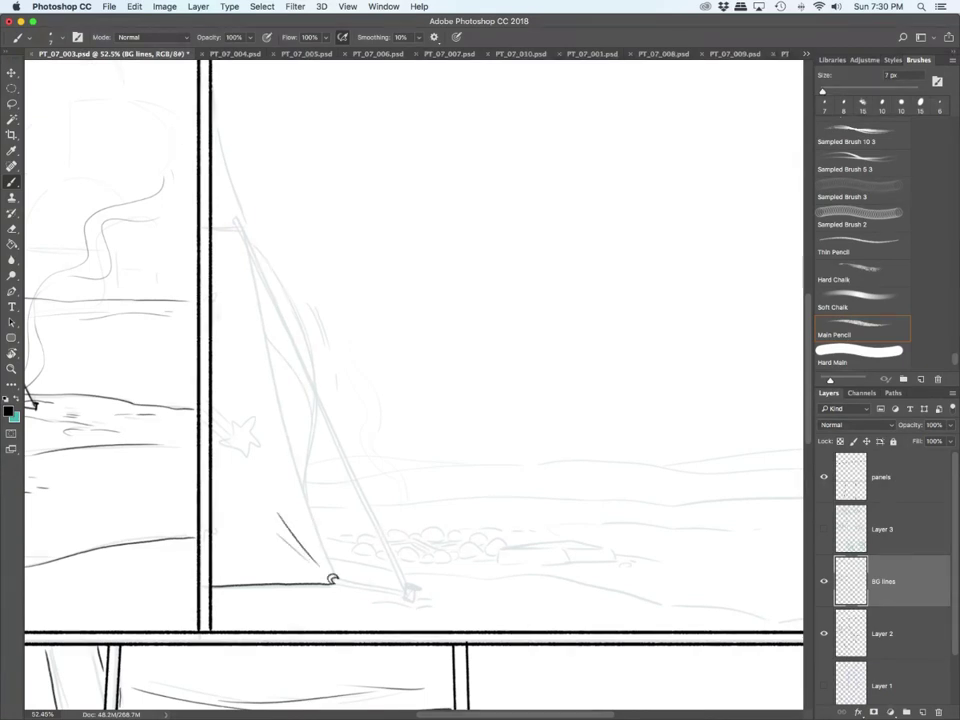
# Step: Ink the close-up tent's upper edge and ring, plus the double-line guy rope down to the peg with an 8 px brush
pyautogui.moveTo(230, 227)
pyautogui.mouseDown()
pyautogui.moveTo(242, 219)
pyautogui.moveTo(227, 233)
pyautogui.moveTo(241, 234)
pyautogui.mouseUp()
pyautogui.moveTo(211, 97)
pyautogui.mouseDown()
pyautogui.moveTo(261, 283)
pyautogui.moveTo(404, 592)
pyautogui.mouseUp()
pyautogui.moveTo(238, 226); pyautogui.dragTo(404, 590)
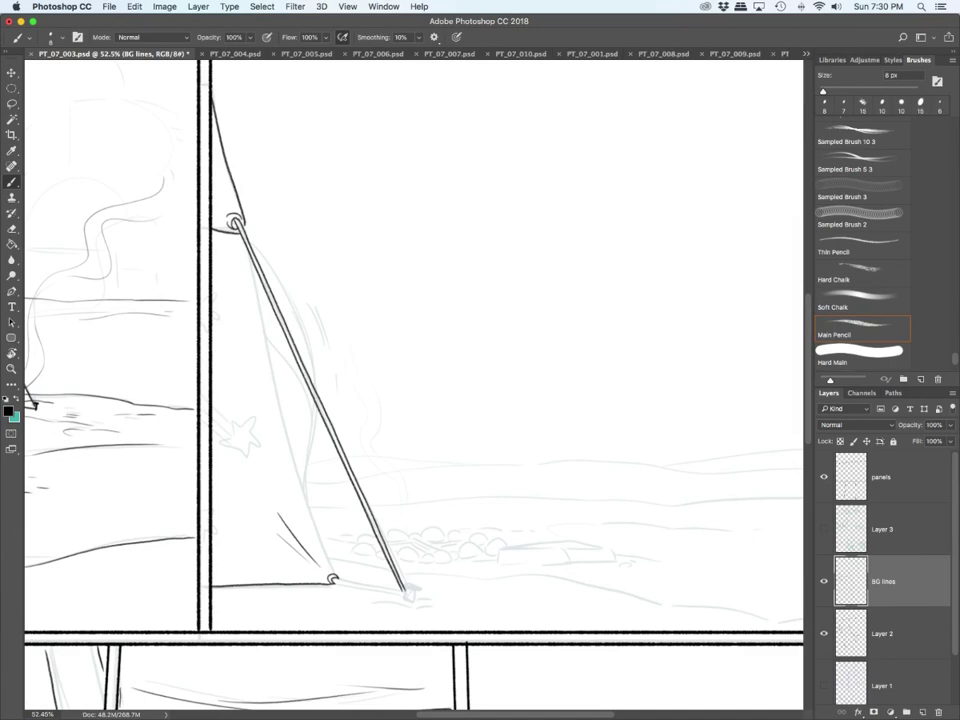
# Step: Ink the ground peg, the short rope tying it to the tent's corner ring, and the ground lines around it
pyautogui.scroll(5, 405, 591)
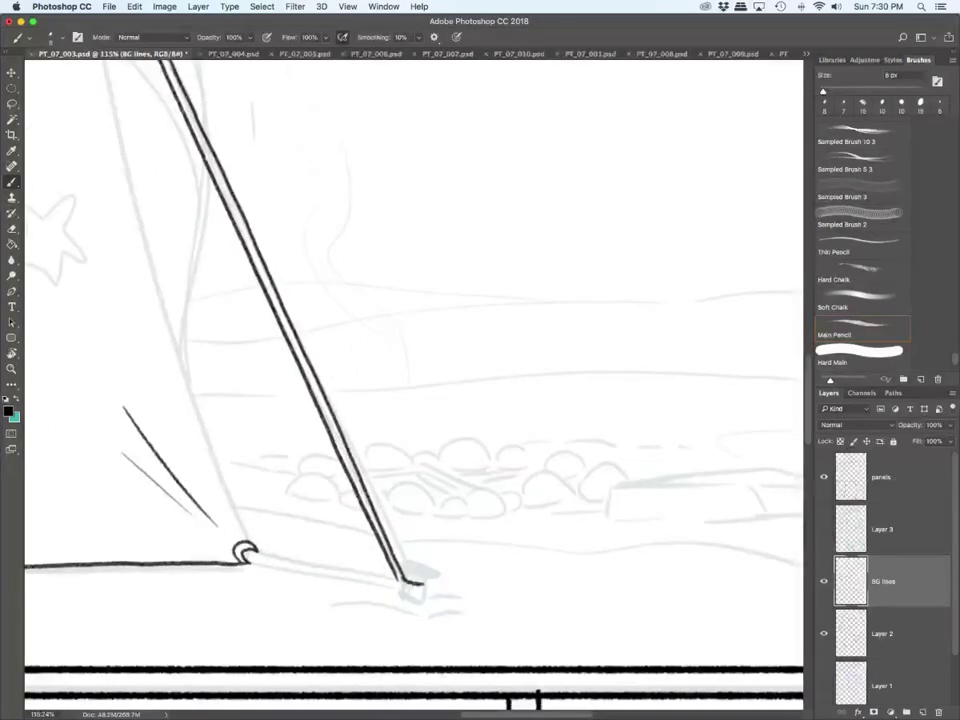
pyautogui.moveTo(408, 572); pyautogui.dragTo(433, 570)
pyautogui.moveTo(250, 557); pyautogui.dragTo(385, 588)
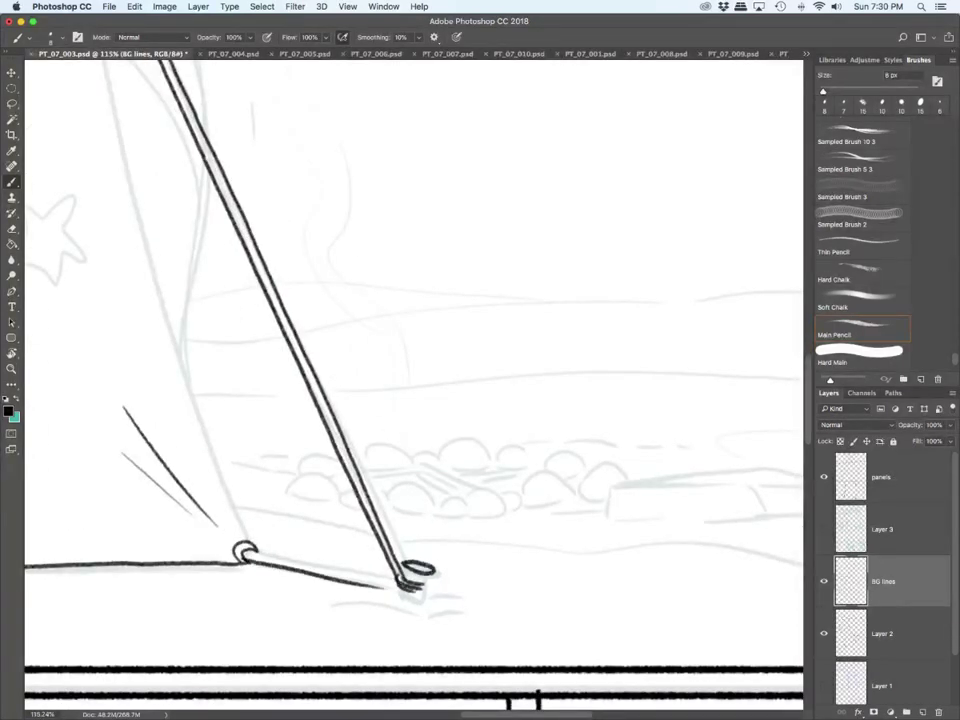
pyautogui.moveTo(250, 549)
pyautogui.mouseDown()
pyautogui.moveTo(400, 578)
pyautogui.moveTo(469, 608)
pyautogui.moveTo(426, 586)
pyautogui.mouseUp()
pyautogui.moveTo(404, 566)
pyautogui.mouseDown()
pyautogui.moveTo(433, 597)
pyautogui.moveTo(503, 596)
pyautogui.mouseUp()
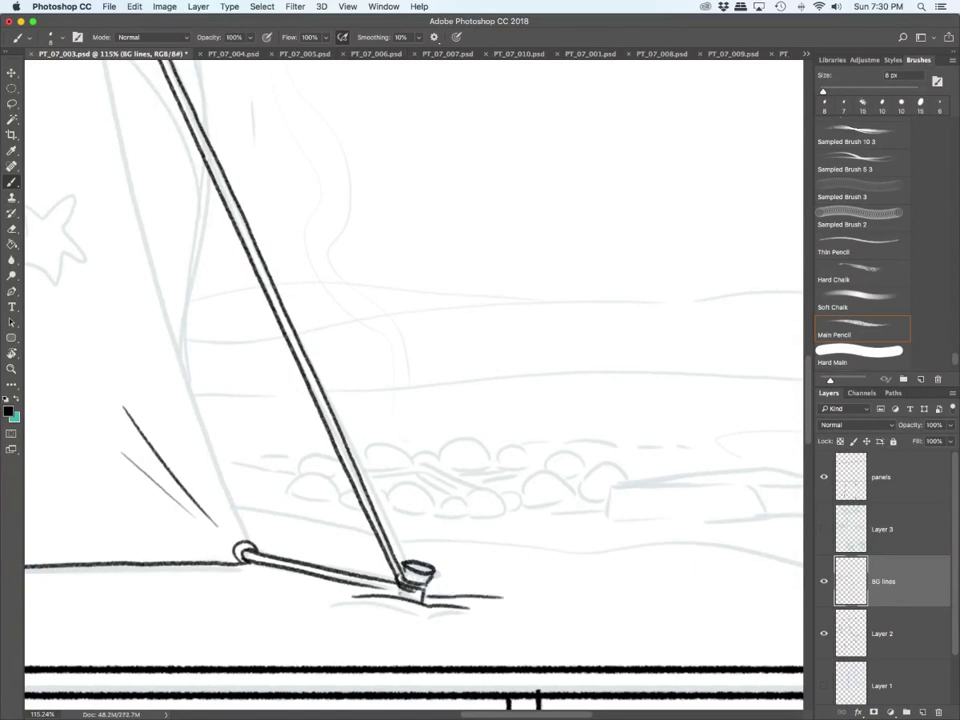
# Step: Ink the close-up tent's side edge from the upper ring to the corner ring, redoing the first stroke to follow the sketch
pyautogui.scroll(-5, 174, 486)
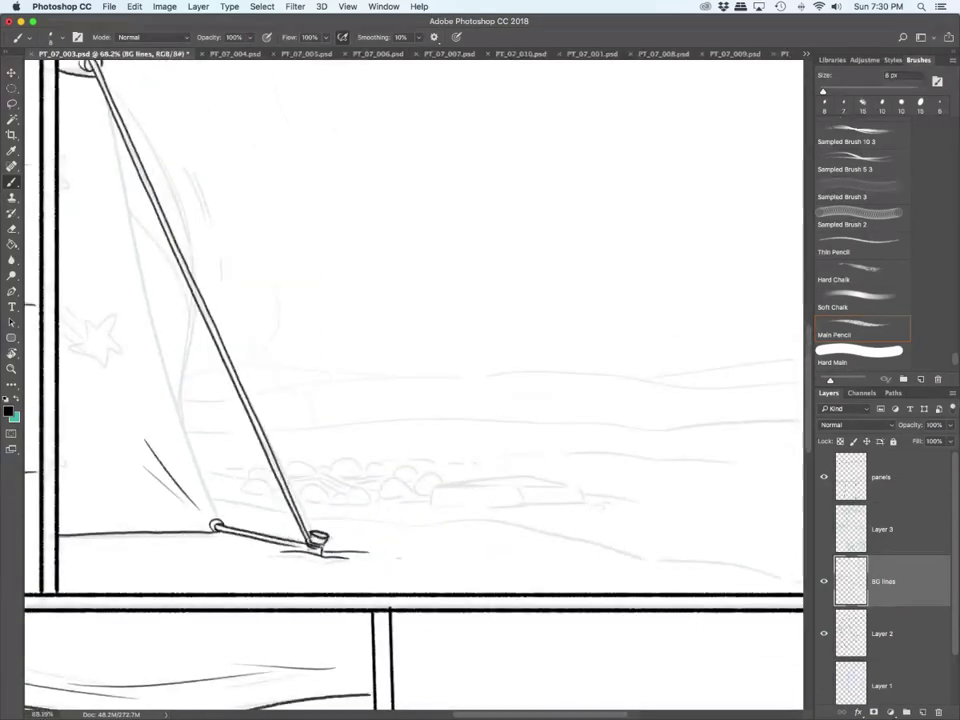
pyautogui.hscroll(-5, 413, 330)
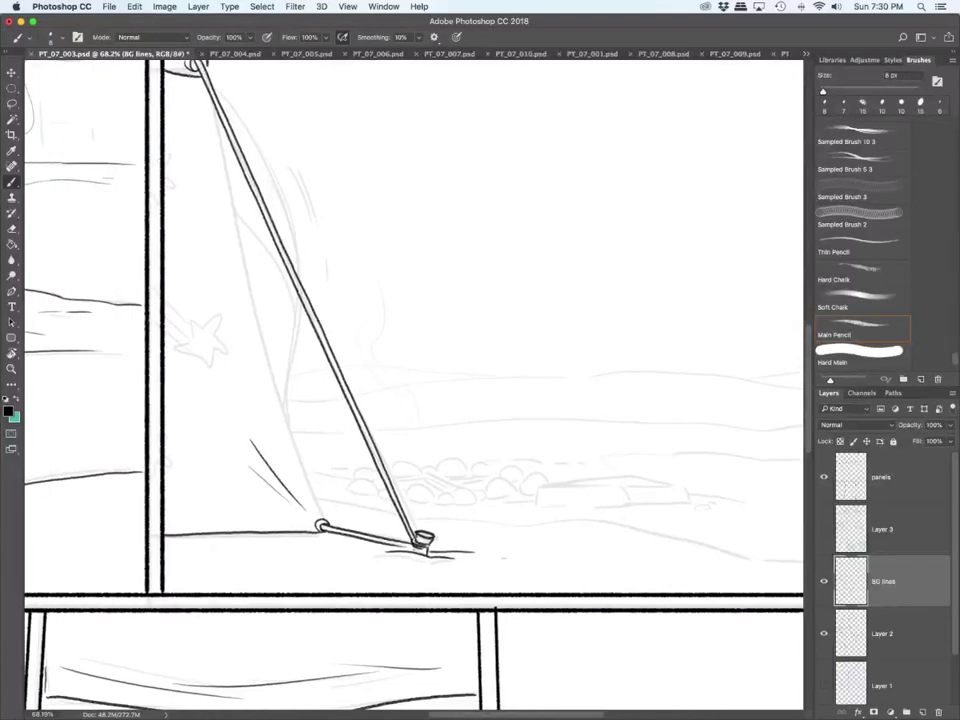
pyautogui.moveTo(199, 64); pyautogui.dragTo(313, 520)
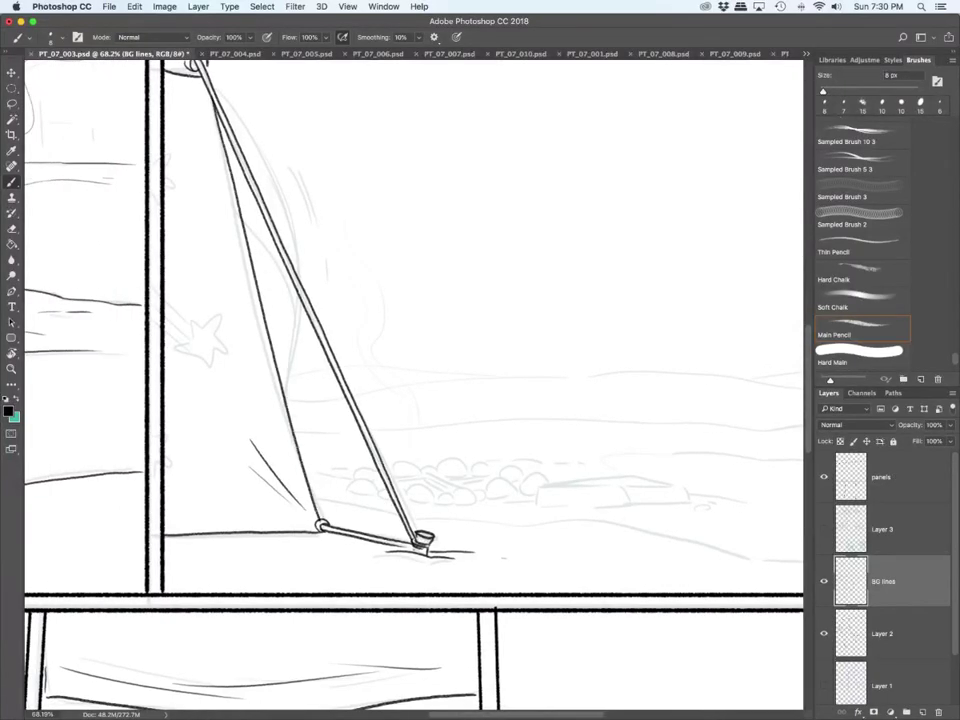
pyautogui.press('super+z')
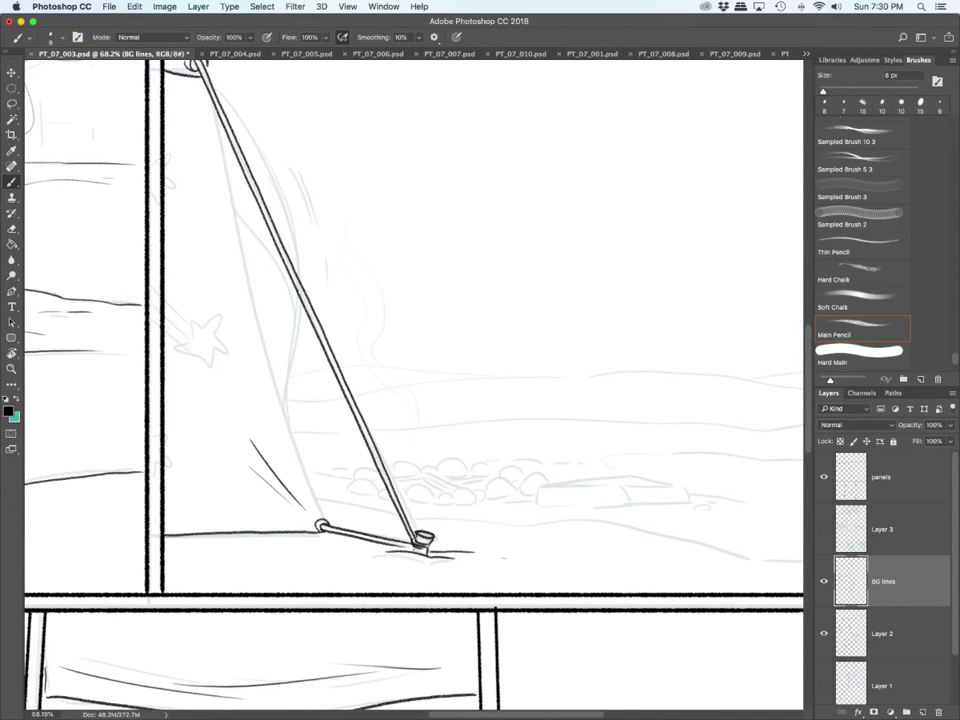
pyautogui.moveTo(206, 72); pyautogui.dragTo(316, 520)
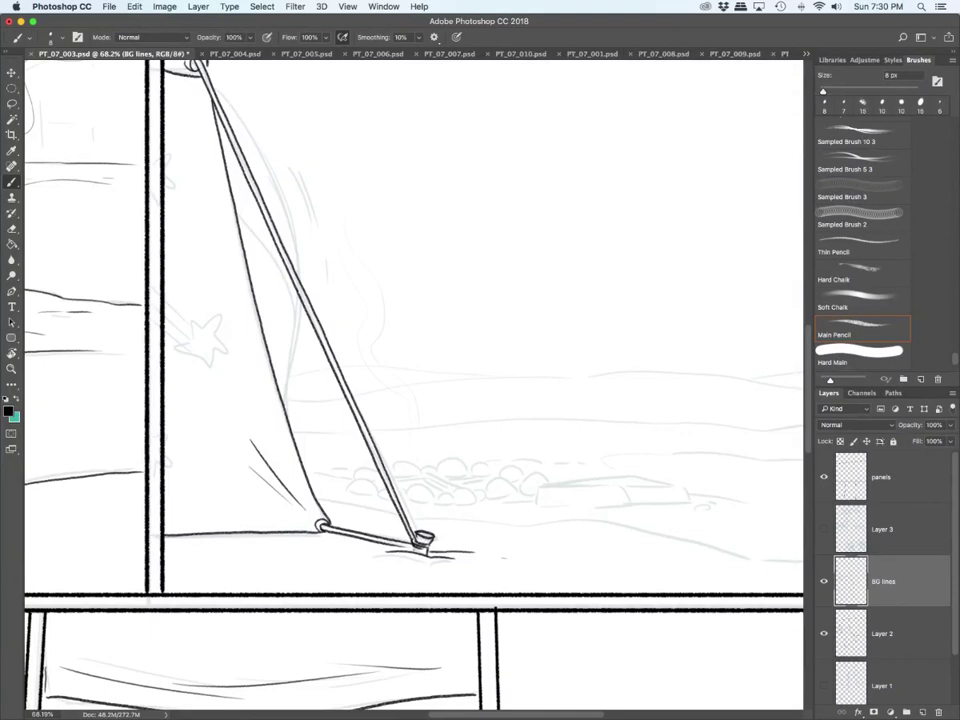
# Step: Ink the billowing cloth edges around the guy rope and the short motion lines beside them
pyautogui.moveTo(232, 197)
pyautogui.mouseDown()
pyautogui.moveTo(294, 300)
pyautogui.moveTo(285, 403)
pyautogui.mouseUp()
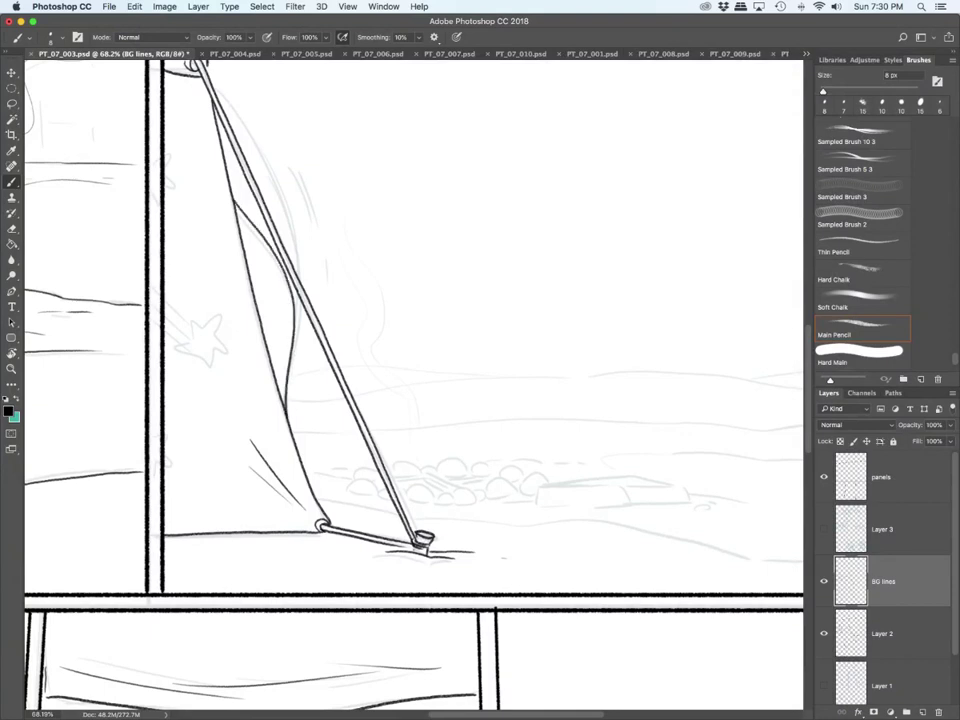
pyautogui.moveTo(198, 68)
pyautogui.mouseDown()
pyautogui.moveTo(230, 95)
pyautogui.moveTo(278, 185)
pyautogui.moveTo(296, 262)
pyautogui.moveTo(286, 410)
pyautogui.mouseUp()
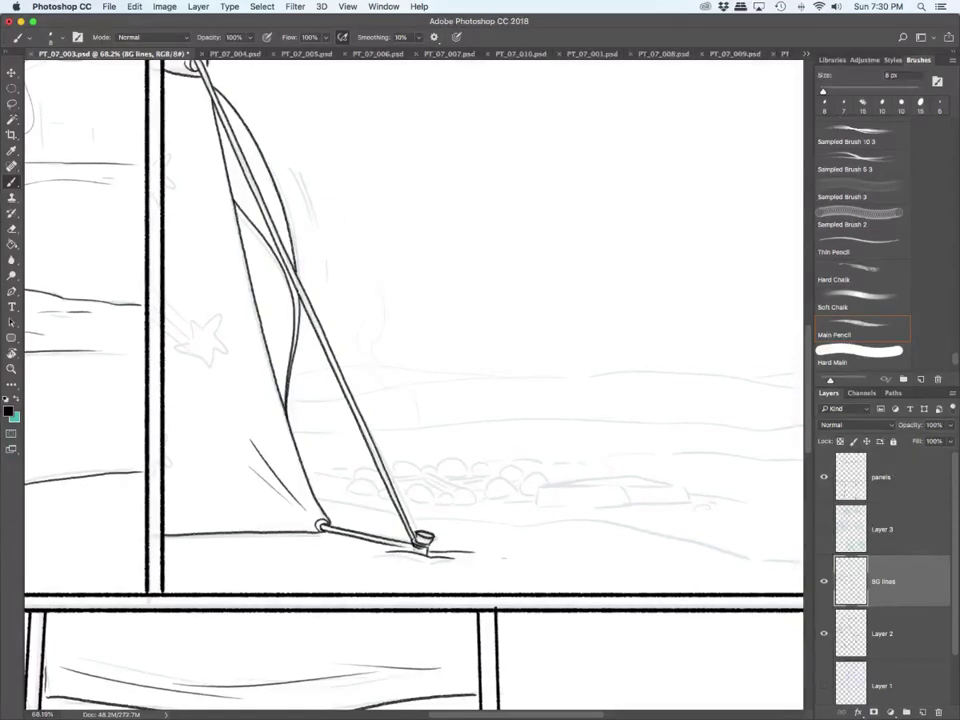
pyautogui.moveTo(295, 182); pyautogui.dragTo(305, 216)
pyautogui.moveTo(300, 182); pyautogui.dragTo(310, 217)
pyautogui.moveTo(307, 354); pyautogui.dragTo(307, 379)
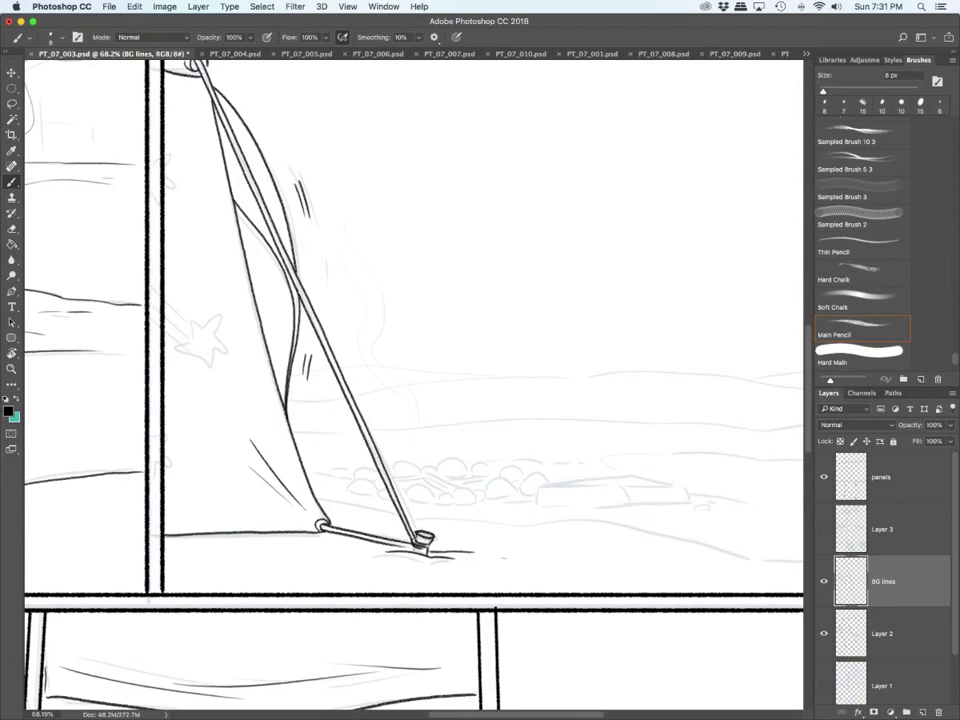
# Step: Ink the shooting star with its trail and the cropped star tips along the panel border on the close-up tent
pyautogui.moveTo(203, 328)
pyautogui.mouseDown()
pyautogui.moveTo(220, 314)
pyautogui.moveTo(228, 346)
pyautogui.moveTo(208, 366)
pyautogui.moveTo(193, 340)
pyautogui.moveTo(202, 325)
pyautogui.moveTo(177, 332)
pyautogui.moveTo(187, 340)
pyautogui.mouseUp()
pyautogui.moveTo(165, 308)
pyautogui.mouseDown()
pyautogui.moveTo(186, 328)
pyautogui.moveTo(187, 317)
pyautogui.mouseUp()
pyautogui.moveTo(165, 282); pyautogui.dragTo(199, 314)
pyautogui.moveTo(168, 152); pyautogui.dragTo(170, 168)
pyautogui.moveTo(170, 168)
pyautogui.mouseDown()
pyautogui.moveTo(177, 185)
pyautogui.moveTo(164, 187)
pyautogui.mouseUp()
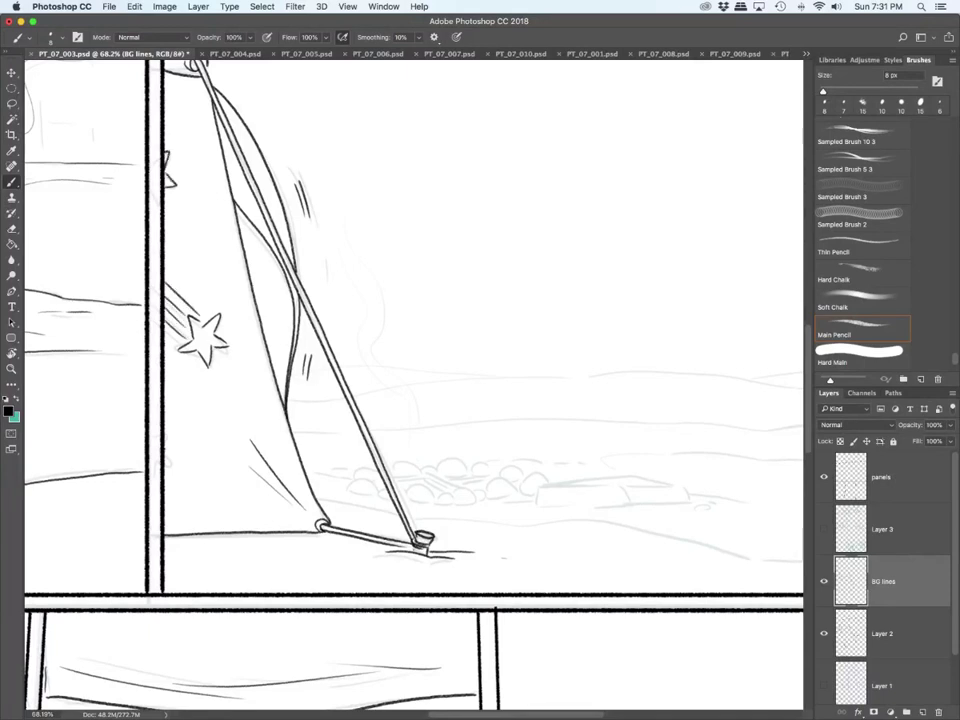
pyautogui.moveTo(170, 448); pyautogui.dragTo(165, 461)
# Step: Ink the foreground ground contour running from the tent to the page's right edge
pyautogui.hscroll(5, 413, 330)
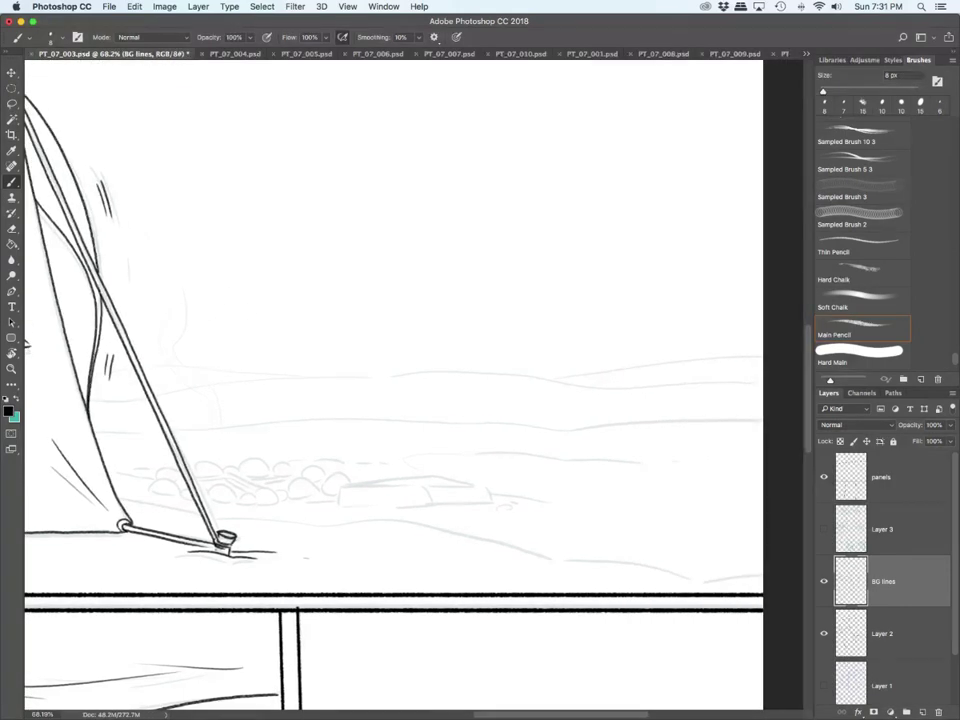
pyautogui.moveTo(245, 518)
pyautogui.mouseDown()
pyautogui.moveTo(358, 519)
pyautogui.moveTo(687, 578)
pyautogui.mouseUp()
pyautogui.moveTo(695, 579); pyautogui.dragTo(762, 577)
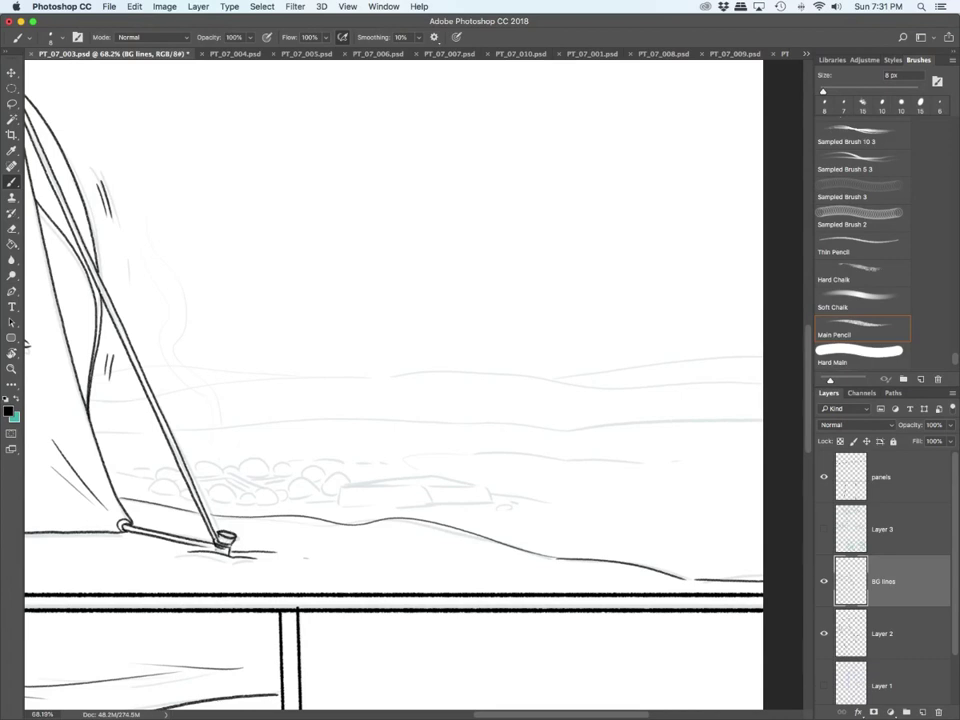
# Step: Ink the flat block beside the campfire and its surrounding ground lines with a 7 px brush
pyautogui.press('[')
pyautogui.scroll(5, 359, 513)
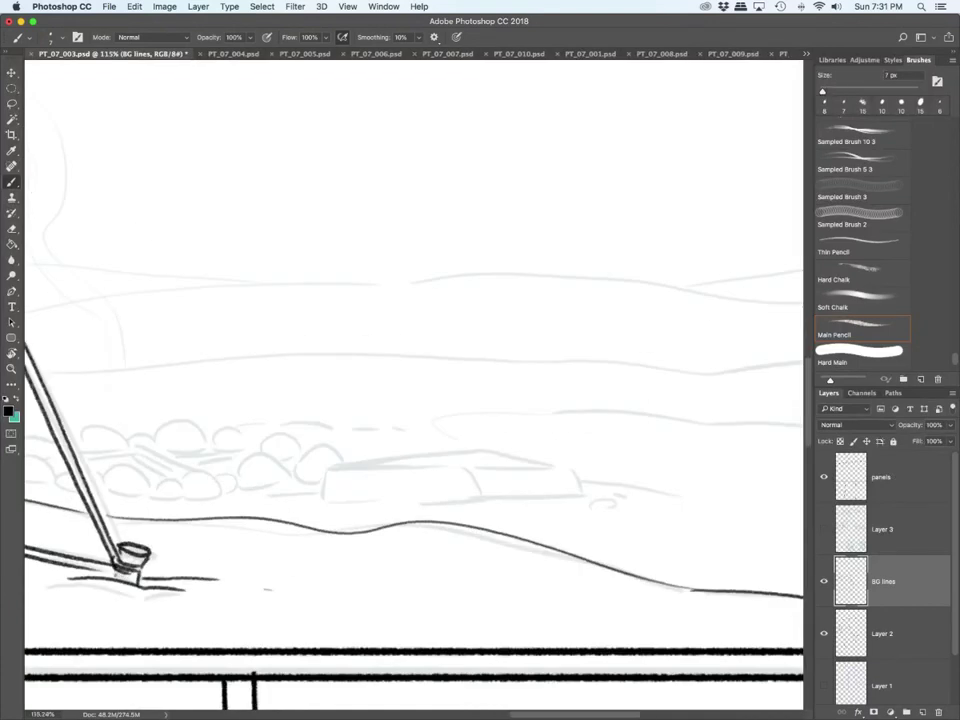
pyautogui.moveTo(274, 496)
pyautogui.mouseDown()
pyautogui.moveTo(426, 504)
pyautogui.moveTo(694, 490)
pyautogui.mouseUp()
pyautogui.moveTo(323, 496)
pyautogui.mouseDown()
pyautogui.moveTo(330, 468)
pyautogui.moveTo(466, 462)
pyautogui.moveTo(487, 494)
pyautogui.mouseUp()
pyautogui.moveTo(334, 468); pyautogui.dragTo(566, 462)
pyautogui.moveTo(566, 463)
pyautogui.mouseDown()
pyautogui.moveTo(471, 464)
pyautogui.moveTo(579, 483)
pyautogui.mouseUp()
# Step: Ink the front row of campfire stones, from behind the guy rope to the flat block
pyautogui.hscroll(-5, 436, 363)
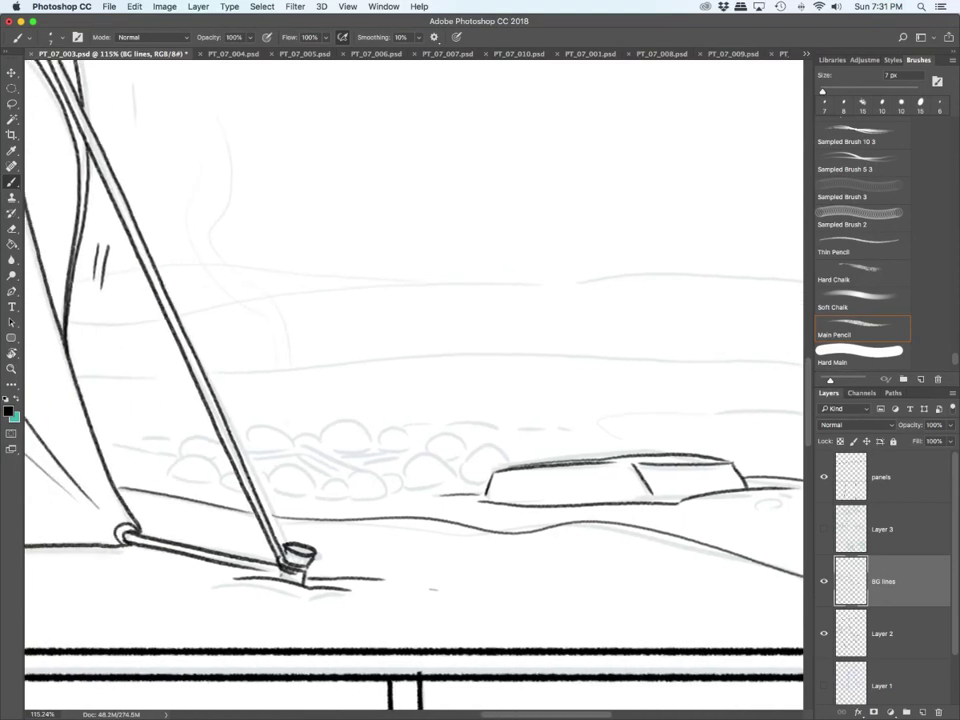
pyautogui.moveTo(168, 477); pyautogui.dragTo(219, 483)
pyautogui.moveTo(167, 475); pyautogui.dragTo(246, 491)
pyautogui.moveTo(219, 479)
pyautogui.mouseDown()
pyautogui.moveTo(228, 469)
pyautogui.moveTo(351, 499)
pyautogui.moveTo(393, 477)
pyautogui.mouseUp()
pyautogui.moveTo(388, 471)
pyautogui.mouseDown()
pyautogui.moveTo(395, 499)
pyautogui.moveTo(406, 488)
pyautogui.moveTo(397, 492)
pyautogui.mouseUp()
pyautogui.moveTo(403, 475)
pyautogui.mouseDown()
pyautogui.moveTo(445, 453)
pyautogui.moveTo(458, 482)
pyautogui.mouseUp()
pyautogui.moveTo(409, 486)
pyautogui.mouseDown()
pyautogui.moveTo(455, 489)
pyautogui.moveTo(478, 444)
pyautogui.moveTo(502, 464)
pyautogui.mouseUp()
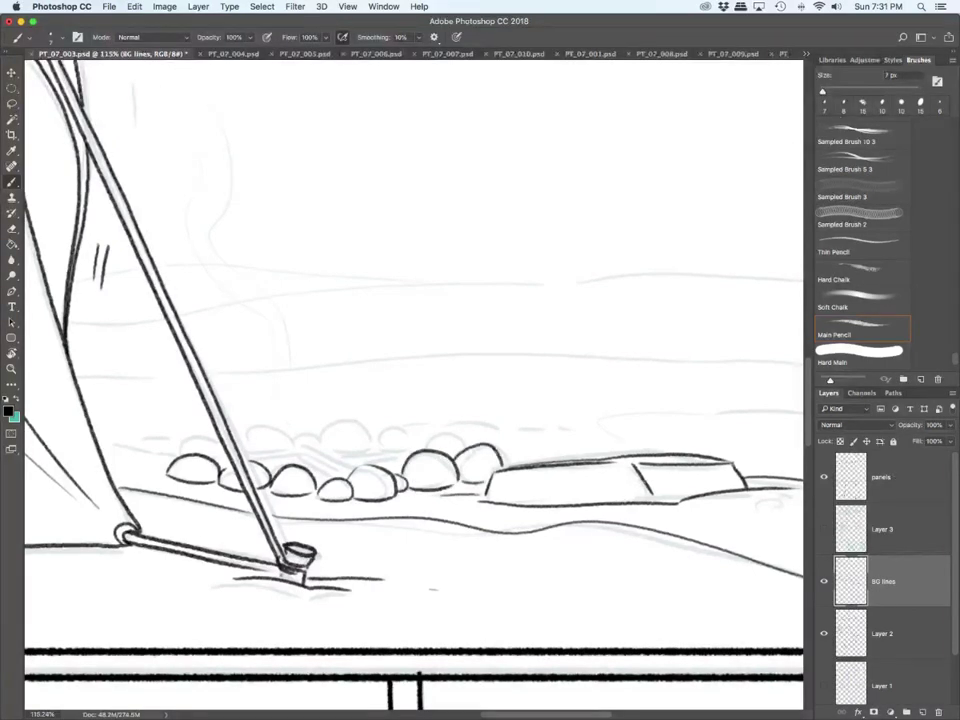
# Step: Ink the back row of campfire stones, the crossed firewood inside the ring, and the ground line behind the rope
pyautogui.moveTo(184, 455); pyautogui.dragTo(226, 461)
pyautogui.moveTo(113, 439); pyautogui.dragTo(180, 449)
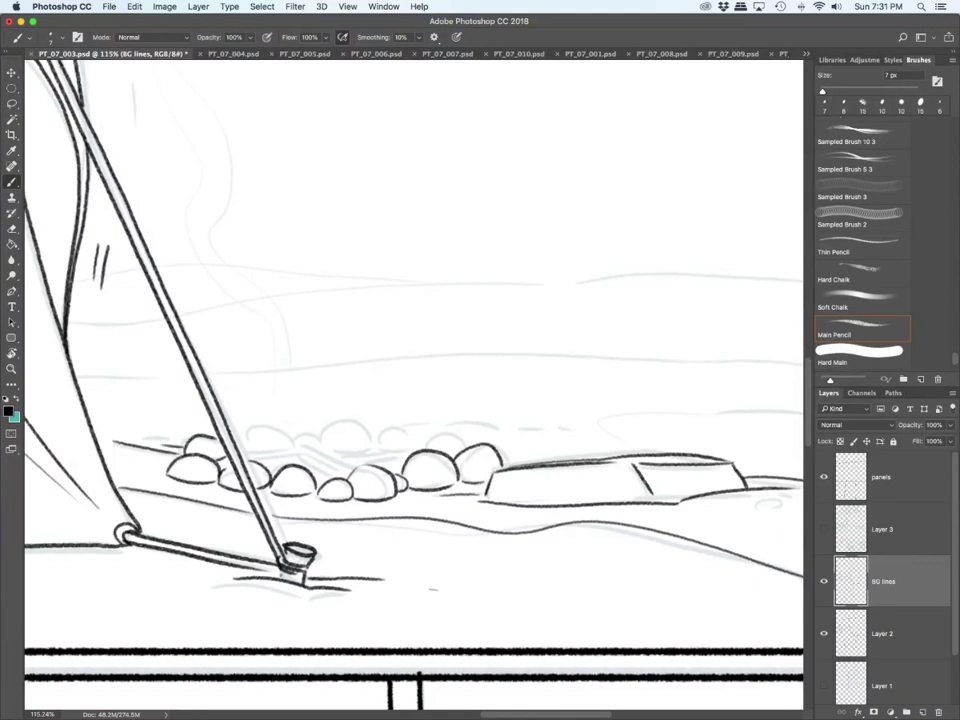
pyautogui.moveTo(248, 459)
pyautogui.mouseDown()
pyautogui.moveTo(301, 453)
pyautogui.moveTo(256, 465)
pyautogui.moveTo(299, 443)
pyautogui.moveTo(334, 475)
pyautogui.mouseUp()
pyautogui.moveTo(297, 441)
pyautogui.mouseDown()
pyautogui.moveTo(343, 470)
pyautogui.moveTo(307, 432)
pyautogui.mouseUp()
pyautogui.moveTo(307, 432)
pyautogui.mouseDown()
pyautogui.moveTo(317, 450)
pyautogui.moveTo(356, 470)
pyautogui.moveTo(401, 451)
pyautogui.mouseUp()
pyautogui.moveTo(363, 461); pyautogui.dragTo(401, 458)
pyautogui.moveTo(246, 450)
pyautogui.mouseDown()
pyautogui.moveTo(324, 439)
pyautogui.moveTo(341, 420)
pyautogui.moveTo(378, 442)
pyautogui.moveTo(410, 424)
pyautogui.moveTo(415, 445)
pyautogui.moveTo(450, 430)
pyautogui.moveTo(461, 442)
pyautogui.mouseUp()
pyautogui.moveTo(297, 455); pyautogui.dragTo(323, 474)
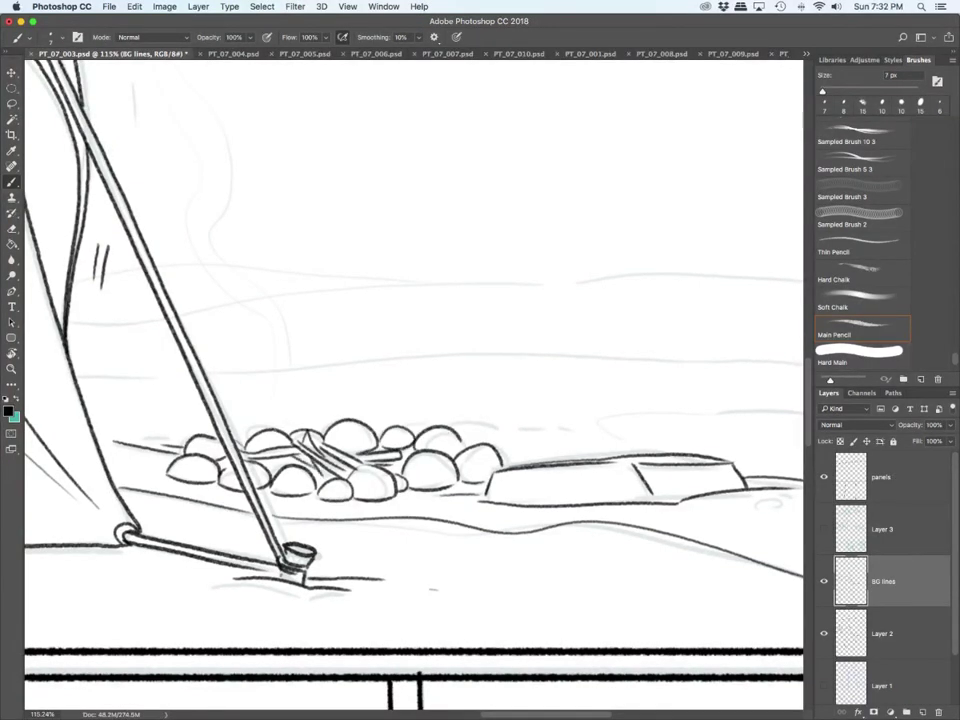
# Step: Ink the ground line behind the campfire and the two rolling hill contours across the close-up panel's background
pyautogui.scroll(-5, 446, 567)
pyautogui.scroll(3, 446, 567)
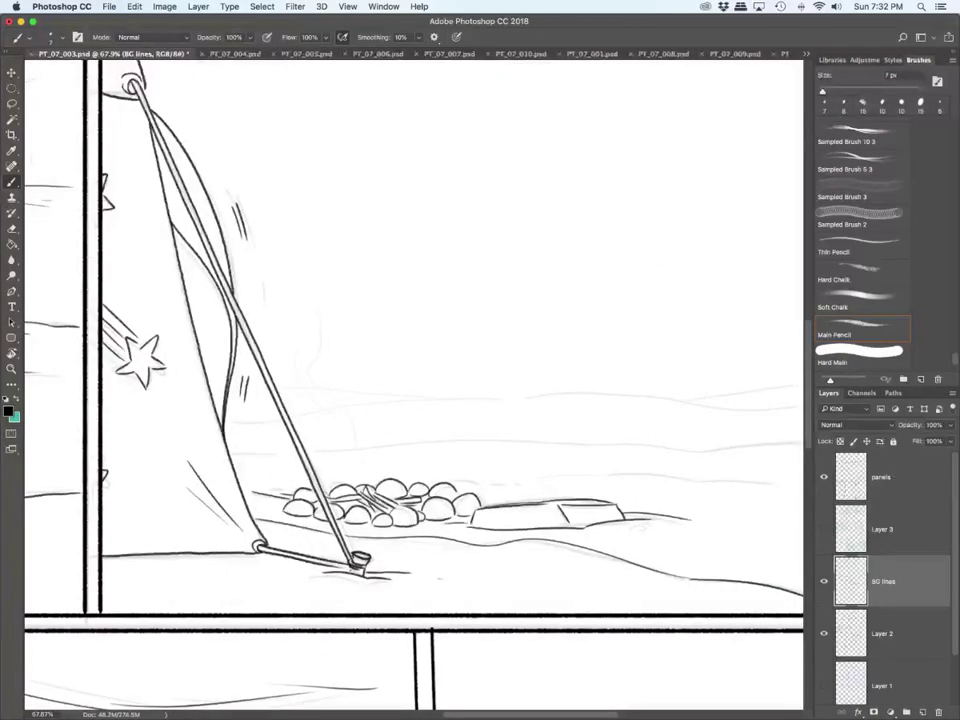
pyautogui.hscroll(5, 414, 385)
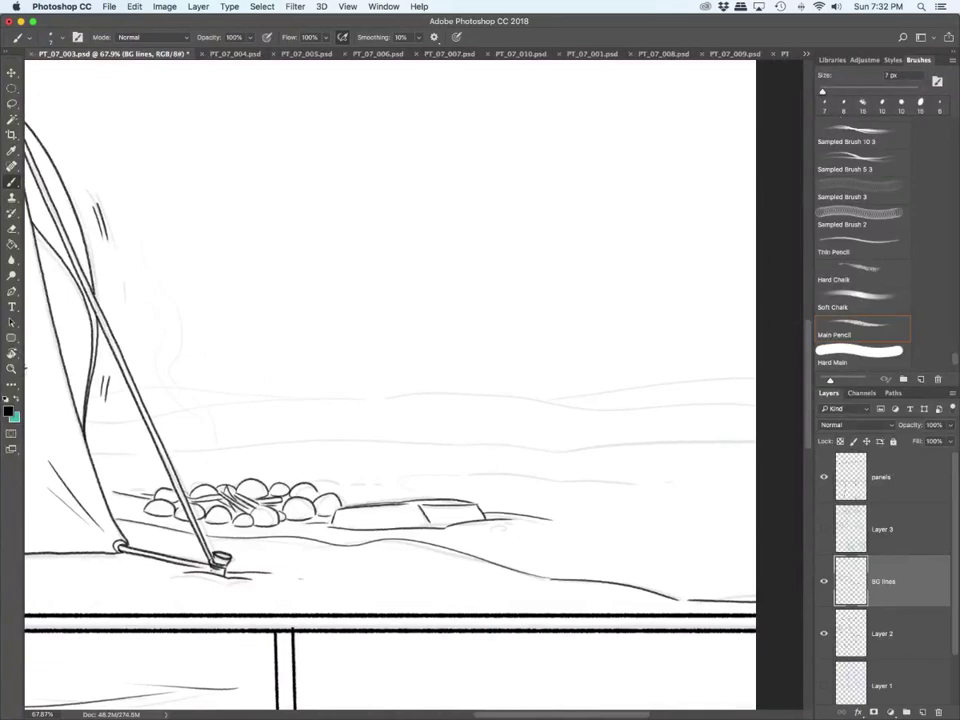
pyautogui.moveTo(398, 486); pyautogui.dragTo(687, 484)
pyautogui.moveTo(88, 452)
pyautogui.mouseDown()
pyautogui.moveTo(414, 436)
pyautogui.moveTo(755, 441)
pyautogui.mouseUp()
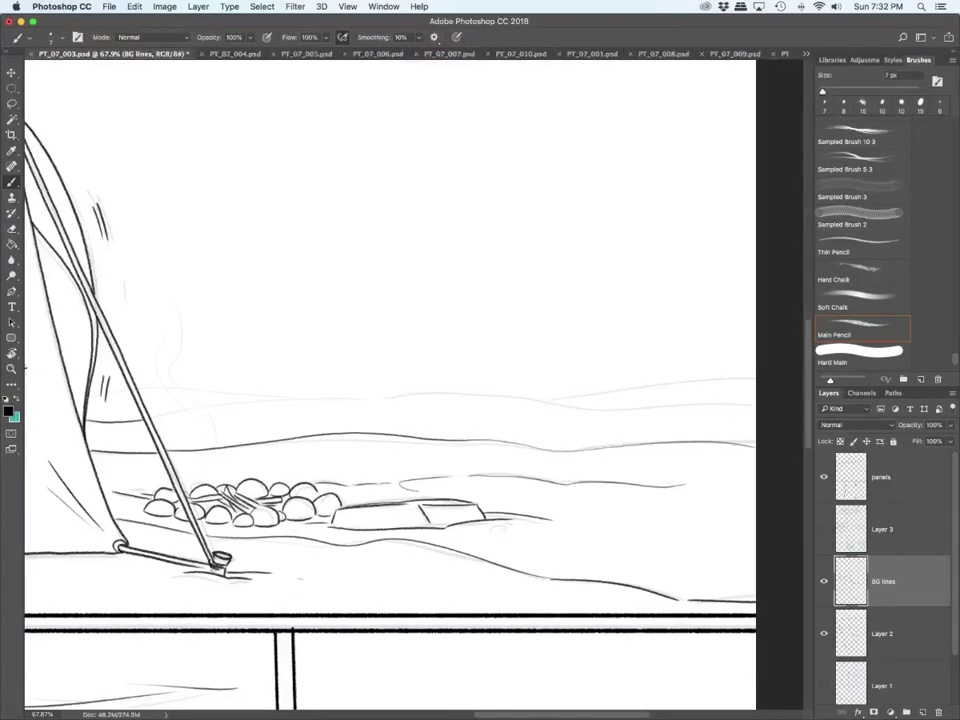
pyautogui.moveTo(149, 412)
pyautogui.mouseDown()
pyautogui.moveTo(404, 391)
pyautogui.moveTo(756, 410)
pyautogui.mouseUp()
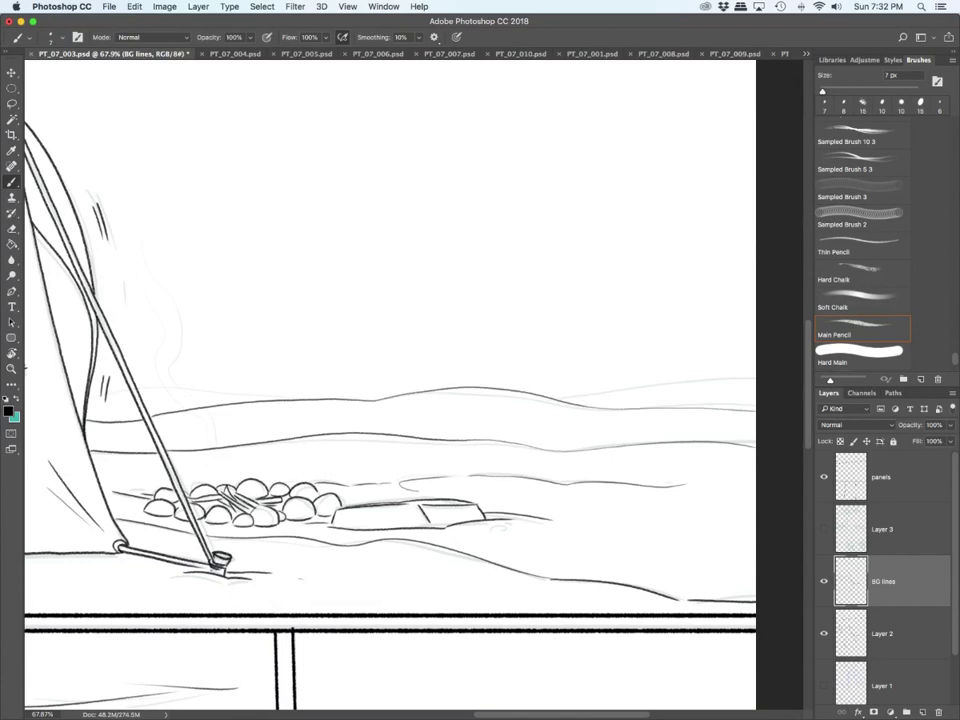
# Step: Finish the desert background by inking the distant dune lines and the campfire smoke in the tent panel
pyautogui.moveTo(561, 400); pyautogui.dragTo(756, 375)
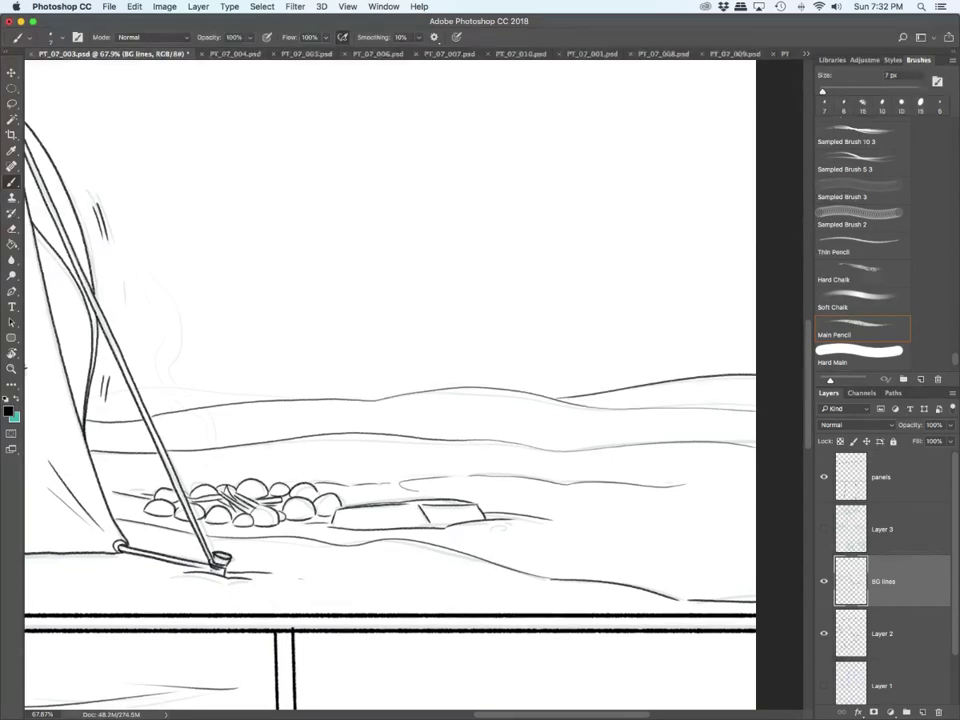
pyautogui.moveTo(105, 390); pyautogui.dragTo(210, 393)
pyautogui.moveTo(220, 470)
pyautogui.mouseDown()
pyautogui.moveTo(150, 300)
pyautogui.moveTo(125, 185)
pyautogui.moveTo(140, 145)
pyautogui.moveTo(127, 250)
pyautogui.moveTo(175, 355)
pyautogui.mouseUp()
pyautogui.moveTo(223, 482); pyautogui.dragTo(415, 415)
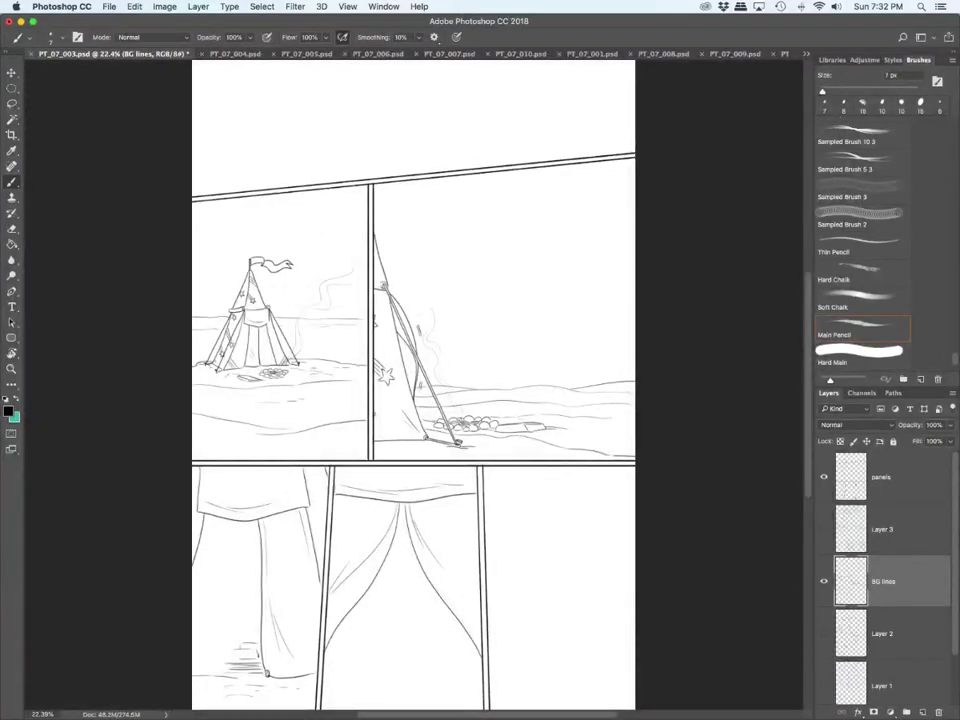
# Step: Lower the BG lines layer's opacity to 24% with the Layer 3 character sketch shown
pyautogui.click(950, 426)
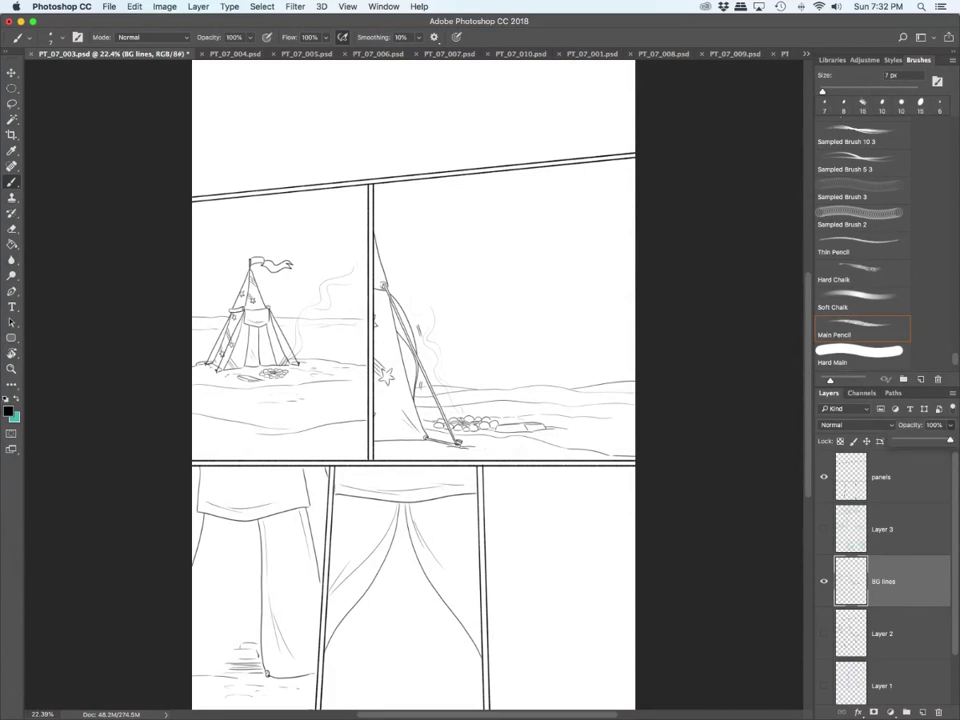
pyautogui.moveTo(950, 440); pyautogui.dragTo(908, 440)
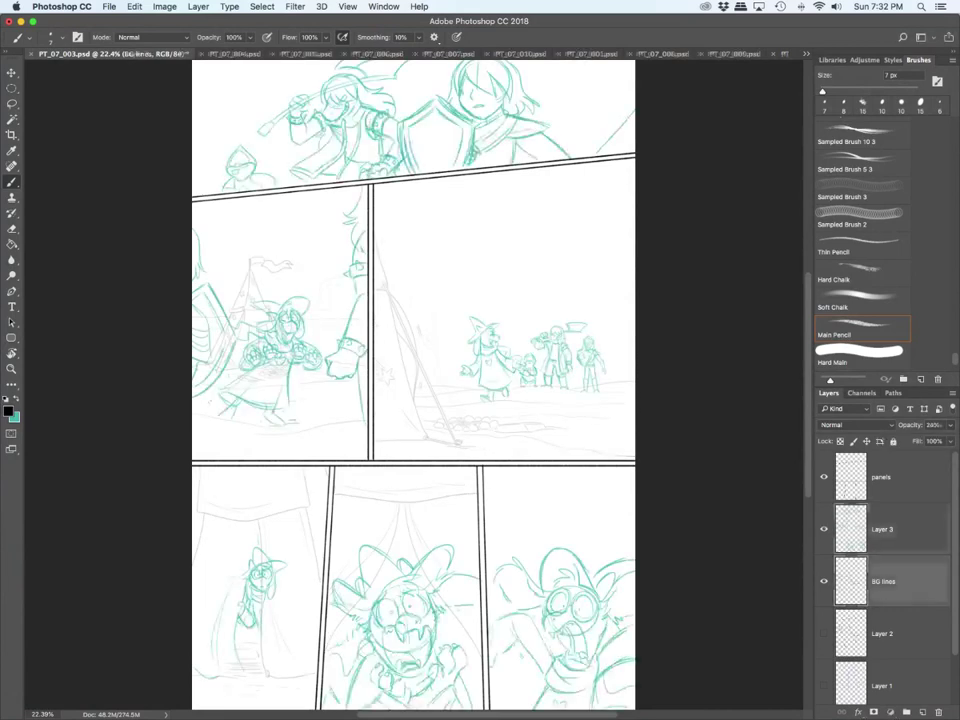
# Step: Add a new layer above Layer 3 and name it "char lines"
pyautogui.press('super+shift+alt+n')
pyautogui.scroll(4, 395, 175)
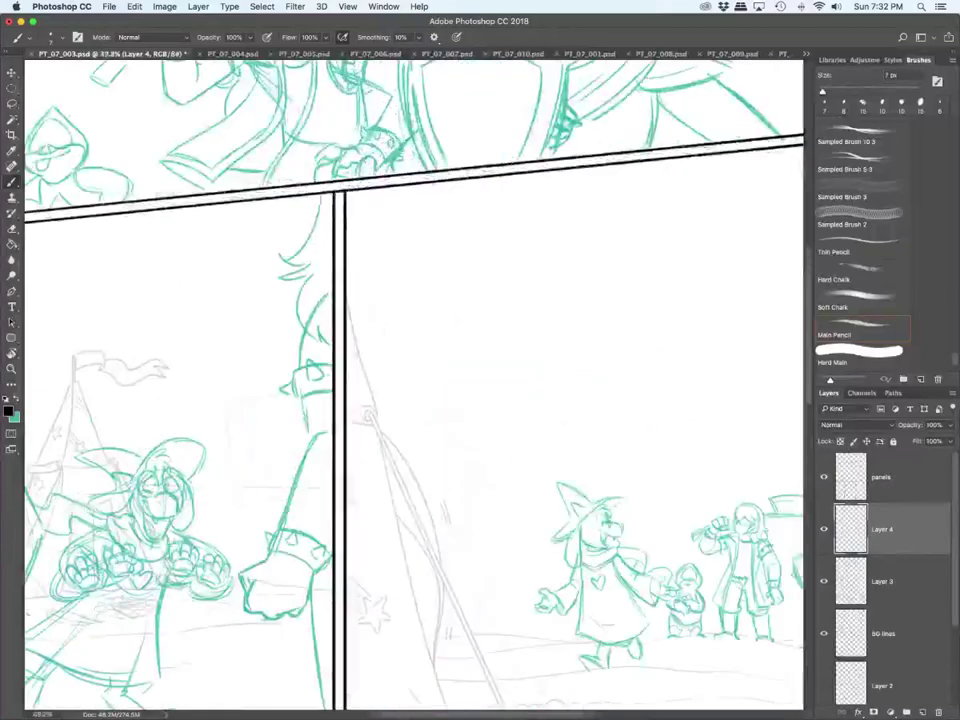
pyautogui.scroll(-1, 395, 175)
pyautogui.scroll(5, 395, 175)
pyautogui.scroll(-5, 420, 390)
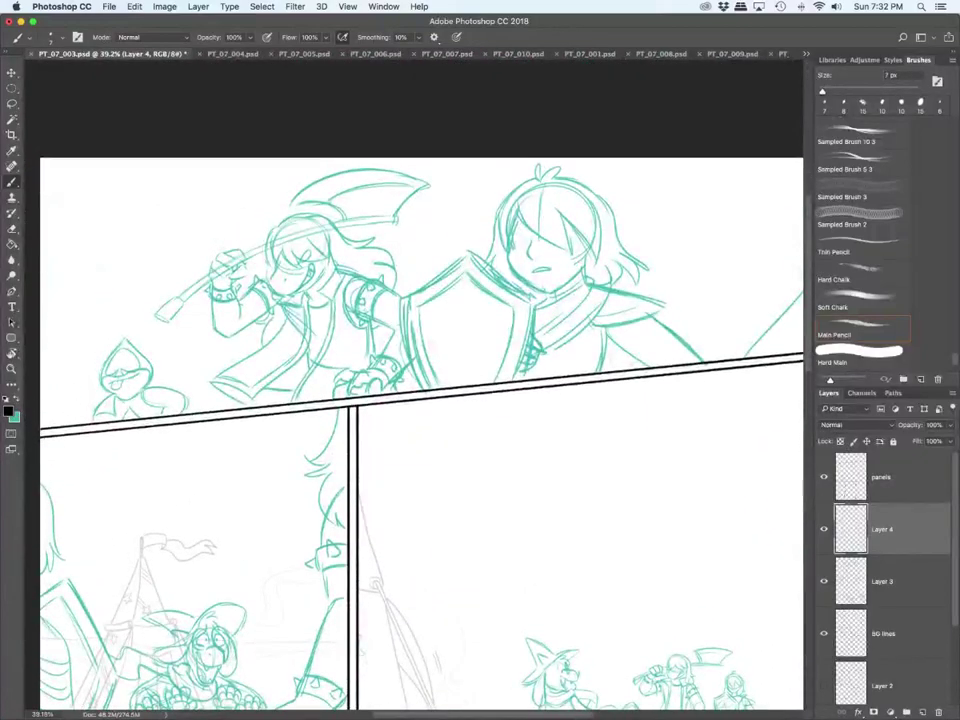
pyautogui.doubleClick(882, 529)
pyautogui.write('char lines')
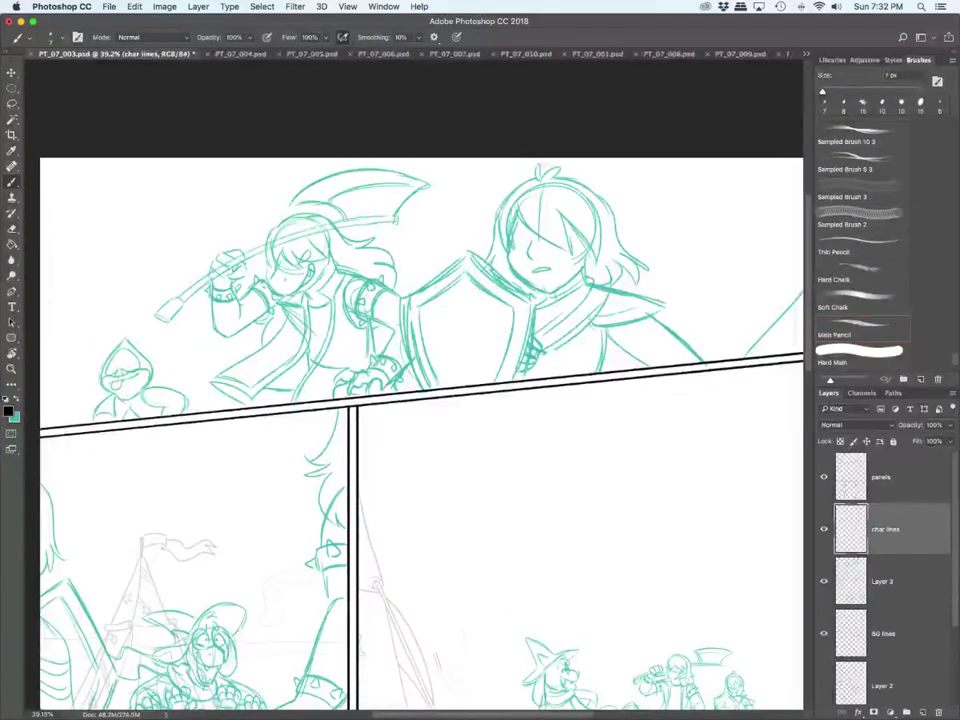
# Step: Fade the Layer 3 sketch to 33% opacity and enlarge the brush to 10 px
pyautogui.click(883, 581)
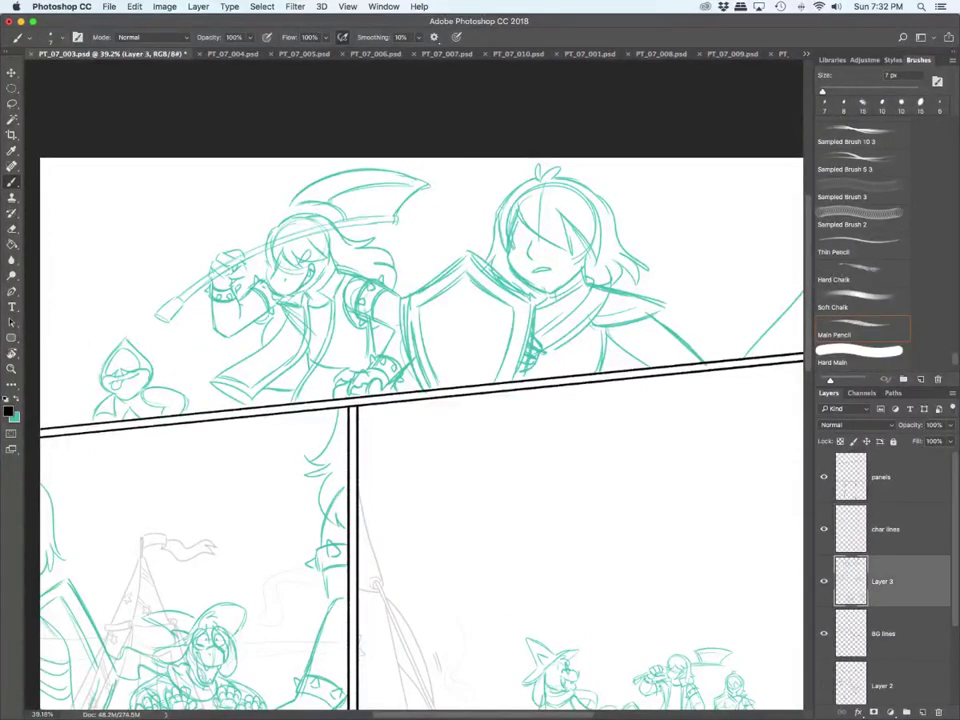
pyautogui.click(950, 425)
pyautogui.moveTo(951, 440); pyautogui.dragTo(913, 440)
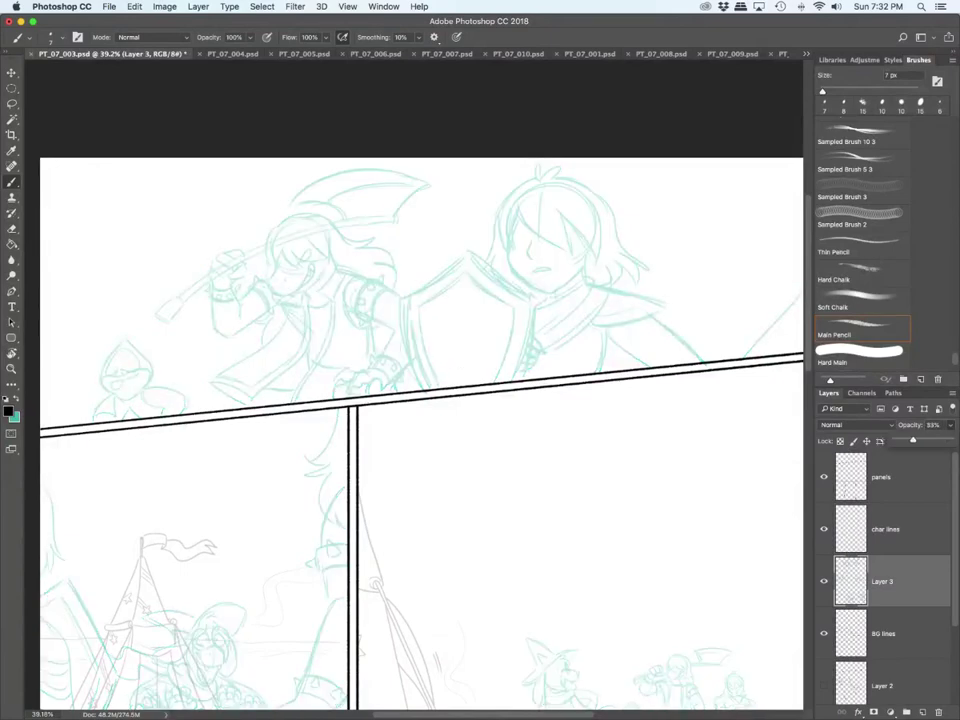
pyautogui.press(']')
pyautogui.press(']')
pyautogui.press(']')
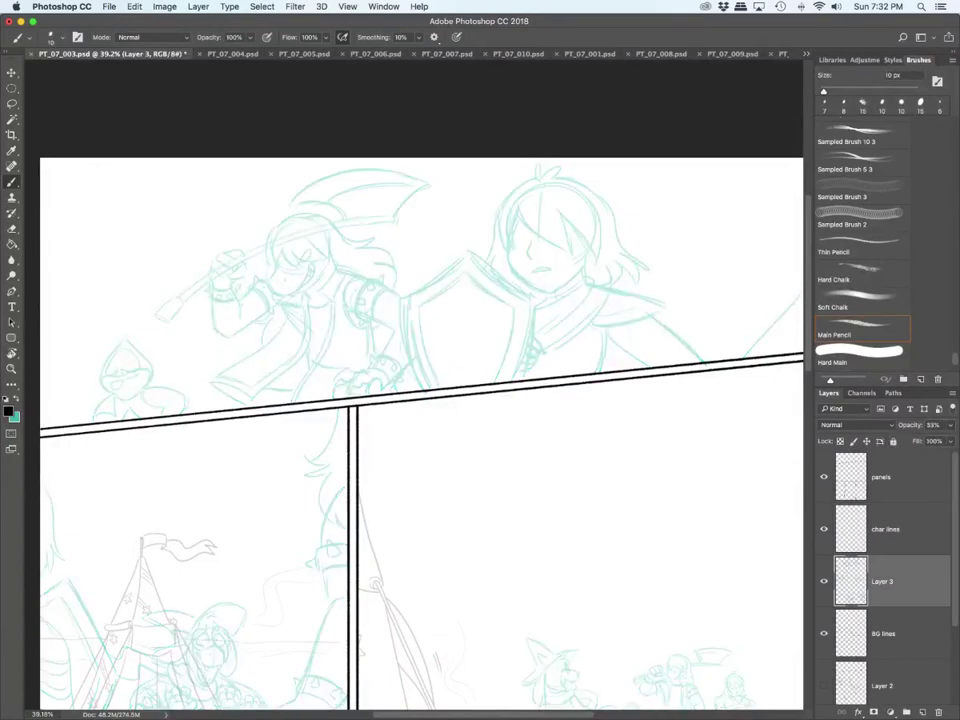
# Step: Ink the diagonal line at the right edge of the top comic panel on the char lines layer
pyautogui.hscroll(5, 420, 430)
pyautogui.moveTo(574, 357); pyautogui.dragTo(645, 273)
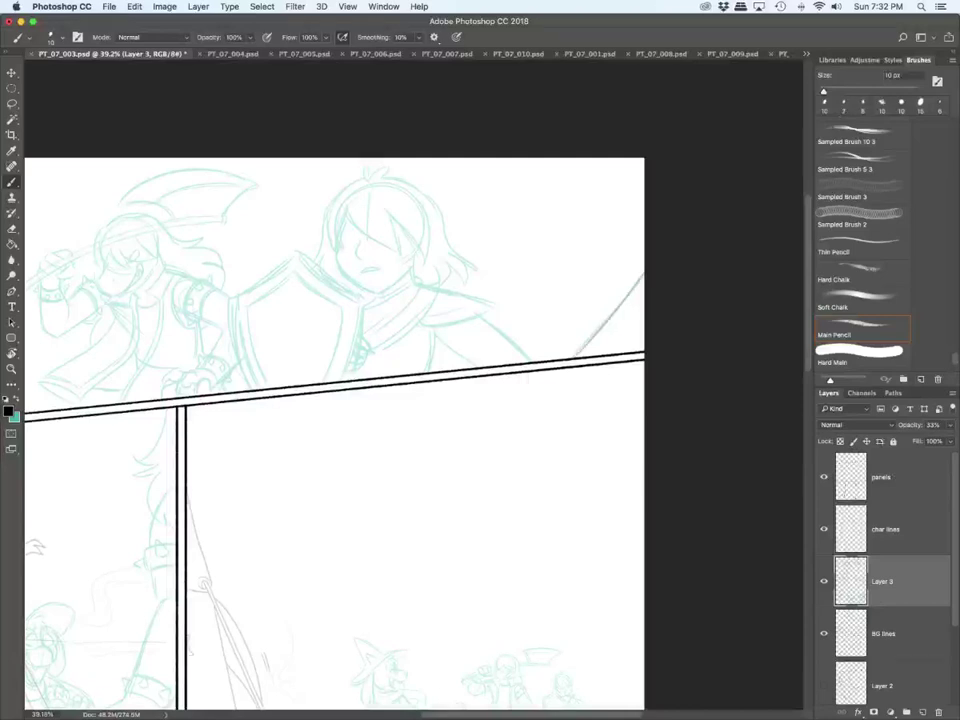
pyautogui.press('super+z')
pyautogui.click(886, 530)
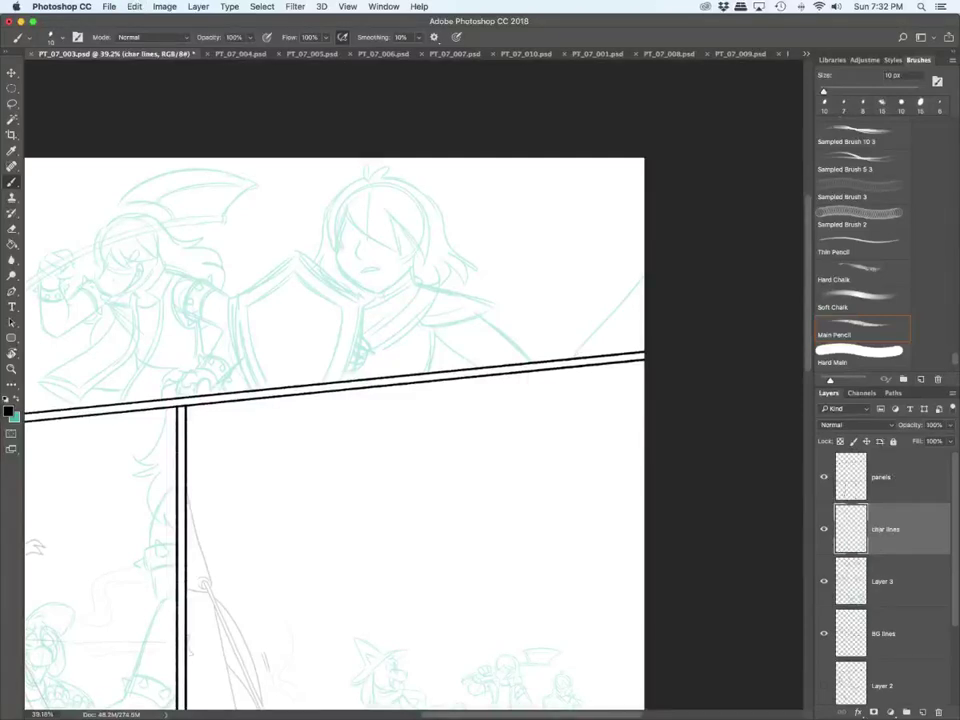
pyautogui.moveTo(570, 358); pyautogui.dragTo(645, 269)
# Step: Ink the shield's outer outline and inner border in the top panel, enlarging the brush to 15 px
pyautogui.scroll(5, 382, 235)
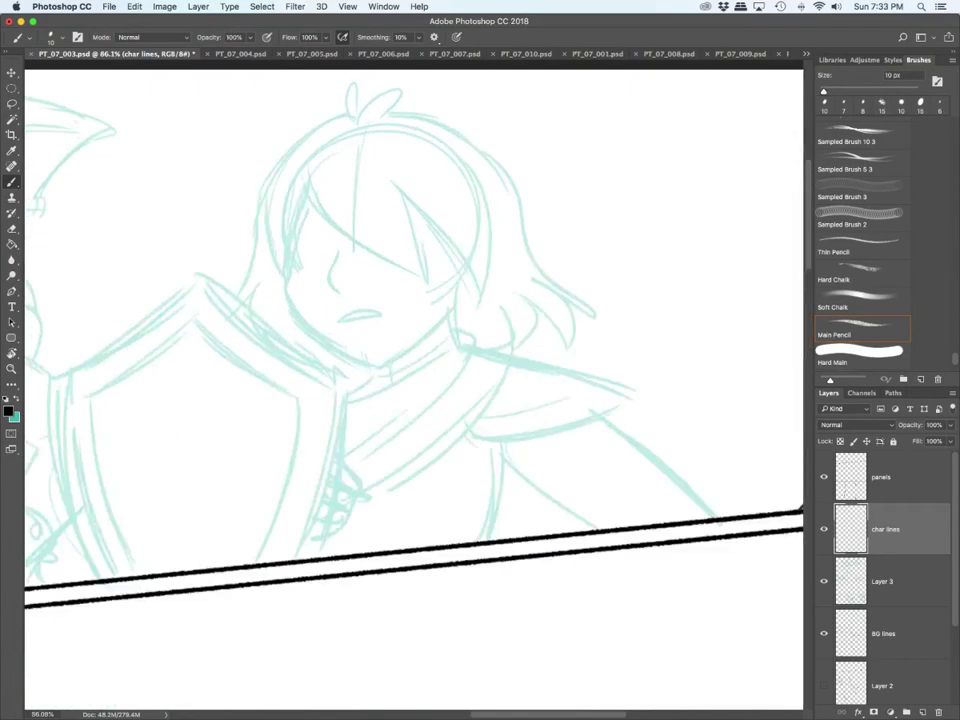
pyautogui.hscroll(-5, 414, 390)
pyautogui.moveTo(181, 375); pyautogui.dragTo(222, 578)
pyautogui.press(']')
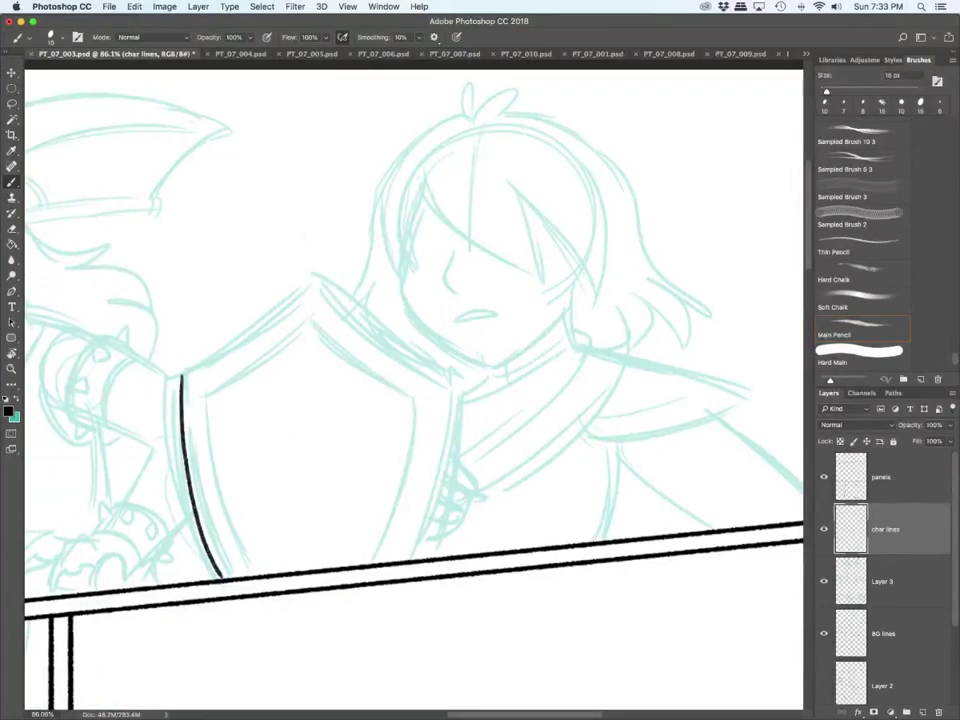
pyautogui.moveTo(183, 373)
pyautogui.mouseDown()
pyautogui.moveTo(311, 275)
pyautogui.moveTo(450, 381)
pyautogui.moveTo(439, 529)
pyautogui.moveTo(425, 558)
pyautogui.mouseUp()
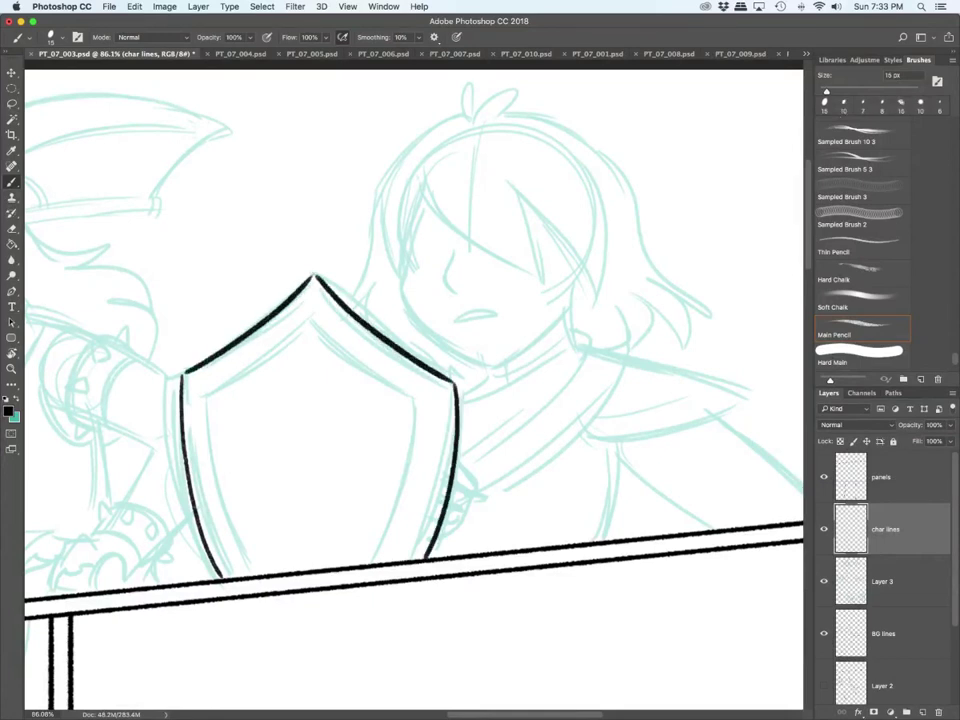
pyautogui.moveTo(203, 395); pyautogui.dragTo(243, 567)
pyautogui.moveTo(208, 391)
pyautogui.mouseDown()
pyautogui.moveTo(296, 319)
pyautogui.moveTo(432, 393)
pyautogui.moveTo(385, 560)
pyautogui.mouseUp()
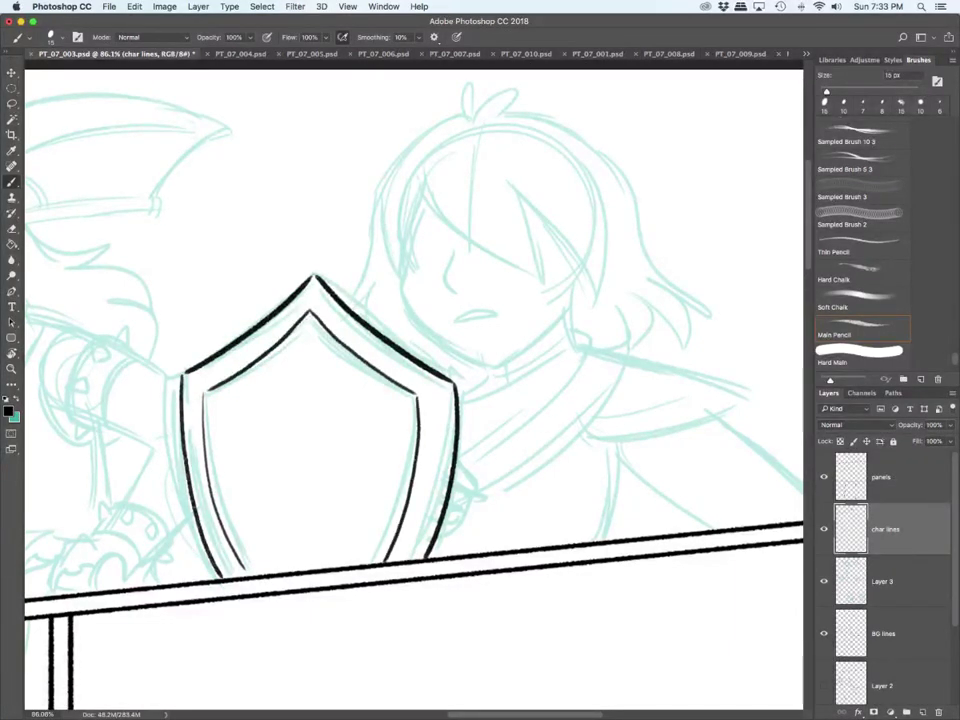
# Step: Ink the fingers gripping the shield's right edge and the short line beside its lower left edge
pyautogui.moveTo(194, 522); pyautogui.dragTo(181, 579)
pyautogui.moveTo(447, 503)
pyautogui.mouseDown()
pyautogui.moveTo(465, 514)
pyautogui.moveTo(458, 535)
pyautogui.mouseUp()
pyautogui.moveTo(458, 535)
pyautogui.mouseDown()
pyautogui.moveTo(457, 553)
pyautogui.moveTo(444, 555)
pyautogui.mouseUp()
pyautogui.moveTo(450, 482)
pyautogui.mouseDown()
pyautogui.moveTo(467, 494)
pyautogui.moveTo(465, 516)
pyautogui.moveTo(466, 487)
pyautogui.mouseUp()
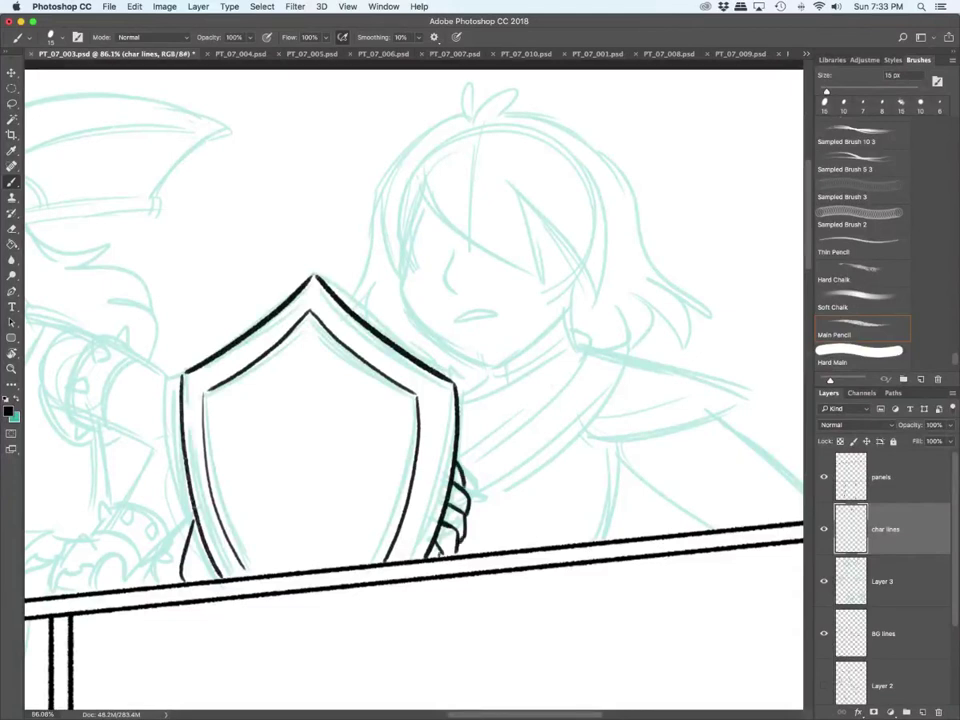
# Step: Ink the shield bearer's fringe, inner hair strands, top hair tuft and face outline
pyautogui.hscroll(5, 414, 340)
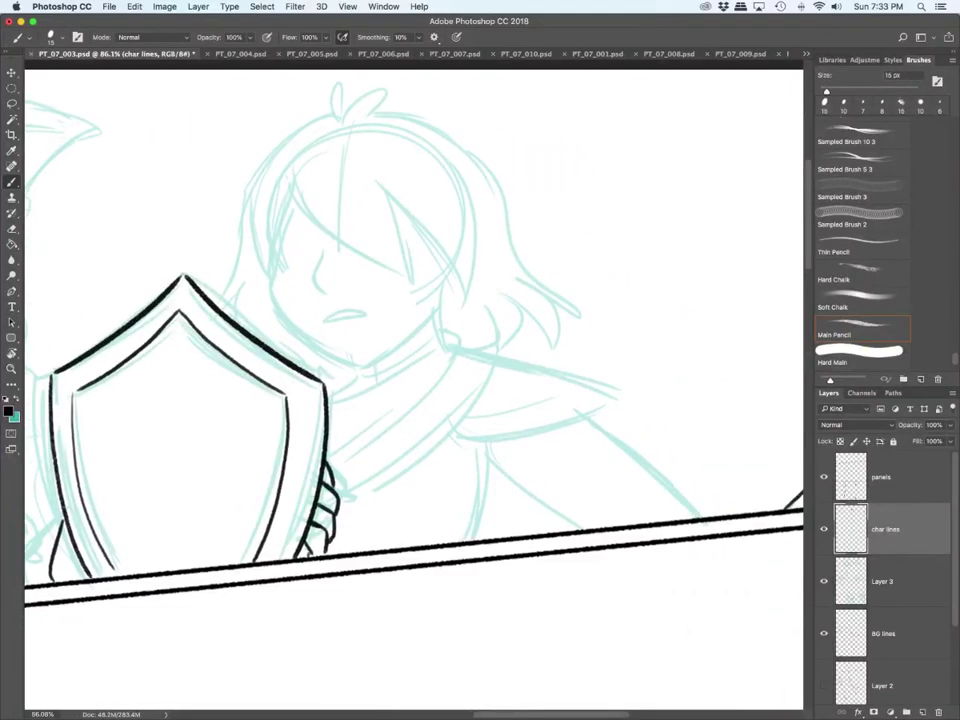
pyautogui.moveTo(292, 171)
pyautogui.mouseDown()
pyautogui.moveTo(420, 270)
pyautogui.moveTo(387, 185)
pyautogui.moveTo(472, 292)
pyautogui.mouseUp()
pyautogui.moveTo(473, 293)
pyautogui.mouseDown()
pyautogui.moveTo(479, 279)
pyautogui.moveTo(432, 133)
pyautogui.mouseUp()
pyautogui.moveTo(339, 81)
pyautogui.mouseDown()
pyautogui.moveTo(343, 115)
pyautogui.moveTo(400, 77)
pyautogui.mouseUp()
pyautogui.moveTo(291, 176)
pyautogui.mouseDown()
pyautogui.moveTo(270, 262)
pyautogui.moveTo(271, 298)
pyautogui.moveTo(288, 330)
pyautogui.moveTo(335, 358)
pyautogui.moveTo(373, 360)
pyautogui.moveTo(442, 310)
pyautogui.mouseUp()
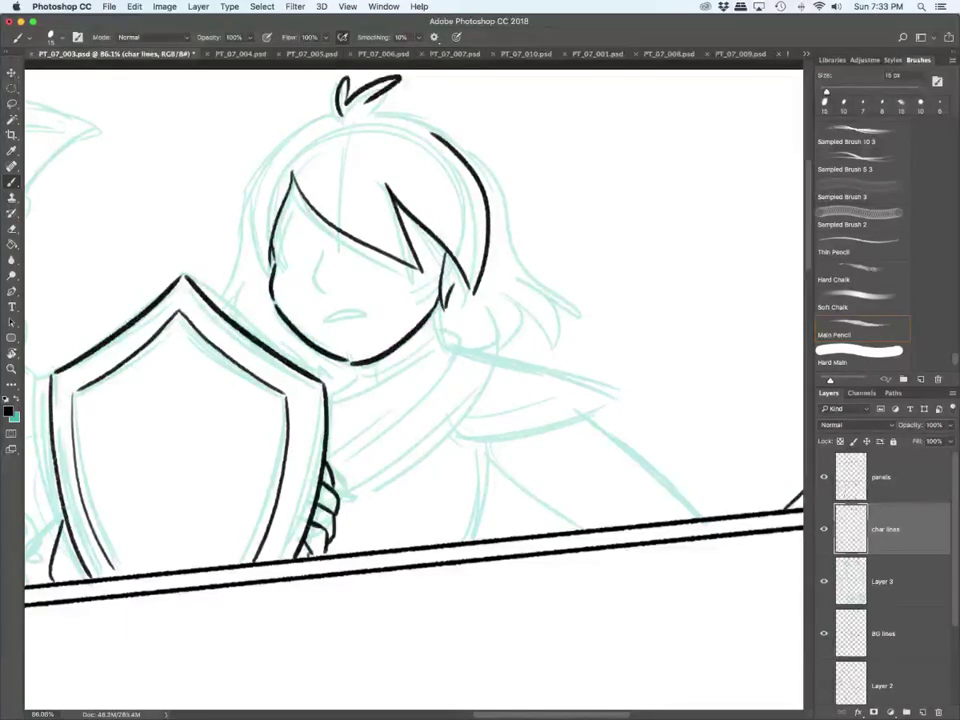
# Step: Ink the shield bearer's outer hair outline with its flicked ends, plus the neck and collar
pyautogui.moveTo(358, 104)
pyautogui.mouseDown()
pyautogui.moveTo(462, 131)
pyautogui.moveTo(567, 300)
pyautogui.moveTo(525, 285)
pyautogui.mouseUp()
pyautogui.moveTo(527, 286); pyautogui.dragTo(526, 348)
pyautogui.moveTo(526, 348)
pyautogui.mouseDown()
pyautogui.moveTo(516, 333)
pyautogui.moveTo(501, 345)
pyautogui.mouseUp()
pyautogui.moveTo(370, 363); pyautogui.dragTo(375, 381)
pyautogui.moveTo(437, 305)
pyautogui.mouseDown()
pyautogui.moveTo(440, 344)
pyautogui.moveTo(332, 399)
pyautogui.moveTo(368, 366)
pyautogui.mouseUp()
pyautogui.moveTo(443, 331)
pyautogui.mouseDown()
pyautogui.moveTo(459, 363)
pyautogui.moveTo(446, 380)
pyautogui.mouseUp()
pyautogui.moveTo(338, 108)
pyautogui.mouseDown()
pyautogui.moveTo(268, 150)
pyautogui.moveTo(250, 215)
pyautogui.moveTo(252, 258)
pyautogui.mouseUp()
pyautogui.moveTo(238, 322); pyautogui.dragTo(249, 303)
pyautogui.moveTo(249, 303)
pyautogui.mouseDown()
pyautogui.moveTo(254, 337)
pyautogui.moveTo(324, 373)
pyautogui.mouseUp()
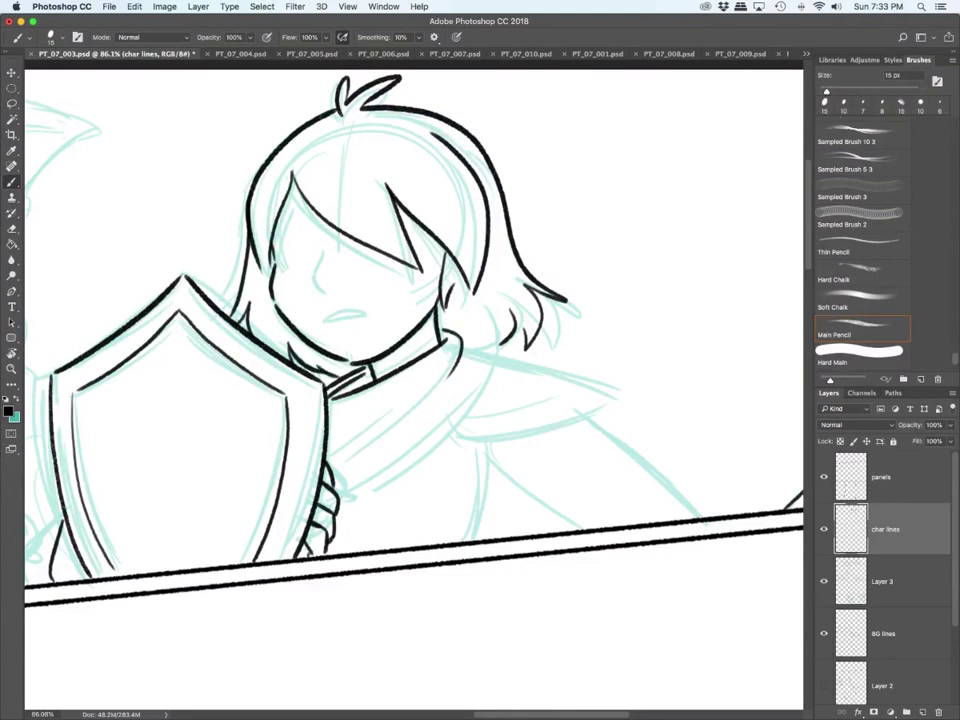
# Step: Ink the shield bearer's scarf with its folds and the shoulder cape beside it
pyautogui.moveTo(404, 402)
pyautogui.mouseDown()
pyautogui.moveTo(330, 459)
pyautogui.moveTo(335, 469)
pyautogui.mouseUp()
pyautogui.moveTo(462, 347)
pyautogui.mouseDown()
pyautogui.moveTo(498, 358)
pyautogui.moveTo(488, 344)
pyautogui.moveTo(510, 316)
pyautogui.moveTo(491, 349)
pyautogui.mouseUp()
pyautogui.moveTo(494, 348)
pyautogui.mouseDown()
pyautogui.moveTo(509, 356)
pyautogui.moveTo(498, 373)
pyautogui.moveTo(338, 514)
pyautogui.mouseUp()
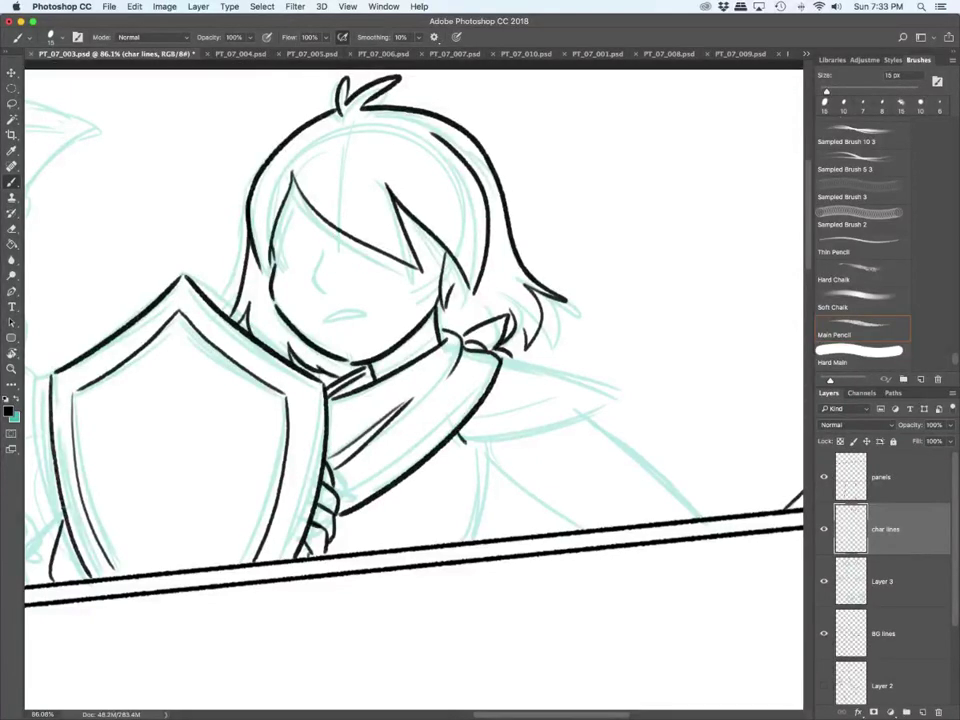
pyautogui.moveTo(462, 444); pyautogui.dragTo(626, 398)
pyautogui.moveTo(500, 358)
pyautogui.mouseDown()
pyautogui.moveTo(612, 387)
pyautogui.moveTo(612, 432)
pyautogui.mouseUp()
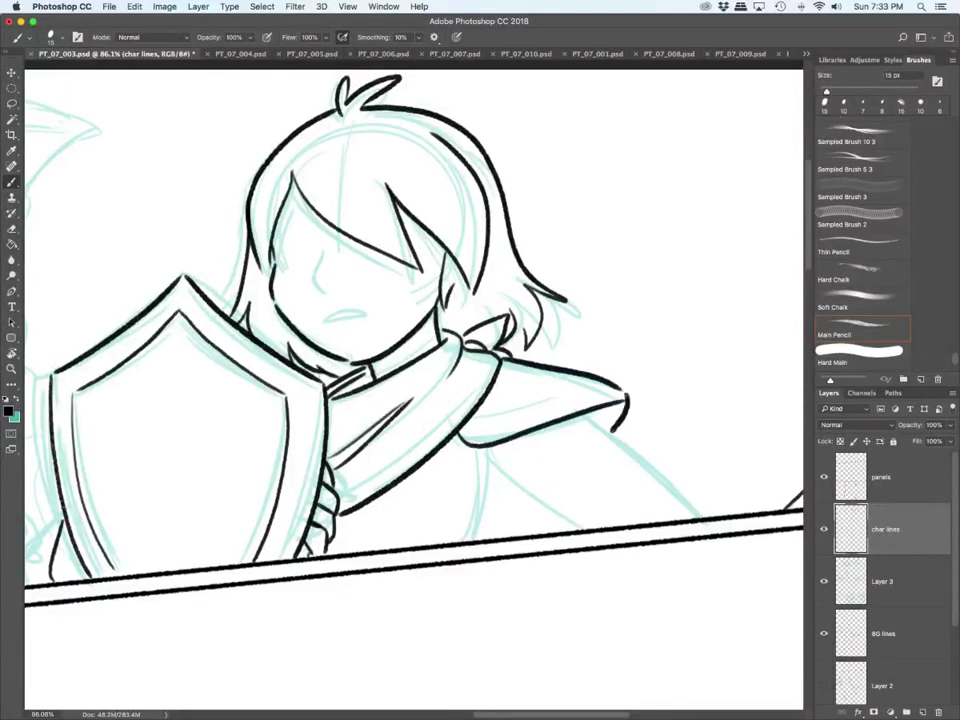
# Step: Ink the shield bearer's torso and arm, and add the nose, mouth and small clothing details
pyautogui.moveTo(451, 437)
pyautogui.mouseDown()
pyautogui.moveTo(478, 453)
pyautogui.moveTo(476, 535)
pyautogui.mouseUp()
pyautogui.moveTo(497, 447)
pyautogui.mouseDown()
pyautogui.moveTo(499, 475)
pyautogui.moveTo(520, 492)
pyautogui.mouseUp()
pyautogui.moveTo(511, 482); pyautogui.dragTo(566, 528)
pyautogui.moveTo(585, 416); pyautogui.dragTo(689, 514)
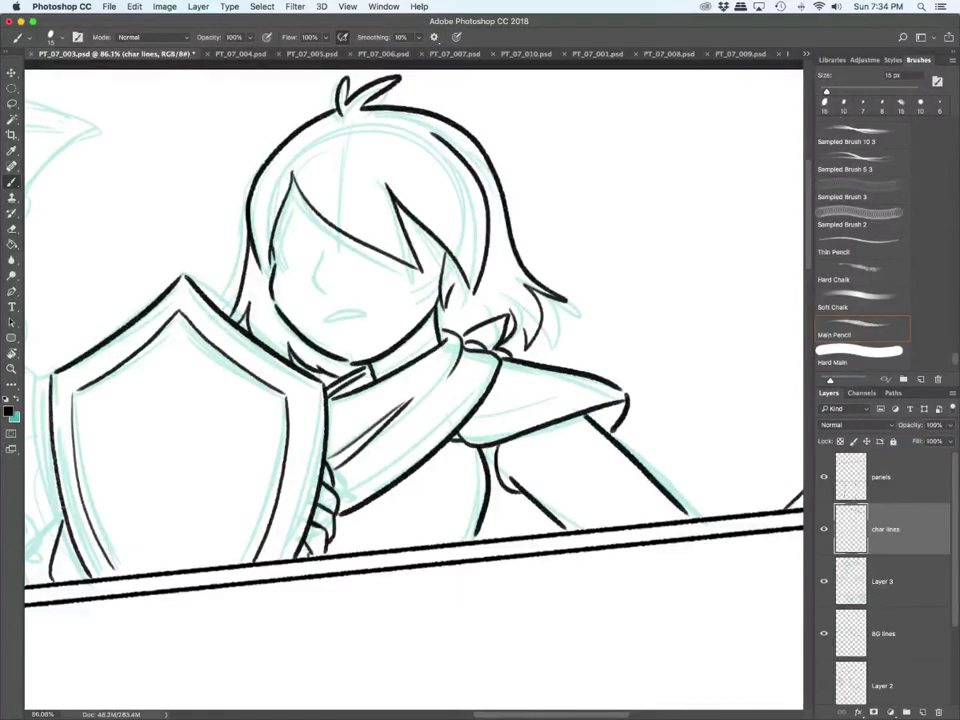
pyautogui.moveTo(325, 249)
pyautogui.mouseDown()
pyautogui.moveTo(318, 288)
pyautogui.moveTo(366, 316)
pyautogui.mouseUp()
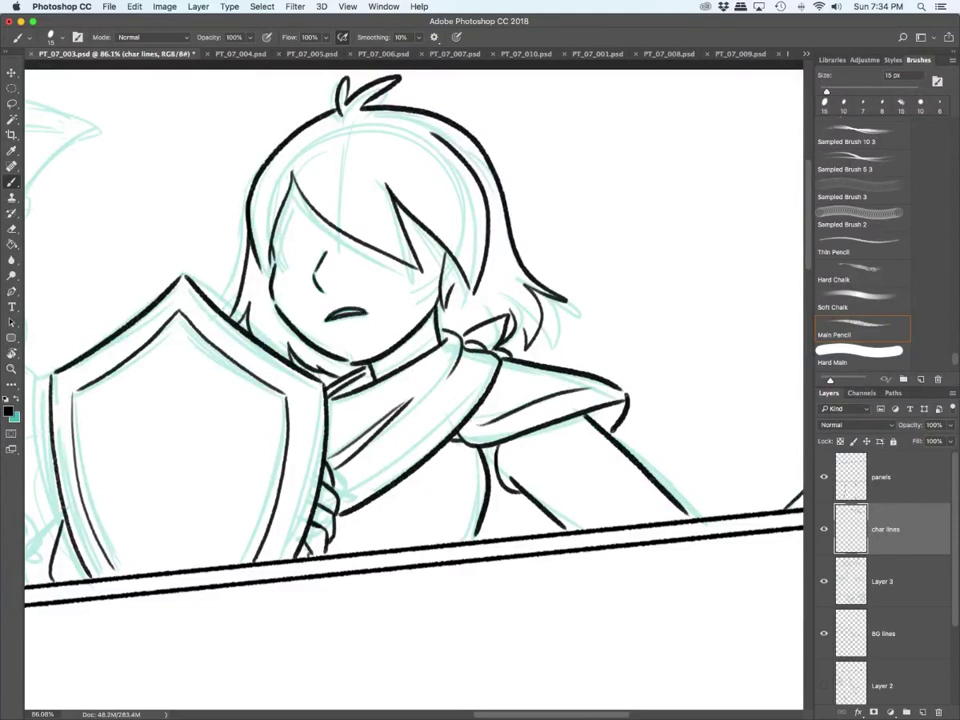
pyautogui.moveTo(445, 455); pyautogui.dragTo(458, 498)
pyautogui.moveTo(491, 448); pyautogui.dragTo(485, 458)
# Step: Reduce the brush to 10 px and ink the axe carrier's jagged fringe and slanted eyebrow
pyautogui.press('[')
pyautogui.hscroll(-10, 414, 390)
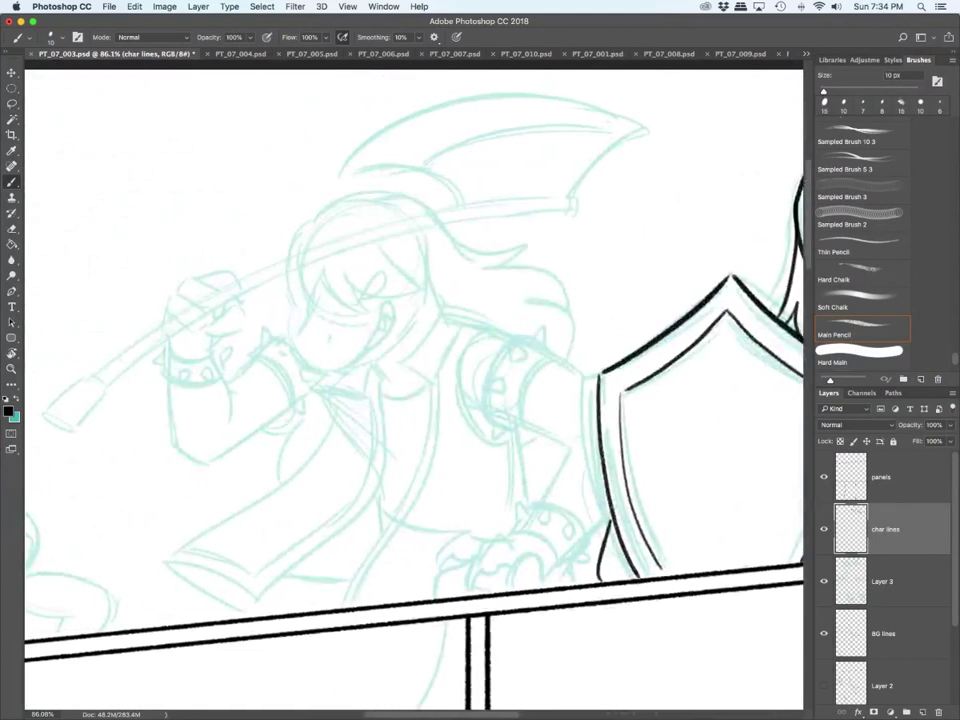
pyautogui.moveTo(311, 300)
pyautogui.mouseDown()
pyautogui.moveTo(317, 270)
pyautogui.moveTo(351, 307)
pyautogui.mouseUp()
pyautogui.moveTo(364, 309)
pyautogui.mouseDown()
pyautogui.moveTo(341, 271)
pyautogui.moveTo(423, 289)
pyautogui.mouseUp()
pyautogui.moveTo(387, 242); pyautogui.dragTo(425, 286)
pyautogui.moveTo(356, 304)
pyautogui.mouseDown()
pyautogui.moveTo(371, 285)
pyautogui.moveTo(362, 299)
pyautogui.mouseUp()
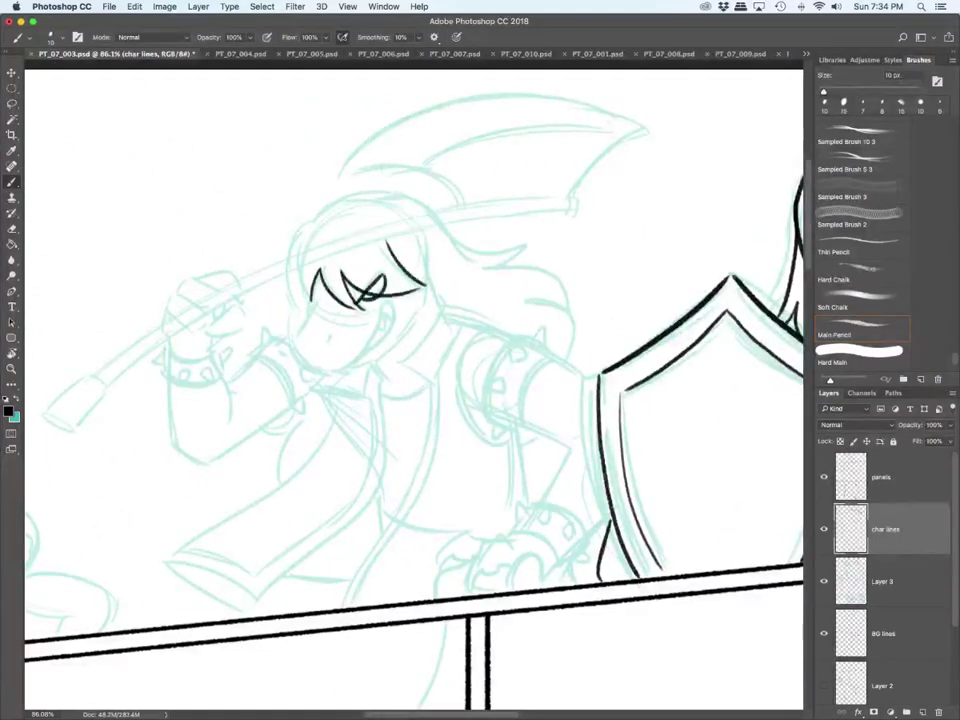
# Step: Ink the axe carrier's flowing hair outline and snout, undoing the first attempt at the grin
pyautogui.moveTo(310, 227); pyautogui.dragTo(302, 312)
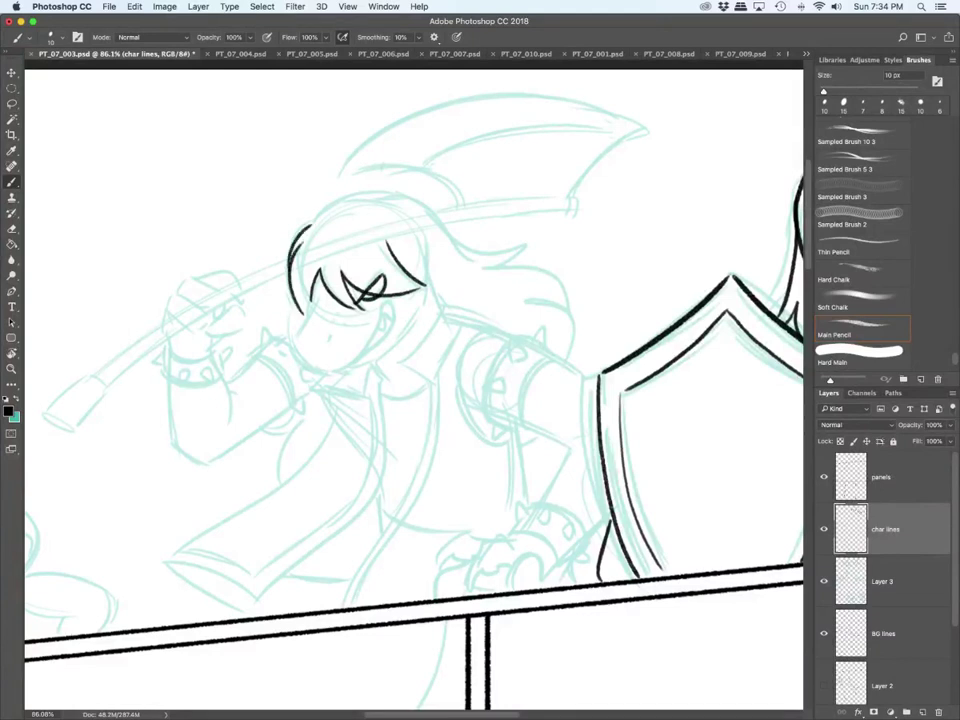
pyautogui.moveTo(312, 228)
pyautogui.mouseDown()
pyautogui.moveTo(466, 240)
pyautogui.moveTo(540, 274)
pyautogui.mouseUp()
pyautogui.moveTo(317, 296)
pyautogui.mouseDown()
pyautogui.moveTo(300, 356)
pyautogui.moveTo(335, 362)
pyautogui.moveTo(386, 322)
pyautogui.mouseUp()
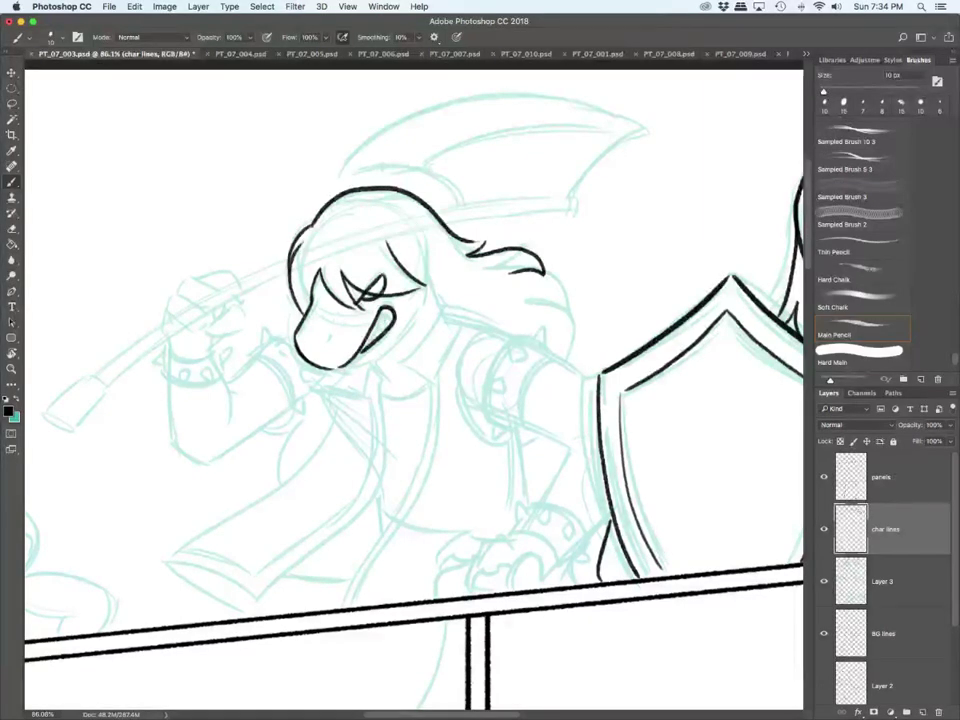
pyautogui.press('super+z')
# Step: Ink the axe carrier's toothy grin, nostril, cheek freckles and jawline
pyautogui.scroll(5, 349, 286)
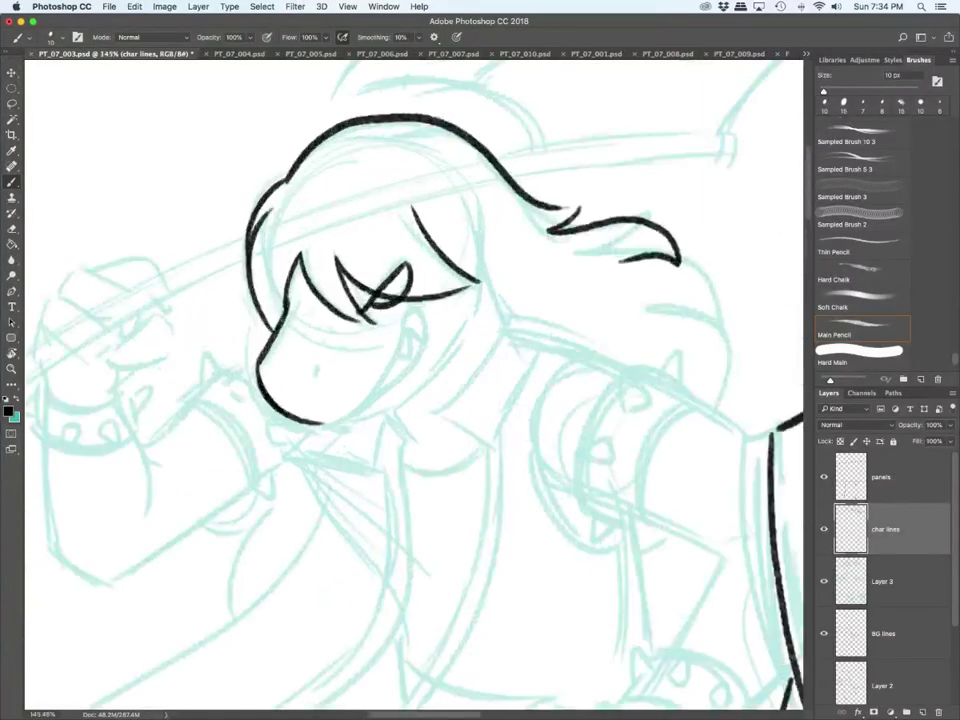
pyautogui.moveTo(336, 423)
pyautogui.mouseDown()
pyautogui.moveTo(398, 349)
pyautogui.moveTo(370, 399)
pyautogui.moveTo(319, 389)
pyautogui.mouseUp()
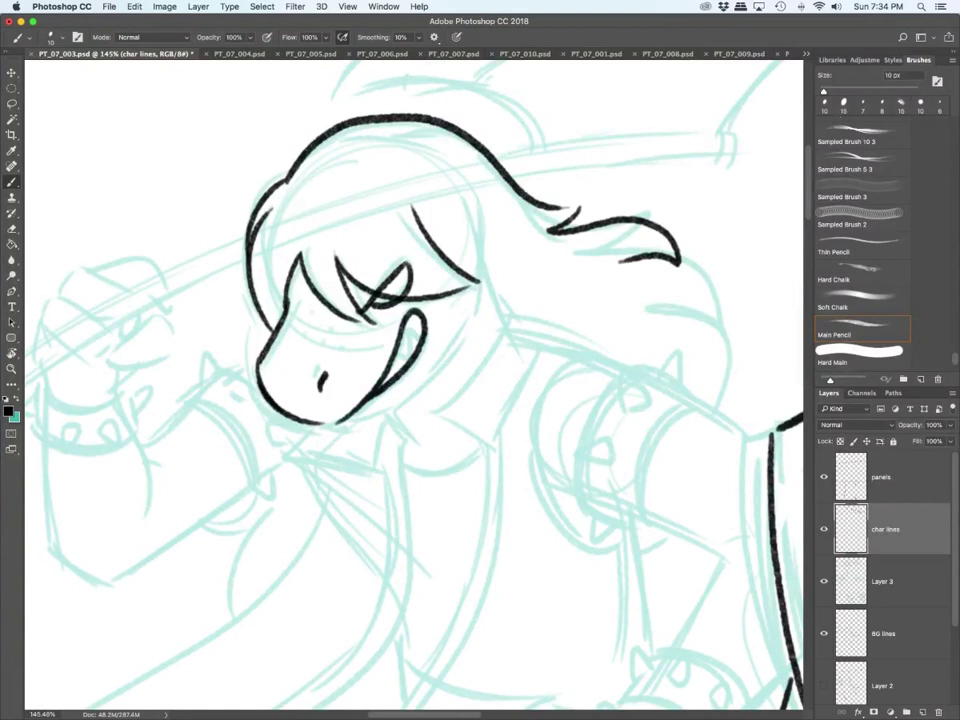
pyautogui.click(297, 340)
pyautogui.click(301, 309)
pyautogui.click(318, 322)
pyautogui.click(331, 322)
pyautogui.click(326, 346)
pyautogui.moveTo(395, 347); pyautogui.dragTo(407, 371)
pyautogui.moveTo(404, 332)
pyautogui.mouseDown()
pyautogui.moveTo(417, 352)
pyautogui.moveTo(418, 322)
pyautogui.mouseUp()
pyautogui.moveTo(337, 425)
pyautogui.mouseDown()
pyautogui.moveTo(386, 415)
pyautogui.moveTo(458, 341)
pyautogui.mouseUp()
pyautogui.moveTo(387, 415); pyautogui.dragTo(420, 438)
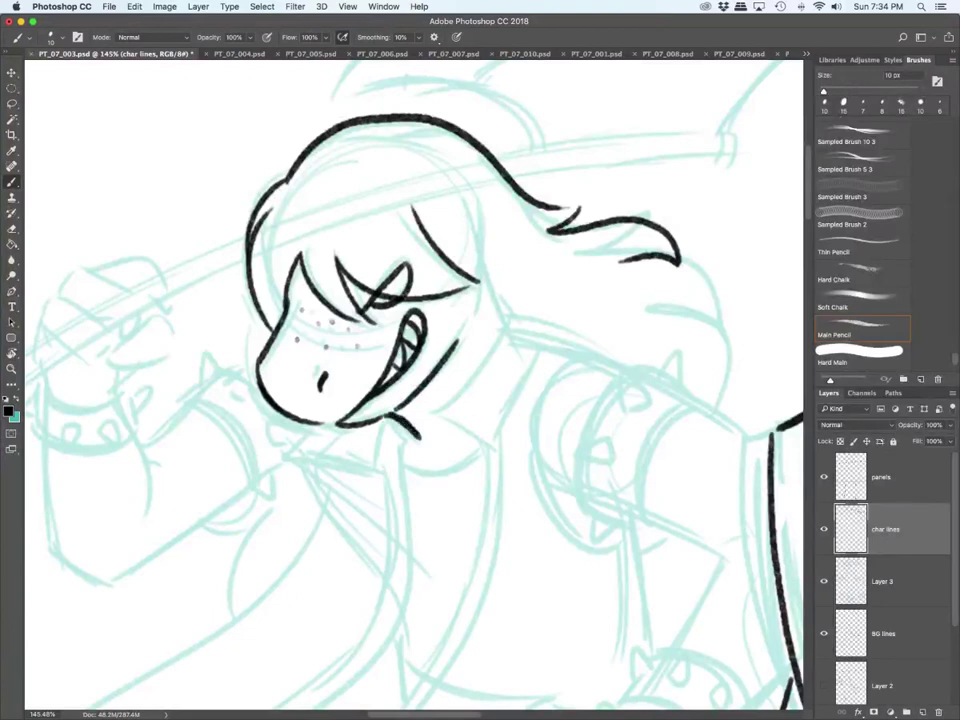
# Step: Ink both flaps of the axe carrier's collar and the hair tips beside the cheek
pyautogui.moveTo(506, 312); pyautogui.dragTo(425, 421)
pyautogui.moveTo(425, 419); pyautogui.dragTo(496, 449)
pyautogui.moveTo(499, 302)
pyautogui.mouseDown()
pyautogui.moveTo(545, 345)
pyautogui.moveTo(497, 449)
pyautogui.mouseUp()
pyautogui.moveTo(466, 286); pyautogui.dragTo(454, 320)
pyautogui.moveTo(454, 320)
pyautogui.mouseDown()
pyautogui.moveTo(486, 320)
pyautogui.moveTo(510, 291)
pyautogui.mouseUp()
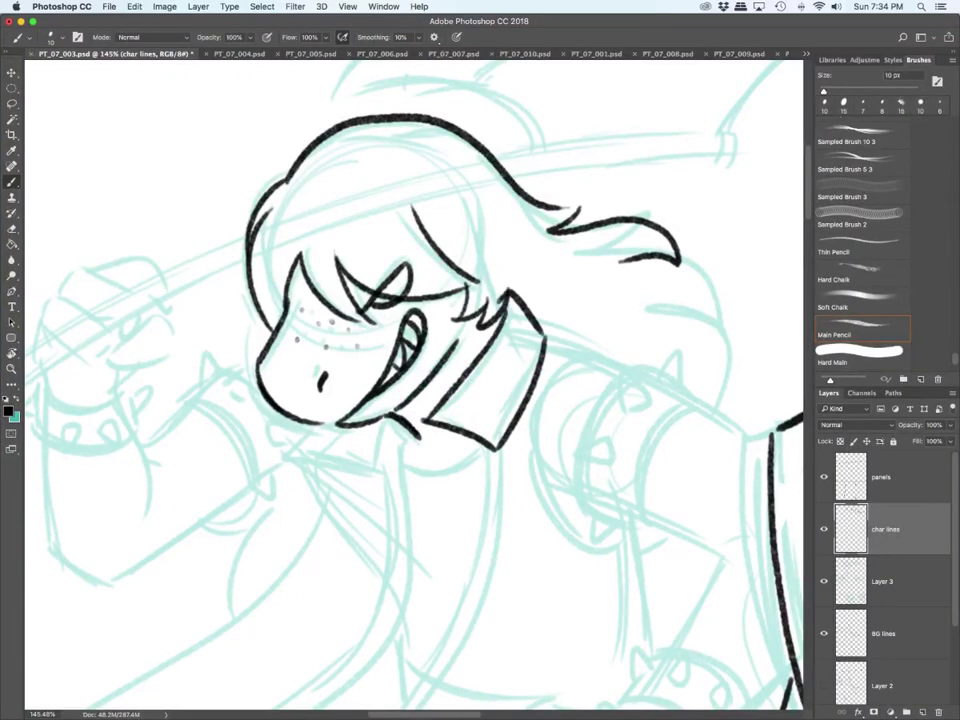
pyautogui.moveTo(323, 425); pyautogui.dragTo(306, 458)
pyautogui.moveTo(306, 458); pyautogui.dragTo(400, 472)
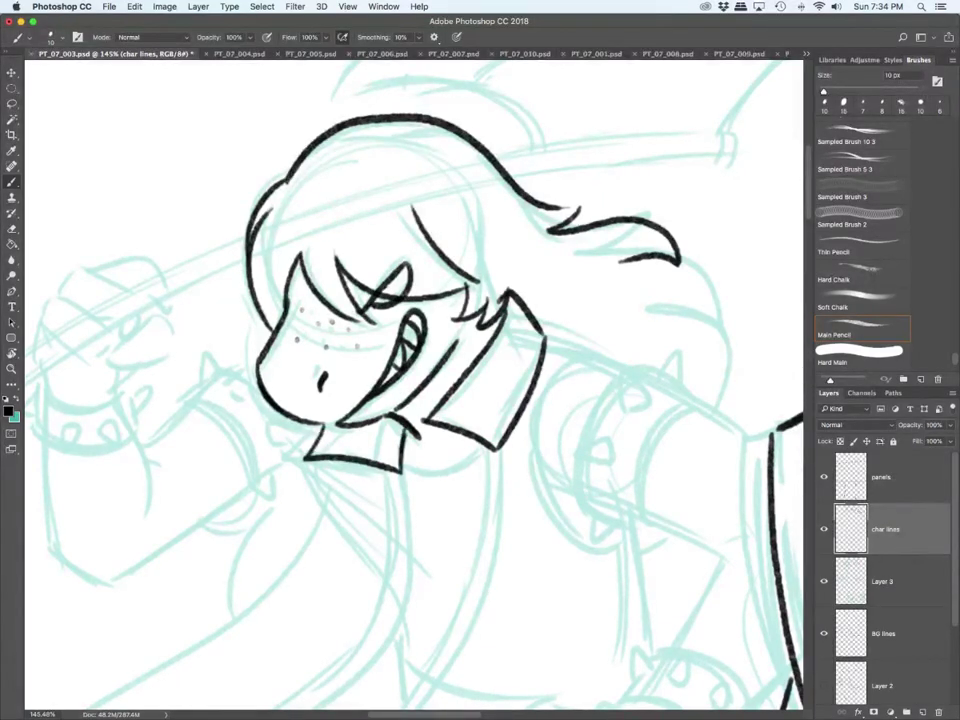
pyautogui.scroll(-5, 640, 408)
pyautogui.scroll(-2, 640, 408)
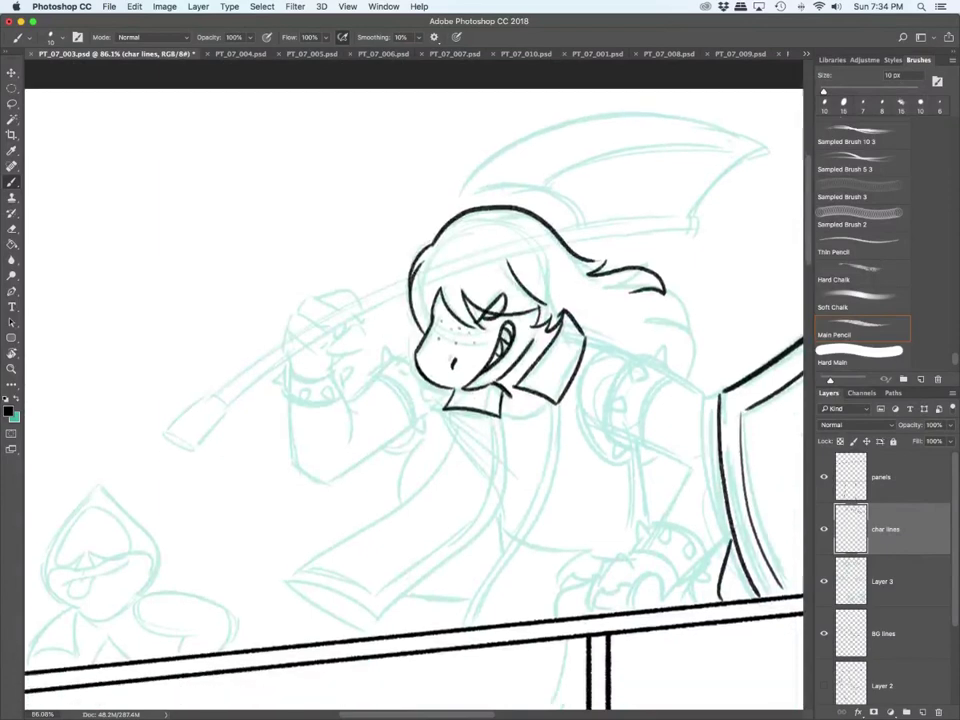
pyautogui.scroll(-2, 642, 508)
pyautogui.scroll(5, 642, 508)
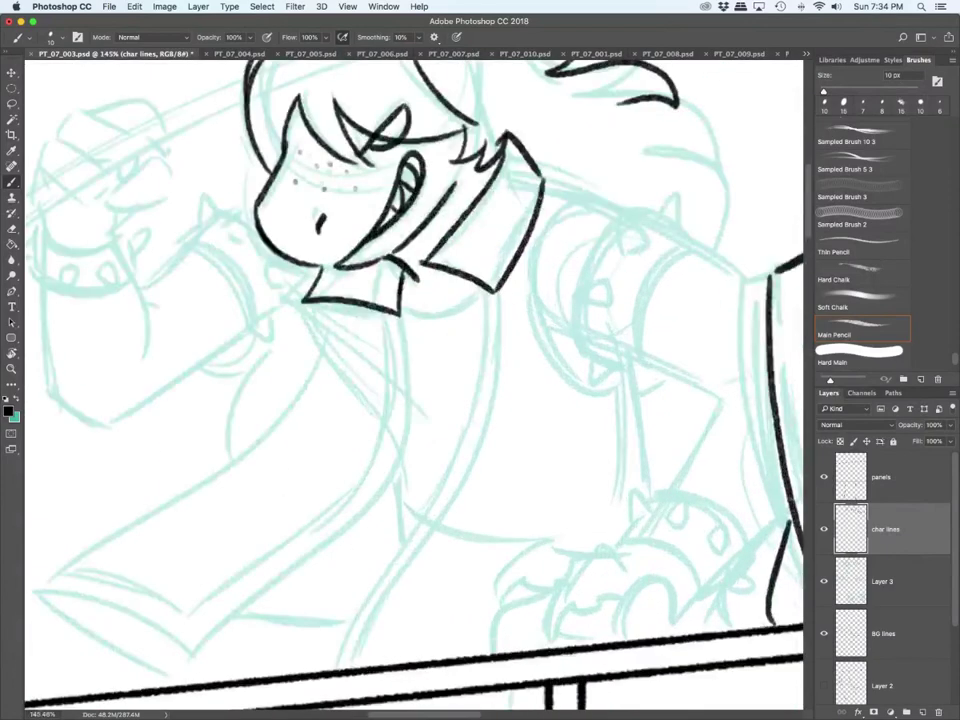
# Step: Ink the front edges of the axe carrier's open coat, with the inner trim lines, flared hem and waist crease
pyautogui.moveTo(493, 292)
pyautogui.mouseDown()
pyautogui.moveTo(448, 442)
pyautogui.moveTo(336, 658)
pyautogui.mouseUp()
pyautogui.moveTo(503, 292)
pyautogui.mouseDown()
pyautogui.moveTo(497, 380)
pyautogui.moveTo(362, 660)
pyautogui.mouseUp()
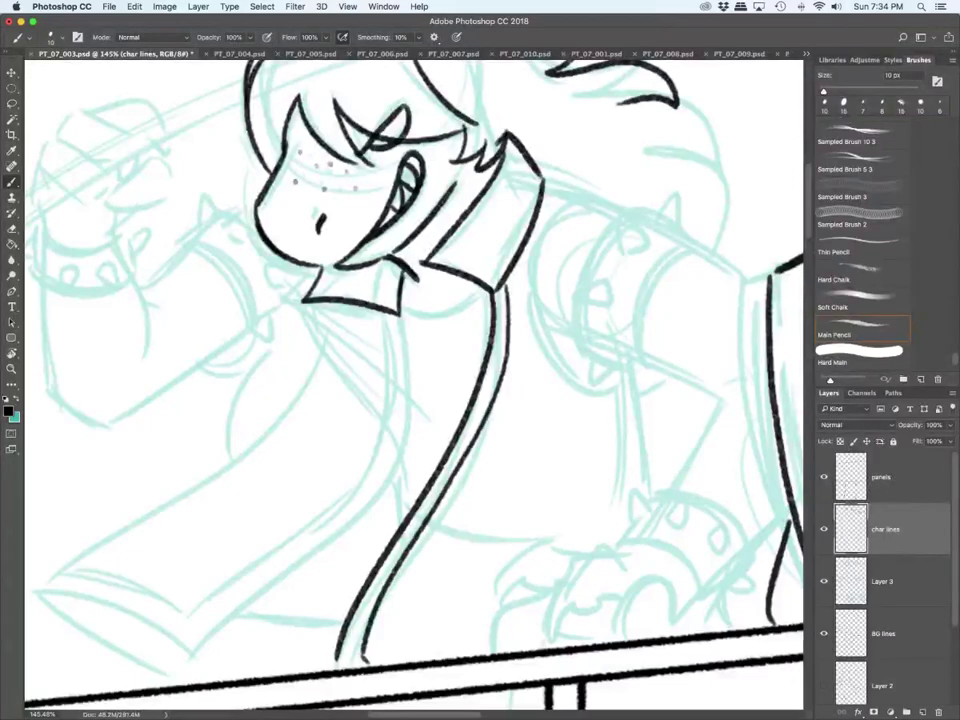
pyautogui.moveTo(405, 300)
pyautogui.mouseDown()
pyautogui.moveTo(360, 520)
pyautogui.moveTo(195, 650)
pyautogui.moveTo(46, 595)
pyautogui.moveTo(200, 675)
pyautogui.mouseUp()
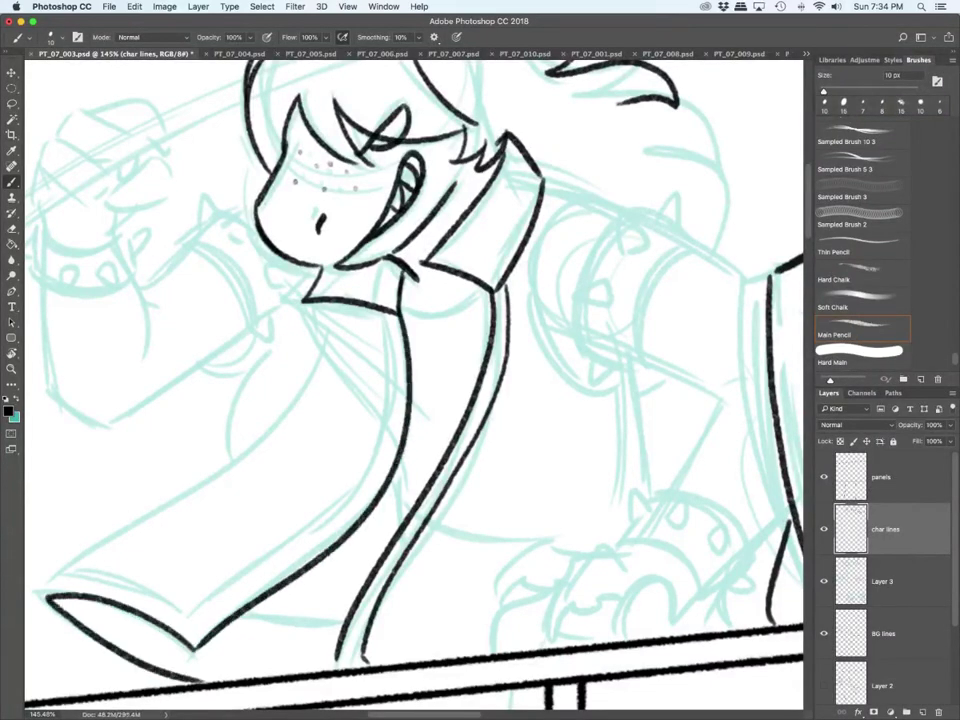
pyautogui.moveTo(396, 466); pyautogui.dragTo(406, 517)
pyautogui.moveTo(395, 292)
pyautogui.mouseDown()
pyautogui.moveTo(388, 380)
pyautogui.moveTo(340, 505)
pyautogui.moveTo(200, 612)
pyautogui.mouseUp()
# Step: Ink the coat's outer side and underarm folds, the hem trim line, and the shirt neckline below the collar
pyautogui.moveTo(325, 302); pyautogui.dragTo(352, 395)
pyautogui.moveTo(336, 330)
pyautogui.mouseDown()
pyautogui.moveTo(305, 410)
pyautogui.moveTo(55, 585)
pyautogui.mouseUp()
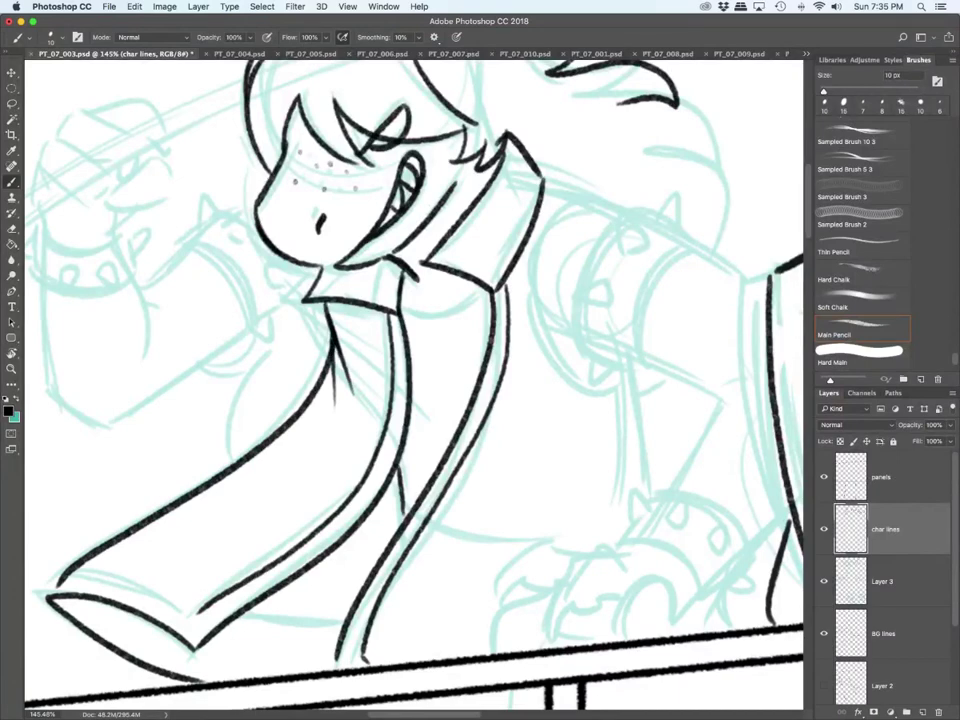
pyautogui.moveTo(62, 572); pyautogui.dragTo(198, 604)
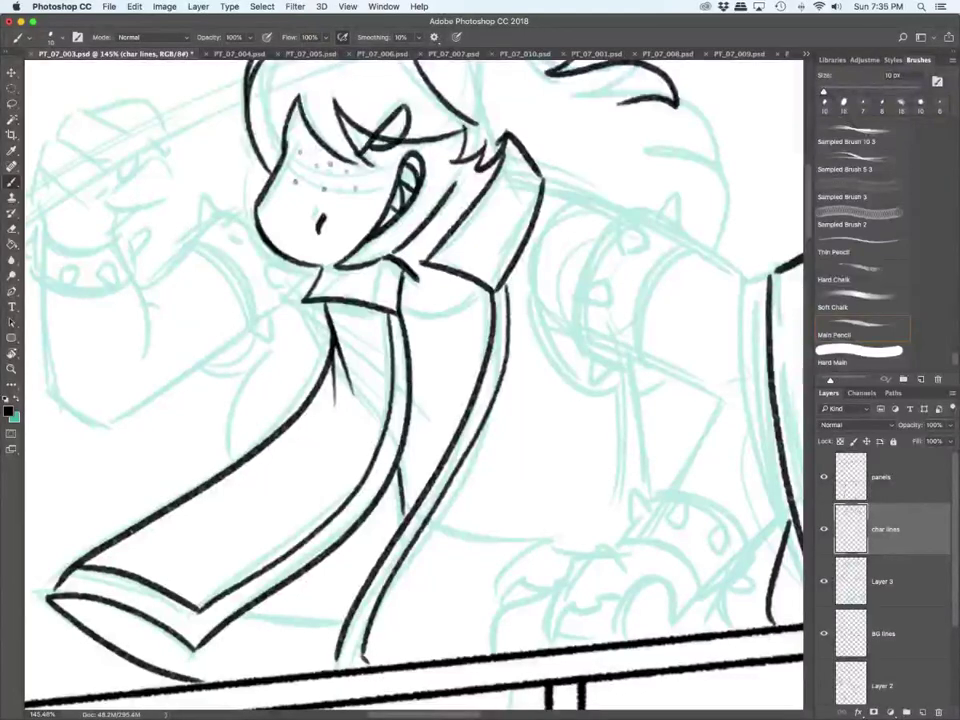
pyautogui.moveTo(406, 302); pyautogui.dragTo(487, 313)
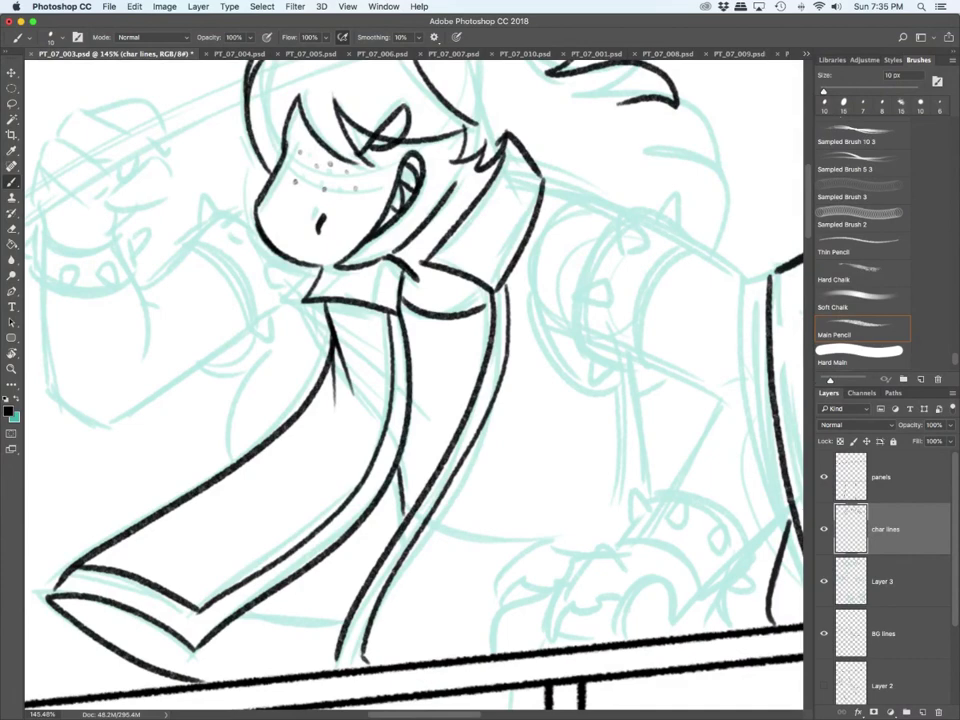
# Step: Ink the outline of the axe carrier's lowered arm and bent elbow beside the shield
pyautogui.hscroll(5, 414, 385)
pyautogui.moveTo(505, 259)
pyautogui.mouseDown()
pyautogui.moveTo(472, 362)
pyautogui.moveTo(527, 249)
pyautogui.mouseUp()
pyautogui.moveTo(474, 361)
pyautogui.mouseDown()
pyautogui.moveTo(493, 277)
pyautogui.moveTo(540, 248)
pyautogui.moveTo(542, 396)
pyautogui.moveTo(499, 493)
pyautogui.mouseUp()
pyautogui.moveTo(542, 397); pyautogui.dragTo(564, 385)
pyautogui.moveTo(534, 249); pyautogui.dragTo(595, 294)
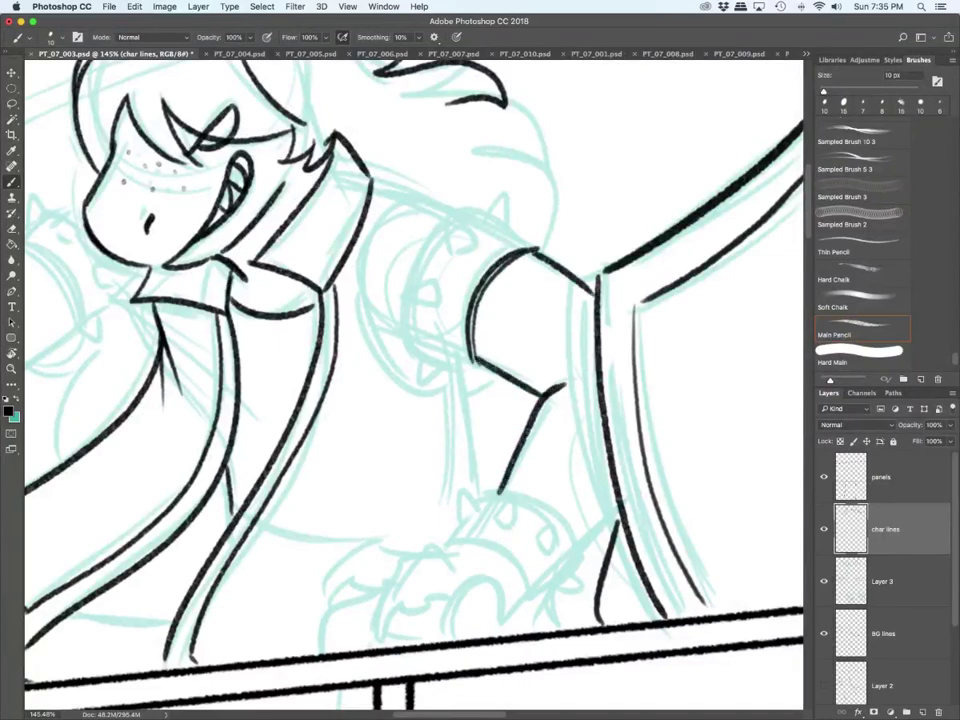
# Step: Ink the spiked armband on the lowered arm, plus the coat's armhole and the hair tips over the shoulder
pyautogui.moveTo(407, 302)
pyautogui.mouseDown()
pyautogui.moveTo(474, 372)
pyautogui.moveTo(428, 286)
pyautogui.moveTo(430, 312)
pyautogui.moveTo(437, 232)
pyautogui.moveTo(453, 203)
pyautogui.moveTo(448, 246)
pyautogui.moveTo(538, 246)
pyautogui.moveTo(541, 196)
pyautogui.moveTo(538, 243)
pyautogui.mouseUp()
pyautogui.moveTo(424, 359); pyautogui.dragTo(457, 373)
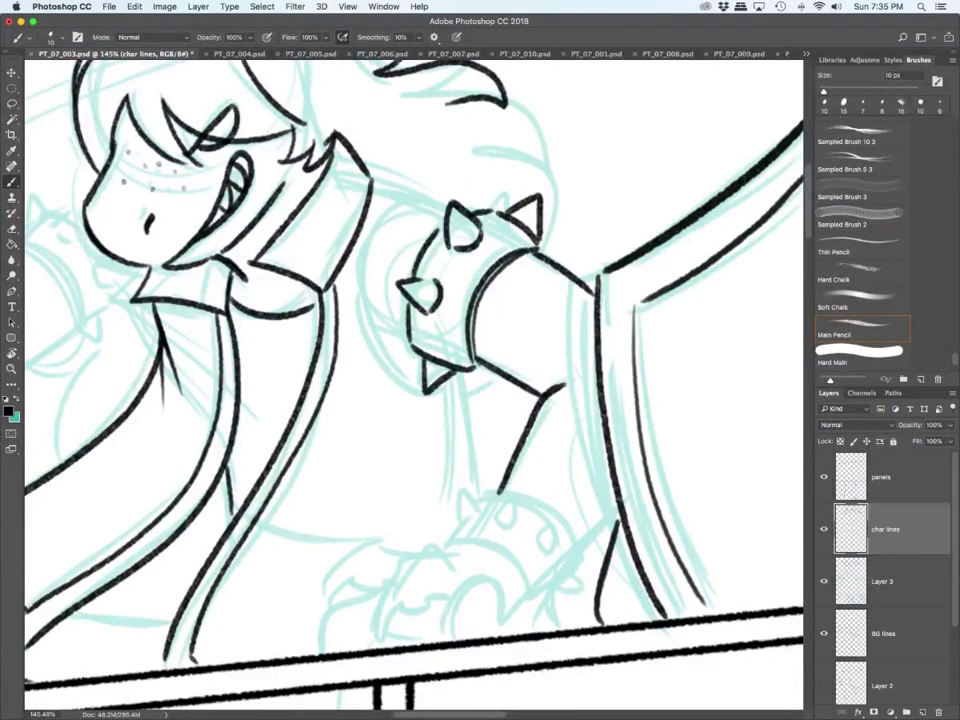
pyautogui.moveTo(368, 176); pyautogui.dragTo(423, 220)
pyautogui.moveTo(407, 157)
pyautogui.mouseDown()
pyautogui.moveTo(421, 217)
pyautogui.moveTo(436, 194)
pyautogui.moveTo(452, 202)
pyautogui.mouseUp()
pyautogui.moveTo(392, 198)
pyautogui.mouseDown()
pyautogui.moveTo(389, 375)
pyautogui.moveTo(424, 394)
pyautogui.moveTo(388, 353)
pyautogui.moveTo(375, 219)
pyautogui.moveTo(384, 207)
pyautogui.mouseUp()
pyautogui.moveTo(418, 351); pyautogui.dragTo(410, 358)
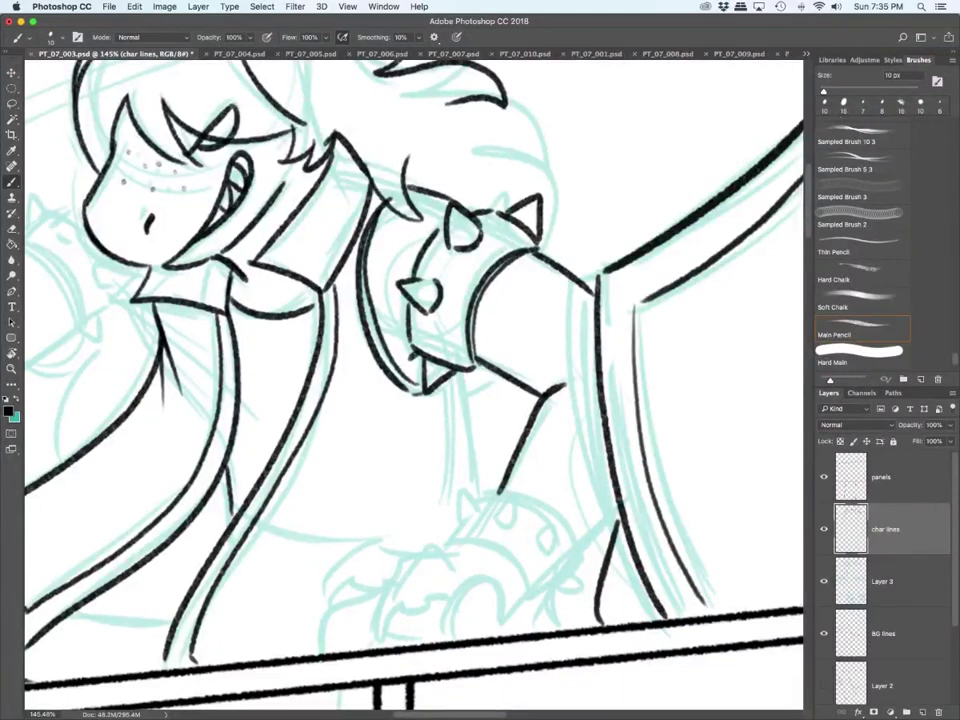
# Step: Ink the inner forearm line and the curled fingers of the axe carrier's lowered fist resting at the panel border
pyautogui.moveTo(457, 373); pyautogui.dragTo(476, 483)
pyautogui.moveTo(453, 541); pyautogui.dragTo(525, 583)
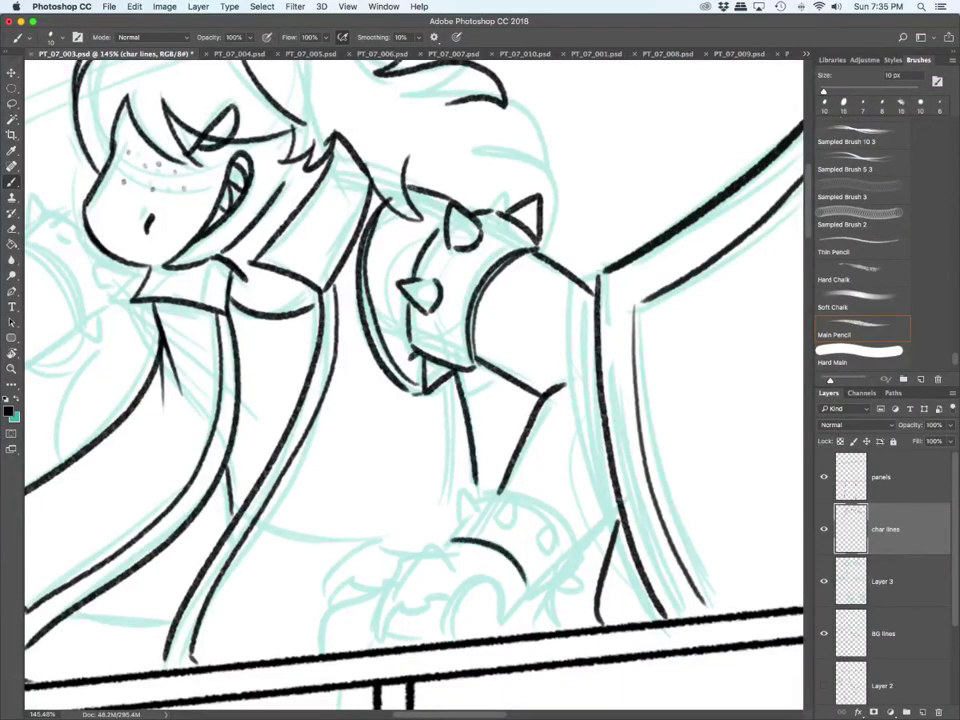
pyautogui.moveTo(458, 569)
pyautogui.mouseDown()
pyautogui.moveTo(400, 570)
pyautogui.moveTo(392, 623)
pyautogui.mouseUp()
pyautogui.moveTo(392, 623)
pyautogui.mouseDown()
pyautogui.moveTo(421, 604)
pyautogui.moveTo(509, 587)
pyautogui.mouseUp()
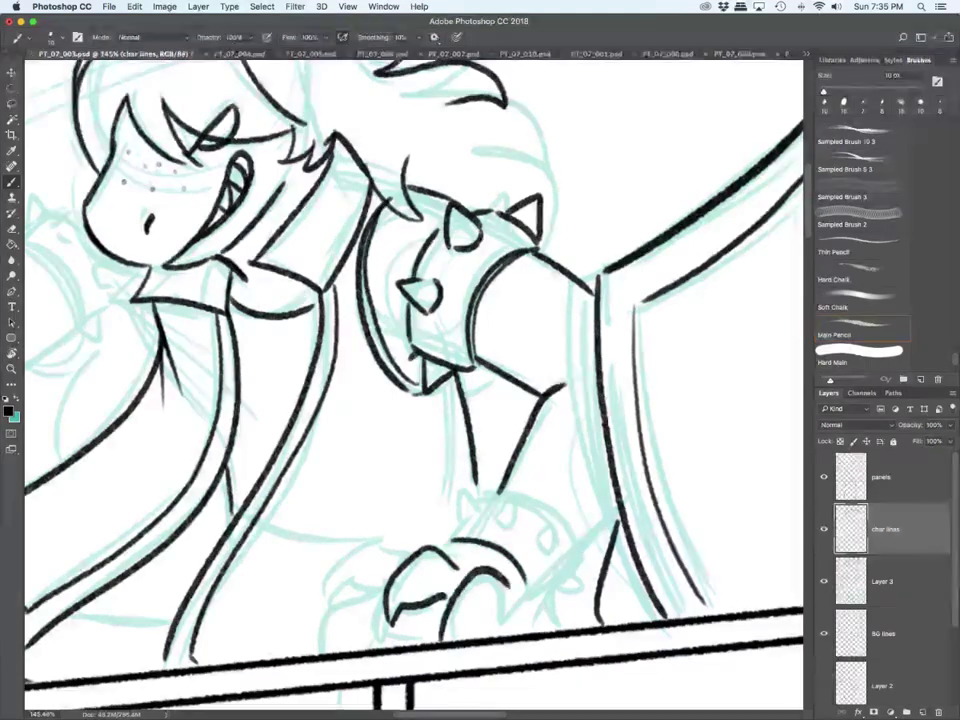
pyautogui.moveTo(482, 636); pyautogui.dragTo(503, 613)
pyautogui.moveTo(409, 557)
pyautogui.mouseDown()
pyautogui.moveTo(369, 543)
pyautogui.moveTo(326, 609)
pyautogui.mouseUp()
pyautogui.moveTo(326, 609)
pyautogui.mouseDown()
pyautogui.moveTo(346, 590)
pyautogui.moveTo(376, 594)
pyautogui.mouseUp()
pyautogui.moveTo(371, 597)
pyautogui.mouseDown()
pyautogui.moveTo(350, 610)
pyautogui.moveTo(326, 651)
pyautogui.moveTo(420, 643)
pyautogui.mouseUp()
# Step: Ink the spiked wristband on the lowered fist and the line joining it to the shield edge
pyautogui.moveTo(453, 541)
pyautogui.mouseDown()
pyautogui.moveTo(446, 551)
pyautogui.moveTo(458, 519)
pyautogui.mouseUp()
pyautogui.moveTo(449, 525)
pyautogui.mouseDown()
pyautogui.moveTo(442, 491)
pyautogui.moveTo(468, 503)
pyautogui.mouseUp()
pyautogui.moveTo(456, 521); pyautogui.dragTo(499, 493)
pyautogui.moveTo(498, 516)
pyautogui.mouseDown()
pyautogui.moveTo(514, 488)
pyautogui.moveTo(522, 526)
pyautogui.mouseUp()
pyautogui.moveTo(496, 517)
pyautogui.mouseDown()
pyautogui.moveTo(521, 527)
pyautogui.moveTo(558, 521)
pyautogui.moveTo(577, 536)
pyautogui.mouseUp()
pyautogui.moveTo(556, 517); pyautogui.dragTo(562, 526)
pyautogui.moveTo(523, 602)
pyautogui.mouseDown()
pyautogui.moveTo(575, 551)
pyautogui.moveTo(577, 597)
pyautogui.mouseUp()
pyautogui.moveTo(545, 594); pyautogui.dragTo(577, 597)
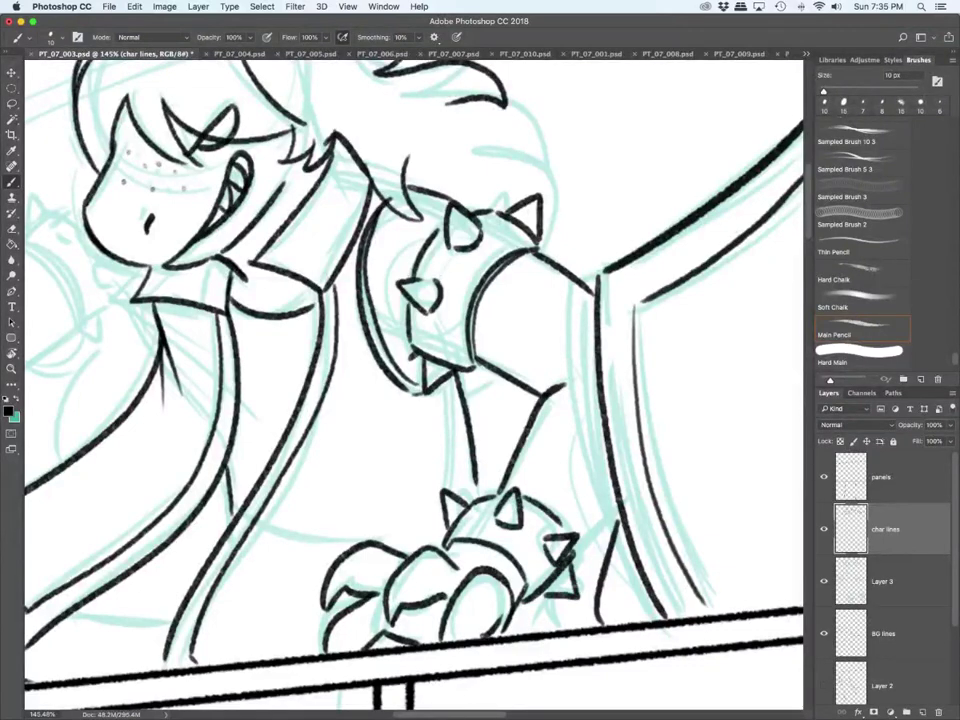
pyautogui.moveTo(561, 520)
pyautogui.mouseDown()
pyautogui.moveTo(567, 532)
pyautogui.moveTo(617, 514)
pyautogui.mouseUp()
# Step: Ink the hair ends curving behind the upper armband and the pointed tuft below the lowered arm
pyautogui.scroll(5, 410, 380)
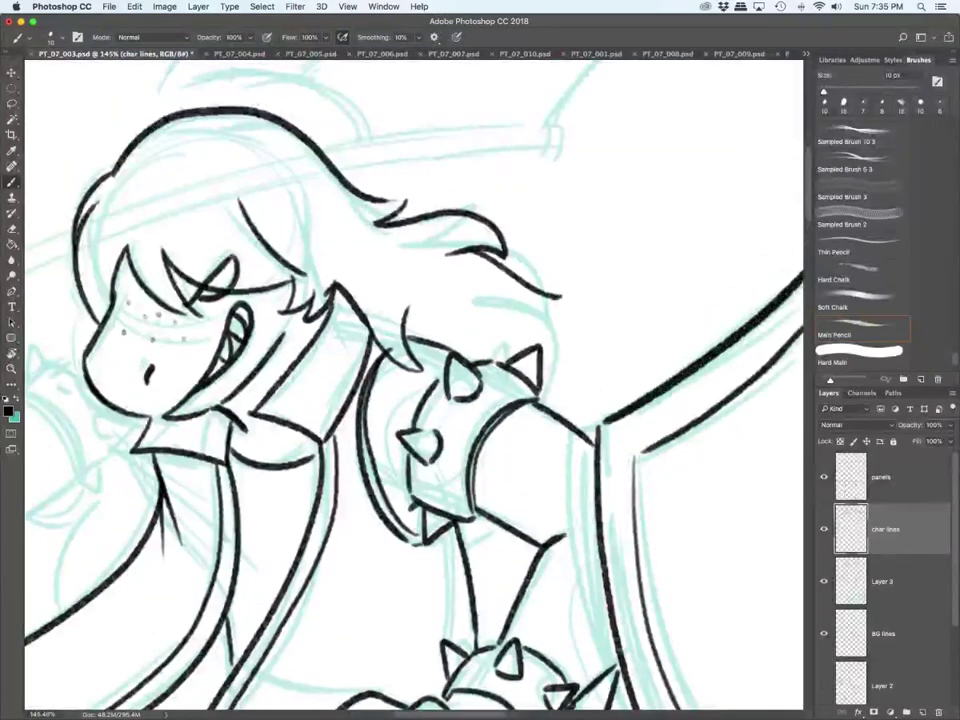
pyautogui.moveTo(558, 305); pyautogui.dragTo(553, 398)
pyautogui.moveTo(495, 527); pyautogui.dragTo(508, 577)
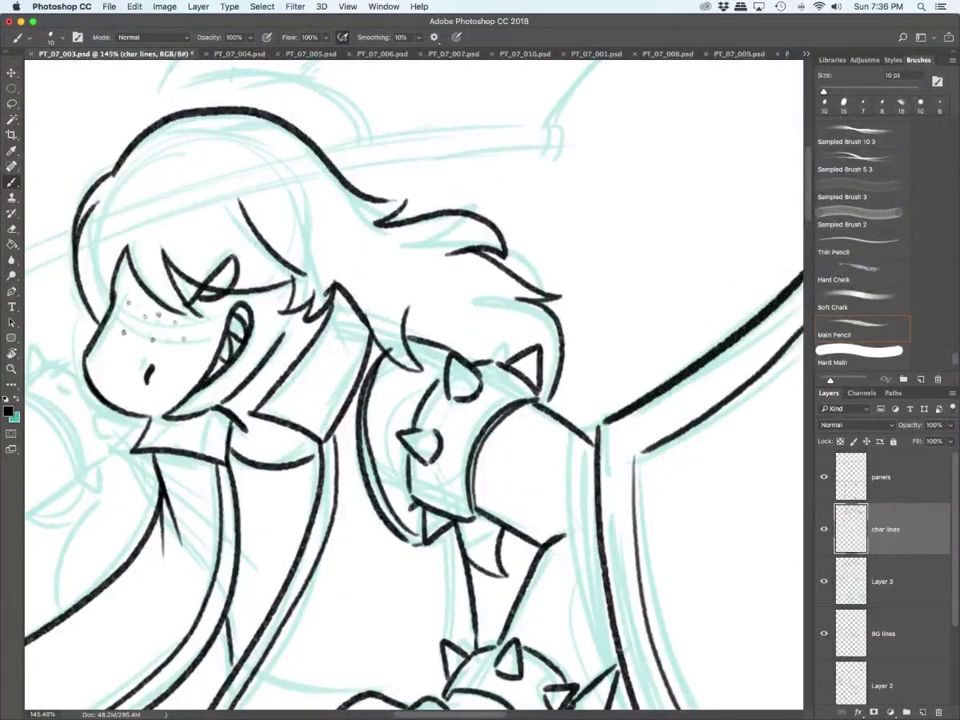
# Step: Ink the knuckles, fingers and thumb of the axe carrier's raised fist
pyautogui.hscroll(-10, 410, 380)
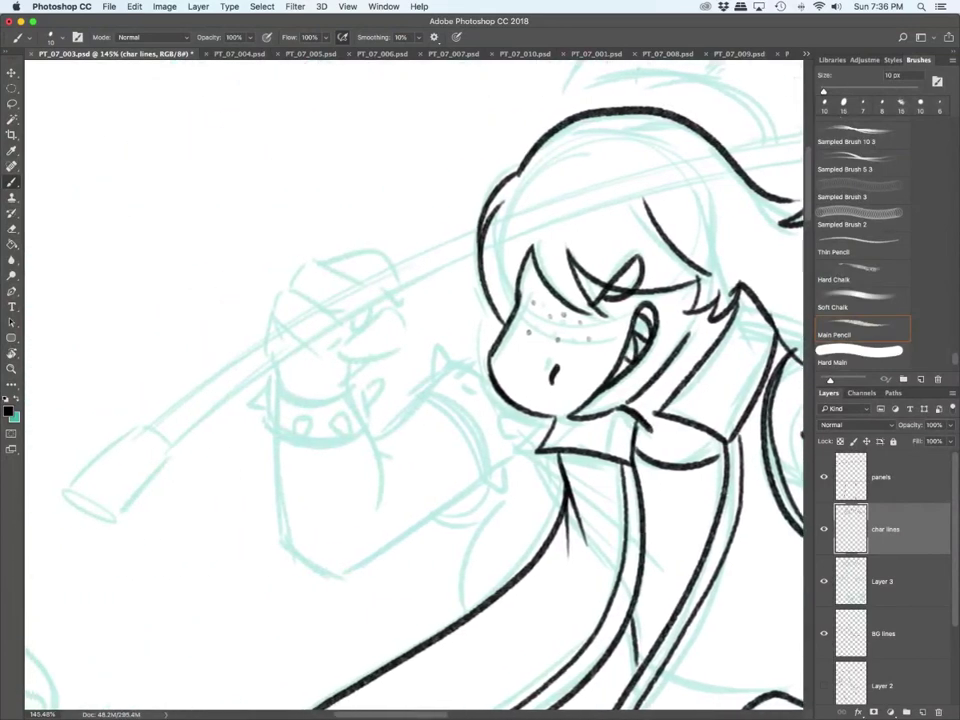
pyautogui.moveTo(275, 322)
pyautogui.mouseDown()
pyautogui.moveTo(308, 350)
pyautogui.moveTo(332, 318)
pyautogui.mouseUp()
pyautogui.moveTo(291, 351); pyautogui.dragTo(317, 365)
pyautogui.moveTo(285, 286)
pyautogui.mouseDown()
pyautogui.moveTo(366, 283)
pyautogui.moveTo(344, 331)
pyautogui.mouseUp()
pyautogui.moveTo(326, 254)
pyautogui.mouseDown()
pyautogui.moveTo(391, 260)
pyautogui.moveTo(409, 308)
pyautogui.moveTo(340, 355)
pyautogui.mouseUp()
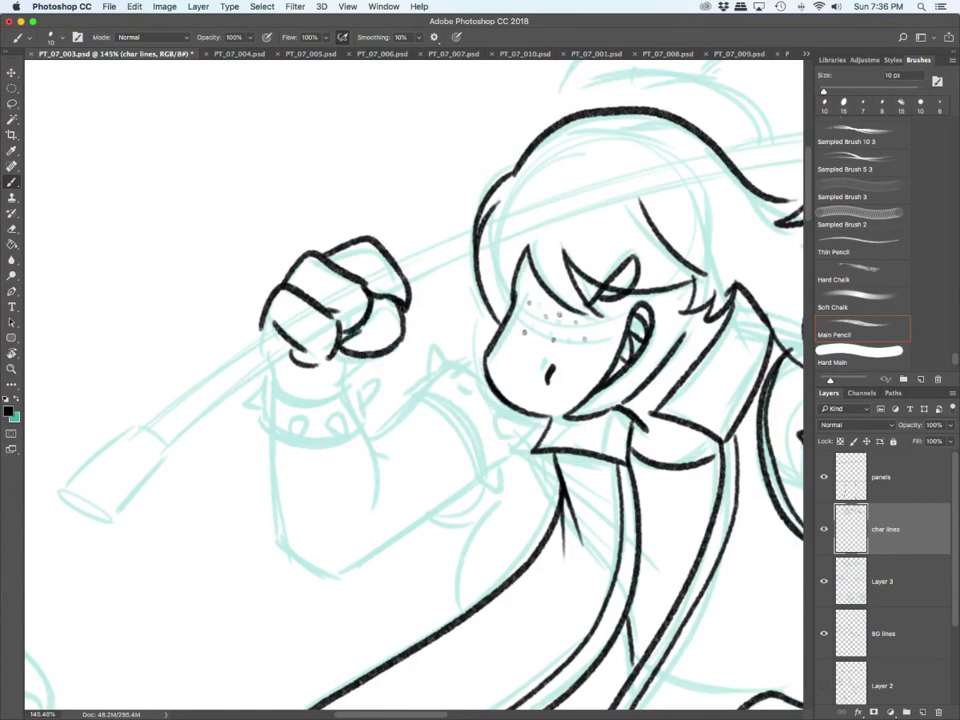
# Step: Ink the axe handle's capped butt end and the shaft passing through the raised fist to the hair
pyautogui.moveTo(60, 492)
pyautogui.mouseDown()
pyautogui.moveTo(110, 516)
pyautogui.moveTo(62, 490)
pyautogui.moveTo(168, 442)
pyautogui.moveTo(122, 512)
pyautogui.mouseUp()
pyautogui.moveTo(146, 424); pyautogui.dragTo(276, 325)
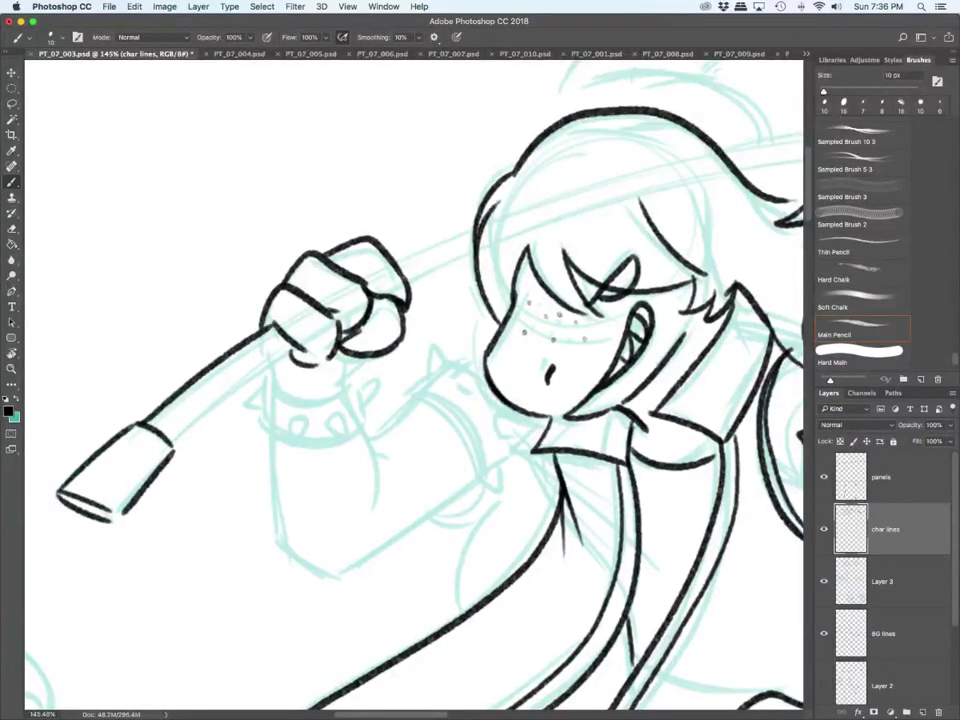
pyautogui.moveTo(170, 445); pyautogui.dragTo(295, 352)
pyautogui.moveTo(397, 260); pyautogui.dragTo(470, 230)
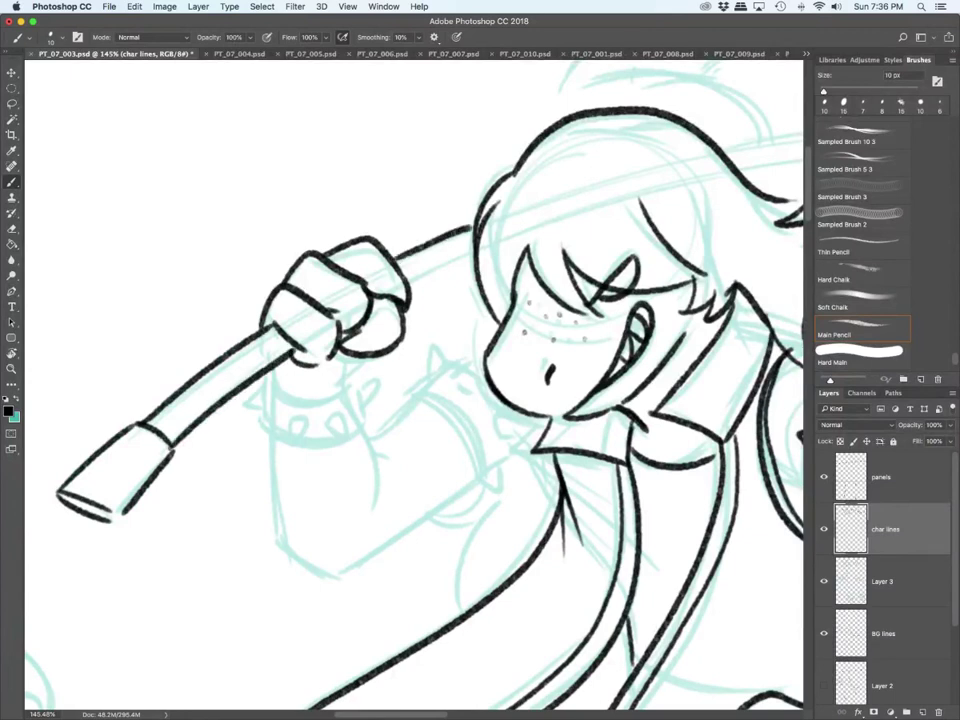
# Step: Ink the raised arm's wrist, spiked wristband, forearm and elbow up to the armband edge
pyautogui.moveTo(272, 366); pyautogui.dragTo(270, 392)
pyautogui.moveTo(353, 366); pyautogui.dragTo(344, 389)
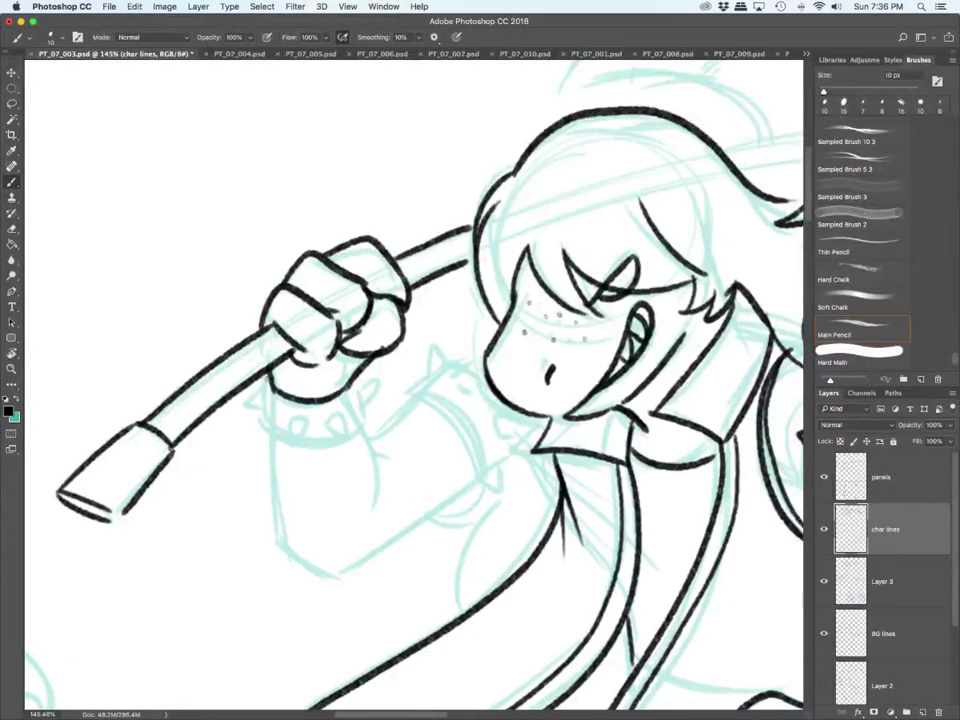
pyautogui.moveTo(266, 378)
pyautogui.mouseDown()
pyautogui.moveTo(298, 446)
pyautogui.moveTo(243, 401)
pyautogui.moveTo(292, 446)
pyautogui.moveTo(347, 435)
pyautogui.mouseUp()
pyautogui.moveTo(333, 417)
pyautogui.mouseDown()
pyautogui.moveTo(351, 438)
pyautogui.moveTo(366, 426)
pyautogui.mouseUp()
pyautogui.moveTo(358, 383)
pyautogui.mouseDown()
pyautogui.moveTo(374, 410)
pyautogui.moveTo(379, 490)
pyautogui.moveTo(413, 408)
pyautogui.mouseUp()
pyautogui.moveTo(271, 436); pyautogui.dragTo(280, 529)
pyautogui.moveTo(273, 458)
pyautogui.mouseDown()
pyautogui.moveTo(278, 533)
pyautogui.moveTo(331, 578)
pyautogui.moveTo(365, 570)
pyautogui.moveTo(477, 482)
pyautogui.mouseUp()
pyautogui.moveTo(410, 403)
pyautogui.mouseDown()
pyautogui.moveTo(481, 480)
pyautogui.moveTo(515, 461)
pyautogui.mouseUp()
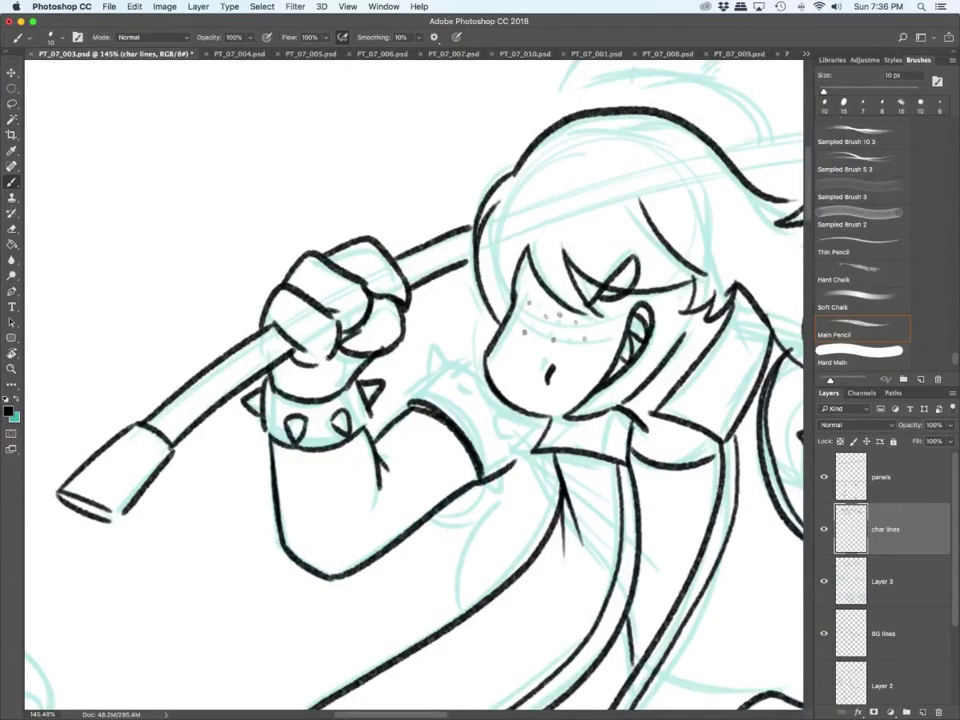
# Step: Ink the spiked armband on the raised arm, the shoulder line and the hair tuft beneath it
pyautogui.moveTo(412, 404)
pyautogui.mouseDown()
pyautogui.moveTo(441, 366)
pyautogui.moveTo(478, 397)
pyautogui.moveTo(484, 378)
pyautogui.moveTo(520, 440)
pyautogui.mouseUp()
pyautogui.moveTo(477, 397); pyautogui.dragTo(483, 374)
pyautogui.moveTo(525, 433); pyautogui.dragTo(519, 463)
pyautogui.moveTo(488, 480)
pyautogui.mouseDown()
pyautogui.moveTo(516, 494)
pyautogui.moveTo(519, 468)
pyautogui.mouseUp()
pyautogui.moveTo(463, 359); pyautogui.dragTo(486, 346)
pyautogui.moveTo(520, 473); pyautogui.dragTo(554, 499)
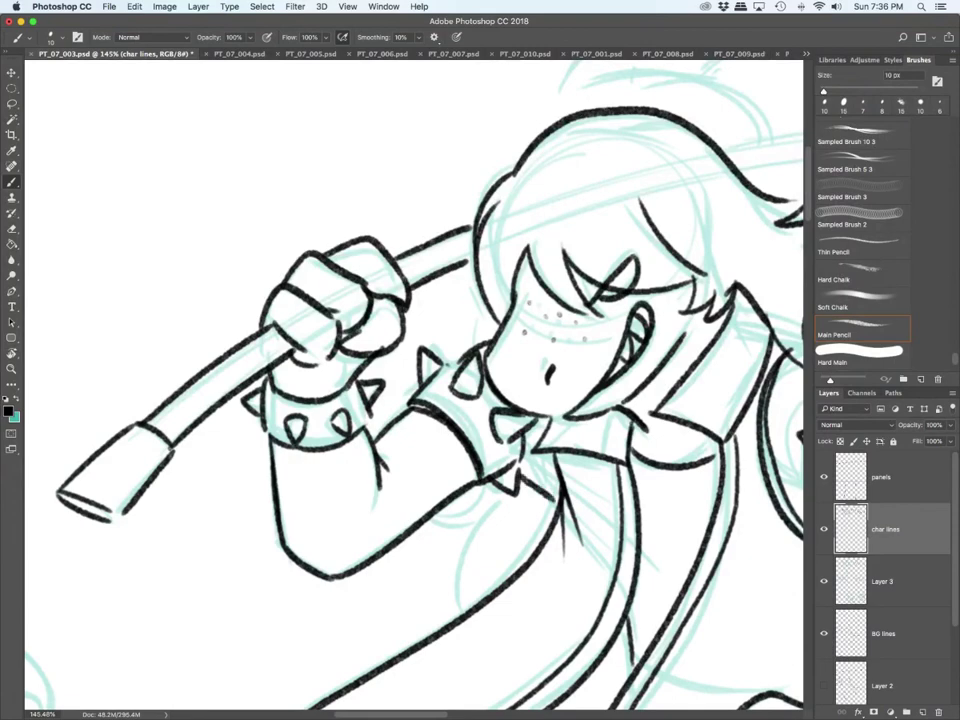
pyautogui.moveTo(490, 485); pyautogui.dragTo(445, 530)
pyautogui.moveTo(445, 531)
pyautogui.mouseDown()
pyautogui.moveTo(488, 525)
pyautogui.moveTo(472, 601)
pyautogui.mouseUp()
# Step: Ink the upper axe shaft and its end cap behind the hair, undoing the first attempts
pyautogui.scroll(-10, 640, 398)
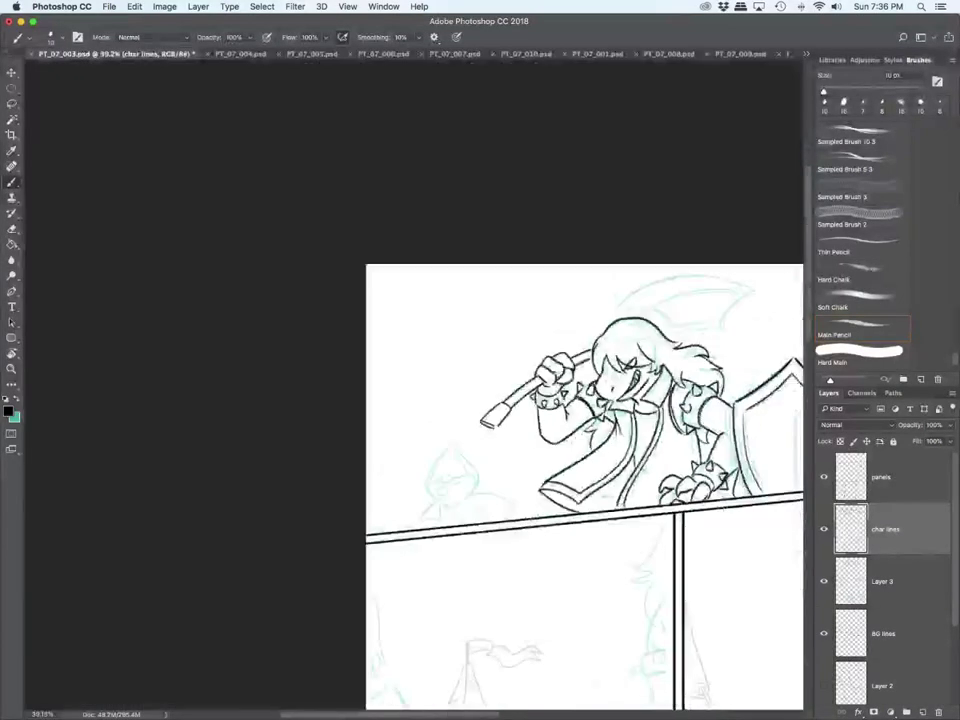
pyautogui.scroll(2, 732, 386)
pyautogui.scroll(5, 730, 255)
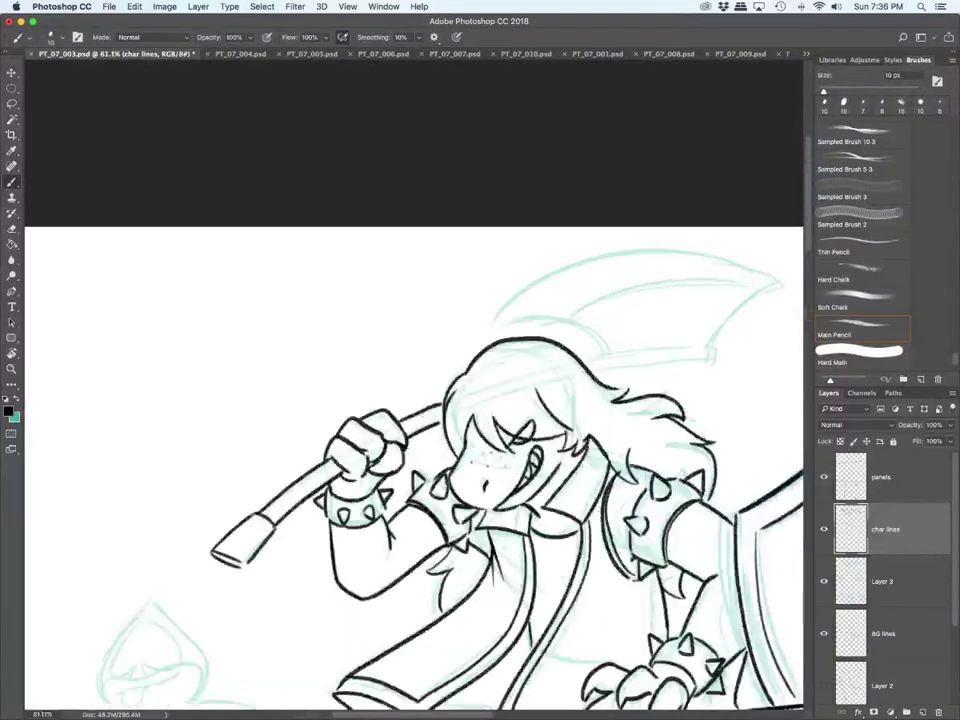
pyautogui.moveTo(535, 391)
pyautogui.mouseDown()
pyautogui.moveTo(700, 375)
pyautogui.moveTo(540, 135)
pyautogui.moveTo(418, 105)
pyautogui.mouseUp()
pyautogui.press('super+z')
pyautogui.press('r')
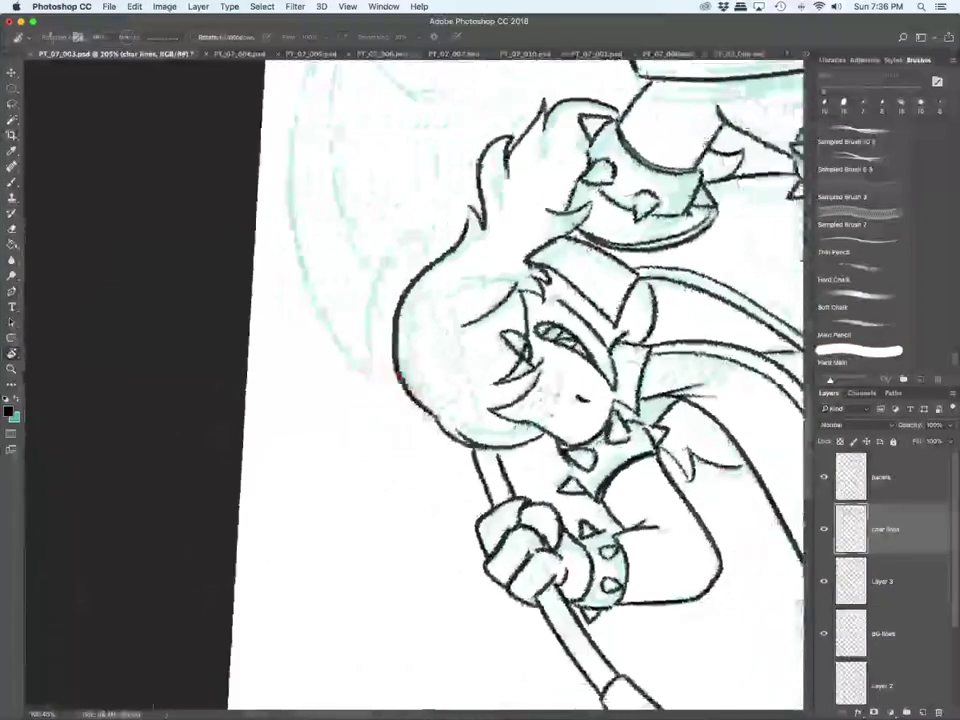
pyautogui.scroll(5, 420, 300)
pyautogui.moveTo(421, 243)
pyautogui.mouseDown()
pyautogui.moveTo(427, 419)
pyautogui.moveTo(427, 241)
pyautogui.moveTo(440, 275)
pyautogui.moveTo(450, 397)
pyautogui.mouseUp()
pyautogui.press('super+z')
pyautogui.moveTo(422, 253)
pyautogui.mouseDown()
pyautogui.moveTo(437, 251)
pyautogui.moveTo(443, 404)
pyautogui.mouseUp()
# Step: Ink the axe blade's curved outer edge, inner bevel line and the concave edges meeting the shaft
pyautogui.moveTo(419, 250)
pyautogui.mouseDown()
pyautogui.moveTo(358, 185)
pyautogui.moveTo(347, 152)
pyautogui.moveTo(291, 390)
pyautogui.moveTo(361, 517)
pyautogui.mouseUp()
pyautogui.moveTo(361, 516)
pyautogui.mouseDown()
pyautogui.moveTo(368, 449)
pyautogui.moveTo(418, 394)
pyautogui.mouseUp()
pyautogui.moveTo(346, 132)
pyautogui.mouseDown()
pyautogui.moveTo(331, 213)
pyautogui.moveTo(334, 272)
pyautogui.moveTo(358, 330)
pyautogui.mouseUp()
pyautogui.press('r')
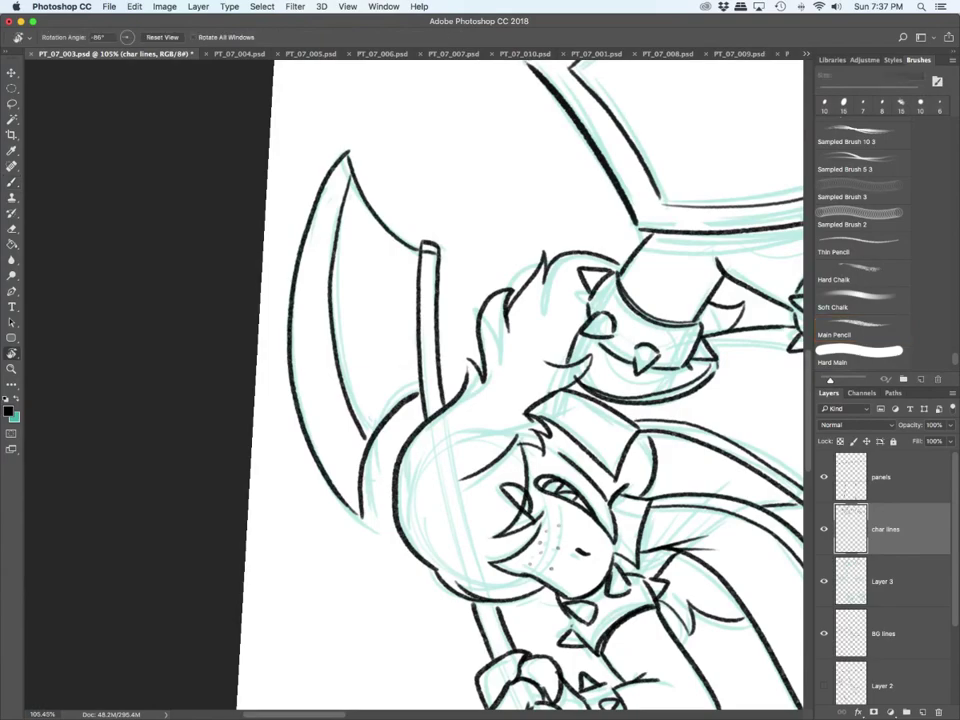
pyautogui.moveTo(348, 155)
pyautogui.mouseDown()
pyautogui.moveTo(561, 193)
pyautogui.moveTo(626, 268)
pyautogui.moveTo(642, 303)
pyautogui.mouseUp()
pyautogui.press('b')
# Step: Reduce the brush to 9 px and ink the pointed hood outline of the small figure in the first panel's corner
pyautogui.scroll(-5, 486, 564)
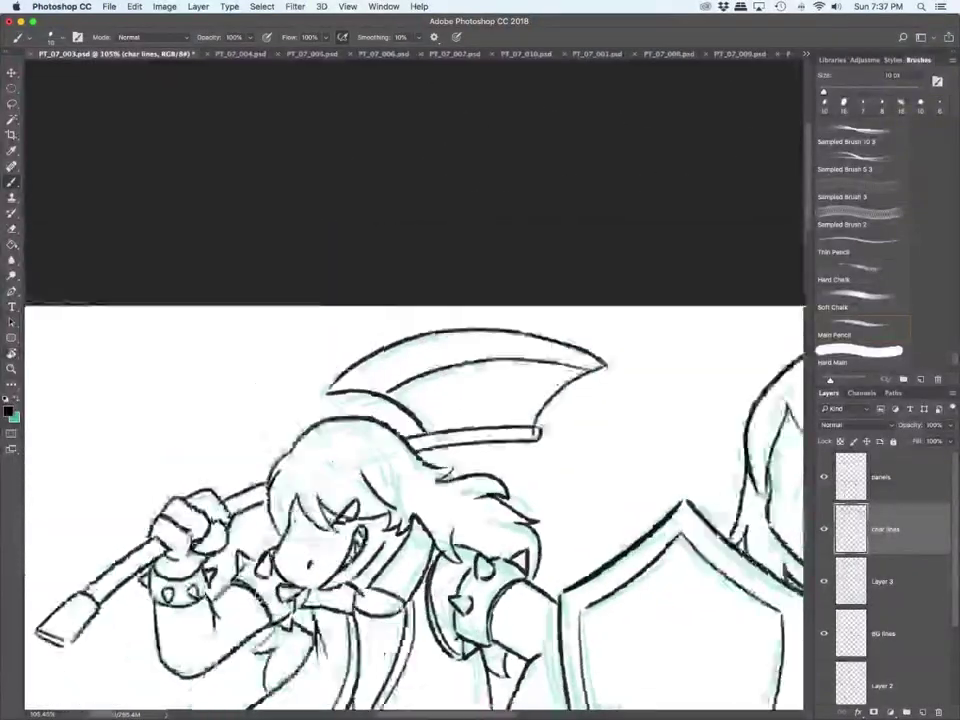
pyautogui.scroll(-5, 488, 500)
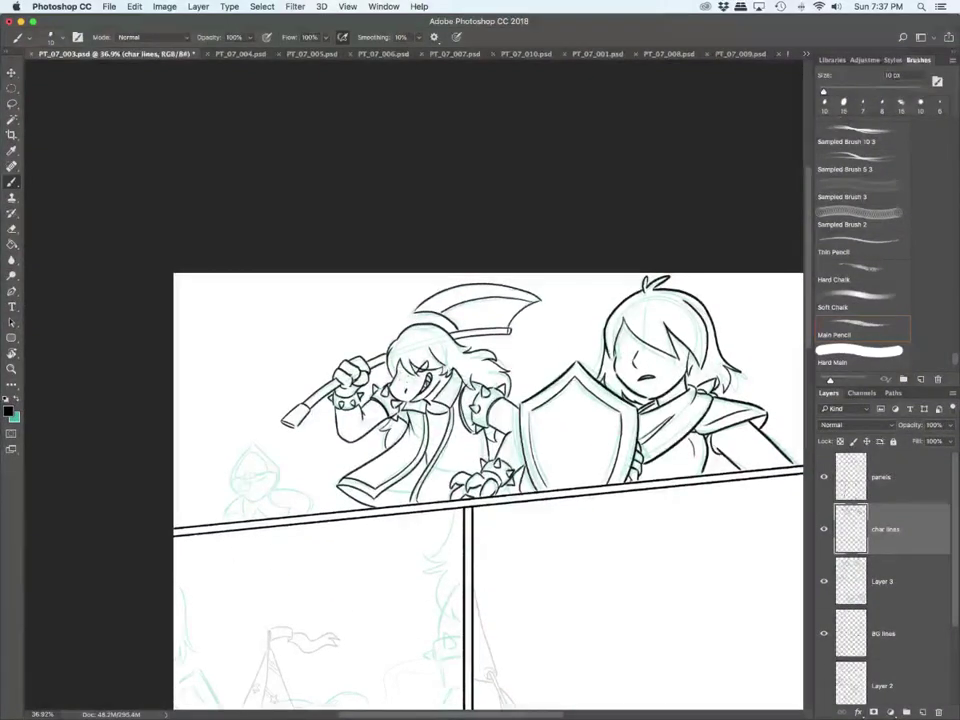
pyautogui.scroll(5, 228, 520)
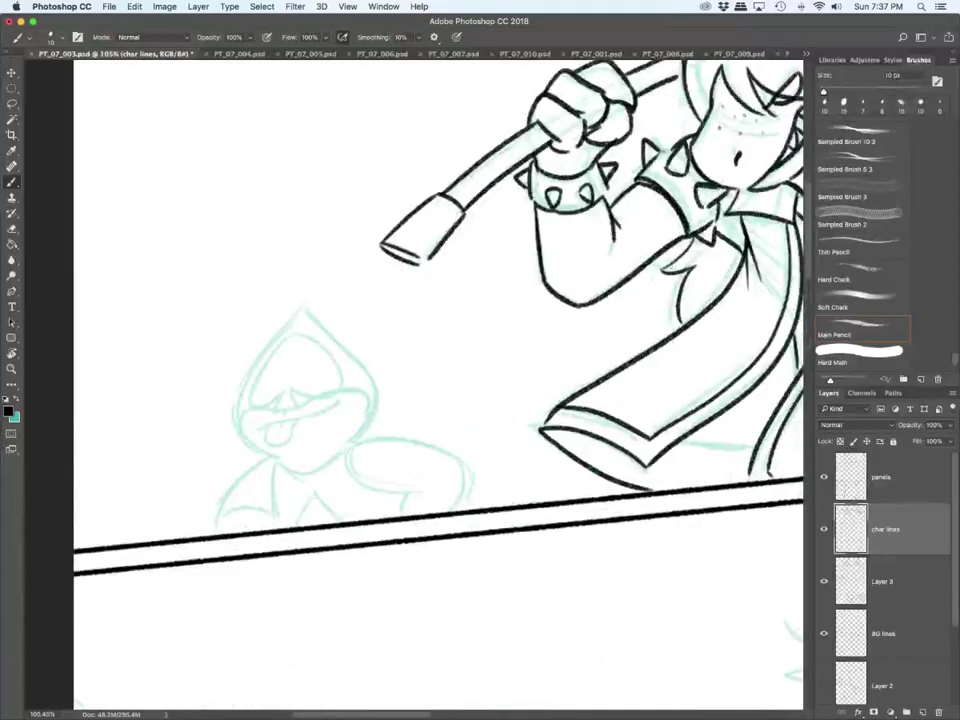
pyautogui.press('[')
pyautogui.scroll(4, 299, 401)
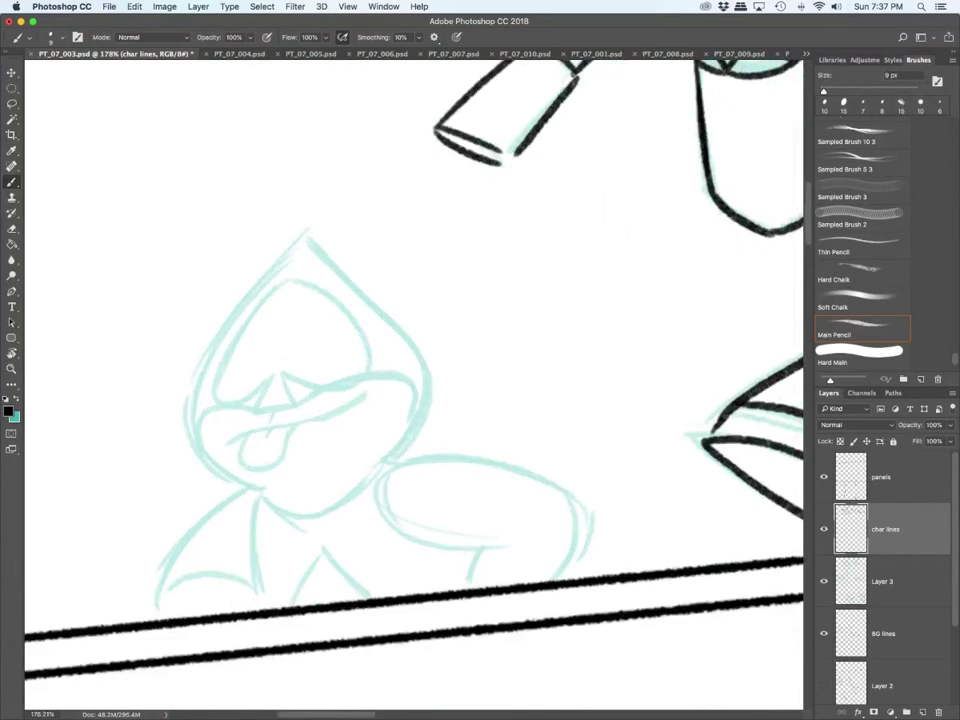
pyautogui.moveTo(265, 493)
pyautogui.mouseDown()
pyautogui.moveTo(186, 414)
pyautogui.moveTo(216, 328)
pyautogui.moveTo(302, 236)
pyautogui.moveTo(377, 477)
pyautogui.mouseUp()
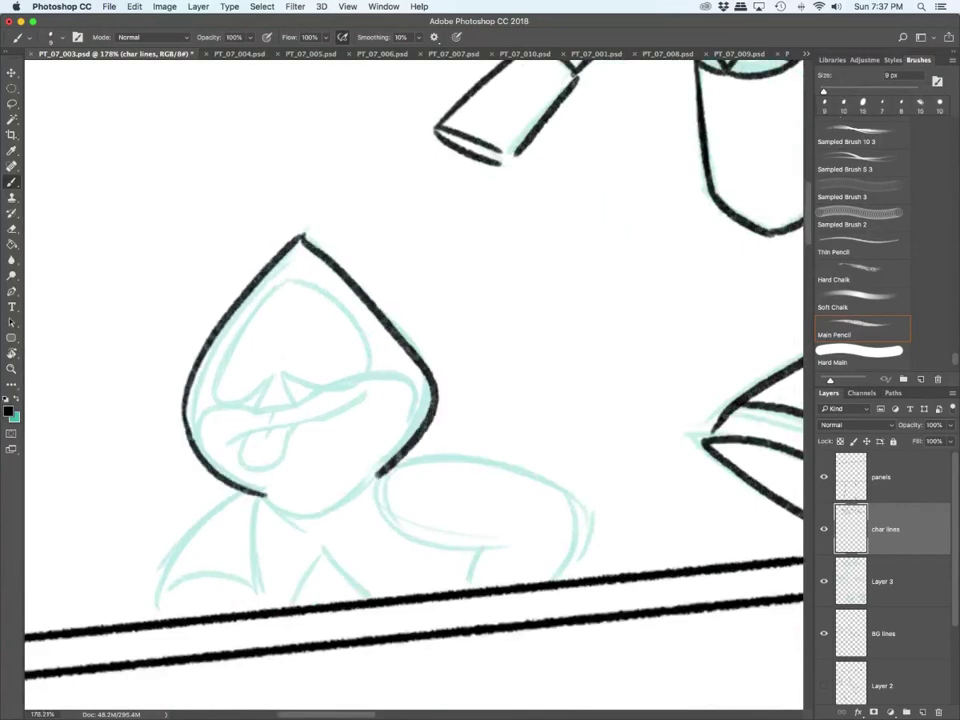
# Step: Ink the hooded figure's spade-shaped face marking, upper muzzle line, slanted mouth and hanging tongue
pyautogui.moveTo(271, 377)
pyautogui.mouseDown()
pyautogui.moveTo(235, 331)
pyautogui.moveTo(290, 275)
pyautogui.moveTo(360, 336)
pyautogui.moveTo(290, 376)
pyautogui.mouseUp()
pyautogui.moveTo(271, 377)
pyautogui.mouseDown()
pyautogui.moveTo(258, 409)
pyautogui.moveTo(288, 378)
pyautogui.moveTo(195, 446)
pyautogui.mouseUp()
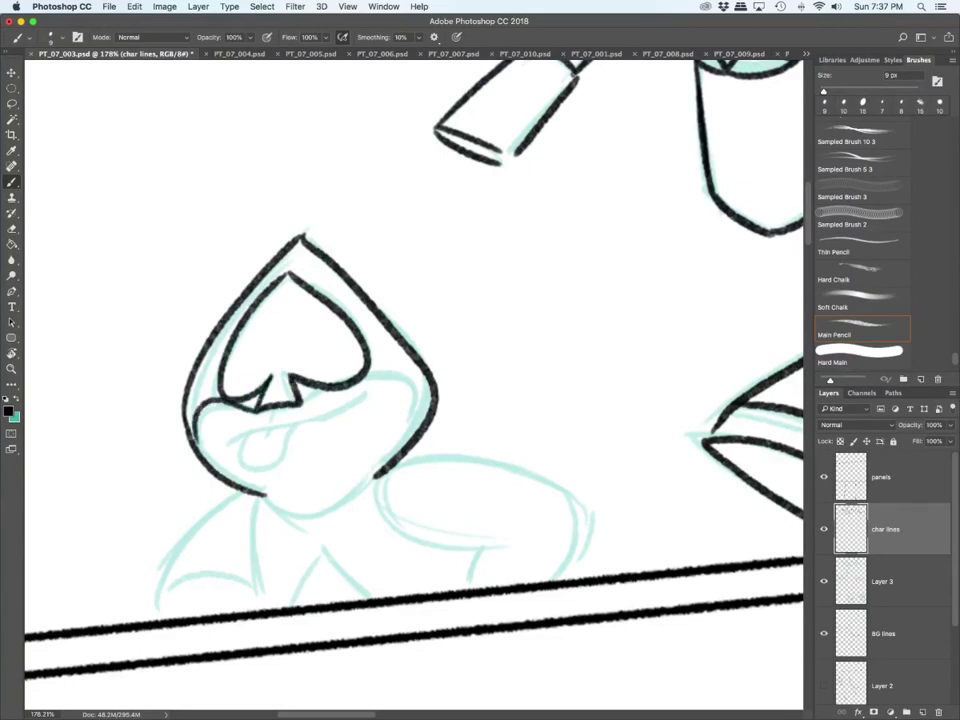
pyautogui.moveTo(288, 400); pyautogui.dragTo(433, 392)
pyautogui.moveTo(229, 445); pyautogui.dragTo(377, 391)
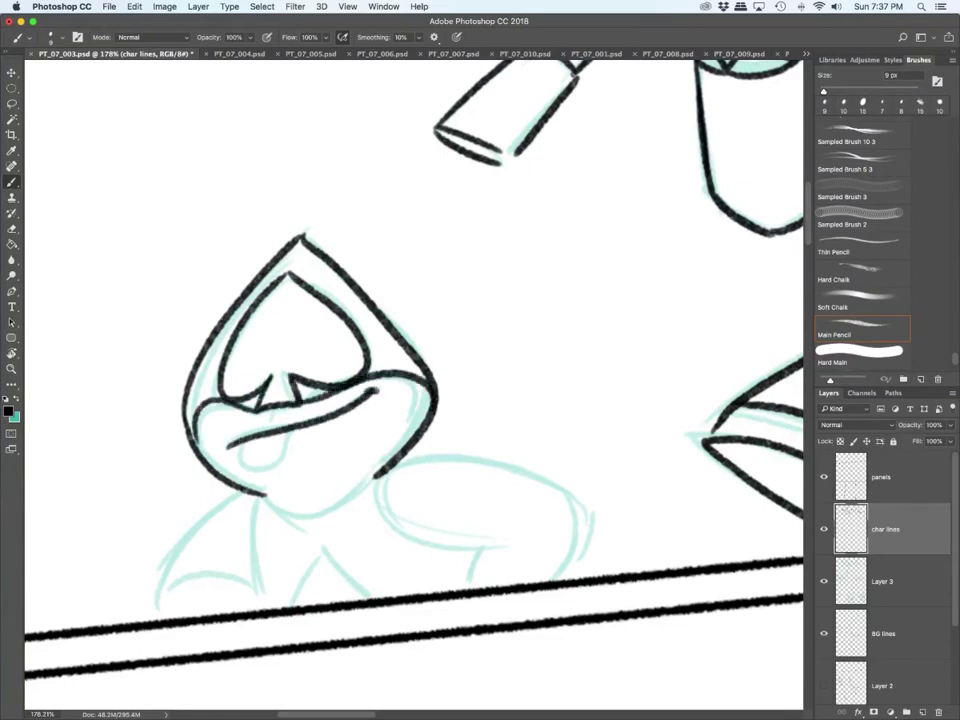
pyautogui.moveTo(277, 407)
pyautogui.mouseDown()
pyautogui.moveTo(271, 434)
pyautogui.moveTo(298, 430)
pyautogui.moveTo(264, 450)
pyautogui.mouseUp()
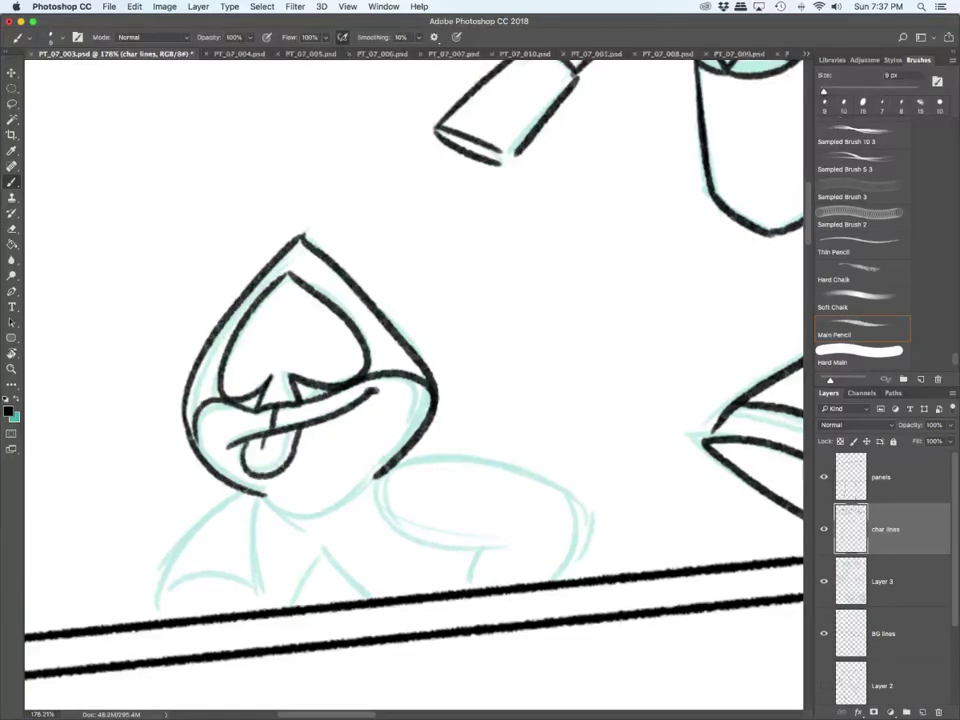
# Step: Ink the hooded figure's chin, shoulders, both arms and the pointed chest detail down to the panel border
pyautogui.moveTo(372, 478)
pyautogui.mouseDown()
pyautogui.moveTo(258, 498)
pyautogui.moveTo(150, 620)
pyautogui.mouseUp()
pyautogui.moveTo(254, 503); pyautogui.dragTo(257, 607)
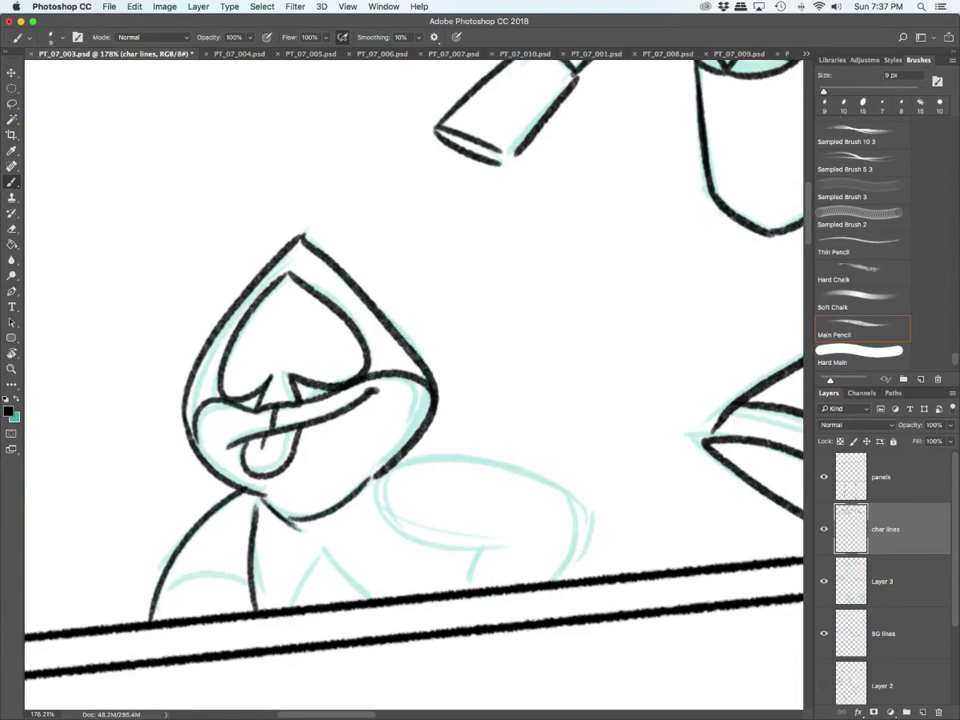
pyautogui.moveTo(155, 610); pyautogui.dragTo(236, 601)
pyautogui.moveTo(377, 479)
pyautogui.mouseDown()
pyautogui.moveTo(380, 506)
pyautogui.moveTo(469, 546)
pyautogui.mouseUp()
pyautogui.moveTo(400, 458)
pyautogui.mouseDown()
pyautogui.moveTo(555, 499)
pyautogui.moveTo(557, 575)
pyautogui.mouseUp()
pyautogui.moveTo(469, 547); pyautogui.dragTo(467, 582)
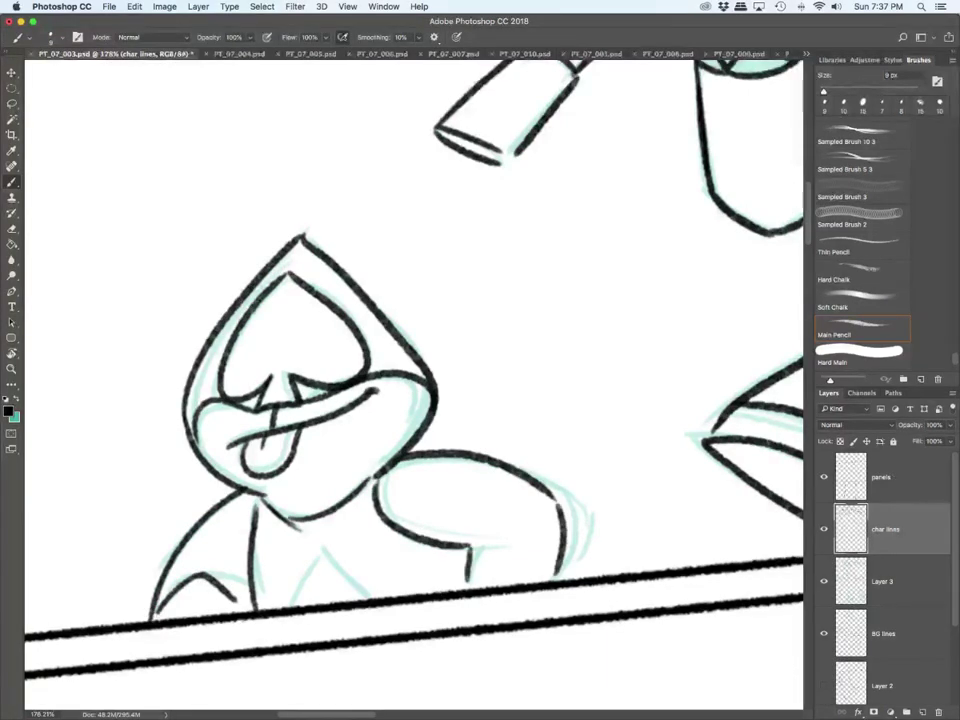
pyautogui.moveTo(290, 607); pyautogui.dragTo(366, 598)
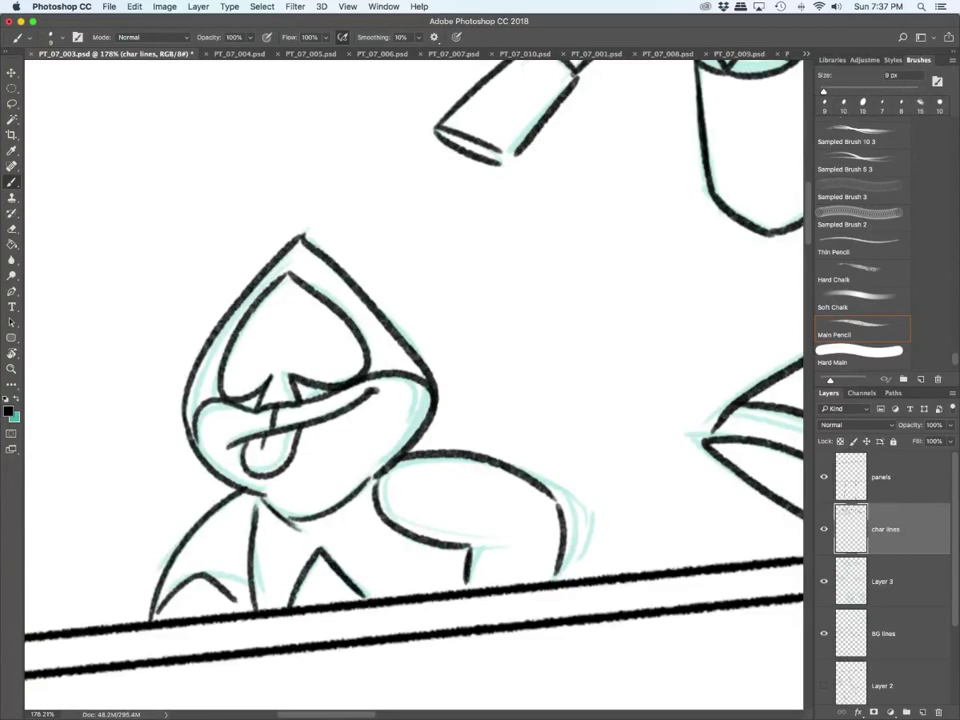
# Step: Set the brush to 15 px and ink the armour plate outline with its curved bands at the second panel's left edge
pyautogui.scroll(-10, 416, 495)
pyautogui.scroll(-6, 416, 495)
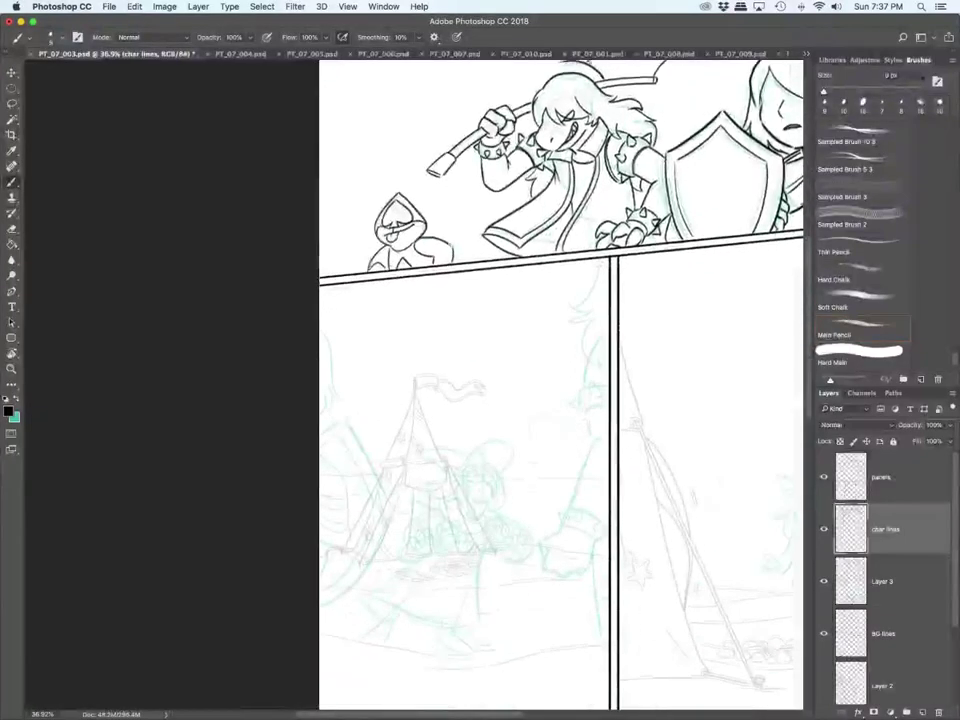
pyautogui.press(']')
pyautogui.press(']')
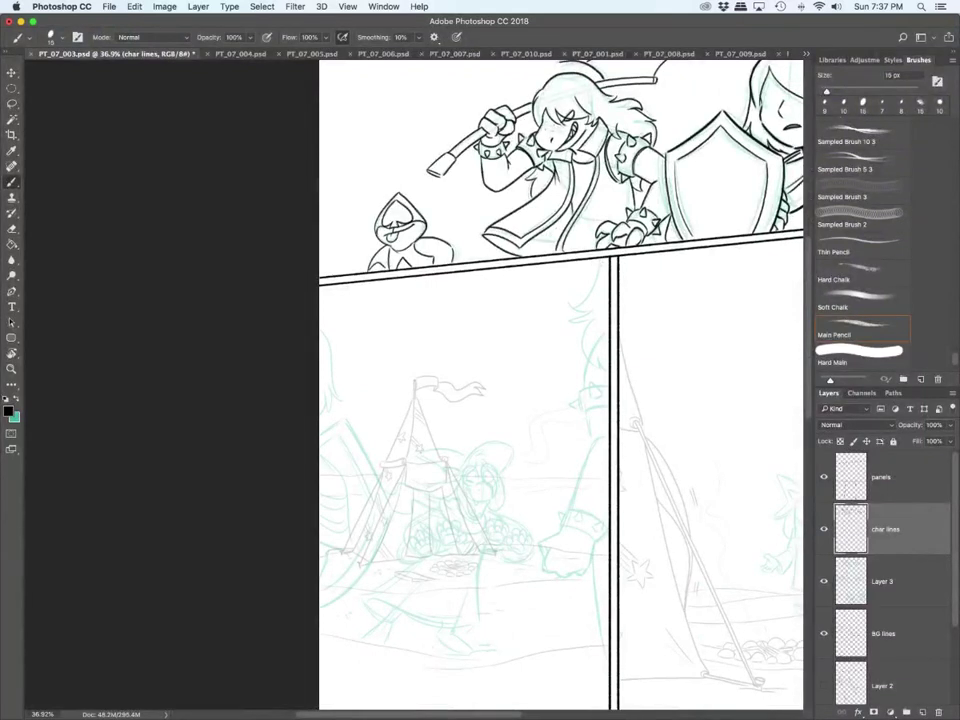
pyautogui.press(']')
pyautogui.scroll(3, 343, 539)
pyautogui.moveTo(291, 540); pyautogui.dragTo(358, 559)
pyautogui.press('[')
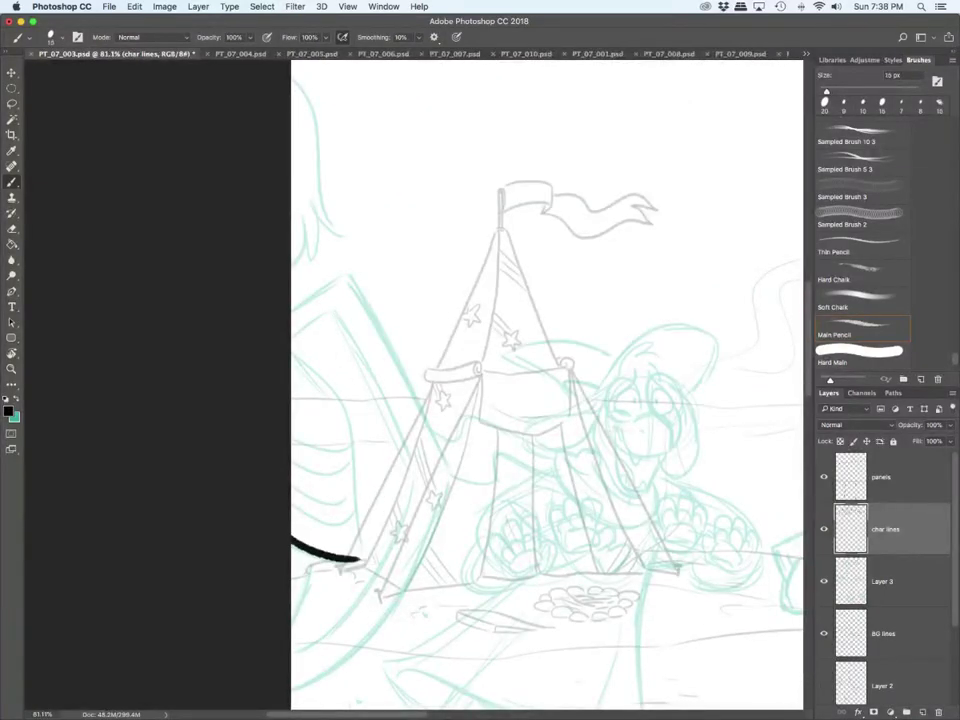
pyautogui.moveTo(291, 347)
pyautogui.mouseDown()
pyautogui.moveTo(364, 537)
pyautogui.moveTo(364, 562)
pyautogui.mouseUp()
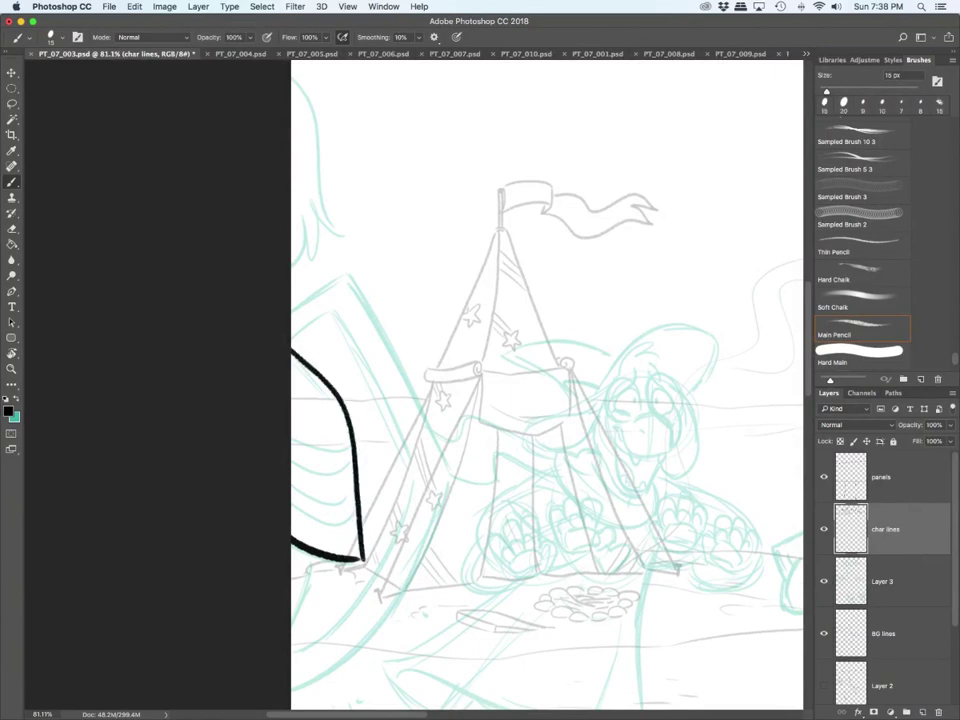
pyautogui.moveTo(291, 495)
pyautogui.mouseDown()
pyautogui.moveTo(352, 527)
pyautogui.moveTo(352, 506)
pyautogui.mouseUp()
pyautogui.moveTo(292, 465); pyautogui.dragTo(352, 477)
pyautogui.moveTo(292, 439); pyautogui.dragTo(352, 450)
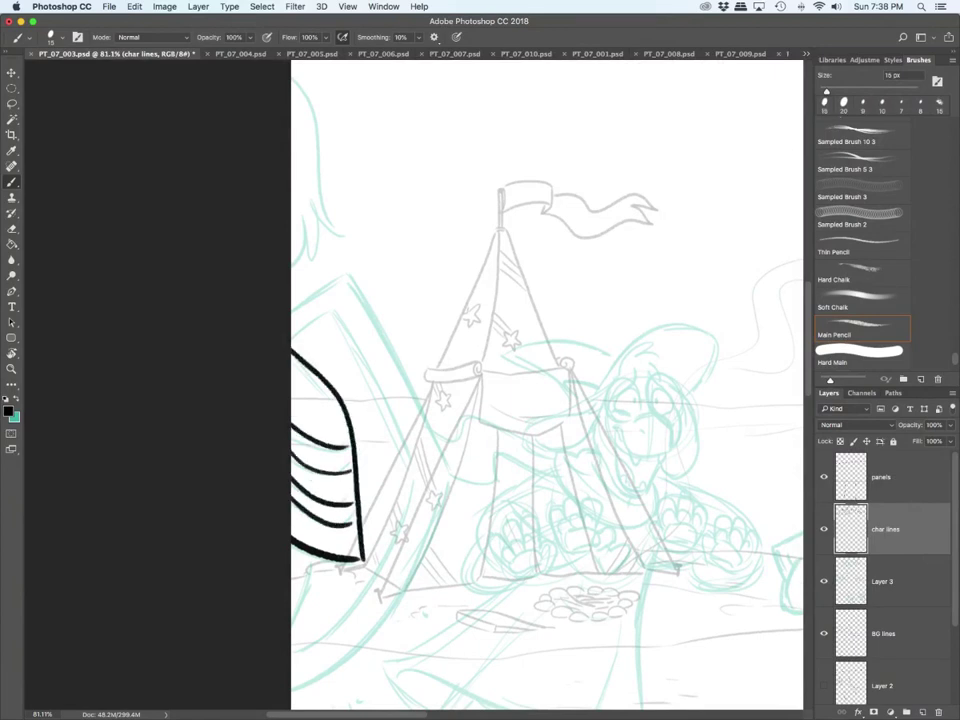
# Step: Ink the left foreground figure's hair edge with its pointed tips and the short curved line beneath the armour plate
pyautogui.moveTo(291, 72)
pyautogui.mouseDown()
pyautogui.moveTo(326, 201)
pyautogui.moveTo(350, 245)
pyautogui.mouseUp()
pyautogui.moveTo(319, 221)
pyautogui.mouseDown()
pyautogui.moveTo(349, 244)
pyautogui.moveTo(314, 265)
pyautogui.mouseUp()
pyautogui.moveTo(310, 235); pyautogui.dragTo(315, 263)
pyautogui.moveTo(312, 238); pyautogui.dragTo(299, 269)
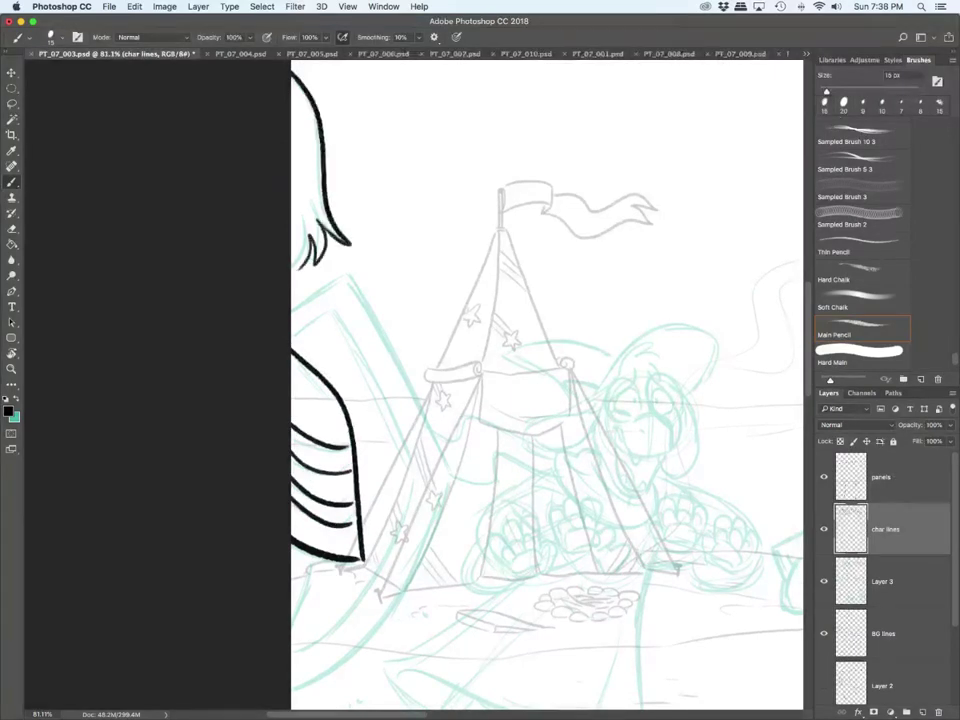
pyautogui.moveTo(316, 555); pyautogui.dragTo(292, 618)
# Step: Ink the shield's outer edge, redoing its lower curve to follow the sketch, and add the inner rim line
pyautogui.scroll(-5, 547, 385)
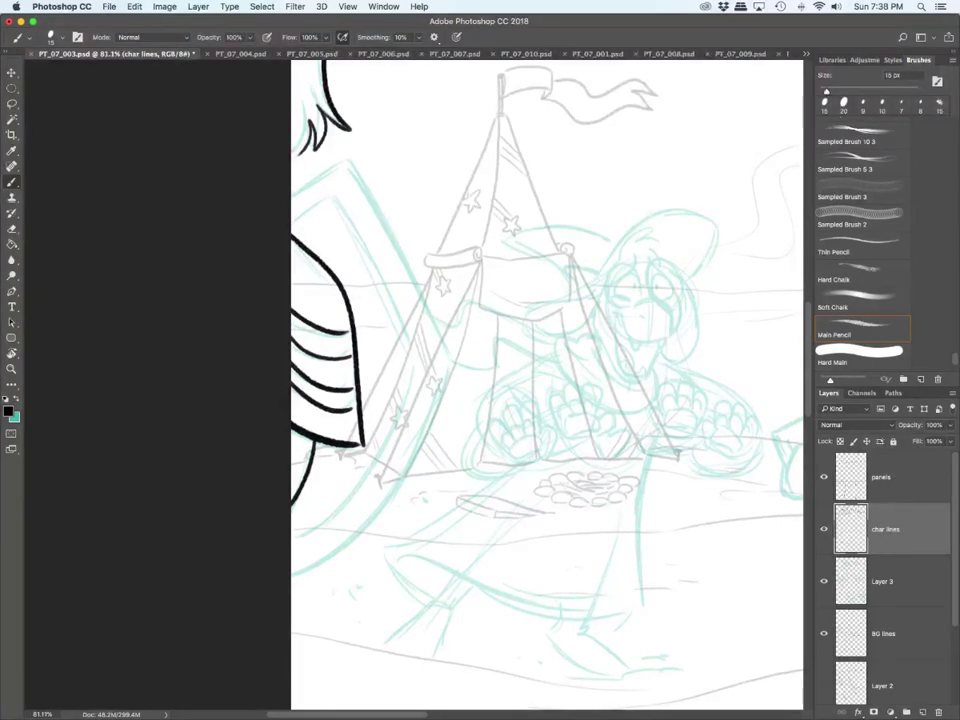
pyautogui.moveTo(291, 196)
pyautogui.mouseDown()
pyautogui.moveTo(338, 164)
pyautogui.moveTo(449, 350)
pyautogui.moveTo(387, 494)
pyautogui.moveTo(291, 552)
pyautogui.mouseUp()
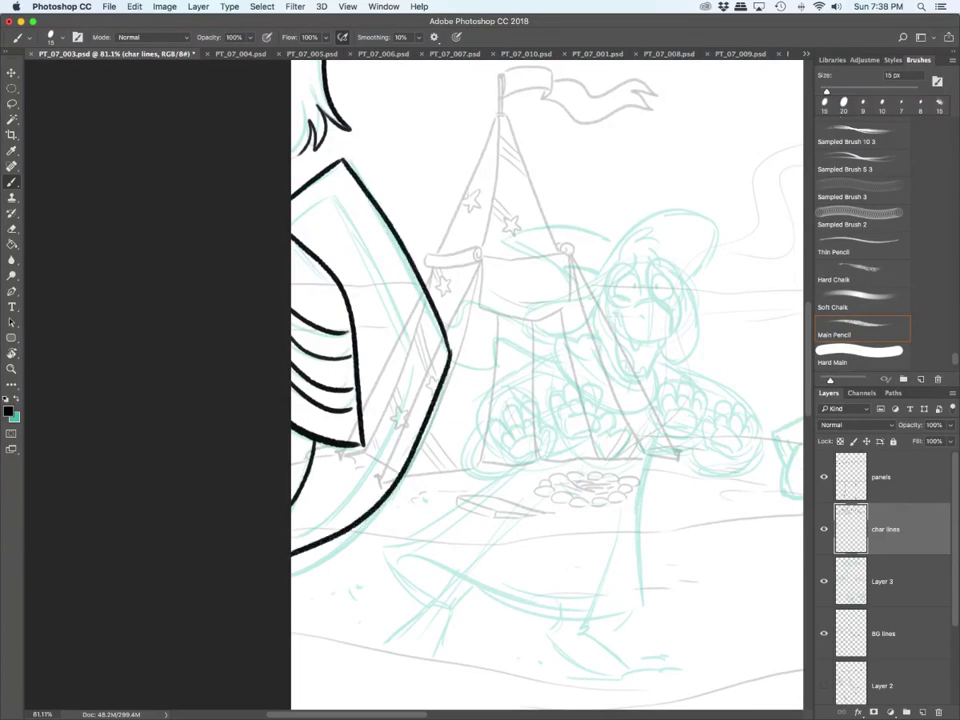
pyautogui.press('super+z')
pyautogui.moveTo(449, 352)
pyautogui.mouseDown()
pyautogui.moveTo(405, 485)
pyautogui.moveTo(291, 570)
pyautogui.mouseUp()
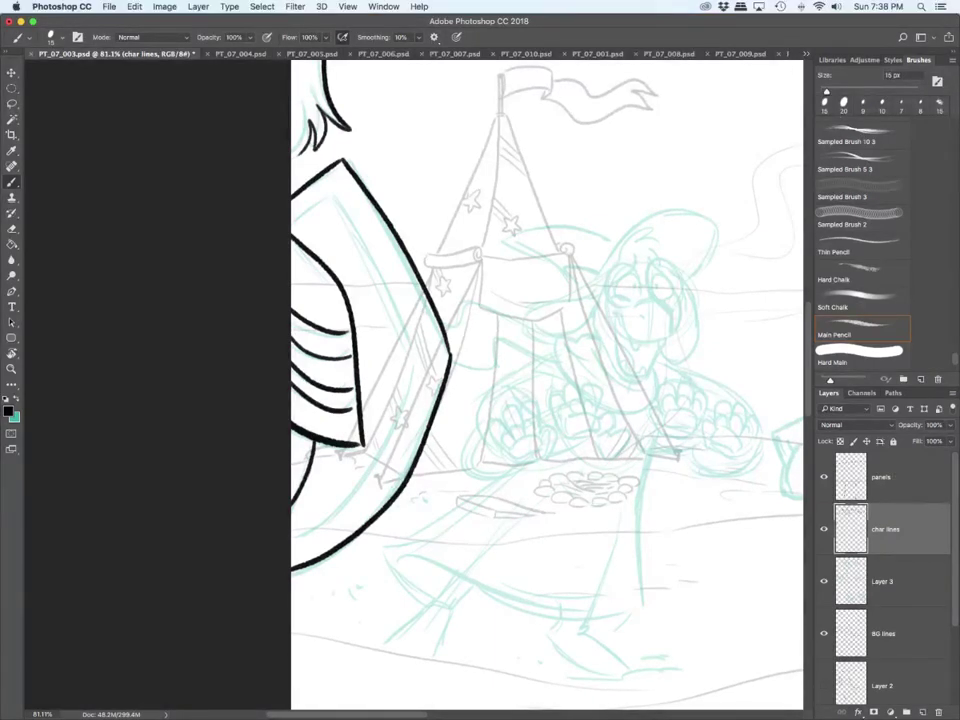
pyautogui.moveTo(340, 190)
pyautogui.mouseDown()
pyautogui.moveTo(424, 366)
pyautogui.moveTo(398, 455)
pyautogui.moveTo(340, 522)
pyautogui.moveTo(292, 546)
pyautogui.mouseUp()
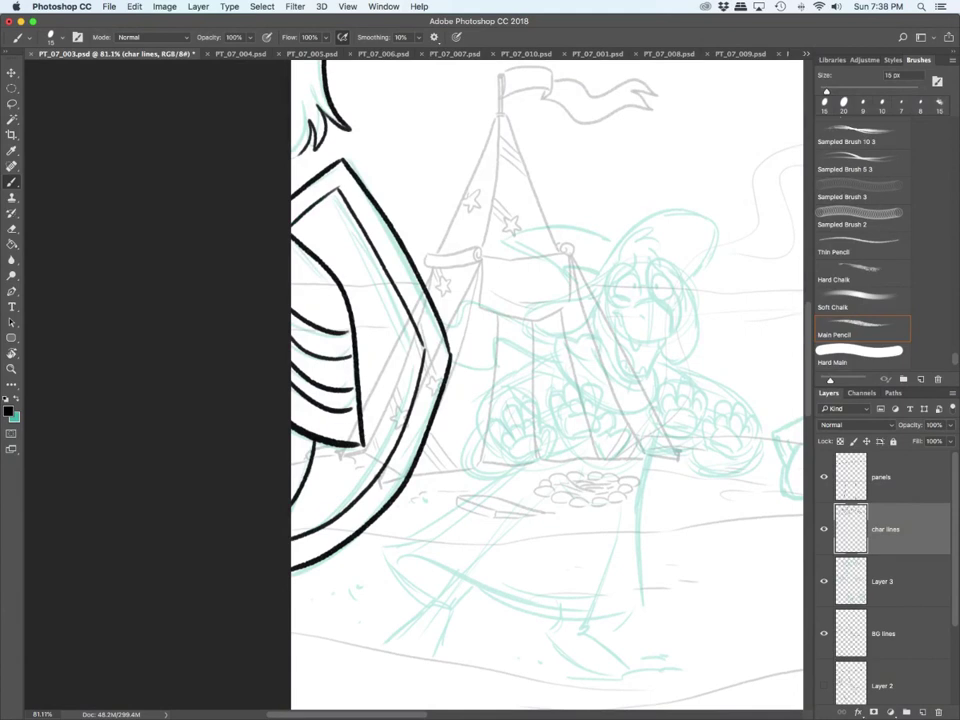
# Step: Ink the spiked bracelet and clenched fist of the foreground figure at the second panel's right border
pyautogui.hscroll(10, 414, 385)
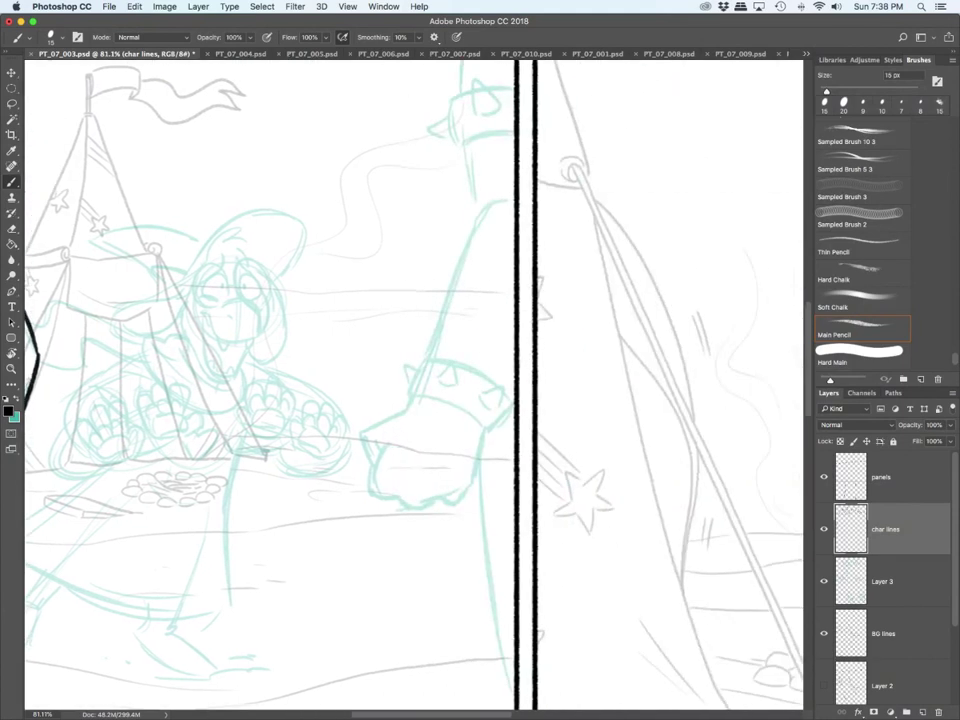
pyautogui.moveTo(412, 398)
pyautogui.mouseDown()
pyautogui.moveTo(486, 427)
pyautogui.moveTo(412, 376)
pyautogui.moveTo(419, 364)
pyautogui.moveTo(456, 356)
pyautogui.mouseUp()
pyautogui.moveTo(456, 356)
pyautogui.mouseDown()
pyautogui.moveTo(460, 381)
pyautogui.moveTo(493, 382)
pyautogui.moveTo(494, 407)
pyautogui.moveTo(510, 387)
pyautogui.mouseUp()
pyautogui.moveTo(510, 388)
pyautogui.mouseDown()
pyautogui.moveTo(496, 407)
pyautogui.moveTo(513, 407)
pyautogui.moveTo(490, 428)
pyautogui.mouseUp()
pyautogui.moveTo(490, 429); pyautogui.dragTo(511, 435)
pyautogui.moveTo(410, 395)
pyautogui.mouseDown()
pyautogui.moveTo(364, 458)
pyautogui.moveTo(376, 460)
pyautogui.moveTo(401, 500)
pyautogui.moveTo(444, 512)
pyautogui.moveTo(466, 505)
pyautogui.mouseUp()
pyautogui.moveTo(484, 440); pyautogui.dragTo(470, 505)
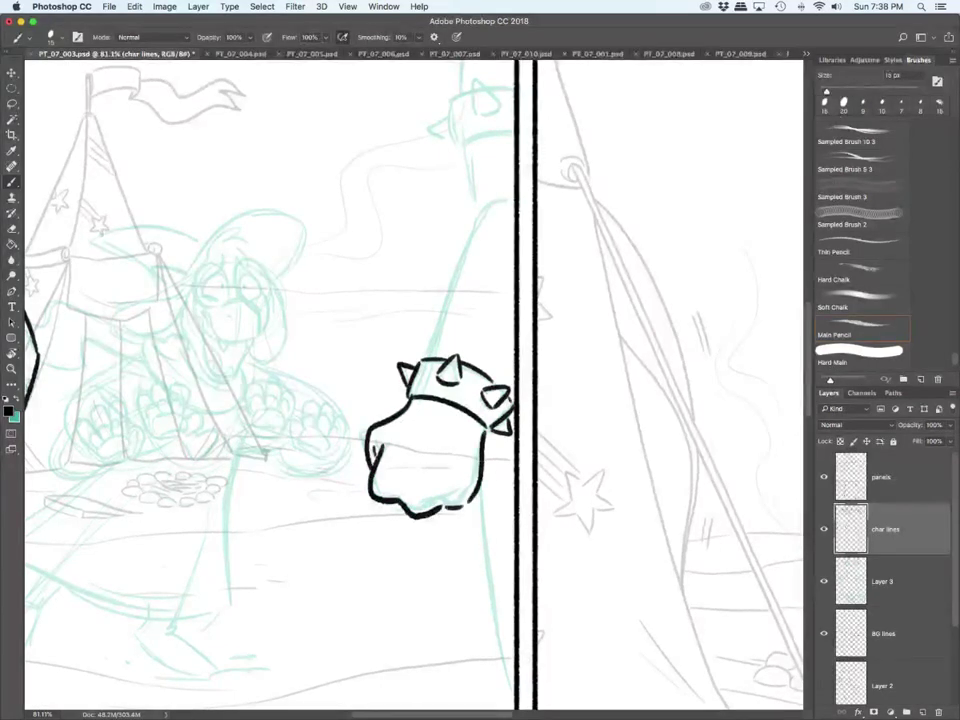
# Step: Ink the right foreground figure's leg edge below the fist and the arm contour above the spiked bracelet
pyautogui.scroll(-4, 410, 380)
pyautogui.moveTo(482, 420); pyautogui.dragTo(513, 596)
pyautogui.scroll(12, 410, 380)
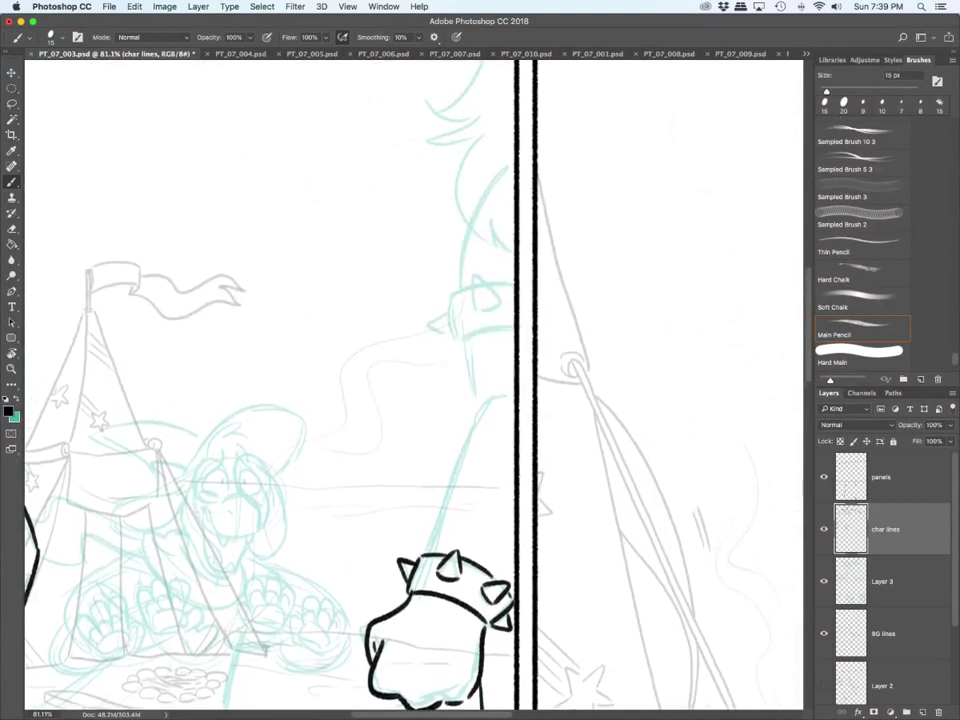
pyautogui.moveTo(464, 344)
pyautogui.mouseDown()
pyautogui.moveTo(512, 328)
pyautogui.moveTo(426, 556)
pyautogui.mouseUp()
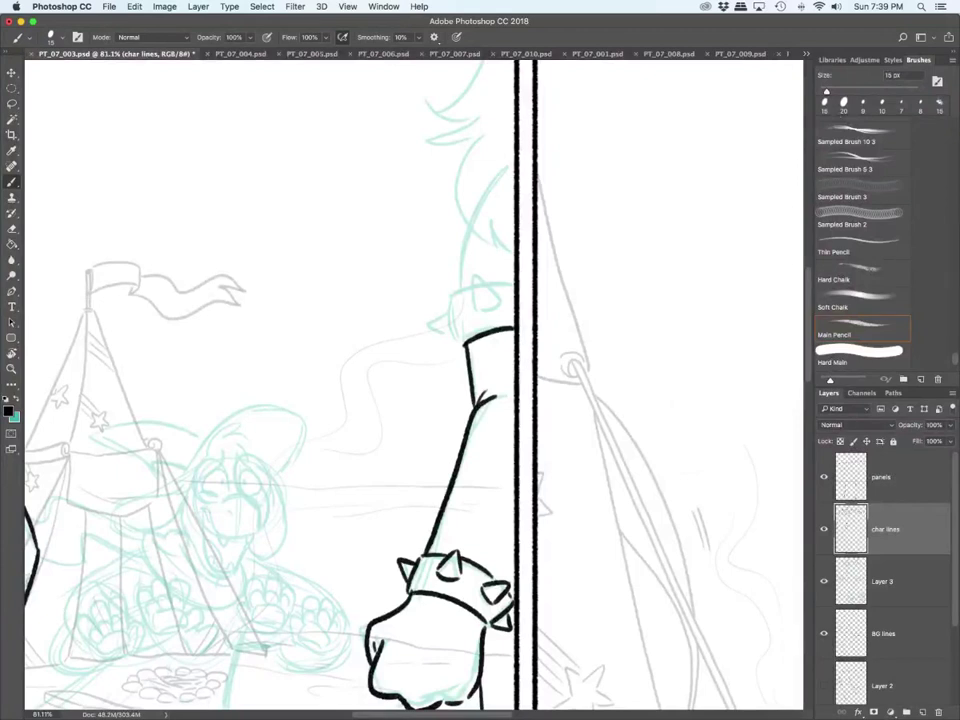
# Step: Ink the right foreground figure's spiked upper armband and the jagged hair locks reaching up to the panel border
pyautogui.moveTo(450, 301)
pyautogui.mouseDown()
pyautogui.moveTo(449, 335)
pyautogui.moveTo(466, 353)
pyautogui.moveTo(459, 291)
pyautogui.mouseUp()
pyautogui.moveTo(447, 336)
pyautogui.mouseDown()
pyautogui.moveTo(448, 313)
pyautogui.moveTo(477, 266)
pyautogui.moveTo(498, 292)
pyautogui.mouseUp()
pyautogui.moveTo(473, 300)
pyautogui.mouseDown()
pyautogui.moveTo(500, 310)
pyautogui.moveTo(470, 287)
pyautogui.mouseUp()
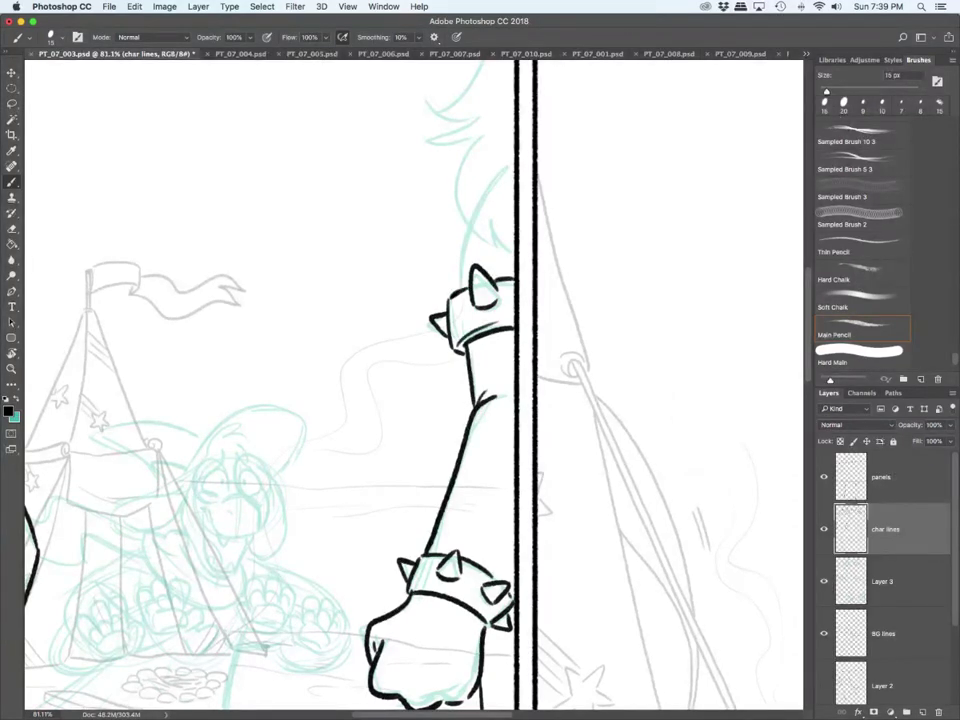
pyautogui.scroll(5, 414, 385)
pyautogui.moveTo(494, 188)
pyautogui.mouseDown()
pyautogui.moveTo(485, 228)
pyautogui.moveTo(427, 286)
pyautogui.mouseUp()
pyautogui.moveTo(427, 286)
pyautogui.mouseDown()
pyautogui.moveTo(473, 294)
pyautogui.moveTo(445, 380)
pyautogui.moveTo(516, 436)
pyautogui.mouseUp()
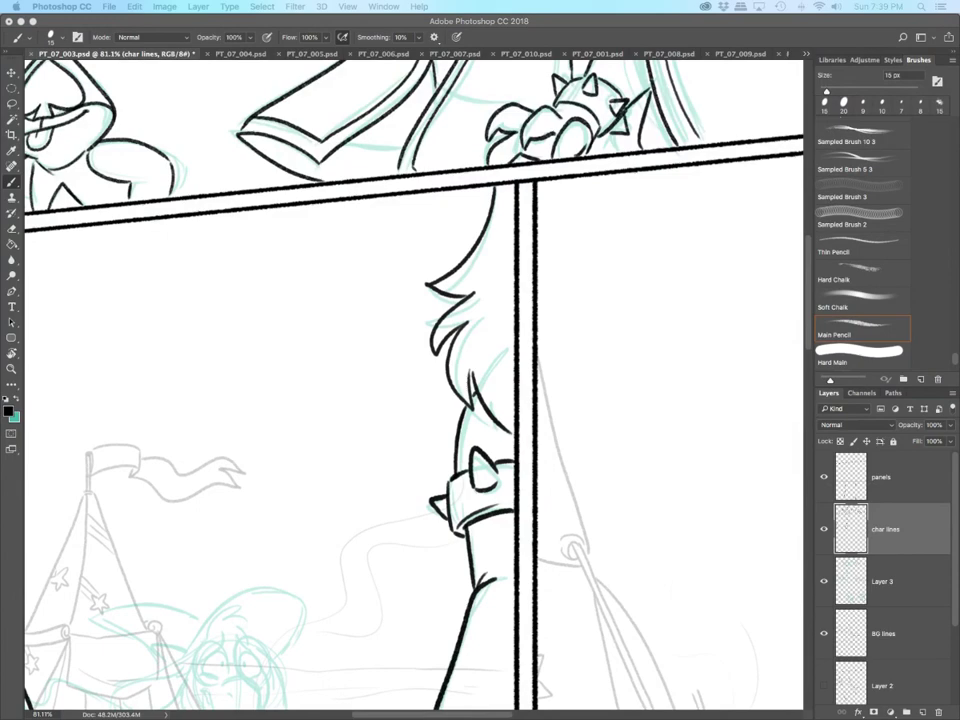
# Step: Reduce the brush to 9 px, hide the BG lines layer and ink the small hatted character's outermost left paw
pyautogui.scroll(-10, 414, 385)
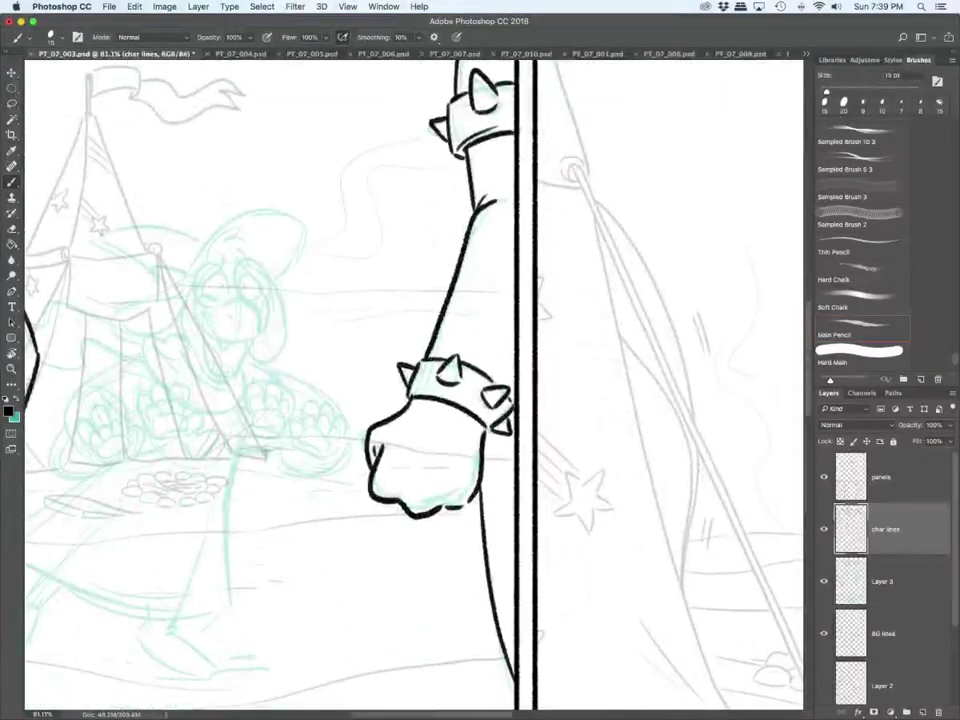
pyautogui.press('[')
pyautogui.press('[')
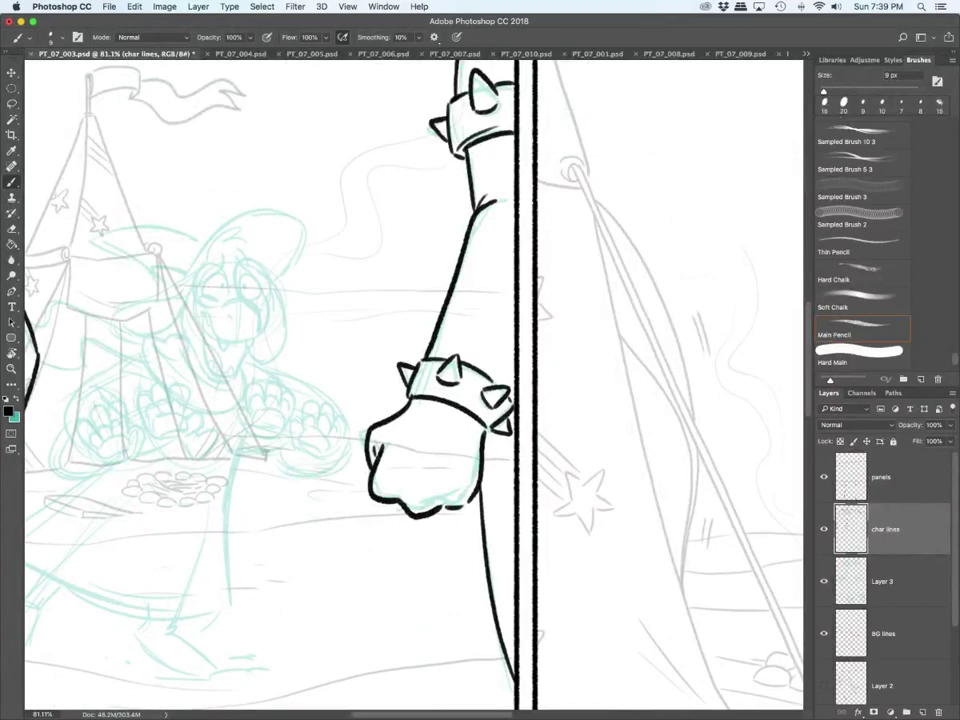
pyautogui.hscroll(-5, 414, 385)
pyautogui.scroll(5, 308, 507)
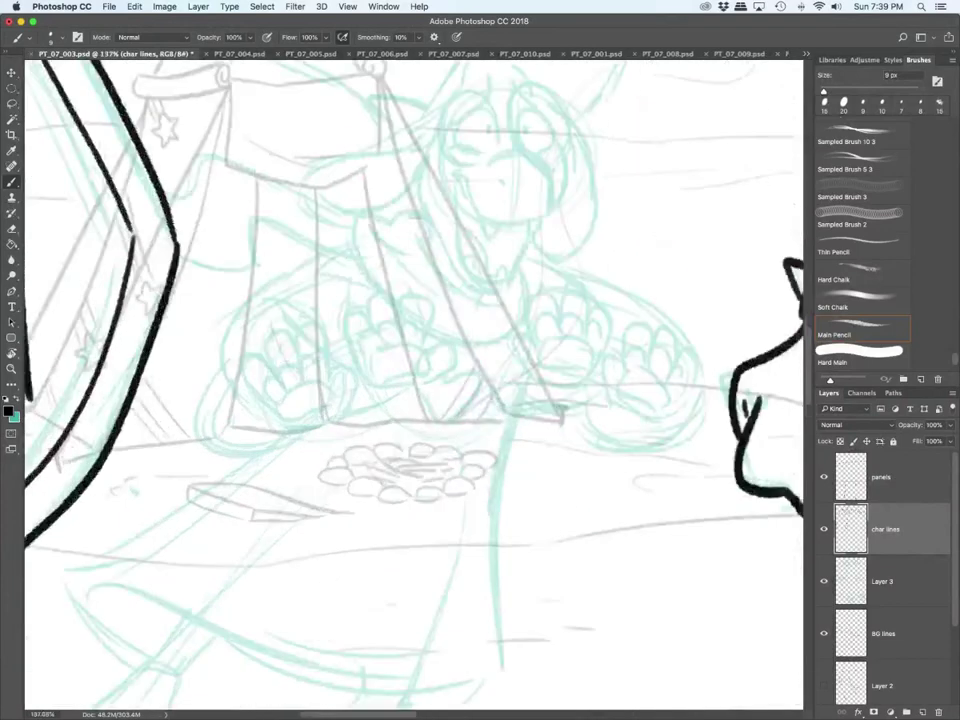
pyautogui.scroll(-3, 310, 520)
pyautogui.click(824, 633)
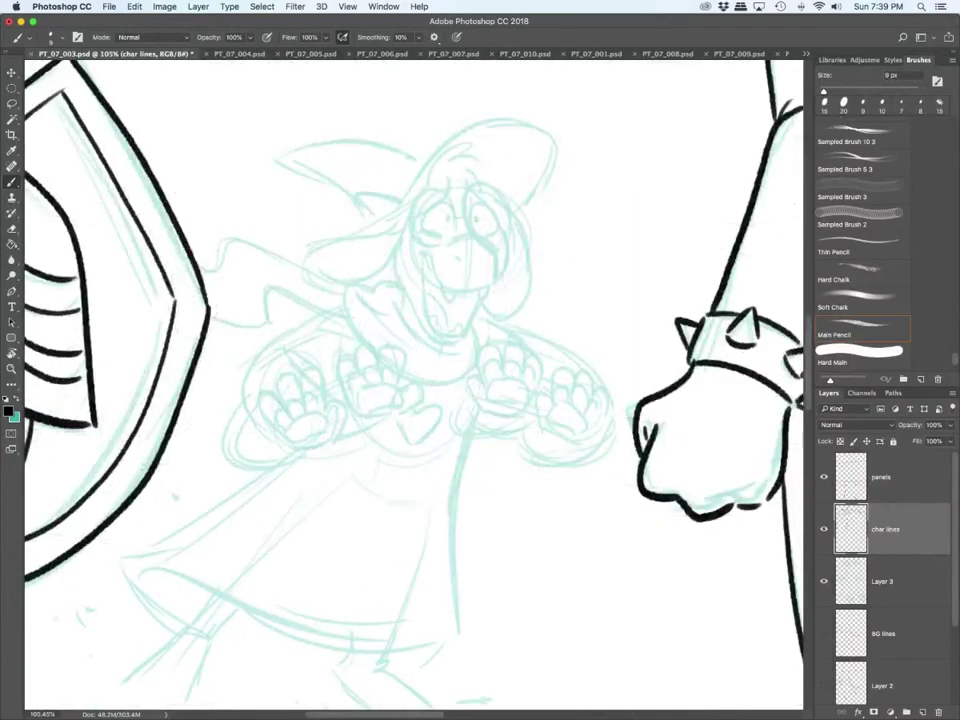
pyautogui.moveTo(296, 447)
pyautogui.mouseDown()
pyautogui.moveTo(287, 413)
pyautogui.moveTo(303, 436)
pyautogui.moveTo(290, 406)
pyautogui.moveTo(319, 391)
pyautogui.moveTo(301, 373)
pyautogui.moveTo(326, 372)
pyautogui.moveTo(346, 428)
pyautogui.moveTo(326, 446)
pyautogui.moveTo(331, 433)
pyautogui.mouseUp()
pyautogui.moveTo(280, 376); pyautogui.dragTo(309, 369)
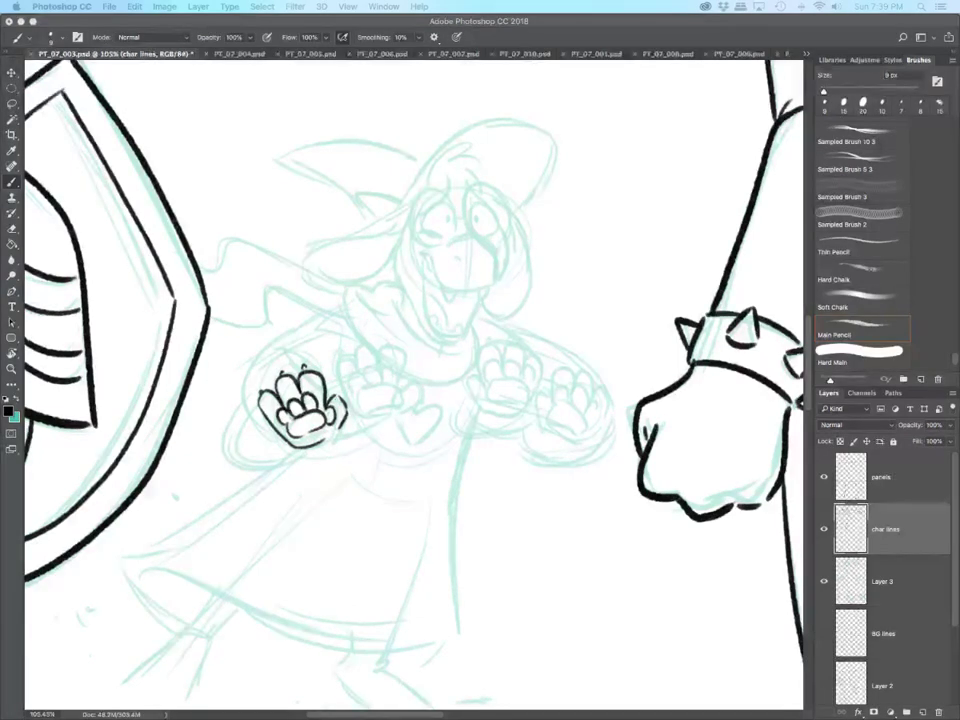
# Step: Ink the second paw beside it with its finger outlines, toe beans and palm pad
pyautogui.moveTo(355, 378); pyautogui.dragTo(342, 411)
pyautogui.moveTo(336, 383)
pyautogui.mouseDown()
pyautogui.moveTo(351, 349)
pyautogui.moveTo(357, 379)
pyautogui.moveTo(380, 369)
pyautogui.mouseUp()
pyautogui.moveTo(386, 343); pyautogui.dragTo(397, 384)
pyautogui.moveTo(354, 385); pyautogui.dragTo(387, 408)
pyautogui.moveTo(365, 388)
pyautogui.mouseDown()
pyautogui.moveTo(388, 403)
pyautogui.moveTo(369, 388)
pyautogui.mouseUp()
pyautogui.moveTo(348, 377)
pyautogui.mouseDown()
pyautogui.moveTo(353, 393)
pyautogui.moveTo(361, 381)
pyautogui.mouseUp()
pyautogui.moveTo(359, 383); pyautogui.dragTo(386, 381)
pyautogui.moveTo(386, 368)
pyautogui.mouseDown()
pyautogui.moveTo(392, 380)
pyautogui.moveTo(418, 378)
pyautogui.moveTo(402, 403)
pyautogui.mouseUp()
pyautogui.moveTo(407, 402); pyautogui.dragTo(381, 416)
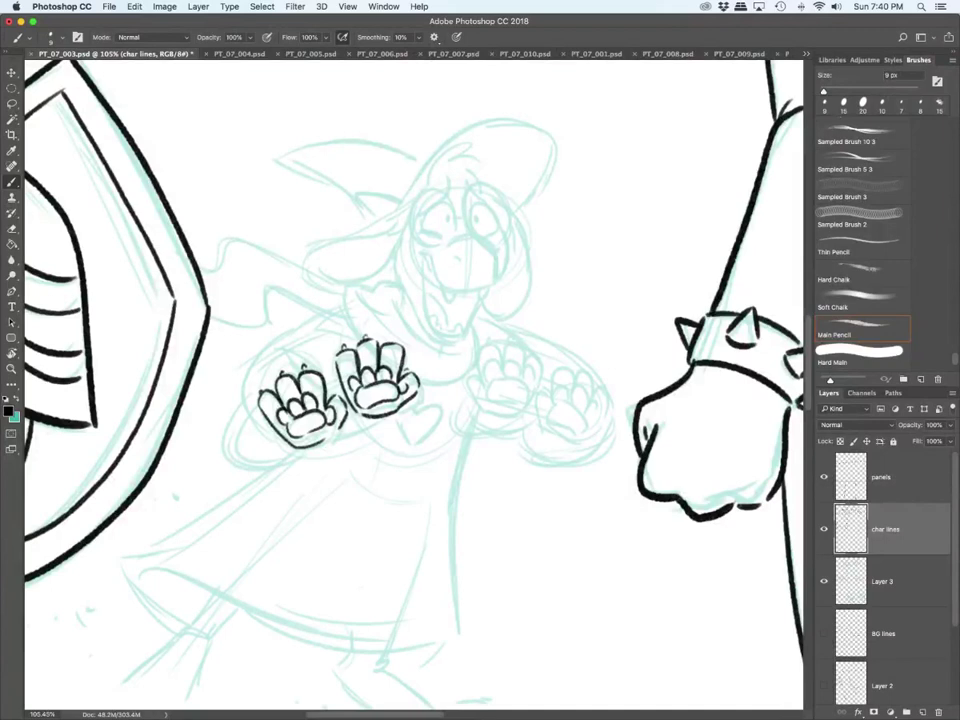
# Step: Ink the sleeve contours around the two left paws and add motion lines across them up to the shoulder
pyautogui.moveTo(258, 404)
pyautogui.mouseDown()
pyautogui.moveTo(238, 450)
pyautogui.moveTo(288, 460)
pyautogui.moveTo(312, 448)
pyautogui.mouseUp()
pyautogui.moveTo(240, 462); pyautogui.dragTo(252, 389)
pyautogui.moveTo(273, 352)
pyautogui.mouseDown()
pyautogui.moveTo(236, 416)
pyautogui.moveTo(338, 375)
pyautogui.moveTo(313, 398)
pyautogui.moveTo(305, 431)
pyautogui.mouseUp()
pyautogui.moveTo(325, 440)
pyautogui.mouseDown()
pyautogui.moveTo(384, 418)
pyautogui.moveTo(369, 430)
pyautogui.mouseUp()
pyautogui.moveTo(265, 424); pyautogui.dragTo(368, 372)
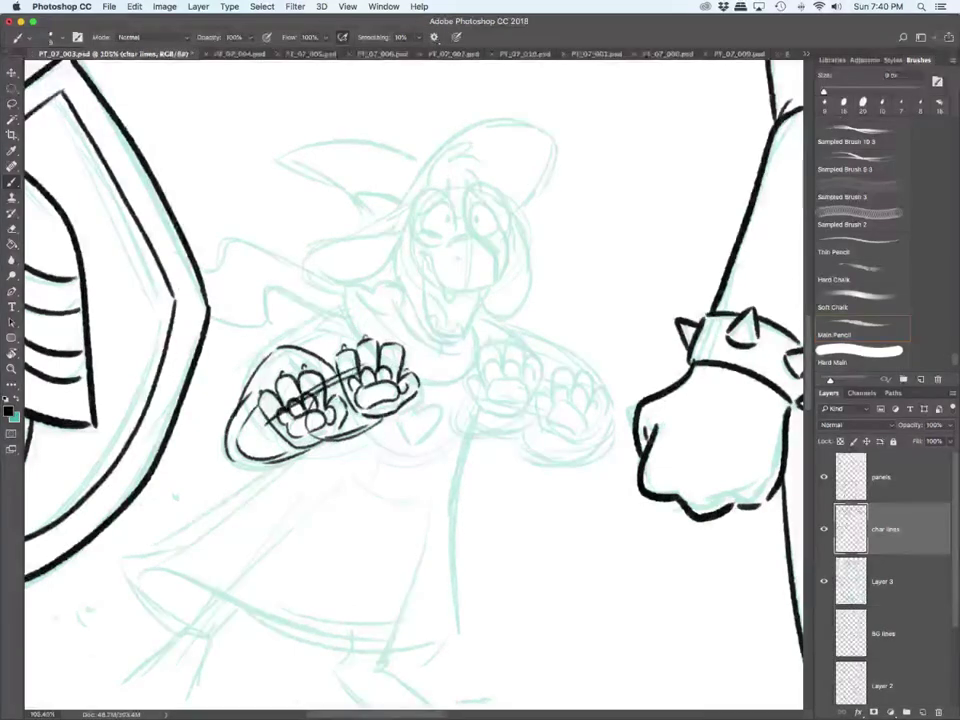
pyautogui.moveTo(293, 433); pyautogui.dragTo(387, 394)
pyautogui.moveTo(244, 393); pyautogui.dragTo(359, 346)
pyautogui.moveTo(280, 368); pyautogui.dragTo(311, 353)
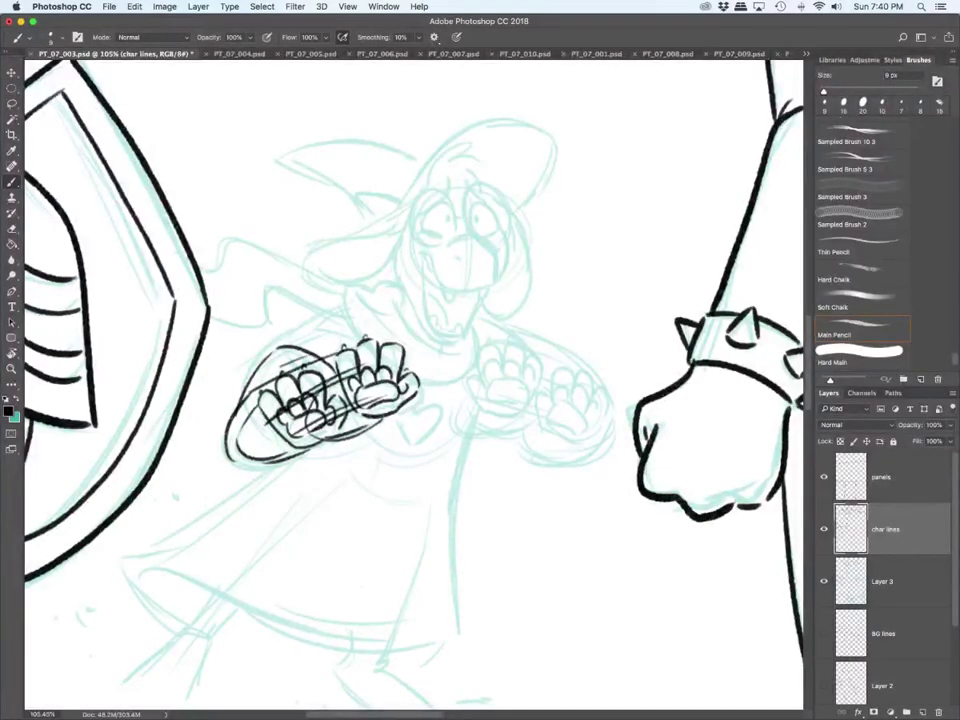
pyautogui.moveTo(250, 346); pyautogui.dragTo(322, 315)
# Step: Ink the hatted character's outermost right paw with its palm pad, fingers and outer edge
pyautogui.moveTo(560, 408)
pyautogui.mouseDown()
pyautogui.moveTo(580, 430)
pyautogui.moveTo(564, 389)
pyautogui.mouseUp()
pyautogui.moveTo(567, 400)
pyautogui.mouseDown()
pyautogui.moveTo(579, 390)
pyautogui.moveTo(592, 421)
pyautogui.mouseUp()
pyautogui.moveTo(548, 388)
pyautogui.mouseDown()
pyautogui.moveTo(538, 415)
pyautogui.moveTo(591, 397)
pyautogui.moveTo(607, 411)
pyautogui.mouseUp()
pyautogui.moveTo(604, 417)
pyautogui.mouseDown()
pyautogui.moveTo(571, 443)
pyautogui.moveTo(595, 437)
pyautogui.mouseUp()
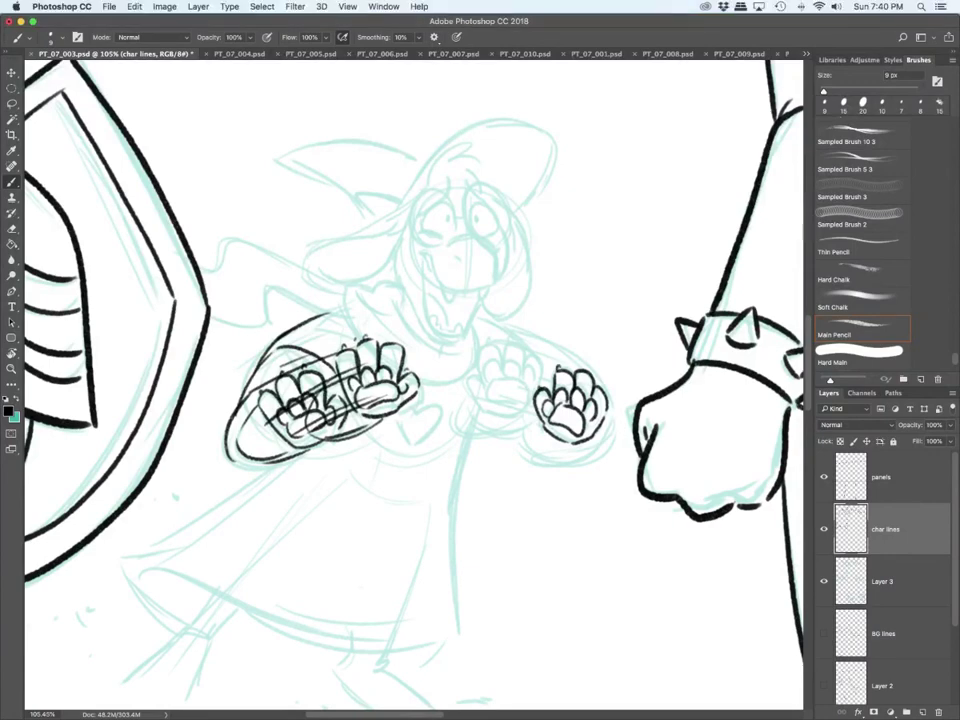
# Step: Ink the inner right paw's pads and fingers, with the sleeve contours and motion lines around both right paws
pyautogui.moveTo(499, 381)
pyautogui.mouseDown()
pyautogui.moveTo(490, 402)
pyautogui.moveTo(520, 405)
pyautogui.mouseUp()
pyautogui.moveTo(499, 381)
pyautogui.mouseDown()
pyautogui.moveTo(528, 388)
pyautogui.moveTo(526, 403)
pyautogui.mouseUp()
pyautogui.moveTo(491, 382)
pyautogui.mouseDown()
pyautogui.moveTo(487, 366)
pyautogui.moveTo(498, 377)
pyautogui.mouseUp()
pyautogui.moveTo(500, 373); pyautogui.dragTo(512, 374)
pyautogui.moveTo(513, 366)
pyautogui.mouseDown()
pyautogui.moveTo(519, 380)
pyautogui.moveTo(535, 382)
pyautogui.moveTo(489, 411)
pyautogui.mouseUp()
pyautogui.moveTo(467, 369)
pyautogui.mouseDown()
pyautogui.moveTo(480, 385)
pyautogui.moveTo(502, 363)
pyautogui.moveTo(539, 379)
pyautogui.mouseUp()
pyautogui.moveTo(481, 406); pyautogui.dragTo(529, 409)
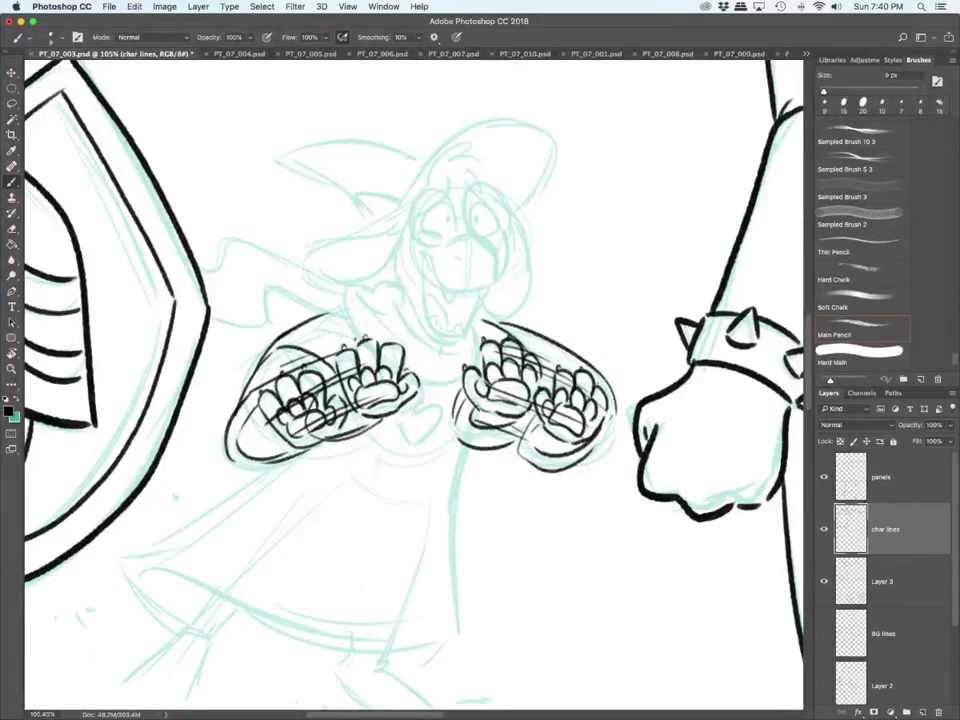
# Step: Ink the hatted character's flared dress and hem, plus both legs and the front foot below it
pyautogui.scroll(-5, 413, 385)
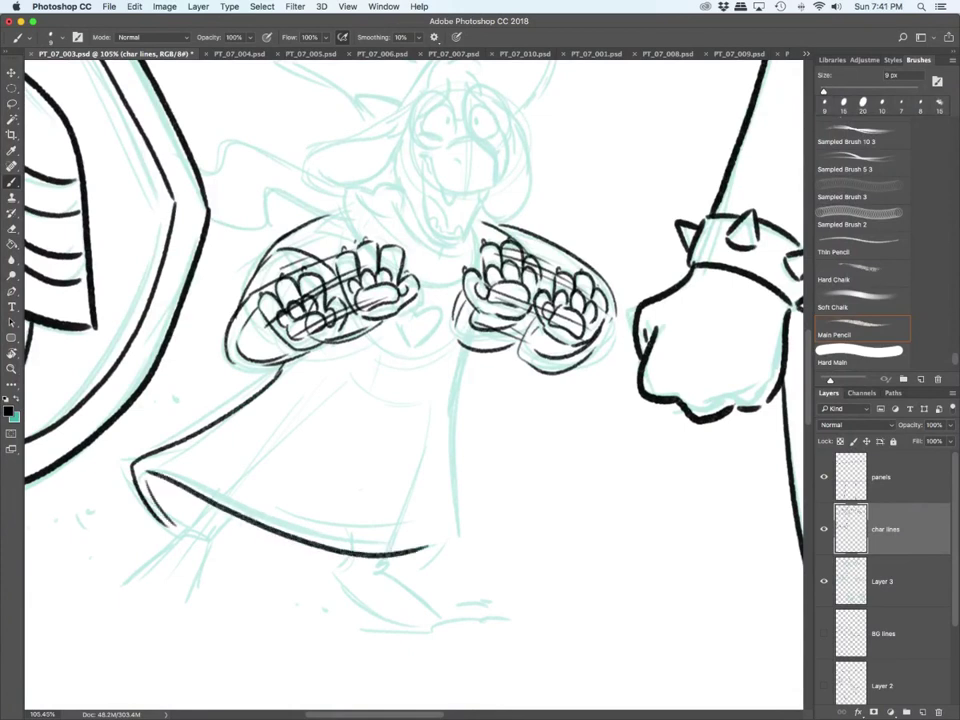
pyautogui.moveTo(468, 333)
pyautogui.mouseDown()
pyautogui.moveTo(449, 390)
pyautogui.moveTo(444, 524)
pyautogui.moveTo(430, 547)
pyautogui.mouseUp()
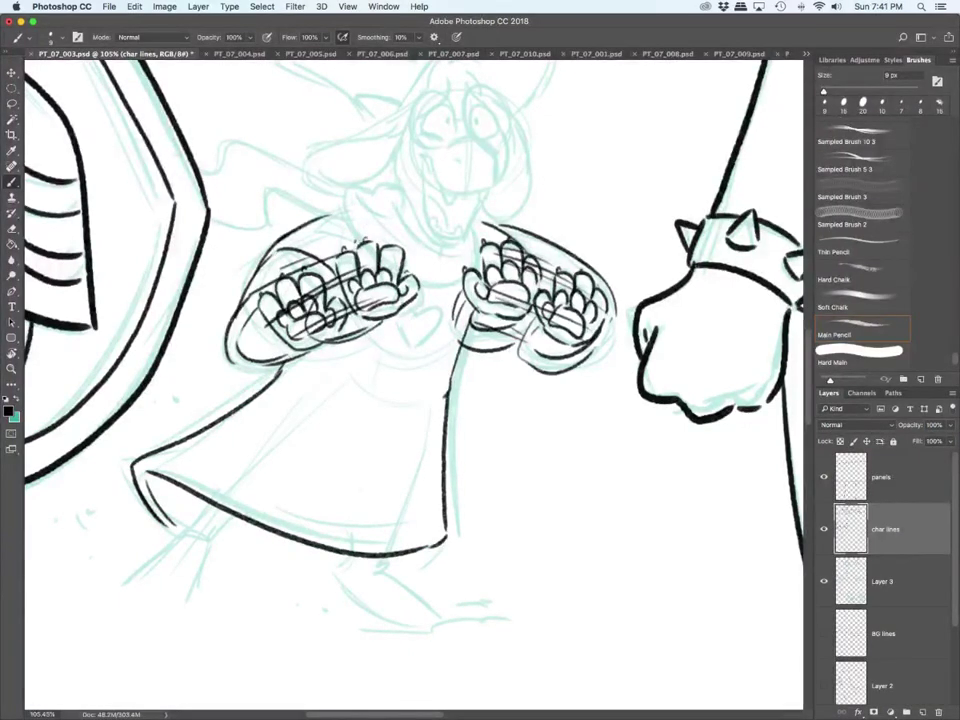
pyautogui.moveTo(205, 501)
pyautogui.mouseDown()
pyautogui.moveTo(184, 531)
pyautogui.moveTo(192, 543)
pyautogui.moveTo(207, 540)
pyautogui.moveTo(124, 592)
pyautogui.mouseUp()
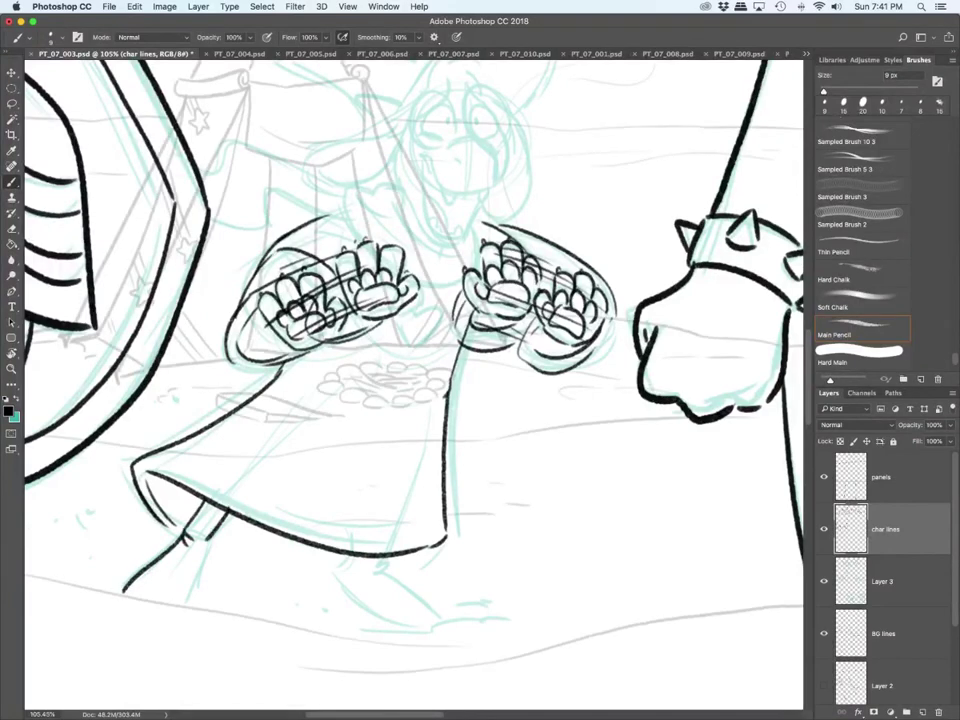
pyautogui.moveTo(207, 539); pyautogui.dragTo(190, 603)
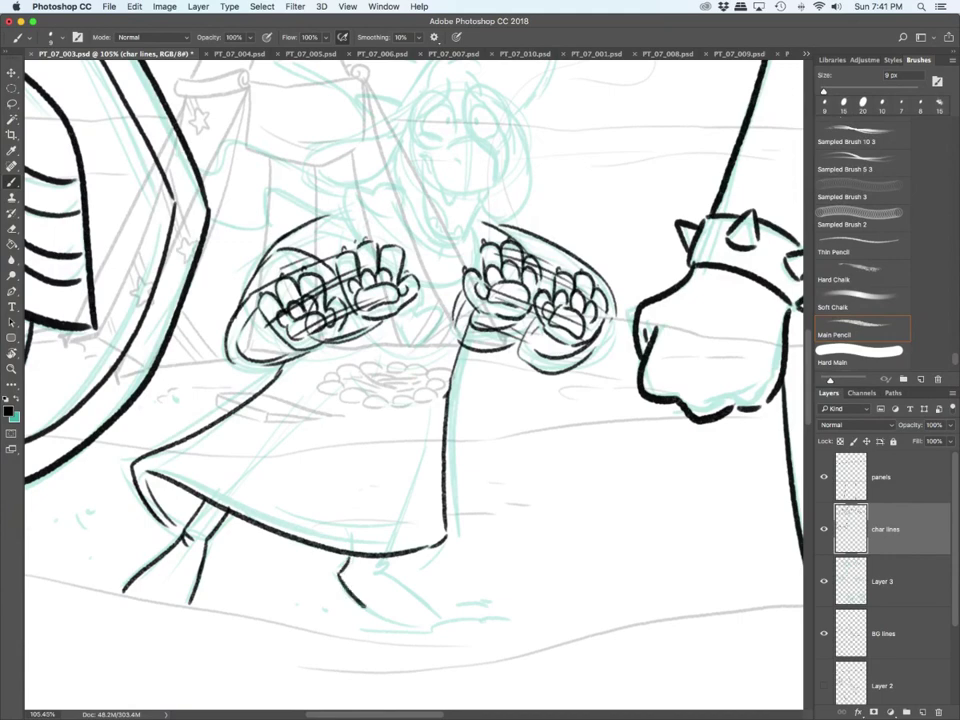
pyautogui.moveTo(426, 611); pyautogui.dragTo(438, 619)
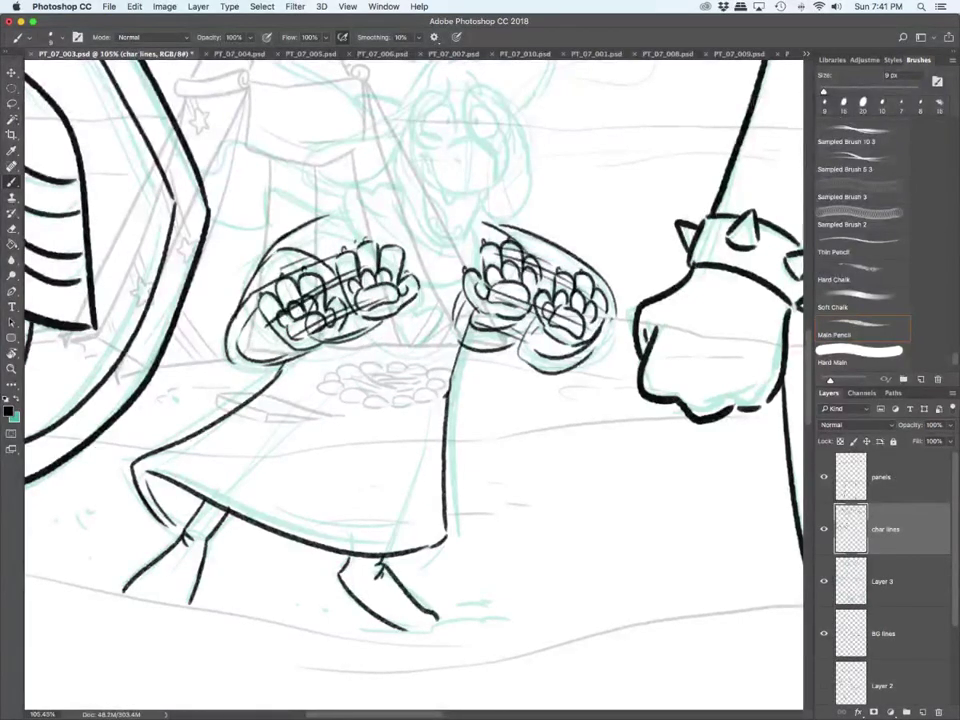
# Step: Ink the ground lines under the front foot and scatter small dirt specks around it and behind the back leg
pyautogui.click(320, 608)
pyautogui.moveTo(294, 603); pyautogui.dragTo(421, 629)
pyautogui.moveTo(366, 618)
pyautogui.mouseDown()
pyautogui.moveTo(516, 613)
pyautogui.moveTo(476, 601)
pyautogui.mouseUp()
pyautogui.moveTo(450, 601); pyautogui.dragTo(455, 601)
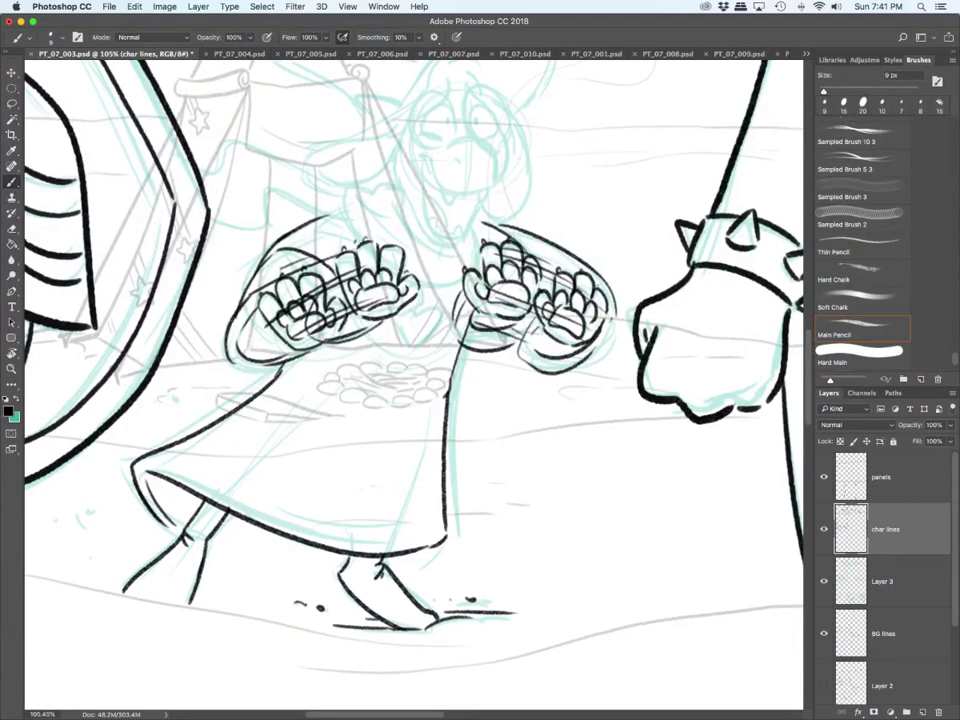
pyautogui.moveTo(320, 450); pyautogui.dragTo(517, 450)
pyautogui.click(241, 539)
pyautogui.click(269, 531)
pyautogui.click(264, 543)
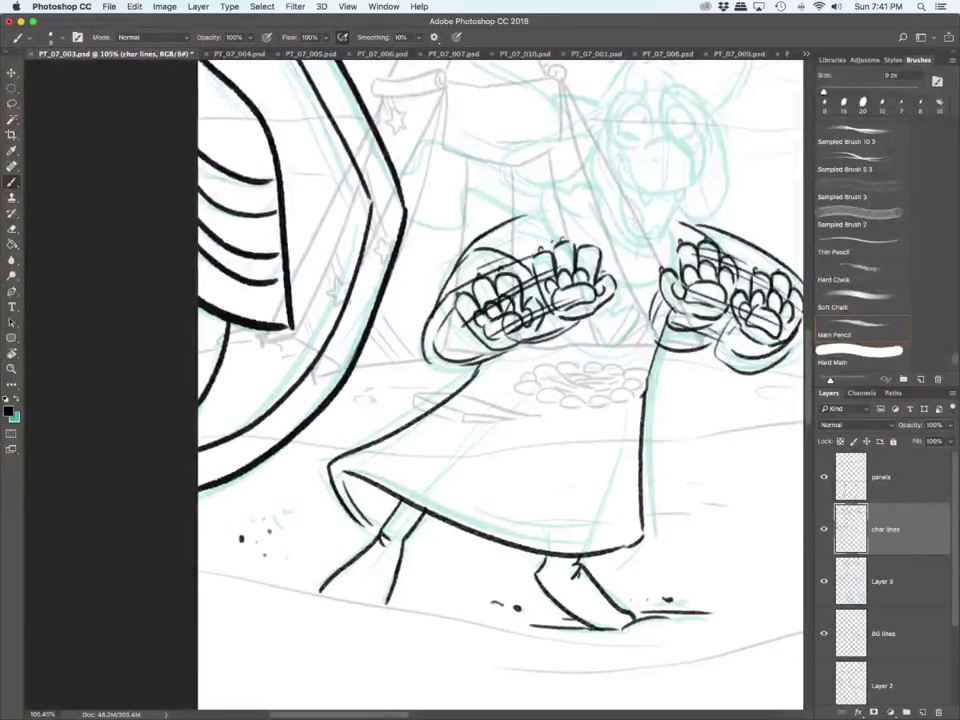
pyautogui.click(265, 554)
pyautogui.scroll(-3, 578, 527)
pyautogui.scroll(2, 636, 435)
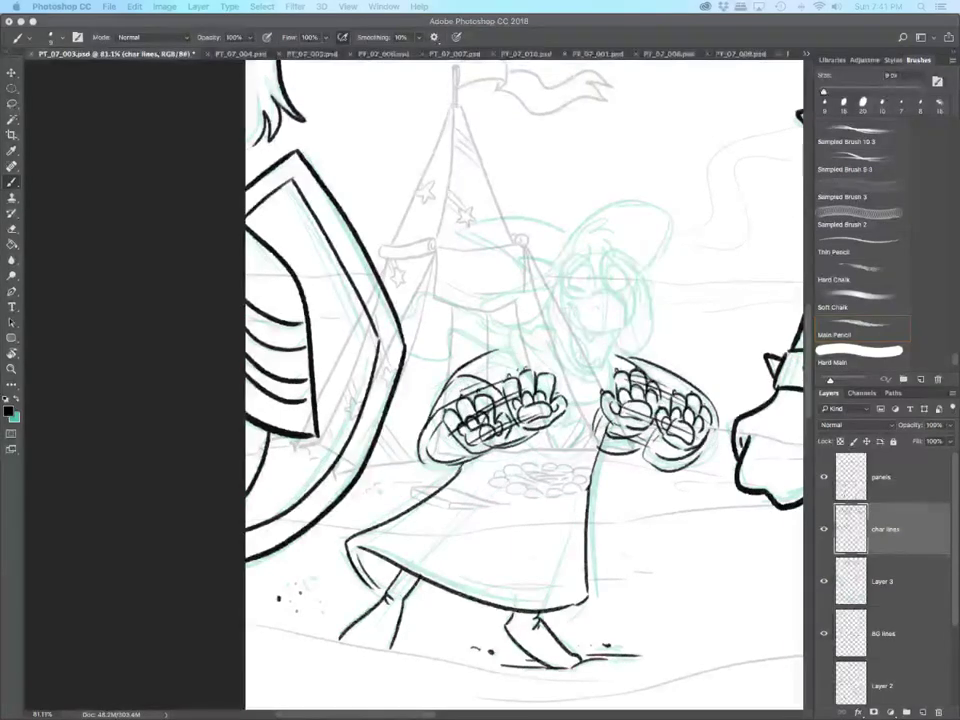
pyautogui.hscroll(5, 525, 385)
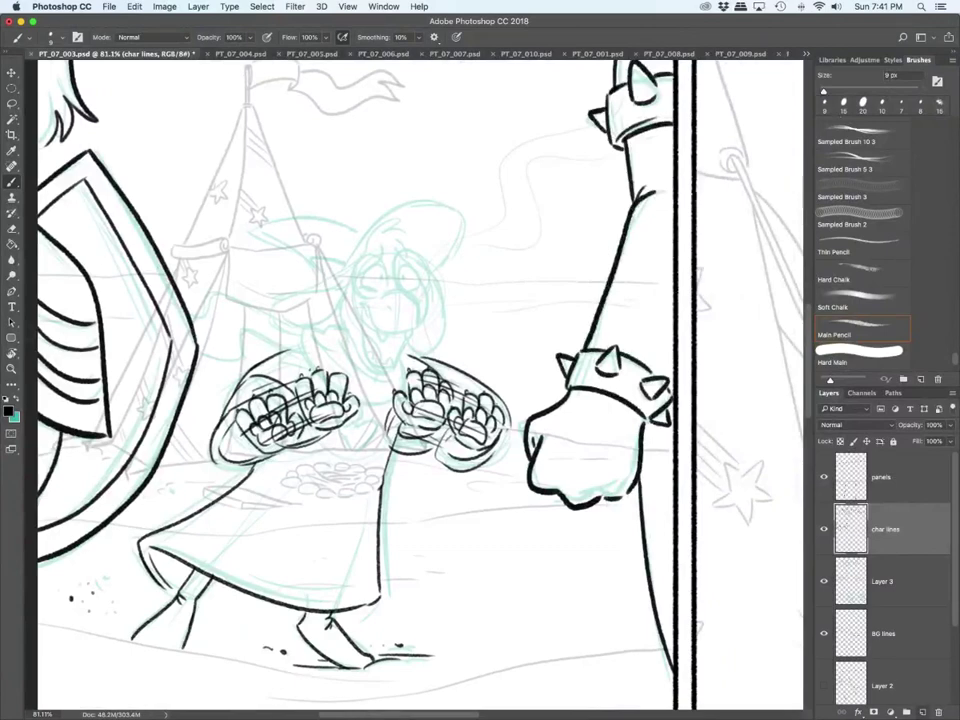
# Step: Add a new layer directly above the char lines layer and name it "R lines"
pyautogui.click(922, 712)
pyautogui.doubleClick(882, 529)
pyautogui.write('R lines')
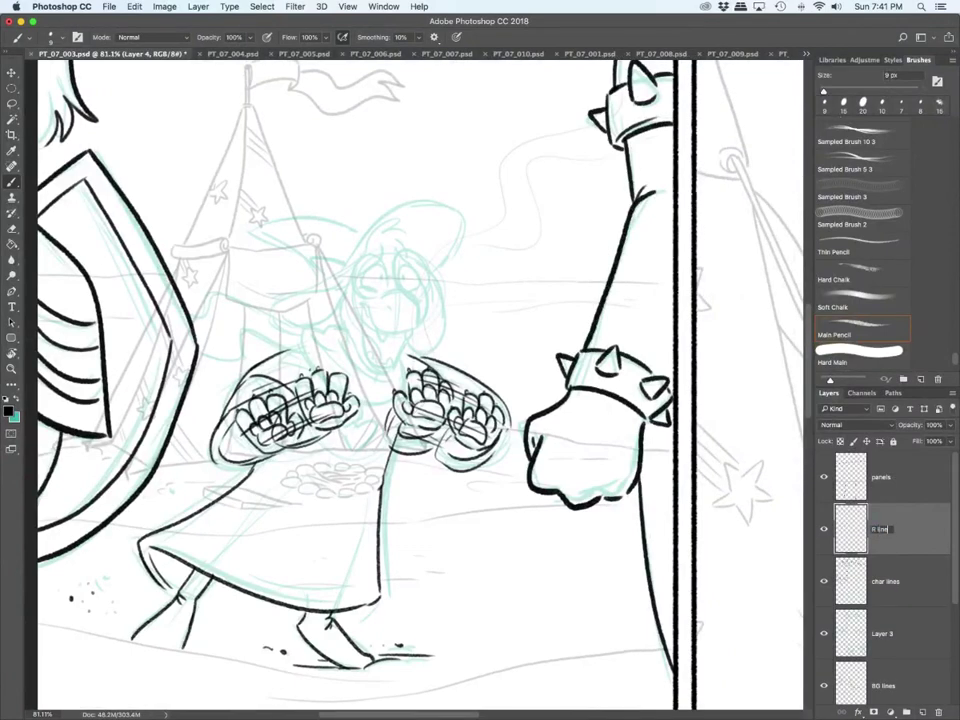
pyautogui.press('Return')
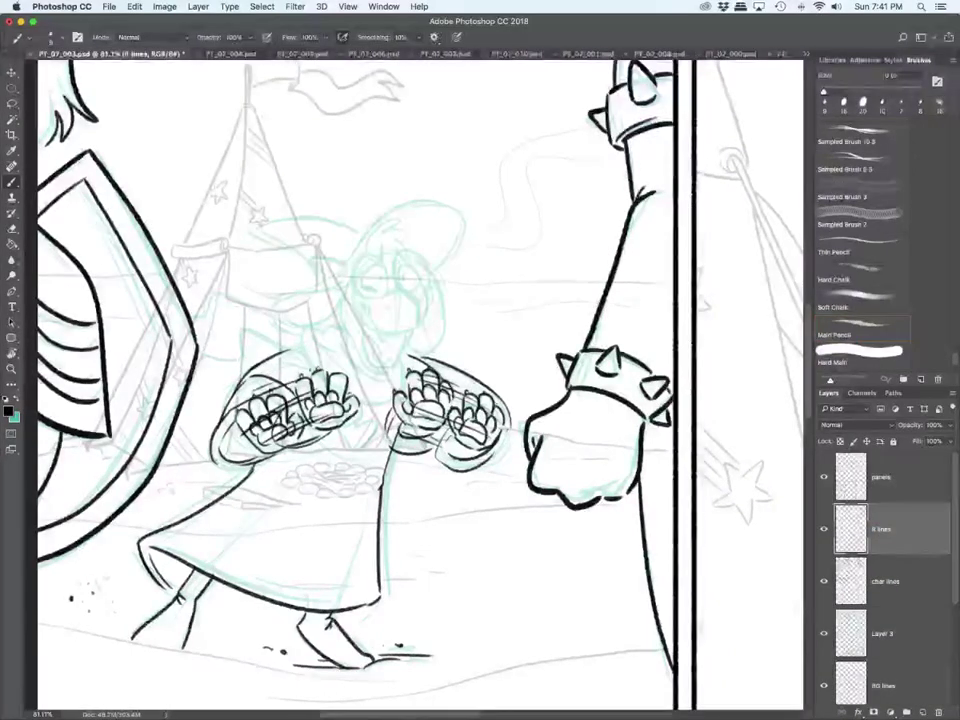
# Step: Erase the sleeve contours around both left paws on the char lines layer with a 25 px eraser, tidying close edges at 10 px
pyautogui.press('e')
pyautogui.hotkey('alt', '[')
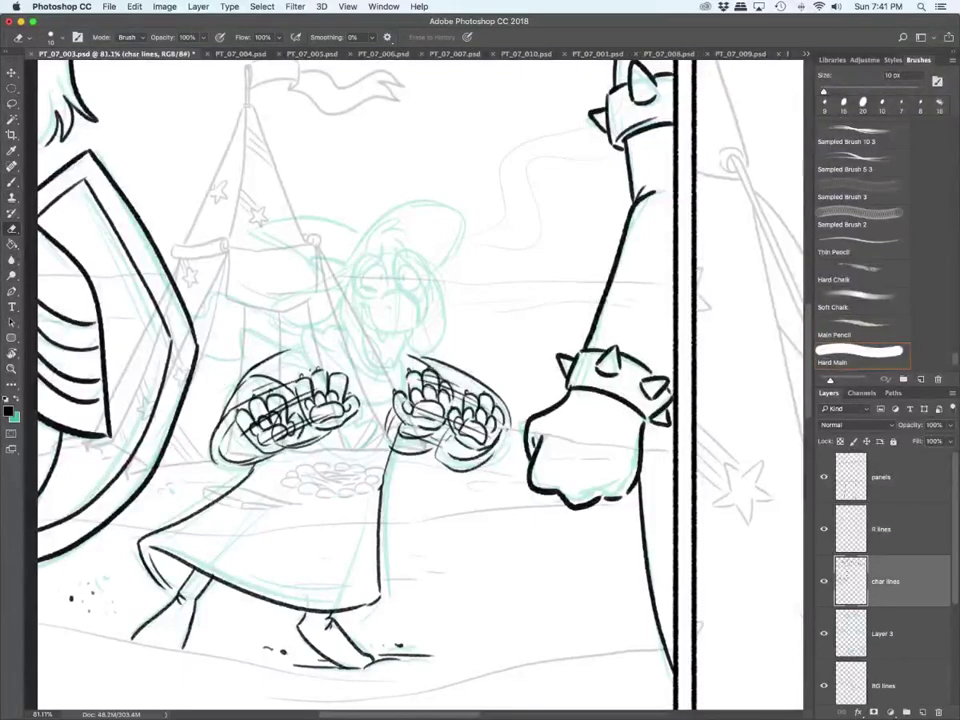
pyautogui.press(']')
pyautogui.press(']')
pyautogui.press(']')
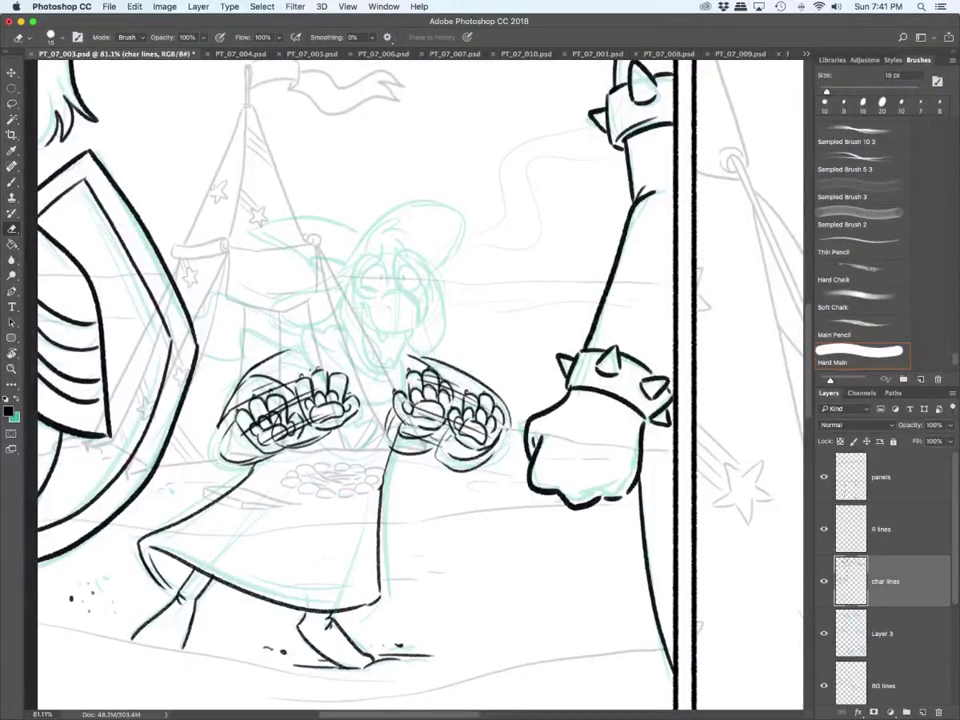
pyautogui.moveTo(165, 345); pyautogui.dragTo(198, 347)
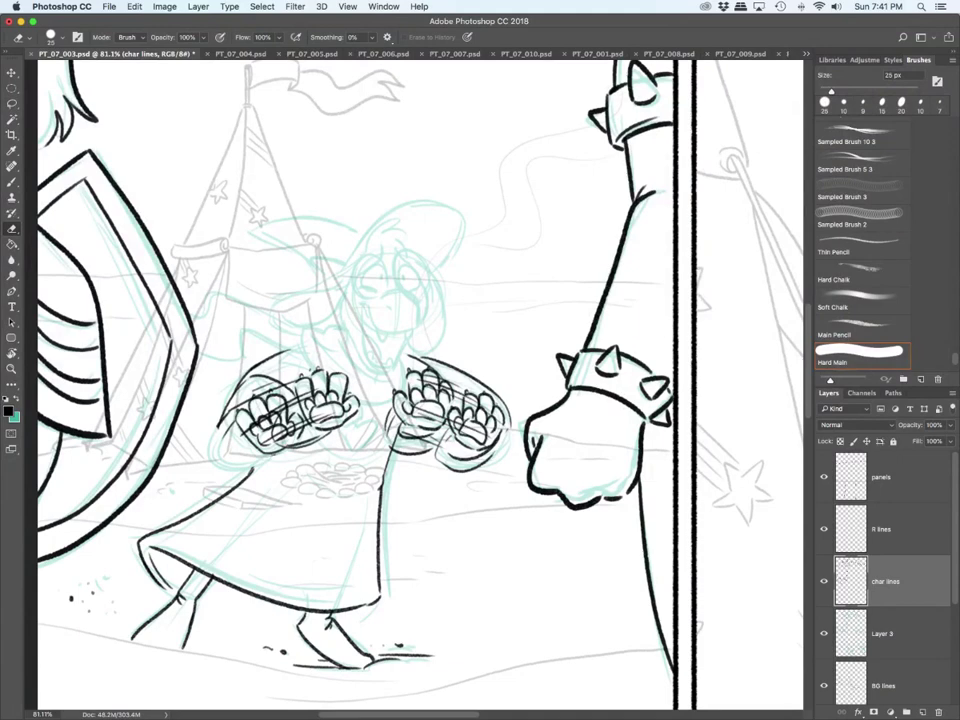
pyautogui.moveTo(264, 460); pyautogui.dragTo(276, 455)
pyautogui.moveTo(220, 429)
pyautogui.mouseDown()
pyautogui.moveTo(254, 370)
pyautogui.moveTo(274, 362)
pyautogui.mouseUp()
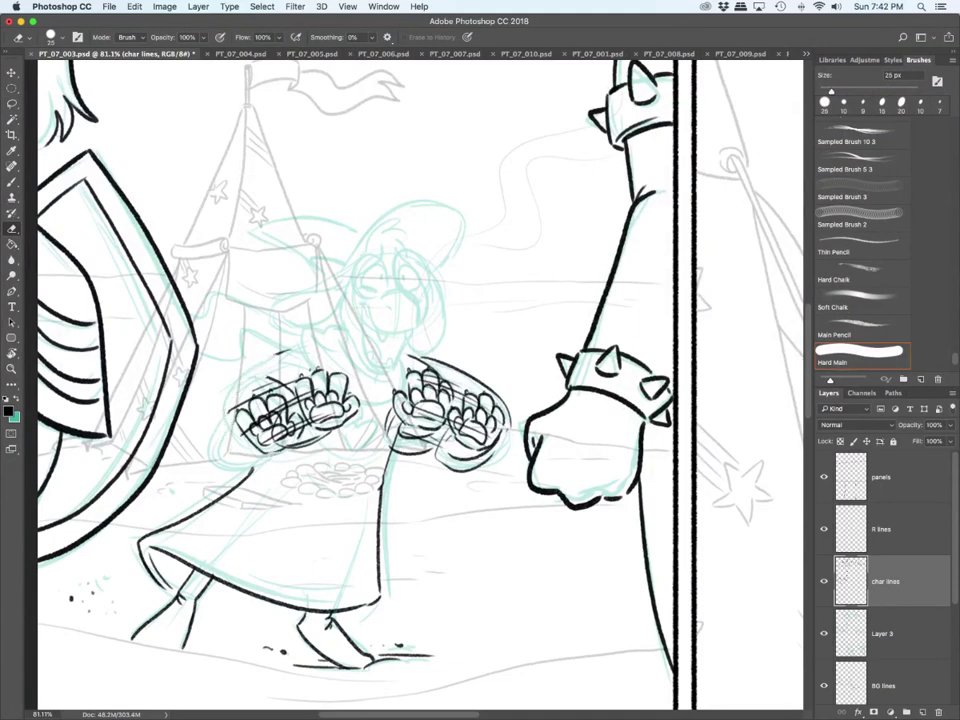
pyautogui.press('[')
pyautogui.press('[')
pyautogui.press('[')
pyautogui.moveTo(633, 79); pyautogui.dragTo(618, 79)
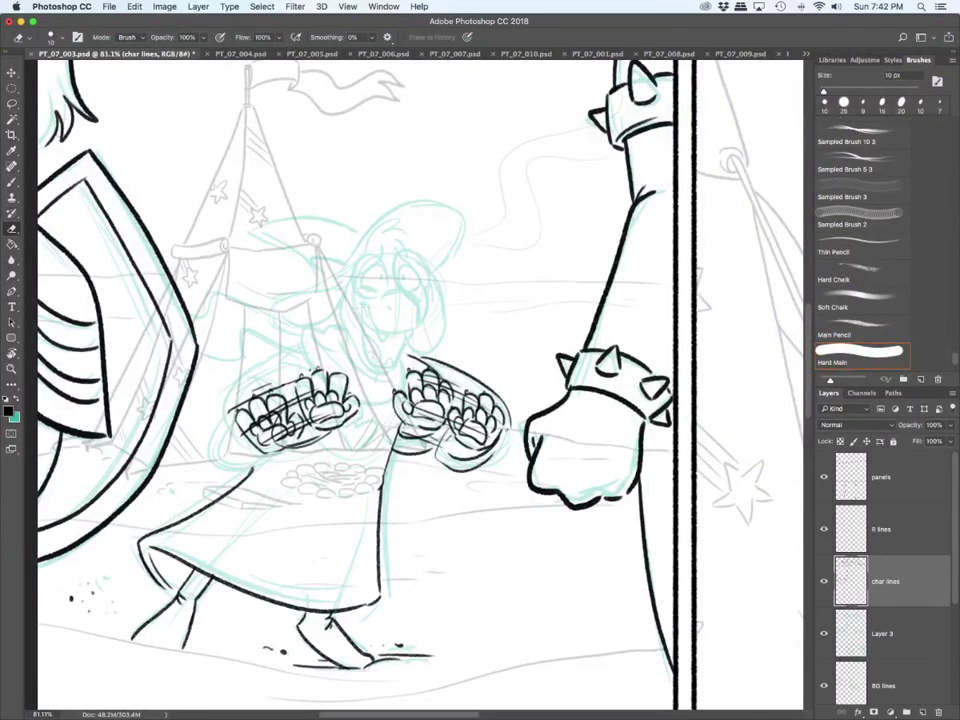
# Step: Erase the sleeve contours and outer lines around both right paws with a 15 px eraser
pyautogui.press(']')
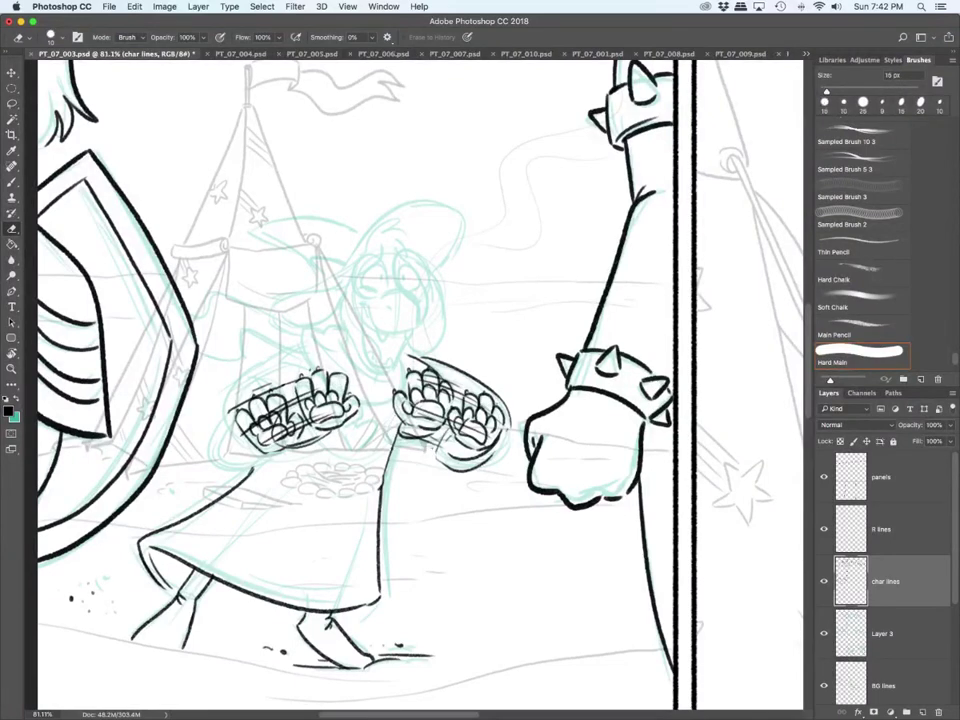
pyautogui.moveTo(438, 459); pyautogui.dragTo(500, 456)
pyautogui.moveTo(352, 344); pyautogui.dragTo(374, 328)
pyautogui.moveTo(446, 431); pyautogui.dragTo(441, 440)
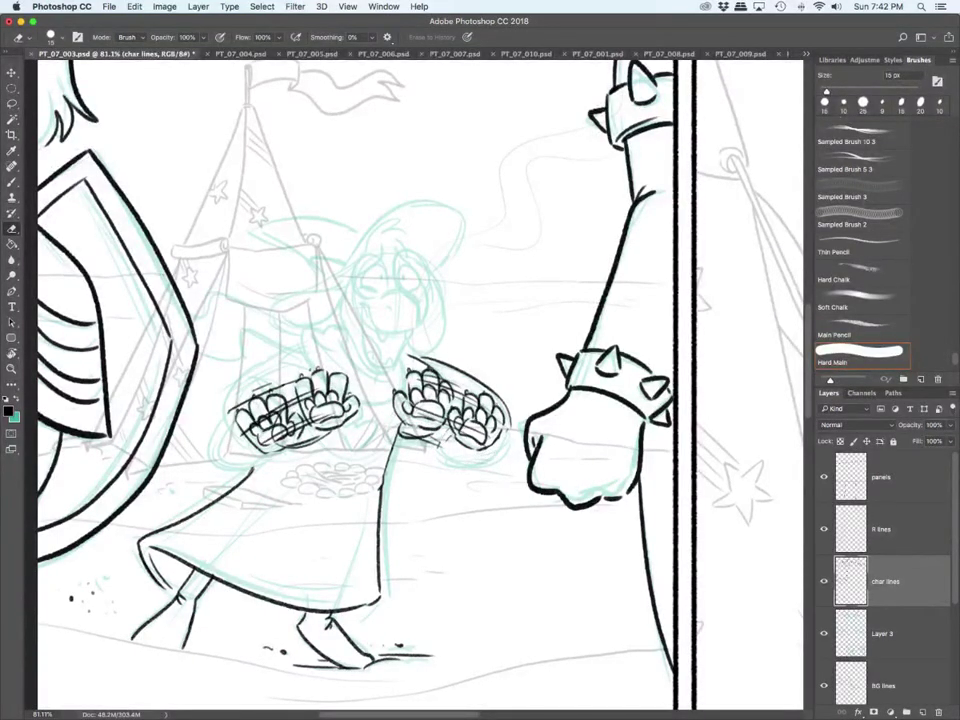
pyautogui.moveTo(411, 356)
pyautogui.mouseDown()
pyautogui.moveTo(490, 387)
pyautogui.moveTo(509, 424)
pyautogui.mouseUp()
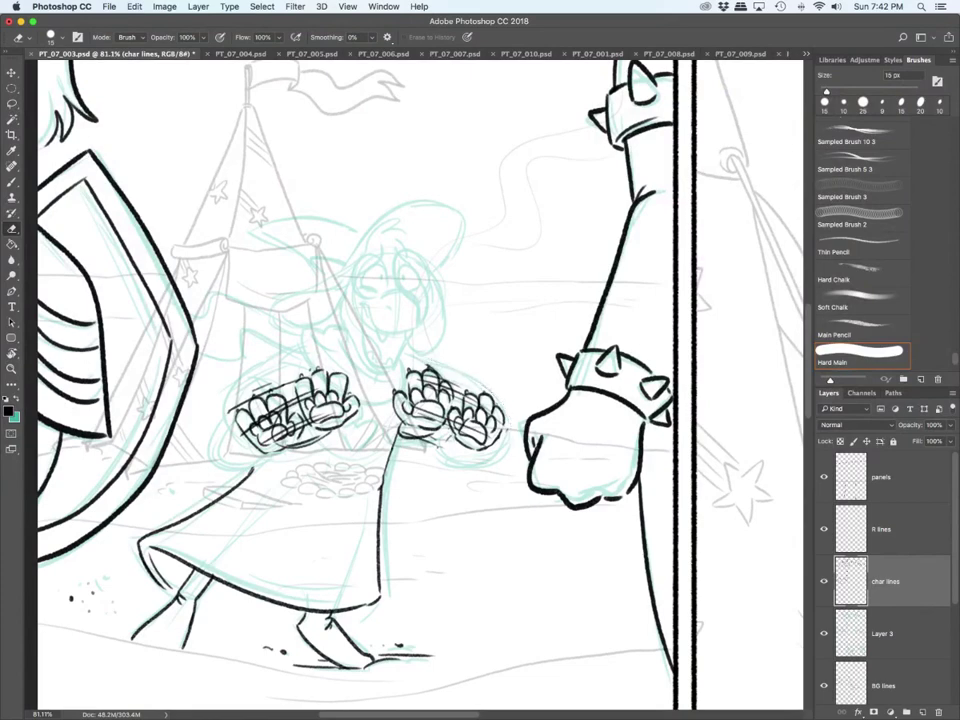
# Step: Lasso all four inked paws and cut them from the char lines layer into the R lines layer
pyautogui.press('l')
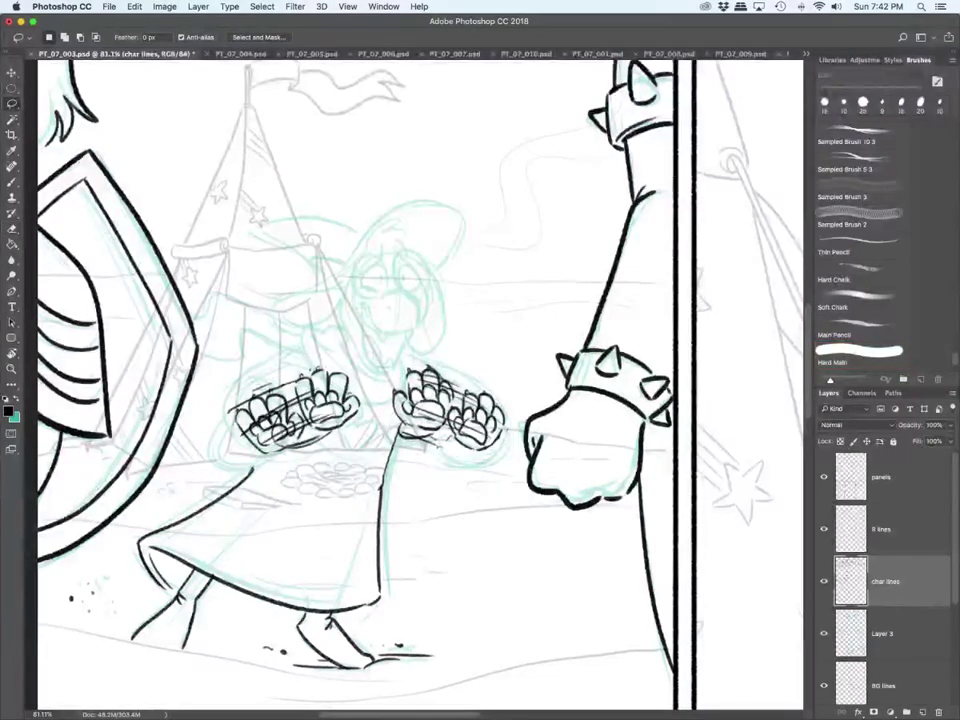
pyautogui.moveTo(250, 445)
pyautogui.mouseDown()
pyautogui.moveTo(335, 490)
pyautogui.moveTo(400, 440)
pyautogui.moveTo(480, 480)
pyautogui.moveTo(448, 296)
pyautogui.moveTo(402, 279)
pyautogui.mouseUp()
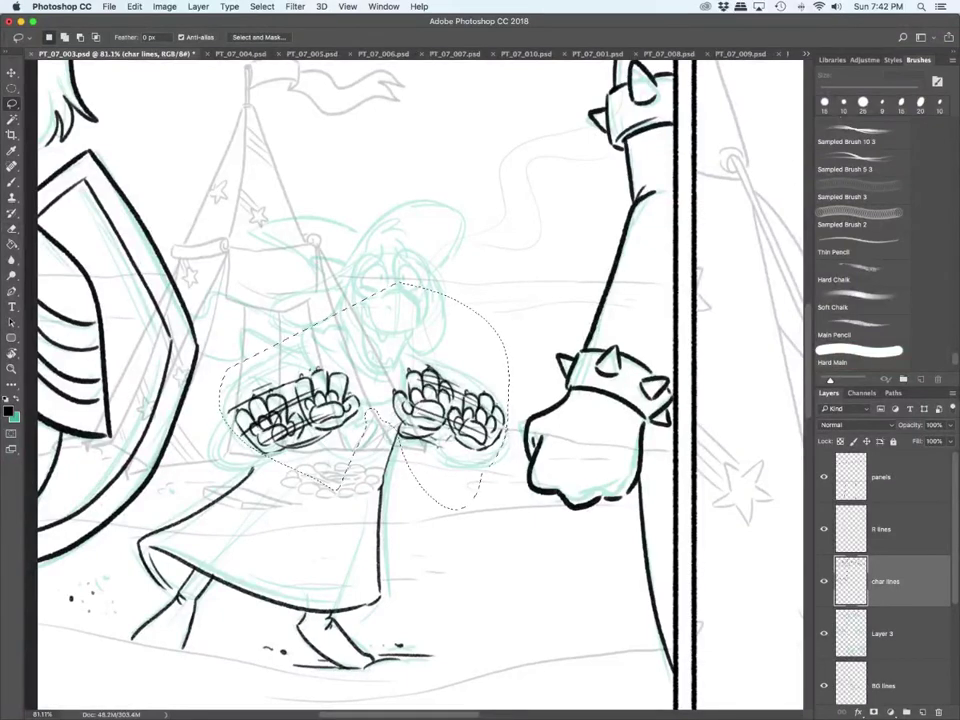
pyautogui.press('super+x')
pyautogui.hotkey('alt', ']')
pyautogui.press('super+v')
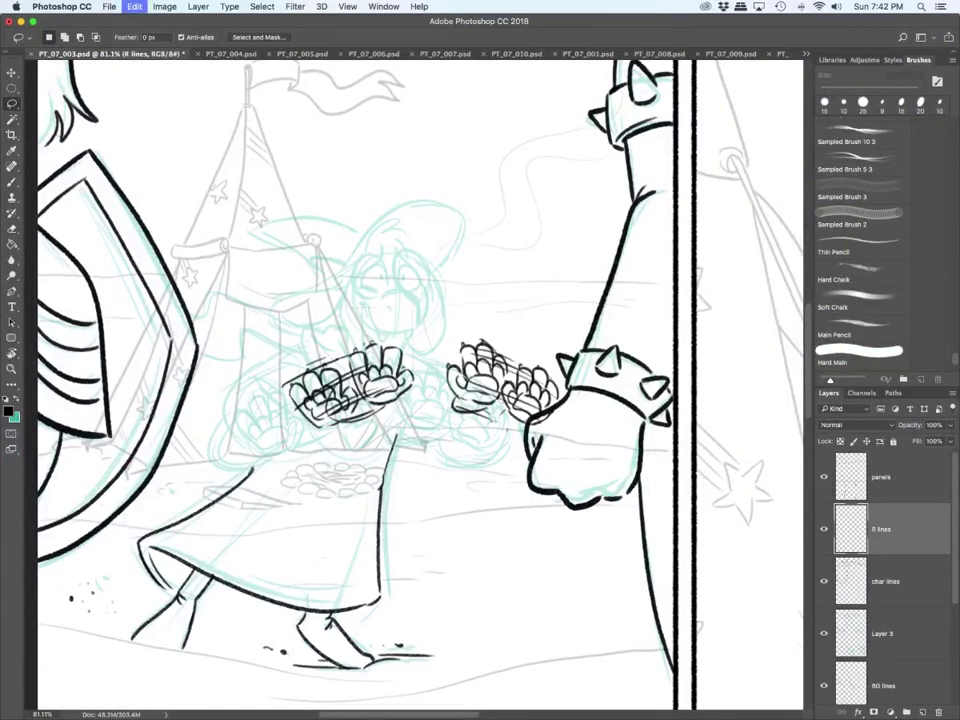
# Step: Move the pasted paws back onto their sketched position at the sleeve ends and check the placement by toggling the R lines layer
pyautogui.press('v')
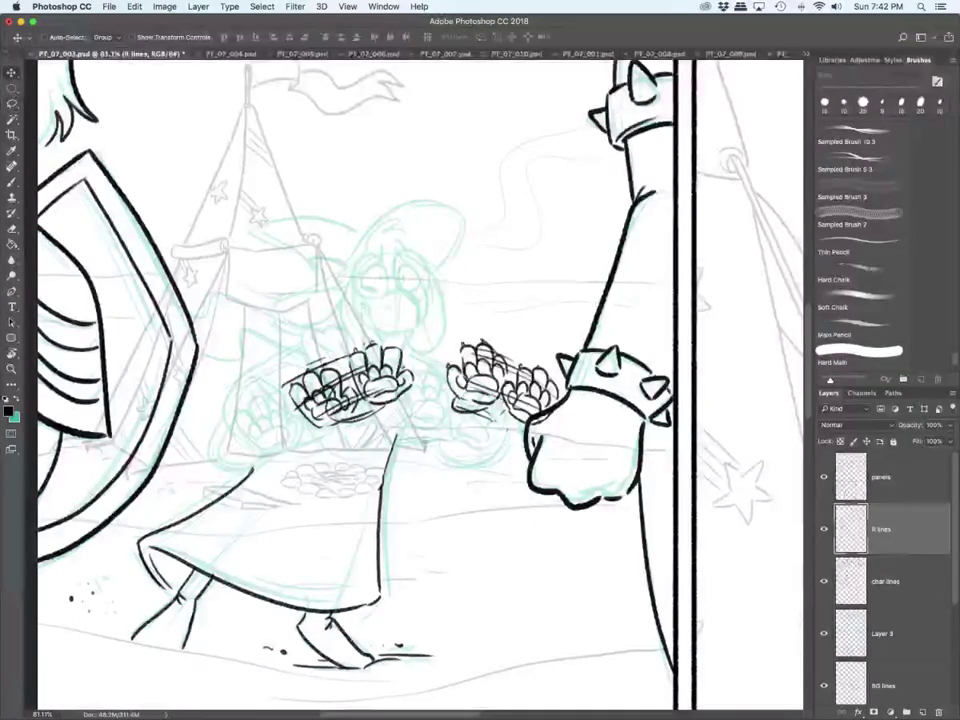
pyautogui.moveTo(386, 375); pyautogui.dragTo(333, 404)
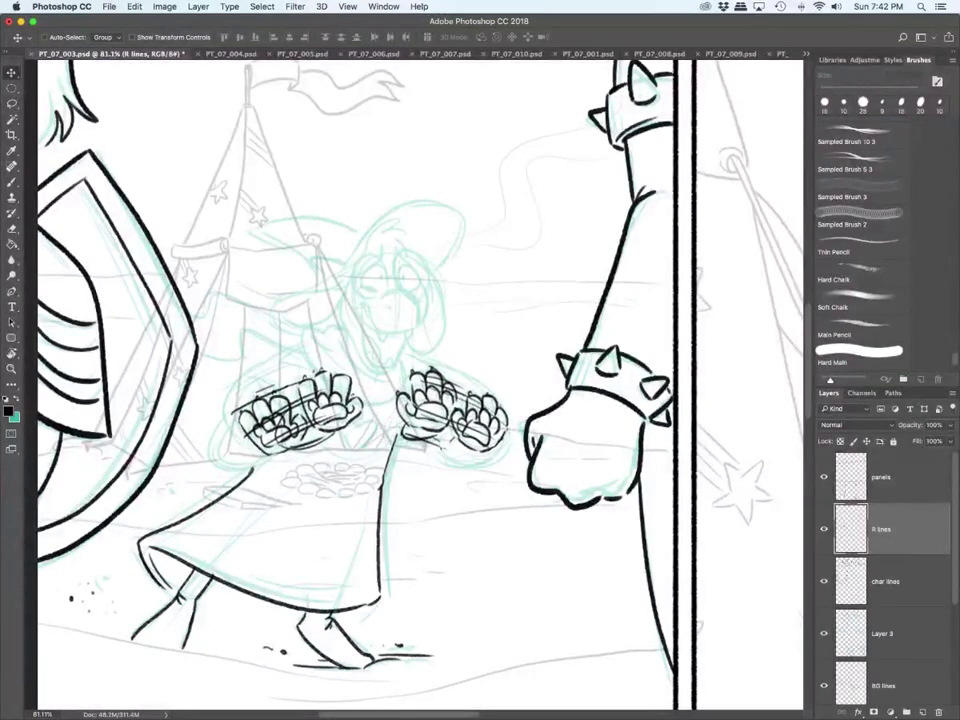
pyautogui.press('Left')
pyautogui.press('Left')
pyautogui.press('Left')
pyautogui.press('Left')
pyautogui.press('Left')
pyautogui.press('Left')
pyautogui.press('Left')
pyautogui.press('Left')
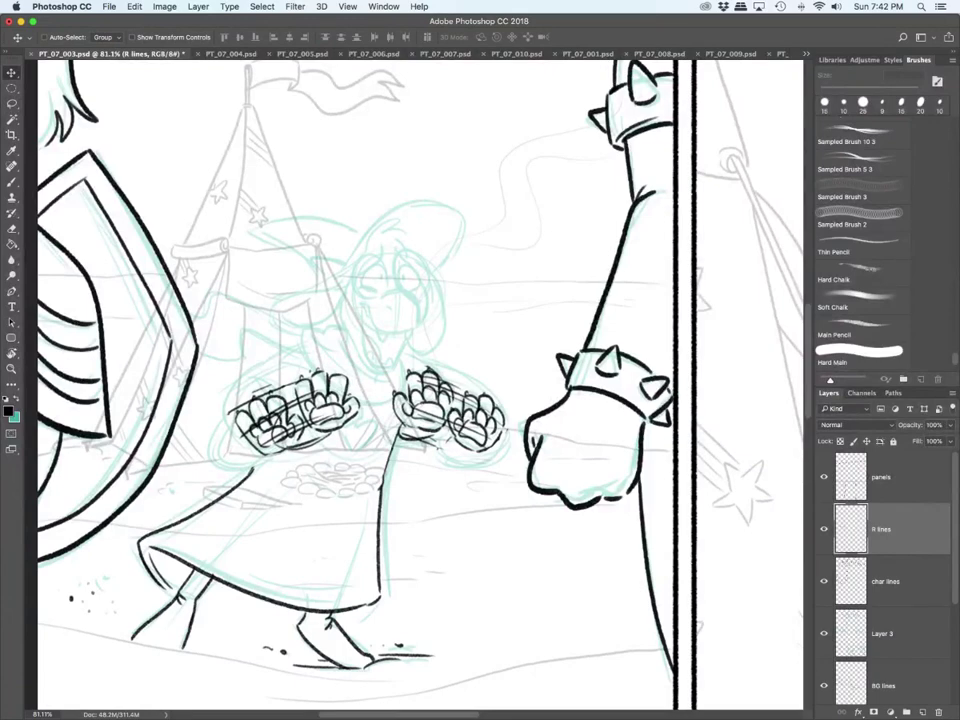
pyautogui.click(824, 529)
pyautogui.click(824, 529)
# Step: Ink the sleeve cuffs, folds and upper arm contour around both left paws on the char lines layer
pyautogui.click(886, 581)
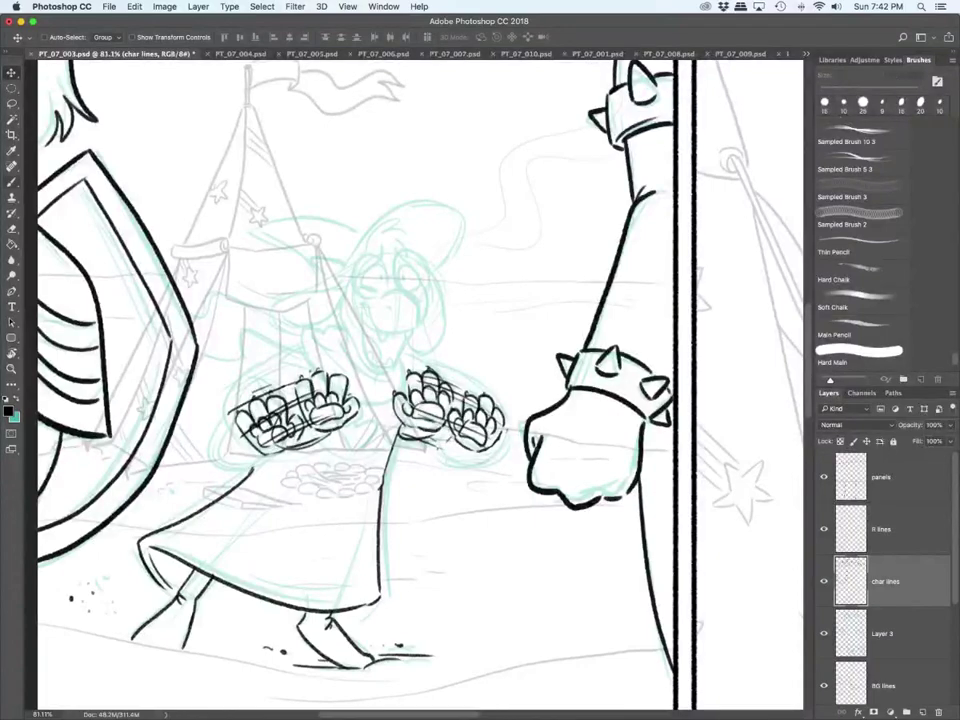
pyautogui.press('b')
pyautogui.scroll(5, 297, 477)
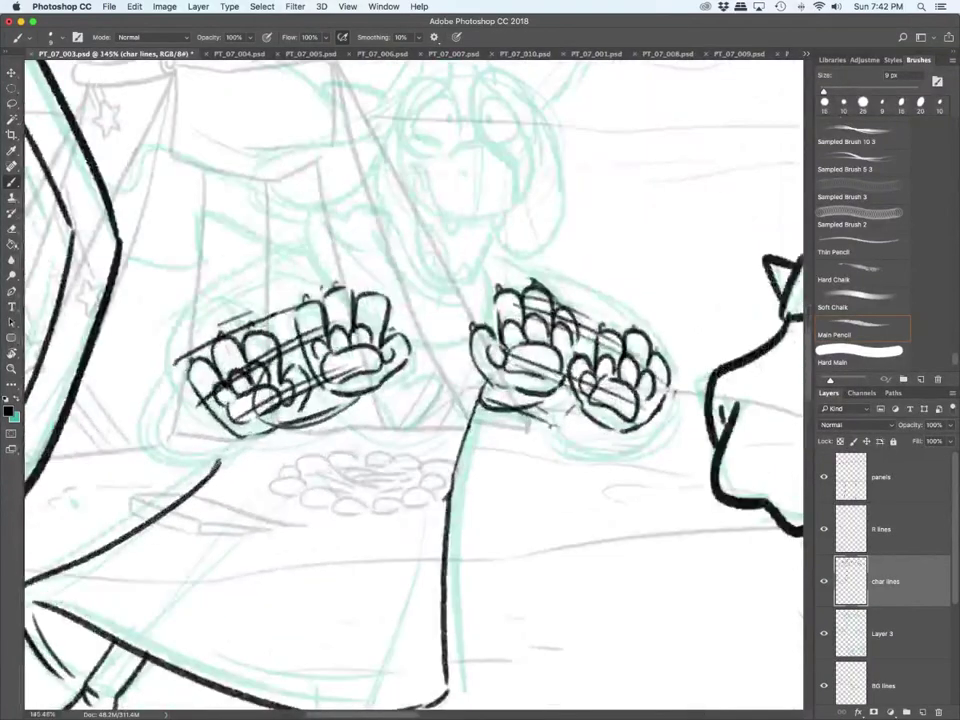
pyautogui.moveTo(192, 388)
pyautogui.mouseDown()
pyautogui.moveTo(233, 450)
pyautogui.moveTo(274, 432)
pyautogui.mouseUp()
pyautogui.moveTo(169, 460); pyautogui.dragTo(186, 327)
pyautogui.moveTo(256, 438)
pyautogui.mouseDown()
pyautogui.moveTo(356, 396)
pyautogui.moveTo(246, 442)
pyautogui.mouseUp()
pyautogui.moveTo(217, 298); pyautogui.dragTo(283, 326)
pyautogui.moveTo(262, 277); pyautogui.dragTo(324, 298)
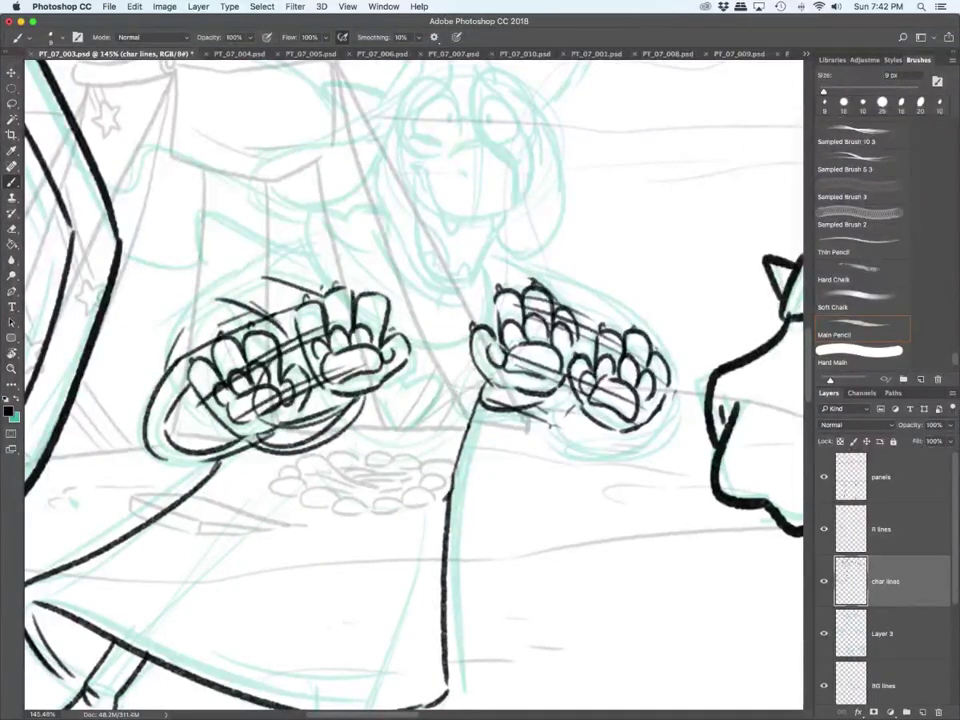
pyautogui.moveTo(198, 302); pyautogui.dragTo(295, 244)
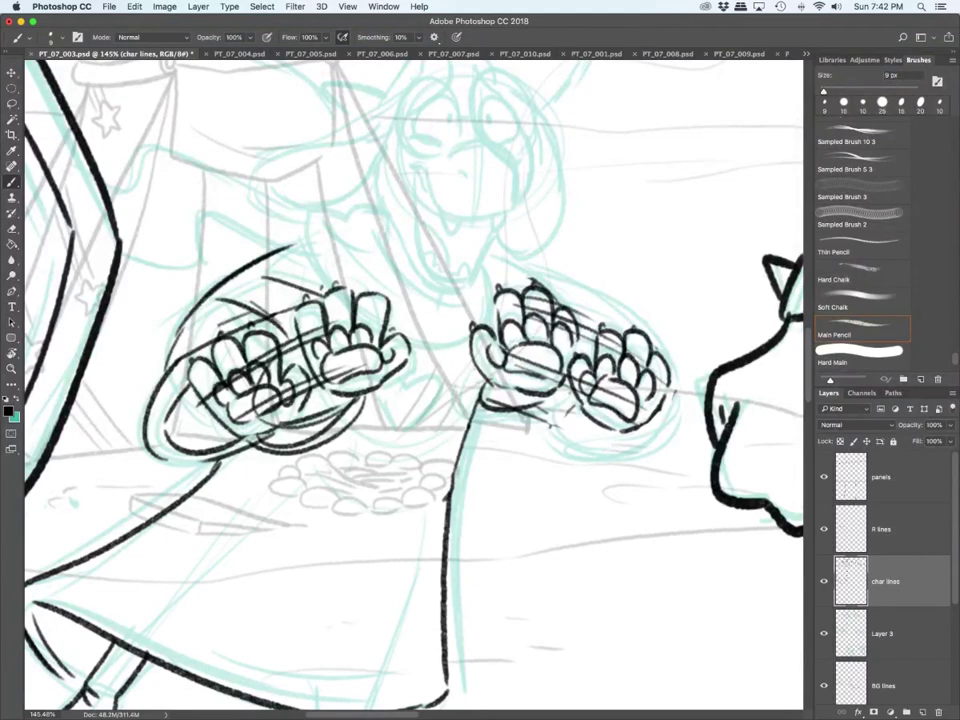
# Step: Ink the heart emblem on the chest and the sleeve contours around both right paws
pyautogui.moveTo(374, 390)
pyautogui.mouseDown()
pyautogui.moveTo(397, 436)
pyautogui.moveTo(408, 396)
pyautogui.mouseUp()
pyautogui.moveTo(405, 395)
pyautogui.mouseDown()
pyautogui.moveTo(430, 418)
pyautogui.moveTo(396, 437)
pyautogui.mouseUp()
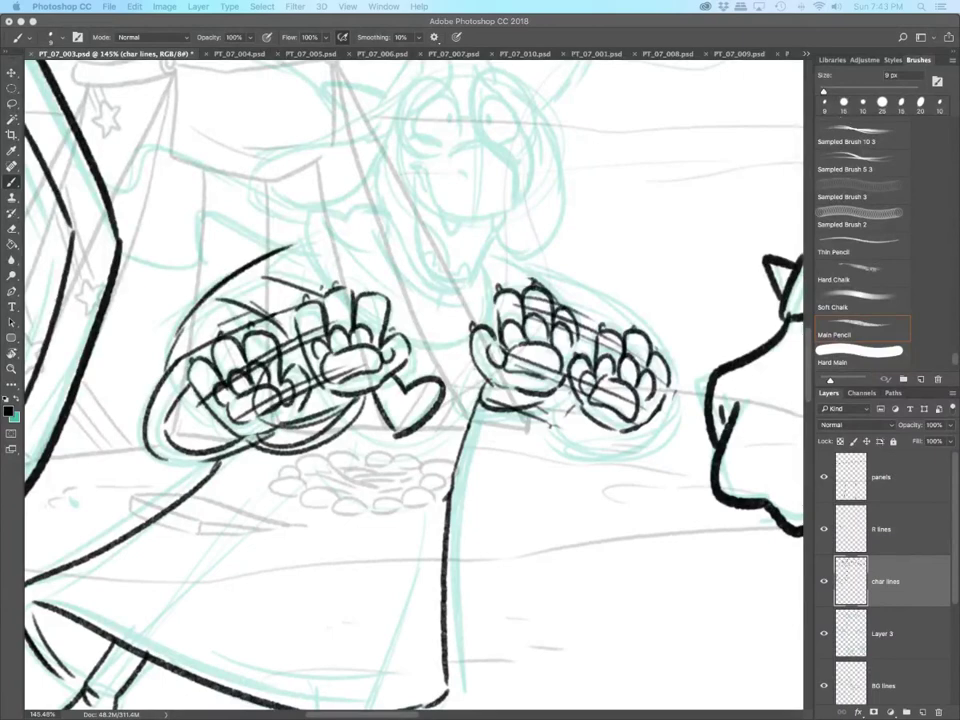
pyautogui.moveTo(476, 366)
pyautogui.mouseDown()
pyautogui.moveTo(457, 394)
pyautogui.moveTo(510, 441)
pyautogui.moveTo(548, 399)
pyautogui.mouseUp()
pyautogui.moveTo(509, 435)
pyautogui.mouseDown()
pyautogui.moveTo(567, 398)
pyautogui.moveTo(620, 460)
pyautogui.mouseUp()
pyautogui.moveTo(566, 412)
pyautogui.mouseDown()
pyautogui.moveTo(619, 448)
pyautogui.moveTo(673, 398)
pyautogui.mouseUp()
pyautogui.moveTo(492, 262); pyautogui.dragTo(552, 289)
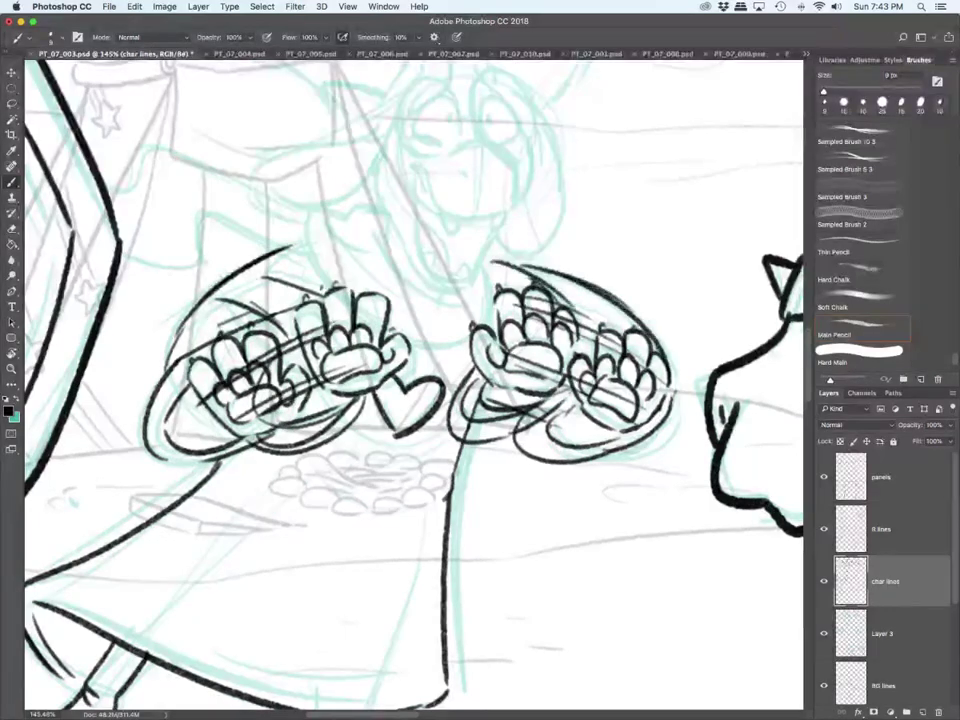
pyautogui.moveTo(493, 263); pyautogui.dragTo(668, 372)
# Step: Hide the BG lines layer and ink the character's eyes, muzzle, nostril and upper lip on the R lines layer
pyautogui.click(824, 686)
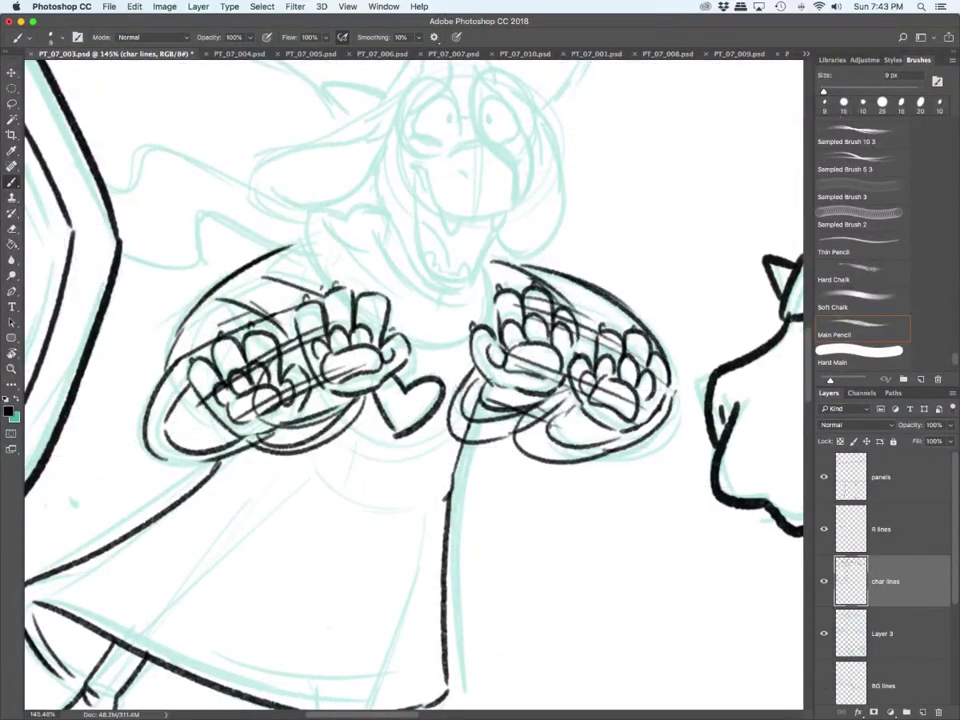
pyautogui.scroll(5, 414, 385)
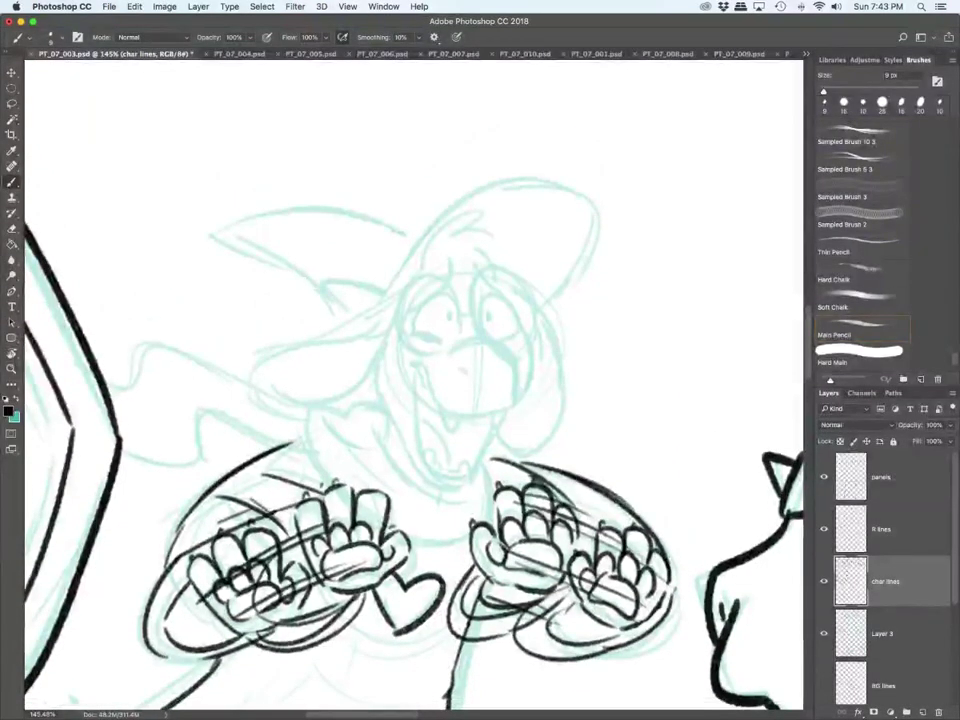
pyautogui.click(882, 529)
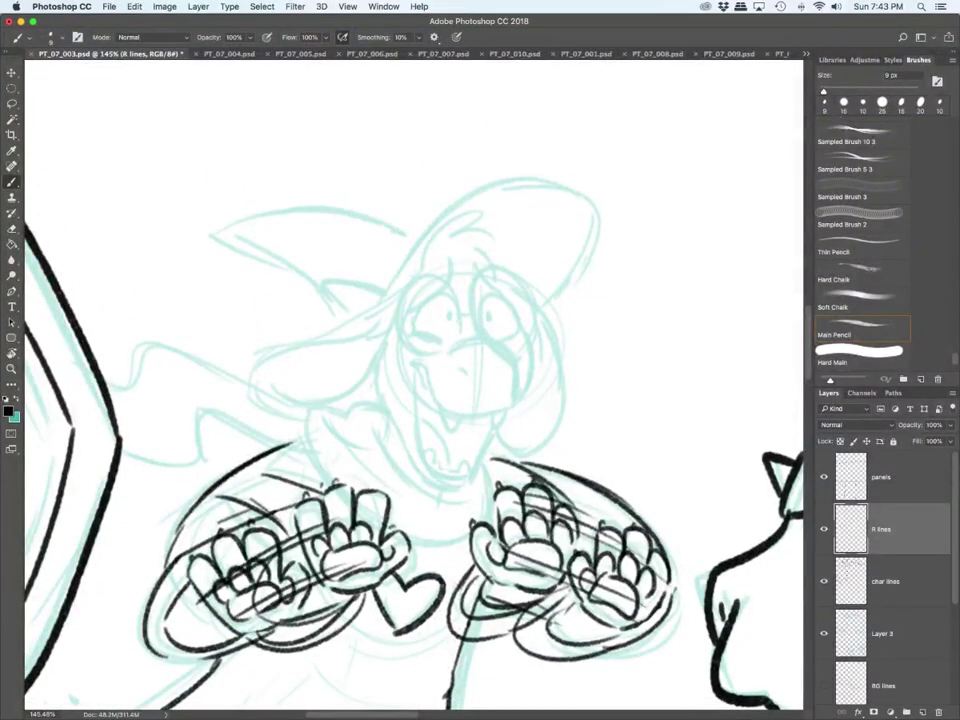
pyautogui.moveTo(408, 358)
pyautogui.mouseDown()
pyautogui.moveTo(431, 391)
pyautogui.moveTo(461, 428)
pyautogui.moveTo(511, 407)
pyautogui.mouseUp()
pyautogui.moveTo(446, 279)
pyautogui.mouseDown()
pyautogui.moveTo(415, 332)
pyautogui.moveTo(443, 344)
pyautogui.moveTo(449, 324)
pyautogui.moveTo(488, 324)
pyautogui.moveTo(485, 280)
pyautogui.moveTo(488, 330)
pyautogui.mouseUp()
pyautogui.moveTo(495, 342); pyautogui.dragTo(517, 323)
pyautogui.moveTo(462, 374); pyautogui.dragTo(467, 379)
pyautogui.moveTo(488, 335); pyautogui.dragTo(517, 368)
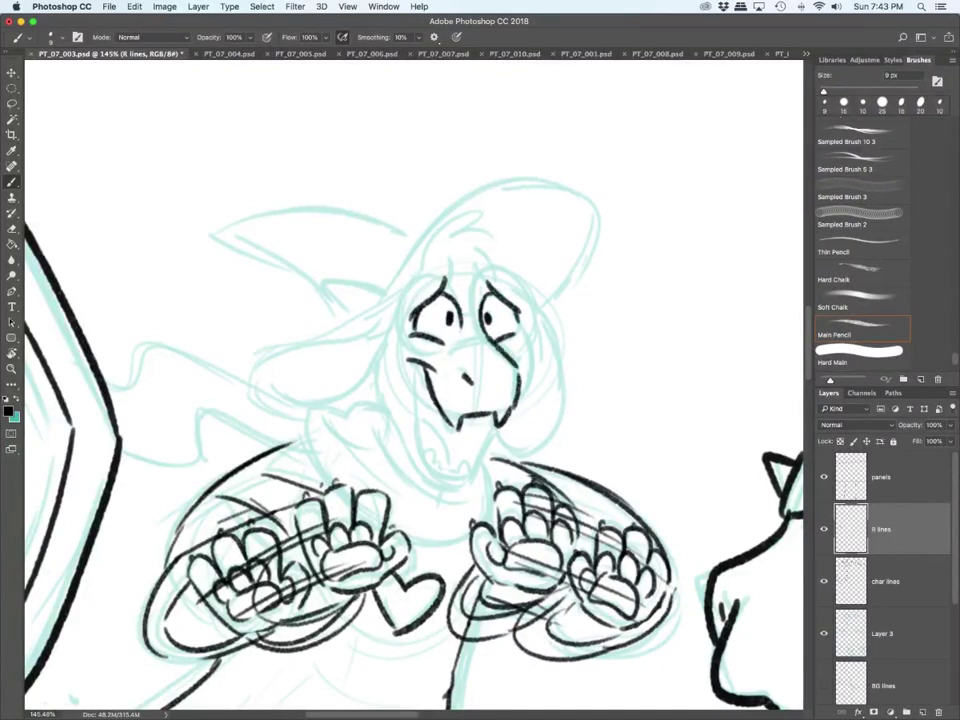
# Step: Ink the open mouth with its lower teeth and tongue, plus the cheek and jaw outline around it
pyautogui.moveTo(418, 392); pyautogui.dragTo(470, 473)
pyautogui.moveTo(421, 431)
pyautogui.mouseDown()
pyautogui.moveTo(434, 414)
pyautogui.moveTo(450, 464)
pyautogui.mouseUp()
pyautogui.moveTo(495, 416); pyautogui.dragTo(469, 470)
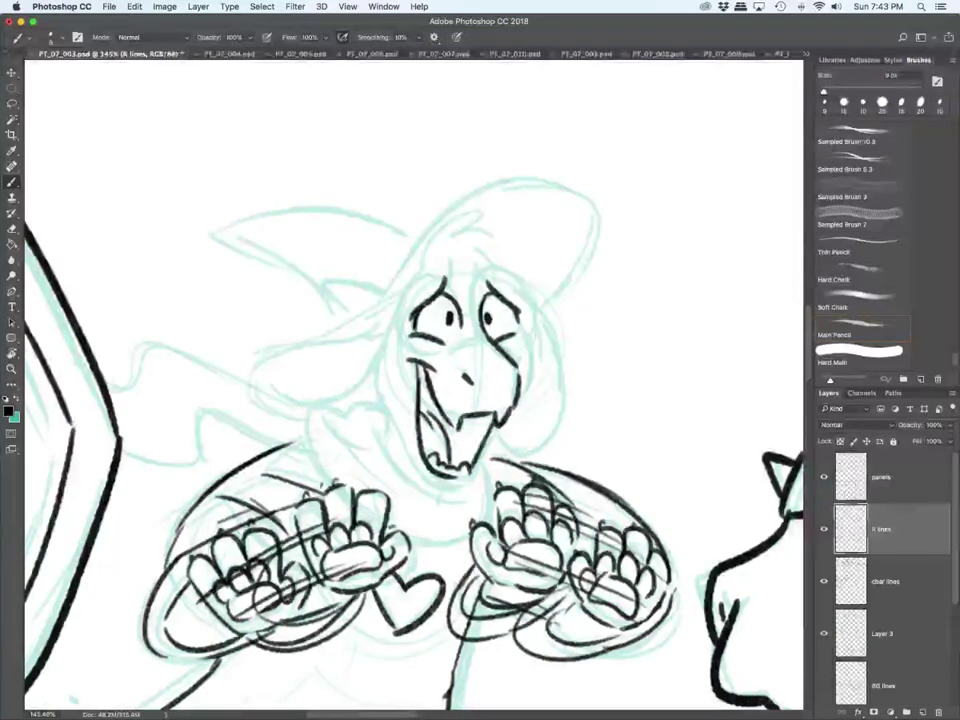
pyautogui.moveTo(398, 314)
pyautogui.mouseDown()
pyautogui.moveTo(372, 378)
pyautogui.moveTo(386, 425)
pyautogui.moveTo(446, 488)
pyautogui.moveTo(466, 486)
pyautogui.moveTo(503, 424)
pyautogui.mouseUp()
pyautogui.moveTo(526, 331); pyautogui.dragTo(508, 419)
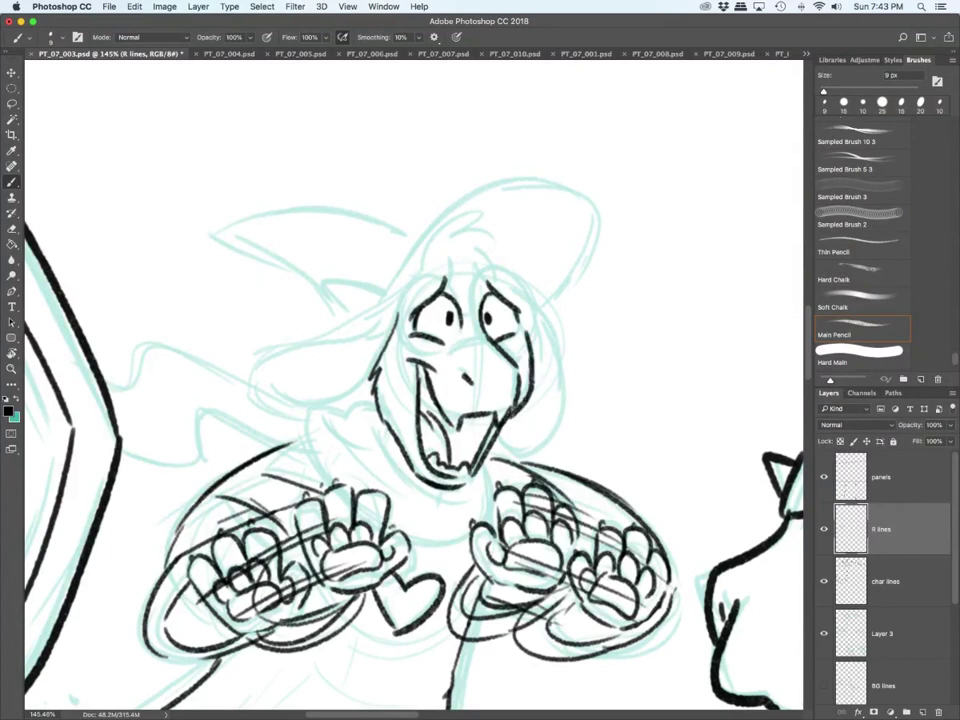
# Step: Ink the hair tuft on top of the head and the brow lines between the eyes
pyautogui.moveTo(429, 270)
pyautogui.mouseDown()
pyautogui.moveTo(433, 250)
pyautogui.moveTo(496, 228)
pyautogui.mouseUp()
pyautogui.moveTo(496, 228); pyautogui.dragTo(467, 245)
pyautogui.moveTo(467, 245)
pyautogui.mouseDown()
pyautogui.moveTo(510, 274)
pyautogui.moveTo(485, 266)
pyautogui.mouseUp()
pyautogui.moveTo(480, 313); pyautogui.dragTo(450, 284)
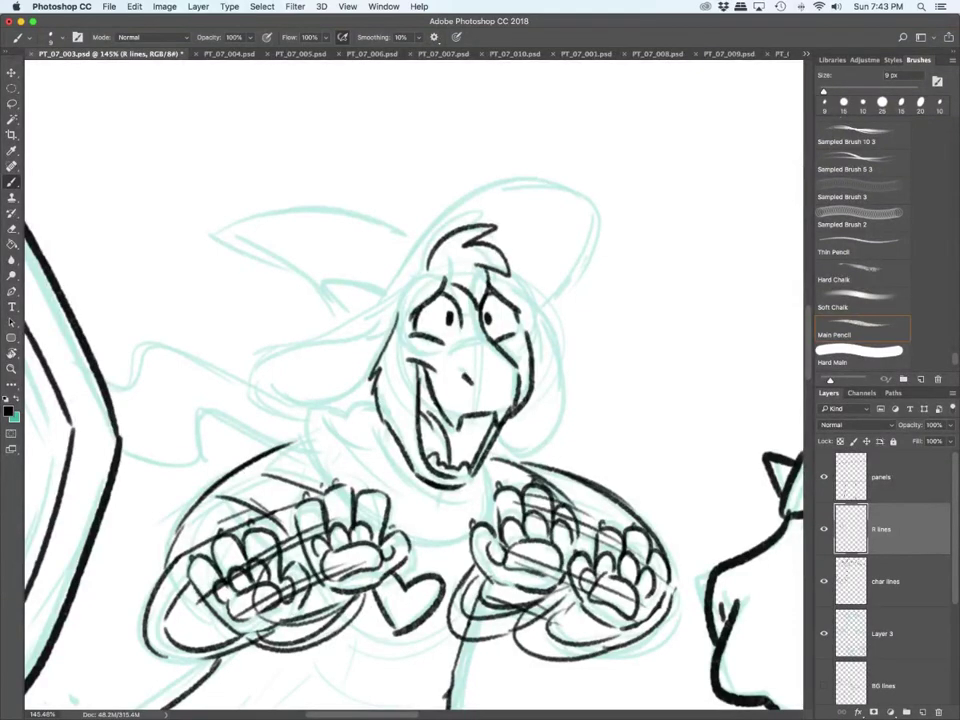
# Step: Ink both long floppy ears with their outer contours and inner edge lines
pyautogui.moveTo(405, 290)
pyautogui.mouseDown()
pyautogui.moveTo(300, 340)
pyautogui.moveTo(260, 395)
pyautogui.moveTo(358, 398)
pyautogui.mouseUp()
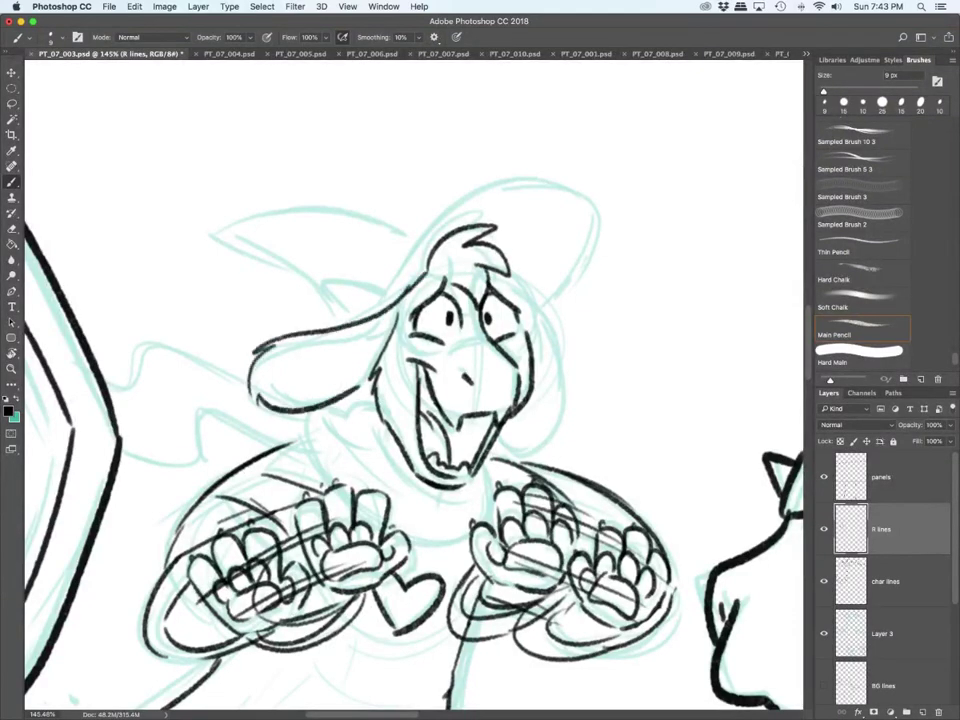
pyautogui.moveTo(372, 320); pyautogui.dragTo(258, 345)
pyautogui.moveTo(499, 273)
pyautogui.mouseDown()
pyautogui.moveTo(573, 414)
pyautogui.moveTo(566, 428)
pyautogui.mouseUp()
pyautogui.moveTo(497, 430)
pyautogui.mouseDown()
pyautogui.moveTo(495, 444)
pyautogui.moveTo(565, 424)
pyautogui.mouseUp()
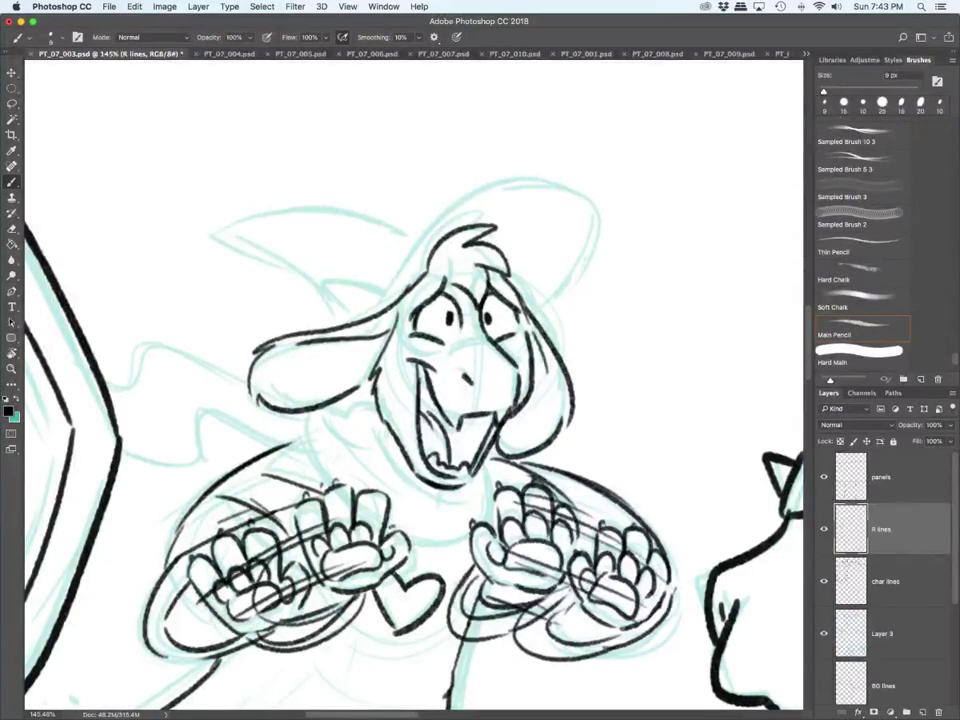
pyautogui.moveTo(532, 331); pyautogui.dragTo(548, 375)
# Step: Ink the collar edge beneath the cheek and jaw on the char lines layer
pyautogui.moveTo(376, 397); pyautogui.dragTo(379, 441)
pyautogui.moveTo(441, 488); pyautogui.dragTo(440, 497)
pyautogui.click(886, 581)
pyautogui.moveTo(369, 421); pyautogui.dragTo(441, 501)
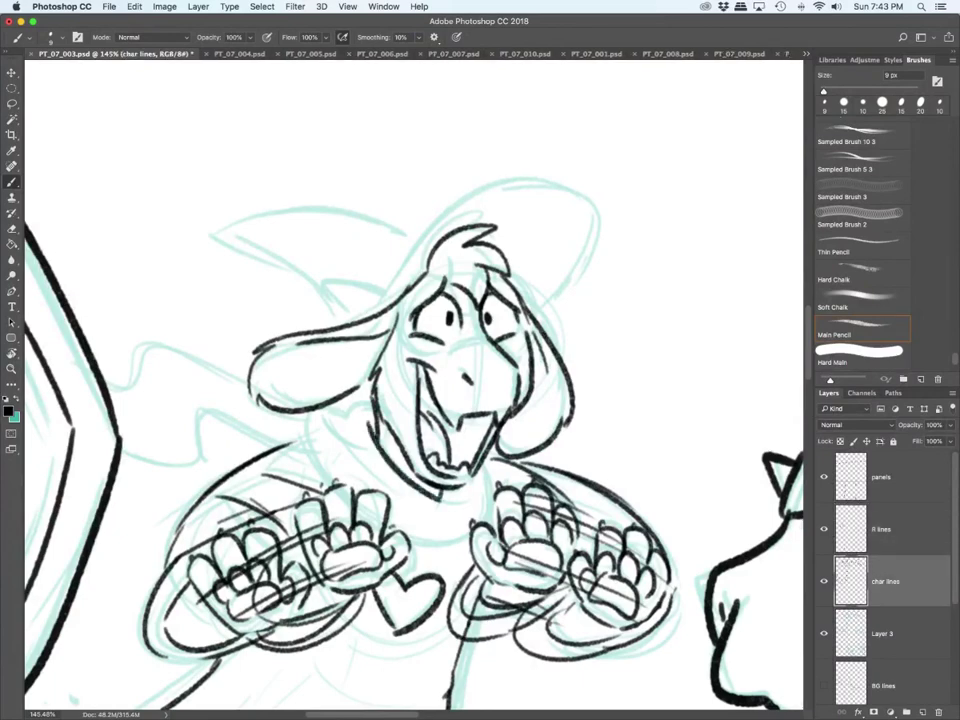
pyautogui.moveTo(388, 462); pyautogui.dragTo(446, 501)
# Step: Ink the cowl around the neck, with its outer edges, lower curve across the chest and inner folds
pyautogui.moveTo(367, 404)
pyautogui.mouseDown()
pyautogui.moveTo(346, 421)
pyautogui.moveTo(326, 406)
pyautogui.mouseUp()
pyautogui.moveTo(303, 413); pyautogui.dragTo(335, 491)
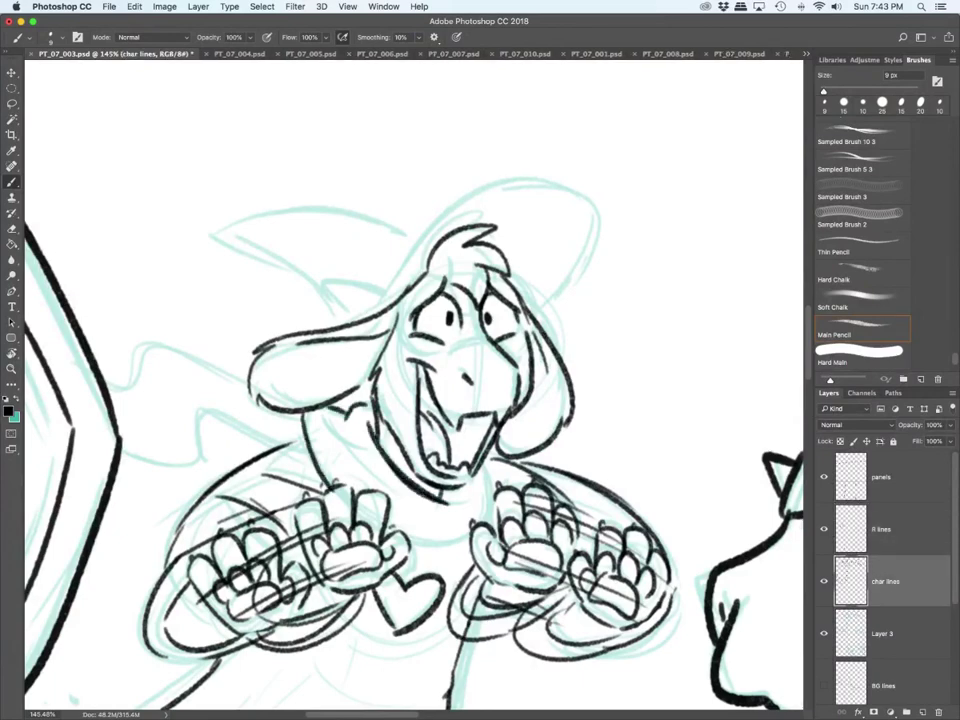
pyautogui.moveTo(400, 536); pyautogui.dragTo(465, 541)
pyautogui.moveTo(489, 468); pyautogui.dragTo(488, 518)
pyautogui.moveTo(348, 416); pyautogui.dragTo(396, 491)
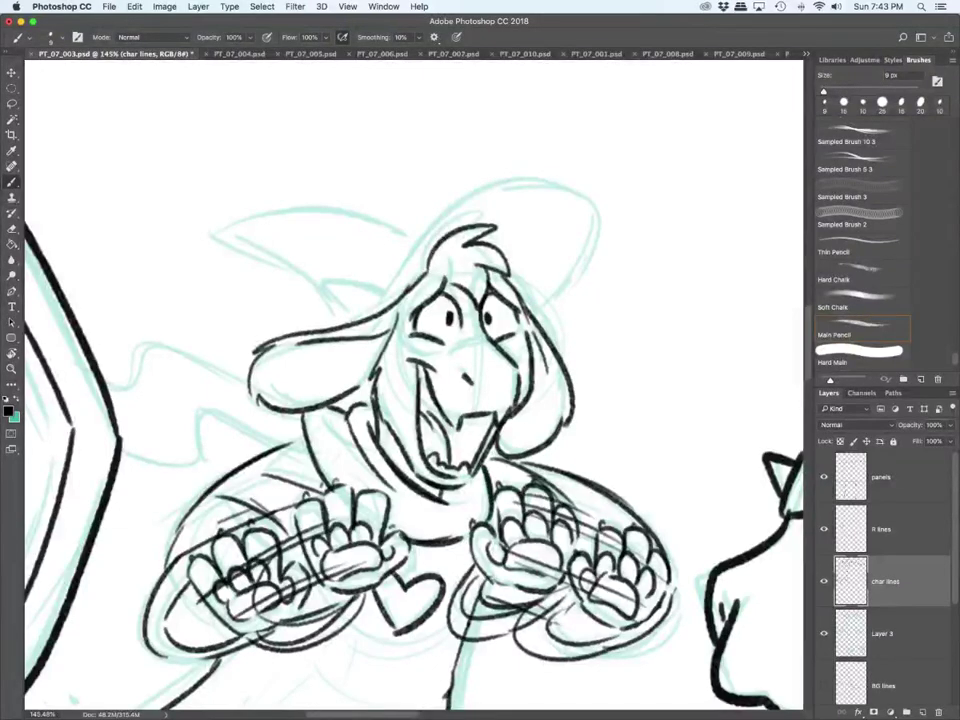
pyautogui.moveTo(354, 454); pyautogui.dragTo(446, 504)
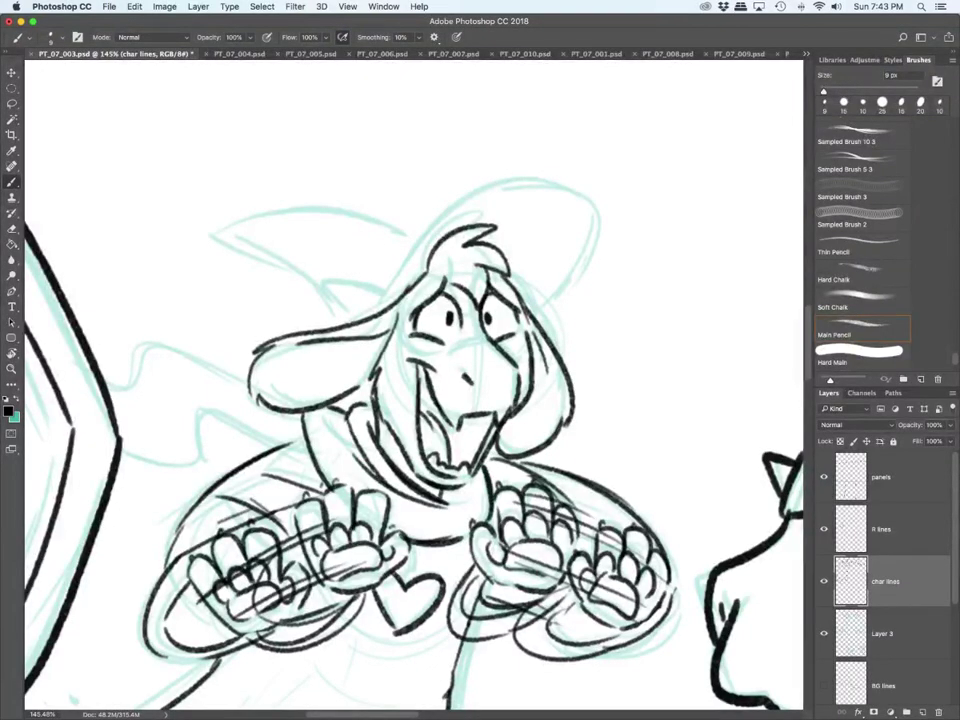
# Step: Ink the two edges of the trailing scarf and the pointed hat with its wide brim on the char lines layer
pyautogui.moveTo(300, 410)
pyautogui.mouseDown()
pyautogui.moveTo(200, 412)
pyautogui.moveTo(120, 445)
pyautogui.mouseUp()
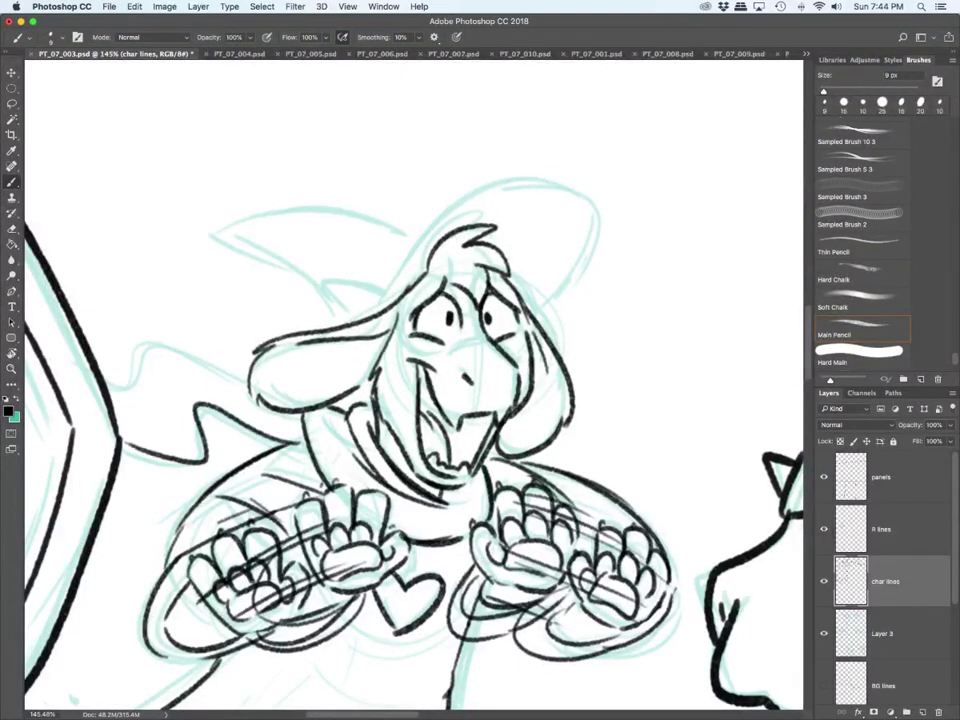
pyautogui.moveTo(110, 392)
pyautogui.mouseDown()
pyautogui.moveTo(152, 333)
pyautogui.moveTo(240, 378)
pyautogui.mouseUp()
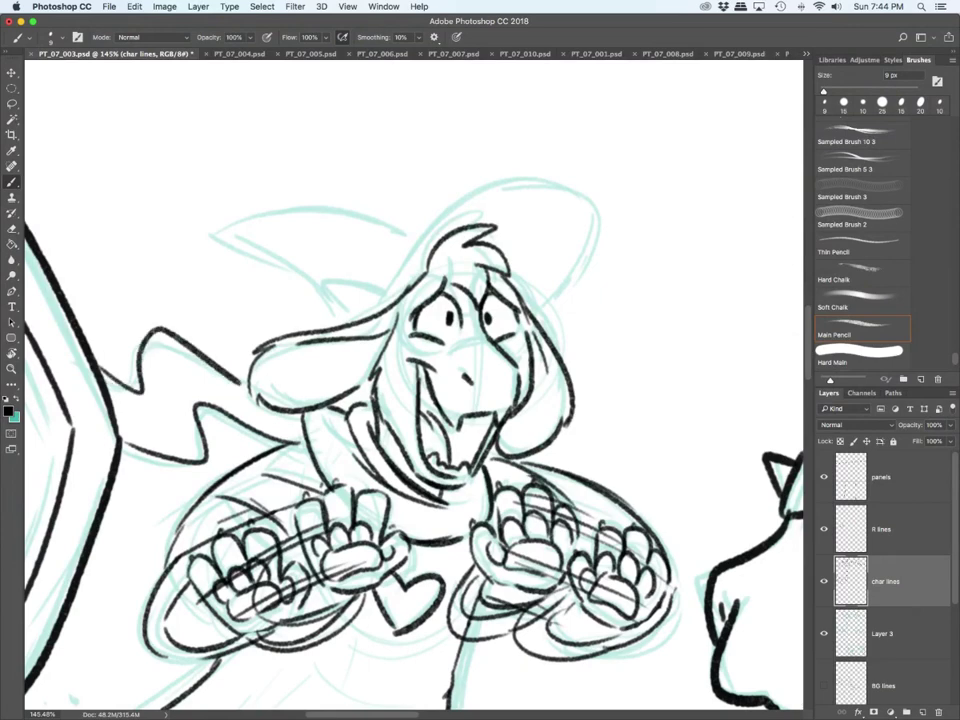
pyautogui.moveTo(368, 307); pyautogui.dragTo(434, 220)
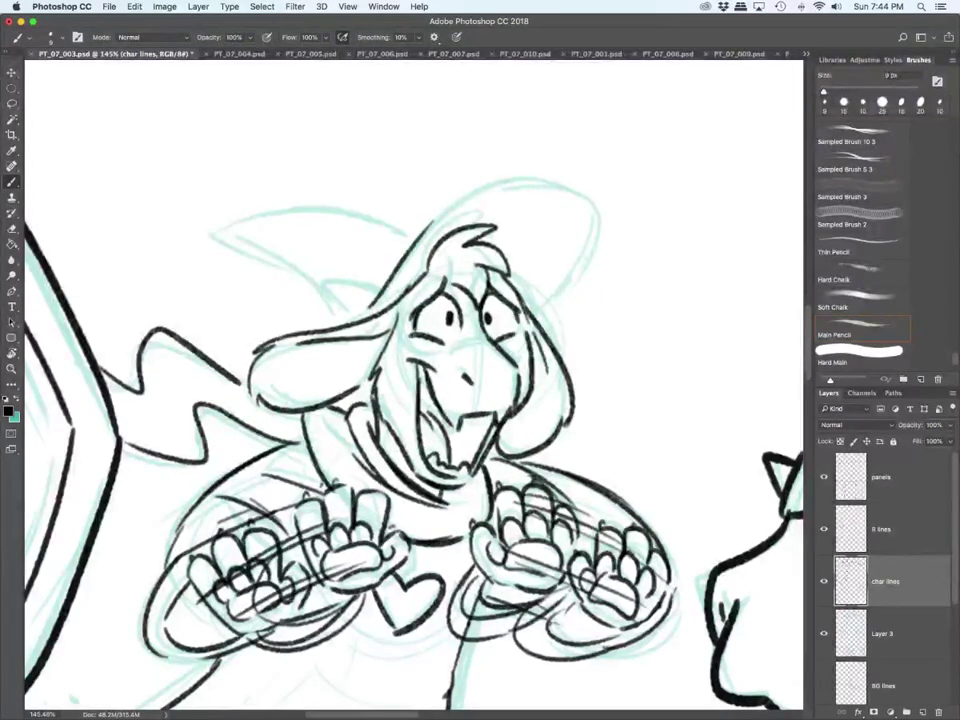
pyautogui.moveTo(413, 283)
pyautogui.mouseDown()
pyautogui.moveTo(458, 208)
pyautogui.moveTo(580, 186)
pyautogui.moveTo(542, 316)
pyautogui.mouseUp()
pyautogui.moveTo(381, 290)
pyautogui.mouseDown()
pyautogui.moveTo(366, 285)
pyautogui.moveTo(344, 314)
pyautogui.mouseUp()
pyautogui.moveTo(411, 238); pyautogui.dragTo(214, 244)
pyautogui.moveTo(214, 244)
pyautogui.mouseDown()
pyautogui.moveTo(302, 272)
pyautogui.moveTo(342, 319)
pyautogui.mouseUp()
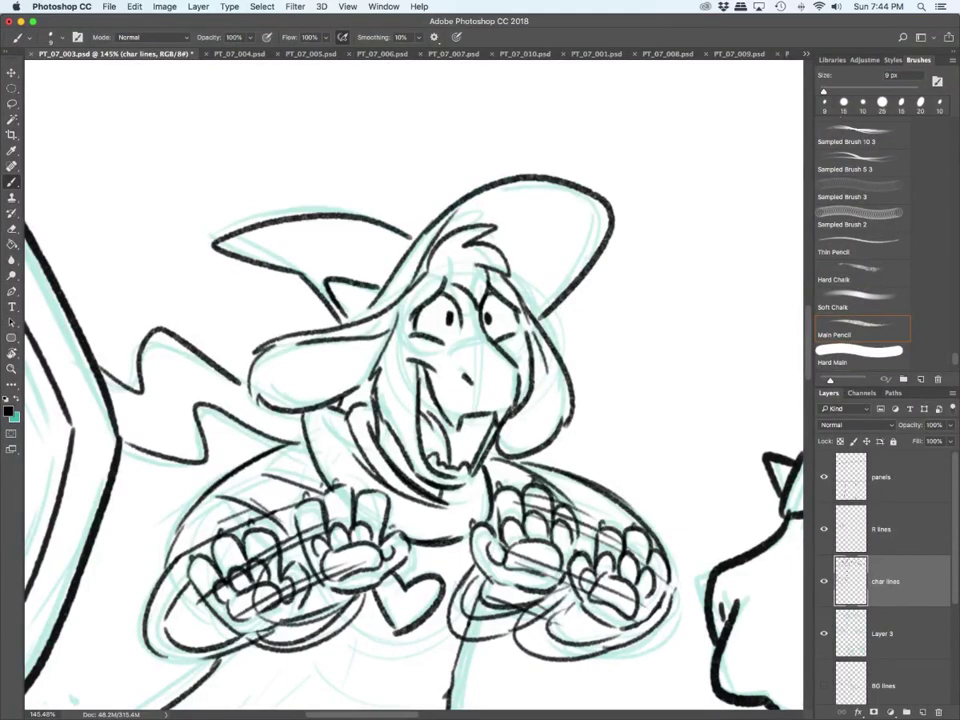
# Step: Create a layer named "G lines" above R lines and ink the character's round glasses on it with a 10 px brush
pyautogui.hotkey('alt', ']')
pyautogui.click(922, 712)
pyautogui.doubleClick(882, 529)
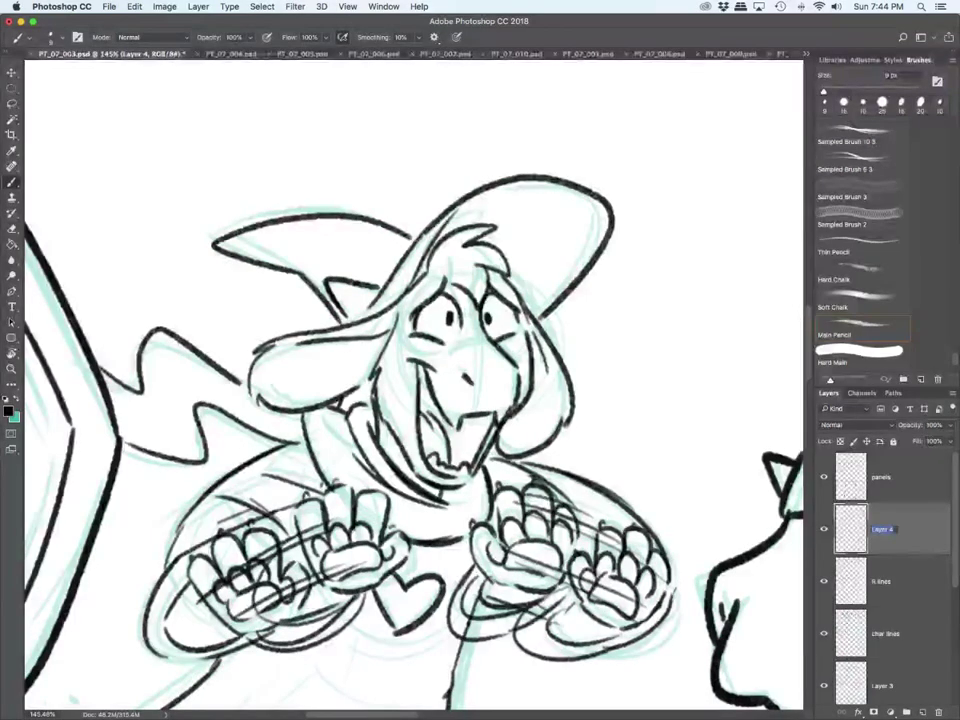
pyautogui.write('G lines')
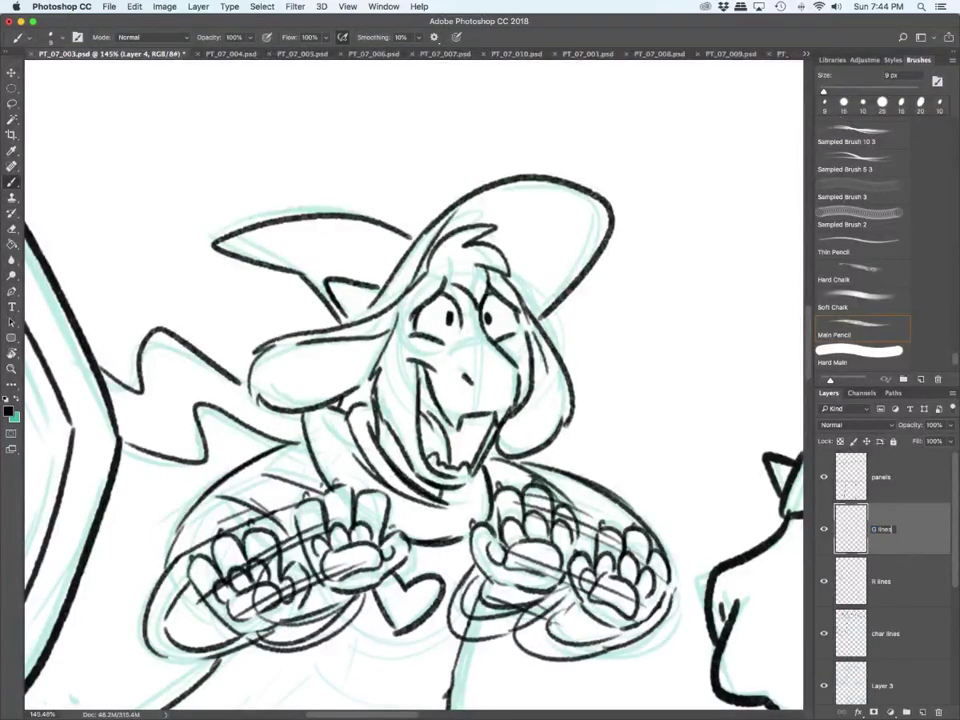
pyautogui.press('Return')
pyautogui.press(']')
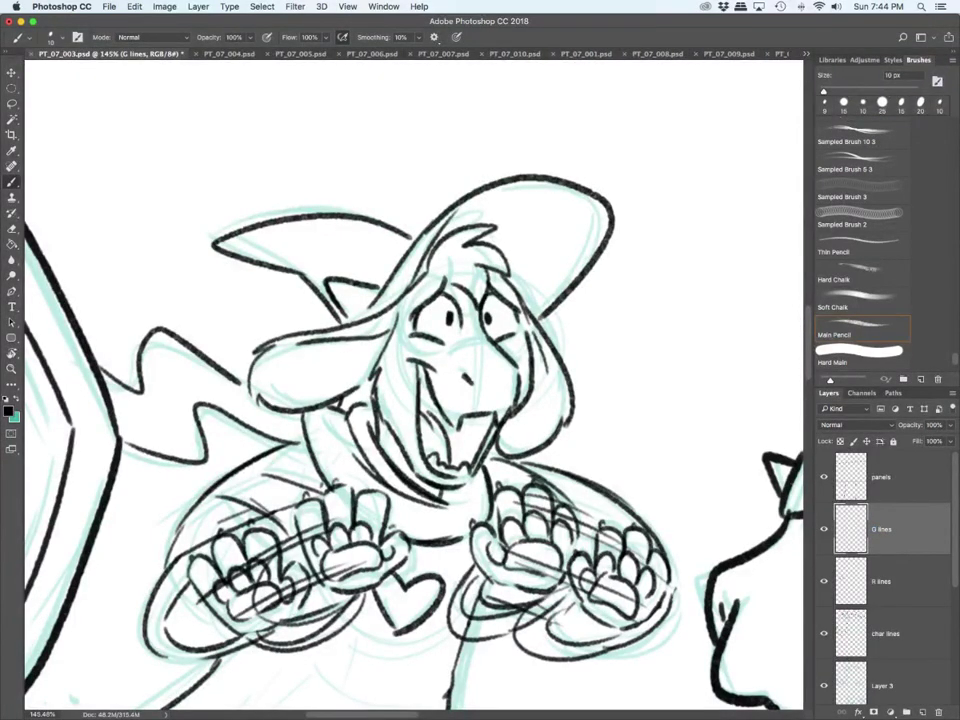
pyautogui.moveTo(411, 348)
pyautogui.mouseDown()
pyautogui.moveTo(400, 326)
pyautogui.moveTo(412, 283)
pyautogui.moveTo(461, 313)
pyautogui.moveTo(458, 343)
pyautogui.moveTo(433, 356)
pyautogui.moveTo(459, 338)
pyautogui.moveTo(474, 306)
pyautogui.moveTo(526, 312)
pyautogui.moveTo(512, 355)
pyautogui.mouseUp()
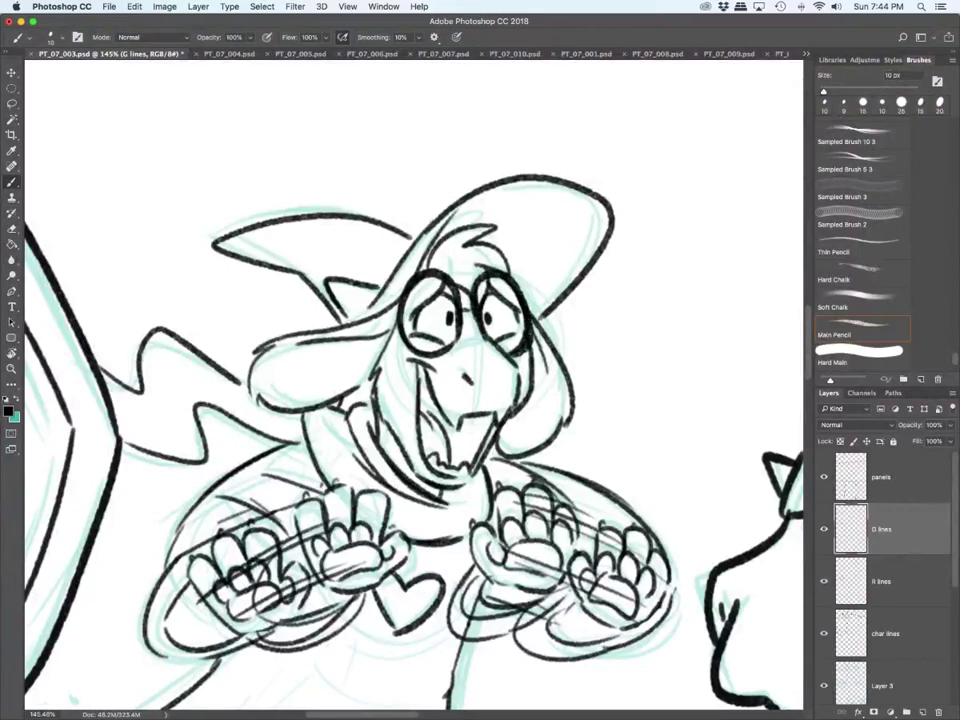
# Step: Show the BG lines layer with the background sketch and save the comic page
pyautogui.scroll(-10, 513, 612)
pyautogui.scroll(5, 513, 612)
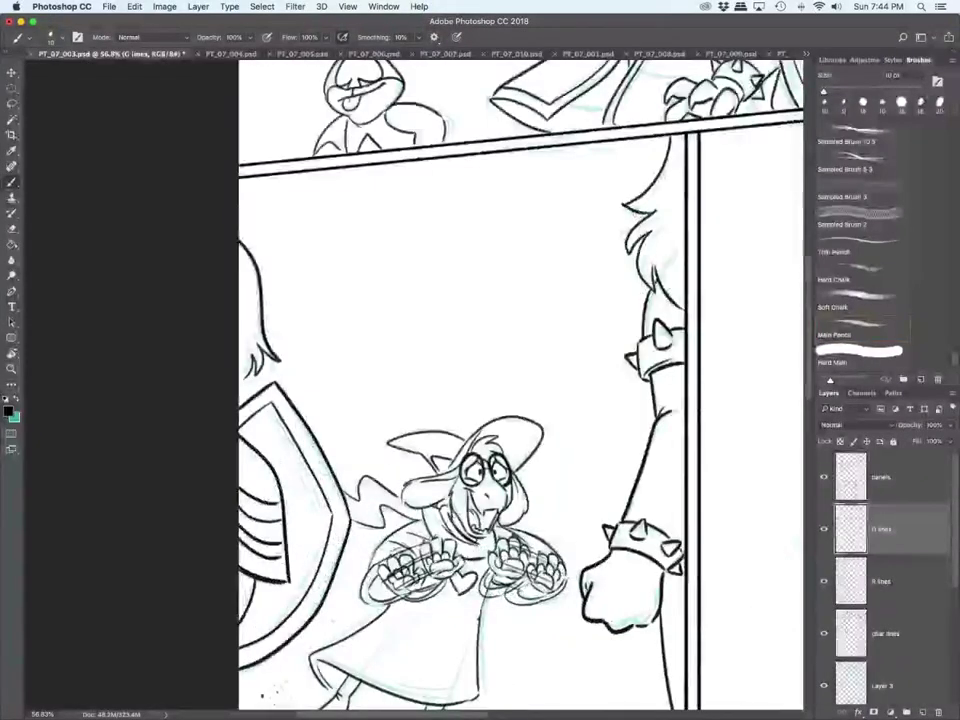
pyautogui.hscroll(3, 513, 612)
pyautogui.scroll(-5, 475, 385)
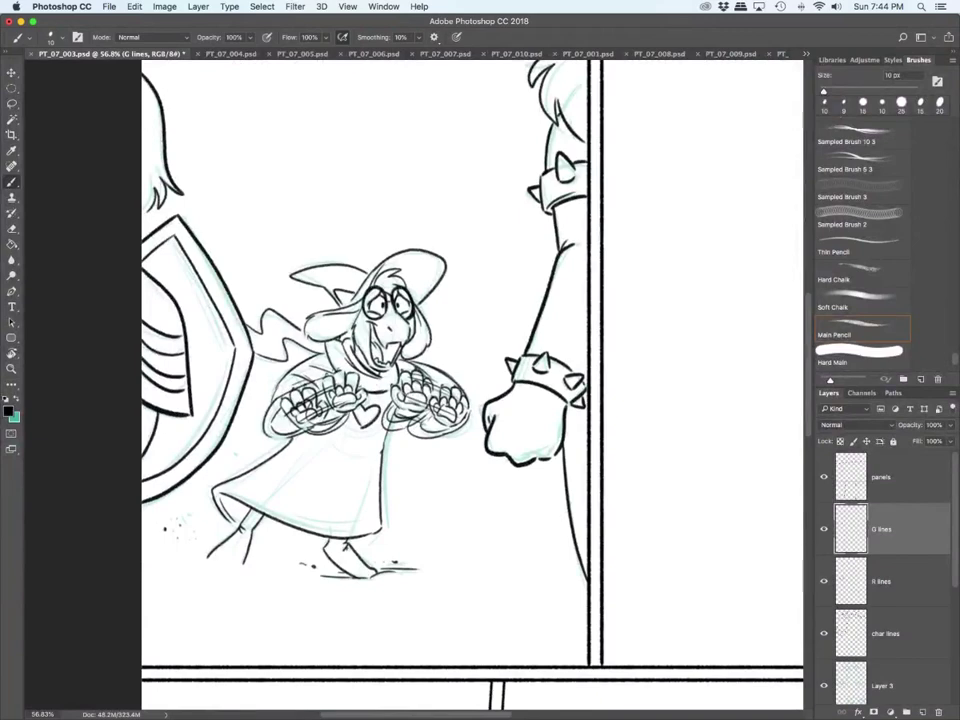
pyautogui.moveTo(954, 520); pyautogui.dragTo(954, 555)
pyautogui.click(824, 686)
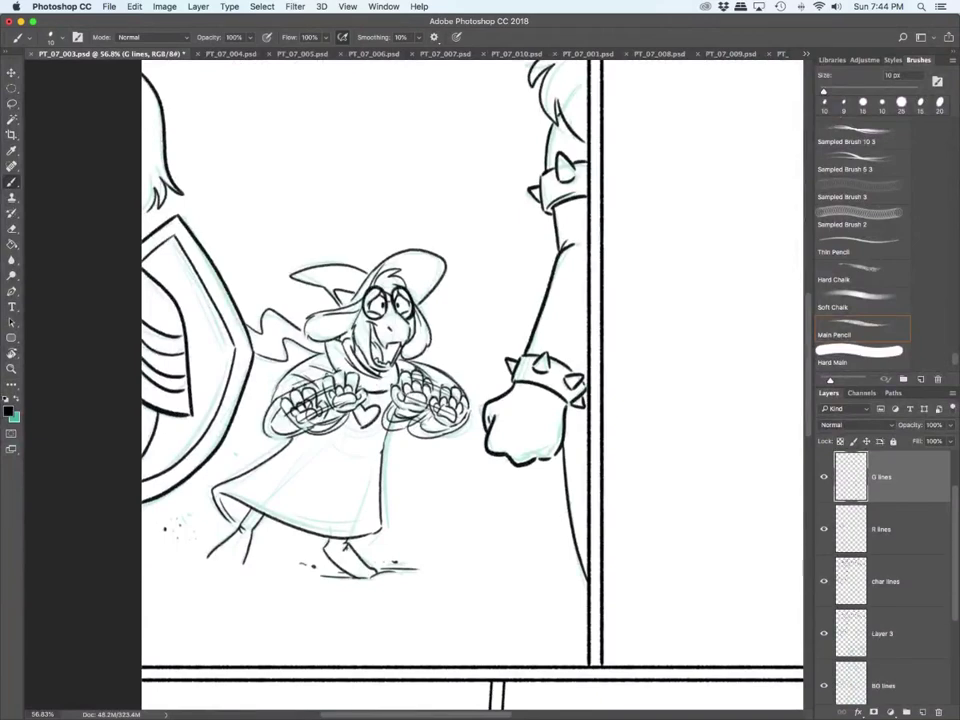
pyautogui.scroll(-5, 516, 577)
pyautogui.scroll(2, 516, 577)
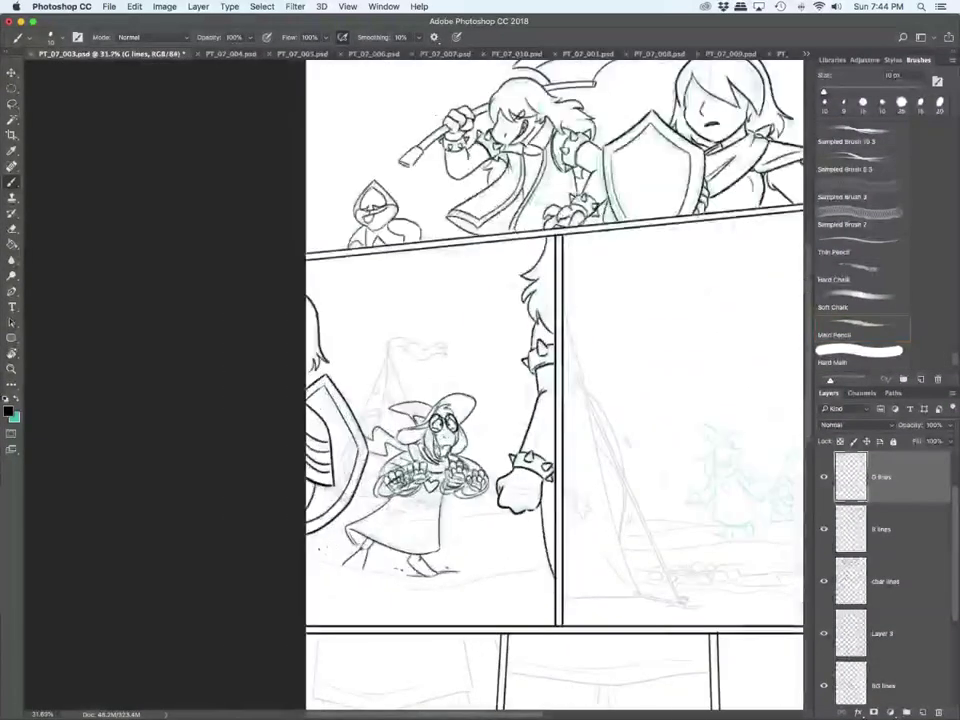
pyautogui.hscroll(5, 475, 385)
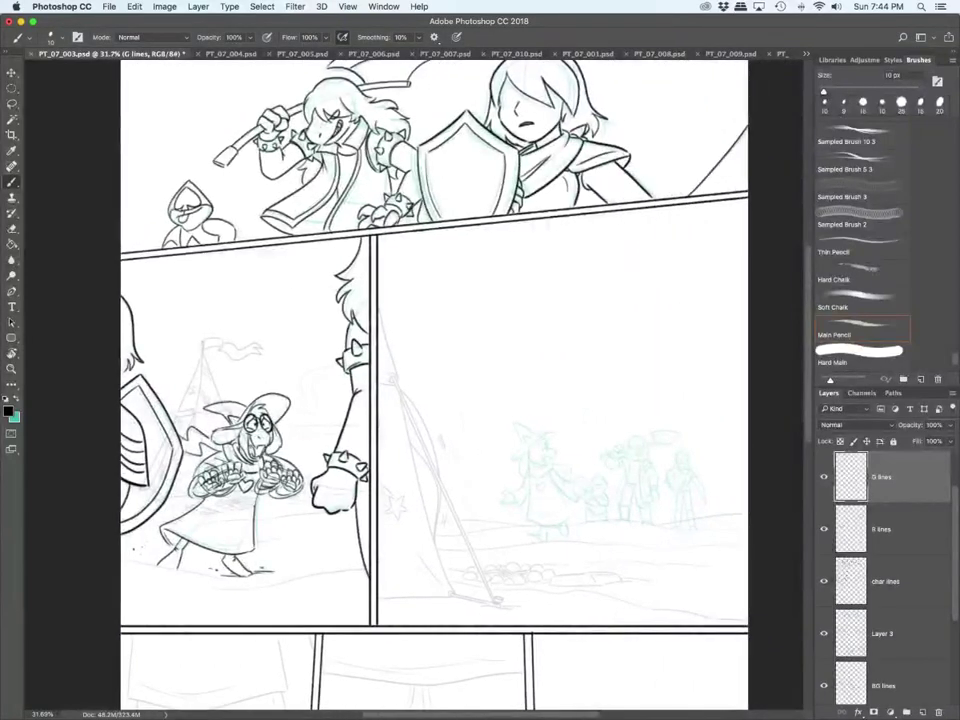
pyautogui.press('super+s')
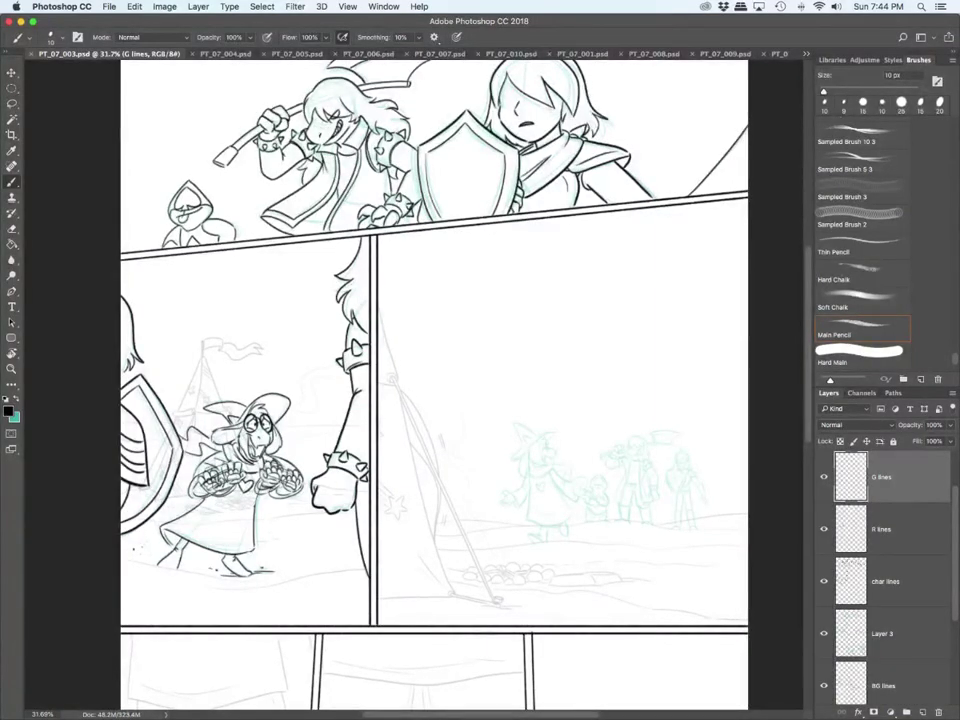
# Step: Ink the outstretched sleeve of the third panel's hatted character on char lines with an 8 px brush, including elbow folds and cuff
pyautogui.scroll(5, 588, 573)
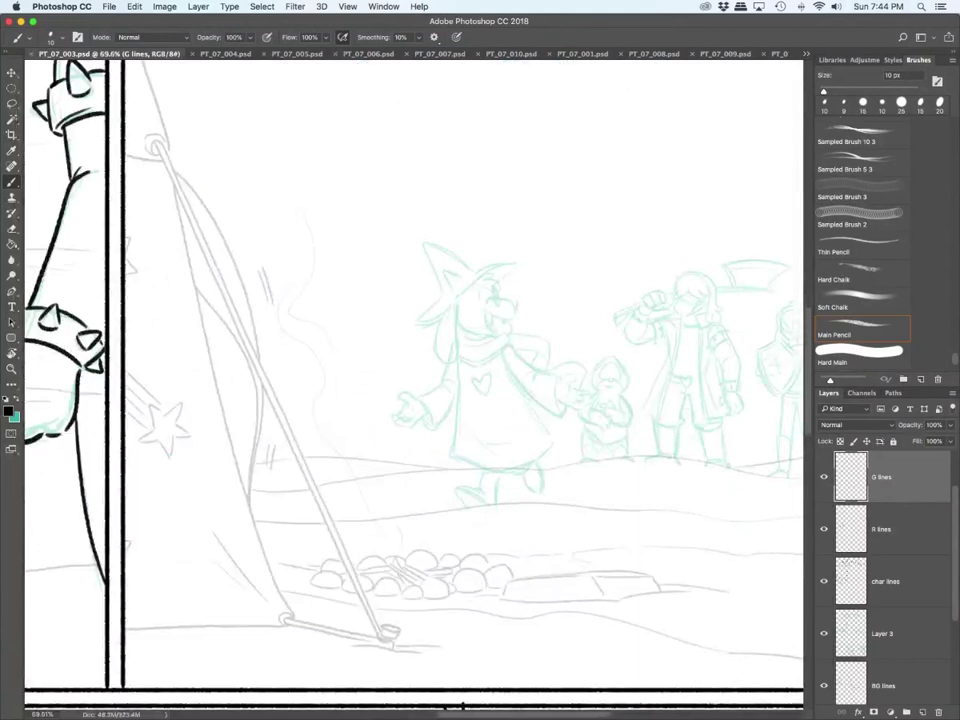
pyautogui.press('[')
pyautogui.click(886, 581)
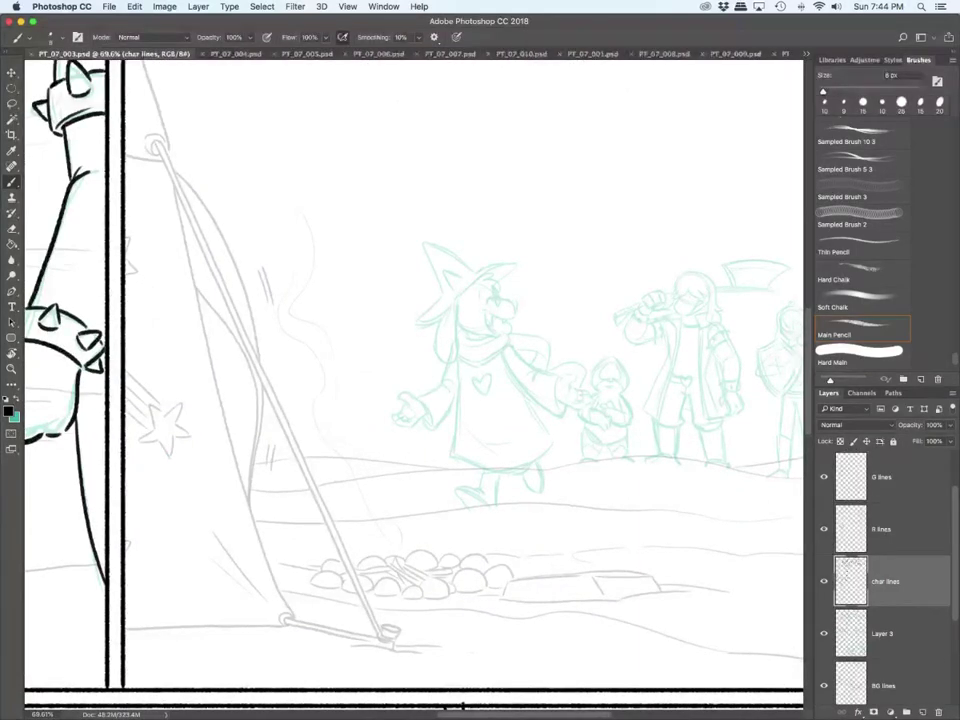
pyautogui.scroll(5, 479, 374)
pyautogui.moveTo(469, 337)
pyautogui.mouseDown()
pyautogui.moveTo(546, 444)
pyautogui.moveTo(580, 464)
pyautogui.mouseUp()
pyautogui.moveTo(478, 312); pyautogui.dragTo(535, 361)
pyautogui.moveTo(535, 361)
pyautogui.mouseDown()
pyautogui.moveTo(522, 374)
pyautogui.moveTo(535, 382)
pyautogui.mouseUp()
pyautogui.moveTo(536, 361)
pyautogui.mouseDown()
pyautogui.moveTo(580, 379)
pyautogui.moveTo(589, 460)
pyautogui.mouseUp()
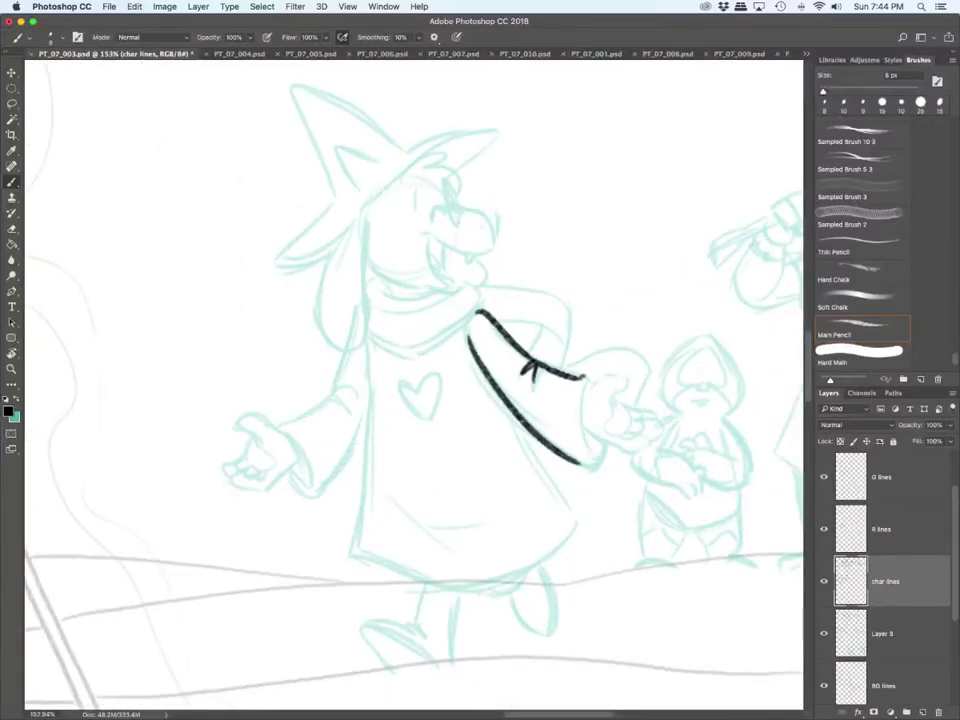
pyautogui.moveTo(582, 384); pyautogui.dragTo(585, 464)
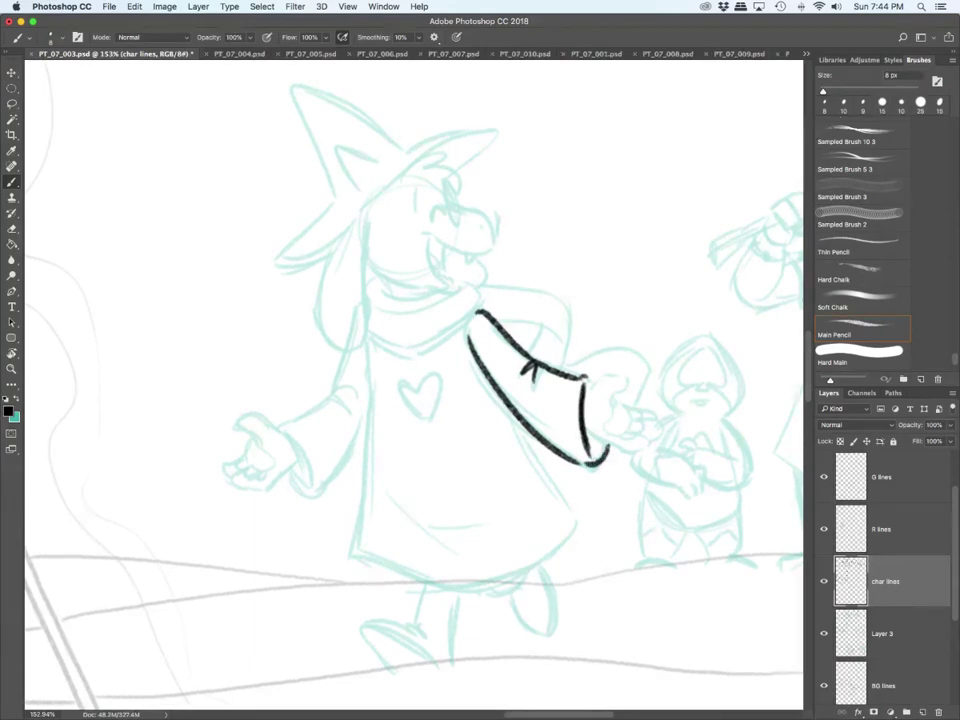
# Step: Ink the third-panel character's pointed hat with its crease, curved brim and brim underside
pyautogui.moveTo(355, 188); pyautogui.dragTo(377, 163)
pyautogui.moveTo(278, 260)
pyautogui.mouseDown()
pyautogui.moveTo(492, 128)
pyautogui.moveTo(462, 170)
pyautogui.mouseUp()
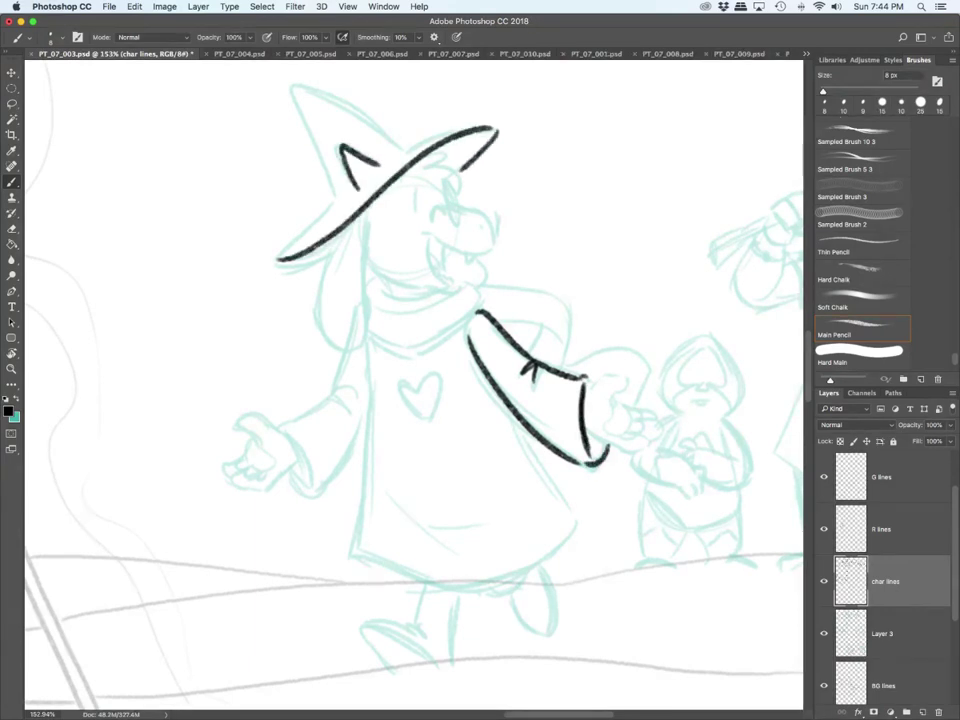
pyautogui.moveTo(491, 127)
pyautogui.mouseDown()
pyautogui.moveTo(404, 148)
pyautogui.moveTo(304, 91)
pyautogui.moveTo(338, 194)
pyautogui.moveTo(284, 256)
pyautogui.moveTo(327, 258)
pyautogui.mouseUp()
# Step: Ink the eye, cheek line, hair tuft, snout and upper lip with its fang on the R lines layer
pyautogui.hotkey('alt', ']')
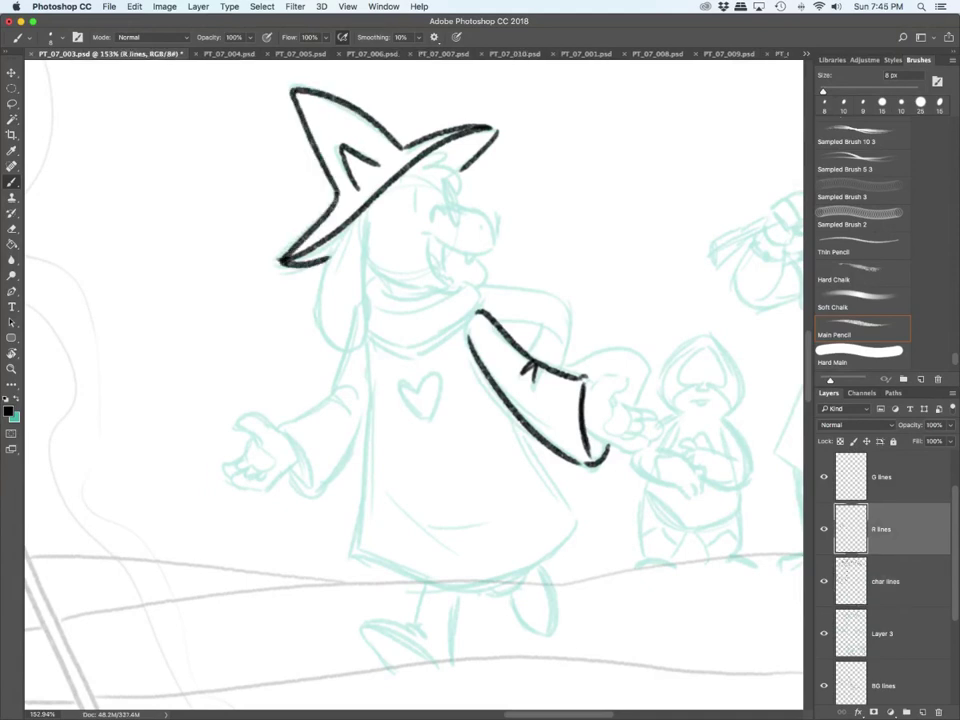
pyautogui.moveTo(432, 221)
pyautogui.mouseDown()
pyautogui.moveTo(432, 211)
pyautogui.moveTo(447, 214)
pyautogui.mouseUp()
pyautogui.moveTo(432, 221)
pyautogui.mouseDown()
pyautogui.moveTo(440, 205)
pyautogui.moveTo(447, 213)
pyautogui.mouseUp()
pyautogui.moveTo(416, 181); pyautogui.dragTo(417, 210)
pyautogui.moveTo(428, 157); pyautogui.dragTo(448, 158)
pyautogui.moveTo(438, 160); pyautogui.dragTo(458, 186)
pyautogui.moveTo(459, 180)
pyautogui.mouseDown()
pyautogui.moveTo(448, 198)
pyautogui.moveTo(492, 247)
pyautogui.mouseUp()
pyautogui.moveTo(419, 238); pyautogui.dragTo(477, 256)
pyautogui.moveTo(475, 256); pyautogui.dragTo(492, 247)
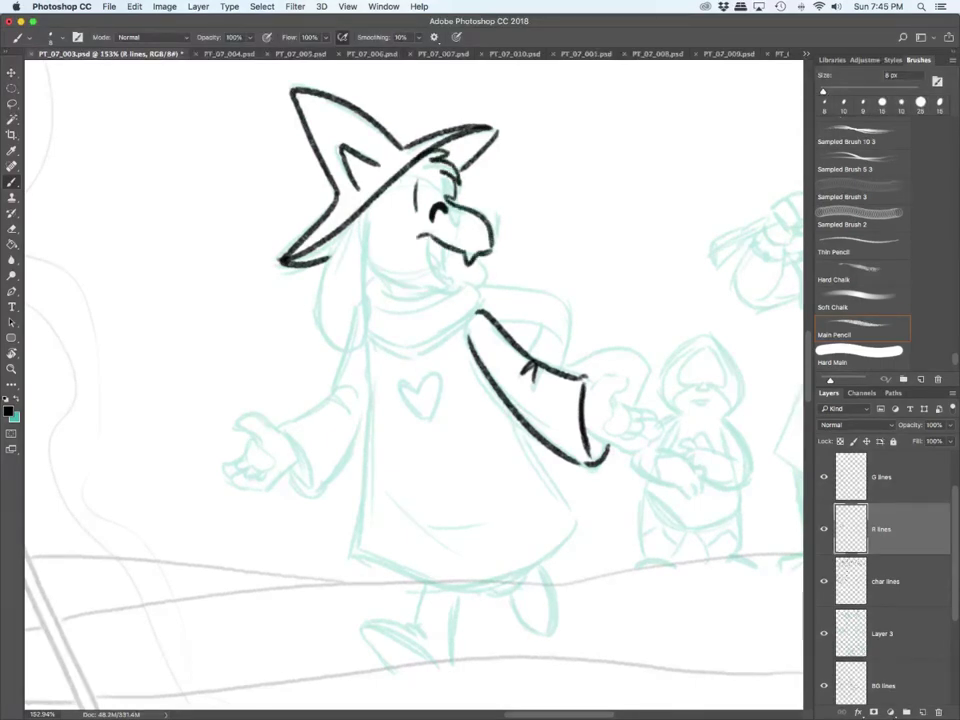
# Step: Ink the open mouth with its tongue, the long floppy ear and the jaw line
pyautogui.moveTo(427, 237)
pyautogui.mouseDown()
pyautogui.moveTo(429, 262)
pyautogui.moveTo(449, 283)
pyautogui.mouseUp()
pyautogui.moveTo(429, 263)
pyautogui.mouseDown()
pyautogui.moveTo(450, 283)
pyautogui.moveTo(441, 273)
pyautogui.mouseUp()
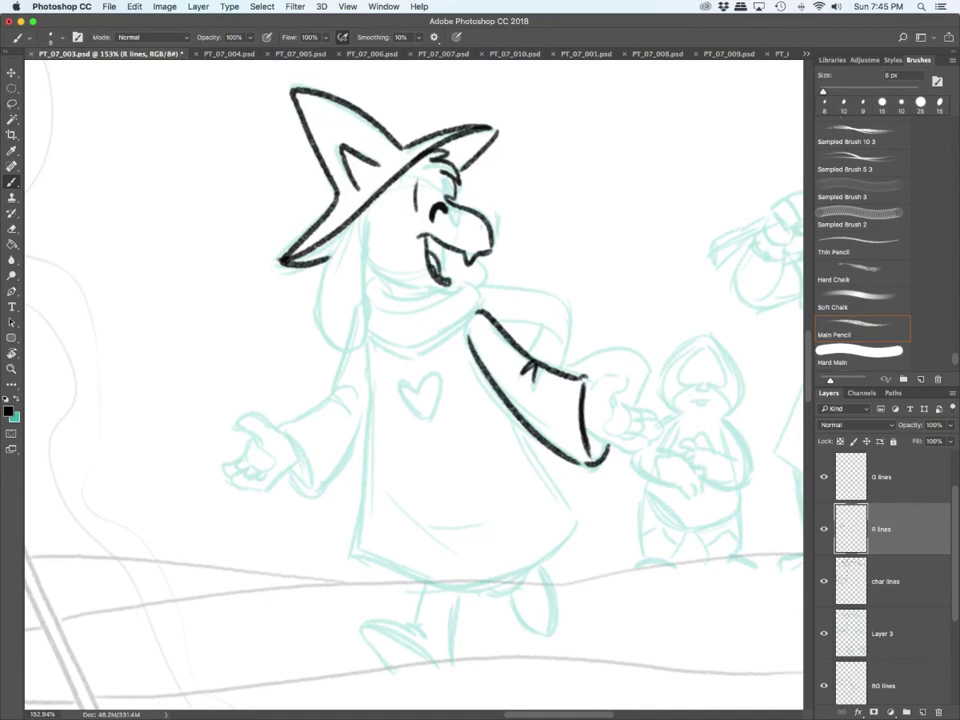
pyautogui.moveTo(348, 229)
pyautogui.mouseDown()
pyautogui.moveTo(343, 274)
pyautogui.moveTo(315, 323)
pyautogui.moveTo(369, 332)
pyautogui.moveTo(367, 215)
pyautogui.mouseUp()
pyautogui.moveTo(365, 268)
pyautogui.mouseDown()
pyautogui.moveTo(436, 295)
pyautogui.moveTo(458, 282)
pyautogui.mouseUp()
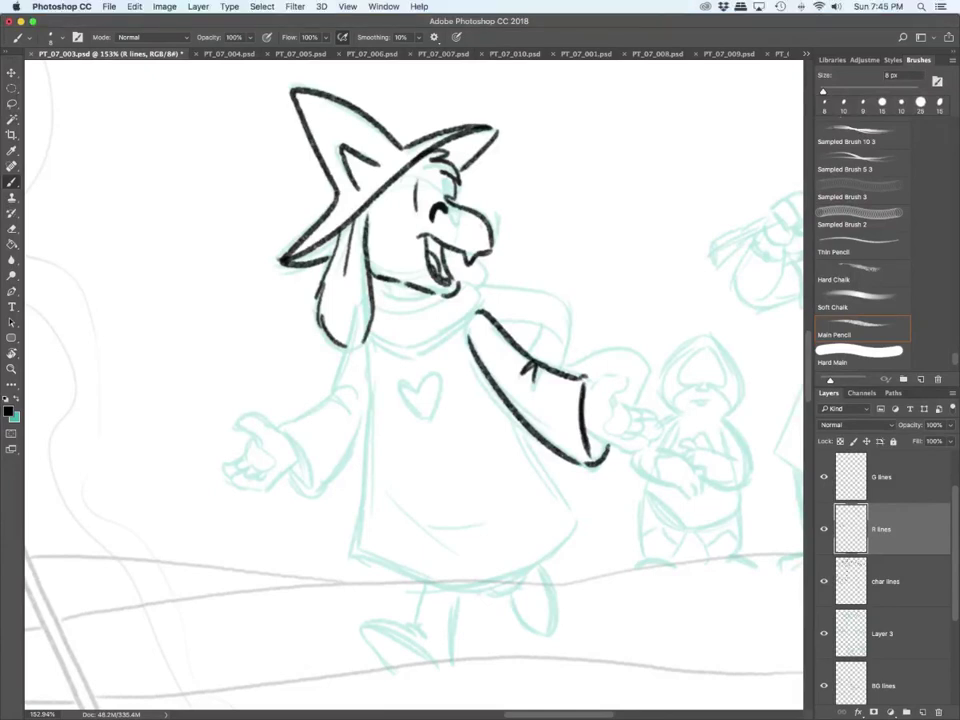
# Step: Ink the third-panel character's glasses in side view on the G lines layer
pyautogui.click(884, 477)
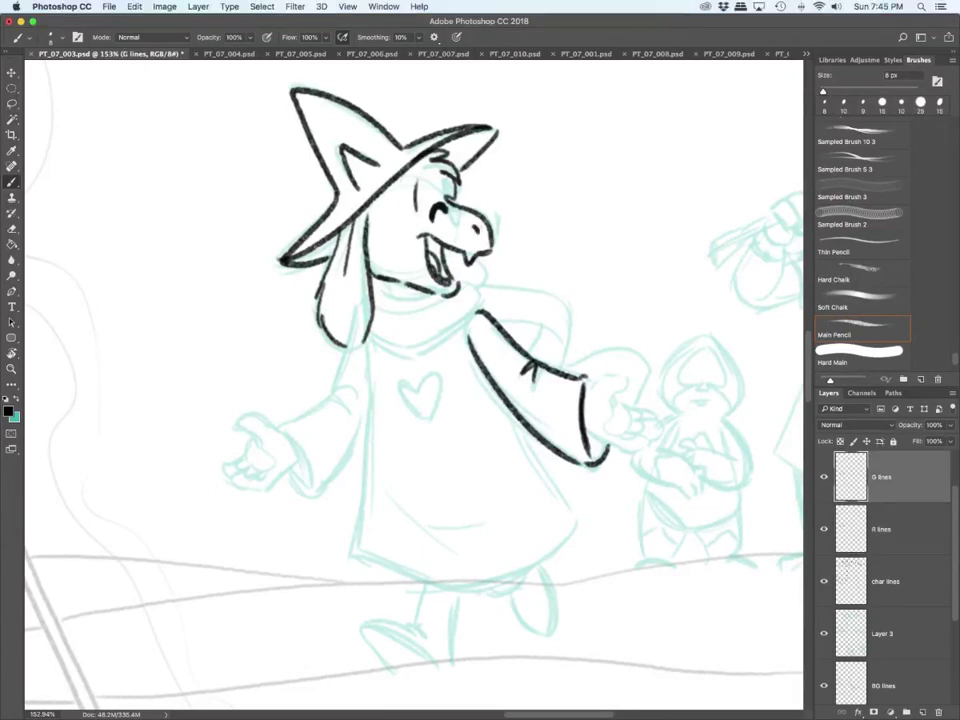
pyautogui.moveTo(454, 185); pyautogui.dragTo(456, 229)
pyautogui.moveTo(459, 205)
pyautogui.mouseDown()
pyautogui.moveTo(466, 187)
pyautogui.moveTo(473, 211)
pyautogui.mouseUp()
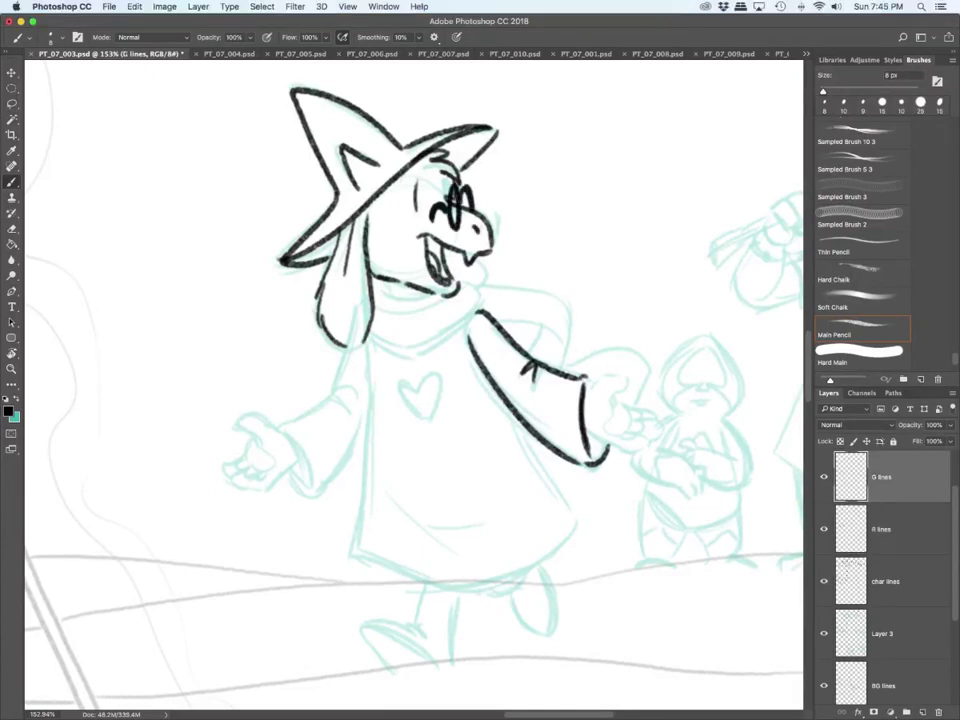
# Step: Ink the cowl around the third-panel character's neck on char lines, with its outer edge, knot and inner fold
pyautogui.click(886, 581)
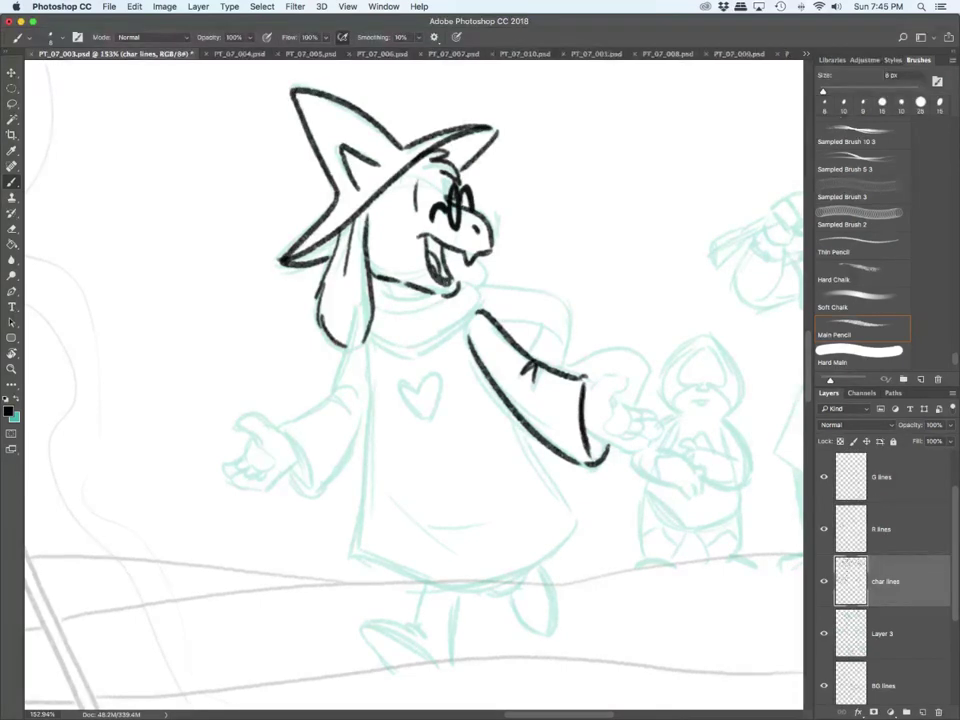
pyautogui.moveTo(375, 291)
pyautogui.mouseDown()
pyautogui.moveTo(435, 294)
pyautogui.moveTo(407, 319)
pyautogui.moveTo(482, 311)
pyautogui.moveTo(491, 320)
pyautogui.moveTo(496, 298)
pyautogui.mouseUp()
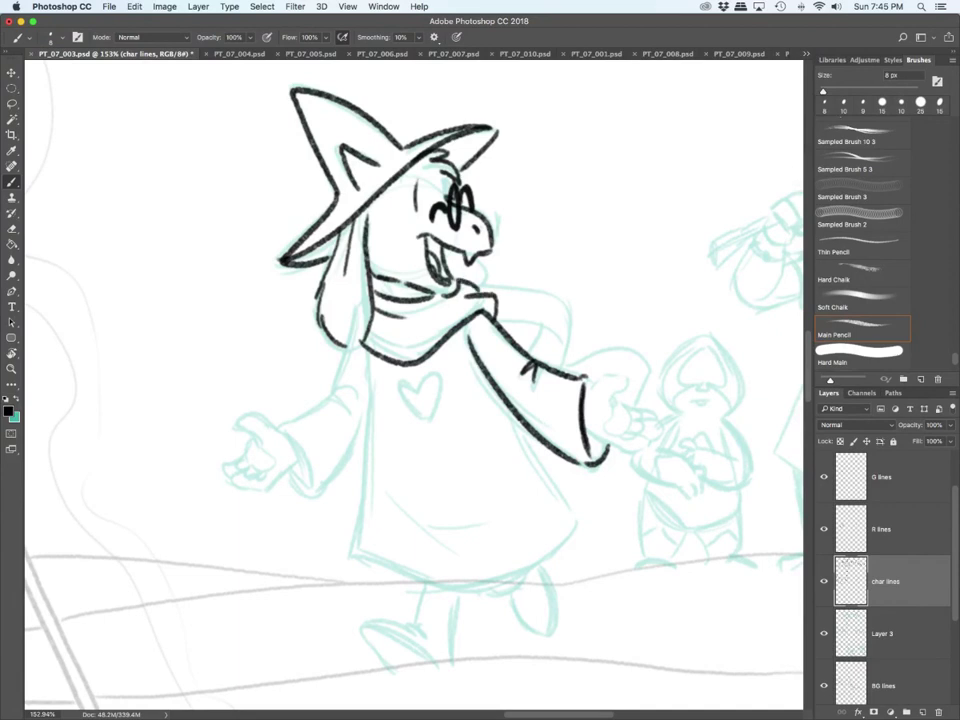
pyautogui.moveTo(394, 338); pyautogui.dragTo(466, 297)
# Step: Ink the neck fur inside the cowl, the chin and the ear's lower tip on the R lines layer
pyautogui.hotkey('alt', ']')
pyautogui.moveTo(374, 277); pyautogui.dragTo(386, 294)
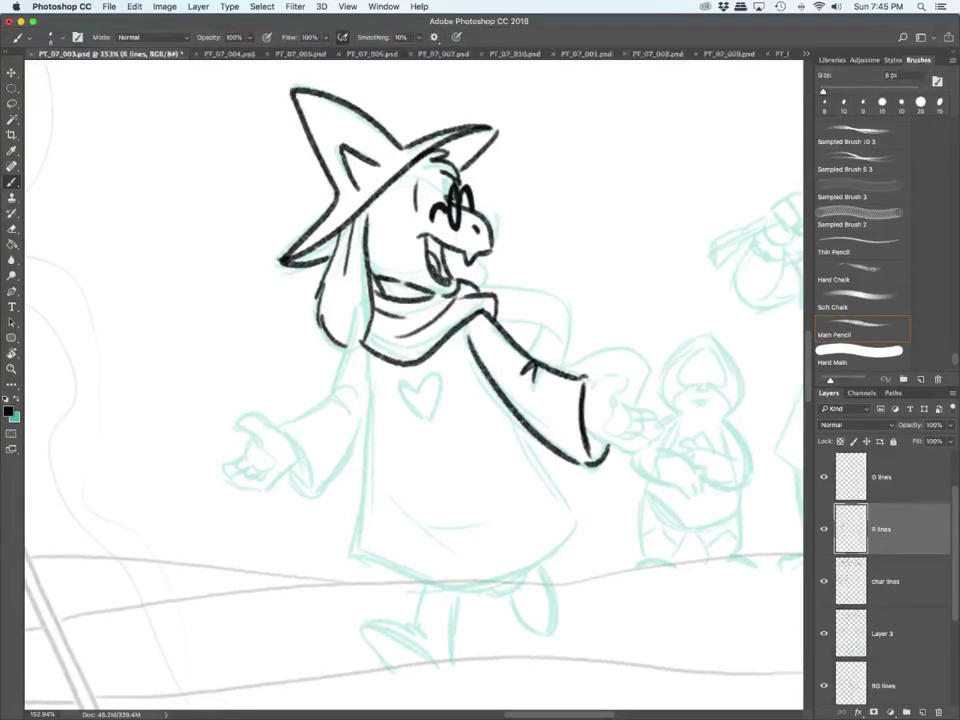
pyautogui.moveTo(481, 256); pyautogui.dragTo(480, 290)
pyautogui.hotkey('alt', '[')
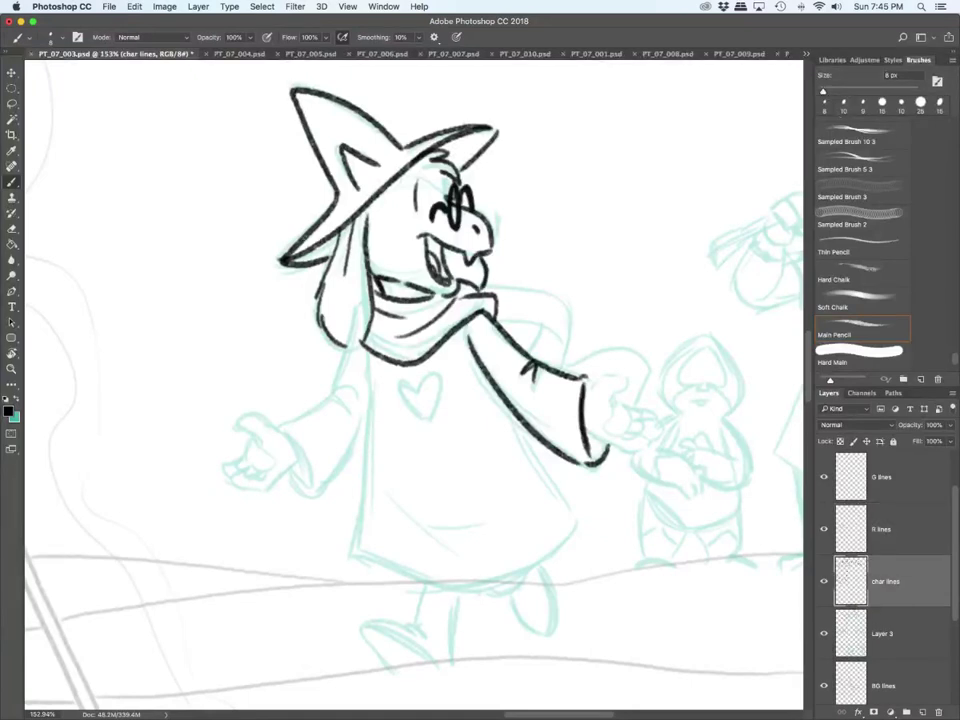
pyautogui.hotkey('alt', ']')
pyautogui.moveTo(345, 346); pyautogui.dragTo(367, 336)
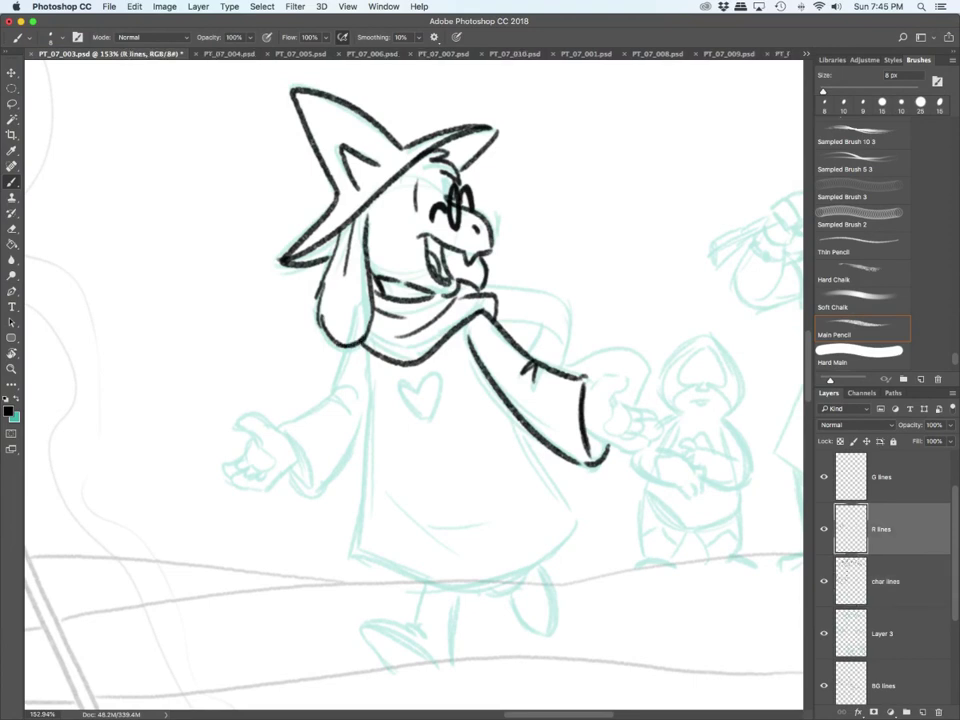
# Step: Ink the open paw at the end of the outstretched sleeve, with its thumb, palm pad and curled fingers
pyautogui.moveTo(586, 393)
pyautogui.mouseDown()
pyautogui.moveTo(597, 377)
pyautogui.moveTo(635, 436)
pyautogui.mouseUp()
pyautogui.moveTo(630, 423); pyautogui.dragTo(643, 427)
pyautogui.moveTo(635, 408)
pyautogui.mouseDown()
pyautogui.moveTo(642, 424)
pyautogui.moveTo(637, 377)
pyautogui.moveTo(612, 403)
pyautogui.moveTo(627, 451)
pyautogui.moveTo(646, 443)
pyautogui.mouseUp()
pyautogui.moveTo(635, 437)
pyautogui.mouseDown()
pyautogui.moveTo(644, 442)
pyautogui.moveTo(656, 423)
pyautogui.mouseUp()
pyautogui.moveTo(646, 412); pyautogui.dragTo(655, 426)
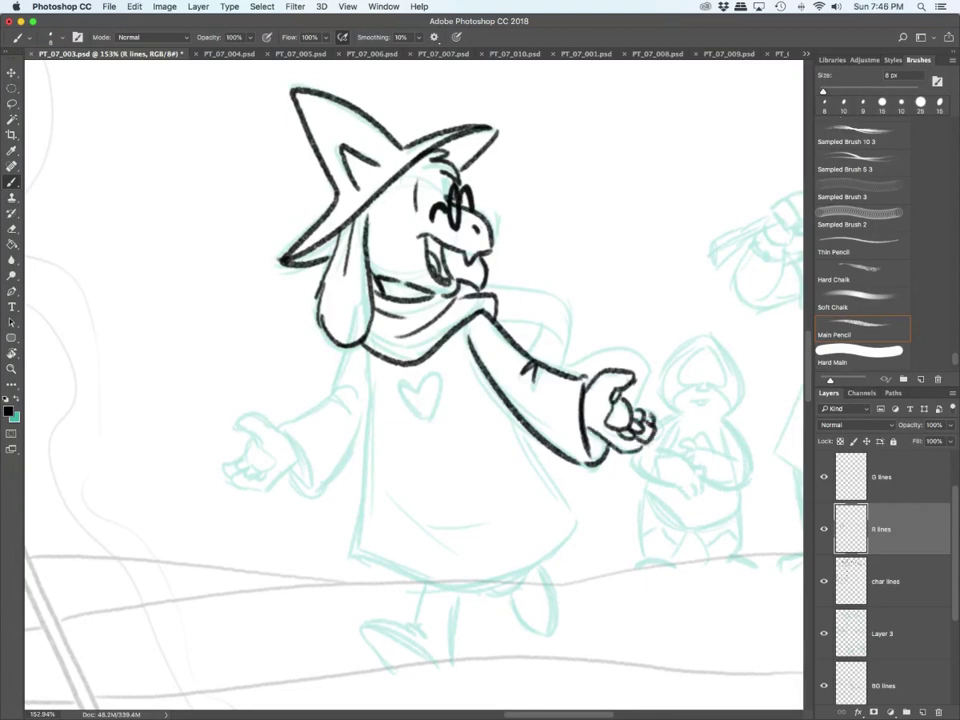
# Step: Ink the robe's sides and curved hem and the scarf tail flowing behind the outstretched arm on the char lines layer
pyautogui.hotkey('alt', '[')
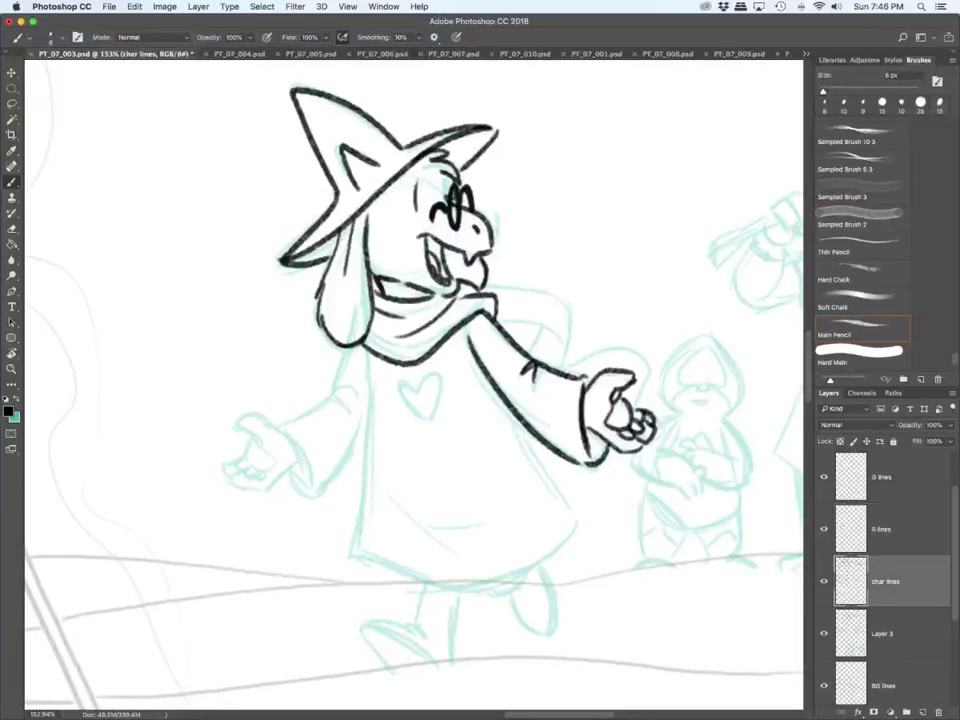
pyautogui.moveTo(368, 350); pyautogui.dragTo(349, 553)
pyautogui.moveTo(353, 560); pyautogui.dragTo(413, 588)
pyautogui.moveTo(408, 588)
pyautogui.mouseDown()
pyautogui.moveTo(480, 594)
pyautogui.moveTo(593, 520)
pyautogui.mouseUp()
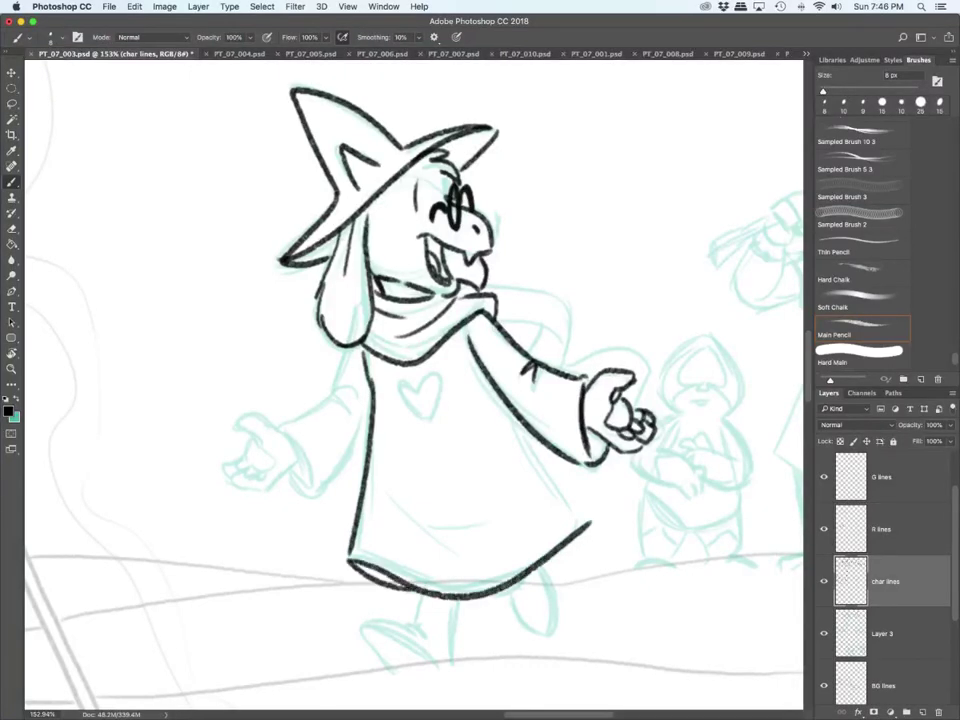
pyautogui.moveTo(522, 426)
pyautogui.mouseDown()
pyautogui.moveTo(552, 478)
pyautogui.moveTo(594, 520)
pyautogui.mouseUp()
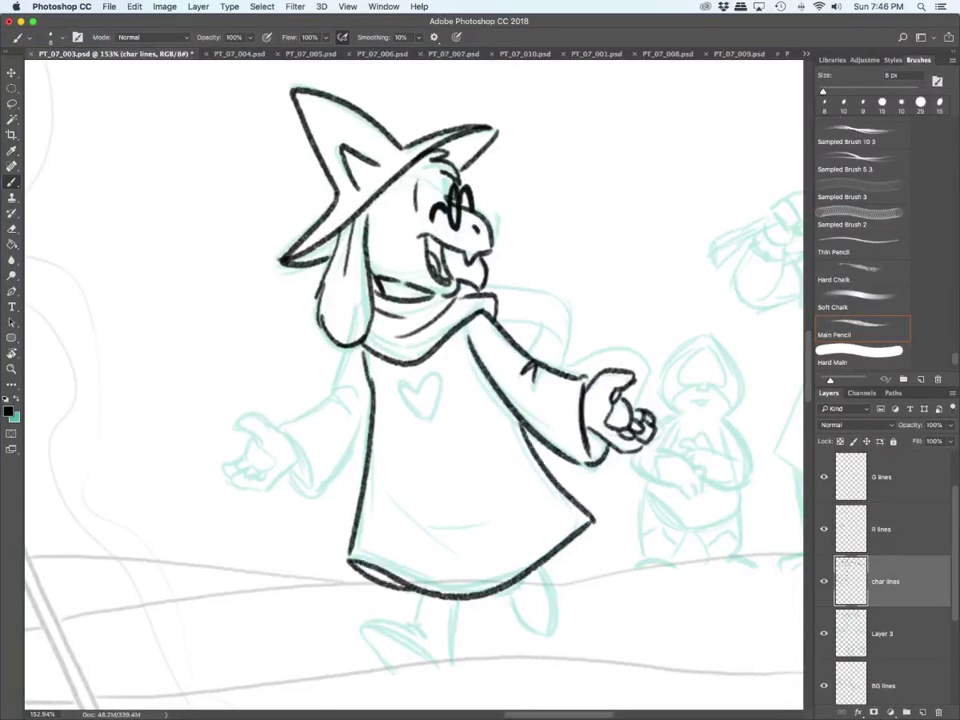
pyautogui.moveTo(496, 321); pyautogui.dragTo(553, 331)
pyautogui.moveTo(485, 287)
pyautogui.mouseDown()
pyautogui.moveTo(551, 302)
pyautogui.moveTo(558, 364)
pyautogui.moveTo(526, 354)
pyautogui.moveTo(646, 370)
pyautogui.mouseUp()
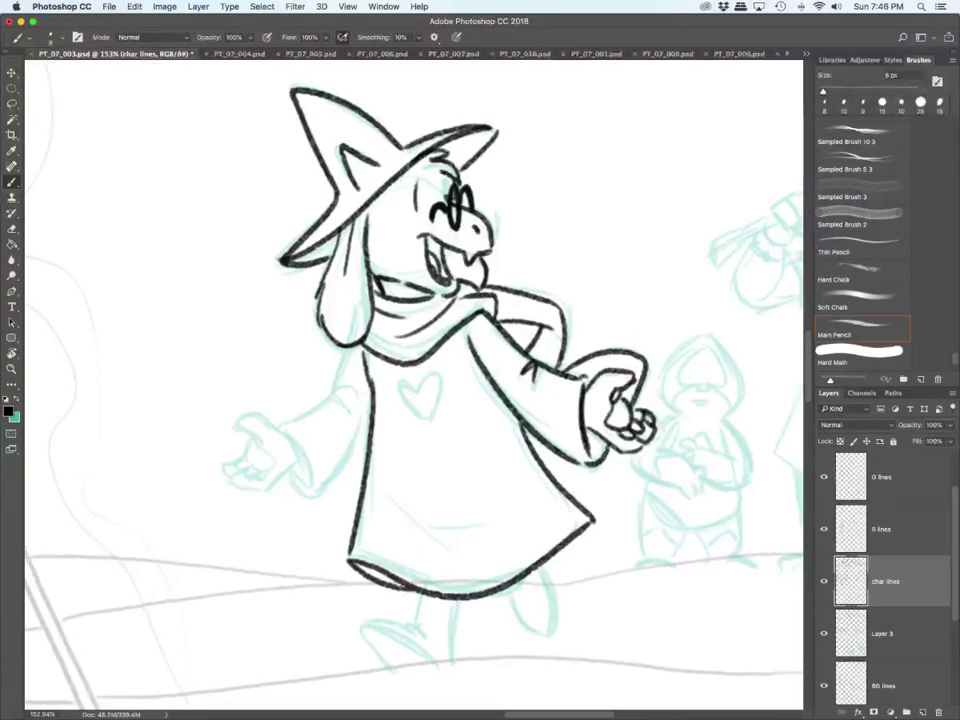
# Step: Ink the heart emblem on the robe's chest and the legs and feet below the hem on the char lines layer
pyautogui.moveTo(421, 385); pyautogui.dragTo(421, 421)
pyautogui.scroll(-5, 414, 385)
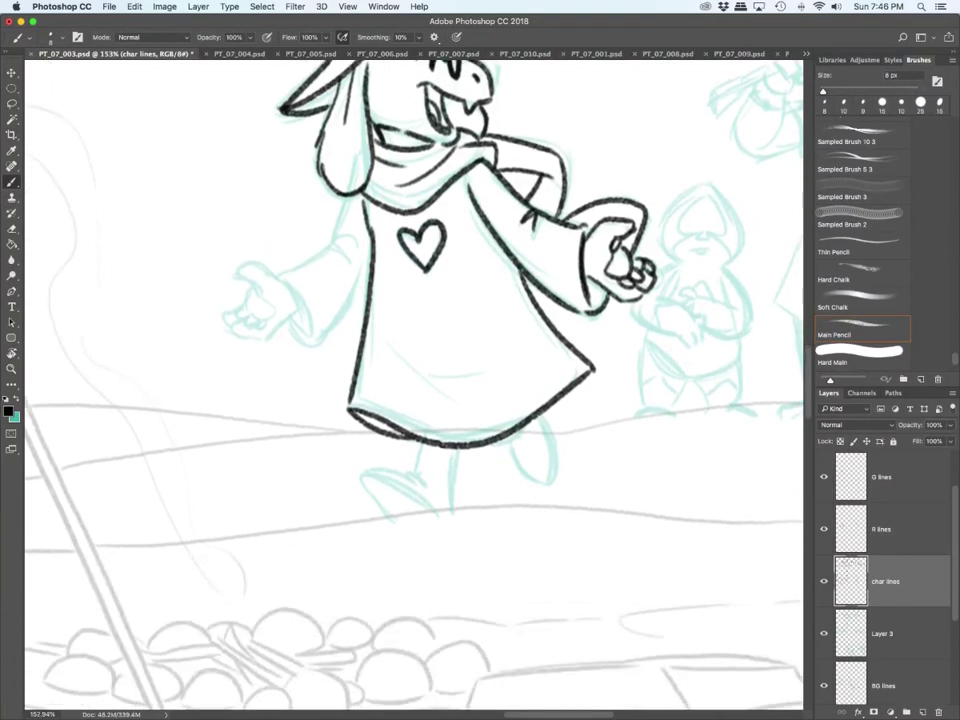
pyautogui.moveTo(361, 475)
pyautogui.mouseDown()
pyautogui.moveTo(393, 515)
pyautogui.moveTo(428, 506)
pyautogui.mouseUp()
pyautogui.moveTo(362, 474)
pyautogui.mouseDown()
pyautogui.moveTo(411, 478)
pyautogui.moveTo(428, 491)
pyautogui.mouseUp()
pyautogui.moveTo(408, 475)
pyautogui.mouseDown()
pyautogui.moveTo(428, 481)
pyautogui.moveTo(414, 476)
pyautogui.mouseUp()
pyautogui.moveTo(460, 449); pyautogui.dragTo(452, 504)
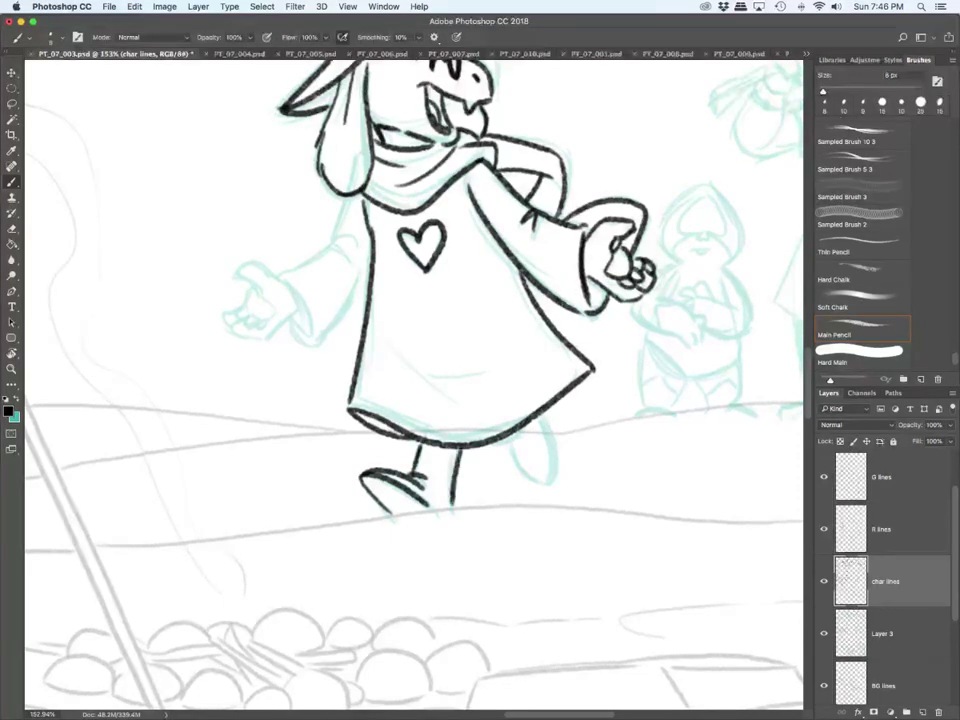
pyautogui.moveTo(518, 440); pyautogui.dragTo(546, 424)
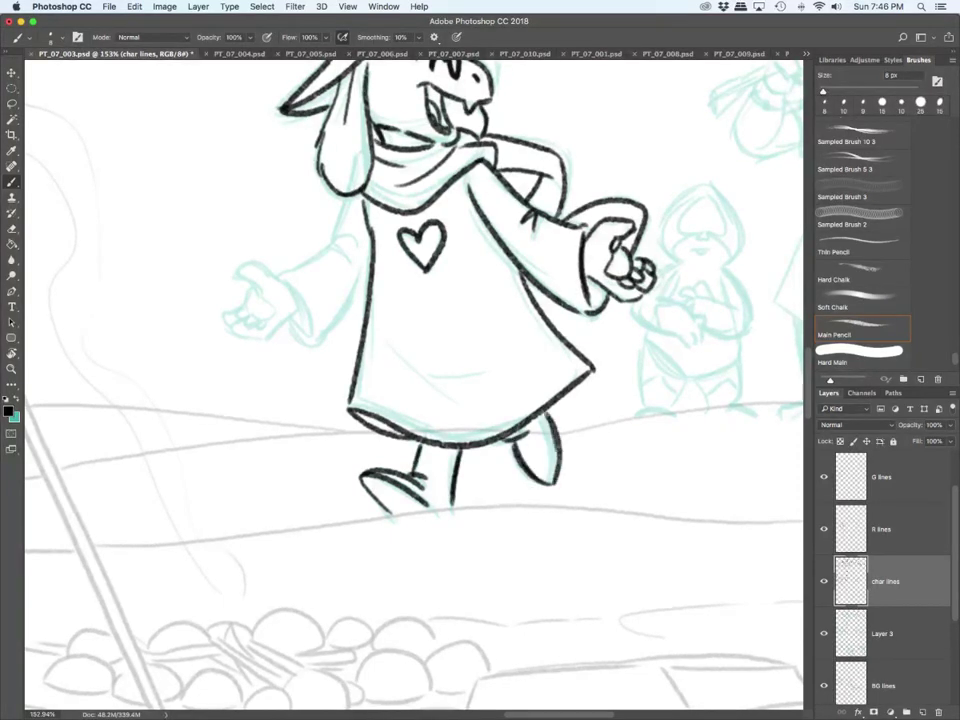
# Step: Ink the robe's remaining sleeve on char lines and its open paw with thumb and curled fingers on R lines
pyautogui.moveTo(288, 286)
pyautogui.mouseDown()
pyautogui.moveTo(308, 346)
pyautogui.moveTo(290, 270)
pyautogui.moveTo(303, 283)
pyautogui.moveTo(354, 245)
pyautogui.mouseUp()
pyautogui.moveTo(349, 197)
pyautogui.mouseDown()
pyautogui.moveTo(335, 238)
pyautogui.moveTo(369, 265)
pyautogui.moveTo(313, 345)
pyautogui.mouseUp()
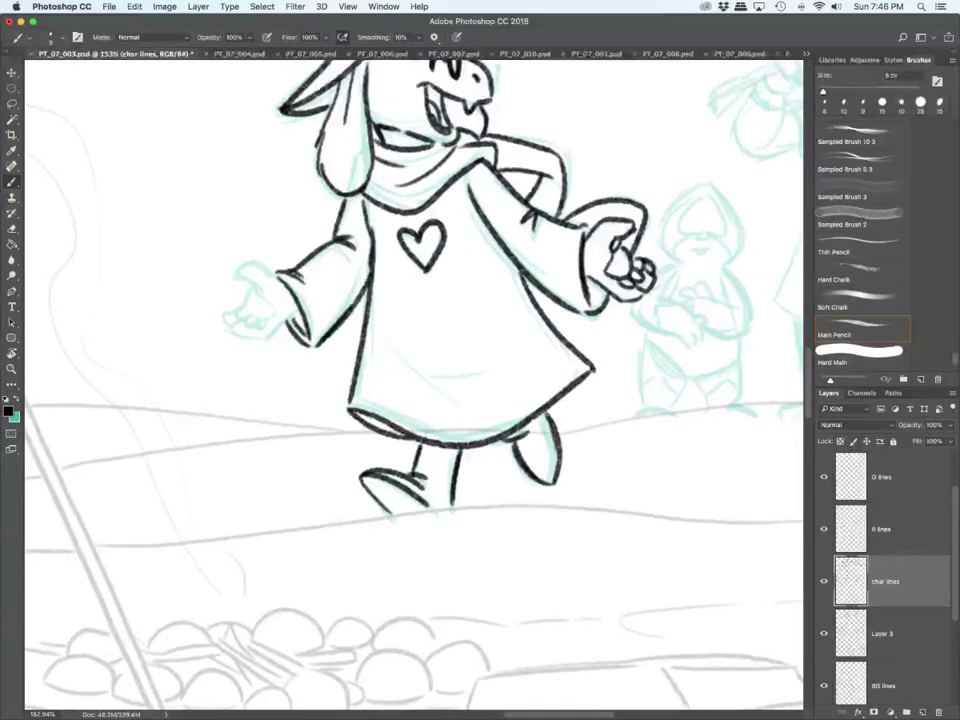
pyautogui.click(890, 530)
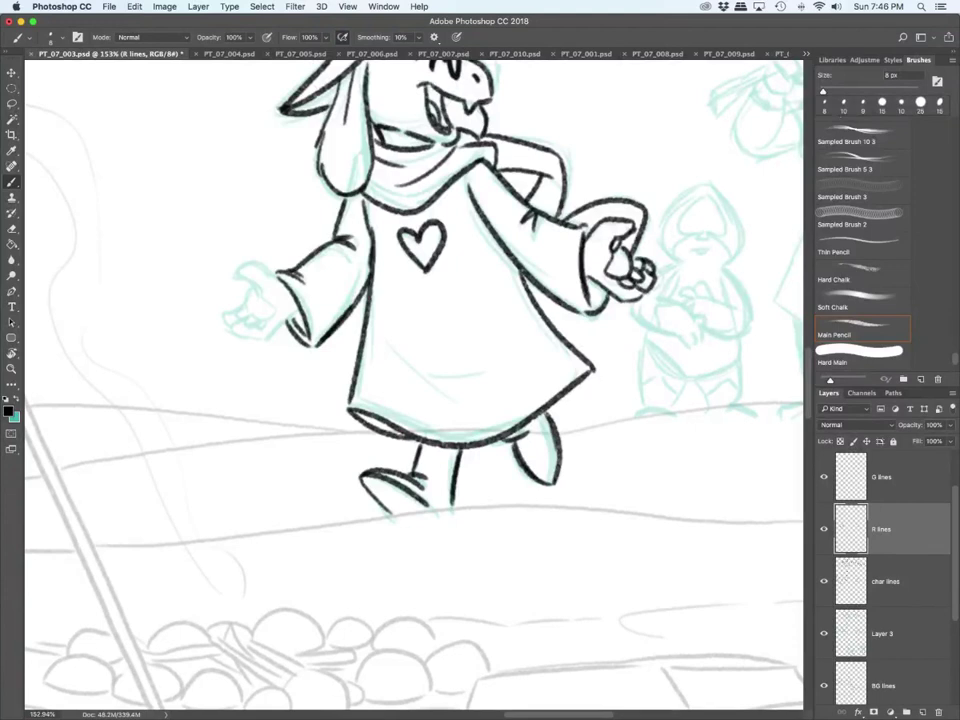
pyautogui.moveTo(274, 266)
pyautogui.mouseDown()
pyautogui.moveTo(238, 288)
pyautogui.moveTo(268, 299)
pyautogui.moveTo(275, 320)
pyautogui.moveTo(250, 327)
pyautogui.mouseUp()
pyautogui.moveTo(247, 330)
pyautogui.mouseDown()
pyautogui.moveTo(266, 323)
pyautogui.moveTo(262, 331)
pyautogui.mouseUp()
pyautogui.moveTo(239, 309)
pyautogui.mouseDown()
pyautogui.moveTo(223, 314)
pyautogui.moveTo(231, 326)
pyautogui.mouseUp()
pyautogui.moveTo(238, 318)
pyautogui.mouseDown()
pyautogui.moveTo(233, 336)
pyautogui.moveTo(251, 327)
pyautogui.mouseUp()
pyautogui.moveTo(245, 335)
pyautogui.mouseDown()
pyautogui.moveTo(262, 342)
pyautogui.moveTo(218, 318)
pyautogui.mouseUp()
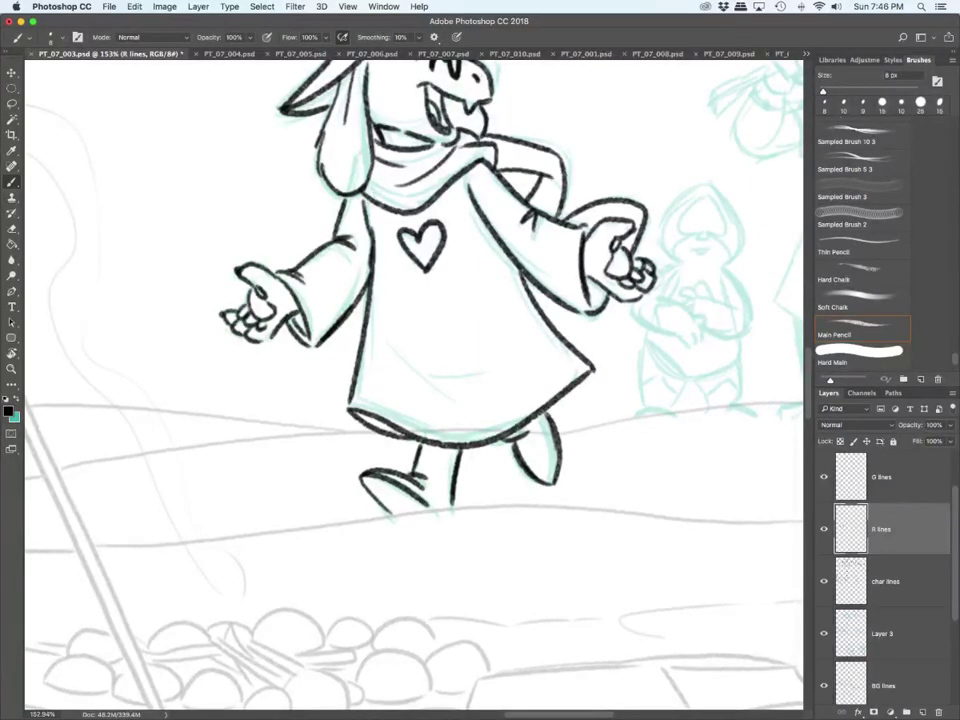
# Step: Ink the outer outline of the background knight's shield on the char lines layer with a 7 px brush
pyautogui.scroll(-5, 489, 521)
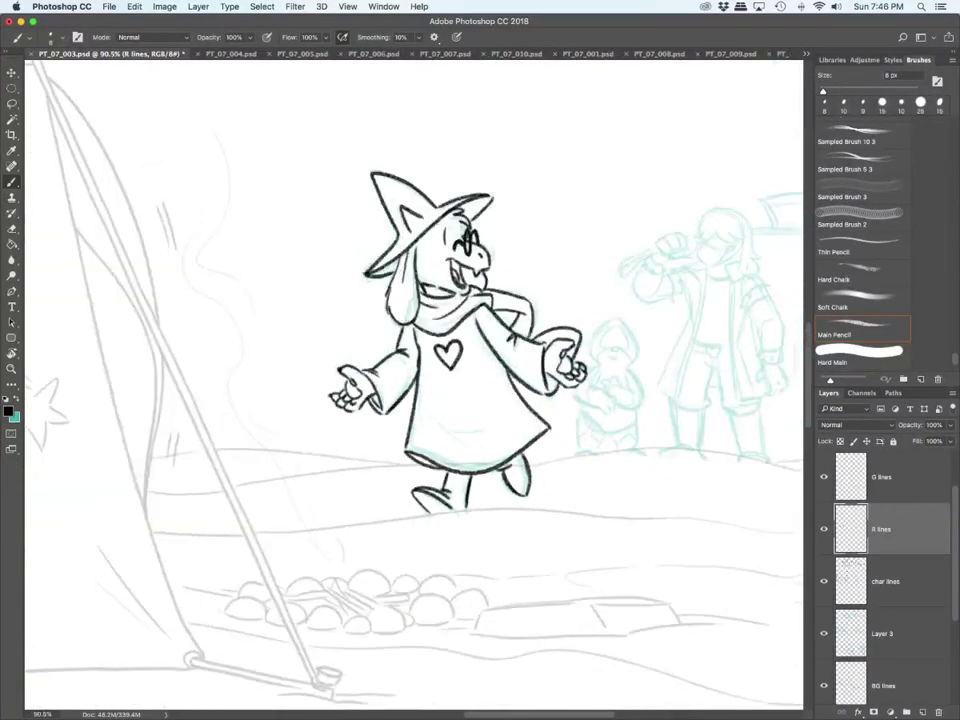
pyautogui.hscroll(6, 412, 385)
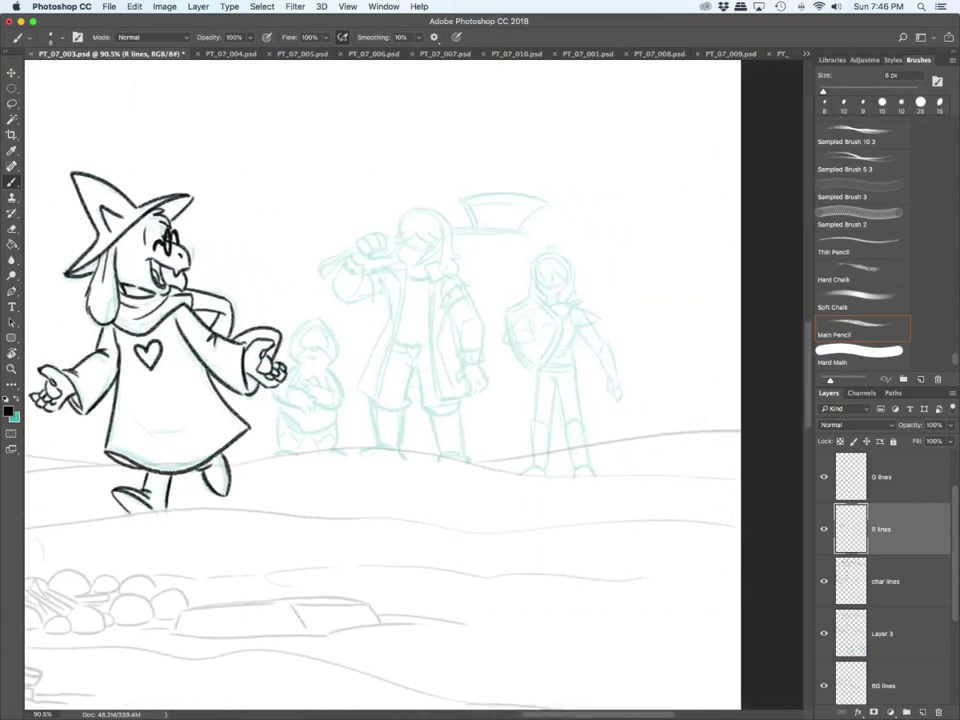
pyautogui.click(886, 581)
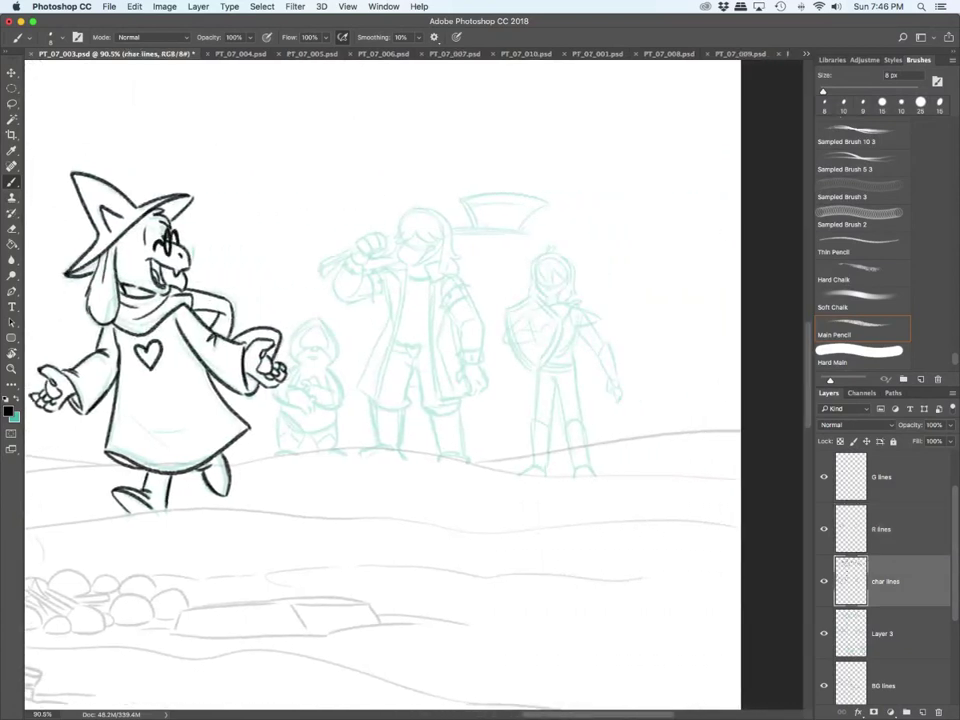
pyautogui.press('[')
pyautogui.scroll(6, 584, 298)
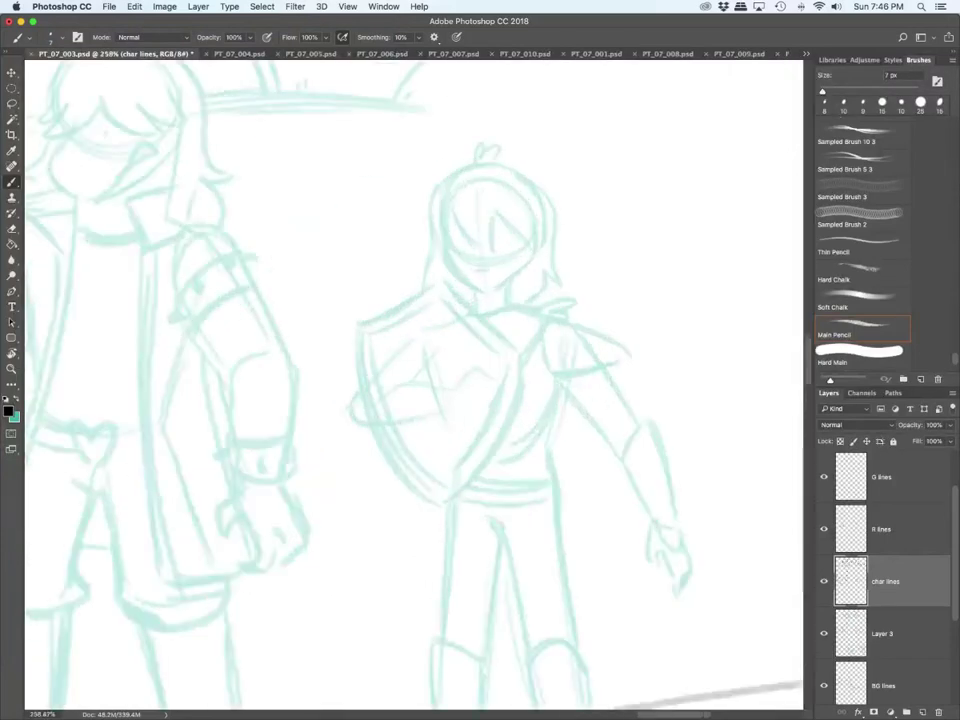
pyautogui.scroll(-2, 661, 403)
pyautogui.scroll(-5, 414, 383)
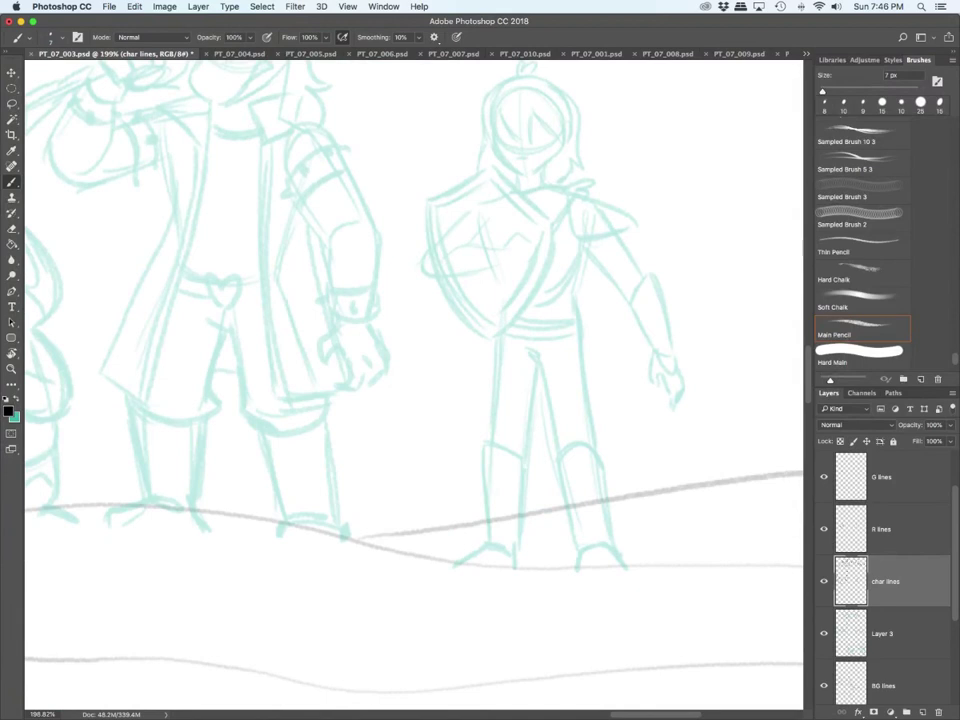
pyautogui.moveTo(428, 200)
pyautogui.mouseDown()
pyautogui.moveTo(433, 261)
pyautogui.moveTo(483, 338)
pyautogui.moveTo(497, 165)
pyautogui.moveTo(545, 220)
pyautogui.moveTo(540, 330)
pyautogui.moveTo(497, 338)
pyautogui.mouseUp()
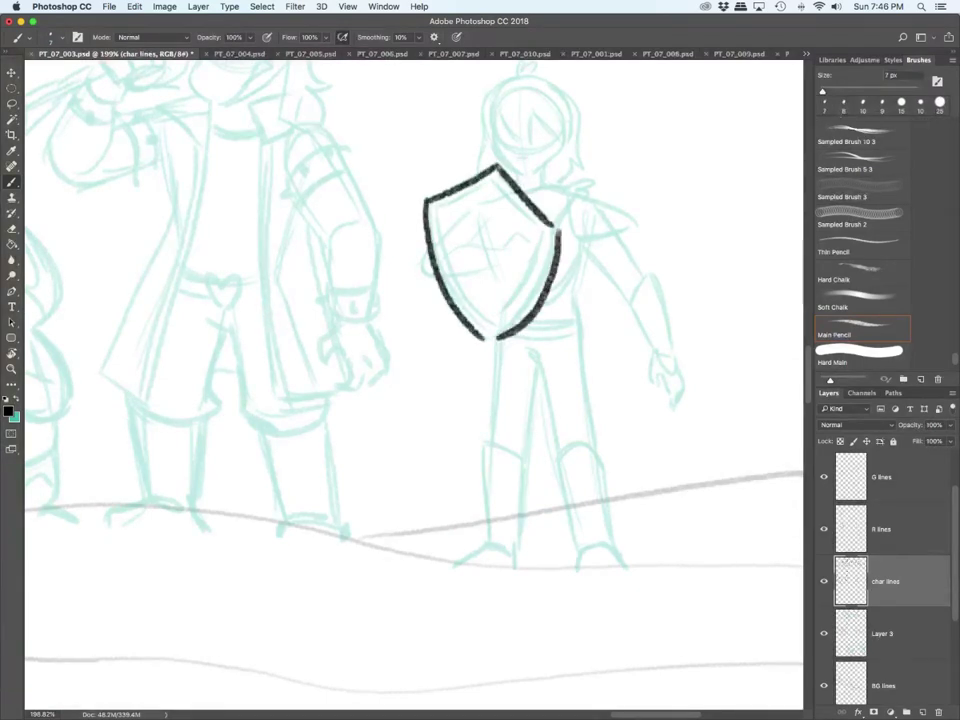
pyautogui.press('super+z')
pyautogui.moveTo(553, 225)
pyautogui.mouseDown()
pyautogui.moveTo(549, 255)
pyautogui.moveTo(487, 340)
pyautogui.mouseUp()
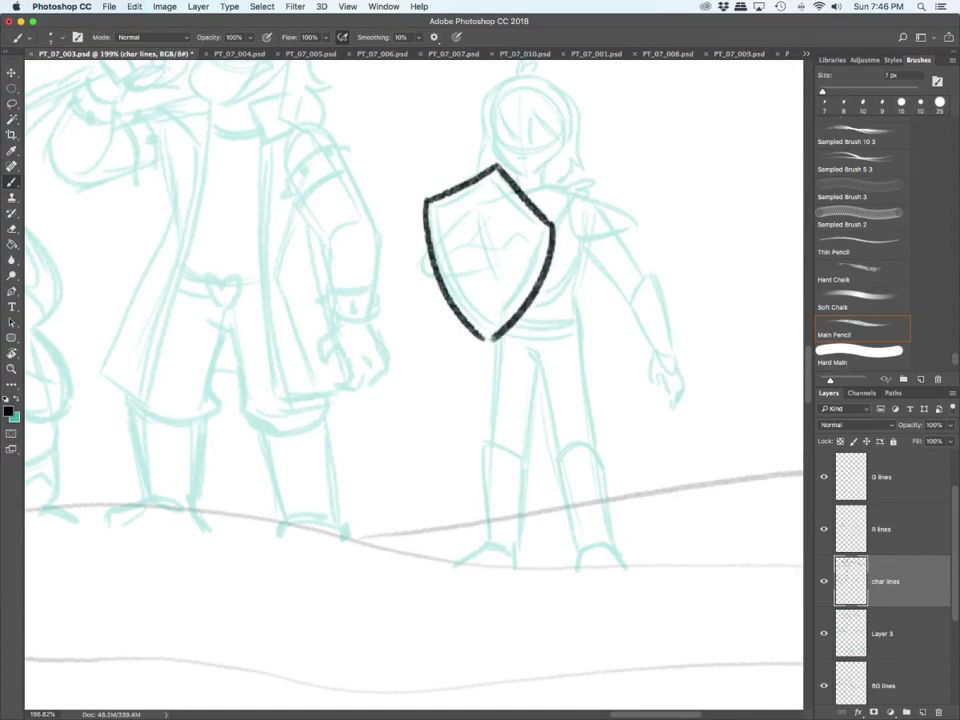
# Step: Ink the elbow showing behind the shield and the shield's inner rim line
pyautogui.moveTo(424, 247); pyautogui.dragTo(433, 288)
pyautogui.moveTo(437, 208)
pyautogui.mouseDown()
pyautogui.moveTo(446, 283)
pyautogui.moveTo(483, 335)
pyautogui.mouseUp()
pyautogui.moveTo(497, 179)
pyautogui.mouseDown()
pyautogui.moveTo(546, 228)
pyautogui.moveTo(493, 334)
pyautogui.mouseUp()
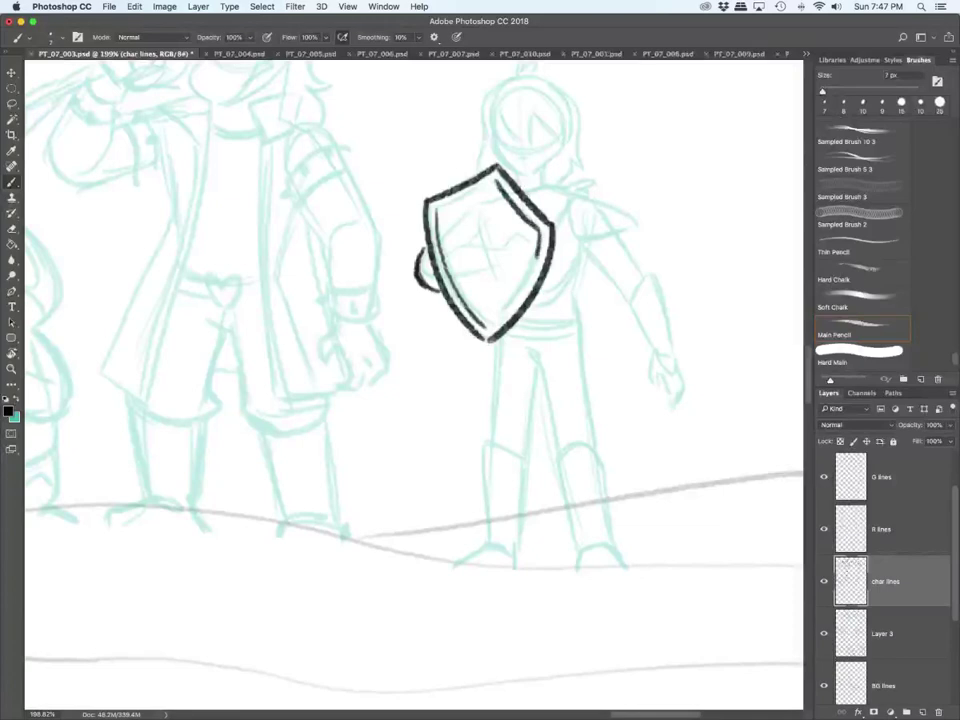
pyautogui.moveTo(438, 211); pyautogui.dragTo(496, 178)
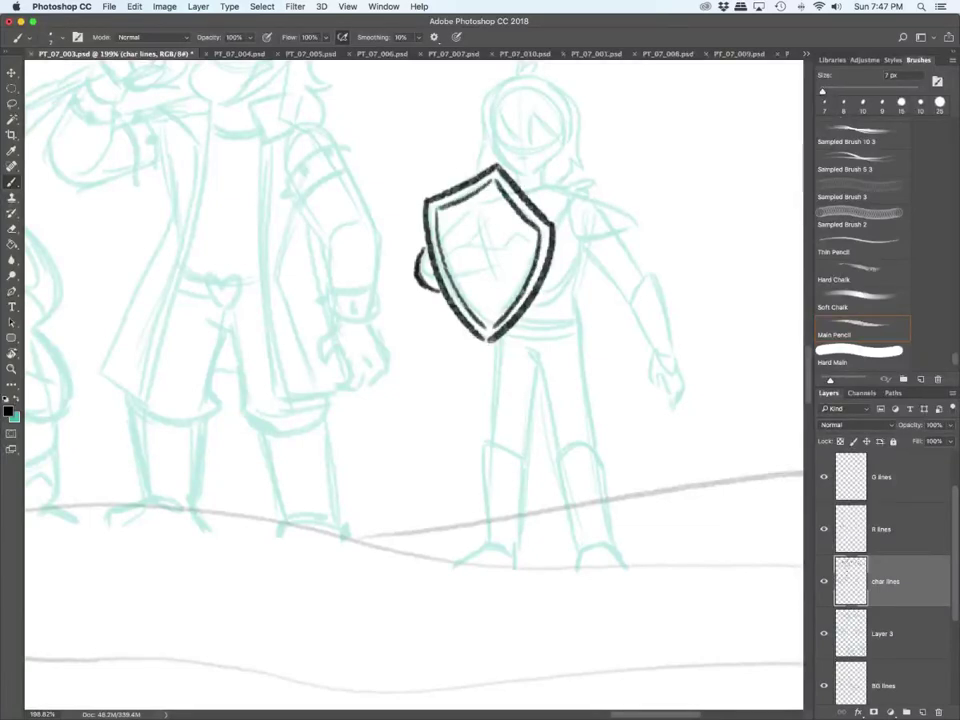
# Step: Ink the scarf around the knight's neck with its loose ends at the shoulder
pyautogui.moveTo(523, 194); pyautogui.dragTo(559, 184)
pyautogui.moveTo(559, 188)
pyautogui.mouseDown()
pyautogui.moveTo(537, 210)
pyautogui.moveTo(573, 188)
pyautogui.mouseUp()
pyautogui.moveTo(577, 190)
pyautogui.mouseDown()
pyautogui.moveTo(554, 226)
pyautogui.moveTo(597, 181)
pyautogui.moveTo(591, 197)
pyautogui.mouseUp()
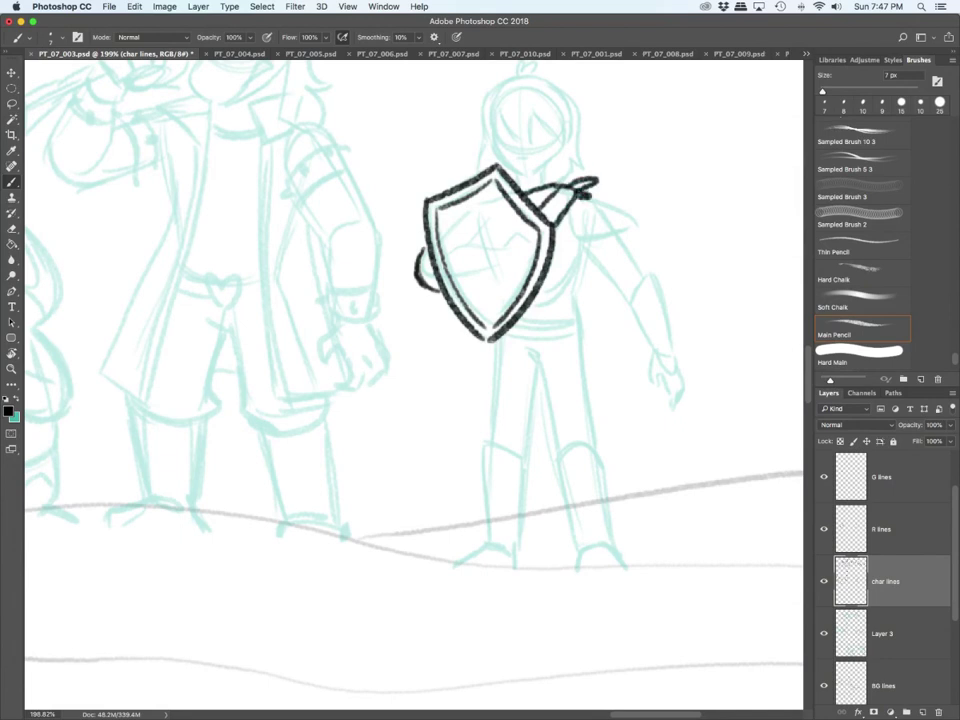
# Step: Ink the knight's breastplate side and waist band, the pointed shoulder guard and the free upper arm
pyautogui.moveTo(502, 330); pyautogui.dragTo(581, 333)
pyautogui.moveTo(514, 321)
pyautogui.mouseDown()
pyautogui.moveTo(566, 323)
pyautogui.moveTo(581, 248)
pyautogui.moveTo(538, 297)
pyautogui.mouseUp()
pyautogui.moveTo(574, 203)
pyautogui.mouseDown()
pyautogui.moveTo(577, 236)
pyautogui.moveTo(634, 223)
pyautogui.mouseUp()
pyautogui.moveTo(587, 194)
pyautogui.mouseDown()
pyautogui.moveTo(635, 220)
pyautogui.moveTo(640, 278)
pyautogui.mouseUp()
pyautogui.moveTo(582, 250); pyautogui.dragTo(616, 296)
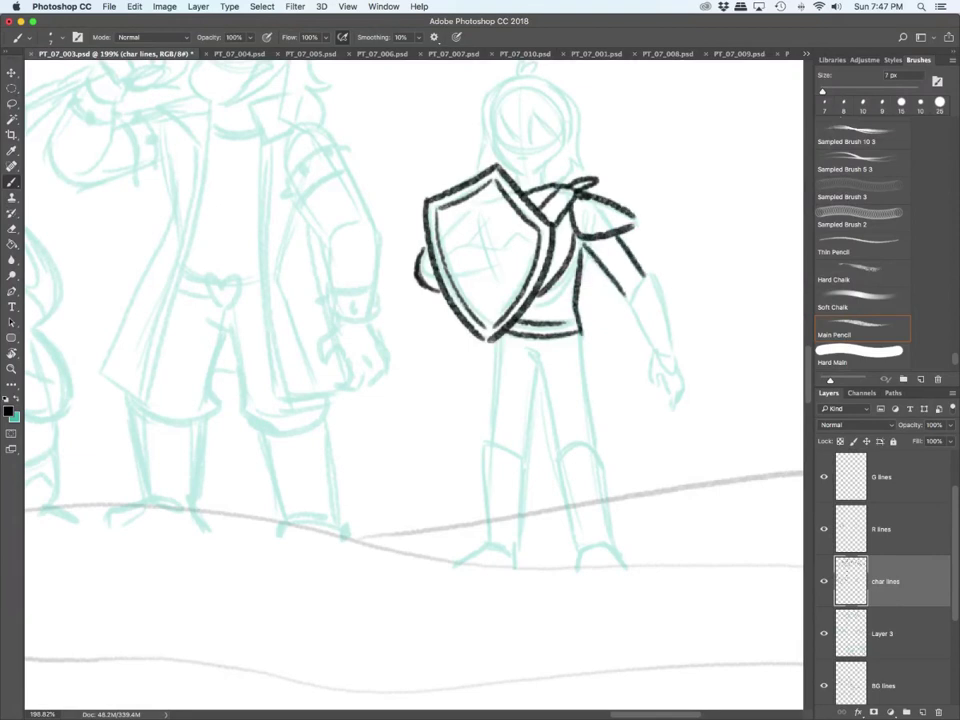
# Step: Ink the knight's head with its jaw, neck, bangs, mouth and outer hair with the tuft on top
pyautogui.moveTo(494, 120)
pyautogui.mouseDown()
pyautogui.moveTo(500, 152)
pyautogui.moveTo(528, 174)
pyautogui.moveTo(567, 142)
pyautogui.mouseUp()
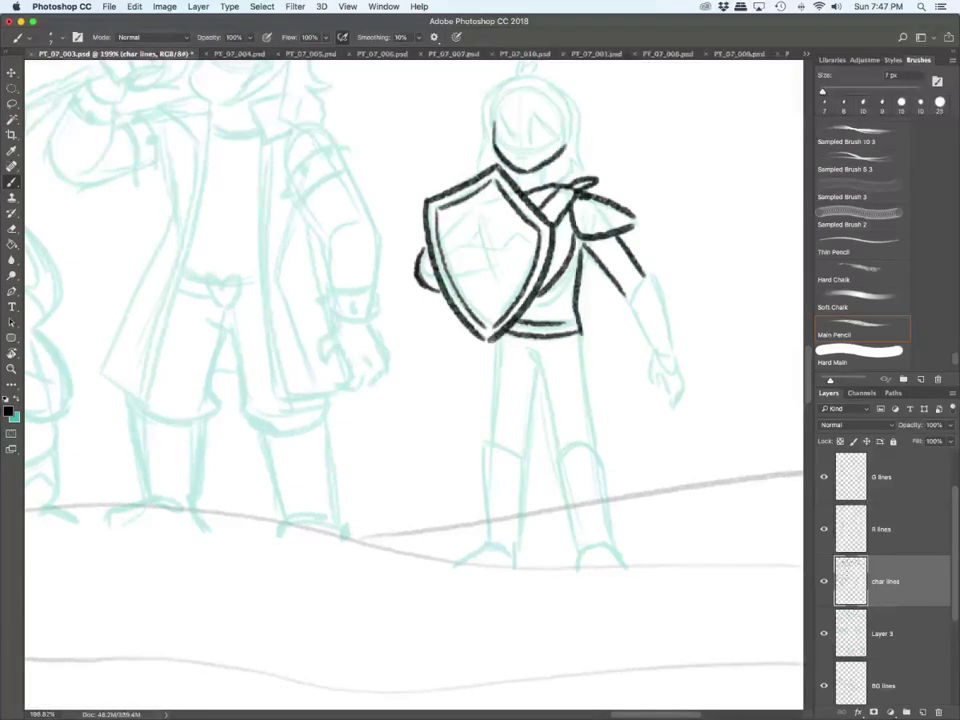
pyautogui.moveTo(515, 172)
pyautogui.mouseDown()
pyautogui.moveTo(521, 186)
pyautogui.moveTo(564, 110)
pyautogui.moveTo(570, 145)
pyautogui.mouseUp()
pyautogui.moveTo(524, 132); pyautogui.dragTo(547, 135)
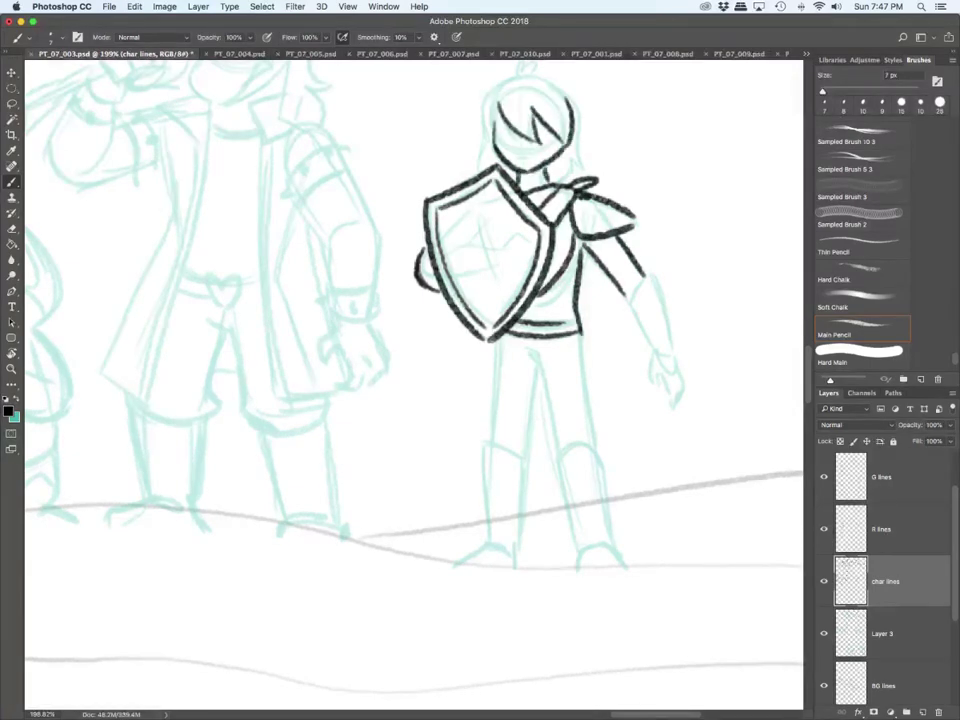
pyautogui.scroll(3, 414, 385)
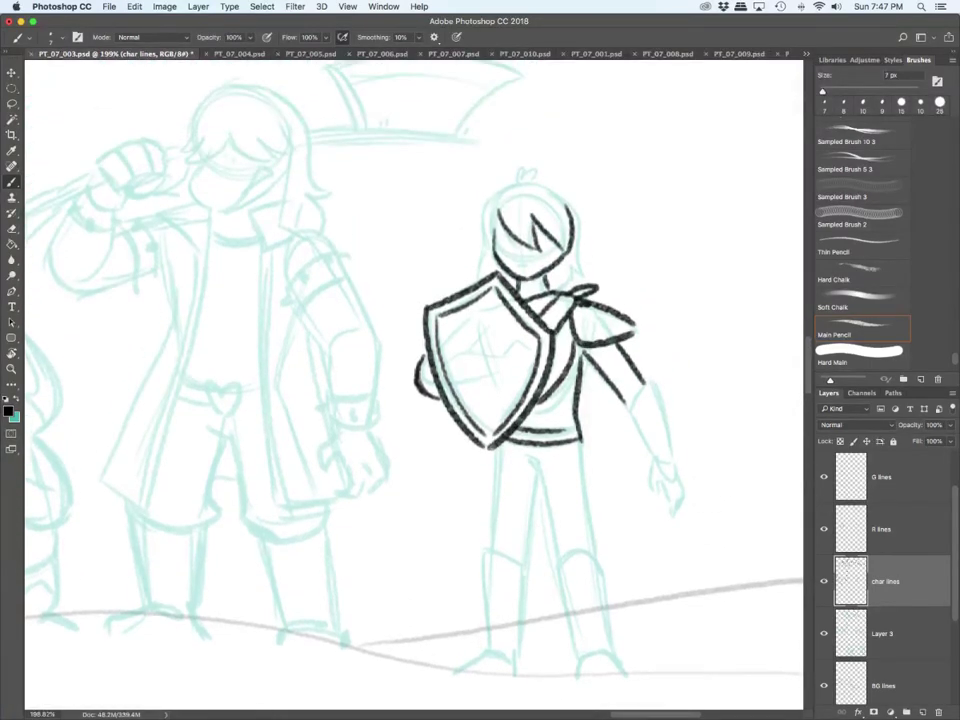
pyautogui.moveTo(516, 182)
pyautogui.mouseDown()
pyautogui.moveTo(530, 166)
pyautogui.moveTo(578, 210)
pyautogui.moveTo(590, 268)
pyautogui.moveTo(569, 285)
pyautogui.mouseUp()
pyautogui.moveTo(490, 255)
pyautogui.mouseDown()
pyautogui.moveTo(490, 195)
pyautogui.moveTo(522, 180)
pyautogui.mouseUp()
pyautogui.moveTo(486, 220)
pyautogui.mouseDown()
pyautogui.moveTo(475, 260)
pyautogui.moveTo(530, 266)
pyautogui.moveTo(522, 251)
pyautogui.mouseUp()
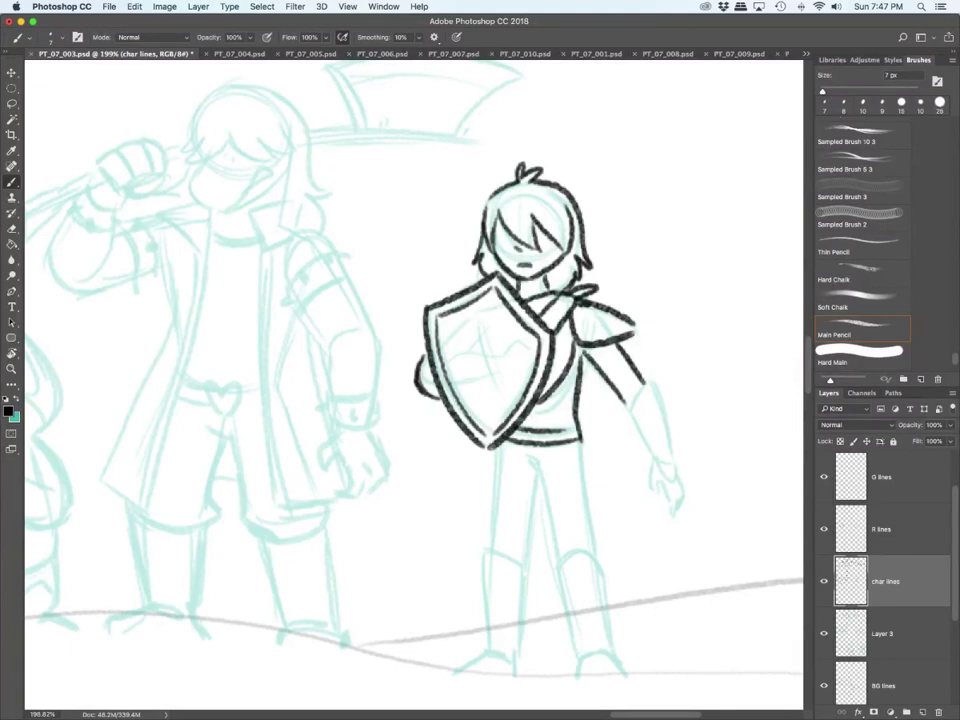
# Step: Ink the knight's legs with the knee-high greaves and both feet
pyautogui.scroll(-5, 414, 385)
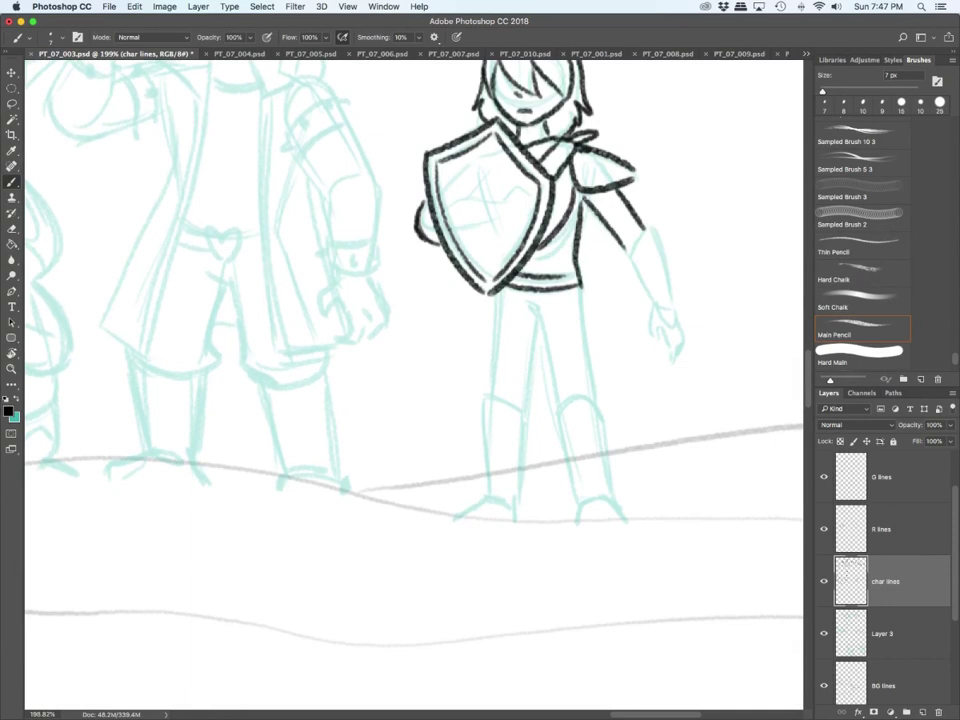
pyautogui.moveTo(493, 300); pyautogui.dragTo(491, 390)
pyautogui.moveTo(527, 304); pyautogui.dragTo(555, 398)
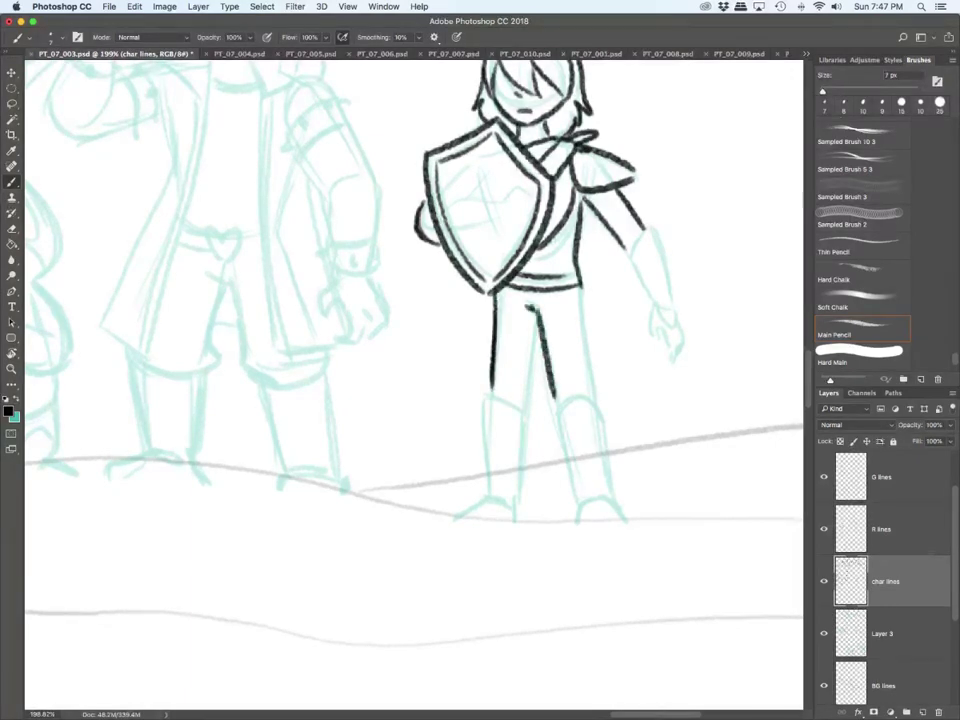
pyautogui.moveTo(579, 284); pyautogui.dragTo(595, 398)
pyautogui.moveTo(483, 393); pyautogui.dragTo(518, 410)
pyautogui.moveTo(483, 395)
pyautogui.mouseDown()
pyautogui.moveTo(519, 412)
pyautogui.moveTo(506, 500)
pyautogui.mouseUp()
pyautogui.moveTo(520, 412); pyautogui.dragTo(519, 519)
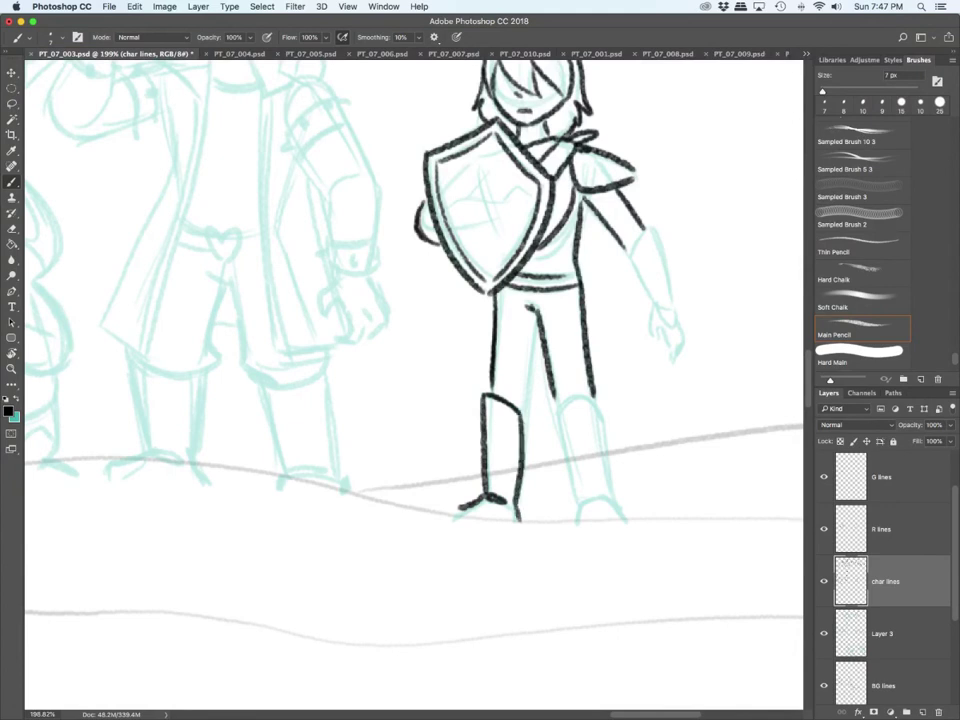
pyautogui.moveTo(530, 316)
pyautogui.mouseDown()
pyautogui.moveTo(521, 396)
pyautogui.moveTo(593, 396)
pyautogui.moveTo(576, 498)
pyautogui.mouseUp()
pyautogui.moveTo(594, 400)
pyautogui.mouseDown()
pyautogui.moveTo(613, 494)
pyautogui.moveTo(579, 517)
pyautogui.moveTo(609, 494)
pyautogui.moveTo(628, 518)
pyautogui.mouseUp()
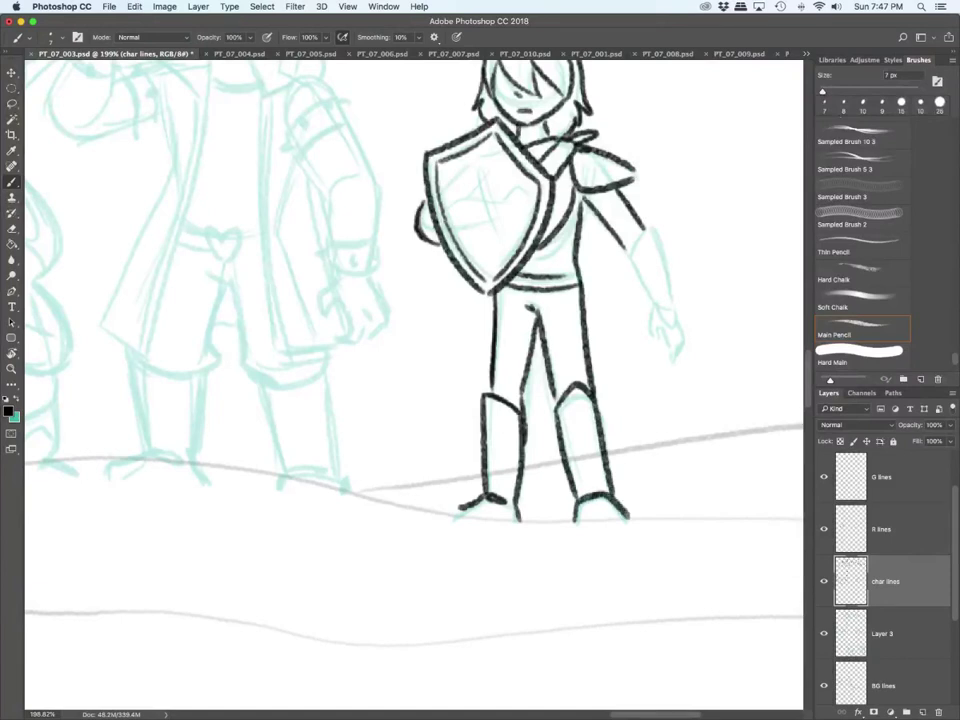
# Step: Ink the forearm guard and the hanging hand with its fingers on the knight's free arm
pyautogui.moveTo(653, 225)
pyautogui.mouseDown()
pyautogui.moveTo(628, 250)
pyautogui.moveTo(655, 308)
pyautogui.mouseUp()
pyautogui.moveTo(653, 224); pyautogui.dragTo(674, 299)
pyautogui.moveTo(653, 306)
pyautogui.mouseDown()
pyautogui.moveTo(667, 304)
pyautogui.moveTo(676, 325)
pyautogui.moveTo(647, 337)
pyautogui.moveTo(659, 342)
pyautogui.mouseUp()
pyautogui.moveTo(660, 329); pyautogui.dragTo(673, 367)
pyautogui.moveTo(678, 346); pyautogui.dragTo(674, 368)
pyautogui.moveTo(679, 319); pyautogui.dragTo(685, 355)
pyautogui.moveTo(672, 298); pyautogui.dragTo(682, 324)
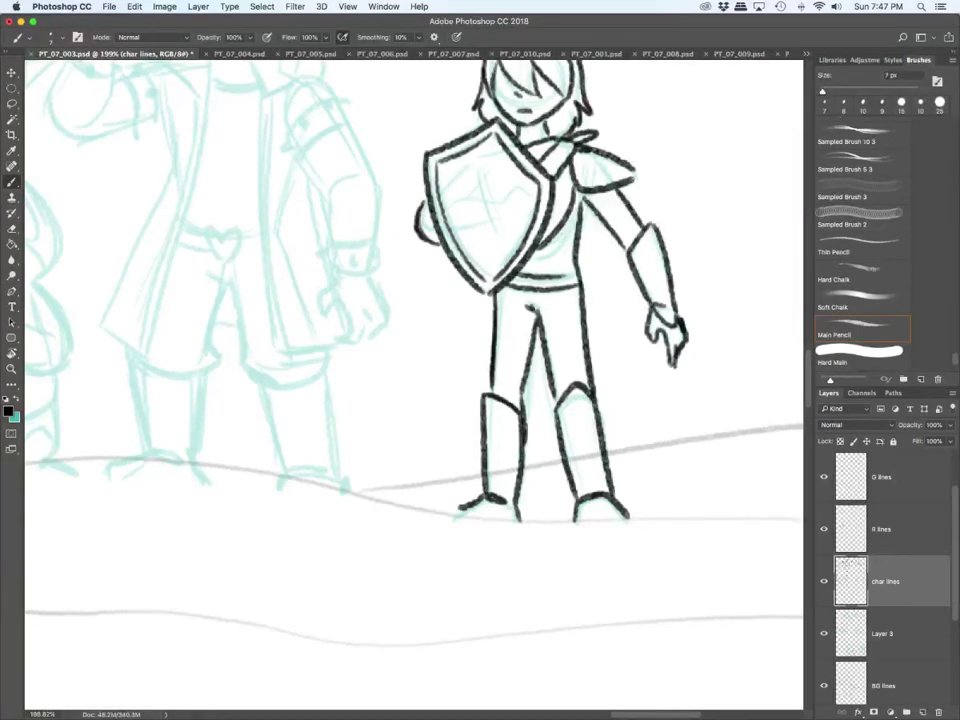
# Step: Ink the bangs and the crown of the hair on the tall axe-carrying character
pyautogui.scroll(5, 414, 384)
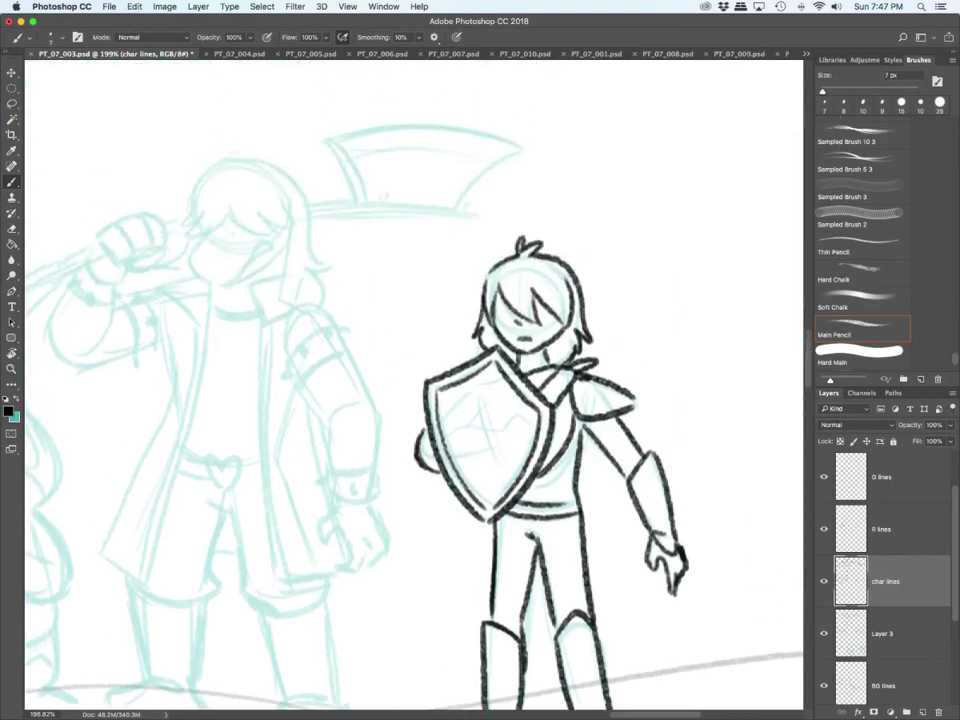
pyautogui.hscroll(-7, 414, 384)
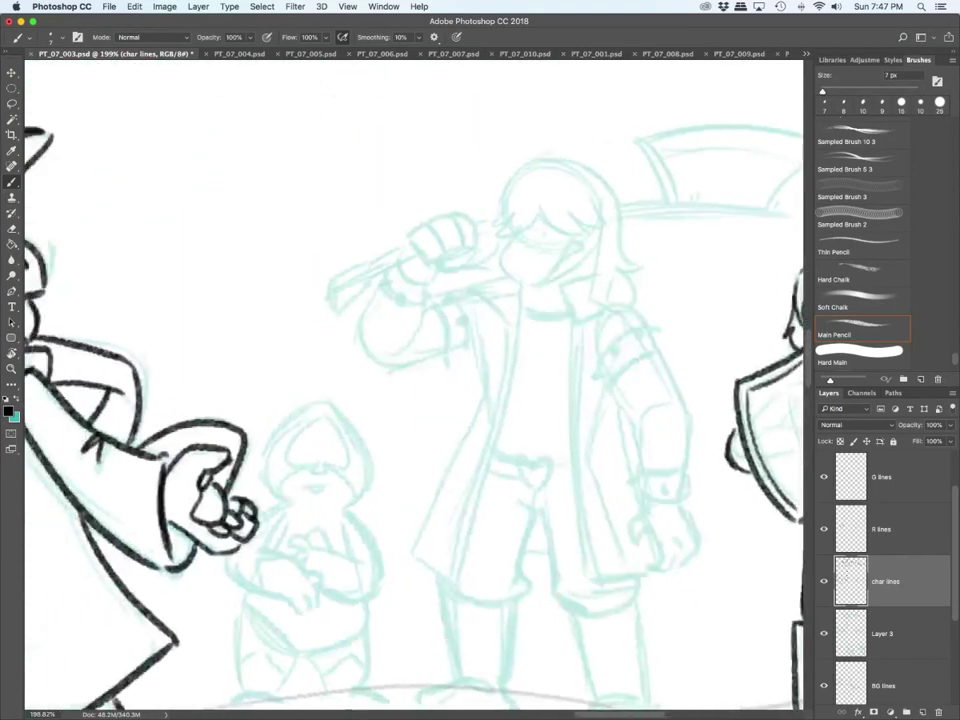
pyautogui.moveTo(540, 210); pyautogui.dragTo(558, 232)
pyautogui.moveTo(563, 210)
pyautogui.mouseDown()
pyautogui.moveTo(580, 228)
pyautogui.moveTo(608, 228)
pyautogui.mouseUp()
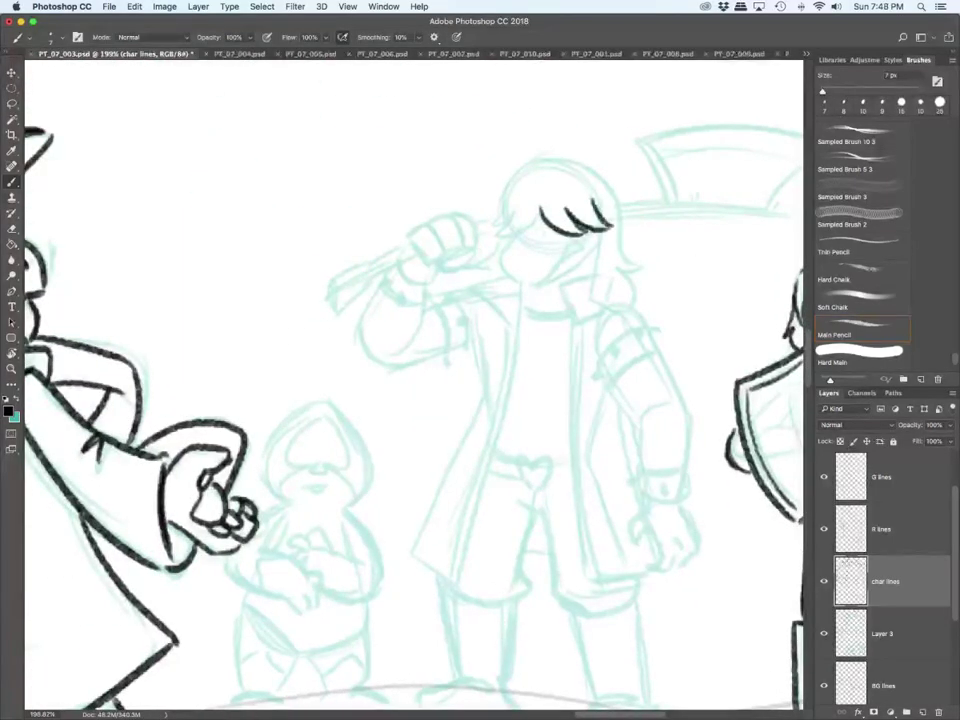
pyautogui.moveTo(536, 208); pyautogui.dragTo(493, 240)
pyautogui.moveTo(513, 215)
pyautogui.mouseDown()
pyautogui.moveTo(501, 235)
pyautogui.moveTo(492, 229)
pyautogui.mouseUp()
pyautogui.moveTo(506, 197)
pyautogui.mouseDown()
pyautogui.moveTo(490, 224)
pyautogui.moveTo(536, 157)
pyautogui.moveTo(636, 224)
pyautogui.mouseUp()
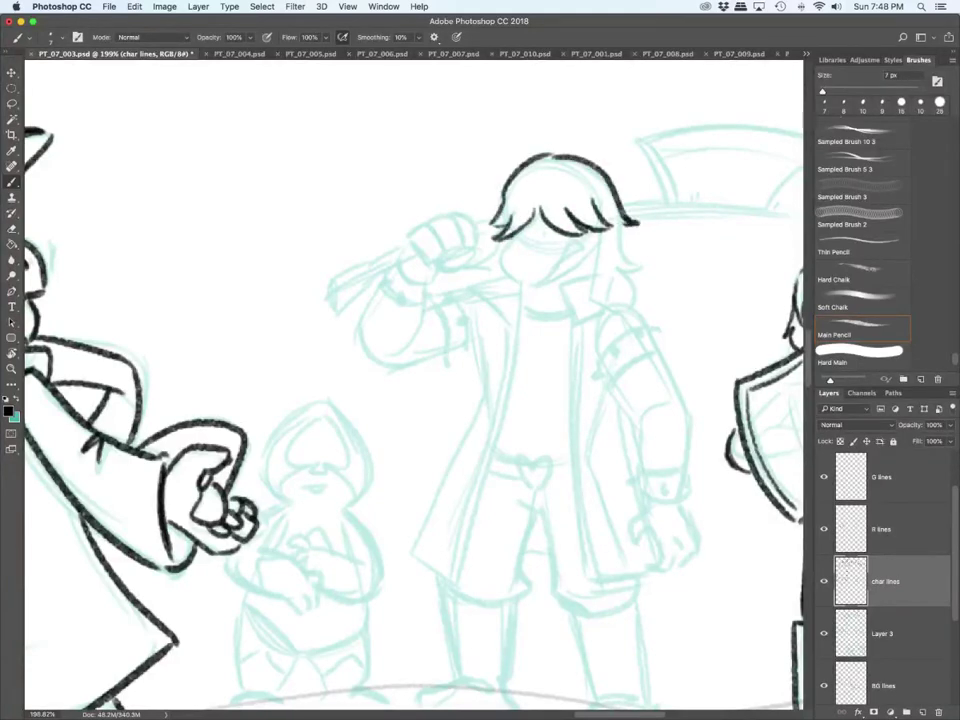
# Step: Ink the axe carrier's jaw and toothy mouth, the long hair behind the face and the freckles
pyautogui.moveTo(502, 236)
pyautogui.mouseDown()
pyautogui.moveTo(510, 276)
pyautogui.moveTo(542, 284)
pyautogui.moveTo(584, 244)
pyautogui.moveTo(598, 290)
pyautogui.mouseUp()
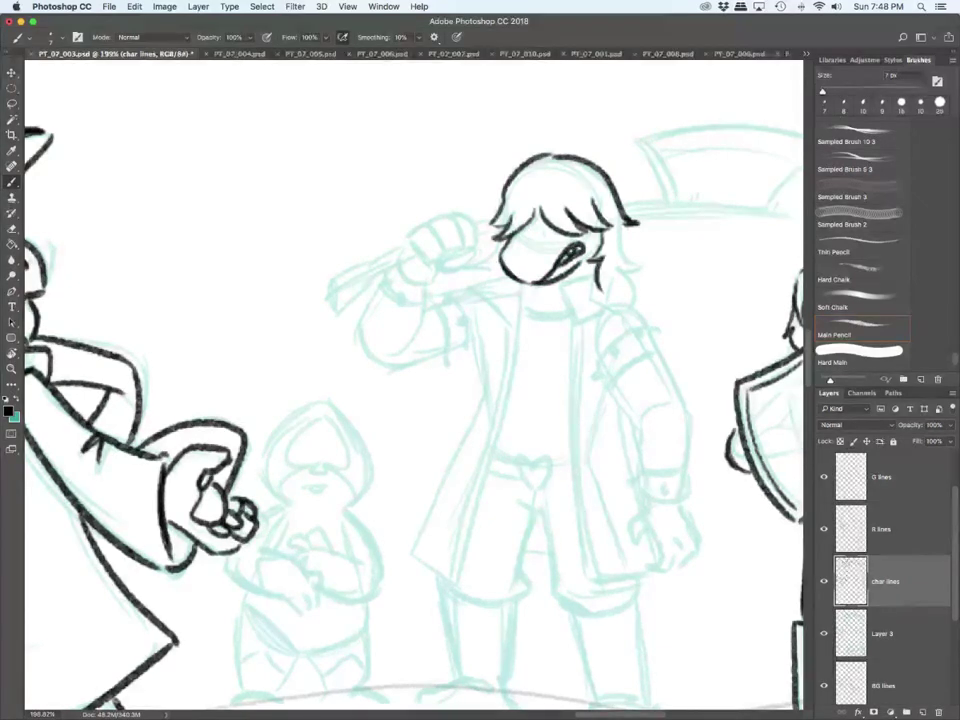
pyautogui.moveTo(628, 220); pyautogui.dragTo(655, 268)
pyautogui.moveTo(645, 278); pyautogui.dragTo(637, 308)
pyautogui.click(531, 239)
pyautogui.click(537, 233)
pyautogui.click(544, 239)
pyautogui.click(551, 236)
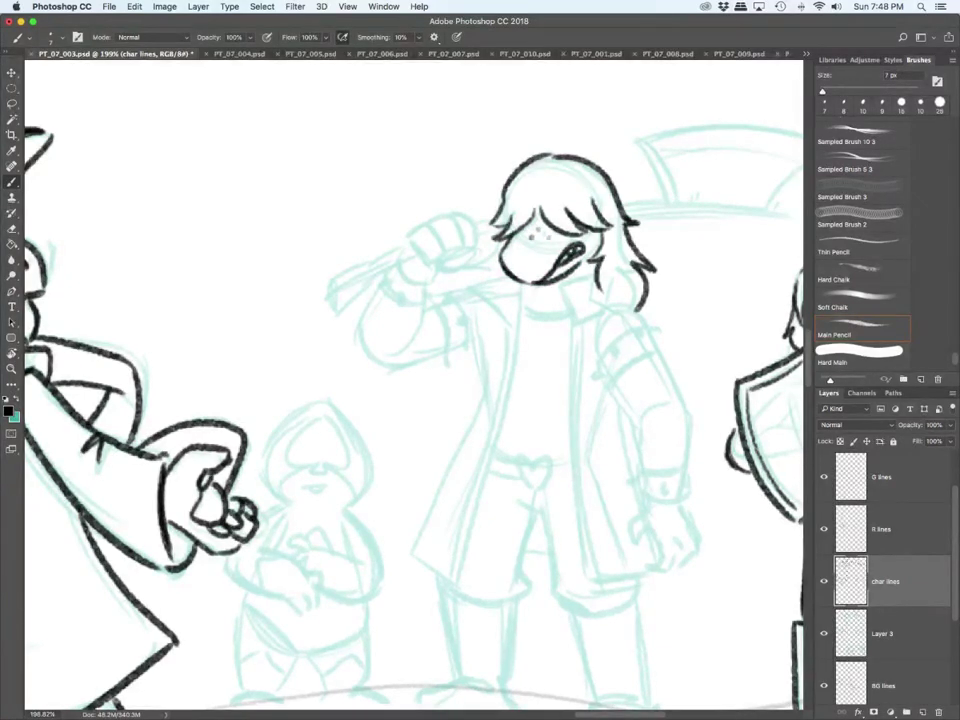
# Step: Ink the axe carrier's coat collar and both open front panels down to the hem
pyautogui.moveTo(523, 285)
pyautogui.mouseDown()
pyautogui.moveTo(523, 306)
pyautogui.moveTo(591, 280)
pyautogui.moveTo(573, 326)
pyautogui.mouseUp()
pyautogui.moveTo(572, 327); pyautogui.dragTo(604, 309)
pyautogui.moveTo(481, 295)
pyautogui.mouseDown()
pyautogui.moveTo(515, 325)
pyautogui.moveTo(461, 567)
pyautogui.mouseUp()
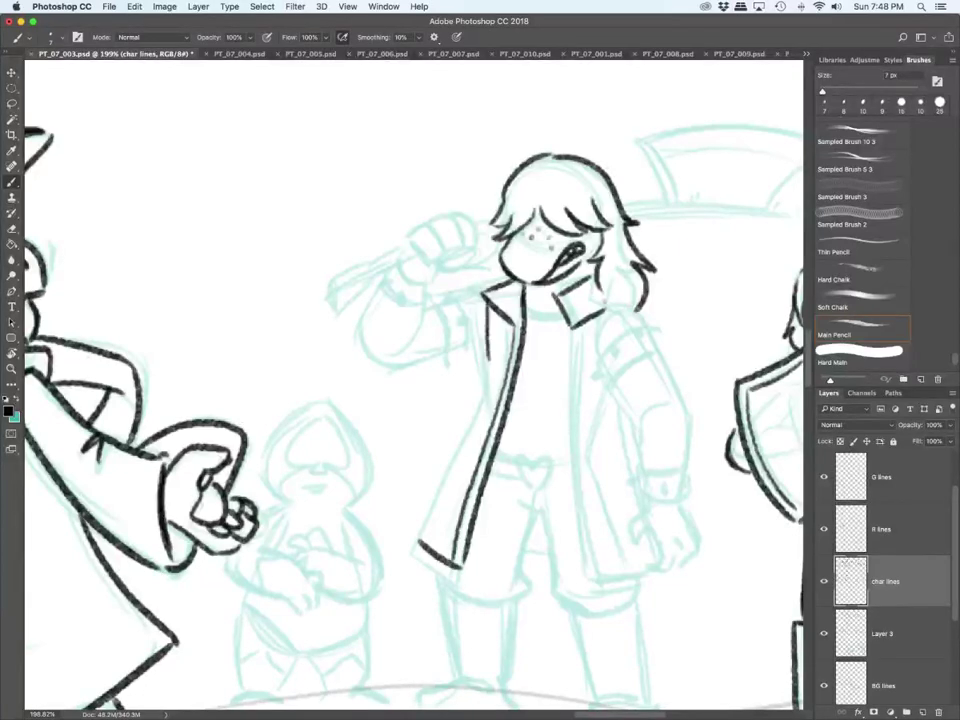
pyautogui.moveTo(484, 298)
pyautogui.mouseDown()
pyautogui.moveTo(421, 540)
pyautogui.moveTo(451, 549)
pyautogui.mouseUp()
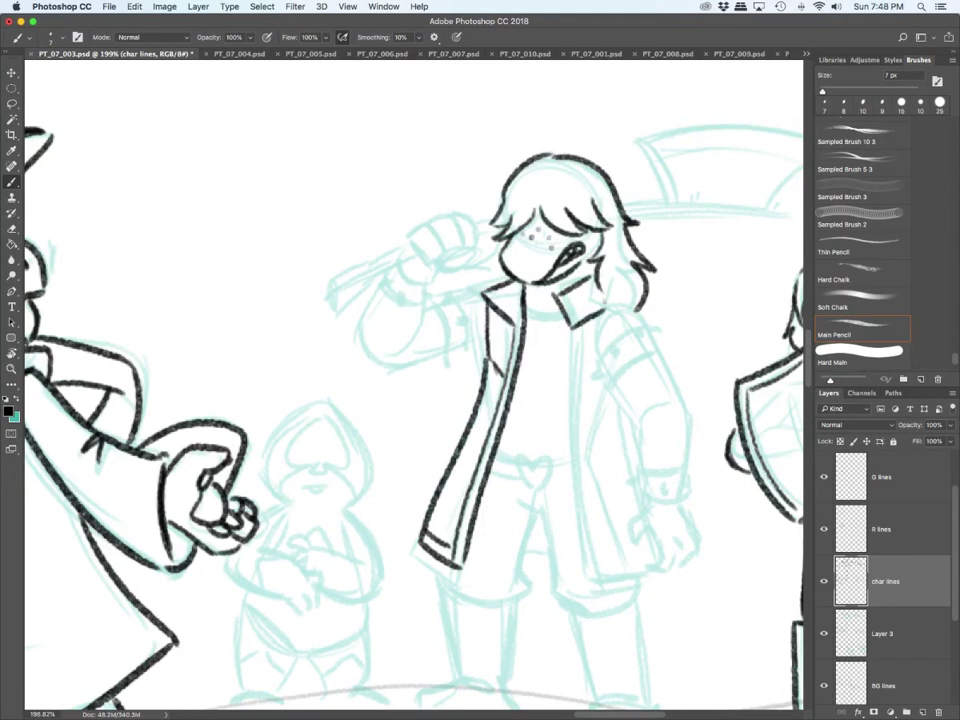
pyautogui.moveTo(571, 324)
pyautogui.mouseDown()
pyautogui.moveTo(585, 580)
pyautogui.moveTo(632, 577)
pyautogui.mouseUp()
# Step: Ink the axe carrier's belt with its heart-shaped buckle between the coat panels
pyautogui.moveTo(517, 469)
pyautogui.mouseDown()
pyautogui.moveTo(531, 490)
pyautogui.moveTo(534, 467)
pyautogui.mouseUp()
pyautogui.moveTo(535, 466)
pyautogui.mouseDown()
pyautogui.moveTo(534, 491)
pyautogui.moveTo(514, 461)
pyautogui.moveTo(565, 480)
pyautogui.mouseUp()
pyautogui.moveTo(552, 465); pyautogui.dragTo(564, 462)
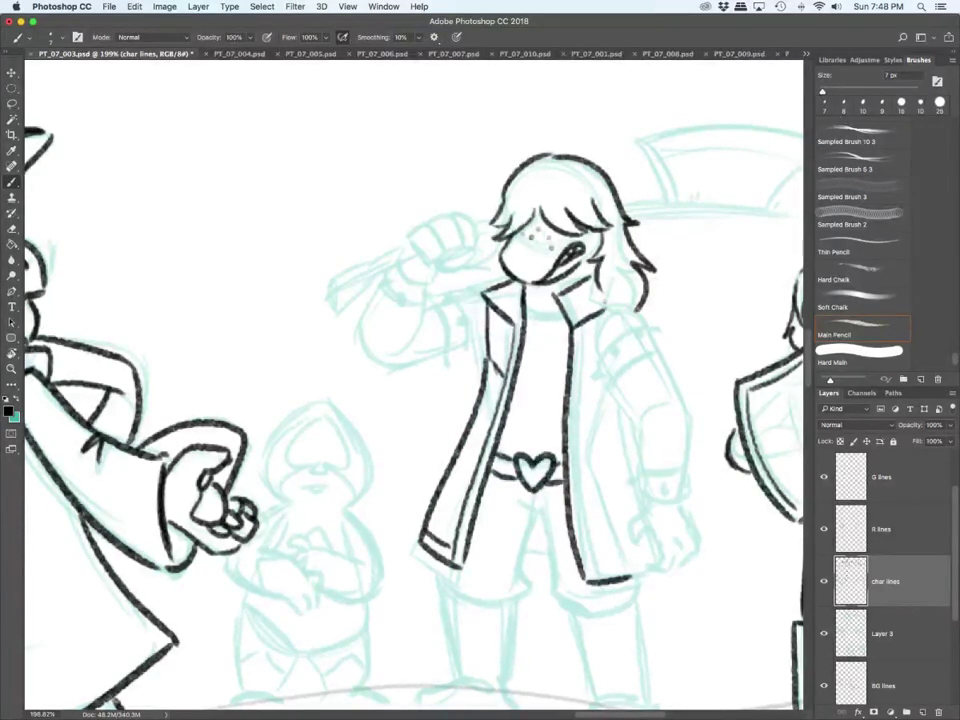
# Step: Ink the axe carrier's shirt neckline, then the lowered forearm with its studded wristband and fist
pyautogui.moveTo(525, 318); pyautogui.dragTo(569, 321)
pyautogui.moveTo(490, 259); pyautogui.dragTo(477, 282)
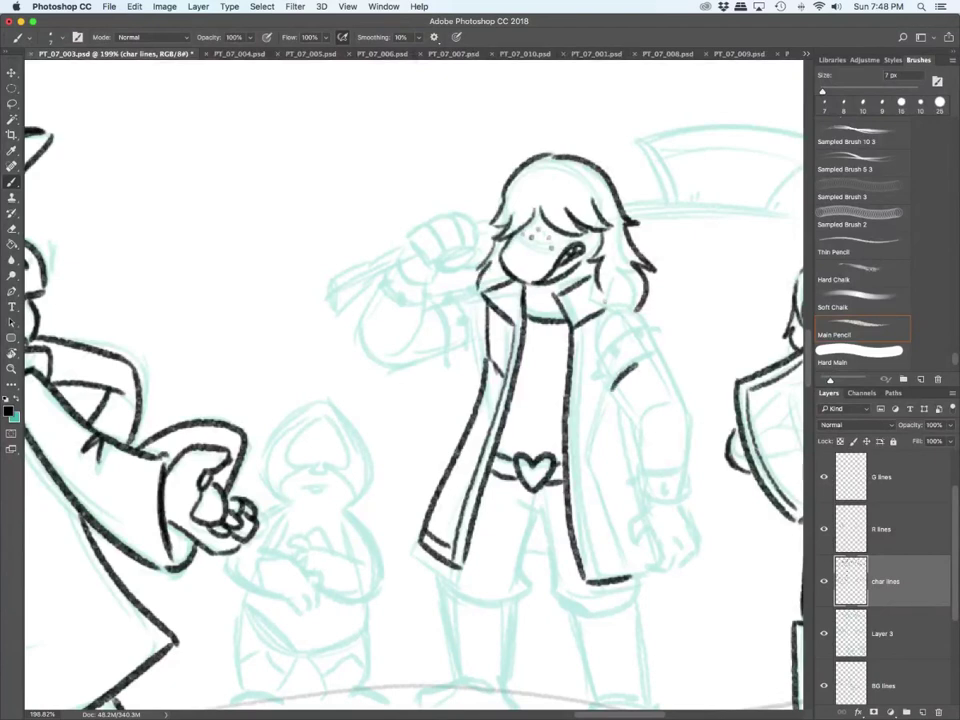
pyautogui.moveTo(659, 355)
pyautogui.mouseDown()
pyautogui.moveTo(644, 470)
pyautogui.moveTo(685, 470)
pyautogui.moveTo(640, 487)
pyautogui.mouseUp()
pyautogui.moveTo(640, 474)
pyautogui.mouseDown()
pyautogui.moveTo(631, 485)
pyautogui.moveTo(642, 487)
pyautogui.mouseUp()
pyautogui.moveTo(653, 488)
pyautogui.mouseDown()
pyautogui.moveTo(656, 502)
pyautogui.moveTo(664, 487)
pyautogui.mouseUp()
pyautogui.moveTo(679, 486); pyautogui.dragTo(688, 499)
pyautogui.moveTo(687, 470); pyautogui.dragTo(689, 488)
pyautogui.moveTo(640, 487)
pyautogui.mouseDown()
pyautogui.moveTo(680, 503)
pyautogui.moveTo(694, 482)
pyautogui.moveTo(628, 534)
pyautogui.moveTo(660, 548)
pyautogui.moveTo(666, 569)
pyautogui.mouseUp()
pyautogui.moveTo(664, 569)
pyautogui.mouseDown()
pyautogui.moveTo(677, 543)
pyautogui.moveTo(696, 535)
pyautogui.mouseUp()
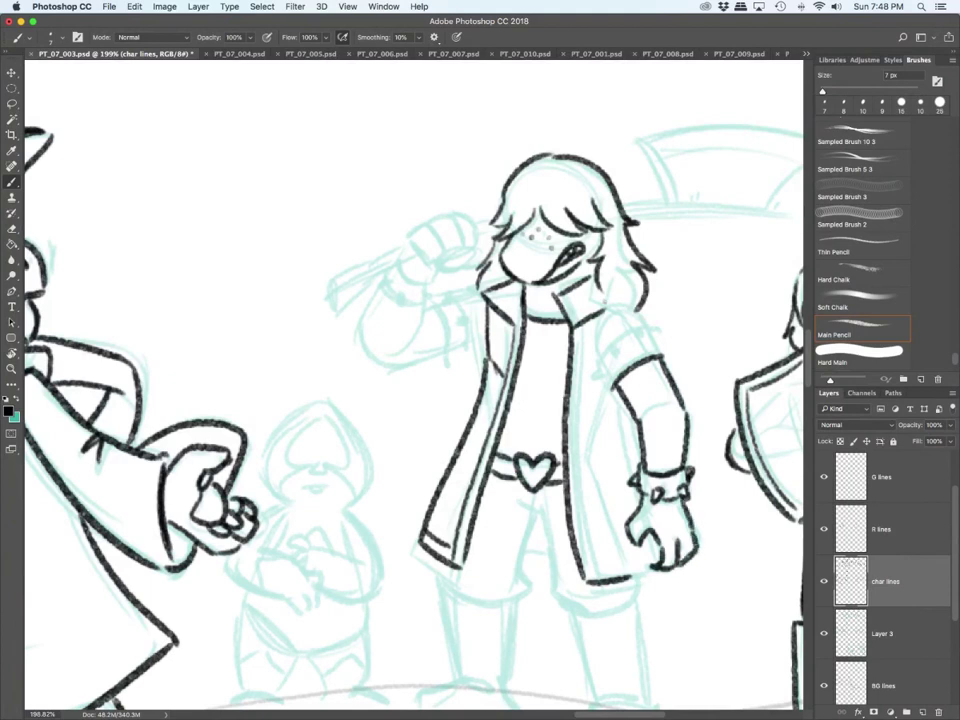
# Step: Ink the coat hem up to the lowered fist, the coat edge beside that arm and the front panel's inner trim
pyautogui.moveTo(632, 577); pyautogui.dragTo(660, 568)
pyautogui.moveTo(622, 402); pyautogui.dragTo(637, 468)
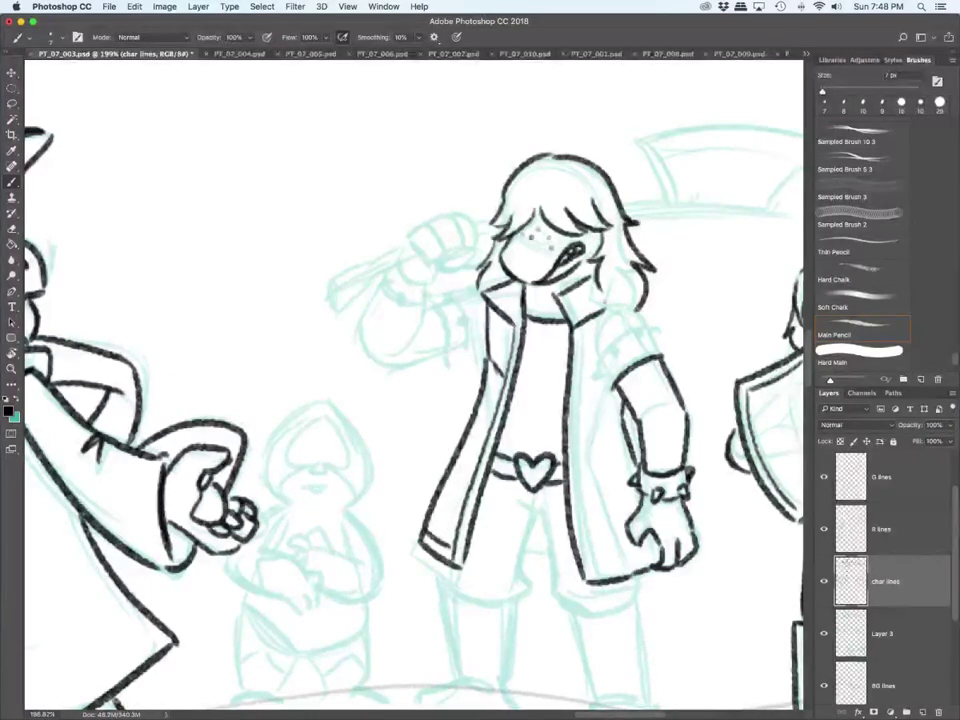
pyautogui.moveTo(583, 325)
pyautogui.mouseDown()
pyautogui.moveTo(575, 431)
pyautogui.moveTo(593, 570)
pyautogui.moveTo(643, 557)
pyautogui.mouseUp()
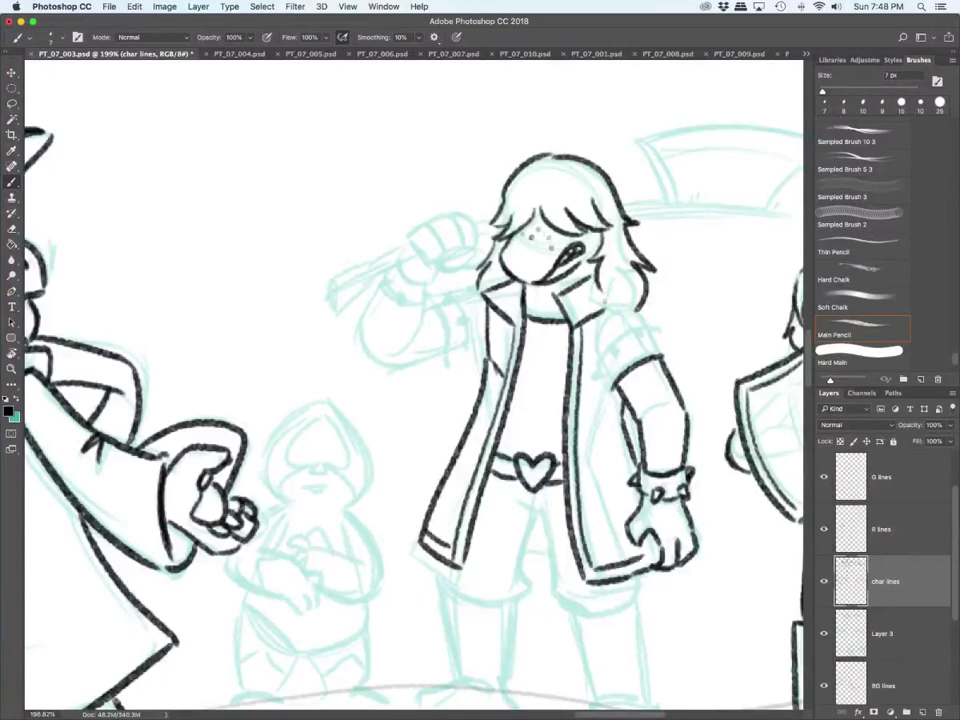
# Step: Ink the axe carrier's shoulder above the lowered arm with its studded upper-arm band, and finish the hair strand touching it
pyautogui.moveTo(600, 366)
pyautogui.mouseDown()
pyautogui.moveTo(594, 377)
pyautogui.moveTo(606, 375)
pyautogui.mouseUp()
pyautogui.moveTo(610, 344)
pyautogui.mouseDown()
pyautogui.moveTo(616, 356)
pyautogui.moveTo(644, 343)
pyautogui.mouseUp()
pyautogui.moveTo(636, 334)
pyautogui.mouseDown()
pyautogui.moveTo(606, 353)
pyautogui.moveTo(631, 334)
pyautogui.mouseUp()
pyautogui.moveTo(645, 331); pyautogui.dragTo(664, 357)
pyautogui.moveTo(659, 336); pyautogui.dragTo(662, 345)
pyautogui.moveTo(607, 312)
pyautogui.mouseDown()
pyautogui.moveTo(650, 331)
pyautogui.moveTo(598, 352)
pyautogui.mouseUp()
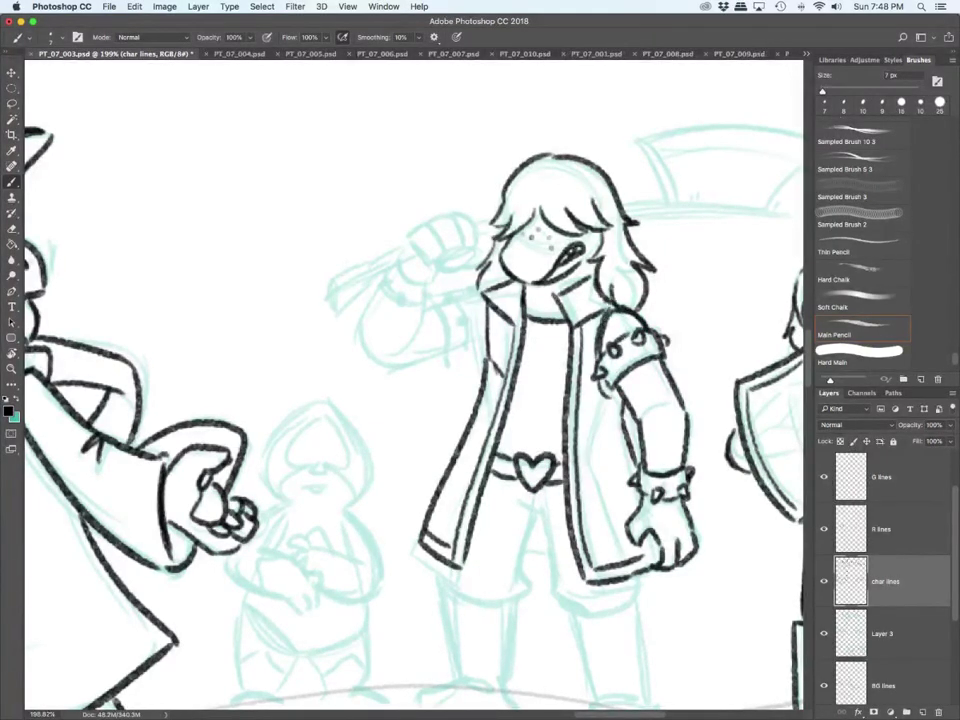
pyautogui.moveTo(601, 279); pyautogui.dragTo(615, 305)
# Step: Ink the axe carrier's raised fist and the axe handle it grips, up to the hair
pyautogui.moveTo(418, 236)
pyautogui.mouseDown()
pyautogui.moveTo(448, 214)
pyautogui.moveTo(474, 244)
pyautogui.moveTo(462, 269)
pyautogui.moveTo(473, 245)
pyautogui.mouseUp()
pyautogui.moveTo(338, 279)
pyautogui.mouseDown()
pyautogui.moveTo(333, 316)
pyautogui.moveTo(363, 265)
pyautogui.moveTo(383, 275)
pyautogui.mouseUp()
pyautogui.moveTo(383, 275)
pyautogui.mouseDown()
pyautogui.moveTo(334, 316)
pyautogui.moveTo(414, 243)
pyautogui.moveTo(423, 254)
pyautogui.moveTo(398, 247)
pyautogui.moveTo(430, 282)
pyautogui.mouseUp()
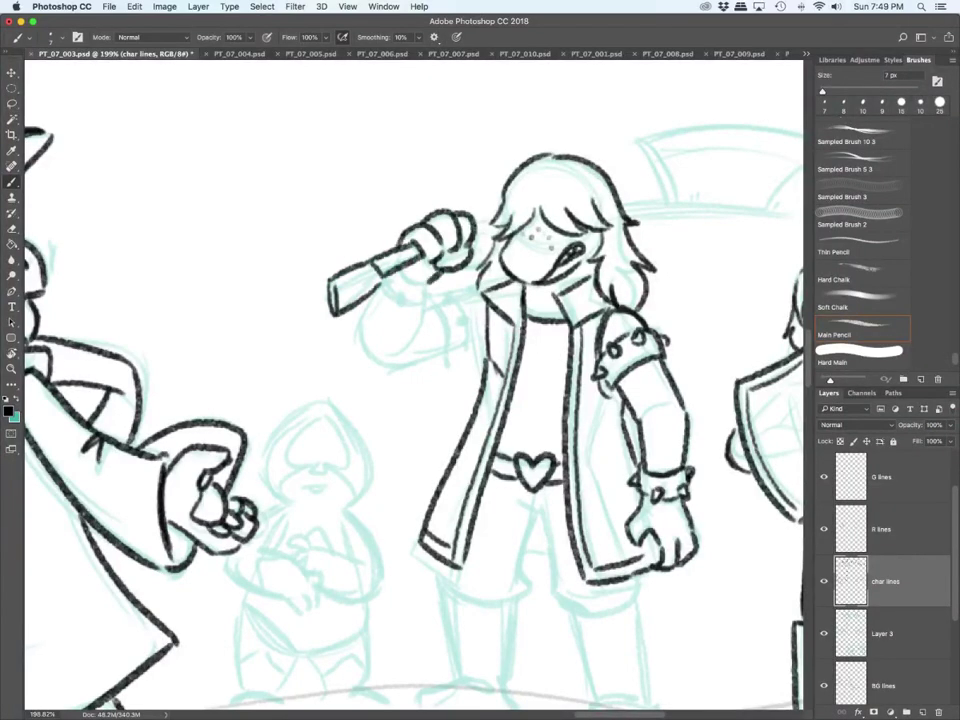
pyautogui.moveTo(472, 243)
pyautogui.mouseDown()
pyautogui.moveTo(495, 237)
pyautogui.moveTo(496, 218)
pyautogui.mouseUp()
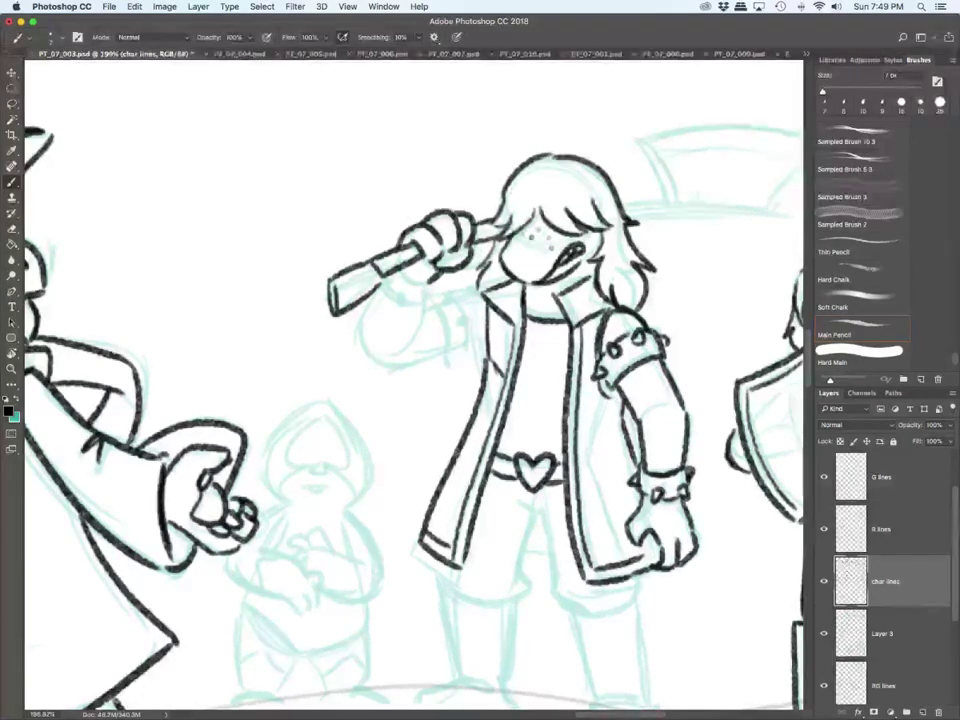
# Step: Ink the axe shaft behind the head and the flared blade, redoing its far side and adding the line along the cutting edge
pyautogui.hscroll(5, 414, 385)
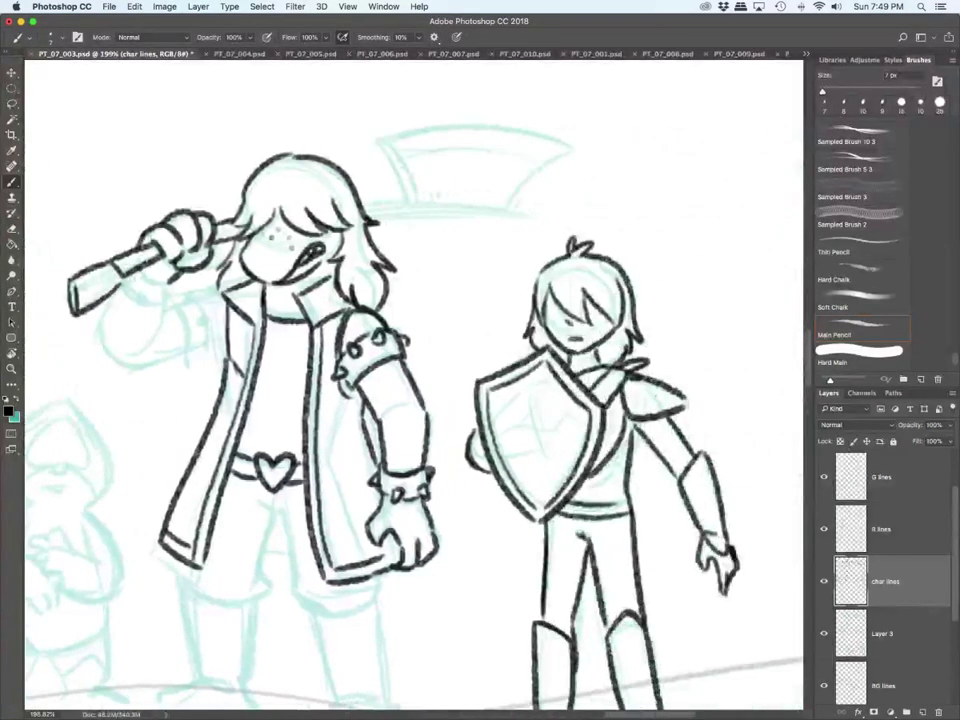
pyautogui.moveTo(362, 203); pyautogui.dragTo(528, 207)
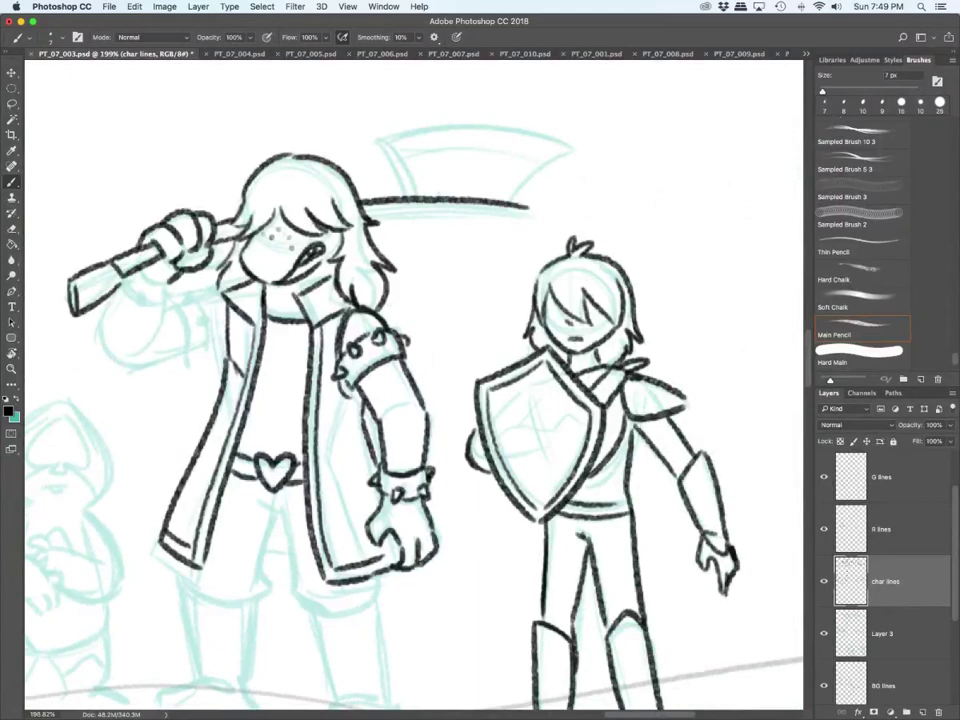
pyautogui.moveTo(362, 218); pyautogui.dragTo(533, 216)
pyautogui.moveTo(381, 143)
pyautogui.mouseDown()
pyautogui.moveTo(412, 192)
pyautogui.moveTo(418, 123)
pyautogui.moveTo(583, 137)
pyautogui.moveTo(522, 202)
pyautogui.mouseUp()
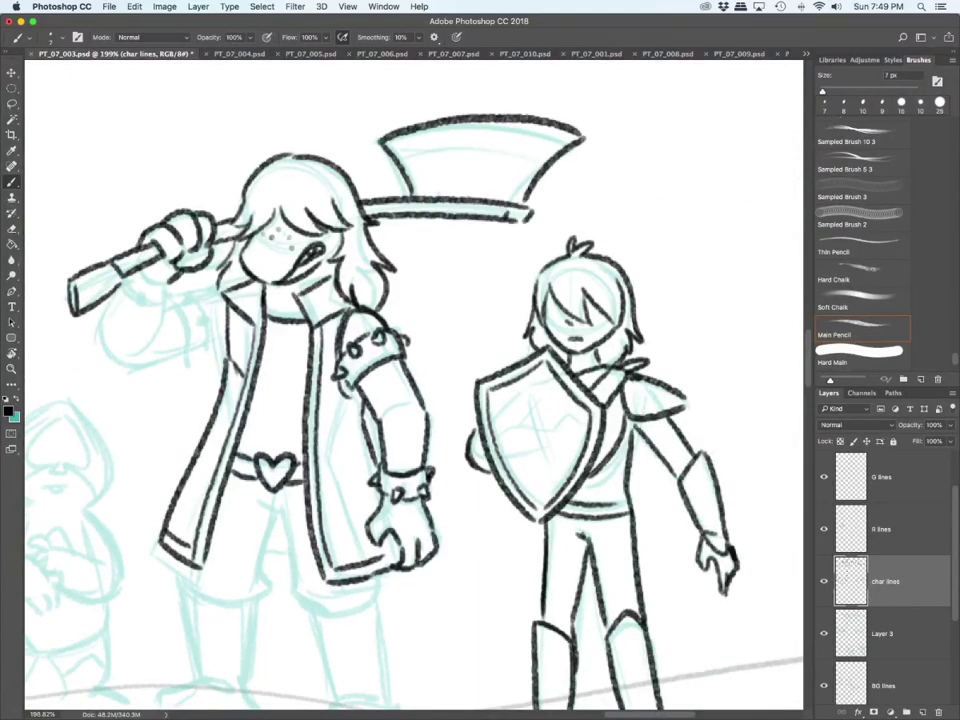
pyautogui.press('super+z')
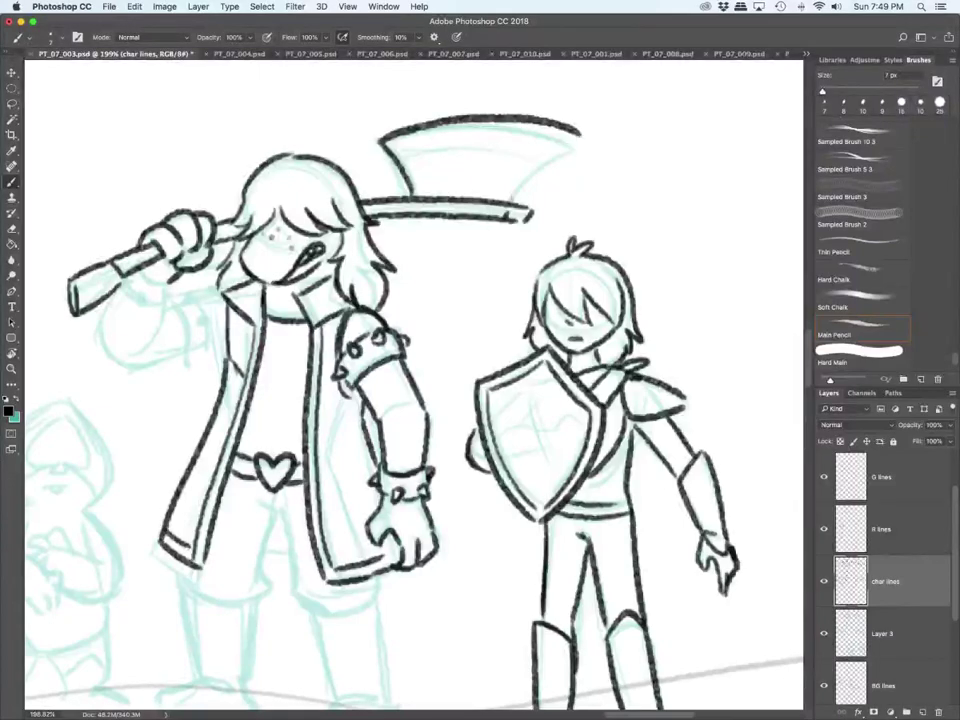
pyautogui.moveTo(579, 134); pyautogui.dragTo(514, 198)
pyautogui.moveTo(398, 155); pyautogui.dragTo(545, 152)
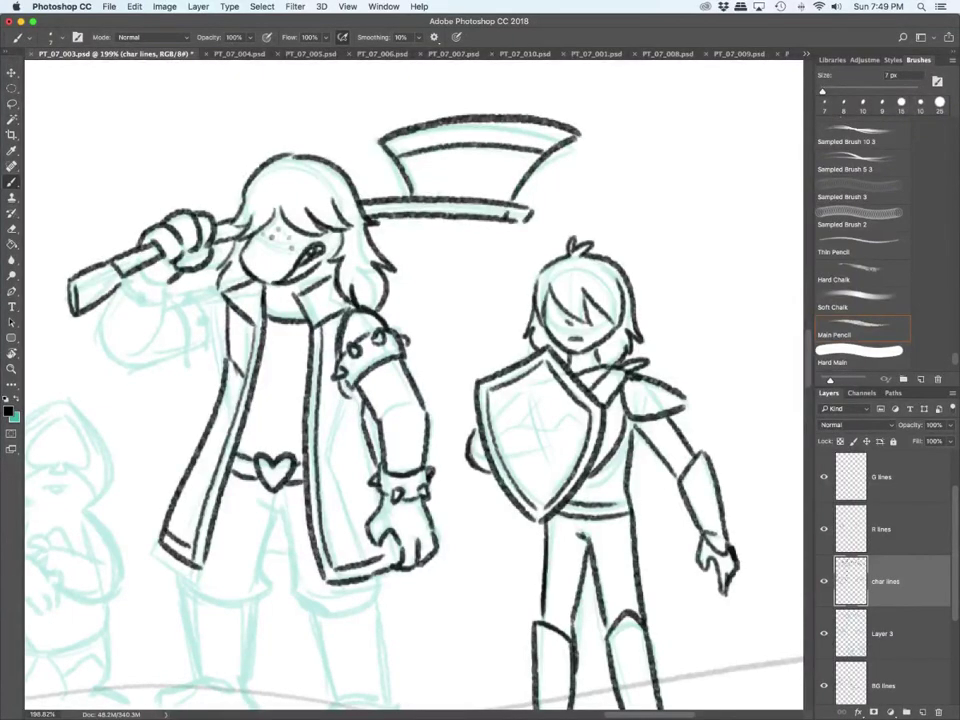
# Step: Ink the axe carrier's raised arm with its studded wristband, bent elbow and studded upper-arm band
pyautogui.hscroll(-8, 414, 390)
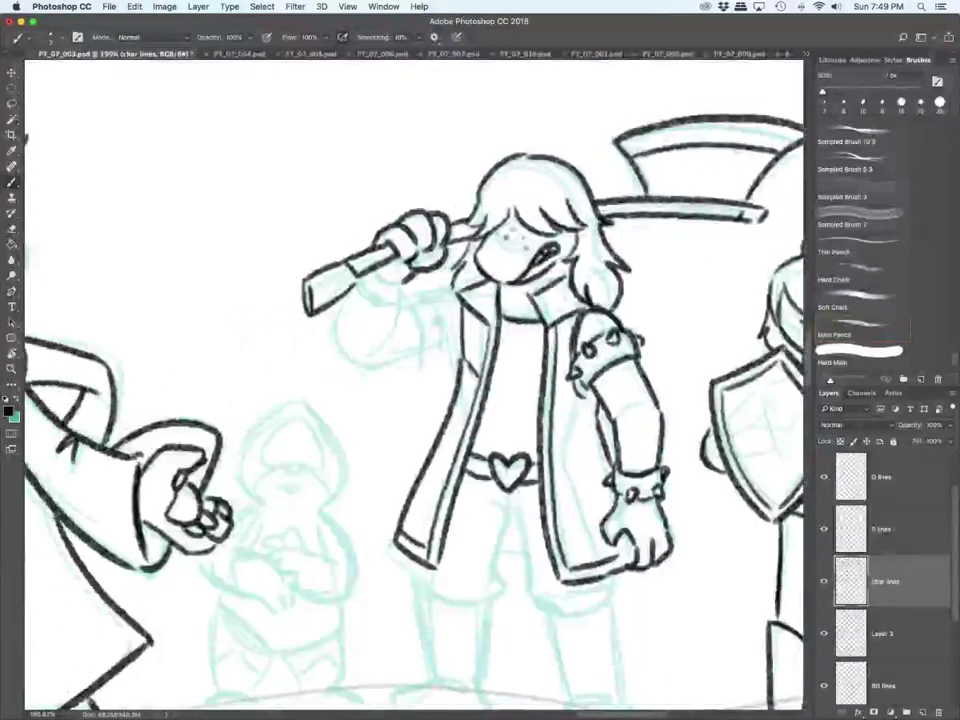
pyautogui.moveTo(356, 277); pyautogui.dragTo(378, 302)
pyautogui.moveTo(358, 287)
pyautogui.mouseDown()
pyautogui.moveTo(368, 298)
pyautogui.moveTo(401, 298)
pyautogui.mouseUp()
pyautogui.moveTo(401, 298)
pyautogui.mouseDown()
pyautogui.moveTo(405, 286)
pyautogui.moveTo(335, 328)
pyautogui.moveTo(363, 367)
pyautogui.mouseUp()
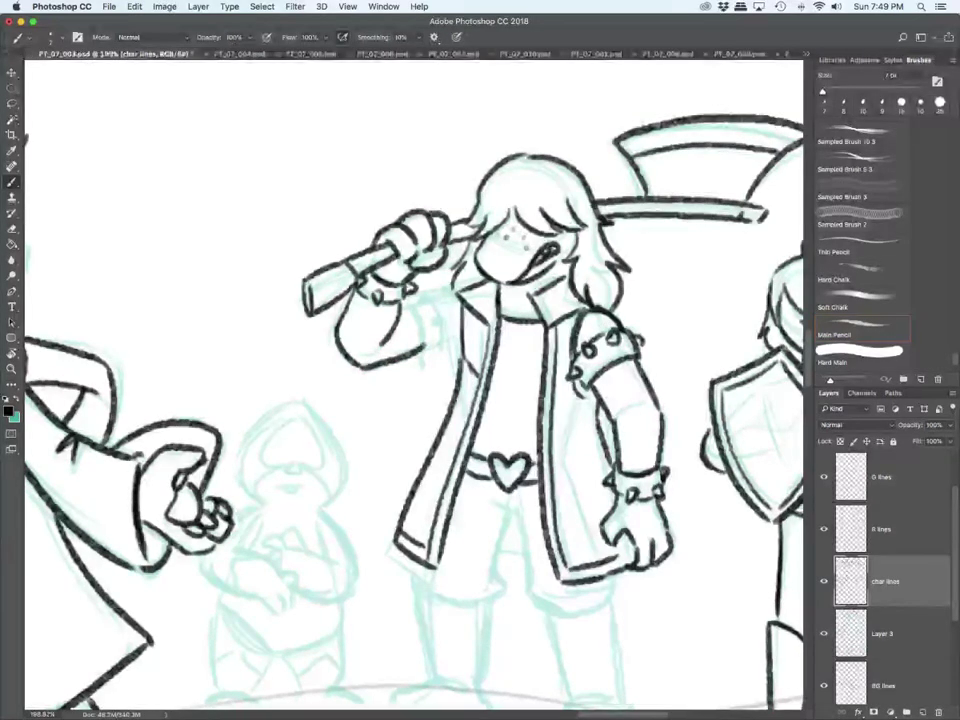
pyautogui.moveTo(404, 306)
pyautogui.mouseDown()
pyautogui.moveTo(421, 343)
pyautogui.moveTo(437, 352)
pyautogui.moveTo(441, 315)
pyautogui.moveTo(424, 294)
pyautogui.moveTo(450, 286)
pyautogui.mouseUp()
pyautogui.moveTo(442, 341)
pyautogui.mouseDown()
pyautogui.moveTo(458, 344)
pyautogui.moveTo(446, 346)
pyautogui.mouseUp()
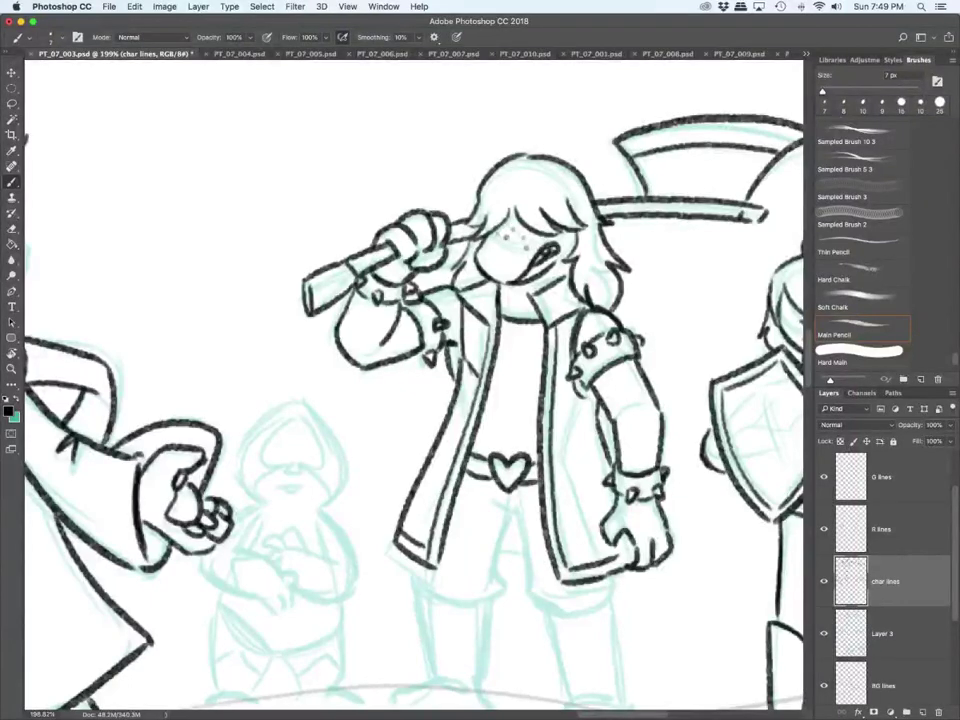
# Step: Ink the axe carrier's baggy shorts with rolled cuffs and both lower legs down to the boots
pyautogui.scroll(-5, 410, 380)
pyautogui.moveTo(418, 345)
pyautogui.mouseDown()
pyautogui.moveTo(473, 369)
pyautogui.moveTo(498, 352)
pyautogui.mouseUp()
pyautogui.moveTo(510, 272)
pyautogui.mouseDown()
pyautogui.moveTo(497, 347)
pyautogui.moveTo(527, 353)
pyautogui.mouseUp()
pyautogui.moveTo(526, 360)
pyautogui.mouseDown()
pyautogui.moveTo(558, 383)
pyautogui.moveTo(601, 374)
pyautogui.mouseUp()
pyautogui.moveTo(418, 360)
pyautogui.mouseDown()
pyautogui.moveTo(431, 438)
pyautogui.moveTo(463, 450)
pyautogui.moveTo(444, 445)
pyautogui.mouseUp()
pyautogui.moveTo(482, 374); pyautogui.dragTo(489, 460)
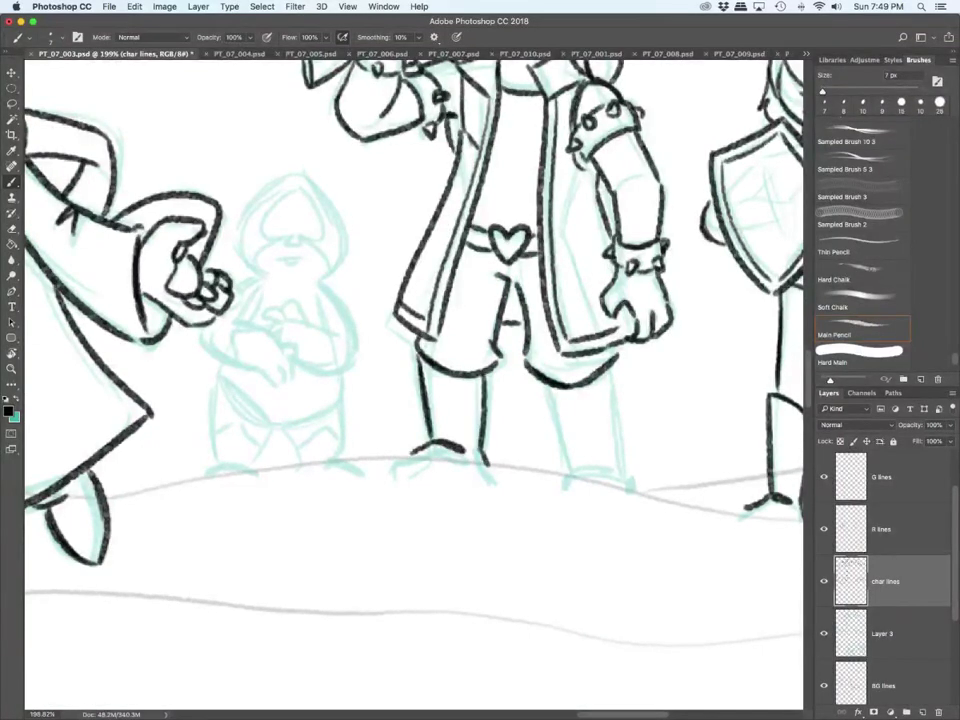
pyautogui.moveTo(546, 376)
pyautogui.mouseDown()
pyautogui.moveTo(567, 461)
pyautogui.moveTo(612, 470)
pyautogui.mouseUp()
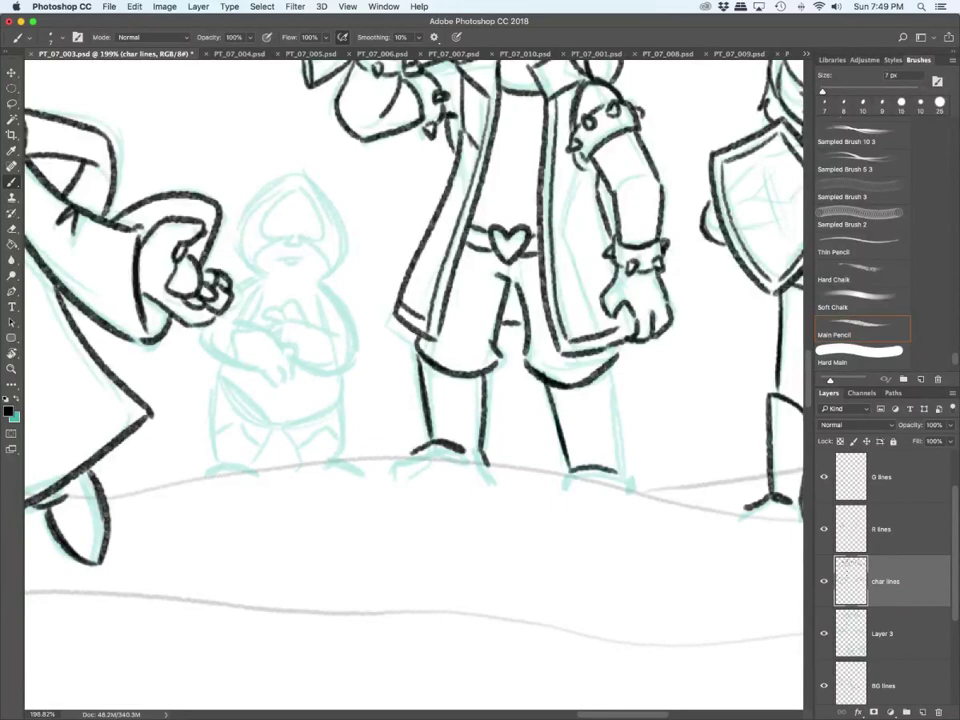
pyautogui.moveTo(614, 356); pyautogui.dragTo(629, 488)
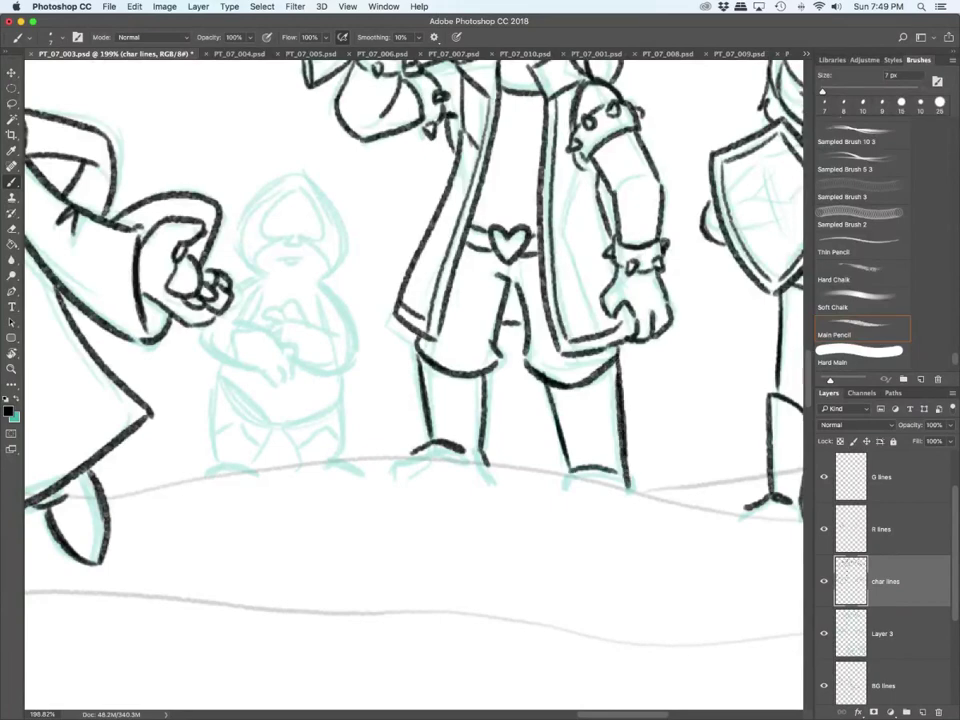
# Step: Ink the shoulders and folded arms of the small hooded companion between the hatted character and the axe carrier
pyautogui.scroll(-5, 300, 496)
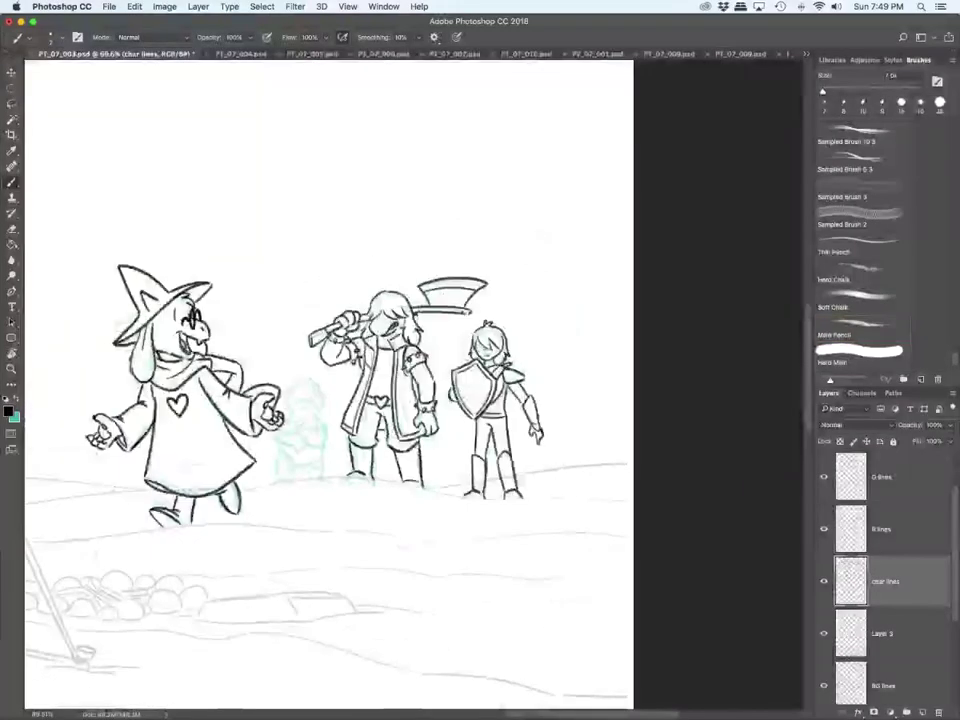
pyautogui.scroll(4, 260, 441)
pyautogui.scroll(3, 416, 388)
pyautogui.moveTo(352, 366)
pyautogui.mouseDown()
pyautogui.moveTo(322, 328)
pyautogui.moveTo(345, 272)
pyautogui.moveTo(418, 298)
pyautogui.moveTo(400, 372)
pyautogui.moveTo(324, 386)
pyautogui.moveTo(290, 440)
pyautogui.moveTo(348, 465)
pyautogui.mouseUp()
pyautogui.moveTo(320, 425)
pyautogui.mouseDown()
pyautogui.moveTo(368, 452)
pyautogui.moveTo(372, 476)
pyautogui.mouseUp()
pyautogui.moveTo(384, 410); pyautogui.dragTo(361, 401)
pyautogui.moveTo(380, 407)
pyautogui.mouseDown()
pyautogui.moveTo(363, 420)
pyautogui.moveTo(384, 452)
pyautogui.moveTo(432, 466)
pyautogui.moveTo(426, 426)
pyautogui.mouseUp()
pyautogui.moveTo(406, 392); pyautogui.dragTo(418, 418)
pyautogui.moveTo(344, 390)
pyautogui.mouseDown()
pyautogui.moveTo(329, 411)
pyautogui.moveTo(340, 396)
pyautogui.mouseUp()
pyautogui.moveTo(446, 441); pyautogui.dragTo(424, 468)
pyautogui.moveTo(413, 379); pyautogui.dragTo(446, 442)
# Step: Ink the small companion's pointed hood, spade-shaped face opening and lower face with the mouth
pyautogui.moveTo(385, 274)
pyautogui.mouseDown()
pyautogui.moveTo(374, 284)
pyautogui.moveTo(376, 324)
pyautogui.moveTo(387, 336)
pyautogui.mouseUp()
pyautogui.moveTo(386, 331); pyautogui.dragTo(412, 333)
pyautogui.moveTo(386, 275)
pyautogui.mouseDown()
pyautogui.moveTo(413, 329)
pyautogui.moveTo(342, 346)
pyautogui.moveTo(350, 367)
pyautogui.mouseUp()
pyautogui.moveTo(366, 351)
pyautogui.mouseDown()
pyautogui.moveTo(387, 353)
pyautogui.moveTo(380, 347)
pyautogui.mouseUp()
pyautogui.moveTo(388, 331)
pyautogui.mouseDown()
pyautogui.moveTo(415, 352)
pyautogui.moveTo(410, 365)
pyautogui.mouseUp()
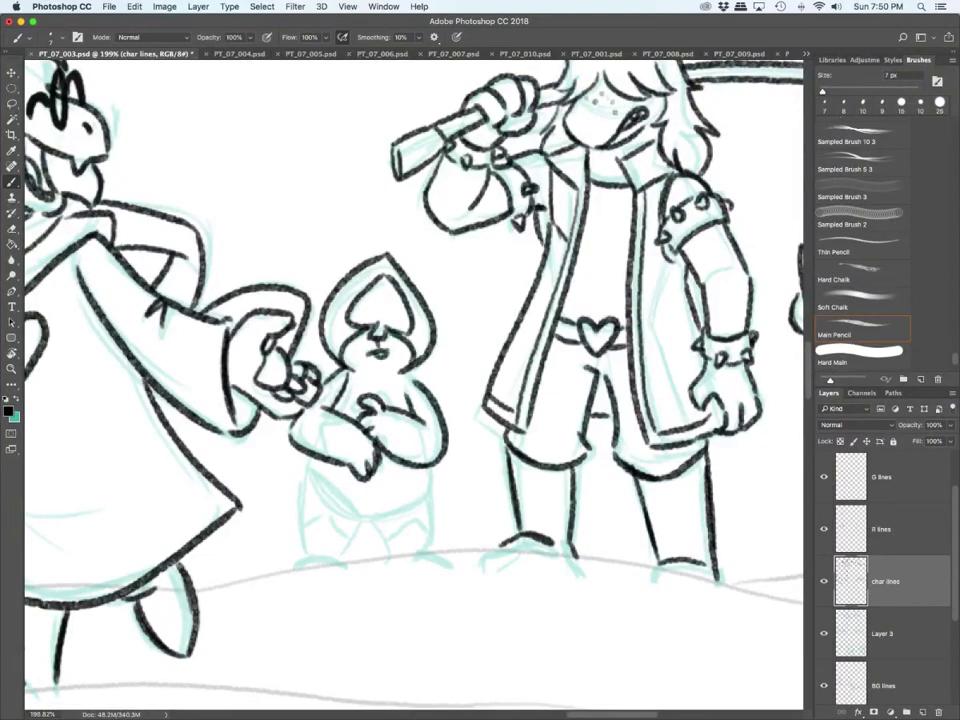
# Step: Ink the small companion's sleeve edges, chin line and the fingers of the folded hands
pyautogui.moveTo(312, 458)
pyautogui.mouseDown()
pyautogui.moveTo(303, 551)
pyautogui.moveTo(361, 520)
pyautogui.moveTo(316, 437)
pyautogui.moveTo(343, 420)
pyautogui.mouseUp()
pyautogui.moveTo(410, 418)
pyautogui.mouseDown()
pyautogui.moveTo(426, 447)
pyautogui.moveTo(407, 463)
pyautogui.mouseUp()
pyautogui.moveTo(356, 371)
pyautogui.mouseDown()
pyautogui.moveTo(407, 366)
pyautogui.moveTo(391, 402)
pyautogui.mouseUp()
pyautogui.moveTo(379, 460); pyautogui.dragTo(393, 476)
pyautogui.moveTo(393, 479); pyautogui.dragTo(371, 479)
# Step: Ink the small companion's rounded tunic hem, short legs and pointed boot tops, plus a fold near the shoulder
pyautogui.moveTo(433, 470)
pyautogui.mouseDown()
pyautogui.moveTo(421, 500)
pyautogui.moveTo(374, 522)
pyautogui.mouseUp()
pyautogui.moveTo(370, 521); pyautogui.dragTo(384, 553)
pyautogui.moveTo(429, 490); pyautogui.dragTo(423, 547)
pyautogui.moveTo(294, 571); pyautogui.dragTo(343, 563)
pyautogui.moveTo(361, 520)
pyautogui.mouseDown()
pyautogui.moveTo(344, 552)
pyautogui.moveTo(322, 513)
pyautogui.mouseUp()
pyautogui.moveTo(322, 512)
pyautogui.mouseDown()
pyautogui.moveTo(348, 532)
pyautogui.moveTo(399, 529)
pyautogui.moveTo(430, 513)
pyautogui.mouseUp()
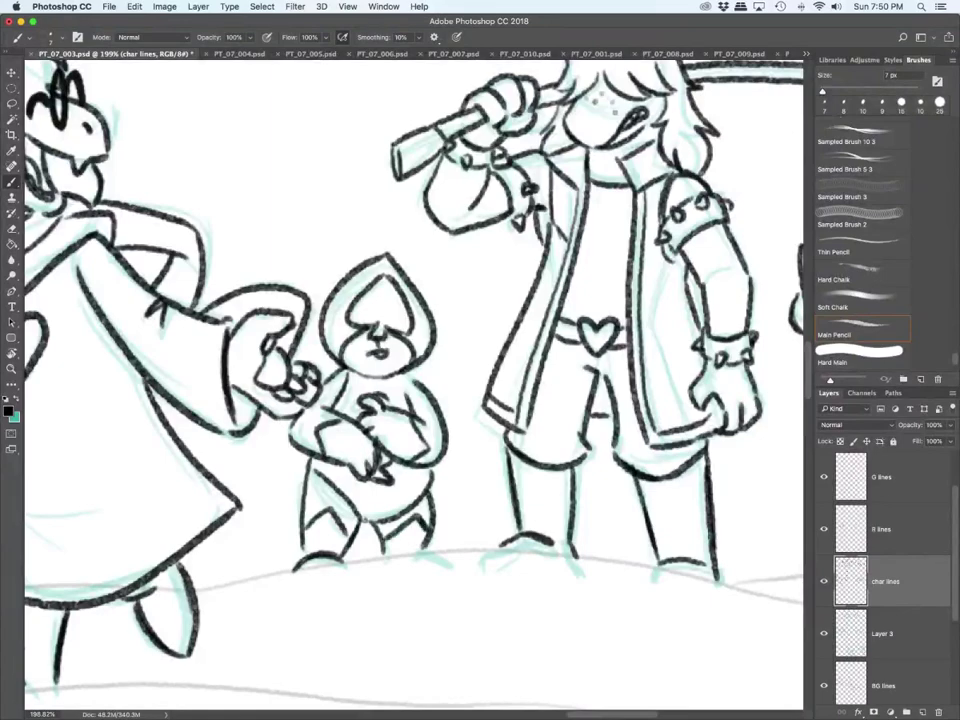
pyautogui.moveTo(404, 371)
pyautogui.mouseDown()
pyautogui.moveTo(420, 386)
pyautogui.moveTo(413, 407)
pyautogui.mouseUp()
# Step: Ink the hatted character's raised hand, forearm and sleeve cuff in the lower row's first panel with an 8 px brush
pyautogui.scroll(-10, 393, 497)
pyautogui.scroll(-2, 393, 497)
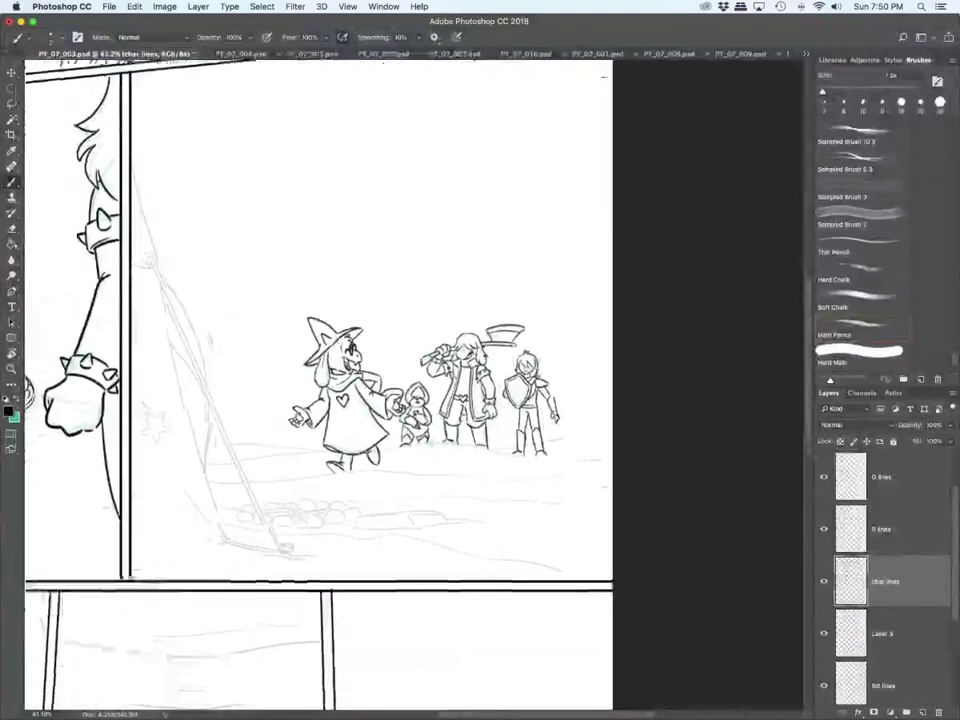
pyautogui.scroll(-5, 318, 385)
pyautogui.hscroll(-8, 318, 385)
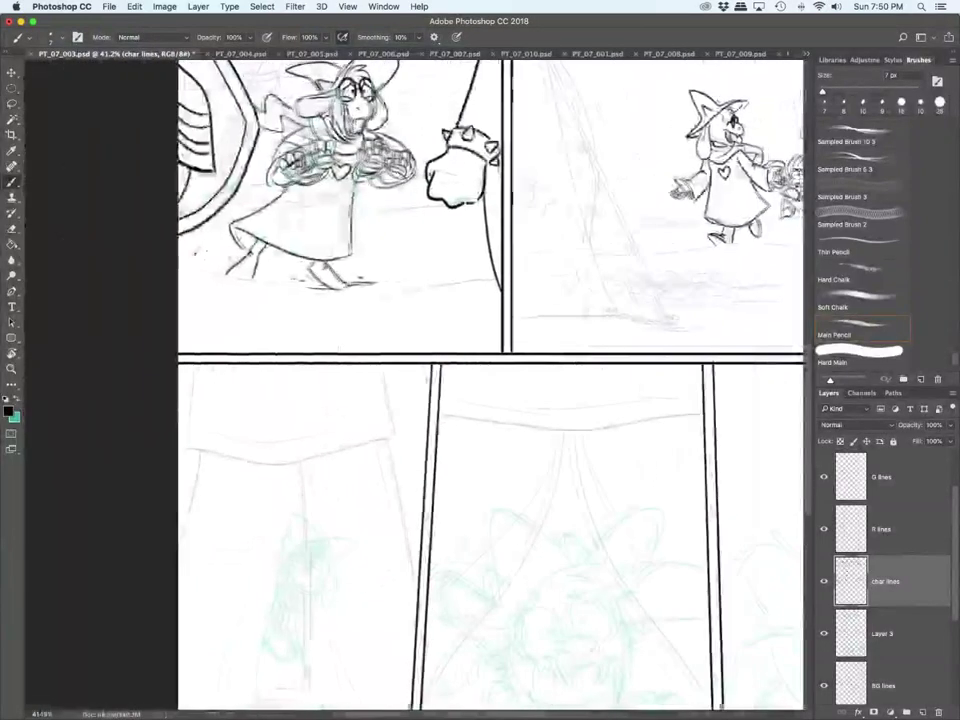
pyautogui.scroll(-3, 490, 385)
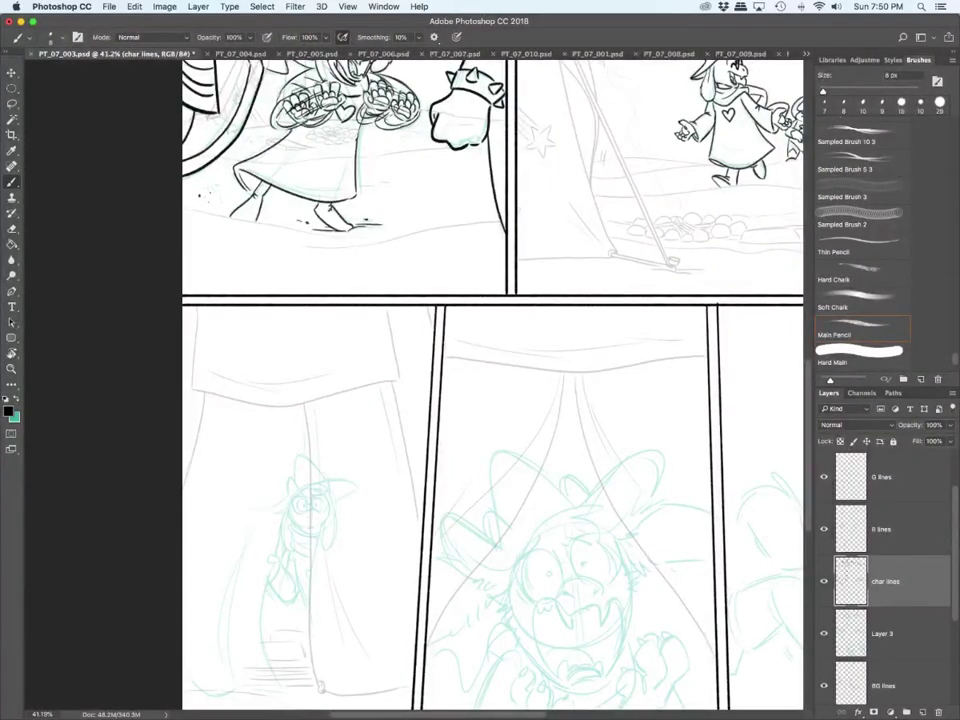
pyautogui.scroll(10, 290, 585)
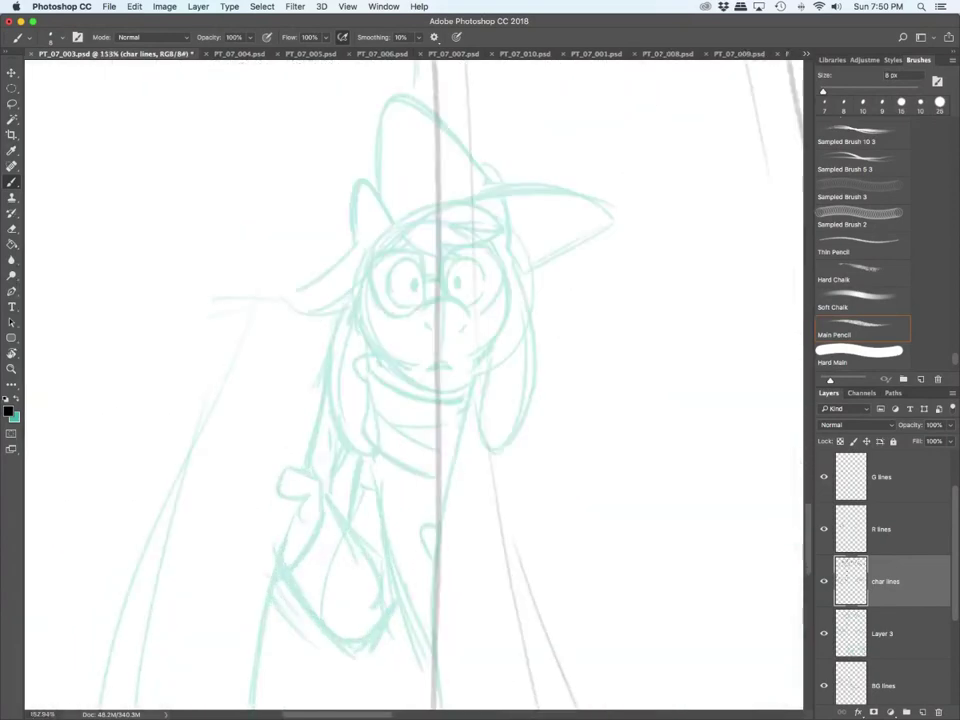
pyautogui.moveTo(323, 512)
pyautogui.mouseDown()
pyautogui.moveTo(286, 468)
pyautogui.moveTo(299, 492)
pyautogui.moveTo(296, 518)
pyautogui.mouseUp()
pyautogui.moveTo(277, 472); pyautogui.dragTo(284, 483)
pyautogui.moveTo(278, 558); pyautogui.dragTo(289, 569)
pyautogui.moveTo(325, 509)
pyautogui.mouseDown()
pyautogui.moveTo(288, 576)
pyautogui.moveTo(334, 524)
pyautogui.mouseUp()
pyautogui.moveTo(272, 584); pyautogui.dragTo(276, 599)
pyautogui.moveTo(320, 573); pyautogui.dragTo(285, 603)
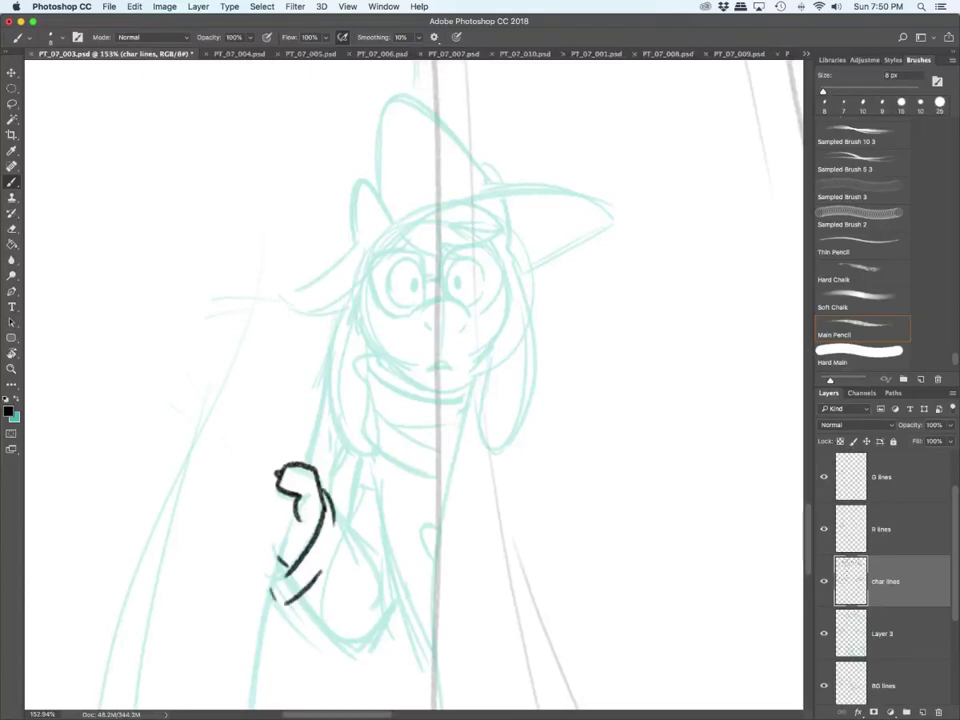
# Step: Ink the raised arm's drooping sleeve, the robe's front edge and the visible half of the chest heart
pyautogui.moveTo(323, 500); pyautogui.dragTo(378, 578)
pyautogui.moveTo(285, 600)
pyautogui.mouseDown()
pyautogui.moveTo(345, 638)
pyautogui.moveTo(392, 610)
pyautogui.mouseUp()
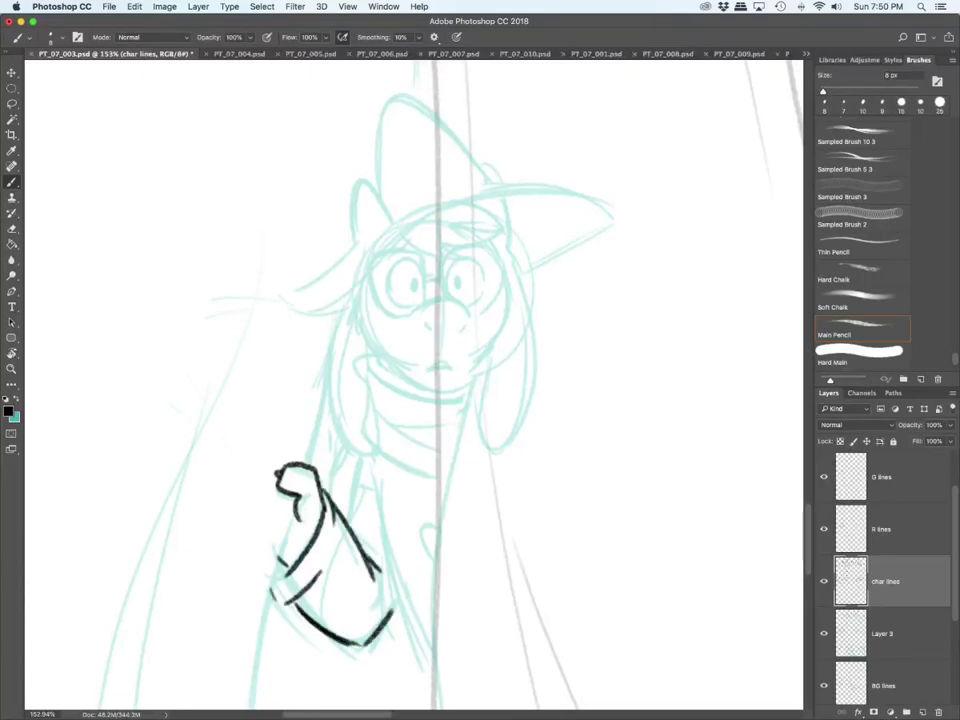
pyautogui.moveTo(375, 482); pyautogui.dragTo(418, 645)
pyautogui.moveTo(427, 522)
pyautogui.mouseDown()
pyautogui.moveTo(431, 565)
pyautogui.moveTo(421, 537)
pyautogui.mouseUp()
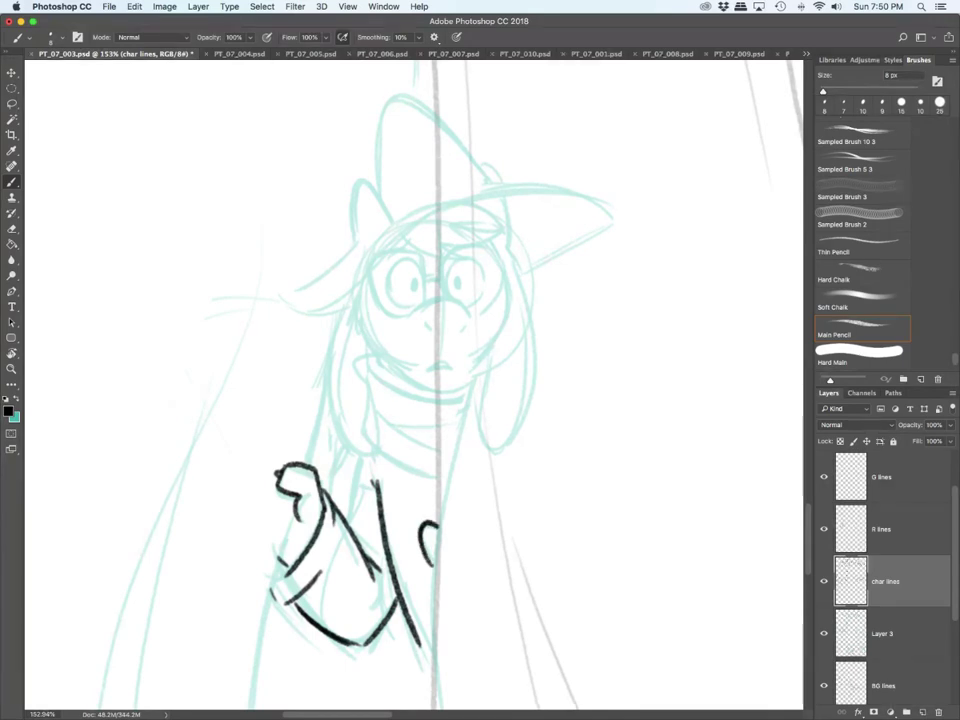
# Step: Ink the hat's wide curved brim and the small rounded point rising behind it
pyautogui.moveTo(295, 311)
pyautogui.mouseDown()
pyautogui.moveTo(580, 207)
pyautogui.moveTo(536, 263)
pyautogui.mouseUp()
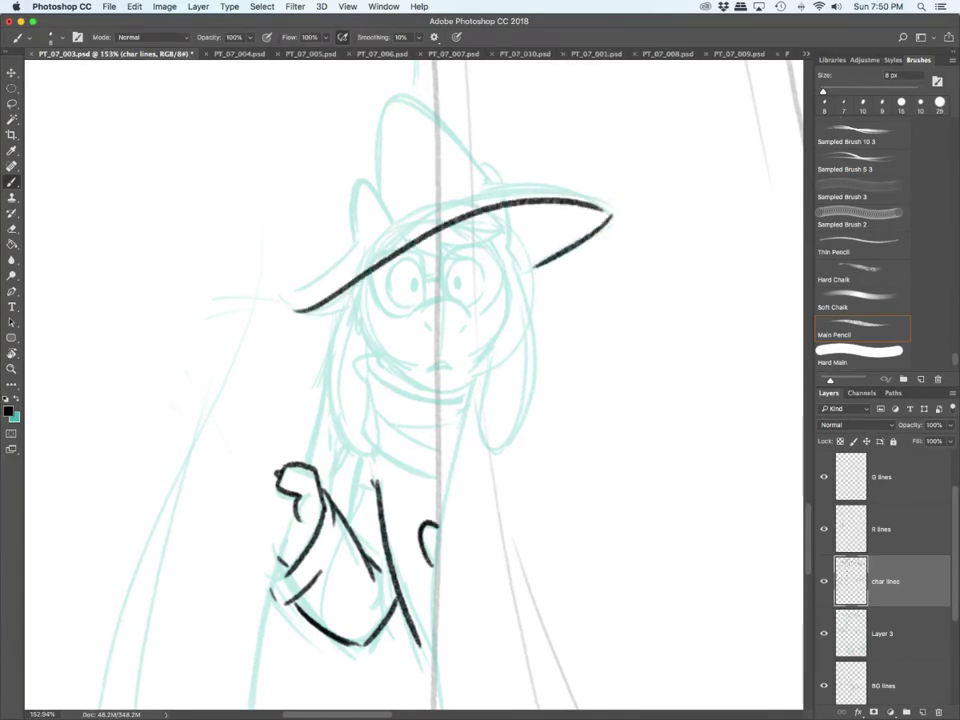
pyautogui.moveTo(360, 202)
pyautogui.mouseDown()
pyautogui.moveTo(358, 245)
pyautogui.moveTo(395, 222)
pyautogui.moveTo(288, 303)
pyautogui.moveTo(338, 318)
pyautogui.mouseUp()
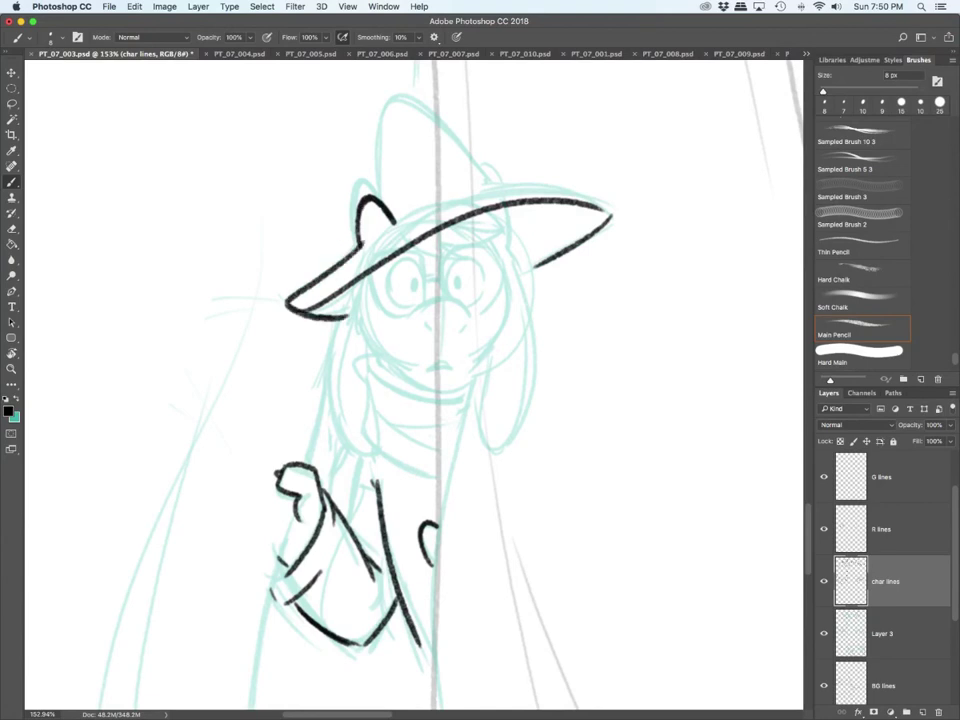
# Step: Erase the hatted character's raised hand from the char lines layer and redraw it on the R lines layer
pyautogui.press('e')
pyautogui.moveTo(281, 474)
pyautogui.mouseDown()
pyautogui.moveTo(297, 497)
pyautogui.moveTo(312, 471)
pyautogui.moveTo(319, 485)
pyautogui.mouseUp()
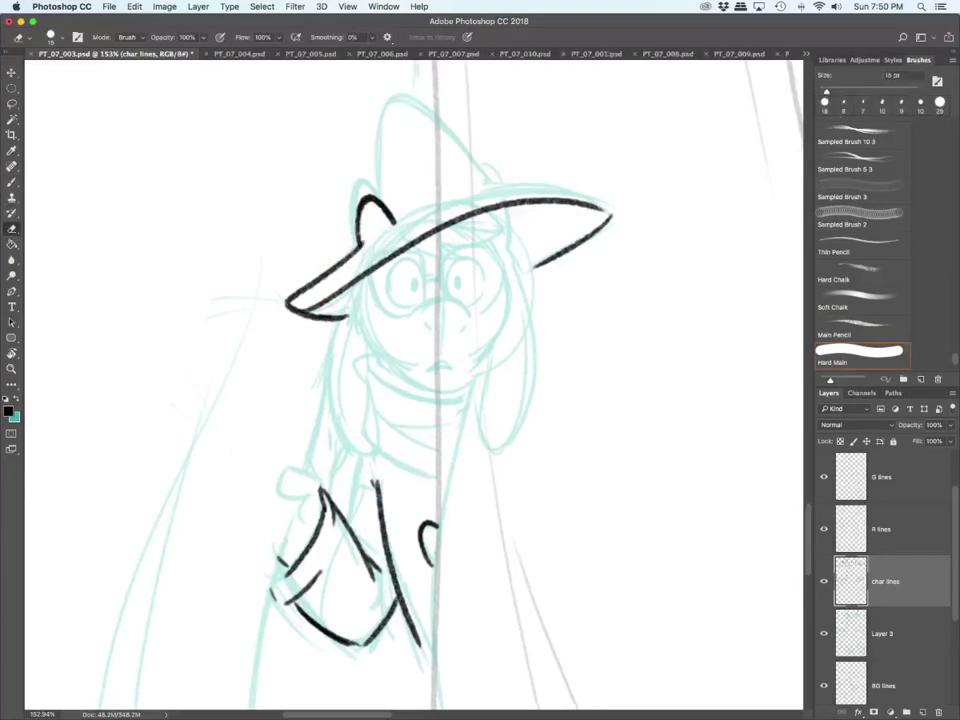
pyautogui.press('b')
pyautogui.click(874, 530)
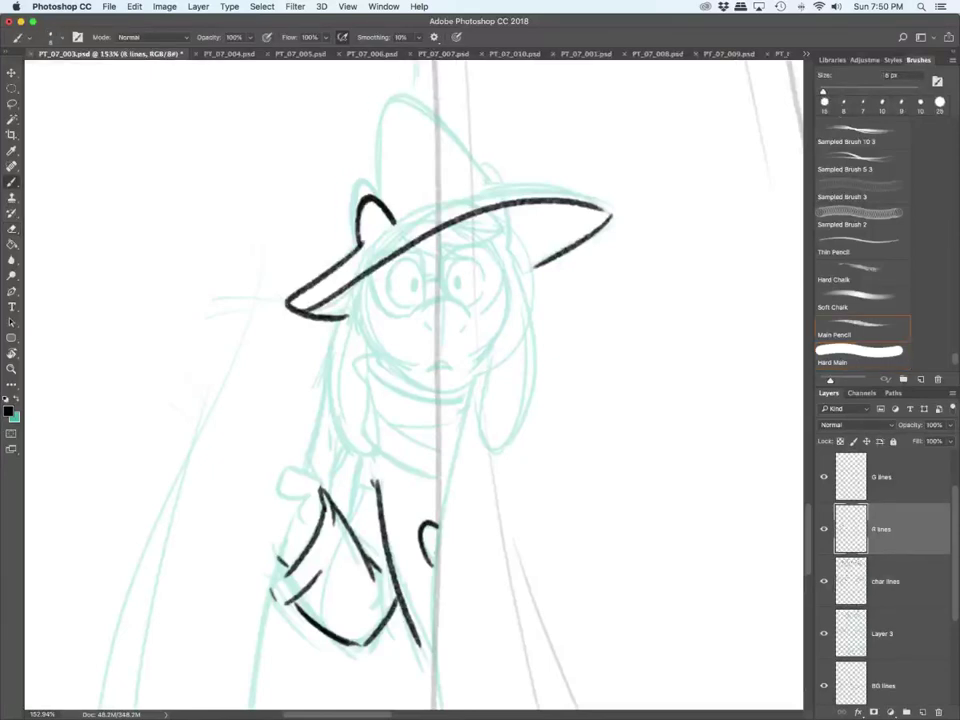
pyautogui.moveTo(323, 492)
pyautogui.mouseDown()
pyautogui.moveTo(279, 490)
pyautogui.moveTo(300, 503)
pyautogui.mouseUp()
pyautogui.moveTo(297, 503); pyautogui.dragTo(299, 519)
pyautogui.moveTo(280, 474); pyautogui.dragTo(278, 484)
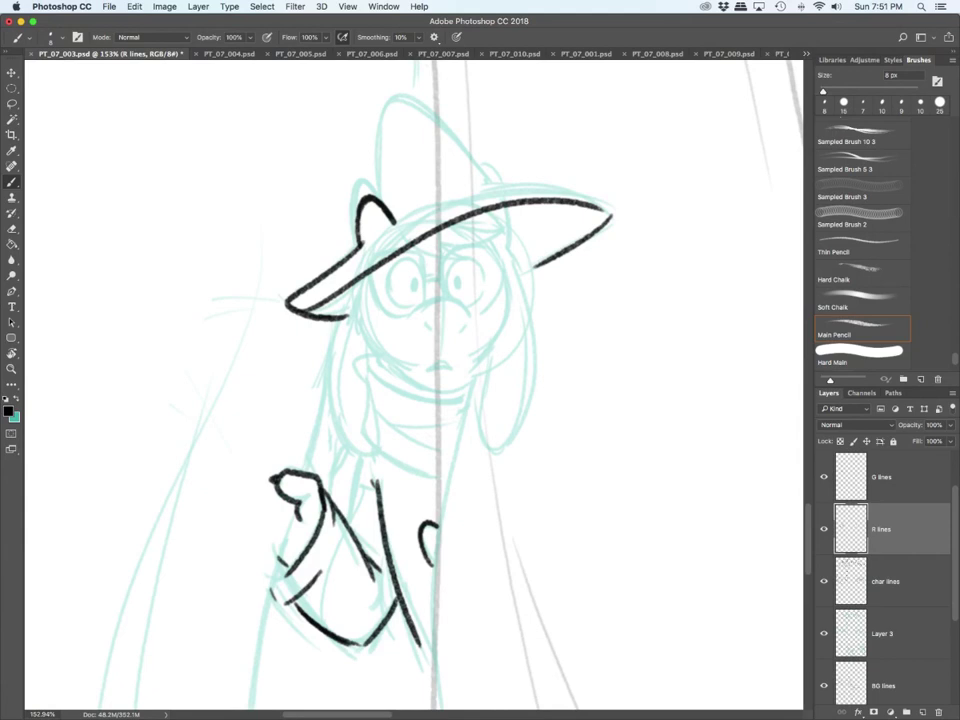
# Step: Ink the hatted character's wide round eyes with small pupils, the snout's top curve and the nostrils on R lines
pyautogui.moveTo(414, 312)
pyautogui.mouseDown()
pyautogui.moveTo(468, 314)
pyautogui.moveTo(434, 338)
pyautogui.moveTo(457, 336)
pyautogui.mouseUp()
pyautogui.moveTo(393, 266)
pyautogui.mouseDown()
pyautogui.moveTo(389, 292)
pyautogui.moveTo(423, 291)
pyautogui.mouseUp()
pyautogui.moveTo(388, 290); pyautogui.dragTo(407, 306)
pyautogui.moveTo(413, 281)
pyautogui.mouseDown()
pyautogui.moveTo(413, 293)
pyautogui.moveTo(415, 284)
pyautogui.mouseUp()
pyautogui.moveTo(469, 262)
pyautogui.mouseDown()
pyautogui.moveTo(454, 299)
pyautogui.moveTo(473, 306)
pyautogui.moveTo(457, 292)
pyautogui.mouseUp()
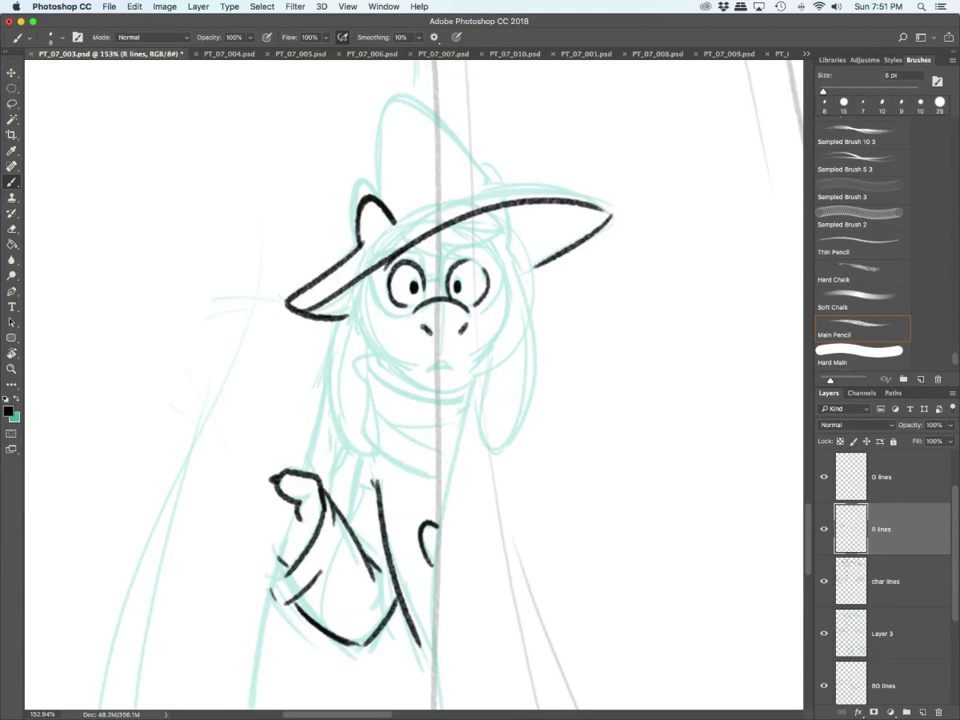
# Step: Ink the hatted character's bangs and hair tufts beneath the hat brim
pyautogui.moveTo(476, 244); pyautogui.dragTo(485, 255)
pyautogui.moveTo(417, 245); pyautogui.dragTo(482, 257)
pyautogui.moveTo(489, 231)
pyautogui.mouseDown()
pyautogui.moveTo(499, 261)
pyautogui.moveTo(491, 213)
pyautogui.mouseUp()
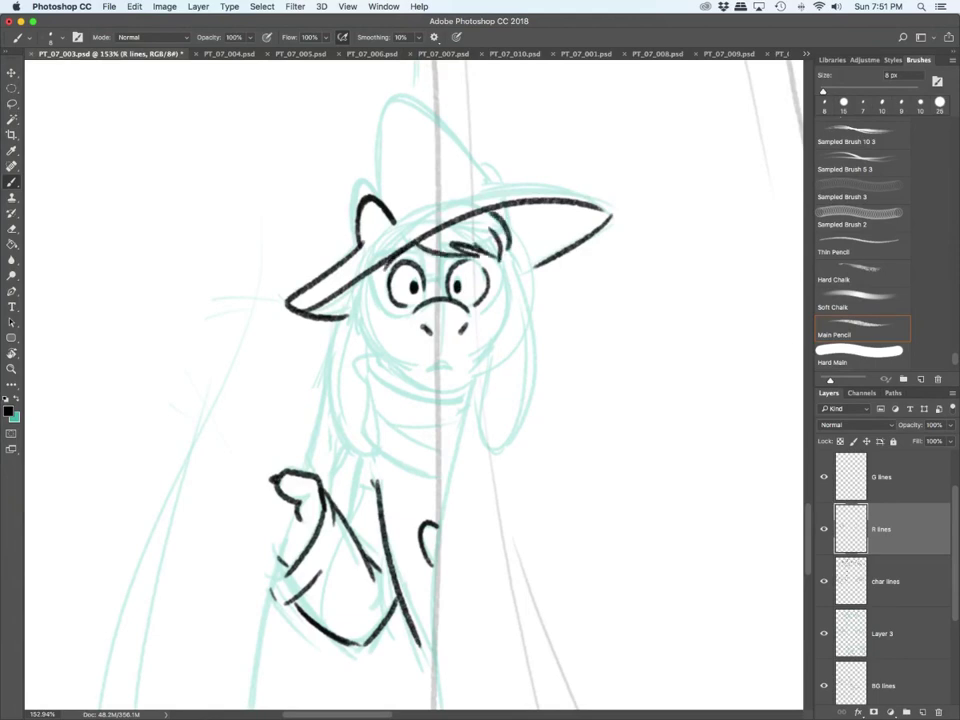
# Step: Ink the hatted character's cheeks and jaw outline and the outer curve of one drooping ear on R lines
pyautogui.moveTo(363, 281); pyautogui.dragTo(351, 319)
pyautogui.moveTo(356, 307)
pyautogui.mouseDown()
pyautogui.moveTo(394, 361)
pyautogui.moveTo(447, 387)
pyautogui.mouseUp()
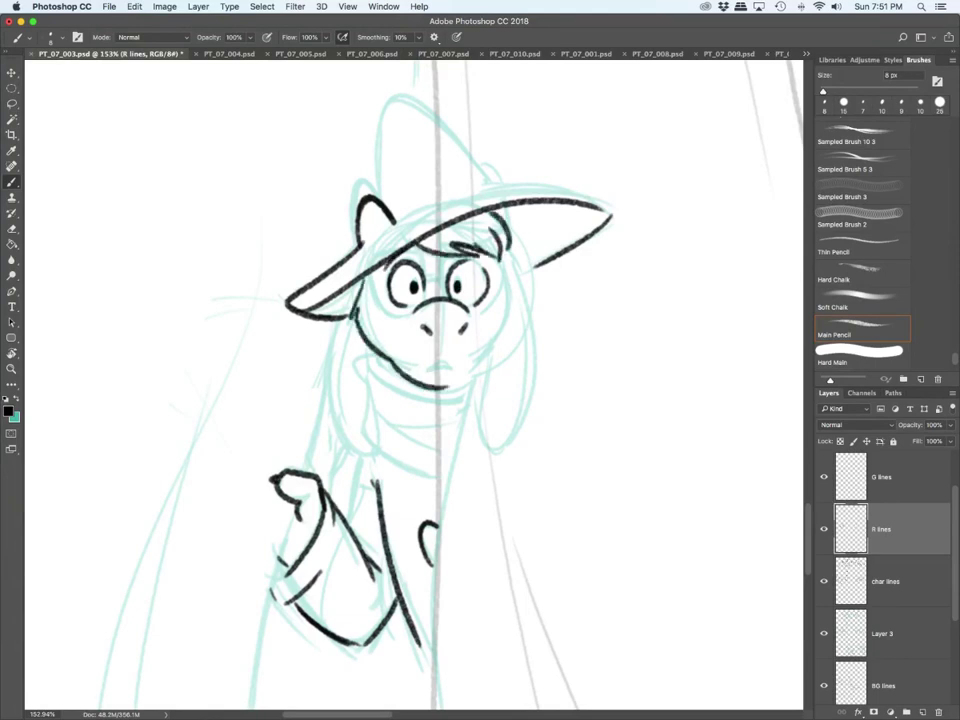
pyautogui.moveTo(508, 292); pyautogui.dragTo(477, 357)
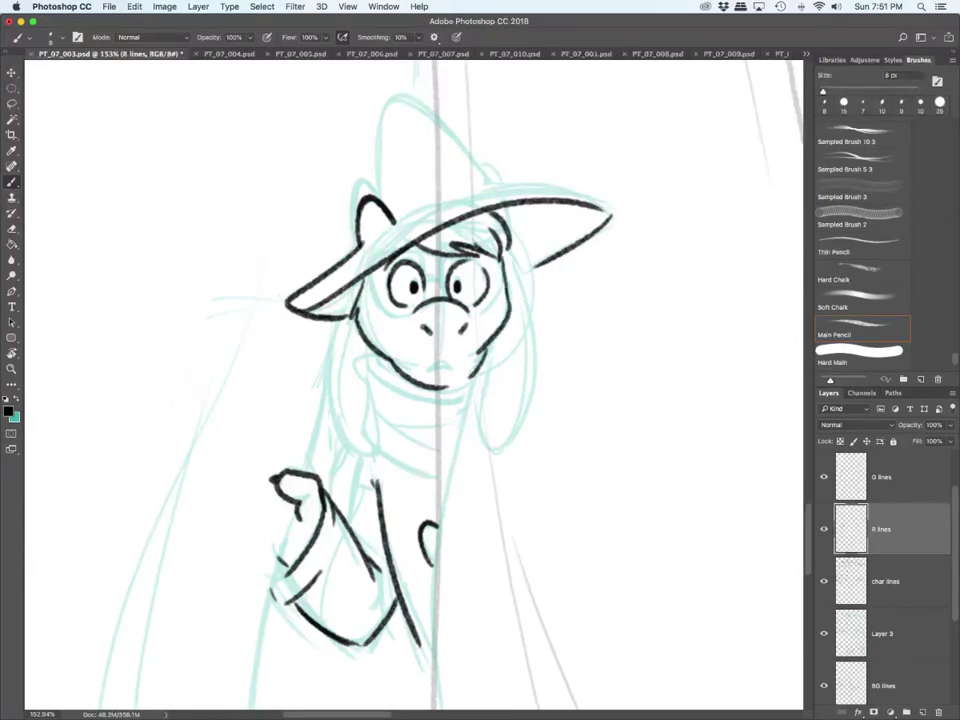
pyautogui.moveTo(356, 312)
pyautogui.mouseDown()
pyautogui.moveTo(332, 372)
pyautogui.moveTo(365, 448)
pyautogui.mouseUp()
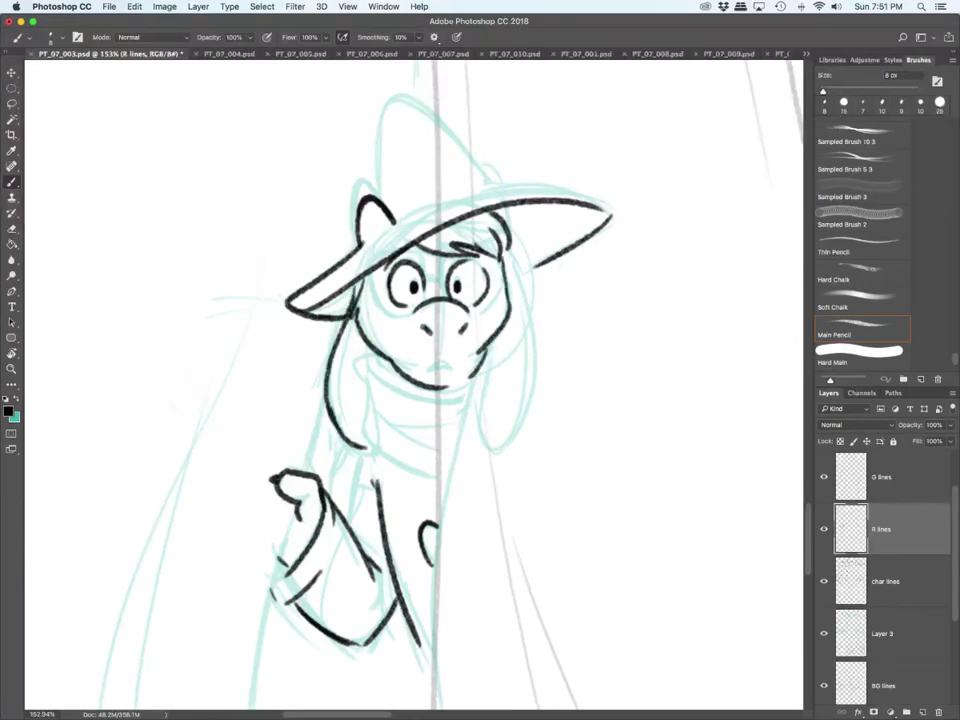
# Step: Ink the scarf's rolled collar, lower edge and folds around the neck on the char lines layer
pyautogui.click(886, 581)
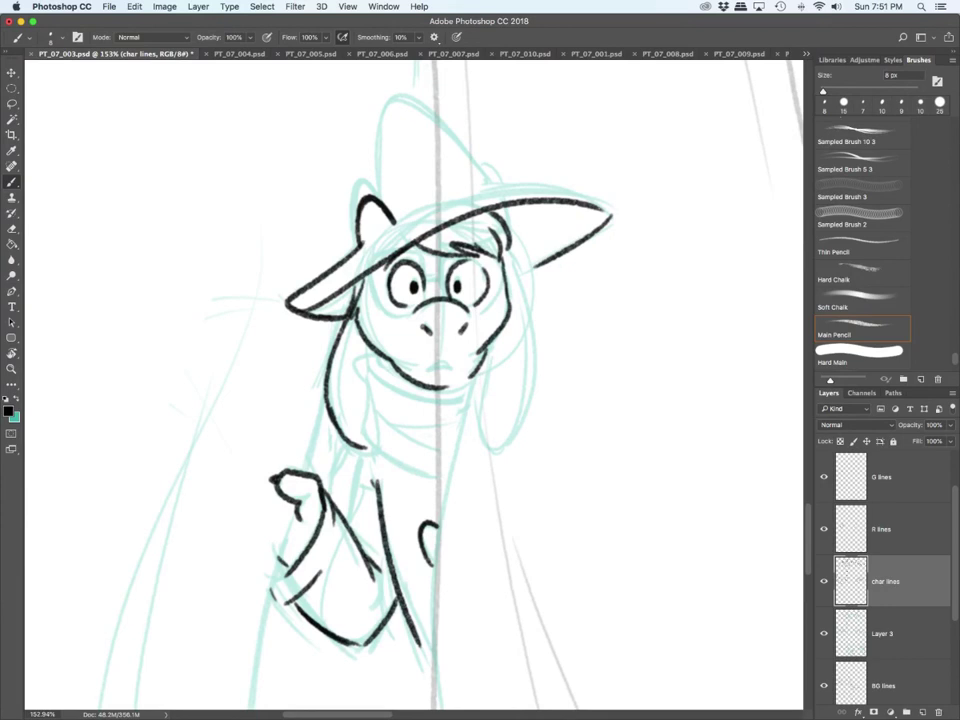
pyautogui.moveTo(374, 371); pyautogui.dragTo(458, 398)
pyautogui.moveTo(382, 357); pyautogui.dragTo(357, 364)
pyautogui.moveTo(357, 364)
pyautogui.mouseDown()
pyautogui.moveTo(375, 395)
pyautogui.moveTo(362, 430)
pyautogui.mouseUp()
pyautogui.moveTo(362, 430)
pyautogui.mouseDown()
pyautogui.moveTo(435, 484)
pyautogui.moveTo(446, 450)
pyautogui.mouseUp()
pyautogui.moveTo(391, 425); pyautogui.dragTo(434, 428)
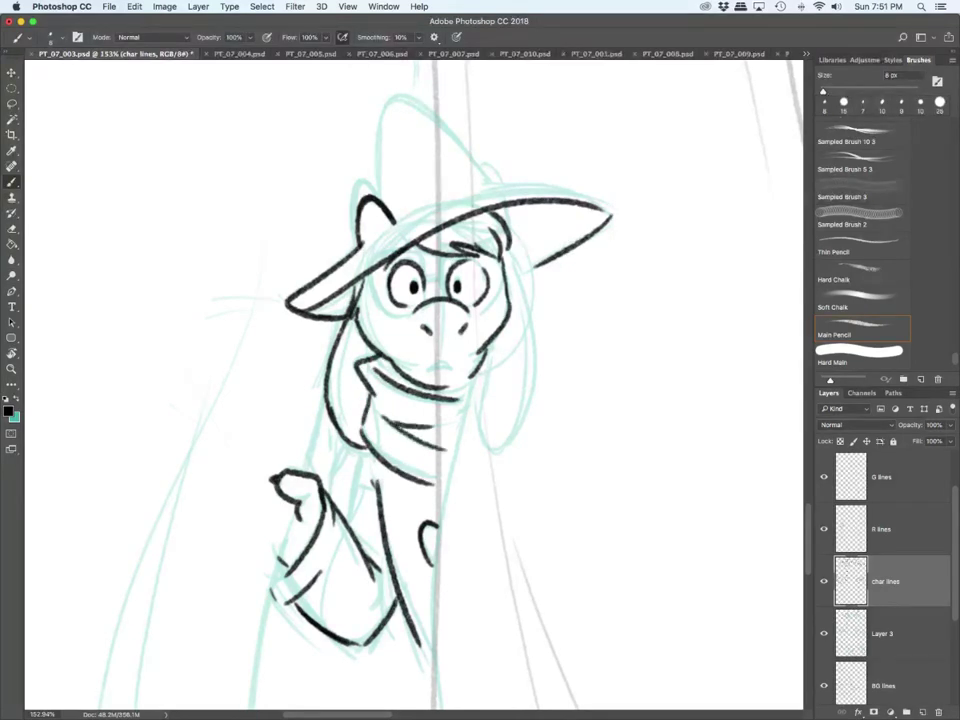
# Step: Trim the scarf fold's overrun and ink the long body edge running down from the chin
pyautogui.press('e')
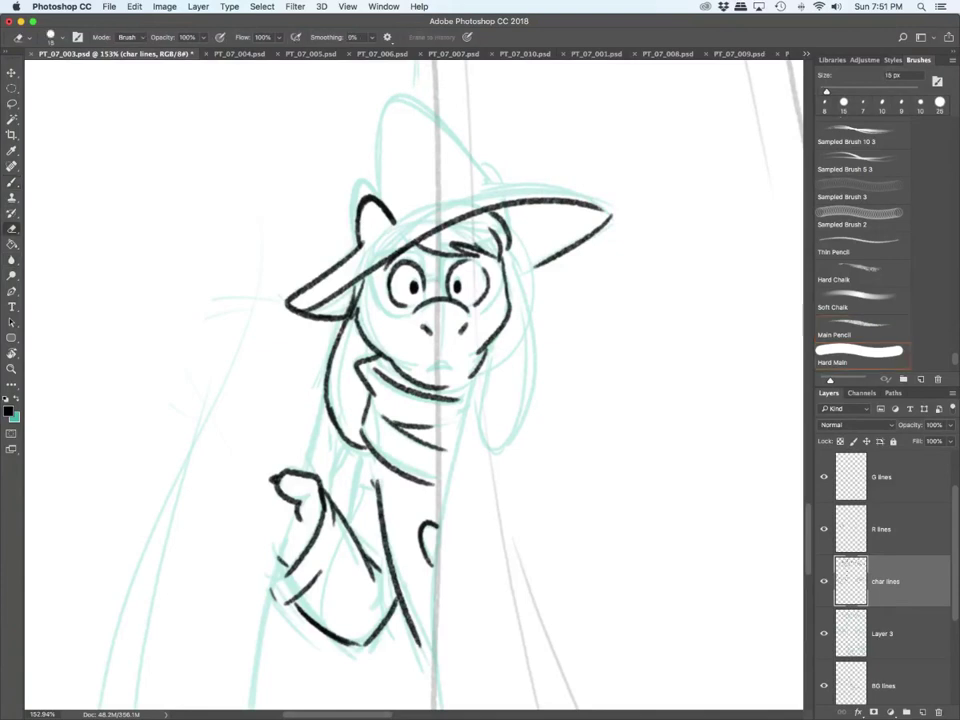
pyautogui.moveTo(602, 240); pyautogui.dragTo(614, 224)
pyautogui.press('b')
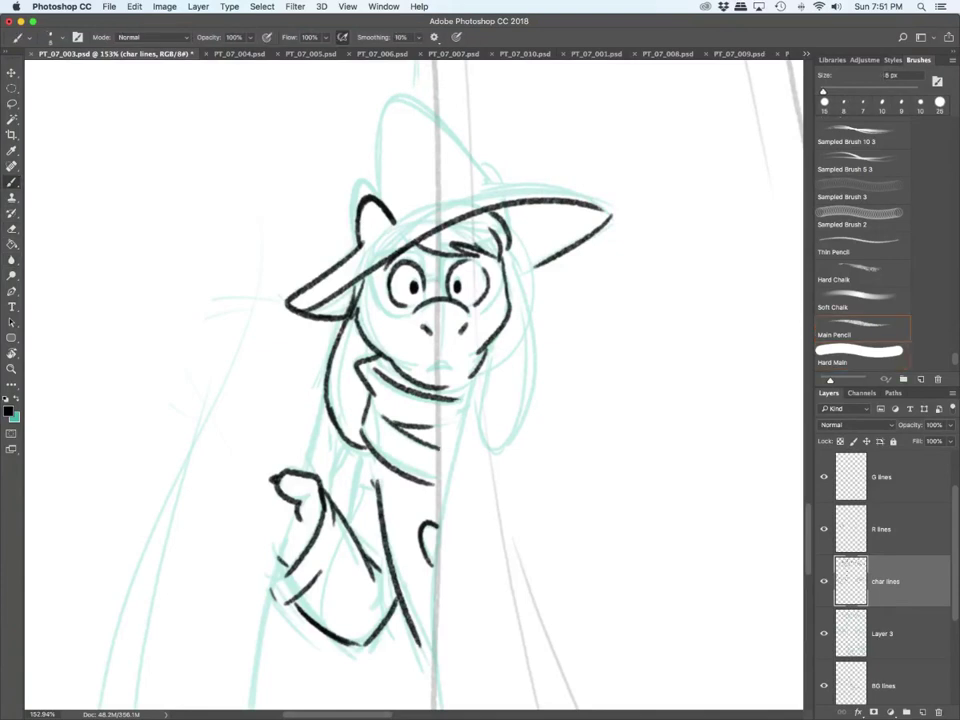
pyautogui.moveTo(486, 355); pyautogui.dragTo(435, 565)
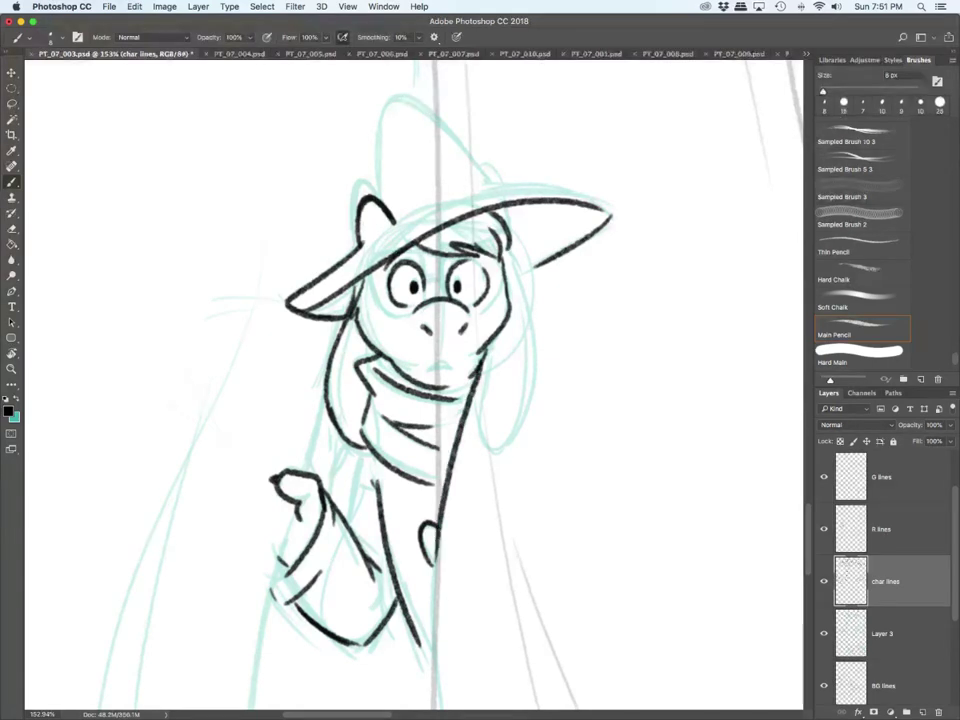
# Step: Ink the hat's crown, the upper edge of its brim and the curtain line rising behind it
pyautogui.scroll(5, 410, 380)
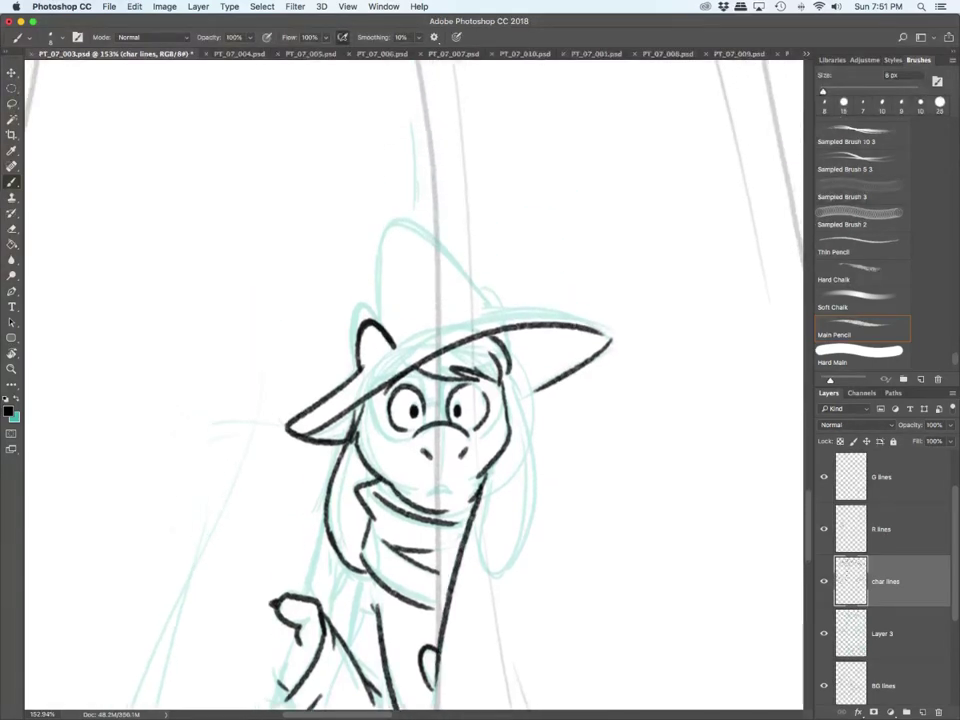
pyautogui.moveTo(426, 110)
pyautogui.mouseDown()
pyautogui.moveTo(456, 191)
pyautogui.moveTo(472, 282)
pyautogui.mouseUp()
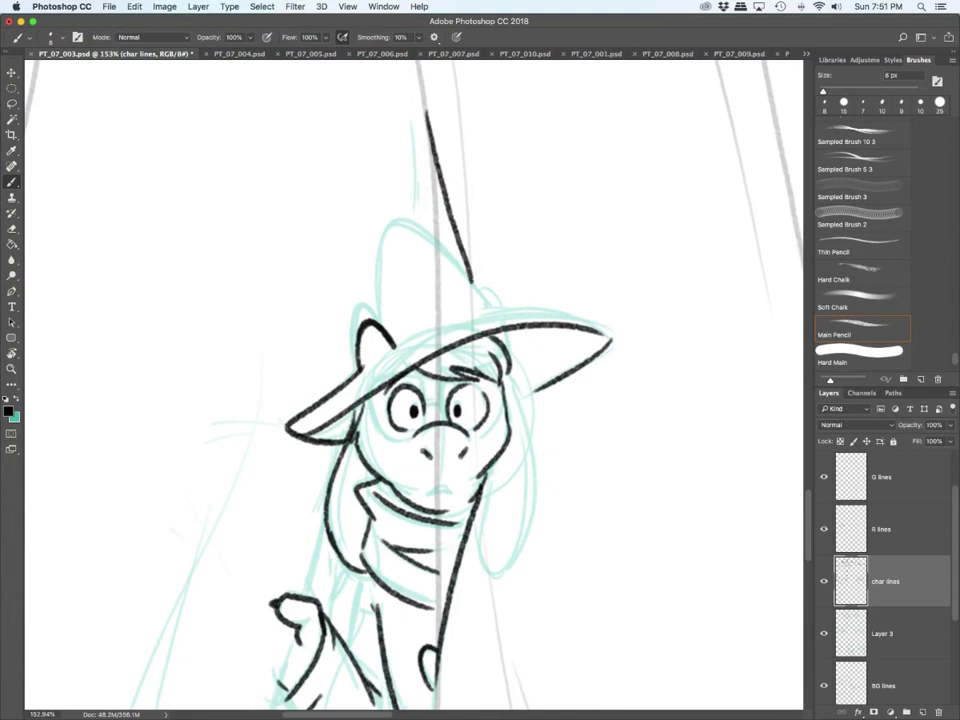
pyautogui.moveTo(383, 322)
pyautogui.mouseDown()
pyautogui.moveTo(379, 295)
pyautogui.moveTo(496, 300)
pyautogui.moveTo(494, 313)
pyautogui.moveTo(555, 312)
pyautogui.moveTo(608, 338)
pyautogui.mouseUp()
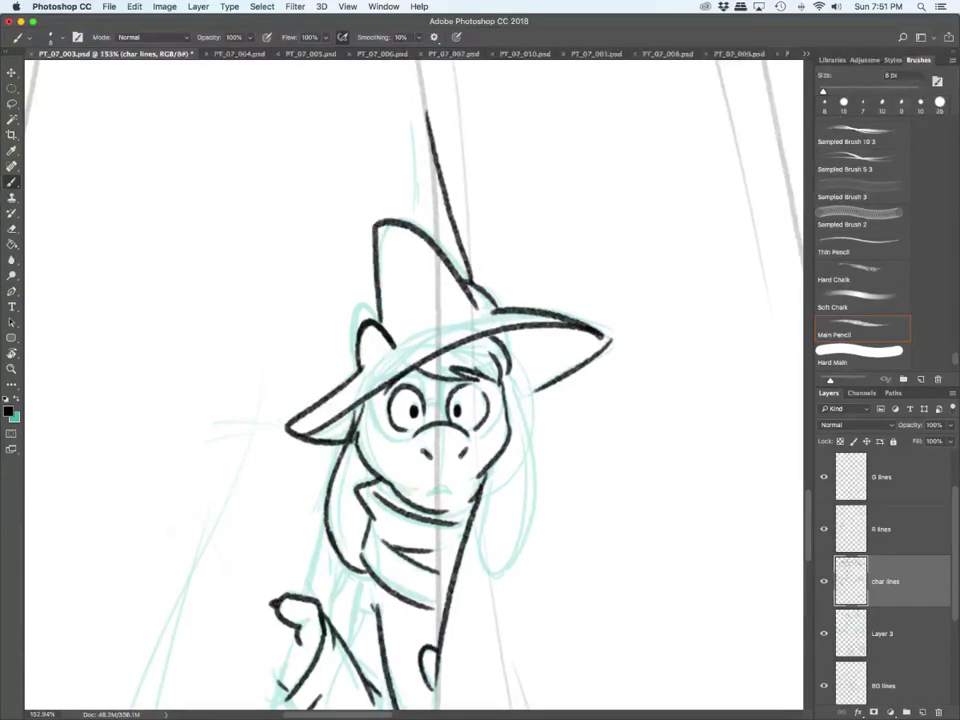
pyautogui.press('super+z')
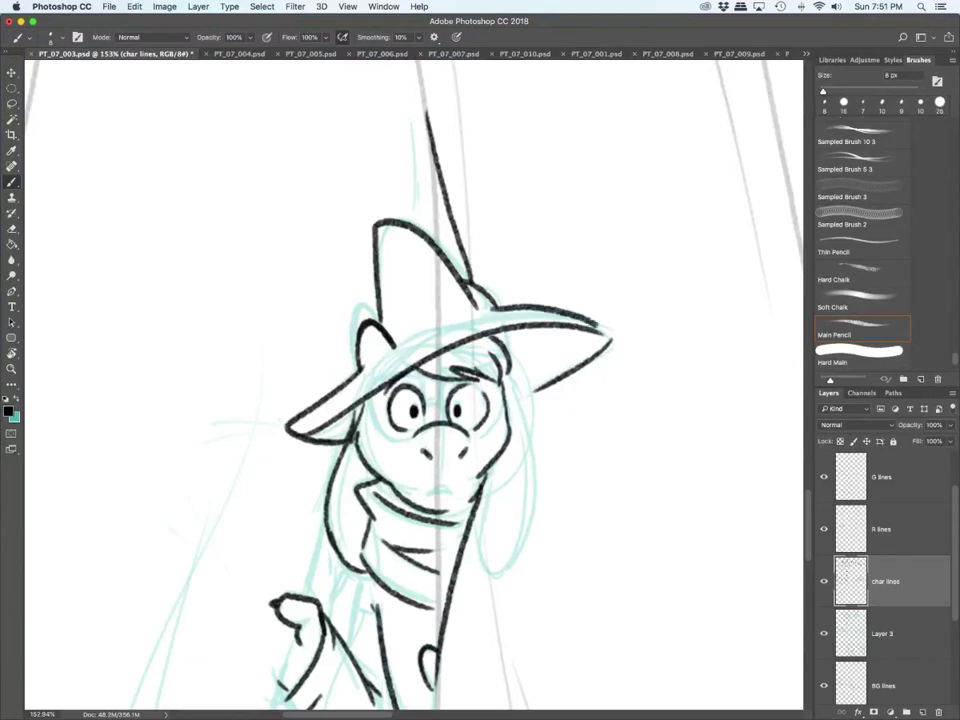
pyautogui.moveTo(494, 310); pyautogui.dragTo(608, 338)
# Step: Ink the character's glasses around both eyes, including the bridge, on the G lines layer
pyautogui.scroll(-4, 414, 385)
pyautogui.click(882, 477)
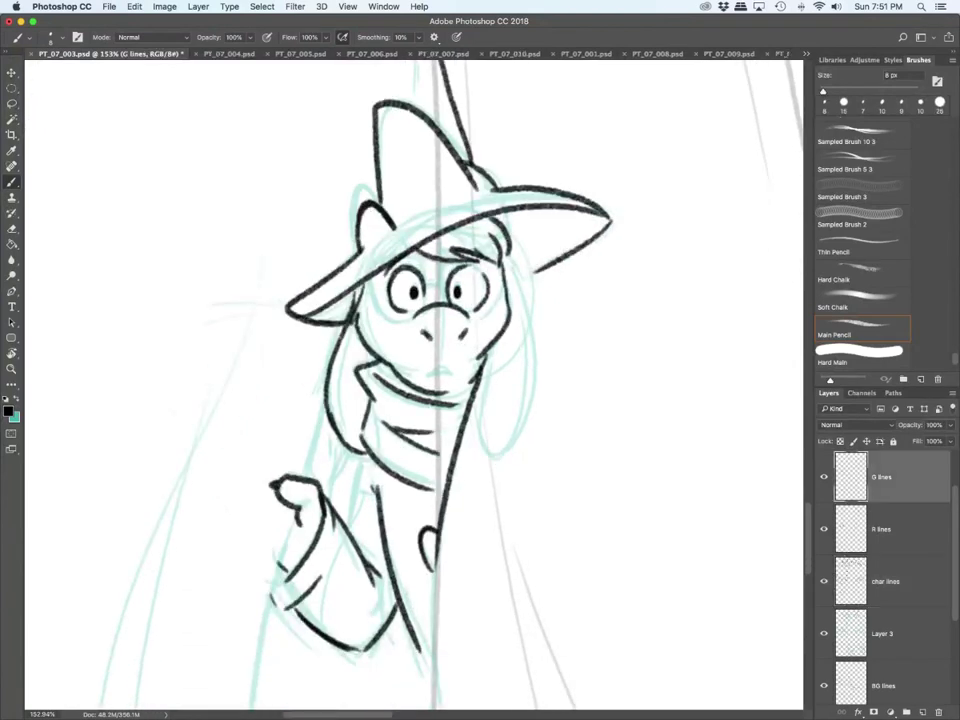
pyautogui.moveTo(367, 271)
pyautogui.mouseDown()
pyautogui.moveTo(375, 306)
pyautogui.moveTo(411, 320)
pyautogui.moveTo(386, 314)
pyautogui.mouseUp()
pyautogui.moveTo(370, 272)
pyautogui.mouseDown()
pyautogui.moveTo(399, 261)
pyautogui.moveTo(427, 306)
pyautogui.moveTo(441, 283)
pyautogui.moveTo(450, 307)
pyautogui.mouseUp()
pyautogui.moveTo(446, 266)
pyautogui.mouseDown()
pyautogui.moveTo(440, 302)
pyautogui.moveTo(487, 255)
pyautogui.mouseUp()
pyautogui.moveTo(455, 253)
pyautogui.mouseDown()
pyautogui.moveTo(497, 260)
pyautogui.moveTo(474, 319)
pyautogui.mouseUp()
# Step: Ink the small open mouth, the second drooping ear and the remaining chin line on R lines
pyautogui.hotkey('alt', '[')
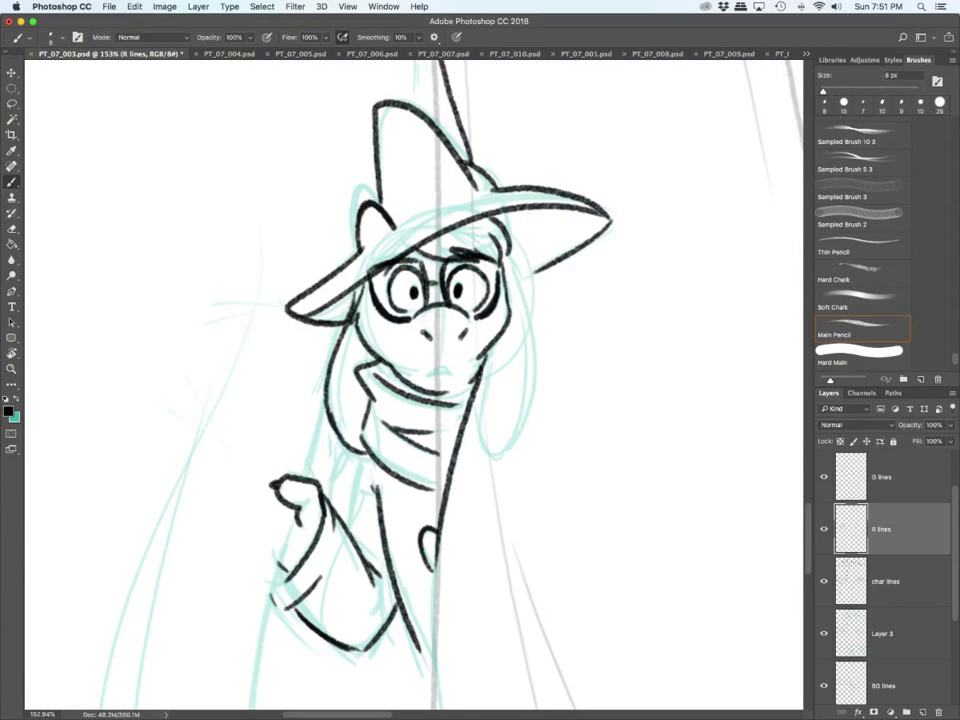
pyautogui.moveTo(435, 371)
pyautogui.mouseDown()
pyautogui.moveTo(479, 392)
pyautogui.moveTo(496, 449)
pyautogui.mouseUp()
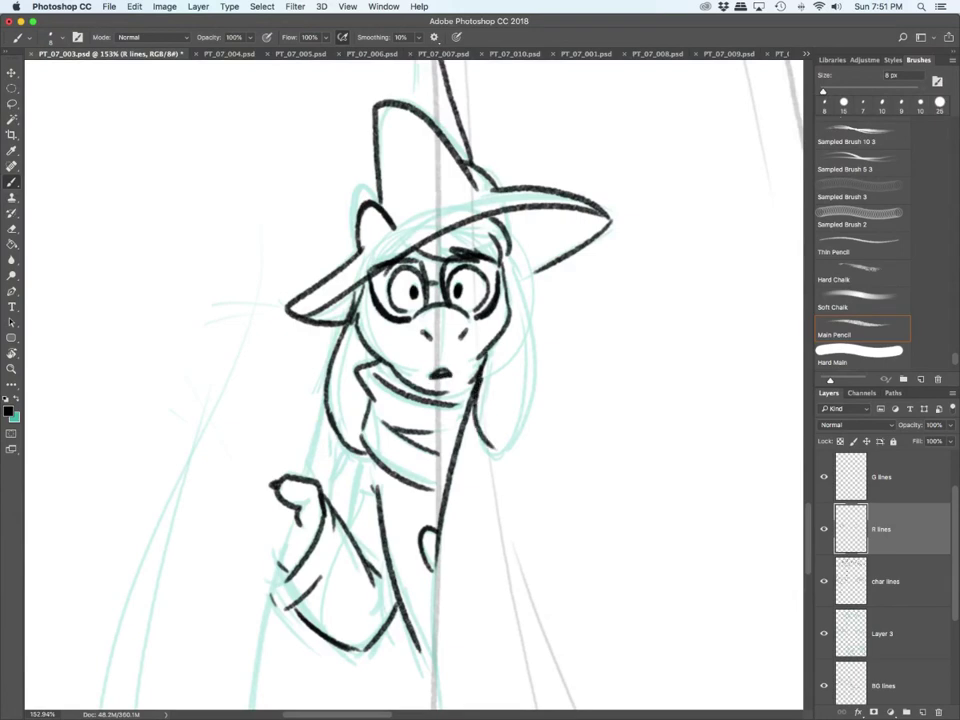
pyautogui.moveTo(508, 249)
pyautogui.mouseDown()
pyautogui.moveTo(527, 302)
pyautogui.moveTo(503, 450)
pyautogui.mouseUp()
pyautogui.moveTo(516, 302); pyautogui.dragTo(531, 382)
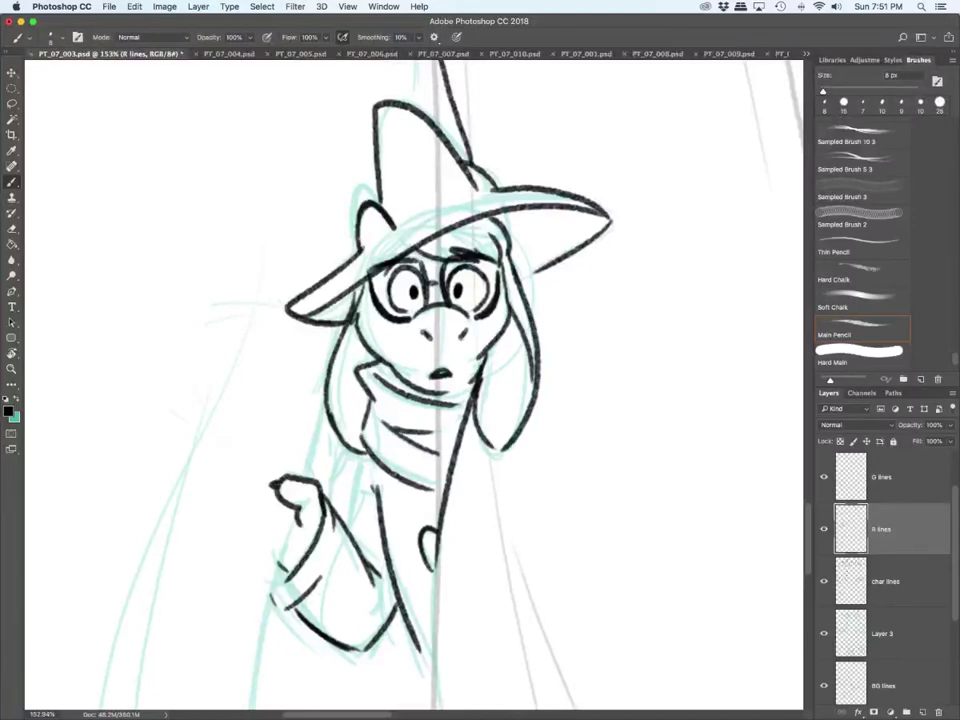
pyautogui.moveTo(449, 391); pyautogui.dragTo(473, 379)
# Step: Add the shoulder line below the scarf, the back edge above the hand and the curtain opening's peak on char lines
pyautogui.click(886, 581)
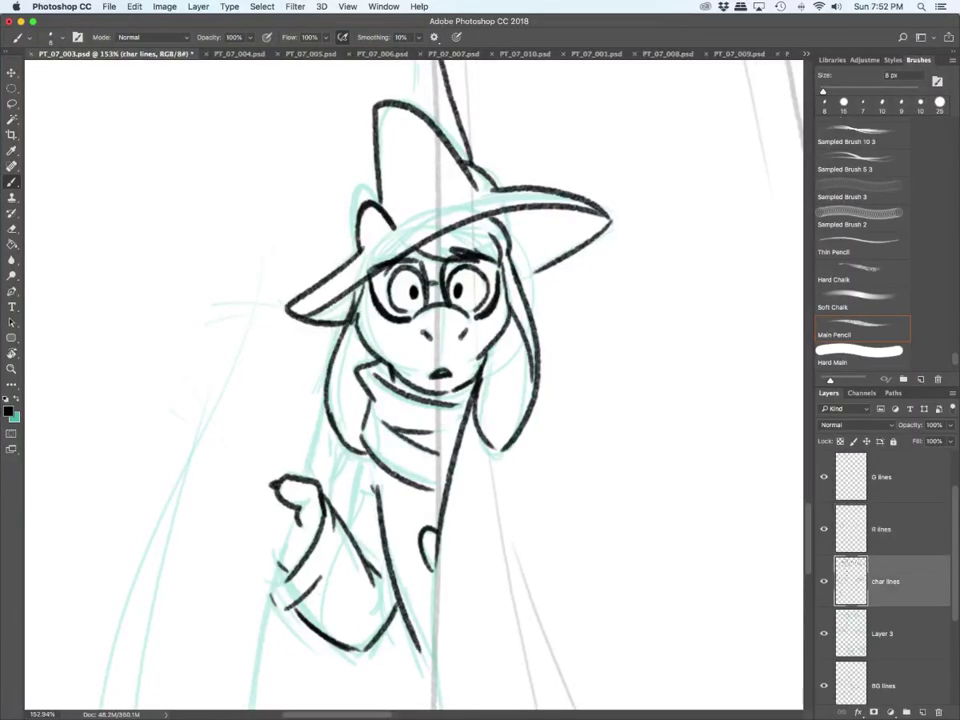
pyautogui.moveTo(361, 457); pyautogui.dragTo(343, 526)
pyautogui.scroll(-5, 440, 535)
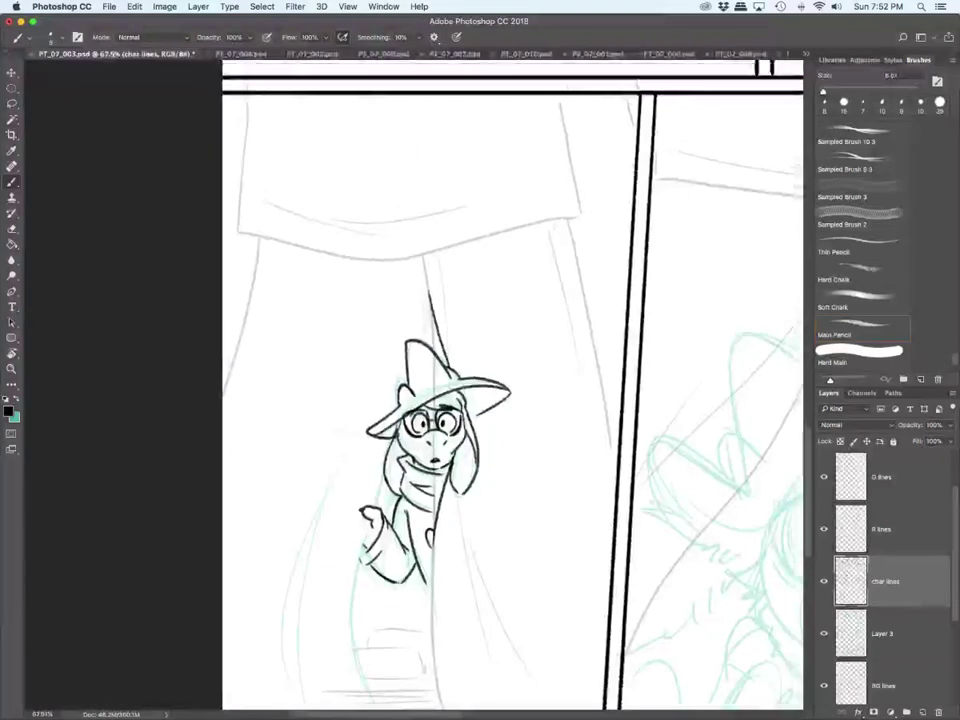
pyautogui.scroll(3, 440, 535)
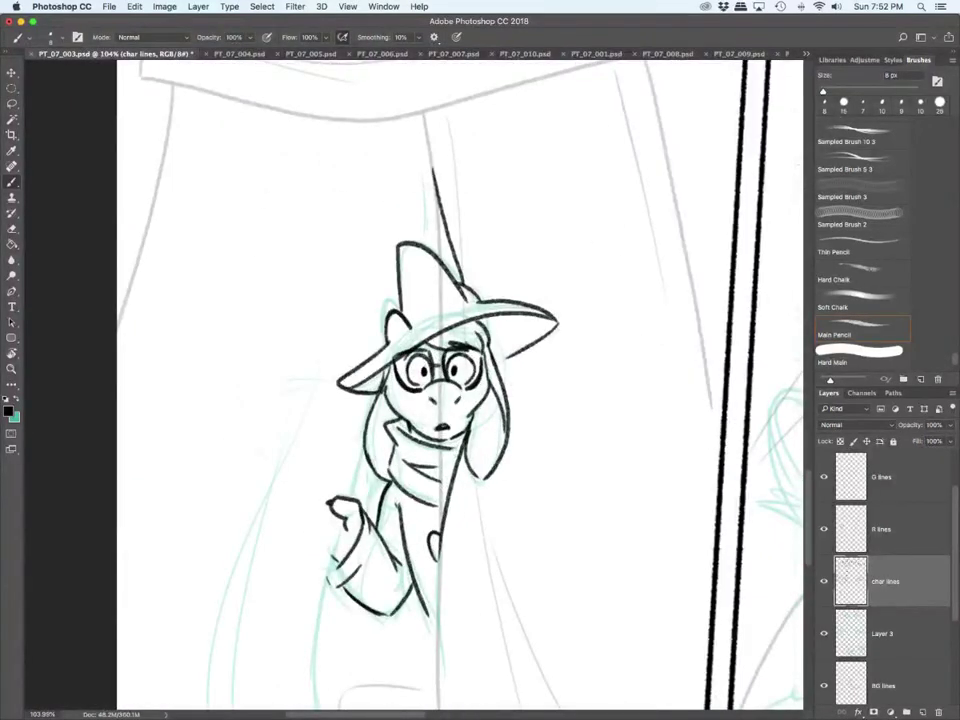
pyautogui.moveTo(350, 496); pyautogui.dragTo(364, 450)
pyautogui.moveTo(425, 240); pyautogui.dragTo(432, 153)
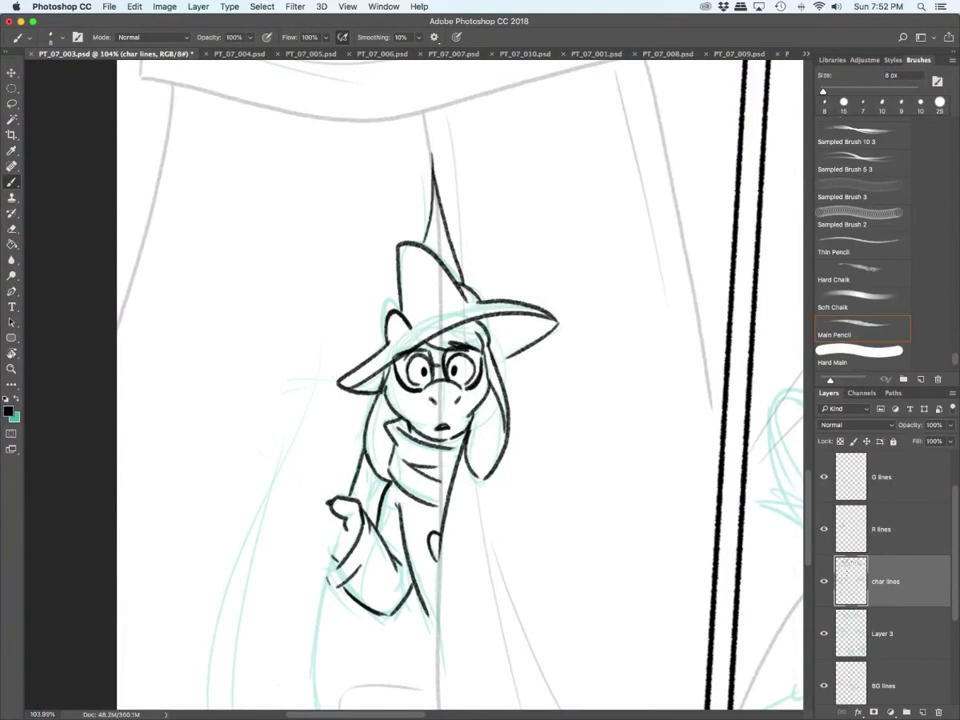
# Step: Ink the held curtain's inner edge, long outer fold and wavy bottom hem beside the hatted character
pyautogui.scroll(-4, 460, 385)
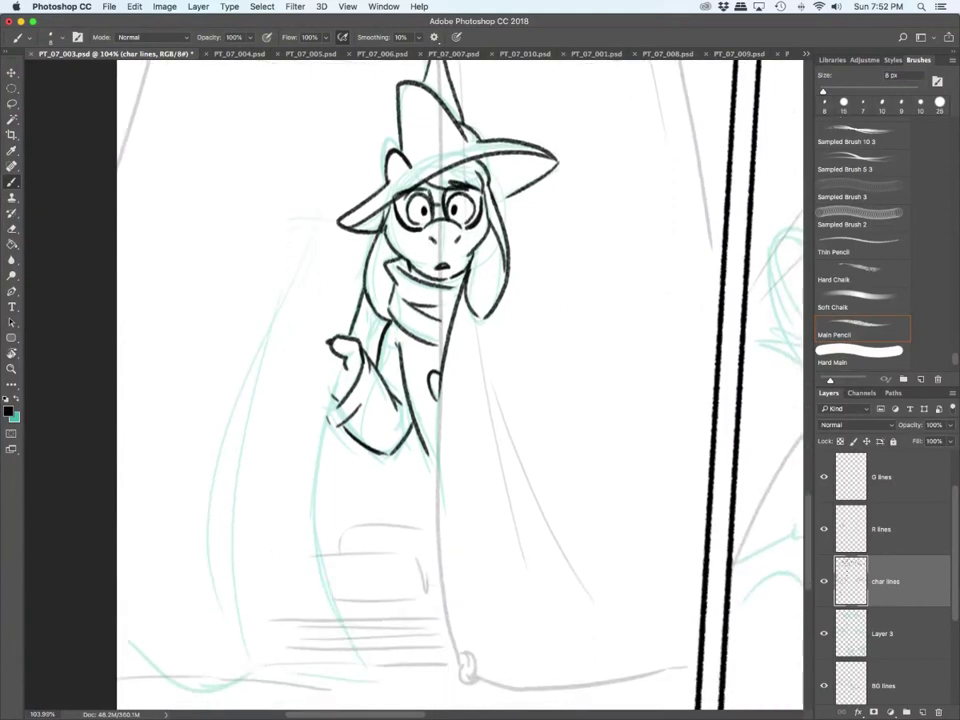
pyautogui.moveTo(333, 395); pyautogui.dragTo(358, 666)
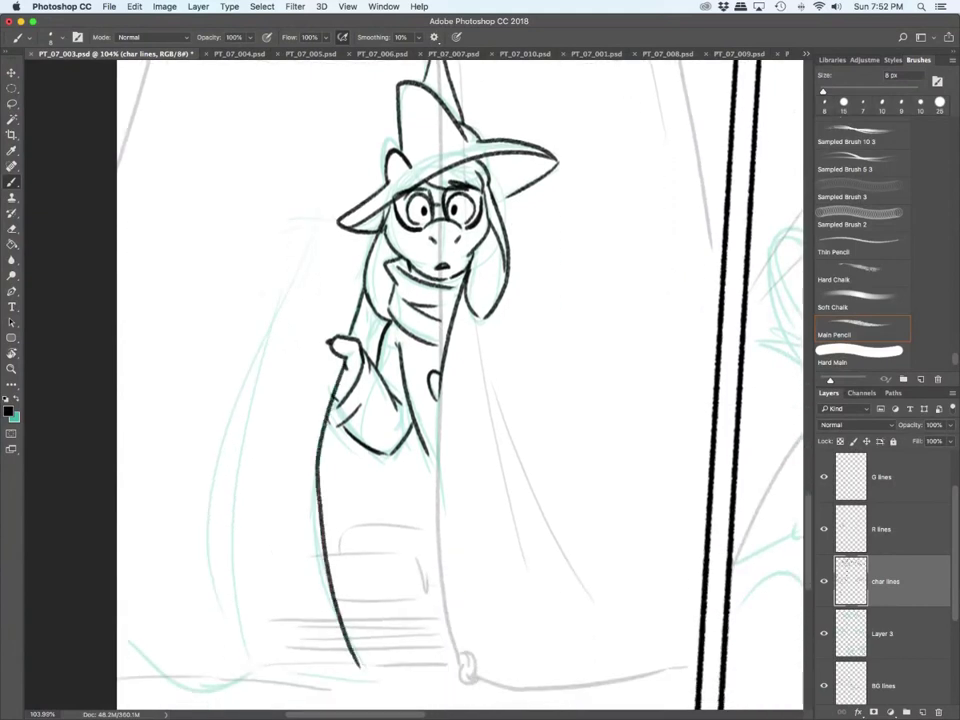
pyautogui.moveTo(333, 200)
pyautogui.mouseDown()
pyautogui.moveTo(278, 400)
pyautogui.moveTo(242, 628)
pyautogui.moveTo(213, 587)
pyautogui.moveTo(254, 388)
pyautogui.mouseUp()
pyautogui.moveTo(117, 631)
pyautogui.mouseDown()
pyautogui.moveTo(146, 663)
pyautogui.moveTo(358, 668)
pyautogui.mouseUp()
# Step: Add the curtain's folds above the hat and along its length, and close the gap at the sleeve cuff
pyautogui.scroll(-5, 383, 448)
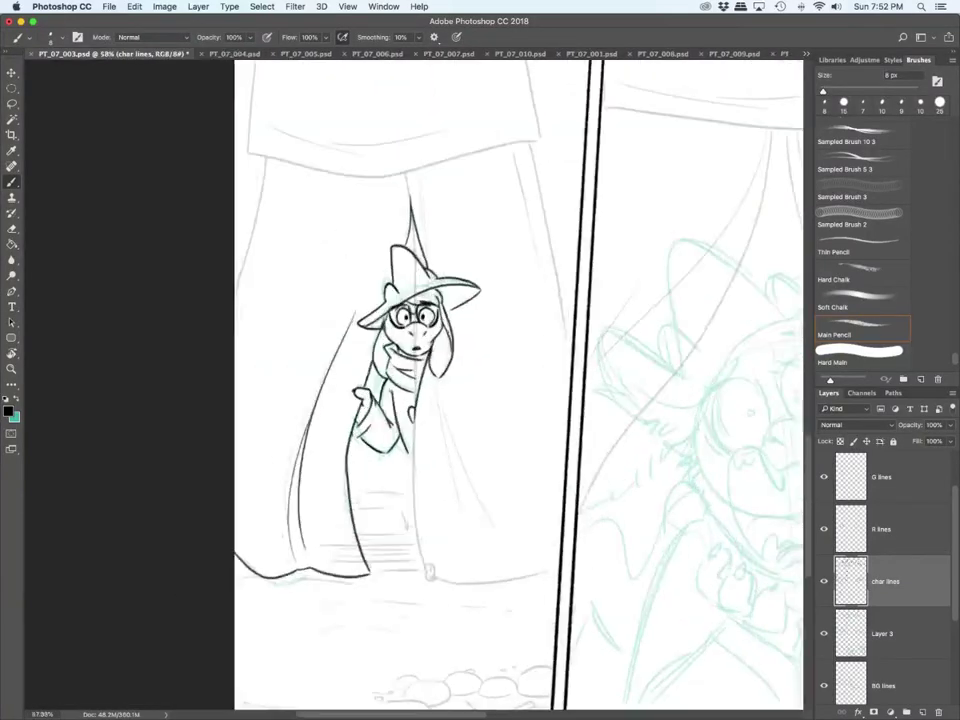
pyautogui.moveTo(383, 176); pyautogui.dragTo(364, 297)
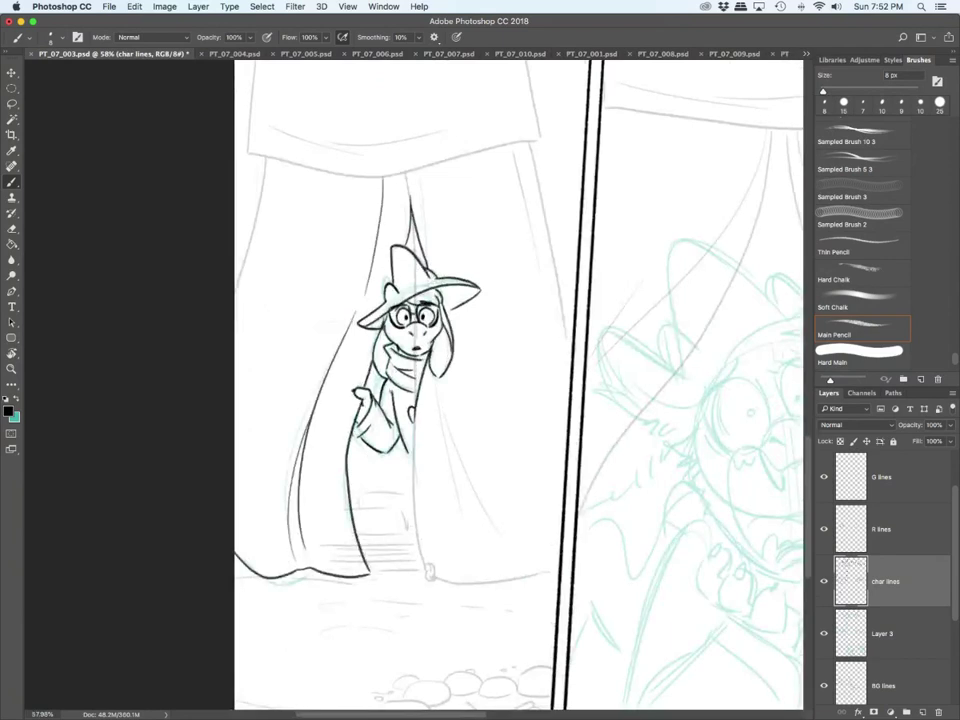
pyautogui.moveTo(335, 382); pyautogui.dragTo(291, 545)
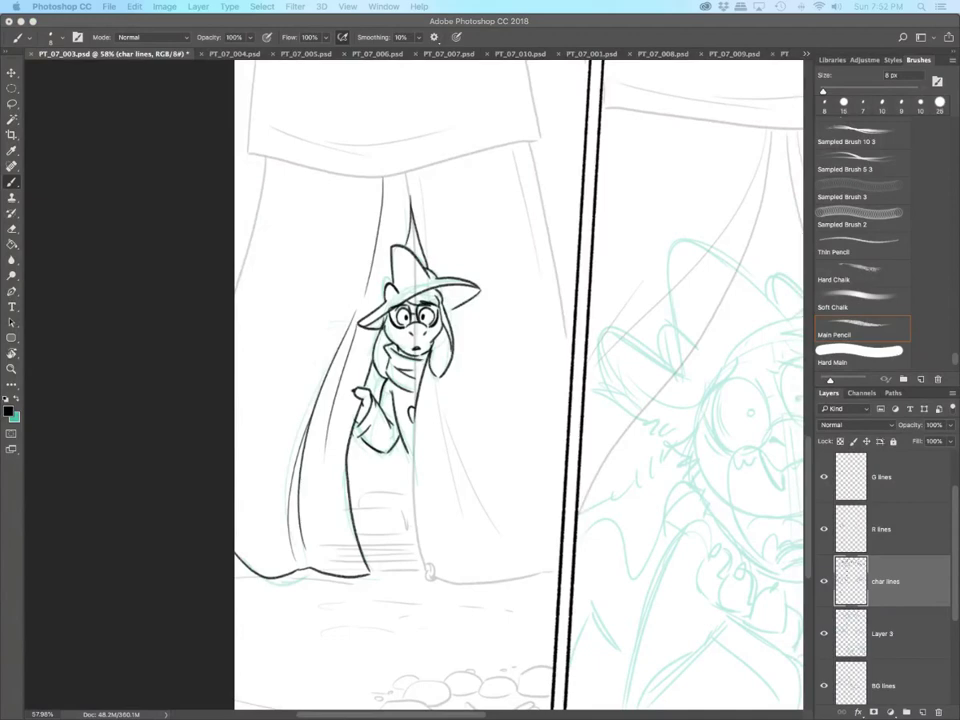
pyautogui.scroll(5, 383, 470)
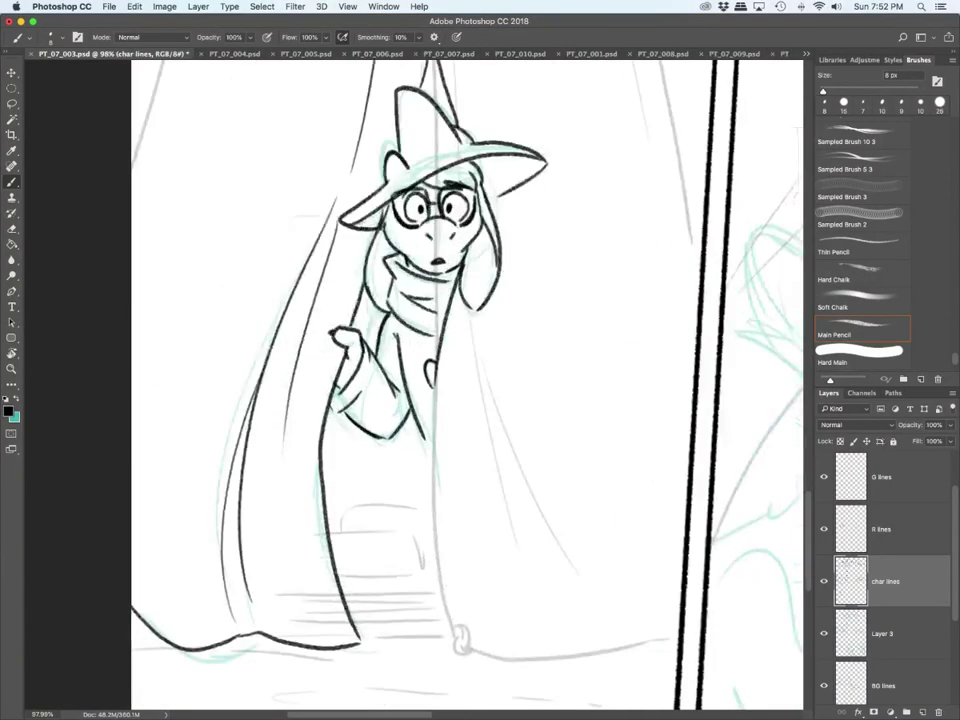
pyautogui.moveTo(331, 403); pyautogui.dragTo(342, 412)
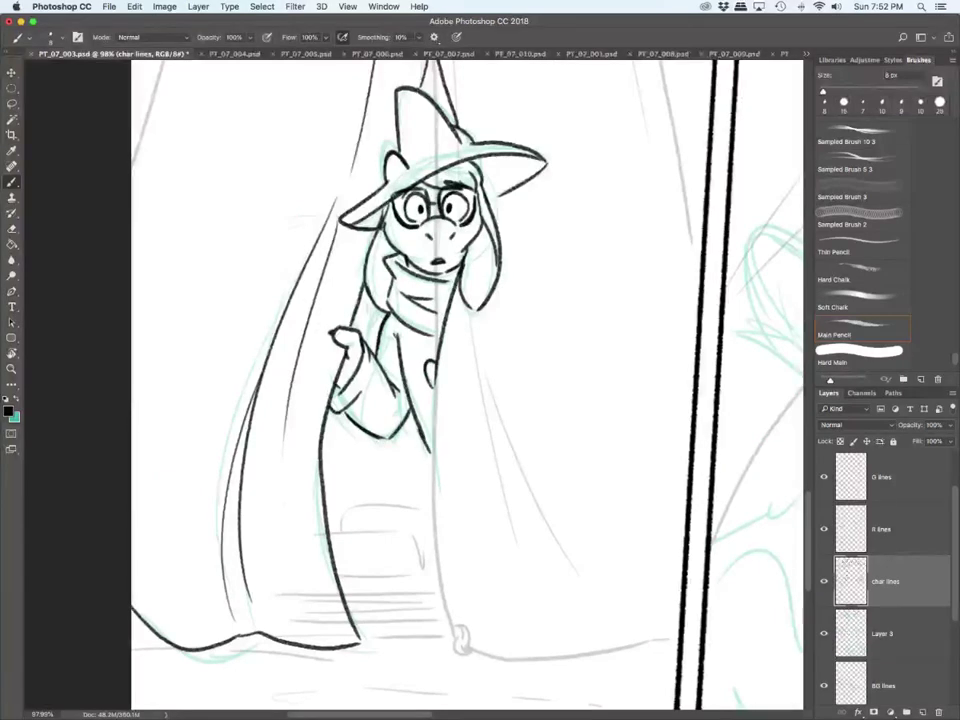
# Step: Hide the BG lines layer and enlarge the brush to 15 px for the next panel's close-up character
pyautogui.scroll(-5, 414, 423)
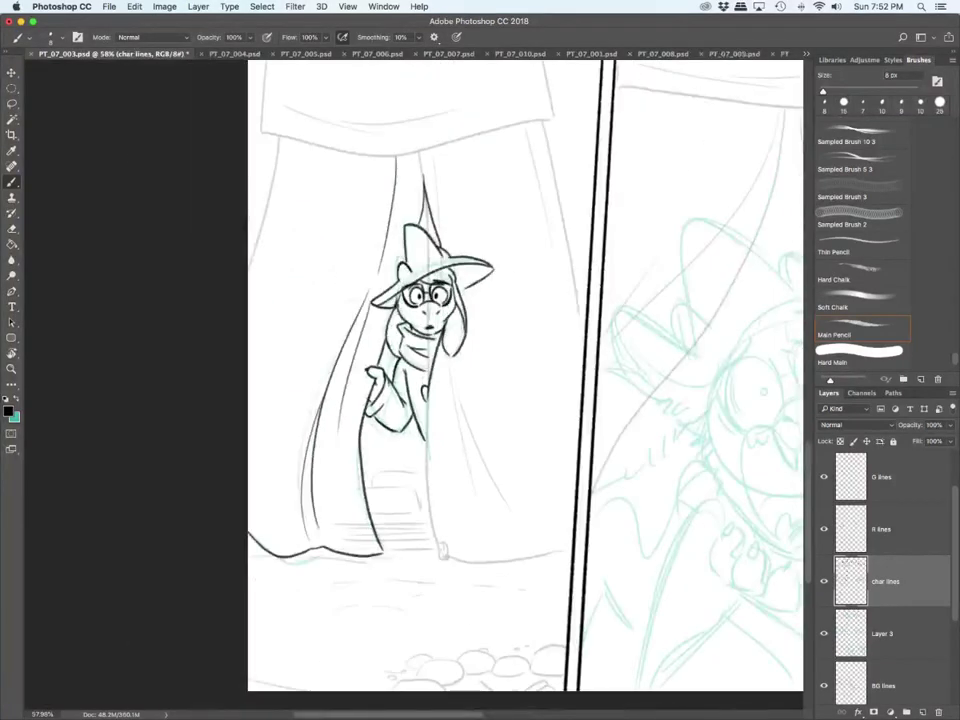
pyautogui.hscroll(5, 413, 375)
pyautogui.click(824, 686)
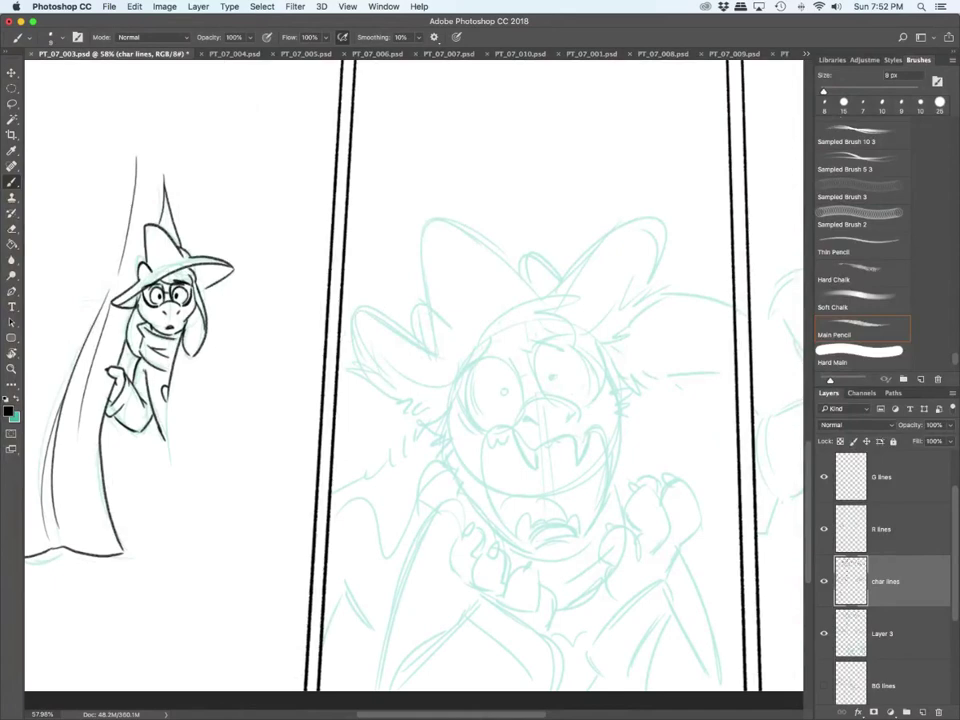
pyautogui.press(']')
pyautogui.press(']')
pyautogui.press(']')
pyautogui.hscroll(5, 413, 375)
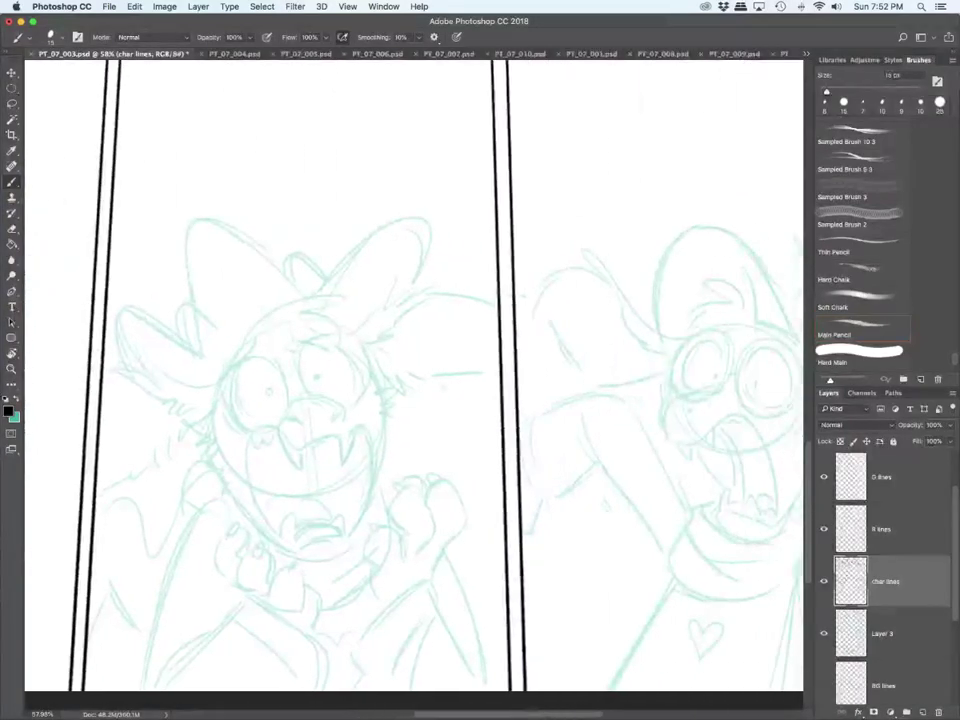
pyautogui.hscroll(-18, 413, 375)
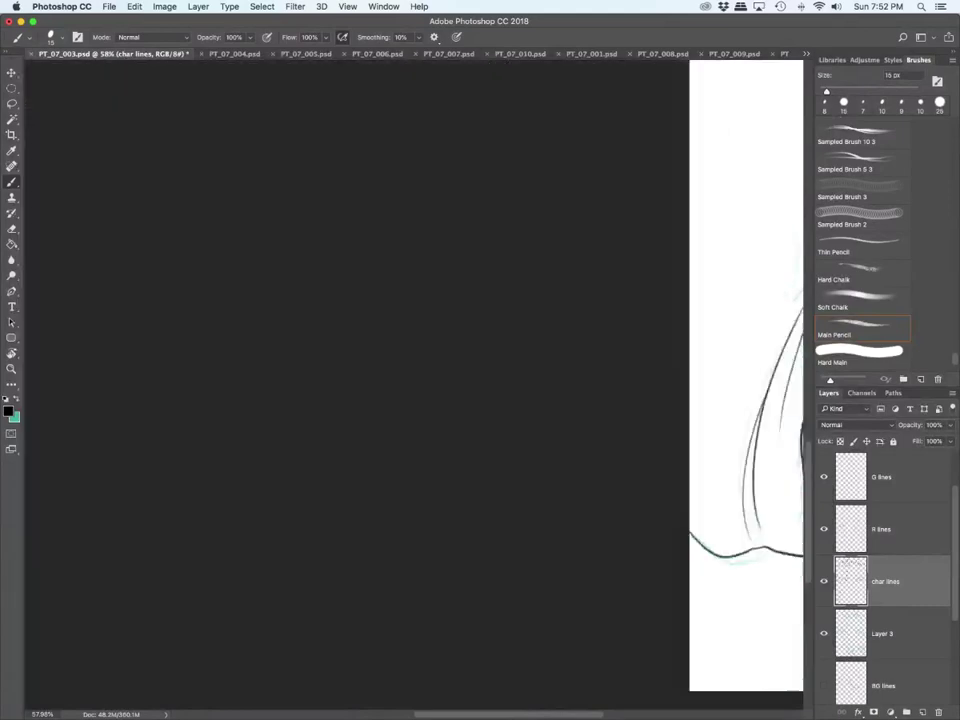
pyautogui.hscroll(15, 413, 375)
pyautogui.scroll(6, 467, 604)
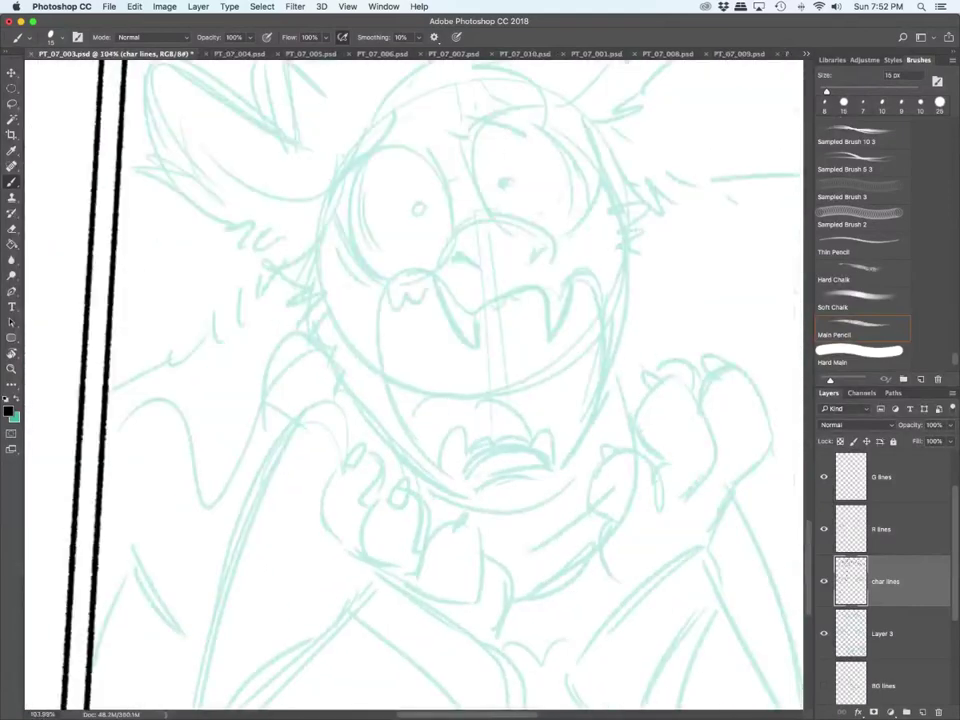
# Step: Ink the fanged character's lower sleeve and cuff at the panel's bottom edge on char lines, and make R lines active
pyautogui.scroll(-3, 413, 375)
pyautogui.moveTo(347, 521); pyautogui.dragTo(468, 640)
pyautogui.moveTo(352, 499)
pyautogui.mouseDown()
pyautogui.moveTo(334, 527)
pyautogui.moveTo(510, 640)
pyautogui.mouseUp()
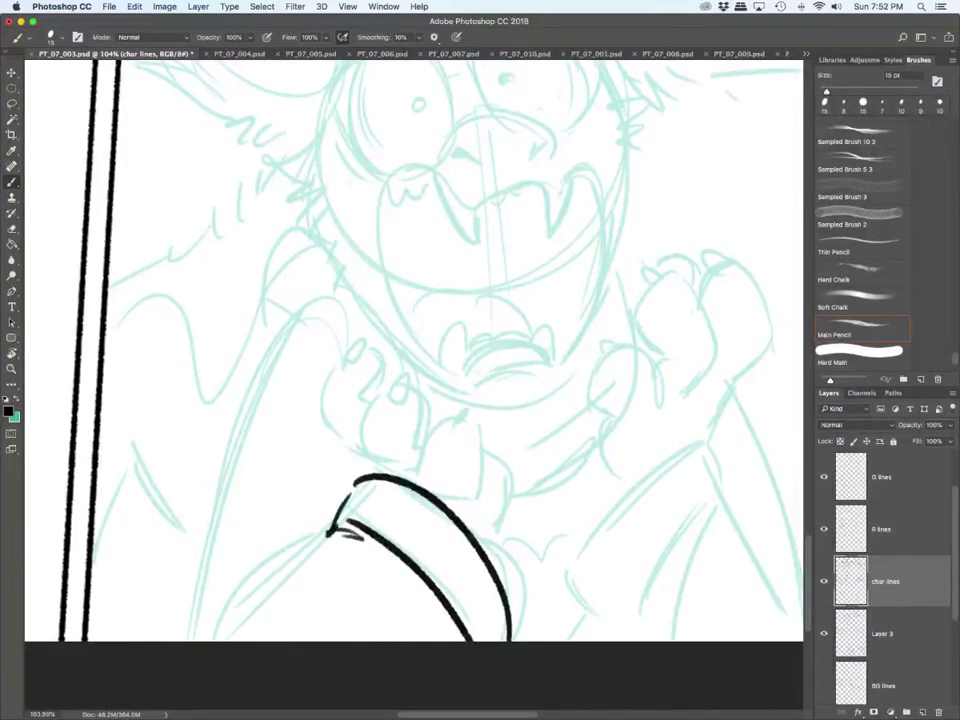
pyautogui.moveTo(331, 531); pyautogui.dragTo(205, 640)
pyautogui.moveTo(236, 588); pyautogui.dragTo(208, 612)
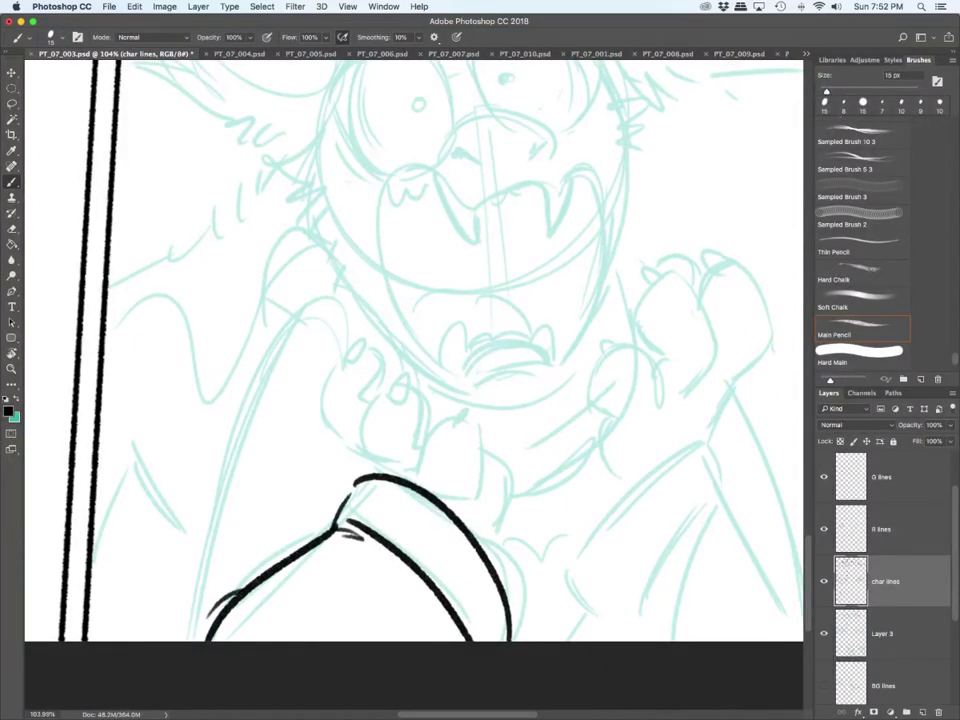
pyautogui.hotkey('alt', ']')
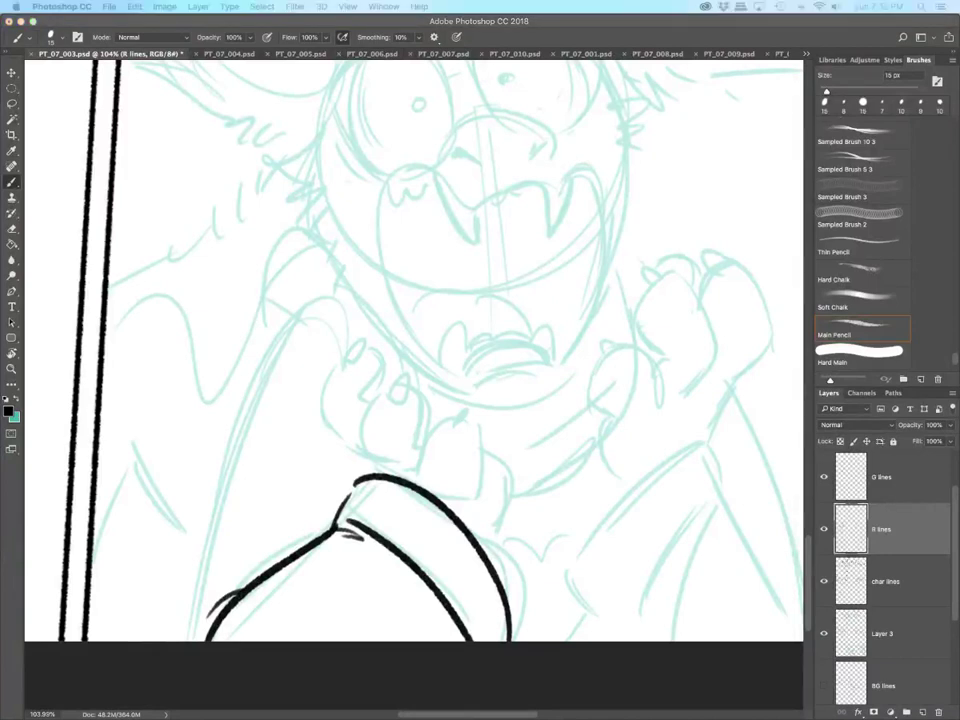
# Step: Ink the clawed fingers and palm edge of the fanged character's left-hand paw above the inked cuff on R lines
pyautogui.moveTo(378, 473)
pyautogui.mouseDown()
pyautogui.moveTo(322, 419)
pyautogui.moveTo(335, 359)
pyautogui.moveTo(359, 345)
pyautogui.moveTo(352, 357)
pyautogui.moveTo(382, 376)
pyautogui.mouseUp()
pyautogui.moveTo(396, 386)
pyautogui.mouseDown()
pyautogui.moveTo(406, 372)
pyautogui.moveTo(398, 401)
pyautogui.mouseUp()
pyautogui.moveTo(410, 387)
pyautogui.mouseDown()
pyautogui.moveTo(426, 411)
pyautogui.moveTo(419, 446)
pyautogui.moveTo(396, 472)
pyautogui.mouseUp()
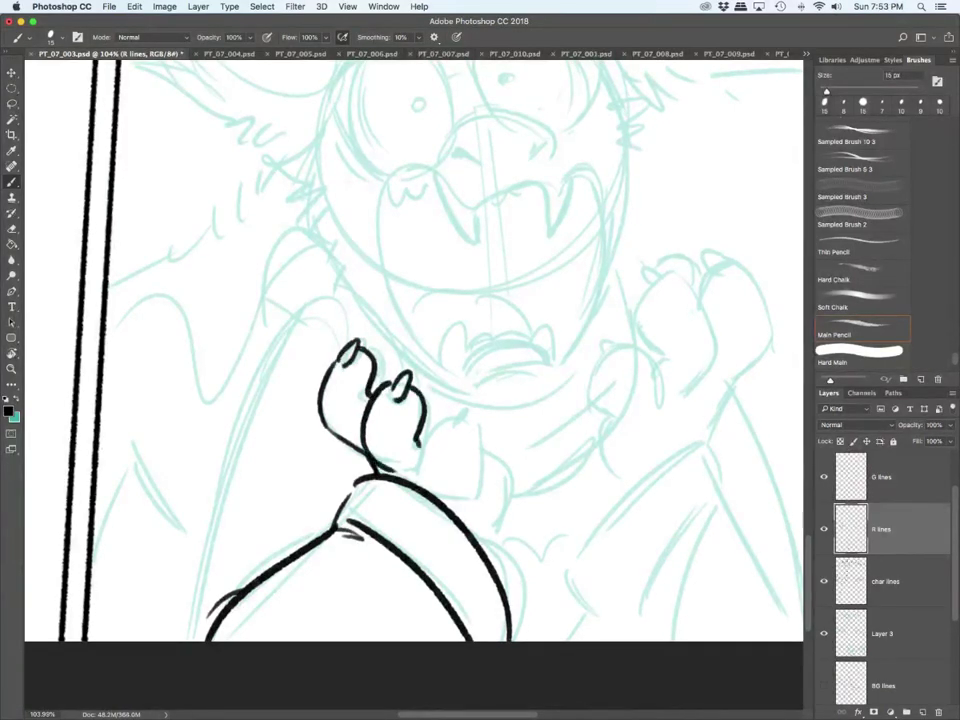
pyautogui.moveTo(452, 418)
pyautogui.mouseDown()
pyautogui.moveTo(425, 486)
pyautogui.moveTo(463, 409)
pyautogui.moveTo(455, 429)
pyautogui.mouseUp()
pyautogui.moveTo(466, 418)
pyautogui.mouseDown()
pyautogui.moveTo(476, 488)
pyautogui.moveTo(460, 497)
pyautogui.moveTo(490, 545)
pyautogui.mouseUp()
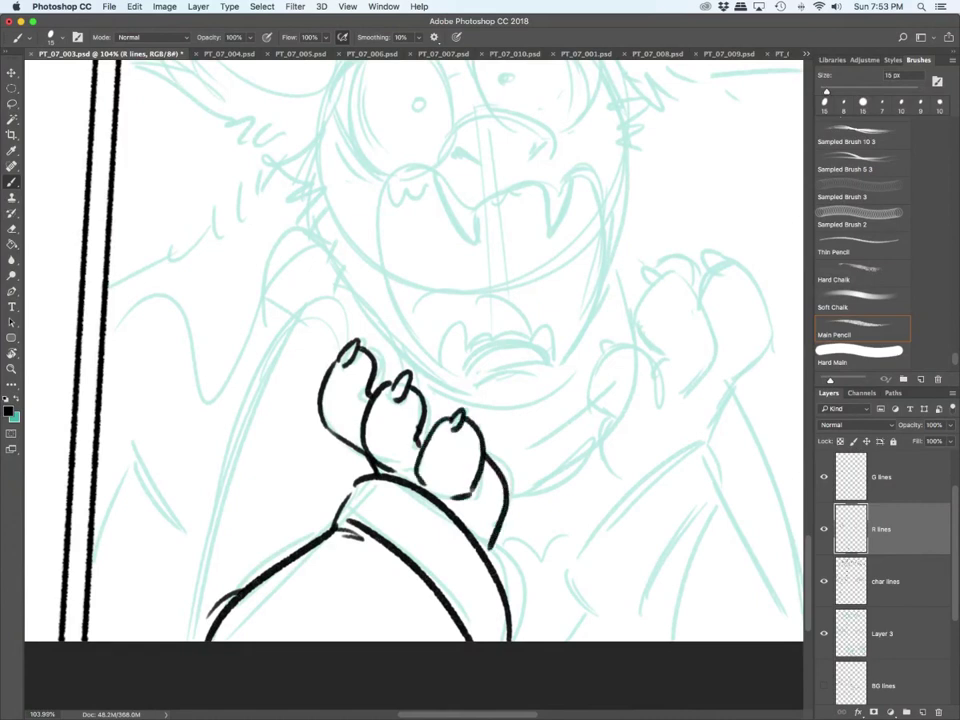
pyautogui.moveTo(352, 343)
pyautogui.mouseDown()
pyautogui.moveTo(318, 300)
pyautogui.moveTo(178, 640)
pyautogui.mouseUp()
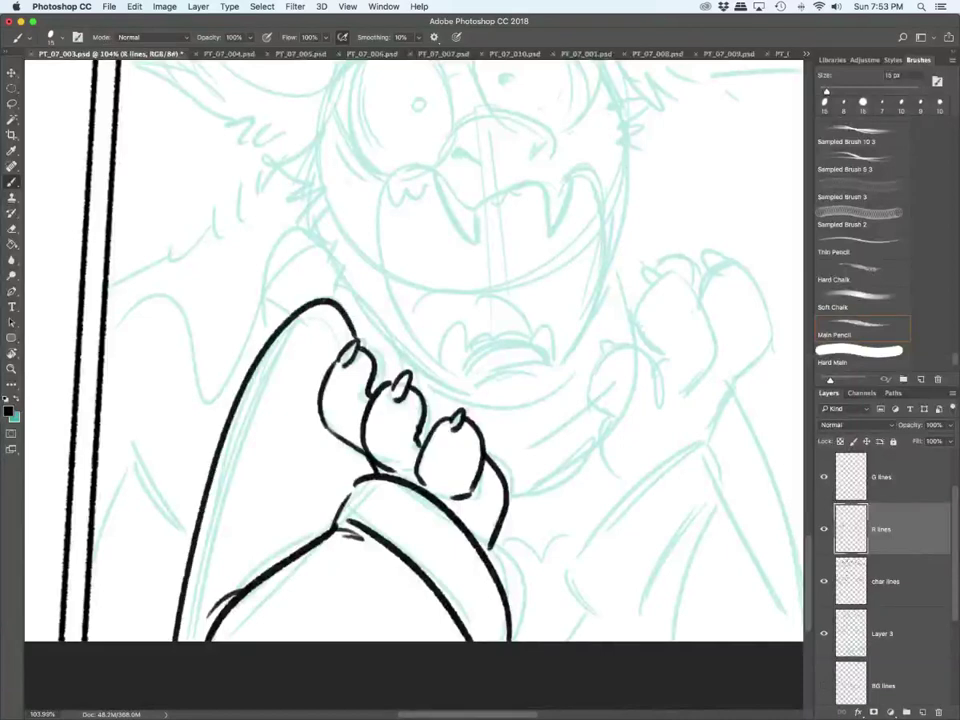
pyautogui.rightClick(172, 674)
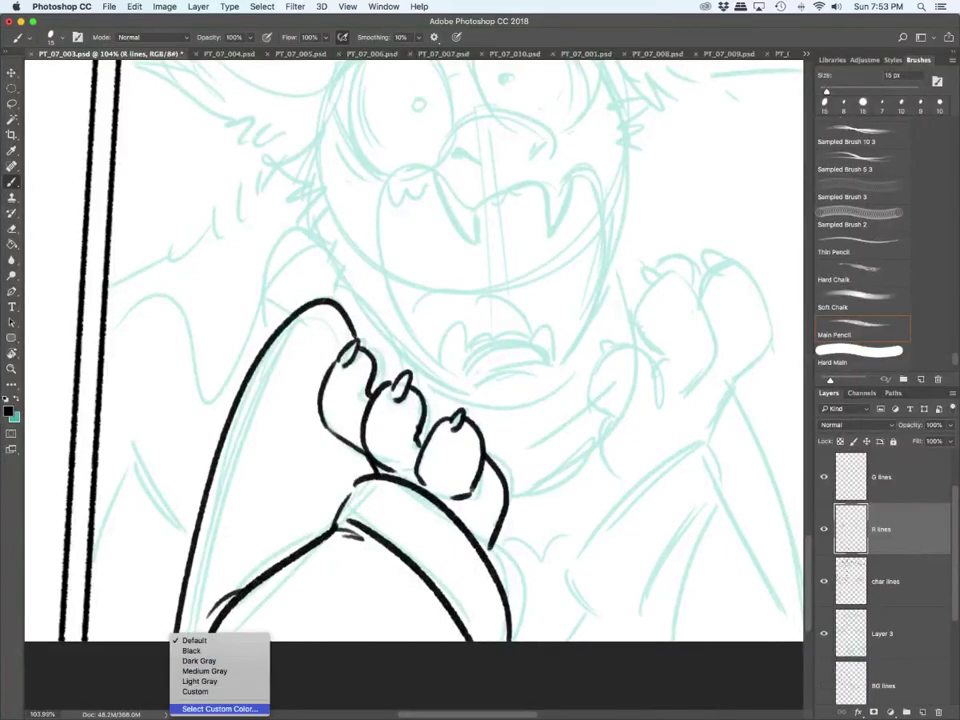
pyautogui.press('Escape')
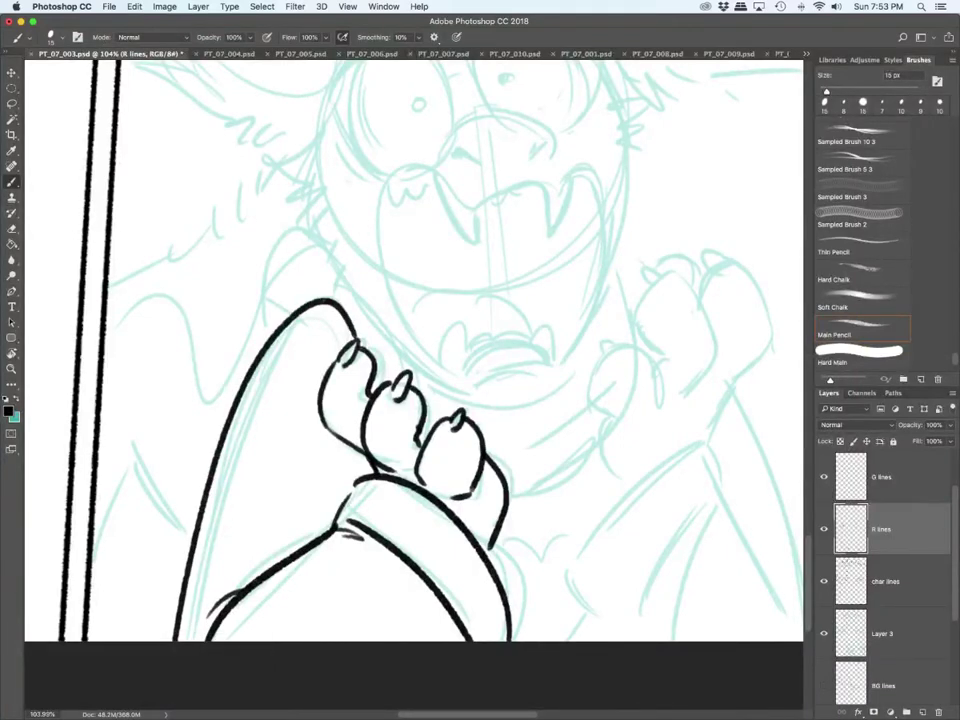
pyautogui.press('super+z')
# Step: Ink the rounded shoulder and upper sleeve outline beside the left-hand paw on char lines, with short creases at the elbow
pyautogui.click(886, 581)
pyautogui.moveTo(341, 341)
pyautogui.mouseDown()
pyautogui.moveTo(253, 381)
pyautogui.moveTo(178, 640)
pyautogui.mouseUp()
pyautogui.moveTo(241, 548); pyautogui.dragTo(296, 549)
pyautogui.moveTo(255, 520); pyautogui.dragTo(299, 549)
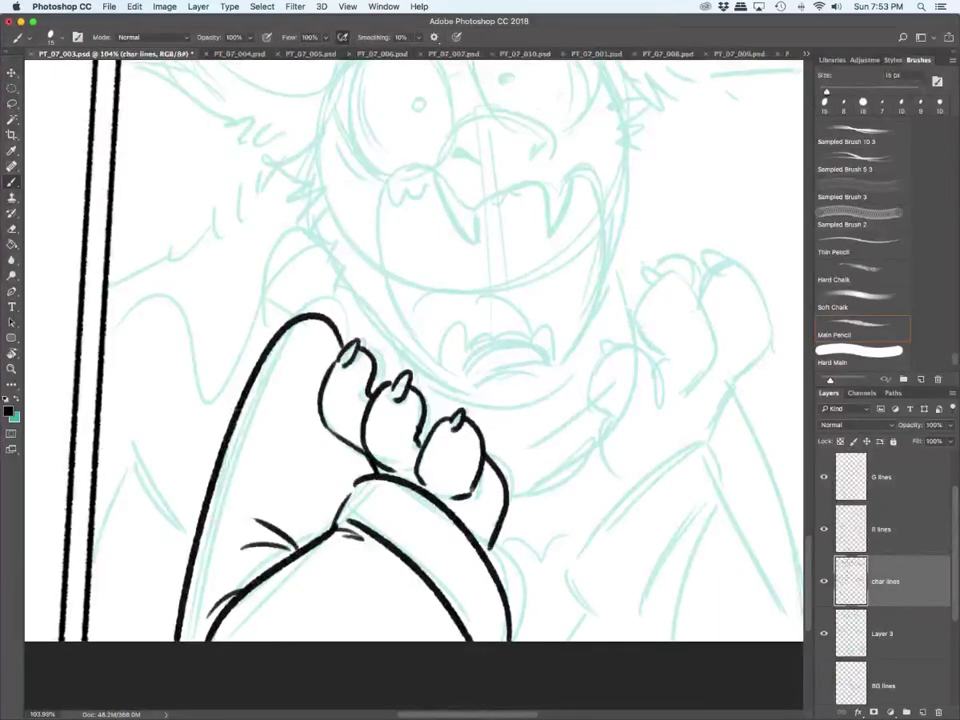
# Step: Ink the opposite sleeve with its cuff and folds, plus the scalloped chest line between both sleeves
pyautogui.moveTo(708, 440)
pyautogui.mouseDown()
pyautogui.moveTo(564, 577)
pyautogui.moveTo(598, 622)
pyautogui.mouseUp()
pyautogui.moveTo(714, 494); pyautogui.dragTo(630, 636)
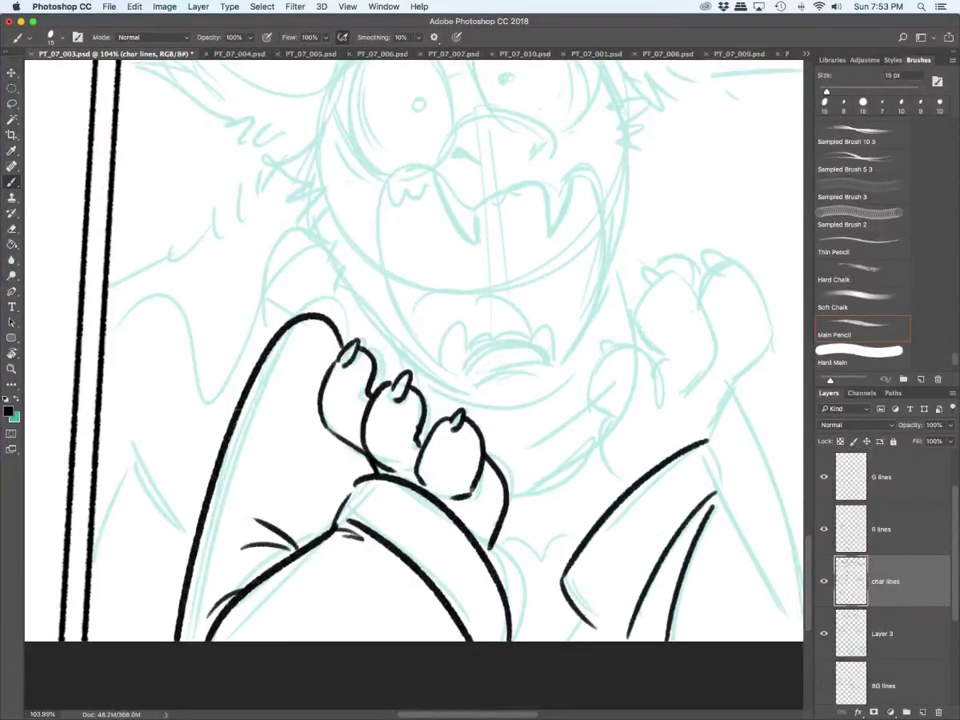
pyautogui.moveTo(705, 438); pyautogui.dragTo(718, 490)
pyautogui.moveTo(593, 628); pyautogui.dragTo(600, 642)
pyautogui.moveTo(716, 490); pyautogui.dragTo(796, 640)
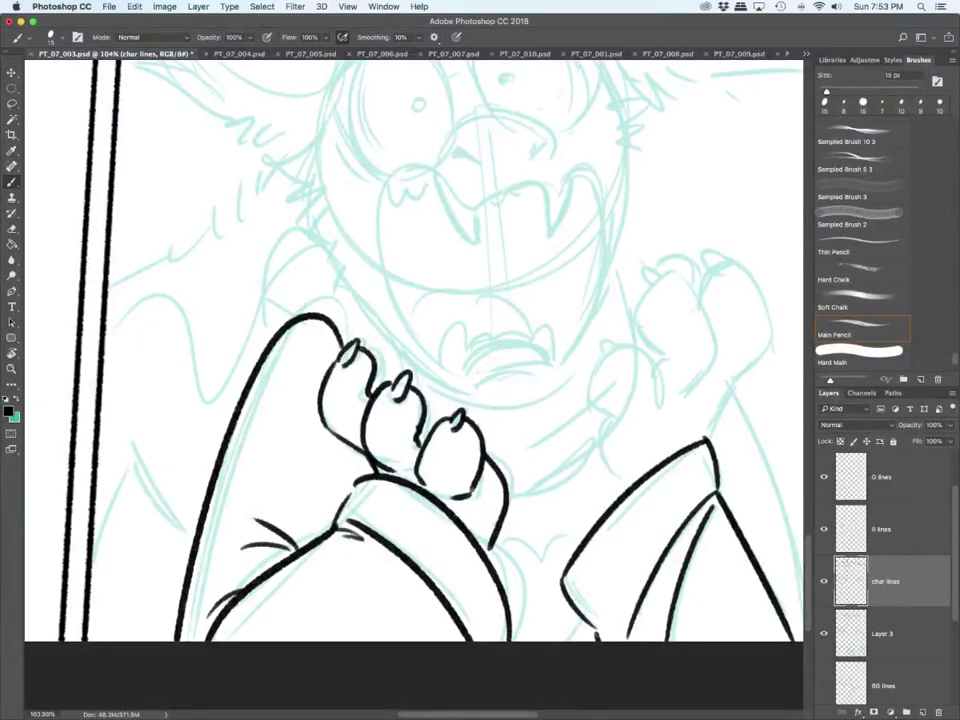
pyautogui.moveTo(488, 553); pyautogui.dragTo(568, 549)
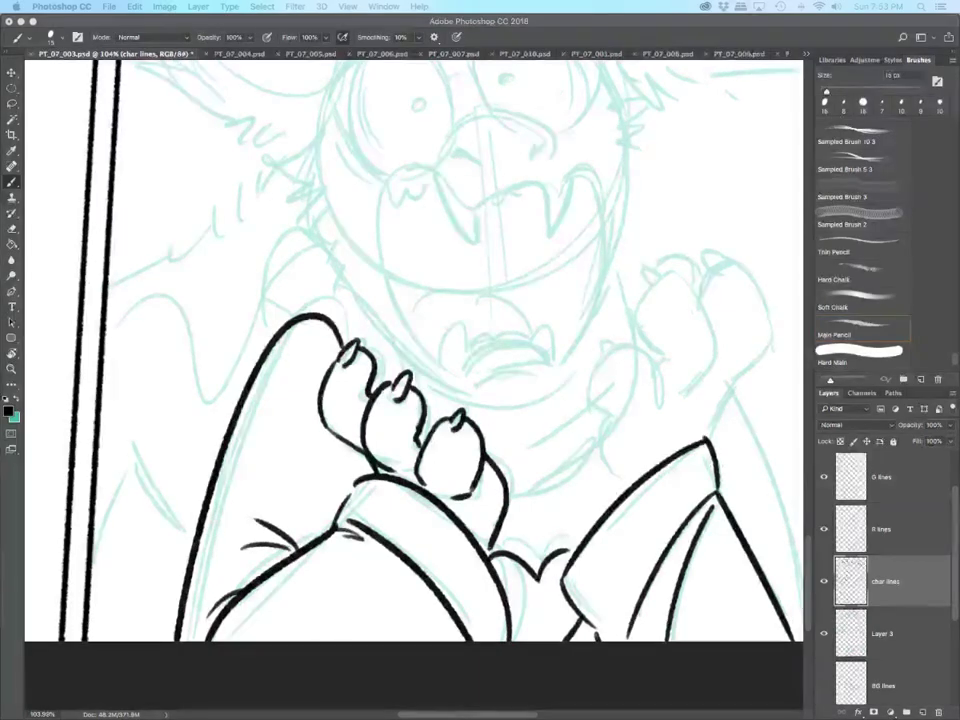
# Step: Ink the right-hand raised paw with its three clawed fingers and wrist on R lines
pyautogui.click(882, 529)
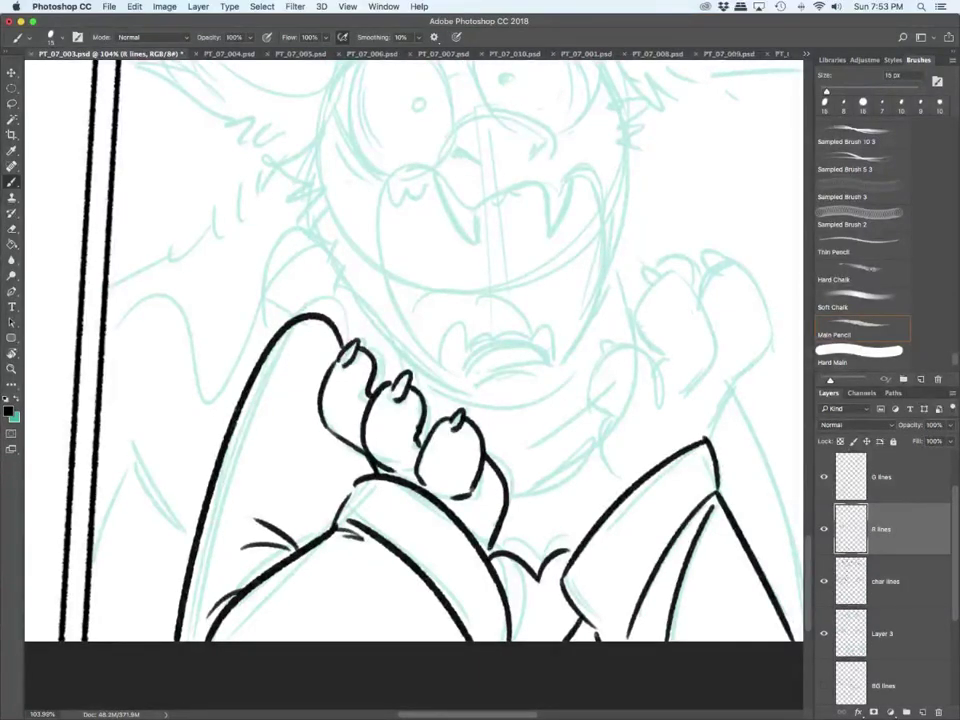
pyautogui.moveTo(656, 412)
pyautogui.mouseDown()
pyautogui.moveTo(656, 372)
pyautogui.moveTo(625, 345)
pyautogui.mouseUp()
pyautogui.moveTo(622, 347)
pyautogui.mouseDown()
pyautogui.moveTo(614, 336)
pyautogui.moveTo(607, 352)
pyautogui.mouseUp()
pyautogui.moveTo(607, 353)
pyautogui.mouseDown()
pyautogui.moveTo(592, 384)
pyautogui.moveTo(617, 427)
pyautogui.moveTo(624, 488)
pyautogui.mouseUp()
pyautogui.moveTo(700, 396)
pyautogui.mouseDown()
pyautogui.moveTo(690, 282)
pyautogui.moveTo(646, 274)
pyautogui.moveTo(638, 315)
pyautogui.moveTo(662, 372)
pyautogui.mouseUp()
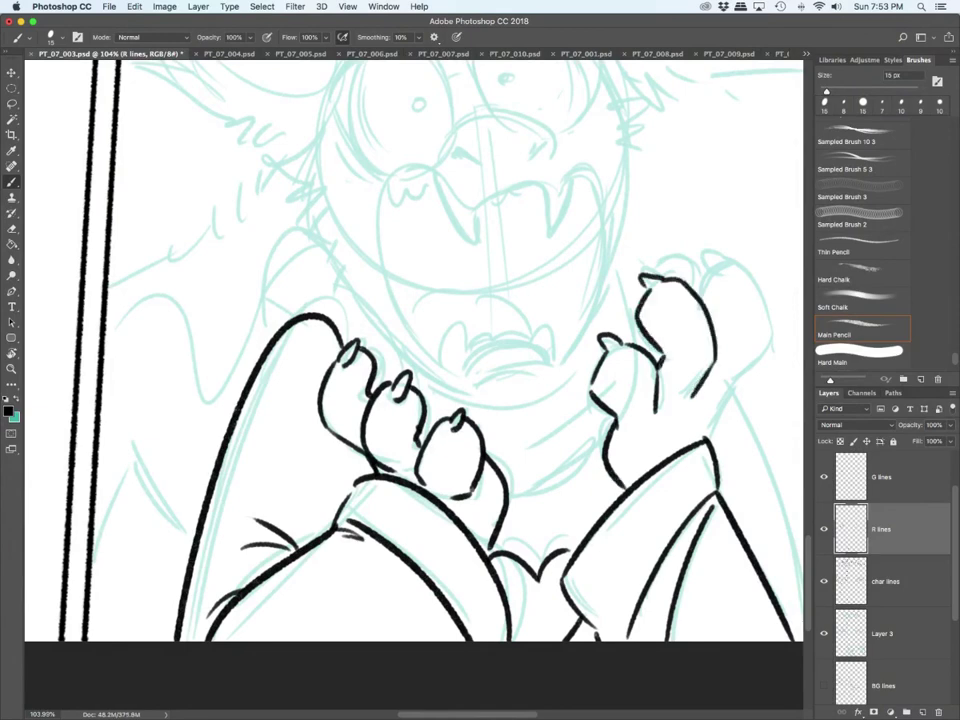
pyautogui.moveTo(707, 438)
pyautogui.mouseDown()
pyautogui.moveTo(761, 298)
pyautogui.moveTo(717, 271)
pyautogui.moveTo(700, 296)
pyautogui.mouseUp()
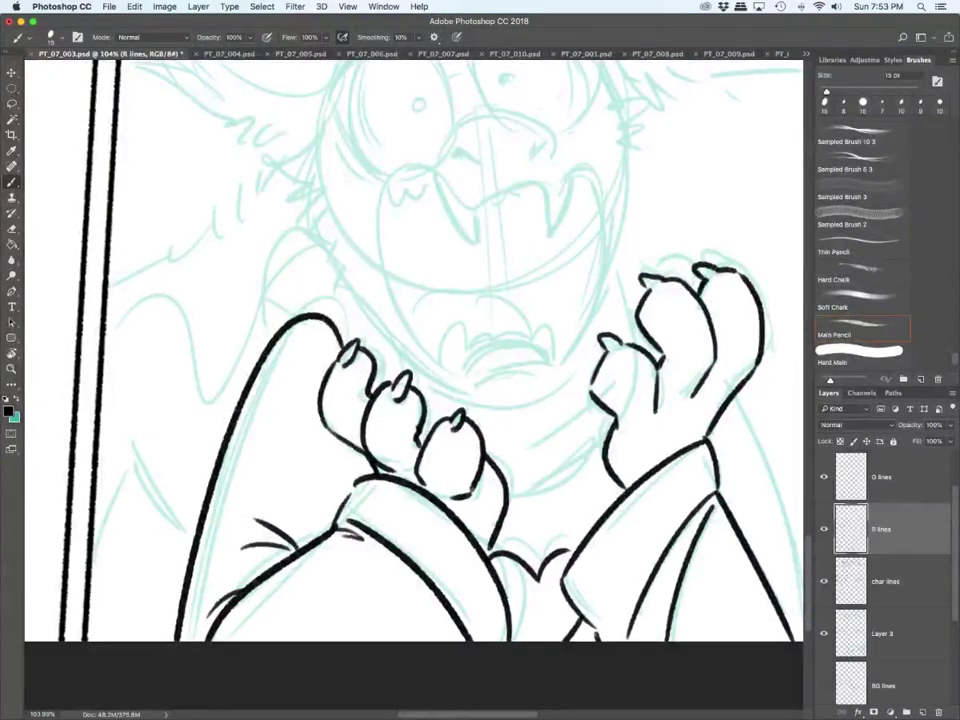
pyautogui.moveTo(639, 333); pyautogui.dragTo(645, 350)
# Step: Ink both wide-open eyes of the fanged character with tiny pupils
pyautogui.scroll(5, 413, 350)
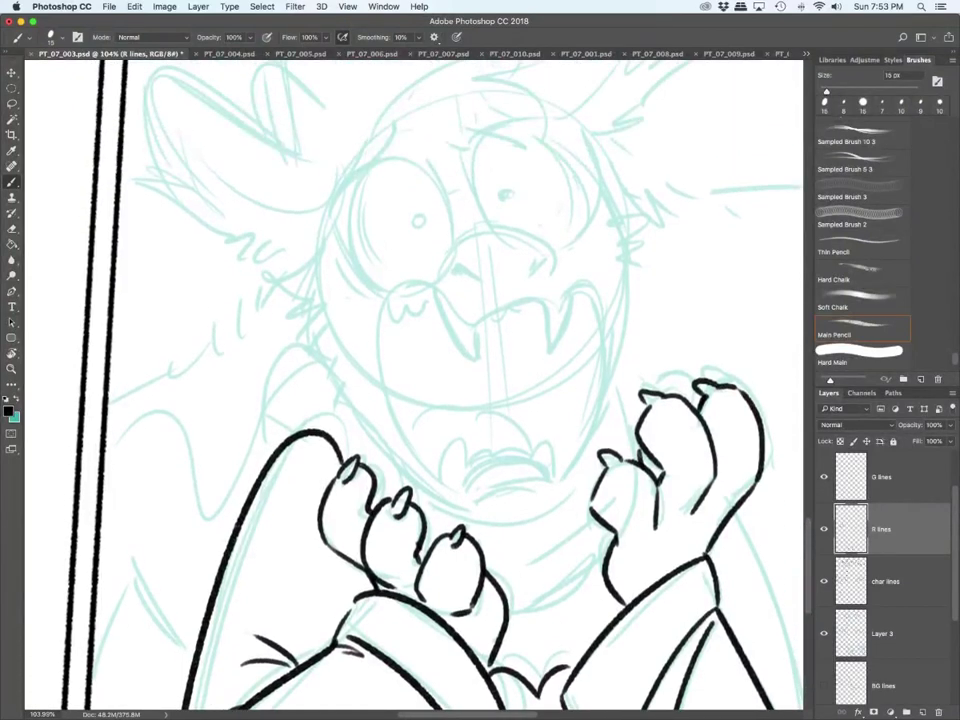
pyautogui.moveTo(363, 263)
pyautogui.mouseDown()
pyautogui.moveTo(387, 154)
pyautogui.moveTo(441, 212)
pyautogui.moveTo(397, 281)
pyautogui.mouseUp()
pyautogui.moveTo(420, 214); pyautogui.dragTo(418, 225)
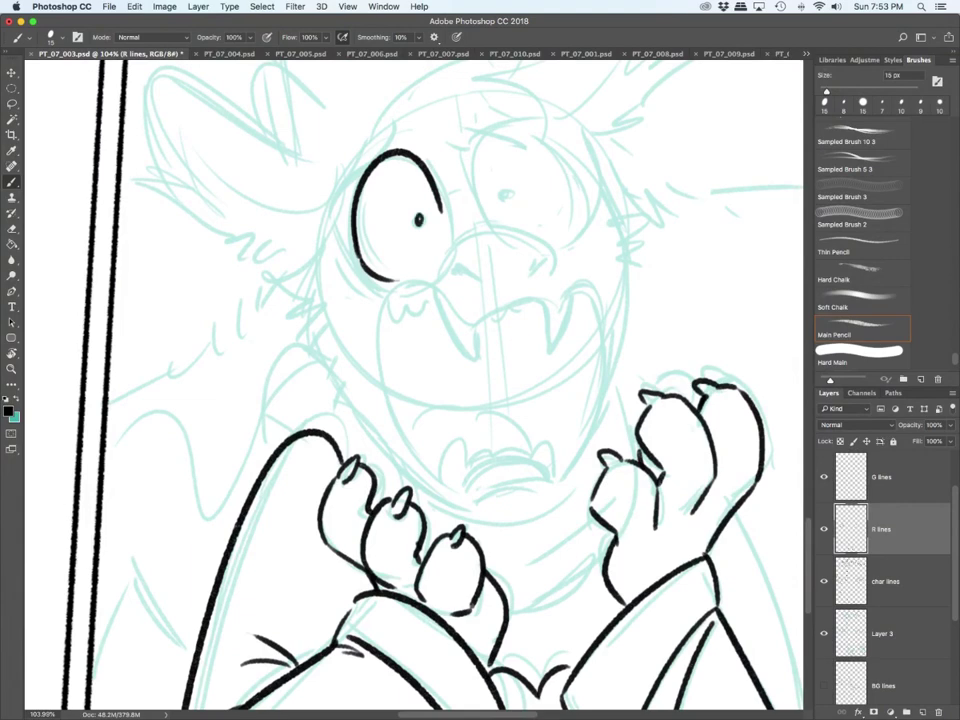
pyautogui.click(505, 196)
pyautogui.moveTo(483, 216); pyautogui.dragTo(474, 148)
pyautogui.moveTo(537, 125); pyautogui.dragTo(567, 245)
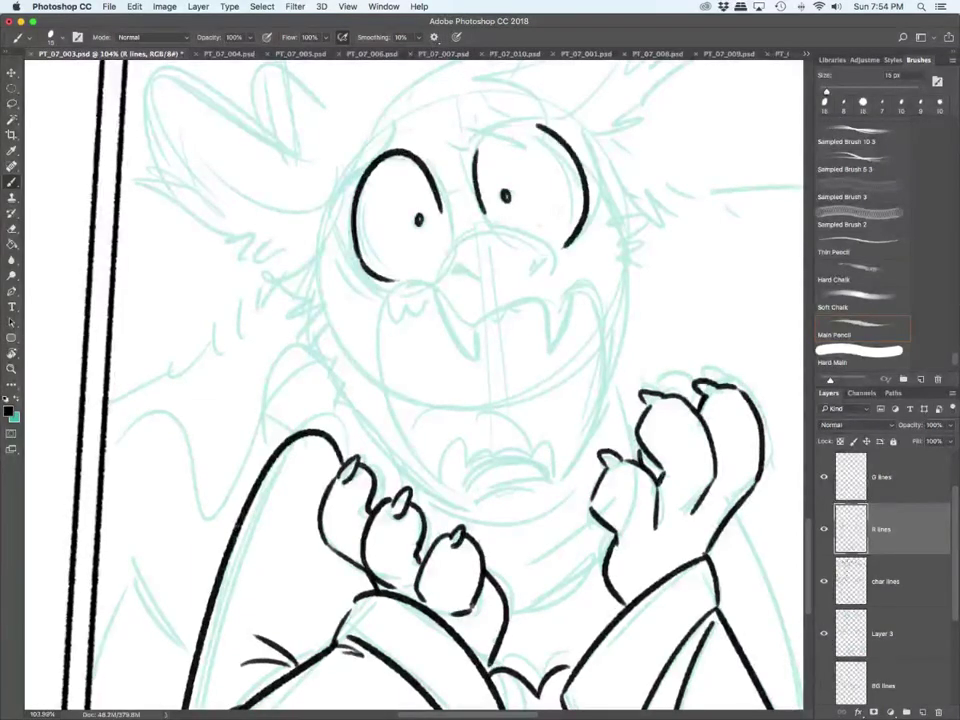
# Step: Ink the snout, nostrils and open fanged mouth with its tongue and lower teeth, and finish the eye rims
pyautogui.moveTo(450, 277)
pyautogui.mouseDown()
pyautogui.moveTo(466, 348)
pyautogui.moveTo(476, 358)
pyautogui.moveTo(521, 311)
pyautogui.moveTo(514, 356)
pyautogui.moveTo(557, 350)
pyautogui.mouseUp()
pyautogui.moveTo(437, 298)
pyautogui.mouseDown()
pyautogui.moveTo(381, 341)
pyautogui.moveTo(422, 274)
pyautogui.mouseUp()
pyautogui.moveTo(382, 336)
pyautogui.mouseDown()
pyautogui.moveTo(453, 500)
pyautogui.moveTo(543, 475)
pyautogui.moveTo(548, 482)
pyautogui.mouseUp()
pyautogui.moveTo(564, 330)
pyautogui.mouseDown()
pyautogui.moveTo(576, 290)
pyautogui.moveTo(561, 476)
pyautogui.mouseUp()
pyautogui.moveTo(529, 227)
pyautogui.mouseDown()
pyautogui.moveTo(554, 260)
pyautogui.moveTo(537, 275)
pyautogui.mouseUp()
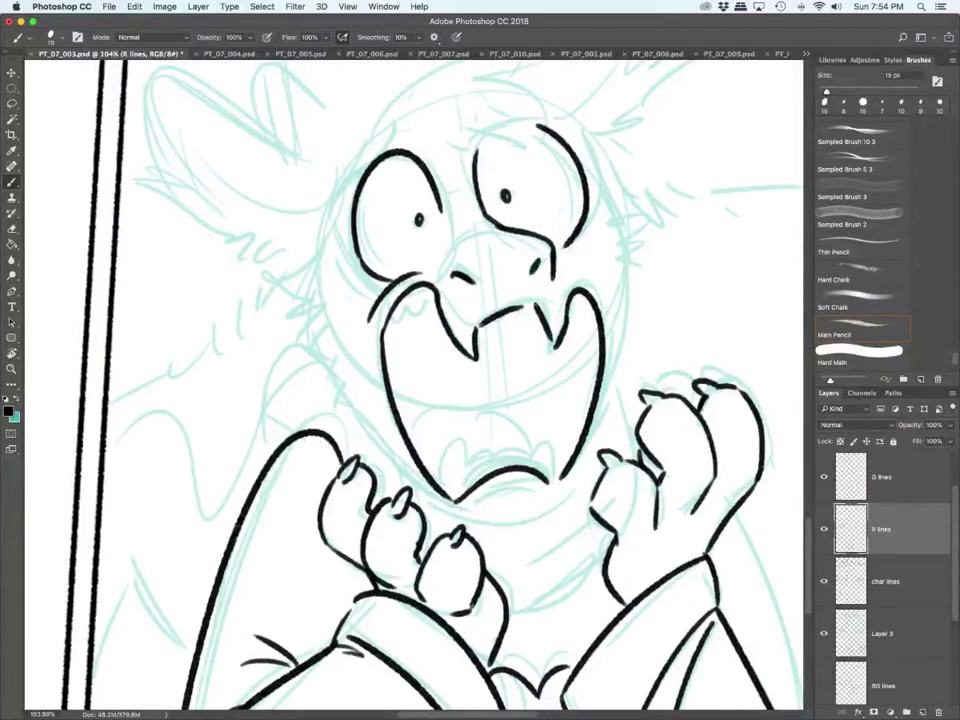
pyautogui.moveTo(440, 242); pyautogui.dragTo(422, 274)
pyautogui.moveTo(350, 214); pyautogui.dragTo(368, 284)
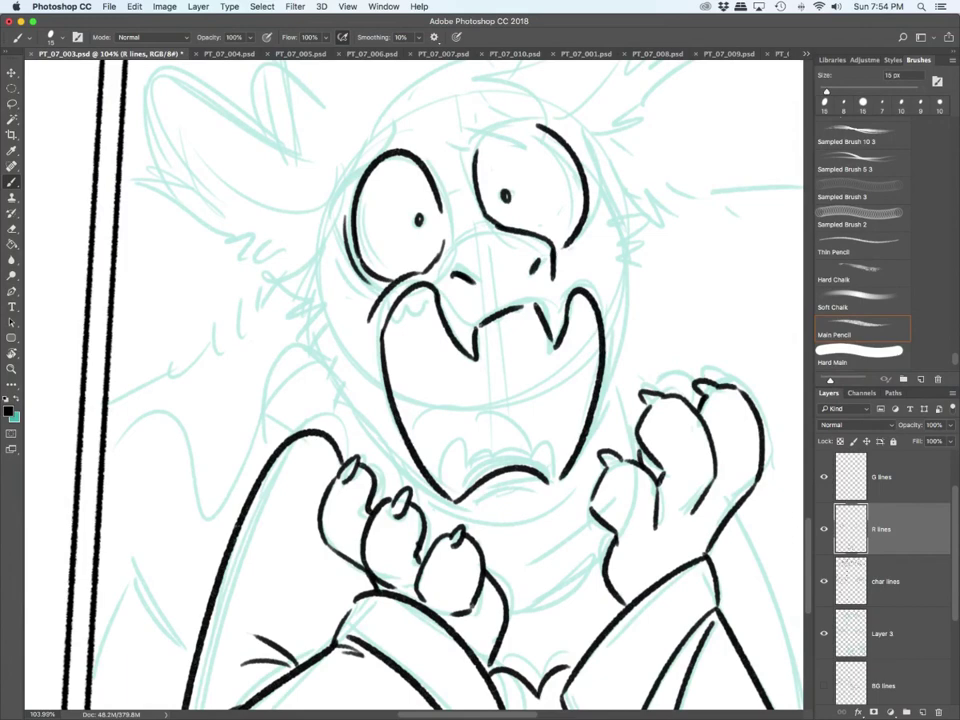
pyautogui.moveTo(447, 488)
pyautogui.mouseDown()
pyautogui.moveTo(523, 457)
pyautogui.moveTo(561, 475)
pyautogui.mouseUp()
pyautogui.moveTo(414, 433)
pyautogui.mouseDown()
pyautogui.moveTo(441, 413)
pyautogui.moveTo(518, 446)
pyautogui.mouseUp()
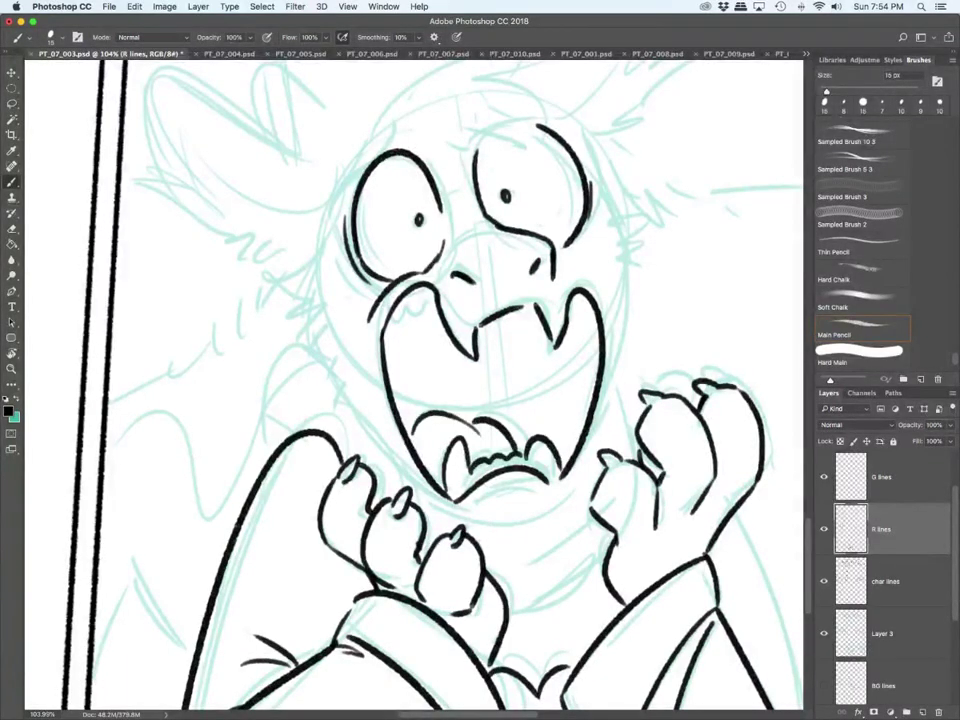
# Step: Ink the jagged cheek fur on both sides of the face, along with the left jawline and chin
pyautogui.moveTo(334, 240); pyautogui.dragTo(270, 235)
pyautogui.moveTo(270, 235)
pyautogui.mouseDown()
pyautogui.moveTo(302, 294)
pyautogui.moveTo(296, 304)
pyautogui.mouseUp()
pyautogui.moveTo(293, 318)
pyautogui.mouseDown()
pyautogui.moveTo(318, 330)
pyautogui.moveTo(309, 350)
pyautogui.moveTo(340, 383)
pyautogui.mouseUp()
pyautogui.moveTo(254, 285)
pyautogui.mouseDown()
pyautogui.moveTo(306, 362)
pyautogui.moveTo(335, 384)
pyautogui.moveTo(362, 388)
pyautogui.mouseUp()
pyautogui.moveTo(485, 504); pyautogui.dragTo(543, 500)
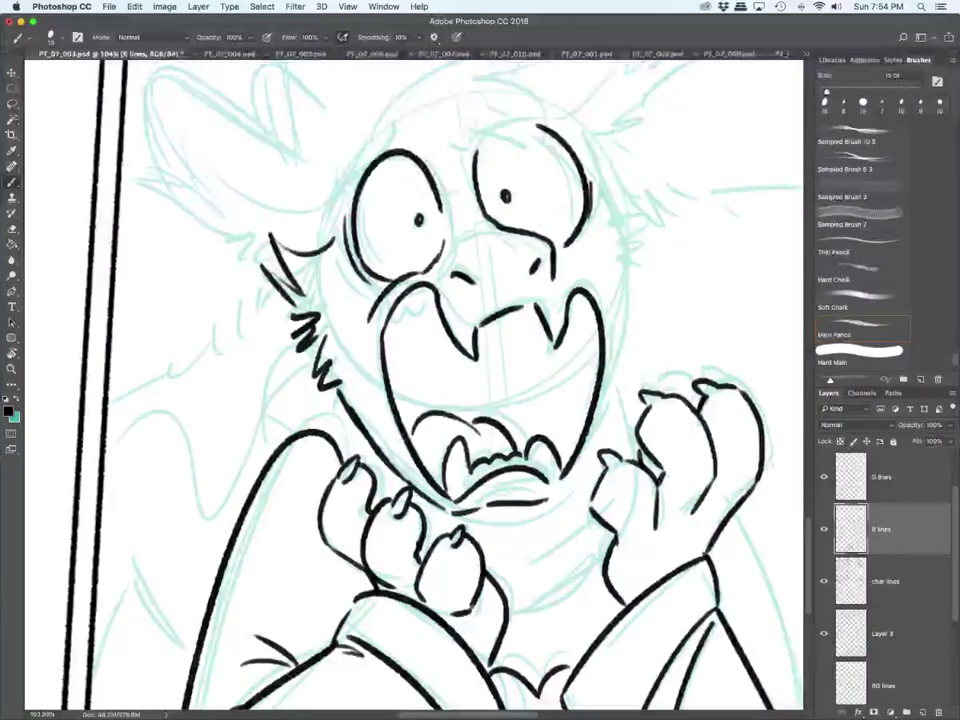
pyautogui.moveTo(601, 185); pyautogui.dragTo(649, 206)
pyautogui.moveTo(649, 206)
pyautogui.mouseDown()
pyautogui.moveTo(626, 239)
pyautogui.moveTo(628, 262)
pyautogui.mouseUp()
pyautogui.moveTo(647, 250); pyautogui.dragTo(629, 287)
pyautogui.moveTo(636, 285); pyautogui.dragTo(627, 294)
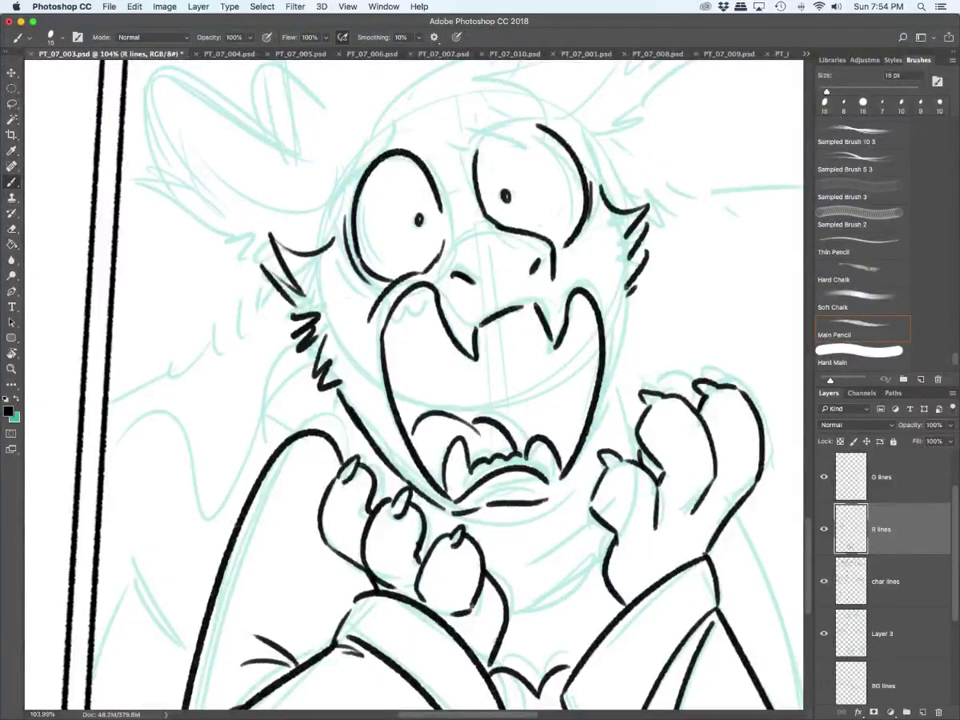
# Step: Ink the top of the head with its pointed hair tuft and add the brow lines above the right-hand eye
pyautogui.scroll(3, 414, 385)
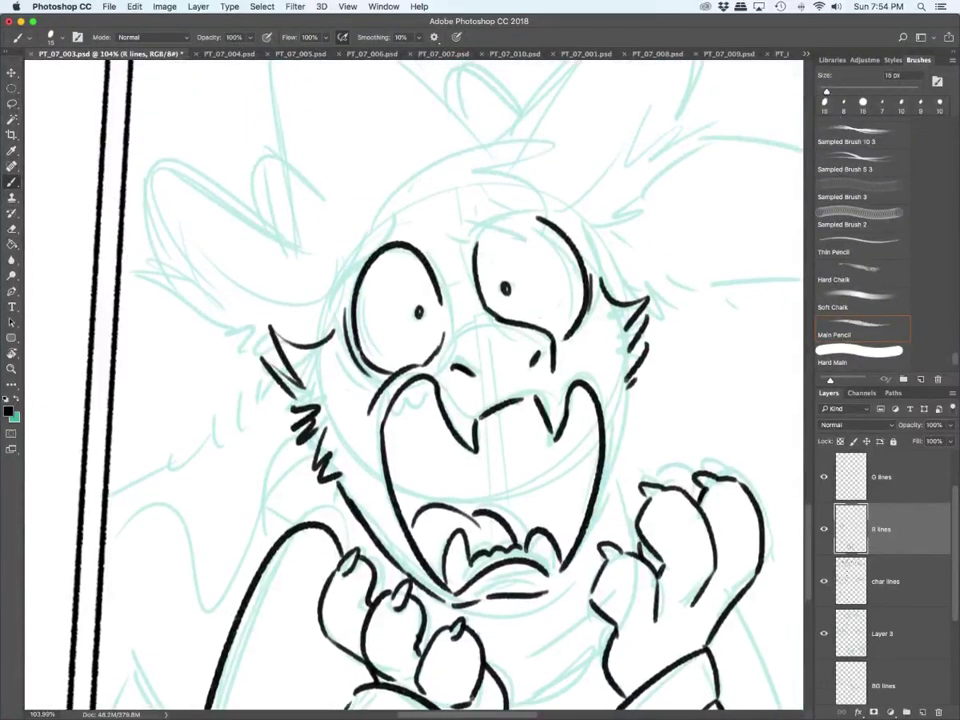
pyautogui.moveTo(376, 221); pyautogui.dragTo(494, 122)
pyautogui.moveTo(495, 121)
pyautogui.mouseDown()
pyautogui.moveTo(468, 157)
pyautogui.moveTo(485, 157)
pyautogui.mouseUp()
pyautogui.moveTo(488, 156); pyautogui.dragTo(540, 208)
pyautogui.moveTo(528, 241); pyautogui.dragTo(459, 210)
pyautogui.moveTo(502, 235); pyautogui.dragTo(448, 232)
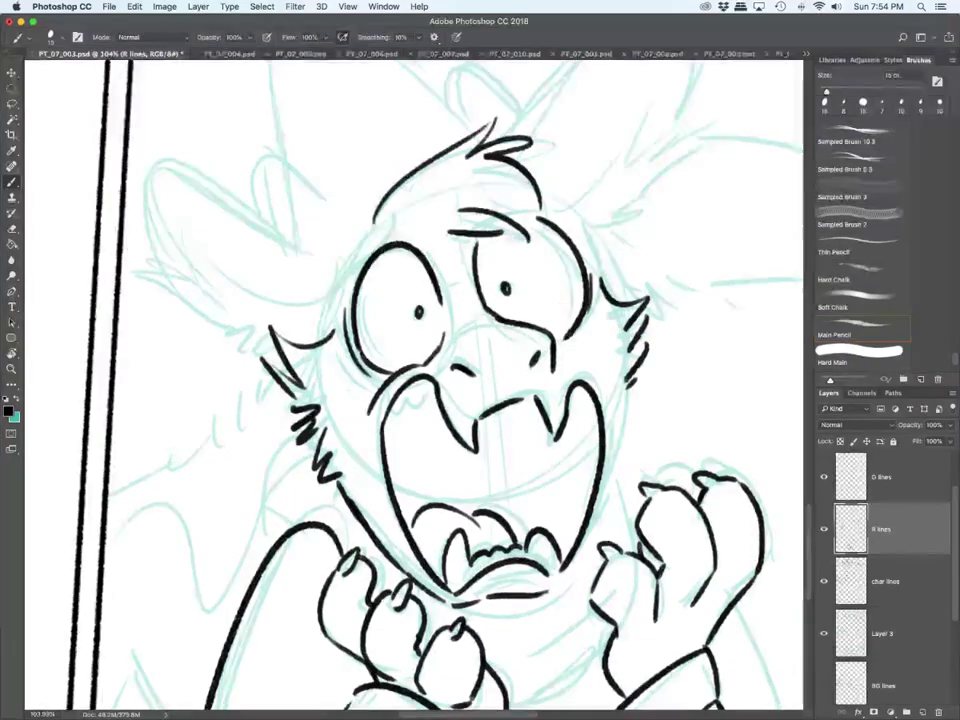
# Step: Extend the head outline down beside the left-hand eye and complete the right cheek fur and jawline to the chin
pyautogui.moveTo(378, 217); pyautogui.dragTo(342, 273)
pyautogui.moveTo(629, 381)
pyautogui.mouseDown()
pyautogui.moveTo(622, 398)
pyautogui.moveTo(636, 421)
pyautogui.mouseUp()
pyautogui.moveTo(622, 418)
pyautogui.mouseDown()
pyautogui.moveTo(634, 436)
pyautogui.moveTo(592, 540)
pyautogui.moveTo(552, 593)
pyautogui.mouseUp()
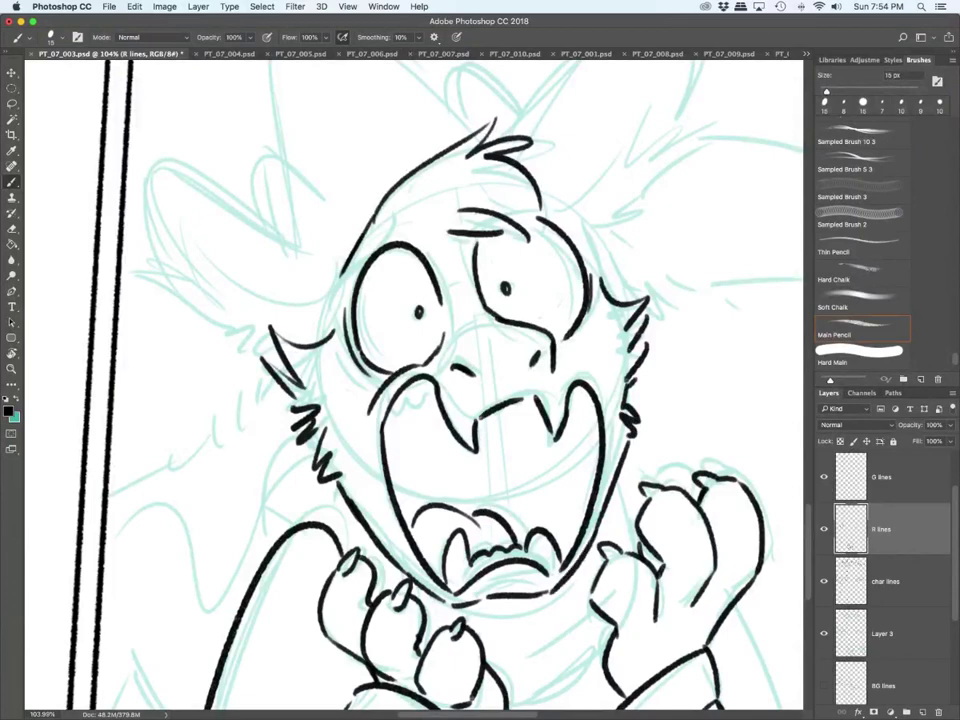
# Step: Ink the glasses frames and bridge around both eyes on G lines with a 20 px brush
pyautogui.scroll(-6, 424, 546)
pyautogui.scroll(2, 424, 546)
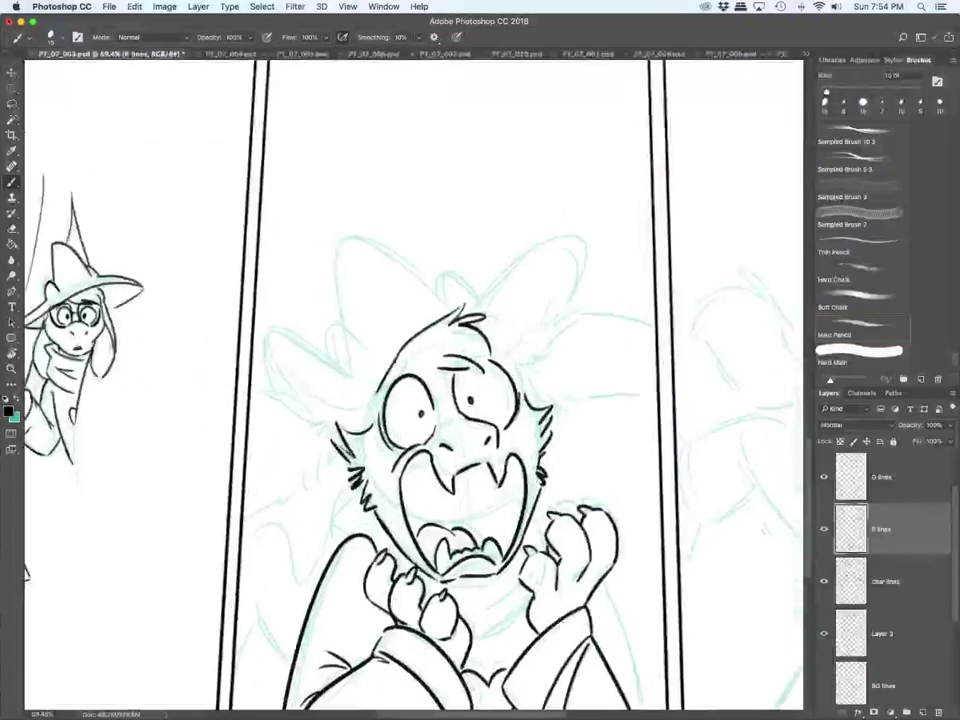
pyautogui.hotkey('alt', ']')
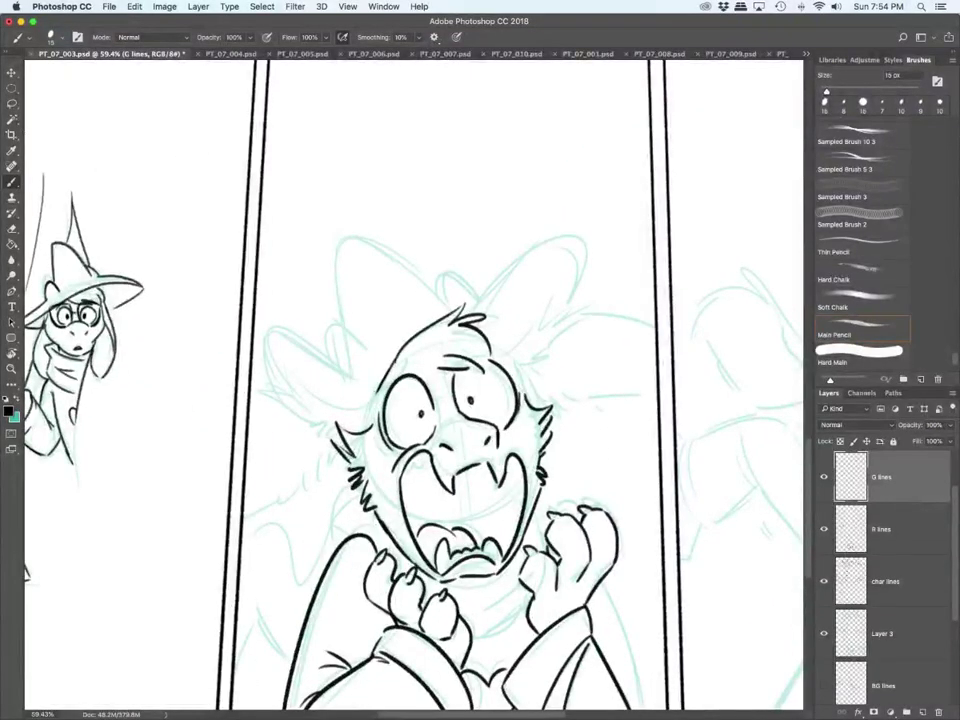
pyautogui.press(']')
pyautogui.moveTo(370, 422); pyautogui.dragTo(396, 462)
pyautogui.moveTo(395, 460)
pyautogui.mouseDown()
pyautogui.moveTo(381, 446)
pyautogui.moveTo(376, 378)
pyautogui.moveTo(421, 363)
pyautogui.moveTo(438, 434)
pyautogui.moveTo(444, 390)
pyautogui.moveTo(464, 418)
pyautogui.mouseUp()
pyautogui.moveTo(450, 372)
pyautogui.mouseDown()
pyautogui.moveTo(478, 347)
pyautogui.moveTo(525, 408)
pyautogui.moveTo(497, 435)
pyautogui.mouseUp()
# Step: Ink the left-hand furry ear and the ragged fur line reaching the panel border on R lines with a 15 px brush
pyautogui.click(882, 529)
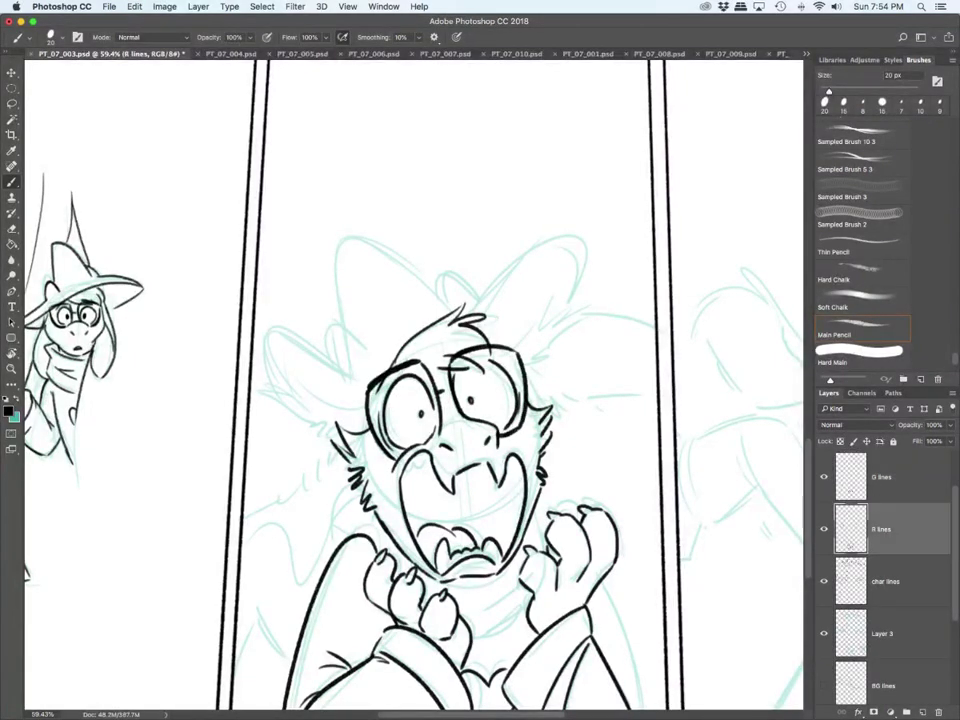
pyautogui.press('[')
pyautogui.scroll(3, 258, 612)
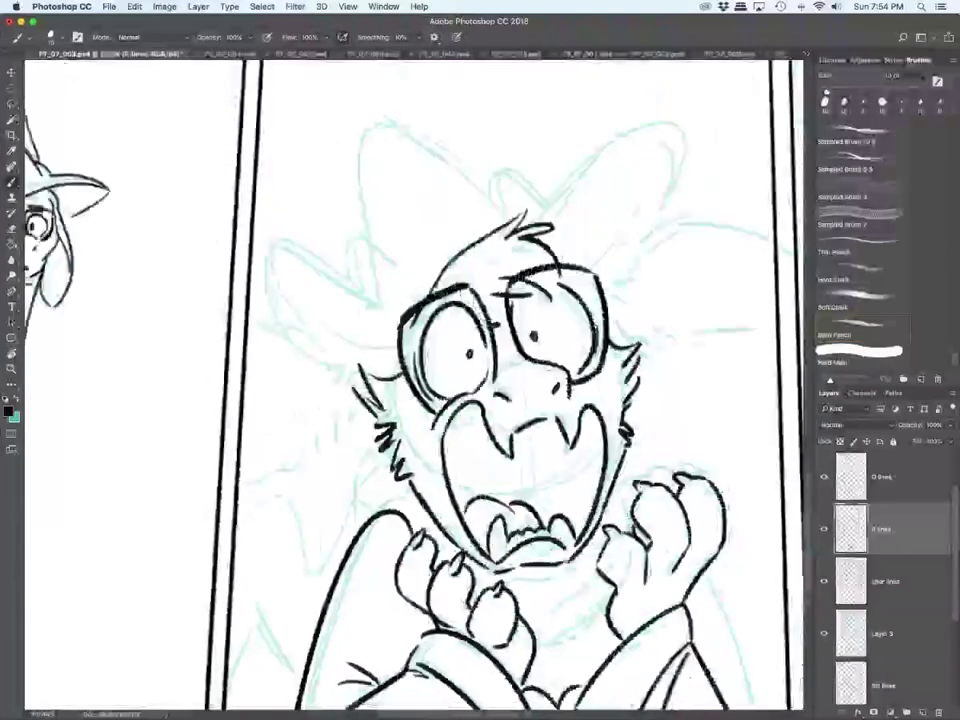
pyautogui.moveTo(396, 355)
pyautogui.mouseDown()
pyautogui.moveTo(294, 320)
pyautogui.moveTo(283, 334)
pyautogui.moveTo(261, 318)
pyautogui.mouseUp()
pyautogui.moveTo(241, 467); pyautogui.dragTo(363, 426)
pyautogui.moveTo(302, 367)
pyautogui.mouseDown()
pyautogui.moveTo(356, 389)
pyautogui.moveTo(276, 342)
pyautogui.mouseUp()
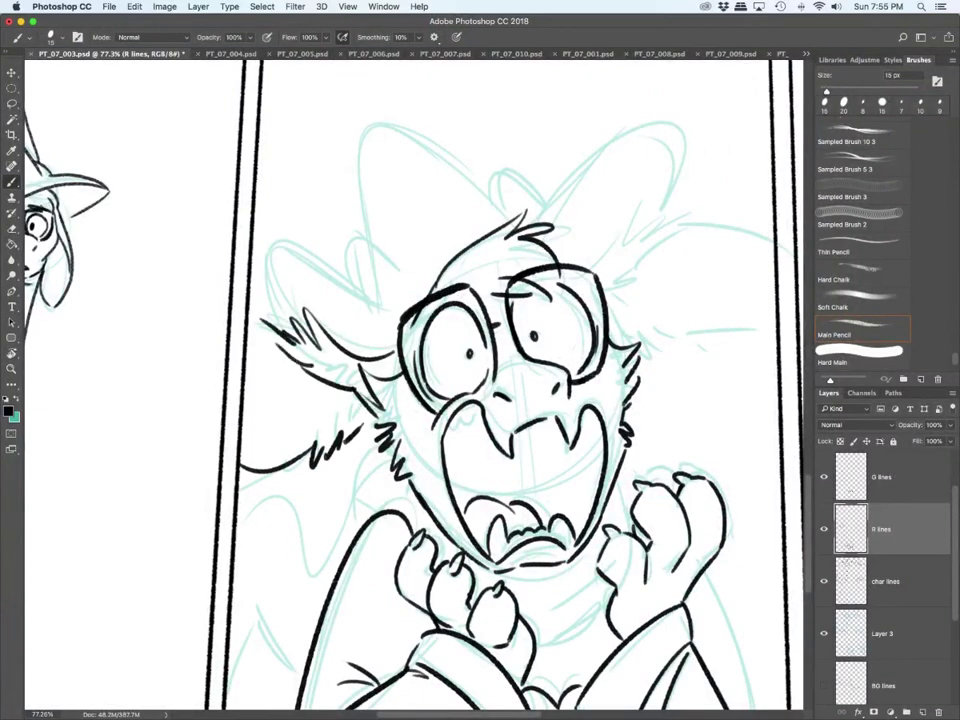
# Step: Ink the right-hand furry ear and the broken fur line below it, and add small upper teeth in the mouth corners
pyautogui.moveTo(606, 312)
pyautogui.mouseDown()
pyautogui.moveTo(667, 266)
pyautogui.moveTo(758, 243)
pyautogui.mouseUp()
pyautogui.moveTo(676, 377); pyautogui.dragTo(735, 368)
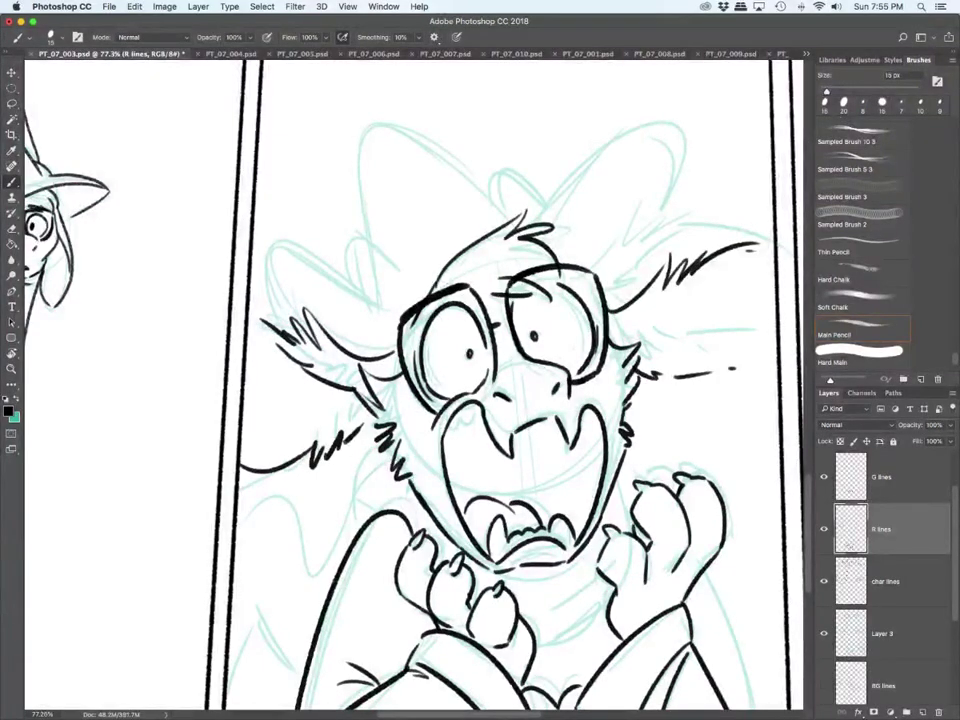
pyautogui.moveTo(628, 379); pyautogui.dragTo(662, 373)
pyautogui.moveTo(463, 420)
pyautogui.mouseDown()
pyautogui.moveTo(481, 418)
pyautogui.moveTo(479, 407)
pyautogui.mouseUp()
pyautogui.moveTo(582, 412)
pyautogui.mouseDown()
pyautogui.moveTo(593, 410)
pyautogui.moveTo(558, 416)
pyautogui.mouseUp()
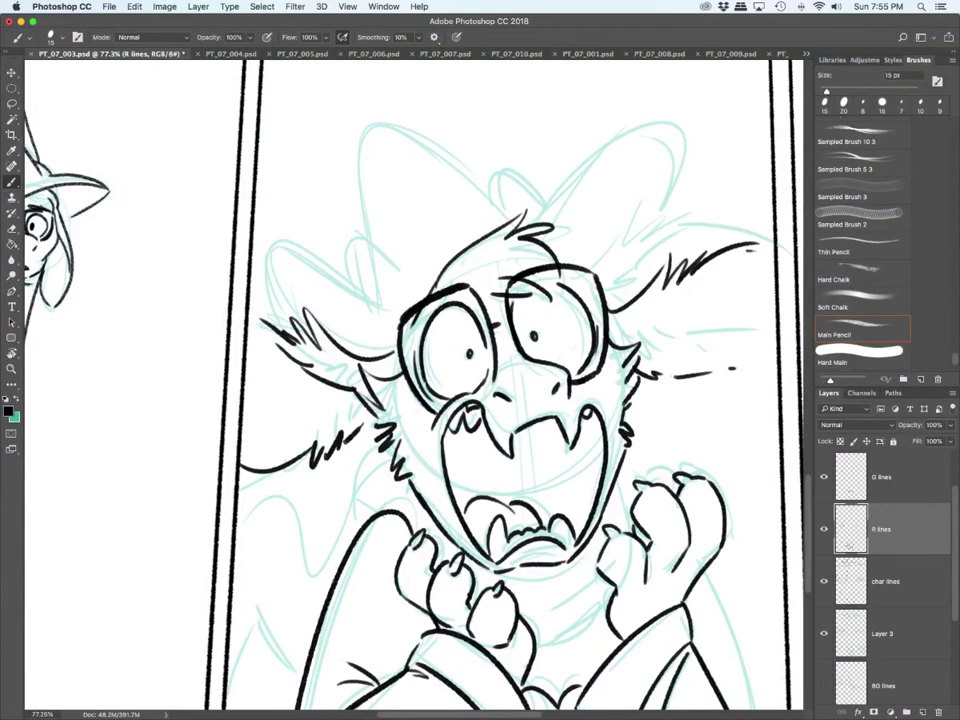
pyautogui.moveTo(737, 369); pyautogui.dragTo(758, 368)
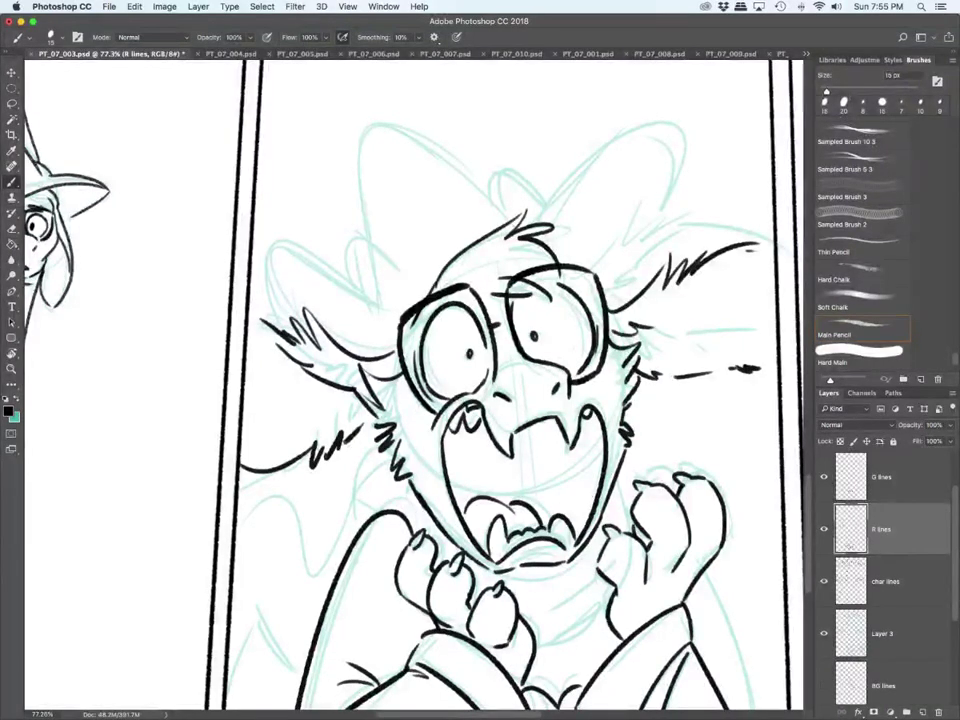
pyautogui.moveTo(666, 313); pyautogui.dragTo(744, 262)
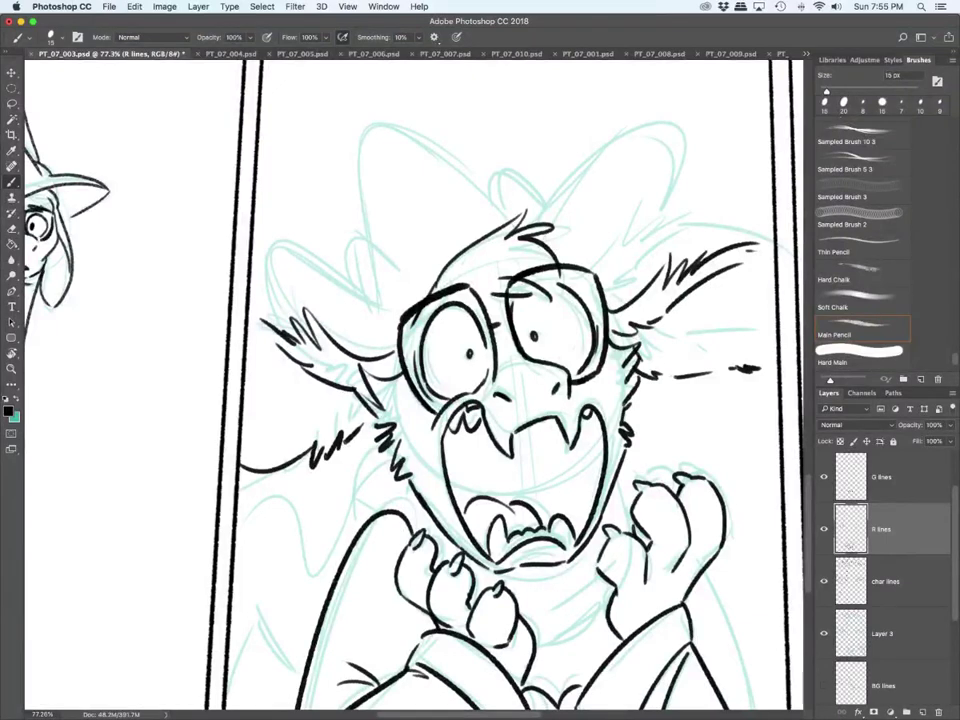
# Step: Ink the scarf around the neck on char lines, with its edges beside the jaw and a fold below the chin
pyautogui.scroll(-3, 413, 385)
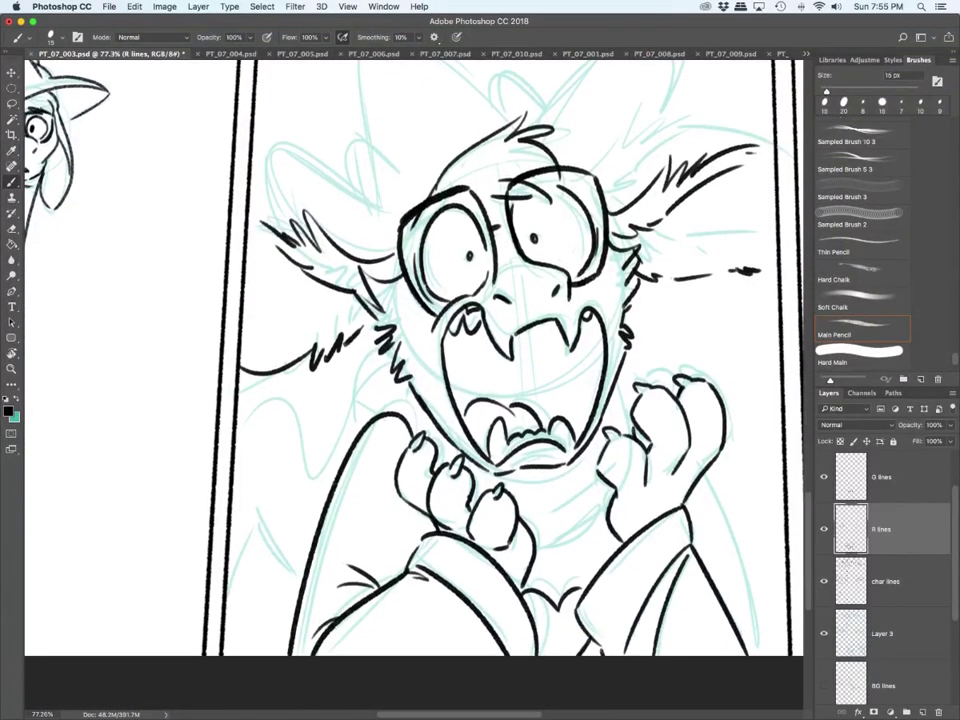
pyautogui.click(886, 581)
pyautogui.moveTo(392, 374)
pyautogui.mouseDown()
pyautogui.moveTo(371, 419)
pyautogui.moveTo(421, 409)
pyautogui.mouseUp()
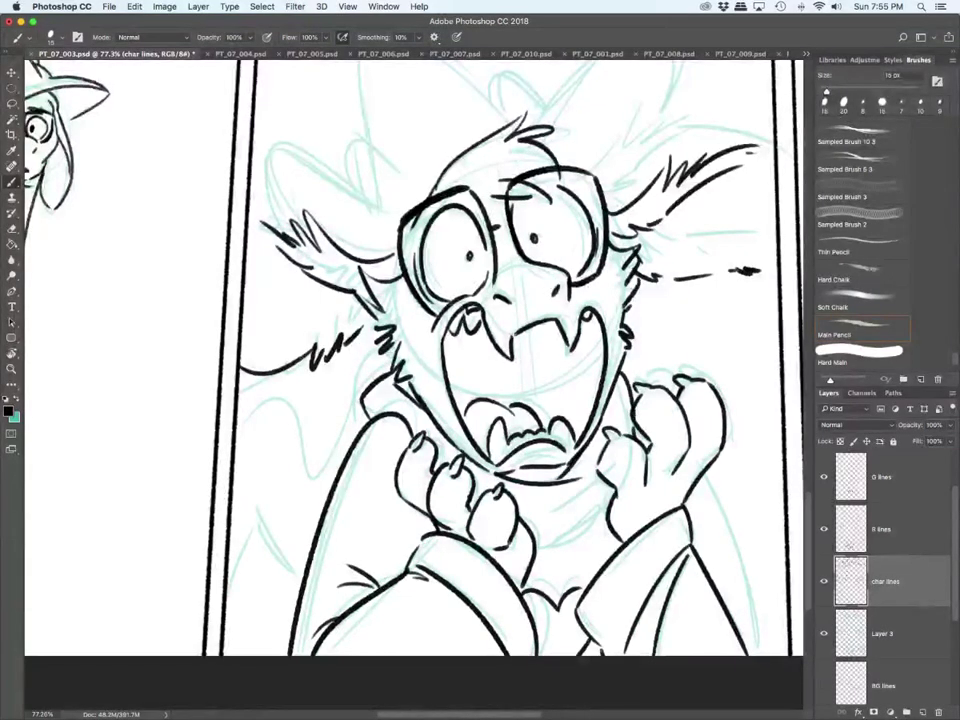
pyautogui.moveTo(537, 553)
pyautogui.mouseDown()
pyautogui.moveTo(606, 505)
pyautogui.moveTo(565, 513)
pyautogui.mouseUp()
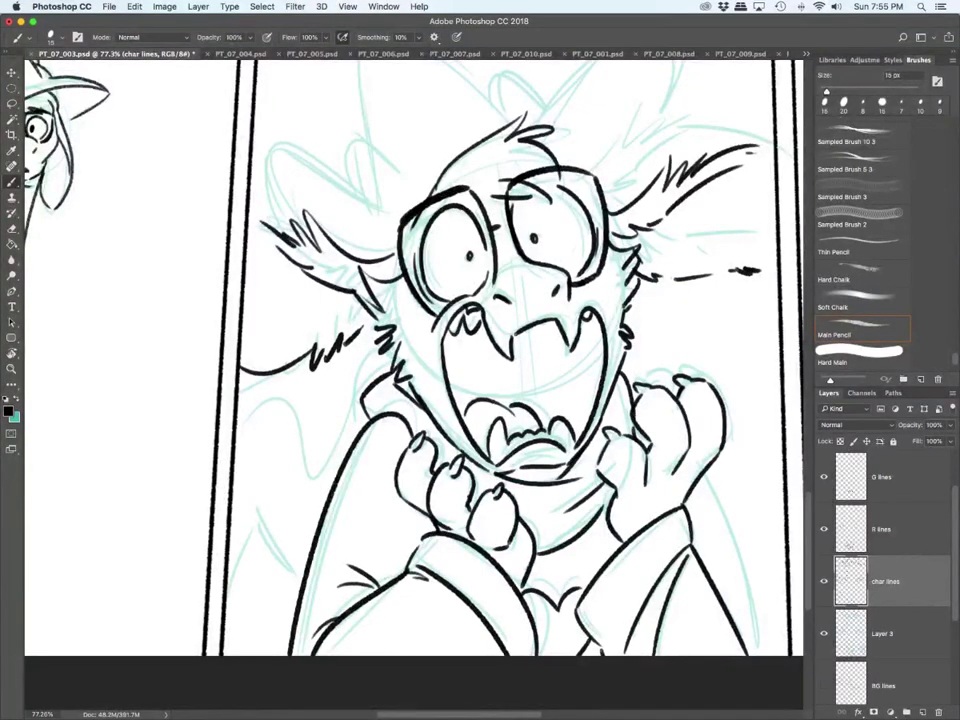
# Step: Ink the draped folds behind the left-hand shoulder to the panel border and the outer edge beside the right-hand sleeve on char lines
pyautogui.moveTo(390, 354)
pyautogui.mouseDown()
pyautogui.moveTo(310, 472)
pyautogui.moveTo(238, 428)
pyautogui.mouseUp()
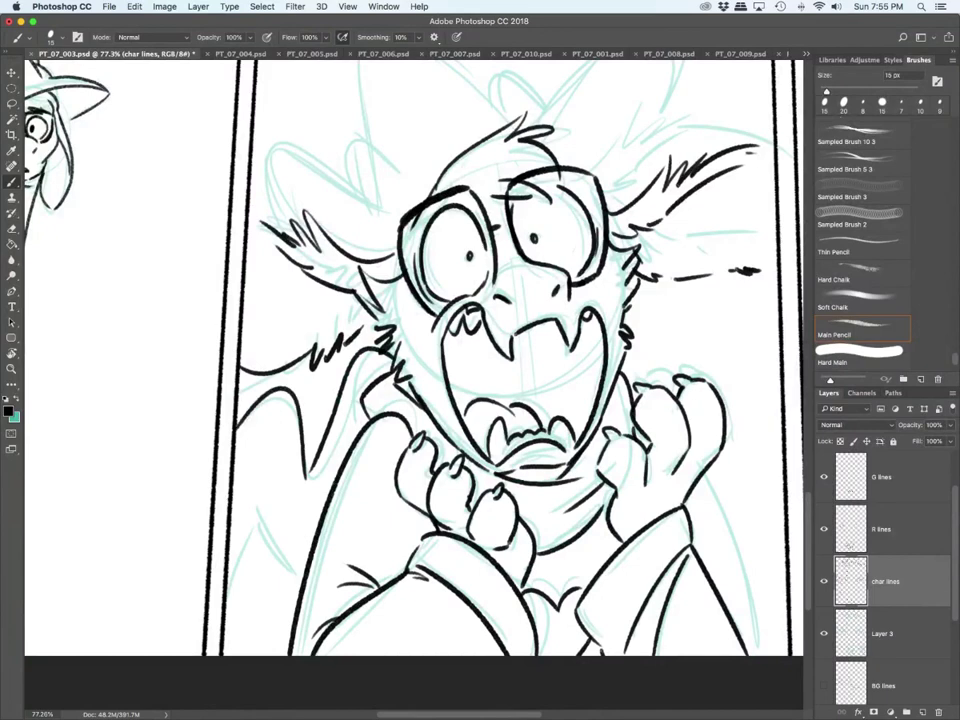
pyautogui.moveTo(250, 502); pyautogui.dragTo(302, 580)
pyautogui.moveTo(238, 440)
pyautogui.mouseDown()
pyautogui.moveTo(266, 531)
pyautogui.moveTo(233, 581)
pyautogui.mouseUp()
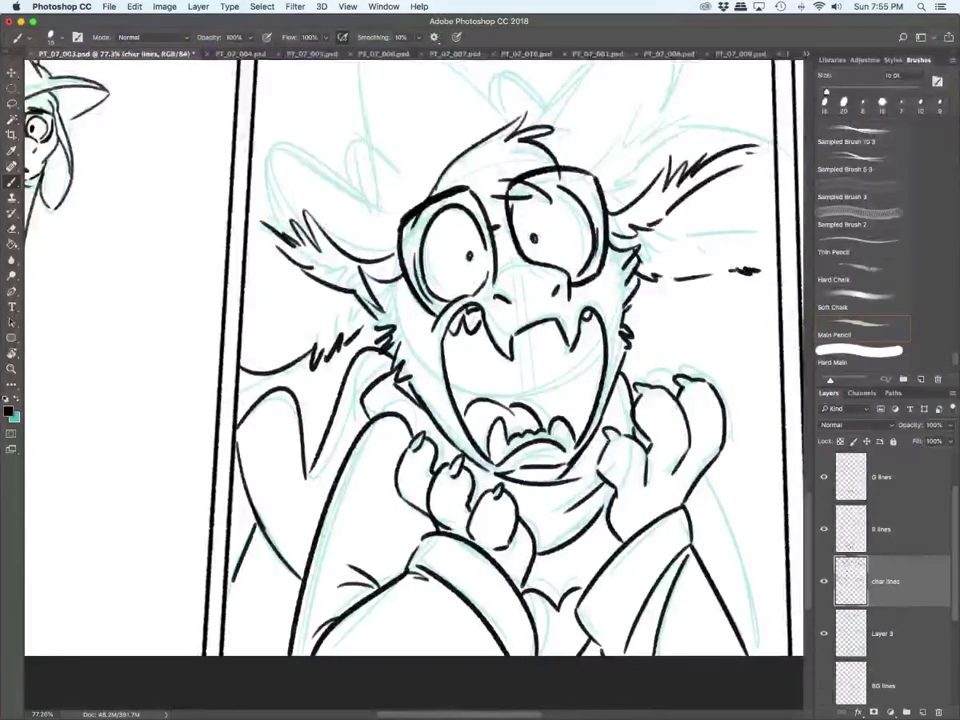
pyautogui.moveTo(307, 475); pyautogui.dragTo(260, 524)
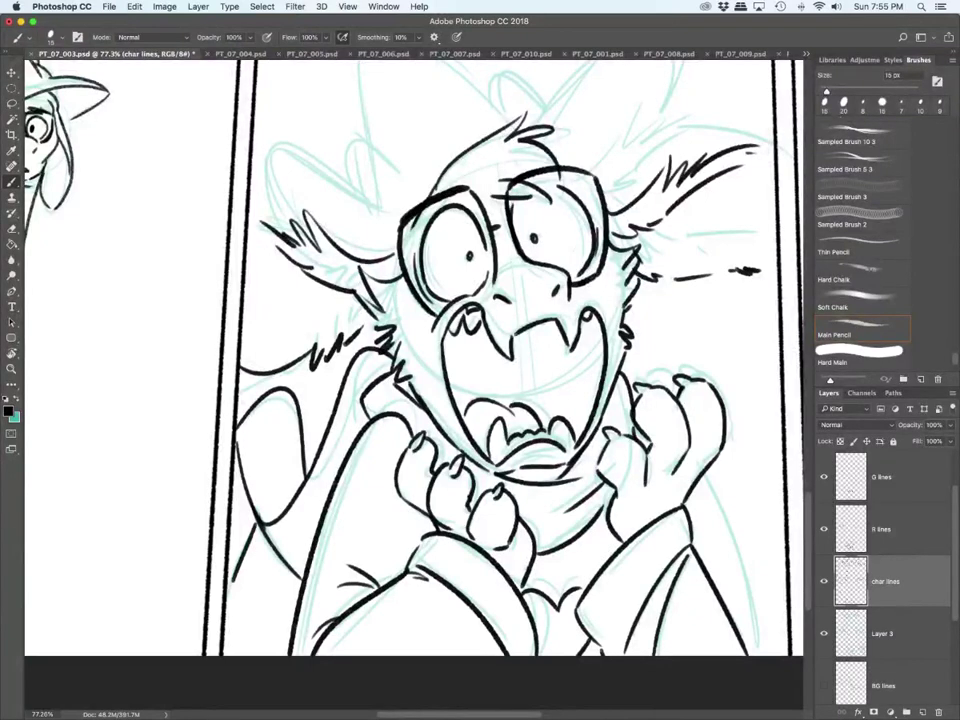
pyautogui.moveTo(715, 490); pyautogui.dragTo(763, 655)
# Step: Ink the large rounded hat lobes and small folds around the top of the close-up character's head
pyautogui.scroll(5, 413, 360)
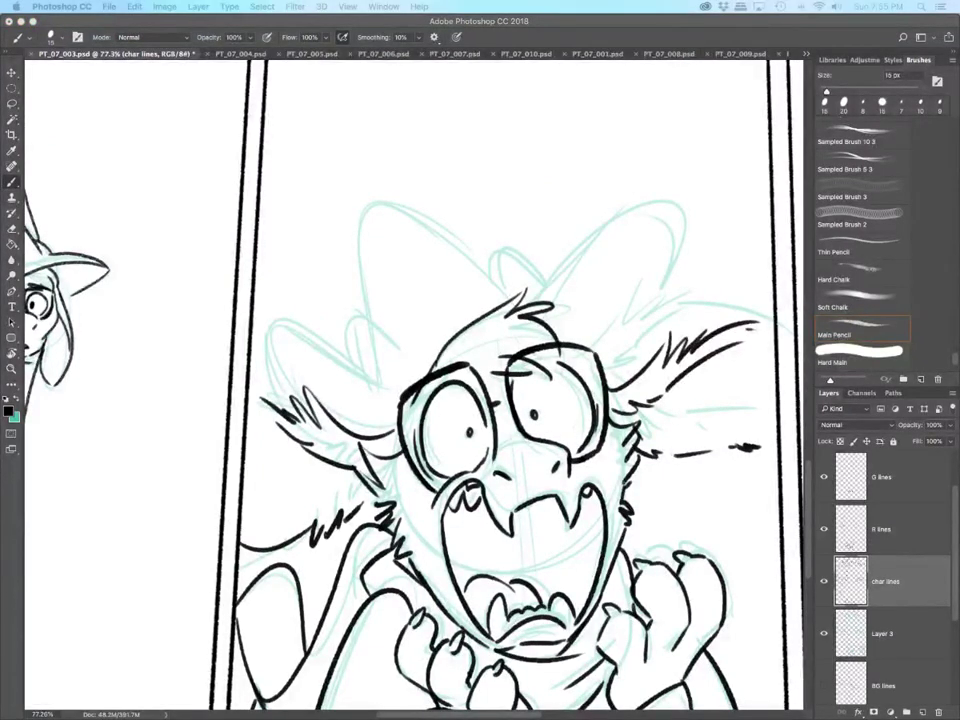
pyautogui.moveTo(273, 321)
pyautogui.mouseDown()
pyautogui.moveTo(283, 398)
pyautogui.moveTo(377, 382)
pyautogui.mouseUp()
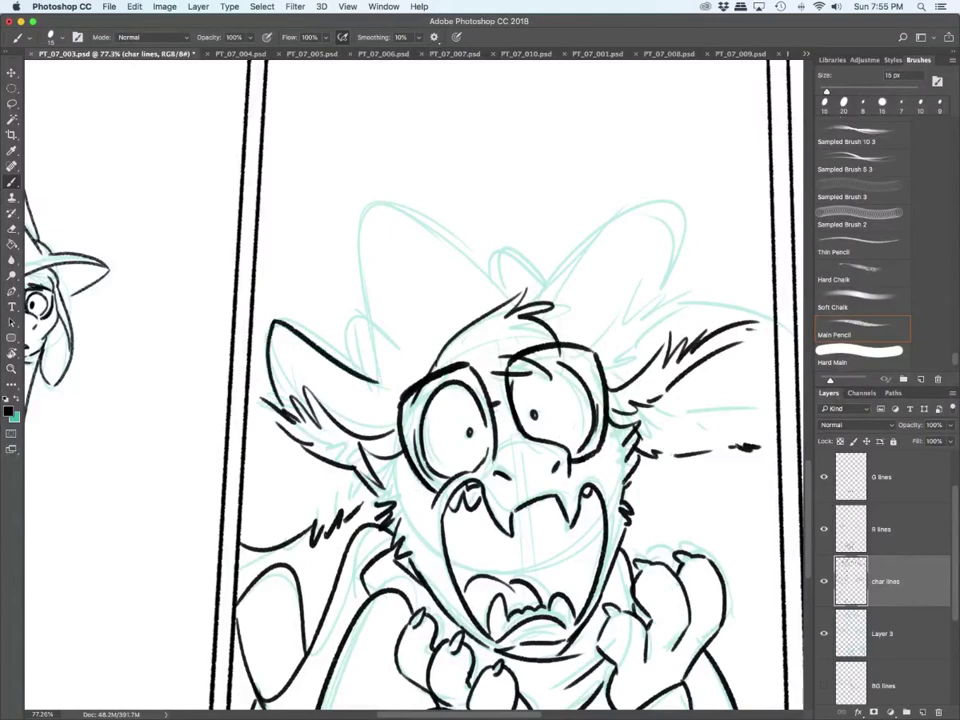
pyautogui.moveTo(356, 340); pyautogui.dragTo(404, 349)
pyautogui.moveTo(522, 299)
pyautogui.mouseDown()
pyautogui.moveTo(683, 218)
pyautogui.moveTo(670, 311)
pyautogui.moveTo(637, 370)
pyautogui.mouseUp()
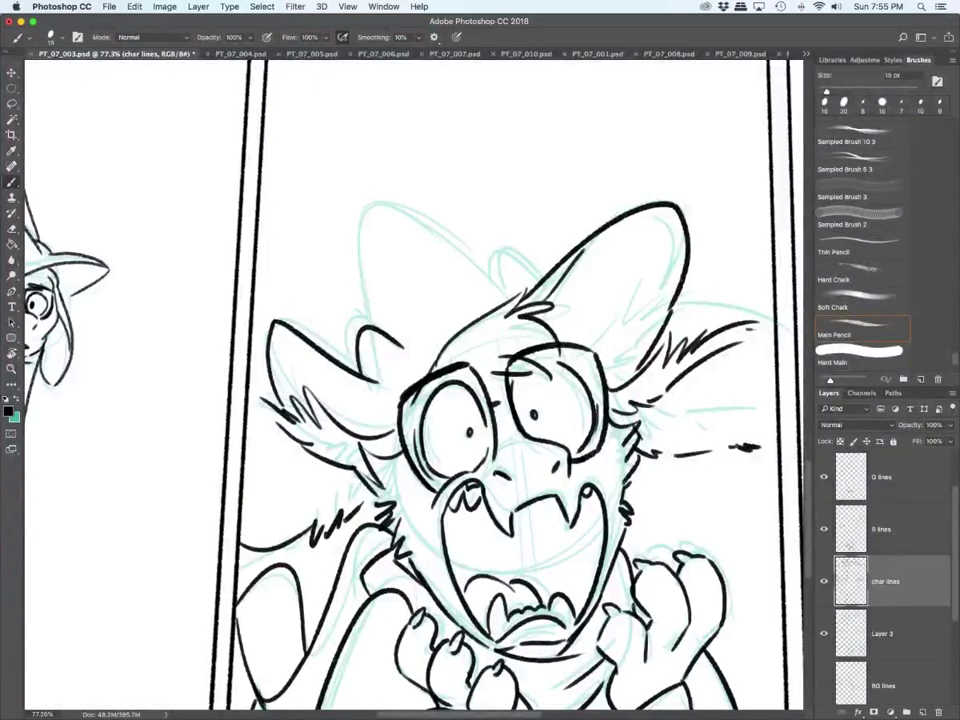
pyautogui.moveTo(316, 350); pyautogui.dragTo(387, 403)
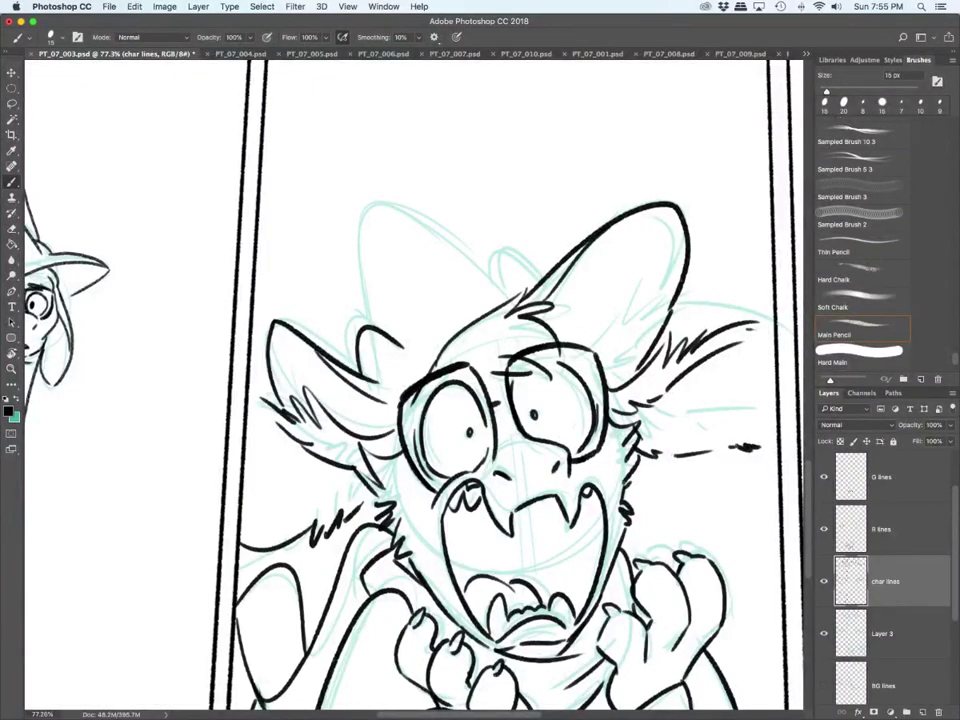
pyautogui.moveTo(378, 319)
pyautogui.mouseDown()
pyautogui.moveTo(447, 246)
pyautogui.moveTo(503, 295)
pyautogui.moveTo(540, 283)
pyautogui.mouseUp()
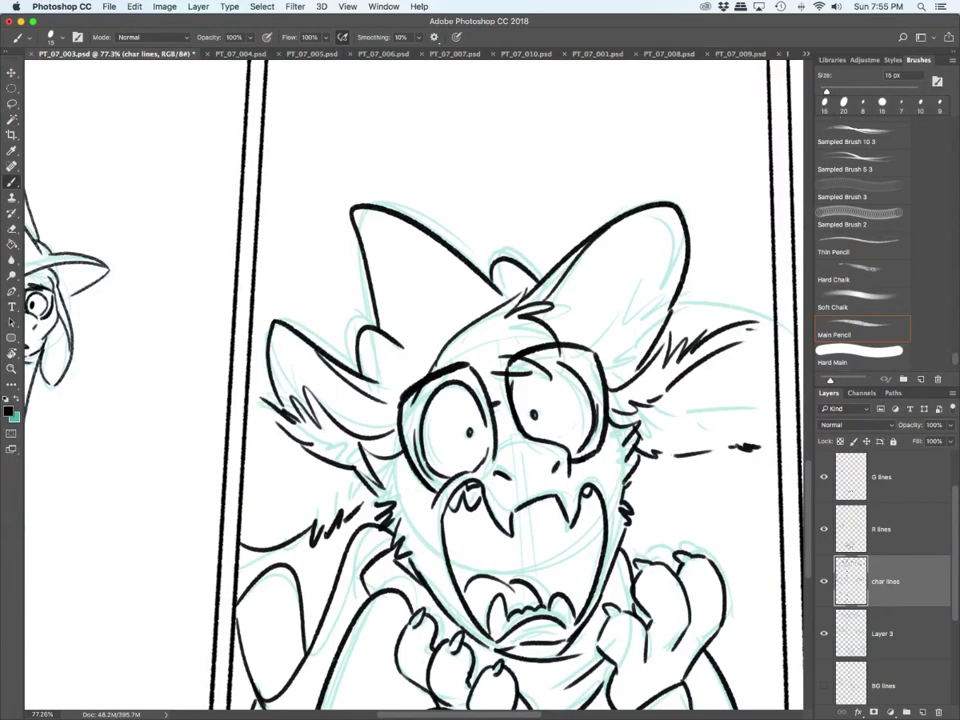
# Step: Ink the two slanting sides of the robe below the scarf in the bottom-right panel on char lines
pyautogui.scroll(-8, 526, 590)
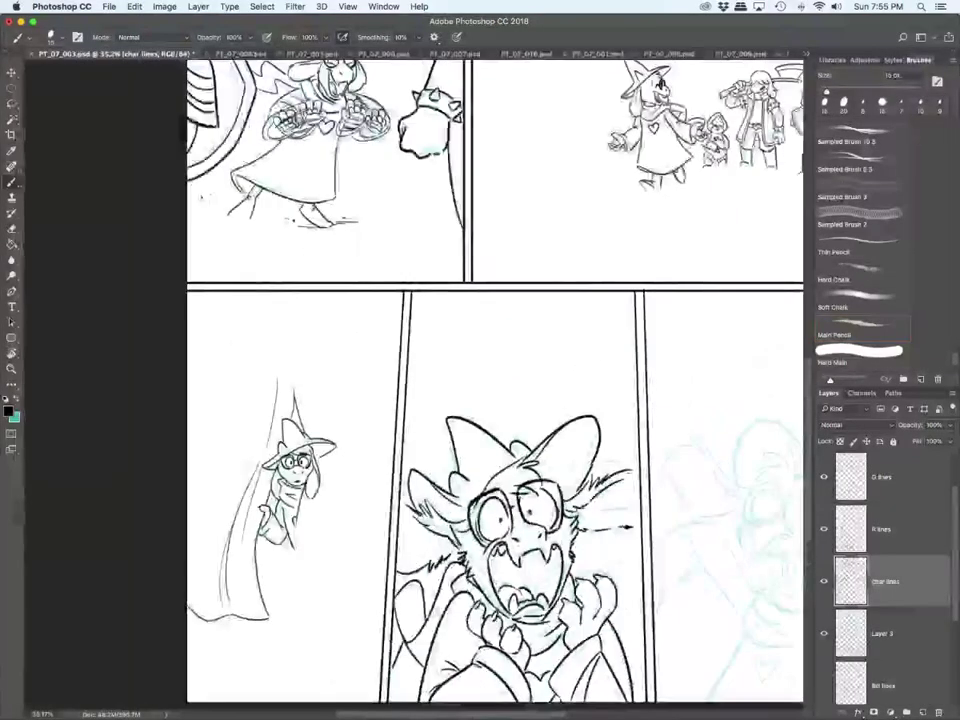
pyautogui.moveTo(640, 470); pyautogui.dragTo(416, 472)
pyautogui.scroll(3, 626, 630)
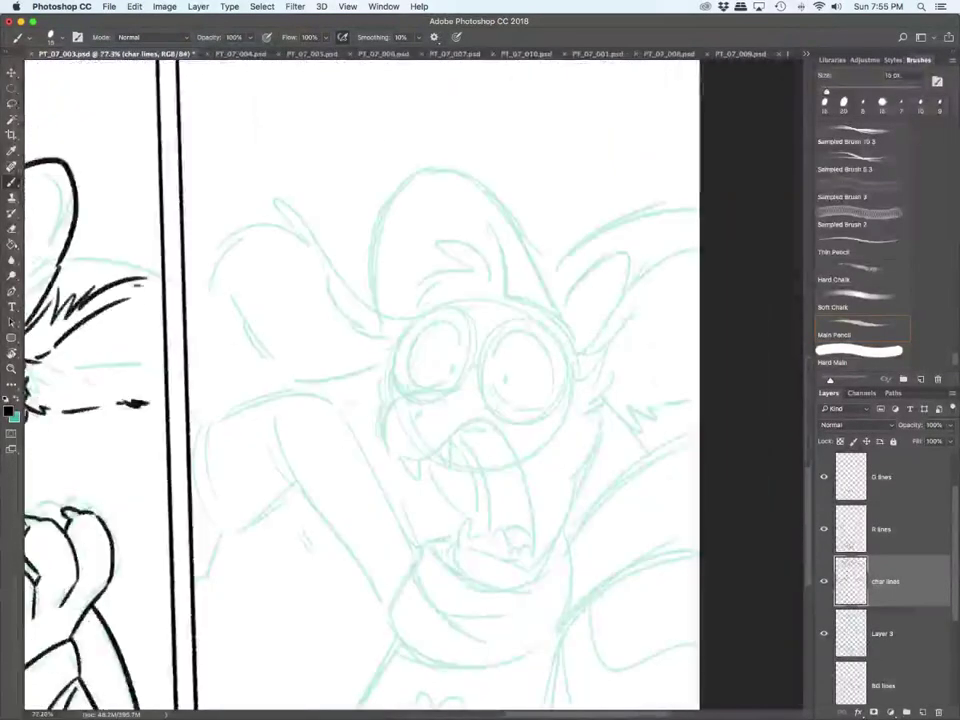
pyautogui.scroll(-1, 626, 630)
pyautogui.scroll(-1, 360, 380)
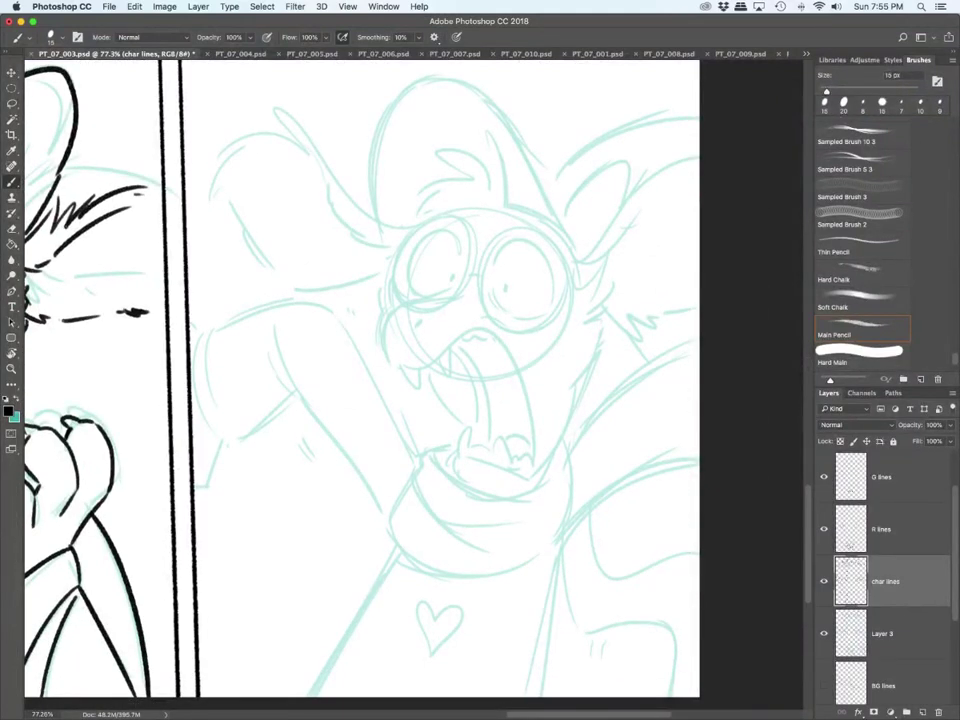
pyautogui.moveTo(394, 549); pyautogui.dragTo(312, 690)
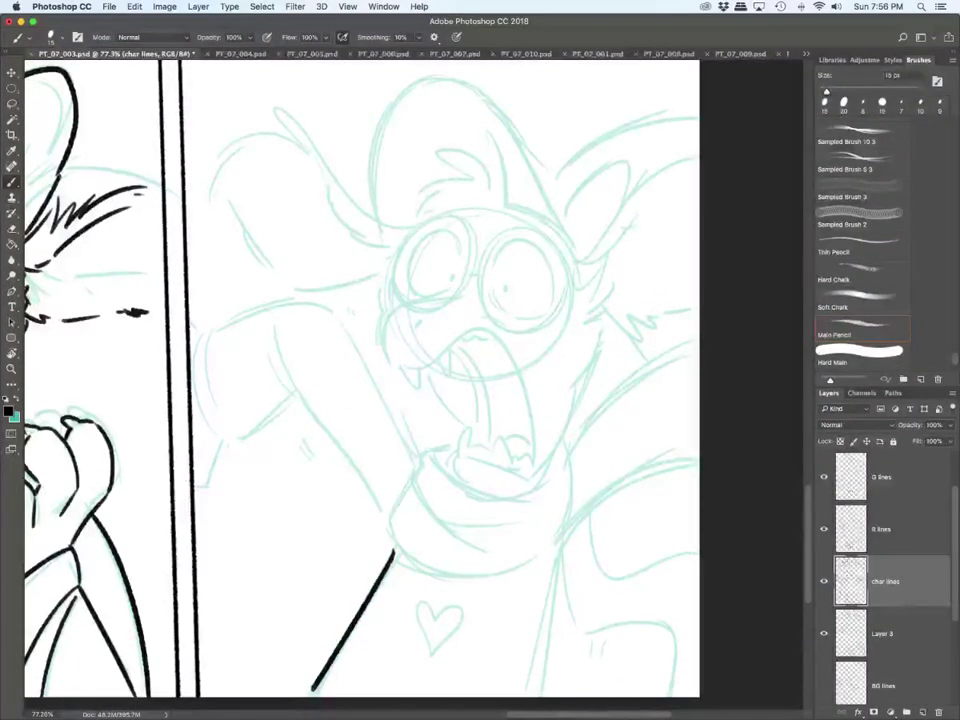
pyautogui.moveTo(561, 548); pyautogui.dragTo(545, 684)
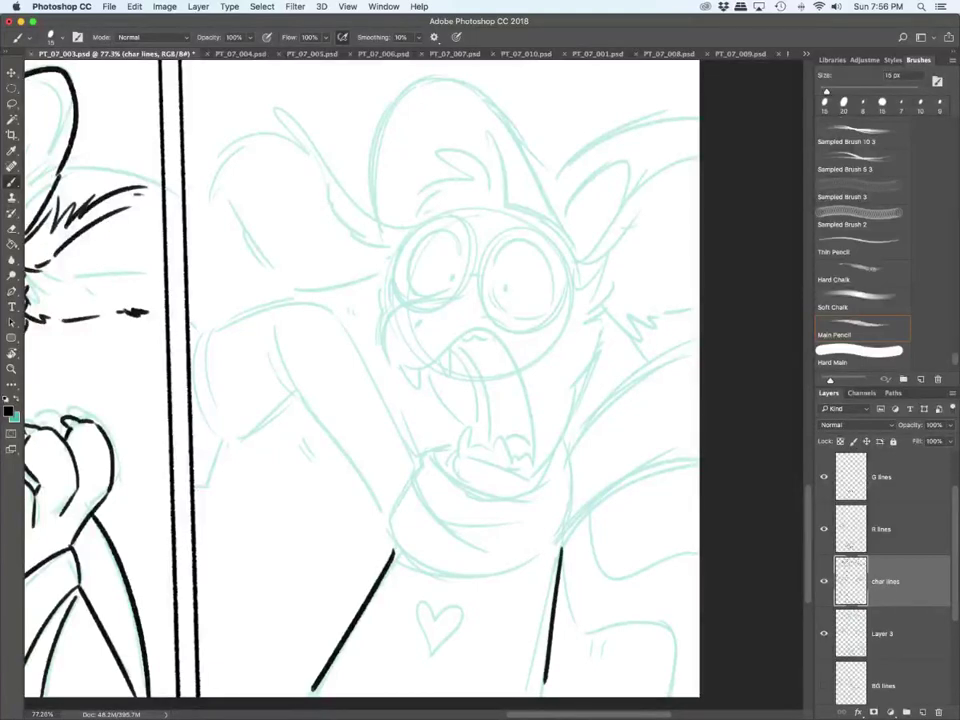
# Step: On R lines, ink the right-hand ear's upper edge, the forehead hair tuft and the jagged cheek fur running down to the neck
pyautogui.hotkey('alt', ']')
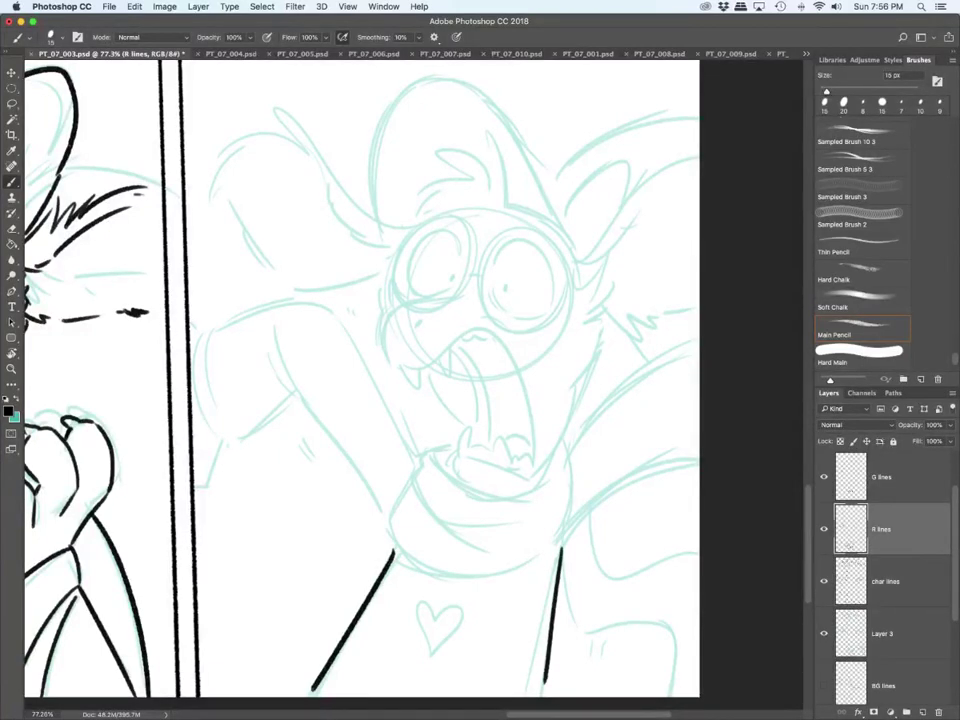
pyautogui.moveTo(578, 261)
pyautogui.mouseDown()
pyautogui.moveTo(635, 190)
pyautogui.moveTo(700, 157)
pyautogui.mouseUp()
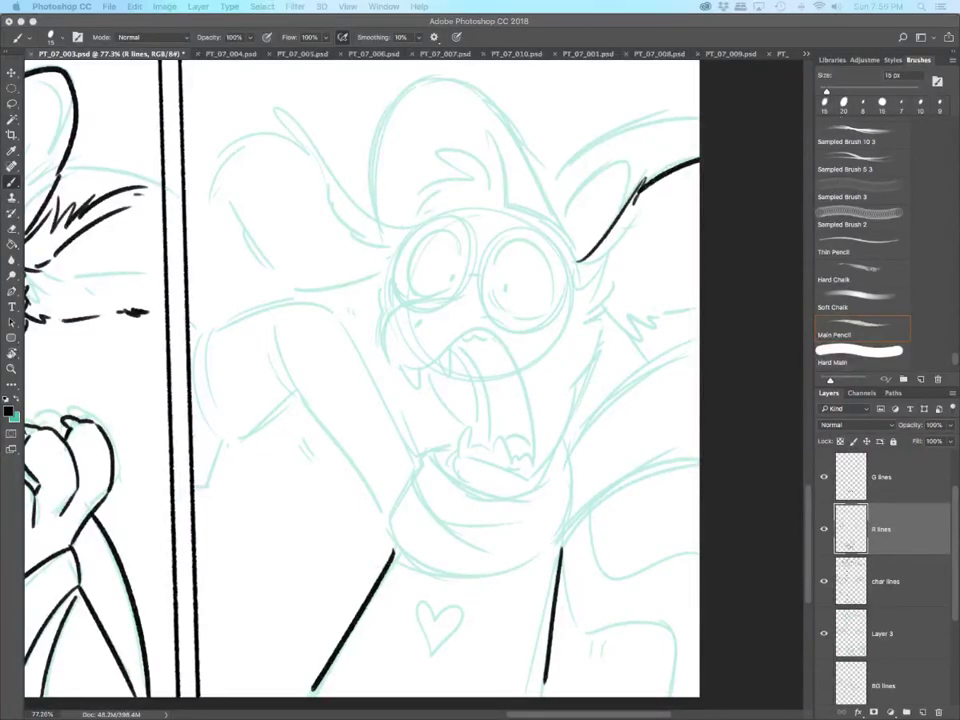
pyautogui.moveTo(509, 208)
pyautogui.mouseDown()
pyautogui.moveTo(478, 133)
pyautogui.moveTo(425, 212)
pyautogui.moveTo(471, 204)
pyautogui.mouseUp()
pyautogui.moveTo(577, 279)
pyautogui.mouseDown()
pyautogui.moveTo(596, 304)
pyautogui.moveTo(599, 338)
pyautogui.mouseUp()
pyautogui.moveTo(599, 347); pyautogui.dragTo(571, 416)
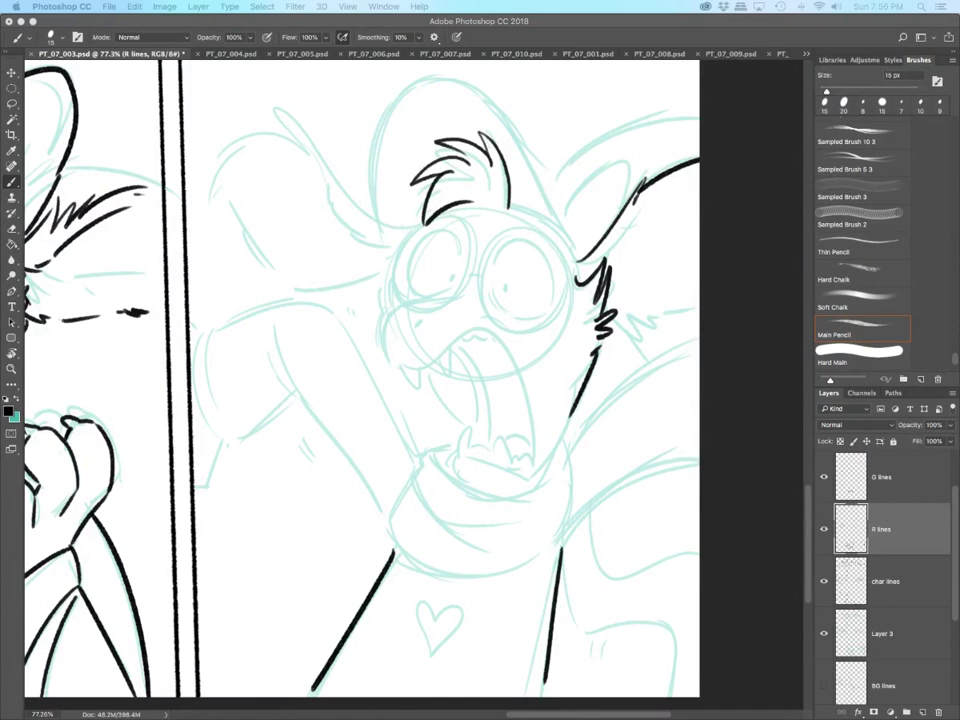
# Step: Ink the right-hand ear's ragged lower edge out to the page border and its inner fur line
pyautogui.moveTo(611, 316); pyautogui.dragTo(651, 323)
pyautogui.moveTo(641, 315); pyautogui.dragTo(695, 301)
pyautogui.moveTo(623, 236); pyautogui.dragTo(614, 262)
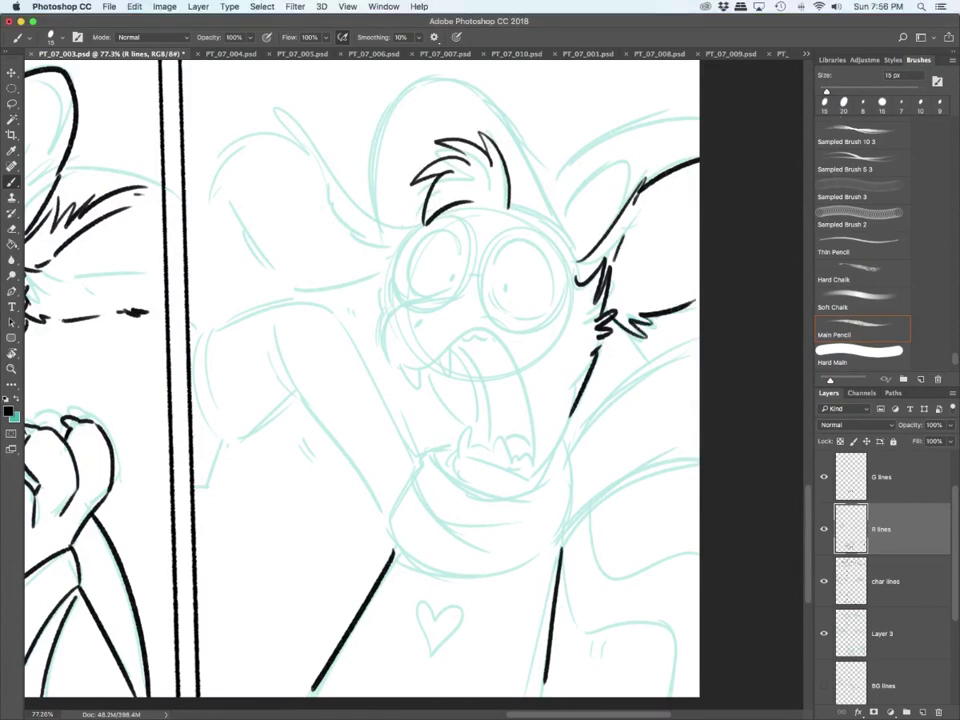
pyautogui.moveTo(648, 197); pyautogui.dragTo(625, 232)
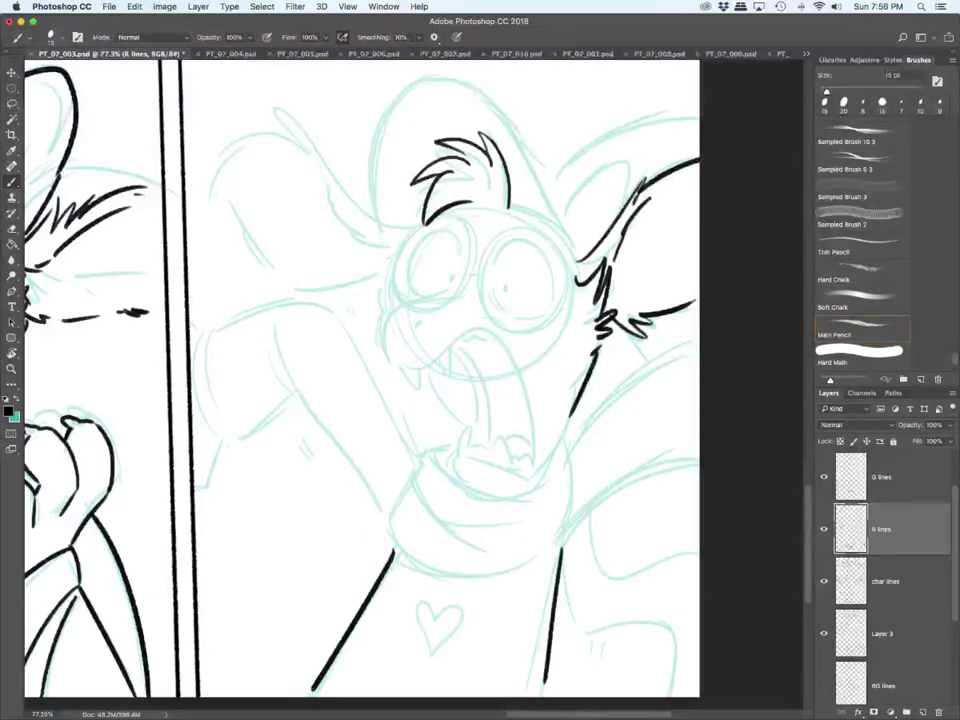
# Step: On char lines, ink the scarf with its folds around the neck and the two curved right-hand sleeve edges
pyautogui.hotkey('alt', '[')
pyautogui.moveTo(425, 455)
pyautogui.mouseDown()
pyautogui.moveTo(557, 491)
pyautogui.moveTo(548, 476)
pyautogui.moveTo(564, 448)
pyautogui.mouseUp()
pyautogui.moveTo(564, 434)
pyautogui.mouseDown()
pyautogui.moveTo(567, 538)
pyautogui.moveTo(698, 466)
pyautogui.mouseUp()
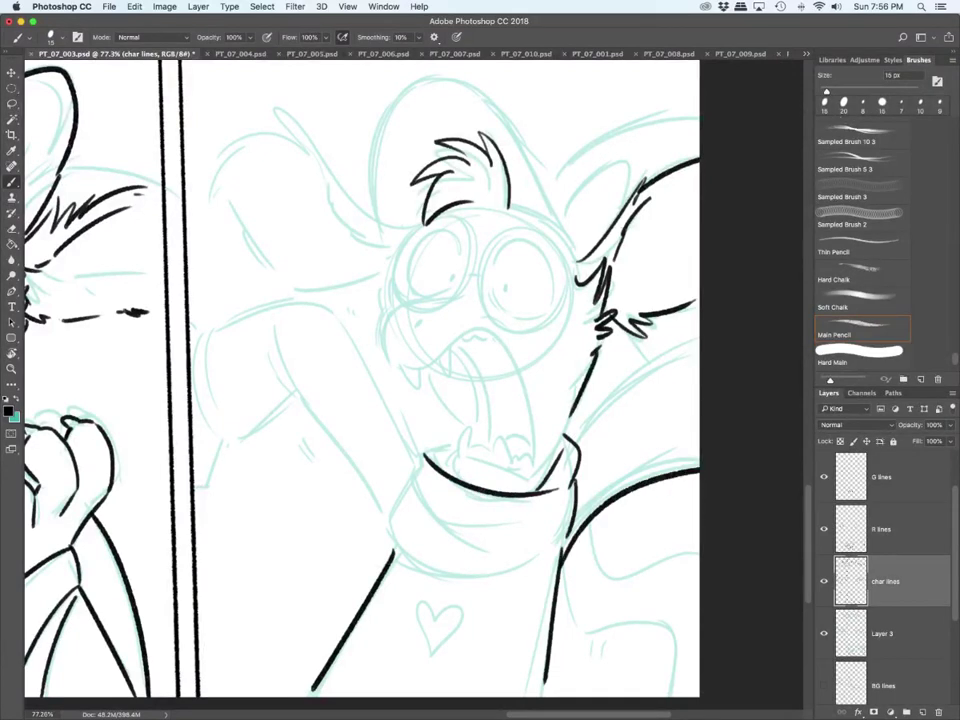
pyautogui.moveTo(568, 440); pyautogui.dragTo(699, 338)
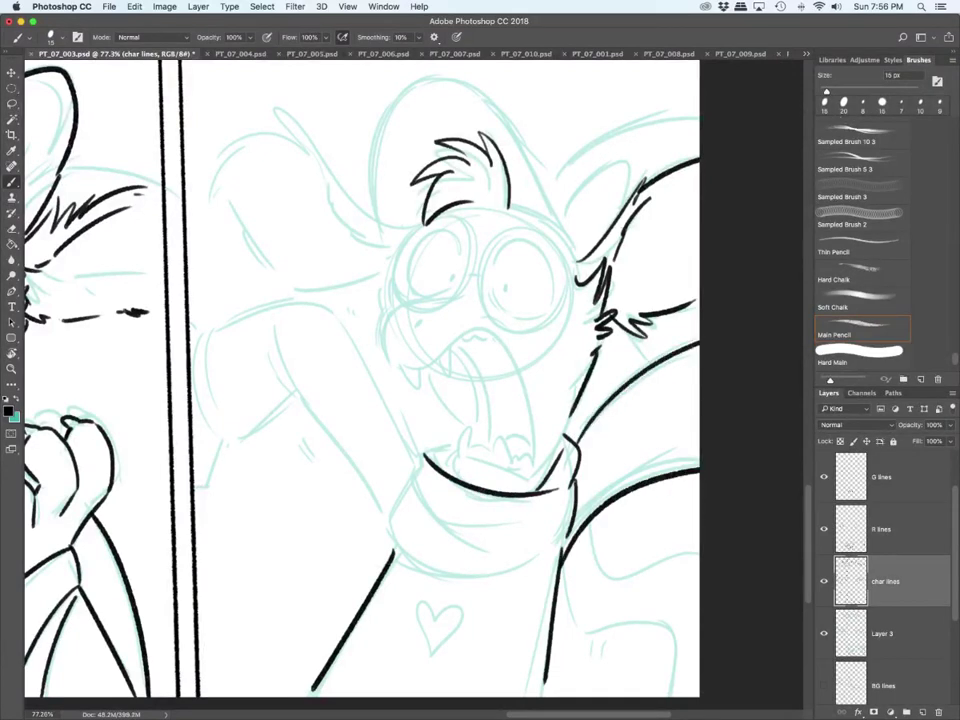
pyautogui.moveTo(442, 448); pyautogui.dragTo(415, 452)
pyautogui.moveTo(422, 458)
pyautogui.mouseDown()
pyautogui.moveTo(412, 481)
pyautogui.moveTo(478, 553)
pyautogui.moveTo(495, 540)
pyautogui.mouseUp()
pyautogui.moveTo(409, 478)
pyautogui.mouseDown()
pyautogui.moveTo(383, 538)
pyautogui.moveTo(447, 577)
pyautogui.moveTo(567, 537)
pyautogui.mouseUp()
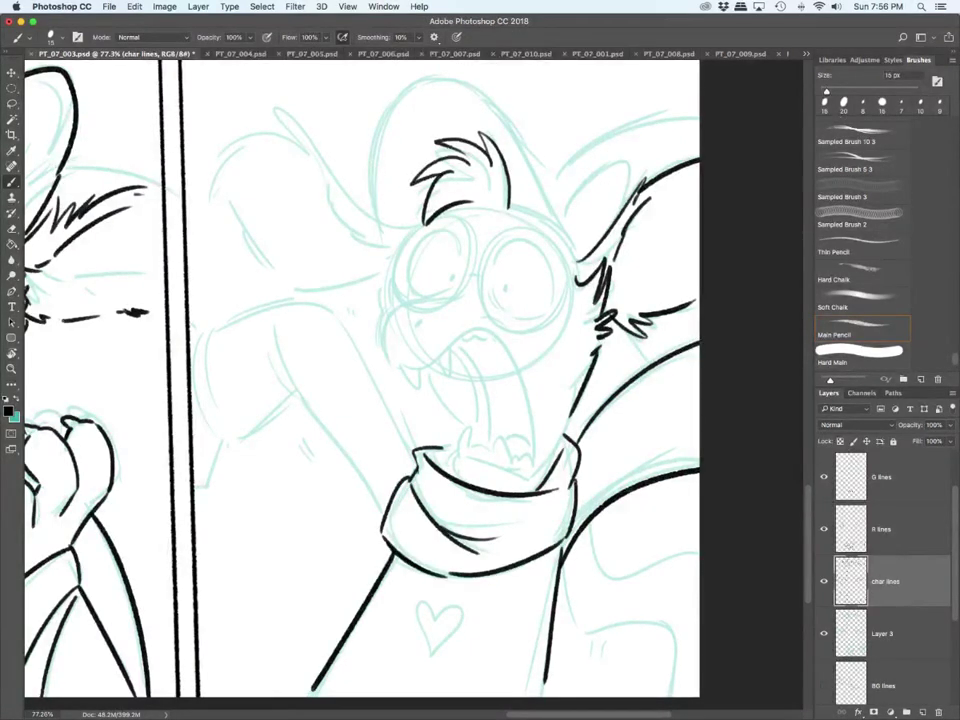
# Step: Ink the heart on the chest, and the draped right-hand sleeve folds with short movement marks beside the body
pyautogui.moveTo(442, 610); pyautogui.dragTo(433, 652)
pyautogui.moveTo(442, 610); pyautogui.dragTo(433, 652)
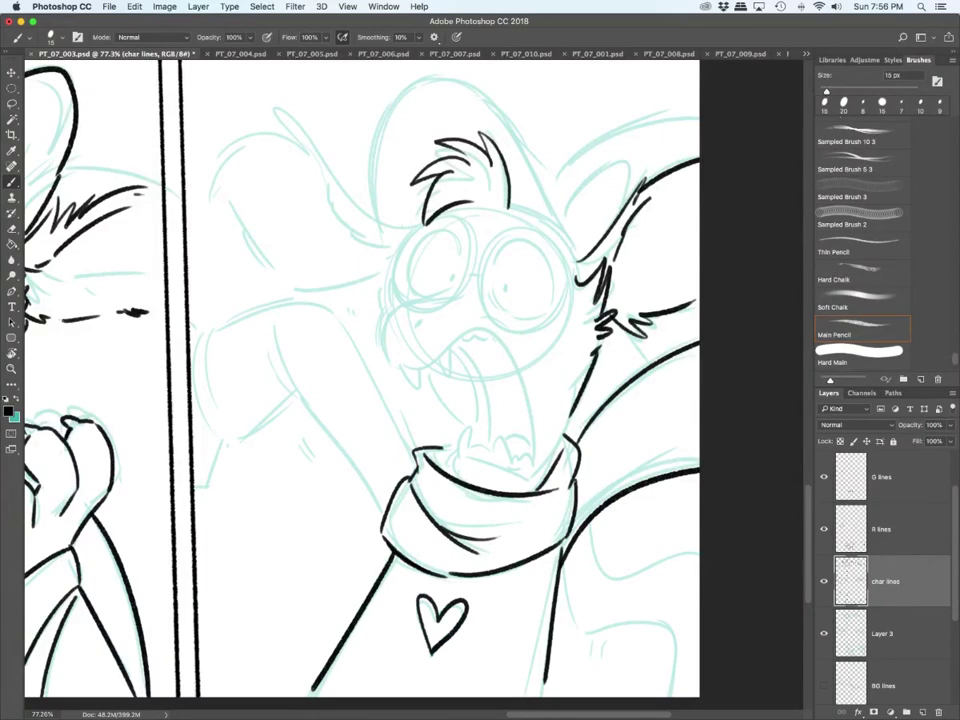
pyautogui.scroll(-4, 362, 378)
pyautogui.moveTo(592, 440)
pyautogui.mouseDown()
pyautogui.moveTo(603, 483)
pyautogui.moveTo(699, 460)
pyautogui.mouseUp()
pyautogui.moveTo(563, 487)
pyautogui.mouseDown()
pyautogui.moveTo(573, 553)
pyautogui.moveTo(678, 612)
pyautogui.mouseUp()
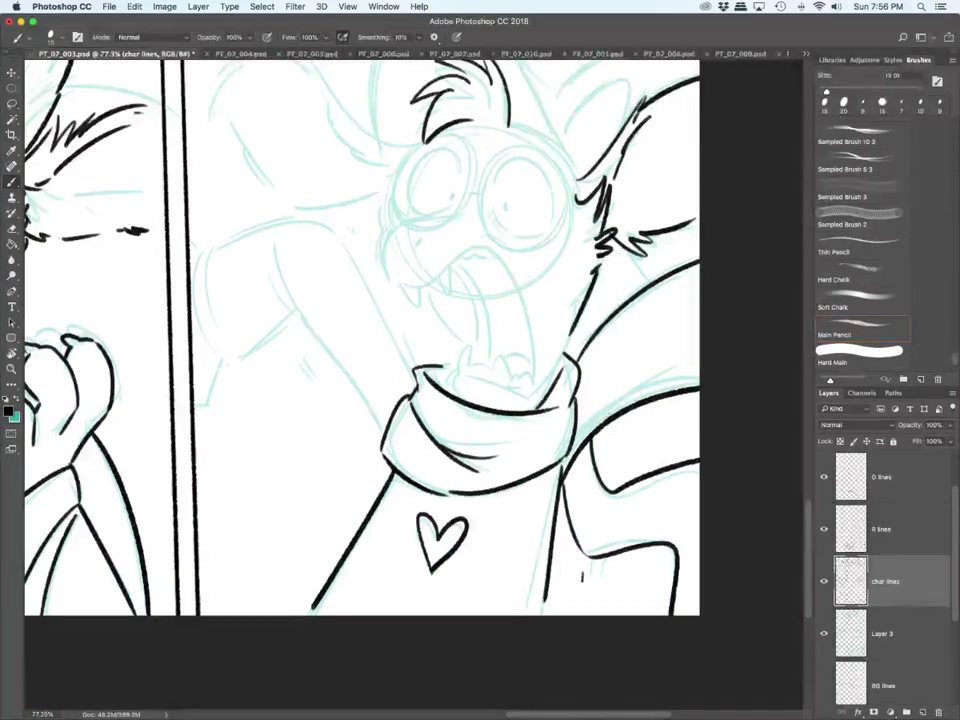
pyautogui.moveTo(584, 569); pyautogui.dragTo(586, 588)
pyautogui.moveTo(331, 503); pyautogui.dragTo(331, 516)
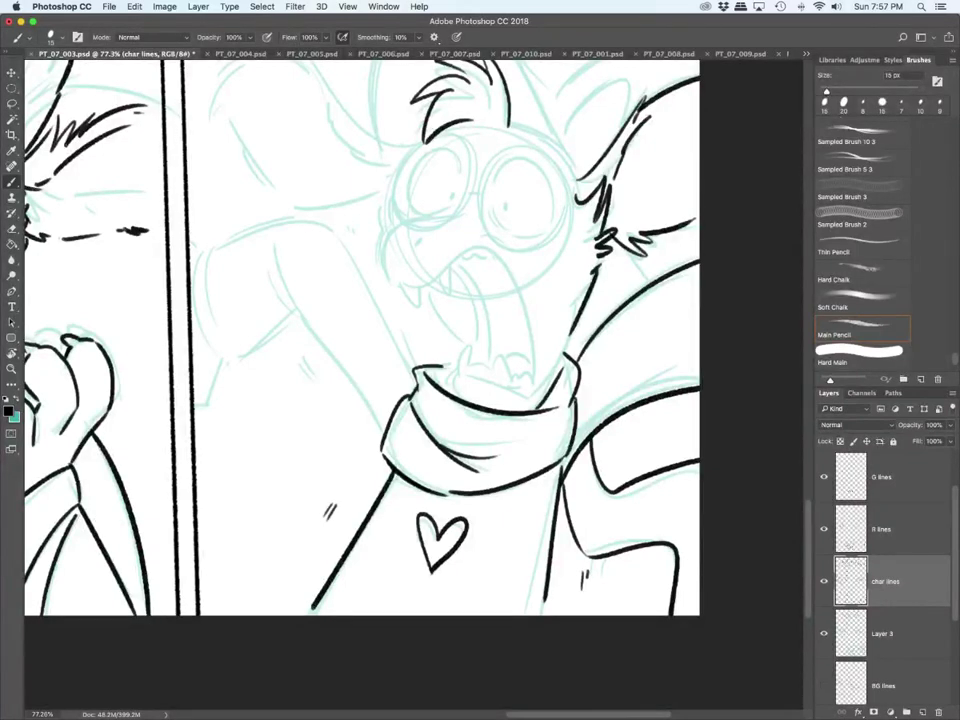
# Step: Ink the raised left-hand arm with its cuff, elbow creases and both sleeve edges down to the scarf
pyautogui.moveTo(215, 247); pyautogui.dragTo(247, 343)
pyautogui.moveTo(190, 289)
pyautogui.mouseDown()
pyautogui.moveTo(209, 344)
pyautogui.moveTo(231, 358)
pyautogui.mouseUp()
pyautogui.moveTo(235, 360); pyautogui.dragTo(249, 354)
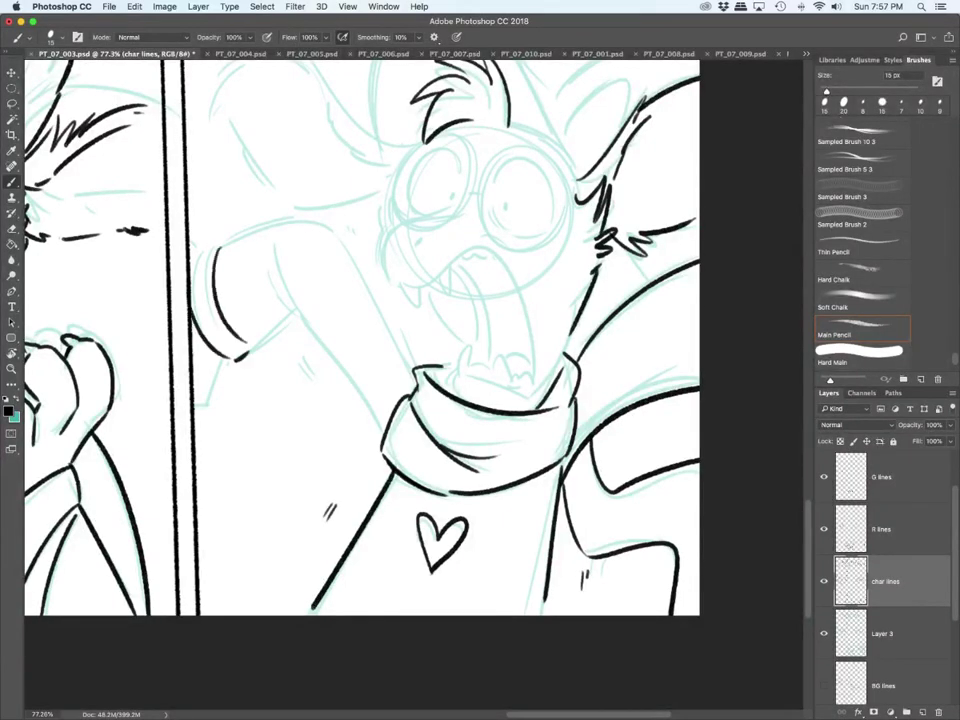
pyautogui.moveTo(191, 251); pyautogui.dragTo(224, 237)
pyautogui.moveTo(225, 246); pyautogui.dragTo(236, 305)
pyautogui.moveTo(247, 348); pyautogui.dragTo(290, 313)
pyautogui.moveTo(268, 286); pyautogui.dragTo(378, 417)
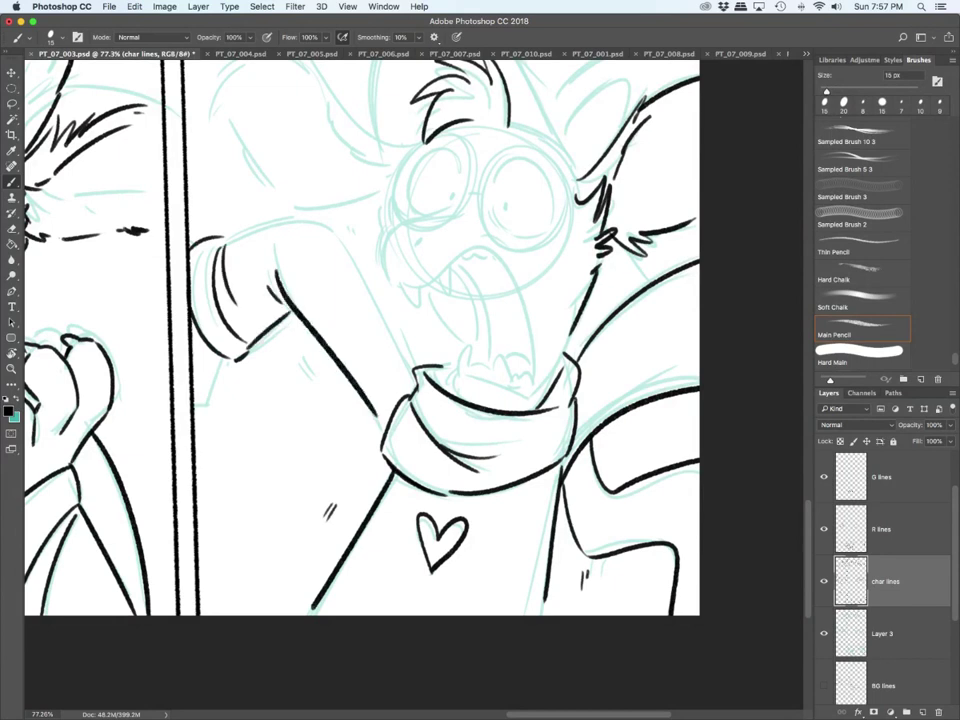
pyautogui.moveTo(223, 243)
pyautogui.mouseDown()
pyautogui.moveTo(316, 222)
pyautogui.moveTo(415, 377)
pyautogui.mouseUp()
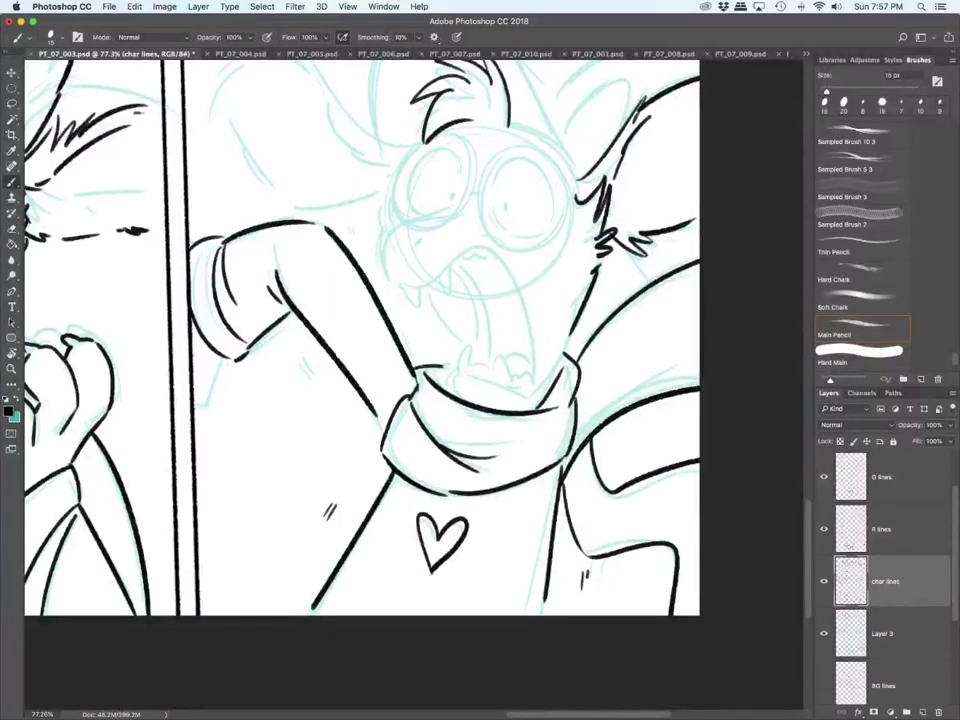
# Step: On R lines, ink the short angular line below the left-hand cuff and both wide eyes with small pupils
pyautogui.click(885, 529)
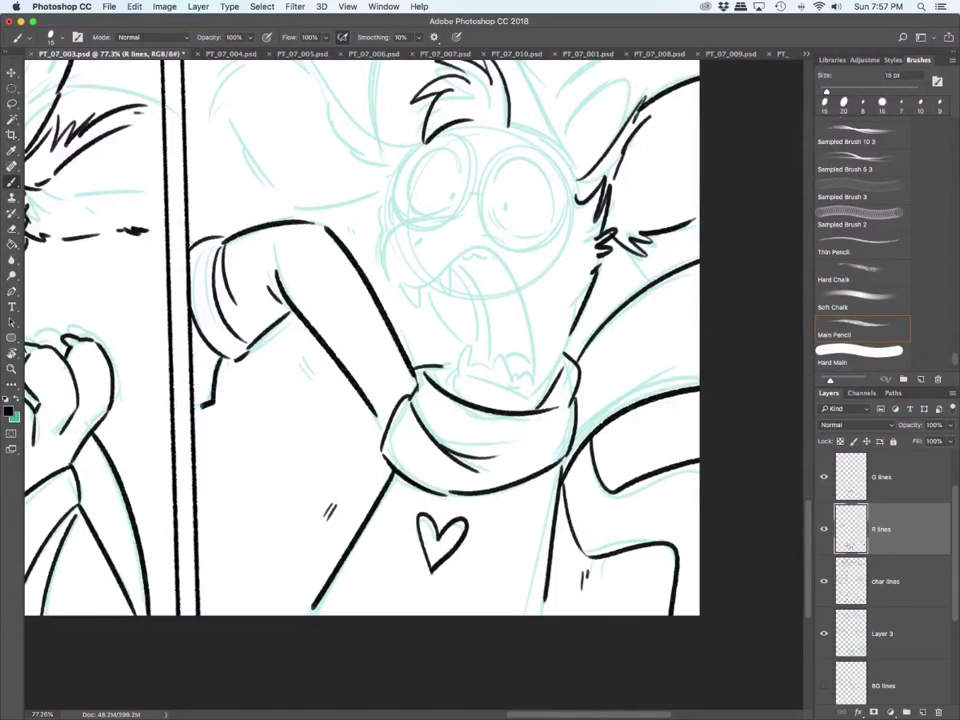
pyautogui.moveTo(214, 364); pyautogui.dragTo(196, 408)
pyautogui.scroll(5, 362, 336)
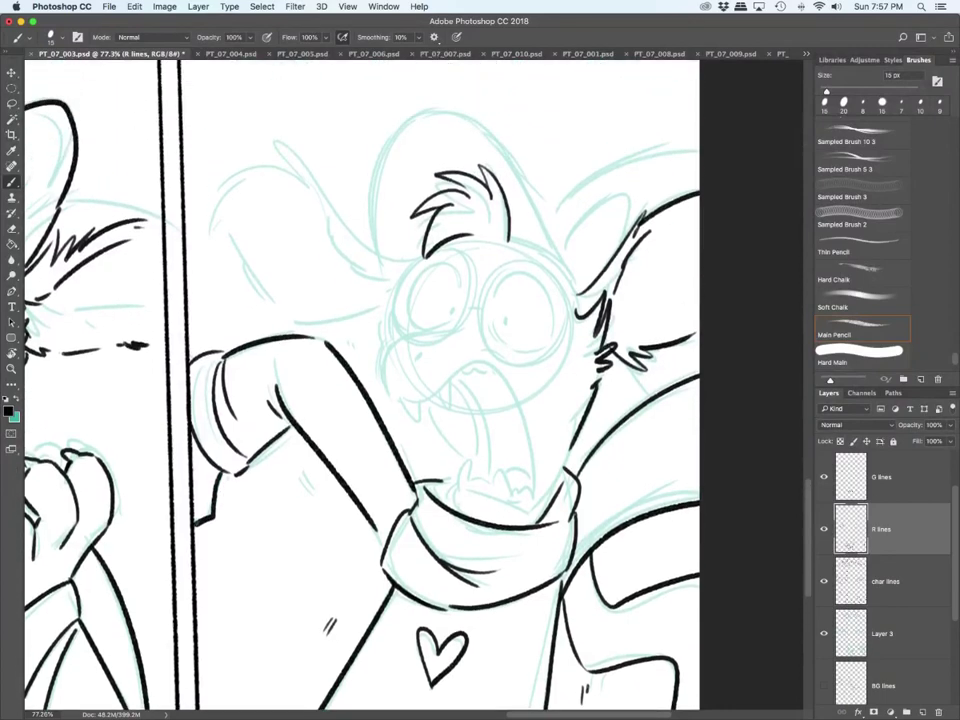
pyautogui.moveTo(410, 322)
pyautogui.mouseDown()
pyautogui.moveTo(408, 301)
pyautogui.moveTo(458, 288)
pyautogui.moveTo(436, 324)
pyautogui.moveTo(446, 314)
pyautogui.moveTo(552, 322)
pyautogui.mouseUp()
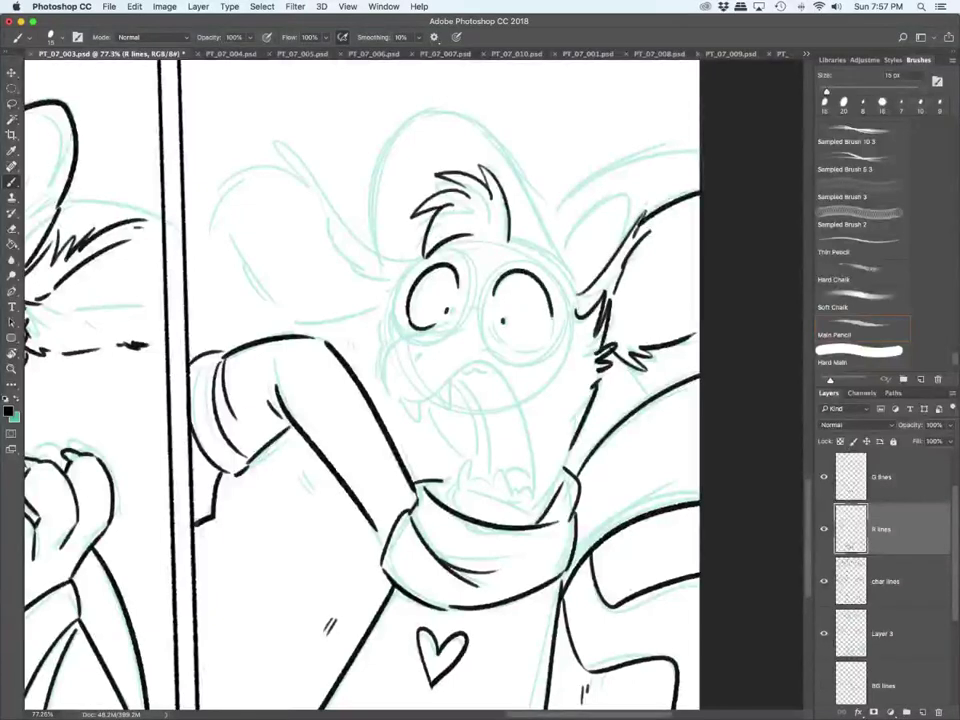
pyautogui.moveTo(491, 328); pyautogui.dragTo(528, 347)
# Step: Ink the snout with its fangs and the wide-open mouth with lower teeth and tongue
pyautogui.moveTo(408, 330)
pyautogui.mouseDown()
pyautogui.moveTo(405, 408)
pyautogui.moveTo(457, 386)
pyautogui.moveTo(533, 492)
pyautogui.mouseUp()
pyautogui.moveTo(453, 487); pyautogui.dragTo(529, 518)
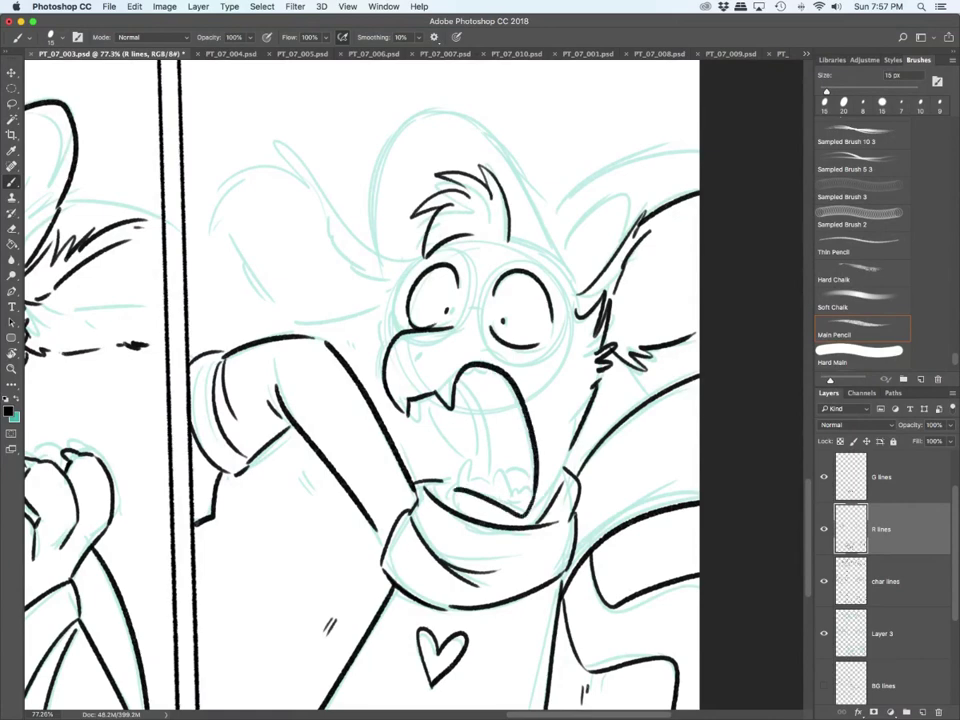
pyautogui.moveTo(457, 489); pyautogui.dragTo(526, 501)
pyautogui.moveTo(462, 377)
pyautogui.mouseDown()
pyautogui.moveTo(486, 369)
pyautogui.moveTo(483, 478)
pyautogui.mouseUp()
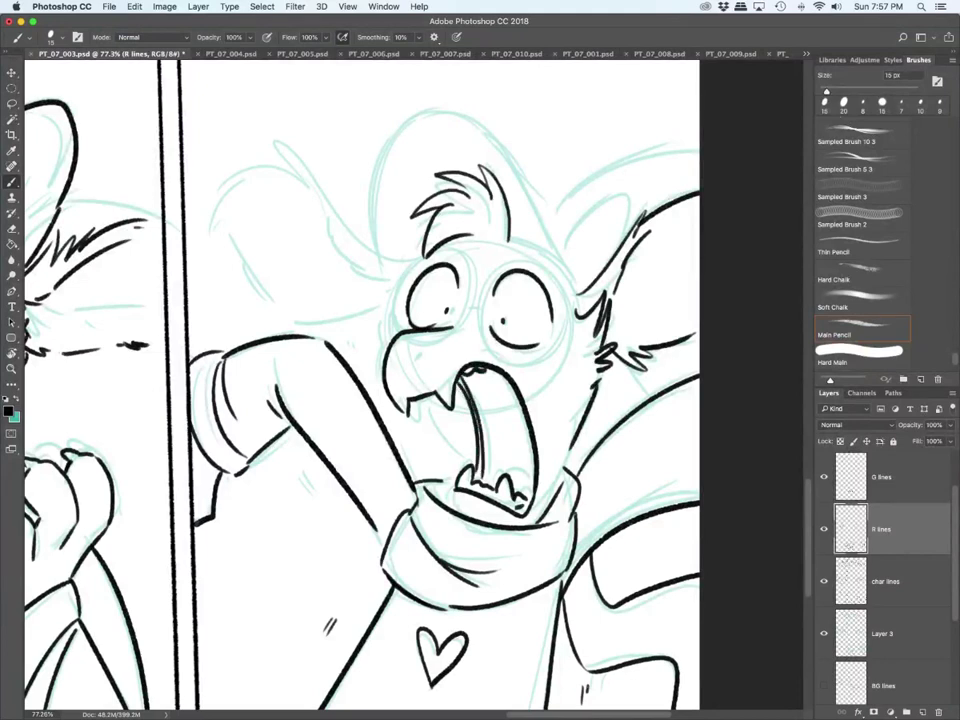
# Step: Redo the last stroke in the screaming character's mouth and ink the tongue and inner mouth lines on the R lines layer
pyautogui.press('super+z')
pyautogui.moveTo(462, 376)
pyautogui.mouseDown()
pyautogui.moveTo(478, 405)
pyautogui.moveTo(487, 477)
pyautogui.moveTo(535, 468)
pyautogui.mouseUp()
pyautogui.moveTo(507, 458); pyautogui.dragTo(519, 466)
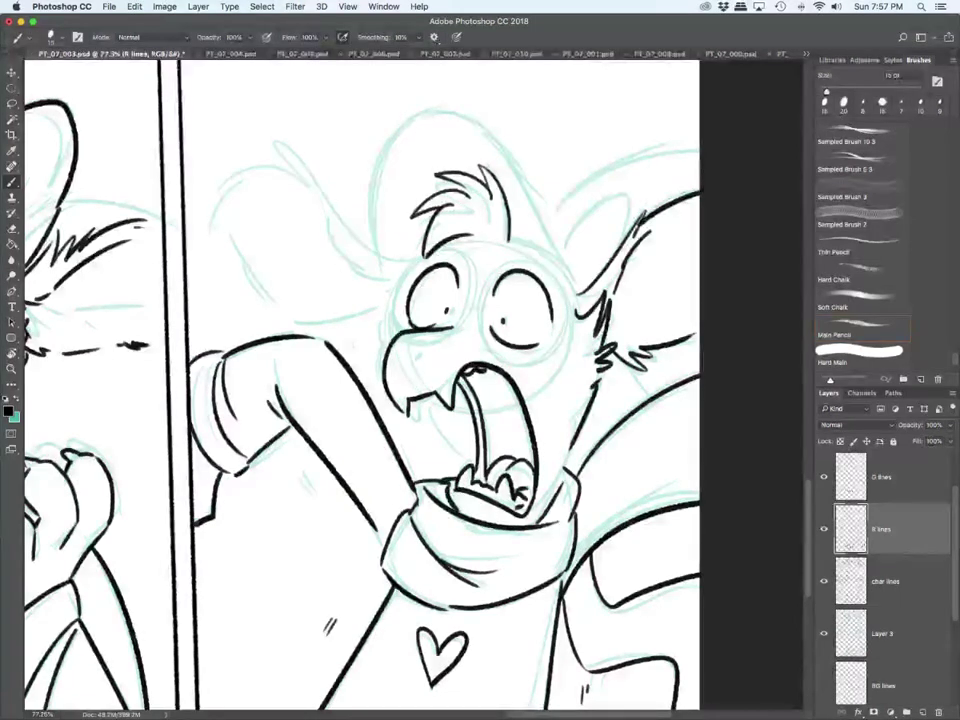
pyautogui.moveTo(573, 440); pyautogui.dragTo(552, 499)
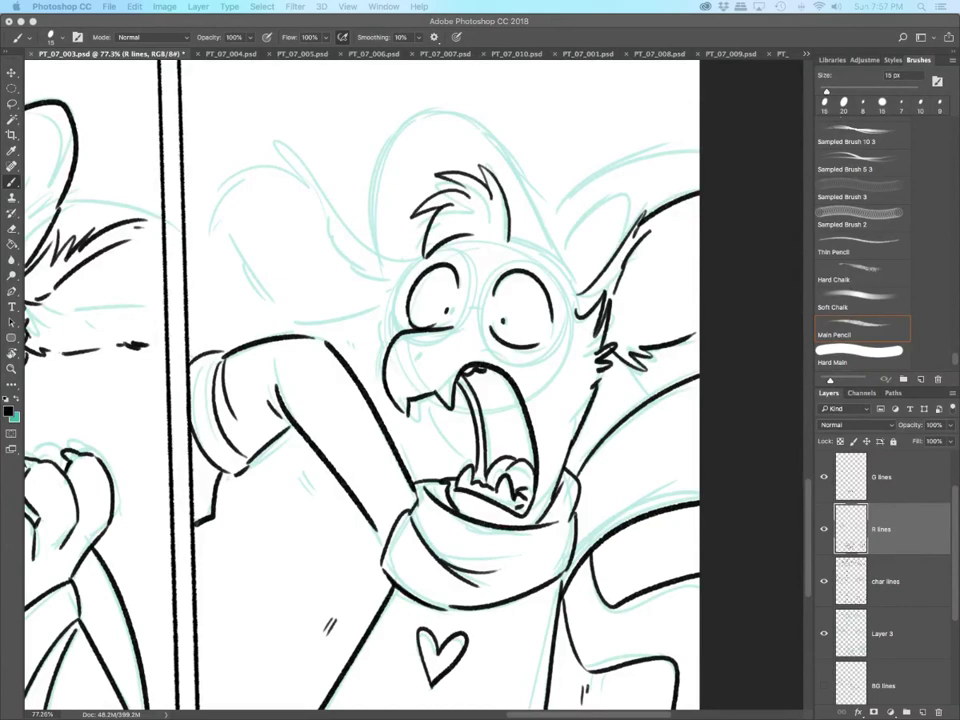
# Step: Ink the hat's crown on the char lines layer and the head, cheek and jaw contours on the R lines layer
pyautogui.click(884, 581)
pyautogui.moveTo(580, 289)
pyautogui.mouseDown()
pyautogui.moveTo(507, 160)
pyautogui.moveTo(381, 240)
pyautogui.moveTo(386, 257)
pyautogui.mouseUp()
pyautogui.click(882, 529)
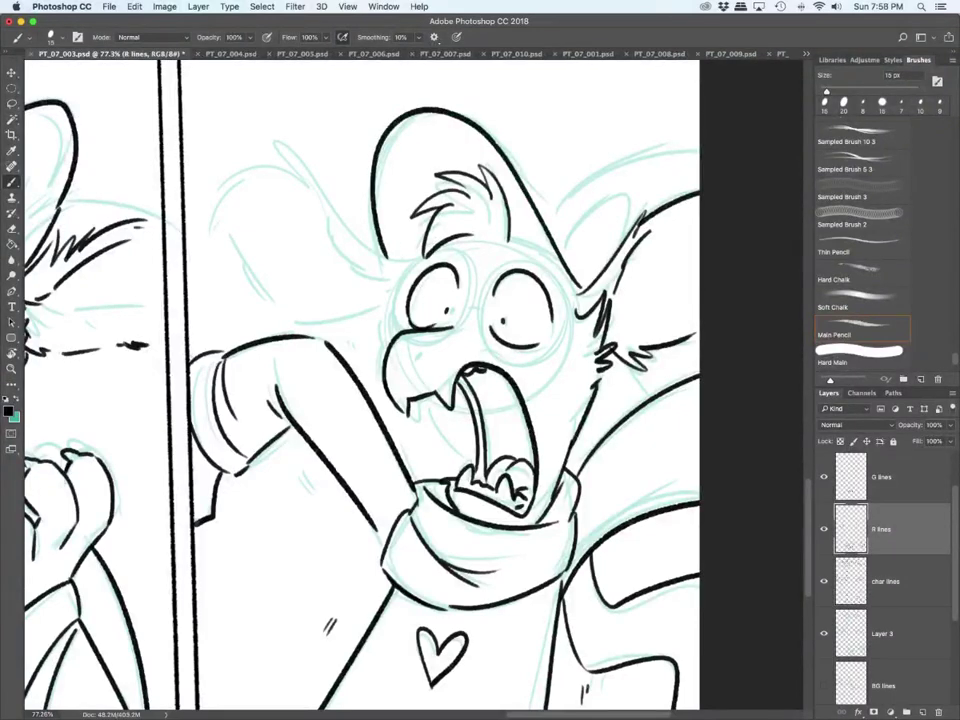
pyautogui.moveTo(511, 240)
pyautogui.mouseDown()
pyautogui.moveTo(535, 248)
pyautogui.moveTo(577, 291)
pyautogui.mouseUp()
pyautogui.moveTo(419, 258); pyautogui.dragTo(392, 296)
pyautogui.moveTo(394, 301)
pyautogui.mouseDown()
pyautogui.moveTo(376, 315)
pyautogui.moveTo(383, 348)
pyautogui.mouseUp()
pyautogui.moveTo(424, 400); pyautogui.dragTo(469, 452)
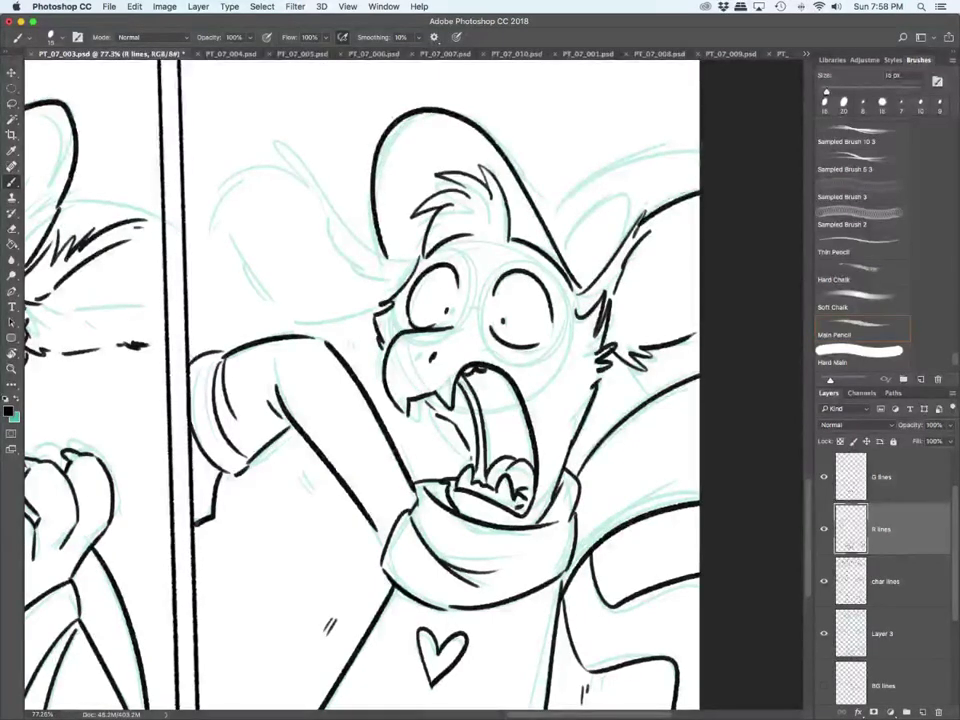
# Step: Ink the long floppy ear with its furry tip and inner edge beside the screaming character's hat
pyautogui.moveTo(303, 162)
pyautogui.mouseDown()
pyautogui.moveTo(378, 252)
pyautogui.moveTo(316, 194)
pyautogui.mouseUp()
pyautogui.moveTo(251, 166)
pyautogui.mouseDown()
pyautogui.moveTo(290, 171)
pyautogui.moveTo(213, 229)
pyautogui.mouseUp()
pyautogui.moveTo(230, 213)
pyautogui.mouseDown()
pyautogui.moveTo(219, 226)
pyautogui.moveTo(378, 319)
pyautogui.mouseUp()
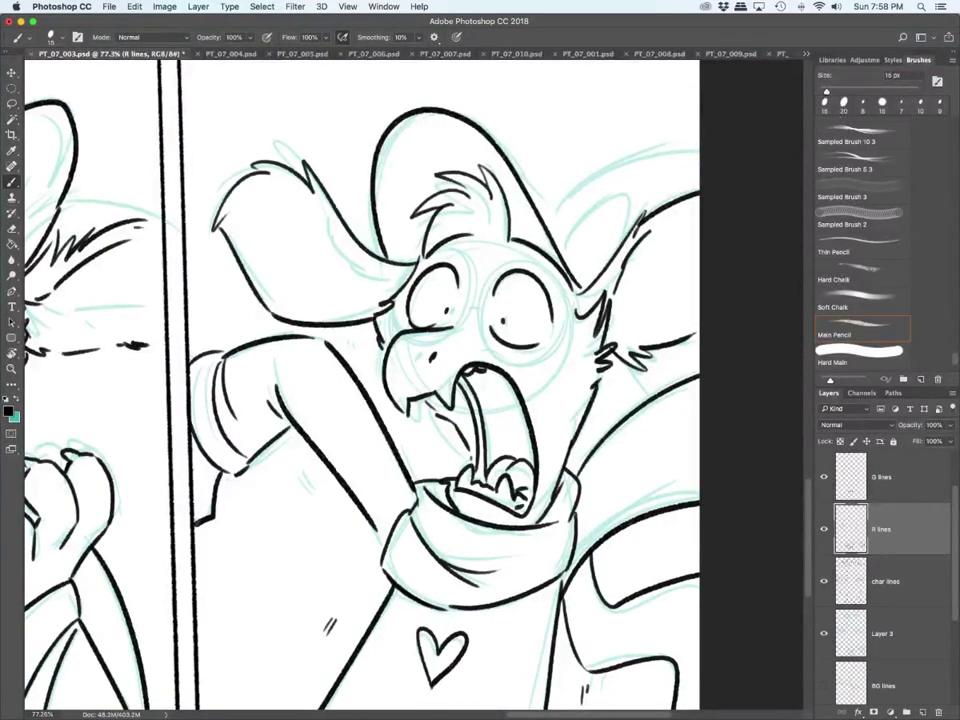
pyautogui.moveTo(316, 193); pyautogui.dragTo(331, 218)
pyautogui.moveTo(330, 262); pyautogui.dragTo(355, 272)
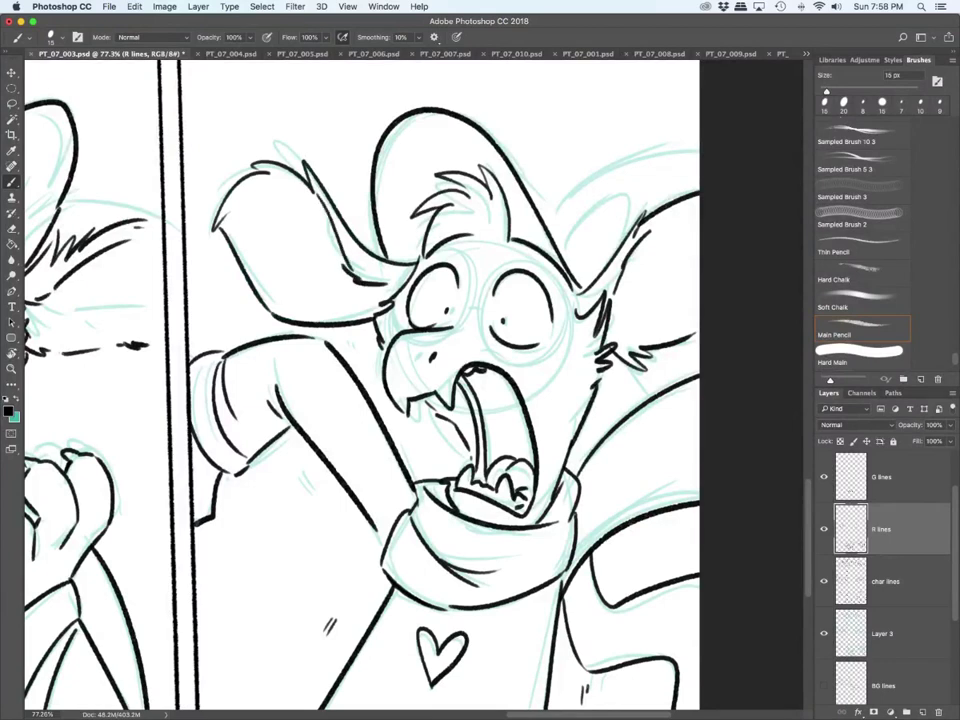
# Step: Ink the remaining contours around the hat and jaw and the large curve behind the head on the char lines layer
pyautogui.click(886, 581)
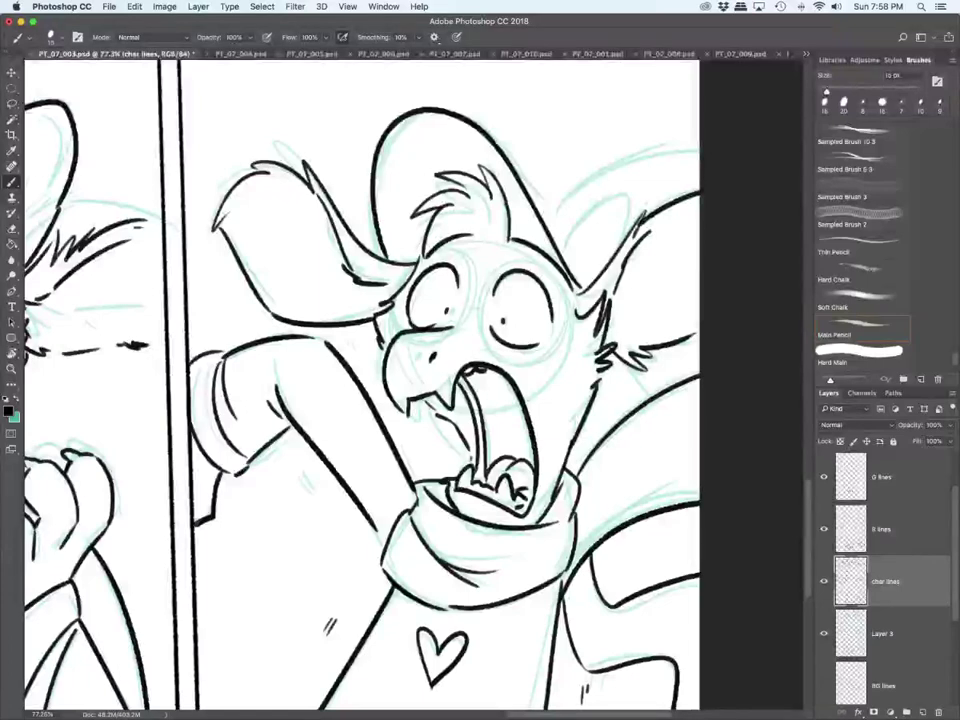
pyautogui.moveTo(497, 138)
pyautogui.mouseDown()
pyautogui.moveTo(580, 244)
pyautogui.moveTo(640, 204)
pyautogui.mouseUp()
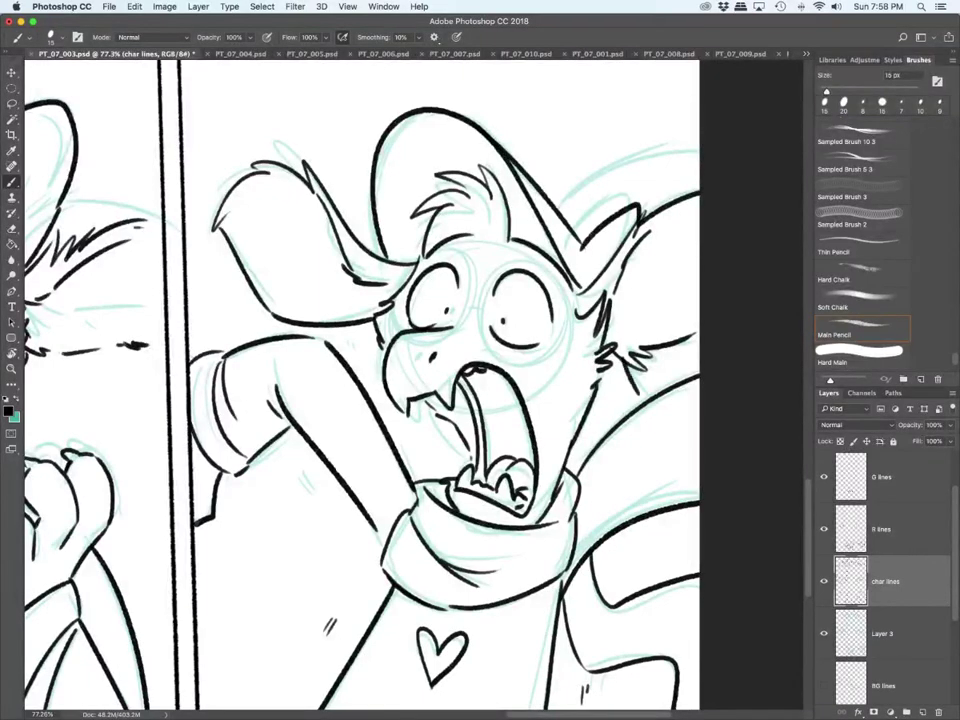
pyautogui.moveTo(421, 401); pyautogui.dragTo(460, 474)
pyautogui.moveTo(554, 216)
pyautogui.mouseDown()
pyautogui.moveTo(580, 197)
pyautogui.moveTo(700, 160)
pyautogui.mouseUp()
pyautogui.press('super+z')
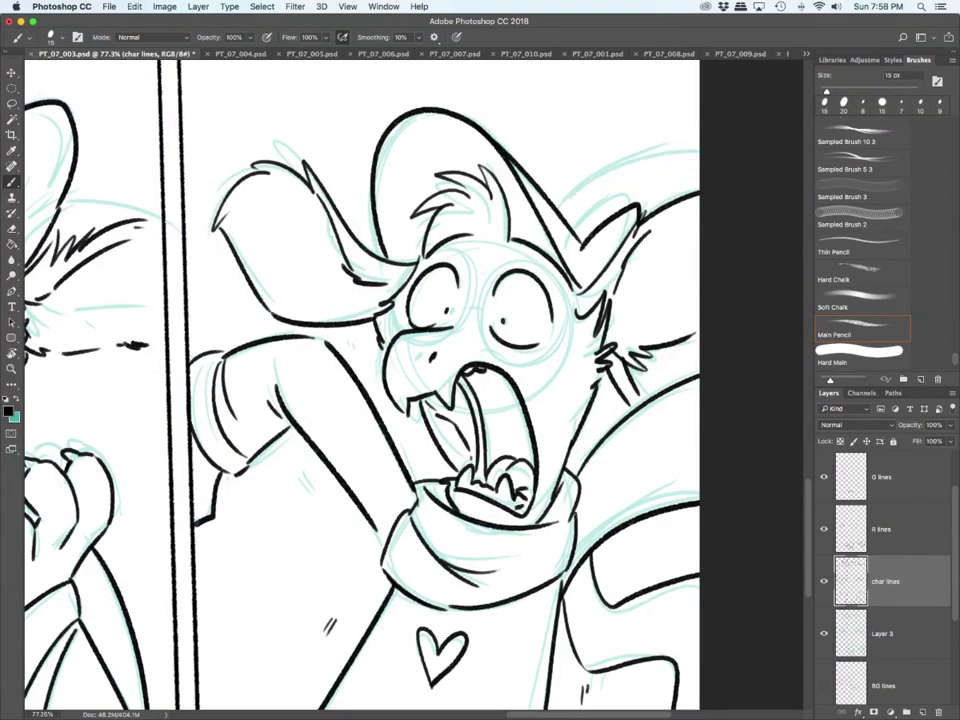
pyautogui.moveTo(560, 210)
pyautogui.mouseDown()
pyautogui.moveTo(614, 166)
pyautogui.moveTo(700, 143)
pyautogui.mouseUp()
# Step: Ink the round glasses around both eyes on the G lines layer with a 20 px brush
pyautogui.moveTo(881, 529); pyautogui.dragTo(781, 441)
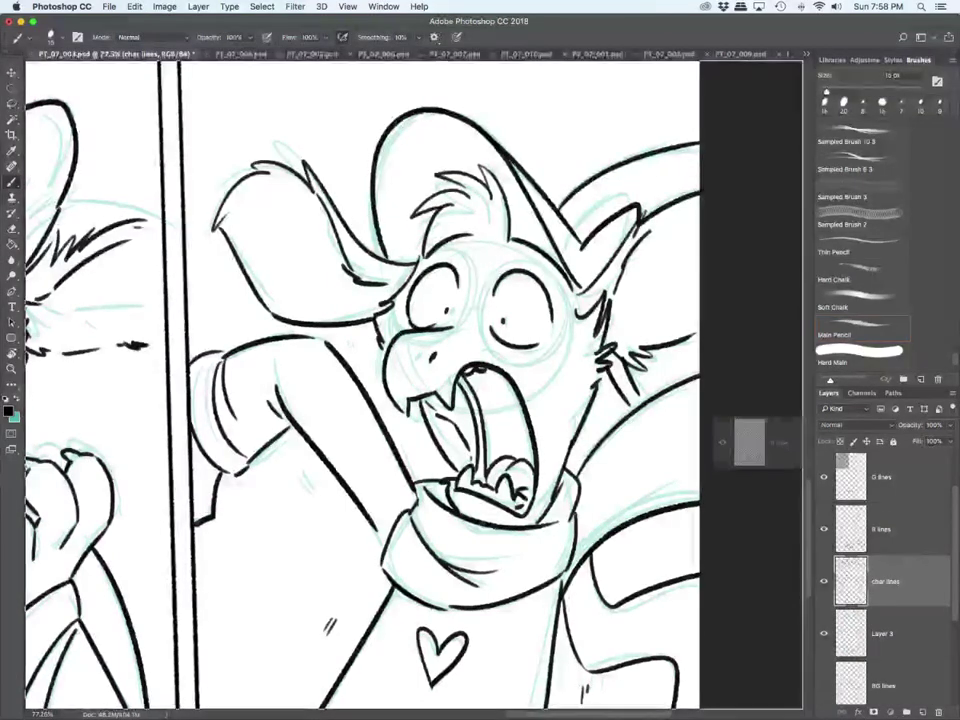
pyautogui.press('Return')
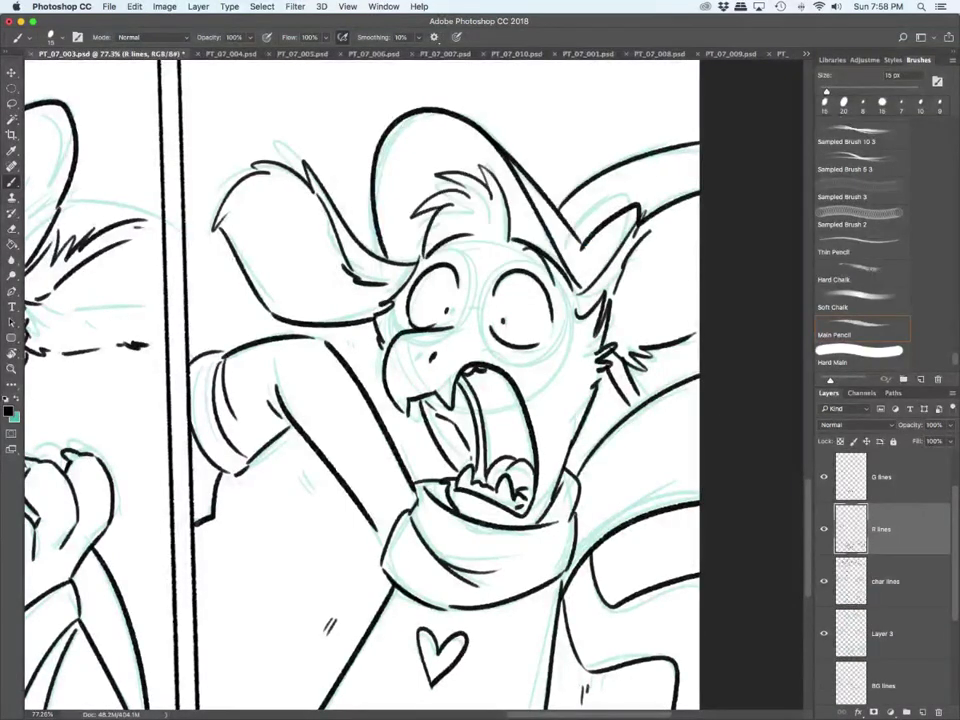
pyautogui.hotkey('alt', ']')
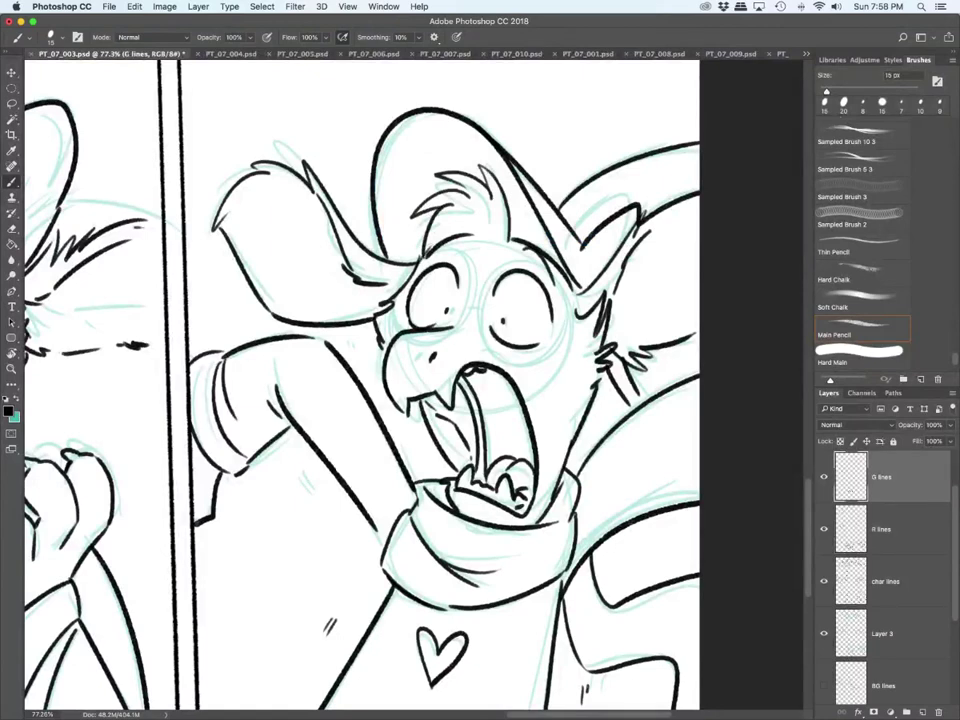
pyautogui.press(']')
pyautogui.moveTo(398, 331)
pyautogui.mouseDown()
pyautogui.moveTo(399, 280)
pyautogui.moveTo(469, 267)
pyautogui.moveTo(453, 330)
pyautogui.moveTo(479, 299)
pyautogui.moveTo(547, 260)
pyautogui.moveTo(557, 353)
pyautogui.moveTo(487, 338)
pyautogui.mouseUp()
# Step: Hide the Layer 3 sketch, show the BG lines layer across the whole page, and save the file
pyautogui.scroll(-6, 465, 574)
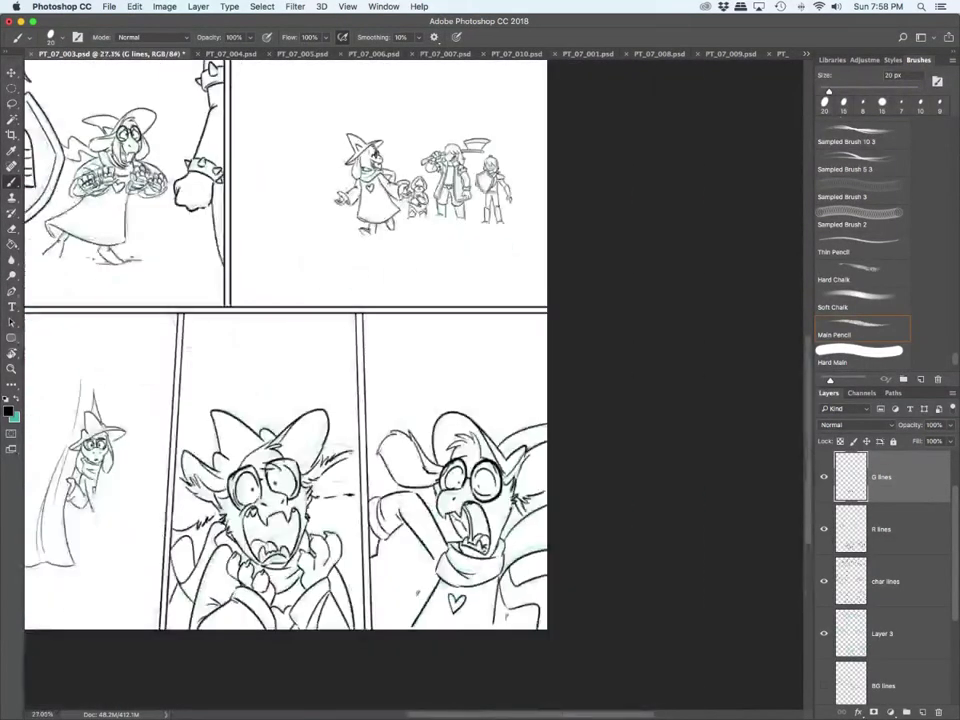
pyautogui.click(824, 634)
pyautogui.click(824, 686)
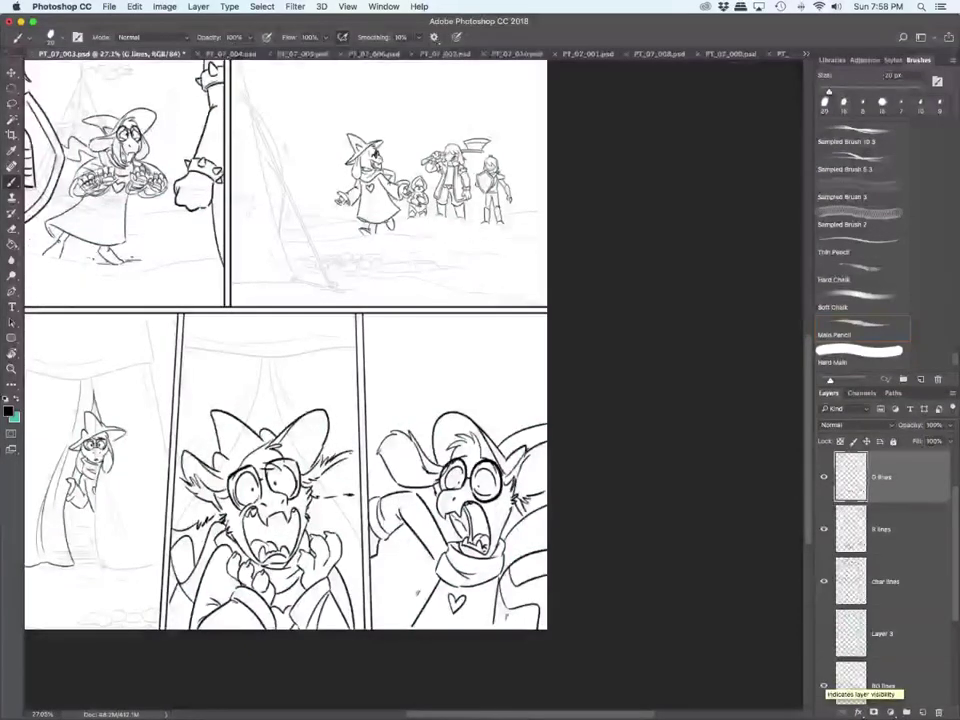
pyautogui.scroll(-3, 880, 580)
pyautogui.scroll(-5, 414, 385)
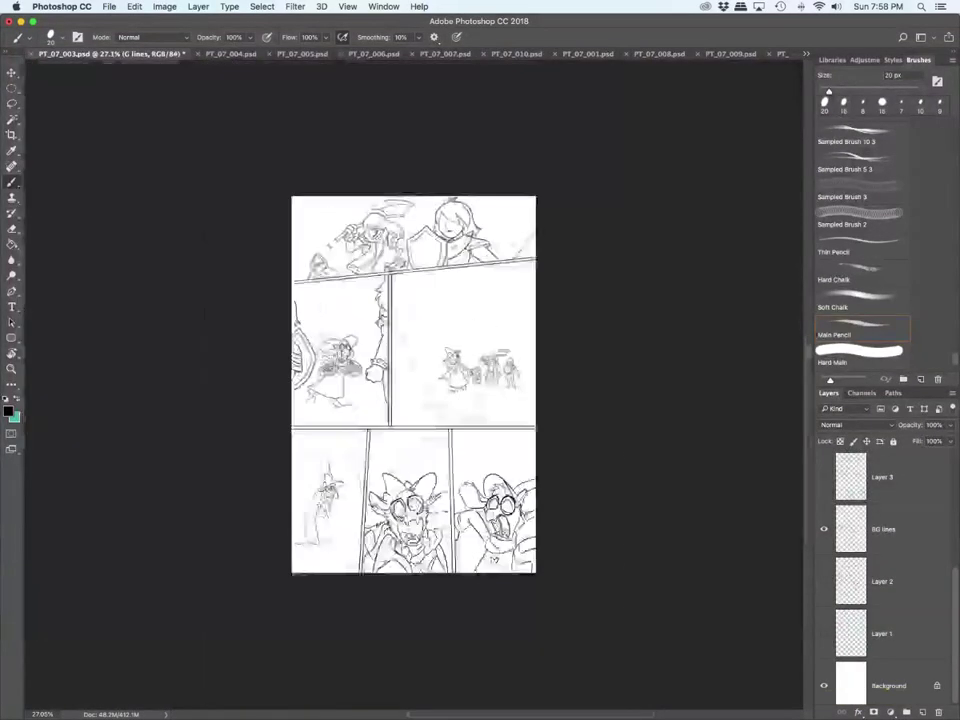
pyautogui.scroll(3, 414, 385)
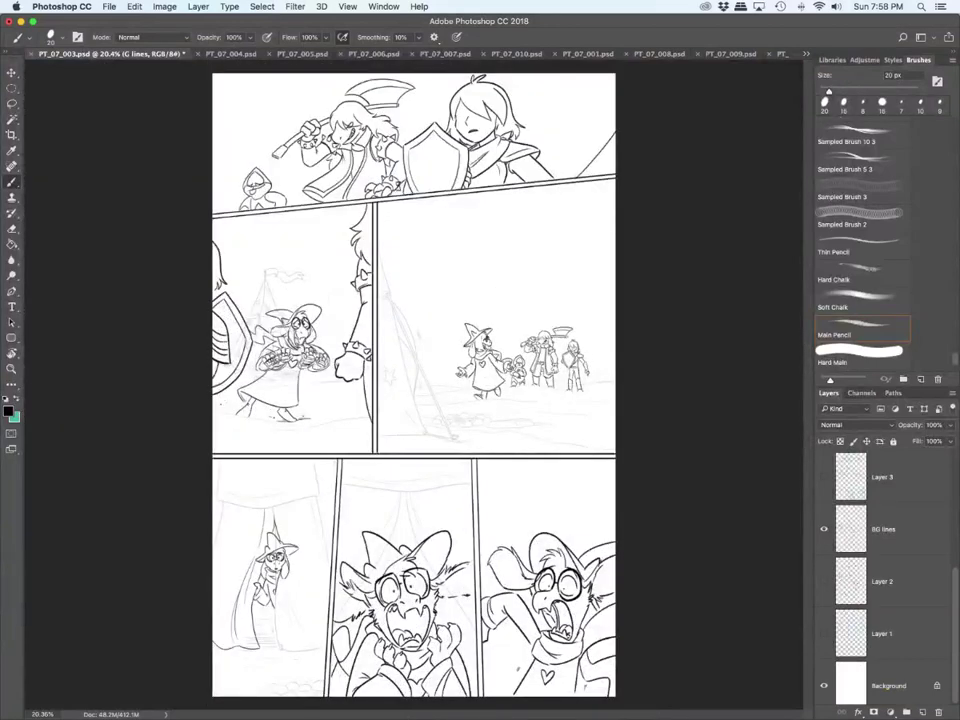
pyautogui.press('super+s')
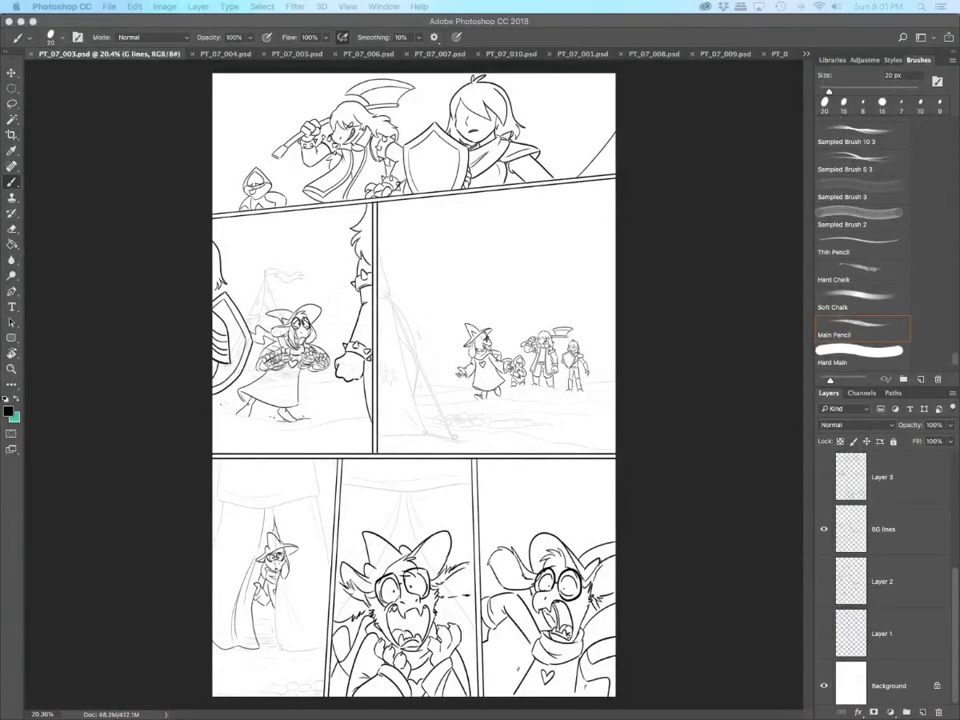
# Step: Switch to PT_07_004.psd and add a new top layer named "panels"
pyautogui.hotkey('ctrl', 'Tab')
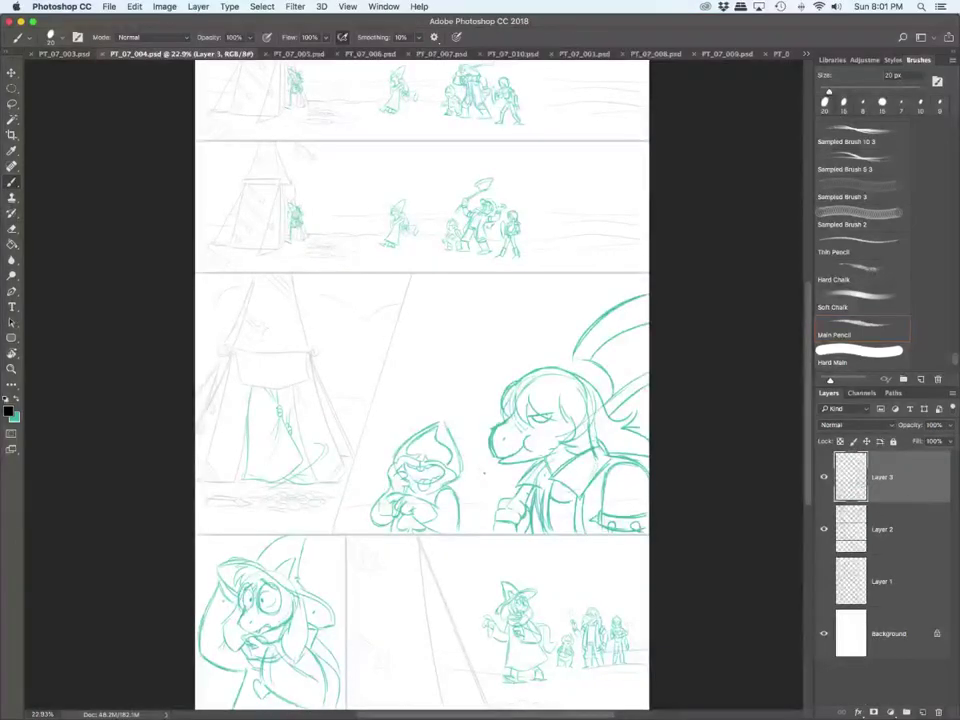
pyautogui.hotkey('ctrl', 'shift', 'alt', 'n')
pyautogui.doubleClick(882, 477)
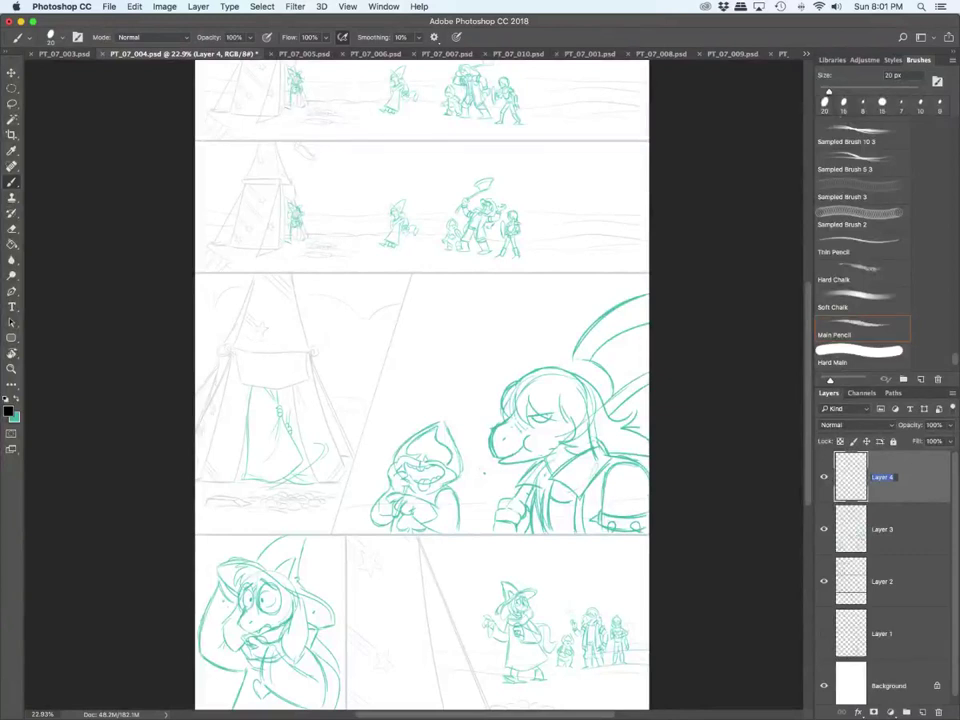
pyautogui.write('panels')
pyautogui.press('Return')
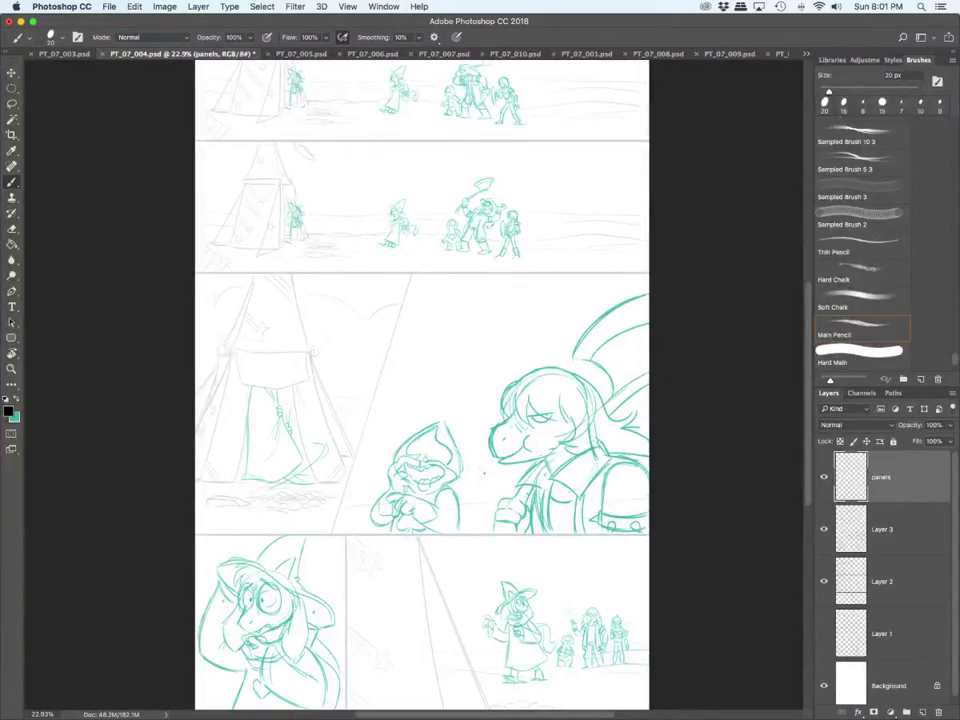
# Step: Draw two parallel black border lines between the first and second panel rows using the Thin Pencil brush at 15 px
pyautogui.click(862, 246)
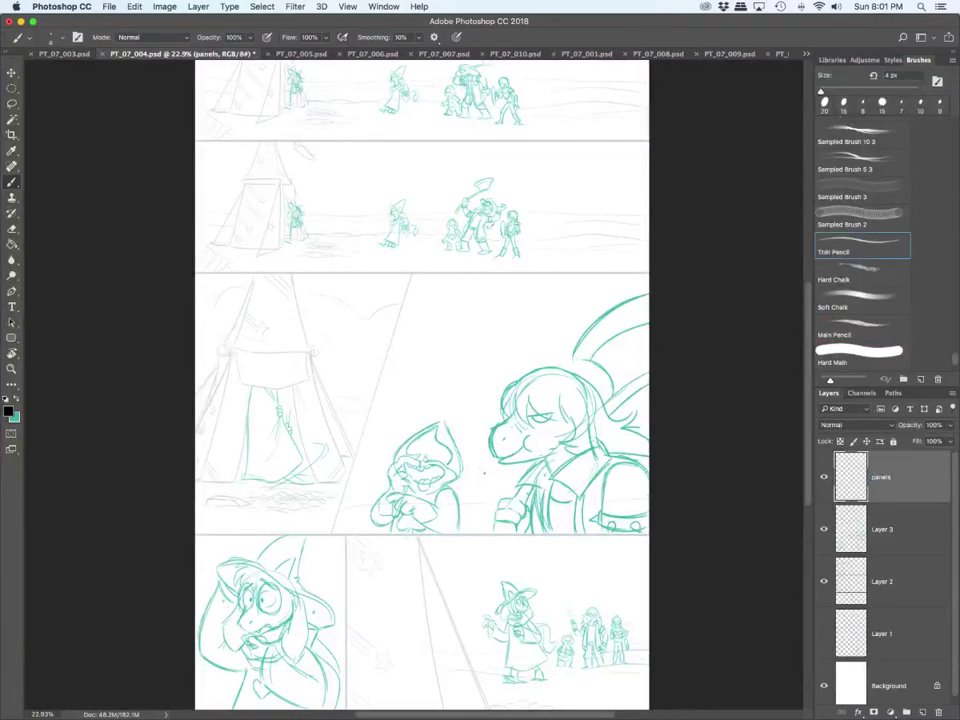
pyautogui.press(']')
pyautogui.press(']')
pyautogui.press(']')
pyautogui.press(']')
pyautogui.press(']')
pyautogui.press(']')
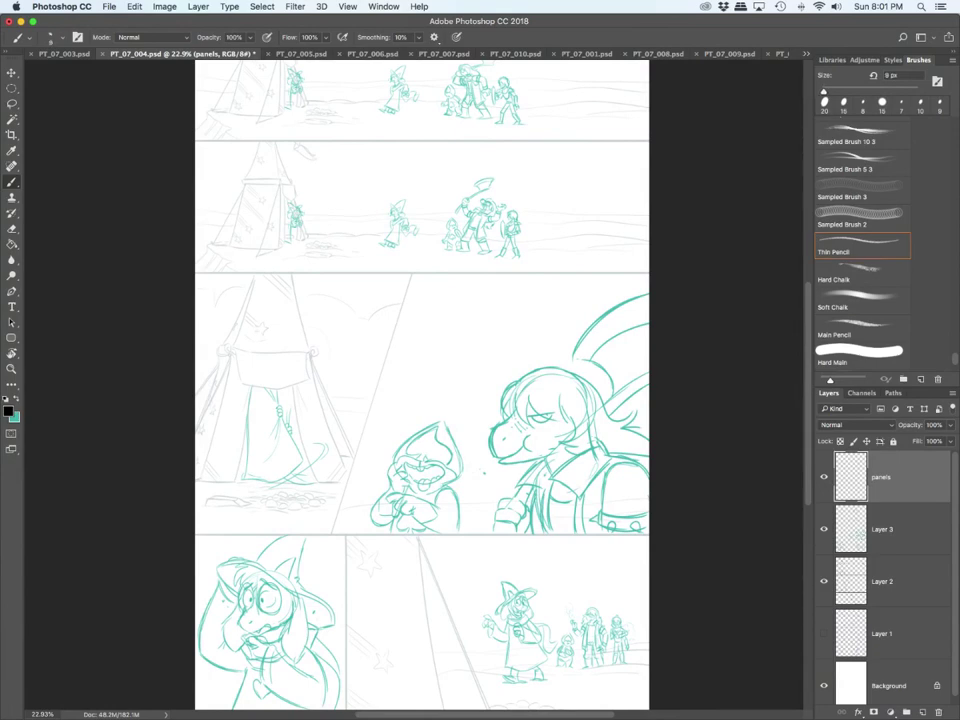
pyautogui.scroll(5, 420, 400)
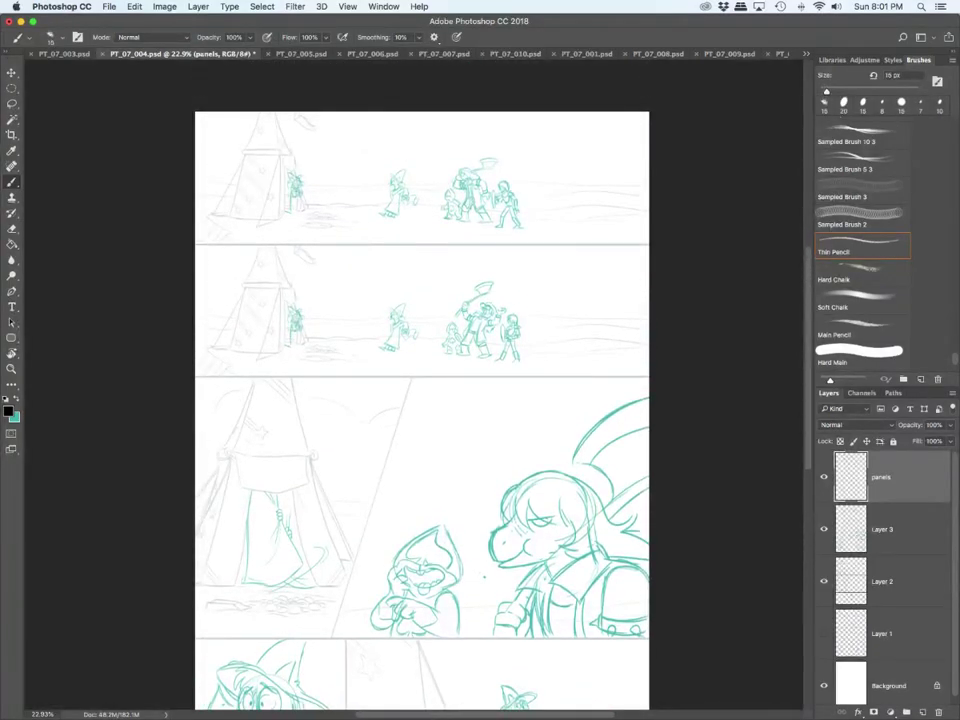
pyautogui.moveTo(195, 242); pyautogui.dragTo(648, 242)
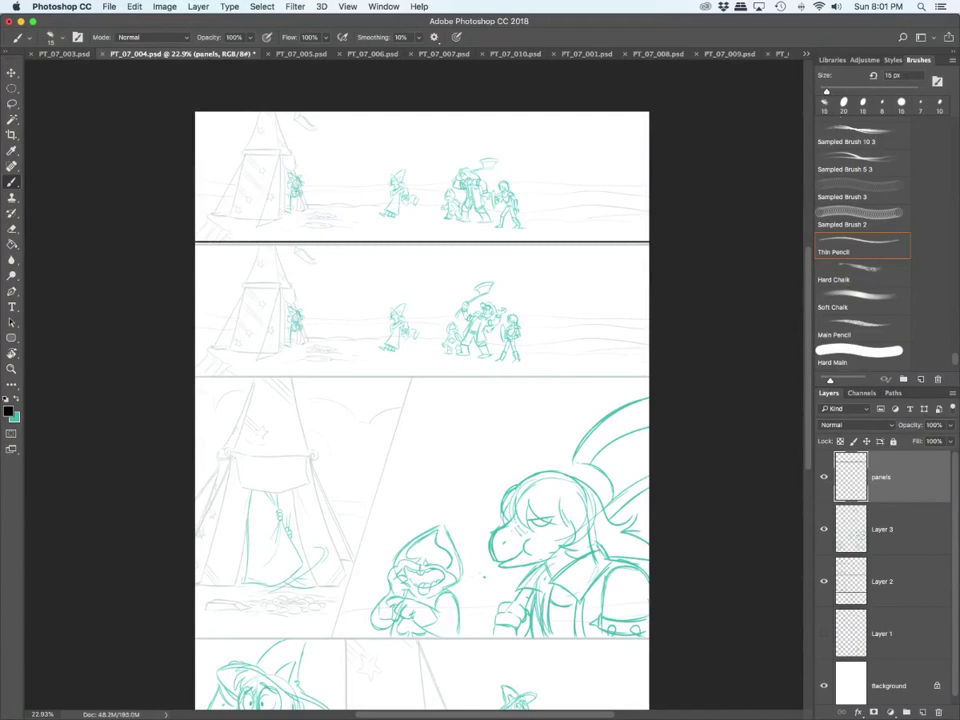
pyautogui.moveTo(195, 246); pyautogui.dragTo(648, 246)
# Step: Copy the double border line onto the boundary between the second and third rows and merge it into the panels layer
pyautogui.click(12, 89)
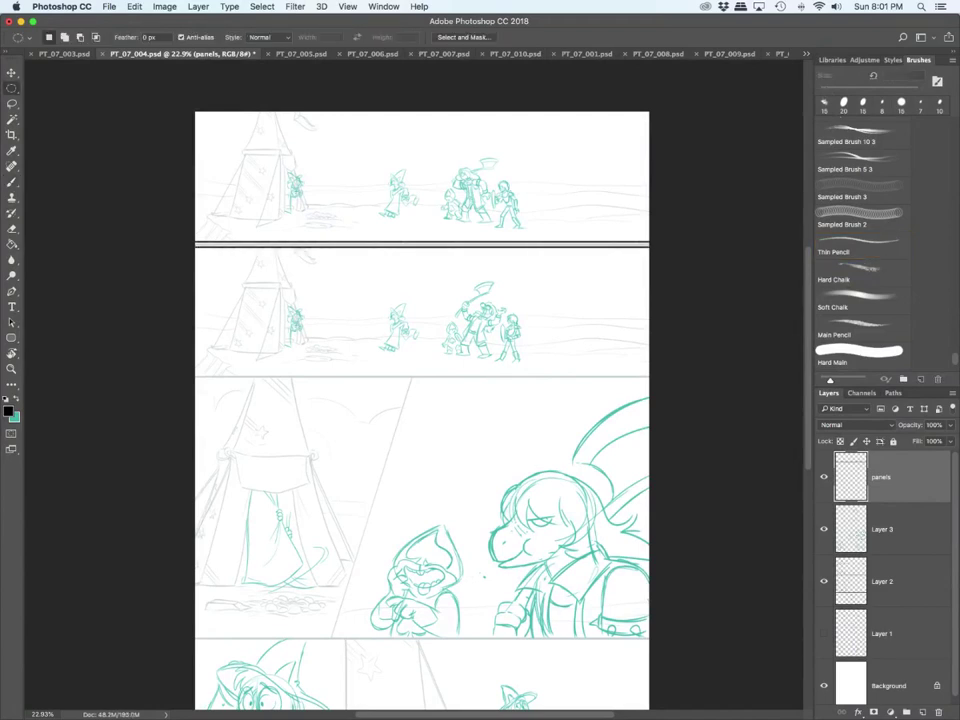
pyautogui.click(12, 104)
pyautogui.moveTo(198, 223)
pyautogui.mouseDown()
pyautogui.moveTo(527, 272)
pyautogui.moveTo(650, 179)
pyautogui.mouseUp()
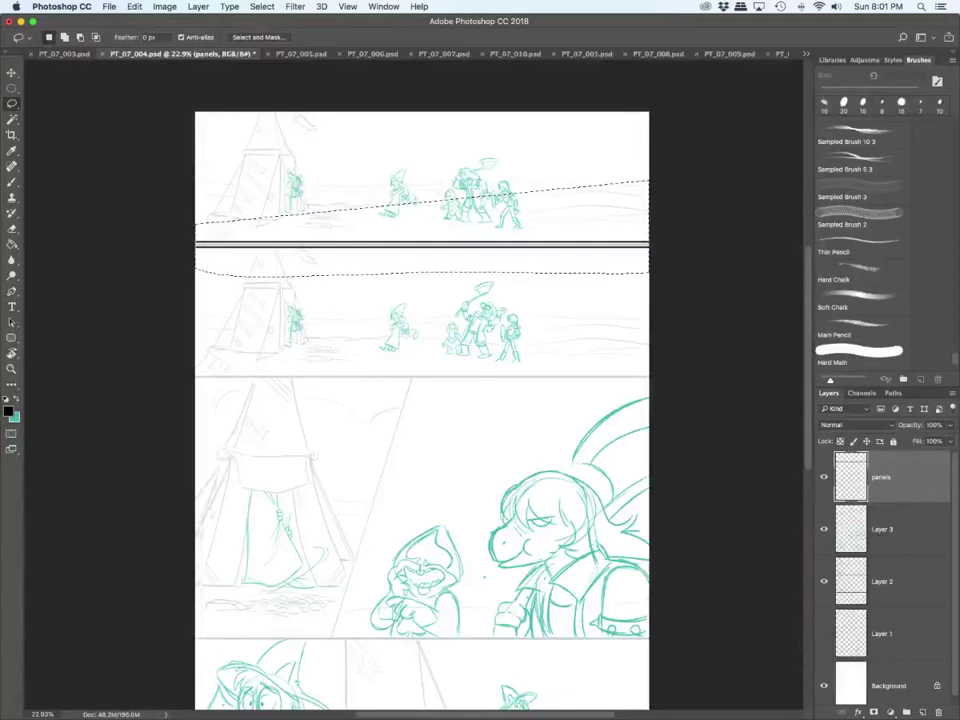
pyautogui.press('super+c')
pyautogui.press('super+v')
pyautogui.hotkey('ctrl', 't')
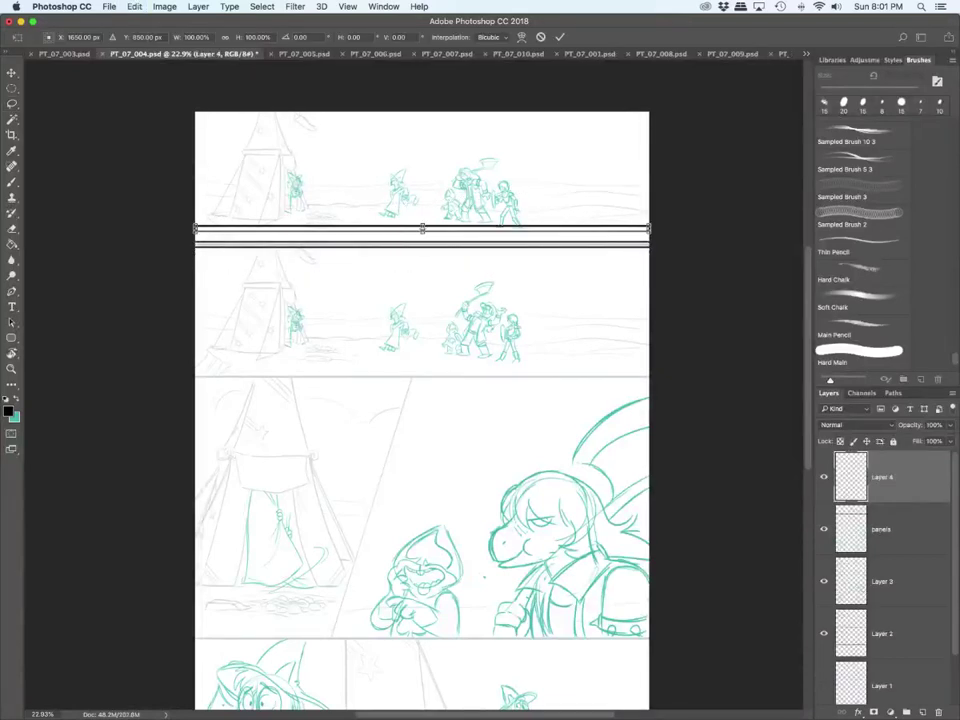
pyautogui.moveTo(540, 228); pyautogui.dragTo(570, 376)
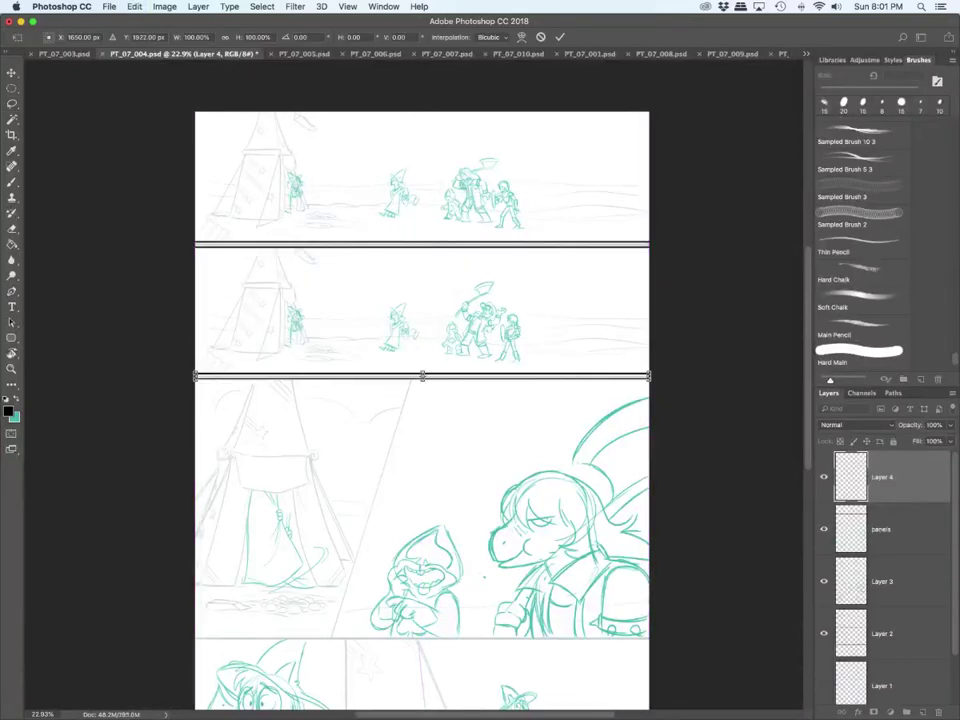
pyautogui.press('Return')
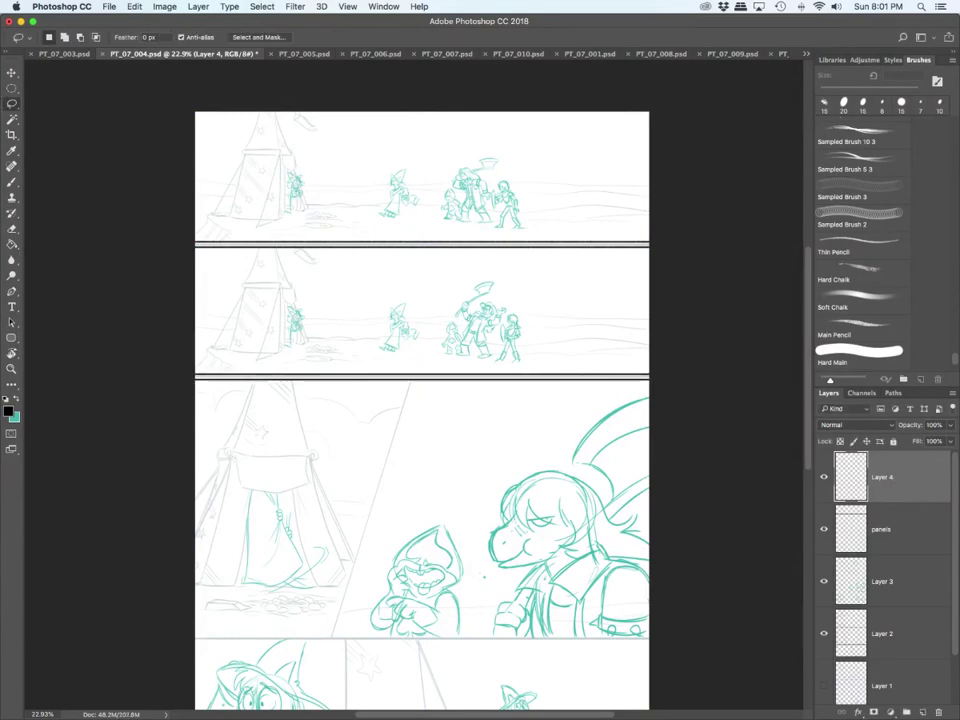
pyautogui.hotkey('ctrl', 'e')
# Step: Draw two parallel horizontal border lines with the brush between the third row and the bottom row of panels
pyautogui.scroll(-5, 421, 400)
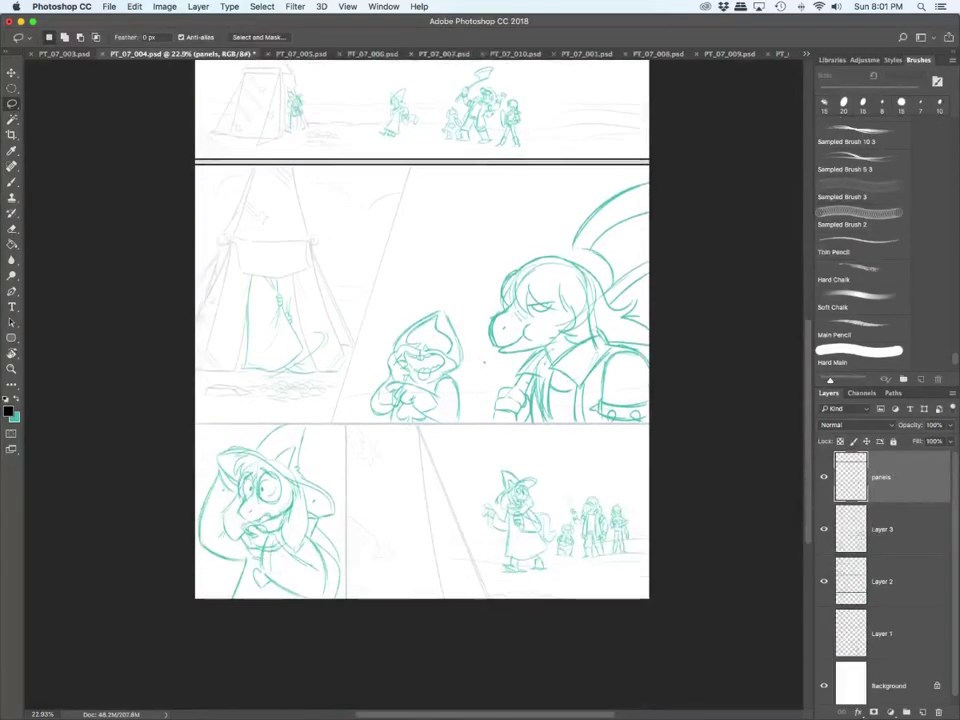
pyautogui.press('b')
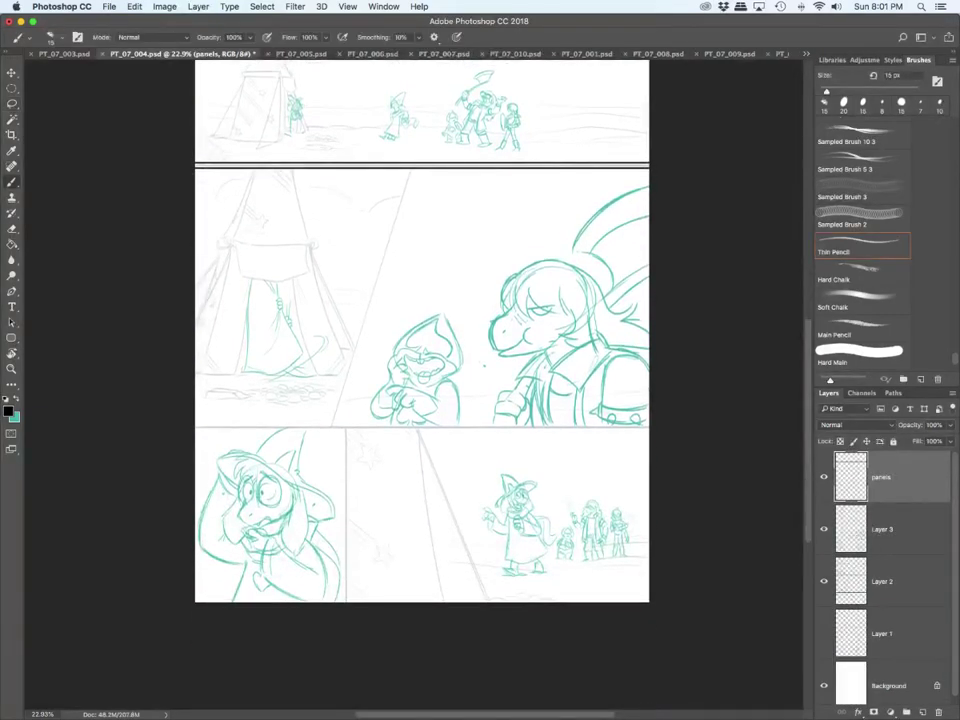
pyautogui.moveTo(195, 423); pyautogui.dragTo(650, 422)
pyautogui.press('super+z')
pyautogui.moveTo(195, 426); pyautogui.dragTo(650, 426)
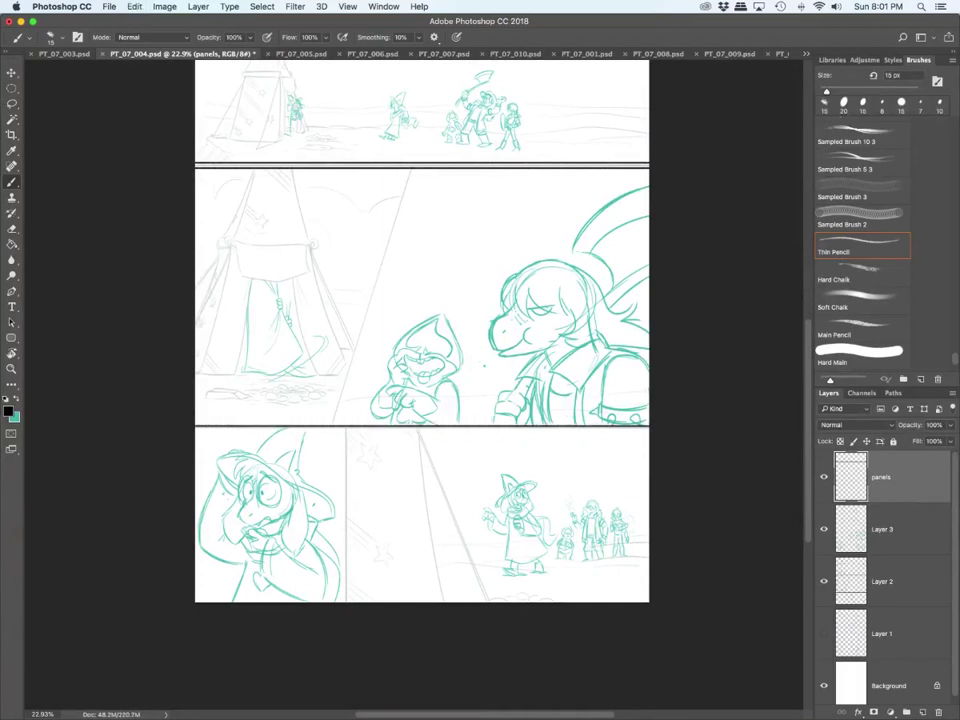
pyautogui.moveTo(196, 431); pyautogui.dragTo(648, 431)
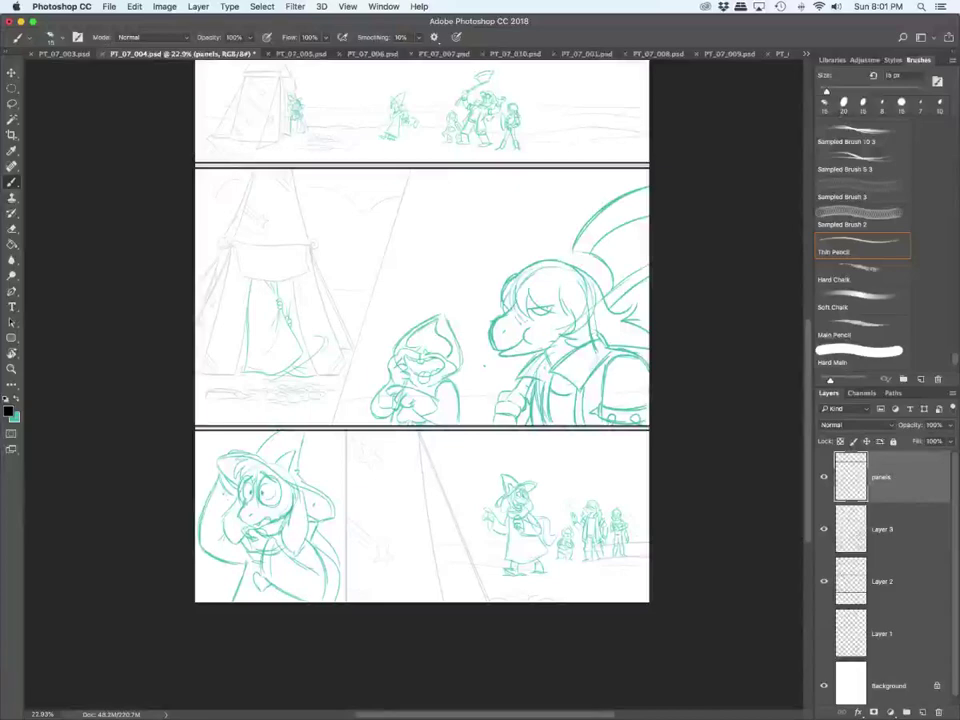
# Step: Draw two parallel vertical border lines between the first and second panels of the bottom row
pyautogui.scroll(2, 414, 385)
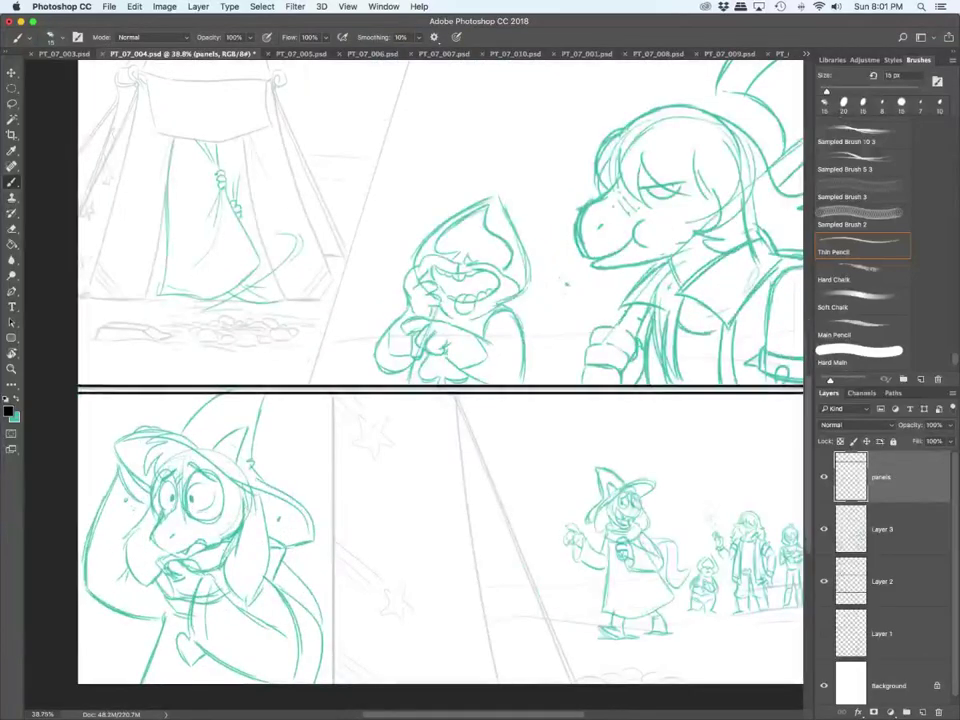
pyautogui.moveTo(332, 395); pyautogui.dragTo(332, 684)
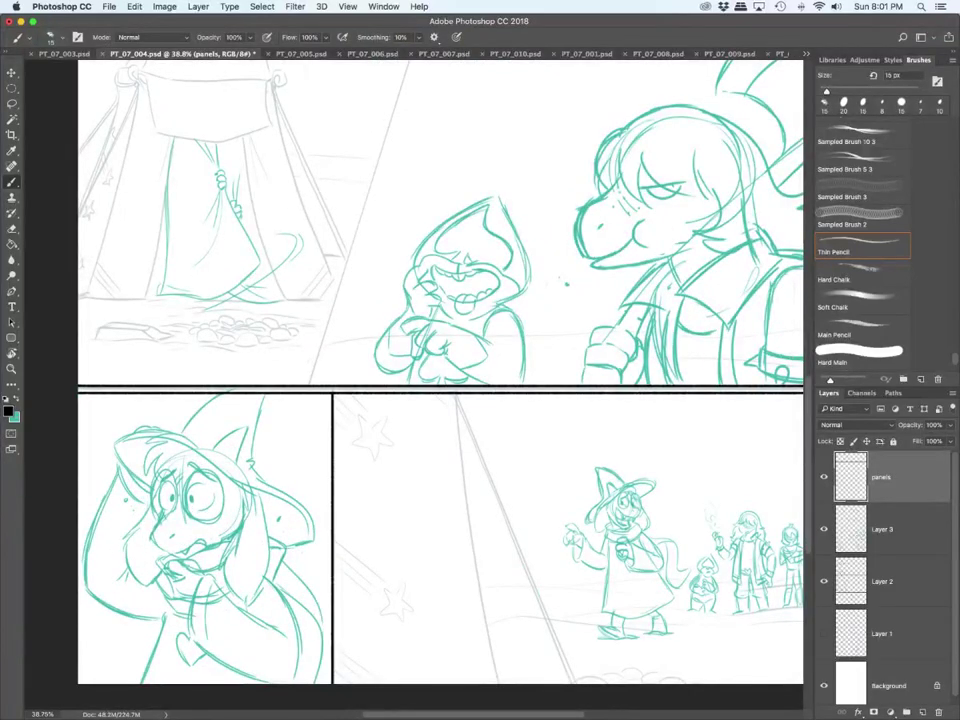
pyautogui.scroll(-10, 440, 370)
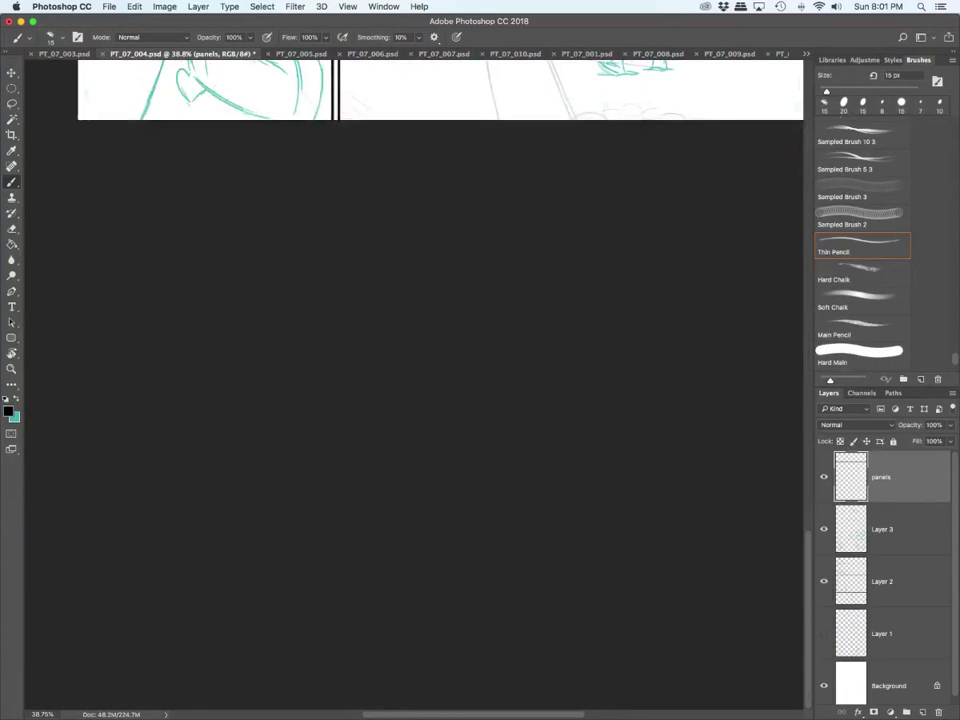
pyautogui.scroll(10, 440, 330)
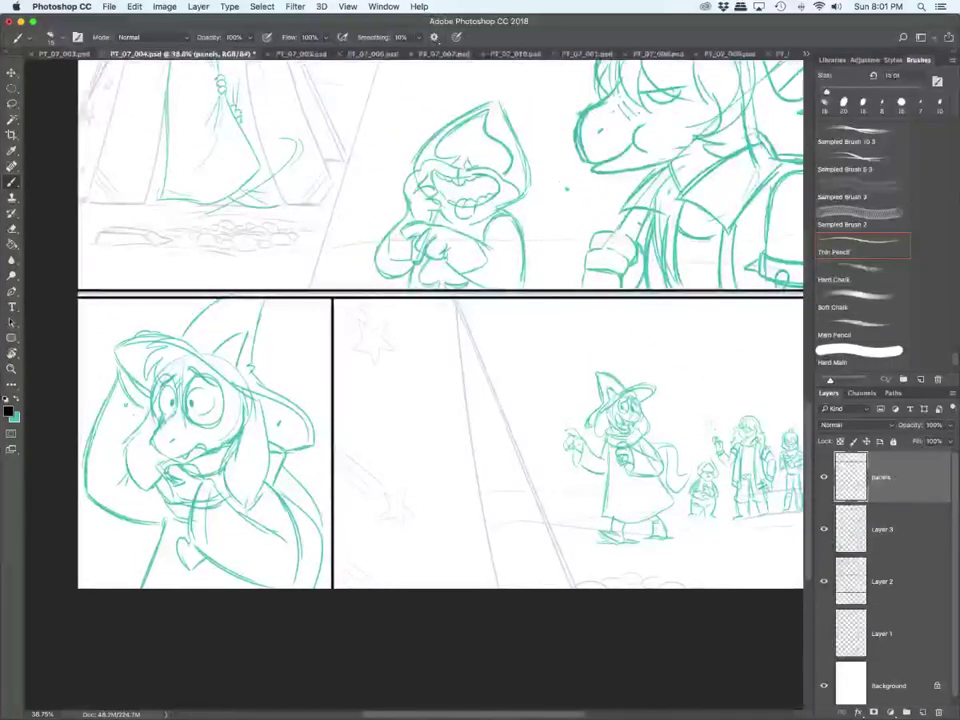
pyautogui.moveTo(340, 298); pyautogui.dragTo(340, 588)
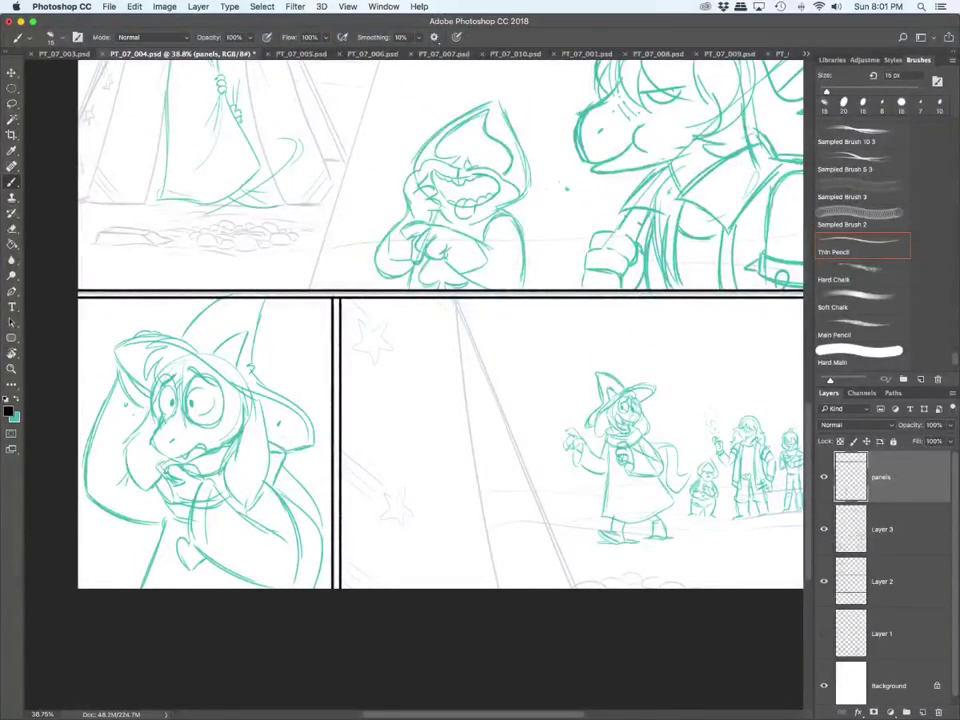
# Step: Draw a slanted border line between the two third-row panels and paste a lassoed copy of it as a new layer
pyautogui.scroll(5, 440, 380)
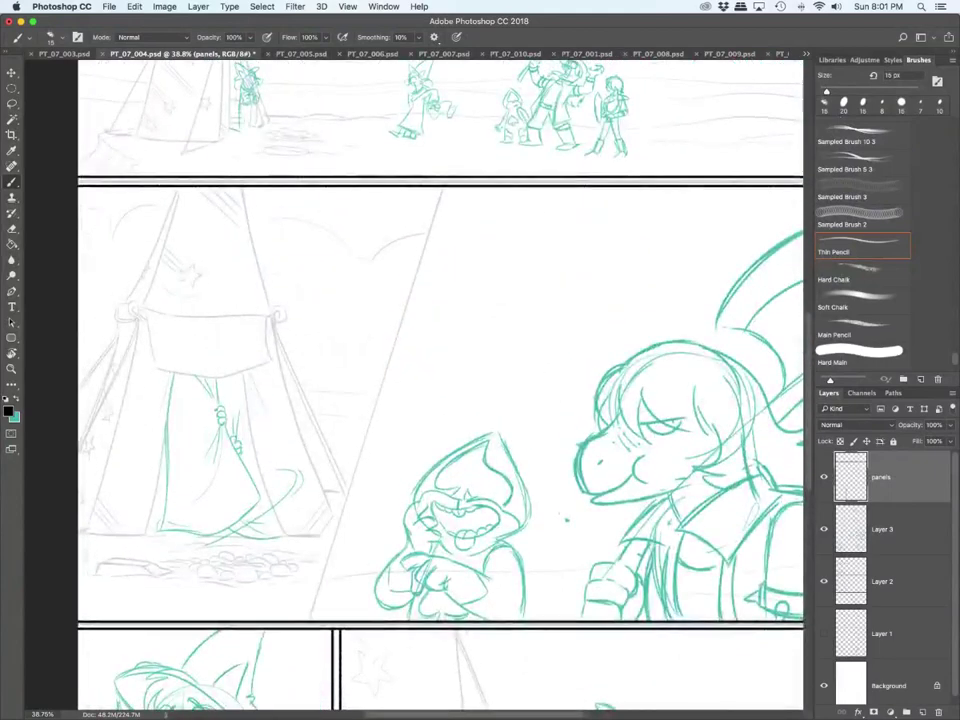
pyautogui.moveTo(441, 188); pyautogui.dragTo(308, 620)
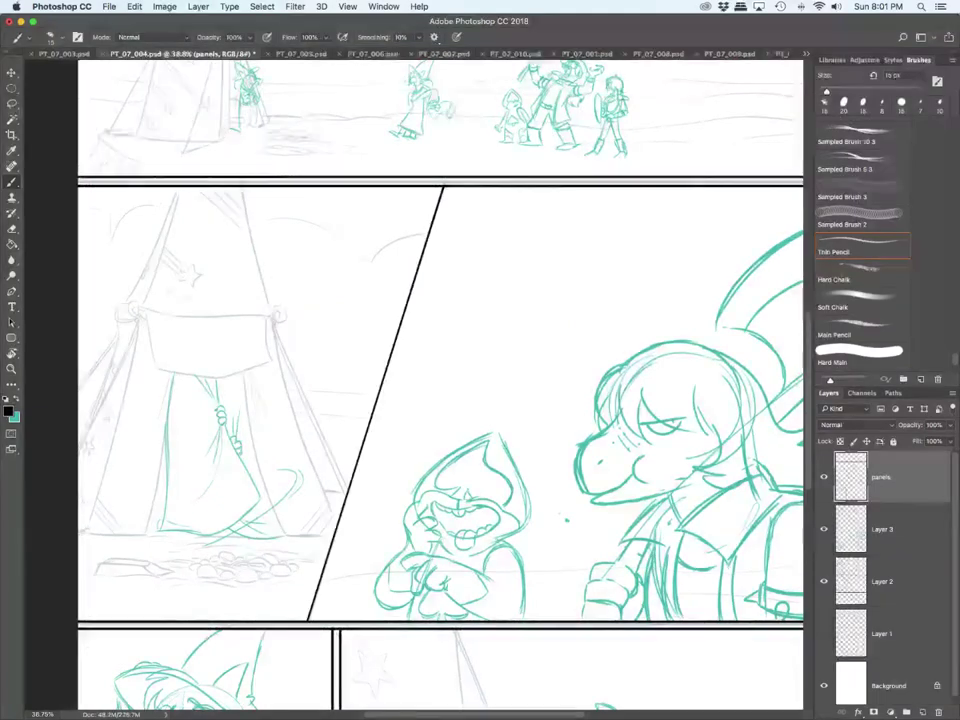
pyautogui.press('l')
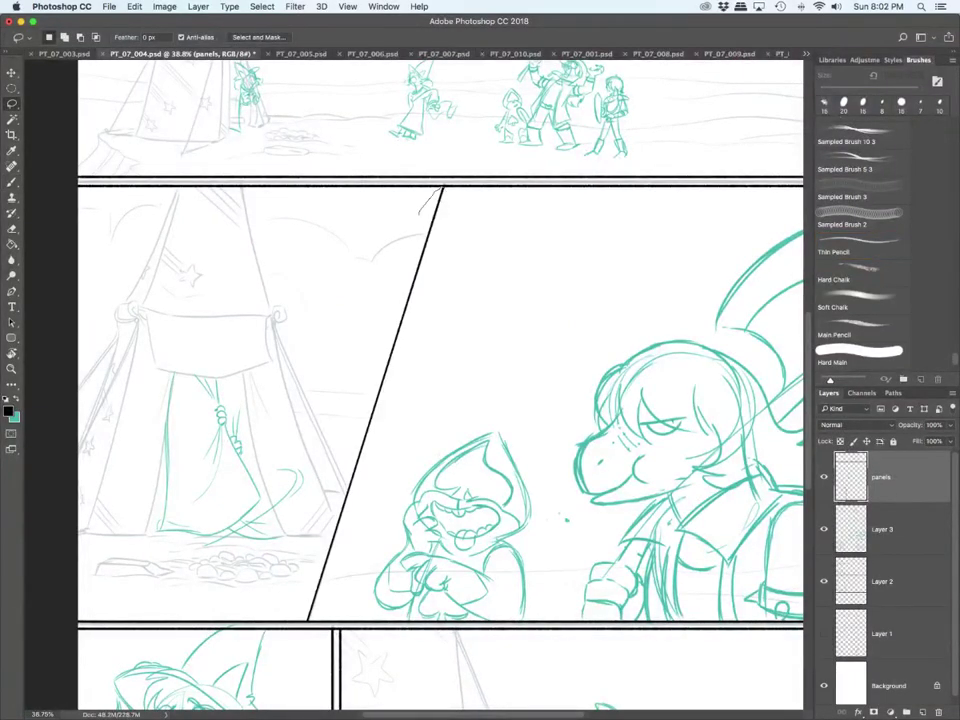
pyautogui.moveTo(442, 190)
pyautogui.mouseDown()
pyautogui.moveTo(335, 575)
pyautogui.moveTo(315, 615)
pyautogui.moveTo(328, 506)
pyautogui.mouseUp()
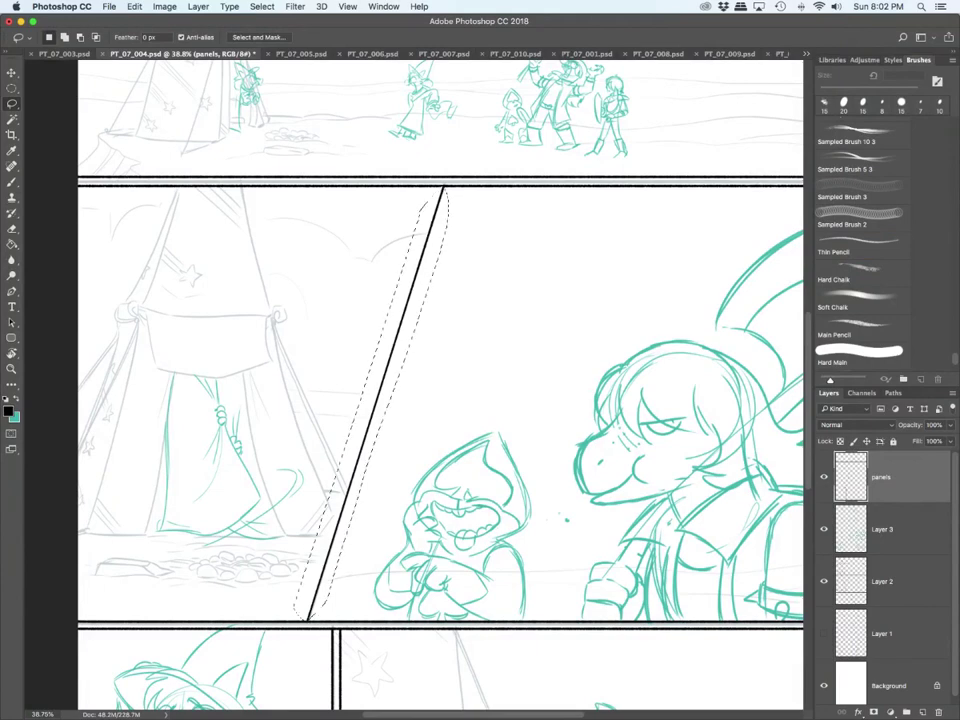
pyautogui.press('super+c')
pyautogui.press('super+v')
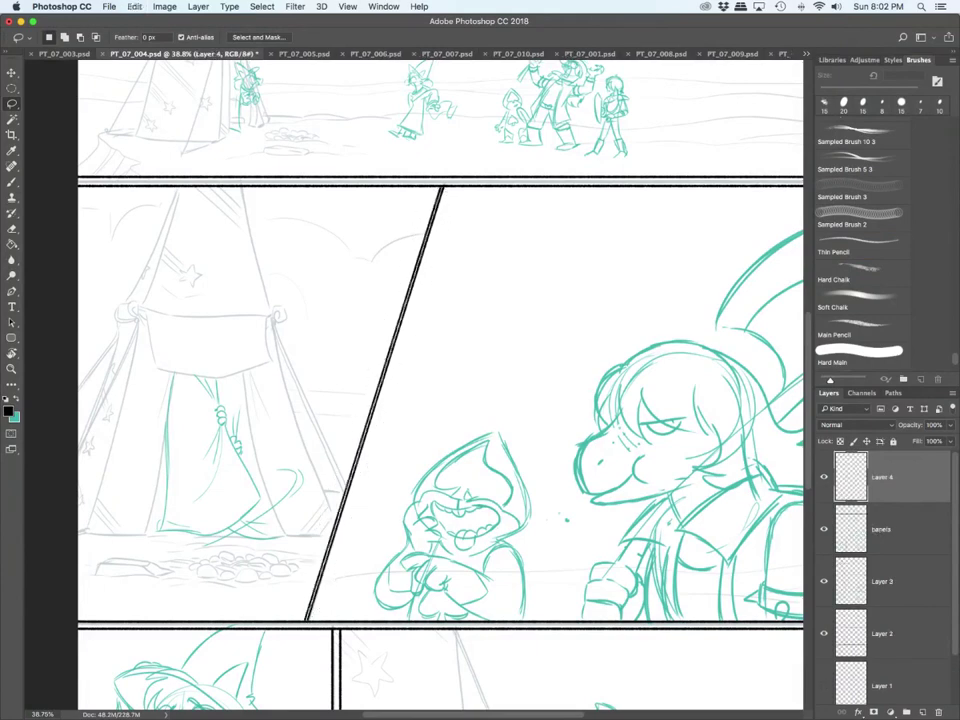
# Step: Shift the copied slanted line rightward to form a narrow gutter matching the other borders, and merge it into the panels layer
pyautogui.click(12, 72)
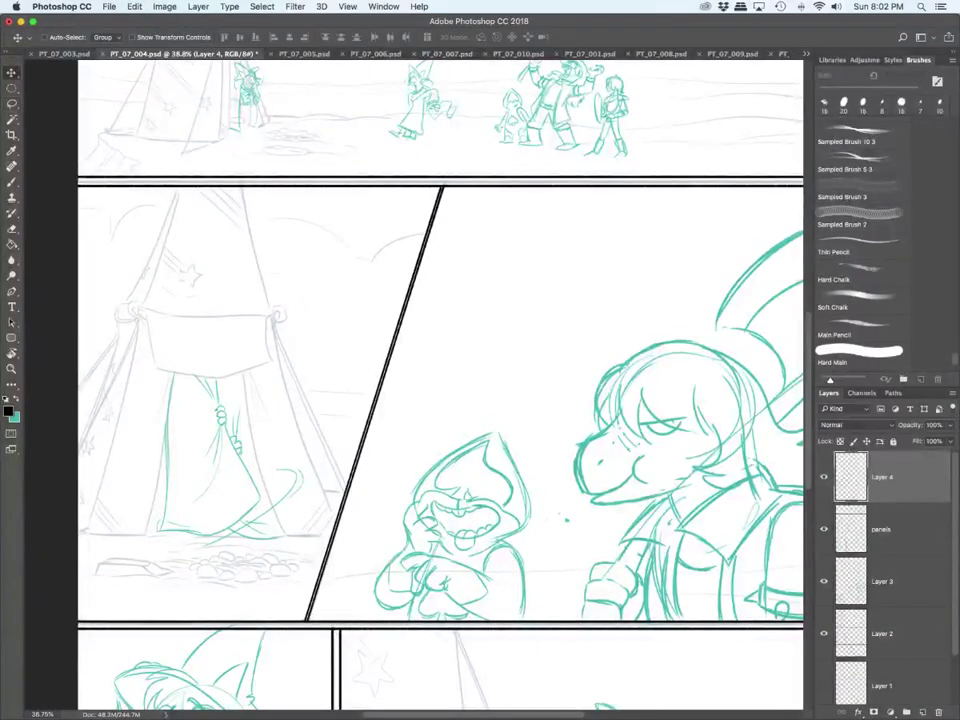
pyautogui.press('Right')
pyautogui.press('Right')
pyautogui.press('Right')
pyautogui.press('Right')
pyautogui.press('Right')
pyautogui.press('Right')
pyautogui.press('Right')
pyautogui.press('Right')
pyautogui.press('Right')
pyautogui.press('Right')
pyautogui.press('Right')
pyautogui.press('Right')
pyautogui.press('Right')
pyautogui.press('Right')
pyautogui.press('Right')
pyautogui.press('Right')
pyautogui.press('Right')
pyautogui.press('Right')
pyautogui.press('Right')
pyautogui.press('Right')
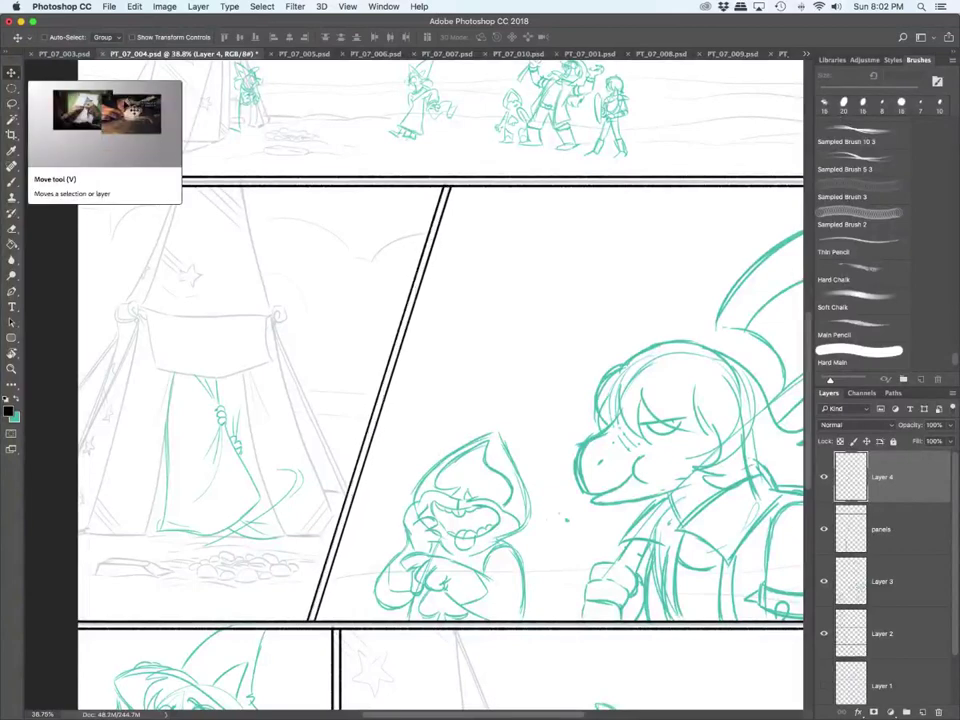
pyautogui.press('Left')
pyautogui.press('Left')
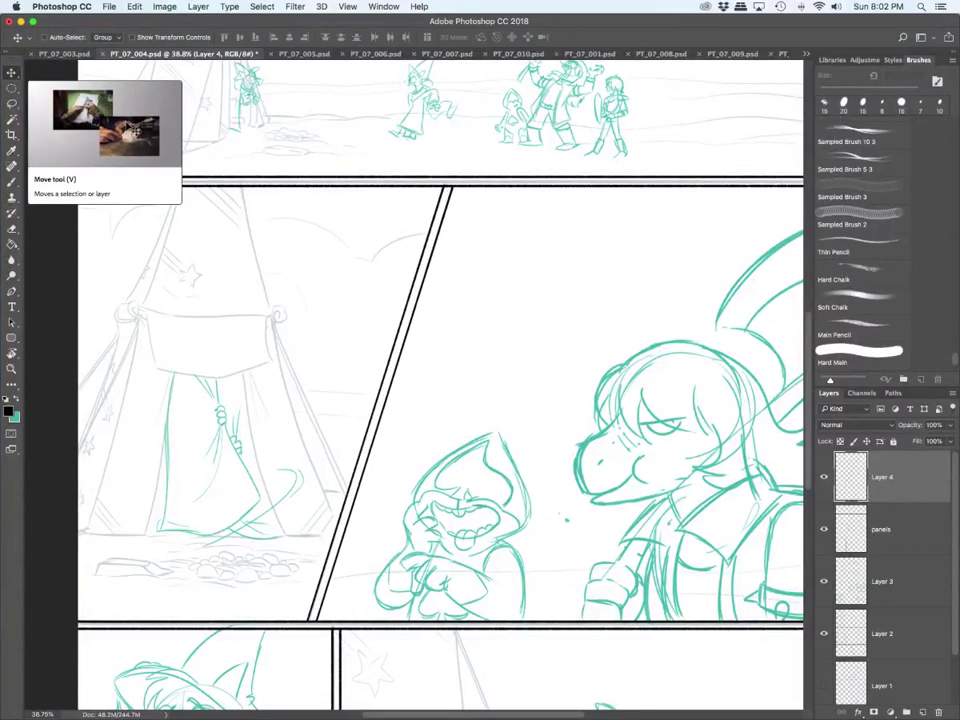
pyautogui.press('super+e')
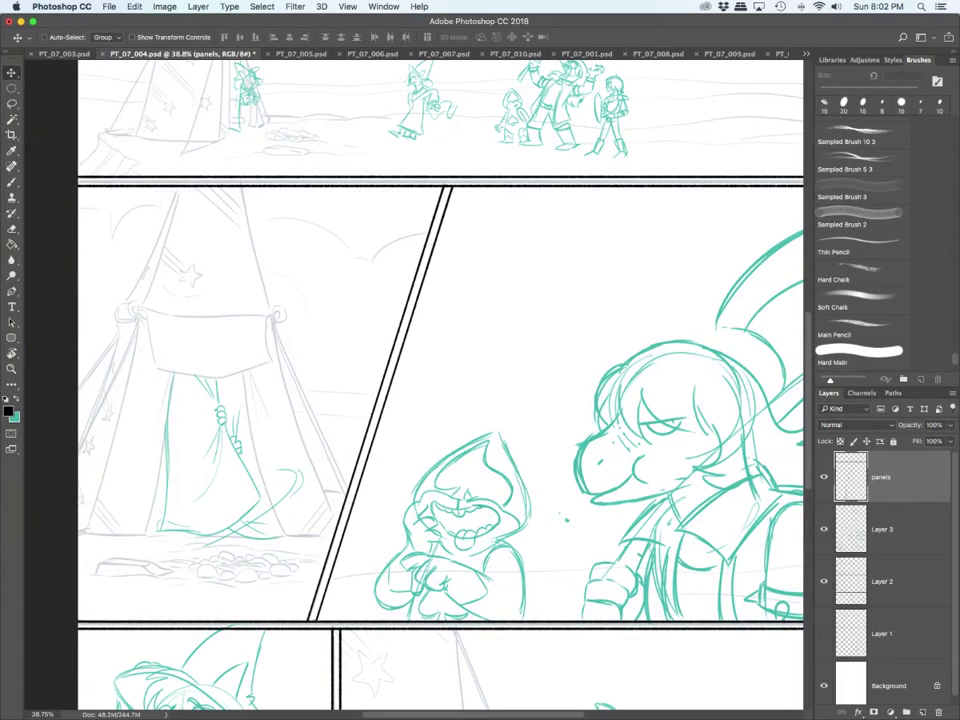
# Step: Hide the character sketch on Layer 3 and add a new layer named "BG lines" directly above Layer 2
pyautogui.scroll(-5, 512, 526)
pyautogui.scroll(3, 512, 526)
pyautogui.scroll(-2, 440, 380)
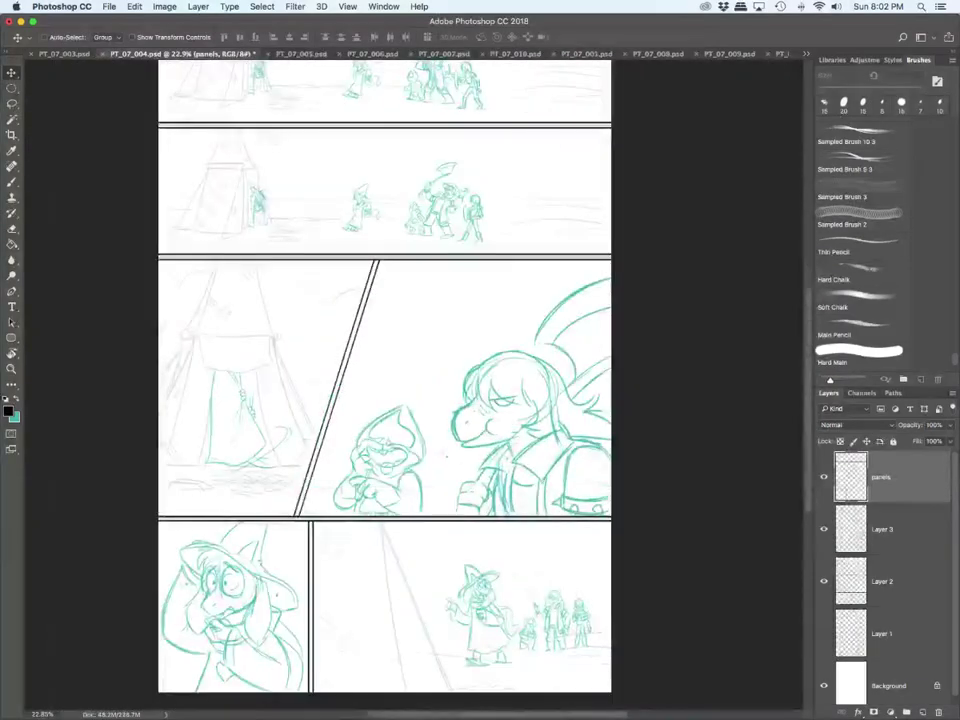
pyautogui.click(824, 529)
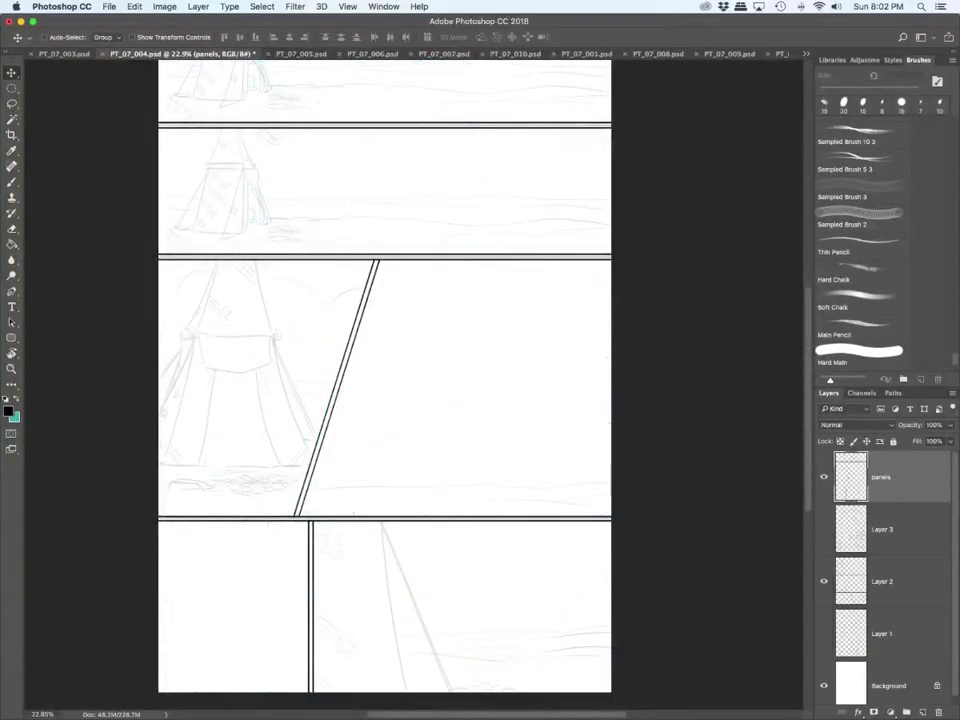
pyautogui.click(884, 581)
pyautogui.click(922, 712)
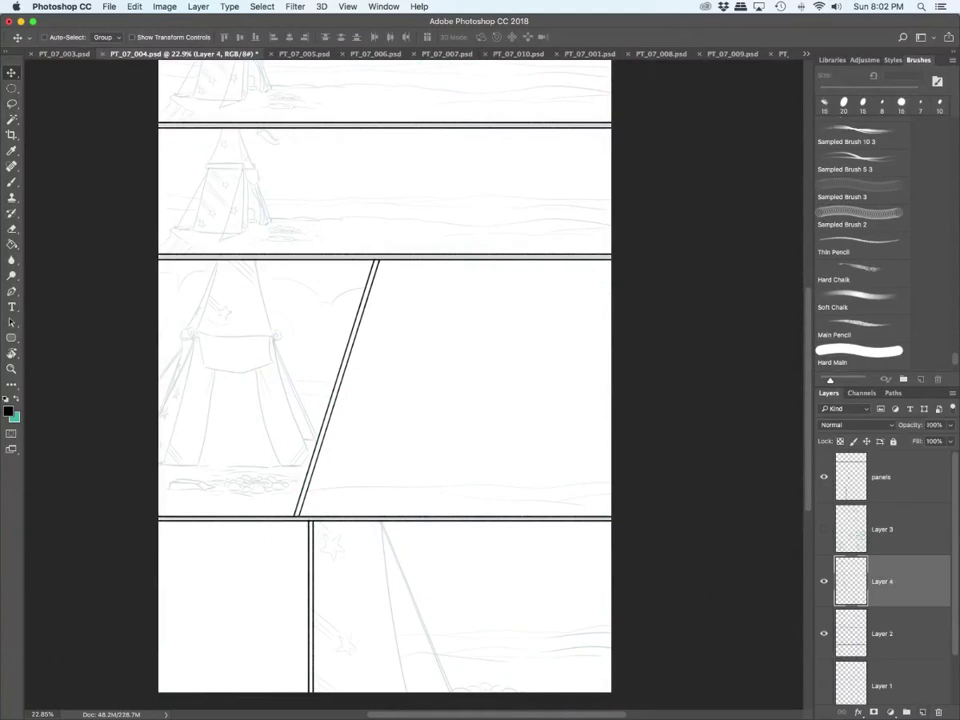
pyautogui.doubleClick(882, 581)
pyautogui.write('BG lines')
pyautogui.press('Return')
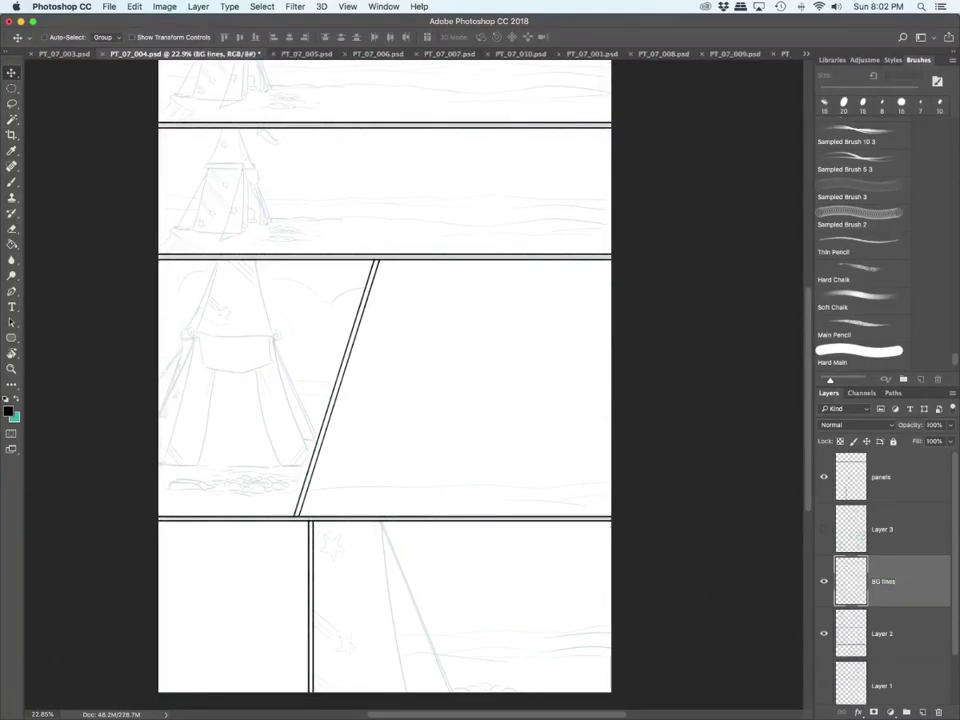
# Step: Ink the rocky cliff edge at the lower left of the first panel using the Main Pencil brush at 7 px
pyautogui.press('b')
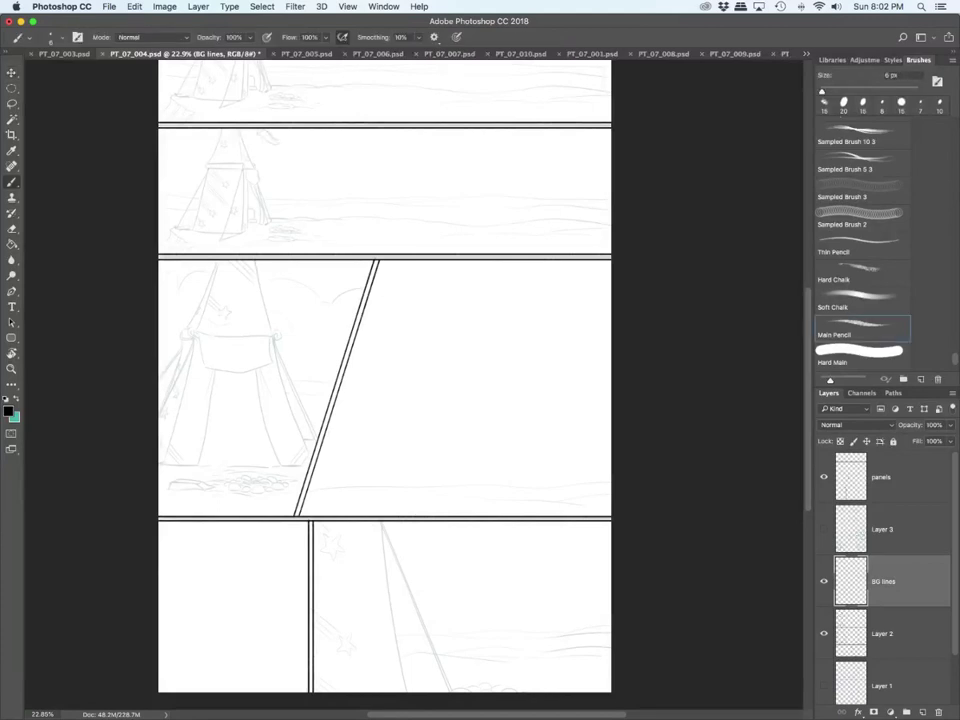
pyautogui.scroll(5, 232, 153)
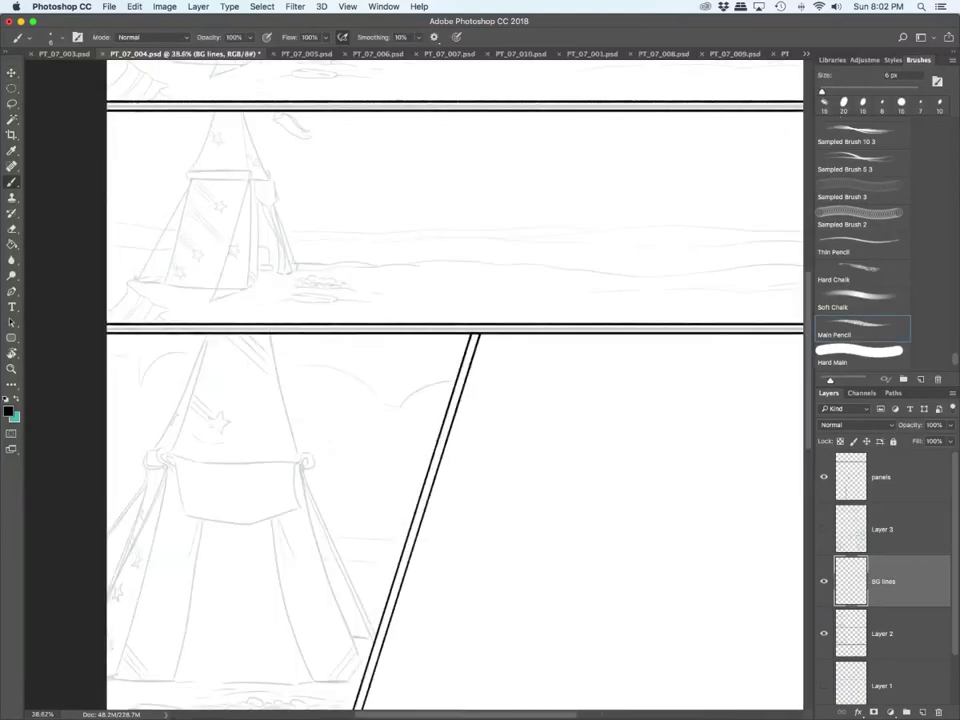
pyautogui.moveTo(812, 380); pyautogui.dragTo(793, 380)
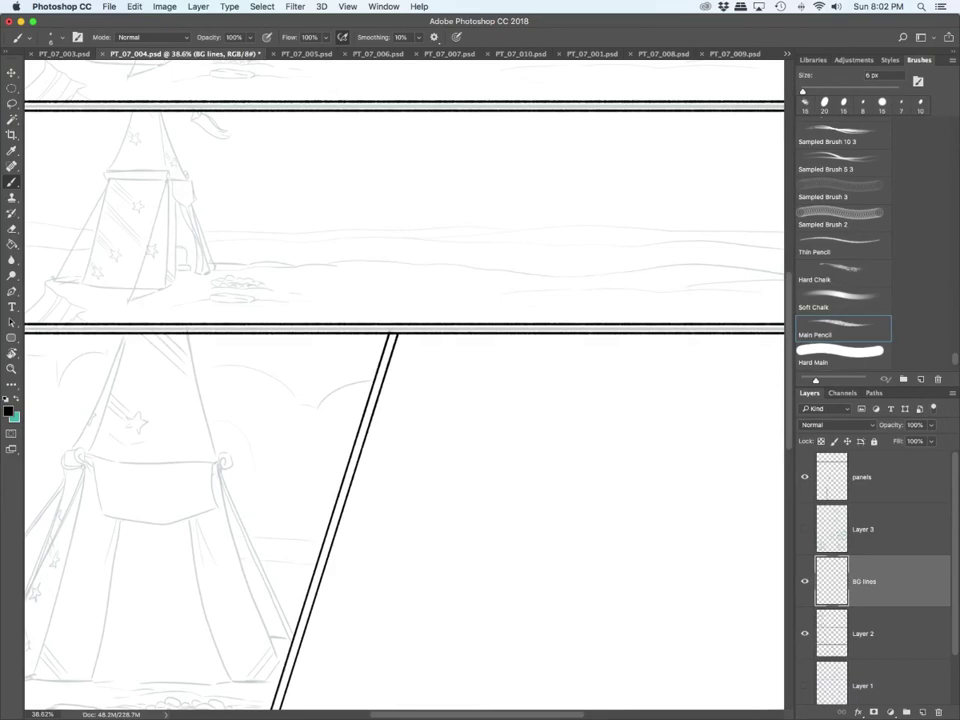
pyautogui.hscroll(-1, 410, 385)
pyautogui.scroll(5, 410, 385)
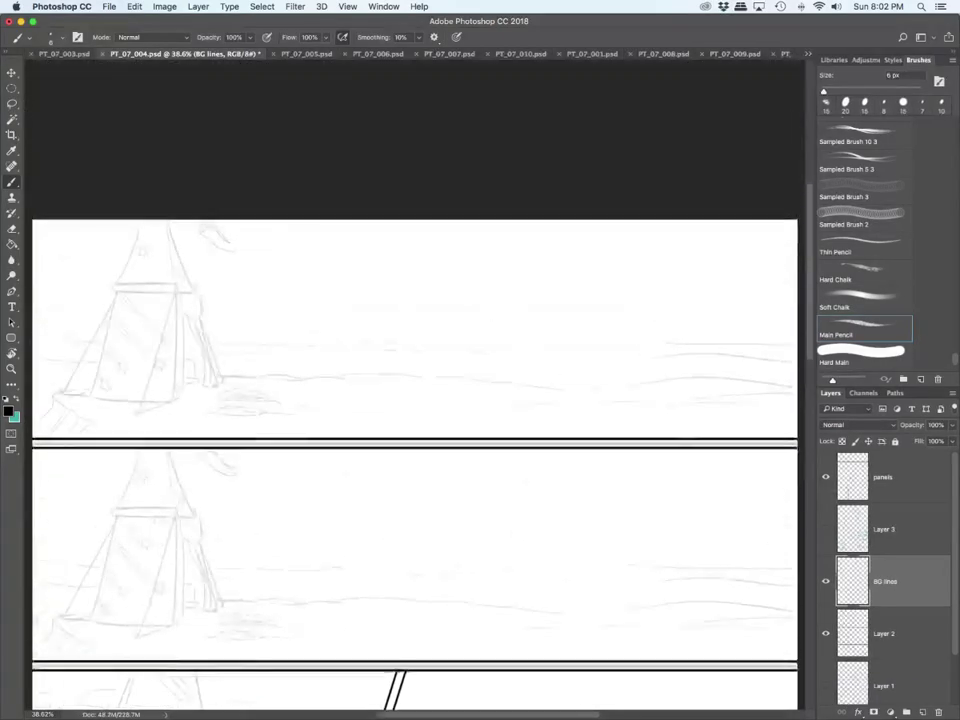
pyautogui.scroll(-1, 410, 385)
pyautogui.scroll(3, 115, 425)
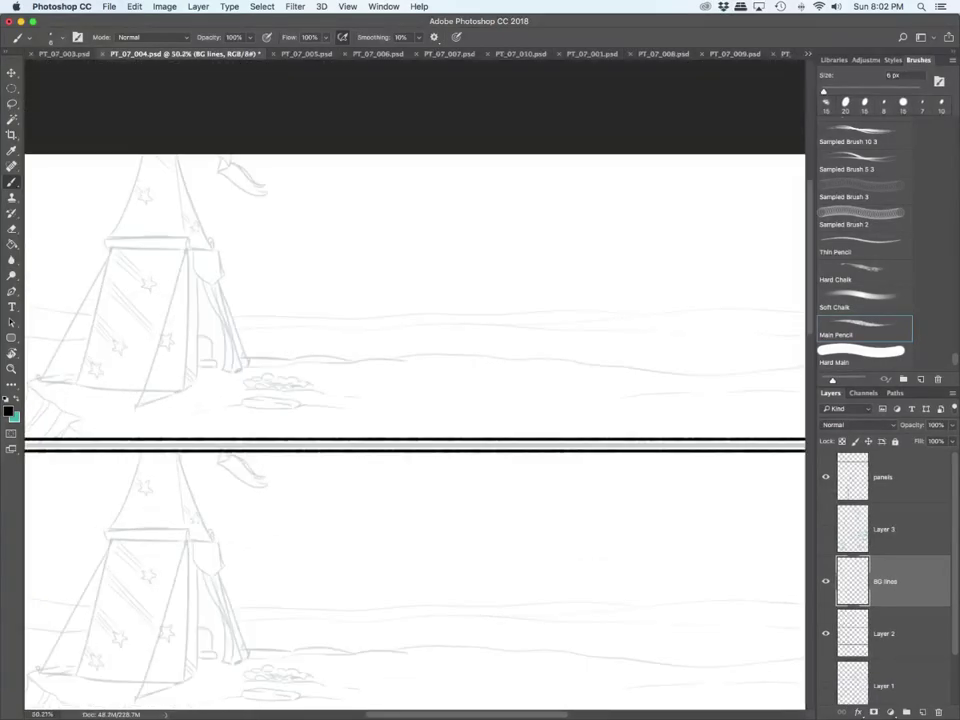
pyautogui.hscroll(-3, 415, 390)
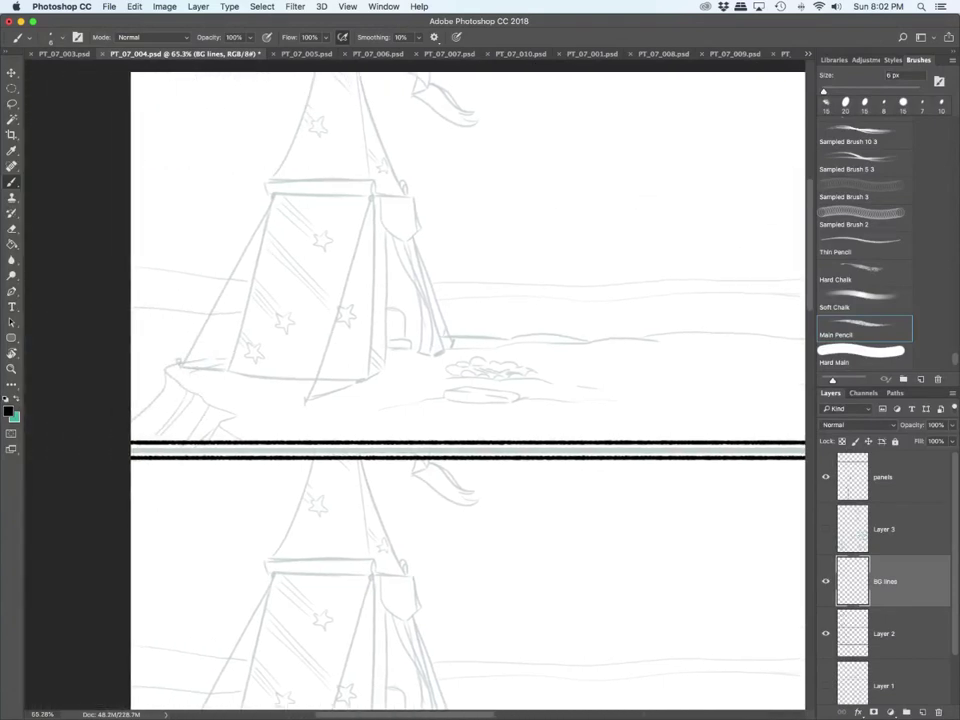
pyautogui.moveTo(229, 355)
pyautogui.mouseDown()
pyautogui.moveTo(163, 371)
pyautogui.moveTo(220, 405)
pyautogui.moveTo(210, 437)
pyautogui.mouseUp()
pyautogui.press('[')
pyautogui.press('[')
pyautogui.press('[')
pyautogui.press('[')
pyautogui.press('[')
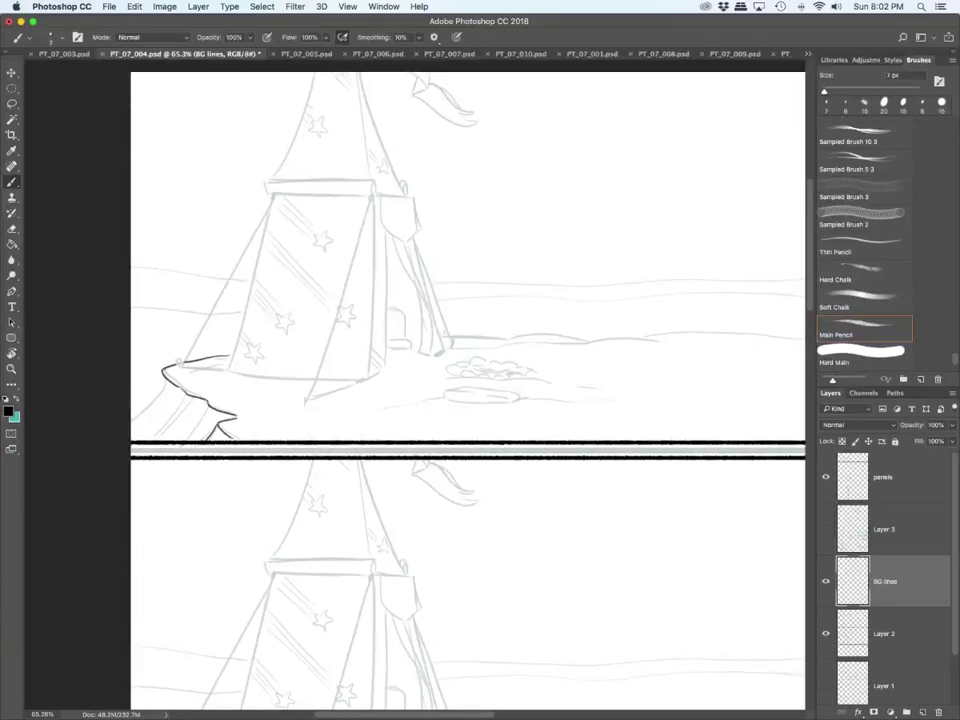
pyautogui.moveTo(162, 370); pyautogui.dragTo(131, 420)
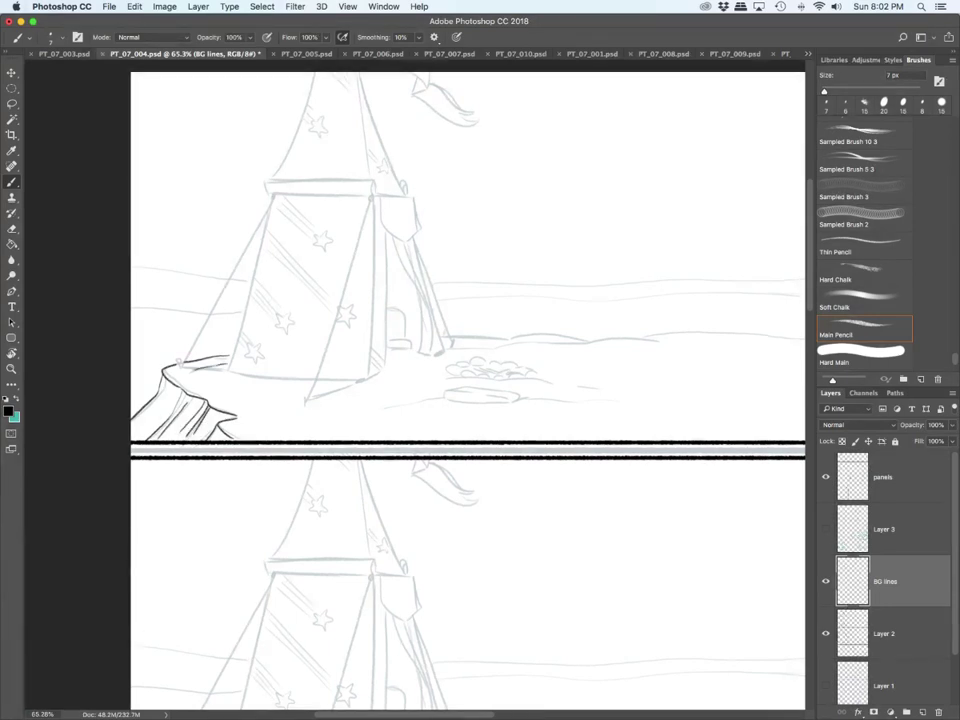
# Step: Ink the flat log and the ground contour lines around it in front of the tent in the first panel
pyautogui.scroll(5, 326, 292)
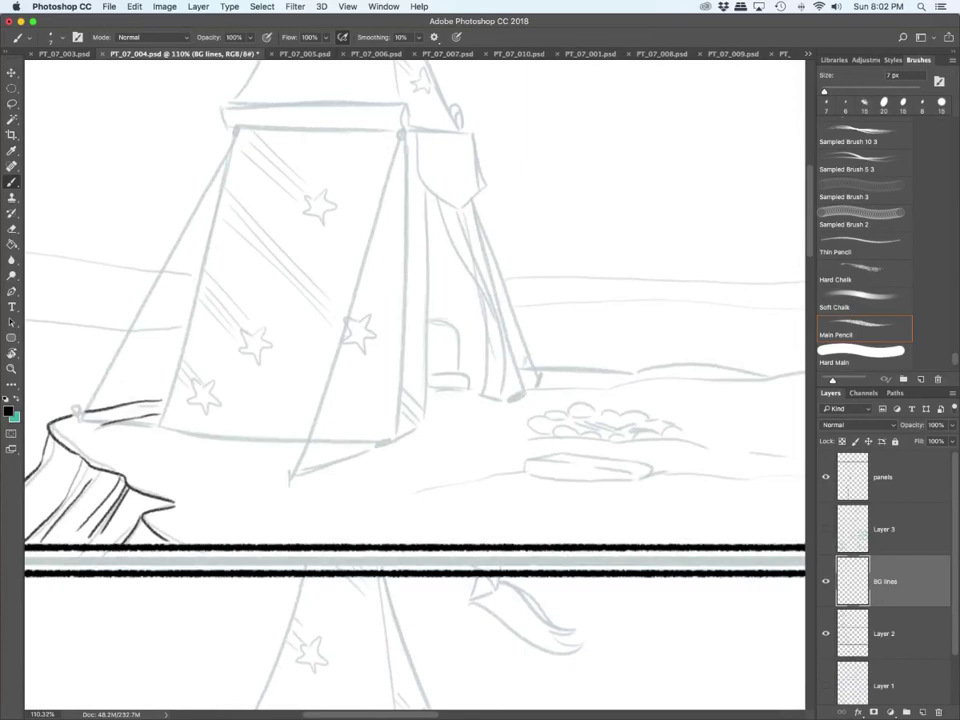
pyautogui.moveTo(411, 488)
pyautogui.mouseDown()
pyautogui.moveTo(519, 470)
pyautogui.moveTo(627, 478)
pyautogui.mouseUp()
pyautogui.moveTo(525, 461)
pyautogui.mouseDown()
pyautogui.moveTo(627, 476)
pyautogui.moveTo(572, 459)
pyautogui.moveTo(703, 469)
pyautogui.mouseUp()
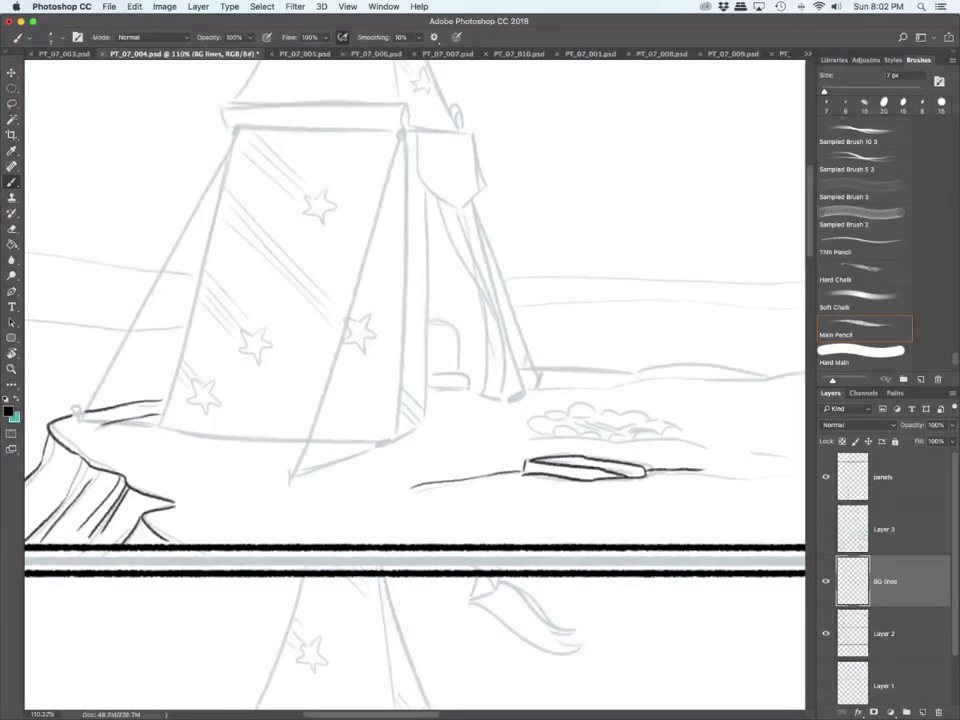
pyautogui.moveTo(496, 442); pyautogui.dragTo(707, 436)
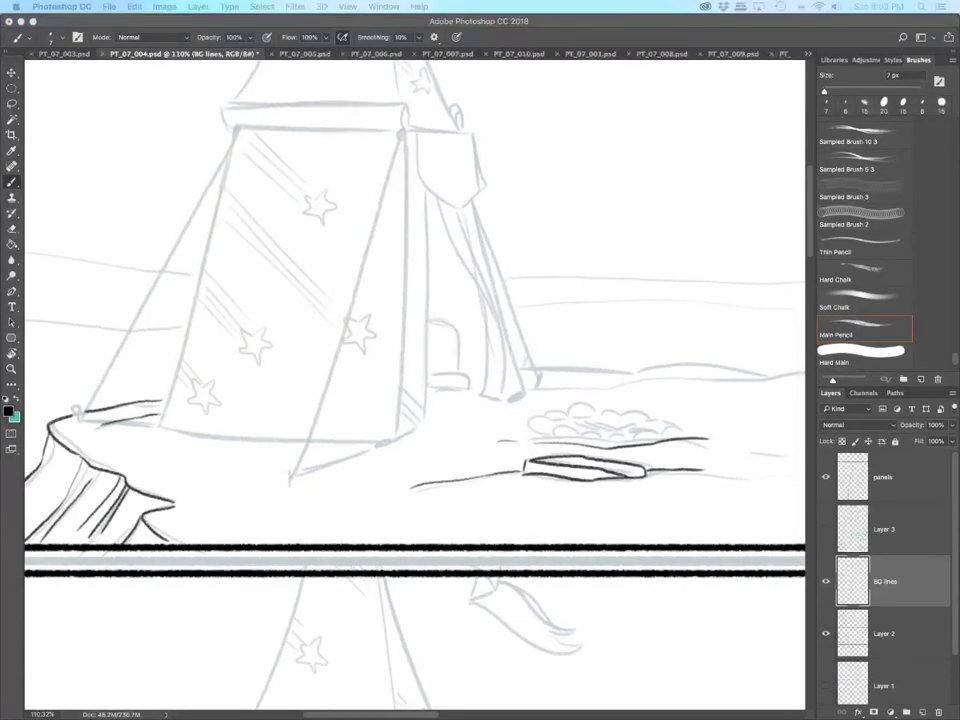
# Step: Ink the ring of round campfire stones and the sticks inside it, following the first panel's sketch
pyautogui.moveTo(557, 440)
pyautogui.mouseDown()
pyautogui.moveTo(577, 433)
pyautogui.moveTo(579, 443)
pyautogui.mouseUp()
pyautogui.moveTo(580, 441); pyautogui.dragTo(683, 437)
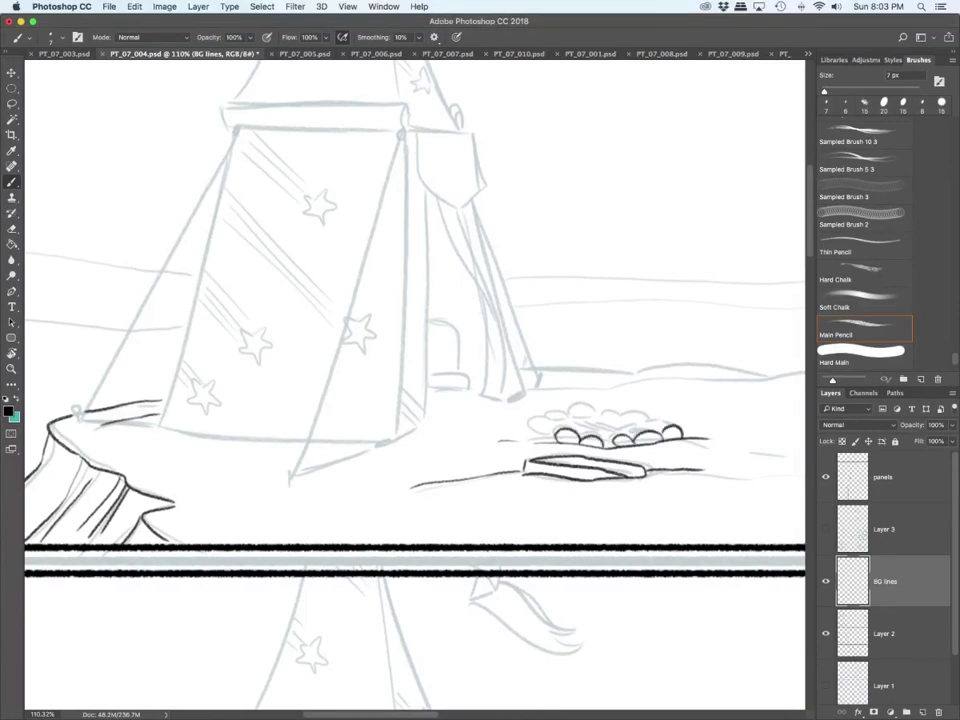
pyautogui.moveTo(546, 418); pyautogui.dragTo(552, 430)
pyautogui.moveTo(548, 418); pyautogui.dragTo(595, 417)
pyautogui.moveTo(569, 419); pyautogui.dragTo(615, 432)
pyautogui.moveTo(614, 435)
pyautogui.mouseDown()
pyautogui.moveTo(628, 423)
pyautogui.moveTo(638, 429)
pyautogui.mouseUp()
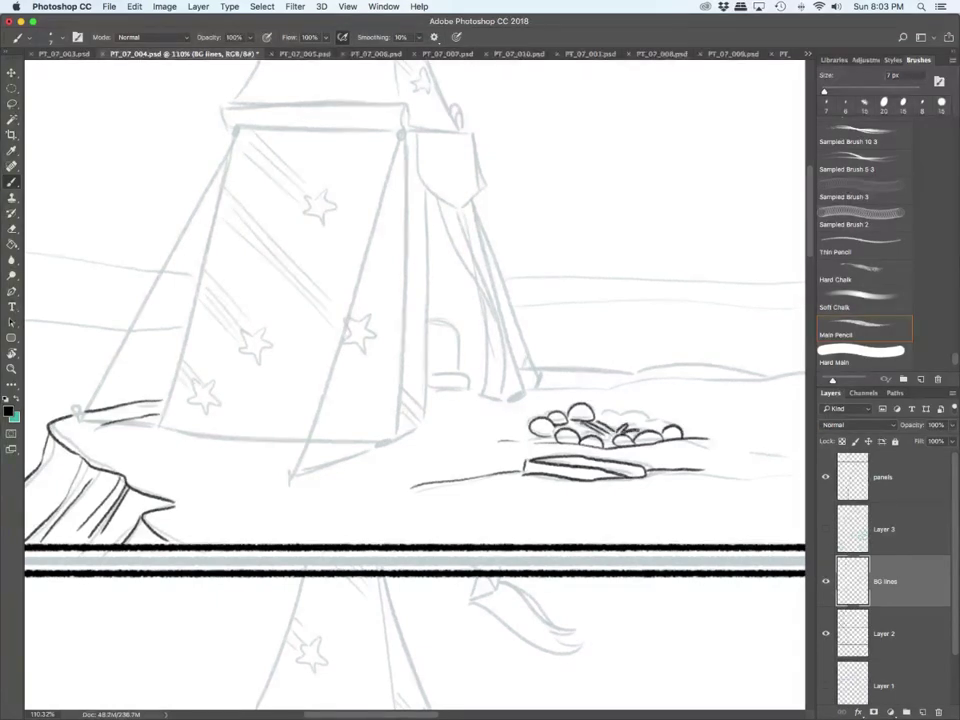
pyautogui.moveTo(577, 430); pyautogui.dragTo(621, 418)
pyautogui.moveTo(598, 420); pyautogui.dragTo(635, 418)
pyautogui.moveTo(638, 420)
pyautogui.mouseDown()
pyautogui.moveTo(640, 412)
pyautogui.moveTo(659, 419)
pyautogui.mouseUp()
pyautogui.moveTo(638, 421); pyautogui.dragTo(686, 424)
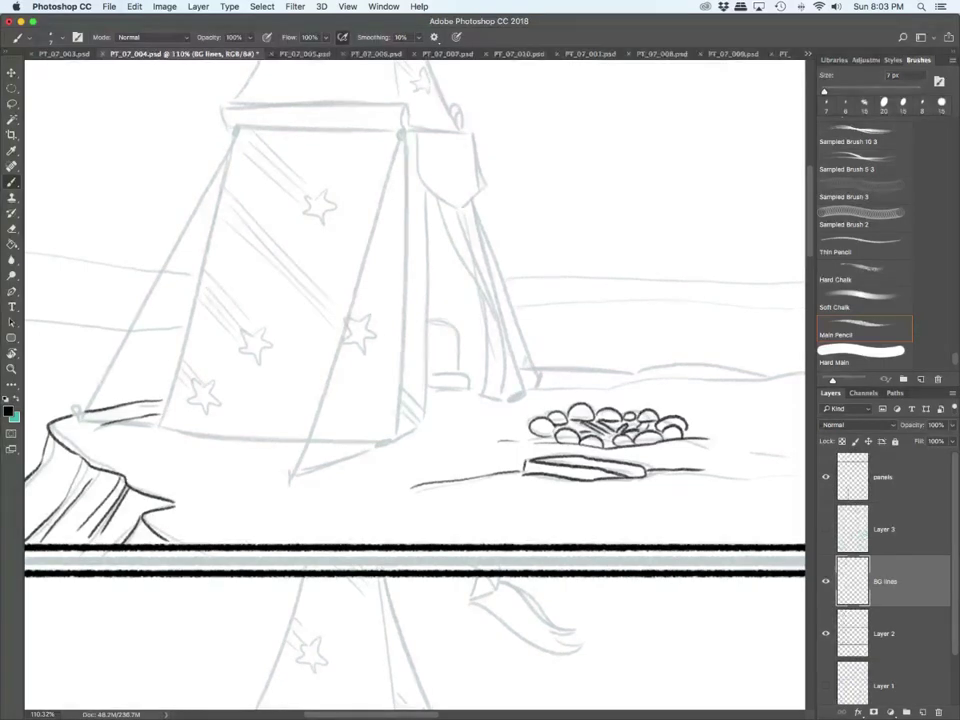
# Step: Ink the tent's rolled crossbar with its end knots and the outline of the large front cloth panel beneath it
pyautogui.scroll(3, 415, 385)
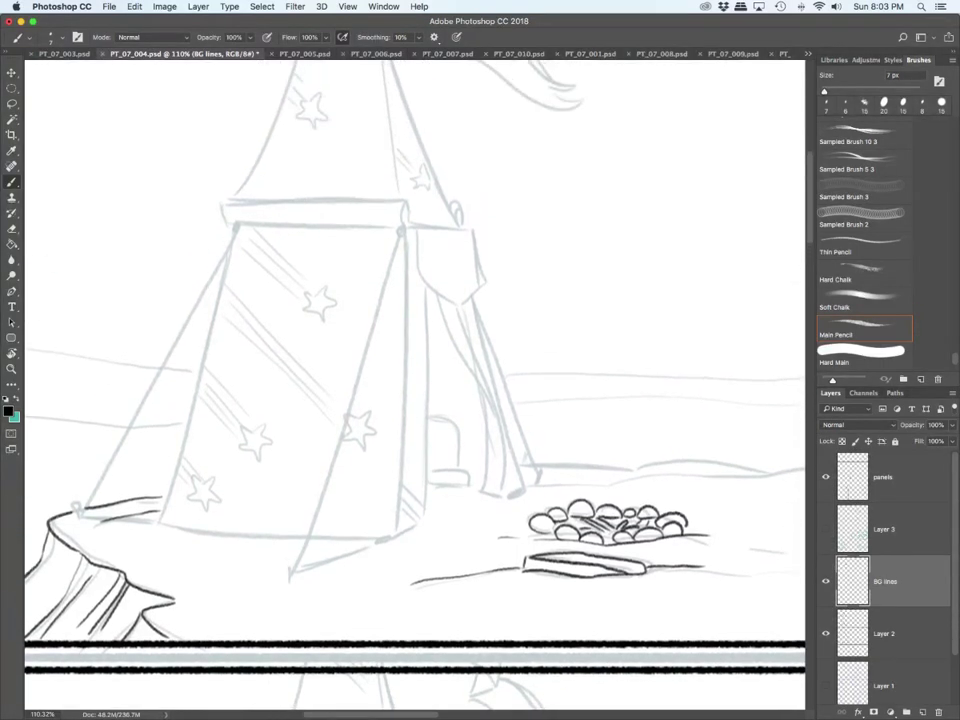
pyautogui.moveTo(404, 216)
pyautogui.mouseDown()
pyautogui.moveTo(409, 200)
pyautogui.moveTo(278, 200)
pyautogui.moveTo(224, 214)
pyautogui.moveTo(405, 231)
pyautogui.moveTo(399, 241)
pyautogui.mouseUp()
pyautogui.moveTo(234, 228)
pyautogui.mouseDown()
pyautogui.moveTo(152, 520)
pyautogui.moveTo(378, 540)
pyautogui.mouseUp()
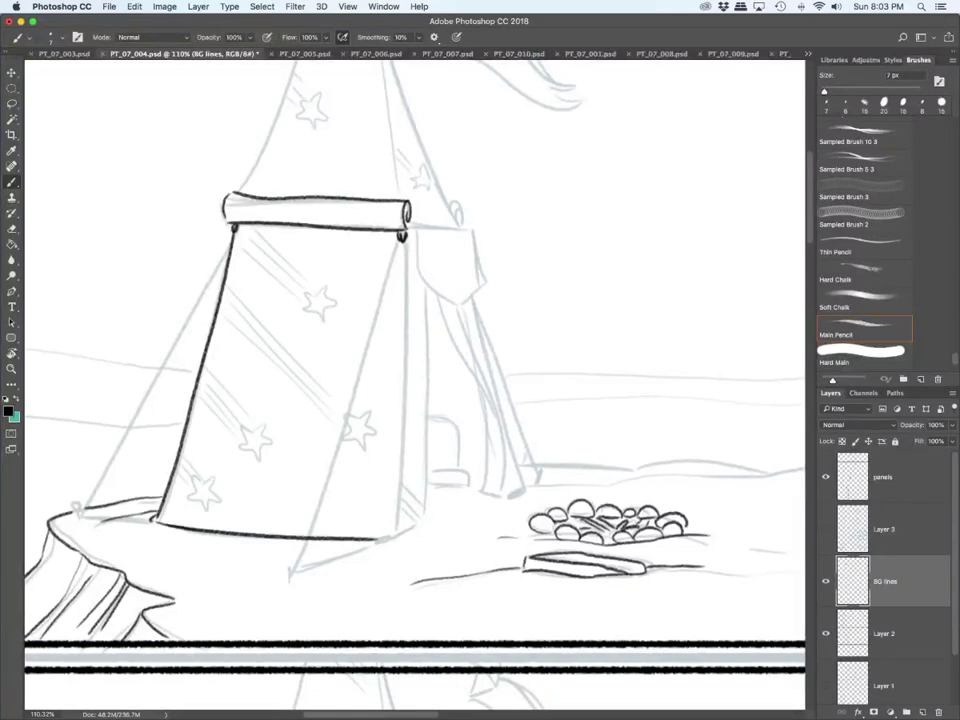
pyautogui.moveTo(405, 237); pyautogui.dragTo(395, 533)
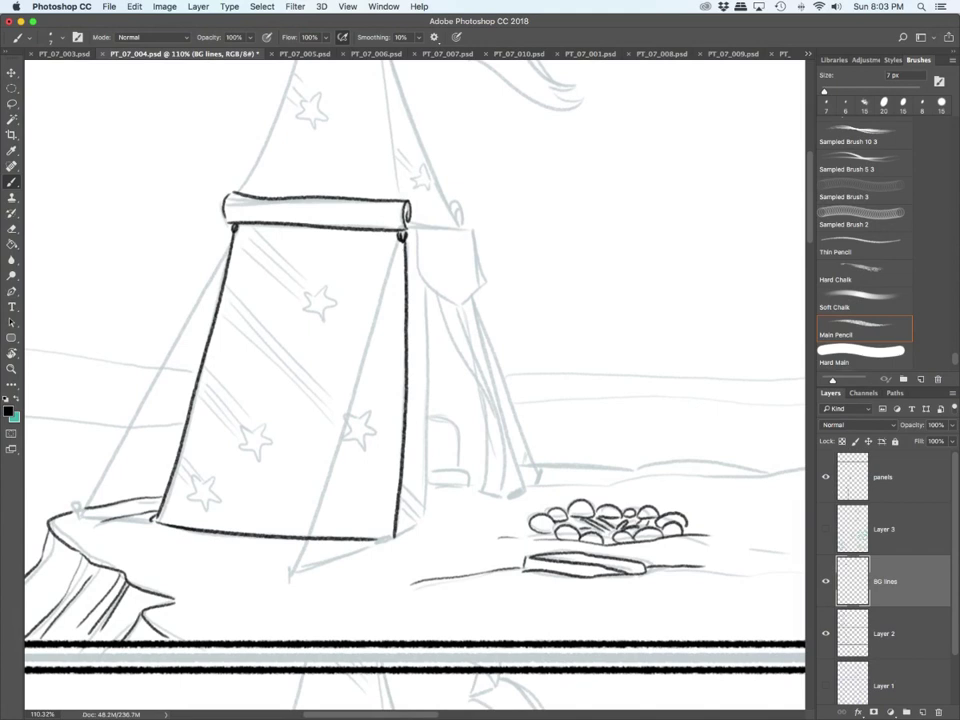
# Step: Ink the tent's front guy rope with its ground peg, and the narrow side panel with the pointed flap above it
pyautogui.moveTo(403, 236); pyautogui.dragTo(309, 557)
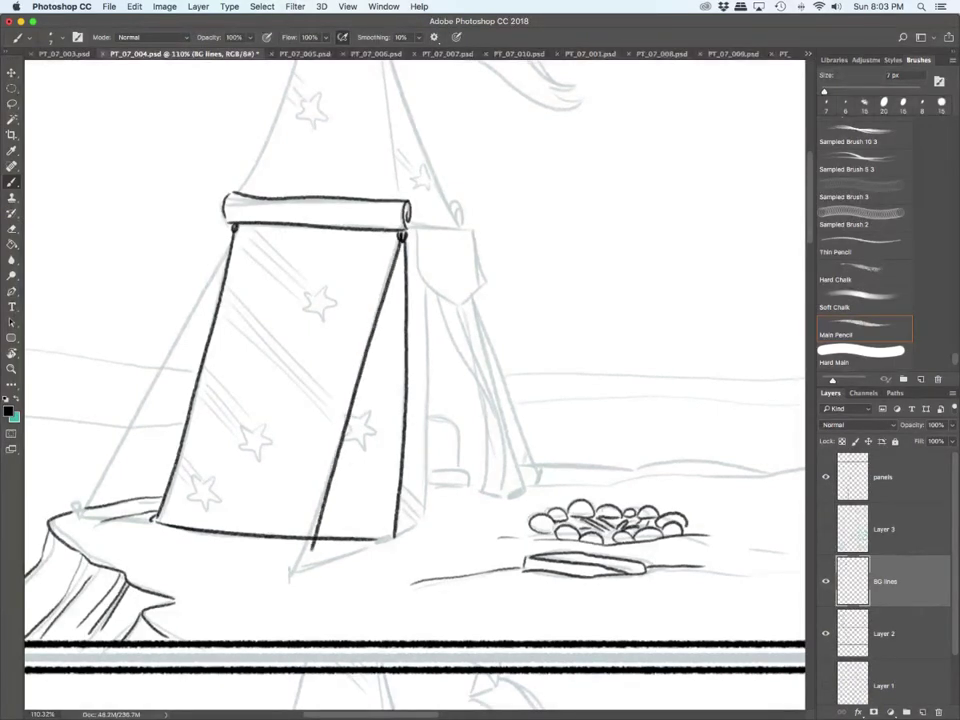
pyautogui.moveTo(382, 299)
pyautogui.mouseDown()
pyautogui.moveTo(301, 561)
pyautogui.moveTo(310, 559)
pyautogui.moveTo(305, 568)
pyautogui.moveTo(383, 537)
pyautogui.mouseUp()
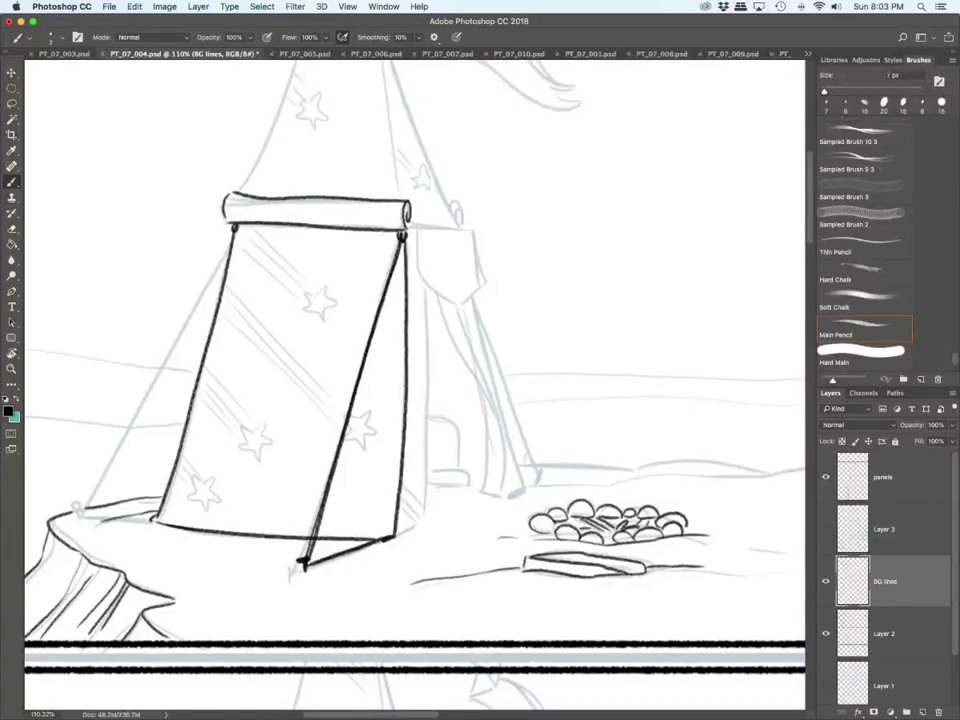
pyautogui.moveTo(417, 226)
pyautogui.mouseDown()
pyautogui.moveTo(422, 285)
pyautogui.moveTo(430, 227)
pyautogui.moveTo(470, 228)
pyautogui.moveTo(484, 277)
pyautogui.mouseUp()
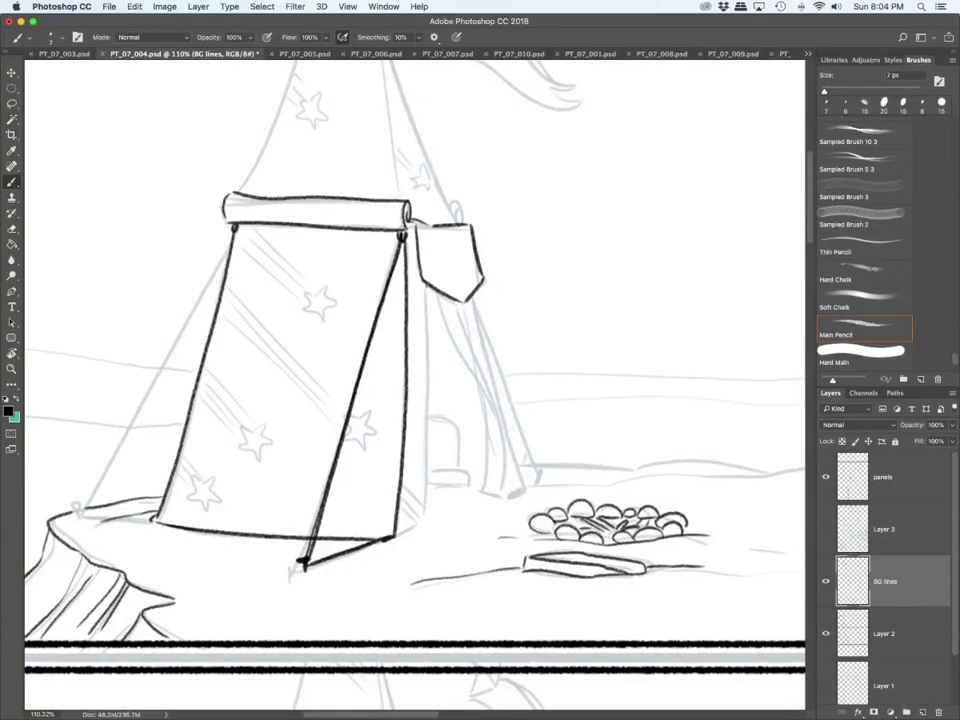
pyautogui.moveTo(425, 232); pyautogui.dragTo(423, 530)
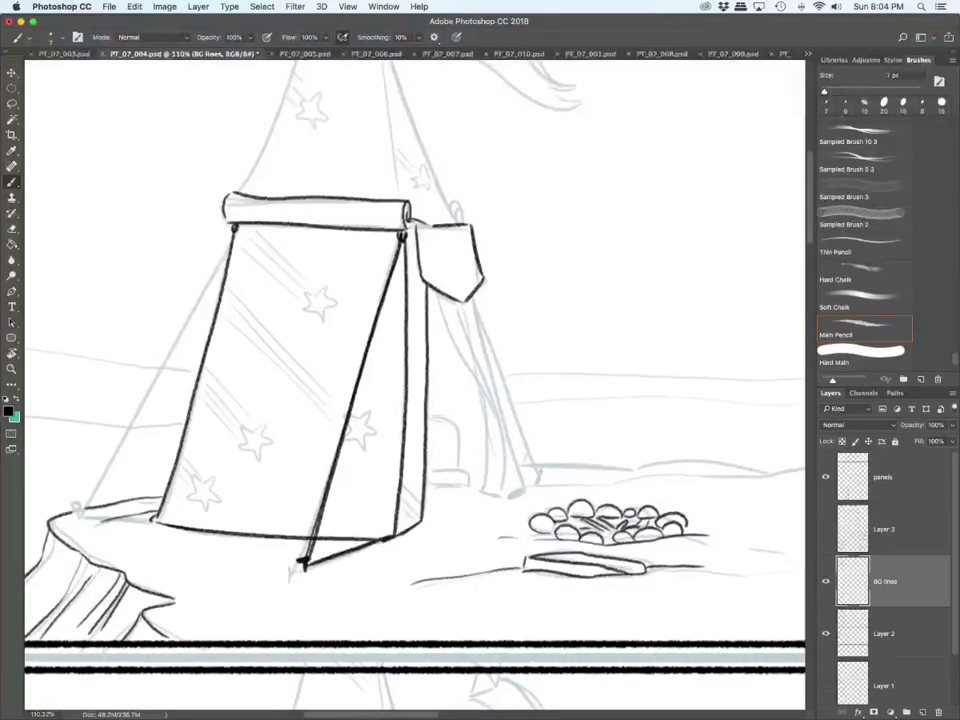
# Step: Ink the gathered entrance curtain hanging below the flap and the rounded items seen inside the tent's doorway
pyautogui.moveTo(442, 302)
pyautogui.mouseDown()
pyautogui.moveTo(507, 465)
pyautogui.moveTo(508, 496)
pyautogui.moveTo(475, 355)
pyautogui.moveTo(482, 365)
pyautogui.moveTo(487, 447)
pyautogui.moveTo(507, 499)
pyautogui.mouseUp()
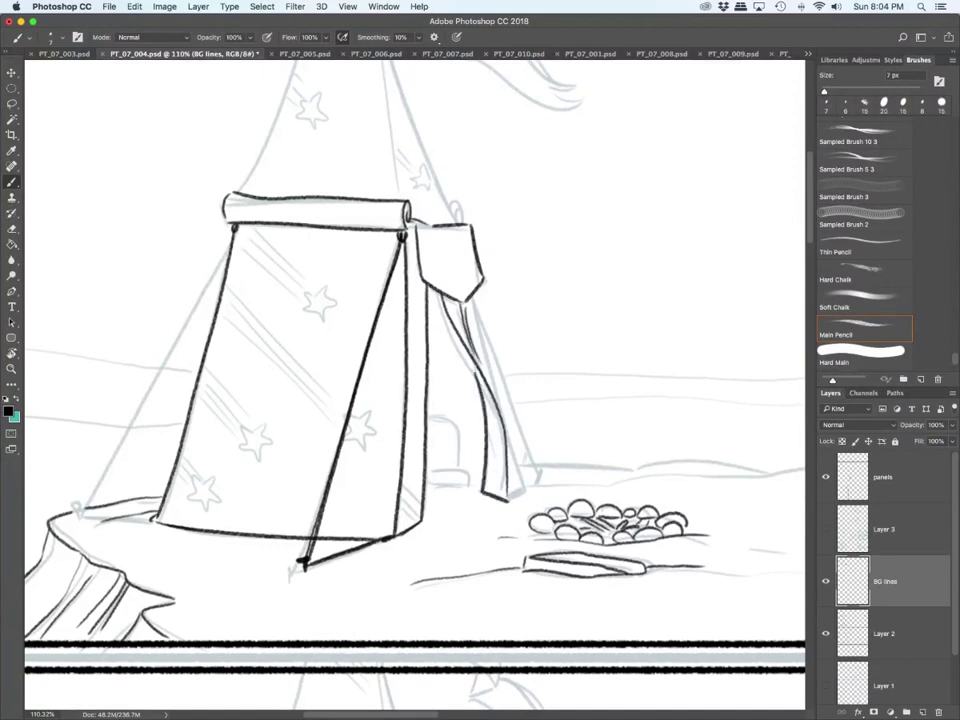
pyautogui.moveTo(470, 295); pyautogui.dragTo(521, 500)
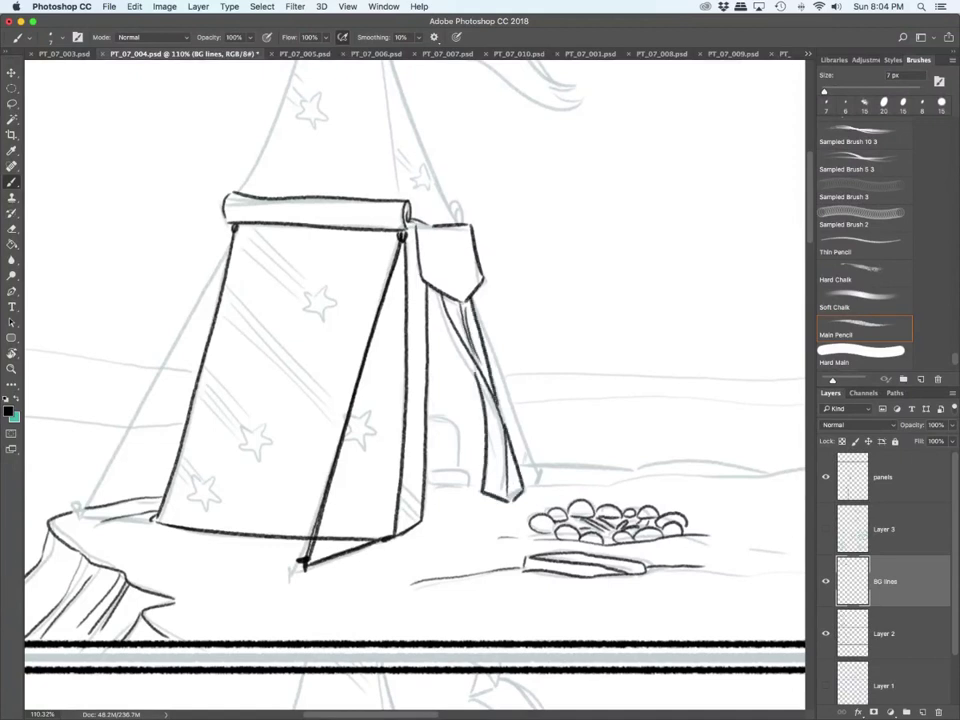
pyautogui.moveTo(428, 484); pyautogui.dragTo(460, 486)
pyautogui.moveTo(429, 466)
pyautogui.mouseDown()
pyautogui.moveTo(459, 468)
pyautogui.moveTo(460, 483)
pyautogui.mouseUp()
pyautogui.moveTo(428, 418); pyautogui.dragTo(460, 466)
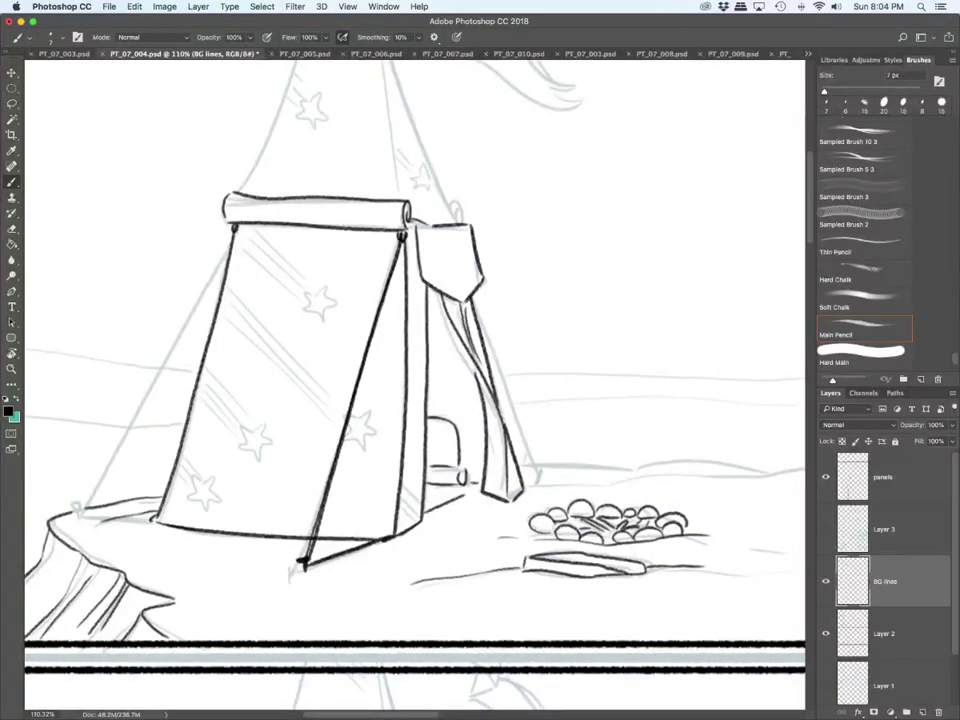
# Step: Ink the guy ropes on the tent's far right and left sides with their pegs and adjoining ground lines
pyautogui.moveTo(476, 298); pyautogui.dragTo(524, 470)
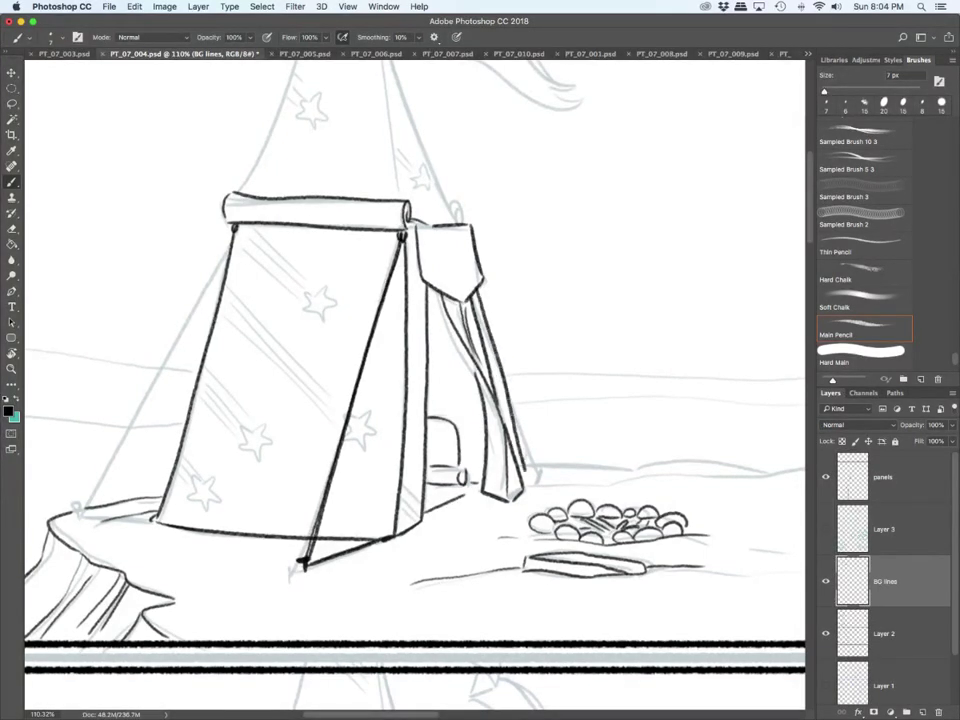
pyautogui.hotkey('ctrl', 'z')
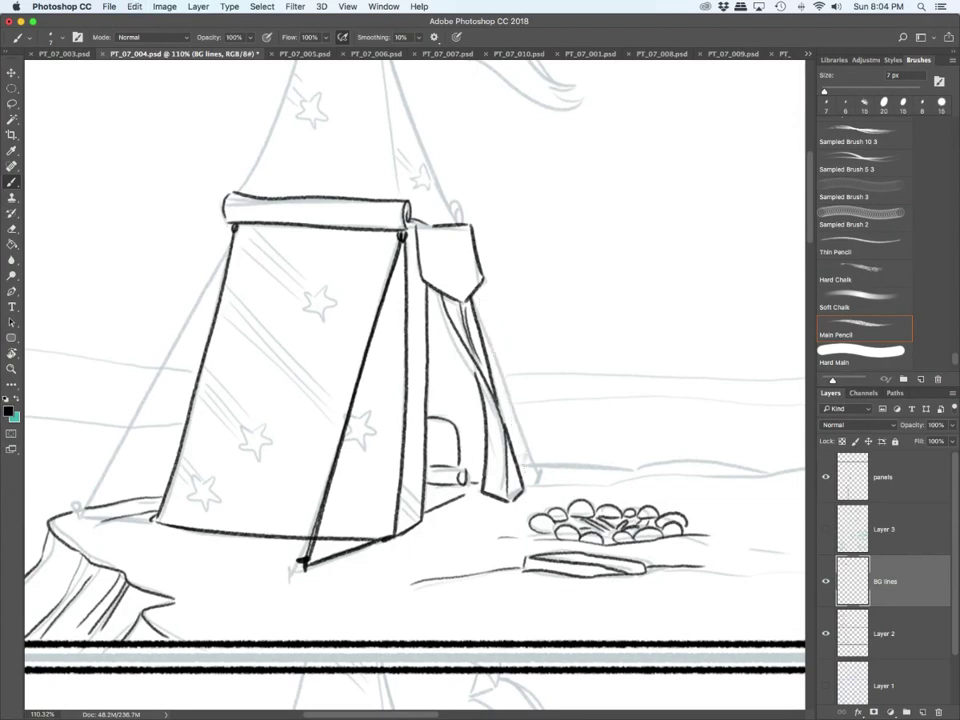
pyautogui.moveTo(470, 297); pyautogui.dragTo(537, 478)
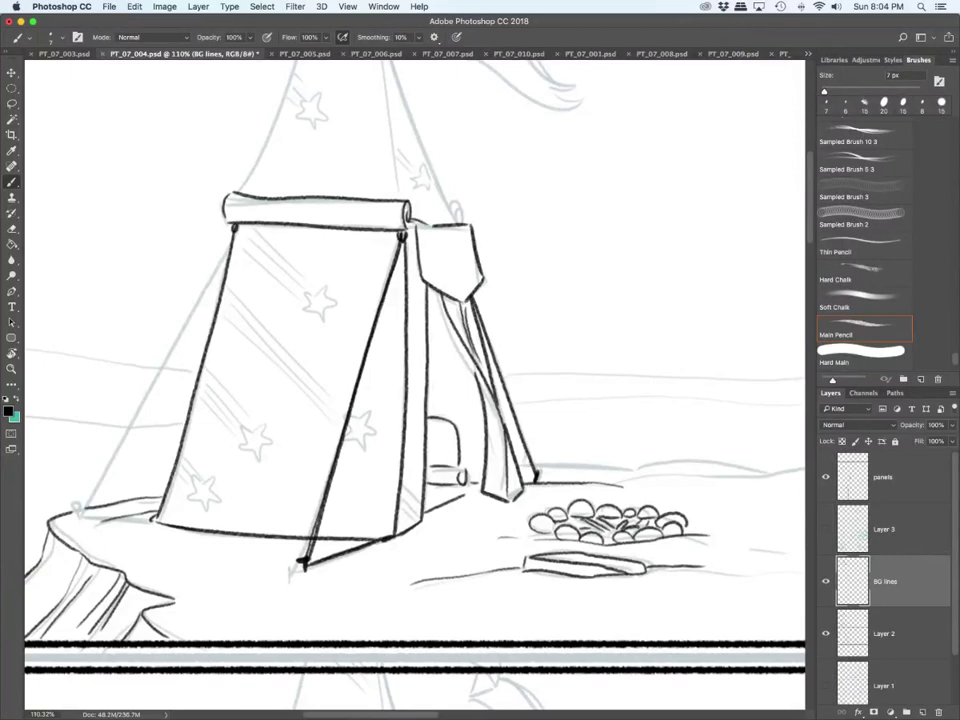
pyautogui.moveTo(68, 512)
pyautogui.mouseDown()
pyautogui.moveTo(75, 505)
pyautogui.moveTo(82, 520)
pyautogui.moveTo(148, 522)
pyautogui.moveTo(138, 521)
pyautogui.mouseUp()
pyautogui.moveTo(234, 228); pyautogui.dragTo(78, 512)
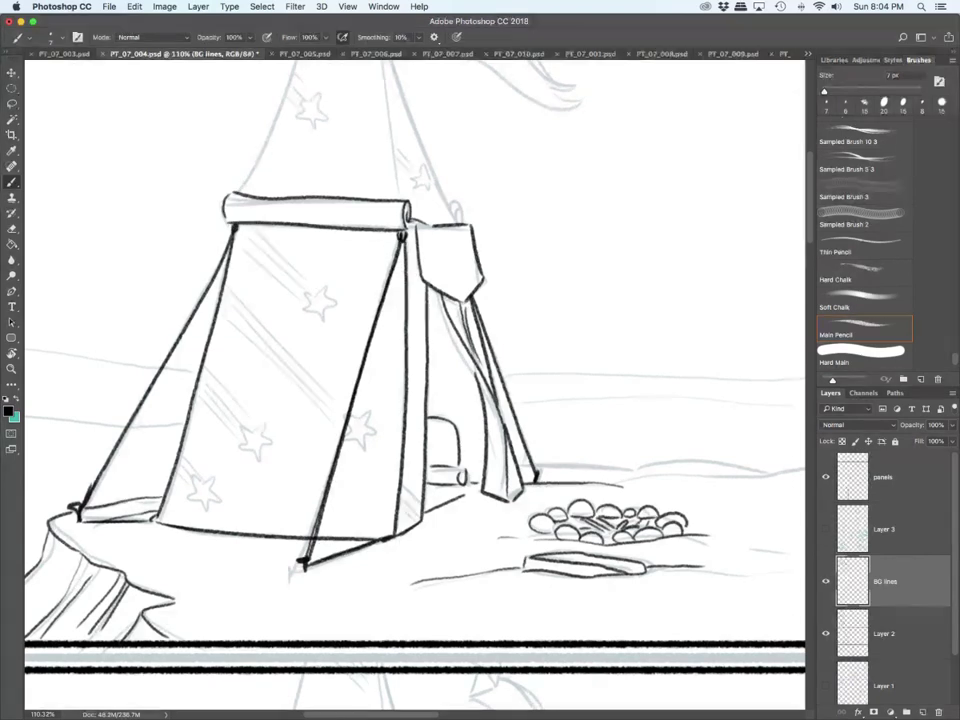
# Step: Ink the sloping edges of the tent's upper cone and the forked pennant waving beside it in the first panel
pyautogui.scroll(5, 415, 380)
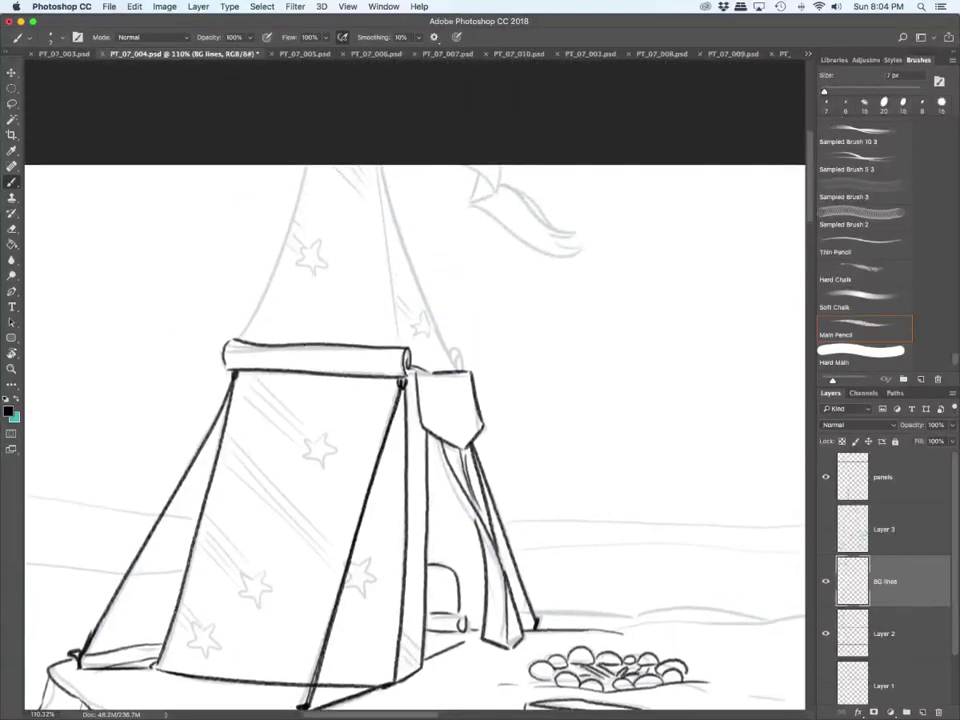
pyautogui.moveTo(310, 166); pyautogui.dragTo(244, 338)
pyautogui.moveTo(378, 166)
pyautogui.mouseDown()
pyautogui.moveTo(410, 356)
pyautogui.moveTo(395, 195)
pyautogui.moveTo(470, 377)
pyautogui.moveTo(463, 368)
pyautogui.mouseUp()
pyautogui.moveTo(474, 166); pyautogui.dragTo(495, 190)
pyautogui.moveTo(478, 176); pyautogui.dragTo(472, 202)
pyautogui.moveTo(472, 202)
pyautogui.mouseDown()
pyautogui.moveTo(494, 189)
pyautogui.moveTo(475, 204)
pyautogui.moveTo(560, 245)
pyautogui.moveTo(537, 231)
pyautogui.mouseUp()
pyautogui.moveTo(537, 231)
pyautogui.mouseDown()
pyautogui.moveTo(567, 228)
pyautogui.moveTo(497, 186)
pyautogui.mouseUp()
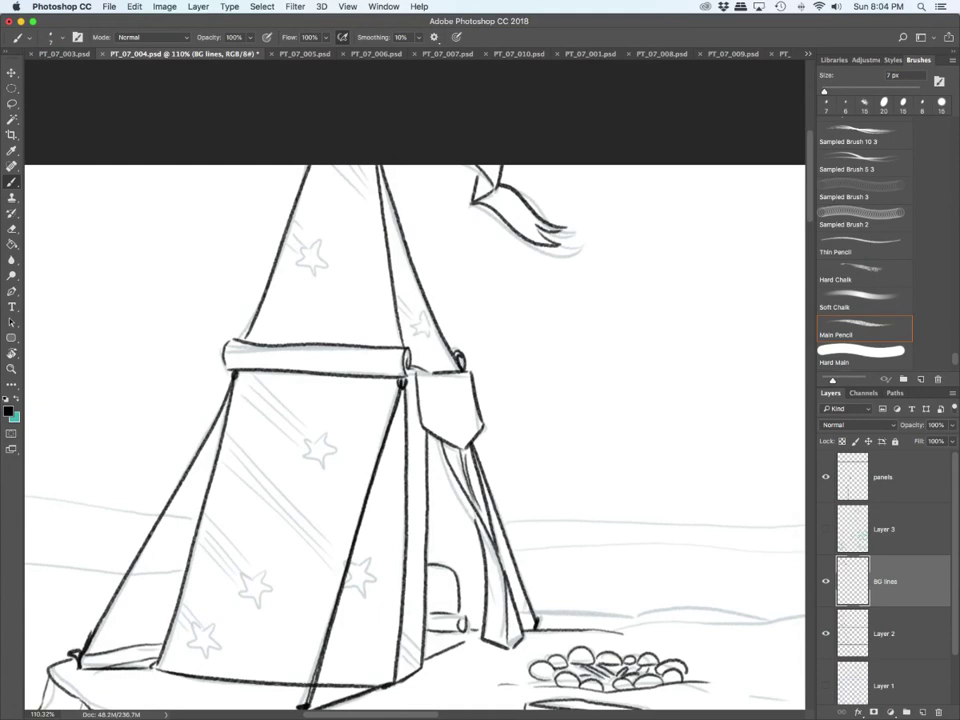
# Step: Ink the shooting stars and their streak lines on the tent's upper cone
pyautogui.moveTo(306, 250)
pyautogui.mouseDown()
pyautogui.moveTo(323, 266)
pyautogui.moveTo(300, 270)
pyautogui.moveTo(306, 250)
pyautogui.moveTo(288, 248)
pyautogui.moveTo(297, 255)
pyautogui.mouseUp()
pyautogui.moveTo(285, 234); pyautogui.dragTo(310, 244)
pyautogui.moveTo(292, 219); pyautogui.dragTo(309, 235)
pyautogui.moveTo(334, 166); pyautogui.dragTo(376, 202)
pyautogui.moveTo(348, 166)
pyautogui.mouseDown()
pyautogui.moveTo(374, 188)
pyautogui.moveTo(375, 180)
pyautogui.mouseUp()
pyautogui.moveTo(419, 317)
pyautogui.mouseDown()
pyautogui.moveTo(426, 332)
pyautogui.moveTo(413, 335)
pyautogui.moveTo(411, 322)
pyautogui.moveTo(424, 324)
pyautogui.mouseUp()
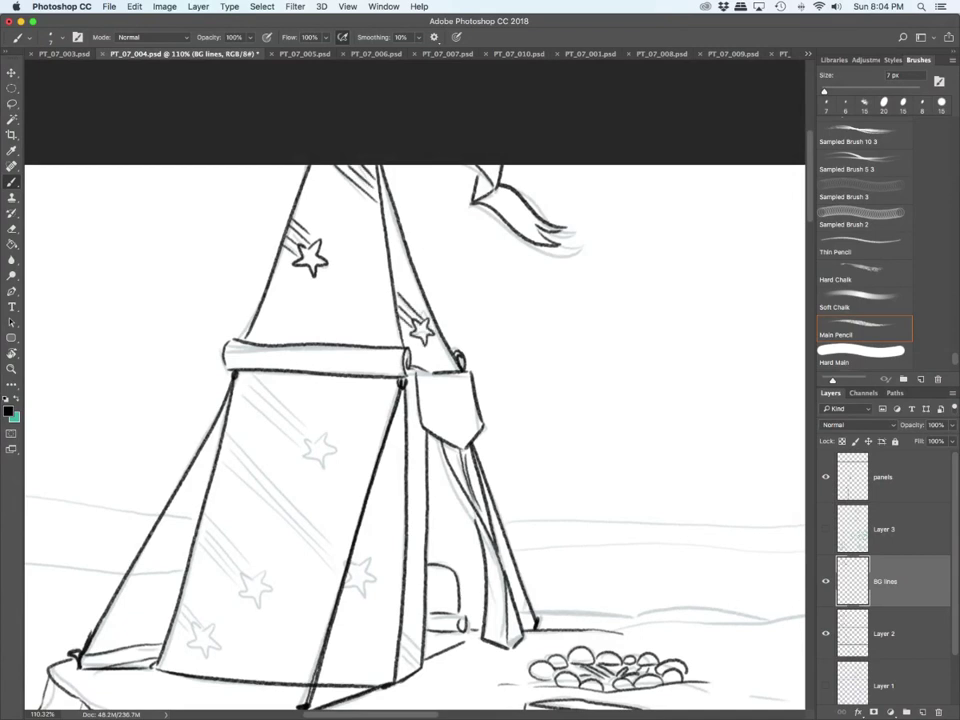
# Step: Ink the four stars on the tent's lower front cloth and the short streaks at the base of its side panel
pyautogui.scroll(-5, 415, 385)
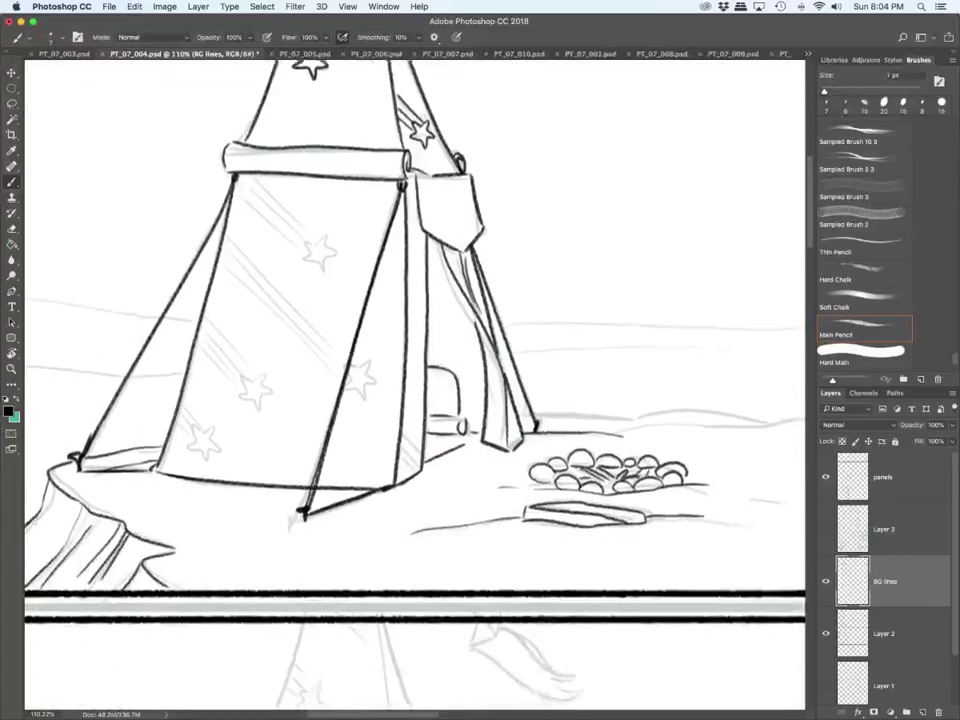
pyautogui.moveTo(190, 418)
pyautogui.mouseDown()
pyautogui.moveTo(204, 390)
pyautogui.moveTo(216, 418)
pyautogui.moveTo(186, 400)
pyautogui.moveTo(220, 400)
pyautogui.mouseUp()
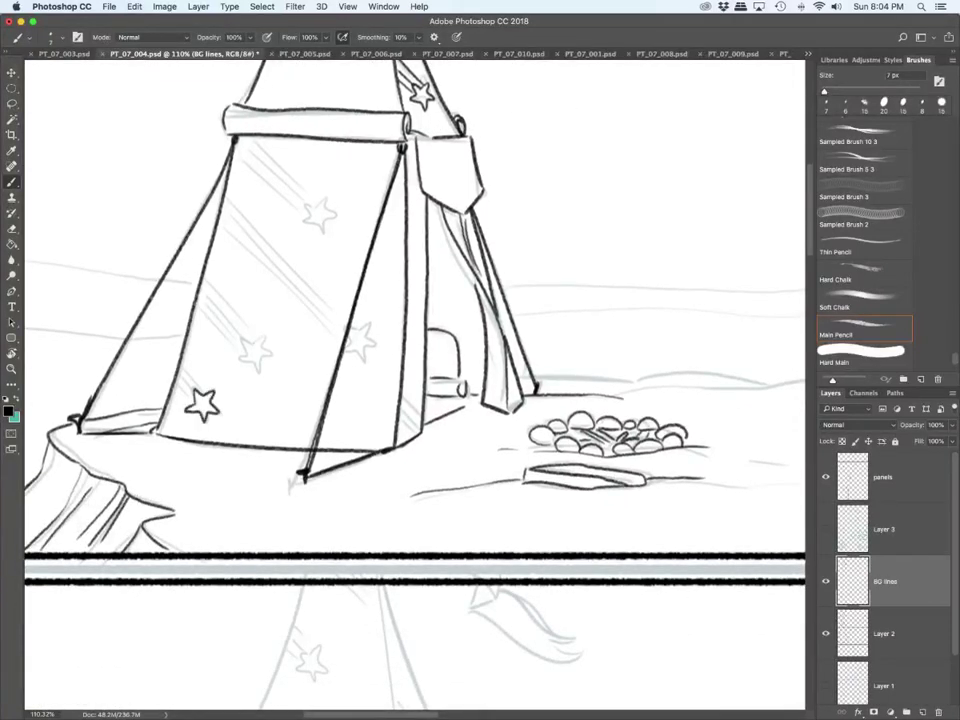
pyautogui.moveTo(256, 334)
pyautogui.mouseDown()
pyautogui.moveTo(270, 358)
pyautogui.moveTo(250, 366)
pyautogui.moveTo(242, 340)
pyautogui.moveTo(256, 342)
pyautogui.mouseUp()
pyautogui.moveTo(313, 208)
pyautogui.mouseDown()
pyautogui.moveTo(319, 199)
pyautogui.moveTo(337, 211)
pyautogui.moveTo(307, 227)
pyautogui.moveTo(313, 208)
pyautogui.mouseUp()
pyautogui.moveTo(347, 358)
pyautogui.mouseDown()
pyautogui.moveTo(358, 324)
pyautogui.moveTo(372, 358)
pyautogui.moveTo(341, 336)
pyautogui.moveTo(376, 336)
pyautogui.mouseUp()
pyautogui.moveTo(400, 420); pyautogui.dragTo(420, 428)
pyautogui.moveTo(401, 395); pyautogui.dragTo(420, 416)
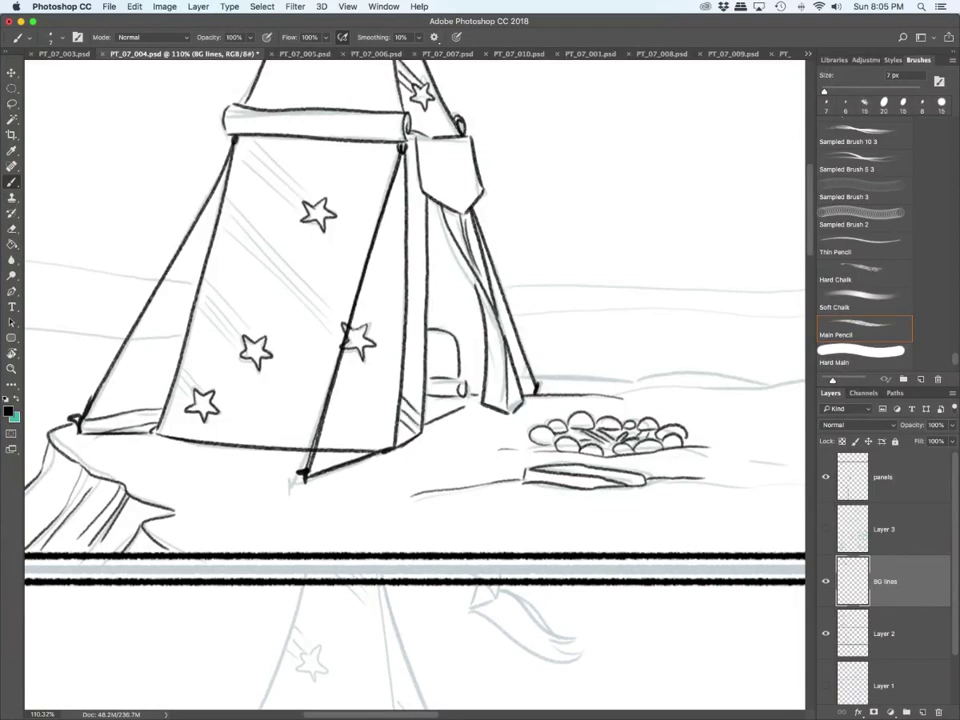
# Step: Ink the diagonal streak lines trailing behind the stars on the tent's lower front cloth
pyautogui.moveTo(177, 372); pyautogui.dragTo(196, 391)
pyautogui.moveTo(198, 289); pyautogui.dragTo(241, 334)
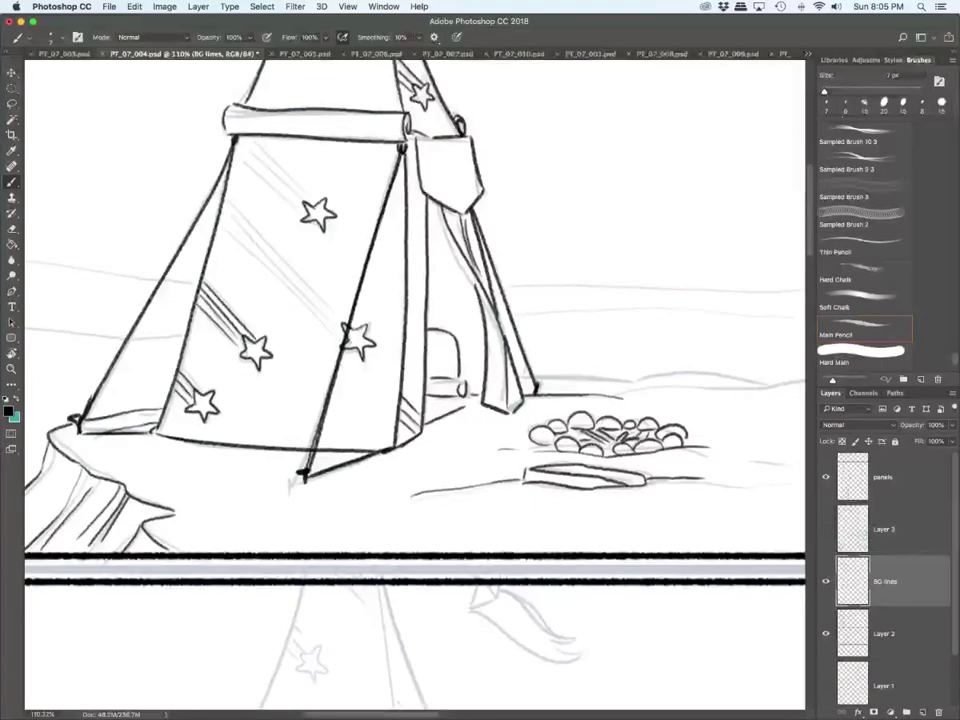
pyautogui.moveTo(224, 222)
pyautogui.mouseDown()
pyautogui.moveTo(330, 325)
pyautogui.moveTo(247, 236)
pyautogui.moveTo(338, 322)
pyautogui.moveTo(343, 314)
pyautogui.mouseUp()
pyautogui.moveTo(238, 156); pyautogui.dragTo(287, 200)
pyautogui.moveTo(237, 147); pyautogui.dragTo(295, 200)
pyautogui.moveTo(239, 140); pyautogui.dragTo(305, 192)
# Step: Ink the nearest ridge line from the tent to the page's right edge and the low dune contours beneath it
pyautogui.moveTo(594, 540); pyautogui.dragTo(522, 540)
pyautogui.hscroll(10, 570, 450)
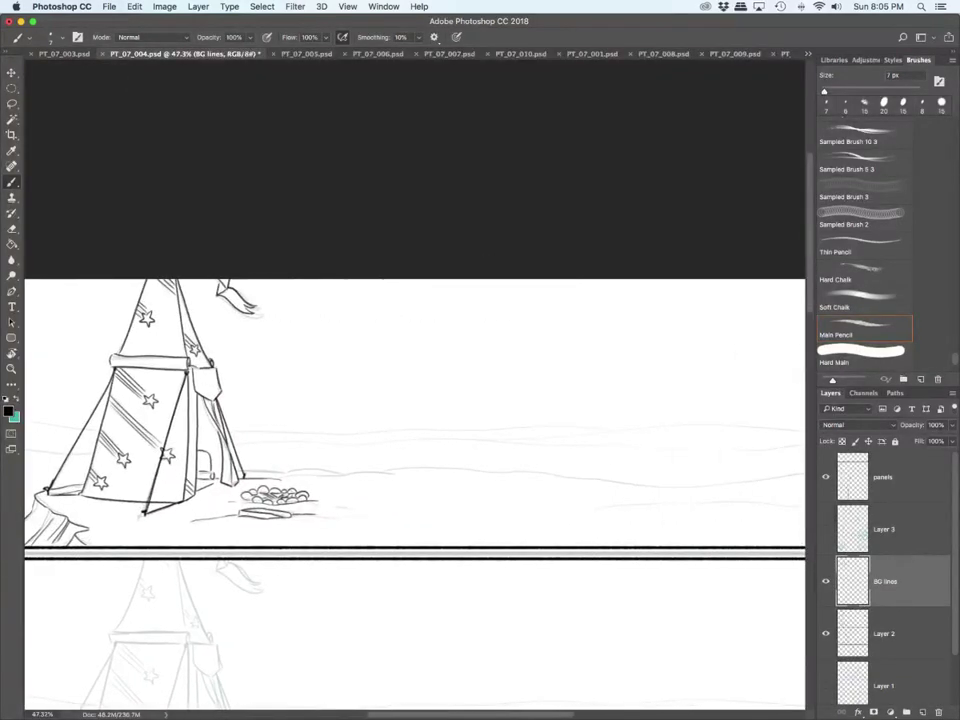
pyautogui.moveTo(321, 500)
pyautogui.mouseDown()
pyautogui.moveTo(354, 503)
pyautogui.moveTo(325, 499)
pyautogui.mouseUp()
pyautogui.moveTo(272, 411); pyautogui.dragTo(290, 322)
pyautogui.moveTo(244, 470); pyautogui.dragTo(688, 480)
pyautogui.hscroll(5, 415, 410)
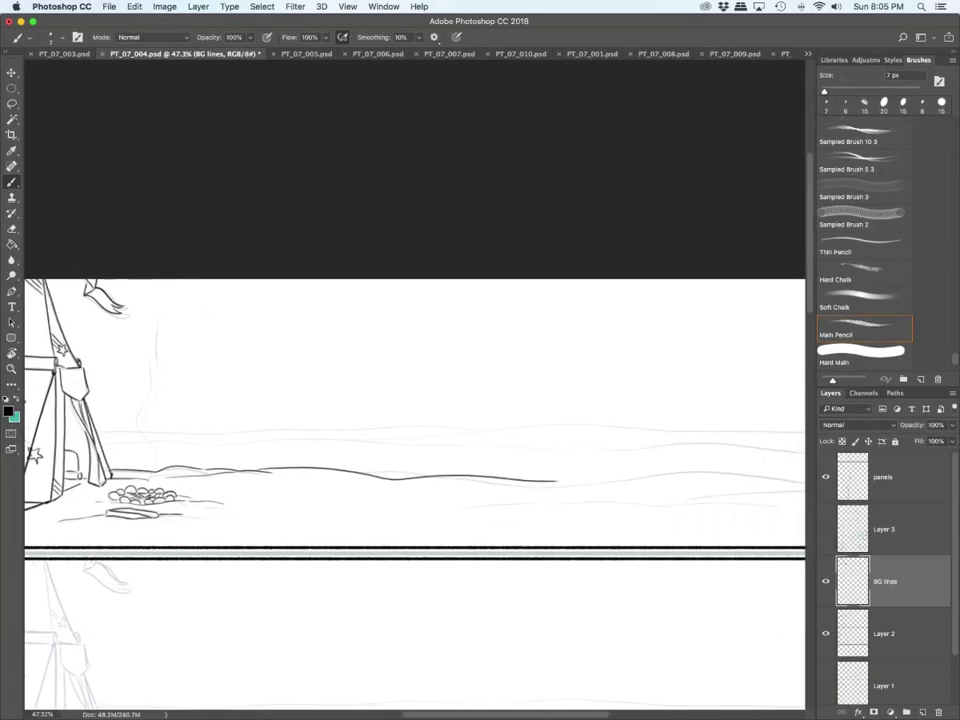
pyautogui.hscroll(4, 415, 410)
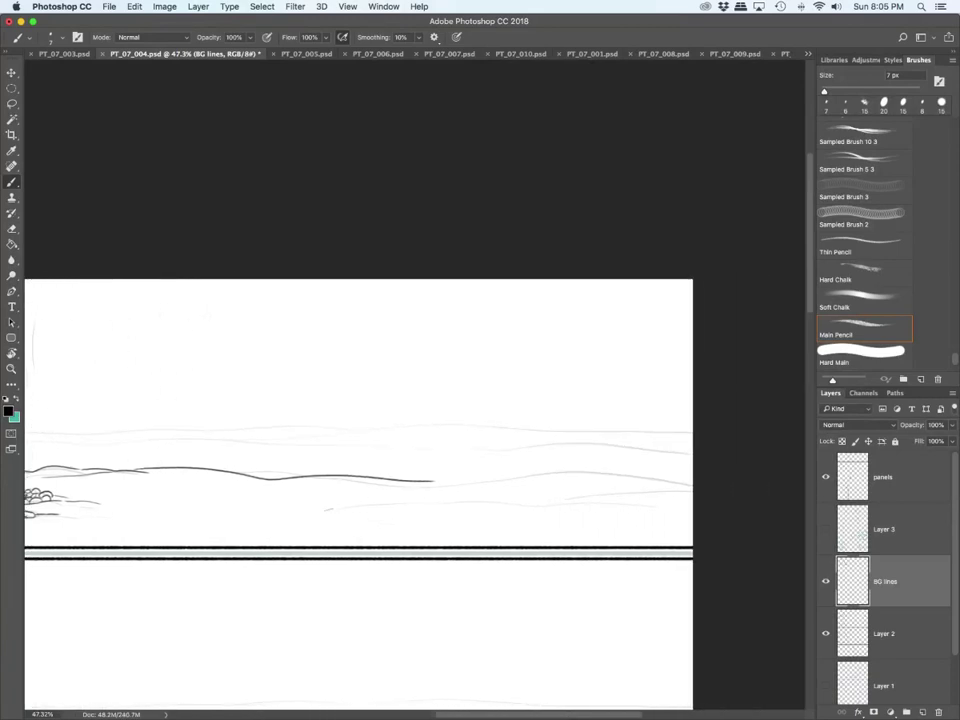
pyautogui.moveTo(326, 509); pyautogui.dragTo(655, 506)
pyautogui.moveTo(544, 501); pyautogui.dragTo(691, 488)
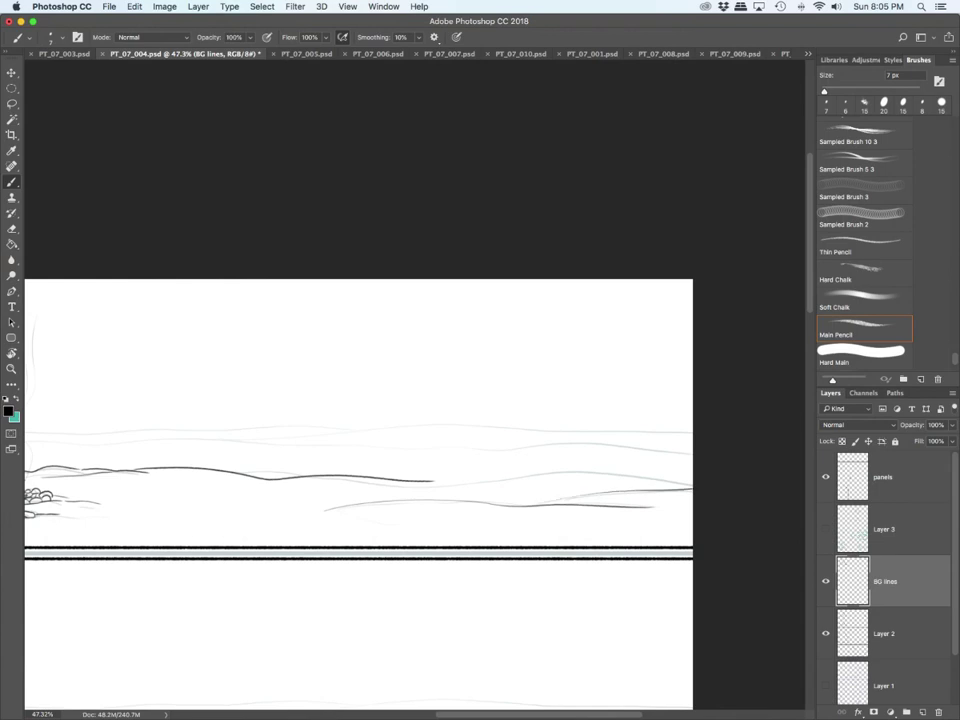
pyautogui.moveTo(435, 481); pyautogui.dragTo(693, 470)
# Step: Ink the two distant horizon hill lines across the first panel with the Main Pencil brush at 6 px
pyautogui.scroll(-5, 423, 561)
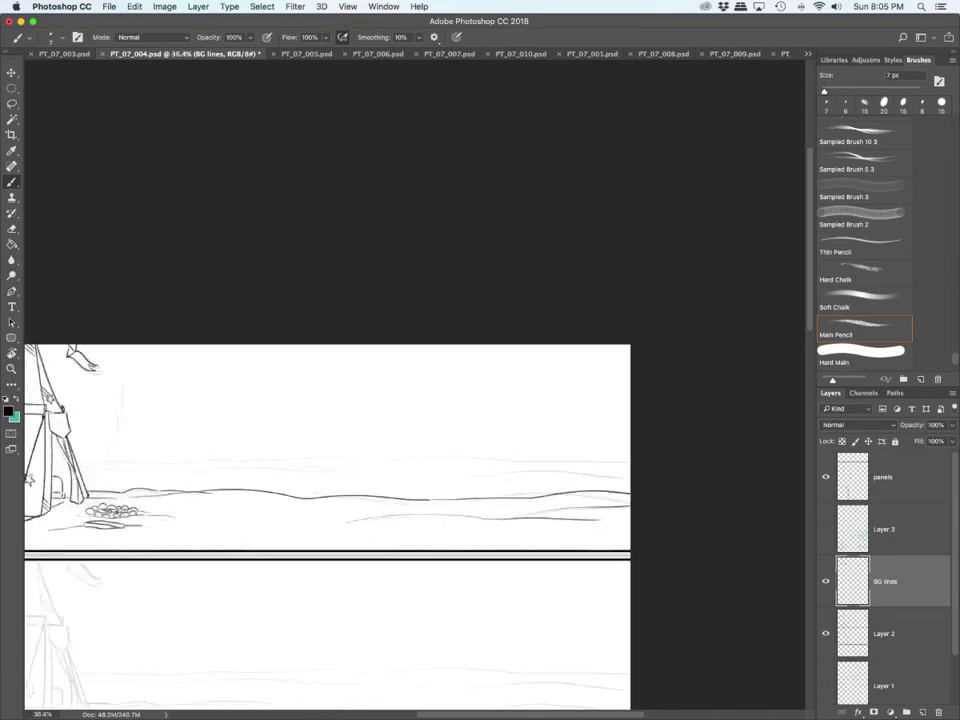
pyautogui.scroll(3, 419, 561)
pyautogui.press('[')
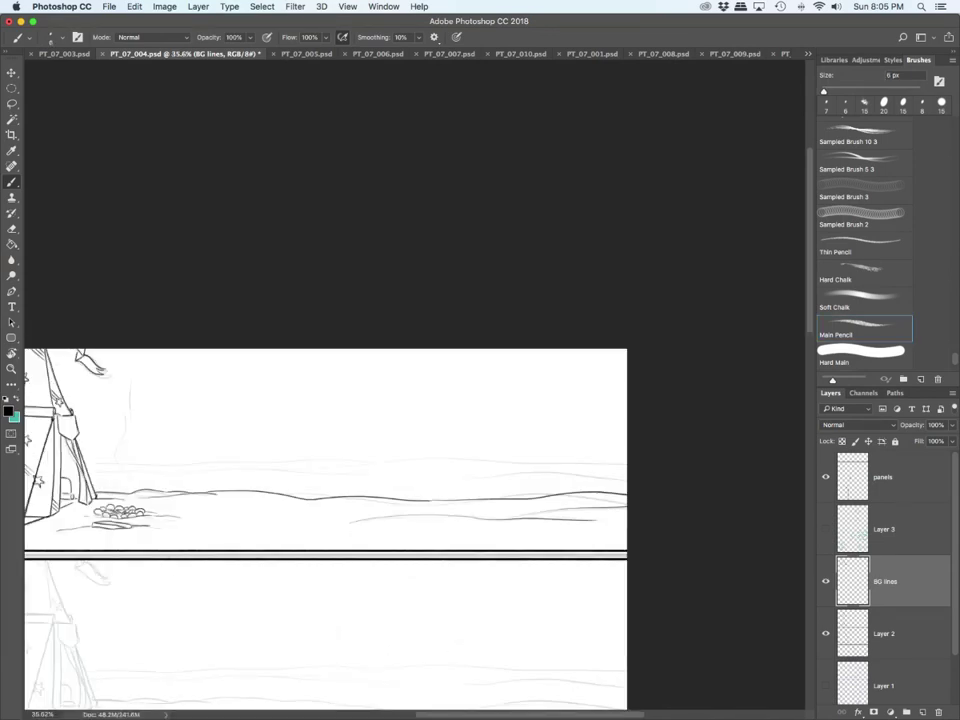
pyautogui.hscroll(-10, 415, 530)
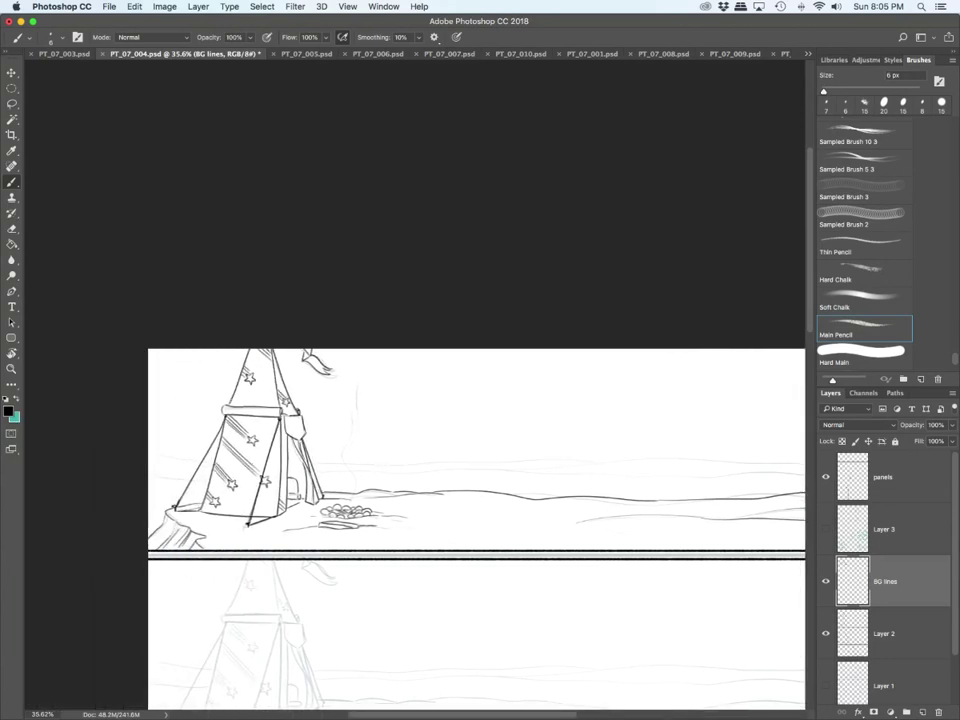
pyautogui.hscroll(8, 460, 530)
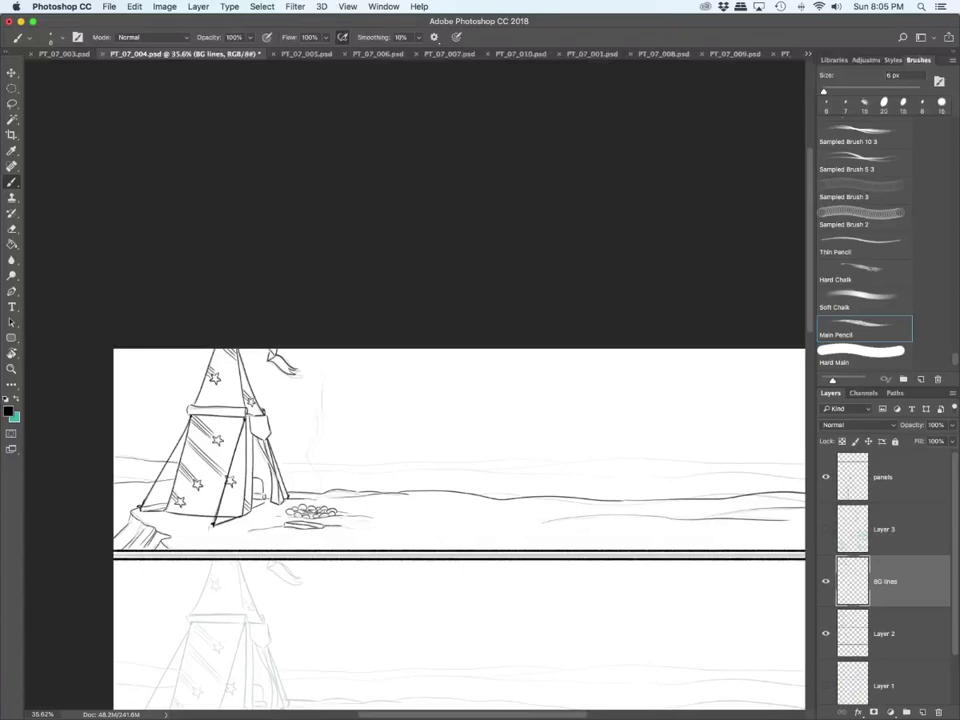
pyautogui.hscroll(3, 460, 530)
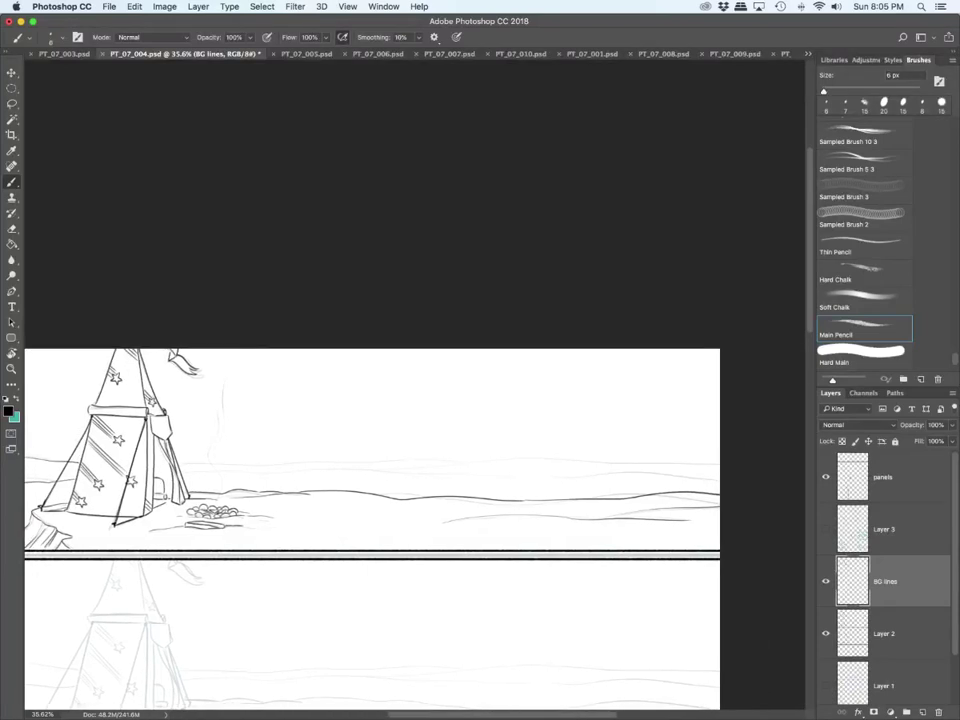
pyautogui.moveTo(183, 473); pyautogui.dragTo(720, 474)
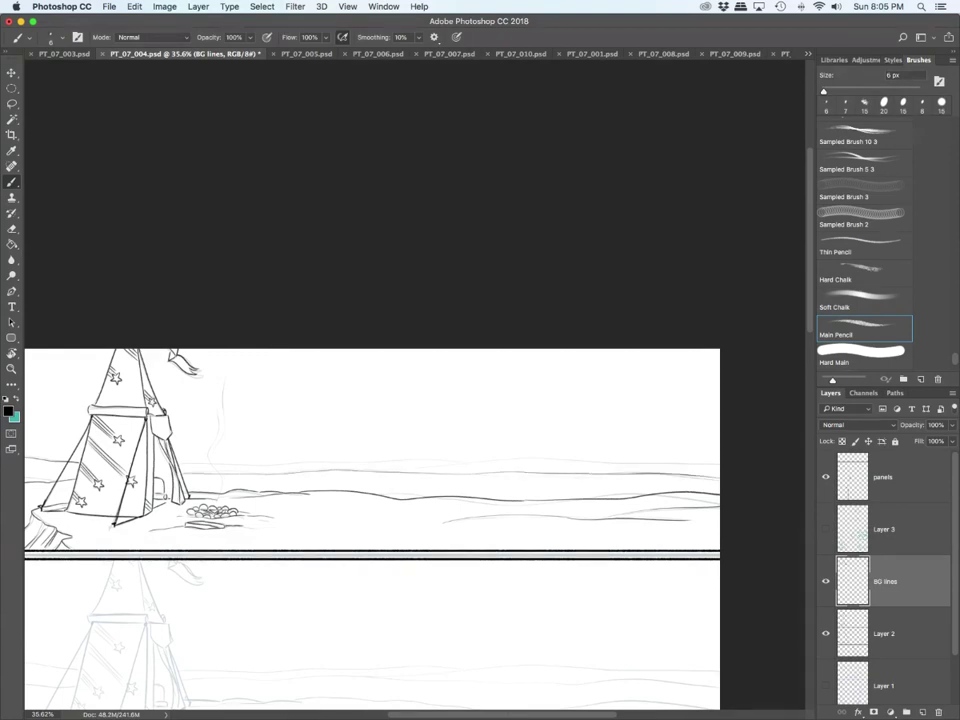
pyautogui.moveTo(335, 470)
pyautogui.mouseDown()
pyautogui.moveTo(601, 459)
pyautogui.moveTo(718, 466)
pyautogui.mouseUp()
pyautogui.moveTo(180, 463); pyautogui.dragTo(435, 462)
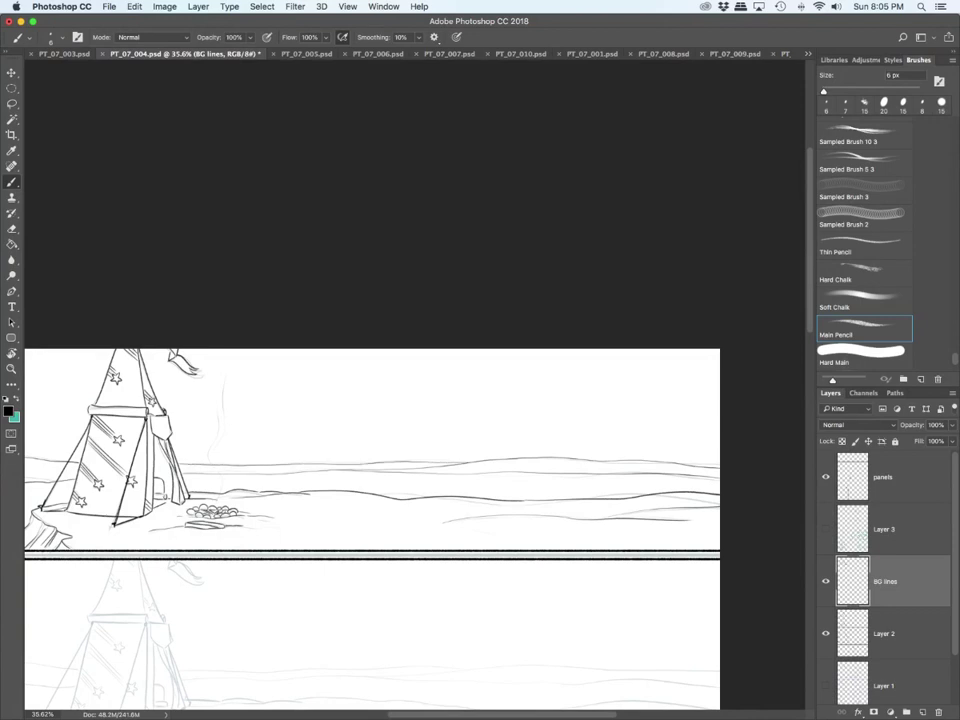
# Step: Lasso the first panel's whole inked background on BG lines and copy it to a new layer
pyautogui.scroll(-4, 414, 385)
pyautogui.scroll(1, 414, 385)
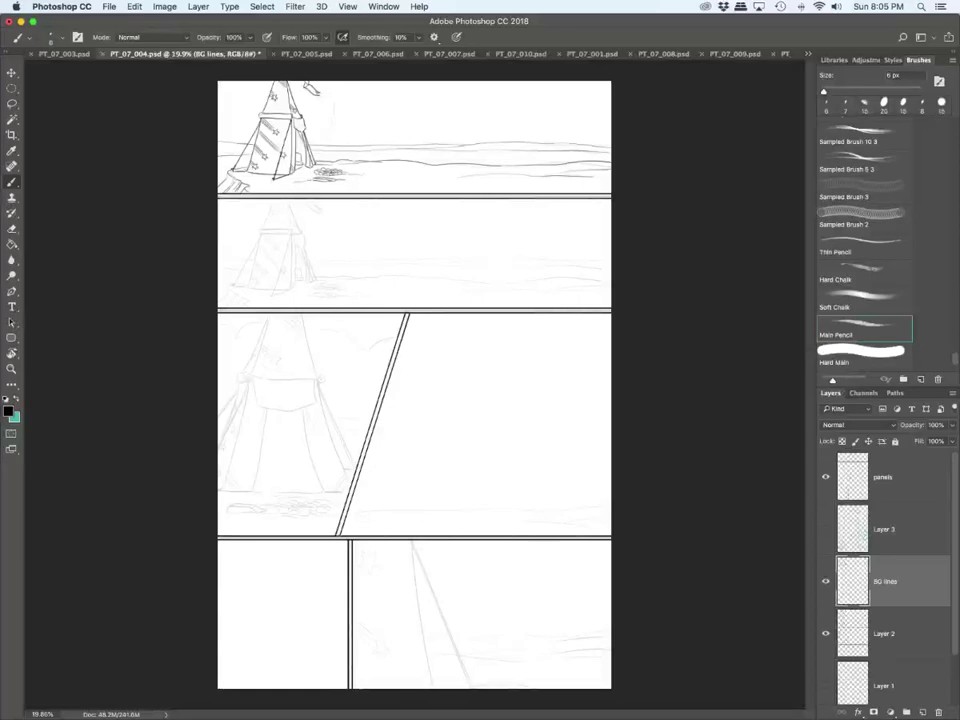
pyautogui.scroll(2, 545, 246)
pyautogui.scroll(4, 545, 246)
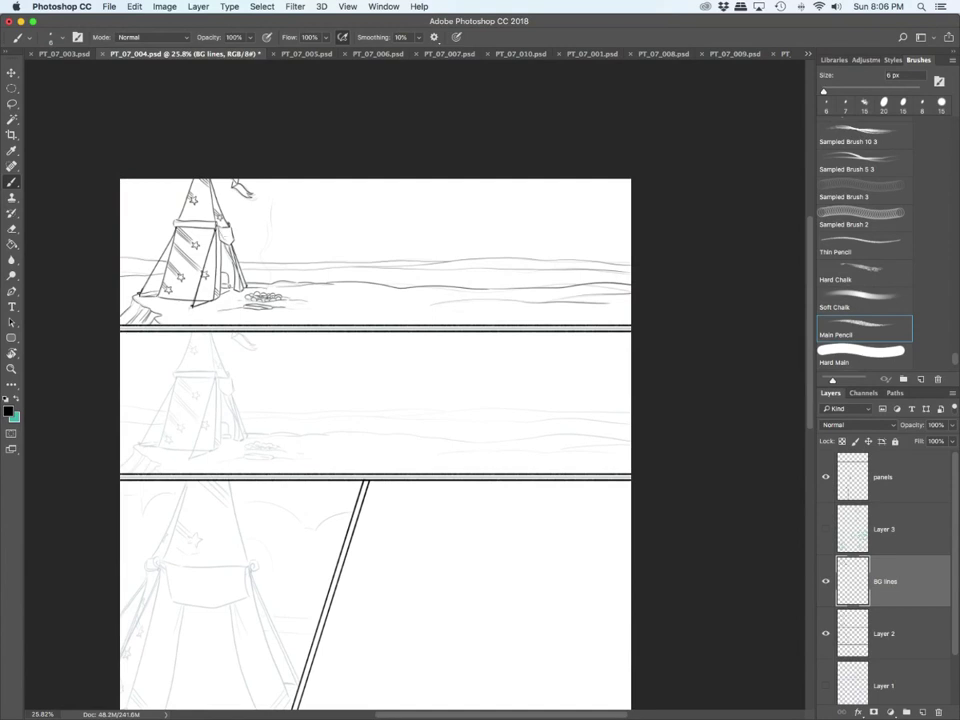
pyautogui.press('l')
pyautogui.moveTo(119, 204)
pyautogui.mouseDown()
pyautogui.moveTo(472, 358)
pyautogui.moveTo(636, 174)
pyautogui.mouseUp()
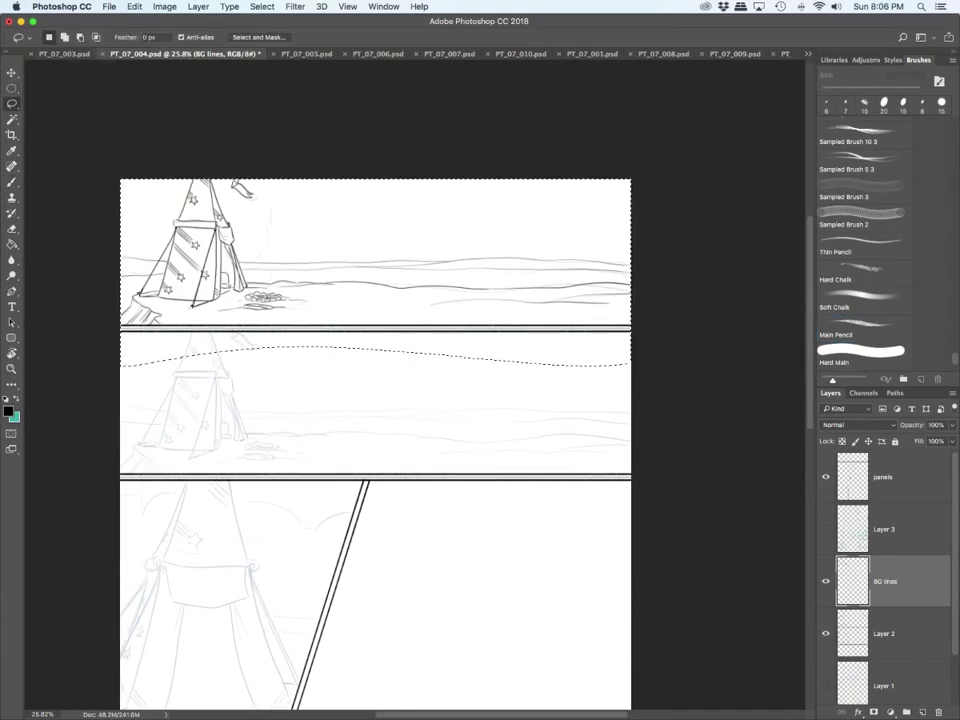
pyautogui.hotkey('ctrl', 'j')
# Step: Move the copied tent scene straight down into the second panel, centring it at Y 1438 px over the sketch
pyautogui.hotkey('ctrl', 't')
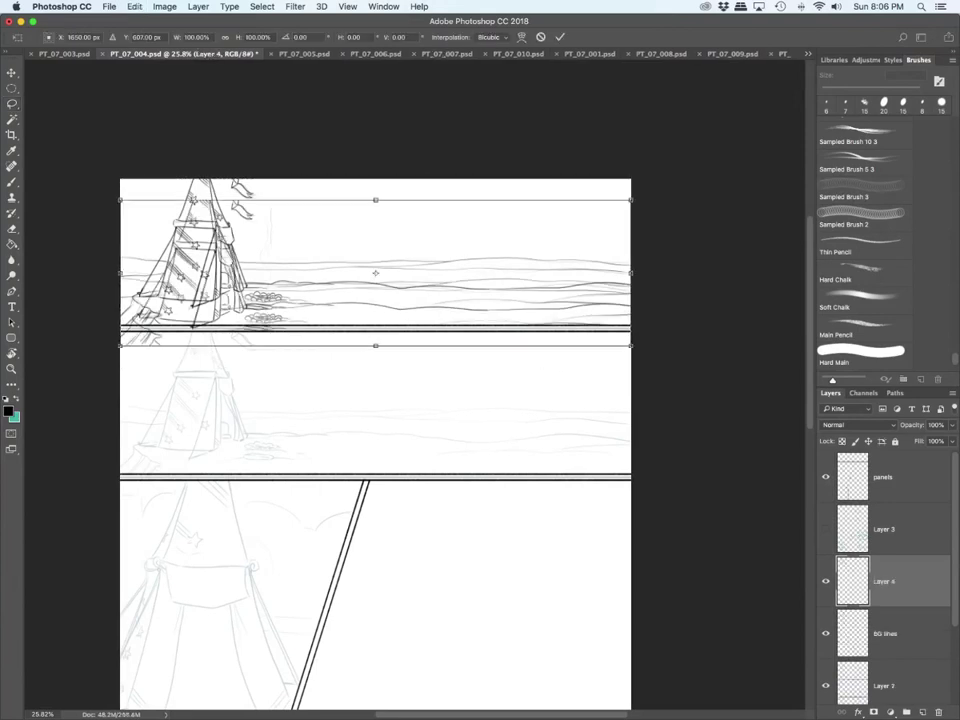
pyautogui.moveTo(450, 307); pyautogui.dragTo(450, 433)
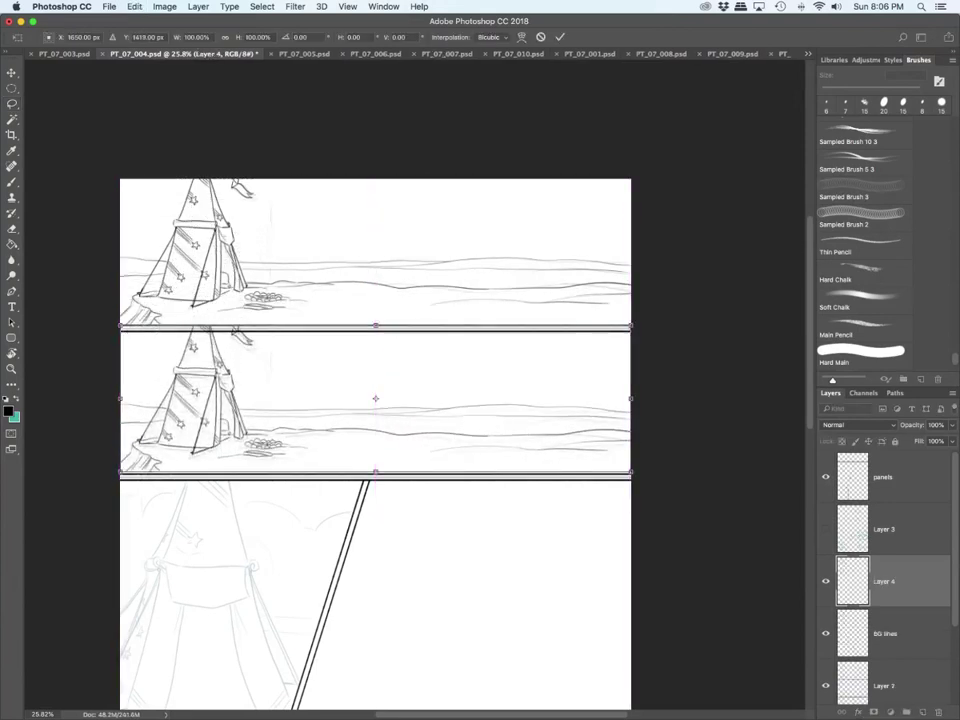
pyautogui.press('Down')
pyautogui.press('Down')
pyautogui.press('Down')
pyautogui.press('Down')
pyautogui.press('Down')
pyautogui.press('Down')
pyautogui.press('Down')
pyautogui.press('Down')
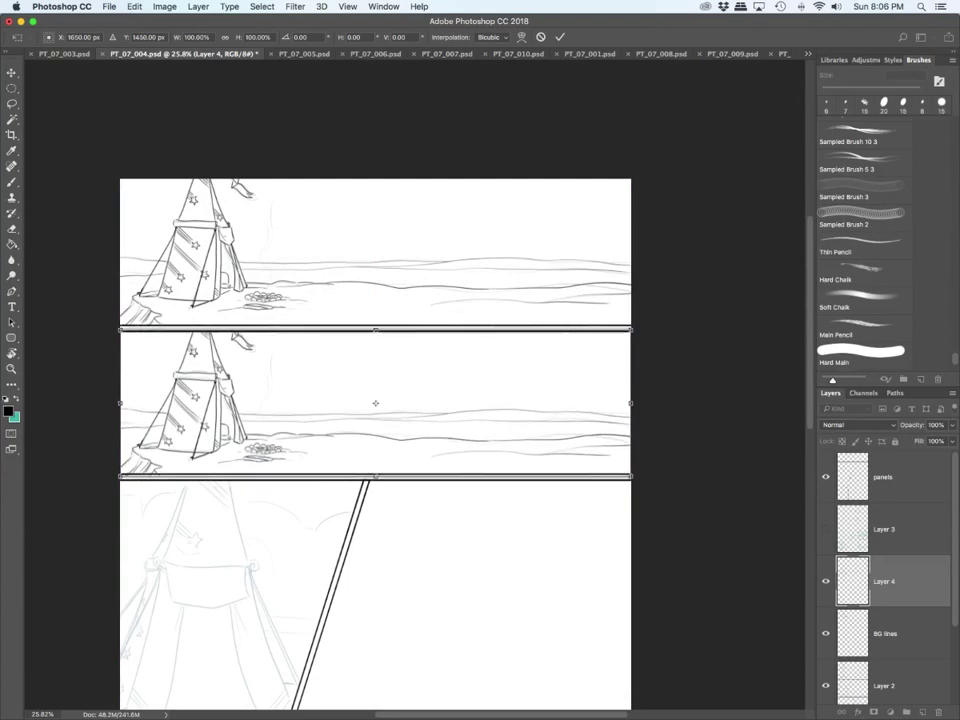
pyautogui.hotkey('shift', 'Up')
pyautogui.press('Up')
pyautogui.press('Up')
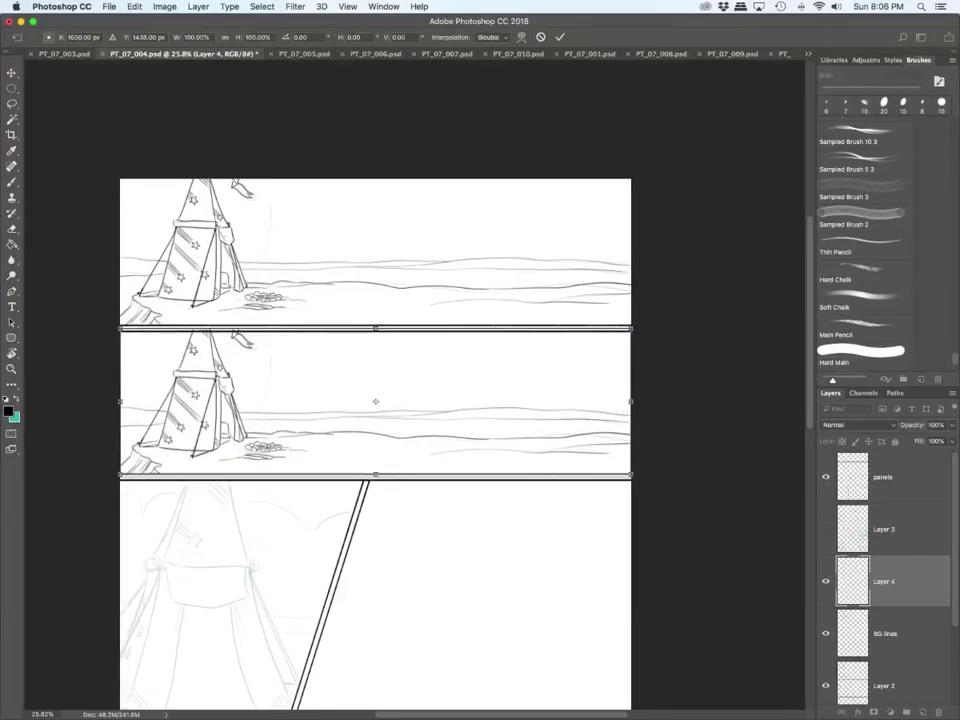
pyautogui.press('Return')
pyautogui.press('l')
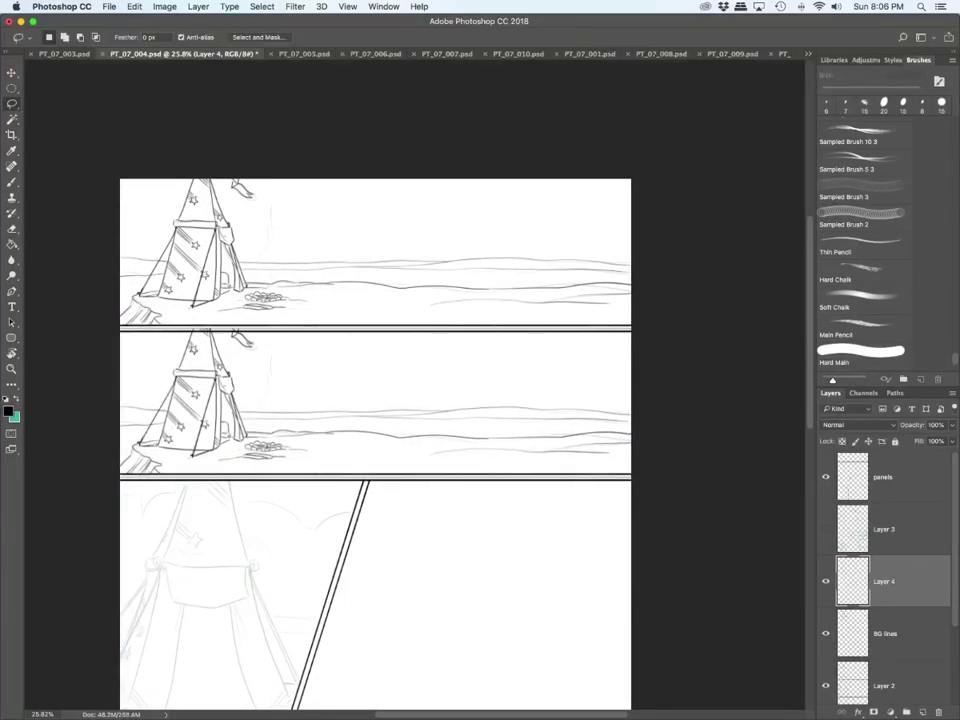
# Step: Enlarge the eraser to 40 px and merge the copied scene layer down into BG lines
pyautogui.click(12, 244)
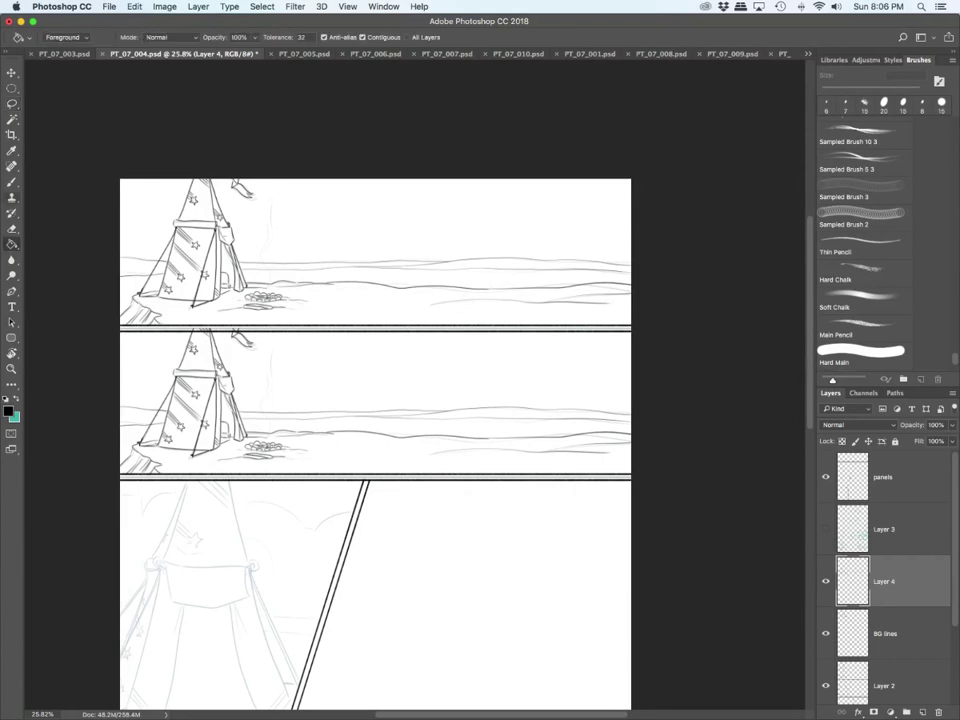
pyautogui.click(12, 229)
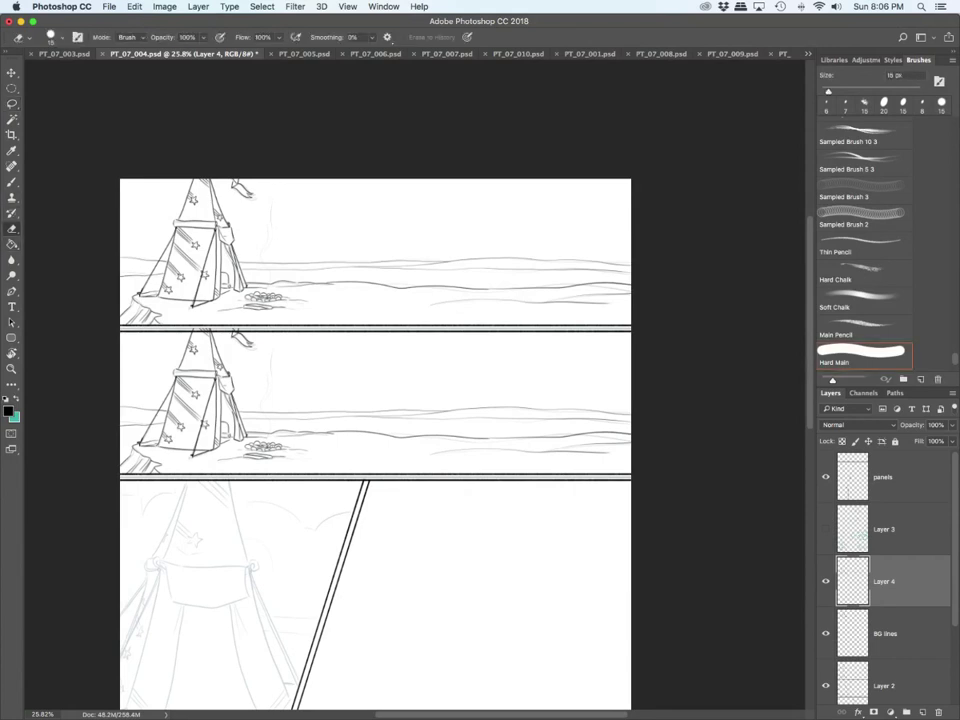
pyautogui.press(']')
pyautogui.press(']')
pyautogui.press(']')
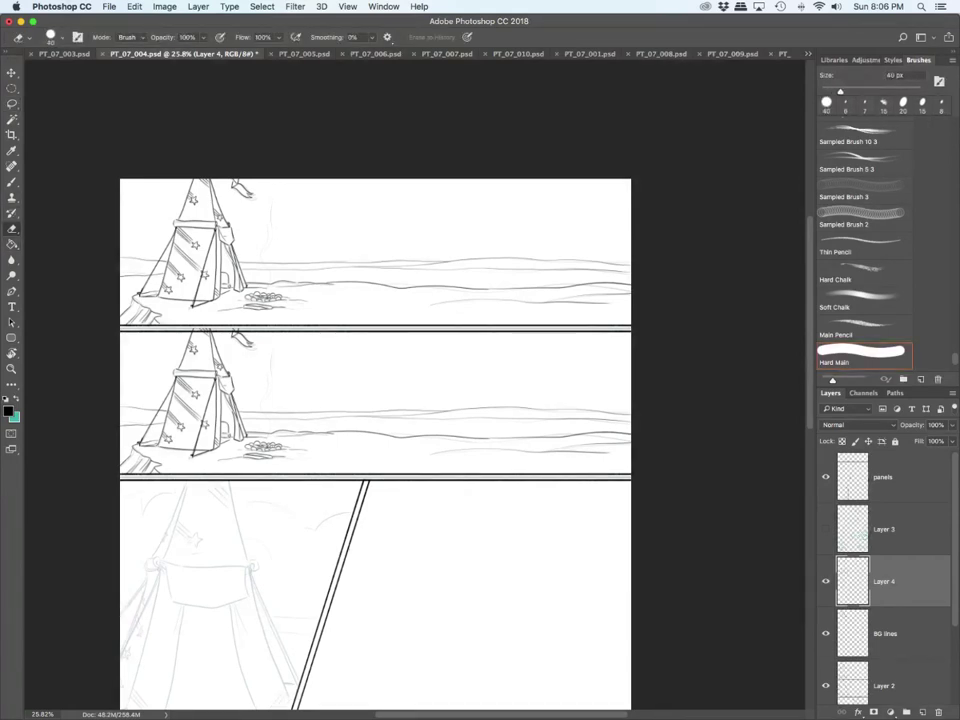
pyautogui.press('b')
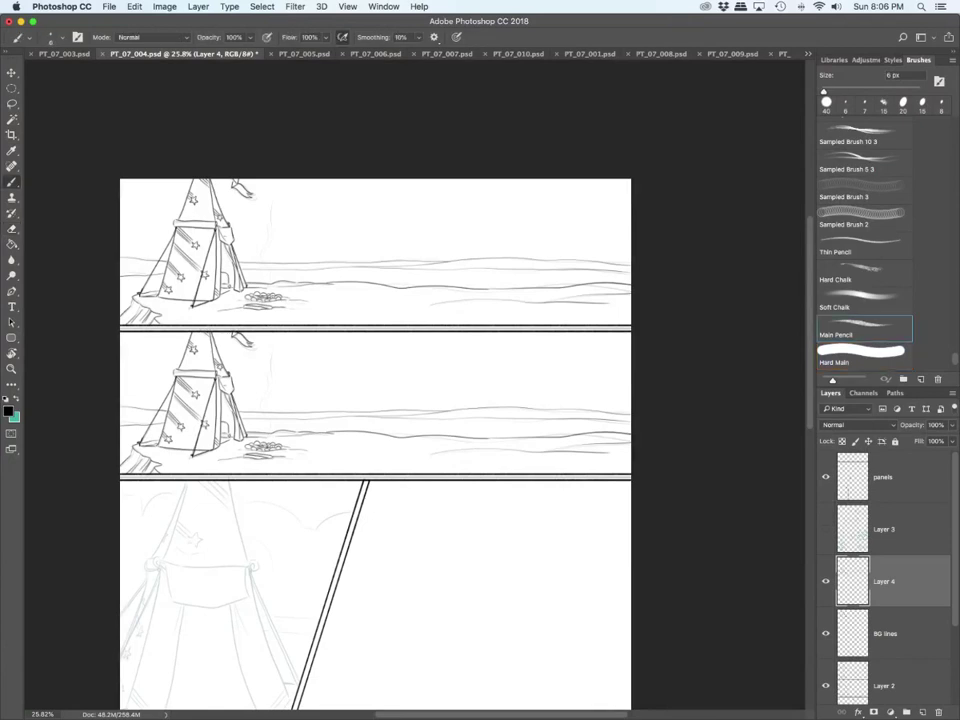
pyautogui.hotkey('ctrl', 'e')
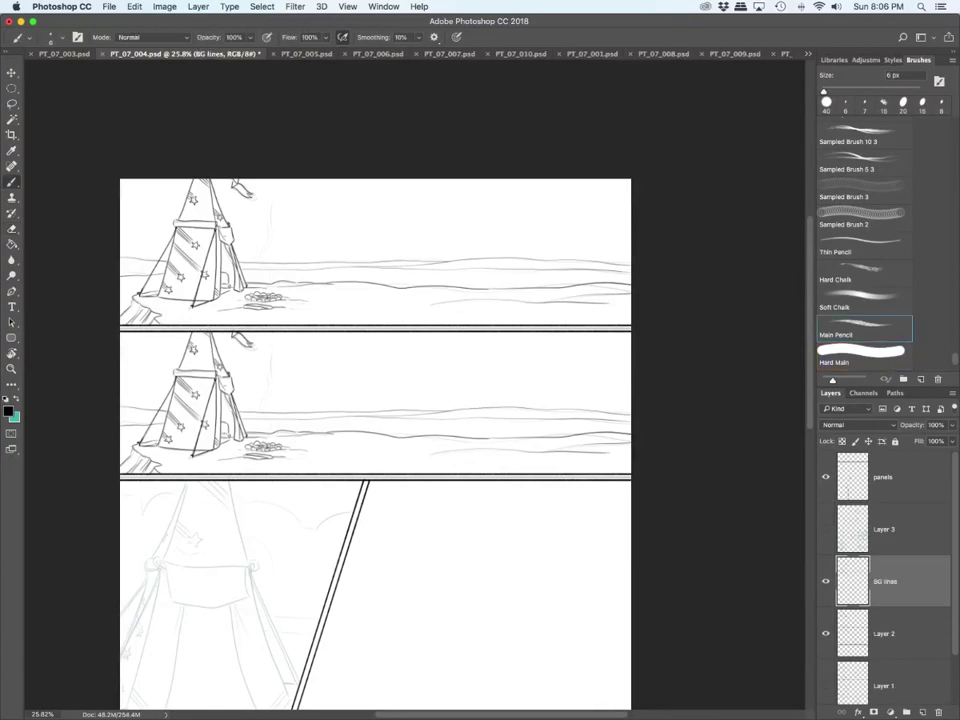
# Step: Ink the dune ridge and the low contour beneath it in the slanted panel beside the large tent
pyautogui.scroll(-10, 375, 400)
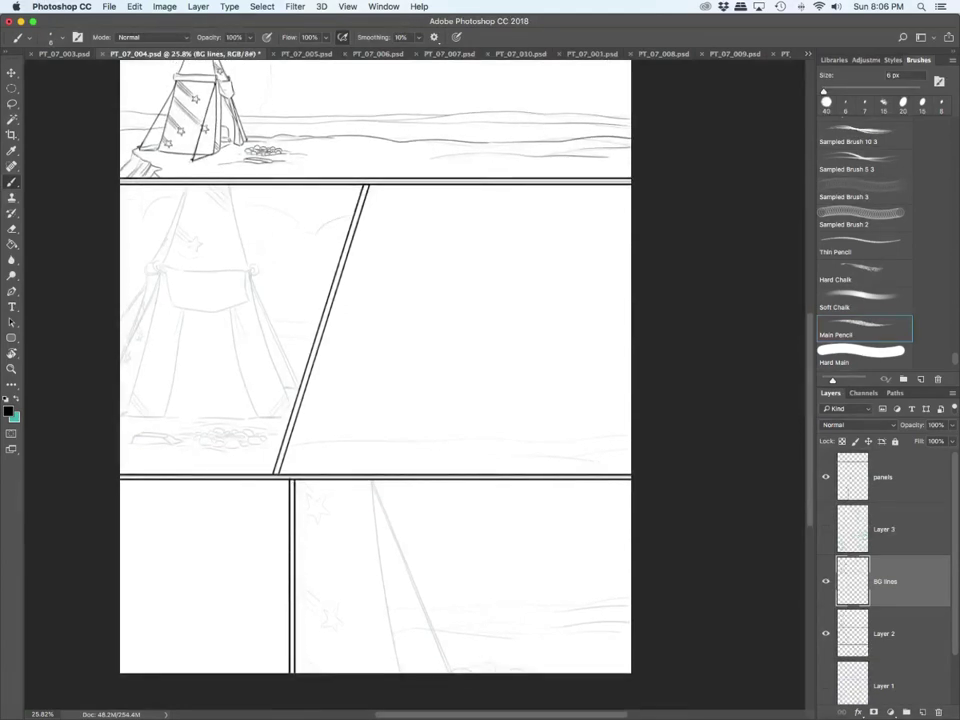
pyautogui.moveTo(290, 441); pyautogui.dragTo(632, 432)
pyautogui.moveTo(466, 452)
pyautogui.mouseDown()
pyautogui.moveTo(627, 465)
pyautogui.moveTo(631, 448)
pyautogui.mouseUp()
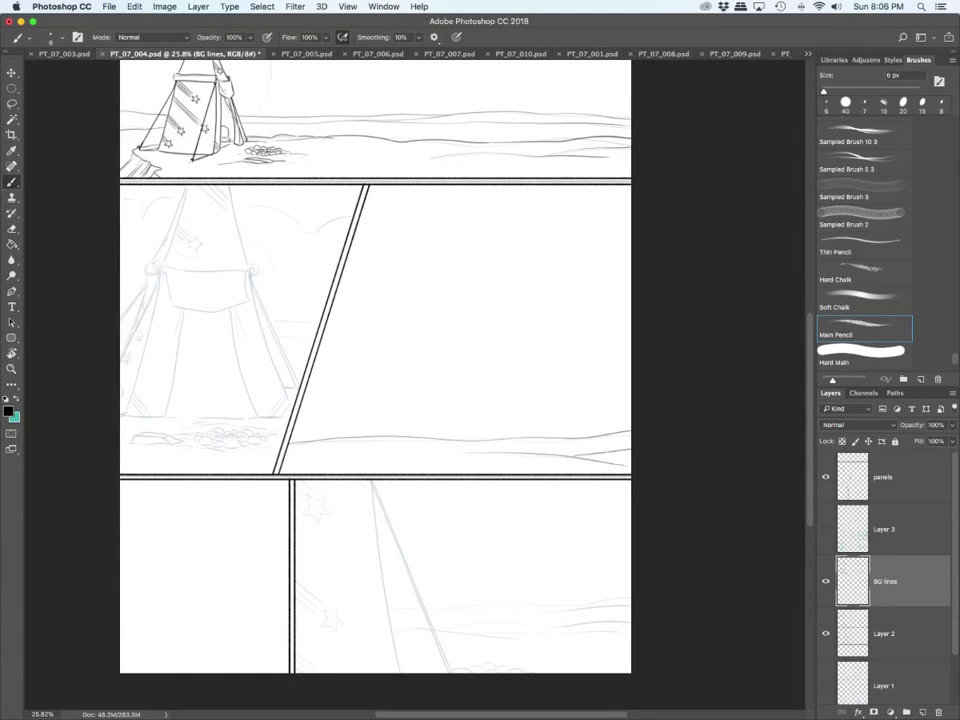
# Step: Ink the foreground ground lines and the log lying beside the fire pit in the large tent panel
pyautogui.scroll(5, 164, 458)
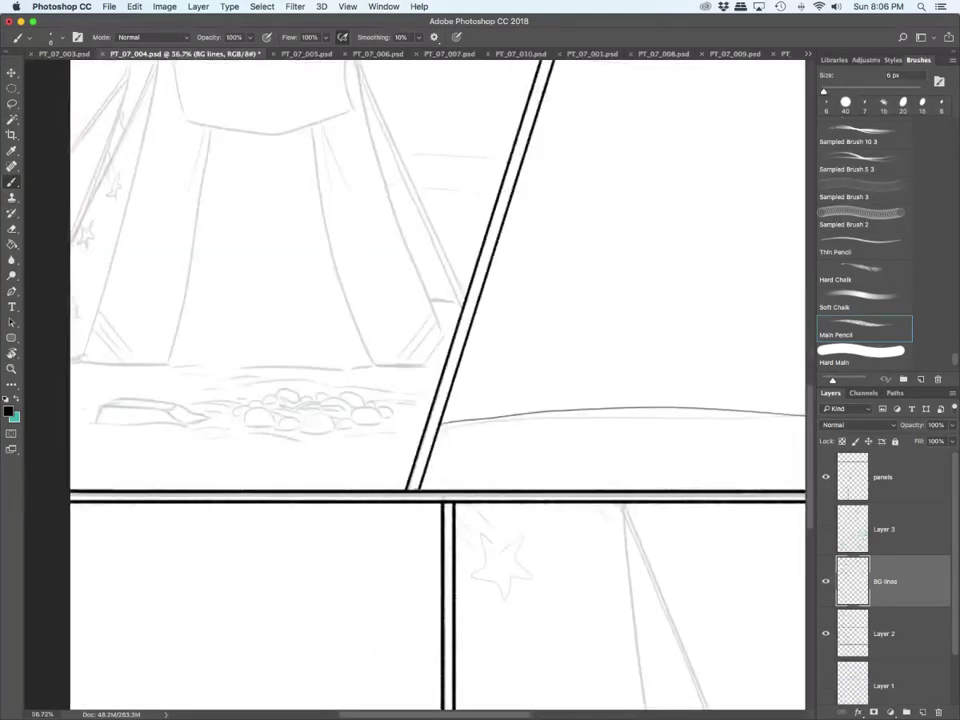
pyautogui.moveTo(150, 423); pyautogui.dragTo(207, 427)
pyautogui.moveTo(93, 425); pyautogui.dragTo(109, 405)
pyautogui.hotkey('ctrl', 'z')
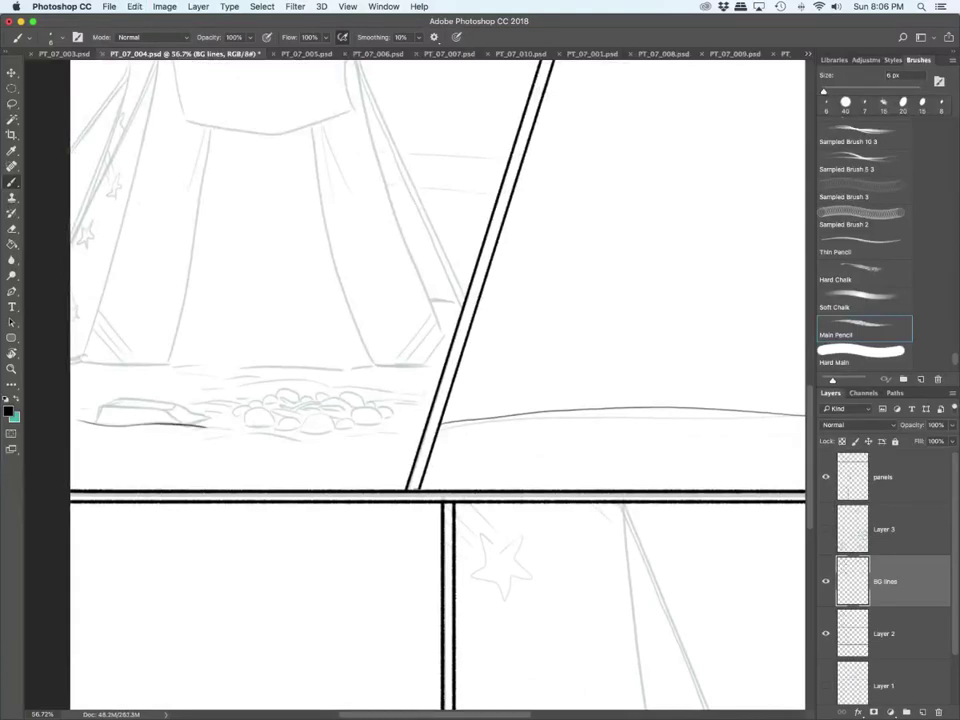
pyautogui.moveTo(196, 443)
pyautogui.mouseDown()
pyautogui.moveTo(298, 434)
pyautogui.moveTo(350, 443)
pyautogui.moveTo(415, 428)
pyautogui.mouseUp()
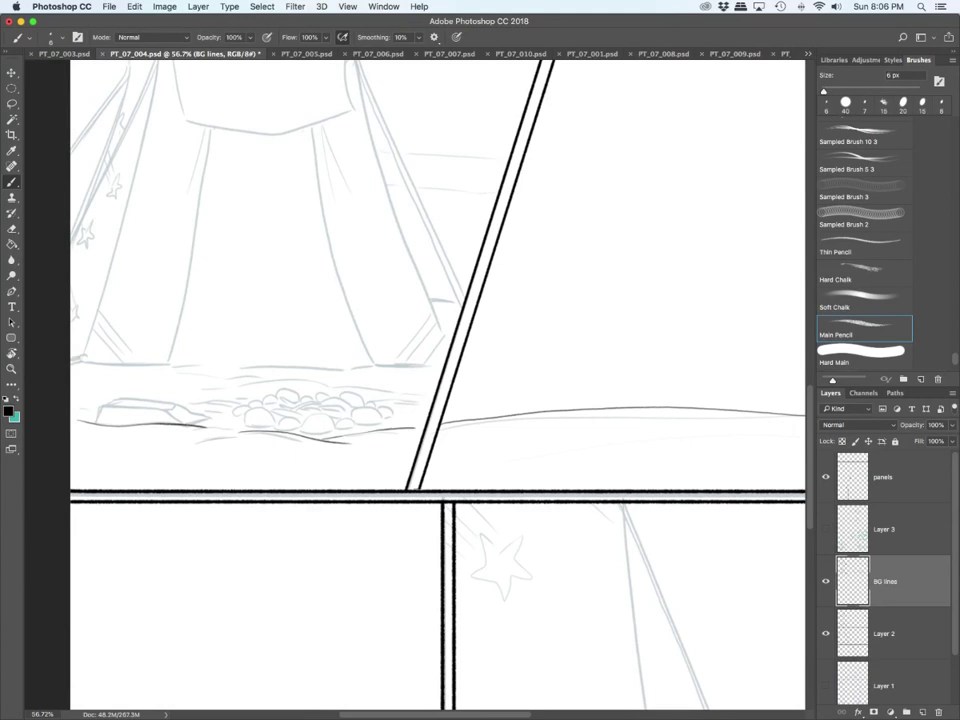
pyautogui.moveTo(97, 421)
pyautogui.mouseDown()
pyautogui.moveTo(157, 404)
pyautogui.moveTo(178, 420)
pyautogui.moveTo(124, 399)
pyautogui.moveTo(204, 418)
pyautogui.mouseUp()
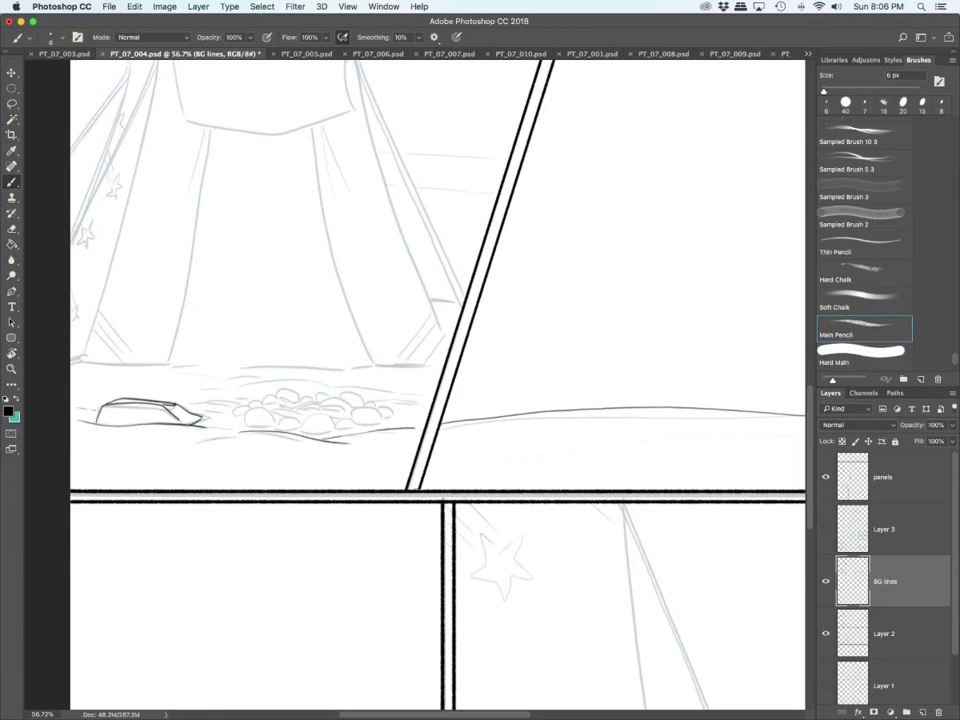
# Step: Ink the front row of fire pit stones and a short ground mark at the log's end
pyautogui.scroll(4, 250, 460)
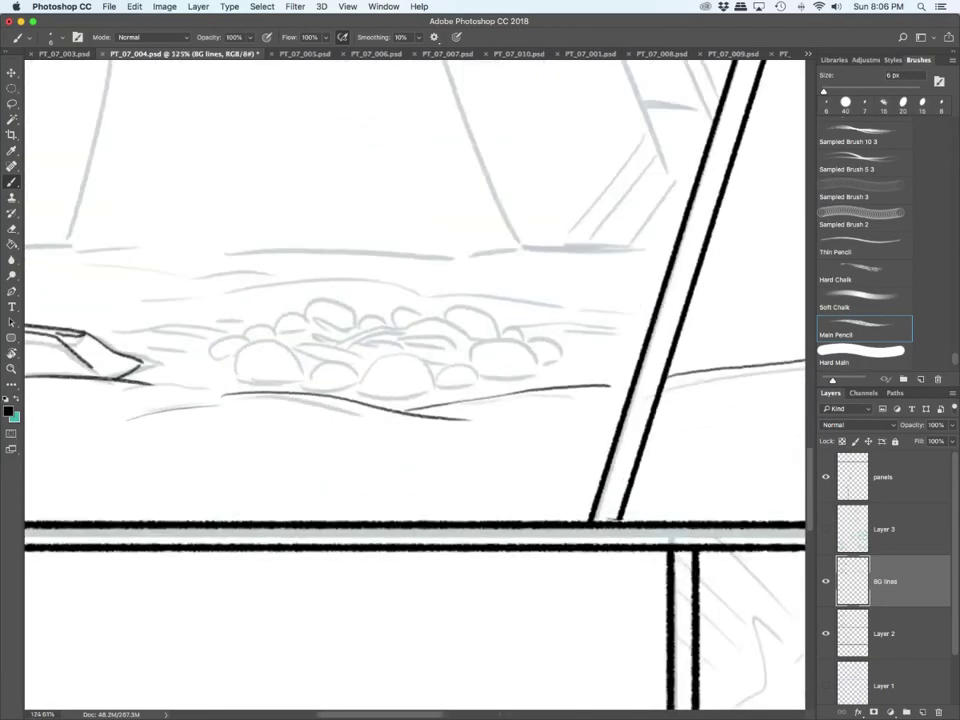
pyautogui.moveTo(238, 381)
pyautogui.mouseDown()
pyautogui.moveTo(295, 353)
pyautogui.moveTo(298, 378)
pyautogui.moveTo(245, 383)
pyautogui.moveTo(348, 381)
pyautogui.mouseUp()
pyautogui.moveTo(302, 388)
pyautogui.mouseDown()
pyautogui.moveTo(433, 370)
pyautogui.moveTo(436, 387)
pyautogui.mouseUp()
pyautogui.moveTo(357, 393)
pyautogui.mouseDown()
pyautogui.moveTo(392, 402)
pyautogui.moveTo(435, 389)
pyautogui.moveTo(466, 362)
pyautogui.moveTo(483, 381)
pyautogui.mouseUp()
pyautogui.moveTo(440, 387)
pyautogui.mouseDown()
pyautogui.moveTo(478, 389)
pyautogui.moveTo(544, 366)
pyautogui.moveTo(484, 381)
pyautogui.mouseUp()
pyautogui.moveTo(130, 353); pyautogui.dragTo(158, 354)
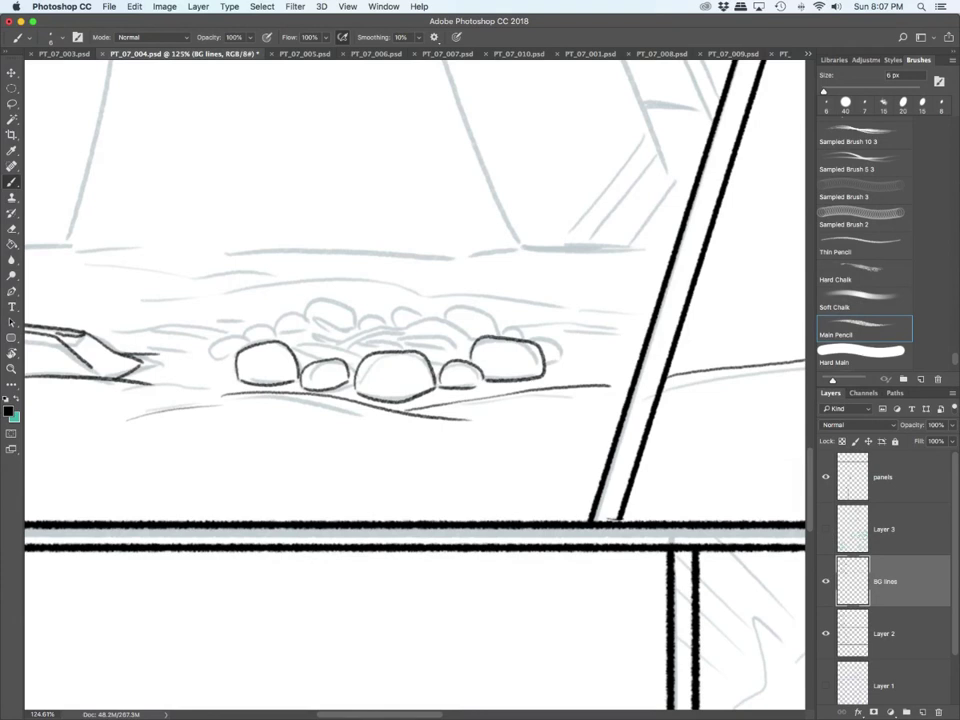
# Step: Ink the small stones on the fire pit's left side and the crossed sticks in its middle
pyautogui.moveTo(231, 336)
pyautogui.mouseDown()
pyautogui.moveTo(235, 359)
pyautogui.moveTo(278, 337)
pyautogui.moveTo(291, 315)
pyautogui.moveTo(324, 358)
pyautogui.mouseUp()
pyautogui.moveTo(302, 343)
pyautogui.mouseDown()
pyautogui.moveTo(345, 358)
pyautogui.moveTo(408, 333)
pyautogui.moveTo(375, 341)
pyautogui.mouseUp()
pyautogui.moveTo(366, 341); pyautogui.dragTo(397, 348)
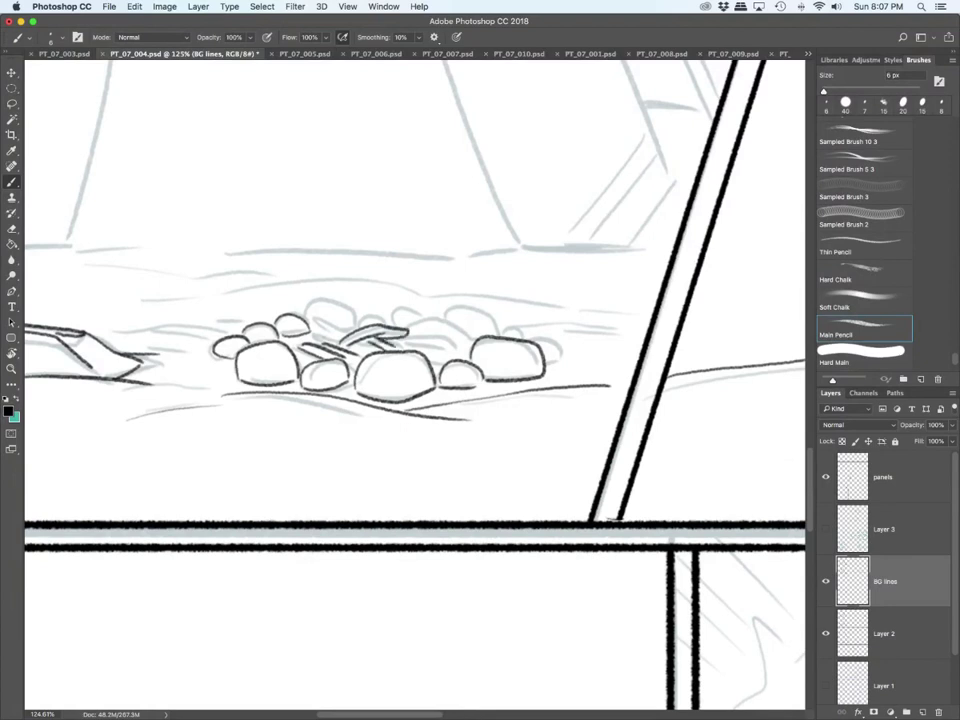
pyautogui.moveTo(324, 335); pyautogui.dragTo(346, 339)
pyautogui.moveTo(337, 333); pyautogui.dragTo(347, 329)
pyautogui.moveTo(401, 345); pyautogui.dragTo(441, 344)
pyautogui.moveTo(404, 336); pyautogui.dragTo(451, 350)
pyautogui.moveTo(445, 346); pyautogui.dragTo(464, 355)
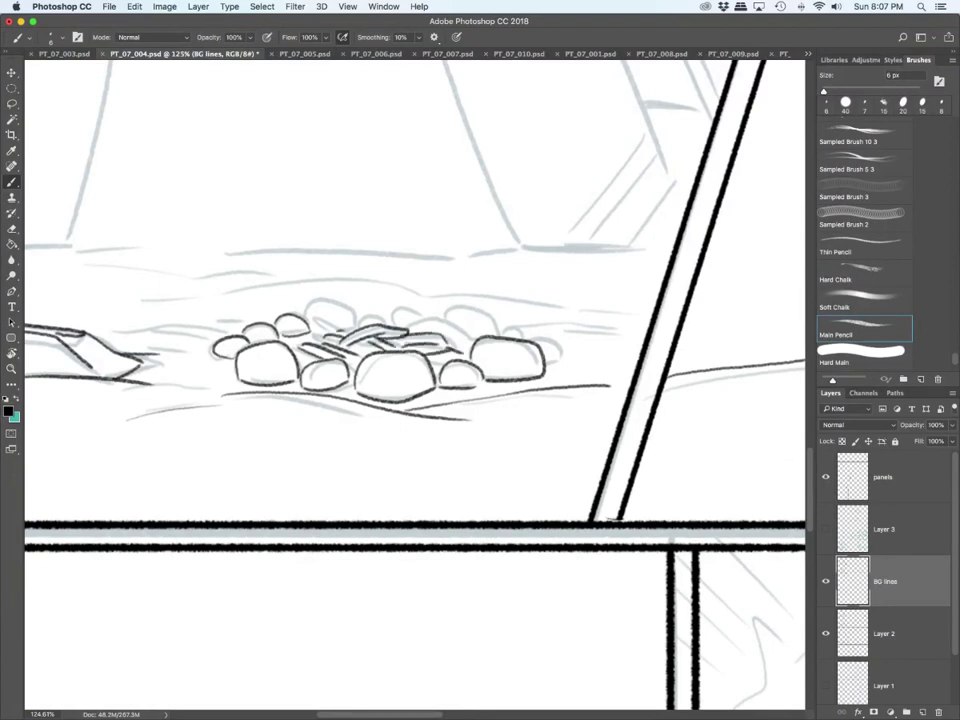
# Step: Ink the fire pit's remaining back and right stones and the ground contours behind and beside it
pyautogui.moveTo(407, 324); pyautogui.dragTo(468, 332)
pyautogui.moveTo(310, 329)
pyautogui.mouseDown()
pyautogui.moveTo(335, 335)
pyautogui.moveTo(446, 309)
pyautogui.moveTo(498, 335)
pyautogui.moveTo(521, 334)
pyautogui.moveTo(548, 361)
pyautogui.mouseUp()
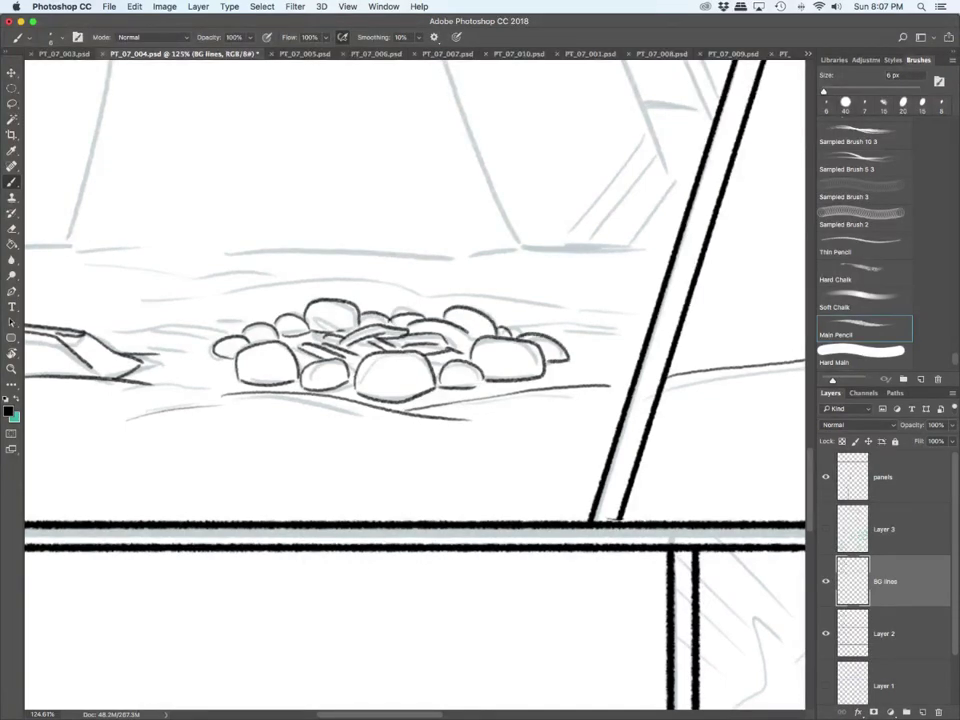
pyautogui.moveTo(140, 296)
pyautogui.mouseDown()
pyautogui.moveTo(317, 277)
pyautogui.moveTo(522, 285)
pyautogui.moveTo(620, 292)
pyautogui.moveTo(634, 304)
pyautogui.moveTo(534, 321)
pyautogui.moveTo(623, 325)
pyautogui.mouseUp()
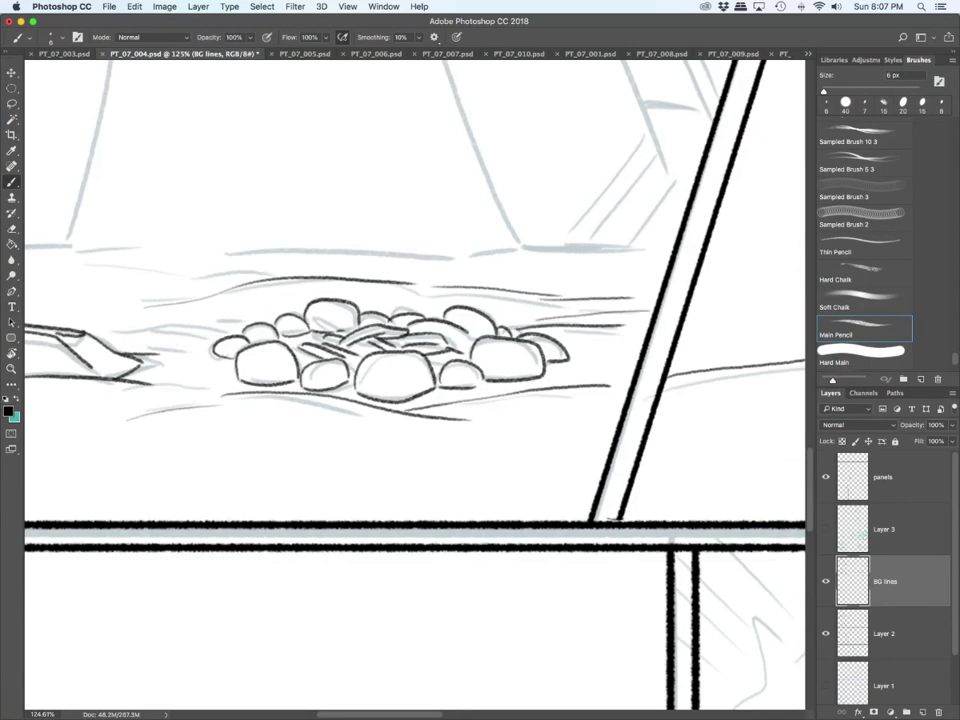
pyautogui.moveTo(74, 248); pyautogui.dragTo(182, 240)
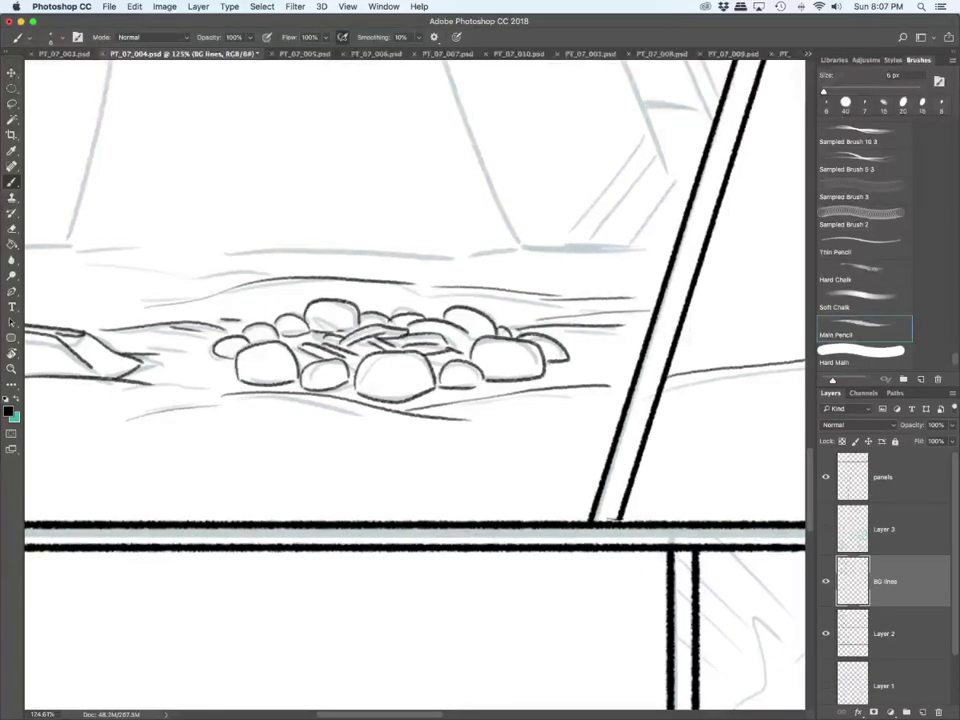
# Step: Ink the cloth flap hanging over the tent entrance, with its fold lines, using the Main Pencil brush at 7 px
pyautogui.scroll(-5, 318, 462)
pyautogui.scroll(5, 456, 385)
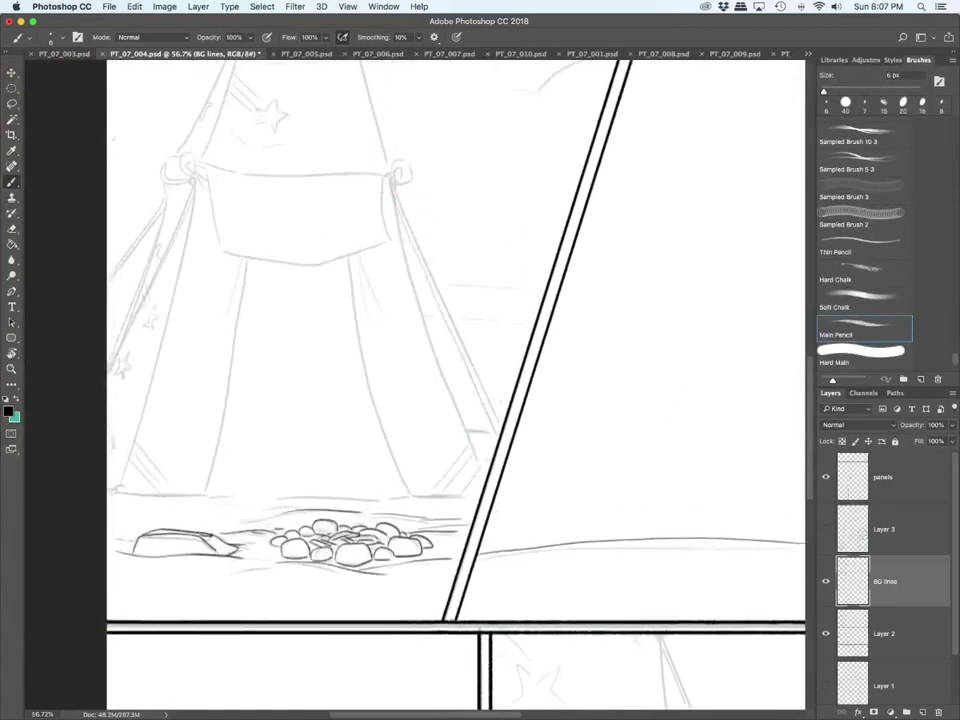
pyautogui.press(']')
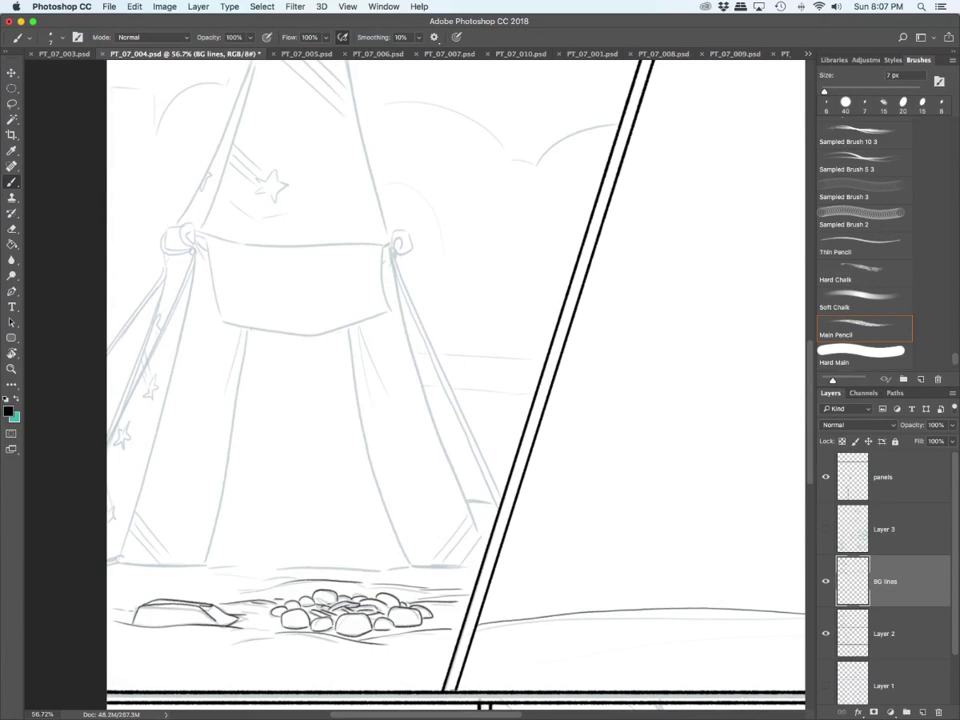
pyautogui.scroll(5, 226, 316)
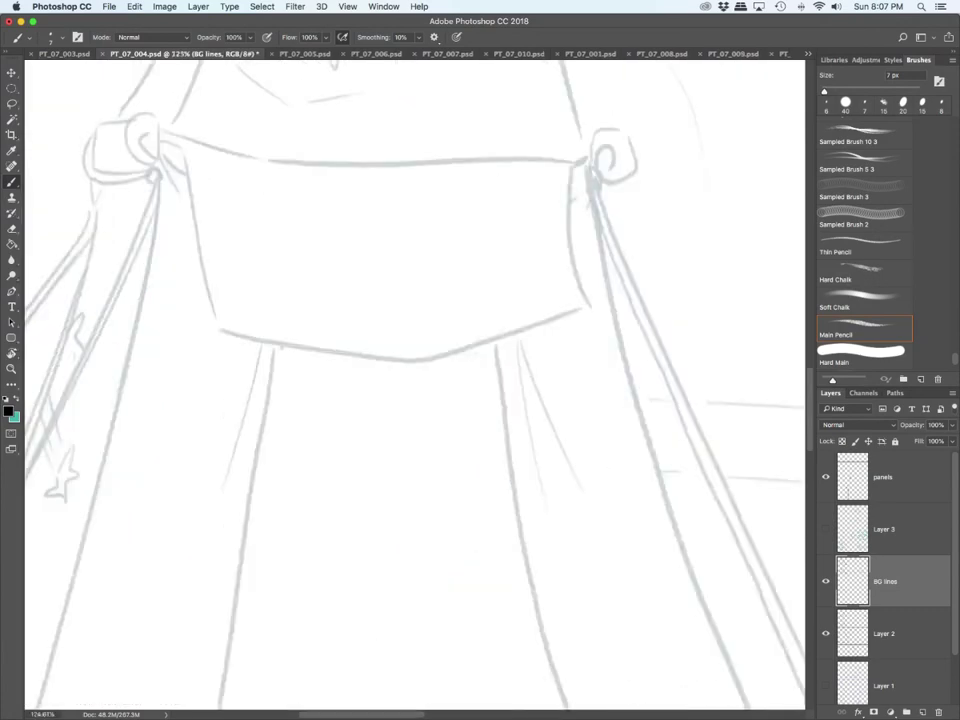
pyautogui.scroll(-3, 226, 316)
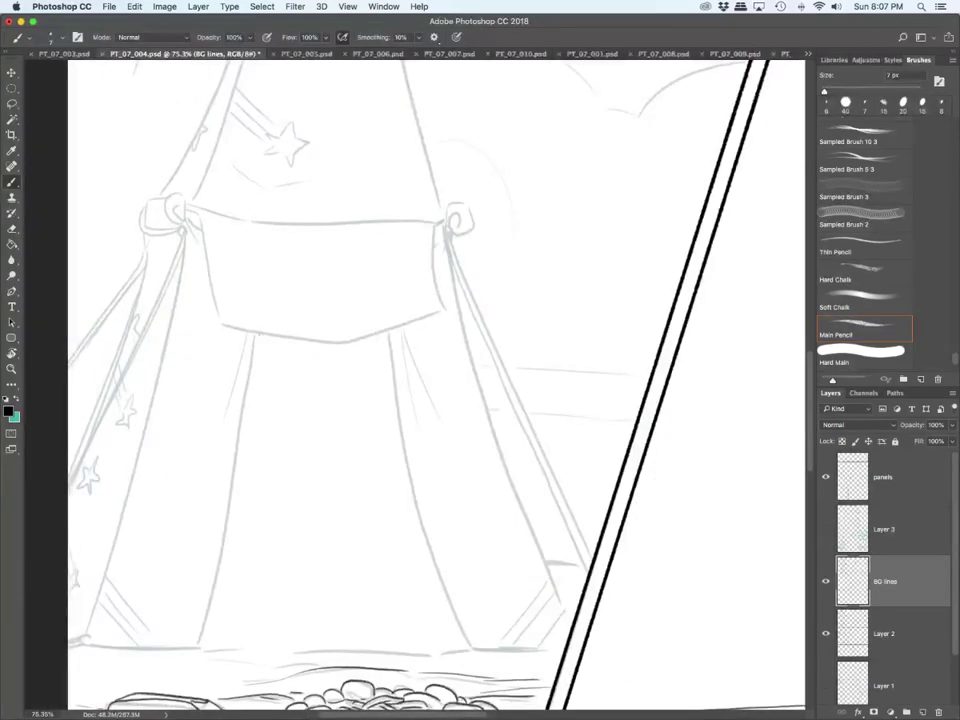
pyautogui.moveTo(188, 214)
pyautogui.mouseDown()
pyautogui.moveTo(212, 290)
pyautogui.moveTo(300, 341)
pyautogui.moveTo(460, 300)
pyautogui.mouseUp()
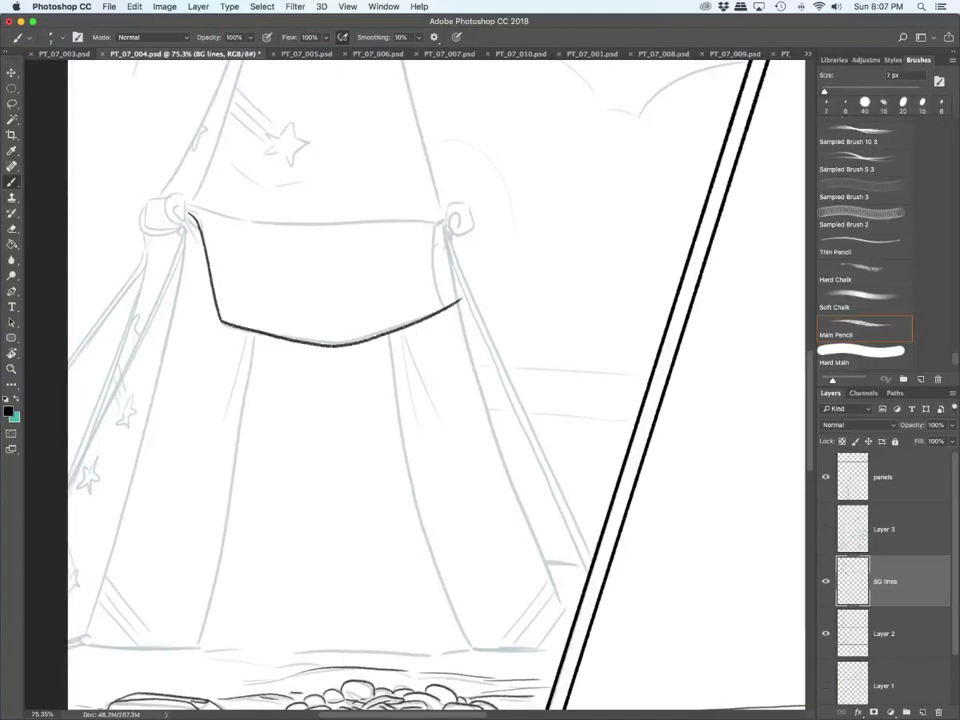
pyautogui.moveTo(440, 237)
pyautogui.mouseDown()
pyautogui.moveTo(457, 299)
pyautogui.moveTo(441, 240)
pyautogui.mouseUp()
pyautogui.press('e')
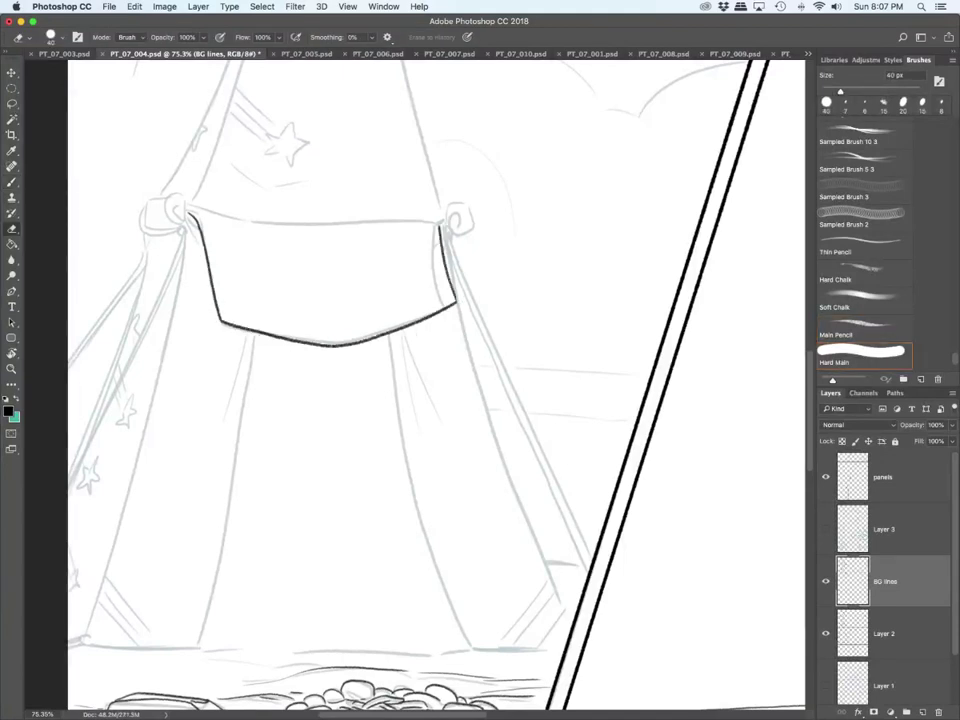
pyautogui.press('b')
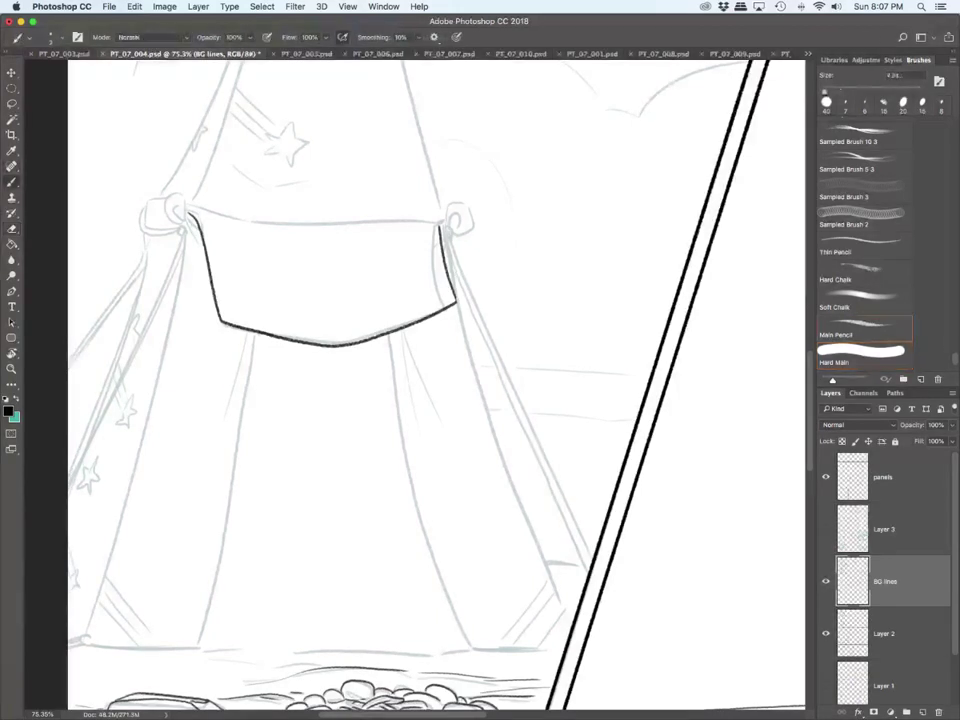
pyautogui.moveTo(185, 203)
pyautogui.mouseDown()
pyautogui.moveTo(271, 240)
pyautogui.moveTo(317, 225)
pyautogui.moveTo(441, 221)
pyautogui.mouseUp()
pyautogui.moveTo(247, 295)
pyautogui.mouseDown()
pyautogui.moveTo(275, 310)
pyautogui.moveTo(387, 312)
pyautogui.mouseUp()
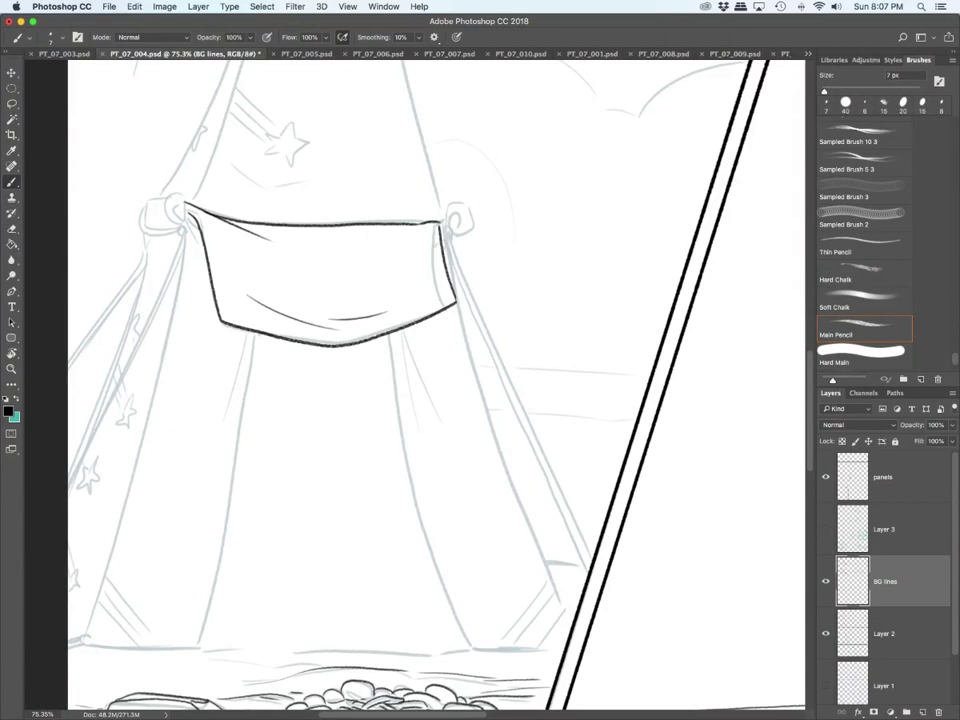
# Step: Ink the rolled cloth end at the flap's left corner and the ropes and side edges running down from it
pyautogui.moveTo(184, 205)
pyautogui.mouseDown()
pyautogui.moveTo(170, 200)
pyautogui.moveTo(178, 216)
pyautogui.moveTo(147, 198)
pyautogui.moveTo(140, 230)
pyautogui.moveTo(183, 237)
pyautogui.moveTo(188, 225)
pyautogui.moveTo(68, 470)
pyautogui.mouseUp()
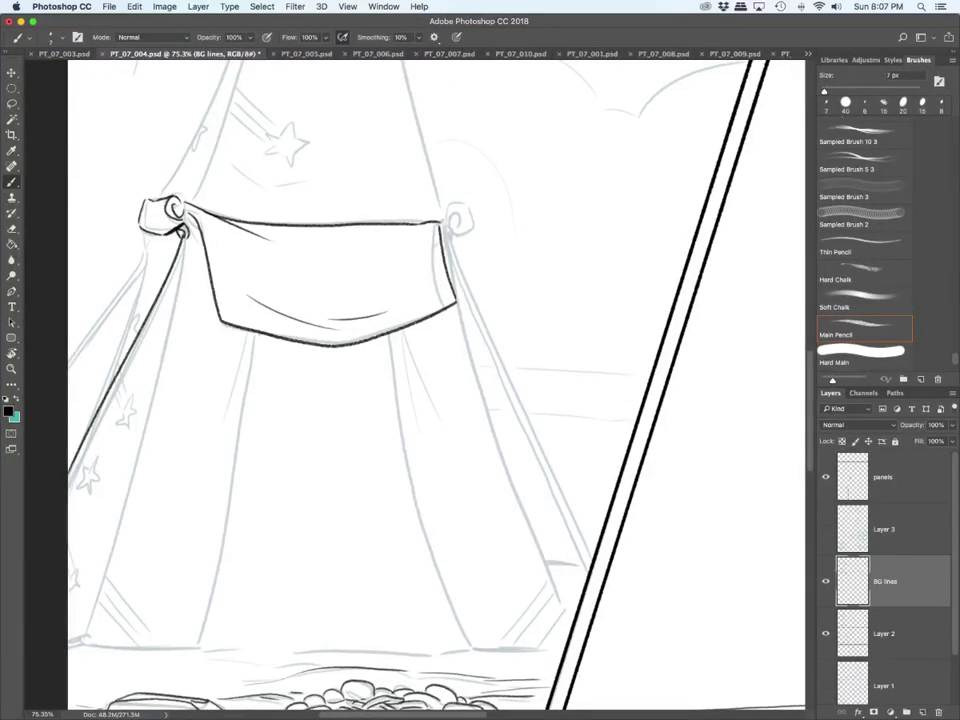
pyautogui.moveTo(187, 237); pyautogui.dragTo(68, 478)
pyautogui.moveTo(145, 230); pyautogui.dragTo(80, 440)
pyautogui.moveTo(148, 233)
pyautogui.mouseDown()
pyautogui.moveTo(68, 367)
pyautogui.moveTo(137, 268)
pyautogui.moveTo(68, 366)
pyautogui.mouseUp()
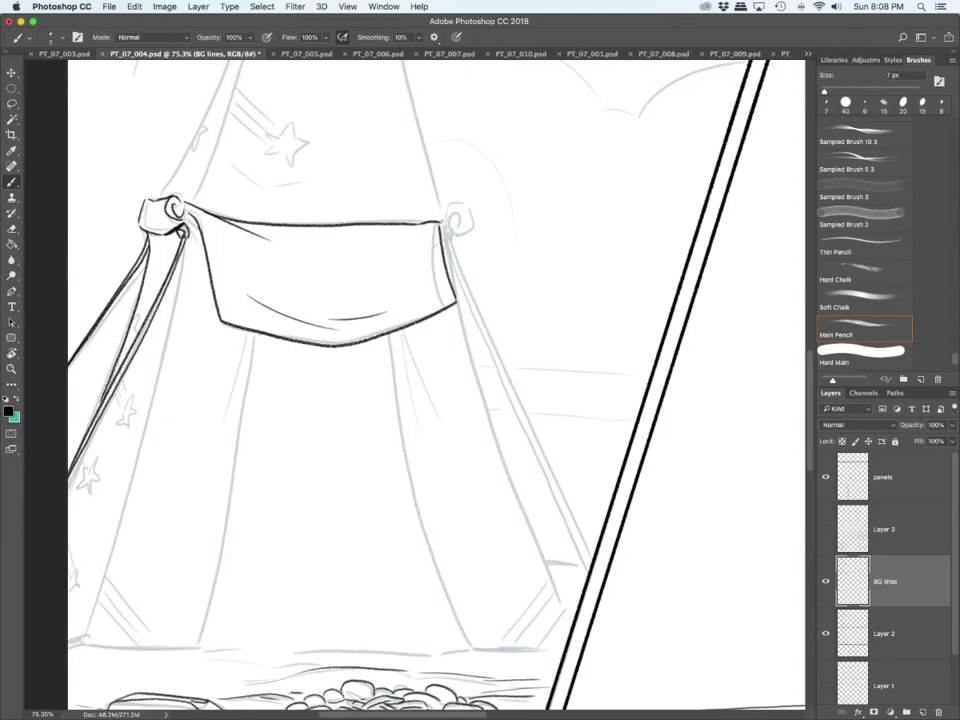
pyautogui.press('super+z')
# Step: Ink the tent's long left front edge from the flap corner down to the ground
pyautogui.scroll(2, 105, 481)
pyautogui.scroll(-1, 105, 481)
pyautogui.moveTo(105, 481); pyautogui.dragTo(260, 483)
pyautogui.moveTo(314, 174); pyautogui.dragTo(233, 299)
pyautogui.moveTo(357, 160)
pyautogui.mouseDown()
pyautogui.moveTo(358, 190)
pyautogui.moveTo(236, 676)
pyautogui.mouseUp()
pyautogui.scroll(-4, 507, 385)
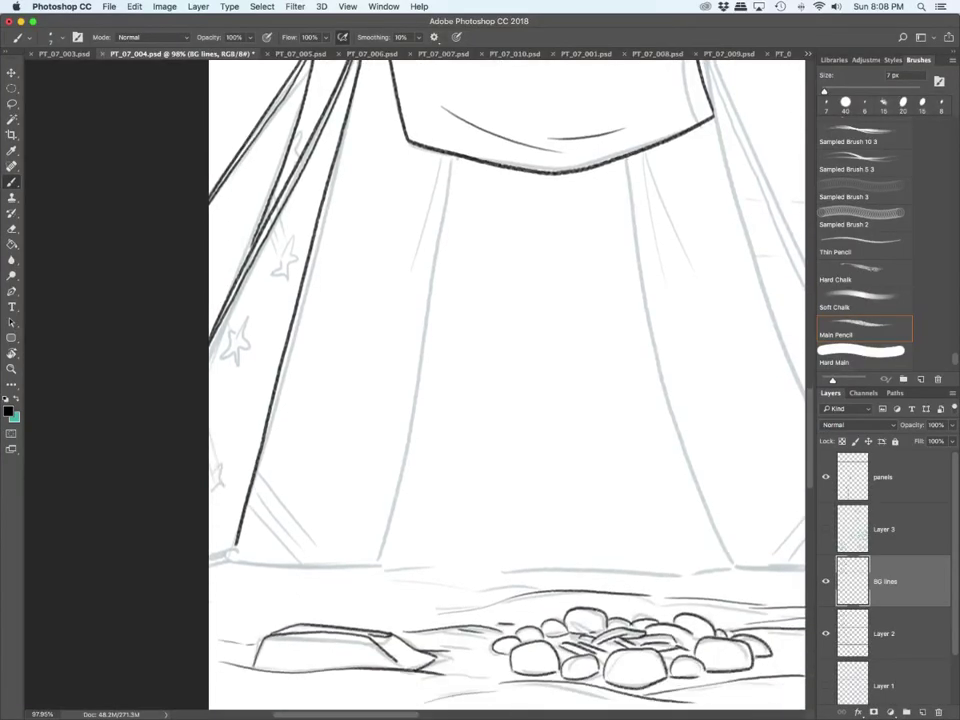
# Step: Ink the knot at the tent's lower left corner, the left cloth's bottom hem and the left edge of the entrance
pyautogui.moveTo(225, 552)
pyautogui.mouseDown()
pyautogui.moveTo(239, 551)
pyautogui.moveTo(209, 562)
pyautogui.mouseUp()
pyautogui.moveTo(209, 570)
pyautogui.mouseDown()
pyautogui.moveTo(236, 555)
pyautogui.moveTo(382, 567)
pyautogui.mouseUp()
pyautogui.moveTo(453, 158)
pyautogui.mouseDown()
pyautogui.moveTo(409, 550)
pyautogui.moveTo(397, 566)
pyautogui.mouseUp()
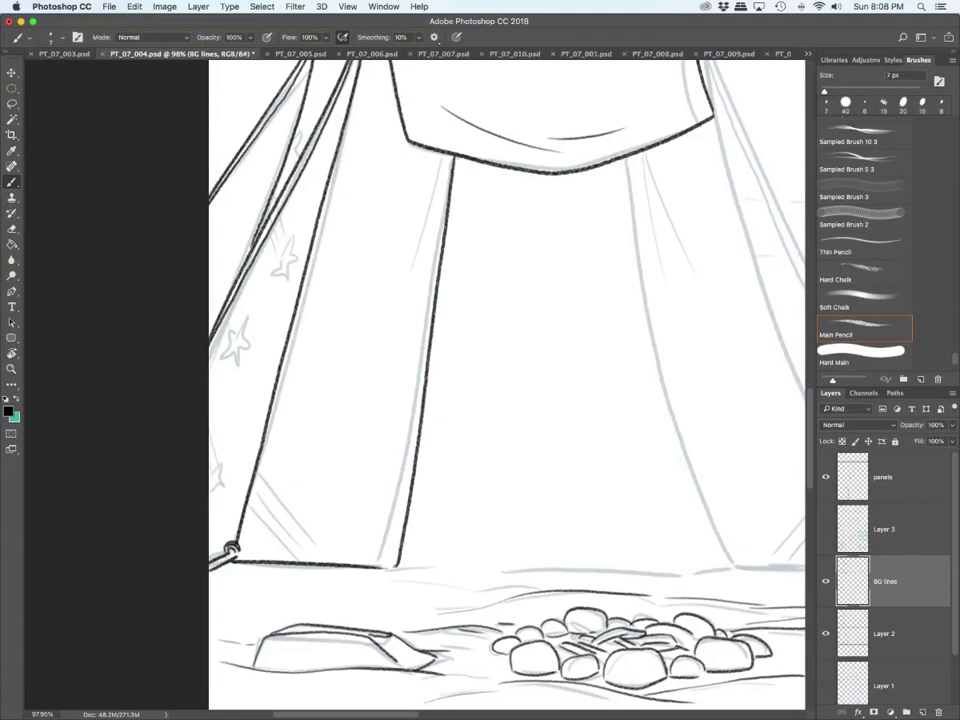
# Step: Ink the fold lines near the top of the tent's left front cloth and the diagonal stripes at its lower corner
pyautogui.moveTo(442, 178); pyautogui.dragTo(419, 304)
pyautogui.moveTo(247, 506)
pyautogui.mouseDown()
pyautogui.moveTo(299, 560)
pyautogui.moveTo(313, 556)
pyautogui.mouseUp()
pyautogui.moveTo(260, 470); pyautogui.dragTo(342, 560)
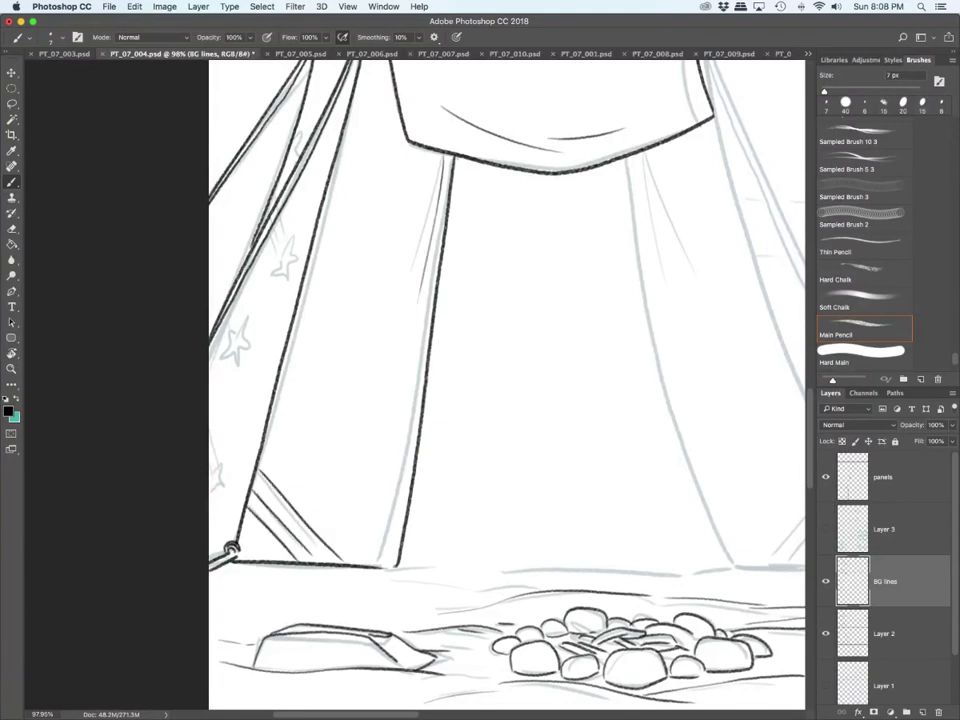
# Step: Ink the ground line across the tent entrance, the entrance's right edge, and the right front cloth's outer edge and bottom hem
pyautogui.hscroll(5, 500, 380)
pyautogui.moveTo(225, 563); pyautogui.dragTo(543, 556)
pyautogui.moveTo(458, 162)
pyautogui.mouseDown()
pyautogui.moveTo(497, 422)
pyautogui.moveTo(556, 563)
pyautogui.mouseUp()
pyautogui.moveTo(539, 120)
pyautogui.mouseDown()
pyautogui.moveTo(635, 417)
pyautogui.moveTo(686, 523)
pyautogui.mouseUp()
pyautogui.moveTo(558, 563); pyautogui.dragTo(672, 568)
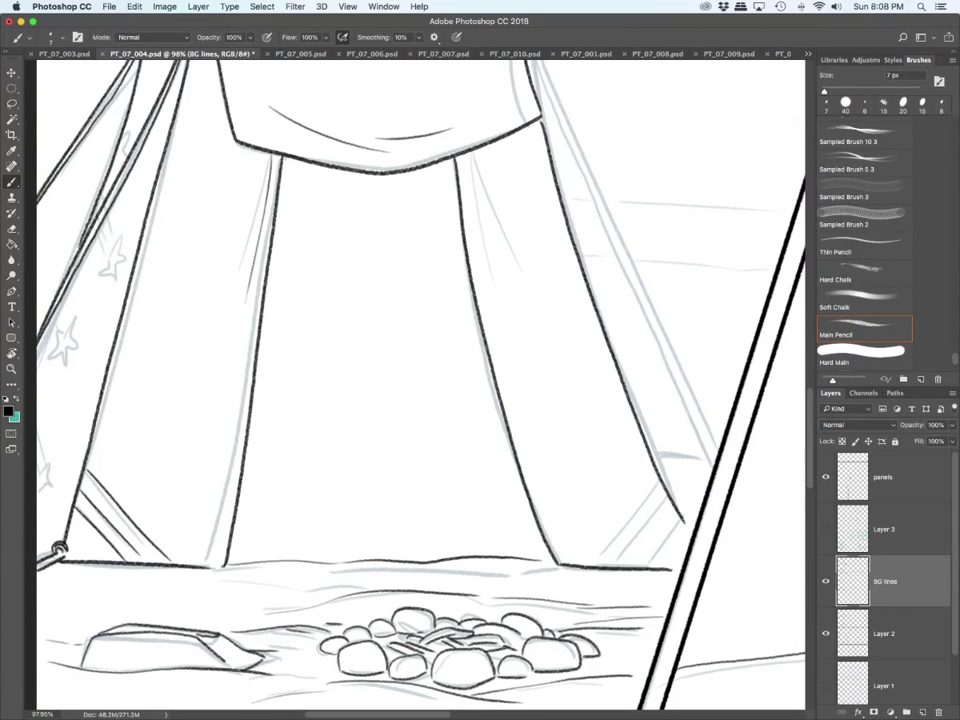
# Step: Ink the diagonal stripes at the right front cloth's lower corner and the fold lines near its top
pyautogui.moveTo(656, 474)
pyautogui.mouseDown()
pyautogui.moveTo(602, 563)
pyautogui.moveTo(662, 501)
pyautogui.moveTo(627, 560)
pyautogui.mouseUp()
pyautogui.moveTo(679, 511); pyautogui.dragTo(651, 566)
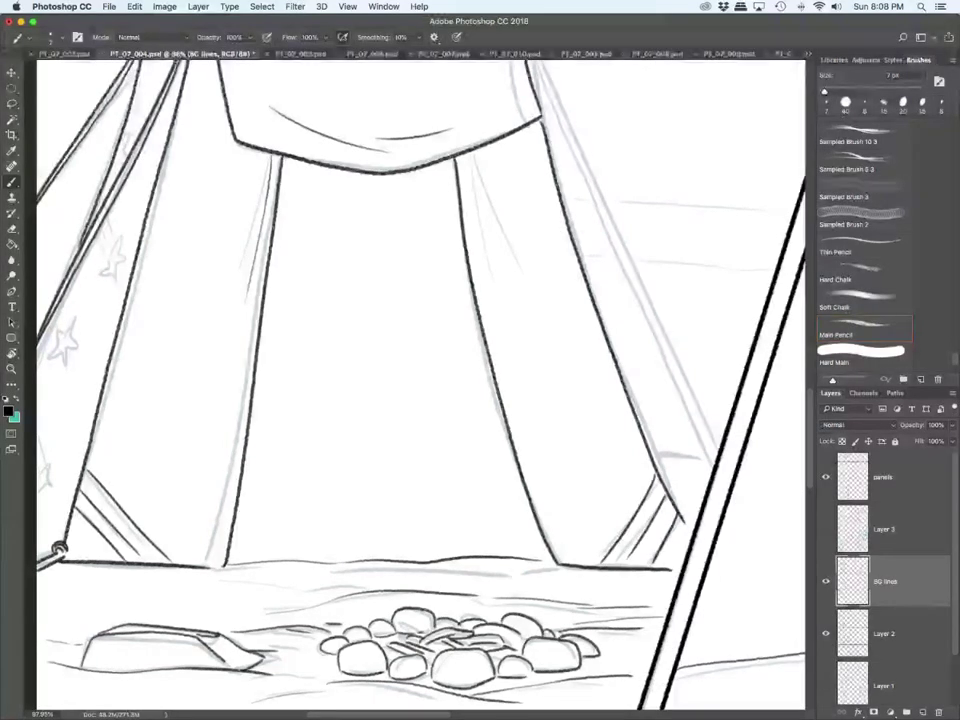
pyautogui.moveTo(462, 161); pyautogui.dragTo(489, 270)
pyautogui.moveTo(480, 200); pyautogui.dragTo(518, 305)
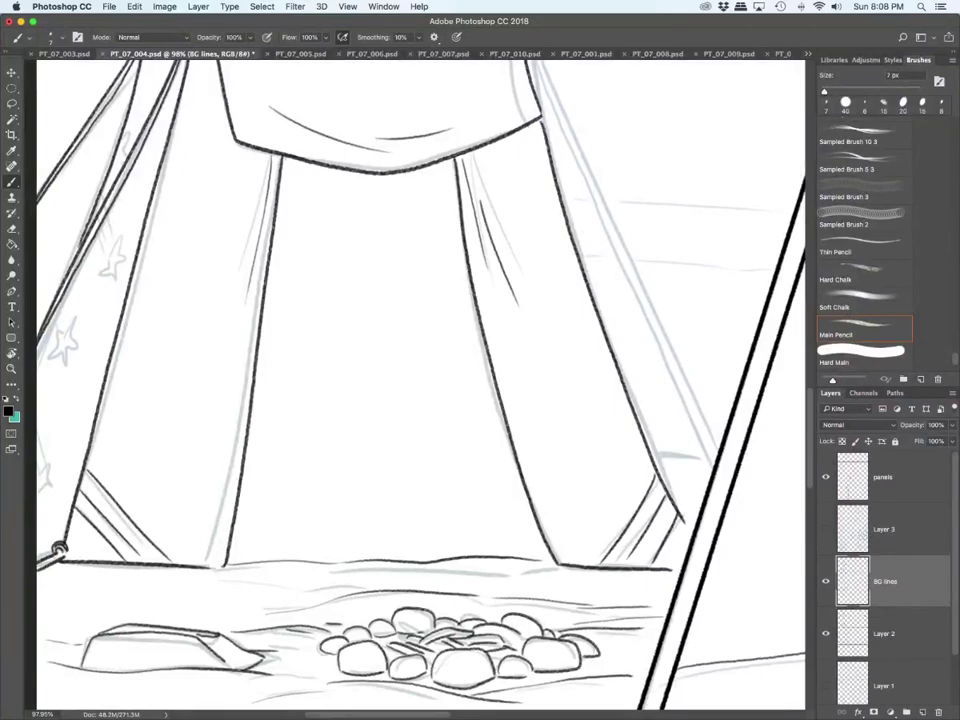
# Step: Ink the upper tent's left and right edges down to the flap and the rolled cloth end at the flap's right corner
pyautogui.scroll(-5, 683, 543)
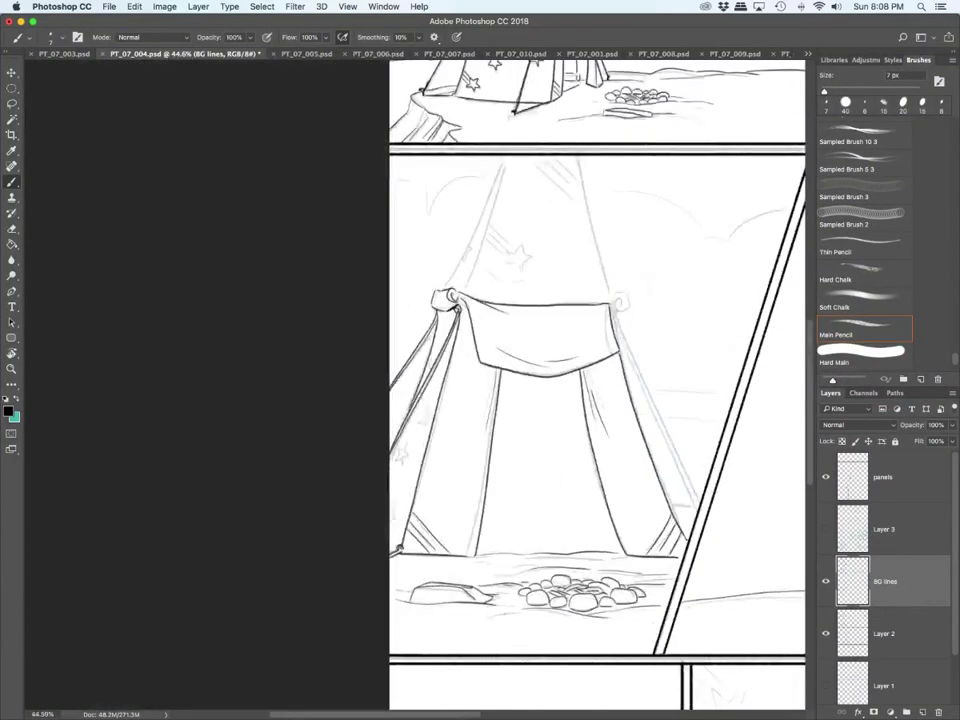
pyautogui.scroll(2, 597, 486)
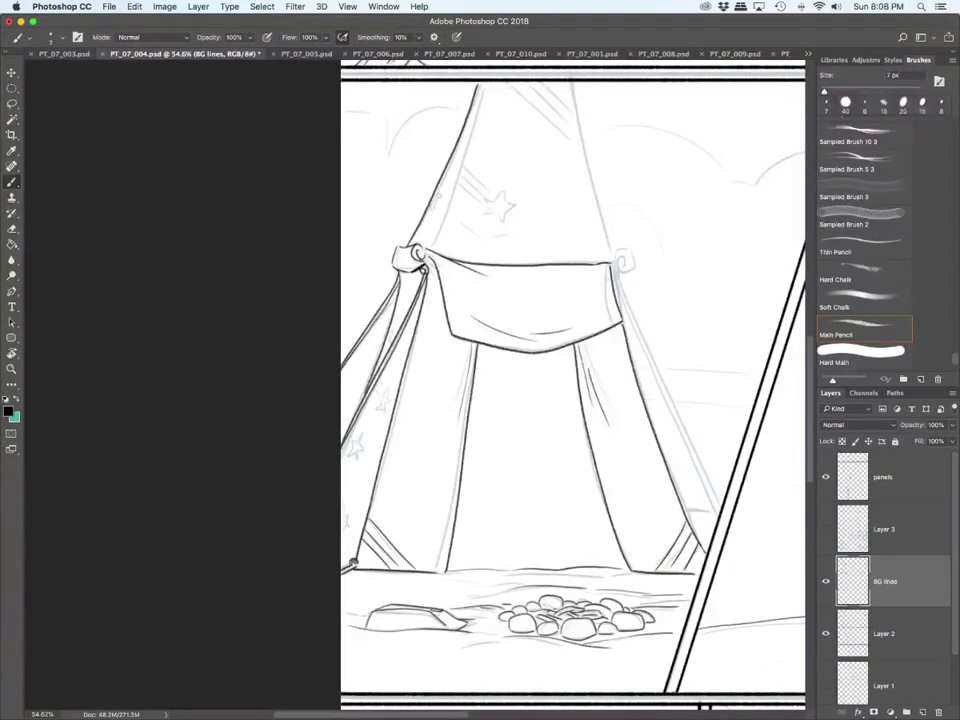
pyautogui.moveTo(480, 85); pyautogui.dragTo(423, 245)
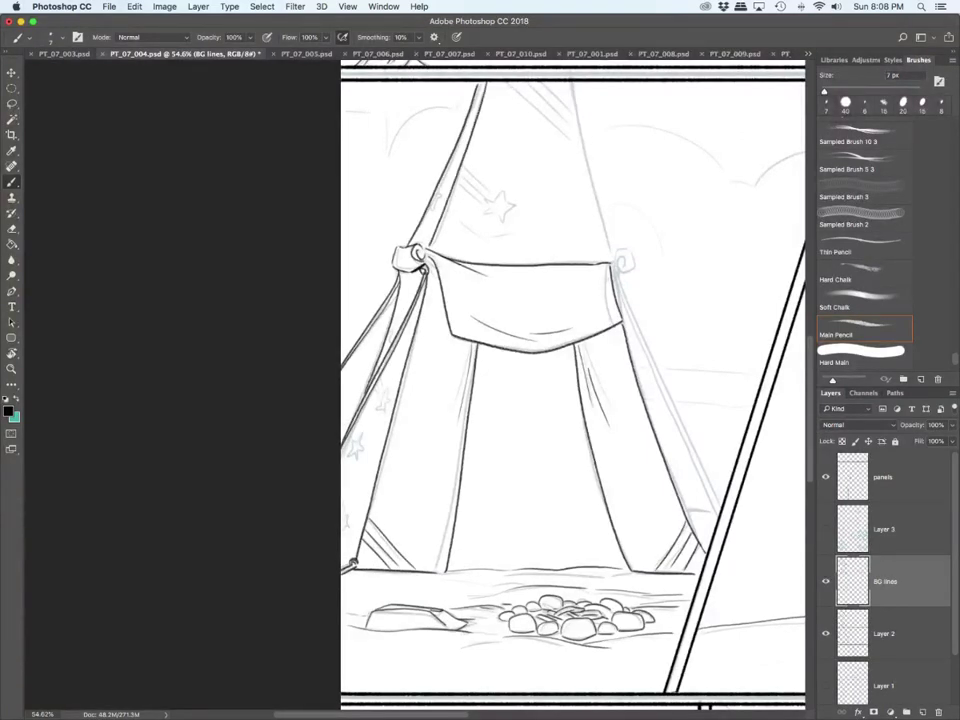
pyautogui.moveTo(562, 85)
pyautogui.mouseDown()
pyautogui.moveTo(603, 235)
pyautogui.moveTo(630, 266)
pyautogui.moveTo(619, 273)
pyautogui.mouseUp()
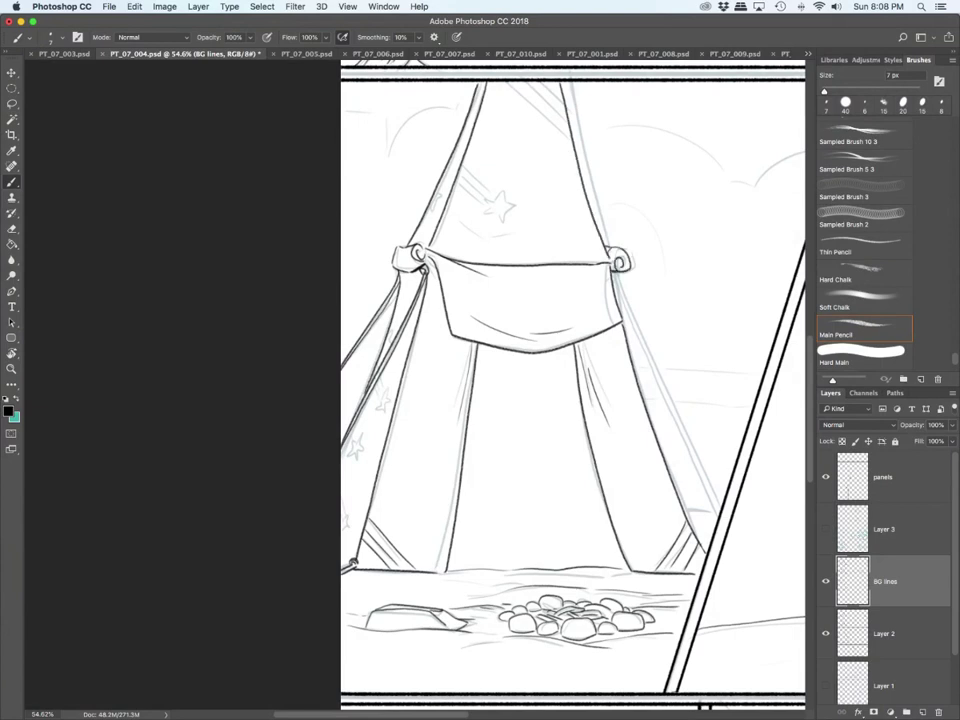
# Step: Ink the knot and ropes running down from the flap's right corner and the short hem line beside the right cloth
pyautogui.scroll(5, 611, 485)
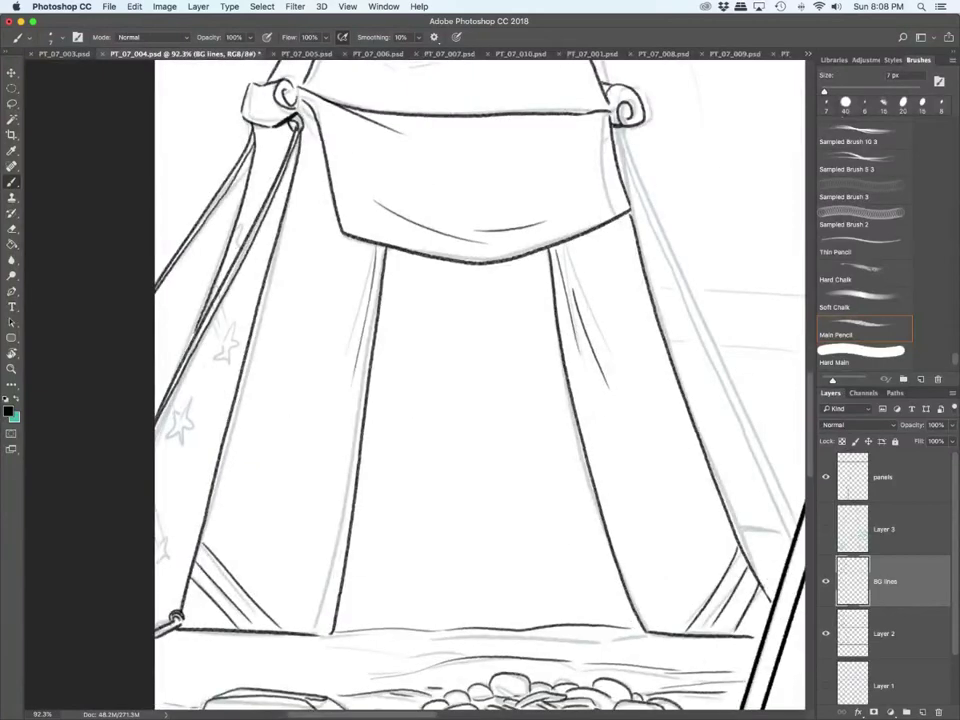
pyautogui.hscroll(5, 415, 385)
pyautogui.moveTo(384, 125)
pyautogui.mouseDown()
pyautogui.moveTo(391, 190)
pyautogui.moveTo(520, 473)
pyautogui.mouseUp()
pyautogui.moveTo(388, 133); pyautogui.dragTo(516, 428)
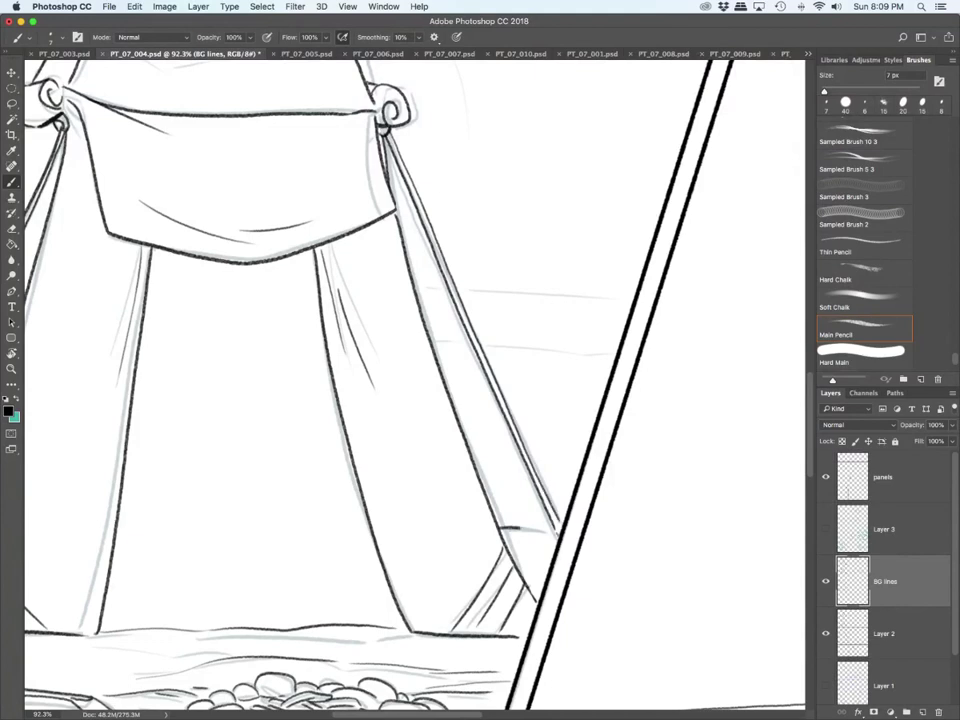
pyautogui.moveTo(498, 526); pyautogui.dragTo(548, 530)
# Step: Ink the stars and their trails on the tent's left side cloth
pyautogui.hscroll(-5, 188, 617)
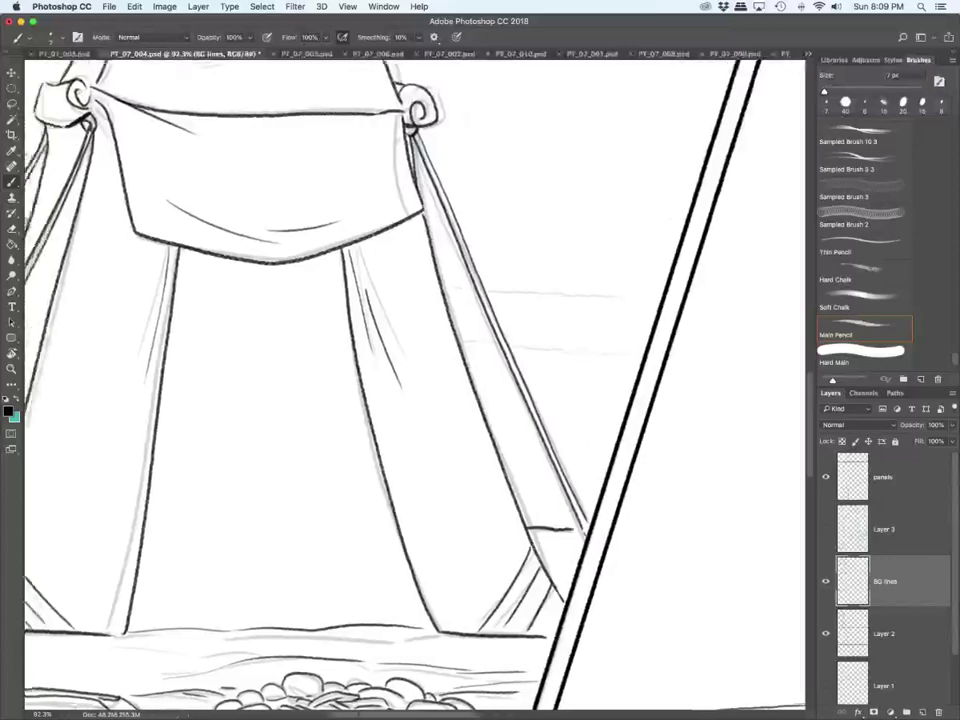
pyautogui.moveTo(196, 400)
pyautogui.mouseDown()
pyautogui.moveTo(203, 437)
pyautogui.moveTo(181, 430)
pyautogui.moveTo(190, 408)
pyautogui.mouseUp()
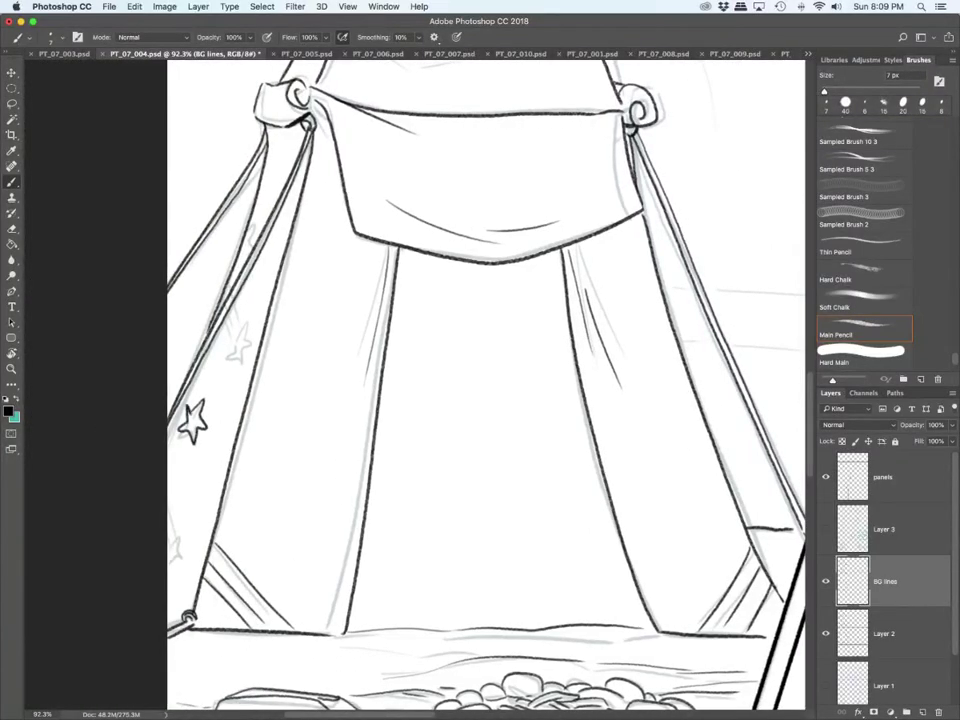
pyautogui.moveTo(169, 545)
pyautogui.mouseDown()
pyautogui.moveTo(178, 553)
pyautogui.moveTo(170, 567)
pyautogui.mouseUp()
pyautogui.moveTo(237, 332)
pyautogui.mouseDown()
pyautogui.moveTo(246, 333)
pyautogui.moveTo(243, 355)
pyautogui.moveTo(223, 350)
pyautogui.moveTo(240, 321)
pyautogui.mouseUp()
# Step: Ink the horizon lines behind the tent on both its left and right sides
pyautogui.scroll(-5, 586, 488)
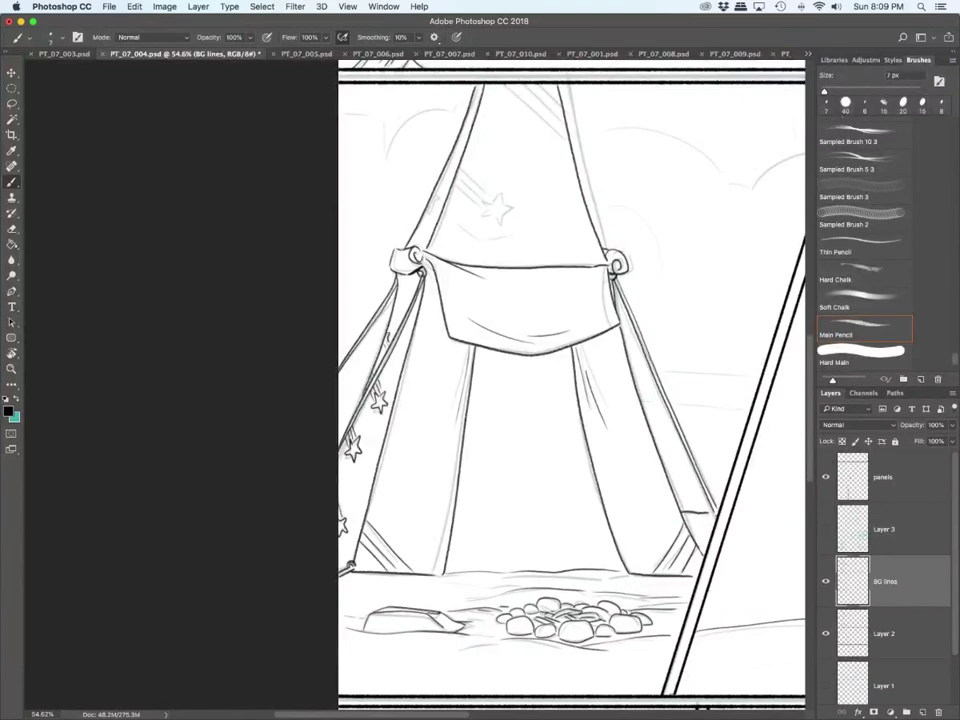
pyautogui.moveTo(338, 388); pyautogui.dragTo(368, 378)
pyautogui.moveTo(477, 295); pyautogui.dragTo(567, 299)
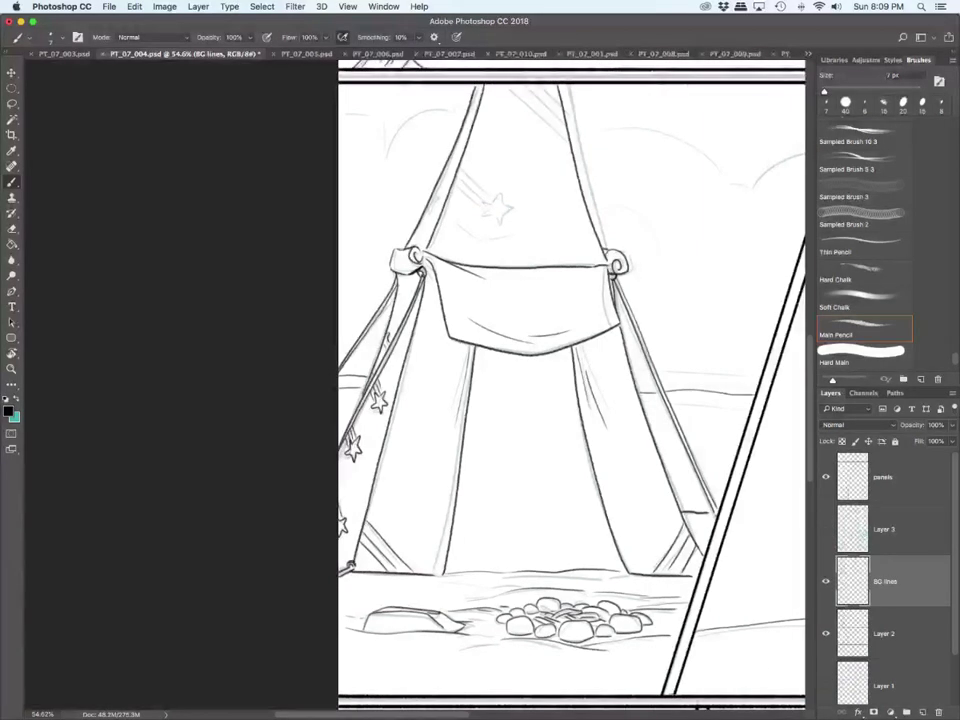
pyautogui.moveTo(634, 374); pyautogui.dragTo(755, 377)
# Step: Ink the upper tent's pattern: the small star at the left edge, the top stripes, and the large star with its trails
pyautogui.scroll(3, 571, 385)
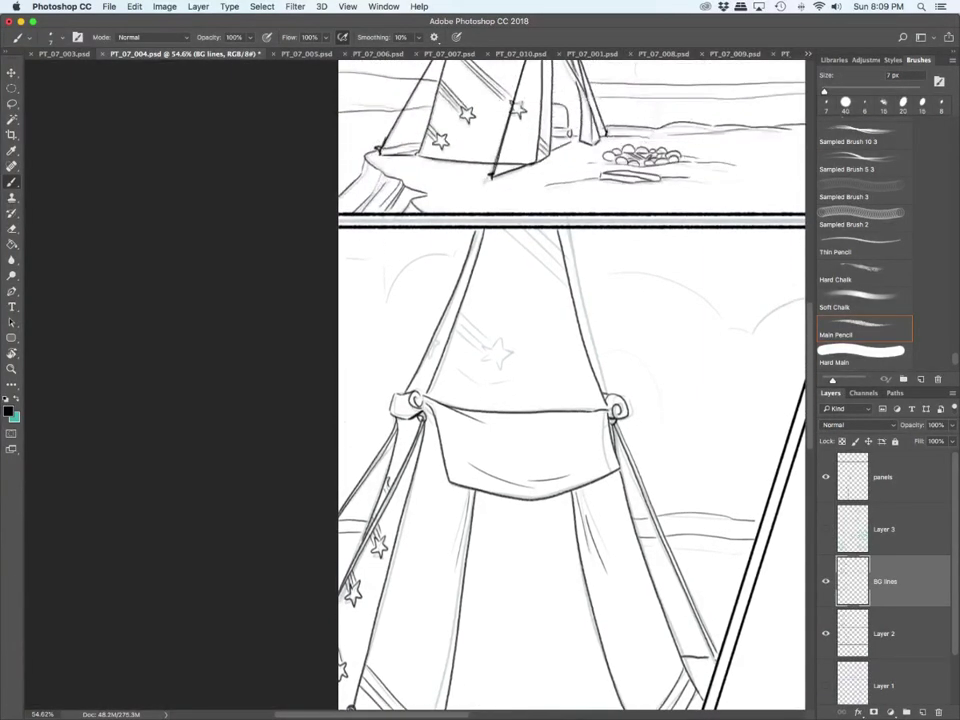
pyautogui.moveTo(431, 345); pyautogui.dragTo(438, 333)
pyautogui.moveTo(508, 229)
pyautogui.mouseDown()
pyautogui.moveTo(562, 275)
pyautogui.moveTo(562, 256)
pyautogui.mouseUp()
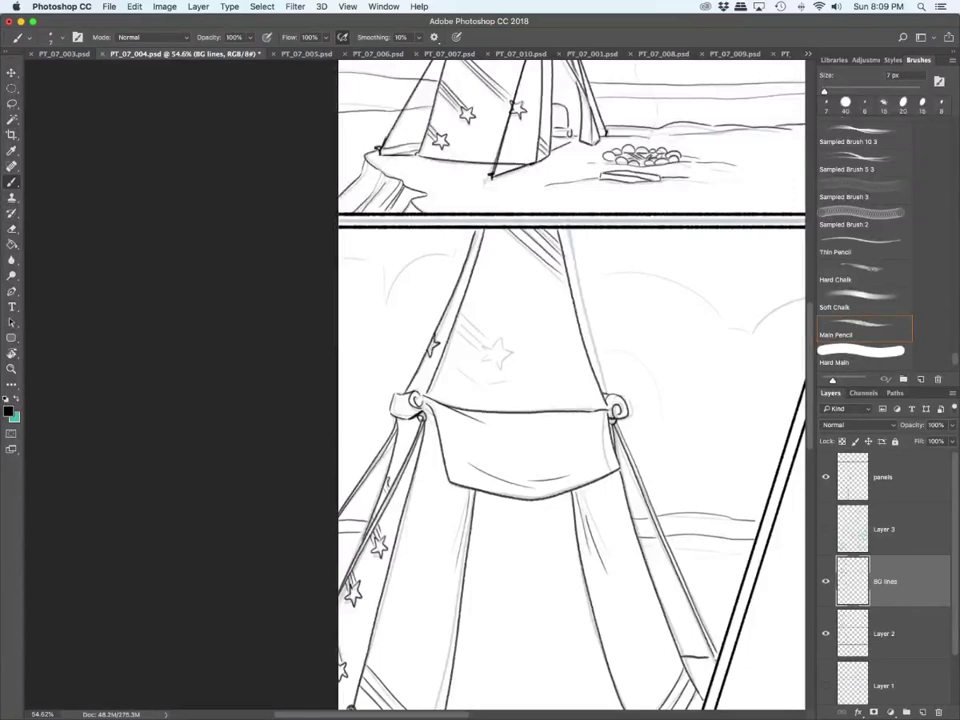
pyautogui.scroll(5, 499, 353)
pyautogui.moveTo(488, 344)
pyautogui.mouseDown()
pyautogui.moveTo(503, 378)
pyautogui.moveTo(492, 364)
pyautogui.moveTo(469, 366)
pyautogui.moveTo(486, 340)
pyautogui.mouseUp()
pyautogui.moveTo(423, 315); pyautogui.dragTo(476, 356)
pyautogui.moveTo(424, 304)
pyautogui.mouseDown()
pyautogui.moveTo(469, 340)
pyautogui.moveTo(474, 333)
pyautogui.mouseUp()
pyautogui.moveTo(432, 280); pyautogui.dragTo(494, 332)
pyautogui.moveTo(435, 381)
pyautogui.mouseDown()
pyautogui.moveTo(483, 407)
pyautogui.moveTo(530, 398)
pyautogui.mouseUp()
# Step: Ink the tent's curved edge and the double-lined rope beside it in the page's last panel
pyautogui.scroll(-10, 577, 549)
pyautogui.scroll(-5, 510, 480)
pyautogui.scroll(4, 510, 480)
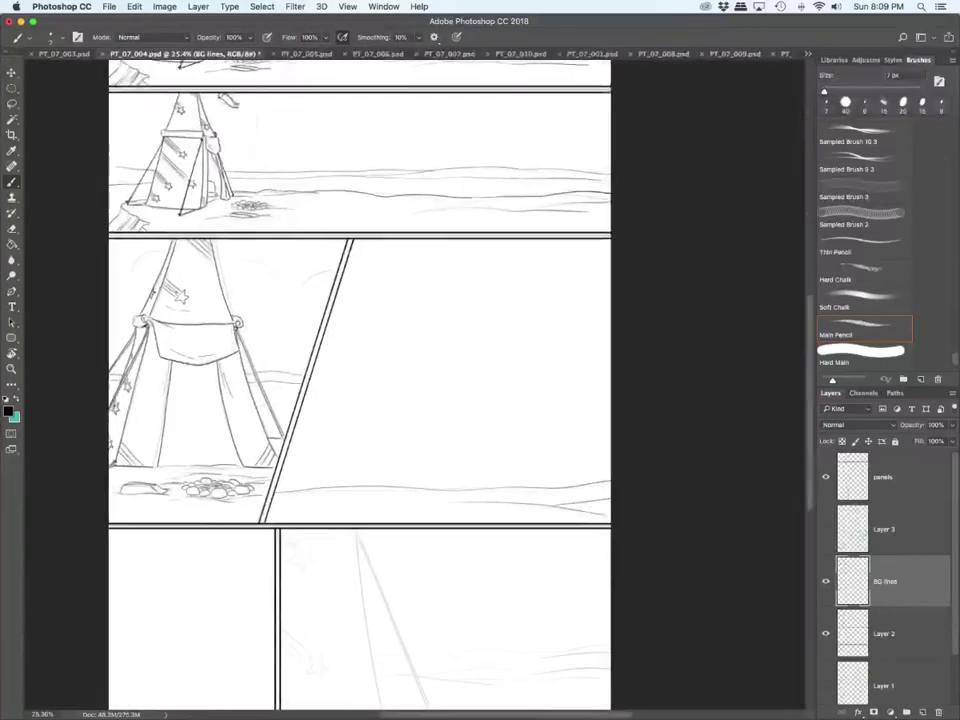
pyautogui.scroll(-4, 510, 480)
pyautogui.scroll(4, 408, 623)
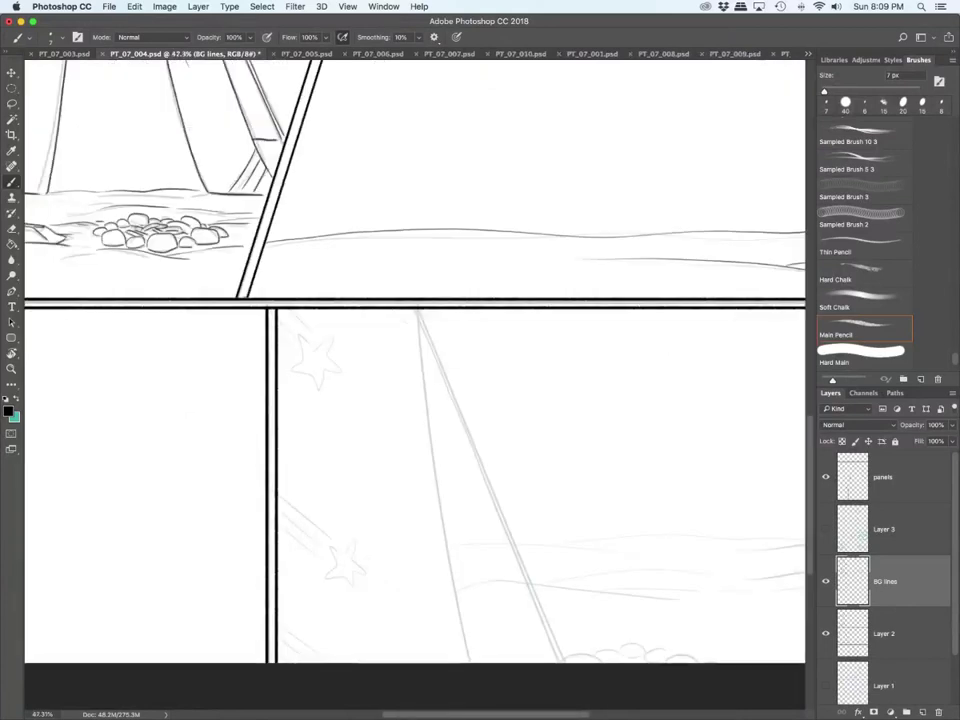
pyautogui.moveTo(418, 312); pyautogui.dragTo(470, 662)
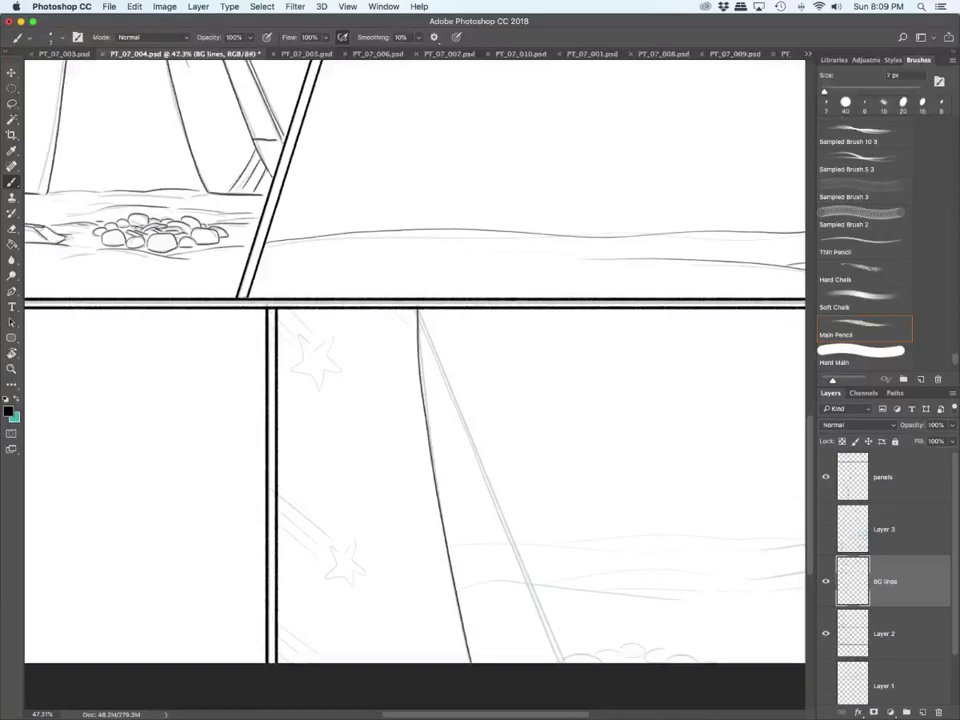
pyautogui.moveTo(418, 312); pyautogui.dragTo(560, 662)
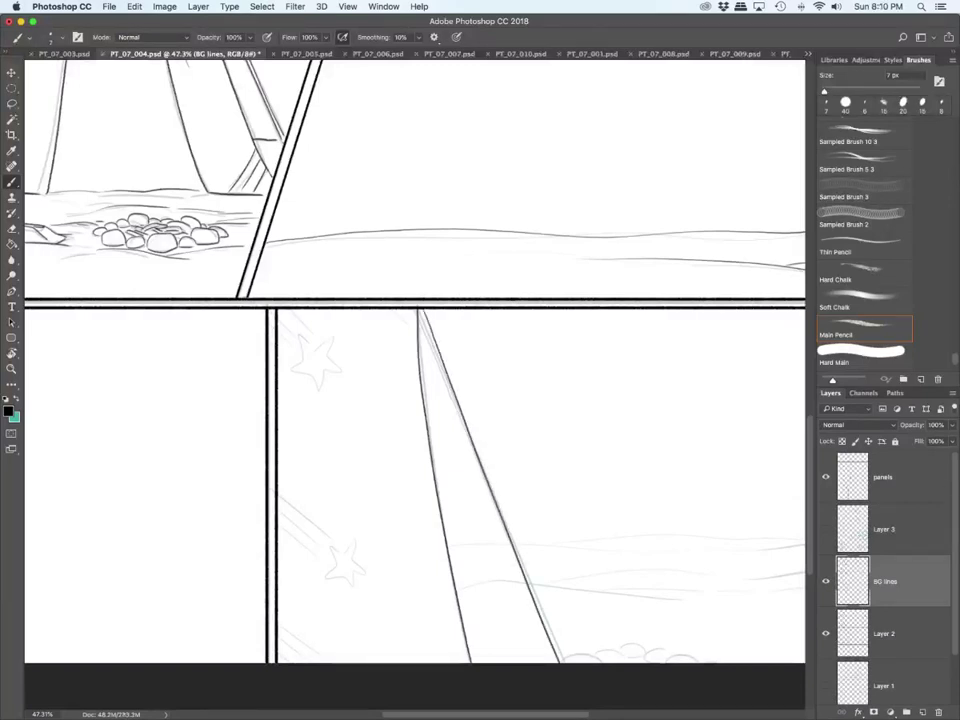
pyautogui.moveTo(418, 310); pyautogui.dragTo(570, 662)
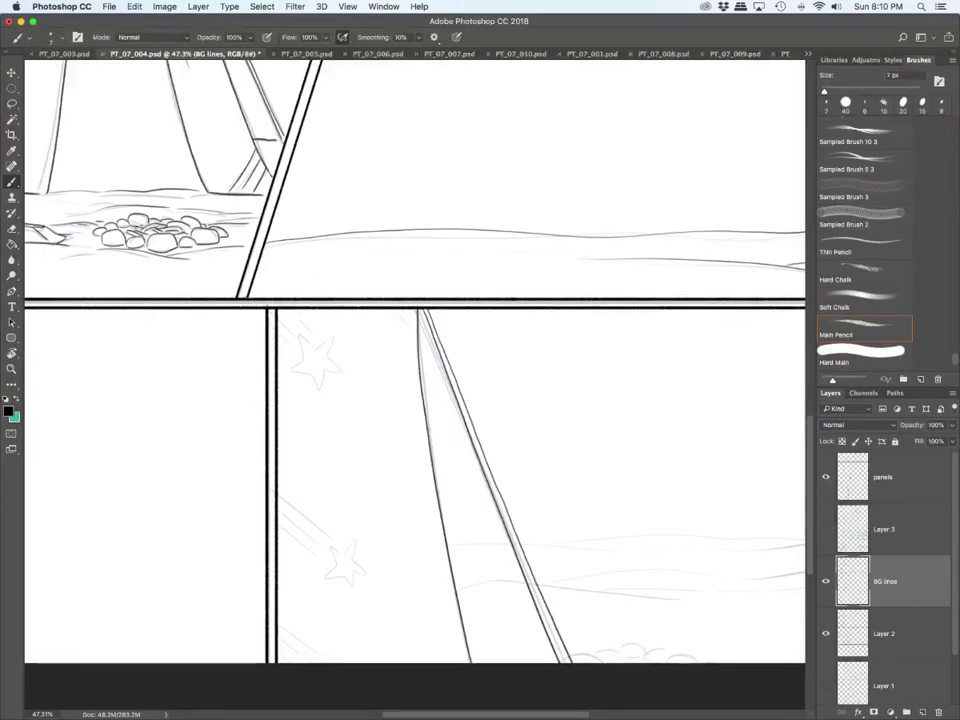
# Step: Ink the upper star and its trailing stripes on the tent cloth in the last panel
pyautogui.scroll(2, 305, 323)
pyautogui.scroll(-1, 305, 323)
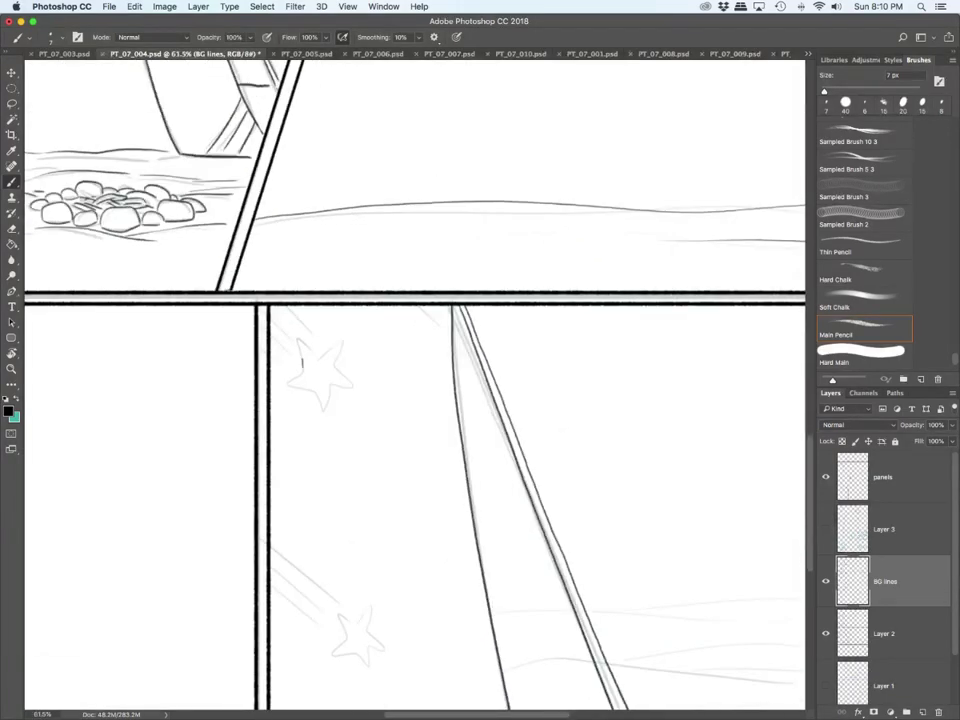
pyautogui.moveTo(298, 342)
pyautogui.mouseDown()
pyautogui.moveTo(340, 364)
pyautogui.moveTo(350, 382)
pyautogui.moveTo(340, 386)
pyautogui.moveTo(351, 390)
pyautogui.moveTo(322, 414)
pyautogui.moveTo(287, 373)
pyautogui.mouseUp()
pyautogui.moveTo(271, 338); pyautogui.dragTo(295, 366)
pyautogui.moveTo(271, 315)
pyautogui.mouseDown()
pyautogui.moveTo(299, 350)
pyautogui.moveTo(318, 348)
pyautogui.mouseUp()
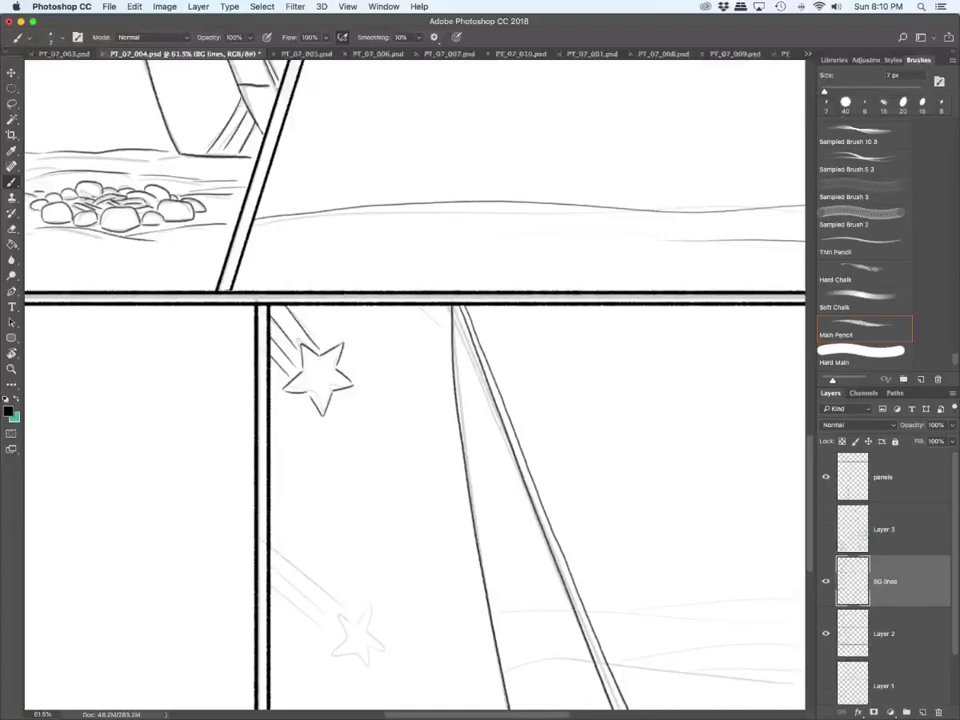
# Step: Ink the lower star with its trailing stripes and the partial stripes at the bottom edge of the last panel
pyautogui.scroll(-5, 415, 385)
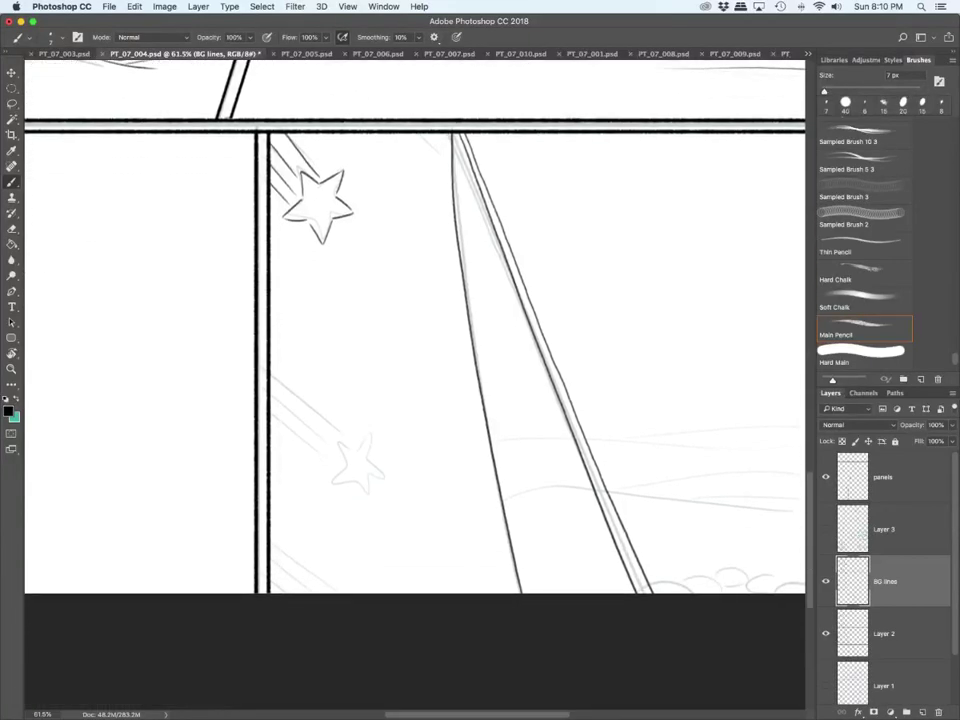
pyautogui.moveTo(271, 577); pyautogui.dragTo(310, 593)
pyautogui.moveTo(271, 538); pyautogui.dragTo(334, 593)
pyautogui.moveTo(356, 453); pyautogui.dragTo(374, 437)
pyautogui.moveTo(374, 437)
pyautogui.mouseDown()
pyautogui.moveTo(368, 456)
pyautogui.moveTo(382, 467)
pyautogui.mouseUp()
pyautogui.moveTo(384, 469)
pyautogui.mouseDown()
pyautogui.moveTo(369, 476)
pyautogui.moveTo(367, 492)
pyautogui.mouseUp()
pyautogui.moveTo(366, 494); pyautogui.dragTo(344, 468)
pyautogui.moveTo(345, 466)
pyautogui.mouseDown()
pyautogui.moveTo(337, 441)
pyautogui.moveTo(355, 447)
pyautogui.mouseUp()
pyautogui.moveTo(271, 420)
pyautogui.mouseDown()
pyautogui.moveTo(340, 468)
pyautogui.moveTo(336, 452)
pyautogui.mouseUp()
pyautogui.moveTo(270, 368); pyautogui.dragTo(352, 436)
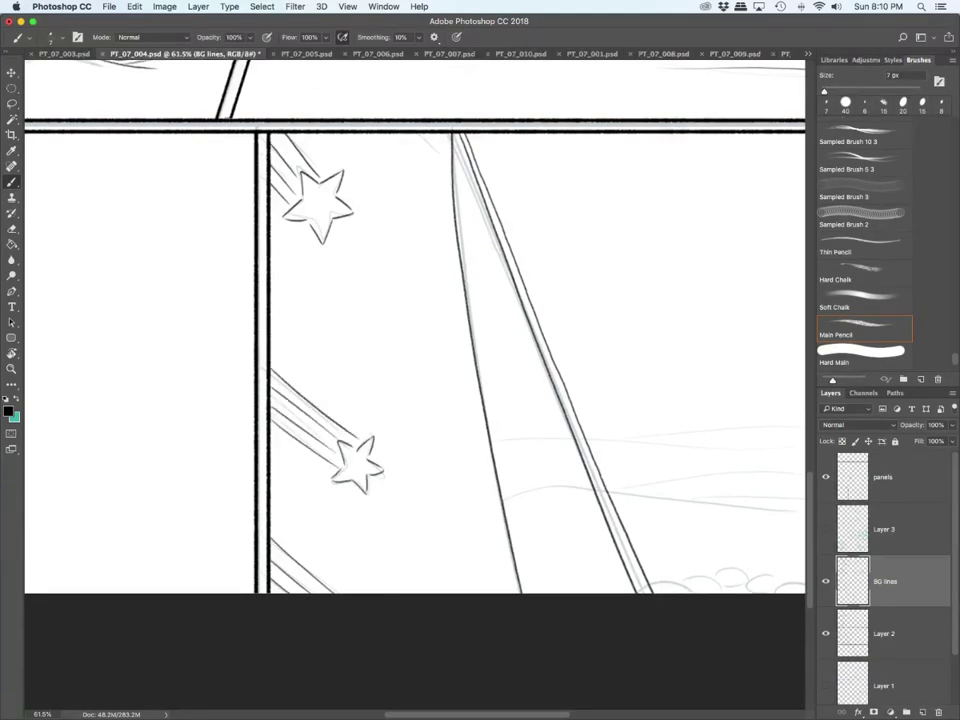
# Step: Ink the row of campfire stones along the bottom edge of the last panel
pyautogui.hscroll(10, 415, 330)
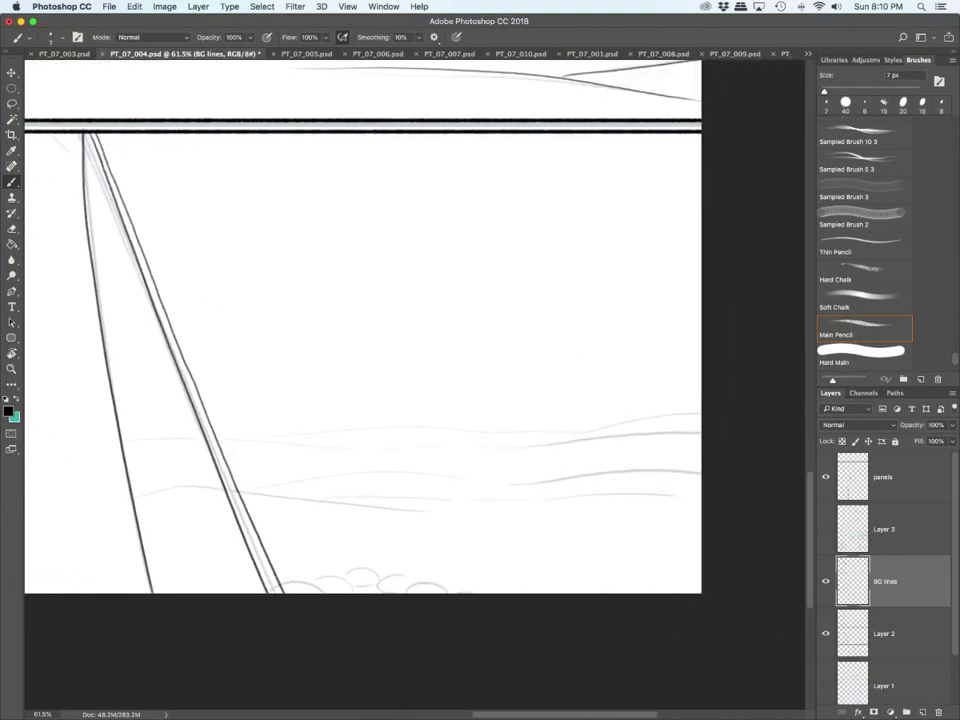
pyautogui.moveTo(280, 587)
pyautogui.mouseDown()
pyautogui.moveTo(323, 590)
pyautogui.moveTo(313, 573)
pyautogui.moveTo(343, 586)
pyautogui.moveTo(348, 572)
pyautogui.moveTo(378, 576)
pyautogui.mouseUp()
pyautogui.moveTo(347, 583); pyautogui.dragTo(406, 578)
pyautogui.moveTo(379, 587)
pyautogui.mouseDown()
pyautogui.moveTo(430, 573)
pyautogui.moveTo(457, 591)
pyautogui.mouseUp()
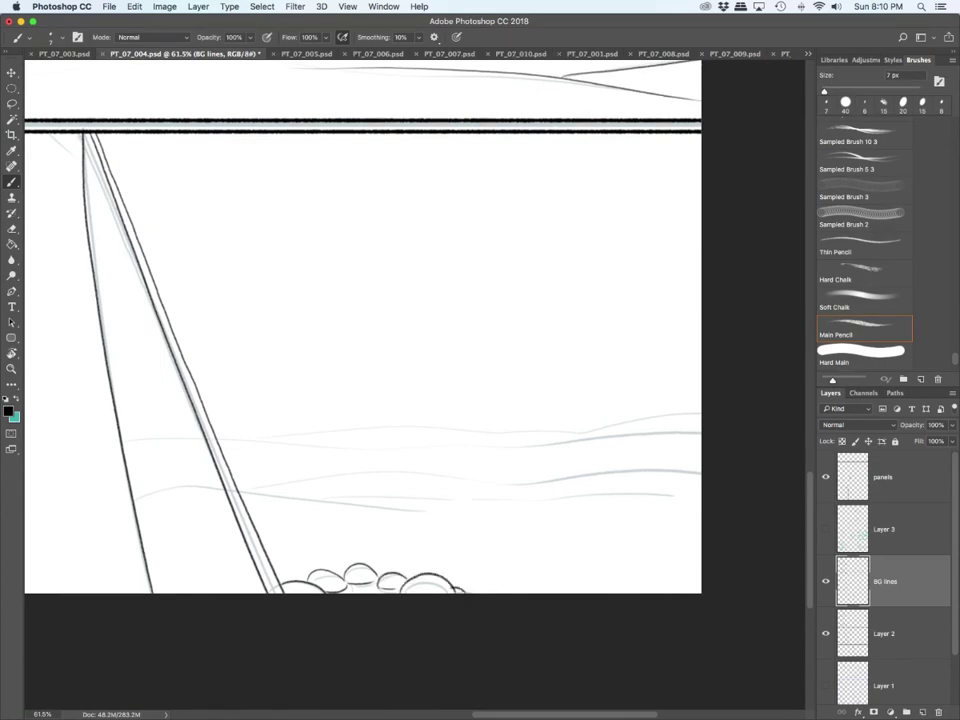
# Step: Ink the wavy ground and horizon lines behind the tent rope in the last panel
pyautogui.moveTo(133, 497)
pyautogui.mouseDown()
pyautogui.moveTo(215, 489)
pyautogui.moveTo(410, 511)
pyautogui.mouseUp()
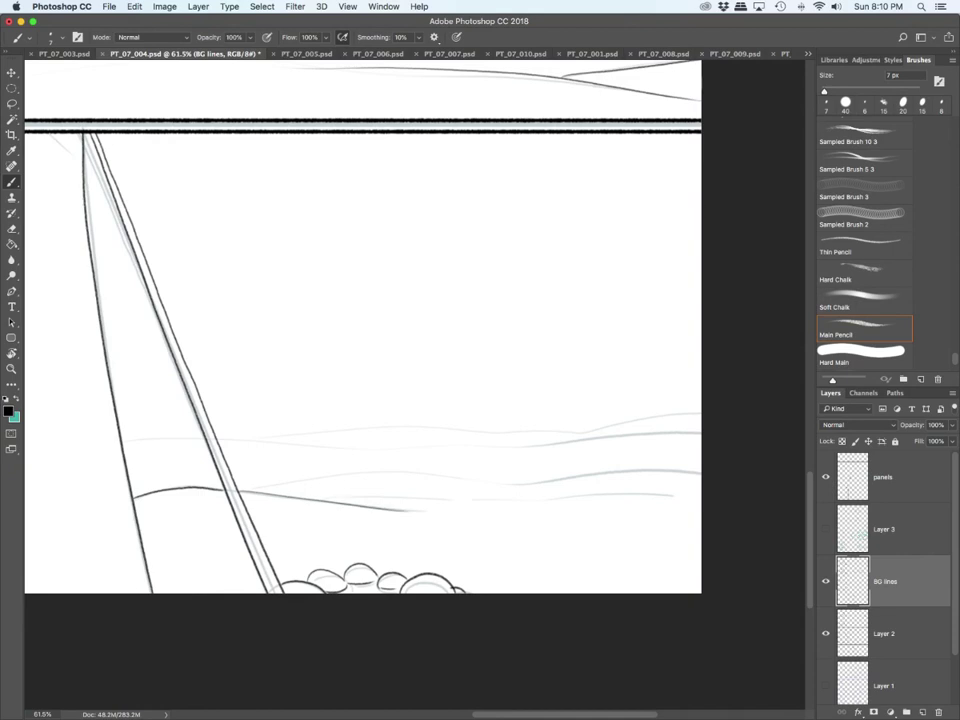
pyautogui.moveTo(323, 499); pyautogui.dragTo(700, 490)
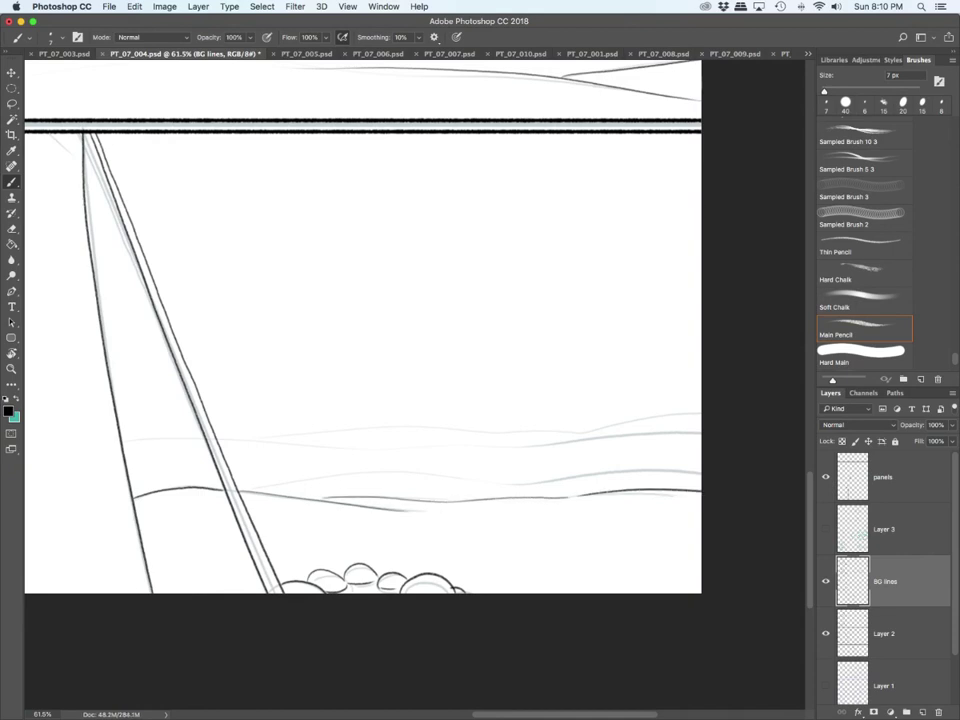
pyautogui.moveTo(245, 488); pyautogui.dragTo(700, 468)
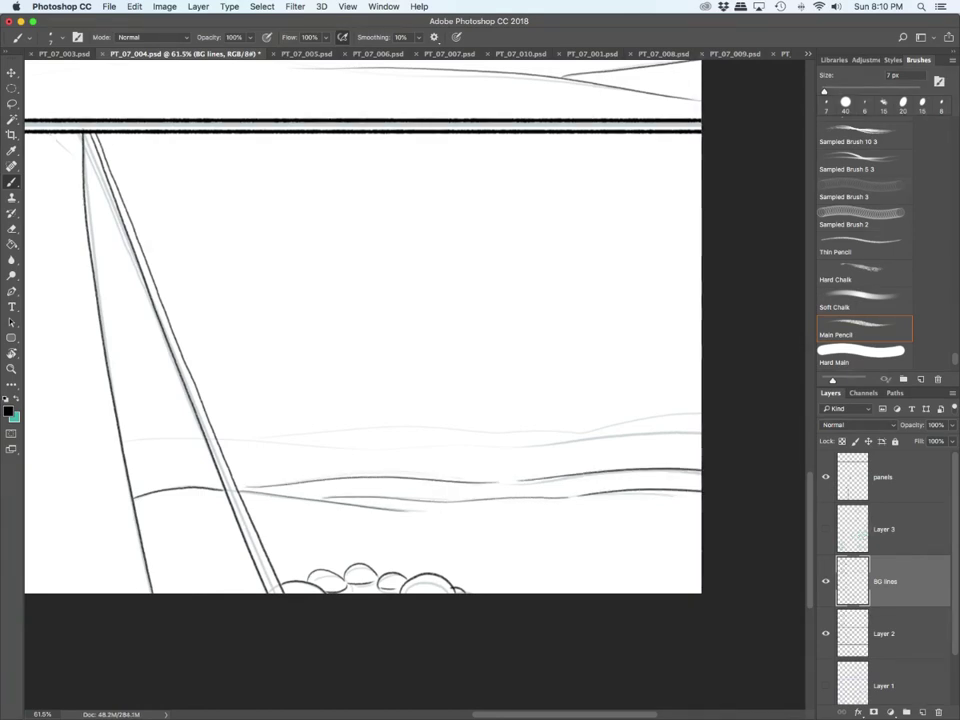
pyautogui.moveTo(121, 438)
pyautogui.mouseDown()
pyautogui.moveTo(345, 448)
pyautogui.moveTo(700, 412)
pyautogui.mouseUp()
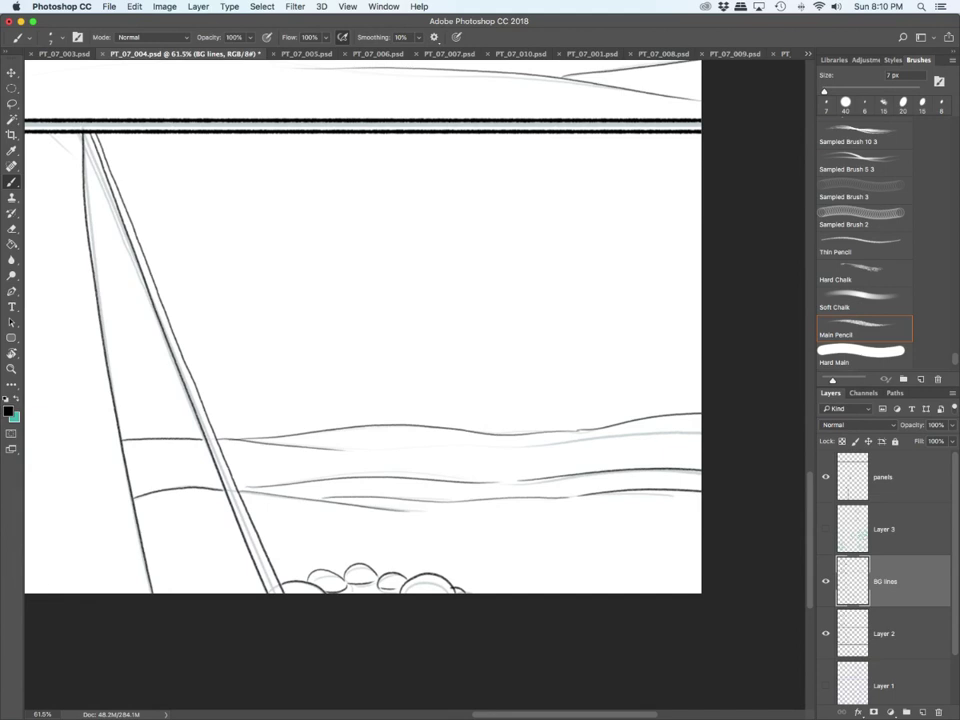
# Step: Hide the Layer 2 background sketch, show the Layer 3 character sketch, lower the BG lines layer's opacity, and select Layer 3
pyautogui.scroll(-3, 527, 400)
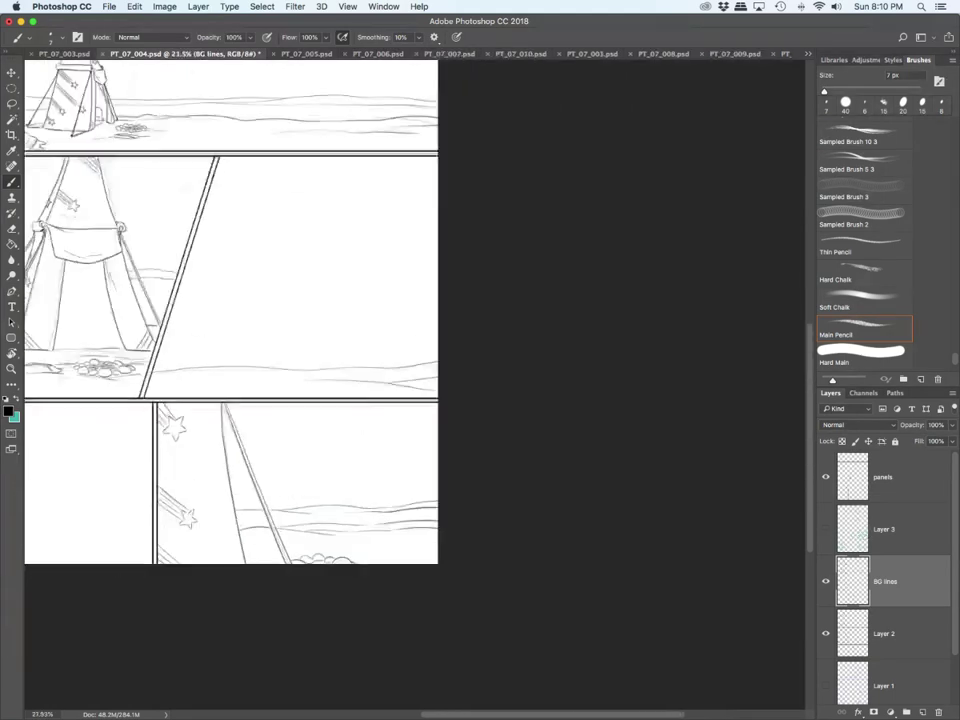
pyautogui.scroll(-3, 415, 400)
pyautogui.scroll(4, 378, 437)
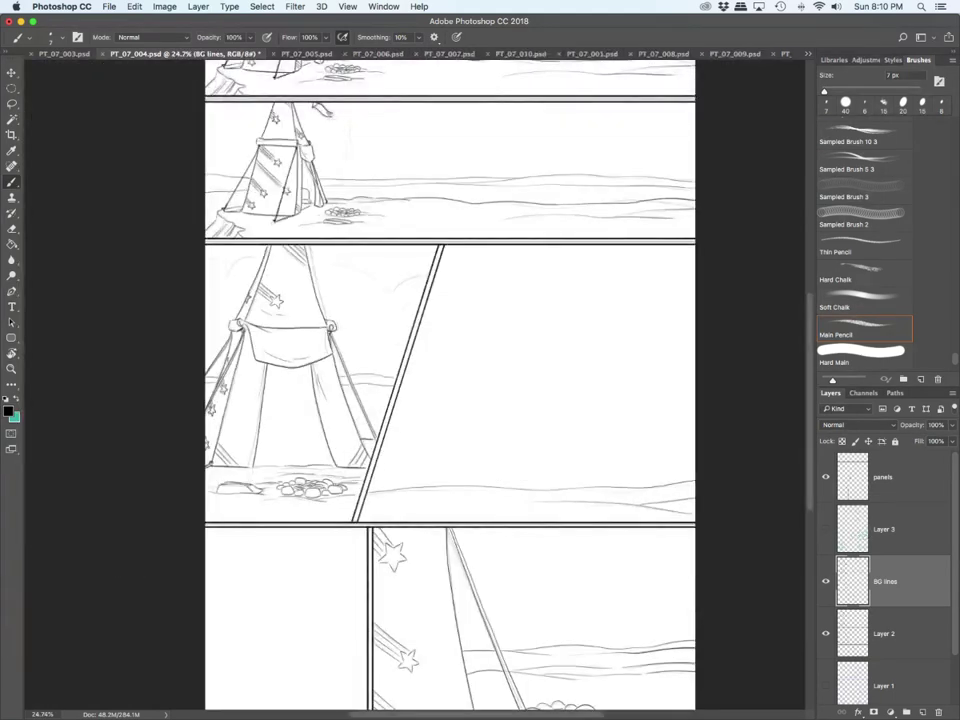
pyautogui.click(826, 634)
pyautogui.click(826, 530)
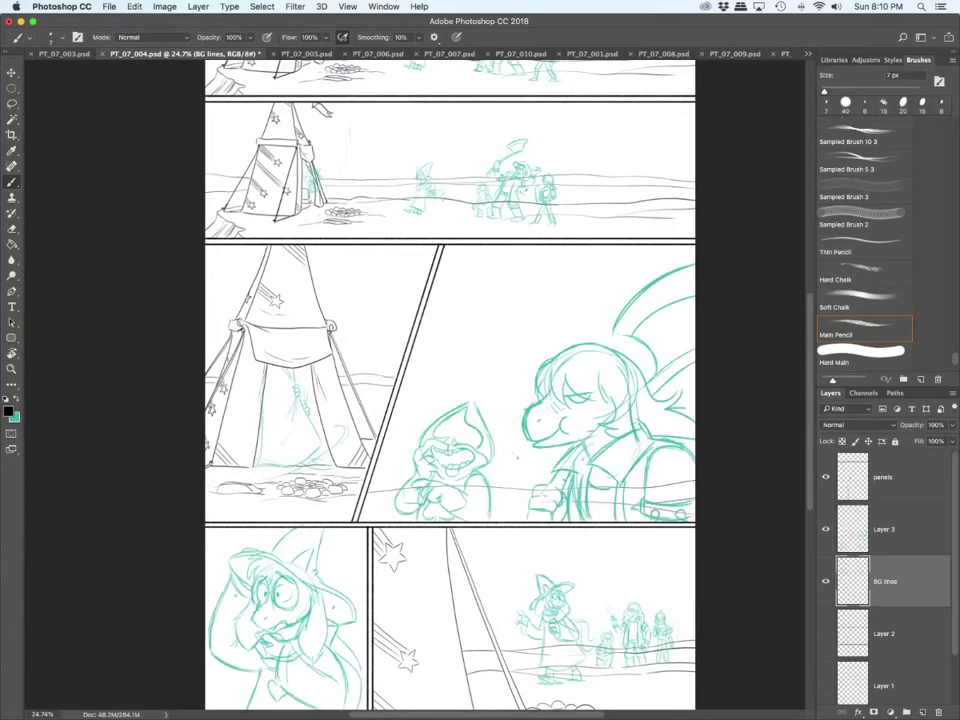
pyautogui.moveTo(951, 425); pyautogui.dragTo(904, 440)
pyautogui.click(890, 530)
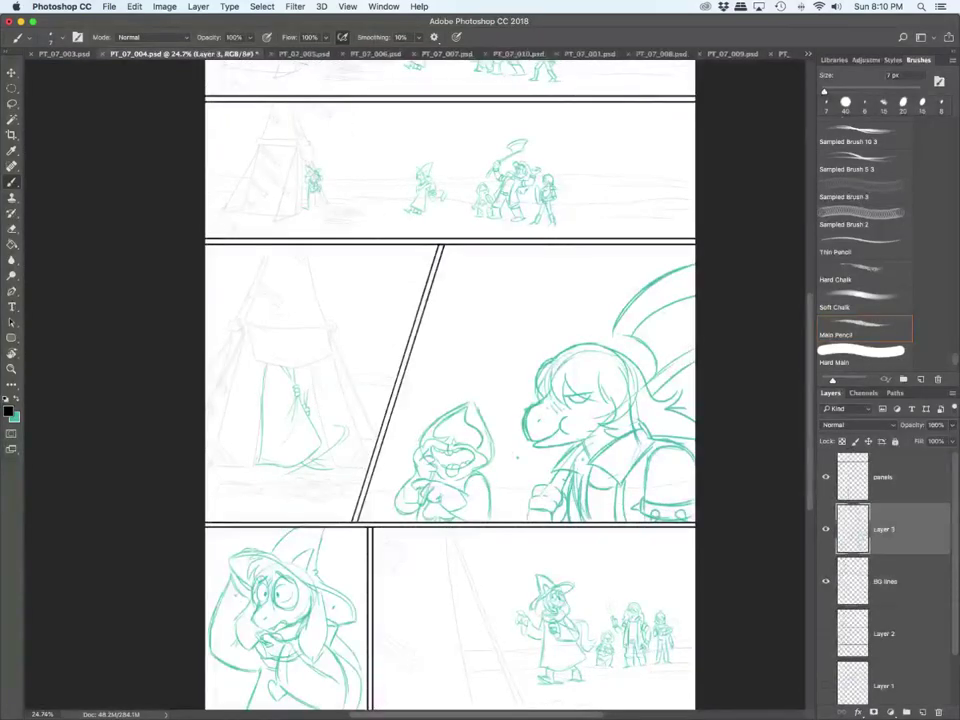
# Step: Add a layer named char lines above Layer 3 and lower Layer 3's opacity to 41%
pyautogui.click(922, 712)
pyautogui.doubleClick(885, 530)
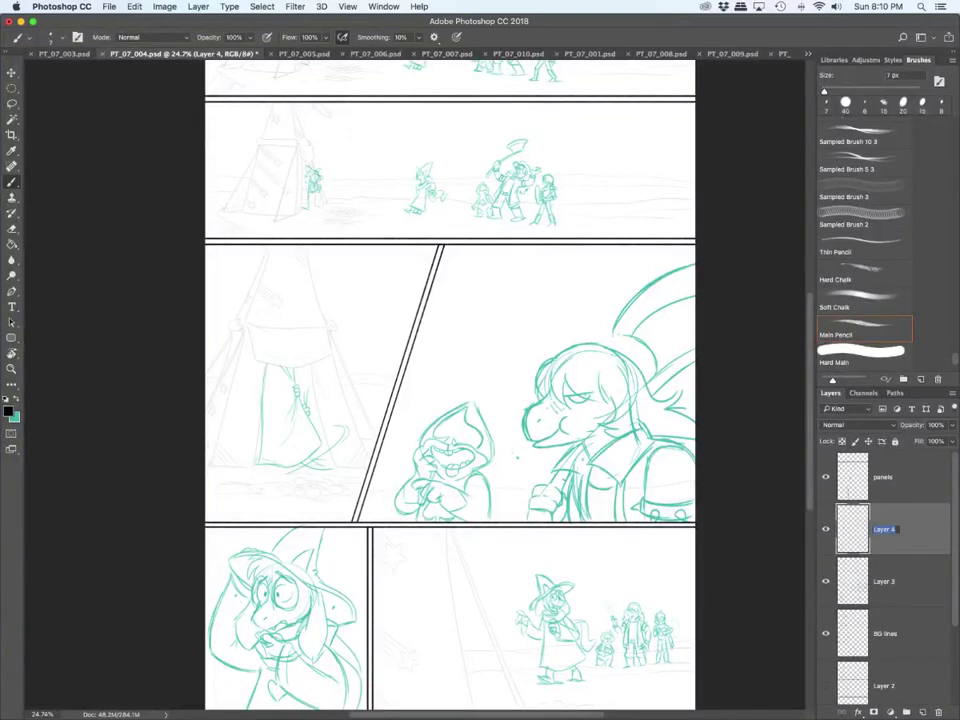
pyautogui.write('char lines')
pyautogui.press('Return')
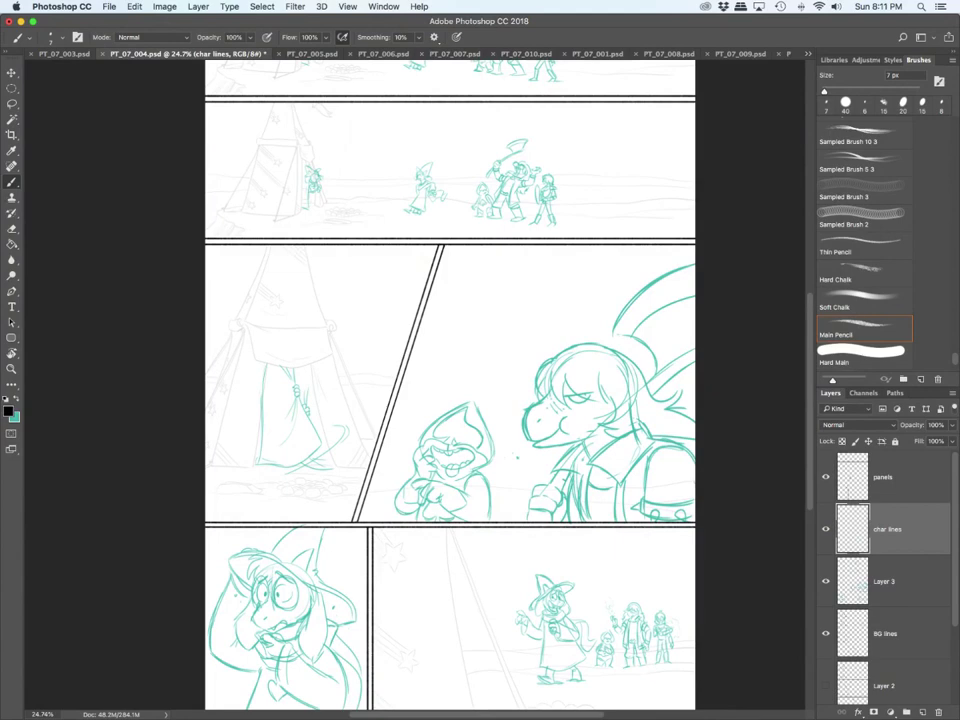
pyautogui.click(885, 581)
pyautogui.moveTo(952, 425); pyautogui.dragTo(918, 440)
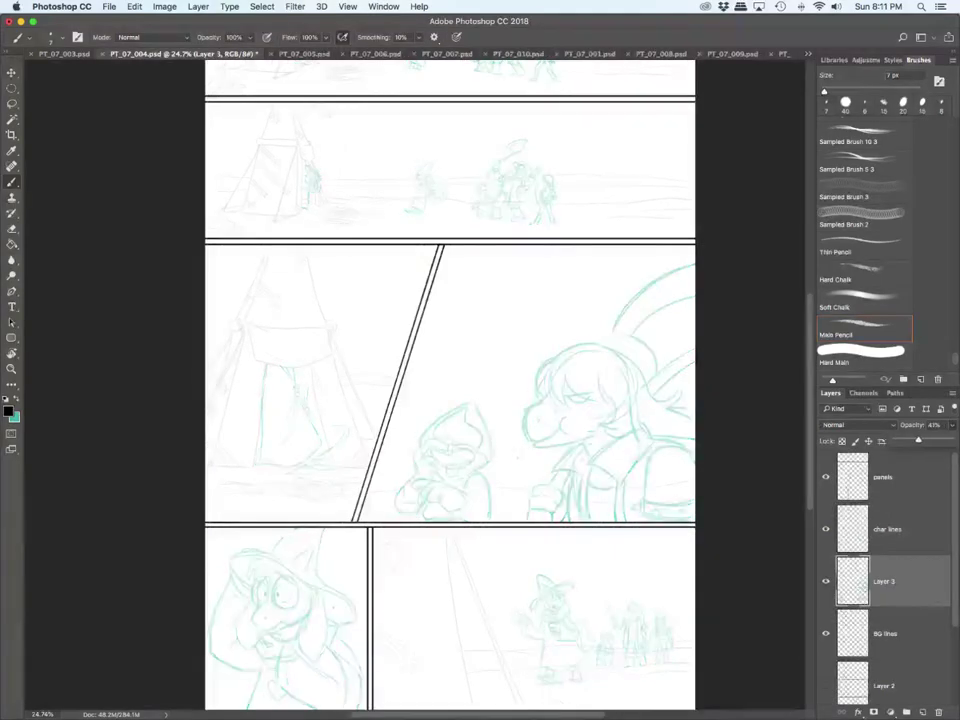
# Step: Ink the hat of the character peeking out beside the tent in the first panel on char lines with a 6 px brush
pyautogui.scroll(5, 450, 400)
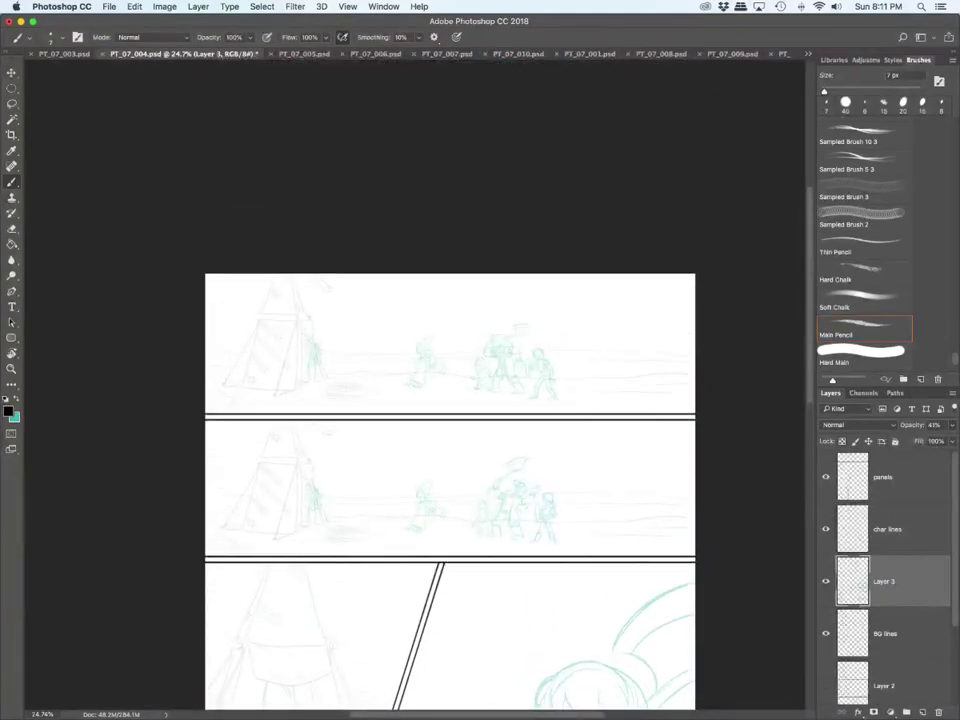
pyautogui.scroll(5, 458, 383)
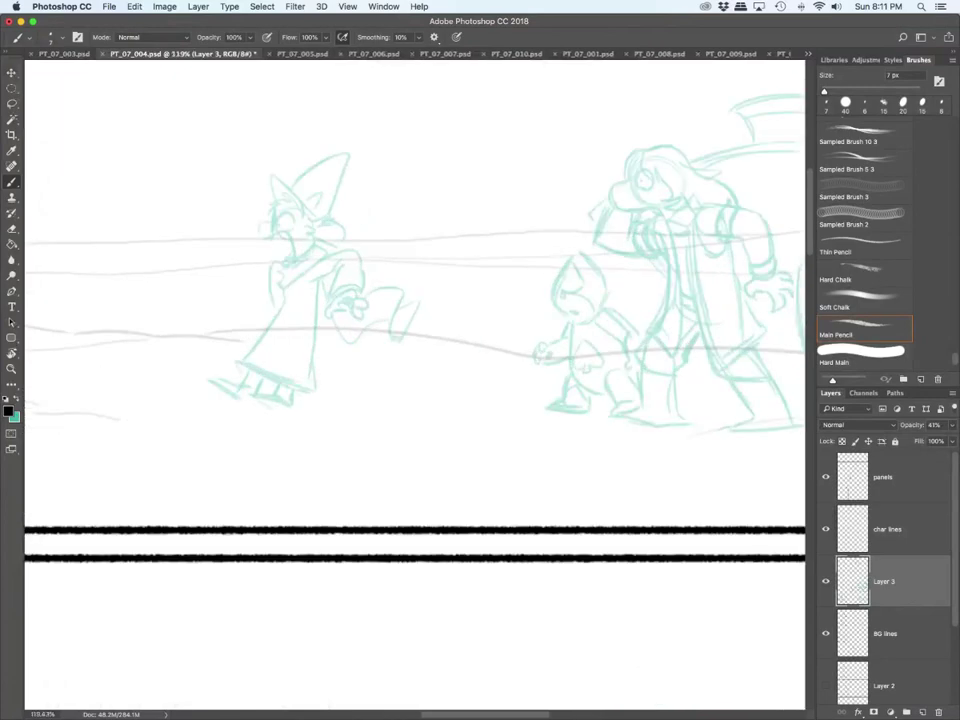
pyautogui.press('[')
pyautogui.hscroll(-10, 415, 300)
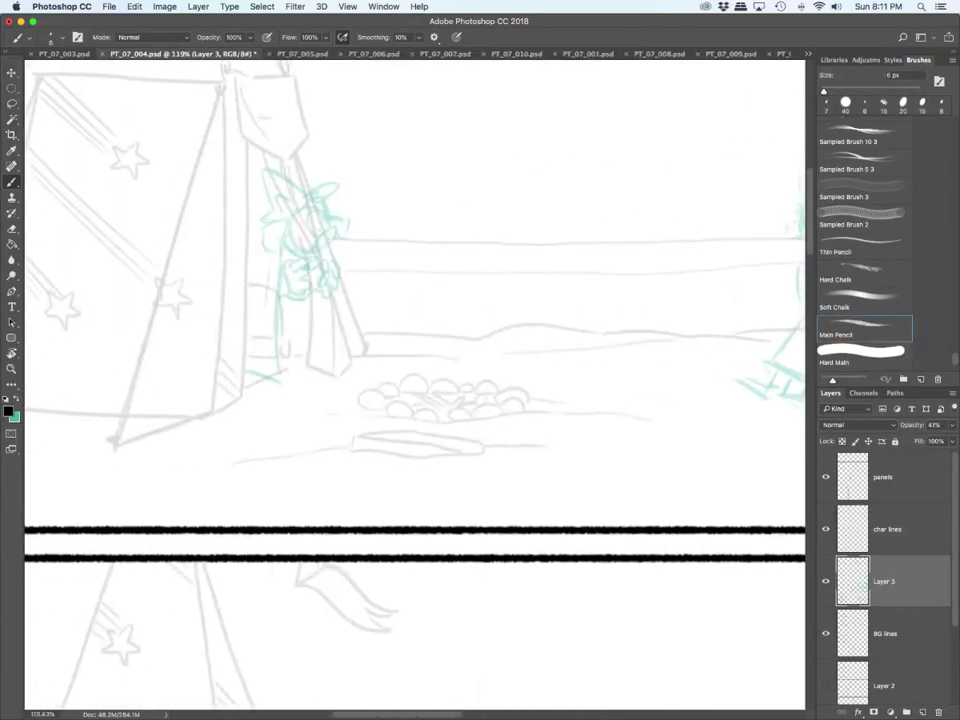
pyautogui.scroll(3, 290, 279)
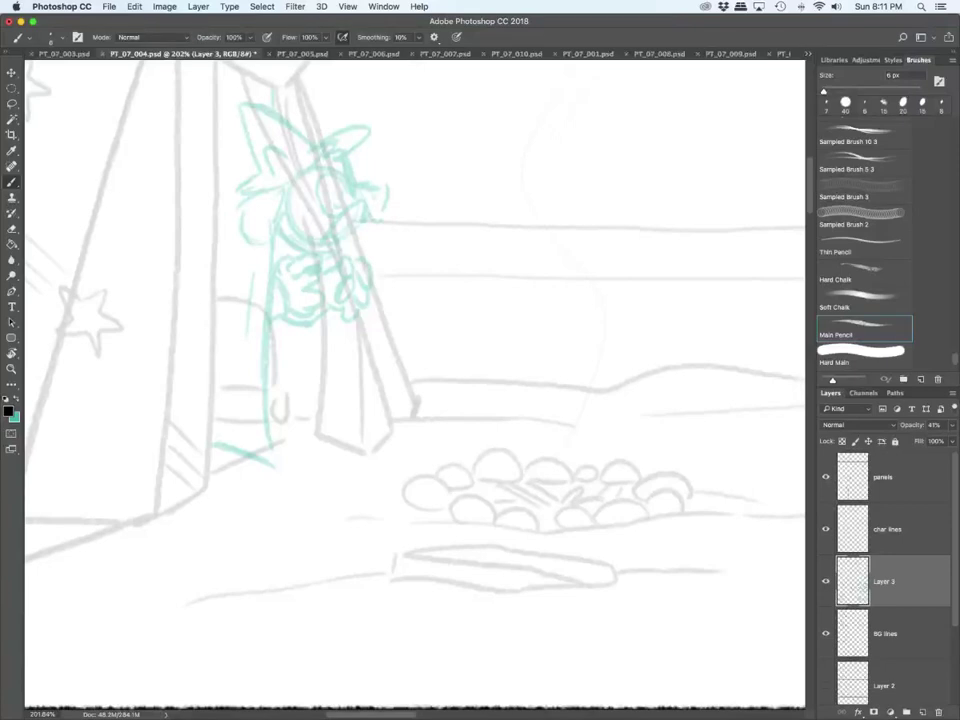
pyautogui.hotkey('alt', ']')
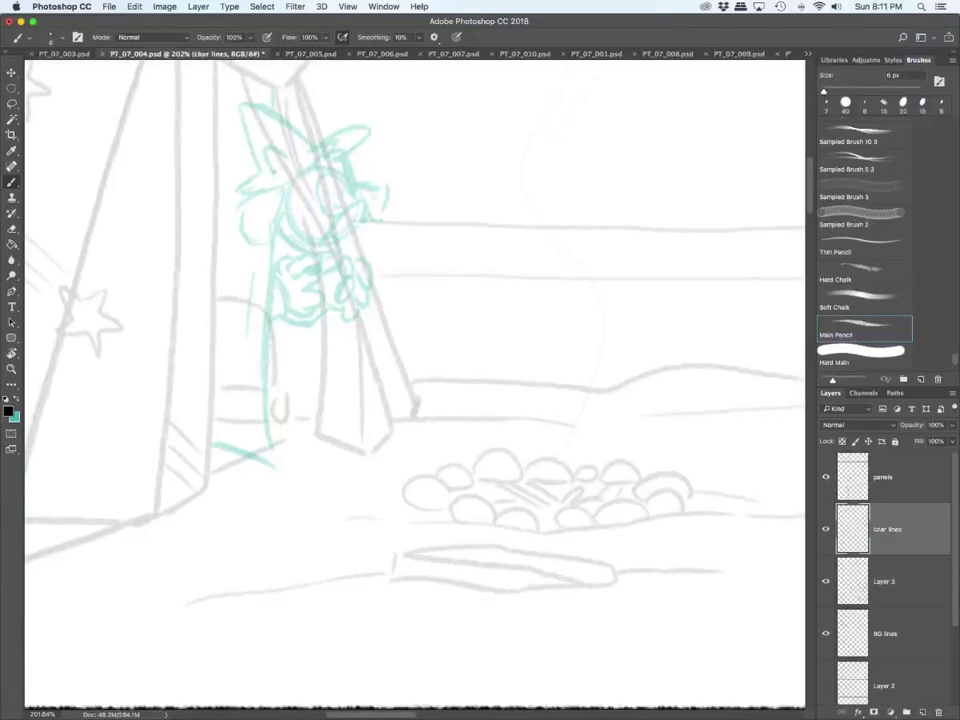
pyautogui.moveTo(264, 163); pyautogui.dragTo(288, 158)
pyautogui.moveTo(240, 186)
pyautogui.mouseDown()
pyautogui.moveTo(370, 128)
pyautogui.moveTo(352, 157)
pyautogui.mouseUp()
pyautogui.moveTo(262, 168)
pyautogui.mouseDown()
pyautogui.moveTo(252, 101)
pyautogui.moveTo(318, 143)
pyautogui.moveTo(356, 129)
pyautogui.mouseUp()
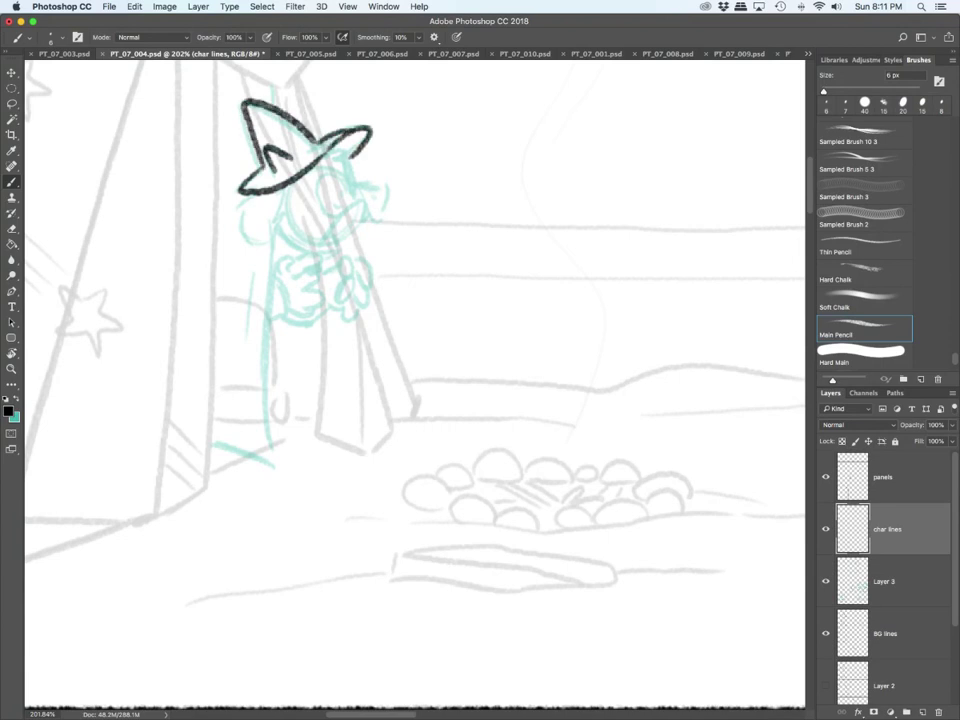
# Step: Add a layer named R lines and ink the peeking character's eye, snout, ear and near hand on it
pyautogui.click(922, 712)
pyautogui.doubleClick(894, 529)
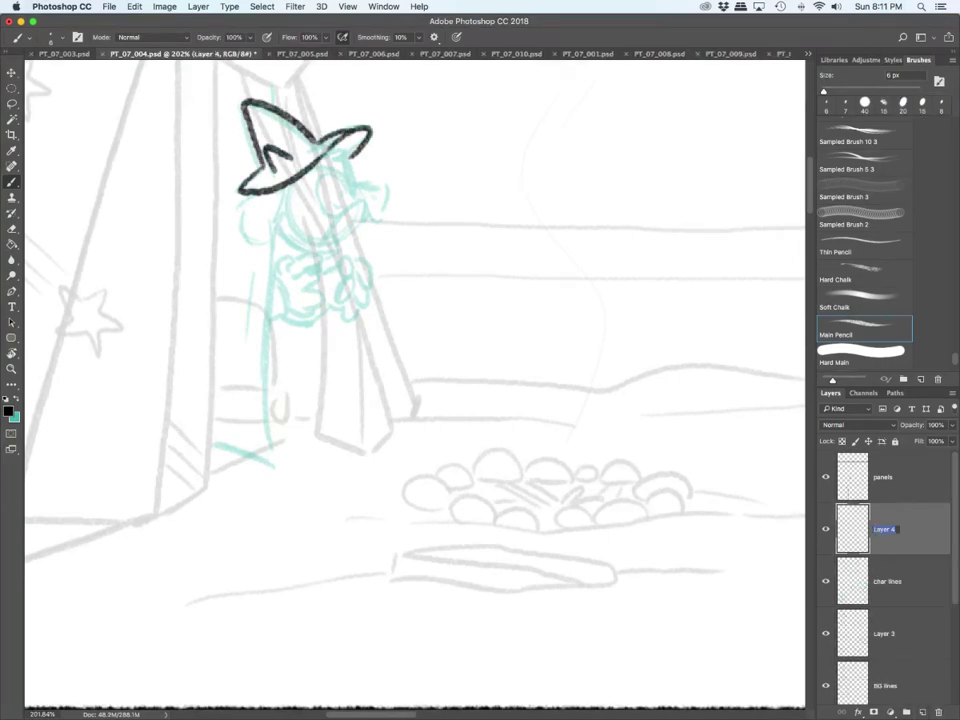
pyautogui.write('R lines')
pyautogui.press('Return')
pyautogui.moveTo(337, 181); pyautogui.dragTo(326, 208)
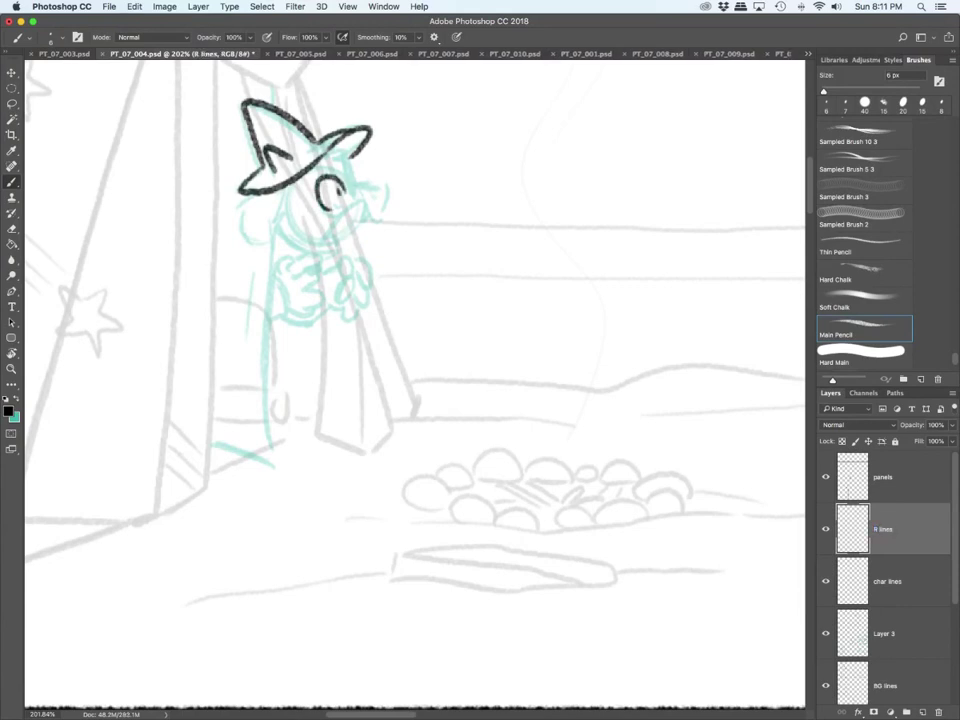
pyautogui.moveTo(312, 188)
pyautogui.mouseDown()
pyautogui.moveTo(311, 205)
pyautogui.moveTo(357, 167)
pyautogui.mouseUp()
pyautogui.moveTo(331, 151)
pyautogui.mouseDown()
pyautogui.moveTo(382, 189)
pyautogui.moveTo(376, 217)
pyautogui.moveTo(322, 250)
pyautogui.mouseUp()
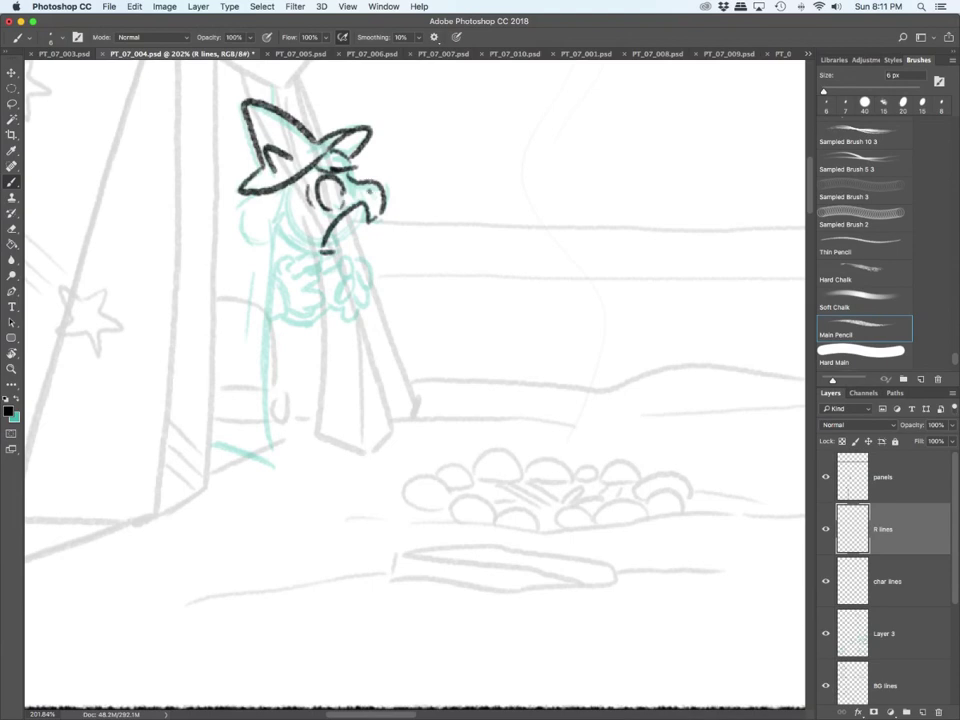
pyautogui.moveTo(266, 195)
pyautogui.mouseDown()
pyautogui.moveTo(242, 216)
pyautogui.moveTo(256, 249)
pyautogui.moveTo(302, 251)
pyautogui.moveTo(316, 299)
pyautogui.moveTo(288, 322)
pyautogui.mouseUp()
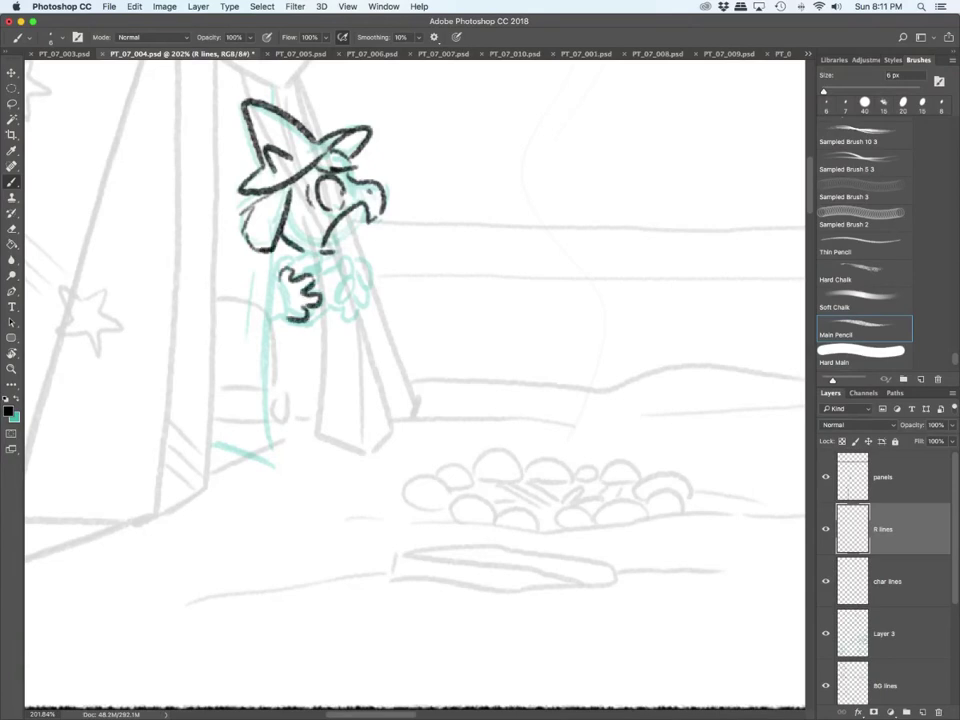
# Step: Add a layer named G lines and ink the dark strands of hair over the peeking character's eye
pyautogui.press('super+alt+shift+n')
pyautogui.doubleClick(884, 529)
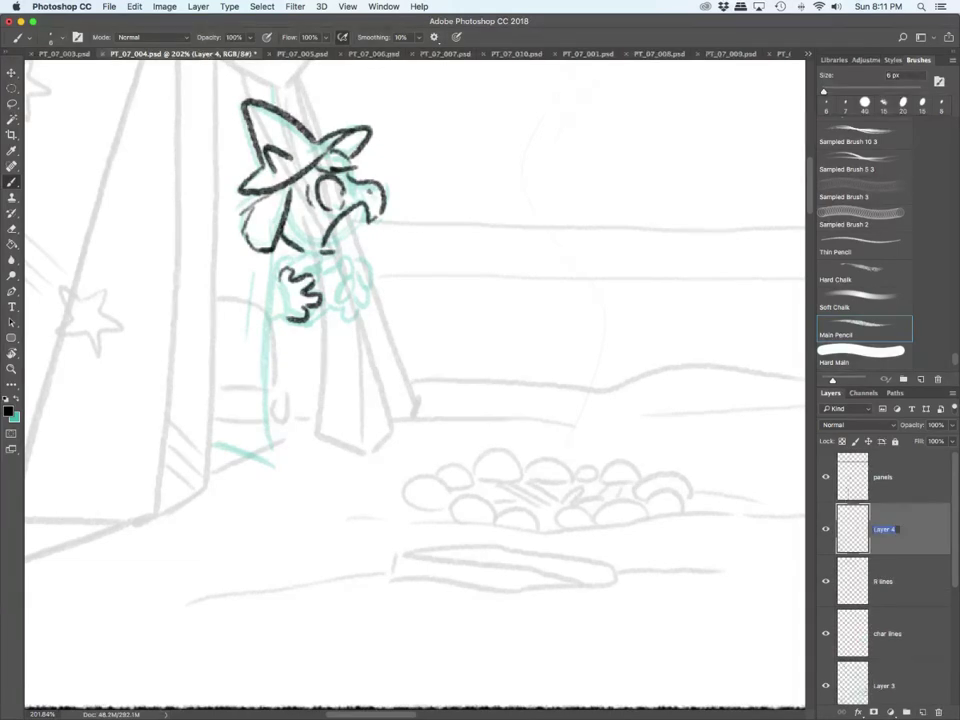
pyautogui.write('G lines')
pyautogui.press('Return')
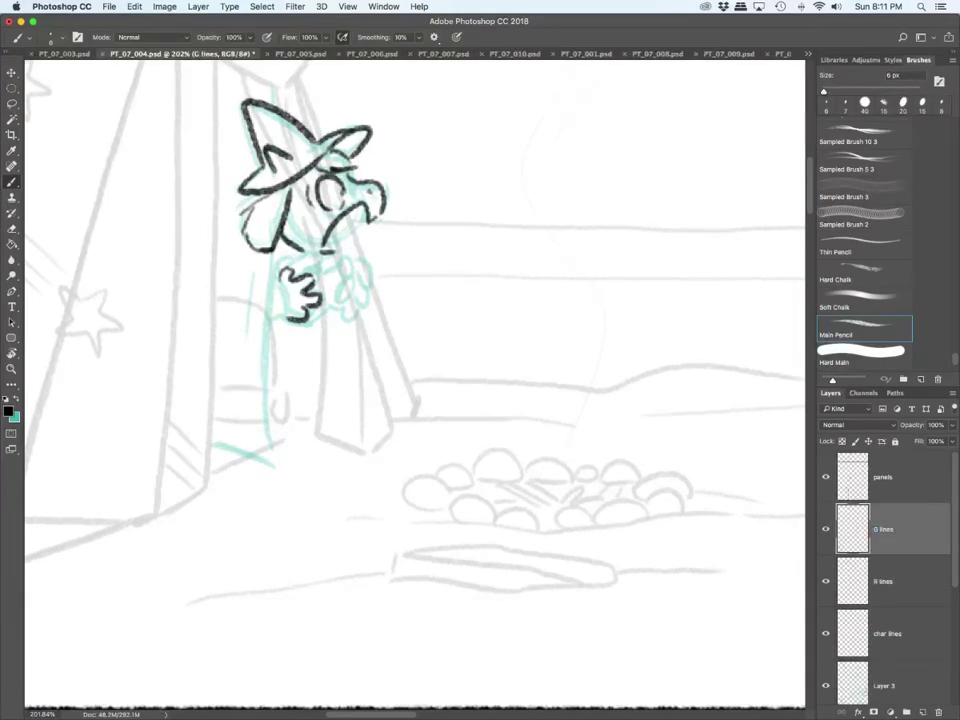
pyautogui.moveTo(343, 166)
pyautogui.mouseDown()
pyautogui.moveTo(349, 198)
pyautogui.moveTo(346, 168)
pyautogui.moveTo(363, 180)
pyautogui.mouseUp()
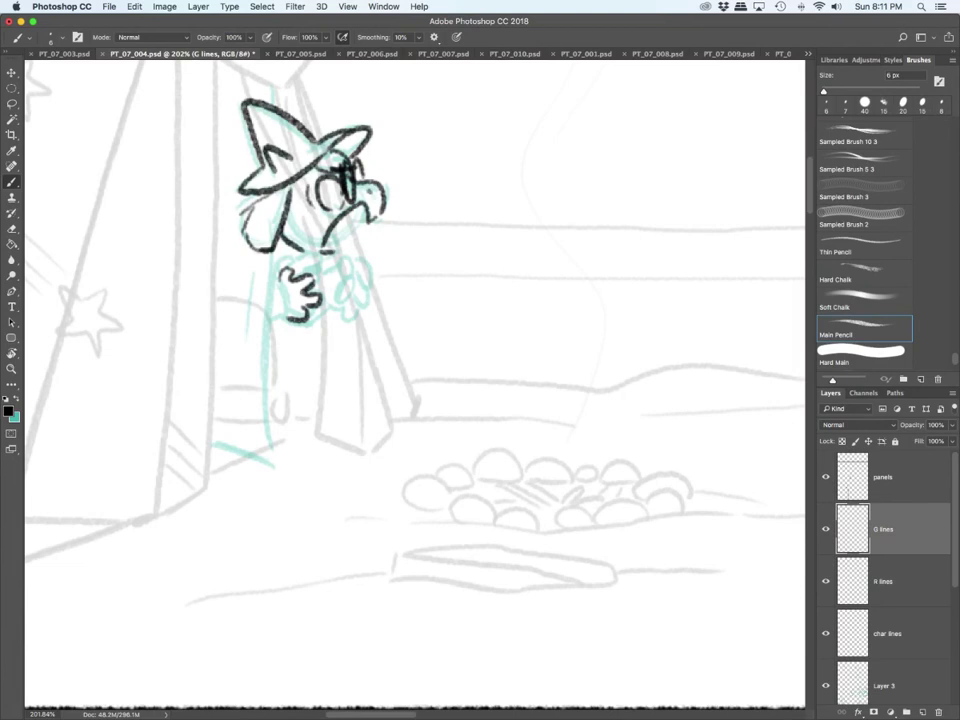
# Step: Ink the peeking character's long robe, ground line and sleeve edges around the near hand on char lines
pyautogui.click(887, 634)
pyautogui.moveTo(275, 86); pyautogui.dragTo(278, 105)
pyautogui.moveTo(277, 248); pyautogui.dragTo(278, 462)
pyautogui.moveTo(207, 481); pyautogui.dragTo(288, 478)
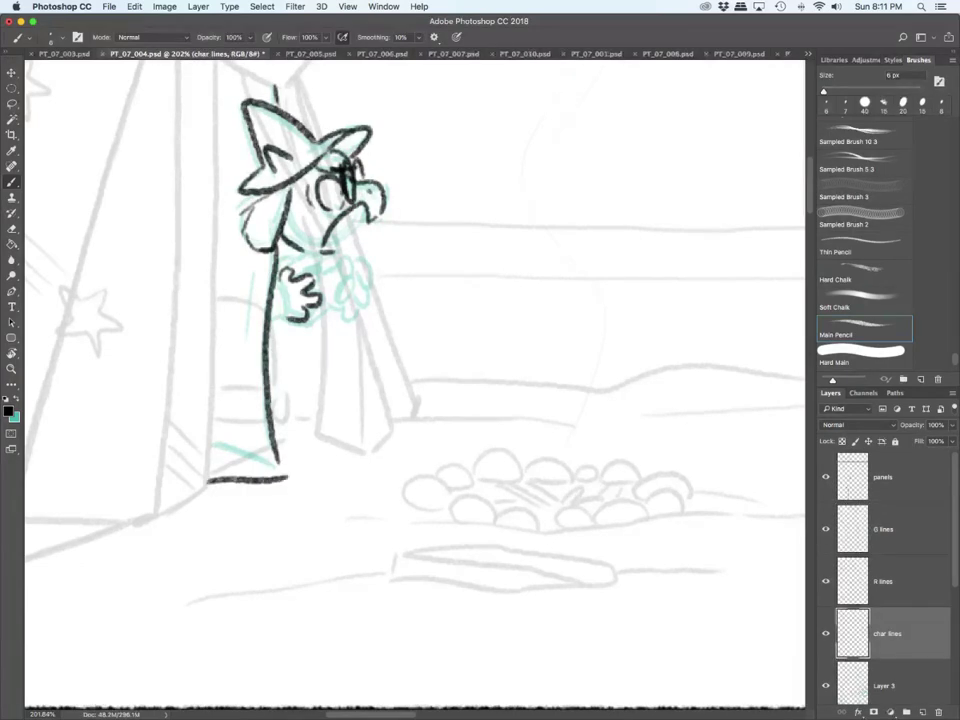
pyautogui.moveTo(263, 253)
pyautogui.mouseDown()
pyautogui.moveTo(232, 424)
pyautogui.moveTo(246, 474)
pyautogui.mouseUp()
pyautogui.moveTo(240, 296); pyautogui.dragTo(223, 420)
pyautogui.moveTo(234, 70); pyautogui.dragTo(239, 102)
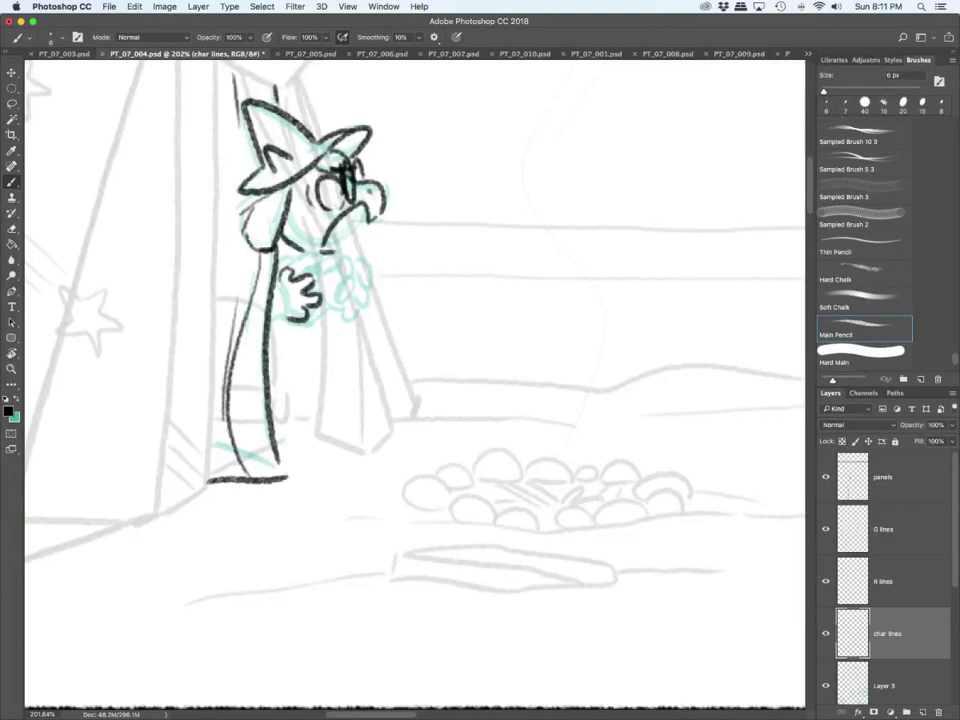
pyautogui.moveTo(277, 281)
pyautogui.mouseDown()
pyautogui.moveTo(287, 318)
pyautogui.moveTo(271, 330)
pyautogui.mouseUp()
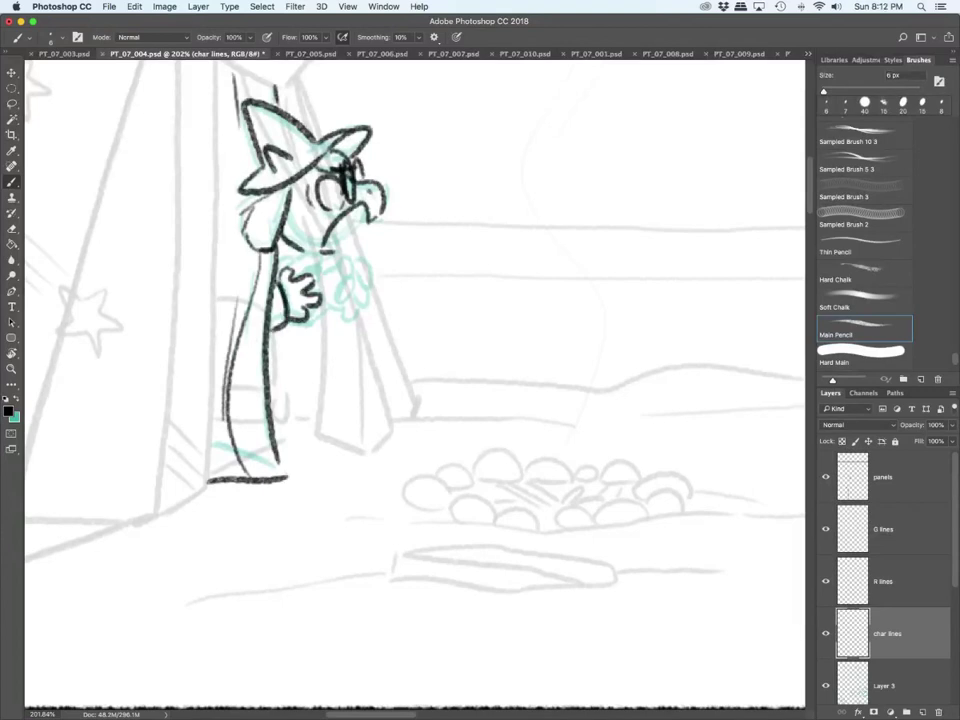
pyautogui.moveTo(240, 194); pyautogui.dragTo(250, 246)
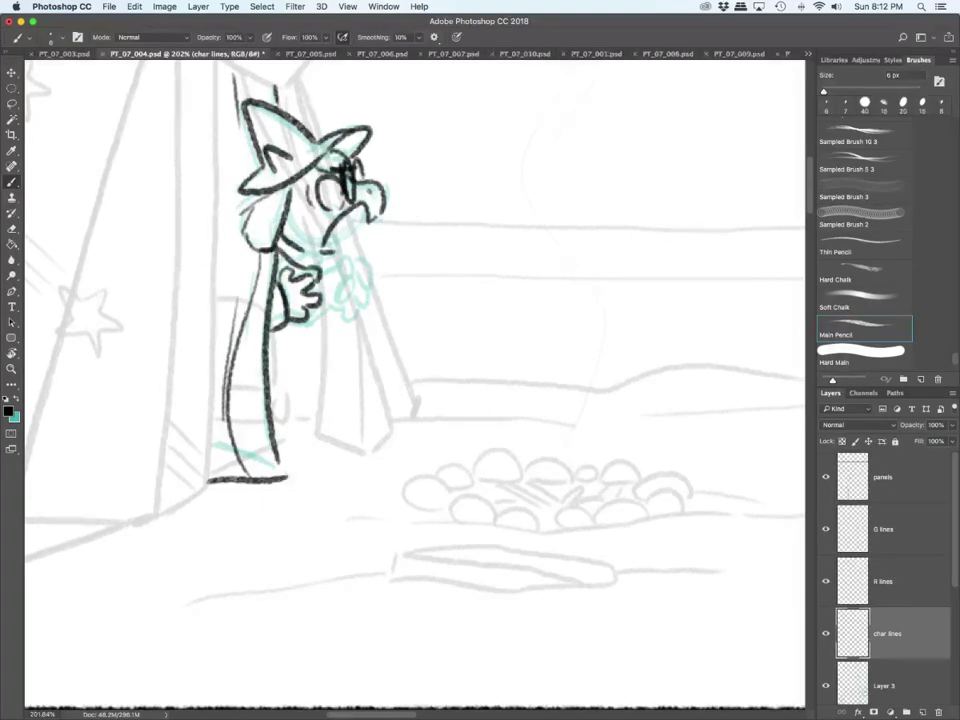
# Step: Try a chin stroke on R lines, and erase the mouth and jaw lines with a 9 px eraser
pyautogui.click(884, 582)
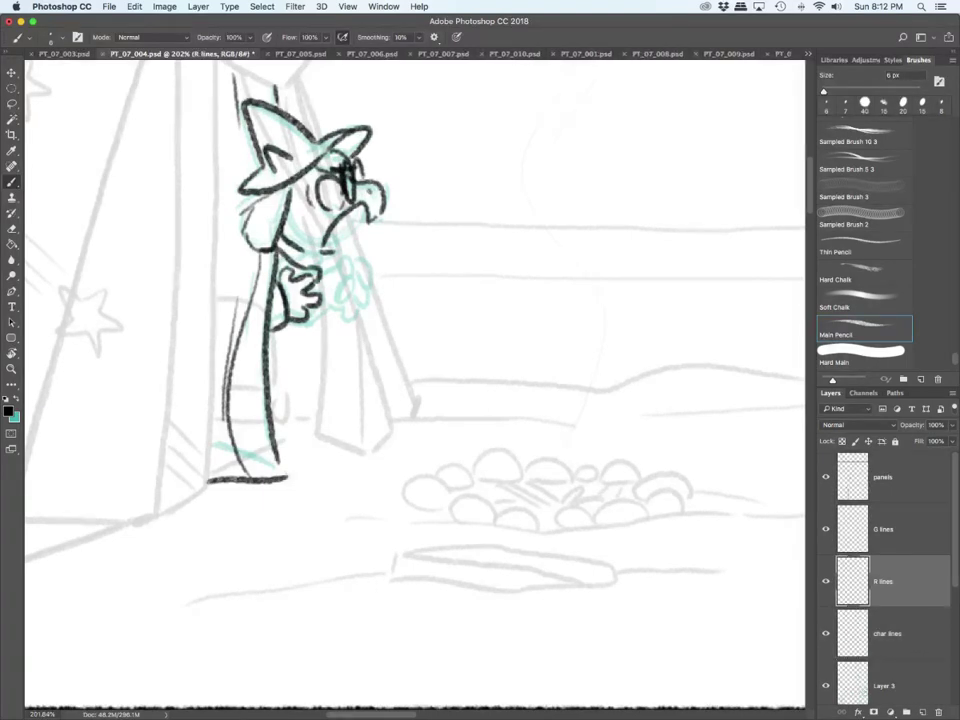
pyautogui.moveTo(323, 242)
pyautogui.mouseDown()
pyautogui.moveTo(335, 250)
pyautogui.moveTo(304, 264)
pyautogui.mouseUp()
pyautogui.press('e')
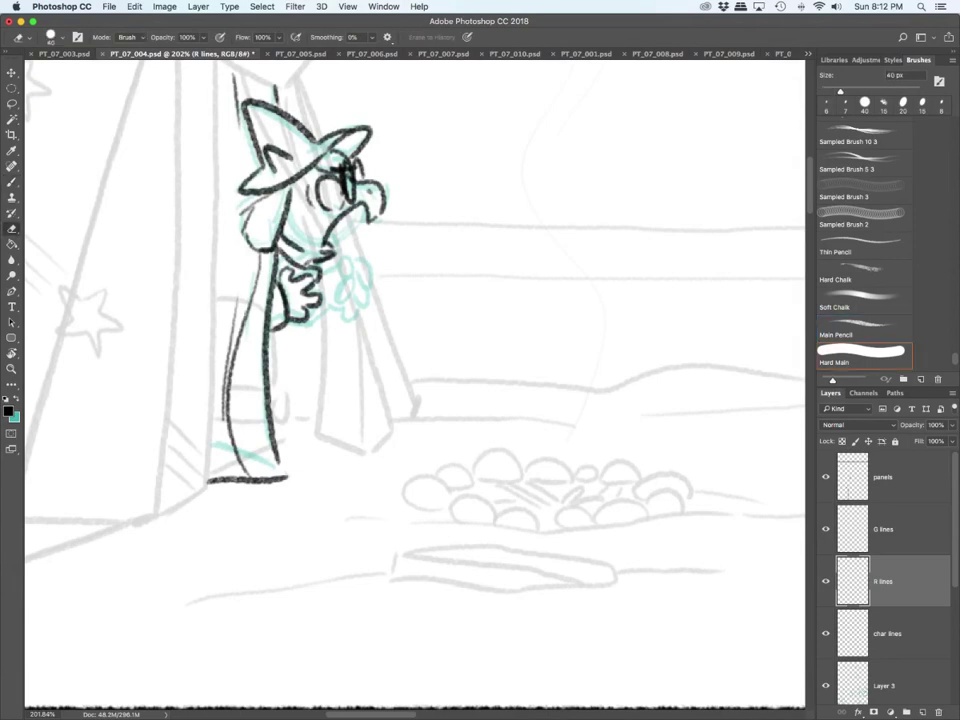
pyautogui.press('[')
pyautogui.press('[')
pyautogui.press('[')
pyautogui.press('[')
pyautogui.press('[')
pyautogui.press('[')
pyautogui.press('[')
pyautogui.moveTo(367, 206)
pyautogui.mouseDown()
pyautogui.moveTo(370, 217)
pyautogui.moveTo(359, 206)
pyautogui.moveTo(348, 211)
pyautogui.mouseUp()
pyautogui.moveTo(260, 158); pyautogui.dragTo(238, 196)
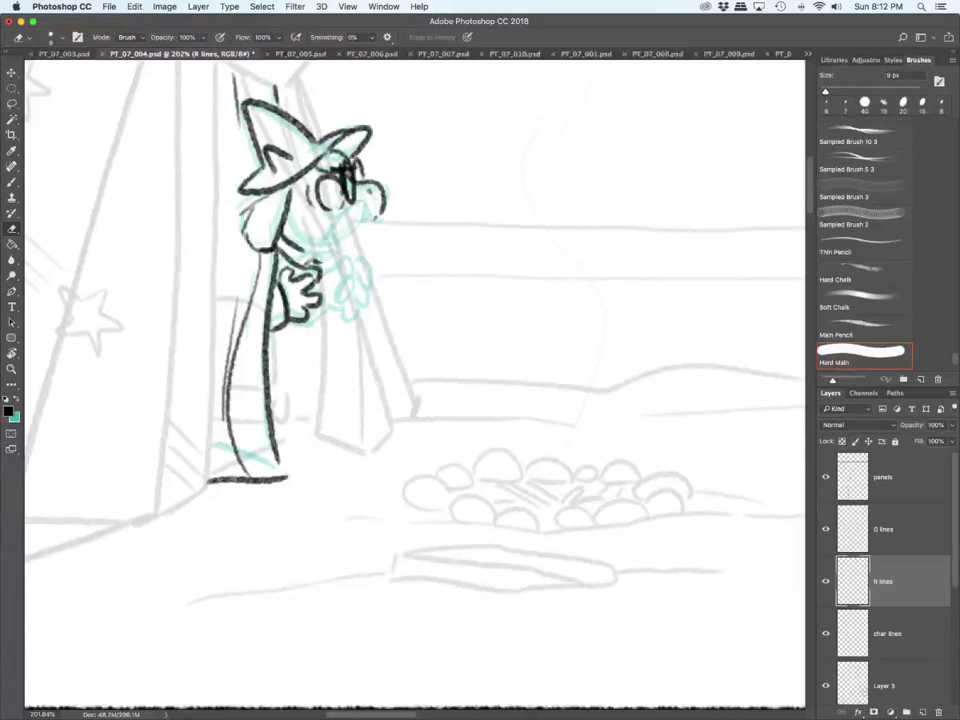
# Step: Redraw the peeking character's open mouth and jaw below the snout on R lines
pyautogui.press('b')
pyautogui.moveTo(282, 158); pyautogui.dragTo(245, 150)
pyautogui.moveTo(327, 221)
pyautogui.mouseDown()
pyautogui.moveTo(335, 249)
pyautogui.moveTo(322, 219)
pyautogui.moveTo(323, 235)
pyautogui.moveTo(338, 250)
pyautogui.mouseUp()
pyautogui.moveTo(250, 192); pyautogui.dragTo(235, 193)
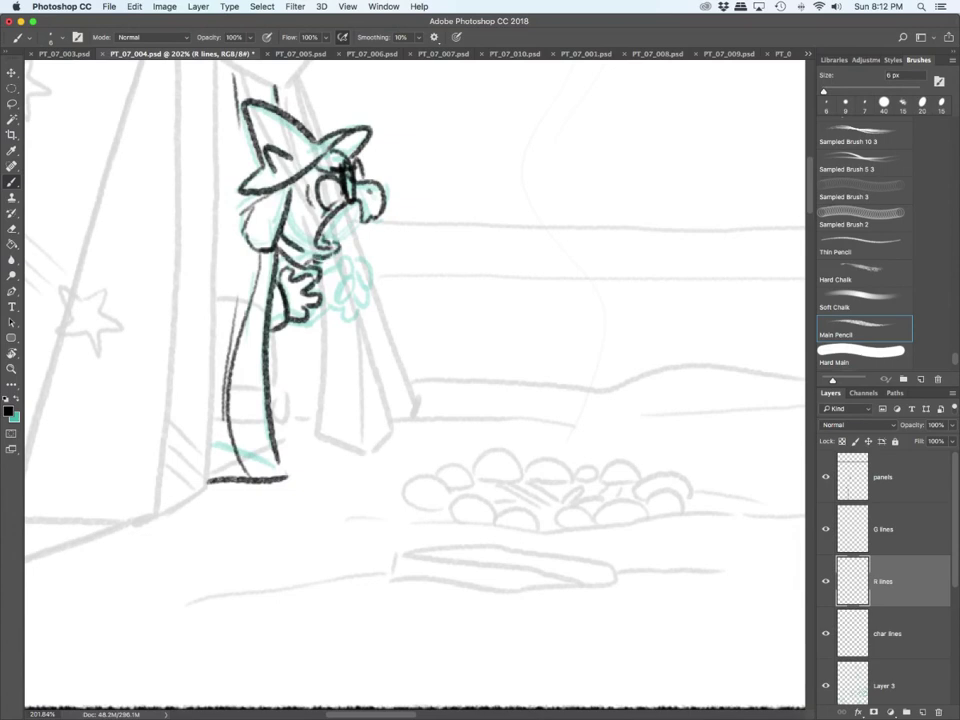
pyautogui.moveTo(358, 207); pyautogui.dragTo(335, 229)
# Step: Ink the peeking character's second hand on R lines and the lower sleeve edge on char lines
pyautogui.moveTo(342, 270)
pyautogui.mouseDown()
pyautogui.moveTo(360, 273)
pyautogui.moveTo(357, 285)
pyautogui.moveTo(335, 300)
pyautogui.moveTo(327, 274)
pyautogui.moveTo(329, 326)
pyautogui.moveTo(319, 325)
pyautogui.mouseUp()
pyautogui.click(887, 634)
pyautogui.moveTo(319, 325)
pyautogui.mouseDown()
pyautogui.moveTo(329, 326)
pyautogui.moveTo(269, 349)
pyautogui.mouseUp()
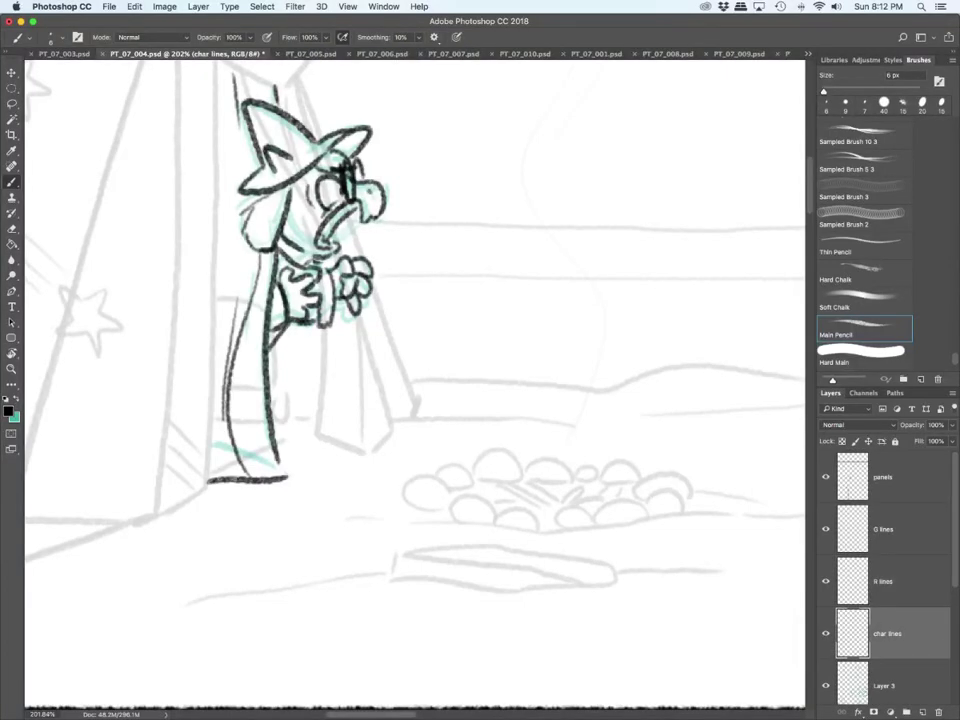
# Step: Ink the collar and bent sleeve of the walking witch in the middle of the first panel on char lines
pyautogui.moveTo(437, 545); pyautogui.dragTo(340, 545)
pyautogui.moveTo(600, 430); pyautogui.dragTo(234, 430)
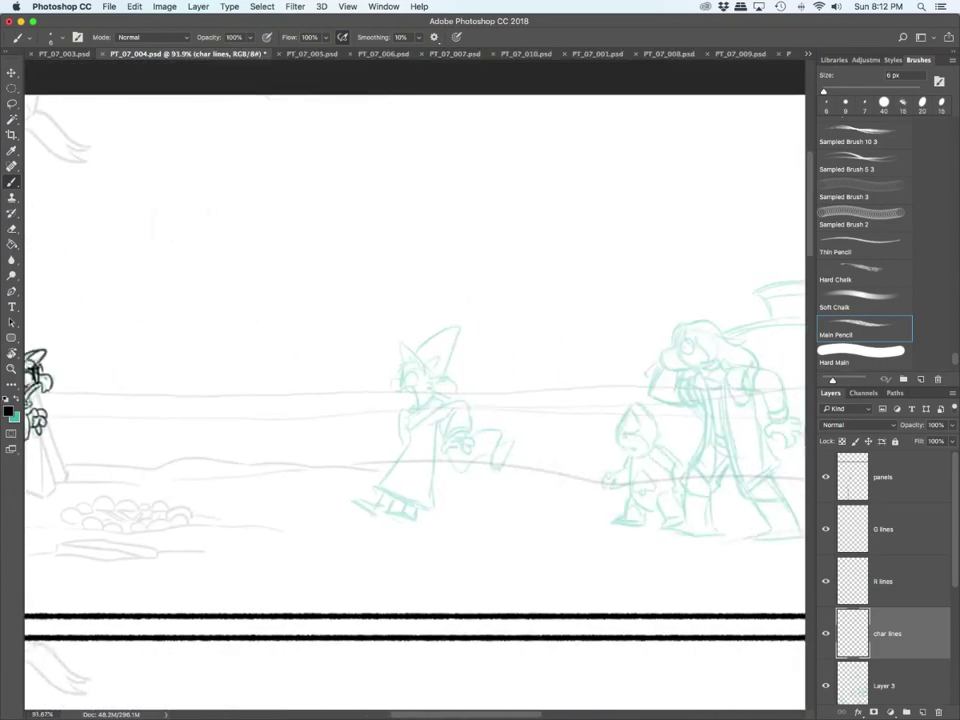
pyautogui.scroll(5, 428, 468)
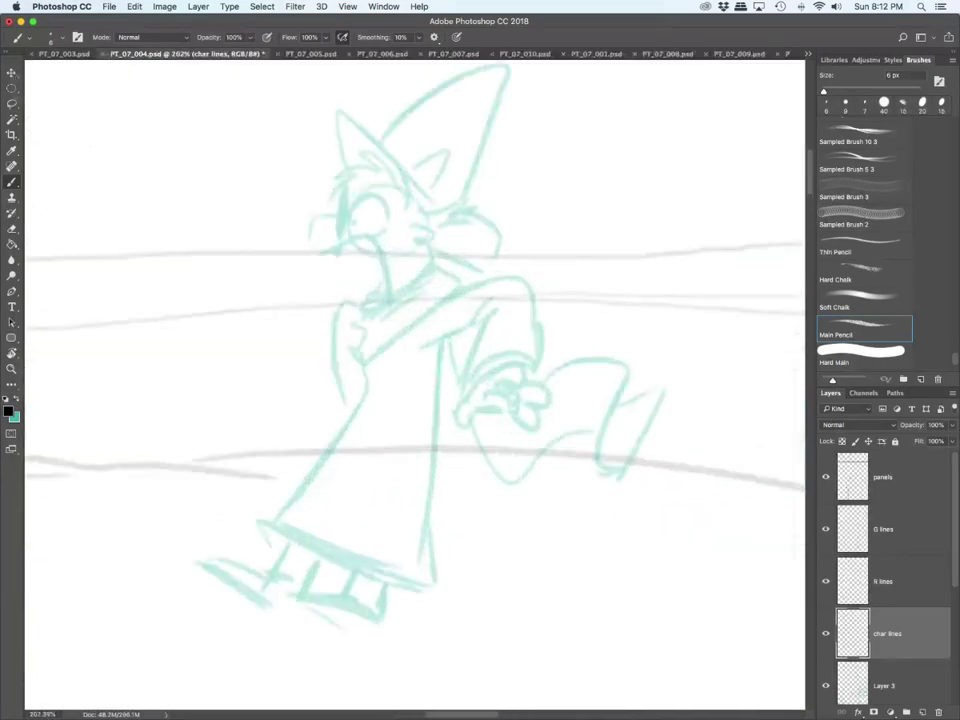
pyautogui.moveTo(471, 333); pyautogui.dragTo(424, 351)
pyautogui.moveTo(478, 310)
pyautogui.mouseDown()
pyautogui.moveTo(460, 386)
pyautogui.moveTo(525, 356)
pyautogui.moveTo(483, 281)
pyautogui.moveTo(446, 306)
pyautogui.moveTo(414, 287)
pyautogui.moveTo(350, 350)
pyautogui.moveTo(363, 367)
pyautogui.mouseUp()
pyautogui.moveTo(370, 363); pyautogui.dragTo(452, 304)
pyautogui.moveTo(383, 327); pyautogui.dragTo(447, 295)
pyautogui.click(437, 292)
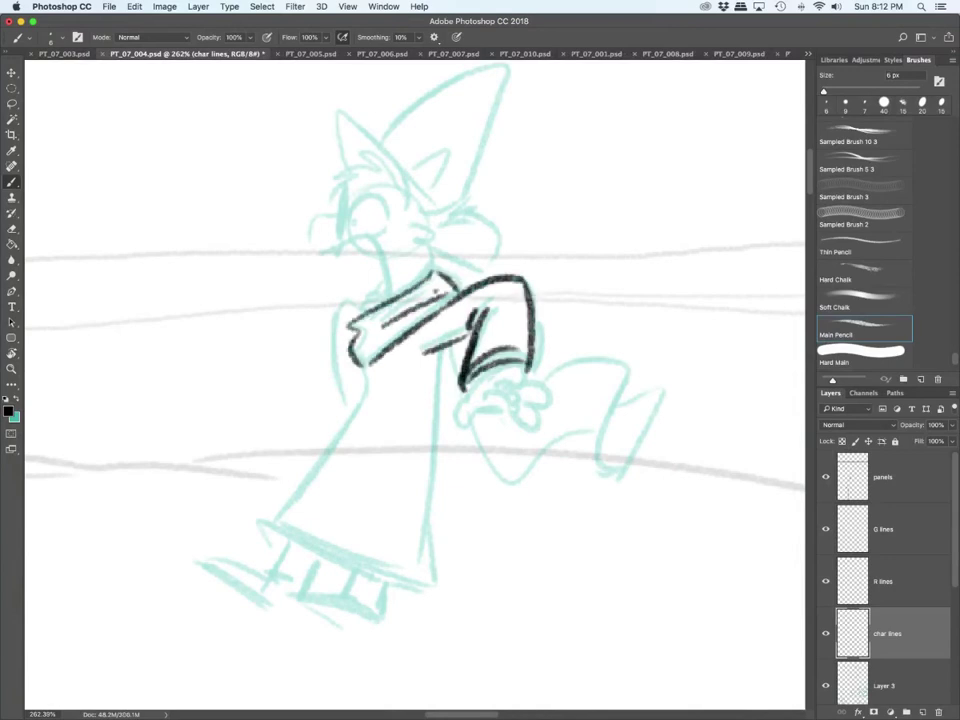
# Step: Ink the walking witch's robe sides and hem, legs, feet and the ground line beneath them
pyautogui.moveTo(362, 366)
pyautogui.mouseDown()
pyautogui.moveTo(370, 390)
pyautogui.moveTo(262, 522)
pyautogui.moveTo(430, 587)
pyautogui.mouseUp()
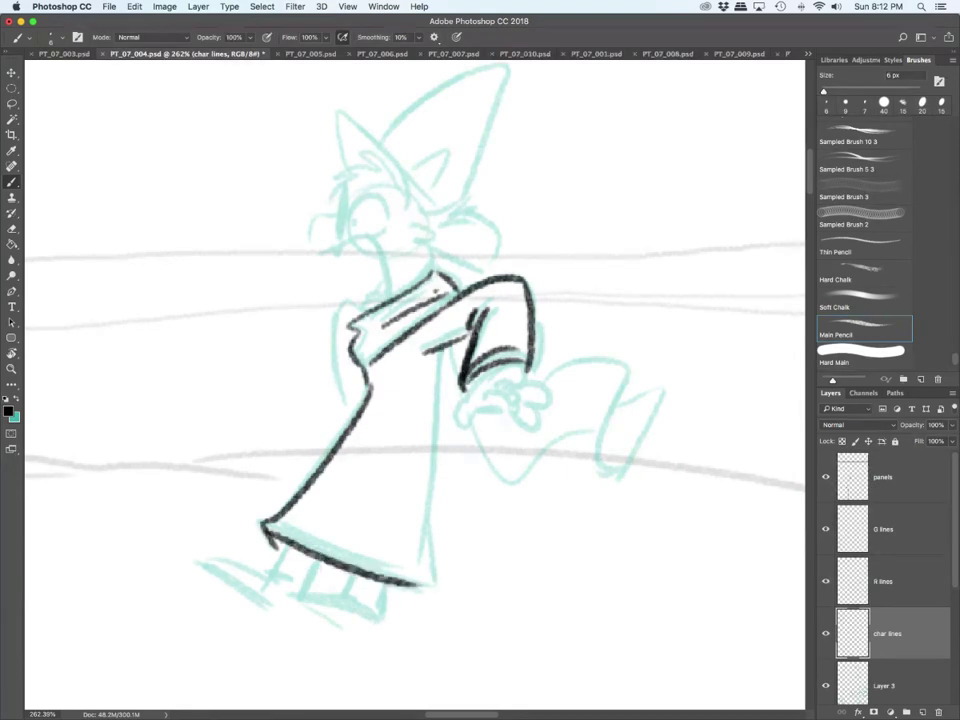
pyautogui.moveTo(440, 345); pyautogui.dragTo(432, 588)
pyautogui.moveTo(290, 547)
pyautogui.mouseDown()
pyautogui.moveTo(265, 590)
pyautogui.moveTo(224, 580)
pyautogui.mouseUp()
pyautogui.moveTo(206, 577); pyautogui.dragTo(268, 609)
pyautogui.moveTo(222, 582)
pyautogui.mouseDown()
pyautogui.moveTo(315, 618)
pyautogui.moveTo(407, 624)
pyautogui.mouseUp()
pyautogui.moveTo(294, 609)
pyautogui.mouseDown()
pyautogui.moveTo(346, 614)
pyautogui.moveTo(301, 600)
pyautogui.moveTo(344, 580)
pyautogui.moveTo(379, 606)
pyautogui.mouseUp()
pyautogui.moveTo(232, 611); pyautogui.dragTo(296, 608)
pyautogui.moveTo(320, 558); pyautogui.dragTo(306, 590)
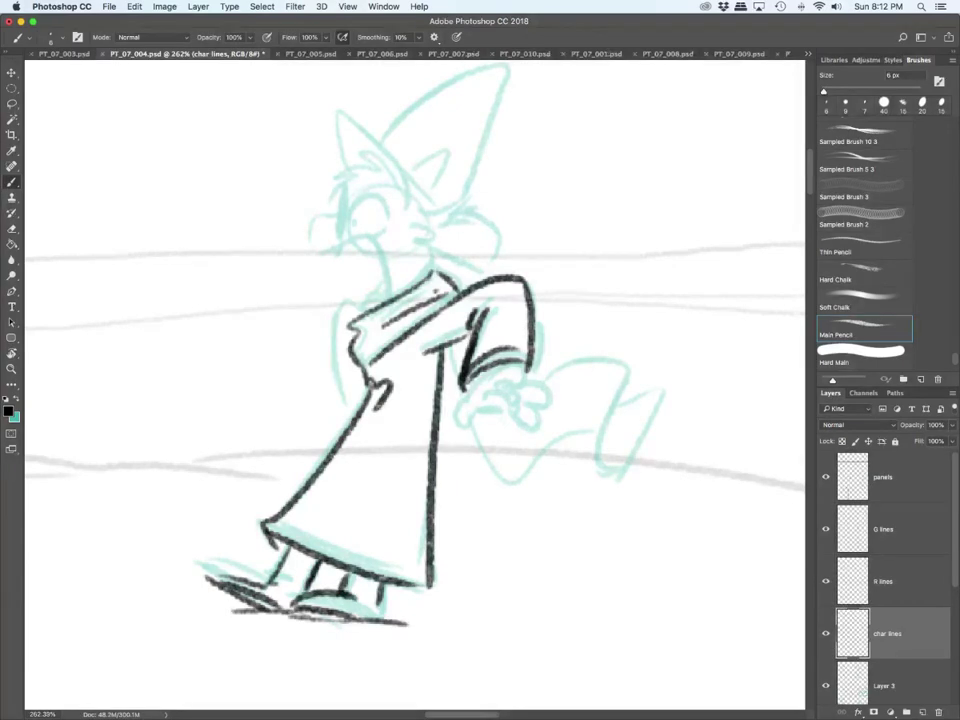
# Step: Ink the walking witch's hand and fingers below the sleeve cuff on R lines
pyautogui.hotkey('alt', ']')
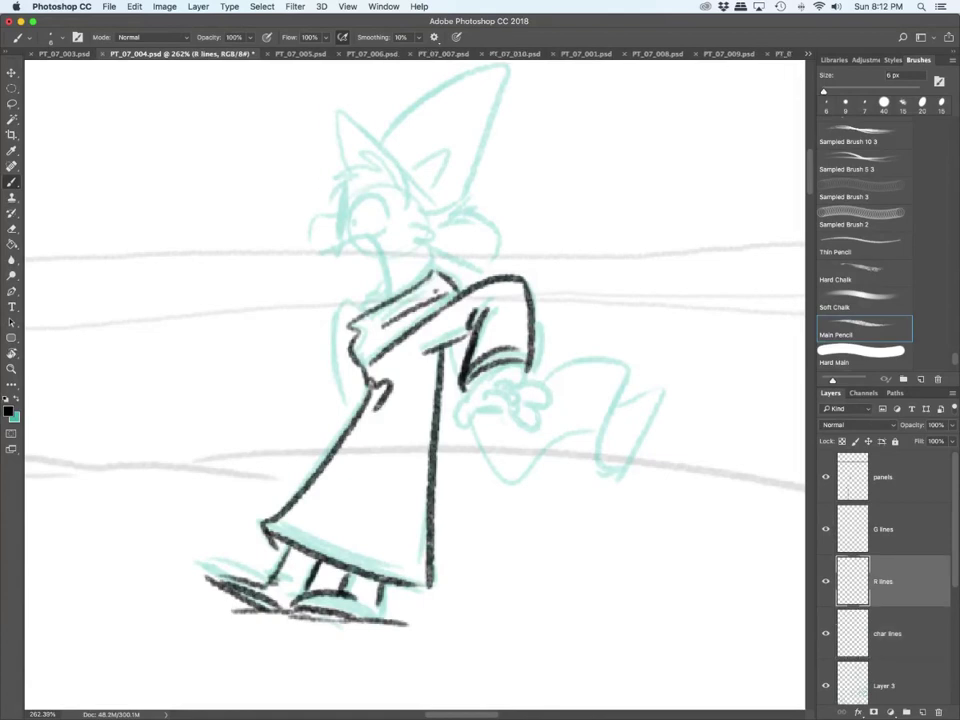
pyautogui.moveTo(482, 386)
pyautogui.mouseDown()
pyautogui.moveTo(526, 374)
pyautogui.moveTo(510, 387)
pyautogui.mouseUp()
pyautogui.moveTo(495, 390)
pyautogui.mouseDown()
pyautogui.moveTo(489, 395)
pyautogui.moveTo(514, 396)
pyautogui.moveTo(511, 385)
pyautogui.mouseUp()
pyautogui.moveTo(517, 388)
pyautogui.mouseDown()
pyautogui.moveTo(507, 404)
pyautogui.moveTo(521, 412)
pyautogui.mouseUp()
pyautogui.moveTo(516, 380)
pyautogui.mouseDown()
pyautogui.moveTo(550, 389)
pyautogui.moveTo(520, 398)
pyautogui.mouseUp()
pyautogui.moveTo(527, 404)
pyautogui.mouseDown()
pyautogui.moveTo(460, 427)
pyautogui.moveTo(493, 408)
pyautogui.mouseUp()
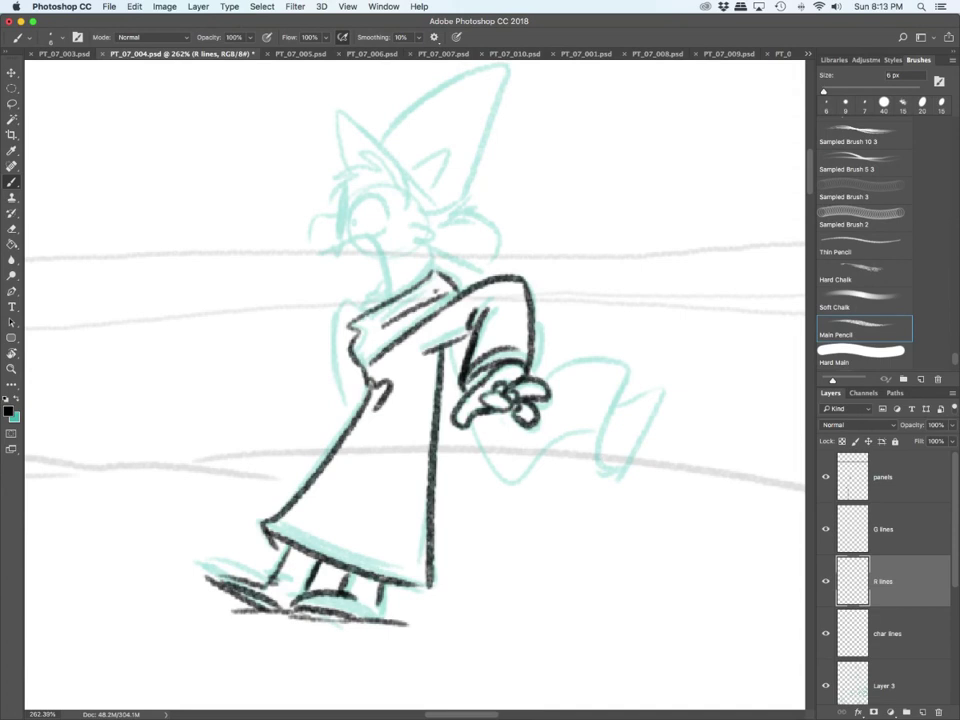
# Step: Ink the underarm line and the flowing shape trailing behind the witch's hand on char lines
pyautogui.hotkey('alt', '[')
pyautogui.moveTo(446, 346)
pyautogui.mouseDown()
pyautogui.moveTo(460, 399)
pyautogui.moveTo(509, 475)
pyautogui.moveTo(585, 440)
pyautogui.moveTo(605, 358)
pyautogui.moveTo(545, 380)
pyautogui.mouseUp()
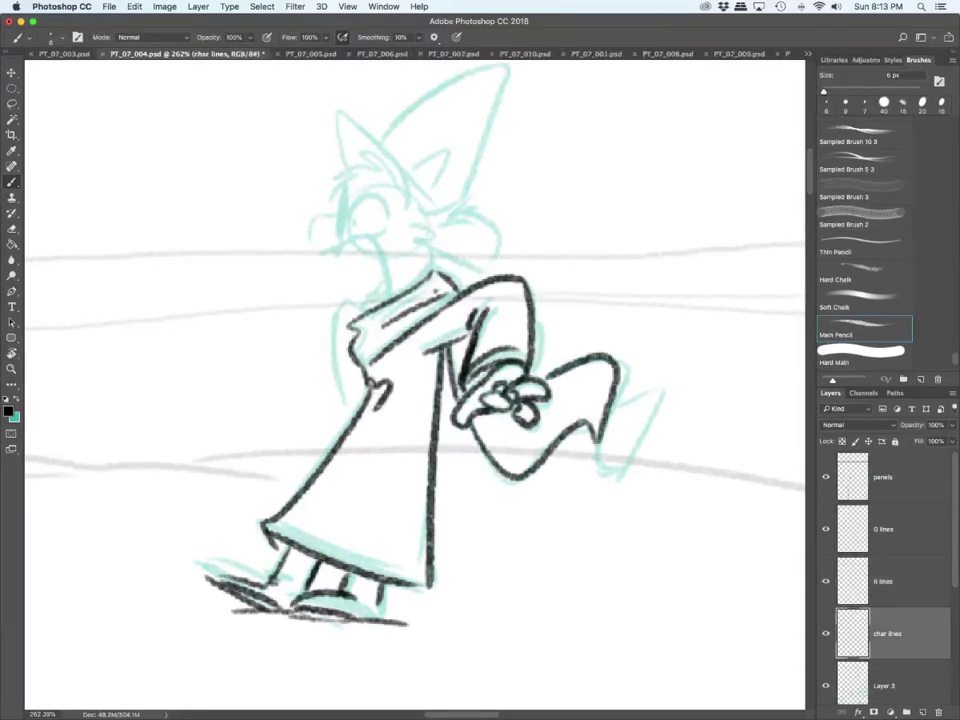
pyautogui.moveTo(594, 439); pyautogui.dragTo(607, 488)
pyautogui.moveTo(615, 491); pyautogui.dragTo(632, 423)
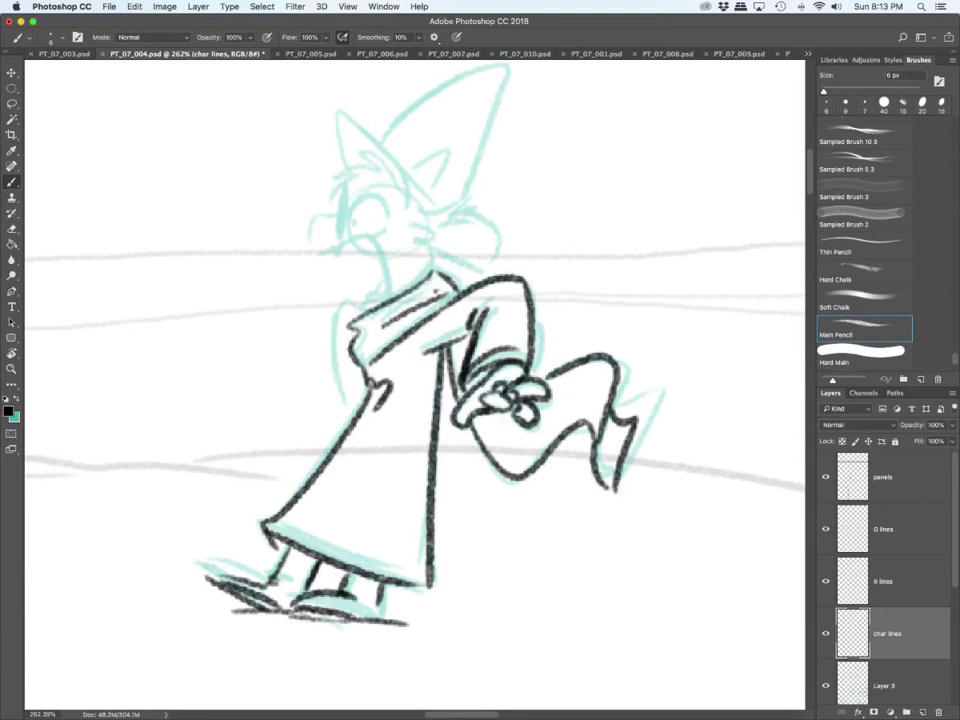
# Step: Ink the walking witch's hat brim and ears on char lines, and her face, snout and open mouth on R lines
pyautogui.moveTo(340, 138)
pyautogui.mouseDown()
pyautogui.moveTo(385, 150)
pyautogui.moveTo(437, 205)
pyautogui.moveTo(420, 160)
pyautogui.moveTo(453, 186)
pyautogui.mouseUp()
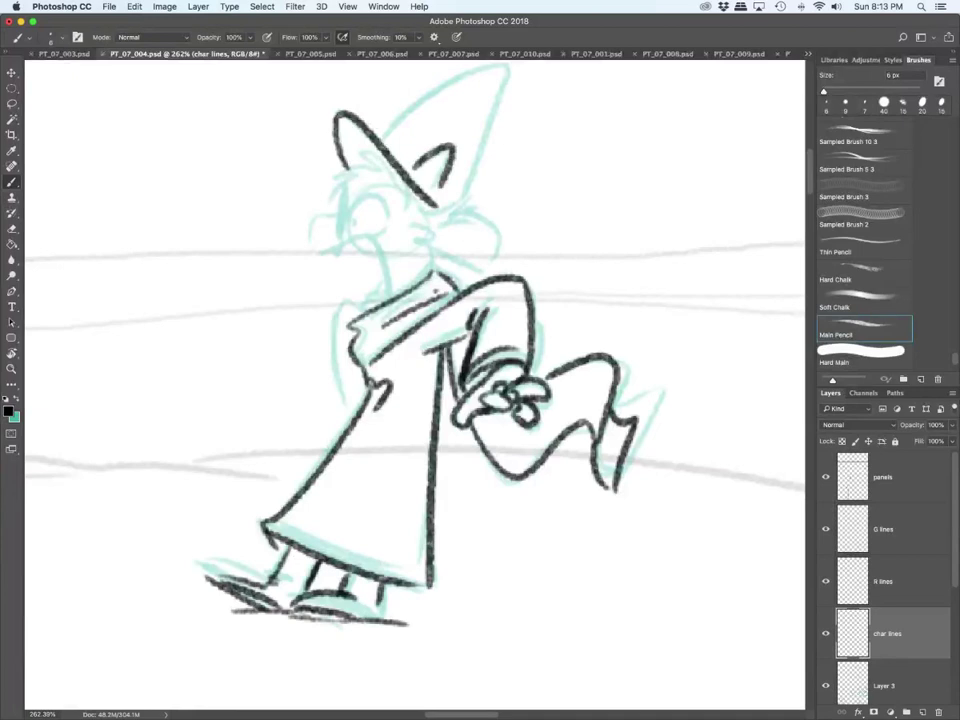
pyautogui.click(877, 581)
pyautogui.moveTo(353, 230)
pyautogui.mouseDown()
pyautogui.moveTo(384, 222)
pyautogui.moveTo(378, 233)
pyautogui.moveTo(353, 229)
pyautogui.mouseUp()
pyautogui.press('super+z')
pyautogui.moveTo(364, 179)
pyautogui.mouseDown()
pyautogui.moveTo(391, 205)
pyautogui.moveTo(354, 152)
pyautogui.mouseUp()
pyautogui.moveTo(354, 152); pyautogui.dragTo(333, 183)
pyautogui.moveTo(344, 181)
pyautogui.mouseDown()
pyautogui.moveTo(315, 250)
pyautogui.moveTo(332, 254)
pyautogui.mouseUp()
pyautogui.moveTo(332, 254)
pyautogui.mouseDown()
pyautogui.moveTo(384, 292)
pyautogui.moveTo(358, 300)
pyautogui.mouseUp()
pyautogui.moveTo(372, 250); pyautogui.dragTo(390, 290)
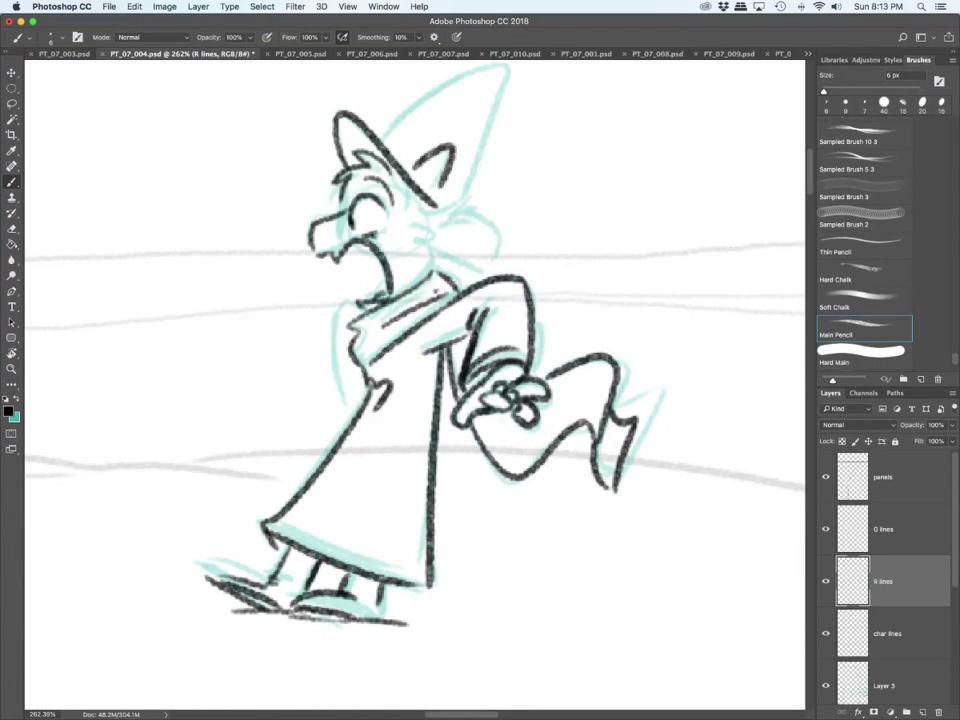
# Step: Ink the witch's cheek fur and hair behind the head on R lines, and the dark eye shape beside the snout on G lines
pyautogui.moveTo(415, 217); pyautogui.dragTo(438, 213)
pyautogui.moveTo(438, 218); pyautogui.dragTo(420, 246)
pyautogui.moveTo(432, 250); pyautogui.dragTo(425, 278)
pyautogui.moveTo(418, 201)
pyautogui.mouseDown()
pyautogui.moveTo(422, 212)
pyautogui.moveTo(468, 209)
pyautogui.moveTo(495, 274)
pyautogui.mouseUp()
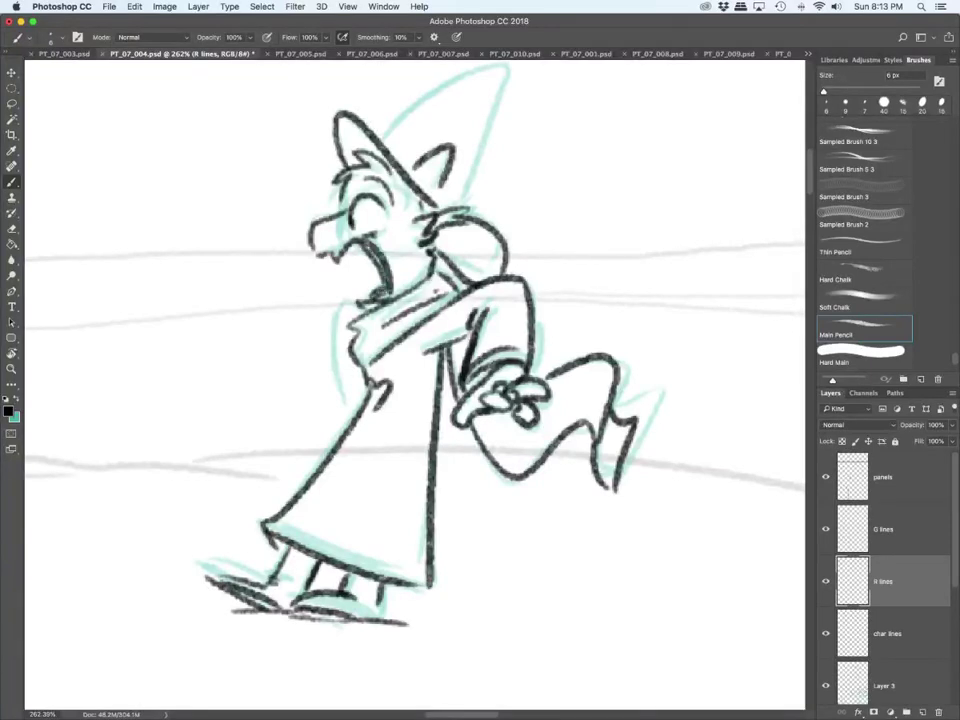
pyautogui.click(884, 529)
pyautogui.moveTo(342, 198)
pyautogui.mouseDown()
pyautogui.moveTo(340, 235)
pyautogui.moveTo(343, 199)
pyautogui.moveTo(330, 210)
pyautogui.mouseUp()
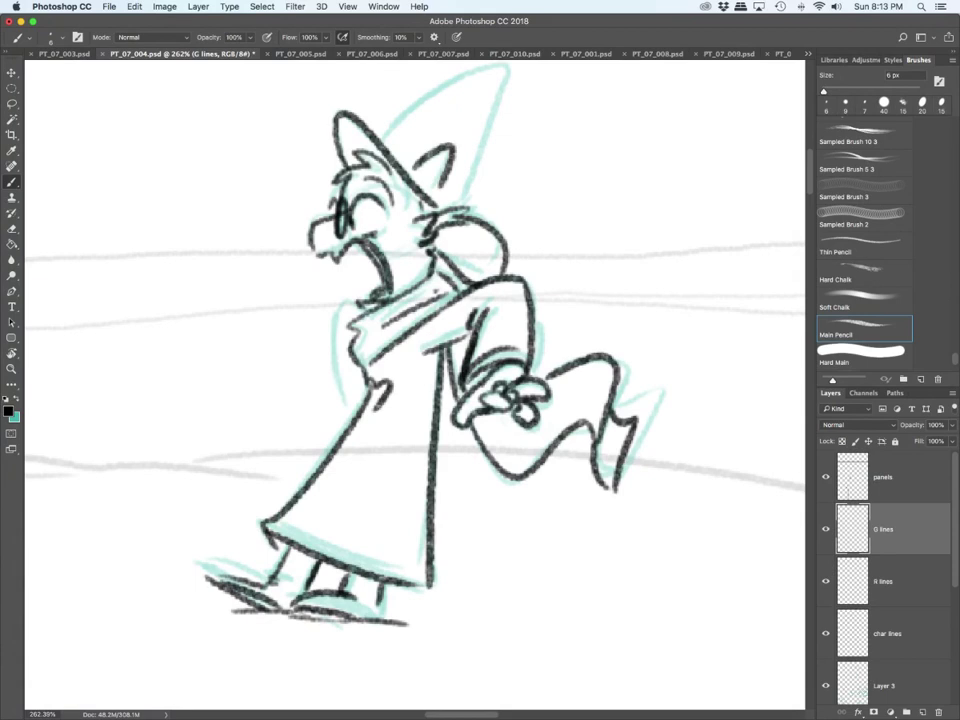
# Step: Ink the witch's far sleeve and cuff on char lines, and the far hand's fingers on R lines
pyautogui.hotkey('alt', '[')
pyautogui.hotkey('alt', '[')
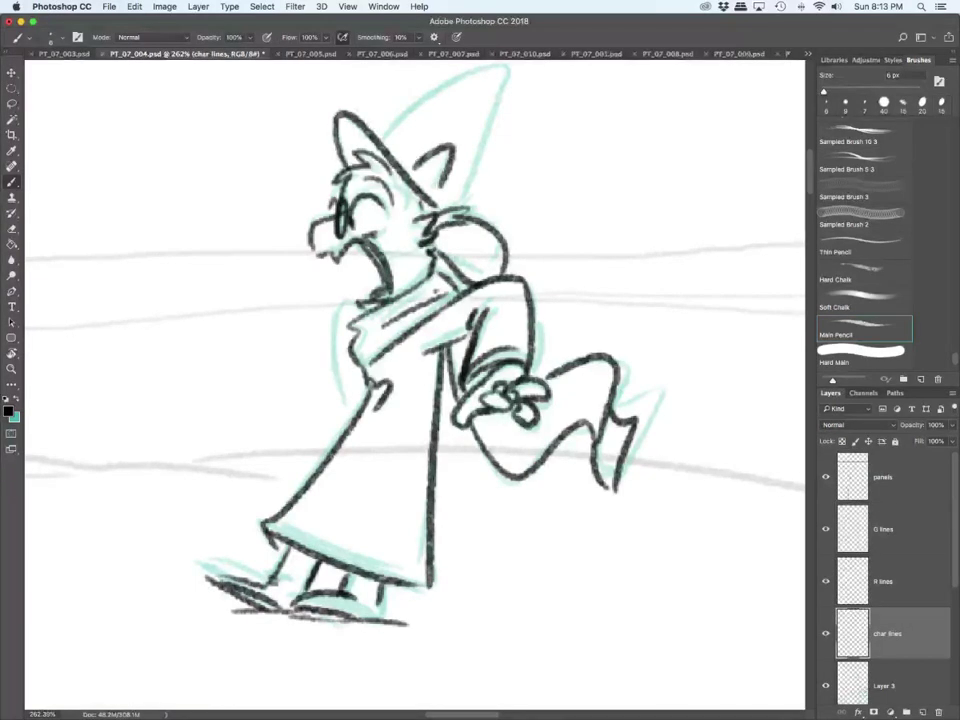
pyautogui.moveTo(366, 295)
pyautogui.mouseDown()
pyautogui.moveTo(335, 326)
pyautogui.moveTo(338, 356)
pyautogui.mouseUp()
pyautogui.moveTo(329, 362)
pyautogui.mouseDown()
pyautogui.moveTo(353, 403)
pyautogui.moveTo(359, 387)
pyautogui.mouseUp()
pyautogui.moveTo(343, 359); pyautogui.dragTo(363, 390)
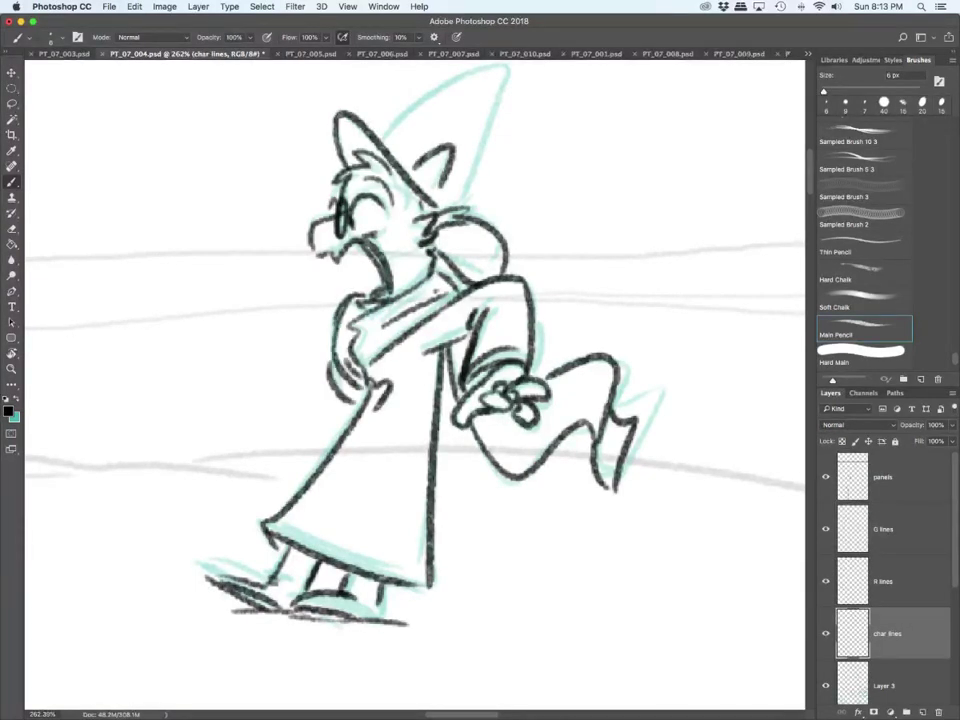
pyautogui.hotkey('alt', ']')
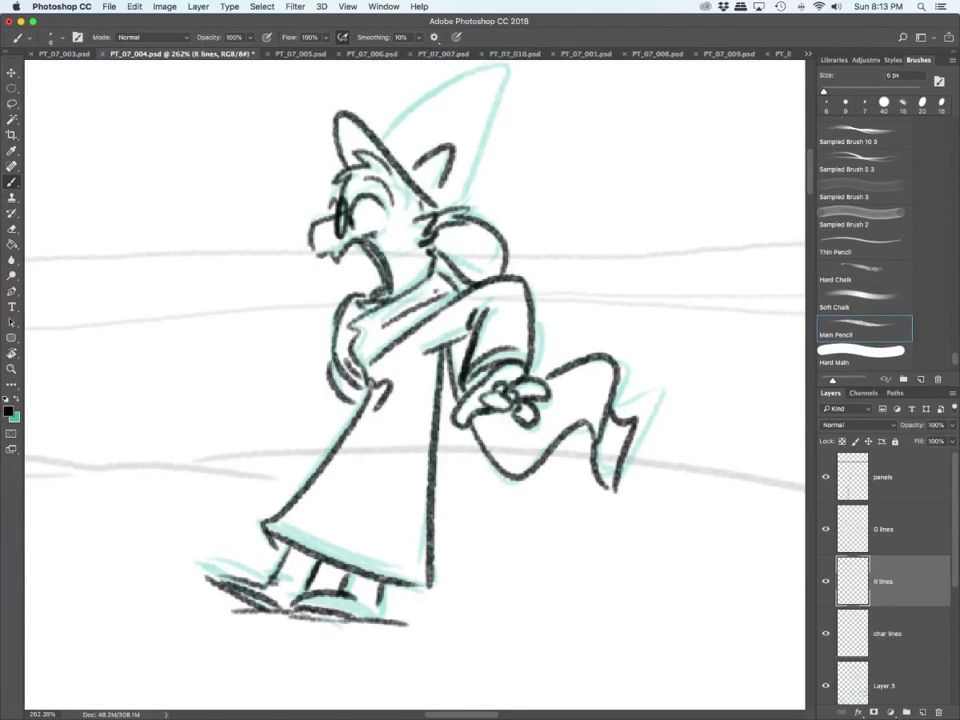
pyautogui.moveTo(330, 368)
pyautogui.mouseDown()
pyautogui.moveTo(312, 378)
pyautogui.moveTo(324, 390)
pyautogui.mouseUp()
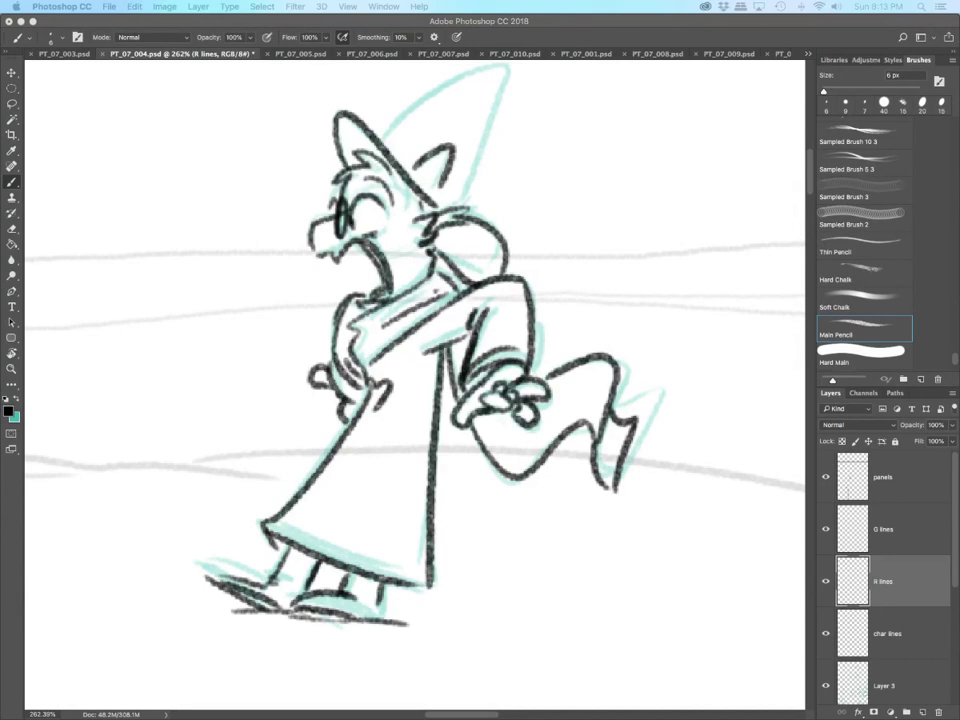
# Step: Ink the tall pointed cone and rear brim of the walking witch's hat on char lines
pyautogui.scroll(5, 415, 380)
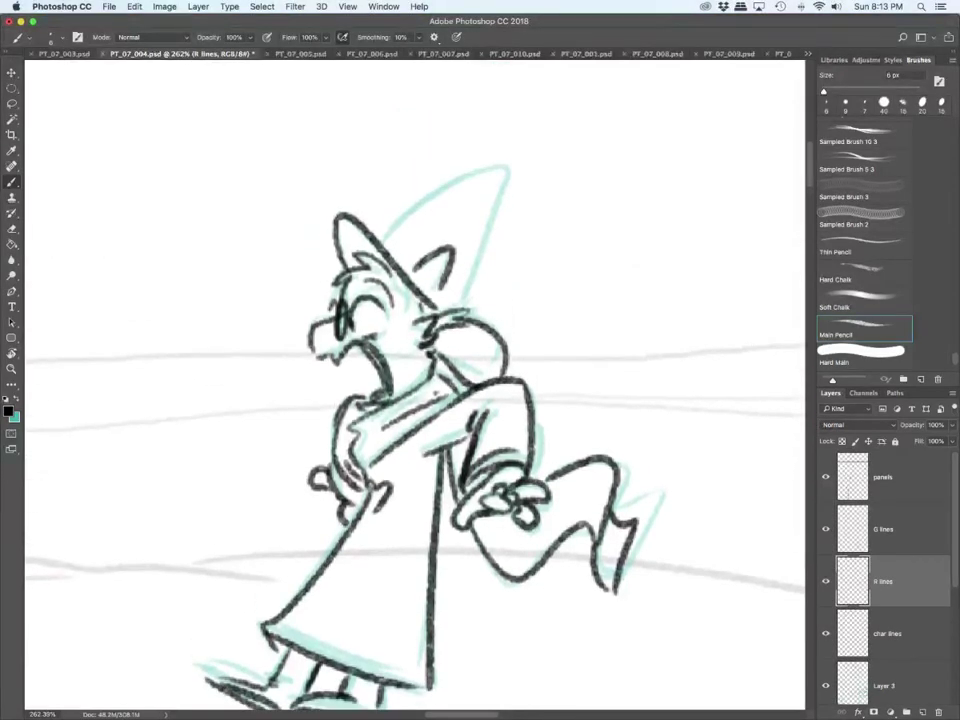
pyautogui.click(887, 633)
pyautogui.moveTo(347, 216)
pyautogui.mouseDown()
pyautogui.moveTo(510, 327)
pyautogui.moveTo(503, 336)
pyautogui.mouseUp()
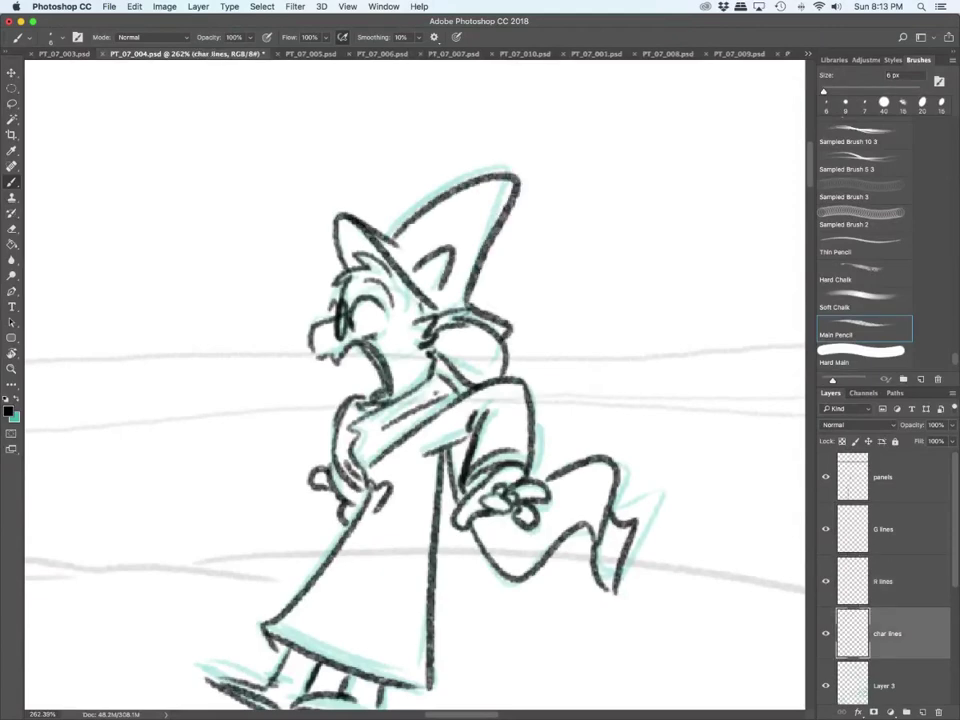
# Step: Ink the head of the young fighter behind the big axe carrier on char lines, including the hair, bangs, face and mouth
pyautogui.press('super+0')
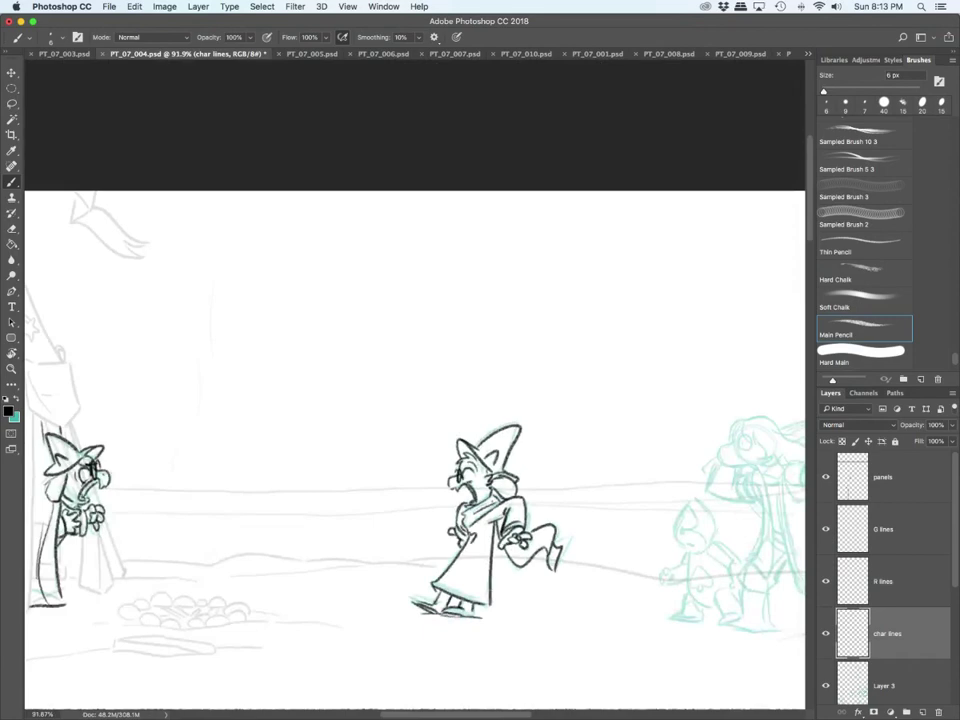
pyautogui.moveTo(515, 537); pyautogui.dragTo(104, 537)
pyautogui.moveTo(491, 602); pyautogui.dragTo(590, 602)
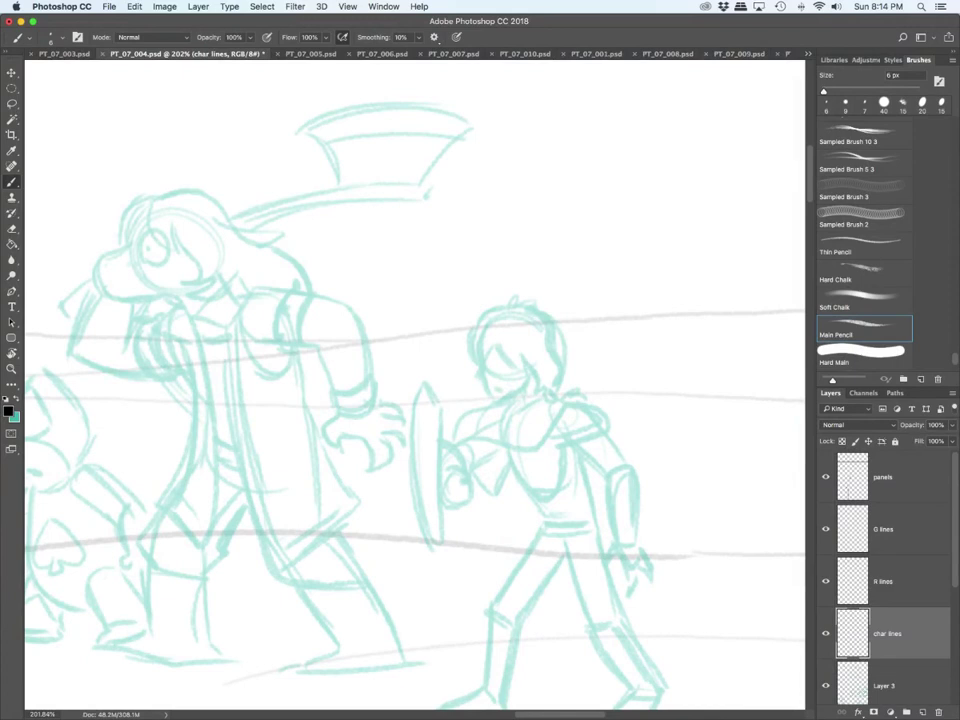
pyautogui.moveTo(493, 341); pyautogui.dragTo(540, 380)
pyautogui.moveTo(551, 331); pyautogui.dragTo(545, 384)
pyautogui.moveTo(518, 306)
pyautogui.mouseDown()
pyautogui.moveTo(562, 340)
pyautogui.moveTo(568, 372)
pyautogui.mouseUp()
pyautogui.moveTo(482, 330)
pyautogui.mouseDown()
pyautogui.moveTo(472, 366)
pyautogui.moveTo(508, 303)
pyautogui.mouseUp()
pyautogui.moveTo(474, 358)
pyautogui.mouseDown()
pyautogui.moveTo(492, 402)
pyautogui.moveTo(519, 395)
pyautogui.moveTo(525, 408)
pyautogui.mouseUp()
pyautogui.click(498, 391)
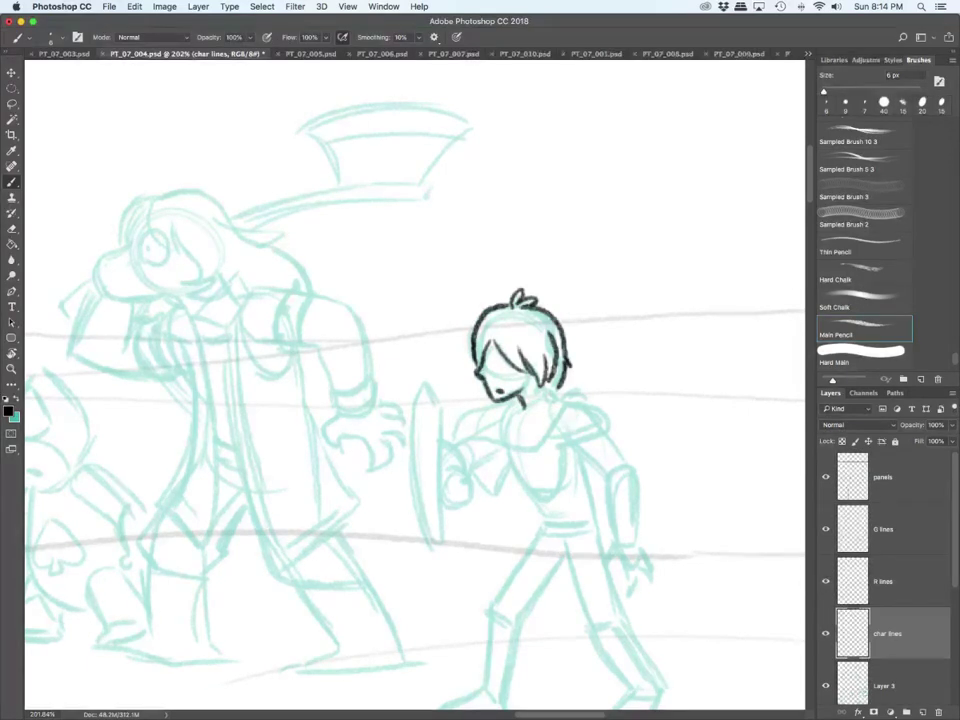
# Step: Ink the young fighter's narrow edge-on shield with its centre line and the fist behind it on char lines
pyautogui.moveTo(408, 393)
pyautogui.mouseDown()
pyautogui.moveTo(436, 547)
pyautogui.moveTo(433, 410)
pyautogui.moveTo(436, 546)
pyautogui.moveTo(427, 421)
pyautogui.moveTo(432, 520)
pyautogui.mouseUp()
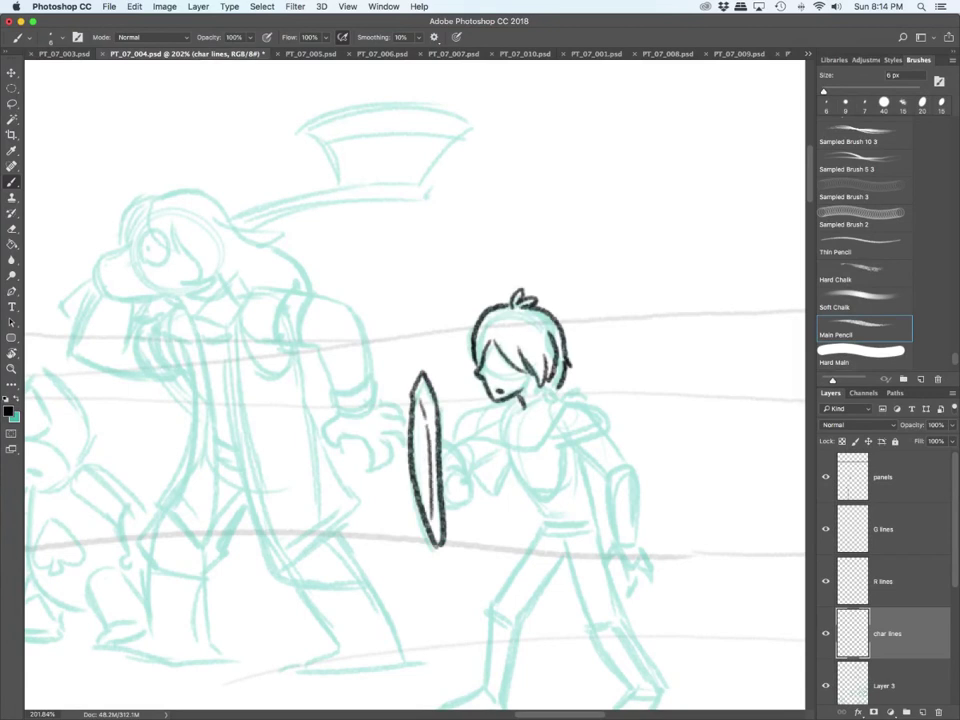
pyautogui.moveTo(446, 463)
pyautogui.mouseDown()
pyautogui.moveTo(465, 475)
pyautogui.moveTo(461, 508)
pyautogui.moveTo(446, 506)
pyautogui.mouseUp()
pyautogui.moveTo(442, 448); pyautogui.dragTo(461, 463)
pyautogui.moveTo(442, 438); pyautogui.dragTo(460, 461)
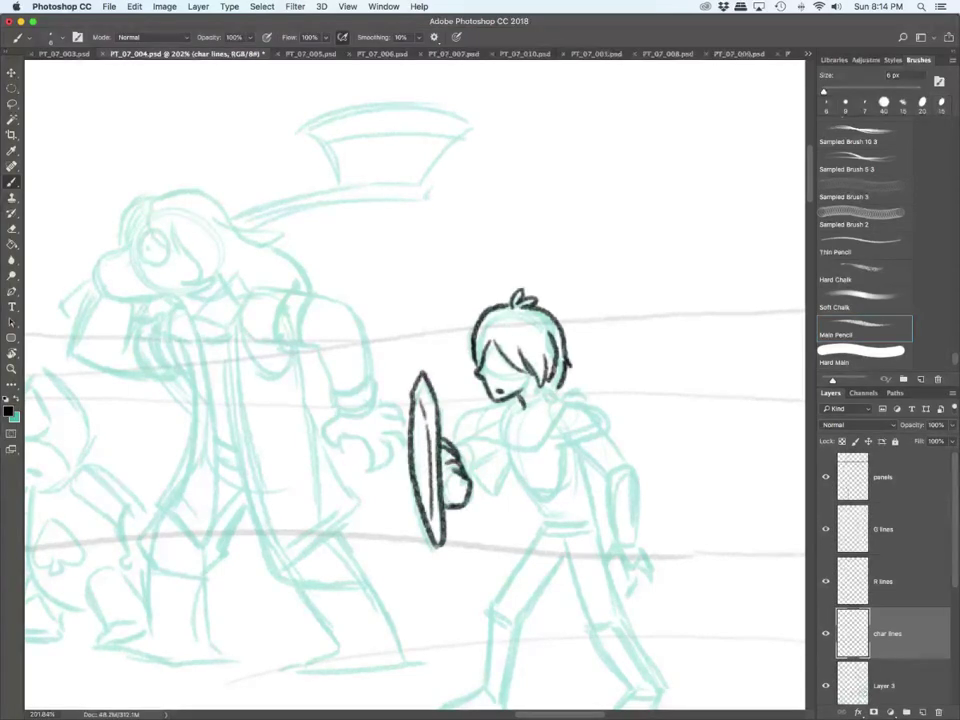
# Step: Ink the young fighter's nape hair, collar and banded front shoulder on char lines
pyautogui.moveTo(565, 362)
pyautogui.mouseDown()
pyautogui.moveTo(568, 396)
pyautogui.moveTo(494, 420)
pyautogui.moveTo(458, 438)
pyautogui.mouseUp()
pyautogui.moveTo(460, 442)
pyautogui.mouseDown()
pyautogui.moveTo(530, 456)
pyautogui.moveTo(475, 439)
pyautogui.mouseUp()
pyautogui.moveTo(482, 415); pyautogui.dragTo(483, 439)
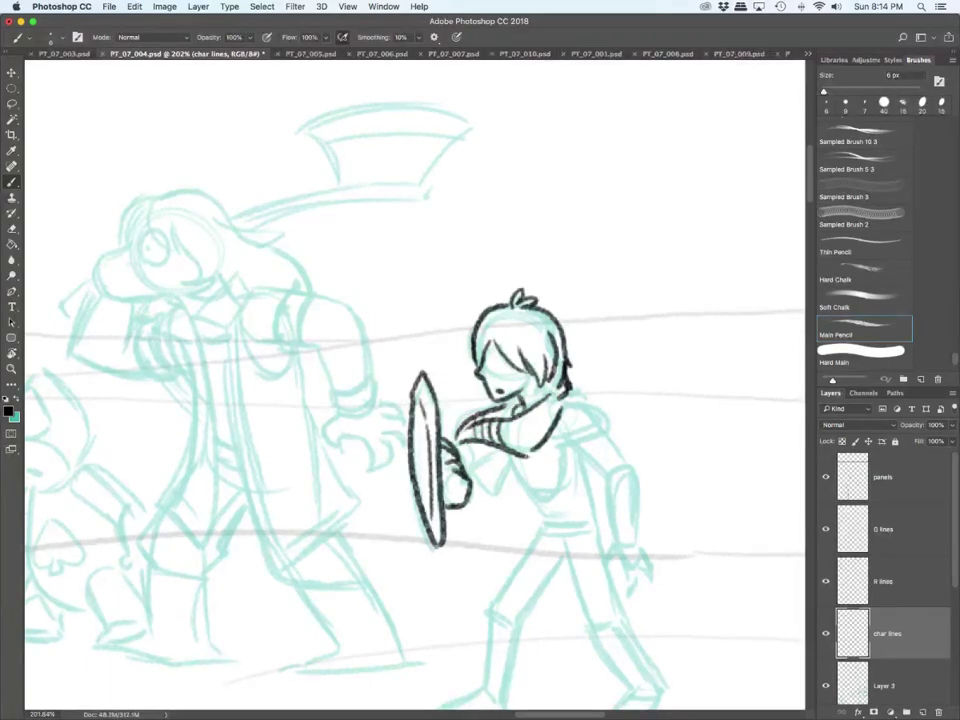
# Step: Ink the young fighter's rear shoulder pad, bent arm, bracer and hanging hand on char lines
pyautogui.moveTo(557, 398)
pyautogui.mouseDown()
pyautogui.moveTo(584, 400)
pyautogui.moveTo(613, 421)
pyautogui.moveTo(586, 402)
pyautogui.moveTo(609, 482)
pyautogui.mouseUp()
pyautogui.moveTo(605, 430)
pyautogui.mouseDown()
pyautogui.moveTo(632, 468)
pyautogui.moveTo(612, 540)
pyautogui.mouseUp()
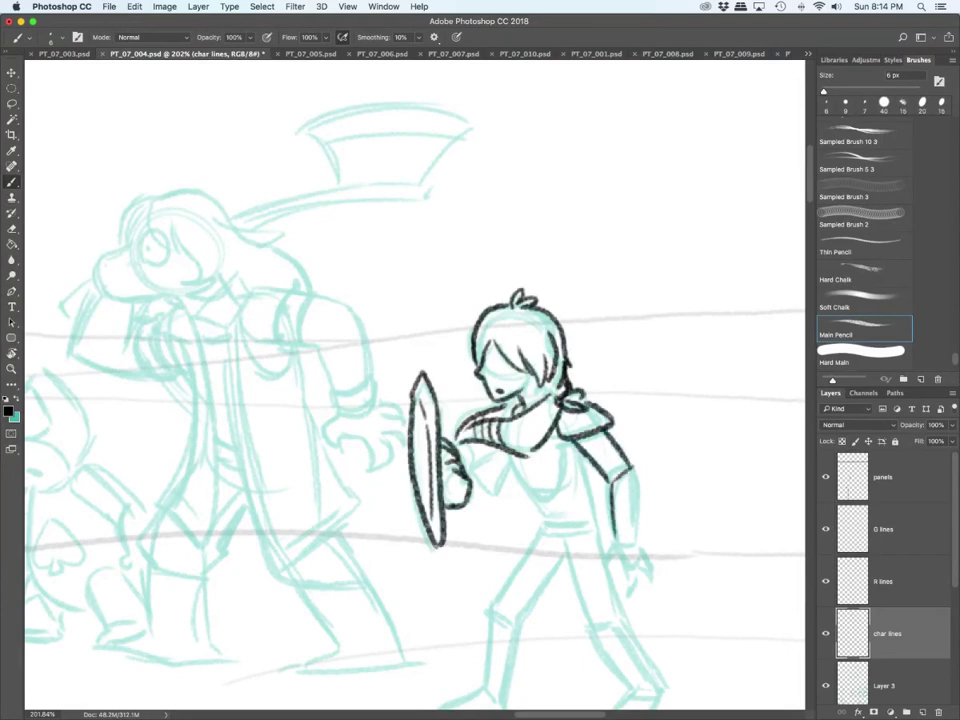
pyautogui.moveTo(631, 467)
pyautogui.mouseDown()
pyautogui.moveTo(643, 514)
pyautogui.moveTo(637, 542)
pyautogui.mouseUp()
pyautogui.moveTo(615, 543)
pyautogui.mouseDown()
pyautogui.moveTo(623, 555)
pyautogui.moveTo(643, 552)
pyautogui.mouseUp()
pyautogui.moveTo(619, 550)
pyautogui.mouseDown()
pyautogui.moveTo(643, 544)
pyautogui.moveTo(612, 565)
pyautogui.moveTo(630, 580)
pyautogui.moveTo(652, 578)
pyautogui.mouseUp()
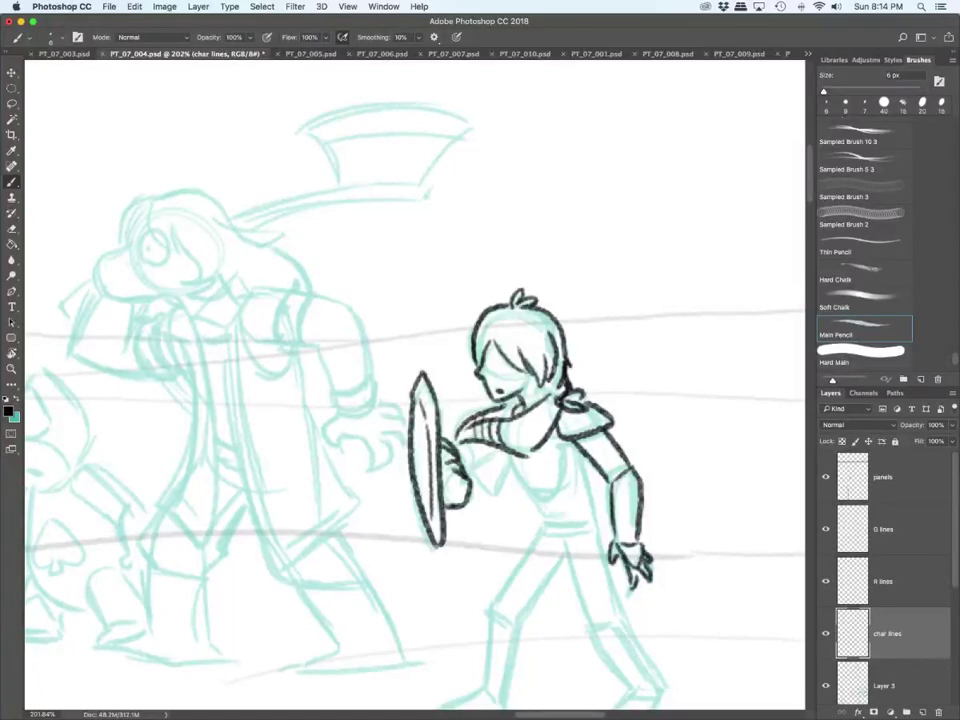
# Step: Ink the young fighter's front forearm, chest curve and both sides of the torso on char lines
pyautogui.moveTo(467, 474)
pyautogui.mouseDown()
pyautogui.moveTo(498, 454)
pyautogui.moveTo(467, 446)
pyautogui.mouseUp()
pyautogui.moveTo(459, 443)
pyautogui.mouseDown()
pyautogui.moveTo(493, 492)
pyautogui.moveTo(511, 461)
pyautogui.moveTo(537, 492)
pyautogui.moveTo(562, 468)
pyautogui.moveTo(548, 523)
pyautogui.mouseUp()
pyautogui.moveTo(581, 454); pyautogui.dragTo(598, 523)
pyautogui.moveTo(582, 459); pyautogui.dragTo(599, 530)
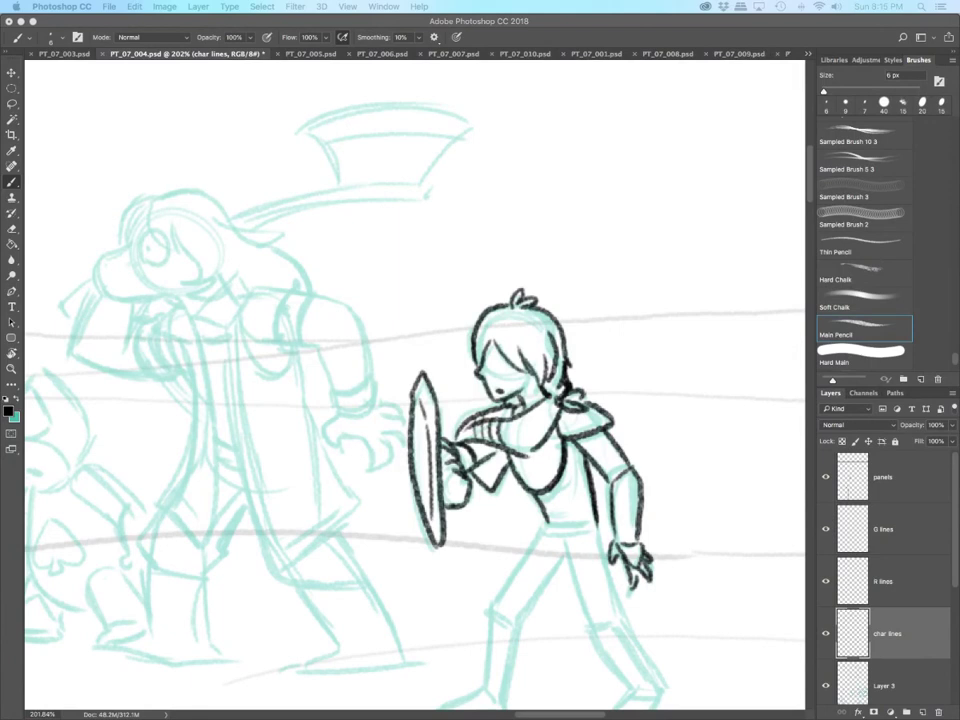
# Step: Ink the young fighter's belt, front leg and front boot on char lines
pyautogui.scroll(-5, 415, 390)
pyautogui.moveTo(541, 398)
pyautogui.mouseDown()
pyautogui.moveTo(582, 402)
pyautogui.moveTo(491, 477)
pyautogui.moveTo(511, 498)
pyautogui.moveTo(483, 553)
pyautogui.moveTo(494, 573)
pyautogui.moveTo(440, 578)
pyautogui.moveTo(523, 582)
pyautogui.moveTo(510, 556)
pyautogui.moveTo(511, 500)
pyautogui.mouseUp()
pyautogui.moveTo(550, 420); pyautogui.dragTo(592, 502)
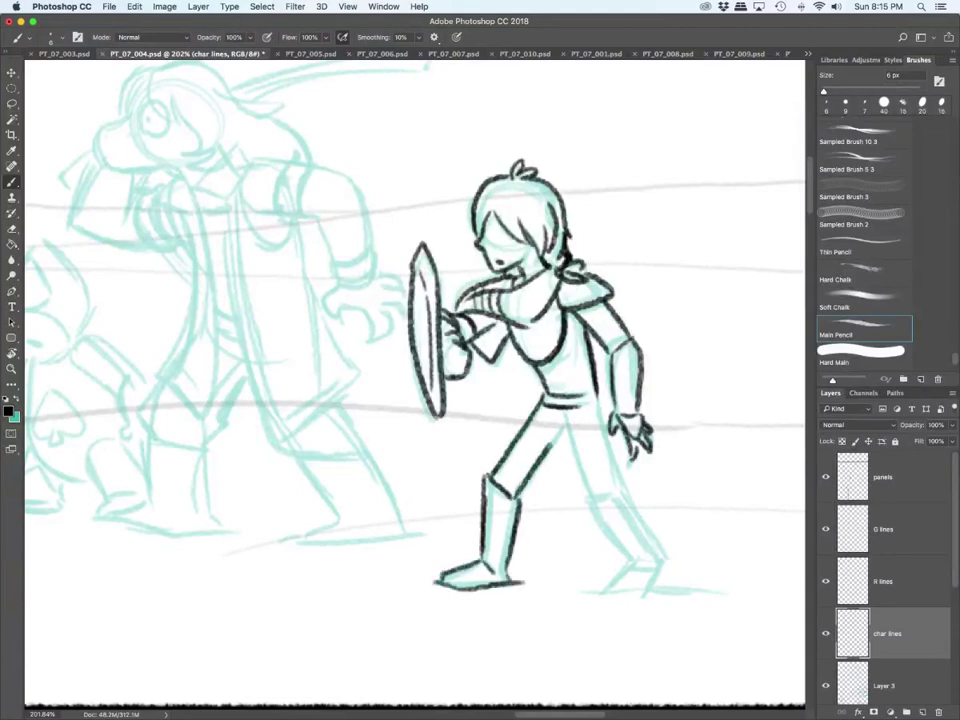
# Step: Ink the young fighter's rear leg, boot and the ground line beneath the foot on char lines
pyautogui.moveTo(601, 421); pyautogui.dragTo(618, 499)
pyautogui.moveTo(586, 503)
pyautogui.mouseDown()
pyautogui.moveTo(628, 562)
pyautogui.moveTo(643, 566)
pyautogui.mouseUp()
pyautogui.moveTo(586, 591); pyautogui.dragTo(684, 593)
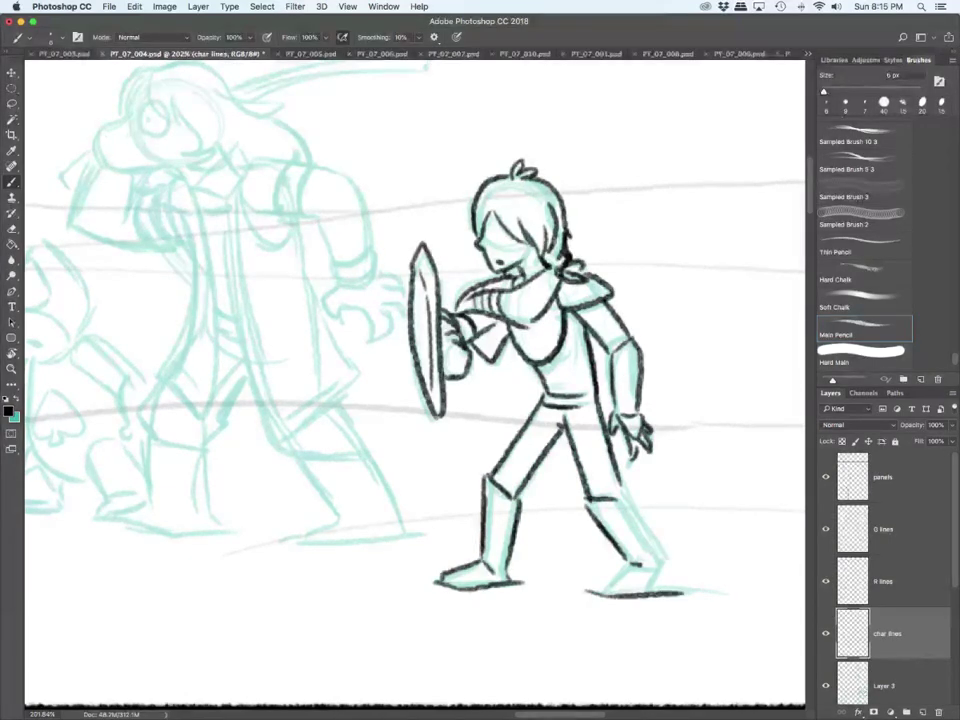
pyautogui.moveTo(630, 566); pyautogui.dragTo(608, 591)
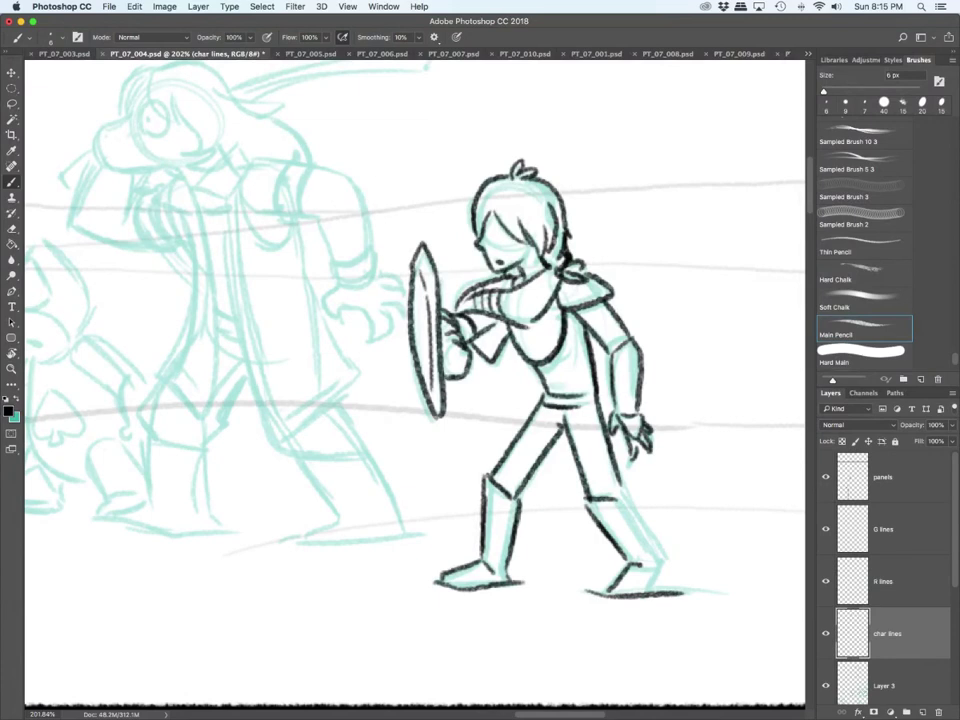
pyautogui.moveTo(619, 497)
pyautogui.mouseDown()
pyautogui.moveTo(661, 561)
pyautogui.moveTo(654, 592)
pyautogui.mouseUp()
pyautogui.moveTo(620, 481); pyautogui.dragTo(642, 534)
pyautogui.moveTo(585, 498); pyautogui.dragTo(588, 508)
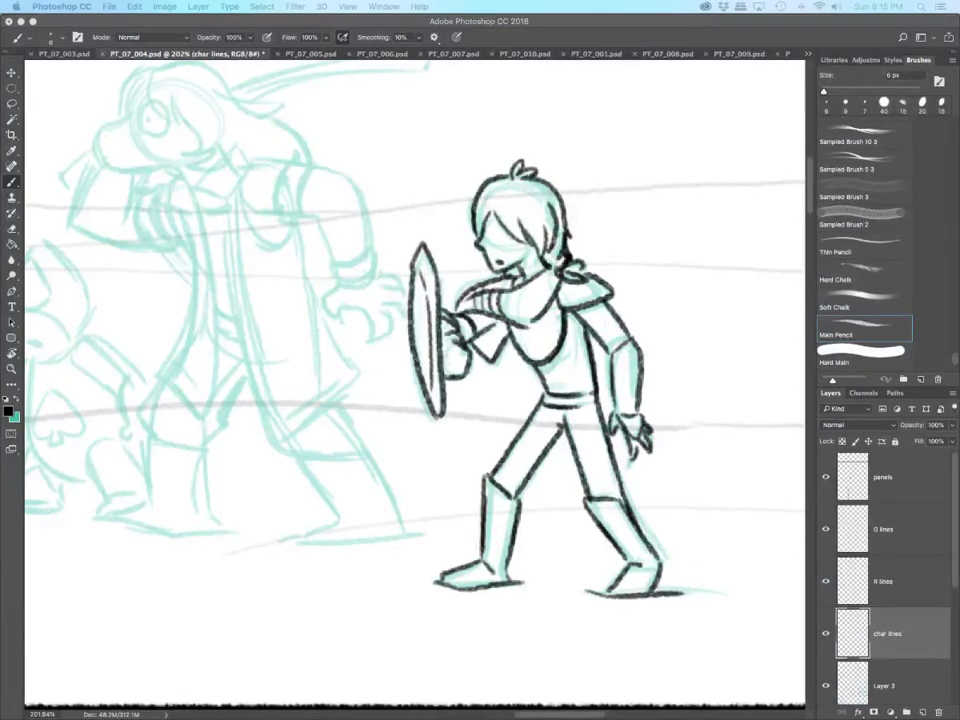
# Step: Ink the big axe carrier's hanging arm on char lines, with the spiked shoulder band, spiked wristband and clawed hand
pyautogui.hscroll(-5, 415, 380)
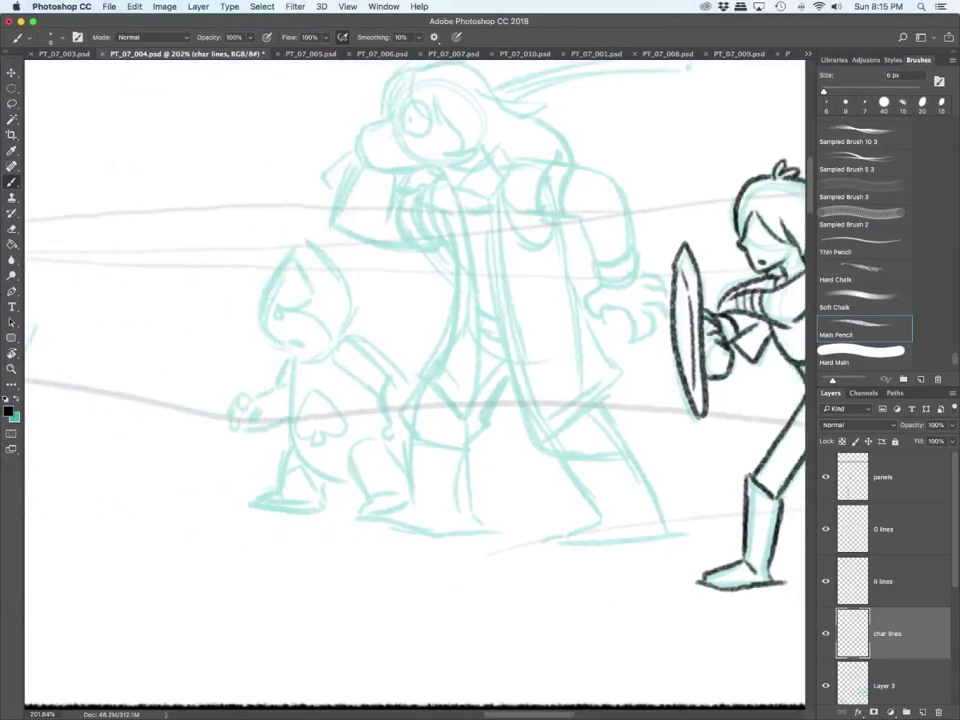
pyautogui.moveTo(545, 217); pyautogui.dragTo(557, 218)
pyautogui.moveTo(566, 217)
pyautogui.mouseDown()
pyautogui.moveTo(579, 163)
pyautogui.moveTo(556, 220)
pyautogui.moveTo(546, 199)
pyautogui.moveTo(554, 170)
pyautogui.moveTo(545, 218)
pyautogui.moveTo(572, 148)
pyautogui.moveTo(630, 246)
pyautogui.mouseUp()
pyautogui.moveTo(578, 214)
pyautogui.mouseDown()
pyautogui.moveTo(593, 252)
pyautogui.moveTo(631, 248)
pyautogui.moveTo(584, 269)
pyautogui.mouseUp()
pyautogui.moveTo(584, 269); pyautogui.dragTo(605, 282)
pyautogui.moveTo(605, 282)
pyautogui.mouseDown()
pyautogui.moveTo(608, 270)
pyautogui.moveTo(627, 274)
pyautogui.mouseUp()
pyautogui.moveTo(631, 262)
pyautogui.mouseDown()
pyautogui.moveTo(629, 276)
pyautogui.moveTo(637, 242)
pyautogui.mouseUp()
pyautogui.moveTo(635, 245)
pyautogui.mouseDown()
pyautogui.moveTo(637, 265)
pyautogui.moveTo(597, 276)
pyautogui.mouseUp()
pyautogui.moveTo(607, 282)
pyautogui.mouseDown()
pyautogui.moveTo(630, 277)
pyautogui.moveTo(639, 254)
pyautogui.moveTo(587, 298)
pyautogui.moveTo(598, 319)
pyautogui.mouseUp()
pyautogui.moveTo(598, 319)
pyautogui.mouseDown()
pyautogui.moveTo(630, 310)
pyautogui.moveTo(628, 338)
pyautogui.mouseUp()
pyautogui.moveTo(628, 338); pyautogui.dragTo(662, 327)
pyautogui.moveTo(662, 327)
pyautogui.mouseDown()
pyautogui.moveTo(669, 320)
pyautogui.moveTo(646, 290)
pyautogui.moveTo(667, 298)
pyautogui.mouseUp()
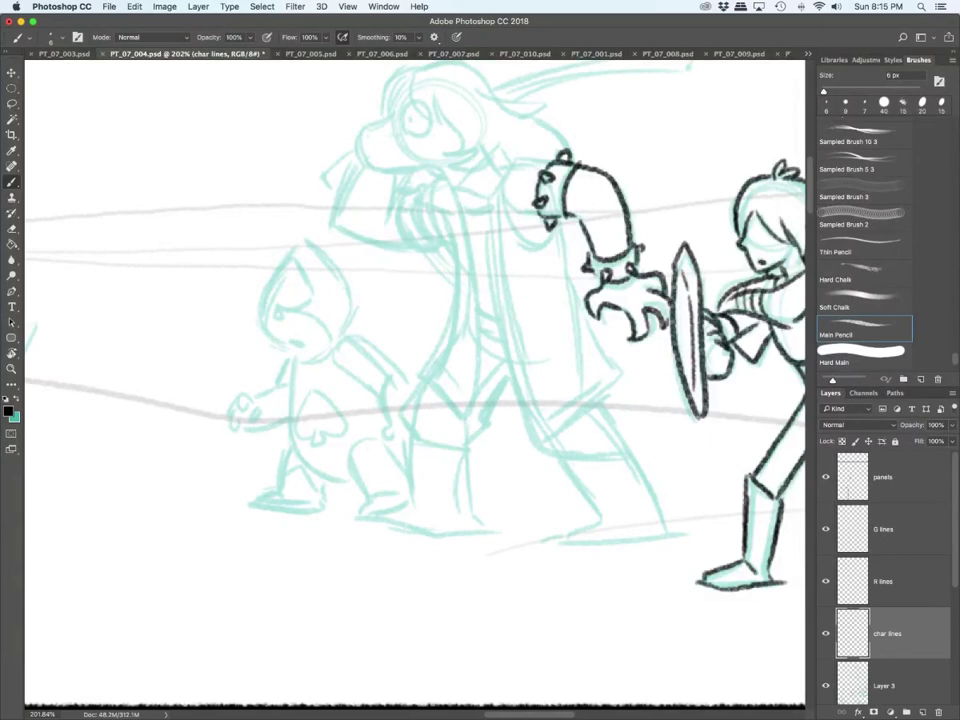
# Step: Ink the axe carrier's collar, armhole and near coat panel with its inner border line on char lines
pyautogui.moveTo(456, 186)
pyautogui.mouseDown()
pyautogui.moveTo(490, 196)
pyautogui.moveTo(500, 143)
pyautogui.mouseUp()
pyautogui.moveTo(502, 143)
pyautogui.mouseDown()
pyautogui.moveTo(514, 162)
pyautogui.moveTo(490, 206)
pyautogui.moveTo(543, 161)
pyautogui.mouseUp()
pyautogui.moveTo(541, 219); pyautogui.dragTo(532, 227)
pyautogui.moveTo(502, 172)
pyautogui.mouseDown()
pyautogui.moveTo(512, 230)
pyautogui.moveTo(557, 236)
pyautogui.mouseUp()
pyautogui.moveTo(491, 198)
pyautogui.mouseDown()
pyautogui.moveTo(497, 316)
pyautogui.moveTo(538, 430)
pyautogui.mouseUp()
pyautogui.moveTo(553, 218)
pyautogui.mouseDown()
pyautogui.moveTo(559, 285)
pyautogui.moveTo(612, 375)
pyautogui.moveTo(543, 430)
pyautogui.mouseUp()
pyautogui.moveTo(497, 203)
pyautogui.mouseDown()
pyautogui.moveTo(528, 367)
pyautogui.moveTo(552, 420)
pyautogui.mouseUp()
pyautogui.press('super+z')
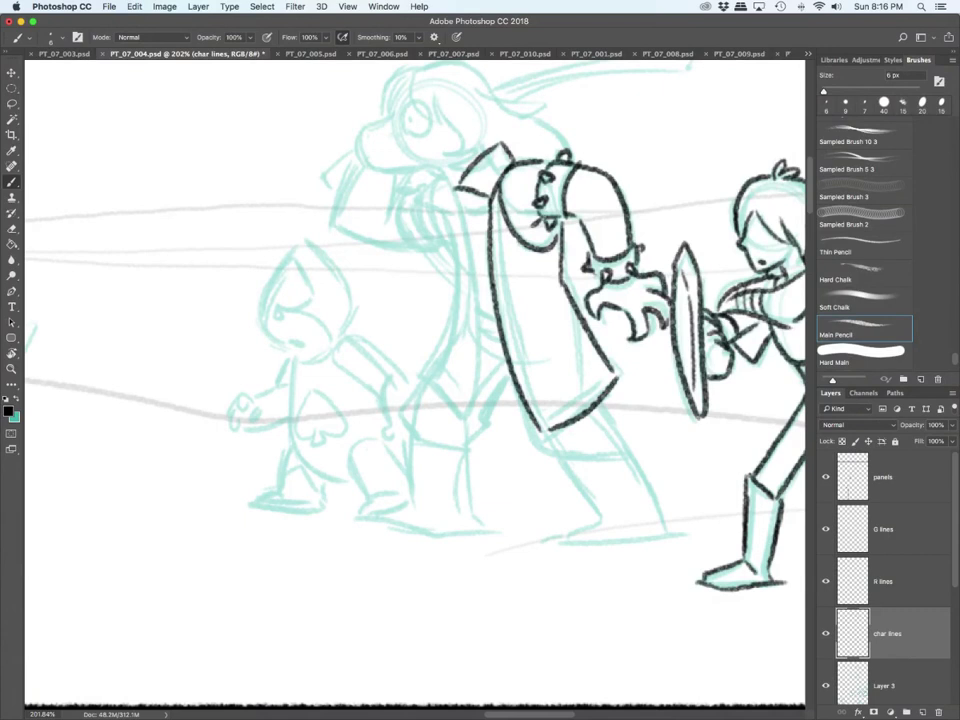
pyautogui.moveTo(462, 168); pyautogui.dragTo(545, 420)
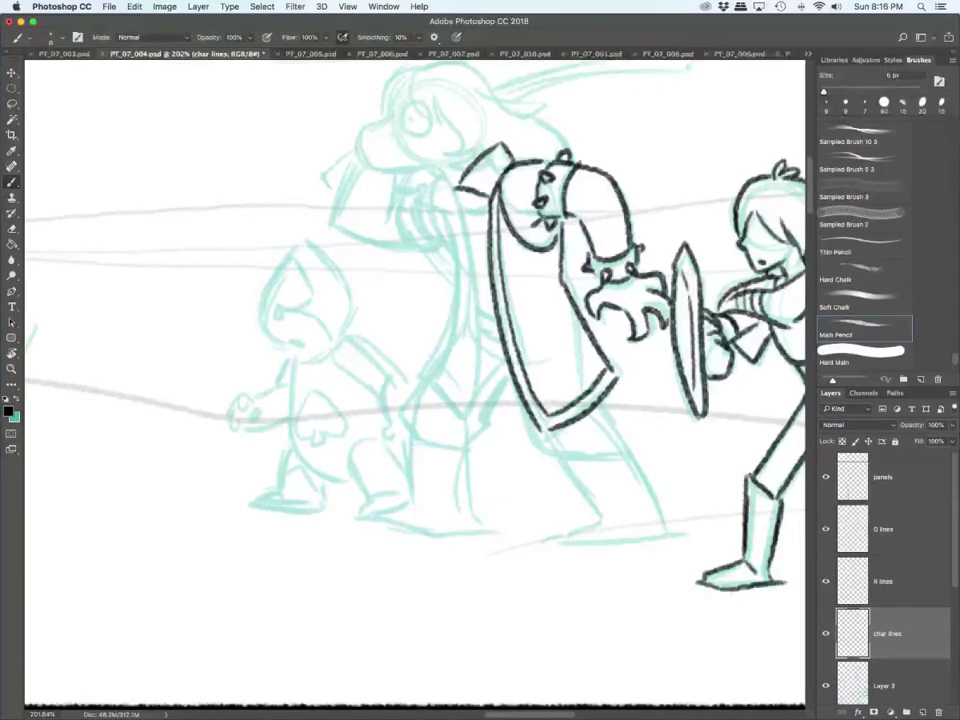
# Step: Ink the axe carrier's eye, bangs, long snout and cheek freckles on char lines
pyautogui.scroll(5, 415, 380)
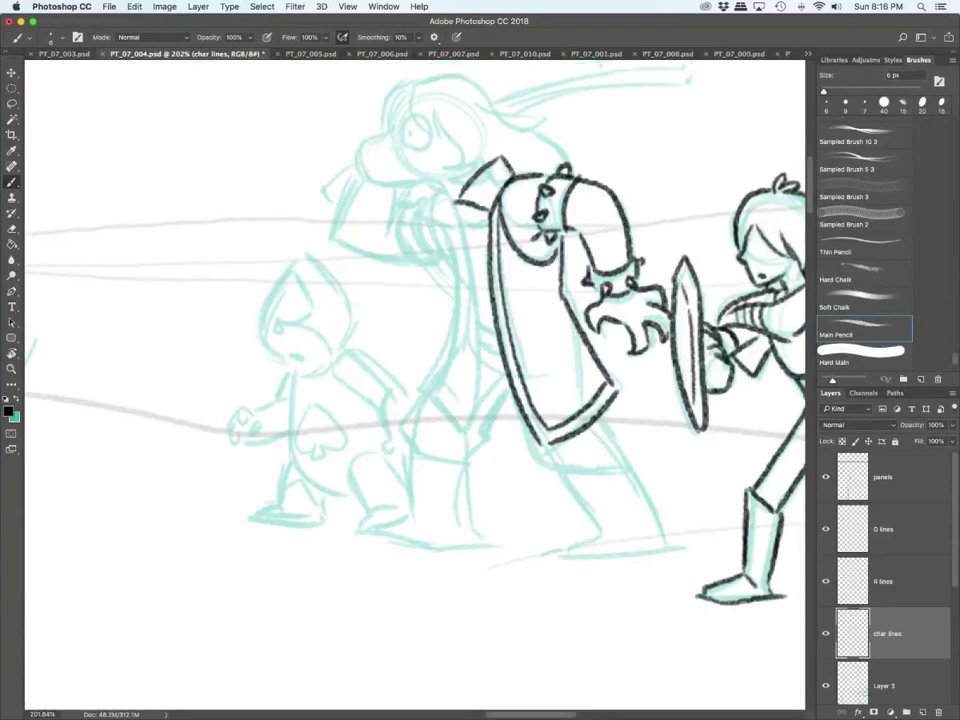
pyautogui.moveTo(418, 235)
pyautogui.mouseDown()
pyautogui.moveTo(405, 258)
pyautogui.moveTo(420, 236)
pyautogui.moveTo(462, 283)
pyautogui.moveTo(474, 282)
pyautogui.mouseUp()
pyautogui.moveTo(474, 282); pyautogui.dragTo(461, 297)
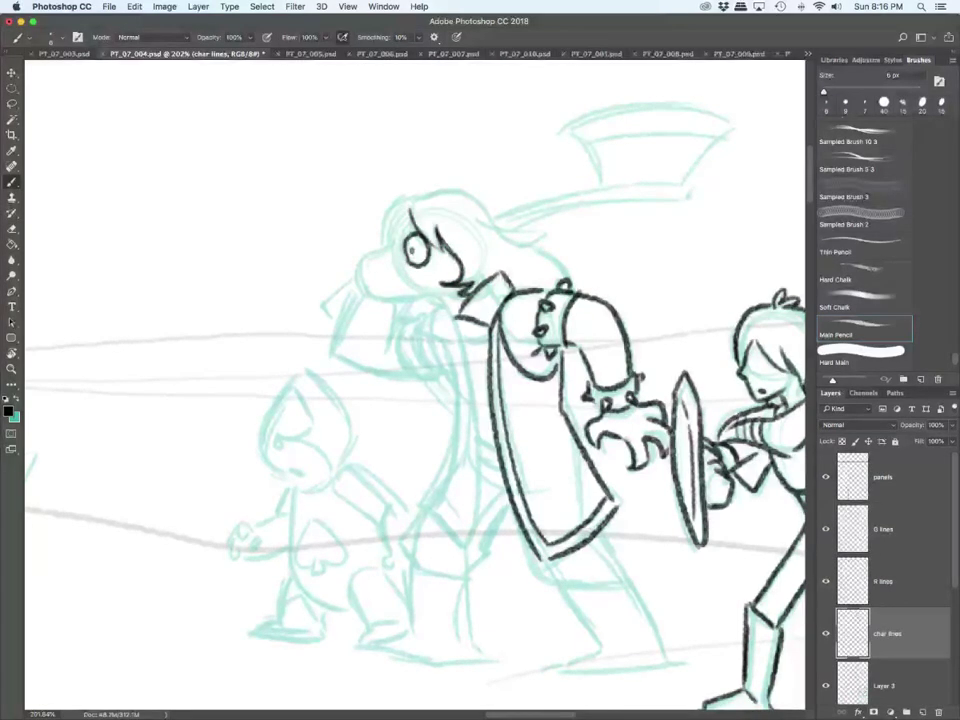
pyautogui.moveTo(404, 233)
pyautogui.mouseDown()
pyautogui.moveTo(361, 262)
pyautogui.moveTo(379, 300)
pyautogui.moveTo(430, 297)
pyautogui.moveTo(456, 319)
pyautogui.mouseUp()
pyautogui.click(390, 260)
pyautogui.click(393, 254)
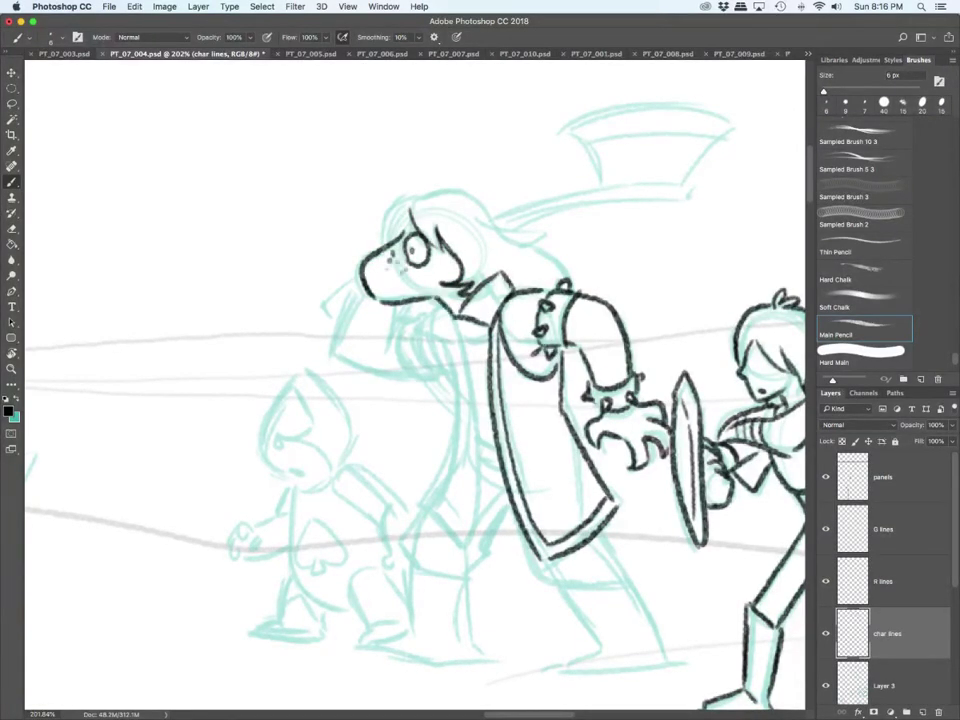
# Step: Ink the axe carrier's hair over the crown and its swept-back tips above the shoulder on char lines
pyautogui.moveTo(386, 243)
pyautogui.mouseDown()
pyautogui.moveTo(412, 197)
pyautogui.moveTo(535, 228)
pyautogui.mouseUp()
pyautogui.moveTo(535, 228); pyautogui.dragTo(511, 243)
pyautogui.moveTo(511, 243)
pyautogui.mouseDown()
pyautogui.moveTo(546, 248)
pyautogui.moveTo(564, 267)
pyautogui.mouseUp()
pyautogui.moveTo(539, 255); pyautogui.dragTo(565, 279)
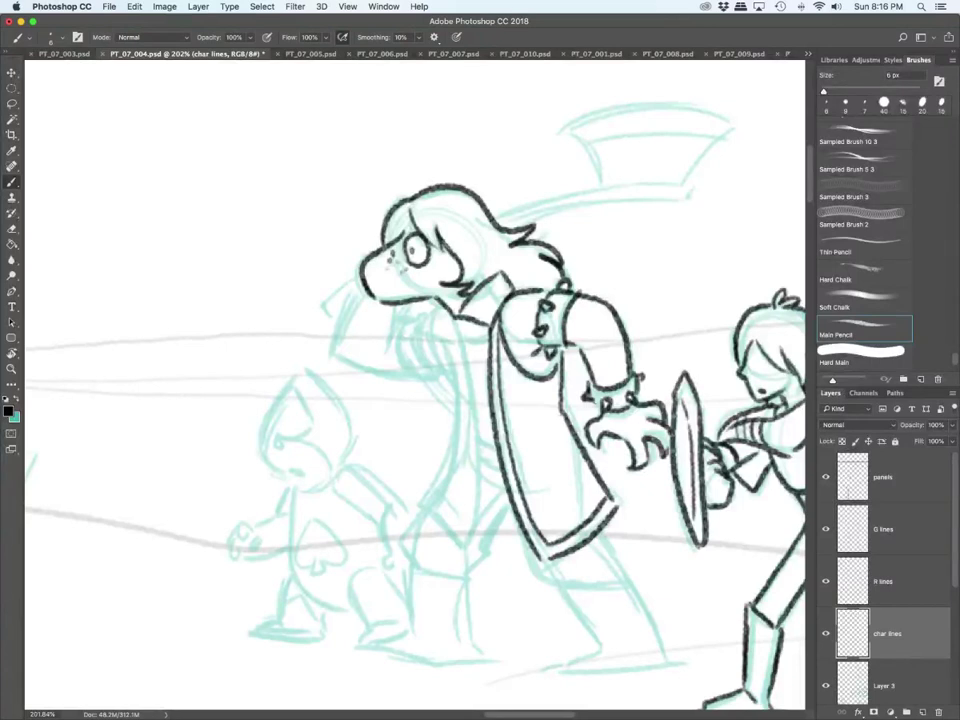
# Step: Ink the axe carrier's raised far arm beside the snout on char lines, erasing and redrawing the inner arm line
pyautogui.moveTo(358, 287); pyautogui.dragTo(333, 343)
pyautogui.moveTo(422, 300)
pyautogui.mouseDown()
pyautogui.moveTo(399, 306)
pyautogui.moveTo(386, 349)
pyautogui.moveTo(386, 373)
pyautogui.moveTo(400, 375)
pyautogui.mouseUp()
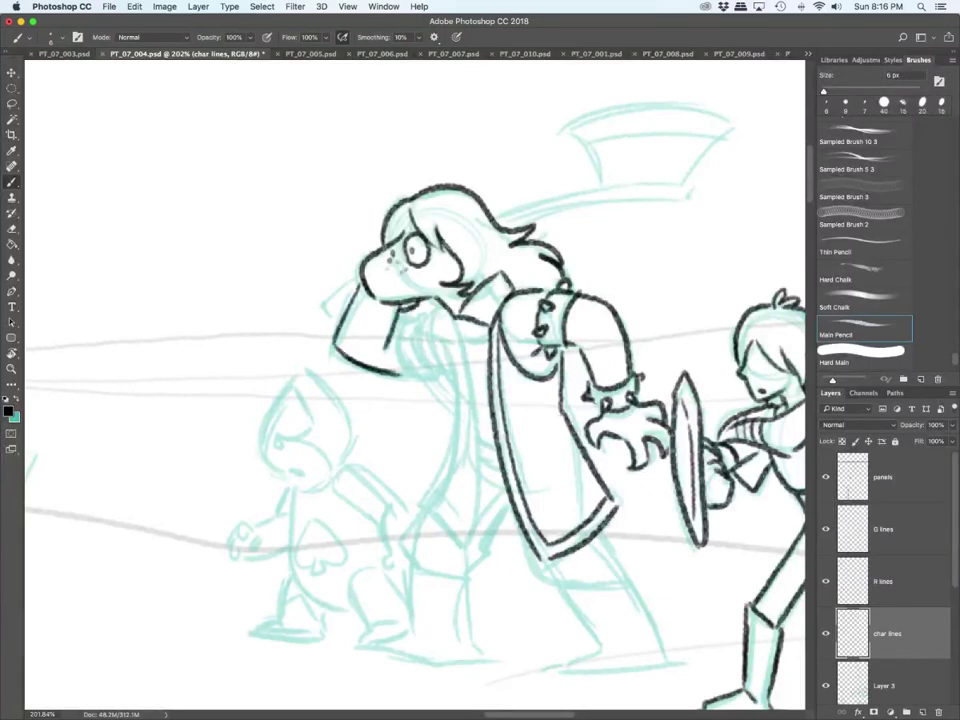
pyautogui.press('e')
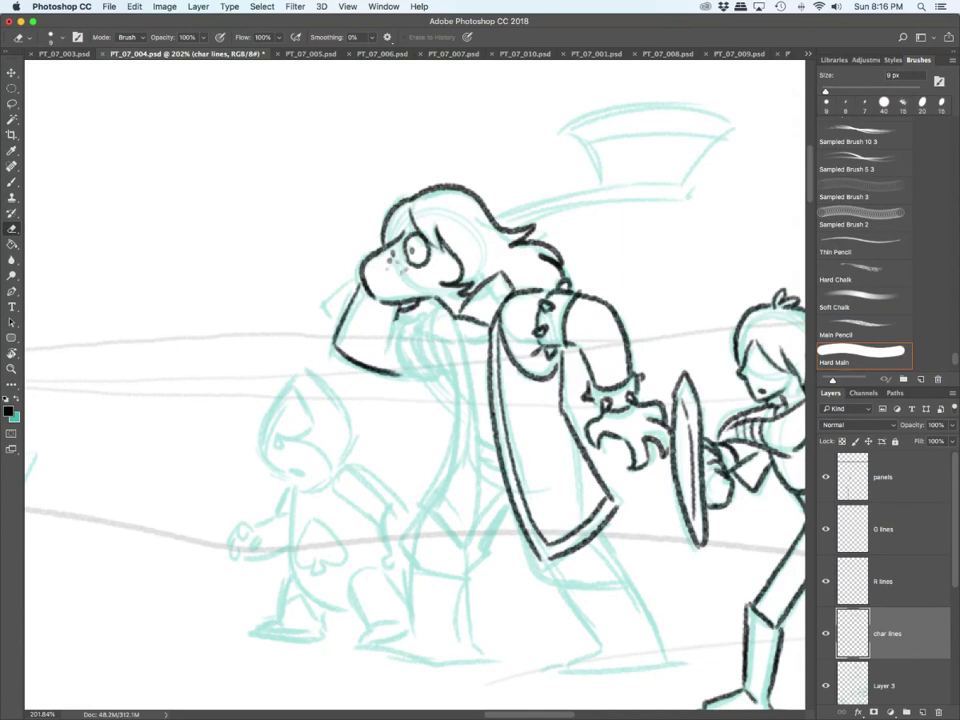
pyautogui.press('b')
pyautogui.moveTo(411, 322)
pyautogui.mouseDown()
pyautogui.moveTo(373, 330)
pyautogui.moveTo(326, 303)
pyautogui.moveTo(357, 279)
pyautogui.mouseUp()
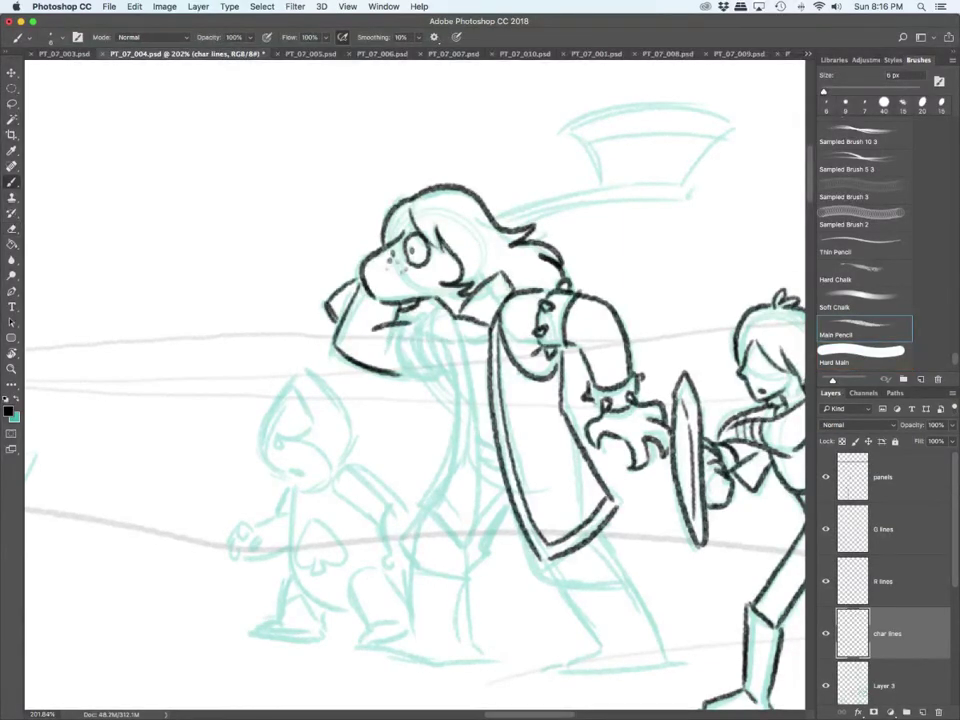
# Step: Ink the axe carrier's axe shaft behind the head and its flared blade with the inner edge line on char lines
pyautogui.moveTo(503, 214); pyautogui.dragTo(695, 191)
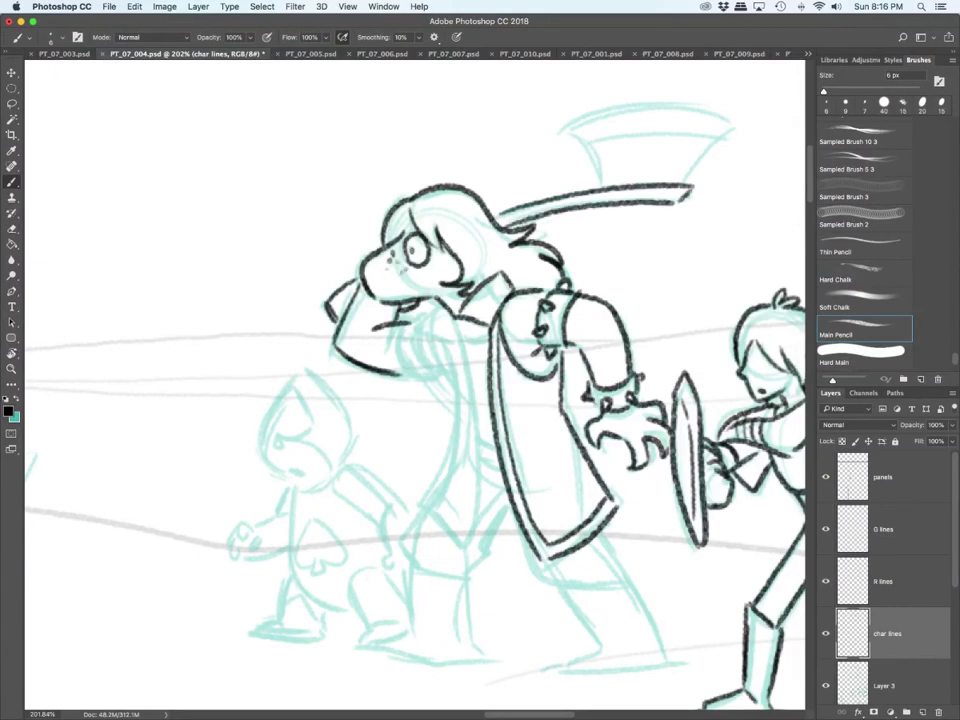
pyautogui.moveTo(600, 185)
pyautogui.mouseDown()
pyautogui.moveTo(570, 131)
pyautogui.moveTo(746, 117)
pyautogui.moveTo(690, 178)
pyautogui.mouseUp()
pyautogui.moveTo(588, 141); pyautogui.dragTo(716, 137)
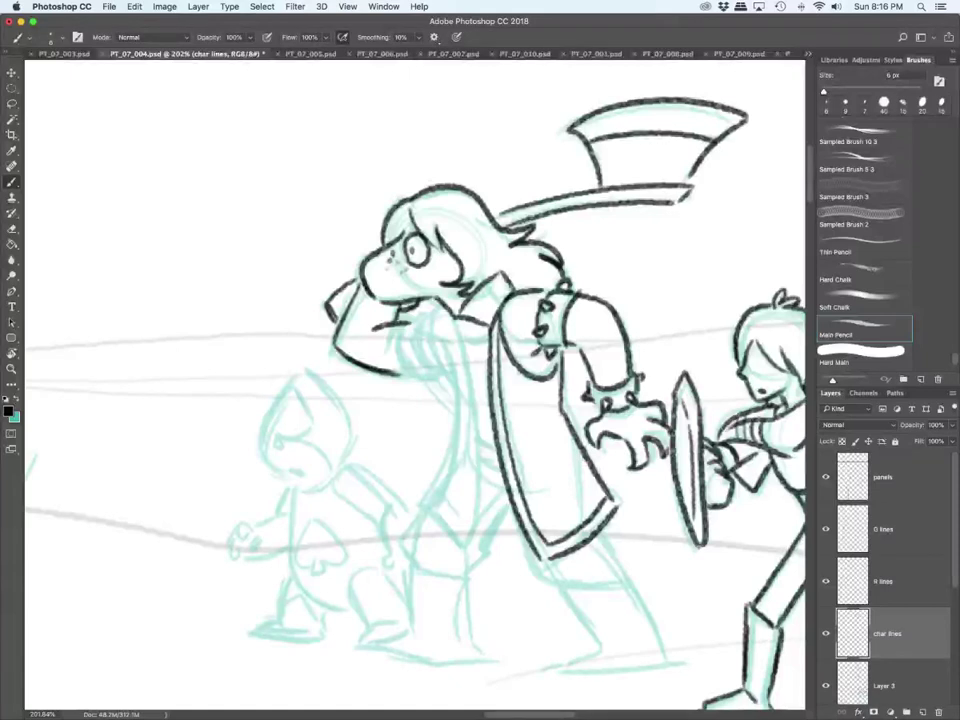
# Step: Ink the axe carrier's far coat panel with its border line, collar edge and belt detail on char lines
pyautogui.moveTo(442, 304)
pyautogui.mouseDown()
pyautogui.moveTo(469, 513)
pyautogui.moveTo(459, 537)
pyautogui.mouseUp()
pyautogui.moveTo(422, 505); pyautogui.dragTo(459, 537)
pyautogui.moveTo(440, 334)
pyautogui.mouseDown()
pyautogui.moveTo(457, 418)
pyautogui.moveTo(418, 508)
pyautogui.moveTo(460, 517)
pyautogui.moveTo(456, 360)
pyautogui.moveTo(448, 512)
pyautogui.moveTo(489, 350)
pyautogui.mouseUp()
pyautogui.moveTo(483, 440); pyautogui.dragTo(497, 476)
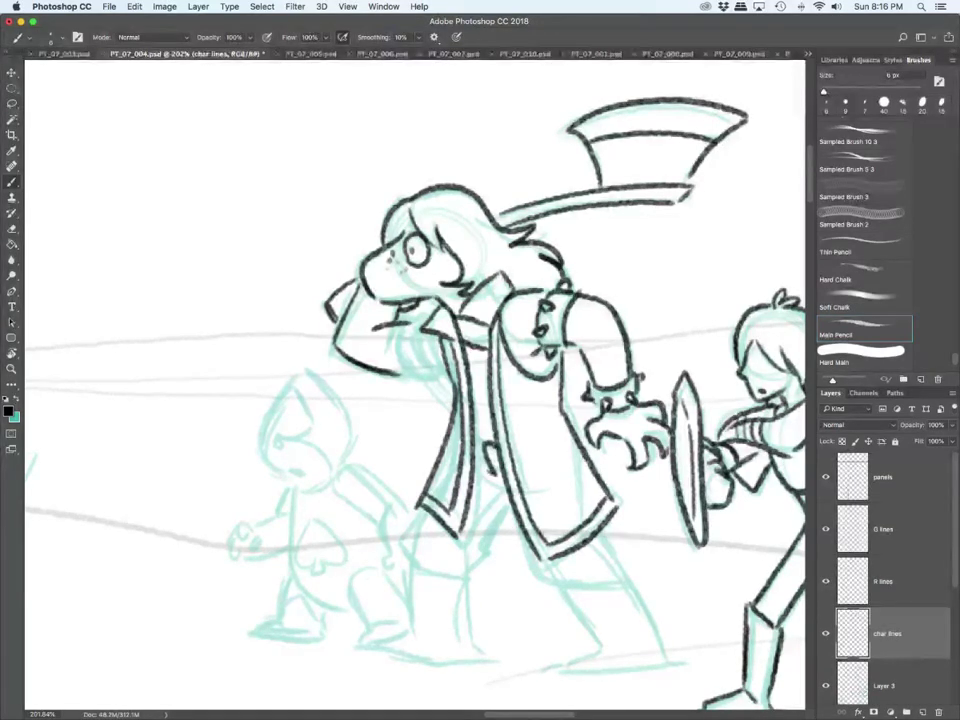
# Step: Ink the studded band at the axe carrier's far armhole and the small lines under the chin on char lines
pyautogui.moveTo(402, 323); pyautogui.dragTo(419, 374)
pyautogui.moveTo(402, 333); pyautogui.dragTo(418, 372)
pyautogui.moveTo(398, 374)
pyautogui.mouseDown()
pyautogui.moveTo(438, 377)
pyautogui.moveTo(425, 388)
pyautogui.mouseUp()
pyautogui.moveTo(409, 364); pyautogui.dragTo(421, 368)
pyautogui.moveTo(404, 335)
pyautogui.mouseDown()
pyautogui.moveTo(415, 346)
pyautogui.moveTo(406, 346)
pyautogui.mouseUp()
pyautogui.moveTo(405, 323)
pyautogui.mouseDown()
pyautogui.moveTo(420, 318)
pyautogui.moveTo(445, 378)
pyautogui.mouseUp()
pyautogui.moveTo(409, 320); pyautogui.dragTo(422, 310)
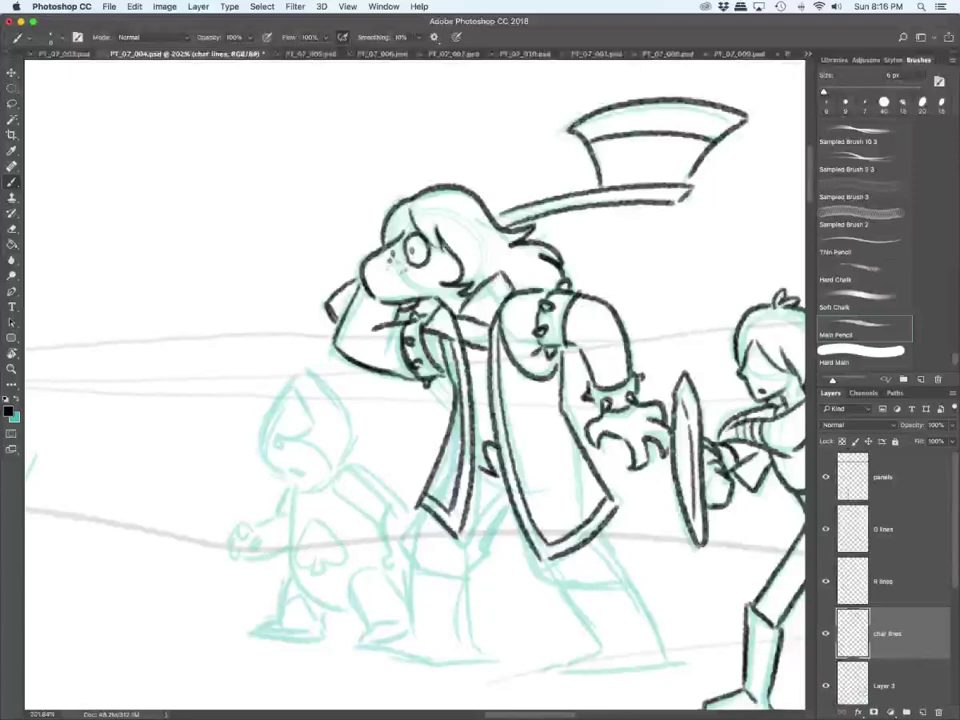
# Step: Ink both of the axe carrier's baggy trouser legs below the coat hem on char lines
pyautogui.scroll(-5, 415, 385)
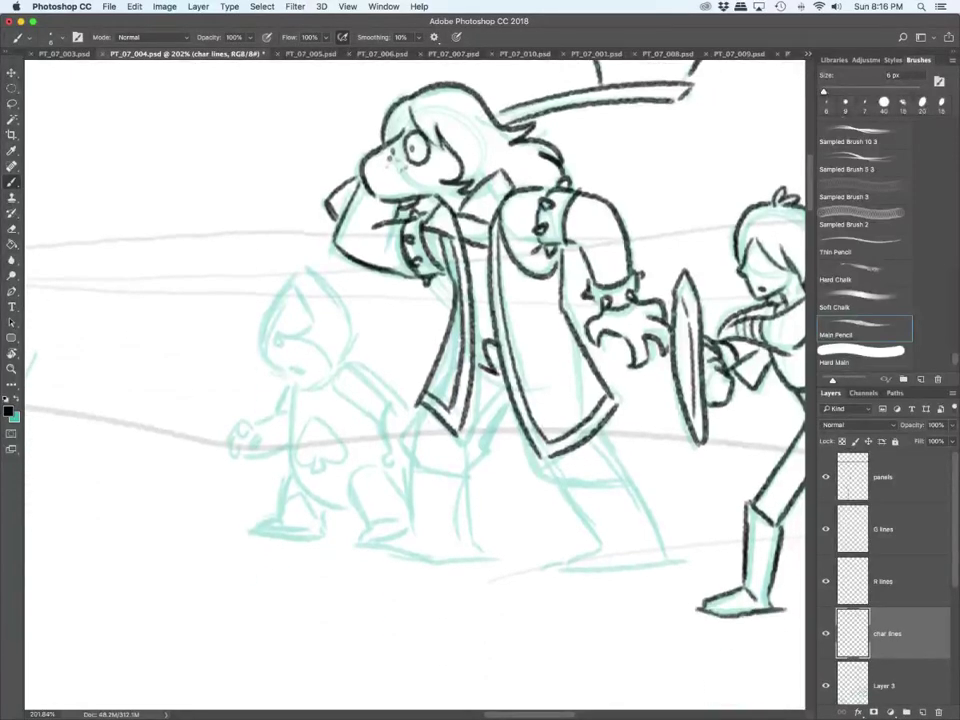
pyautogui.moveTo(422, 405)
pyautogui.mouseDown()
pyautogui.moveTo(408, 455)
pyautogui.moveTo(419, 466)
pyautogui.moveTo(479, 438)
pyautogui.moveTo(501, 387)
pyautogui.mouseUp()
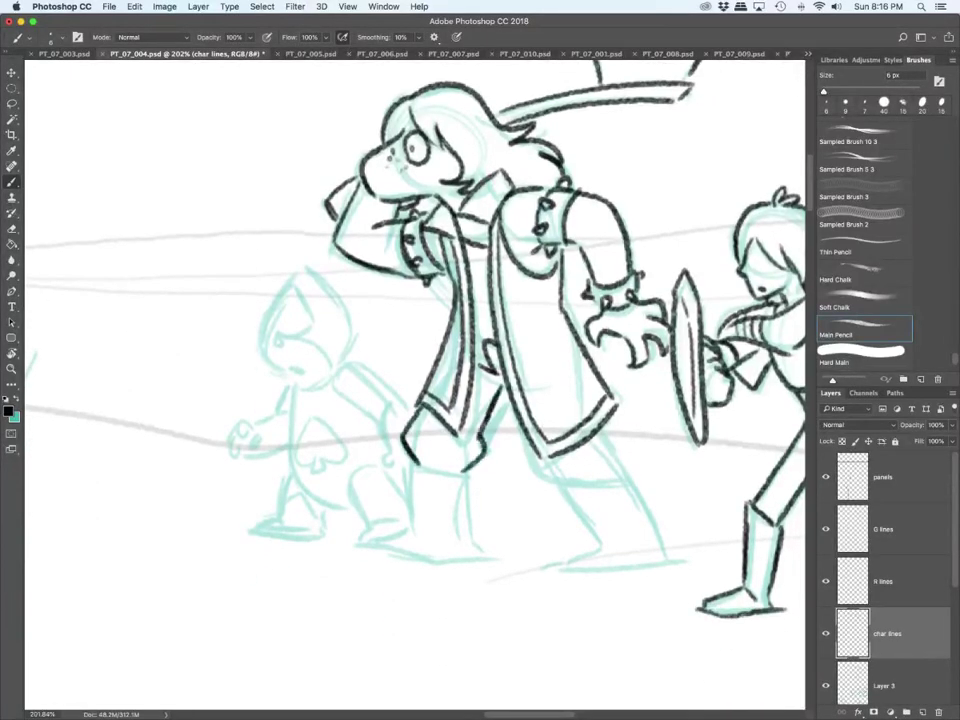
pyautogui.moveTo(473, 337)
pyautogui.mouseDown()
pyautogui.moveTo(539, 472)
pyautogui.moveTo(562, 480)
pyautogui.mouseUp()
pyautogui.moveTo(607, 420); pyautogui.dragTo(617, 470)
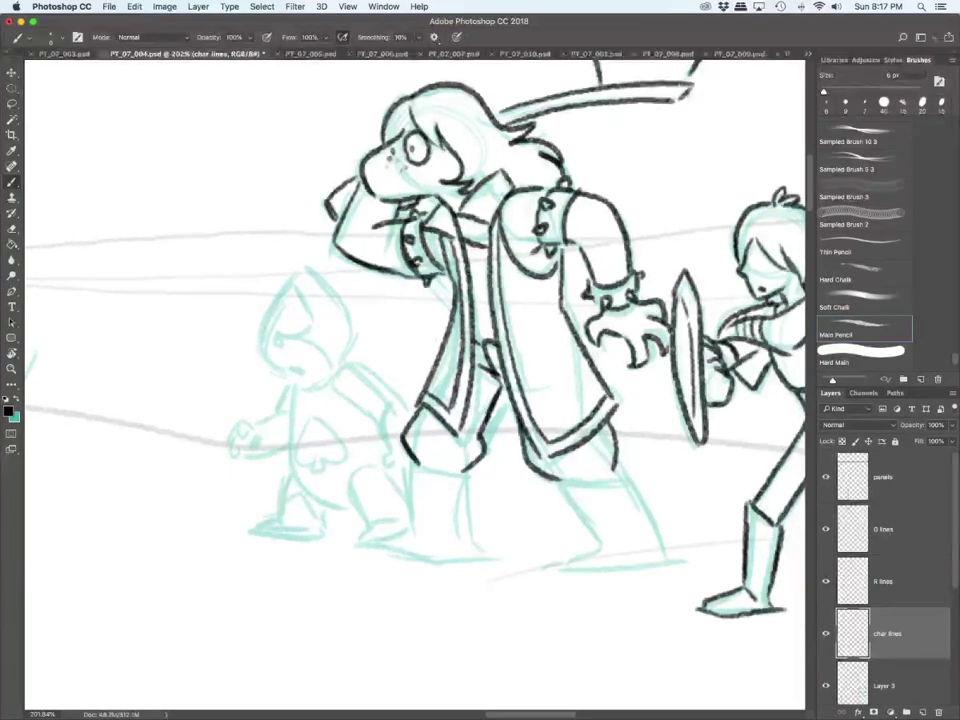
# Step: Ink both of the axe carrier's boots with their cuffs and soles on char lines
pyautogui.moveTo(408, 462)
pyautogui.mouseDown()
pyautogui.moveTo(465, 474)
pyautogui.moveTo(414, 530)
pyautogui.moveTo(426, 536)
pyautogui.moveTo(366, 545)
pyautogui.moveTo(470, 555)
pyautogui.mouseUp()
pyautogui.moveTo(467, 475); pyautogui.dragTo(463, 550)
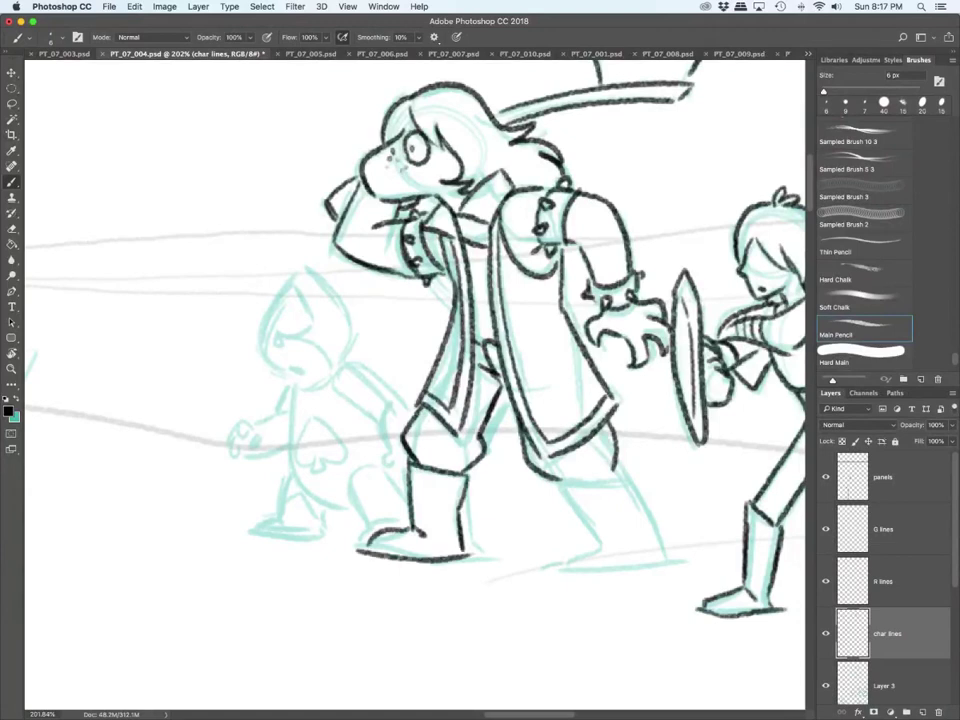
pyautogui.moveTo(369, 543); pyautogui.dragTo(423, 556)
pyautogui.moveTo(551, 482)
pyautogui.mouseDown()
pyautogui.moveTo(614, 467)
pyautogui.moveTo(596, 545)
pyautogui.moveTo(561, 571)
pyautogui.moveTo(591, 579)
pyautogui.mouseUp()
pyautogui.moveTo(600, 577); pyautogui.dragTo(666, 562)
pyautogui.moveTo(617, 463)
pyautogui.mouseDown()
pyautogui.moveTo(664, 562)
pyautogui.moveTo(637, 565)
pyautogui.moveTo(659, 553)
pyautogui.mouseUp()
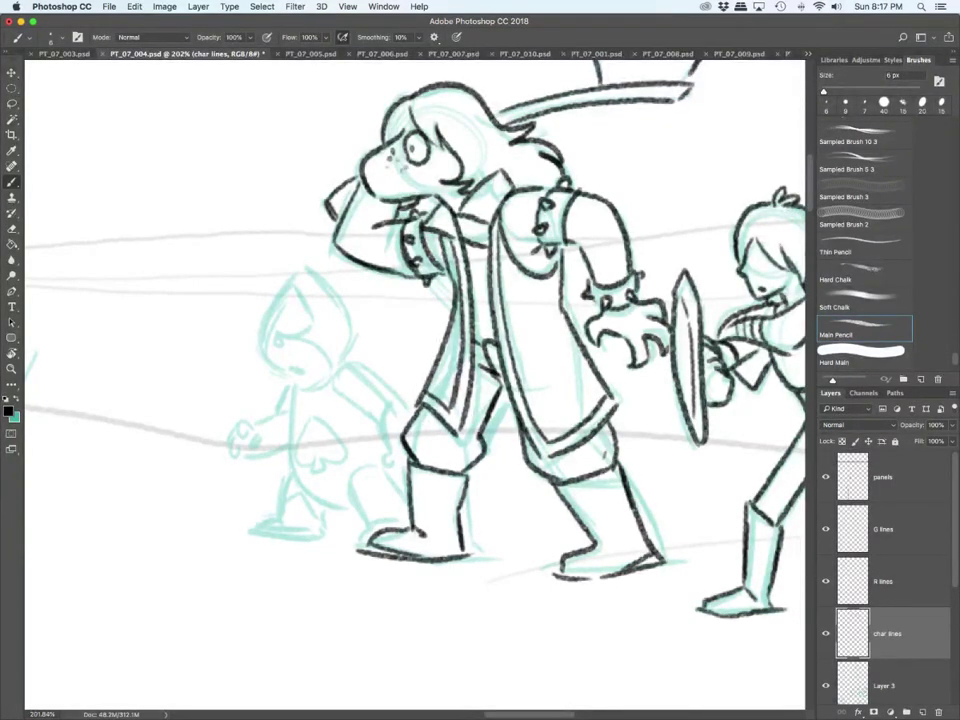
# Step: Ink the small hooded character's near arm, face and pointed hood on char lines
pyautogui.moveTo(297, 381)
pyautogui.mouseDown()
pyautogui.moveTo(267, 359)
pyautogui.moveTo(307, 265)
pyautogui.moveTo(337, 368)
pyautogui.moveTo(383, 426)
pyautogui.mouseUp()
pyautogui.moveTo(349, 363)
pyautogui.mouseDown()
pyautogui.moveTo(402, 422)
pyautogui.moveTo(379, 465)
pyautogui.mouseUp()
pyautogui.moveTo(380, 467); pyautogui.dragTo(408, 469)
pyautogui.moveTo(311, 415)
pyautogui.mouseDown()
pyautogui.moveTo(304, 464)
pyautogui.moveTo(345, 463)
pyautogui.moveTo(312, 416)
pyautogui.moveTo(330, 383)
pyautogui.mouseUp()
pyautogui.moveTo(274, 334)
pyautogui.mouseDown()
pyautogui.moveTo(277, 344)
pyautogui.moveTo(282, 332)
pyautogui.mouseUp()
pyautogui.moveTo(281, 338)
pyautogui.mouseDown()
pyautogui.moveTo(307, 333)
pyautogui.moveTo(267, 341)
pyautogui.mouseUp()
pyautogui.moveTo(287, 284); pyautogui.dragTo(262, 331)
pyautogui.moveTo(289, 279)
pyautogui.mouseDown()
pyautogui.moveTo(308, 330)
pyautogui.moveTo(290, 370)
pyautogui.moveTo(301, 369)
pyautogui.mouseUp()
pyautogui.moveTo(301, 369); pyautogui.dragTo(294, 378)
# Step: Ink the small hooded character's round body with the spade emblem, legs and feet on char lines
pyautogui.moveTo(312, 334)
pyautogui.mouseDown()
pyautogui.moveTo(285, 345)
pyautogui.moveTo(334, 370)
pyautogui.moveTo(290, 424)
pyautogui.moveTo(343, 509)
pyautogui.mouseUp()
pyautogui.moveTo(293, 471); pyautogui.dragTo(280, 526)
pyautogui.moveTo(282, 525)
pyautogui.mouseDown()
pyautogui.moveTo(262, 535)
pyautogui.moveTo(334, 543)
pyautogui.moveTo(325, 509)
pyautogui.mouseUp()
pyautogui.moveTo(374, 533)
pyautogui.mouseDown()
pyautogui.moveTo(349, 480)
pyautogui.moveTo(409, 514)
pyautogui.mouseUp()
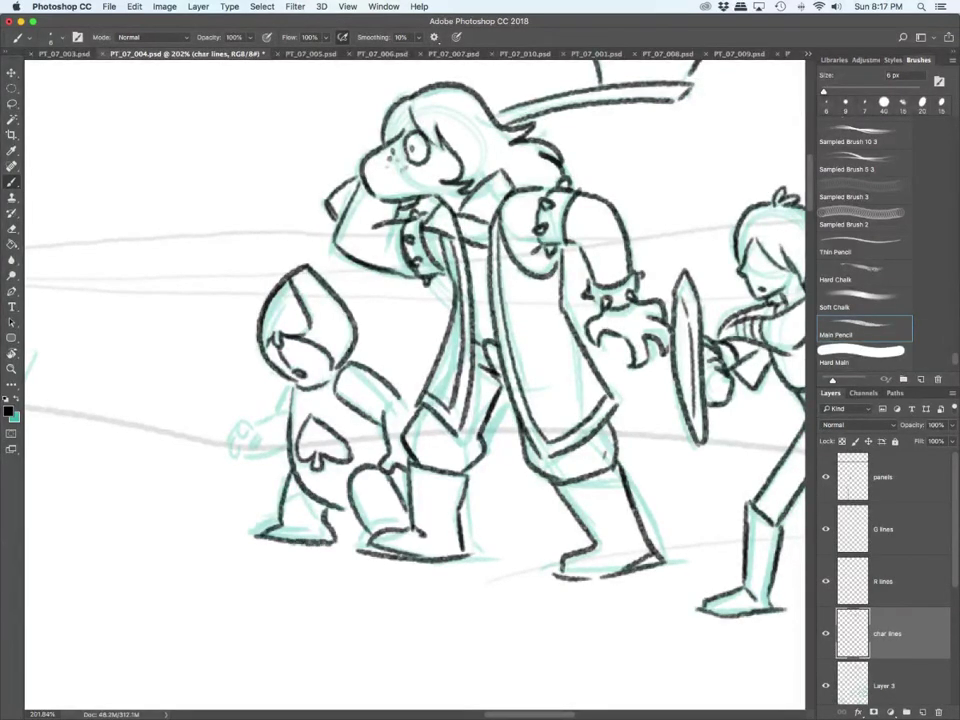
# Step: Ink the small hooded character's outstretched far hand and arm, plus the remaining near-arm and foot lines, on char lines
pyautogui.moveTo(392, 402); pyautogui.dragTo(409, 426)
pyautogui.moveTo(252, 434); pyautogui.dragTo(256, 444)
pyautogui.moveTo(238, 427)
pyautogui.mouseDown()
pyautogui.moveTo(257, 431)
pyautogui.moveTo(246, 438)
pyautogui.mouseUp()
pyautogui.moveTo(235, 430); pyautogui.dragTo(230, 458)
pyautogui.moveTo(231, 452); pyautogui.dragTo(284, 447)
pyautogui.moveTo(251, 427); pyautogui.dragTo(274, 414)
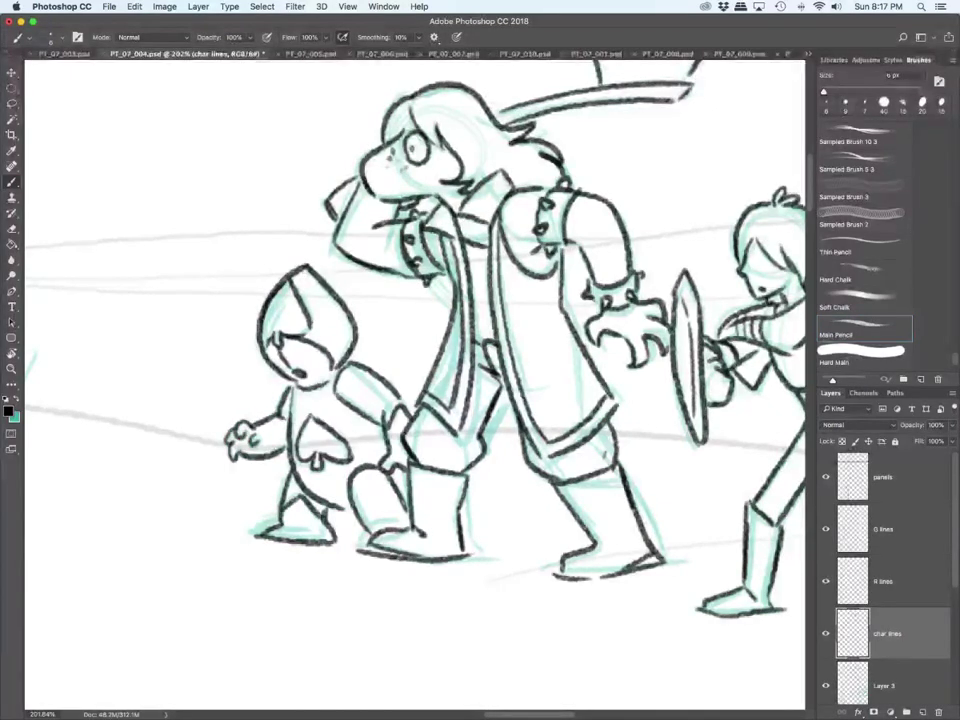
pyautogui.moveTo(366, 512); pyautogui.dragTo(394, 503)
# Step: Lasso the two inked witches in the top panel and copy their char lines onto a new layer
pyautogui.scroll(-10, 364, 506)
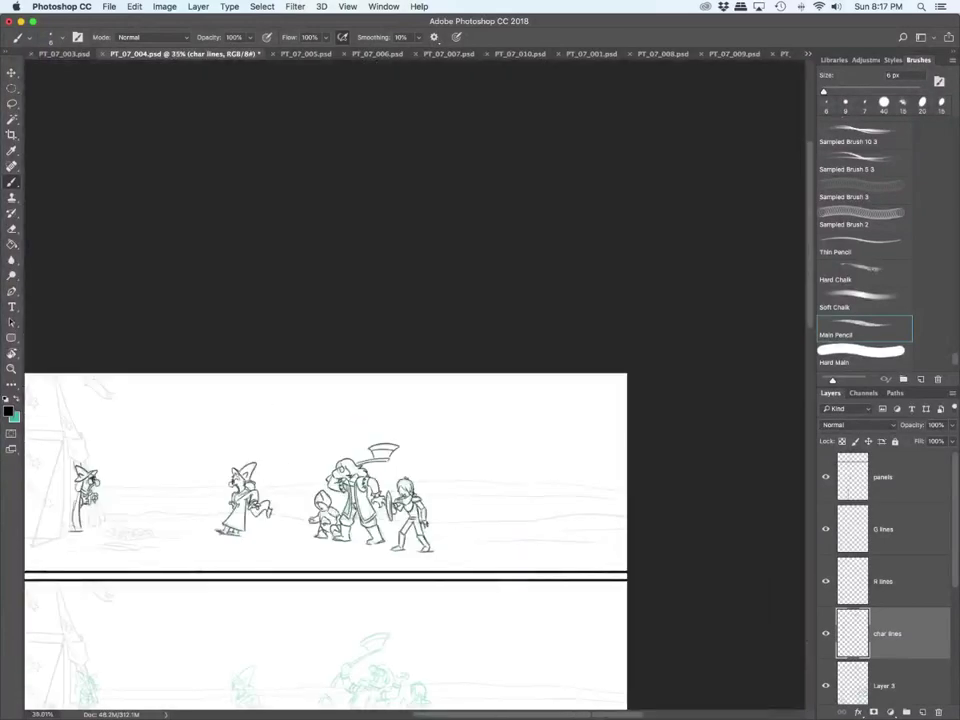
pyautogui.scroll(2, 221, 637)
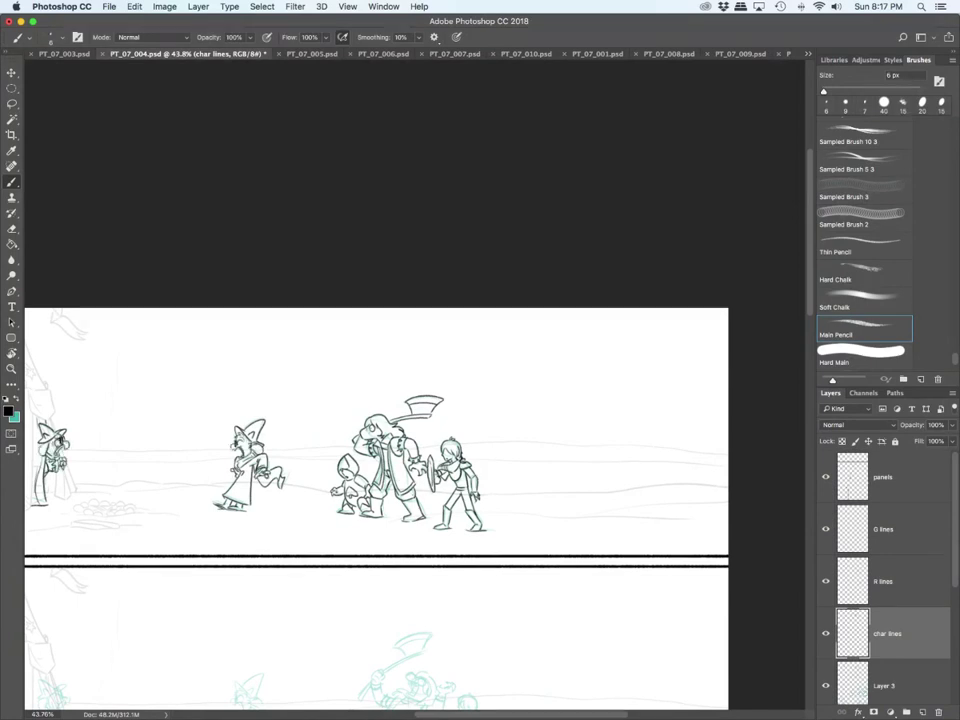
pyautogui.hscroll(-5, 415, 430)
pyautogui.press('l')
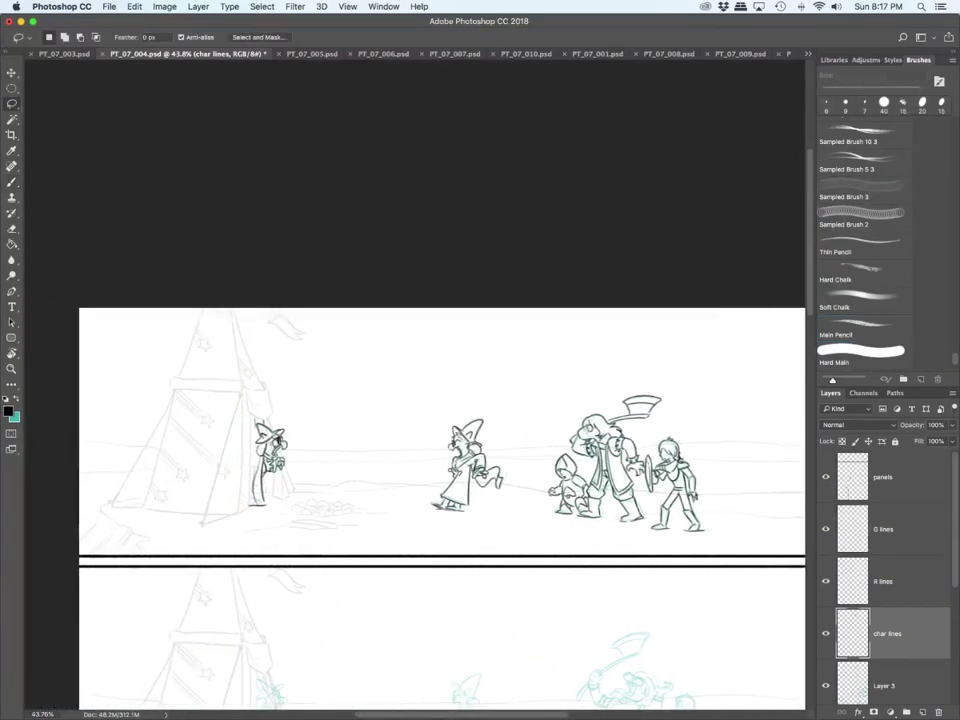
pyautogui.scroll(-5, 440, 420)
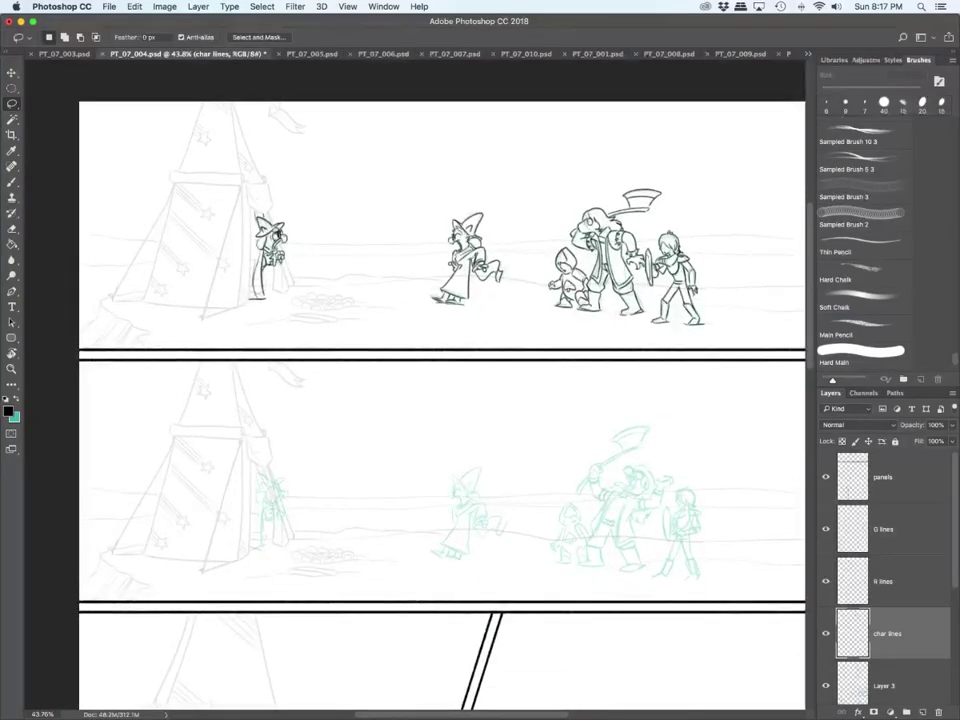
pyautogui.moveTo(240, 318)
pyautogui.mouseDown()
pyautogui.moveTo(300, 150)
pyautogui.moveTo(495, 323)
pyautogui.mouseUp()
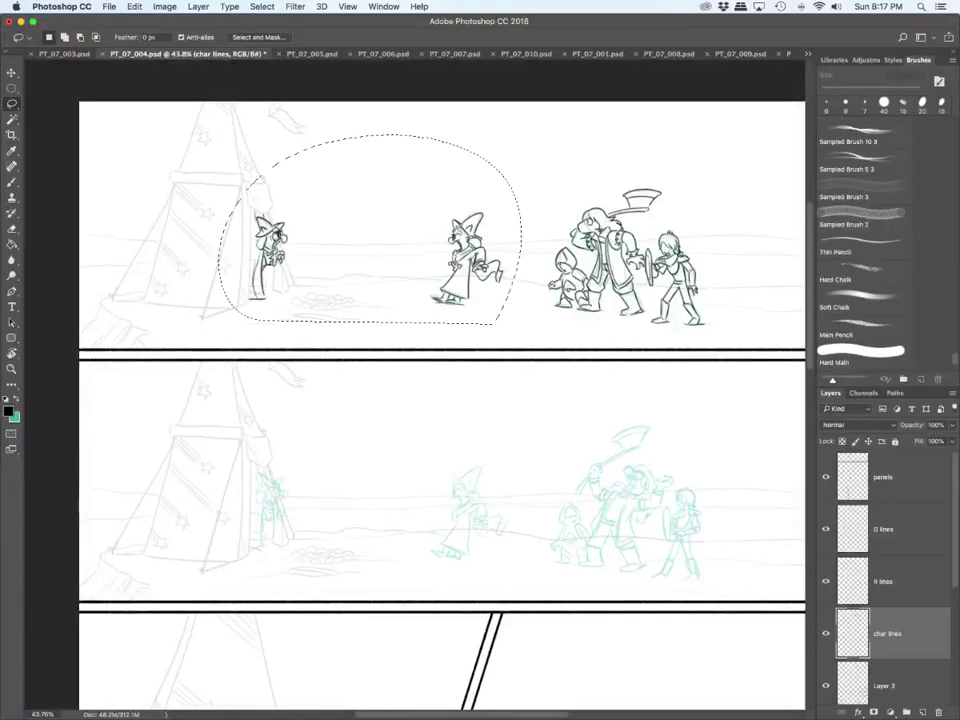
pyautogui.press('super+c')
pyautogui.press('super+v')
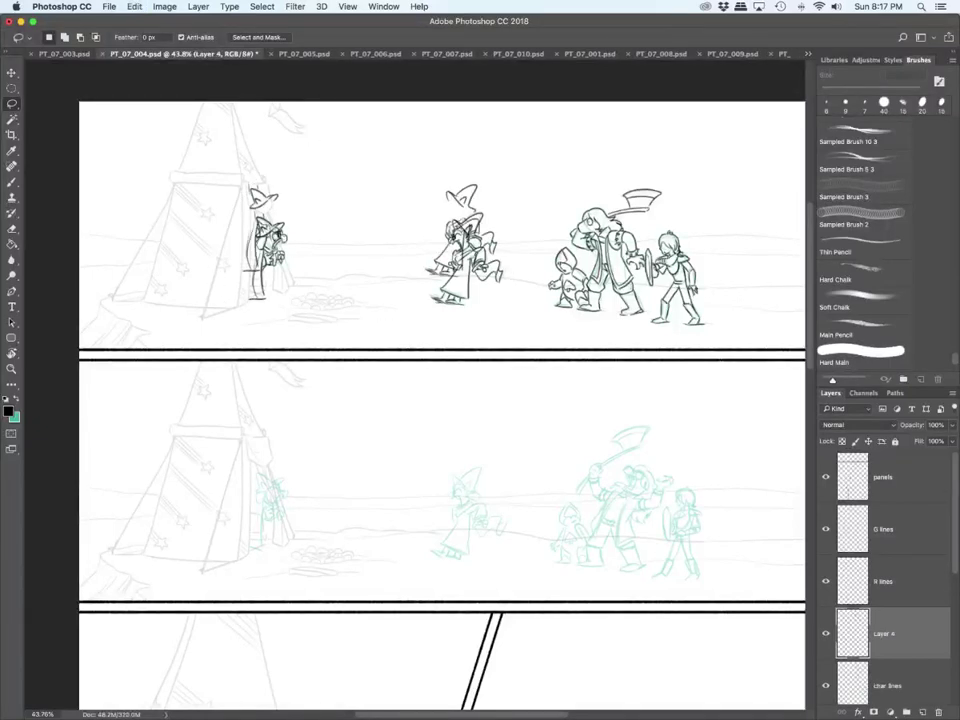
# Step: Move the copied witches down onto their sketches in the second panel, nudge them into place and merge them into char lines
pyautogui.press('v')
pyautogui.moveTo(455, 240); pyautogui.dragTo(461, 512)
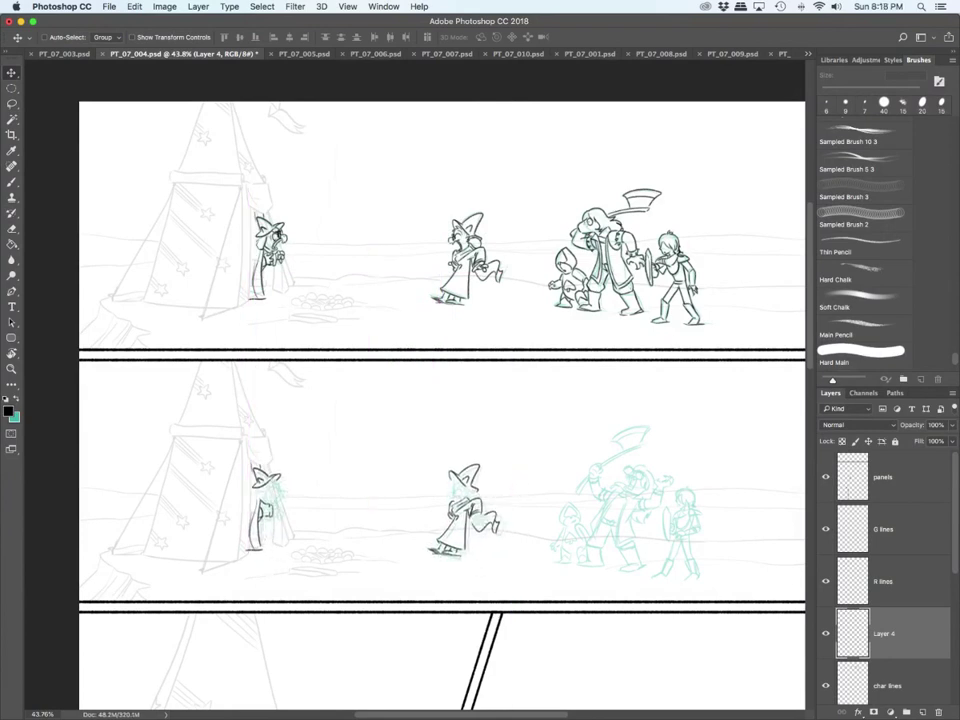
pyautogui.press('Down')
pyautogui.press('Down')
pyautogui.press('Down')
pyautogui.press('Down')
pyautogui.press('Down')
pyautogui.press('Down')
pyautogui.press('Down')
pyautogui.press('Down')
pyautogui.press('Right')
pyautogui.press('Right')
pyautogui.press('Right')
pyautogui.press('Right')
pyautogui.press('Right')
pyautogui.press('Right')
pyautogui.press('Right')
pyautogui.press('Right')
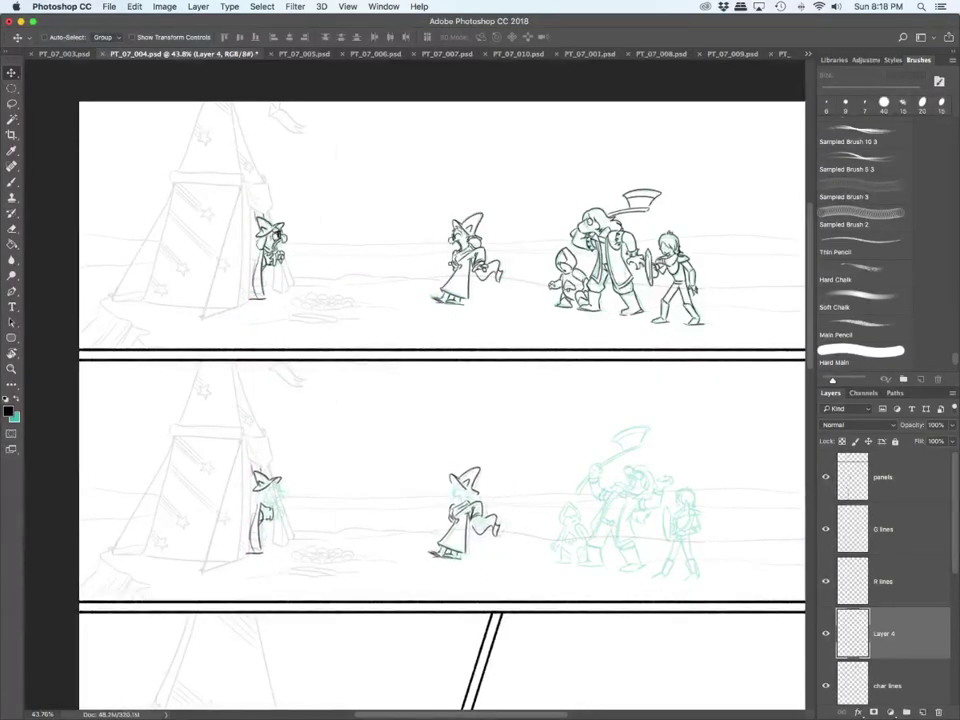
pyautogui.press('Right')
pyautogui.press('Right')
pyautogui.press('Right')
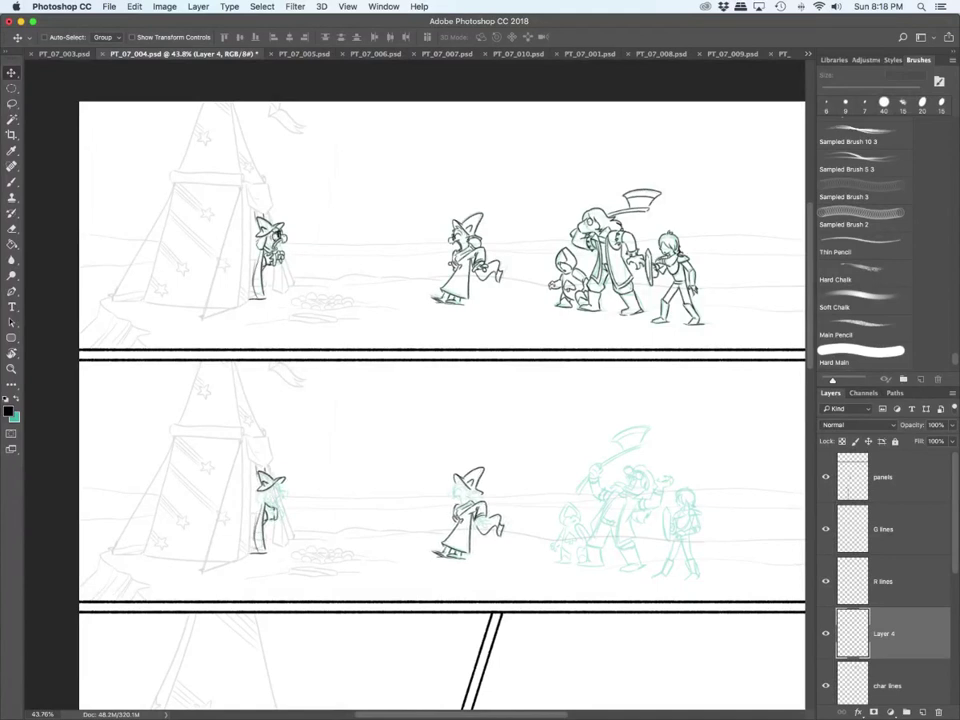
pyautogui.press('Up')
pyautogui.press('Up')
pyautogui.press('Up')
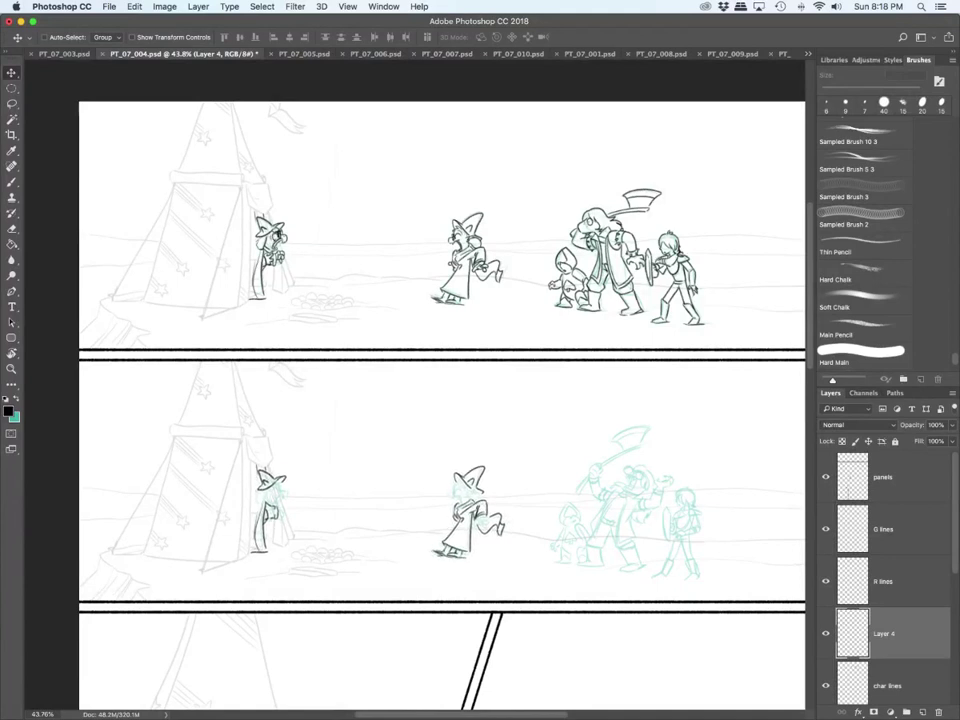
pyautogui.press('super+e')
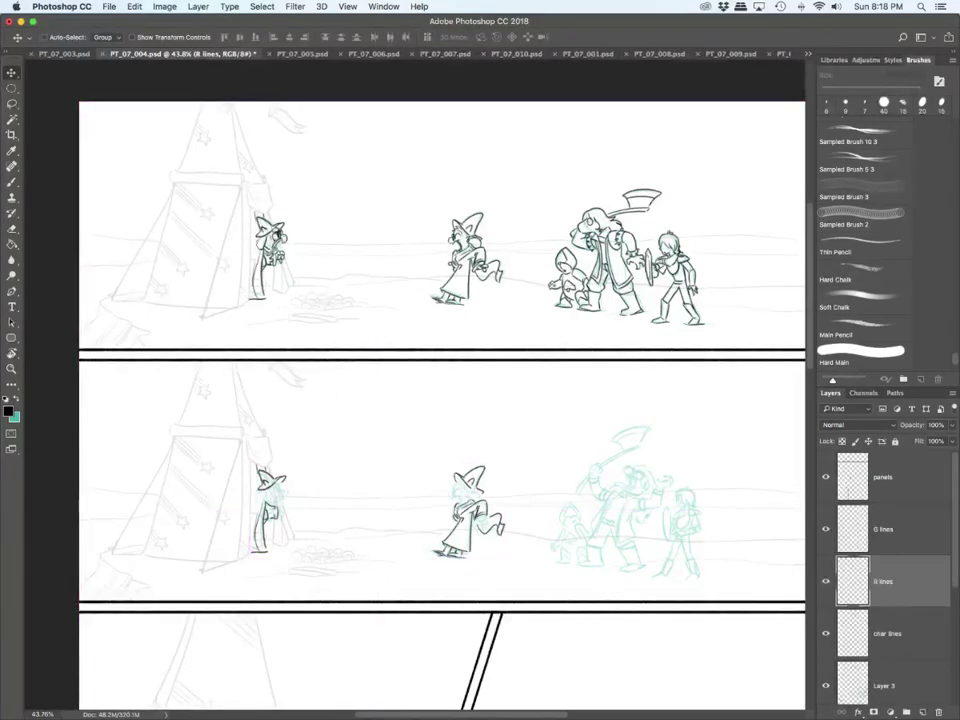
# Step: Lasso the top panel's two witches on R lines and duplicate the selected lines onto a new layer
pyautogui.press('l')
pyautogui.moveTo(290, 361)
pyautogui.mouseDown()
pyautogui.moveTo(226, 203)
pyautogui.moveTo(512, 397)
pyautogui.mouseUp()
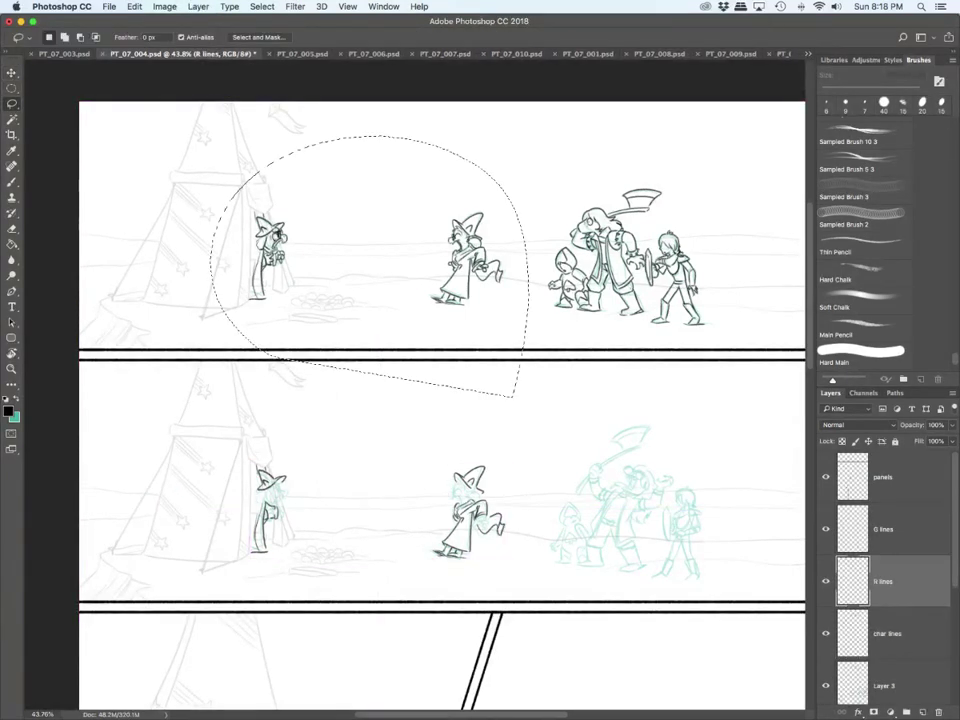
pyautogui.press('super+j')
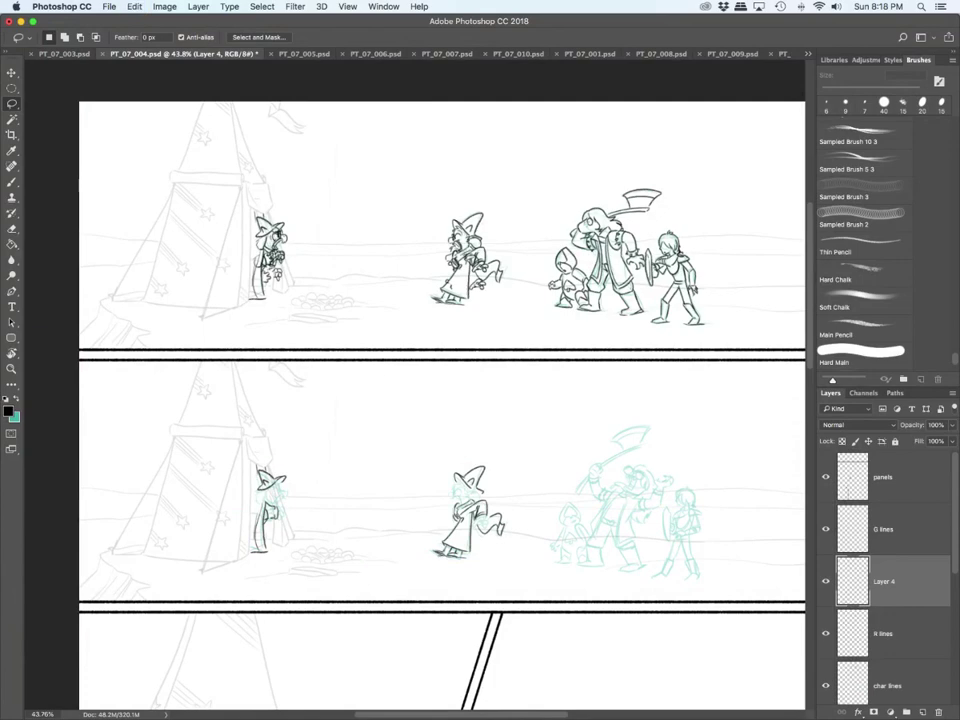
# Step: Move the copied R lines details onto the second panel's witches, nudge them to fit the bodies and merge them into R lines
pyautogui.press('v')
pyautogui.moveTo(484, 245); pyautogui.dragTo(484, 490)
pyautogui.scroll(5, 477, 617)
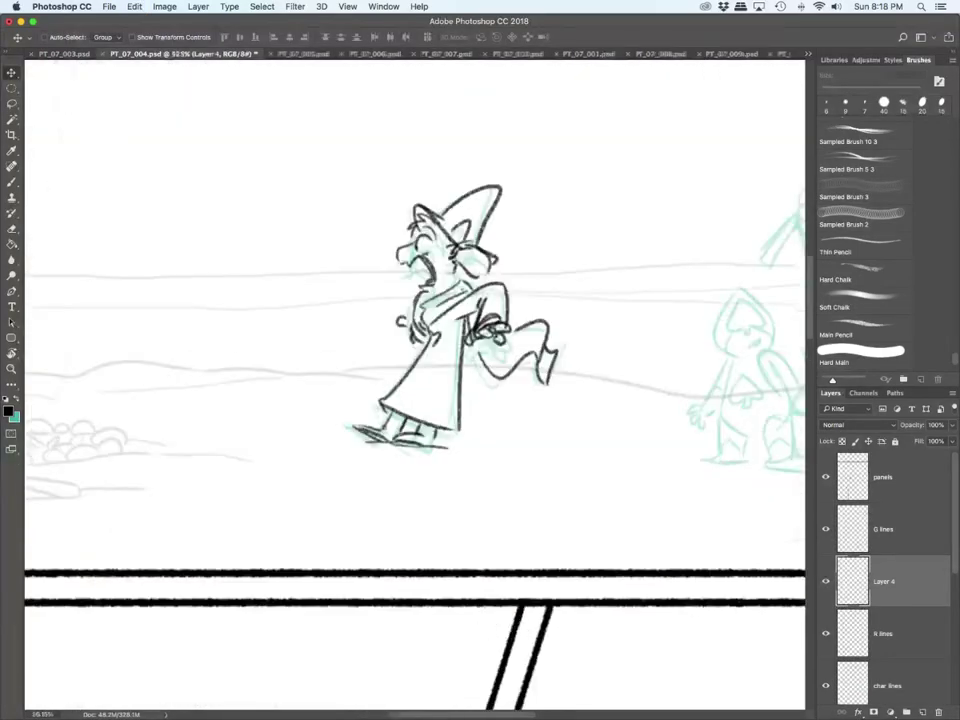
pyautogui.press('Down')
pyautogui.press('Down')
pyautogui.press('Down')
pyautogui.press('Down')
pyautogui.press('Down')
pyautogui.press('Down')
pyautogui.press('Down')
pyautogui.press('Down')
pyautogui.press('Down')
pyautogui.press('Down')
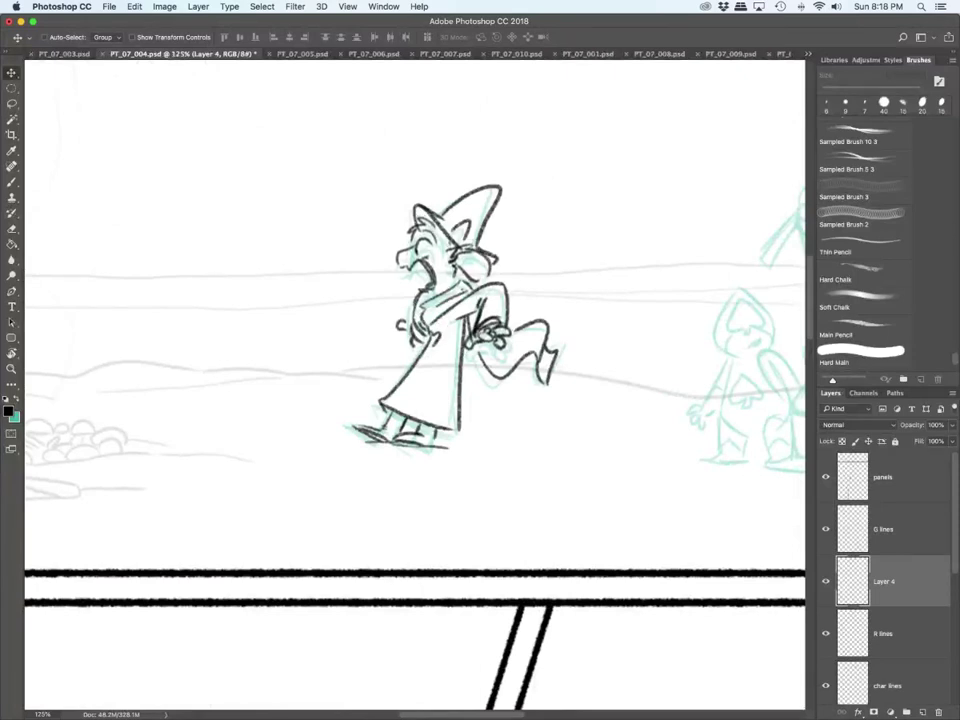
pyautogui.press('Right')
pyautogui.press('Right')
pyautogui.press('Right')
pyautogui.press('Right')
pyautogui.press('Right')
pyautogui.press('Right')
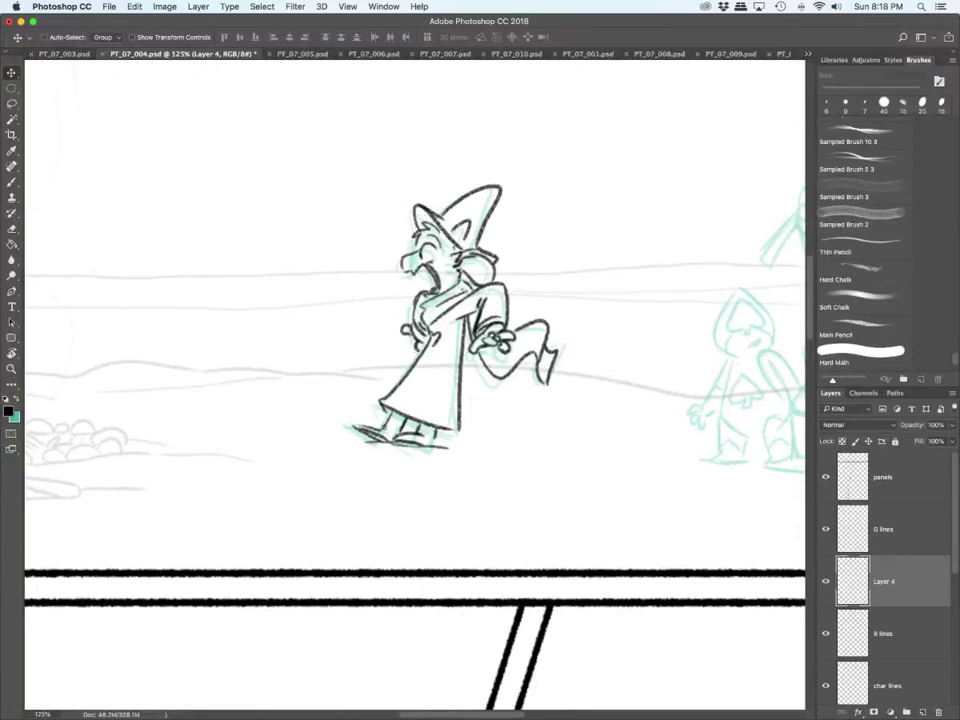
pyautogui.press('Right')
pyautogui.press('Right')
pyautogui.press('Right')
pyautogui.press('Right')
pyautogui.press('Right')
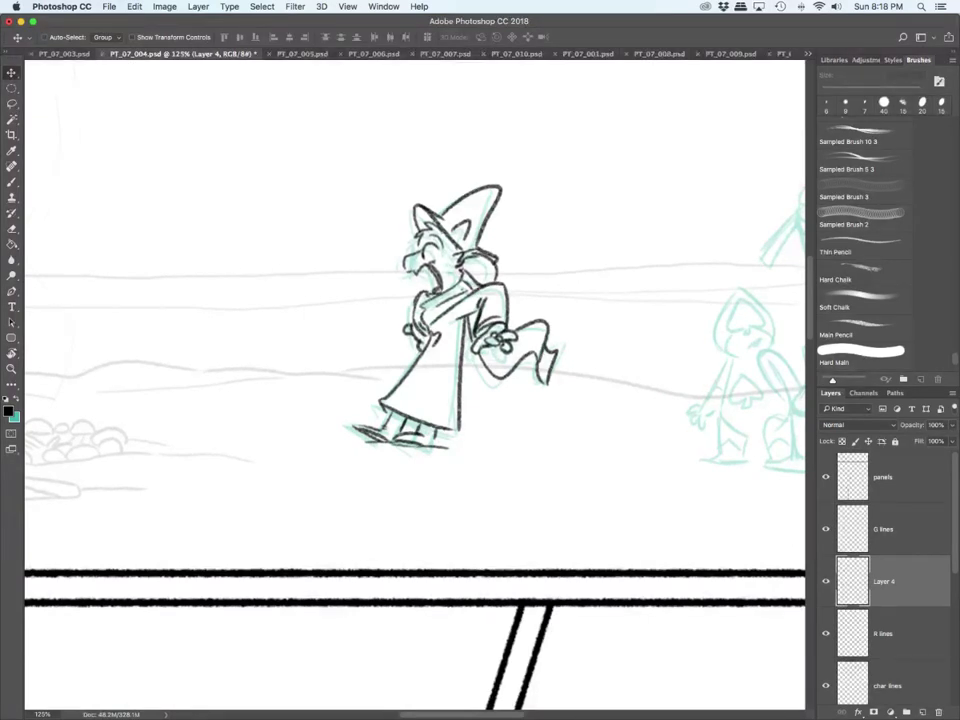
pyautogui.hscroll(-8, 415, 385)
pyautogui.hscroll(1, 415, 385)
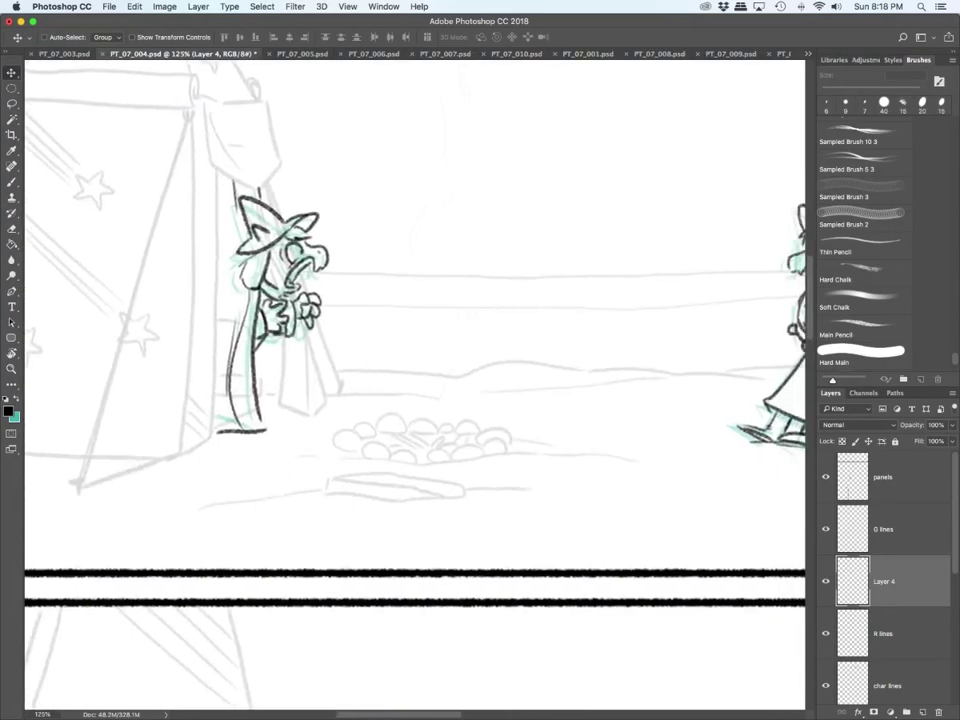
pyautogui.hscroll(5, 415, 380)
pyautogui.scroll(-10, 482, 547)
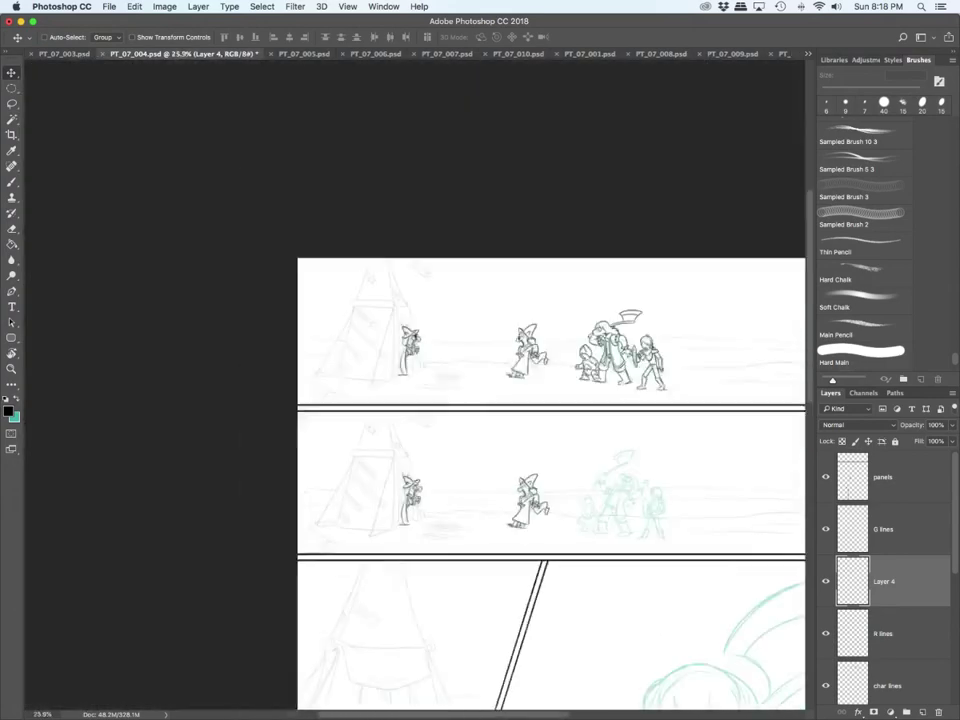
pyautogui.press('super+e')
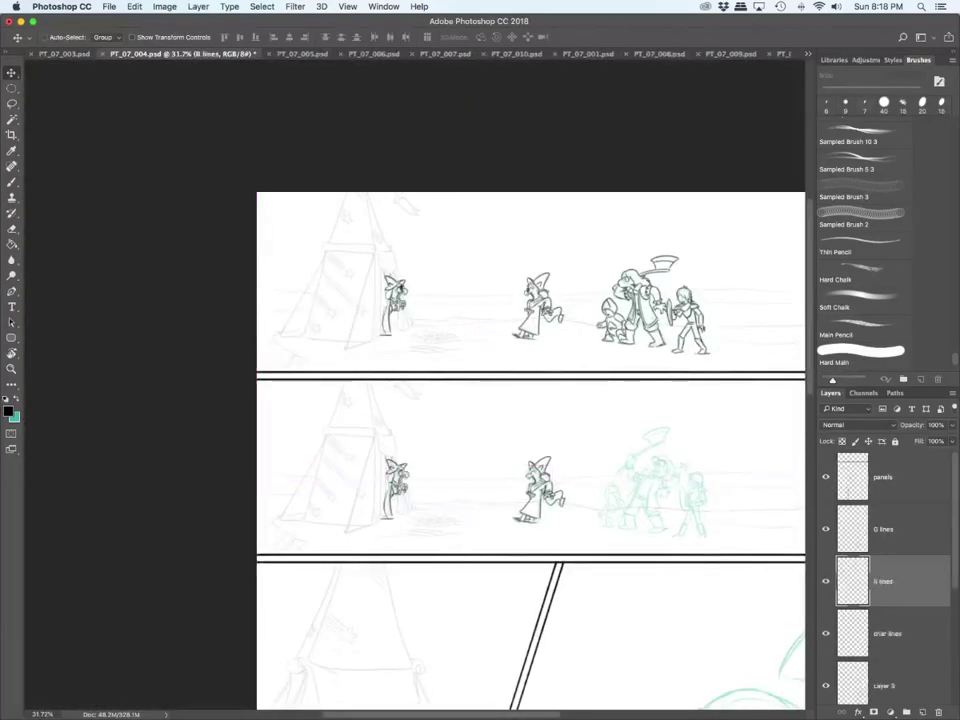
# Step: Duplicate the G lines layer and move the copied glasses down onto the witches' faces in the second panel
pyautogui.moveTo(905, 531); pyautogui.dragTo(922, 712)
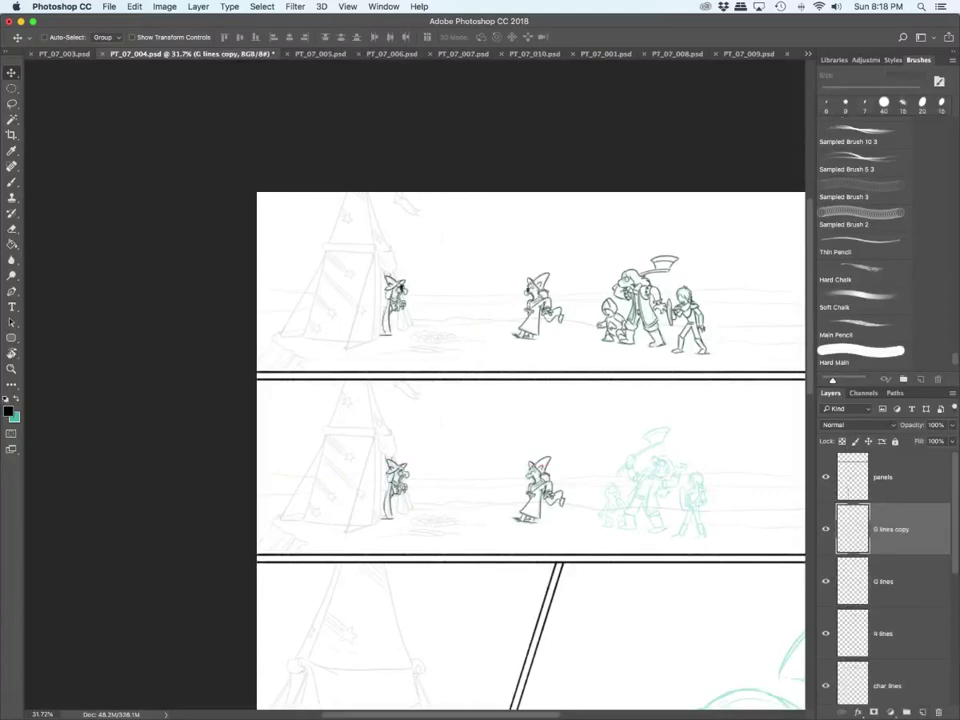
pyautogui.hotkey('ctrl', 't')
pyautogui.moveTo(482, 278); pyautogui.dragTo(482, 469)
pyautogui.scroll(10, 474, 521)
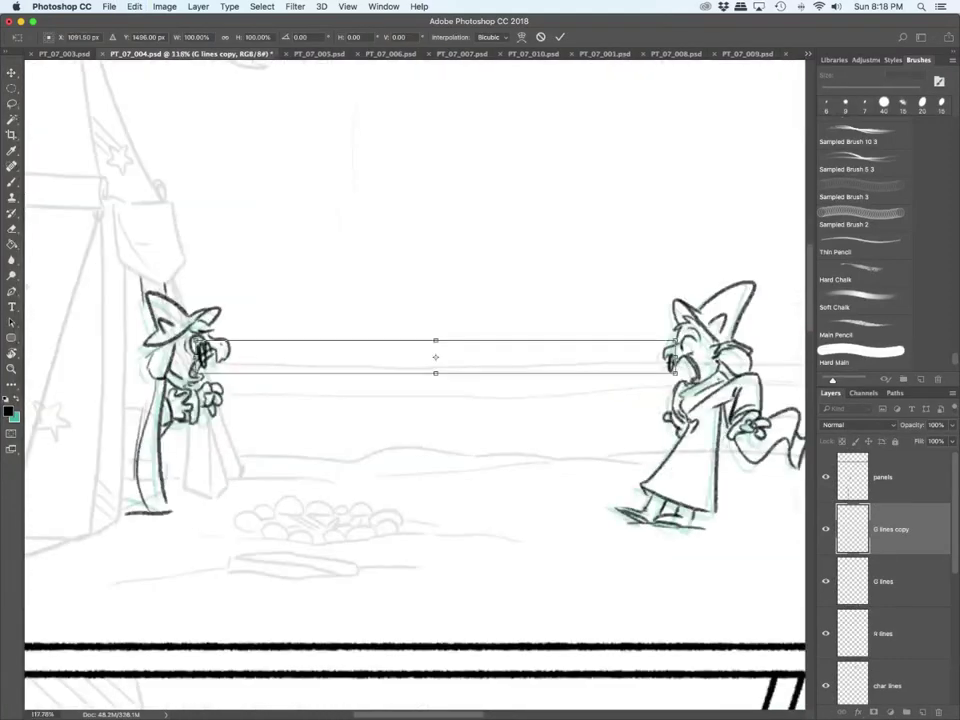
pyautogui.moveTo(650, 341); pyautogui.dragTo(656, 324)
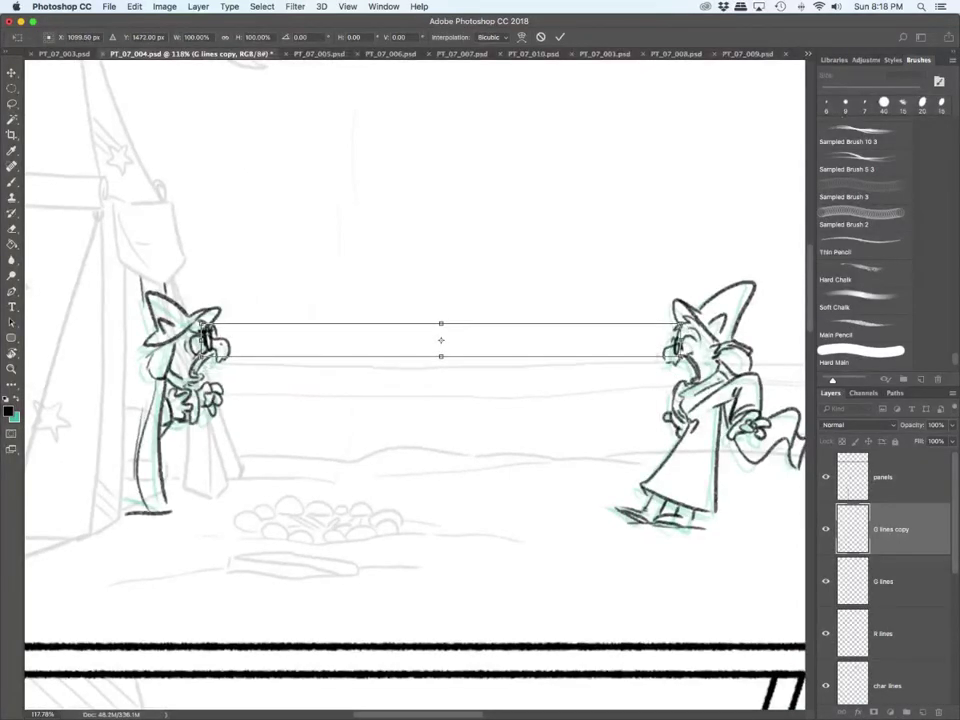
# Step: Nudge the copied glasses into alignment with both witches' eyes, apply the transform and merge the copy into G lines
pyautogui.press('Right')
pyautogui.press('Right')
pyautogui.press('Right')
pyautogui.press('Down')
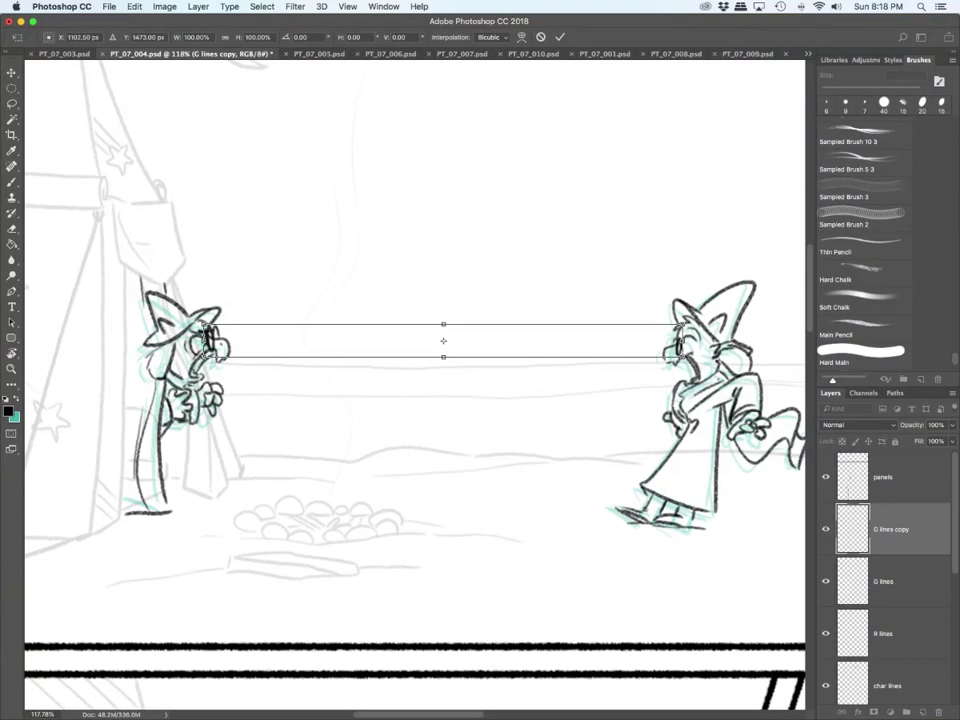
pyautogui.press('Left')
pyautogui.press('Left')
pyautogui.press('Up')
pyautogui.press('Right')
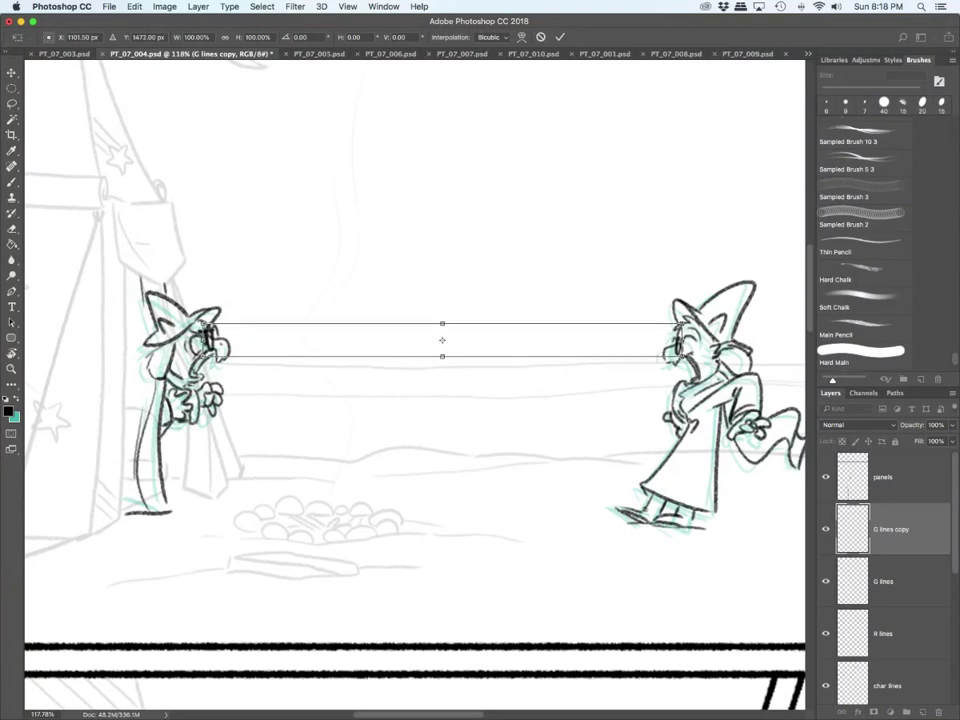
pyautogui.press('Return')
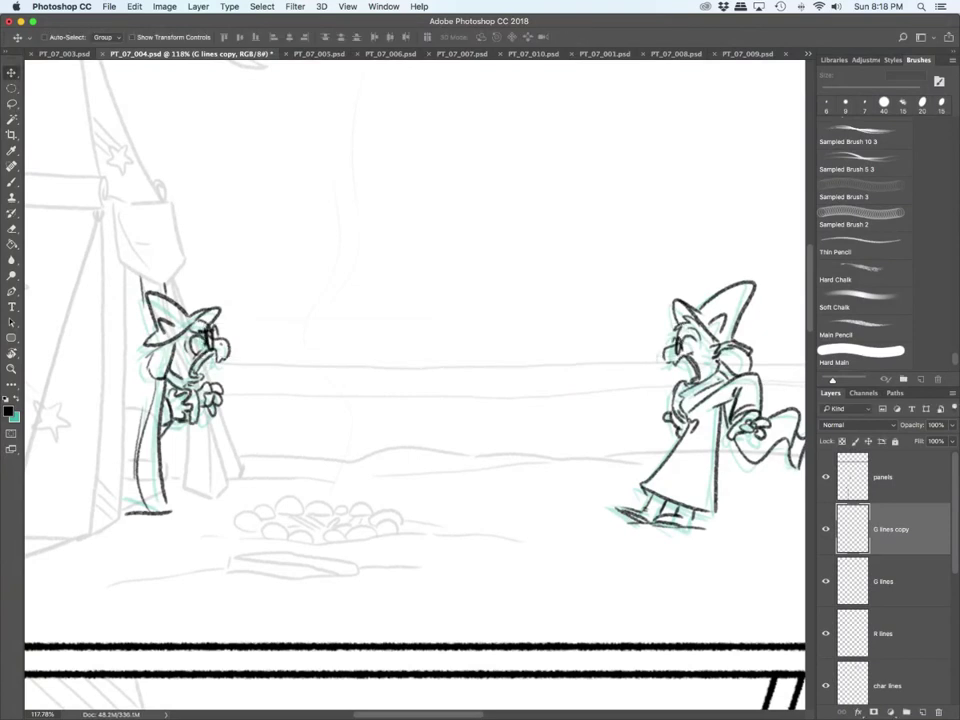
pyautogui.press('super+e')
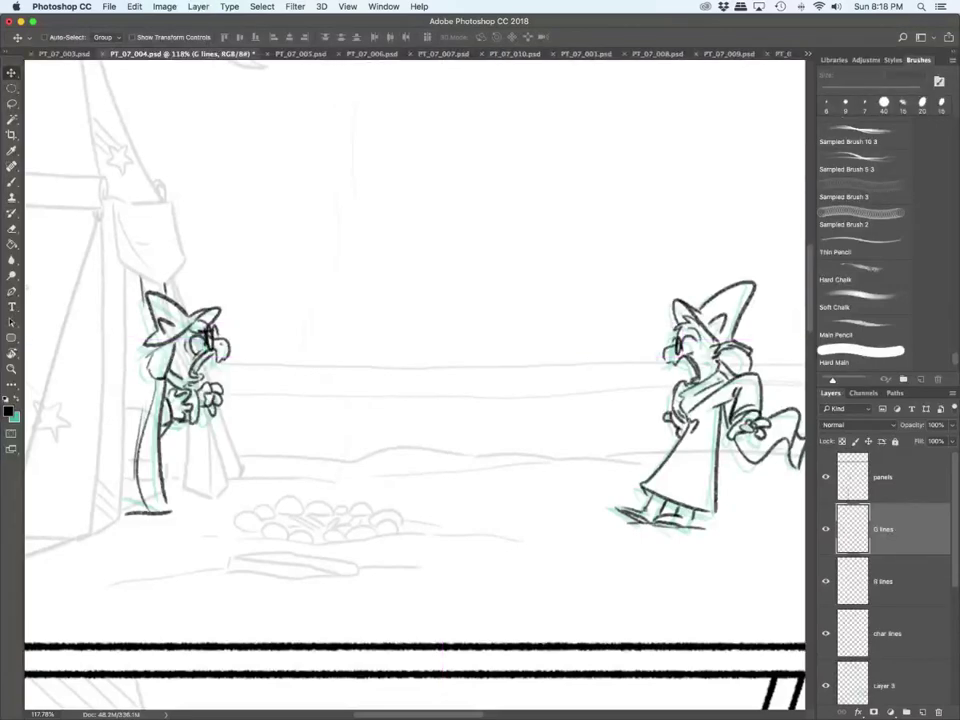
pyautogui.scroll(-5, 478, 603)
pyautogui.hscroll(5, 478, 603)
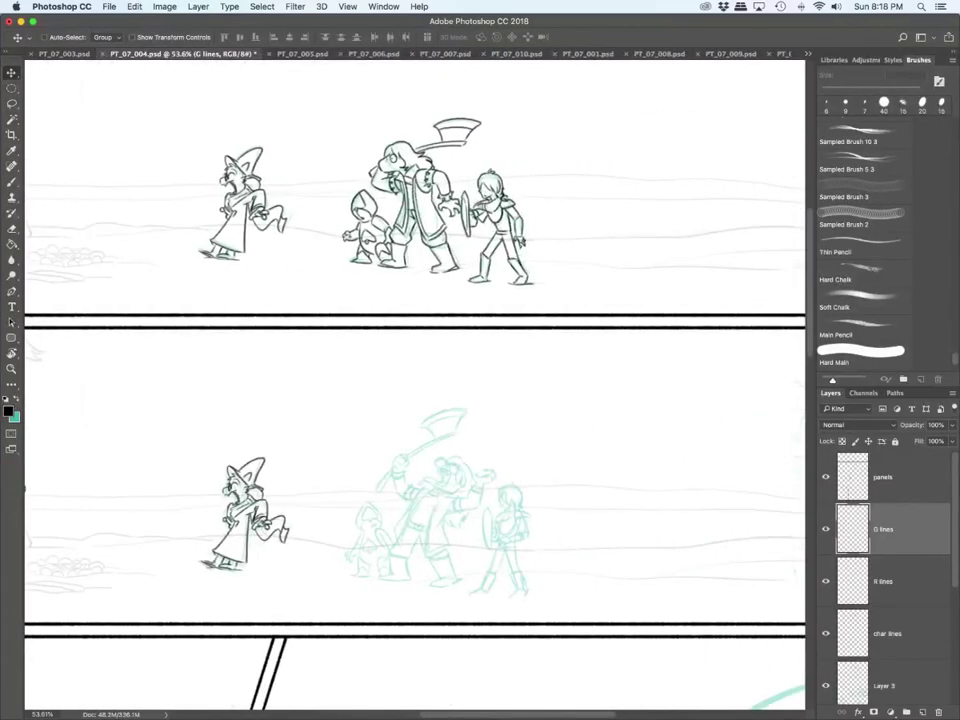
pyautogui.scroll(3, 478, 603)
pyautogui.scroll(5, 481, 590)
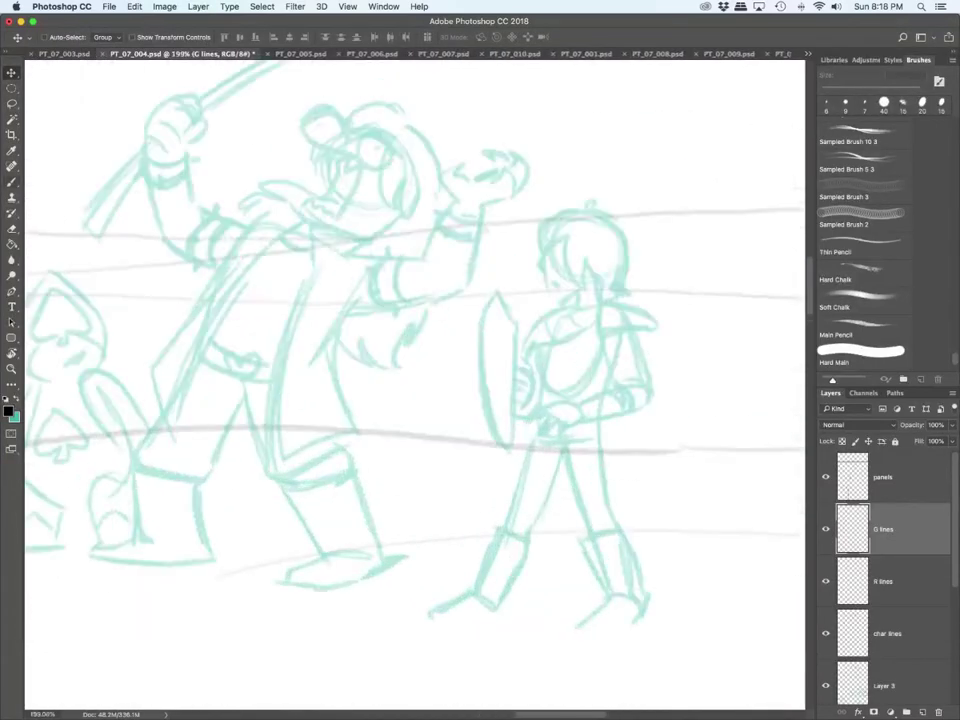
pyautogui.press('b')
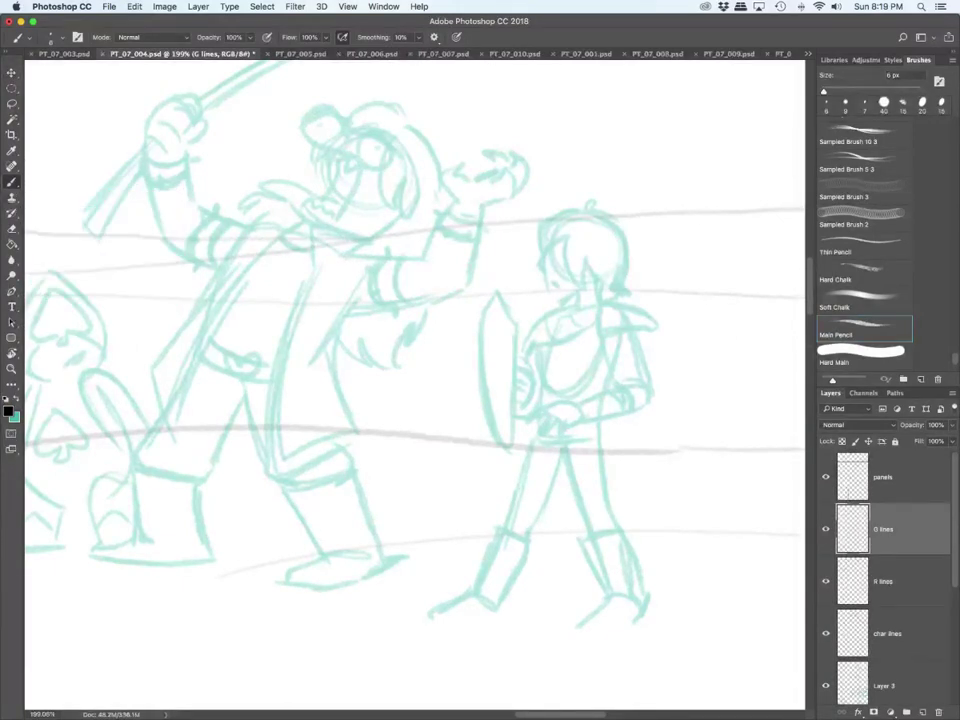
pyautogui.moveTo(519, 330)
pyautogui.mouseDown()
pyautogui.moveTo(482, 326)
pyautogui.moveTo(481, 375)
pyautogui.moveTo(500, 452)
pyautogui.mouseUp()
pyautogui.press('e')
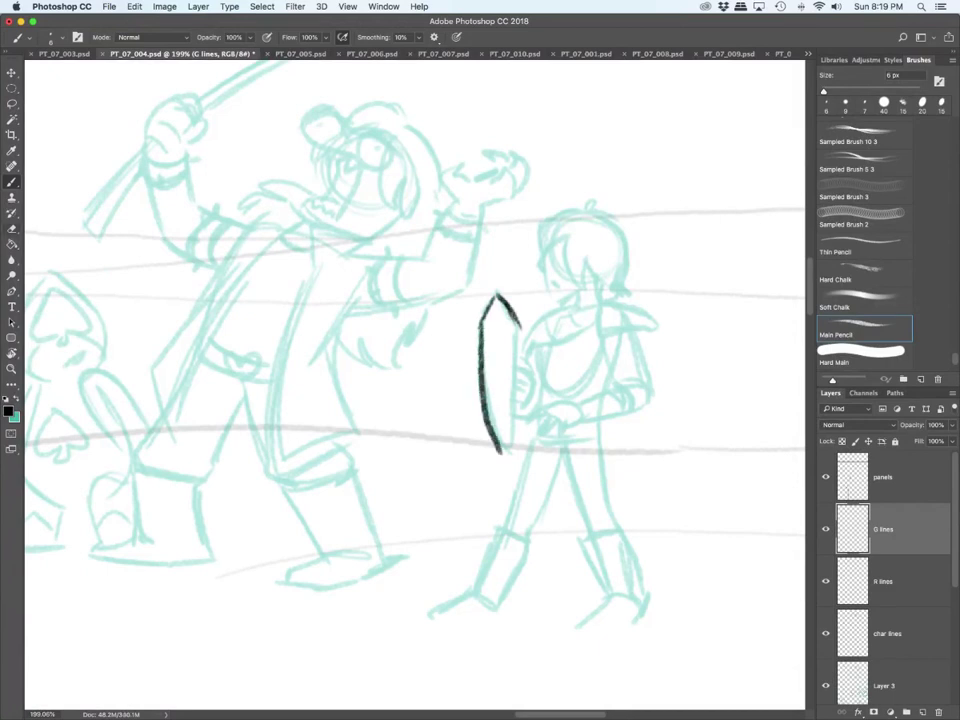
pyautogui.moveTo(497, 298)
pyautogui.mouseDown()
pyautogui.moveTo(482, 350)
pyautogui.moveTo(510, 315)
pyautogui.moveTo(519, 330)
pyautogui.mouseUp()
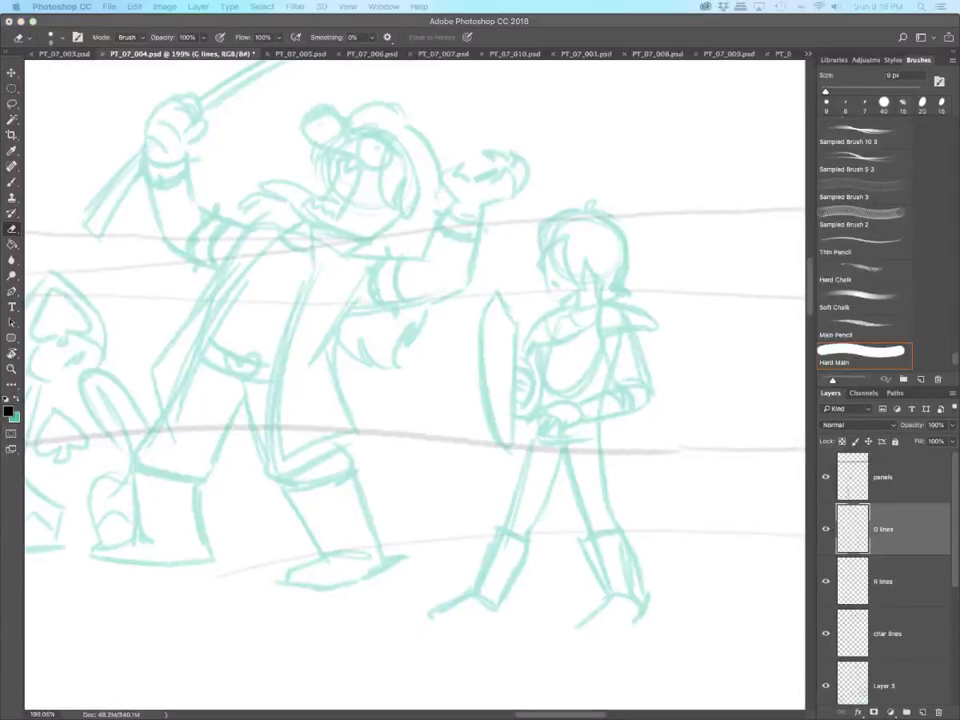
# Step: Ink the young warrior's shield with its inner rim line on the char lines layer in the second panel, using the Main Pencil brush
pyautogui.press('b')
pyautogui.click(887, 634)
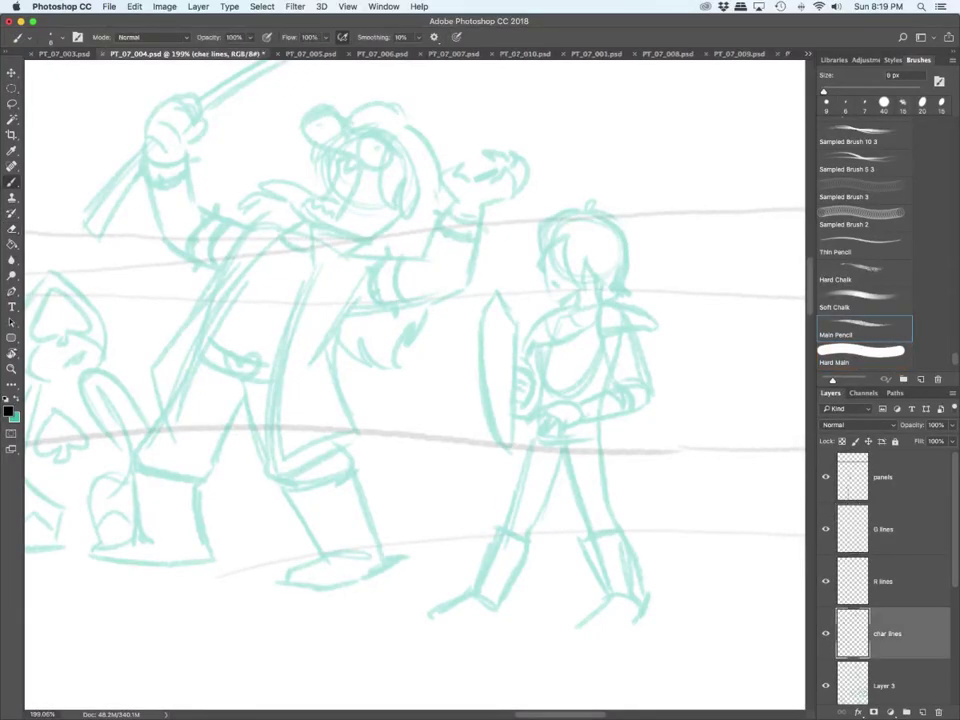
pyautogui.moveTo(494, 292)
pyautogui.mouseDown()
pyautogui.moveTo(479, 321)
pyautogui.moveTo(516, 325)
pyautogui.moveTo(484, 405)
pyautogui.moveTo(503, 448)
pyautogui.mouseUp()
pyautogui.moveTo(516, 322); pyautogui.dragTo(514, 449)
pyautogui.moveTo(492, 303)
pyautogui.mouseDown()
pyautogui.moveTo(503, 331)
pyautogui.moveTo(501, 436)
pyautogui.mouseUp()
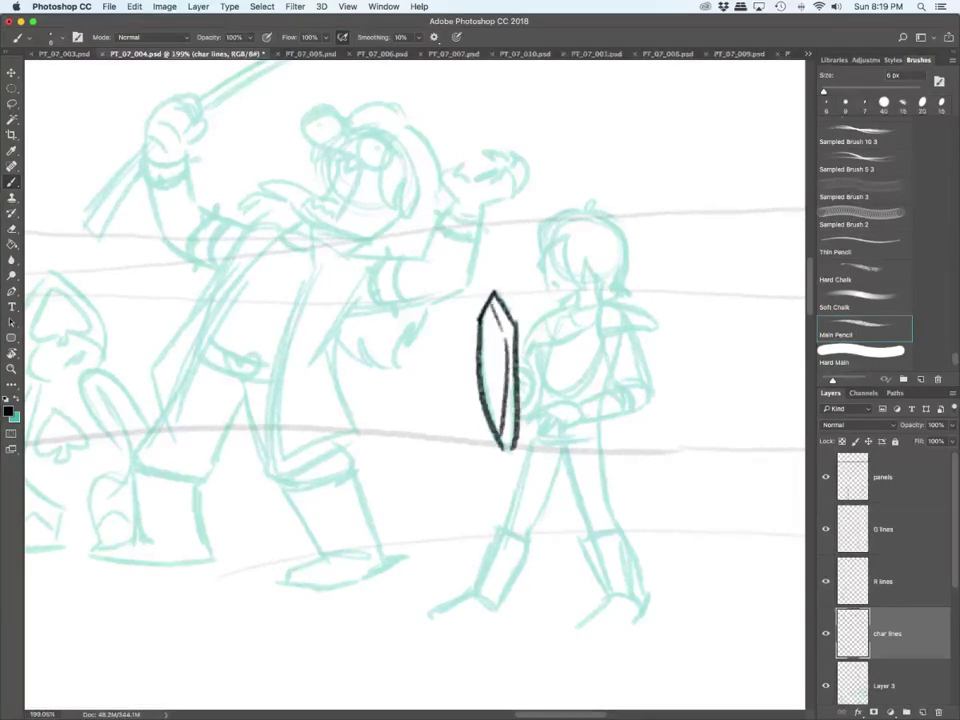
pyautogui.hotkey('ctrl', 'z')
pyautogui.moveTo(506, 334); pyautogui.dragTo(508, 436)
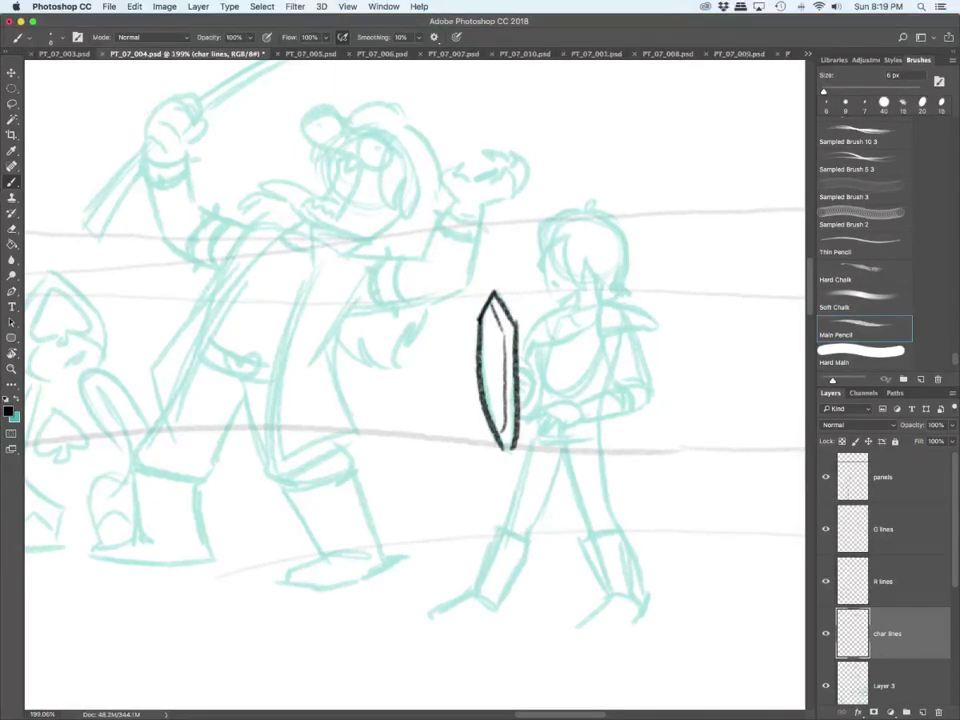
# Step: Ink the young warrior's bent near arm, its shoulder guard and the hand resting at the waist
pyautogui.moveTo(549, 410); pyautogui.dragTo(630, 392)
pyautogui.moveTo(579, 419); pyautogui.dragTo(634, 404)
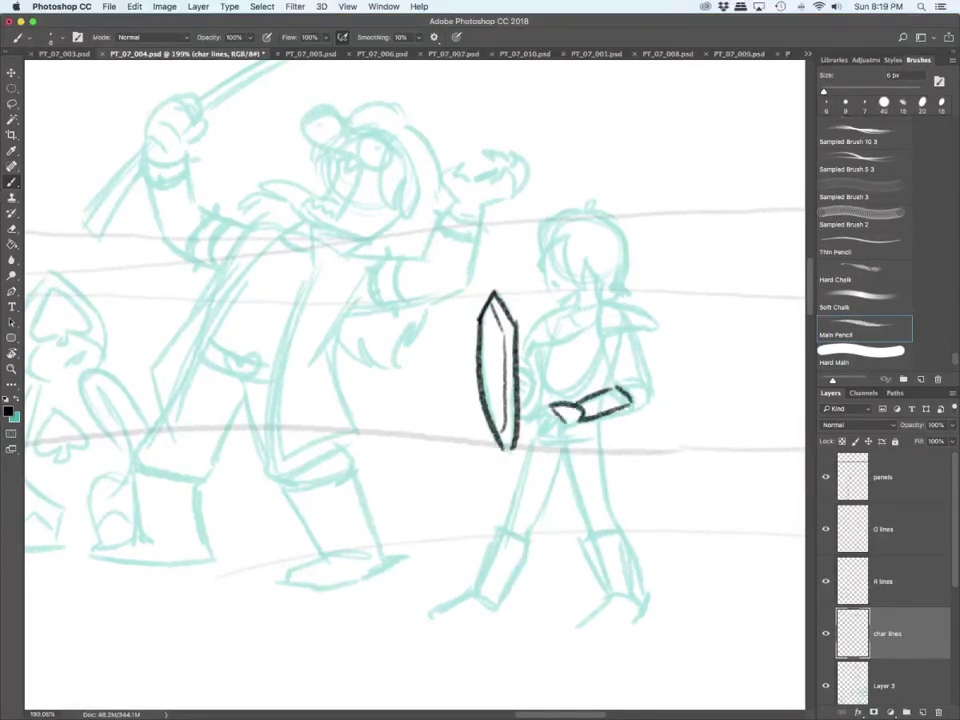
pyautogui.moveTo(637, 344); pyautogui.dragTo(646, 399)
pyautogui.moveTo(602, 314)
pyautogui.mouseDown()
pyautogui.moveTo(649, 325)
pyautogui.moveTo(609, 330)
pyautogui.moveTo(612, 385)
pyautogui.mouseUp()
pyautogui.moveTo(530, 408)
pyautogui.mouseDown()
pyautogui.moveTo(563, 445)
pyautogui.moveTo(579, 420)
pyautogui.mouseUp()
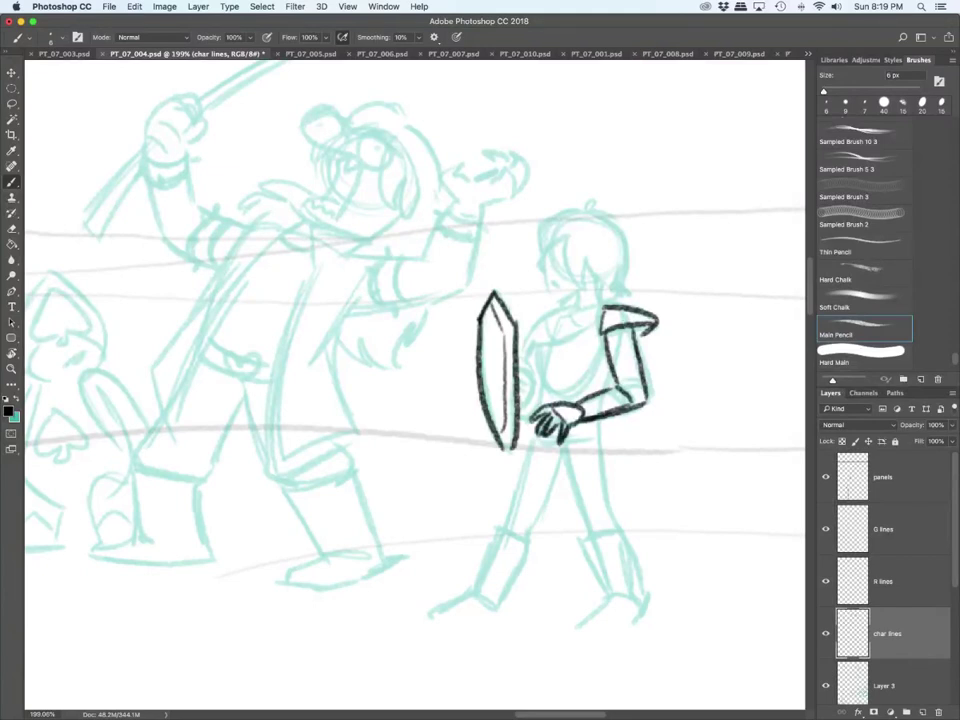
# Step: Ink the young warrior's face profile and the wrapped collar across the shoulders with its fold lines
pyautogui.moveTo(552, 247)
pyautogui.mouseDown()
pyautogui.moveTo(550, 298)
pyautogui.moveTo(564, 299)
pyautogui.mouseUp()
pyautogui.moveTo(554, 285)
pyautogui.mouseDown()
pyautogui.moveTo(572, 308)
pyautogui.moveTo(618, 294)
pyautogui.moveTo(645, 302)
pyautogui.mouseUp()
pyautogui.moveTo(571, 304)
pyautogui.mouseDown()
pyautogui.moveTo(538, 318)
pyautogui.moveTo(521, 350)
pyautogui.mouseUp()
pyautogui.moveTo(521, 359); pyautogui.dragTo(603, 322)
pyautogui.moveTo(539, 319); pyautogui.dragTo(541, 345)
pyautogui.moveTo(547, 315)
pyautogui.mouseDown()
pyautogui.moveTo(551, 346)
pyautogui.moveTo(559, 333)
pyautogui.mouseUp()
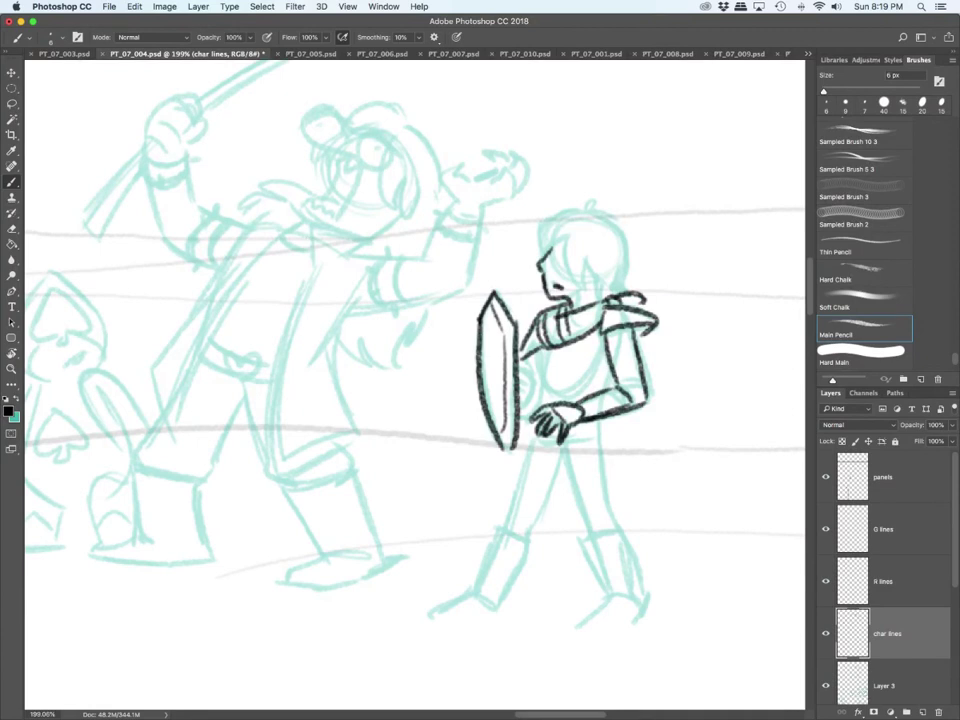
# Step: Ink the young warrior's hair, from the pointed bangs over the face to the crown tuft and the nape
pyautogui.moveTo(545, 231); pyautogui.dragTo(540, 259)
pyautogui.moveTo(564, 239)
pyautogui.mouseDown()
pyautogui.moveTo(545, 255)
pyautogui.moveTo(587, 284)
pyautogui.mouseUp()
pyautogui.moveTo(583, 250)
pyautogui.mouseDown()
pyautogui.moveTo(593, 287)
pyautogui.moveTo(609, 291)
pyautogui.mouseUp()
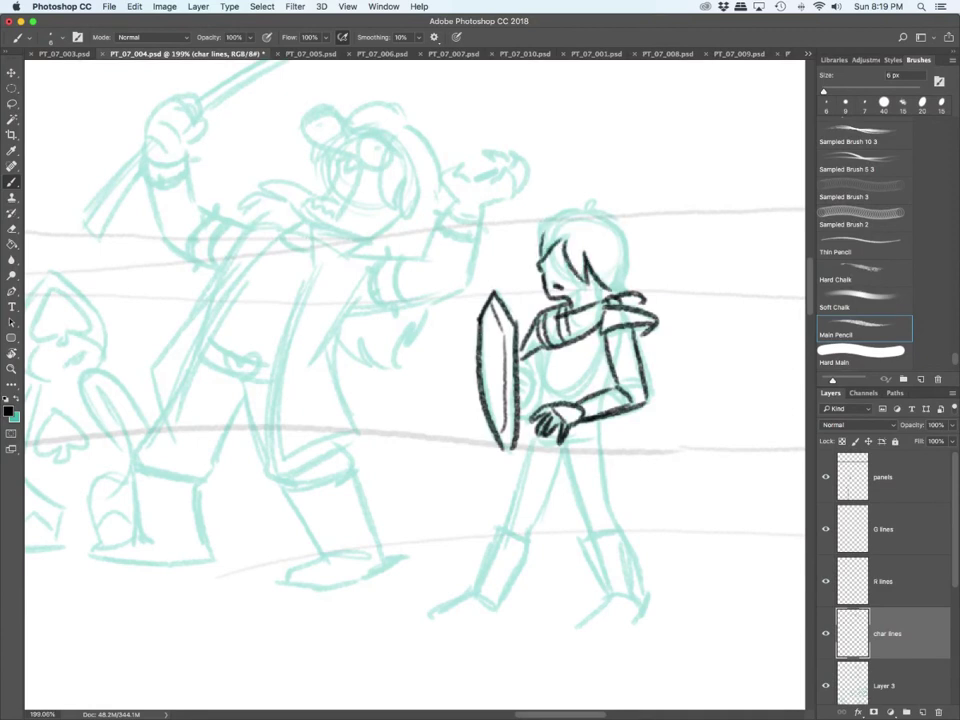
pyautogui.moveTo(541, 246); pyautogui.dragTo(581, 208)
pyautogui.moveTo(584, 212)
pyautogui.mouseDown()
pyautogui.moveTo(592, 196)
pyautogui.moveTo(605, 203)
pyautogui.mouseUp()
pyautogui.moveTo(606, 205)
pyautogui.mouseDown()
pyautogui.moveTo(590, 212)
pyautogui.moveTo(625, 264)
pyautogui.mouseUp()
pyautogui.moveTo(624, 264)
pyautogui.mouseDown()
pyautogui.moveTo(635, 284)
pyautogui.moveTo(600, 295)
pyautogui.mouseUp()
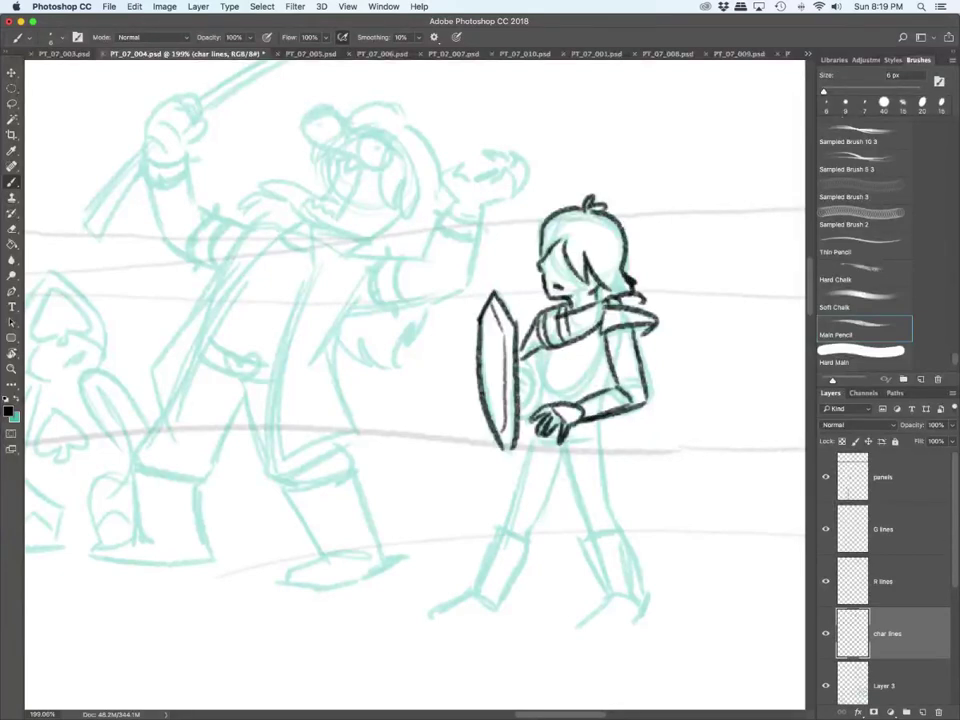
# Step: Ink the young warrior's hand gripping the shield, the far forearm and the curved chest plate
pyautogui.moveTo(517, 362)
pyautogui.mouseDown()
pyautogui.moveTo(530, 370)
pyautogui.moveTo(521, 374)
pyautogui.mouseUp()
pyautogui.moveTo(519, 375); pyautogui.dragTo(530, 393)
pyautogui.moveTo(530, 392)
pyautogui.mouseDown()
pyautogui.moveTo(519, 401)
pyautogui.moveTo(530, 372)
pyautogui.mouseUp()
pyautogui.moveTo(517, 355)
pyautogui.mouseDown()
pyautogui.moveTo(524, 346)
pyautogui.moveTo(524, 362)
pyautogui.moveTo(556, 391)
pyautogui.moveTo(603, 339)
pyautogui.mouseUp()
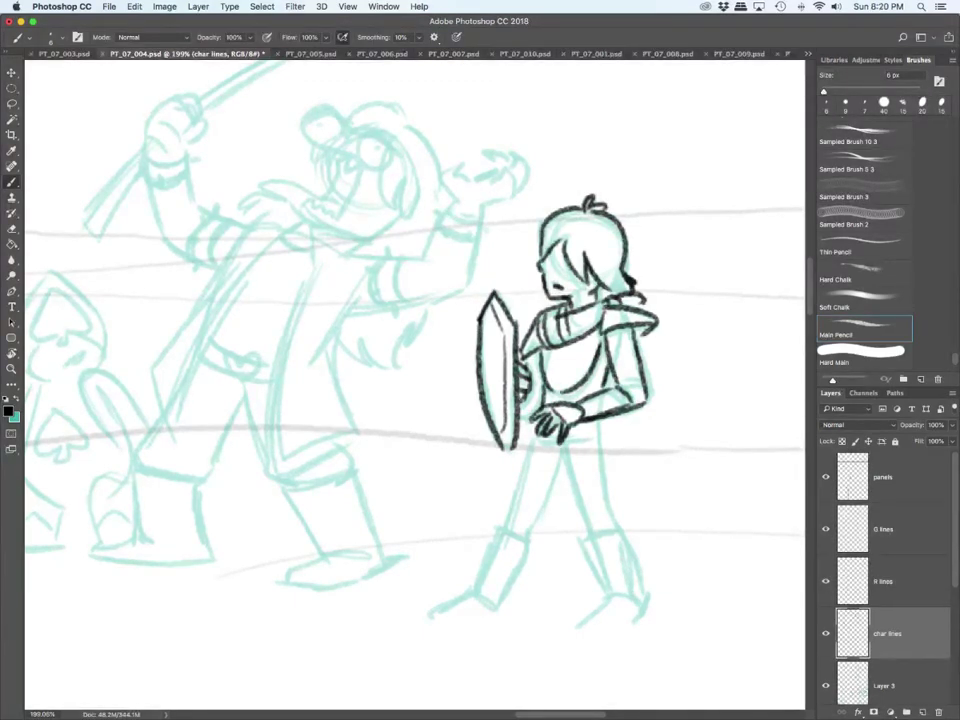
pyautogui.moveTo(518, 419); pyautogui.dragTo(541, 396)
pyautogui.moveTo(532, 373); pyautogui.dragTo(542, 387)
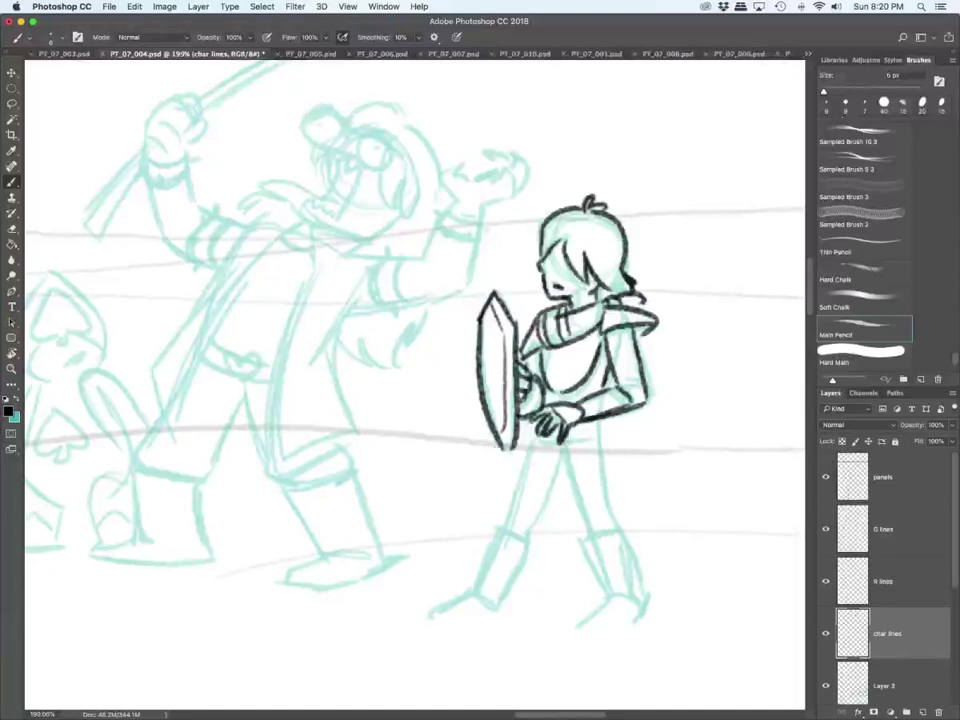
# Step: Ink the young warrior's two legs and the front boot over the sketch
pyautogui.scroll(-3, 415, 385)
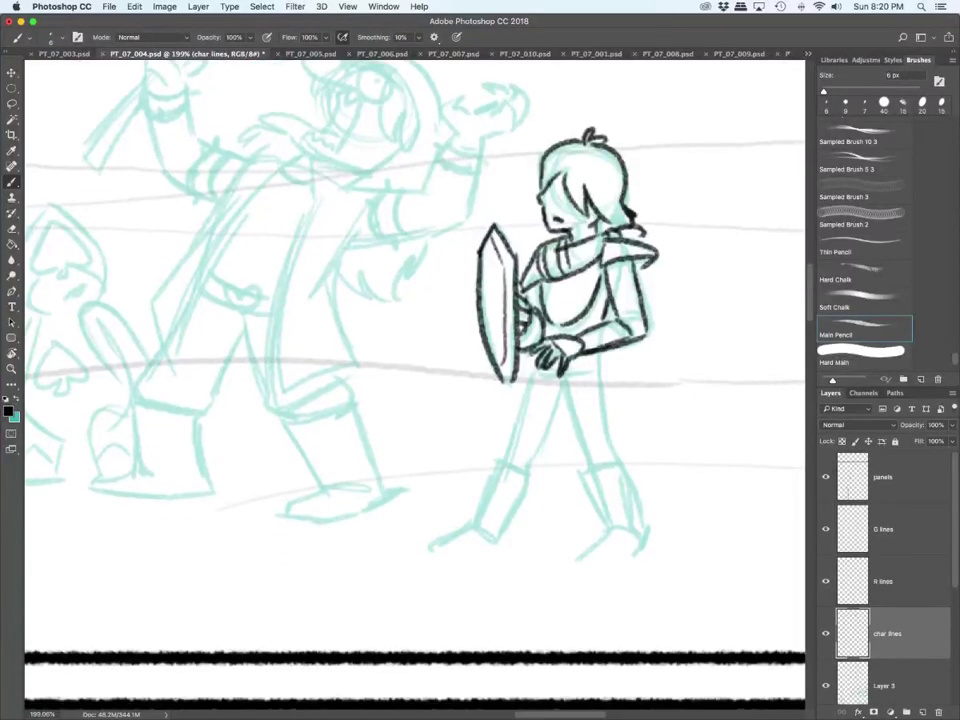
pyautogui.moveTo(519, 383); pyautogui.dragTo(505, 458)
pyautogui.moveTo(560, 365)
pyautogui.mouseDown()
pyautogui.moveTo(530, 473)
pyautogui.moveTo(566, 384)
pyautogui.moveTo(590, 464)
pyautogui.moveTo(595, 353)
pyautogui.moveTo(600, 373)
pyautogui.mouseUp()
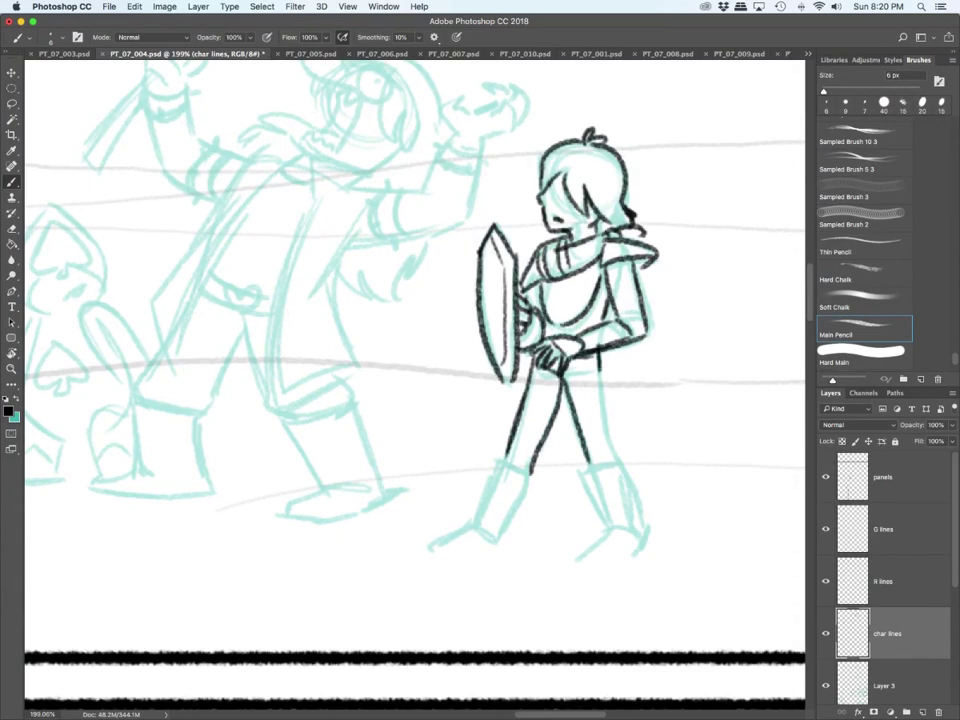
pyautogui.moveTo(504, 455)
pyautogui.mouseDown()
pyautogui.moveTo(477, 526)
pyautogui.moveTo(509, 510)
pyautogui.mouseUp()
pyautogui.moveTo(477, 526)
pyautogui.mouseDown()
pyautogui.moveTo(517, 473)
pyautogui.moveTo(497, 540)
pyautogui.mouseUp()
pyautogui.moveTo(527, 477)
pyautogui.mouseDown()
pyautogui.moveTo(500, 541)
pyautogui.moveTo(435, 545)
pyautogui.moveTo(505, 545)
pyautogui.mouseUp()
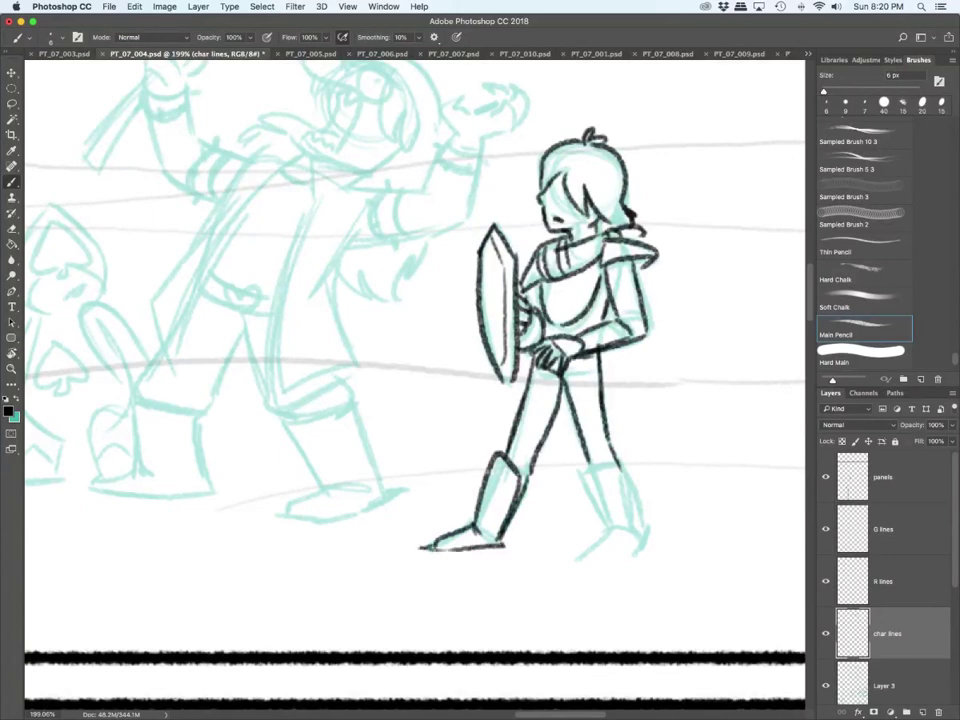
# Step: Ink the young warrior's rear boot and foot, and add a short ground line behind the heel
pyautogui.moveTo(584, 464); pyautogui.dragTo(607, 530)
pyautogui.moveTo(616, 459); pyautogui.dragTo(638, 536)
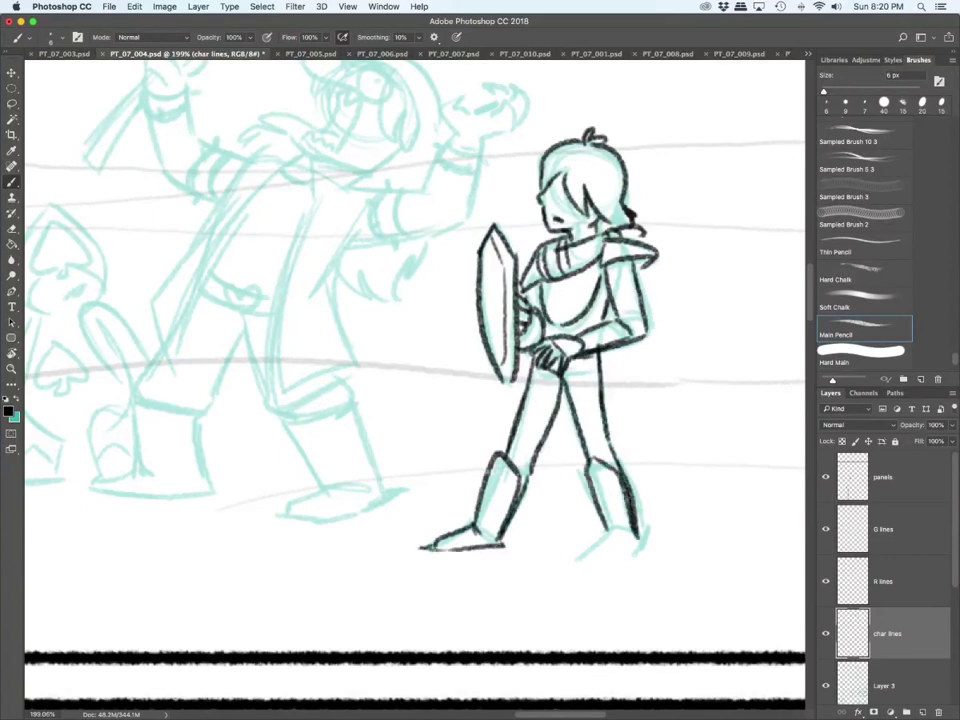
pyautogui.moveTo(584, 544); pyautogui.dragTo(573, 563)
pyautogui.moveTo(573, 563); pyautogui.dragTo(636, 558)
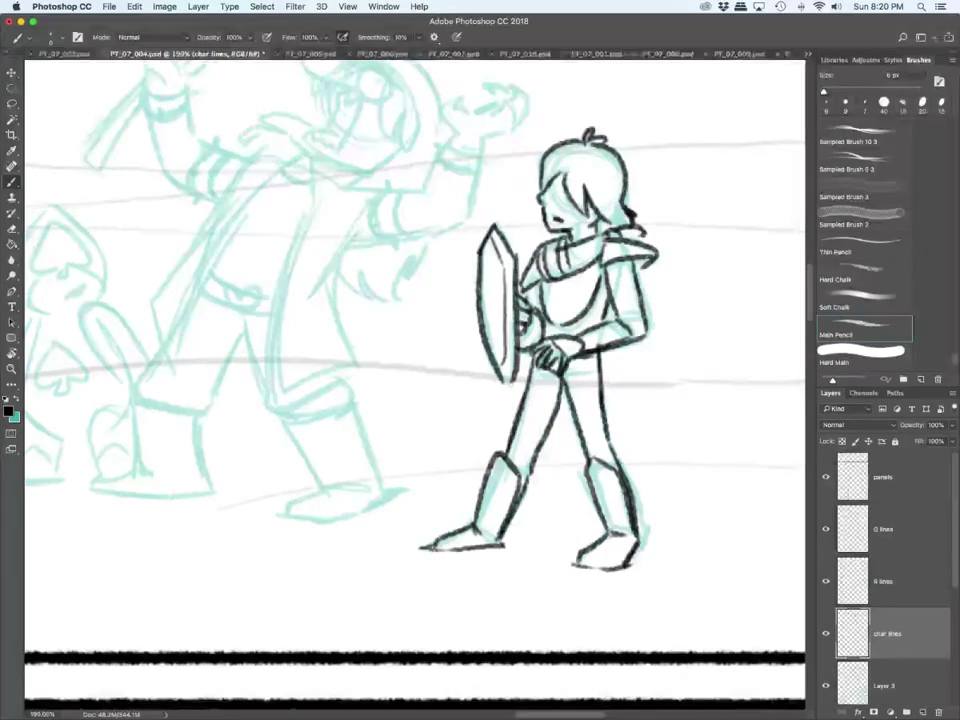
pyautogui.moveTo(640, 559); pyautogui.dragTo(676, 556)
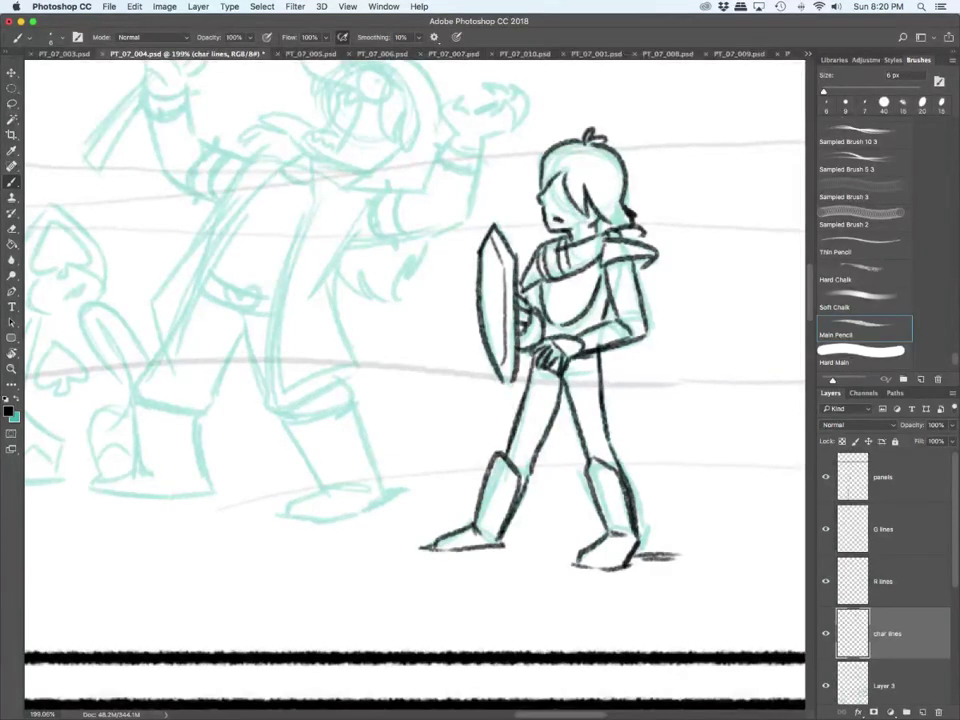
# Step: Ink the large axe wielder's raised empty hand, its spiked wristband and the bent forearm
pyautogui.hscroll(-5, 414, 384)
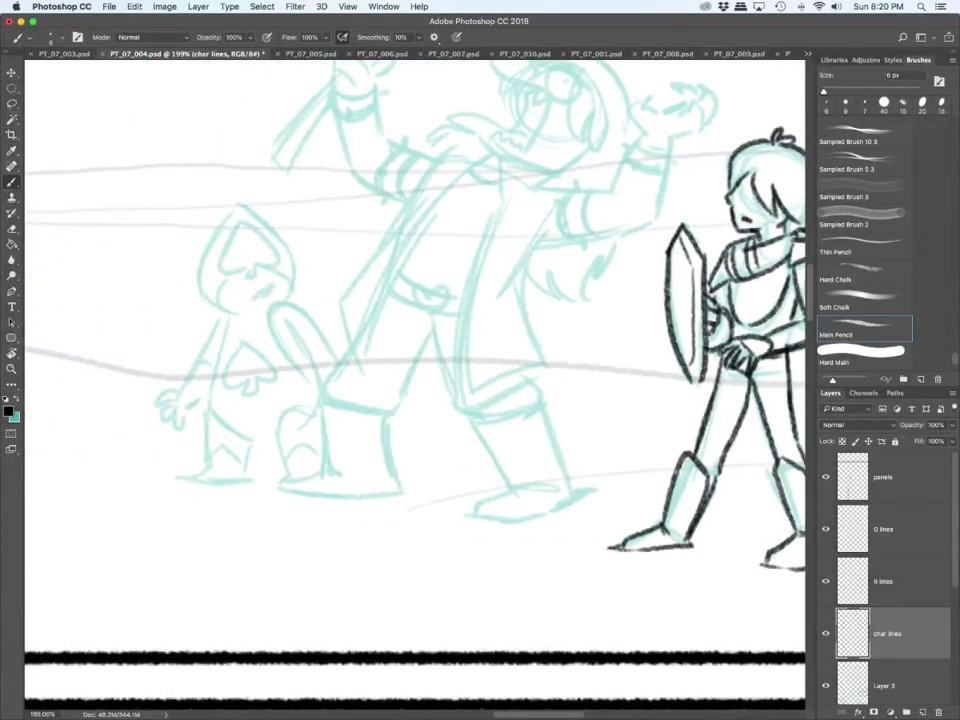
pyautogui.scroll(5, 415, 380)
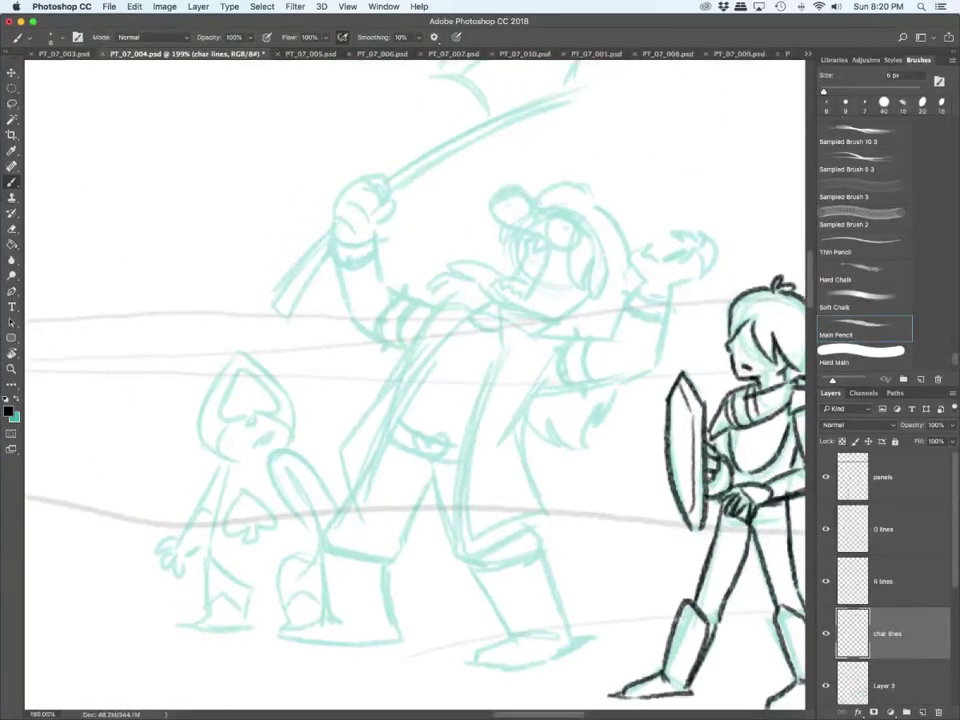
pyautogui.moveTo(617, 295); pyautogui.dragTo(667, 302)
pyautogui.moveTo(626, 302); pyautogui.dragTo(654, 325)
pyautogui.moveTo(634, 311)
pyautogui.mouseDown()
pyautogui.moveTo(643, 317)
pyautogui.moveTo(669, 303)
pyautogui.mouseUp()
pyautogui.moveTo(671, 306)
pyautogui.mouseDown()
pyautogui.moveTo(681, 309)
pyautogui.moveTo(671, 315)
pyautogui.mouseUp()
pyautogui.moveTo(625, 305); pyautogui.dragTo(612, 343)
pyautogui.moveTo(612, 334); pyautogui.dragTo(591, 341)
pyautogui.moveTo(662, 322)
pyautogui.mouseDown()
pyautogui.moveTo(656, 367)
pyautogui.moveTo(593, 382)
pyautogui.mouseUp()
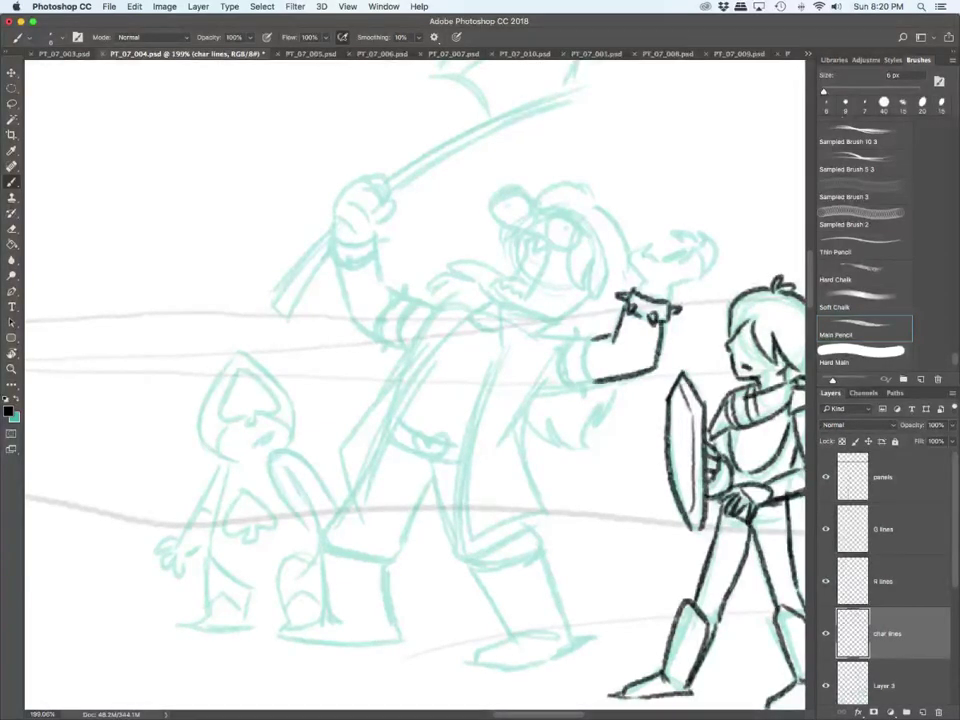
pyautogui.moveTo(640, 282)
pyautogui.mouseDown()
pyautogui.moveTo(636, 245)
pyautogui.moveTo(669, 264)
pyautogui.moveTo(691, 258)
pyautogui.moveTo(694, 238)
pyautogui.moveTo(700, 280)
pyautogui.mouseUp()
pyautogui.moveTo(698, 282)
pyautogui.mouseDown()
pyautogui.moveTo(670, 286)
pyautogui.moveTo(676, 234)
pyautogui.moveTo(704, 238)
pyautogui.moveTo(712, 262)
pyautogui.mouseUp()
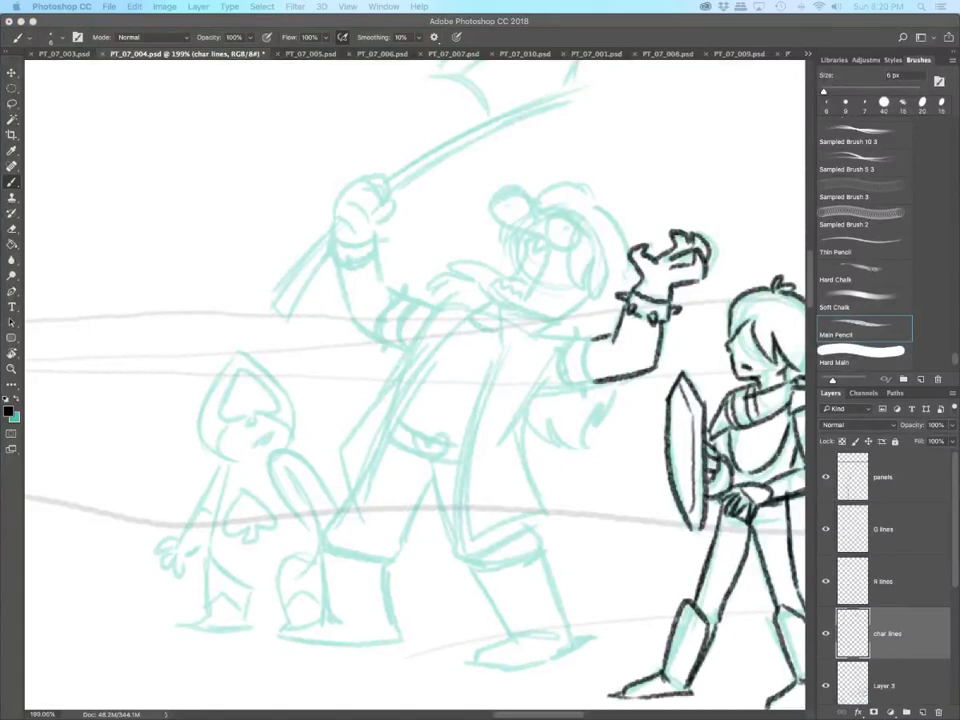
# Step: Ink the spiked band on the axe wielder's upper arm and the curved armhole edge of the coat
pyautogui.moveTo(591, 340)
pyautogui.mouseDown()
pyautogui.moveTo(599, 382)
pyautogui.moveTo(574, 323)
pyautogui.moveTo(557, 348)
pyautogui.moveTo(571, 361)
pyautogui.mouseUp()
pyautogui.moveTo(570, 373); pyautogui.dragTo(561, 374)
pyautogui.moveTo(570, 335)
pyautogui.mouseDown()
pyautogui.moveTo(563, 349)
pyautogui.moveTo(597, 384)
pyautogui.moveTo(586, 396)
pyautogui.mouseUp()
pyautogui.moveTo(586, 396); pyautogui.dragTo(590, 387)
pyautogui.moveTo(566, 335); pyautogui.dragTo(531, 389)
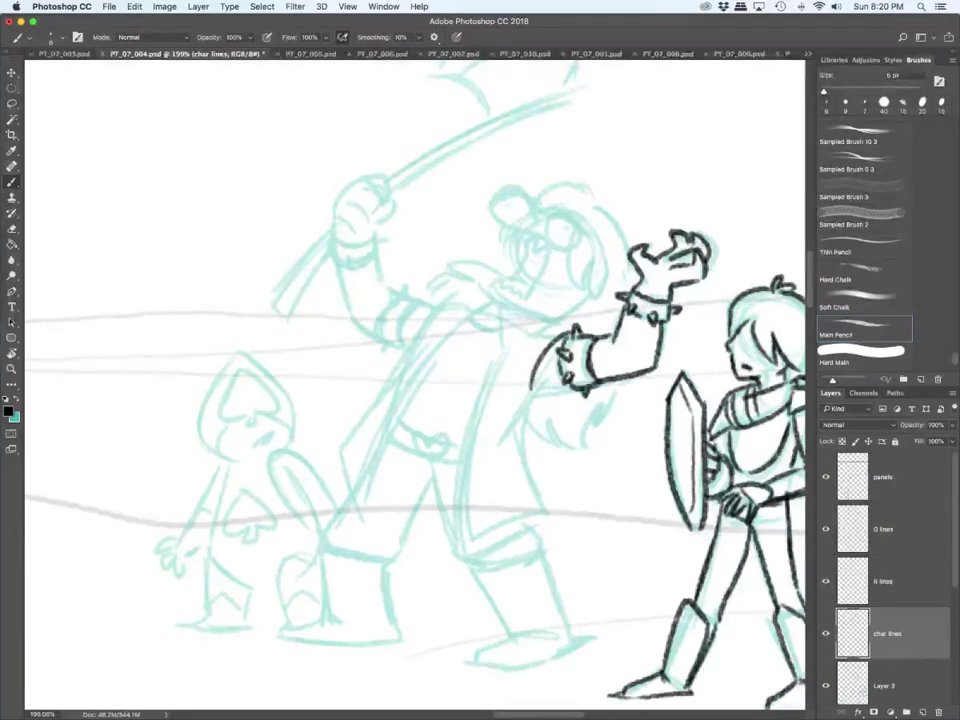
# Step: Ink the axe wielder's coat collar and the coat panel below the raised empty hand, with its inner trim and a fold
pyautogui.moveTo(565, 322)
pyautogui.mouseDown()
pyautogui.moveTo(503, 308)
pyautogui.moveTo(469, 558)
pyautogui.moveTo(541, 513)
pyautogui.moveTo(519, 422)
pyautogui.moveTo(572, 386)
pyautogui.moveTo(526, 412)
pyautogui.moveTo(521, 430)
pyautogui.mouseUp()
pyautogui.moveTo(551, 342); pyautogui.dragTo(530, 386)
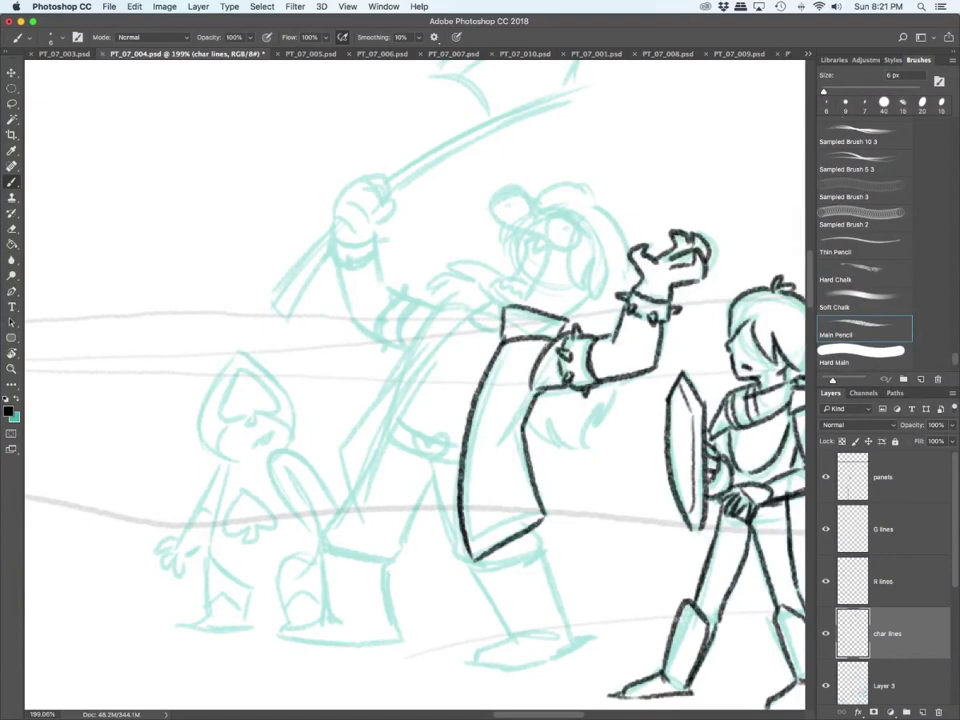
pyautogui.moveTo(515, 341)
pyautogui.mouseDown()
pyautogui.moveTo(471, 476)
pyautogui.moveTo(480, 538)
pyautogui.moveTo(537, 513)
pyautogui.mouseUp()
pyautogui.moveTo(524, 426); pyautogui.dragTo(514, 466)
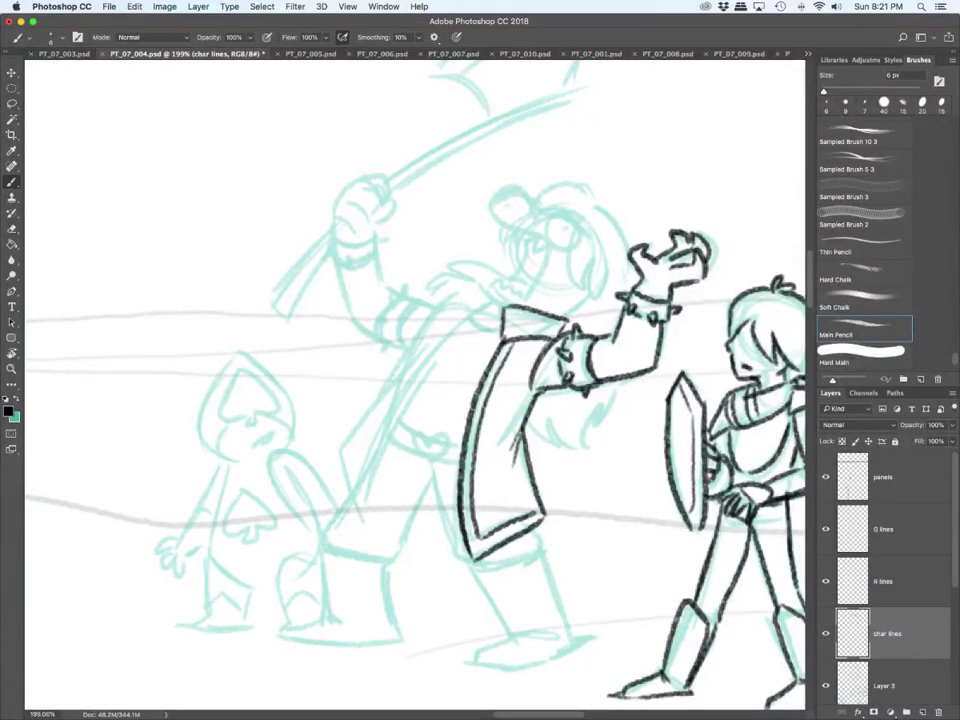
# Step: Ink the axe wielder's hair locks beside the face, the snout, and the open mouth down to the lower jaw
pyautogui.moveTo(583, 215)
pyautogui.mouseDown()
pyautogui.moveTo(575, 280)
pyautogui.moveTo(588, 291)
pyautogui.mouseUp()
pyautogui.moveTo(587, 270); pyautogui.dragTo(591, 301)
pyautogui.moveTo(600, 256)
pyautogui.mouseDown()
pyautogui.moveTo(598, 301)
pyautogui.moveTo(568, 304)
pyautogui.mouseUp()
pyautogui.moveTo(568, 304)
pyautogui.mouseDown()
pyautogui.moveTo(579, 311)
pyautogui.moveTo(567, 321)
pyautogui.mouseUp()
pyautogui.moveTo(541, 209)
pyautogui.mouseDown()
pyautogui.moveTo(516, 193)
pyautogui.moveTo(538, 231)
pyautogui.moveTo(541, 306)
pyautogui.mouseUp()
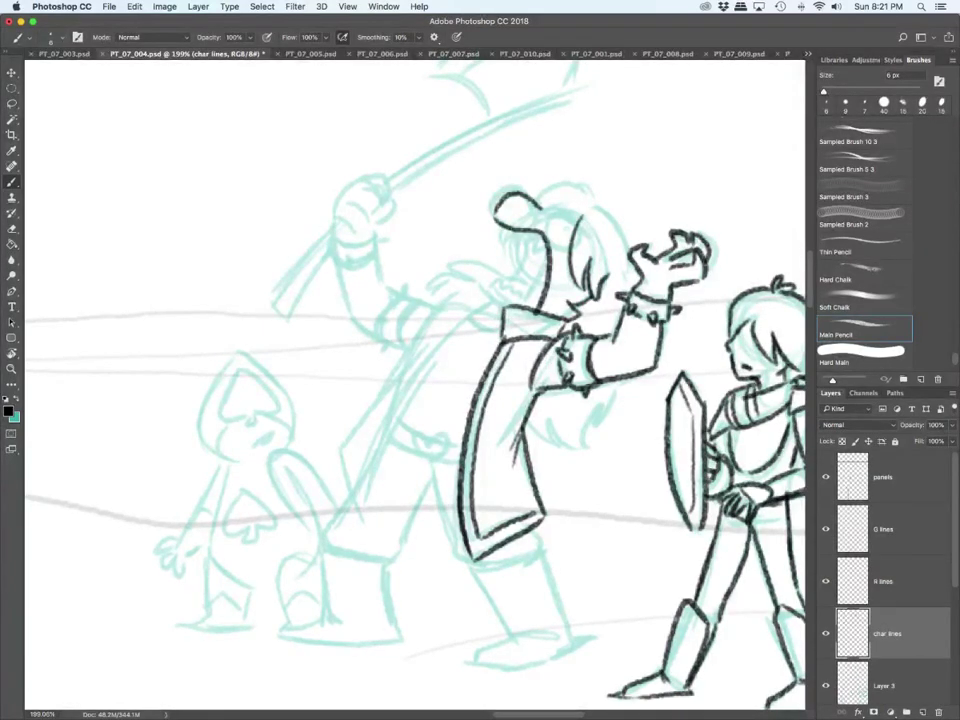
pyautogui.press('super+z')
pyautogui.moveTo(495, 214)
pyautogui.mouseDown()
pyautogui.moveTo(526, 230)
pyautogui.moveTo(531, 303)
pyautogui.moveTo(497, 291)
pyautogui.moveTo(502, 308)
pyautogui.mouseUp()
# Step: Ink the axe wielder's eye with its pupil and brow, and the hair outline over the crown and back of the head
pyautogui.moveTo(566, 214); pyautogui.dragTo(557, 248)
pyautogui.moveTo(562, 214)
pyautogui.mouseDown()
pyautogui.moveTo(587, 220)
pyautogui.moveTo(551, 187)
pyautogui.moveTo(580, 191)
pyautogui.mouseUp()
pyautogui.click(569, 231)
pyautogui.moveTo(544, 209)
pyautogui.mouseDown()
pyautogui.moveTo(599, 206)
pyautogui.moveTo(631, 248)
pyautogui.moveTo(622, 292)
pyautogui.mouseUp()
# Step: Ink the pointed tips of the axe wielder's long hair hanging below the bent arm
pyautogui.moveTo(527, 413); pyautogui.dragTo(561, 449)
pyautogui.moveTo(551, 420)
pyautogui.mouseDown()
pyautogui.moveTo(581, 454)
pyautogui.moveTo(598, 406)
pyautogui.mouseUp()
pyautogui.moveTo(588, 421); pyautogui.dragTo(619, 384)
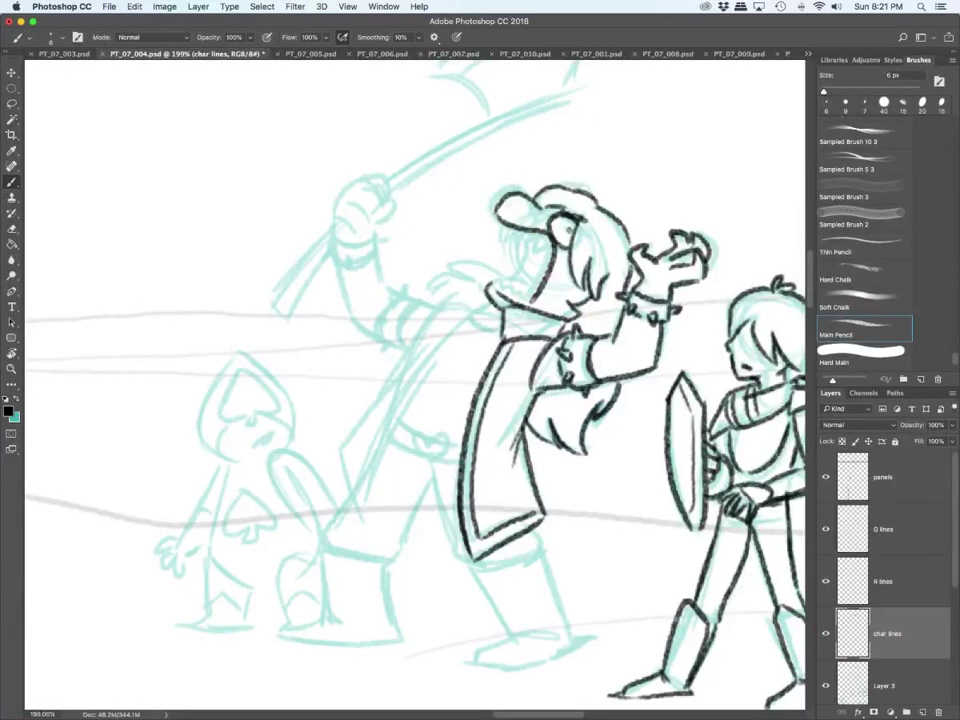
# Step: Ink the axe wielder's upper teeth, the nostril and the details at the tip of the lower jaw
pyautogui.moveTo(501, 225); pyautogui.dragTo(513, 232)
pyautogui.moveTo(512, 231); pyautogui.dragTo(538, 238)
pyautogui.moveTo(535, 238); pyautogui.dragTo(548, 242)
pyautogui.moveTo(513, 206); pyautogui.dragTo(522, 203)
pyautogui.moveTo(497, 290); pyautogui.dragTo(506, 286)
# Step: Ink the far collar point and the far coat panel with its inner trim, and add the neckline between the collar points
pyautogui.moveTo(504, 286)
pyautogui.mouseDown()
pyautogui.moveTo(521, 299)
pyautogui.moveTo(447, 287)
pyautogui.moveTo(458, 321)
pyautogui.mouseUp()
pyautogui.moveTo(458, 321)
pyautogui.mouseDown()
pyautogui.moveTo(490, 311)
pyautogui.moveTo(383, 440)
pyautogui.moveTo(356, 502)
pyautogui.mouseUp()
pyautogui.moveTo(458, 296)
pyautogui.mouseDown()
pyautogui.moveTo(355, 490)
pyautogui.moveTo(350, 480)
pyautogui.moveTo(353, 498)
pyautogui.moveTo(349, 450)
pyautogui.mouseUp()
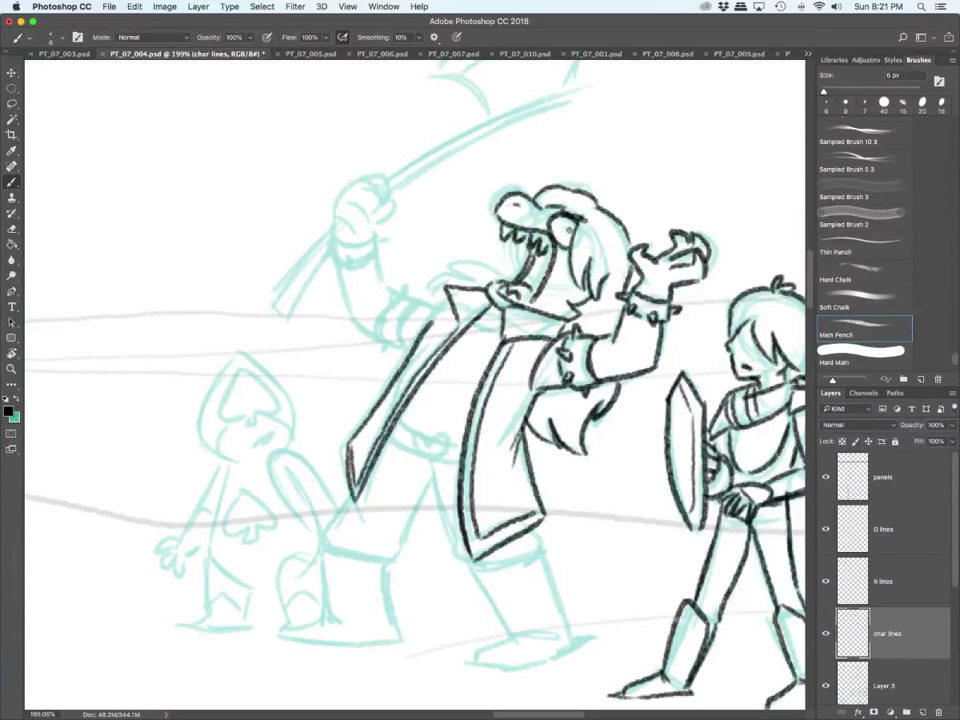
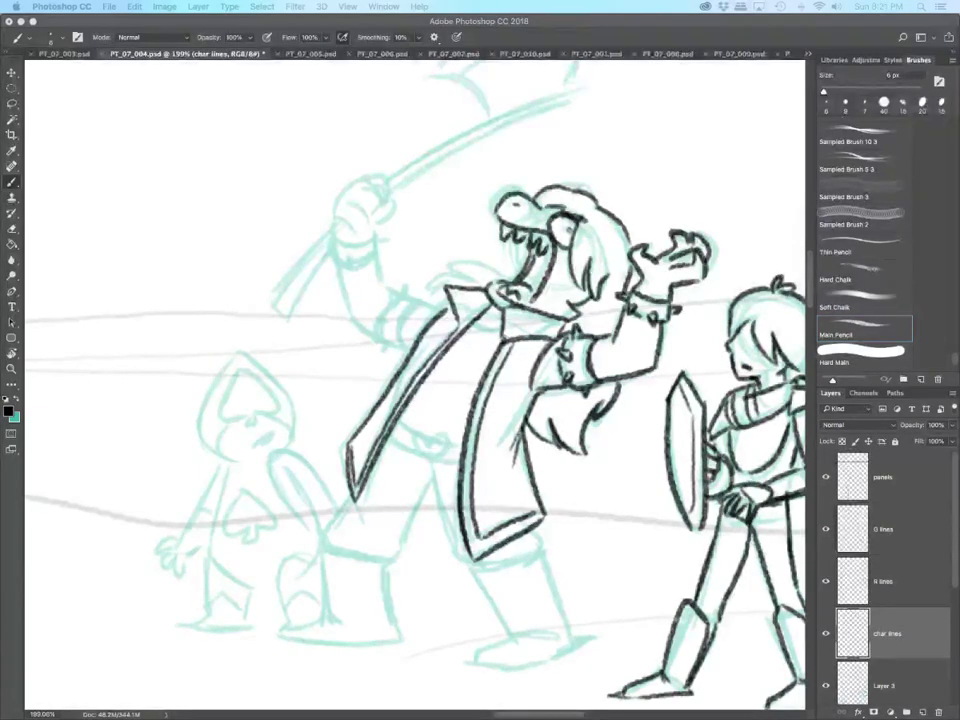
pyautogui.moveTo(470, 320); pyautogui.dragTo(503, 341)
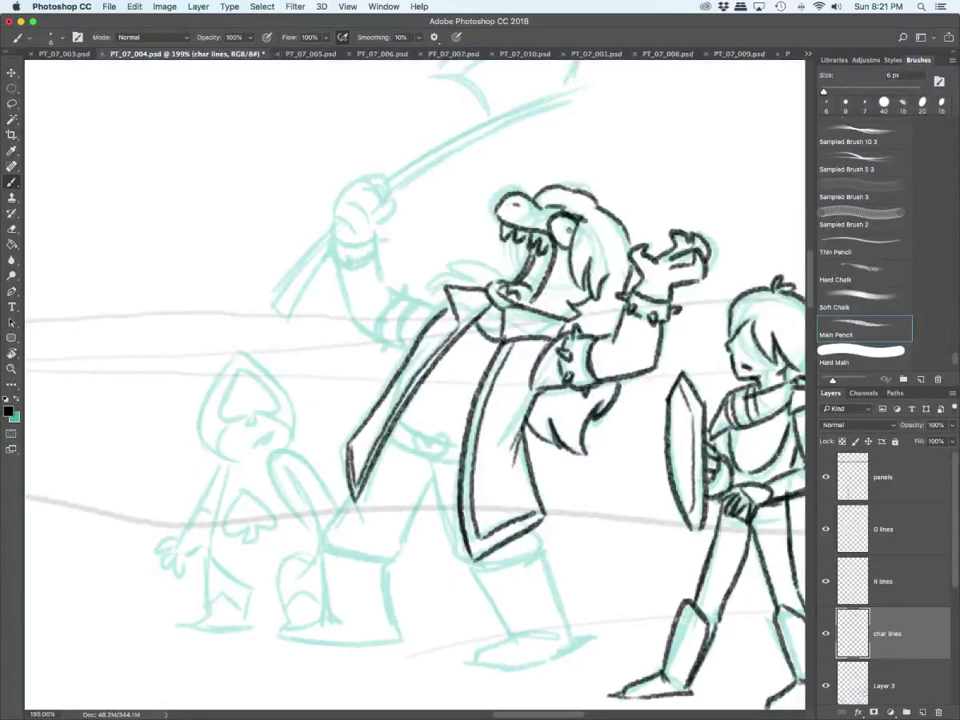
# Step: Ink the axe wielder's belt with its heart buckle, the hair tufts behind the collar, and the small marks on the snout
pyautogui.moveTo(426, 462)
pyautogui.mouseDown()
pyautogui.moveTo(442, 434)
pyautogui.moveTo(427, 462)
pyautogui.moveTo(416, 430)
pyautogui.moveTo(458, 466)
pyautogui.moveTo(463, 450)
pyautogui.mouseUp()
pyautogui.moveTo(514, 274)
pyautogui.mouseDown()
pyautogui.moveTo(458, 254)
pyautogui.moveTo(434, 281)
pyautogui.mouseUp()
pyautogui.moveTo(451, 277); pyautogui.dragTo(436, 307)
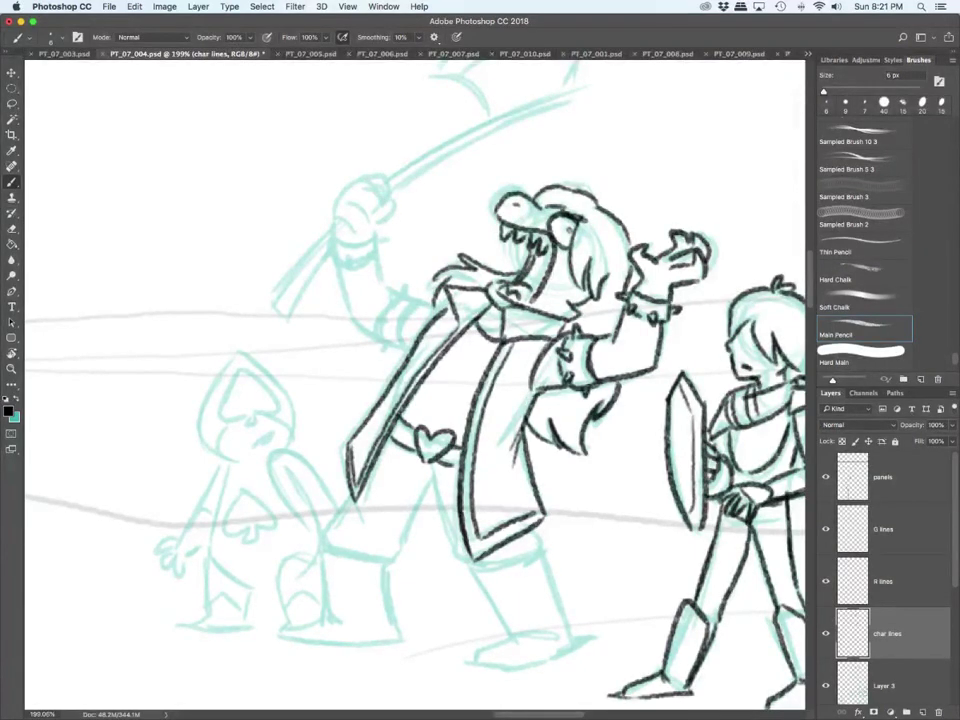
pyautogui.click(530, 209)
pyautogui.click(532, 222)
pyautogui.click(542, 220)
pyautogui.moveTo(573, 308); pyautogui.dragTo(555, 320)
# Step: Ink the axe wielder's baggy trouser legs and the boot nearest the small hooded figure
pyautogui.moveTo(354, 494)
pyautogui.mouseDown()
pyautogui.moveTo(326, 543)
pyautogui.moveTo(388, 563)
pyautogui.moveTo(434, 462)
pyautogui.moveTo(458, 546)
pyautogui.moveTo(476, 563)
pyautogui.mouseUp()
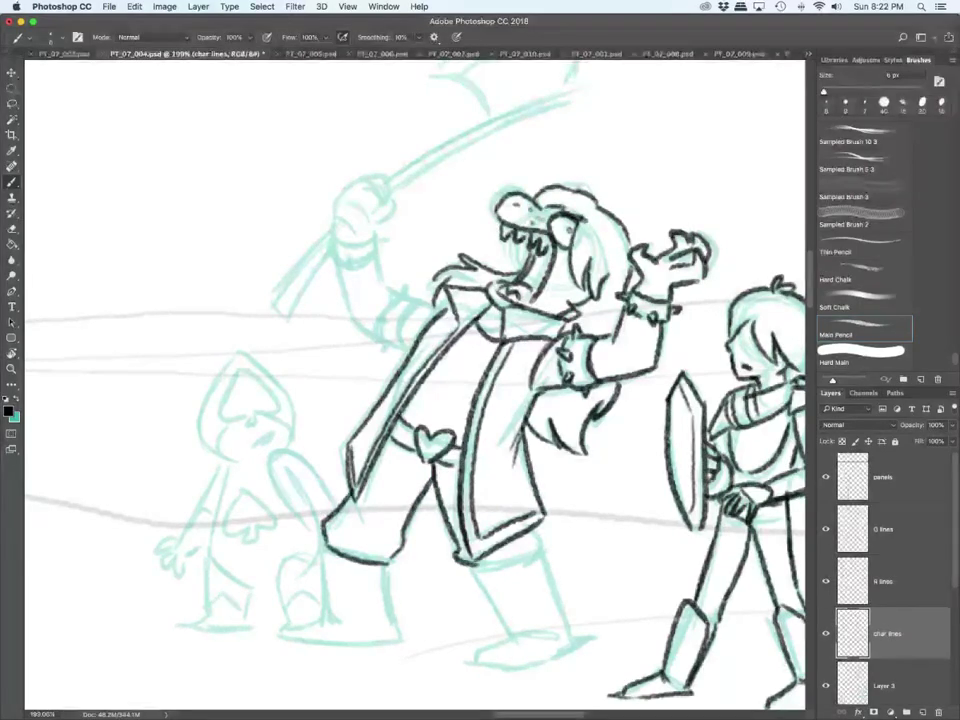
pyautogui.moveTo(538, 530); pyautogui.dragTo(527, 554)
pyautogui.moveTo(324, 546); pyautogui.dragTo(331, 622)
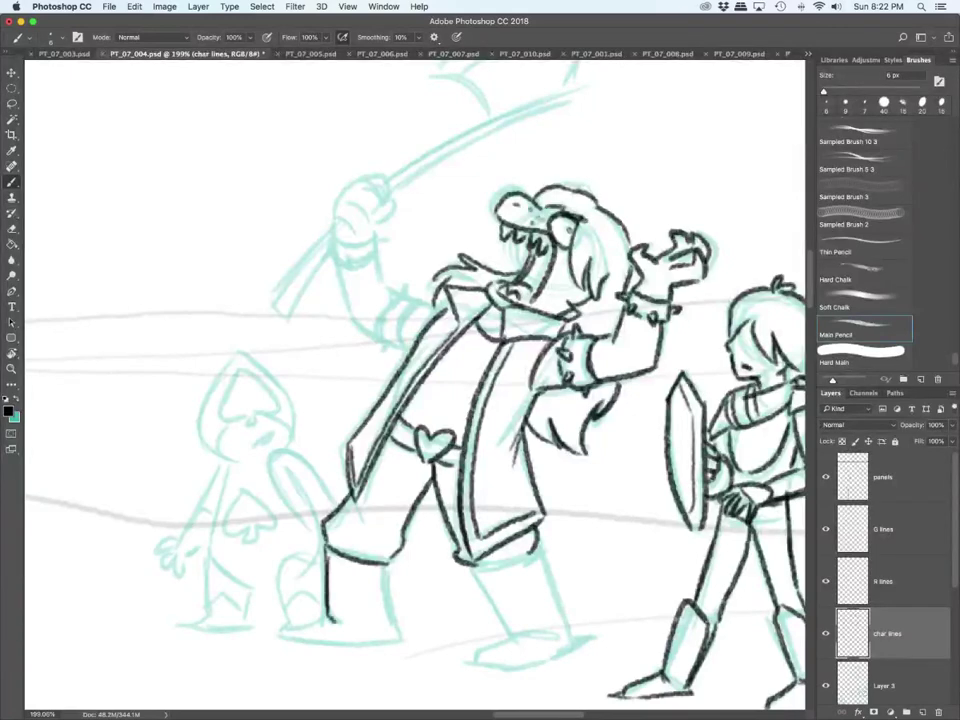
pyautogui.moveTo(270, 638); pyautogui.dragTo(400, 645)
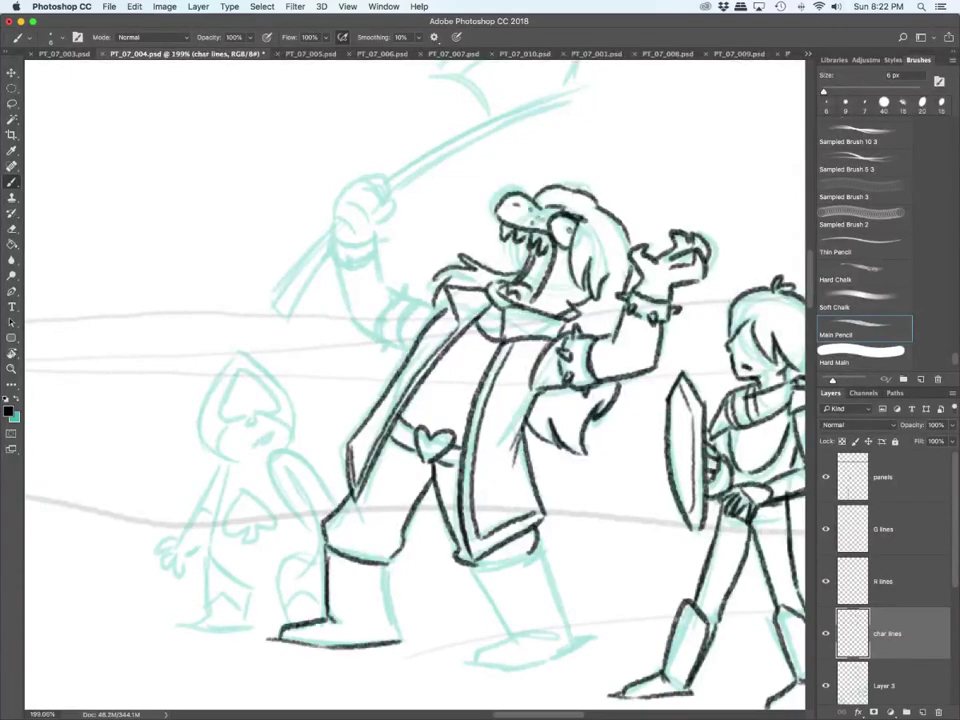
pyautogui.moveTo(386, 570); pyautogui.dragTo(389, 630)
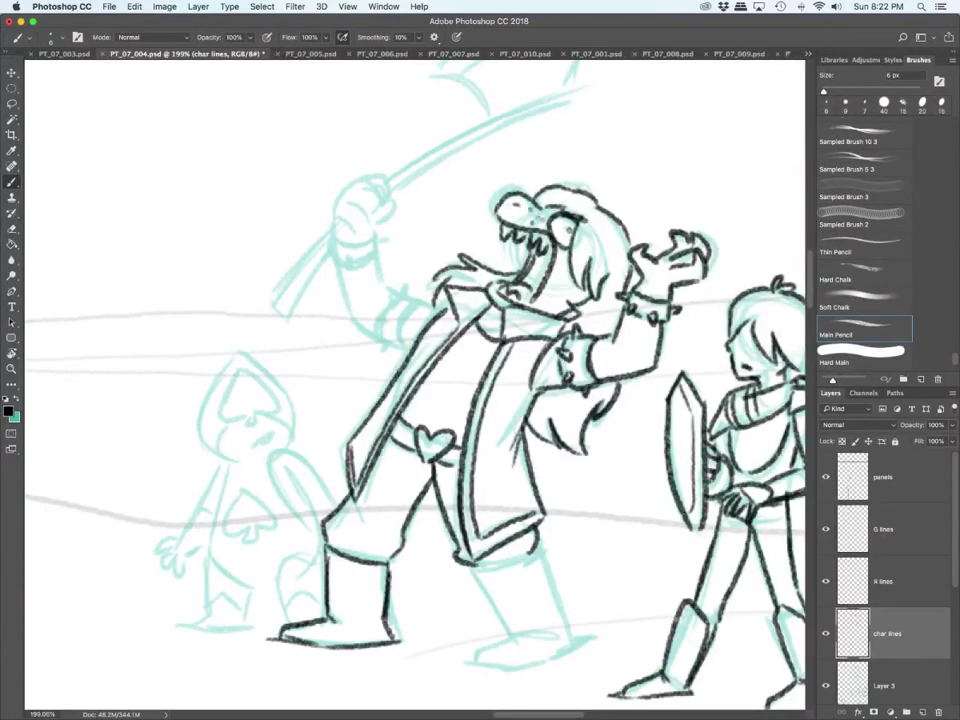
# Step: Ink the axe wielder's other boot and foot, and add a short crease at the inner trouser leg
pyautogui.moveTo(423, 496); pyautogui.dragTo(434, 498)
pyautogui.moveTo(532, 551)
pyautogui.mouseDown()
pyautogui.moveTo(476, 563)
pyautogui.moveTo(508, 626)
pyautogui.moveTo(541, 632)
pyautogui.mouseUp()
pyautogui.moveTo(532, 637)
pyautogui.mouseDown()
pyautogui.moveTo(510, 634)
pyautogui.moveTo(477, 666)
pyautogui.moveTo(517, 671)
pyautogui.moveTo(593, 638)
pyautogui.mouseUp()
pyautogui.moveTo(536, 549)
pyautogui.mouseDown()
pyautogui.moveTo(567, 643)
pyautogui.moveTo(556, 652)
pyautogui.mouseUp()
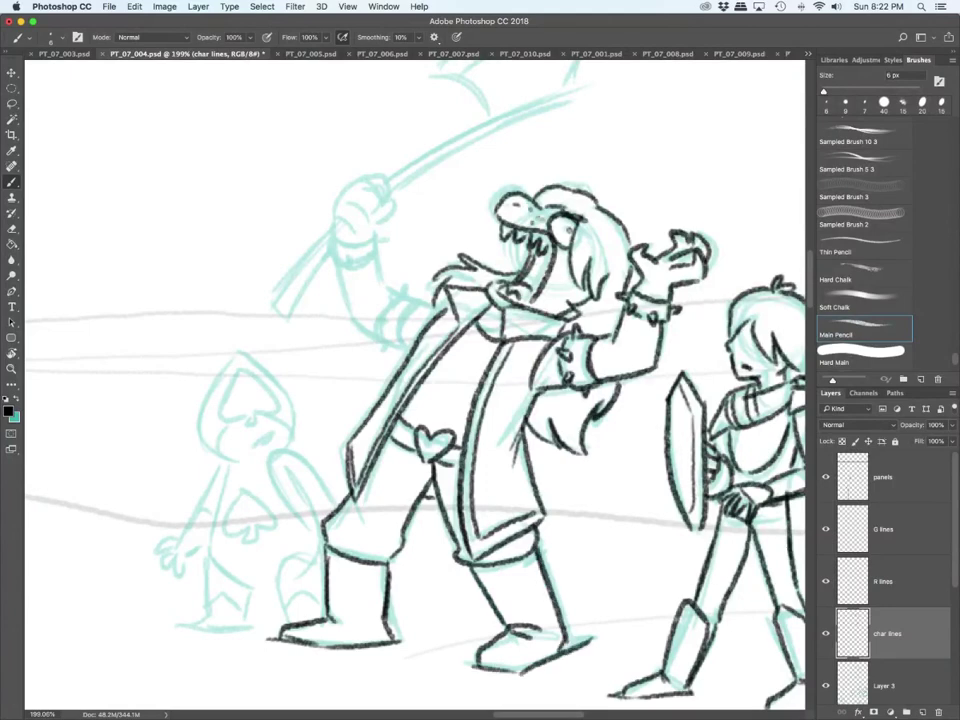
# Step: Ink the small hooded figure's pointed hood, spade-shaped hood marking and face, and the arm reaching behind the axe wielder
pyautogui.hscroll(-5, 415, 380)
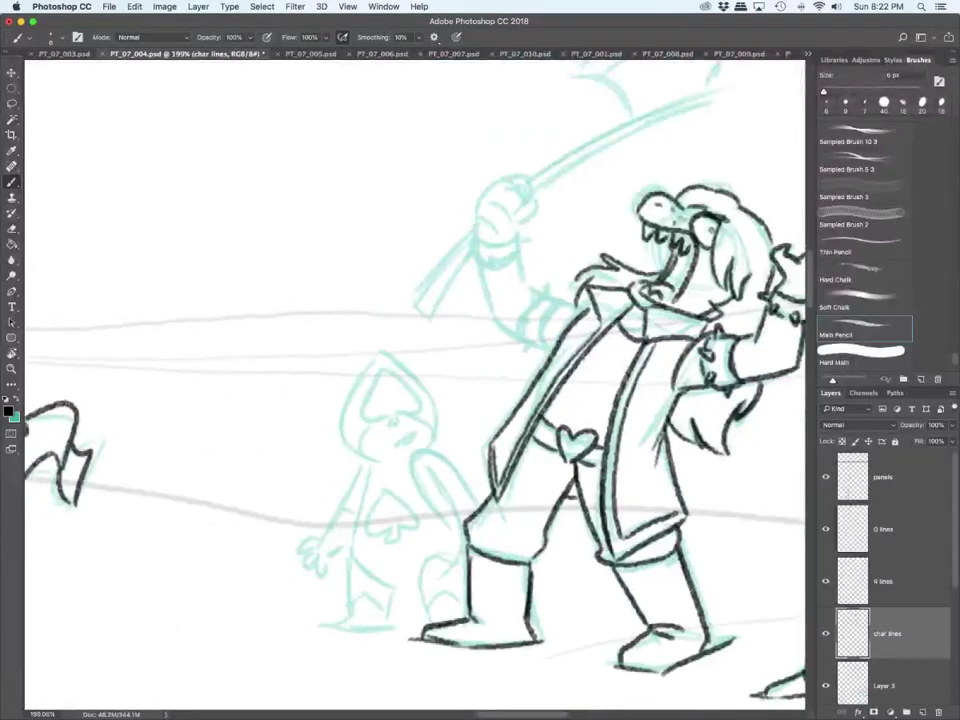
pyautogui.moveTo(370, 460)
pyautogui.mouseDown()
pyautogui.moveTo(348, 412)
pyautogui.moveTo(418, 378)
pyautogui.moveTo(440, 435)
pyautogui.mouseUp()
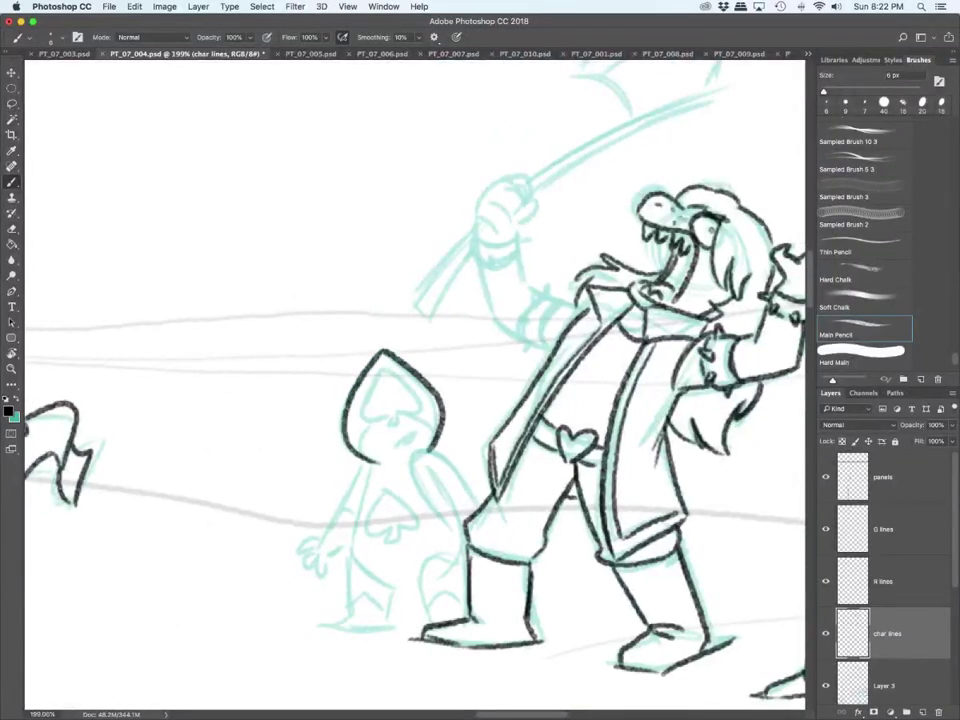
pyautogui.moveTo(386, 371)
pyautogui.mouseDown()
pyautogui.moveTo(391, 412)
pyautogui.moveTo(424, 404)
pyautogui.moveTo(387, 370)
pyautogui.mouseUp()
pyautogui.moveTo(386, 416)
pyautogui.mouseDown()
pyautogui.moveTo(361, 449)
pyautogui.moveTo(378, 465)
pyautogui.moveTo(435, 433)
pyautogui.mouseUp()
pyautogui.moveTo(402, 421); pyautogui.dragTo(403, 438)
pyautogui.moveTo(397, 445)
pyautogui.mouseDown()
pyautogui.moveTo(417, 434)
pyautogui.moveTo(402, 445)
pyautogui.moveTo(458, 530)
pyautogui.mouseUp()
pyautogui.moveTo(428, 450); pyautogui.dragTo(482, 506)
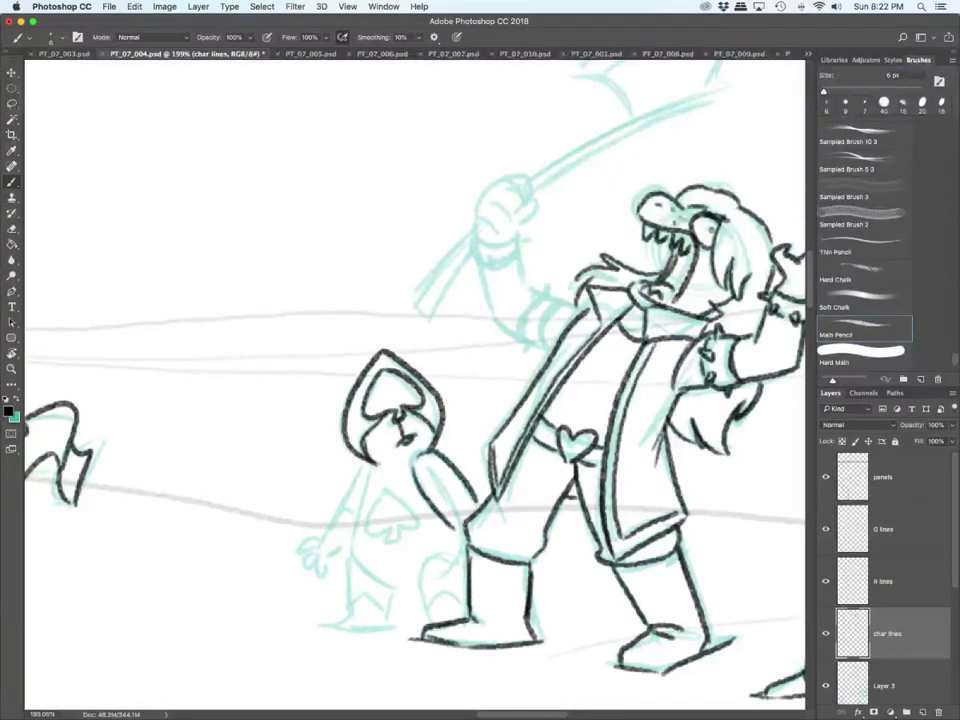
# Step: Ink the hooded figure's rounded torso and both legs with the visible foot
pyautogui.moveTo(378, 467)
pyautogui.mouseDown()
pyautogui.moveTo(352, 542)
pyautogui.moveTo(400, 592)
pyautogui.moveTo(422, 592)
pyautogui.mouseUp()
pyautogui.moveTo(356, 540); pyautogui.dragTo(346, 620)
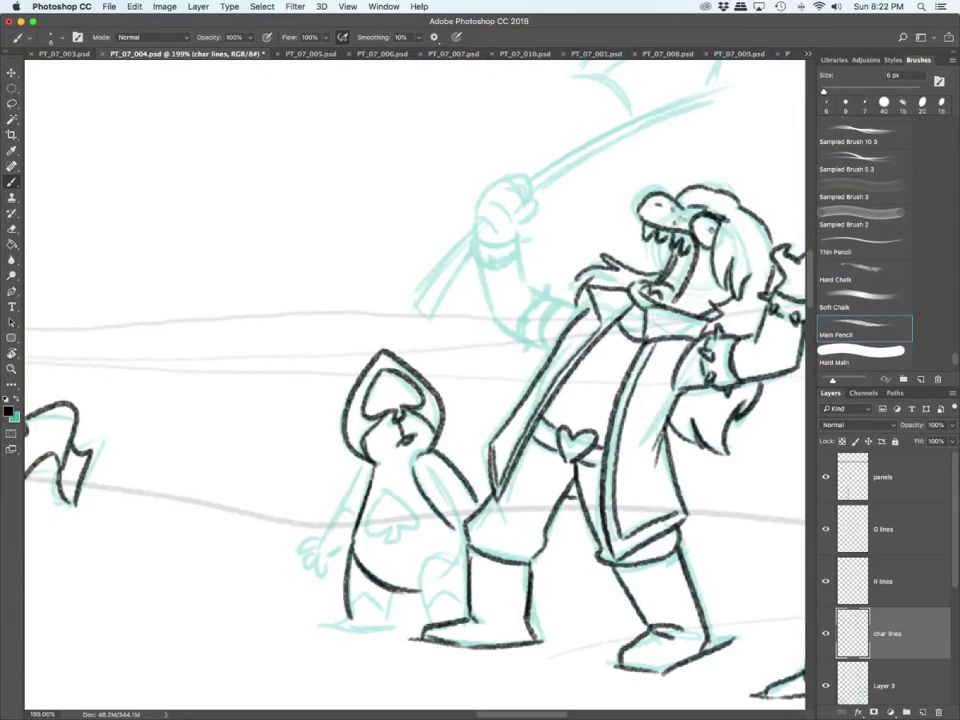
pyautogui.moveTo(351, 615)
pyautogui.mouseDown()
pyautogui.moveTo(330, 622)
pyautogui.moveTo(387, 622)
pyautogui.moveTo(384, 590)
pyautogui.mouseUp()
pyautogui.moveTo(431, 620); pyautogui.dragTo(467, 556)
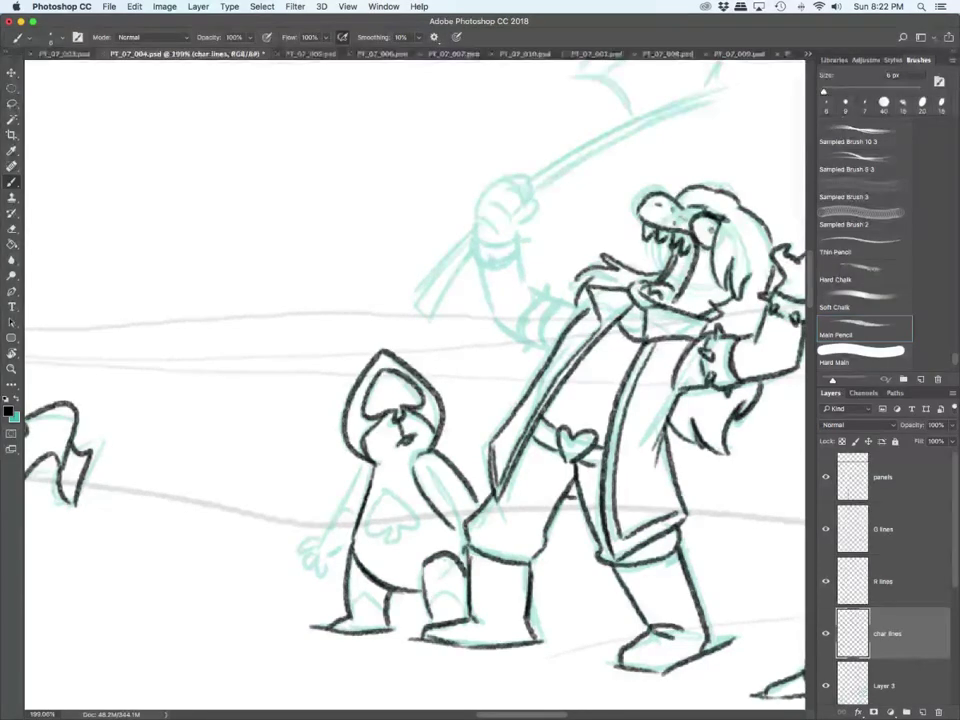
# Step: Ink the spade emblem on the hooded figure's chest and the pointed trim on the boots and sleeve
pyautogui.moveTo(387, 485)
pyautogui.mouseDown()
pyautogui.moveTo(367, 517)
pyautogui.moveTo(390, 542)
pyautogui.moveTo(395, 467)
pyautogui.mouseUp()
pyautogui.moveTo(350, 589)
pyautogui.mouseDown()
pyautogui.moveTo(436, 608)
pyautogui.moveTo(466, 599)
pyautogui.mouseUp()
pyautogui.moveTo(447, 498); pyautogui.dragTo(476, 502)
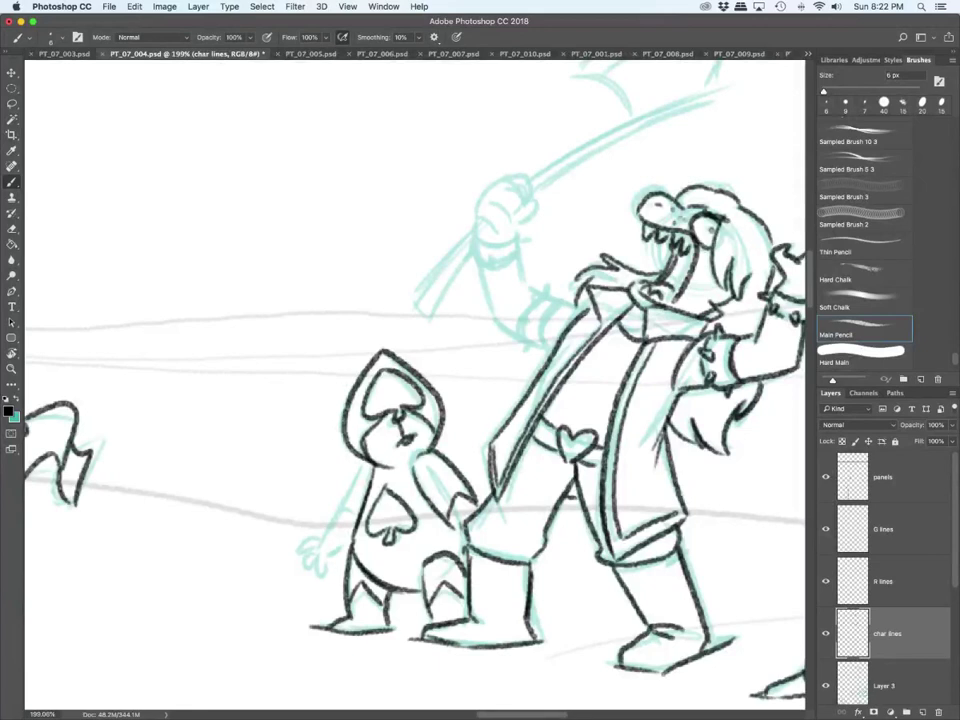
# Step: Ink the hooded figure's free hand with spread fingers, the arm and its sleeve edge
pyautogui.moveTo(318, 544)
pyautogui.mouseDown()
pyautogui.moveTo(329, 559)
pyautogui.moveTo(322, 553)
pyautogui.mouseUp()
pyautogui.moveTo(323, 553)
pyautogui.mouseDown()
pyautogui.moveTo(301, 543)
pyautogui.moveTo(315, 537)
pyautogui.mouseUp()
pyautogui.moveTo(315, 537)
pyautogui.mouseDown()
pyautogui.moveTo(305, 522)
pyautogui.moveTo(327, 526)
pyautogui.moveTo(360, 466)
pyautogui.moveTo(351, 544)
pyautogui.mouseUp()
pyautogui.moveTo(341, 498); pyautogui.dragTo(358, 510)
pyautogui.moveTo(363, 461); pyautogui.dragTo(357, 469)
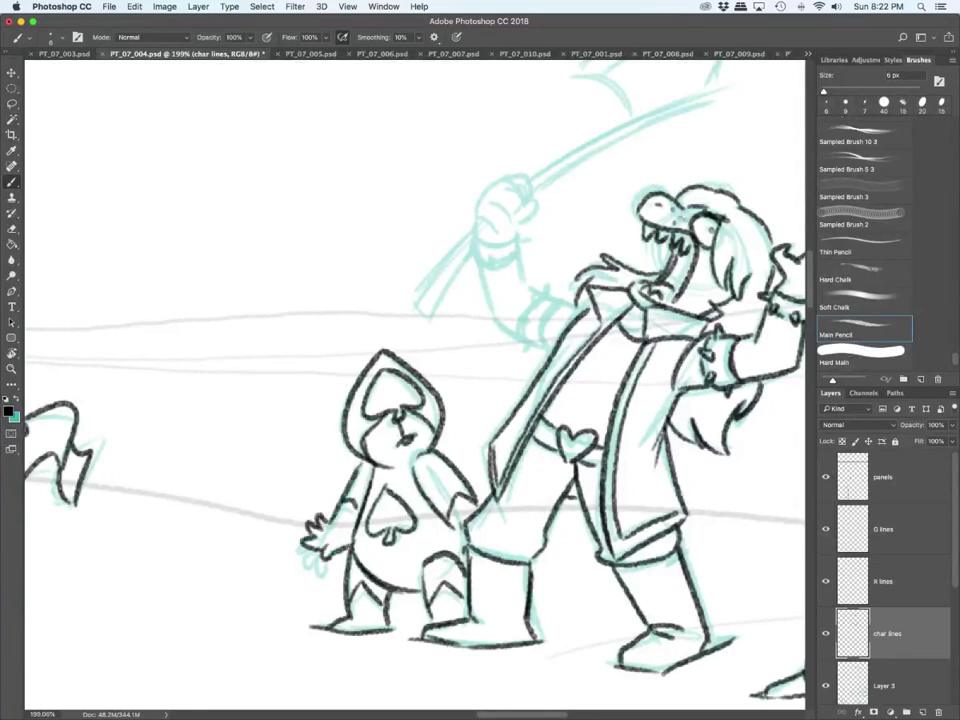
# Step: Ink the axe wielder's gripping fist and the full length of the axe handle with its end cap
pyautogui.scroll(5, 415, 385)
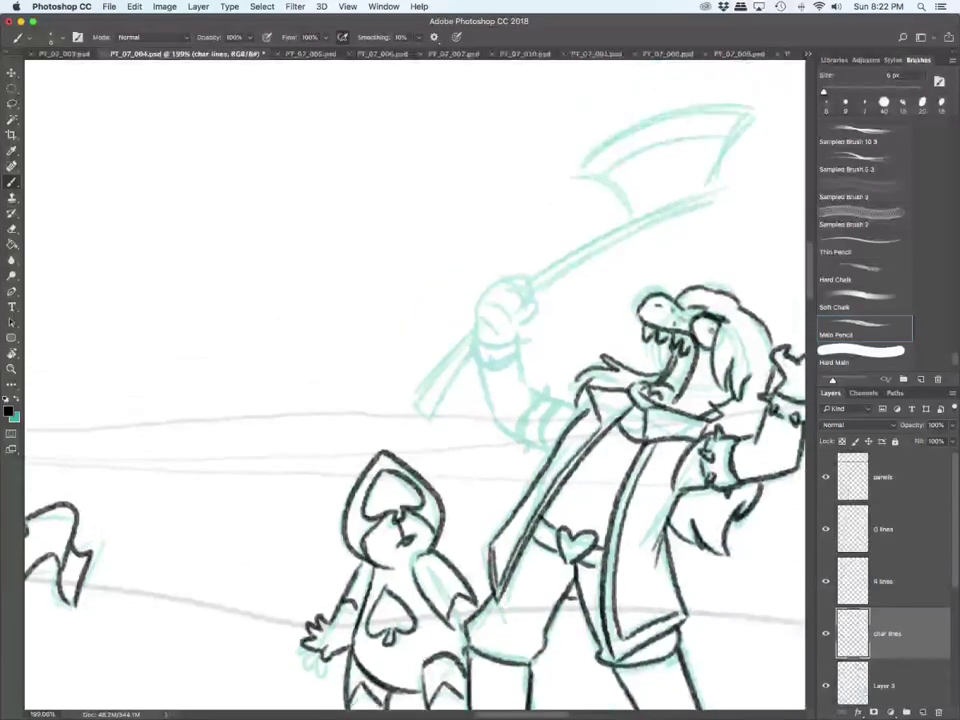
pyautogui.moveTo(477, 305)
pyautogui.mouseDown()
pyautogui.moveTo(492, 330)
pyautogui.moveTo(518, 298)
pyautogui.moveTo(524, 327)
pyautogui.moveTo(473, 320)
pyautogui.mouseUp()
pyautogui.moveTo(420, 384)
pyautogui.mouseDown()
pyautogui.moveTo(432, 421)
pyautogui.moveTo(448, 408)
pyautogui.moveTo(482, 320)
pyautogui.moveTo(494, 327)
pyautogui.mouseUp()
pyautogui.moveTo(528, 281)
pyautogui.mouseDown()
pyautogui.moveTo(648, 208)
pyautogui.moveTo(707, 188)
pyautogui.moveTo(601, 247)
pyautogui.moveTo(715, 197)
pyautogui.mouseUp()
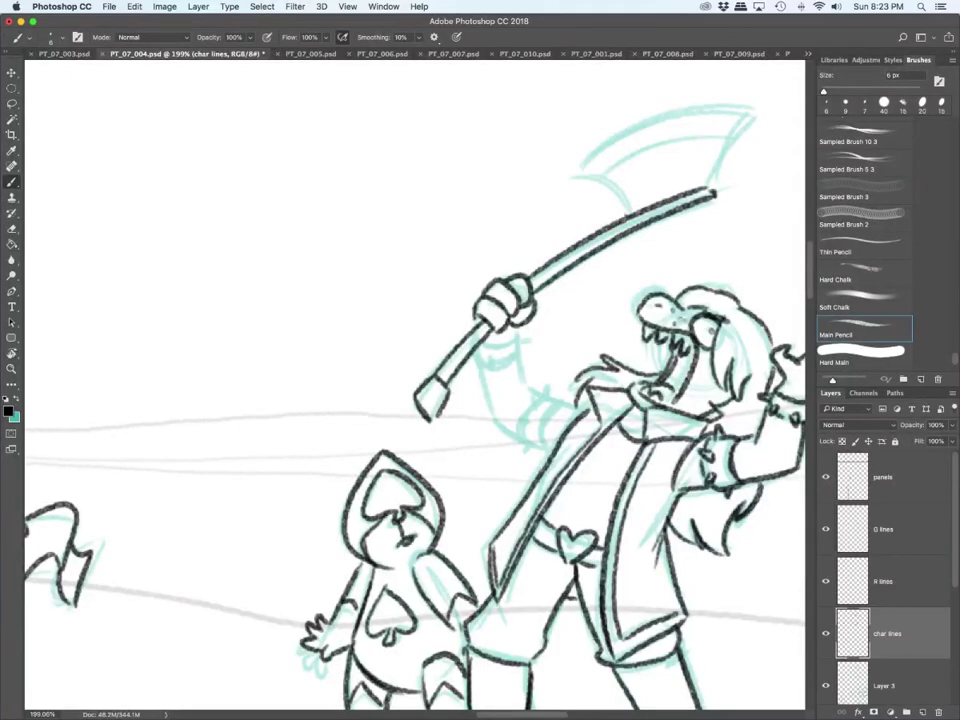
# Step: Ink the curved axe blade at the end of the handle and the inner line along its cutting edge
pyautogui.moveTo(572, 183); pyautogui.dragTo(627, 216)
pyautogui.moveTo(572, 182)
pyautogui.mouseDown()
pyautogui.moveTo(622, 133)
pyautogui.moveTo(740, 107)
pyautogui.mouseUp()
pyautogui.moveTo(739, 109); pyautogui.dragTo(705, 187)
pyautogui.moveTo(707, 185); pyautogui.dragTo(715, 193)
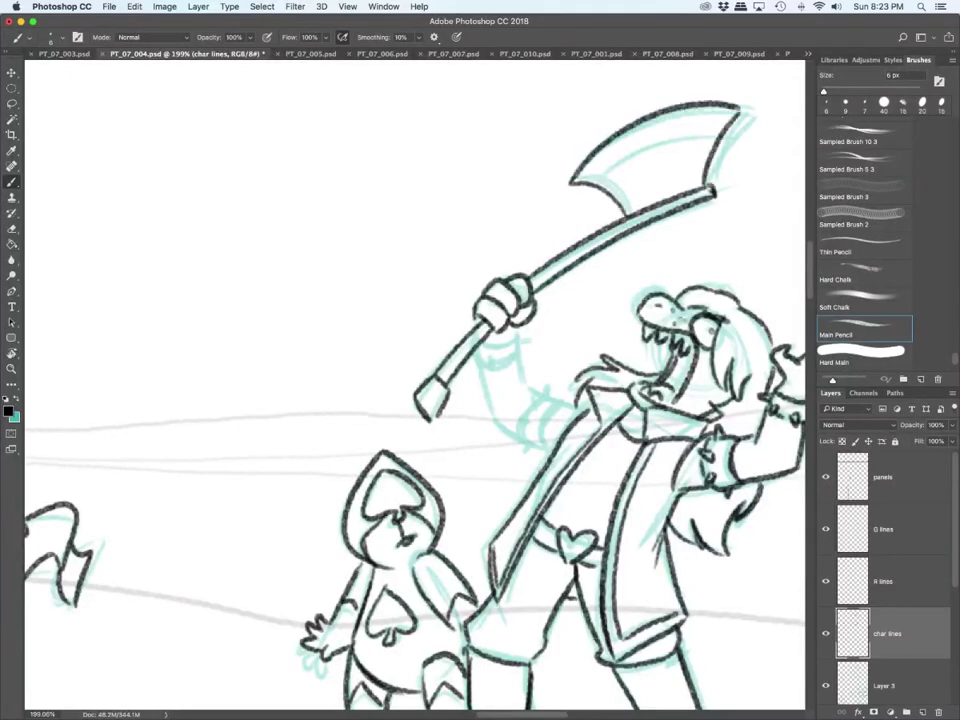
pyautogui.moveTo(620, 147); pyautogui.dragTo(710, 128)
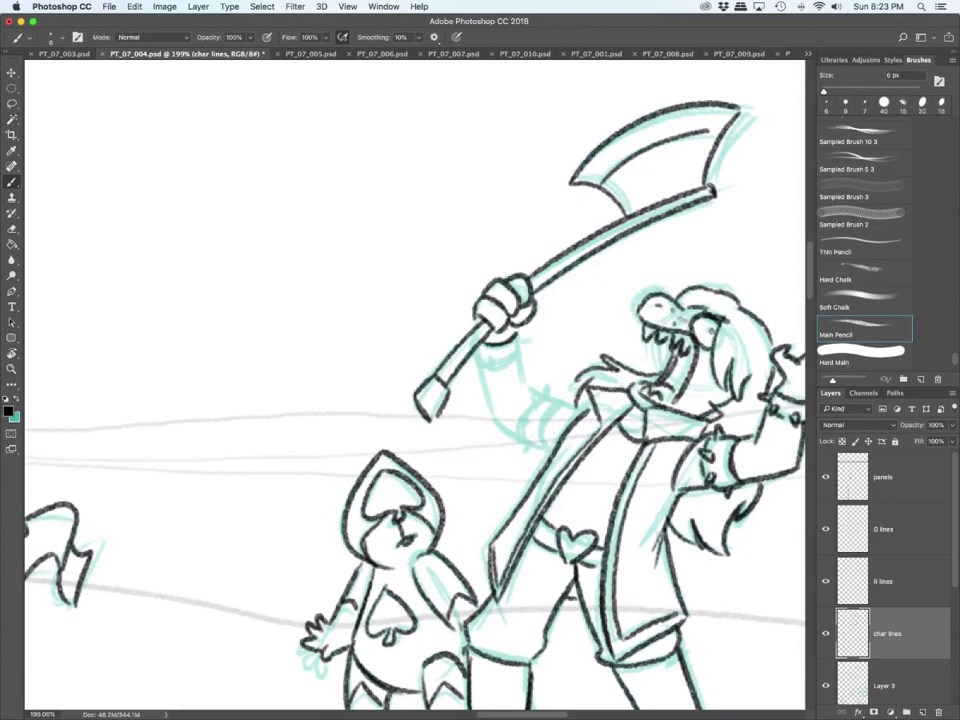
# Step: Ink the spiked wristband and the forearm of the arm holding the axe
pyautogui.moveTo(474, 348); pyautogui.dragTo(484, 361)
pyautogui.moveTo(486, 358); pyautogui.dragTo(495, 362)
pyautogui.moveTo(495, 361); pyautogui.dragTo(517, 361)
pyautogui.moveTo(518, 350)
pyautogui.mouseDown()
pyautogui.moveTo(522, 336)
pyautogui.moveTo(494, 398)
pyautogui.moveTo(540, 392)
pyautogui.moveTo(521, 434)
pyautogui.mouseUp()
pyautogui.moveTo(518, 434)
pyautogui.mouseDown()
pyautogui.moveTo(537, 446)
pyautogui.moveTo(530, 456)
pyautogui.mouseUp()
# Step: Ink the spiked upper-arm band of the axe-holding arm and join the arm to the coat shoulder
pyautogui.moveTo(530, 456); pyautogui.dragTo(528, 416)
pyautogui.moveTo(528, 416)
pyautogui.mouseDown()
pyautogui.moveTo(522, 425)
pyautogui.moveTo(537, 391)
pyautogui.mouseUp()
pyautogui.moveTo(537, 391); pyautogui.dragTo(535, 404)
pyautogui.moveTo(541, 403)
pyautogui.mouseDown()
pyautogui.moveTo(562, 391)
pyautogui.moveTo(543, 444)
pyautogui.mouseUp()
pyautogui.moveTo(551, 412)
pyautogui.mouseDown()
pyautogui.moveTo(543, 446)
pyautogui.moveTo(548, 383)
pyautogui.mouseUp()
pyautogui.moveTo(548, 383); pyautogui.dragTo(578, 409)
pyautogui.moveTo(562, 411); pyautogui.dragTo(584, 400)
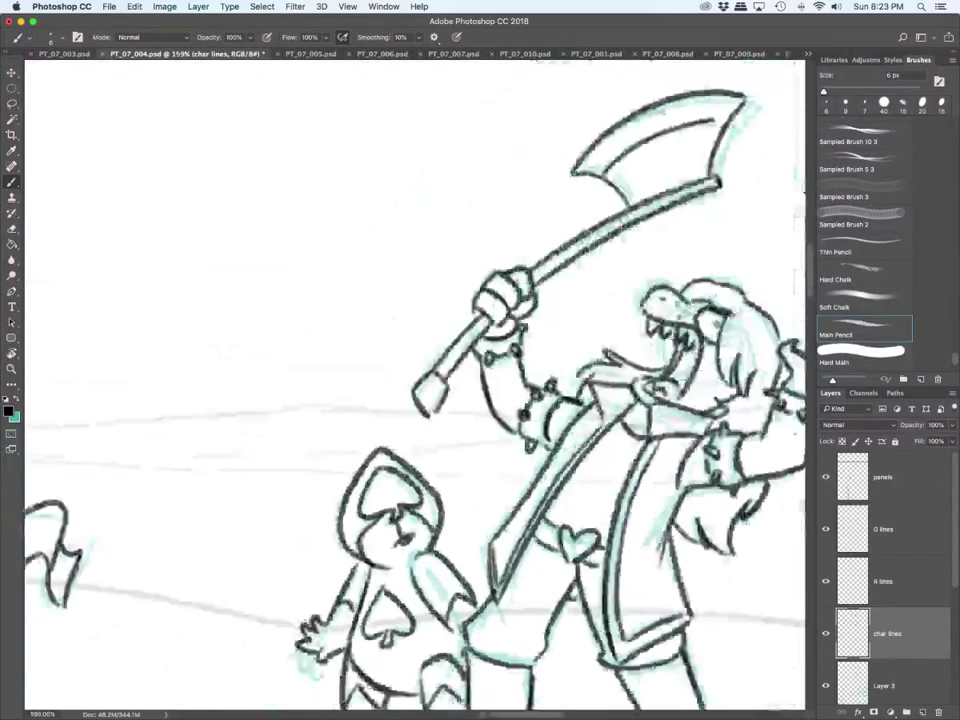
# Step: In the tent panel below, ink the door curtain's side edges, hem and upper folds with a 9 px brush
pyautogui.scroll(-10, 471, 599)
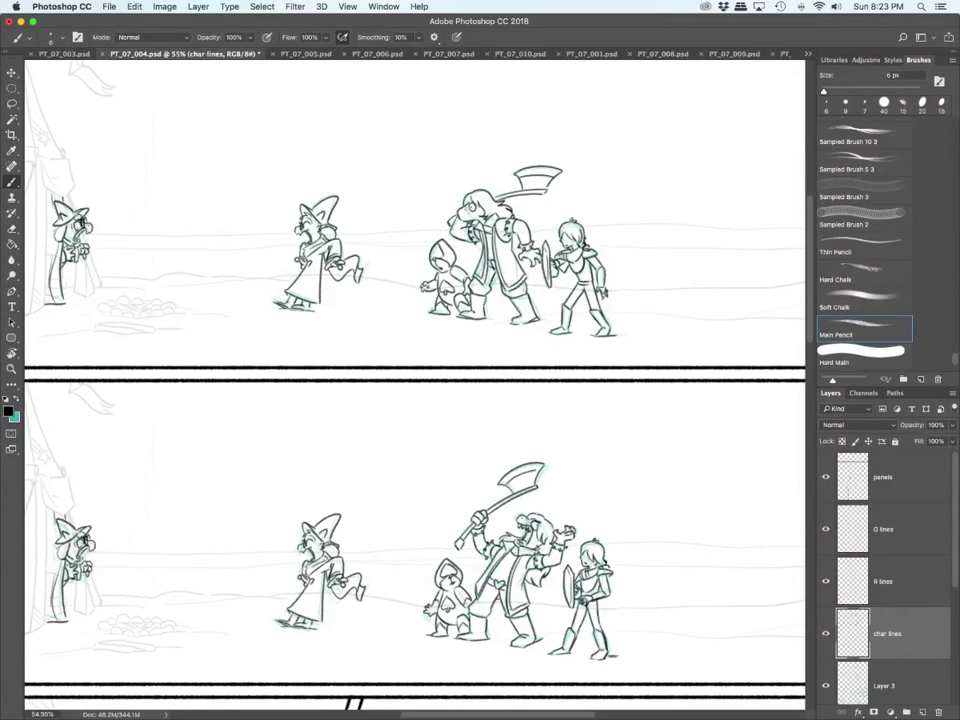
pyautogui.scroll(-10, 415, 380)
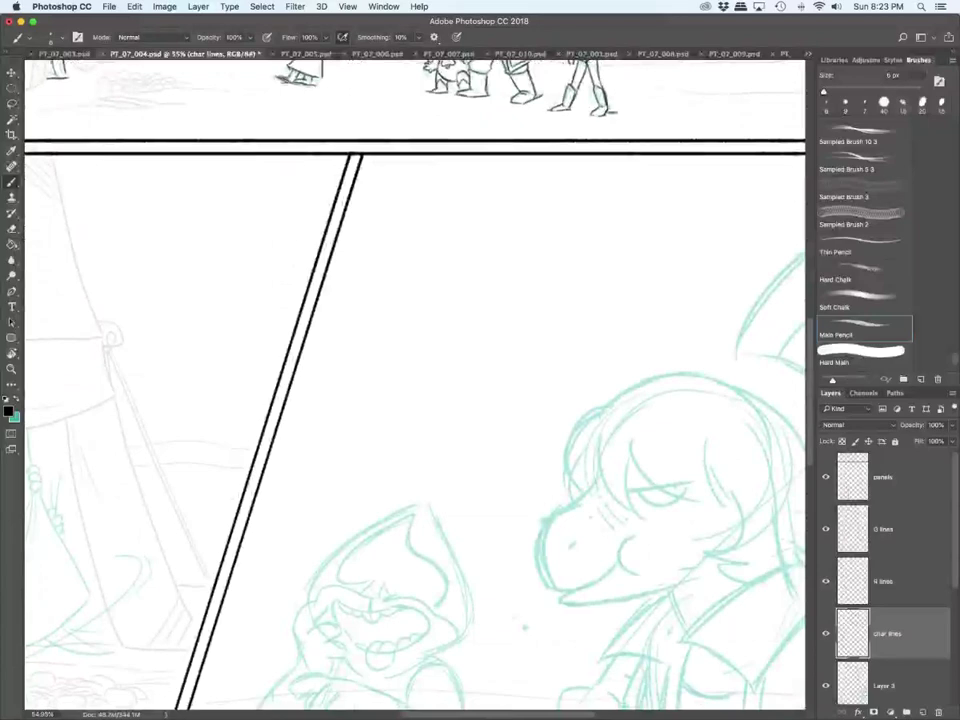
pyautogui.hscroll(-5, 415, 380)
pyautogui.press(']')
pyautogui.press(']')
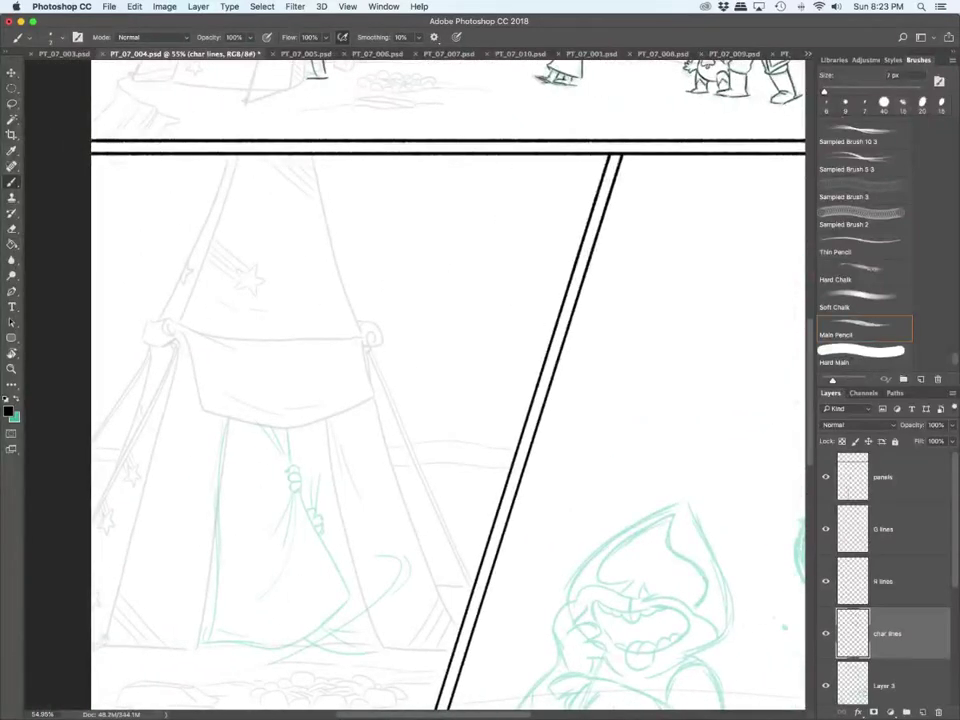
pyautogui.press(']')
pyautogui.scroll(5, 234, 650)
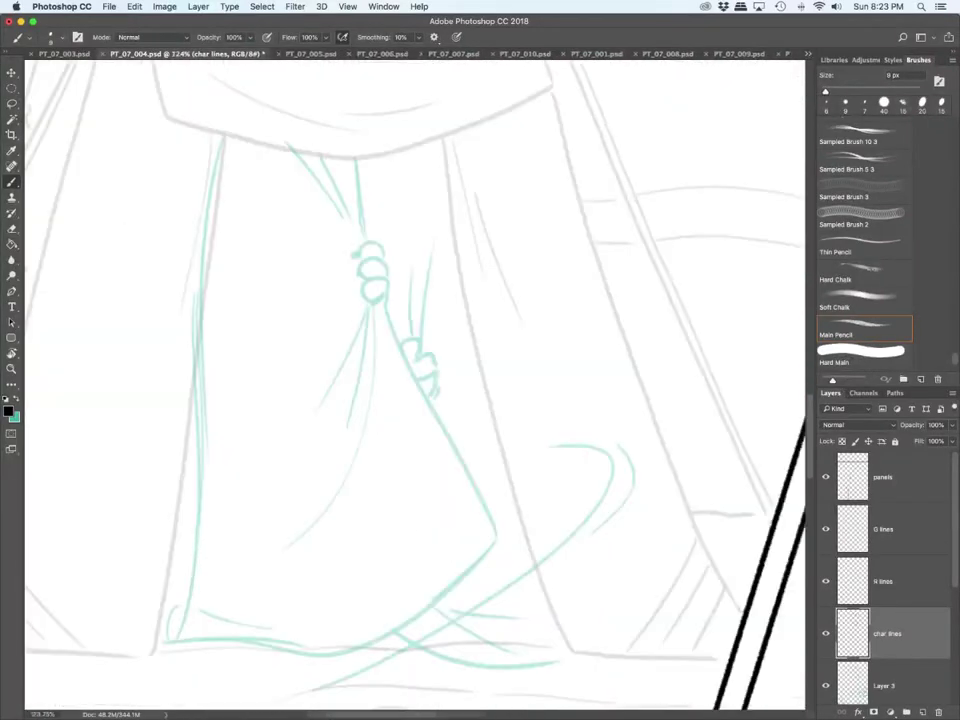
pyautogui.scroll(-3, 234, 650)
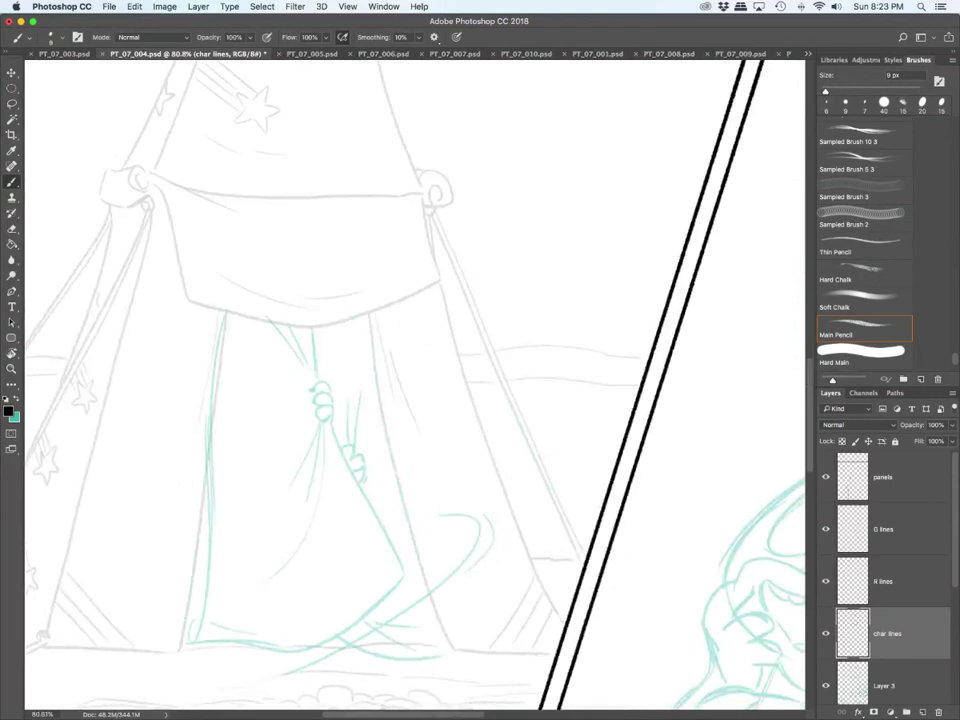
pyautogui.moveTo(310, 328); pyautogui.dragTo(316, 381)
pyautogui.moveTo(292, 329); pyautogui.dragTo(314, 379)
pyautogui.moveTo(224, 315)
pyautogui.mouseDown()
pyautogui.moveTo(194, 641)
pyautogui.moveTo(256, 648)
pyautogui.moveTo(407, 588)
pyautogui.mouseUp()
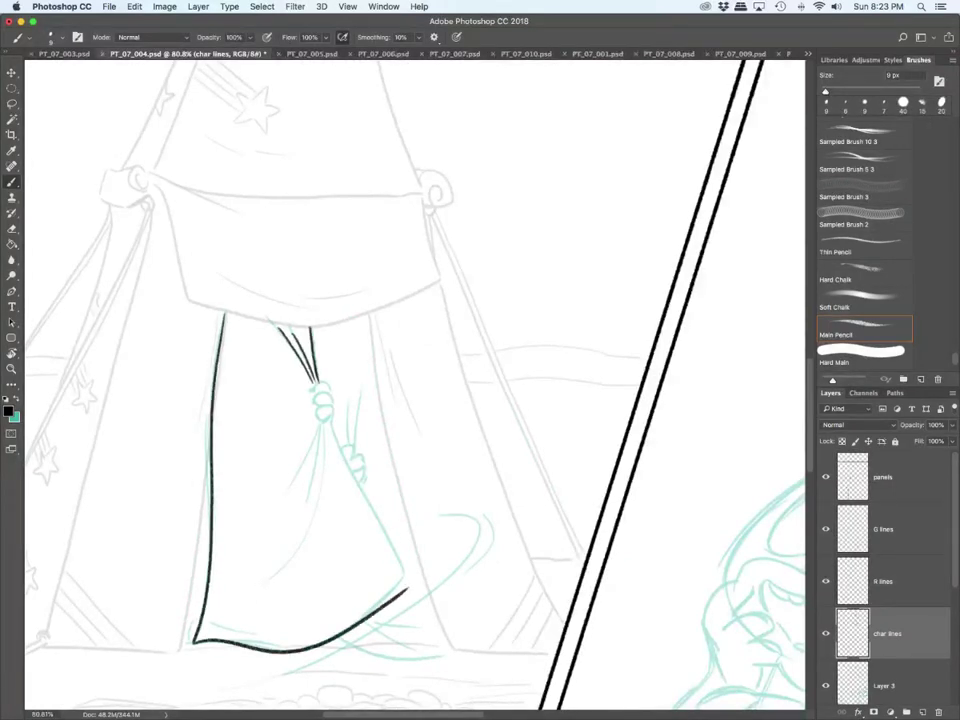
pyautogui.moveTo(327, 420); pyautogui.dragTo(409, 582)
# Step: Ink the curtain folds around the two gripping hands and the sweeping motion lines beside the hem
pyautogui.moveTo(360, 651)
pyautogui.mouseDown()
pyautogui.moveTo(441, 516)
pyautogui.moveTo(446, 594)
pyautogui.mouseUp()
pyautogui.moveTo(321, 427); pyautogui.dragTo(305, 486)
pyautogui.moveTo(322, 425); pyautogui.dragTo(312, 532)
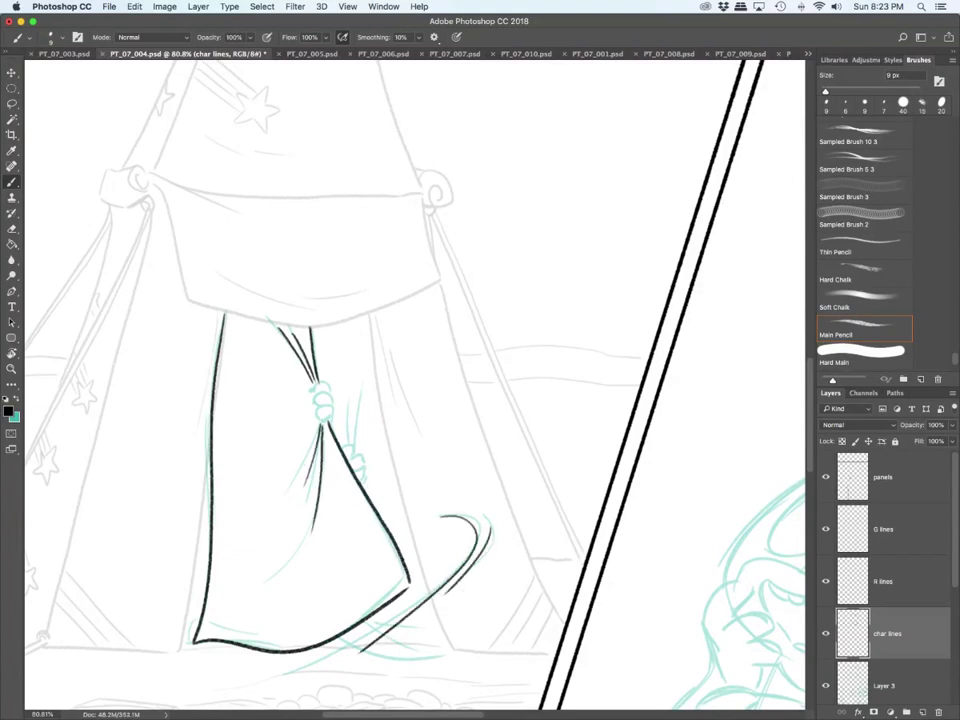
pyautogui.moveTo(349, 444); pyautogui.dragTo(348, 404)
pyautogui.moveTo(354, 452); pyautogui.dragTo(361, 395)
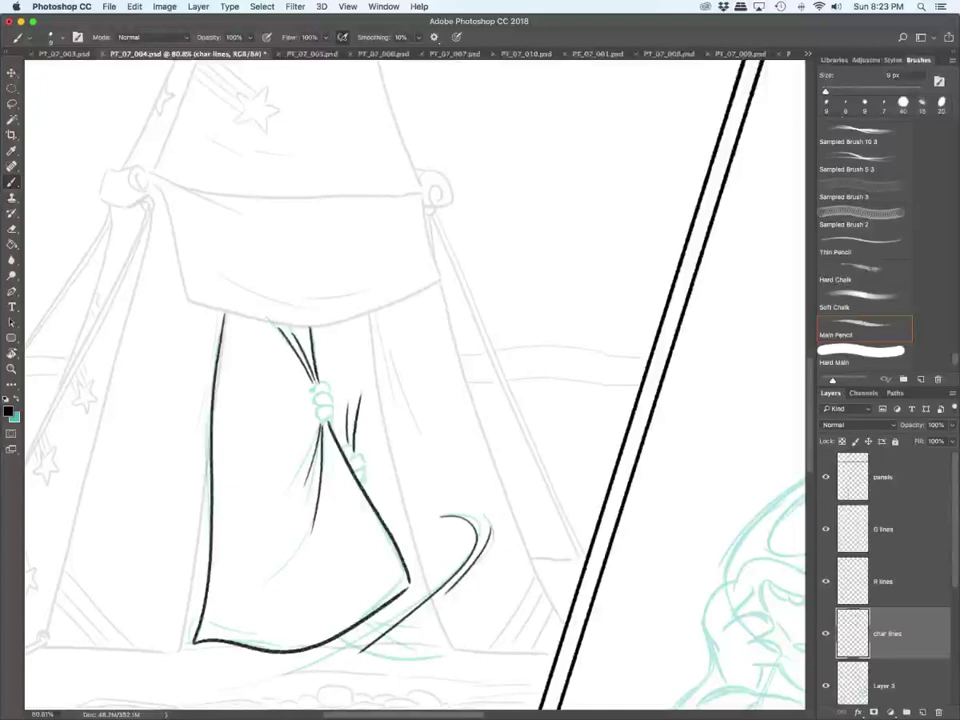
pyautogui.moveTo(338, 637)
pyautogui.mouseDown()
pyautogui.moveTo(444, 648)
pyautogui.moveTo(419, 645)
pyautogui.mouseUp()
pyautogui.moveTo(363, 622); pyautogui.dragTo(415, 630)
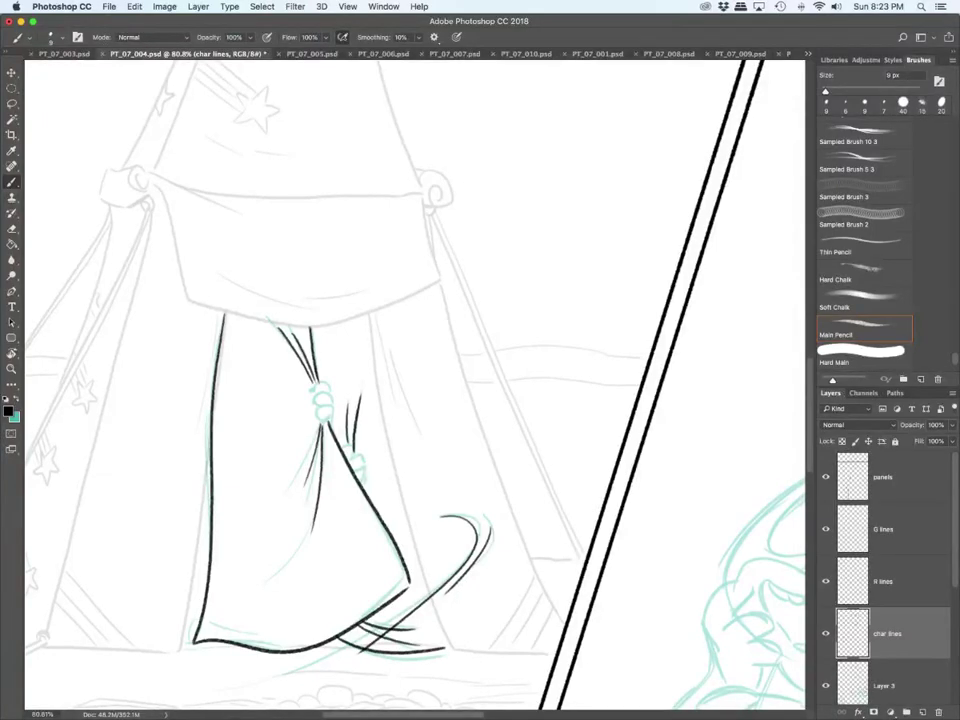
# Step: On the R lines layer, ink the fingers of both hands gripping the edge of the tent curtain
pyautogui.click(884, 582)
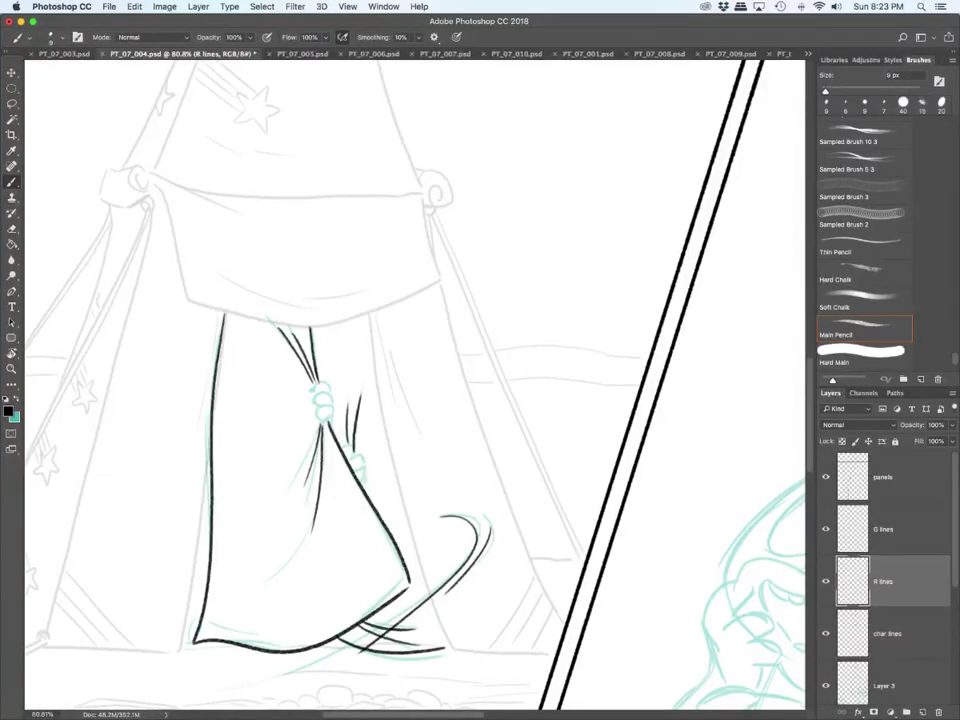
pyautogui.scroll(5, 344, 420)
pyautogui.moveTo(313, 427)
pyautogui.mouseDown()
pyautogui.moveTo(284, 407)
pyautogui.moveTo(305, 424)
pyautogui.moveTo(315, 367)
pyautogui.moveTo(286, 389)
pyautogui.moveTo(269, 352)
pyautogui.moveTo(279, 361)
pyautogui.mouseUp()
pyautogui.moveTo(338, 489)
pyautogui.mouseDown()
pyautogui.moveTo(364, 490)
pyautogui.moveTo(350, 508)
pyautogui.mouseUp()
pyautogui.moveTo(364, 502)
pyautogui.mouseDown()
pyautogui.moveTo(385, 530)
pyautogui.moveTo(364, 535)
pyautogui.mouseUp()
pyautogui.moveTo(376, 497)
pyautogui.mouseDown()
pyautogui.moveTo(384, 507)
pyautogui.moveTo(376, 553)
pyautogui.mouseUp()
# Step: On the char lines layer, ink the short creases running down from the lower gripping hand
pyautogui.moveTo(387, 535)
pyautogui.mouseDown()
pyautogui.moveTo(382, 560)
pyautogui.moveTo(386, 531)
pyautogui.moveTo(438, 607)
pyautogui.mouseUp()
pyautogui.click(887, 633)
pyautogui.moveTo(388, 562); pyautogui.dragTo(444, 639)
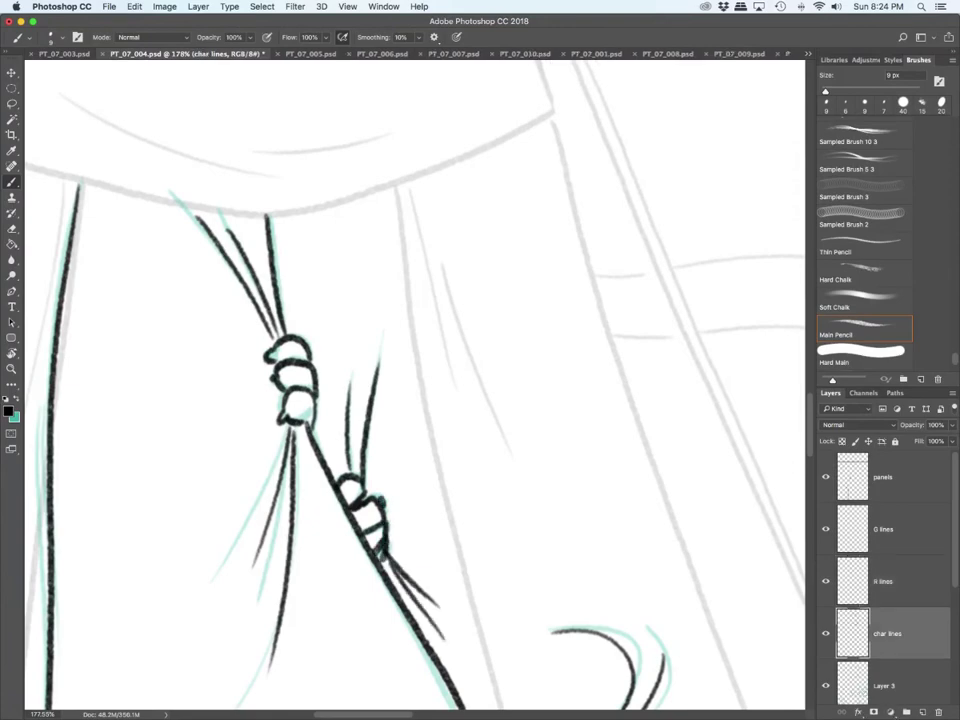
pyautogui.scroll(-8, 410, 580)
pyautogui.moveTo(616, 390); pyautogui.dragTo(378, 389)
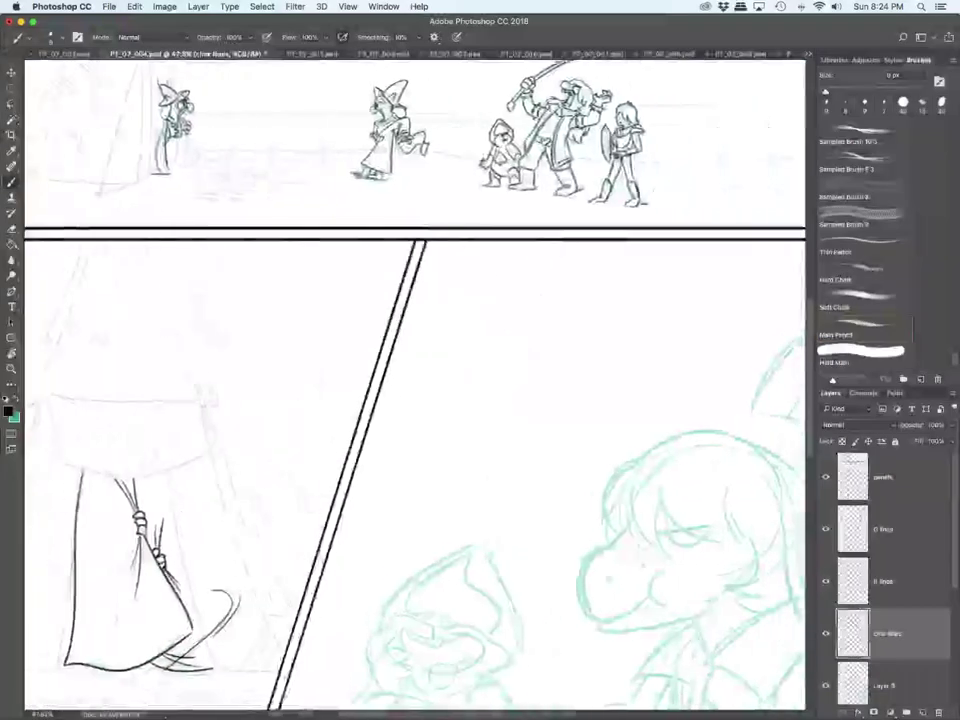
# Step: In the panel beside the tent, ink the long-snouted warrior's coat collar, front opening edges and sleeve seam with a 15 px brush
pyautogui.hscroll(2, 415, 385)
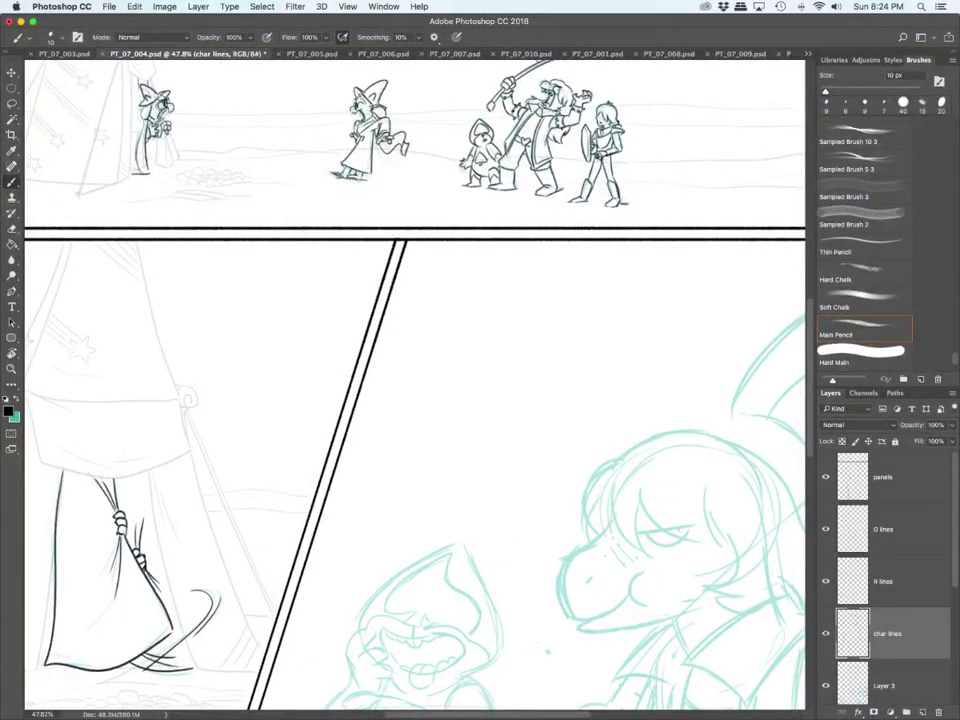
pyautogui.scroll(-5, 415, 385)
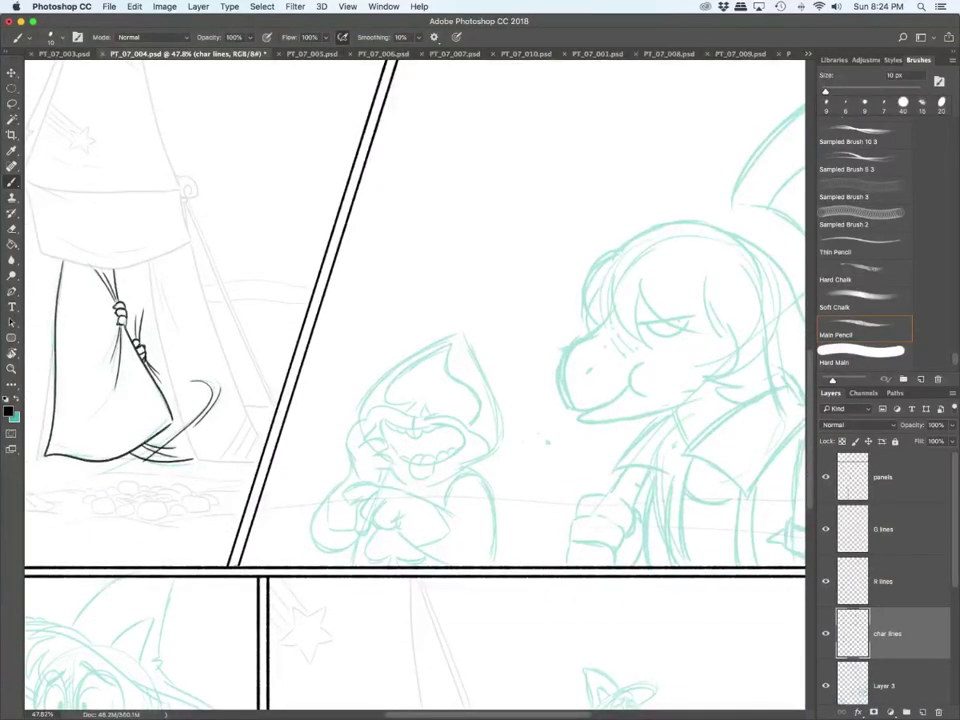
pyautogui.hscroll(5, 415, 385)
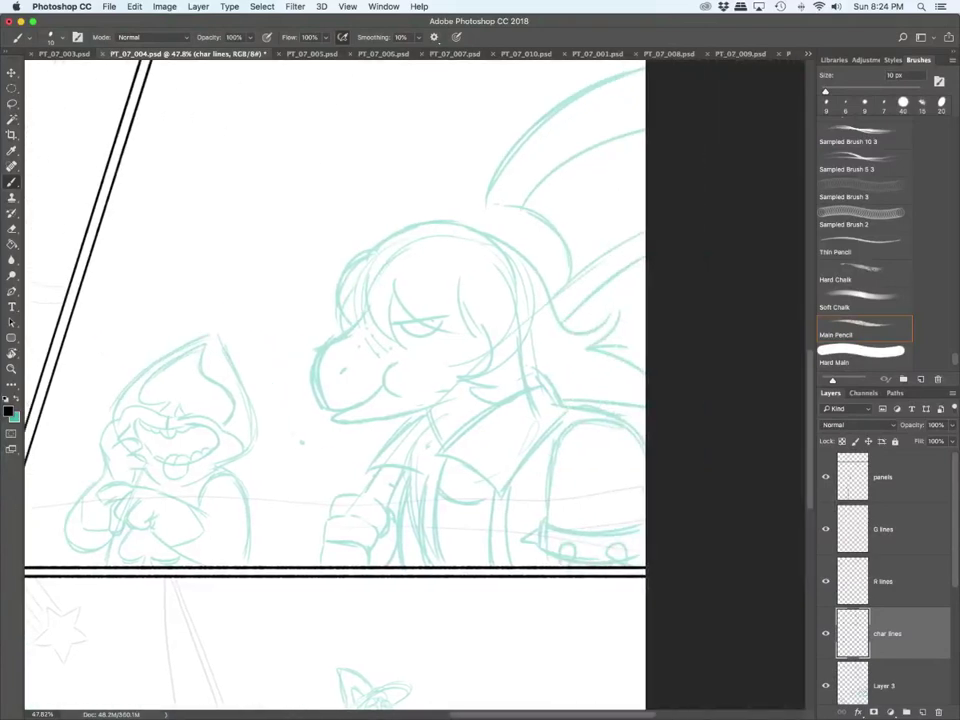
pyautogui.scroll(3, 540, 445)
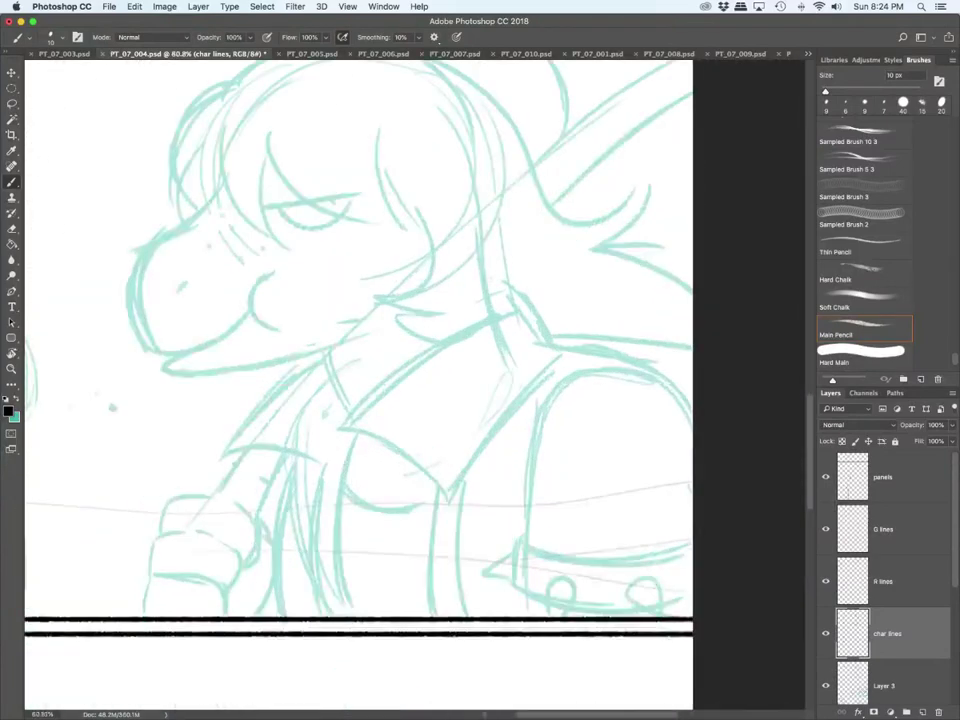
pyautogui.press(']')
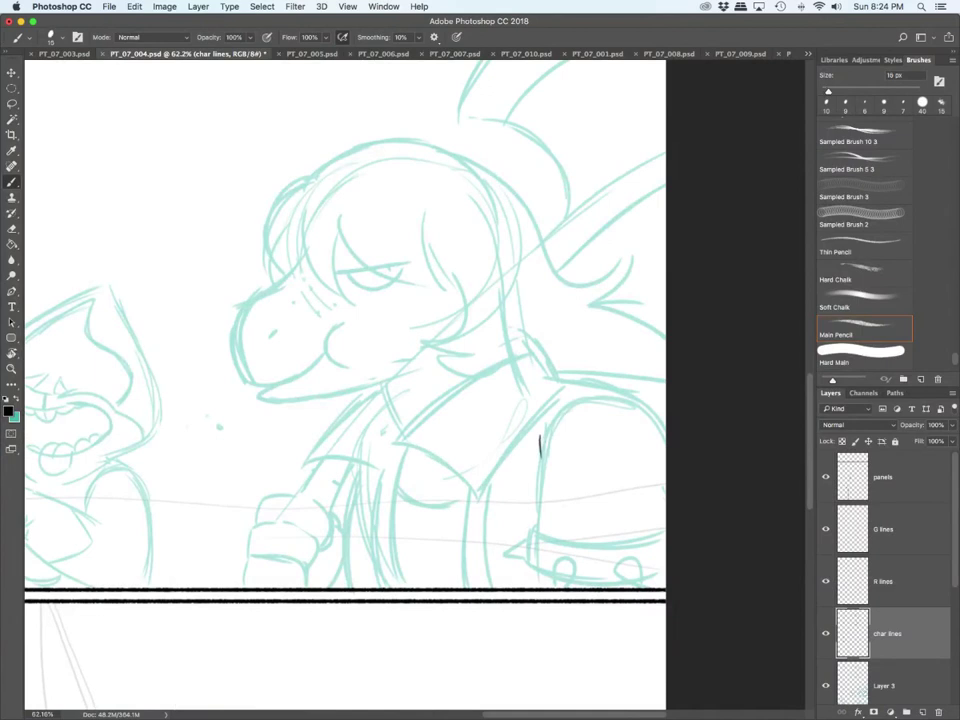
pyautogui.moveTo(541, 455); pyautogui.dragTo(536, 530)
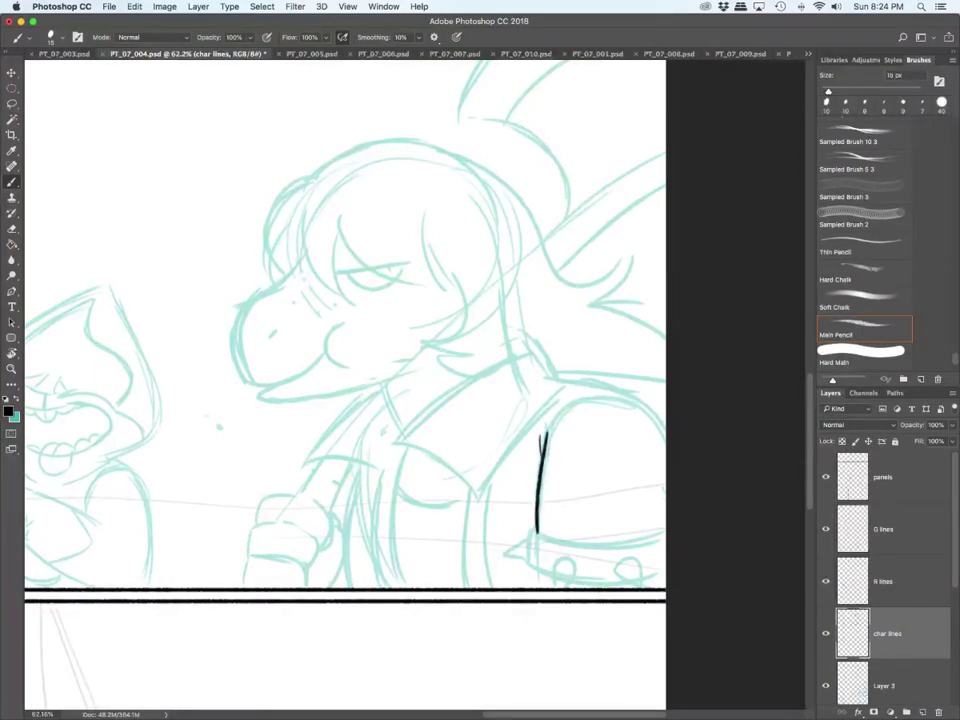
pyautogui.moveTo(528, 349)
pyautogui.mouseDown()
pyautogui.moveTo(403, 439)
pyautogui.moveTo(479, 480)
pyautogui.moveTo(555, 388)
pyautogui.moveTo(479, 480)
pyautogui.moveTo(467, 590)
pyautogui.mouseUp()
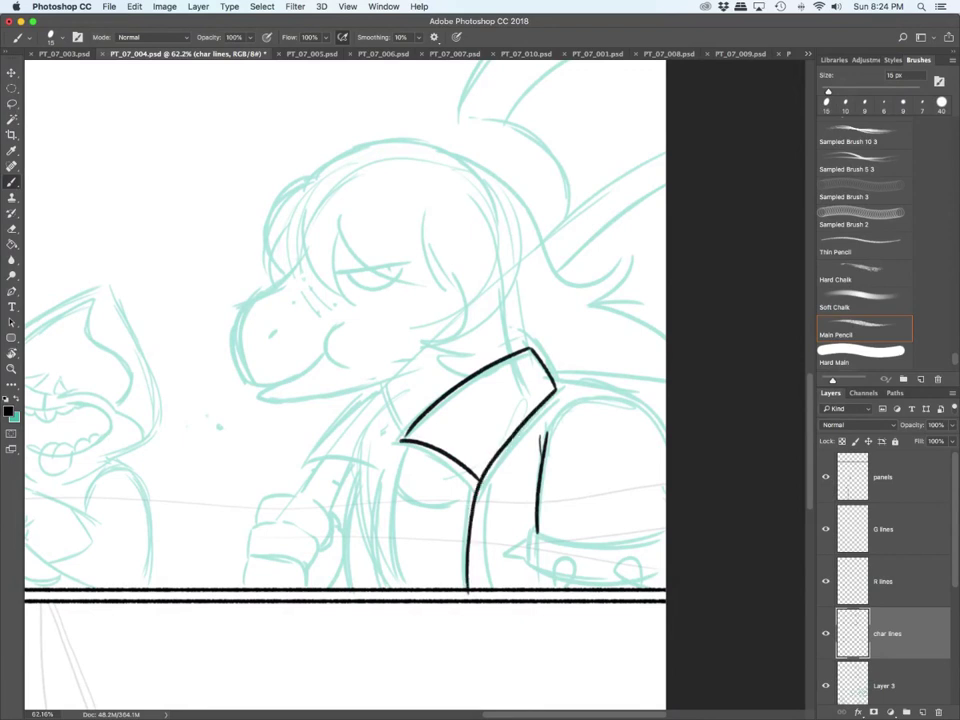
pyautogui.press('super+z')
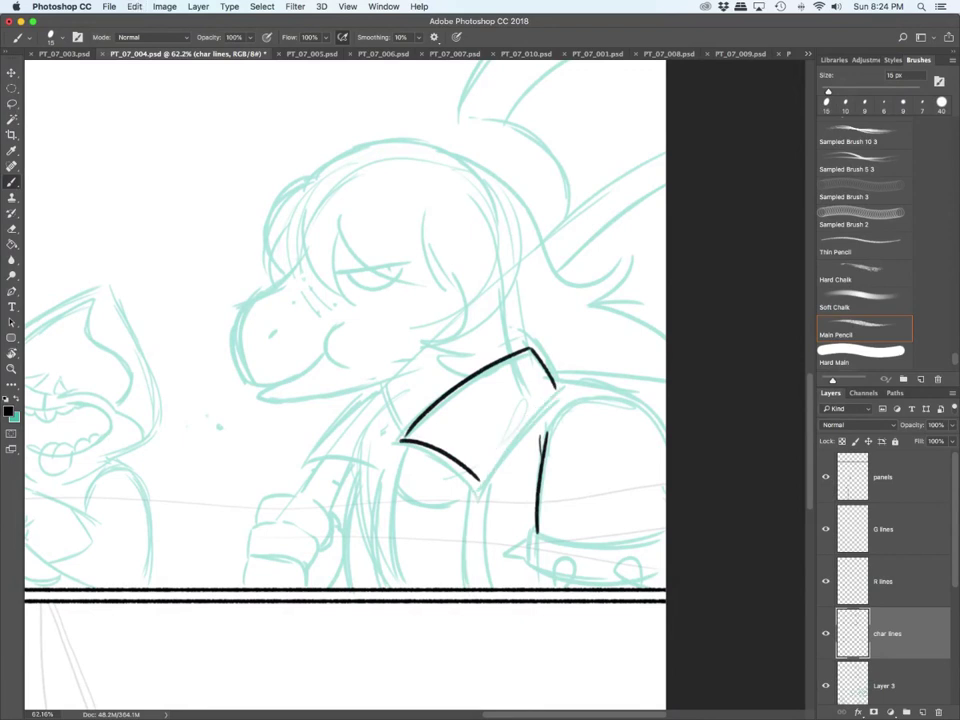
pyautogui.moveTo(554, 389)
pyautogui.mouseDown()
pyautogui.moveTo(490, 465)
pyautogui.moveTo(469, 578)
pyautogui.mouseUp()
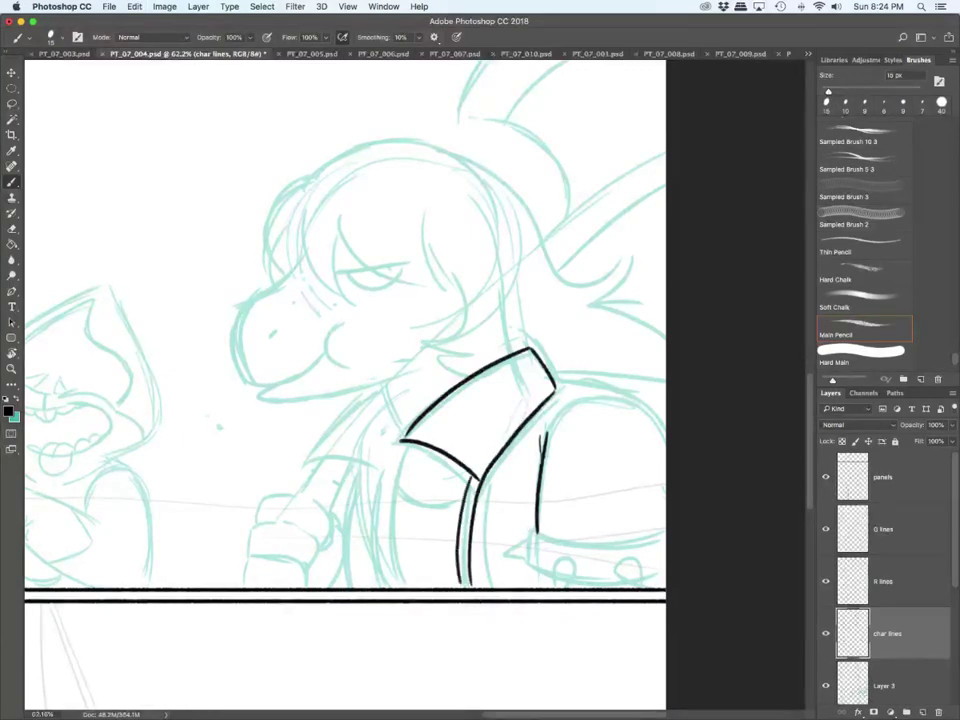
# Step: Ink the large character's jacket front edge, rounded shoulder and spiked, studded armband on the char lines layer with the 15 px Main Pencil
pyautogui.moveTo(476, 478); pyautogui.dragTo(458, 585)
pyautogui.moveTo(538, 497)
pyautogui.mouseDown()
pyautogui.moveTo(536, 455)
pyautogui.moveTo(666, 432)
pyautogui.mouseUp()
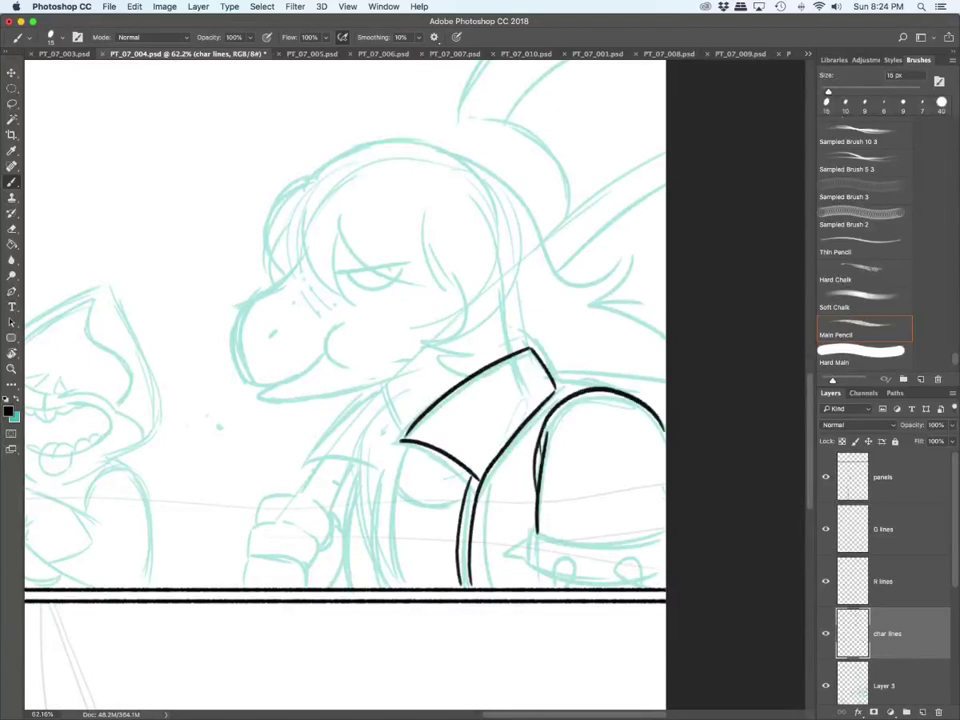
pyautogui.moveTo(555, 385); pyautogui.dragTo(618, 391)
pyautogui.press('super+z')
pyautogui.moveTo(556, 386); pyautogui.dragTo(634, 397)
pyautogui.moveTo(538, 534)
pyautogui.mouseDown()
pyautogui.moveTo(652, 542)
pyautogui.moveTo(527, 556)
pyautogui.moveTo(552, 574)
pyautogui.moveTo(520, 554)
pyautogui.mouseUp()
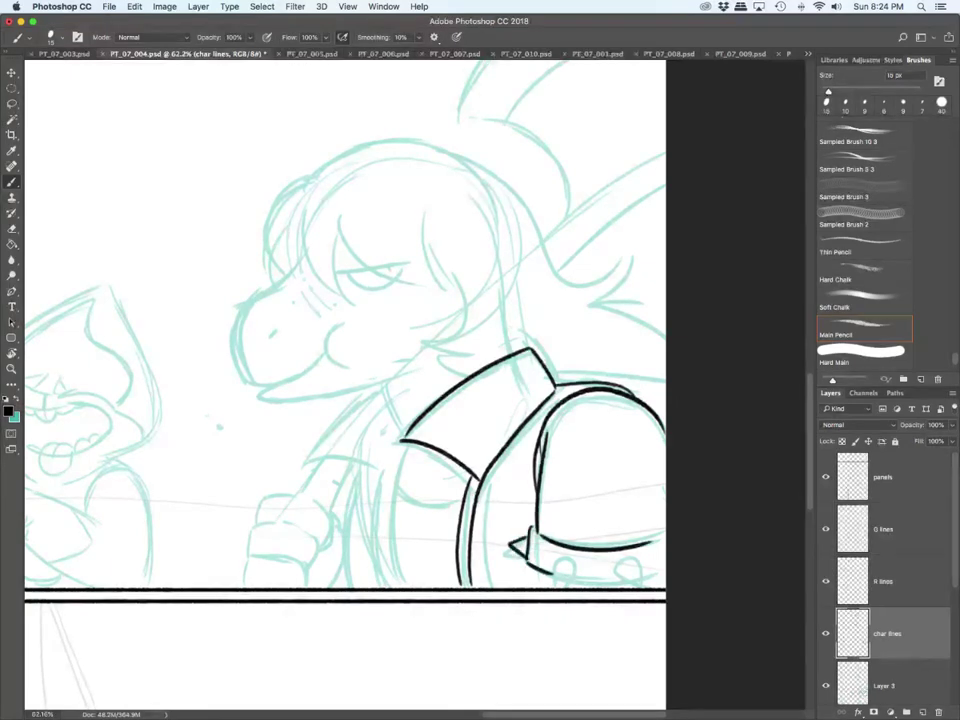
pyautogui.moveTo(559, 586); pyautogui.dragTo(646, 584)
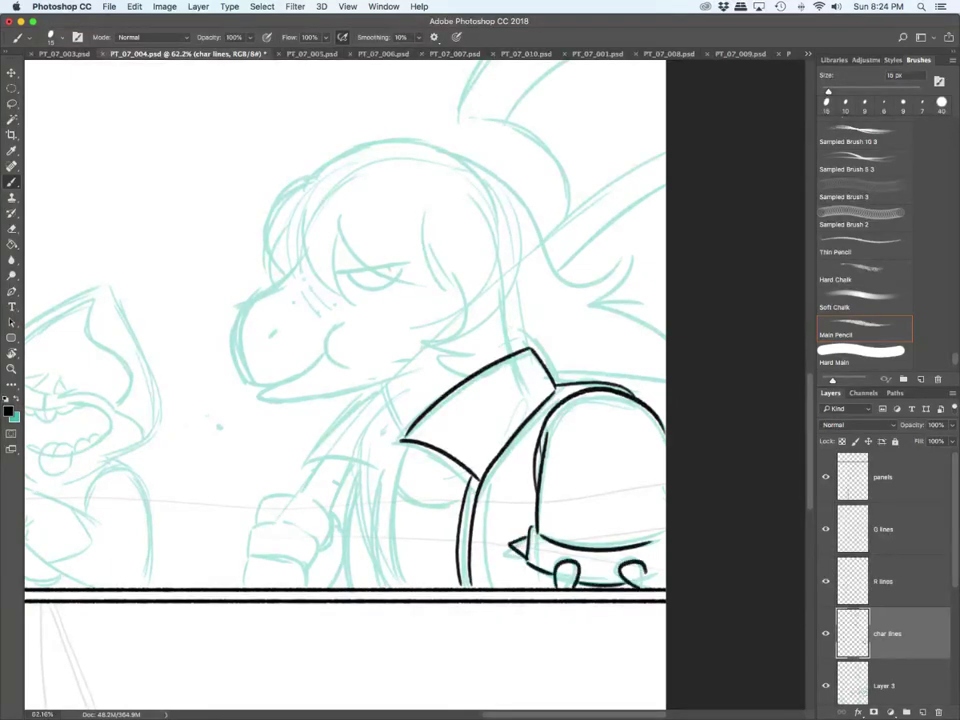
pyautogui.moveTo(534, 571); pyautogui.dragTo(537, 587)
# Step: Ink the large character's pointed fringe, half-closed eye and the hair strands curling around the cheek
pyautogui.moveTo(299, 212); pyautogui.dragTo(344, 292)
pyautogui.moveTo(335, 229)
pyautogui.mouseDown()
pyautogui.moveTo(353, 298)
pyautogui.moveTo(363, 259)
pyautogui.moveTo(447, 285)
pyautogui.mouseUp()
pyautogui.moveTo(423, 226); pyautogui.dragTo(448, 284)
pyautogui.moveTo(337, 272)
pyautogui.mouseDown()
pyautogui.moveTo(406, 265)
pyautogui.moveTo(382, 289)
pyautogui.moveTo(398, 268)
pyautogui.moveTo(391, 276)
pyautogui.moveTo(420, 333)
pyautogui.mouseUp()
pyautogui.moveTo(428, 343); pyautogui.dragTo(458, 358)
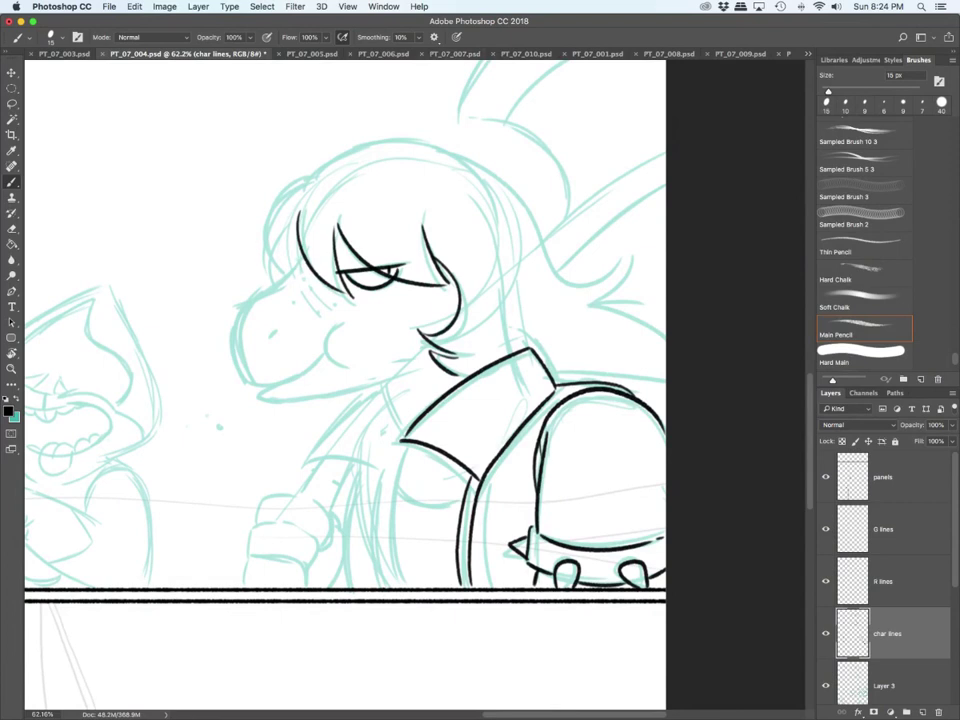
# Step: Ink the large character's snout with side hair, cheek, freckles, nostril and mouth, plus the small dots in front of the mouth
pyautogui.moveTo(283, 279)
pyautogui.mouseDown()
pyautogui.moveTo(266, 234)
pyautogui.moveTo(302, 183)
pyautogui.mouseUp()
pyautogui.moveTo(300, 261)
pyautogui.mouseDown()
pyautogui.moveTo(255, 295)
pyautogui.moveTo(249, 376)
pyautogui.mouseUp()
pyautogui.moveTo(341, 318); pyautogui.dragTo(347, 368)
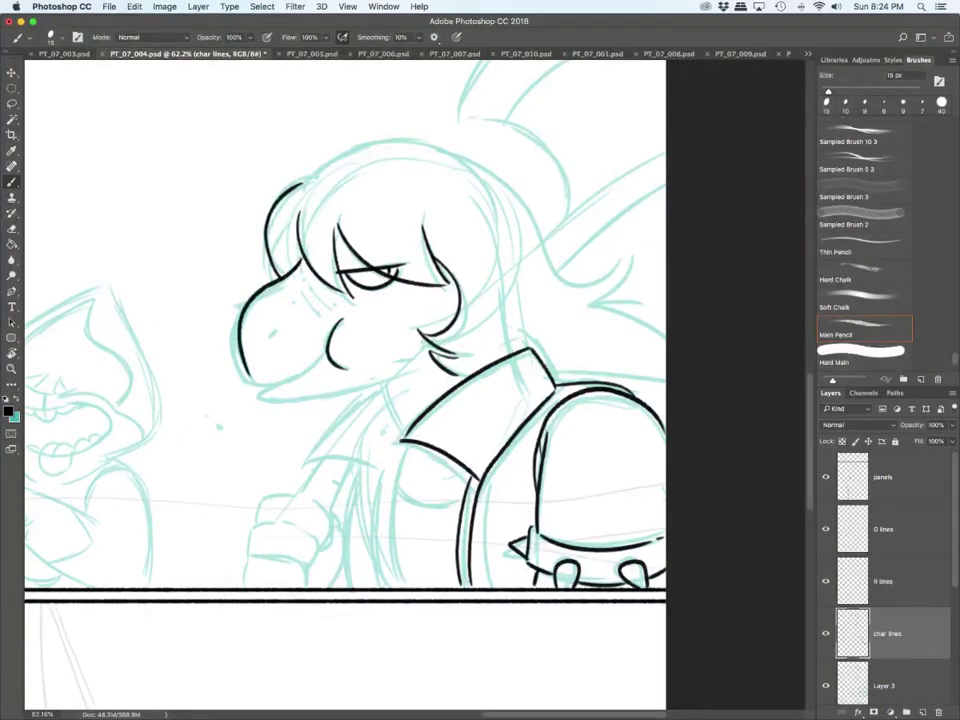
pyautogui.click(299, 279)
pyautogui.click(303, 285)
pyautogui.click(299, 292)
pyautogui.moveTo(277, 332); pyautogui.dragTo(262, 385)
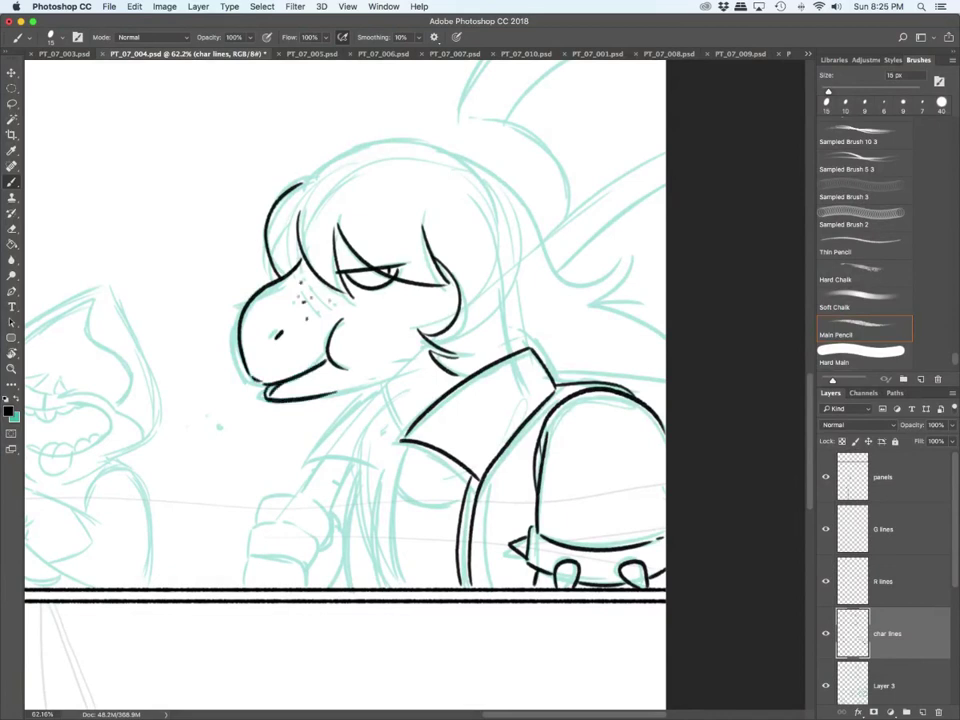
pyautogui.moveTo(338, 390); pyautogui.dragTo(265, 397)
pyautogui.click(214, 439)
# Step: Ink the collar edge under the jaw and the hair contour from the forehead over the head to the panel edge
pyautogui.moveTo(376, 387); pyautogui.dragTo(400, 421)
pyautogui.moveTo(309, 182)
pyautogui.mouseDown()
pyautogui.moveTo(380, 140)
pyautogui.moveTo(533, 240)
pyautogui.mouseUp()
pyautogui.press('super+z')
pyautogui.moveTo(306, 180)
pyautogui.mouseDown()
pyautogui.moveTo(370, 142)
pyautogui.moveTo(465, 172)
pyautogui.moveTo(660, 340)
pyautogui.moveTo(665, 365)
pyautogui.mouseUp()
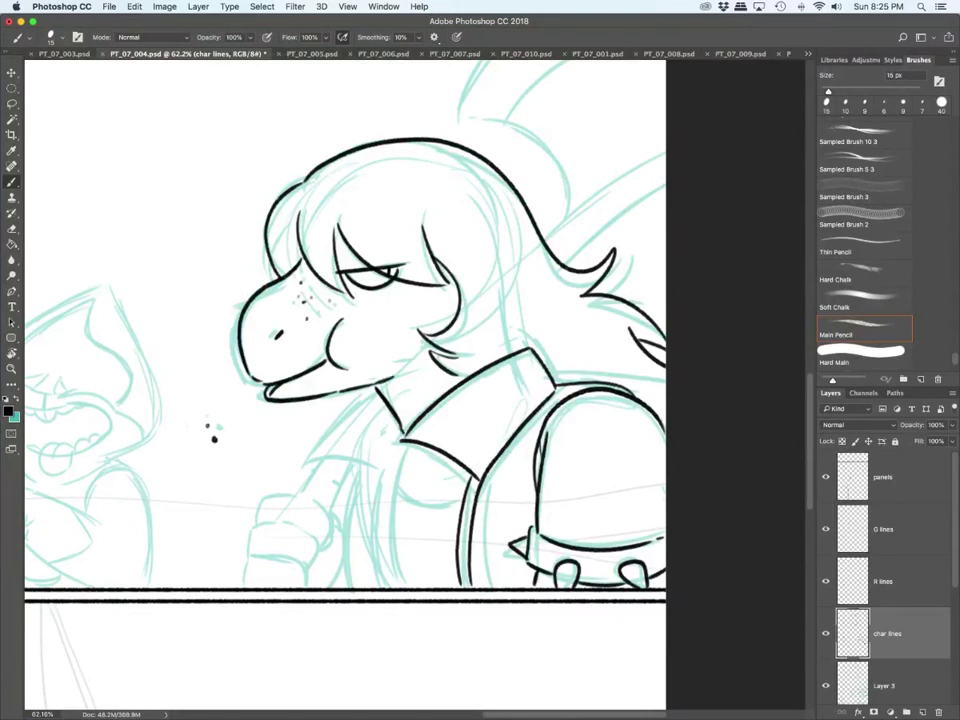
# Step: Ink the far side of the jacket with its collar flap, inner edge lines and the curved shirt neckline
pyautogui.moveTo(405, 455); pyautogui.dragTo(400, 580)
pyautogui.moveTo(377, 389)
pyautogui.mouseDown()
pyautogui.moveTo(324, 456)
pyautogui.moveTo(393, 476)
pyautogui.moveTo(382, 556)
pyautogui.mouseUp()
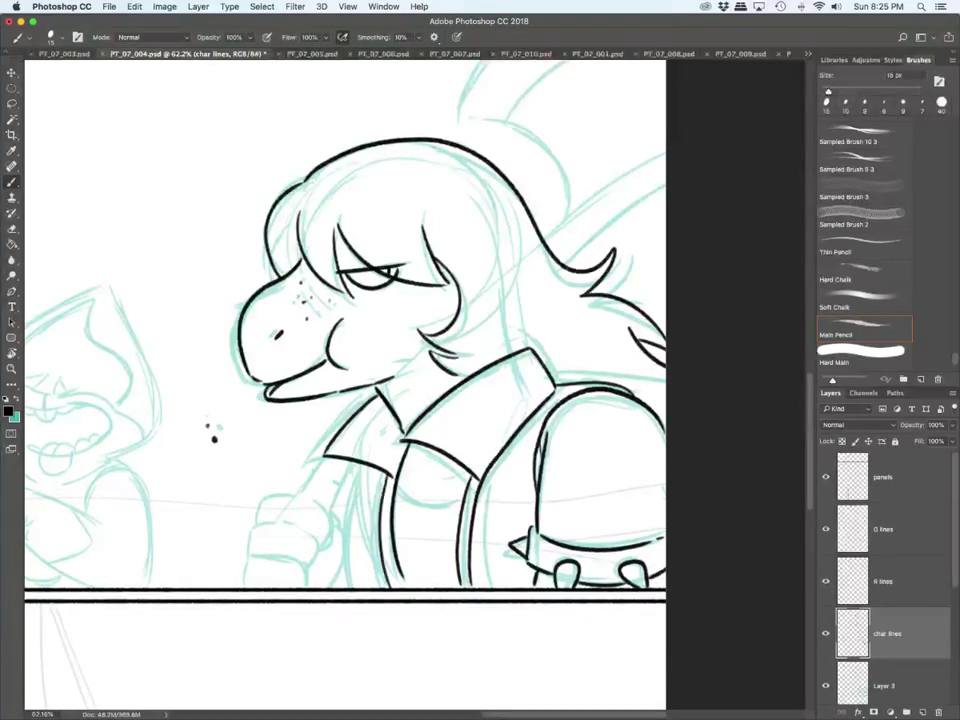
pyautogui.moveTo(400, 490); pyautogui.dragTo(459, 506)
# Step: Ink the large character's closed fist with its curled fingers and thumb, and the weapon shaft running from it to the collar
pyautogui.moveTo(257, 588)
pyautogui.mouseDown()
pyautogui.moveTo(281, 586)
pyautogui.moveTo(280, 559)
pyautogui.moveTo(305, 583)
pyautogui.mouseUp()
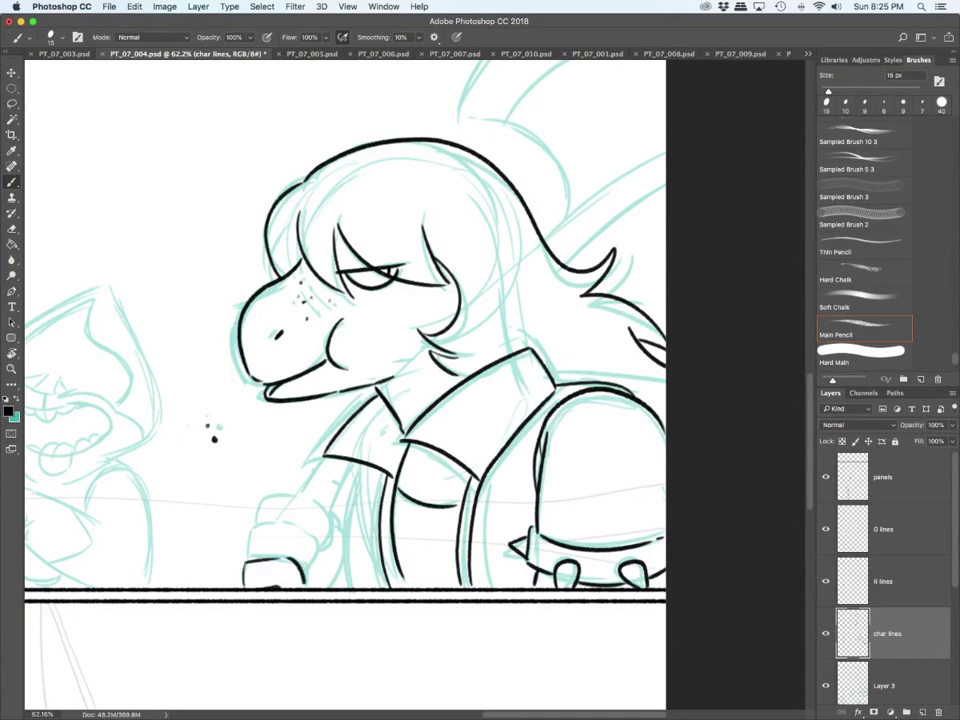
pyautogui.moveTo(249, 534)
pyautogui.mouseDown()
pyautogui.moveTo(246, 562)
pyautogui.moveTo(285, 525)
pyautogui.moveTo(304, 570)
pyautogui.mouseUp()
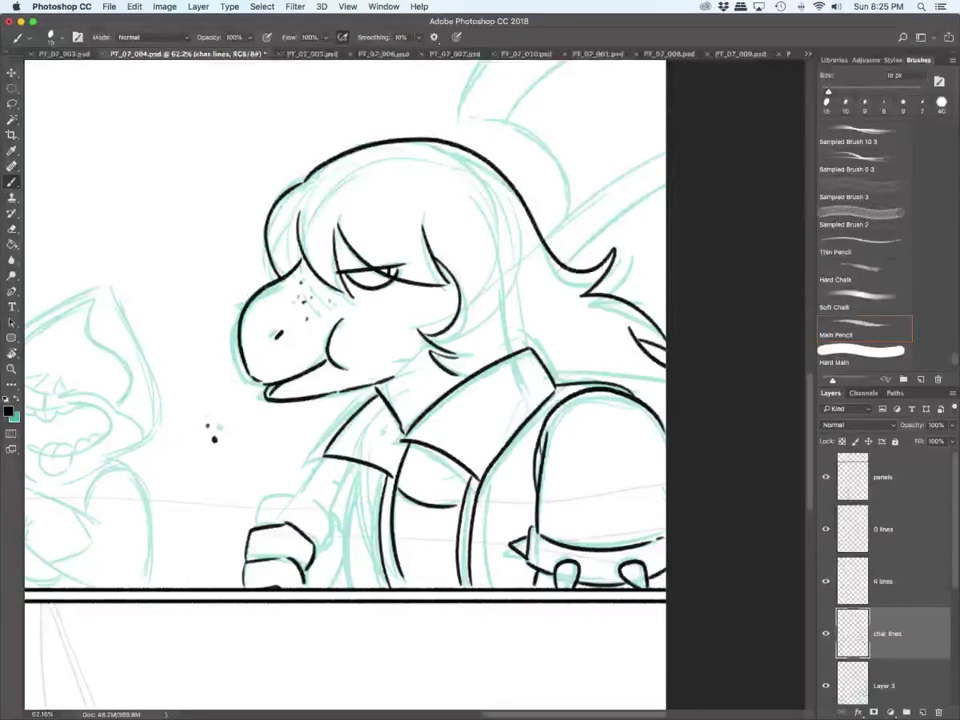
pyautogui.moveTo(254, 527)
pyautogui.mouseDown()
pyautogui.moveTo(304, 494)
pyautogui.moveTo(323, 547)
pyautogui.mouseUp()
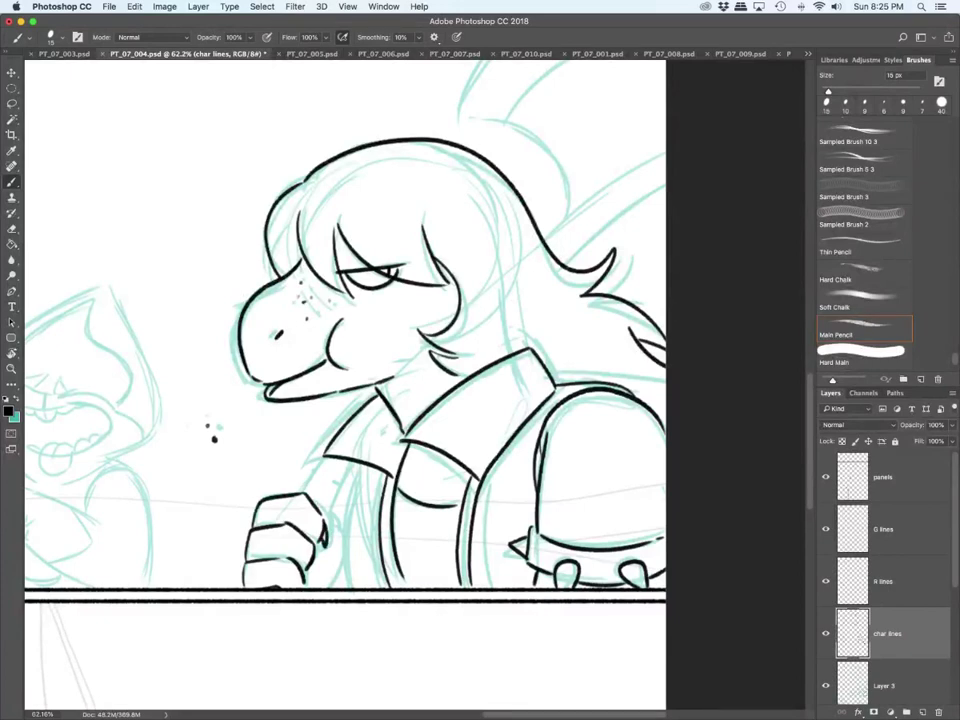
pyautogui.moveTo(329, 516)
pyautogui.mouseDown()
pyautogui.moveTo(341, 530)
pyautogui.moveTo(316, 582)
pyautogui.moveTo(304, 583)
pyautogui.mouseUp()
pyautogui.moveTo(305, 572); pyautogui.dragTo(313, 585)
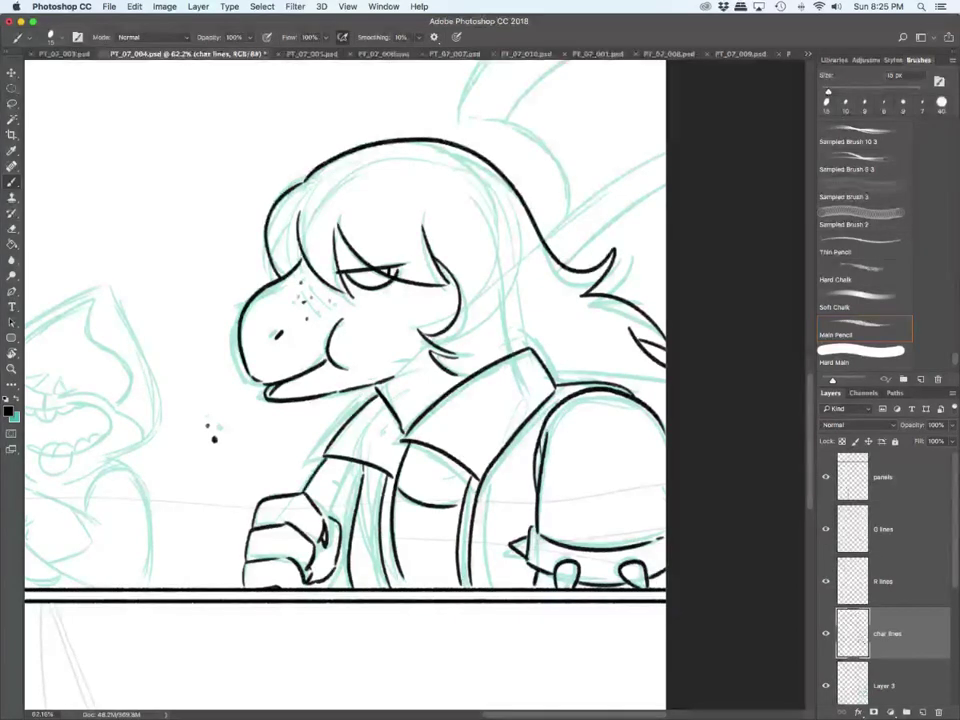
pyautogui.moveTo(324, 459); pyautogui.dragTo(304, 495)
pyautogui.moveTo(351, 466); pyautogui.dragTo(327, 514)
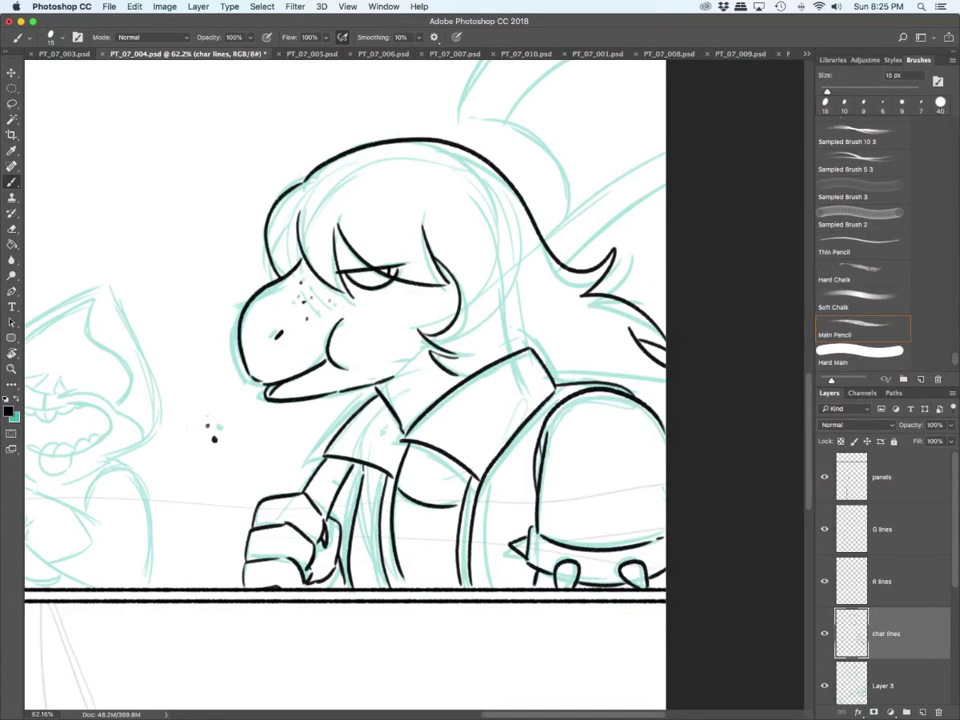
# Step: Ink the curved axe blade and the shaft rising behind the large character's head to the panel edge
pyautogui.scroll(5, 345, 385)
pyautogui.moveTo(546, 380); pyautogui.dragTo(665, 292)
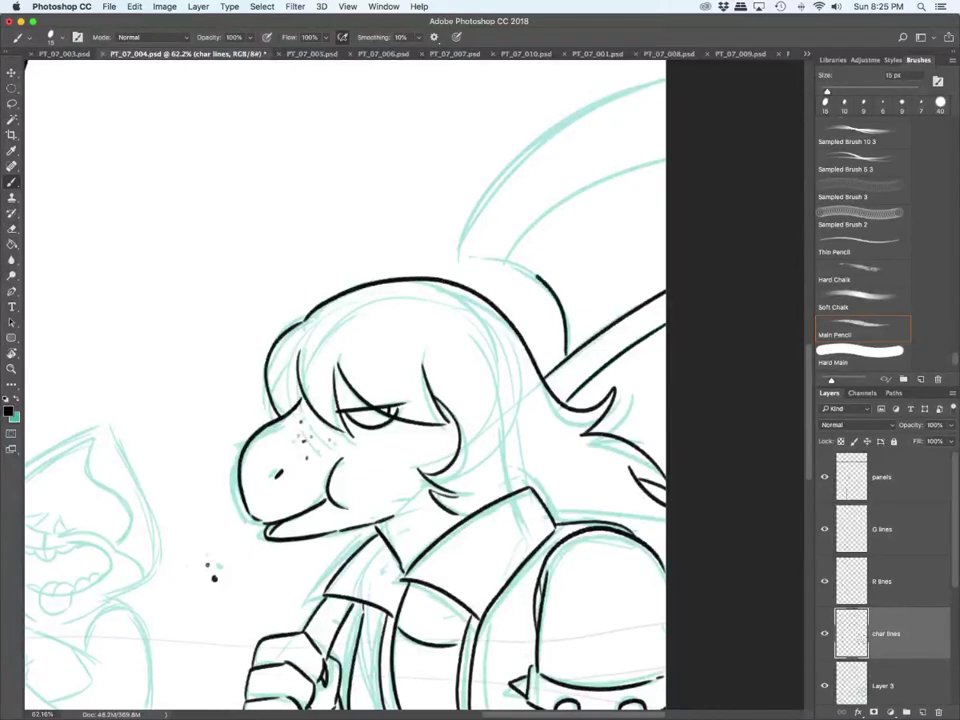
pyautogui.moveTo(560, 345); pyautogui.dragTo(665, 80)
pyautogui.moveTo(522, 267)
pyautogui.mouseDown()
pyautogui.moveTo(559, 322)
pyautogui.moveTo(555, 370)
pyautogui.mouseUp()
pyautogui.moveTo(512, 252); pyautogui.dragTo(665, 147)
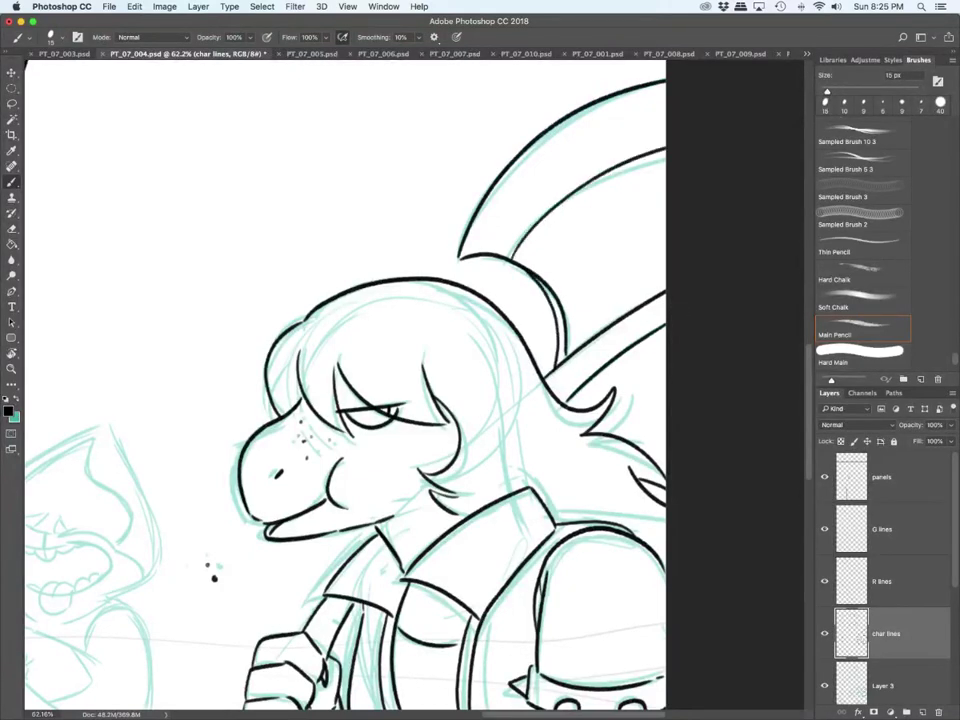
# Step: Set the brush size to 10 px and ink the small hooded character's pointing hand, sleeve and shoulder
pyautogui.scroll(-5, 605, 448)
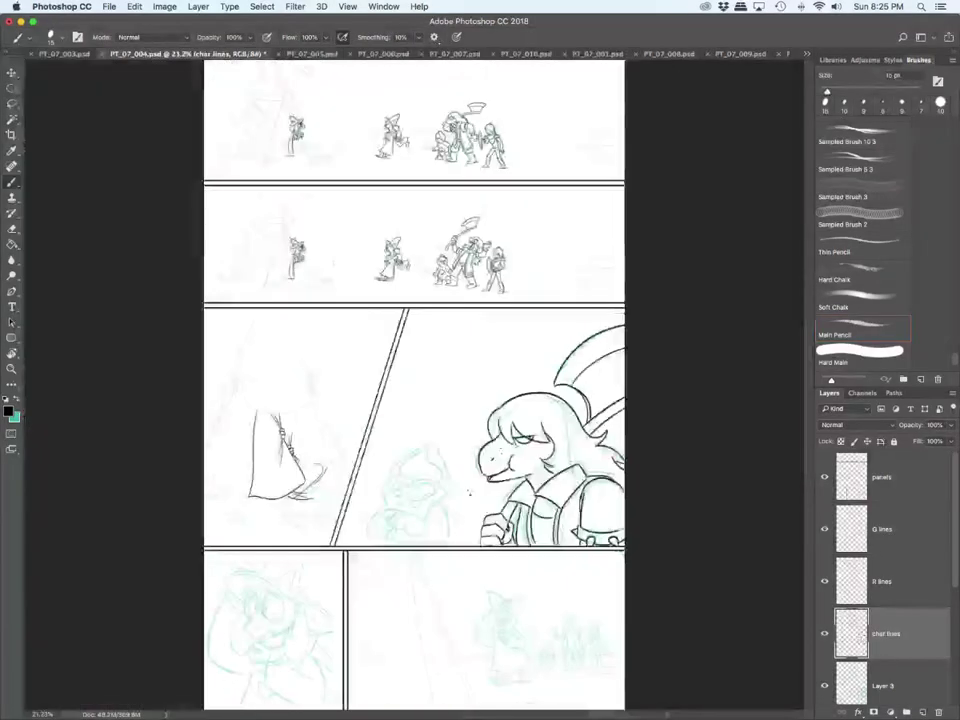
pyautogui.scroll(3, 300, 550)
pyautogui.scroll(3, 536, 498)
pyautogui.scroll(2, 506, 509)
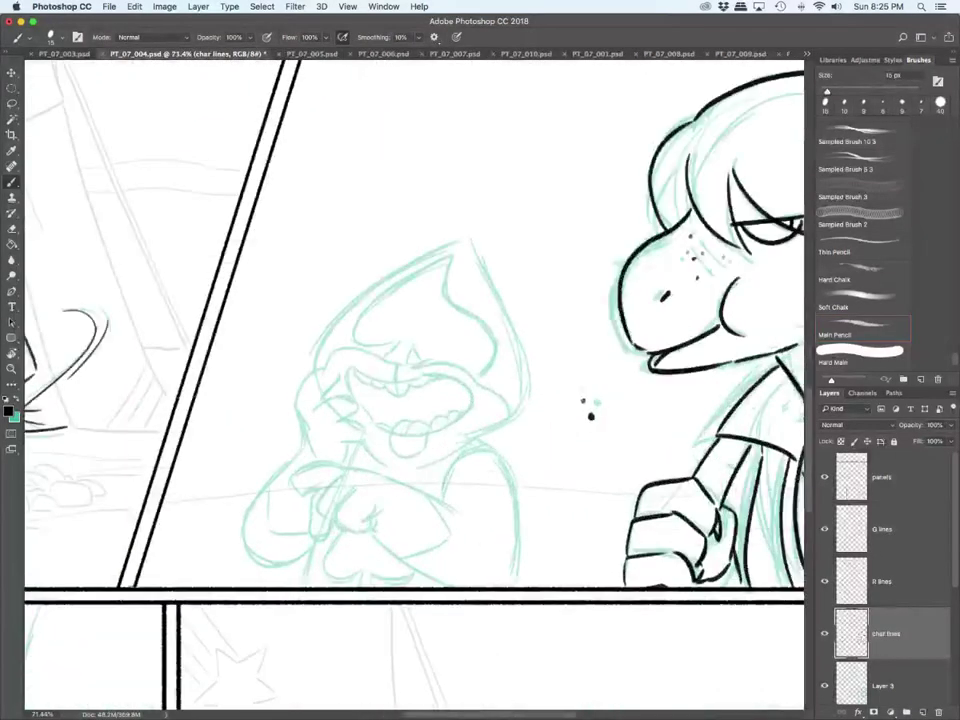
pyautogui.press('[')
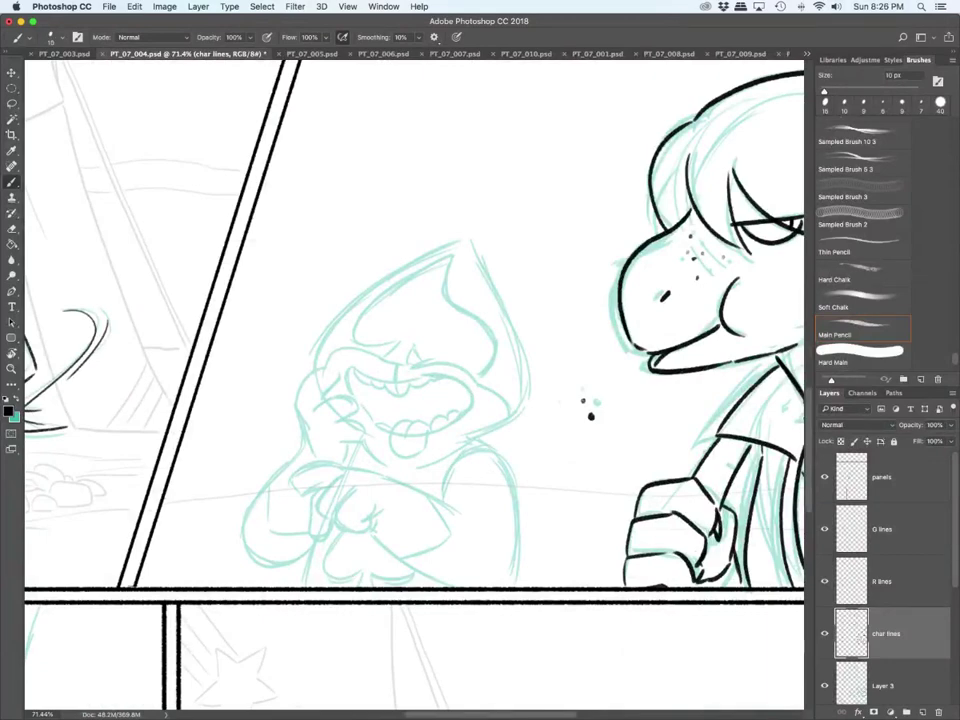
pyautogui.moveTo(340, 476)
pyautogui.mouseDown()
pyautogui.moveTo(334, 517)
pyautogui.moveTo(361, 533)
pyautogui.moveTo(380, 509)
pyautogui.moveTo(374, 523)
pyautogui.moveTo(361, 533)
pyautogui.moveTo(295, 474)
pyautogui.moveTo(323, 486)
pyautogui.moveTo(307, 510)
pyautogui.moveTo(312, 533)
pyautogui.mouseUp()
pyautogui.moveTo(354, 469); pyautogui.dragTo(475, 513)
pyautogui.moveTo(376, 529); pyautogui.dragTo(449, 585)
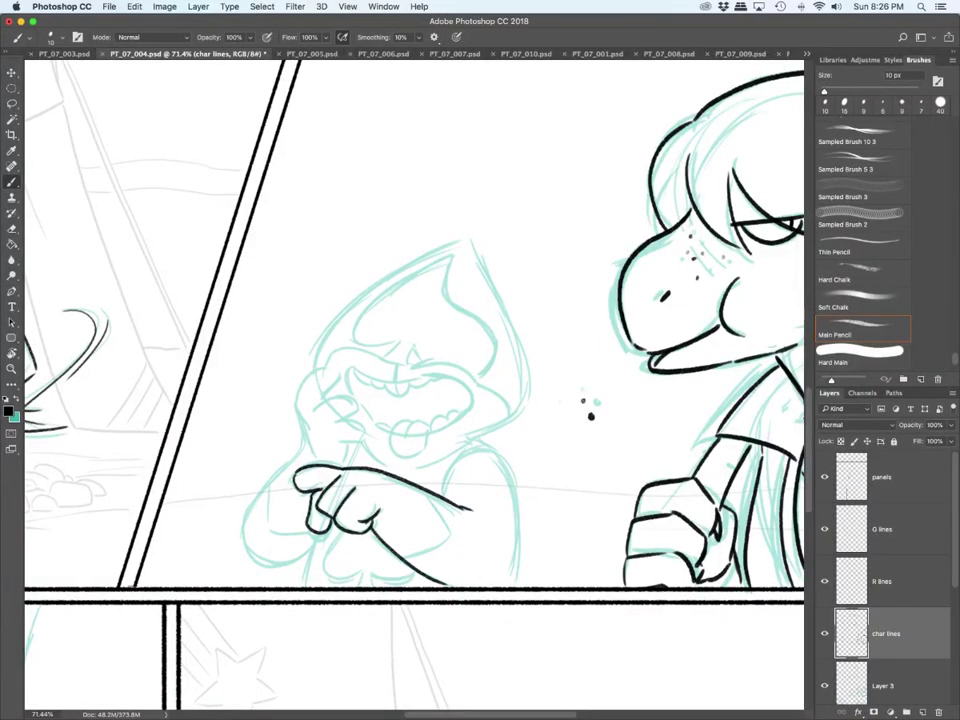
pyautogui.moveTo(444, 492); pyautogui.dragTo(512, 585)
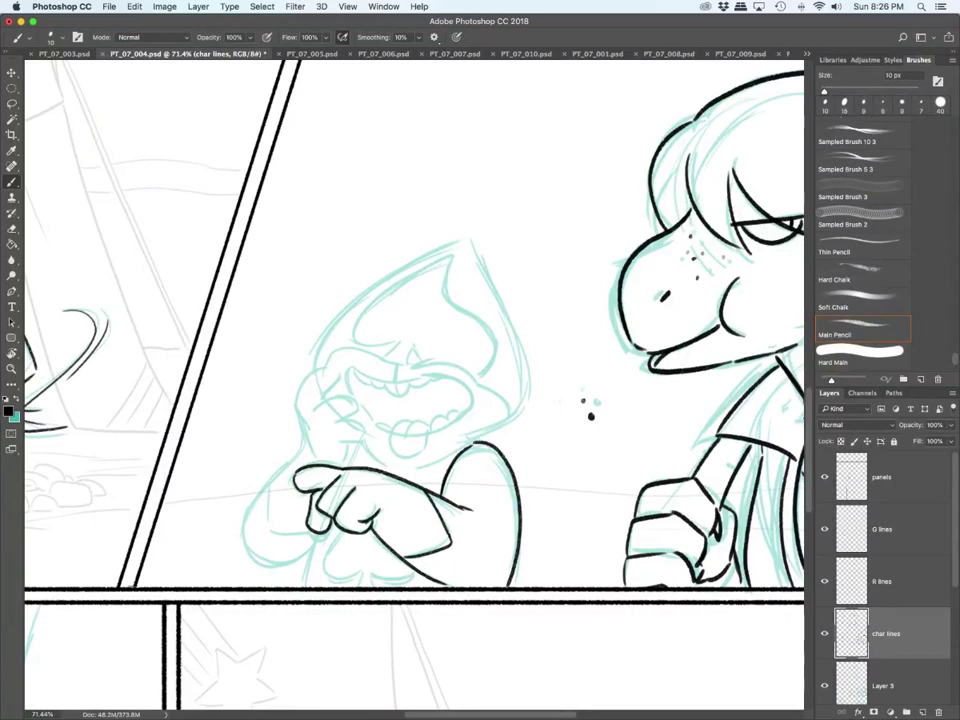
# Step: Ink the spade-shaped emblem on the chest beneath the small character's pointing arm
pyautogui.scroll(5, 353, 590)
pyautogui.moveTo(335, 490)
pyautogui.mouseDown()
pyautogui.moveTo(357, 566)
pyautogui.moveTo(366, 554)
pyautogui.mouseUp()
pyautogui.moveTo(363, 561)
pyautogui.mouseDown()
pyautogui.moveTo(348, 585)
pyautogui.moveTo(383, 583)
pyautogui.mouseUp()
pyautogui.moveTo(377, 558)
pyautogui.mouseDown()
pyautogui.moveTo(394, 569)
pyautogui.moveTo(460, 562)
pyautogui.mouseUp()
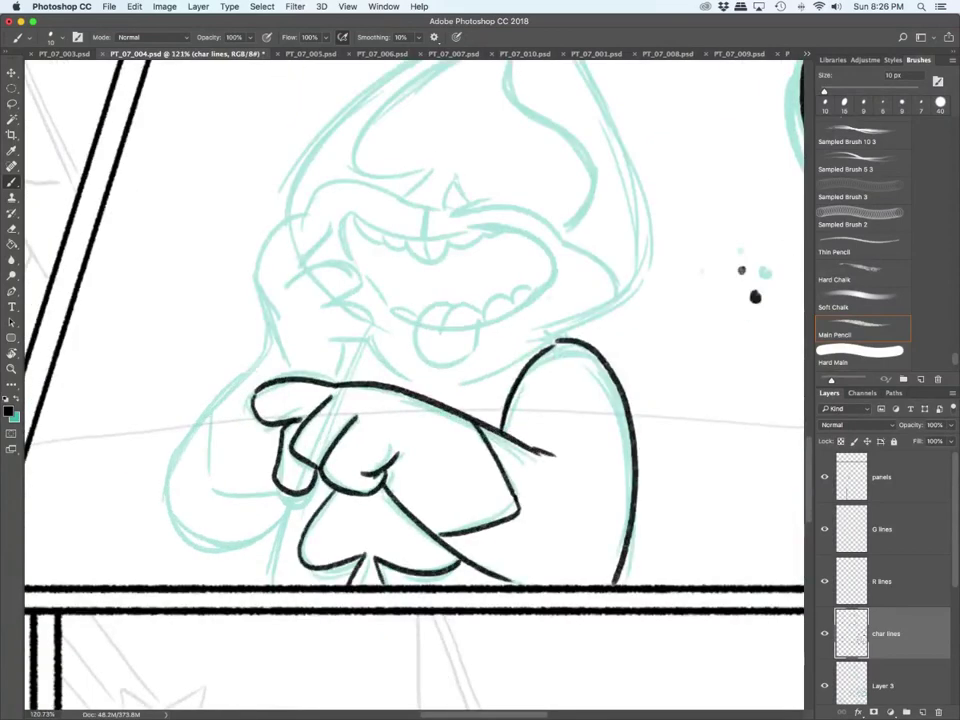
# Step: Ink the small character's raised hand with its spread fingers, the arm's sleeve and cuff, and the body edge below it
pyautogui.moveTo(279, 347)
pyautogui.mouseDown()
pyautogui.moveTo(262, 256)
pyautogui.moveTo(322, 220)
pyautogui.moveTo(296, 275)
pyautogui.mouseUp()
pyautogui.moveTo(288, 294)
pyautogui.mouseDown()
pyautogui.moveTo(365, 277)
pyautogui.moveTo(326, 299)
pyautogui.moveTo(375, 313)
pyautogui.moveTo(337, 344)
pyautogui.mouseUp()
pyautogui.moveTo(348, 345); pyautogui.dragTo(341, 377)
pyautogui.moveTo(273, 331)
pyautogui.mouseDown()
pyautogui.moveTo(170, 459)
pyautogui.moveTo(272, 533)
pyautogui.mouseUp()
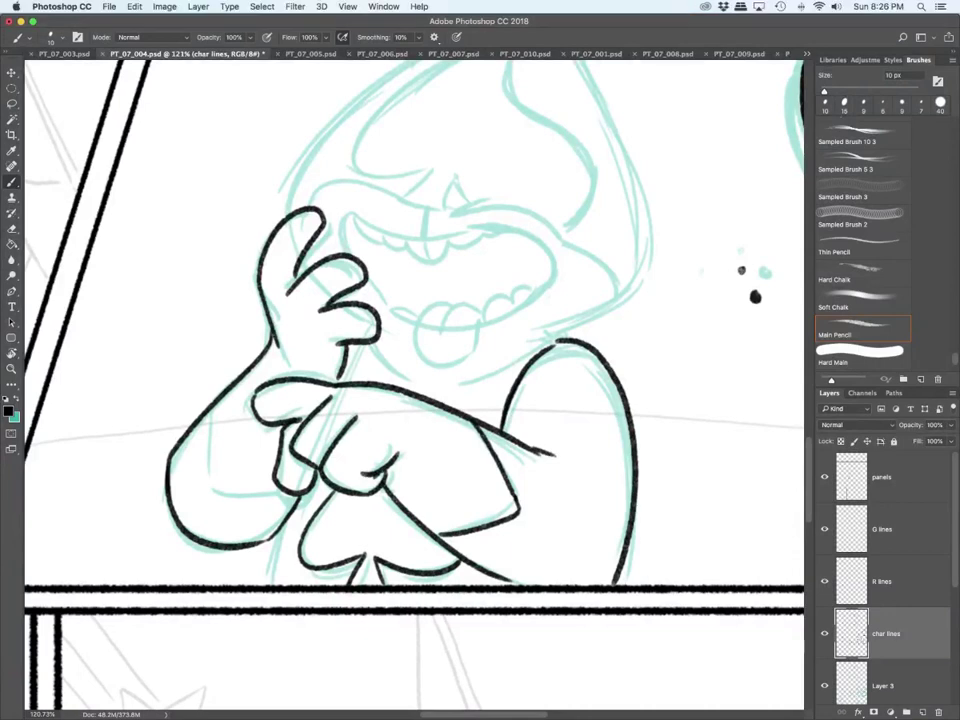
pyautogui.moveTo(207, 414)
pyautogui.mouseDown()
pyautogui.moveTo(207, 490)
pyautogui.moveTo(272, 491)
pyautogui.mouseUp()
pyautogui.moveTo(271, 538); pyautogui.dragTo(263, 585)
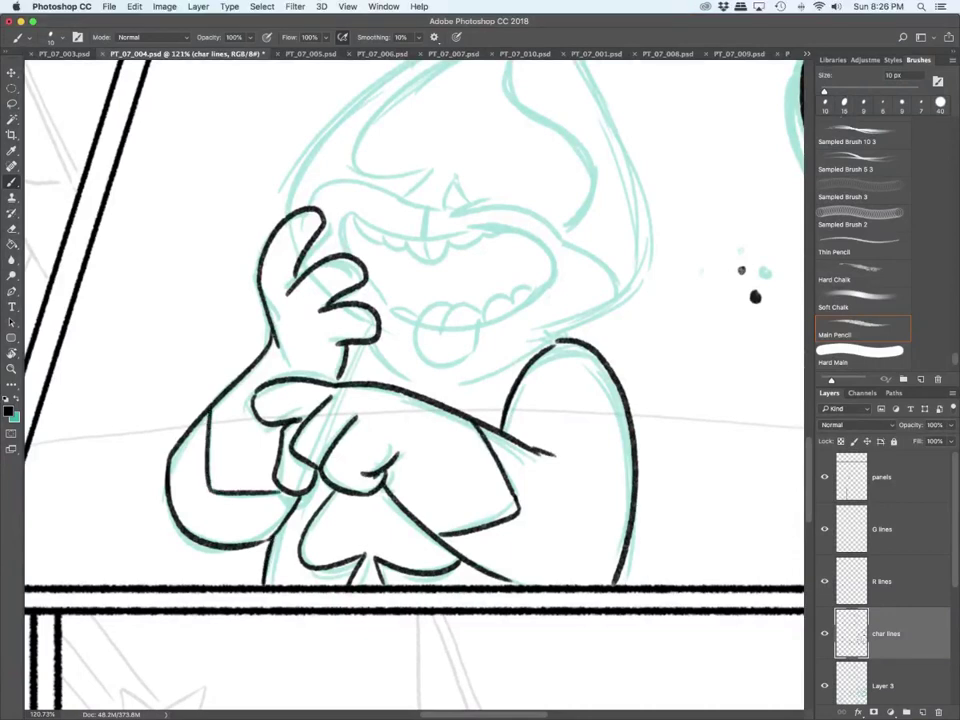
# Step: Ink the outer contour of the small character's pointed hood and the chin line below the face
pyautogui.scroll(5, 414, 384)
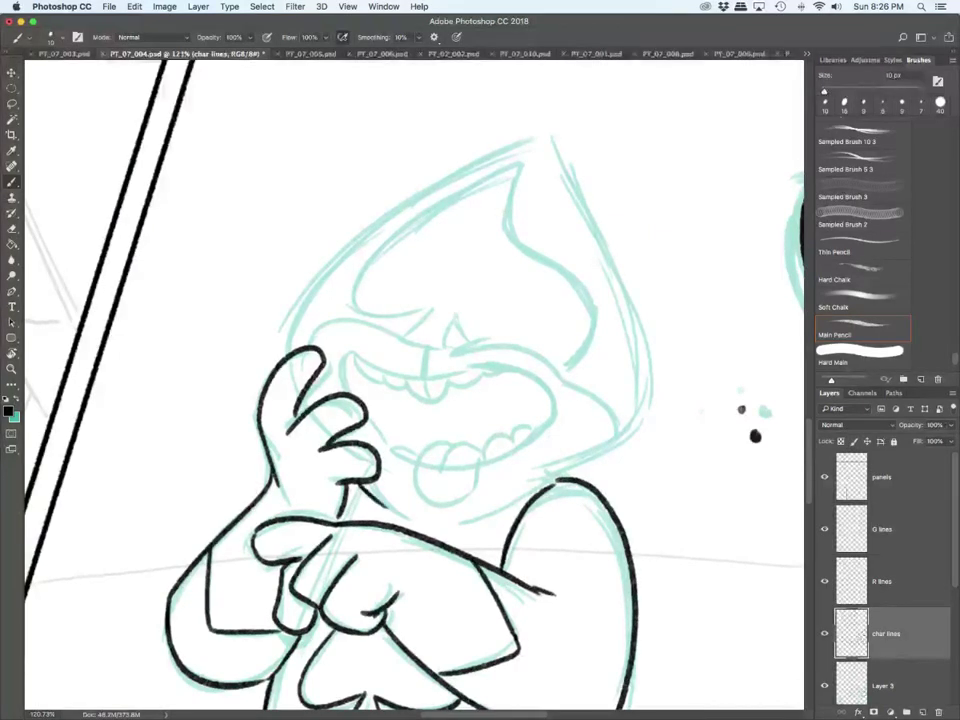
pyautogui.moveTo(286, 345)
pyautogui.mouseDown()
pyautogui.moveTo(552, 126)
pyautogui.moveTo(580, 180)
pyautogui.moveTo(625, 435)
pyautogui.moveTo(452, 532)
pyautogui.mouseUp()
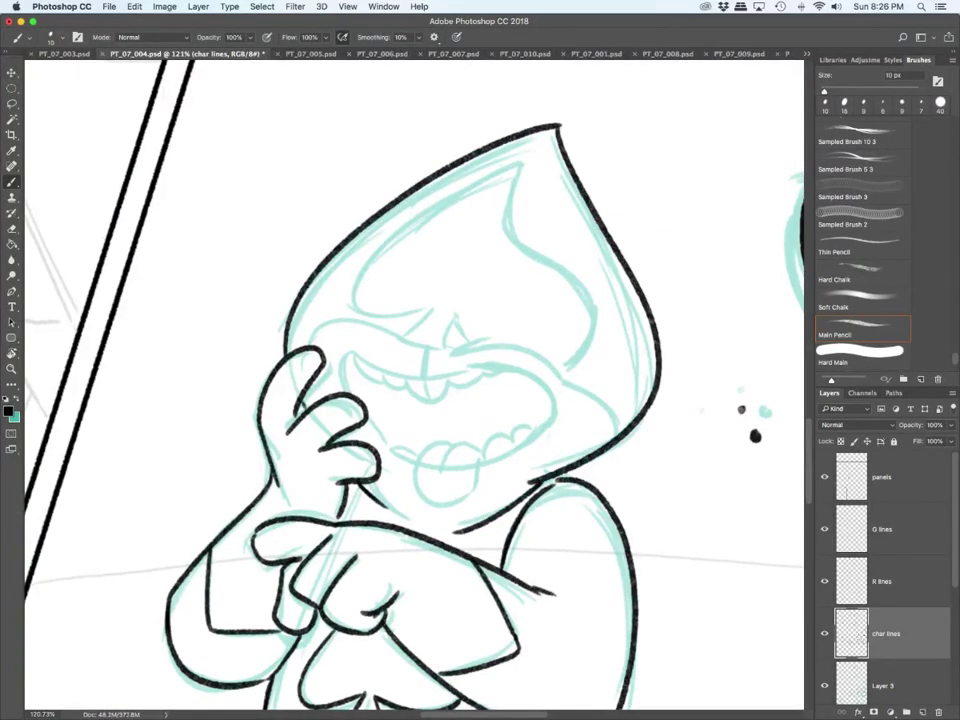
pyautogui.moveTo(384, 506); pyautogui.dragTo(425, 526)
pyautogui.moveTo(351, 484); pyautogui.dragTo(348, 494)
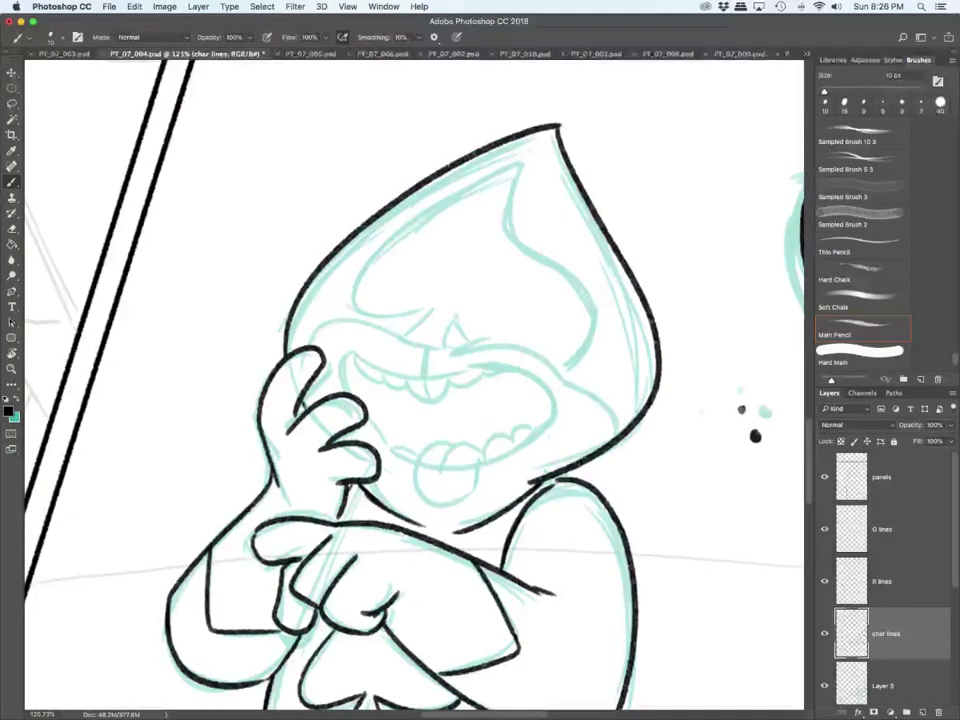
# Step: Ink the small character's upper mouth line, raised cheeks, nose and the spade-shaped pattern inside the hood
pyautogui.moveTo(452, 352); pyautogui.dragTo(575, 387)
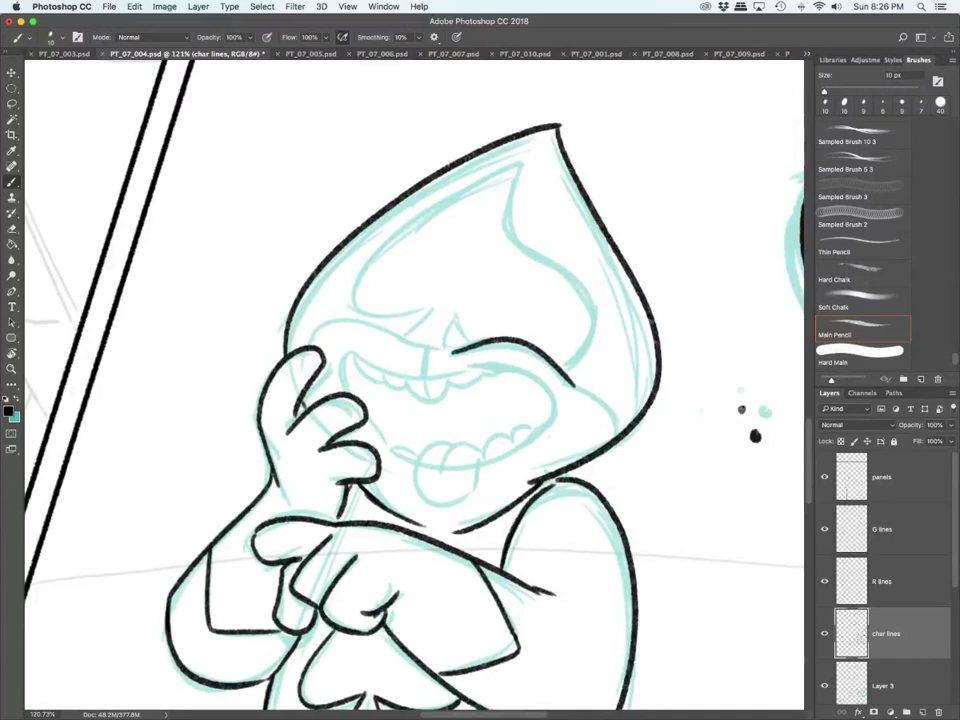
pyautogui.moveTo(478, 364); pyautogui.dragTo(562, 412)
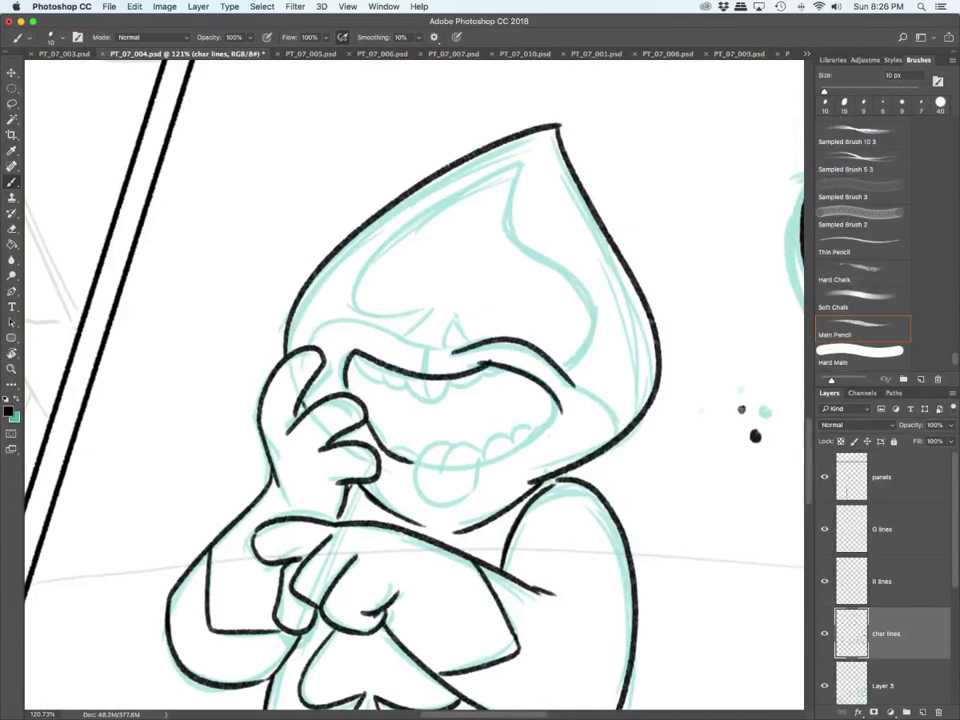
pyautogui.moveTo(352, 354); pyautogui.dragTo(490, 368)
pyautogui.moveTo(435, 311)
pyautogui.mouseDown()
pyautogui.moveTo(405, 331)
pyautogui.moveTo(475, 343)
pyautogui.mouseUp()
pyautogui.moveTo(365, 312)
pyautogui.mouseDown()
pyautogui.moveTo(528, 162)
pyautogui.moveTo(520, 240)
pyautogui.moveTo(580, 390)
pyautogui.moveTo(614, 437)
pyautogui.mouseUp()
pyautogui.moveTo(423, 352); pyautogui.dragTo(424, 378)
pyautogui.moveTo(371, 328); pyautogui.dragTo(407, 343)
pyautogui.moveTo(306, 342); pyautogui.dragTo(372, 322)
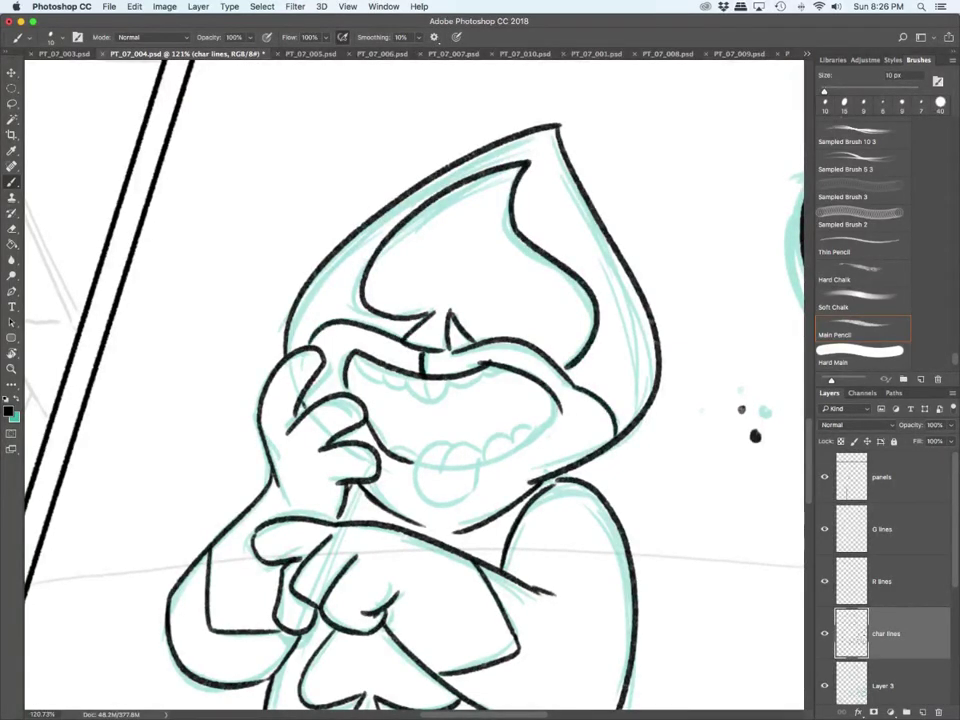
# Step: Ink the lower edge of the small character's open mouth, the upper and lower teeth, and the hanging tongue
pyautogui.moveTo(561, 409); pyautogui.dragTo(480, 462)
pyautogui.moveTo(357, 359); pyautogui.dragTo(383, 376)
pyautogui.moveTo(384, 373)
pyautogui.mouseDown()
pyautogui.moveTo(396, 385)
pyautogui.moveTo(411, 378)
pyautogui.moveTo(434, 402)
pyautogui.moveTo(455, 377)
pyautogui.mouseUp()
pyautogui.moveTo(434, 379); pyautogui.dragTo(434, 398)
pyautogui.moveTo(342, 288); pyautogui.dragTo(385, 282)
pyautogui.moveTo(443, 471)
pyautogui.mouseDown()
pyautogui.moveTo(482, 448)
pyautogui.moveTo(470, 501)
pyautogui.moveTo(478, 459)
pyautogui.mouseUp()
pyautogui.moveTo(397, 458)
pyautogui.mouseDown()
pyautogui.moveTo(424, 453)
pyautogui.moveTo(395, 445)
pyautogui.mouseUp()
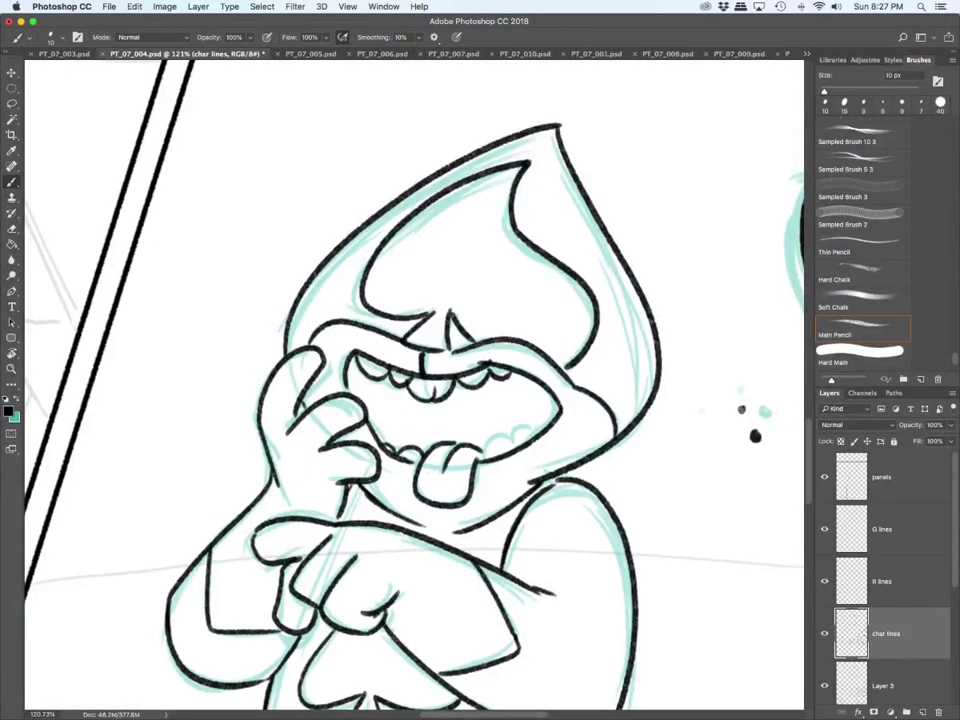
pyautogui.moveTo(485, 460)
pyautogui.mouseDown()
pyautogui.moveTo(492, 445)
pyautogui.moveTo(509, 450)
pyautogui.mouseUp()
pyautogui.moveTo(508, 446); pyautogui.dragTo(523, 441)
pyautogui.moveTo(522, 438)
pyautogui.mouseDown()
pyautogui.moveTo(534, 421)
pyautogui.moveTo(547, 429)
pyautogui.mouseUp()
# Step: Set the eraser size to 6 px, and return to the 10 px Main Pencil with the whole page in view
pyautogui.press('e')
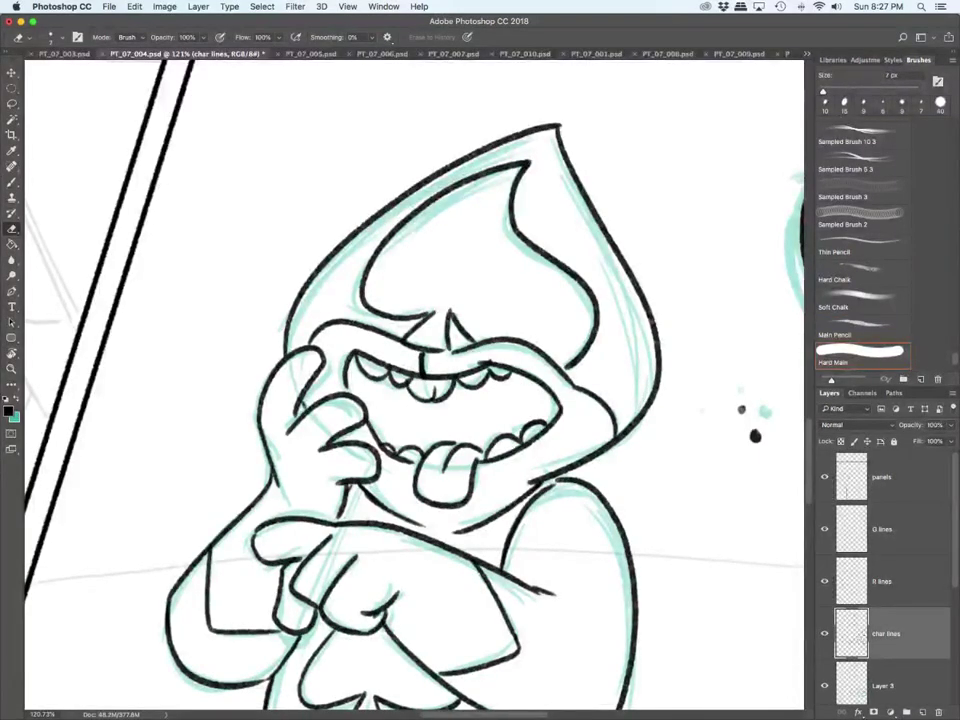
pyautogui.moveTo(374, 271); pyautogui.dragTo(364, 272)
pyautogui.scroll(-10, 487, 352)
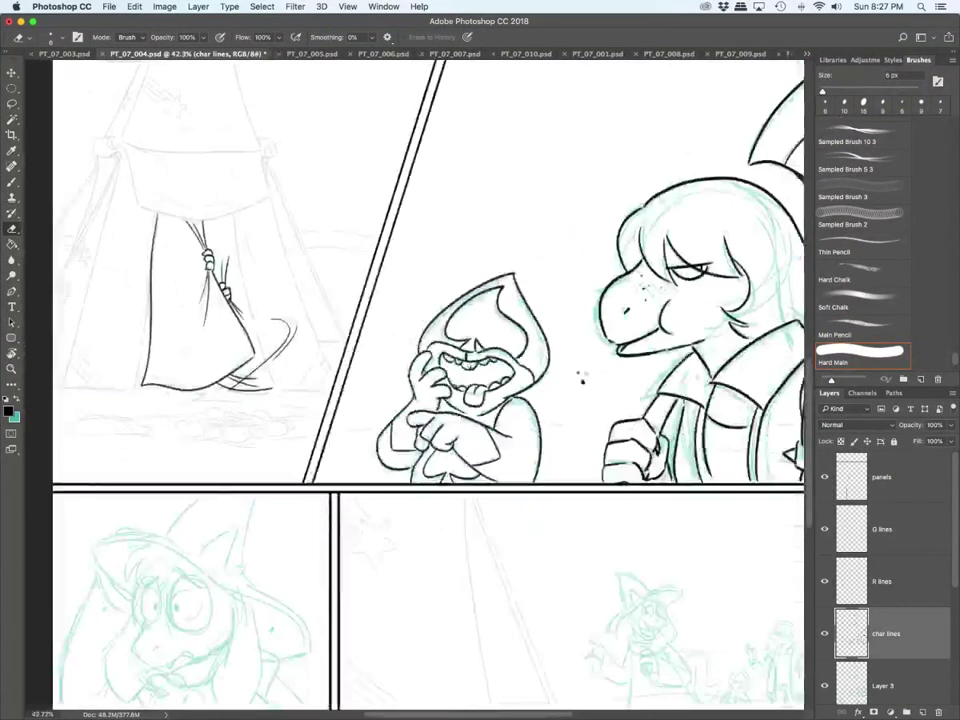
pyautogui.scroll(3, 487, 352)
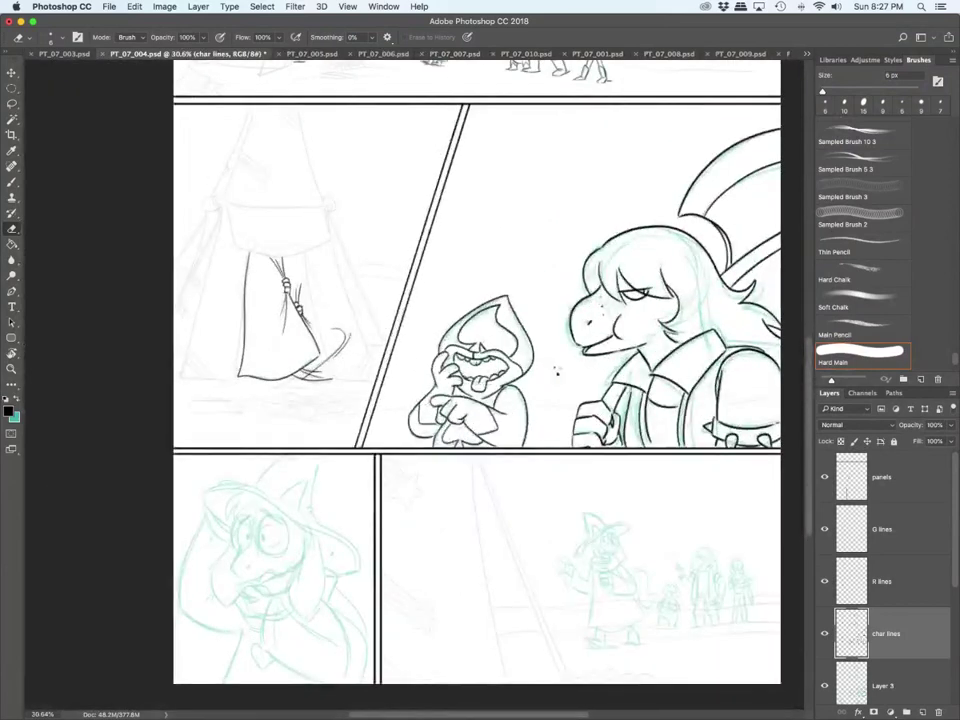
pyautogui.press('b')
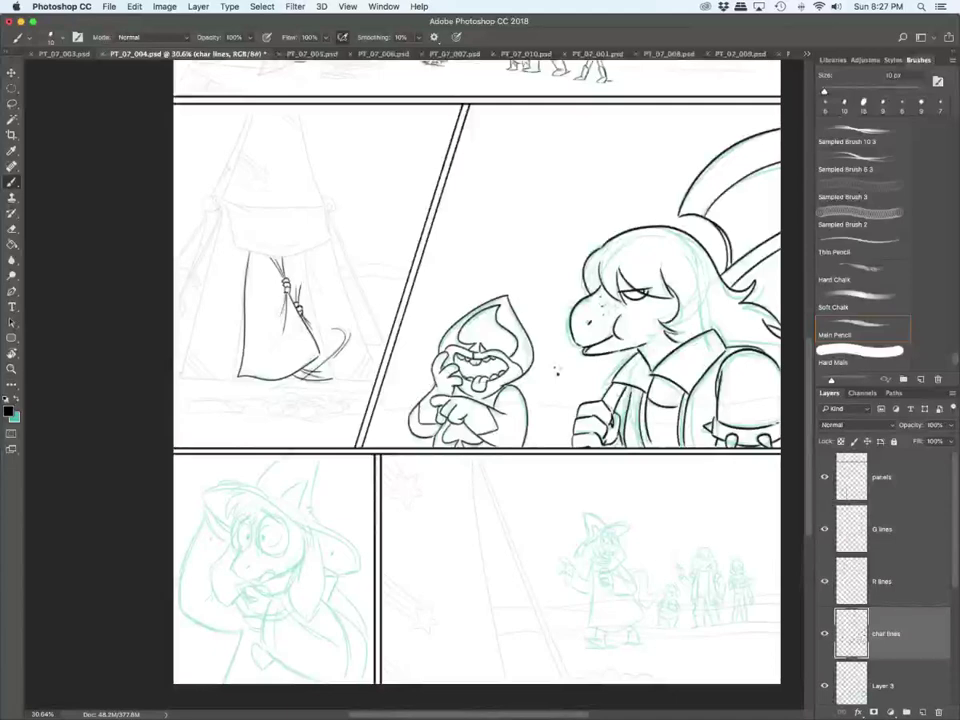
pyautogui.scroll(-2, 557, 372)
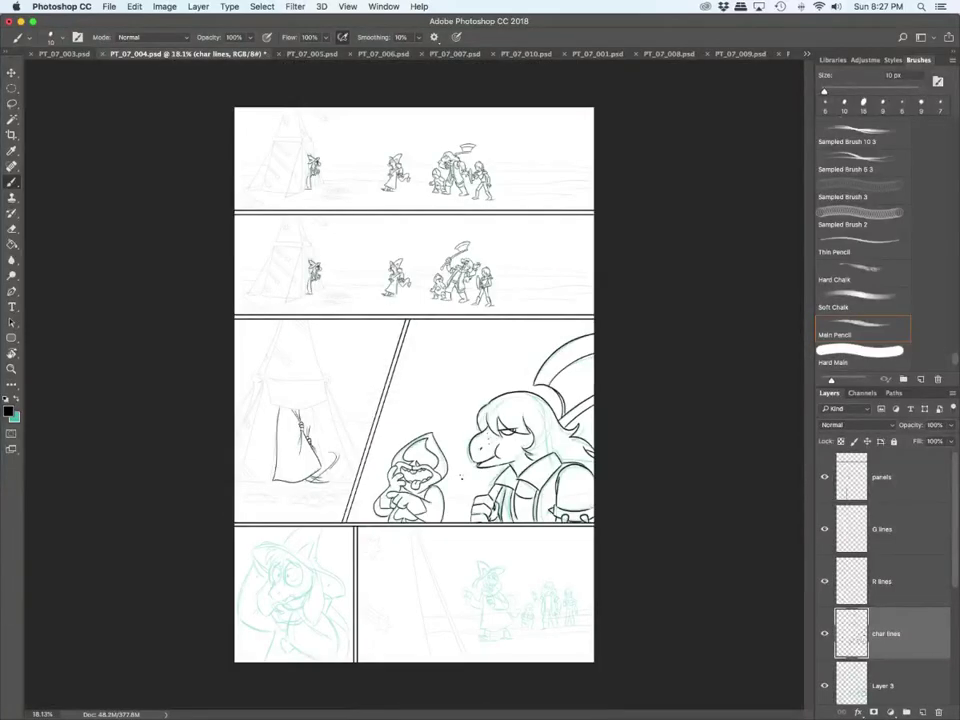
# Step: With the pencil at 15 px, ink the witch-hat character's near sleeve, cuff and back line in the bottom-left panel on the char lines layer
pyautogui.scroll(9, 290, 600)
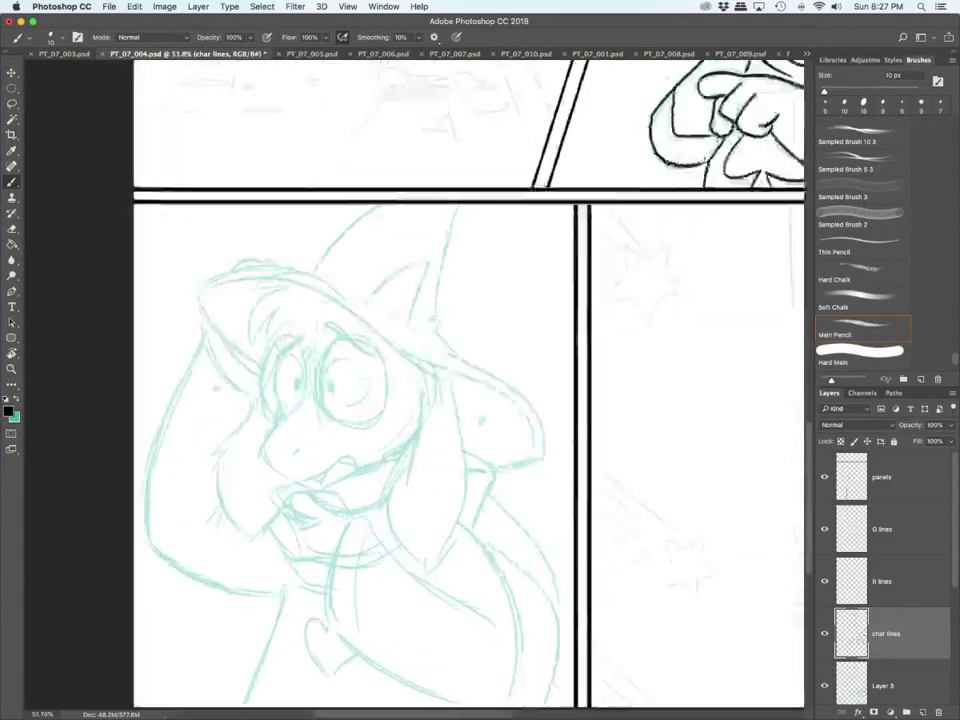
pyautogui.scroll(-2, 428, 370)
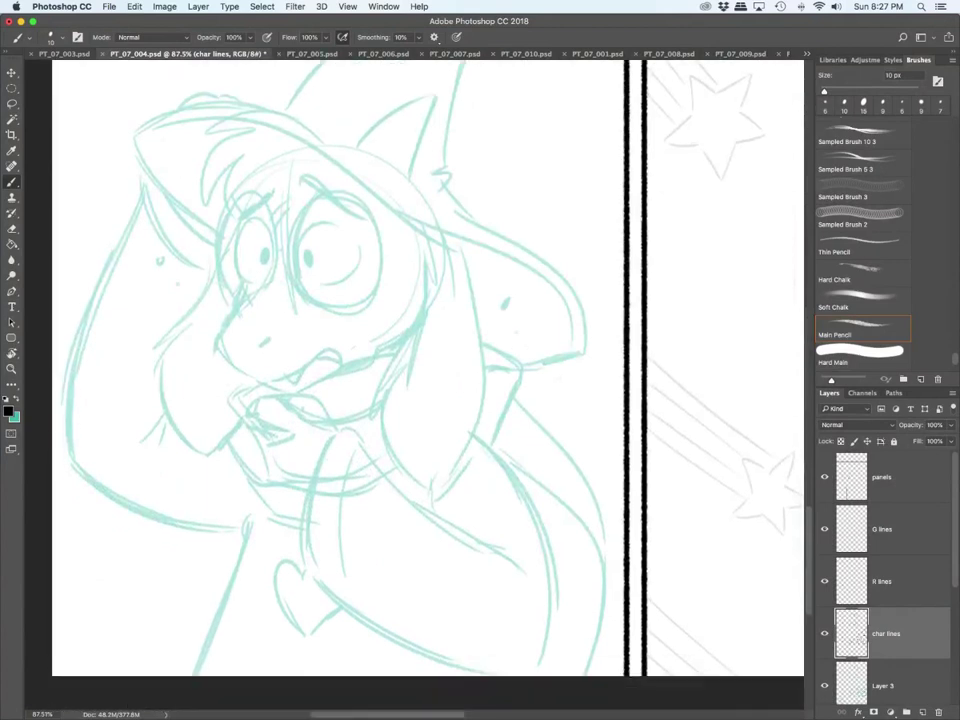
pyautogui.press(']')
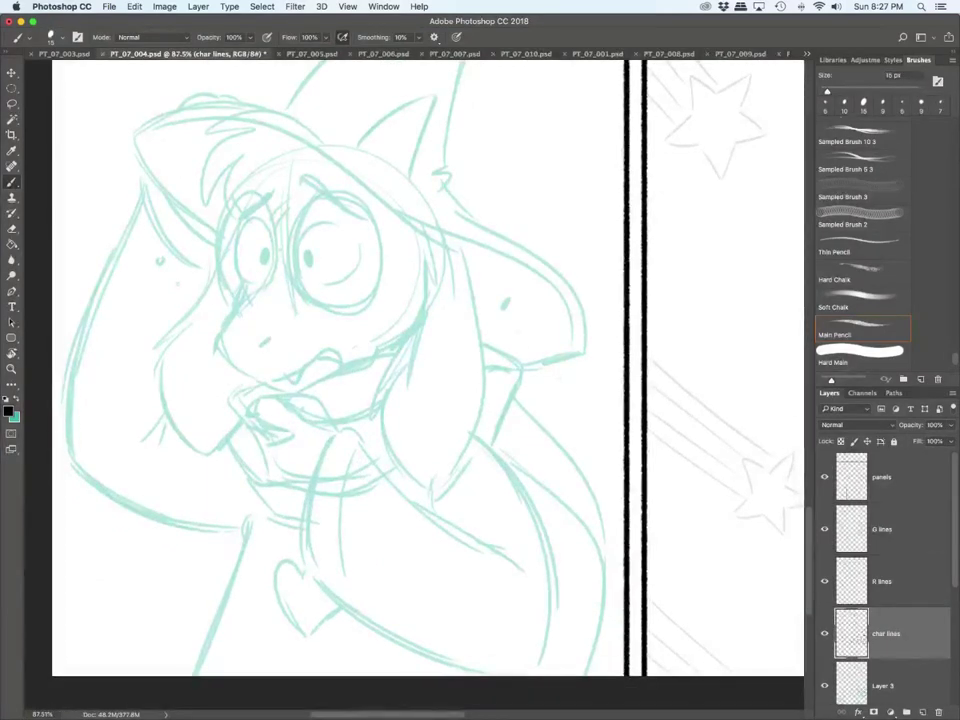
pyautogui.moveTo(347, 604)
pyautogui.mouseDown()
pyautogui.moveTo(368, 456)
pyautogui.moveTo(382, 467)
pyautogui.moveTo(308, 505)
pyautogui.moveTo(345, 607)
pyautogui.moveTo(482, 667)
pyautogui.mouseUp()
pyautogui.moveTo(480, 538)
pyautogui.mouseDown()
pyautogui.moveTo(370, 456)
pyautogui.moveTo(514, 571)
pyautogui.mouseUp()
pyautogui.moveTo(484, 541); pyautogui.dragTo(514, 552)
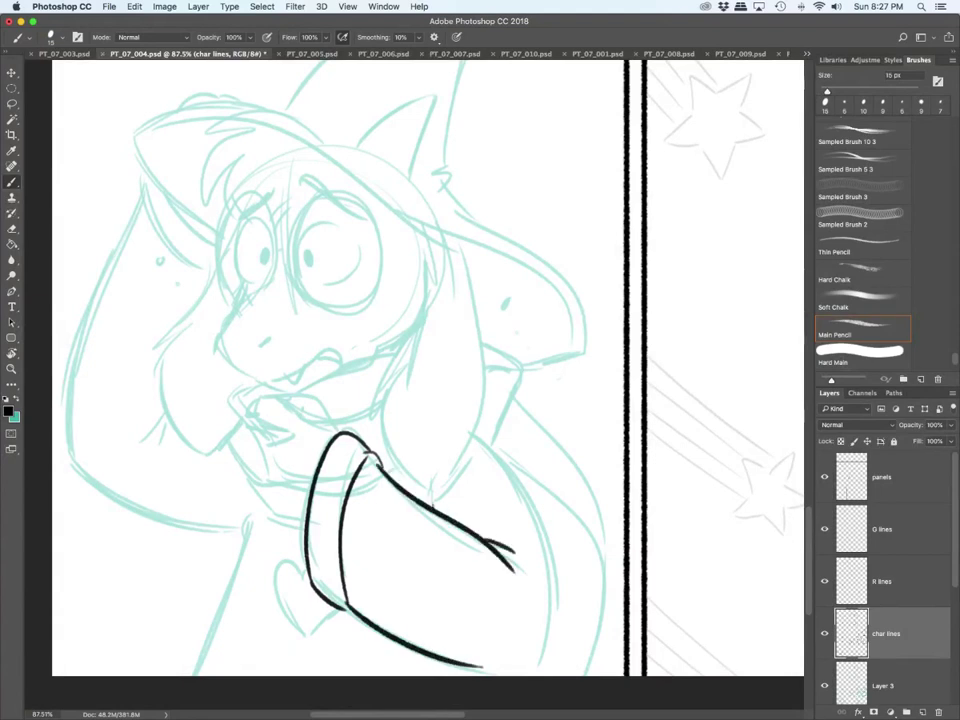
pyautogui.moveTo(476, 435); pyautogui.dragTo(545, 675)
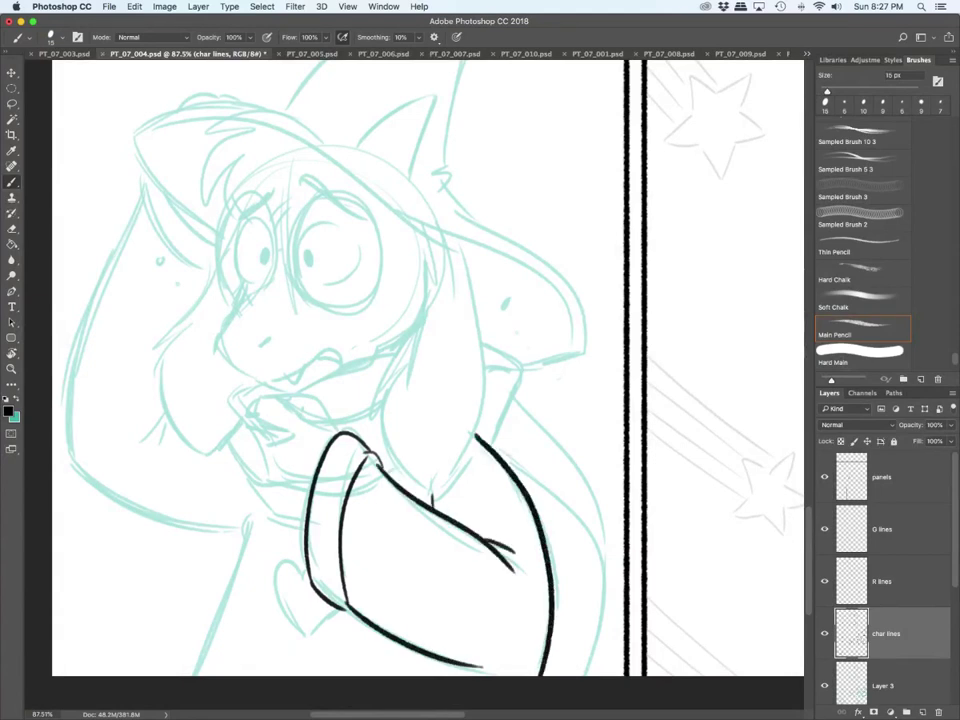
# Step: On the R lines layer, ink the hand held to the chin, with its thumb and curled fingers
pyautogui.click(884, 582)
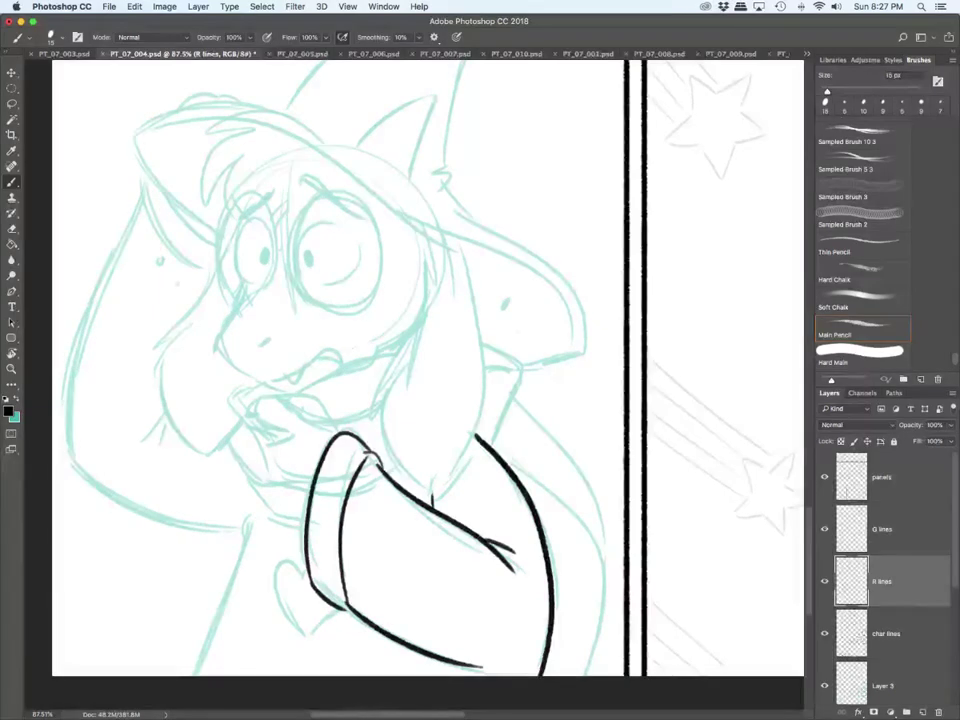
pyautogui.moveTo(339, 430)
pyautogui.mouseDown()
pyautogui.moveTo(262, 399)
pyautogui.moveTo(286, 438)
pyautogui.mouseUp()
pyautogui.moveTo(256, 404); pyautogui.dragTo(255, 414)
pyautogui.moveTo(284, 438); pyautogui.dragTo(256, 430)
pyautogui.moveTo(242, 431)
pyautogui.mouseDown()
pyautogui.moveTo(266, 484)
pyautogui.moveTo(262, 507)
pyautogui.moveTo(300, 533)
pyautogui.mouseUp()
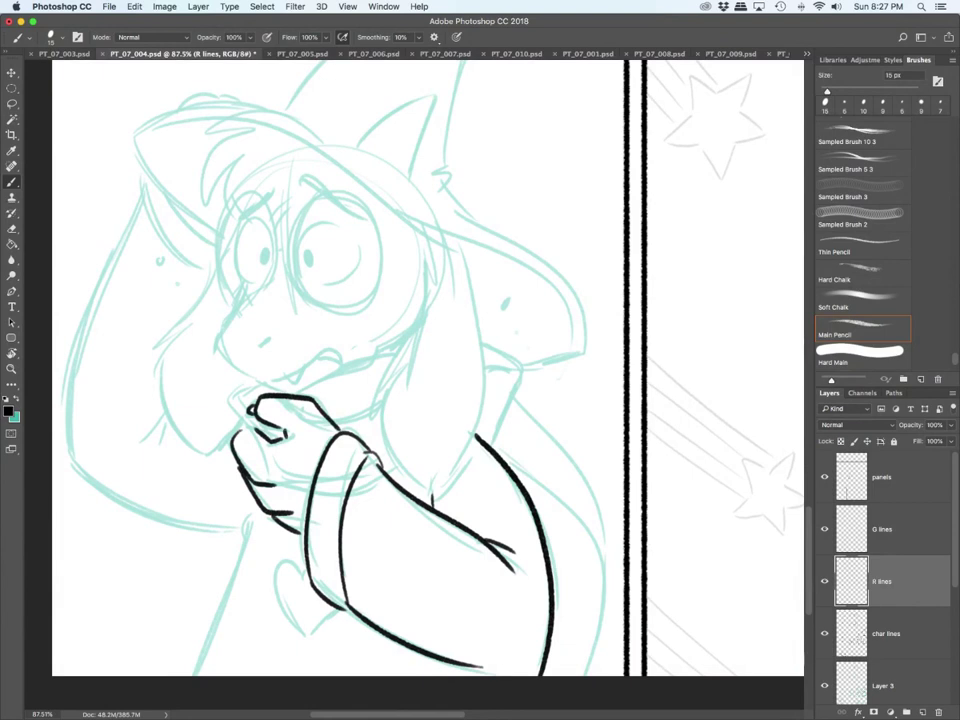
# Step: On the char lines layer, ink the hat's sweeping front brim, pointed ear and rear brim, plus the scarf's back and the cape's outer edge
pyautogui.hotkey('alt', '[')
pyautogui.moveTo(136, 137)
pyautogui.mouseDown()
pyautogui.moveTo(260, 122)
pyautogui.moveTo(420, 230)
pyautogui.moveTo(566, 297)
pyautogui.moveTo(585, 322)
pyautogui.mouseUp()
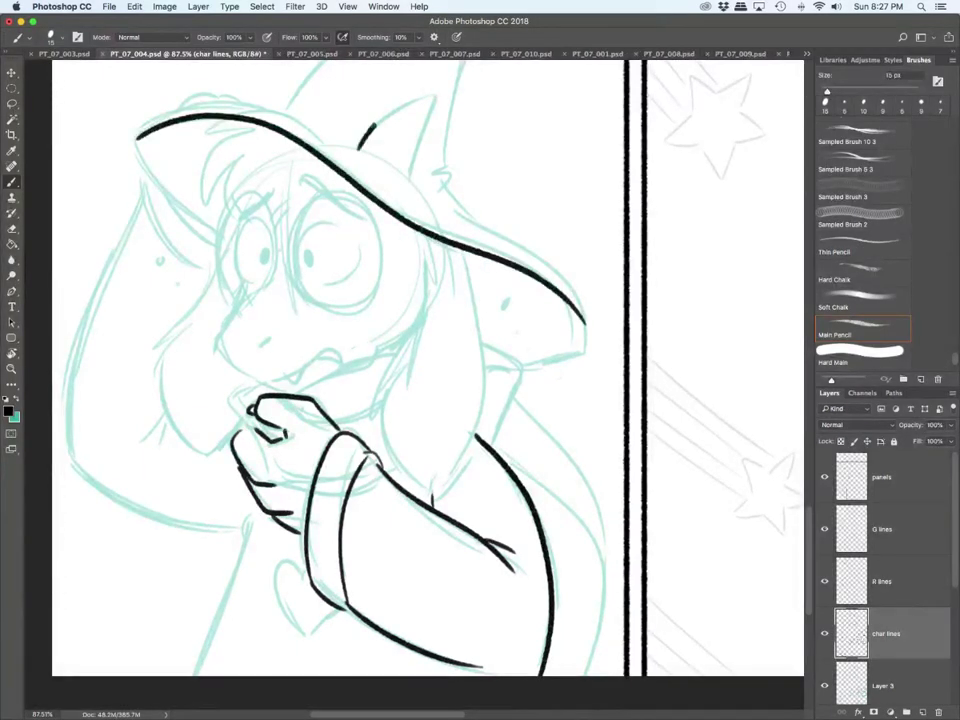
pyautogui.moveTo(358, 148)
pyautogui.mouseDown()
pyautogui.moveTo(572, 296)
pyautogui.moveTo(588, 347)
pyautogui.moveTo(522, 366)
pyautogui.moveTo(511, 355)
pyautogui.moveTo(494, 447)
pyautogui.mouseUp()
pyautogui.moveTo(486, 370)
pyautogui.mouseDown()
pyautogui.moveTo(503, 365)
pyautogui.moveTo(562, 452)
pyautogui.moveTo(593, 676)
pyautogui.mouseUp()
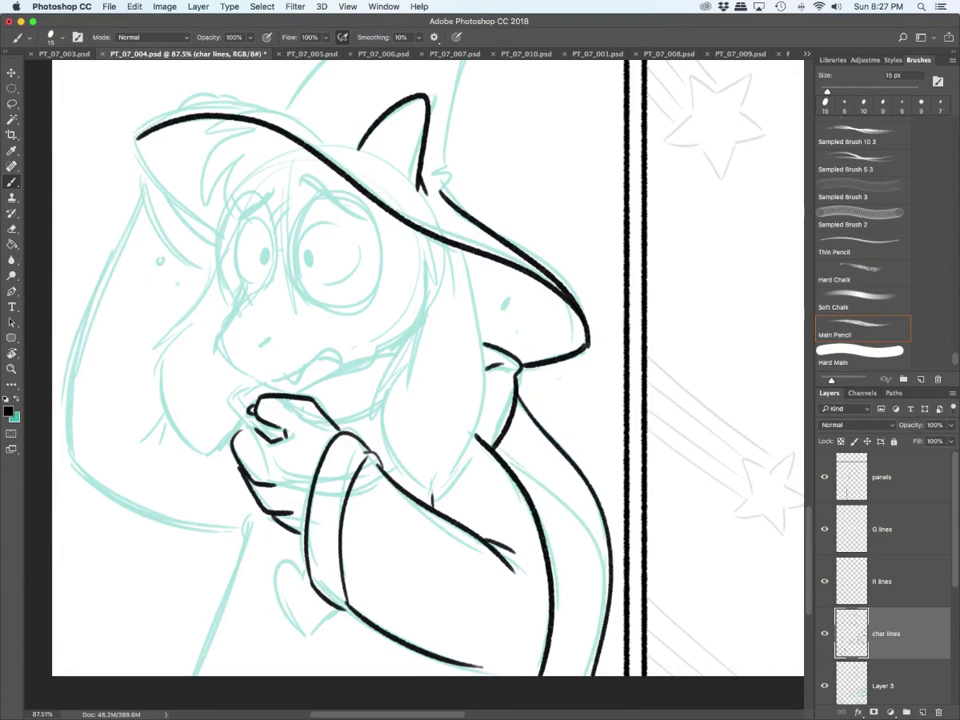
# Step: Ink the cape's inner fold, the heart below the cuff and the front edge of the robe
pyautogui.moveTo(495, 448); pyautogui.dragTo(610, 606)
pyautogui.moveTo(307, 561)
pyautogui.mouseDown()
pyautogui.moveTo(285, 593)
pyautogui.moveTo(305, 636)
pyautogui.moveTo(303, 568)
pyautogui.mouseUp()
pyautogui.moveTo(245, 500)
pyautogui.mouseDown()
pyautogui.moveTo(233, 570)
pyautogui.moveTo(194, 672)
pyautogui.mouseUp()
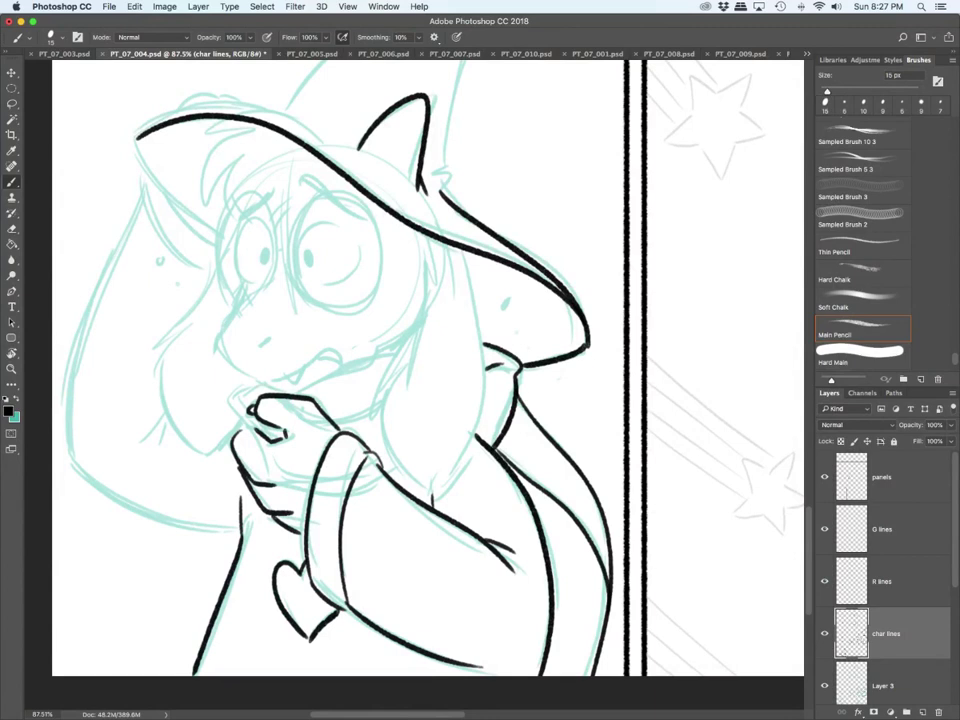
# Step: On the R lines layer, ink the long near ear hanging below the hat brim and the strands at its base
pyautogui.click(882, 582)
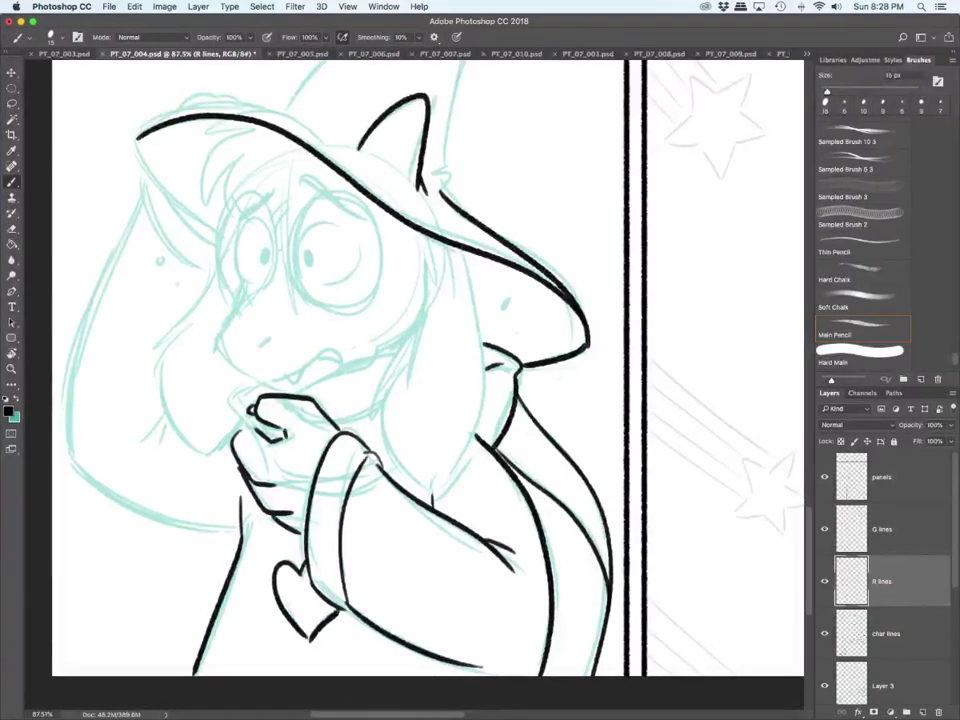
pyautogui.moveTo(429, 252)
pyautogui.mouseDown()
pyautogui.moveTo(373, 405)
pyautogui.moveTo(384, 448)
pyautogui.moveTo(442, 490)
pyautogui.moveTo(478, 298)
pyautogui.mouseUp()
pyautogui.moveTo(468, 252)
pyautogui.mouseDown()
pyautogui.moveTo(482, 312)
pyautogui.moveTo(458, 305)
pyautogui.mouseUp()
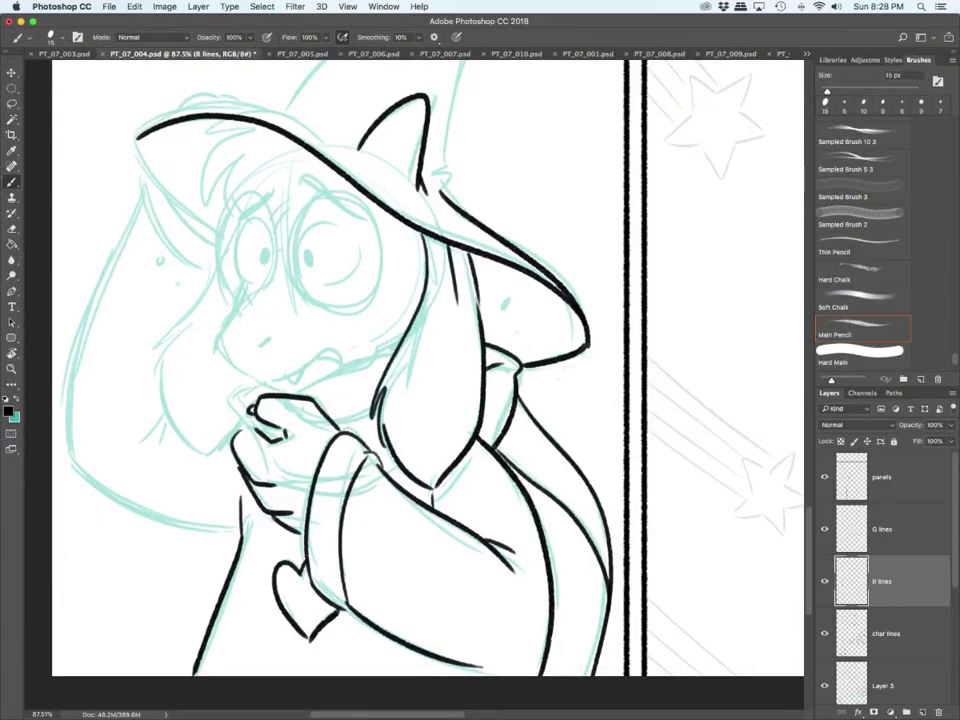
# Step: Ink the muzzle, nostril, fanged open mouth and jaw line
pyautogui.moveTo(265, 274)
pyautogui.mouseDown()
pyautogui.moveTo(218, 342)
pyautogui.moveTo(266, 383)
pyautogui.moveTo(343, 358)
pyautogui.mouseUp()
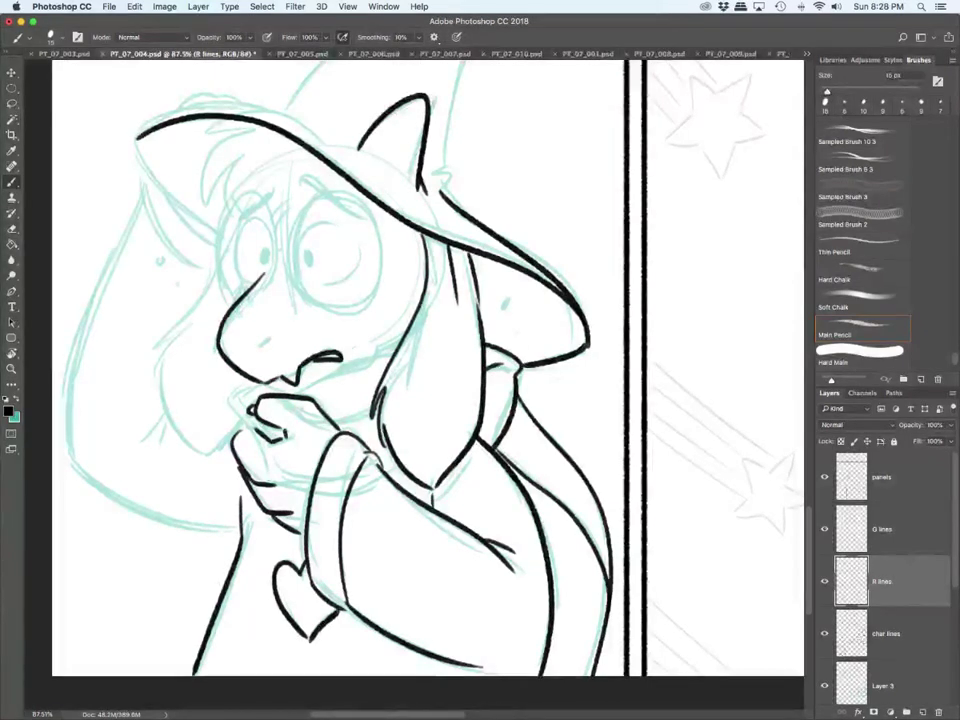
pyautogui.moveTo(265, 355); pyautogui.dragTo(272, 341)
pyautogui.moveTo(414, 304); pyautogui.dragTo(381, 367)
pyautogui.moveTo(297, 379); pyautogui.dragTo(377, 362)
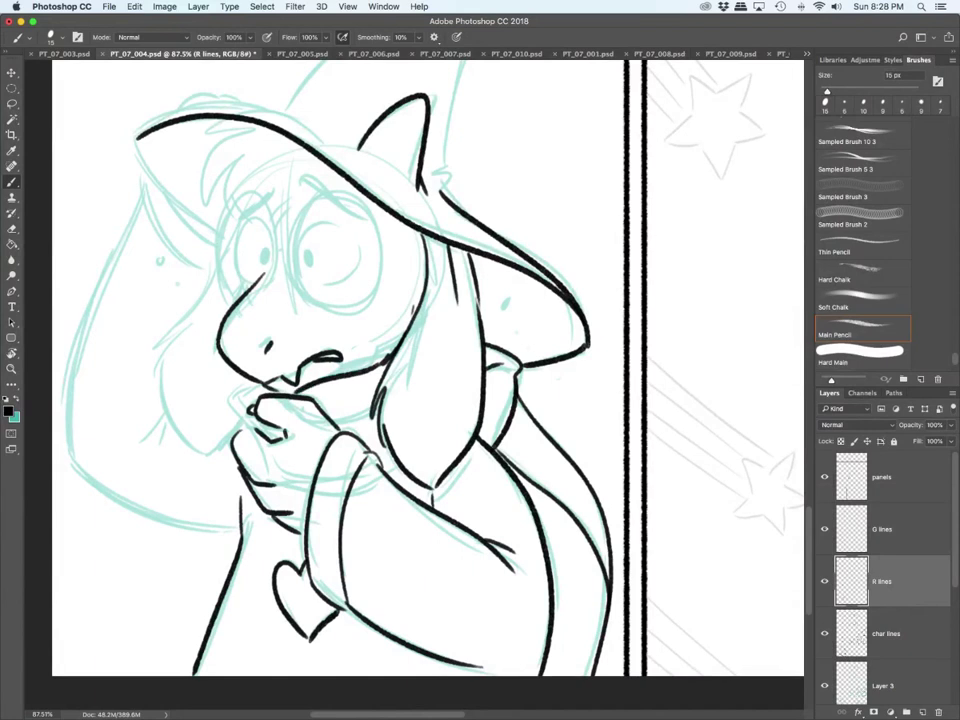
# Step: Ink both wide eyes with their pupils, the lower lid and the worried eyebrows
pyautogui.moveTo(253, 281)
pyautogui.mouseDown()
pyautogui.moveTo(238, 261)
pyautogui.moveTo(310, 265)
pyautogui.moveTo(297, 246)
pyautogui.moveTo(350, 232)
pyautogui.mouseUp()
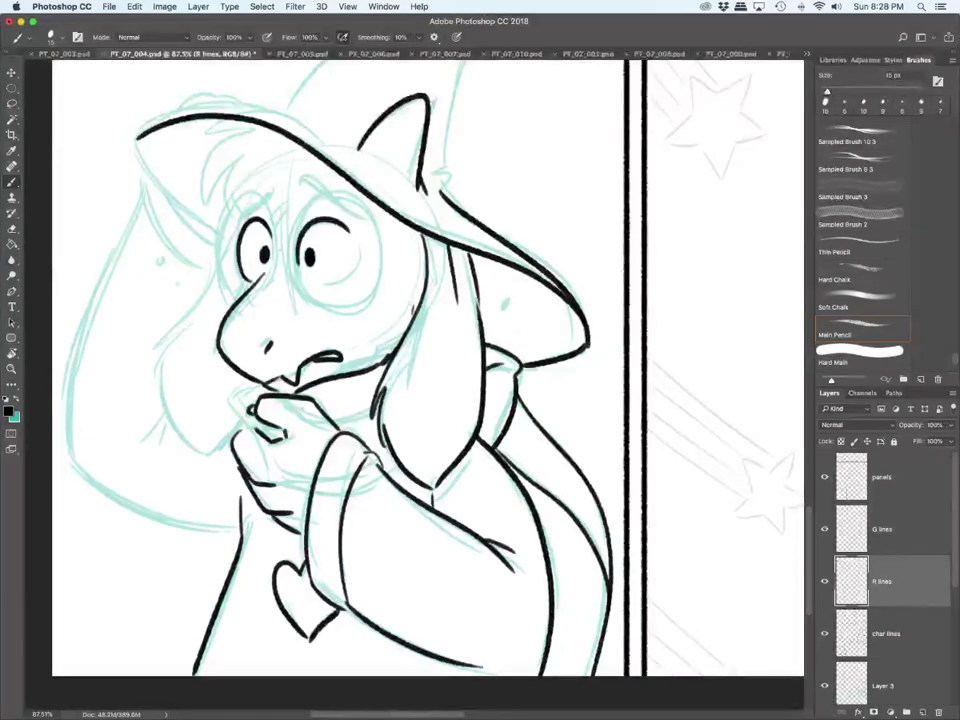
pyautogui.moveTo(309, 282); pyautogui.dragTo(354, 264)
pyautogui.moveTo(311, 182)
pyautogui.mouseDown()
pyautogui.moveTo(364, 224)
pyautogui.moveTo(319, 188)
pyautogui.moveTo(240, 222)
pyautogui.mouseUp()
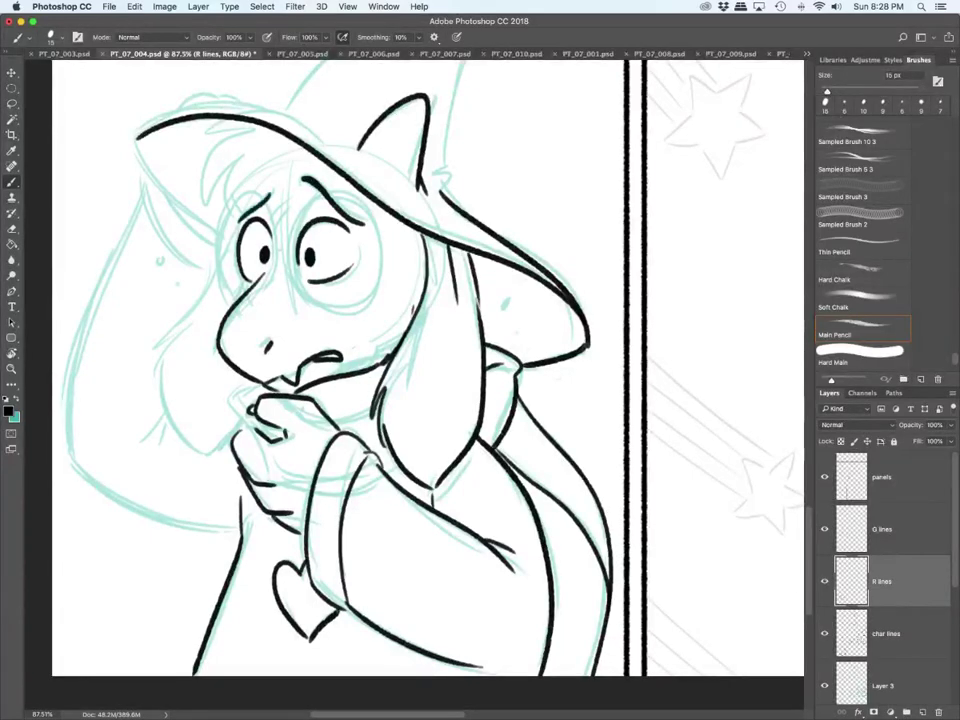
# Step: Ink the tufts of fringe under the hat brim, the forehead line and the far side of the face
pyautogui.moveTo(243, 122)
pyautogui.mouseDown()
pyautogui.moveTo(204, 147)
pyautogui.moveTo(211, 206)
pyautogui.mouseUp()
pyautogui.moveTo(231, 176)
pyautogui.mouseDown()
pyautogui.moveTo(219, 218)
pyautogui.moveTo(228, 223)
pyautogui.mouseUp()
pyautogui.moveTo(230, 224); pyautogui.dragTo(288, 173)
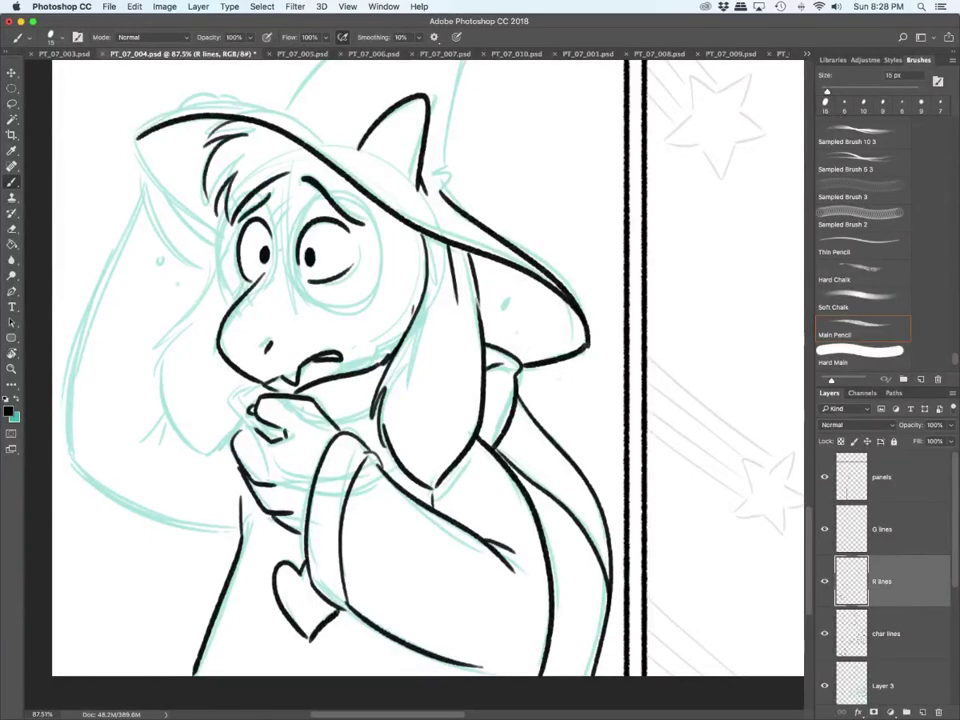
pyautogui.moveTo(233, 221); pyautogui.dragTo(218, 263)
# Step: On the char lines layer, ink the scarf folds around the neck and chin, and add dots under the rear hat brim
pyautogui.click(886, 634)
pyautogui.moveTo(332, 413)
pyautogui.mouseDown()
pyautogui.moveTo(370, 410)
pyautogui.moveTo(372, 431)
pyautogui.mouseUp()
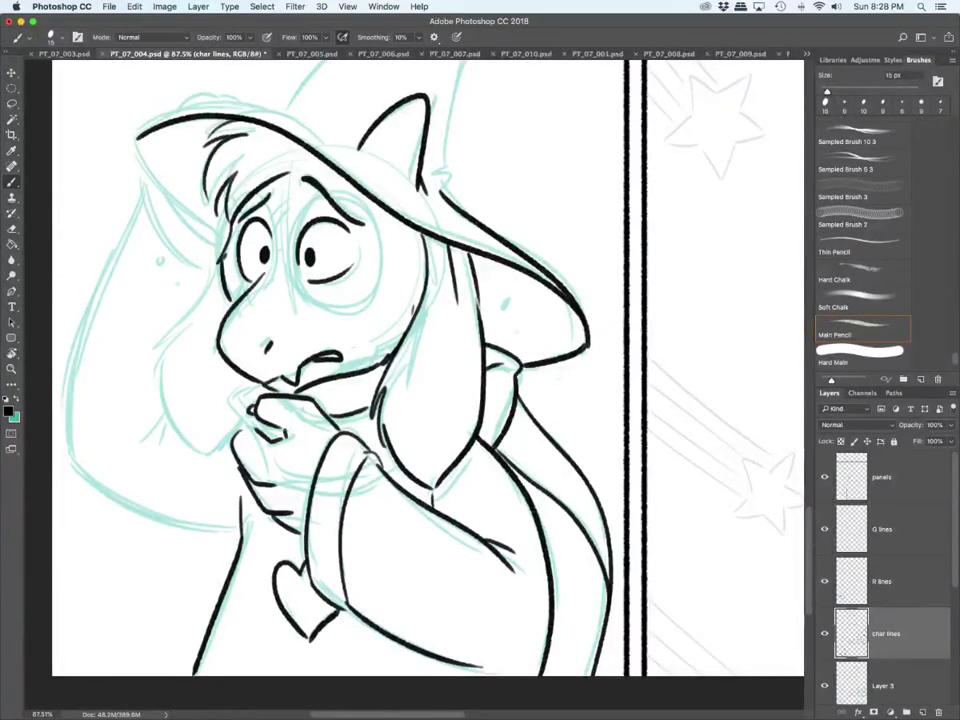
pyautogui.moveTo(225, 400); pyautogui.dragTo(258, 388)
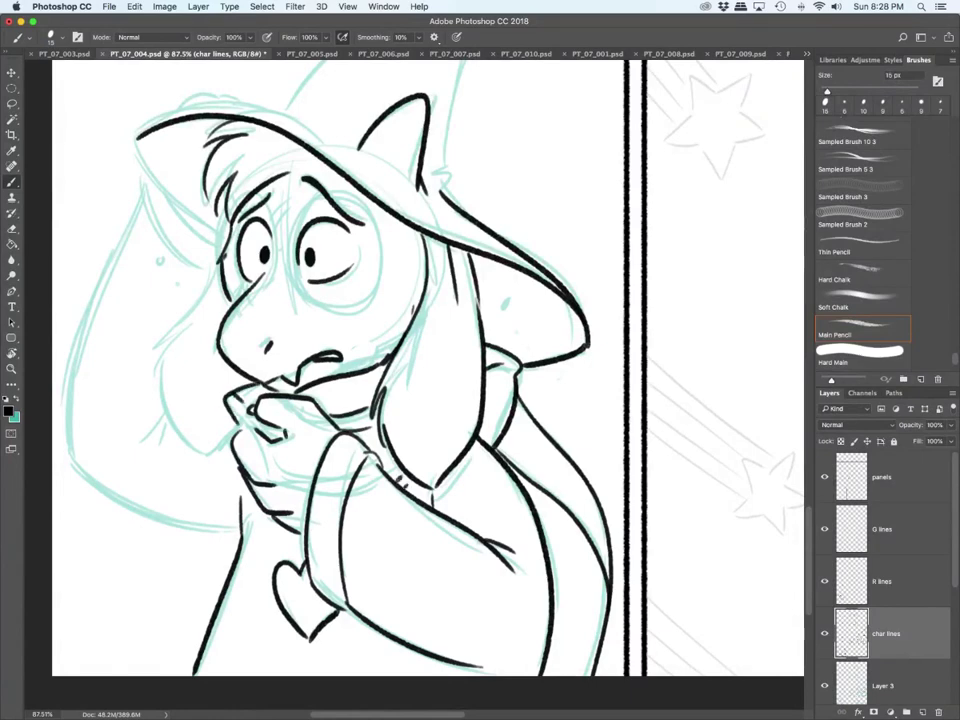
pyautogui.click(507, 305)
# Step: Ink the far hanging ear on the R lines layer and the round glasses with their bridge on the G lines layer
pyautogui.hotkey('alt', ']')
pyautogui.moveTo(225, 226)
pyautogui.mouseDown()
pyautogui.moveTo(206, 292)
pyautogui.moveTo(166, 348)
pyautogui.mouseUp()
pyautogui.moveTo(187, 326)
pyautogui.mouseDown()
pyautogui.moveTo(167, 368)
pyautogui.moveTo(212, 448)
pyautogui.mouseUp()
pyautogui.moveTo(216, 448); pyautogui.dragTo(228, 438)
pyautogui.moveTo(214, 295)
pyautogui.mouseDown()
pyautogui.moveTo(190, 321)
pyautogui.moveTo(271, 222)
pyautogui.moveTo(266, 275)
pyautogui.moveTo(297, 219)
pyautogui.moveTo(381, 228)
pyautogui.moveTo(303, 298)
pyautogui.moveTo(289, 268)
pyautogui.mouseUp()
pyautogui.hotkey('alt', ']')
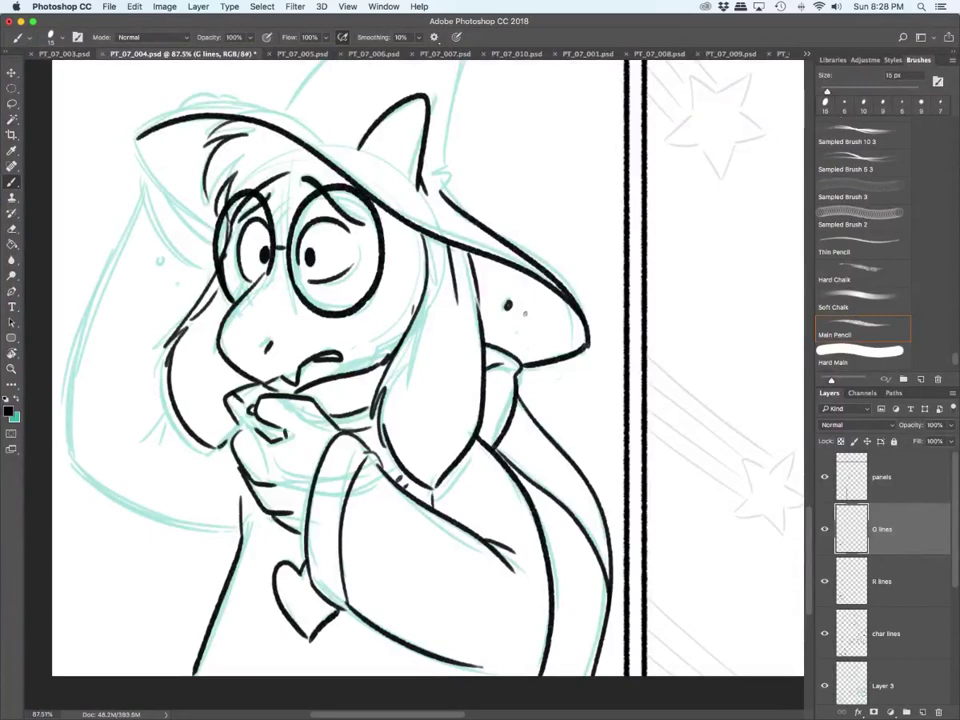
# Step: On the char lines layer, ink the underside of the front hat brim, the raised sleeve's opening and its long outer contour
pyautogui.hscroll(-5, 428, 368)
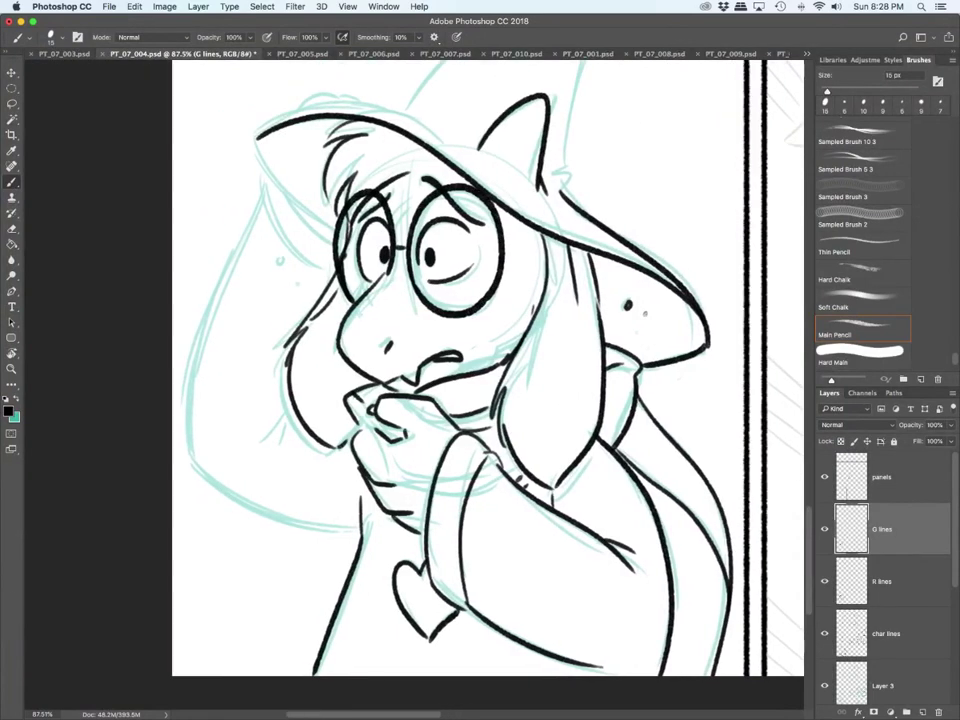
pyautogui.click(886, 634)
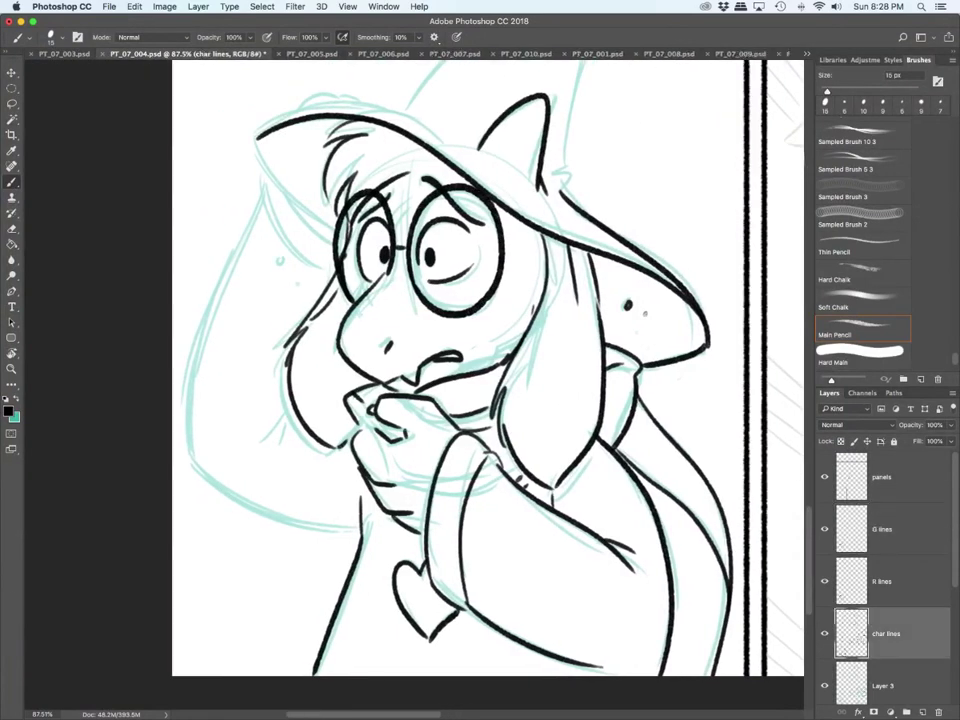
pyautogui.moveTo(258, 140); pyautogui.dragTo(336, 230)
pyautogui.moveTo(260, 165); pyautogui.dragTo(298, 276)
pyautogui.moveTo(298, 208); pyautogui.dragTo(334, 244)
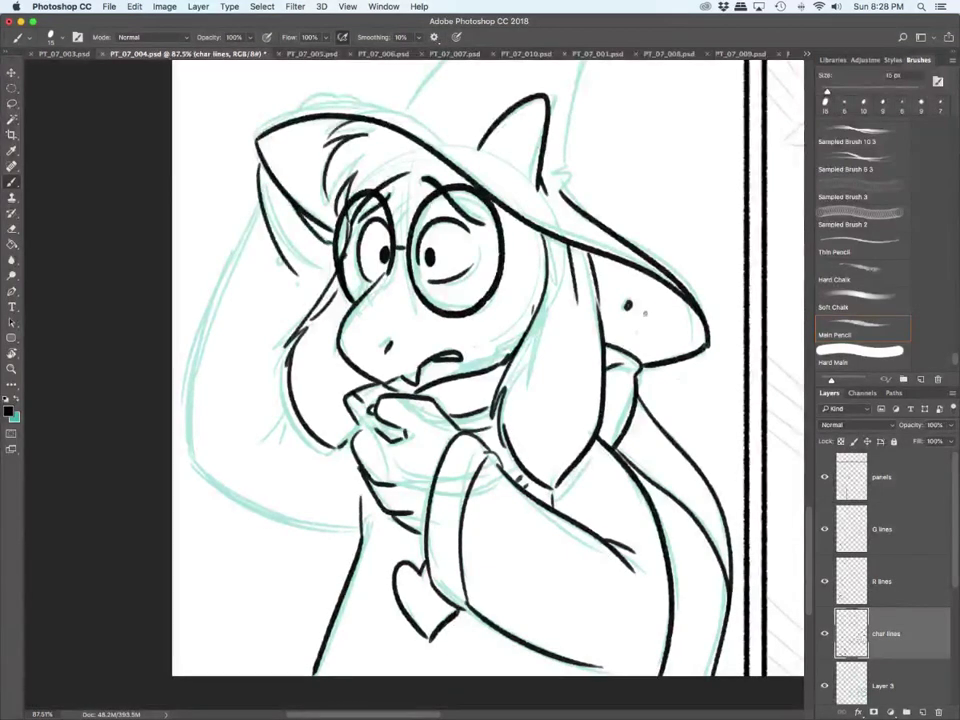
pyautogui.moveTo(258, 170)
pyautogui.mouseDown()
pyautogui.moveTo(193, 450)
pyautogui.moveTo(350, 519)
pyautogui.mouseUp()
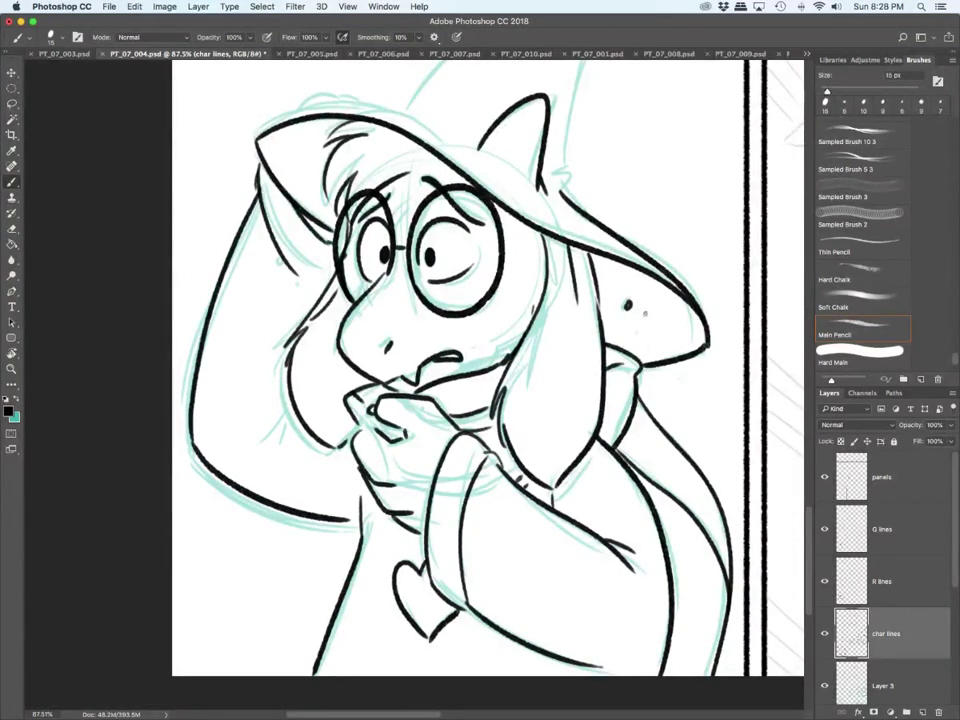
# Step: Ink the short fold lines beside the far ear and scatter small dots on the raised sleeve
pyautogui.moveTo(290, 388)
pyautogui.mouseDown()
pyautogui.moveTo(277, 438)
pyautogui.moveTo(304, 460)
pyautogui.mouseUp()
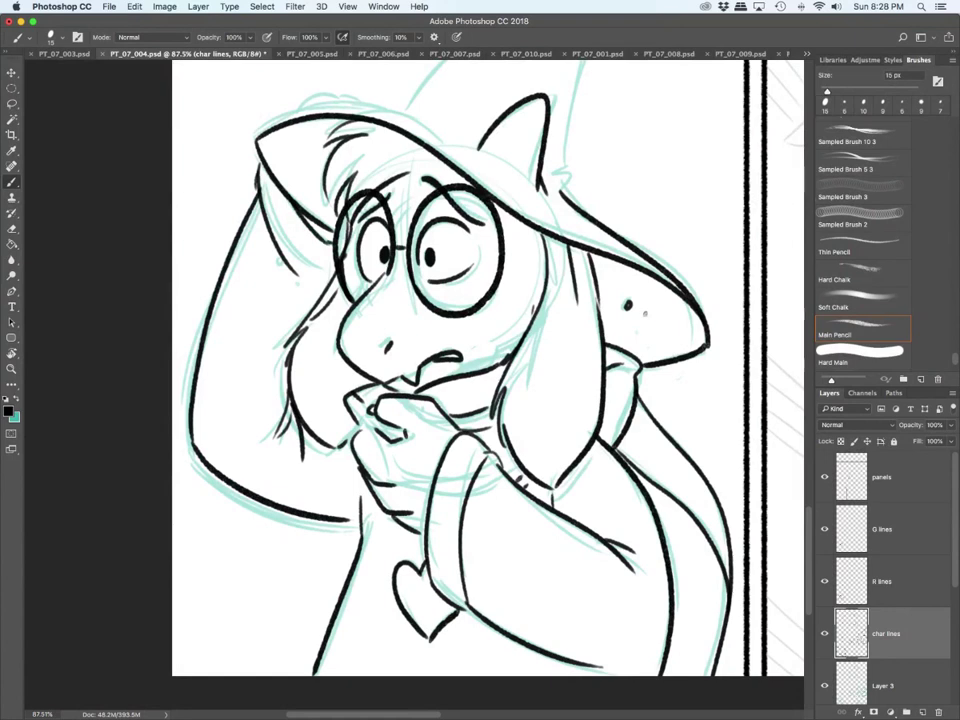
pyautogui.click(254, 304)
pyautogui.click(260, 292)
pyautogui.click(252, 394)
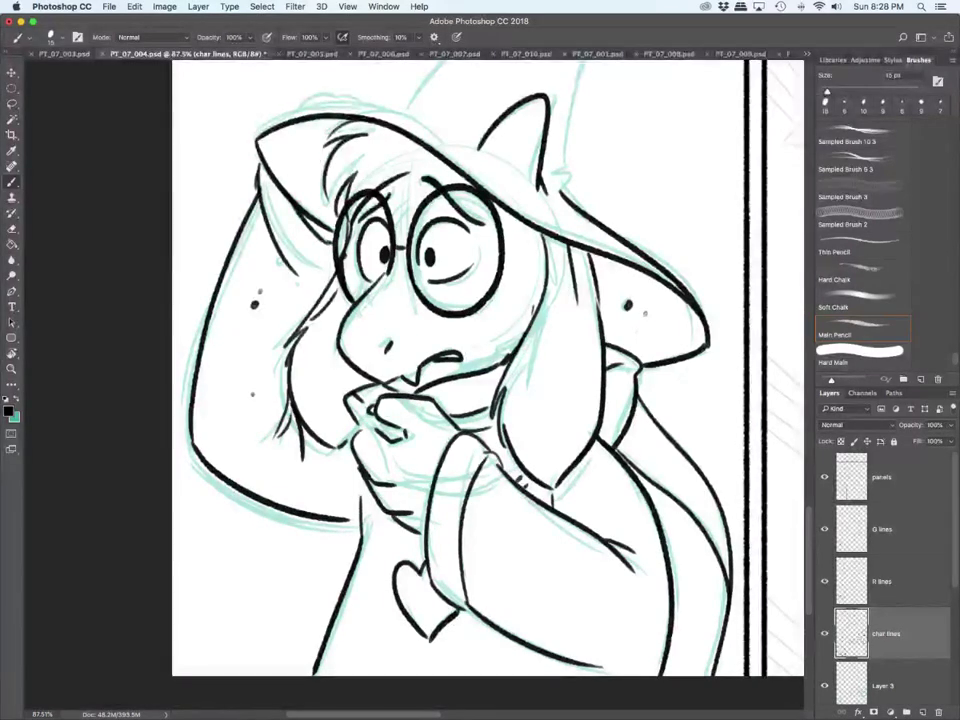
# Step: Ink the hat's upper brim edge and tall crown, and the fingertips gripping the brim on the R lines layer
pyautogui.scroll(3, 488, 385)
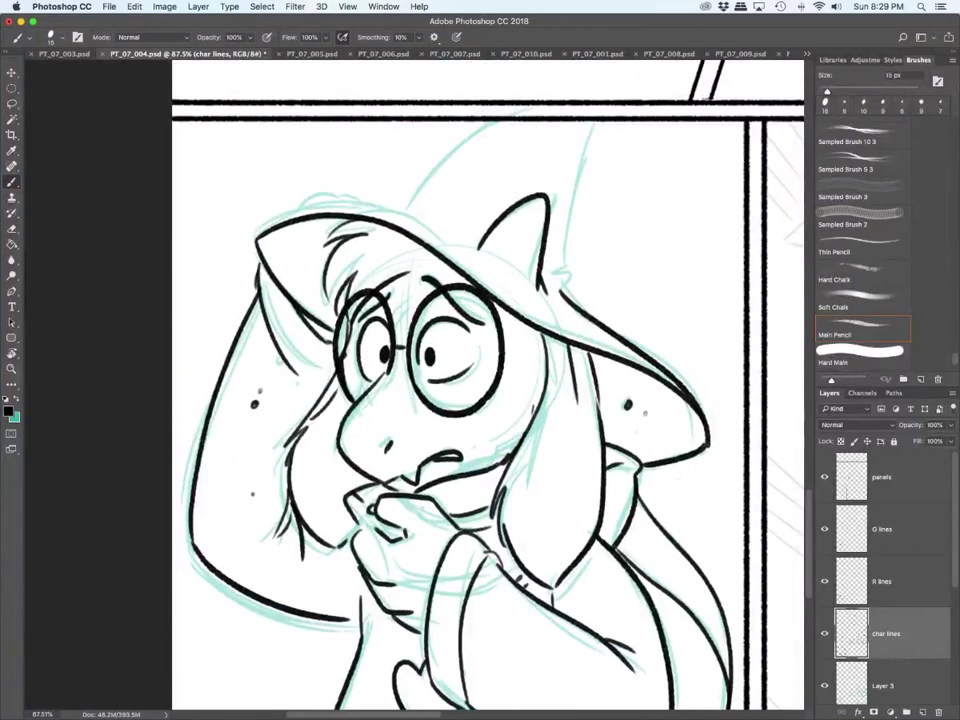
pyautogui.moveTo(275, 231)
pyautogui.mouseDown()
pyautogui.moveTo(447, 238)
pyautogui.moveTo(478, 258)
pyautogui.mouseUp()
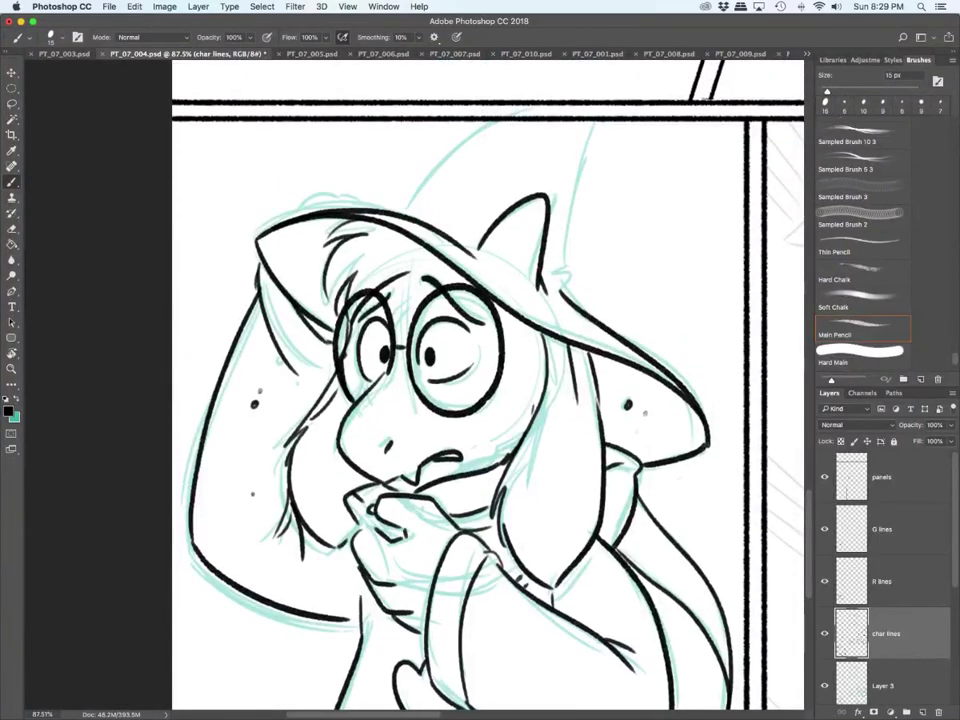
pyautogui.moveTo(401, 211); pyautogui.dragTo(499, 120)
pyautogui.moveTo(601, 121)
pyautogui.mouseDown()
pyautogui.moveTo(577, 175)
pyautogui.moveTo(563, 292)
pyautogui.mouseUp()
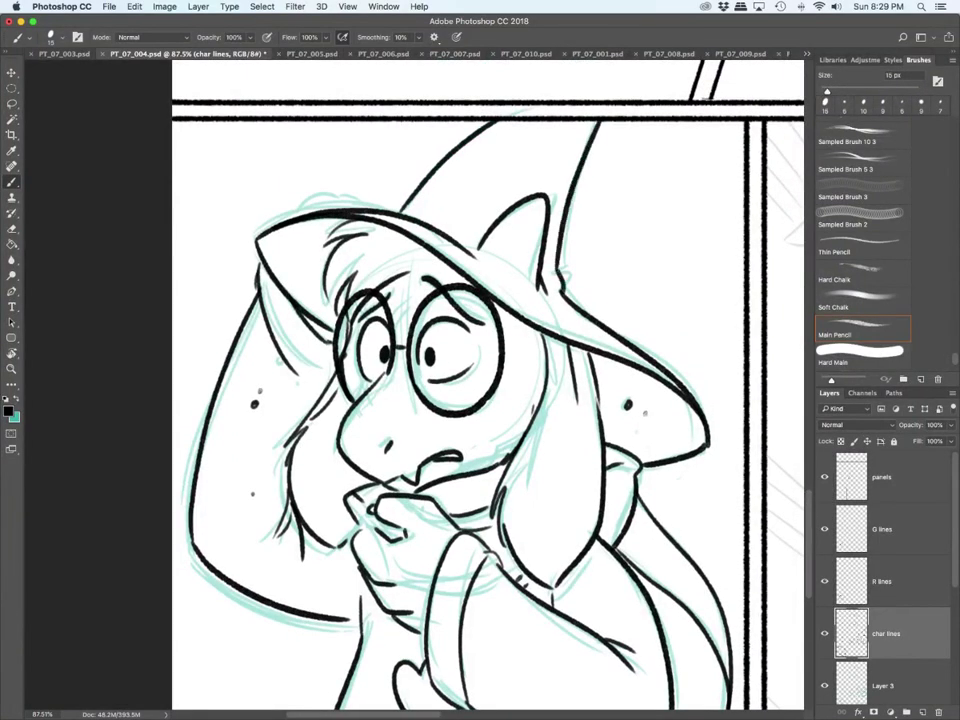
pyautogui.click(884, 581)
pyautogui.moveTo(297, 216)
pyautogui.mouseDown()
pyautogui.moveTo(343, 205)
pyautogui.moveTo(395, 211)
pyautogui.mouseUp()
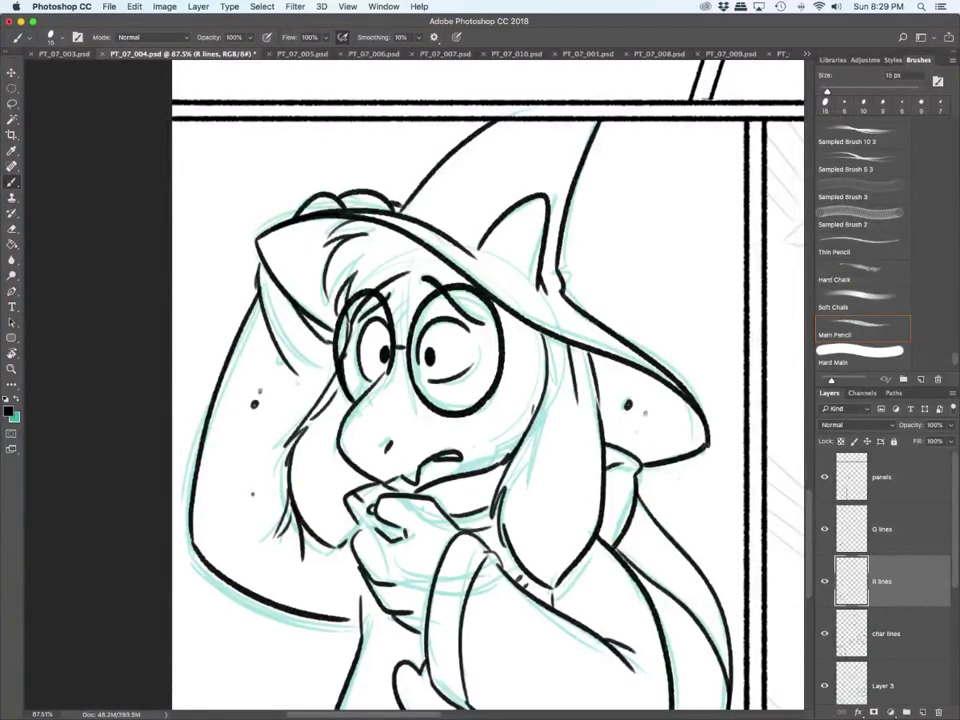
# Step: With a 9 px brush on the char lines layer, ink the bent arm's sleeve opening, folds and outer contour on the last panel's witch-hatted figure
pyautogui.moveTo(504, 586); pyautogui.dragTo(400, 586)
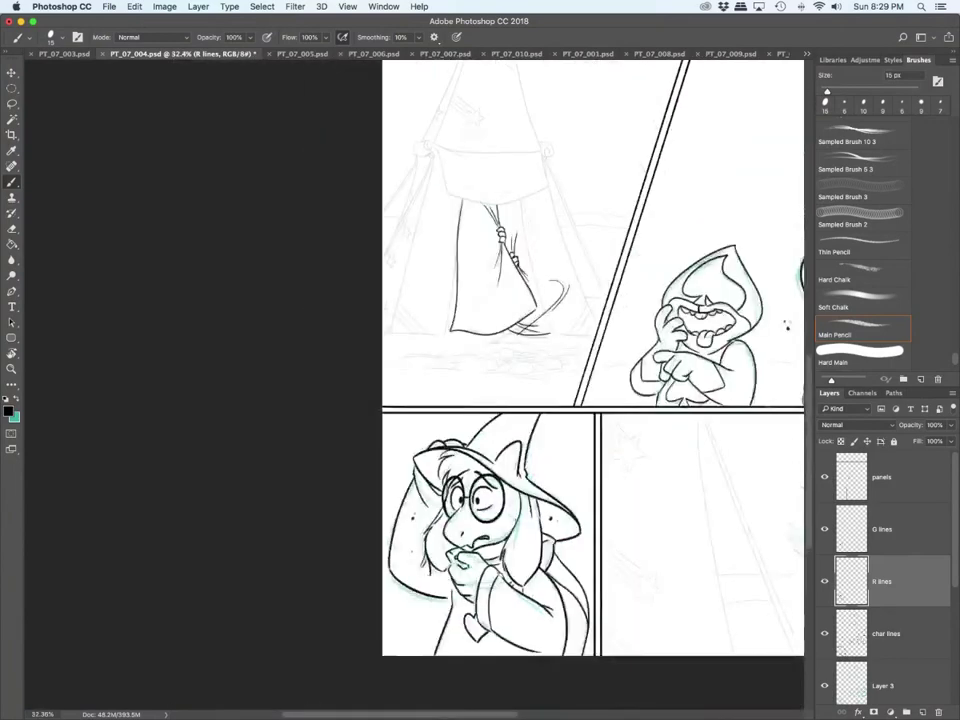
pyautogui.moveTo(786, 326); pyautogui.dragTo(458, 325)
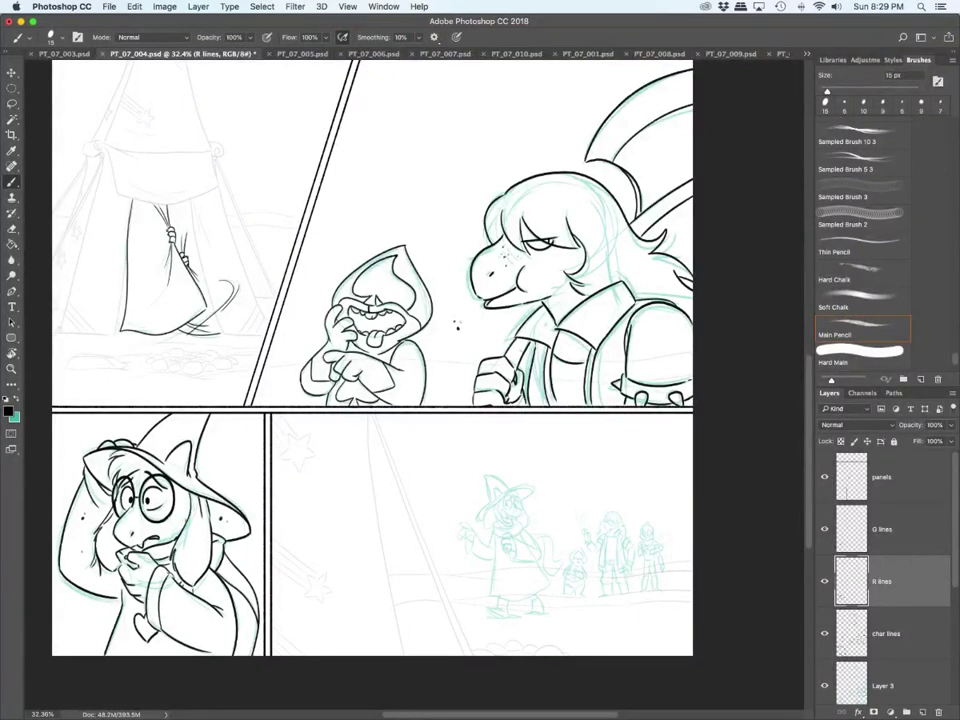
pyautogui.press('[')
pyautogui.press('[')
pyautogui.scroll(10, 544, 576)
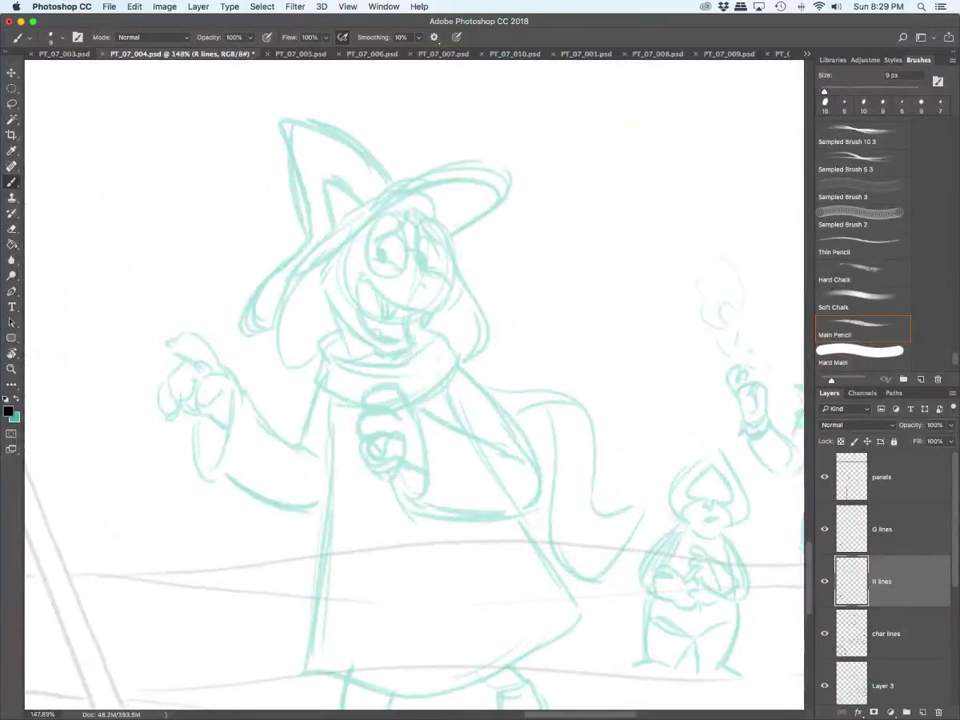
pyautogui.click(886, 633)
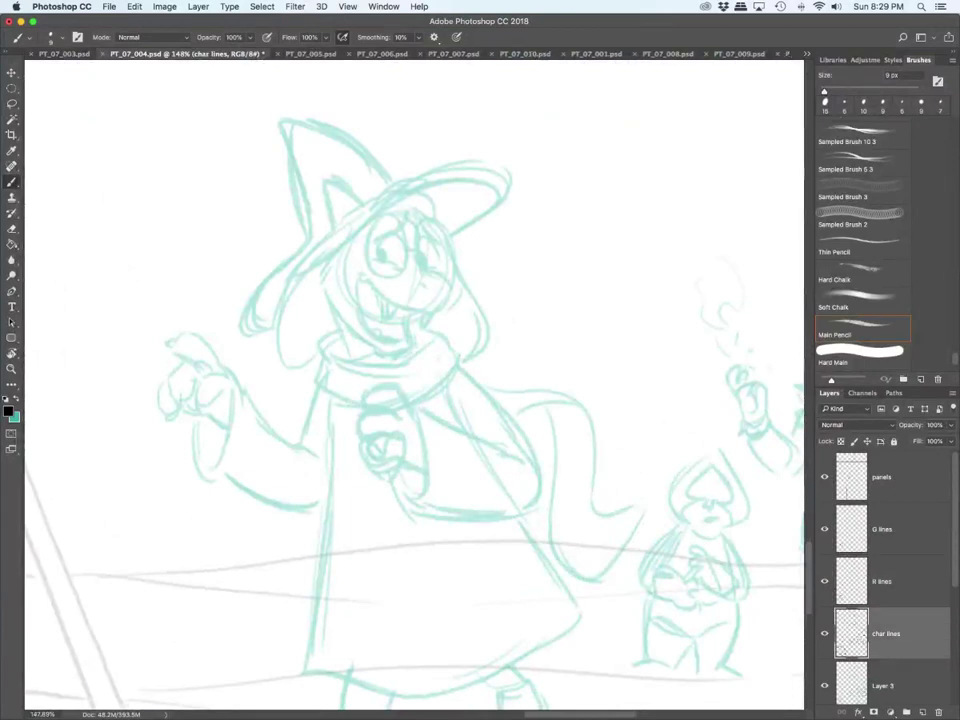
pyautogui.moveTo(409, 404); pyautogui.dragTo(418, 498)
pyautogui.moveTo(392, 479); pyautogui.dragTo(423, 514)
pyautogui.moveTo(410, 404)
pyautogui.mouseDown()
pyautogui.moveTo(439, 438)
pyautogui.moveTo(517, 462)
pyautogui.mouseUp()
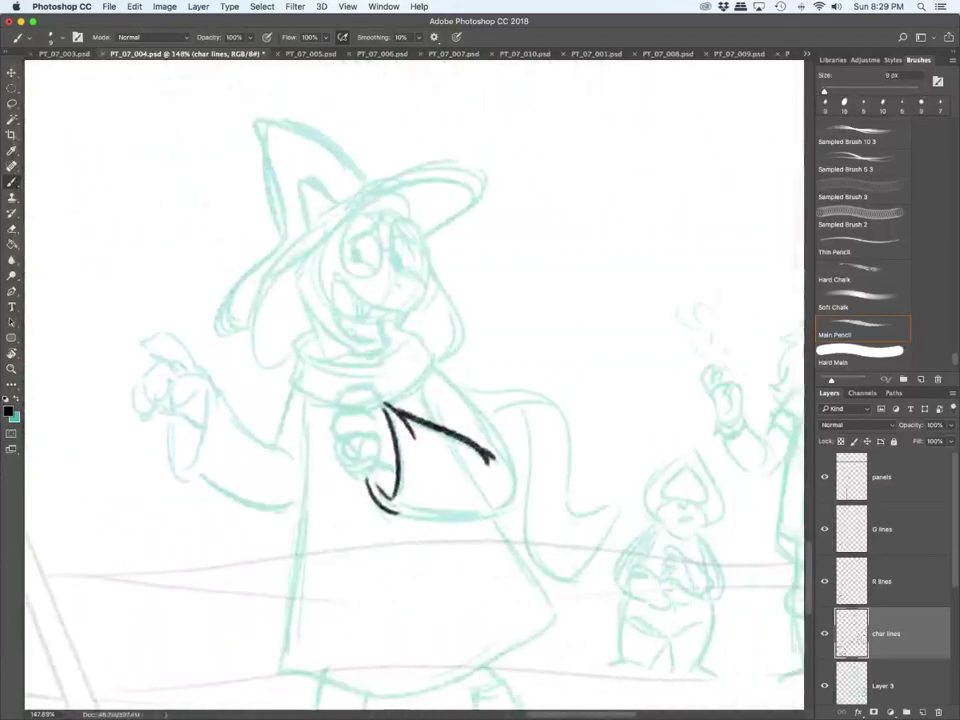
pyautogui.moveTo(416, 392); pyautogui.dragTo(427, 418)
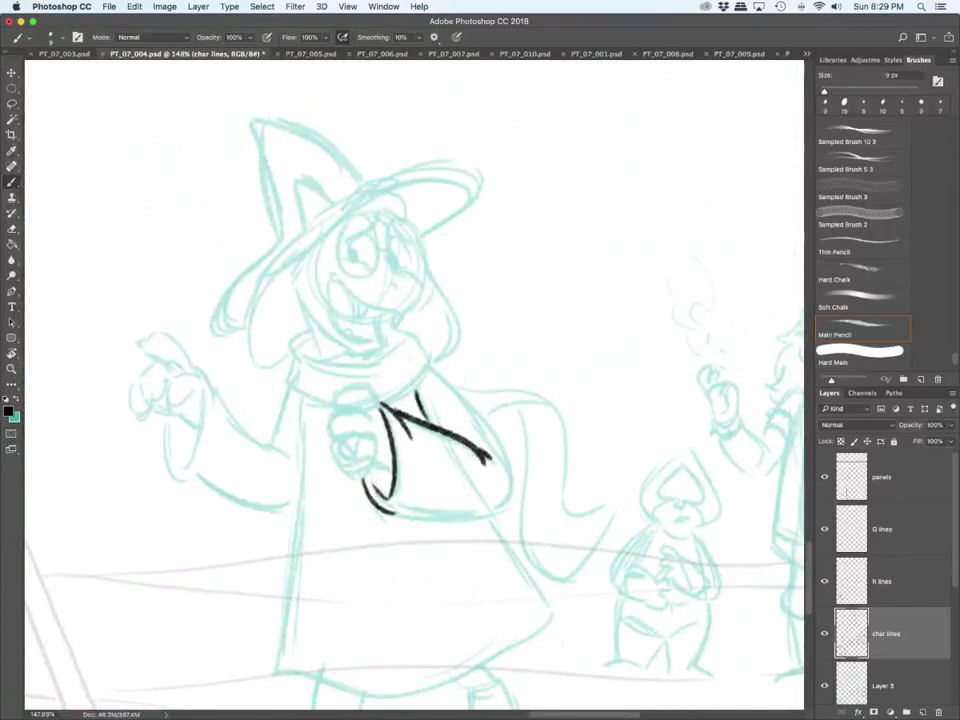
pyautogui.moveTo(430, 363)
pyautogui.mouseDown()
pyautogui.moveTo(458, 386)
pyautogui.moveTo(513, 495)
pyautogui.mouseUp()
pyautogui.moveTo(388, 509)
pyautogui.mouseDown()
pyautogui.moveTo(431, 516)
pyautogui.moveTo(513, 496)
pyautogui.mouseUp()
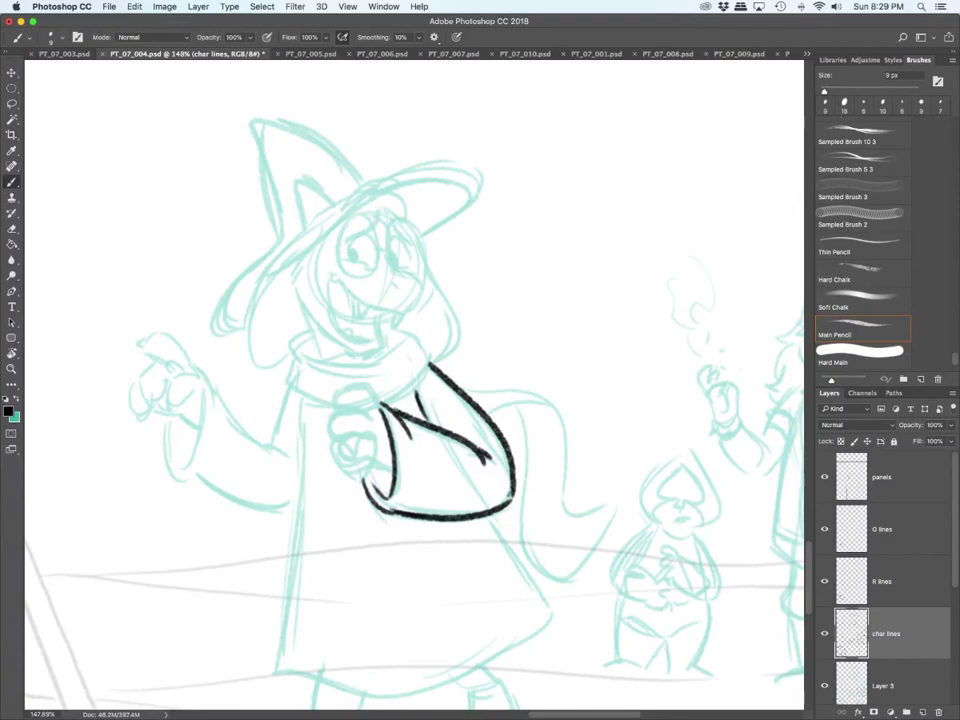
# Step: Ink the curled fingers of the hand held at the chest on the R lines layer
pyautogui.click(884, 582)
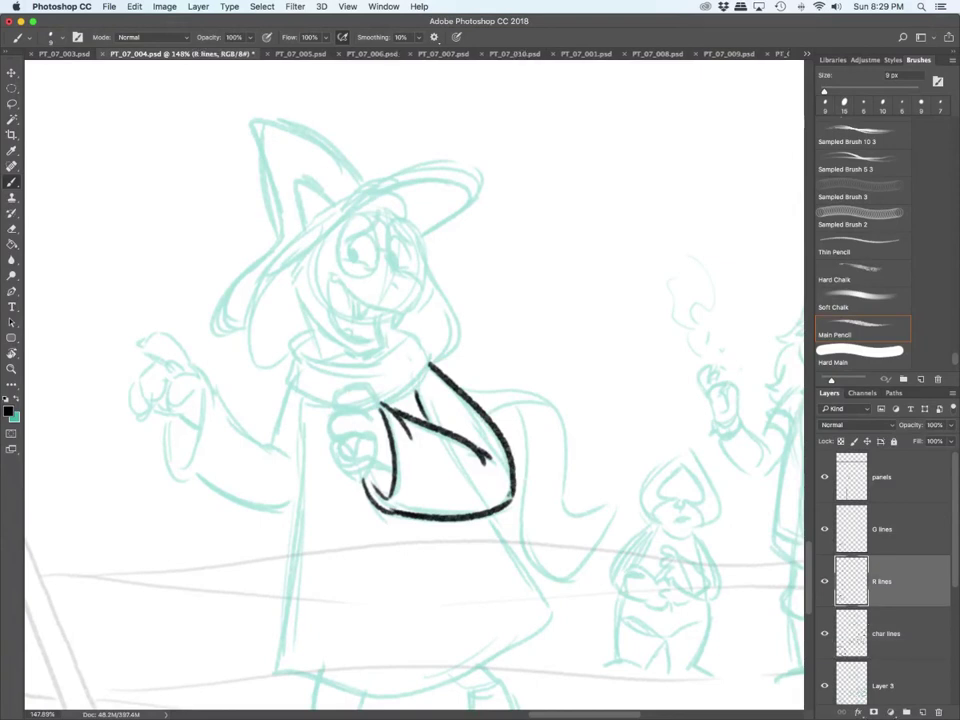
pyautogui.moveTo(382, 408)
pyautogui.mouseDown()
pyautogui.moveTo(334, 398)
pyautogui.moveTo(359, 402)
pyautogui.mouseUp()
pyautogui.moveTo(340, 409)
pyautogui.mouseDown()
pyautogui.moveTo(337, 430)
pyautogui.moveTo(364, 432)
pyautogui.moveTo(355, 450)
pyautogui.moveTo(372, 457)
pyautogui.moveTo(365, 484)
pyautogui.moveTo(374, 484)
pyautogui.mouseUp()
# Step: On the char lines layer, ink both sides of the long robe and its curved bottom hem
pyautogui.click(886, 634)
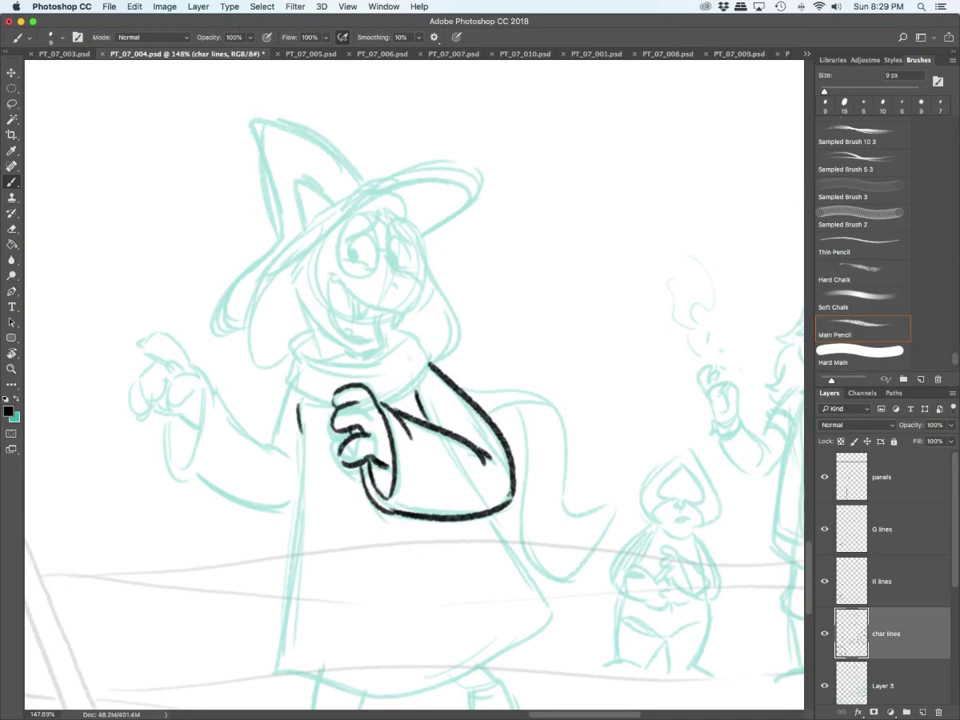
pyautogui.moveTo(300, 405)
pyautogui.mouseDown()
pyautogui.moveTo(275, 670)
pyautogui.moveTo(310, 685)
pyautogui.mouseUp()
pyautogui.moveTo(492, 515); pyautogui.dragTo(280, 682)
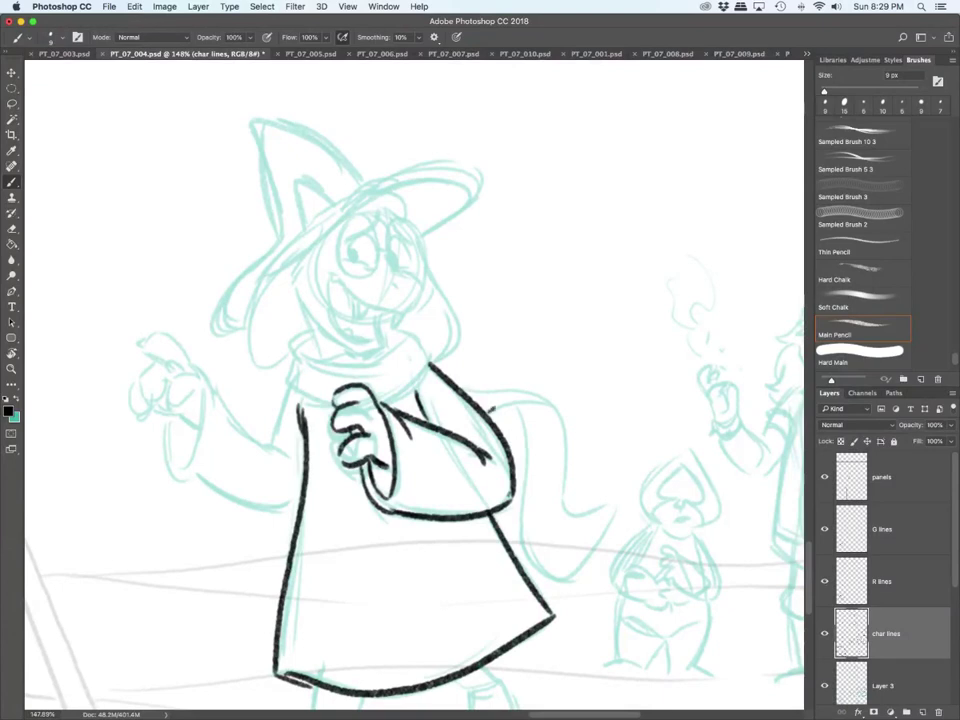
# Step: Ink the scarf tail flowing behind the figure and the lower outline of the hand at the chest
pyautogui.moveTo(491, 411); pyautogui.dragTo(539, 402)
pyautogui.moveTo(462, 390)
pyautogui.mouseDown()
pyautogui.moveTo(486, 391)
pyautogui.moveTo(580, 521)
pyautogui.moveTo(621, 517)
pyautogui.mouseUp()
pyautogui.moveTo(620, 519); pyautogui.dragTo(577, 573)
pyautogui.moveTo(508, 408)
pyautogui.mouseDown()
pyautogui.moveTo(521, 455)
pyautogui.moveTo(512, 548)
pyautogui.mouseUp()
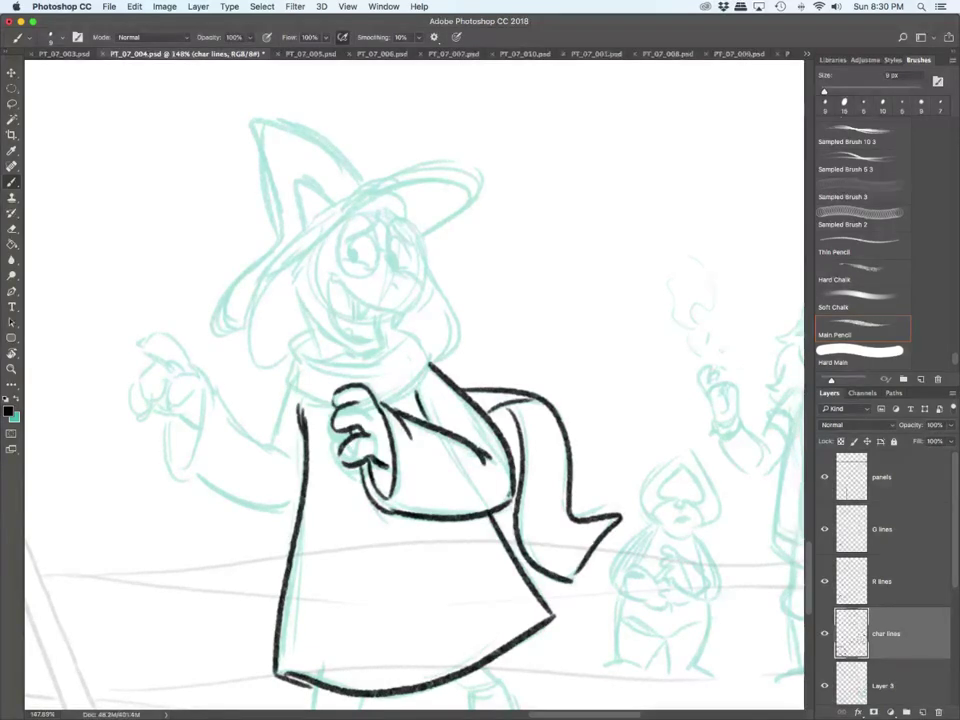
pyautogui.moveTo(343, 438); pyautogui.dragTo(361, 486)
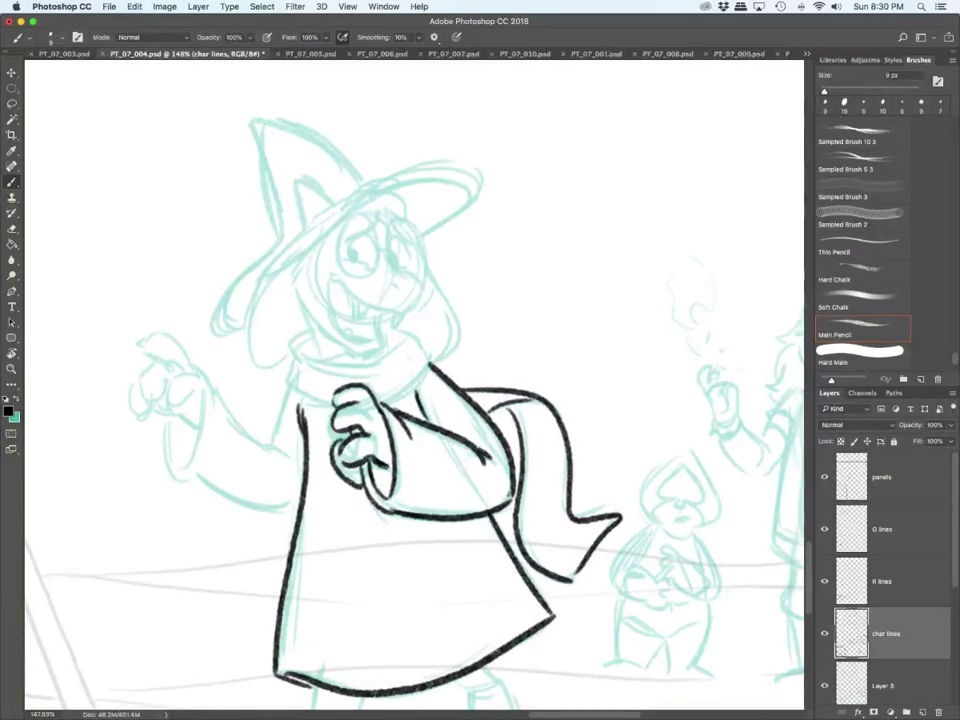
# Step: Ink the outstretched arm's sleeve and shoulder on the char lines layer and its pointing hand on the R lines layer
pyautogui.moveTo(204, 378)
pyautogui.mouseDown()
pyautogui.moveTo(180, 467)
pyautogui.moveTo(173, 429)
pyautogui.mouseUp()
pyautogui.moveTo(167, 418)
pyautogui.mouseDown()
pyautogui.moveTo(173, 476)
pyautogui.moveTo(187, 474)
pyautogui.mouseUp()
pyautogui.moveTo(200, 368); pyautogui.dragTo(220, 431)
pyautogui.moveTo(217, 402)
pyautogui.mouseDown()
pyautogui.moveTo(227, 427)
pyautogui.moveTo(286, 448)
pyautogui.moveTo(286, 457)
pyautogui.mouseUp()
pyautogui.moveTo(187, 476); pyautogui.dragTo(299, 507)
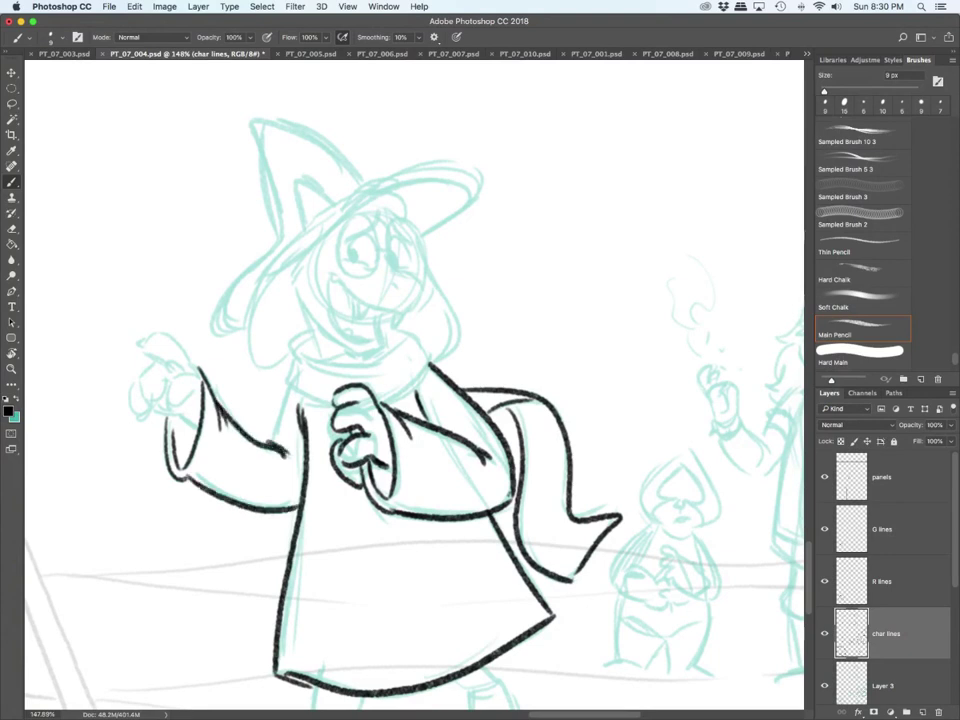
pyautogui.moveTo(290, 388); pyautogui.dragTo(276, 427)
pyautogui.hotkey('alt', ']')
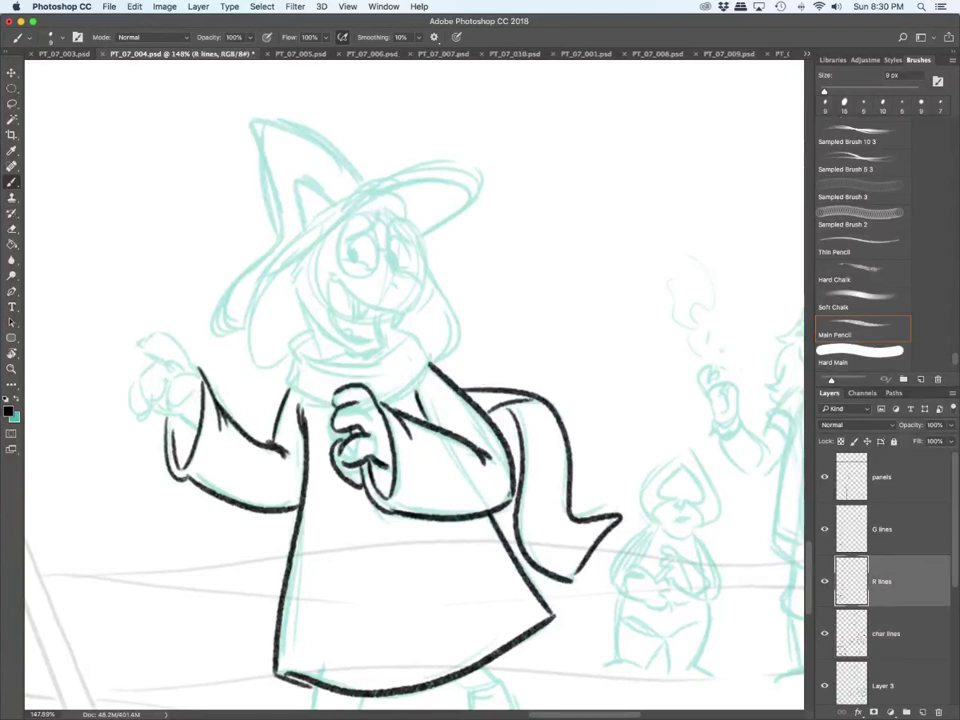
pyautogui.moveTo(192, 370)
pyautogui.mouseDown()
pyautogui.moveTo(176, 405)
pyautogui.moveTo(146, 338)
pyautogui.moveTo(153, 357)
pyautogui.moveTo(182, 374)
pyautogui.moveTo(146, 391)
pyautogui.moveTo(161, 403)
pyautogui.moveTo(133, 406)
pyautogui.moveTo(178, 415)
pyautogui.moveTo(194, 431)
pyautogui.mouseUp()
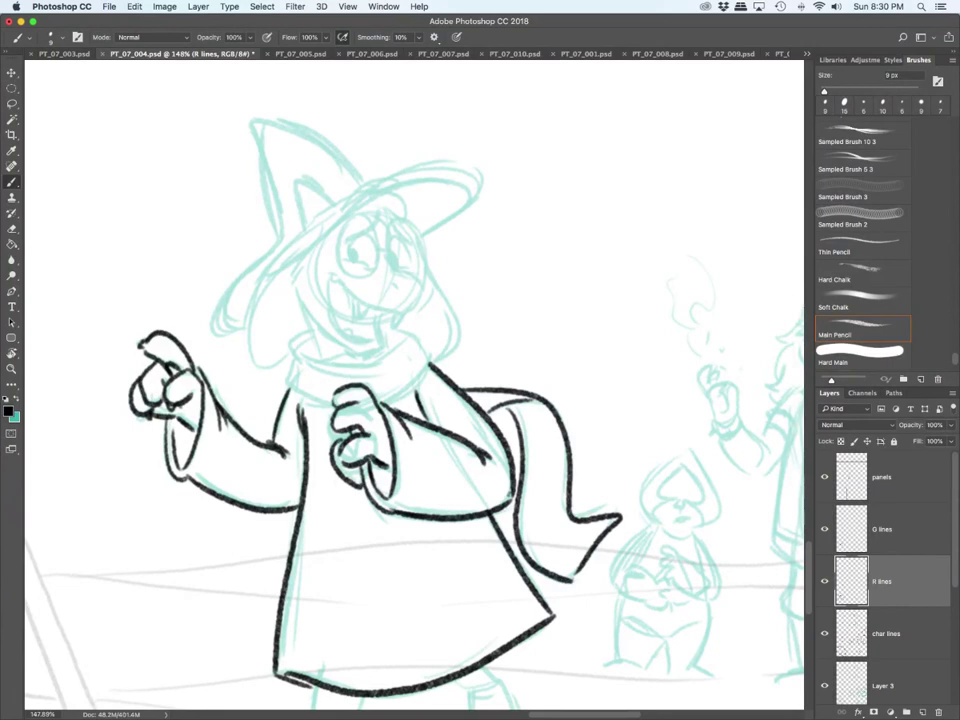
# Step: On the char lines layer, ink both legs and feet below the robe's hem
pyautogui.scroll(-5, 414, 385)
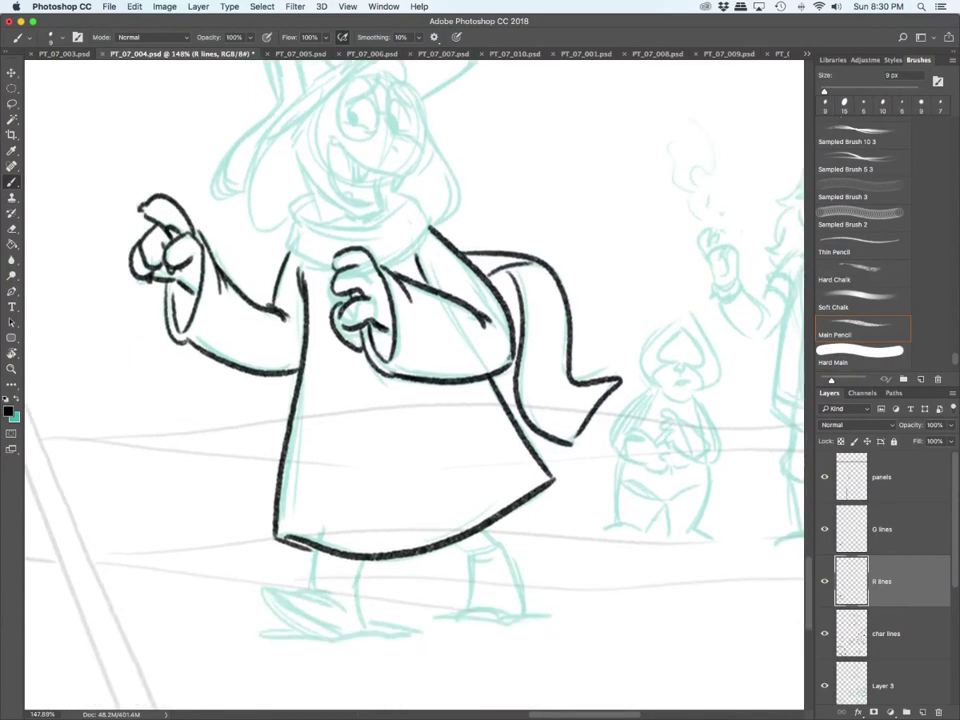
pyautogui.hotkey('alt', '[')
pyautogui.moveTo(311, 548)
pyautogui.mouseDown()
pyautogui.moveTo(315, 586)
pyautogui.moveTo(332, 592)
pyautogui.moveTo(265, 594)
pyautogui.moveTo(326, 641)
pyautogui.mouseUp()
pyautogui.moveTo(268, 594)
pyautogui.mouseDown()
pyautogui.moveTo(320, 639)
pyautogui.moveTo(272, 633)
pyautogui.moveTo(412, 633)
pyautogui.moveTo(360, 599)
pyautogui.moveTo(357, 560)
pyautogui.mouseUp()
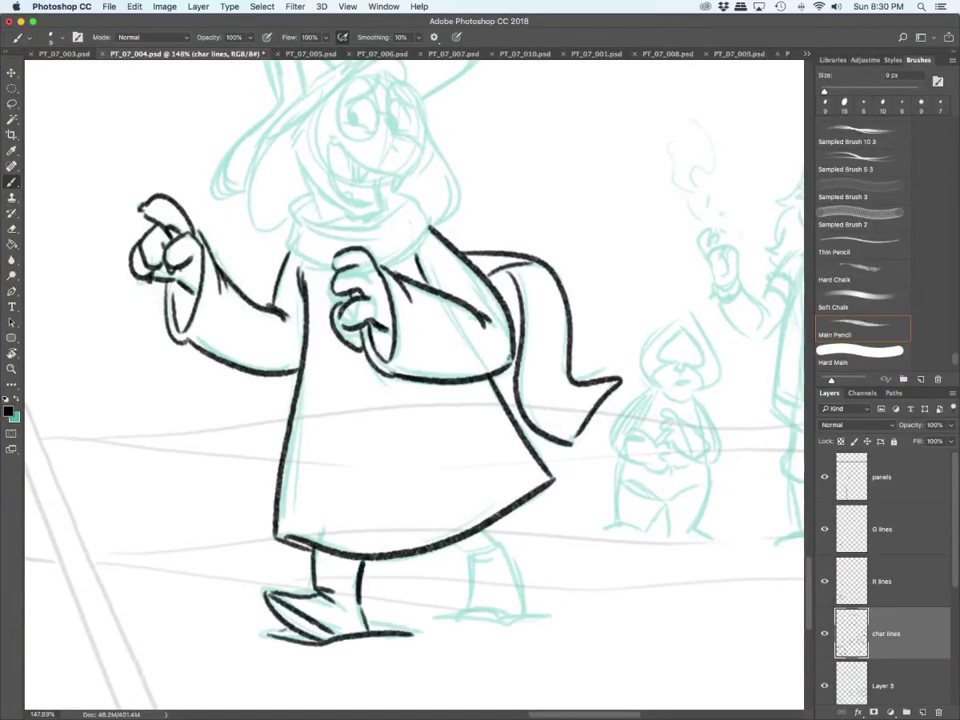
pyautogui.moveTo(434, 614); pyautogui.dragTo(559, 613)
pyautogui.moveTo(455, 541)
pyautogui.mouseDown()
pyautogui.moveTo(474, 558)
pyautogui.moveTo(493, 553)
pyautogui.moveTo(470, 606)
pyautogui.mouseUp()
pyautogui.moveTo(486, 529); pyautogui.dragTo(508, 550)
pyautogui.moveTo(509, 551)
pyautogui.mouseDown()
pyautogui.moveTo(524, 611)
pyautogui.moveTo(465, 609)
pyautogui.mouseUp()
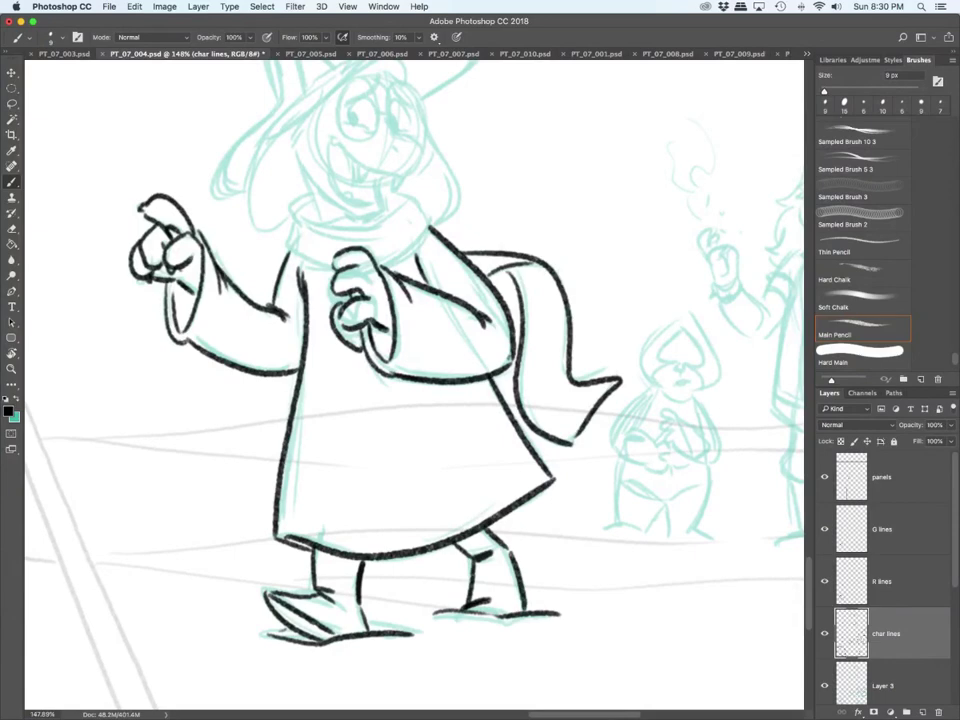
# Step: With an 8 px brush on the R lines layer, ink the eyes with pupils, the brows and the snout's front contour
pyautogui.scroll(5, 414, 386)
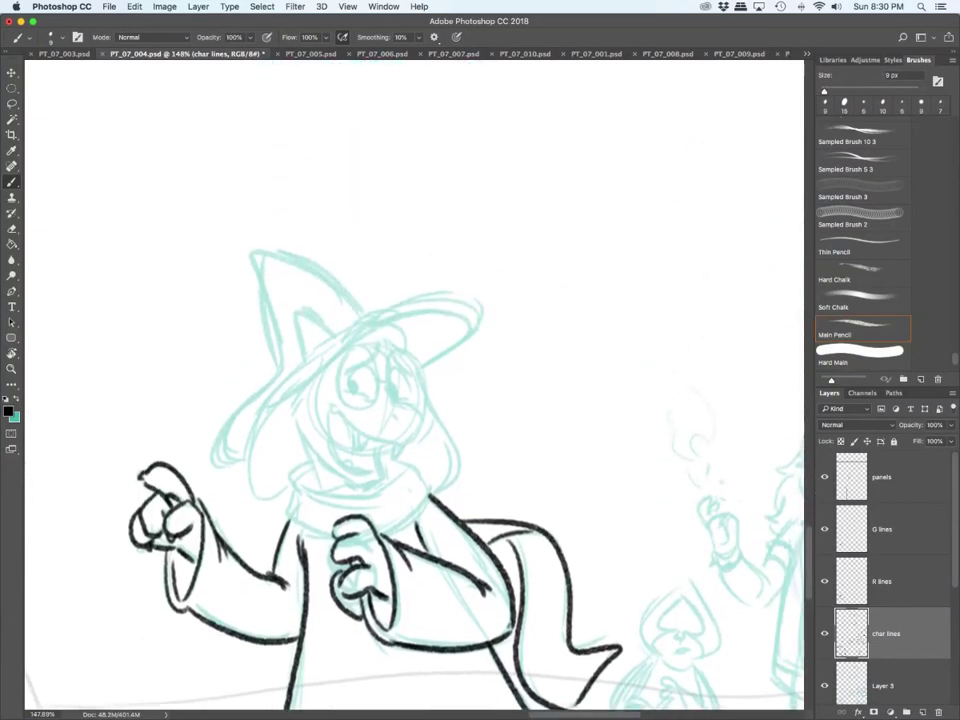
pyautogui.scroll(2, 310, 535)
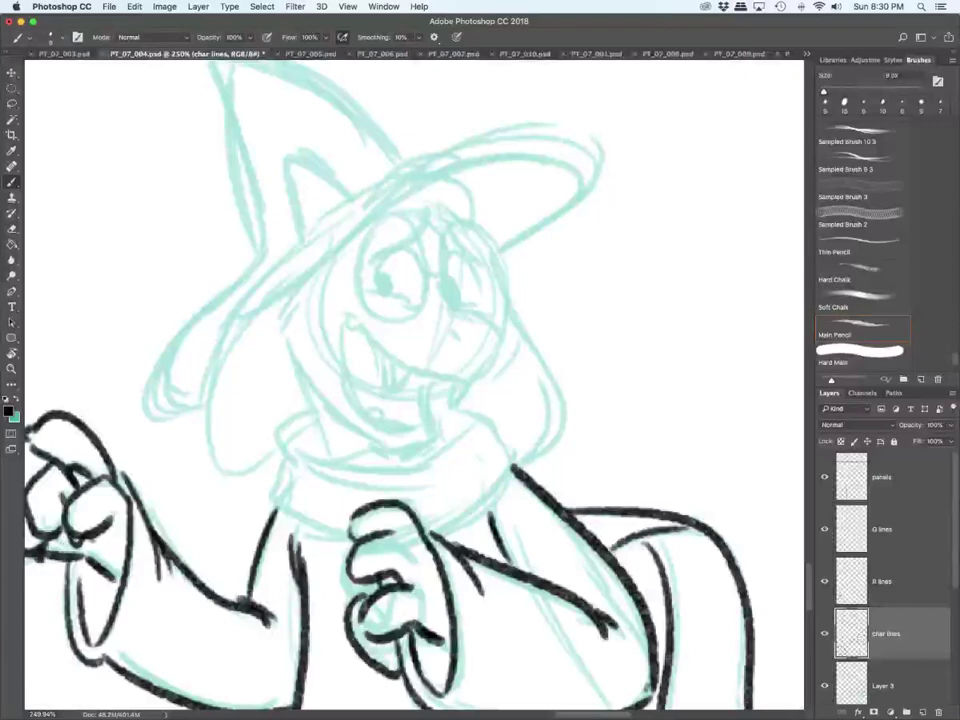
pyautogui.click(888, 582)
pyautogui.moveTo(370, 266); pyautogui.dragTo(419, 225)
pyautogui.moveTo(379, 290)
pyautogui.mouseDown()
pyautogui.moveTo(373, 267)
pyautogui.moveTo(419, 297)
pyautogui.mouseUp()
pyautogui.moveTo(379, 277)
pyautogui.mouseDown()
pyautogui.moveTo(384, 296)
pyautogui.moveTo(388, 278)
pyautogui.moveTo(402, 301)
pyautogui.mouseUp()
pyautogui.moveTo(461, 301)
pyautogui.mouseDown()
pyautogui.moveTo(477, 285)
pyautogui.moveTo(477, 305)
pyautogui.mouseUp()
pyautogui.moveTo(453, 279); pyautogui.dragTo(457, 301)
pyautogui.moveTo(457, 241)
pyautogui.mouseDown()
pyautogui.moveTo(480, 272)
pyautogui.moveTo(462, 309)
pyautogui.moveTo(498, 366)
pyautogui.mouseUp()
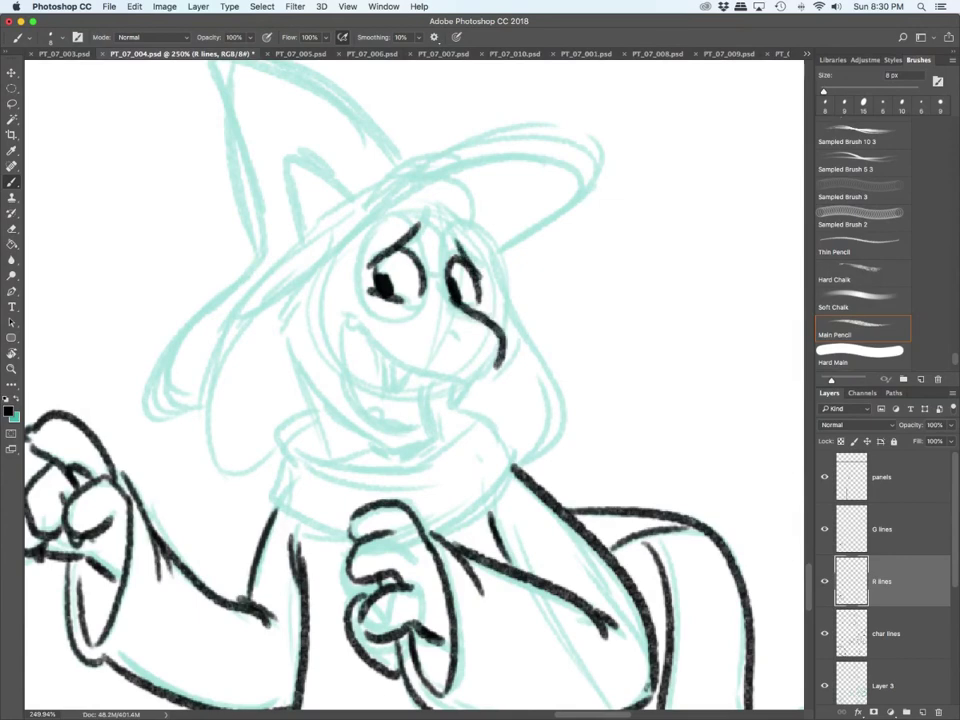
# Step: Ink the open grinning mouth with its fangs and tongue, and the nostril
pyautogui.moveTo(340, 314); pyautogui.dragTo(402, 358)
pyautogui.moveTo(396, 362)
pyautogui.mouseDown()
pyautogui.moveTo(398, 380)
pyautogui.moveTo(453, 377)
pyautogui.mouseUp()
pyautogui.moveTo(455, 379)
pyautogui.mouseDown()
pyautogui.moveTo(481, 388)
pyautogui.moveTo(495, 373)
pyautogui.mouseUp()
pyautogui.moveTo(446, 335); pyautogui.dragTo(457, 344)
pyautogui.moveTo(342, 315)
pyautogui.mouseDown()
pyautogui.moveTo(392, 428)
pyautogui.moveTo(372, 408)
pyautogui.moveTo(410, 421)
pyautogui.mouseUp()
pyautogui.moveTo(347, 353); pyautogui.dragTo(363, 414)
pyautogui.moveTo(424, 374); pyautogui.dragTo(418, 420)
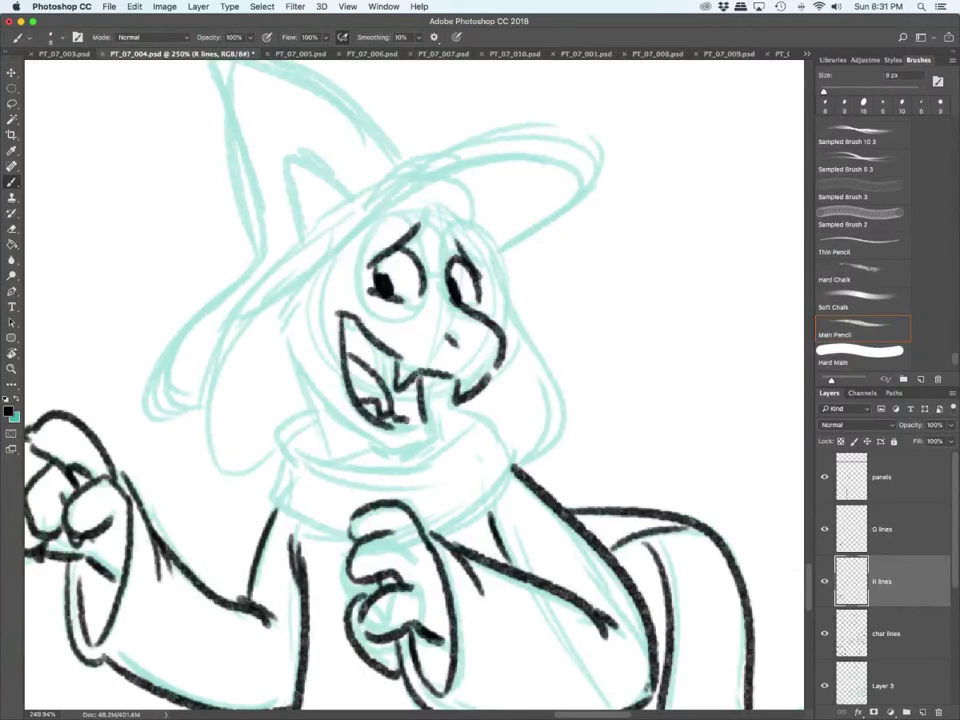
# Step: Ink the tufted cheek and jaw line, and the hair tuft over the forehead
pyautogui.moveTo(312, 272); pyautogui.dragTo(275, 326)
pyautogui.moveTo(276, 325)
pyautogui.mouseDown()
pyautogui.moveTo(288, 353)
pyautogui.moveTo(378, 449)
pyautogui.moveTo(408, 452)
pyautogui.moveTo(430, 382)
pyautogui.mouseUp()
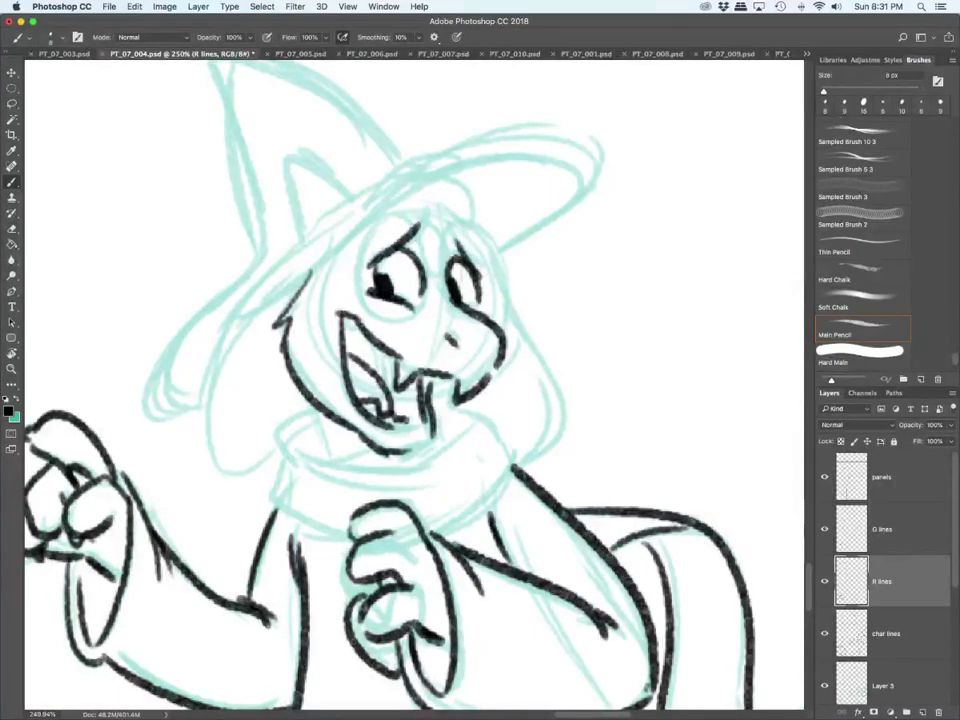
pyautogui.moveTo(390, 205)
pyautogui.mouseDown()
pyautogui.moveTo(470, 179)
pyautogui.moveTo(478, 234)
pyautogui.moveTo(426, 239)
pyautogui.mouseUp()
# Step: Ink the near hanging ear with its inner fold, and the neck line below the jaw
pyautogui.moveTo(307, 281); pyautogui.dragTo(264, 328)
pyautogui.moveTo(309, 273)
pyautogui.mouseDown()
pyautogui.moveTo(265, 314)
pyautogui.moveTo(212, 450)
pyautogui.mouseUp()
pyautogui.moveTo(208, 420); pyautogui.dragTo(236, 481)
pyautogui.moveTo(278, 314); pyautogui.dragTo(216, 432)
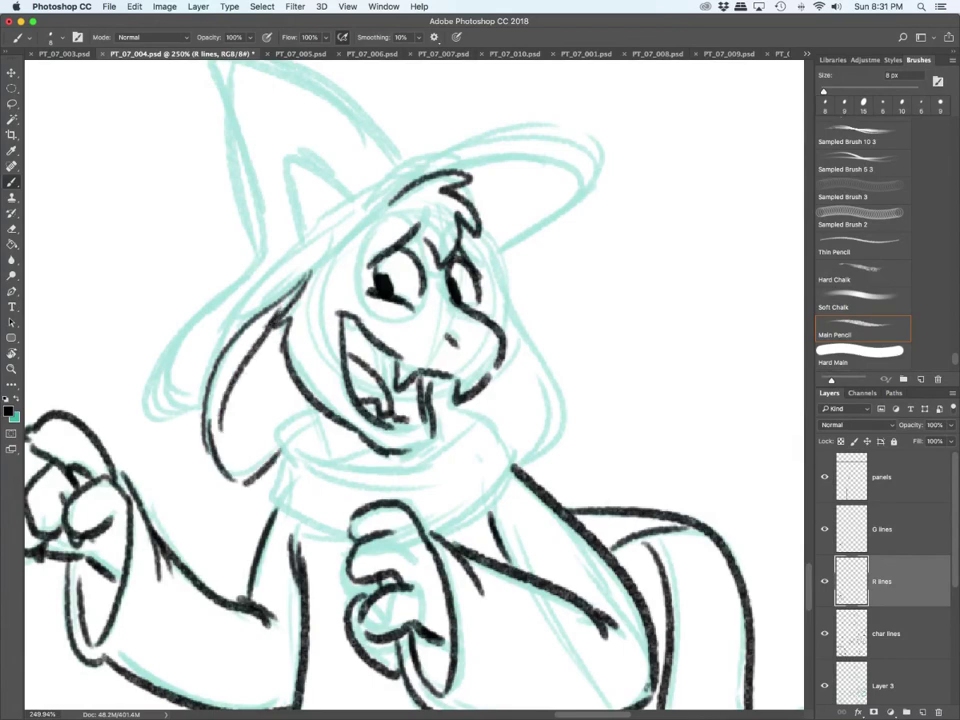
pyautogui.moveTo(311, 399); pyautogui.dragTo(329, 454)
pyautogui.moveTo(308, 397); pyautogui.dragTo(328, 453)
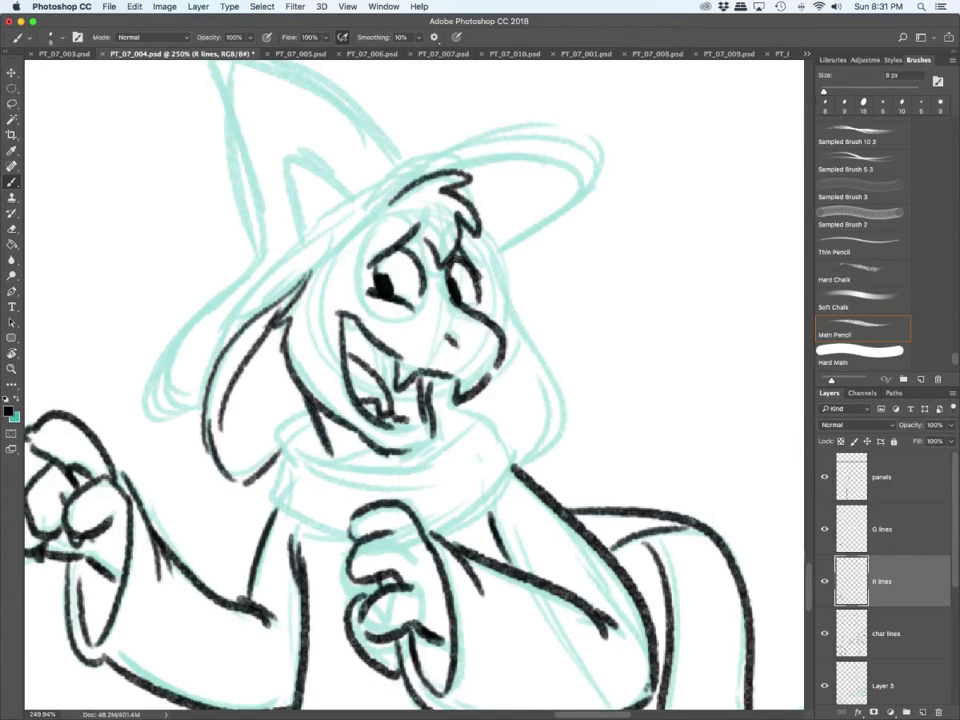
# Step: Ink the round glasses and their bridge over the eyes on the G lines layer
pyautogui.hotkey('alt', ']')
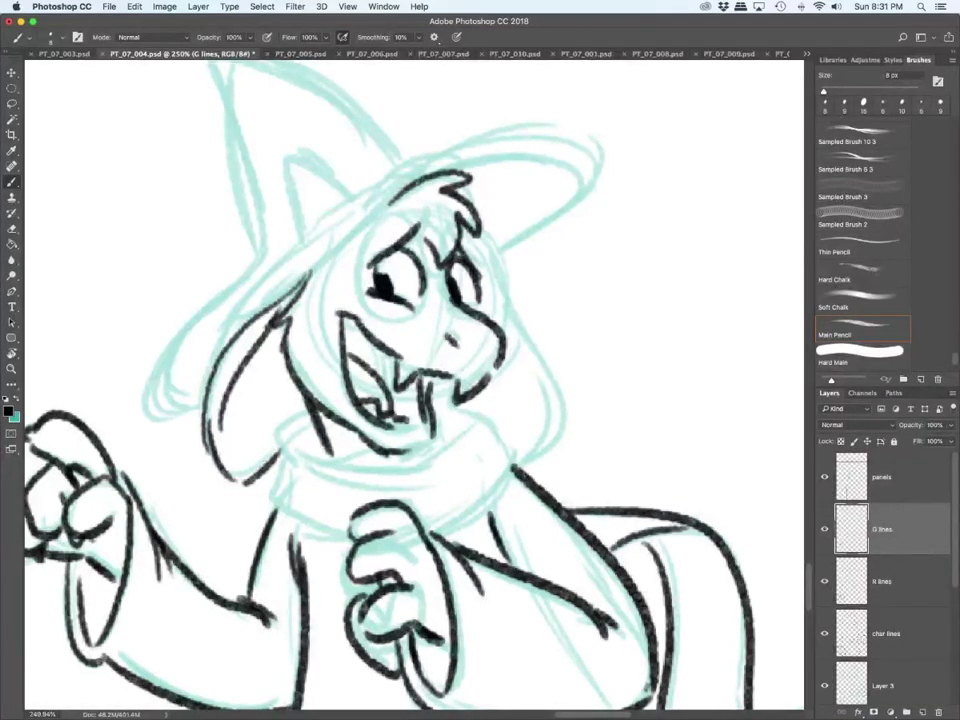
pyautogui.moveTo(368, 322)
pyautogui.mouseDown()
pyautogui.moveTo(354, 298)
pyautogui.moveTo(386, 215)
pyautogui.moveTo(422, 310)
pyautogui.moveTo(378, 323)
pyautogui.mouseUp()
pyautogui.moveTo(458, 307)
pyautogui.mouseDown()
pyautogui.moveTo(480, 228)
pyautogui.moveTo(499, 321)
pyautogui.mouseUp()
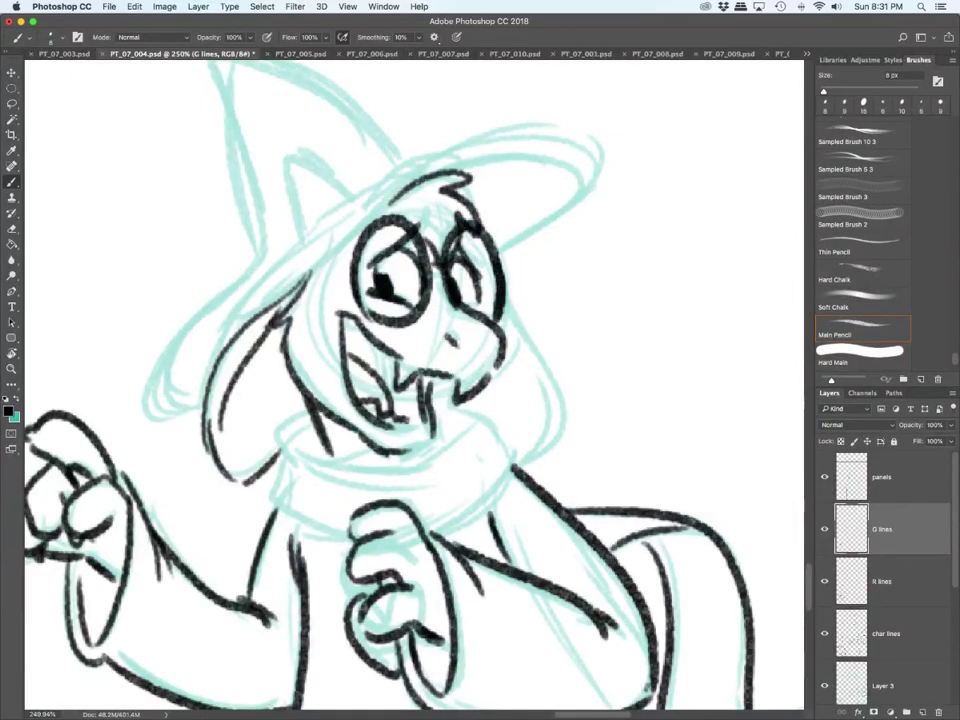
# Step: On the char lines layer, ink the scarf wrapped around the neck, including its upper rim, lower edge, folds and back edge
pyautogui.hotkey('alt', '[')
pyautogui.hotkey('alt', '[')
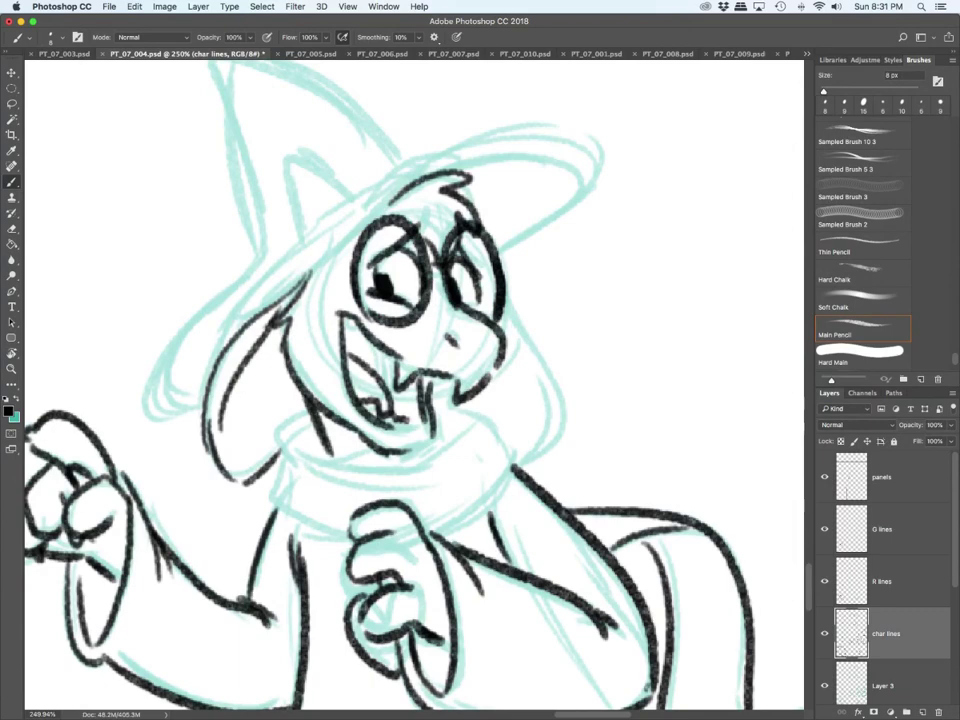
pyautogui.moveTo(300, 453)
pyautogui.mouseDown()
pyautogui.moveTo(422, 466)
pyautogui.moveTo(462, 425)
pyautogui.mouseUp()
pyautogui.moveTo(309, 414)
pyautogui.mouseDown()
pyautogui.moveTo(297, 420)
pyautogui.moveTo(297, 464)
pyautogui.mouseUp()
pyautogui.moveTo(288, 453)
pyautogui.mouseDown()
pyautogui.moveTo(273, 496)
pyautogui.moveTo(347, 542)
pyautogui.mouseUp()
pyautogui.moveTo(298, 497); pyautogui.dragTo(319, 512)
pyautogui.moveTo(434, 531); pyautogui.dragTo(514, 470)
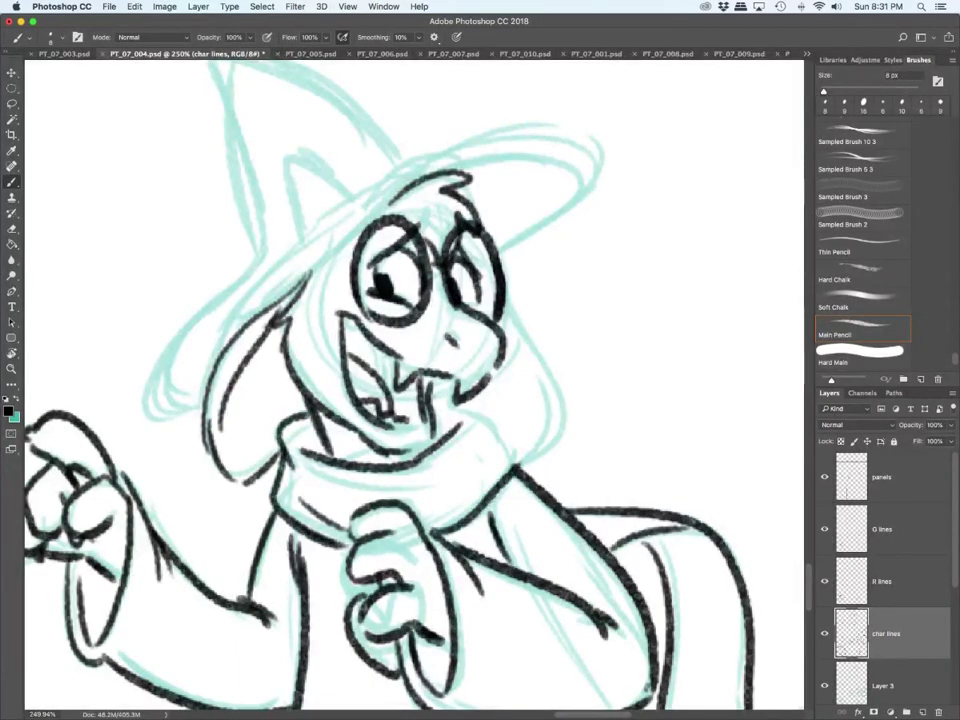
pyautogui.moveTo(477, 400); pyautogui.dragTo(520, 462)
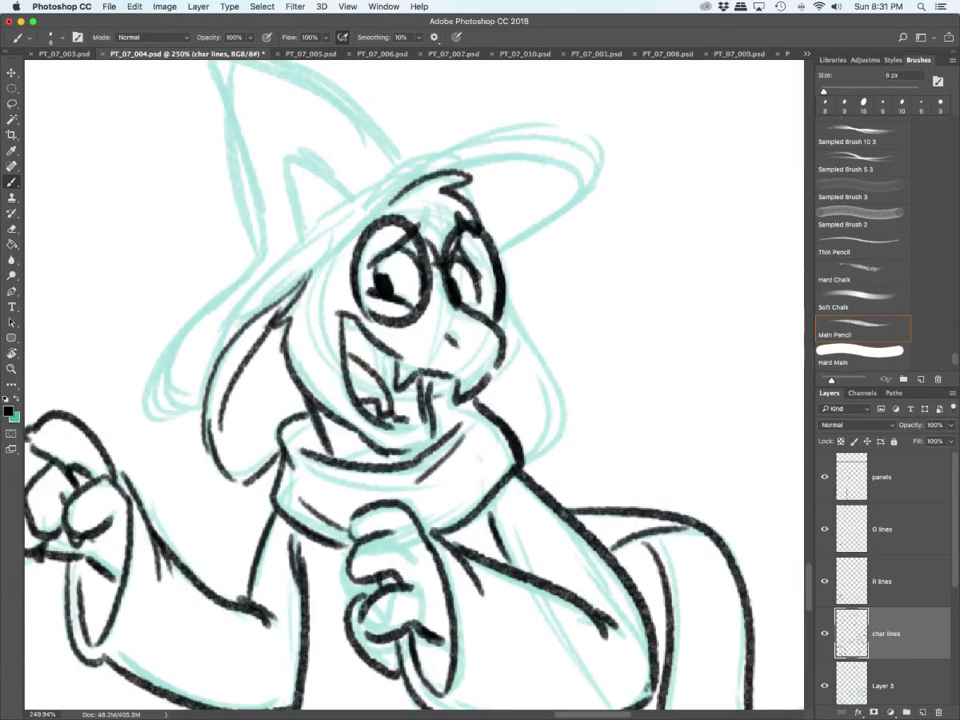
# Step: On the R lines layer, ink the jagged fur beneath the snout and the far hanging ear
pyautogui.click(884, 582)
pyautogui.moveTo(457, 386); pyautogui.dragTo(435, 406)
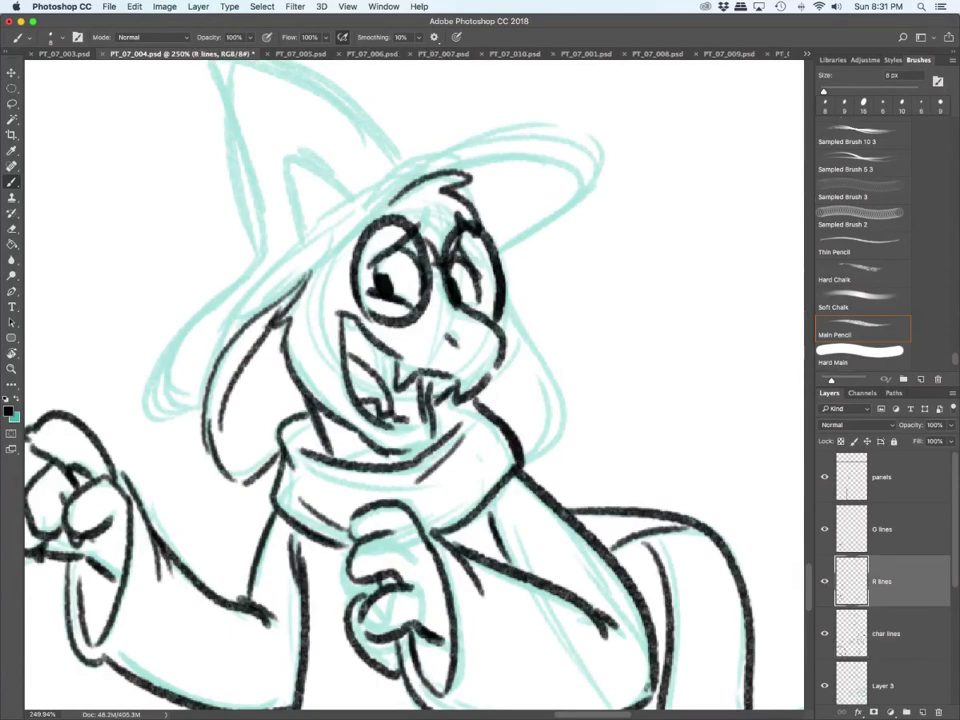
pyautogui.moveTo(506, 291)
pyautogui.mouseDown()
pyautogui.moveTo(530, 341)
pyautogui.moveTo(543, 441)
pyautogui.moveTo(529, 456)
pyautogui.mouseUp()
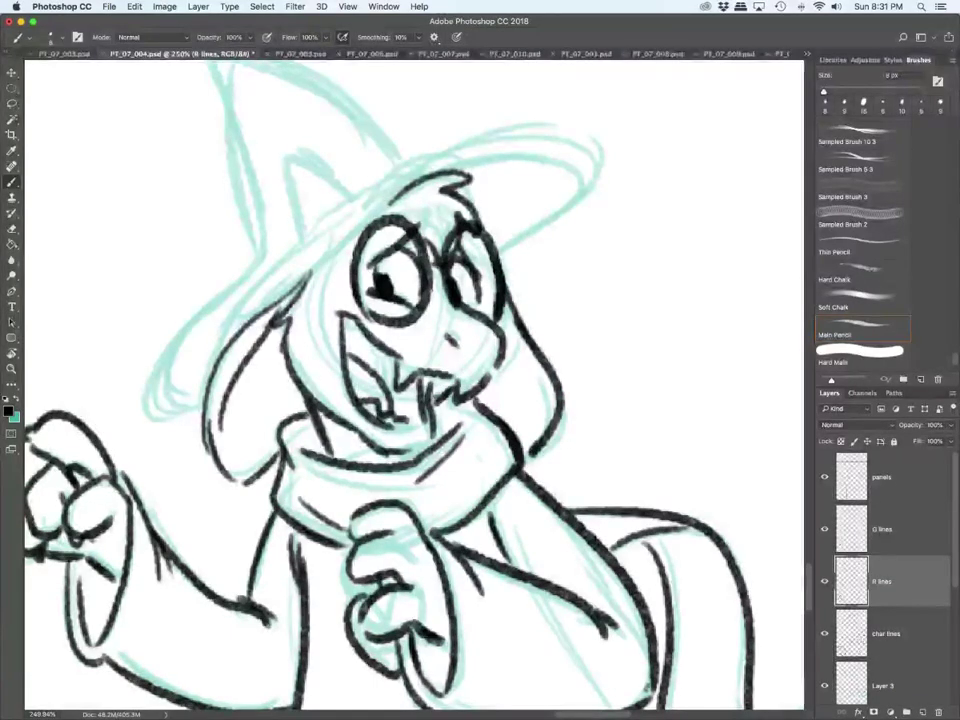
# Step: On the char lines layer, ink the witch hat's wide brim, its pointed ear and the tall crown
pyautogui.click(886, 634)
pyautogui.moveTo(227, 335)
pyautogui.mouseDown()
pyautogui.moveTo(497, 148)
pyautogui.moveTo(502, 250)
pyautogui.mouseUp()
pyautogui.moveTo(577, 162)
pyautogui.mouseDown()
pyautogui.moveTo(562, 153)
pyautogui.moveTo(355, 195)
pyautogui.mouseUp()
pyautogui.moveTo(302, 247)
pyautogui.mouseDown()
pyautogui.moveTo(290, 196)
pyautogui.moveTo(352, 188)
pyautogui.mouseUp()
pyautogui.moveTo(269, 253)
pyautogui.mouseDown()
pyautogui.moveTo(160, 393)
pyautogui.moveTo(204, 413)
pyautogui.mouseUp()
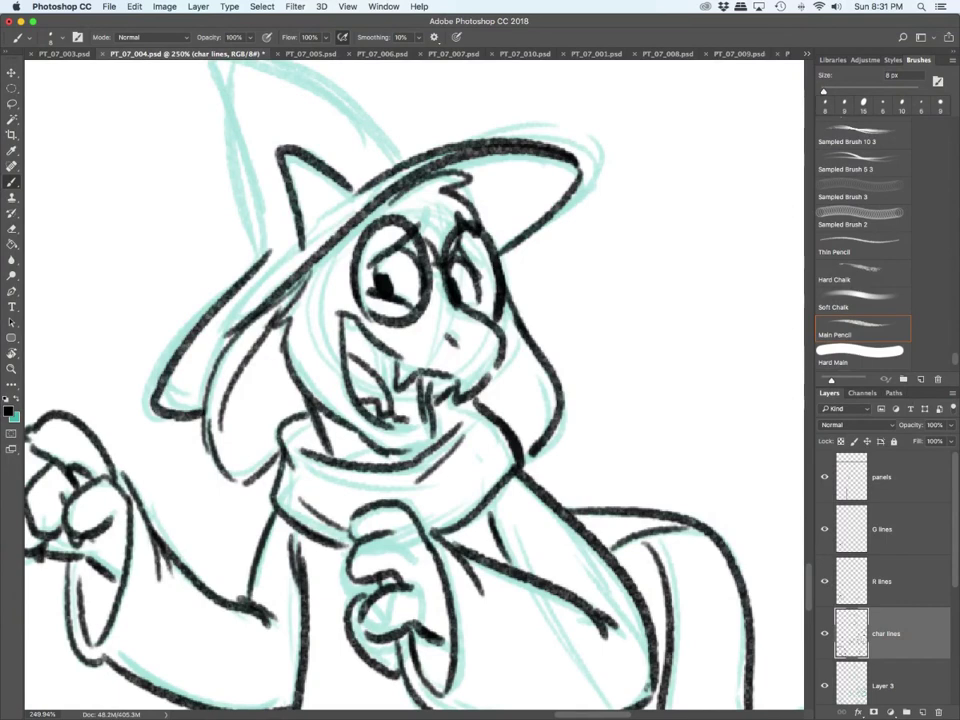
pyautogui.moveTo(234, 332); pyautogui.dragTo(188, 377)
pyautogui.scroll(5, 414, 385)
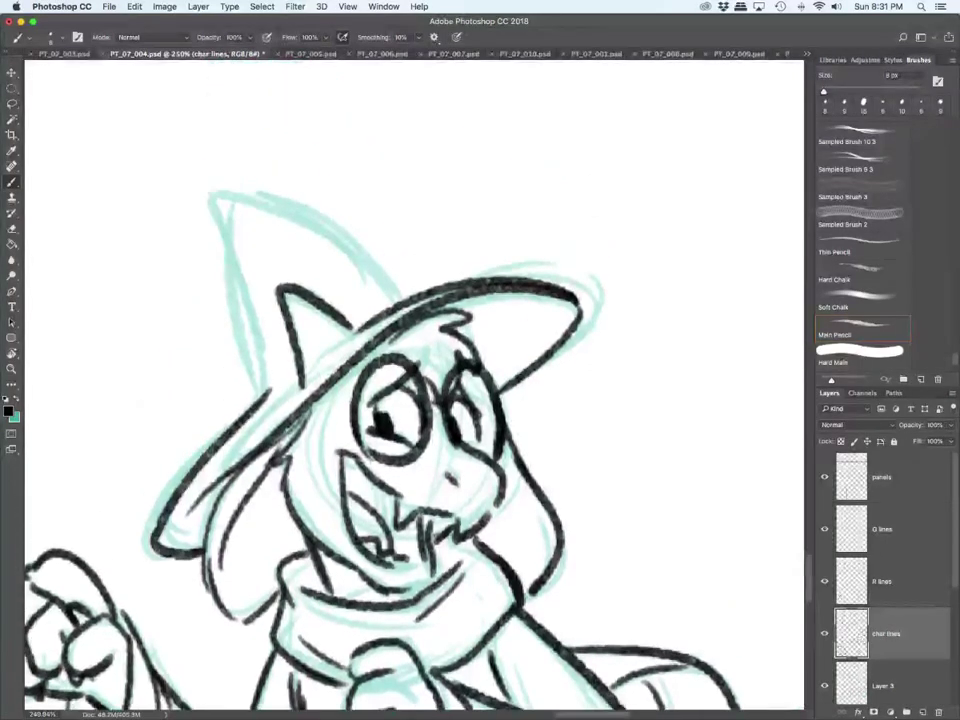
pyautogui.moveTo(265, 392)
pyautogui.mouseDown()
pyautogui.moveTo(202, 192)
pyautogui.moveTo(320, 235)
pyautogui.moveTo(392, 298)
pyautogui.mouseUp()
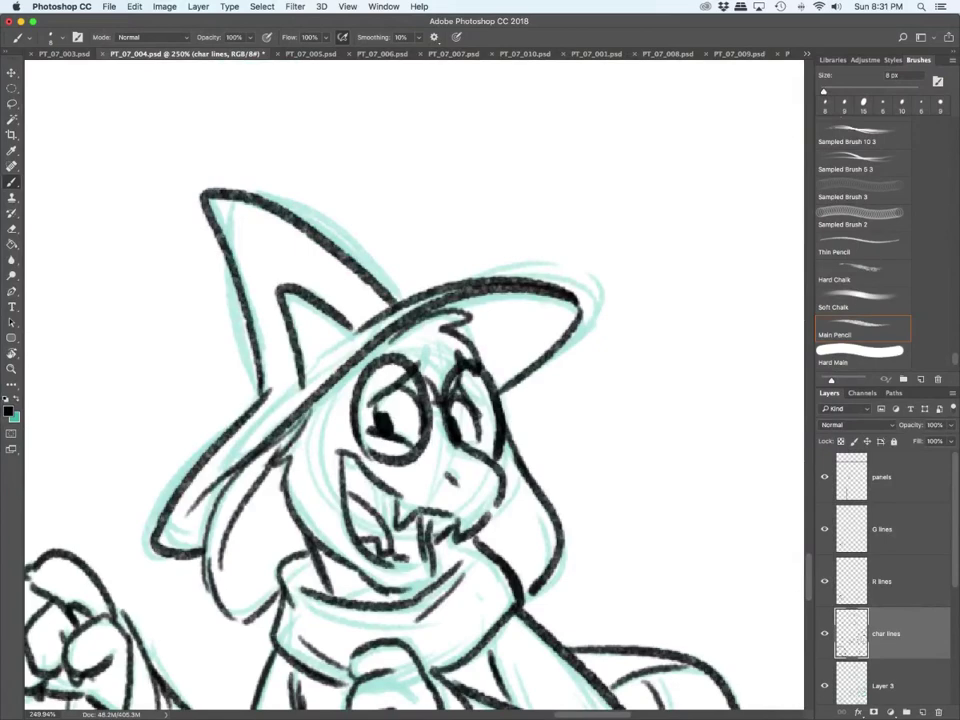
# Step: With a 6 px brush on the char lines layer, ink the caped background figure's head, tufted hair, bangs and face
pyautogui.scroll(-8, 536, 574)
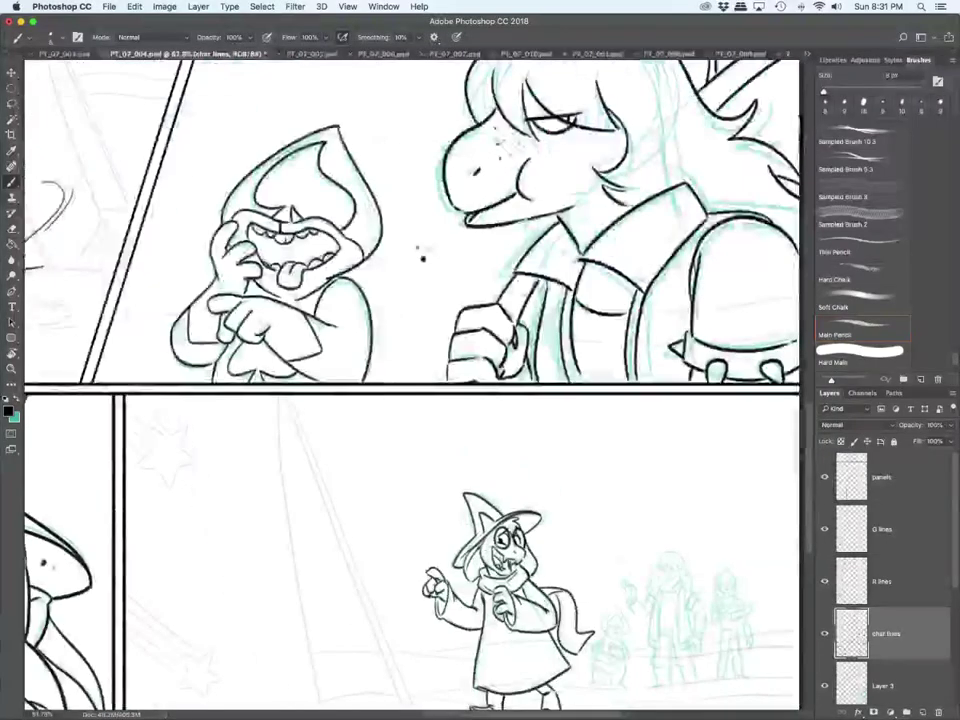
pyautogui.hscroll(5, 414, 385)
pyautogui.scroll(4, 526, 629)
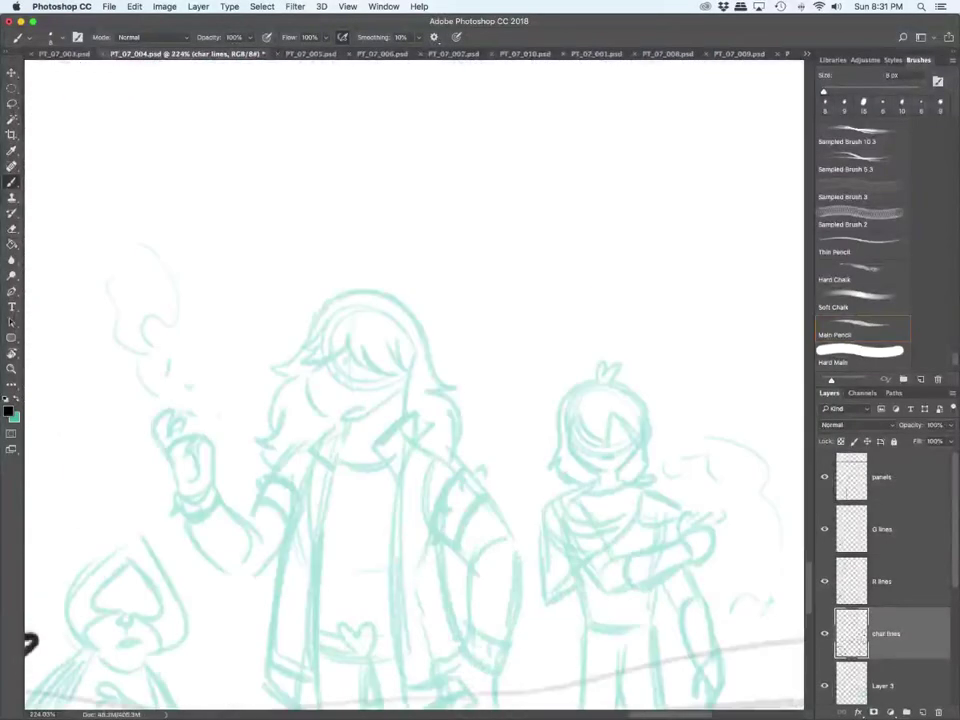
pyautogui.press('[')
pyautogui.press('[')
pyautogui.press('[')
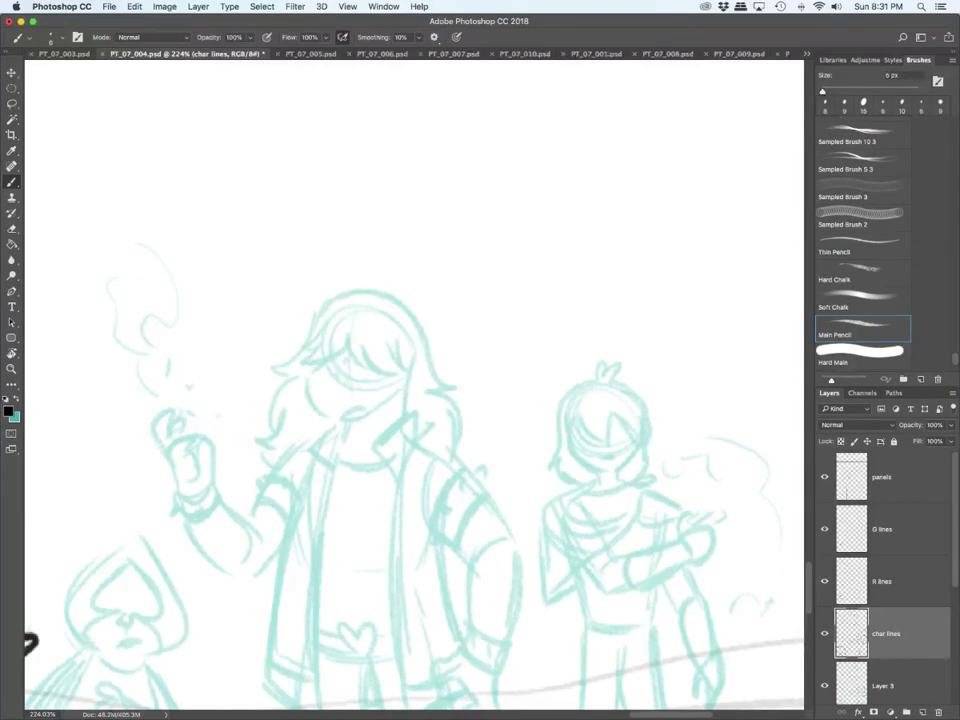
pyautogui.scroll(-5, 414, 385)
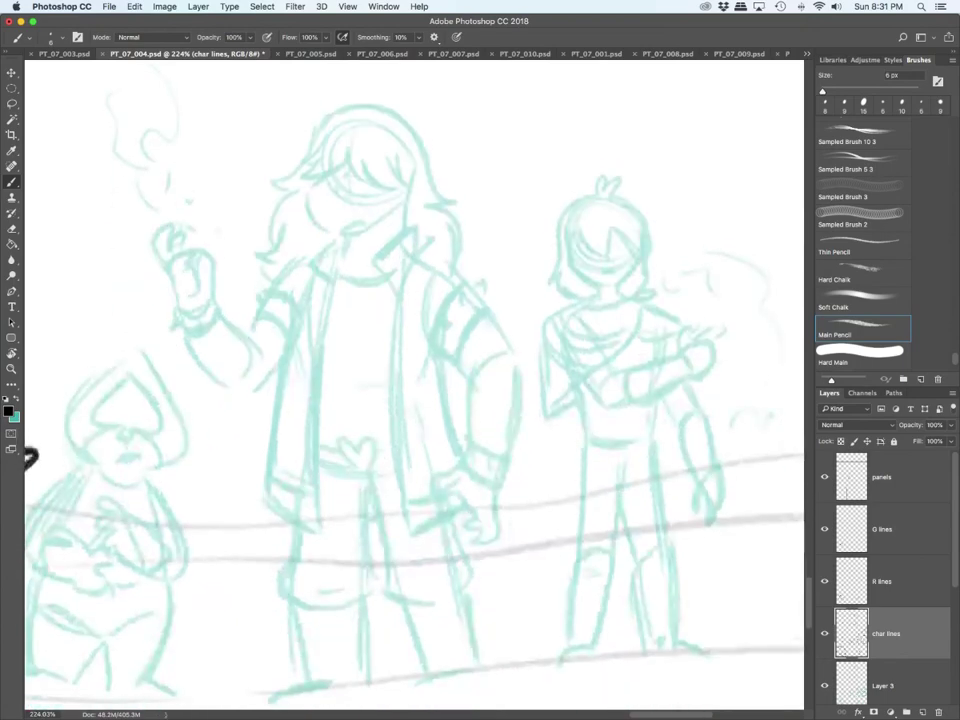
pyautogui.moveTo(583, 232); pyautogui.dragTo(614, 259)
pyautogui.moveTo(609, 229)
pyautogui.mouseDown()
pyautogui.moveTo(614, 258)
pyautogui.moveTo(642, 262)
pyautogui.mouseUp()
pyautogui.moveTo(642, 262); pyautogui.dragTo(648, 240)
pyautogui.moveTo(616, 197)
pyautogui.mouseDown()
pyautogui.moveTo(648, 250)
pyautogui.moveTo(617, 195)
pyautogui.moveTo(572, 208)
pyautogui.moveTo(552, 278)
pyautogui.moveTo(589, 295)
pyautogui.moveTo(588, 283)
pyautogui.moveTo(615, 287)
pyautogui.moveTo(614, 273)
pyautogui.mouseUp()
pyautogui.moveTo(649, 236)
pyautogui.mouseDown()
pyautogui.moveTo(658, 268)
pyautogui.moveTo(623, 299)
pyautogui.mouseUp()
# Step: Ink the caped figure's neck wrap and the cape draped over the shoulder, including its folds and pointed end
pyautogui.moveTo(583, 306); pyautogui.dragTo(657, 288)
pyautogui.moveTo(657, 288)
pyautogui.mouseDown()
pyautogui.moveTo(659, 302)
pyautogui.moveTo(542, 364)
pyautogui.moveTo(546, 418)
pyautogui.moveTo(620, 365)
pyautogui.moveTo(650, 298)
pyautogui.moveTo(562, 338)
pyautogui.moveTo(618, 350)
pyautogui.mouseUp()
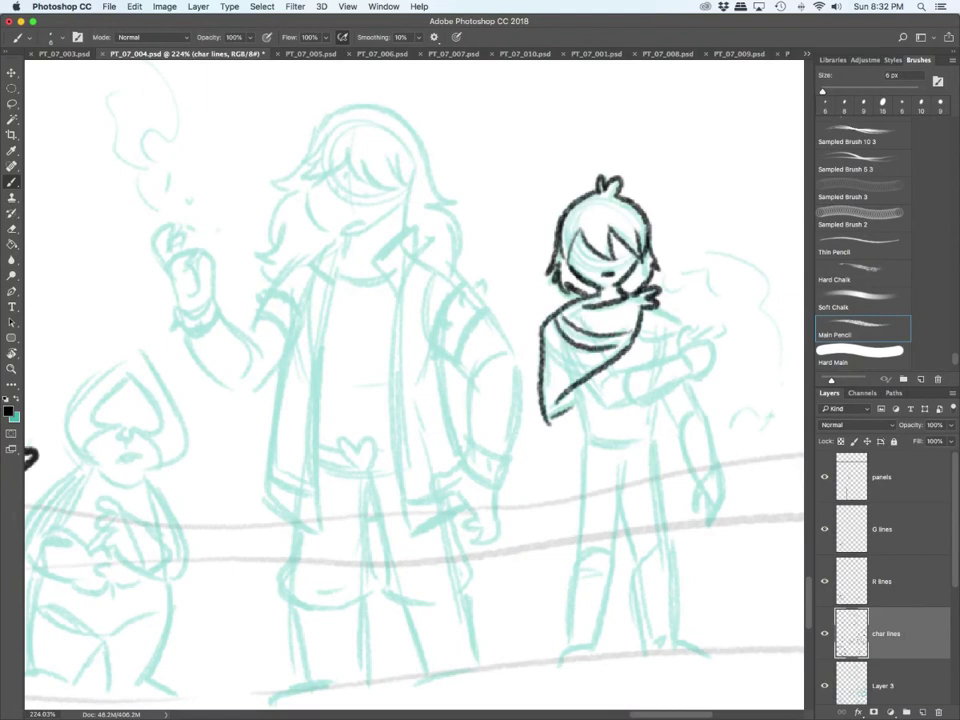
pyautogui.moveTo(538, 345)
pyautogui.mouseDown()
pyautogui.moveTo(586, 372)
pyautogui.moveTo(575, 370)
pyautogui.mouseUp()
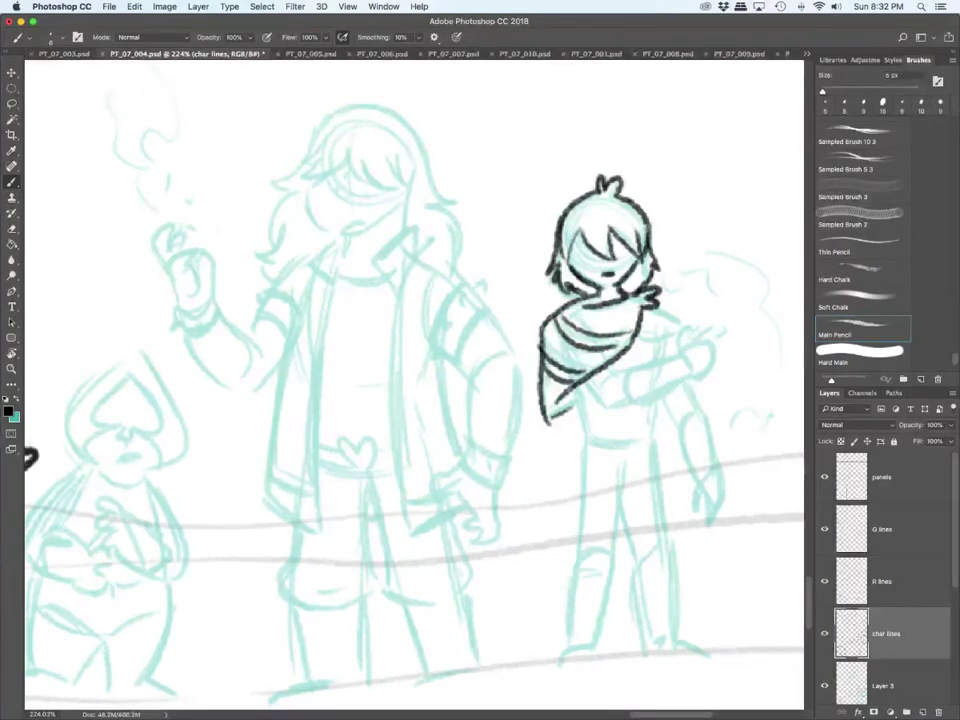
# Step: Ink the caped figure's forearm folded across the chest and the hand with its raised finger
pyautogui.moveTo(579, 378)
pyautogui.mouseDown()
pyautogui.moveTo(603, 405)
pyautogui.moveTo(606, 384)
pyautogui.moveTo(638, 402)
pyautogui.moveTo(693, 373)
pyautogui.mouseUp()
pyautogui.moveTo(630, 371); pyautogui.dragTo(684, 356)
pyautogui.moveTo(685, 356)
pyautogui.mouseDown()
pyautogui.moveTo(693, 373)
pyautogui.moveTo(715, 354)
pyautogui.moveTo(695, 379)
pyautogui.moveTo(698, 330)
pyautogui.moveTo(716, 322)
pyautogui.moveTo(700, 350)
pyautogui.mouseUp()
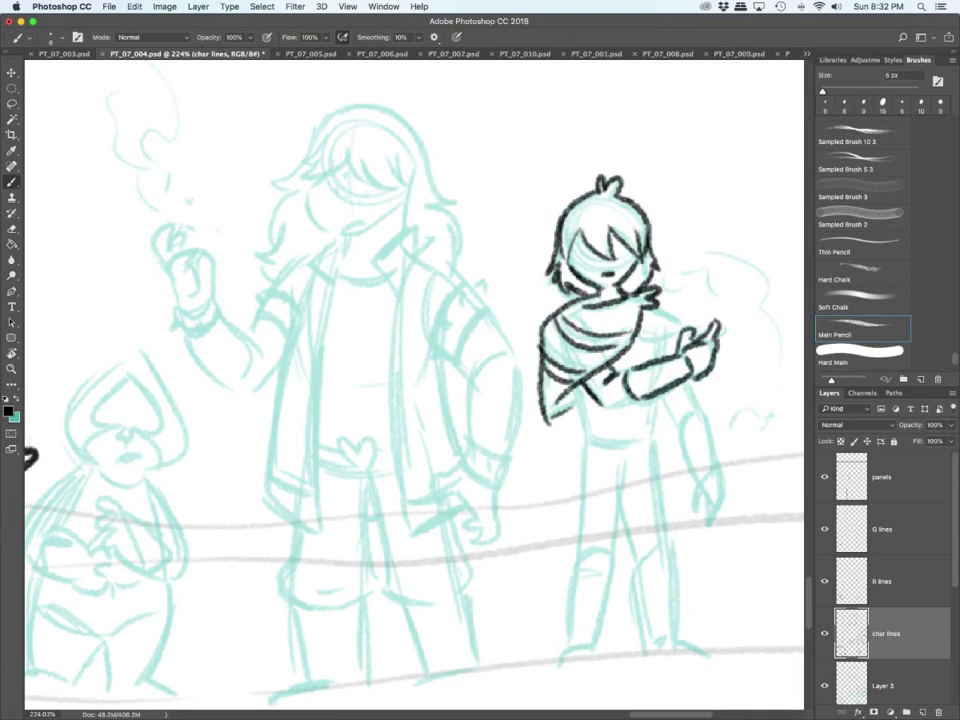
# Step: Ink the caped figure's torso, belt line, far shoulder and upper trouser legs
pyautogui.moveTo(606, 399)
pyautogui.mouseDown()
pyautogui.moveTo(634, 403)
pyautogui.moveTo(592, 440)
pyautogui.moveTo(643, 428)
pyautogui.mouseUp()
pyautogui.moveTo(600, 442); pyautogui.dragTo(654, 438)
pyautogui.moveTo(638, 330)
pyautogui.mouseDown()
pyautogui.moveTo(680, 343)
pyautogui.moveTo(685, 326)
pyautogui.moveTo(664, 360)
pyautogui.mouseUp()
pyautogui.moveTo(586, 440); pyautogui.dragTo(574, 558)
pyautogui.moveTo(626, 468)
pyautogui.mouseDown()
pyautogui.moveTo(616, 562)
pyautogui.moveTo(624, 503)
pyautogui.mouseUp()
pyautogui.moveTo(654, 428); pyautogui.dragTo(668, 546)
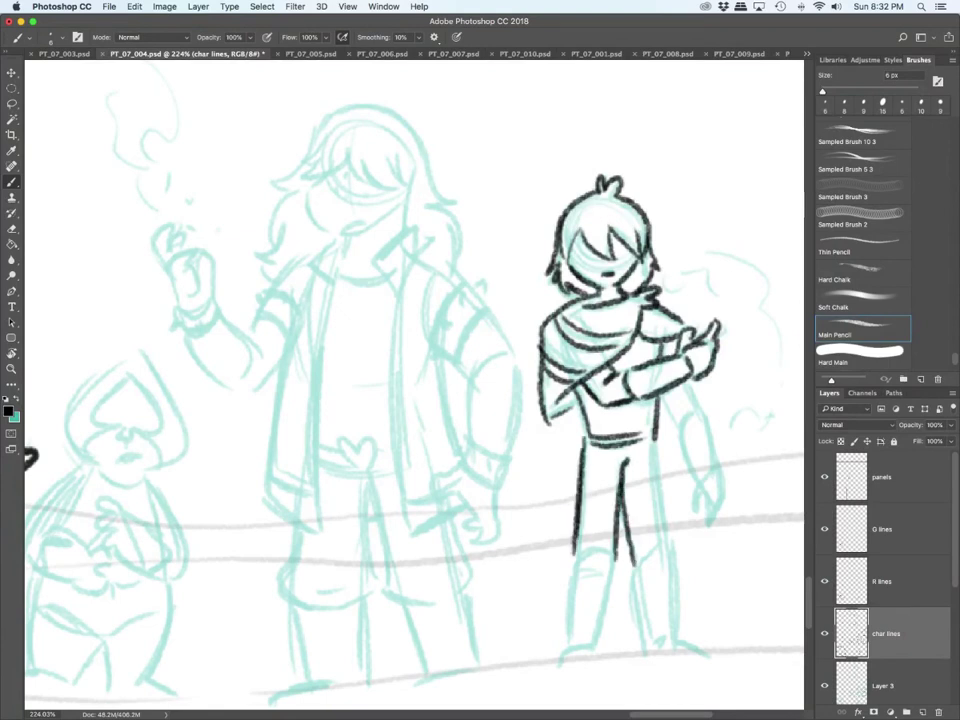
# Step: Ink the caped figure's other arm hanging beside the hip, down to the fingers
pyautogui.moveTo(668, 392); pyautogui.dragTo(683, 425)
pyautogui.moveTo(686, 379)
pyautogui.mouseDown()
pyautogui.moveTo(698, 410)
pyautogui.moveTo(682, 419)
pyautogui.mouseUp()
pyautogui.moveTo(682, 419); pyautogui.dragTo(703, 482)
pyautogui.moveTo(698, 404)
pyautogui.mouseDown()
pyautogui.moveTo(710, 416)
pyautogui.moveTo(718, 469)
pyautogui.moveTo(703, 505)
pyautogui.moveTo(724, 506)
pyautogui.moveTo(701, 512)
pyautogui.moveTo(713, 528)
pyautogui.mouseUp()
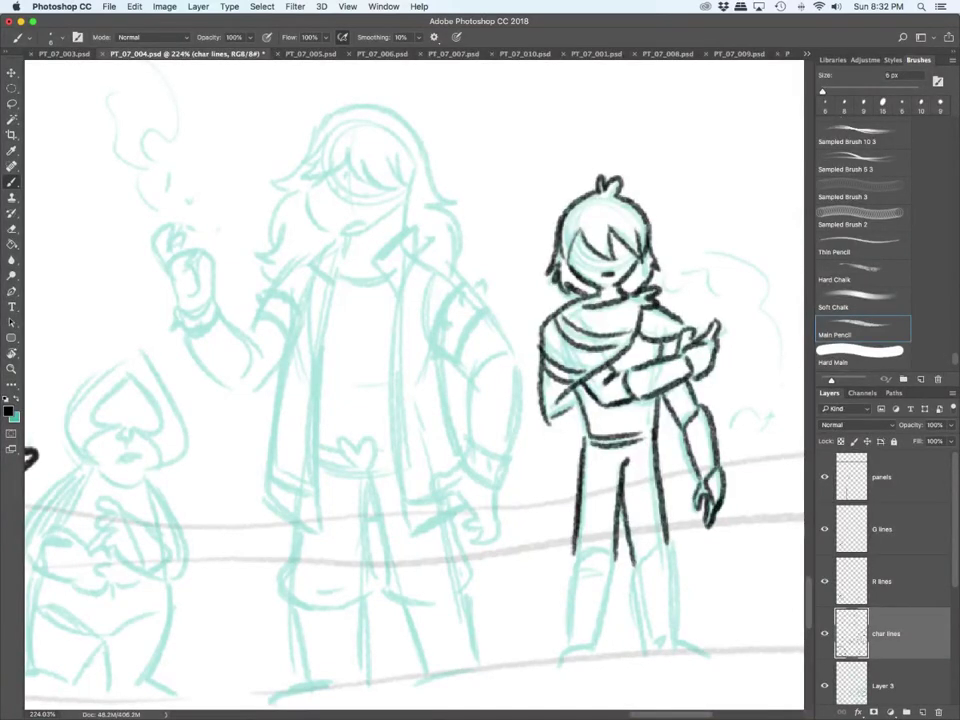
# Step: Ink the caped figure's knee-high boots, with curved tops, shins and feet on both legs
pyautogui.scroll(-3, 414, 380)
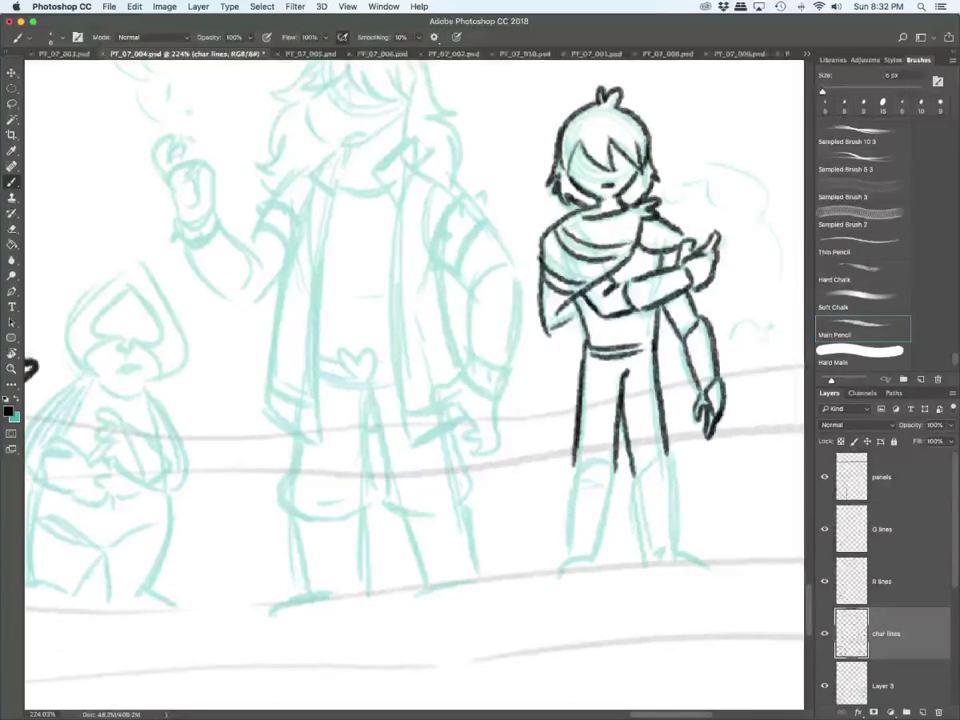
pyautogui.moveTo(574, 474); pyautogui.dragTo(607, 475)
pyautogui.moveTo(574, 470)
pyautogui.mouseDown()
pyautogui.moveTo(569, 541)
pyautogui.moveTo(588, 554)
pyautogui.moveTo(544, 571)
pyautogui.mouseUp()
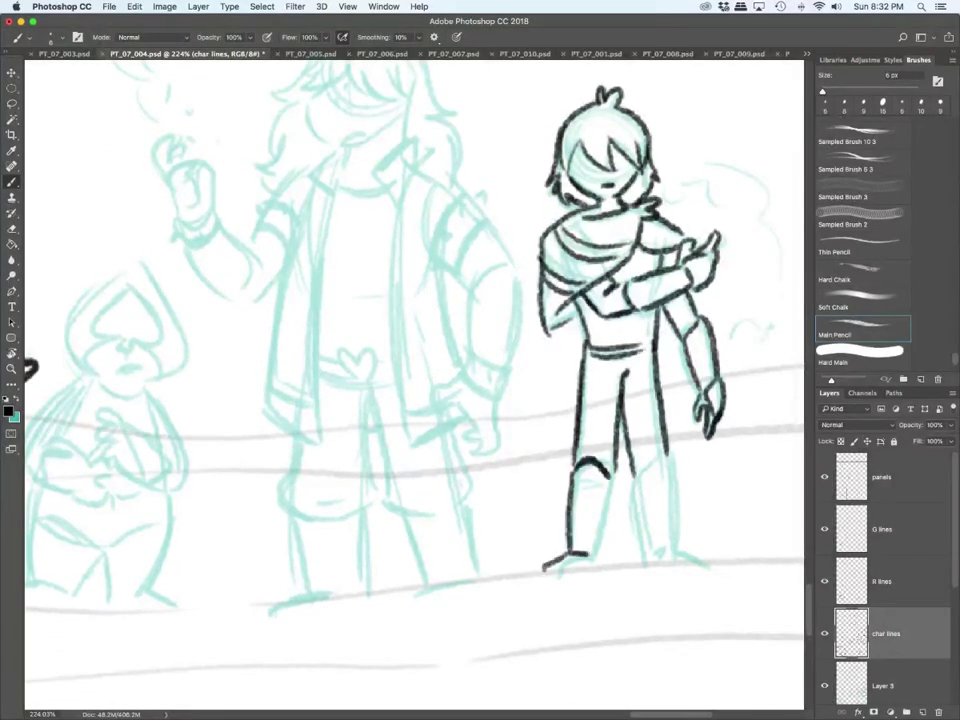
pyautogui.moveTo(609, 475); pyautogui.dragTo(594, 557)
pyautogui.moveTo(594, 554); pyautogui.dragTo(598, 565)
pyautogui.moveTo(634, 476)
pyautogui.mouseDown()
pyautogui.moveTo(669, 470)
pyautogui.moveTo(645, 556)
pyautogui.mouseUp()
pyautogui.moveTo(669, 470); pyautogui.dragTo(676, 548)
pyautogui.moveTo(658, 548); pyautogui.dragTo(702, 563)
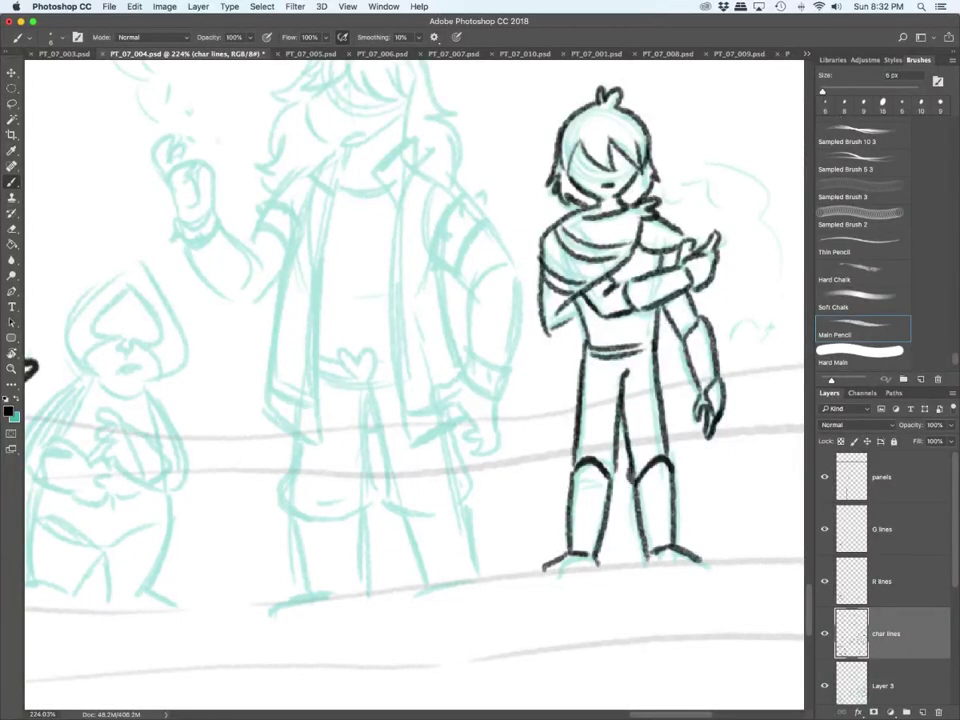
# Step: Ink the long-haired figure's raised jacket collar, the adjoining front edge, and the shoulder and armhole lines
pyautogui.hscroll(-5, 414, 385)
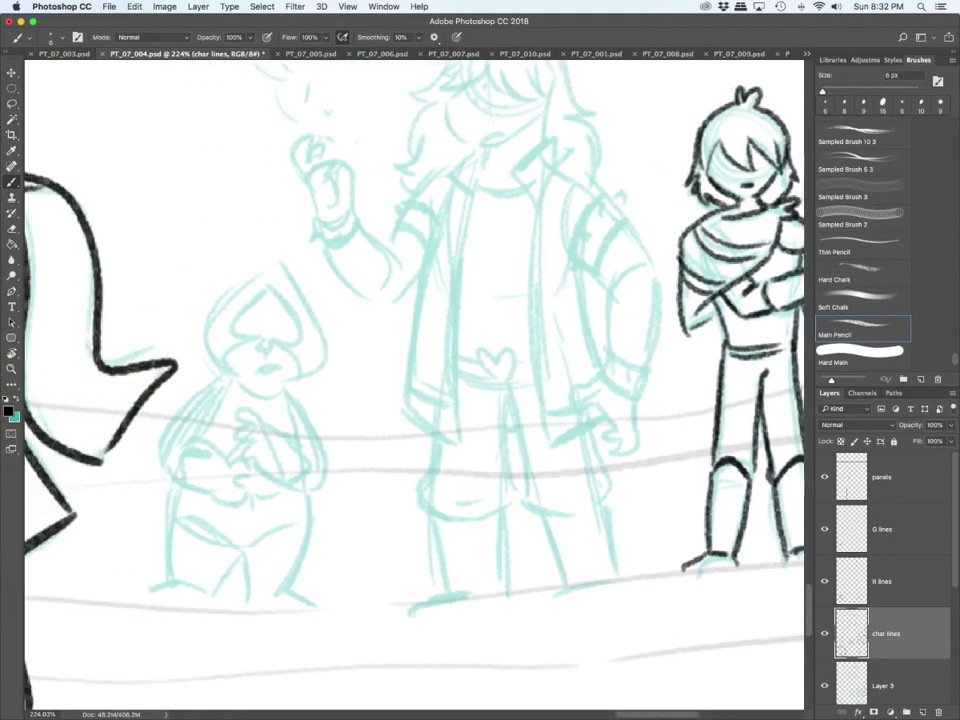
pyautogui.moveTo(515, 178)
pyautogui.mouseDown()
pyautogui.moveTo(551, 133)
pyautogui.moveTo(558, 152)
pyautogui.moveTo(537, 202)
pyautogui.mouseUp()
pyautogui.moveTo(557, 159)
pyautogui.mouseDown()
pyautogui.moveTo(535, 403)
pyautogui.moveTo(585, 428)
pyautogui.mouseUp()
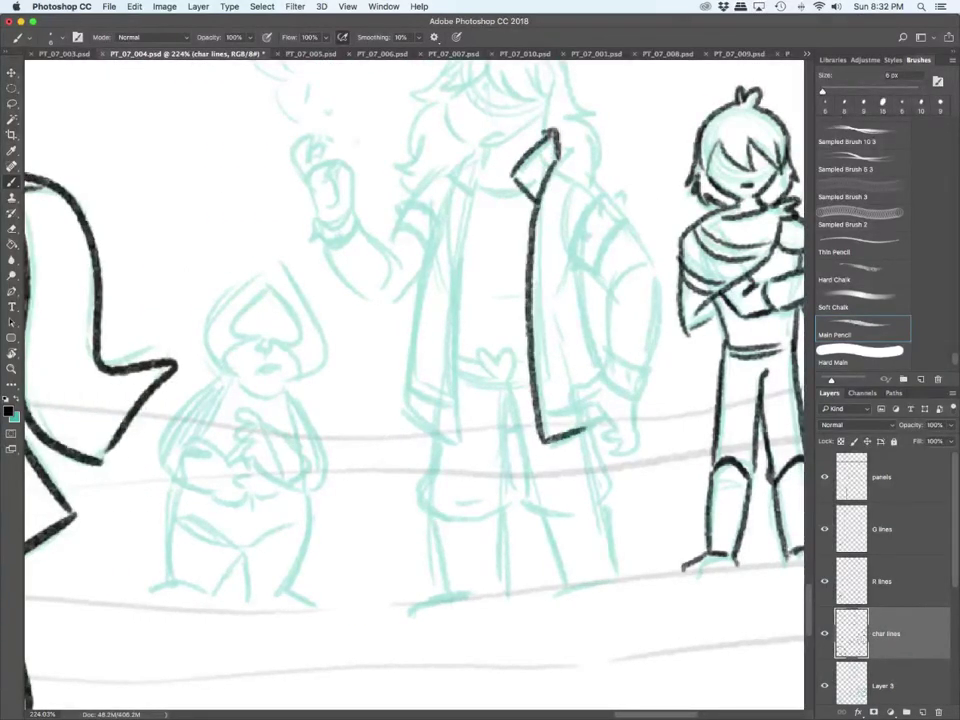
pyautogui.moveTo(570, 270)
pyautogui.mouseDown()
pyautogui.moveTo(573, 177)
pyautogui.moveTo(596, 186)
pyautogui.mouseUp()
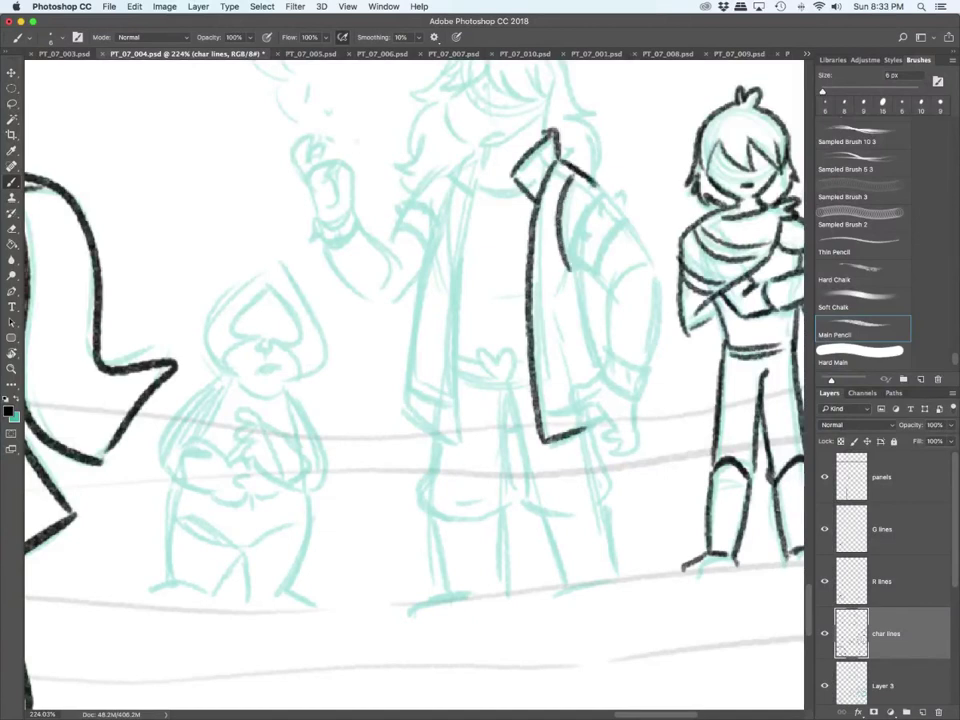
# Step: Ink the spiked band around the sleeve opening at the shoulder of the long-haired figure's lowered arm
pyautogui.moveTo(579, 247)
pyautogui.mouseDown()
pyautogui.moveTo(573, 259)
pyautogui.moveTo(582, 251)
pyautogui.mouseUp()
pyautogui.moveTo(583, 219); pyautogui.dragTo(582, 232)
pyautogui.moveTo(599, 192)
pyautogui.mouseDown()
pyautogui.moveTo(601, 213)
pyautogui.moveTo(581, 218)
pyautogui.mouseUp()
pyautogui.moveTo(578, 227)
pyautogui.mouseDown()
pyautogui.moveTo(570, 249)
pyautogui.moveTo(593, 269)
pyautogui.moveTo(629, 216)
pyautogui.mouseUp()
pyautogui.moveTo(607, 196); pyautogui.dragTo(628, 209)
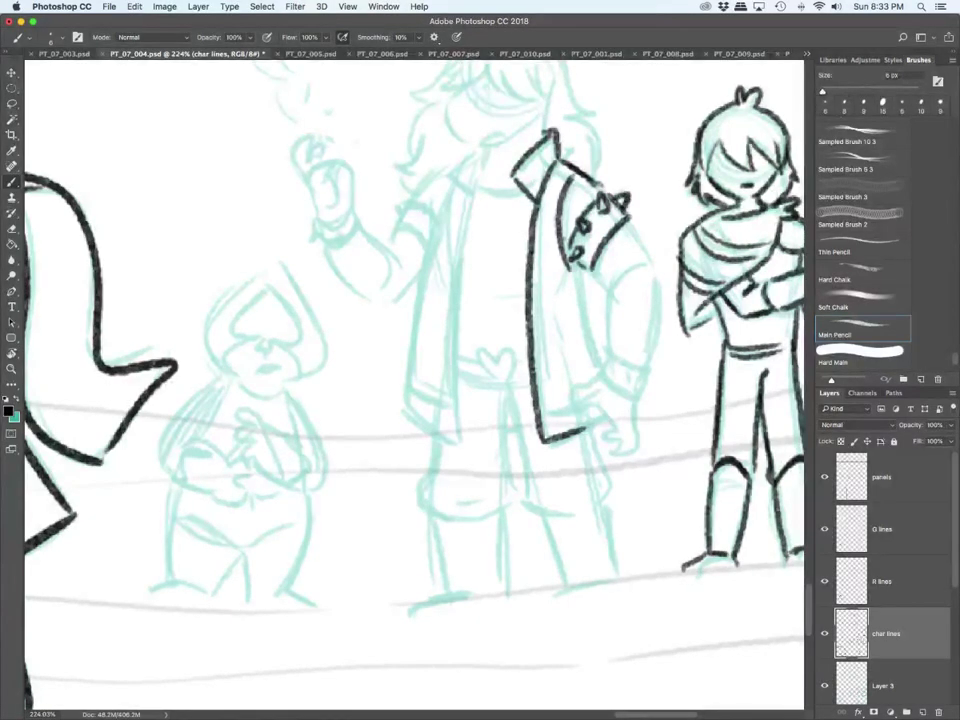
# Step: Ink the long-haired figure's lowered arm, its spiked wristband and the clawed hand at the hip
pyautogui.moveTo(594, 269); pyautogui.dragTo(608, 286)
pyautogui.moveTo(626, 219)
pyautogui.mouseDown()
pyautogui.moveTo(654, 262)
pyautogui.moveTo(609, 348)
pyautogui.moveTo(643, 371)
pyautogui.moveTo(599, 362)
pyautogui.mouseUp()
pyautogui.moveTo(598, 364); pyautogui.dragTo(612, 379)
pyautogui.moveTo(621, 374)
pyautogui.mouseDown()
pyautogui.moveTo(632, 379)
pyautogui.moveTo(621, 386)
pyautogui.mouseUp()
pyautogui.moveTo(604, 379); pyautogui.dragTo(645, 398)
pyautogui.moveTo(649, 371)
pyautogui.mouseDown()
pyautogui.moveTo(643, 395)
pyautogui.moveTo(650, 380)
pyautogui.mouseUp()
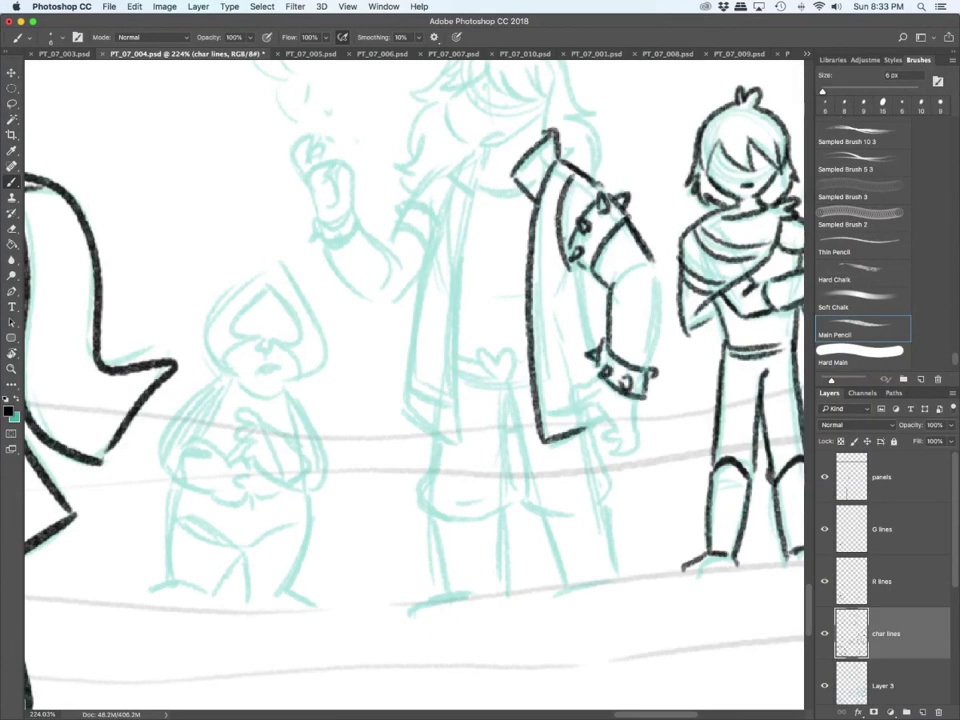
pyautogui.moveTo(652, 260)
pyautogui.mouseDown()
pyautogui.moveTo(648, 365)
pyautogui.moveTo(596, 405)
pyautogui.moveTo(622, 456)
pyautogui.mouseUp()
pyautogui.moveTo(635, 399); pyautogui.dragTo(629, 454)
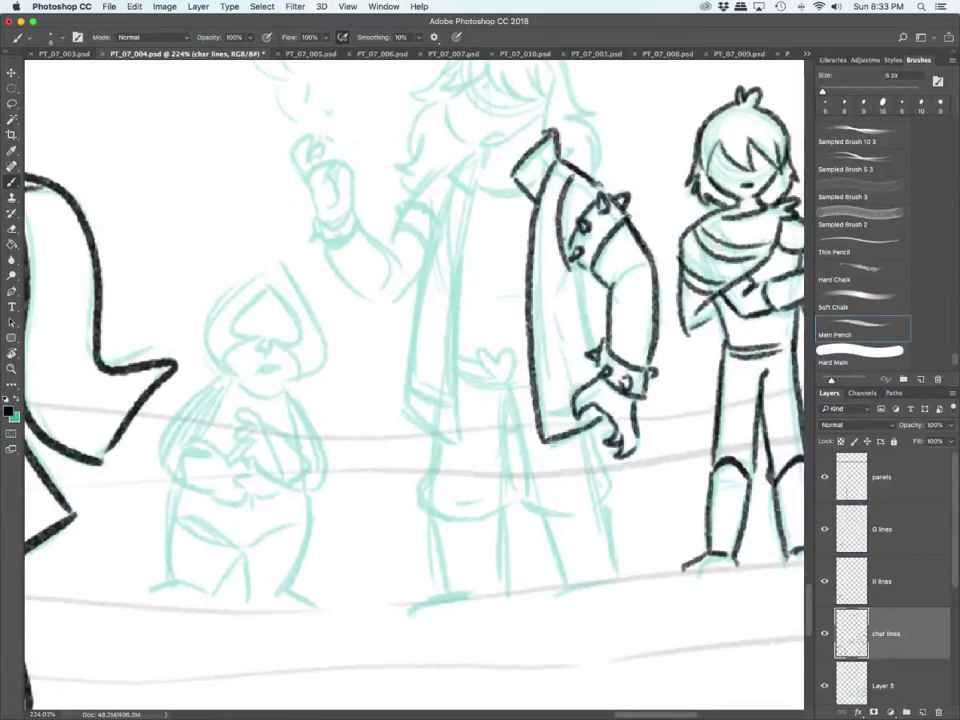
# Step: Ink the inner trim of the first jacket front and the outline of the opposite front panel
pyautogui.moveTo(549, 180)
pyautogui.mouseDown()
pyautogui.moveTo(545, 371)
pyautogui.moveTo(576, 418)
pyautogui.mouseUp()
pyautogui.moveTo(481, 178); pyautogui.dragTo(408, 410)
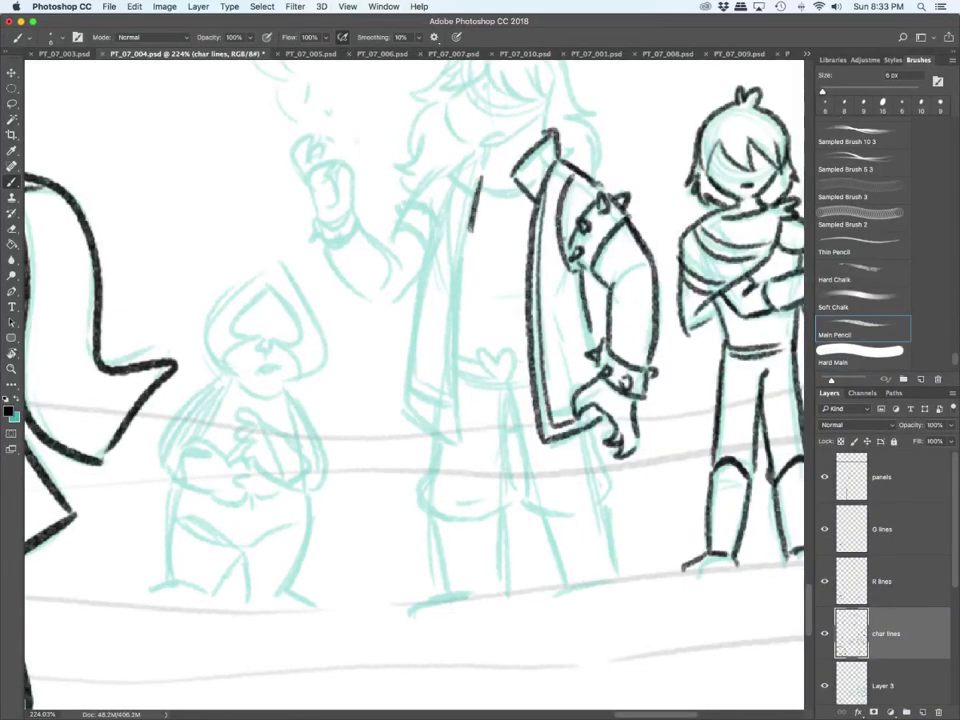
pyautogui.moveTo(447, 180); pyautogui.dragTo(409, 408)
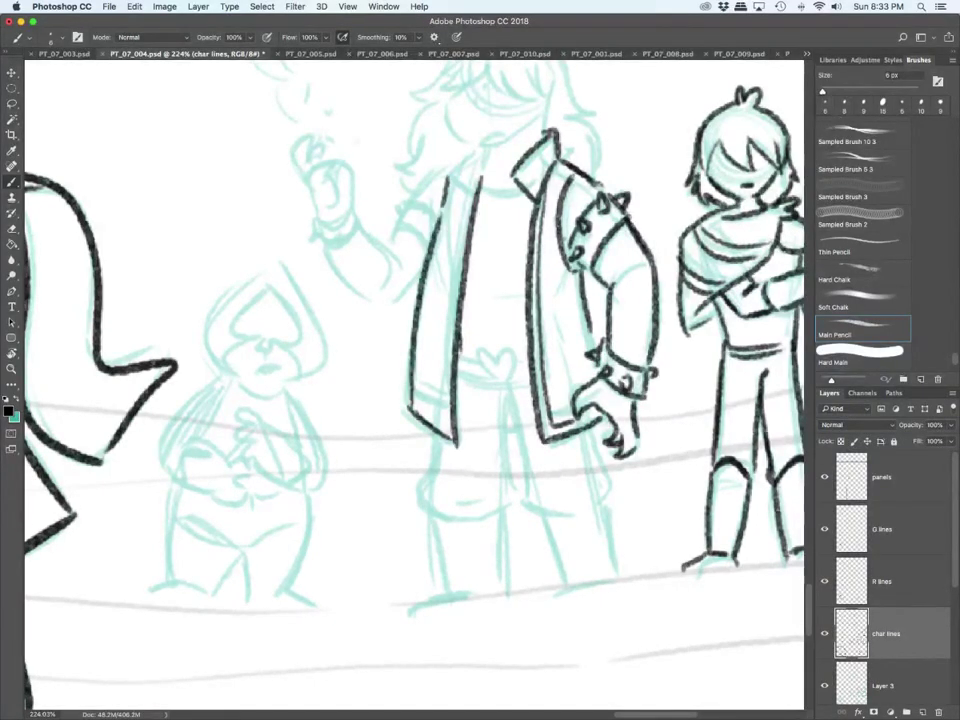
# Step: Ink the long-haired figure's belt with its heart buckle, the shirt neckline and the shirt folds
pyautogui.moveTo(500, 357)
pyautogui.mouseDown()
pyautogui.moveTo(500, 380)
pyautogui.moveTo(482, 350)
pyautogui.moveTo(525, 373)
pyautogui.mouseUp()
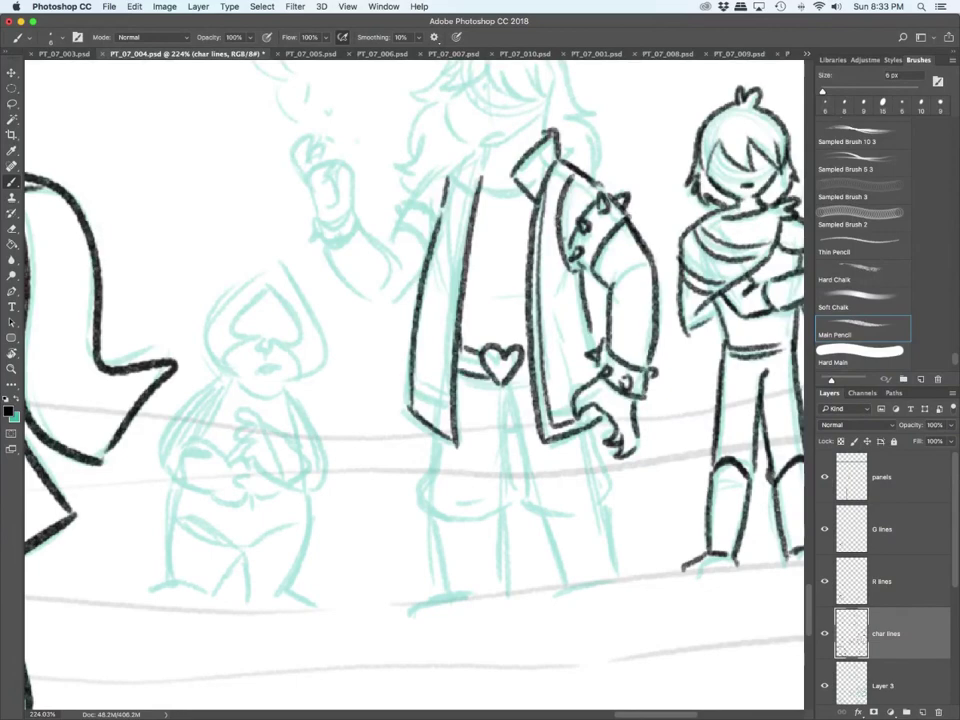
pyautogui.moveTo(483, 197); pyautogui.dragTo(529, 190)
pyautogui.moveTo(470, 250)
pyautogui.mouseDown()
pyautogui.moveTo(503, 274)
pyautogui.moveTo(508, 298)
pyautogui.mouseUp()
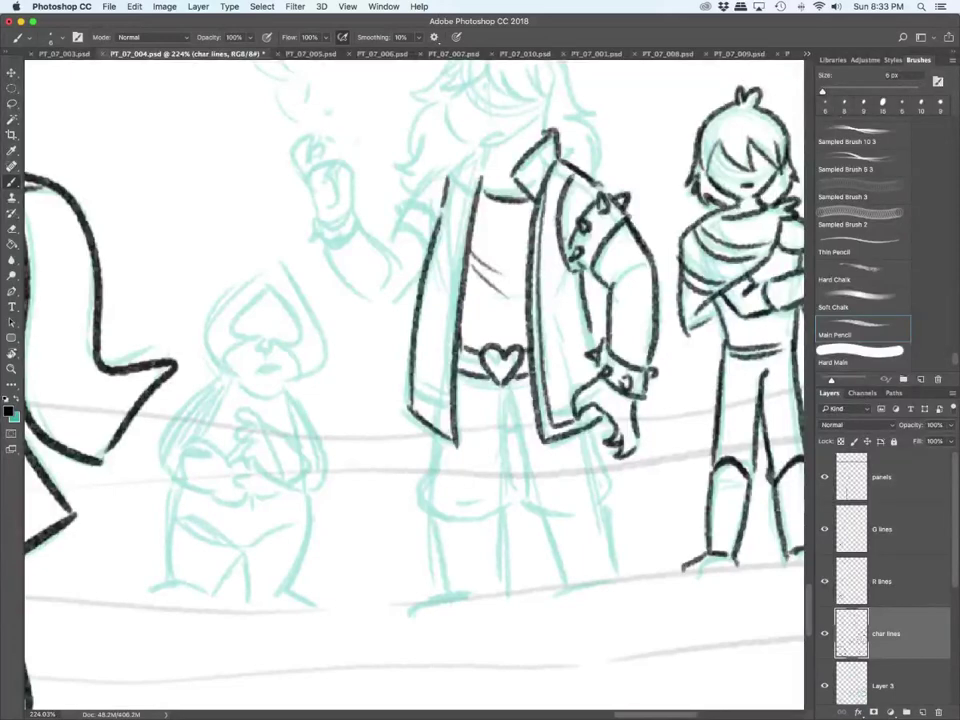
# Step: Ink the long-haired figure's baggy cuffed shorts and both lower legs down to the ground
pyautogui.moveTo(436, 437)
pyautogui.mouseDown()
pyautogui.moveTo(418, 486)
pyautogui.moveTo(440, 515)
pyautogui.moveTo(486, 502)
pyautogui.moveTo(497, 513)
pyautogui.moveTo(503, 397)
pyautogui.moveTo(565, 515)
pyautogui.mouseUp()
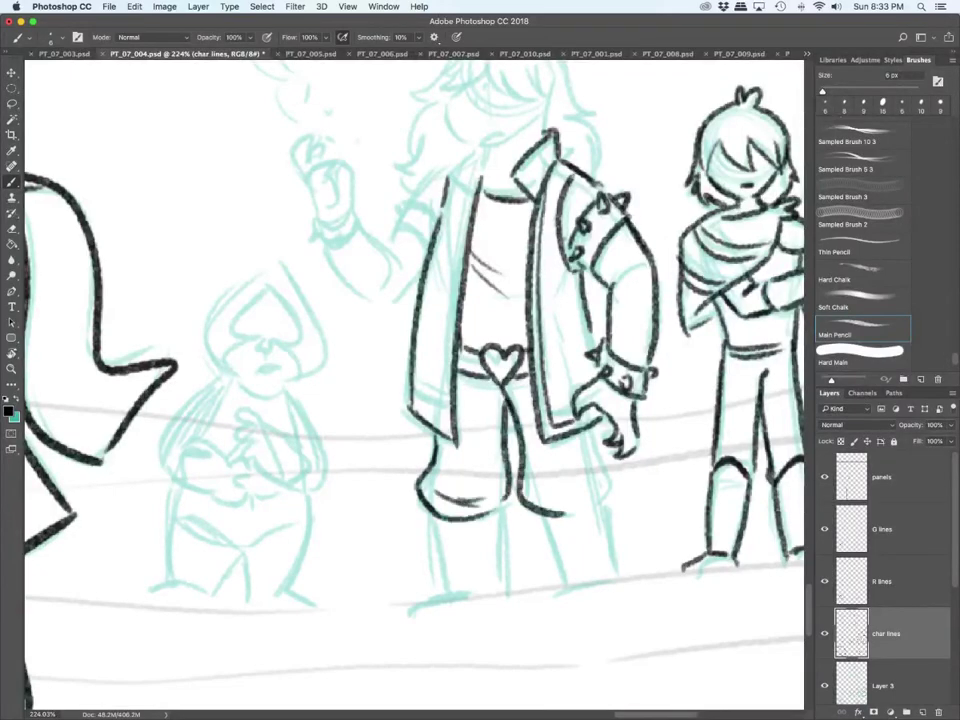
pyautogui.moveTo(431, 519); pyautogui.dragTo(443, 588)
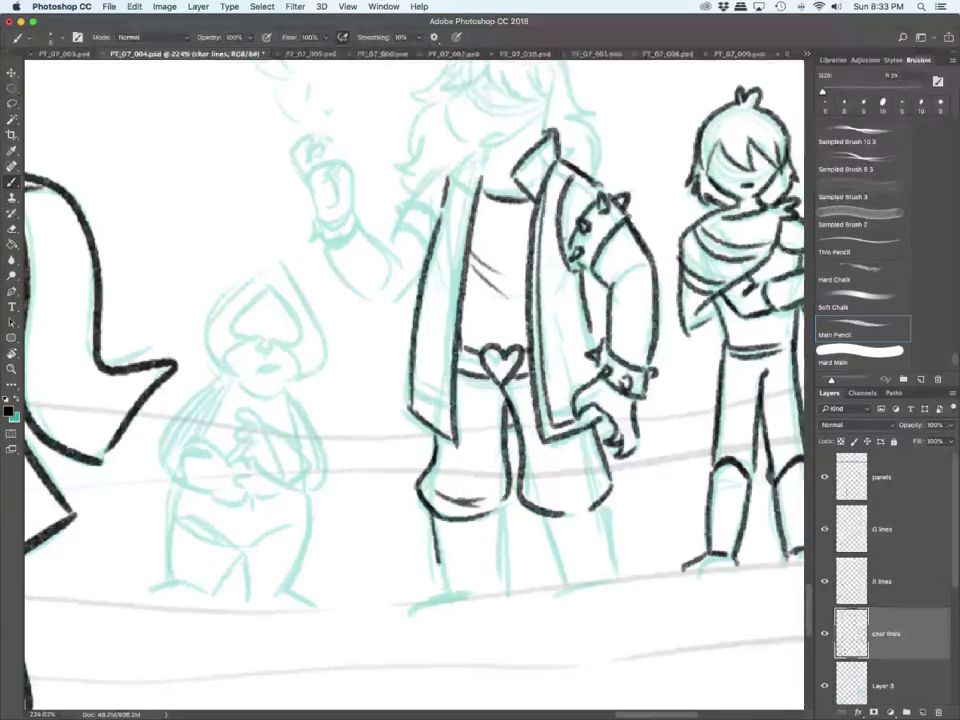
pyautogui.moveTo(501, 505); pyautogui.dragTo(506, 586)
pyautogui.moveTo(442, 588); pyautogui.dragTo(416, 599)
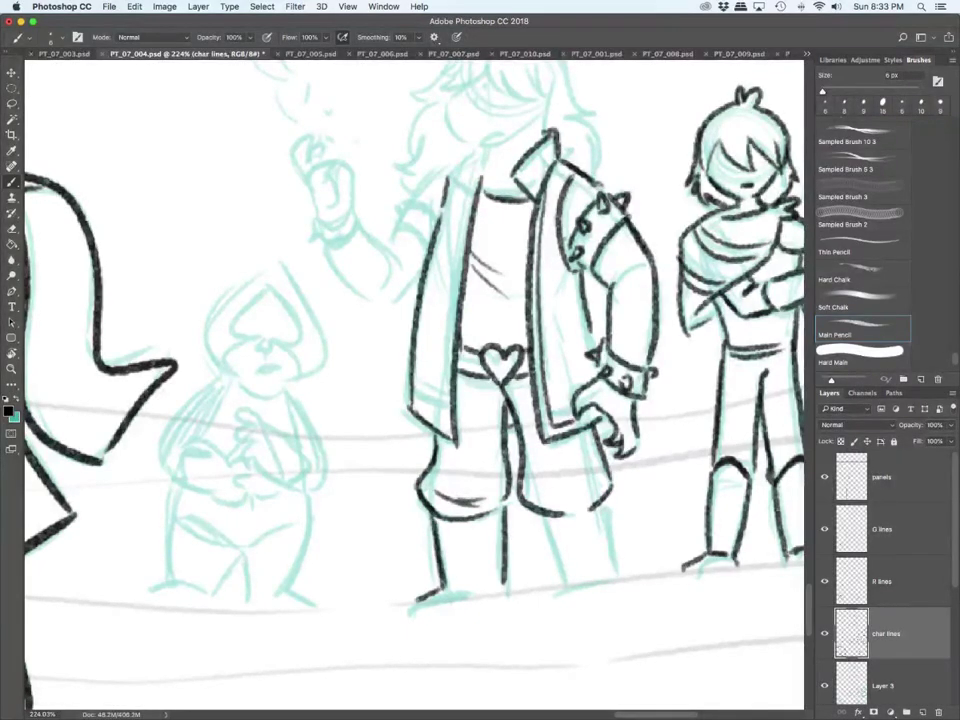
pyautogui.moveTo(541, 515)
pyautogui.mouseDown()
pyautogui.moveTo(563, 581)
pyautogui.moveTo(578, 514)
pyautogui.moveTo(591, 510)
pyautogui.mouseUp()
pyautogui.moveTo(606, 497); pyautogui.dragTo(618, 574)
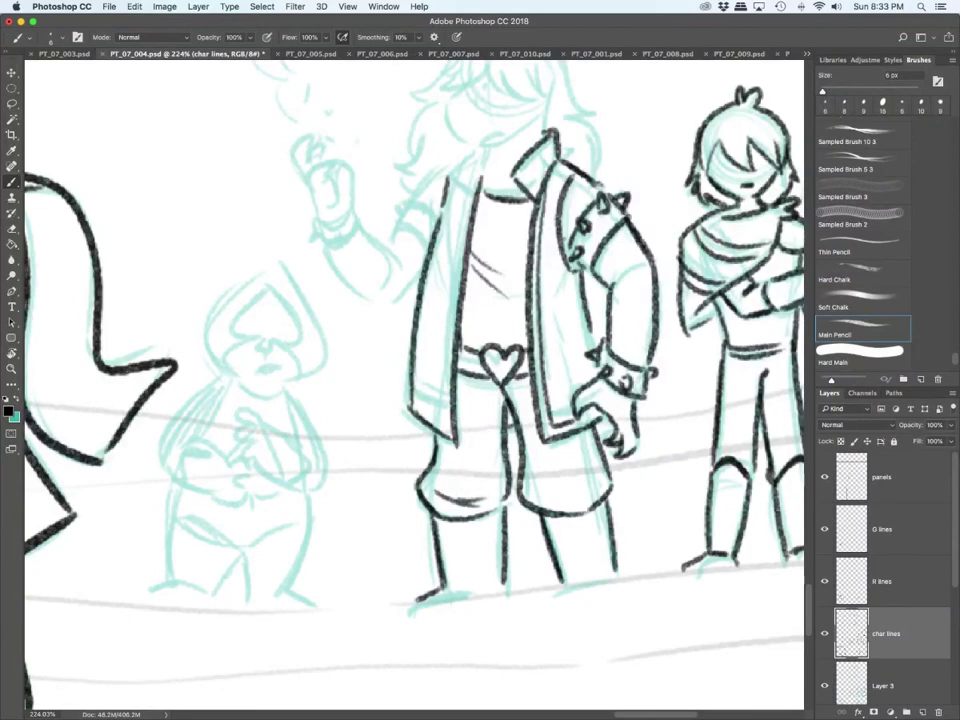
# Step: Ink the long-haired figure's bangs, snout, mouth and freckles, plus the other jacket collar flap
pyautogui.scroll(5, 414, 385)
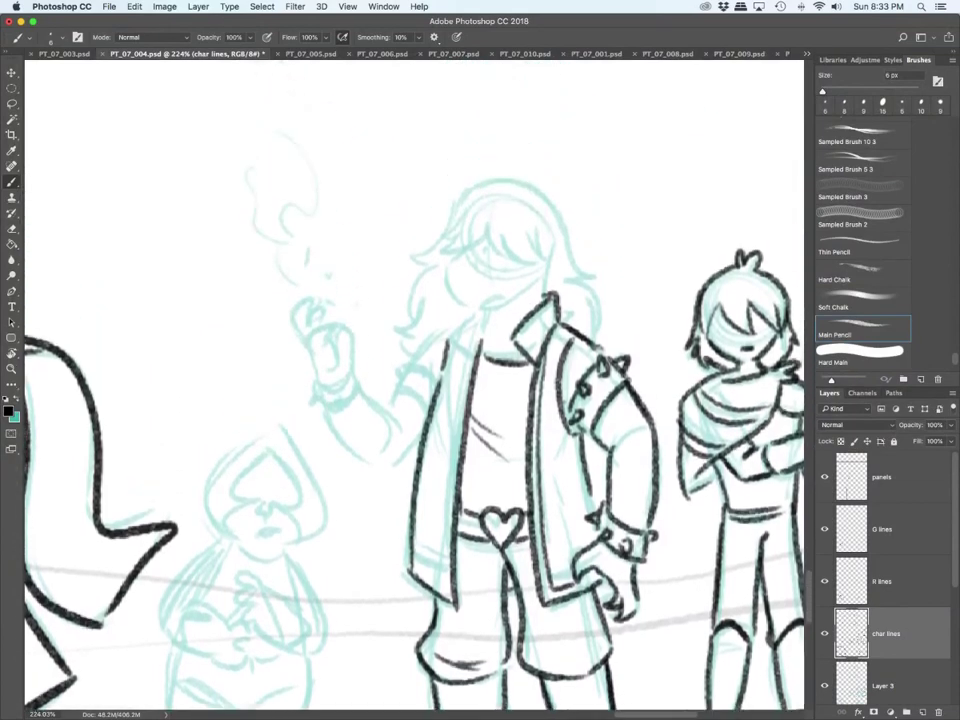
pyautogui.moveTo(458, 215)
pyautogui.mouseDown()
pyautogui.moveTo(440, 238)
pyautogui.moveTo(461, 235)
pyautogui.mouseUp()
pyautogui.moveTo(461, 237); pyautogui.dragTo(443, 251)
pyautogui.moveTo(443, 251)
pyautogui.mouseDown()
pyautogui.moveTo(481, 246)
pyautogui.moveTo(487, 226)
pyautogui.mouseUp()
pyautogui.moveTo(487, 228)
pyautogui.mouseDown()
pyautogui.moveTo(503, 256)
pyautogui.moveTo(547, 269)
pyautogui.moveTo(533, 232)
pyautogui.mouseUp()
pyautogui.moveTo(550, 237); pyautogui.dragTo(543, 255)
pyautogui.moveTo(470, 258)
pyautogui.mouseDown()
pyautogui.moveTo(449, 276)
pyautogui.moveTo(450, 301)
pyautogui.moveTo(482, 316)
pyautogui.moveTo(550, 270)
pyautogui.mouseUp()
pyautogui.moveTo(437, 346); pyautogui.dragTo(462, 331)
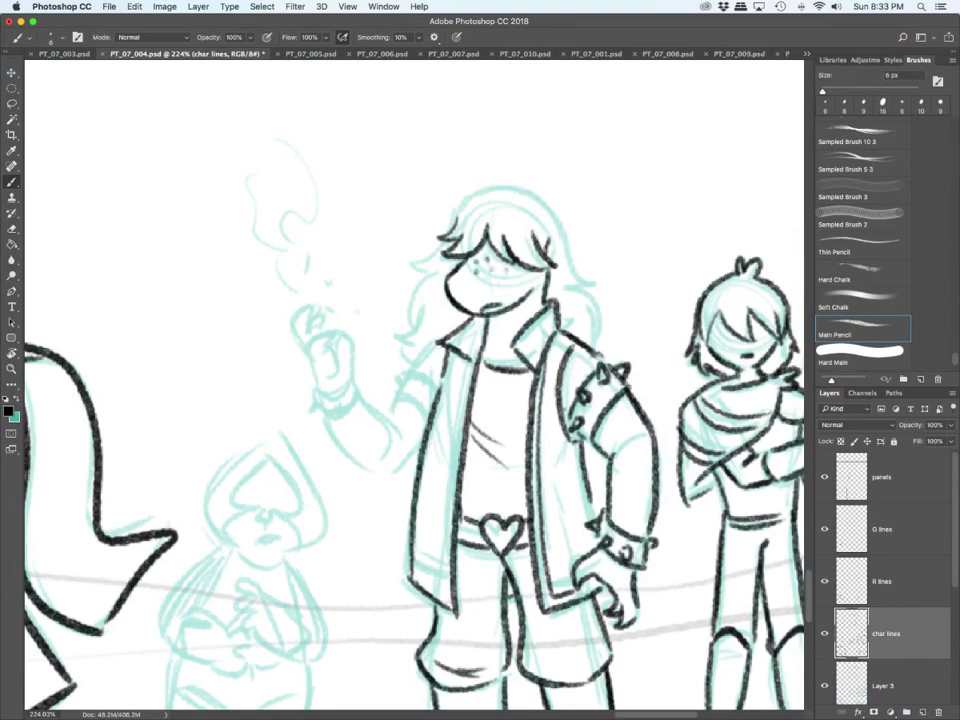
# Step: Ink the crown of the head and the long flowing hair on both sides of the face
pyautogui.moveTo(455, 205)
pyautogui.mouseDown()
pyautogui.moveTo(560, 200)
pyautogui.moveTo(590, 235)
pyautogui.moveTo(600, 270)
pyautogui.mouseUp()
pyautogui.moveTo(452, 232); pyautogui.dragTo(409, 268)
pyautogui.moveTo(431, 288); pyautogui.dragTo(398, 335)
pyautogui.moveTo(396, 336); pyautogui.dragTo(410, 362)
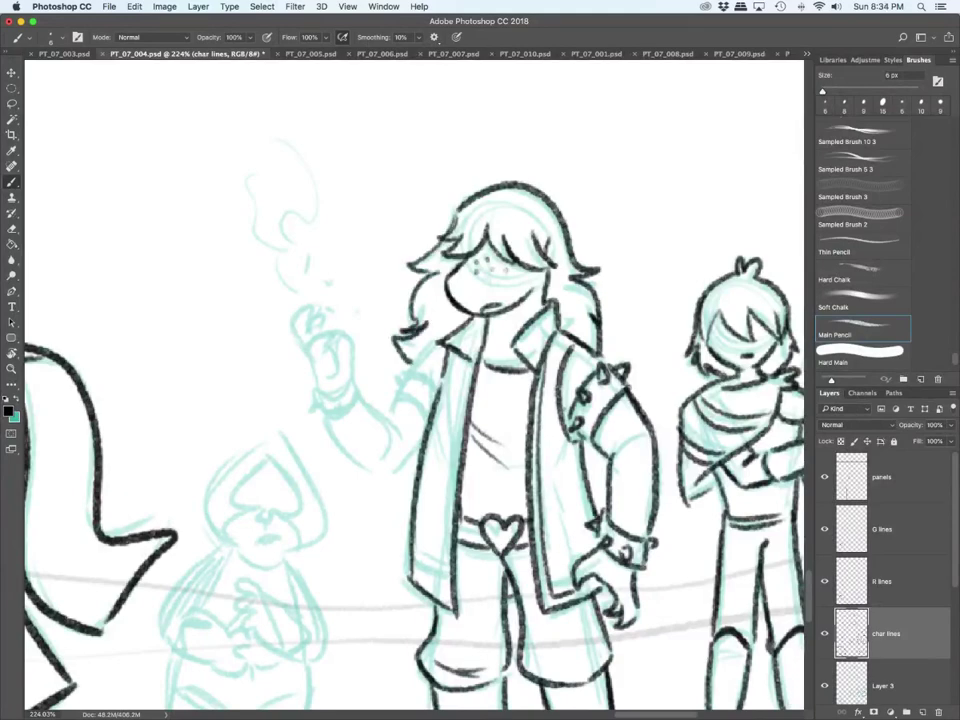
# Step: Ink the long-haired figure's raised clawed hand and bent arm, with its spiked wristband and spiked sleeve band
pyautogui.hscroll(-3, 414, 385)
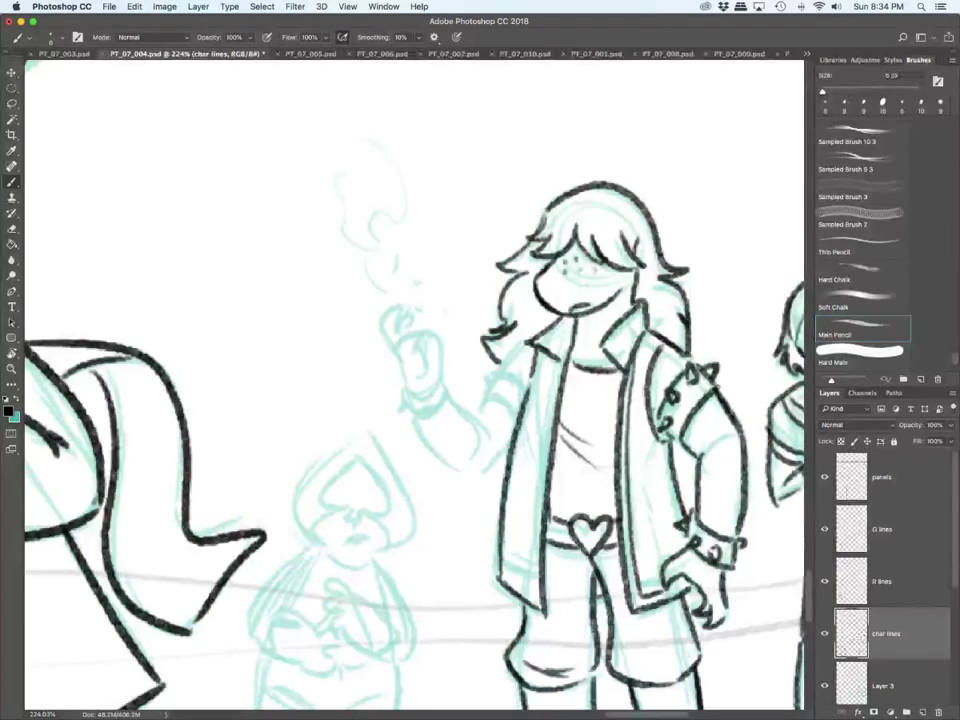
pyautogui.moveTo(406, 379)
pyautogui.mouseDown()
pyautogui.moveTo(416, 331)
pyautogui.moveTo(427, 376)
pyautogui.moveTo(396, 307)
pyautogui.moveTo(416, 315)
pyautogui.moveTo(411, 332)
pyautogui.moveTo(427, 318)
pyautogui.moveTo(433, 344)
pyautogui.mouseUp()
pyautogui.moveTo(433, 338)
pyautogui.mouseDown()
pyautogui.moveTo(425, 355)
pyautogui.moveTo(428, 347)
pyautogui.mouseUp()
pyautogui.moveTo(405, 373)
pyautogui.mouseDown()
pyautogui.moveTo(409, 387)
pyautogui.moveTo(440, 396)
pyautogui.moveTo(402, 400)
pyautogui.moveTo(428, 420)
pyautogui.moveTo(451, 400)
pyautogui.moveTo(445, 414)
pyautogui.mouseUp()
pyautogui.moveTo(441, 376); pyautogui.dragTo(465, 475)
pyautogui.moveTo(450, 393)
pyautogui.mouseDown()
pyautogui.moveTo(484, 432)
pyautogui.moveTo(517, 412)
pyautogui.mouseUp()
pyautogui.moveTo(479, 376)
pyautogui.mouseDown()
pyautogui.moveTo(484, 390)
pyautogui.moveTo(480, 376)
pyautogui.moveTo(519, 377)
pyautogui.mouseUp()
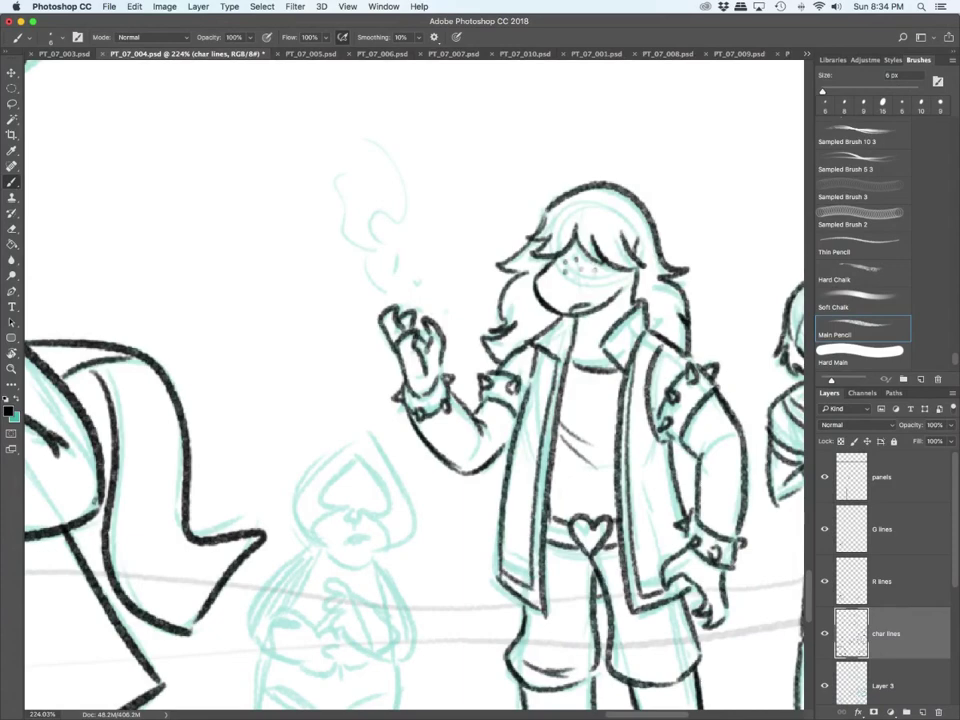
# Step: Ink the small hooded figure's pointed hood, sloping shoulder, and near arm with its hand at the waist
pyautogui.scroll(-5, 414, 385)
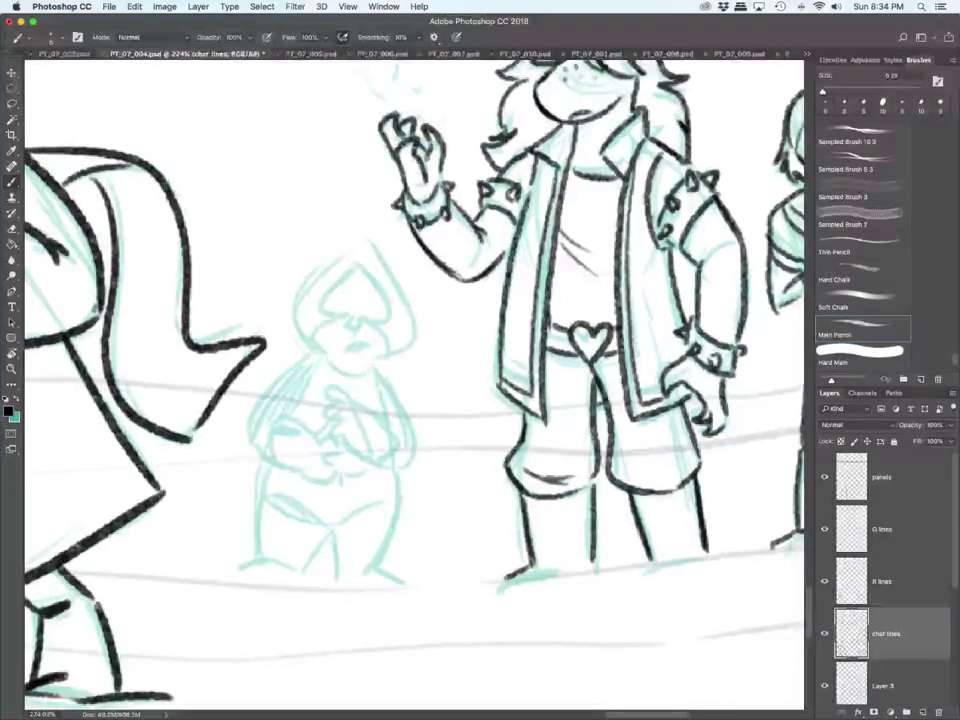
pyautogui.hscroll(-5, 419, 91)
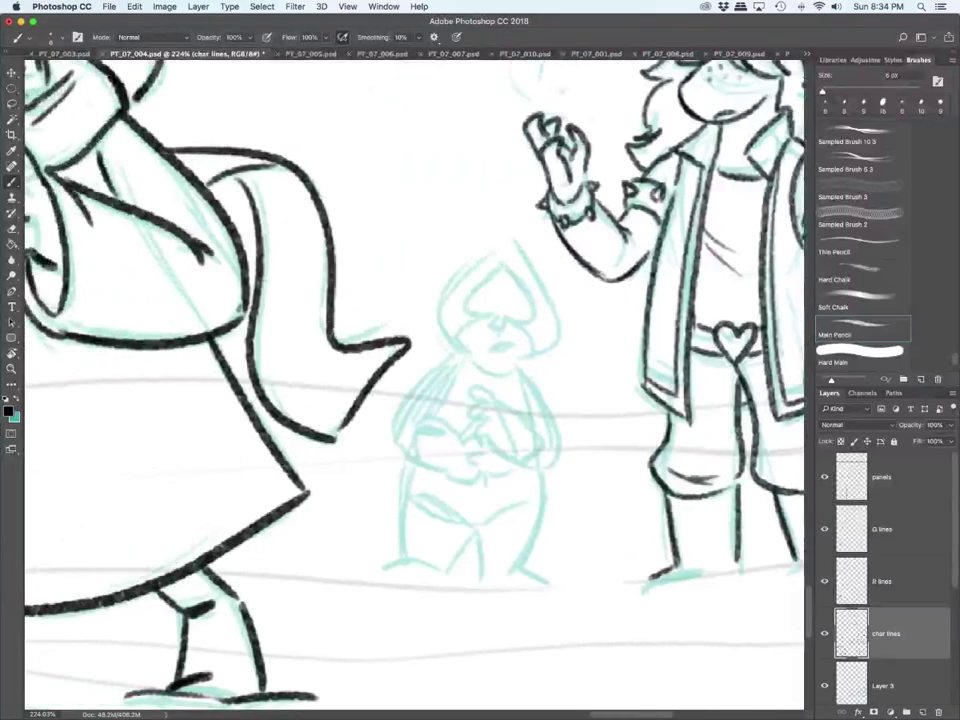
pyautogui.moveTo(443, 336)
pyautogui.mouseDown()
pyautogui.moveTo(438, 305)
pyautogui.moveTo(515, 229)
pyautogui.moveTo(556, 305)
pyautogui.moveTo(553, 342)
pyautogui.moveTo(390, 434)
pyautogui.moveTo(445, 471)
pyautogui.mouseUp()
pyautogui.moveTo(415, 416)
pyautogui.mouseDown()
pyautogui.moveTo(482, 438)
pyautogui.moveTo(486, 466)
pyautogui.moveTo(470, 480)
pyautogui.moveTo(462, 470)
pyautogui.mouseUp()
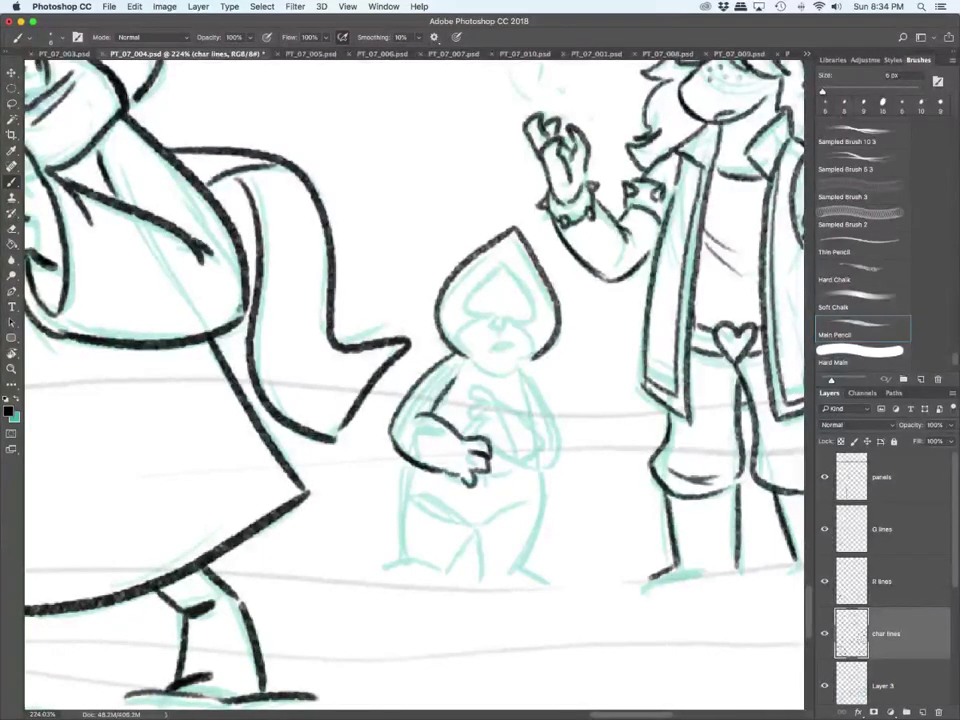
# Step: Ink the small hooded figure's sleeve cuff, waist side, and near leg with its zigzag trim and foot
pyautogui.moveTo(416, 424); pyautogui.dragTo(423, 460)
pyautogui.moveTo(415, 421); pyautogui.dragTo(447, 432)
pyautogui.moveTo(409, 468)
pyautogui.mouseDown()
pyautogui.moveTo(402, 562)
pyautogui.moveTo(460, 562)
pyautogui.moveTo(490, 518)
pyautogui.mouseUp()
pyautogui.moveTo(411, 495); pyautogui.dragTo(471, 531)
pyautogui.moveTo(402, 554)
pyautogui.mouseDown()
pyautogui.moveTo(401, 571)
pyautogui.moveTo(432, 579)
pyautogui.moveTo(460, 524)
pyautogui.mouseUp()
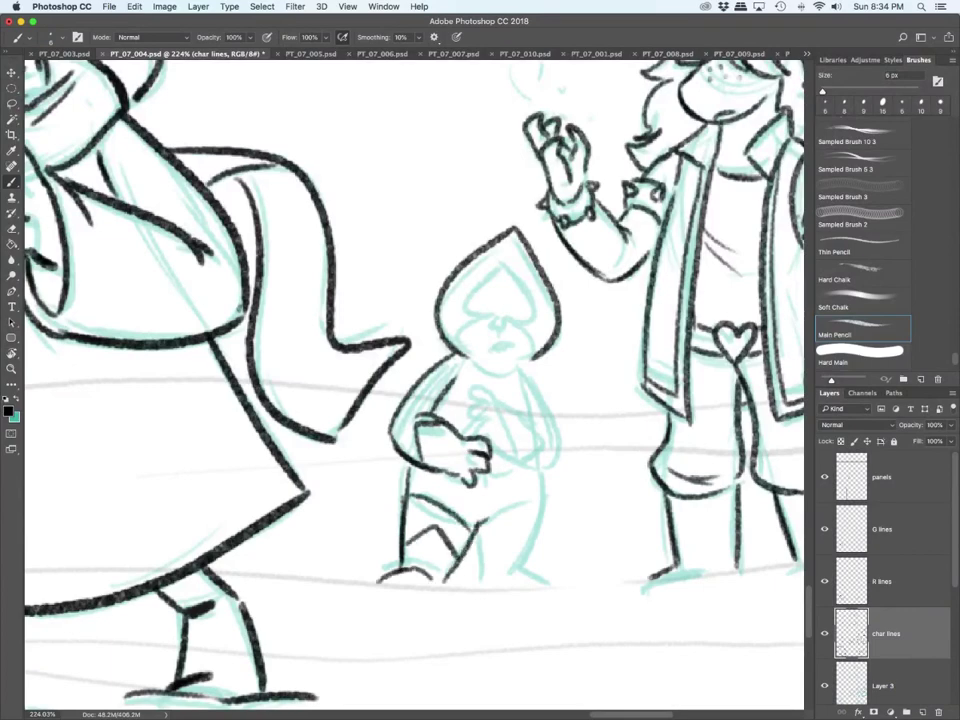
# Step: Ink the small hooded figure's far leg with its zigzag trim and foot, plus the far arm and both hands held at the chest
pyautogui.moveTo(541, 475)
pyautogui.mouseDown()
pyautogui.moveTo(542, 485)
pyautogui.moveTo(480, 527)
pyautogui.moveTo(480, 580)
pyautogui.moveTo(526, 573)
pyautogui.moveTo(546, 583)
pyautogui.mouseUp()
pyautogui.moveTo(520, 532); pyautogui.dragTo(531, 568)
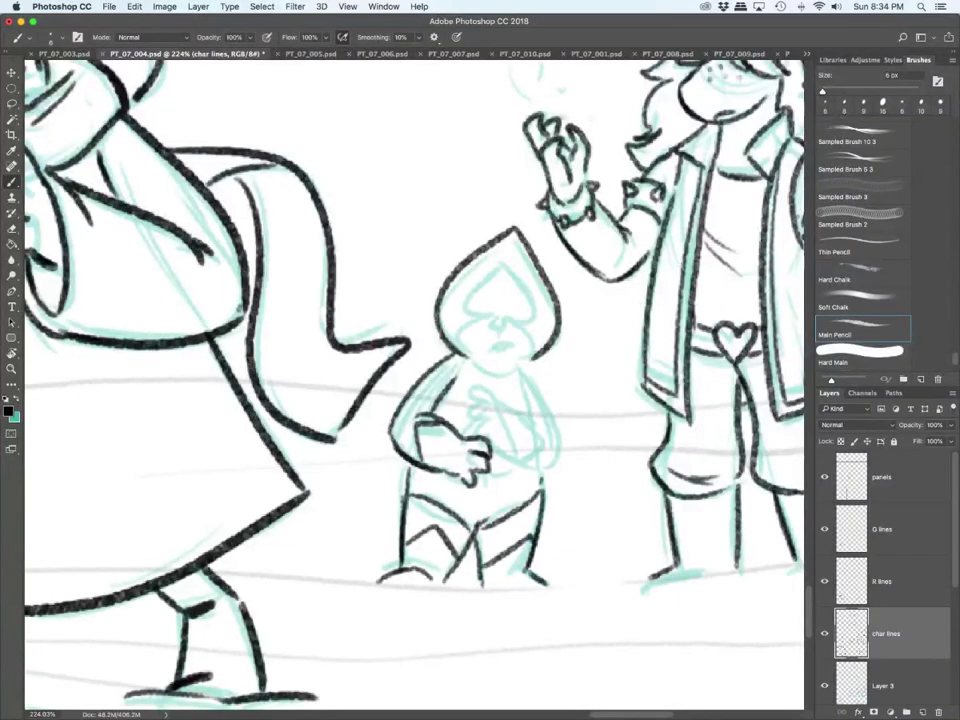
pyautogui.moveTo(468, 397); pyautogui.dragTo(498, 406)
pyautogui.moveTo(468, 399)
pyautogui.mouseDown()
pyautogui.moveTo(486, 410)
pyautogui.moveTo(467, 420)
pyautogui.mouseUp()
pyautogui.moveTo(468, 421); pyautogui.dragTo(546, 469)
pyautogui.moveTo(494, 405); pyautogui.dragTo(537, 420)
pyautogui.moveTo(541, 468)
pyautogui.mouseDown()
pyautogui.moveTo(563, 426)
pyautogui.moveTo(527, 371)
pyautogui.mouseUp()
pyautogui.moveTo(532, 415); pyautogui.dragTo(520, 372)
pyautogui.moveTo(536, 358); pyautogui.dragTo(526, 371)
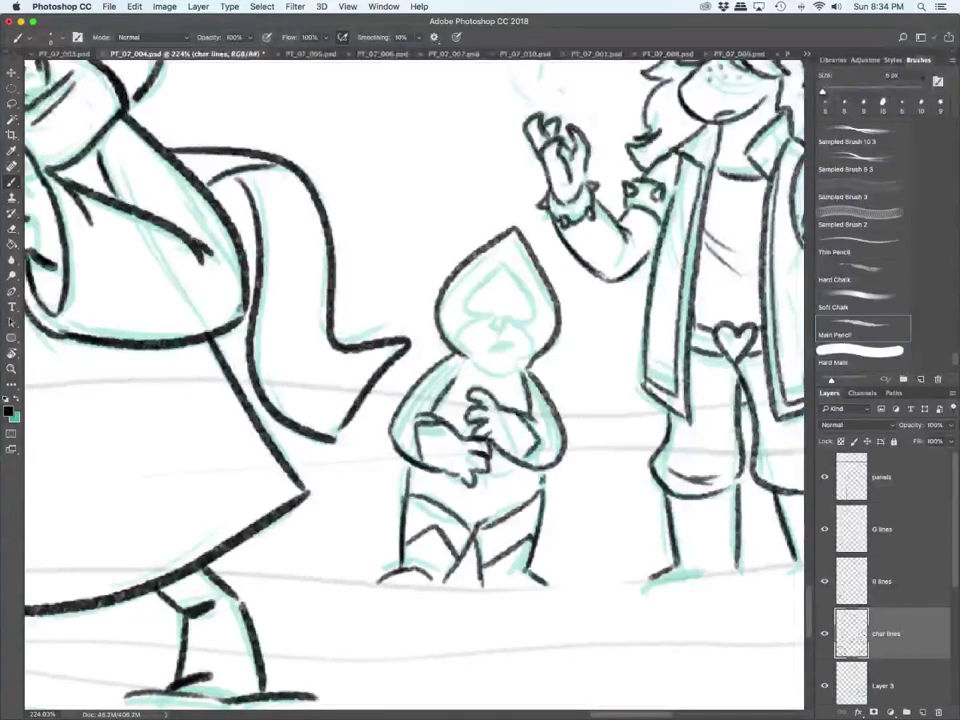
pyautogui.moveTo(483, 466); pyautogui.dragTo(492, 485)
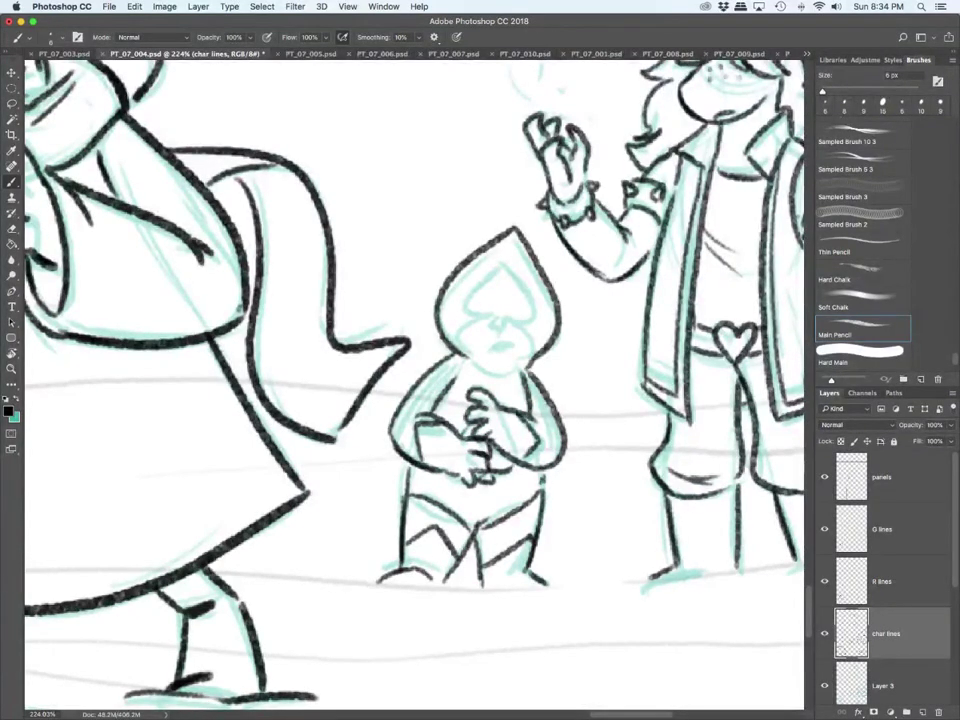
# Step: Ink the small hooded figure's face, including the spade-shaped hood opening, nose, mouth, and chin
pyautogui.moveTo(508, 263)
pyautogui.mouseDown()
pyautogui.moveTo(492, 316)
pyautogui.moveTo(532, 311)
pyautogui.moveTo(509, 263)
pyautogui.mouseUp()
pyautogui.moveTo(490, 321)
pyautogui.mouseDown()
pyautogui.moveTo(466, 357)
pyautogui.moveTo(529, 358)
pyautogui.moveTo(514, 348)
pyautogui.mouseUp()
pyautogui.moveTo(496, 334); pyautogui.dragTo(500, 338)
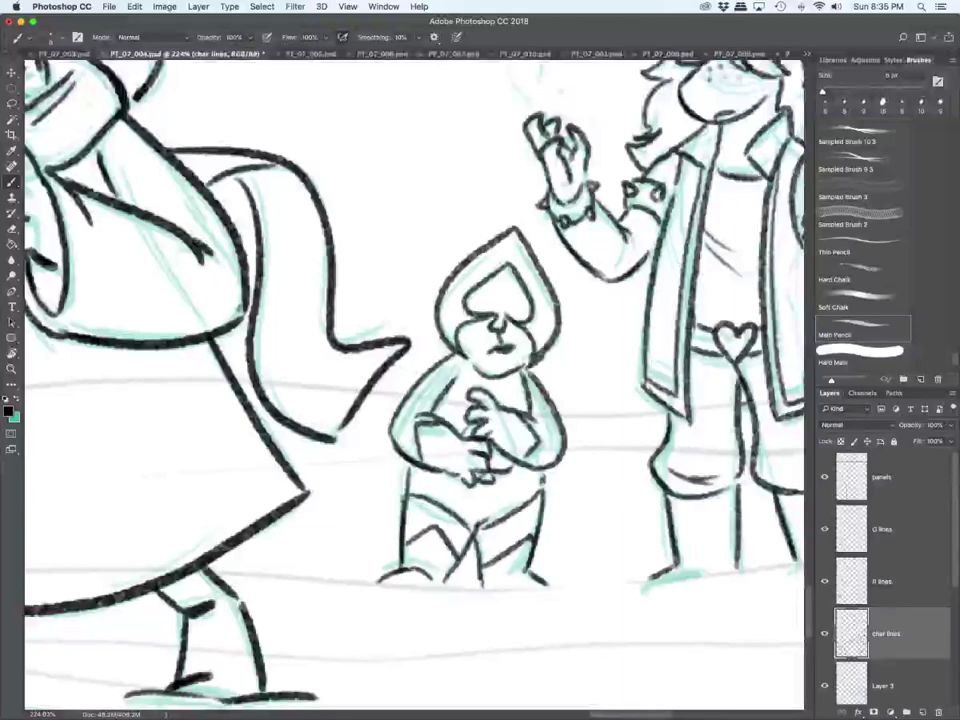
# Step: Hide the teal sketch on Layer 3 and save PT_07_004.psd
pyautogui.press('super+minus')
pyautogui.scroll(-10, 495, 546)
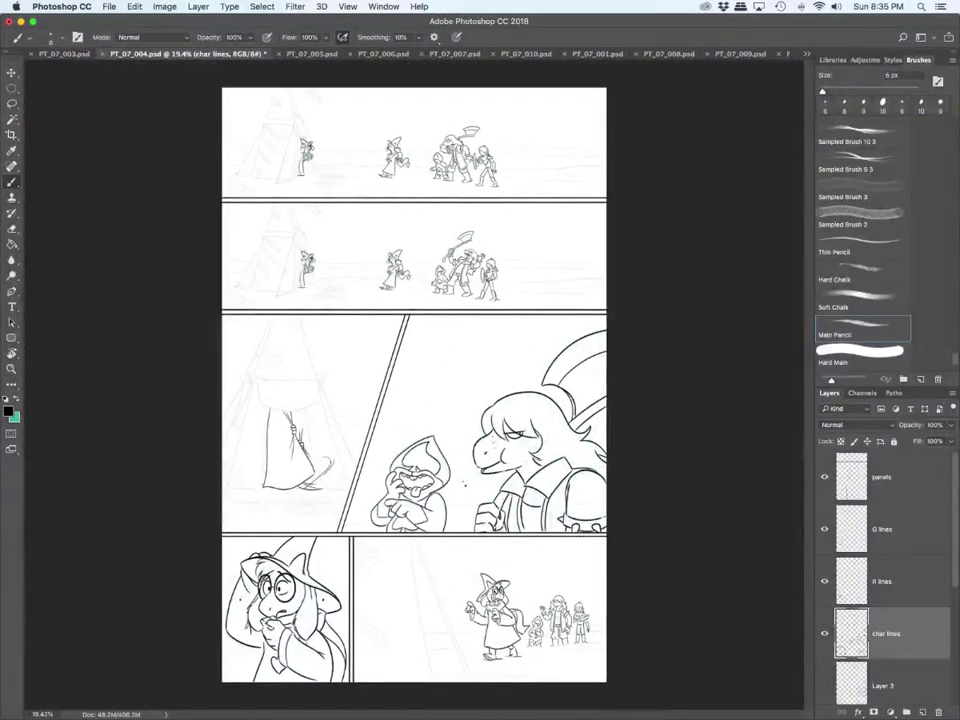
pyautogui.press('super+s')
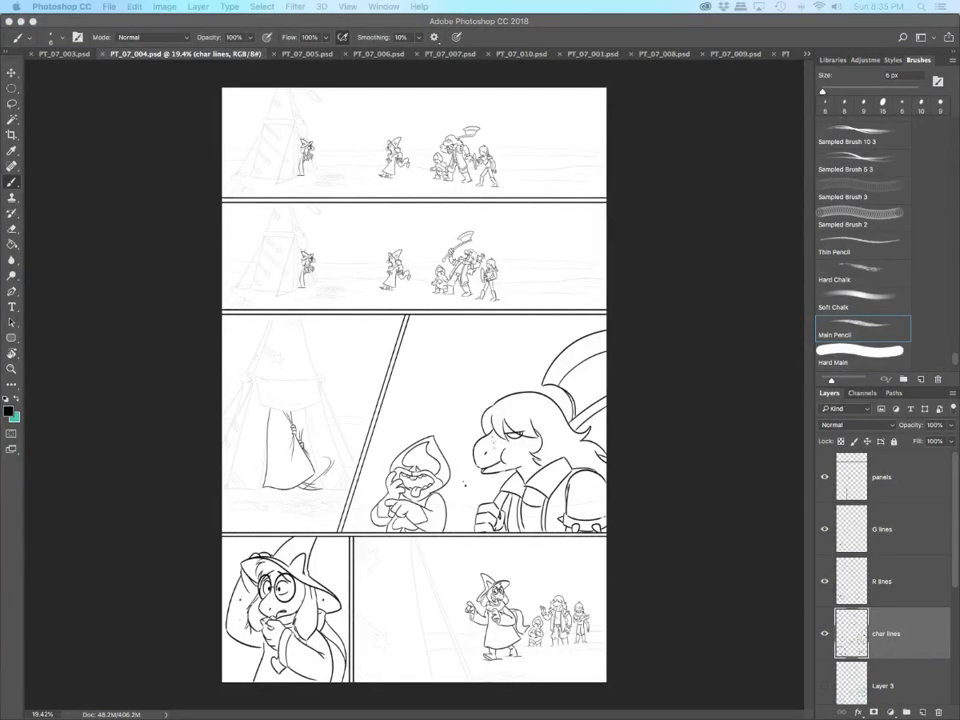
# Step: Switch to PT_07_005.psd and add a layer named "panels" above Layer 3
pyautogui.click(307, 53)
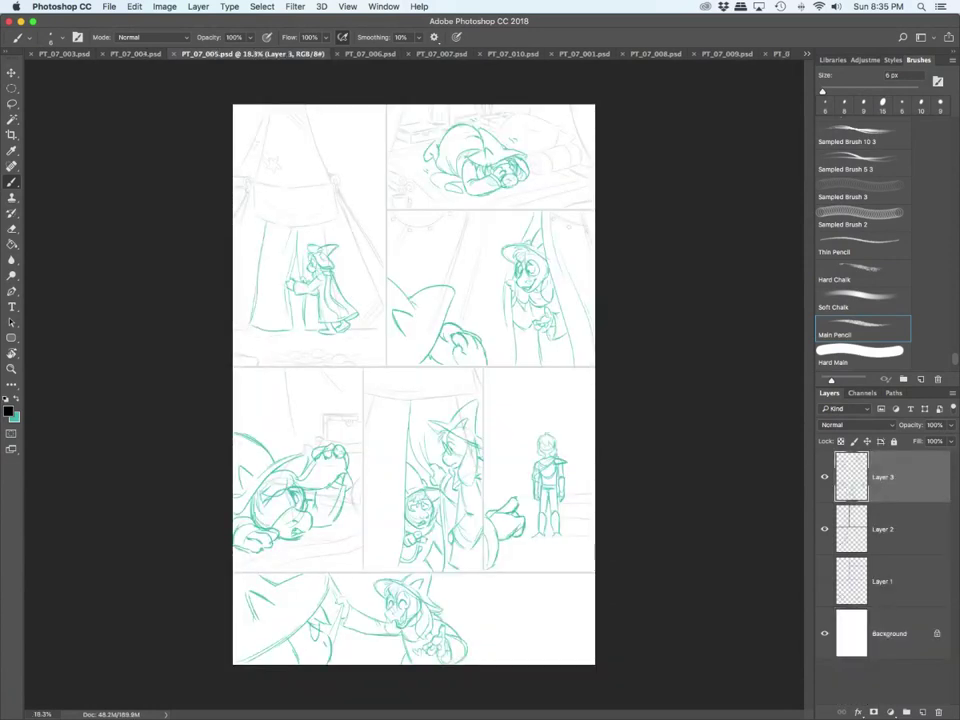
pyautogui.press('super+alt+shift+n')
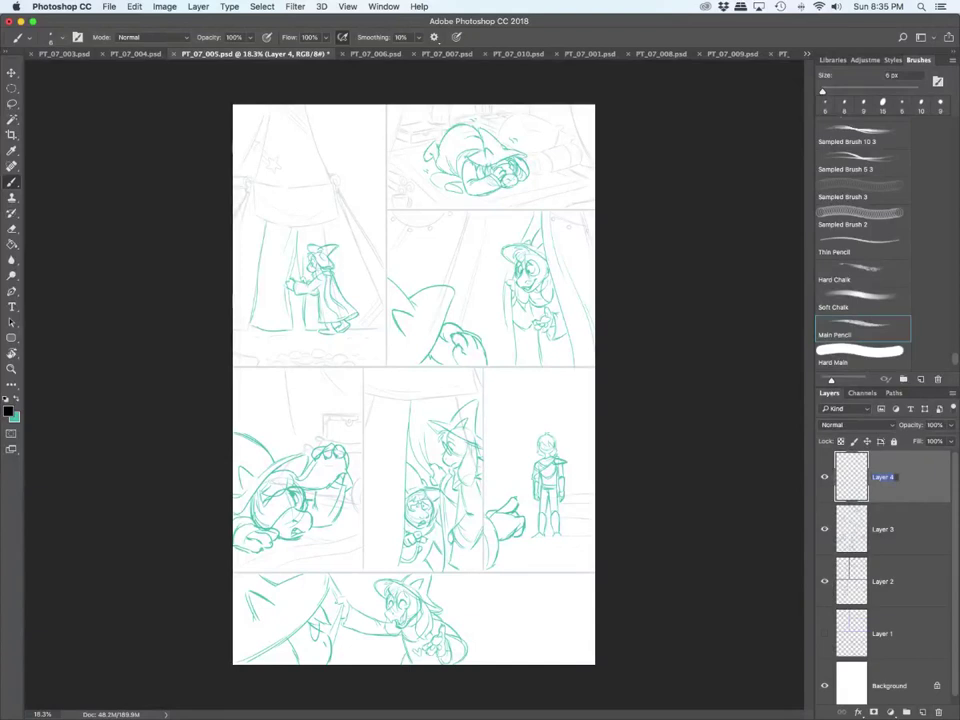
pyautogui.write('panels')
pyautogui.press('Return')
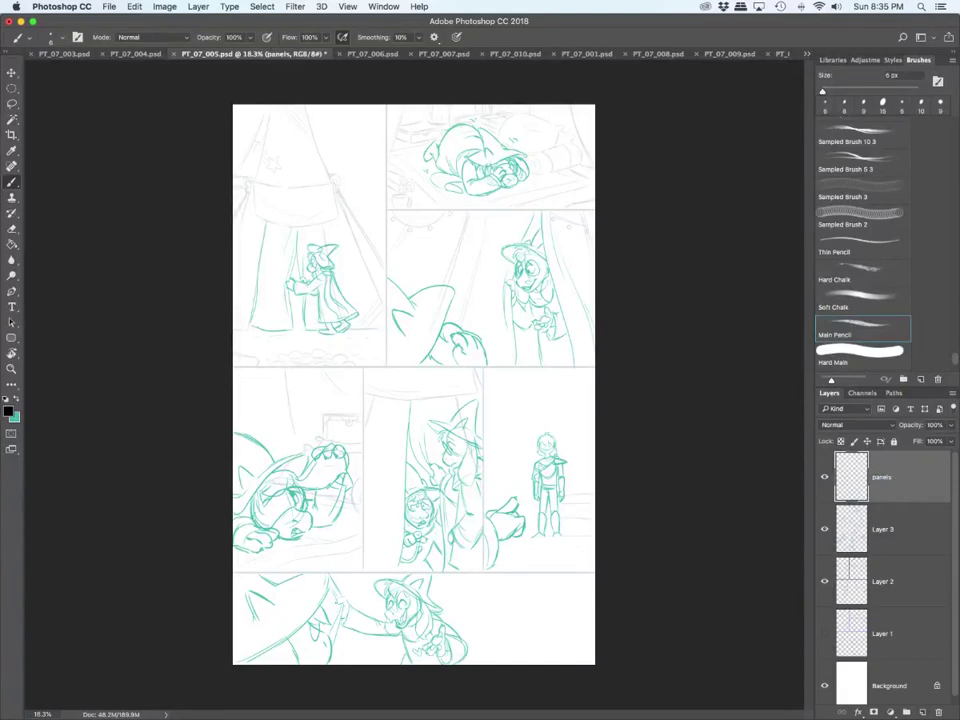
# Step: With the Thin Pencil at 15 px, draw a double horizontal border across the page between the upper panels and the middle row
pyautogui.click(862, 246)
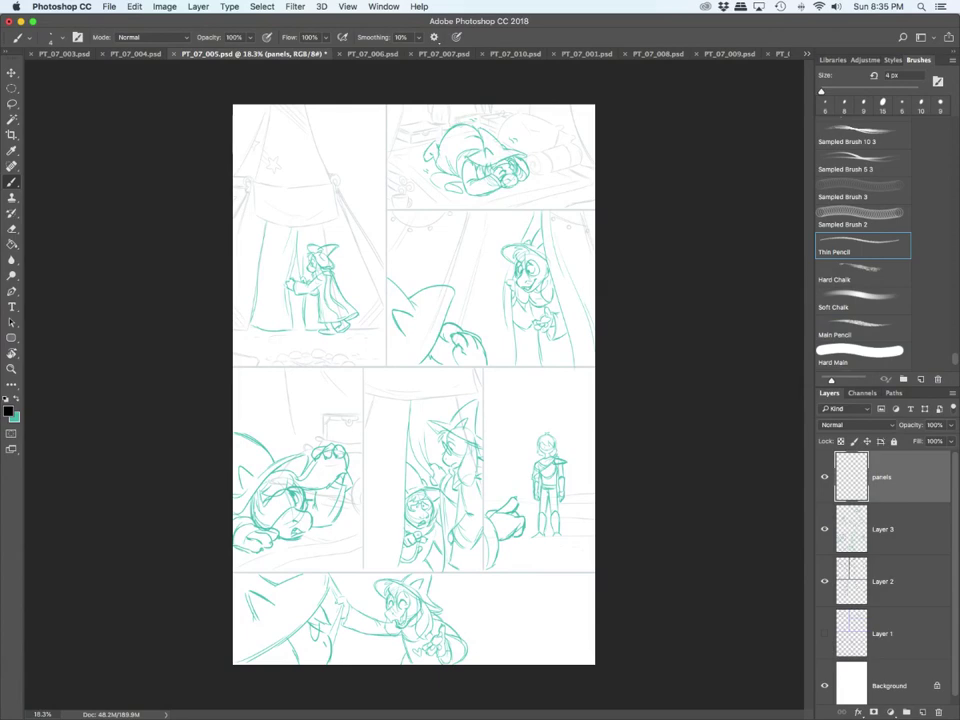
pyautogui.press(']')
pyautogui.press(']')
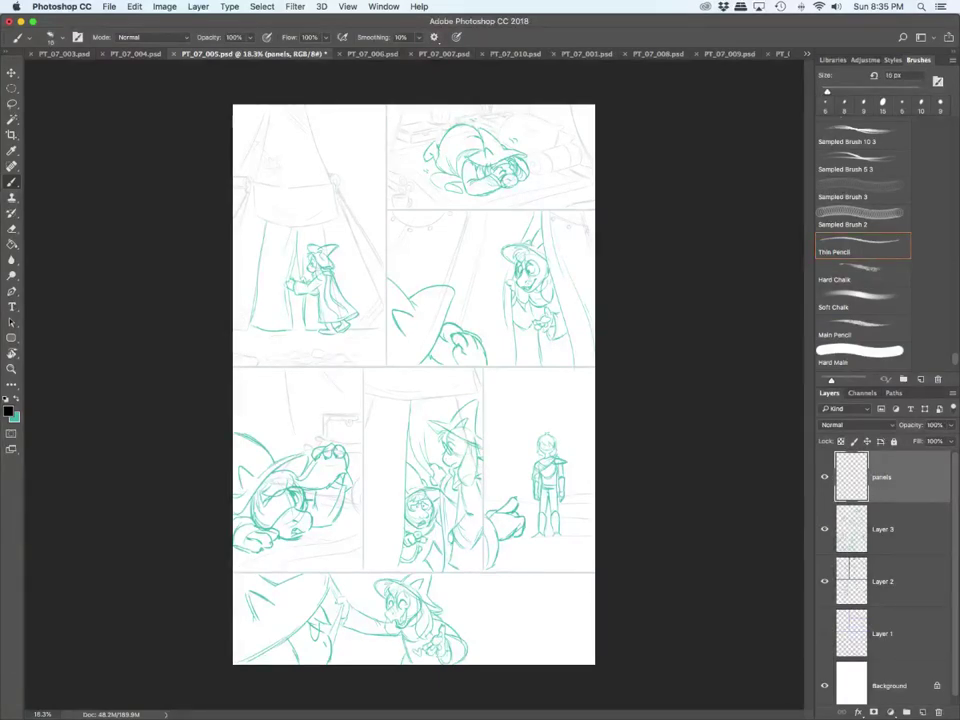
pyautogui.press(']')
pyautogui.scroll(3, 488, 373)
pyautogui.scroll(4, 362, 385)
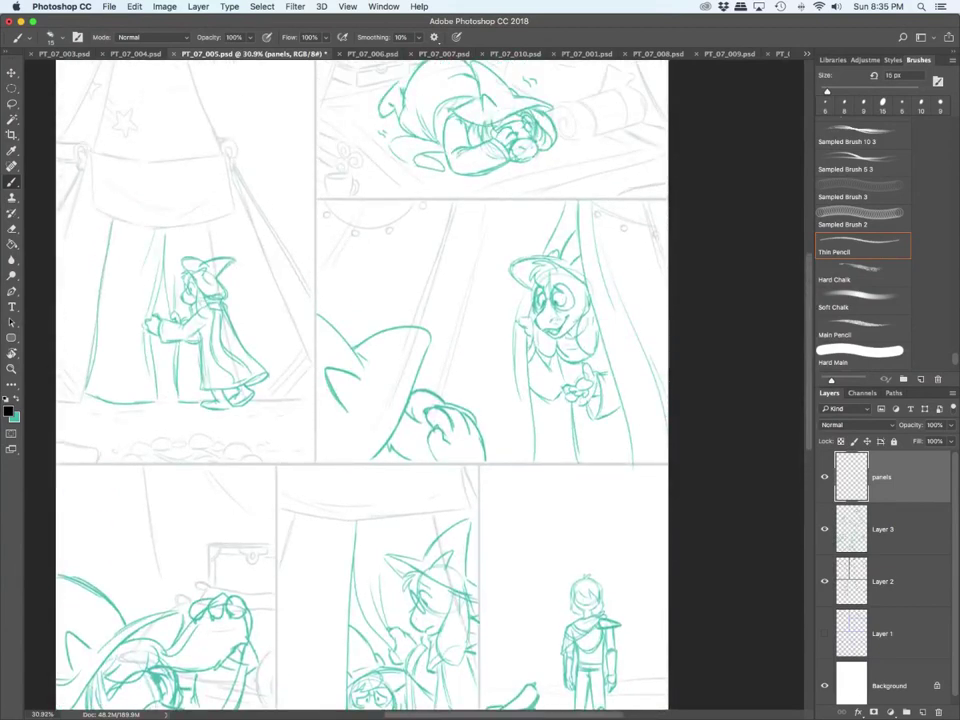
pyautogui.moveTo(56, 459); pyautogui.dragTo(668, 459)
pyautogui.press('super+z')
pyautogui.moveTo(56, 463); pyautogui.dragTo(668, 463)
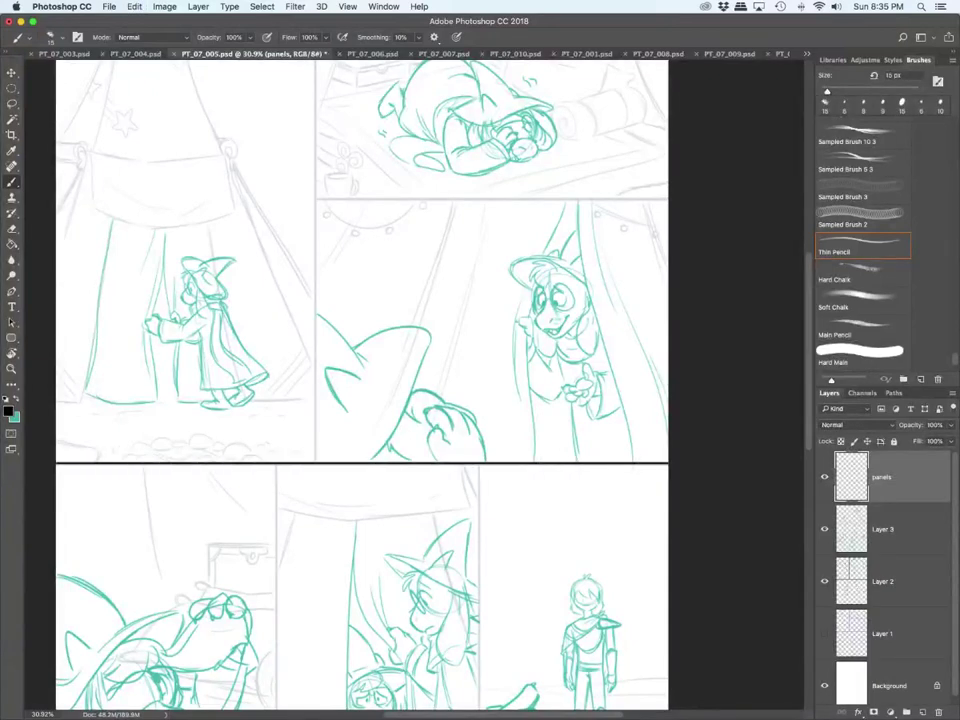
pyautogui.moveTo(56, 468); pyautogui.dragTo(668, 468)
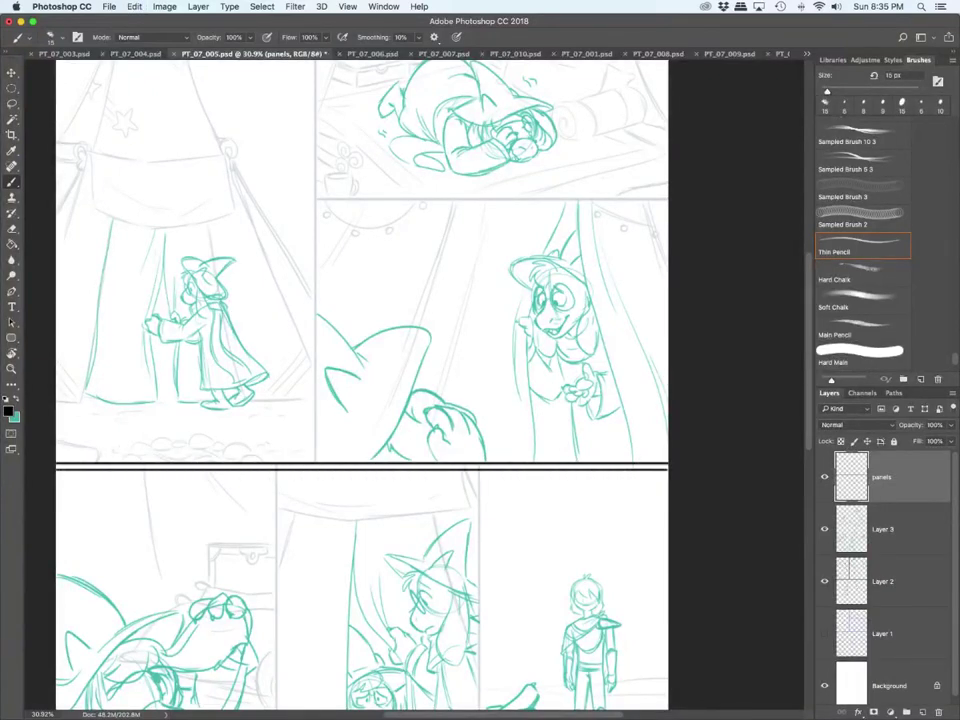
# Step: Draw a double horizontal border across the page between the middle row and the bottom panel
pyautogui.scroll(-5, 362, 385)
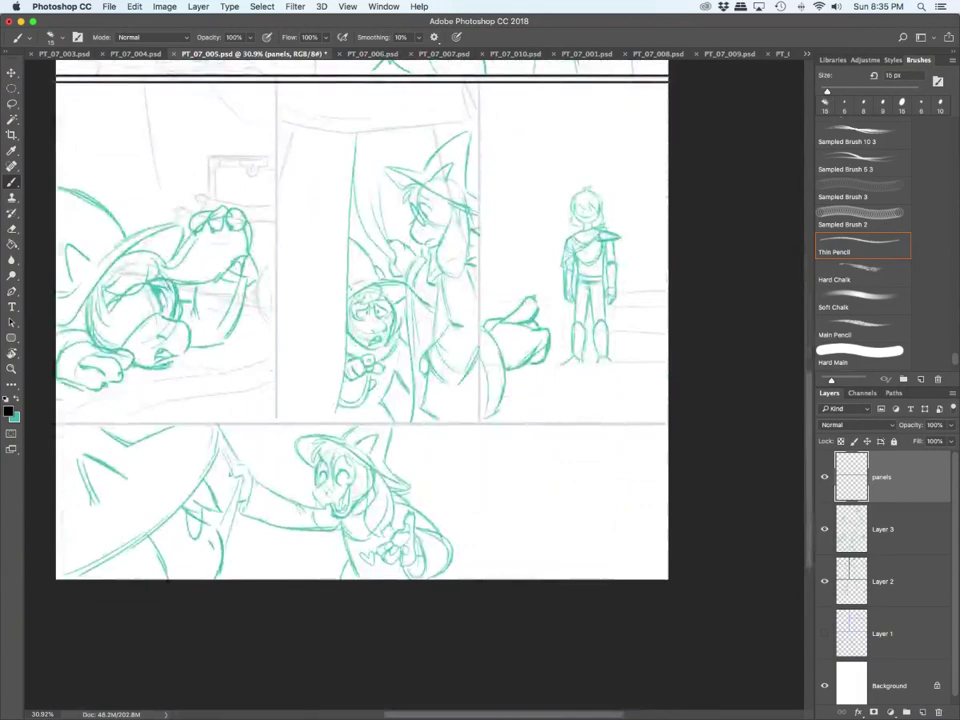
pyautogui.moveTo(56, 426); pyautogui.dragTo(668, 426)
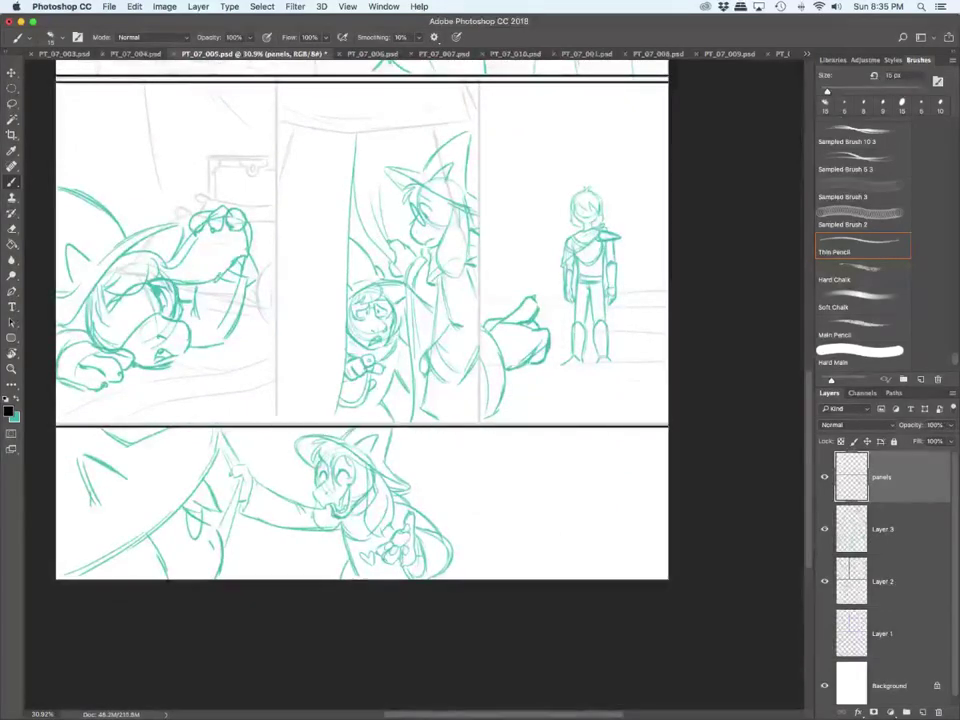
pyautogui.moveTo(56, 421); pyautogui.dragTo(668, 421)
# Step: Draw two double vertical borders dividing the middle row into three panels
pyautogui.hscroll(3, 415, 385)
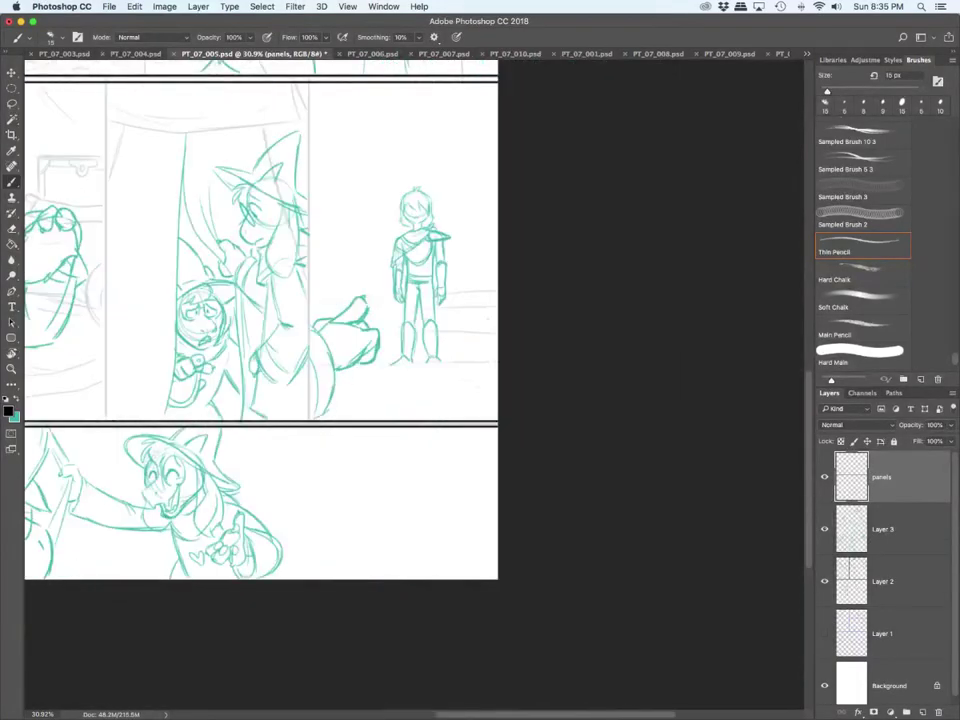
pyautogui.scroll(1, 415, 385)
pyautogui.scroll(3, 260, 385)
pyautogui.hscroll(-5, 315, 385)
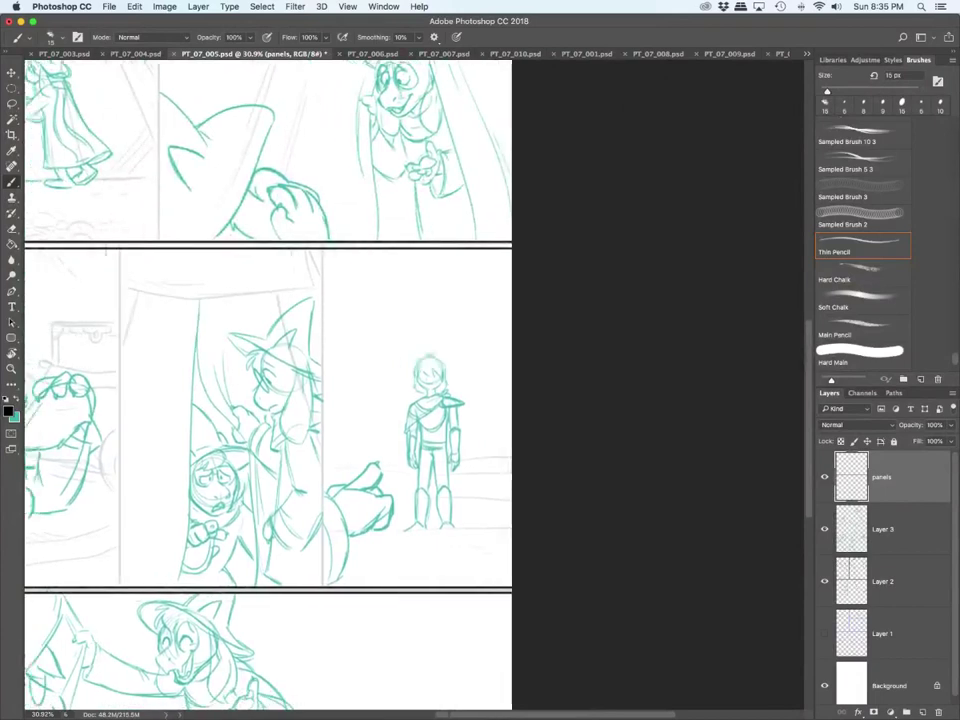
pyautogui.moveTo(212, 587)
pyautogui.mouseDown()
pyautogui.moveTo(212, 251)
pyautogui.moveTo(216, 585)
pyautogui.mouseUp()
pyautogui.moveTo(418, 568)
pyautogui.mouseDown()
pyautogui.moveTo(418, 250)
pyautogui.moveTo(425, 580)
pyautogui.mouseUp()
pyautogui.press('super+z')
pyautogui.moveTo(424, 586); pyautogui.dragTo(424, 250)
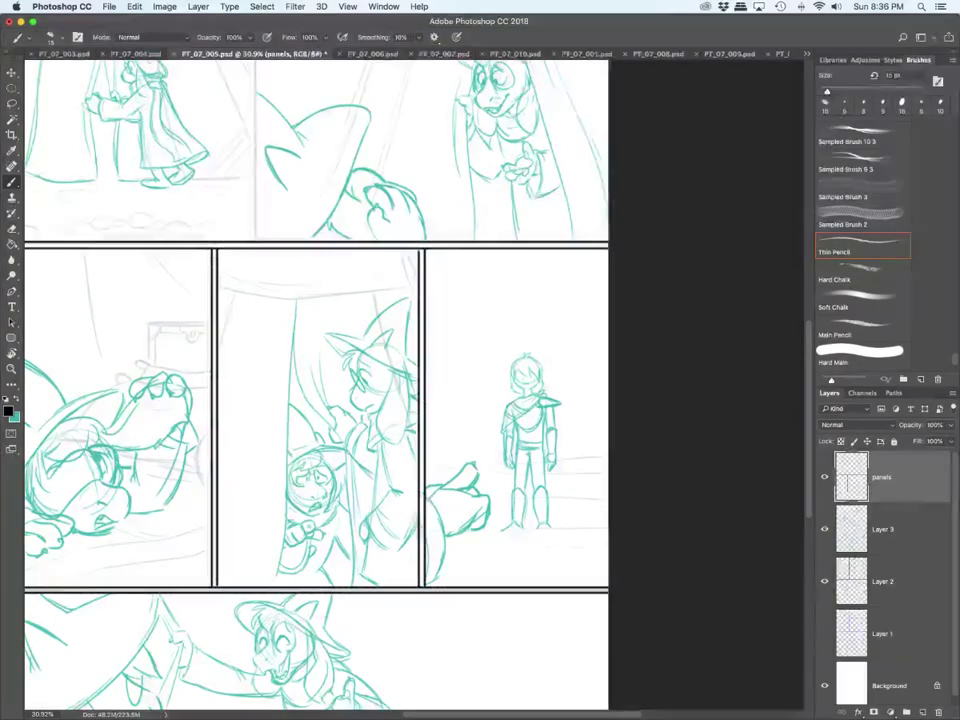
# Step: Draw double borders separating the tall tent panel from its neighbours and splitting those into two stacked panels
pyautogui.scroll(5, 316, 385)
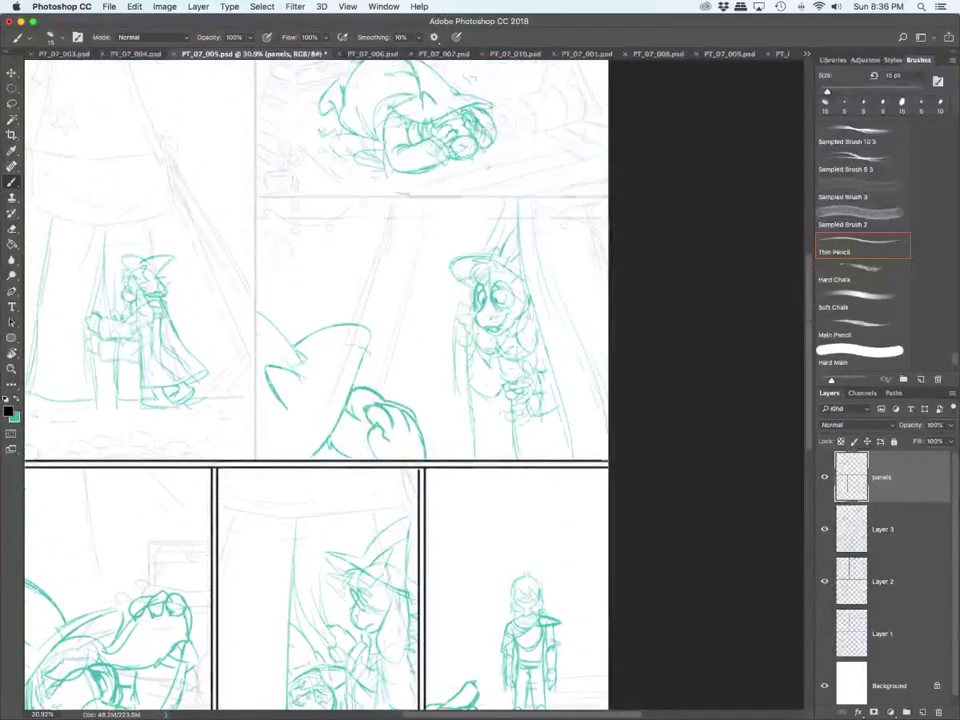
pyautogui.hscroll(-4, 360, 400)
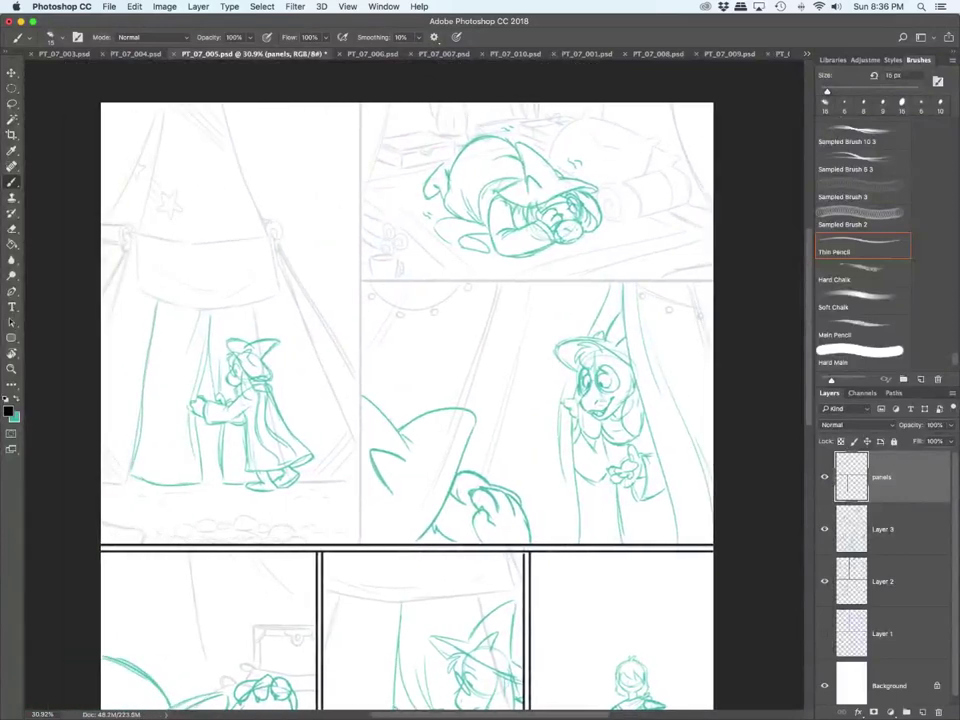
pyautogui.moveTo(361, 545); pyautogui.dragTo(361, 102)
pyautogui.moveTo(356, 545); pyautogui.dragTo(356, 78)
pyautogui.moveTo(362, 277); pyautogui.dragTo(714, 277)
pyautogui.moveTo(363, 283); pyautogui.dragTo(714, 283)
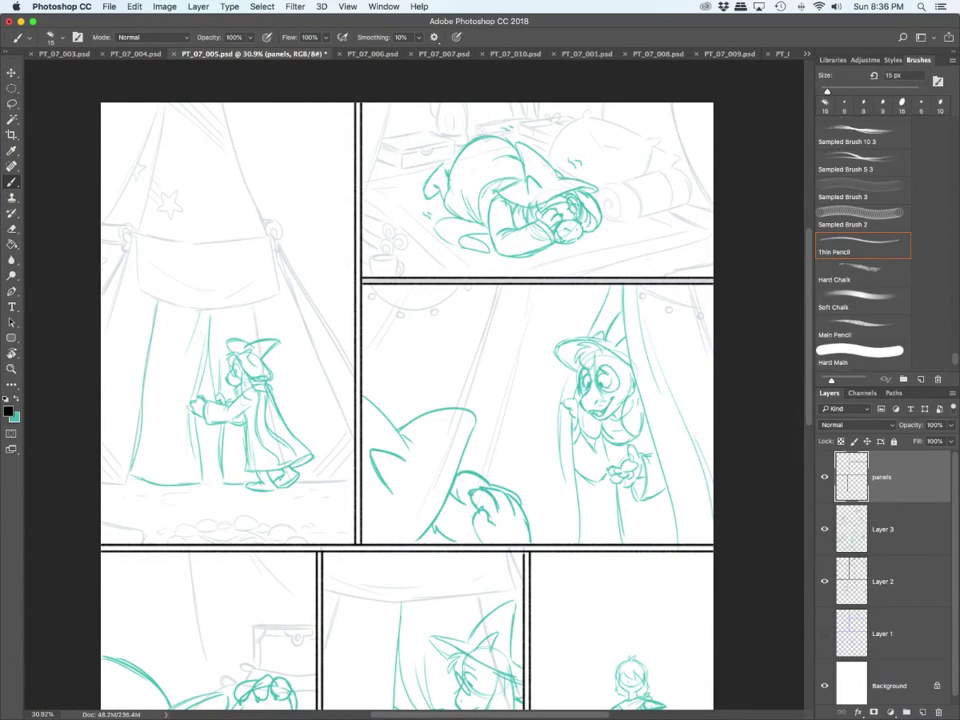
# Step: Add a layer named "BG lines" directly above Layer 2
pyautogui.click(883, 581)
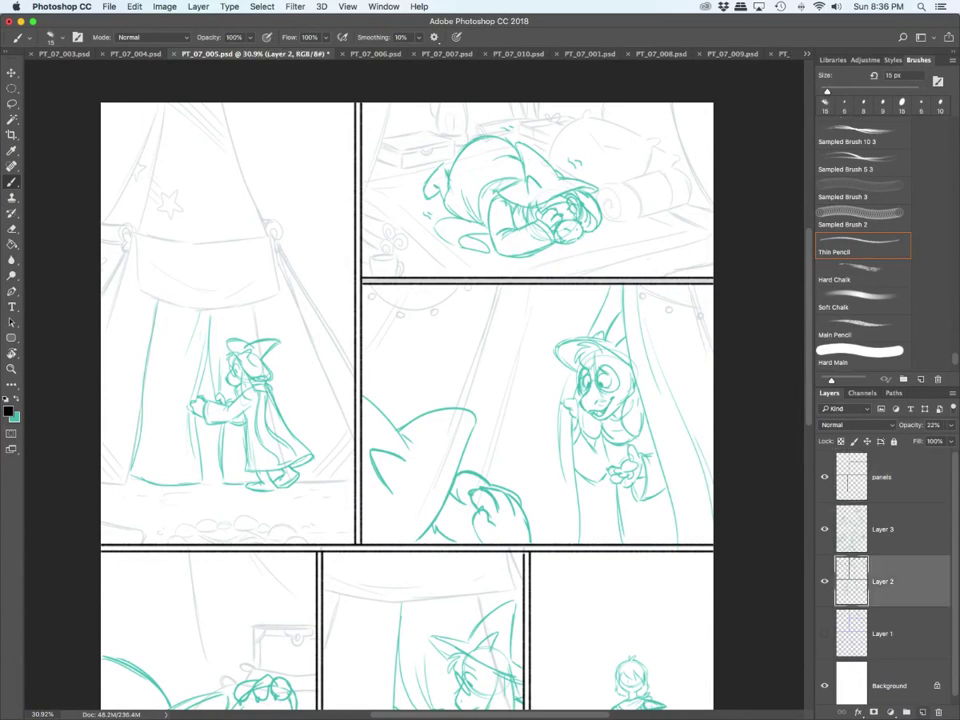
pyautogui.click(922, 712)
pyautogui.doubleClick(883, 581)
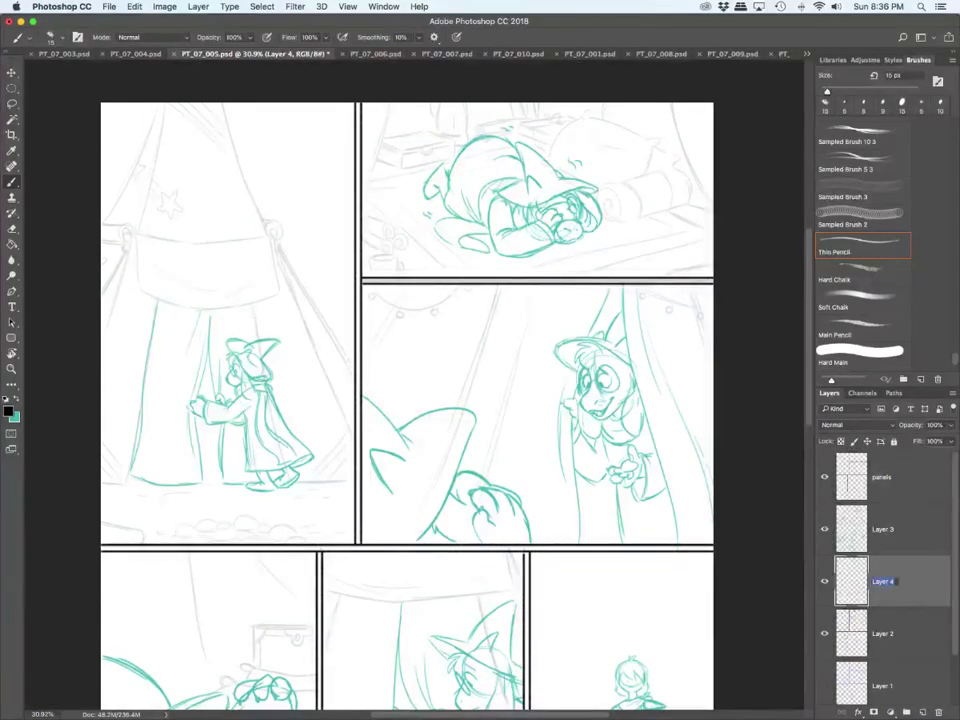
pyautogui.write('BG lines')
pyautogui.press('Return')
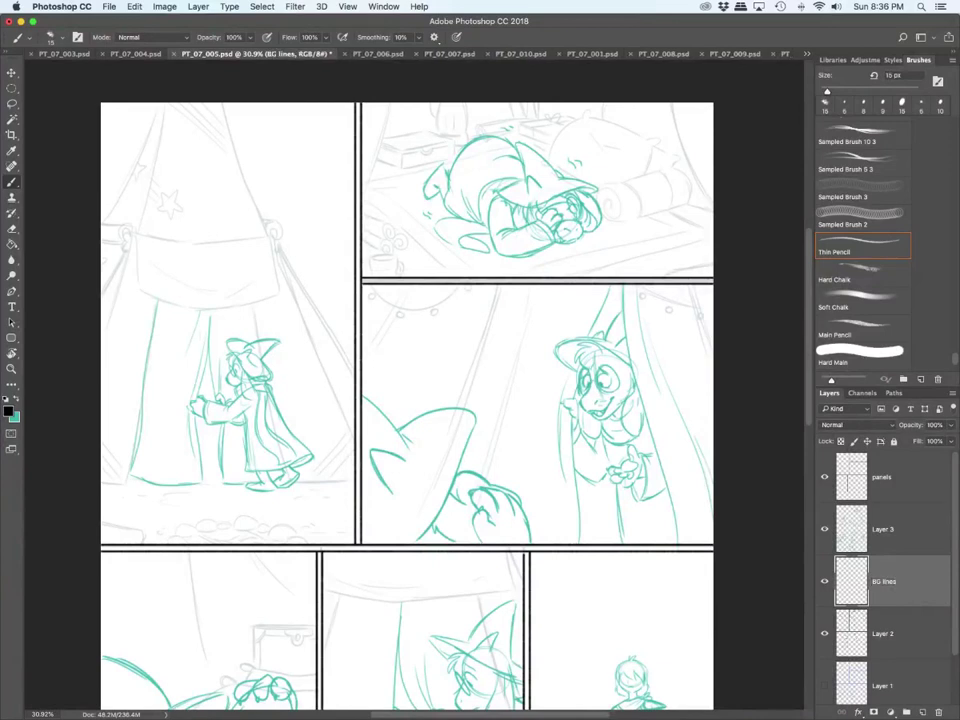
# Step: With the Main Pencil at 7 px and Layer 3 hidden, ink the log at the lower corner of the tent panel
pyautogui.click(878, 330)
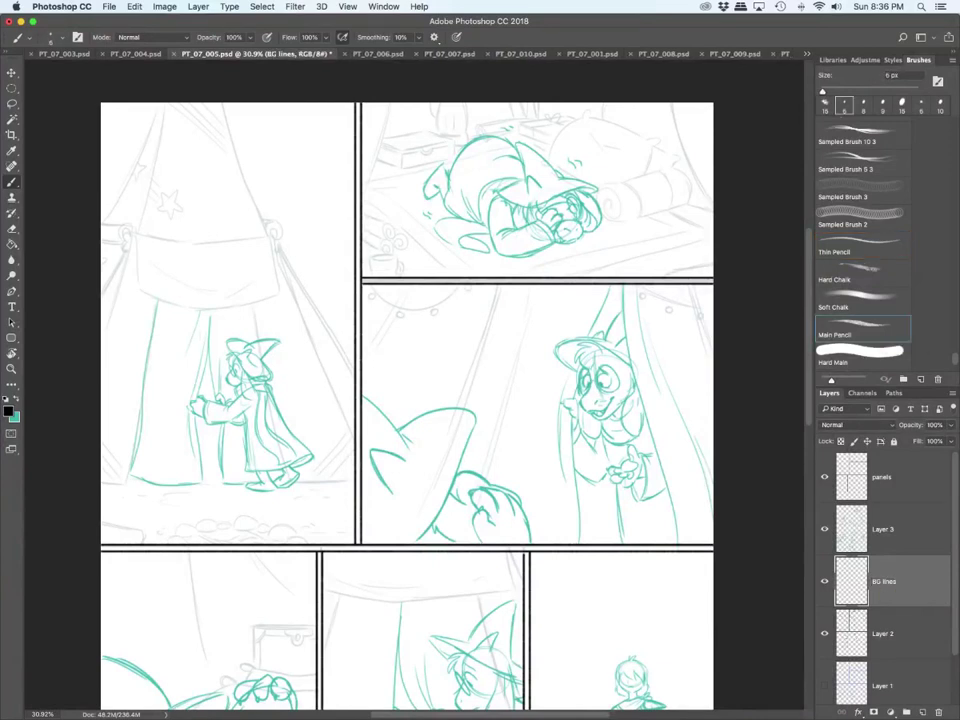
pyautogui.press(']')
pyautogui.click(825, 529)
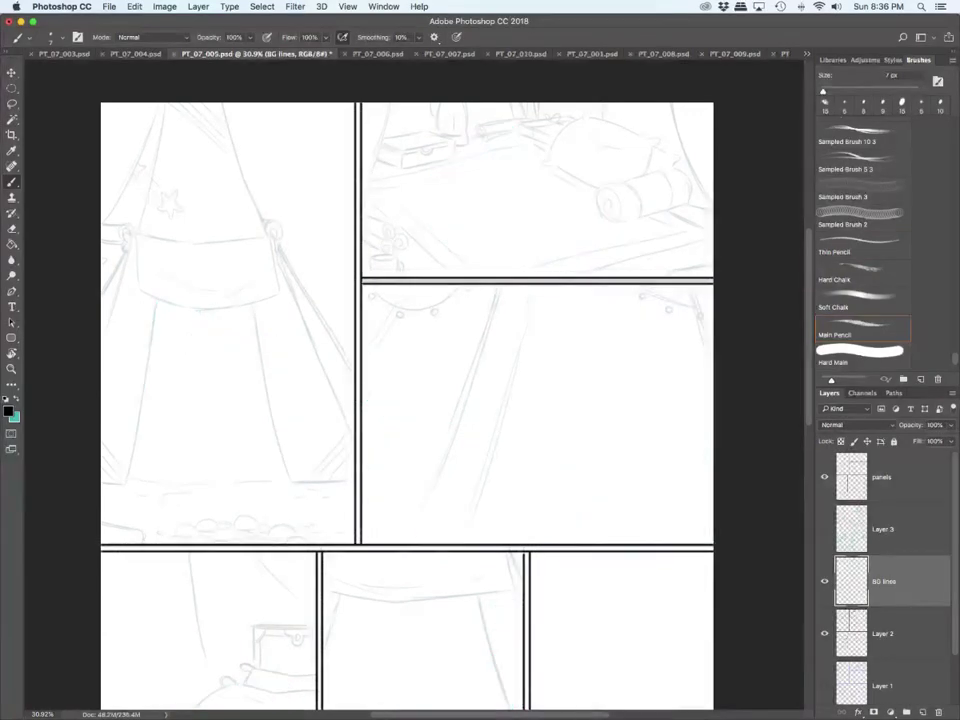
pyautogui.scroll(5, 189, 461)
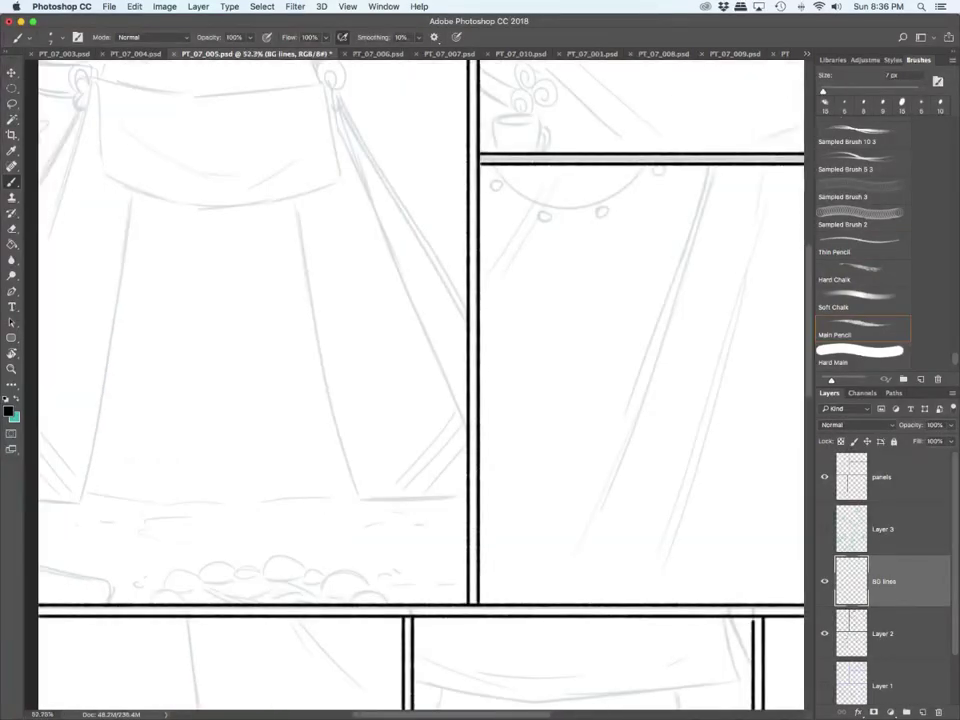
pyautogui.hscroll(-3, 414, 390)
pyautogui.hscroll(-2, 183, 460)
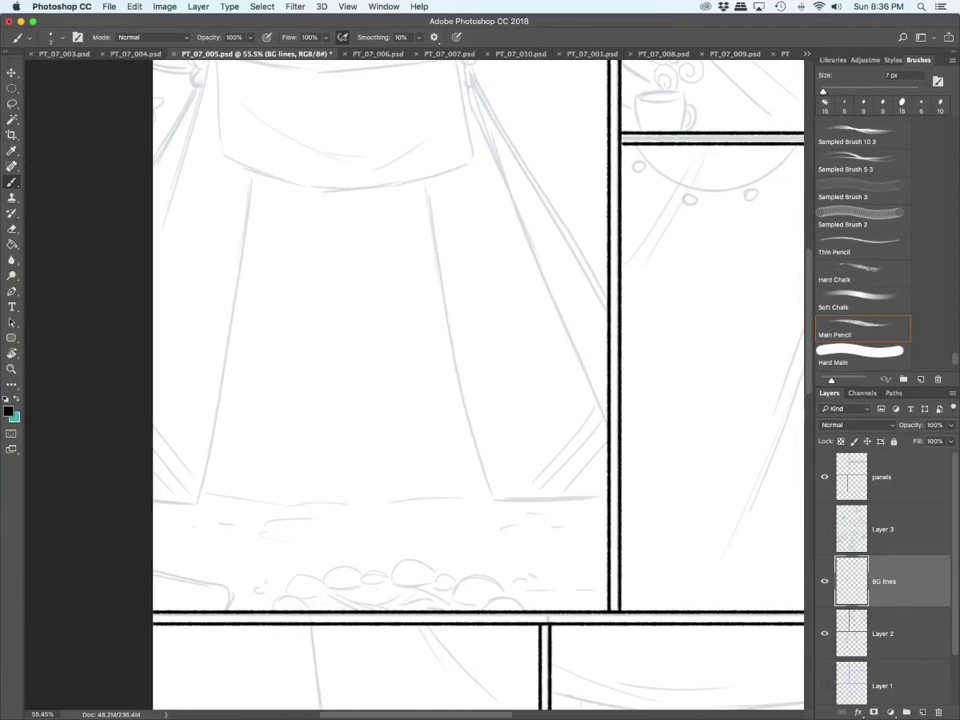
pyautogui.moveTo(154, 574)
pyautogui.mouseDown()
pyautogui.moveTo(225, 589)
pyautogui.moveTo(230, 604)
pyautogui.mouseUp()
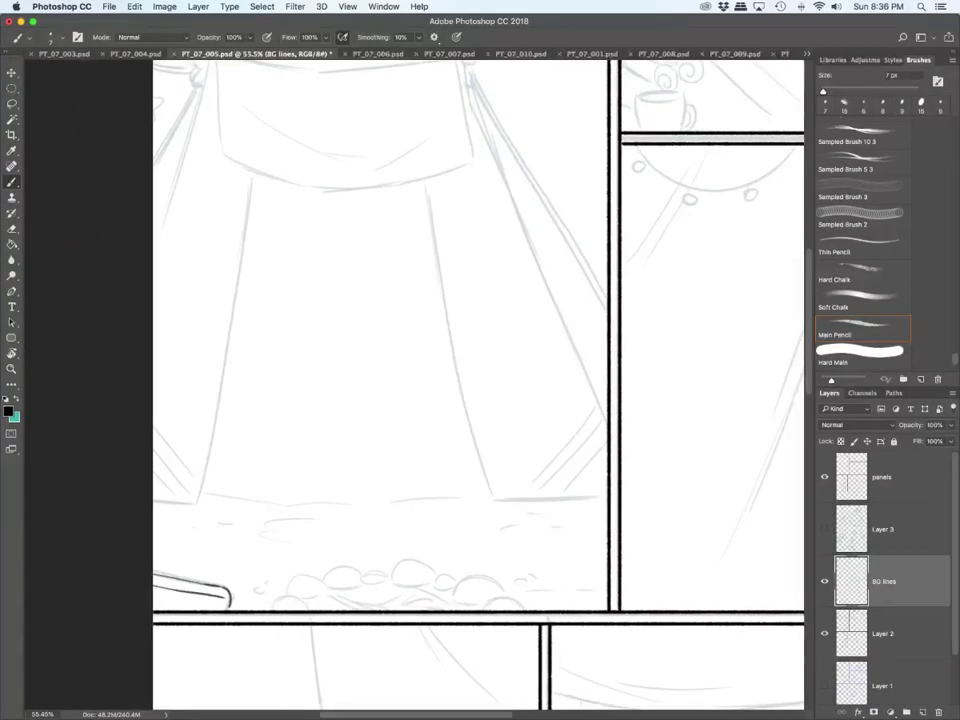
# Step: Ink the campfire's sticks and surrounding ring of stones at the lower edge of the tent panel
pyautogui.moveTo(270, 606)
pyautogui.mouseDown()
pyautogui.moveTo(290, 593)
pyautogui.moveTo(311, 606)
pyautogui.moveTo(407, 608)
pyautogui.moveTo(393, 601)
pyautogui.moveTo(420, 588)
pyautogui.mouseUp()
pyautogui.moveTo(421, 590)
pyautogui.mouseDown()
pyautogui.moveTo(401, 604)
pyautogui.moveTo(420, 608)
pyautogui.mouseUp()
pyautogui.moveTo(420, 598); pyautogui.dragTo(445, 610)
pyautogui.moveTo(425, 596); pyautogui.dragTo(447, 604)
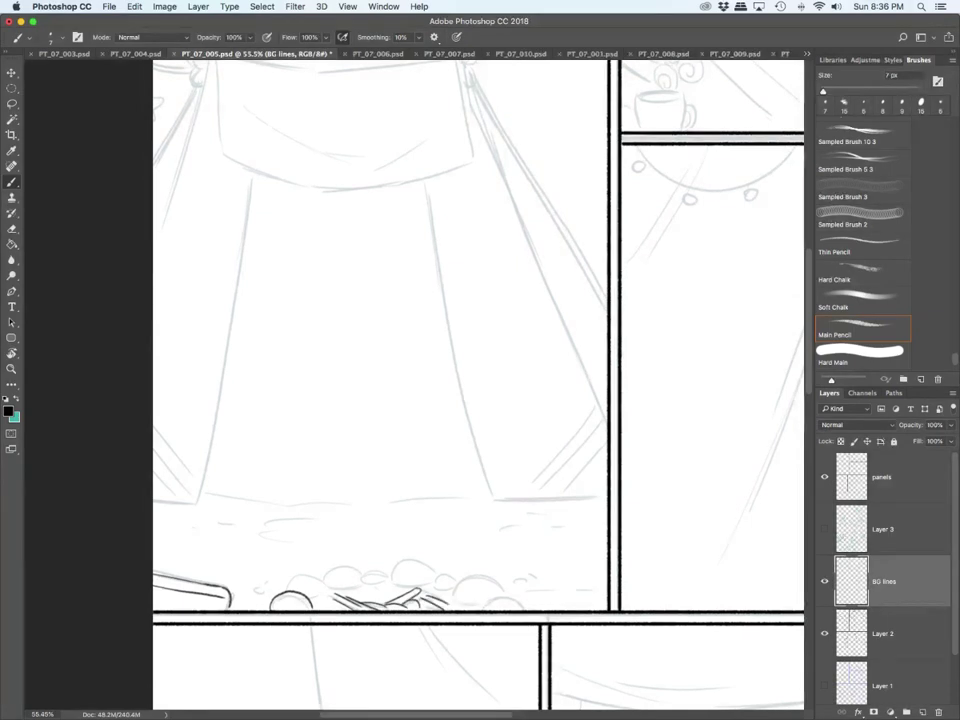
pyautogui.moveTo(308, 599)
pyautogui.mouseDown()
pyautogui.moveTo(358, 578)
pyautogui.moveTo(357, 587)
pyautogui.mouseUp()
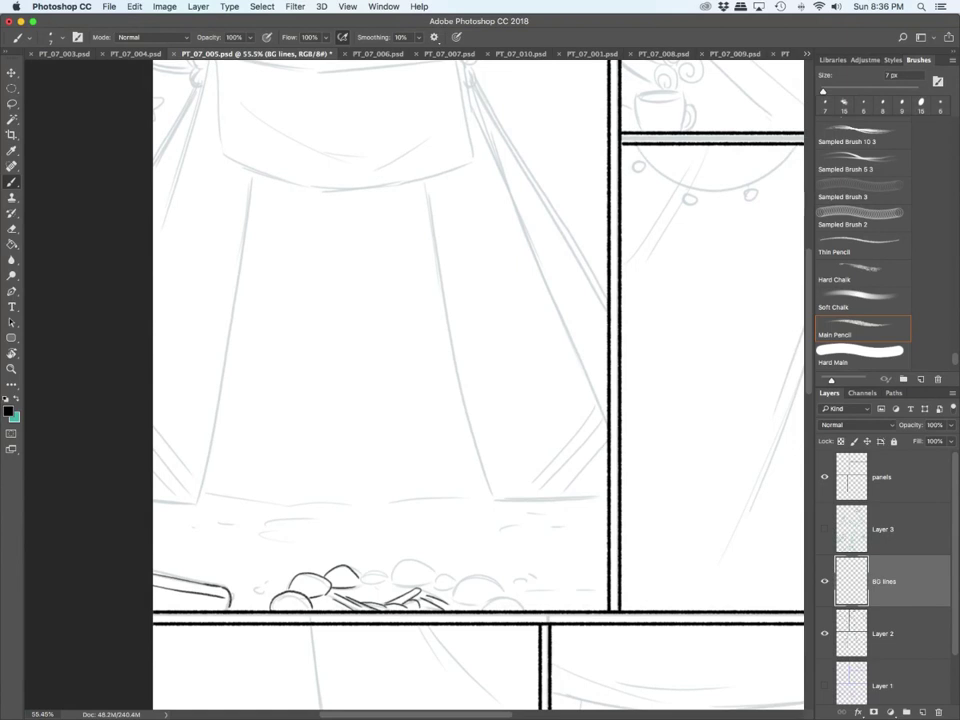
pyautogui.moveTo(483, 608); pyautogui.dragTo(526, 609)
pyautogui.moveTo(457, 585)
pyautogui.mouseDown()
pyautogui.moveTo(475, 606)
pyautogui.moveTo(494, 575)
pyautogui.moveTo(500, 591)
pyautogui.moveTo(452, 589)
pyautogui.moveTo(459, 579)
pyautogui.moveTo(396, 567)
pyautogui.moveTo(440, 572)
pyautogui.mouseUp()
pyautogui.moveTo(361, 573); pyautogui.dragTo(389, 567)
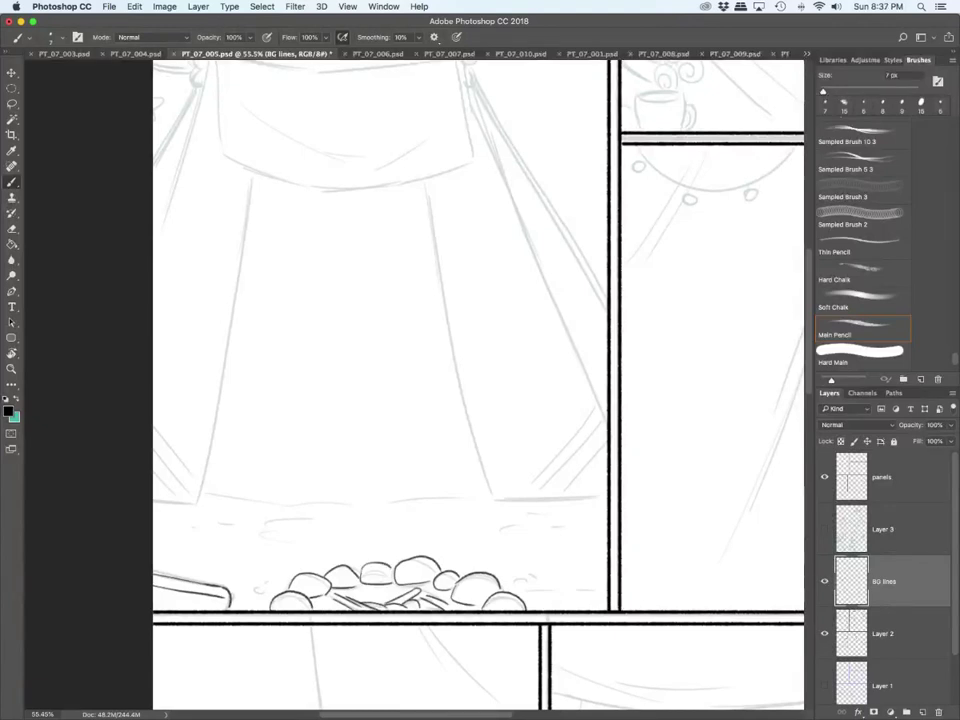
# Step: Ink small ground marks and pebbles on both sides of the campfire, checking them against the teal character sketch
pyautogui.moveTo(237, 575)
pyautogui.mouseDown()
pyautogui.moveTo(236, 584)
pyautogui.moveTo(263, 588)
pyautogui.mouseUp()
pyautogui.click(825, 529)
pyautogui.click(825, 529)
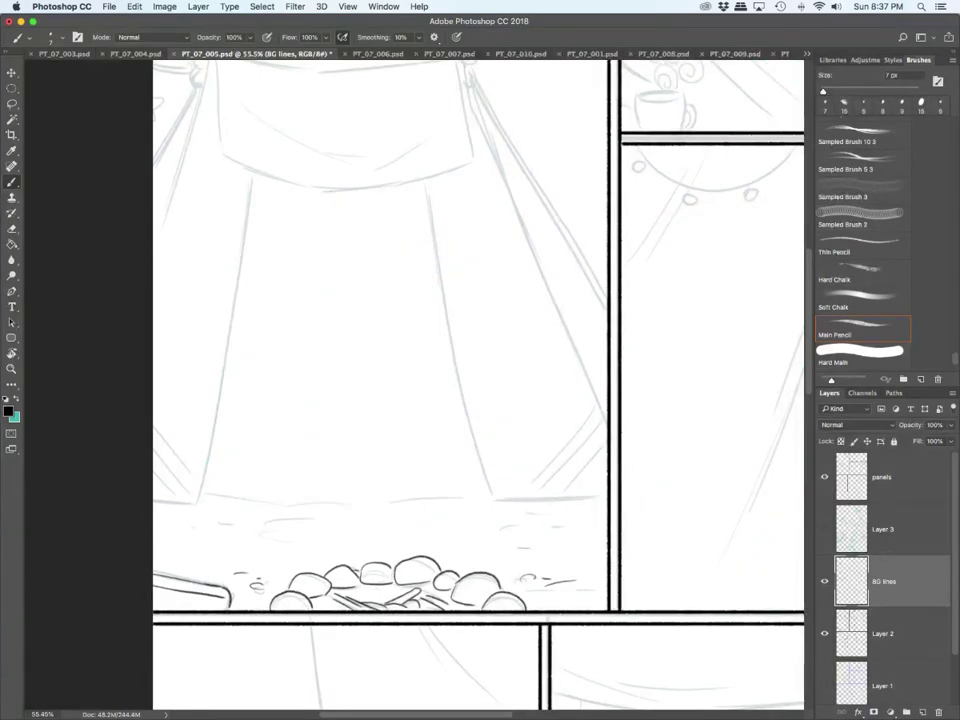
pyautogui.scroll(3, 380, 330)
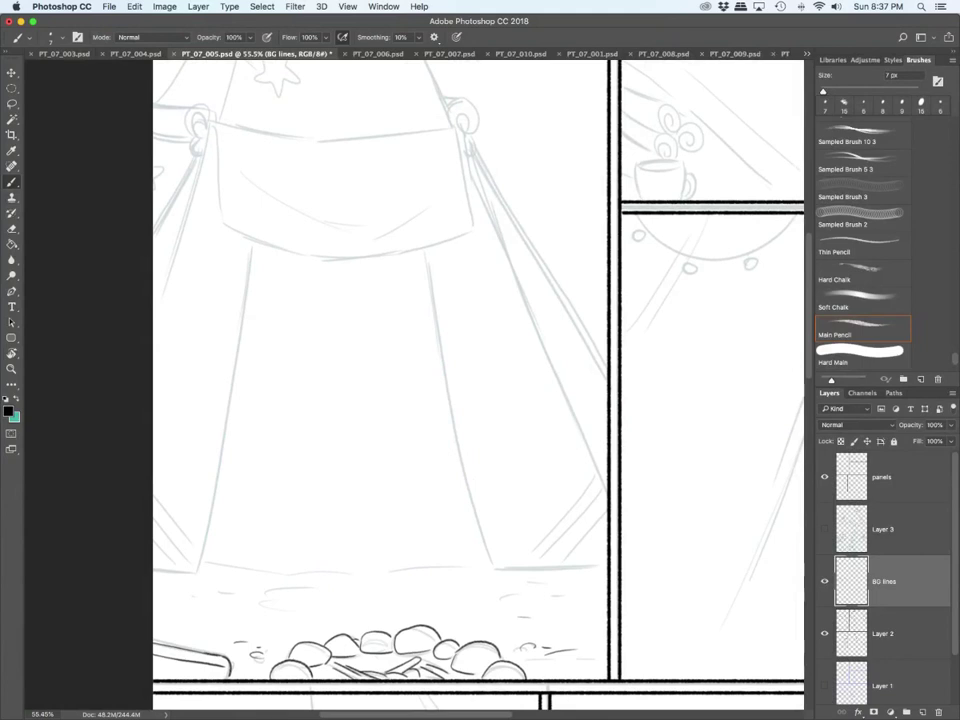
# Step: Ink the outline and sagging fold lines of the awning flap hanging across the front of the tent
pyautogui.moveTo(213, 126)
pyautogui.mouseDown()
pyautogui.moveTo(221, 226)
pyautogui.moveTo(291, 251)
pyautogui.moveTo(410, 252)
pyautogui.moveTo(497, 220)
pyautogui.mouseUp()
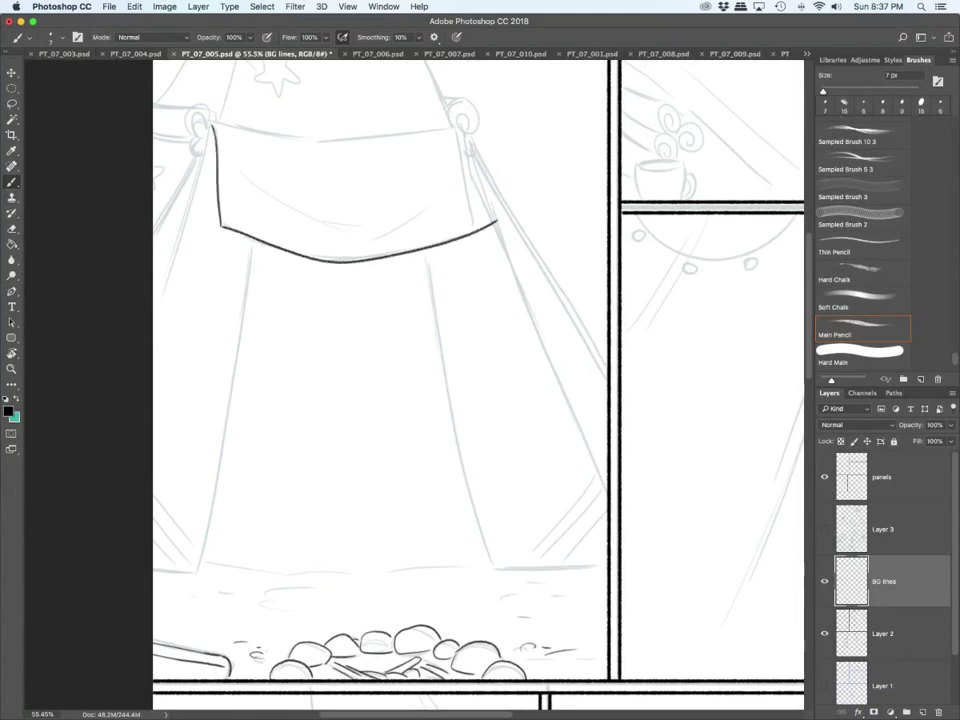
pyautogui.moveTo(463, 127); pyautogui.dragTo(494, 222)
pyautogui.moveTo(213, 120)
pyautogui.mouseDown()
pyautogui.moveTo(350, 139)
pyautogui.moveTo(455, 126)
pyautogui.mouseUp()
pyautogui.moveTo(240, 178); pyautogui.dragTo(334, 235)
pyautogui.moveTo(320, 223); pyautogui.dragTo(395, 231)
pyautogui.moveTo(361, 219); pyautogui.dragTo(414, 206)
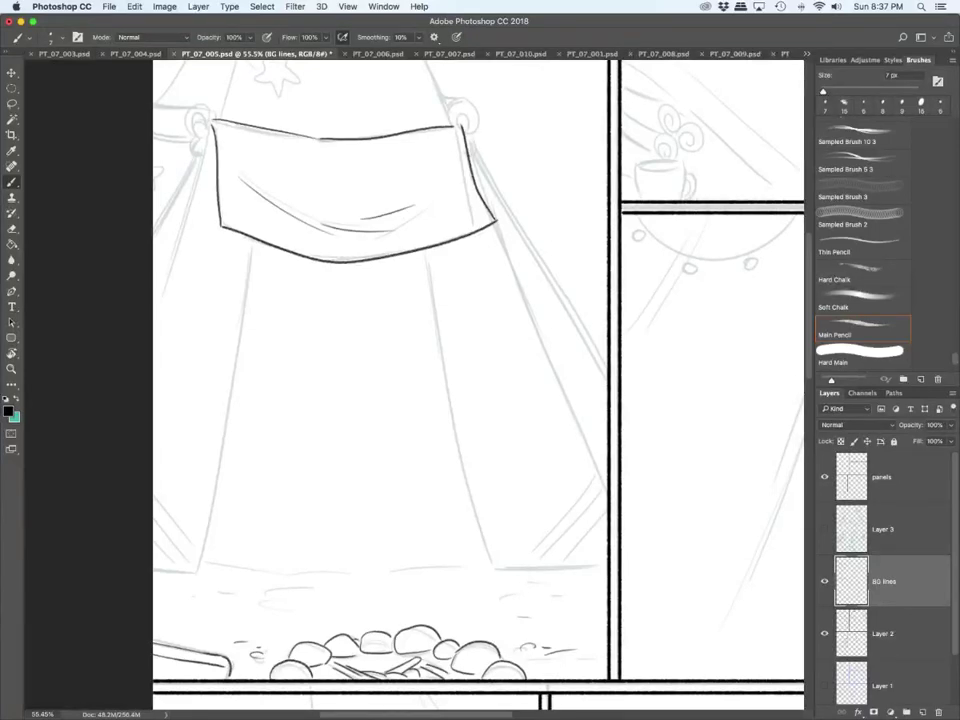
# Step: Ink the rolled cloth ends at the awning's left corner, with the ropes and partial star beside them
pyautogui.moveTo(209, 121)
pyautogui.mouseDown()
pyautogui.moveTo(190, 122)
pyautogui.moveTo(203, 133)
pyautogui.mouseUp()
pyautogui.moveTo(153, 103); pyautogui.dragTo(203, 107)
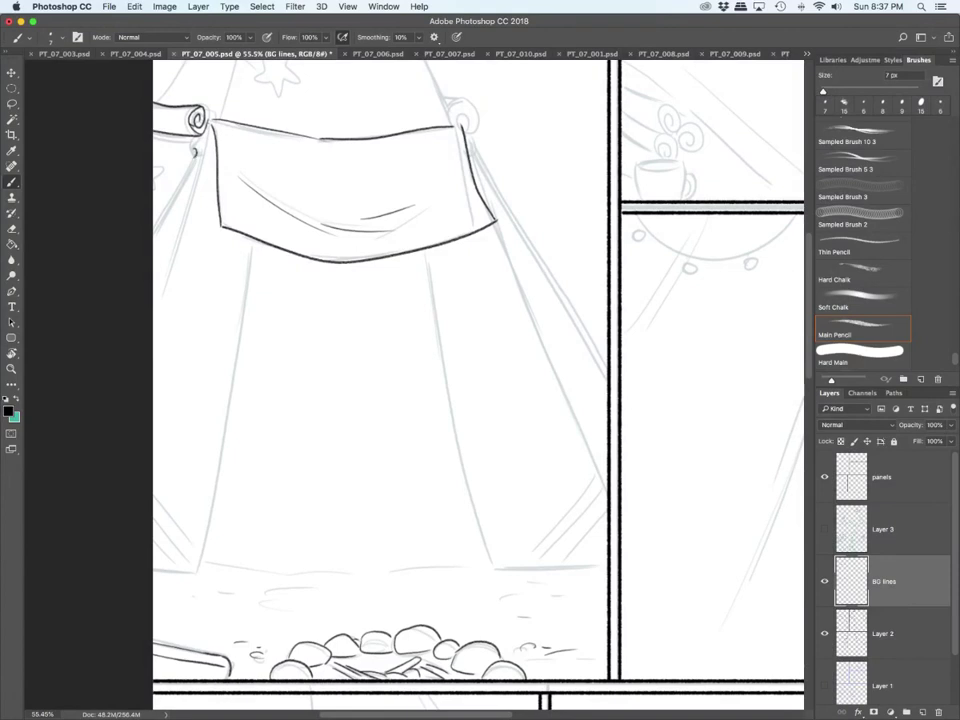
pyautogui.moveTo(193, 156); pyautogui.dragTo(153, 222)
pyautogui.moveTo(194, 157); pyautogui.dragTo(153, 239)
pyautogui.moveTo(193, 154)
pyautogui.mouseDown()
pyautogui.moveTo(191, 138)
pyautogui.moveTo(202, 148)
pyautogui.moveTo(153, 316)
pyautogui.mouseUp()
pyautogui.moveTo(154, 168); pyautogui.dragTo(154, 187)
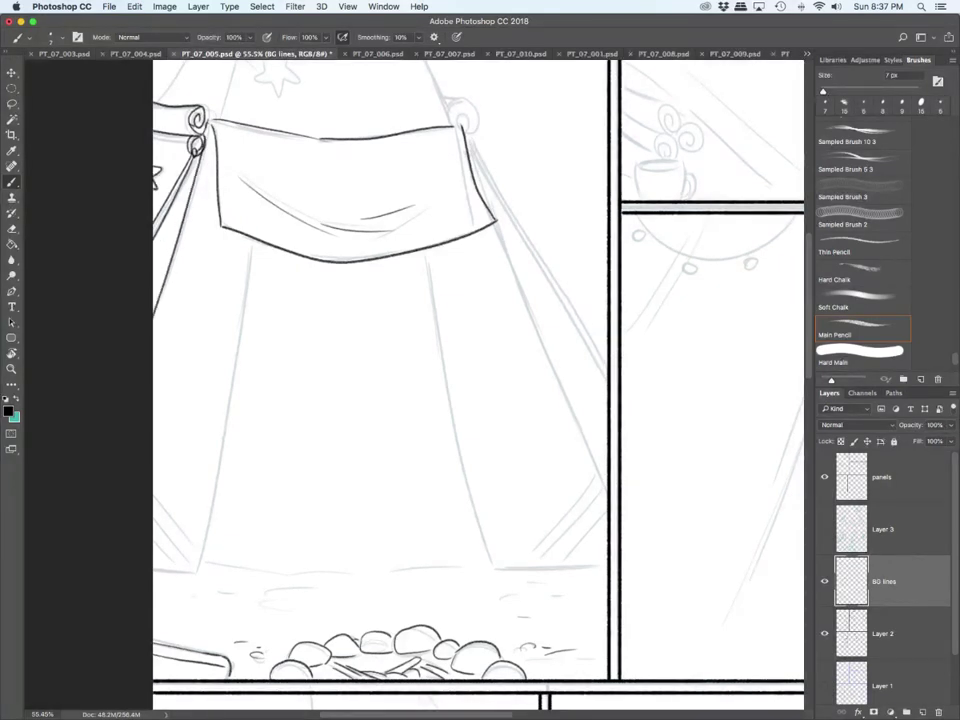
# Step: Ink both edges of the tent entrance, the striped left base corner and the tent's right outer edge
pyautogui.moveTo(254, 243)
pyautogui.mouseDown()
pyautogui.moveTo(204, 570)
pyautogui.moveTo(135, 458)
pyautogui.mouseUp()
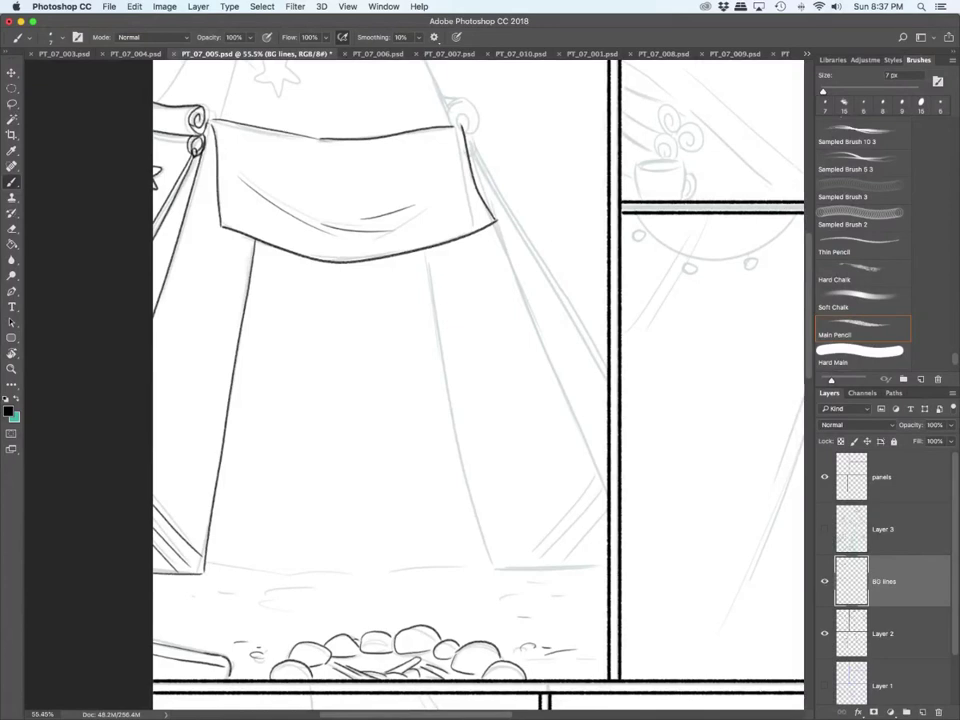
pyautogui.moveTo(426, 252)
pyautogui.mouseDown()
pyautogui.moveTo(445, 390)
pyautogui.moveTo(494, 568)
pyautogui.mouseUp()
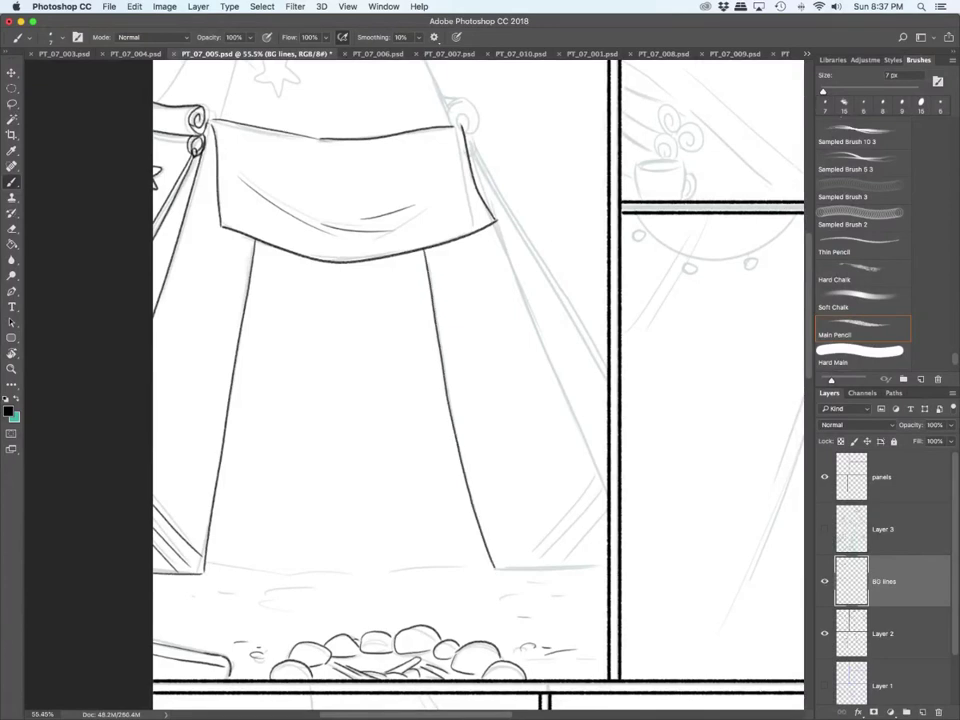
pyautogui.moveTo(490, 222); pyautogui.dragTo(606, 503)
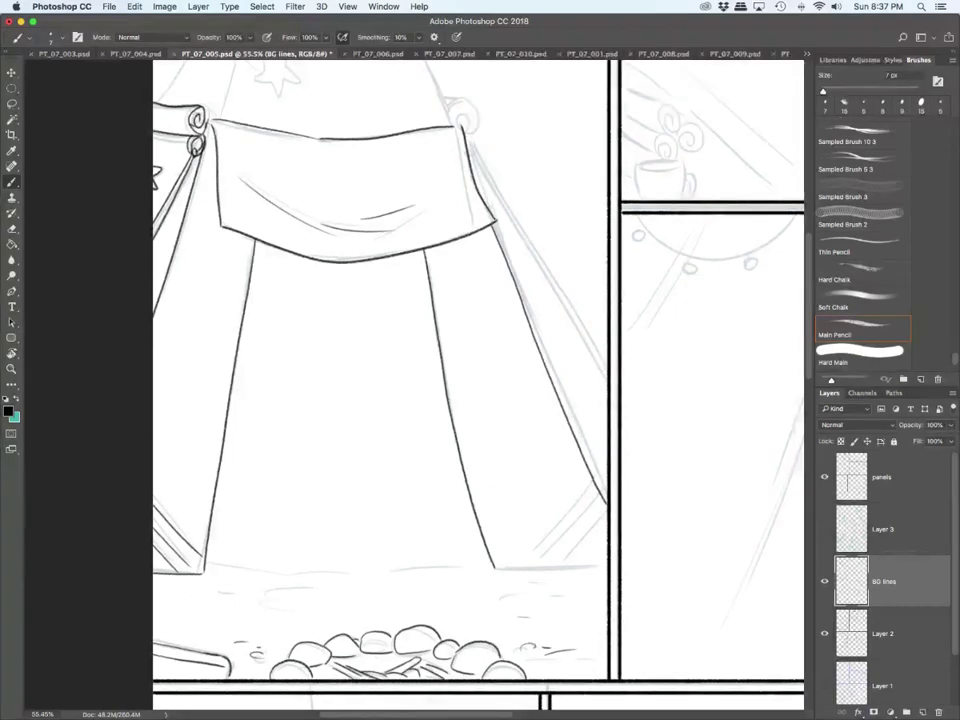
# Step: Ink the tent's base line, the ground line across the entrance and the loose ground marks in front of it
pyautogui.moveTo(494, 568); pyautogui.dragTo(598, 566)
pyautogui.moveTo(208, 567); pyautogui.dragTo(468, 565)
pyautogui.moveTo(297, 612); pyautogui.dragTo(258, 599)
pyautogui.moveTo(338, 584); pyautogui.dragTo(272, 592)
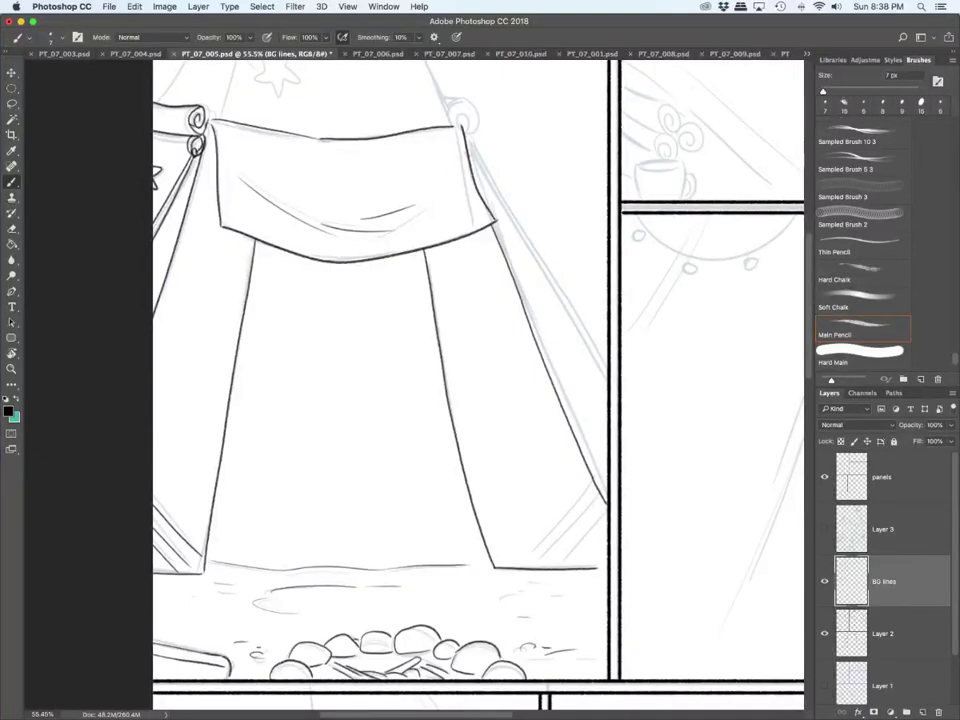
# Step: Ink the small knot and guy ropes at the awning's right corner, plus the diagonal stripes at the tent's right base
pyautogui.moveTo(467, 136); pyautogui.dragTo(468, 145)
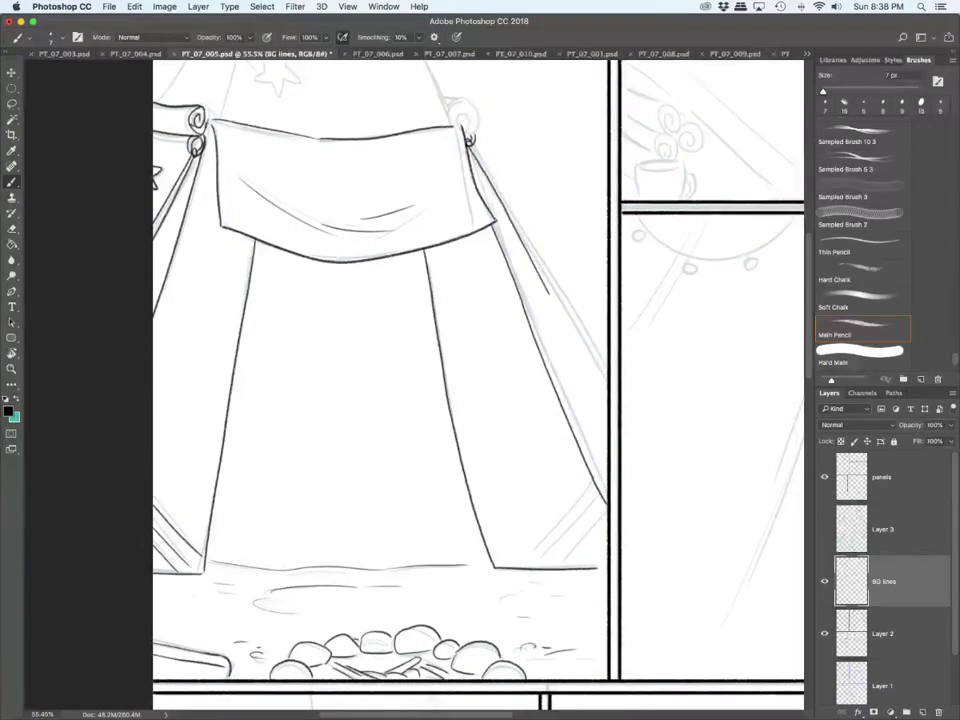
pyautogui.moveTo(471, 144); pyautogui.dragTo(608, 388)
pyautogui.moveTo(591, 481); pyautogui.dragTo(523, 557)
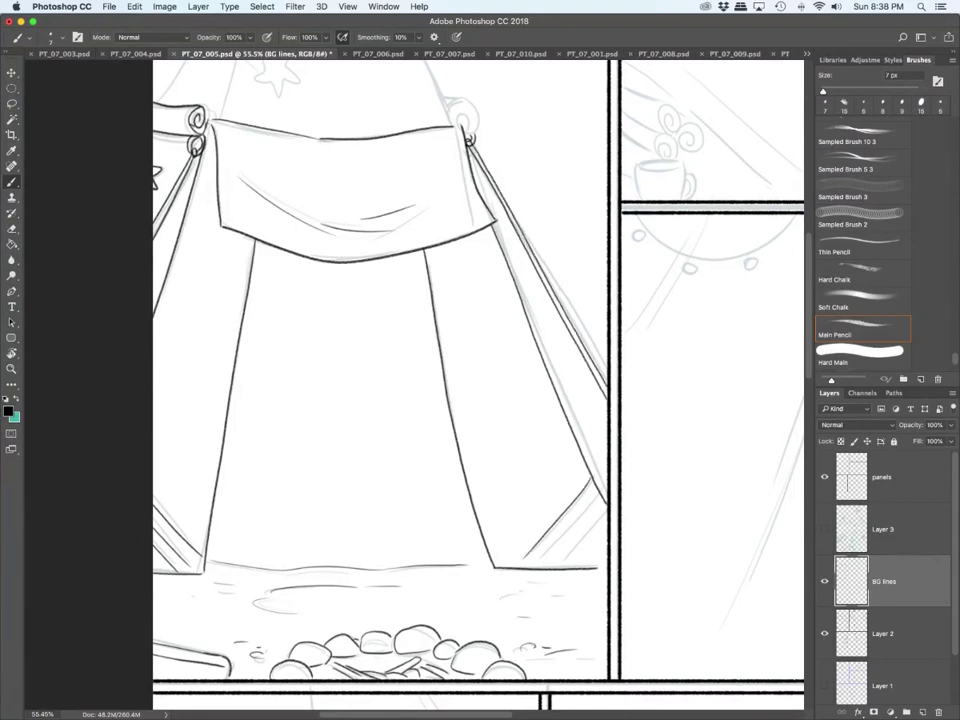
pyautogui.moveTo(603, 492); pyautogui.dragTo(567, 535)
# Step: Ink short fold lines in the tent cloth just below the awning with the Main Pencil at 7 px
pyautogui.press('e')
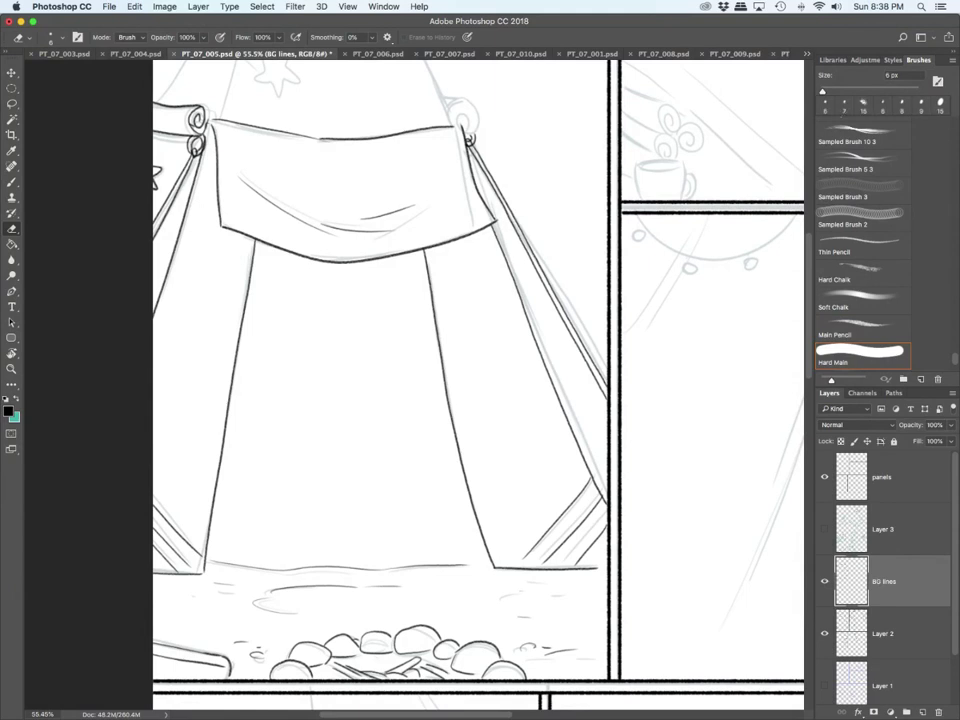
pyautogui.click(11, 182)
pyautogui.click(61, 181)
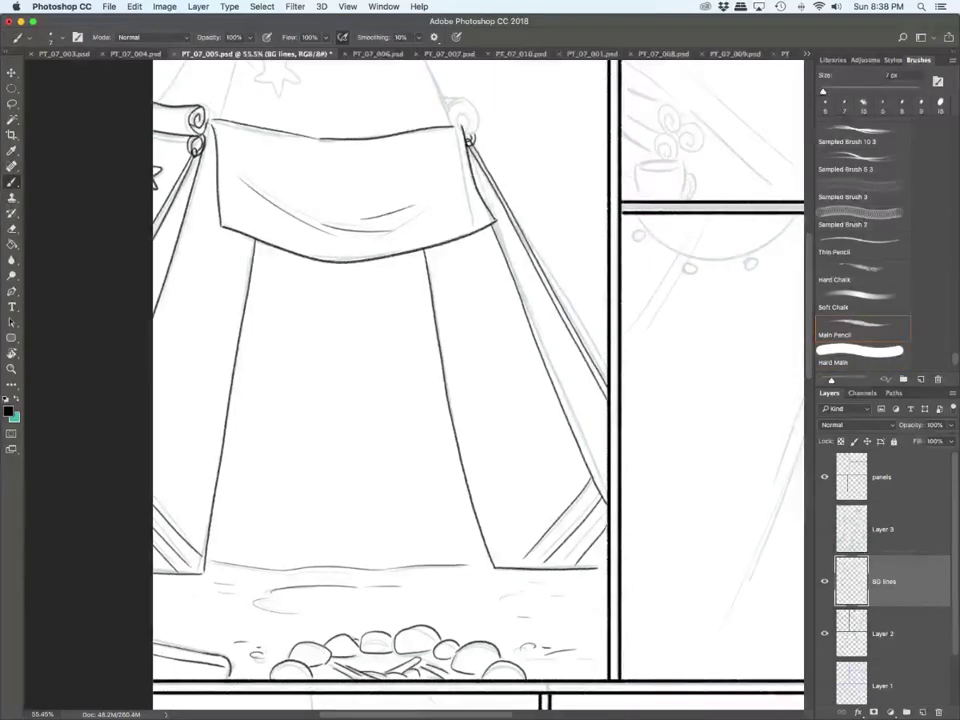
pyautogui.moveTo(437, 252)
pyautogui.mouseDown()
pyautogui.moveTo(453, 335)
pyautogui.moveTo(457, 314)
pyautogui.mouseUp()
pyautogui.moveTo(236, 238); pyautogui.dragTo(221, 332)
# Step: Ink the tent's upper side contours and center seam, and the spiral roll at the awning's right end
pyautogui.scroll(5, 380, 390)
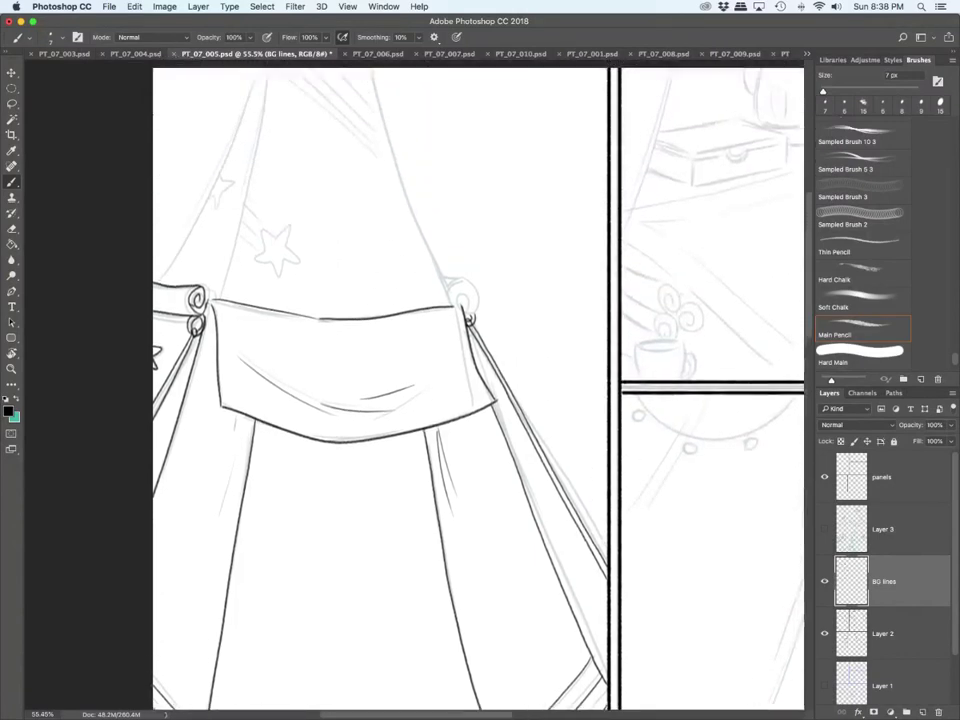
pyautogui.scroll(5, 243, 323)
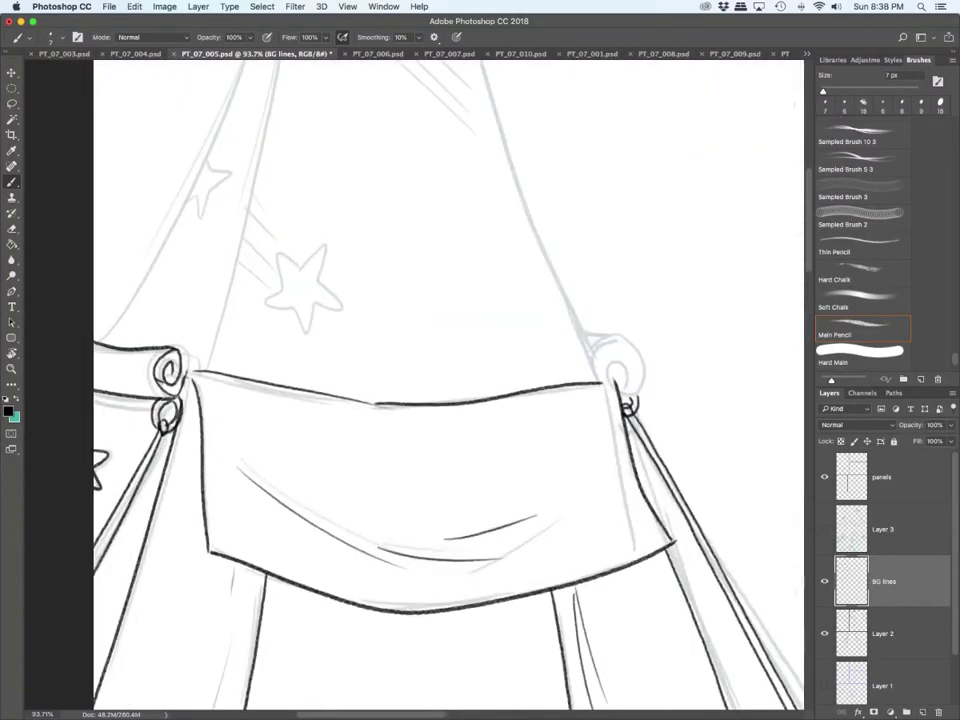
pyautogui.scroll(1, 380, 390)
pyautogui.scroll(2, 448, 385)
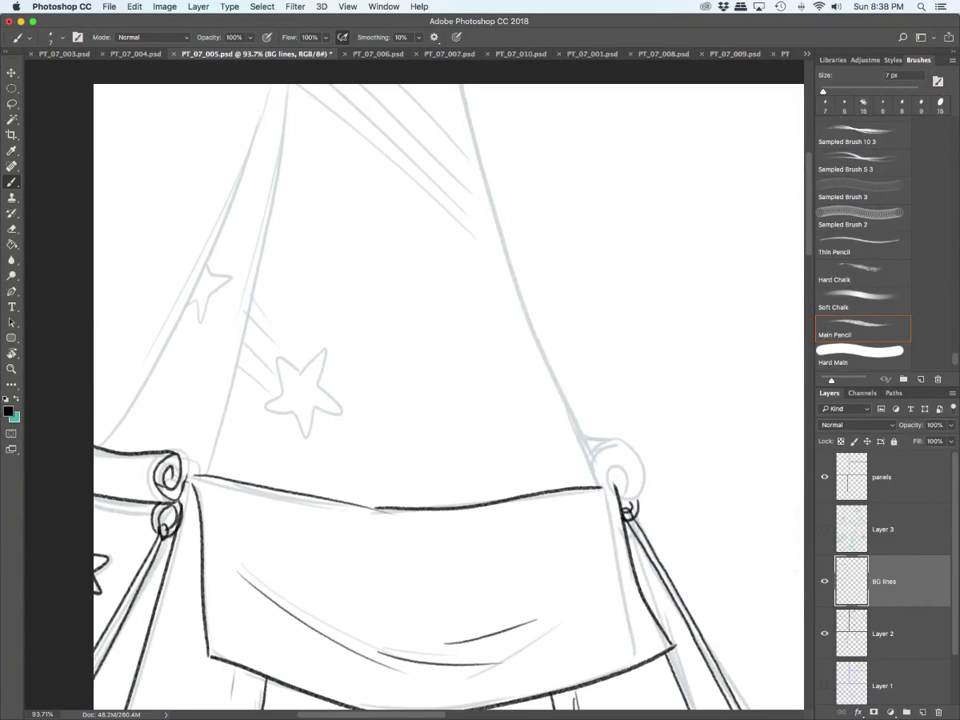
pyautogui.moveTo(291, 85)
pyautogui.mouseDown()
pyautogui.moveTo(245, 352)
pyautogui.moveTo(198, 471)
pyautogui.mouseUp()
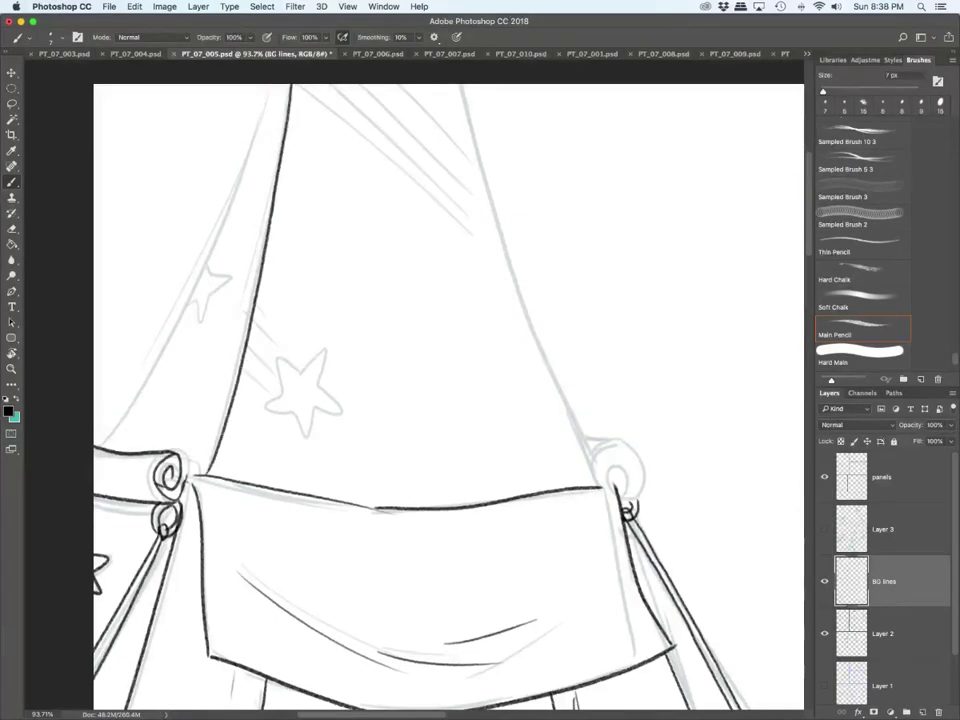
pyautogui.moveTo(268, 86)
pyautogui.mouseDown()
pyautogui.moveTo(175, 312)
pyautogui.moveTo(97, 440)
pyautogui.mouseUp()
pyautogui.moveTo(455, 84)
pyautogui.mouseDown()
pyautogui.moveTo(501, 237)
pyautogui.moveTo(595, 464)
pyautogui.moveTo(616, 486)
pyautogui.moveTo(631, 460)
pyautogui.moveTo(622, 484)
pyautogui.mouseUp()
pyautogui.moveTo(585, 445)
pyautogui.mouseDown()
pyautogui.moveTo(623, 449)
pyautogui.moveTo(638, 494)
pyautogui.moveTo(622, 498)
pyautogui.mouseUp()
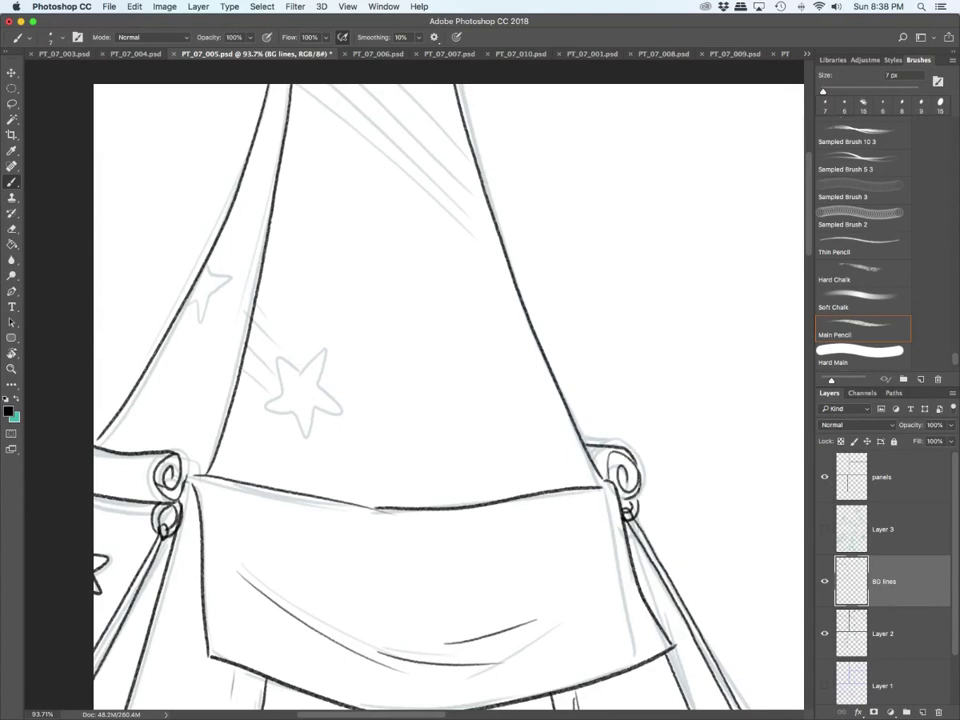
# Step: Ink the two stars on the upper tent, the diagonal stripes near its peak and the larger star's trailing lines
pyautogui.moveTo(197, 305)
pyautogui.mouseDown()
pyautogui.moveTo(235, 282)
pyautogui.moveTo(212, 258)
pyautogui.mouseUp()
pyautogui.moveTo(302, 85)
pyautogui.mouseDown()
pyautogui.moveTo(497, 250)
pyautogui.moveTo(478, 206)
pyautogui.mouseUp()
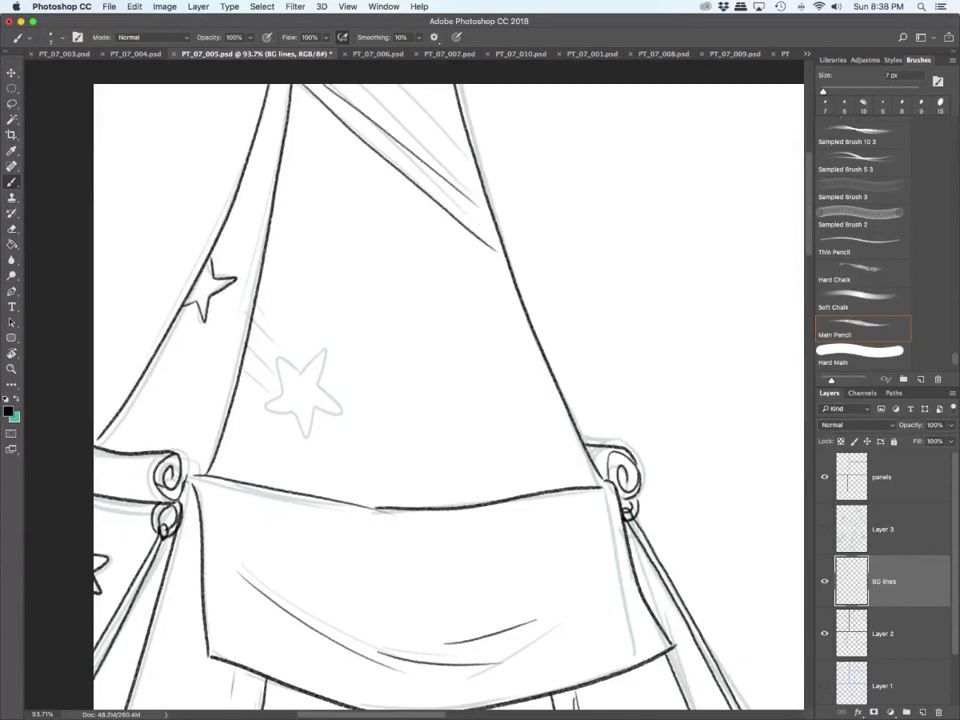
pyautogui.moveTo(355, 85); pyautogui.dragTo(468, 172)
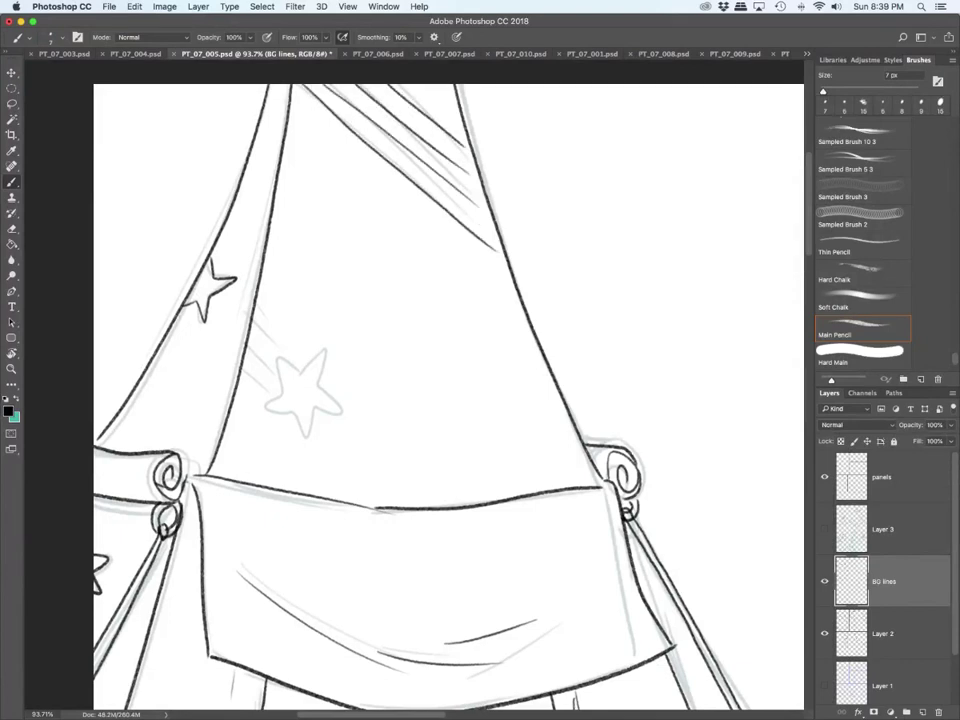
pyautogui.moveTo(283, 394)
pyautogui.mouseDown()
pyautogui.moveTo(304, 372)
pyautogui.moveTo(338, 404)
pyautogui.moveTo(309, 437)
pyautogui.moveTo(283, 395)
pyautogui.moveTo(269, 398)
pyautogui.mouseUp()
pyautogui.moveTo(247, 352); pyautogui.dragTo(279, 385)
pyautogui.moveTo(250, 333); pyautogui.dragTo(279, 361)
pyautogui.moveTo(256, 311); pyautogui.dragTo(307, 362)
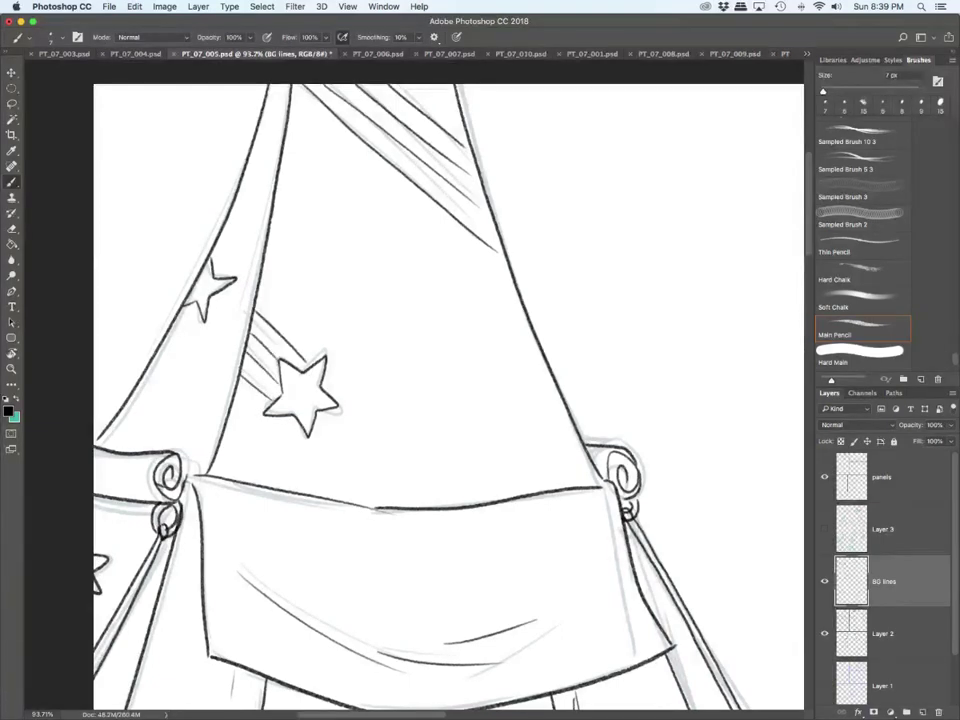
# Step: Ink the curved tent opening edges on both sides of the upper right panel, raising the brush size to 8 px
pyautogui.scroll(-10, 440, 508)
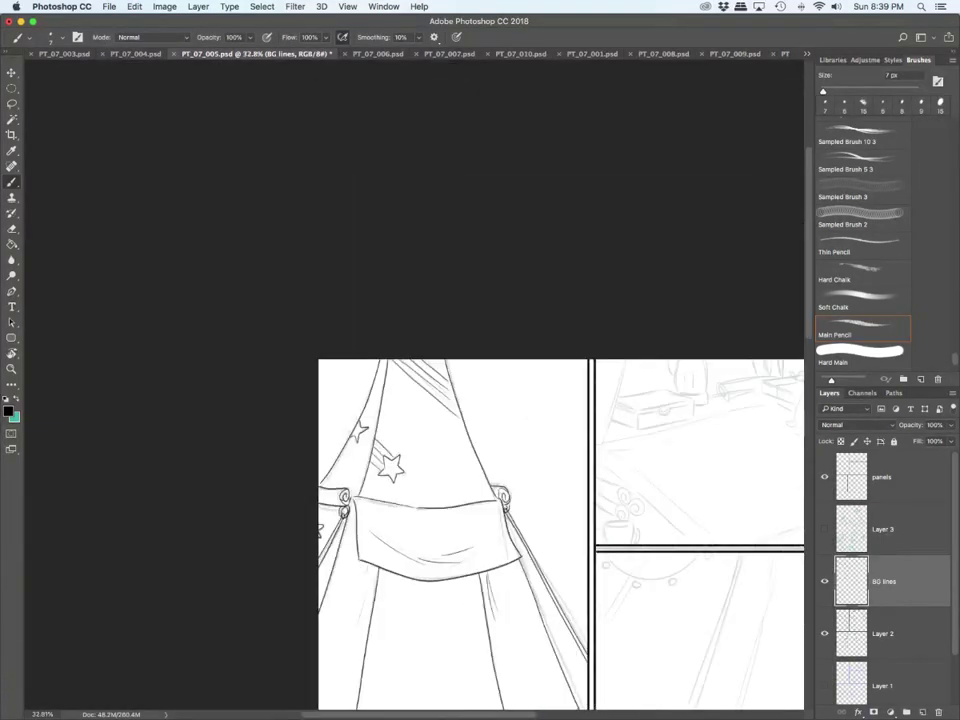
pyautogui.hscroll(6, 400, 535)
pyautogui.scroll(4, 432, 518)
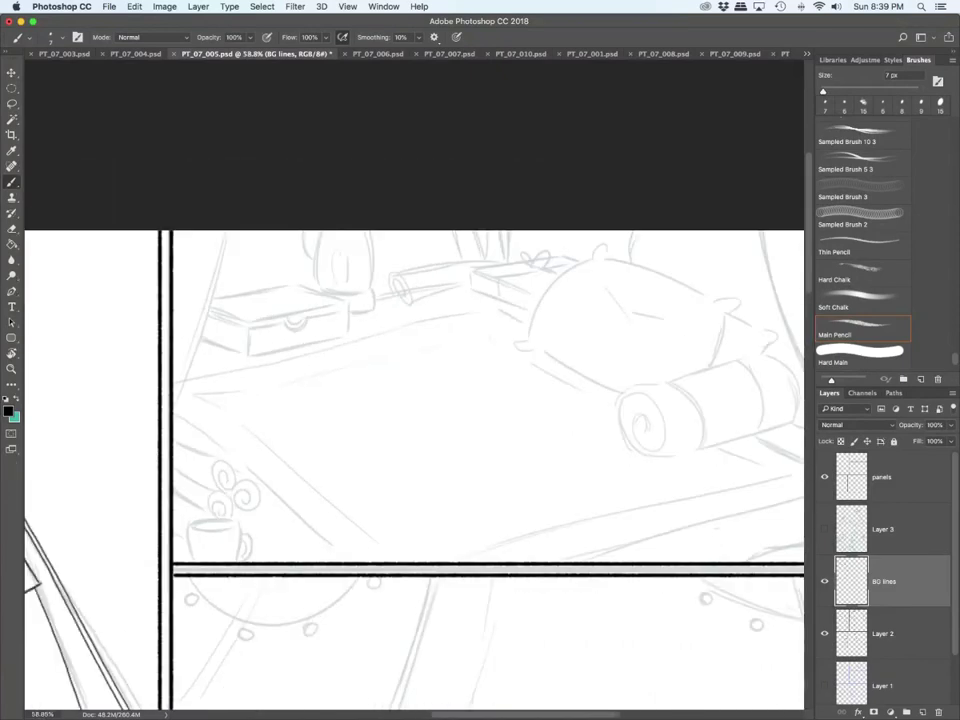
pyautogui.moveTo(227, 232); pyautogui.dragTo(173, 412)
pyautogui.press(']')
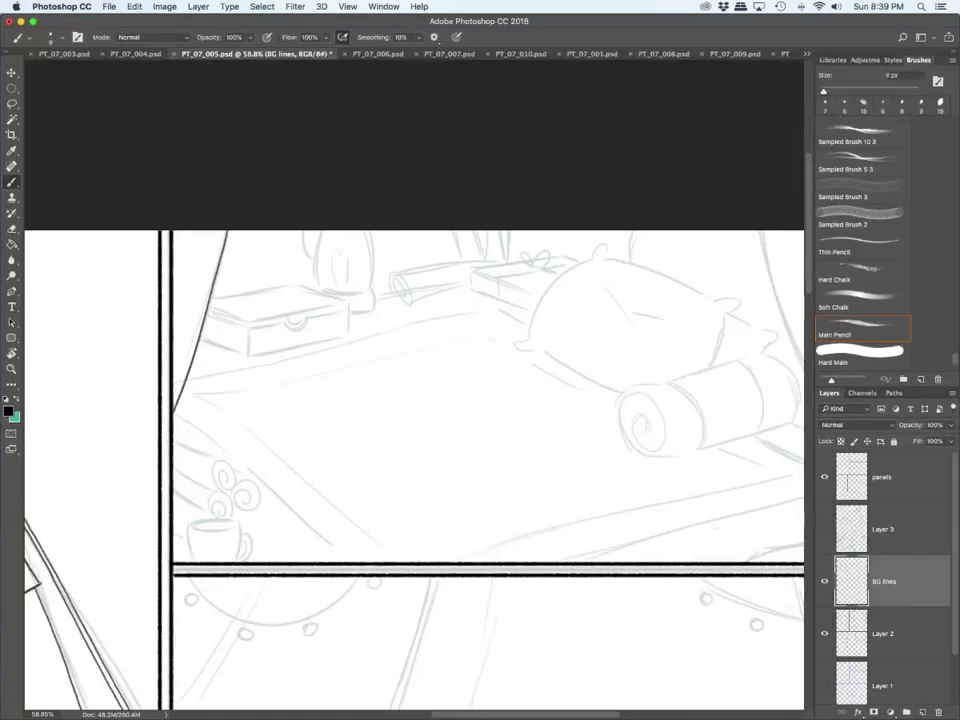
pyautogui.hscroll(5, 414, 400)
pyautogui.moveTo(612, 231); pyautogui.dragTo(695, 430)
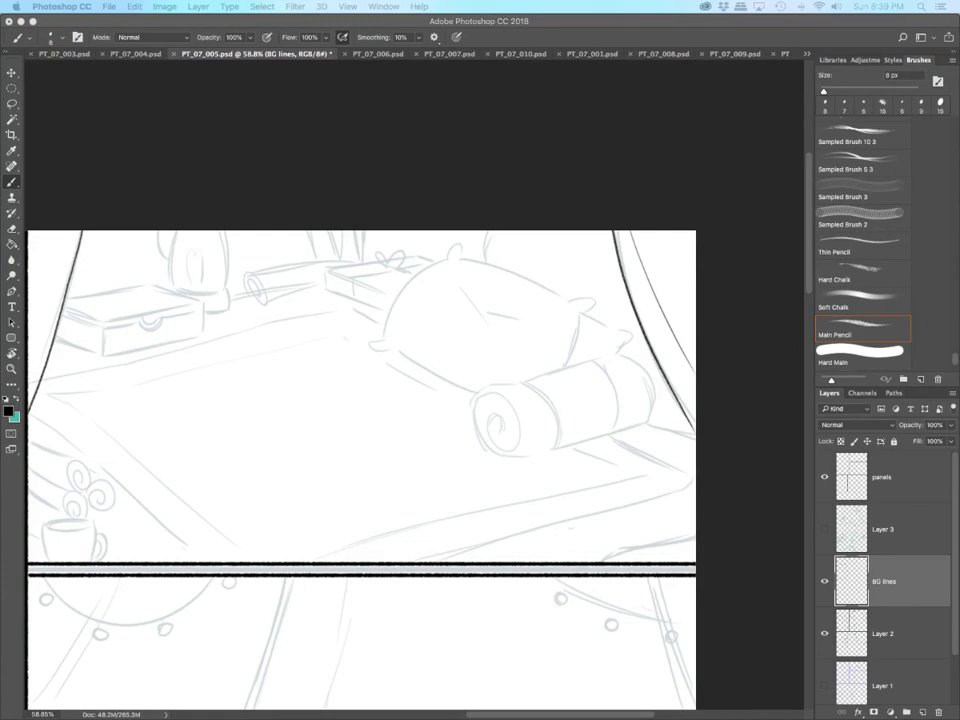
# Step: Ink the mug's rim, body and handle in the lower left corner of the tent interior panel
pyautogui.hscroll(-5, 410, 470)
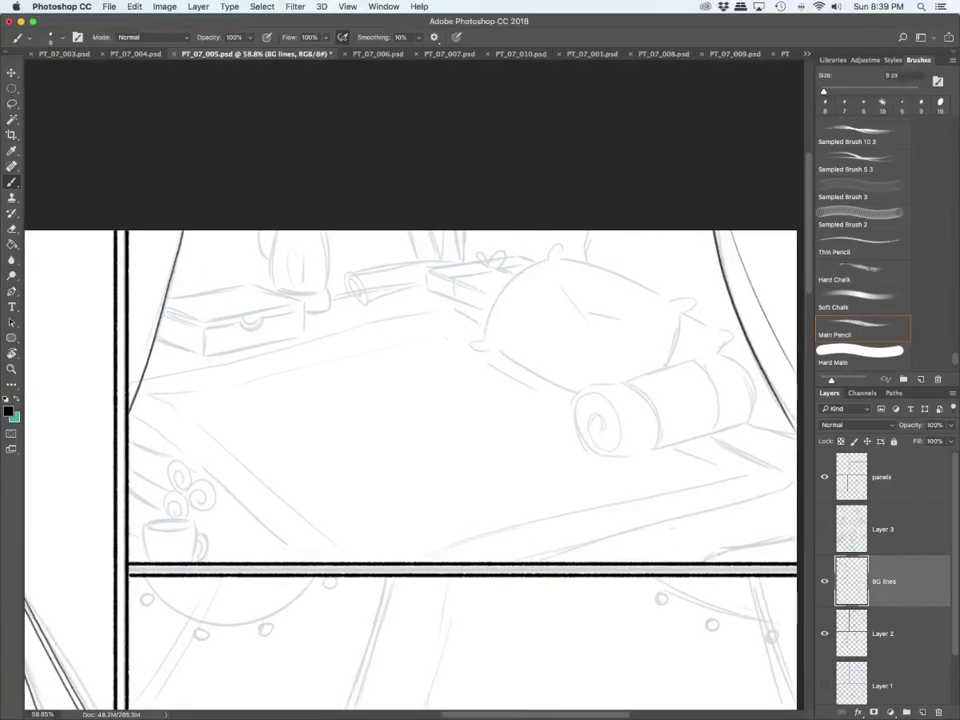
pyautogui.scroll(5, 170, 584)
pyautogui.moveTo(127, 481)
pyautogui.mouseDown()
pyautogui.moveTo(139, 546)
pyautogui.moveTo(207, 488)
pyautogui.mouseUp()
pyautogui.moveTo(137, 486)
pyautogui.mouseDown()
pyautogui.moveTo(205, 476)
pyautogui.moveTo(205, 545)
pyautogui.mouseUp()
pyautogui.moveTo(211, 497)
pyautogui.mouseDown()
pyautogui.moveTo(237, 513)
pyautogui.moveTo(207, 543)
pyautogui.mouseUp()
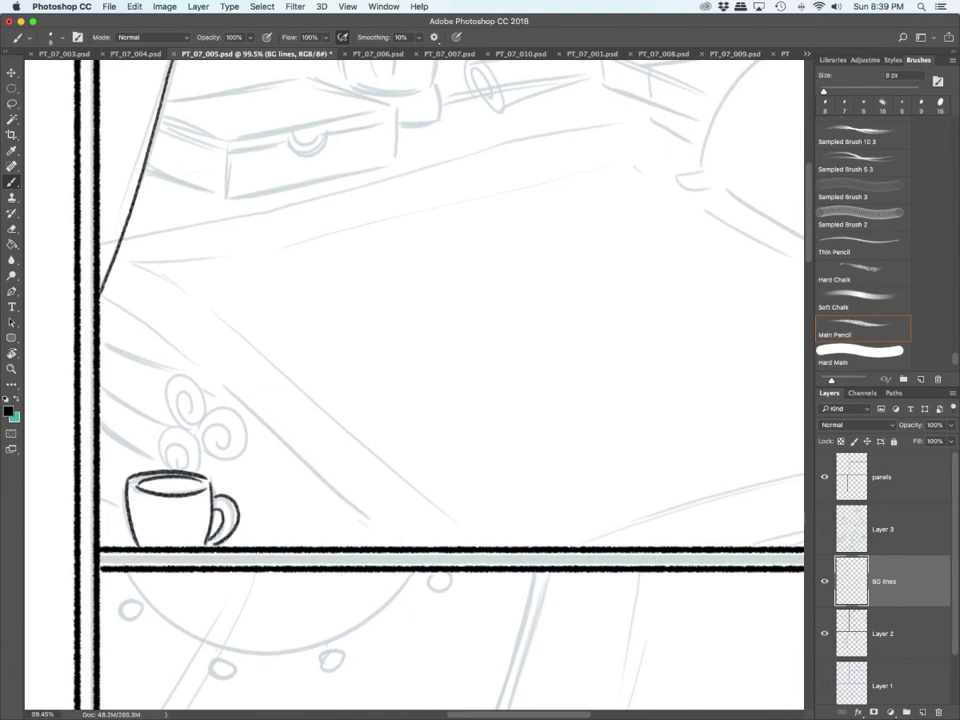
pyautogui.moveTo(197, 478); pyautogui.dragTo(206, 489)
# Step: Ink the stack of three rolled scrolls behind the mug, including their spiral ends
pyautogui.moveTo(100, 425); pyautogui.dragTo(152, 466)
pyautogui.moveTo(100, 382)
pyautogui.mouseDown()
pyautogui.moveTo(200, 445)
pyautogui.moveTo(120, 432)
pyautogui.mouseUp()
pyautogui.moveTo(164, 469)
pyautogui.mouseDown()
pyautogui.moveTo(177, 425)
pyautogui.moveTo(190, 471)
pyautogui.moveTo(180, 469)
pyautogui.moveTo(180, 440)
pyautogui.moveTo(199, 425)
pyautogui.moveTo(194, 408)
pyautogui.mouseUp()
pyautogui.moveTo(101, 342); pyautogui.dragTo(206, 377)
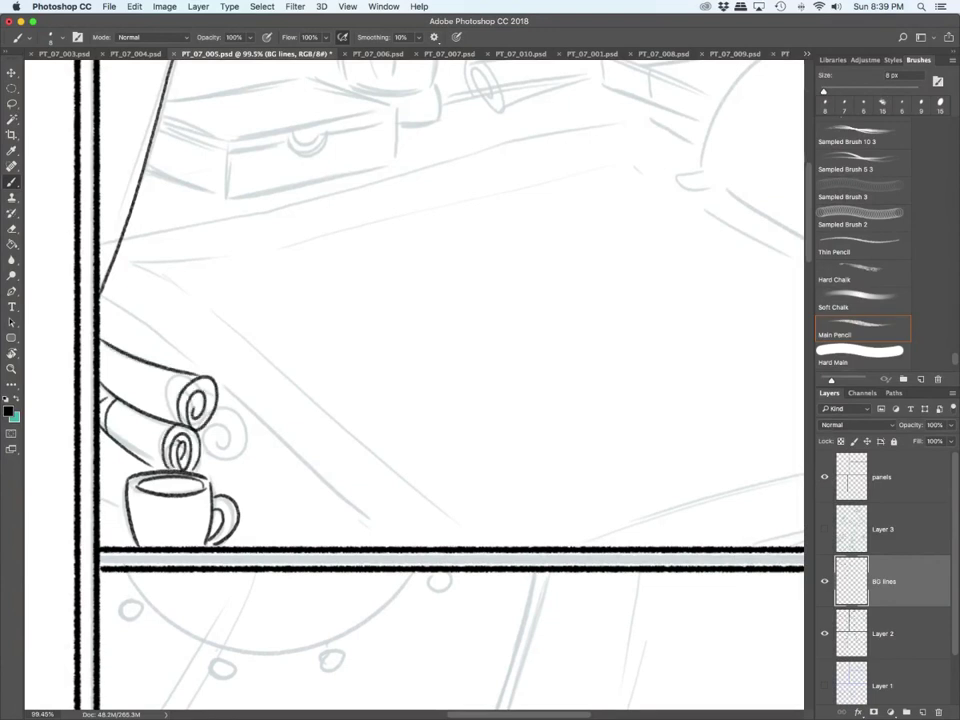
pyautogui.moveTo(203, 449)
pyautogui.mouseDown()
pyautogui.moveTo(233, 454)
pyautogui.moveTo(222, 433)
pyautogui.mouseUp()
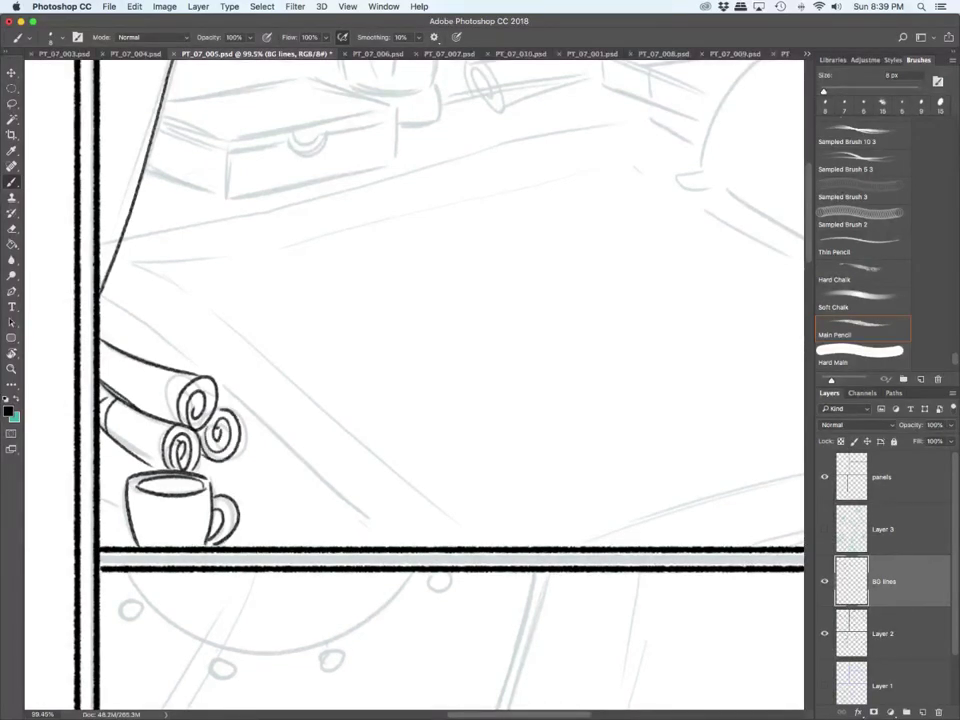
pyautogui.moveTo(100, 497); pyautogui.dragTo(124, 510)
# Step: Ink the outer edges of the floor rug and the curved line in the panel's lower right corner
pyautogui.scroll(-5, 443, 530)
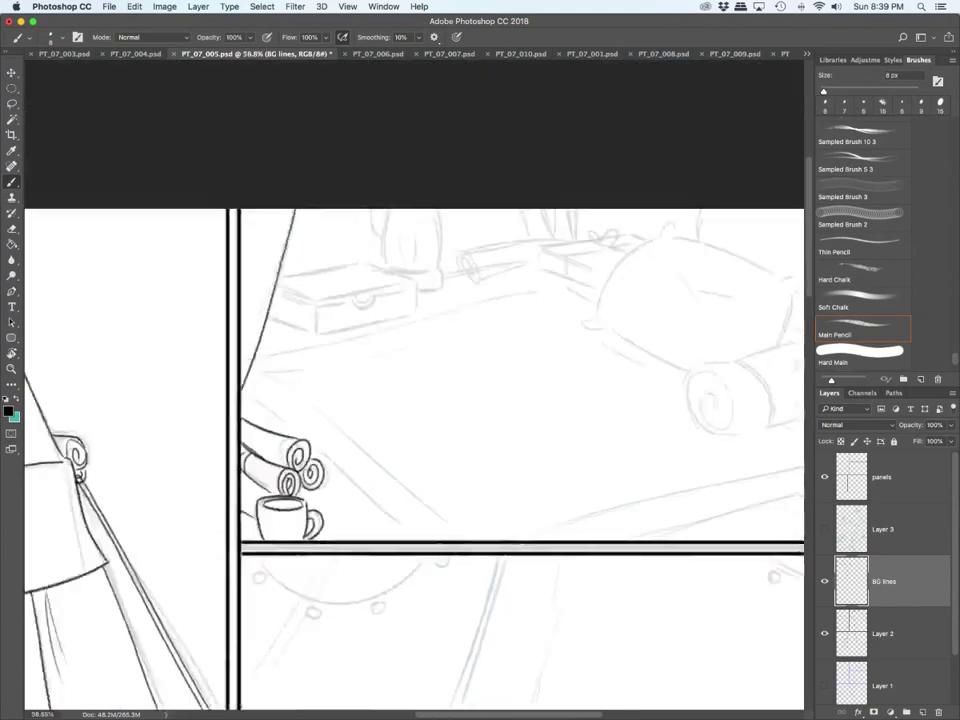
pyautogui.hscroll(4, 443, 530)
pyautogui.hscroll(2, 414, 385)
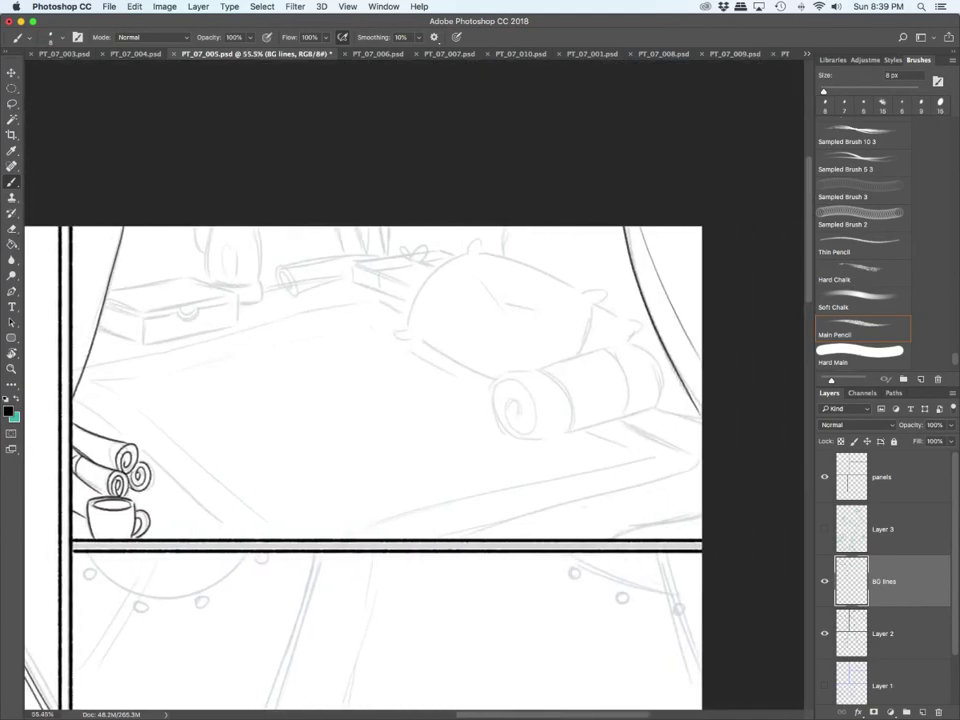
pyautogui.moveTo(701, 515); pyautogui.dragTo(622, 533)
pyautogui.moveTo(72, 400); pyautogui.dragTo(235, 533)
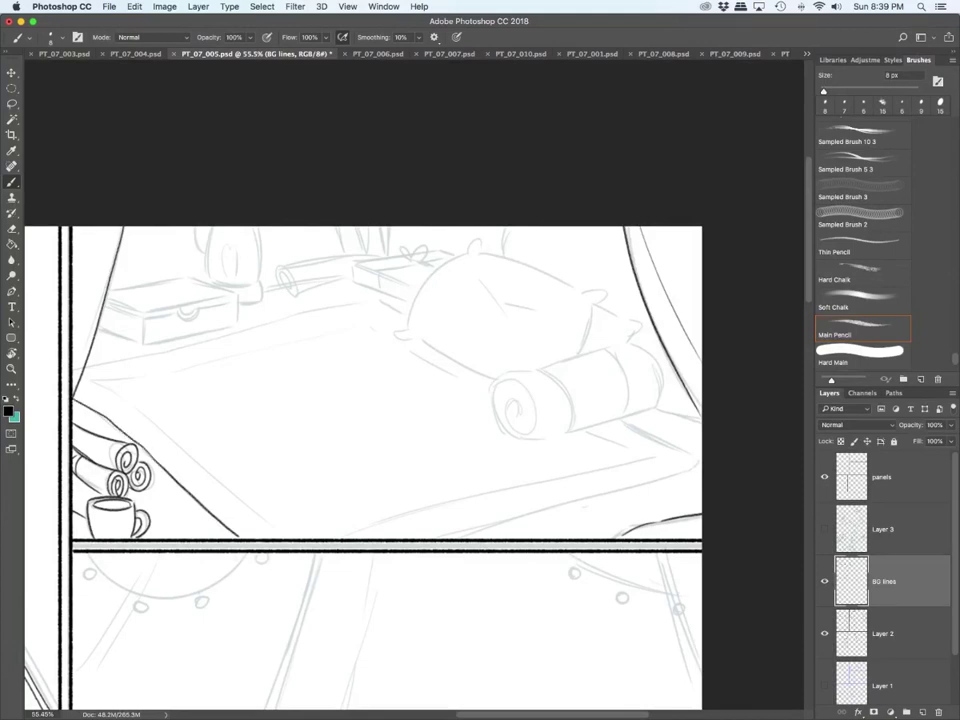
pyautogui.moveTo(448, 537); pyautogui.dragTo(701, 460)
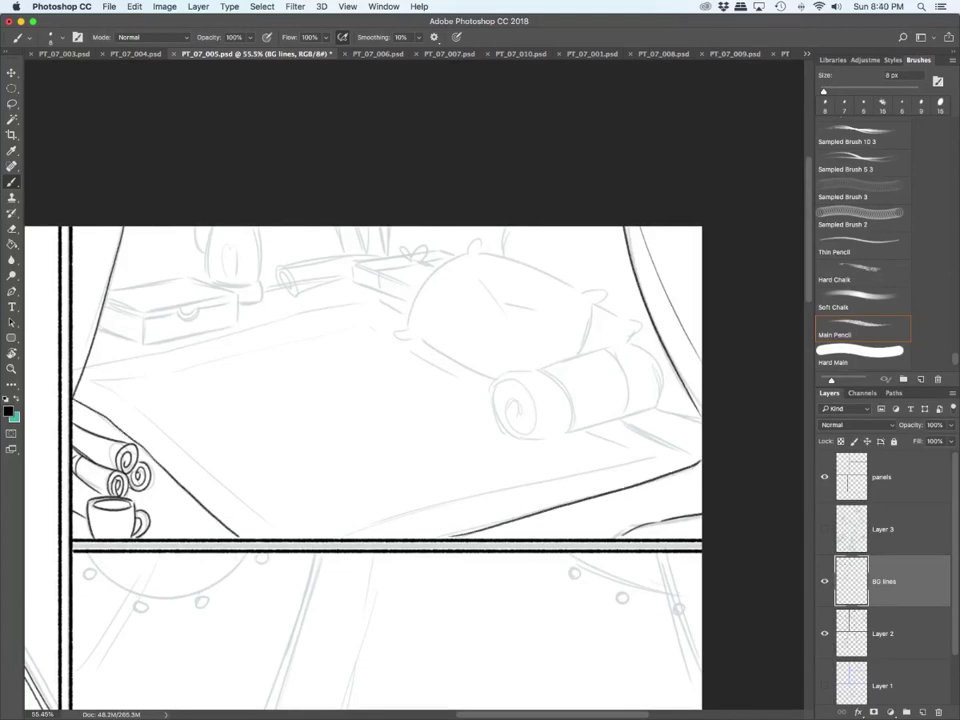
pyautogui.moveTo(623, 420); pyautogui.dragTo(700, 461)
pyautogui.moveTo(665, 522); pyautogui.dragTo(702, 514)
# Step: Ink the tied bedroll at the rug's right side, with its spiral end, outline, double straps and small bows
pyautogui.scroll(5, 587, 426)
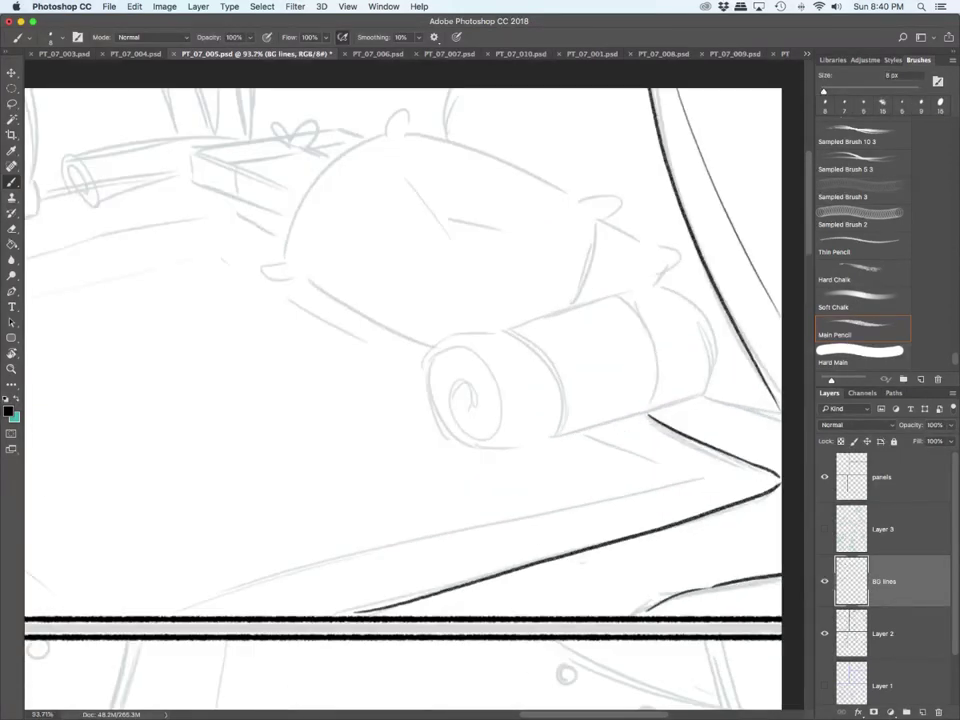
pyautogui.moveTo(455, 349)
pyautogui.mouseDown()
pyautogui.moveTo(490, 426)
pyautogui.moveTo(457, 392)
pyautogui.moveTo(463, 398)
pyautogui.moveTo(432, 396)
pyautogui.moveTo(480, 333)
pyautogui.moveTo(495, 331)
pyautogui.mouseUp()
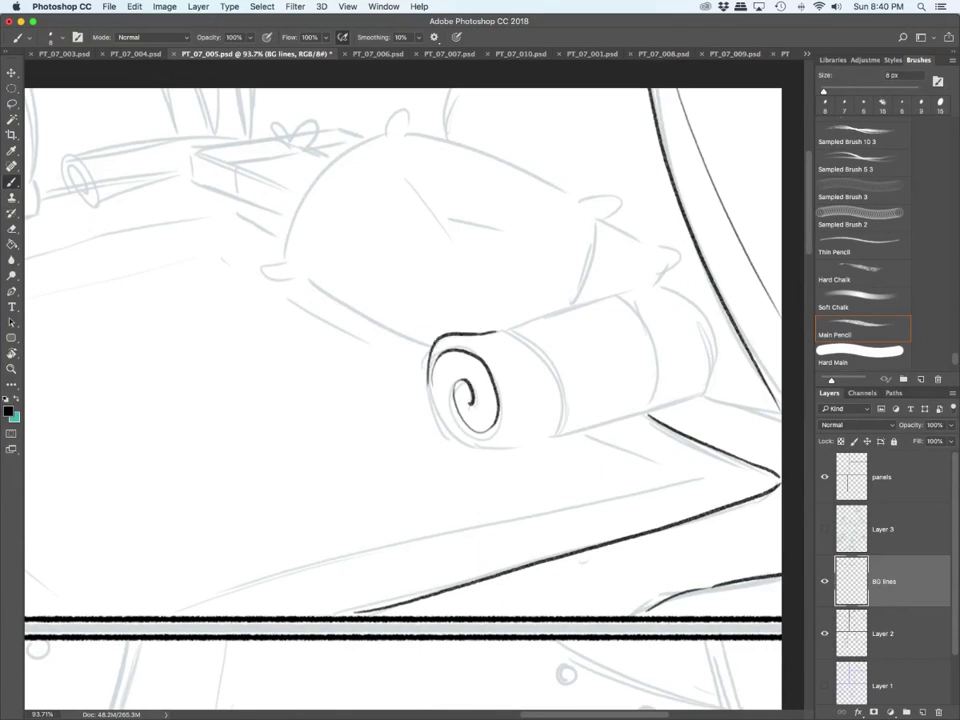
pyautogui.moveTo(430, 382)
pyautogui.mouseDown()
pyautogui.moveTo(476, 452)
pyautogui.moveTo(555, 436)
pyautogui.mouseUp()
pyautogui.moveTo(501, 333)
pyautogui.mouseDown()
pyautogui.moveTo(555, 404)
pyautogui.moveTo(555, 432)
pyautogui.moveTo(523, 337)
pyautogui.moveTo(550, 375)
pyautogui.moveTo(561, 436)
pyautogui.mouseUp()
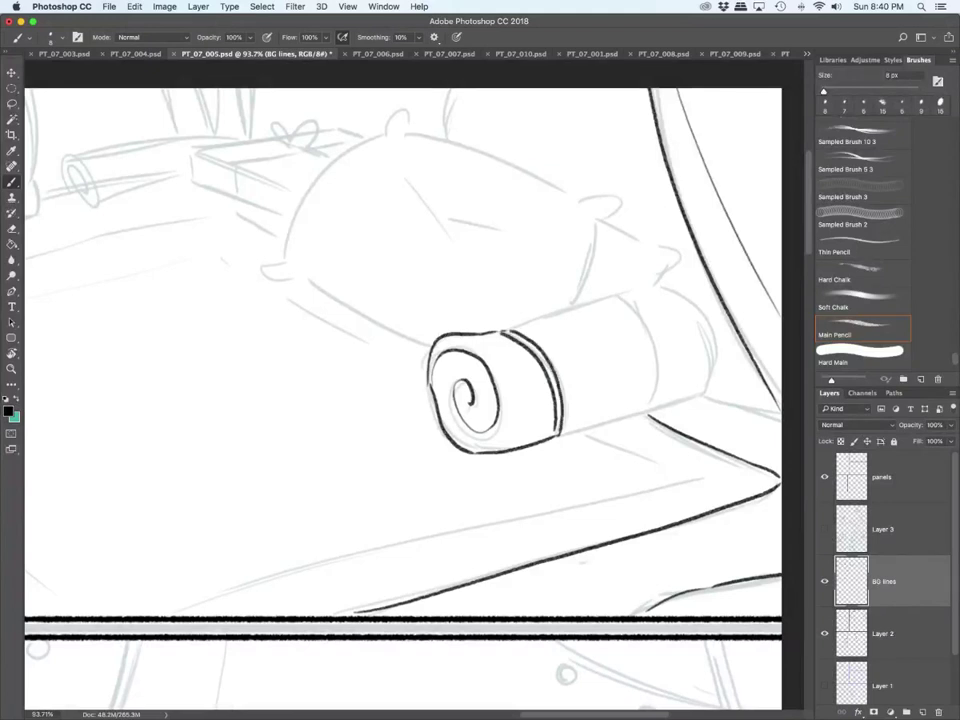
pyautogui.moveTo(491, 328)
pyautogui.mouseDown()
pyautogui.moveTo(507, 330)
pyautogui.moveTo(496, 327)
pyautogui.mouseUp()
pyautogui.moveTo(498, 326)
pyautogui.mouseDown()
pyautogui.moveTo(610, 297)
pyautogui.moveTo(652, 404)
pyautogui.mouseUp()
pyautogui.moveTo(613, 295)
pyautogui.mouseDown()
pyautogui.moveTo(644, 311)
pyautogui.moveTo(664, 354)
pyautogui.moveTo(655, 408)
pyautogui.moveTo(562, 437)
pyautogui.moveTo(615, 290)
pyautogui.moveTo(711, 368)
pyautogui.moveTo(704, 387)
pyautogui.mouseUp()
pyautogui.moveTo(705, 390); pyautogui.dragTo(656, 408)
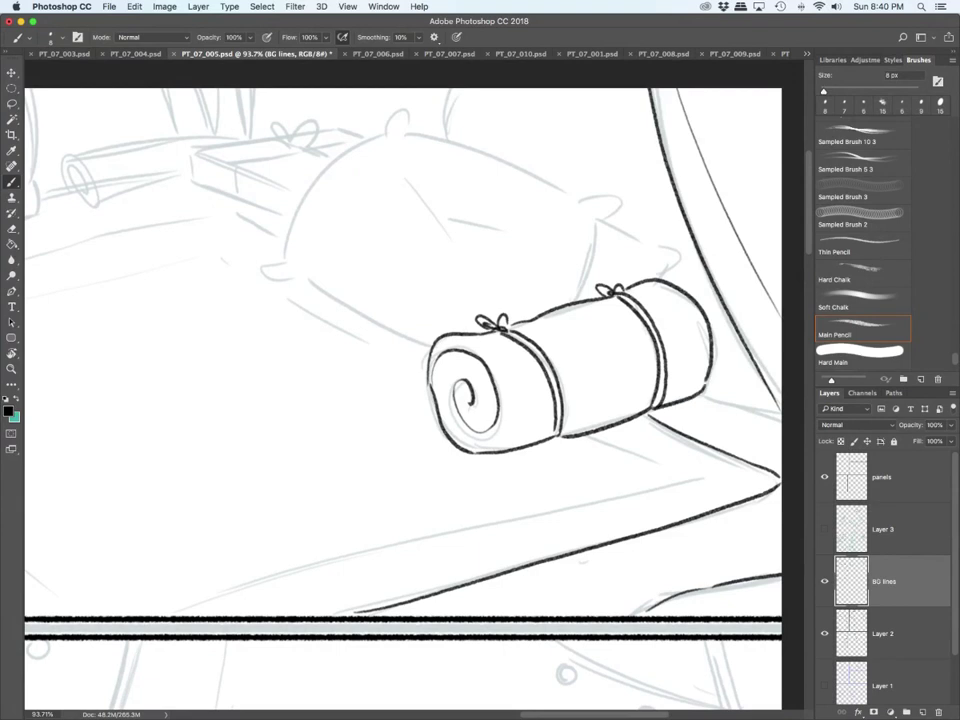
# Step: Ink the large pillow with its creases and the pillow behind it, plus the short floor line right of the bedroll
pyautogui.moveTo(402, 126)
pyautogui.mouseDown()
pyautogui.moveTo(337, 165)
pyautogui.moveTo(287, 255)
pyautogui.moveTo(262, 270)
pyautogui.moveTo(428, 347)
pyautogui.mouseUp()
pyautogui.moveTo(408, 180)
pyautogui.mouseDown()
pyautogui.moveTo(461, 240)
pyautogui.moveTo(495, 231)
pyautogui.mouseUp()
pyautogui.moveTo(413, 133)
pyautogui.mouseDown()
pyautogui.moveTo(518, 163)
pyautogui.moveTo(580, 204)
pyautogui.mouseUp()
pyautogui.moveTo(579, 206)
pyautogui.mouseDown()
pyautogui.moveTo(610, 198)
pyautogui.moveTo(596, 220)
pyautogui.mouseUp()
pyautogui.moveTo(595, 222)
pyautogui.mouseDown()
pyautogui.moveTo(578, 298)
pyautogui.moveTo(646, 250)
pyautogui.mouseUp()
pyautogui.moveTo(648, 252)
pyautogui.mouseDown()
pyautogui.moveTo(661, 253)
pyautogui.moveTo(652, 275)
pyautogui.mouseUp()
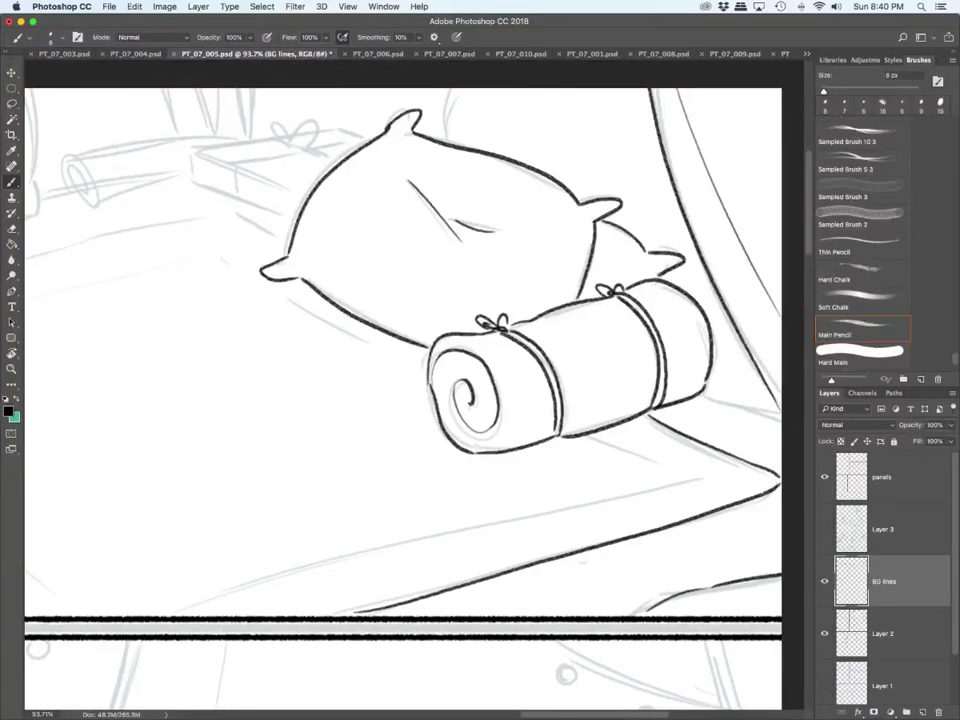
pyautogui.hscroll(5, 400, 400)
pyautogui.moveTo(591, 387); pyautogui.dragTo(667, 419)
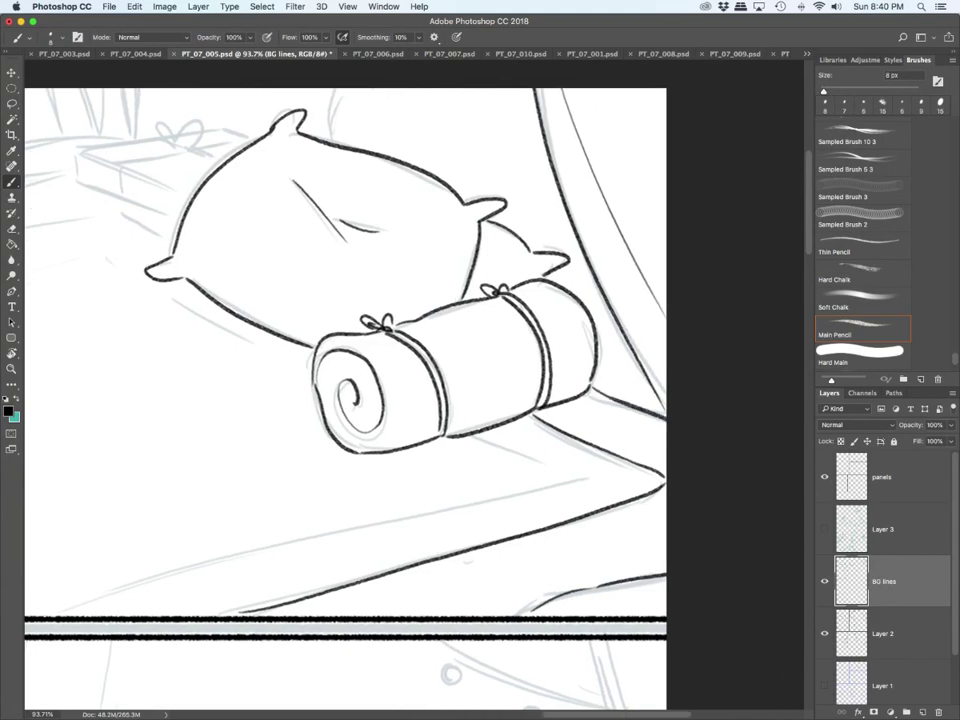
# Step: Ink the gift box behind the large pillow, including its edges, ribbon bands and looped bow
pyautogui.scroll(-5, 317, 514)
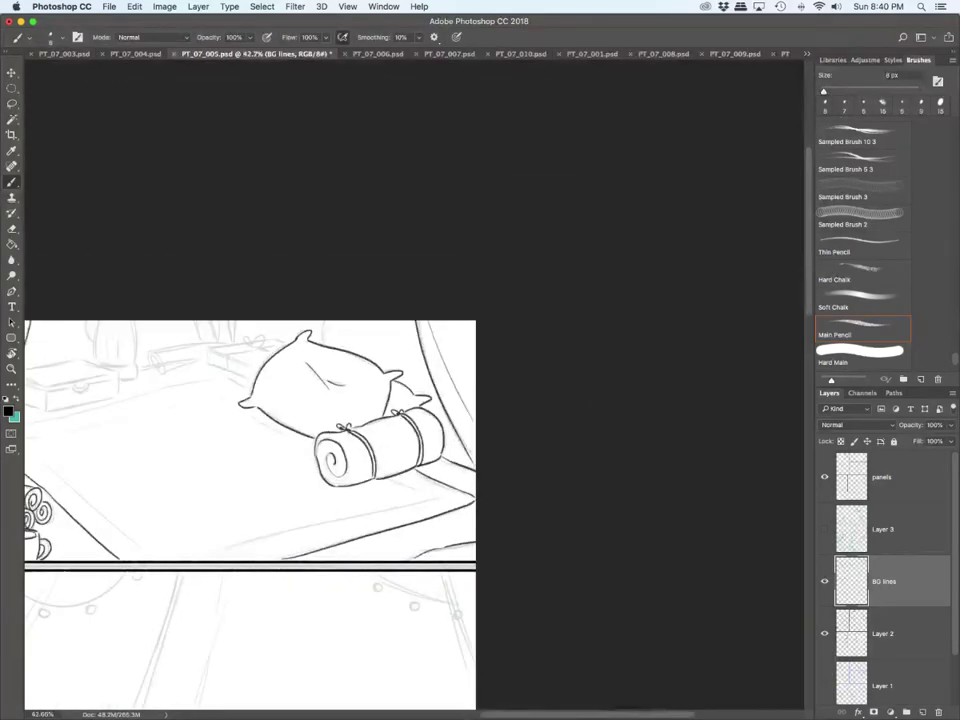
pyautogui.scroll(5, 185, 367)
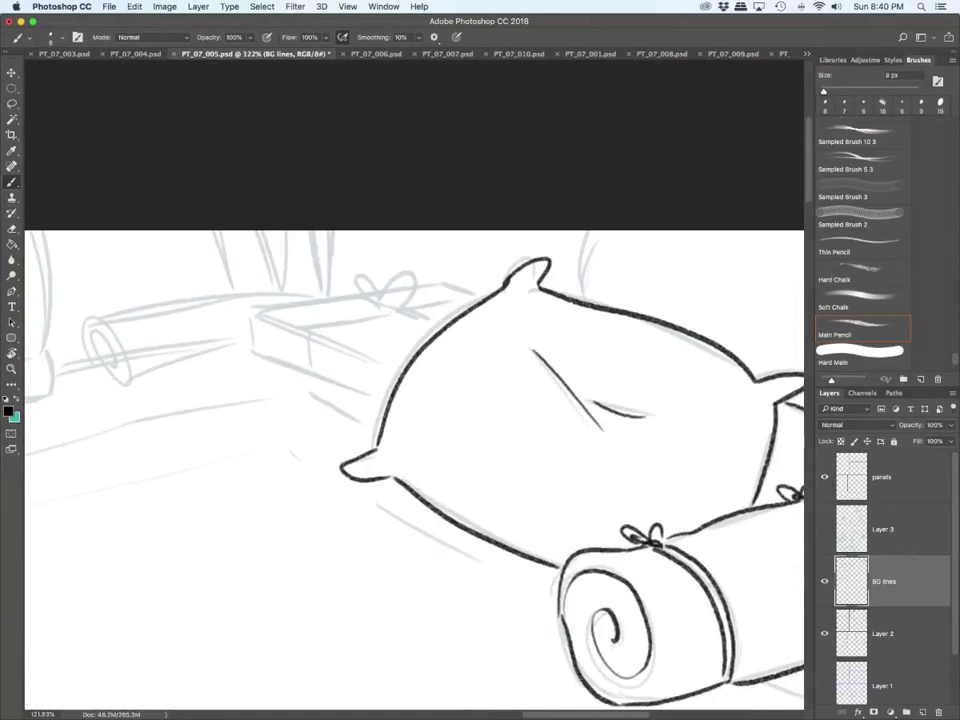
pyautogui.moveTo(254, 315)
pyautogui.mouseDown()
pyautogui.moveTo(258, 358)
pyautogui.moveTo(380, 407)
pyautogui.moveTo(290, 328)
pyautogui.moveTo(385, 365)
pyautogui.mouseUp()
pyautogui.moveTo(392, 306)
pyautogui.mouseDown()
pyautogui.moveTo(362, 292)
pyautogui.moveTo(398, 312)
pyautogui.moveTo(430, 272)
pyautogui.moveTo(400, 310)
pyautogui.mouseUp()
pyautogui.moveTo(315, 340)
pyautogui.mouseDown()
pyautogui.moveTo(322, 384)
pyautogui.moveTo(397, 310)
pyautogui.moveTo(437, 331)
pyautogui.mouseUp()
pyautogui.moveTo(411, 311); pyautogui.dragTo(428, 320)
pyautogui.moveTo(256, 314); pyautogui.dragTo(342, 294)
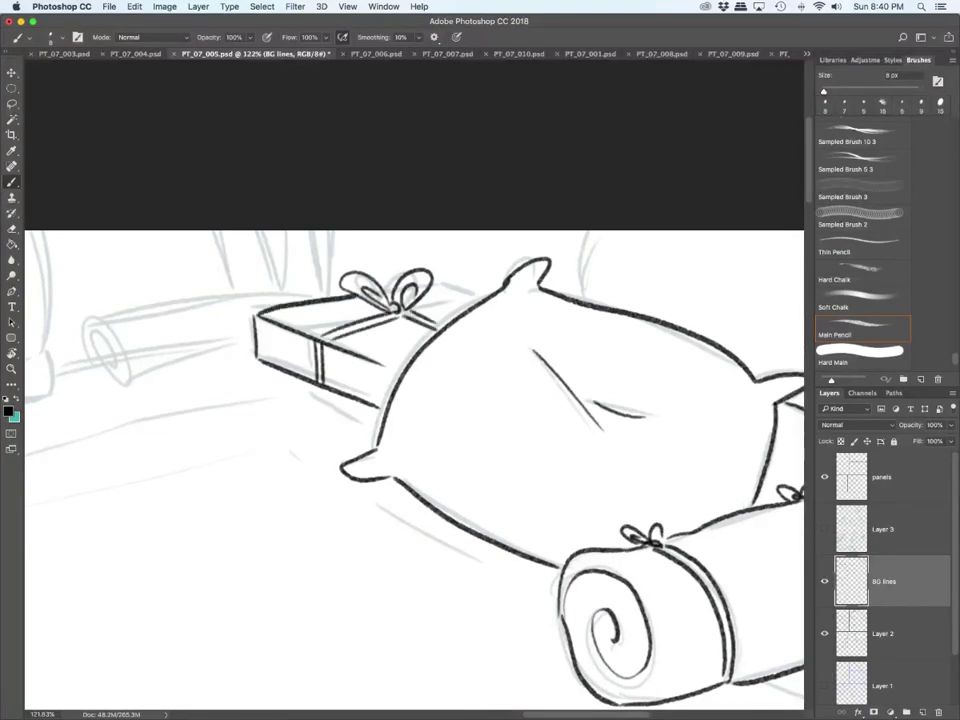
pyautogui.moveTo(432, 285); pyautogui.dragTo(445, 280)
pyautogui.moveTo(443, 281); pyautogui.dragTo(478, 298)
pyautogui.moveTo(342, 297)
pyautogui.mouseDown()
pyautogui.moveTo(388, 311)
pyautogui.moveTo(466, 292)
pyautogui.mouseUp()
pyautogui.moveTo(388, 368); pyautogui.dragTo(399, 371)
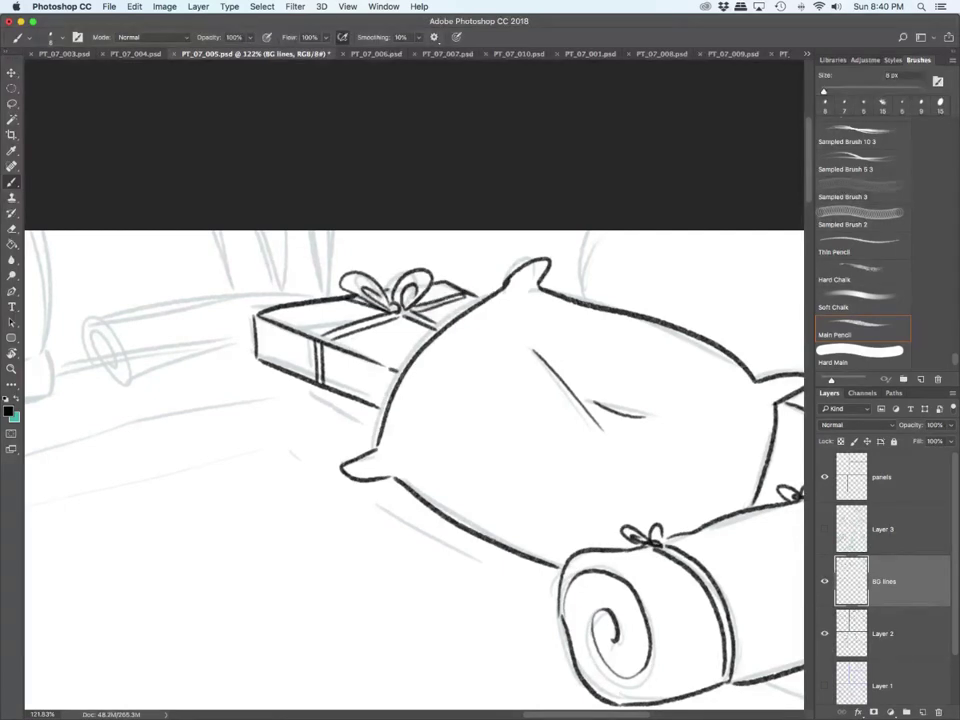
# Step: Ink the rolled scroll beside the gift box and the upright lines behind it at the panel's upper edge
pyautogui.scroll(-8, 387, 362)
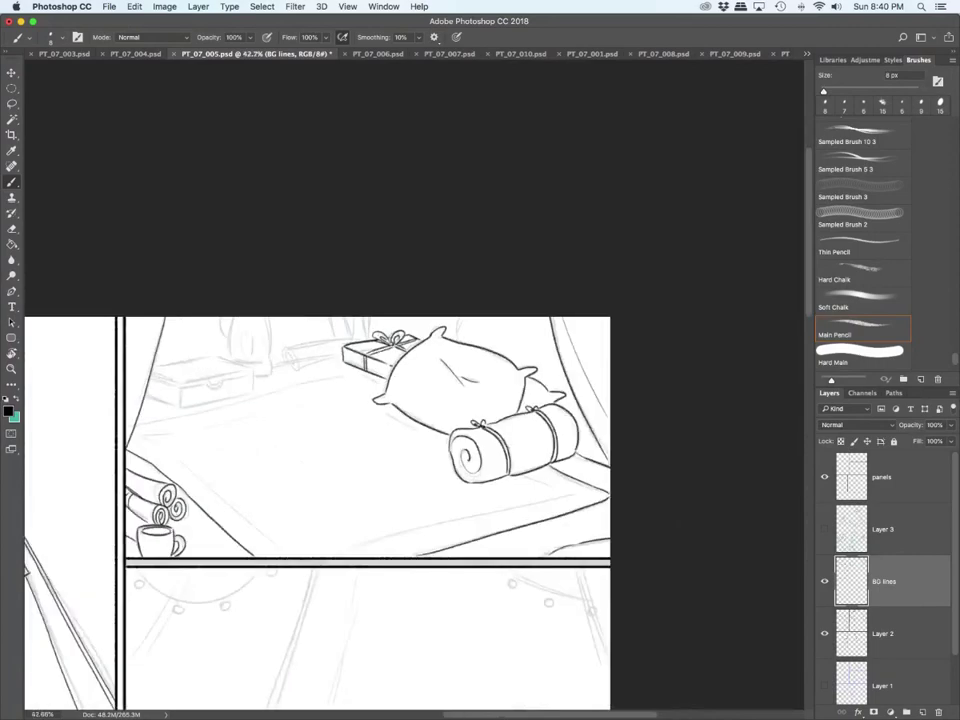
pyautogui.scroll(4, 234, 376)
pyautogui.moveTo(346, 331)
pyautogui.mouseDown()
pyautogui.moveTo(370, 357)
pyautogui.moveTo(362, 343)
pyautogui.moveTo(460, 328)
pyautogui.mouseUp()
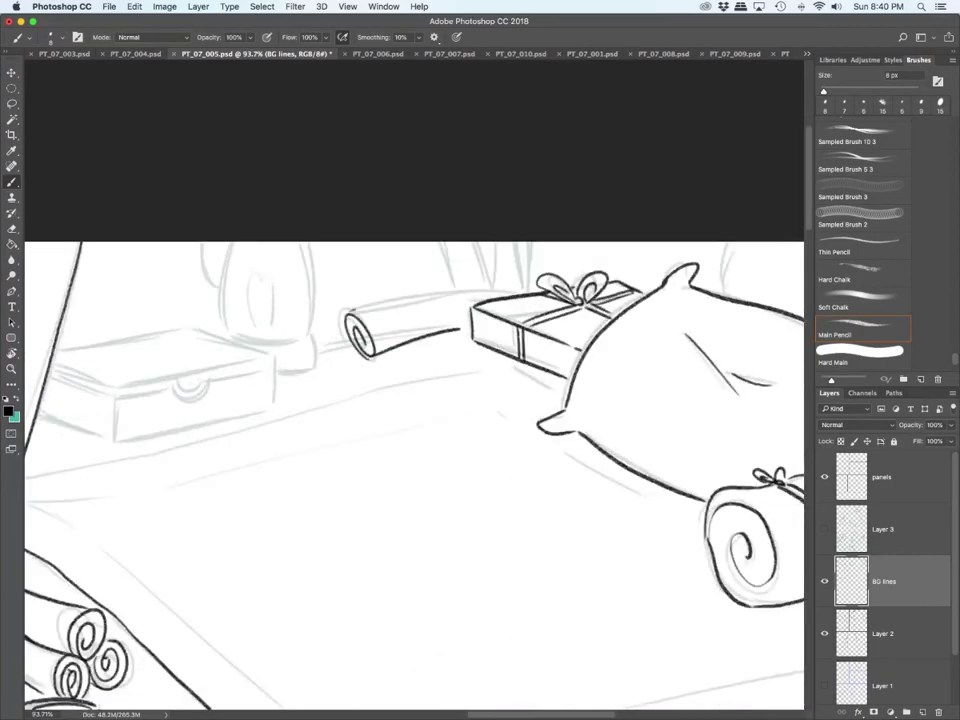
pyautogui.moveTo(350, 314); pyautogui.dragTo(535, 290)
pyautogui.moveTo(446, 244)
pyautogui.mouseDown()
pyautogui.moveTo(459, 288)
pyautogui.moveTo(473, 287)
pyautogui.mouseUp()
pyautogui.moveTo(487, 243)
pyautogui.mouseDown()
pyautogui.moveTo(495, 287)
pyautogui.moveTo(514, 285)
pyautogui.mouseUp()
pyautogui.moveTo(520, 243)
pyautogui.mouseDown()
pyautogui.moveTo(525, 289)
pyautogui.moveTo(531, 277)
pyautogui.mouseUp()
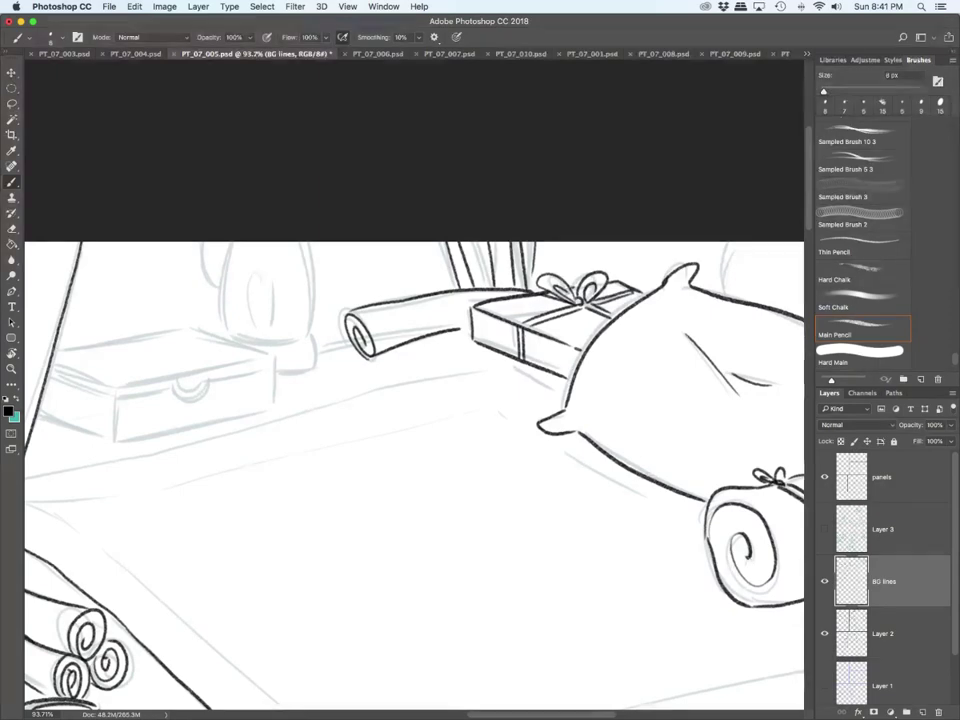
pyautogui.hscroll(10, 414, 475)
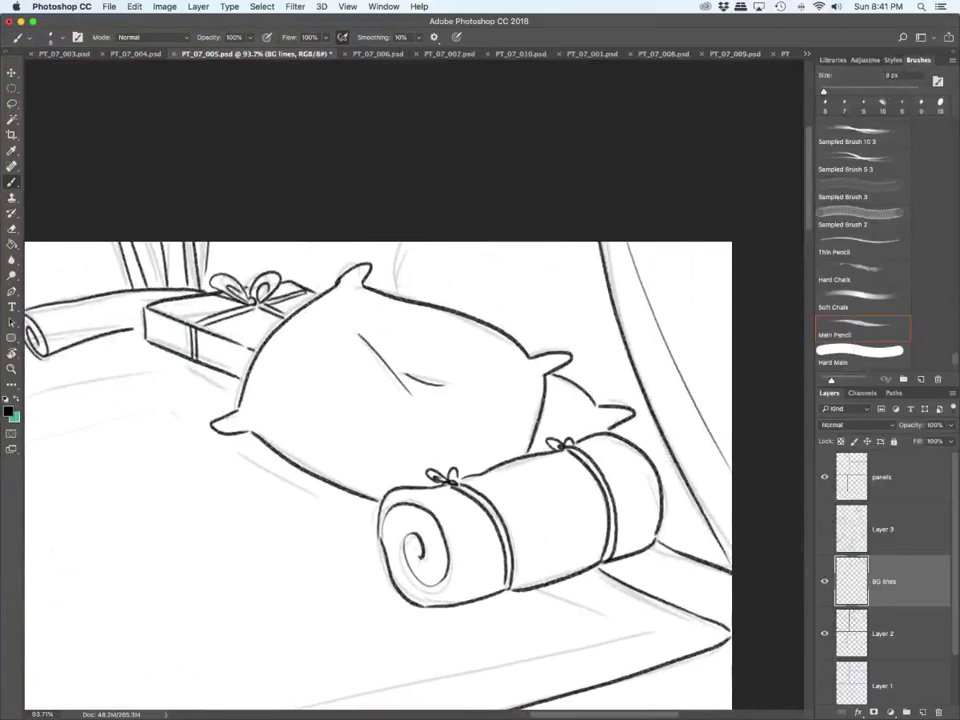
pyautogui.moveTo(394, 289); pyautogui.dragTo(398, 242)
pyautogui.moveTo(610, 320); pyautogui.dragTo(617, 378)
pyautogui.press('e')
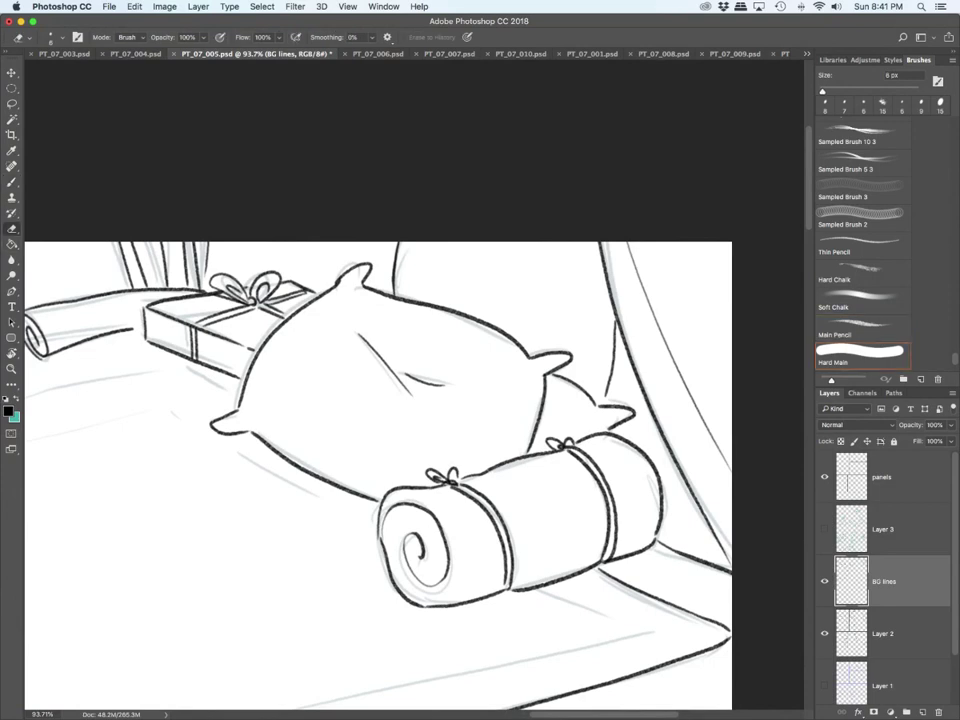
pyautogui.moveTo(399, 243); pyautogui.dragTo(393, 290)
pyautogui.moveTo(605, 397); pyautogui.dragTo(615, 327)
# Step: Ink the outer edges and lid top of the rectangular box near the left tent flap
pyautogui.hscroll(-10, 400, 475)
pyautogui.press('b')
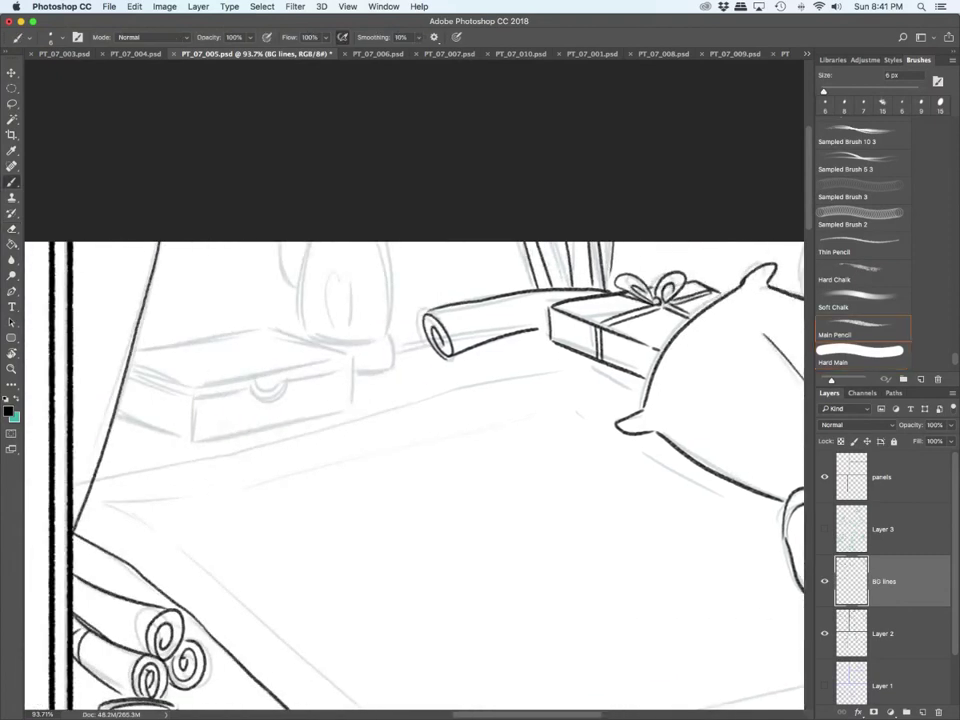
pyautogui.moveTo(115, 411); pyautogui.dragTo(185, 440)
pyautogui.moveTo(129, 361)
pyautogui.mouseDown()
pyautogui.moveTo(191, 388)
pyautogui.moveTo(192, 438)
pyautogui.moveTo(351, 406)
pyautogui.mouseUp()
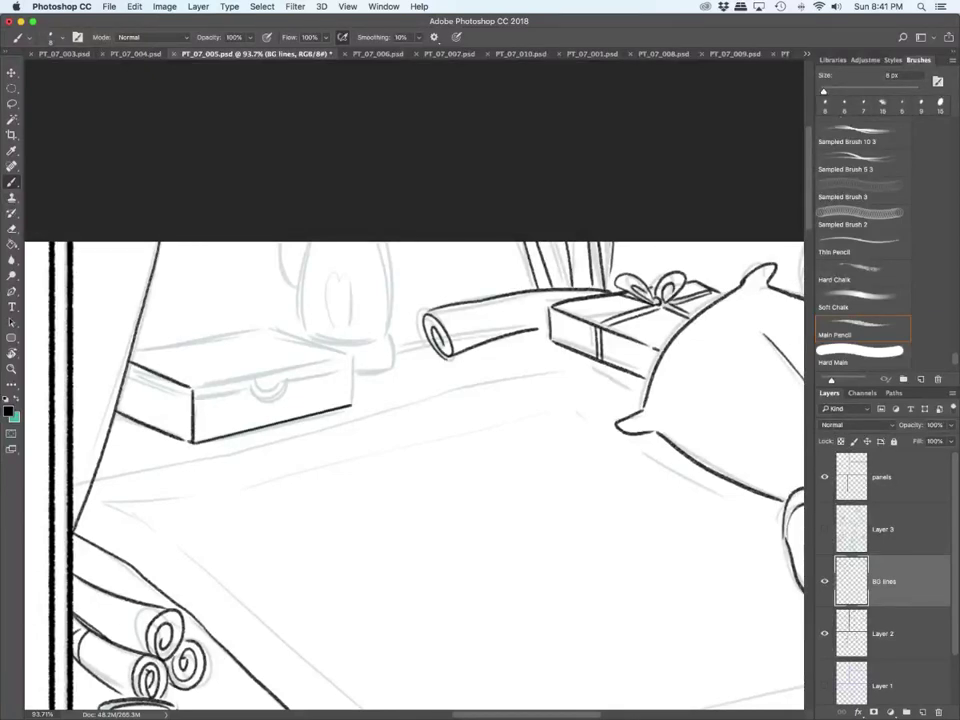
pyautogui.moveTo(192, 389)
pyautogui.mouseDown()
pyautogui.moveTo(352, 352)
pyautogui.moveTo(354, 404)
pyautogui.mouseUp()
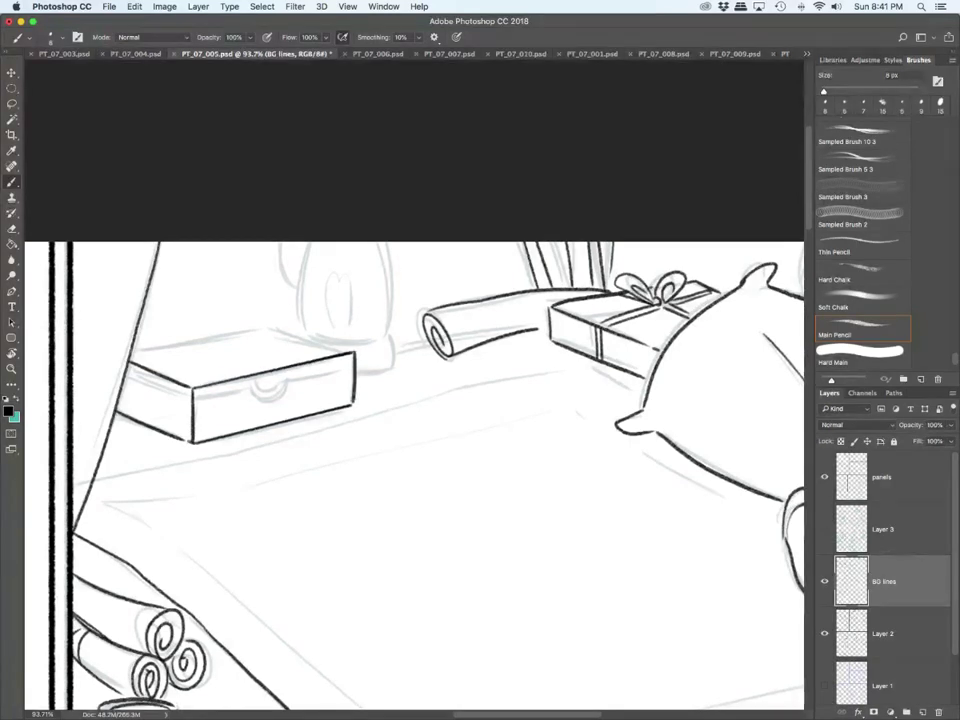
pyautogui.moveTo(254, 323); pyautogui.dragTo(352, 350)
pyautogui.moveTo(132, 346); pyautogui.dragTo(256, 323)
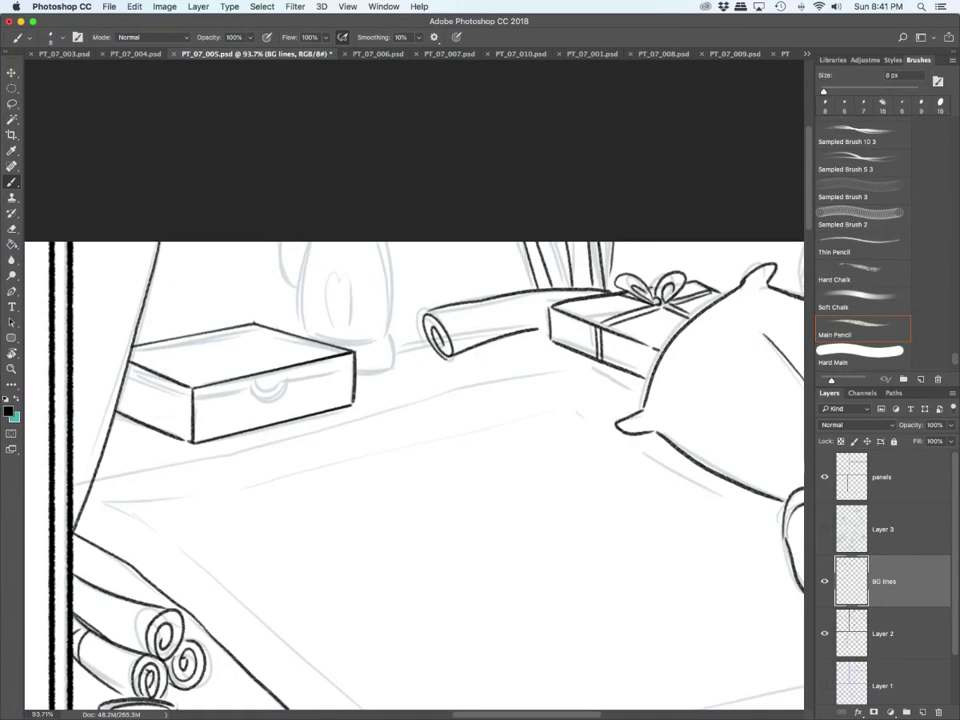
# Step: Ink the lantern behind the box with its handle, inner flame and base, plus the floor line running to the scroll
pyautogui.moveTo(316, 242)
pyautogui.mouseDown()
pyautogui.moveTo(306, 331)
pyautogui.moveTo(381, 333)
pyautogui.moveTo(371, 242)
pyautogui.mouseUp()
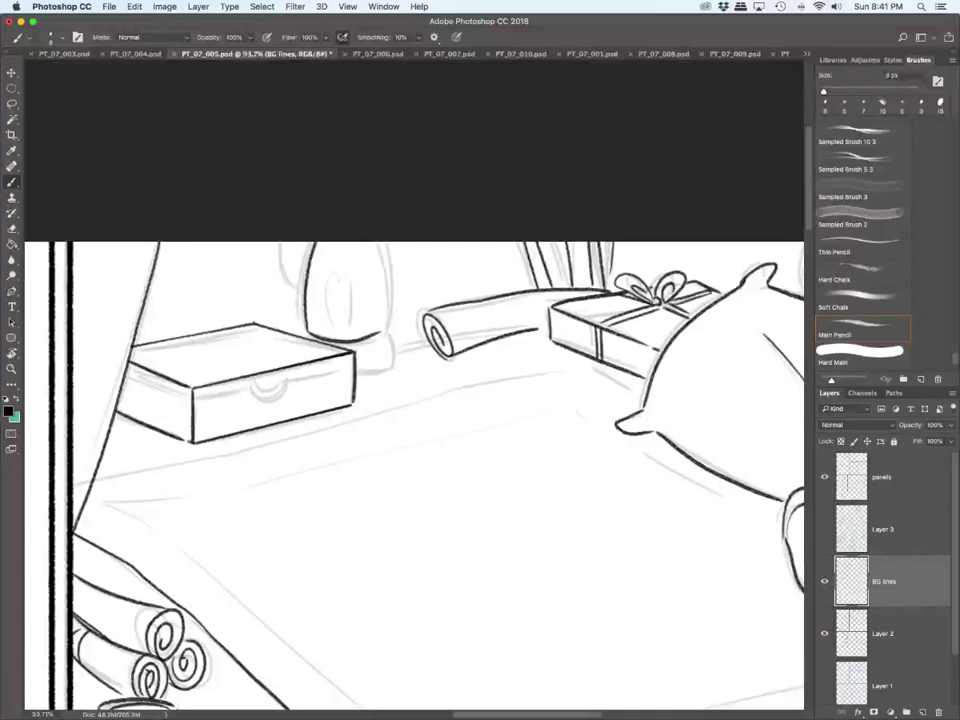
pyautogui.moveTo(308, 333)
pyautogui.mouseDown()
pyautogui.moveTo(384, 340)
pyautogui.moveTo(376, 242)
pyautogui.mouseUp()
pyautogui.moveTo(285, 242)
pyautogui.mouseDown()
pyautogui.moveTo(301, 294)
pyautogui.moveTo(341, 329)
pyautogui.mouseUp()
pyautogui.moveTo(333, 279)
pyautogui.mouseDown()
pyautogui.moveTo(352, 323)
pyautogui.moveTo(326, 326)
pyautogui.moveTo(381, 332)
pyautogui.moveTo(392, 345)
pyautogui.moveTo(389, 368)
pyautogui.moveTo(425, 341)
pyautogui.mouseUp()
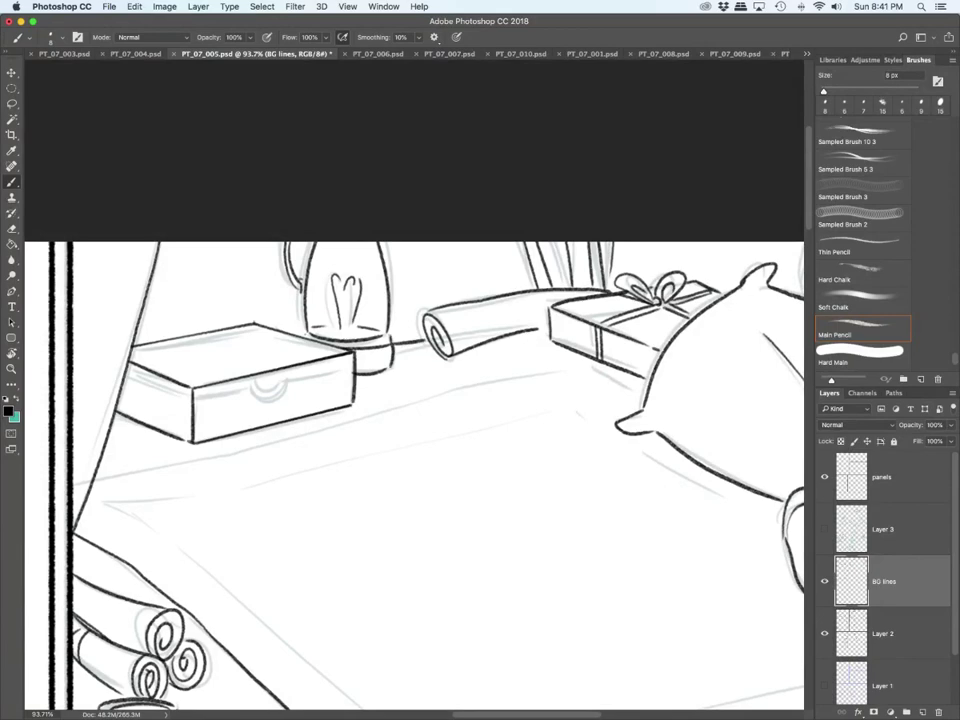
# Step: Ink the rounded clasp on the box's front and the lid seam along its front and side
pyautogui.scroll(5, 161, 349)
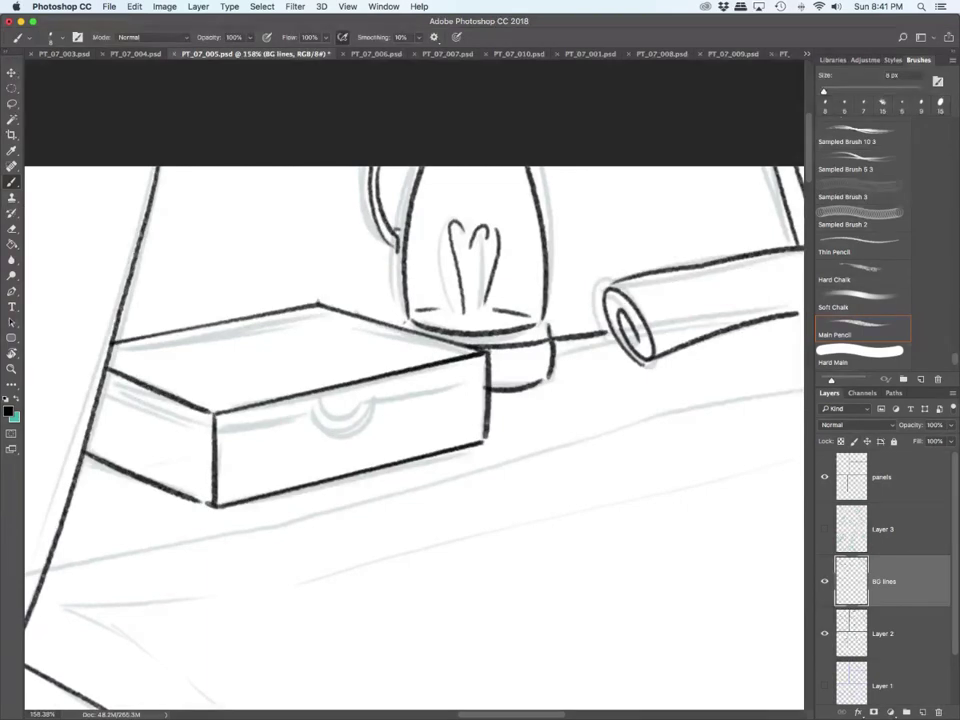
pyautogui.moveTo(309, 392)
pyautogui.mouseDown()
pyautogui.moveTo(381, 391)
pyautogui.moveTo(359, 386)
pyautogui.mouseUp()
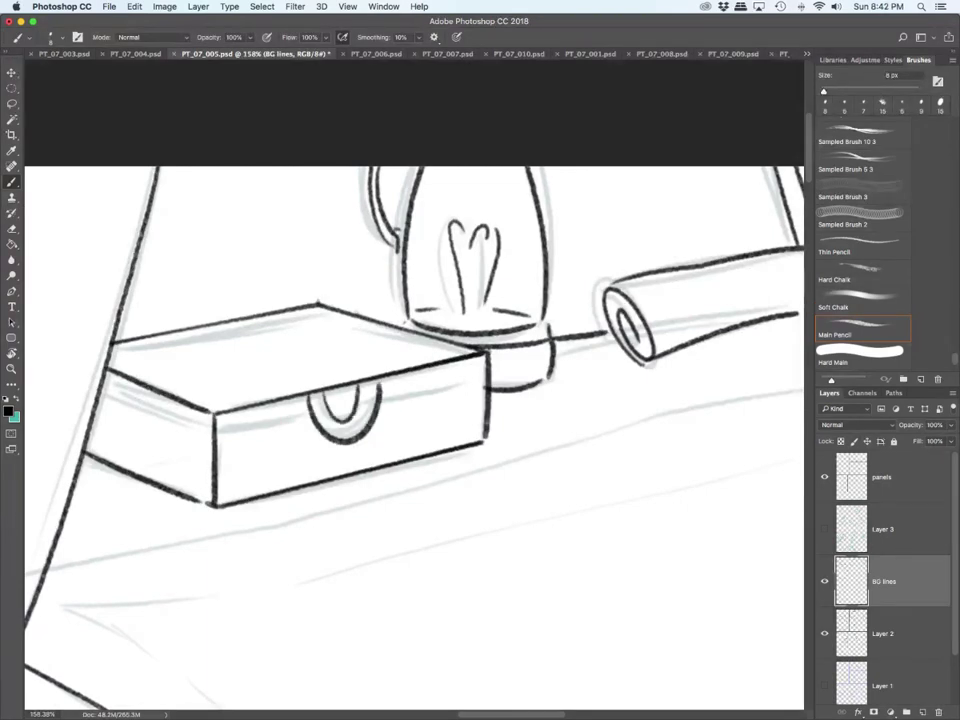
pyautogui.moveTo(104, 387)
pyautogui.mouseDown()
pyautogui.moveTo(212, 435)
pyautogui.moveTo(312, 413)
pyautogui.mouseUp()
pyautogui.moveTo(217, 434); pyautogui.dragTo(280, 420)
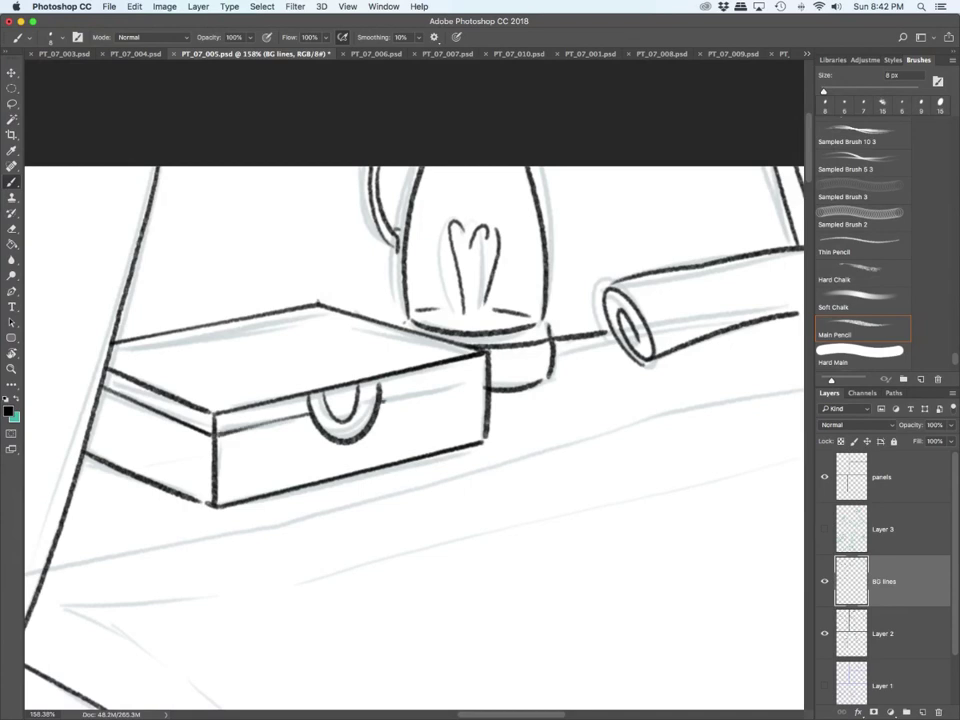
# Step: Add short wood-grain strokes to the box's lid and side, and an inner line to its clasp
pyautogui.moveTo(162, 371); pyautogui.dragTo(203, 367)
pyautogui.moveTo(232, 357); pyautogui.dragTo(338, 338)
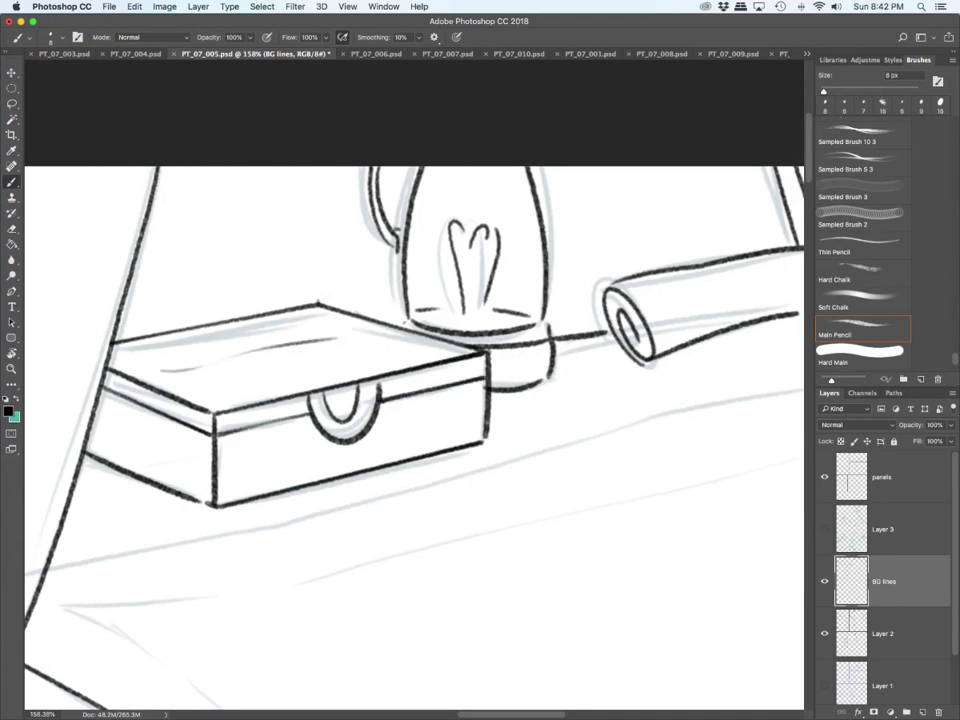
pyautogui.moveTo(281, 358); pyautogui.dragTo(368, 347)
pyautogui.moveTo(333, 389); pyautogui.dragTo(355, 387)
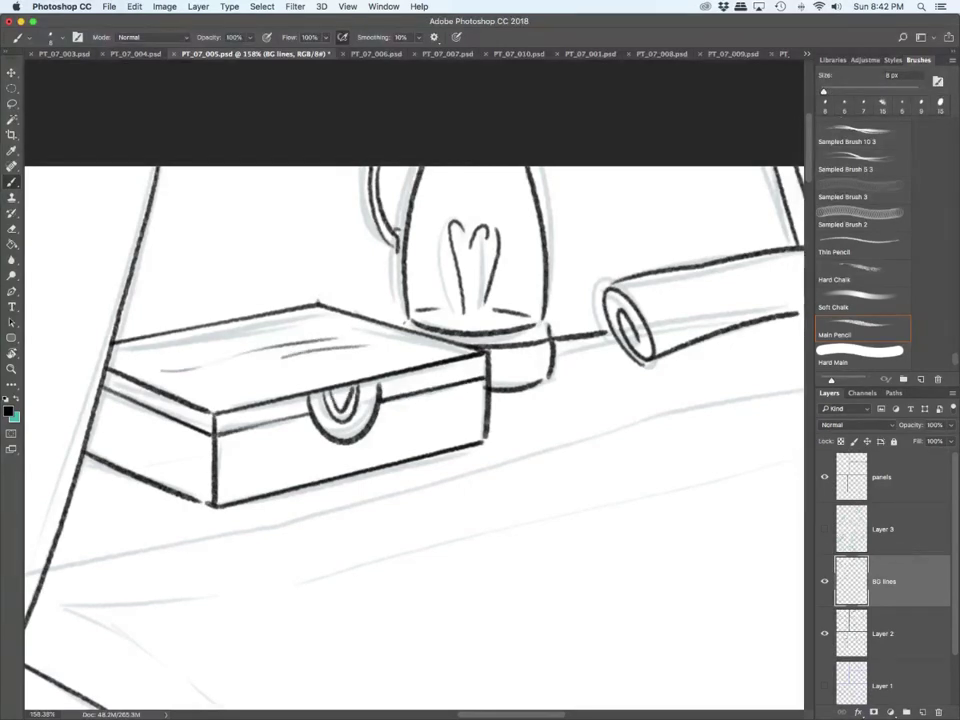
pyautogui.moveTo(115, 430); pyautogui.dragTo(140, 446)
pyautogui.moveTo(149, 445); pyautogui.dragTo(181, 463)
pyautogui.moveTo(144, 430); pyautogui.dragTo(181, 457)
# Step: Ink the curved tent fold behind the pillows and the rug's back edge from the left tent flap to the gift box
pyautogui.scroll(-5, 203, 490)
pyautogui.scroll(2, 596, 589)
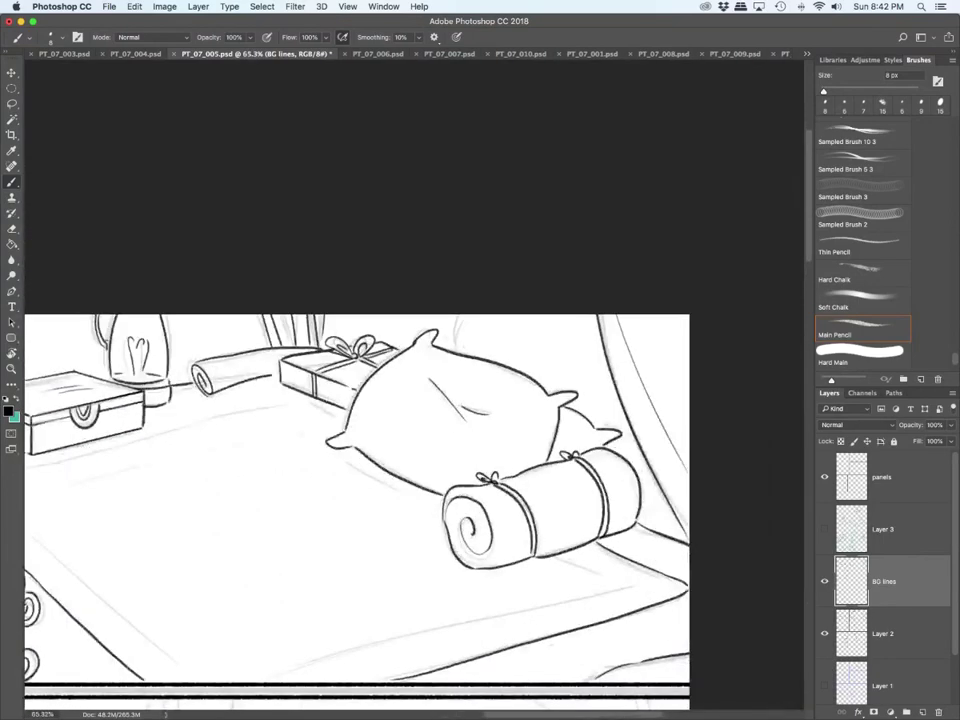
pyautogui.moveTo(527, 316); pyautogui.dragTo(558, 396)
pyautogui.hscroll(-5, 400, 500)
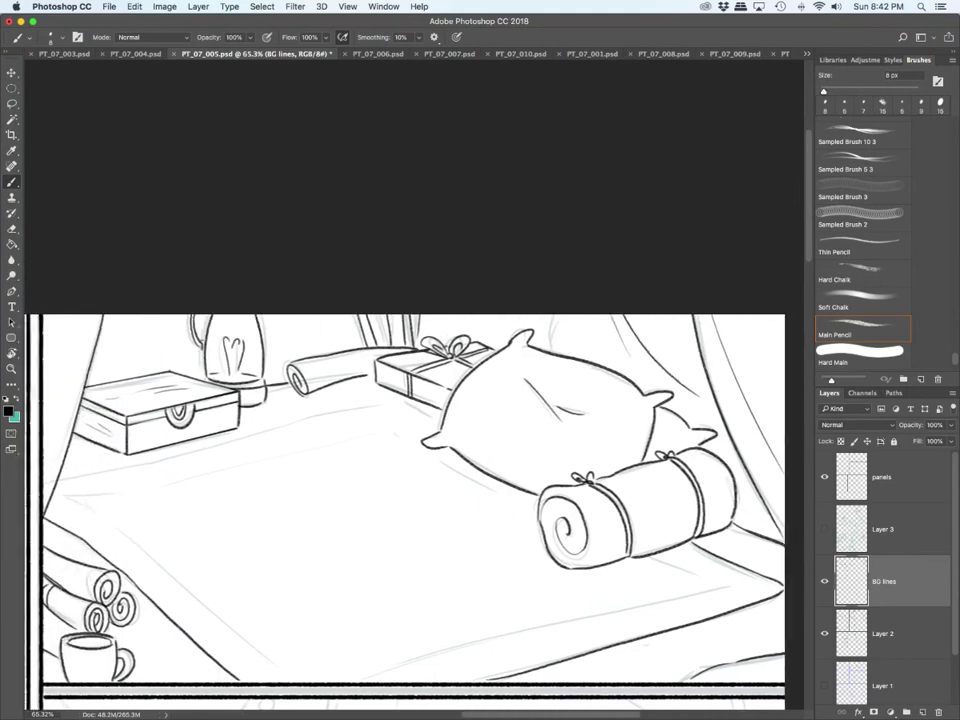
pyautogui.moveTo(60, 478); pyautogui.dragTo(318, 415)
pyautogui.press('super+z')
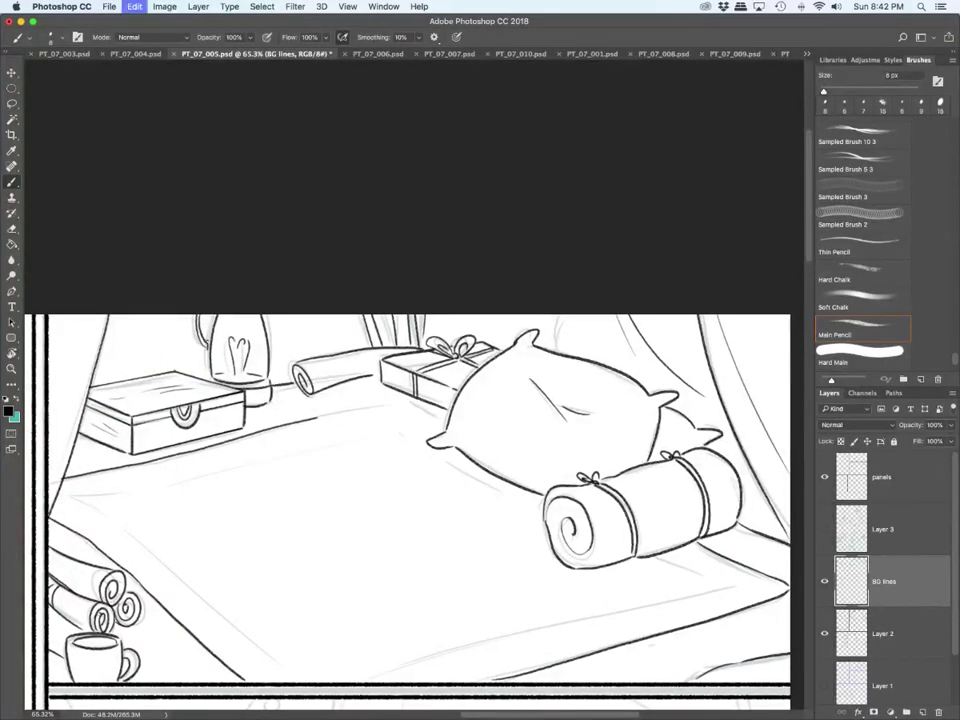
pyautogui.moveTo(63, 479); pyautogui.dragTo(395, 407)
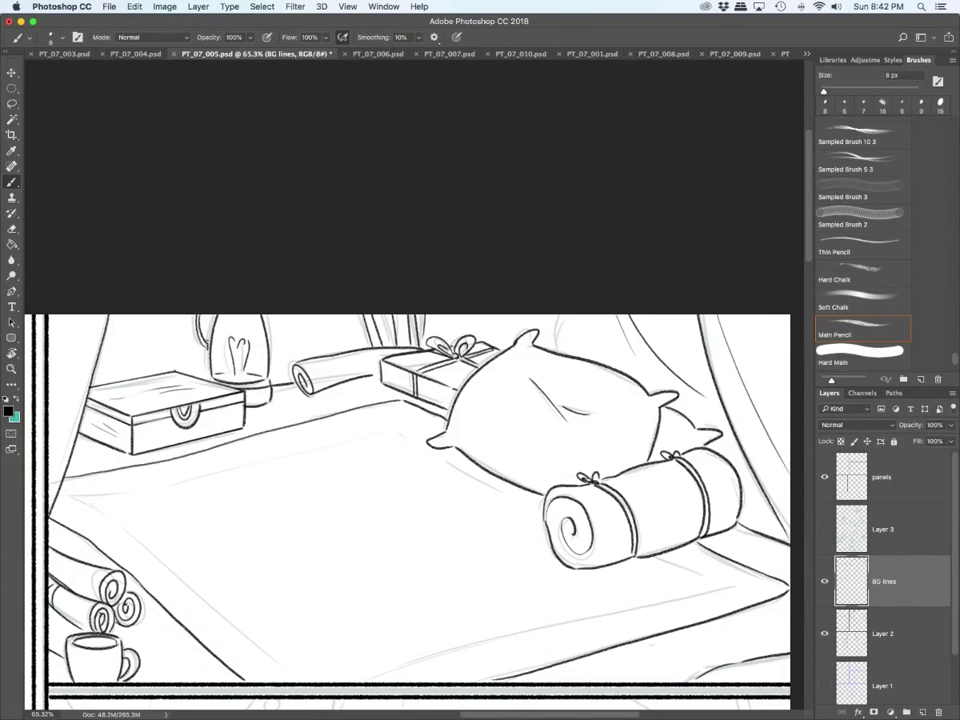
# Step: Ink the rug's inner border line along all visible sides and toggle Layer 3's visibility as a check
pyautogui.scroll(-5, 407, 470)
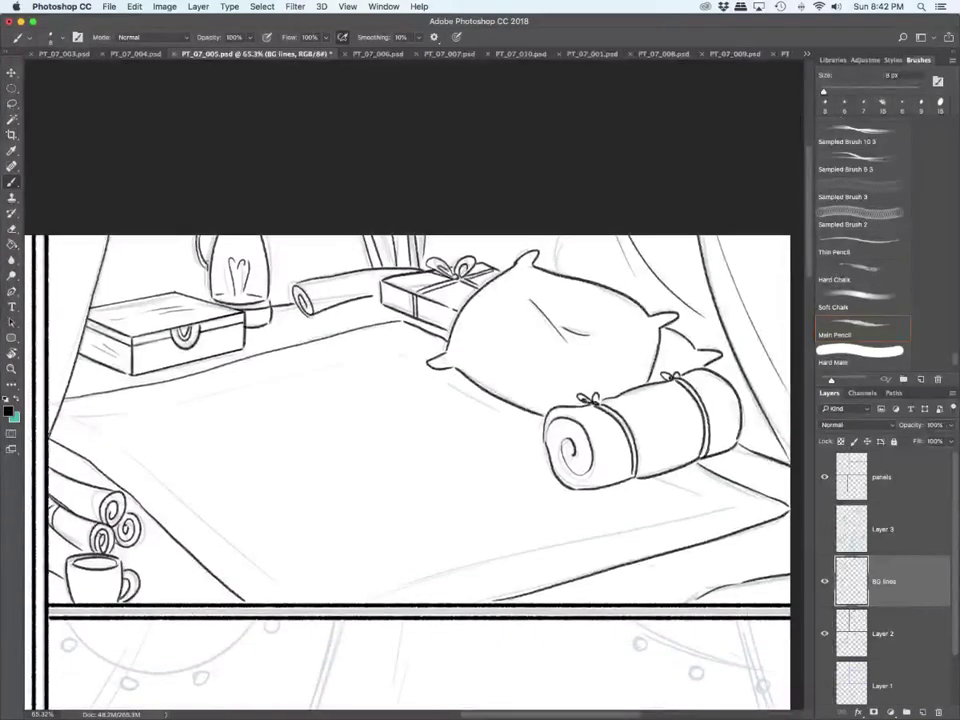
pyautogui.moveTo(68, 418); pyautogui.dragTo(295, 598)
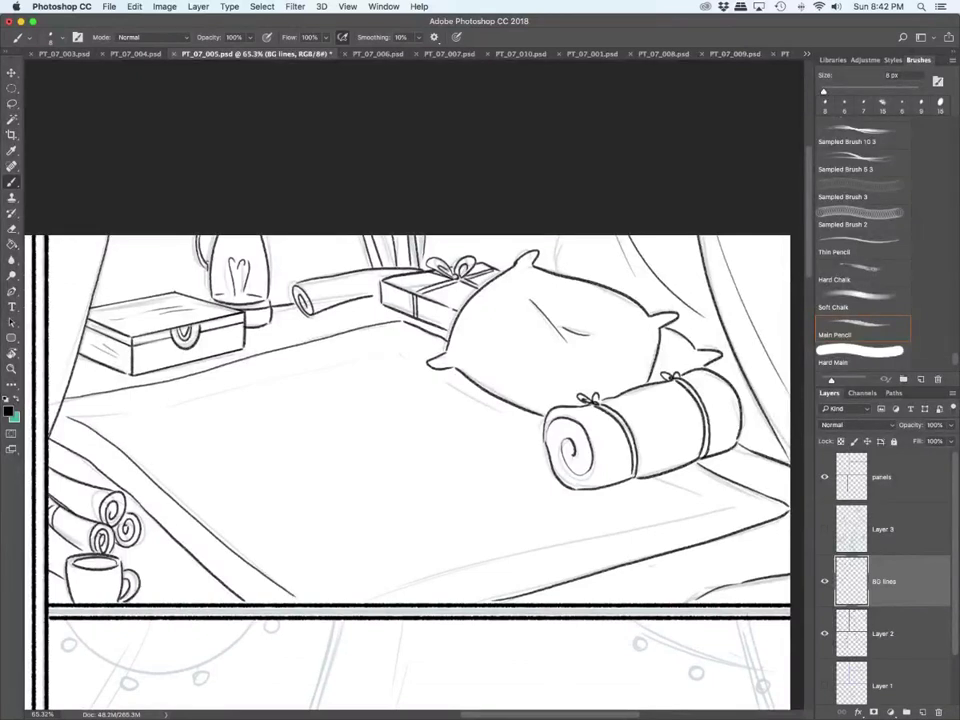
pyautogui.moveTo(70, 413); pyautogui.dragTo(429, 343)
pyautogui.moveTo(333, 277); pyautogui.dragTo(406, 315)
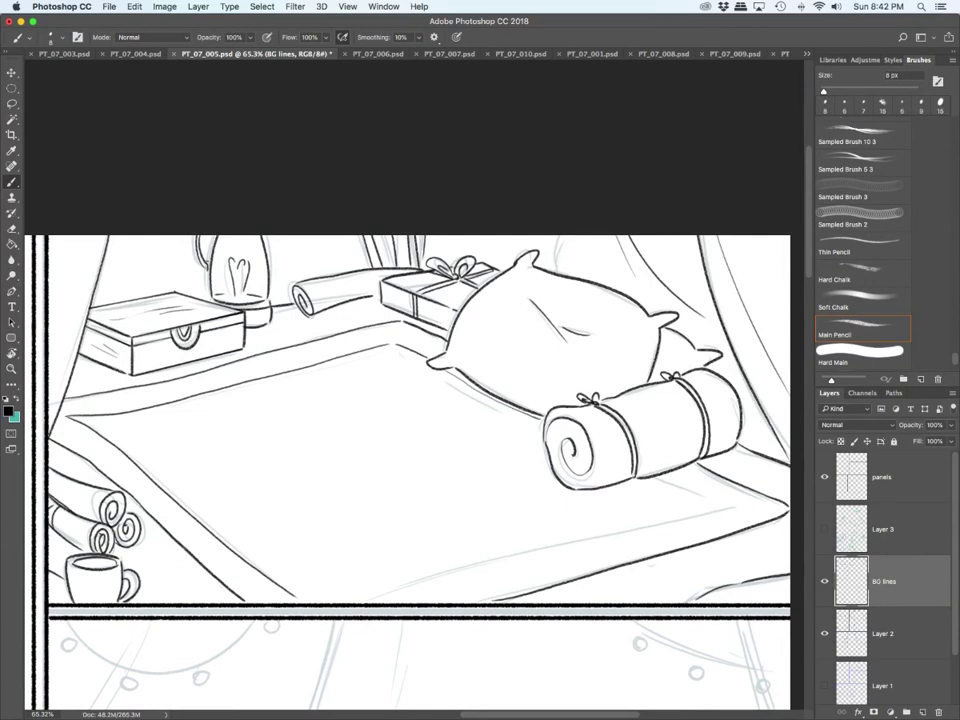
pyautogui.moveTo(368, 603); pyautogui.dragTo(785, 500)
pyautogui.moveTo(668, 476); pyautogui.dragTo(722, 497)
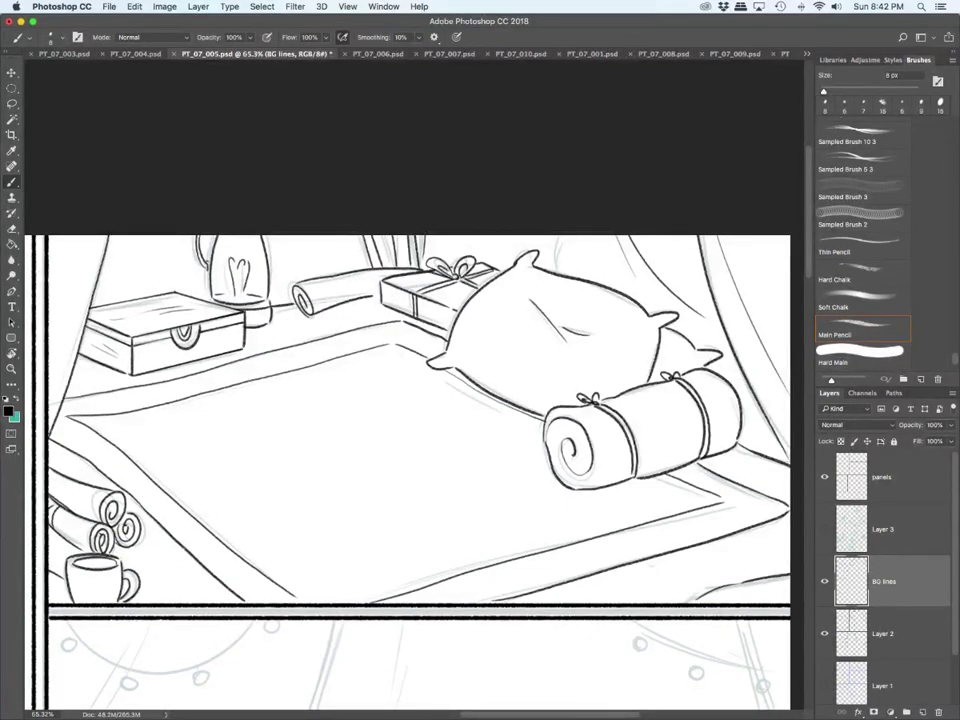
pyautogui.click(825, 529)
pyautogui.click(825, 529)
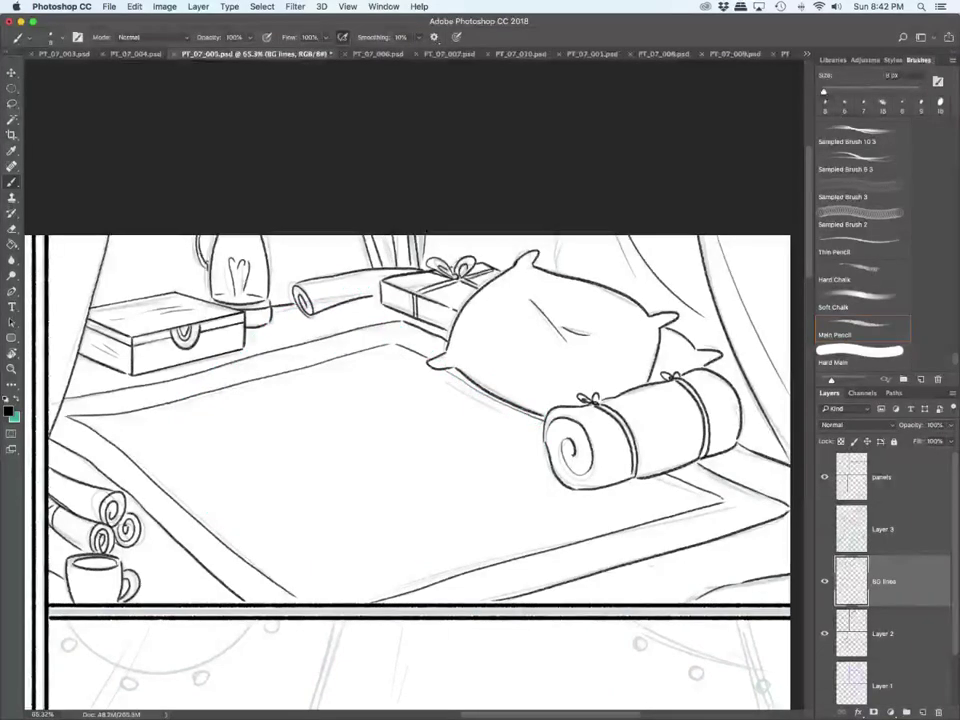
# Step: Show Layer 3 and ink the tent wall's fold lines and poles across the panel where the hatted character peeks in
pyautogui.scroll(-10, 410, 420)
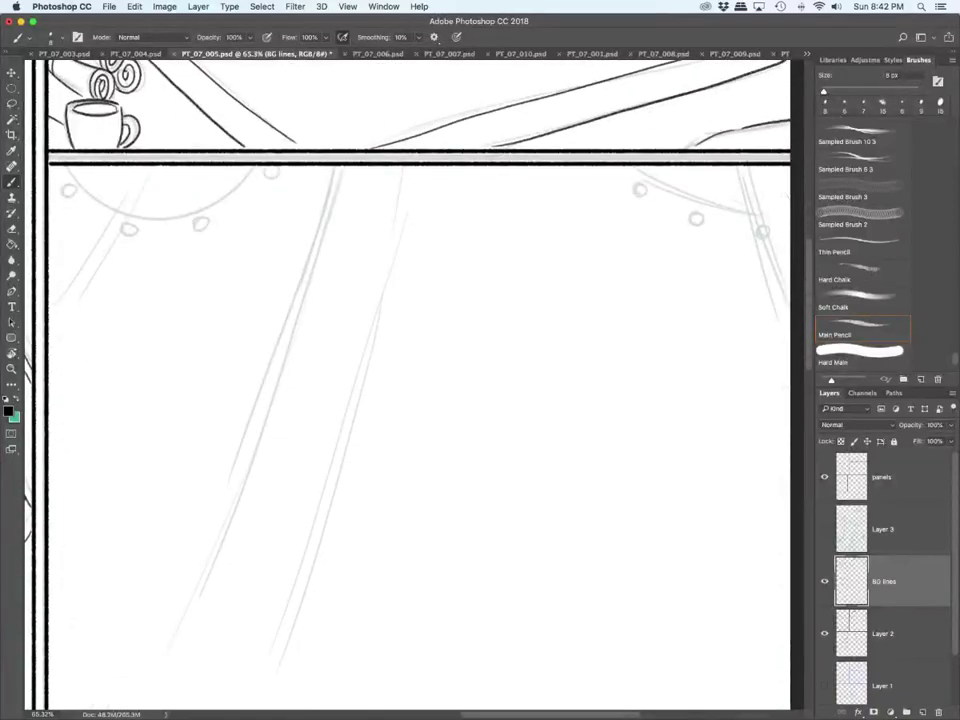
pyautogui.scroll(-10, 519, 240)
pyautogui.scroll(5, 442, 525)
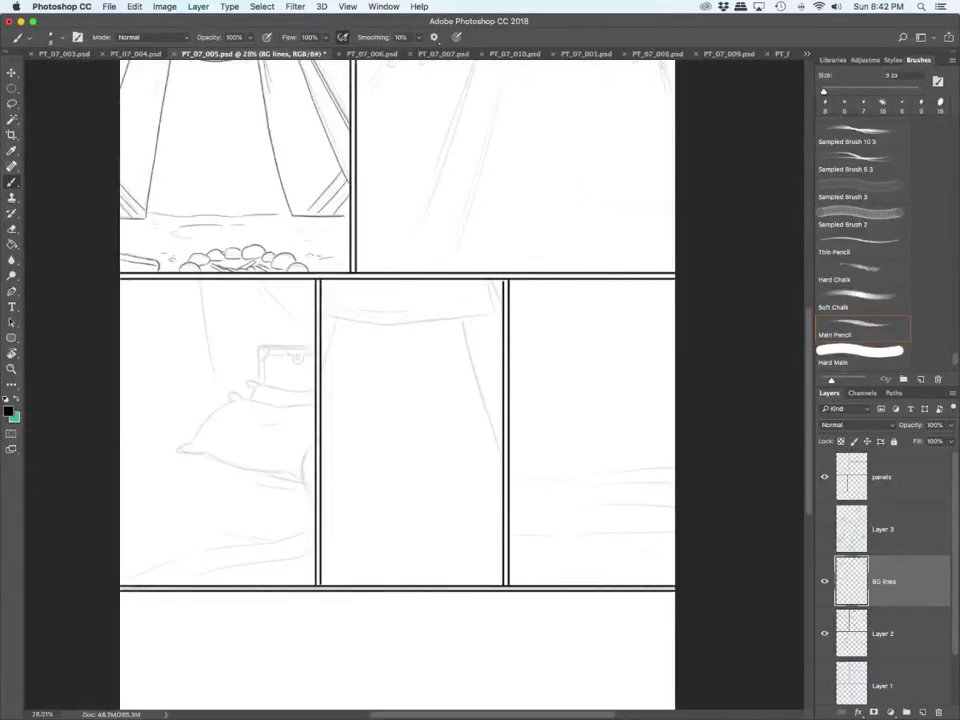
pyautogui.scroll(5, 397, 400)
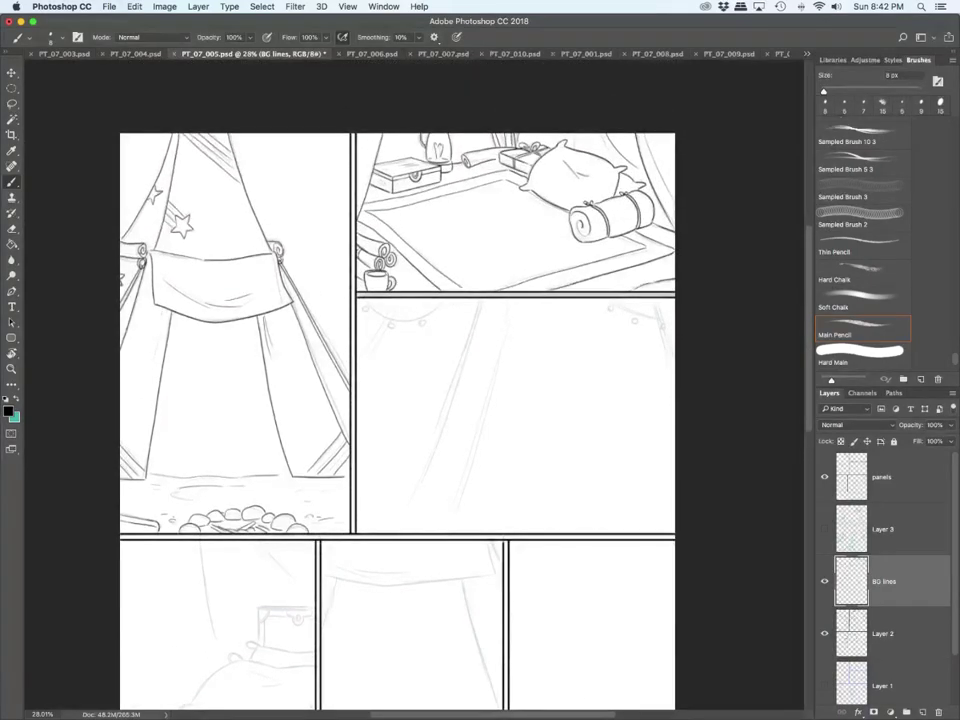
pyautogui.scroll(5, 552, 472)
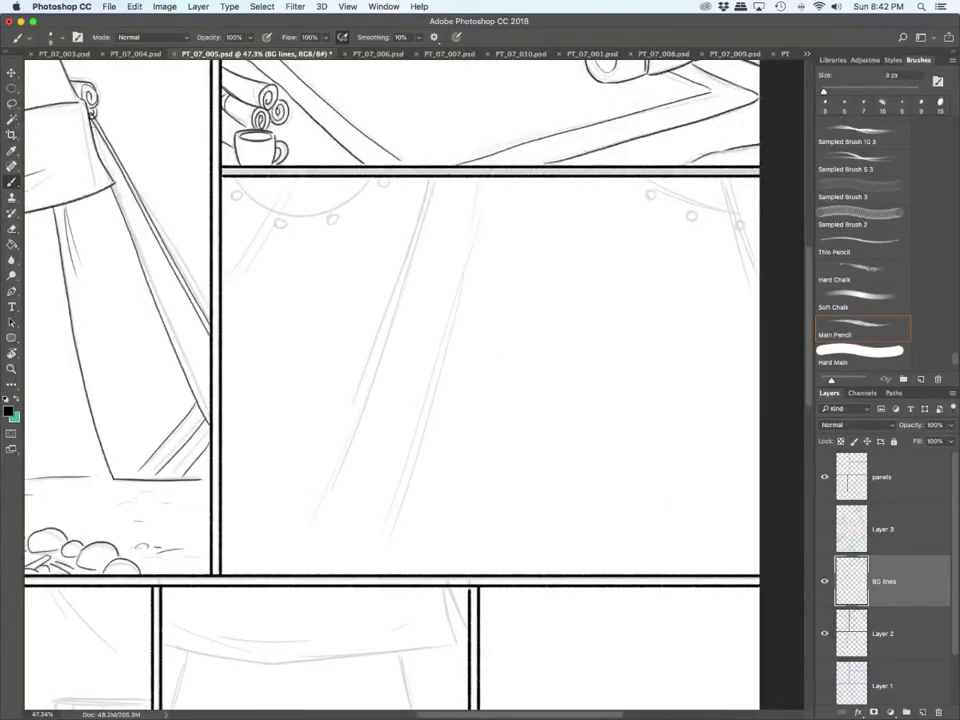
pyautogui.click(824, 529)
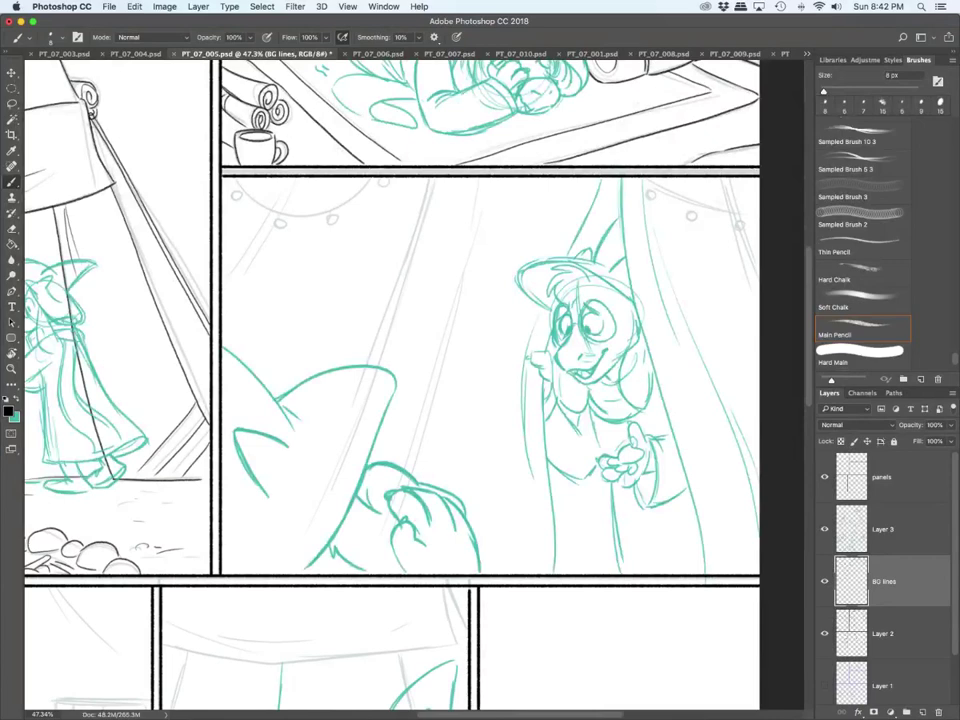
pyautogui.moveTo(432, 181); pyautogui.dragTo(317, 504)
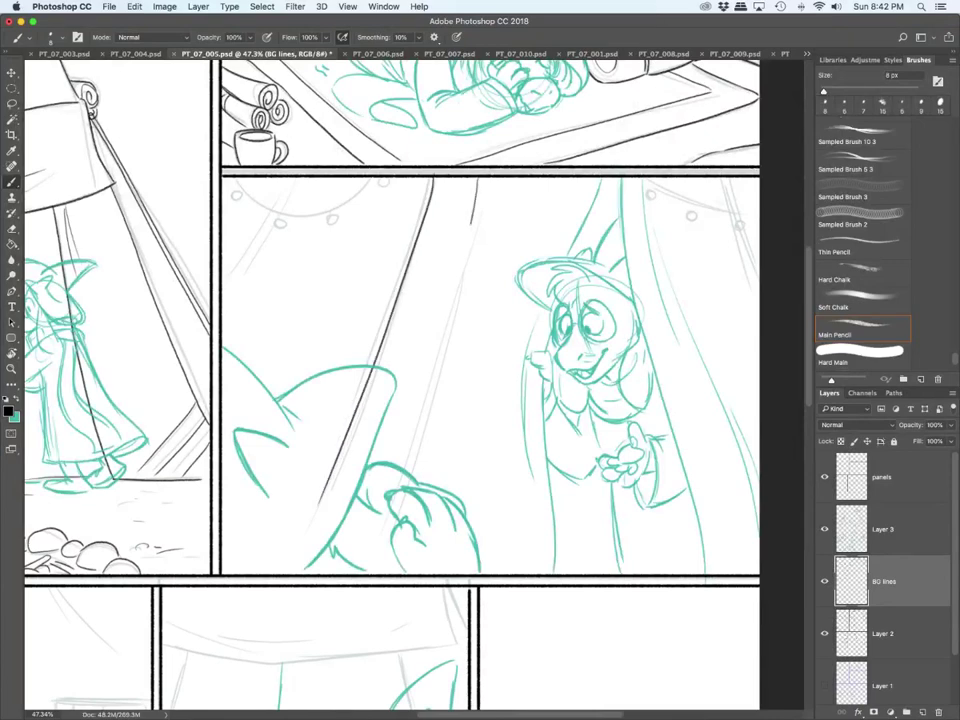
pyautogui.moveTo(481, 183); pyautogui.dragTo(441, 364)
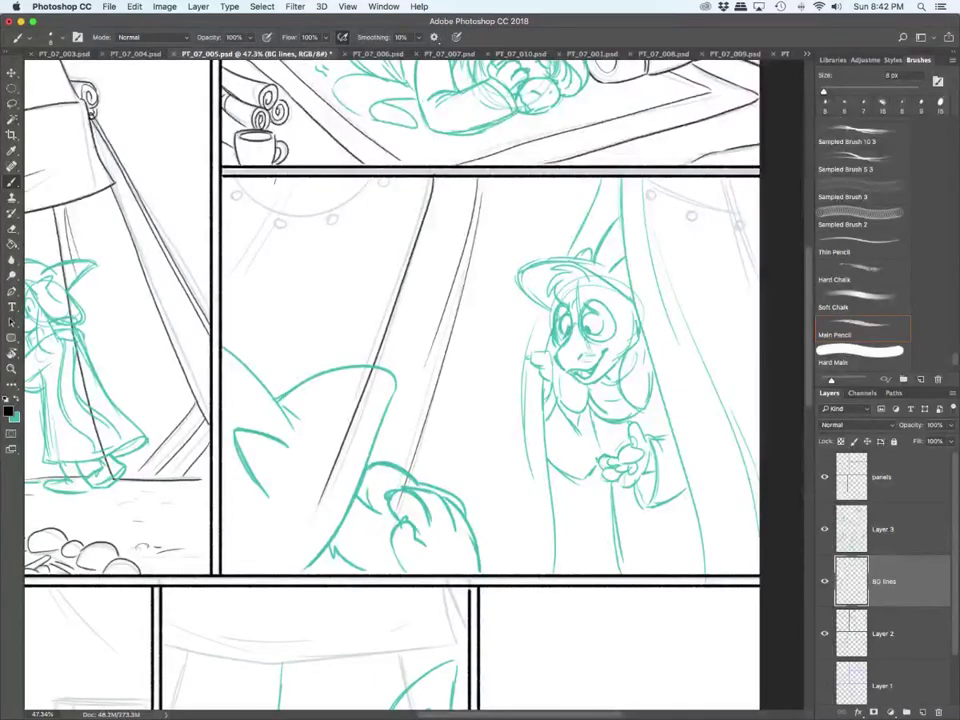
pyautogui.moveTo(276, 181); pyautogui.dragTo(240, 272)
pyautogui.moveTo(727, 204); pyautogui.dragTo(757, 304)
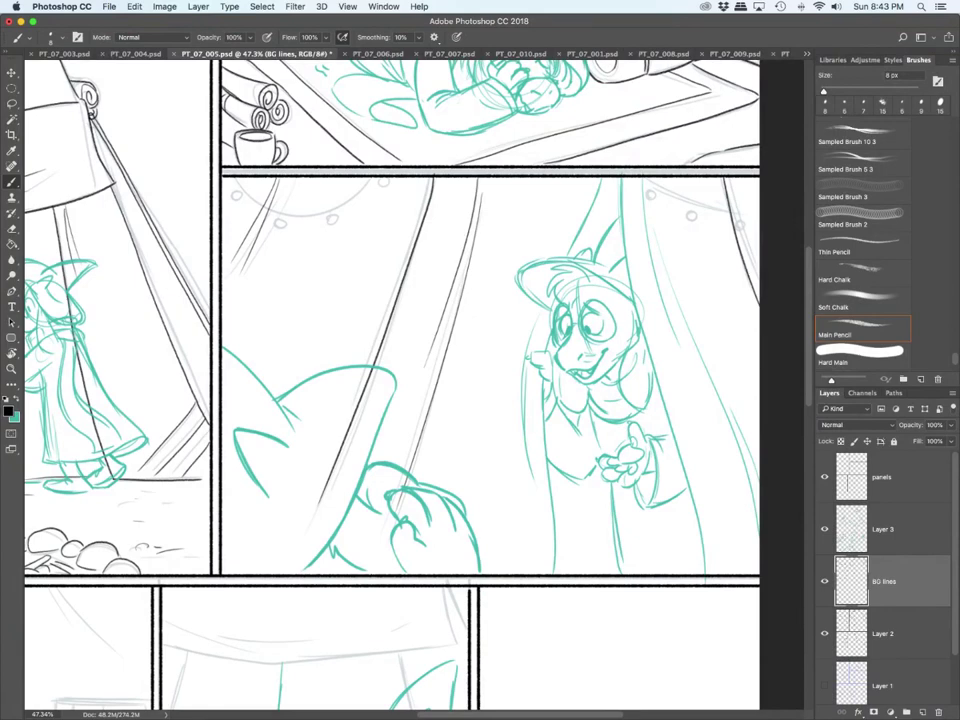
# Step: With a 10 px brush, ink the hanging light string and its four round bulbs in the peeking panel's upper left corner
pyautogui.scroll(5, 281, 188)
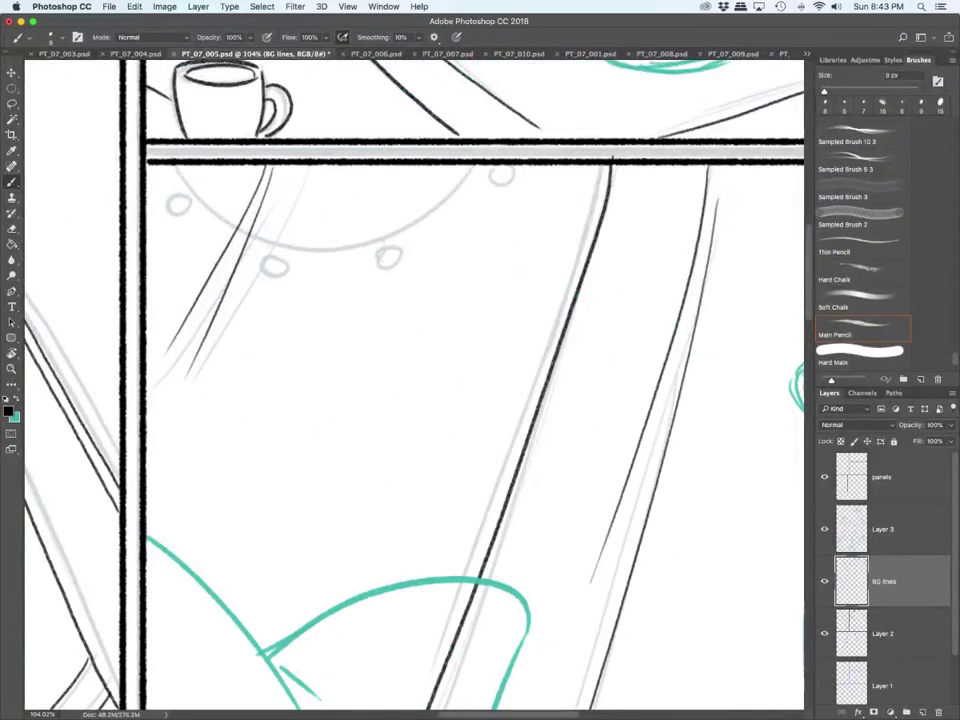
pyautogui.press(']')
pyautogui.press(']')
pyautogui.moveTo(168, 163)
pyautogui.mouseDown()
pyautogui.moveTo(232, 226)
pyautogui.moveTo(276, 240)
pyautogui.moveTo(361, 233)
pyautogui.moveTo(492, 162)
pyautogui.mouseUp()
pyautogui.moveTo(182, 196)
pyautogui.mouseDown()
pyautogui.moveTo(171, 214)
pyautogui.moveTo(182, 196)
pyautogui.mouseUp()
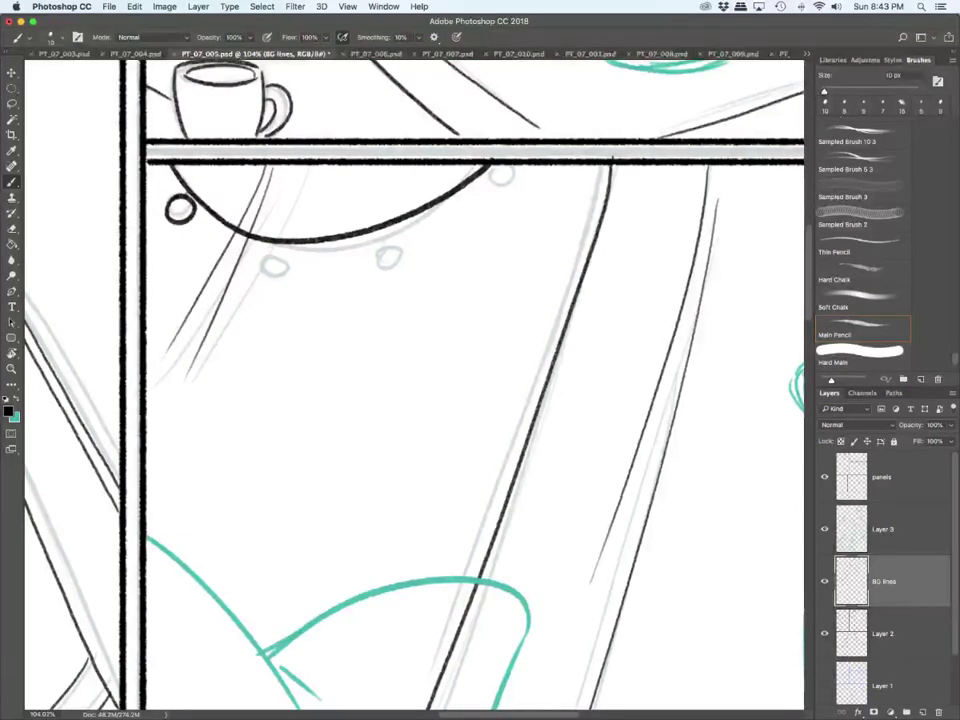
pyautogui.moveTo(266, 251); pyautogui.dragTo(269, 243)
pyautogui.moveTo(378, 241)
pyautogui.mouseDown()
pyautogui.moveTo(371, 254)
pyautogui.moveTo(387, 236)
pyautogui.mouseUp()
pyautogui.moveTo(495, 171)
pyautogui.mouseDown()
pyautogui.moveTo(483, 197)
pyautogui.moveTo(496, 172)
pyautogui.mouseUp()
pyautogui.moveTo(492, 163); pyautogui.dragTo(496, 171)
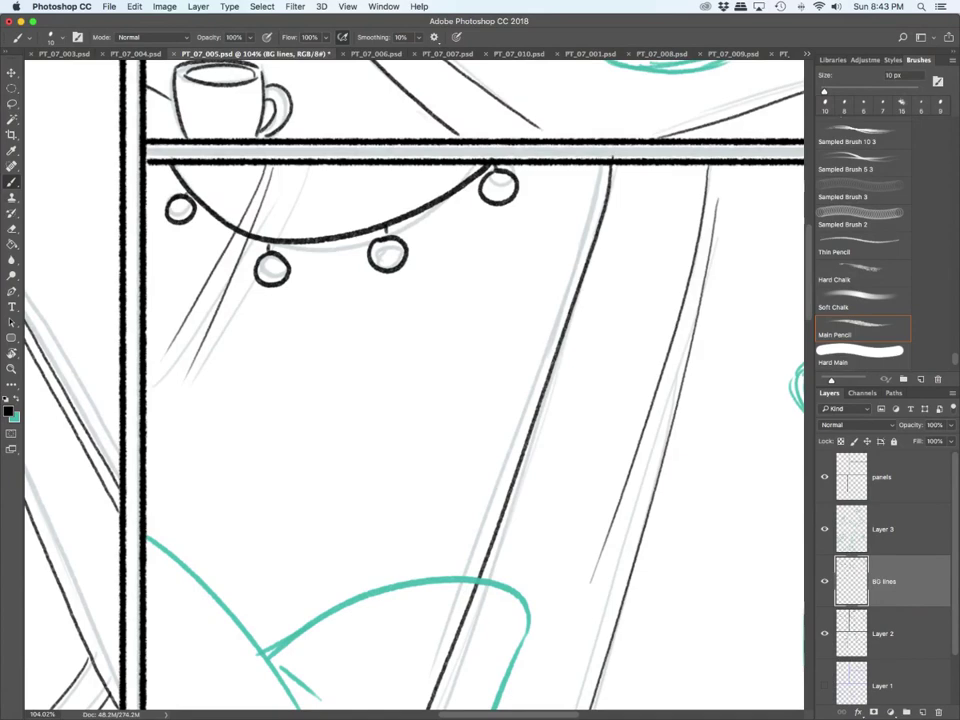
# Step: Ink the second light string with its three round bulbs in the peeking panel's upper right corner
pyautogui.hscroll(10, 415, 385)
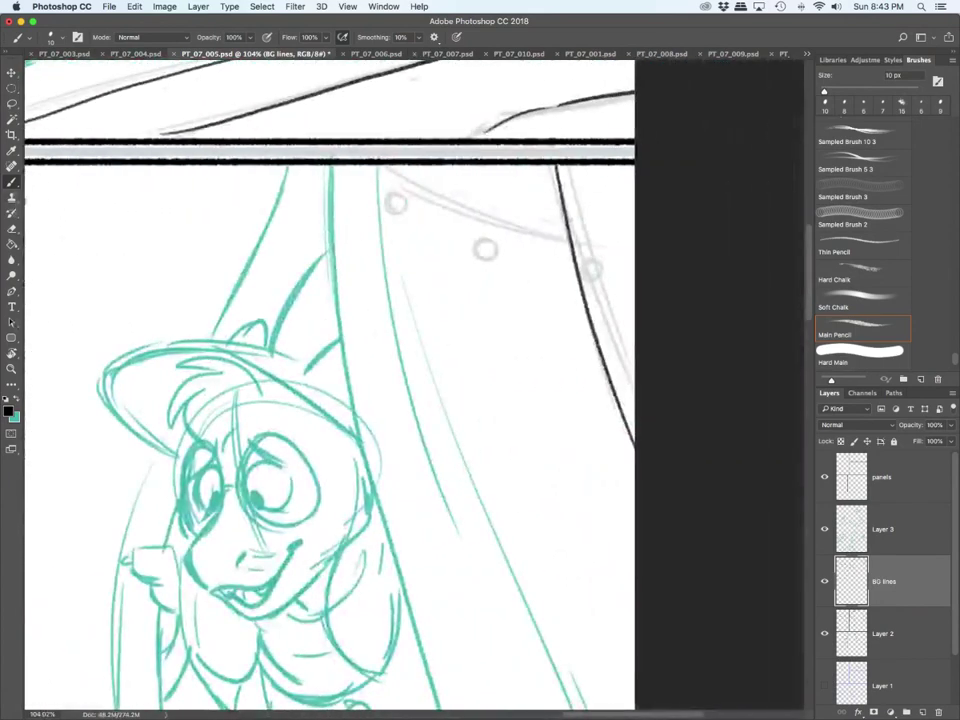
pyautogui.moveTo(378, 163)
pyautogui.mouseDown()
pyautogui.moveTo(578, 251)
pyautogui.moveTo(634, 263)
pyautogui.mouseUp()
pyautogui.moveTo(402, 196)
pyautogui.mouseDown()
pyautogui.moveTo(408, 222)
pyautogui.moveTo(403, 196)
pyautogui.mouseUp()
pyautogui.moveTo(487, 236); pyautogui.dragTo(485, 237)
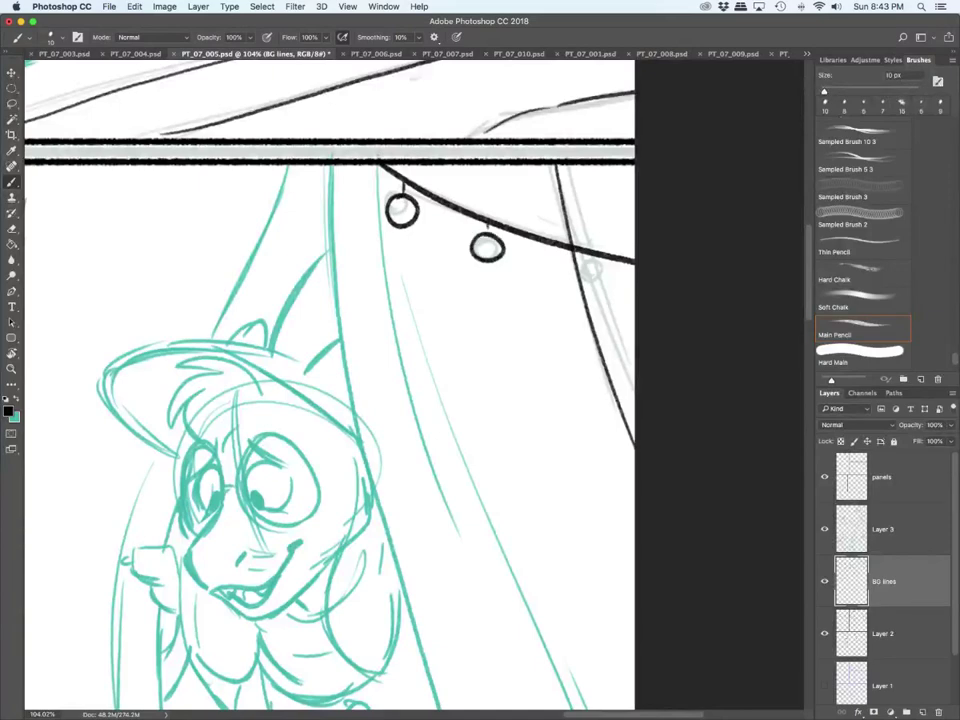
pyautogui.moveTo(597, 262); pyautogui.dragTo(601, 267)
# Step: Set the brush to 8 px, hide Layer 3, and ink the two wavy rug edges and short fold strokes below the sketched pillows
pyautogui.scroll(-10, 598, 270)
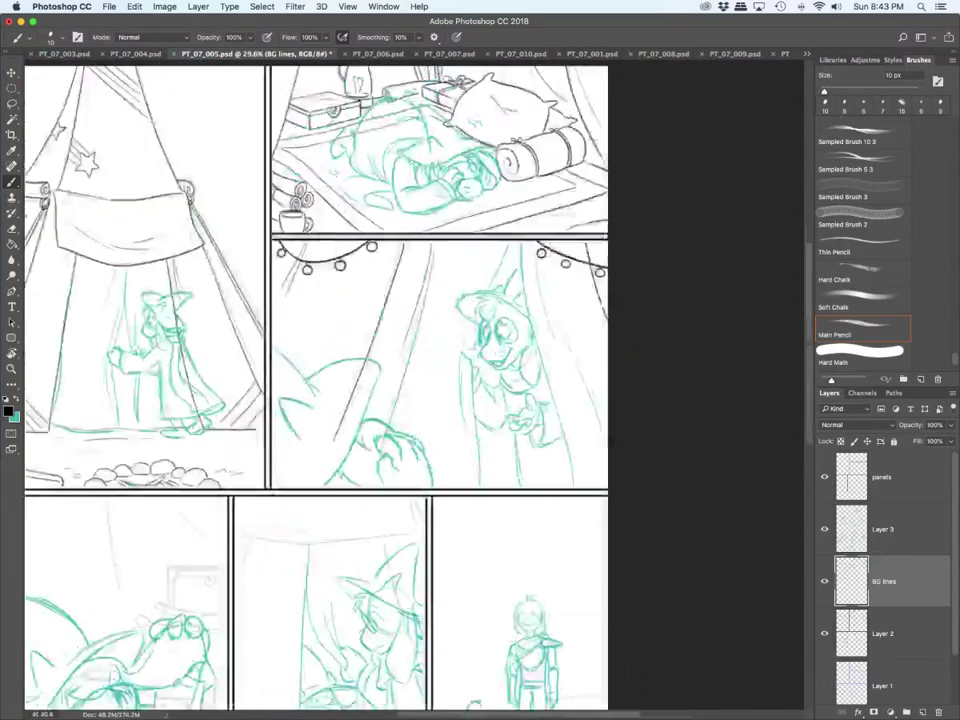
pyautogui.press('[')
pyautogui.press('[')
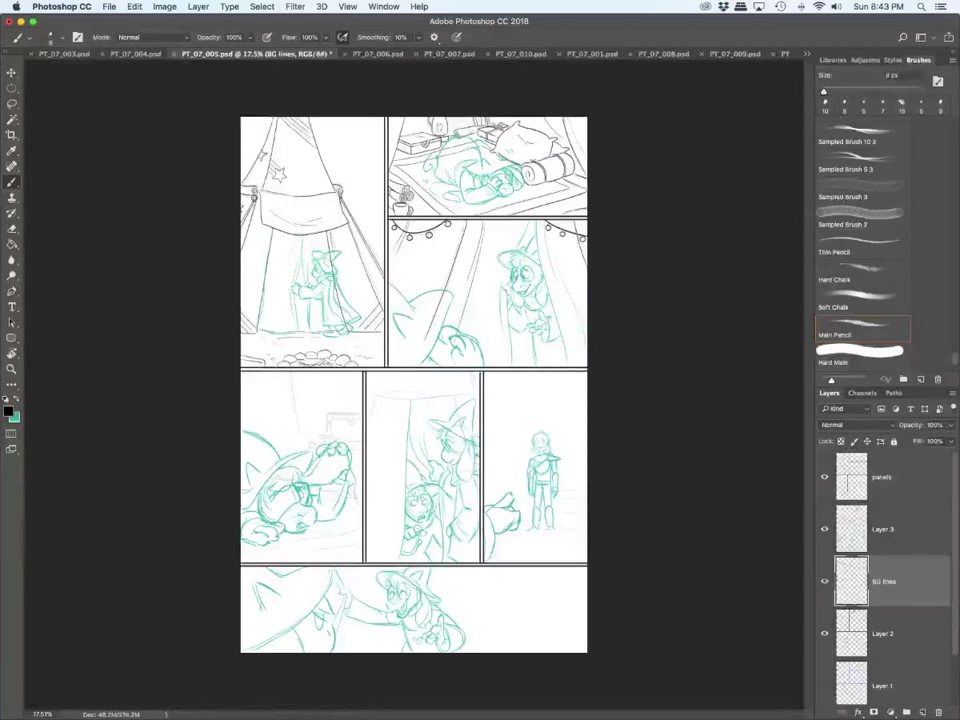
pyautogui.scroll(5, 304, 492)
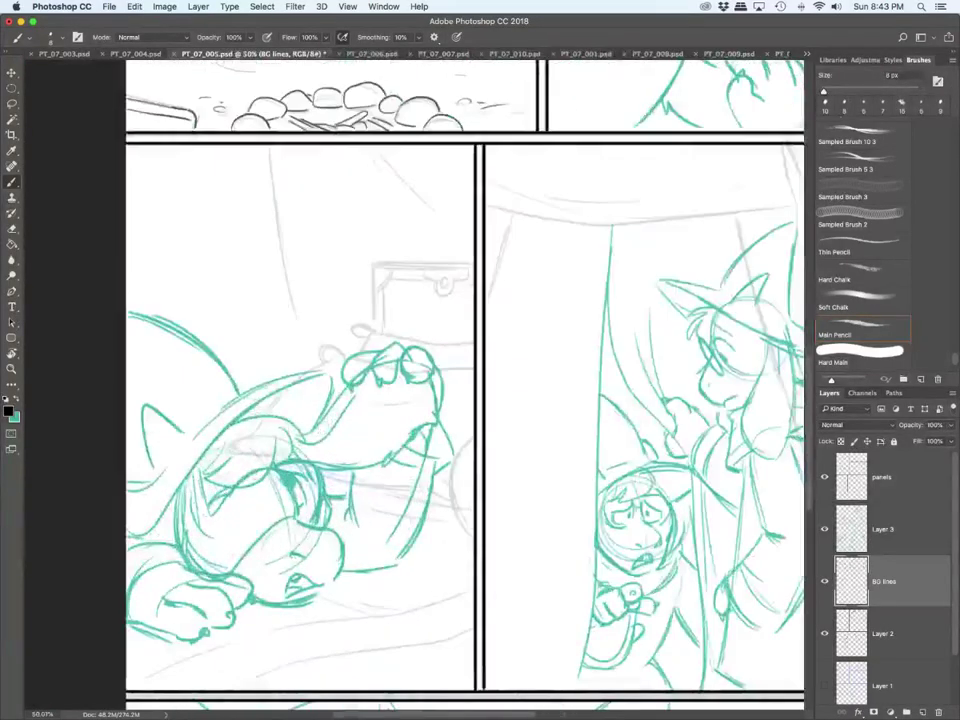
pyautogui.click(825, 529)
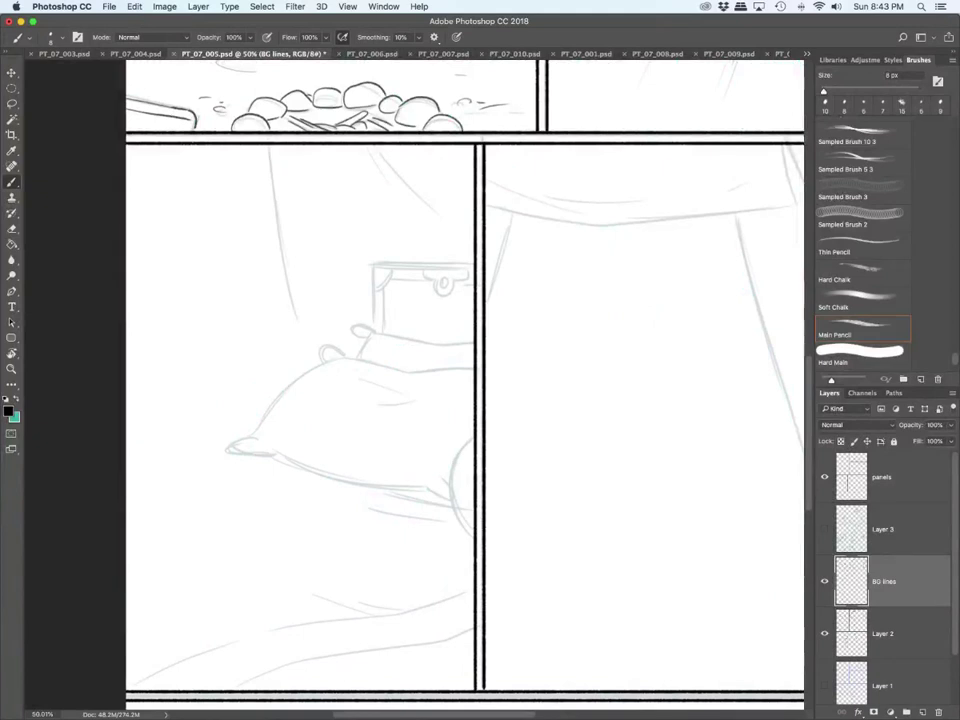
pyautogui.scroll(-3, 465, 385)
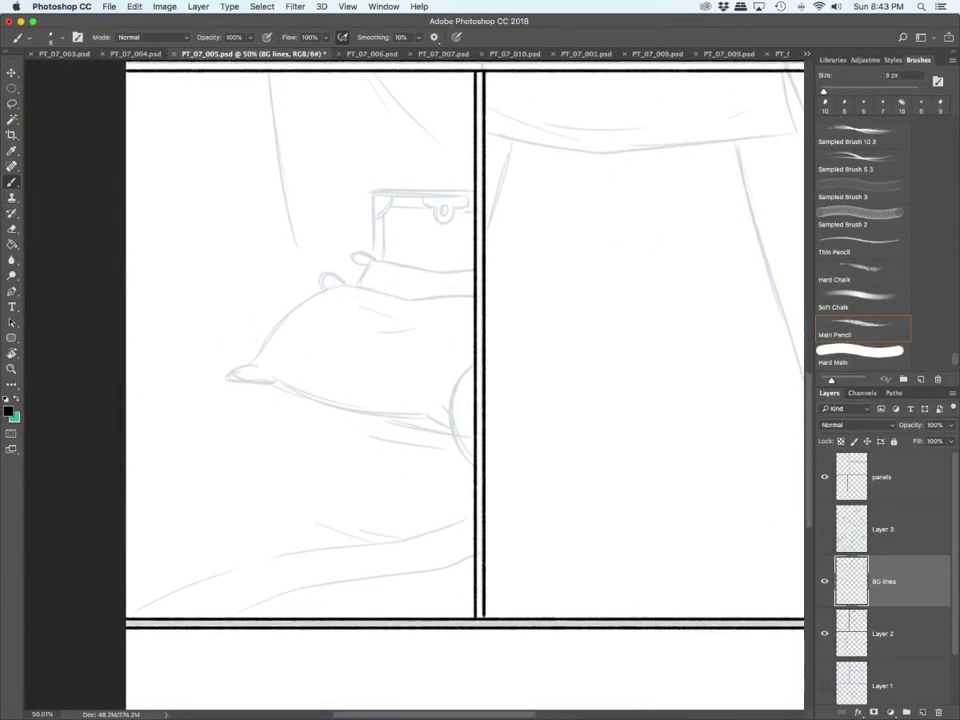
pyautogui.moveTo(236, 616)
pyautogui.mouseDown()
pyautogui.moveTo(312, 583)
pyautogui.moveTo(473, 548)
pyautogui.mouseUp()
pyautogui.moveTo(351, 549)
pyautogui.mouseDown()
pyautogui.moveTo(253, 563)
pyautogui.moveTo(129, 607)
pyautogui.mouseUp()
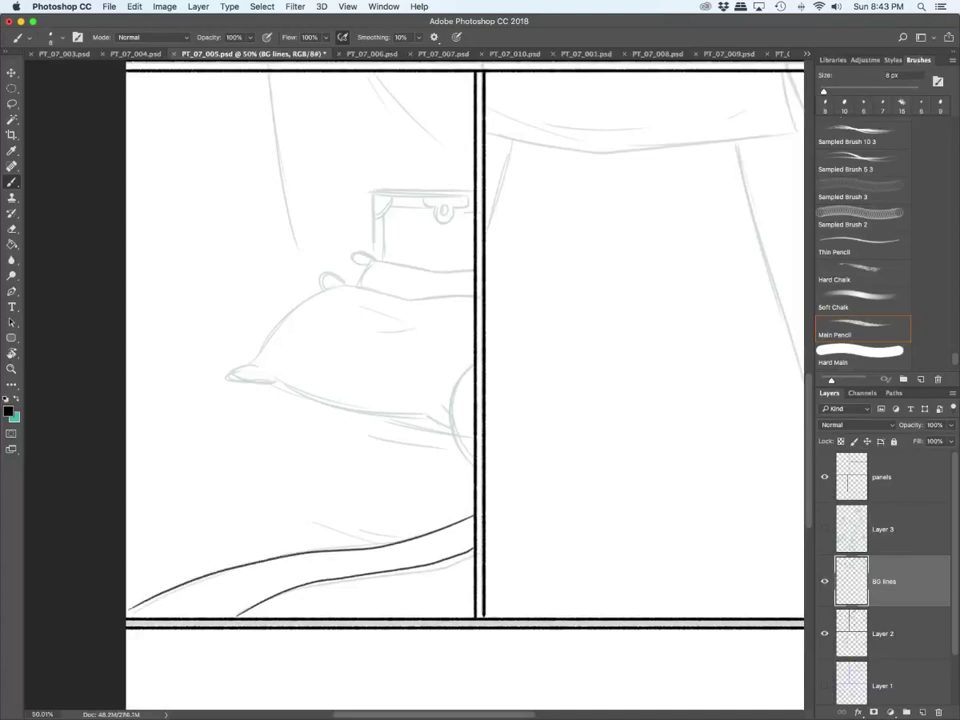
pyautogui.moveTo(311, 522)
pyautogui.mouseDown()
pyautogui.moveTo(383, 541)
pyautogui.moveTo(420, 532)
pyautogui.mouseUp()
# Step: Ink the bedroll's curved edge at the panel border and the large front pillow with its corners and crease strokes
pyautogui.moveTo(473, 462)
pyautogui.mouseDown()
pyautogui.moveTo(456, 415)
pyautogui.moveTo(472, 368)
pyautogui.mouseUp()
pyautogui.moveTo(312, 290)
pyautogui.mouseDown()
pyautogui.moveTo(404, 299)
pyautogui.moveTo(472, 296)
pyautogui.moveTo(325, 302)
pyautogui.moveTo(225, 374)
pyautogui.moveTo(449, 426)
pyautogui.mouseUp()
pyautogui.moveTo(360, 326); pyautogui.dragTo(425, 327)
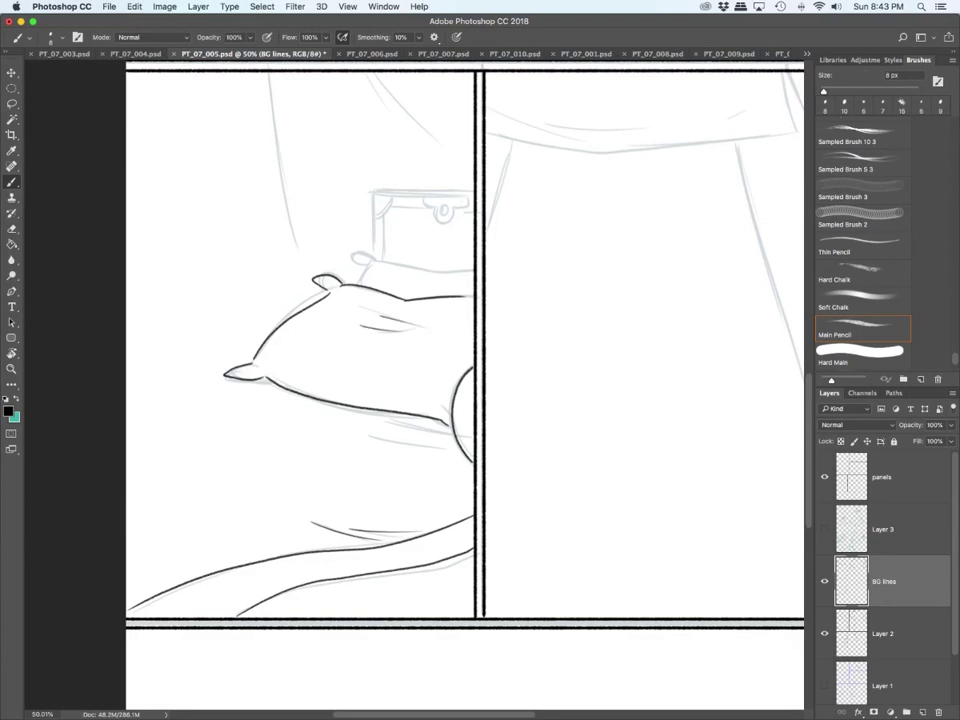
# Step: Ink the two long fold lines beneath the front pillow and the outline of the smaller pillow behind it
pyautogui.scroll(3, 381, 493)
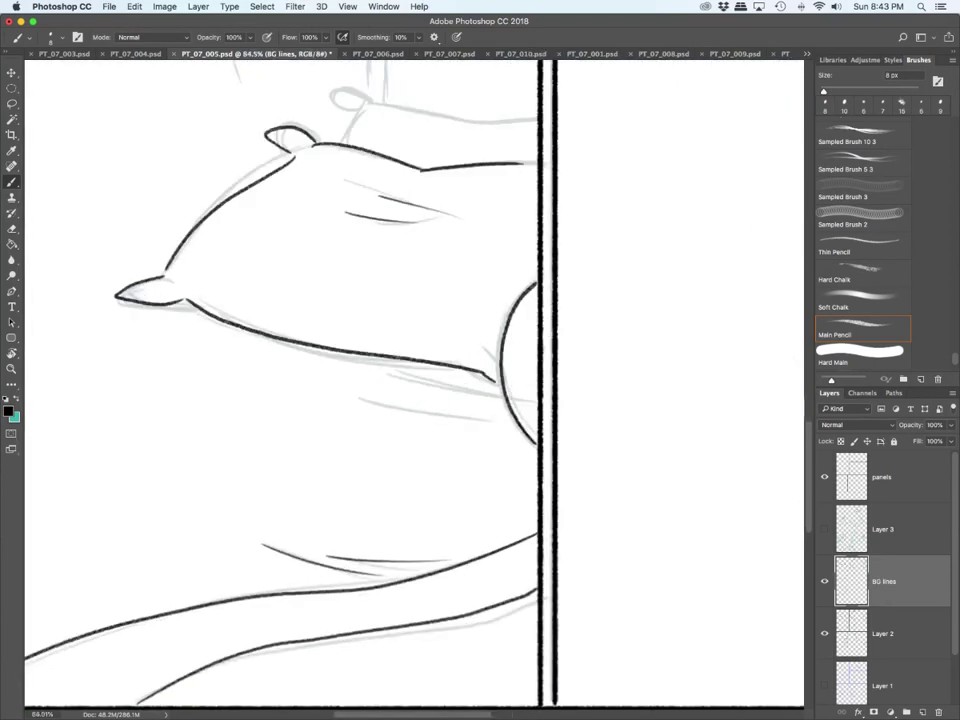
pyautogui.moveTo(287, 341); pyautogui.dragTo(499, 395)
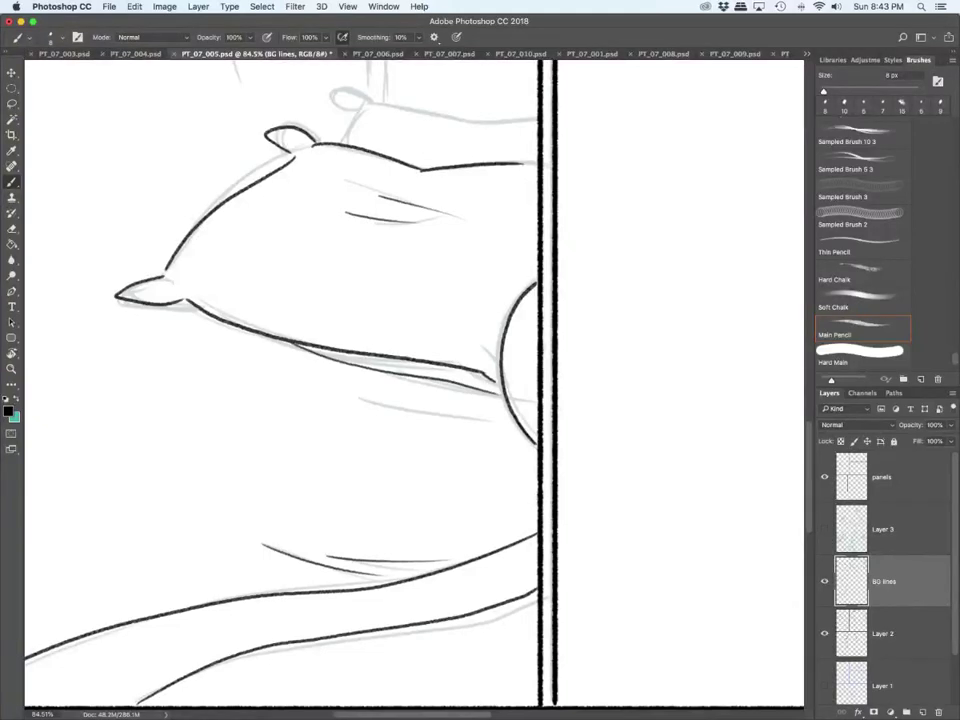
pyautogui.moveTo(233, 357); pyautogui.dragTo(526, 435)
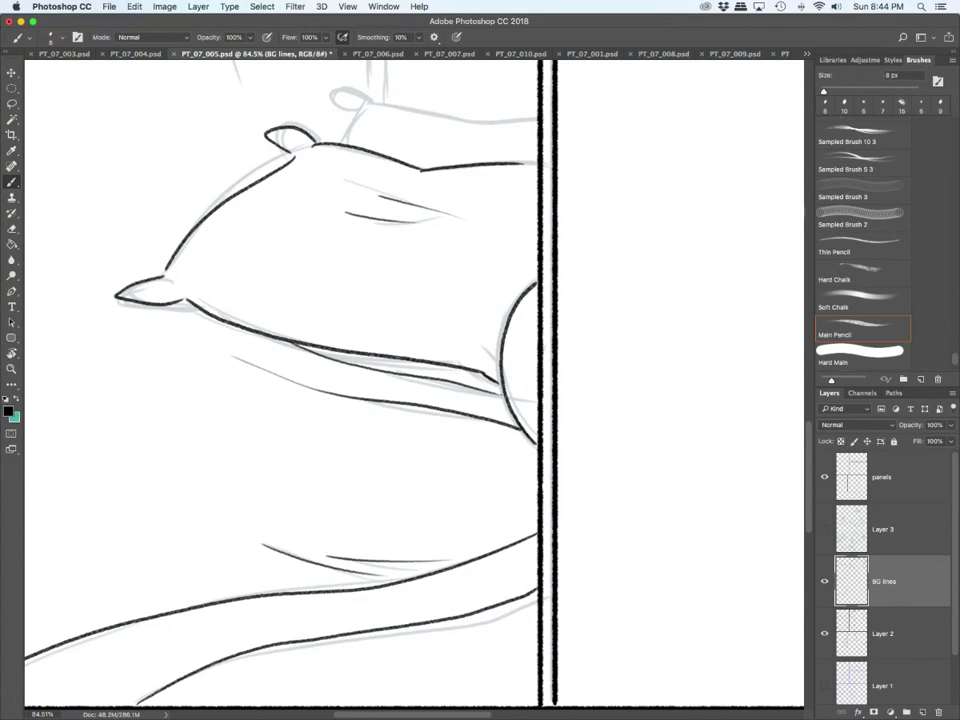
pyautogui.scroll(5, 280, 380)
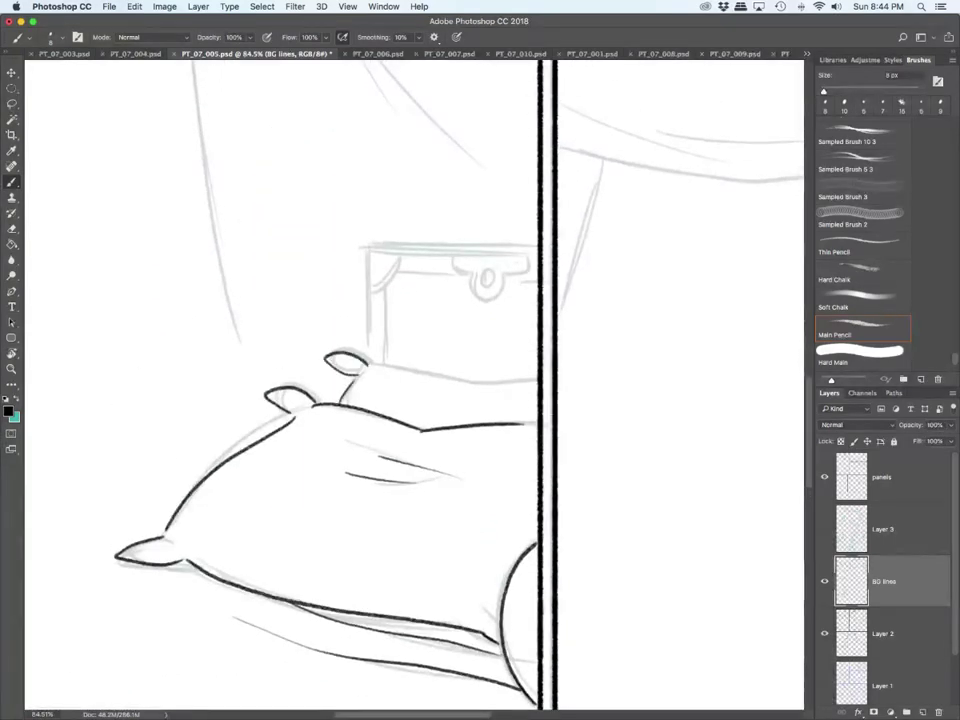
pyautogui.moveTo(367, 366)
pyautogui.mouseDown()
pyautogui.moveTo(476, 381)
pyautogui.moveTo(533, 377)
pyautogui.mouseUp()
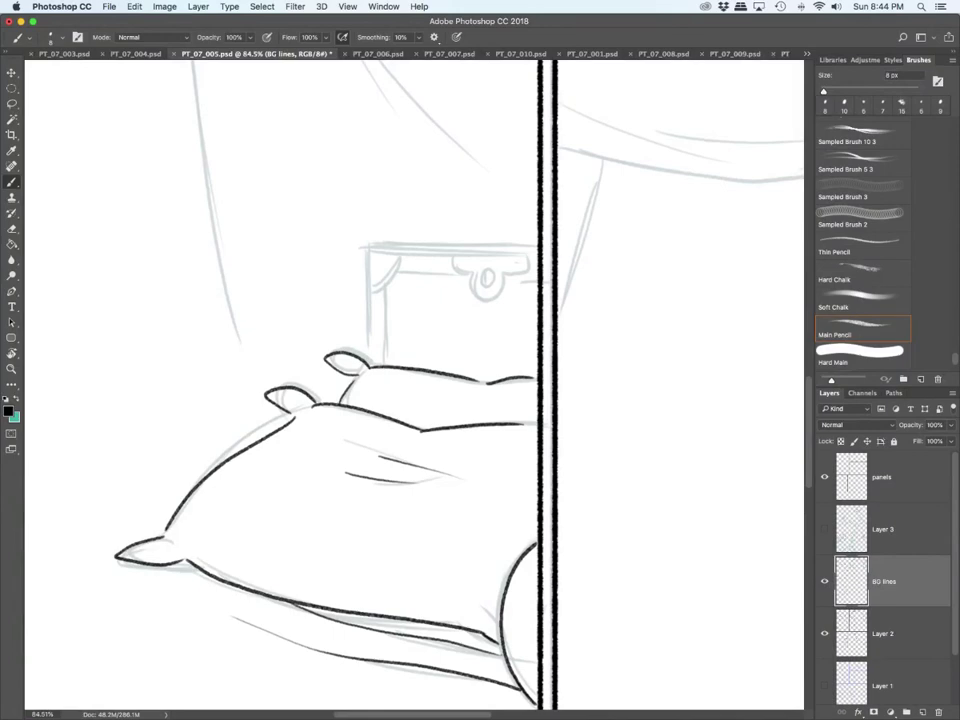
# Step: Ink the tent wall's long curved line and the pair of fold lines above the pillows
pyautogui.scroll(-5, 440, 513)
pyautogui.scroll(4, 440, 513)
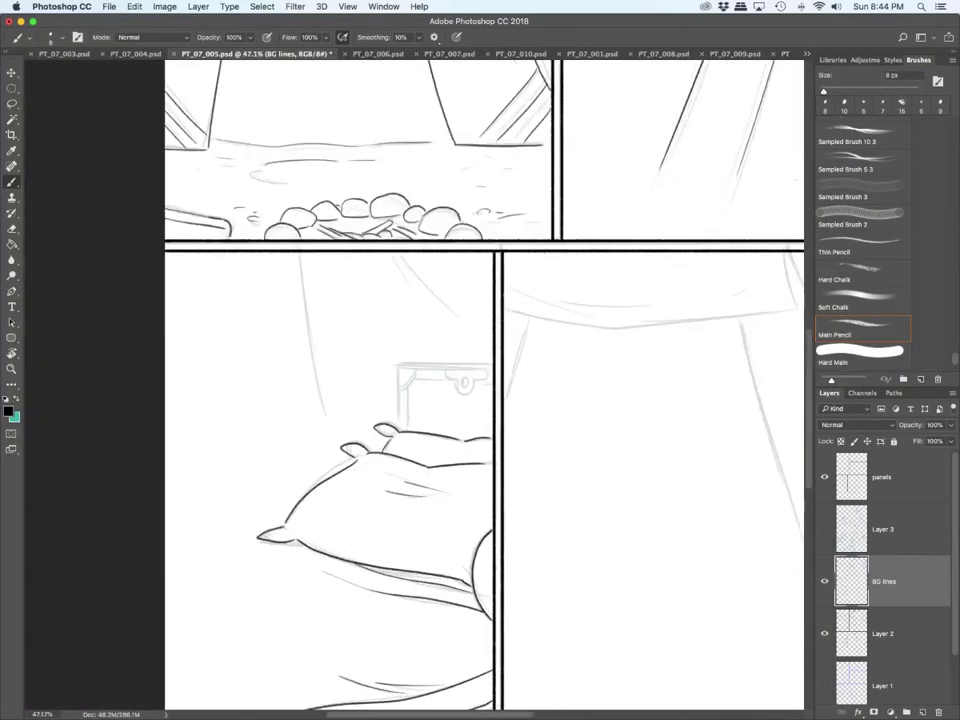
pyautogui.moveTo(251, 160); pyautogui.dragTo(298, 401)
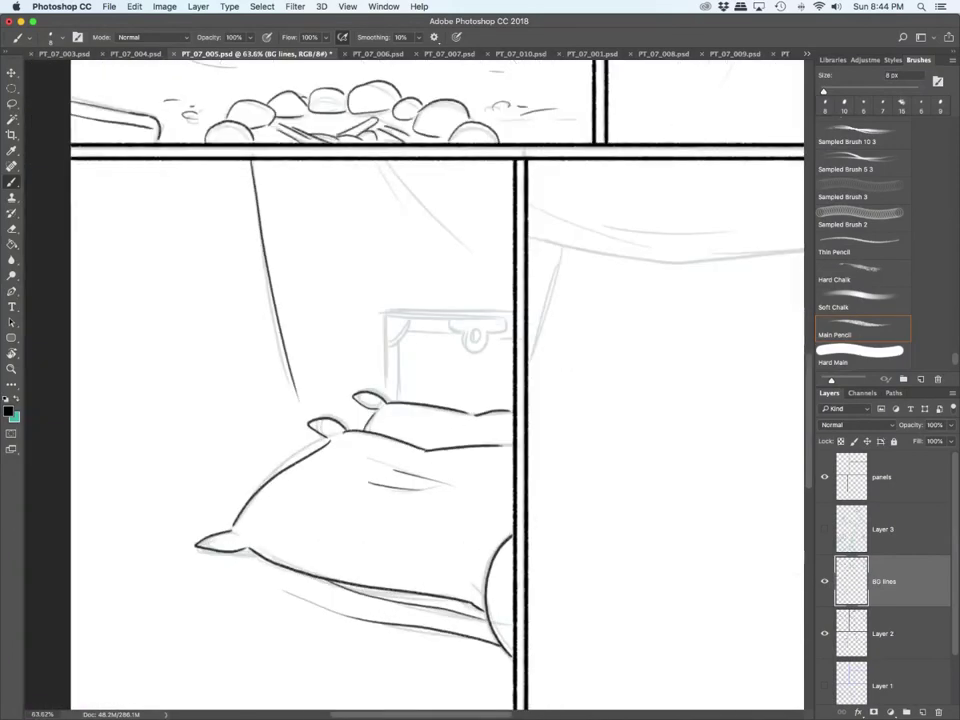
pyautogui.moveTo(374, 160)
pyautogui.mouseDown()
pyautogui.moveTo(427, 237)
pyautogui.moveTo(492, 272)
pyautogui.mouseUp()
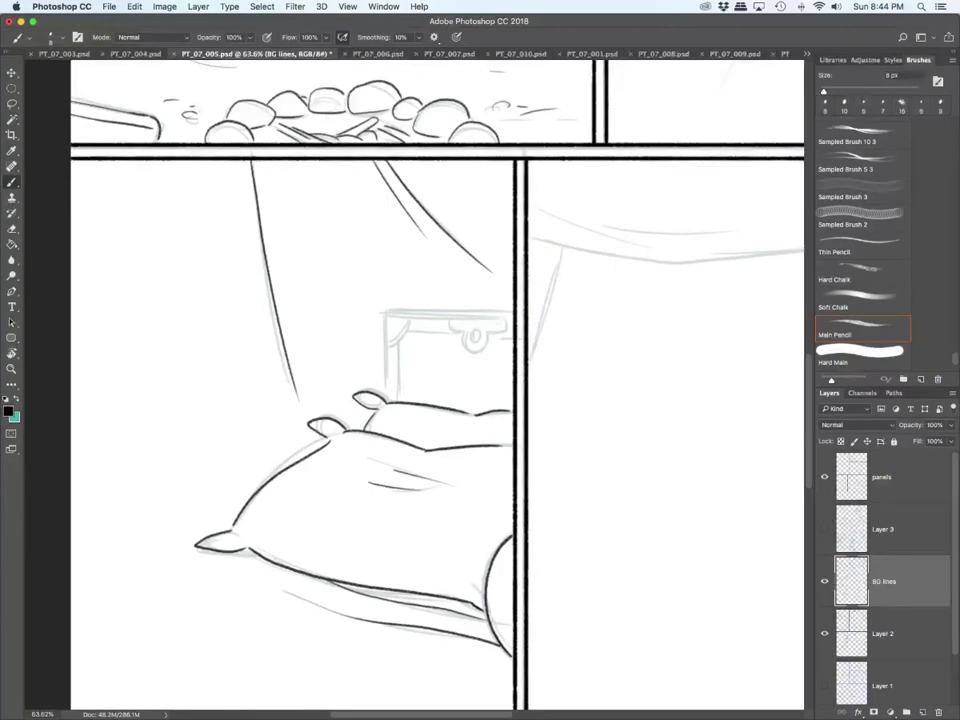
# Step: Show Layer 3 and ink a bundle of leaning sticks left of the pillows, with a short base line beneath them
pyautogui.click(825, 529)
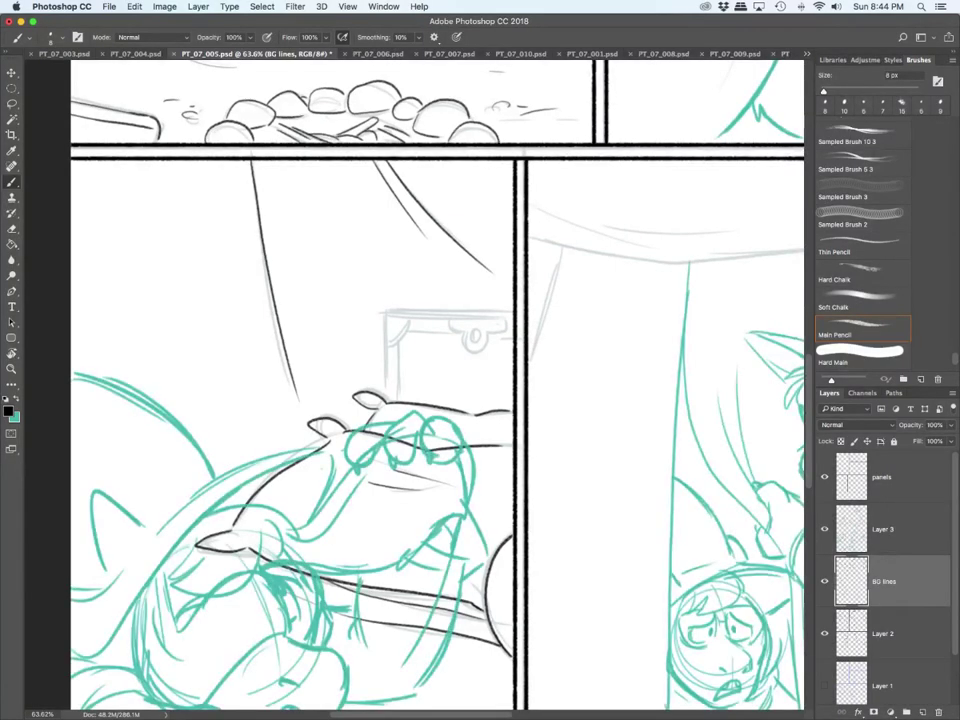
pyautogui.scroll(-10, 530, 548)
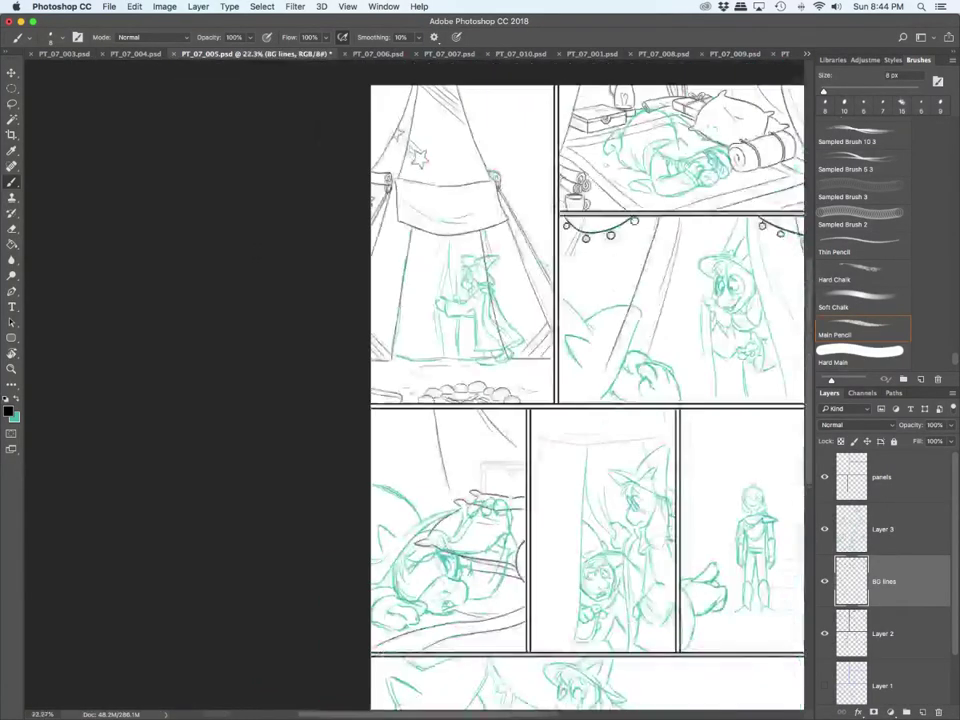
pyautogui.scroll(5, 530, 548)
pyautogui.scroll(3, 385, 417)
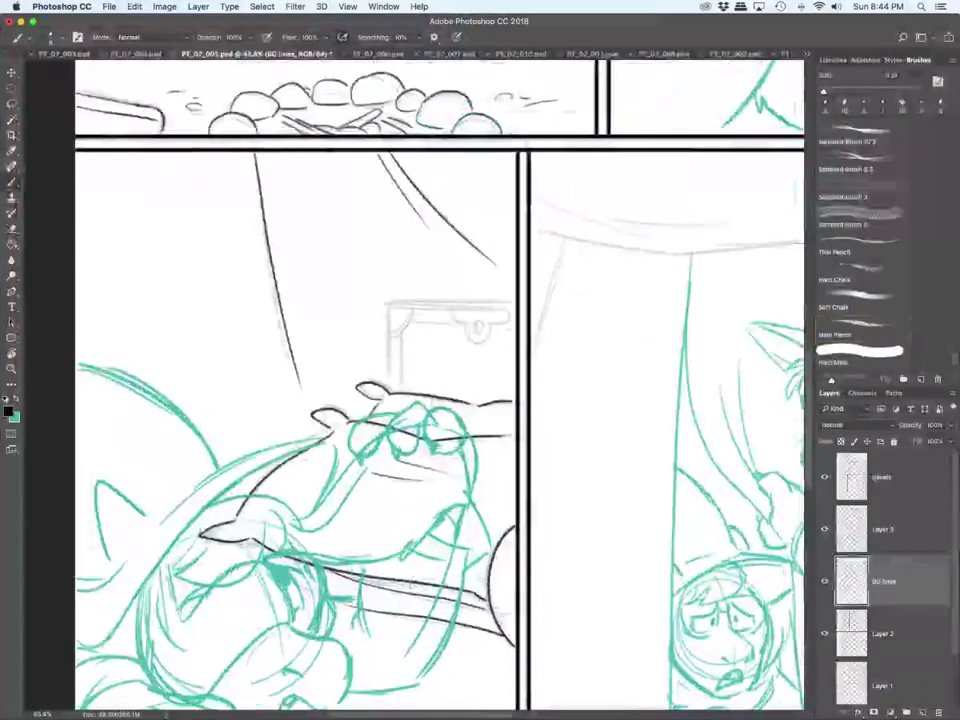
pyautogui.moveTo(197, 332)
pyautogui.mouseDown()
pyautogui.moveTo(247, 449)
pyautogui.moveTo(206, 327)
pyautogui.moveTo(259, 453)
pyautogui.mouseUp()
pyautogui.moveTo(209, 331); pyautogui.dragTo(270, 446)
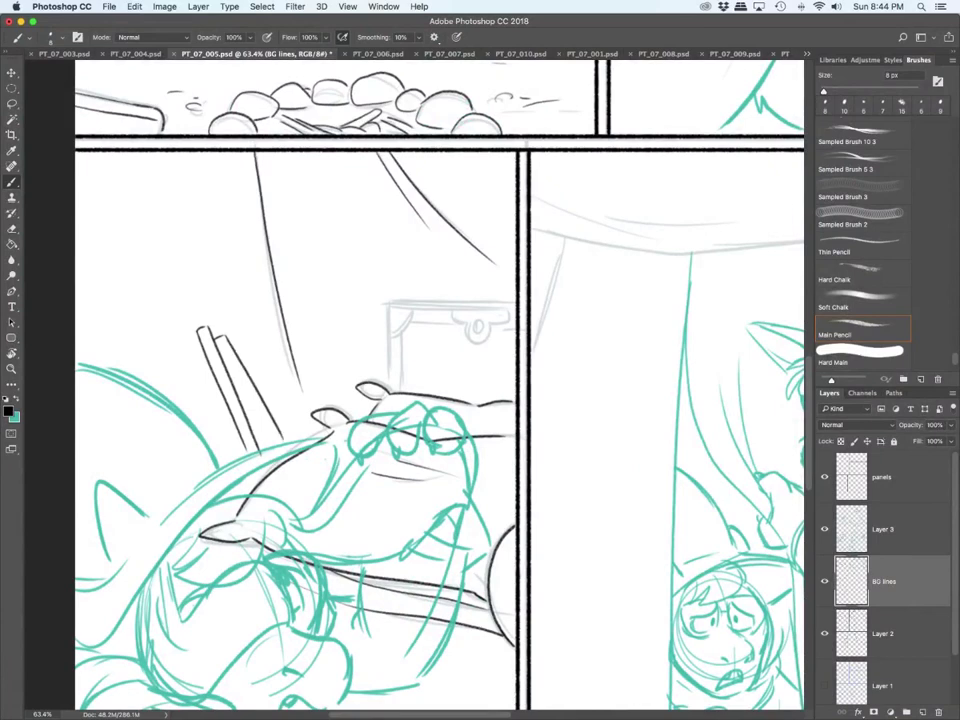
pyautogui.moveTo(218, 336); pyautogui.dragTo(282, 436)
pyautogui.moveTo(237, 318)
pyautogui.mouseDown()
pyautogui.moveTo(262, 400)
pyautogui.moveTo(252, 318)
pyautogui.moveTo(290, 438)
pyautogui.mouseUp()
pyautogui.moveTo(218, 457)
pyautogui.mouseDown()
pyautogui.moveTo(278, 459)
pyautogui.moveTo(308, 436)
pyautogui.mouseUp()
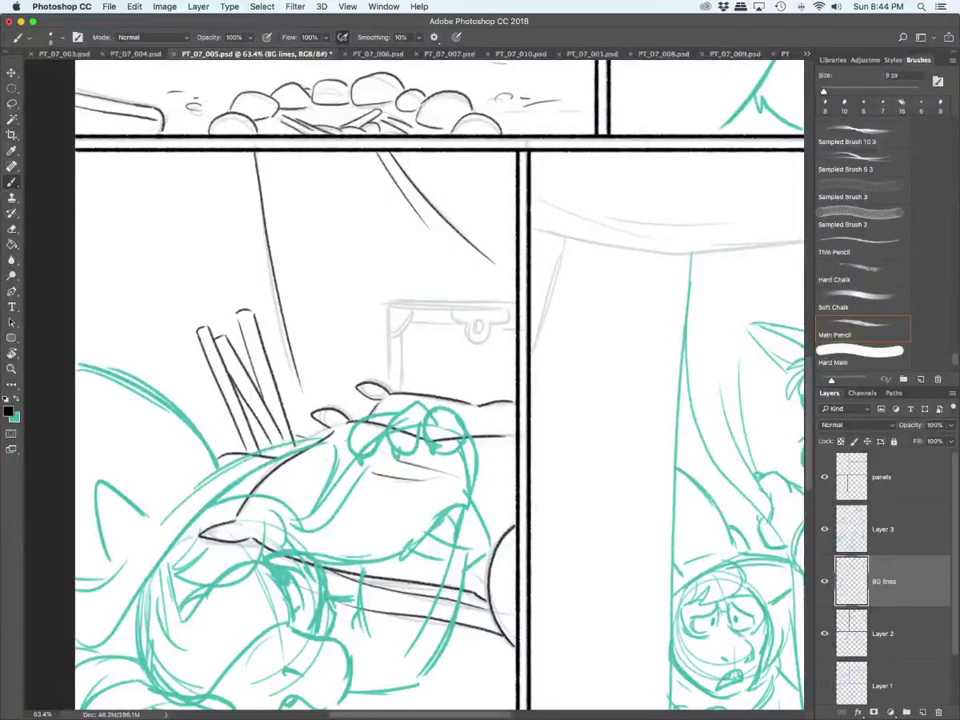
# Step: Ink the chest behind the pillows with its double edges, corner bracket, round-holed latch and row of rivets
pyautogui.moveTo(400, 318); pyautogui.dragTo(400, 391)
pyautogui.moveTo(400, 316); pyautogui.dragTo(516, 314)
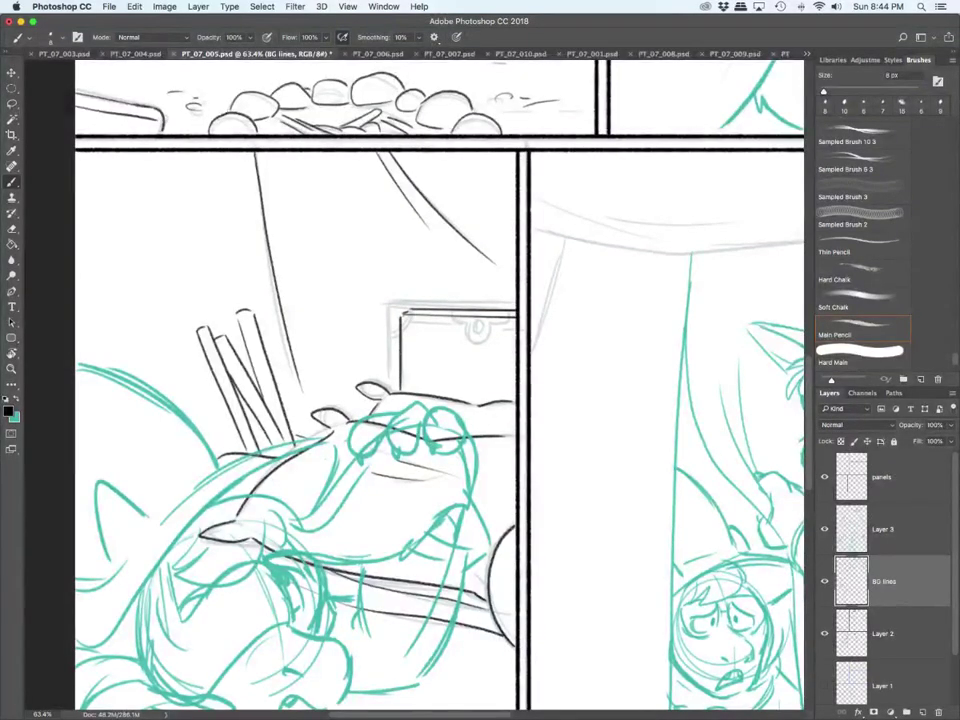
pyautogui.scroll(5, 506, 396)
pyautogui.moveTo(420, 264)
pyautogui.mouseDown()
pyautogui.moveTo(469, 305)
pyautogui.moveTo(498, 269)
pyautogui.mouseUp()
pyautogui.moveTo(358, 262); pyautogui.dragTo(334, 301)
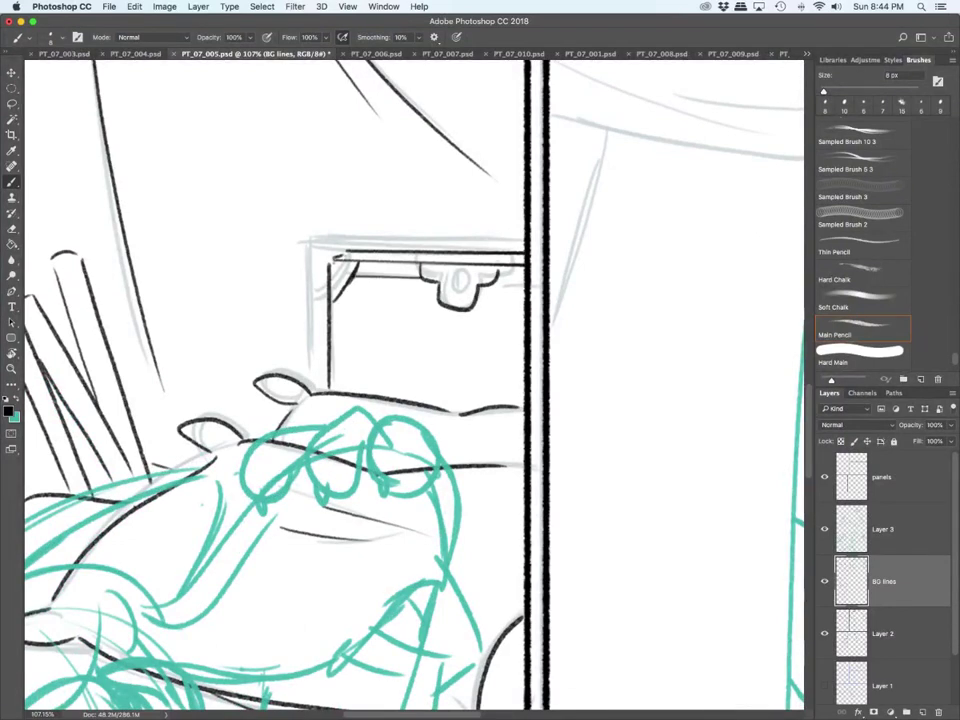
pyautogui.moveTo(457, 279); pyautogui.dragTo(455, 281)
pyautogui.moveTo(349, 284); pyautogui.dragTo(349, 388)
pyautogui.moveTo(337, 310); pyautogui.dragTo(336, 381)
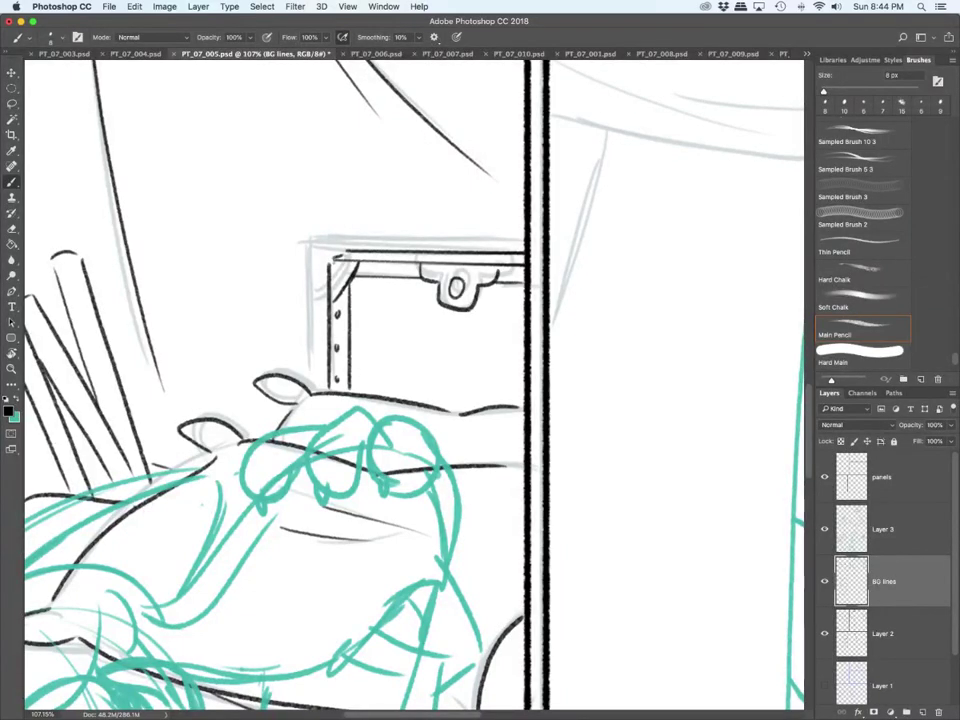
# Step: Ink the canopy's curved hem and folds in the middle-row centre panel, plus the tent opening's slanted edges beneath it
pyautogui.scroll(-12, 386, 588)
pyautogui.scroll(4, 621, 514)
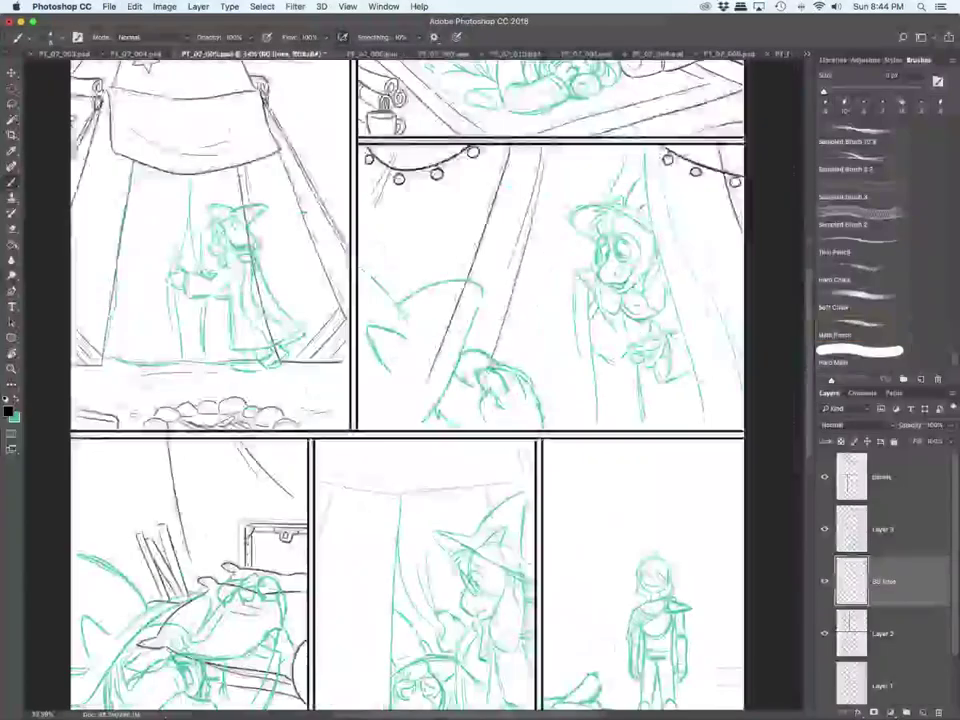
pyautogui.scroll(-10, 407, 380)
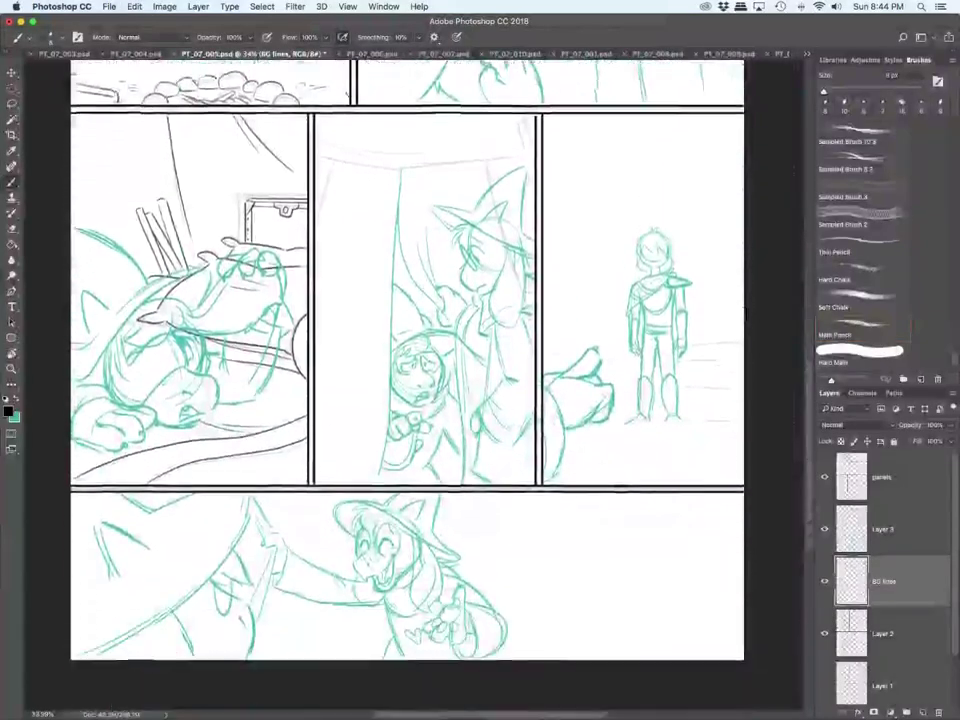
pyautogui.scroll(6, 407, 380)
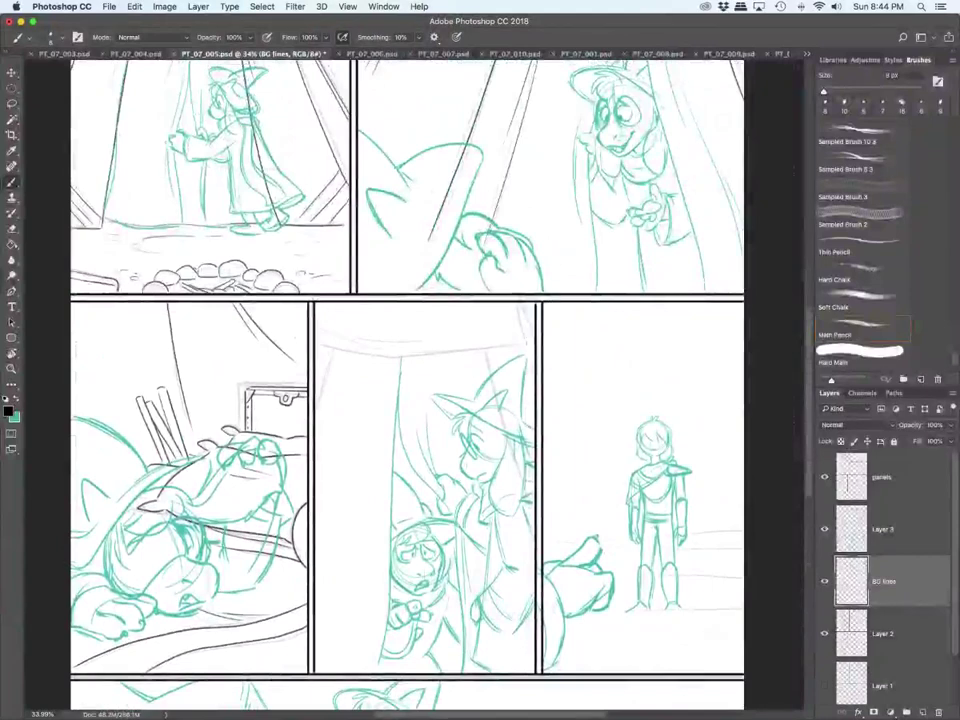
pyautogui.scroll(3, 438, 521)
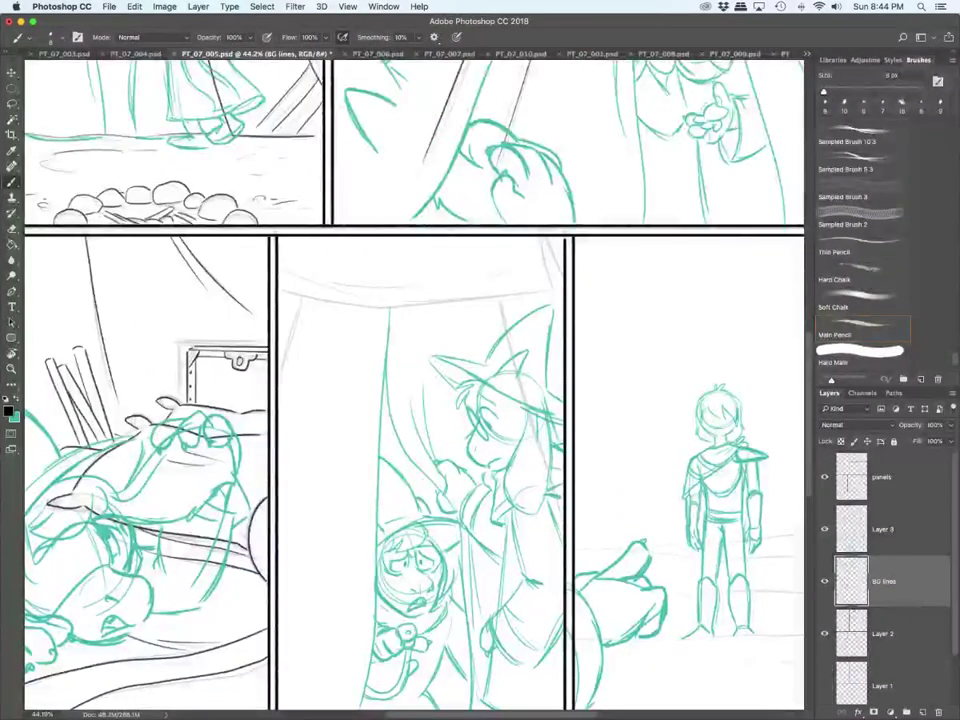
pyautogui.moveTo(279, 291)
pyautogui.mouseDown()
pyautogui.moveTo(416, 306)
pyautogui.moveTo(547, 290)
pyautogui.moveTo(545, 245)
pyautogui.mouseUp()
pyautogui.moveTo(296, 263)
pyautogui.mouseDown()
pyautogui.moveTo(410, 281)
pyautogui.moveTo(543, 266)
pyautogui.moveTo(562, 276)
pyautogui.mouseUp()
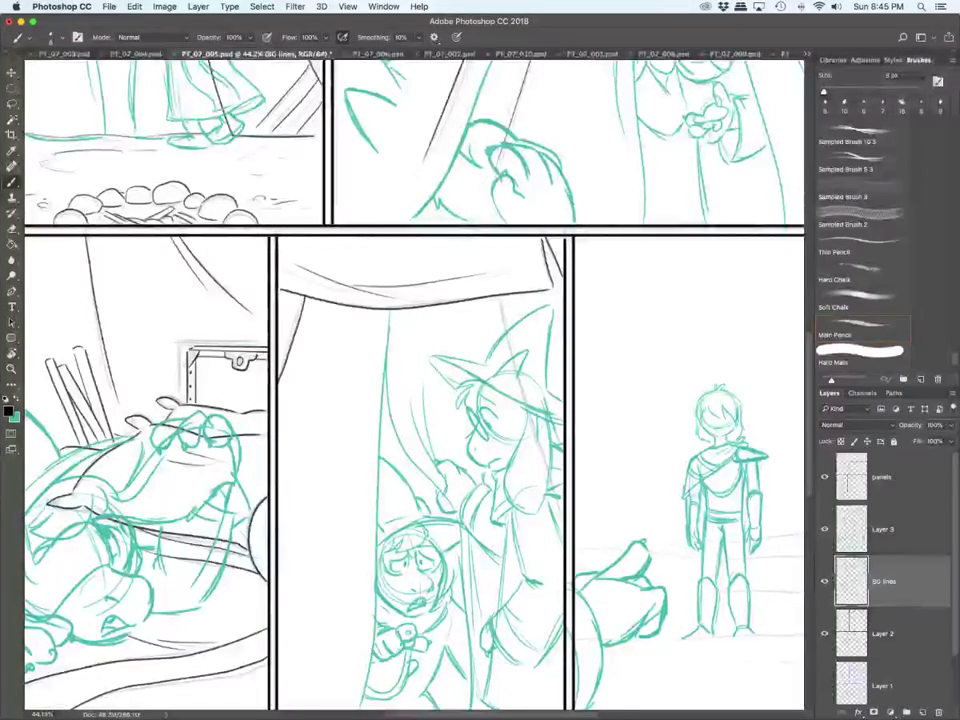
pyautogui.moveTo(499, 296); pyautogui.dragTo(562, 540)
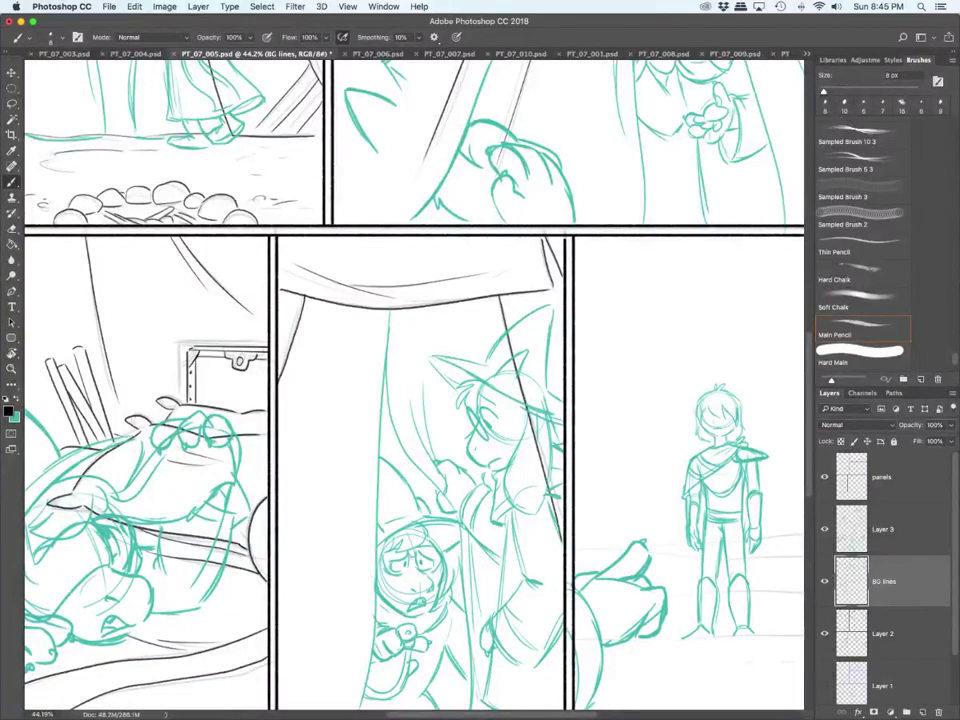
pyautogui.moveTo(509, 296); pyautogui.dragTo(537, 381)
# Step: Ink the wavy ground and horizon lines behind the standing figure in the middle row's last panel, with short ground dashes
pyautogui.scroll(-6, 426, 481)
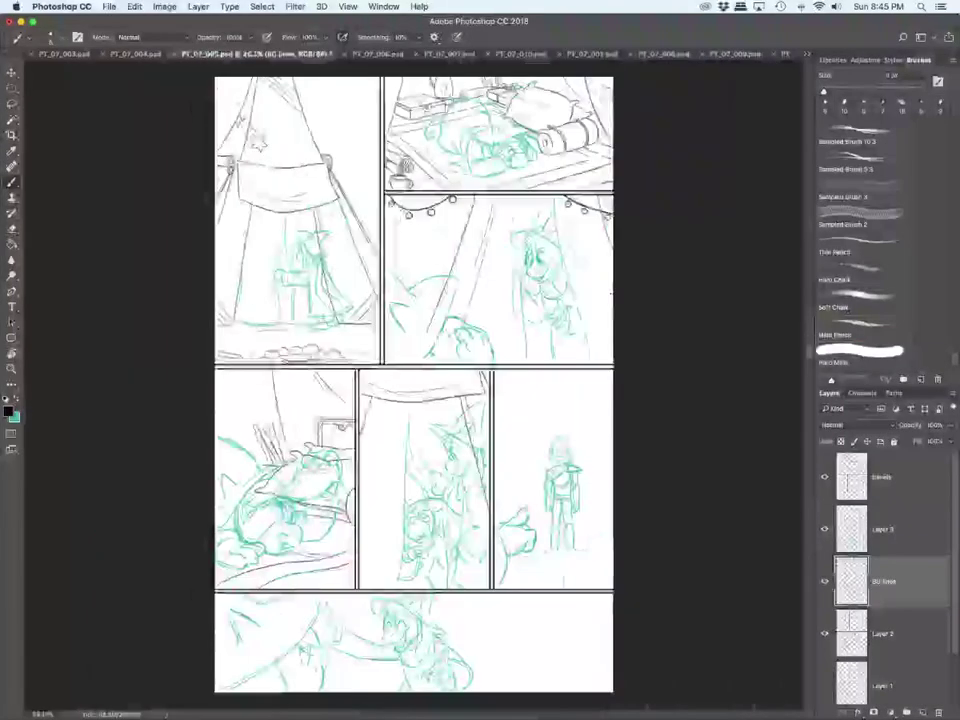
pyautogui.scroll(2, 547, 518)
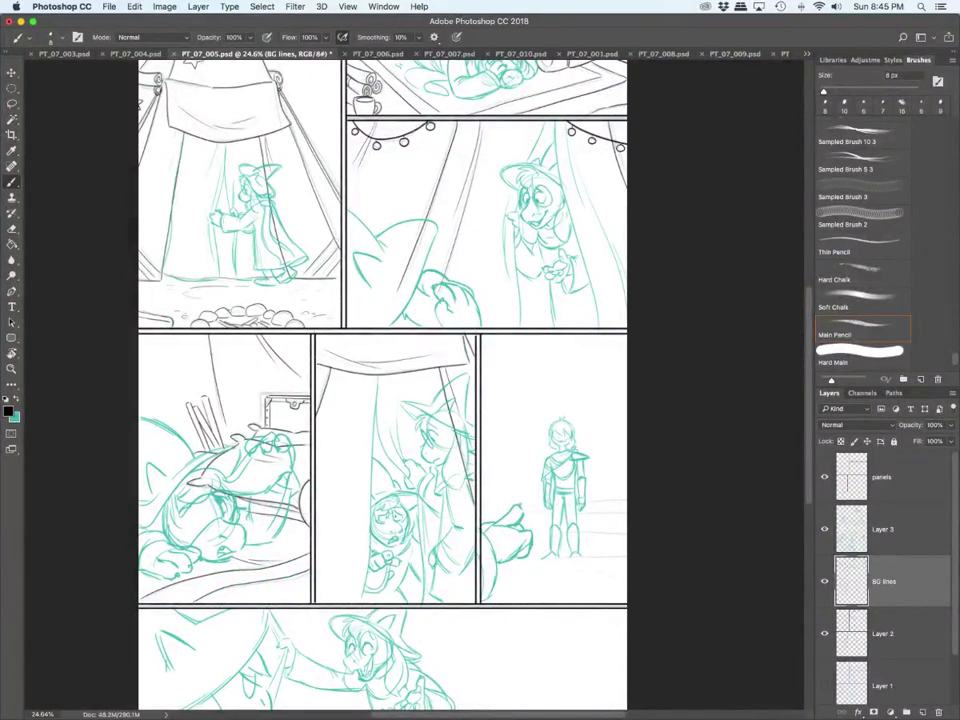
pyautogui.scroll(6, 597, 599)
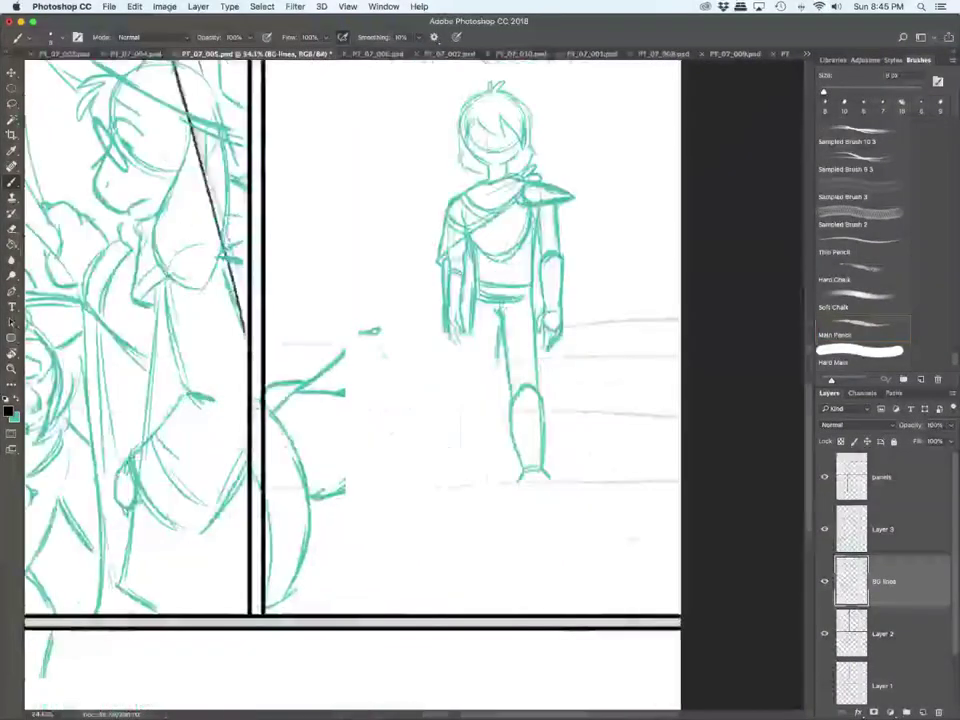
pyautogui.moveTo(266, 488); pyautogui.dragTo(682, 469)
pyautogui.moveTo(534, 532); pyautogui.dragTo(586, 530)
pyautogui.moveTo(622, 530); pyautogui.dragTo(652, 531)
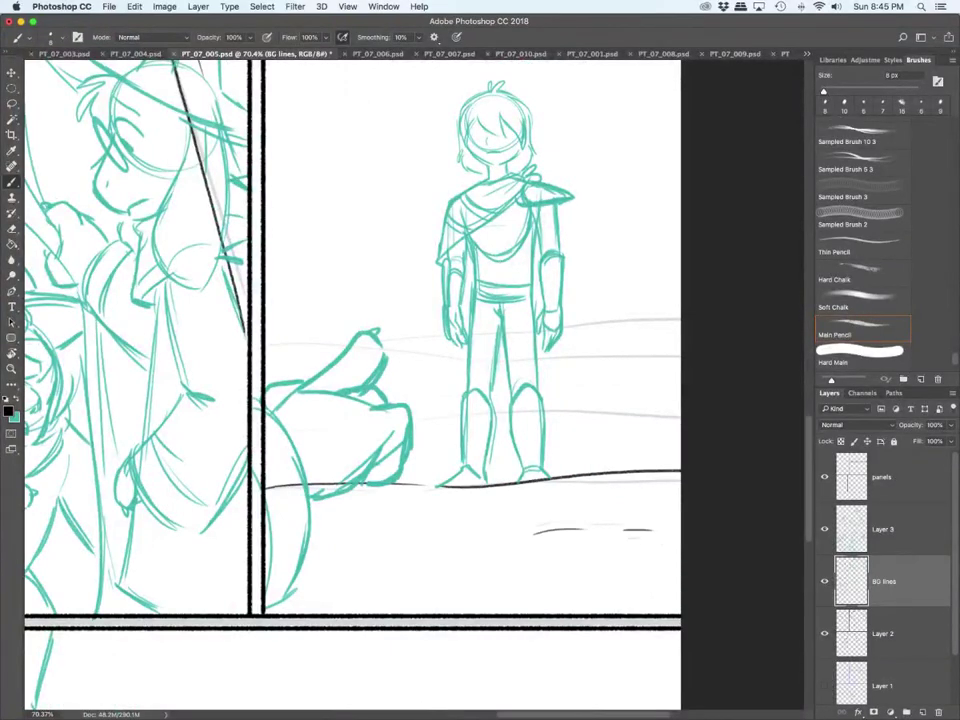
pyautogui.moveTo(288, 430); pyautogui.dragTo(681, 413)
pyautogui.moveTo(682, 354); pyautogui.dragTo(267, 344)
pyautogui.moveTo(357, 344); pyautogui.dragTo(682, 323)
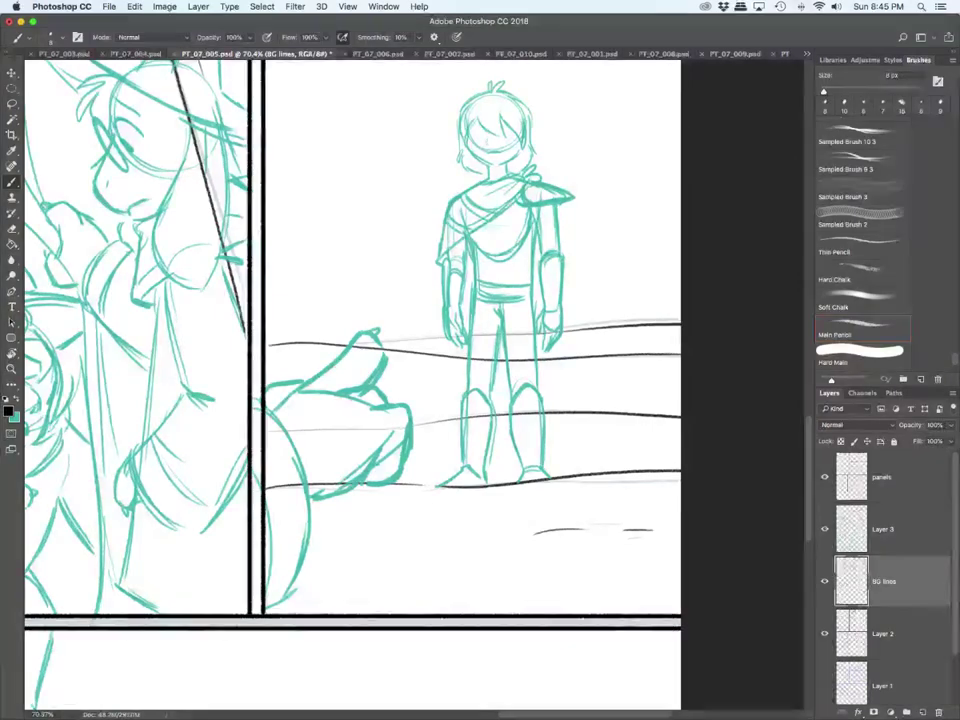
pyautogui.moveTo(361, 518); pyautogui.dragTo(408, 513)
pyautogui.moveTo(428, 512); pyautogui.dragTo(442, 511)
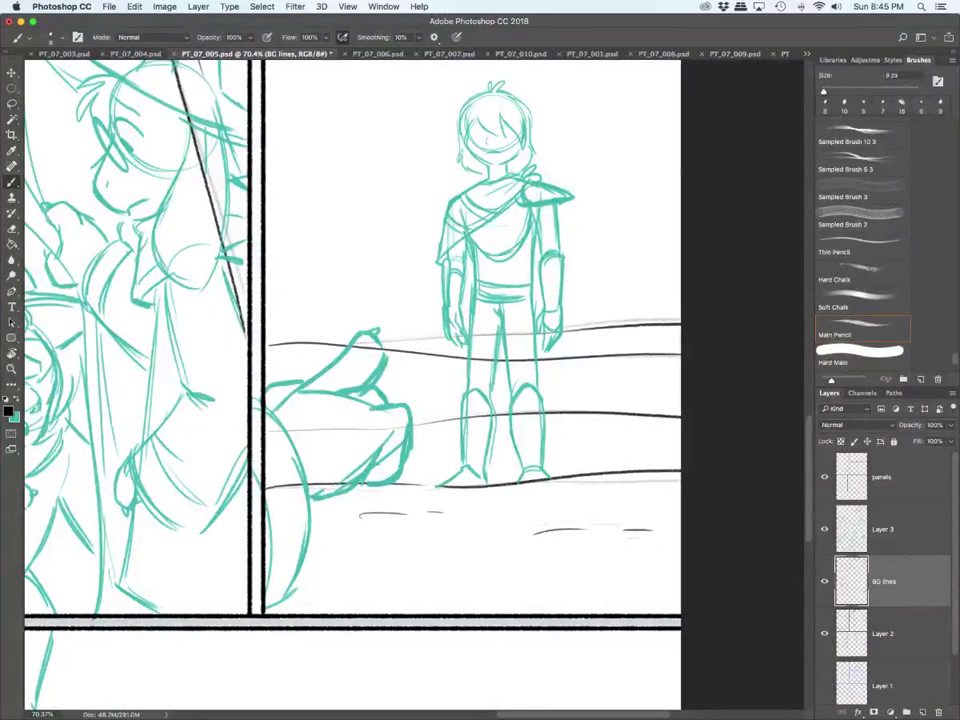
# Step: Lower the BG lines layer's opacity to 27% and hide Layer 2
pyautogui.scroll(-8, 415, 385)
pyautogui.scroll(2, 415, 385)
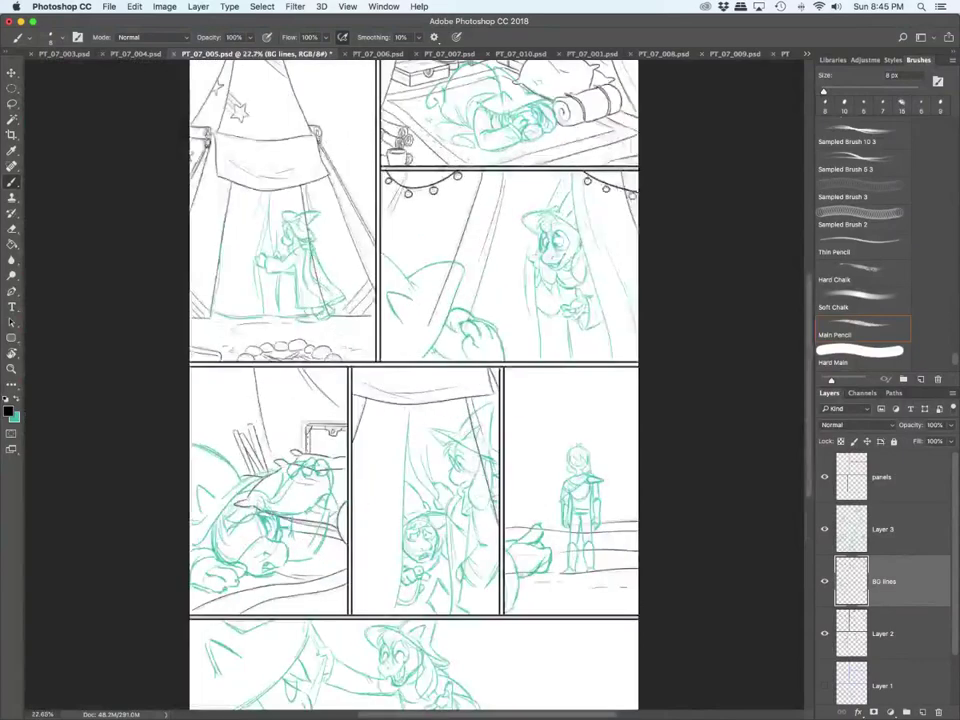
pyautogui.click(951, 441)
pyautogui.moveTo(950, 441); pyautogui.dragTo(910, 441)
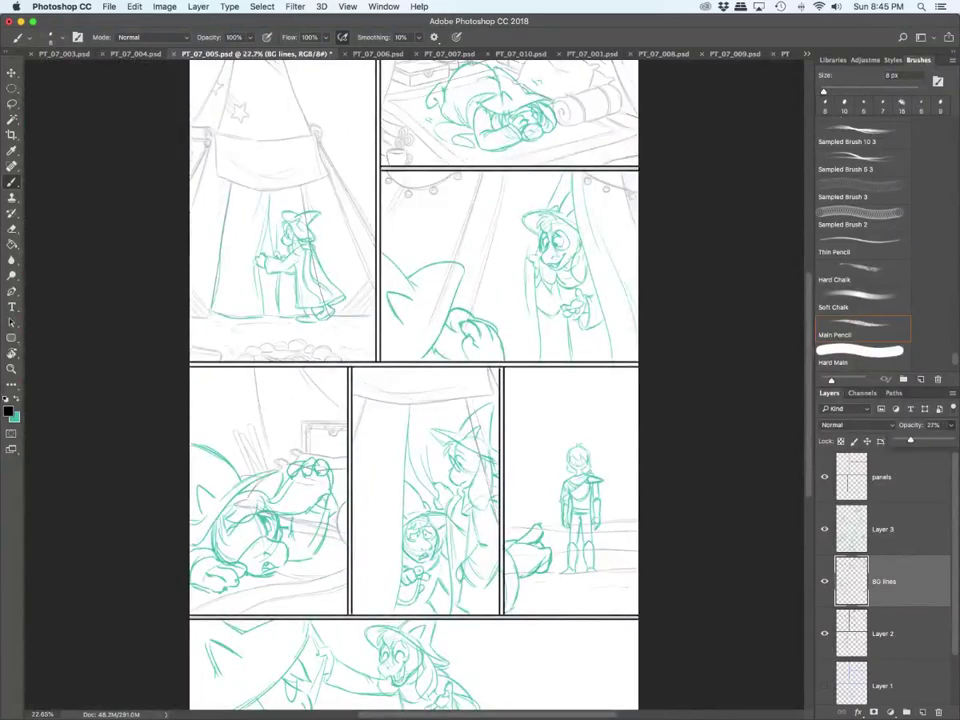
pyautogui.click(824, 633)
# Step: Add a new layer above Layer 3 and name it "char lines"
pyautogui.click(884, 529)
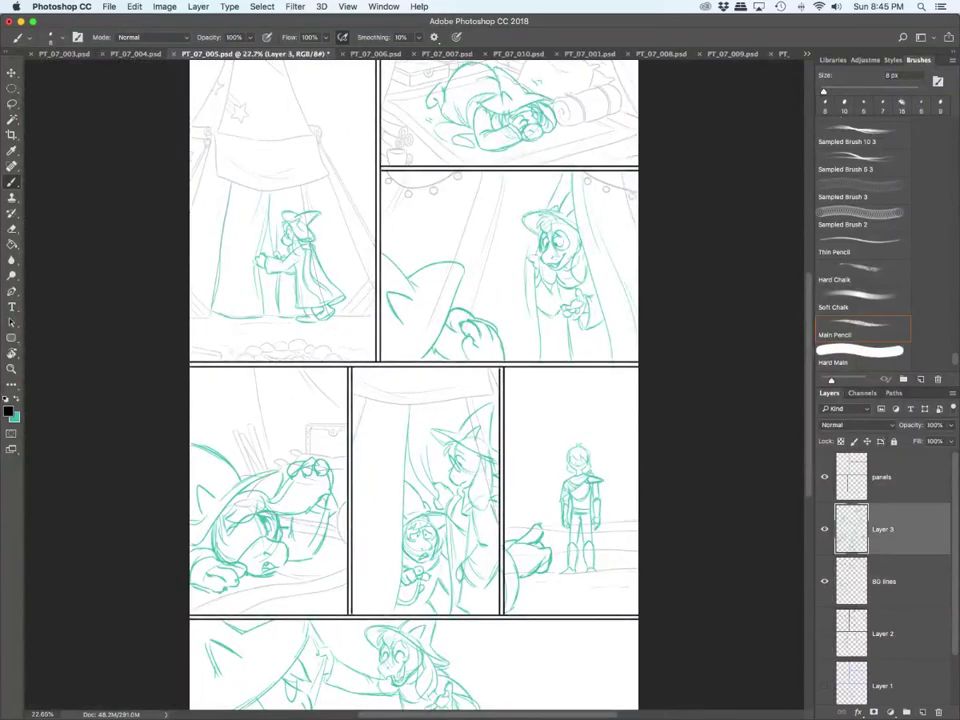
pyautogui.click(922, 712)
pyautogui.doubleClick(886, 529)
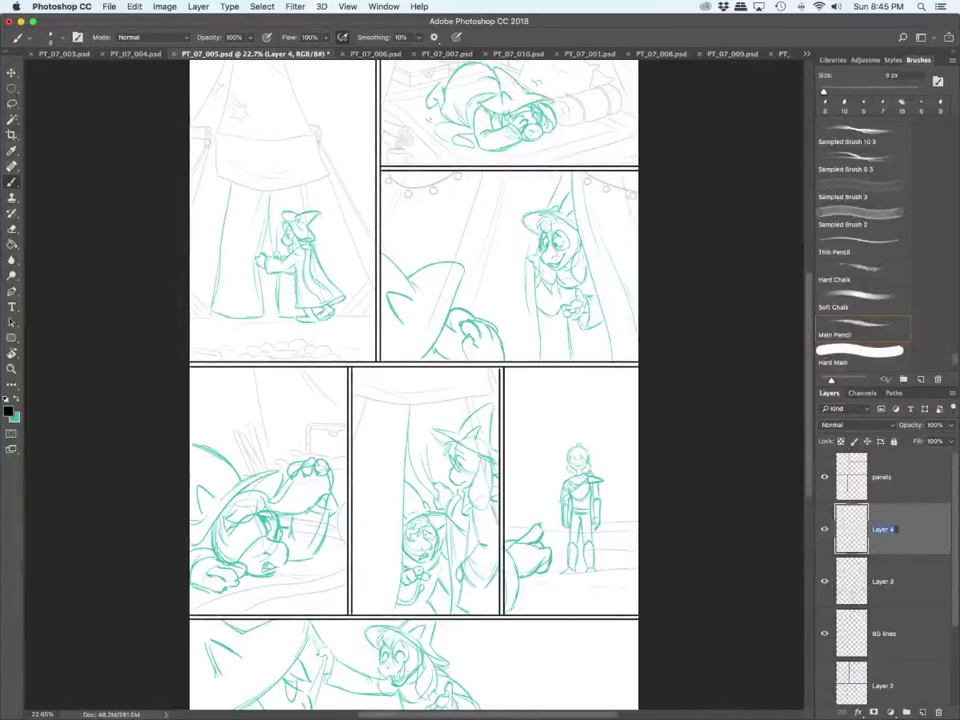
pyautogui.write('char lines')
pyautogui.press('Return')
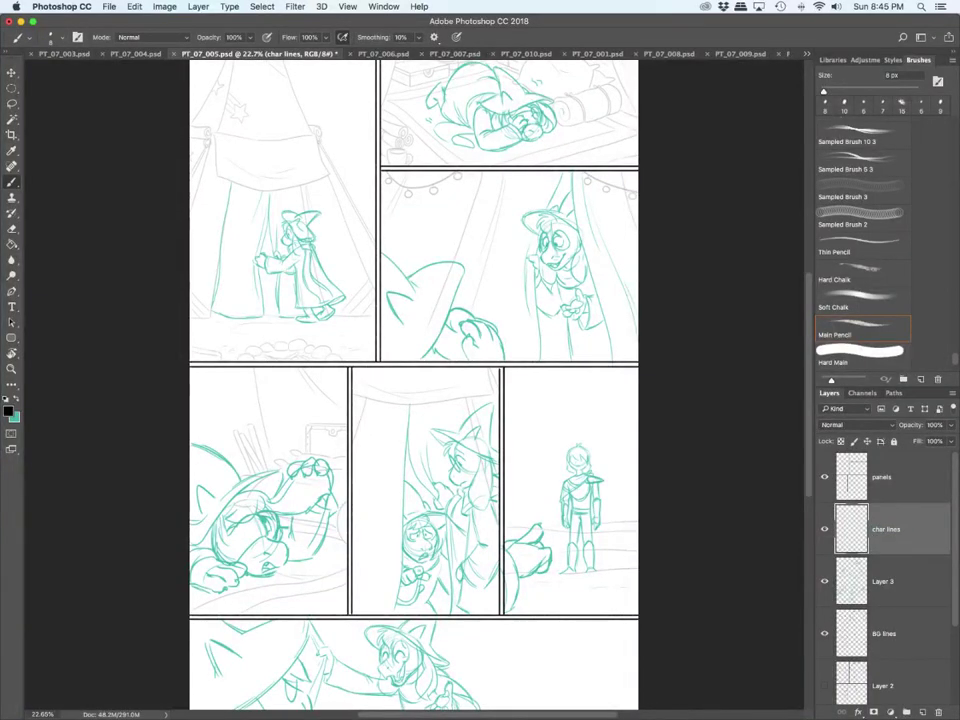
# Step: Fade the teal character sketch on Layer 3 by lowering its opacity, and make char lines the active layer
pyautogui.click(884, 581)
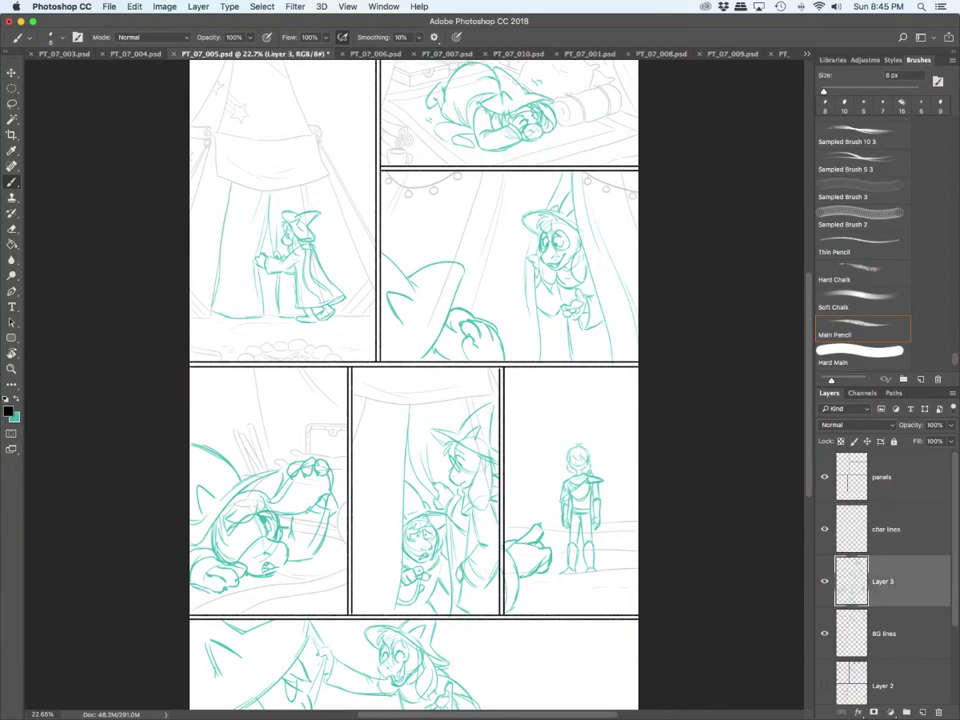
pyautogui.click(951, 425)
pyautogui.moveTo(951, 440); pyautogui.dragTo(915, 440)
pyautogui.hotkey('alt', ']')
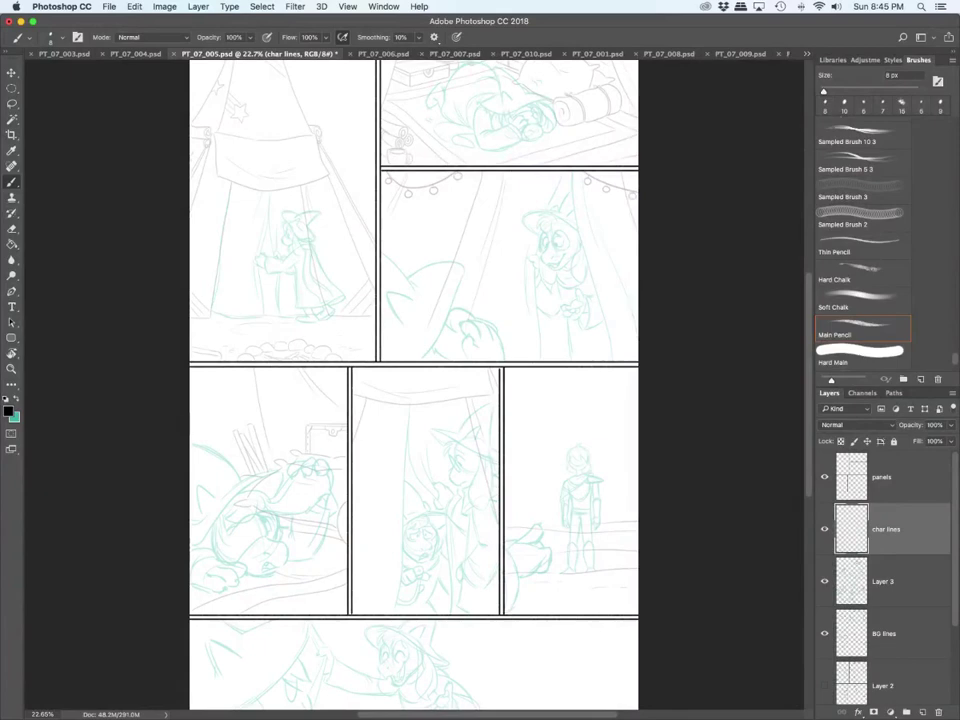
# Step: Ink the pointed hat of the character at the tent opening in the first panel, with its brim and crease strokes
pyautogui.scroll(5, 294, 210)
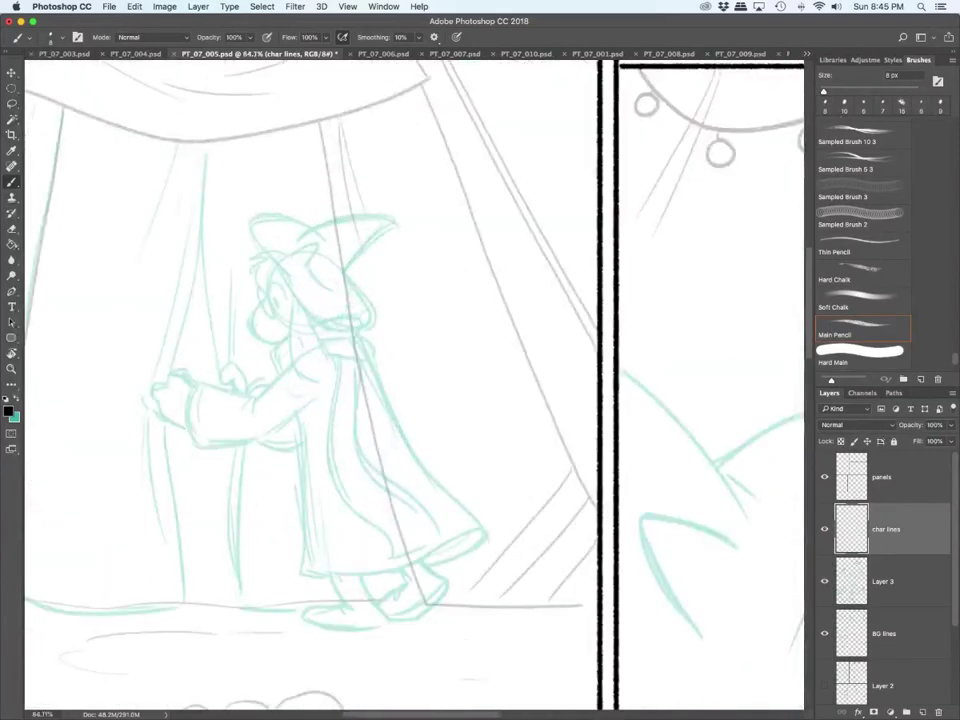
pyautogui.moveTo(292, 255)
pyautogui.mouseDown()
pyautogui.moveTo(320, 241)
pyautogui.moveTo(307, 270)
pyautogui.moveTo(383, 213)
pyautogui.moveTo(343, 280)
pyautogui.moveTo(368, 213)
pyautogui.moveTo(345, 272)
pyautogui.mouseUp()
pyautogui.press('super+z')
pyautogui.moveTo(305, 216)
pyautogui.mouseDown()
pyautogui.moveTo(254, 238)
pyautogui.moveTo(318, 320)
pyautogui.moveTo(351, 328)
pyautogui.mouseUp()
pyautogui.moveTo(346, 277); pyautogui.dragTo(352, 329)
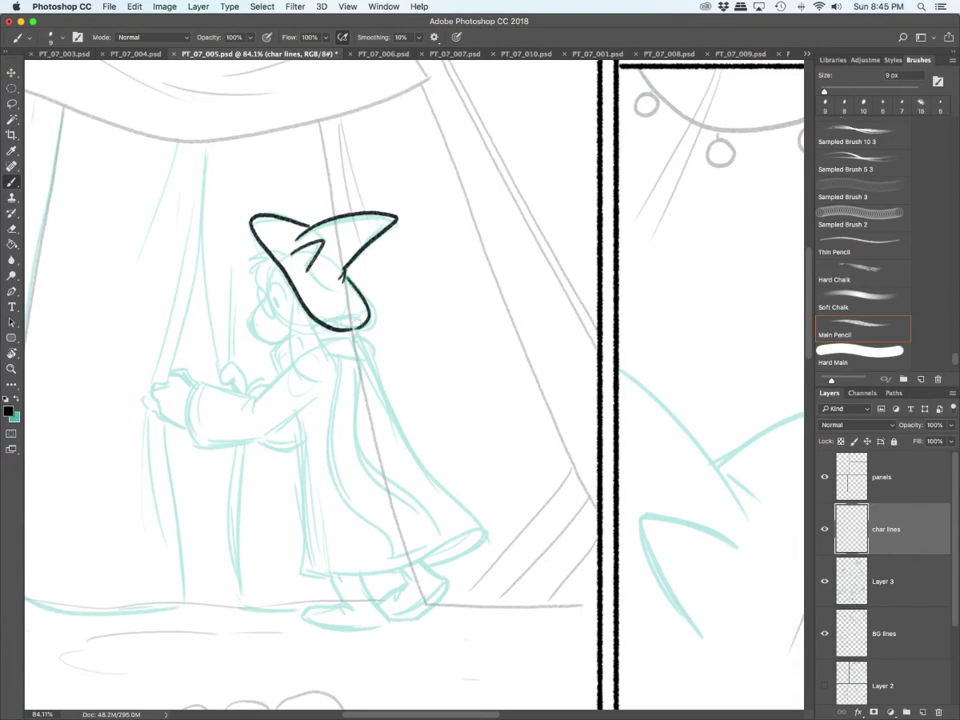
# Step: Ink the character's outstretched sleeve with its cuff and elbow folds, and the front edge of the robe
pyautogui.moveTo(198, 386)
pyautogui.mouseDown()
pyautogui.moveTo(188, 415)
pyautogui.moveTo(200, 443)
pyautogui.moveTo(211, 426)
pyautogui.mouseUp()
pyautogui.moveTo(189, 385)
pyautogui.mouseDown()
pyautogui.moveTo(246, 396)
pyautogui.moveTo(291, 366)
pyautogui.mouseUp()
pyautogui.moveTo(198, 441)
pyautogui.mouseDown()
pyautogui.moveTo(262, 436)
pyautogui.moveTo(316, 398)
pyautogui.moveTo(301, 495)
pyautogui.moveTo(320, 576)
pyautogui.mouseUp()
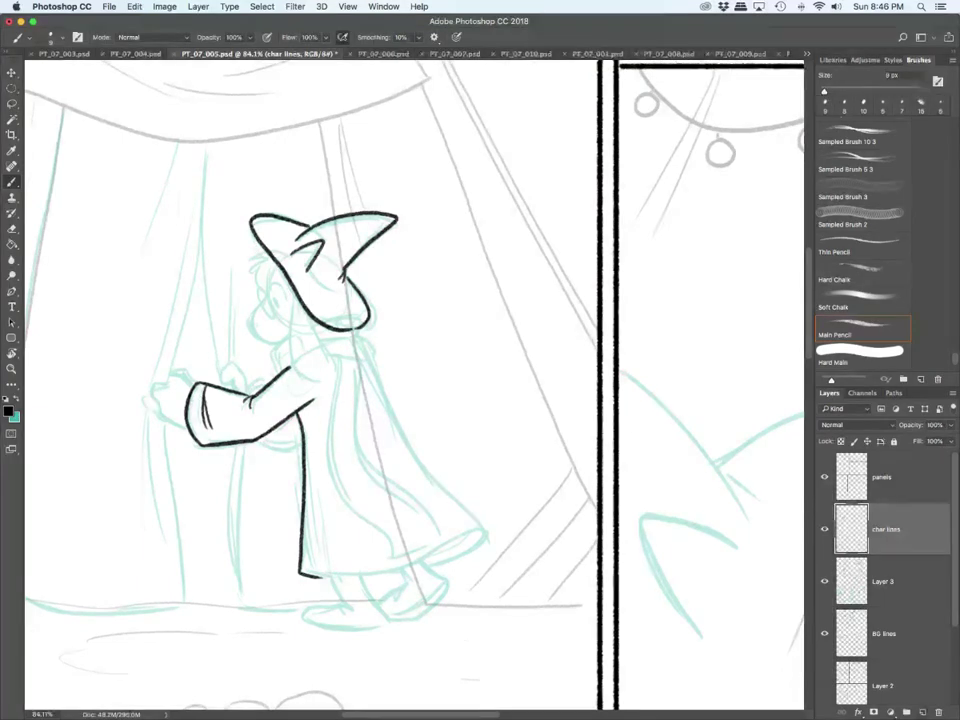
# Step: Add a new layer above char lines and name it "R lines"
pyautogui.click(921, 712)
pyautogui.doubleClick(889, 529)
pyautogui.write('ll lines')
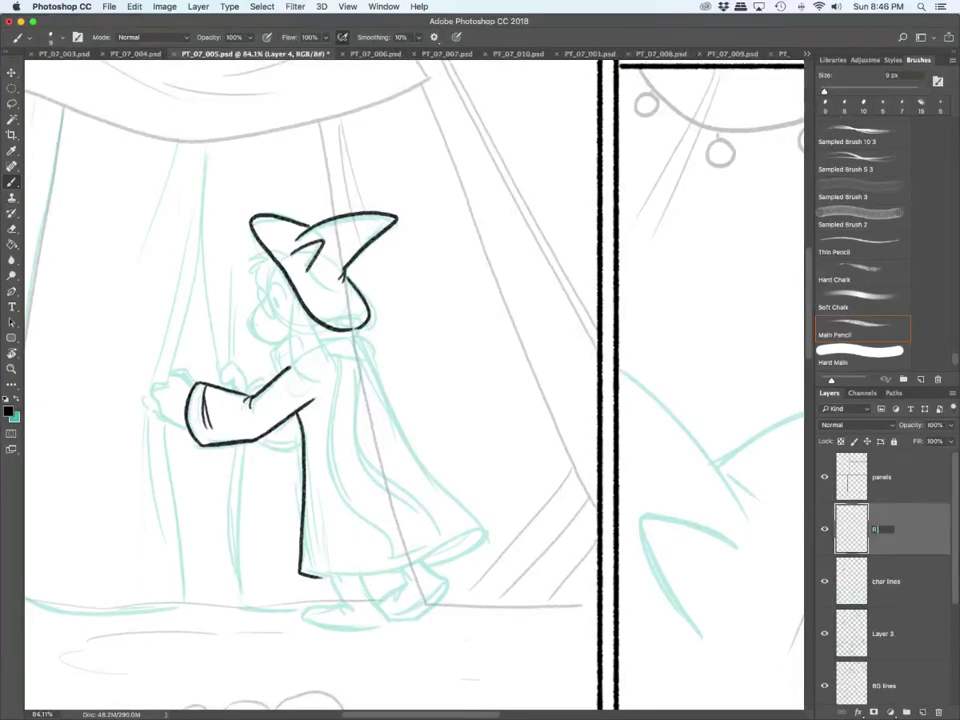
pyautogui.press('Return')
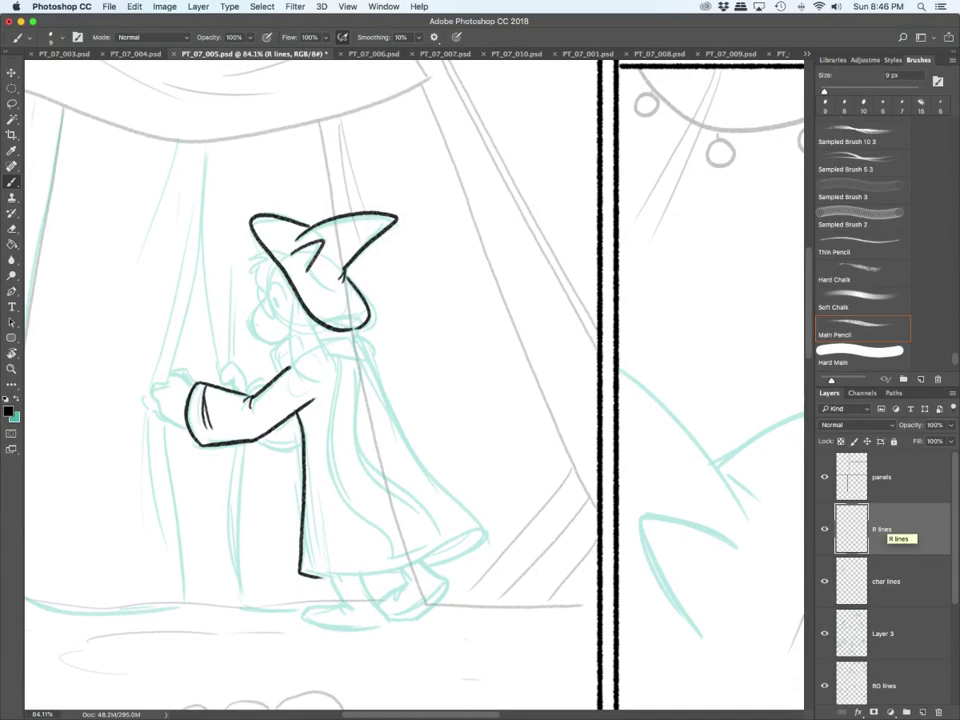
# Step: Ink the long drooping ear hanging below the hat brim on the R lines layer
pyautogui.scroll(3, 305, 320)
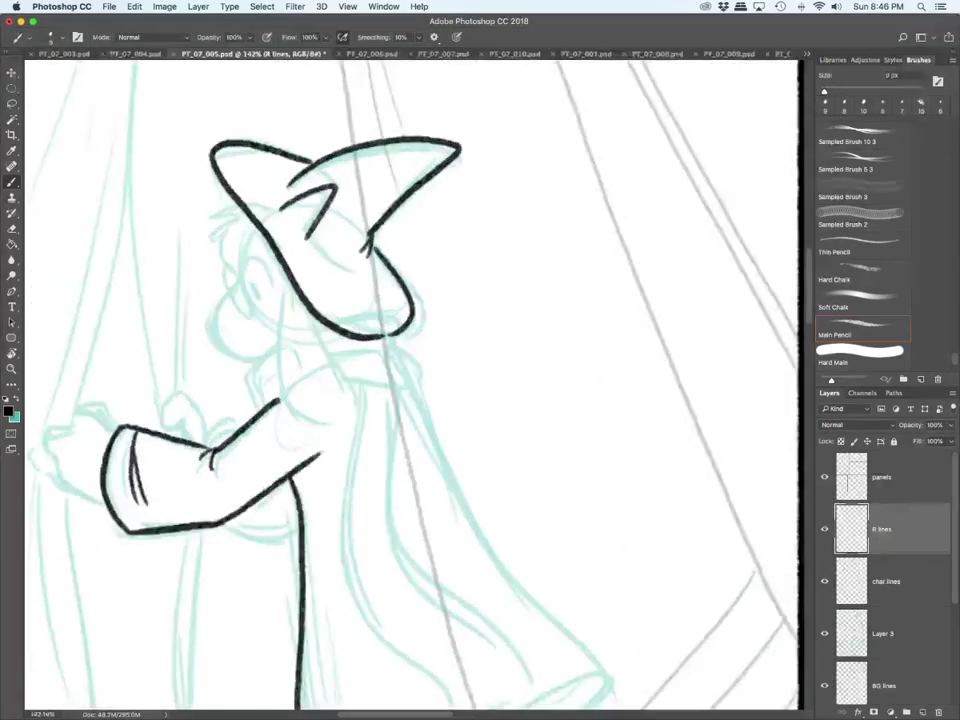
pyautogui.moveTo(295, 291)
pyautogui.mouseDown()
pyautogui.moveTo(302, 352)
pyautogui.moveTo(279, 394)
pyautogui.mouseUp()
pyautogui.moveTo(279, 378)
pyautogui.mouseDown()
pyautogui.moveTo(289, 404)
pyautogui.moveTo(342, 421)
pyautogui.mouseUp()
pyautogui.moveTo(327, 340); pyautogui.dragTo(348, 408)
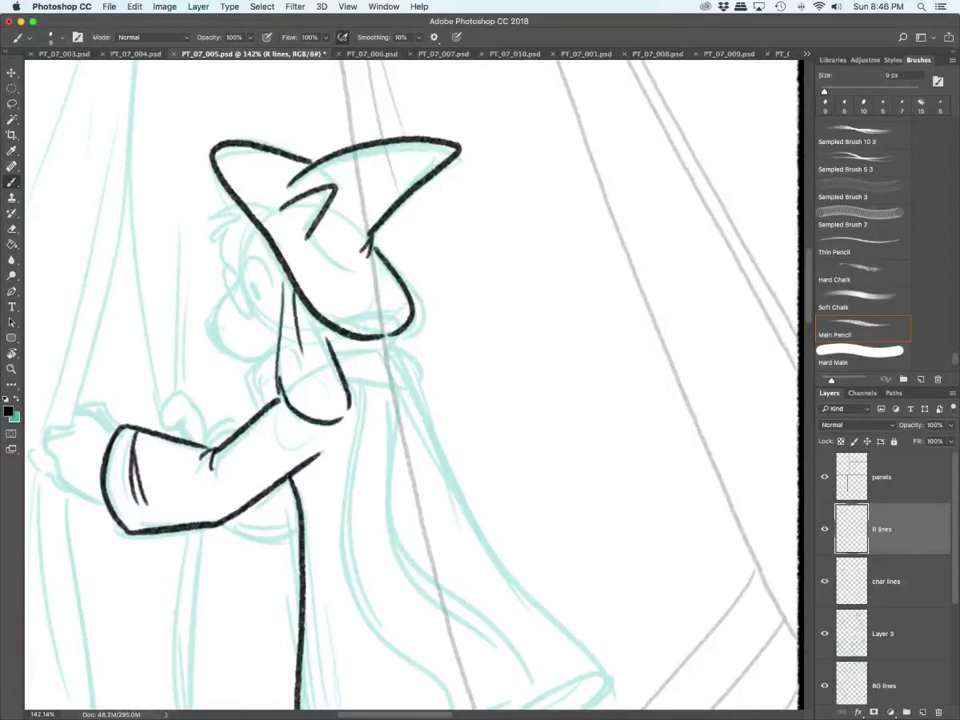
# Step: Ink the hair tuft under the brim and the face profile with its brow, eye and nostril
pyautogui.moveTo(243, 210)
pyautogui.mouseDown()
pyautogui.moveTo(213, 219)
pyautogui.moveTo(212, 246)
pyautogui.mouseUp()
pyautogui.moveTo(223, 233)
pyautogui.mouseDown()
pyautogui.moveTo(214, 253)
pyautogui.moveTo(238, 277)
pyautogui.mouseUp()
pyautogui.moveTo(243, 254)
pyautogui.mouseDown()
pyautogui.moveTo(239, 273)
pyautogui.moveTo(257, 299)
pyautogui.mouseUp()
pyautogui.moveTo(241, 268)
pyautogui.mouseDown()
pyautogui.moveTo(246, 261)
pyautogui.moveTo(269, 279)
pyautogui.moveTo(271, 264)
pyautogui.mouseUp()
pyautogui.moveTo(254, 246)
pyautogui.mouseDown()
pyautogui.moveTo(267, 262)
pyautogui.moveTo(232, 350)
pyautogui.moveTo(247, 359)
pyautogui.moveTo(275, 351)
pyautogui.mouseUp()
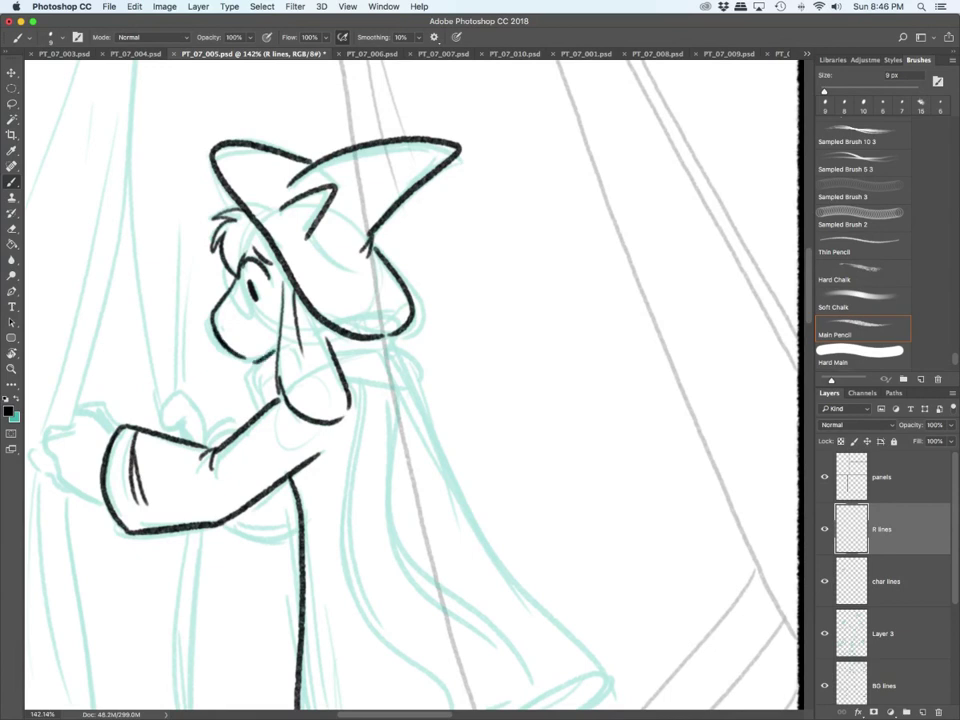
pyautogui.moveTo(228, 316); pyautogui.dragTo(227, 328)
pyautogui.moveTo(262, 290); pyautogui.dragTo(255, 301)
# Step: Ink the scarf-like collar around the character's neck on the char lines layer, on both sides of the ear
pyautogui.click(886, 581)
pyautogui.moveTo(255, 368); pyautogui.dragTo(248, 405)
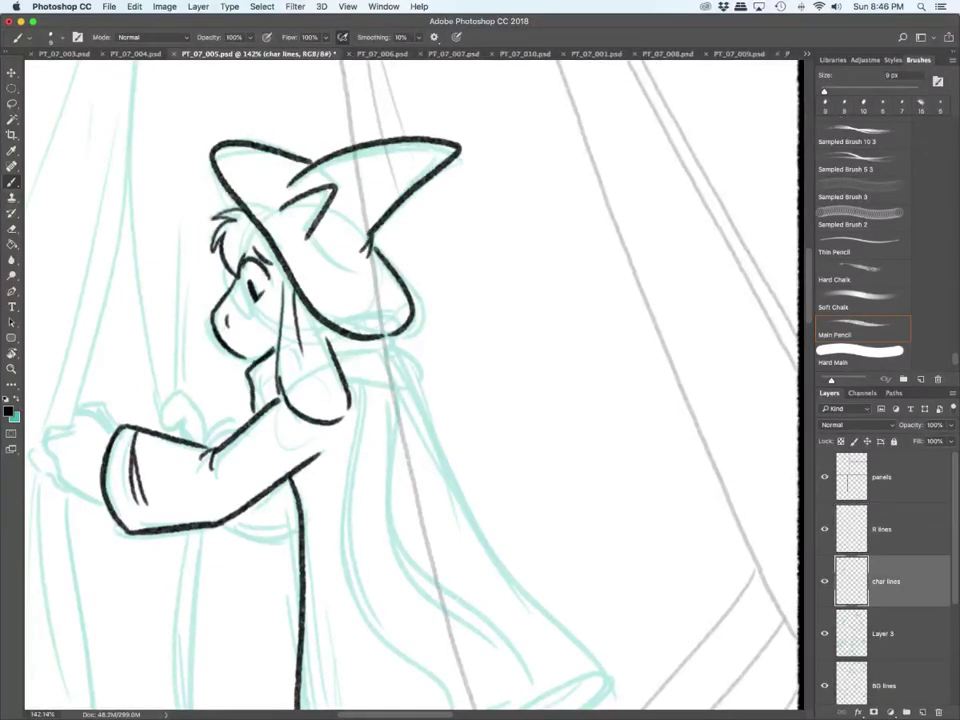
pyautogui.moveTo(340, 380)
pyautogui.mouseDown()
pyautogui.moveTo(417, 403)
pyautogui.moveTo(400, 348)
pyautogui.mouseUp()
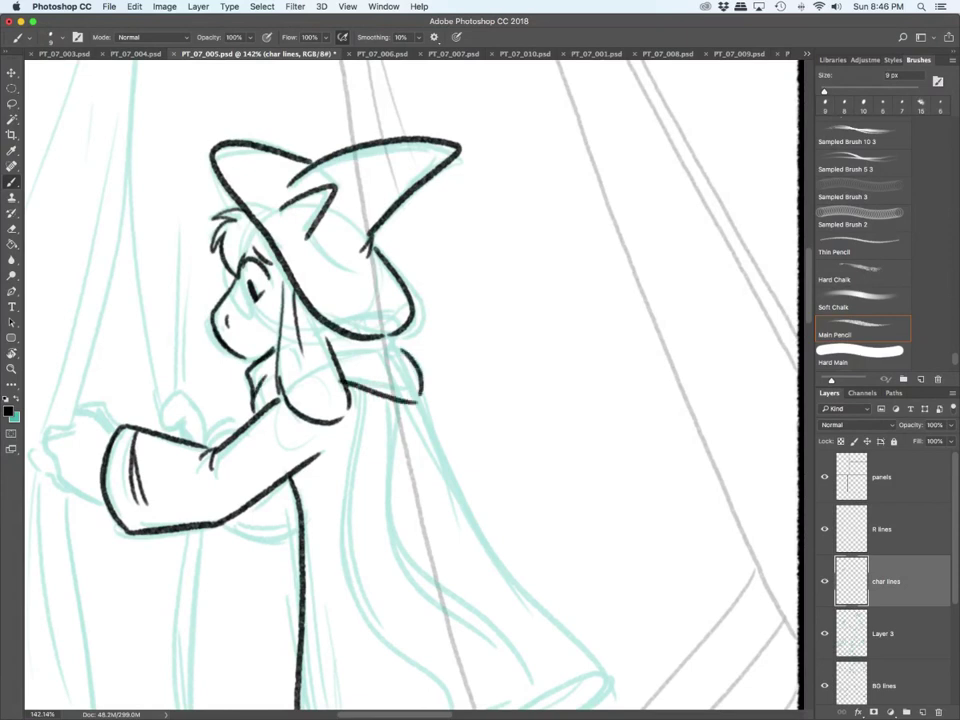
pyautogui.moveTo(335, 355)
pyautogui.mouseDown()
pyautogui.moveTo(388, 349)
pyautogui.moveTo(401, 360)
pyautogui.mouseUp()
pyautogui.moveTo(332, 330); pyautogui.dragTo(327, 336)
pyautogui.moveTo(399, 335); pyautogui.dragTo(401, 349)
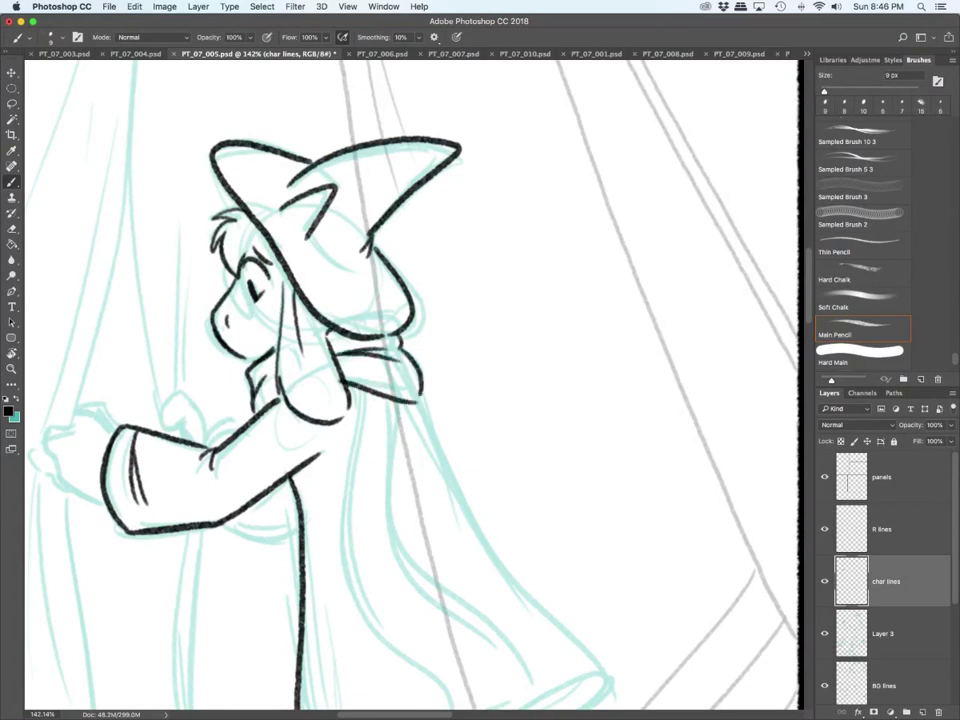
# Step: Add a new layer above R lines and name it "G lines"
pyautogui.click(888, 530)
pyautogui.click(922, 712)
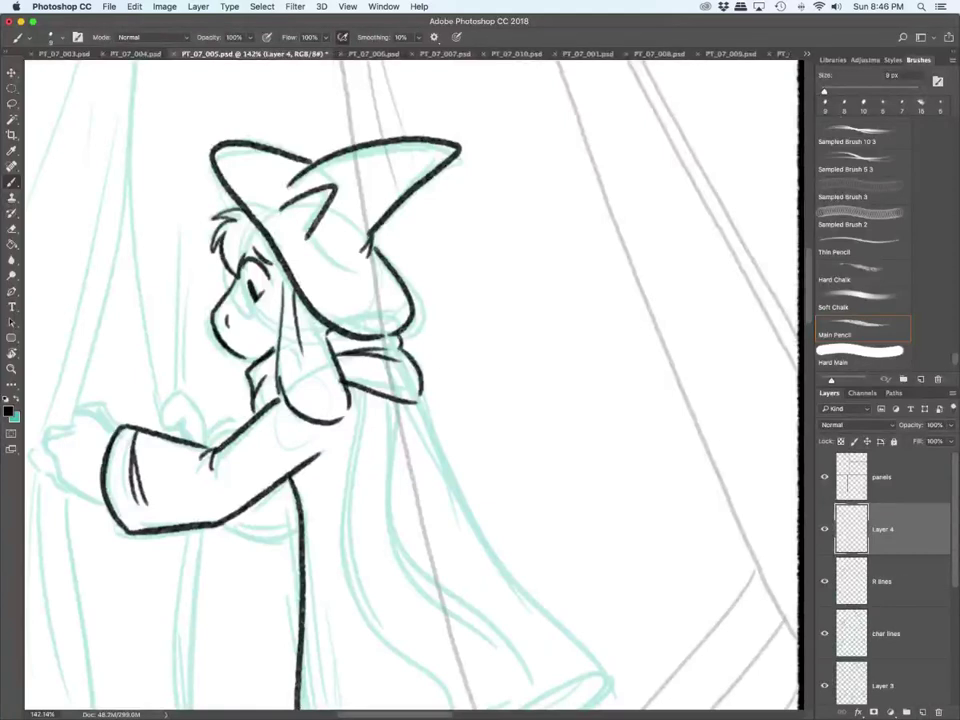
pyautogui.doubleClick(883, 529)
pyautogui.write('G lines')
pyautogui.press('Return')
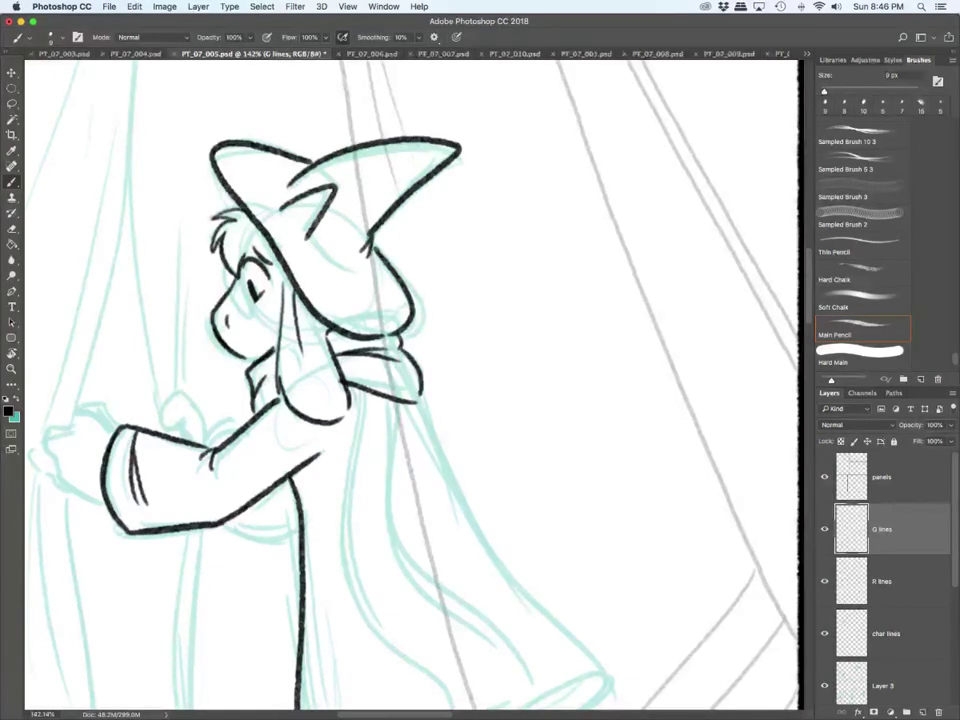
# Step: Ink the character's glasses on the G lines layer and both outstretched hands on the R lines layer
pyautogui.moveTo(221, 260)
pyautogui.mouseDown()
pyautogui.moveTo(238, 311)
pyautogui.moveTo(224, 259)
pyautogui.mouseUp()
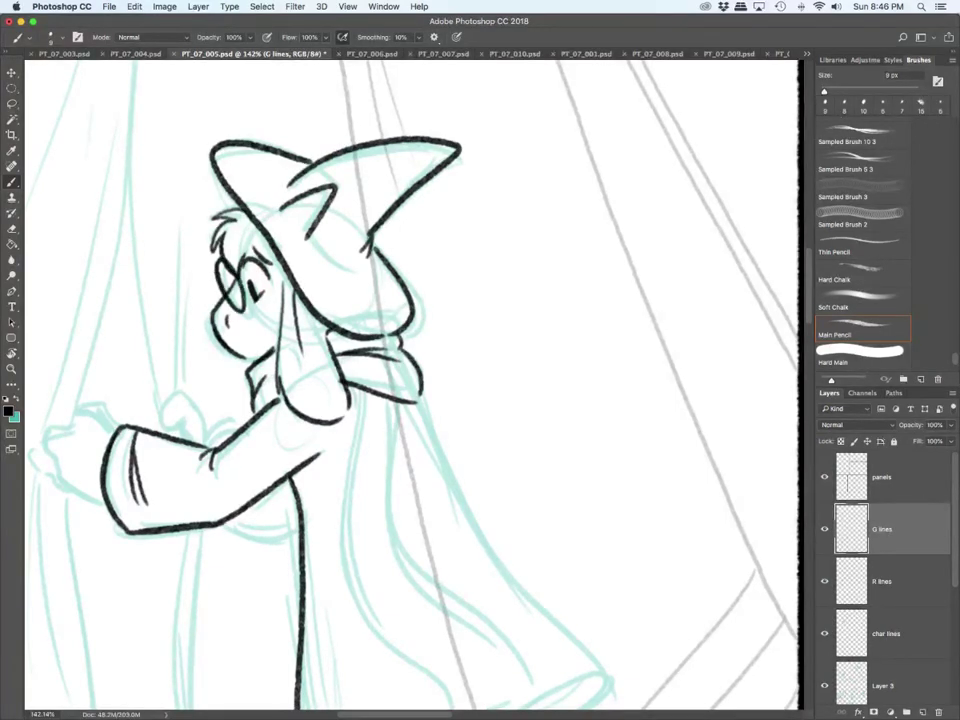
pyautogui.click(882, 581)
pyautogui.hscroll(-5, 414, 385)
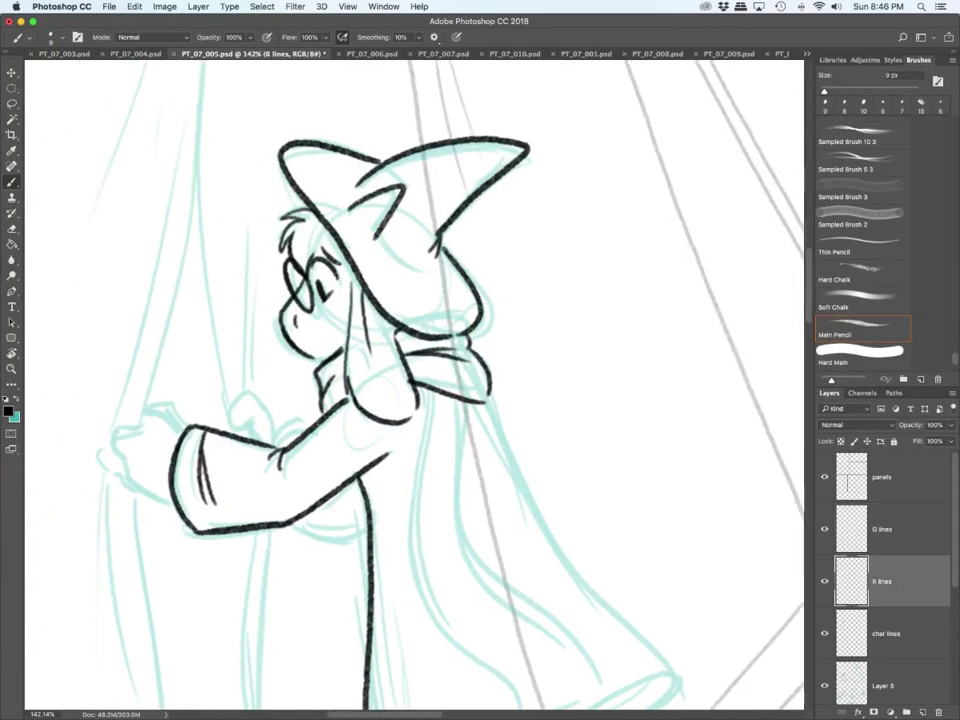
pyautogui.moveTo(266, 428)
pyautogui.mouseDown()
pyautogui.moveTo(232, 412)
pyautogui.moveTo(200, 428)
pyautogui.moveTo(222, 486)
pyautogui.moveTo(254, 496)
pyautogui.mouseUp()
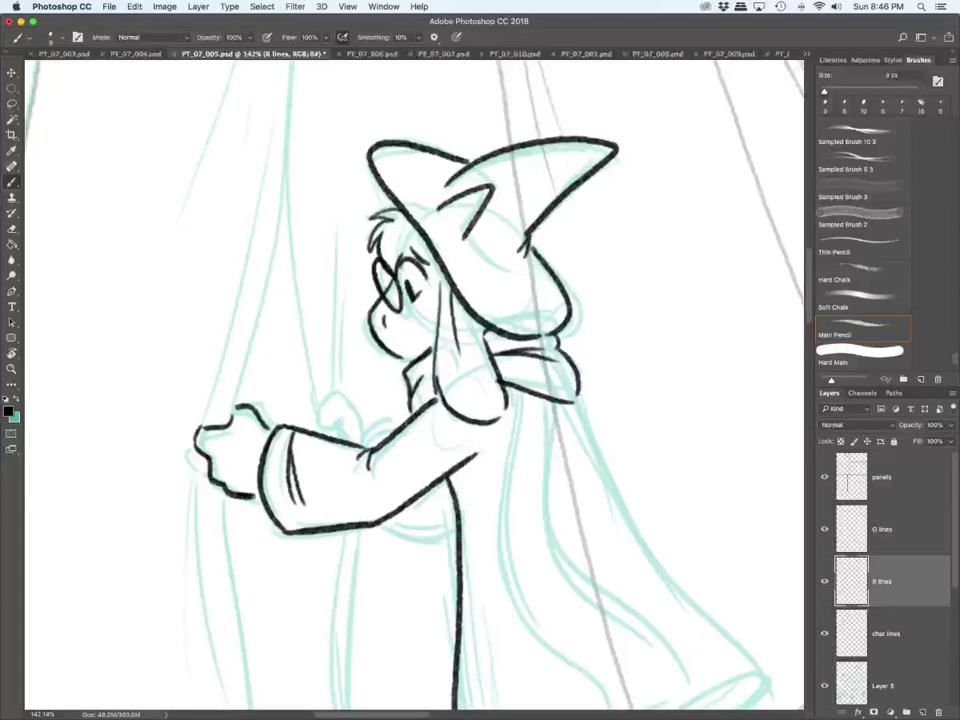
pyautogui.moveTo(353, 405)
pyautogui.mouseDown()
pyautogui.moveTo(334, 393)
pyautogui.moveTo(340, 440)
pyautogui.moveTo(330, 435)
pyautogui.moveTo(364, 440)
pyautogui.mouseUp()
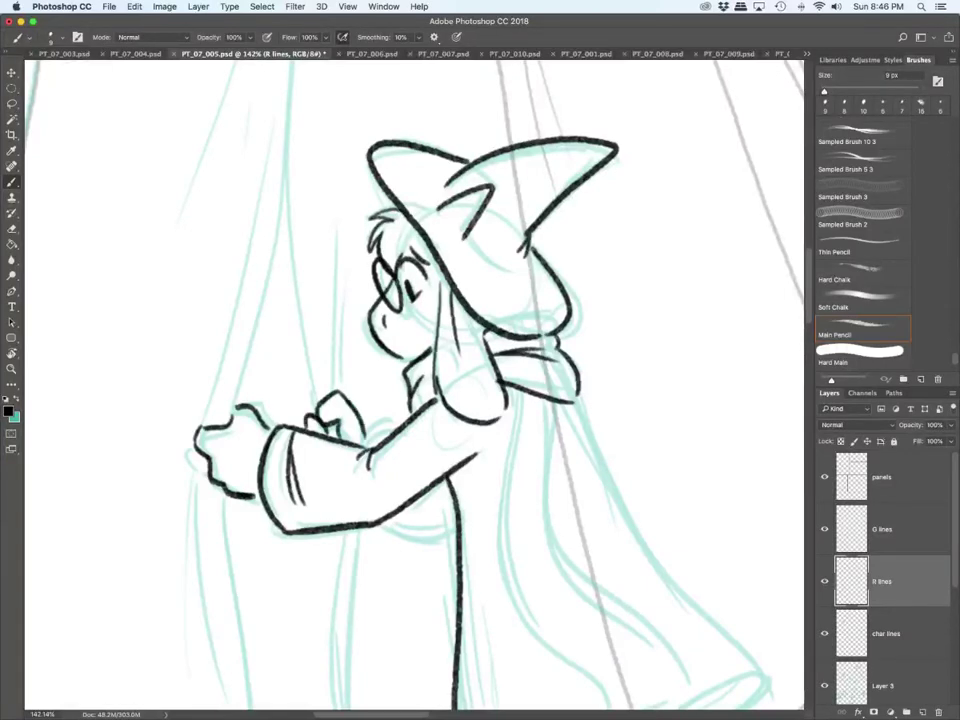
# Step: On the char lines layer, ink the far sleeve edge behind the arm and the rounded robe fold beneath it
pyautogui.click(886, 634)
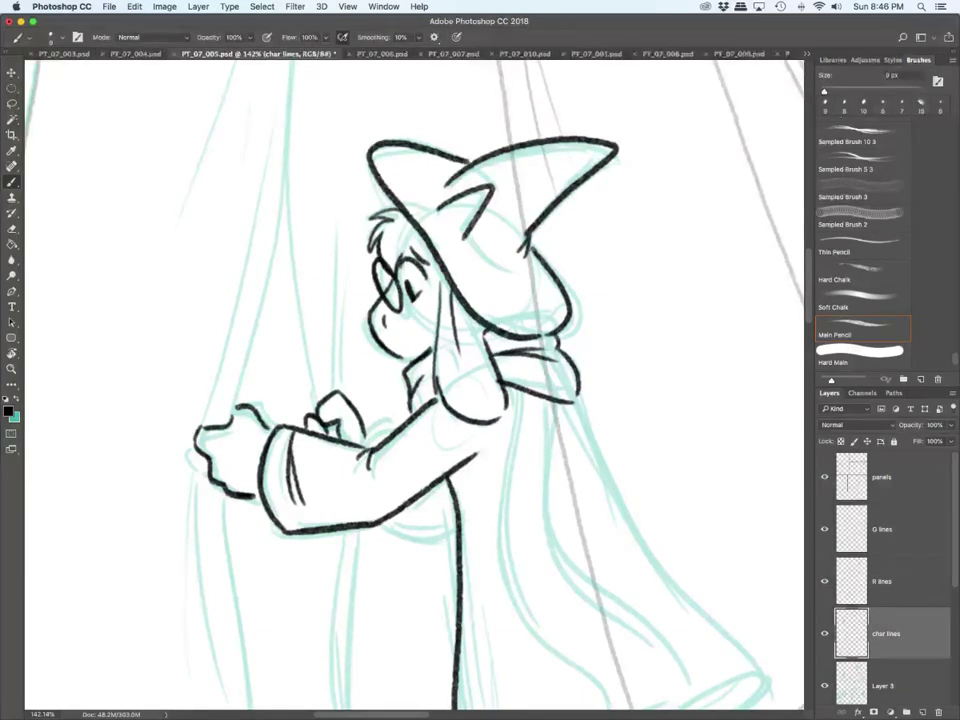
pyautogui.moveTo(363, 441); pyautogui.dragTo(390, 438)
pyautogui.moveTo(387, 520); pyautogui.dragTo(453, 533)
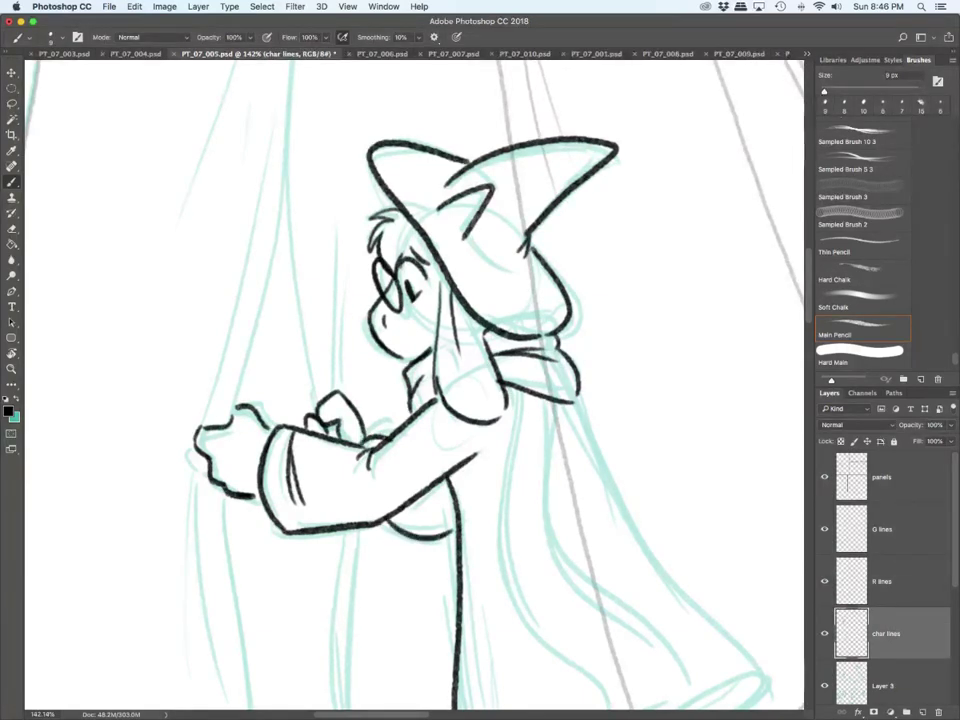
# Step: Ink the long scarf tail hanging down the back, the robe's flared hem and its outer back edge
pyautogui.scroll(-5, 415, 385)
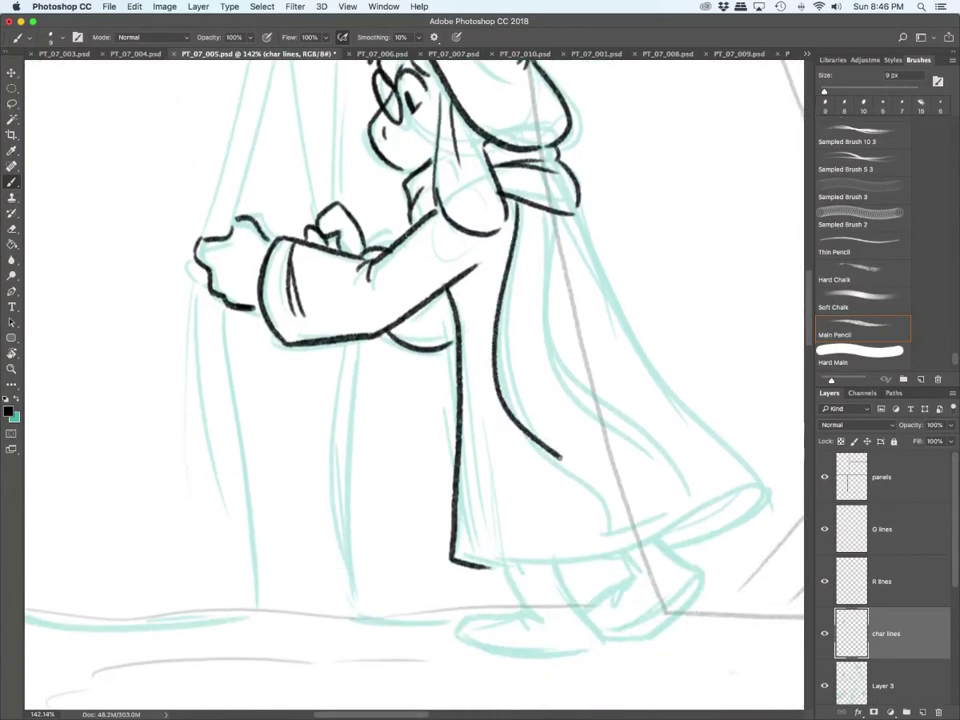
pyautogui.moveTo(507, 205); pyautogui.dragTo(668, 484)
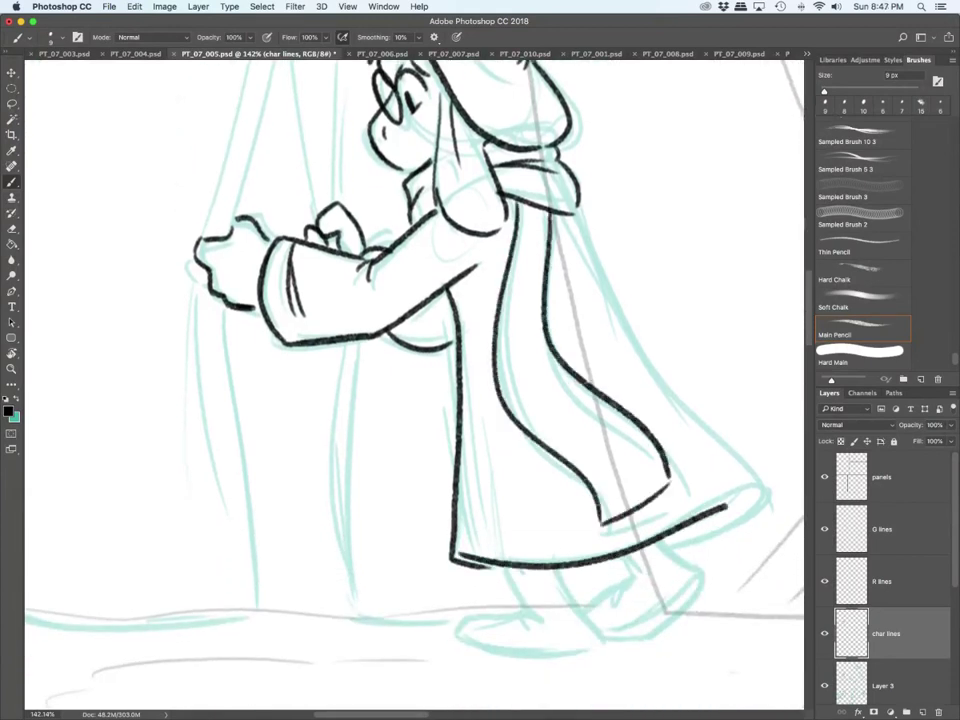
pyautogui.moveTo(727, 507)
pyautogui.mouseDown()
pyautogui.moveTo(721, 527)
pyautogui.moveTo(680, 543)
pyautogui.mouseUp()
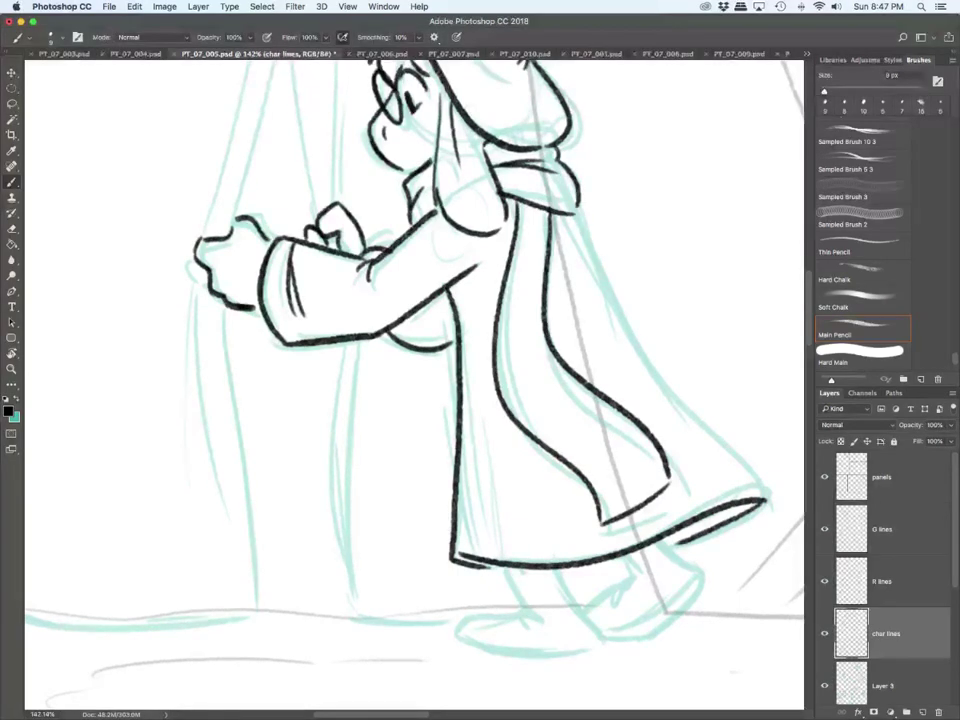
pyautogui.moveTo(577, 213); pyautogui.dragTo(765, 496)
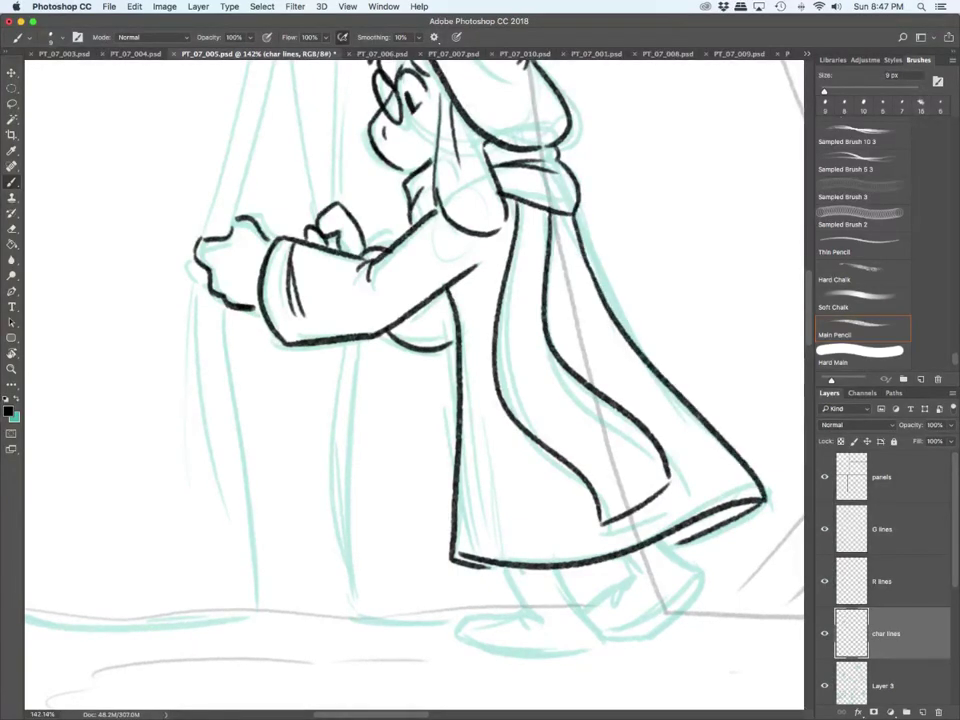
# Step: Ink the character's legs and both shoes below the robe hem
pyautogui.moveTo(510, 568)
pyautogui.mouseDown()
pyautogui.moveTo(534, 617)
pyautogui.moveTo(466, 619)
pyautogui.moveTo(460, 635)
pyautogui.moveTo(603, 641)
pyautogui.mouseUp()
pyautogui.moveTo(555, 568); pyautogui.dragTo(604, 640)
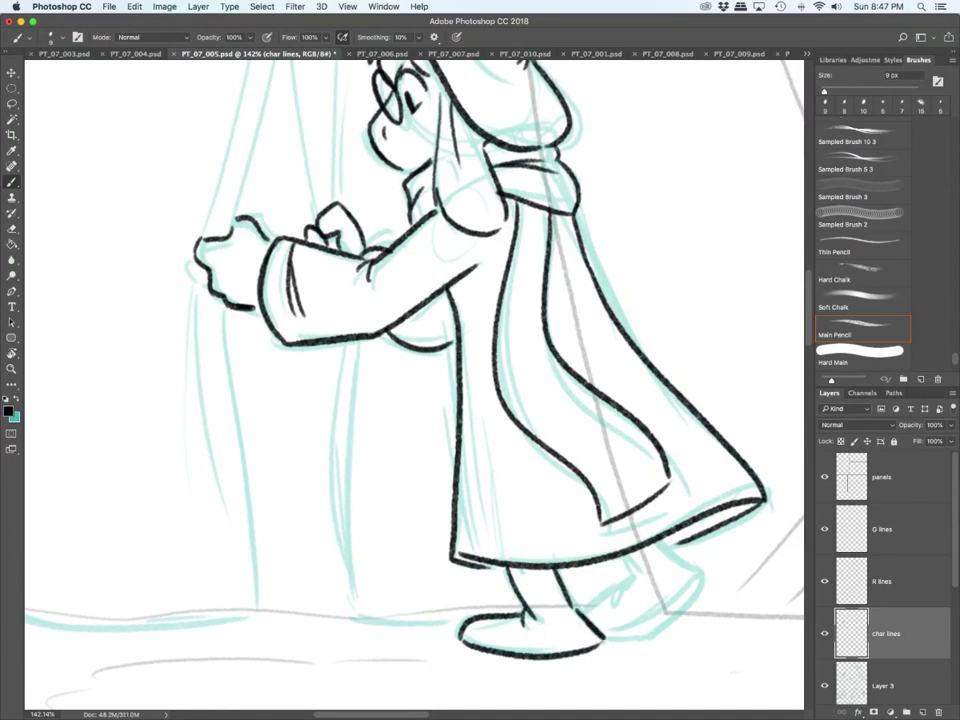
pyautogui.moveTo(623, 557); pyautogui.dragTo(635, 578)
pyautogui.moveTo(631, 577)
pyautogui.mouseDown()
pyautogui.moveTo(625, 598)
pyautogui.moveTo(580, 610)
pyautogui.mouseUp()
pyautogui.moveTo(656, 539)
pyautogui.mouseDown()
pyautogui.moveTo(667, 548)
pyautogui.moveTo(608, 638)
pyautogui.mouseUp()
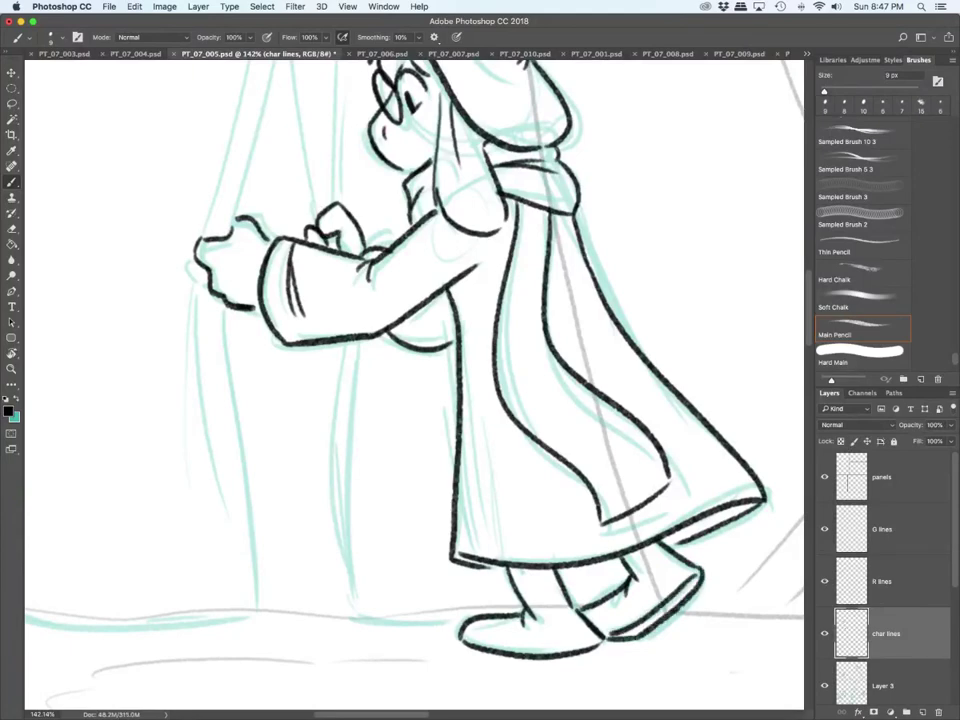
# Step: Ink the tent curtain flap the character is holding, with its side edges, inner fold lines and wavy bottom edge
pyautogui.scroll(-3, 197, 459)
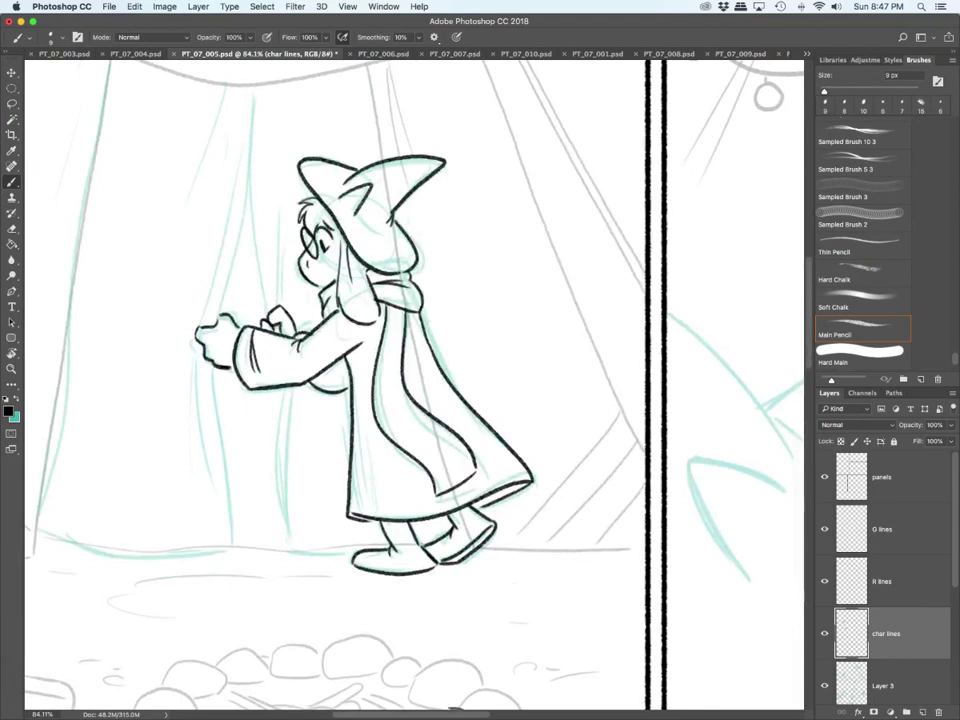
pyautogui.press('super+z')
pyautogui.hscroll(-5, 400, 380)
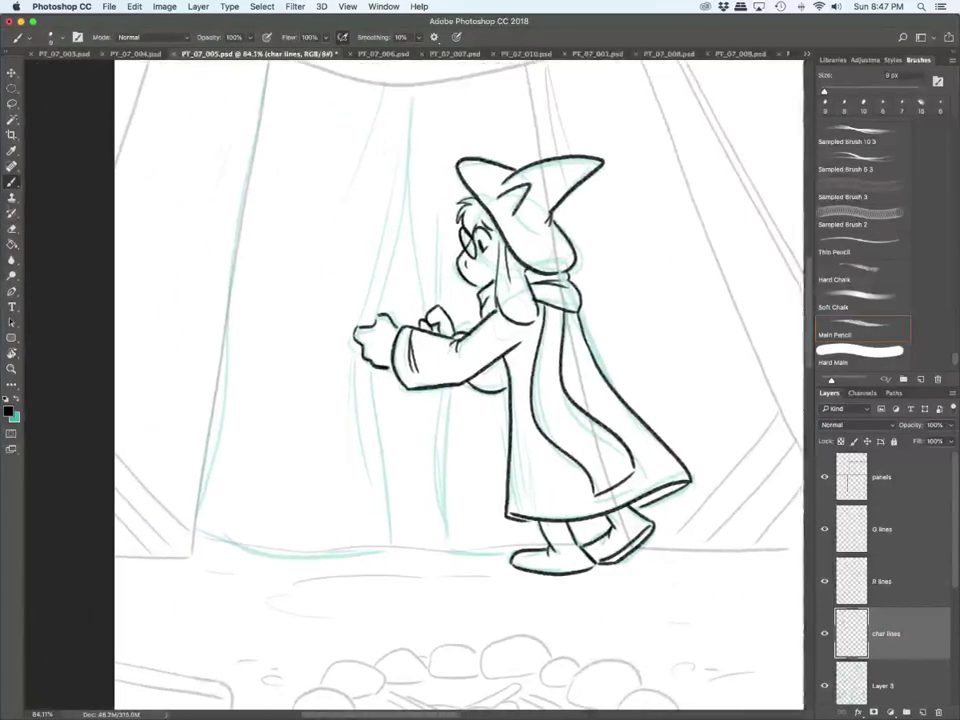
pyautogui.scroll(5, 450, 380)
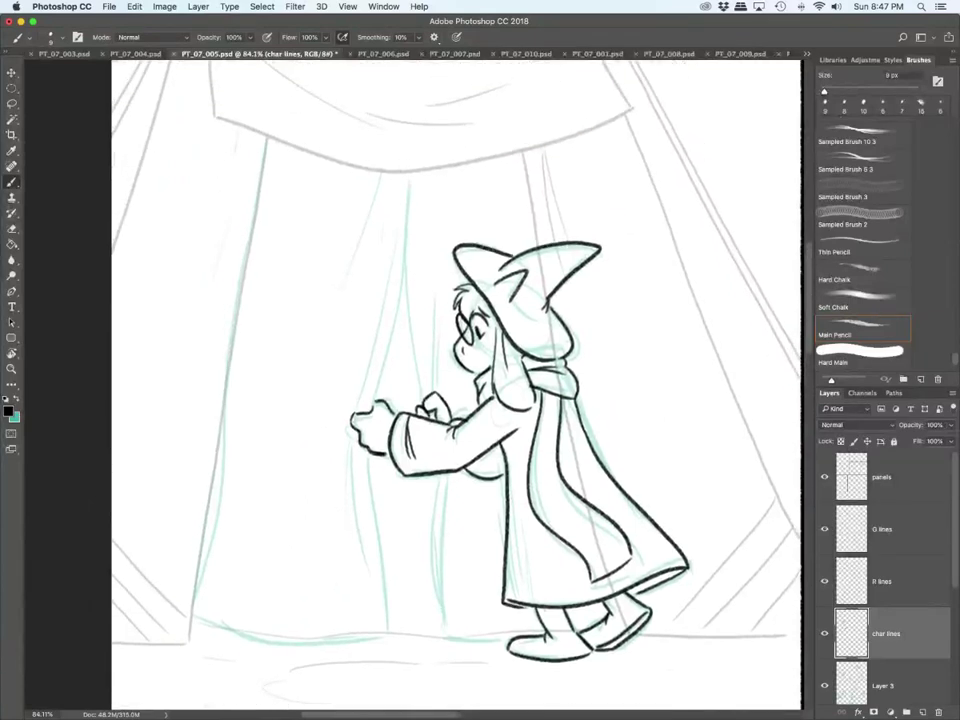
pyautogui.moveTo(412, 170)
pyautogui.mouseDown()
pyautogui.moveTo(372, 405)
pyautogui.moveTo(392, 254)
pyautogui.moveTo(343, 306)
pyautogui.mouseUp()
pyautogui.moveTo(389, 190)
pyautogui.mouseDown()
pyautogui.moveTo(335, 373)
pyautogui.moveTo(328, 456)
pyautogui.moveTo(366, 568)
pyautogui.mouseUp()
pyautogui.moveTo(366, 452); pyautogui.dragTo(390, 627)
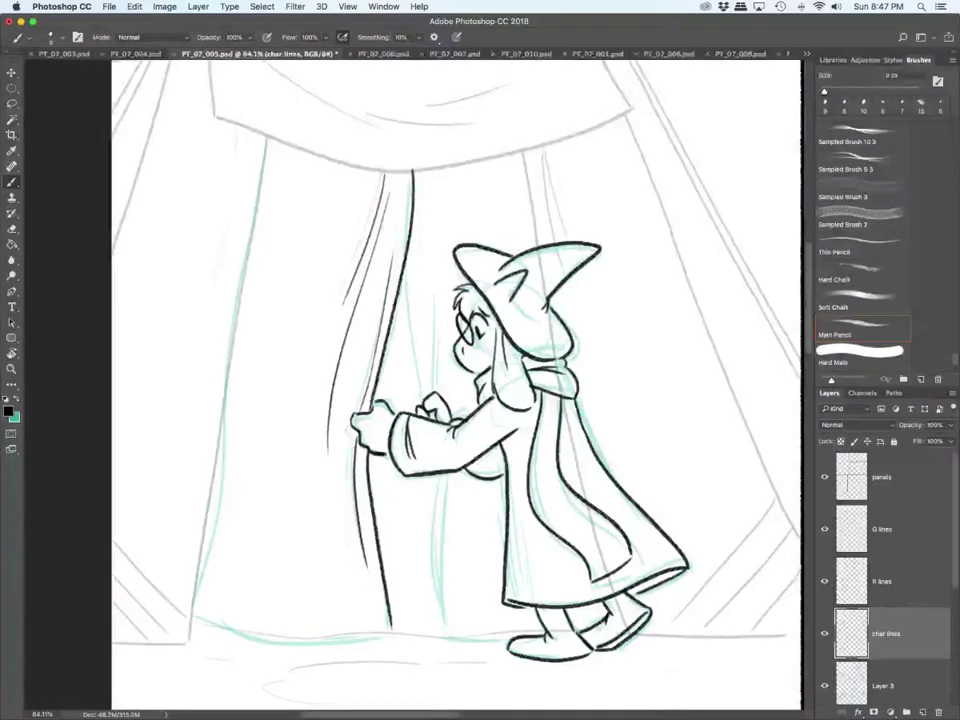
pyautogui.moveTo(266, 140)
pyautogui.mouseDown()
pyautogui.moveTo(220, 505)
pyautogui.moveTo(192, 605)
pyautogui.moveTo(290, 634)
pyautogui.moveTo(390, 627)
pyautogui.mouseUp()
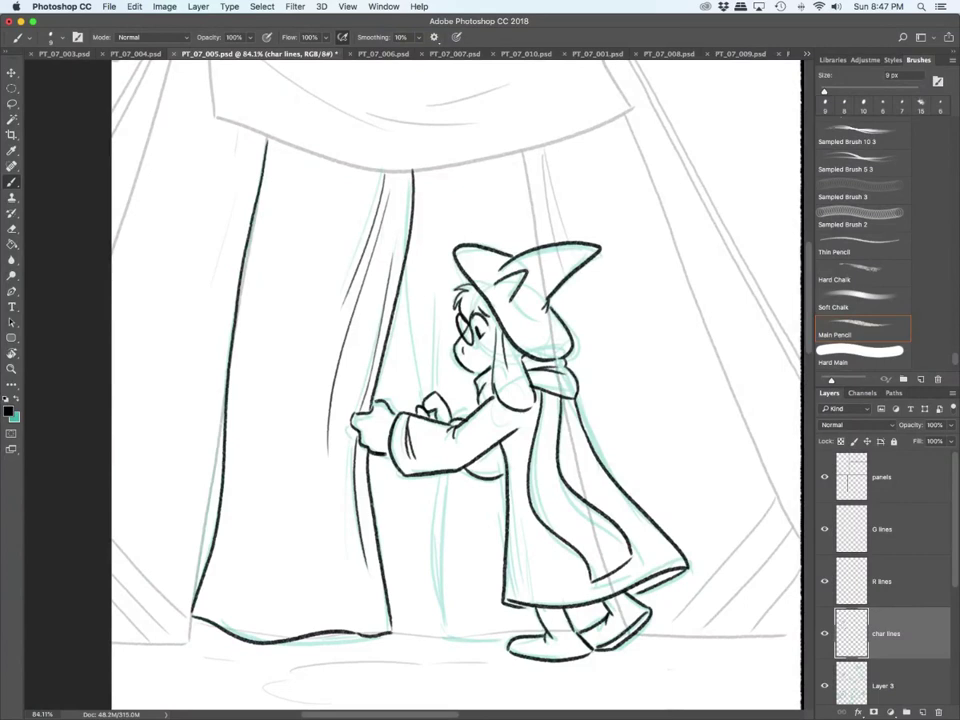
# Step: Ink the second curtain flap behind the character, with its edges, bottom hem and fold lines
pyautogui.moveTo(431, 241); pyautogui.dragTo(432, 391)
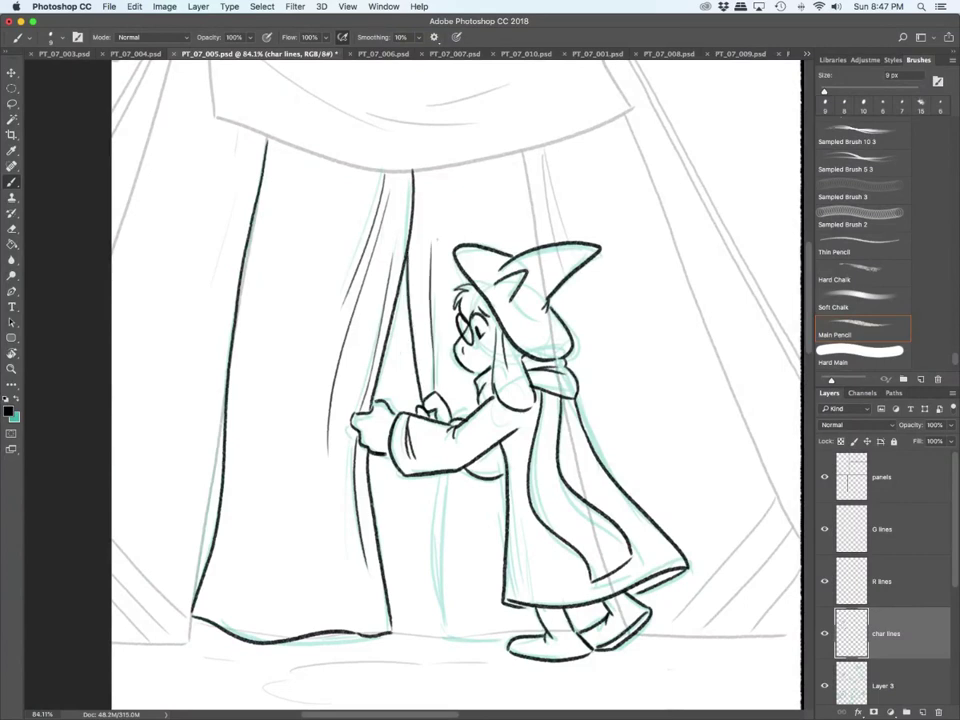
pyautogui.moveTo(436, 241); pyautogui.dragTo(437, 342)
pyautogui.moveTo(521, 154); pyautogui.dragTo(538, 246)
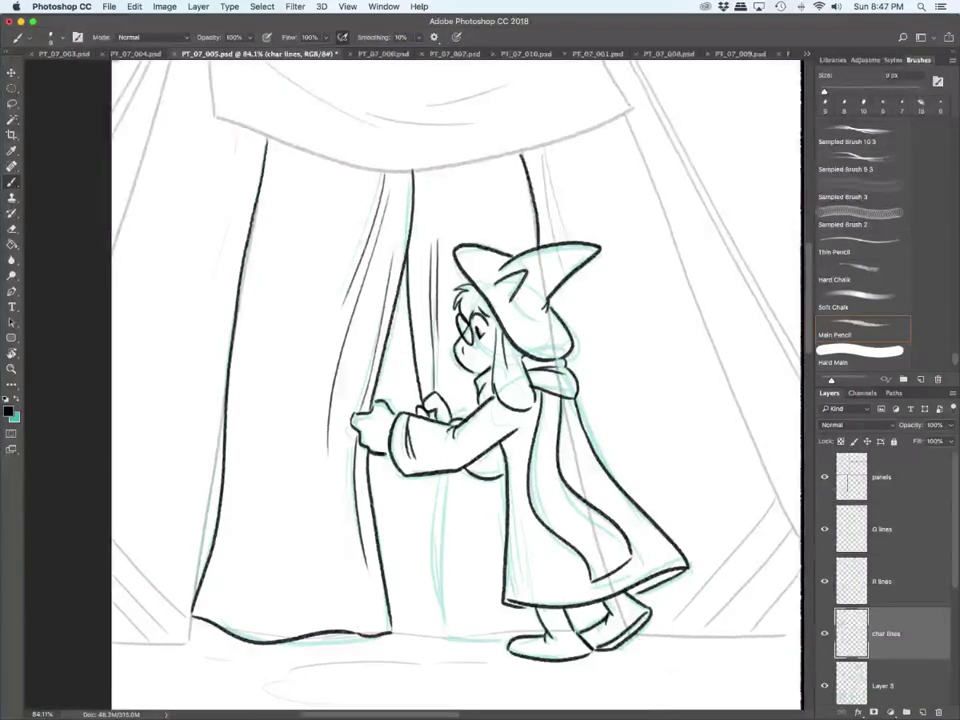
pyautogui.moveTo(430, 556)
pyautogui.mouseDown()
pyautogui.moveTo(444, 628)
pyautogui.moveTo(482, 637)
pyautogui.mouseUp()
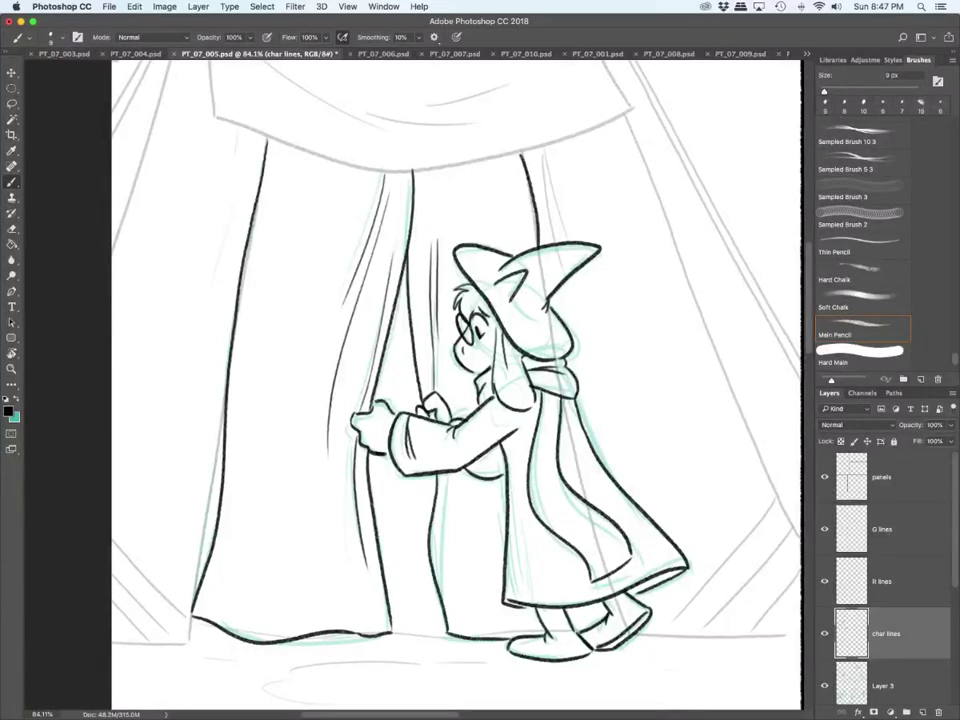
pyautogui.moveTo(447, 474); pyautogui.dragTo(476, 614)
pyautogui.moveTo(454, 543); pyautogui.dragTo(495, 608)
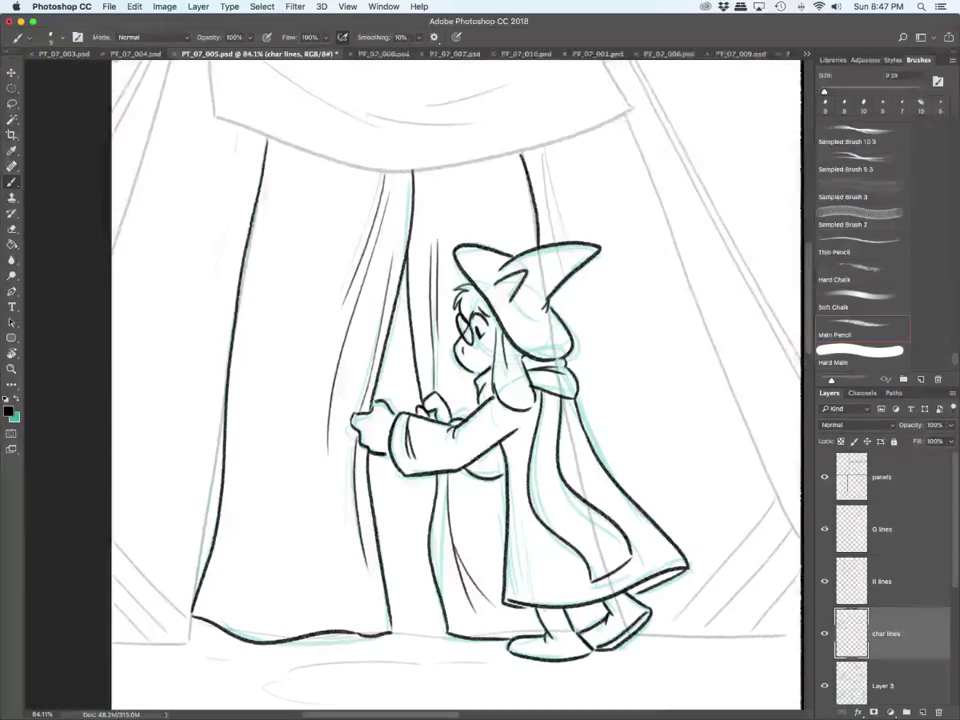
# Step: Set the brush size to 10 px and ink the pointed hat of the lying character in the upper panel
pyautogui.hscroll(10, 414, 385)
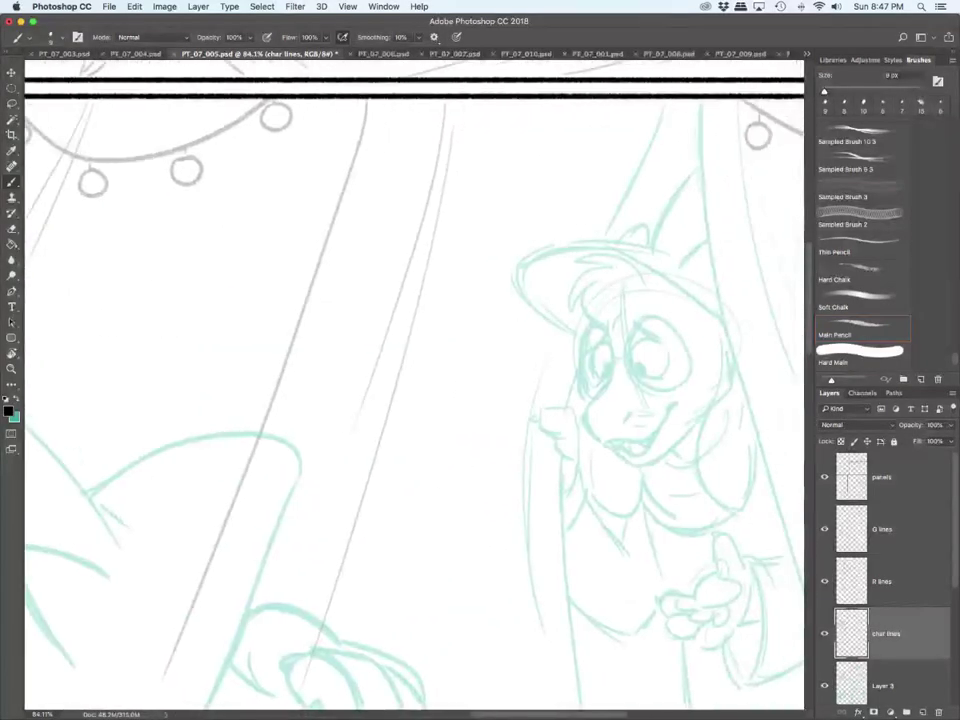
pyautogui.scroll(10, 414, 380)
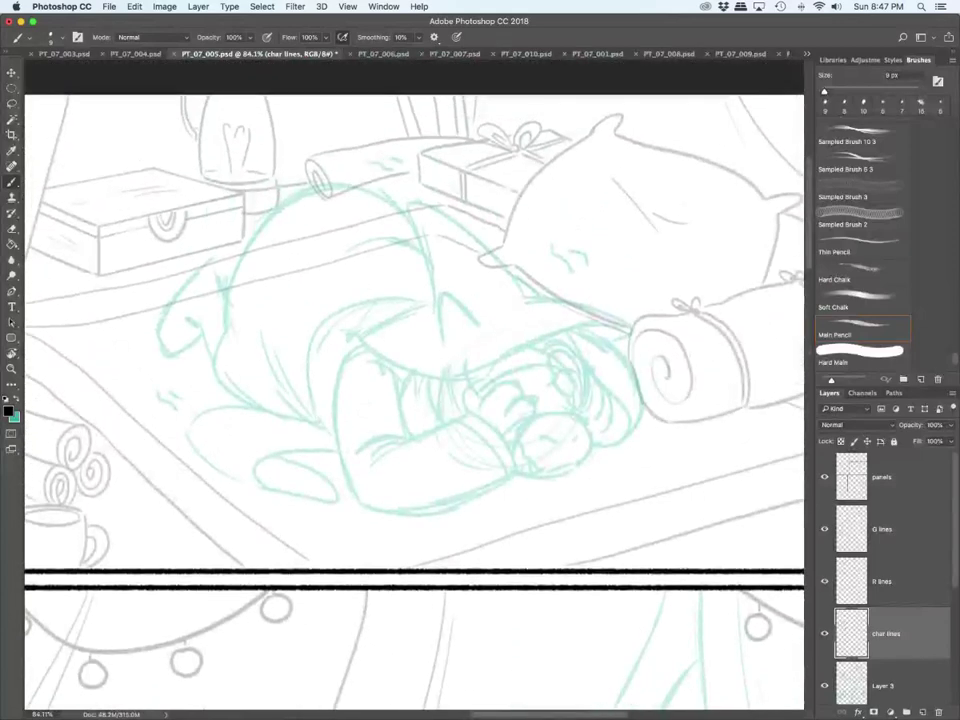
pyautogui.press(']')
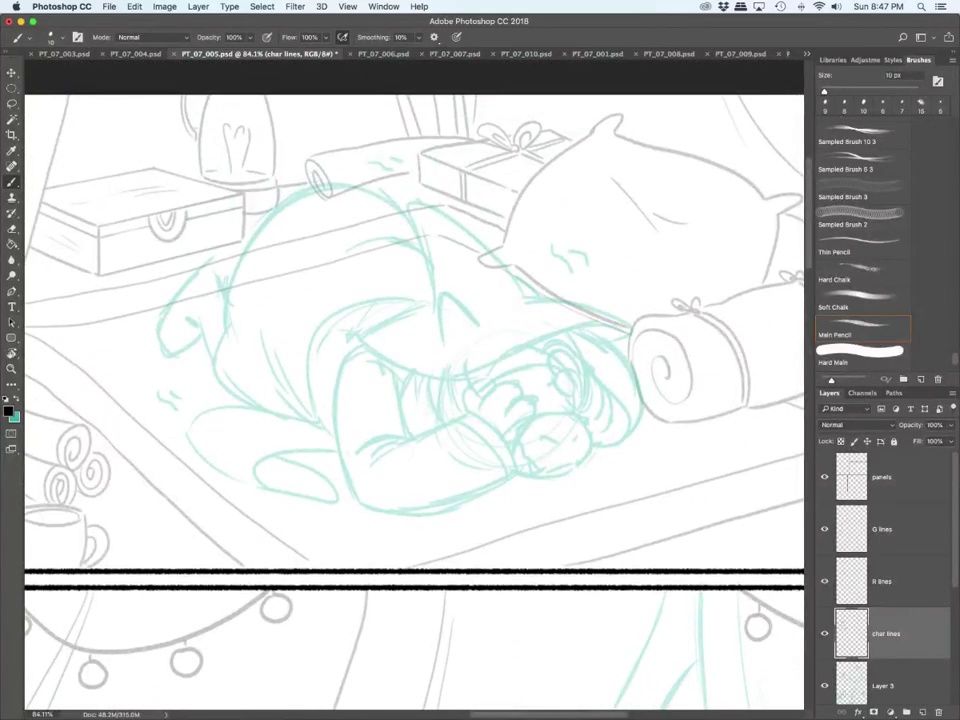
pyautogui.scroll(6, 500, 496)
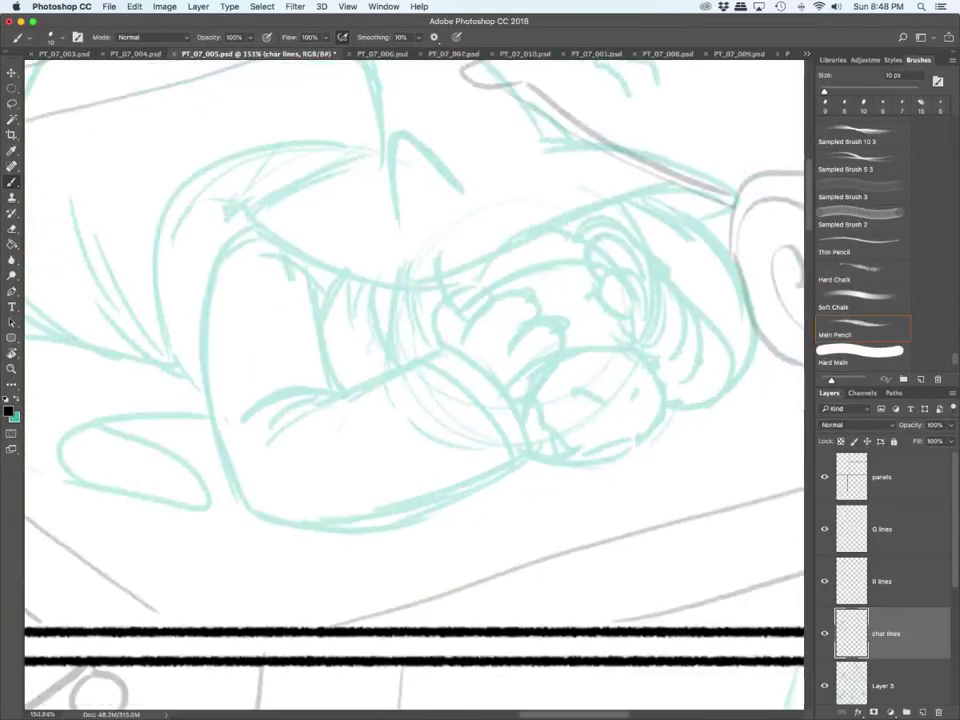
pyautogui.scroll(-3, 480, 488)
pyautogui.moveTo(421, 292); pyautogui.dragTo(468, 266)
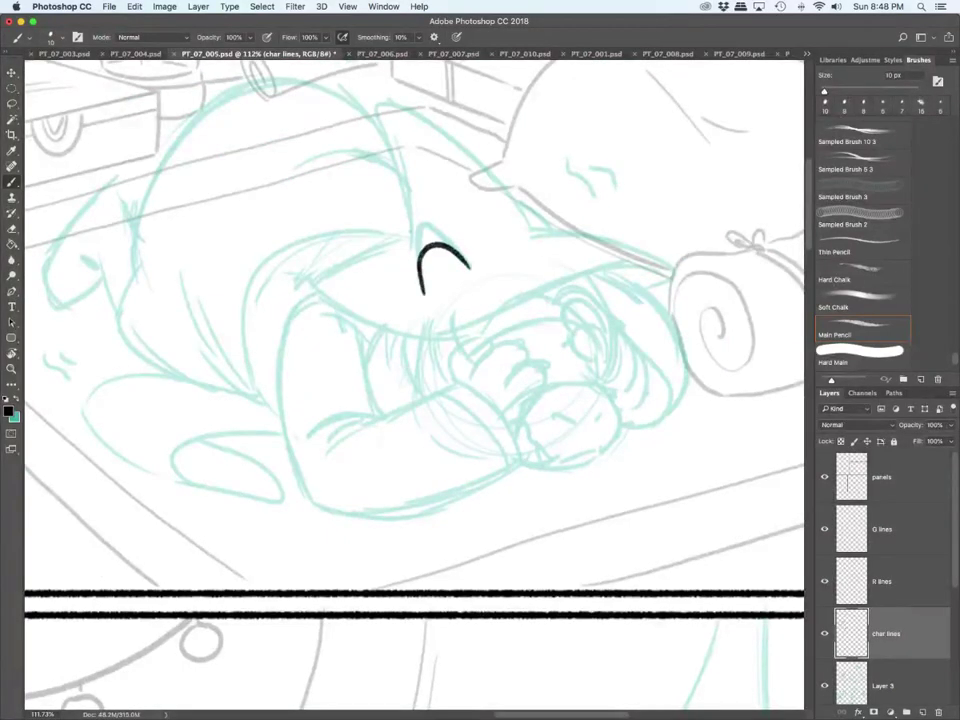
pyautogui.moveTo(410, 233)
pyautogui.mouseDown()
pyautogui.moveTo(425, 335)
pyautogui.moveTo(600, 275)
pyautogui.moveTo(643, 268)
pyautogui.moveTo(648, 284)
pyautogui.mouseUp()
pyautogui.moveTo(541, 229); pyautogui.dragTo(662, 265)
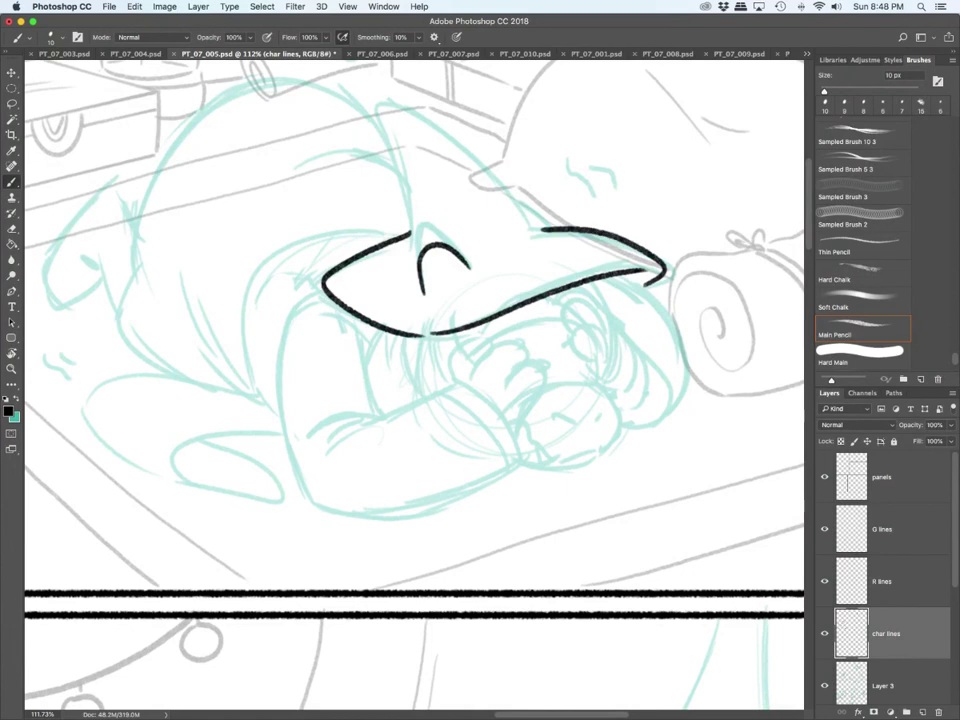
pyautogui.moveTo(410, 258)
pyautogui.mouseDown()
pyautogui.moveTo(417, 113)
pyautogui.moveTo(529, 232)
pyautogui.moveTo(543, 230)
pyautogui.mouseUp()
pyautogui.moveTo(468, 266); pyautogui.dragTo(506, 252)
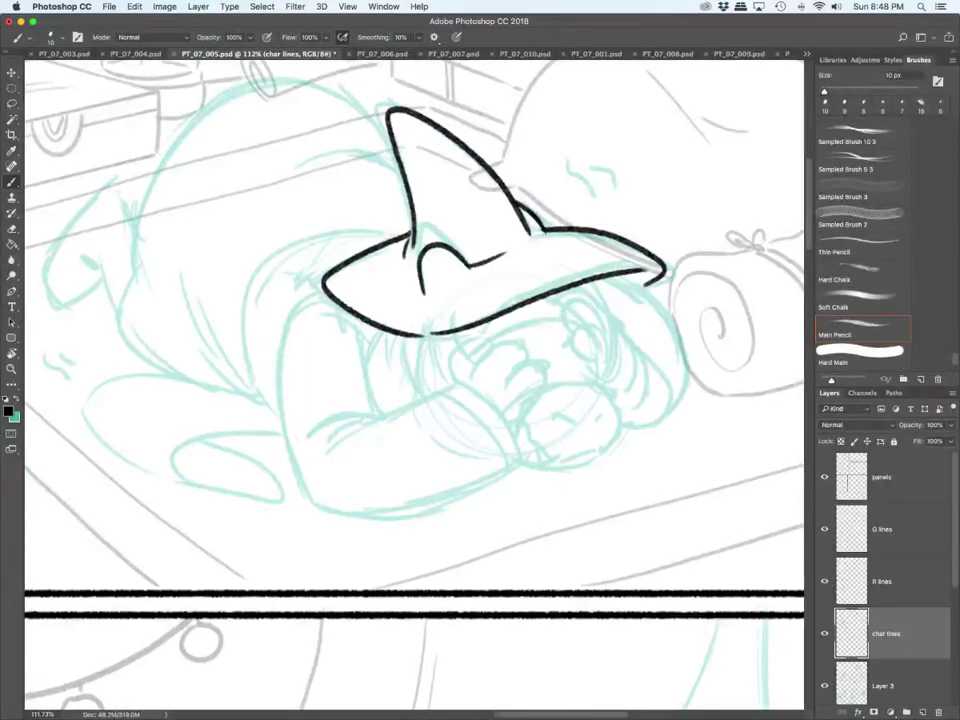
# Step: Ink the lying character's bent sleeve with its cuff, the curved back of the robe and the cloth spread out behind
pyautogui.moveTo(443, 393)
pyautogui.mouseDown()
pyautogui.moveTo(492, 452)
pyautogui.moveTo(453, 378)
pyautogui.moveTo(527, 448)
pyautogui.moveTo(438, 390)
pyautogui.moveTo(372, 422)
pyautogui.moveTo(337, 420)
pyautogui.moveTo(342, 427)
pyautogui.moveTo(335, 420)
pyautogui.moveTo(365, 390)
pyautogui.moveTo(357, 327)
pyautogui.moveTo(304, 320)
pyautogui.moveTo(292, 455)
pyautogui.moveTo(307, 490)
pyautogui.mouseUp()
pyautogui.moveTo(376, 334)
pyautogui.mouseDown()
pyautogui.moveTo(378, 364)
pyautogui.moveTo(404, 376)
pyautogui.mouseUp()
pyautogui.moveTo(393, 233)
pyautogui.mouseDown()
pyautogui.moveTo(256, 300)
pyautogui.moveTo(283, 420)
pyautogui.mouseUp()
pyautogui.moveTo(130, 380)
pyautogui.mouseDown()
pyautogui.moveTo(255, 393)
pyautogui.moveTo(222, 487)
pyautogui.moveTo(288, 496)
pyautogui.mouseUp()
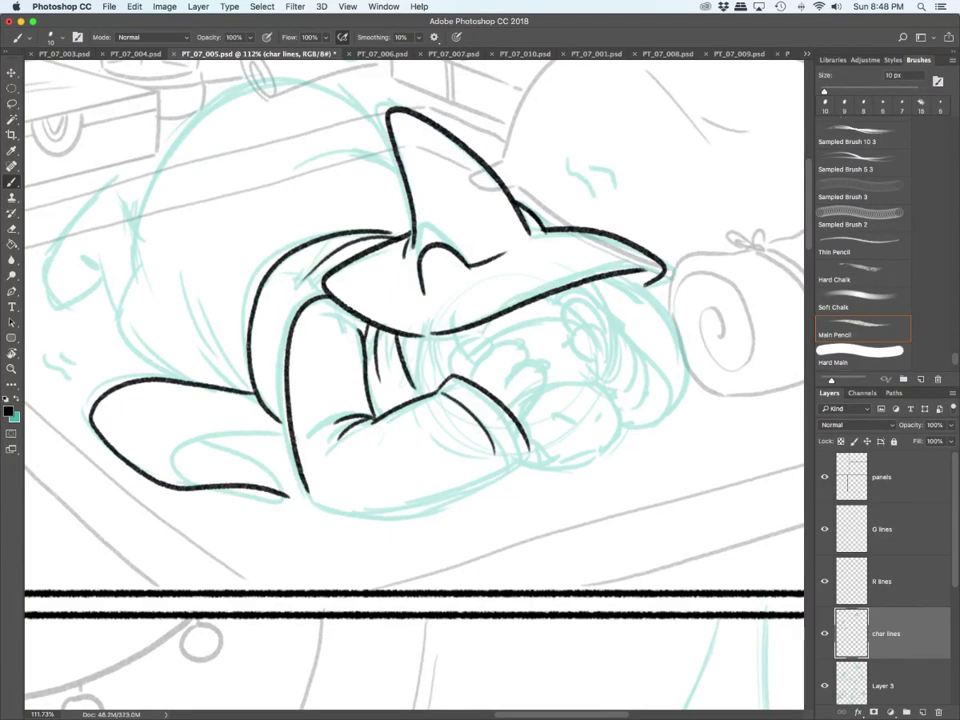
pyautogui.moveTo(187, 484); pyautogui.dragTo(280, 437)
pyautogui.moveTo(210, 438); pyautogui.dragTo(282, 490)
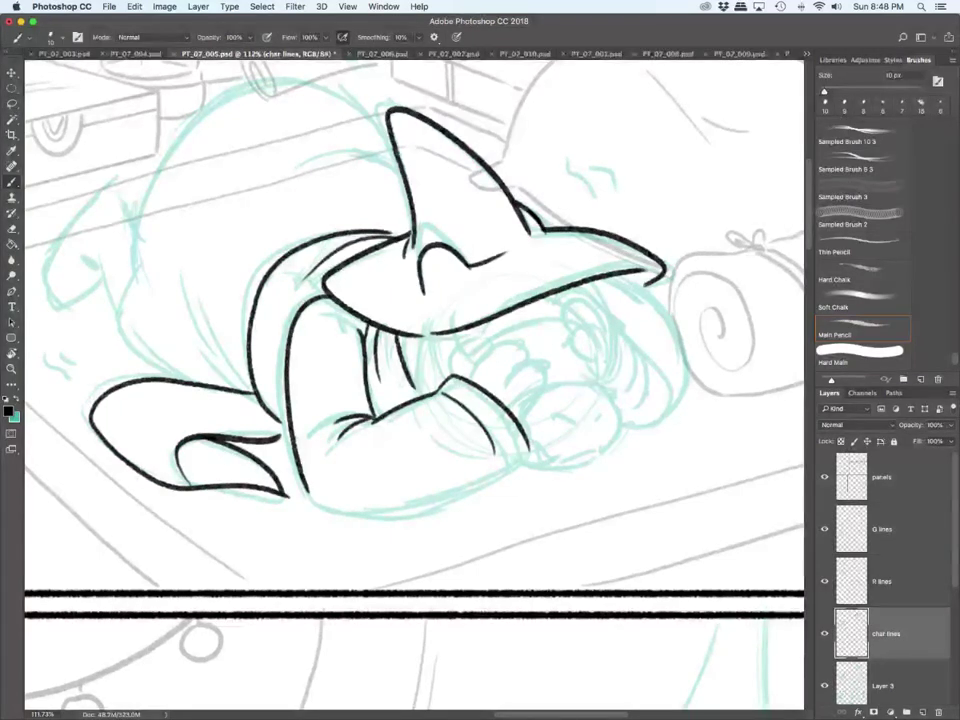
pyautogui.moveTo(303, 498)
pyautogui.mouseDown()
pyautogui.moveTo(411, 507)
pyautogui.moveTo(527, 458)
pyautogui.mouseUp()
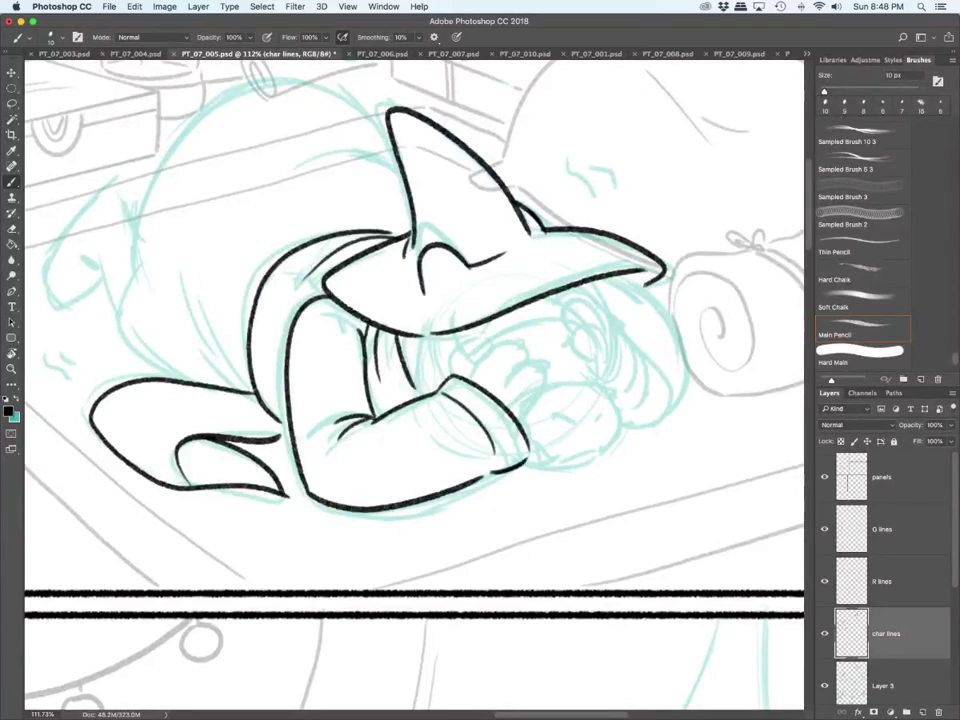
# Step: On the R lines layer, ink the fingers emerging from the cuff and the strands beneath the hat brim
pyautogui.click(886, 582)
pyautogui.moveTo(454, 375)
pyautogui.mouseDown()
pyautogui.moveTo(481, 342)
pyautogui.moveTo(508, 347)
pyautogui.moveTo(517, 351)
pyautogui.moveTo(498, 393)
pyautogui.mouseUp()
pyautogui.moveTo(503, 391)
pyautogui.mouseDown()
pyautogui.moveTo(535, 372)
pyautogui.moveTo(516, 413)
pyautogui.mouseUp()
pyautogui.moveTo(532, 368); pyautogui.dragTo(537, 371)
pyautogui.moveTo(421, 338)
pyautogui.mouseDown()
pyautogui.moveTo(451, 372)
pyautogui.moveTo(433, 387)
pyautogui.mouseUp()
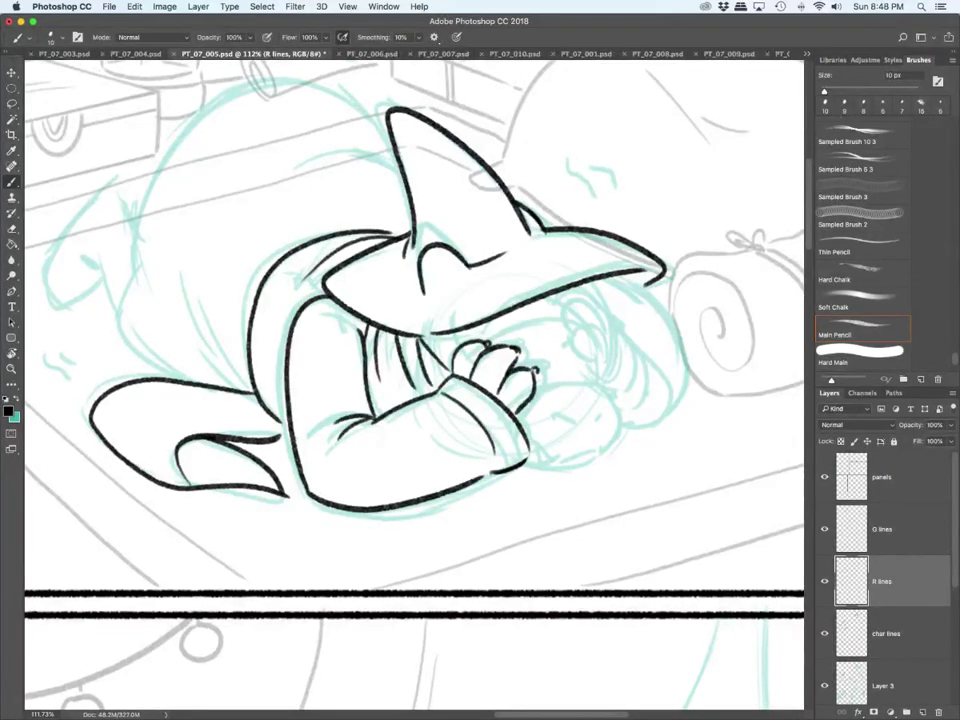
# Step: Ink the face lines between the lying character's hands and the fingers of the other hand under the brim
pyautogui.moveTo(452, 333); pyautogui.dragTo(464, 346)
pyautogui.moveTo(537, 389); pyautogui.dragTo(581, 379)
pyautogui.moveTo(487, 343); pyautogui.dragTo(559, 332)
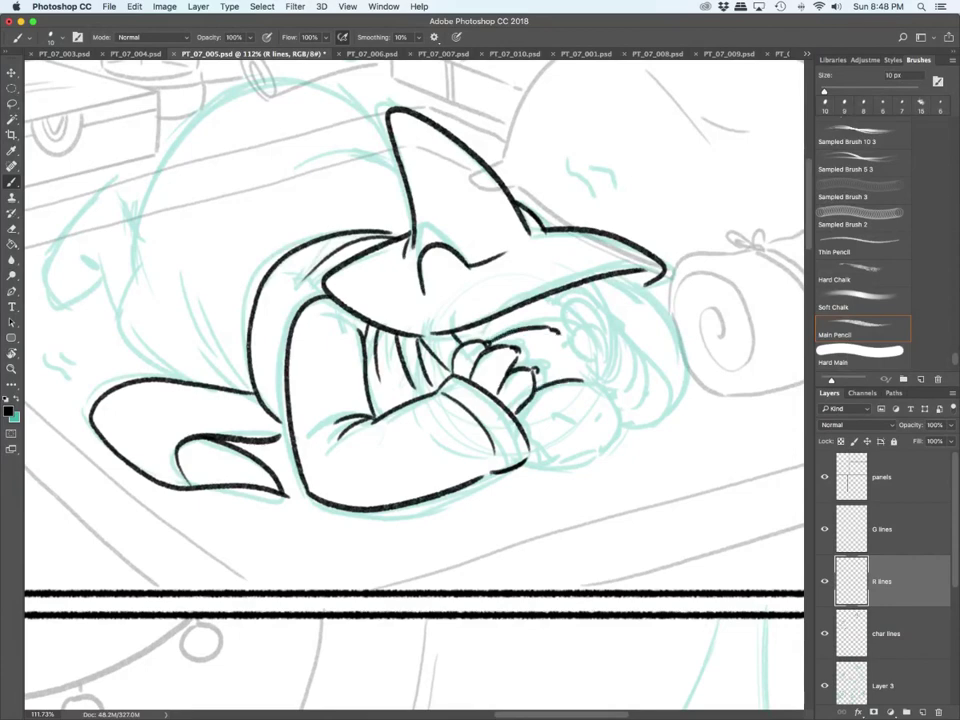
pyautogui.moveTo(584, 380); pyautogui.dragTo(578, 351)
pyautogui.moveTo(487, 322); pyautogui.dragTo(471, 339)
pyautogui.moveTo(583, 336); pyautogui.dragTo(576, 350)
pyautogui.moveTo(598, 320); pyautogui.dragTo(605, 368)
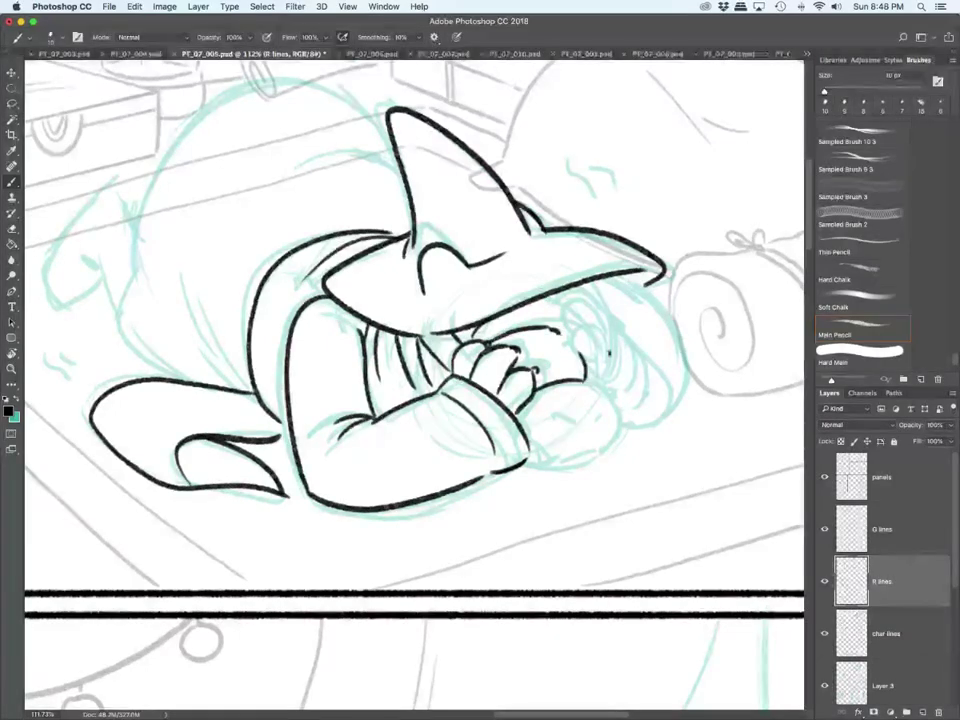
pyautogui.moveTo(561, 316); pyautogui.dragTo(583, 302)
pyautogui.moveTo(558, 320)
pyautogui.mouseDown()
pyautogui.moveTo(578, 338)
pyautogui.moveTo(571, 291)
pyautogui.moveTo(609, 330)
pyautogui.mouseUp()
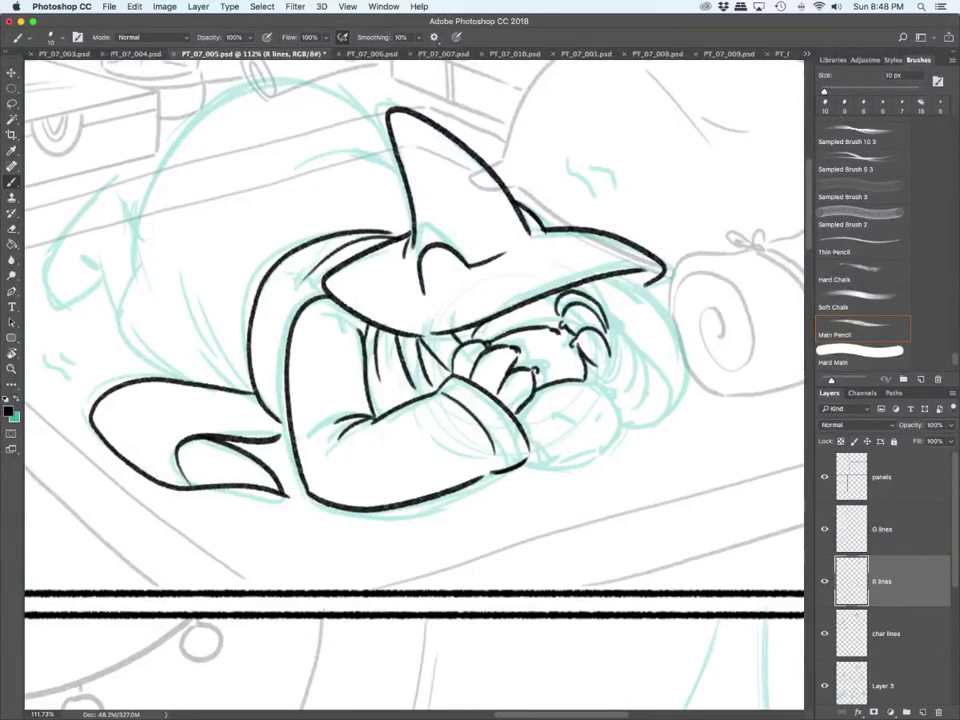
# Step: Ink the brow lines beneath the hat brim and the character's muzzle with its nostrils, jagged toothed mouth, rounded outline and lower jaw
pyautogui.moveTo(524, 321); pyautogui.dragTo(554, 311)
pyautogui.moveTo(545, 298); pyautogui.dragTo(589, 294)
pyautogui.moveTo(552, 416)
pyautogui.mouseDown()
pyautogui.moveTo(563, 420)
pyautogui.moveTo(530, 438)
pyautogui.mouseUp()
pyautogui.moveTo(529, 433)
pyautogui.mouseDown()
pyautogui.moveTo(557, 447)
pyautogui.moveTo(592, 443)
pyautogui.mouseUp()
pyautogui.moveTo(597, 437)
pyautogui.mouseDown()
pyautogui.moveTo(598, 447)
pyautogui.moveTo(613, 431)
pyautogui.mouseUp()
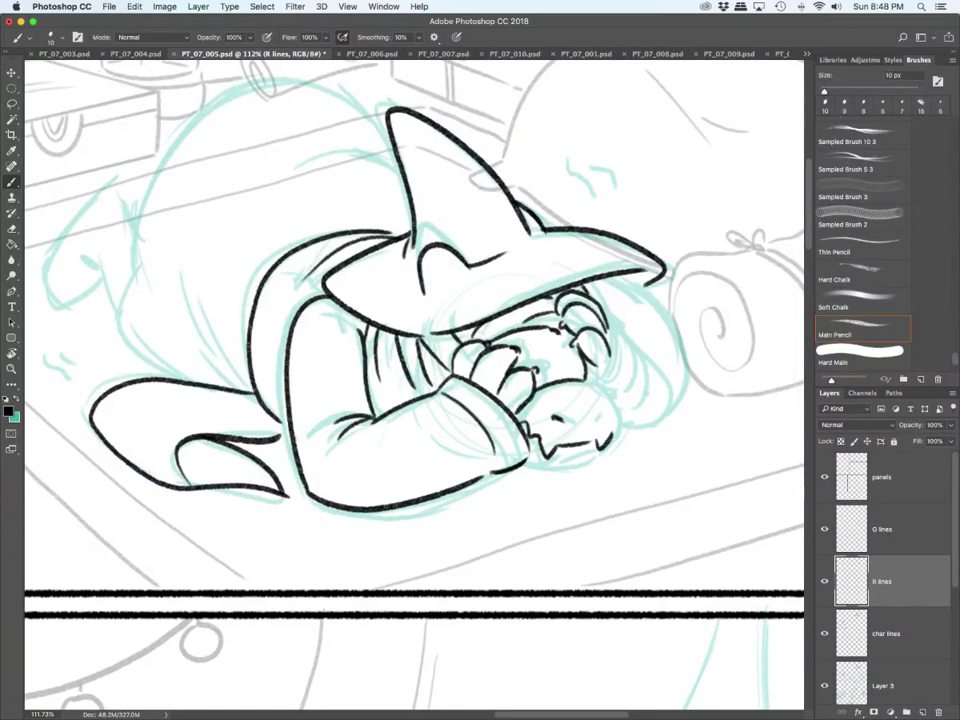
pyautogui.moveTo(585, 379); pyautogui.dragTo(613, 434)
pyautogui.moveTo(529, 459); pyautogui.dragTo(576, 460)
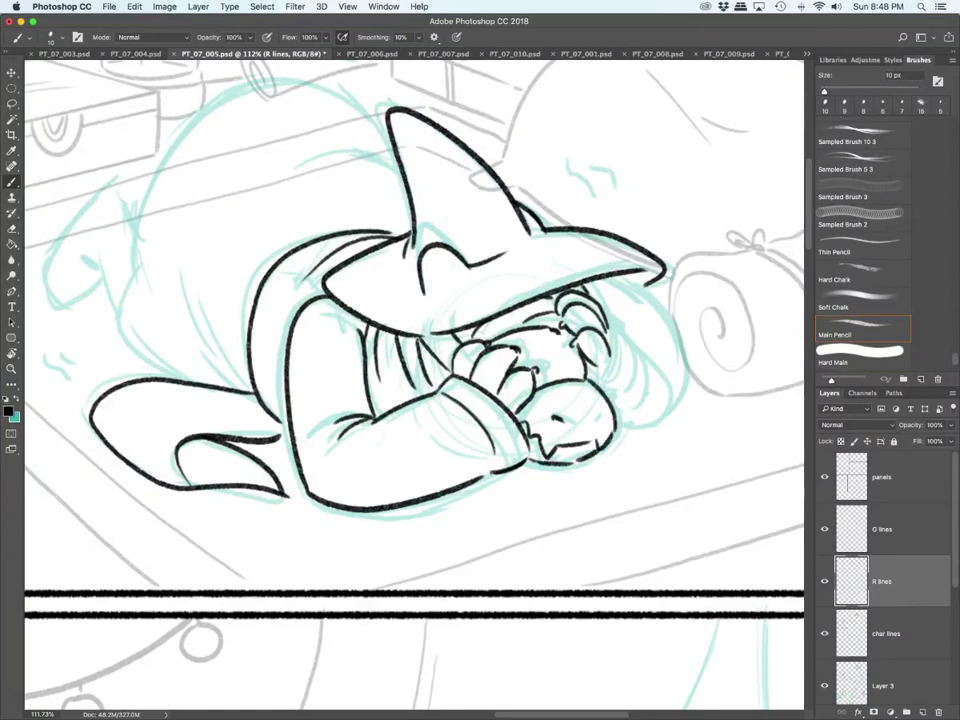
pyautogui.moveTo(601, 409); pyautogui.dragTo(597, 415)
# Step: On the char lines layer, ink the hair strands on both sides of the face and the curved outer outline hanging below the hat brim
pyautogui.click(886, 633)
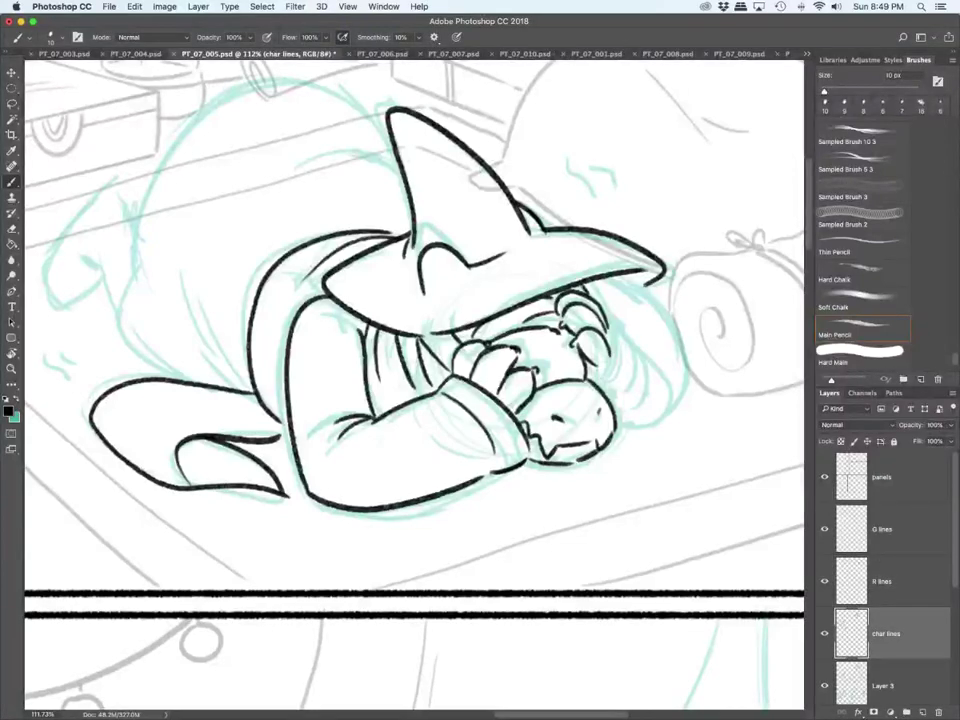
pyautogui.moveTo(389, 358); pyautogui.dragTo(412, 398)
pyautogui.moveTo(604, 320)
pyautogui.mouseDown()
pyautogui.moveTo(593, 389)
pyautogui.moveTo(615, 350)
pyautogui.mouseUp()
pyautogui.moveTo(605, 309)
pyautogui.mouseDown()
pyautogui.moveTo(623, 327)
pyautogui.moveTo(610, 404)
pyautogui.moveTo(619, 405)
pyautogui.mouseUp()
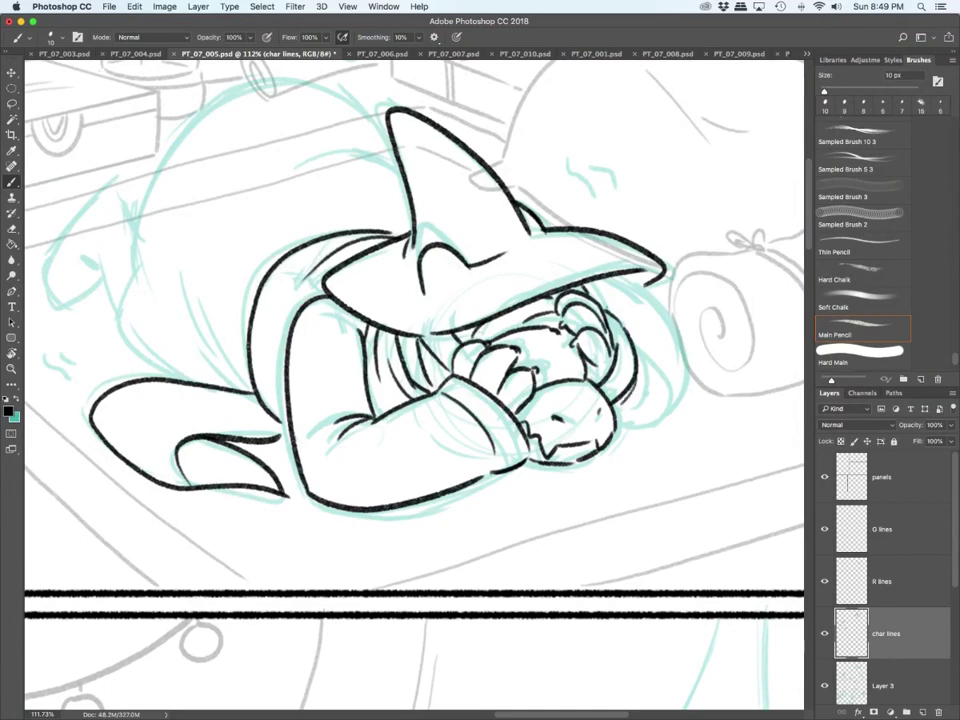
pyautogui.moveTo(614, 275)
pyautogui.mouseDown()
pyautogui.moveTo(656, 301)
pyautogui.moveTo(669, 409)
pyautogui.moveTo(617, 424)
pyautogui.mouseUp()
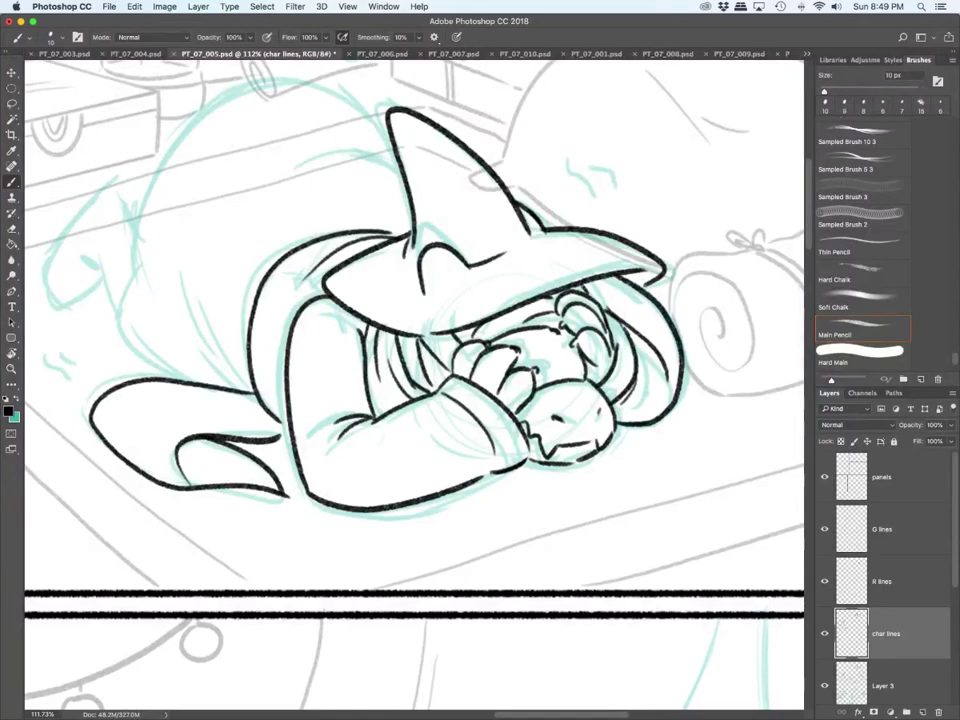
# Step: Ink the small wavy shake marks beside the hat and above the spread cloth, and make the G lines layer active
pyautogui.moveTo(569, 152)
pyautogui.mouseDown()
pyautogui.moveTo(575, 170)
pyautogui.moveTo(604, 183)
pyautogui.mouseUp()
pyautogui.moveTo(43, 361)
pyautogui.mouseDown()
pyautogui.moveTo(62, 384)
pyautogui.moveTo(74, 378)
pyautogui.mouseUp()
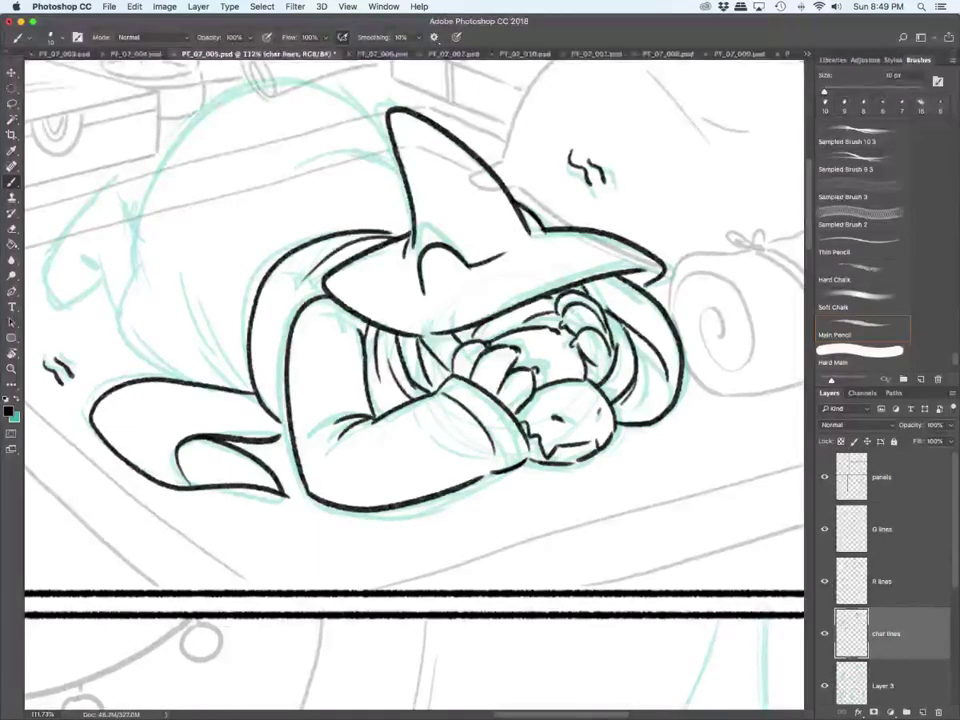
pyautogui.click(884, 529)
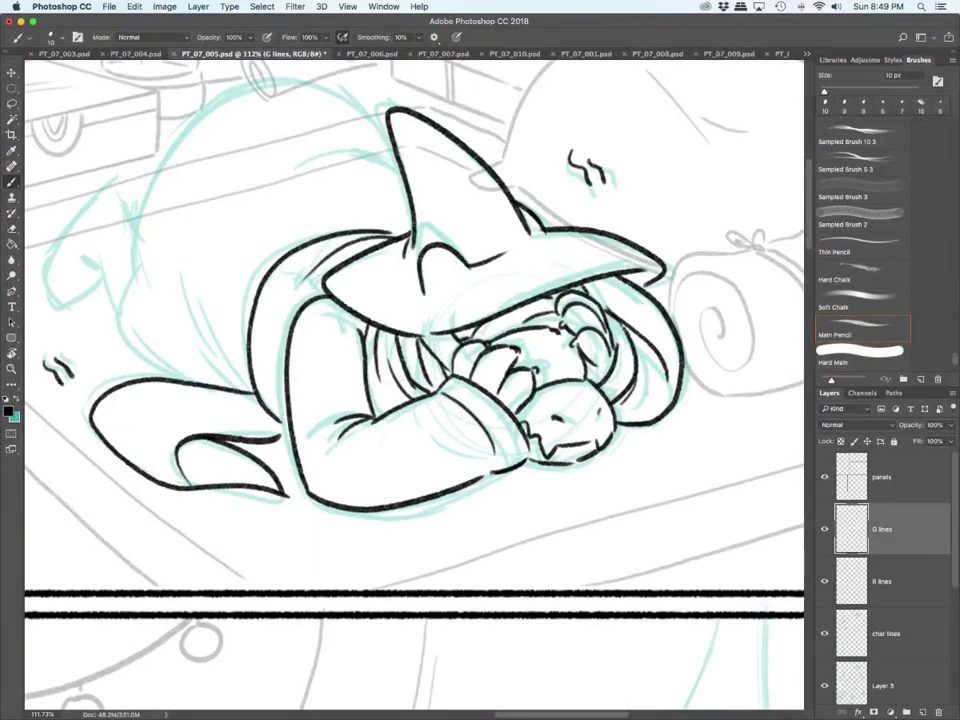
# Step: On the char lines layer, ink the curled-up sleeper's rounded back, the robe's hem and its fabric folds over the sketch
pyautogui.hscroll(-5, 414, 388)
pyautogui.click(886, 633)
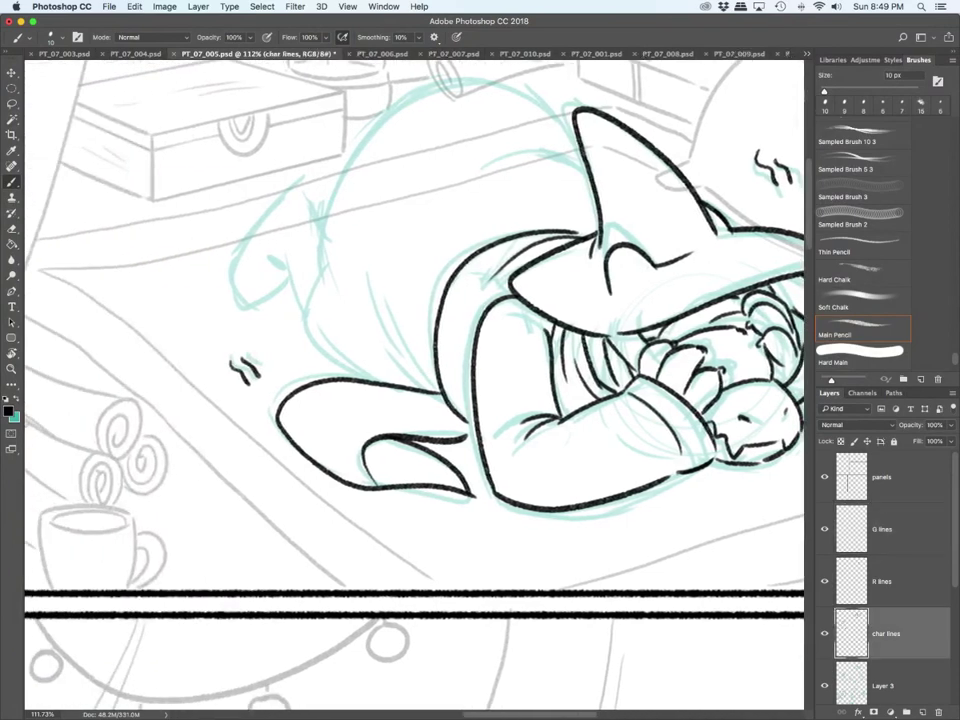
pyautogui.scroll(3, 414, 388)
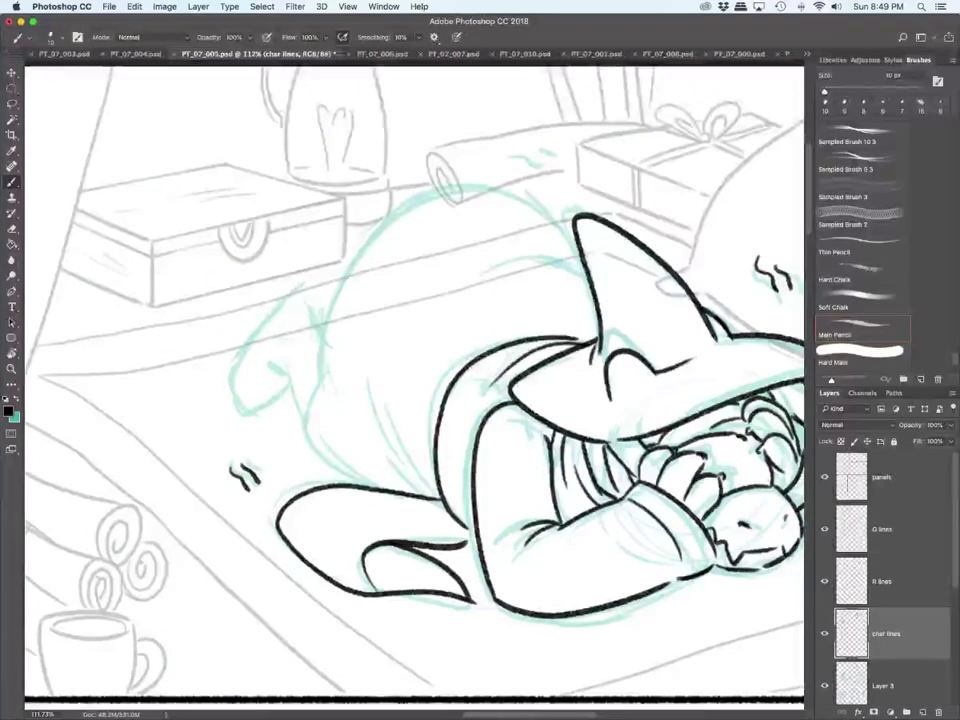
pyautogui.moveTo(427, 498)
pyautogui.mouseDown()
pyautogui.moveTo(384, 453)
pyautogui.moveTo(372, 384)
pyautogui.mouseUp()
pyautogui.moveTo(389, 412); pyautogui.dragTo(388, 406)
pyautogui.moveTo(576, 262)
pyautogui.mouseDown()
pyautogui.moveTo(490, 270)
pyautogui.moveTo(452, 188)
pyautogui.moveTo(298, 430)
pyautogui.moveTo(373, 488)
pyautogui.mouseUp()
pyautogui.moveTo(324, 405); pyautogui.dragTo(356, 459)
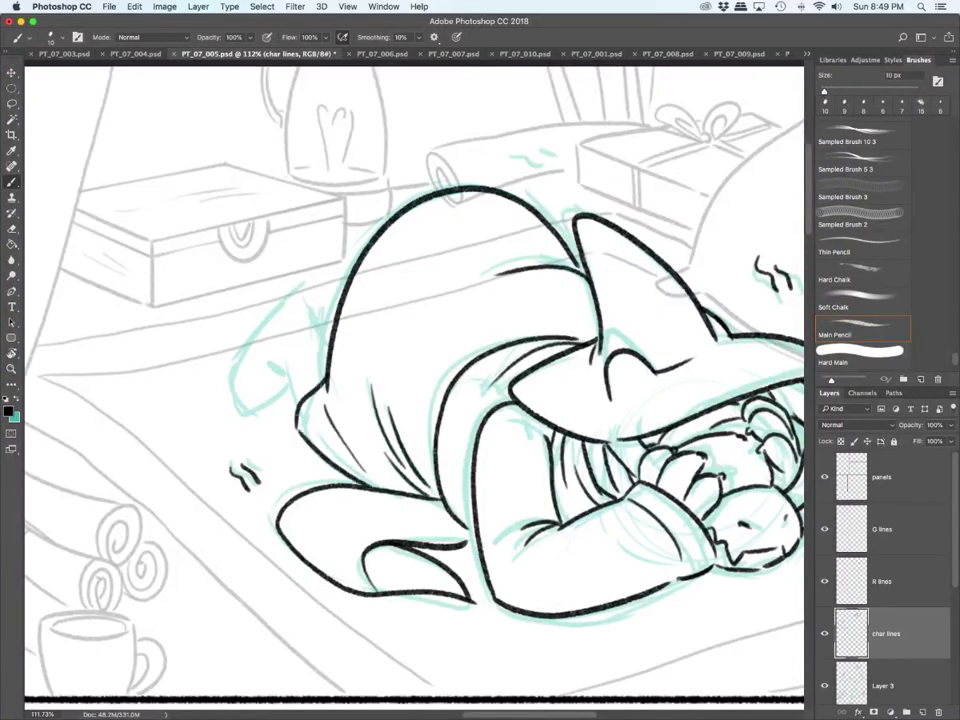
# Step: Ink the foot sticking out behind the sleeping character and the small wavy motion marks above its back
pyautogui.moveTo(270, 354); pyautogui.dragTo(285, 361)
pyautogui.moveTo(283, 347); pyautogui.dragTo(297, 398)
pyautogui.moveTo(332, 333); pyautogui.dragTo(303, 287)
pyautogui.moveTo(303, 287)
pyautogui.mouseDown()
pyautogui.moveTo(245, 354)
pyautogui.moveTo(238, 381)
pyautogui.moveTo(242, 397)
pyautogui.moveTo(287, 392)
pyautogui.mouseUp()
pyautogui.moveTo(517, 163); pyautogui.dragTo(552, 184)
pyautogui.moveTo(541, 155); pyautogui.dragTo(561, 170)
# Step: With the Main Pencil at 15 px on the R lines layer, ink the foreground character's thumb and first curled finger
pyautogui.scroll(3, 398, 616)
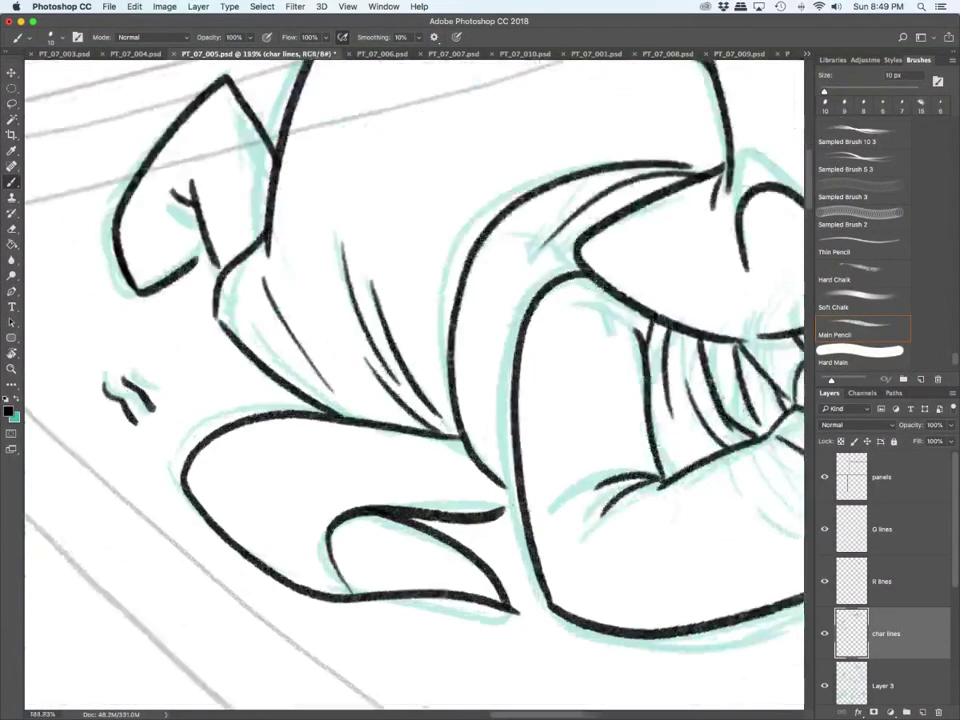
pyautogui.scroll(-10, 398, 616)
pyautogui.scroll(-5, 335, 480)
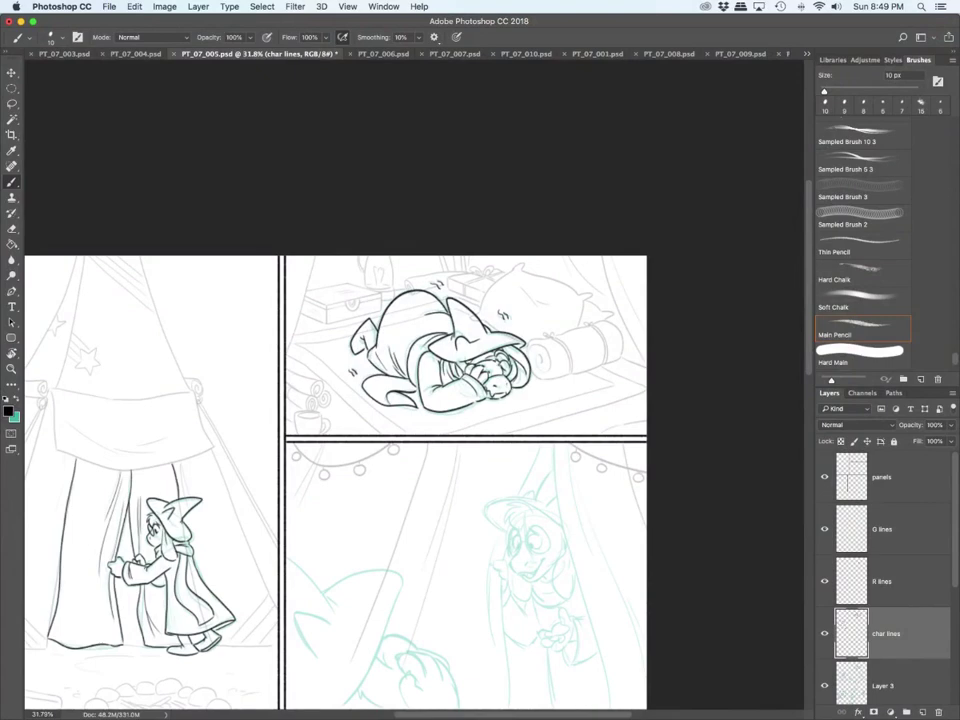
pyautogui.scroll(5, 384, 650)
pyautogui.scroll(-6, 384, 650)
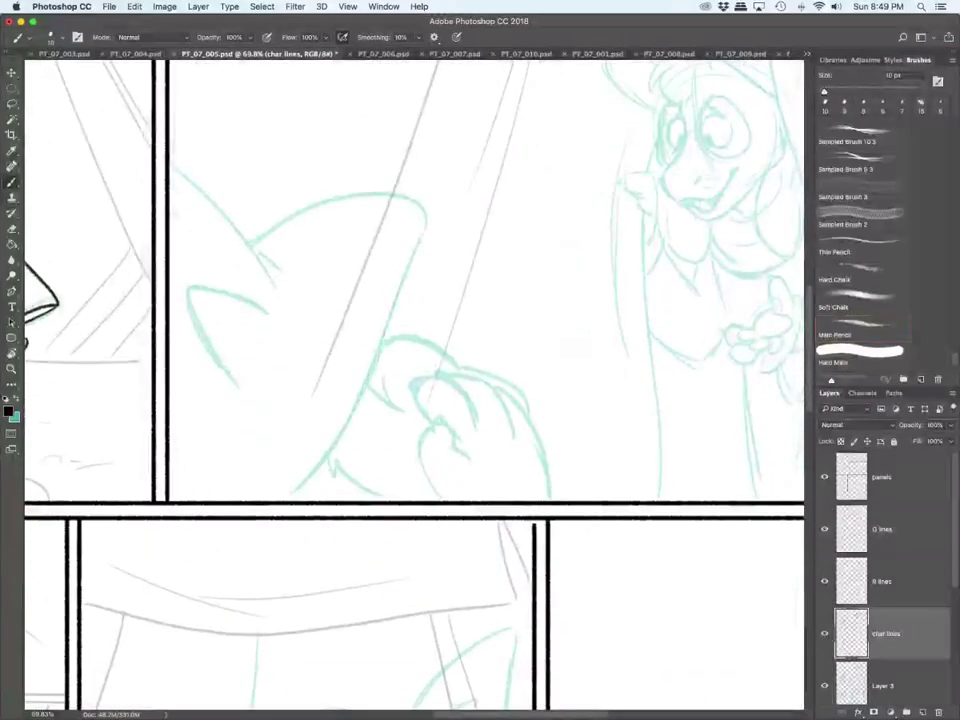
pyautogui.click(860, 328)
pyautogui.press(']')
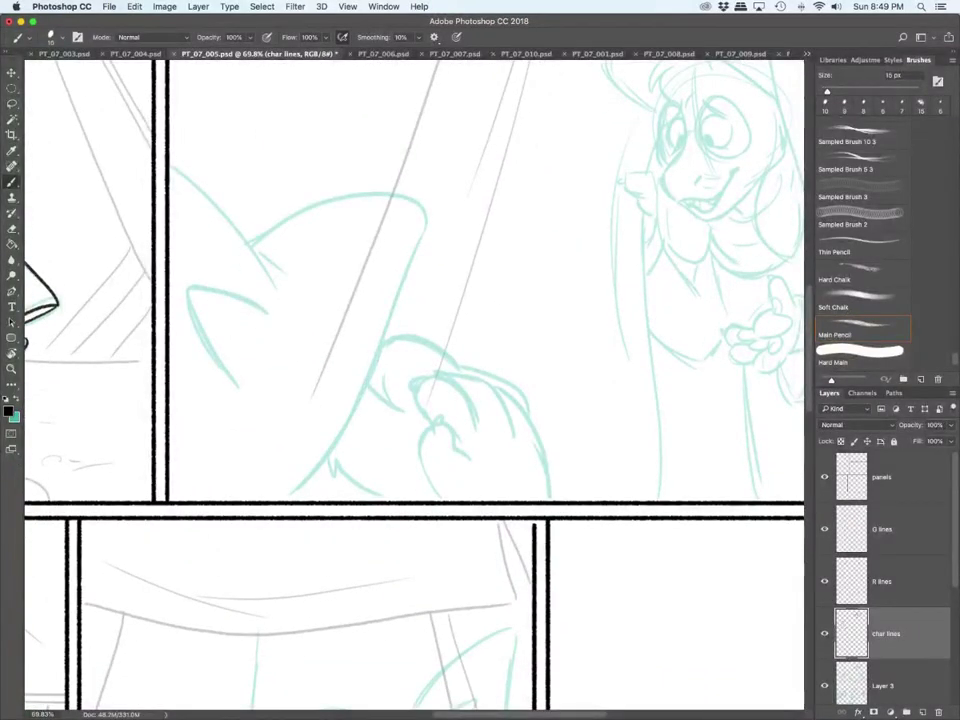
pyautogui.click(882, 581)
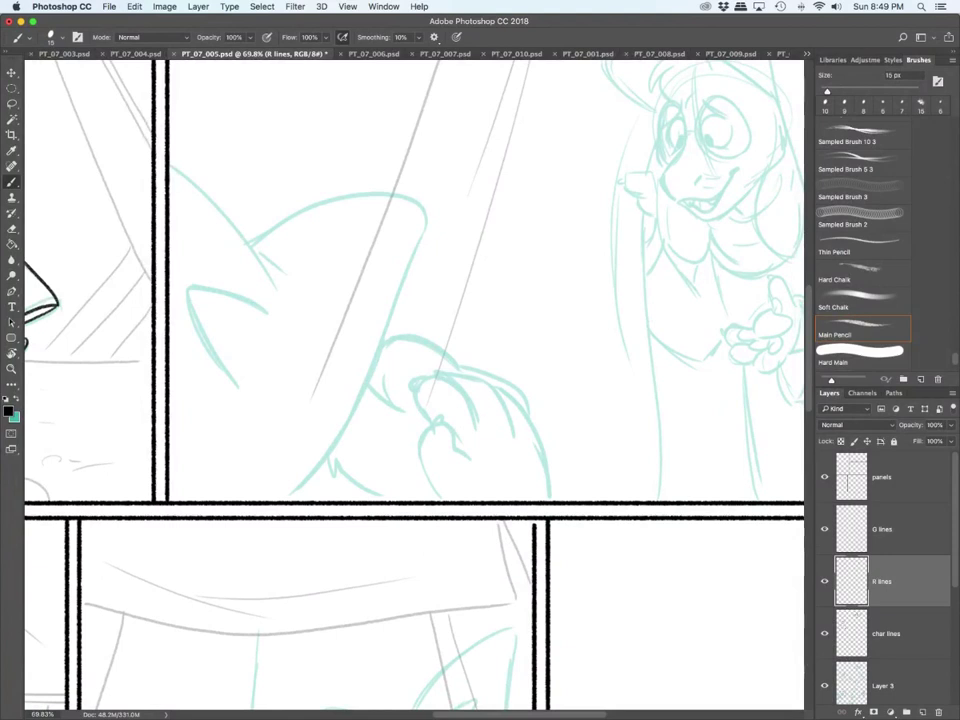
pyautogui.moveTo(429, 426)
pyautogui.mouseDown()
pyautogui.moveTo(421, 465)
pyautogui.moveTo(438, 494)
pyautogui.moveTo(466, 456)
pyautogui.mouseUp()
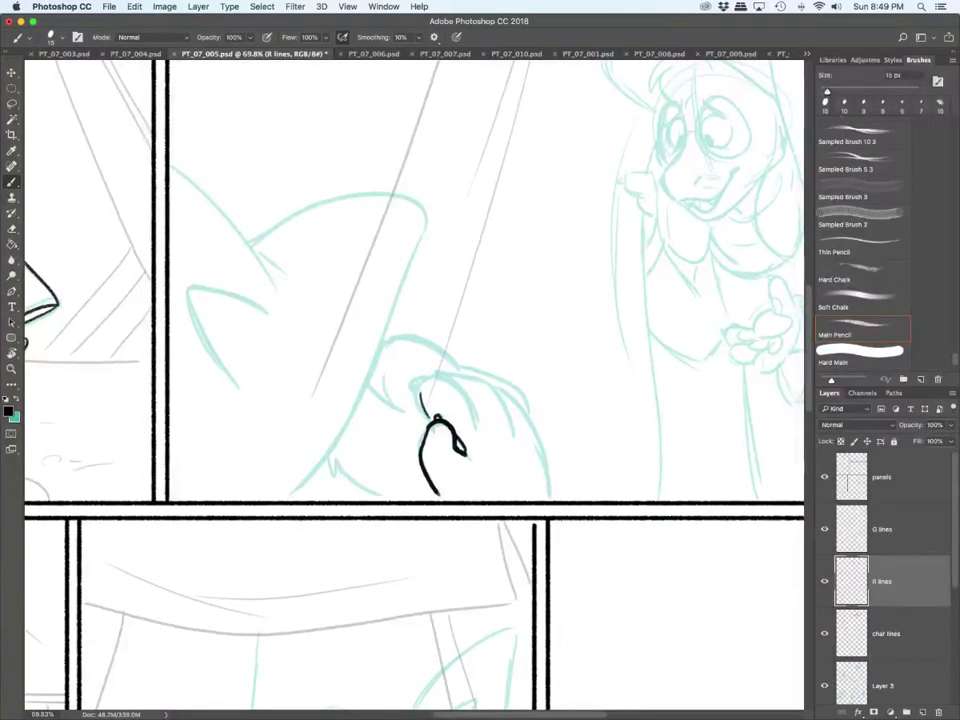
pyautogui.moveTo(422, 417)
pyautogui.mouseDown()
pyautogui.moveTo(444, 377)
pyautogui.moveTo(478, 421)
pyautogui.mouseUp()
# Step: Ink the foreground character's muzzle, neck fur, remaining finger and the back of the raised hand down to the panel border
pyautogui.moveTo(331, 459)
pyautogui.mouseDown()
pyautogui.moveTo(345, 480)
pyautogui.moveTo(378, 493)
pyautogui.mouseUp()
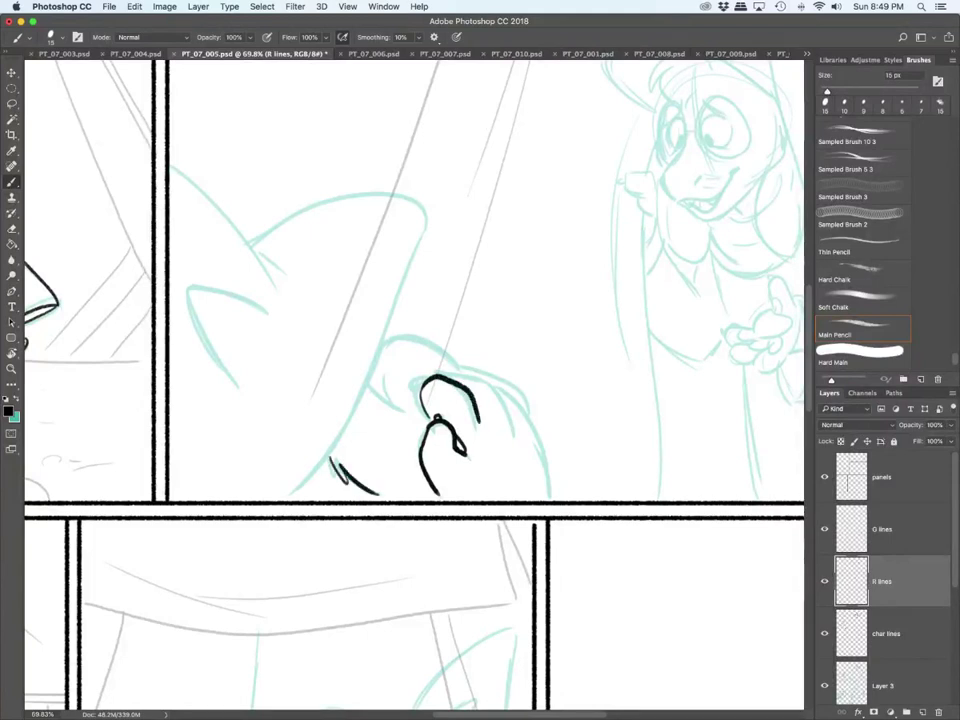
pyautogui.moveTo(369, 387); pyautogui.dragTo(418, 422)
pyautogui.moveTo(387, 346)
pyautogui.mouseDown()
pyautogui.moveTo(452, 372)
pyautogui.moveTo(511, 422)
pyautogui.moveTo(544, 460)
pyautogui.moveTo(547, 499)
pyautogui.mouseUp()
pyautogui.press('super+z')
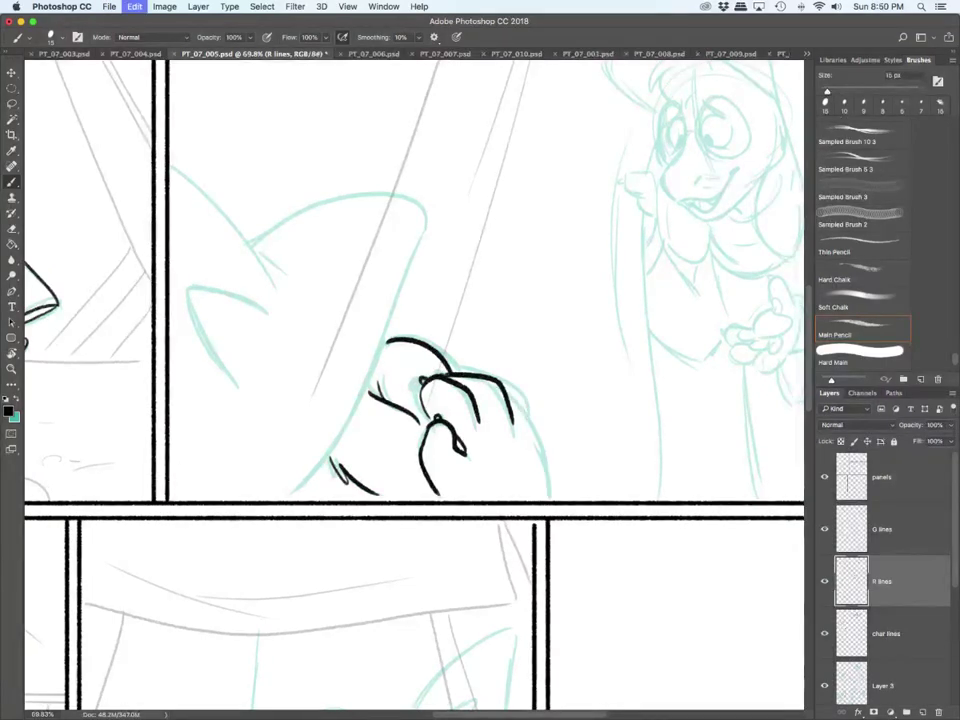
pyautogui.moveTo(505, 387); pyautogui.dragTo(546, 499)
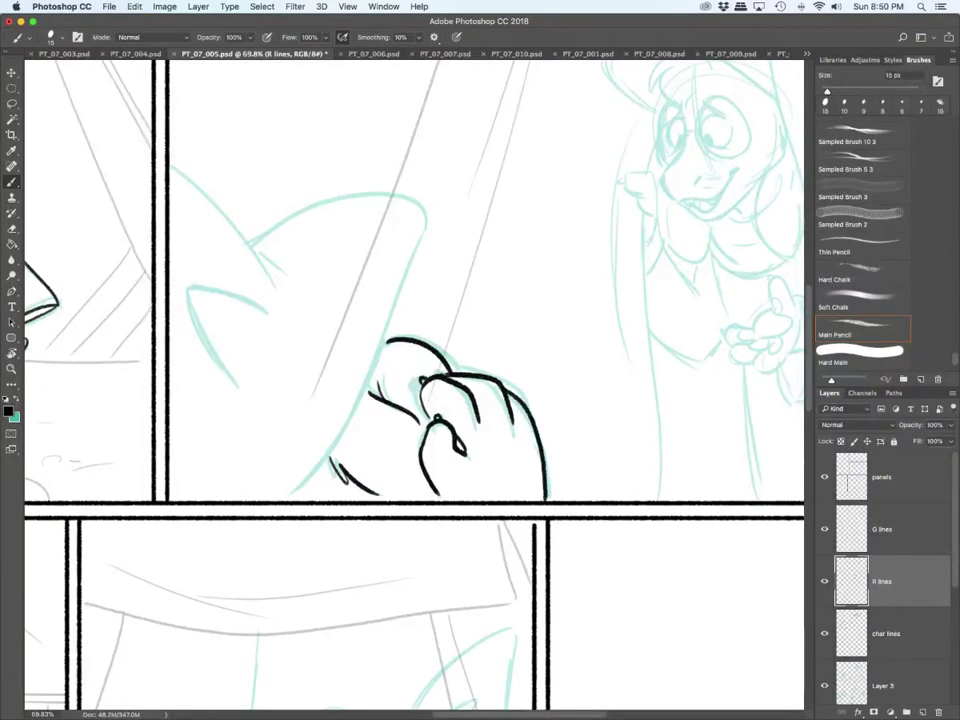
# Step: On the char lines layer, ink the foreground character's pointed hat with its brim, cone edge and folds
pyautogui.hotkey('alt', '[')
pyautogui.moveTo(284, 501)
pyautogui.mouseDown()
pyautogui.moveTo(325, 465)
pyautogui.moveTo(425, 195)
pyautogui.moveTo(253, 240)
pyautogui.mouseUp()
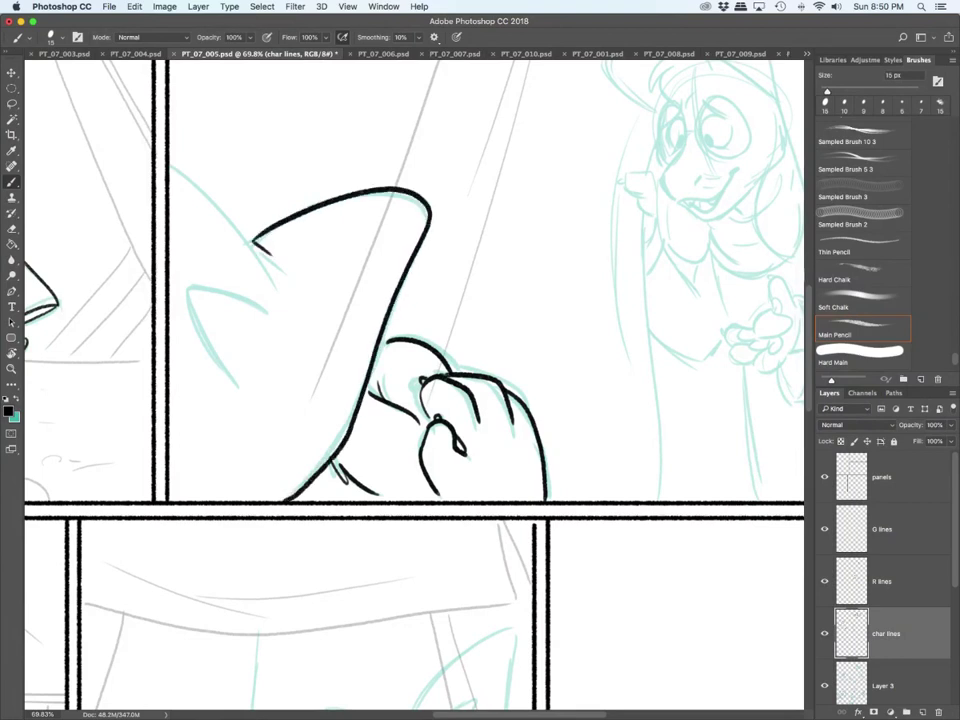
pyautogui.moveTo(168, 160); pyautogui.dragTo(275, 285)
pyautogui.moveTo(244, 394)
pyautogui.mouseDown()
pyautogui.moveTo(221, 360)
pyautogui.moveTo(287, 309)
pyautogui.moveTo(237, 403)
pyautogui.moveTo(180, 432)
pyautogui.mouseUp()
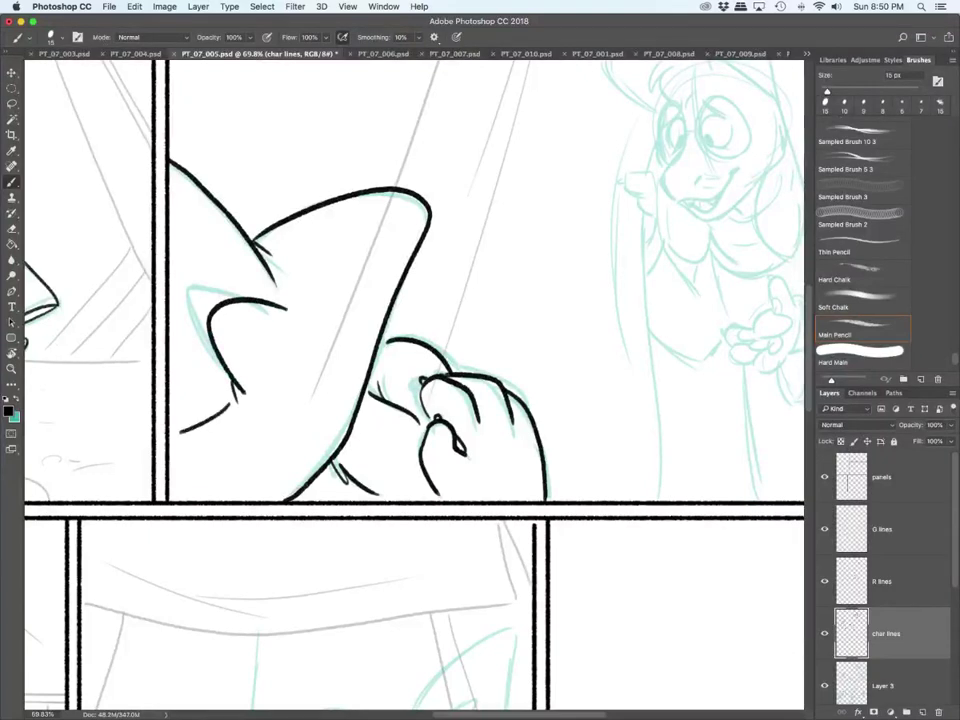
# Step: Join the foreground muzzle to the hat brim on R lines, and add motion marks beside the hat and hand on char lines
pyautogui.click(884, 582)
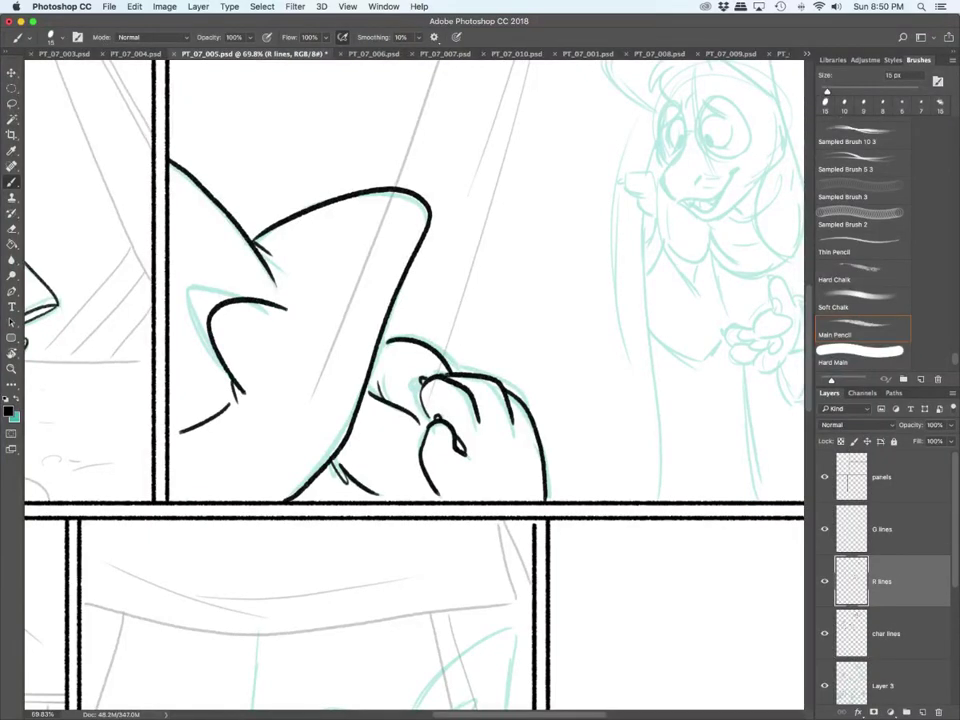
pyautogui.moveTo(392, 340)
pyautogui.mouseDown()
pyautogui.moveTo(379, 345)
pyautogui.moveTo(378, 388)
pyautogui.mouseUp()
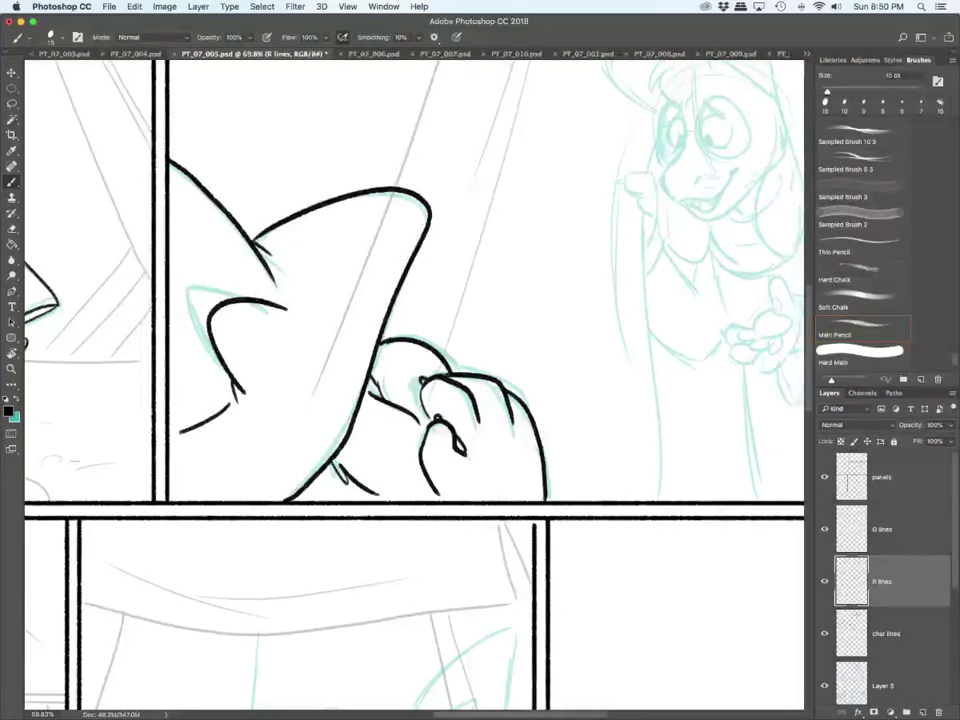
pyautogui.click(886, 634)
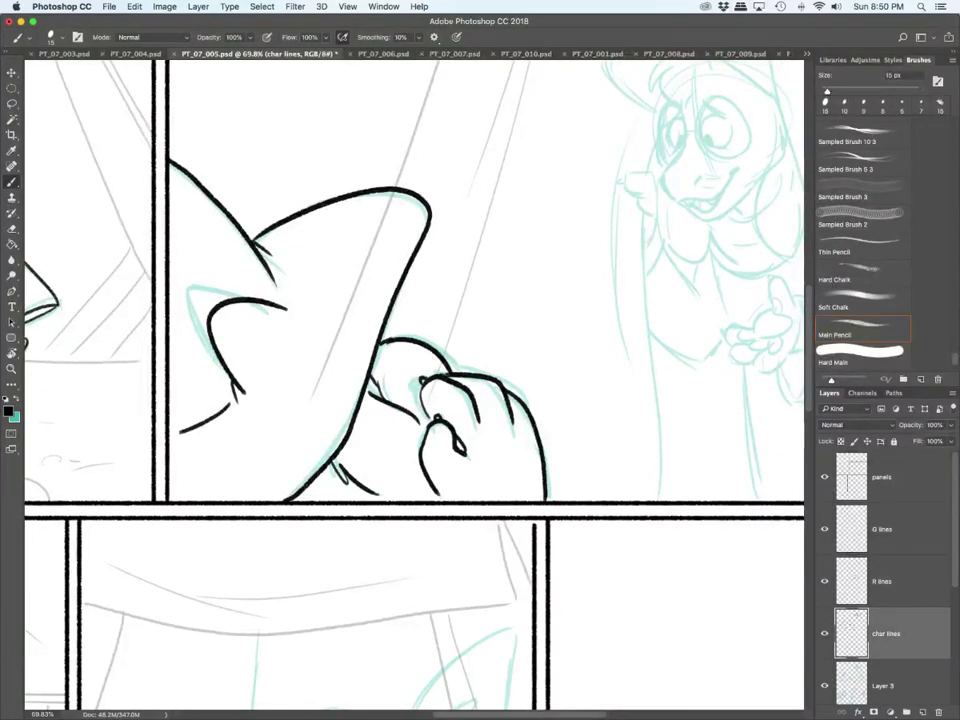
pyautogui.moveTo(213, 161); pyautogui.dragTo(221, 176)
pyautogui.moveTo(226, 178); pyautogui.dragTo(239, 182)
pyautogui.moveTo(557, 434); pyautogui.dragTo(566, 449)
# Step: With a 10 px brush on char lines, ink the edge and long folds of the curtain beside the peeking character
pyautogui.hscroll(10, 414, 287)
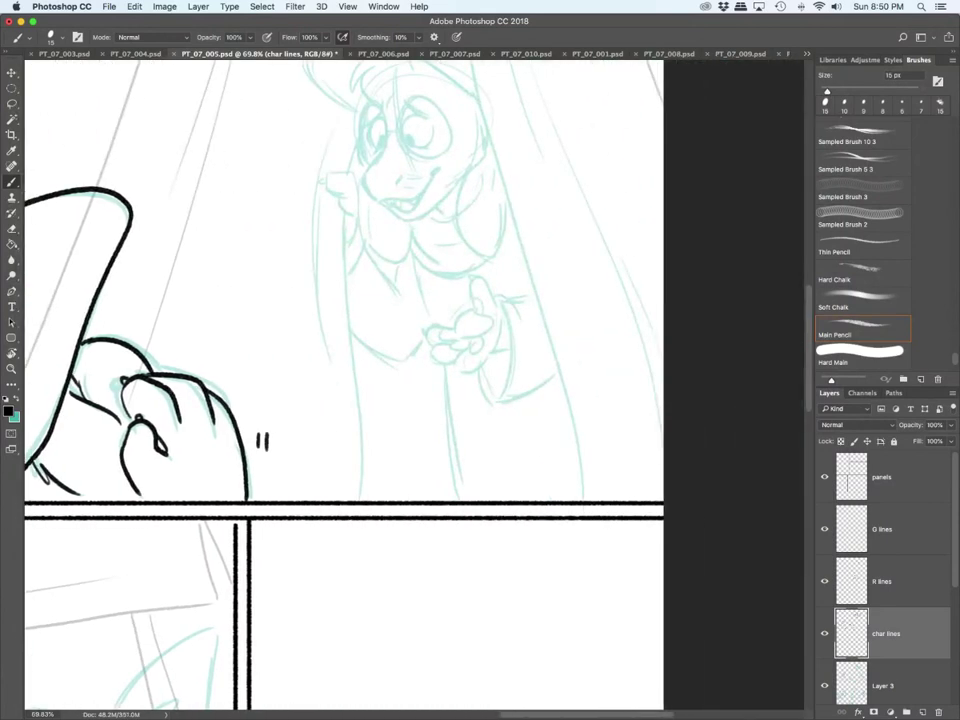
pyautogui.press('[')
pyautogui.scroll(5, 343, 385)
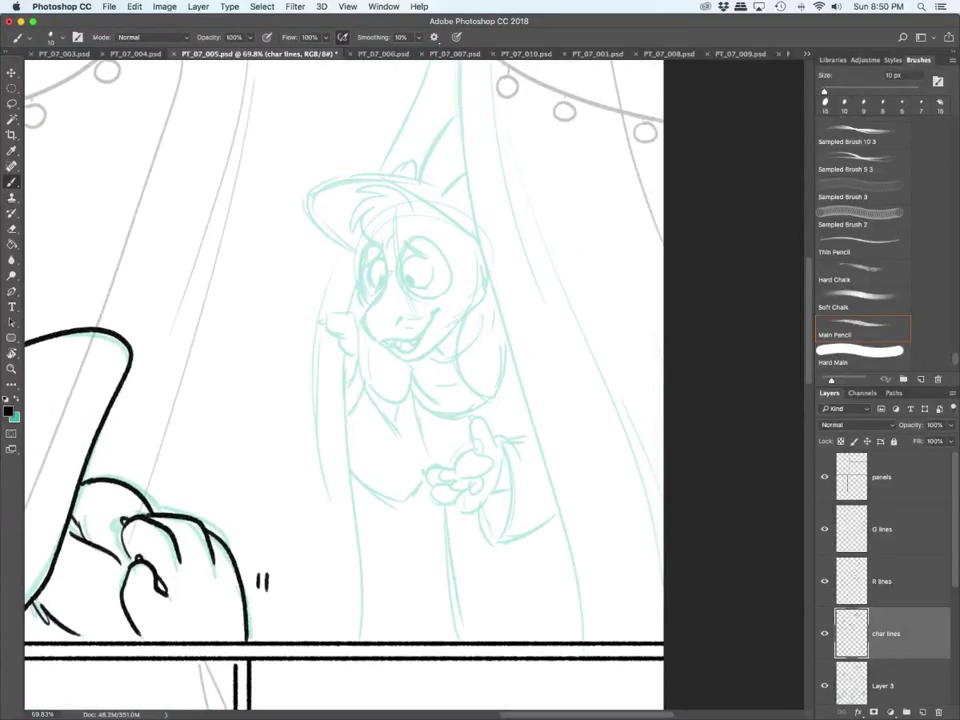
pyautogui.scroll(-5, 582, 486)
pyautogui.scroll(3, 582, 486)
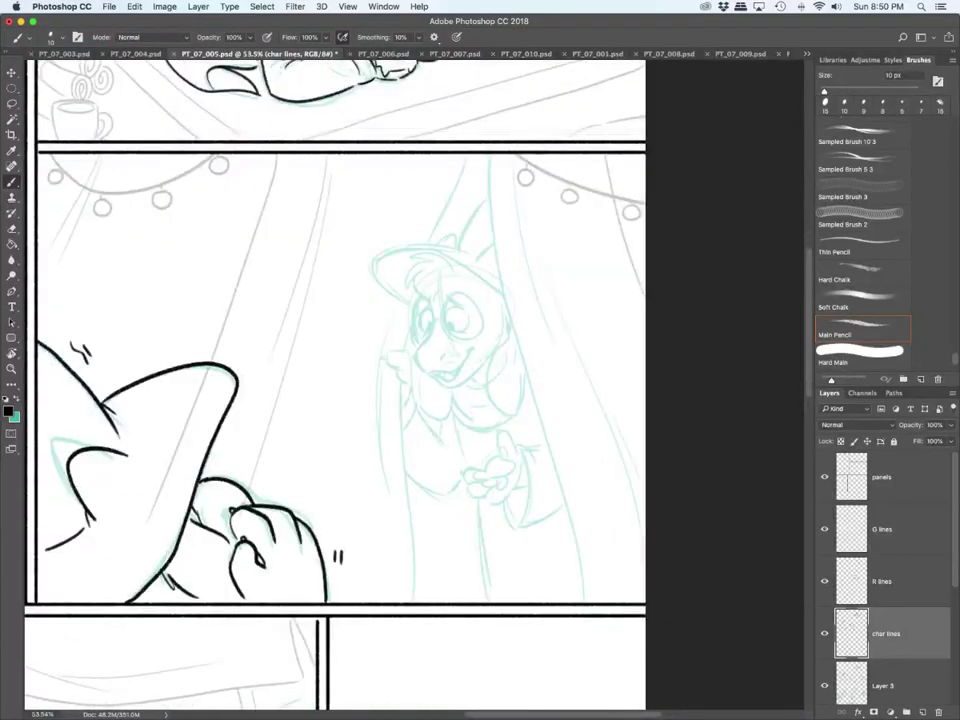
pyautogui.moveTo(488, 156); pyautogui.dragTo(577, 603)
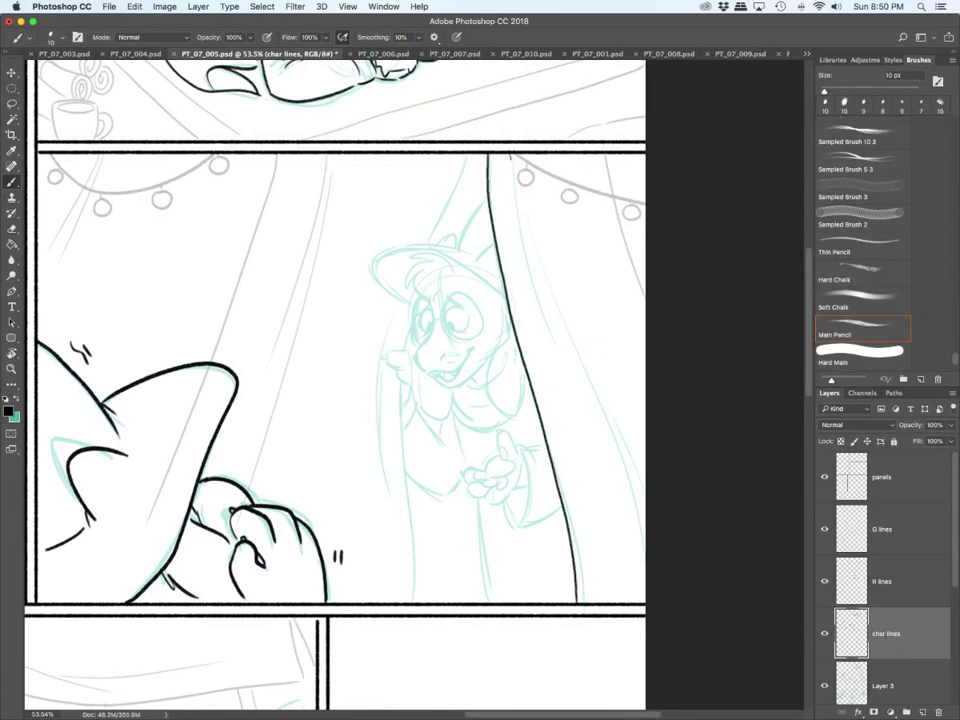
pyautogui.moveTo(510, 156); pyautogui.dragTo(566, 395)
pyautogui.moveTo(529, 229); pyautogui.dragTo(643, 594)
pyautogui.moveTo(603, 421); pyautogui.dragTo(645, 560)
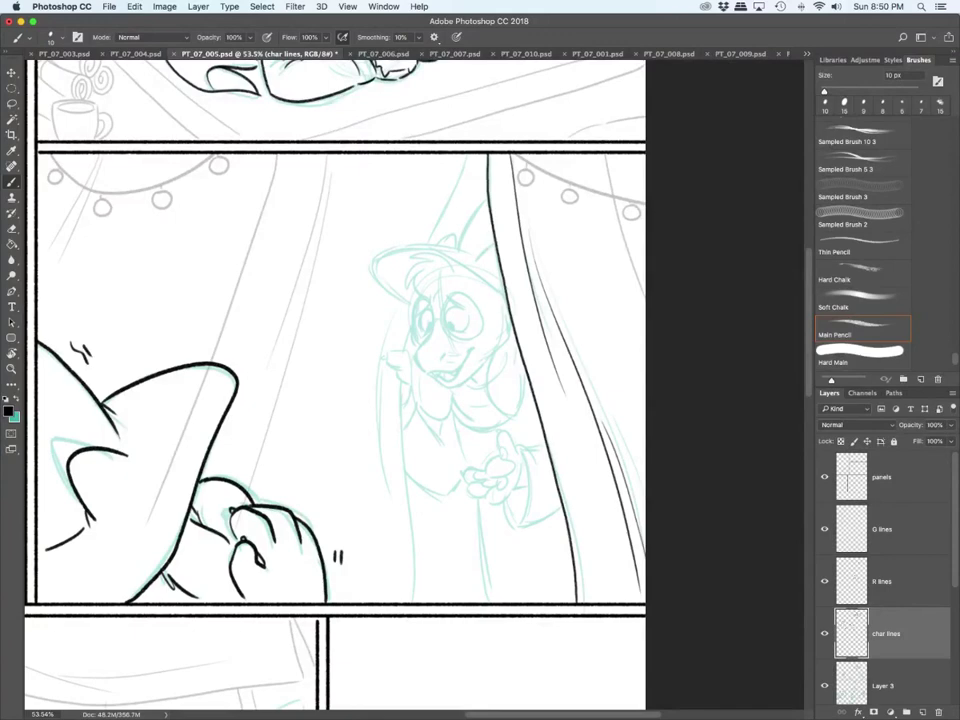
# Step: Ink the peeking character's sleeve with its open cuff, folds and the arm edges meeting the curtain
pyautogui.scroll(5, 548, 513)
pyautogui.moveTo(492, 386)
pyautogui.mouseDown()
pyautogui.moveTo(506, 425)
pyautogui.moveTo(492, 553)
pyautogui.mouseUp()
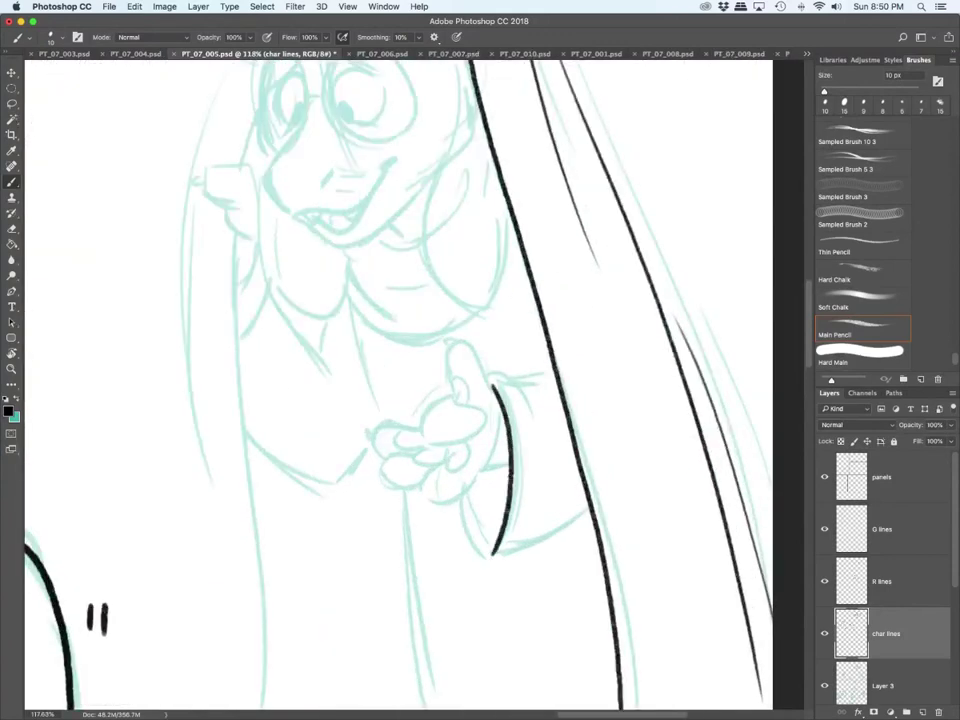
pyautogui.moveTo(469, 496); pyautogui.dragTo(488, 548)
pyautogui.moveTo(458, 503); pyautogui.dragTo(506, 564)
pyautogui.moveTo(488, 374); pyautogui.dragTo(535, 434)
pyautogui.moveTo(511, 389)
pyautogui.mouseDown()
pyautogui.moveTo(535, 402)
pyautogui.moveTo(551, 368)
pyautogui.mouseUp()
pyautogui.moveTo(500, 557); pyautogui.dragTo(590, 512)
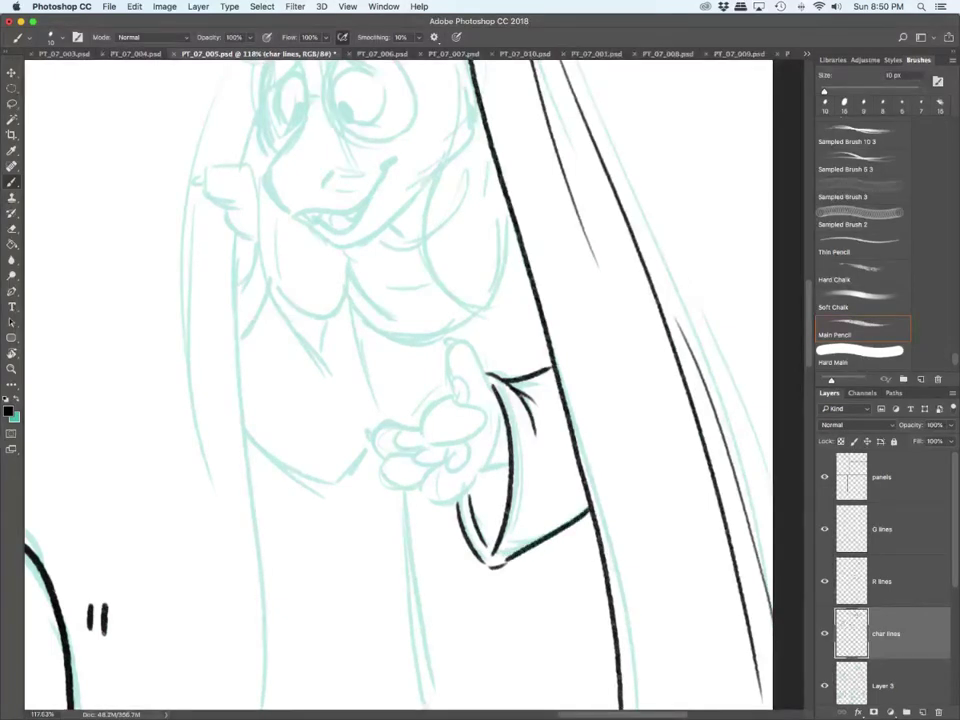
# Step: On the R lines layer, ink the palm pads and lower fingers of the peeking character's open hand
pyautogui.click(882, 581)
pyautogui.moveTo(427, 436)
pyautogui.mouseDown()
pyautogui.moveTo(456, 400)
pyautogui.moveTo(460, 411)
pyautogui.mouseUp()
pyautogui.moveTo(467, 405)
pyautogui.mouseDown()
pyautogui.moveTo(430, 436)
pyautogui.moveTo(466, 464)
pyautogui.mouseUp()
pyautogui.moveTo(449, 453)
pyautogui.mouseDown()
pyautogui.moveTo(423, 478)
pyautogui.moveTo(422, 494)
pyautogui.mouseUp()
pyautogui.moveTo(421, 495)
pyautogui.mouseDown()
pyautogui.moveTo(448, 504)
pyautogui.moveTo(487, 470)
pyautogui.moveTo(421, 464)
pyautogui.moveTo(444, 461)
pyautogui.moveTo(383, 476)
pyautogui.moveTo(420, 490)
pyautogui.mouseUp()
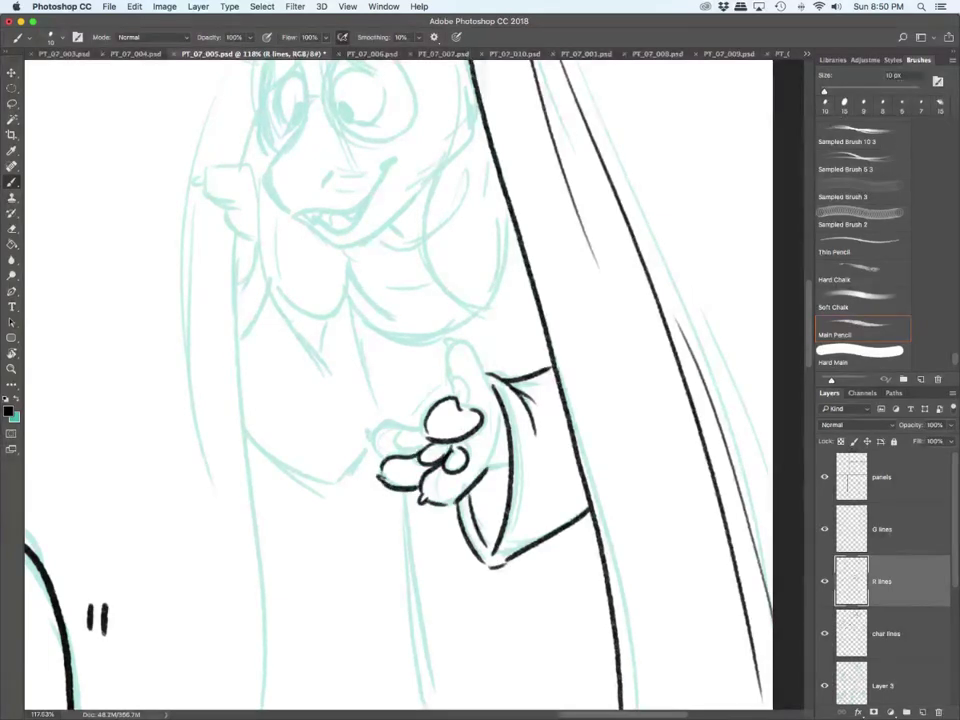
# Step: Complete the open hand by inking its upper finger and the raised thumb with its claw and pad
pyautogui.moveTo(370, 432); pyautogui.dragTo(378, 438)
pyautogui.moveTo(376, 445)
pyautogui.mouseDown()
pyautogui.moveTo(389, 457)
pyautogui.moveTo(403, 426)
pyautogui.mouseUp()
pyautogui.moveTo(403, 426); pyautogui.dragTo(429, 442)
pyautogui.moveTo(447, 366)
pyautogui.mouseDown()
pyautogui.moveTo(484, 380)
pyautogui.moveTo(462, 407)
pyautogui.mouseUp()
pyautogui.moveTo(451, 344)
pyautogui.mouseDown()
pyautogui.moveTo(444, 339)
pyautogui.moveTo(446, 348)
pyautogui.mouseUp()
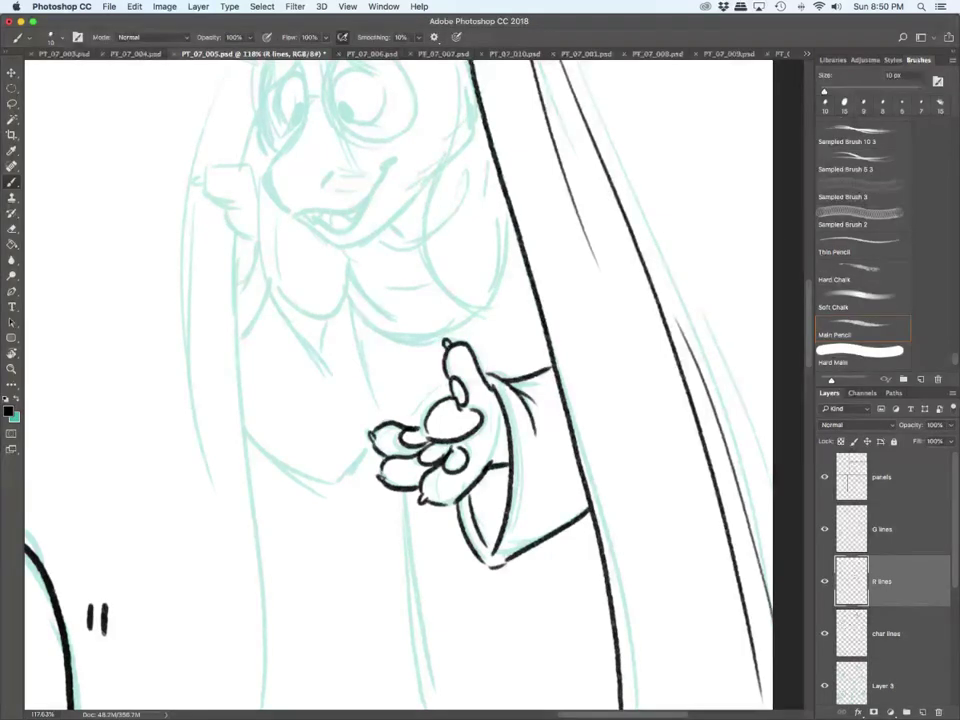
# Step: Ink the peeking character's long drooping ear and the tuft of hair over the forehead
pyautogui.scroll(5, 400, 380)
pyautogui.moveTo(450, 268)
pyautogui.mouseDown()
pyautogui.moveTo(436, 500)
pyautogui.moveTo(491, 523)
pyautogui.mouseUp()
pyautogui.moveTo(509, 443); pyautogui.dragTo(493, 522)
pyautogui.moveTo(478, 325); pyautogui.dragTo(482, 370)
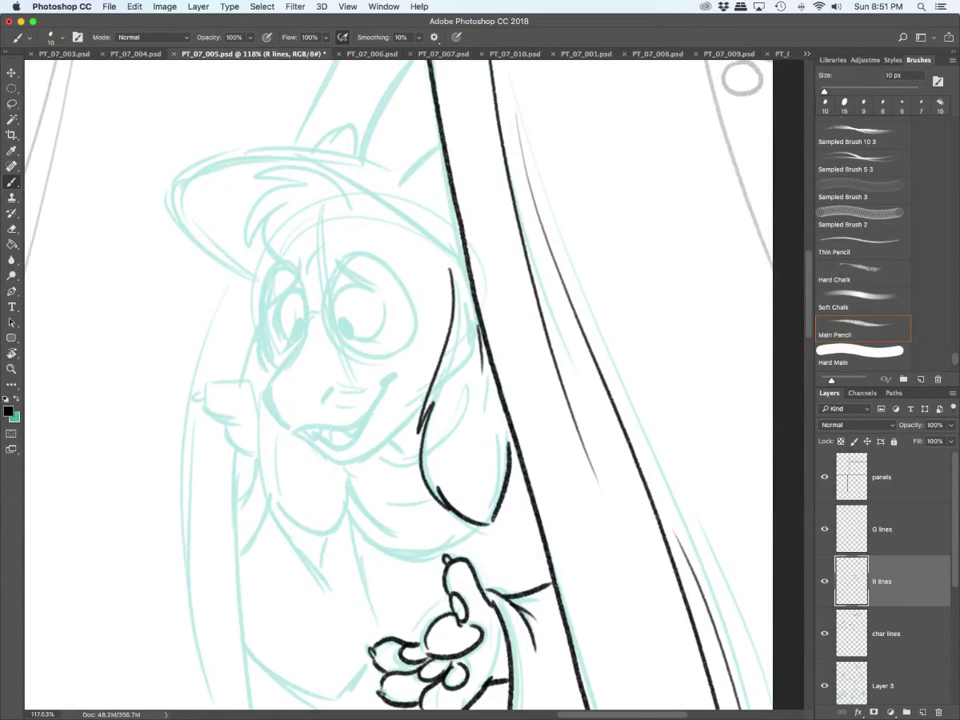
pyautogui.moveTo(349, 207)
pyautogui.mouseDown()
pyautogui.moveTo(300, 174)
pyautogui.moveTo(250, 189)
pyautogui.mouseUp()
pyautogui.moveTo(290, 190)
pyautogui.mouseDown()
pyautogui.moveTo(252, 245)
pyautogui.moveTo(299, 272)
pyautogui.mouseUp()
pyautogui.moveTo(300, 274); pyautogui.dragTo(346, 238)
# Step: Ink the peeking character's snout, nostril, open smiling mouth, jawline and neck crease
pyautogui.moveTo(309, 326)
pyautogui.mouseDown()
pyautogui.moveTo(289, 355)
pyautogui.moveTo(295, 434)
pyautogui.moveTo(338, 431)
pyautogui.moveTo(380, 405)
pyautogui.moveTo(390, 378)
pyautogui.mouseUp()
pyautogui.moveTo(386, 379); pyautogui.dragTo(398, 374)
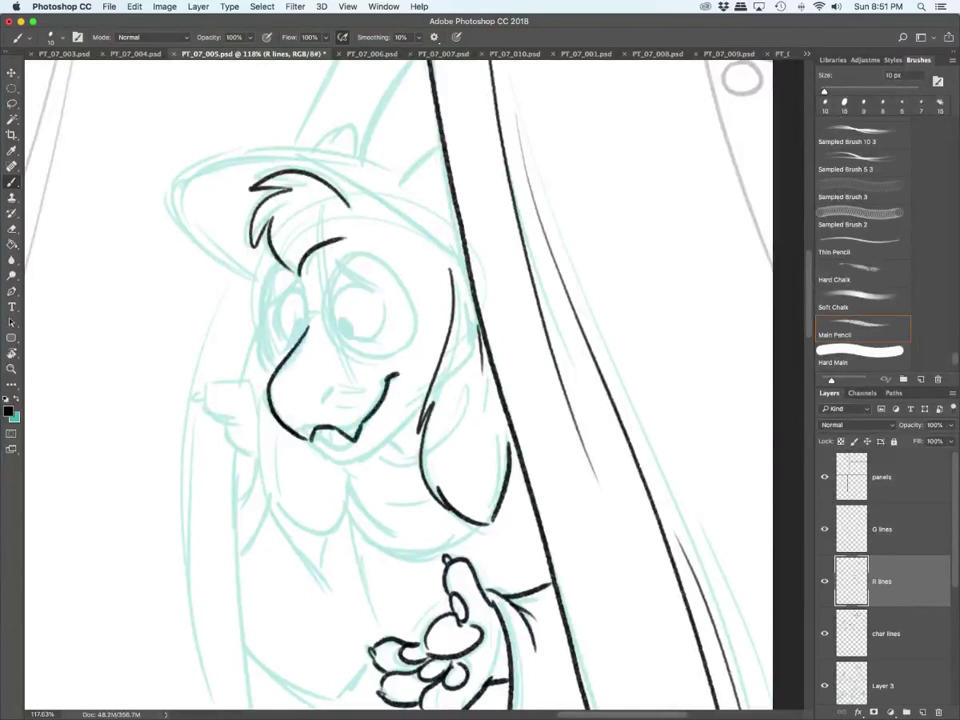
pyautogui.moveTo(371, 414)
pyautogui.mouseDown()
pyautogui.moveTo(350, 442)
pyautogui.moveTo(321, 431)
pyautogui.moveTo(356, 461)
pyautogui.moveTo(420, 411)
pyautogui.mouseUp()
pyautogui.moveTo(377, 444); pyautogui.dragTo(397, 458)
pyautogui.moveTo(381, 445); pyautogui.dragTo(398, 458)
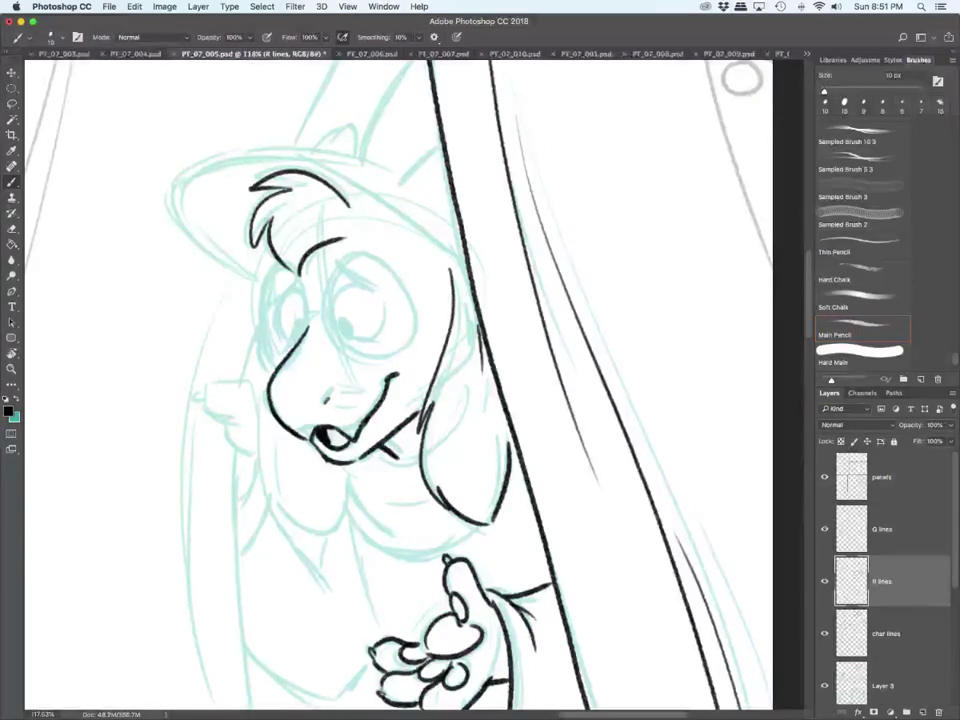
# Step: Ink the peeking character's two eyes with filled pupils, the worried brow lines and the far side of the face
pyautogui.moveTo(271, 309); pyautogui.dragTo(295, 276)
pyautogui.moveTo(284, 339)
pyautogui.mouseDown()
pyautogui.moveTo(275, 310)
pyautogui.moveTo(308, 318)
pyautogui.moveTo(295, 337)
pyautogui.moveTo(350, 337)
pyautogui.moveTo(340, 323)
pyautogui.moveTo(367, 341)
pyautogui.mouseUp()
pyautogui.moveTo(335, 260); pyautogui.dragTo(391, 300)
pyautogui.moveTo(335, 260); pyautogui.dragTo(361, 282)
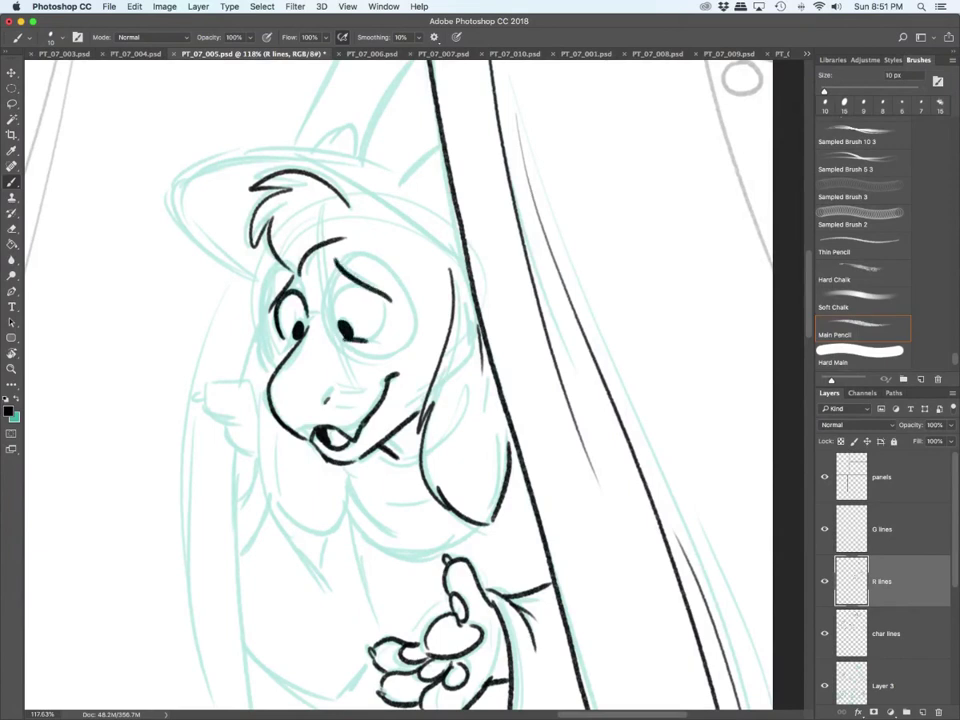
pyautogui.moveTo(342, 337)
pyautogui.mouseDown()
pyautogui.moveTo(334, 305)
pyautogui.moveTo(359, 281)
pyautogui.moveTo(380, 330)
pyautogui.mouseUp()
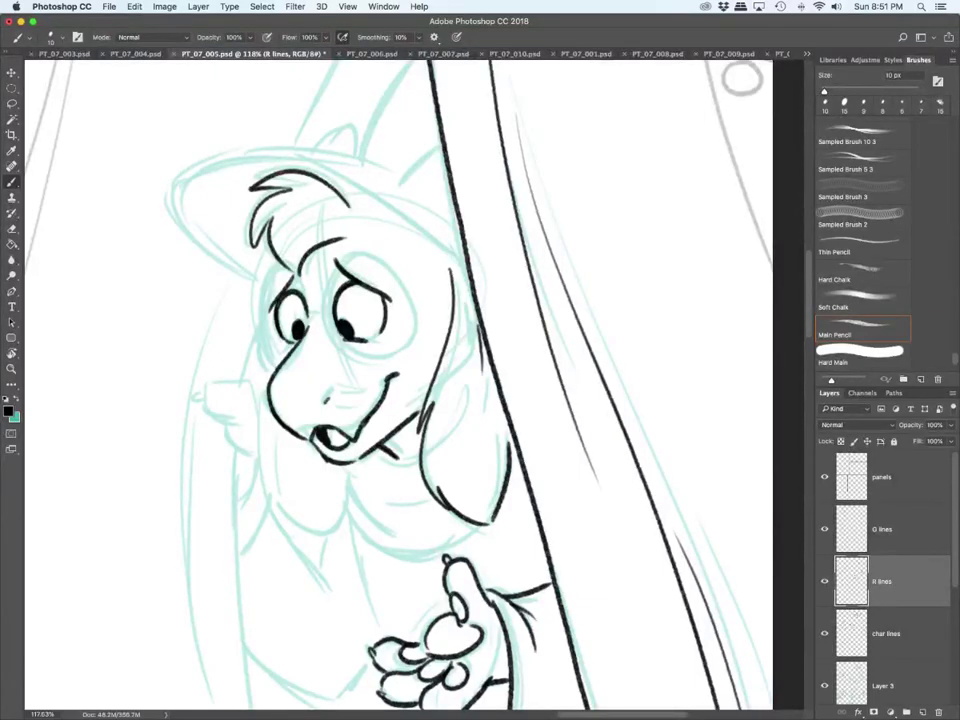
pyautogui.moveTo(268, 298); pyautogui.dragTo(257, 341)
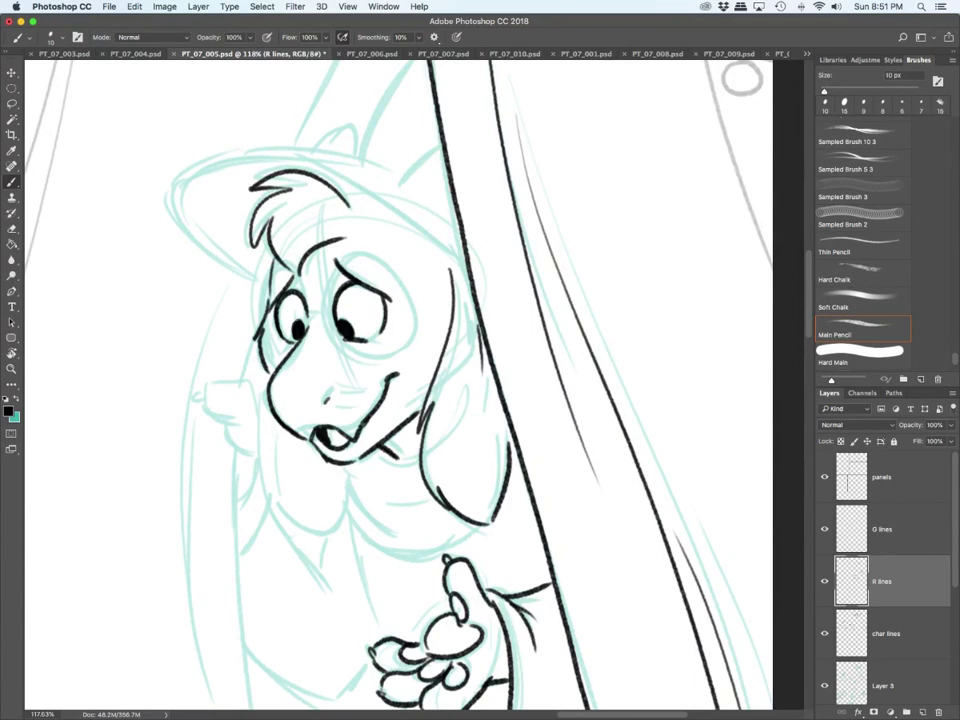
# Step: On the char lines layer, ink the peeking character's hat brim, the cone's edge and the fold beside the curtain
pyautogui.click(886, 633)
pyautogui.scroll(4, 398, 385)
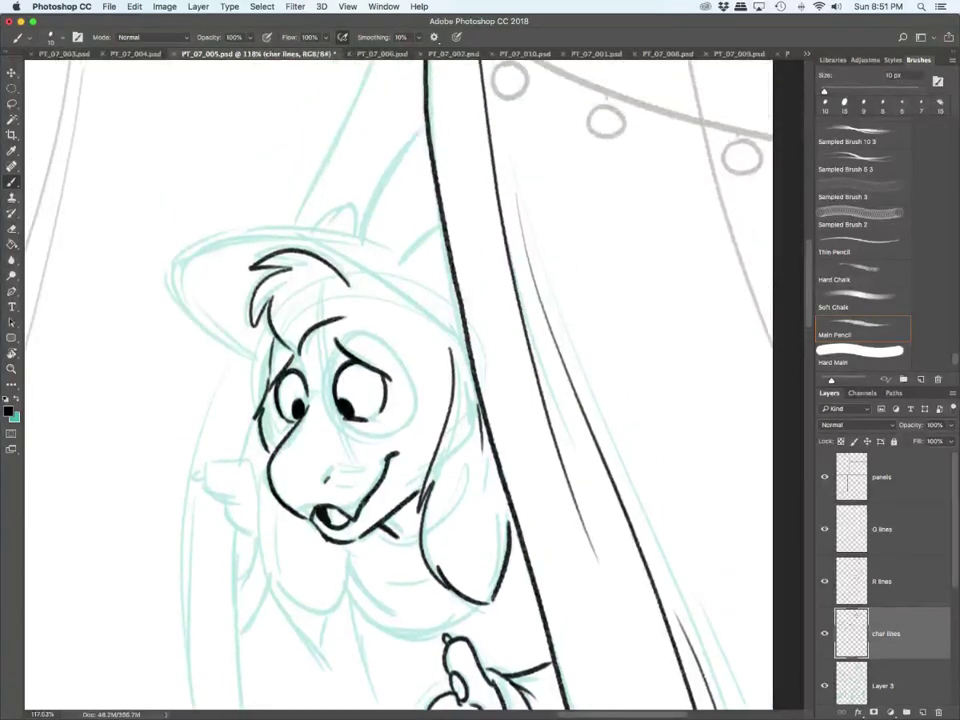
pyautogui.moveTo(268, 358)
pyautogui.mouseDown()
pyautogui.moveTo(184, 294)
pyautogui.moveTo(235, 241)
pyautogui.moveTo(330, 256)
pyautogui.moveTo(452, 333)
pyautogui.mouseUp()
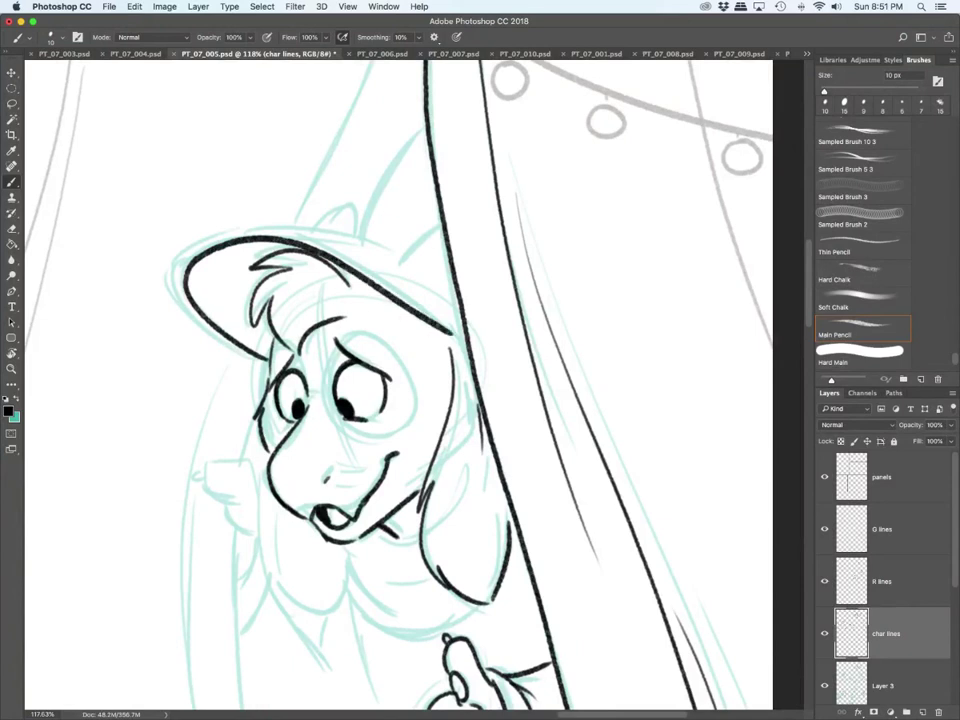
pyautogui.moveTo(266, 360)
pyautogui.mouseDown()
pyautogui.moveTo(215, 335)
pyautogui.moveTo(177, 265)
pyautogui.moveTo(245, 229)
pyautogui.moveTo(418, 267)
pyautogui.moveTo(407, 249)
pyautogui.moveTo(440, 223)
pyautogui.mouseUp()
pyautogui.moveTo(356, 238); pyautogui.dragTo(422, 126)
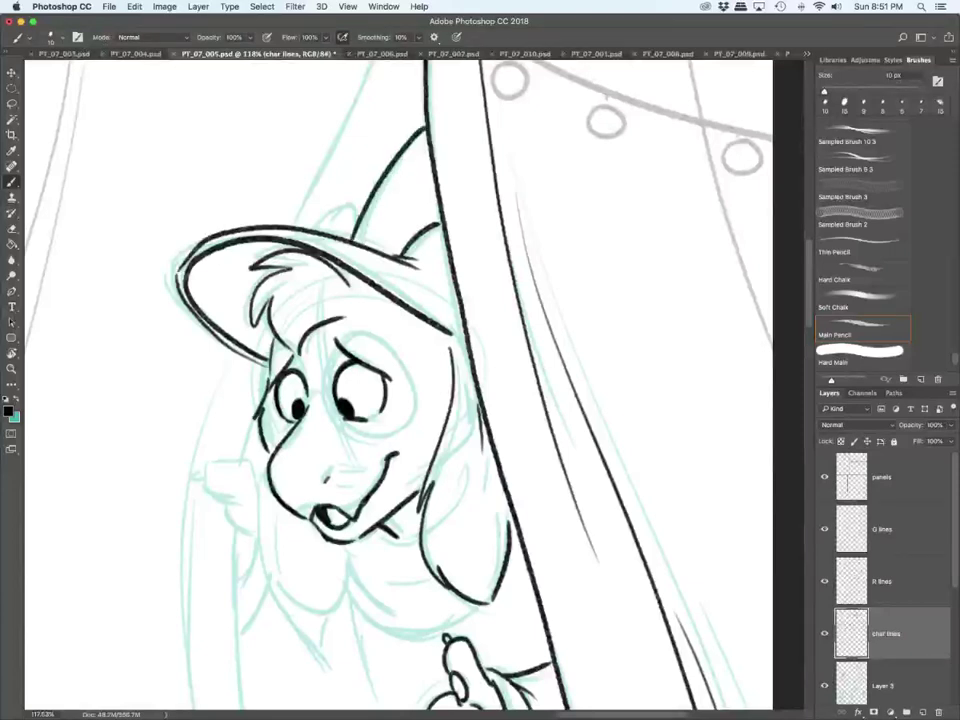
# Step: Ink the small hat point behind the brim, and on the G lines layer ink the peeking character's round glasses with a 15 px brush
pyautogui.moveTo(314, 226)
pyautogui.mouseDown()
pyautogui.moveTo(355, 212)
pyautogui.moveTo(349, 198)
pyautogui.moveTo(360, 217)
pyautogui.mouseUp()
pyautogui.hotkey('ctrl', 'z')
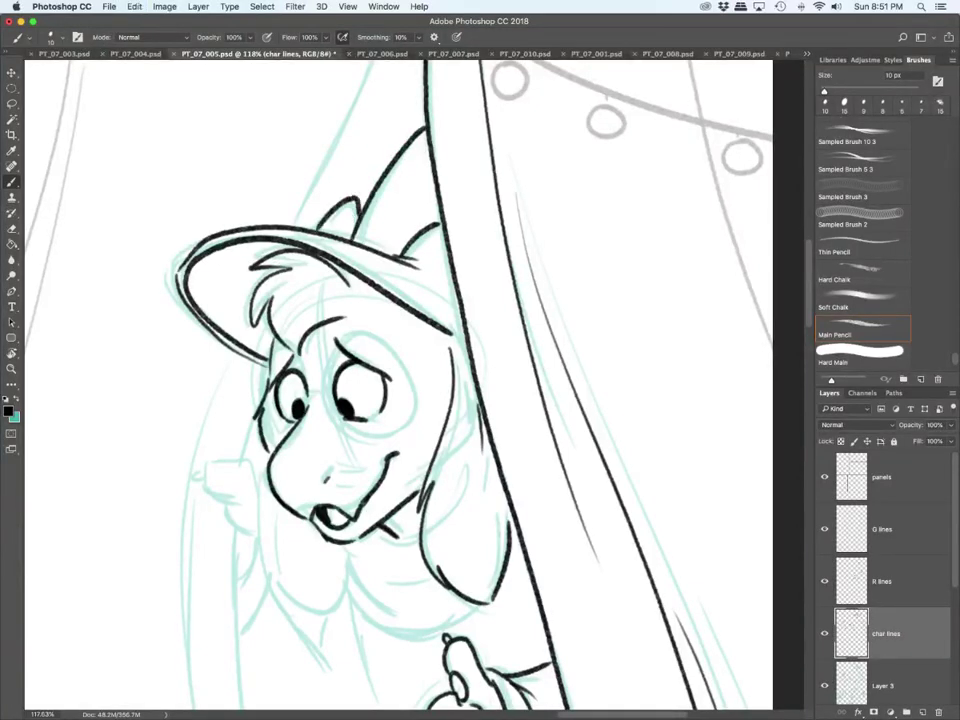
pyautogui.click(884, 530)
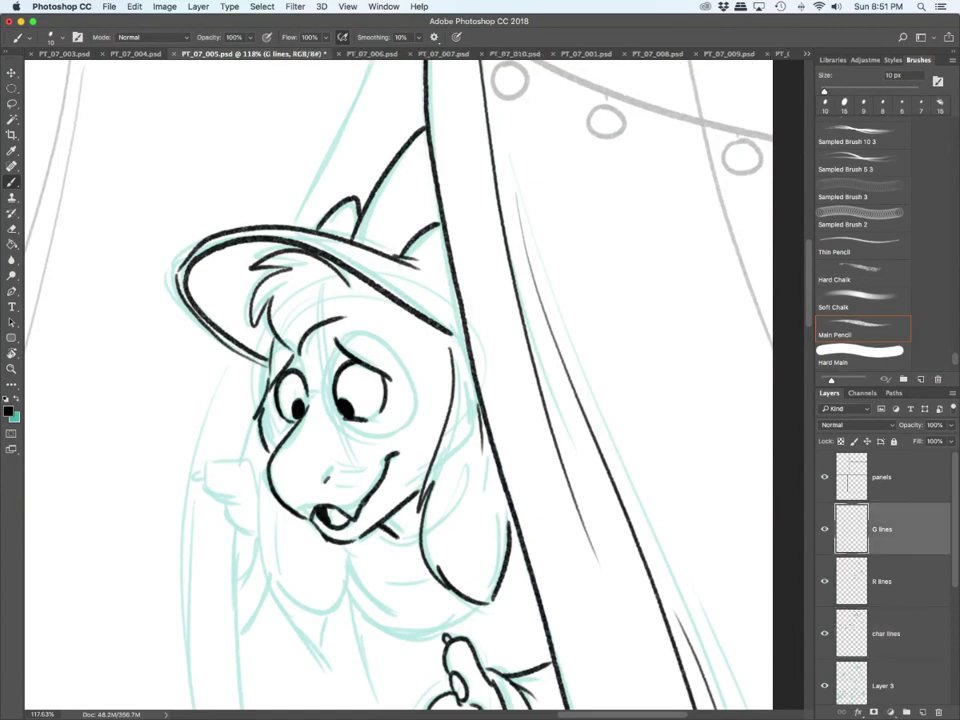
pyautogui.moveTo(208, 332); pyautogui.dragTo(193, 267)
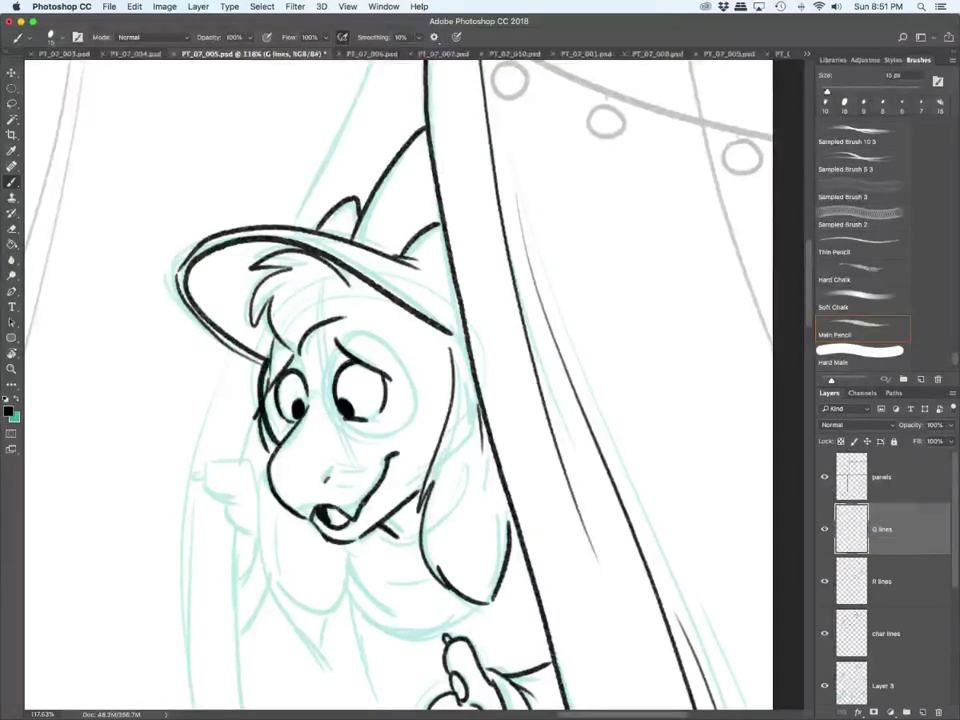
pyautogui.moveTo(267, 372); pyautogui.dragTo(300, 348)
pyautogui.moveTo(309, 393)
pyautogui.mouseDown()
pyautogui.moveTo(327, 393)
pyautogui.moveTo(393, 337)
pyautogui.moveTo(391, 436)
pyautogui.moveTo(350, 440)
pyautogui.mouseUp()
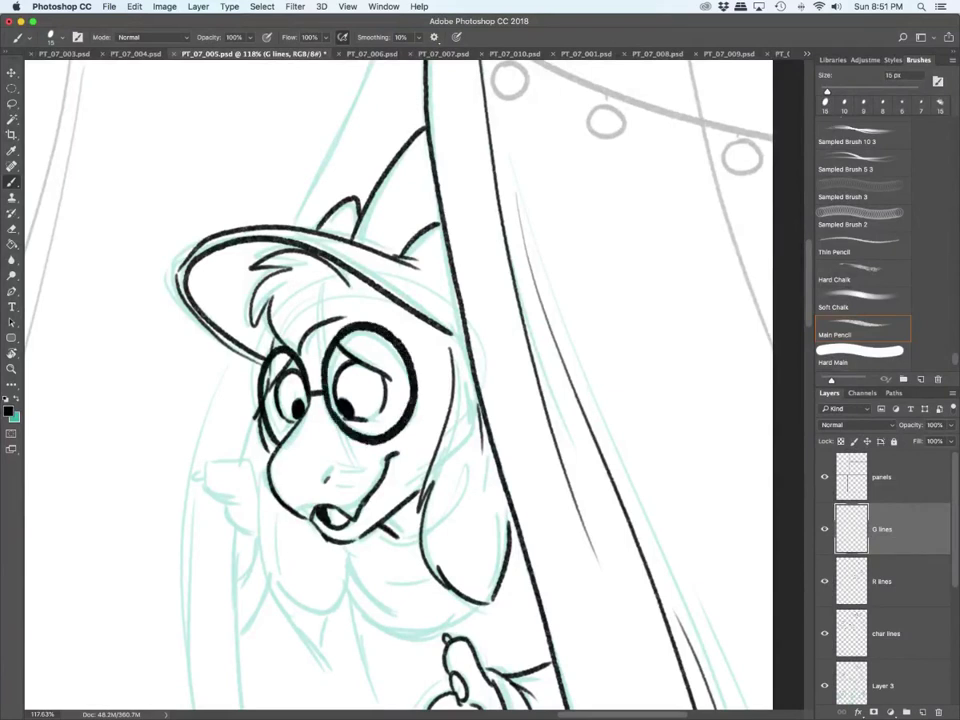
# Step: On the char lines layer, ink the peeking character's draped collar and its folds beneath the chin with a 10 px brush
pyautogui.press('[')
pyautogui.scroll(-5, 400, 380)
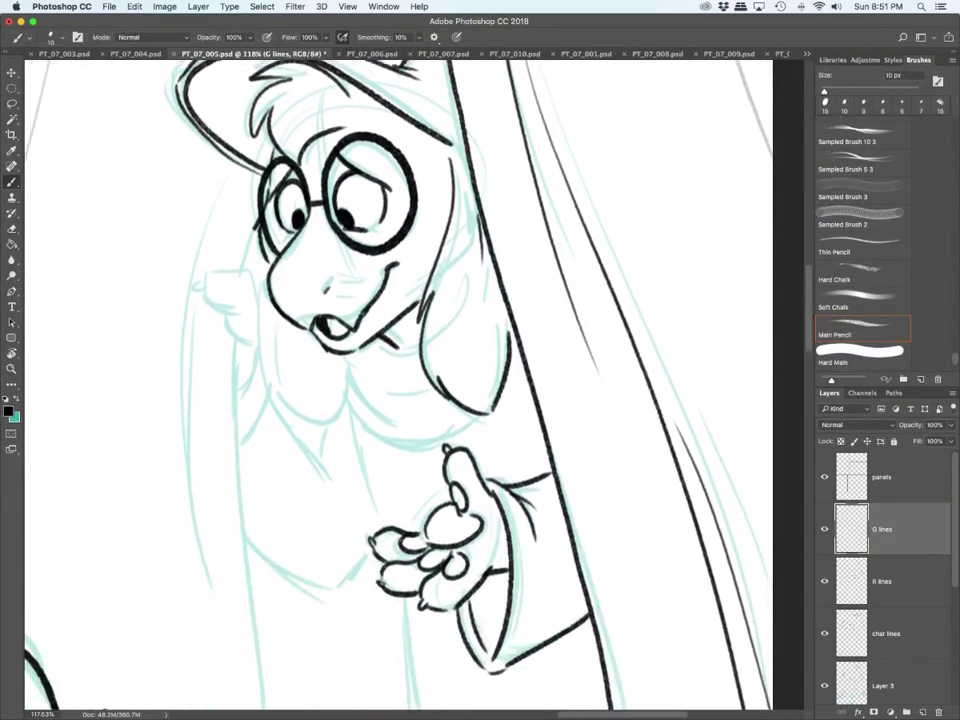
pyautogui.hotkey('alt', '[')
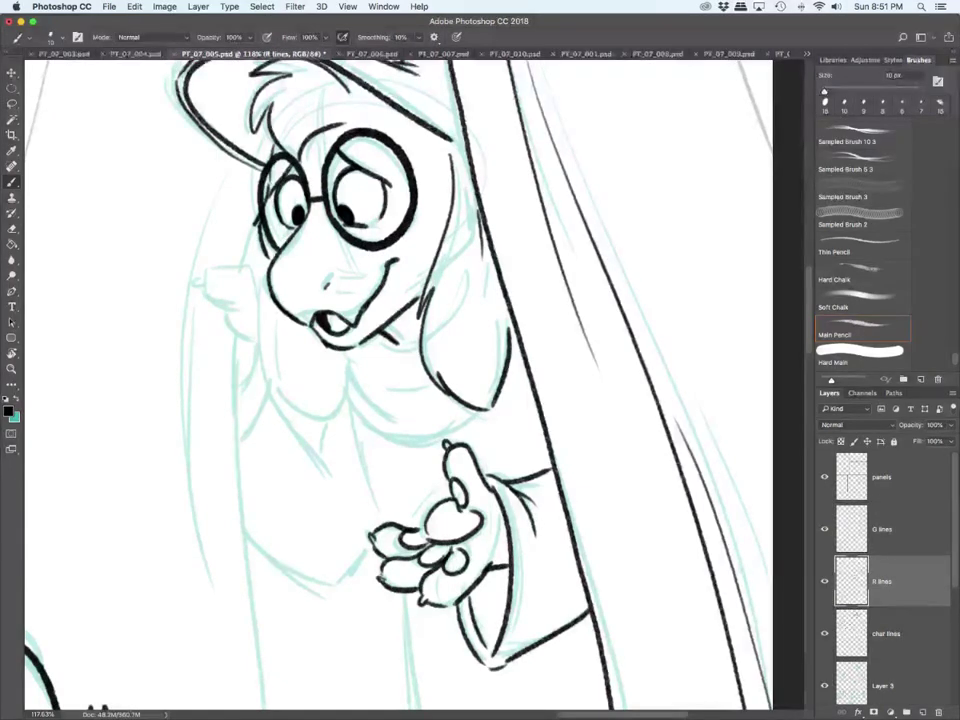
pyautogui.hotkey('alt', '[')
pyautogui.moveTo(373, 335); pyautogui.dragTo(412, 346)
pyautogui.moveTo(345, 352); pyautogui.dragTo(375, 374)
pyautogui.moveTo(342, 354)
pyautogui.mouseDown()
pyautogui.moveTo(363, 397)
pyautogui.moveTo(405, 420)
pyautogui.mouseUp()
pyautogui.moveTo(419, 393); pyautogui.dragTo(439, 392)
pyautogui.moveTo(348, 391); pyautogui.dragTo(432, 440)
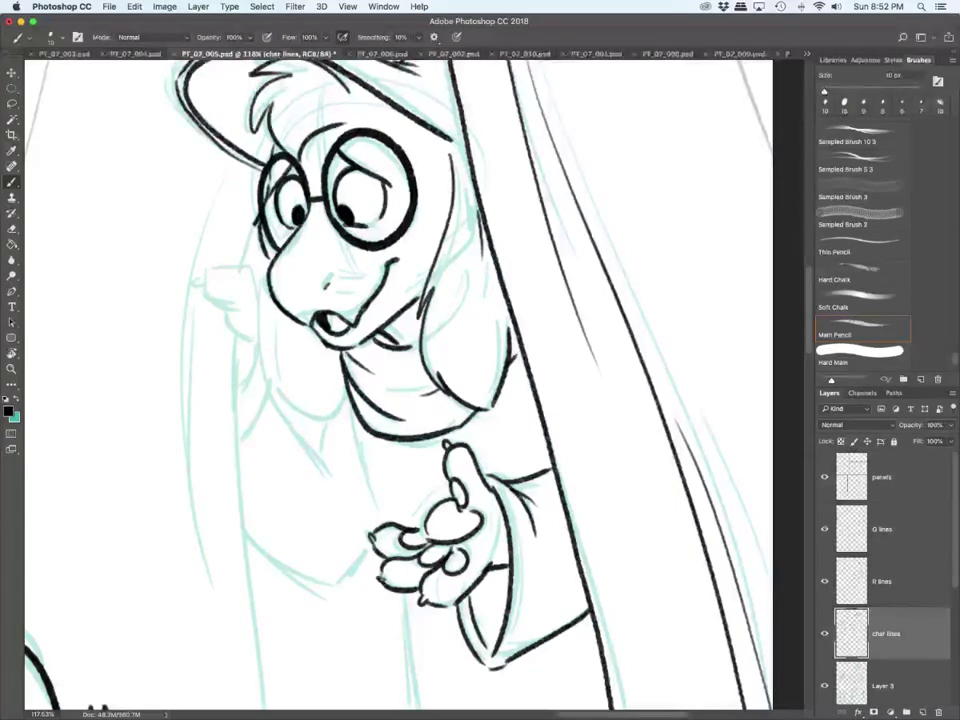
# Step: Ink the peeking character's robe front, the raised arm's sleeve, the cape hem and the robe edge running down to the panel border
pyautogui.moveTo(350, 393)
pyautogui.mouseDown()
pyautogui.moveTo(382, 520)
pyautogui.moveTo(439, 502)
pyautogui.mouseUp()
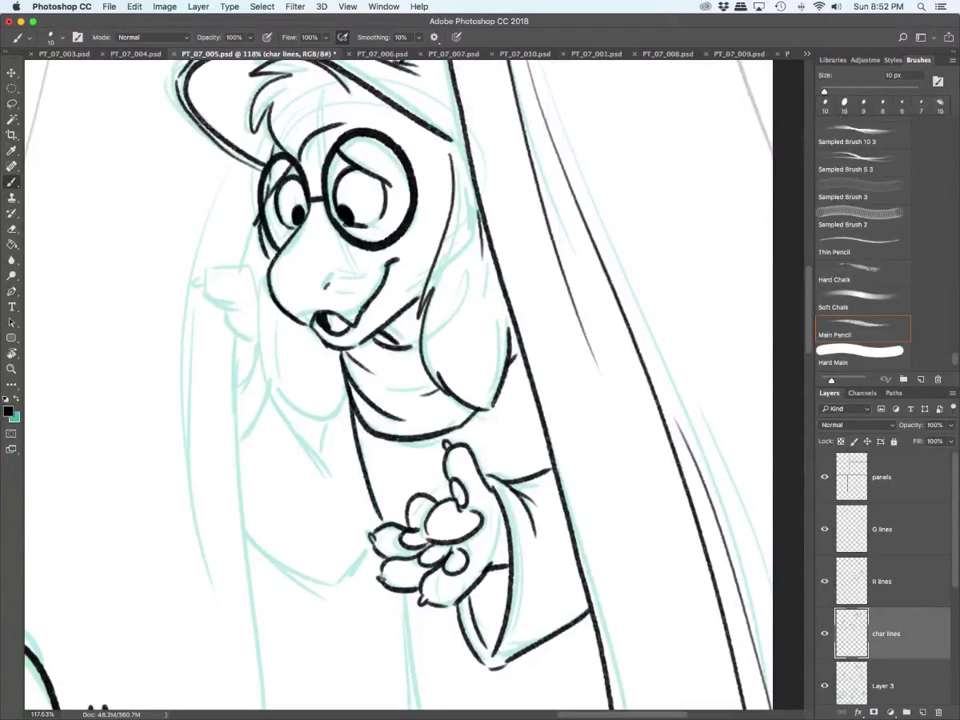
pyautogui.moveTo(241, 443)
pyautogui.mouseDown()
pyautogui.moveTo(272, 383)
pyautogui.moveTo(238, 384)
pyautogui.mouseUp()
pyautogui.moveTo(259, 333)
pyautogui.mouseDown()
pyautogui.moveTo(272, 383)
pyautogui.moveTo(336, 480)
pyautogui.mouseUp()
pyautogui.moveTo(318, 428); pyautogui.dragTo(320, 455)
pyautogui.moveTo(245, 528)
pyautogui.mouseDown()
pyautogui.moveTo(300, 572)
pyautogui.moveTo(335, 580)
pyautogui.moveTo(372, 543)
pyautogui.mouseUp()
pyautogui.scroll(-5, 400, 380)
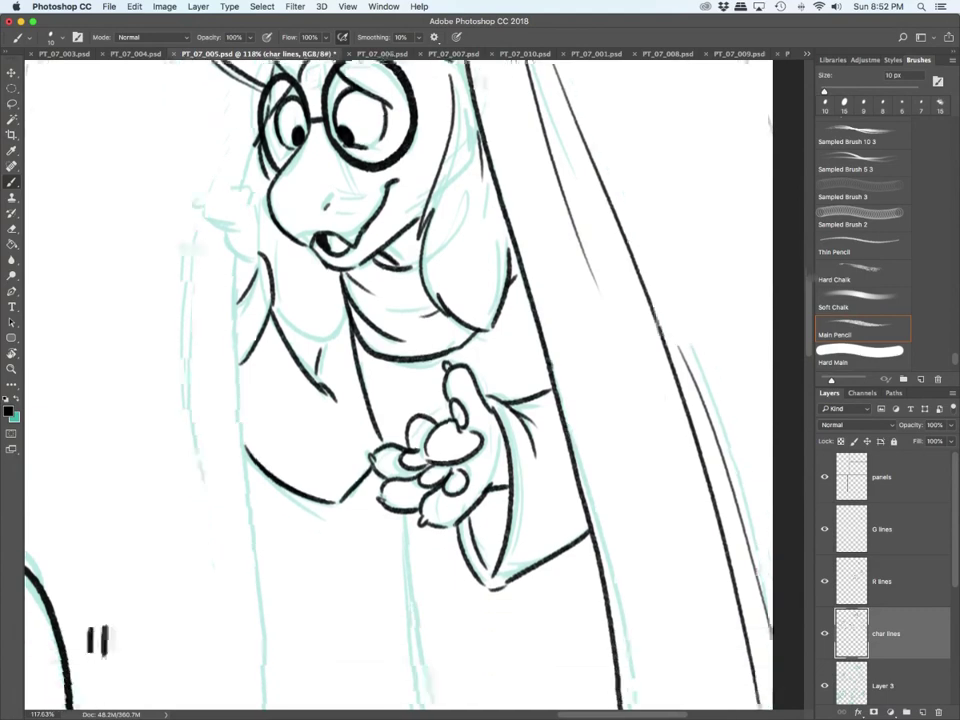
pyautogui.moveTo(423, 540); pyautogui.dragTo(434, 578)
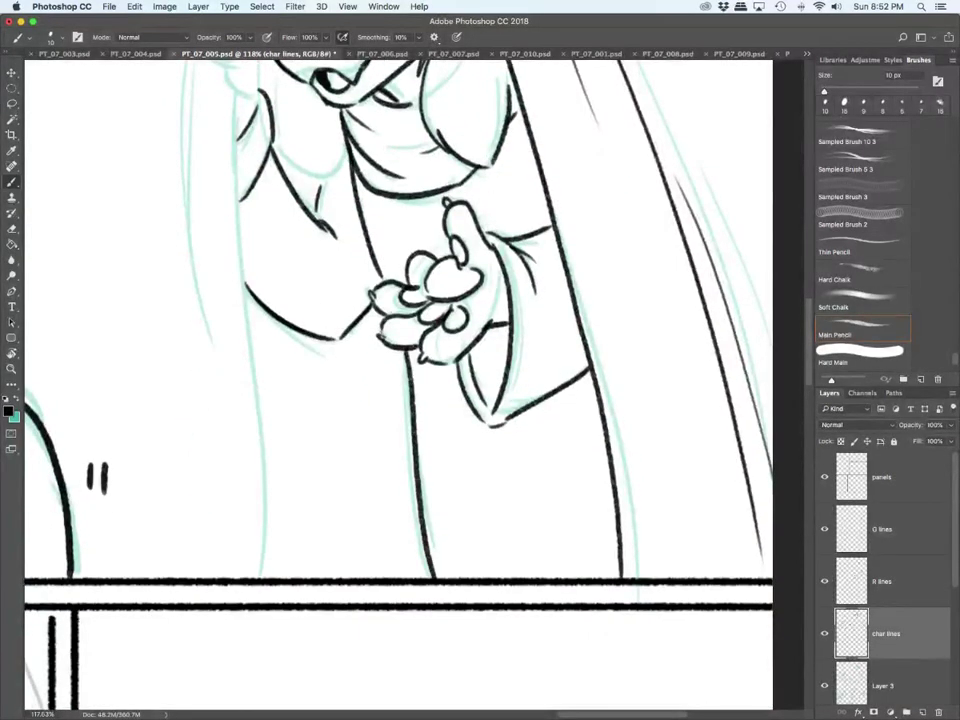
# Step: Ink the edges and fold lines of the curtain on the character's far side, from the panel's upper border to its lower border
pyautogui.scroll(-5, 400, 380)
pyautogui.scroll(1, 400, 380)
pyautogui.scroll(3, 400, 380)
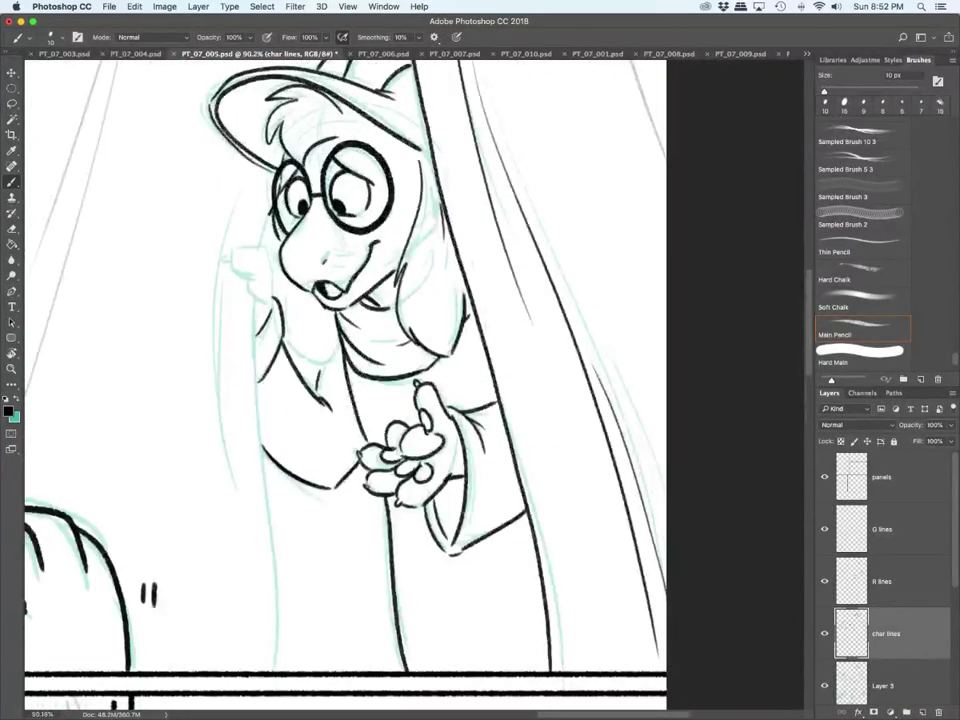
pyautogui.moveTo(272, 201); pyautogui.dragTo(260, 245)
pyautogui.moveTo(248, 169)
pyautogui.mouseDown()
pyautogui.moveTo(232, 199)
pyautogui.moveTo(237, 450)
pyautogui.mouseUp()
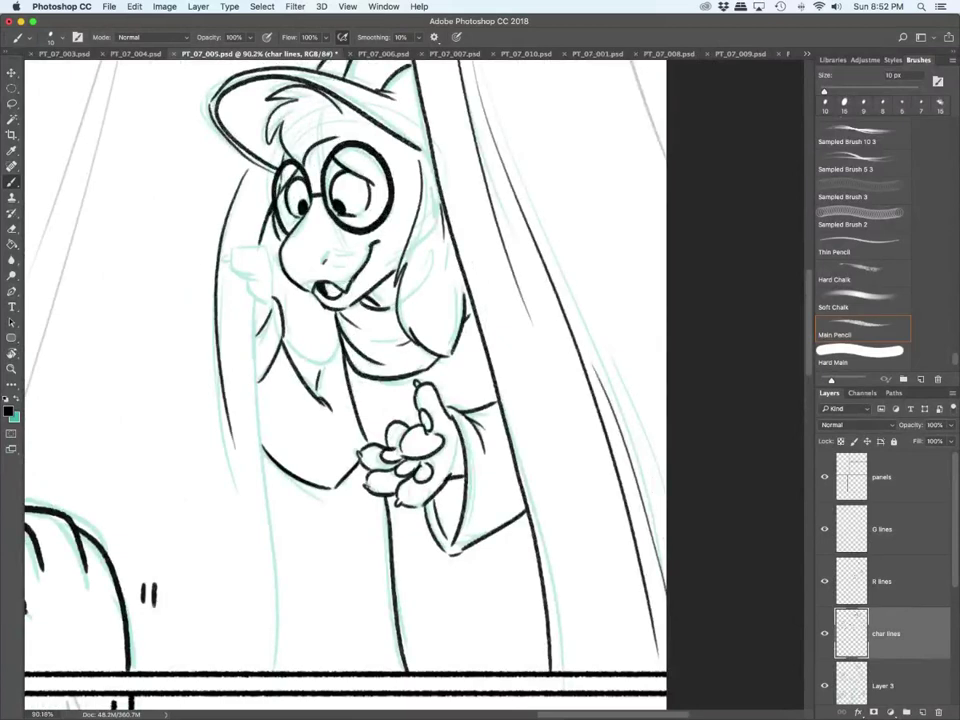
pyautogui.moveTo(225, 322); pyautogui.dragTo(243, 504)
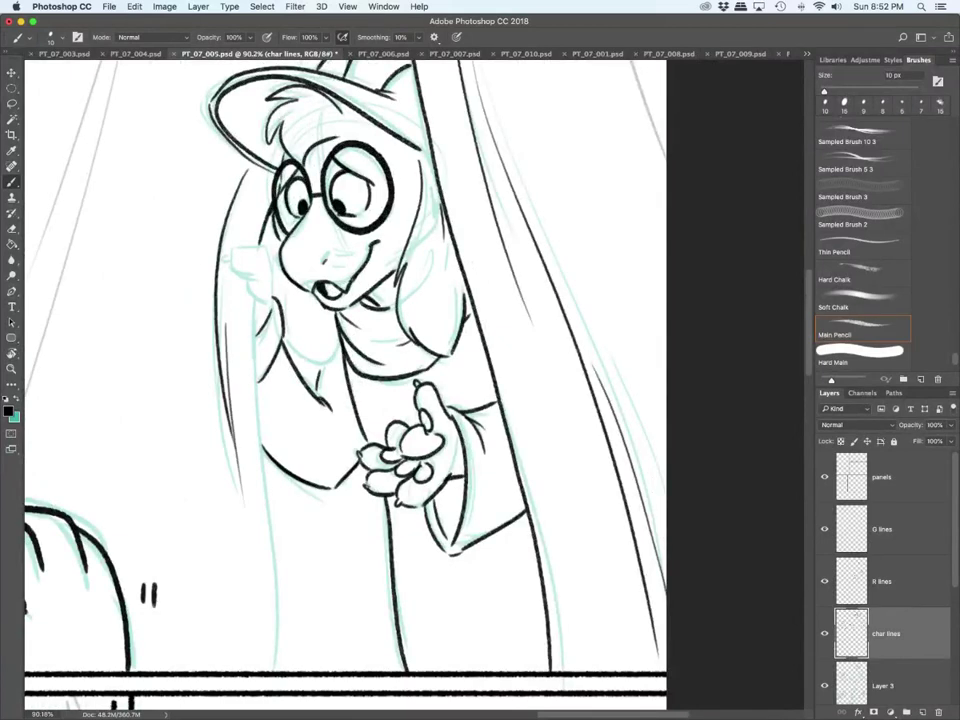
pyautogui.moveTo(255, 325); pyautogui.dragTo(279, 669)
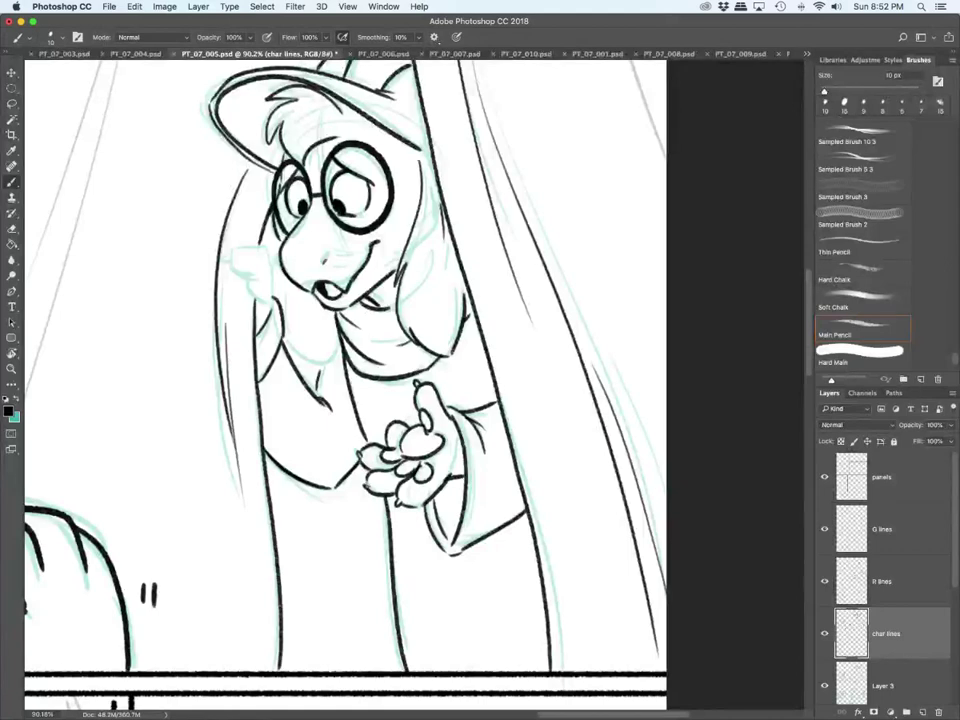
pyautogui.scroll(5, 345, 385)
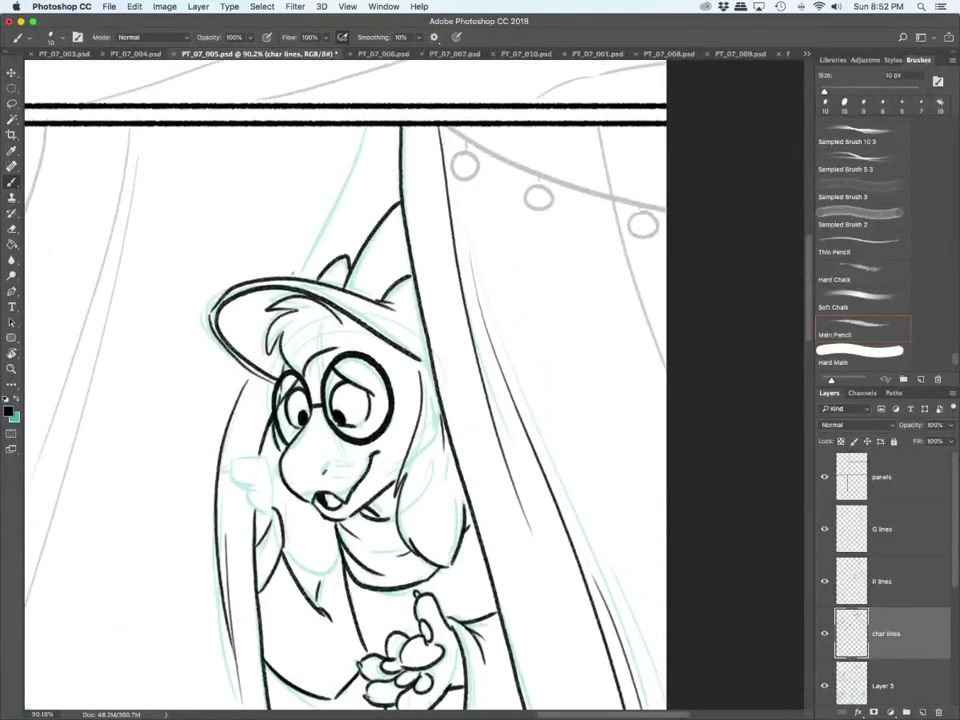
pyautogui.moveTo(350, 160); pyautogui.dragTo(293, 273)
pyautogui.moveTo(344, 127); pyautogui.dragTo(313, 220)
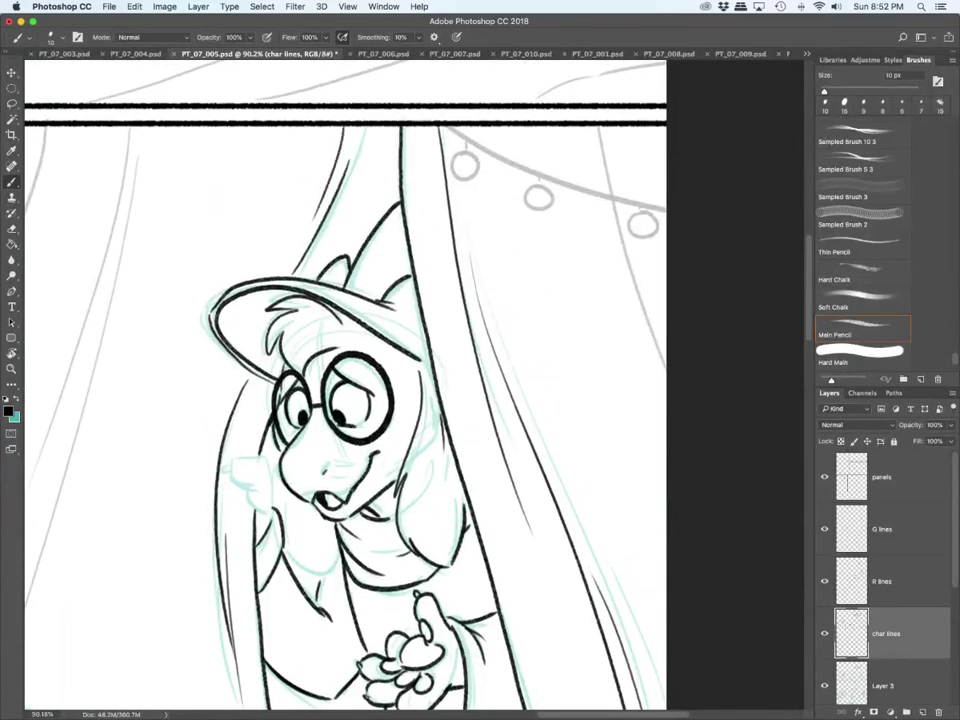
# Step: On the R lines layer, ink the peeking character's raised paw gripping the curtain edge
pyautogui.click(884, 582)
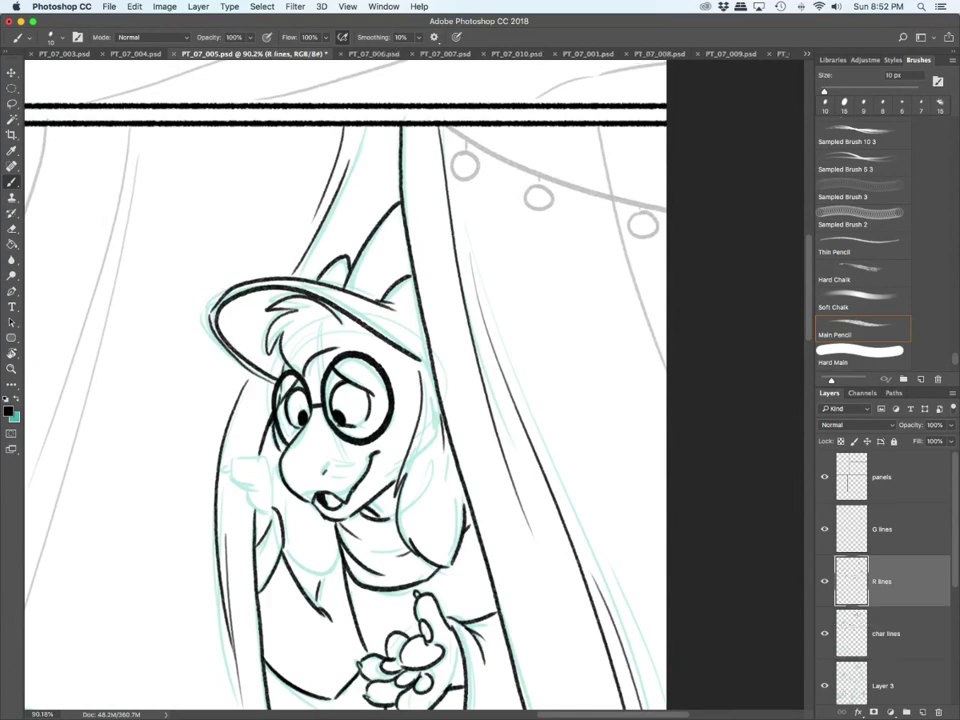
pyautogui.scroll(4, 272, 550)
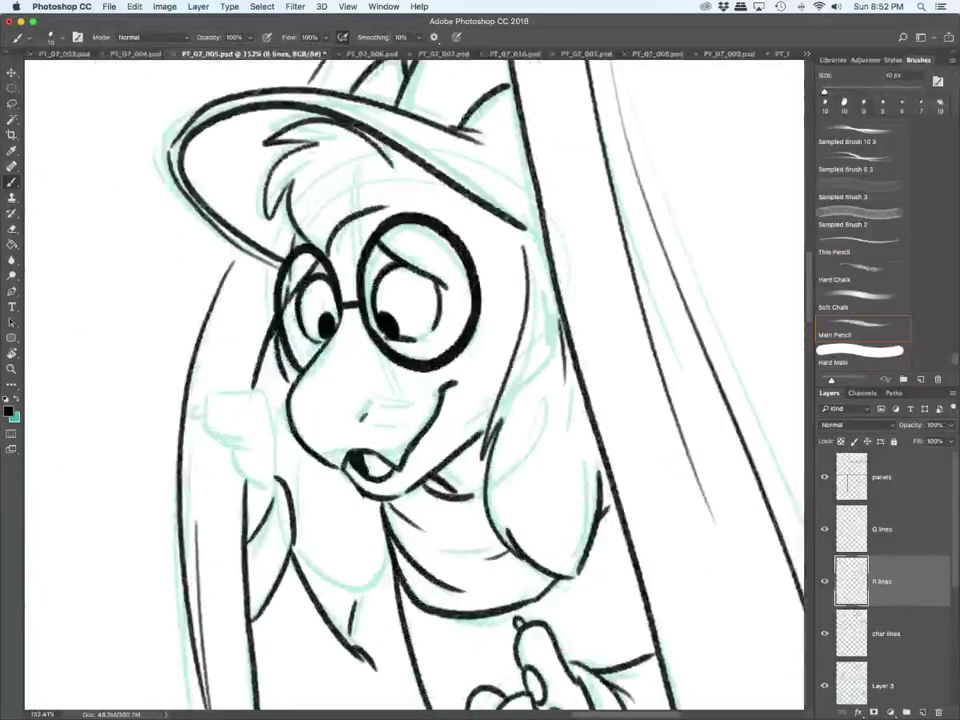
pyautogui.moveTo(273, 493)
pyautogui.mouseDown()
pyautogui.moveTo(262, 398)
pyautogui.moveTo(229, 424)
pyautogui.moveTo(241, 436)
pyautogui.mouseUp()
pyautogui.moveTo(235, 432); pyautogui.dragTo(258, 483)
pyautogui.moveTo(215, 384)
pyautogui.mouseDown()
pyautogui.moveTo(201, 389)
pyautogui.moveTo(249, 468)
pyautogui.mouseUp()
pyautogui.scroll(-5, 550, 471)
pyautogui.scroll(5, 550, 471)
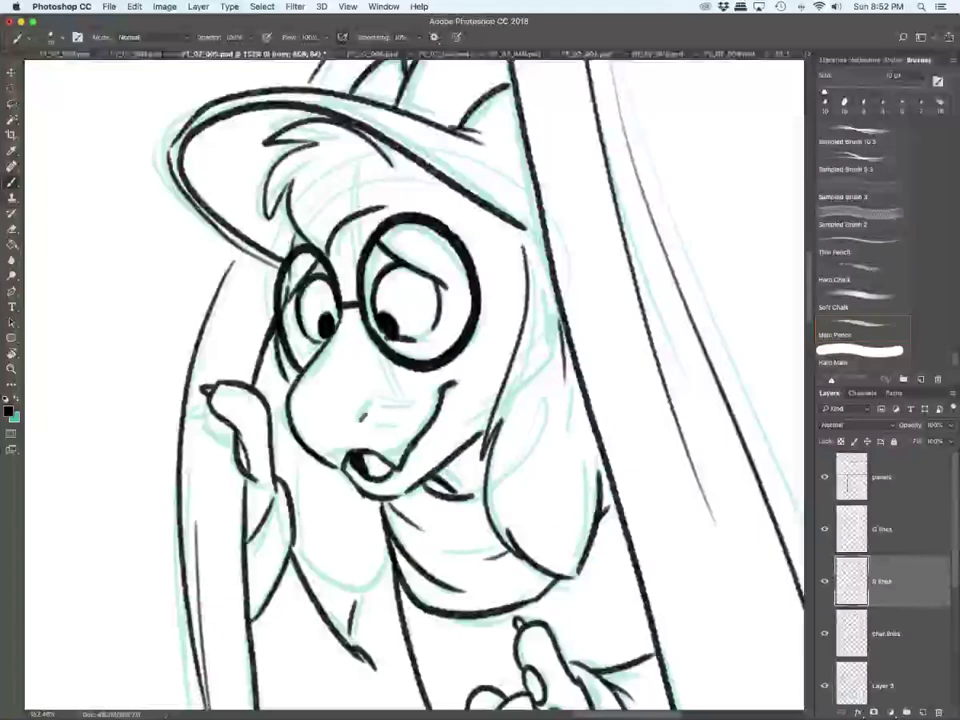
# Step: Ink the peeking character's far drooping ear between the raised paw and the collar
pyautogui.scroll(-5, 550, 471)
pyautogui.scroll(5, 530, 495)
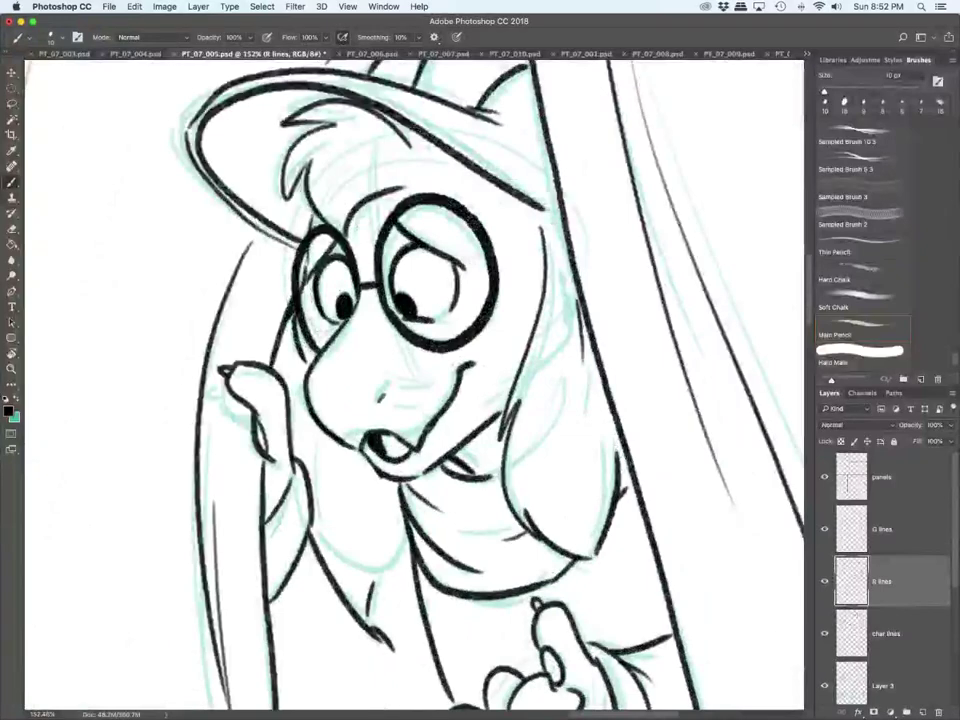
pyautogui.moveTo(382, 570); pyautogui.dragTo(404, 538)
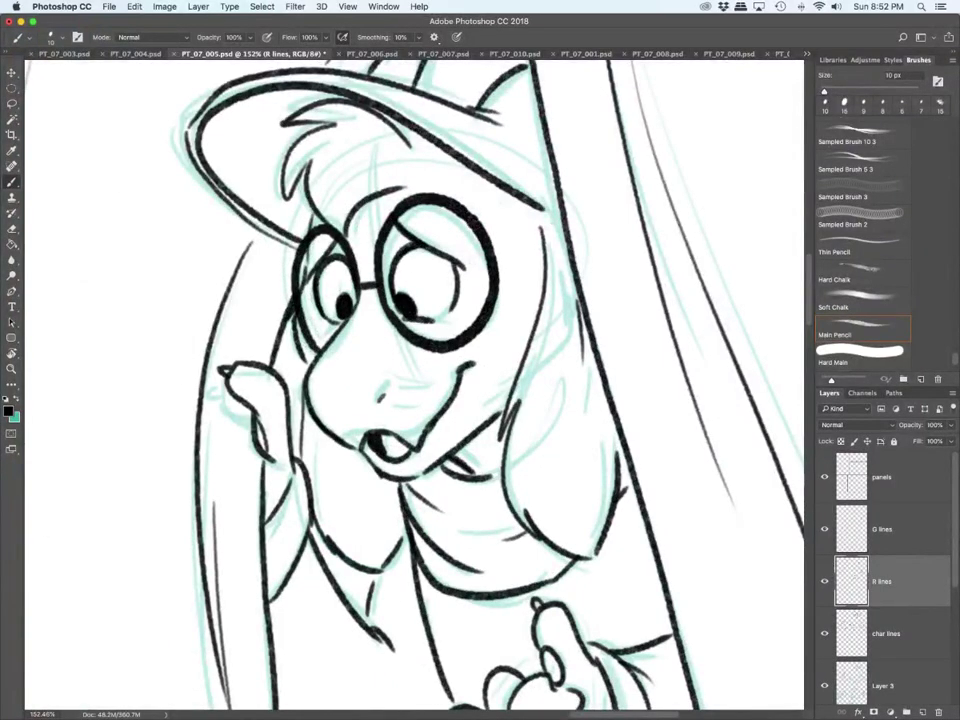
pyautogui.moveTo(315, 426); pyautogui.dragTo(331, 530)
# Step: On the char lines layer, ink the lying character's hat brim in the first panel of the next row with a 15 px brush
pyautogui.scroll(-5, 415, 380)
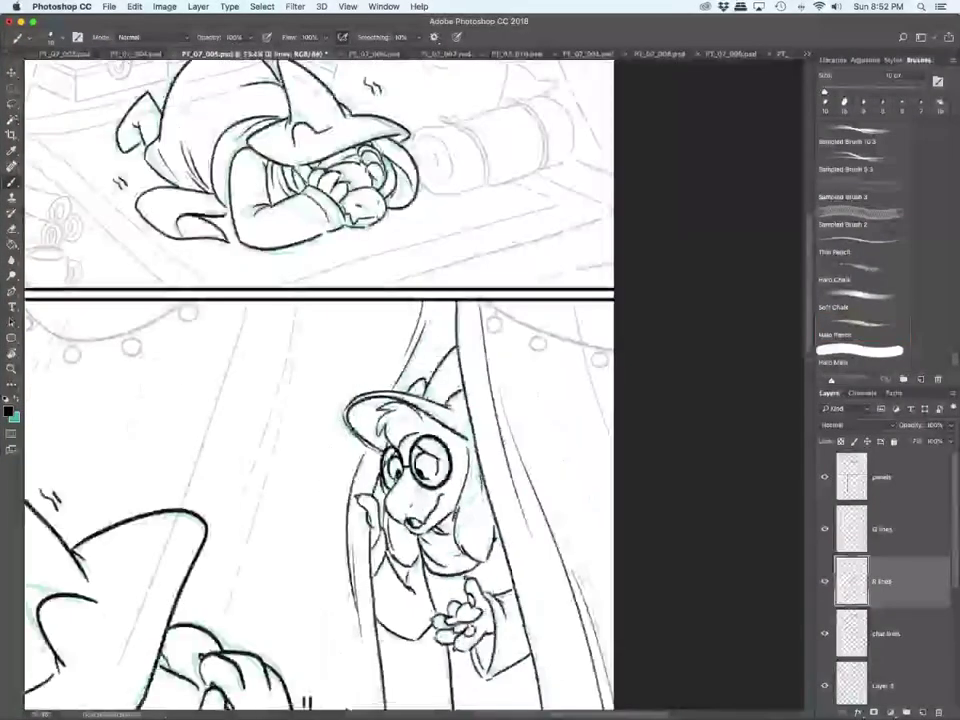
pyautogui.scroll(-5, 415, 380)
pyautogui.scroll(-5, 338, 603)
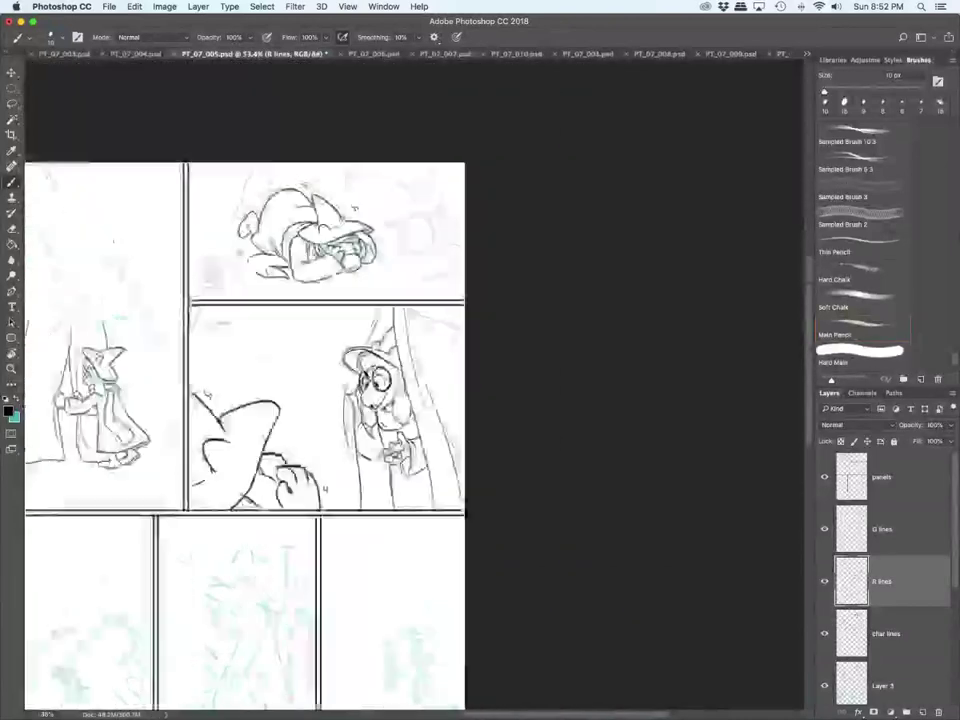
pyautogui.scroll(2, 338, 603)
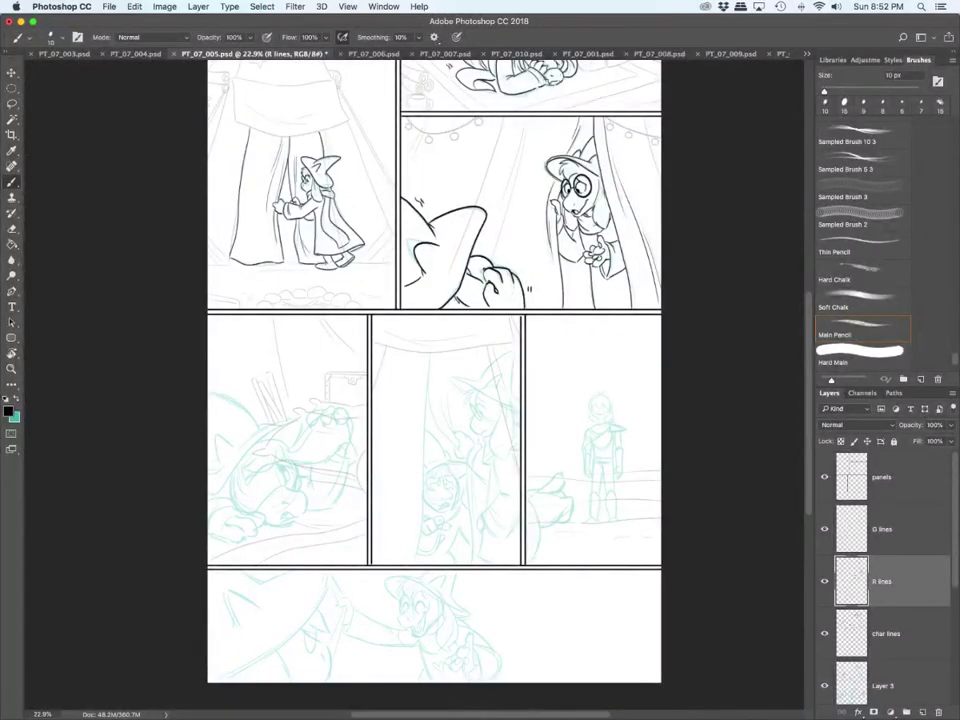
pyautogui.scroll(6, 230, 584)
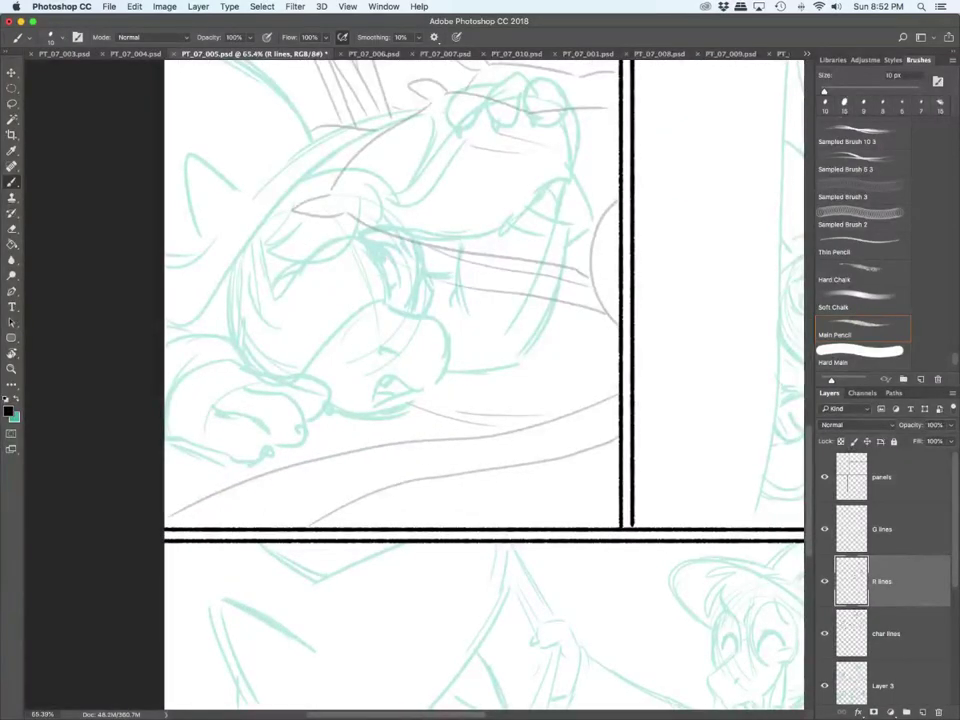
pyautogui.scroll(3, 484, 385)
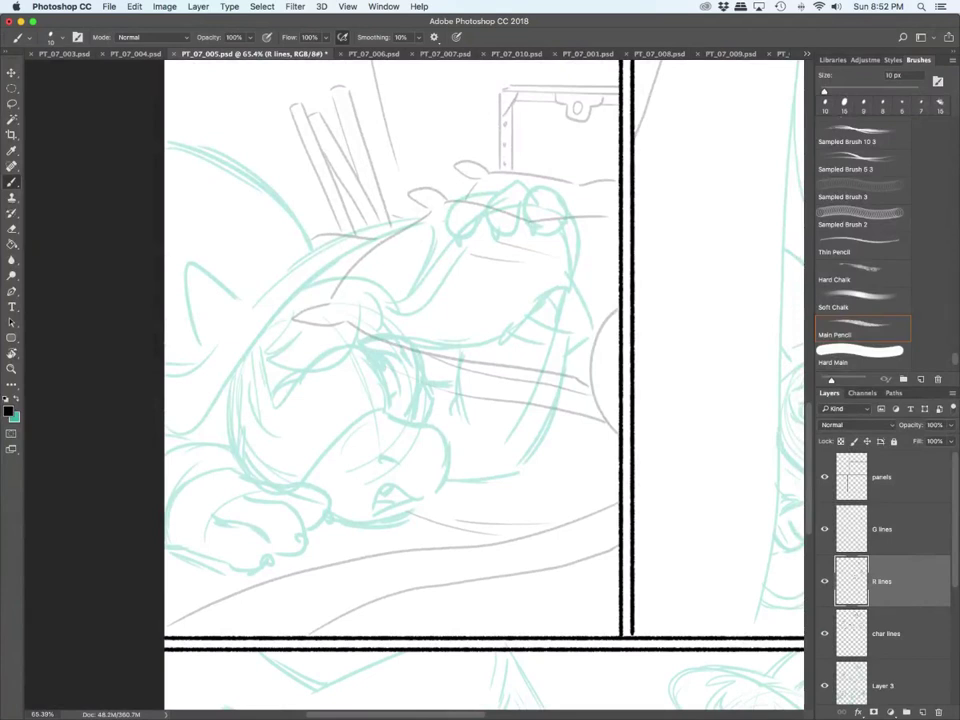
pyautogui.click(886, 634)
pyautogui.press(']')
pyautogui.moveTo(165, 428)
pyautogui.mouseDown()
pyautogui.moveTo(209, 411)
pyautogui.moveTo(418, 223)
pyautogui.moveTo(400, 300)
pyautogui.mouseUp()
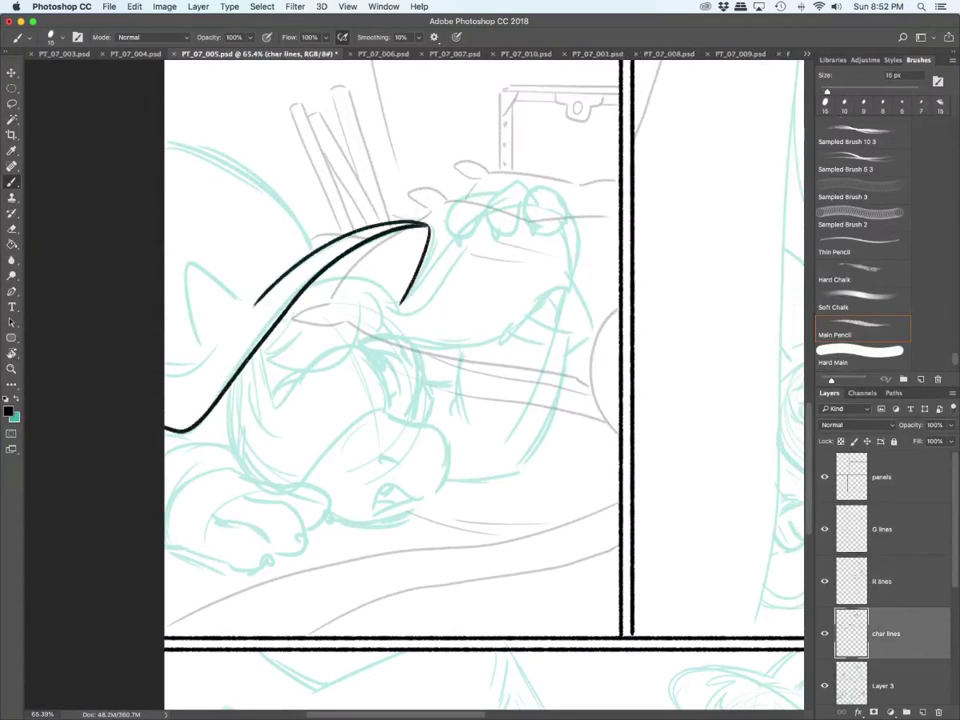
# Step: Ink the lying character's hat point and crease, the rounded back behind the hat and the sleeve cuff
pyautogui.moveTo(165, 374); pyautogui.dragTo(204, 366)
pyautogui.moveTo(170, 371); pyautogui.dragTo(198, 359)
pyautogui.moveTo(189, 295)
pyautogui.mouseDown()
pyautogui.moveTo(196, 361)
pyautogui.moveTo(242, 303)
pyautogui.mouseUp()
pyautogui.moveTo(166, 153); pyautogui.dragTo(311, 249)
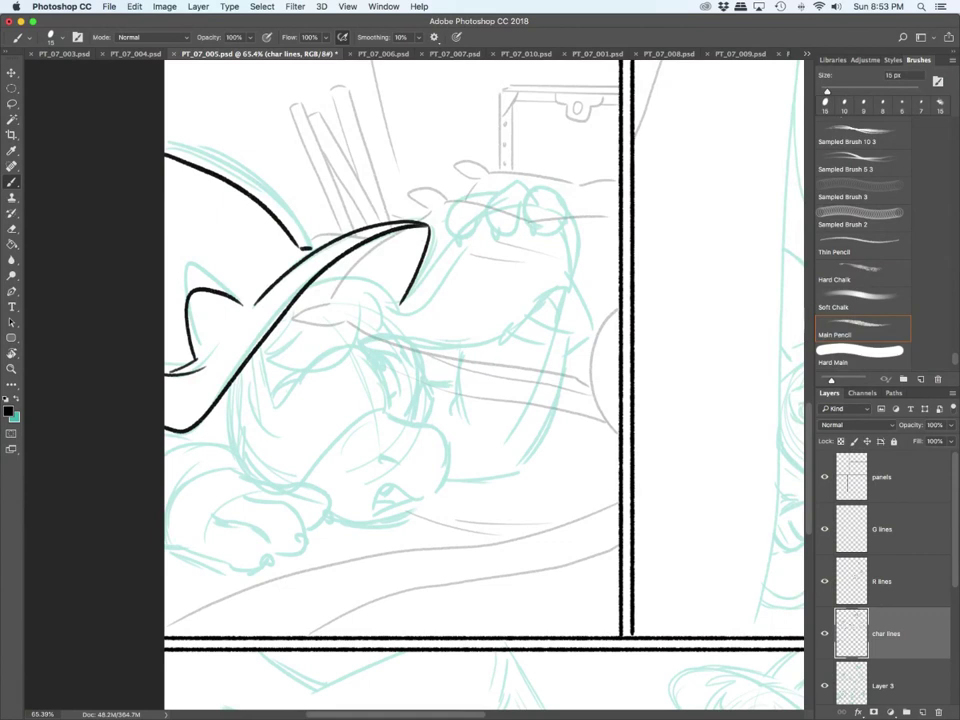
pyautogui.moveTo(165, 502)
pyautogui.mouseDown()
pyautogui.moveTo(228, 466)
pyautogui.moveTo(170, 458)
pyautogui.moveTo(213, 444)
pyautogui.mouseUp()
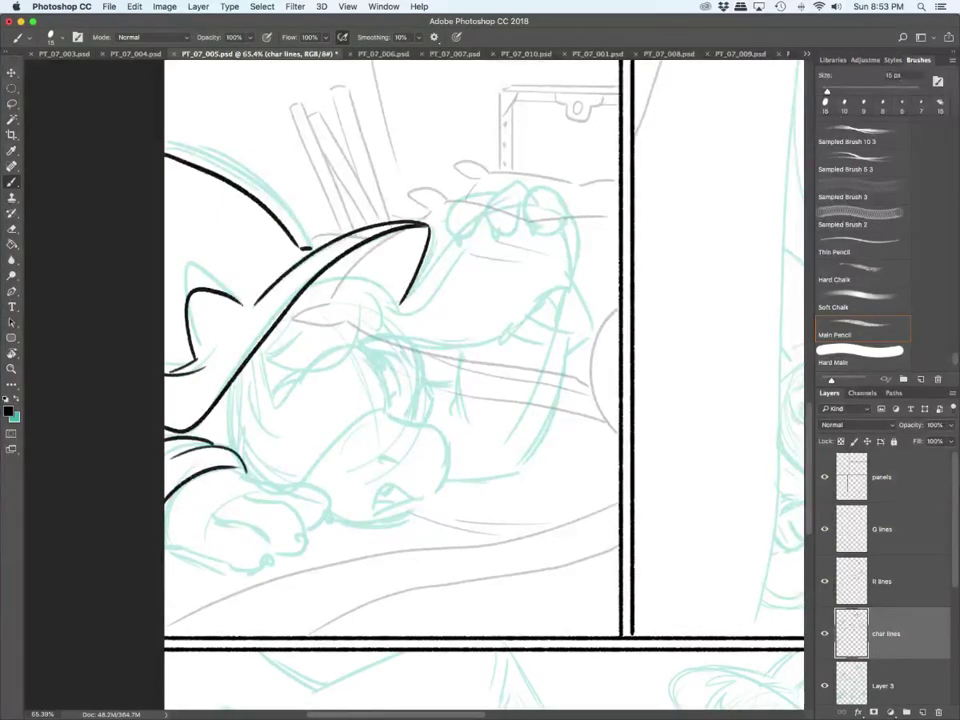
# Step: On the R lines layer, ink the lying character's front paw with its fingers and small claws
pyautogui.click(884, 581)
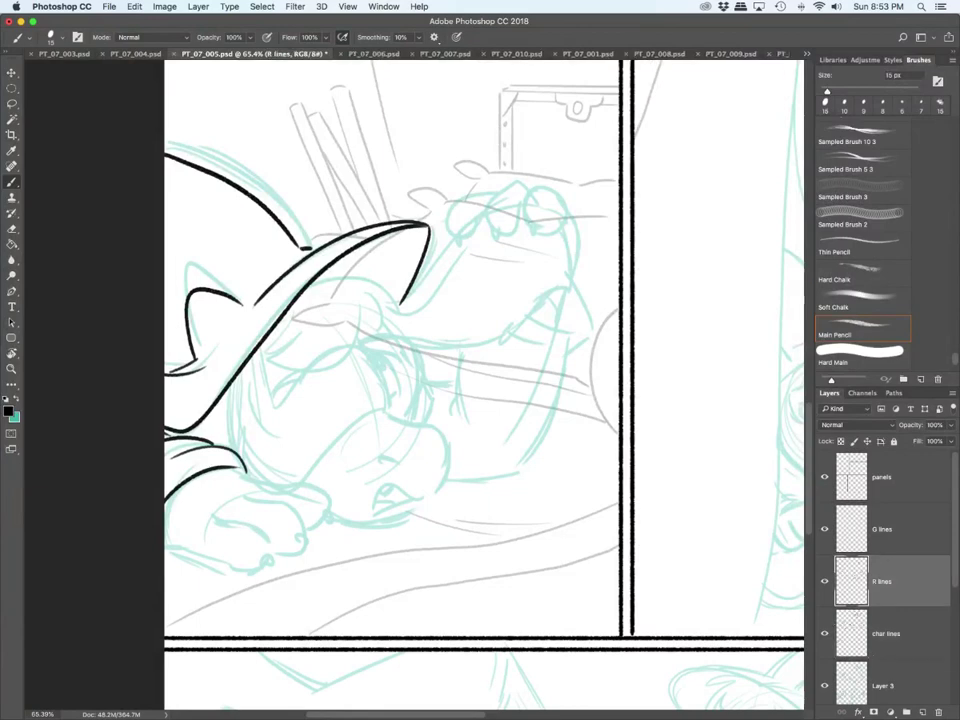
pyautogui.moveTo(165, 543); pyautogui.dragTo(226, 565)
pyautogui.moveTo(211, 517)
pyautogui.mouseDown()
pyautogui.moveTo(255, 536)
pyautogui.moveTo(266, 559)
pyautogui.mouseUp()
pyautogui.moveTo(240, 494); pyautogui.dragTo(303, 541)
pyautogui.moveTo(266, 551)
pyautogui.mouseDown()
pyautogui.moveTo(296, 555)
pyautogui.moveTo(303, 544)
pyautogui.mouseUp()
pyautogui.moveTo(238, 469); pyautogui.dragTo(261, 482)
pyautogui.moveTo(268, 486); pyautogui.dragTo(323, 524)
pyautogui.moveTo(319, 527); pyautogui.dragTo(318, 532)
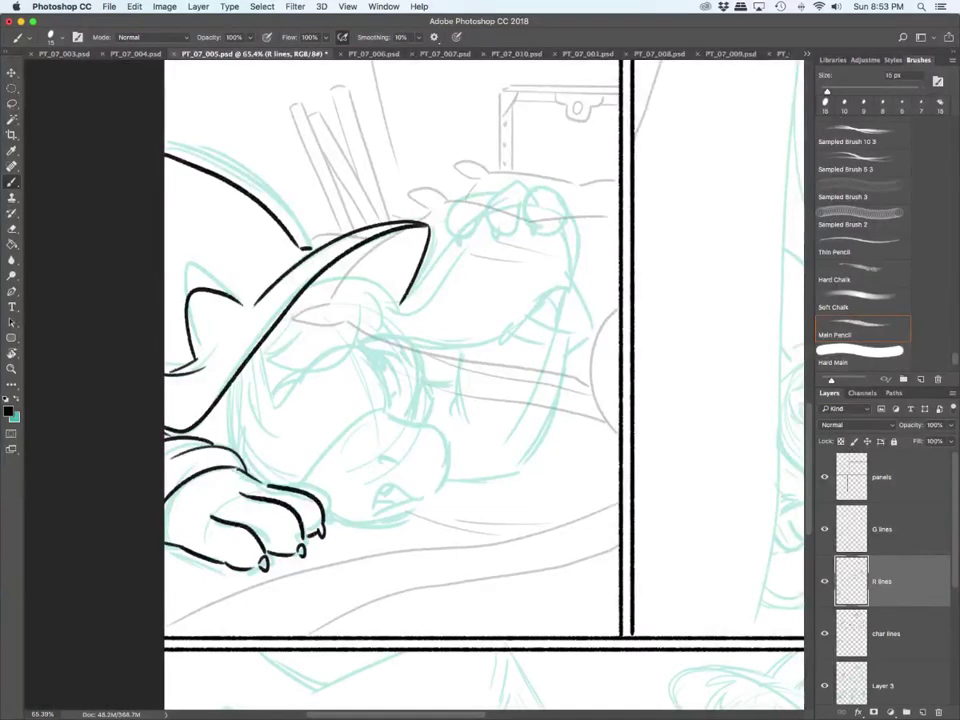
# Step: Ink the side of the lying character's head below the hat, the brow line and the bridge of the snout
pyautogui.moveTo(244, 368); pyautogui.dragTo(265, 432)
pyautogui.moveTo(237, 380); pyautogui.dragTo(229, 450)
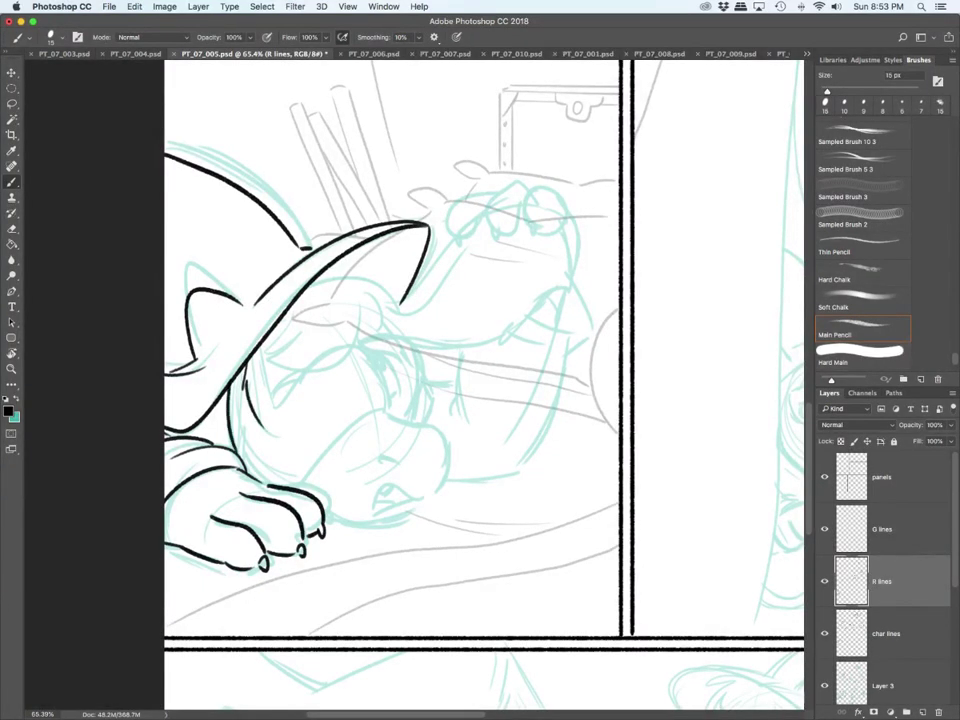
pyautogui.moveTo(258, 346)
pyautogui.mouseDown()
pyautogui.moveTo(276, 394)
pyautogui.moveTo(328, 351)
pyautogui.moveTo(358, 341)
pyautogui.moveTo(396, 396)
pyautogui.moveTo(393, 411)
pyautogui.moveTo(338, 441)
pyautogui.moveTo(294, 488)
pyautogui.mouseUp()
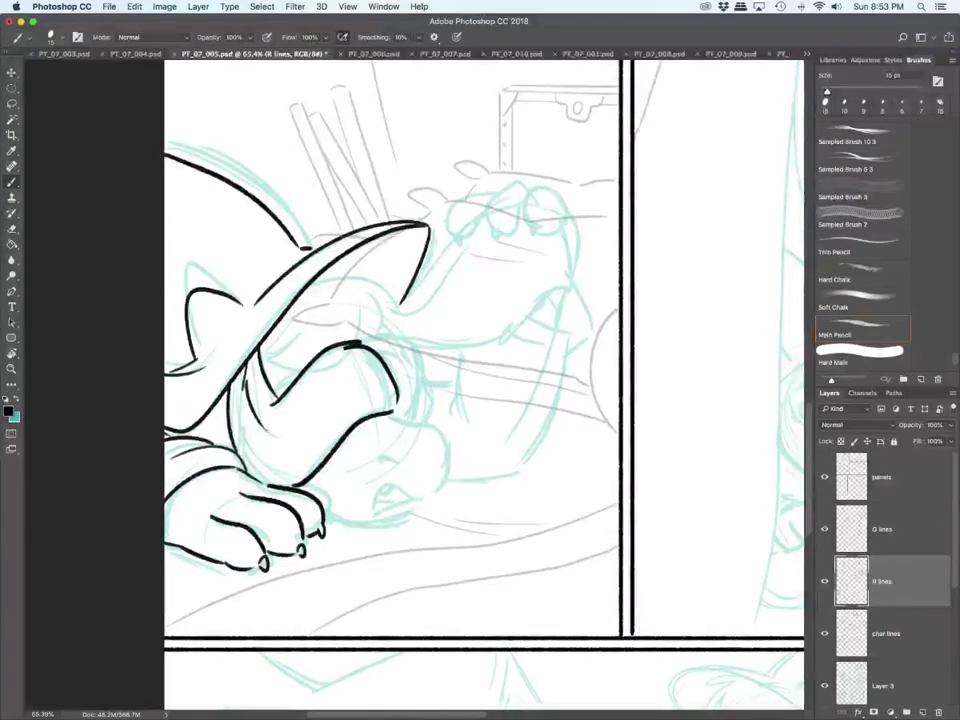
# Step: Ink the lying character's tuft of hair under the hat brim, above the brow
pyautogui.moveTo(289, 310); pyautogui.dragTo(266, 348)
pyautogui.moveTo(266, 348); pyautogui.dragTo(297, 366)
pyautogui.moveTo(361, 312)
pyautogui.mouseDown()
pyautogui.moveTo(357, 342)
pyautogui.moveTo(367, 332)
pyautogui.mouseUp()
pyautogui.moveTo(379, 301); pyautogui.dragTo(365, 333)
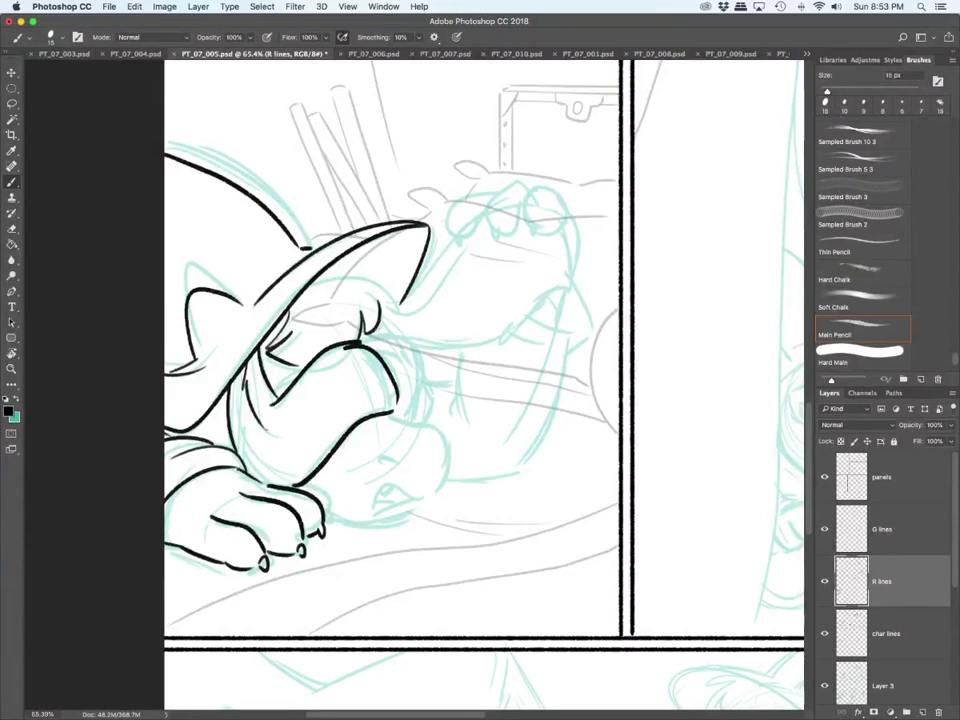
pyautogui.moveTo(312, 291); pyautogui.dragTo(379, 330)
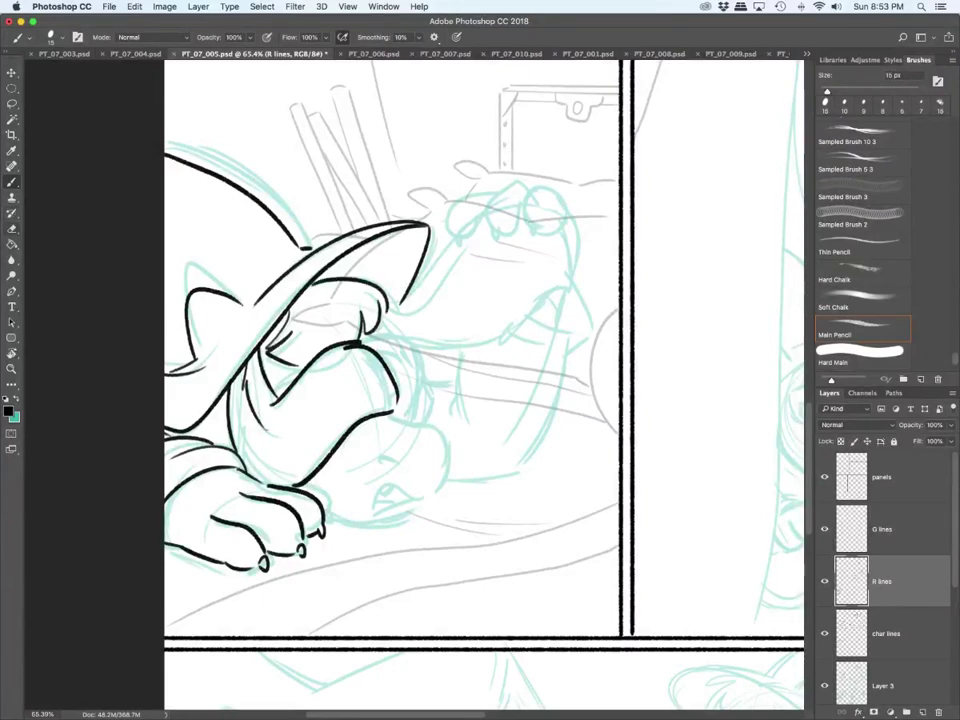
# Step: Erase the curved stroke joining the lying character's brow and muzzle, using the Hard Main eraser at 40 px
pyautogui.press('e')
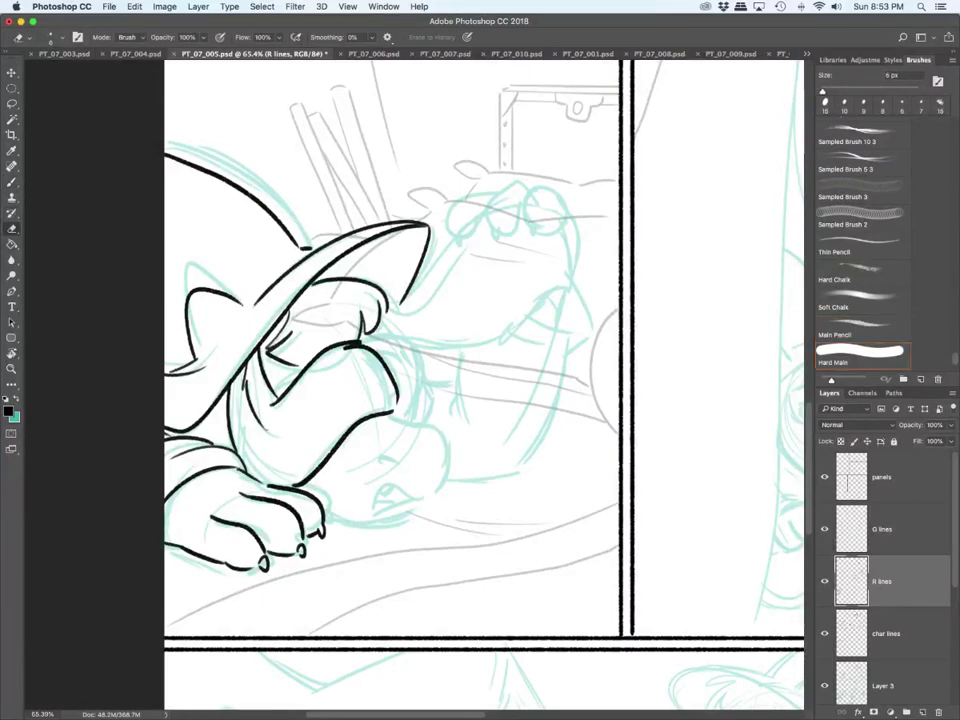
pyautogui.click(862, 355)
pyautogui.press('[')
pyautogui.press('[')
pyautogui.press('[')
pyautogui.press('[')
pyautogui.press('[')
pyautogui.press('[')
pyautogui.press('[')
pyautogui.press('[')
pyautogui.press('[')
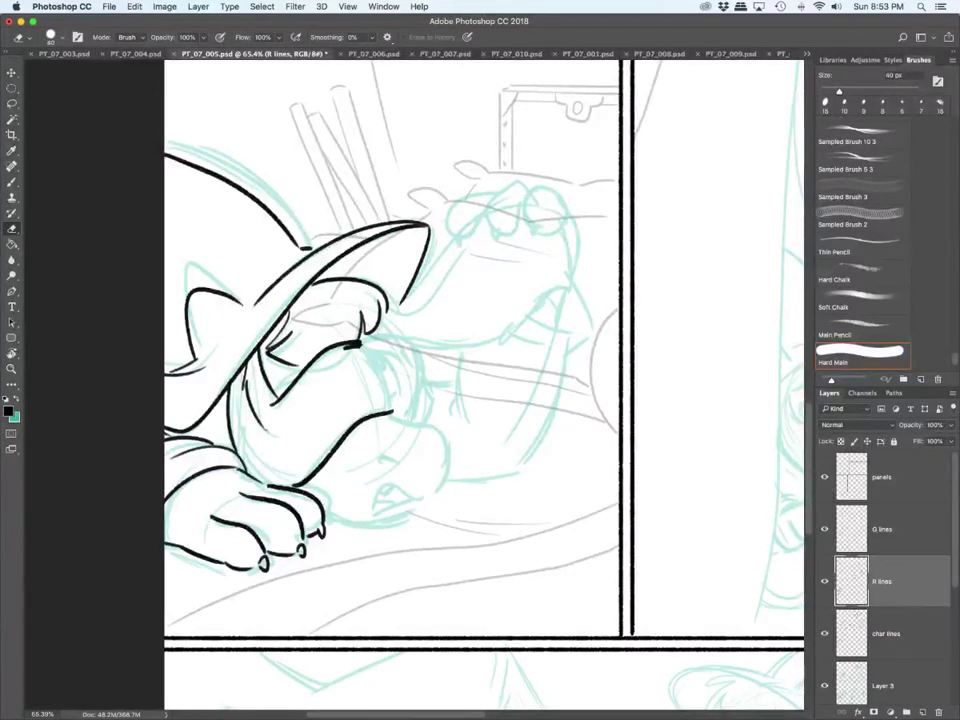
# Step: Ink the lying character's curved snout edge again with the Main Pencil, adding the far eye and its lashes
pyautogui.press('b')
pyautogui.scroll(5, 384, 395)
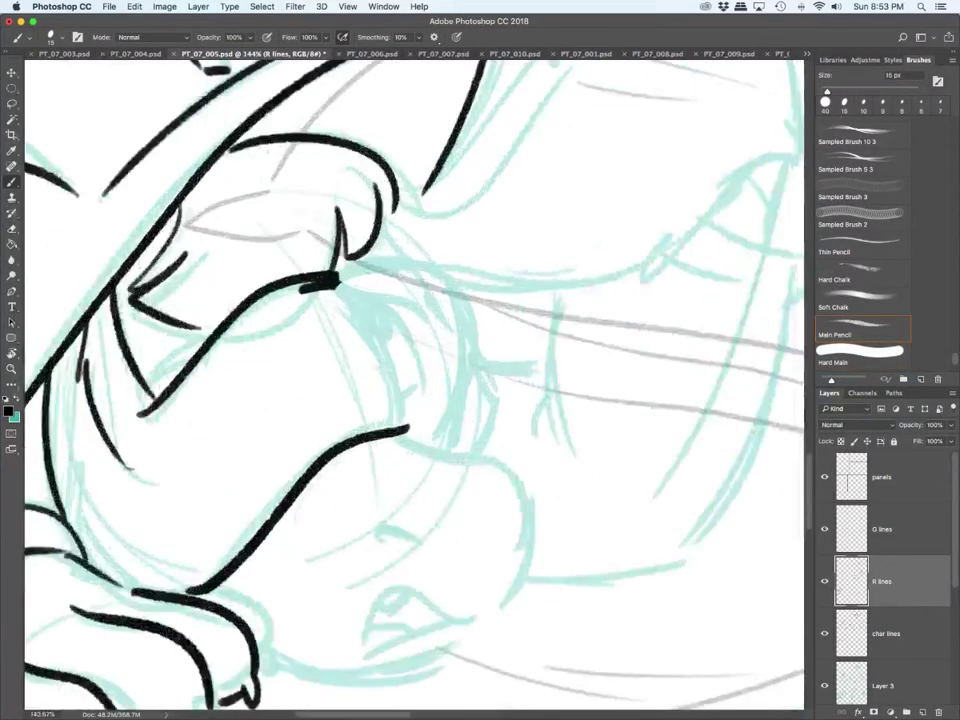
pyautogui.moveTo(361, 302); pyautogui.dragTo(427, 361)
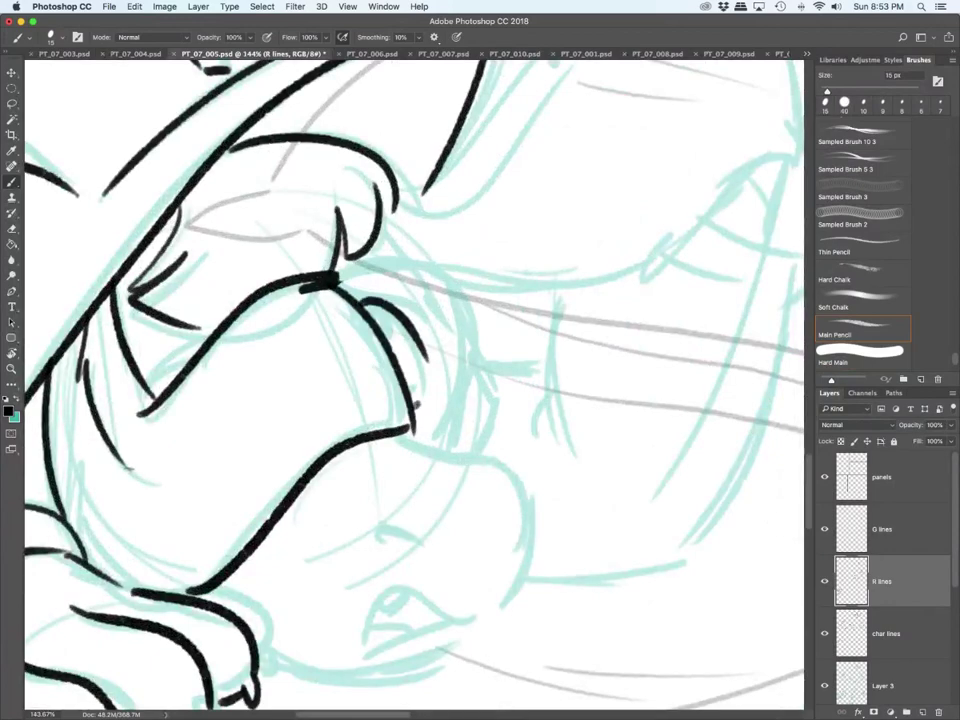
pyautogui.moveTo(415, 406); pyautogui.dragTo(424, 397)
pyautogui.moveTo(389, 342)
pyautogui.mouseDown()
pyautogui.moveTo(388, 307)
pyautogui.moveTo(349, 261)
pyautogui.mouseUp()
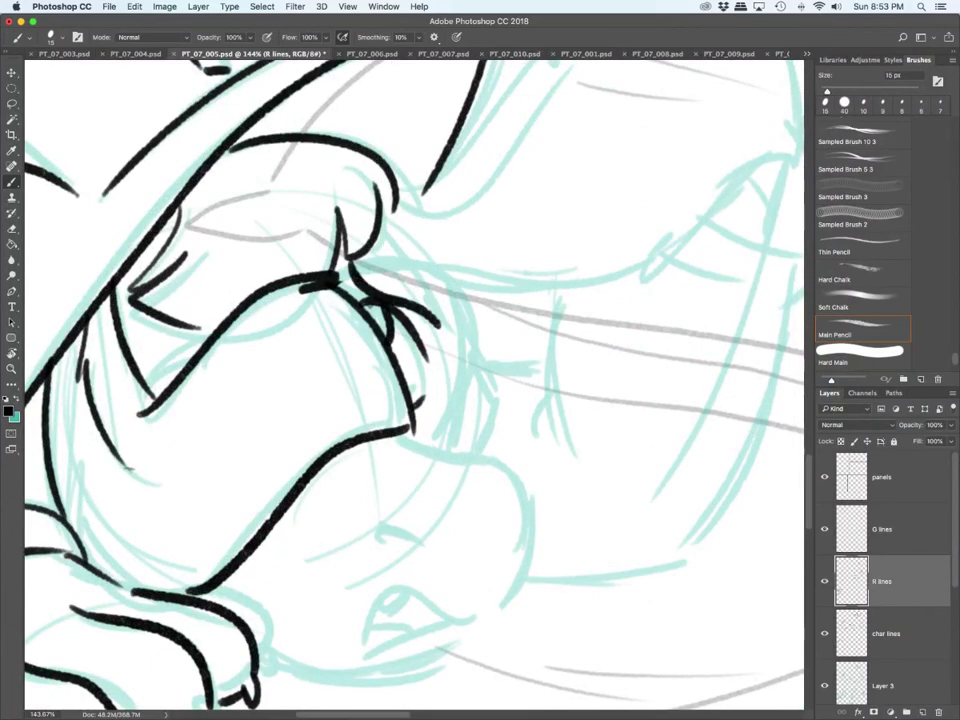
# Step: Ink the lying character's muzzle, nostril, toothed mouth and chin, and fill the inner corner of the far eye black
pyautogui.moveTo(409, 431)
pyautogui.mouseDown()
pyautogui.moveTo(521, 513)
pyautogui.moveTo(493, 609)
pyautogui.moveTo(385, 591)
pyautogui.moveTo(356, 645)
pyautogui.moveTo(450, 623)
pyautogui.mouseUp()
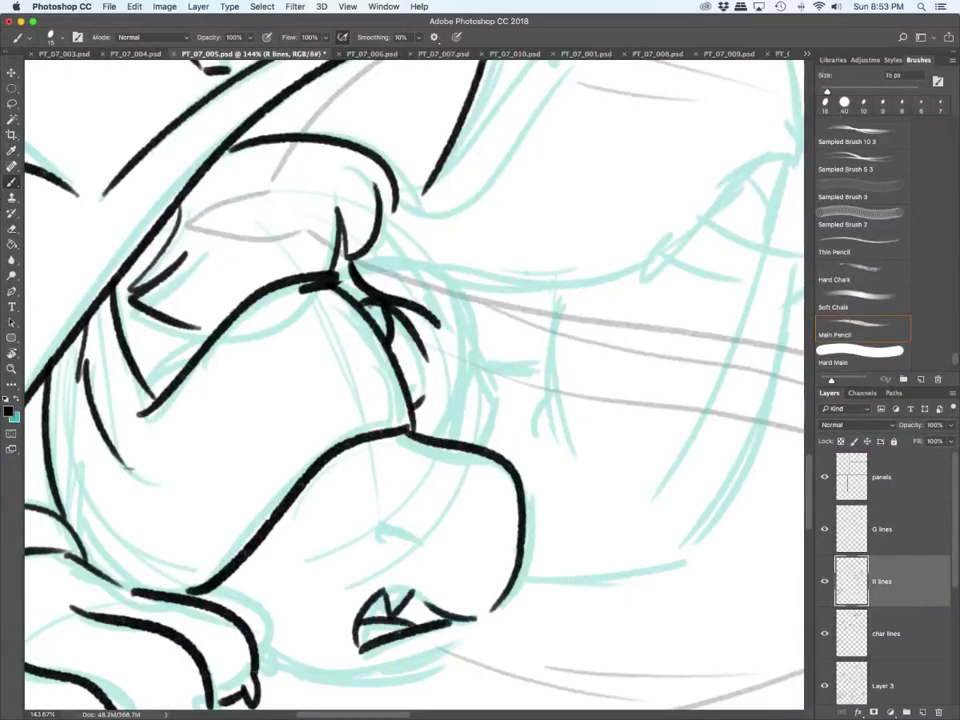
pyautogui.moveTo(381, 530); pyautogui.dragTo(404, 543)
pyautogui.moveTo(366, 304)
pyautogui.mouseDown()
pyautogui.moveTo(378, 318)
pyautogui.moveTo(372, 328)
pyautogui.mouseUp()
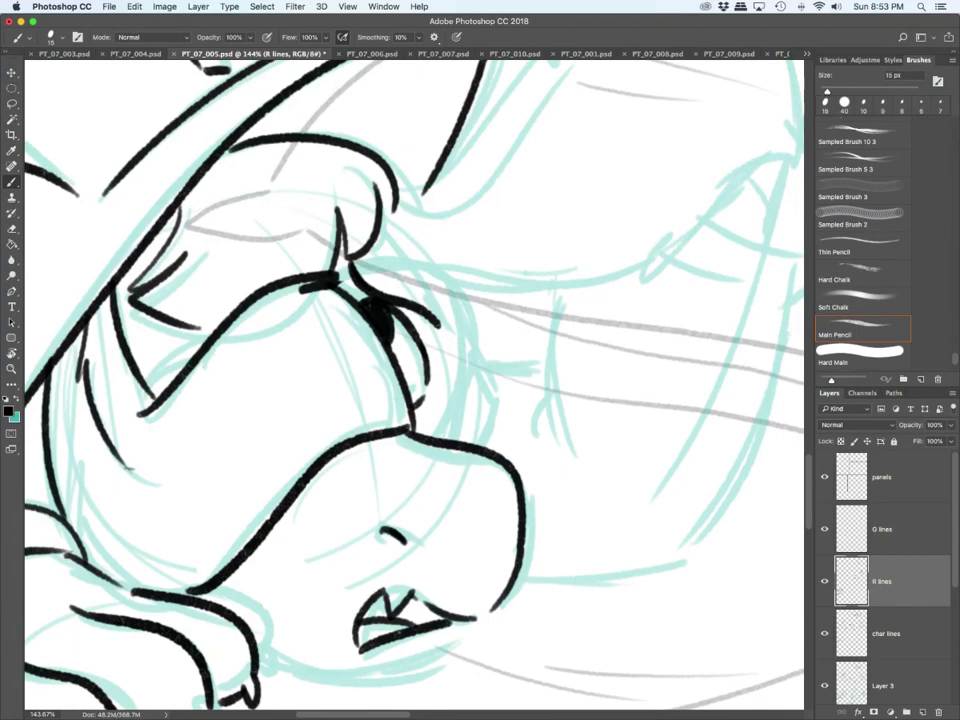
pyautogui.moveTo(259, 659)
pyautogui.mouseDown()
pyautogui.moveTo(295, 672)
pyautogui.moveTo(400, 673)
pyautogui.moveTo(454, 651)
pyautogui.moveTo(482, 623)
pyautogui.mouseUp()
pyautogui.moveTo(432, 661); pyautogui.dragTo(466, 637)
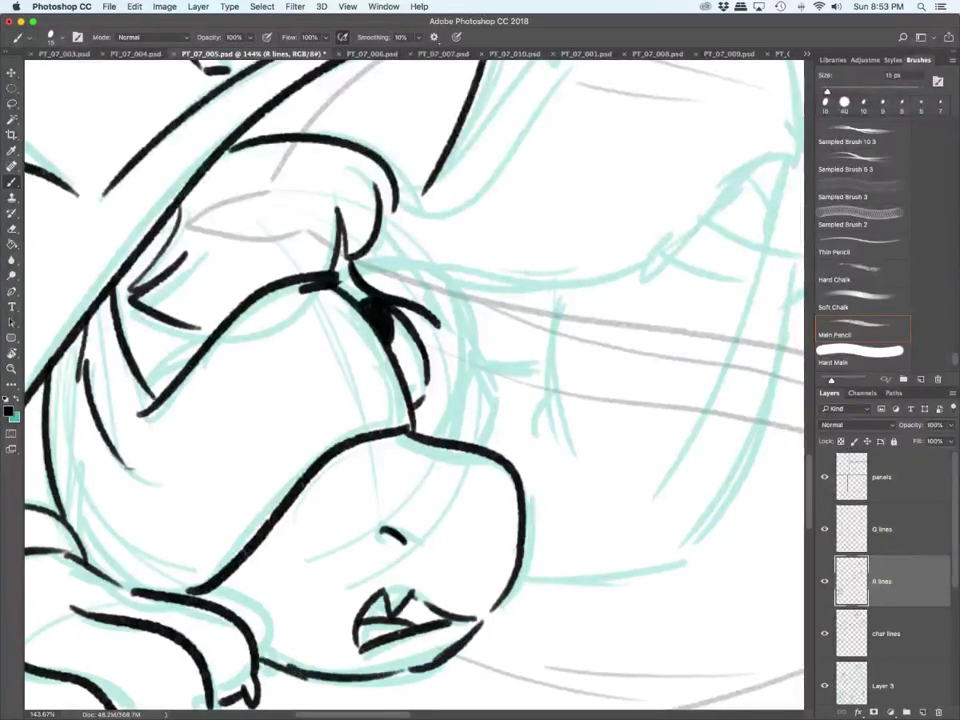
# Step: Ink the far side of the lying character's head from the hair tuft down to the muzzle
pyautogui.press('super+0')
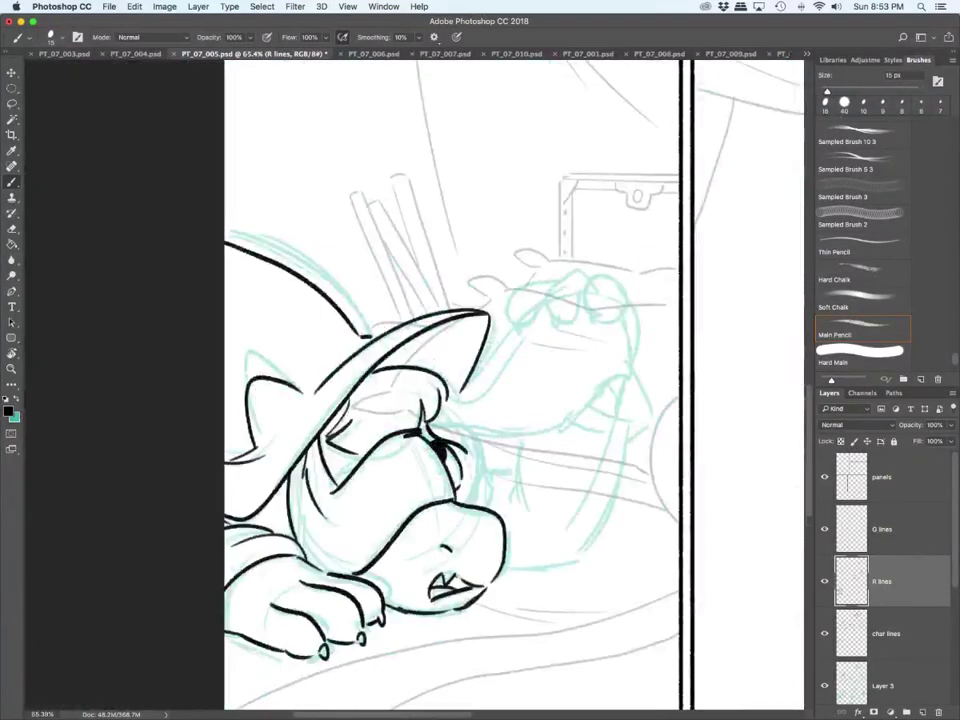
pyautogui.scroll(1, 498, 532)
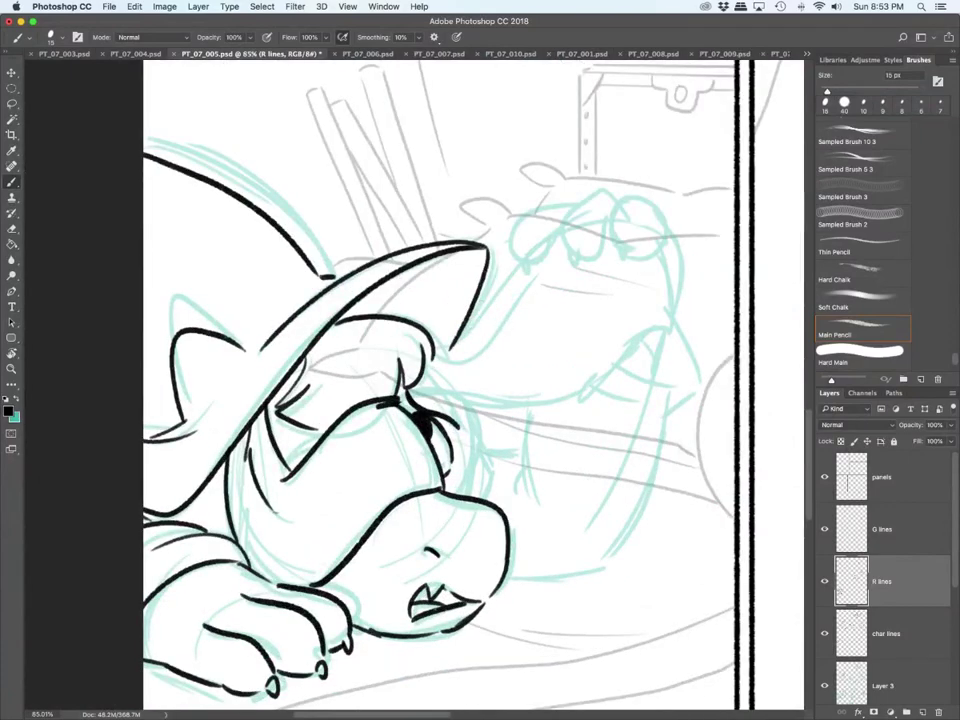
pyautogui.moveTo(432, 358); pyautogui.dragTo(481, 427)
pyautogui.moveTo(465, 413)
pyautogui.mouseDown()
pyautogui.moveTo(479, 434)
pyautogui.moveTo(481, 491)
pyautogui.mouseUp()
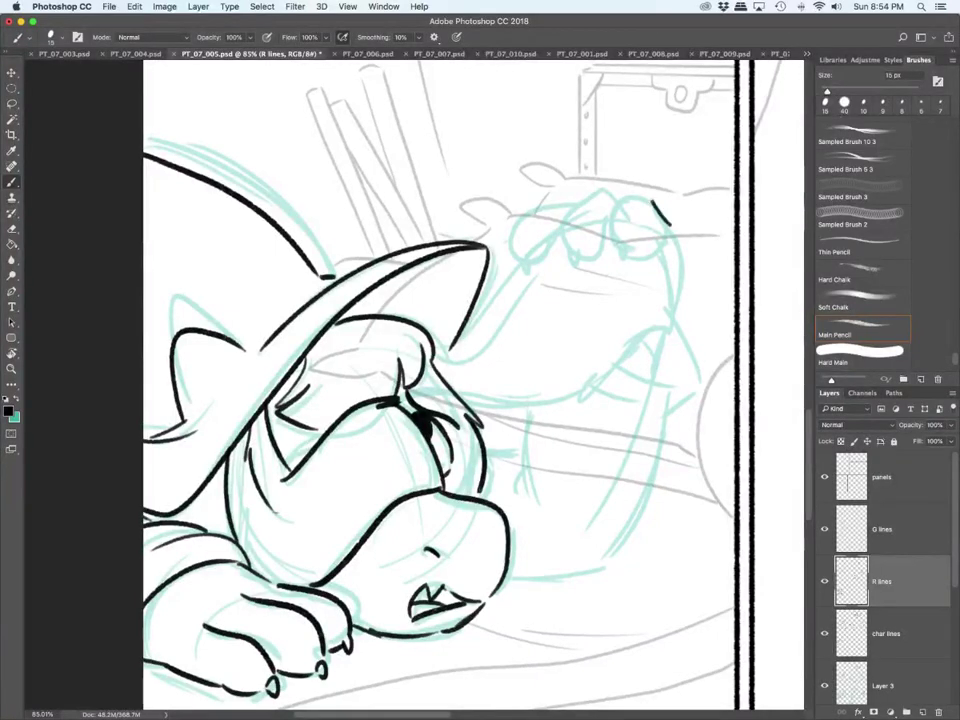
# Step: Ink the three curled fingers and claws of the lying character's raised paw
pyautogui.moveTo(612, 245)
pyautogui.mouseDown()
pyautogui.moveTo(670, 225)
pyautogui.moveTo(626, 258)
pyautogui.moveTo(665, 238)
pyautogui.mouseUp()
pyautogui.press('super+z')
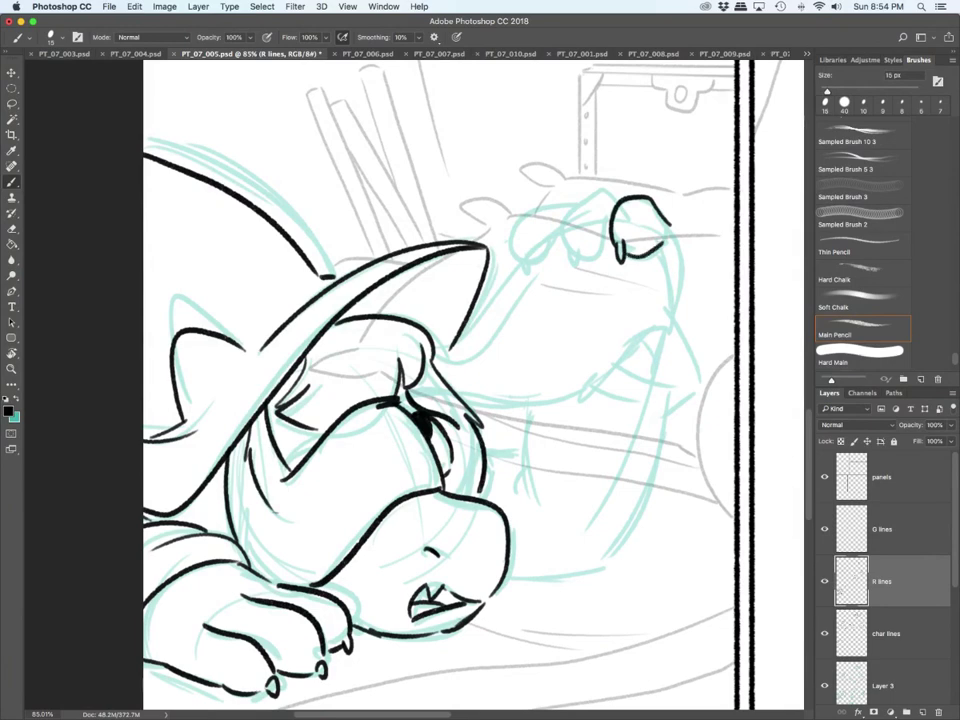
pyautogui.moveTo(614, 210)
pyautogui.mouseDown()
pyautogui.moveTo(566, 228)
pyautogui.moveTo(577, 258)
pyautogui.moveTo(616, 244)
pyautogui.mouseUp()
pyautogui.moveTo(578, 203)
pyautogui.mouseDown()
pyautogui.moveTo(550, 248)
pyautogui.moveTo(521, 250)
pyautogui.moveTo(533, 270)
pyautogui.moveTo(560, 268)
pyautogui.moveTo(488, 321)
pyautogui.mouseUp()
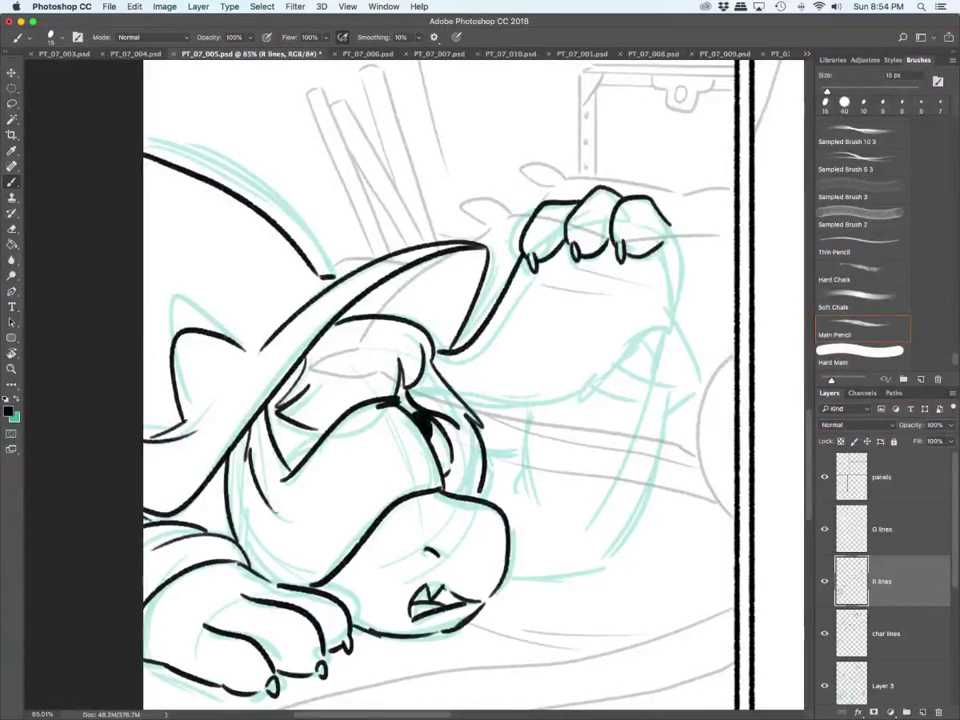
# Step: Ink both edges of the lying character's raised forearm and the outer contour of the paw
pyautogui.moveTo(516, 266); pyautogui.dragTo(440, 354)
pyautogui.moveTo(668, 232)
pyautogui.mouseDown()
pyautogui.moveTo(673, 330)
pyautogui.moveTo(470, 412)
pyautogui.moveTo(508, 405)
pyautogui.mouseUp()
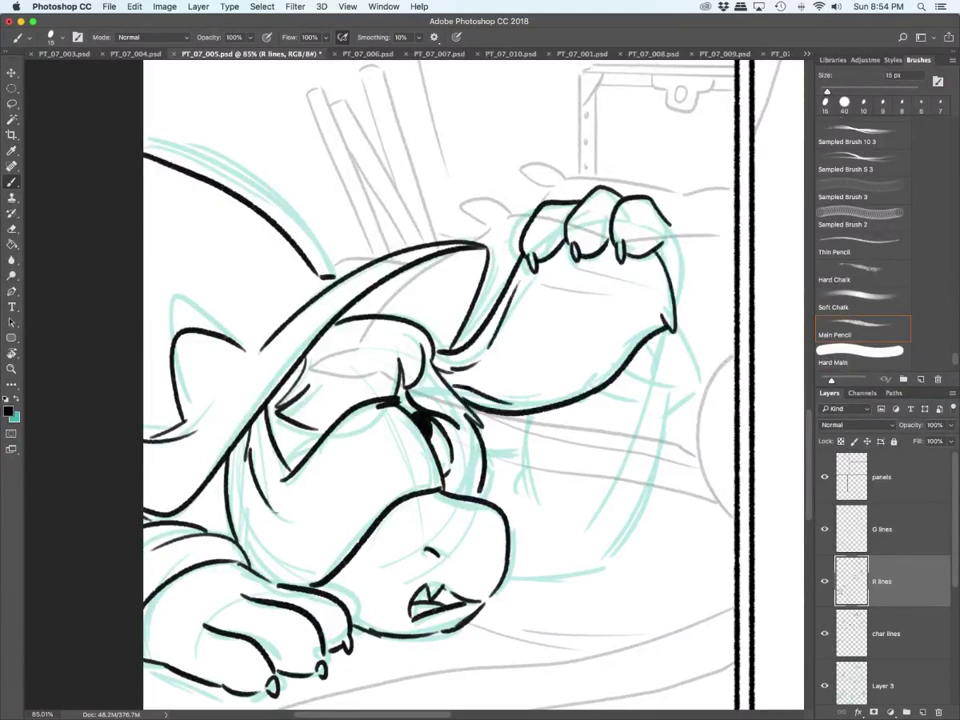
pyautogui.moveTo(667, 222); pyautogui.dragTo(680, 290)
# Step: On the char lines layer, ink the raised arm's cuff, folds and sleeve outline down to the muzzle
pyautogui.moveTo(662, 334)
pyautogui.mouseDown()
pyautogui.moveTo(654, 372)
pyautogui.moveTo(673, 384)
pyautogui.mouseUp()
pyautogui.click(886, 633)
pyautogui.moveTo(609, 387)
pyautogui.mouseDown()
pyautogui.moveTo(644, 406)
pyautogui.moveTo(632, 410)
pyautogui.mouseUp()
pyautogui.moveTo(669, 350); pyautogui.dragTo(680, 383)
pyautogui.moveTo(667, 336)
pyautogui.mouseDown()
pyautogui.moveTo(683, 398)
pyautogui.moveTo(660, 420)
pyautogui.mouseUp()
pyautogui.moveTo(539, 414)
pyautogui.mouseDown()
pyautogui.moveTo(525, 495)
pyautogui.moveTo(519, 464)
pyautogui.mouseUp()
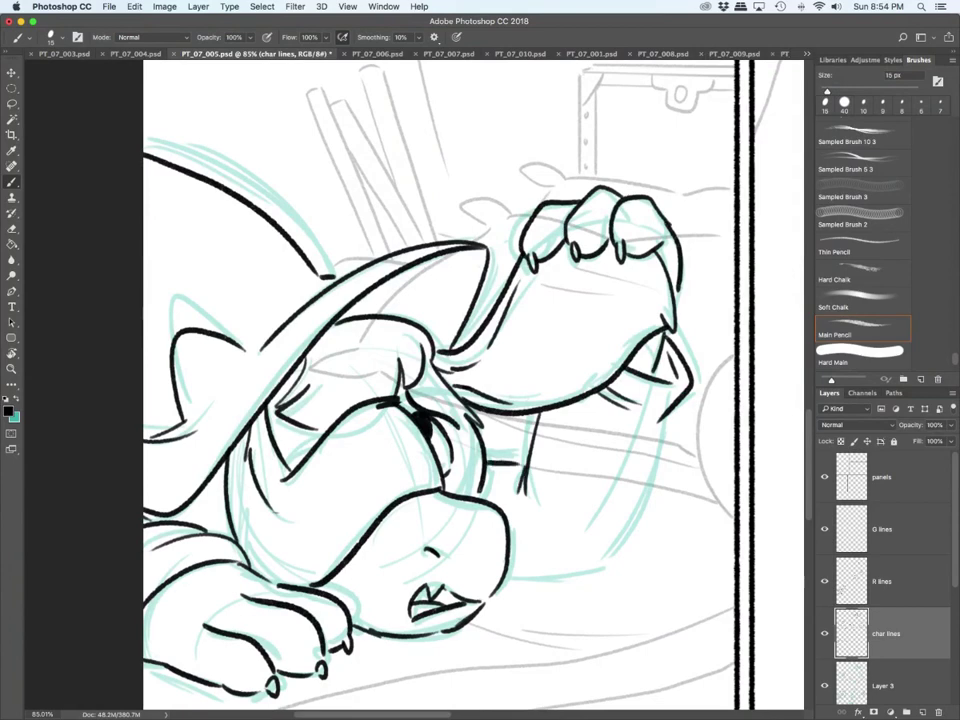
pyautogui.moveTo(664, 417); pyautogui.dragTo(601, 569)
pyautogui.moveTo(507, 576); pyautogui.dragTo(601, 569)
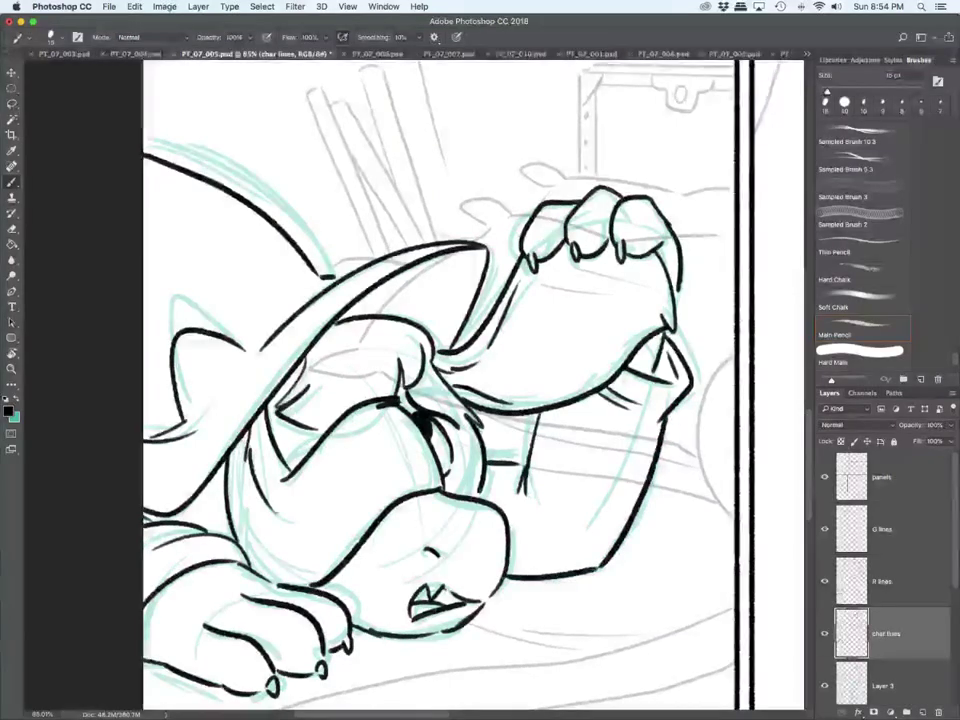
# Step: On the G lines layer, ink the lying character's glasses around the eye and across the side of the head
pyautogui.click(884, 529)
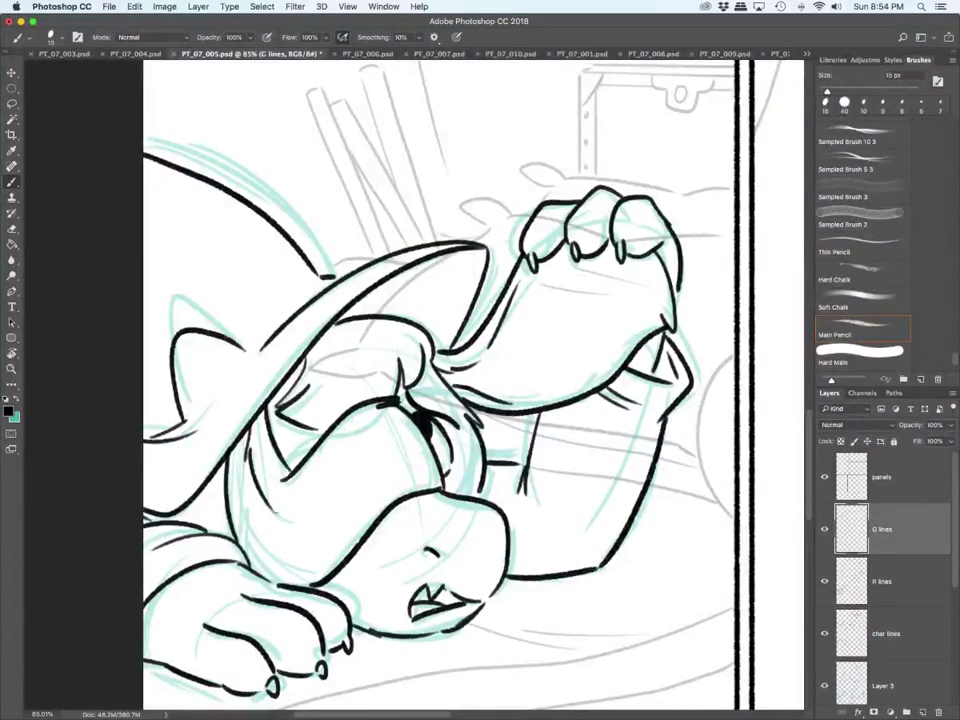
pyautogui.moveTo(397, 401)
pyautogui.mouseDown()
pyautogui.moveTo(452, 393)
pyautogui.moveTo(476, 485)
pyautogui.mouseUp()
pyautogui.moveTo(277, 446); pyautogui.dragTo(327, 428)
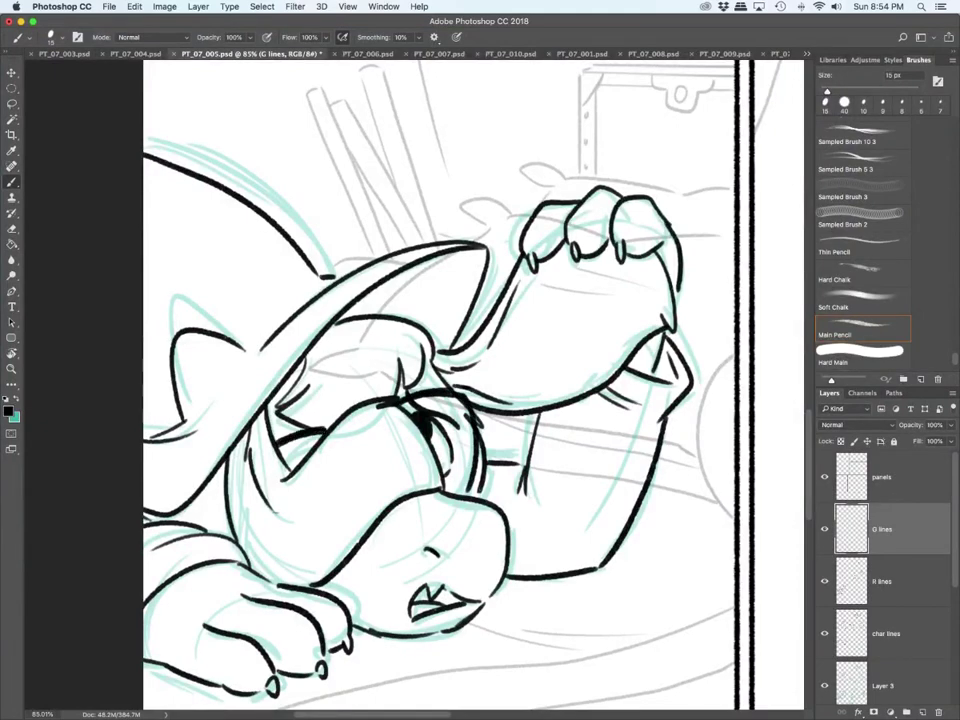
# Step: On the char lines layer, ink the standing character's pointed hat and brim in the middle panel with a 10 px brush
pyautogui.scroll(-5, 536, 535)
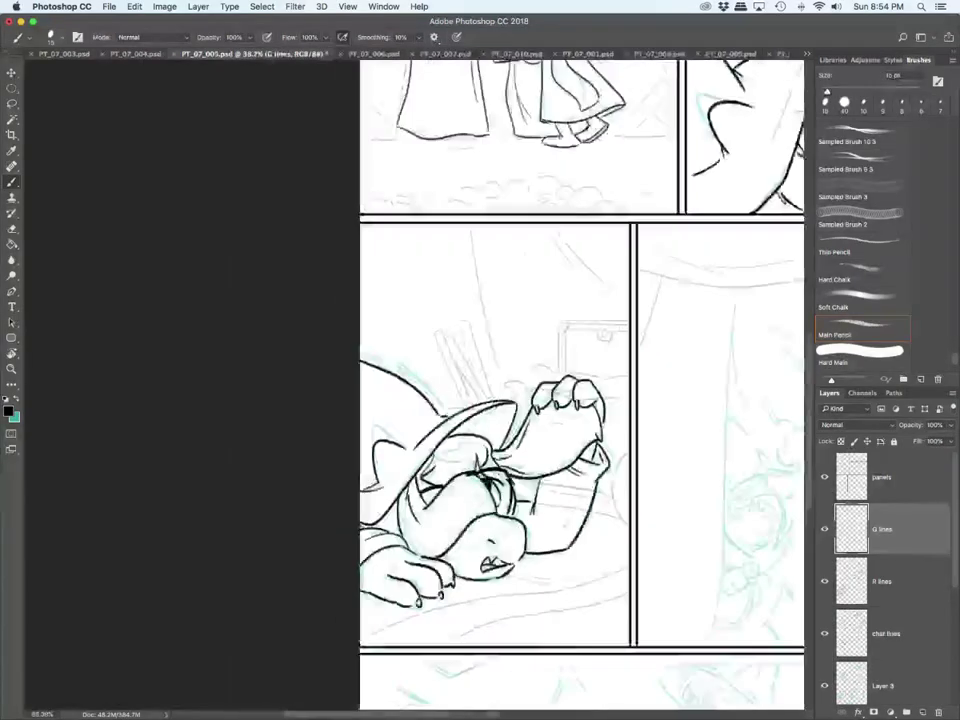
pyautogui.scroll(-3, 540, 536)
pyautogui.hscroll(5, 620, 380)
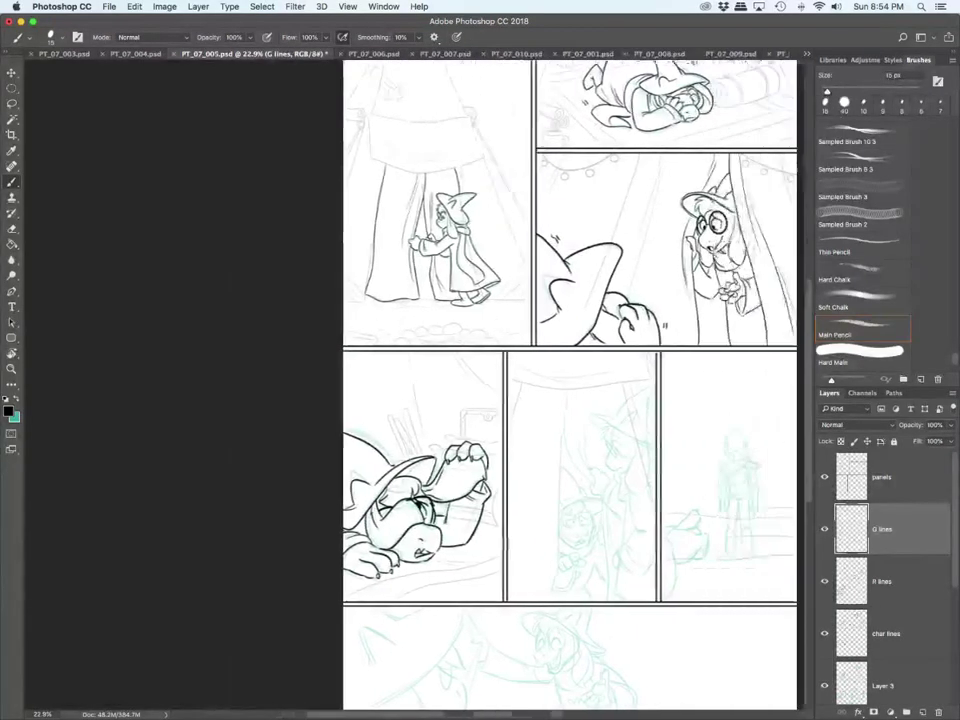
pyautogui.press('[')
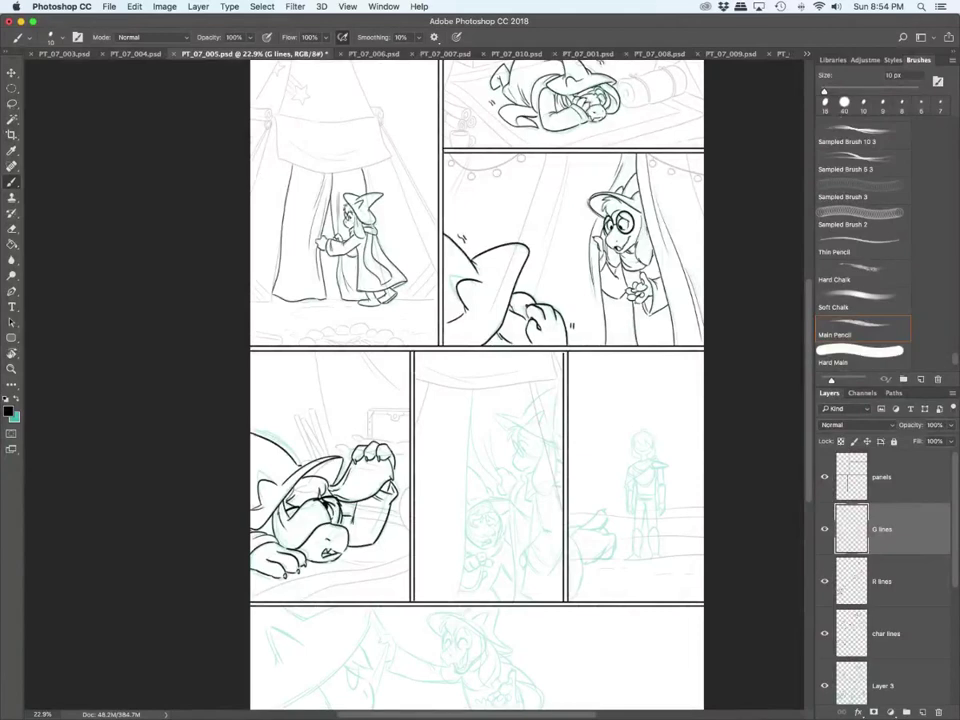
pyautogui.scroll(6, 556, 525)
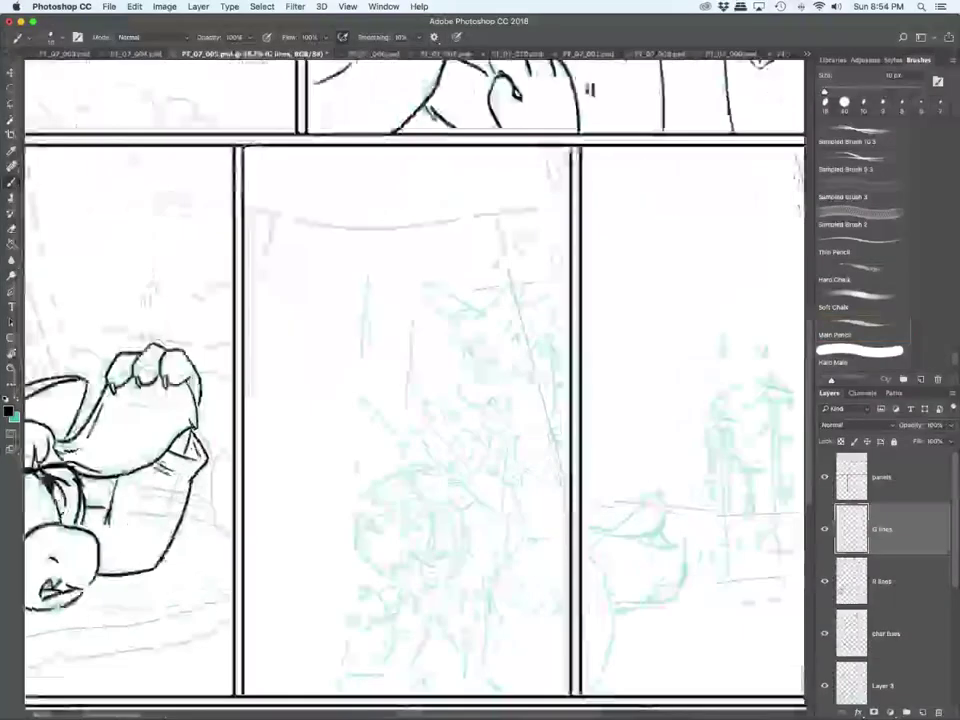
pyautogui.scroll(2, 413, 383)
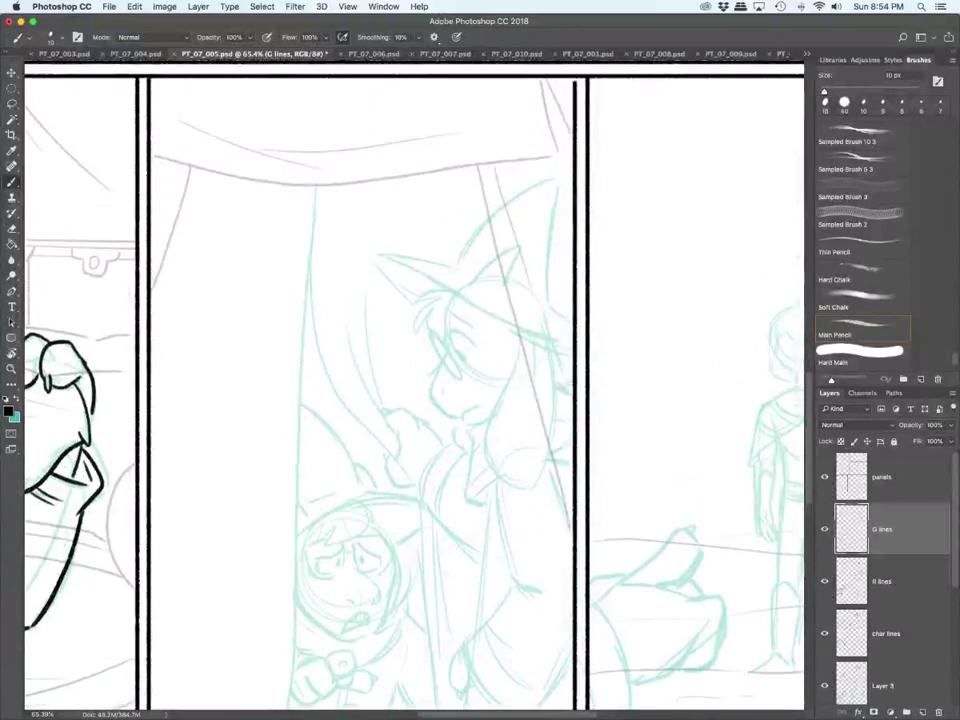
pyautogui.click(886, 633)
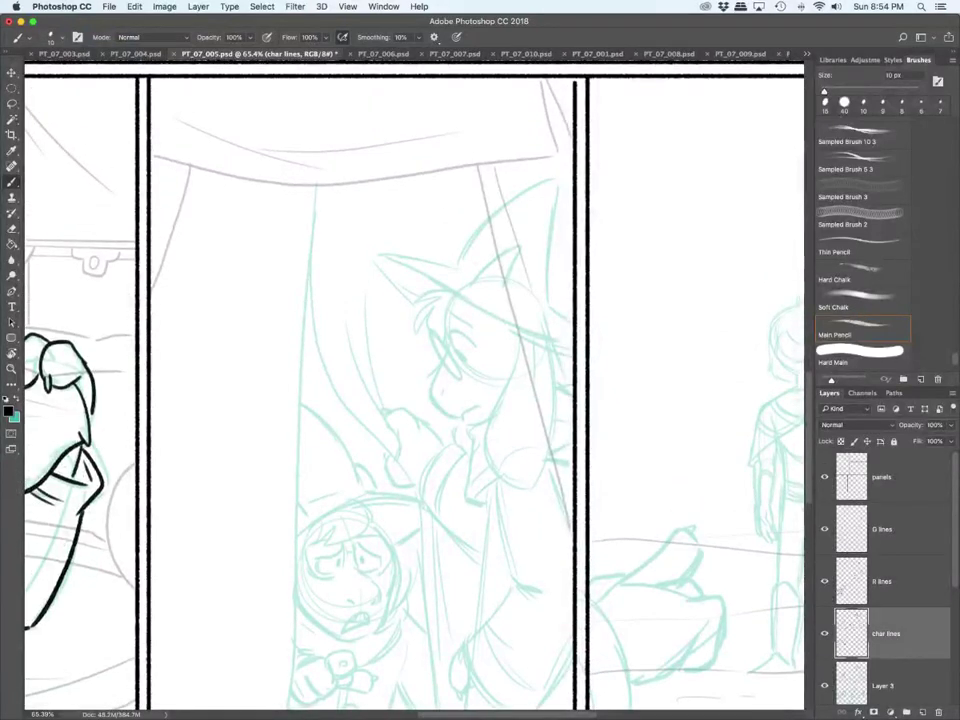
pyautogui.moveTo(418, 305)
pyautogui.mouseDown()
pyautogui.moveTo(386, 259)
pyautogui.moveTo(568, 350)
pyautogui.mouseUp()
pyautogui.moveTo(477, 284); pyautogui.dragTo(513, 290)
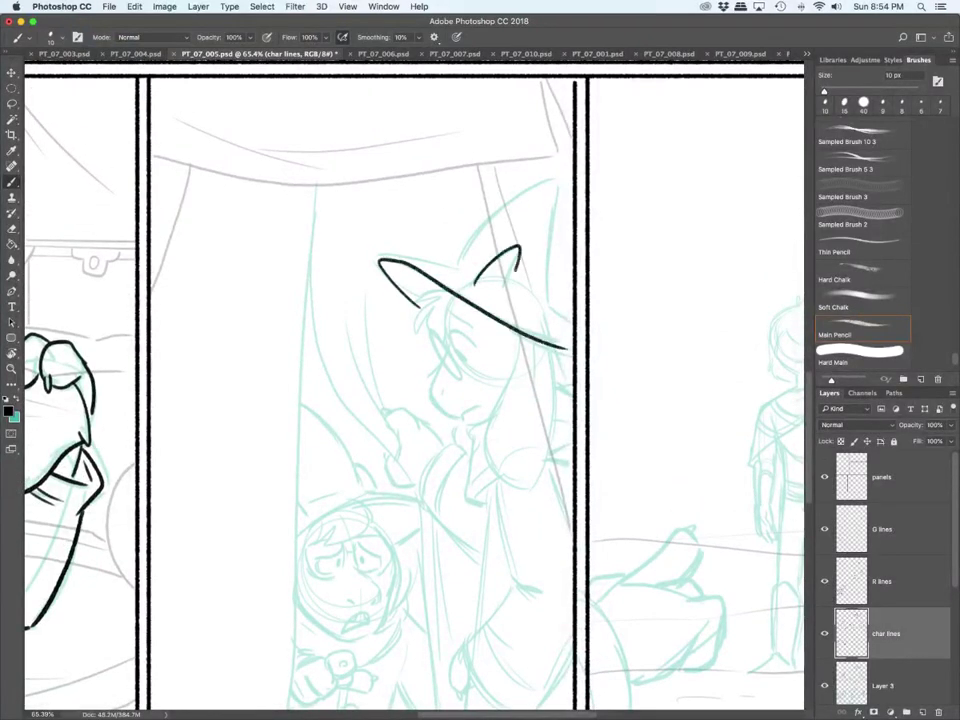
pyautogui.moveTo(462, 262); pyautogui.dragTo(550, 306)
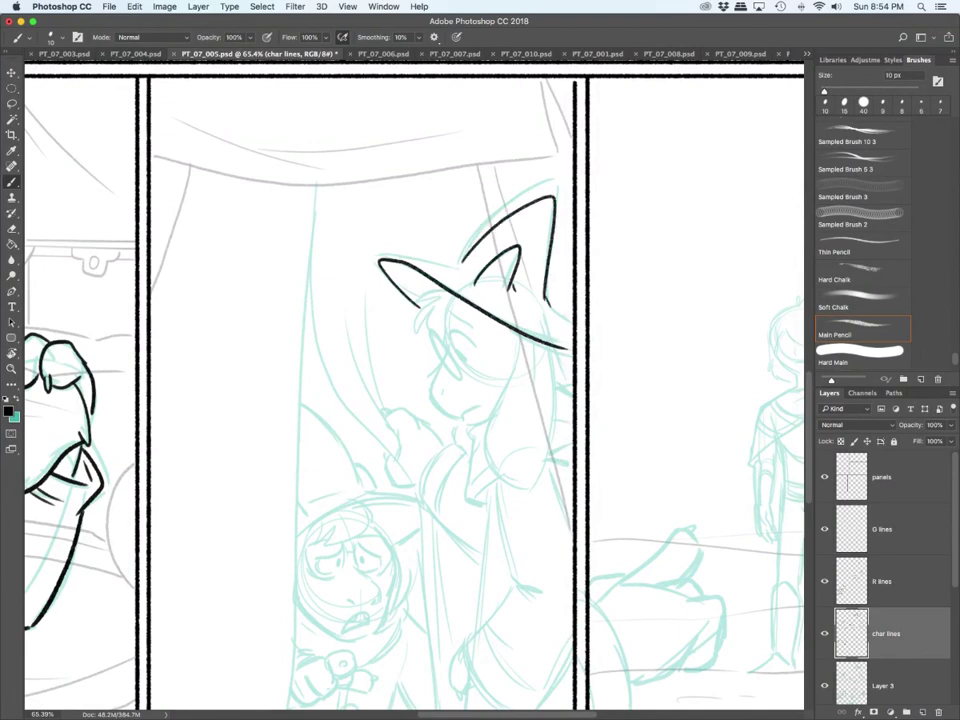
pyautogui.moveTo(381, 260); pyautogui.dragTo(458, 269)
pyautogui.moveTo(546, 303); pyautogui.dragTo(570, 325)
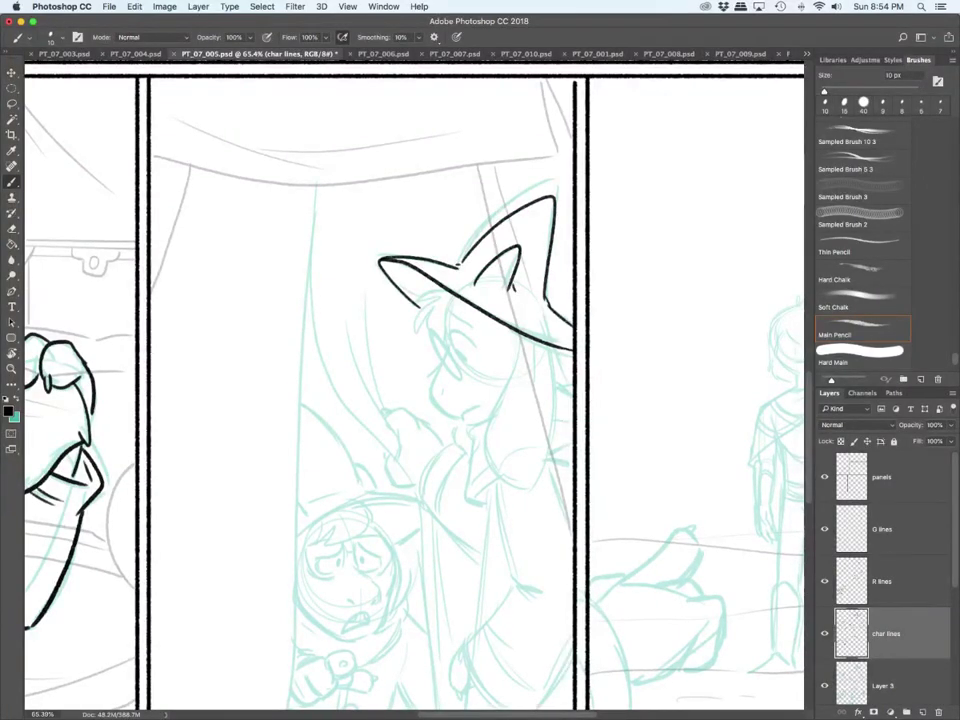
# Step: On the R lines layer, ink the standing character's long drooping ear below the hat brim
pyautogui.hotkey('alt', ']')
pyautogui.scroll(3, 580, 546)
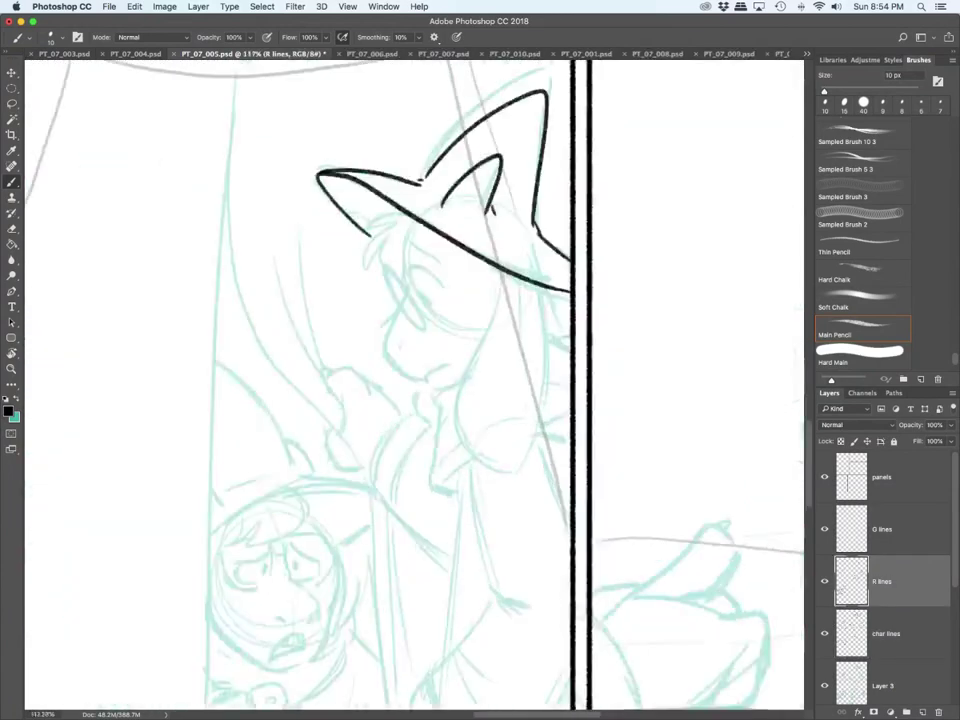
pyautogui.moveTo(497, 276)
pyautogui.mouseDown()
pyautogui.moveTo(494, 312)
pyautogui.moveTo(450, 407)
pyautogui.moveTo(510, 468)
pyautogui.moveTo(520, 292)
pyautogui.moveTo(521, 356)
pyautogui.mouseUp()
pyautogui.moveTo(537, 287)
pyautogui.mouseDown()
pyautogui.moveTo(546, 420)
pyautogui.moveTo(512, 467)
pyautogui.mouseUp()
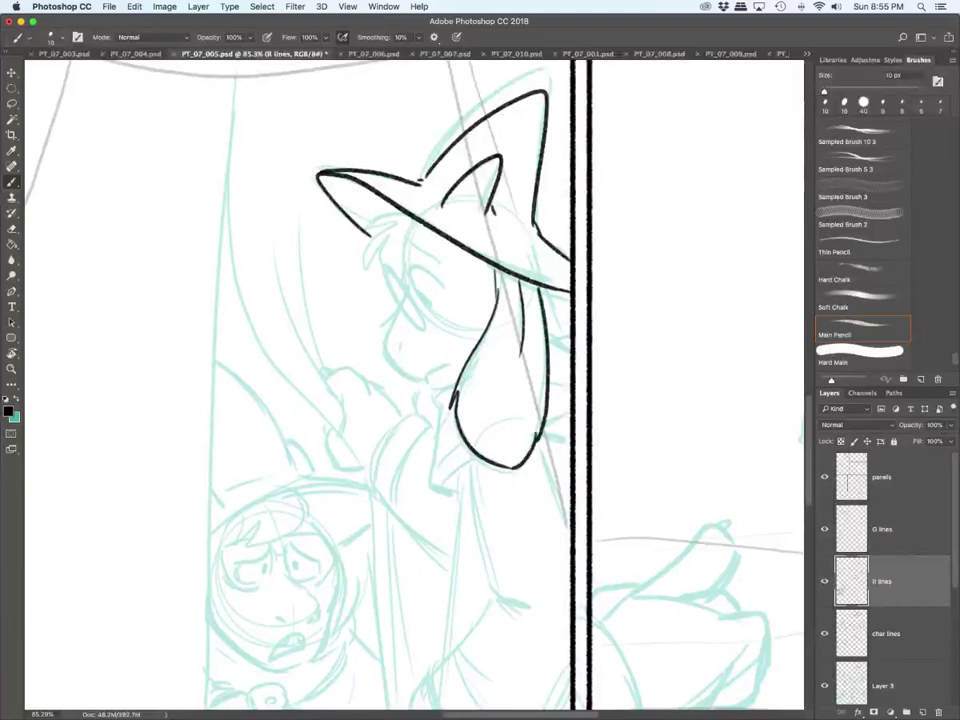
# Step: Ink the standing character's hair fringe, snout, mouth, eye and brow
pyautogui.moveTo(397, 210)
pyautogui.mouseDown()
pyautogui.moveTo(368, 232)
pyautogui.moveTo(364, 272)
pyautogui.moveTo(391, 288)
pyautogui.mouseUp()
pyautogui.moveTo(389, 263)
pyautogui.mouseDown()
pyautogui.moveTo(396, 289)
pyautogui.moveTo(405, 284)
pyautogui.moveTo(390, 327)
pyautogui.moveTo(405, 374)
pyautogui.moveTo(428, 385)
pyautogui.moveTo(446, 372)
pyautogui.moveTo(452, 384)
pyautogui.mouseUp()
pyautogui.moveTo(419, 292)
pyautogui.mouseDown()
pyautogui.moveTo(433, 305)
pyautogui.moveTo(410, 269)
pyautogui.moveTo(444, 287)
pyautogui.mouseUp()
pyautogui.moveTo(404, 240); pyautogui.dragTo(445, 261)
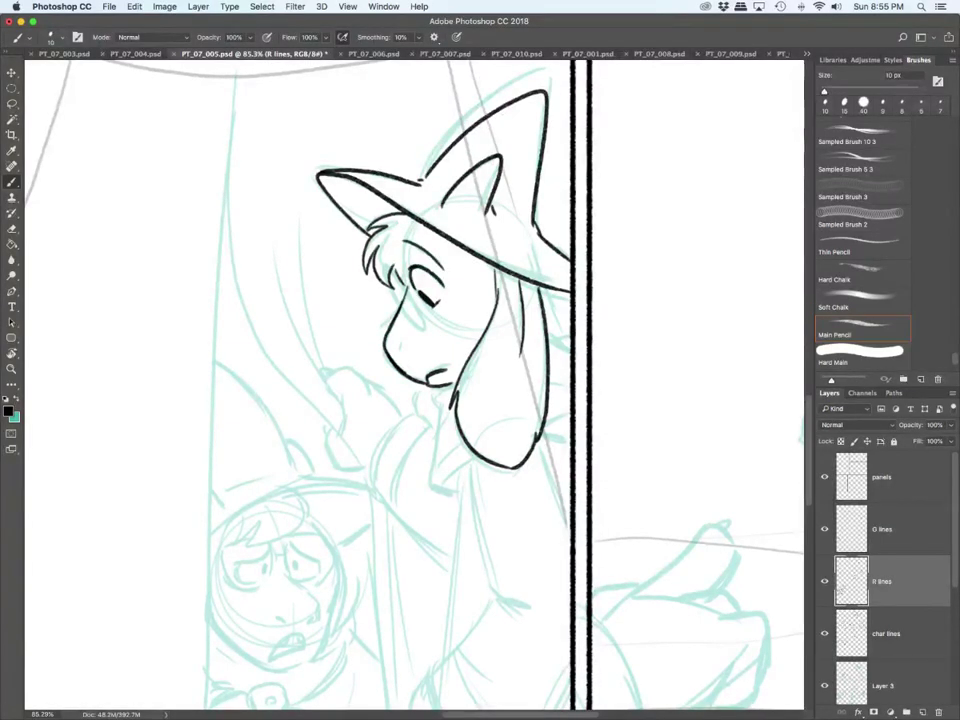
# Step: Ink the standing character's glasses at 15 px on the G lines layer, and dot the nostril at 10 px on R lines
pyautogui.scroll(-3, 415, 385)
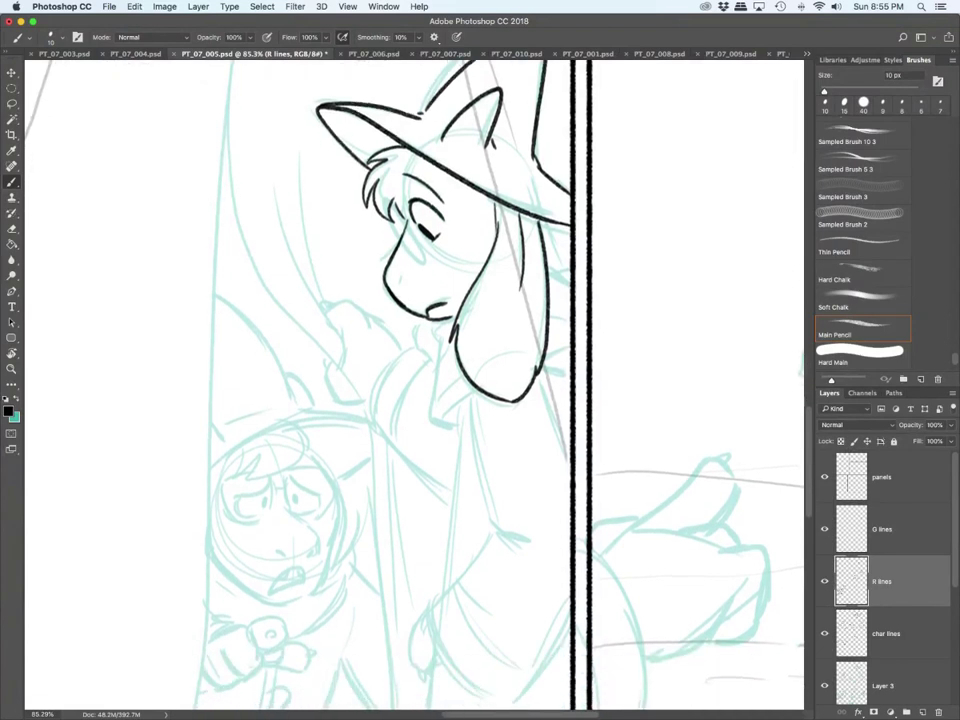
pyautogui.hotkey('alt', ']')
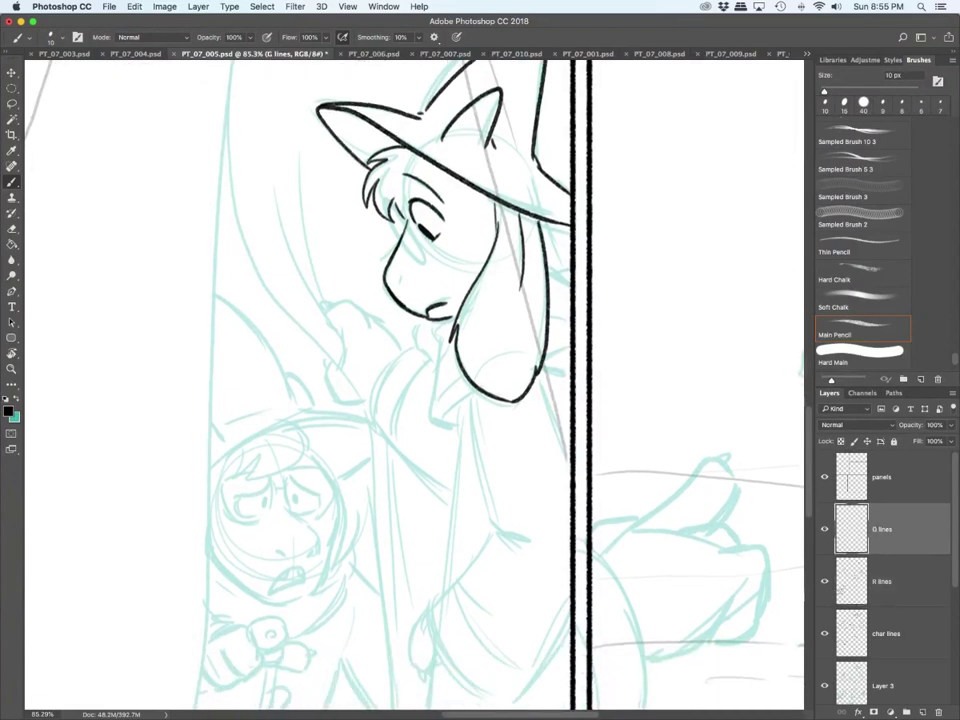
pyautogui.press(']')
pyautogui.moveTo(421, 261)
pyautogui.mouseDown()
pyautogui.moveTo(408, 250)
pyautogui.moveTo(421, 262)
pyautogui.mouseUp()
pyautogui.hotkey('alt', '[')
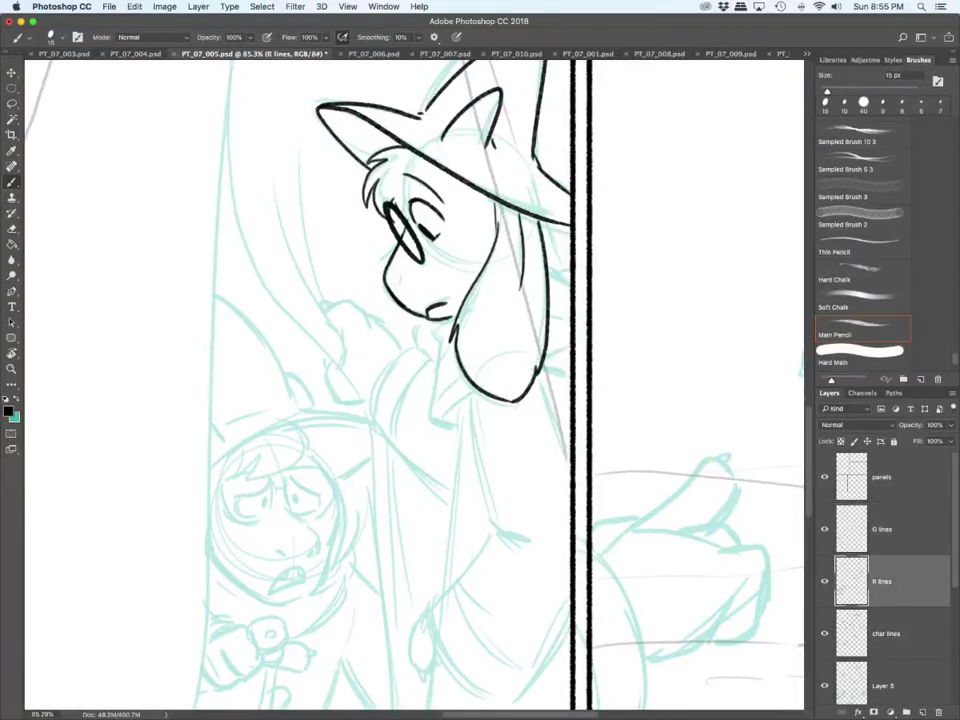
pyautogui.press('[')
# Step: On the char lines layer, ink the standing character's pointed collar under the chin and ear
pyautogui.hotkey('alt', '[')
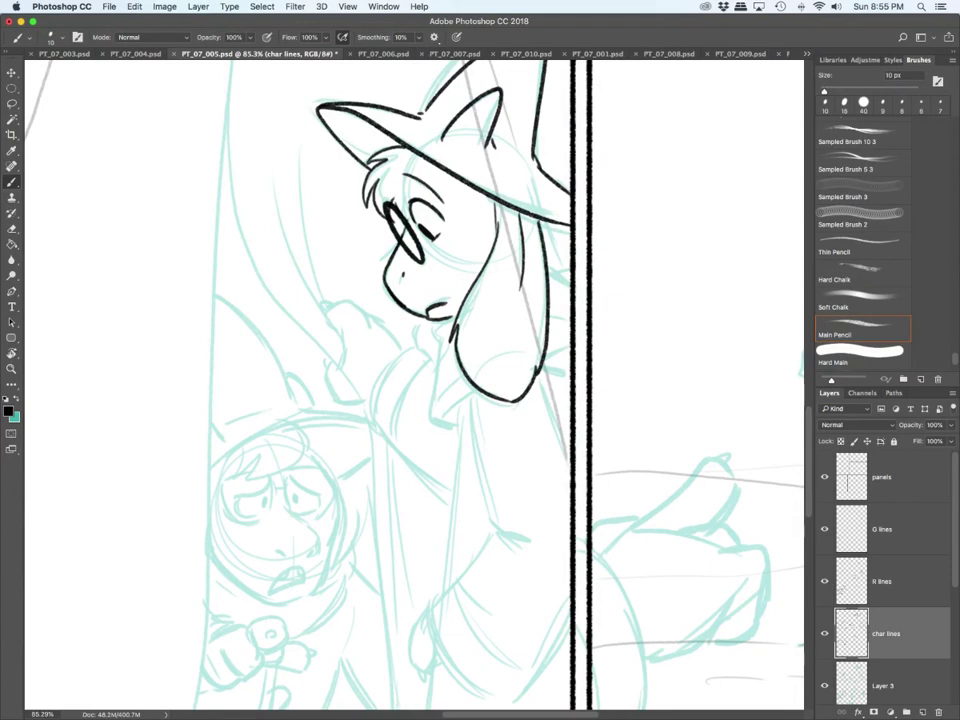
pyautogui.moveTo(453, 319)
pyautogui.mouseDown()
pyautogui.moveTo(437, 340)
pyautogui.moveTo(427, 414)
pyautogui.moveTo(452, 427)
pyautogui.mouseUp()
pyautogui.moveTo(443, 416); pyautogui.dragTo(470, 390)
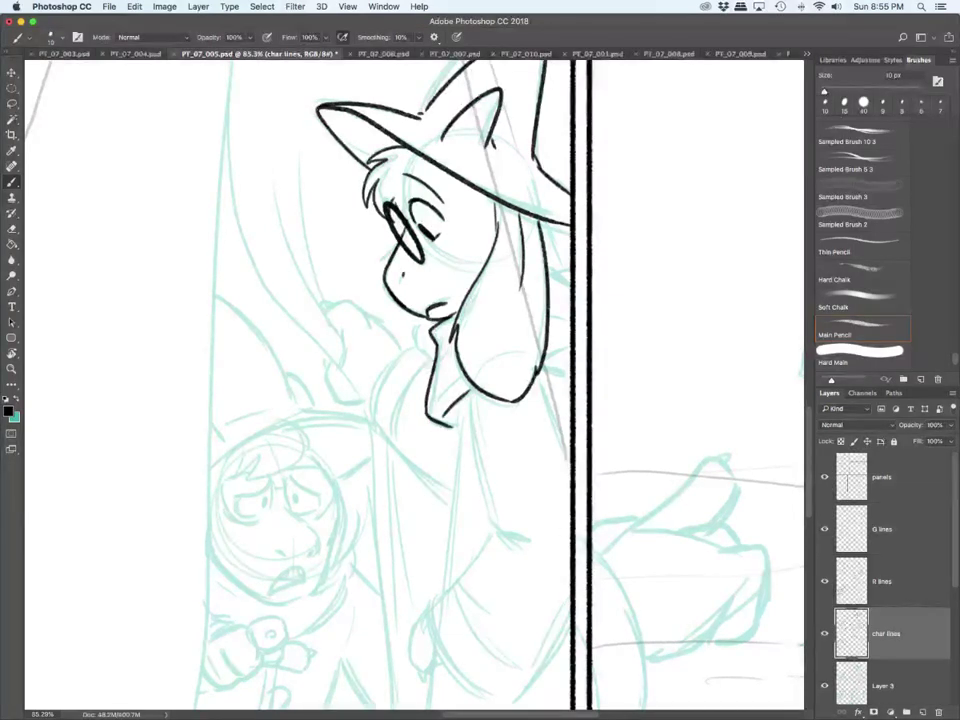
# Step: Ink the short clothing lines between the standing character's drooping ear and the panel border
pyautogui.moveTo(541, 369); pyautogui.dragTo(571, 379)
pyautogui.moveTo(550, 304); pyautogui.dragTo(568, 314)
pyautogui.moveTo(547, 273)
pyautogui.mouseDown()
pyautogui.moveTo(571, 287)
pyautogui.moveTo(571, 274)
pyautogui.mouseUp()
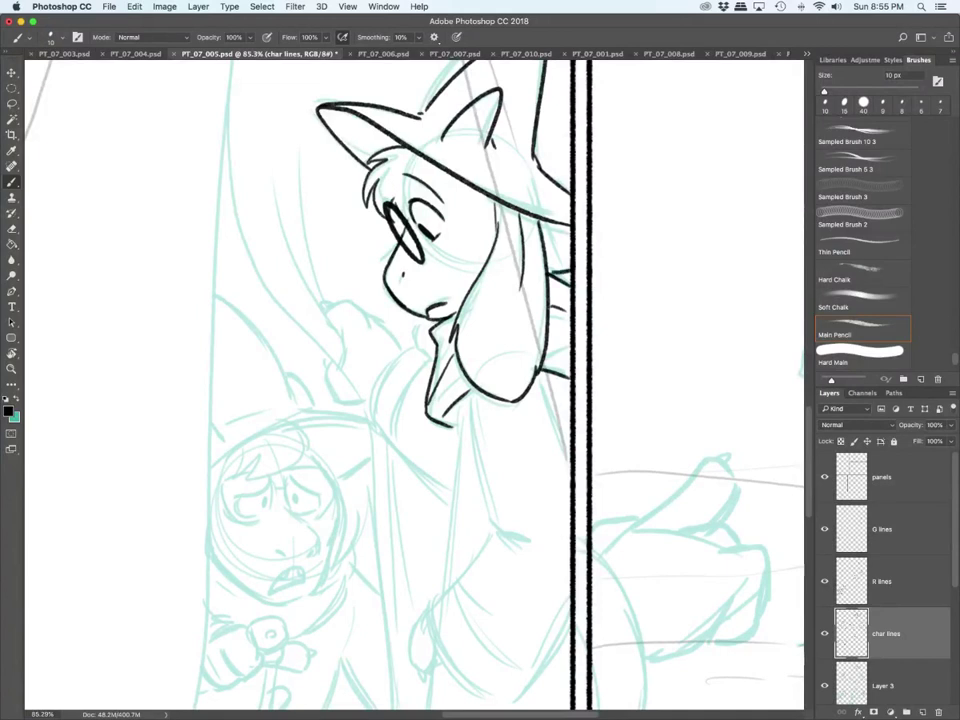
# Step: Ink the standing character's near sleeve on the char lines layer, with its elbow creases, wide cuff and back edge
pyautogui.scroll(-4, 400, 380)
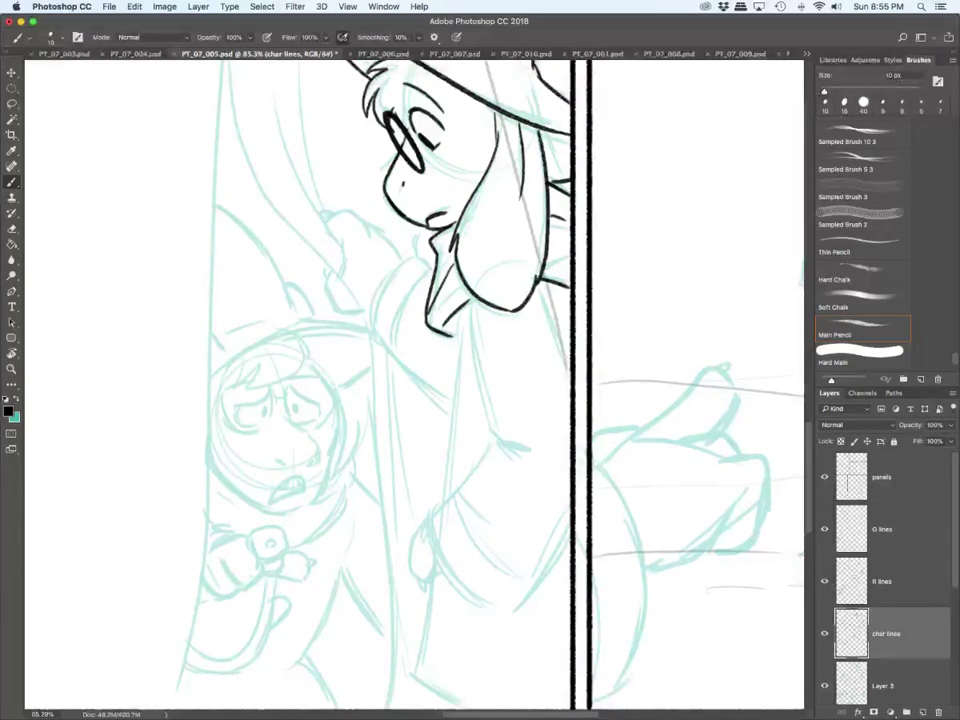
pyautogui.moveTo(472, 306); pyautogui.dragTo(495, 434)
pyautogui.moveTo(496, 434)
pyautogui.mouseDown()
pyautogui.moveTo(526, 452)
pyautogui.moveTo(510, 463)
pyautogui.moveTo(494, 457)
pyautogui.moveTo(437, 510)
pyautogui.moveTo(469, 589)
pyautogui.mouseUp()
pyautogui.moveTo(432, 536); pyautogui.dragTo(517, 603)
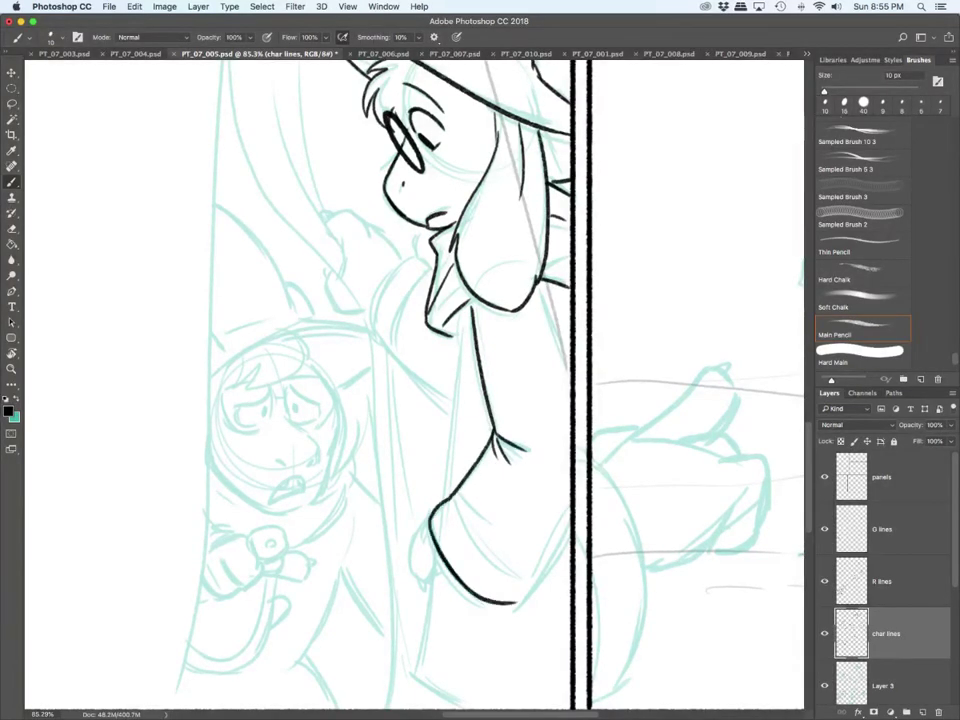
pyautogui.moveTo(456, 506)
pyautogui.mouseDown()
pyautogui.moveTo(515, 572)
pyautogui.moveTo(505, 546)
pyautogui.mouseUp()
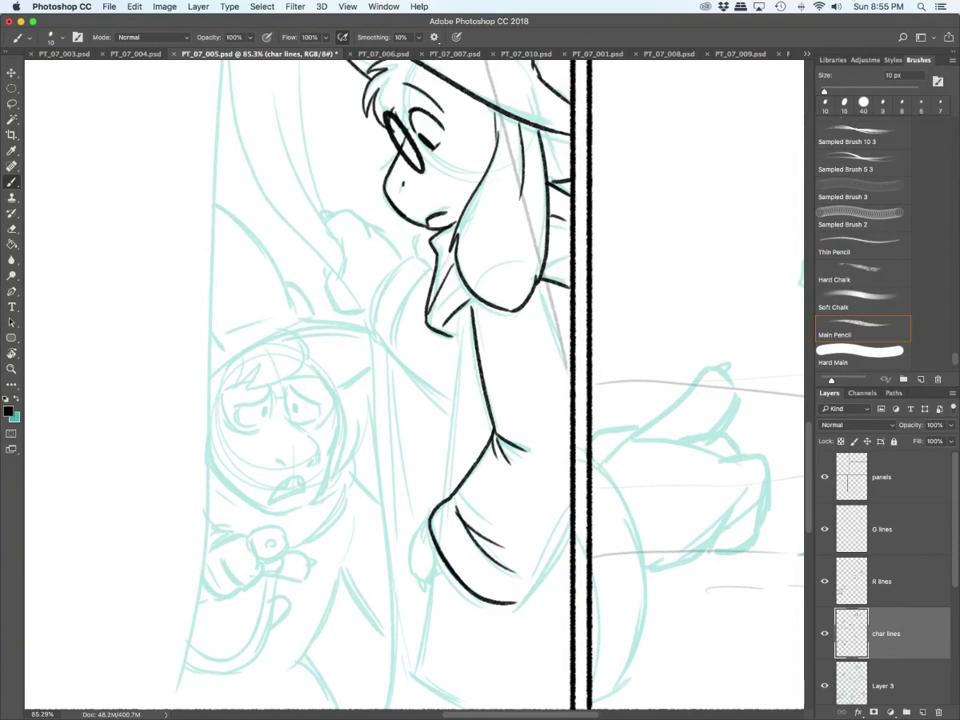
pyautogui.moveTo(544, 286); pyautogui.dragTo(566, 346)
pyautogui.moveTo(568, 512); pyautogui.dragTo(516, 602)
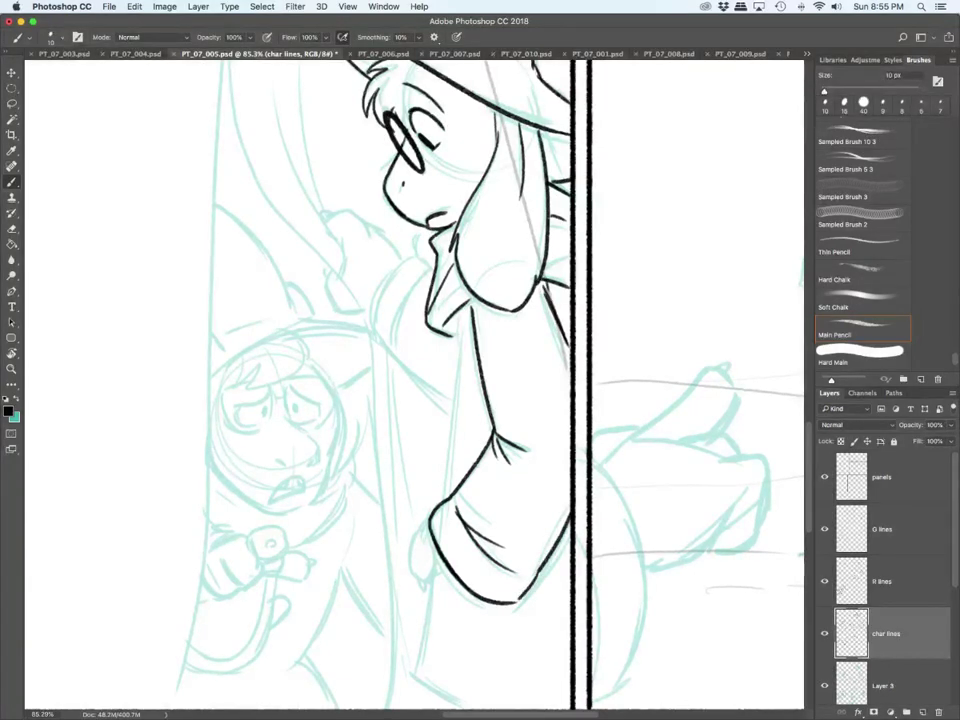
# Step: On the R lines layer, ink the standing character's lowered hand sticking out of the sleeve cuff
pyautogui.moveTo(428, 519); pyautogui.dragTo(413, 556)
pyautogui.press('super+z')
pyautogui.click(882, 581)
pyautogui.moveTo(418, 519)
pyautogui.mouseDown()
pyautogui.moveTo(413, 578)
pyautogui.moveTo(436, 590)
pyautogui.moveTo(444, 562)
pyautogui.mouseUp()
# Step: On the char lines layer, ink the standing character's garment front from the collar down to the hem
pyautogui.hotkey('alt', '[')
pyautogui.moveTo(460, 240); pyautogui.dragTo(449, 385)
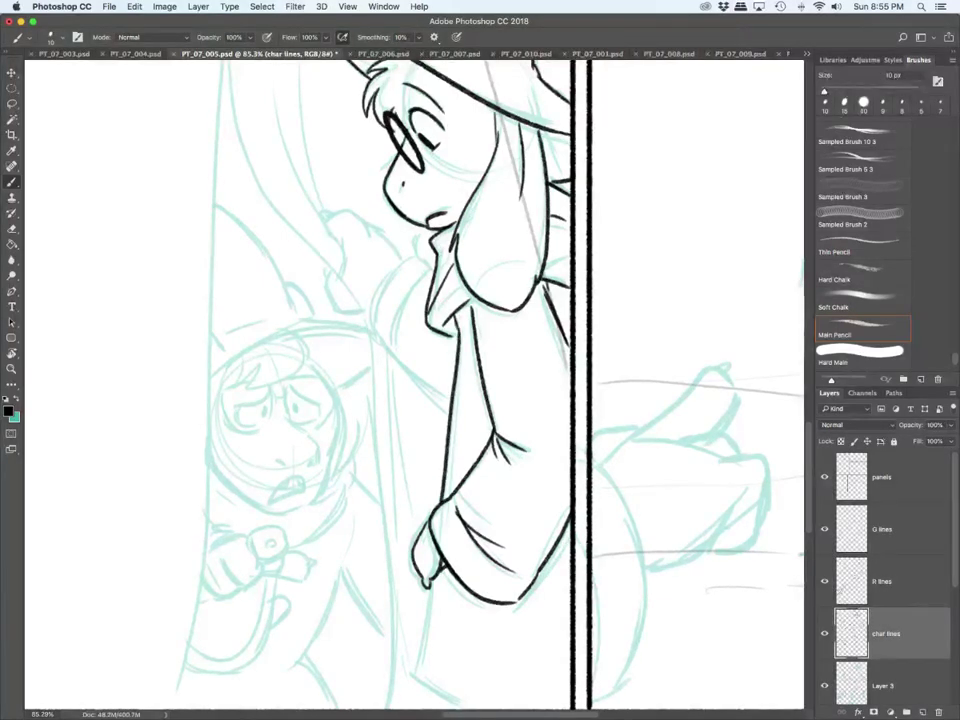
pyautogui.scroll(-5, 430, 400)
pyautogui.moveTo(432, 462)
pyautogui.mouseDown()
pyautogui.moveTo(421, 548)
pyautogui.moveTo(466, 592)
pyautogui.mouseUp()
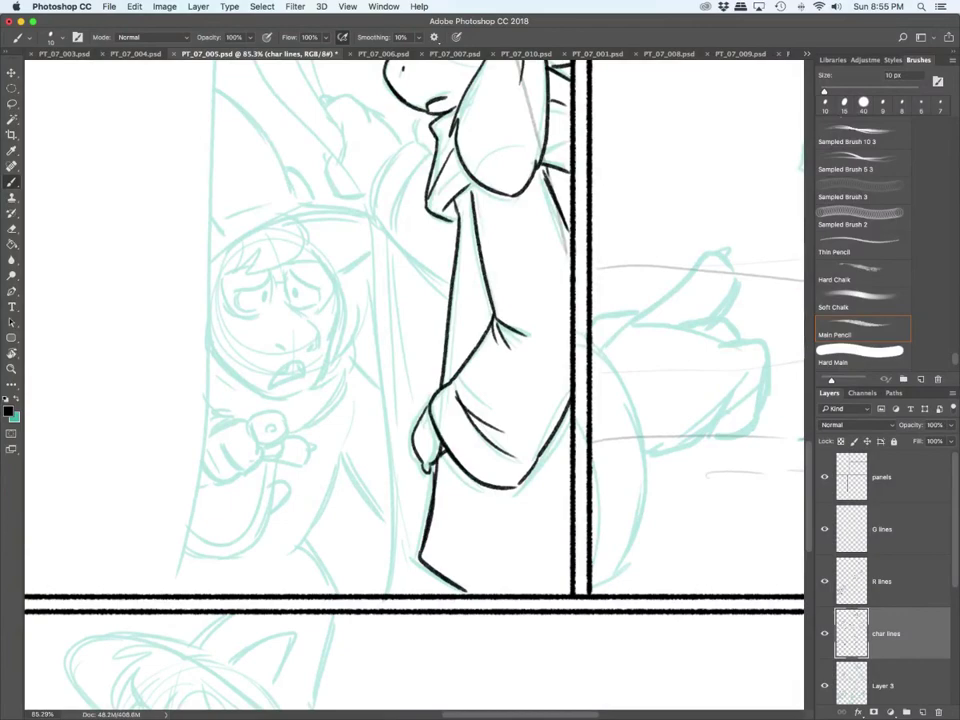
# Step: Ink the long edge and inner fold of the tent curtain in front of the standing character
pyautogui.hscroll(-3, 415, 330)
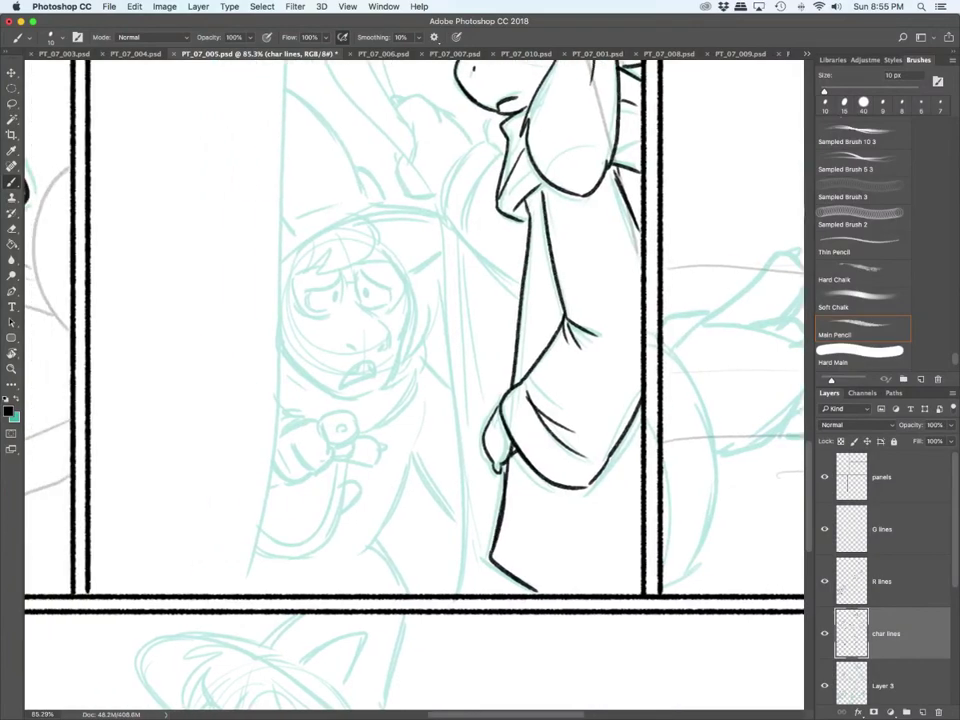
pyautogui.scroll(-8, 336, 485)
pyautogui.scroll(8, 270, 415)
pyautogui.scroll(-2, 250, 410)
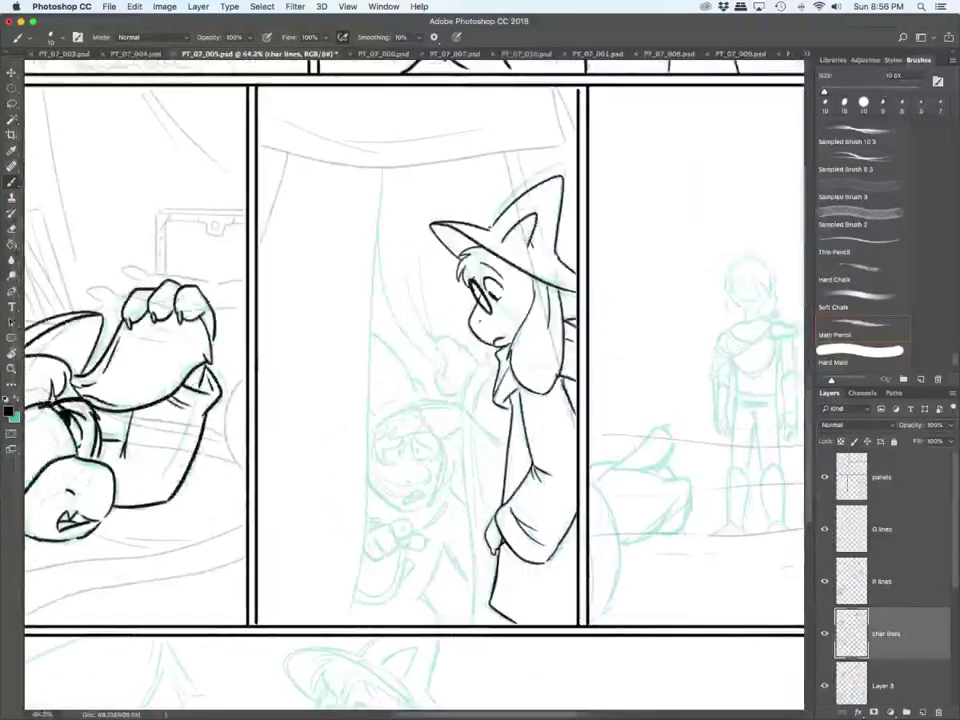
pyautogui.scroll(-2, 257, 397)
pyautogui.moveTo(352, 219); pyautogui.dragTo(325, 568)
pyautogui.moveTo(344, 224)
pyautogui.mouseDown()
pyautogui.moveTo(320, 450)
pyautogui.moveTo(278, 567)
pyautogui.mouseUp()
# Step: Ink the curtain flap pulled toward the standing character's raised hand, with its two curved folds
pyautogui.scroll(5, 373, 316)
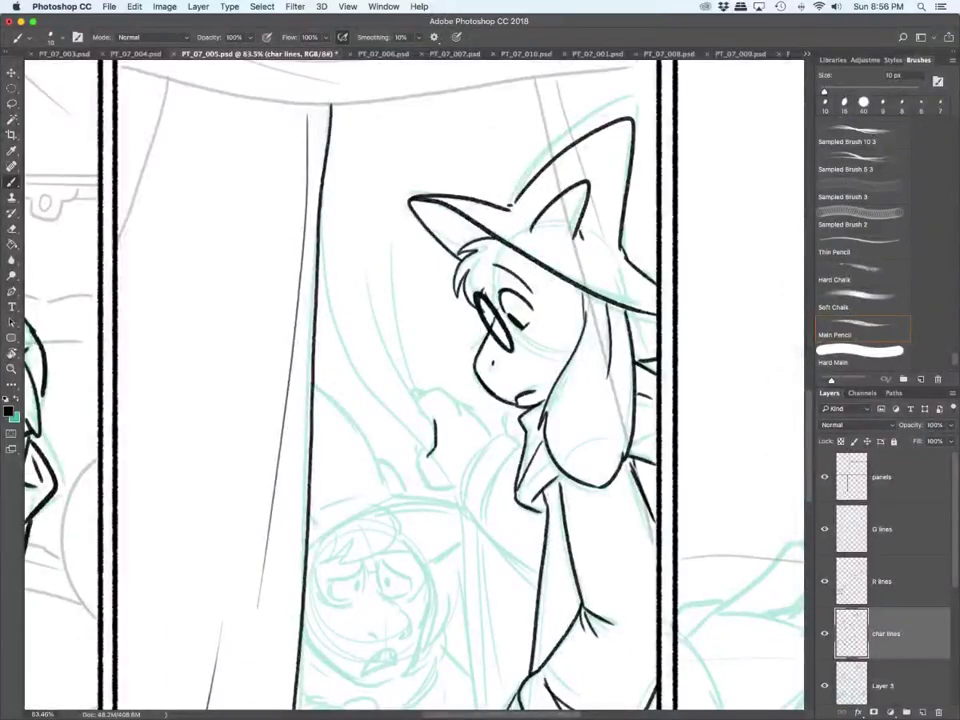
pyautogui.moveTo(436, 419); pyautogui.dragTo(429, 452)
pyautogui.moveTo(318, 220)
pyautogui.mouseDown()
pyautogui.moveTo(392, 412)
pyautogui.moveTo(432, 452)
pyautogui.mouseUp()
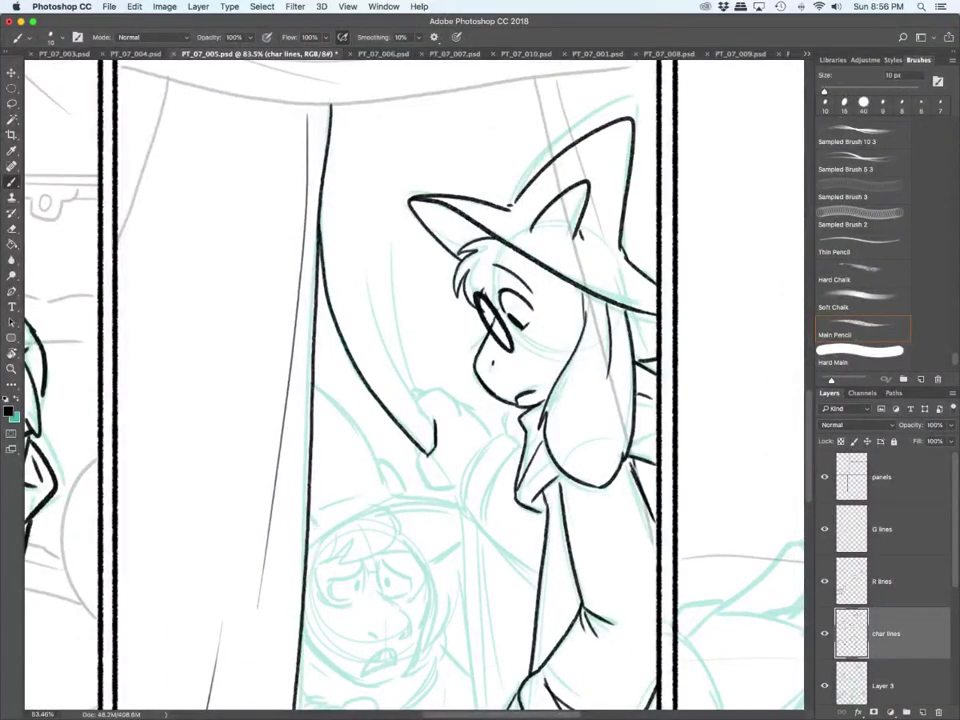
pyautogui.moveTo(358, 229); pyautogui.dragTo(425, 413)
pyautogui.moveTo(379, 190)
pyautogui.mouseDown()
pyautogui.moveTo(417, 386)
pyautogui.moveTo(452, 406)
pyautogui.moveTo(422, 395)
pyautogui.mouseUp()
# Step: Ink the raised hand gripping the curtain and the curved cuff edge at its wrist
pyautogui.moveTo(418, 446)
pyautogui.mouseDown()
pyautogui.moveTo(421, 473)
pyautogui.moveTo(458, 485)
pyautogui.mouseUp()
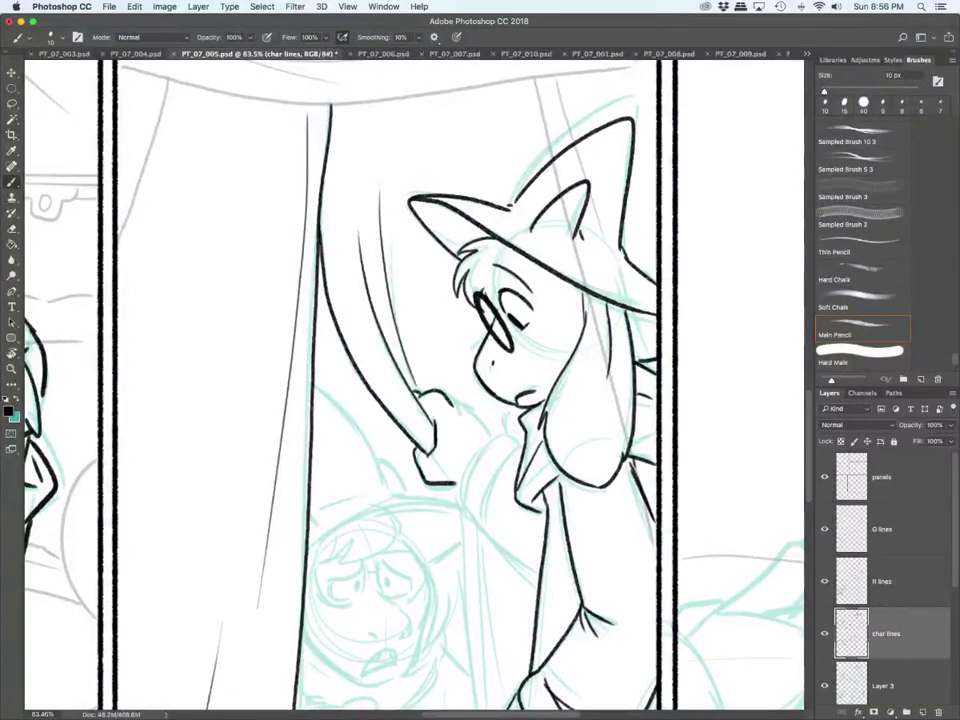
pyautogui.moveTo(452, 400); pyautogui.dragTo(490, 432)
pyautogui.moveTo(463, 521)
pyautogui.mouseDown()
pyautogui.moveTo(481, 488)
pyautogui.moveTo(492, 435)
pyautogui.mouseUp()
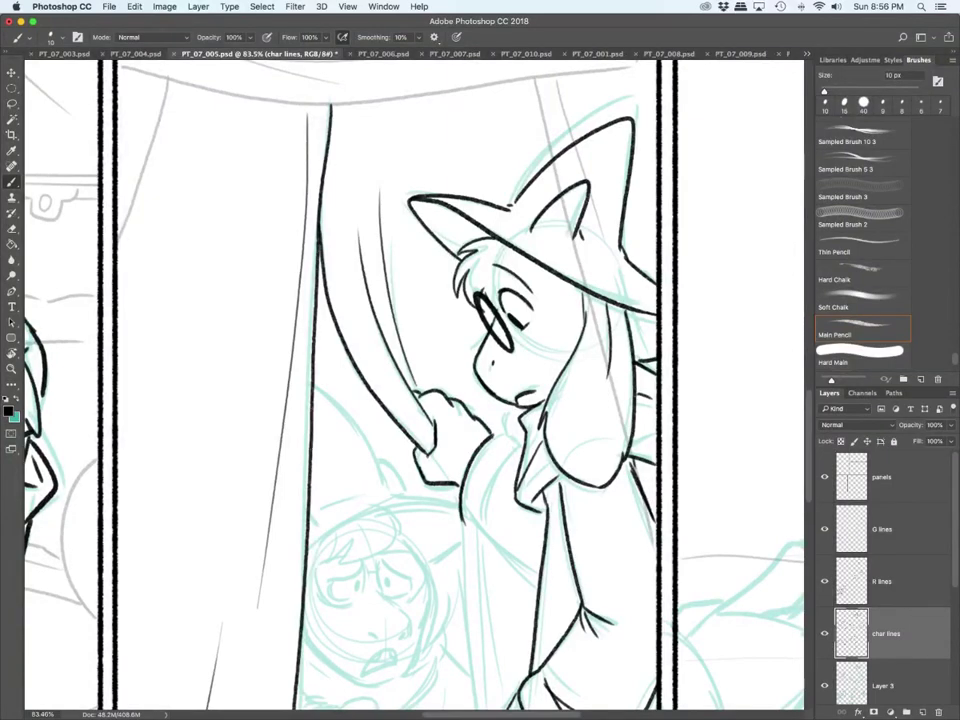
# Step: Erase the gripping hand from the char lines layer and ink it again on the R lines layer
pyautogui.press('e')
pyautogui.moveTo(416, 392)
pyautogui.mouseDown()
pyautogui.moveTo(443, 396)
pyautogui.moveTo(490, 436)
pyautogui.mouseUp()
pyautogui.moveTo(432, 420)
pyautogui.mouseDown()
pyautogui.moveTo(428, 453)
pyautogui.moveTo(414, 455)
pyautogui.moveTo(417, 446)
pyautogui.mouseUp()
pyautogui.moveTo(426, 484); pyautogui.dragTo(459, 485)
pyautogui.press('b')
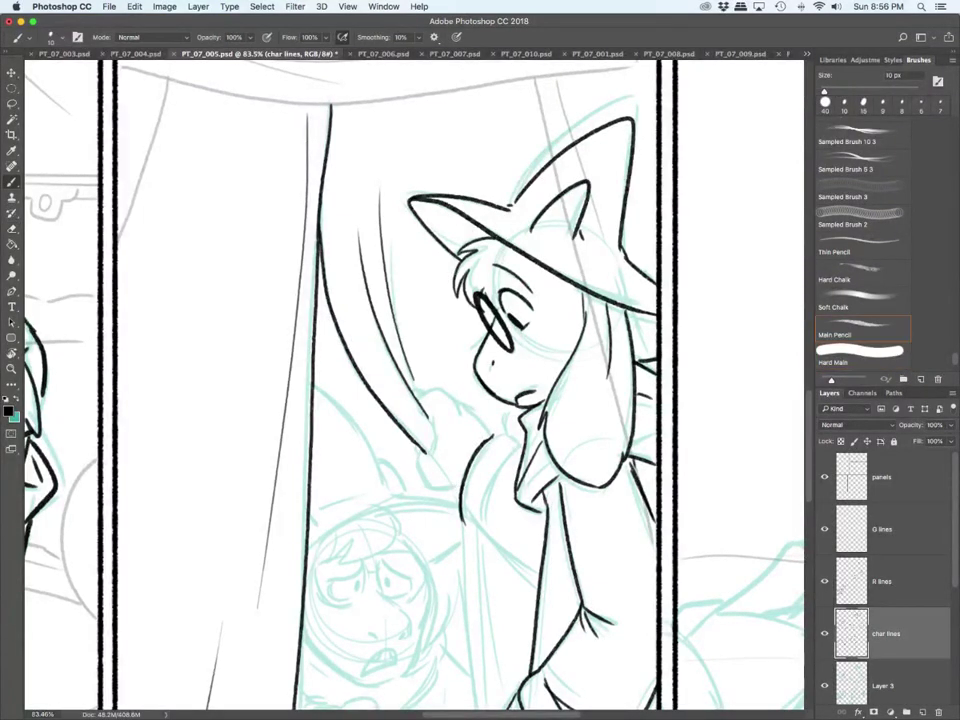
pyautogui.click(886, 582)
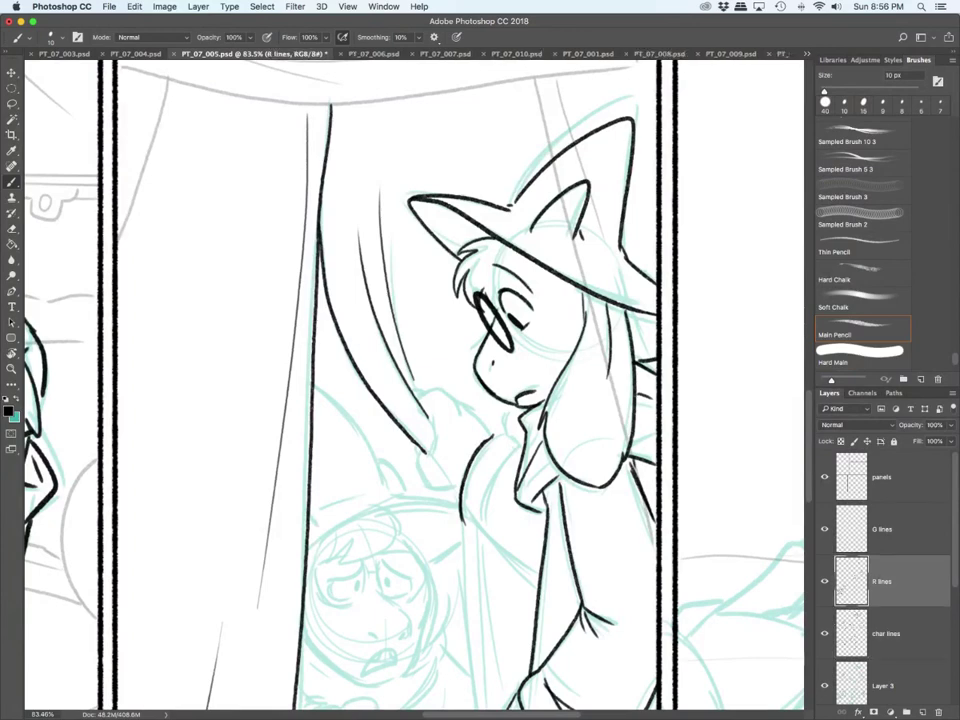
pyautogui.moveTo(425, 453)
pyautogui.mouseDown()
pyautogui.moveTo(431, 389)
pyautogui.moveTo(452, 406)
pyautogui.moveTo(422, 474)
pyautogui.mouseUp()
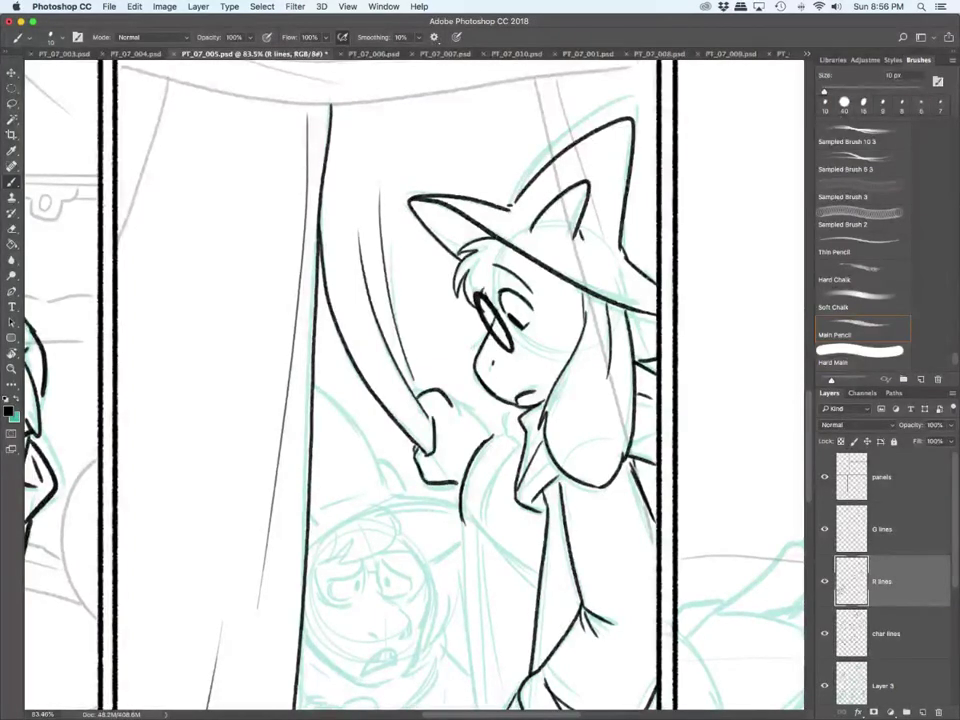
pyautogui.moveTo(446, 399); pyautogui.dragTo(472, 418)
# Step: On the char lines layer, ink the raised arm's cuff and forearm sleeve up to the collar
pyautogui.click(886, 634)
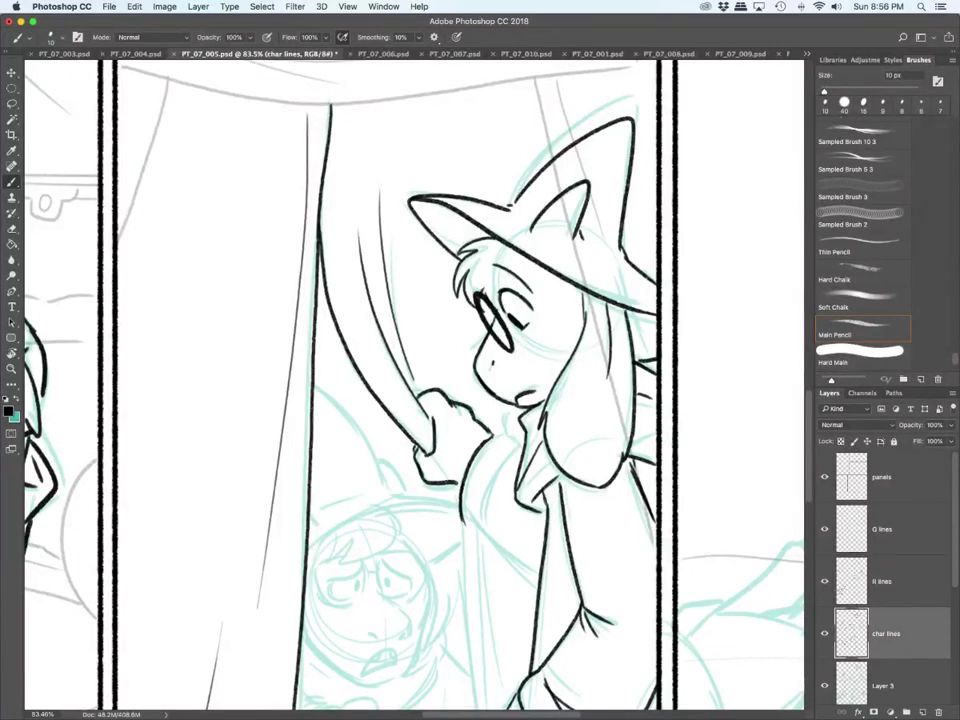
pyautogui.scroll(-5, 414, 385)
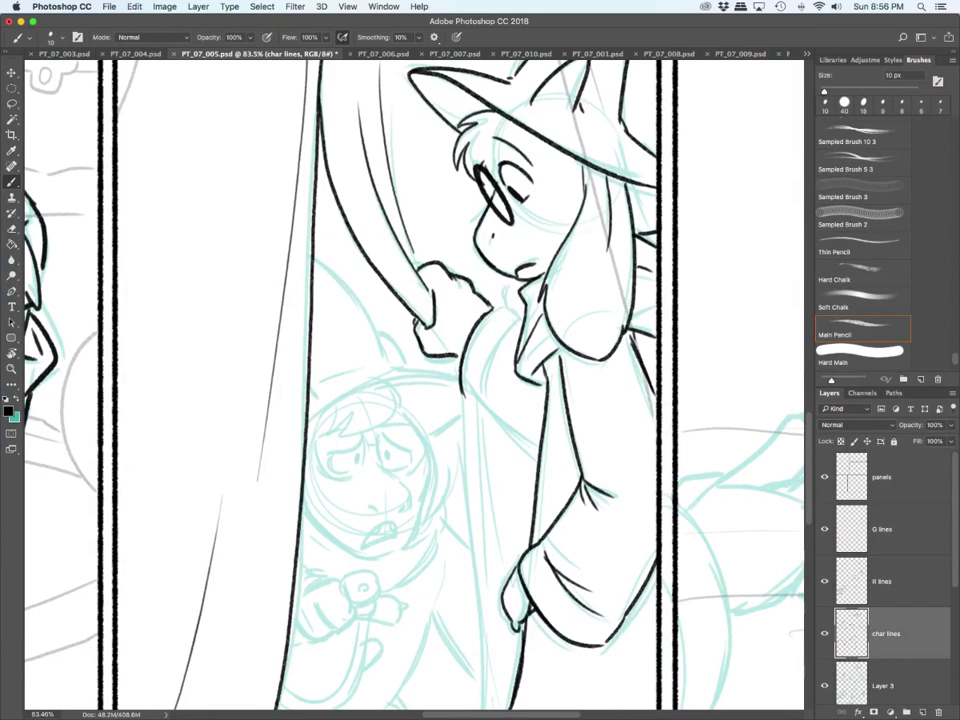
pyautogui.moveTo(463, 394)
pyautogui.mouseDown()
pyautogui.moveTo(481, 408)
pyautogui.moveTo(483, 372)
pyautogui.moveTo(520, 311)
pyautogui.mouseUp()
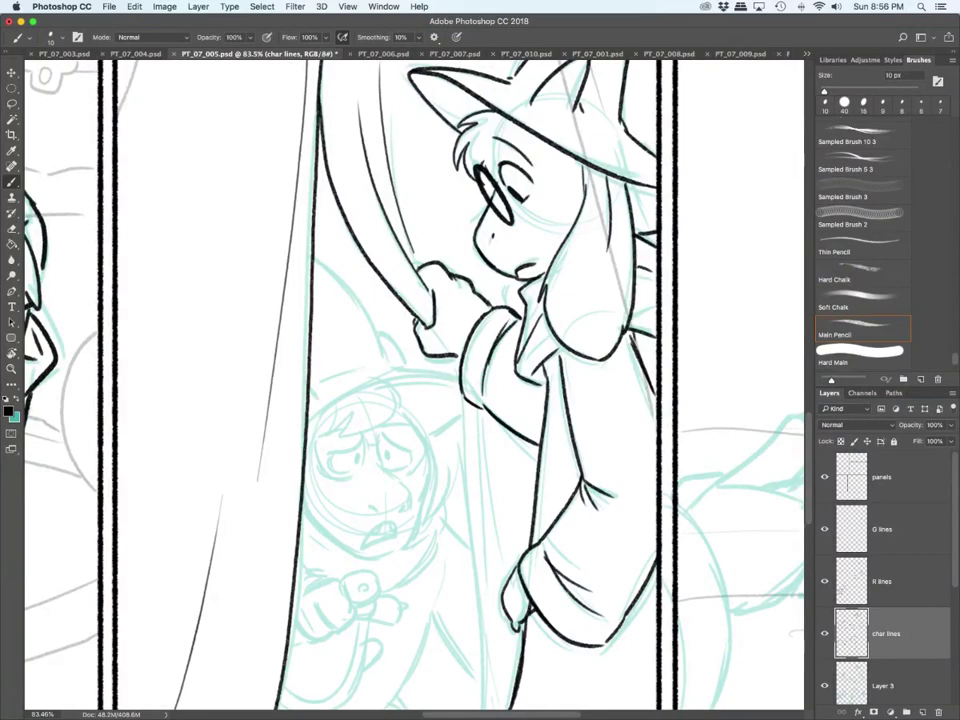
pyautogui.moveTo(884, 634); pyautogui.dragTo(780, 515)
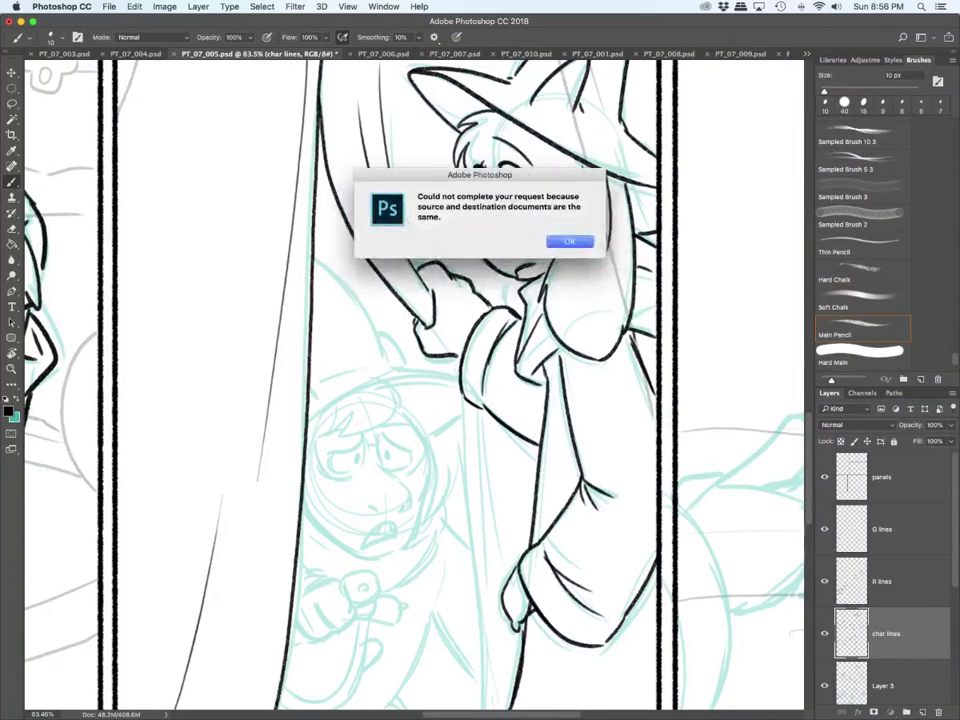
pyautogui.press('Return')
# Step: On the char lines layer, ink the curtain edge and folds hanging below the raised cuff
pyautogui.click(884, 581)
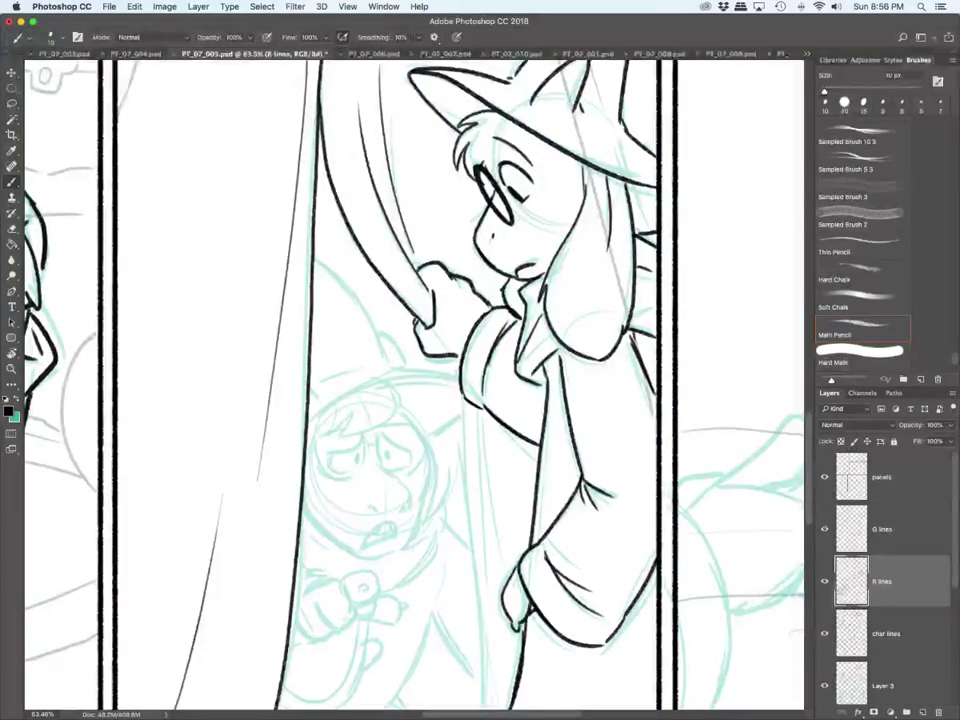
pyautogui.scroll(-5, 414, 384)
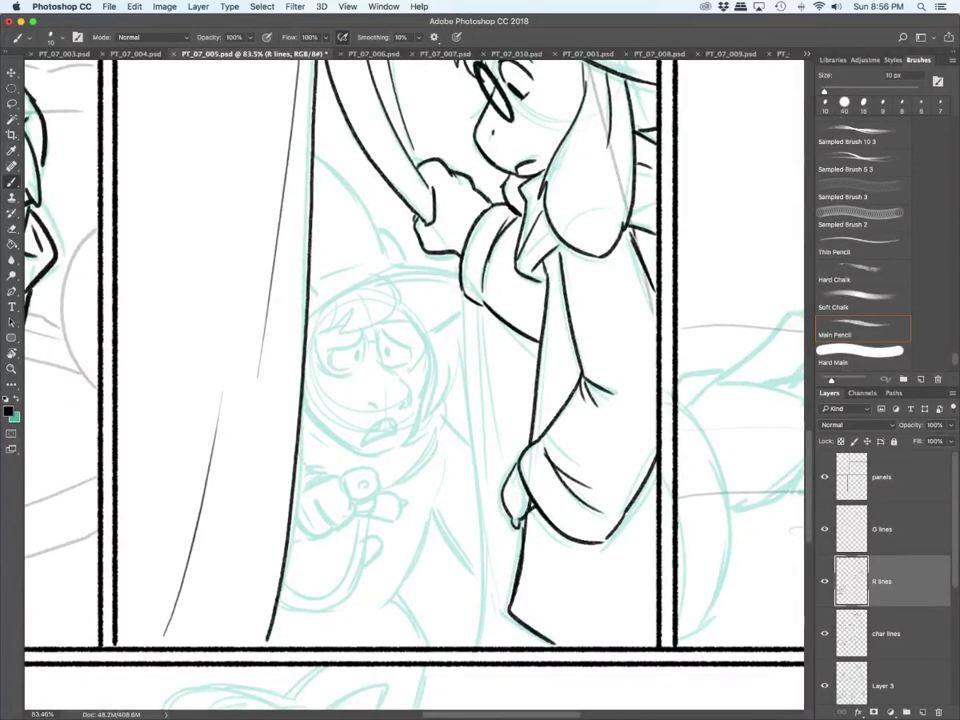
pyautogui.click(886, 634)
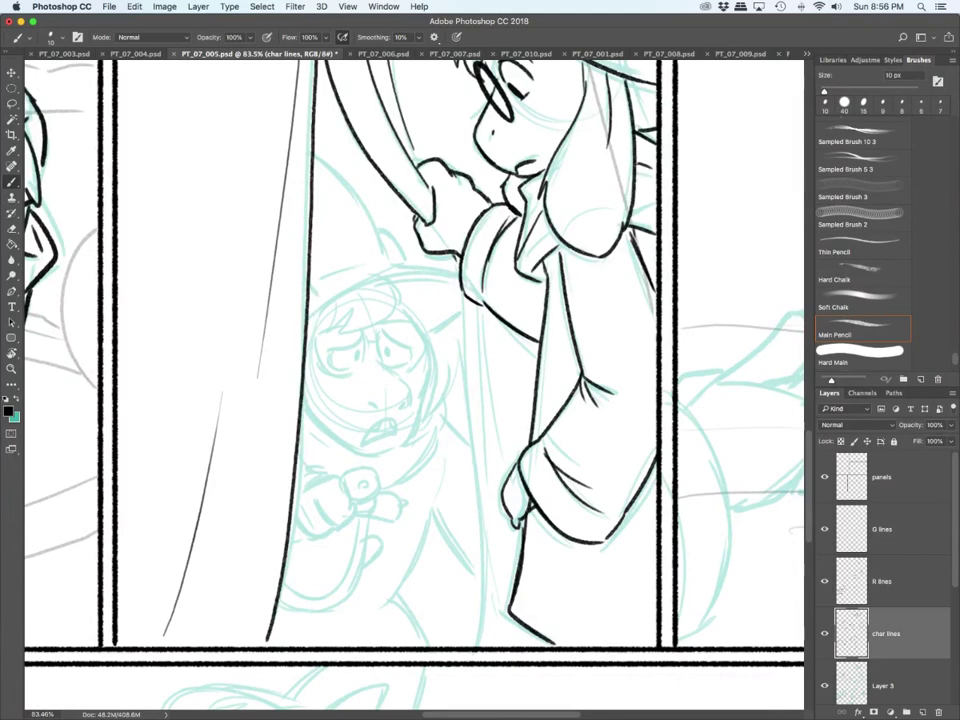
pyautogui.moveTo(455, 254); pyautogui.dragTo(476, 645)
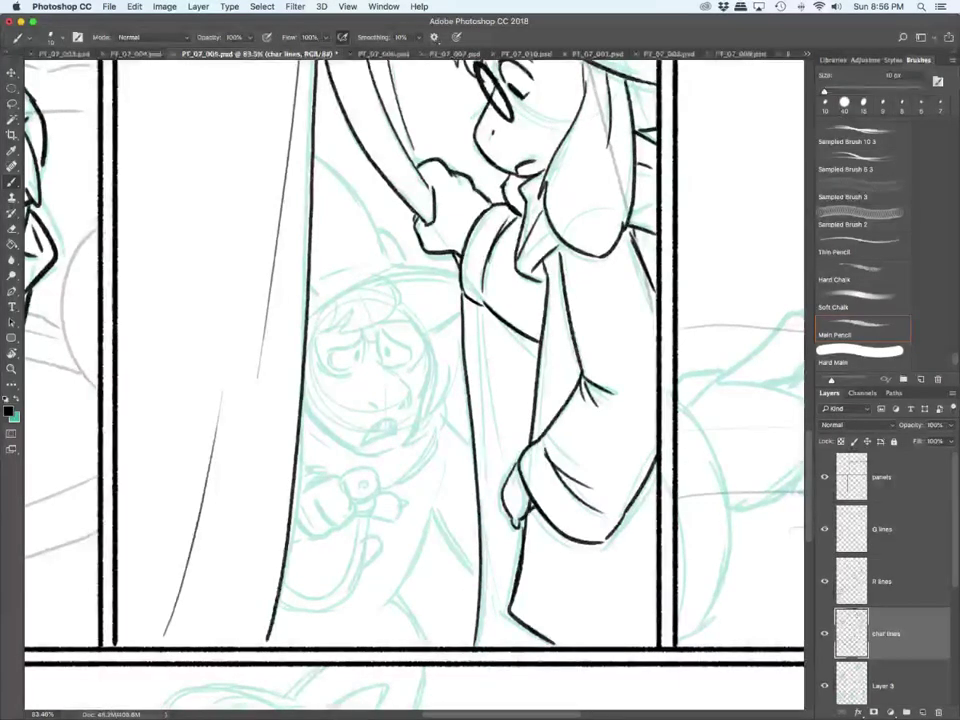
pyautogui.moveTo(476, 307)
pyautogui.mouseDown()
pyautogui.moveTo(489, 516)
pyautogui.moveTo(494, 473)
pyautogui.mouseUp()
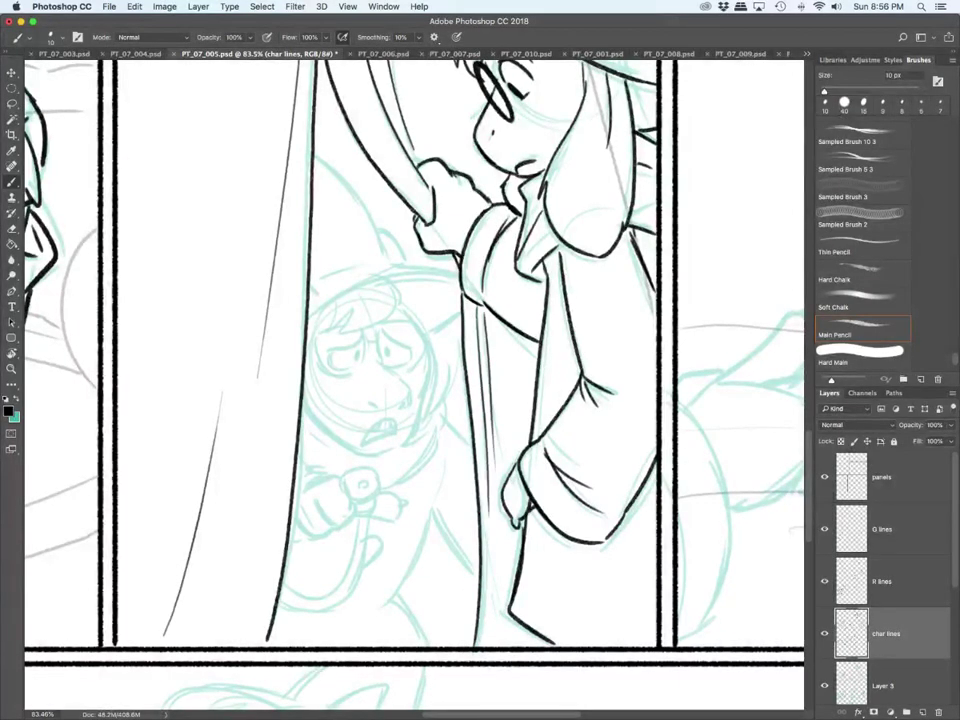
pyautogui.moveTo(487, 580); pyautogui.dragTo(498, 645)
# Step: Ink the peeking character's hat, with its wide curved brim and the crown behind the curtain
pyautogui.scroll(-4, 500, 499)
pyautogui.scroll(4, 500, 499)
pyautogui.moveTo(308, 318); pyautogui.dragTo(456, 285)
pyautogui.moveTo(310, 276)
pyautogui.mouseDown()
pyautogui.moveTo(320, 289)
pyautogui.moveTo(389, 259)
pyautogui.mouseUp()
pyautogui.moveTo(315, 157)
pyautogui.mouseDown()
pyautogui.moveTo(410, 266)
pyautogui.moveTo(459, 287)
pyautogui.moveTo(424, 335)
pyautogui.mouseUp()
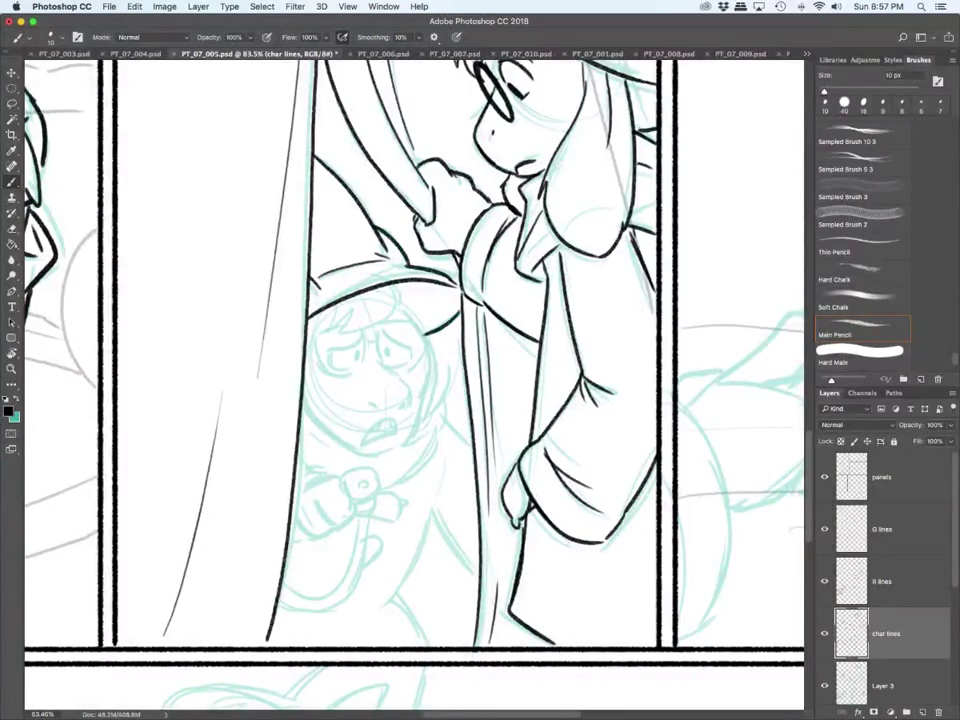
# Step: On the R lines layer, ink the peeking character's raised hand with its curled fingers and clawed fingertip
pyautogui.scroll(2, 240, 569)
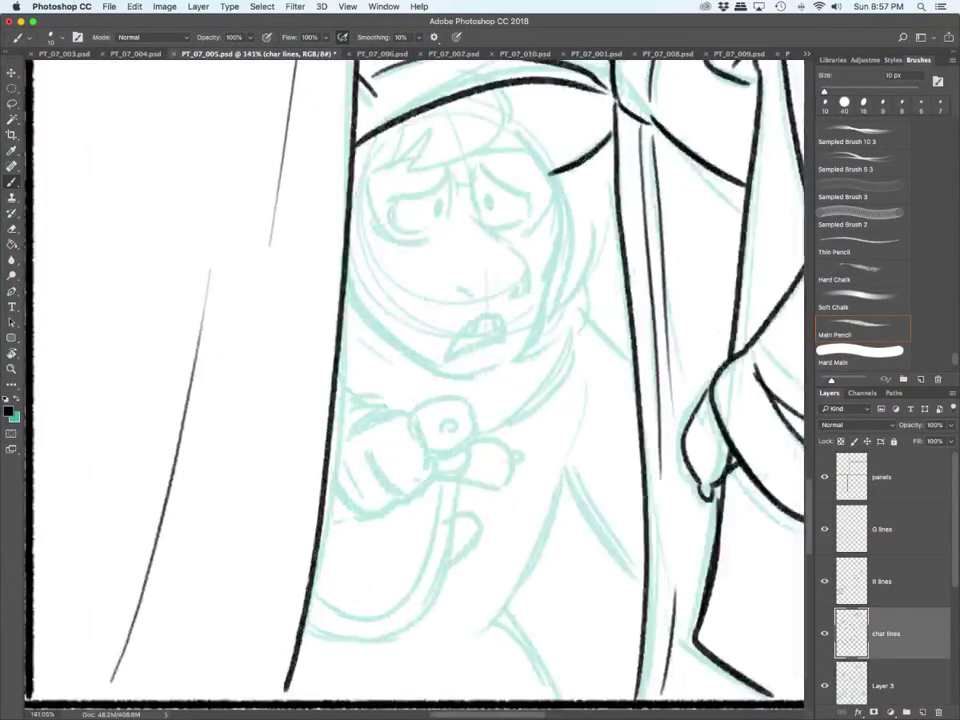
pyautogui.click(890, 582)
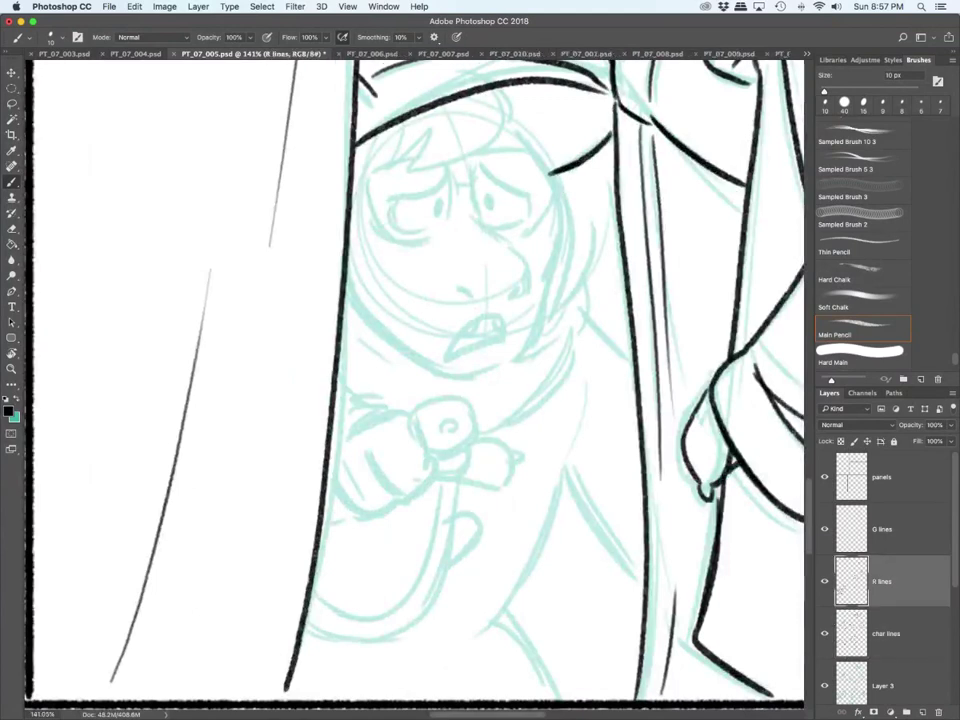
pyautogui.moveTo(331, 481)
pyautogui.mouseDown()
pyautogui.moveTo(364, 516)
pyautogui.moveTo(388, 504)
pyautogui.mouseUp()
pyautogui.moveTo(364, 457); pyautogui.dragTo(389, 490)
pyautogui.moveTo(331, 445); pyautogui.dragTo(346, 437)
pyautogui.moveTo(350, 434); pyautogui.dragTo(399, 415)
pyautogui.moveTo(404, 416); pyautogui.dragTo(432, 463)
pyautogui.moveTo(432, 468); pyautogui.dragTo(398, 496)
pyautogui.moveTo(448, 420)
pyautogui.mouseDown()
pyautogui.moveTo(454, 429)
pyautogui.moveTo(448, 421)
pyautogui.mouseUp()
pyautogui.moveTo(405, 414)
pyautogui.mouseDown()
pyautogui.moveTo(444, 396)
pyautogui.moveTo(466, 477)
pyautogui.moveTo(467, 446)
pyautogui.moveTo(512, 452)
pyautogui.mouseUp()
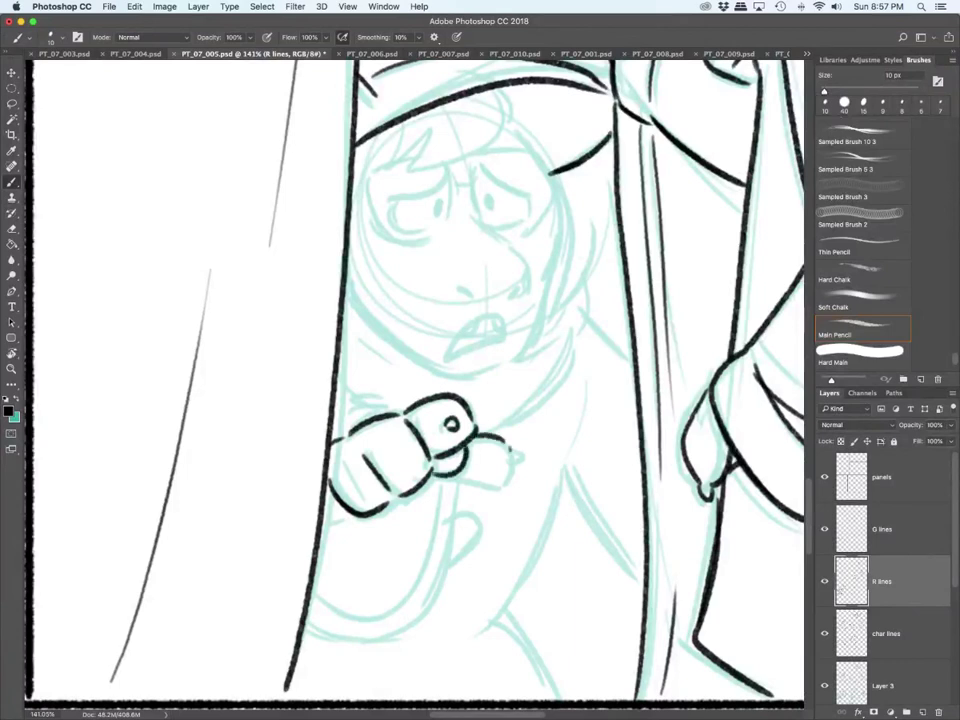
pyautogui.moveTo(455, 476)
pyautogui.mouseDown()
pyautogui.moveTo(512, 462)
pyautogui.moveTo(379, 513)
pyautogui.moveTo(325, 521)
pyautogui.mouseUp()
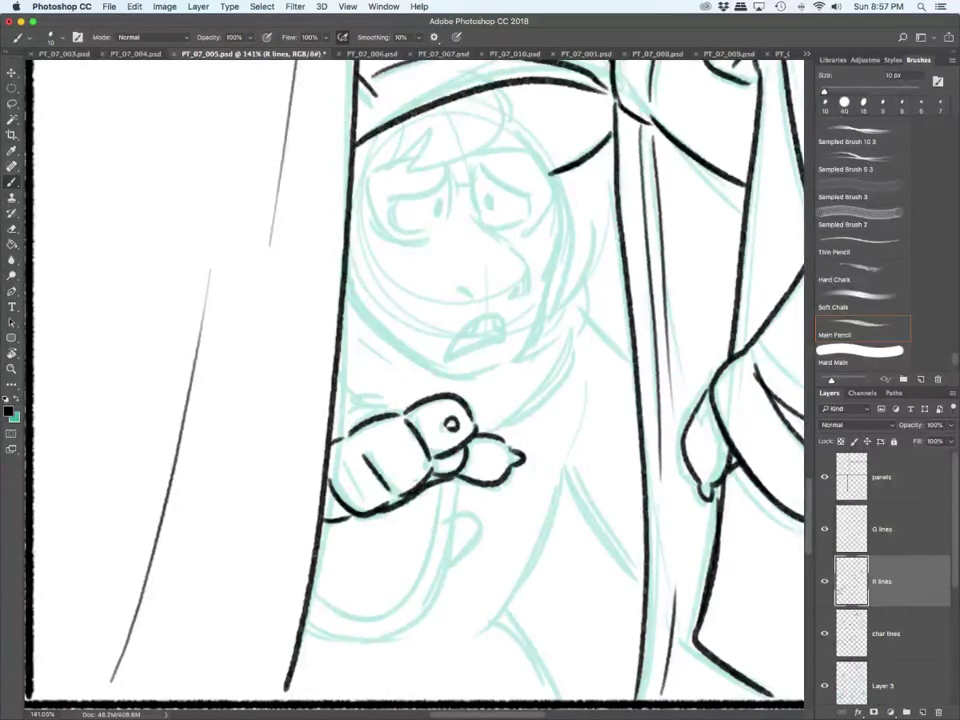
# Step: Ink the peeking character's hair fringe, nostrils and open mouth with teeth
pyautogui.moveTo(383, 156)
pyautogui.mouseDown()
pyautogui.moveTo(418, 134)
pyautogui.moveTo(438, 140)
pyautogui.moveTo(527, 90)
pyautogui.moveTo(531, 125)
pyautogui.mouseUp()
pyautogui.moveTo(453, 287)
pyautogui.mouseDown()
pyautogui.moveTo(473, 298)
pyautogui.moveTo(523, 285)
pyautogui.moveTo(512, 296)
pyautogui.mouseUp()
pyautogui.moveTo(449, 355)
pyautogui.mouseDown()
pyautogui.moveTo(484, 317)
pyautogui.moveTo(506, 327)
pyautogui.moveTo(508, 342)
pyautogui.mouseUp()
pyautogui.moveTo(450, 353)
pyautogui.mouseDown()
pyautogui.moveTo(507, 342)
pyautogui.moveTo(495, 336)
pyautogui.mouseUp()
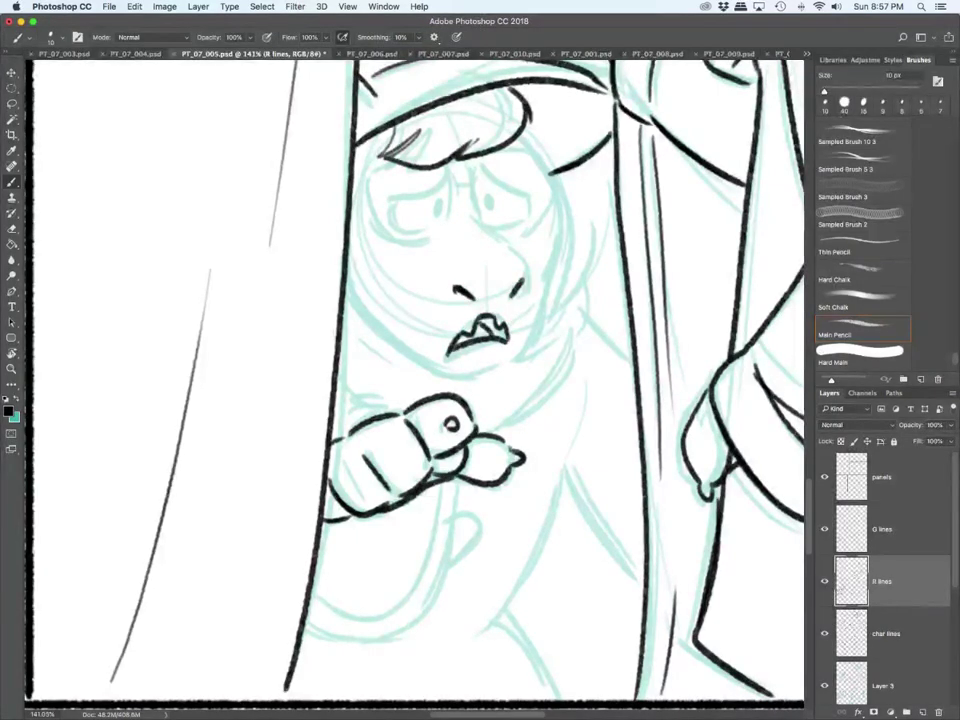
# Step: Ink the peeking character's worried eyes, pupils and brow lines
pyautogui.moveTo(390, 200)
pyautogui.mouseDown()
pyautogui.moveTo(424, 190)
pyautogui.moveTo(450, 164)
pyautogui.moveTo(392, 226)
pyautogui.moveTo(423, 231)
pyautogui.moveTo(438, 216)
pyautogui.mouseUp()
pyautogui.moveTo(447, 174)
pyautogui.mouseDown()
pyautogui.moveTo(451, 212)
pyautogui.moveTo(490, 211)
pyautogui.mouseUp()
pyautogui.moveTo(480, 161)
pyautogui.mouseDown()
pyautogui.moveTo(524, 193)
pyautogui.moveTo(473, 205)
pyautogui.moveTo(524, 224)
pyautogui.mouseUp()
pyautogui.press('super+z')
pyautogui.moveTo(528, 190); pyautogui.dragTo(527, 213)
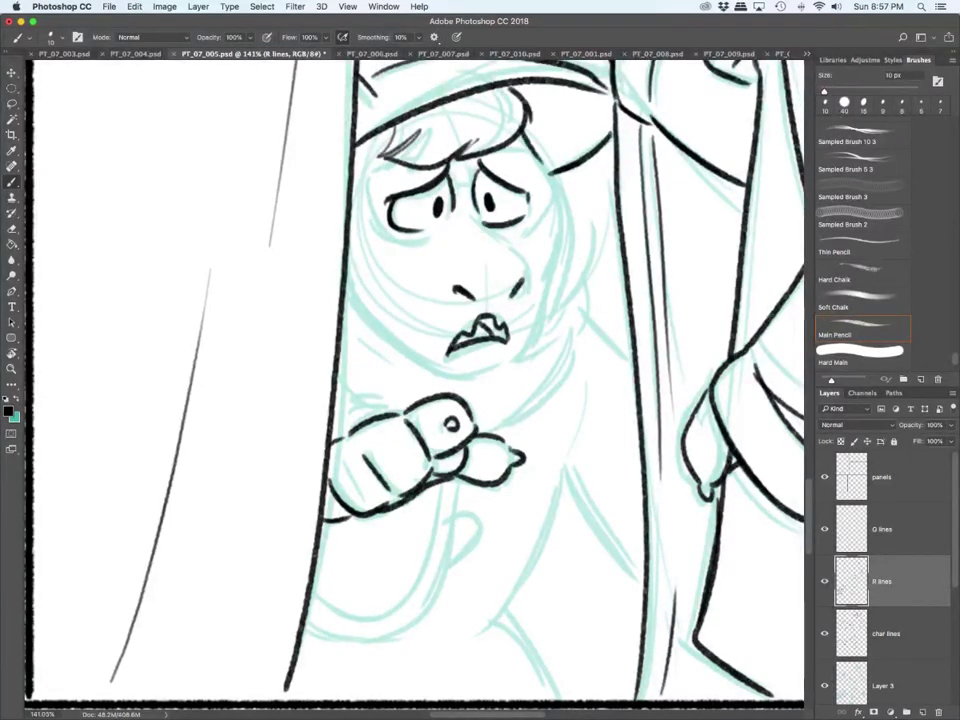
# Step: Ink the peeking character's jaw, snout bridge and outer cheek contour
pyautogui.moveTo(350, 275)
pyautogui.mouseDown()
pyautogui.moveTo(385, 330)
pyautogui.moveTo(465, 375)
pyautogui.mouseUp()
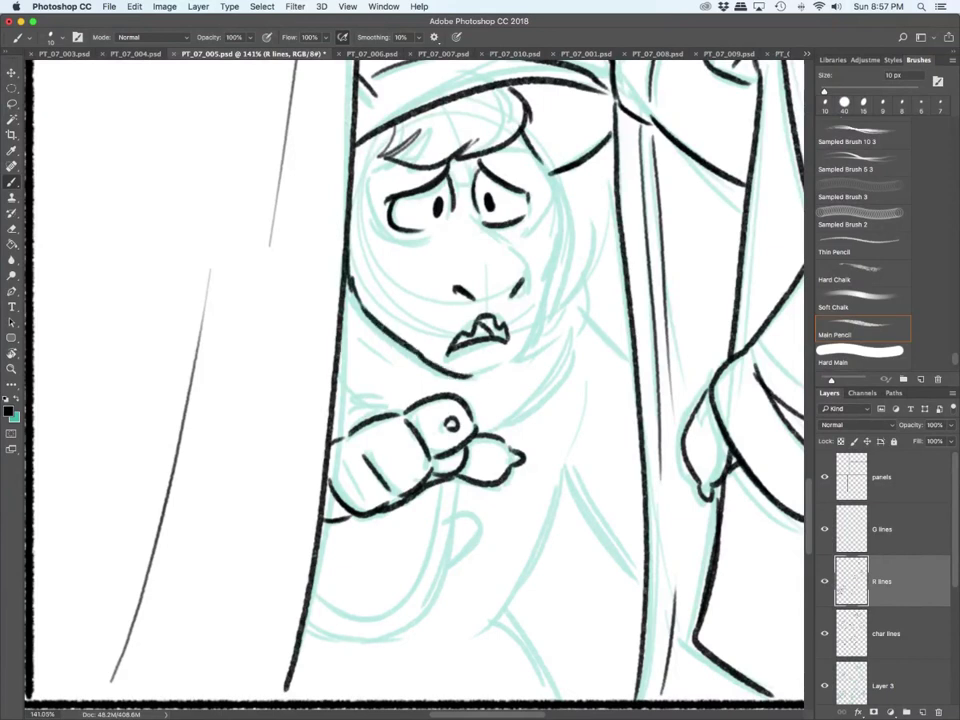
pyautogui.moveTo(507, 236); pyautogui.dragTo(528, 287)
pyautogui.moveTo(537, 155)
pyautogui.mouseDown()
pyautogui.moveTo(548, 180)
pyautogui.moveTo(541, 288)
pyautogui.moveTo(524, 338)
pyautogui.moveTo(500, 366)
pyautogui.mouseUp()
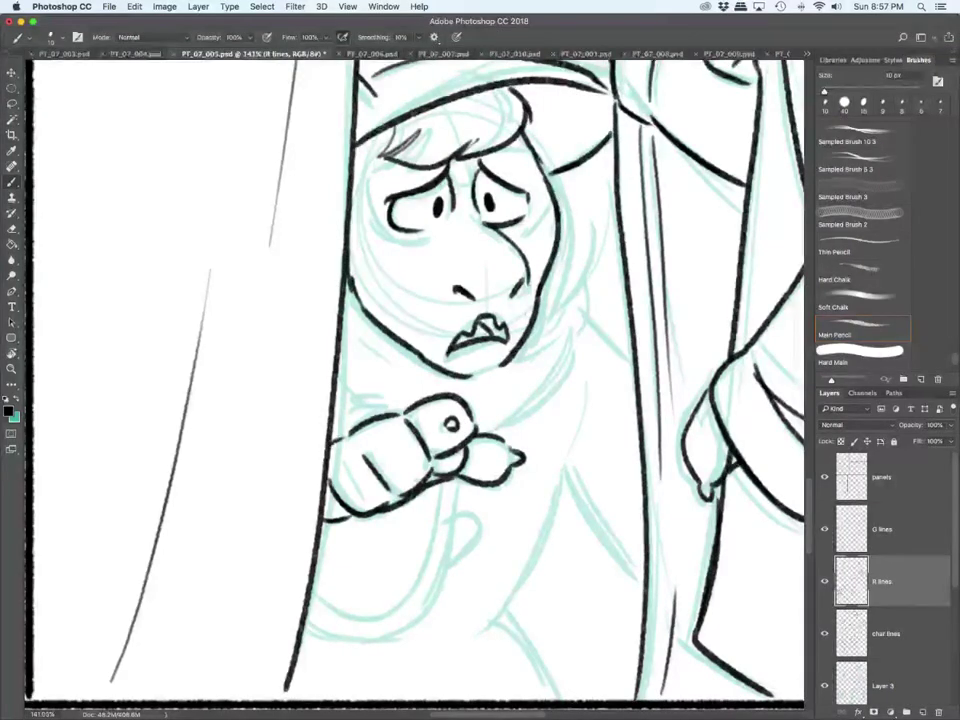
# Step: On the G lines layer, ink both lenses and the bridge of the peeking character's glasses with a 15 px brush
pyautogui.click(884, 529)
pyautogui.press(']')
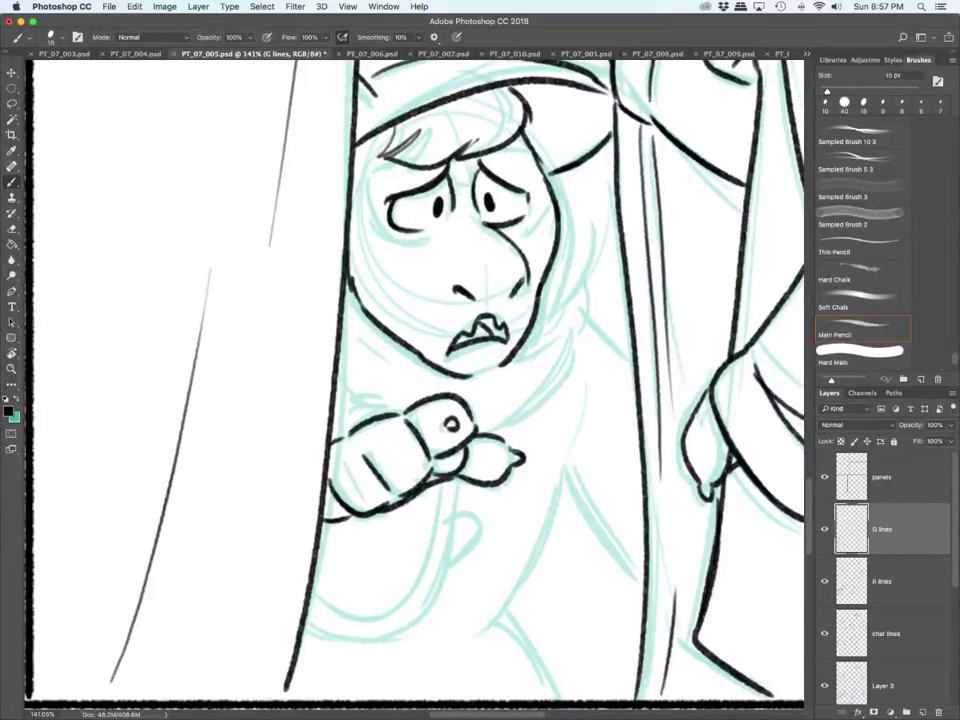
pyautogui.moveTo(369, 174)
pyautogui.mouseDown()
pyautogui.moveTo(398, 245)
pyautogui.moveTo(447, 161)
pyautogui.moveTo(455, 231)
pyautogui.mouseUp()
pyautogui.moveTo(395, 241); pyautogui.dragTo(446, 234)
pyautogui.moveTo(459, 181)
pyautogui.mouseDown()
pyautogui.moveTo(470, 179)
pyautogui.moveTo(487, 224)
pyautogui.mouseUp()
pyautogui.moveTo(471, 158)
pyautogui.mouseDown()
pyautogui.moveTo(541, 157)
pyautogui.moveTo(541, 217)
pyautogui.moveTo(502, 235)
pyautogui.mouseUp()
# Step: On the R lines layer, ink the peeking character's drooping ear beside the cheek with a 10 px brush
pyautogui.click(882, 581)
pyautogui.press('[')
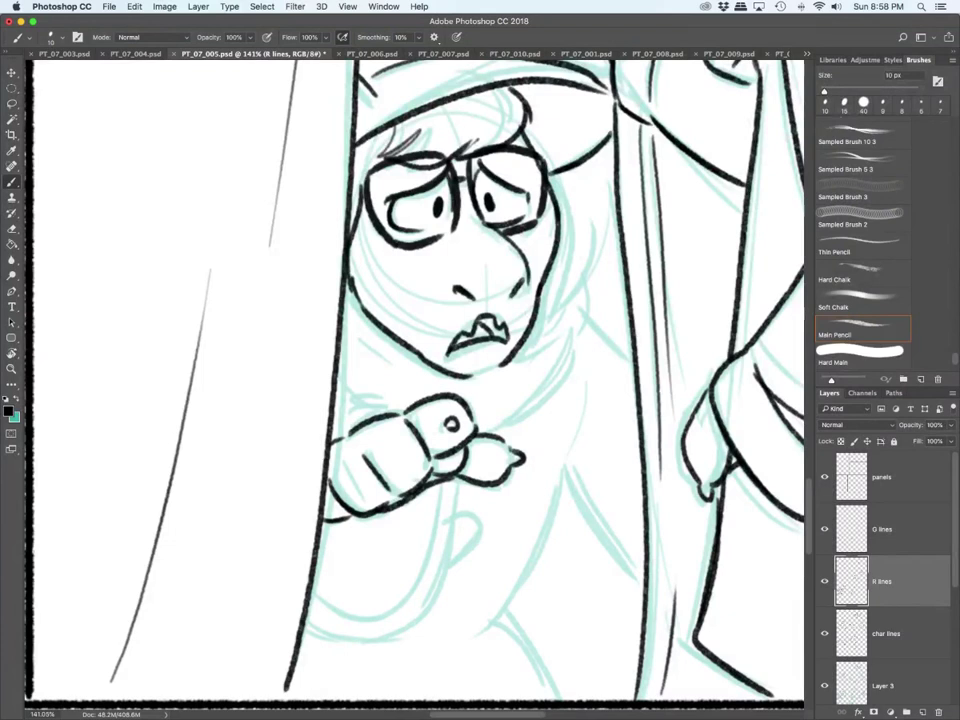
pyautogui.moveTo(551, 169); pyautogui.dragTo(618, 263)
pyautogui.moveTo(560, 223)
pyautogui.mouseDown()
pyautogui.moveTo(559, 272)
pyautogui.moveTo(588, 383)
pyautogui.moveTo(623, 318)
pyautogui.mouseUp()
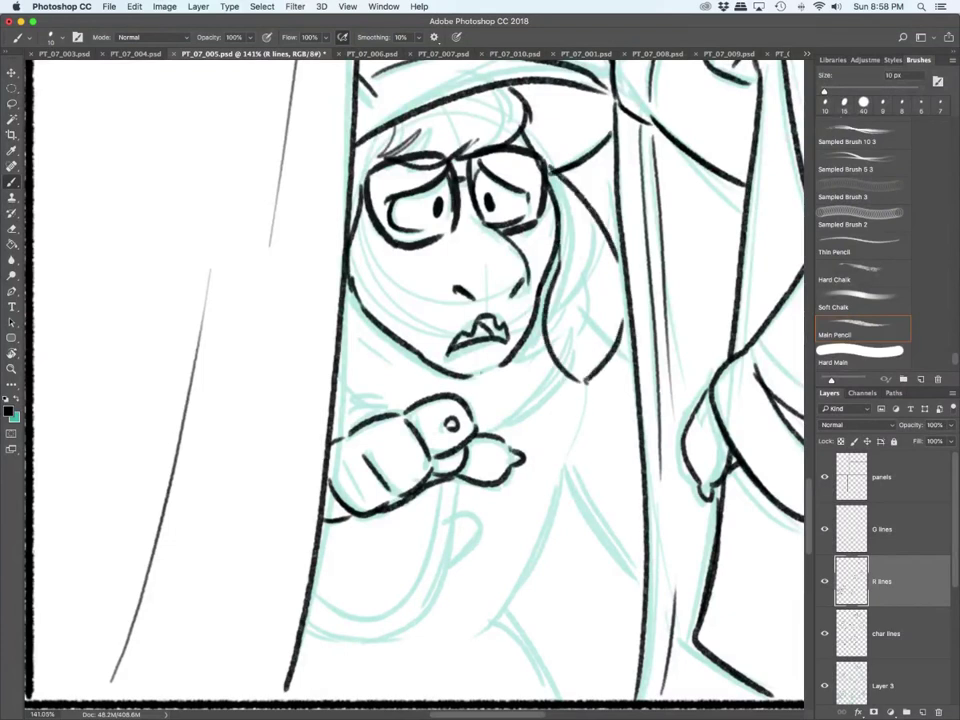
# Step: On the char lines layer, ink the peeking character's collar folds and the cuff edge above the raised hand
pyautogui.click(886, 633)
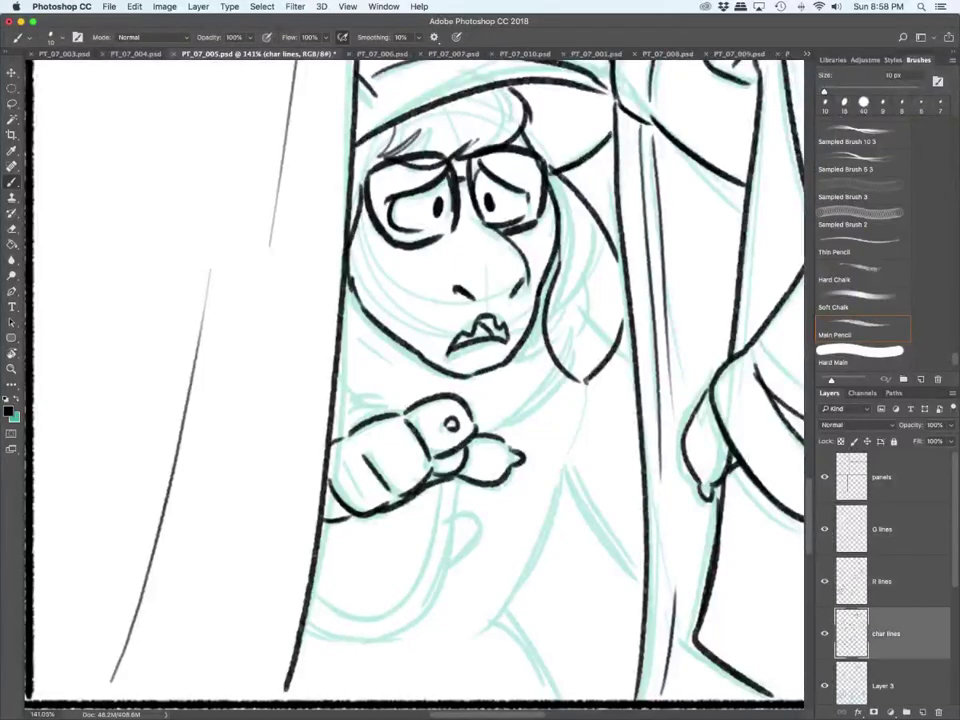
pyautogui.moveTo(335, 412)
pyautogui.mouseDown()
pyautogui.moveTo(404, 412)
pyautogui.moveTo(394, 403)
pyautogui.mouseUp()
pyautogui.moveTo(346, 314); pyautogui.dragTo(418, 385)
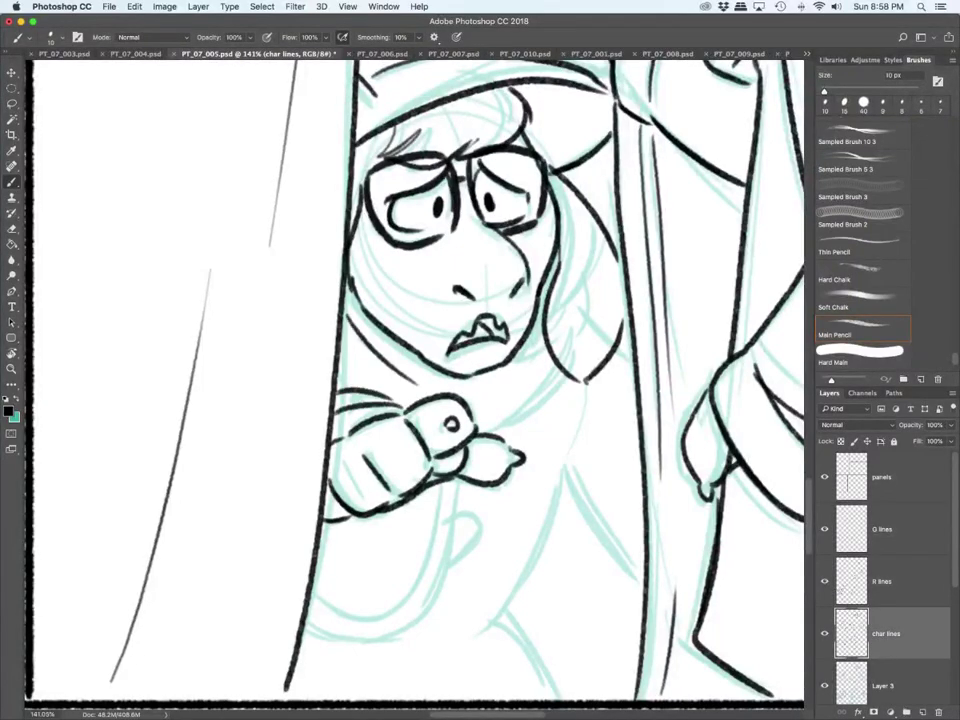
pyautogui.moveTo(560, 367); pyautogui.dragTo(487, 431)
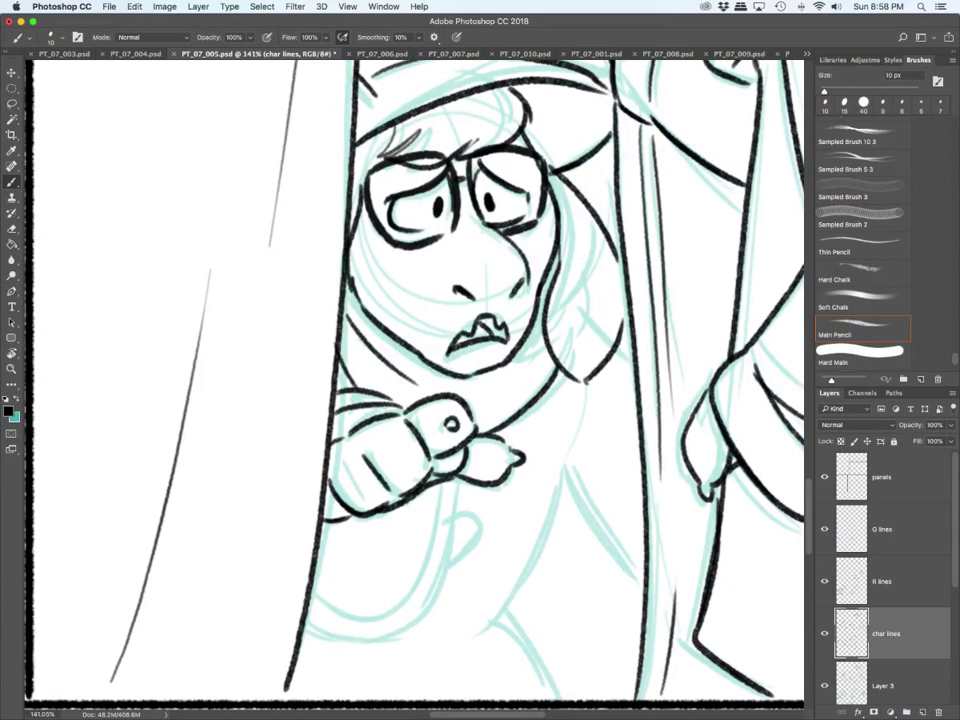
# Step: Ink the peeking character's hanging sleeve opening below the hand and the small looped shape beside it
pyautogui.scroll(-5, 415, 385)
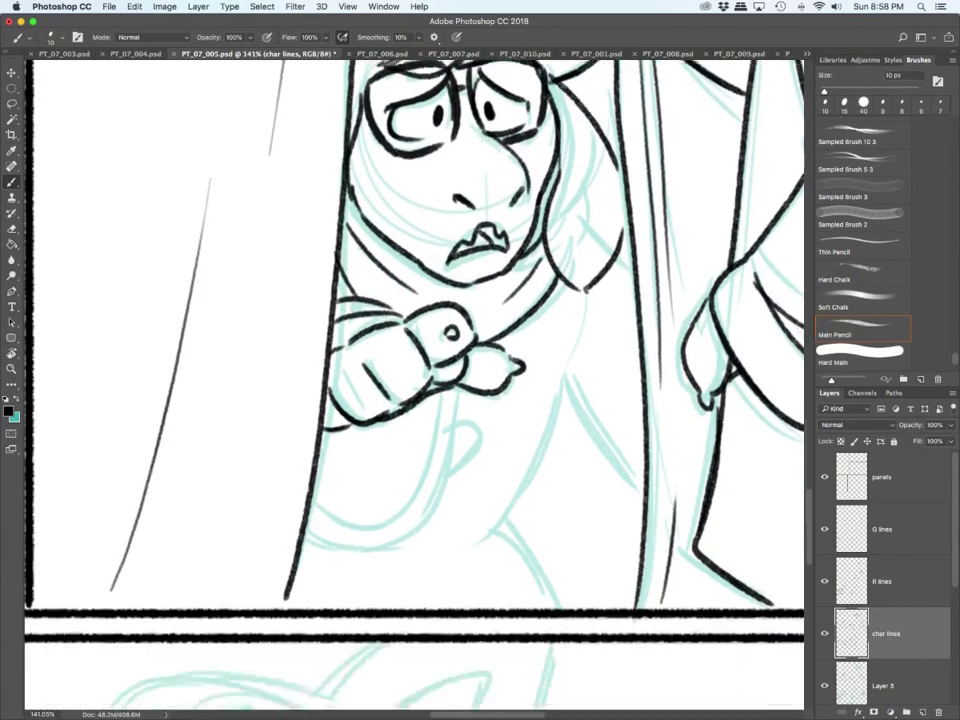
pyautogui.moveTo(407, 453)
pyautogui.mouseDown()
pyautogui.moveTo(373, 485)
pyautogui.moveTo(311, 460)
pyautogui.mouseUp()
pyautogui.moveTo(446, 349)
pyautogui.mouseDown()
pyautogui.moveTo(450, 373)
pyautogui.moveTo(352, 512)
pyautogui.moveTo(360, 514)
pyautogui.mouseUp()
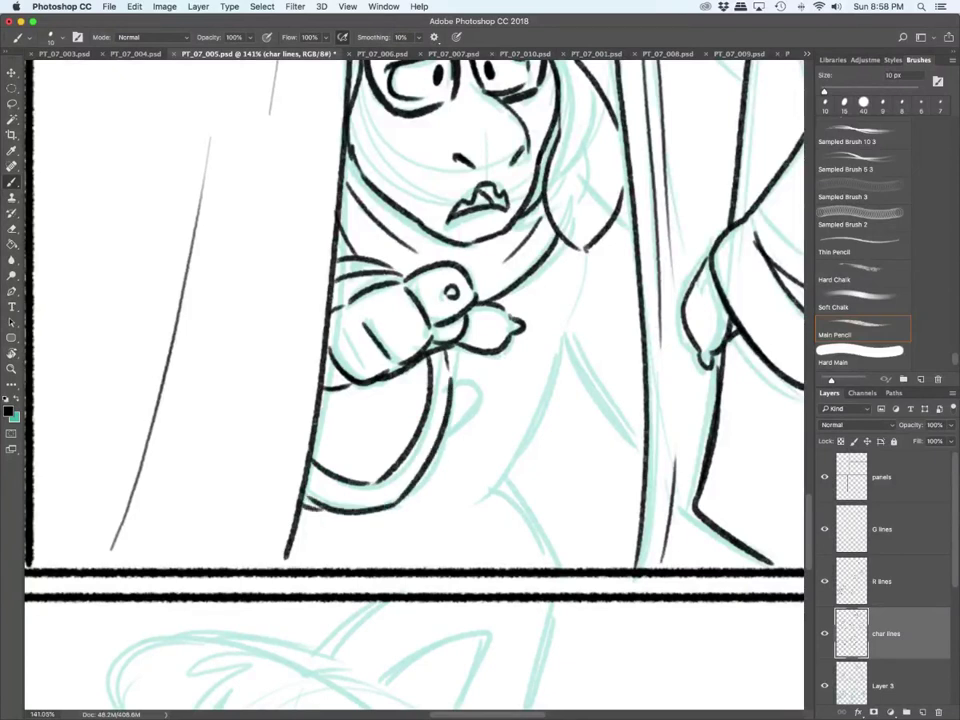
pyautogui.moveTo(446, 361)
pyautogui.mouseDown()
pyautogui.moveTo(469, 420)
pyautogui.moveTo(447, 434)
pyautogui.mouseUp()
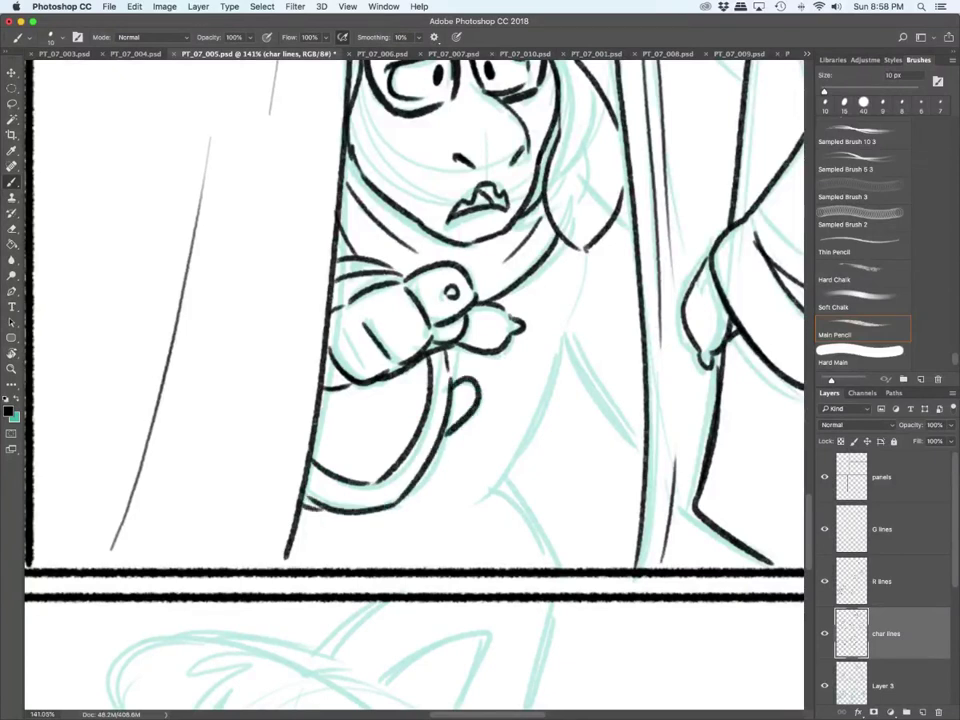
# Step: Ink the peeking character's robe side and lower hem, plus the arm and shoulder lines behind it
pyautogui.moveTo(577, 266)
pyautogui.mouseDown()
pyautogui.moveTo(485, 473)
pyautogui.moveTo(548, 560)
pyautogui.mouseUp()
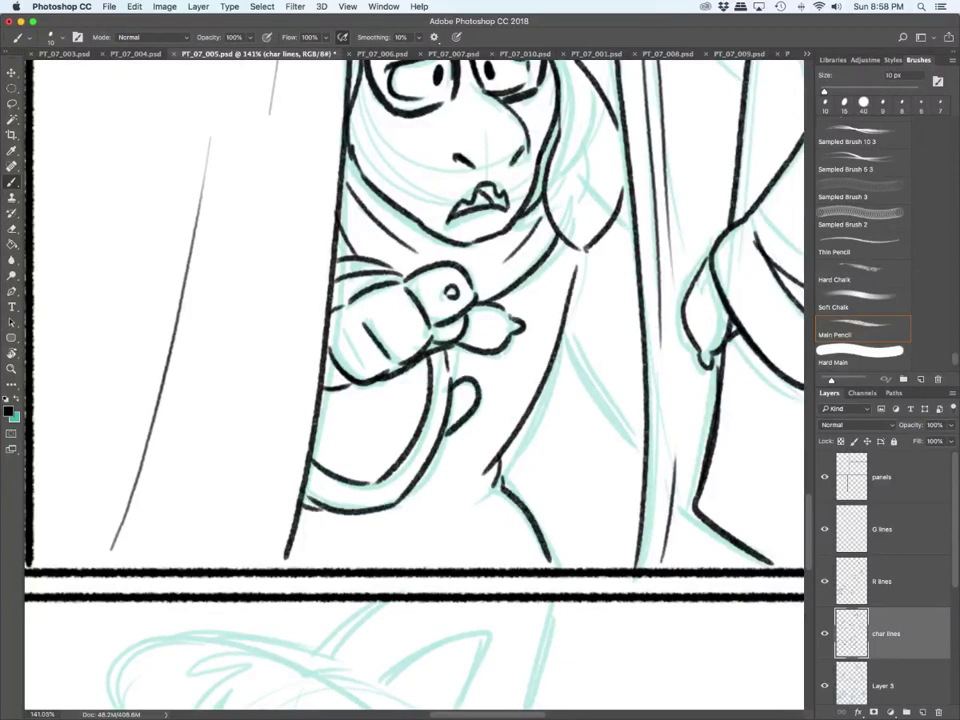
pyautogui.moveTo(567, 320)
pyautogui.mouseDown()
pyautogui.moveTo(644, 457)
pyautogui.moveTo(567, 322)
pyautogui.mouseUp()
pyautogui.moveTo(618, 206); pyautogui.dragTo(633, 232)
pyautogui.scroll(-3, 405, 547)
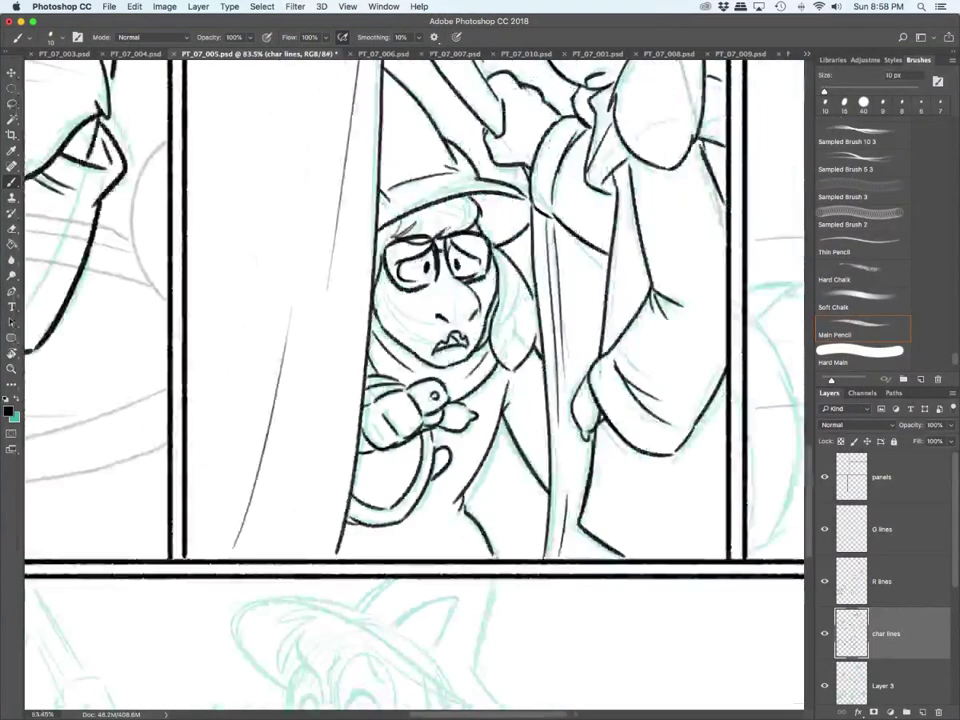
# Step: Extend the outer contour of the peeking character's ear to the pole on the R lines layer
pyautogui.click(882, 581)
pyautogui.scroll(4, 547, 274)
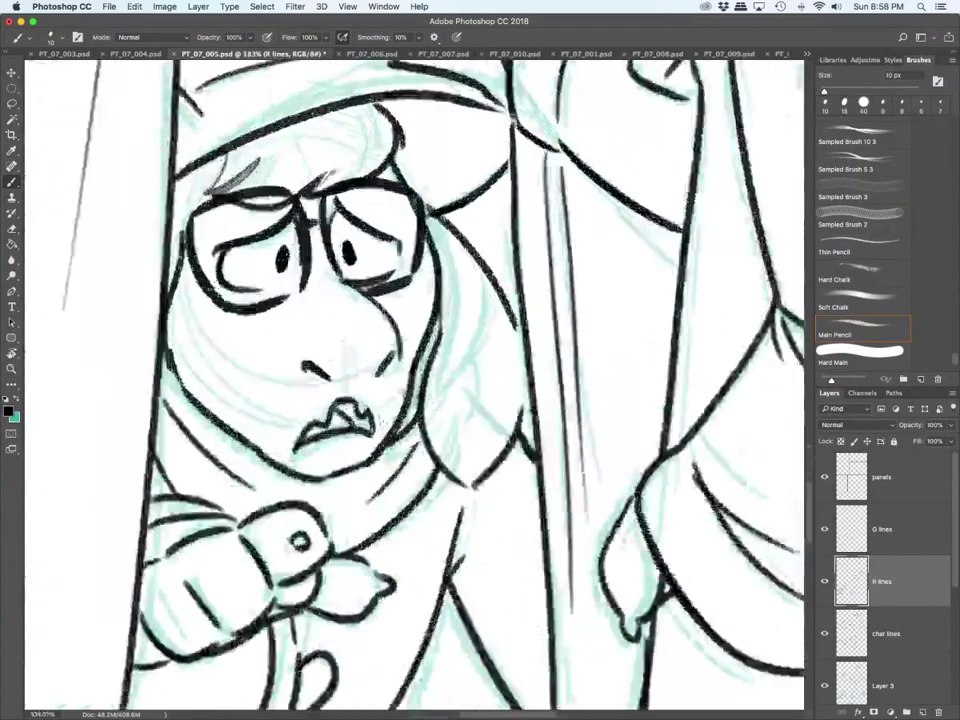
pyautogui.moveTo(509, 311); pyautogui.dragTo(527, 350)
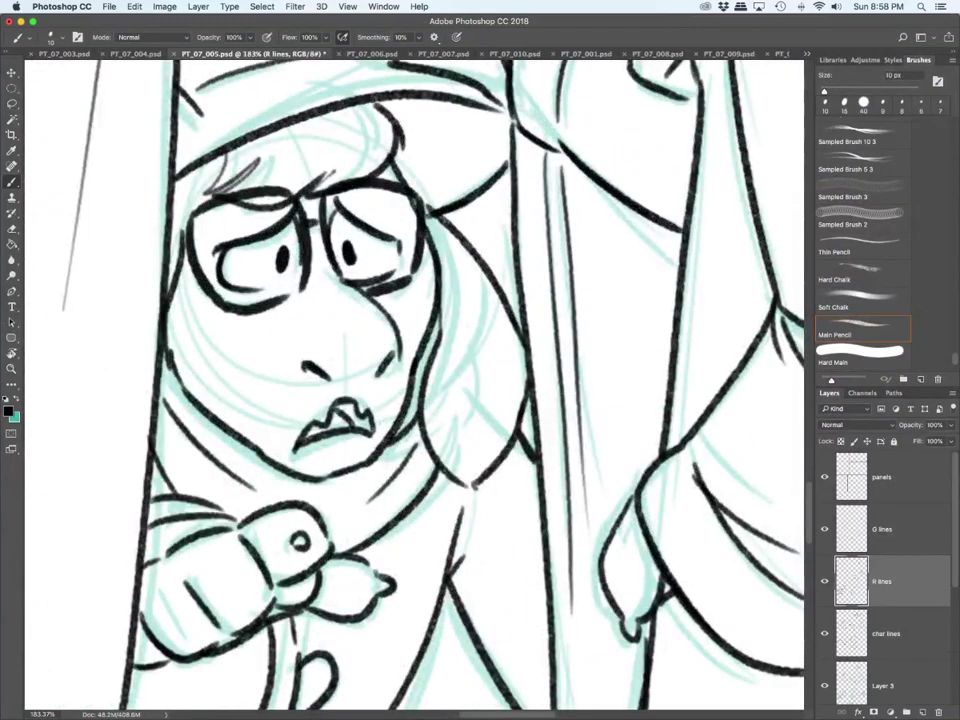
# Step: On the char lines layer, ink the foreground sleeve at the edge of the standing figure's panel with a 15 px brush
pyautogui.scroll(-3, 455, 478)
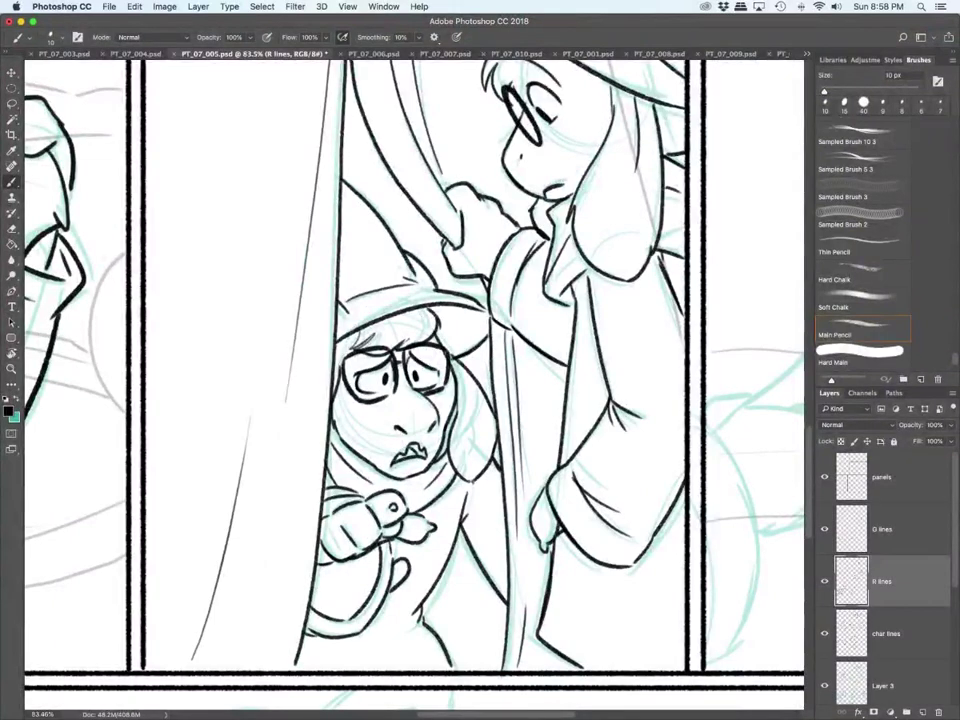
pyautogui.hscroll(5, 415, 365)
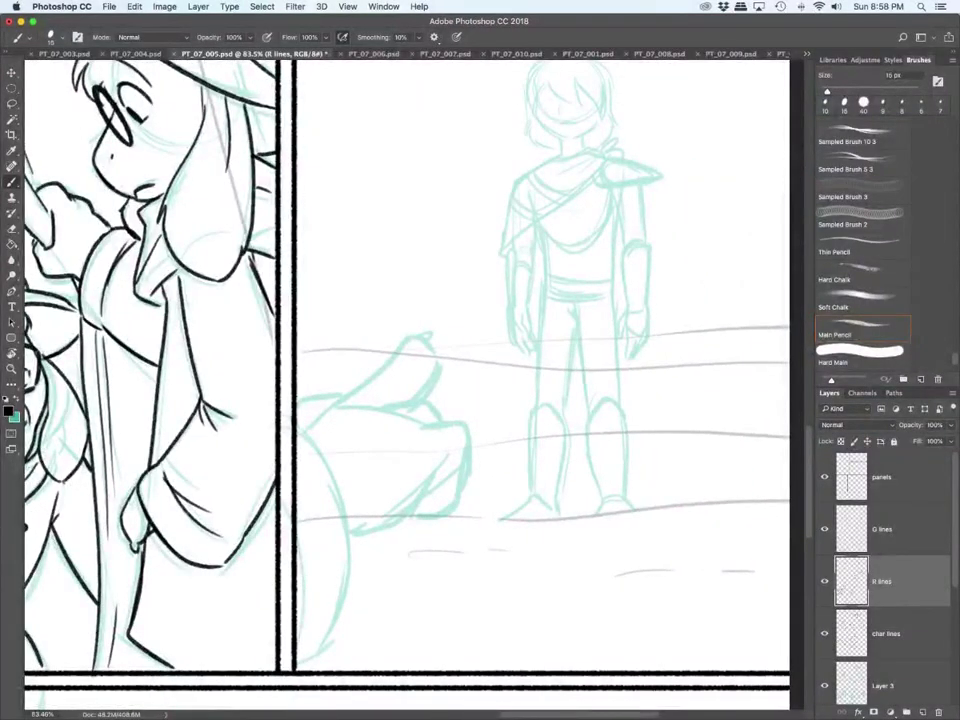
pyautogui.scroll(-2, 415, 365)
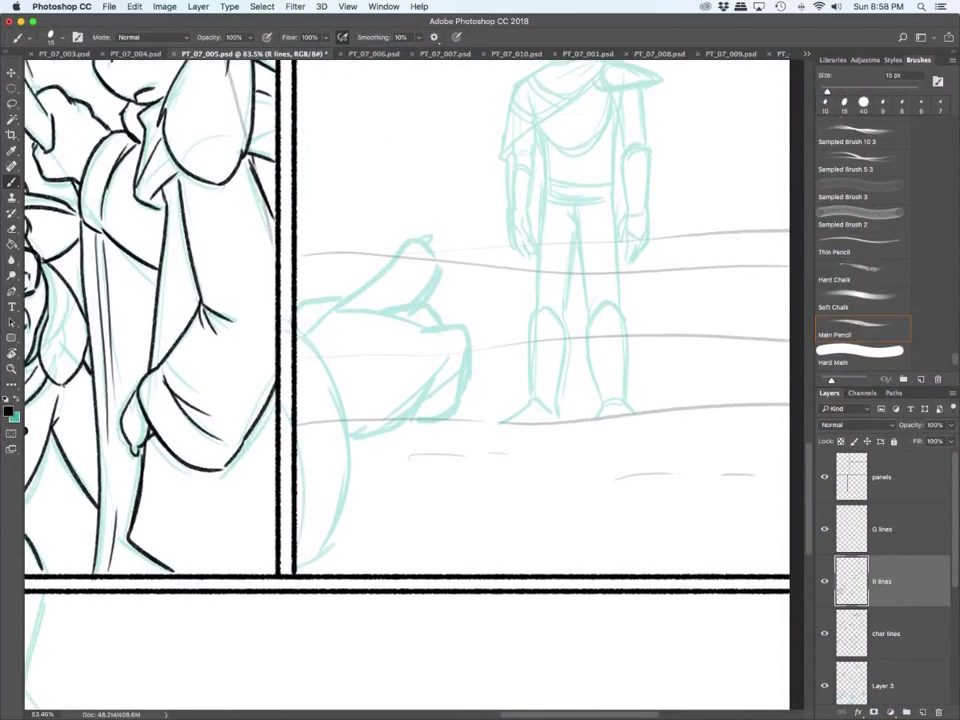
pyautogui.click(886, 633)
pyautogui.moveTo(297, 333)
pyautogui.mouseDown()
pyautogui.moveTo(339, 398)
pyautogui.moveTo(321, 561)
pyautogui.moveTo(300, 573)
pyautogui.mouseUp()
pyautogui.moveTo(298, 440); pyautogui.dragTo(302, 536)
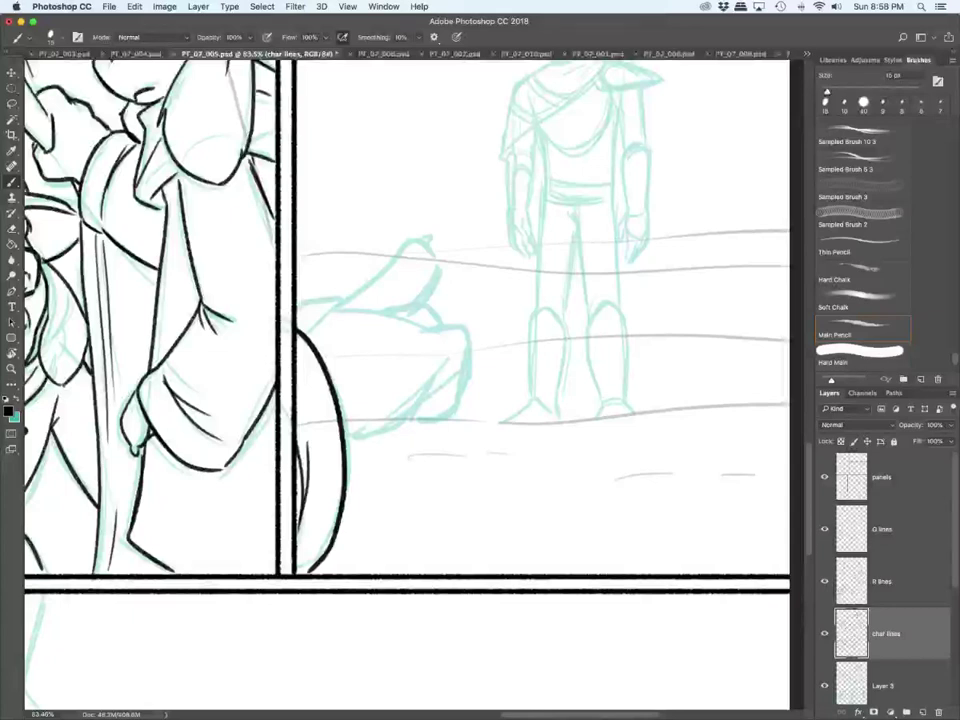
# Step: On the R lines layer, ink the foreground hand reaching from the sleeve, with its clawed thumb and curled fingers
pyautogui.hotkey('alt', ']')
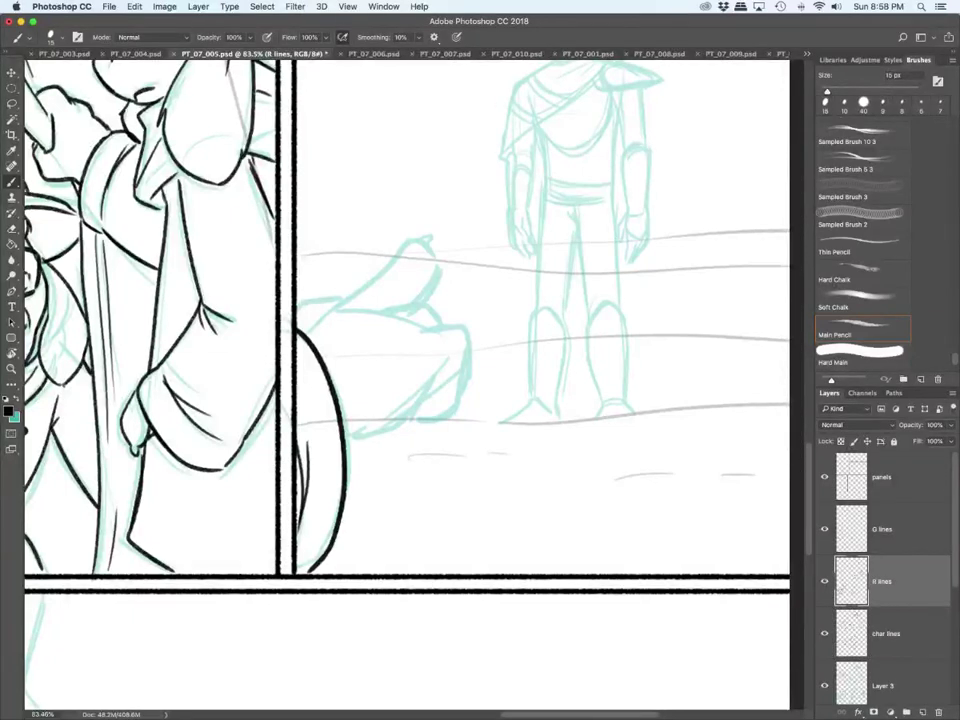
pyautogui.moveTo(298, 305)
pyautogui.mouseDown()
pyautogui.moveTo(354, 291)
pyautogui.moveTo(418, 241)
pyautogui.moveTo(437, 263)
pyautogui.moveTo(420, 306)
pyautogui.moveTo(467, 373)
pyautogui.mouseUp()
pyautogui.moveTo(439, 374)
pyautogui.mouseDown()
pyautogui.moveTo(390, 425)
pyautogui.moveTo(350, 437)
pyautogui.mouseUp()
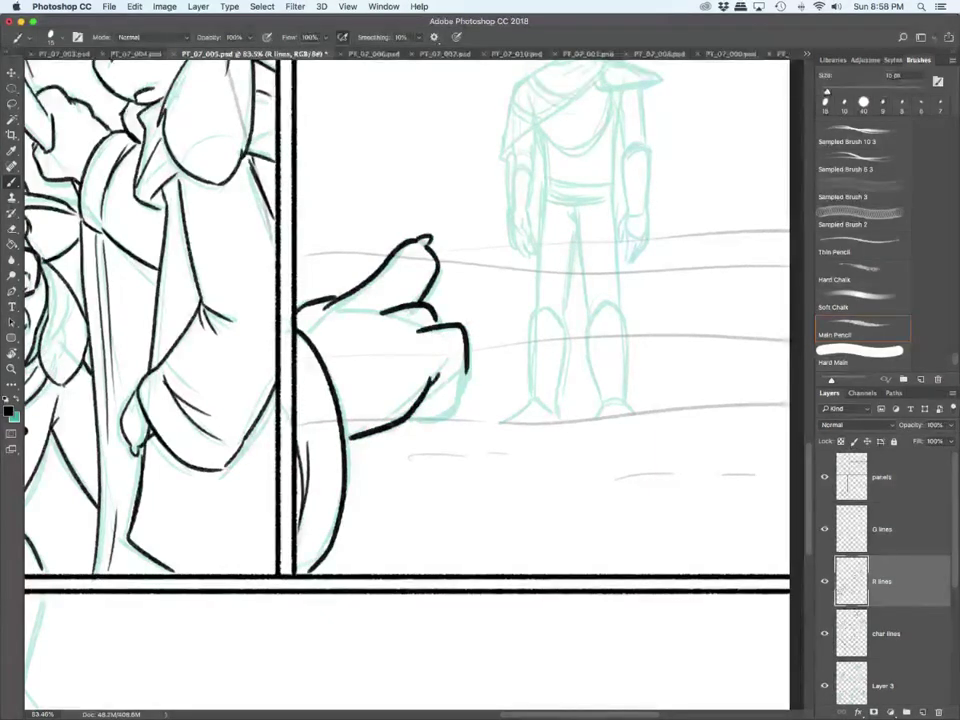
pyautogui.moveTo(410, 419)
pyautogui.mouseDown()
pyautogui.moveTo(460, 403)
pyautogui.moveTo(467, 372)
pyautogui.mouseUp()
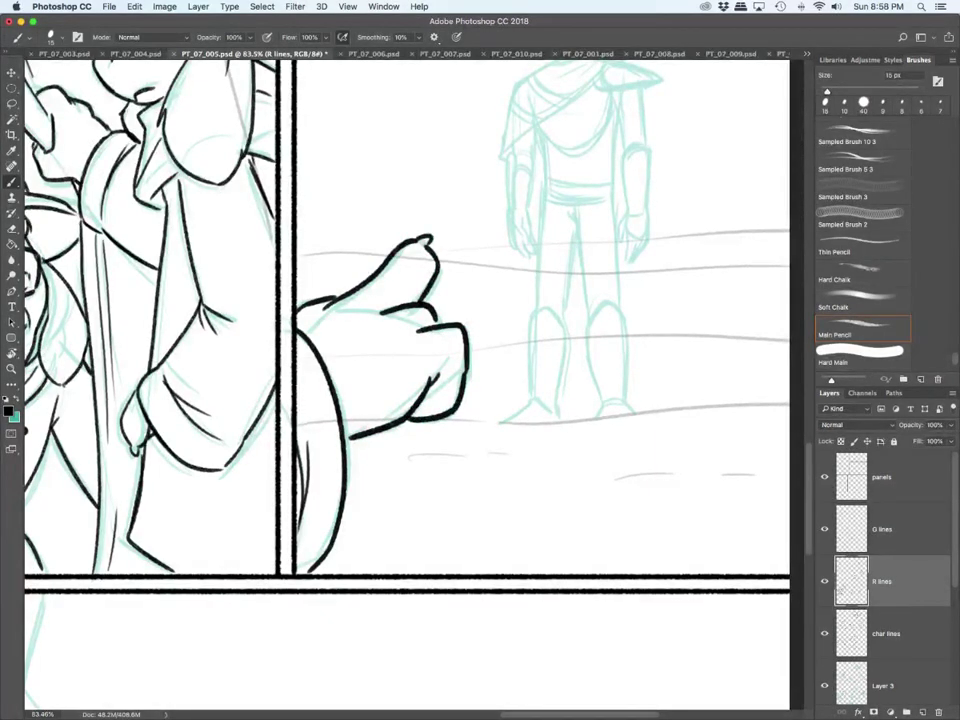
# Step: On the char lines layer, ink the distant standing figure's hair, face outline, nose, mouth and neck with a 9 px brush
pyautogui.click(887, 634)
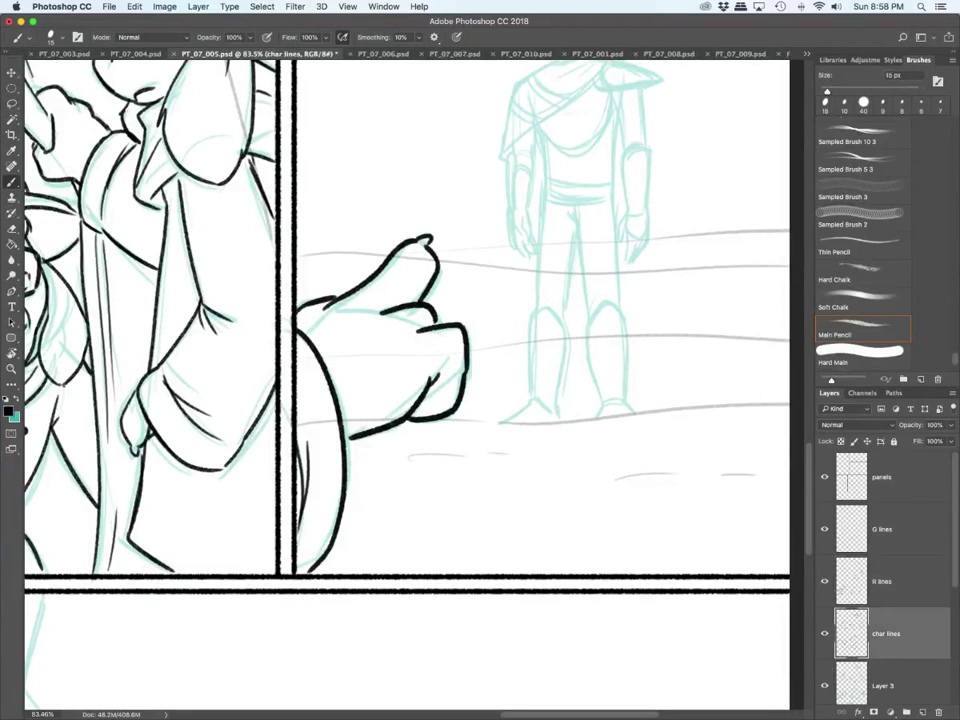
pyautogui.press('[')
pyautogui.press('[')
pyautogui.scroll(5, 660, 226)
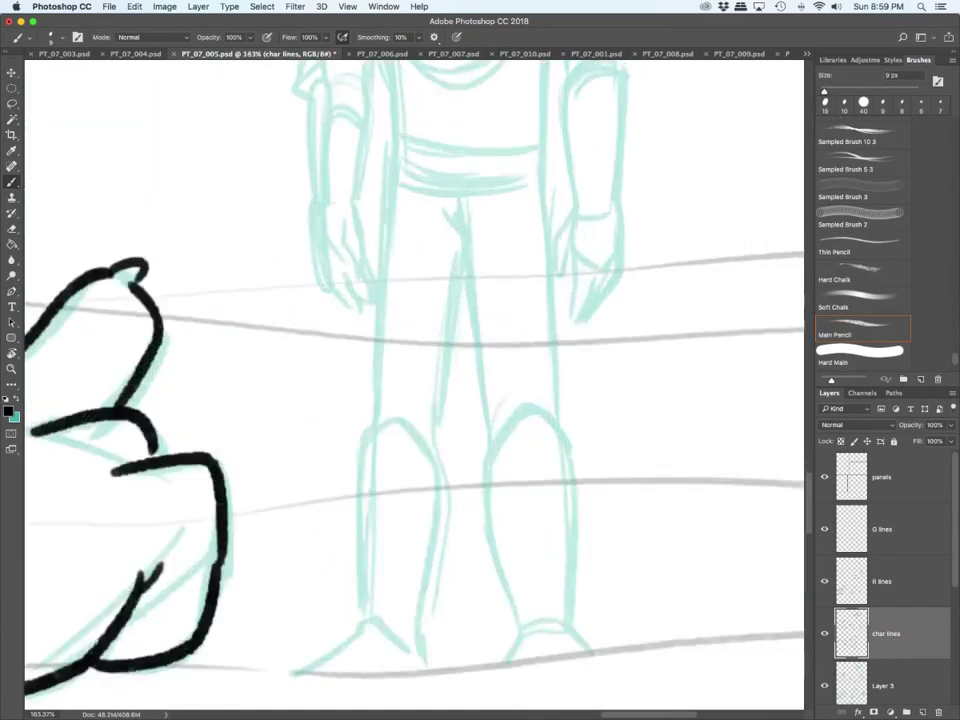
pyautogui.scroll(-3, 660, 226)
pyautogui.scroll(10, 415, 385)
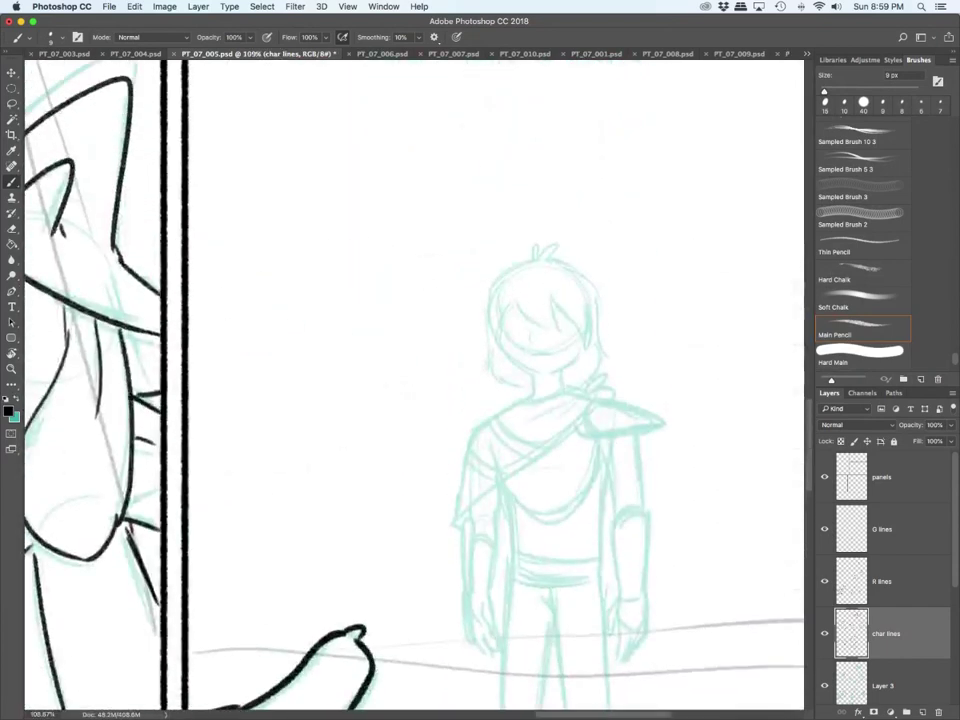
pyautogui.moveTo(515, 298)
pyautogui.mouseDown()
pyautogui.moveTo(557, 333)
pyautogui.moveTo(550, 295)
pyautogui.moveTo(585, 343)
pyautogui.mouseUp()
pyautogui.moveTo(594, 296); pyautogui.dragTo(587, 344)
pyautogui.moveTo(538, 258)
pyautogui.mouseDown()
pyautogui.moveTo(536, 244)
pyautogui.moveTo(557, 244)
pyautogui.mouseUp()
pyautogui.moveTo(498, 300); pyautogui.dragTo(496, 343)
pyautogui.moveTo(533, 259)
pyautogui.mouseDown()
pyautogui.moveTo(499, 281)
pyautogui.moveTo(489, 356)
pyautogui.moveTo(503, 382)
pyautogui.moveTo(527, 386)
pyautogui.mouseUp()
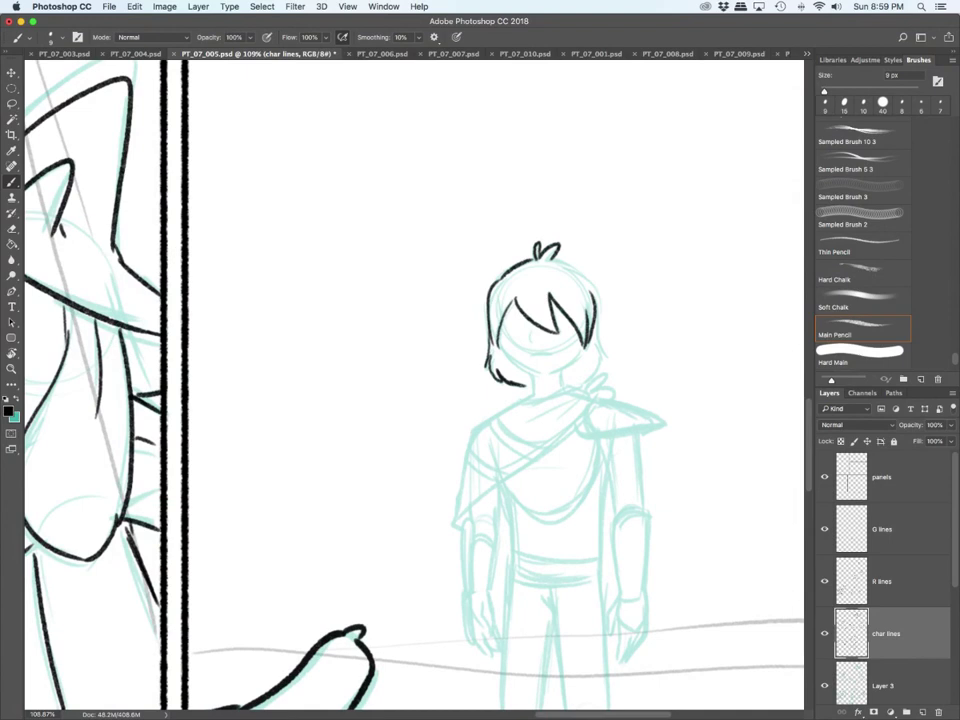
pyautogui.moveTo(497, 346)
pyautogui.mouseDown()
pyautogui.moveTo(545, 378)
pyautogui.moveTo(588, 350)
pyautogui.moveTo(547, 353)
pyautogui.moveTo(534, 341)
pyautogui.moveTo(533, 394)
pyautogui.moveTo(564, 385)
pyautogui.mouseUp()
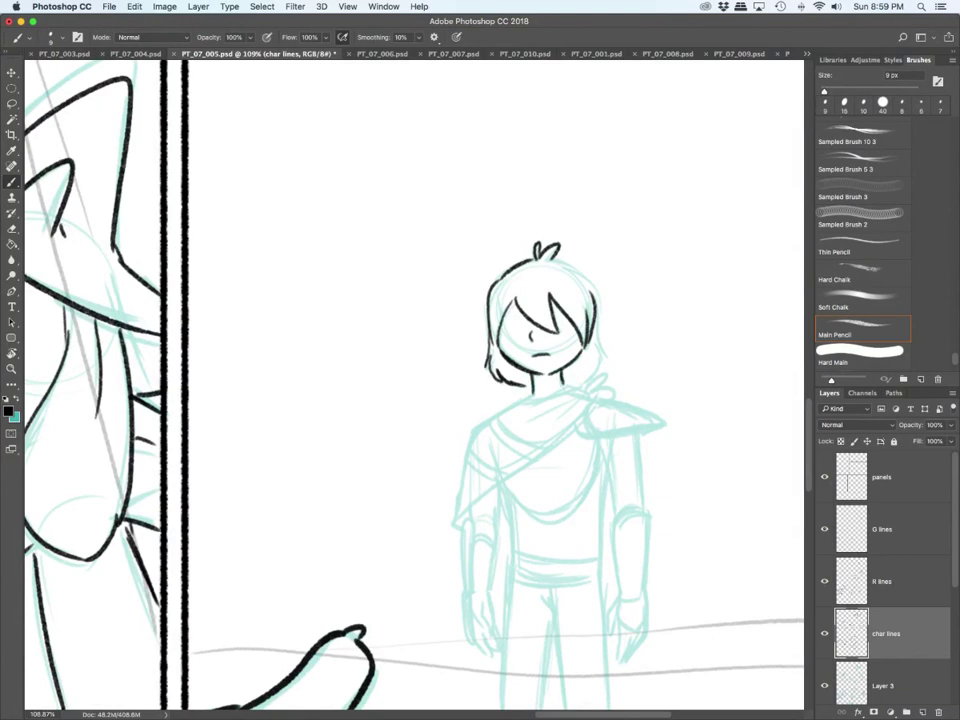
pyautogui.moveTo(554, 257)
pyautogui.mouseDown()
pyautogui.moveTo(577, 267)
pyautogui.moveTo(607, 353)
pyautogui.mouseUp()
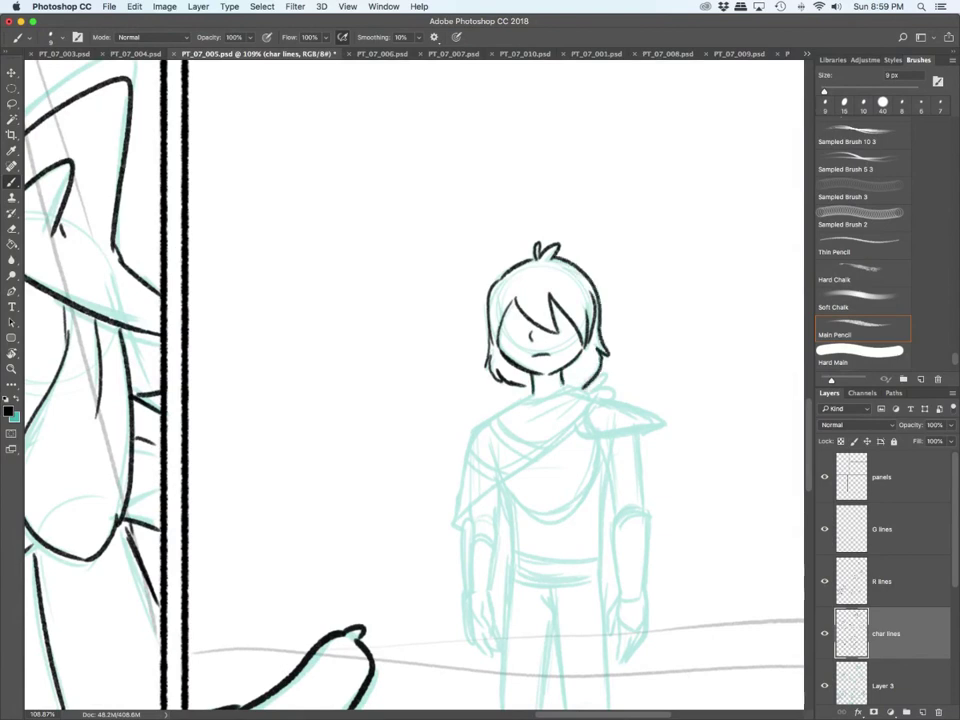
# Step: Ink the standing figure's shoulder scarf with its knot, diagonal edge and draped folds
pyautogui.scroll(5, 550, 402)
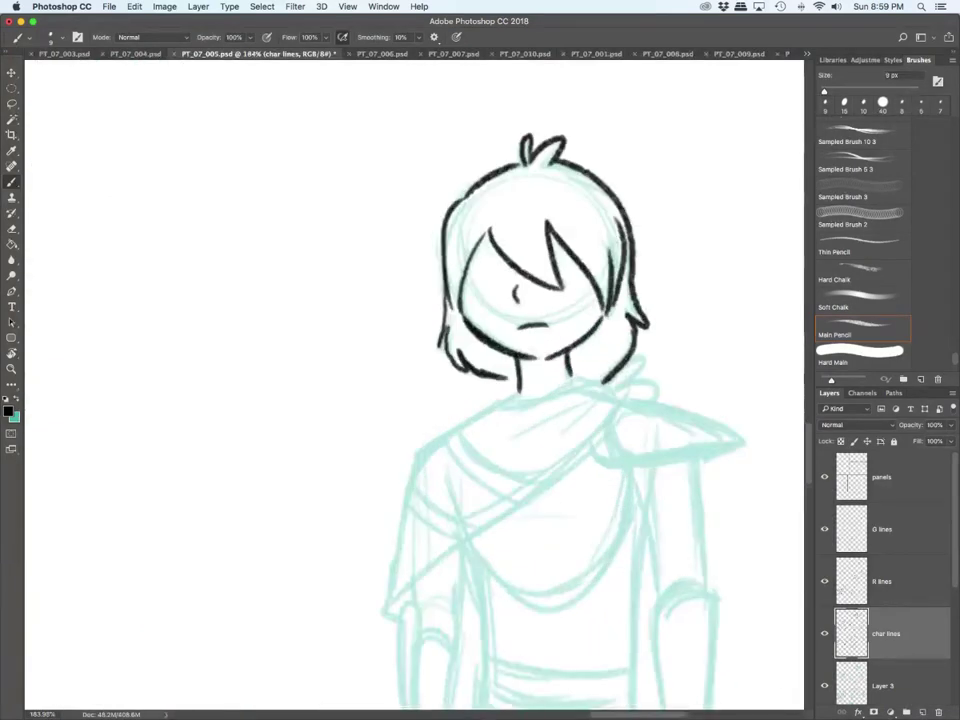
pyautogui.scroll(-3, 414, 385)
pyautogui.moveTo(575, 229)
pyautogui.mouseDown()
pyautogui.moveTo(468, 267)
pyautogui.moveTo(398, 395)
pyautogui.moveTo(386, 455)
pyautogui.moveTo(396, 462)
pyautogui.moveTo(413, 425)
pyautogui.moveTo(623, 245)
pyautogui.moveTo(618, 232)
pyautogui.moveTo(664, 205)
pyautogui.moveTo(630, 235)
pyautogui.mouseUp()
pyautogui.moveTo(632, 232)
pyautogui.mouseDown()
pyautogui.moveTo(640, 246)
pyautogui.moveTo(510, 291)
pyautogui.mouseUp()
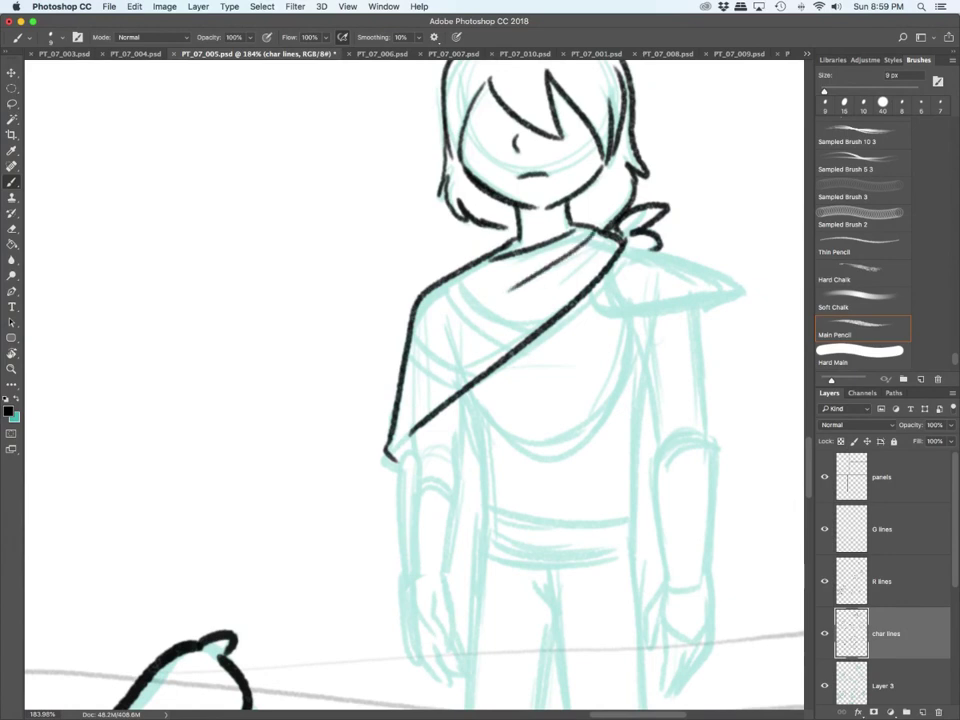
pyautogui.moveTo(602, 237); pyautogui.dragTo(495, 326)
pyautogui.moveTo(406, 342)
pyautogui.mouseDown()
pyautogui.moveTo(450, 391)
pyautogui.moveTo(465, 375)
pyautogui.mouseUp()
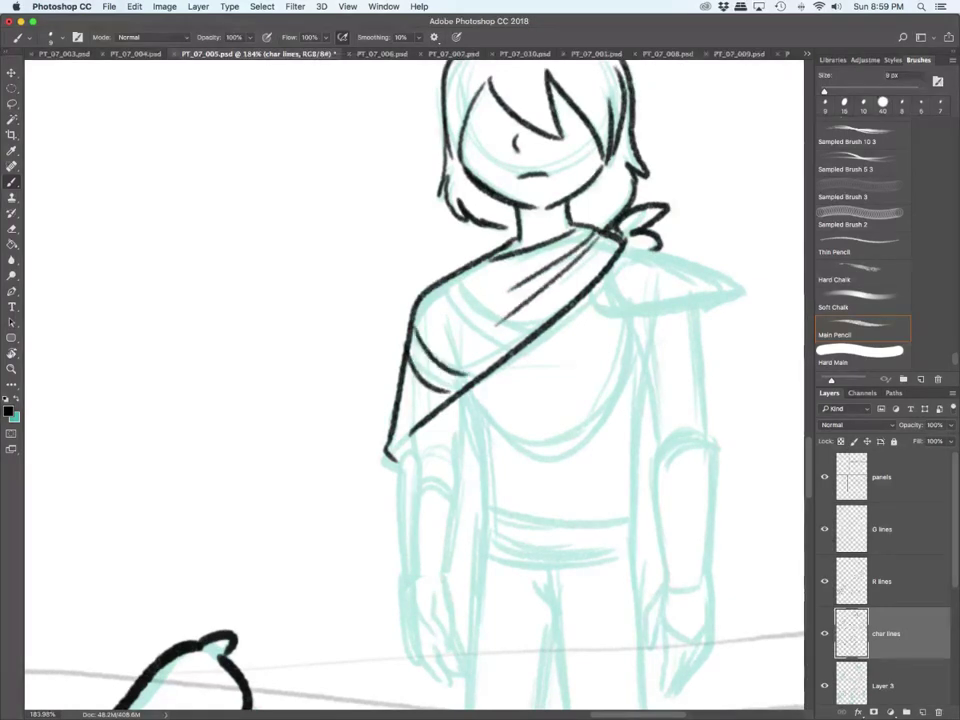
pyautogui.moveTo(438, 288)
pyautogui.mouseDown()
pyautogui.moveTo(512, 345)
pyautogui.moveTo(530, 325)
pyautogui.mouseUp()
pyautogui.moveTo(412, 352); pyautogui.dragTo(446, 363)
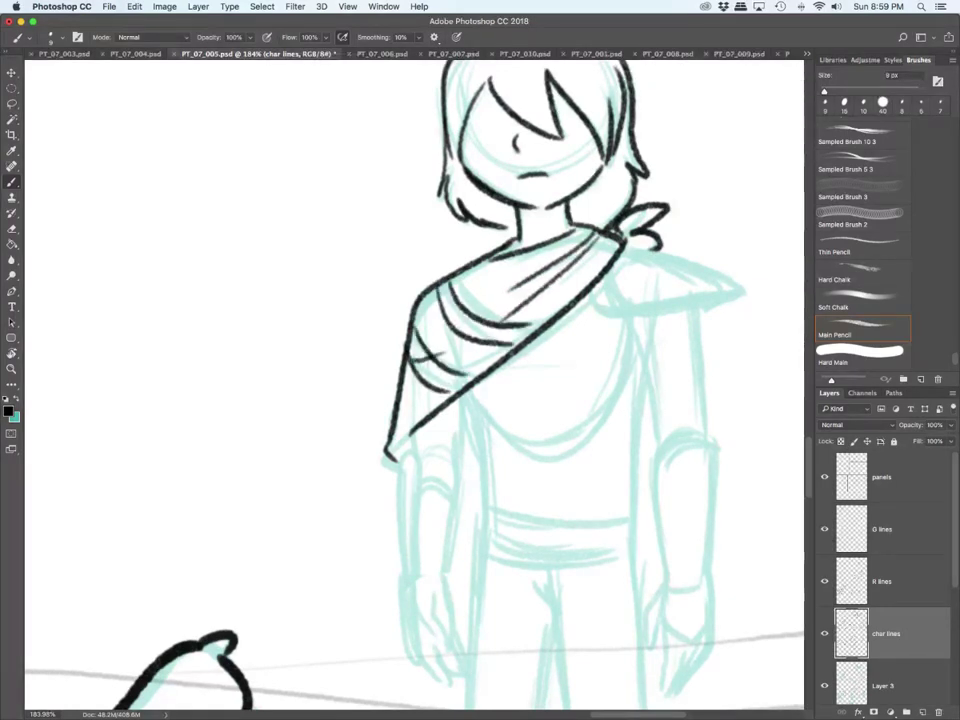
# Step: Ink the standing figure's pointed shoulder pad with its inner trim and the curved lower edge of the chest plate
pyautogui.moveTo(607, 270)
pyautogui.mouseDown()
pyautogui.moveTo(623, 307)
pyautogui.moveTo(719, 303)
pyautogui.mouseUp()
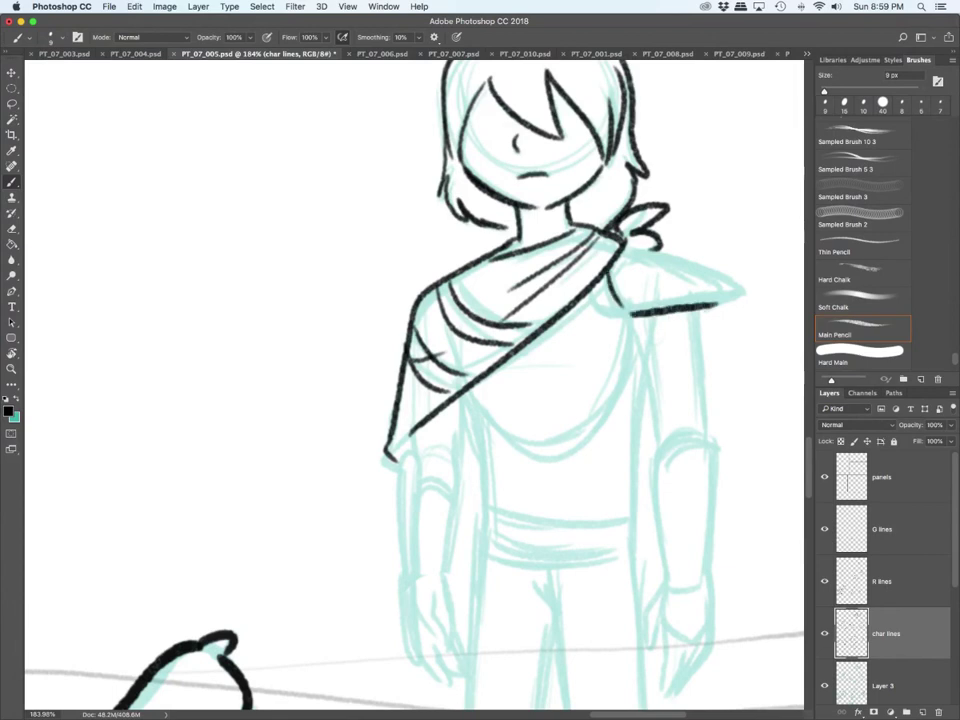
pyautogui.moveTo(627, 244); pyautogui.dragTo(722, 303)
pyautogui.moveTo(468, 388)
pyautogui.mouseDown()
pyautogui.moveTo(512, 437)
pyautogui.moveTo(618, 378)
pyautogui.moveTo(626, 316)
pyautogui.moveTo(712, 292)
pyautogui.mouseUp()
pyautogui.moveTo(617, 261); pyautogui.dragTo(631, 298)
# Step: Ink both sides of the standing figure's torso and the upper arm below the shoulder pad
pyautogui.scroll(-3, 410, 380)
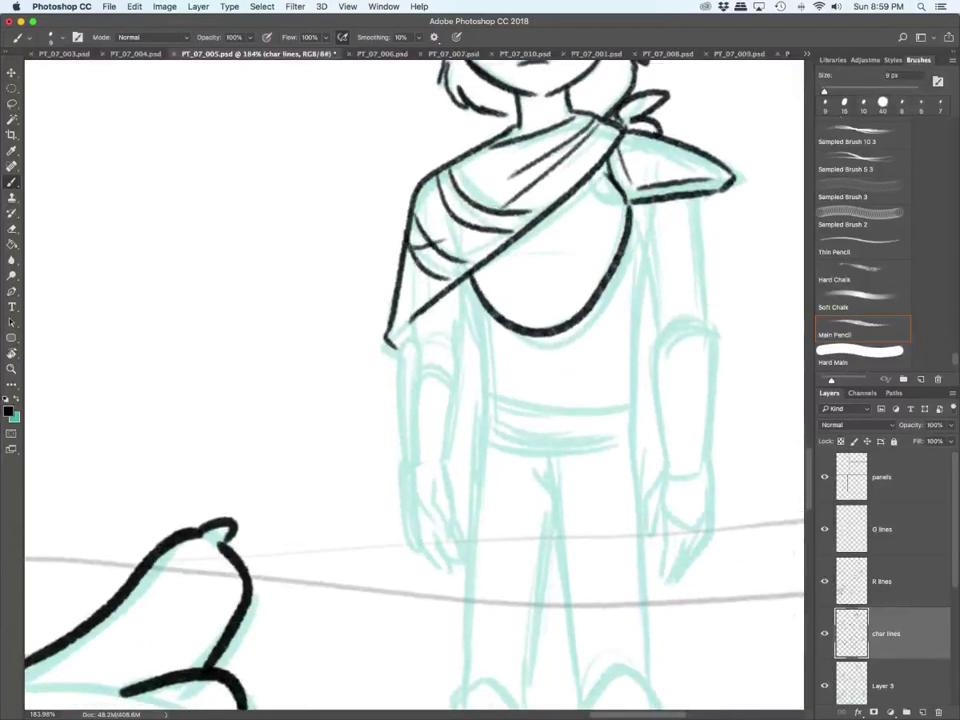
pyautogui.moveTo(468, 292); pyautogui.dragTo(488, 408)
pyautogui.moveTo(633, 272); pyautogui.dragTo(629, 402)
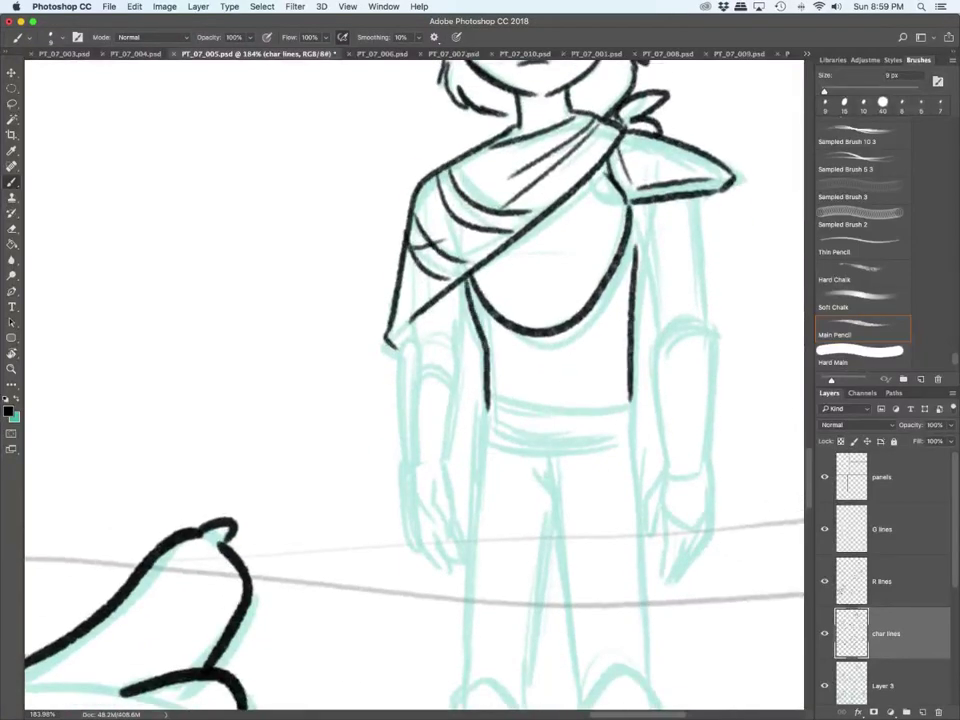
pyautogui.moveTo(638, 233); pyautogui.dragTo(659, 332)
pyautogui.moveTo(694, 198); pyautogui.dragTo(704, 323)
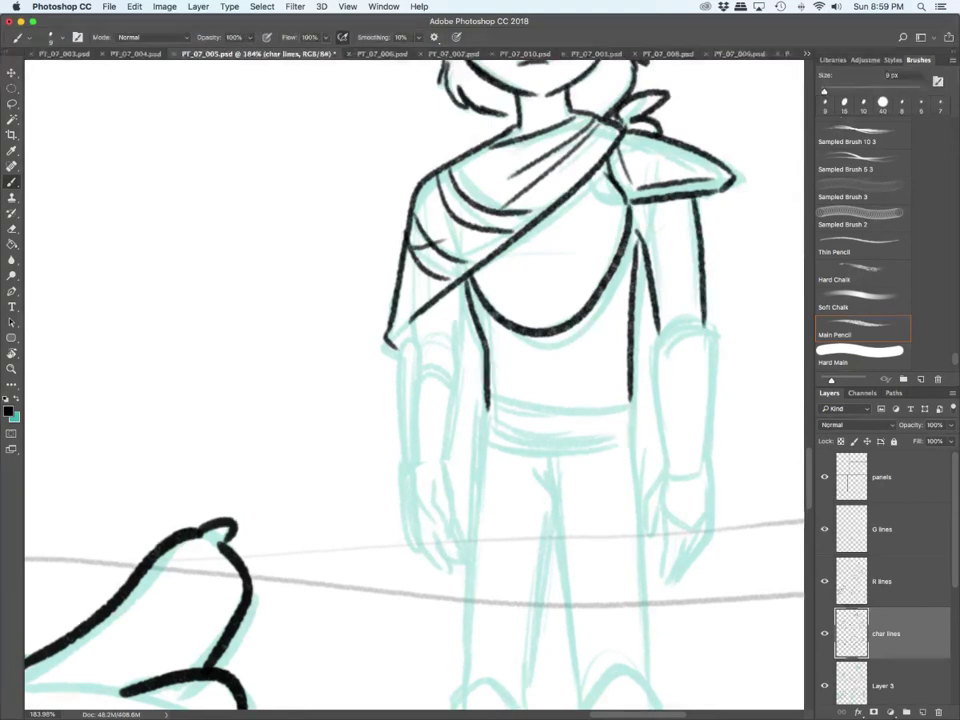
# Step: Ink the standing figure's forearm bracer and the hanging hand with its fingers on the shoulder-pad side
pyautogui.moveTo(655, 343)
pyautogui.mouseDown()
pyautogui.moveTo(710, 332)
pyautogui.moveTo(665, 468)
pyautogui.mouseUp()
pyautogui.moveTo(711, 335)
pyautogui.mouseDown()
pyautogui.moveTo(714, 470)
pyautogui.moveTo(700, 471)
pyautogui.moveTo(700, 530)
pyautogui.mouseUp()
pyautogui.moveTo(713, 472); pyautogui.dragTo(701, 528)
pyautogui.moveTo(664, 474)
pyautogui.mouseDown()
pyautogui.moveTo(649, 531)
pyautogui.moveTo(662, 509)
pyautogui.moveTo(663, 579)
pyautogui.moveTo(683, 531)
pyautogui.mouseUp()
pyautogui.moveTo(673, 578); pyautogui.dragTo(702, 537)
pyautogui.moveTo(701, 545); pyautogui.dragTo(706, 530)
pyautogui.moveTo(655, 346); pyautogui.dragTo(658, 331)
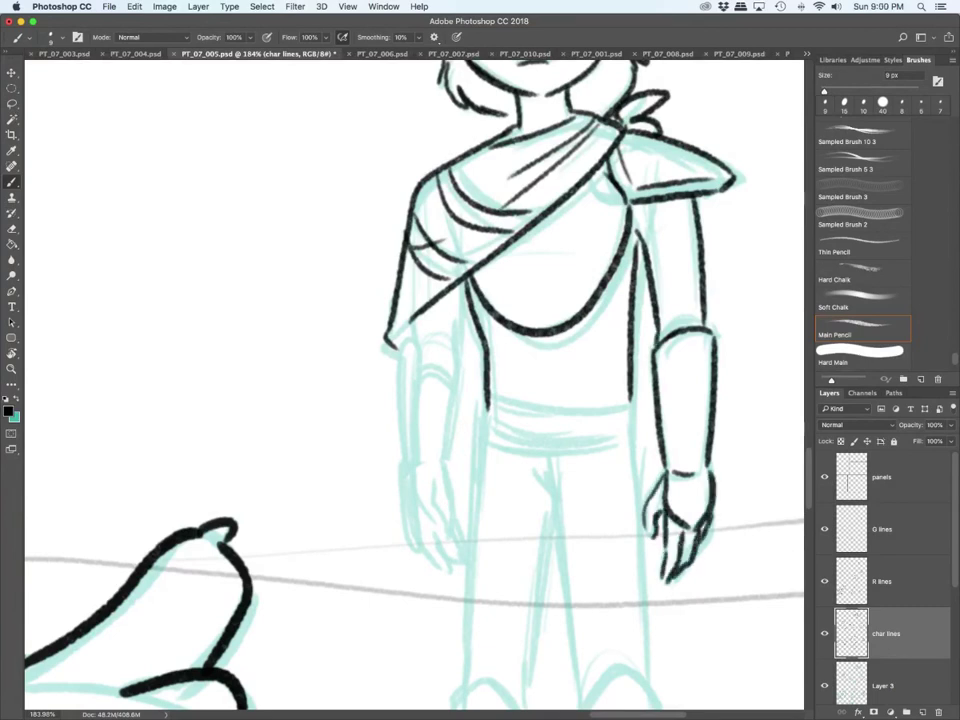
# Step: Ink the standing figure's arm below the scarf, including its forearm bracer, cuff and hanging hand with fingers
pyautogui.moveTo(404, 482)
pyautogui.mouseDown()
pyautogui.moveTo(401, 341)
pyautogui.moveTo(411, 517)
pyautogui.moveTo(430, 530)
pyautogui.moveTo(429, 485)
pyautogui.moveTo(443, 462)
pyautogui.mouseUp()
pyautogui.moveTo(417, 368)
pyautogui.mouseDown()
pyautogui.moveTo(454, 382)
pyautogui.moveTo(456, 445)
pyautogui.mouseUp()
pyautogui.moveTo(406, 490)
pyautogui.mouseDown()
pyautogui.moveTo(421, 551)
pyautogui.moveTo(439, 574)
pyautogui.mouseUp()
pyautogui.moveTo(431, 531); pyautogui.dragTo(456, 573)
pyautogui.moveTo(445, 536)
pyautogui.mouseDown()
pyautogui.moveTo(461, 569)
pyautogui.moveTo(463, 554)
pyautogui.mouseUp()
pyautogui.moveTo(443, 468); pyautogui.dragTo(467, 548)
# Step: Ink the standing figure's waist sash, the outer sides of the trousers and the crotch fold with one inner leg line
pyautogui.moveTo(486, 410)
pyautogui.mouseDown()
pyautogui.moveTo(624, 407)
pyautogui.moveTo(487, 427)
pyautogui.moveTo(578, 445)
pyautogui.mouseUp()
pyautogui.moveTo(633, 397); pyautogui.dragTo(634, 434)
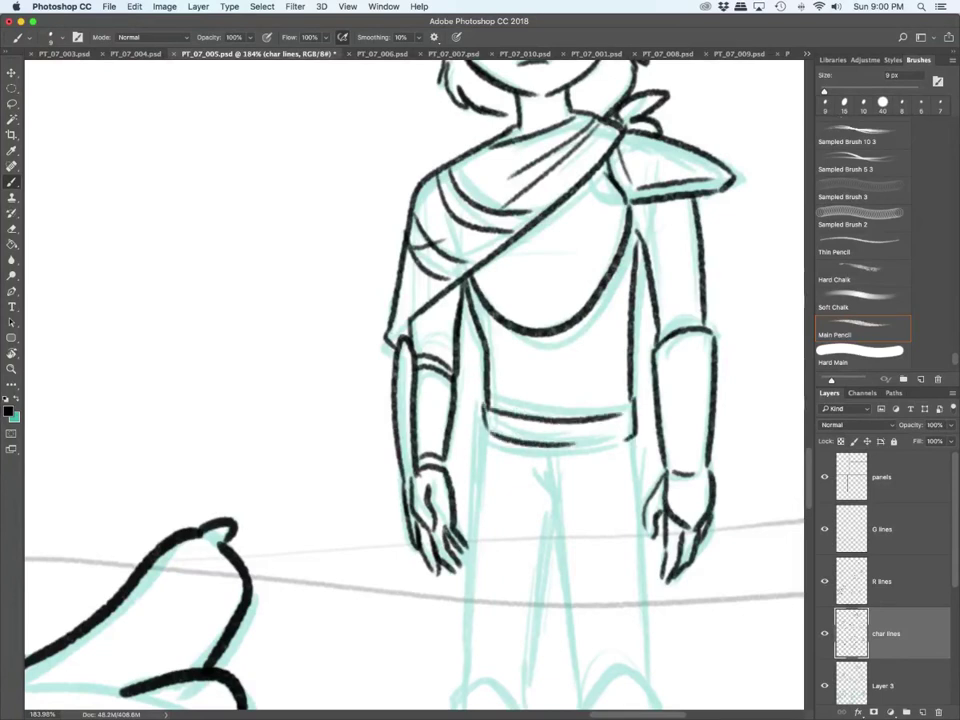
pyautogui.scroll(-5, 414, 385)
pyautogui.moveTo(482, 165); pyautogui.dragTo(460, 420)
pyautogui.moveTo(532, 218)
pyautogui.mouseDown()
pyautogui.moveTo(555, 247)
pyautogui.moveTo(573, 448)
pyautogui.mouseUp()
pyautogui.moveTo(630, 182); pyautogui.dragTo(658, 436)
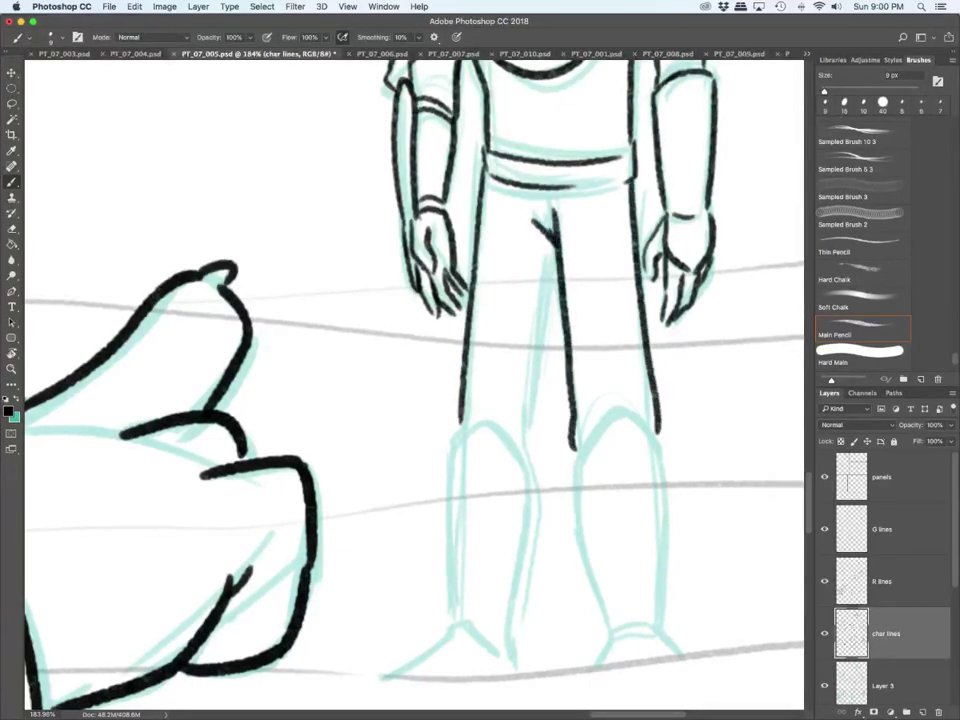
# Step: Ink both of the standing figure's knee-high boots with their feet and the remaining inner trouser leg line
pyautogui.moveTo(447, 456)
pyautogui.mouseDown()
pyautogui.moveTo(481, 420)
pyautogui.moveTo(528, 470)
pyautogui.moveTo(445, 535)
pyautogui.moveTo(452, 620)
pyautogui.moveTo(495, 653)
pyautogui.mouseUp()
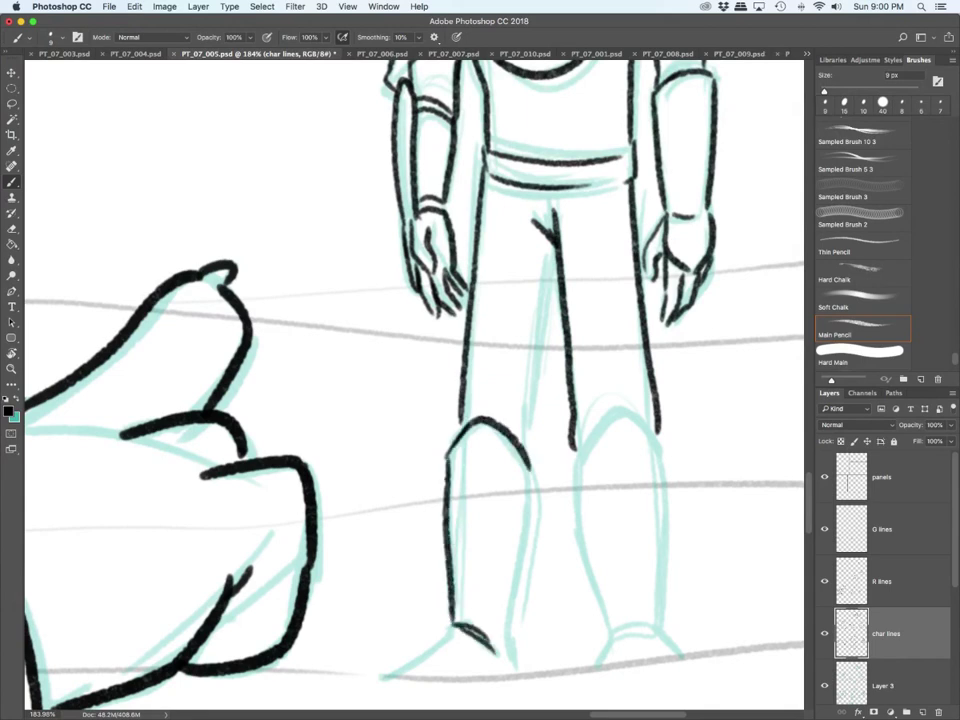
pyautogui.moveTo(448, 622); pyautogui.dragTo(390, 669)
pyautogui.moveTo(530, 469)
pyautogui.mouseDown()
pyautogui.moveTo(512, 611)
pyautogui.moveTo(518, 665)
pyautogui.mouseUp()
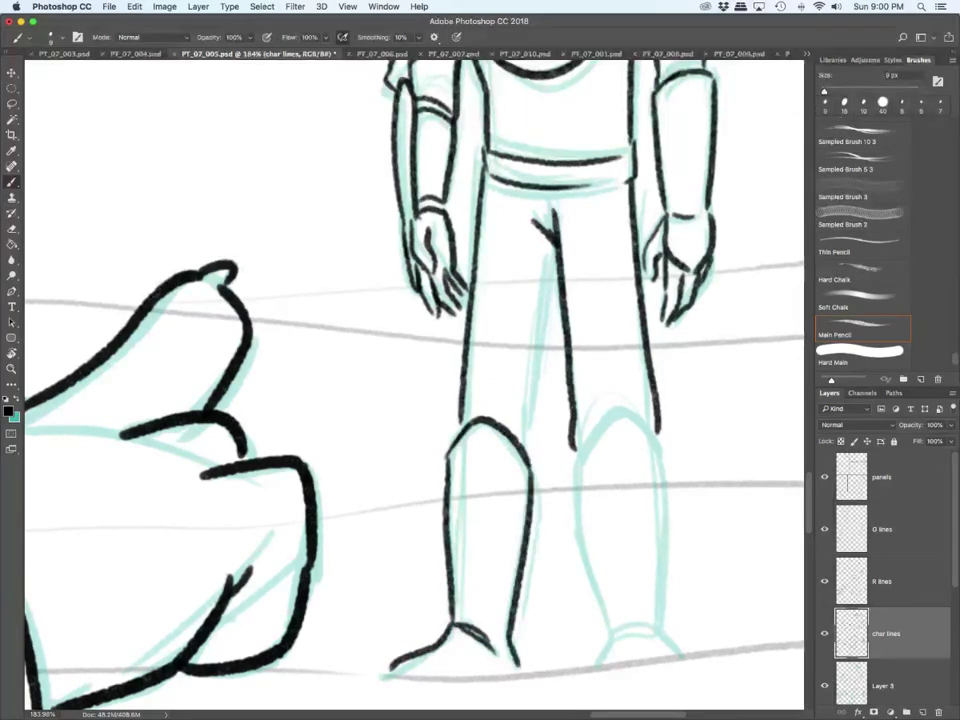
pyautogui.moveTo(553, 240); pyautogui.dragTo(534, 415)
pyautogui.moveTo(573, 450)
pyautogui.mouseDown()
pyautogui.moveTo(657, 440)
pyautogui.moveTo(577, 505)
pyautogui.moveTo(600, 628)
pyautogui.moveTo(643, 630)
pyautogui.mouseUp()
pyautogui.moveTo(608, 634); pyautogui.dragTo(599, 665)
pyautogui.moveTo(653, 442)
pyautogui.mouseDown()
pyautogui.moveTo(659, 612)
pyautogui.moveTo(686, 656)
pyautogui.mouseUp()
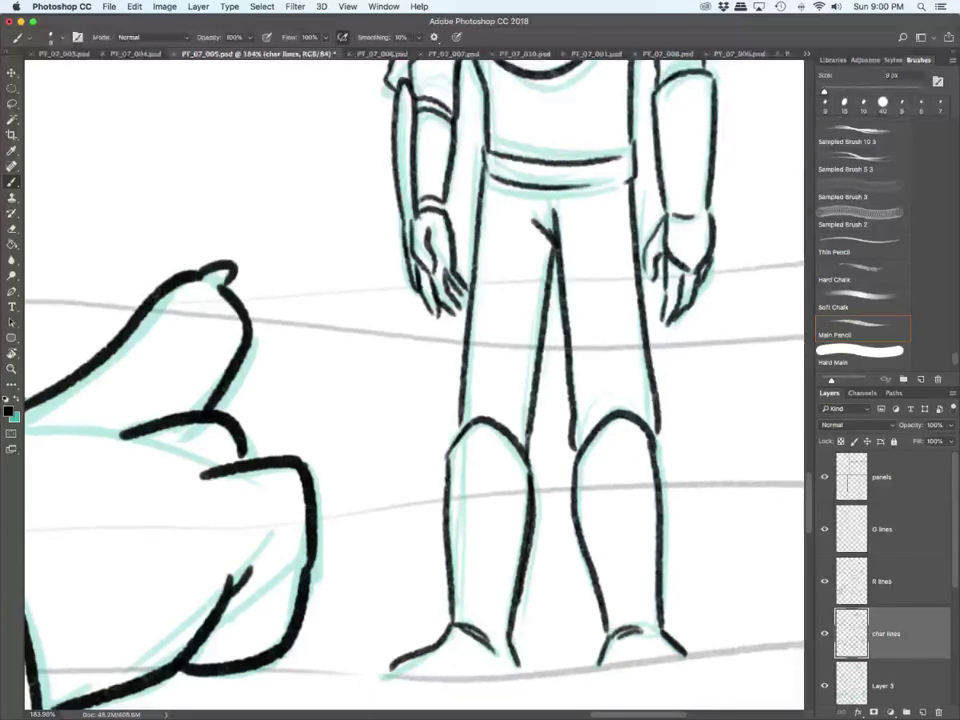
pyautogui.moveTo(658, 430); pyautogui.dragTo(655, 449)
# Step: Ink the large foreground hat with its ear and curved brim in the bottom panel, using a 15 px brush on the char lines layer
pyautogui.scroll(-10, 530, 512)
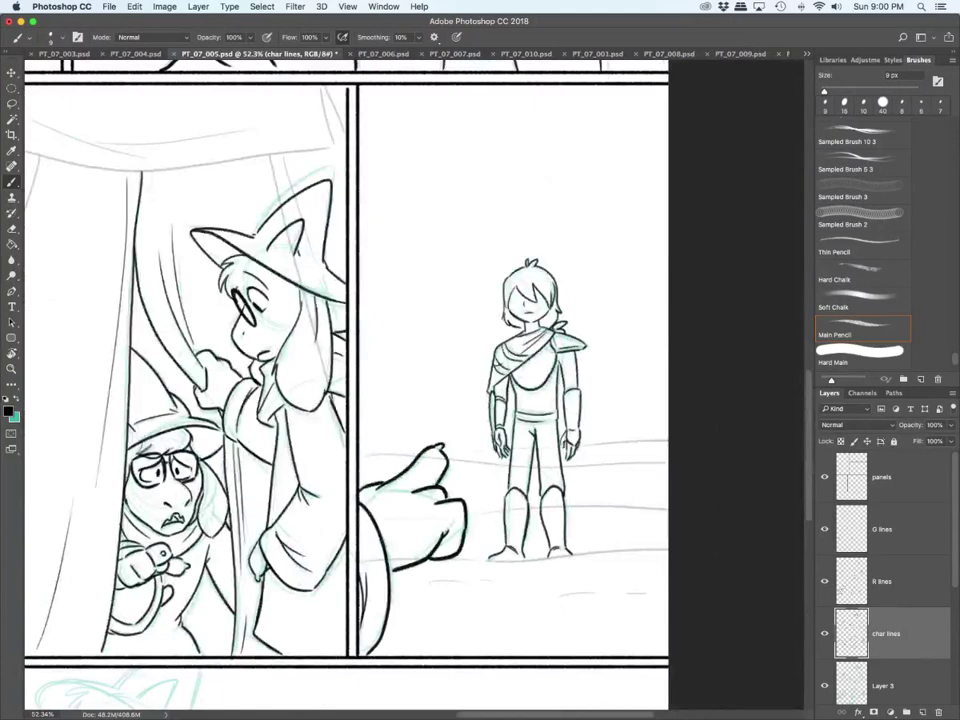
pyautogui.scroll(-5, 346, 380)
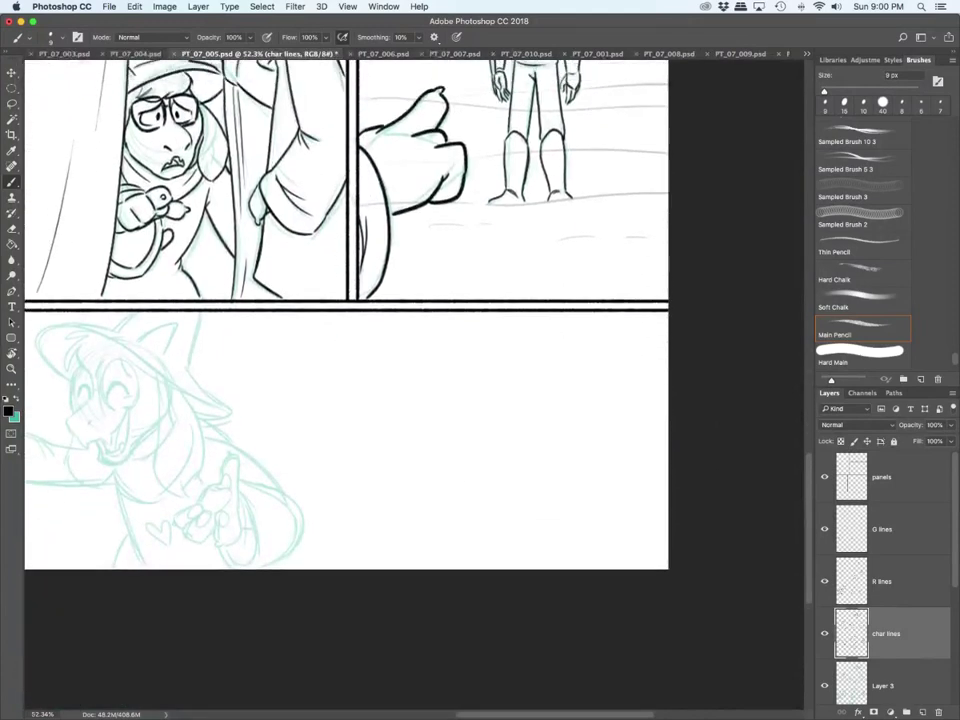
pyautogui.hscroll(-10, 415, 310)
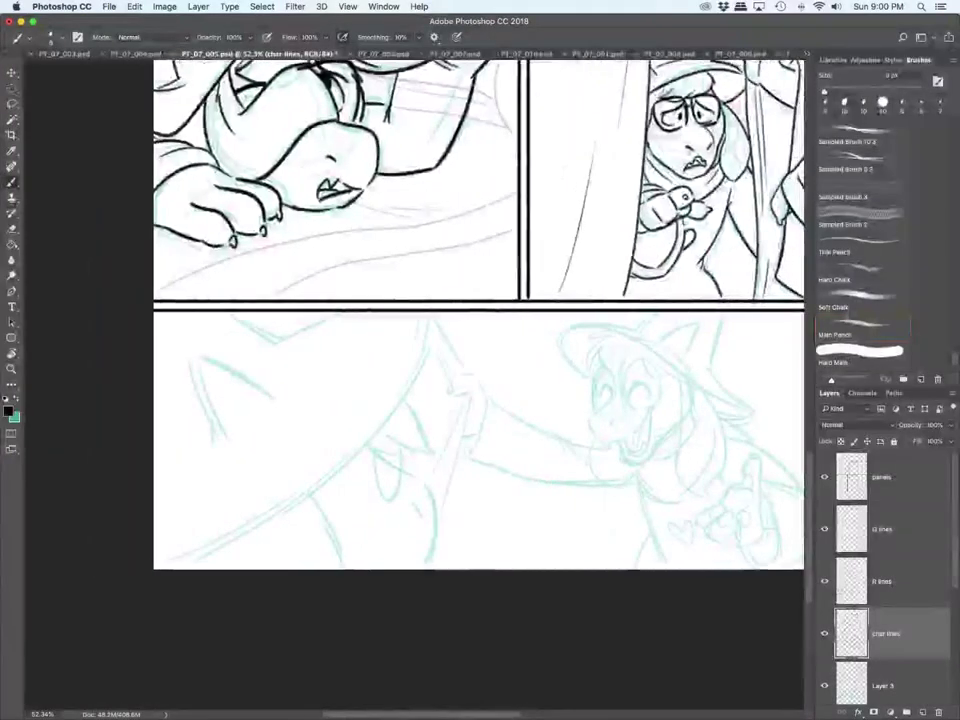
pyautogui.press(']')
pyautogui.press(']')
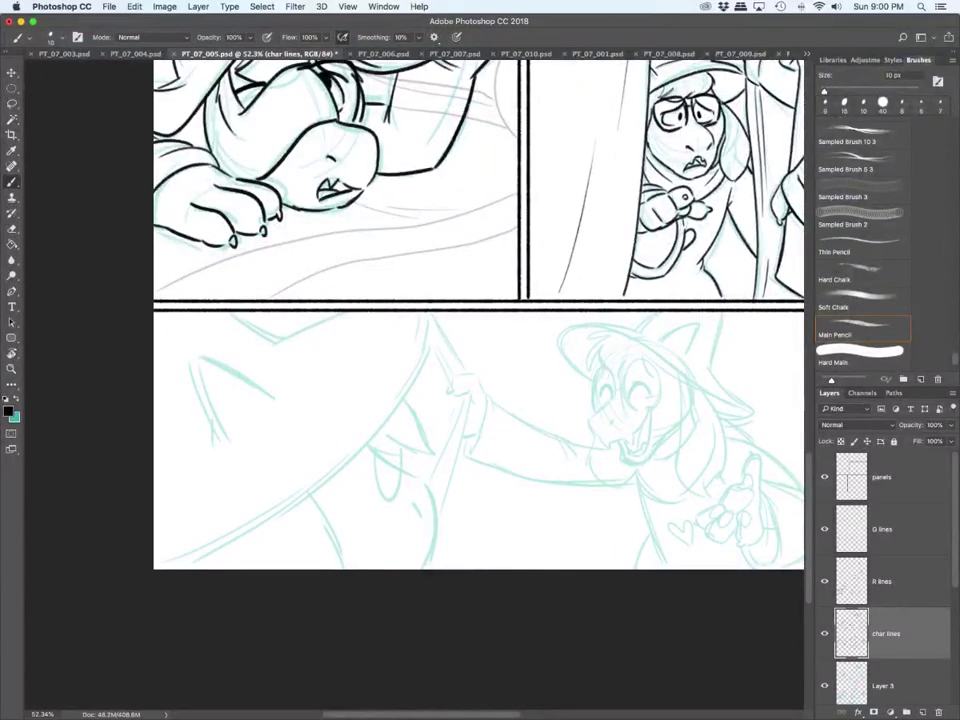
pyautogui.moveTo(207, 433)
pyautogui.mouseDown()
pyautogui.moveTo(195, 359)
pyautogui.moveTo(283, 388)
pyautogui.mouseUp()
pyautogui.moveTo(230, 313)
pyautogui.mouseDown()
pyautogui.moveTo(285, 342)
pyautogui.moveTo(345, 311)
pyautogui.mouseUp()
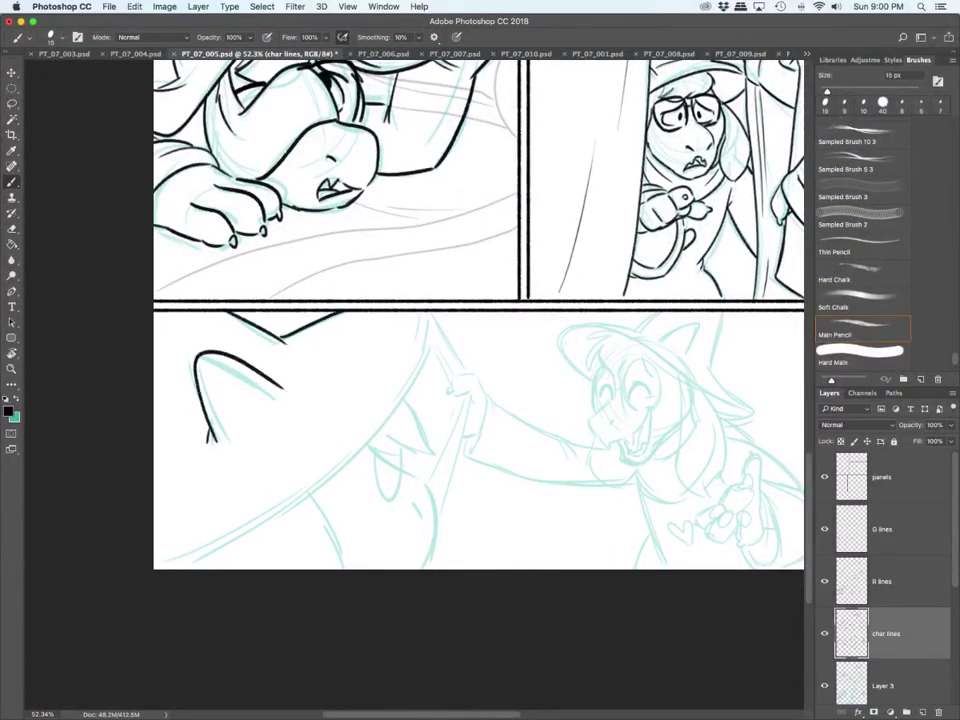
pyautogui.moveTo(428, 312); pyautogui.dragTo(203, 569)
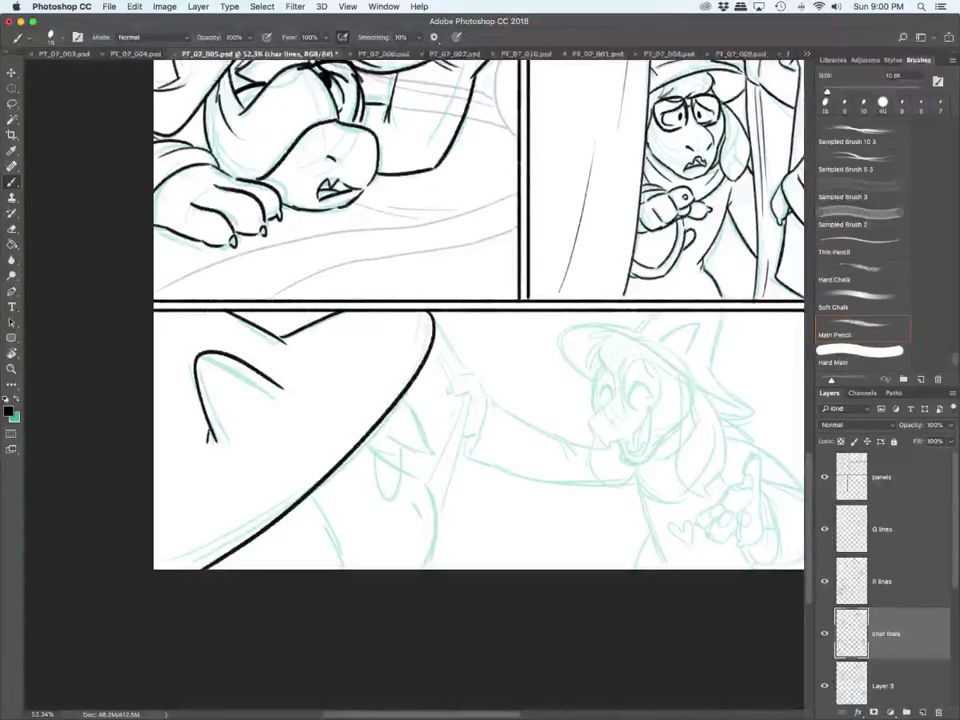
# Step: On the R lines layer, ink the foreground character's cheek, hair tuft, muzzle, nostril and mouth line below the hat brim
pyautogui.click(884, 582)
pyautogui.moveTo(306, 494); pyautogui.dragTo(341, 568)
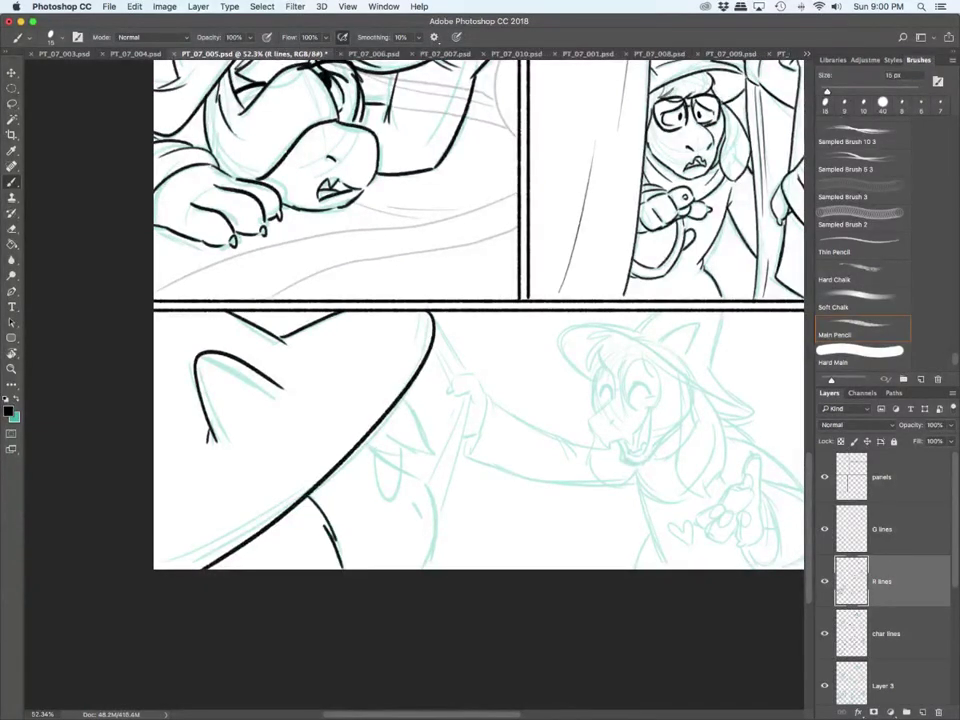
pyautogui.moveTo(363, 443); pyautogui.dragTo(409, 463)
pyautogui.moveTo(408, 395); pyautogui.dragTo(434, 568)
pyautogui.moveTo(417, 501); pyautogui.dragTo(415, 514)
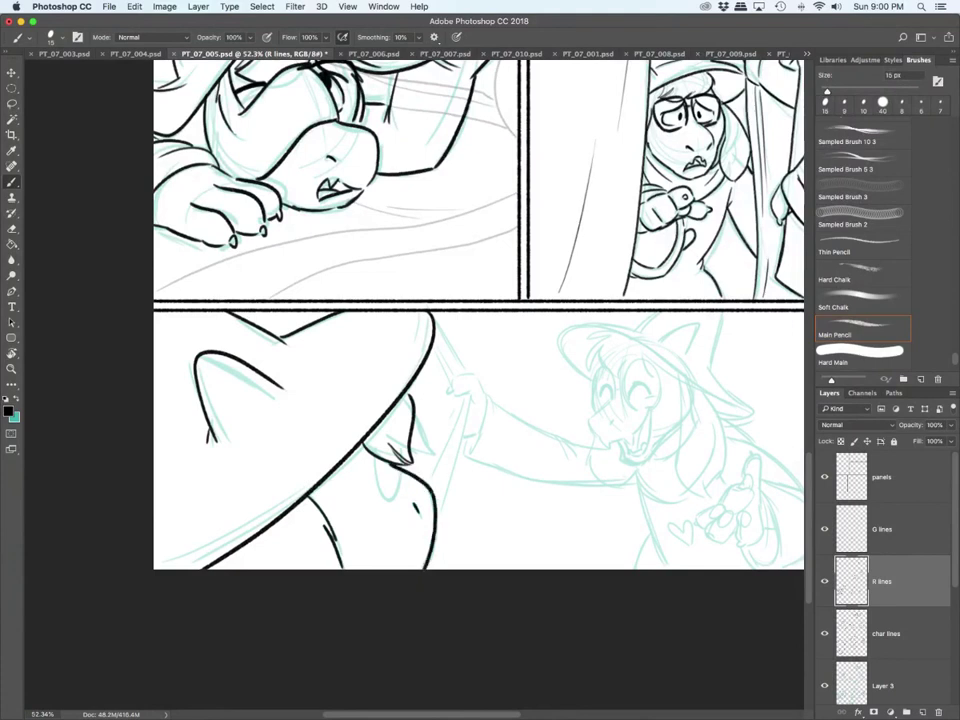
pyautogui.moveTo(342, 566); pyautogui.dragTo(377, 567)
# Step: On the G lines layer, ink the foreground character's glasses lens below the hair tuft
pyautogui.click(882, 529)
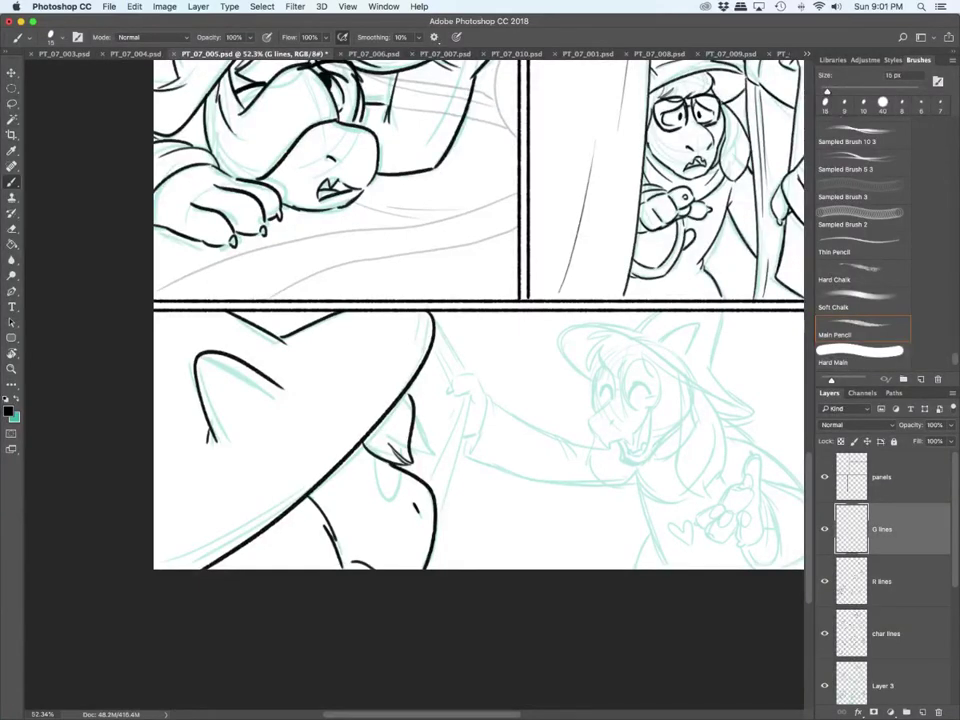
pyautogui.scroll(3, 375, 558)
pyautogui.moveTo(370, 388)
pyautogui.mouseDown()
pyautogui.moveTo(373, 420)
pyautogui.moveTo(403, 456)
pyautogui.mouseUp()
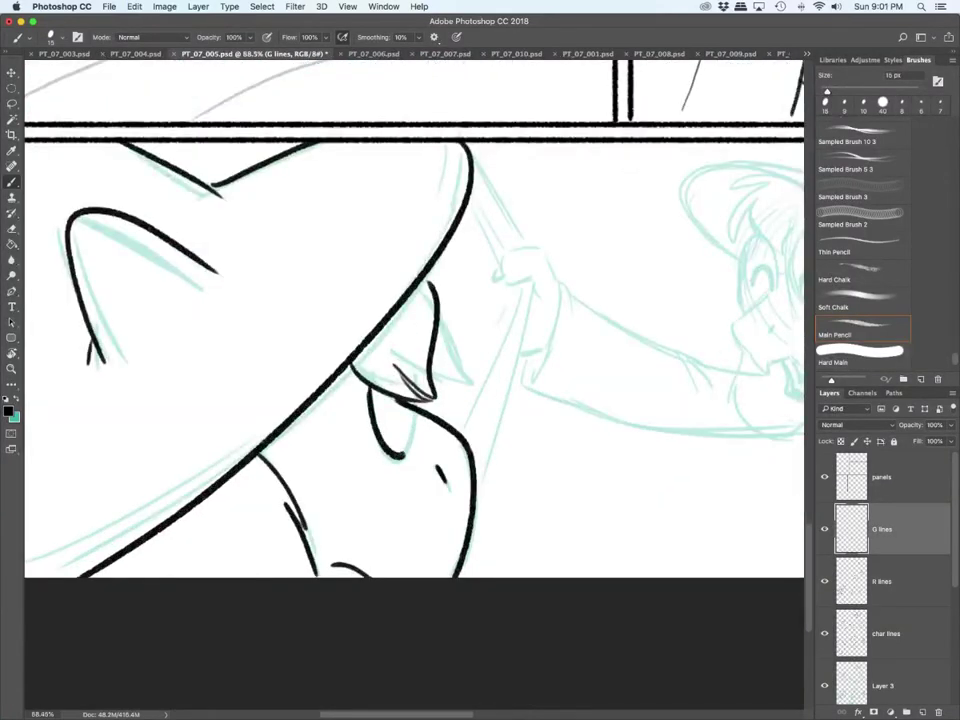
pyautogui.moveTo(418, 397); pyautogui.dragTo(401, 457)
# Step: On the R lines layer, ink the smiling character's raised hand with its fingers, pads and claws, using a 10 px brush
pyautogui.hscroll(10, 414, 350)
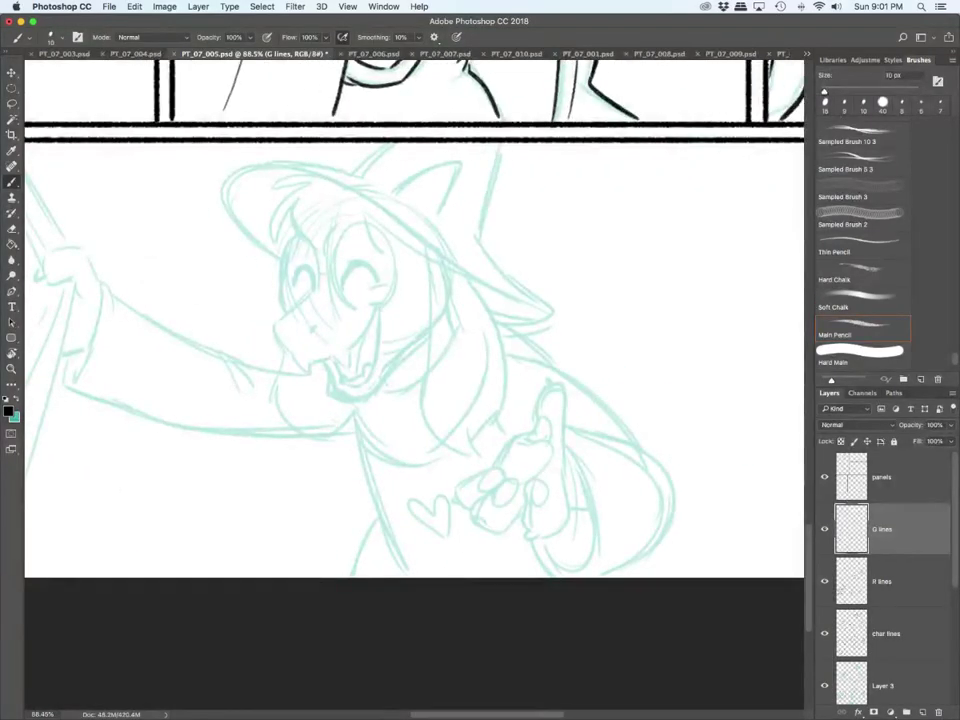
pyautogui.click(884, 581)
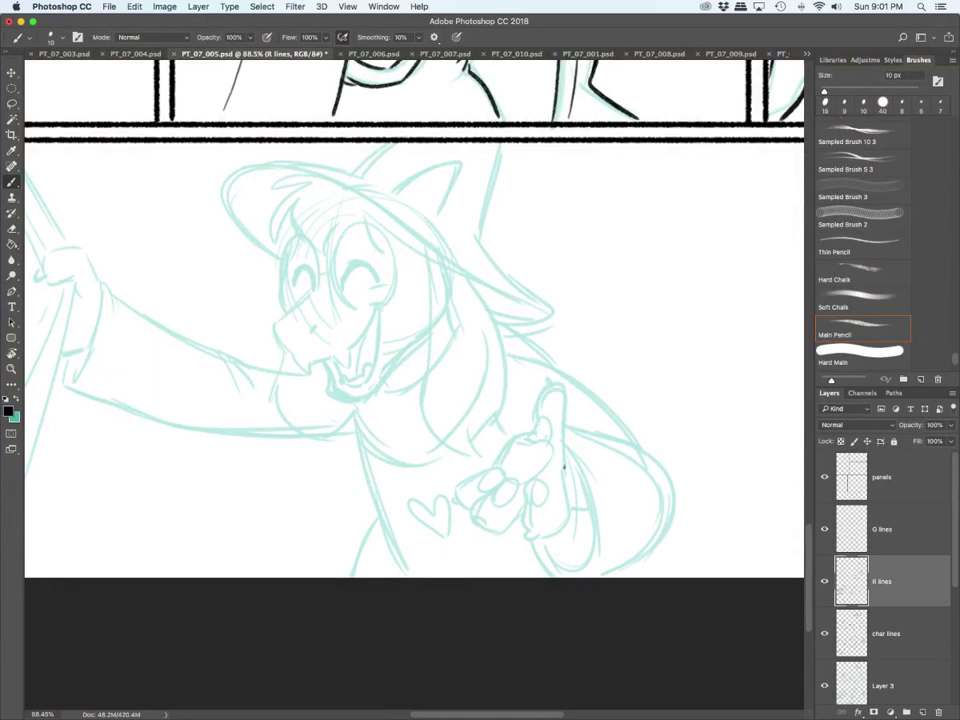
pyautogui.moveTo(564, 467)
pyautogui.mouseDown()
pyautogui.moveTo(543, 537)
pyautogui.moveTo(529, 536)
pyautogui.moveTo(529, 502)
pyautogui.moveTo(543, 483)
pyautogui.moveTo(532, 505)
pyautogui.moveTo(487, 529)
pyautogui.mouseUp()
pyautogui.moveTo(488, 526)
pyautogui.mouseDown()
pyautogui.moveTo(477, 518)
pyautogui.moveTo(494, 497)
pyautogui.mouseUp()
pyautogui.moveTo(506, 484)
pyautogui.mouseDown()
pyautogui.moveTo(494, 498)
pyautogui.moveTo(506, 484)
pyautogui.moveTo(479, 485)
pyautogui.moveTo(500, 488)
pyautogui.moveTo(472, 502)
pyautogui.moveTo(545, 441)
pyautogui.moveTo(552, 466)
pyautogui.moveTo(538, 428)
pyautogui.mouseUp()
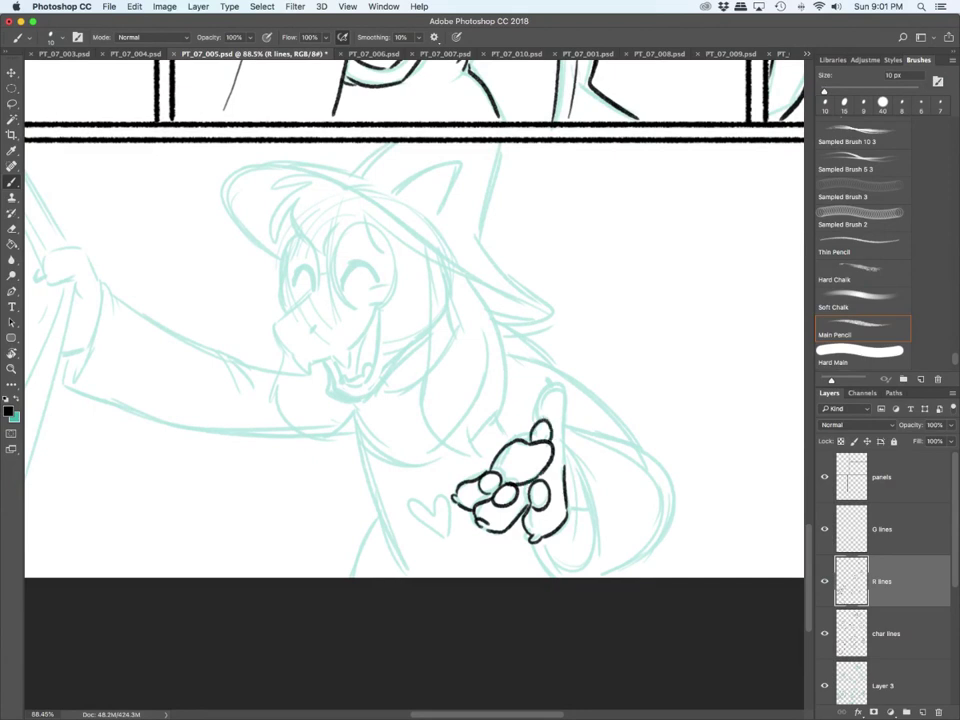
pyautogui.moveTo(564, 468)
pyautogui.mouseDown()
pyautogui.moveTo(564, 410)
pyautogui.moveTo(550, 385)
pyautogui.moveTo(533, 424)
pyautogui.mouseUp()
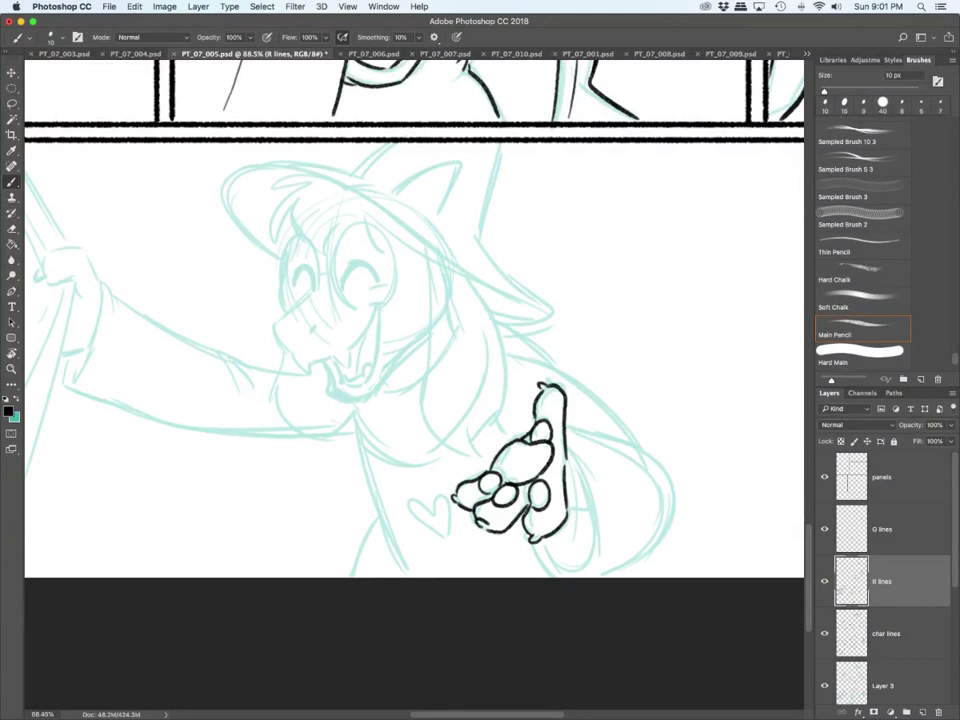
pyautogui.moveTo(568, 512); pyautogui.dragTo(585, 511)
# Step: On the char lines layer, ink the sleeve cuff around the raised hand, the sleeve folds and the rounded outer shoulder and arm contour
pyautogui.click(886, 634)
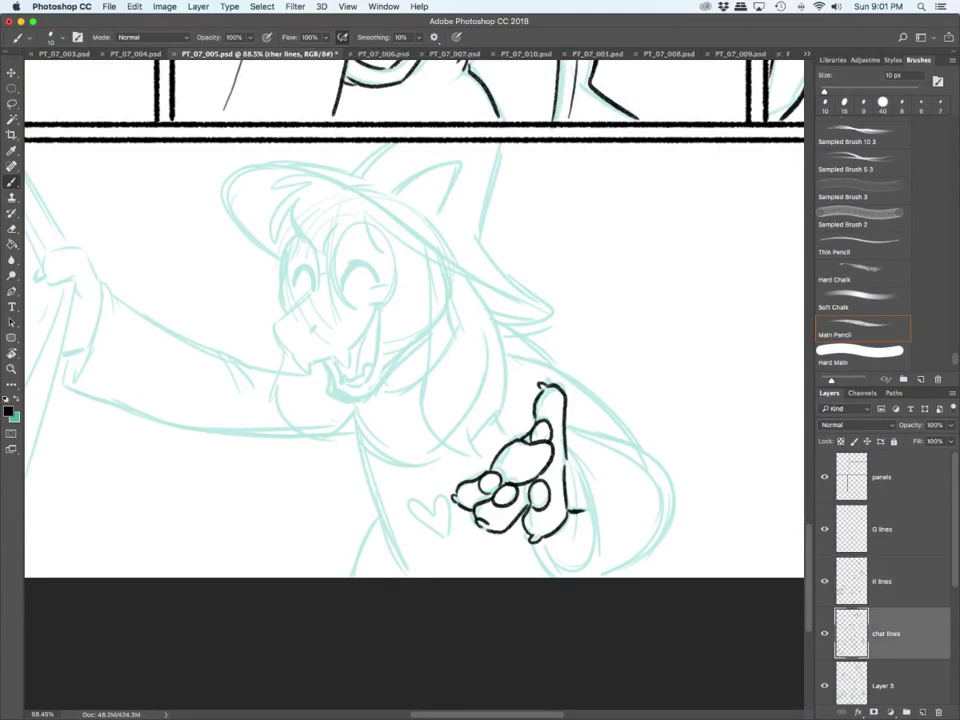
pyautogui.moveTo(566, 455)
pyautogui.mouseDown()
pyautogui.moveTo(584, 566)
pyautogui.moveTo(541, 542)
pyautogui.mouseUp()
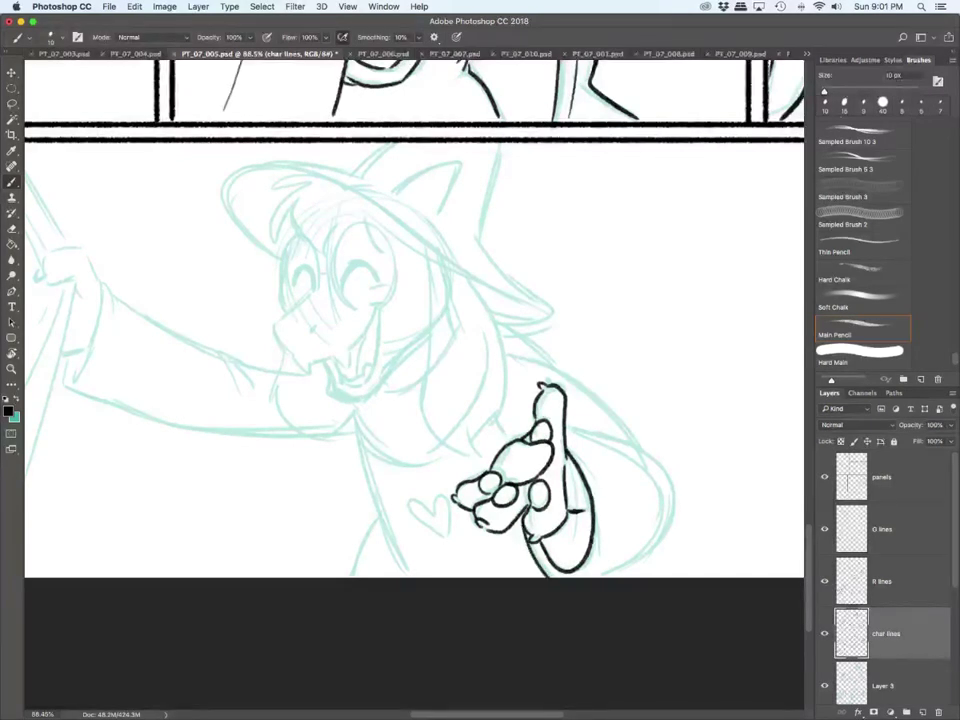
pyautogui.moveTo(568, 430); pyautogui.dragTo(641, 462)
pyautogui.moveTo(502, 417); pyautogui.dragTo(512, 437)
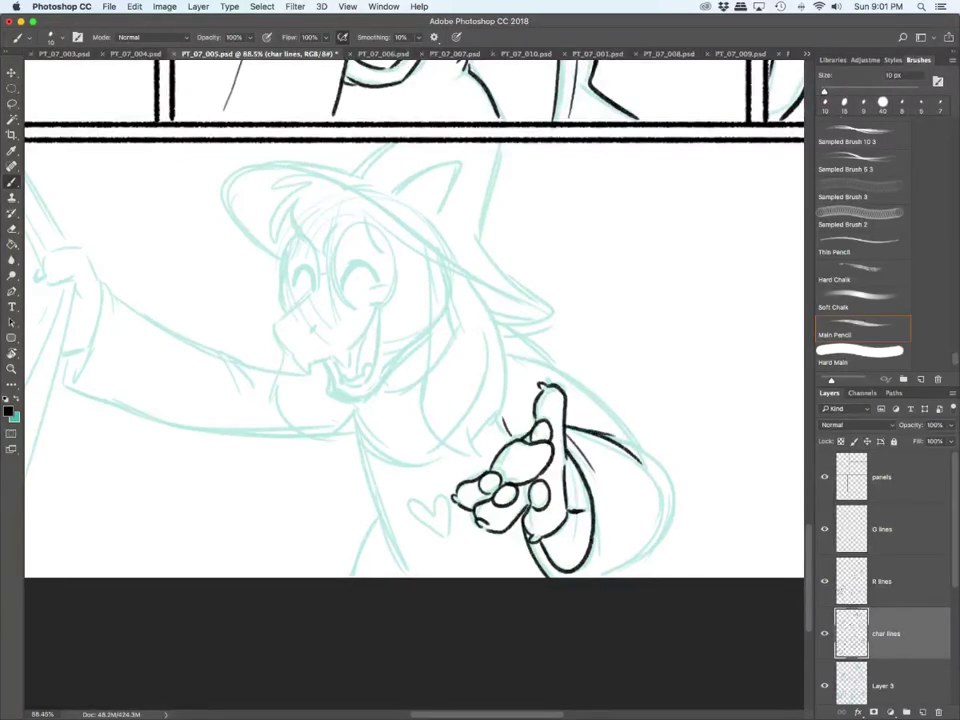
pyautogui.moveTo(509, 352)
pyautogui.mouseDown()
pyautogui.moveTo(665, 500)
pyautogui.moveTo(613, 575)
pyautogui.mouseUp()
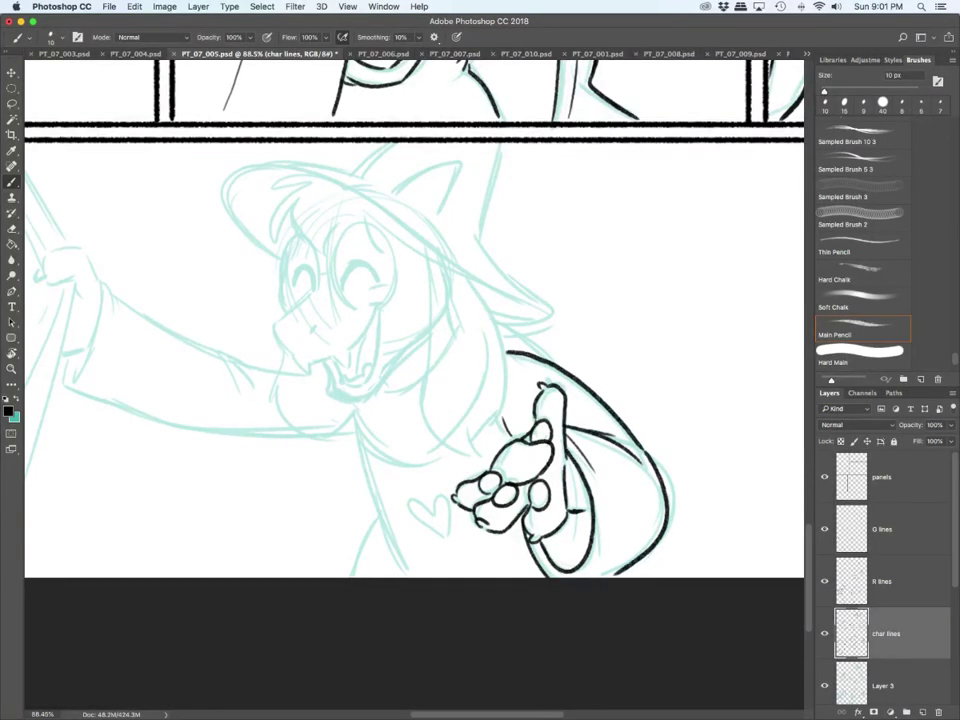
# Step: Ink the heart on the smiling character's chest and the side contour of the torso down to the panel's lower edge
pyautogui.moveTo(415, 497)
pyautogui.mouseDown()
pyautogui.moveTo(443, 536)
pyautogui.moveTo(433, 511)
pyautogui.mouseUp()
pyautogui.moveTo(433, 511)
pyautogui.mouseDown()
pyautogui.moveTo(451, 520)
pyautogui.moveTo(443, 537)
pyautogui.mouseUp()
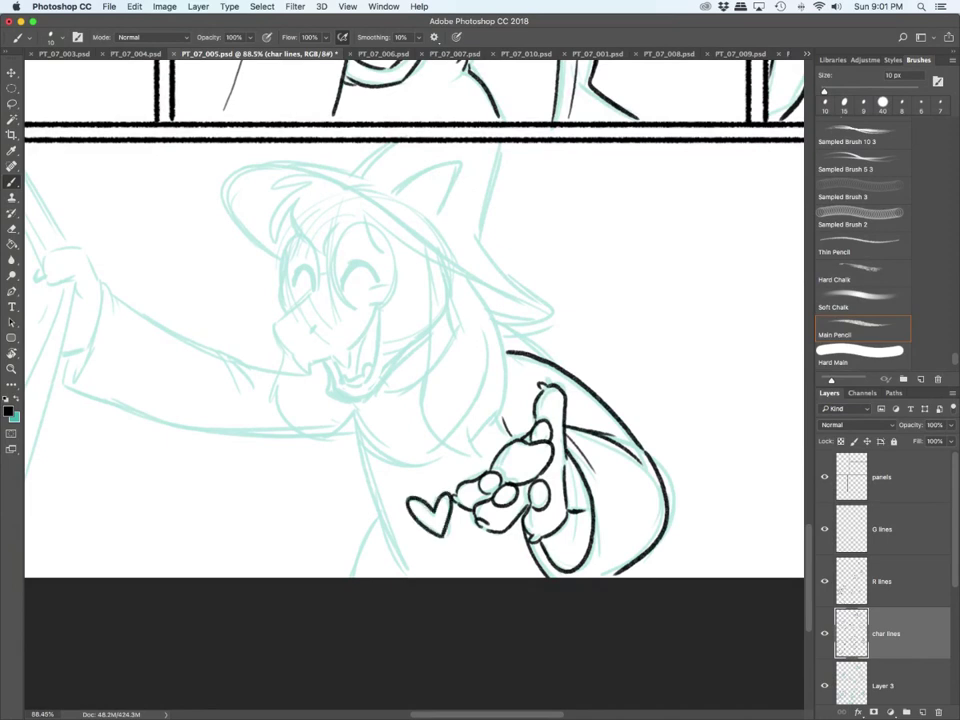
pyautogui.moveTo(359, 442); pyautogui.dragTo(408, 578)
pyautogui.moveTo(382, 514); pyautogui.dragTo(358, 577)
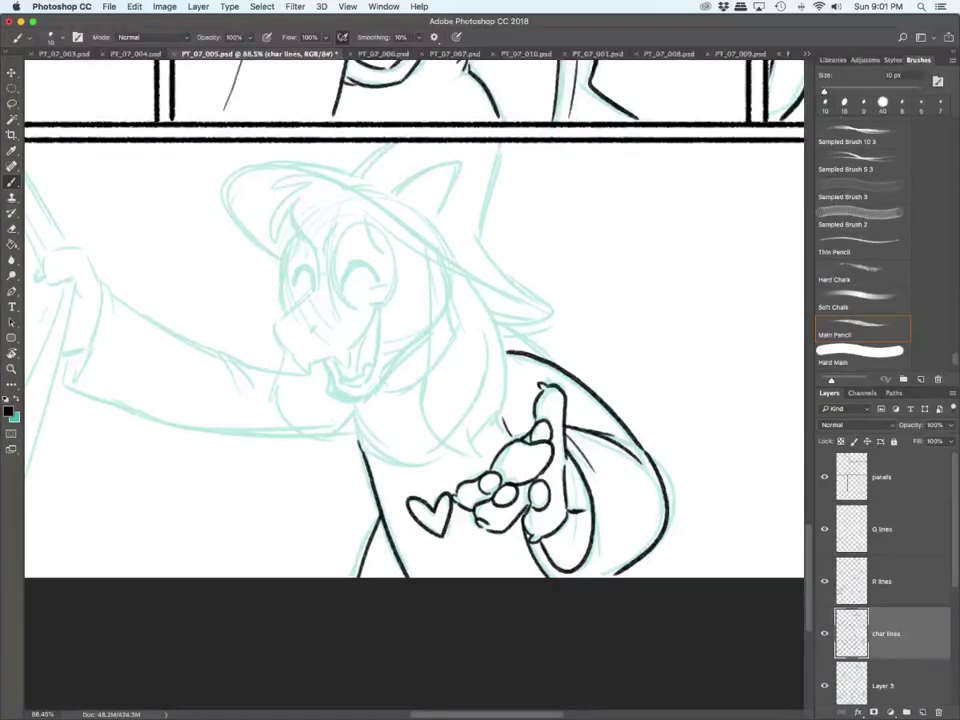
# Step: Ink the smiling character's hat with its wide brim, pointed ear and crown sides
pyautogui.hscroll(-3, 414, 360)
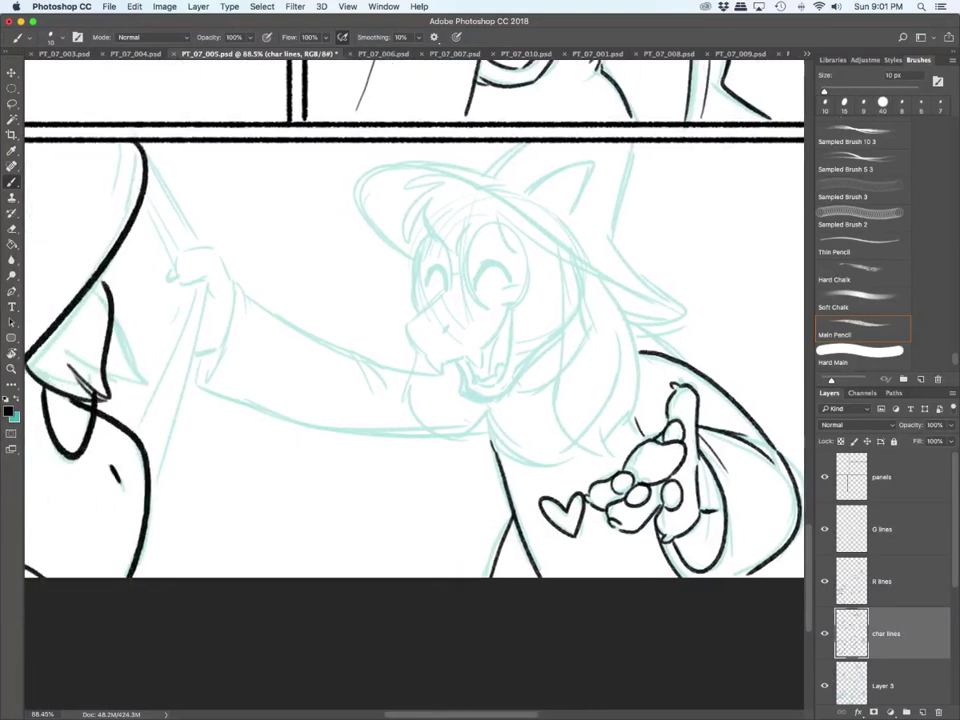
pyautogui.moveTo(408, 254)
pyautogui.mouseDown()
pyautogui.moveTo(370, 170)
pyautogui.moveTo(516, 214)
pyautogui.moveTo(682, 309)
pyautogui.mouseUp()
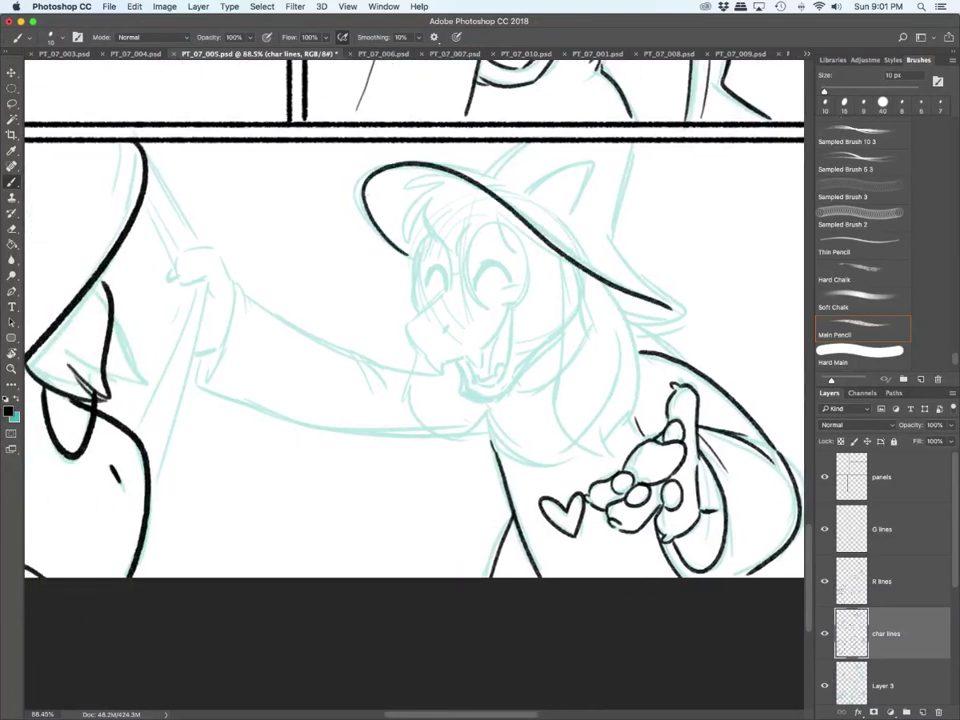
pyautogui.moveTo(527, 193)
pyautogui.mouseDown()
pyautogui.moveTo(580, 166)
pyautogui.moveTo(573, 224)
pyautogui.mouseUp()
pyautogui.moveTo(374, 175)
pyautogui.mouseDown()
pyautogui.moveTo(419, 160)
pyautogui.moveTo(511, 185)
pyautogui.moveTo(526, 146)
pyautogui.mouseUp()
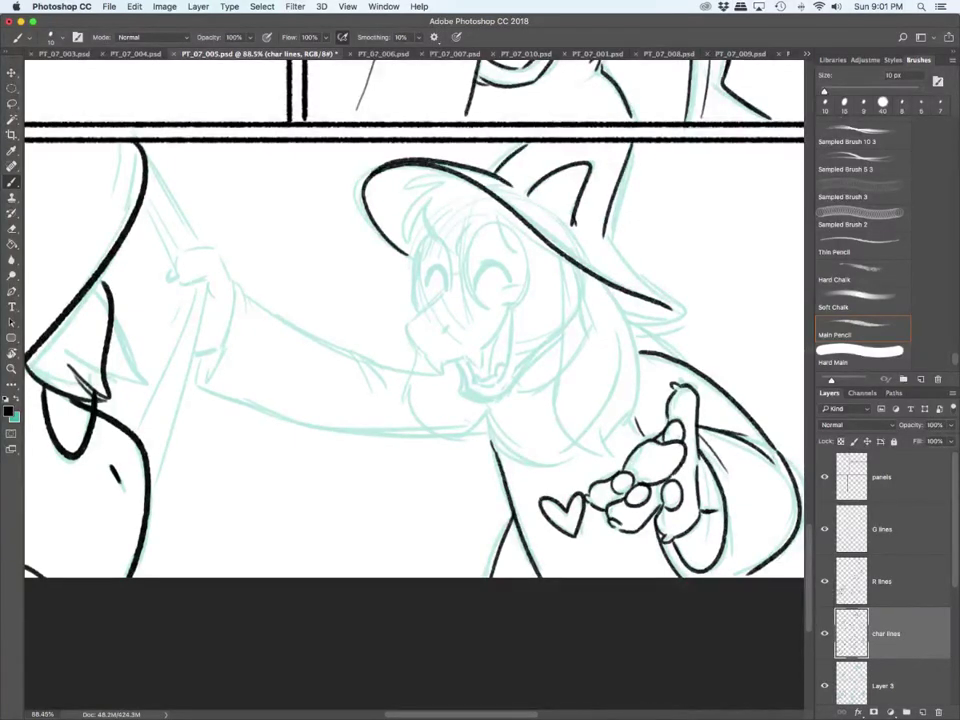
pyautogui.moveTo(630, 145); pyautogui.dragTo(632, 331)
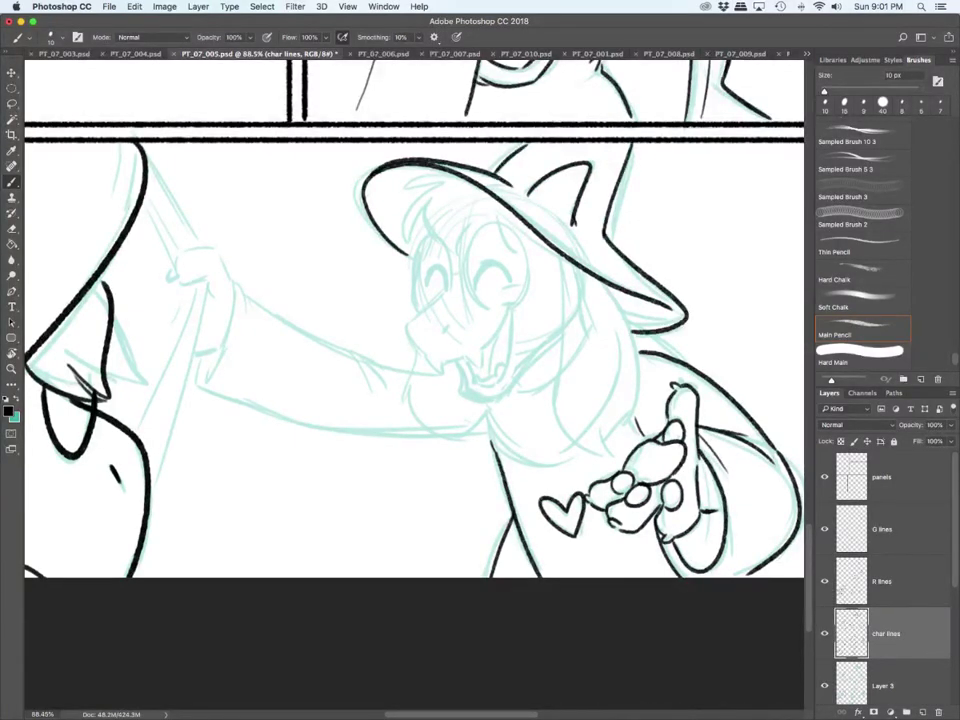
# Step: On the R lines layer, ink the smiling character's muzzle with its open toothed mouth and the long drooping ear
pyautogui.hotkey('alt', ']')
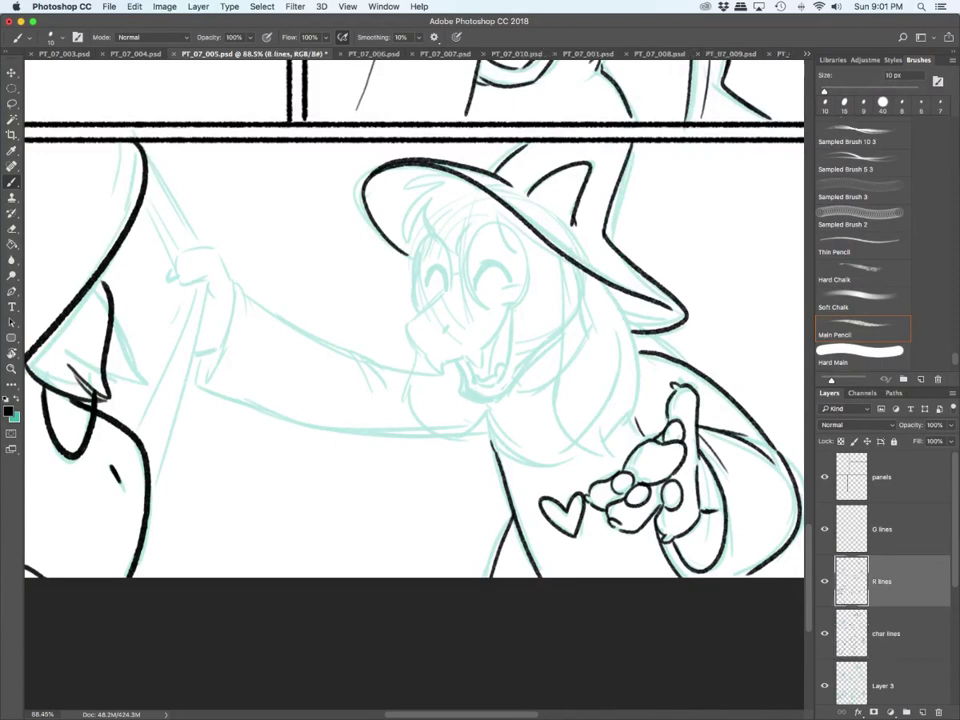
pyautogui.moveTo(447, 287)
pyautogui.mouseDown()
pyautogui.moveTo(421, 351)
pyautogui.moveTo(440, 373)
pyautogui.moveTo(441, 361)
pyautogui.moveTo(466, 353)
pyautogui.moveTo(480, 367)
pyautogui.mouseUp()
pyautogui.moveTo(480, 367); pyautogui.dragTo(510, 308)
pyautogui.moveTo(499, 309)
pyautogui.mouseDown()
pyautogui.moveTo(521, 305)
pyautogui.moveTo(499, 382)
pyautogui.mouseUp()
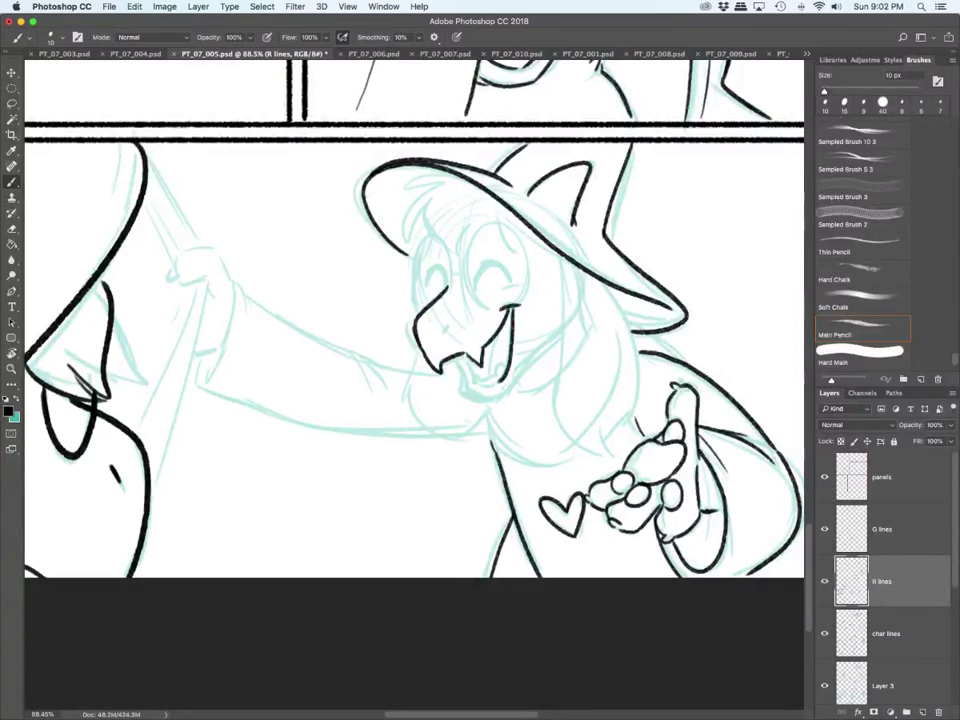
pyautogui.moveTo(457, 323); pyautogui.dragTo(473, 381)
pyautogui.moveTo(472, 374); pyautogui.dragTo(492, 375)
pyautogui.moveTo(489, 378)
pyautogui.mouseDown()
pyautogui.moveTo(500, 366)
pyautogui.moveTo(499, 380)
pyautogui.moveTo(463, 387)
pyautogui.moveTo(490, 398)
pyautogui.mouseUp()
pyautogui.moveTo(564, 258)
pyautogui.mouseDown()
pyautogui.moveTo(561, 424)
pyautogui.moveTo(596, 444)
pyautogui.mouseUp()
pyautogui.moveTo(597, 438)
pyautogui.mouseDown()
pyautogui.moveTo(615, 419)
pyautogui.moveTo(633, 337)
pyautogui.moveTo(594, 276)
pyautogui.mouseUp()
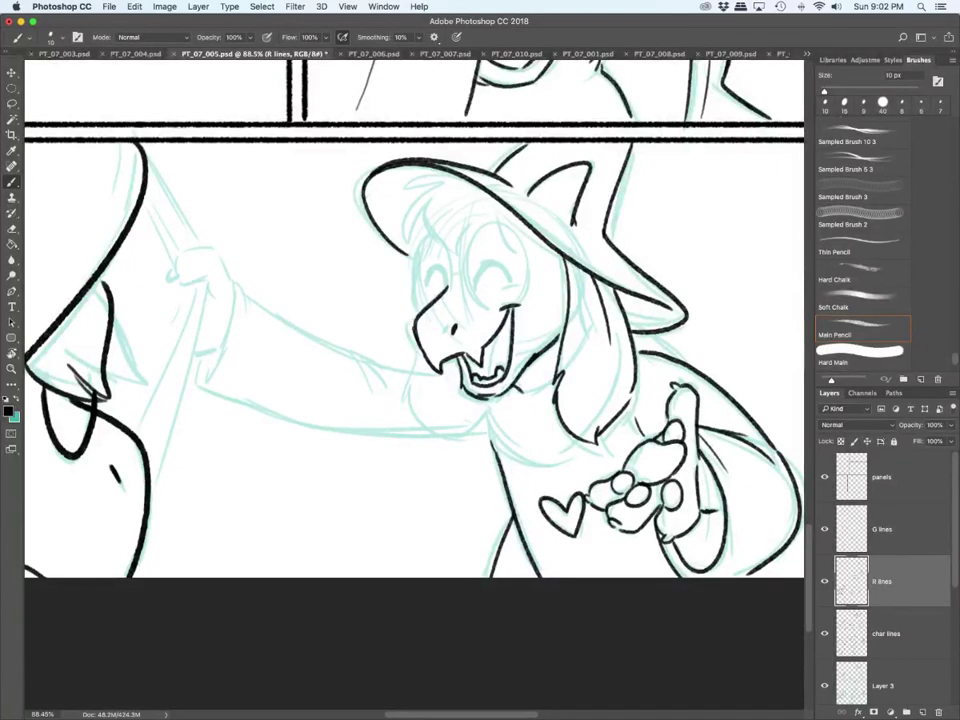
# Step: On the char lines layer, ink the smiling character's neck scarf with its folds
pyautogui.hotkey('alt', '[')
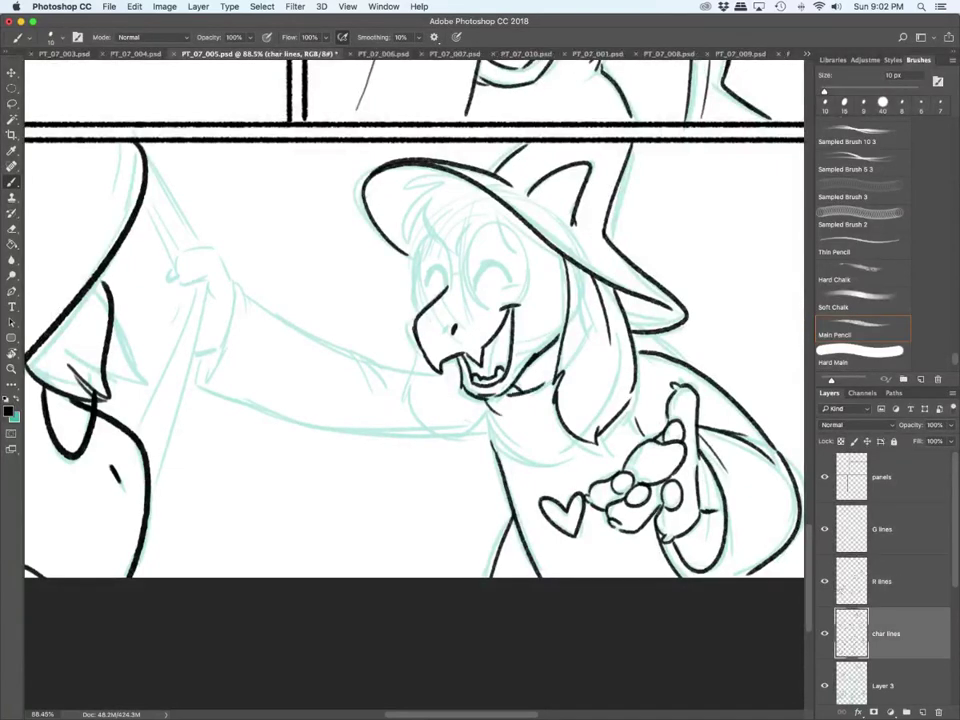
pyautogui.moveTo(479, 413); pyautogui.dragTo(488, 439)
pyautogui.moveTo(486, 436)
pyautogui.mouseDown()
pyautogui.moveTo(564, 467)
pyautogui.moveTo(583, 445)
pyautogui.moveTo(570, 435)
pyautogui.moveTo(538, 446)
pyautogui.mouseUp()
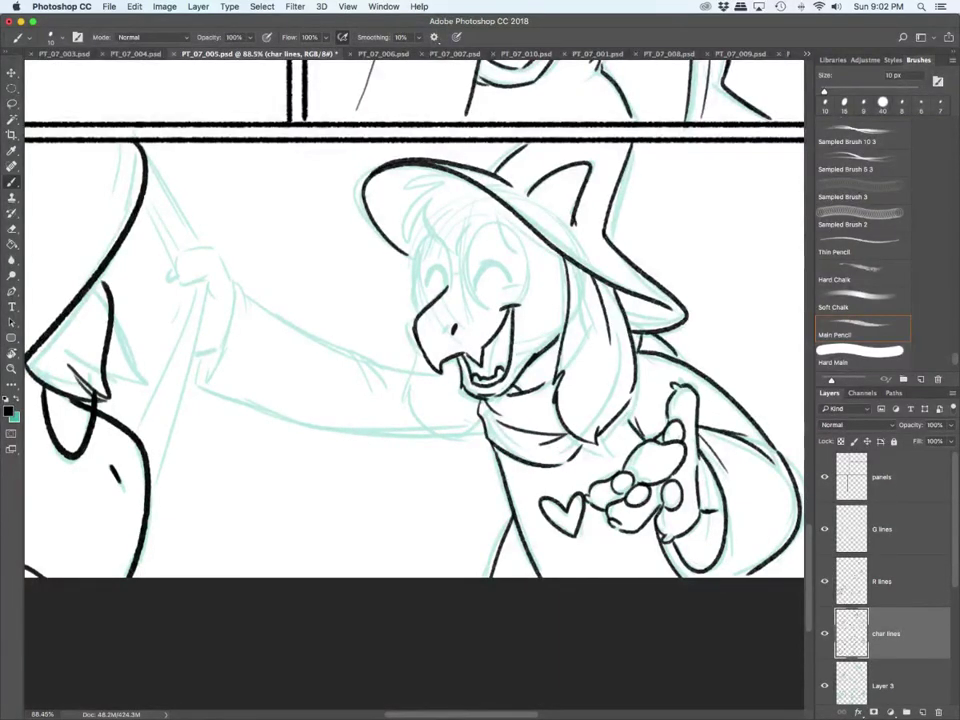
# Step: On the R lines layer, ink the smiling character's closed eyes, brow marks and the hair fringe under the hat brim
pyautogui.click(884, 582)
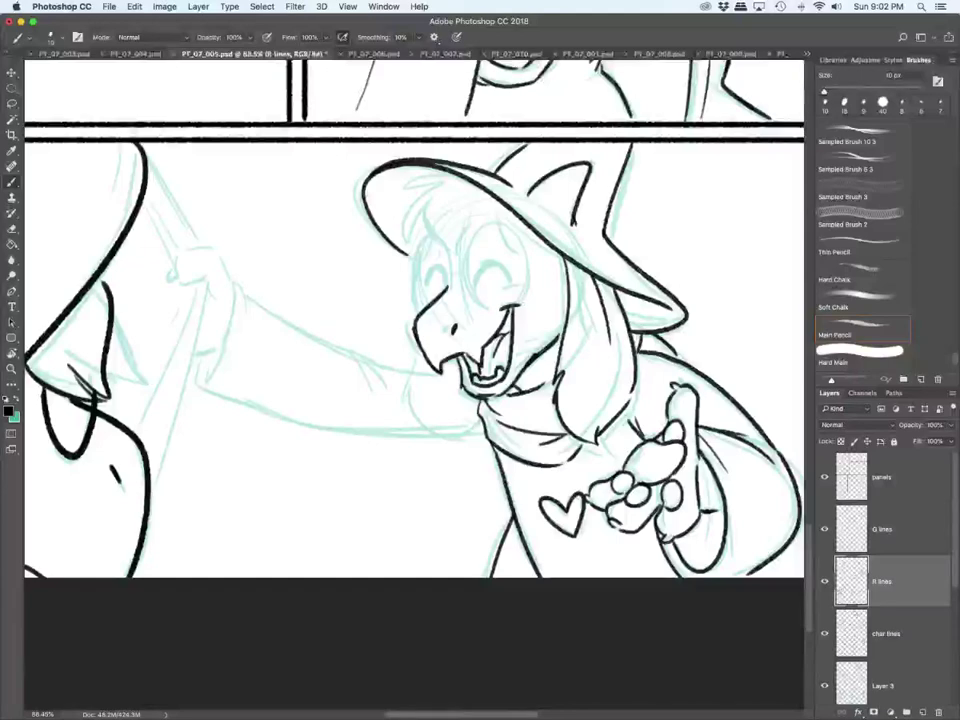
pyautogui.hscroll(-5, 414, 320)
pyautogui.moveTo(498, 270)
pyautogui.mouseDown()
pyautogui.moveTo(501, 288)
pyautogui.moveTo(578, 279)
pyautogui.mouseUp()
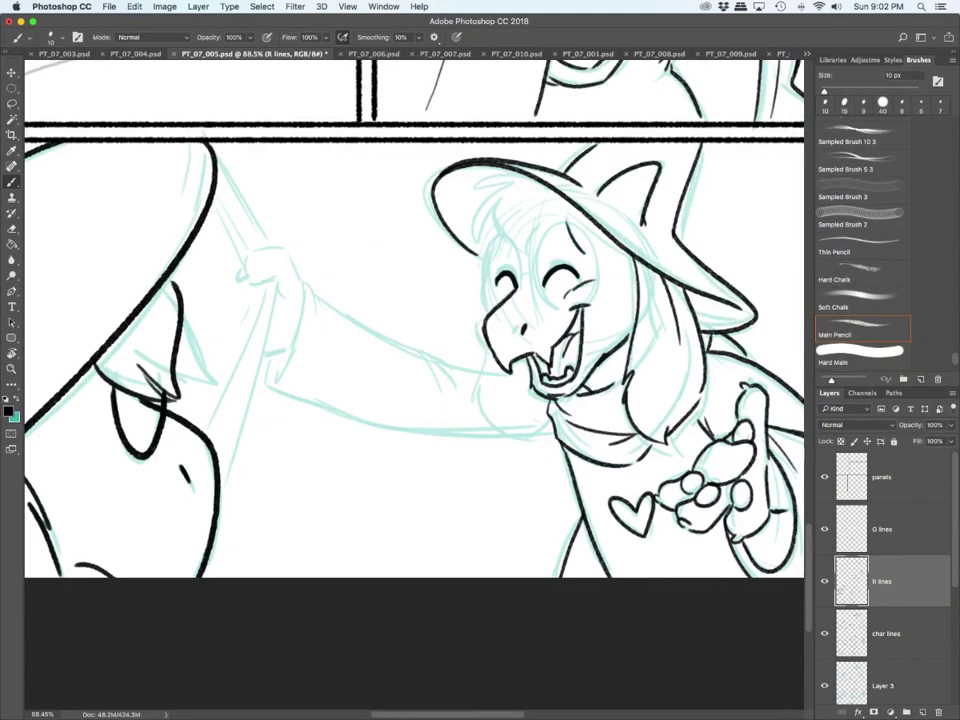
pyautogui.moveTo(509, 178); pyautogui.dragTo(481, 188)
pyautogui.moveTo(482, 188)
pyautogui.mouseDown()
pyautogui.moveTo(505, 185)
pyautogui.moveTo(479, 238)
pyautogui.mouseUp()
pyautogui.moveTo(481, 238)
pyautogui.mouseDown()
pyautogui.moveTo(497, 208)
pyautogui.moveTo(527, 260)
pyautogui.mouseUp()
pyautogui.moveTo(528, 260); pyautogui.dragTo(566, 223)
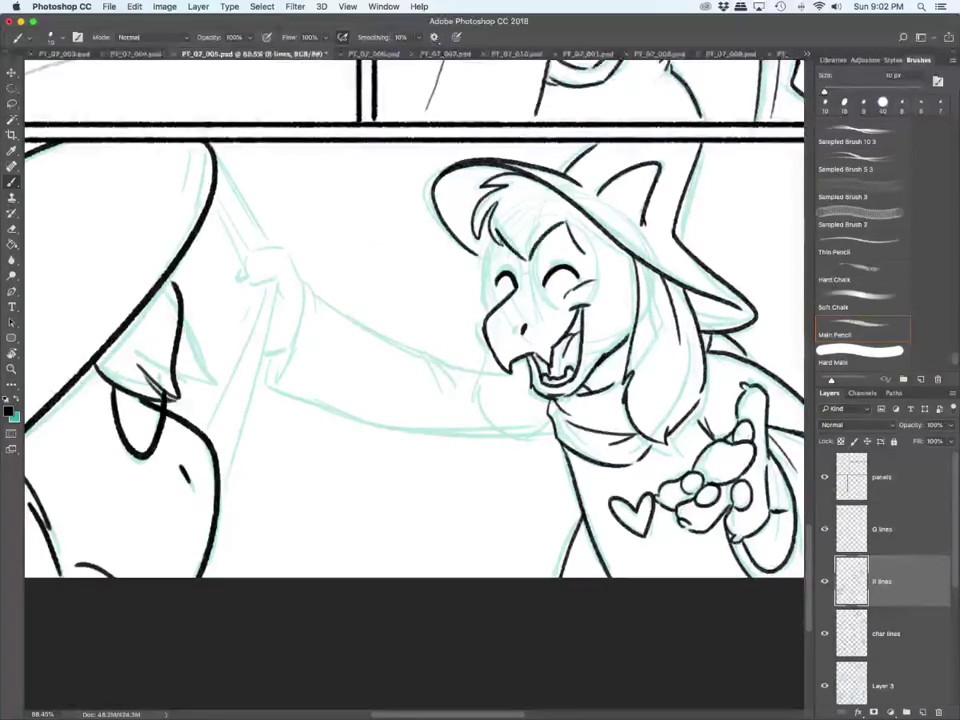
# Step: Ink the smiling character's far face contour and far drooping ear, plus the outstretched hand gripping the curtain
pyautogui.moveTo(491, 239)
pyautogui.mouseDown()
pyautogui.moveTo(479, 391)
pyautogui.moveTo(533, 441)
pyautogui.moveTo(549, 421)
pyautogui.mouseUp()
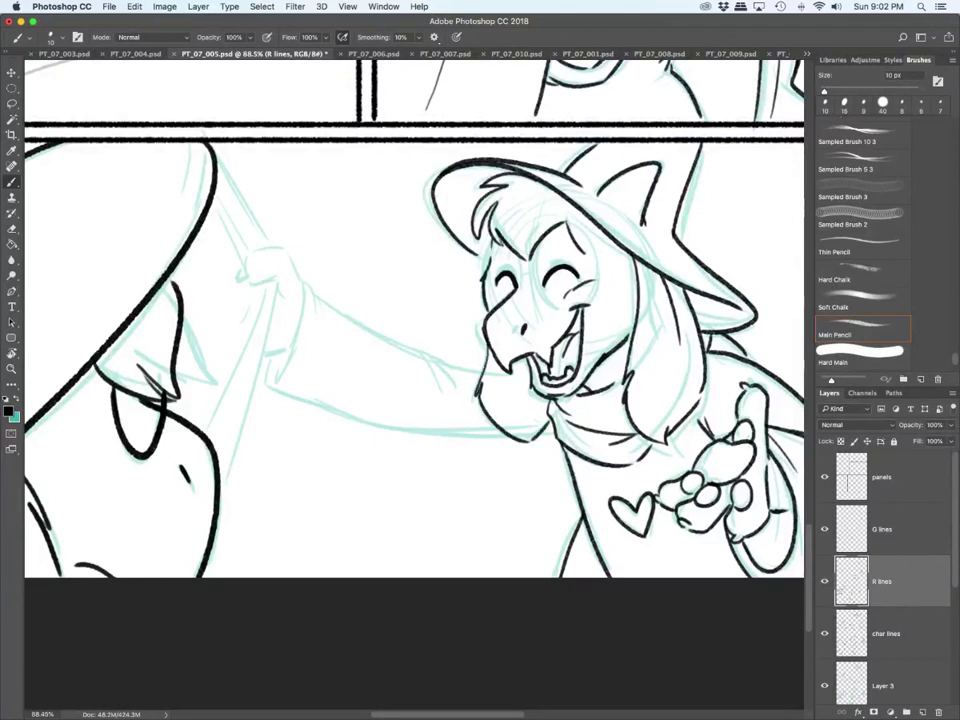
pyautogui.moveTo(493, 360); pyautogui.dragTo(484, 378)
pyautogui.moveTo(285, 248)
pyautogui.mouseDown()
pyautogui.moveTo(248, 262)
pyautogui.moveTo(245, 283)
pyautogui.moveTo(278, 279)
pyautogui.moveTo(283, 302)
pyautogui.mouseUp()
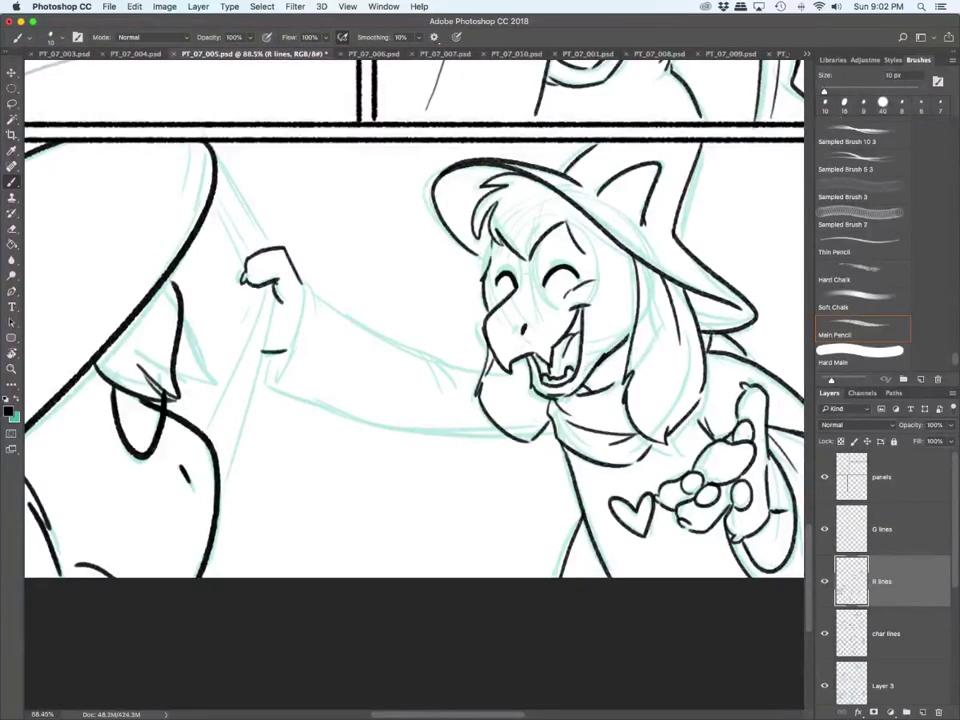
pyautogui.moveTo(262, 351); pyautogui.dragTo(291, 349)
# Step: On the char lines layer, ink the pulled curtain's edges and folds around the hand and the long sleeve of the outstretched arm
pyautogui.click(886, 634)
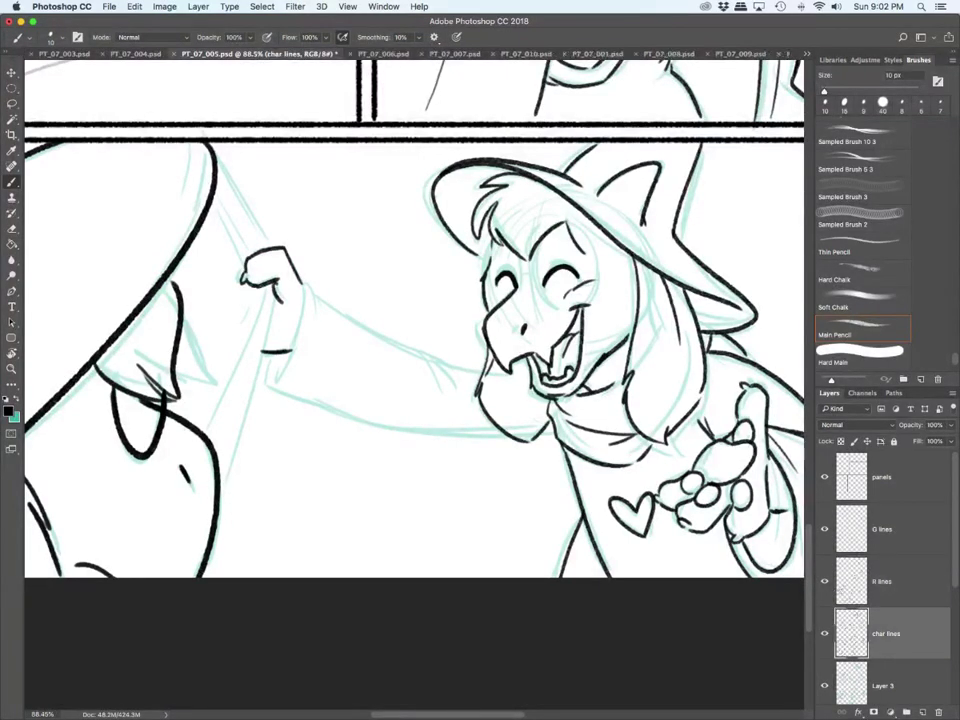
pyautogui.moveTo(221, 225); pyautogui.dragTo(244, 264)
pyautogui.moveTo(214, 197); pyautogui.dragTo(246, 251)
pyautogui.moveTo(217, 157); pyautogui.dragTo(272, 246)
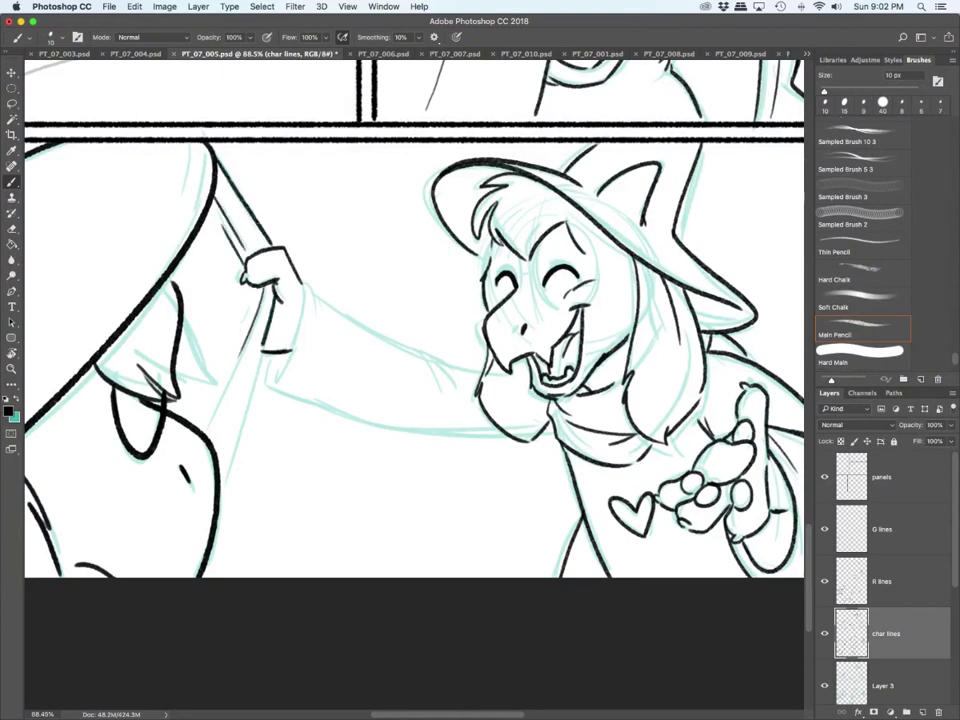
pyautogui.moveTo(275, 300); pyautogui.dragTo(222, 470)
pyautogui.moveTo(244, 330); pyautogui.dragTo(190, 422)
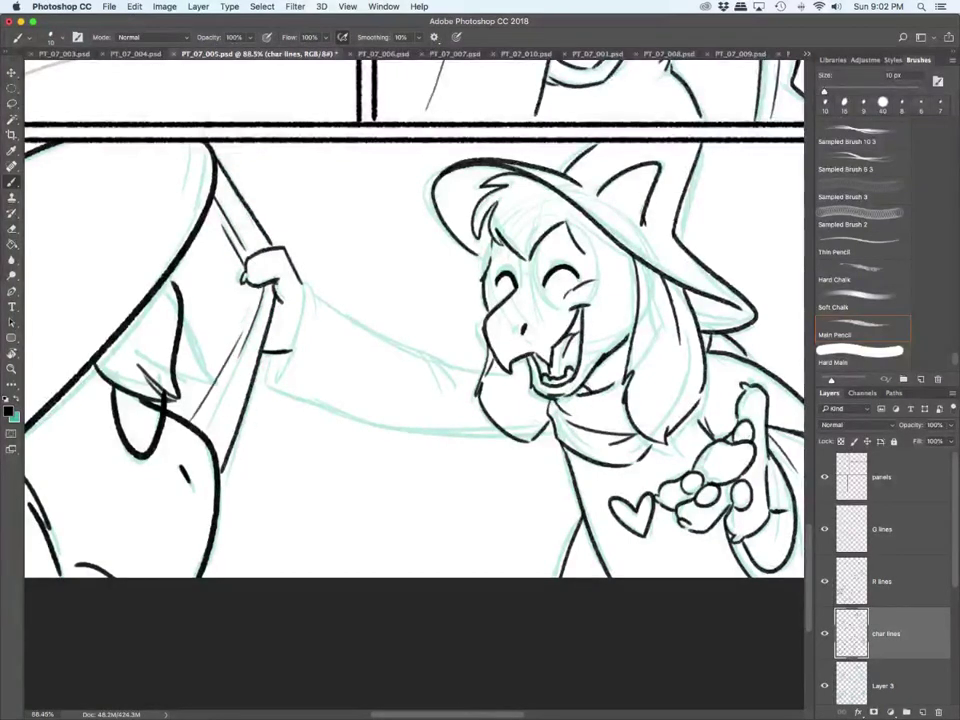
pyautogui.moveTo(302, 280)
pyautogui.mouseDown()
pyautogui.moveTo(280, 372)
pyautogui.moveTo(277, 363)
pyautogui.moveTo(280, 390)
pyautogui.moveTo(318, 313)
pyautogui.moveTo(440, 368)
pyautogui.mouseUp()
pyautogui.moveTo(265, 385)
pyautogui.mouseDown()
pyautogui.moveTo(365, 415)
pyautogui.moveTo(510, 435)
pyautogui.mouseUp()
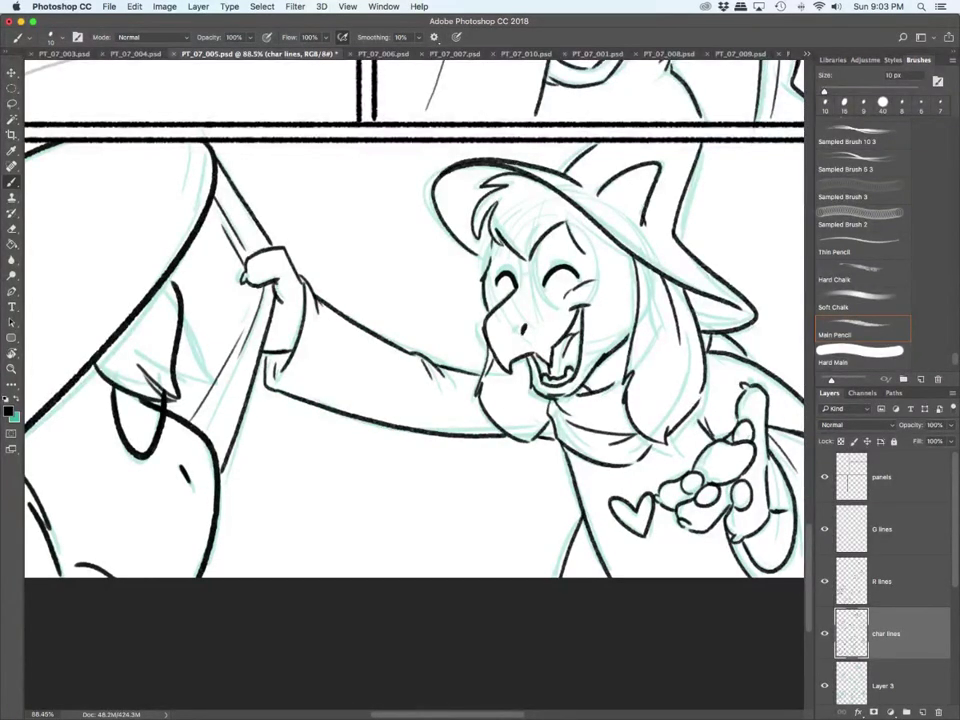
# Step: On the G lines layer, ink the smiling character's round glasses with a 15 px brush
pyautogui.click(882, 529)
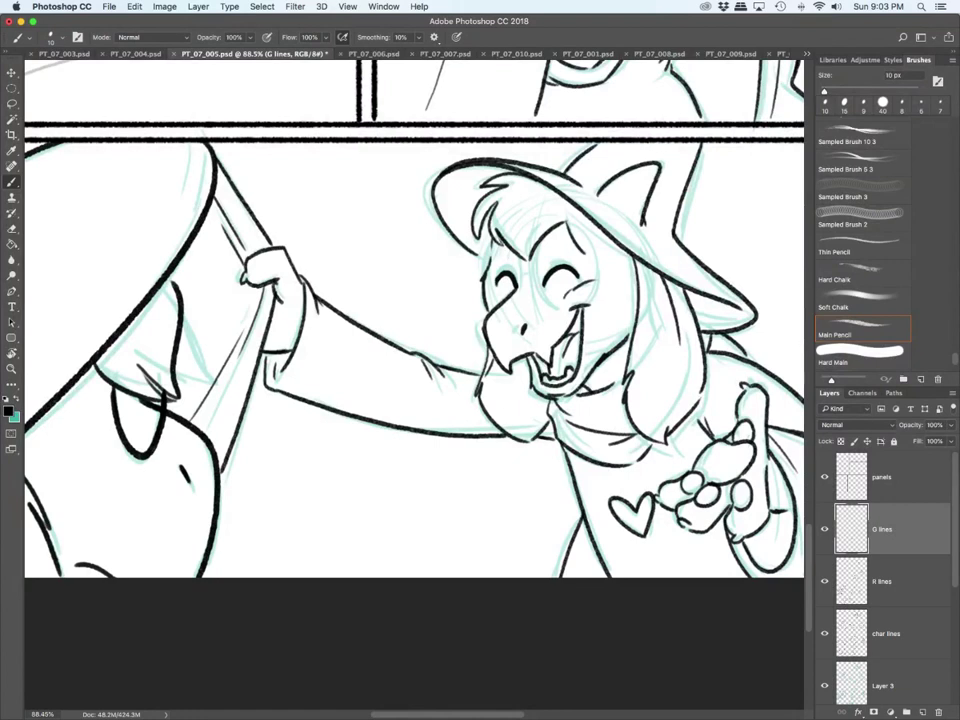
pyautogui.press(']')
pyautogui.moveTo(492, 309)
pyautogui.mouseDown()
pyautogui.moveTo(485, 288)
pyautogui.moveTo(513, 291)
pyautogui.moveTo(531, 275)
pyautogui.moveTo(545, 232)
pyautogui.moveTo(594, 284)
pyautogui.moveTo(546, 302)
pyautogui.mouseUp()
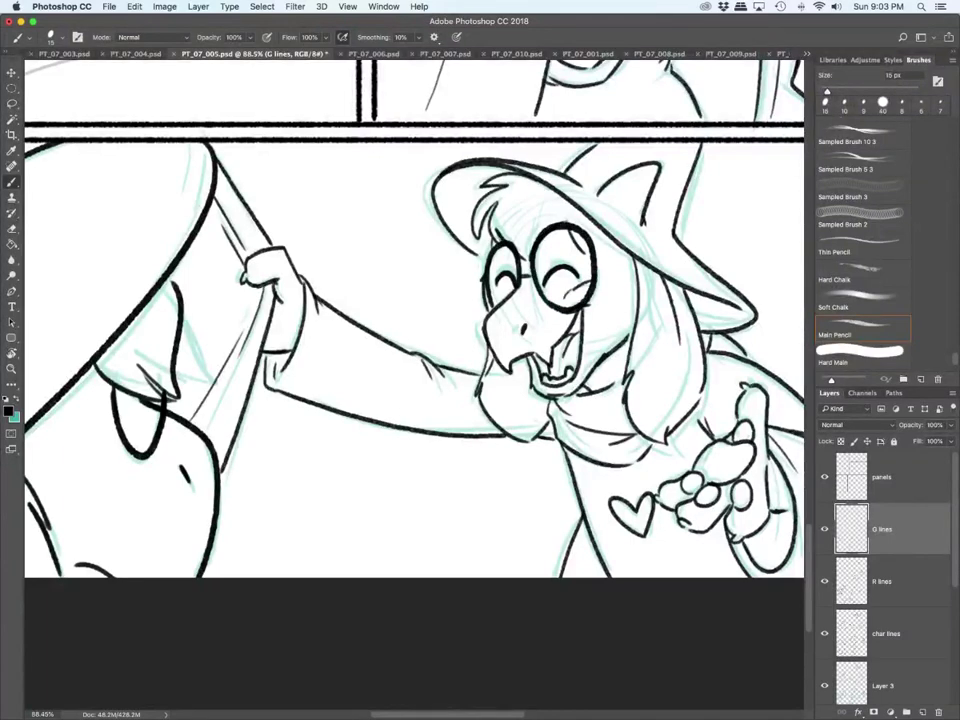
# Step: Hide the teal sketch on Layer 3 to check the inked page as a whole, and save PT_07_005.psd
pyautogui.press('super+minus')
pyautogui.press('super+minus')
pyautogui.press('super+minus')
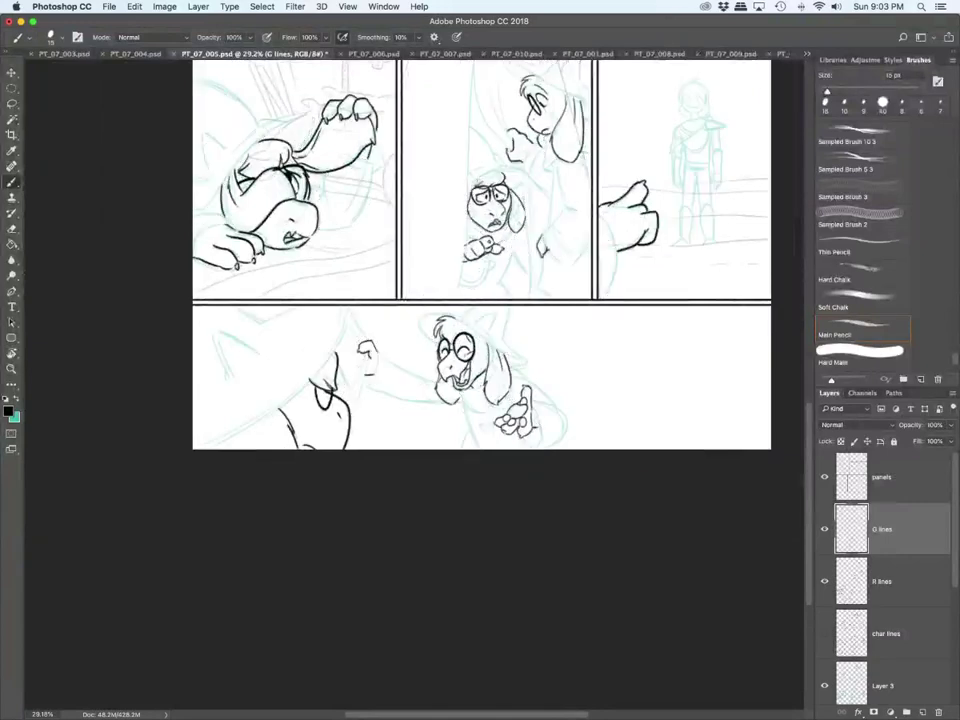
pyautogui.scroll(-5, 448, 438)
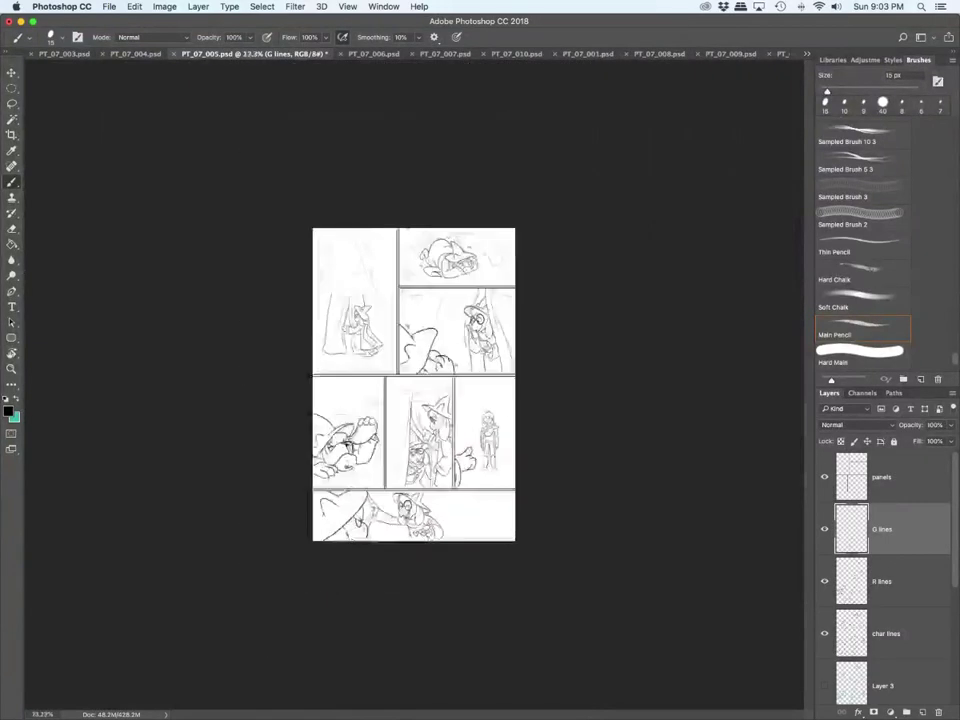
pyautogui.scroll(4, 448, 438)
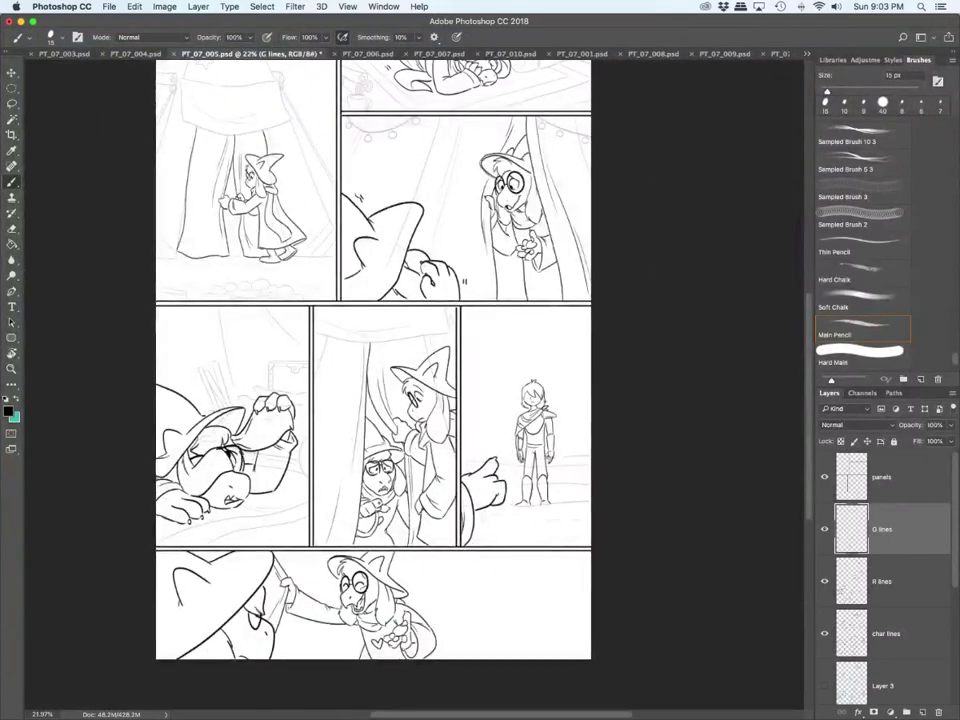
pyautogui.hotkey('ctrl', 's')
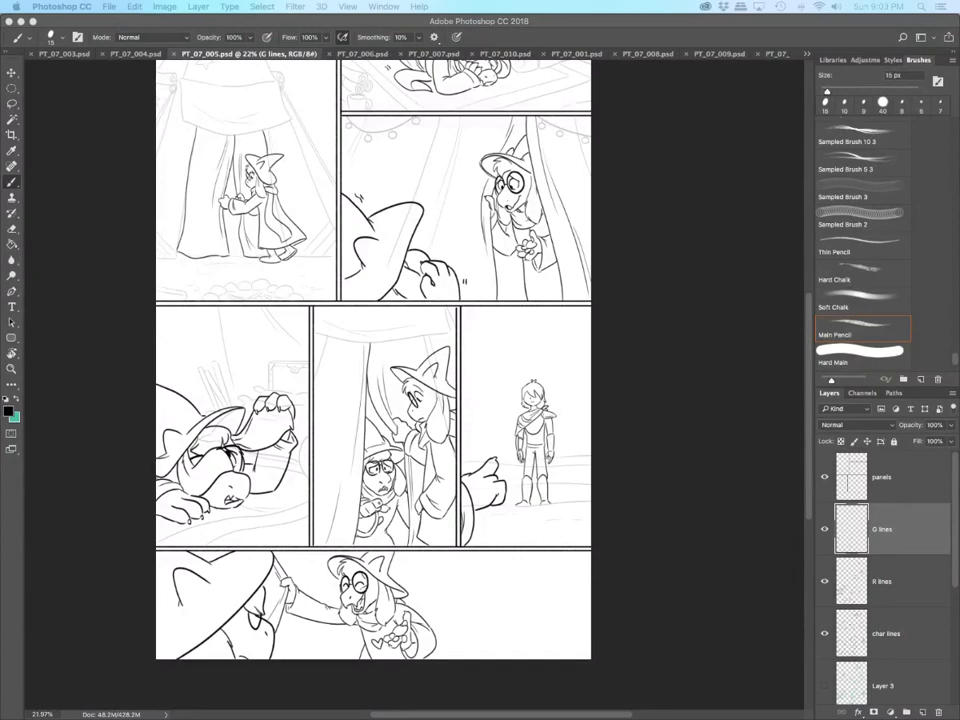
# Step: Switch to PT_07_006.psd and add a new layer named "panels" above the sketch layers
pyautogui.hotkey('ctrl', 'Tab')
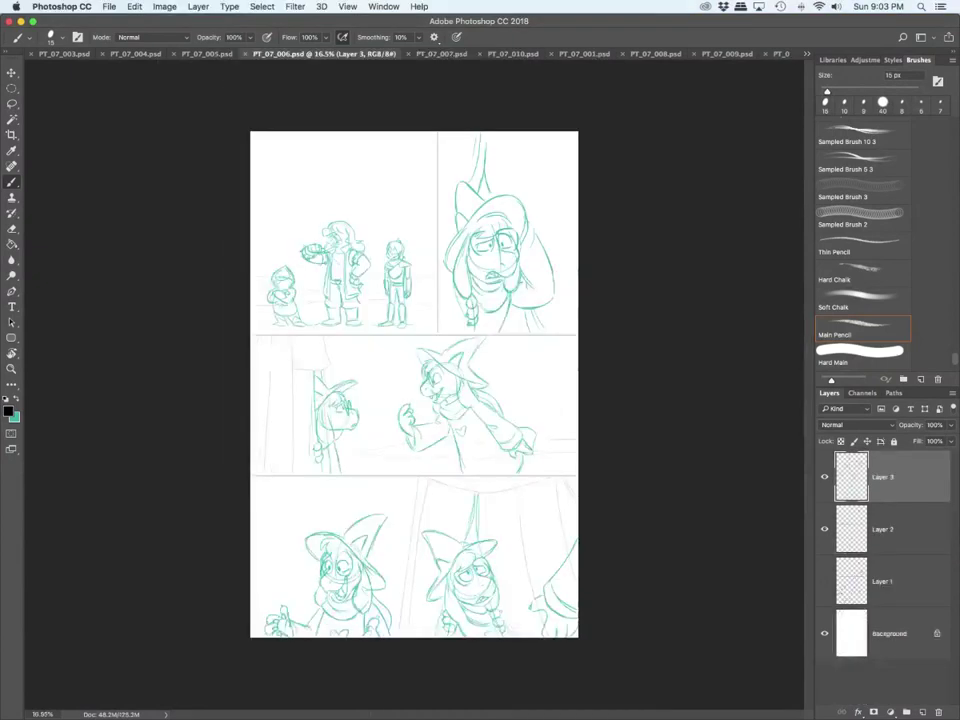
pyautogui.scroll(5, 524, 437)
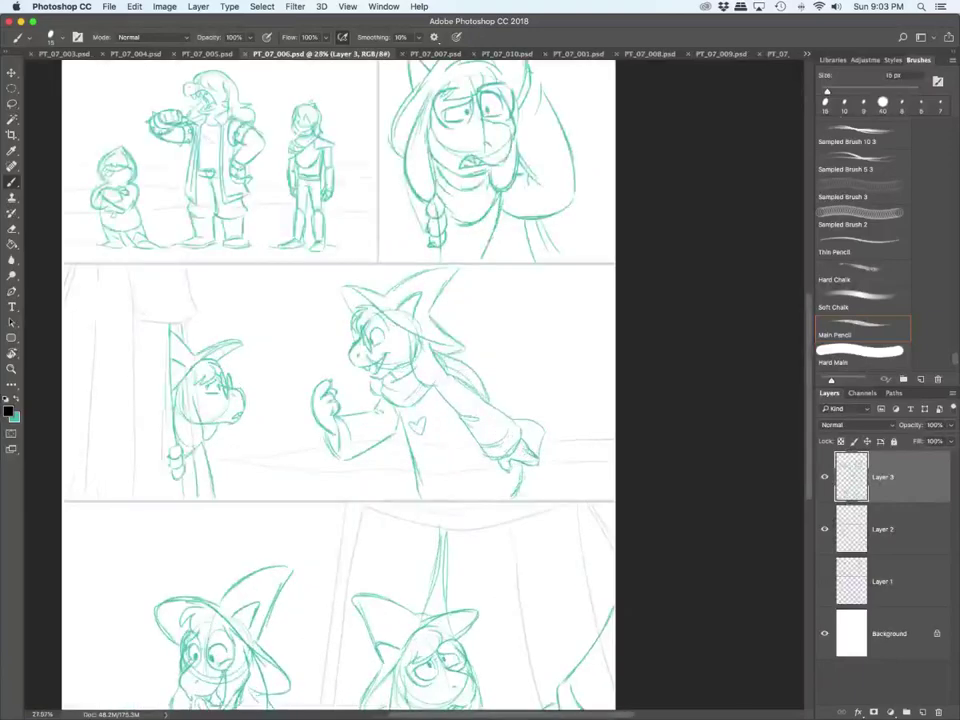
pyautogui.scroll(-1, 522, 446)
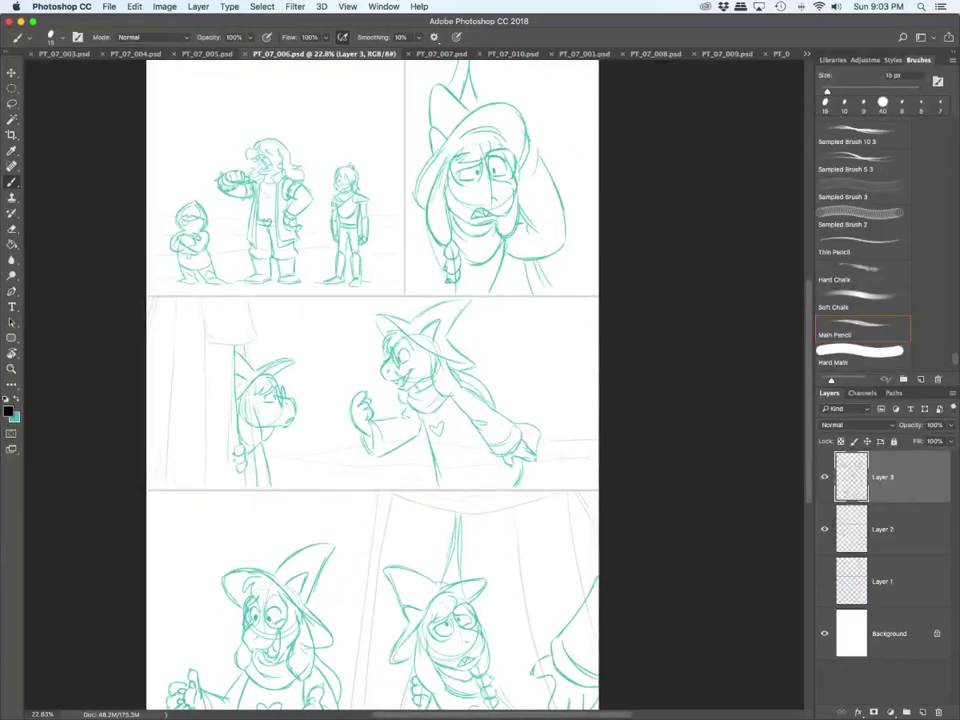
pyautogui.scroll(2, 373, 385)
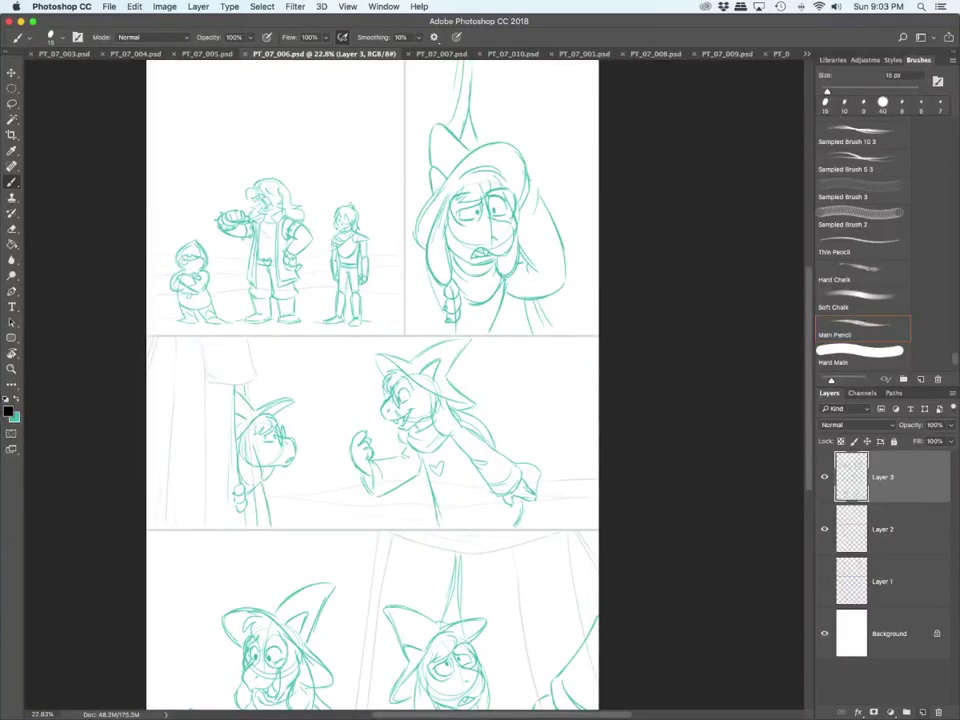
pyautogui.press('super+shift+alt+n')
pyautogui.doubleClick(883, 477)
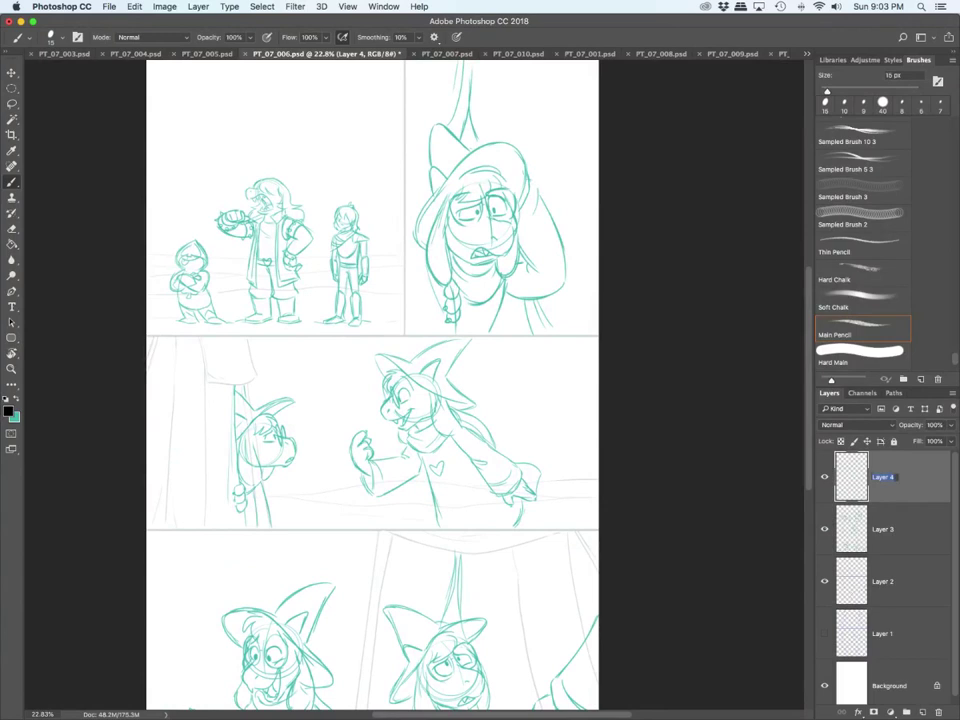
pyautogui.write('panels')
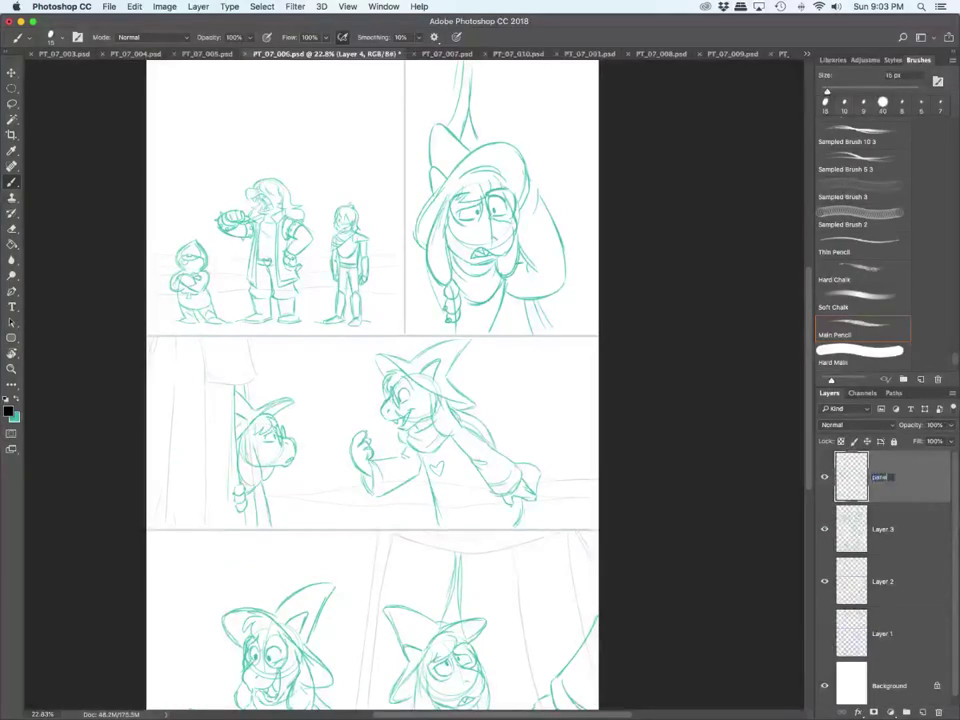
pyautogui.press('Return')
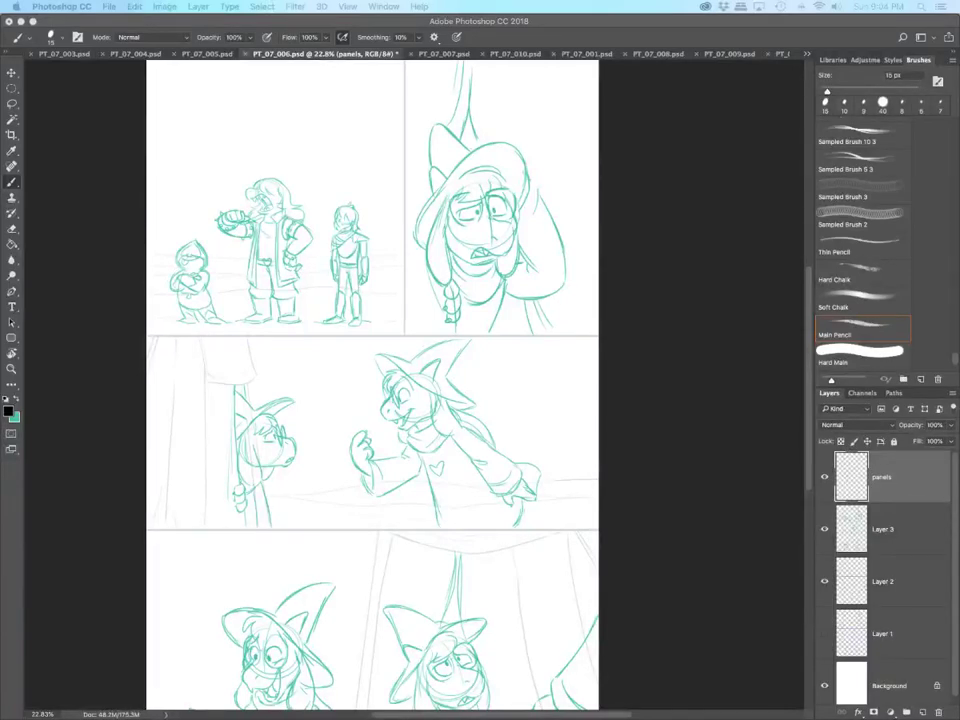
# Step: With the Thin Pencil brush at 15 px, draw double horizontal border lines across the page between the three panel rows
pyautogui.click(862, 246)
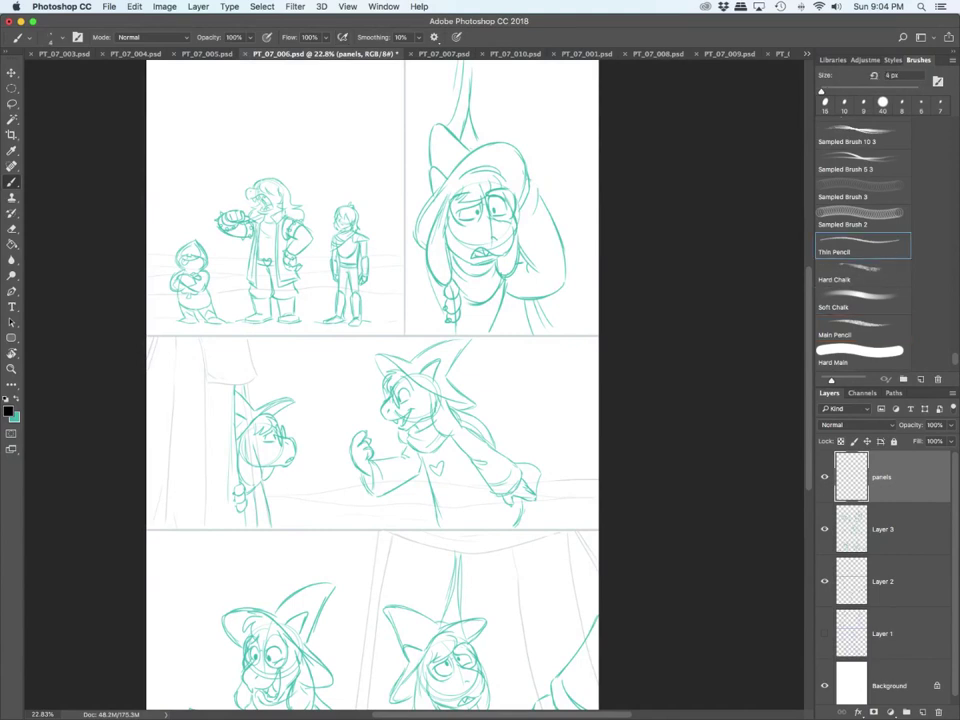
pyautogui.press(']')
pyautogui.press(']')
pyautogui.press(']')
pyautogui.press(']')
pyautogui.press(']')
pyautogui.press(']')
pyautogui.moveTo(148, 336); pyautogui.dragTo(598, 336)
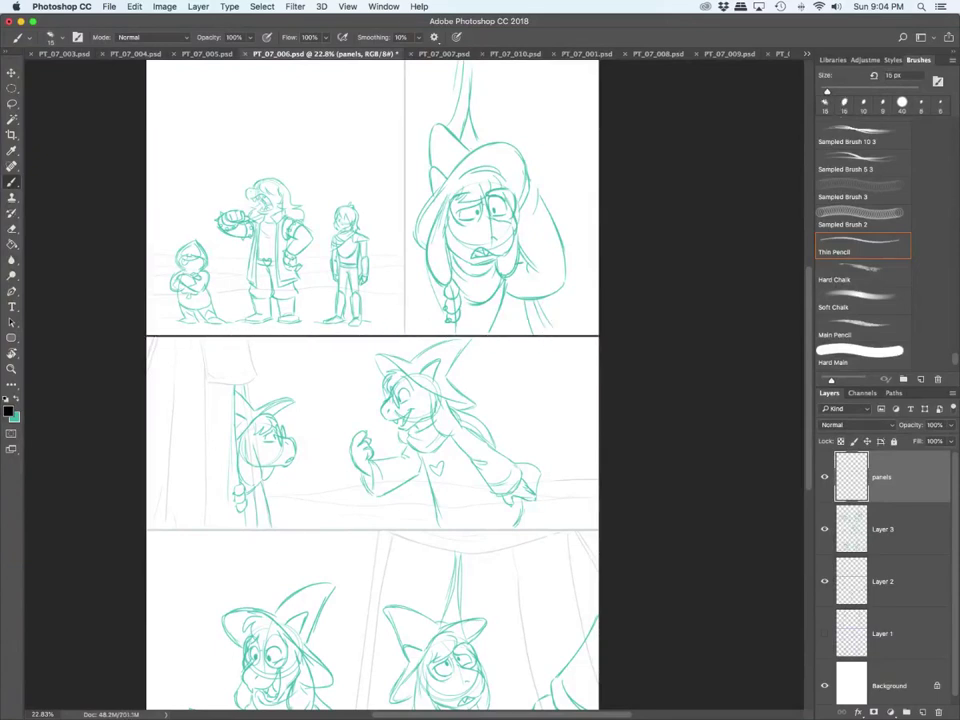
pyautogui.moveTo(148, 340); pyautogui.dragTo(598, 340)
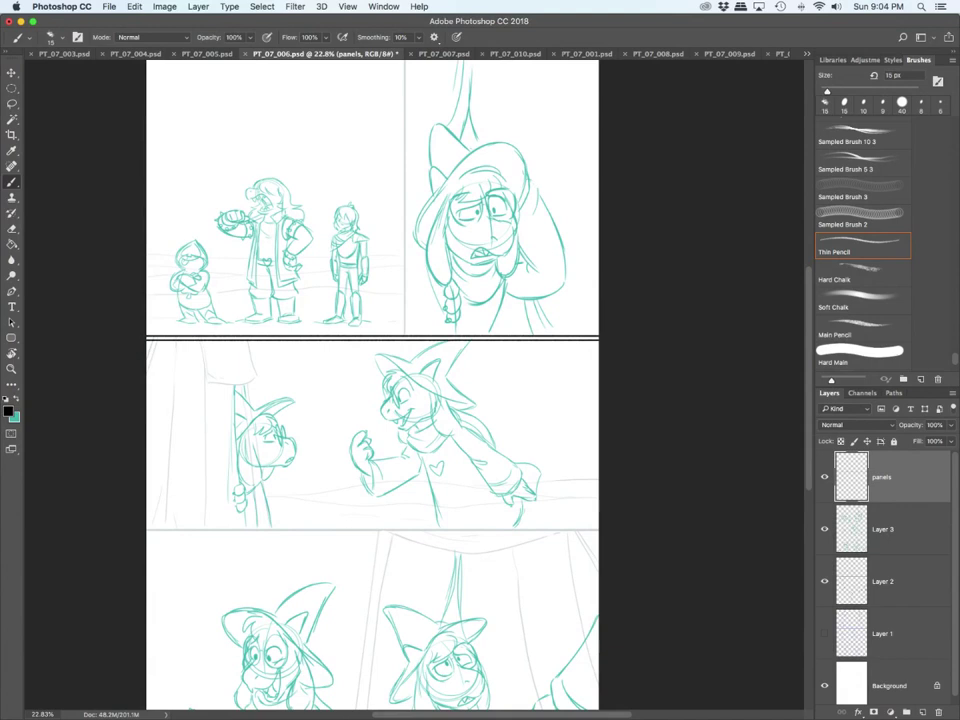
pyautogui.moveTo(148, 527); pyautogui.dragTo(598, 527)
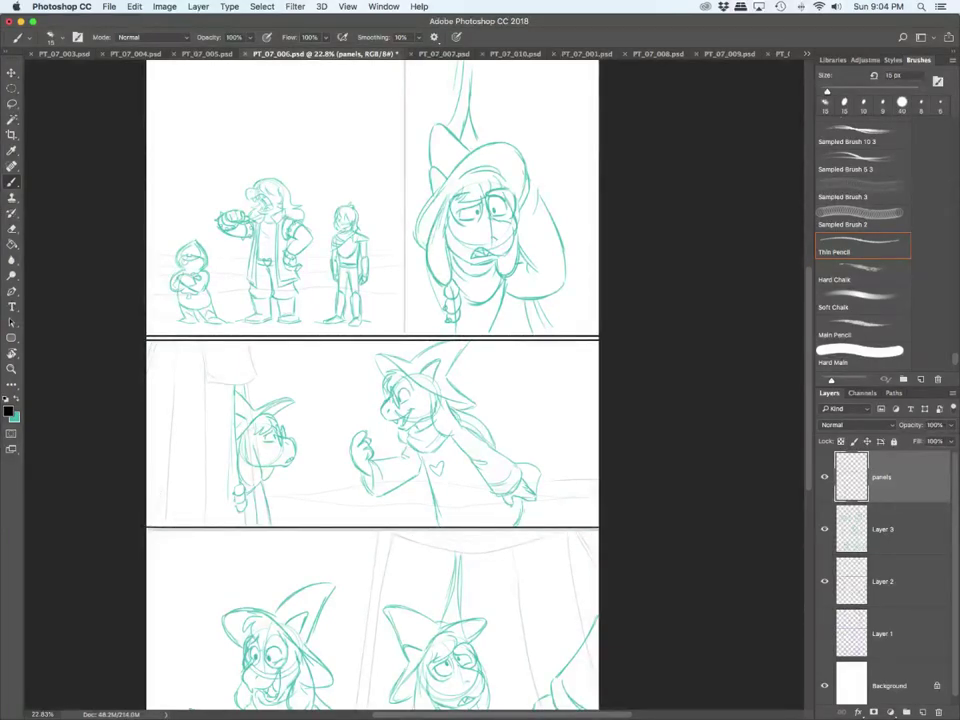
pyautogui.moveTo(148, 531); pyautogui.dragTo(598, 531)
# Step: Draw the double vertical border line separating the two panels in the page's top row
pyautogui.scroll(3, 372, 380)
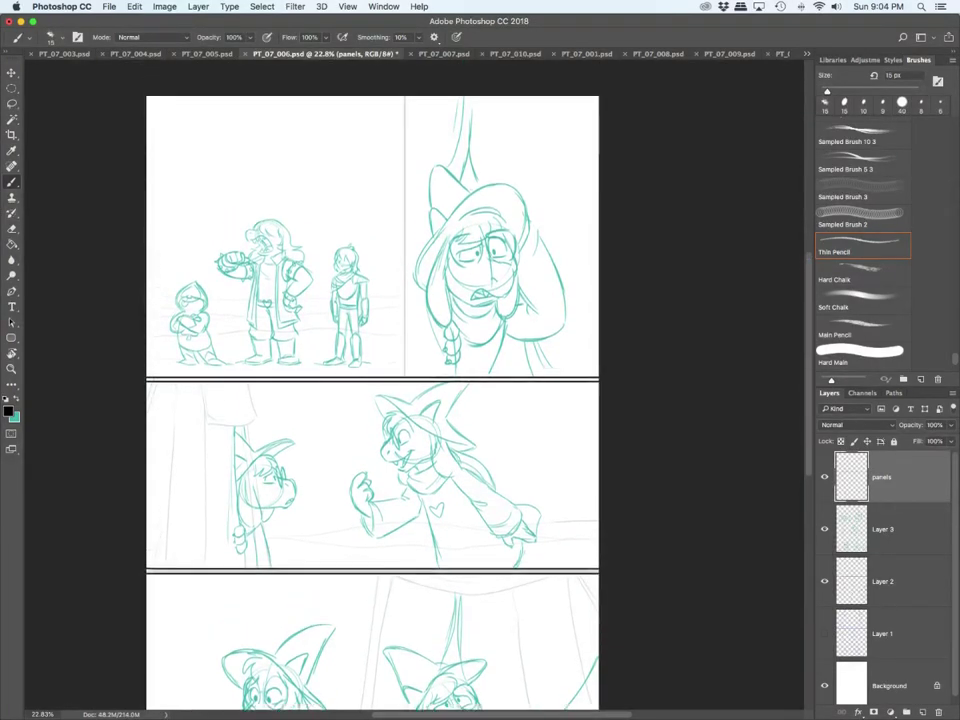
pyautogui.moveTo(404, 427); pyautogui.dragTo(404, 147)
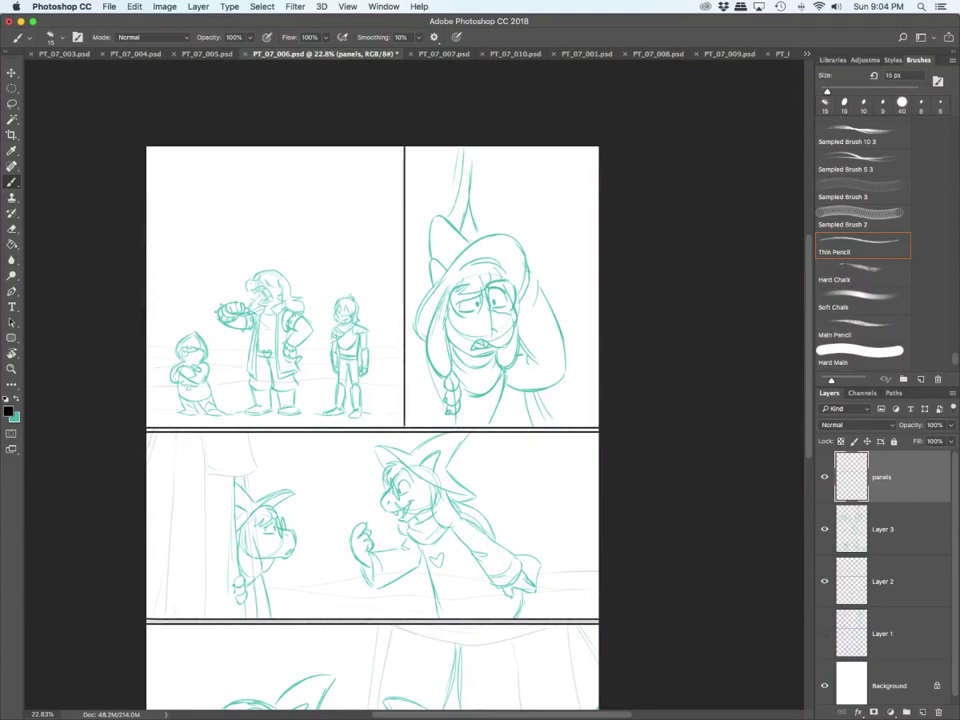
pyautogui.moveTo(399, 427); pyautogui.dragTo(399, 147)
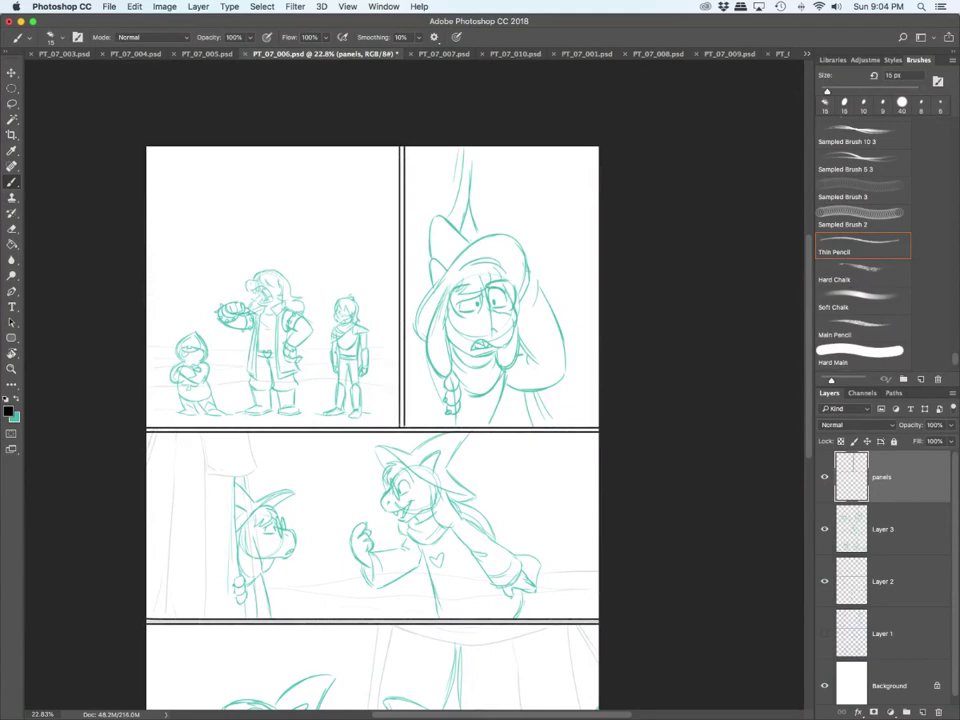
# Step: Draw a straight slanted border line between the two panels of the bottom row, following the sketched divider
pyautogui.scroll(-11, 372, 380)
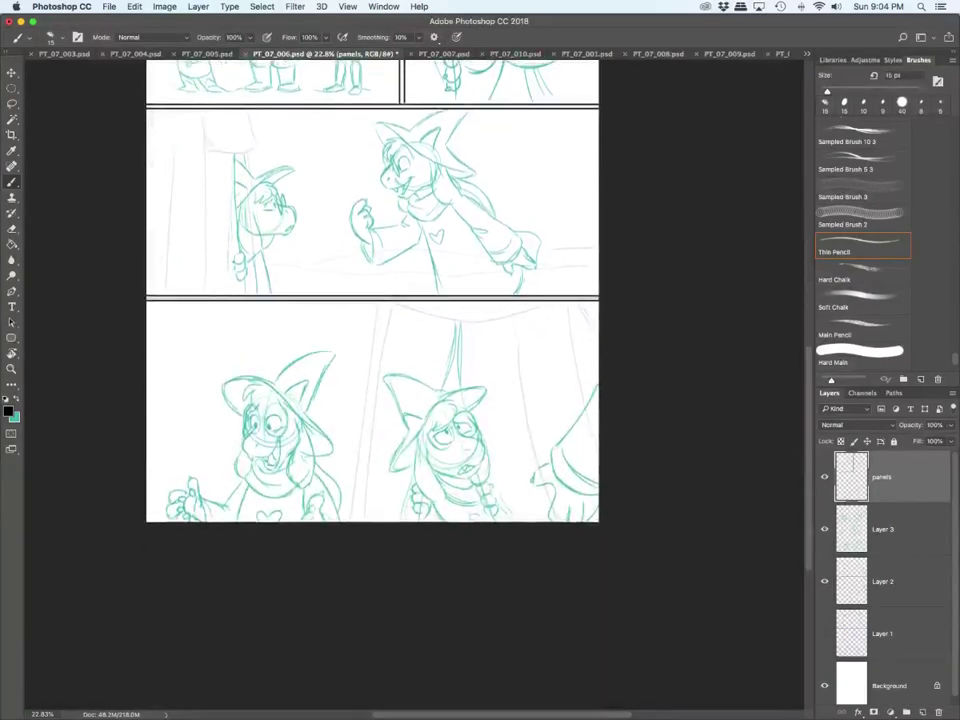
pyautogui.scroll(5, 388, 453)
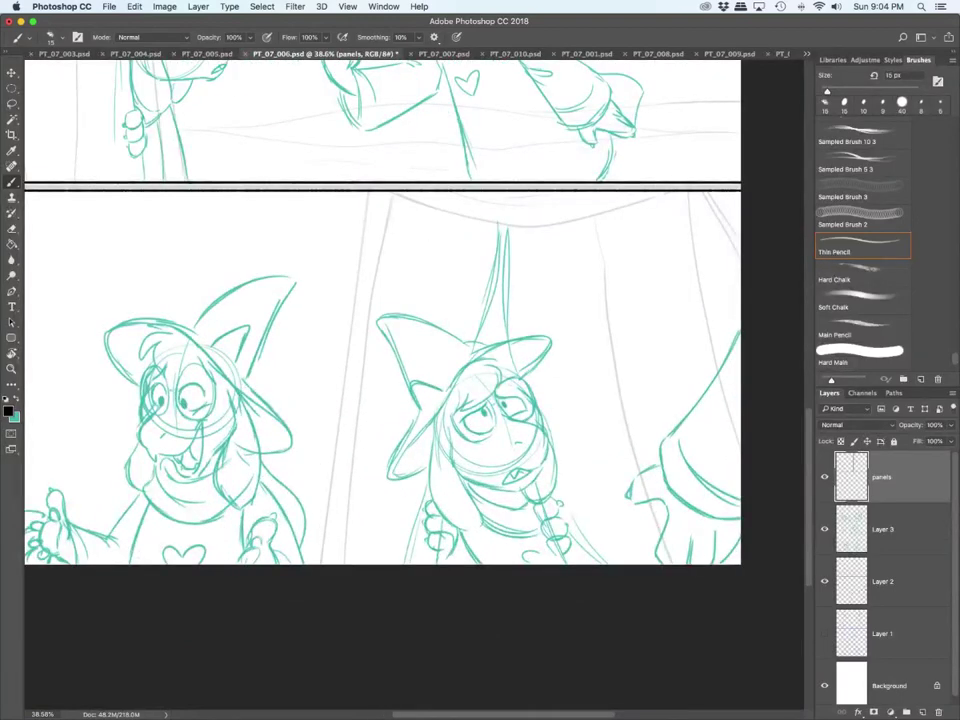
pyautogui.keyDown('shift'); pyautogui.click(321, 564); pyautogui.keyUp('shift')
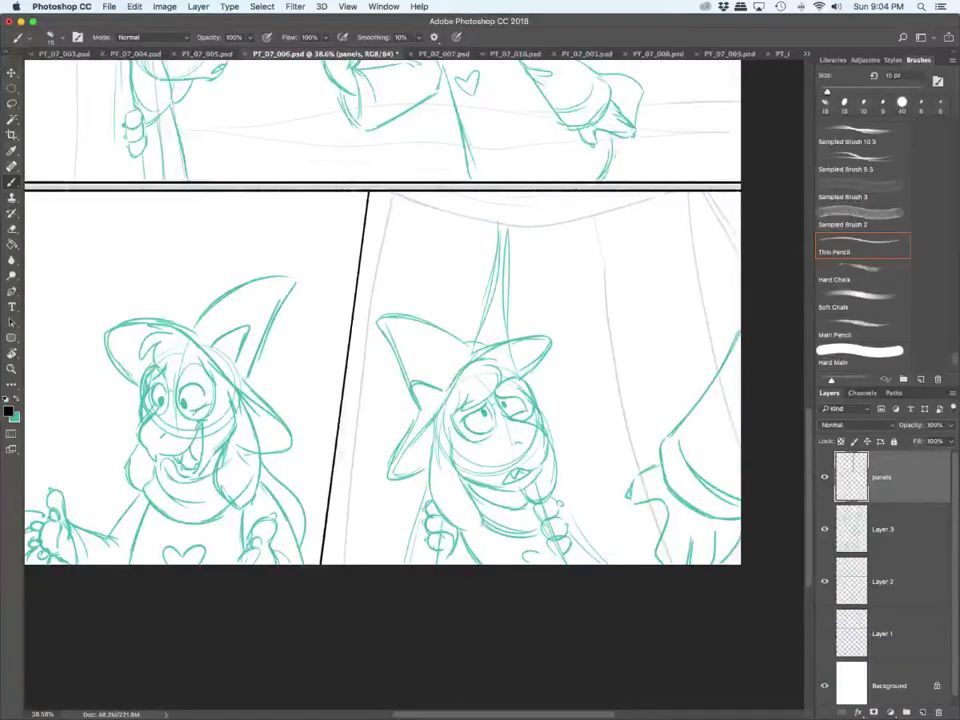
# Step: Copy the slanted border line onto its own layer and position the copy parallel to the original as the gutter's second edge
pyautogui.press('l')
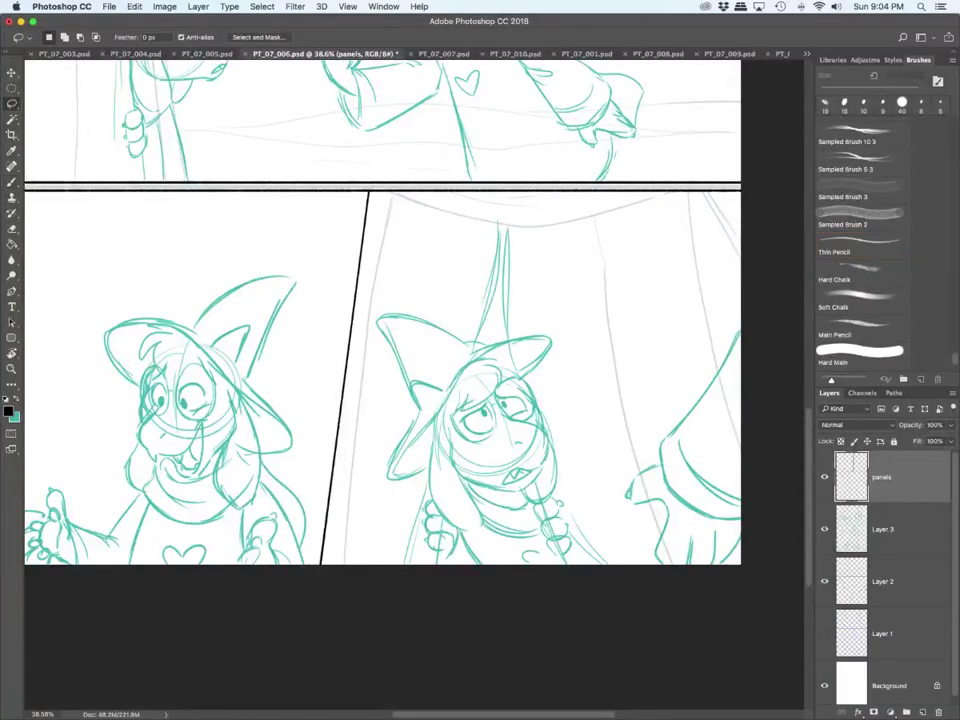
pyautogui.moveTo(286, 565)
pyautogui.mouseDown()
pyautogui.moveTo(291, 472)
pyautogui.moveTo(360, 200)
pyautogui.moveTo(369, 380)
pyautogui.moveTo(360, 565)
pyautogui.mouseUp()
pyautogui.press('super+c')
pyautogui.press('super+v')
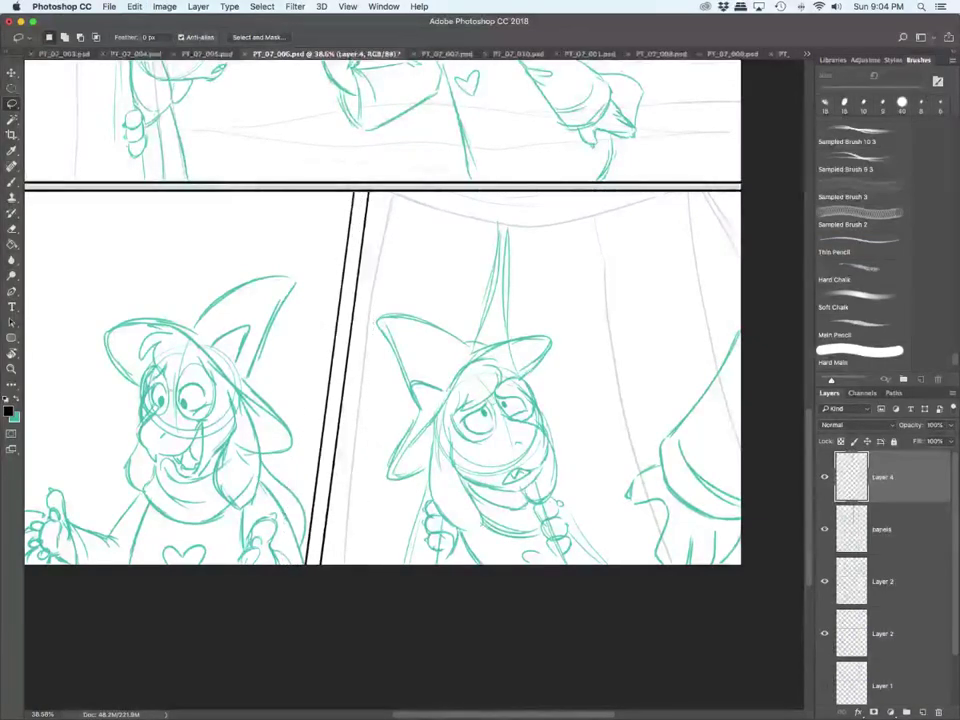
pyautogui.press('v')
pyautogui.press('Right')
pyautogui.press('Right')
pyautogui.press('Right')
pyautogui.press('Right')
pyautogui.press('Right')
pyautogui.press('Right')
pyautogui.press('Right')
pyautogui.press('Right')
pyautogui.press('Right')
pyautogui.press('Right')
pyautogui.press('Right')
pyautogui.press('Right')
pyautogui.press('Right')
pyautogui.press('Right')
pyautogui.press('Right')
pyautogui.press('Right')
pyautogui.press('Right')
pyautogui.press('Right')
pyautogui.press('Right')
pyautogui.press('Right')
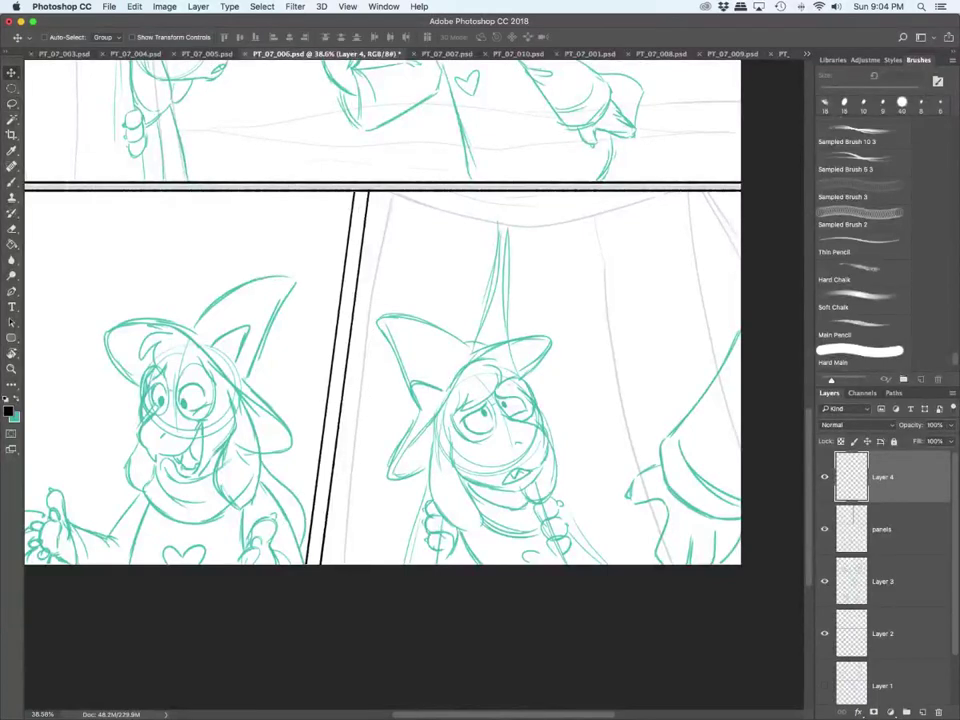
# Step: Nudge the copied slanted border rightward past the original to form a narrow parallel gutter, and merge it into the panels layer
pyautogui.press('Right')
pyautogui.press('Right')
pyautogui.press('Right')
pyautogui.press('Right')
pyautogui.press('Right')
pyautogui.press('Right')
pyautogui.press('Right')
pyautogui.press('Right')
pyautogui.press('Right')
pyautogui.press('Right')
pyautogui.press('Right')
pyautogui.press('Right')
pyautogui.press('Right')
pyautogui.press('Right')
pyautogui.press('Right')
pyautogui.press('Right')
pyautogui.press('Right')
pyautogui.press('Right')
pyautogui.press('Right')
pyautogui.press('Right')
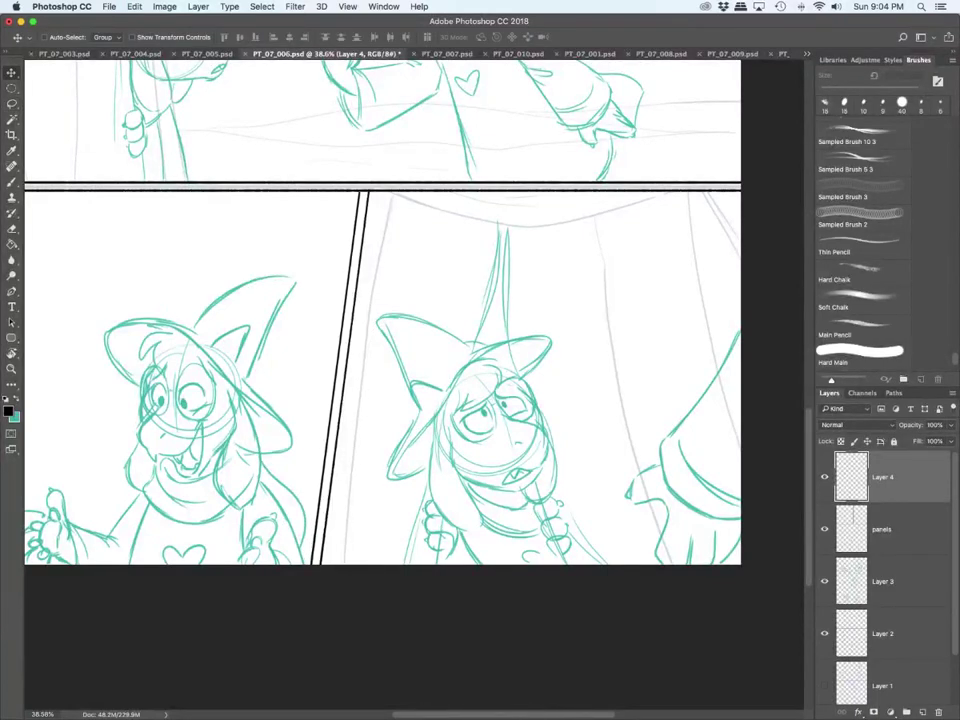
pyautogui.press('Right')
pyautogui.press('Right')
pyautogui.press('Right')
pyautogui.press('Right')
pyautogui.press('Right')
pyautogui.press('Right')
pyautogui.press('Right')
pyautogui.press('Right')
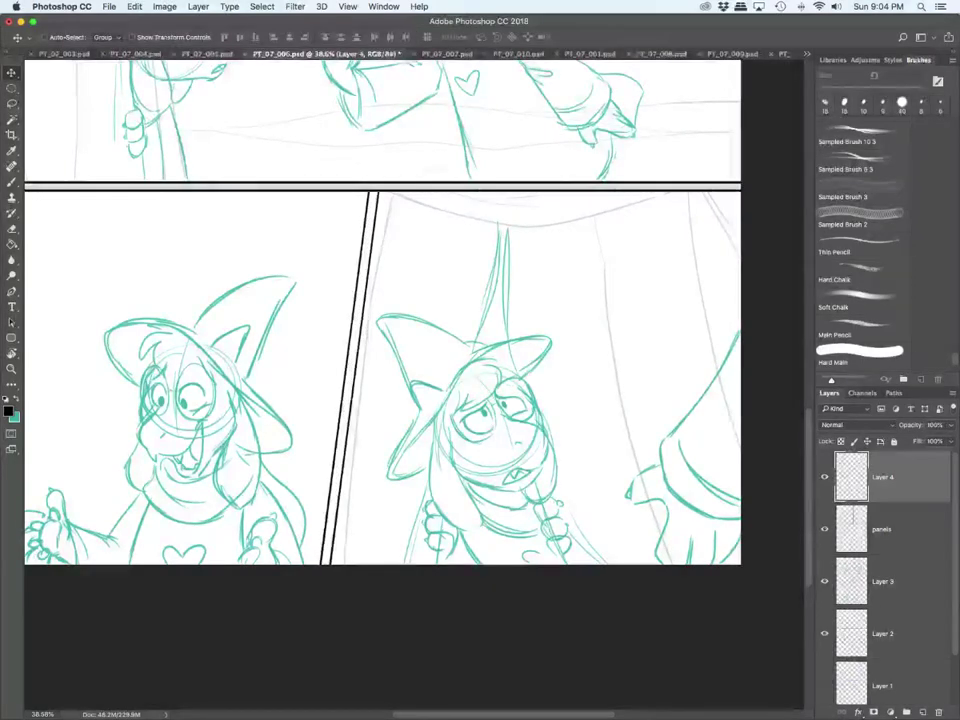
pyautogui.press('Right')
pyautogui.press('Right')
pyautogui.press('super+e')
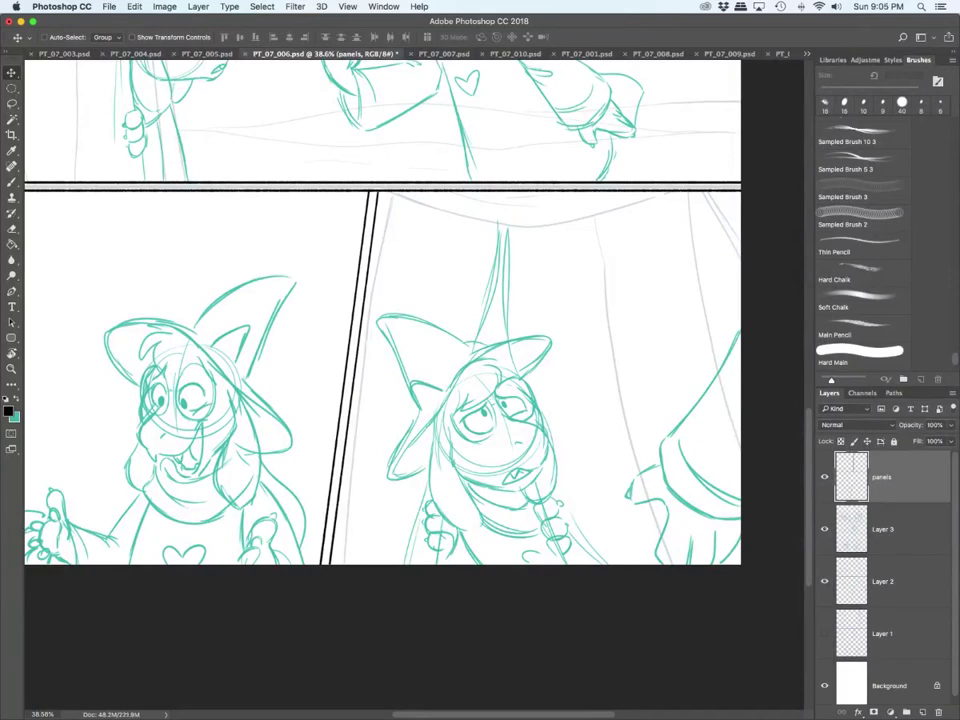
# Step: Hide the teal character sketch on Layer 3 and add a layer named "BG lines" directly above Layer 2
pyautogui.scroll(-2, 348, 547)
pyautogui.scroll(1, 348, 547)
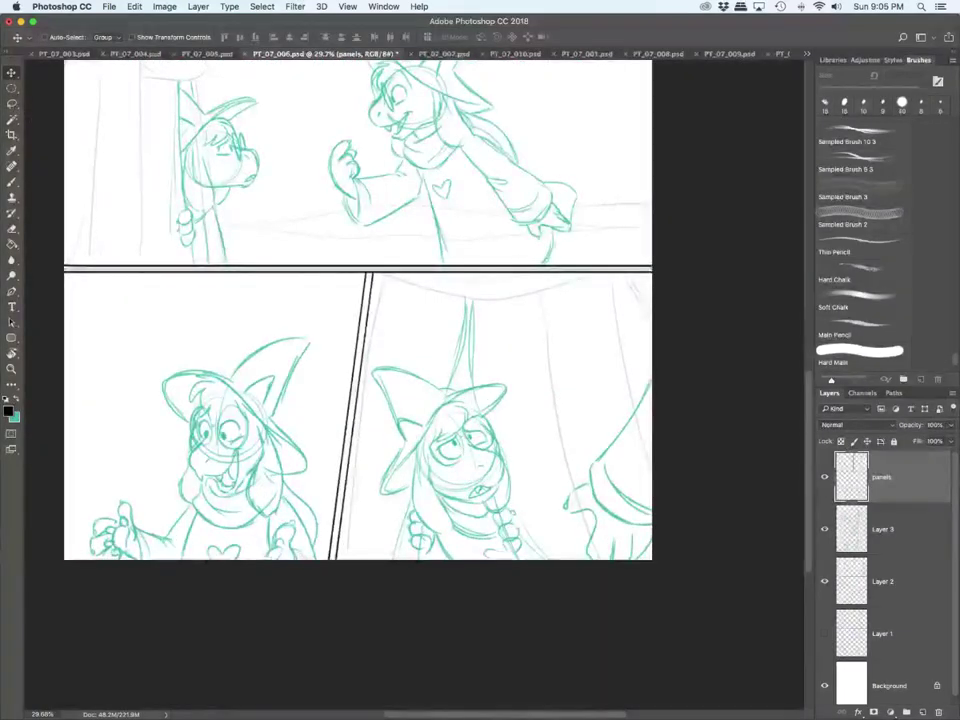
pyautogui.scroll(4, 348, 547)
pyautogui.scroll(3, 348, 385)
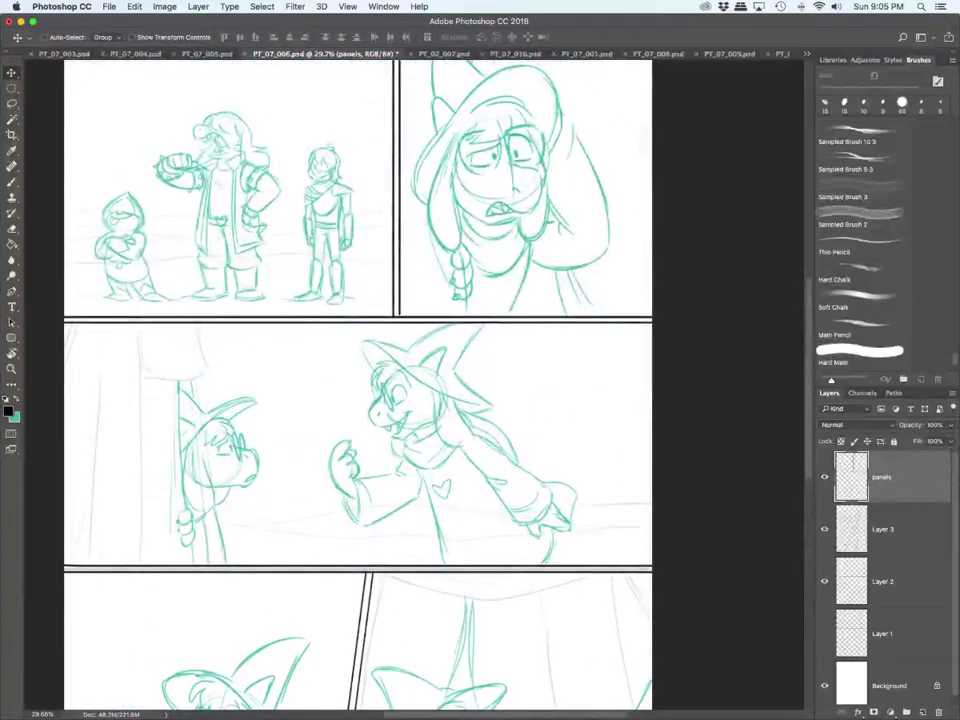
pyautogui.click(824, 529)
pyautogui.scroll(3, 380, 310)
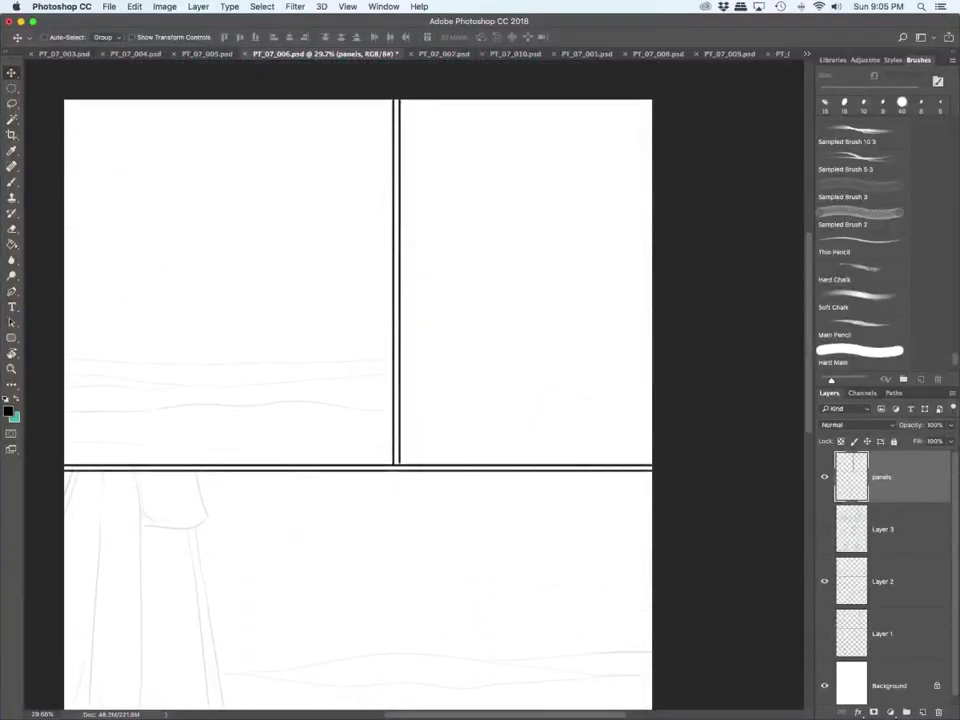
pyautogui.click(883, 581)
pyautogui.click(922, 712)
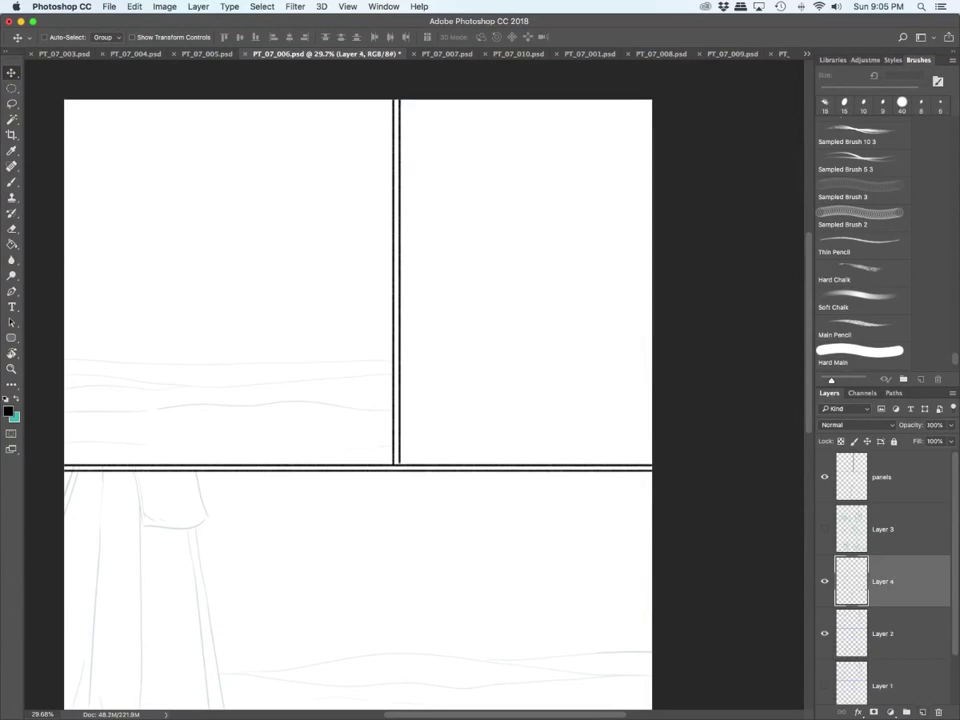
pyautogui.doubleClick(883, 581)
pyautogui.write('BG lines')
pyautogui.press('Return')
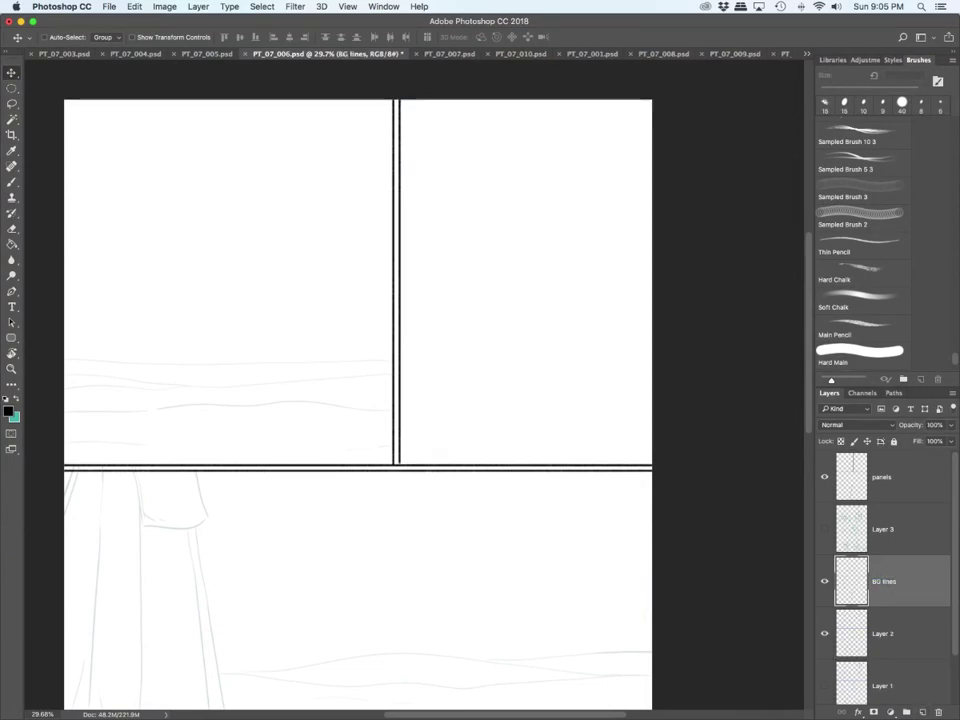
# Step: With the Main Pencil brush at 7 px, ink the wavy ground and horizon lines across the first panel of the top row
pyautogui.press('b')
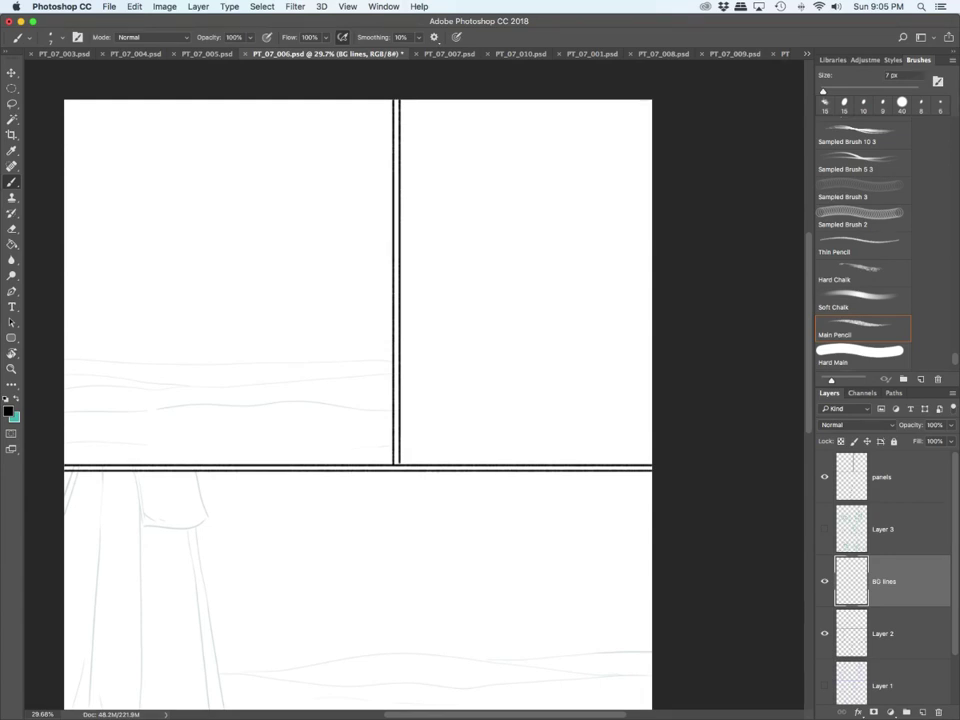
pyautogui.moveTo(130, 392); pyautogui.dragTo(140, 392)
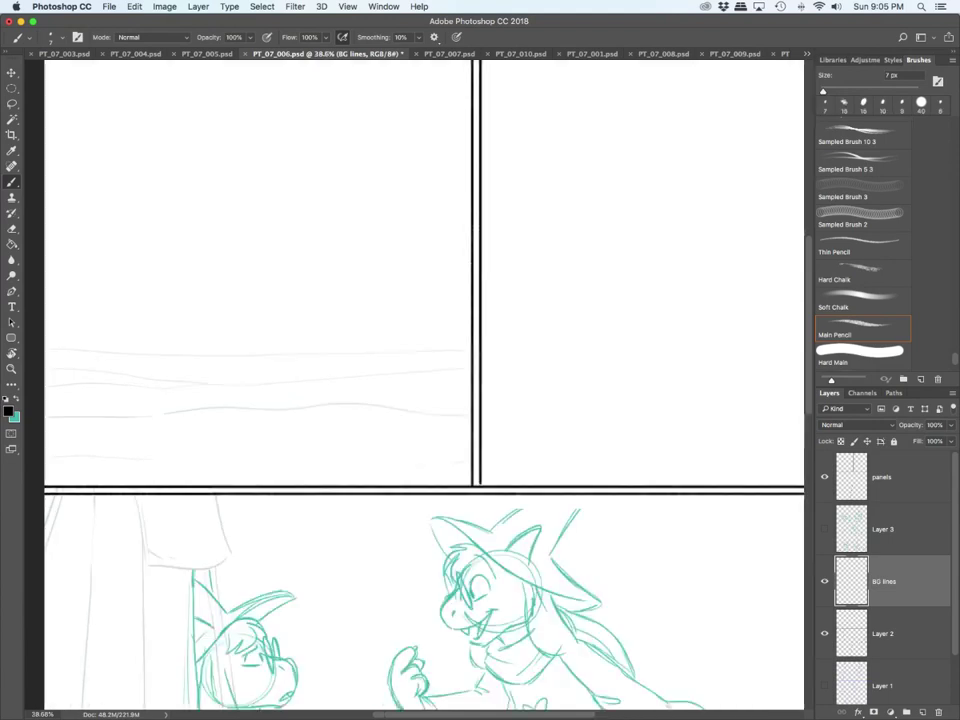
pyautogui.scroll(5, 129, 390)
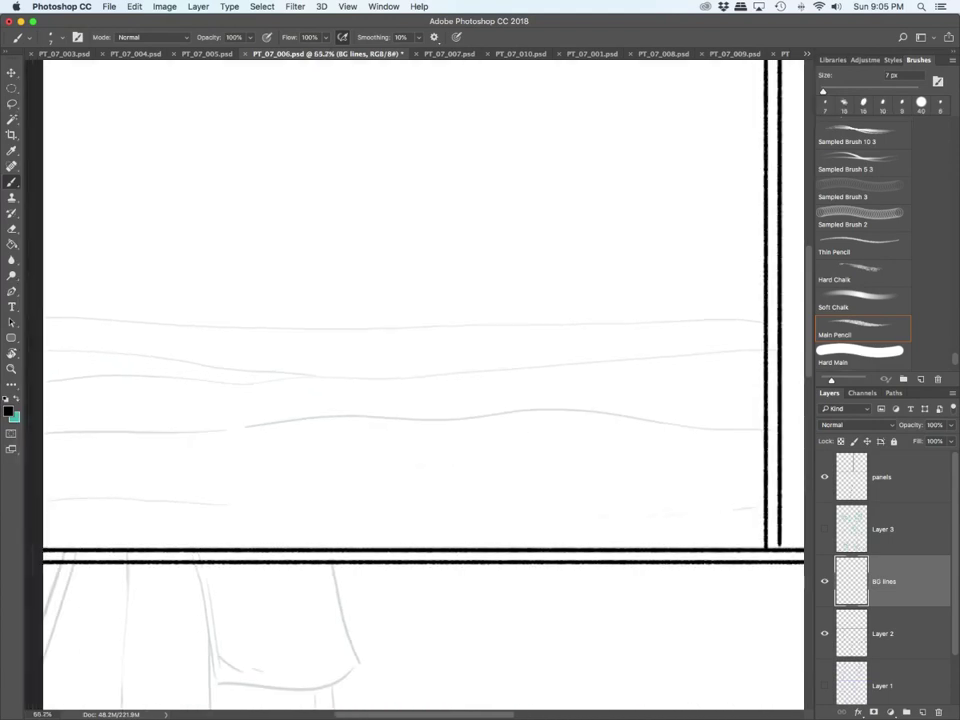
pyautogui.moveTo(42, 500); pyautogui.dragTo(279, 497)
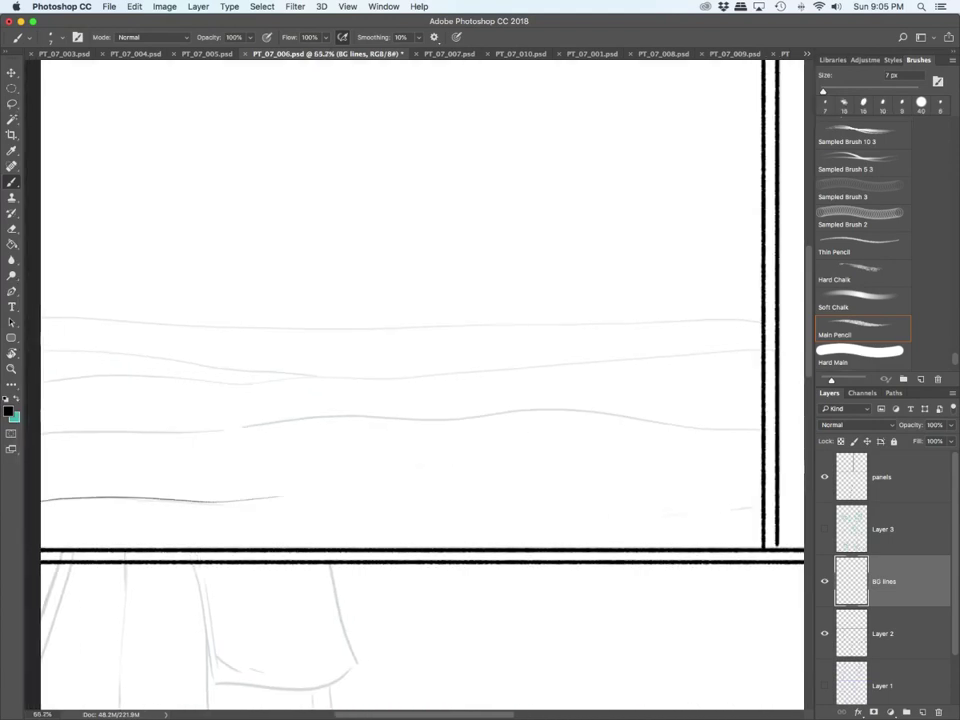
pyautogui.moveTo(42, 431)
pyautogui.mouseDown()
pyautogui.moveTo(493, 412)
pyautogui.moveTo(755, 431)
pyautogui.mouseUp()
pyautogui.moveTo(541, 518); pyautogui.dragTo(740, 511)
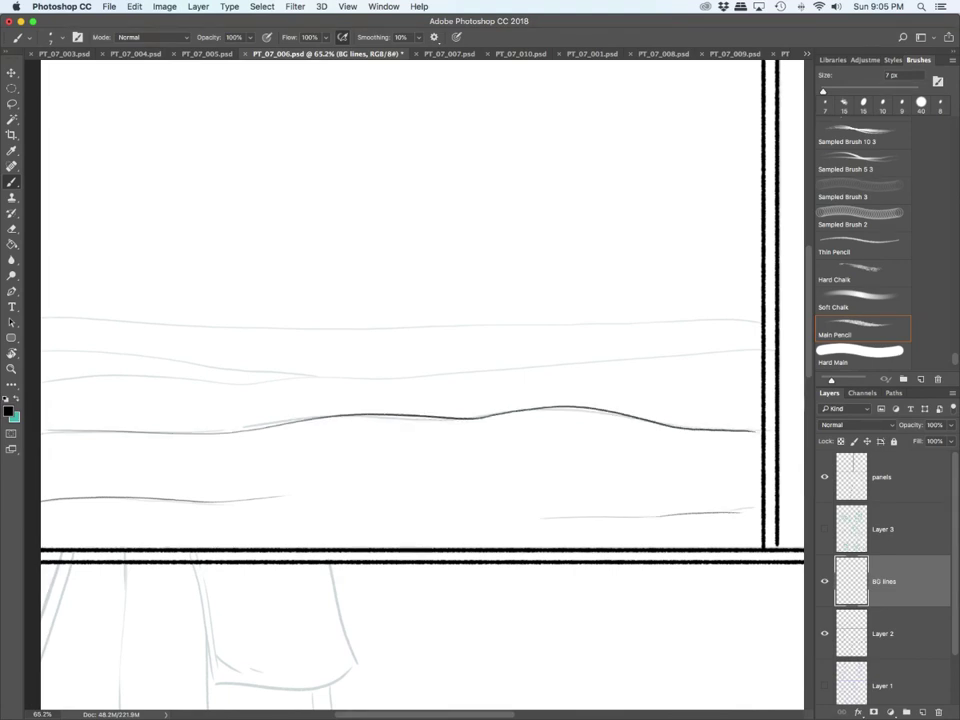
pyautogui.moveTo(42, 379); pyautogui.dragTo(755, 366)
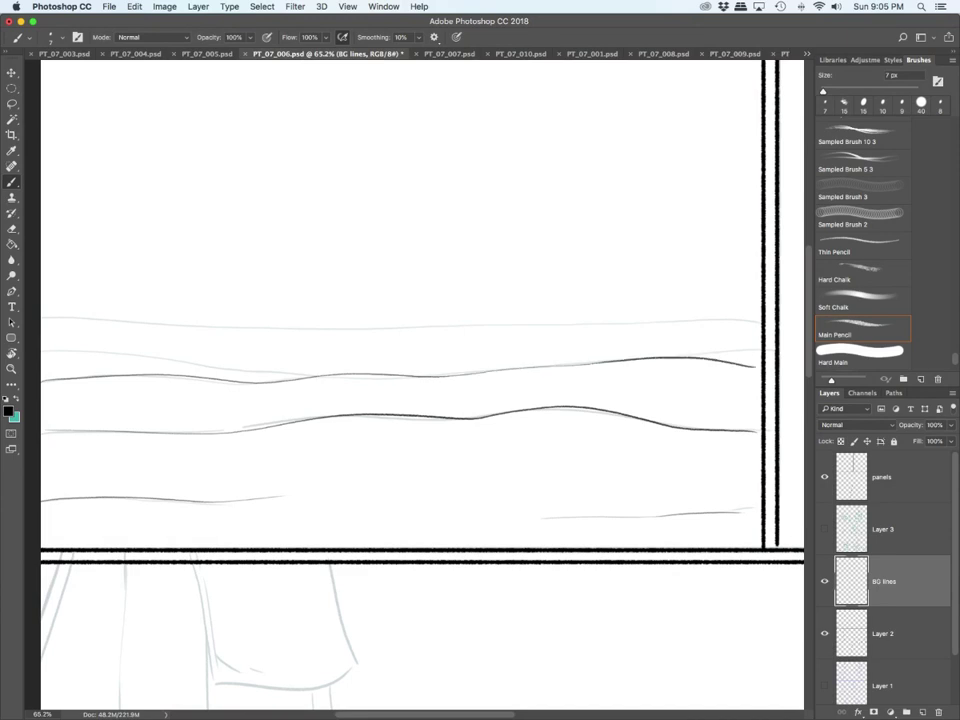
pyautogui.moveTo(42, 350); pyautogui.dragTo(323, 375)
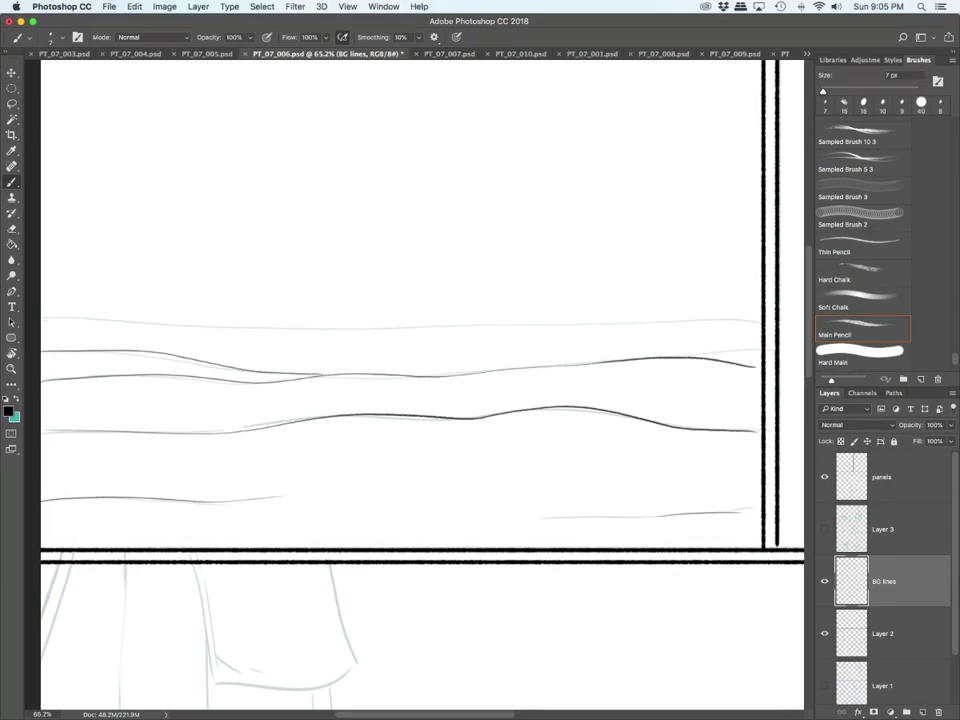
pyautogui.moveTo(42, 320)
pyautogui.mouseDown()
pyautogui.moveTo(387, 333)
pyautogui.moveTo(760, 327)
pyautogui.mouseUp()
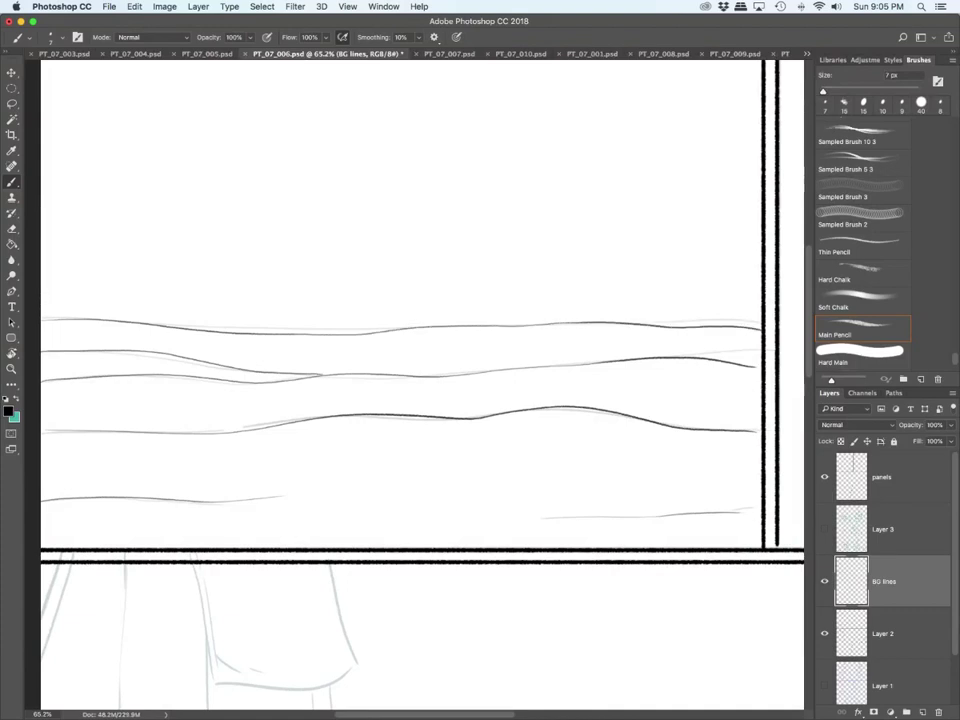
# Step: Ink the long leftmost fold of the curtain in the middle panel and the short creases near its hem
pyautogui.moveTo(711, 362); pyautogui.dragTo(610, 364)
pyautogui.hscroll(4, 520, 400)
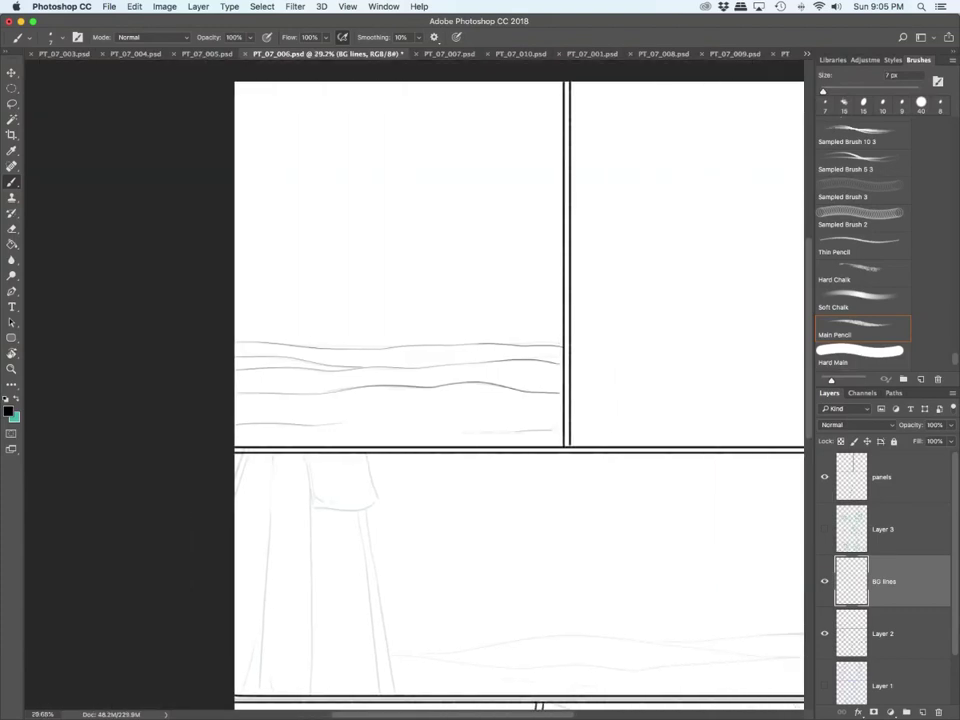
pyautogui.scroll(5, 338, 652)
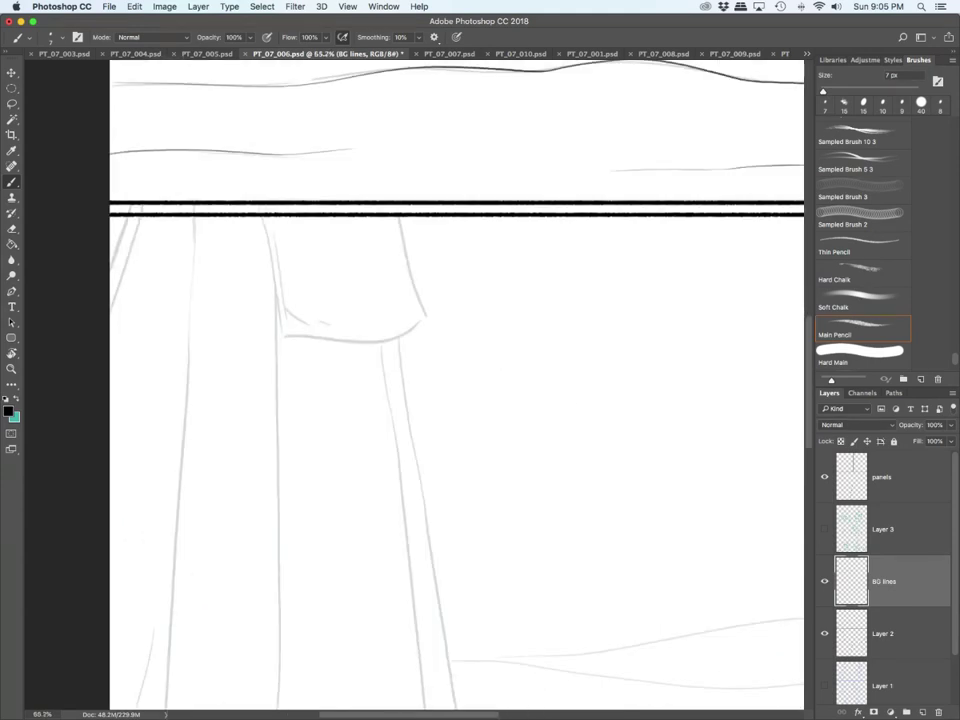
pyautogui.scroll(-3, 456, 385)
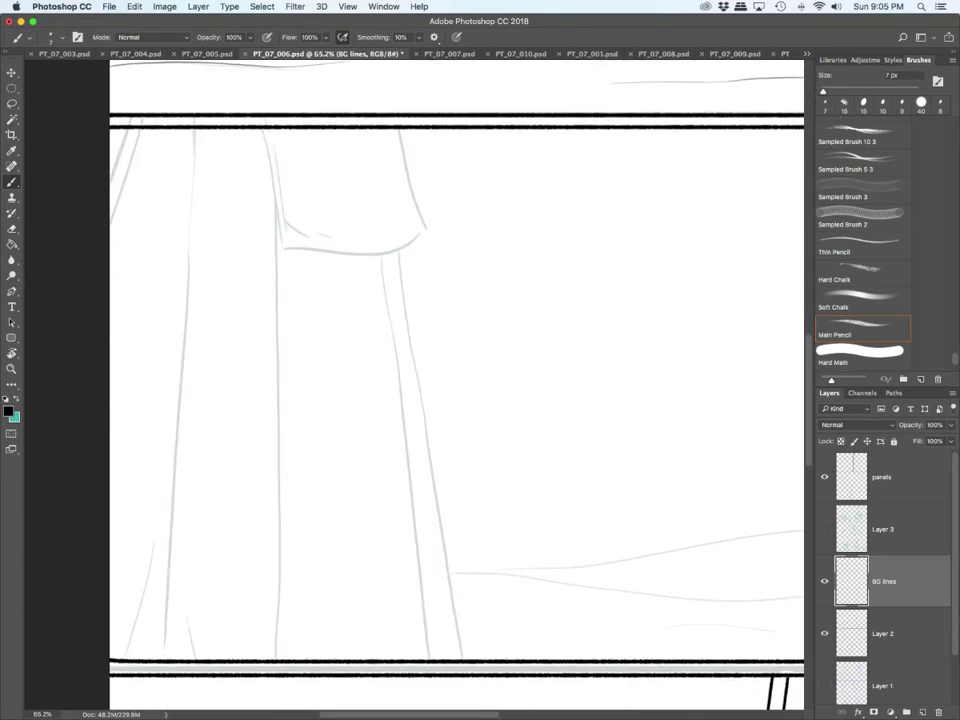
pyautogui.moveTo(195, 130); pyautogui.dragTo(148, 648)
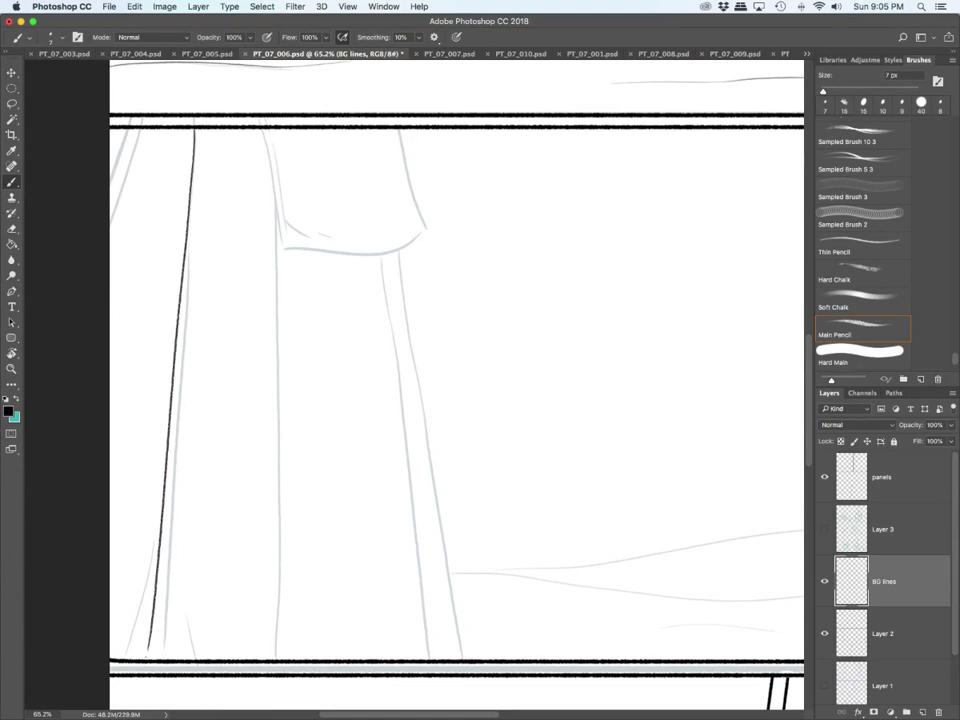
pyautogui.moveTo(147, 543); pyautogui.dragTo(122, 657)
pyautogui.moveTo(174, 468); pyautogui.dragTo(182, 622)
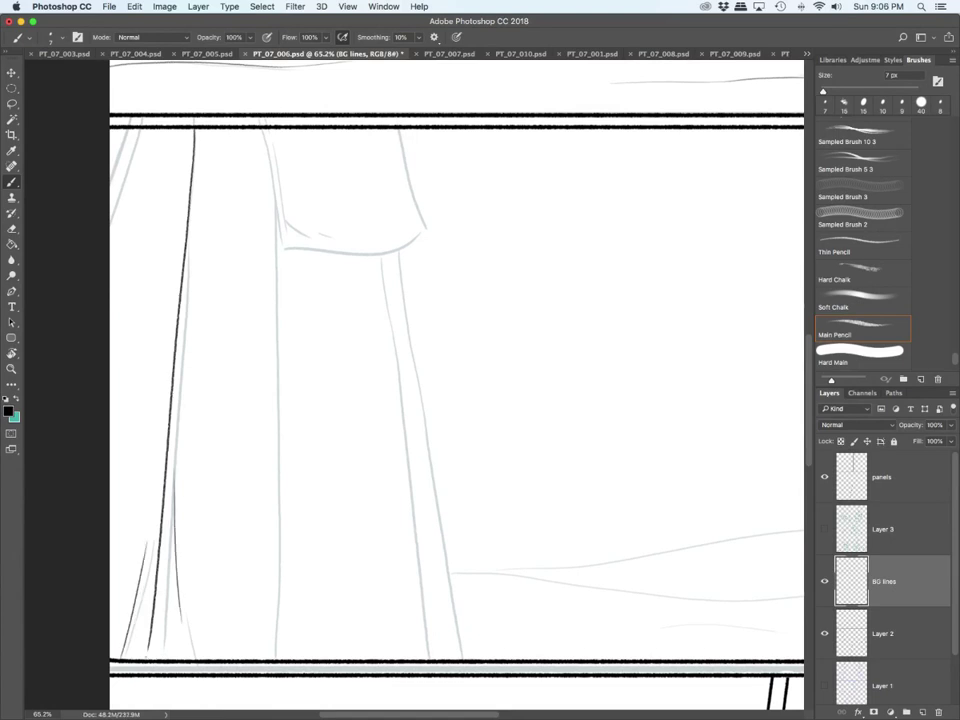
# Step: At 8 px, ink the middle panel's remaining curtain lines: the edge folds, the hanging drape, and the long folds and double edge below it
pyautogui.press(']')
pyautogui.moveTo(138, 130); pyautogui.dragTo(112, 206)
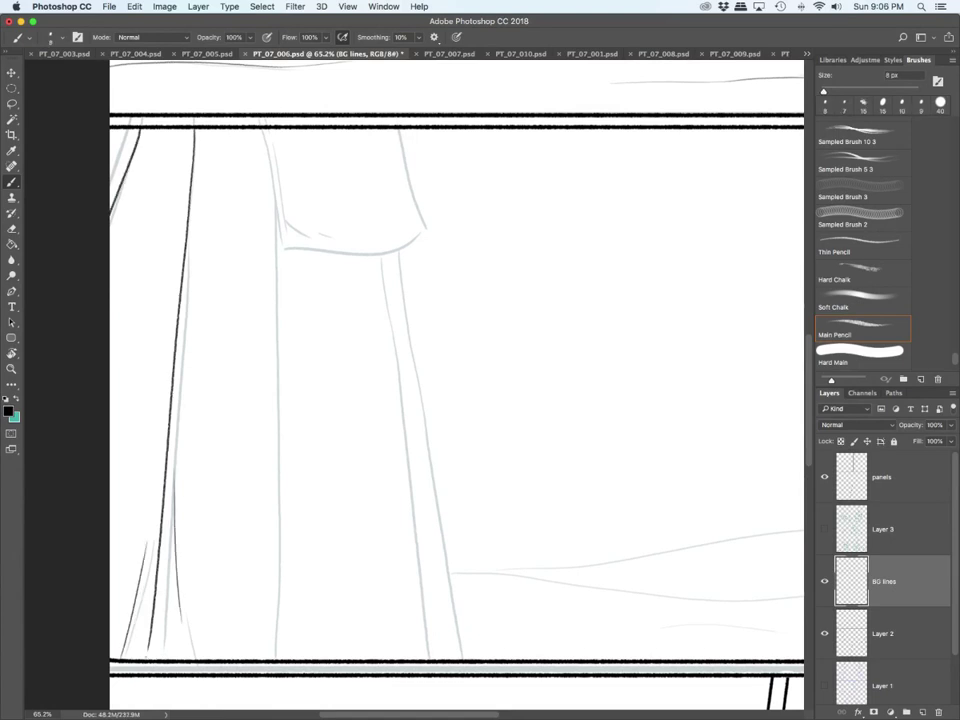
pyautogui.moveTo(263, 128)
pyautogui.mouseDown()
pyautogui.moveTo(274, 250)
pyautogui.moveTo(395, 252)
pyautogui.moveTo(431, 229)
pyautogui.mouseUp()
pyautogui.moveTo(272, 137); pyautogui.dragTo(299, 235)
pyautogui.moveTo(292, 215)
pyautogui.mouseDown()
pyautogui.moveTo(314, 239)
pyautogui.moveTo(330, 240)
pyautogui.moveTo(280, 437)
pyautogui.moveTo(278, 640)
pyautogui.mouseUp()
pyautogui.moveTo(381, 258)
pyautogui.mouseDown()
pyautogui.moveTo(417, 658)
pyautogui.moveTo(403, 296)
pyautogui.moveTo(458, 658)
pyautogui.mouseUp()
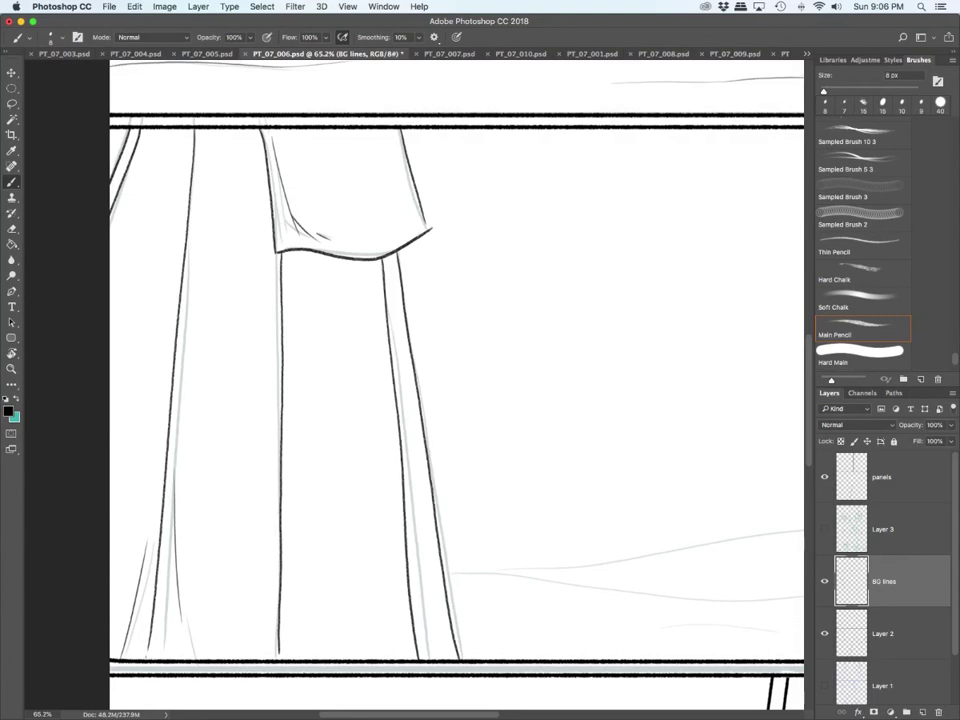
pyautogui.moveTo(403, 253); pyautogui.dragTo(489, 648)
pyautogui.moveTo(400, 258); pyautogui.dragTo(484, 659)
# Step: At 7 px, ink the rolling hill lines and short ground strokes beside the curtain in the middle panel
pyautogui.press('[')
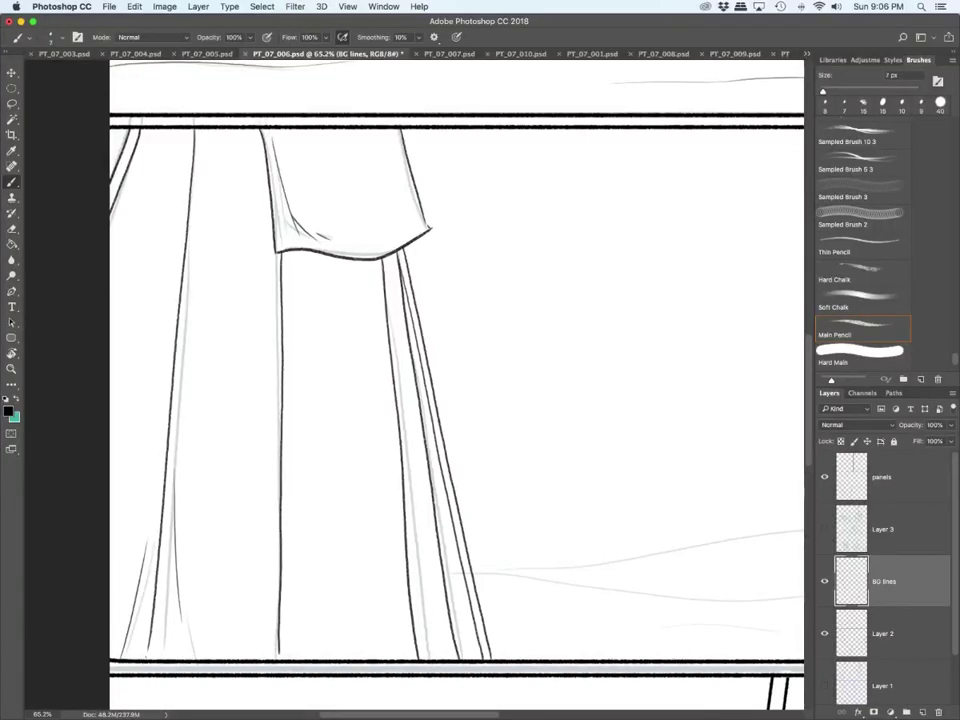
pyautogui.hscroll(10, 456, 385)
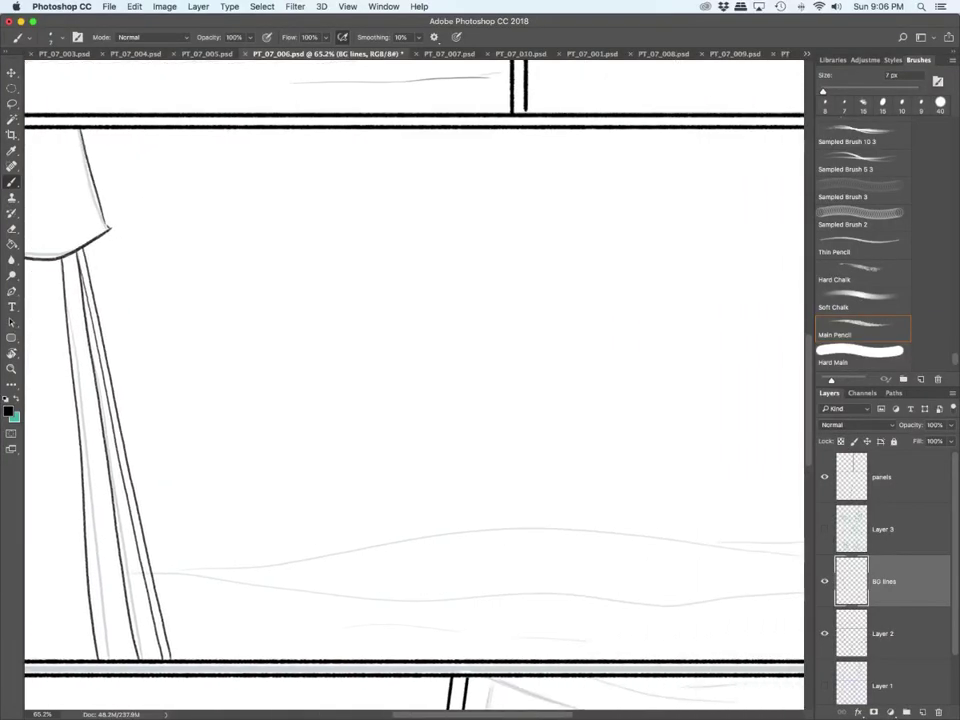
pyautogui.scroll(-5, 588, 579)
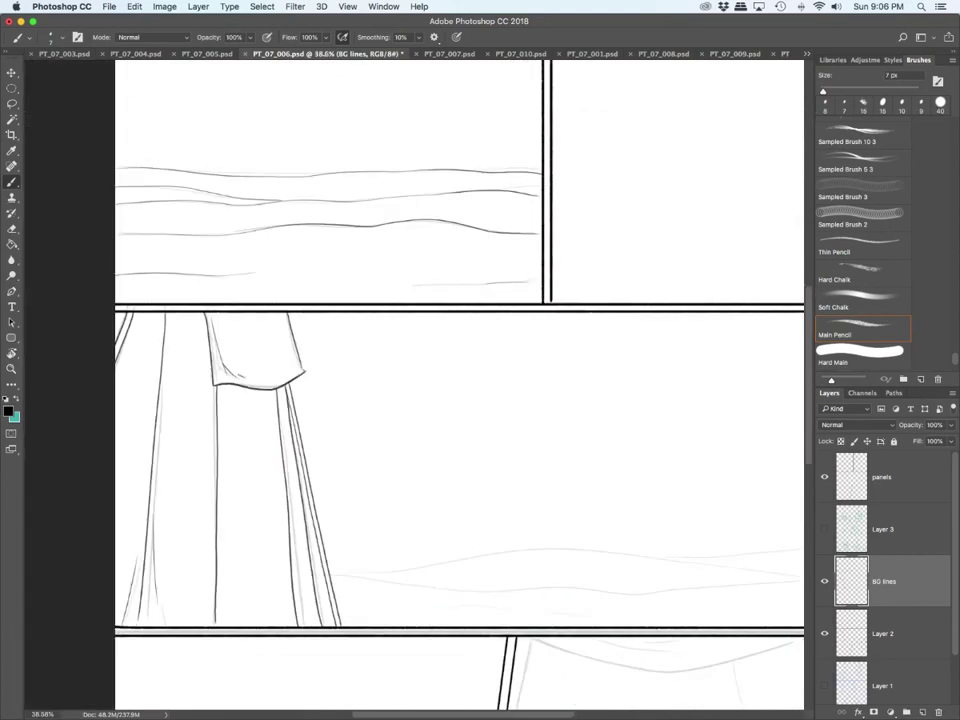
pyautogui.hscroll(3, 460, 385)
pyautogui.scroll(2, 590, 690)
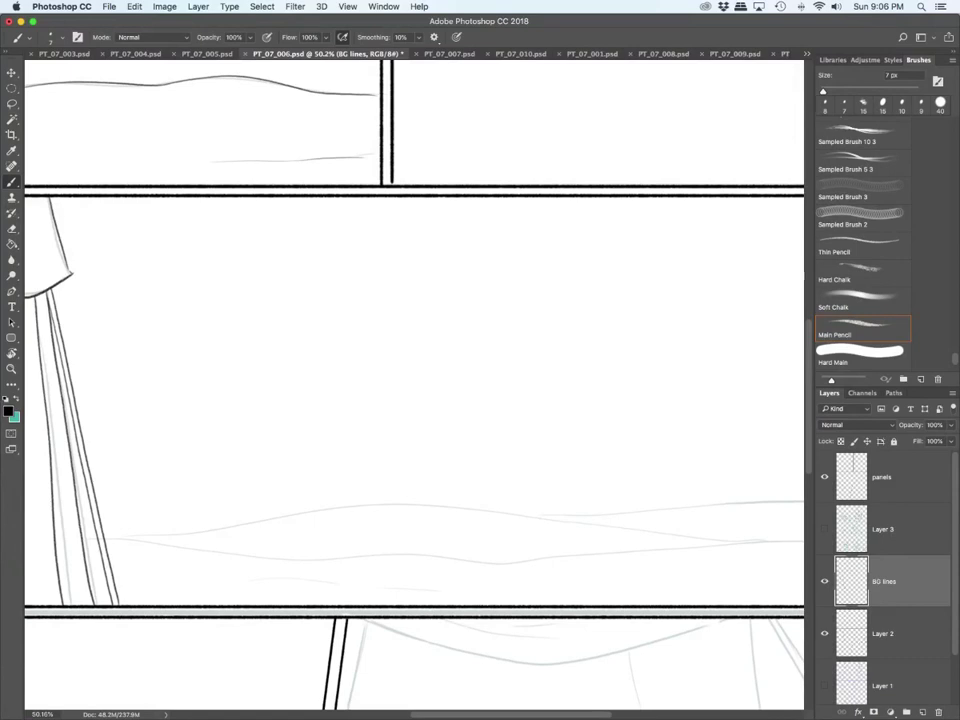
pyautogui.moveTo(83, 537)
pyautogui.mouseDown()
pyautogui.moveTo(425, 555)
pyautogui.moveTo(804, 545)
pyautogui.mouseUp()
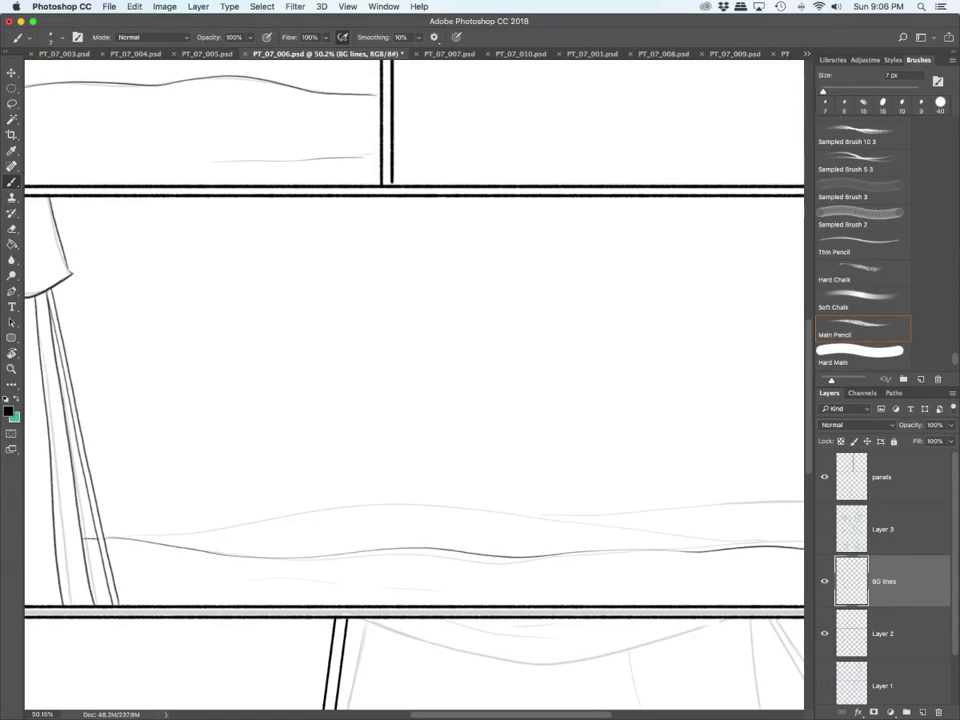
pyautogui.moveTo(108, 537)
pyautogui.mouseDown()
pyautogui.moveTo(322, 512)
pyautogui.moveTo(509, 510)
pyautogui.moveTo(804, 546)
pyautogui.mouseUp()
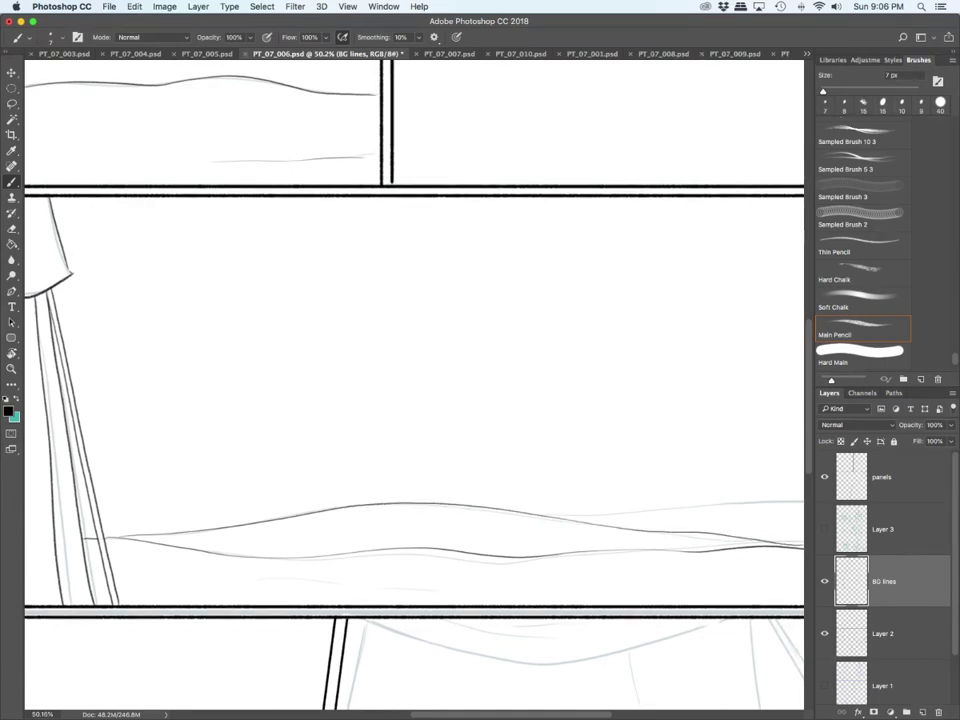
pyautogui.moveTo(652, 511); pyautogui.dragTo(803, 501)
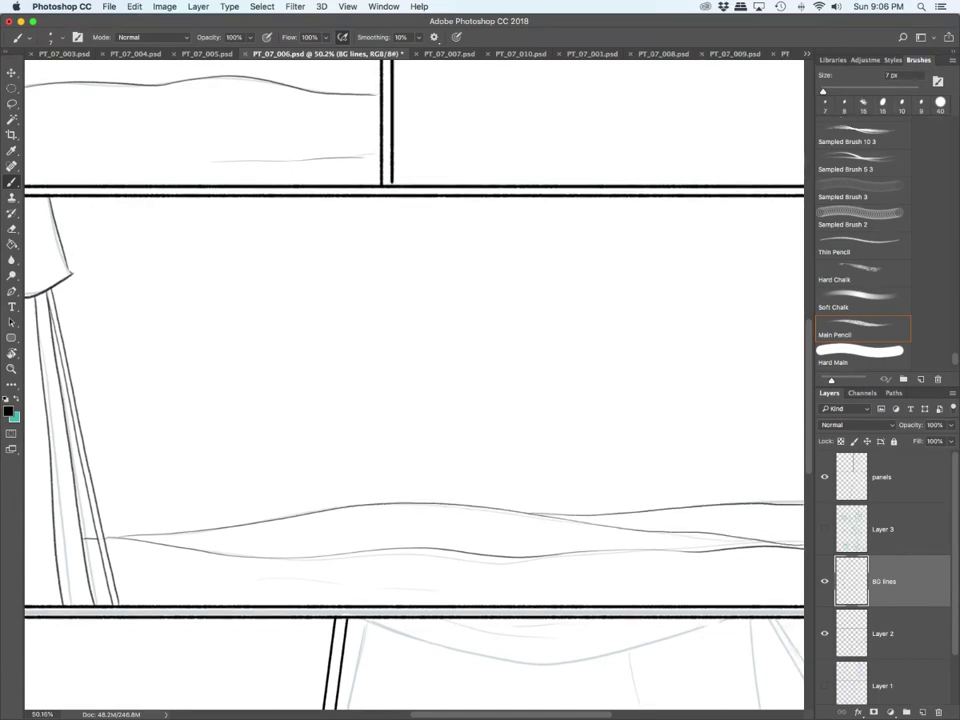
pyautogui.moveTo(262, 577); pyautogui.dragTo(519, 592)
# Step: Examine the bottom row's curtain sketch against the teal character sketch by briefly showing Layer 3 and hiding it again
pyautogui.scroll(-5, 561, 600)
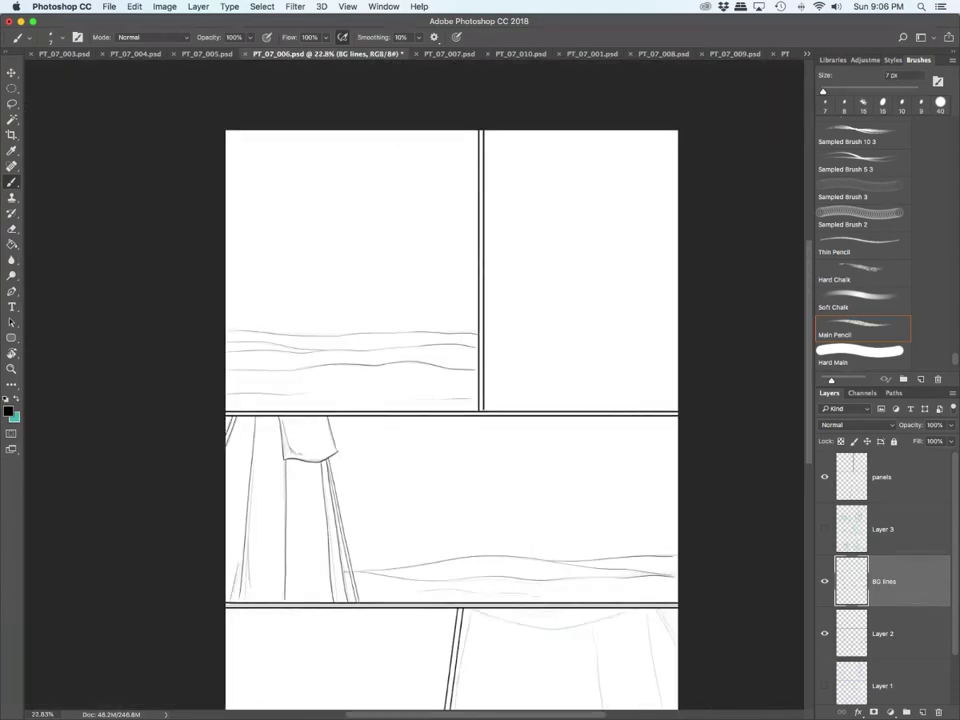
pyautogui.scroll(-4, 450, 400)
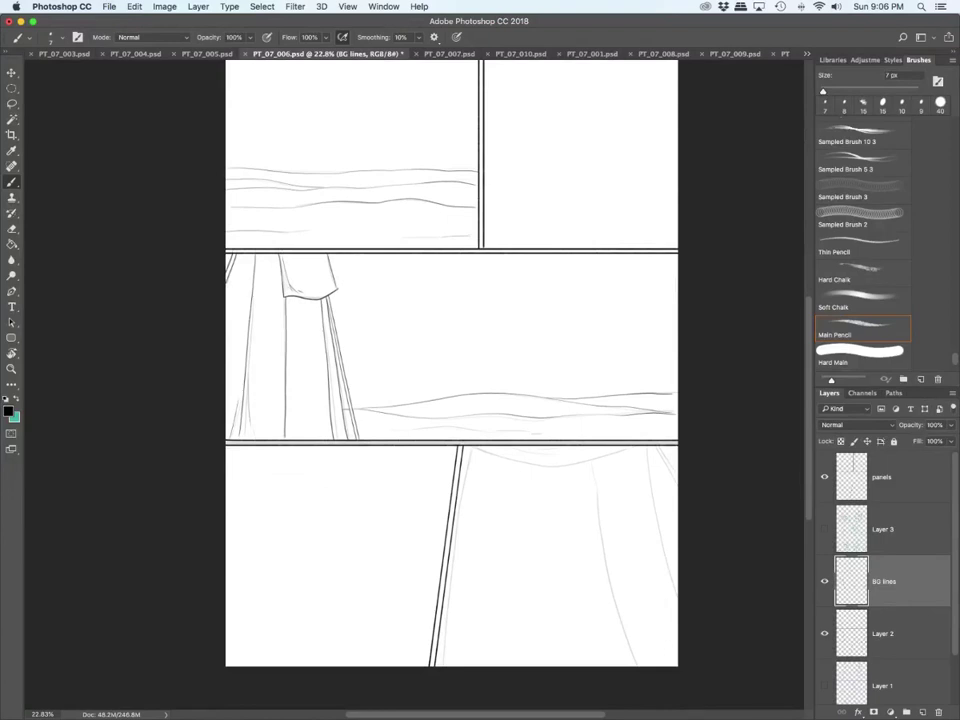
pyautogui.scroll(3, 642, 566)
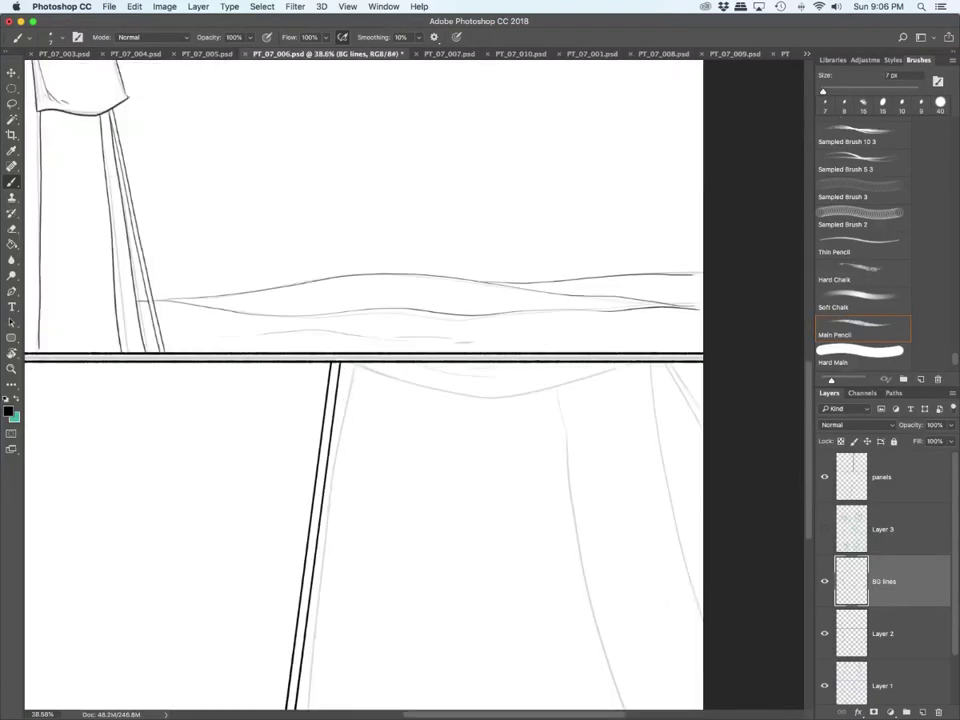
pyautogui.click(824, 686)
pyautogui.click(824, 686)
pyautogui.click(824, 529)
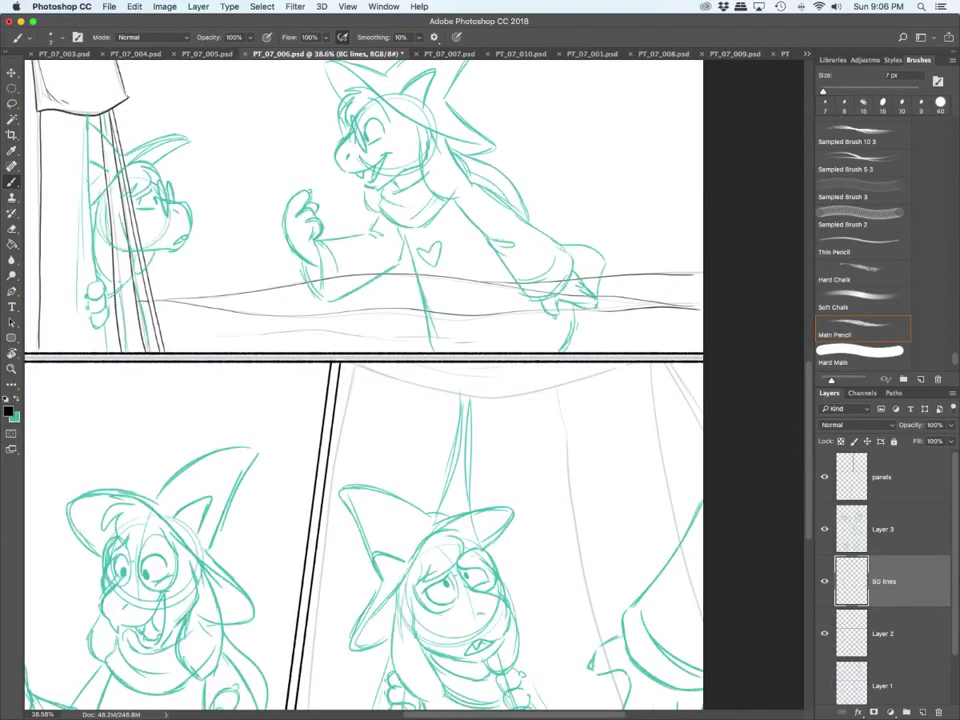
pyautogui.click(824, 529)
pyautogui.scroll(-2, 364, 385)
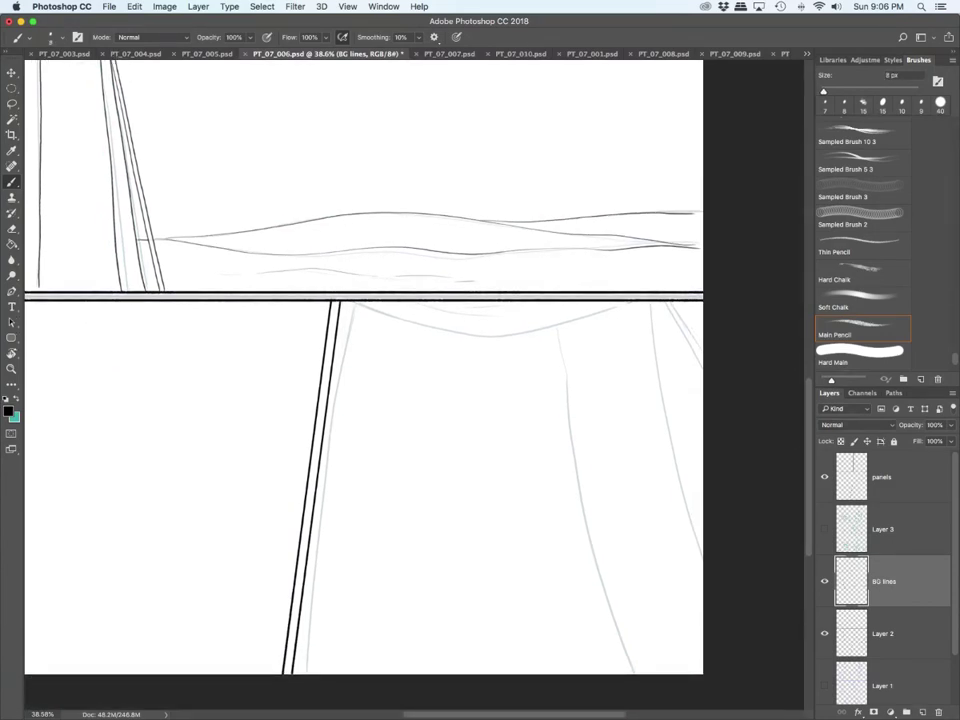
# Step: Ink the bottom-right panel's curtain: the hanging swag and its creases, the outer edges and the long folds
pyautogui.moveTo(355, 301)
pyautogui.mouseDown()
pyautogui.moveTo(487, 333)
pyautogui.moveTo(640, 302)
pyautogui.mouseUp()
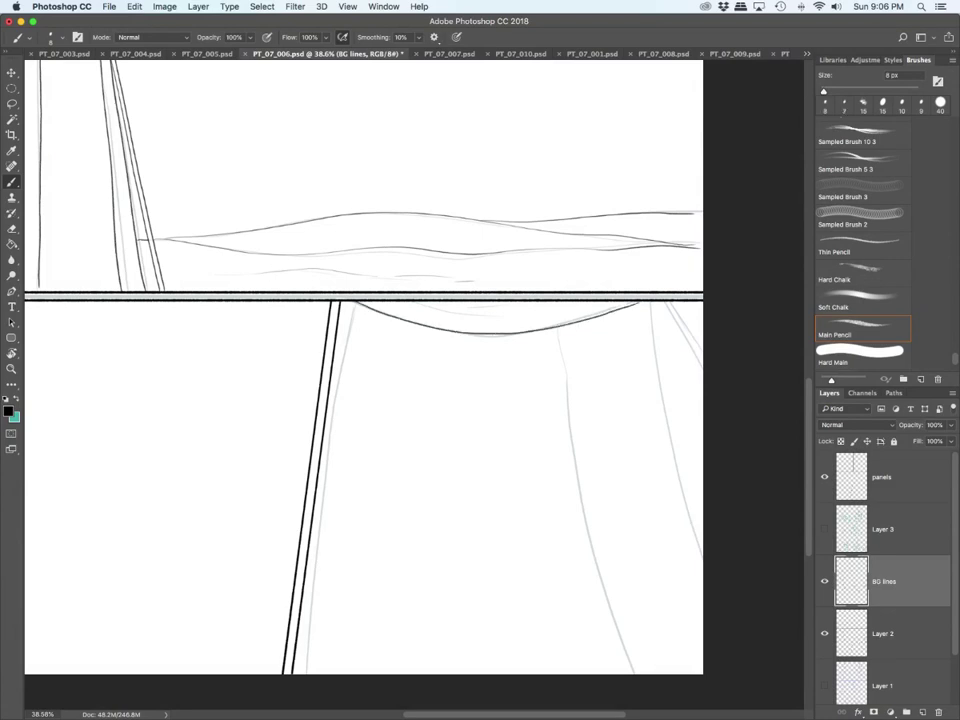
pyautogui.moveTo(408, 302)
pyautogui.mouseDown()
pyautogui.moveTo(498, 316)
pyautogui.moveTo(544, 308)
pyautogui.mouseUp()
pyautogui.moveTo(350, 303); pyautogui.dragTo(308, 673)
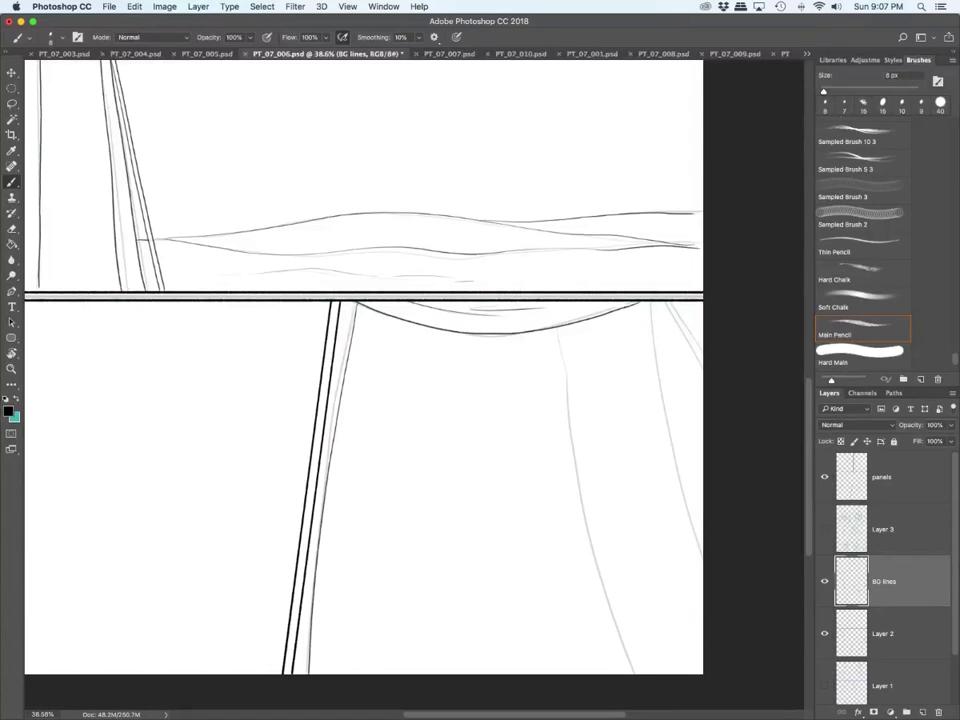
pyautogui.moveTo(558, 333); pyautogui.dragTo(632, 673)
pyautogui.moveTo(651, 304); pyautogui.dragTo(702, 540)
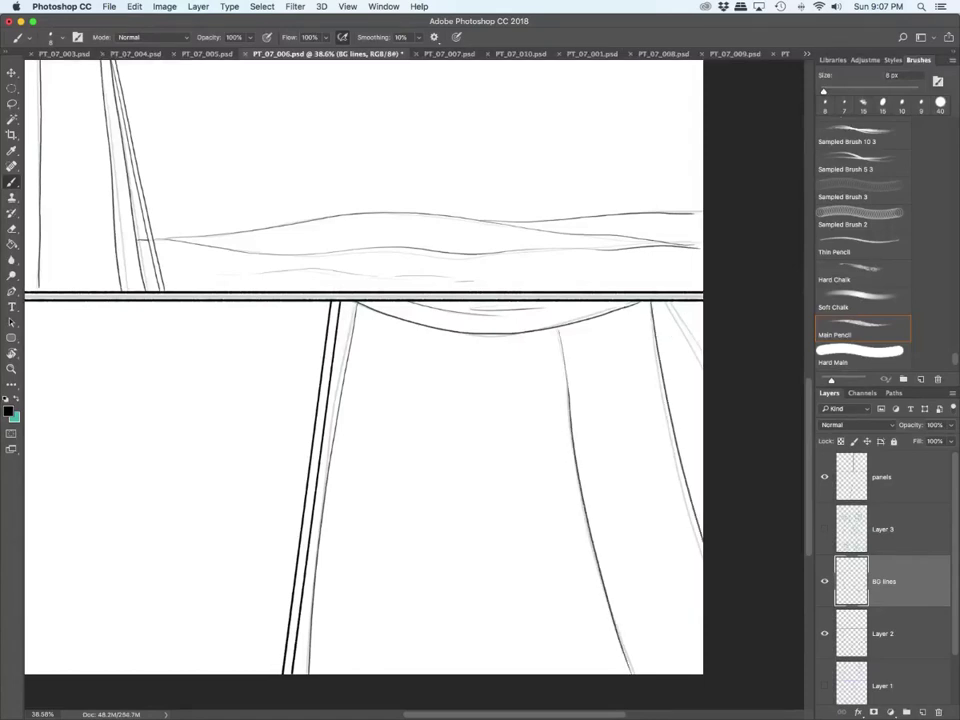
pyautogui.moveTo(666, 304); pyautogui.dragTo(702, 368)
# Step: Hide Layer 2 and show the teal character sketch on Layer 3
pyautogui.click(825, 633)
pyautogui.click(825, 529)
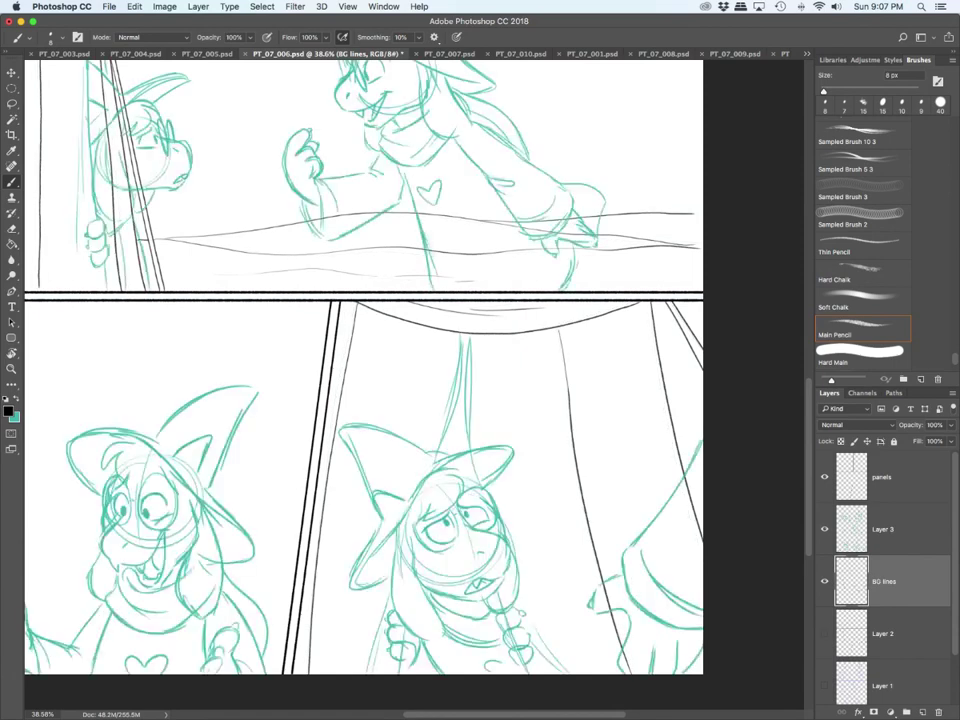
pyautogui.scroll(-8, 414, 384)
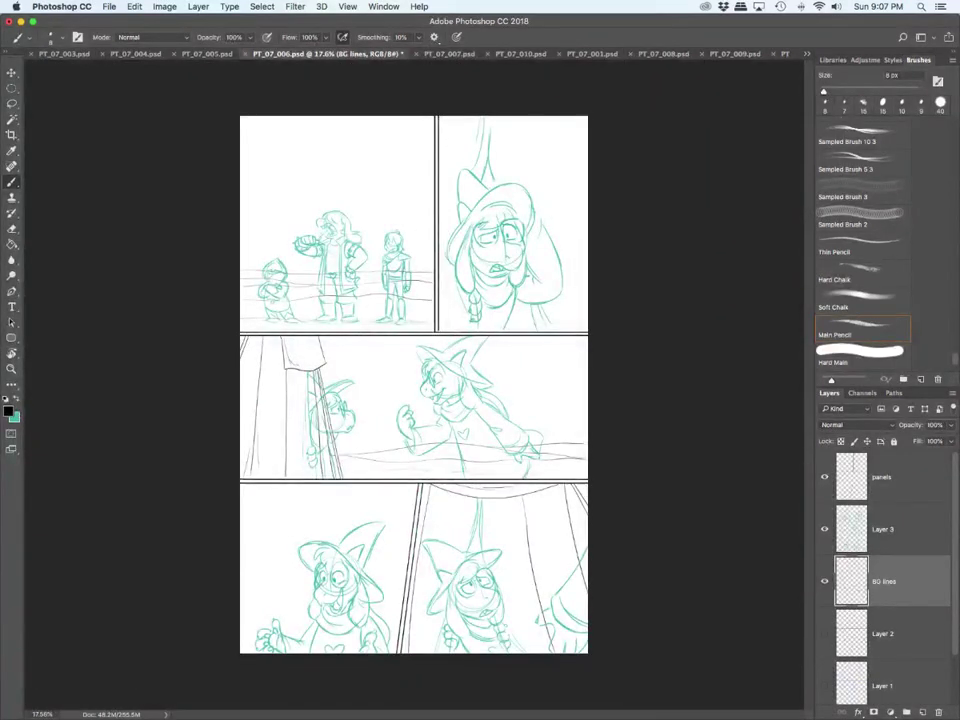
# Step: Fade the BG lines layer to a faint opacity and lower Layer 3's opacity to 32%
pyautogui.click(951, 425)
pyautogui.click(902, 441)
pyautogui.click(884, 529)
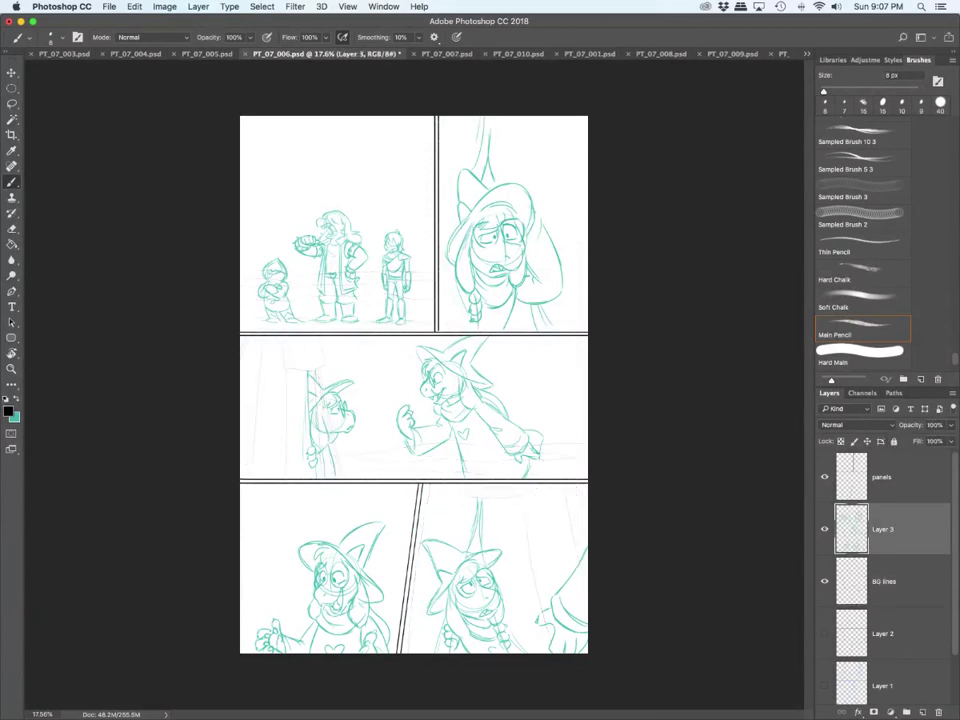
pyautogui.click(951, 425)
pyautogui.click(913, 441)
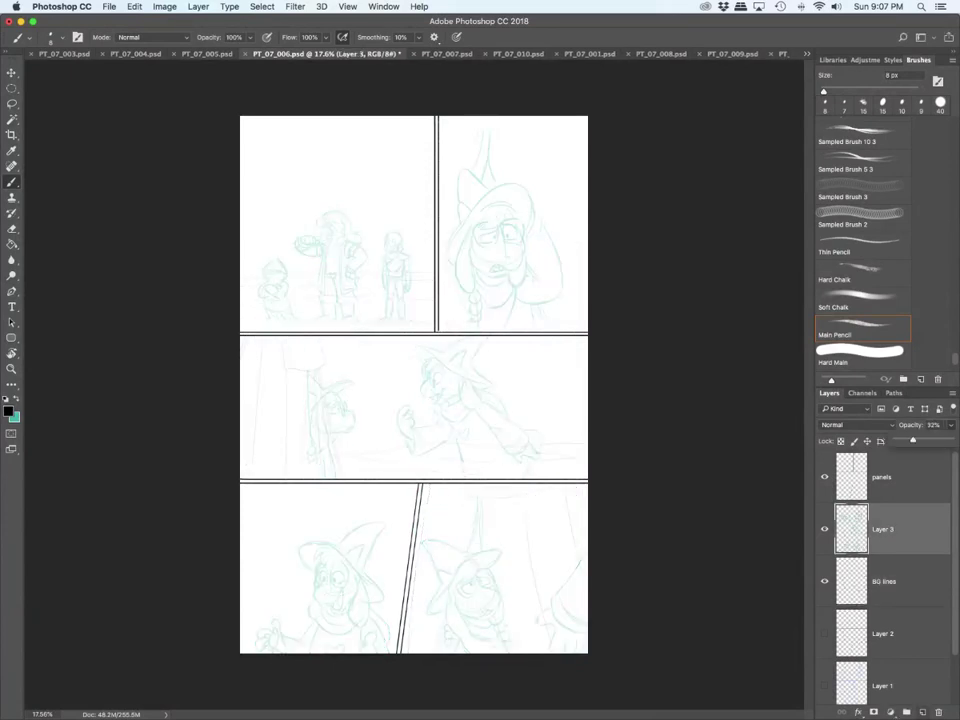
# Step: Add a layer named "char lines" above Layer 3 and save the document
pyautogui.click(922, 712)
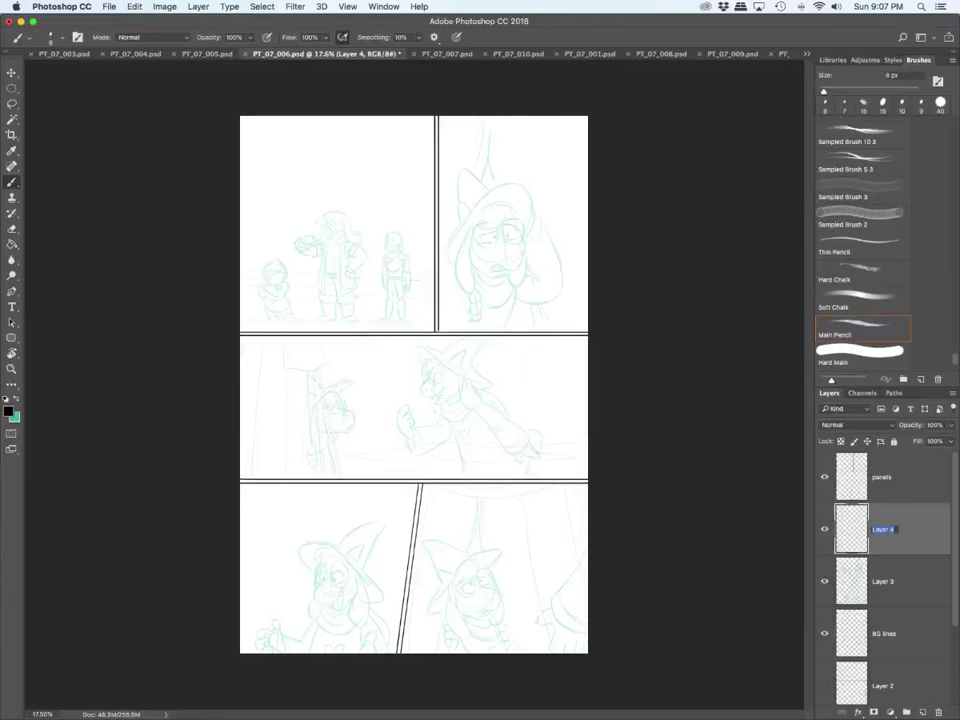
pyautogui.write('char lines')
pyautogui.press('Return')
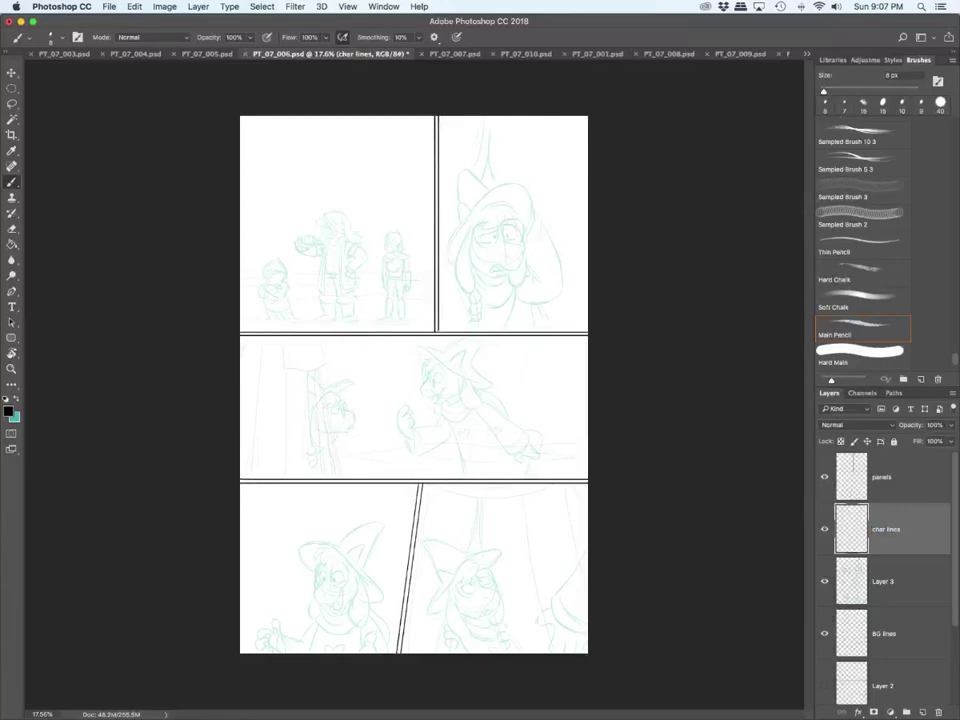
pyautogui.press('super+s')
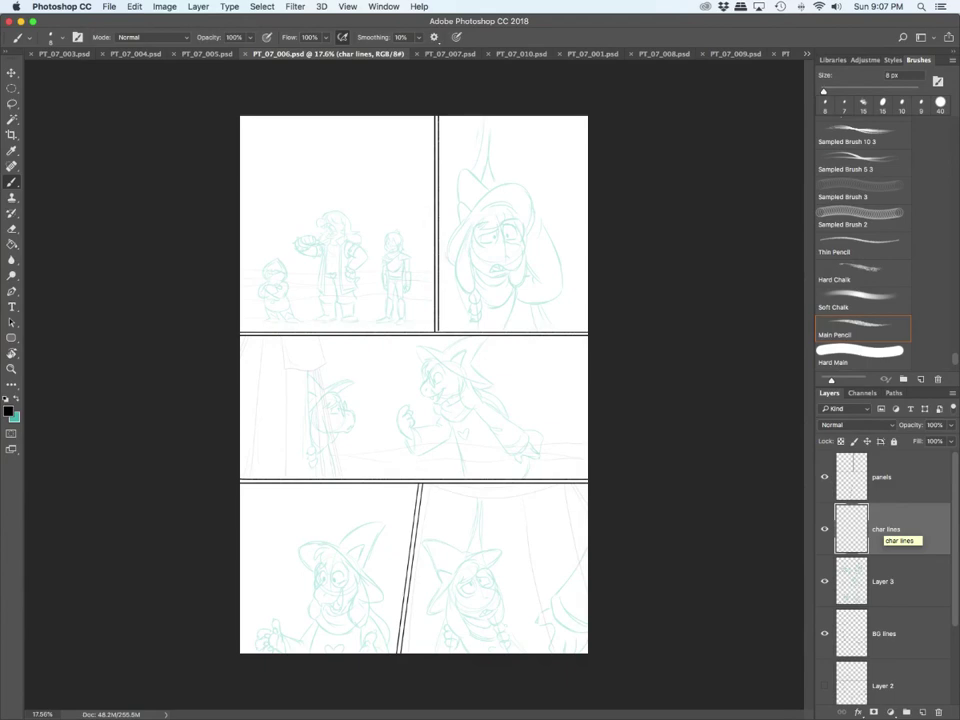
# Step: Ink the bangs, crown and top tuft of the rightmost standing figure's hair in the first panel
pyautogui.scroll(10, 306, 185)
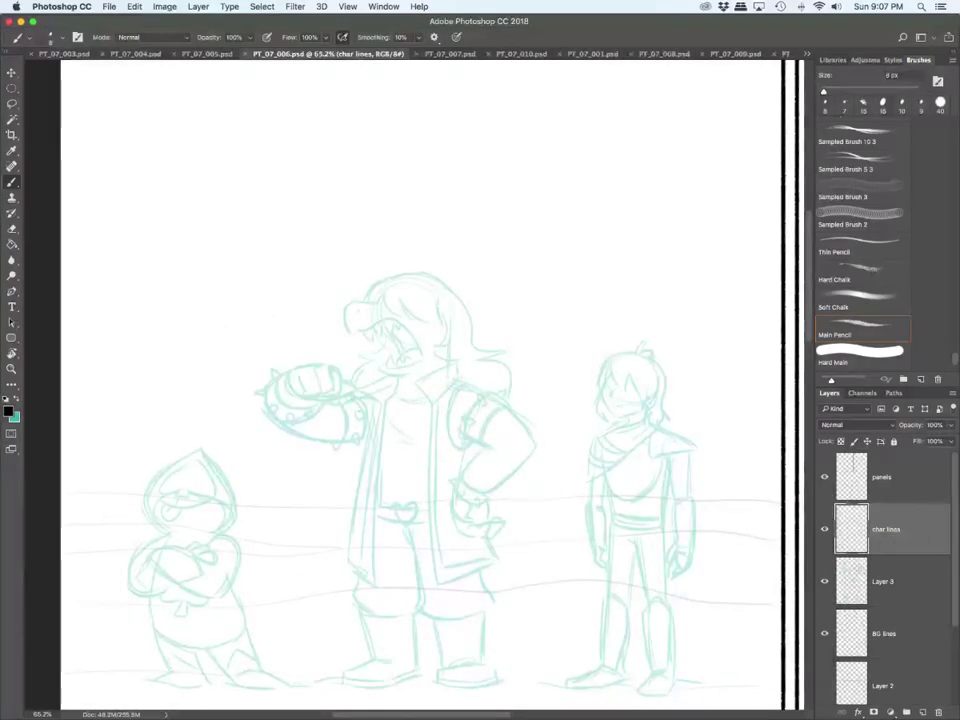
pyautogui.press('[')
pyautogui.press('[')
pyautogui.scroll(-4, 415, 388)
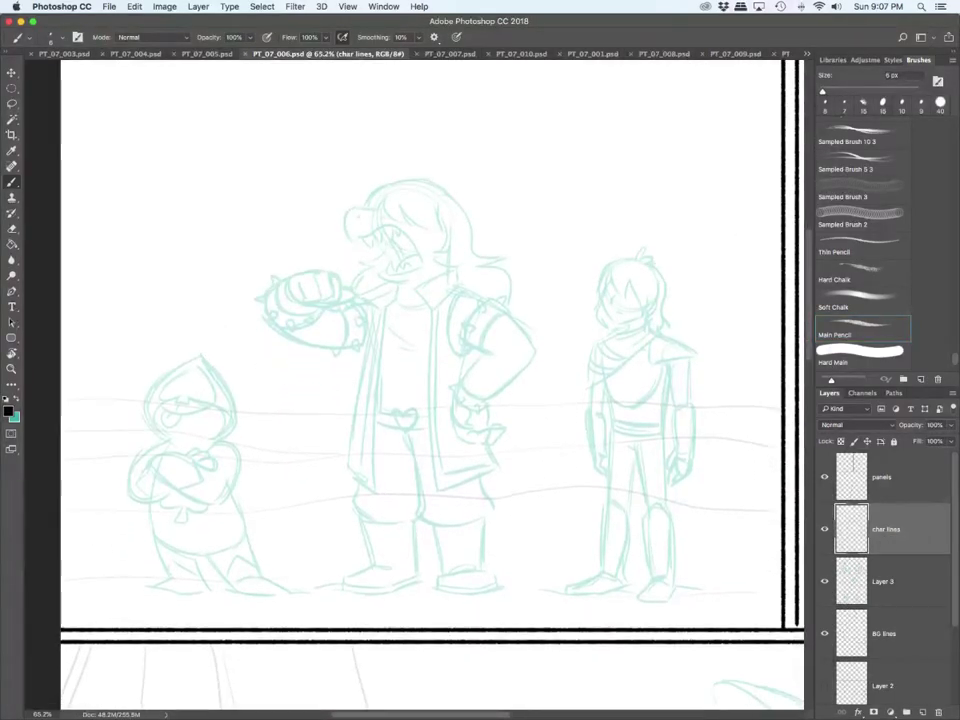
pyautogui.scroll(6, 702, 492)
pyautogui.scroll(-2, 700, 490)
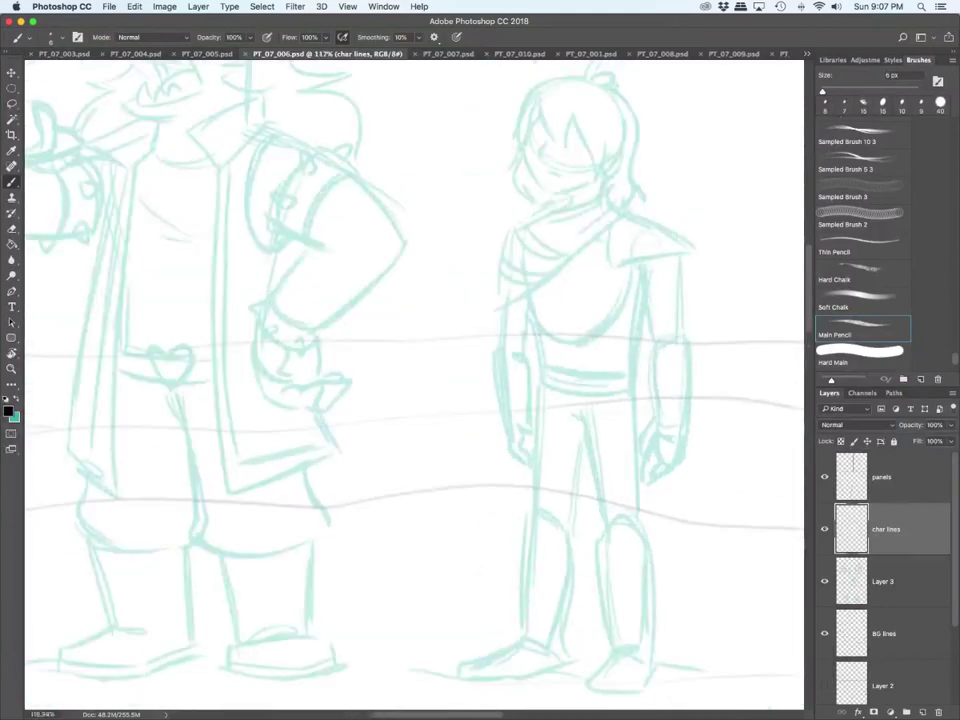
pyautogui.moveTo(541, 97); pyautogui.dragTo(565, 148)
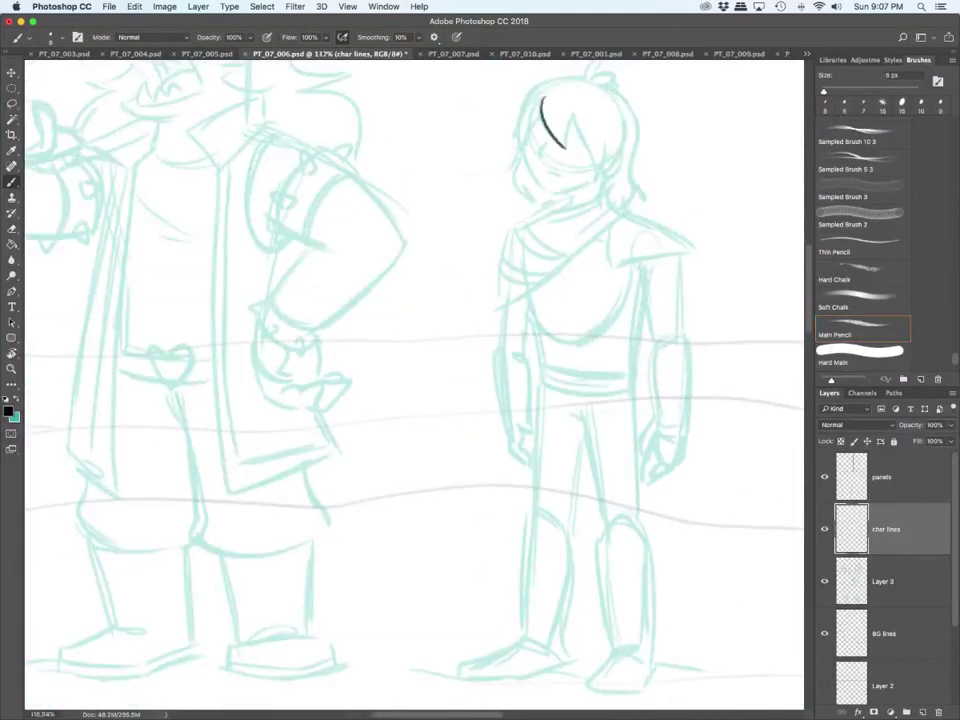
pyautogui.moveTo(566, 147); pyautogui.dragTo(572, 109)
pyautogui.moveTo(572, 109)
pyautogui.mouseDown()
pyautogui.moveTo(594, 178)
pyautogui.moveTo(608, 134)
pyautogui.moveTo(601, 172)
pyautogui.moveTo(628, 112)
pyautogui.mouseUp()
pyautogui.moveTo(516, 145)
pyautogui.mouseDown()
pyautogui.moveTo(528, 100)
pyautogui.moveTo(550, 84)
pyautogui.moveTo(594, 66)
pyautogui.moveTo(615, 82)
pyautogui.mouseUp()
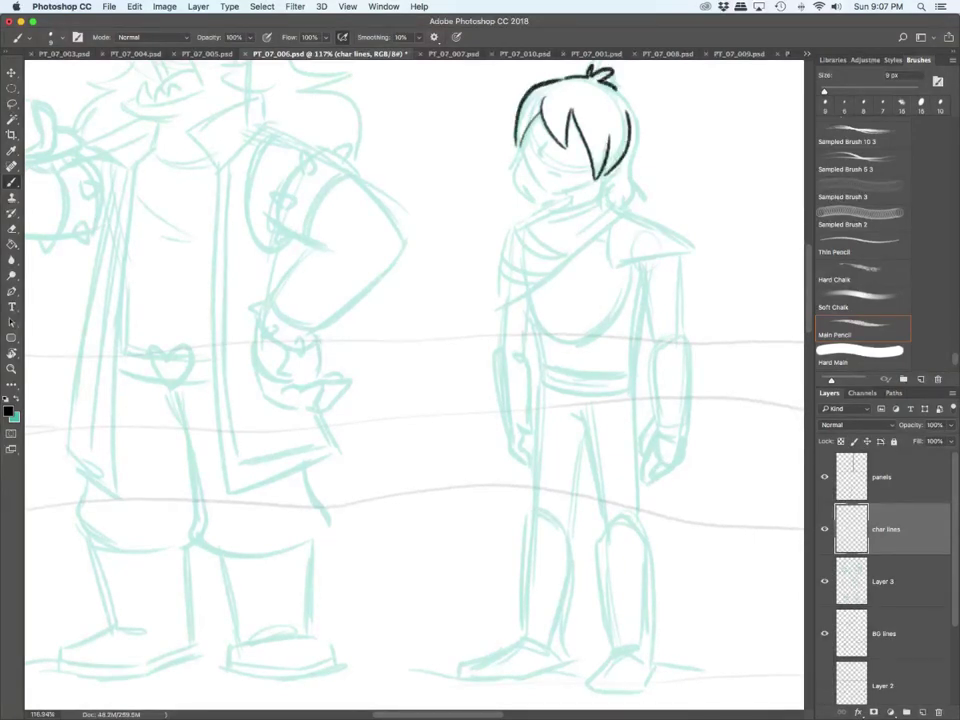
# Step: At 9 px, ink the rightmost figure's face outline, neck, side locks and the hair down the back
pyautogui.moveTo(525, 133)
pyautogui.mouseDown()
pyautogui.moveTo(527, 168)
pyautogui.moveTo(548, 189)
pyautogui.moveTo(596, 172)
pyautogui.moveTo(569, 201)
pyautogui.mouseUp()
pyautogui.moveTo(518, 142)
pyautogui.mouseDown()
pyautogui.moveTo(509, 169)
pyautogui.moveTo(517, 162)
pyautogui.mouseUp()
pyautogui.moveTo(512, 167)
pyautogui.mouseDown()
pyautogui.moveTo(521, 193)
pyautogui.moveTo(546, 203)
pyautogui.mouseUp()
pyautogui.moveTo(631, 114)
pyautogui.mouseDown()
pyautogui.moveTo(648, 181)
pyautogui.moveTo(619, 202)
pyautogui.moveTo(544, 207)
pyautogui.moveTo(513, 228)
pyautogui.moveTo(496, 307)
pyautogui.moveTo(632, 208)
pyautogui.mouseUp()
pyautogui.moveTo(630, 207)
pyautogui.mouseDown()
pyautogui.moveTo(635, 198)
pyautogui.moveTo(630, 212)
pyautogui.mouseUp()
pyautogui.moveTo(637, 202)
pyautogui.mouseDown()
pyautogui.moveTo(662, 203)
pyautogui.moveTo(637, 209)
pyautogui.mouseUp()
# Step: Ink the rightmost figure's draped scarf with its folds, the pointed shoulder guard and the curved chest plate
pyautogui.moveTo(640, 208)
pyautogui.mouseDown()
pyautogui.moveTo(644, 217)
pyautogui.moveTo(563, 225)
pyautogui.moveTo(566, 257)
pyautogui.mouseUp()
pyautogui.moveTo(518, 226)
pyautogui.mouseDown()
pyautogui.moveTo(555, 261)
pyautogui.moveTo(530, 287)
pyautogui.mouseUp()
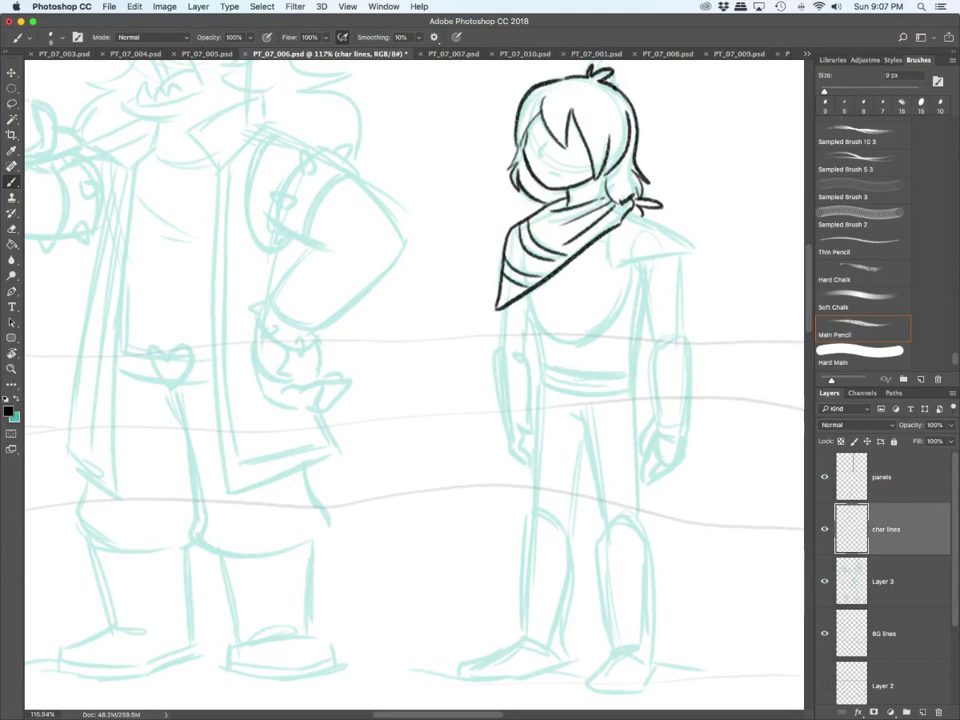
pyautogui.moveTo(622, 221)
pyautogui.mouseDown()
pyautogui.moveTo(699, 254)
pyautogui.moveTo(701, 240)
pyautogui.moveTo(695, 258)
pyautogui.mouseUp()
pyautogui.moveTo(528, 308); pyautogui.dragTo(630, 268)
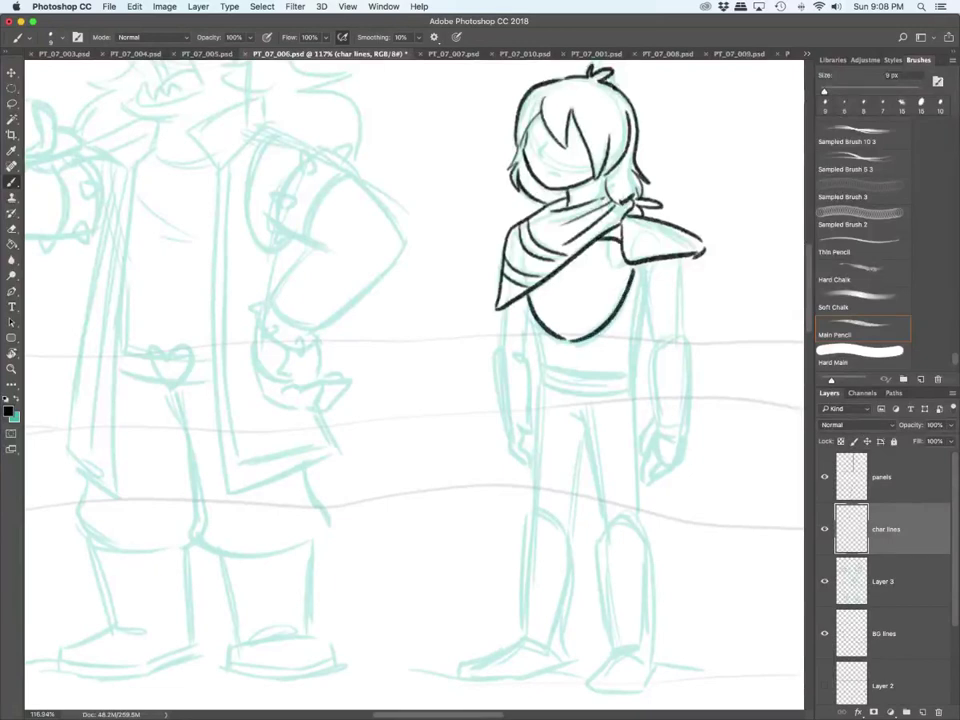
# Step: Ink the rightmost figure's facial features, waist side and the double line of the belt
pyautogui.moveTo(538, 148); pyautogui.dragTo(555, 177)
pyautogui.moveTo(534, 313)
pyautogui.mouseDown()
pyautogui.moveTo(541, 385)
pyautogui.moveTo(627, 393)
pyautogui.mouseUp()
pyautogui.moveTo(544, 370); pyautogui.dragTo(630, 377)
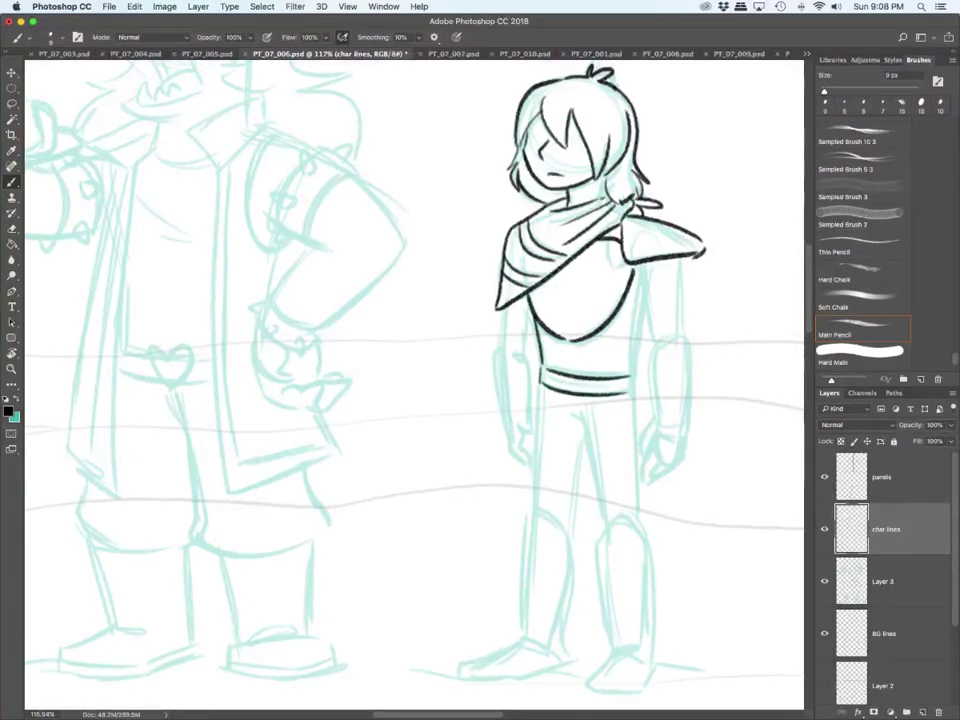
# Step: Ink the rightmost figure's upper arms, the shoulder guard's inner edge and the outer plate of the left forearm guard
pyautogui.moveTo(638, 263); pyautogui.dragTo(652, 330)
pyautogui.moveTo(679, 260); pyautogui.dragTo(685, 329)
pyautogui.moveTo(631, 241); pyautogui.dragTo(691, 252)
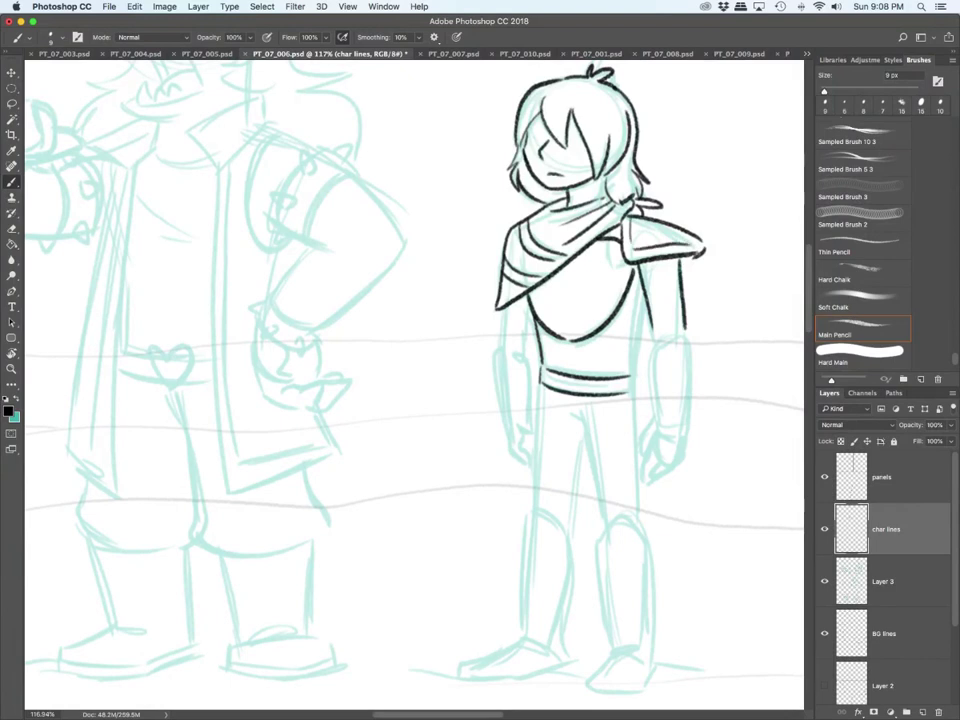
pyautogui.moveTo(495, 343); pyautogui.dragTo(505, 434)
pyautogui.moveTo(497, 370); pyautogui.dragTo(506, 432)
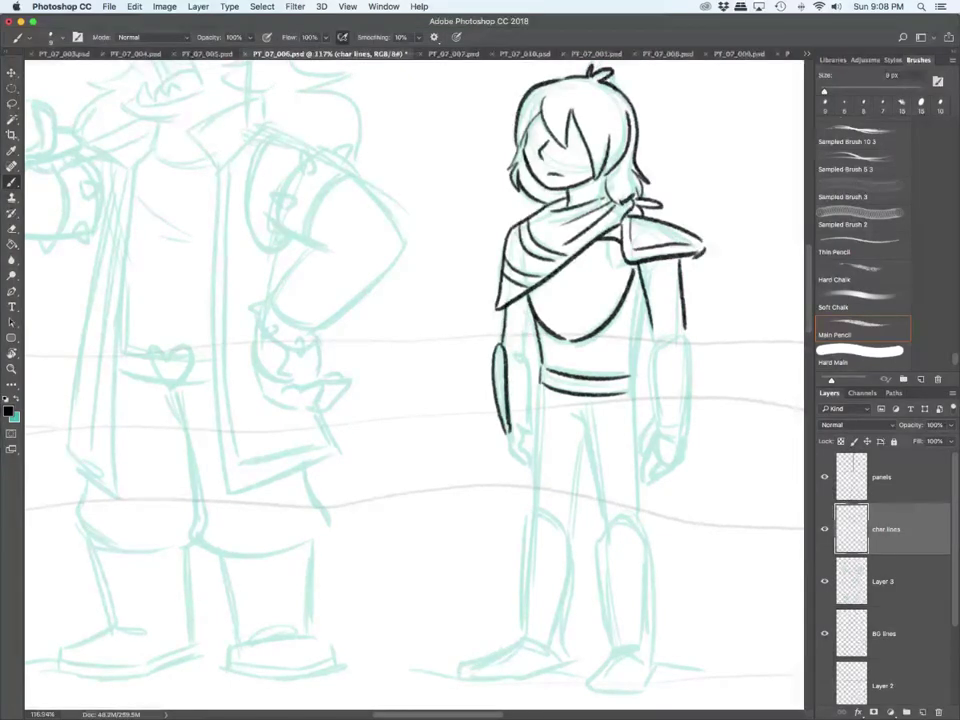
# Step: Ink the rightmost figure's right-hand forearm guard, the torso side beside it and the hand below
pyautogui.moveTo(658, 348)
pyautogui.mouseDown()
pyautogui.moveTo(694, 346)
pyautogui.moveTo(656, 420)
pyautogui.moveTo(662, 432)
pyautogui.mouseUp()
pyautogui.moveTo(662, 432); pyautogui.dragTo(678, 434)
pyautogui.moveTo(694, 346); pyautogui.dragTo(684, 432)
pyautogui.moveTo(652, 326)
pyautogui.mouseDown()
pyautogui.moveTo(655, 424)
pyautogui.moveTo(684, 462)
pyautogui.moveTo(646, 464)
pyautogui.mouseUp()
pyautogui.moveTo(649, 456)
pyautogui.mouseDown()
pyautogui.moveTo(642, 483)
pyautogui.moveTo(674, 468)
pyautogui.mouseUp()
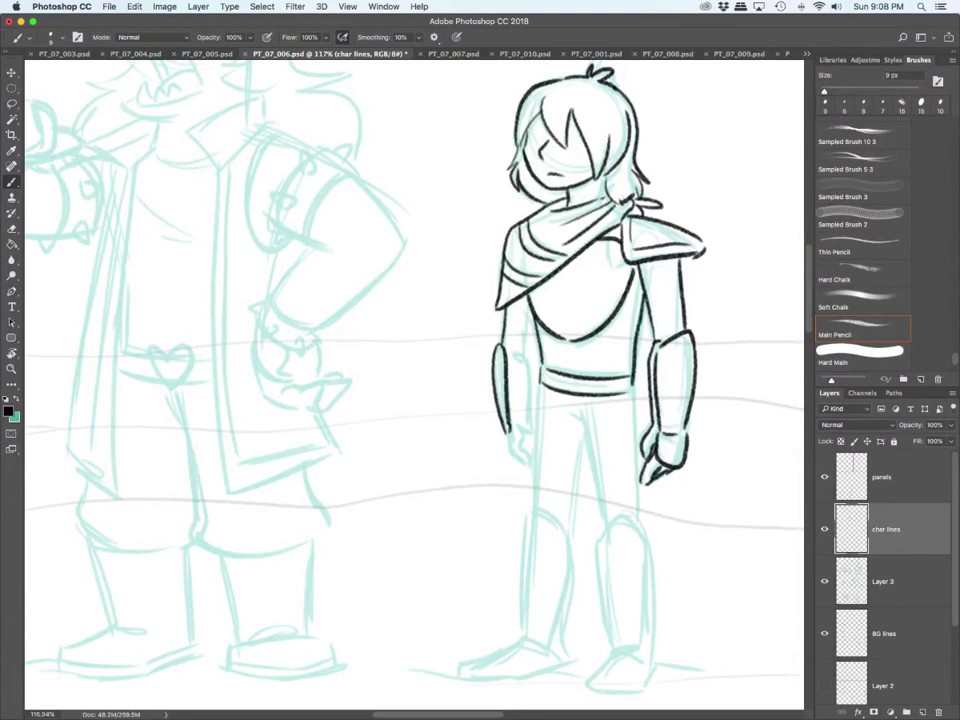
# Step: Ink the upper and lower cuff bands of the rightmost figure's left forearm guard
pyautogui.moveTo(502, 347); pyautogui.dragTo(524, 349)
pyautogui.moveTo(505, 351); pyautogui.dragTo(524, 355)
pyautogui.moveTo(510, 419); pyautogui.dragTo(529, 416)
pyautogui.moveTo(510, 422); pyautogui.dragTo(525, 421)
# Step: Ink the rightmost figure's thighs from the belt to the knees, including the crotch crease and inner leg lines
pyautogui.moveTo(524, 356); pyautogui.dragTo(533, 502)
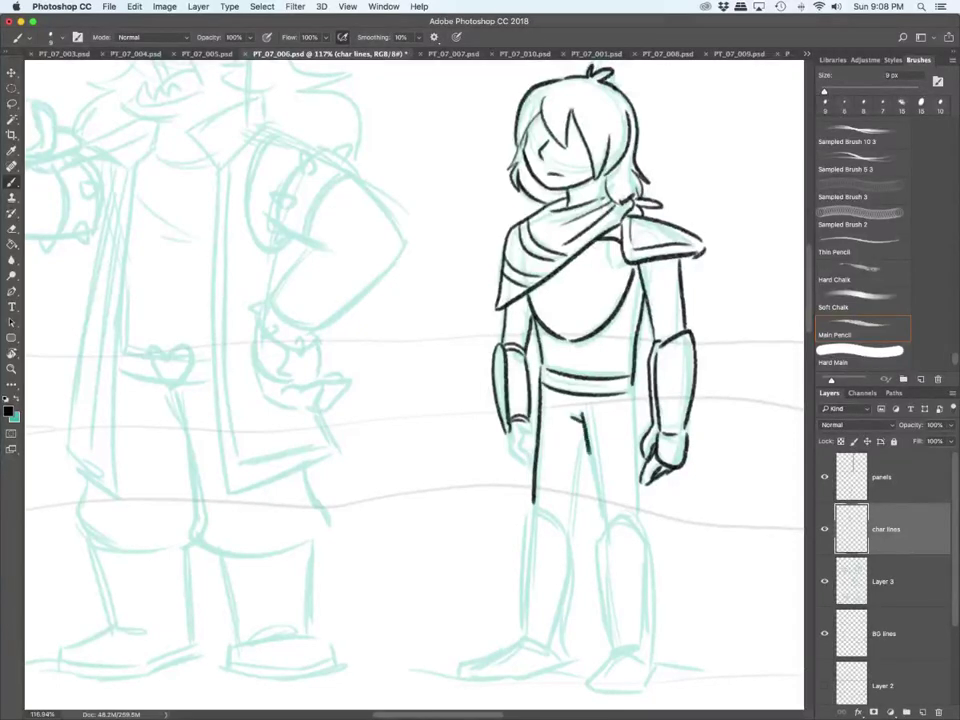
pyautogui.moveTo(571, 413)
pyautogui.mouseDown()
pyautogui.moveTo(584, 420)
pyautogui.moveTo(600, 520)
pyautogui.mouseUp()
pyautogui.moveTo(632, 438); pyautogui.dragTo(642, 520)
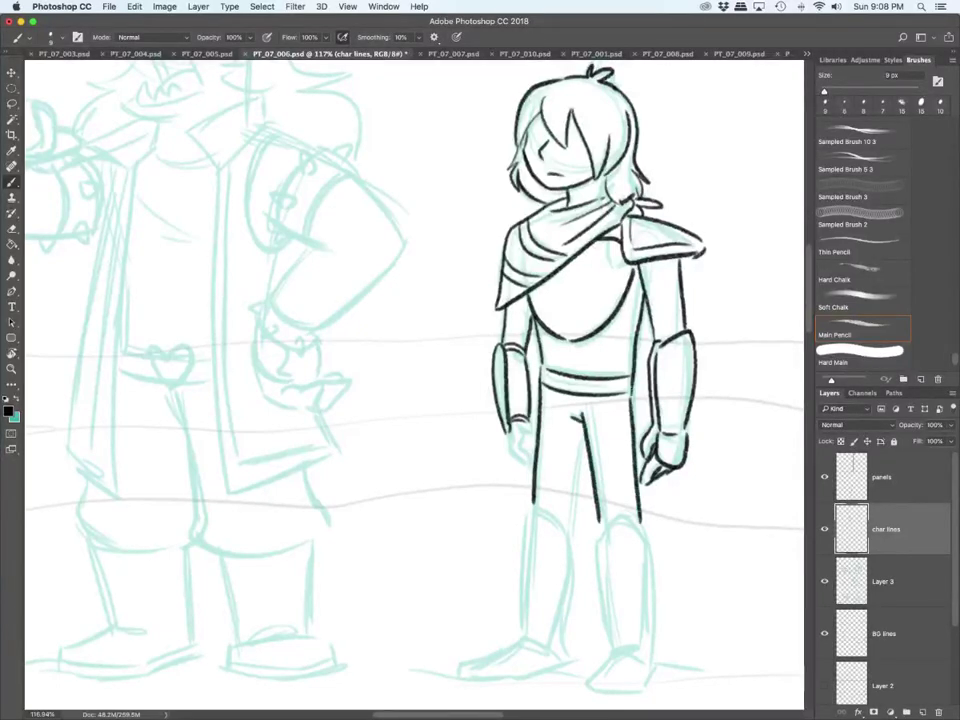
pyautogui.moveTo(578, 420); pyautogui.dragTo(571, 530)
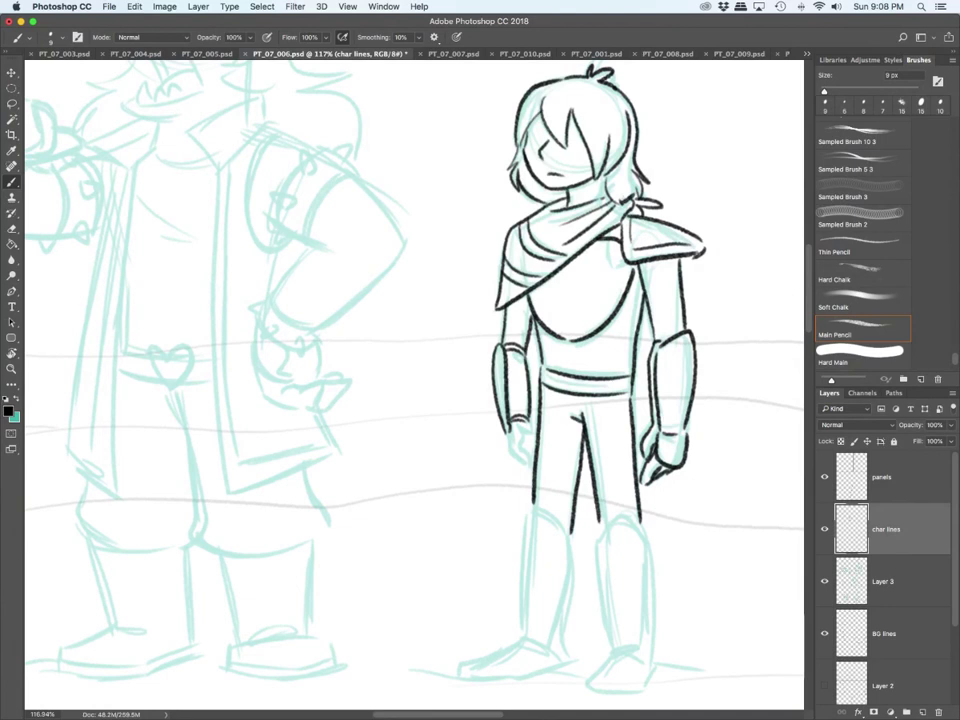
# Step: Ink the rightmost figure's left shin guard with its back edge, and the boot and sole beneath it
pyautogui.scroll(-3, 414, 384)
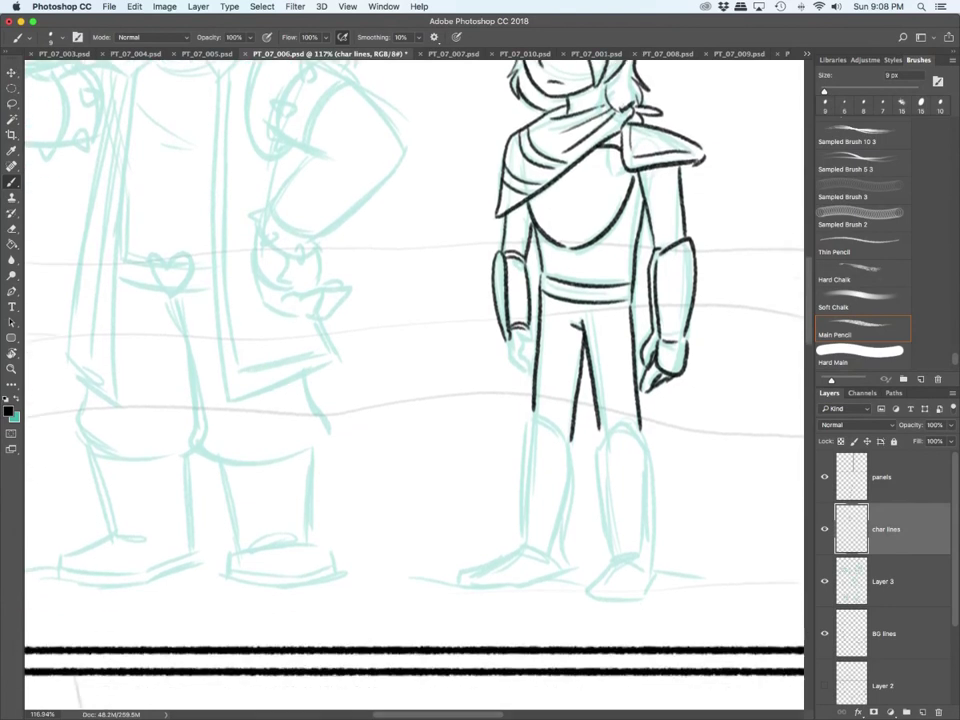
pyautogui.moveTo(521, 550)
pyautogui.mouseDown()
pyautogui.moveTo(540, 410)
pyautogui.moveTo(562, 502)
pyautogui.moveTo(550, 555)
pyautogui.moveTo(475, 567)
pyautogui.moveTo(466, 583)
pyautogui.moveTo(588, 570)
pyautogui.mouseUp()
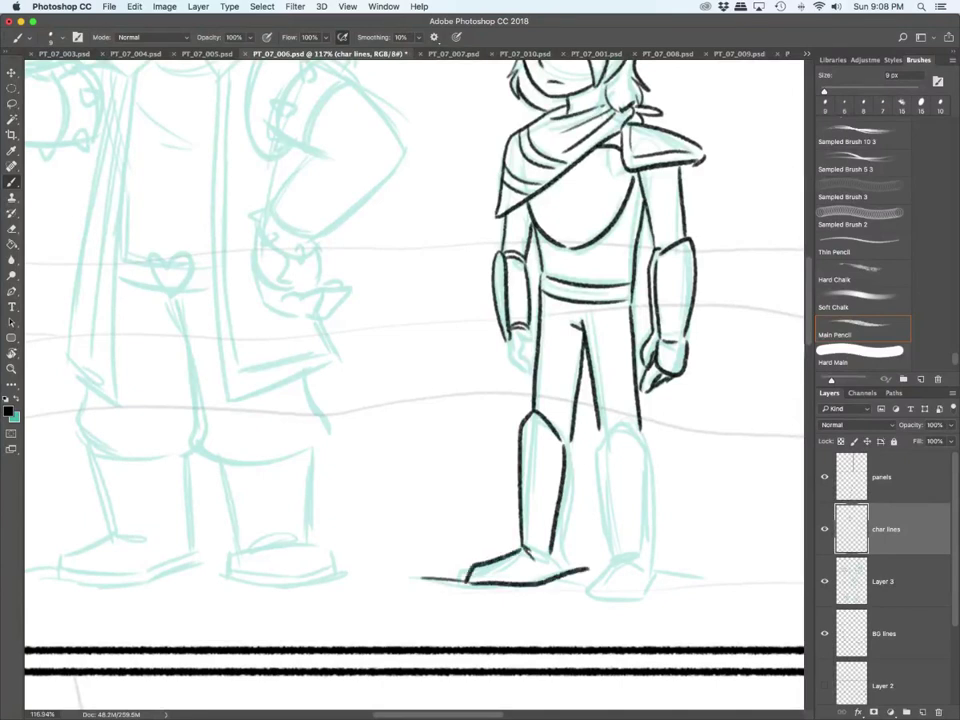
pyautogui.moveTo(565, 445)
pyautogui.mouseDown()
pyautogui.moveTo(575, 492)
pyautogui.moveTo(561, 553)
pyautogui.mouseUp()
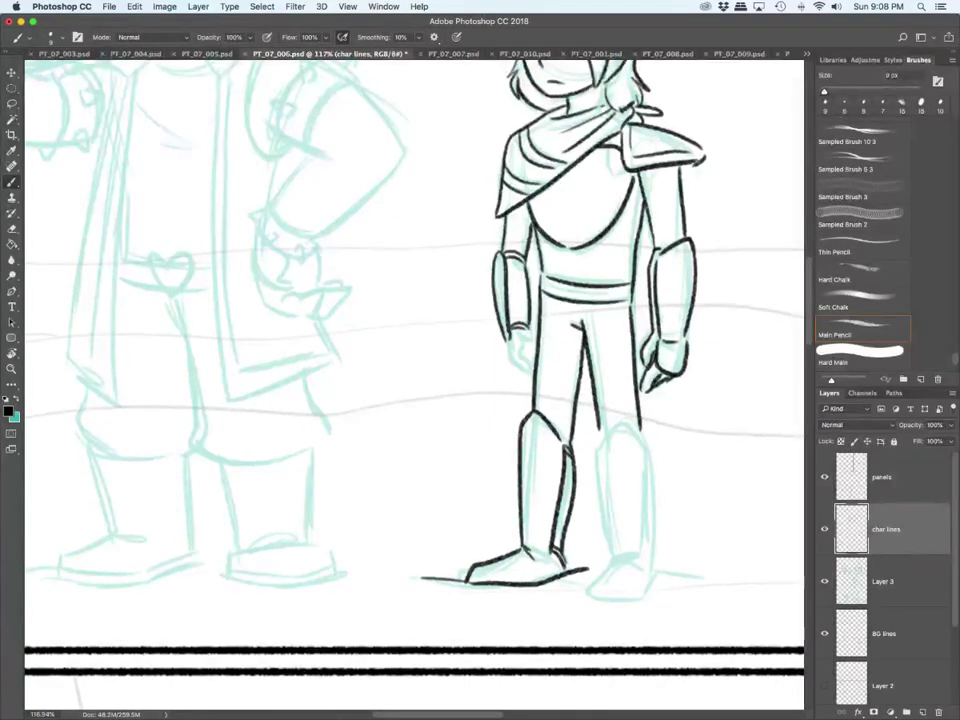
pyautogui.moveTo(468, 581); pyautogui.dragTo(563, 568)
# Step: Ink the rightmost figure's other shin guard and boot, plus the ground lines around the feet
pyautogui.moveTo(594, 454)
pyautogui.mouseDown()
pyautogui.moveTo(614, 417)
pyautogui.moveTo(643, 442)
pyautogui.moveTo(613, 555)
pyautogui.moveTo(638, 556)
pyautogui.mouseUp()
pyautogui.moveTo(616, 562)
pyautogui.mouseDown()
pyautogui.moveTo(628, 562)
pyautogui.moveTo(587, 596)
pyautogui.moveTo(642, 597)
pyautogui.mouseUp()
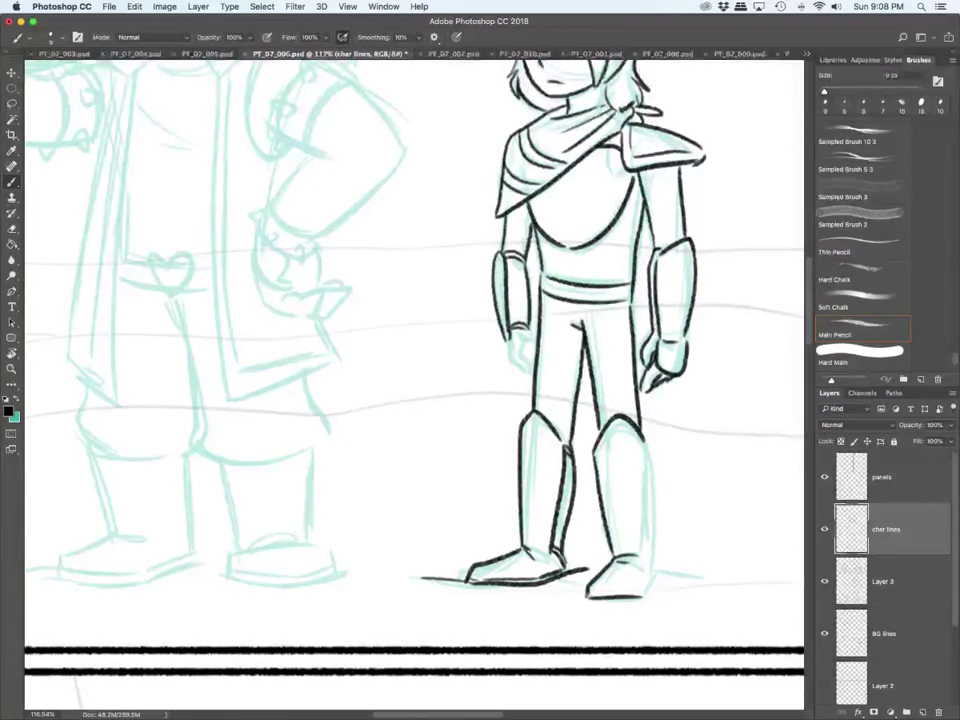
pyautogui.moveTo(648, 487); pyautogui.dragTo(653, 571)
pyautogui.moveTo(653, 571)
pyautogui.mouseDown()
pyautogui.moveTo(641, 598)
pyautogui.moveTo(708, 578)
pyautogui.mouseUp()
pyautogui.moveTo(408, 556); pyautogui.dragTo(525, 547)
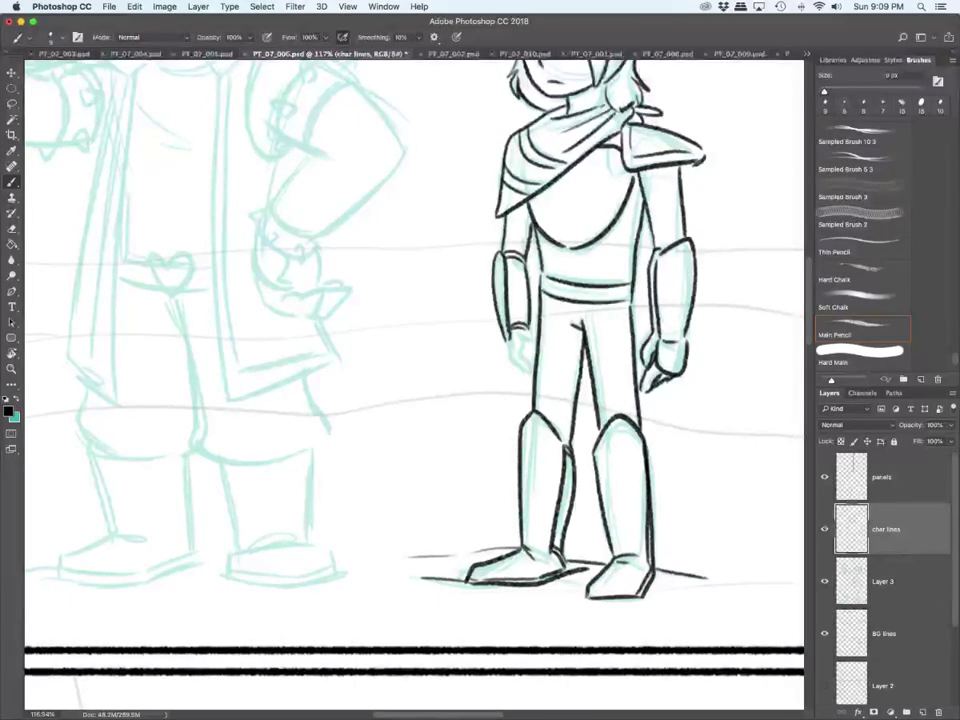
# Step: Ink the short hooded figure's crossed arms, sleeve cuffs and the hand resting on the arm
pyautogui.hscroll(-10, 414, 380)
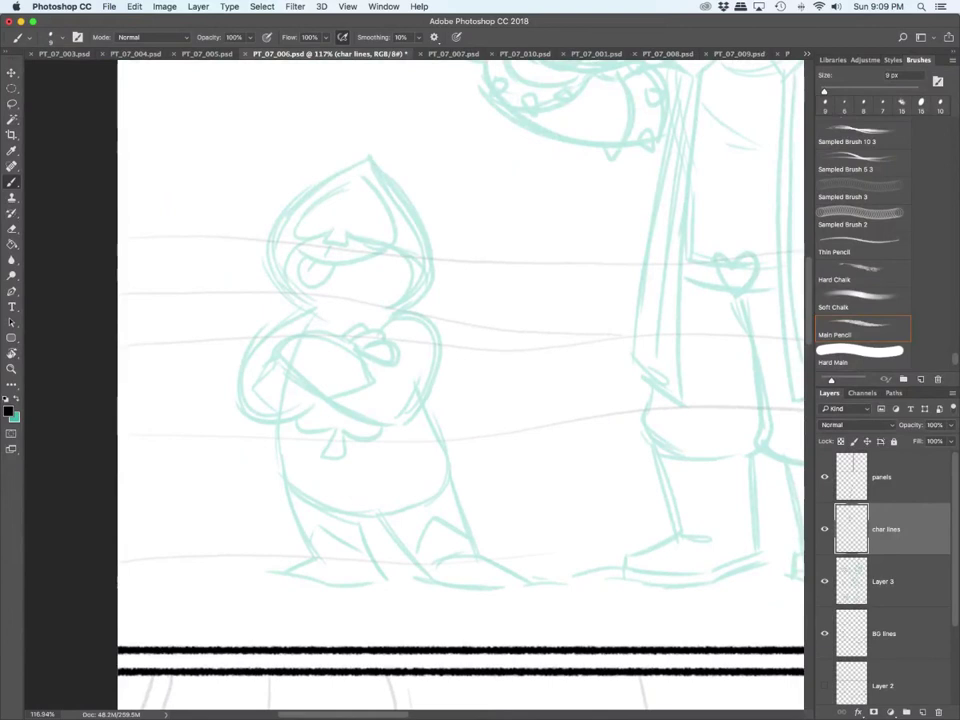
pyautogui.moveTo(279, 347)
pyautogui.mouseDown()
pyautogui.moveTo(336, 405)
pyautogui.moveTo(392, 423)
pyautogui.moveTo(335, 326)
pyautogui.moveTo(376, 356)
pyautogui.mouseUp()
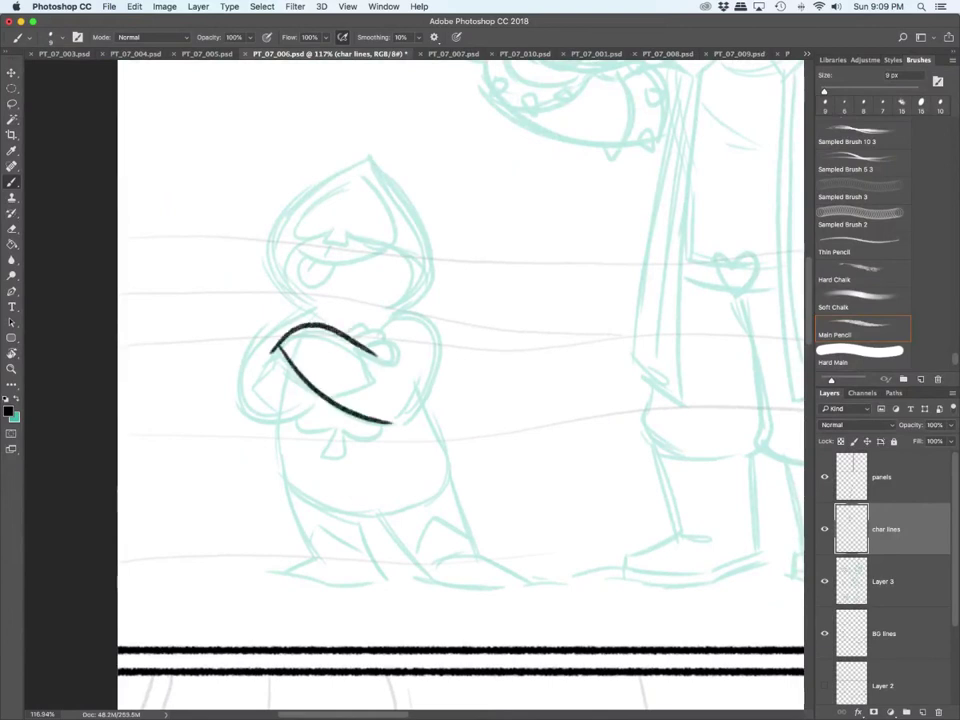
pyautogui.moveTo(303, 313)
pyautogui.mouseDown()
pyautogui.moveTo(280, 335)
pyautogui.moveTo(295, 420)
pyautogui.moveTo(315, 410)
pyautogui.mouseUp()
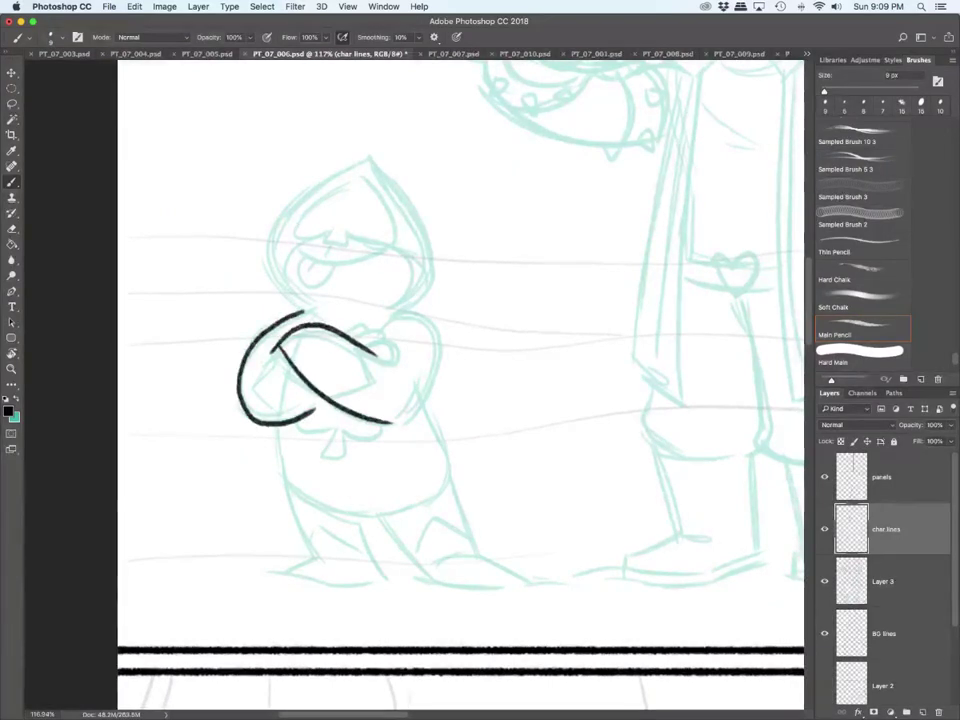
pyautogui.moveTo(284, 346); pyautogui.dragTo(262, 360)
pyautogui.moveTo(322, 392); pyautogui.dragTo(359, 348)
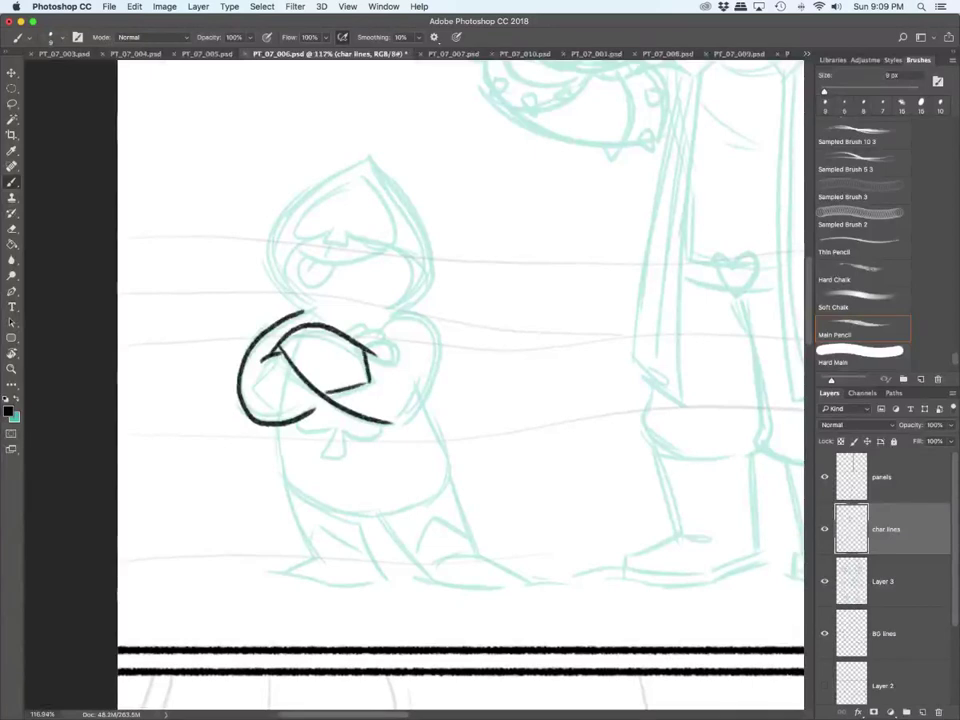
pyautogui.moveTo(276, 352); pyautogui.dragTo(317, 396)
pyautogui.moveTo(350, 335)
pyautogui.mouseDown()
pyautogui.moveTo(372, 319)
pyautogui.moveTo(376, 358)
pyautogui.moveTo(401, 320)
pyautogui.mouseUp()
pyautogui.moveTo(398, 421)
pyautogui.mouseDown()
pyautogui.moveTo(434, 360)
pyautogui.moveTo(386, 322)
pyautogui.mouseUp()
# Step: Ink the short hooded figure's torso sides, the pointed tunic hem and the spade emblem below the crossed arms
pyautogui.moveTo(279, 440)
pyautogui.mouseDown()
pyautogui.moveTo(280, 472)
pyautogui.moveTo(315, 558)
pyautogui.mouseUp()
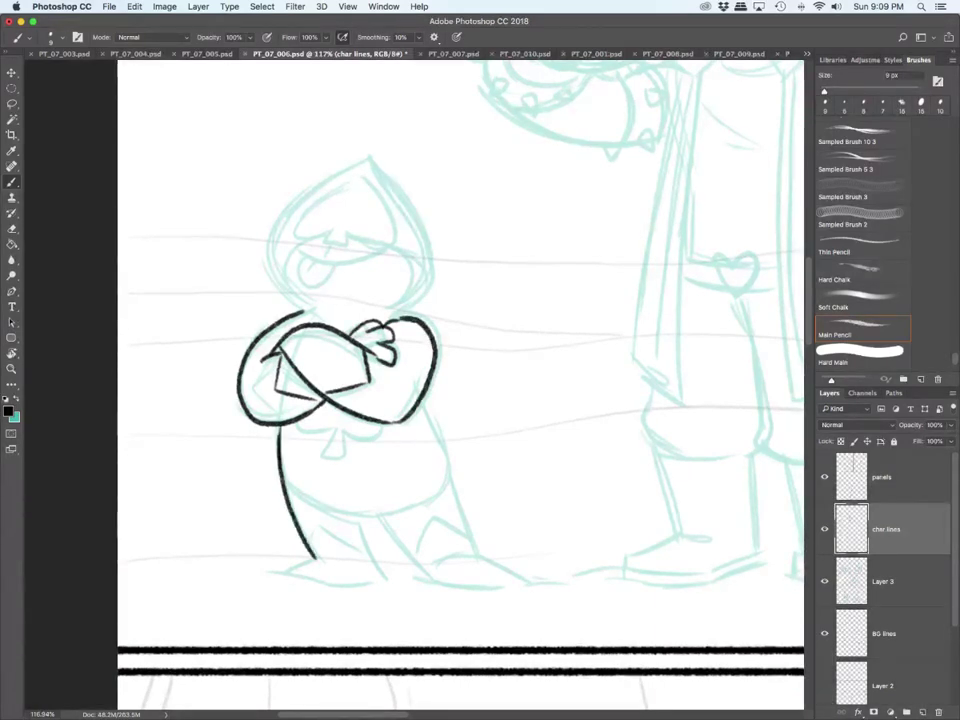
pyautogui.moveTo(283, 470); pyautogui.dragTo(364, 514)
pyautogui.moveTo(426, 489); pyautogui.dragTo(446, 480)
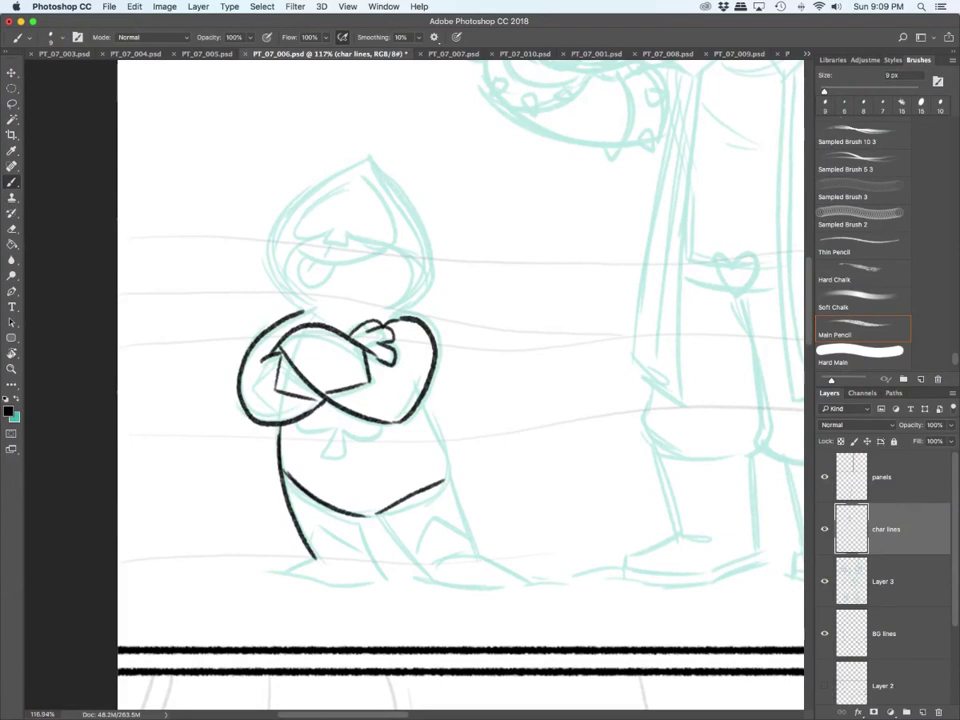
pyautogui.moveTo(423, 398); pyautogui.dragTo(449, 479)
pyautogui.moveTo(297, 420); pyautogui.dragTo(380, 430)
# Step: Ink the short hooded figure's legs and pointed shoes, including the zigzag boot cuffs and the ground line at the toe
pyautogui.moveTo(289, 567)
pyautogui.mouseDown()
pyautogui.moveTo(328, 565)
pyautogui.moveTo(266, 571)
pyautogui.moveTo(388, 583)
pyautogui.mouseUp()
pyautogui.moveTo(361, 517); pyautogui.dragTo(387, 580)
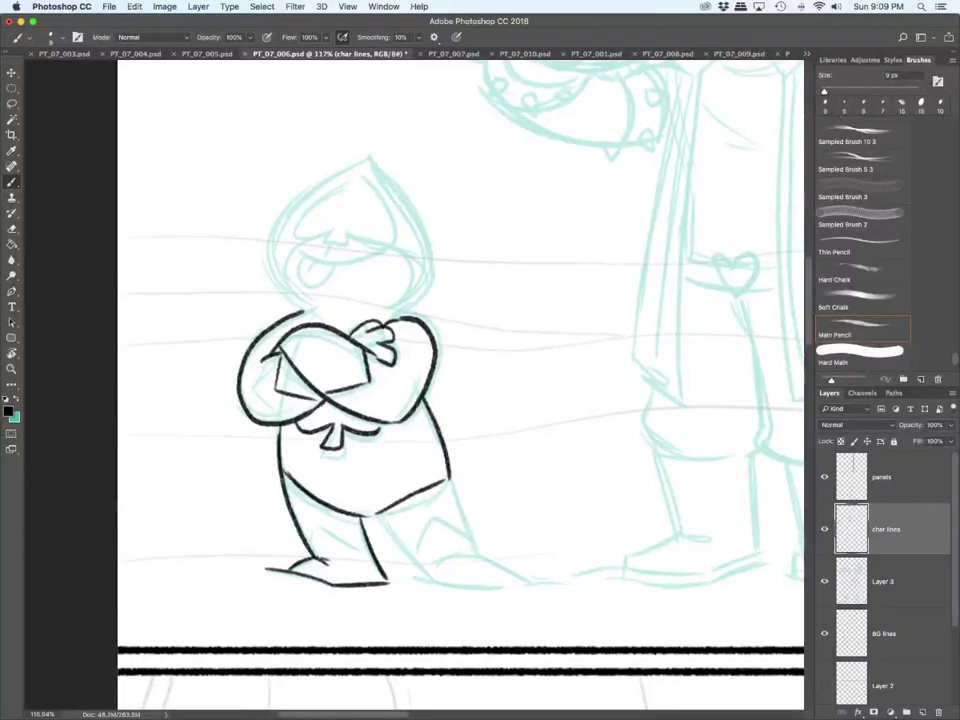
pyautogui.moveTo(309, 549); pyautogui.dragTo(320, 520)
pyautogui.moveTo(321, 522)
pyautogui.mouseDown()
pyautogui.moveTo(431, 582)
pyautogui.moveTo(533, 582)
pyautogui.mouseUp()
pyautogui.moveTo(449, 479)
pyautogui.mouseDown()
pyautogui.moveTo(475, 549)
pyautogui.moveTo(467, 557)
pyautogui.moveTo(525, 581)
pyautogui.mouseUp()
pyautogui.moveTo(412, 551); pyautogui.dragTo(428, 507)
pyautogui.moveTo(428, 507); pyautogui.dragTo(465, 526)
pyautogui.moveTo(518, 576); pyautogui.dragTo(553, 582)
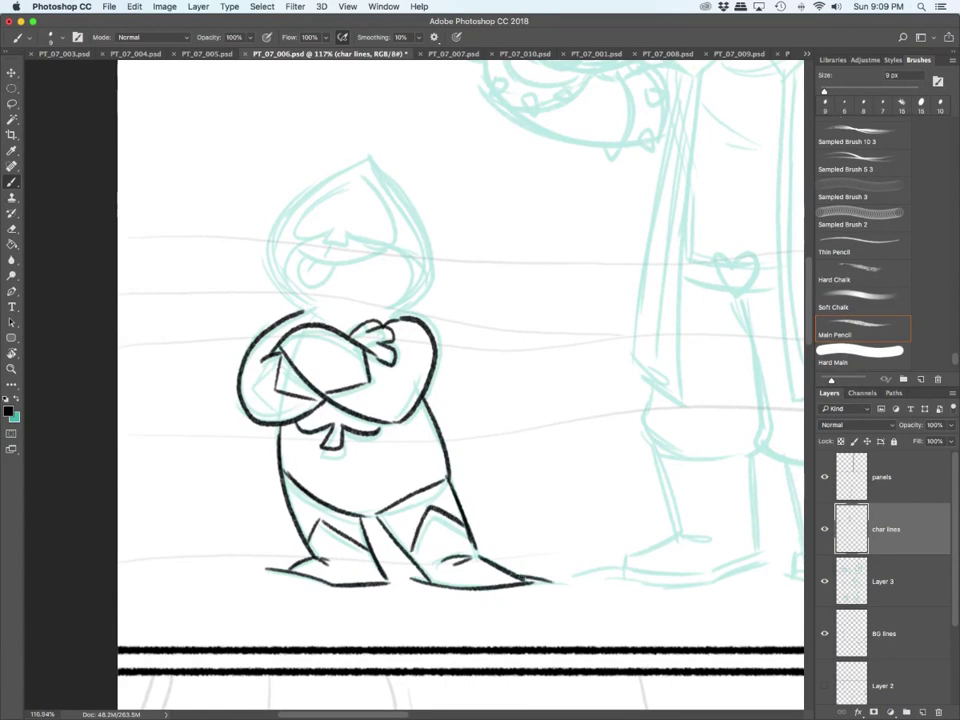
# Step: Ink the short figure's pointed hood with its spade emblem, the face opening, and the grinning mouth with the tongue out
pyautogui.scroll(3, 460, 385)
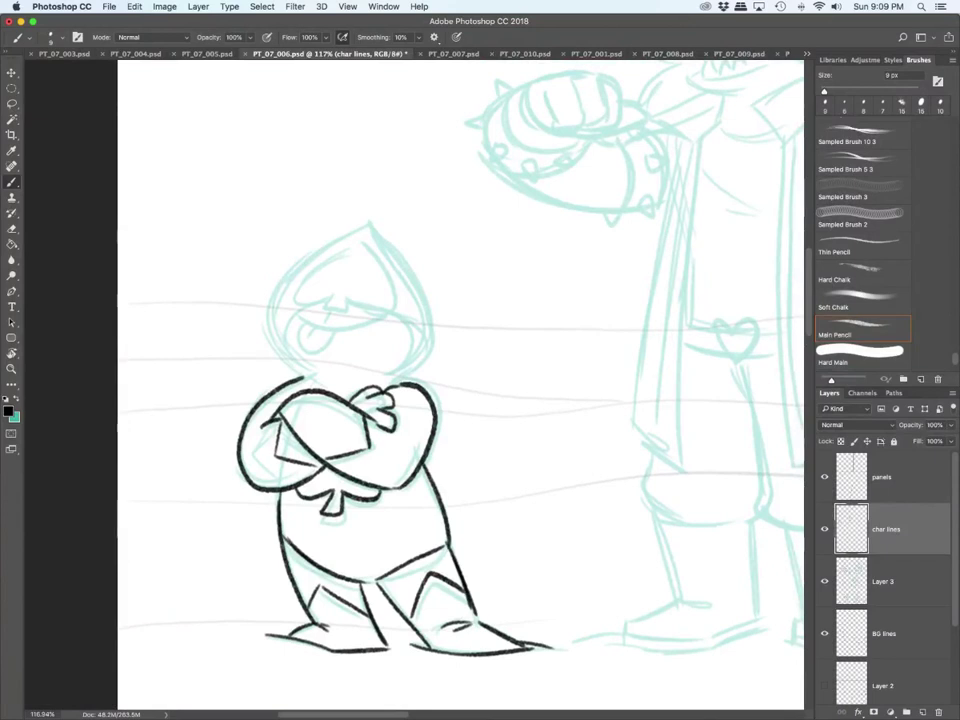
pyautogui.hscroll(-4, 460, 385)
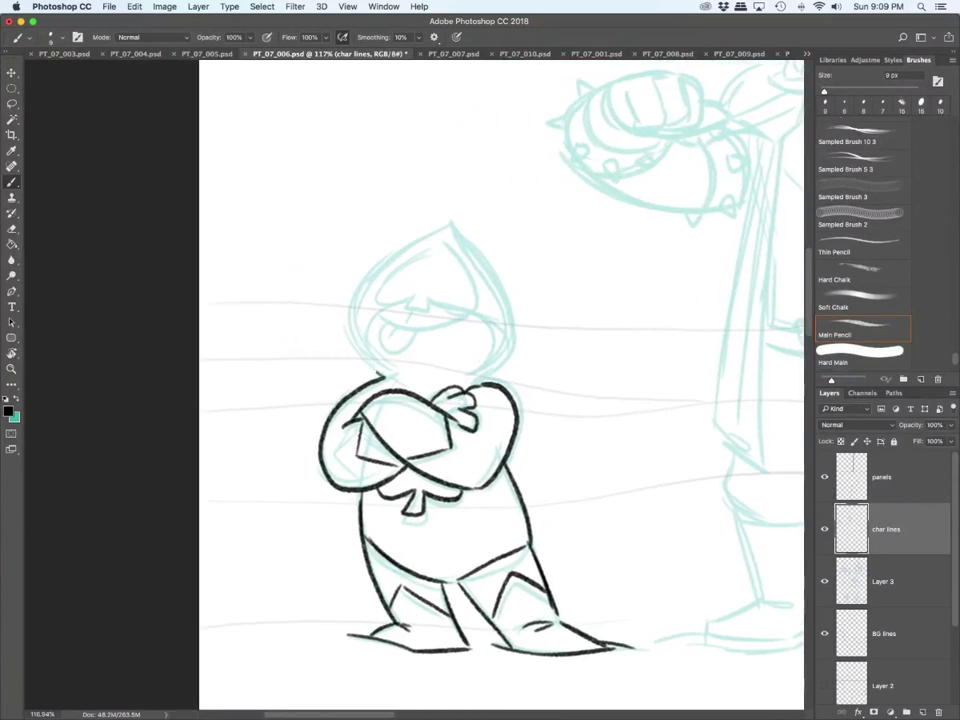
pyautogui.moveTo(378, 377)
pyautogui.mouseDown()
pyautogui.moveTo(347, 330)
pyautogui.moveTo(389, 256)
pyautogui.moveTo(450, 216)
pyautogui.moveTo(484, 258)
pyautogui.moveTo(478, 377)
pyautogui.mouseUp()
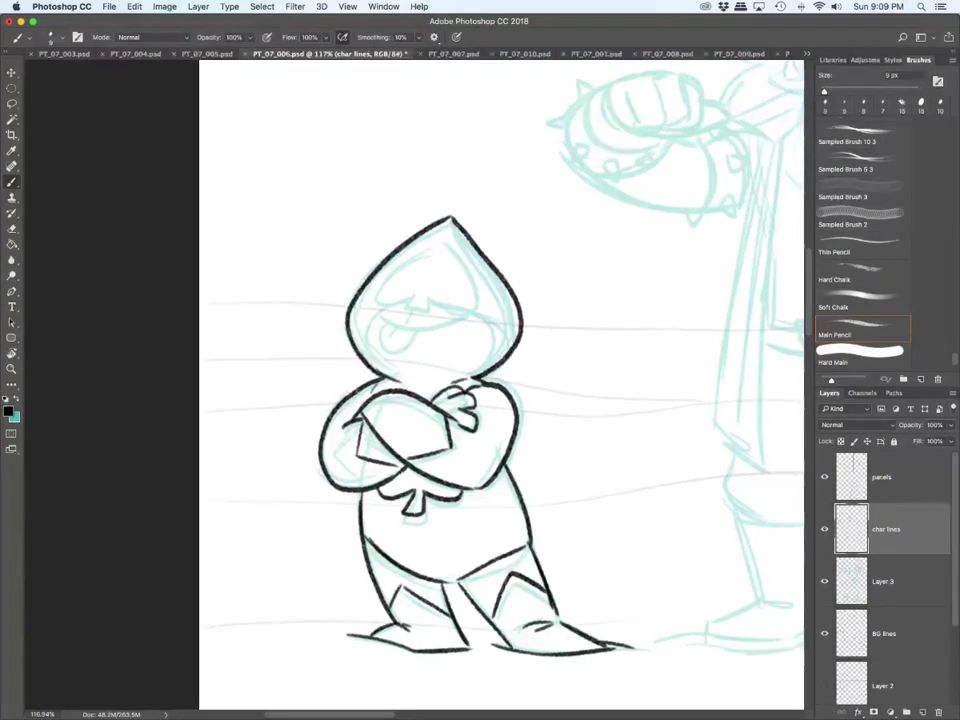
pyautogui.moveTo(442, 240)
pyautogui.mouseDown()
pyautogui.moveTo(383, 292)
pyautogui.moveTo(424, 295)
pyautogui.moveTo(429, 306)
pyautogui.moveTo(447, 290)
pyautogui.moveTo(449, 244)
pyautogui.mouseUp()
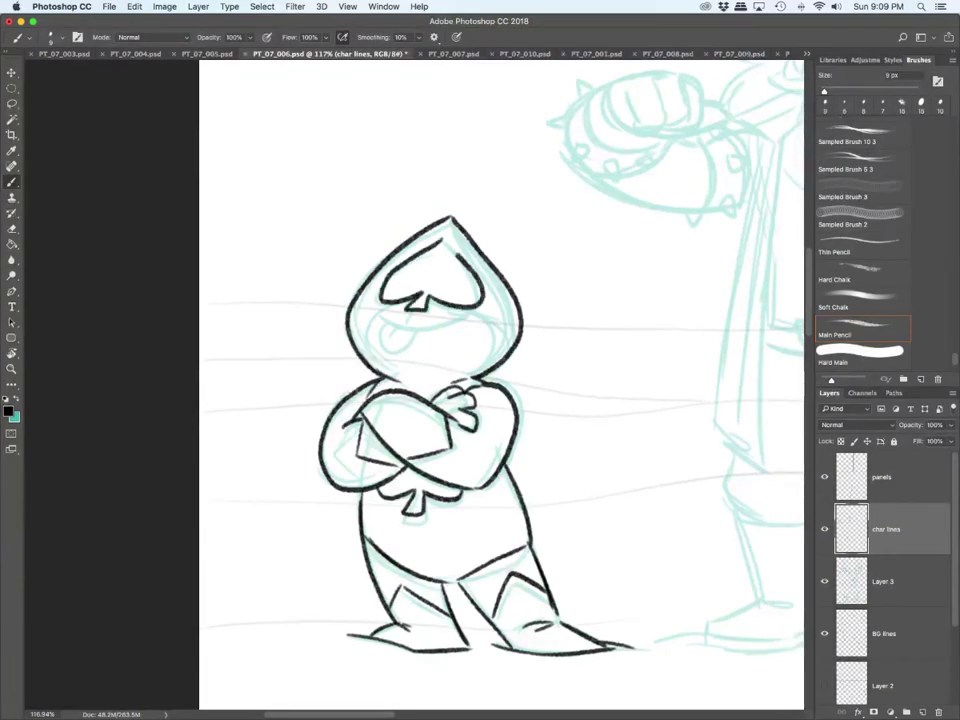
pyautogui.moveTo(387, 317)
pyautogui.mouseDown()
pyautogui.moveTo(477, 311)
pyautogui.moveTo(510, 356)
pyautogui.moveTo(388, 337)
pyautogui.moveTo(404, 347)
pyautogui.moveTo(387, 312)
pyautogui.mouseUp()
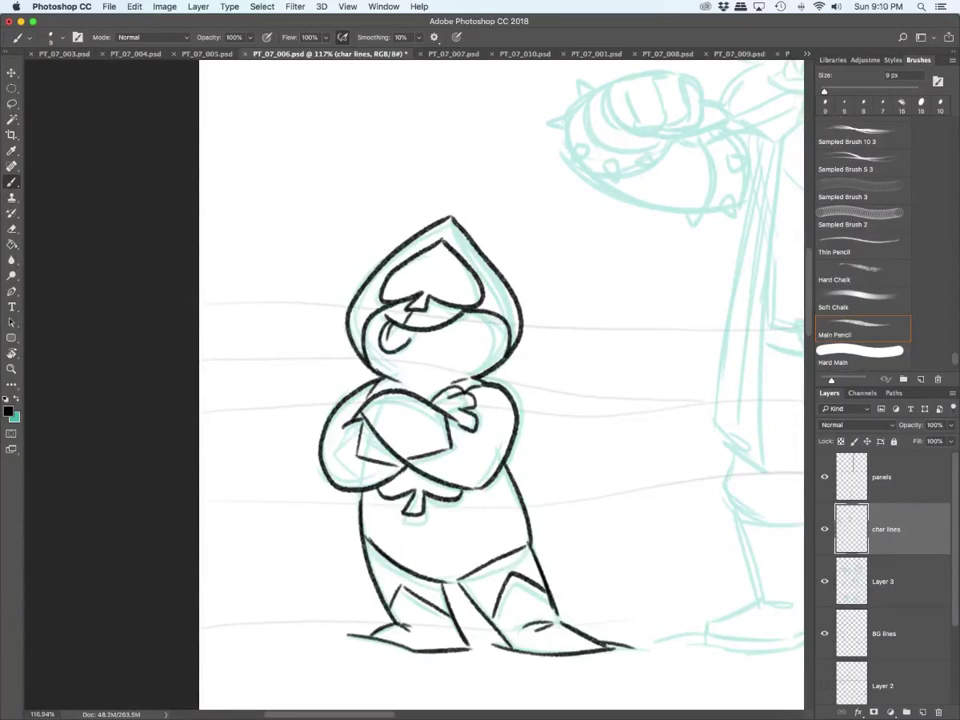
# Step: Ink the tall shouting figure's bangs, snout with nostril and freckles, open jaw line and the collar flap under the chin
pyautogui.hscroll(10, 500, 385)
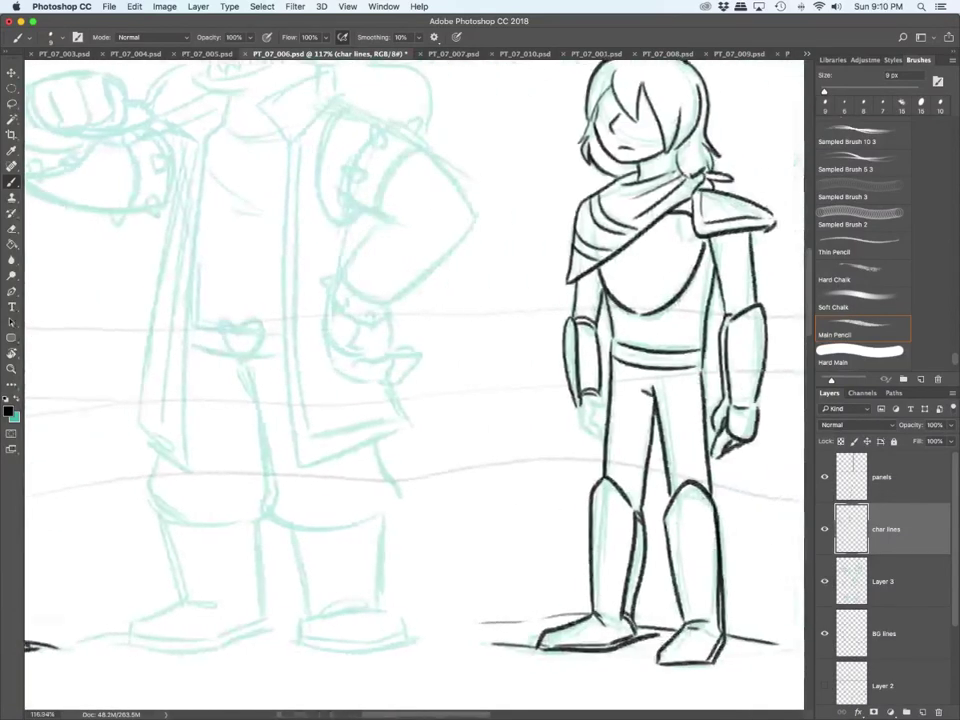
pyautogui.scroll(5, 415, 385)
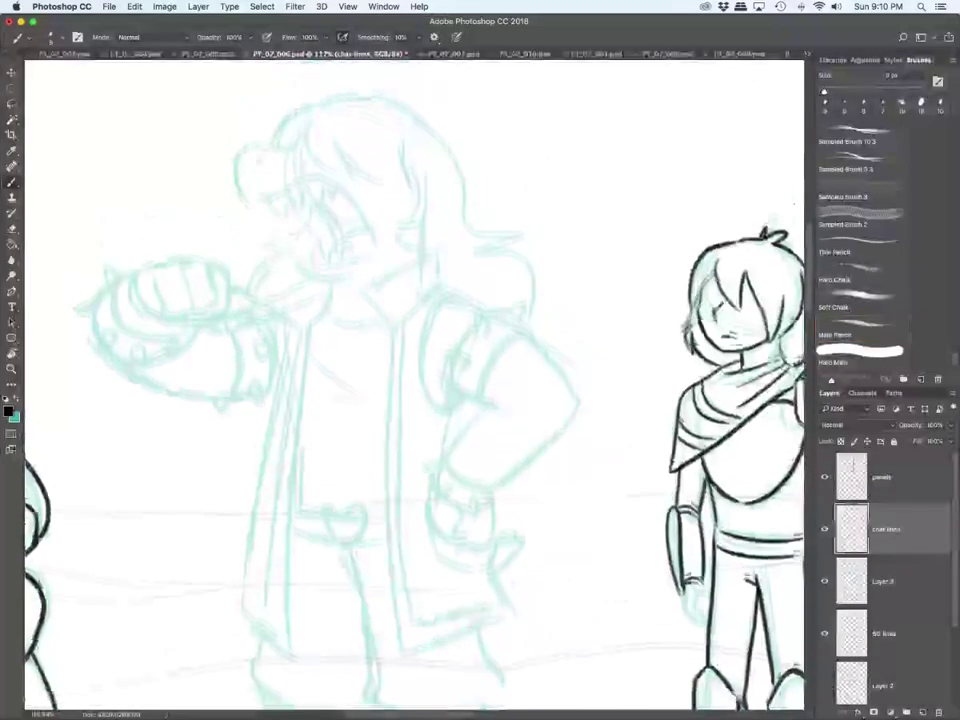
pyautogui.moveTo(307, 131)
pyautogui.mouseDown()
pyautogui.moveTo(350, 180)
pyautogui.moveTo(409, 190)
pyautogui.moveTo(404, 180)
pyautogui.moveTo(412, 232)
pyautogui.moveTo(398, 243)
pyautogui.moveTo(438, 259)
pyautogui.mouseUp()
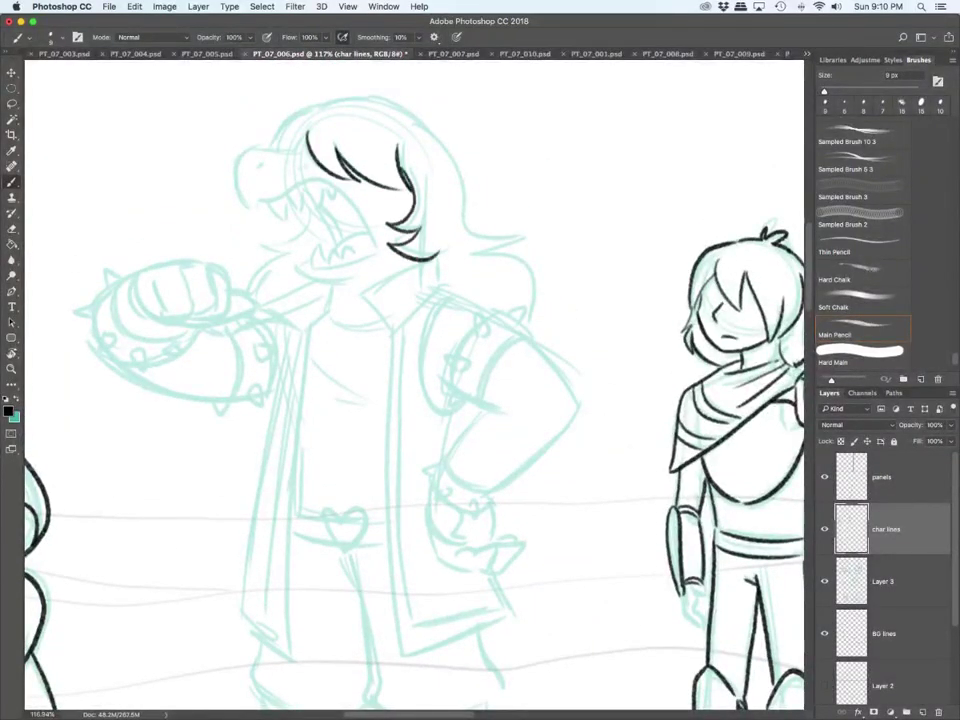
pyautogui.moveTo(304, 147)
pyautogui.mouseDown()
pyautogui.moveTo(245, 154)
pyautogui.moveTo(248, 205)
pyautogui.moveTo(308, 182)
pyautogui.moveTo(378, 250)
pyautogui.moveTo(320, 268)
pyautogui.moveTo(348, 283)
pyautogui.mouseUp()
pyautogui.moveTo(437, 292)
pyautogui.mouseDown()
pyautogui.moveTo(437, 260)
pyautogui.moveTo(355, 290)
pyautogui.mouseUp()
pyautogui.moveTo(355, 290); pyautogui.dragTo(391, 331)
pyautogui.moveTo(391, 331); pyautogui.dragTo(437, 291)
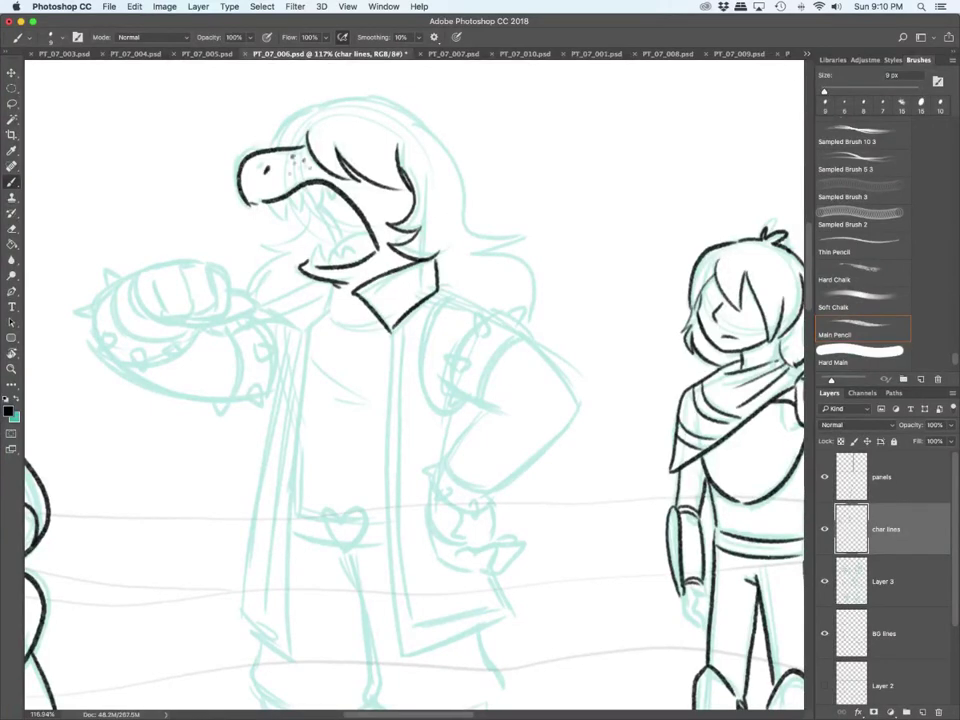
# Step: Ink the shouting figure's upper and lower teeth and tongue, and hatch the dark inside of the mouth
pyautogui.moveTo(255, 200); pyautogui.dragTo(335, 195)
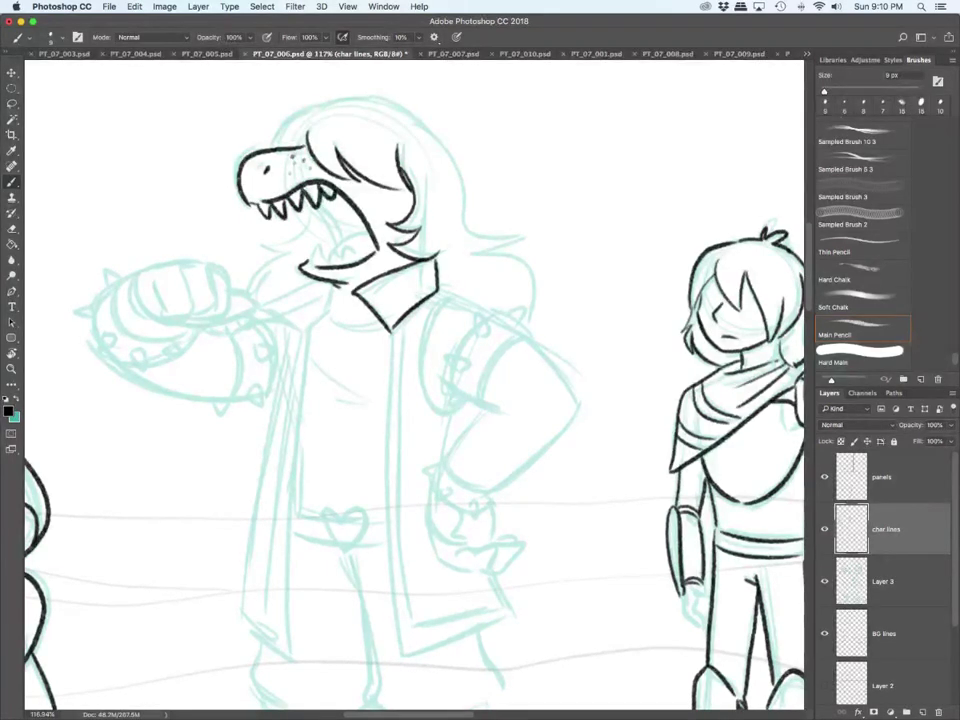
pyautogui.moveTo(308, 262)
pyautogui.mouseDown()
pyautogui.moveTo(372, 250)
pyautogui.moveTo(368, 237)
pyautogui.mouseUp()
pyautogui.moveTo(321, 203); pyautogui.dragTo(338, 242)
pyautogui.moveTo(323, 193)
pyautogui.mouseDown()
pyautogui.moveTo(346, 241)
pyautogui.moveTo(337, 246)
pyautogui.mouseUp()
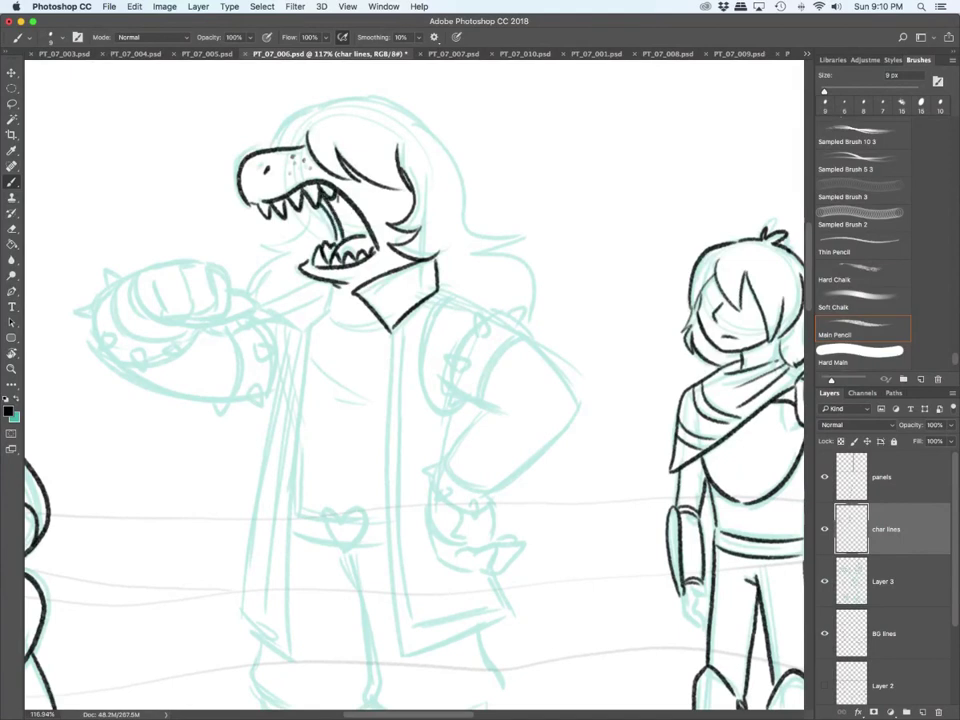
pyautogui.moveTo(337, 197)
pyautogui.mouseDown()
pyautogui.moveTo(353, 236)
pyautogui.moveTo(370, 236)
pyautogui.mouseUp()
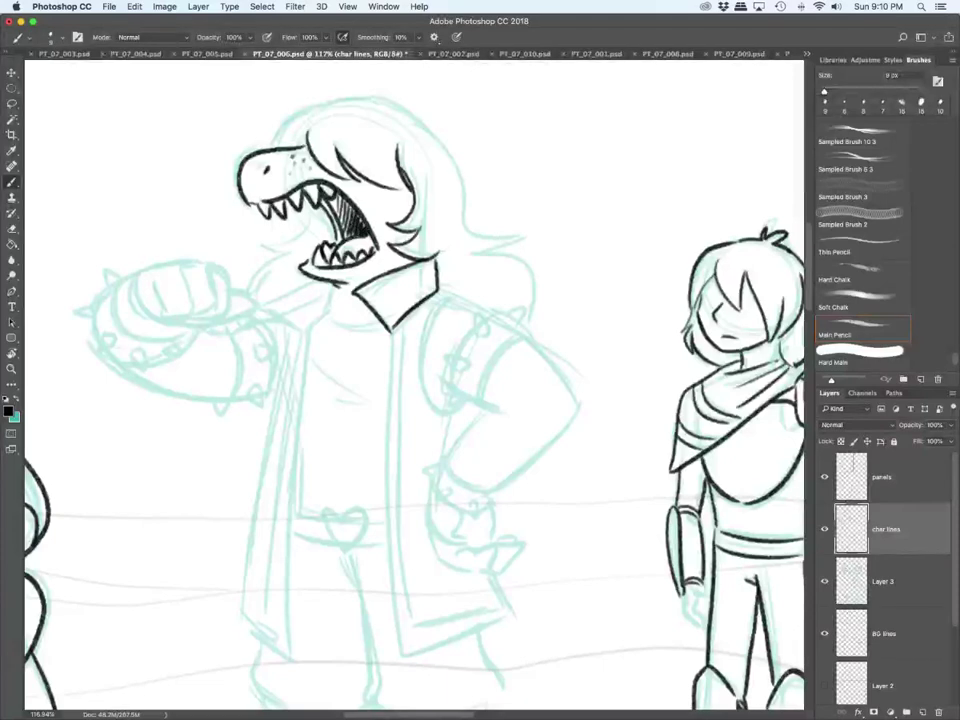
# Step: Ink the shouting figure's neck line, the vest's front panel beside the bent arm with its trim, and the armhole
pyautogui.moveTo(335, 281)
pyautogui.mouseDown()
pyautogui.moveTo(339, 316)
pyautogui.moveTo(392, 403)
pyautogui.moveTo(397, 653)
pyautogui.moveTo(500, 590)
pyautogui.mouseUp()
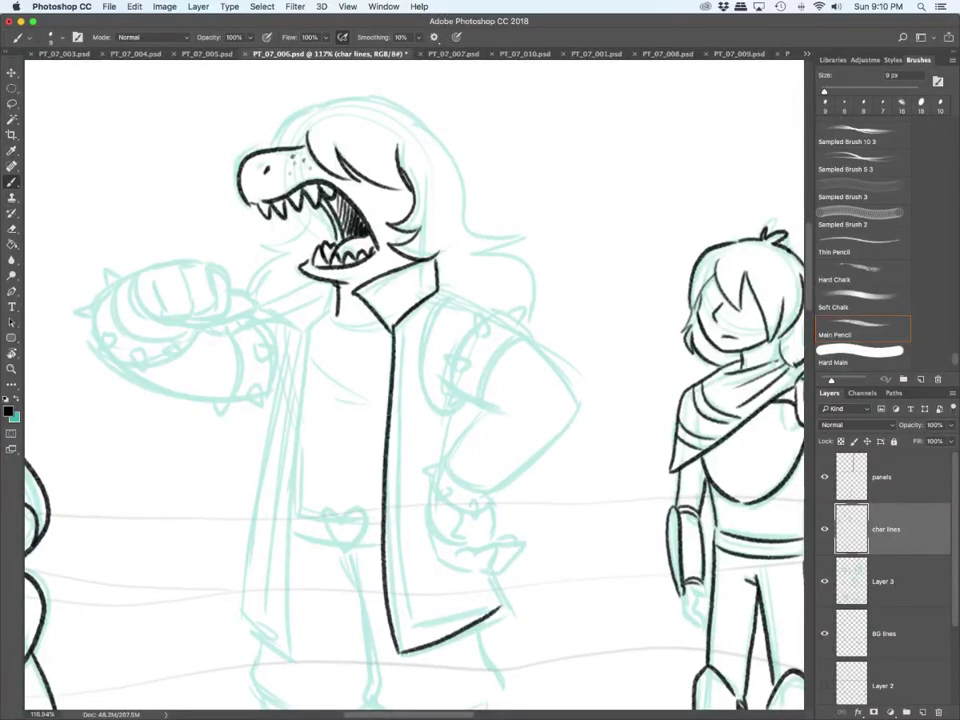
pyautogui.moveTo(402, 325)
pyautogui.mouseDown()
pyautogui.moveTo(402, 608)
pyautogui.moveTo(498, 592)
pyautogui.mouseUp()
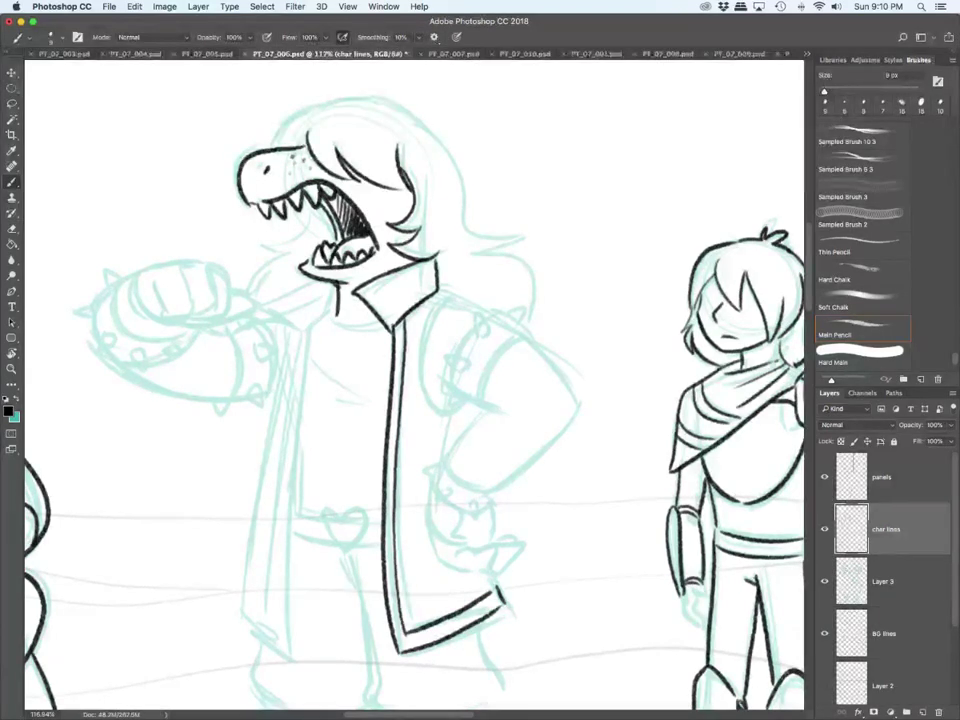
pyautogui.moveTo(448, 296)
pyautogui.mouseDown()
pyautogui.moveTo(422, 387)
pyautogui.moveTo(450, 414)
pyautogui.mouseUp()
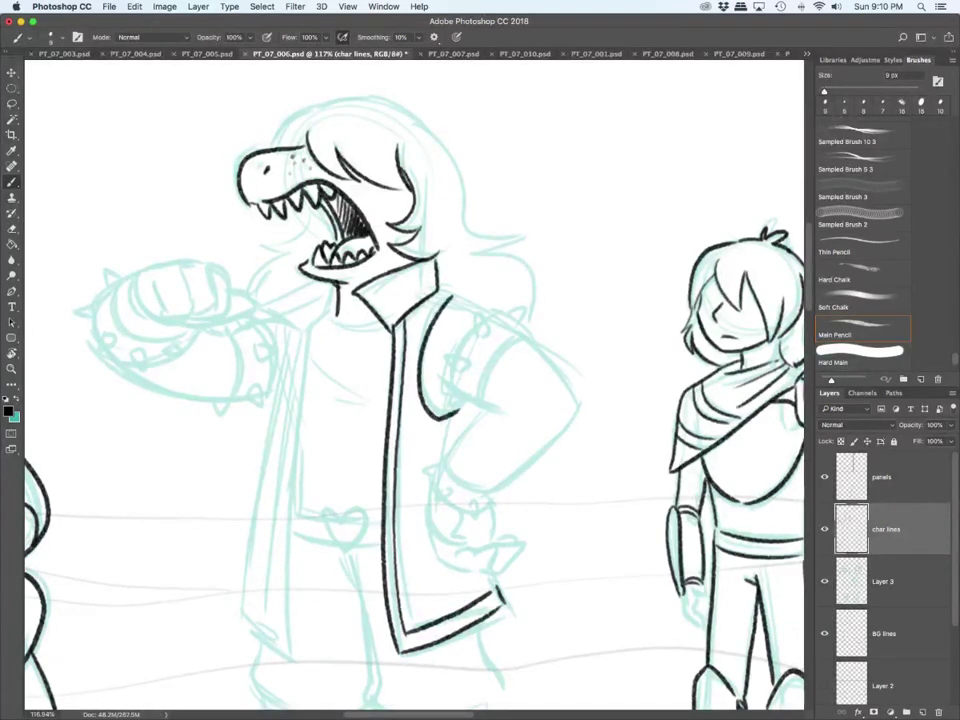
pyautogui.moveTo(438, 283); pyautogui.dragTo(463, 292)
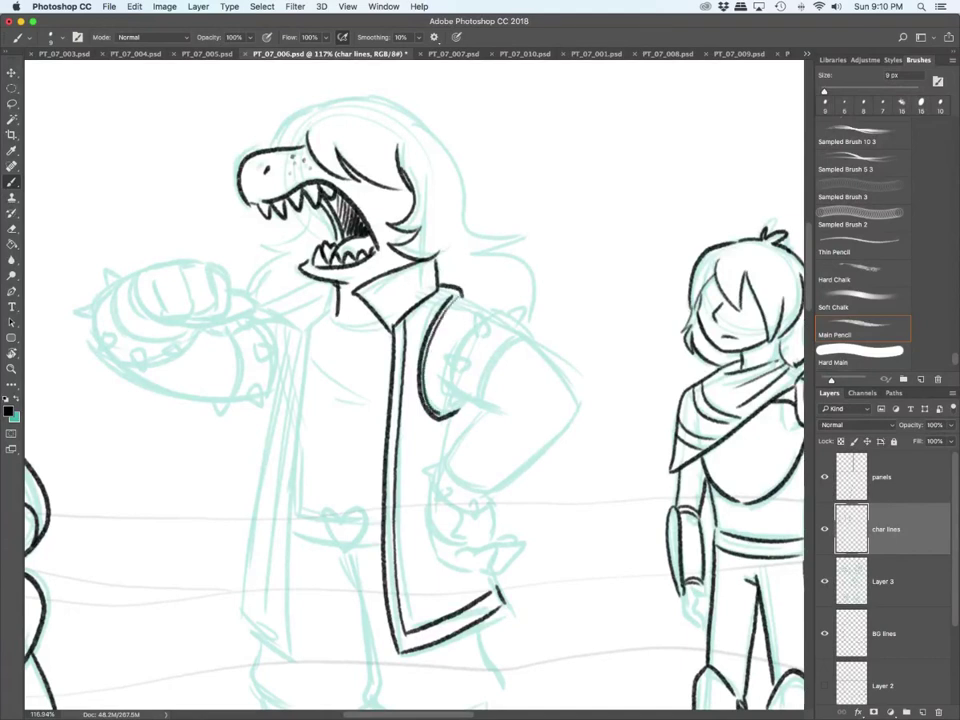
pyautogui.moveTo(442, 391); pyautogui.dragTo(423, 416)
# Step: Ink the shouting figure's outer hair outline, plus the other collar flap and vest panel with its inner trim lines
pyautogui.moveTo(275, 140)
pyautogui.mouseDown()
pyautogui.moveTo(360, 96)
pyautogui.moveTo(455, 170)
pyautogui.moveTo(498, 232)
pyautogui.moveTo(513, 304)
pyautogui.mouseUp()
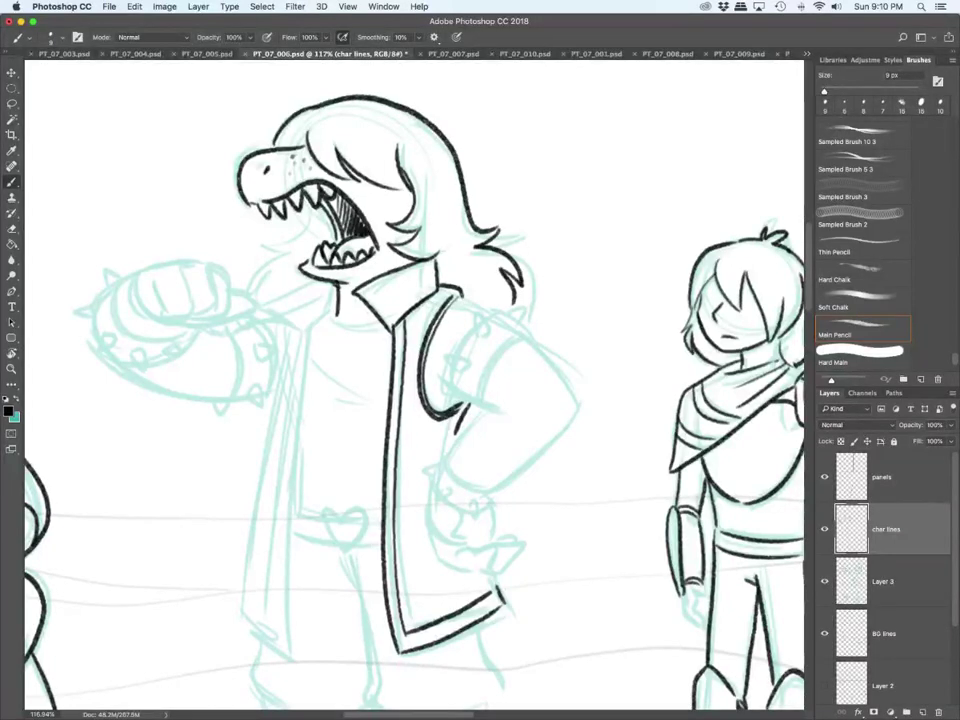
pyautogui.moveTo(303, 208)
pyautogui.mouseDown()
pyautogui.moveTo(299, 236)
pyautogui.moveTo(253, 293)
pyautogui.mouseUp()
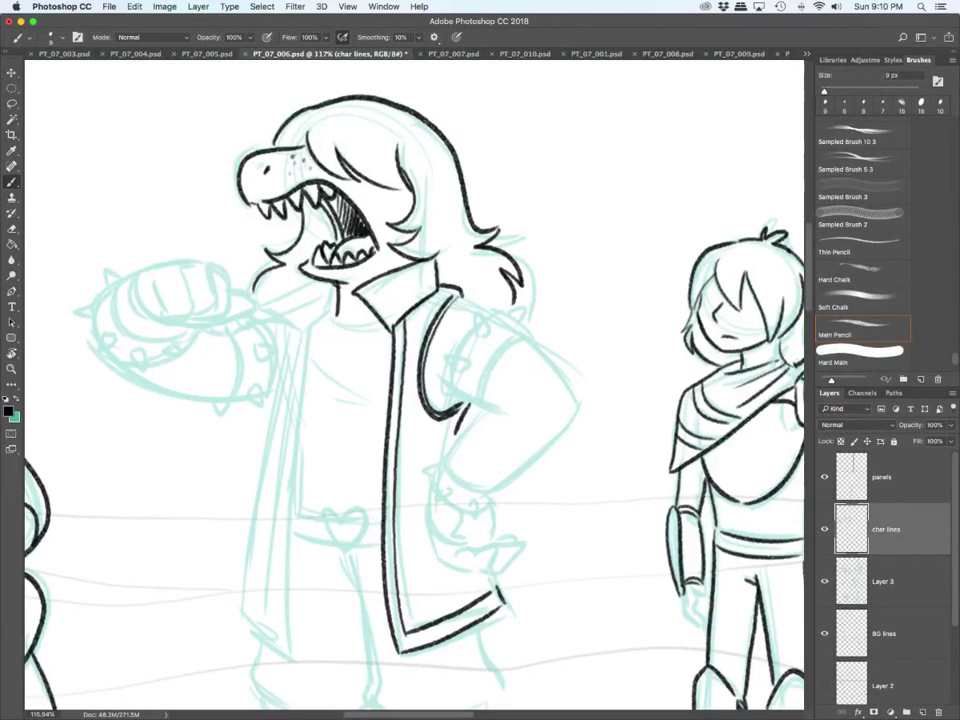
pyautogui.moveTo(328, 281)
pyautogui.mouseDown()
pyautogui.moveTo(273, 302)
pyautogui.moveTo(312, 337)
pyautogui.mouseUp()
pyautogui.moveTo(311, 338); pyautogui.dragTo(294, 630)
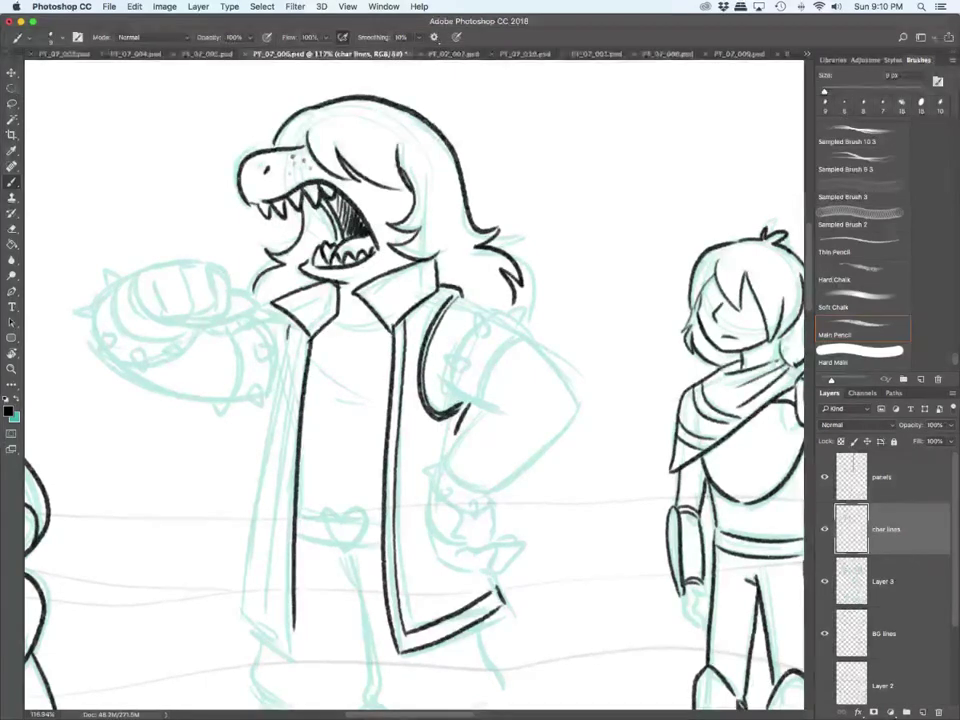
pyautogui.moveTo(292, 341)
pyautogui.mouseDown()
pyautogui.moveTo(253, 548)
pyautogui.moveTo(284, 640)
pyautogui.moveTo(295, 642)
pyautogui.mouseUp()
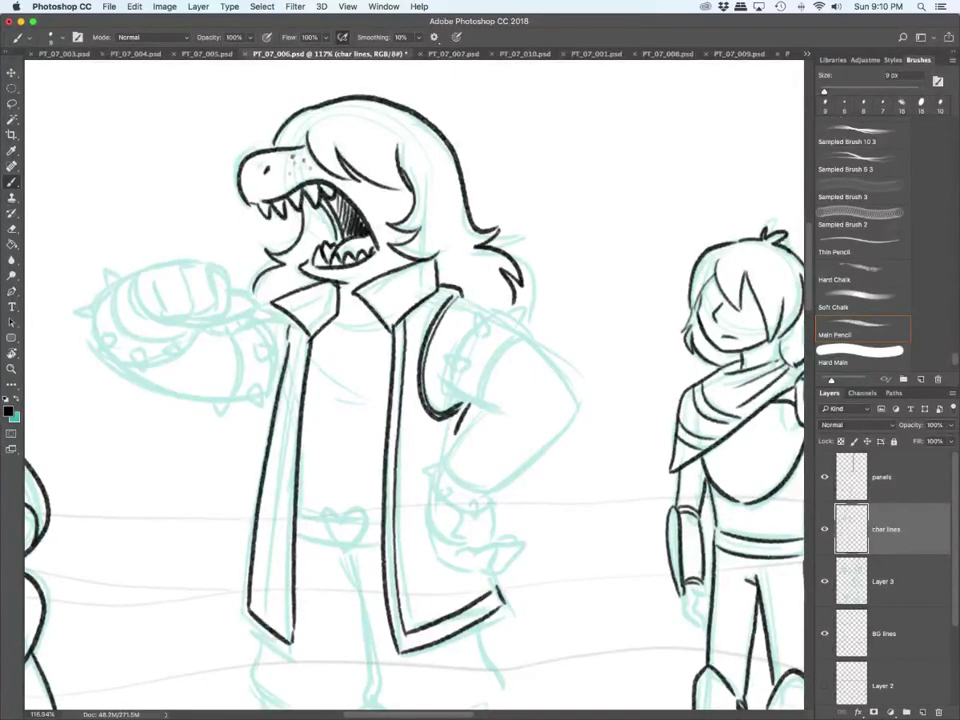
pyautogui.moveTo(299, 311); pyautogui.dragTo(285, 528)
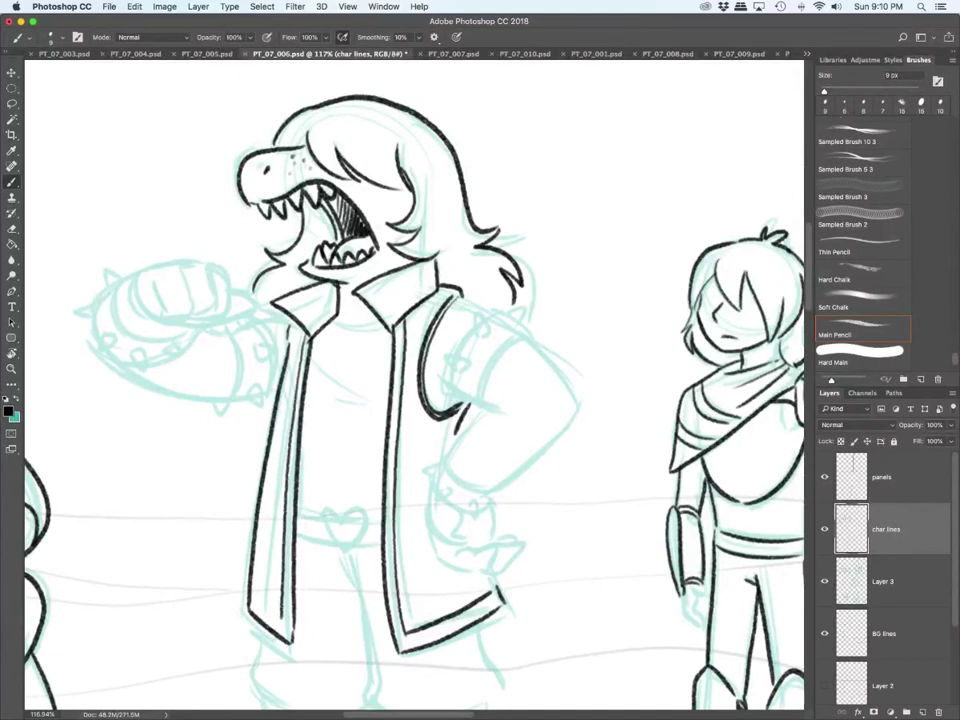
pyautogui.moveTo(250, 597); pyautogui.dragTo(281, 621)
# Step: Ink the shouting figure's heart buckle and belt, the shirt neckline and the chest creases
pyautogui.moveTo(343, 521)
pyautogui.mouseDown()
pyautogui.moveTo(343, 552)
pyautogui.moveTo(346, 520)
pyautogui.moveTo(332, 545)
pyautogui.mouseUp()
pyautogui.moveTo(296, 510)
pyautogui.mouseDown()
pyautogui.moveTo(380, 545)
pyautogui.moveTo(383, 520)
pyautogui.mouseUp()
pyautogui.moveTo(325, 323); pyautogui.dragTo(380, 330)
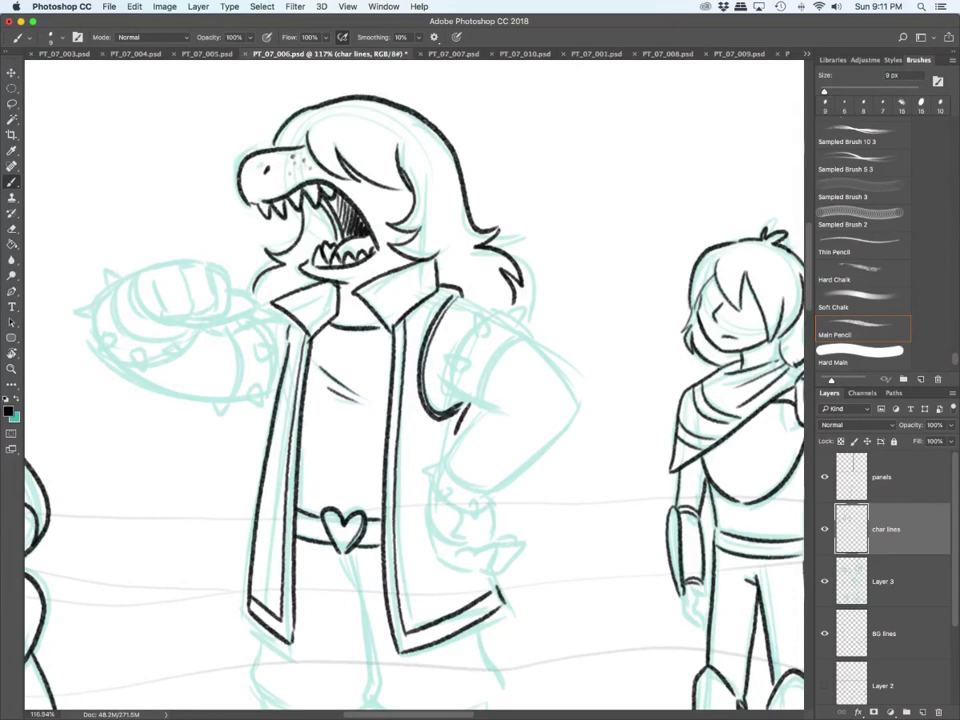
# Step: Ink the spiked band around the shouting figure's upper bent arm, with its lower edge, spikes and shoulder line
pyautogui.moveTo(480, 404); pyautogui.dragTo(526, 334)
pyautogui.press('super+z')
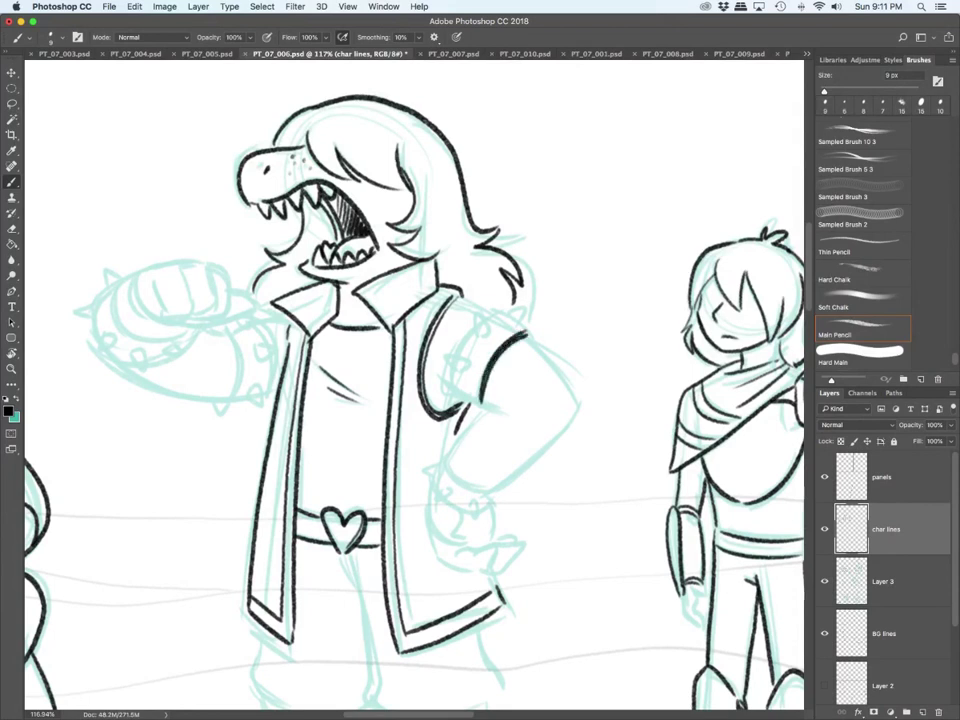
pyautogui.moveTo(448, 358); pyautogui.dragTo(460, 371)
pyautogui.moveTo(479, 309)
pyautogui.mouseDown()
pyautogui.moveTo(477, 334)
pyautogui.moveTo(488, 332)
pyautogui.moveTo(468, 352)
pyautogui.mouseUp()
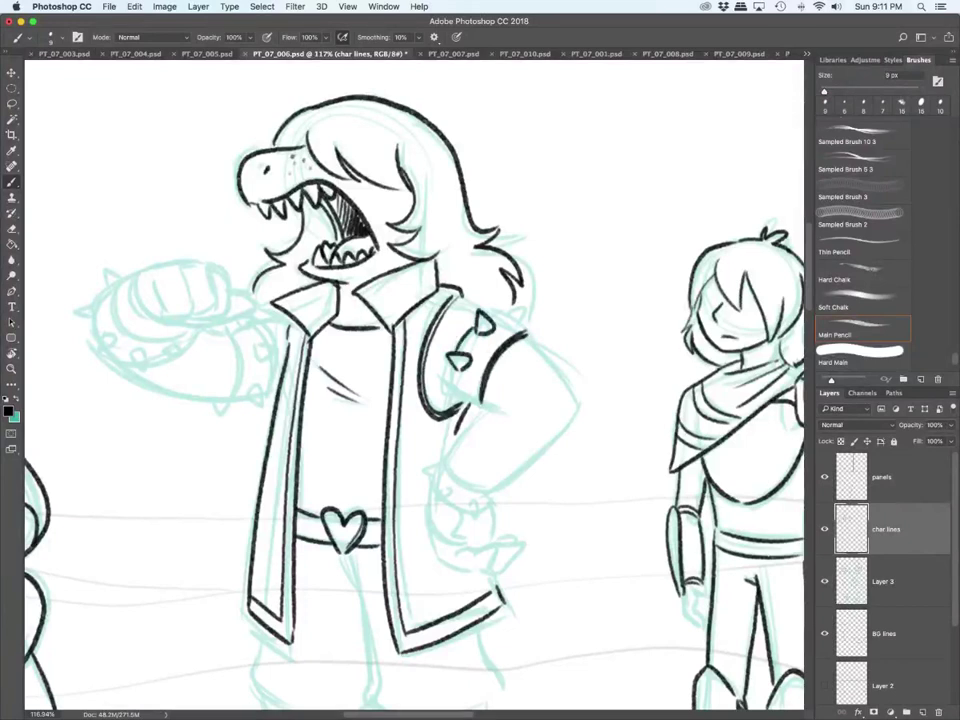
pyautogui.moveTo(490, 312); pyautogui.dragTo(528, 328)
pyautogui.moveTo(453, 365)
pyautogui.mouseDown()
pyautogui.moveTo(450, 381)
pyautogui.moveTo(480, 398)
pyautogui.moveTo(460, 406)
pyautogui.mouseUp()
pyautogui.moveTo(457, 297); pyautogui.dragTo(488, 313)
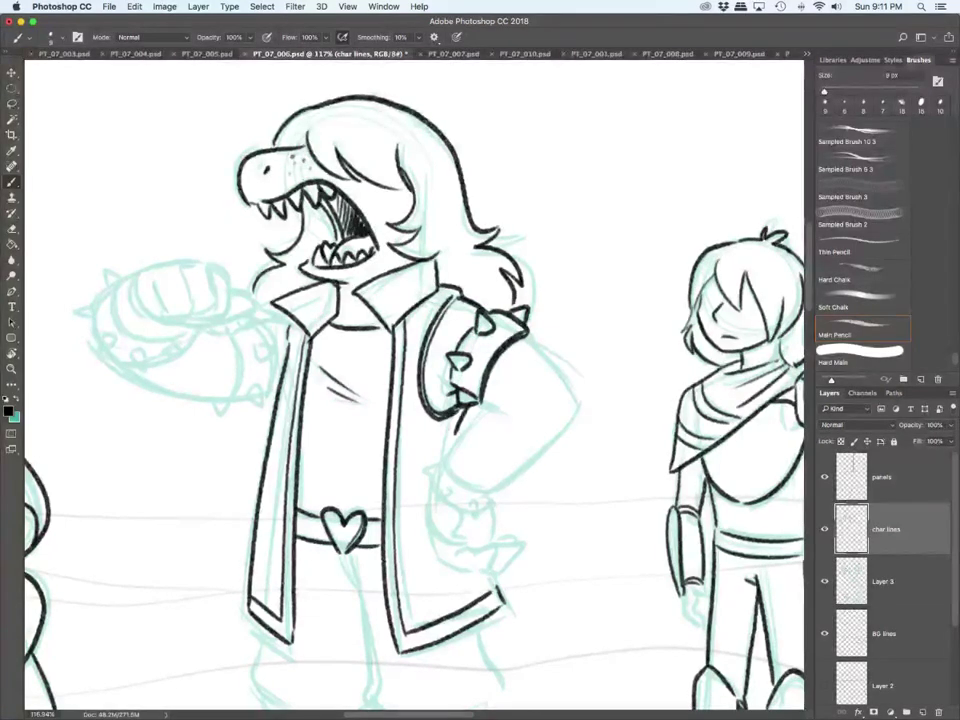
# Step: Ink the shouting figure's bent arm from the spiked band around the elbow to the wrist, including the elbow crease
pyautogui.moveTo(481, 402); pyautogui.dragTo(516, 421)
pyautogui.moveTo(525, 333); pyautogui.dragTo(581, 406)
pyautogui.moveTo(488, 408); pyautogui.dragTo(450, 466)
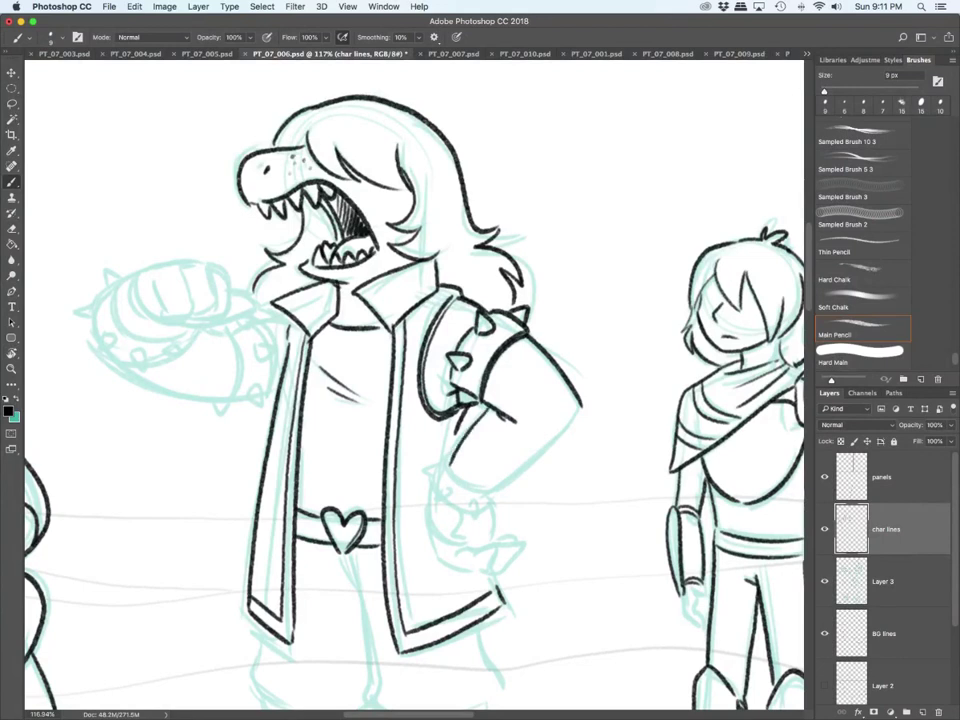
pyautogui.moveTo(580, 410); pyautogui.dragTo(487, 492)
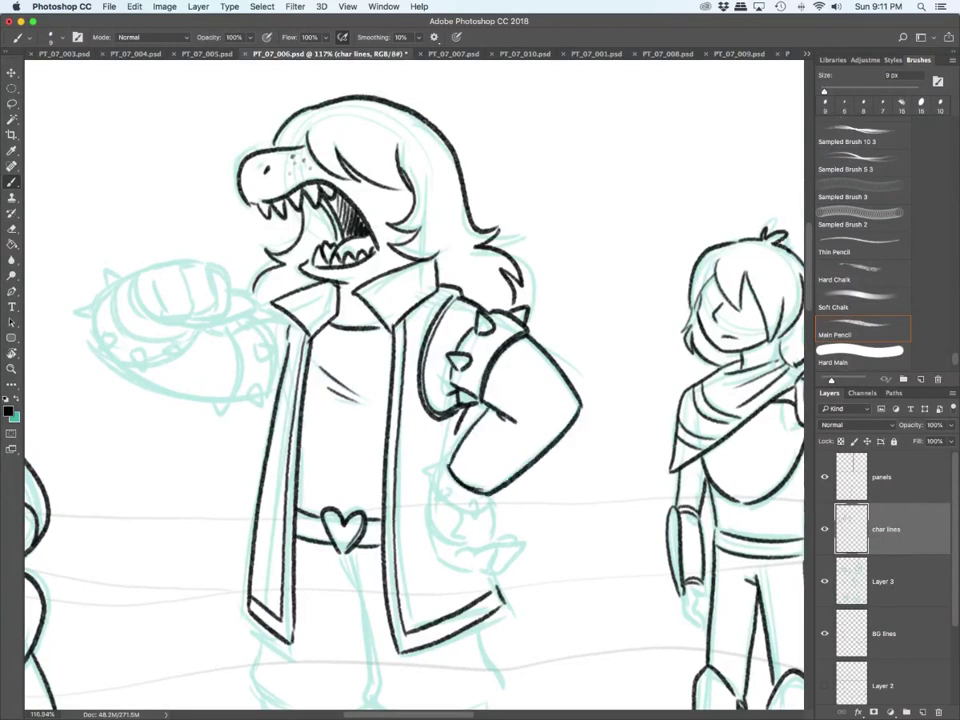
# Step: Ink the spiked wristband and the clawed hand resting on the shouting figure's hip, plus the vest edge beneath it
pyautogui.moveTo(430, 476)
pyautogui.mouseDown()
pyautogui.moveTo(450, 456)
pyautogui.moveTo(431, 475)
pyautogui.moveTo(436, 490)
pyautogui.moveTo(451, 489)
pyautogui.moveTo(475, 520)
pyautogui.mouseUp()
pyautogui.moveTo(475, 520)
pyautogui.mouseDown()
pyautogui.moveTo(494, 494)
pyautogui.moveTo(511, 502)
pyautogui.mouseUp()
pyautogui.moveTo(511, 502); pyautogui.dragTo(489, 507)
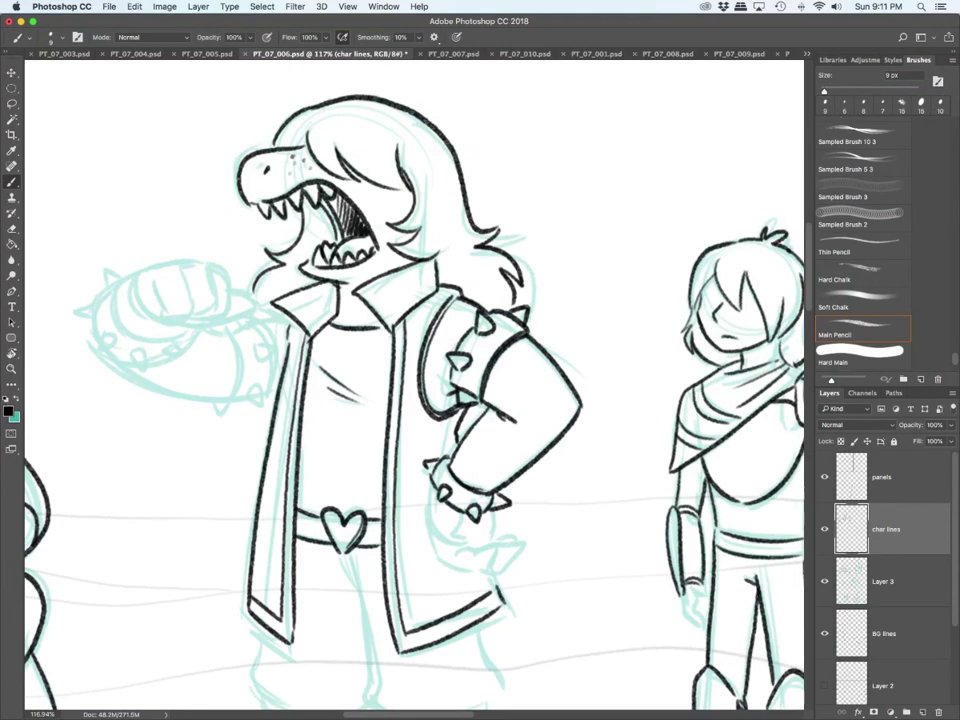
pyautogui.scroll(-3, 415, 380)
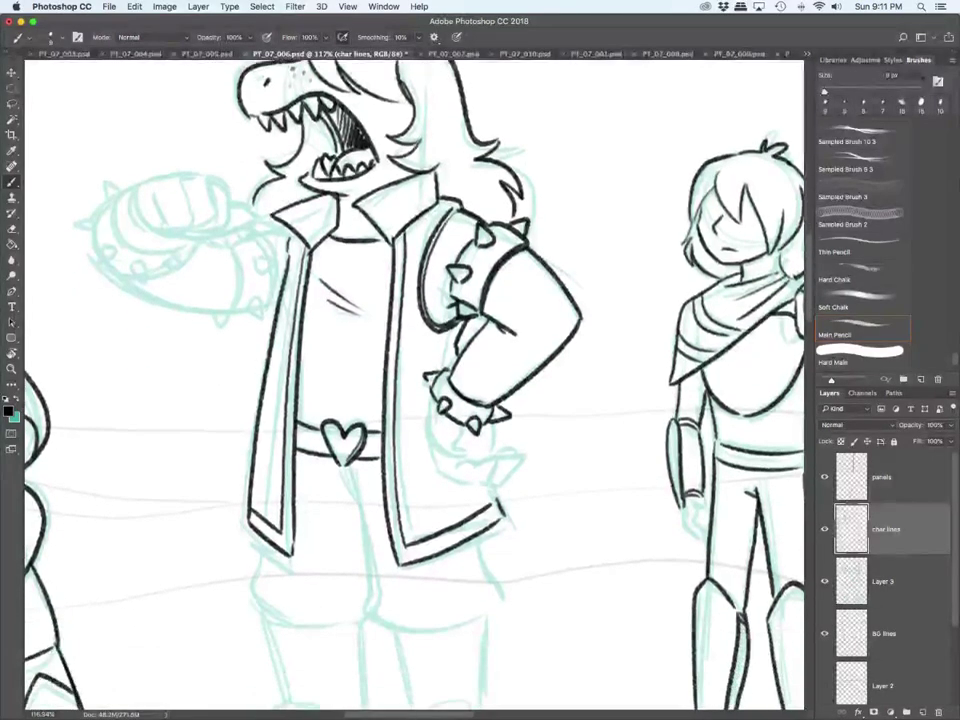
pyautogui.moveTo(430, 404)
pyautogui.mouseDown()
pyautogui.moveTo(470, 484)
pyautogui.moveTo(493, 457)
pyautogui.mouseUp()
pyautogui.moveTo(493, 458)
pyautogui.mouseDown()
pyautogui.moveTo(473, 484)
pyautogui.moveTo(498, 487)
pyautogui.mouseUp()
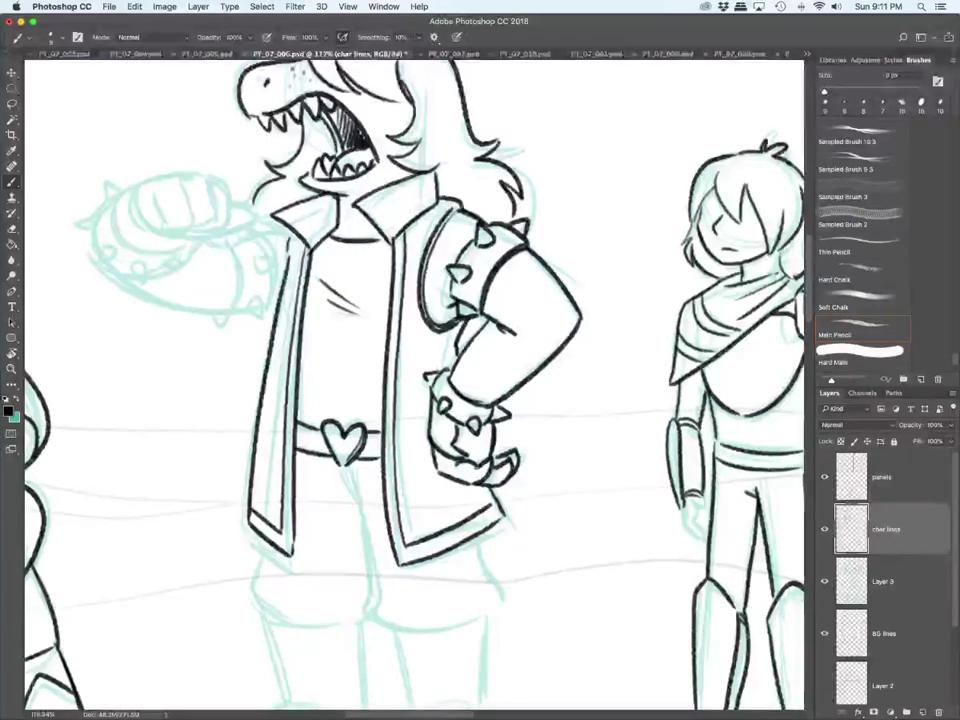
# Step: Ink the shouting figure's outstretched fist with its curled fingers, back of the hand and thumb
pyautogui.moveTo(155, 190)
pyautogui.mouseDown()
pyautogui.moveTo(160, 222)
pyautogui.moveTo(186, 229)
pyautogui.moveTo(164, 179)
pyautogui.mouseUp()
pyautogui.moveTo(173, 178); pyautogui.dragTo(188, 228)
pyautogui.moveTo(169, 179); pyautogui.dragTo(193, 174)
pyautogui.moveTo(202, 175)
pyautogui.mouseDown()
pyautogui.moveTo(195, 229)
pyautogui.moveTo(225, 186)
pyautogui.moveTo(214, 228)
pyautogui.mouseUp()
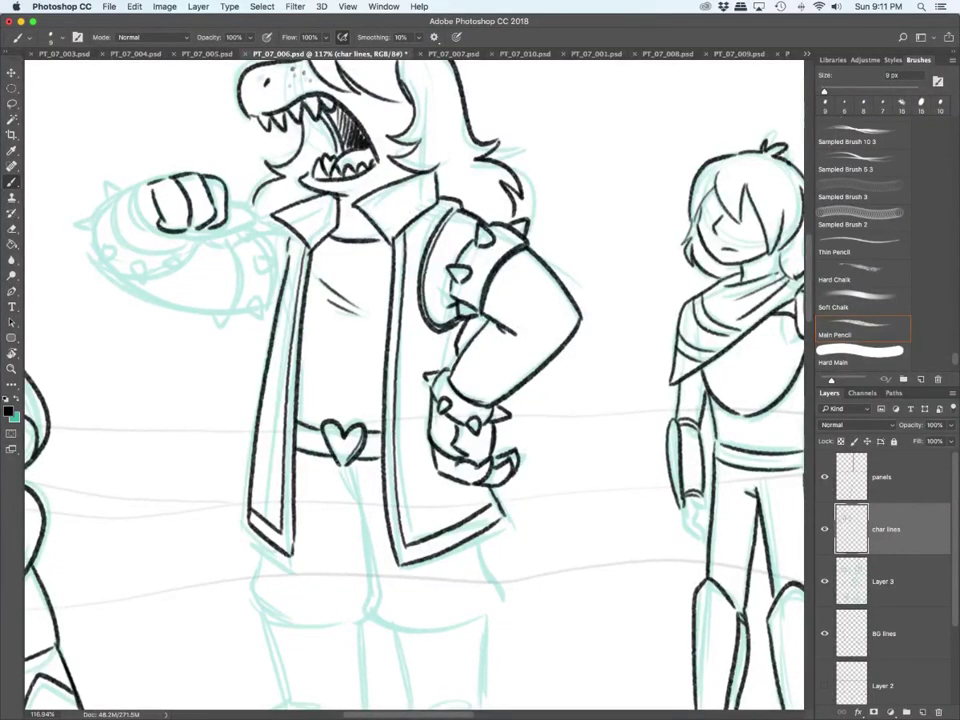
pyautogui.moveTo(152, 181); pyautogui.dragTo(115, 206)
pyautogui.moveTo(155, 240); pyautogui.dragTo(210, 228)
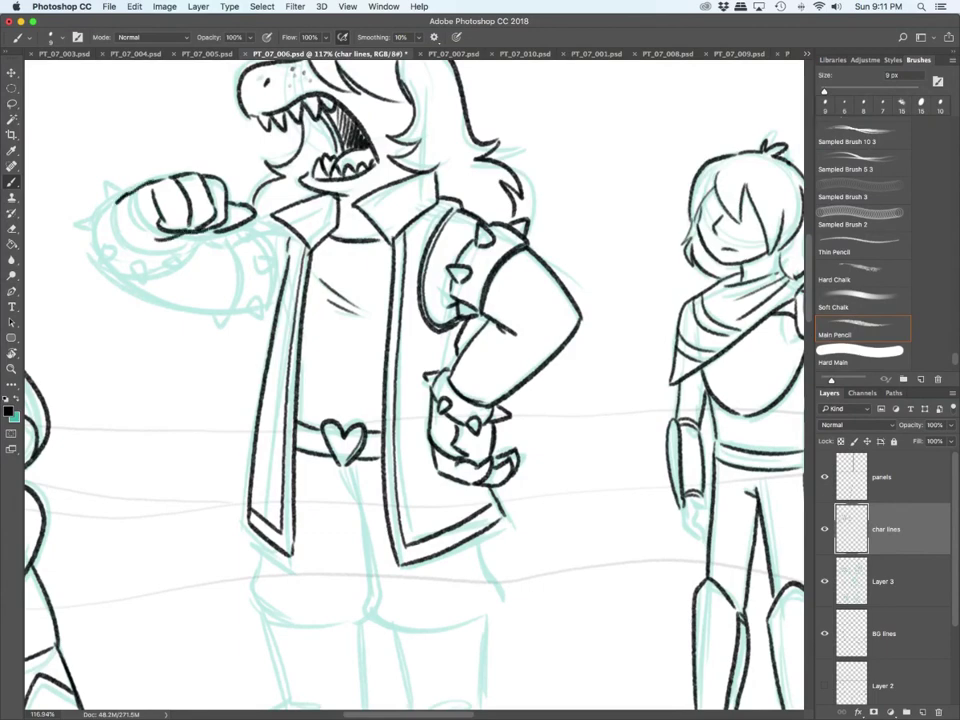
# Step: Ink the spiked wristband around the outstretched fist, with its outer curve and spikes
pyautogui.moveTo(115, 204)
pyautogui.mouseDown()
pyautogui.moveTo(129, 245)
pyautogui.moveTo(180, 241)
pyautogui.moveTo(94, 215)
pyautogui.moveTo(97, 249)
pyautogui.moveTo(119, 191)
pyautogui.moveTo(77, 227)
pyautogui.moveTo(93, 234)
pyautogui.mouseUp()
pyautogui.moveTo(103, 244)
pyautogui.mouseDown()
pyautogui.moveTo(100, 252)
pyautogui.moveTo(114, 255)
pyautogui.mouseUp()
pyautogui.moveTo(103, 245)
pyautogui.mouseDown()
pyautogui.moveTo(133, 276)
pyautogui.moveTo(170, 262)
pyautogui.mouseUp()
pyautogui.moveTo(168, 259)
pyautogui.mouseDown()
pyautogui.moveTo(186, 258)
pyautogui.moveTo(170, 265)
pyautogui.mouseUp()
pyautogui.moveTo(179, 250); pyautogui.dragTo(186, 234)
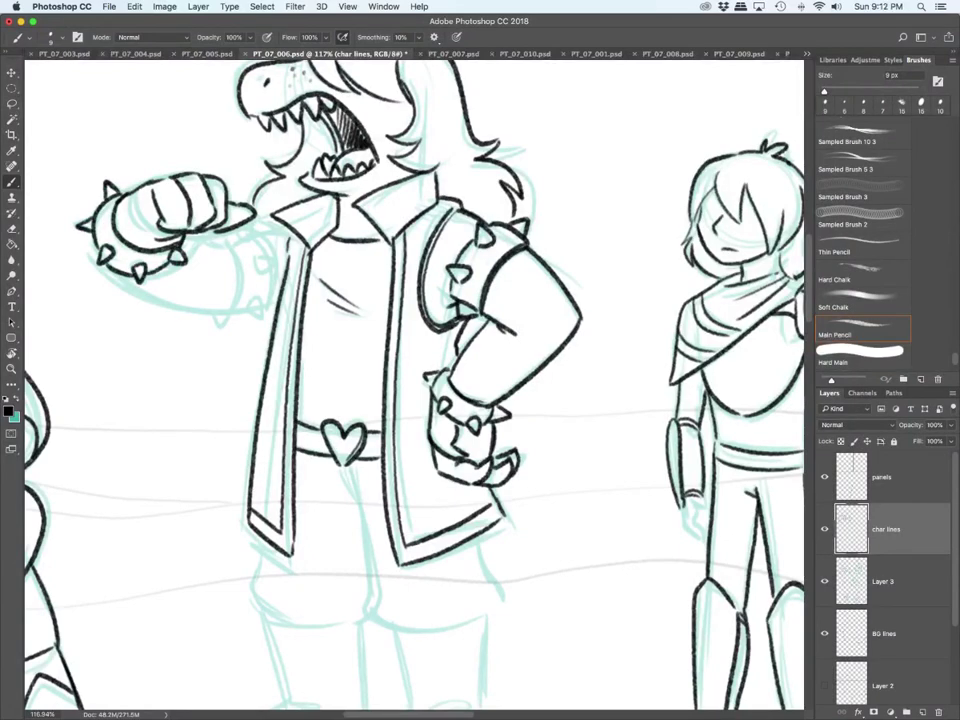
# Step: Ink the big-mouthed monster's raised forearm, its spiked upper armband and the finger details on the fist over the green sketch
pyautogui.scroll(3, 415, 380)
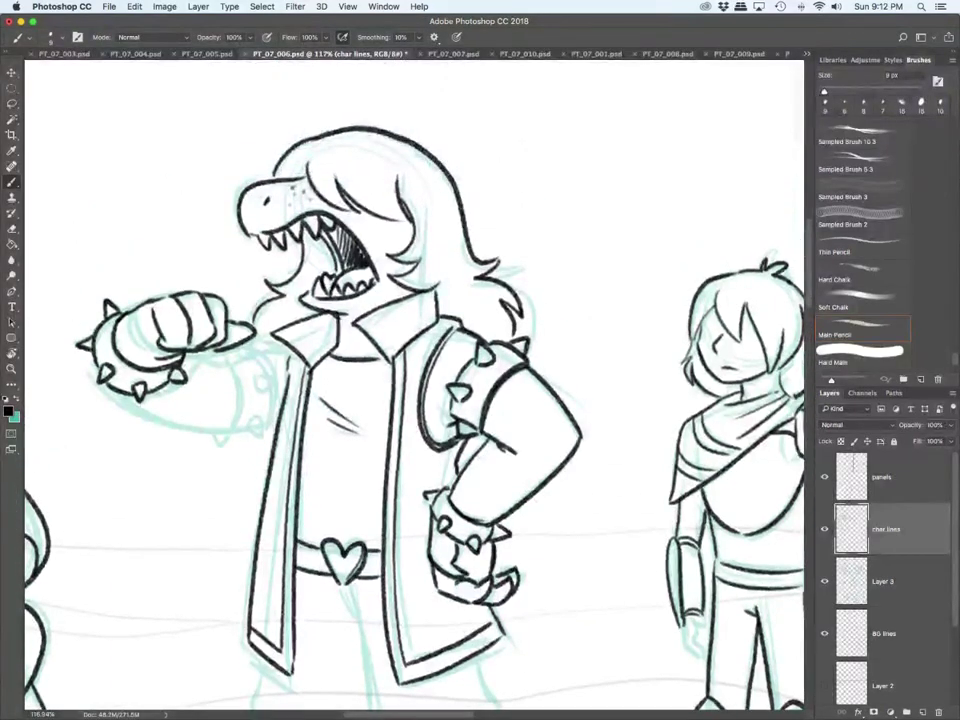
pyautogui.moveTo(142, 403); pyautogui.dragTo(228, 425)
pyautogui.moveTo(183, 366)
pyautogui.mouseDown()
pyautogui.moveTo(221, 359)
pyautogui.moveTo(238, 396)
pyautogui.moveTo(226, 426)
pyautogui.mouseUp()
pyautogui.moveTo(215, 358)
pyautogui.mouseDown()
pyautogui.moveTo(246, 350)
pyautogui.moveTo(284, 386)
pyautogui.moveTo(262, 435)
pyautogui.moveTo(249, 434)
pyautogui.mouseUp()
pyautogui.moveTo(274, 381)
pyautogui.mouseDown()
pyautogui.moveTo(262, 422)
pyautogui.moveTo(229, 440)
pyautogui.moveTo(236, 433)
pyautogui.mouseUp()
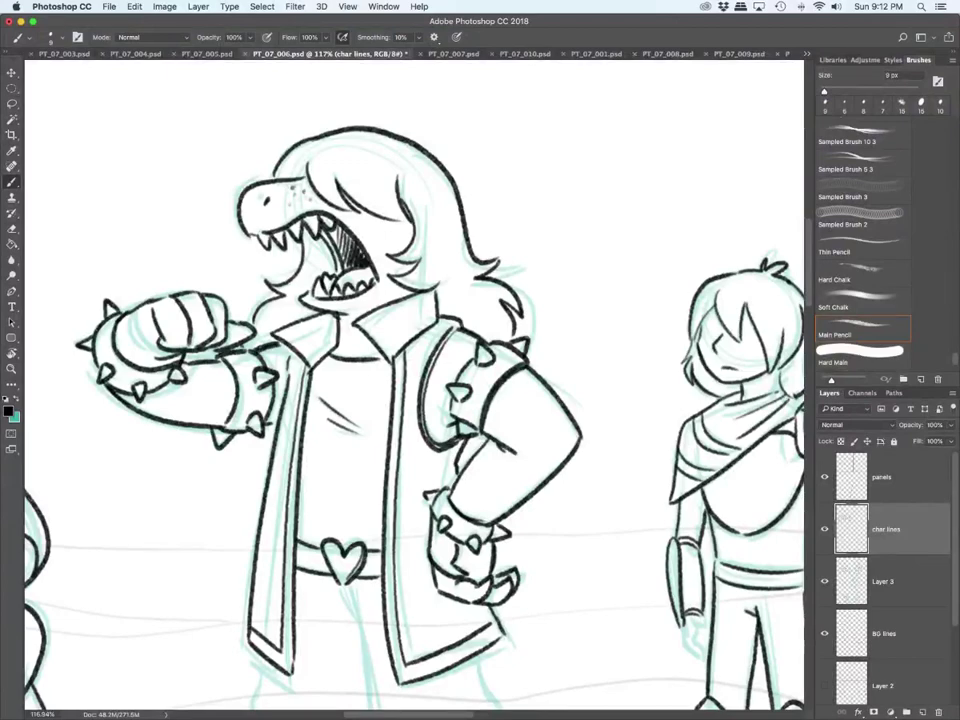
pyautogui.scroll(-5, 526, 428)
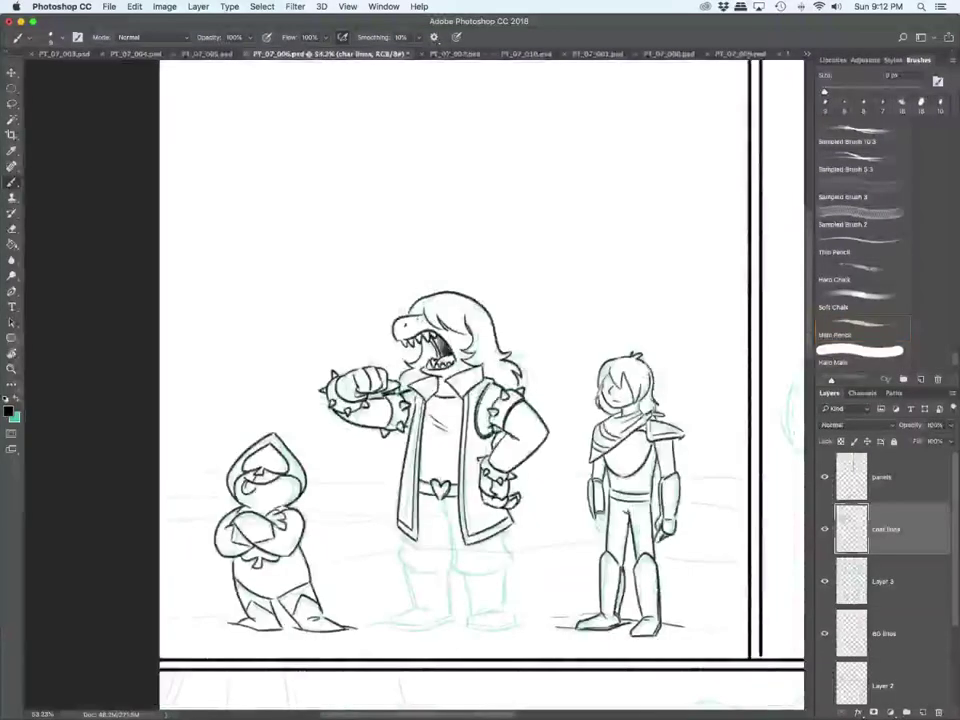
pyautogui.scroll(4, 526, 428)
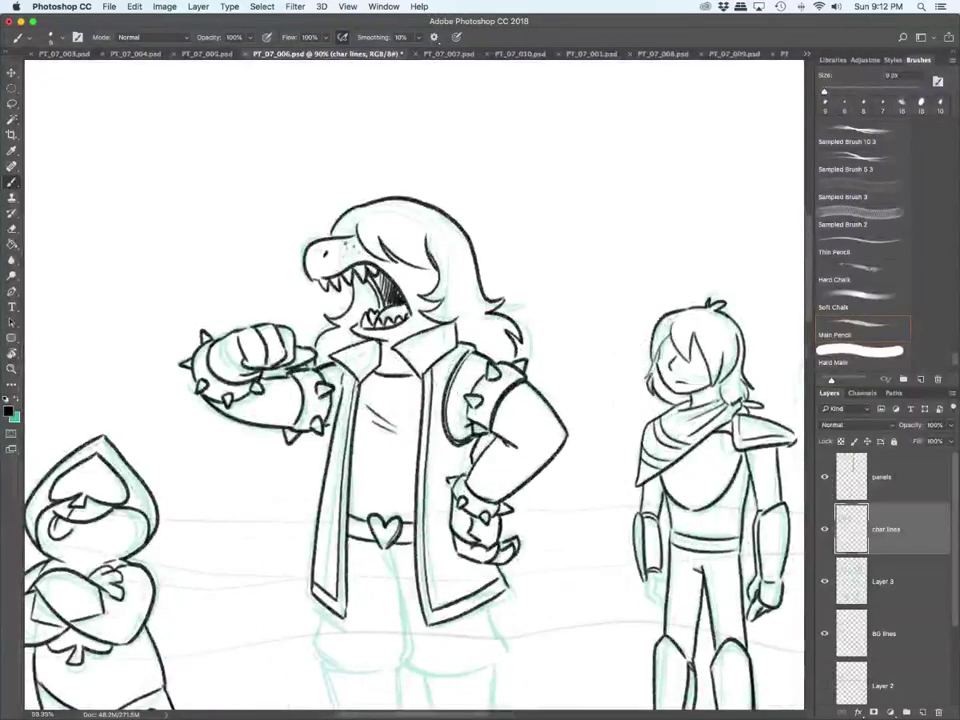
pyautogui.moveTo(226, 357); pyautogui.dragTo(243, 364)
# Step: Ink the monster's baggy trouser legs below the open coat, including the inner leg line and puffed knees
pyautogui.scroll(-5, 414, 385)
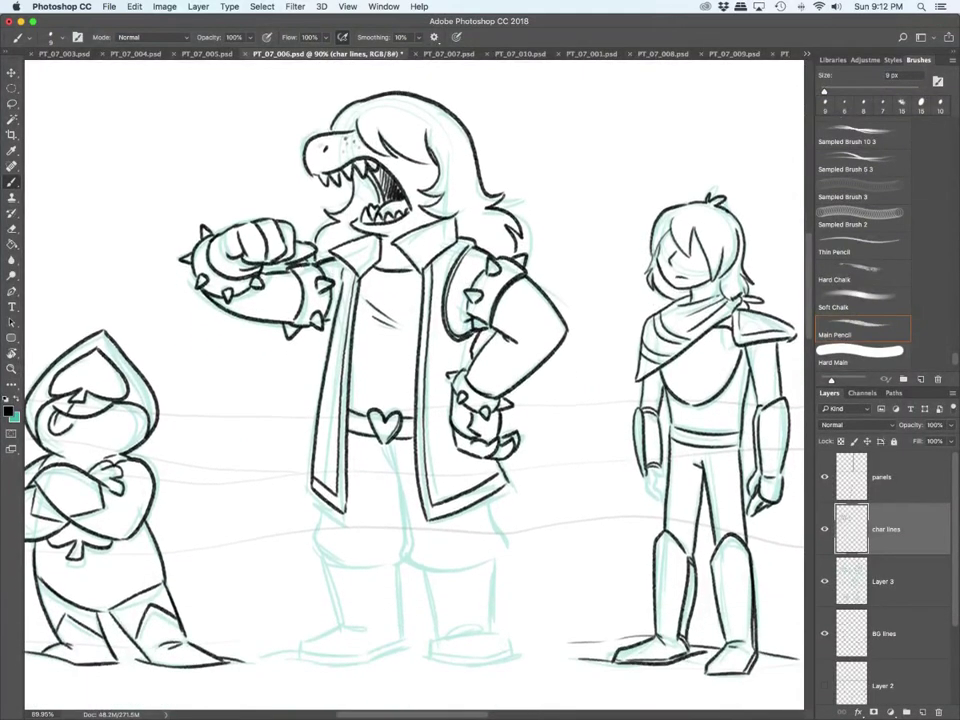
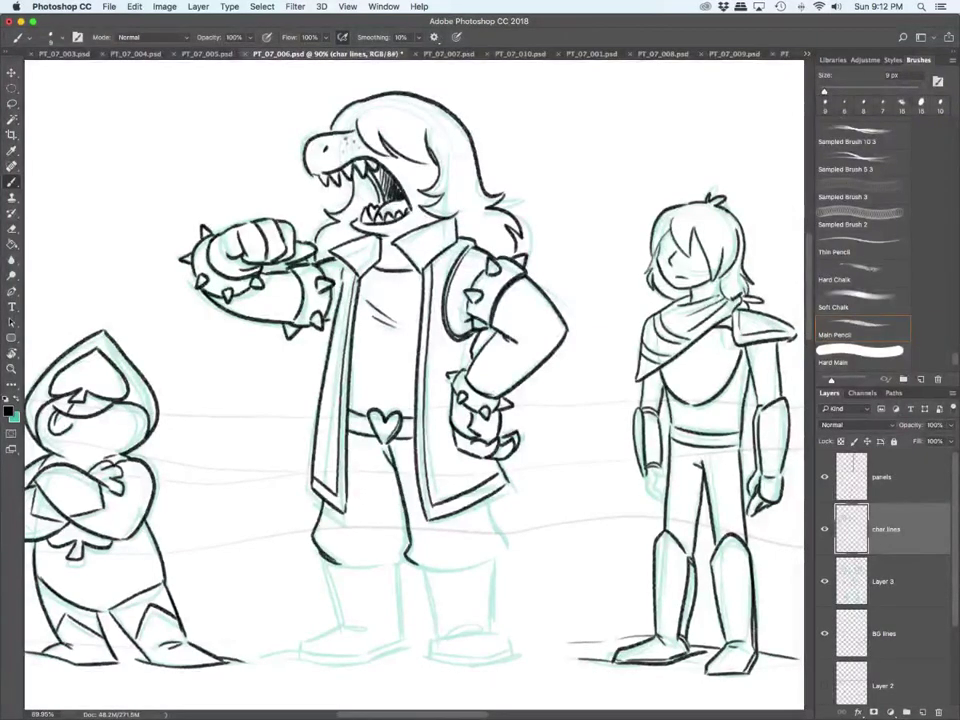
pyautogui.moveTo(404, 512); pyautogui.dragTo(418, 566)
pyautogui.moveTo(487, 502); pyautogui.dragTo(504, 546)
pyautogui.moveTo(404, 526); pyautogui.dragTo(408, 550)
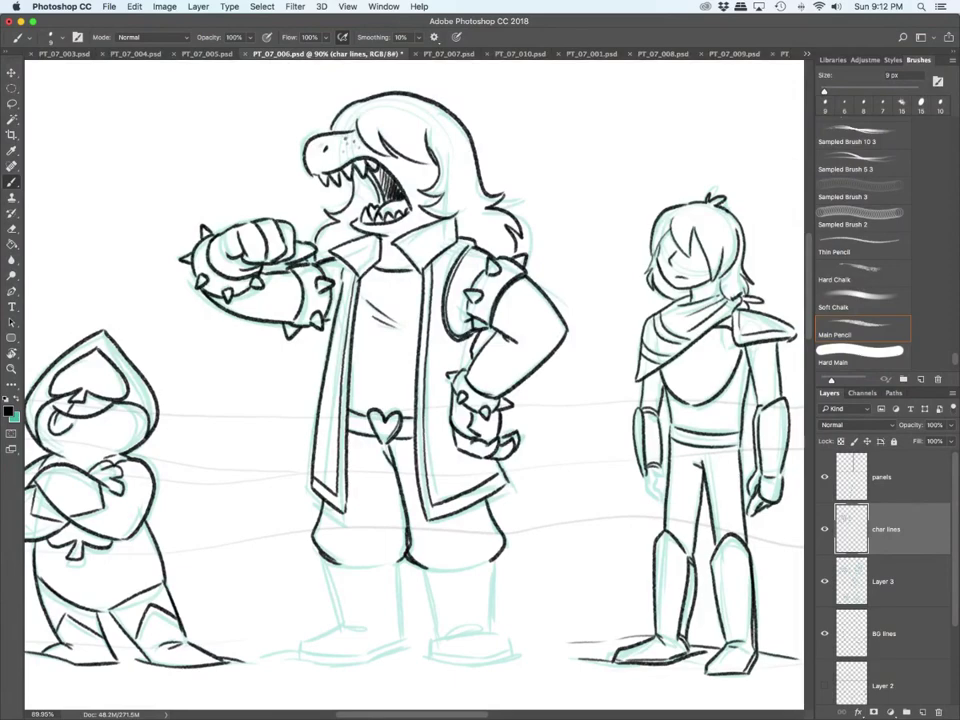
# Step: Ink the missing hand below the forearm guard on the armoured figure's side nearest the monster
pyautogui.scroll(3, 432, 602)
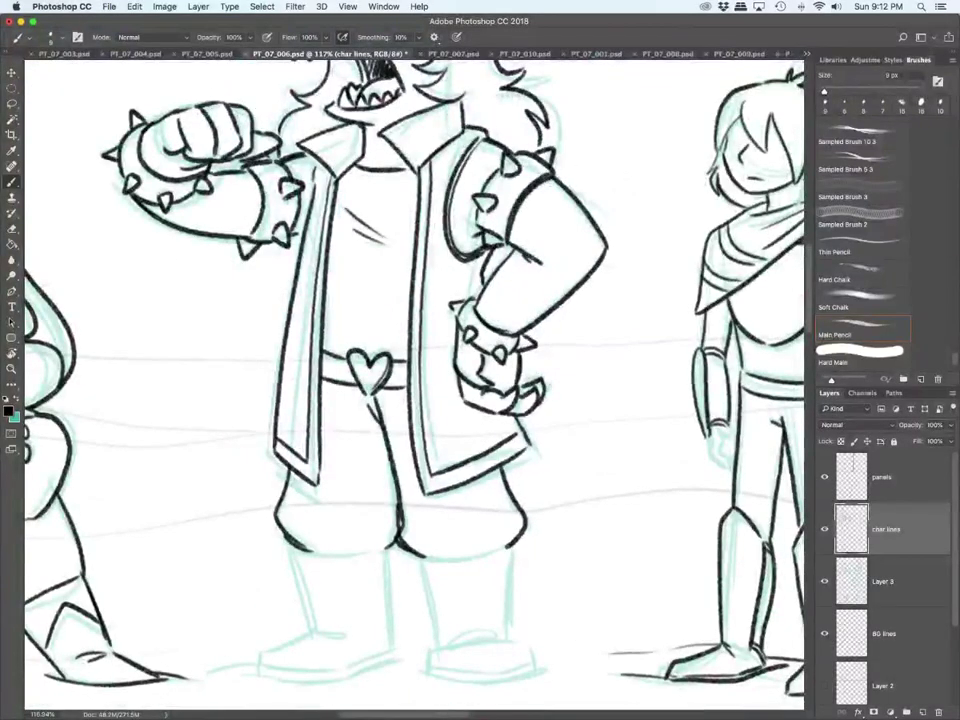
pyautogui.scroll(-2, 414, 380)
pyautogui.moveTo(709, 356)
pyautogui.mouseDown()
pyautogui.moveTo(716, 393)
pyautogui.moveTo(723, 370)
pyautogui.moveTo(736, 369)
pyautogui.moveTo(728, 417)
pyautogui.mouseUp()
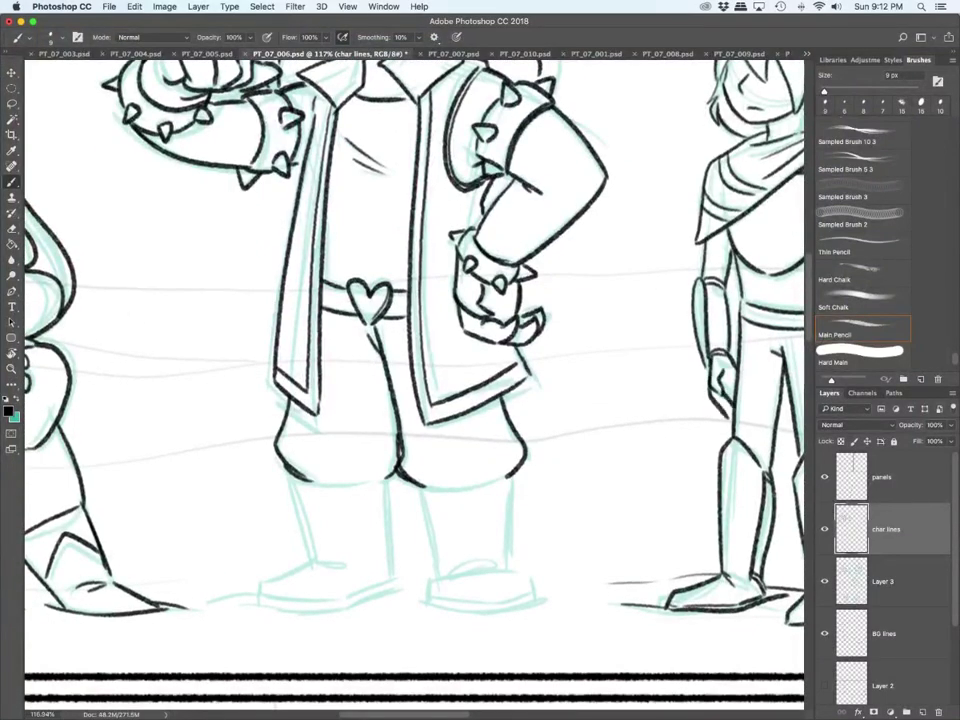
pyautogui.moveTo(707, 364); pyautogui.dragTo(713, 403)
# Step: Ink the monster's left-hand boot as viewed, with the trouser cuff, shaft, foot and sole
pyautogui.scroll(-3, 512, 573)
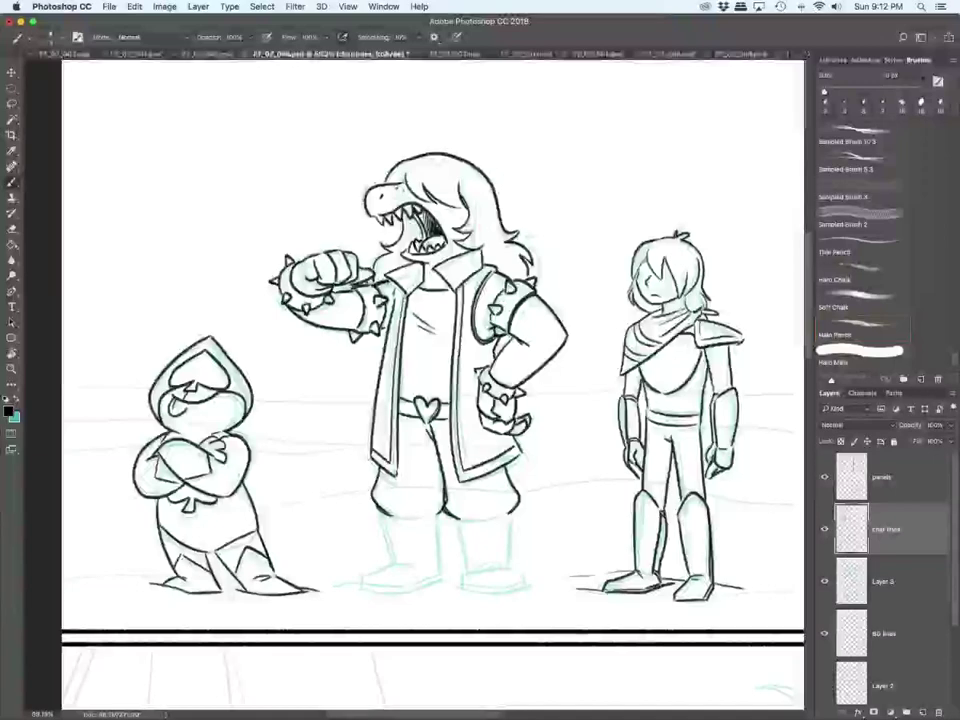
pyautogui.scroll(3, 460, 625)
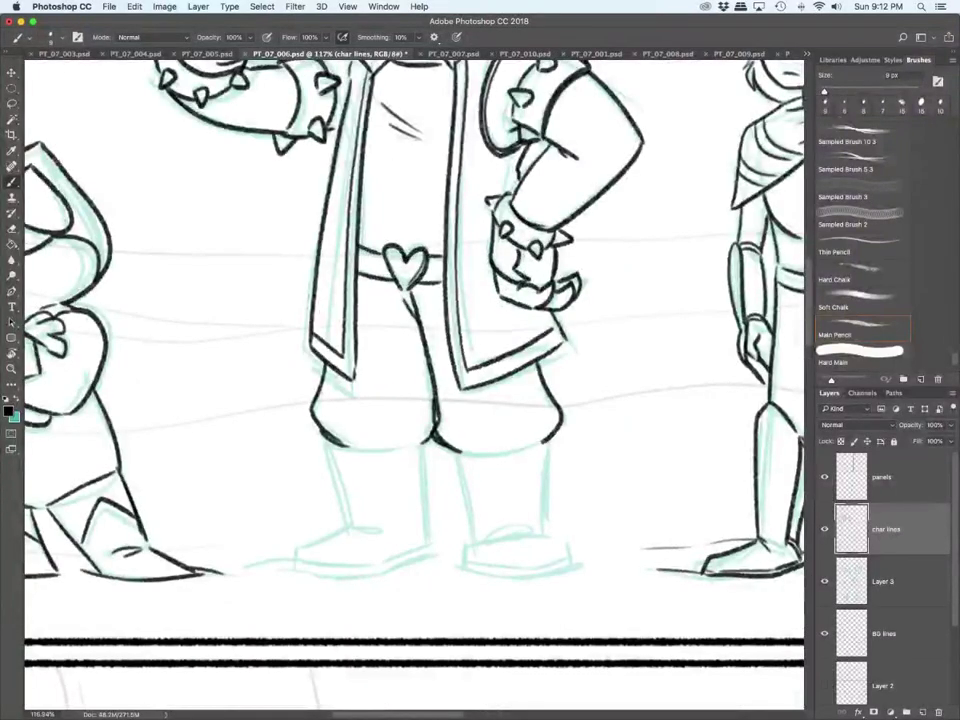
pyautogui.moveTo(323, 437)
pyautogui.mouseDown()
pyautogui.moveTo(421, 447)
pyautogui.moveTo(328, 452)
pyautogui.moveTo(349, 522)
pyautogui.mouseUp()
pyautogui.moveTo(350, 521)
pyautogui.mouseDown()
pyautogui.moveTo(380, 527)
pyautogui.moveTo(340, 530)
pyautogui.moveTo(285, 565)
pyautogui.mouseUp()
pyautogui.moveTo(426, 448); pyautogui.dragTo(430, 548)
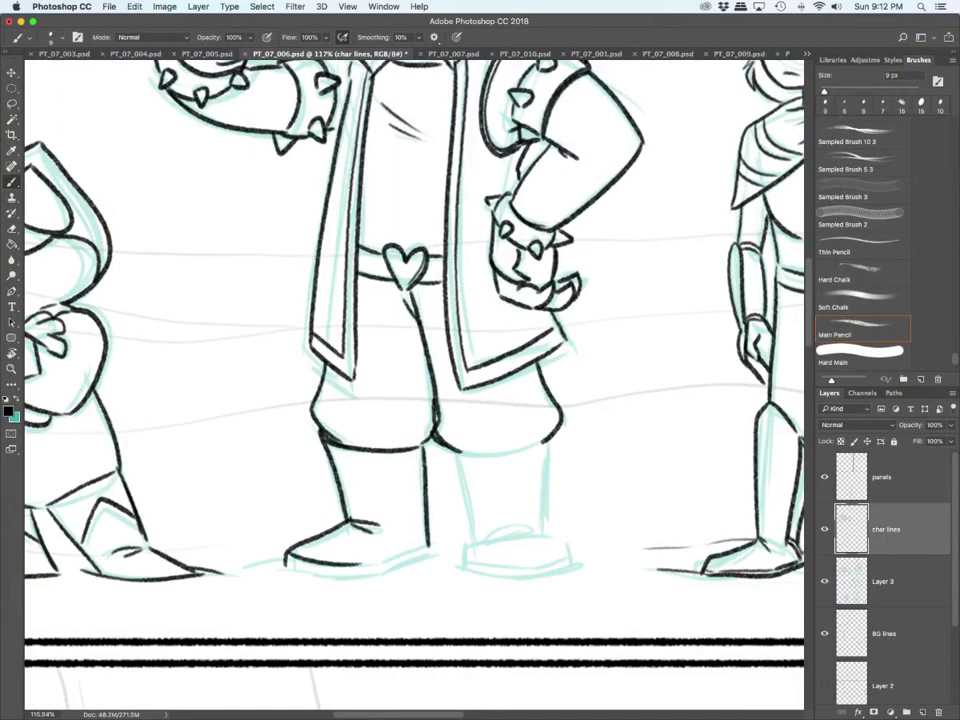
pyautogui.moveTo(363, 564); pyautogui.dragTo(426, 546)
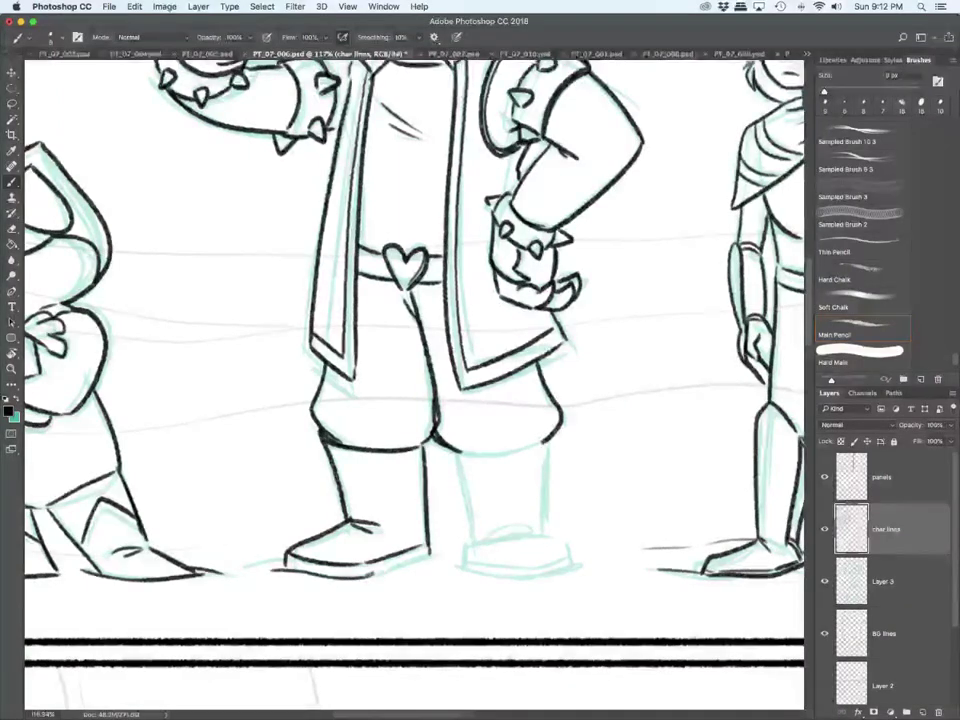
# Step: Ink the monster's right-hand boot as viewed, with the trouser cuff, shaft, ankle fold, foot and ground line
pyautogui.moveTo(452, 450)
pyautogui.mouseDown()
pyautogui.moveTo(547, 443)
pyautogui.moveTo(463, 566)
pyautogui.moveTo(511, 537)
pyautogui.moveTo(569, 562)
pyautogui.mouseUp()
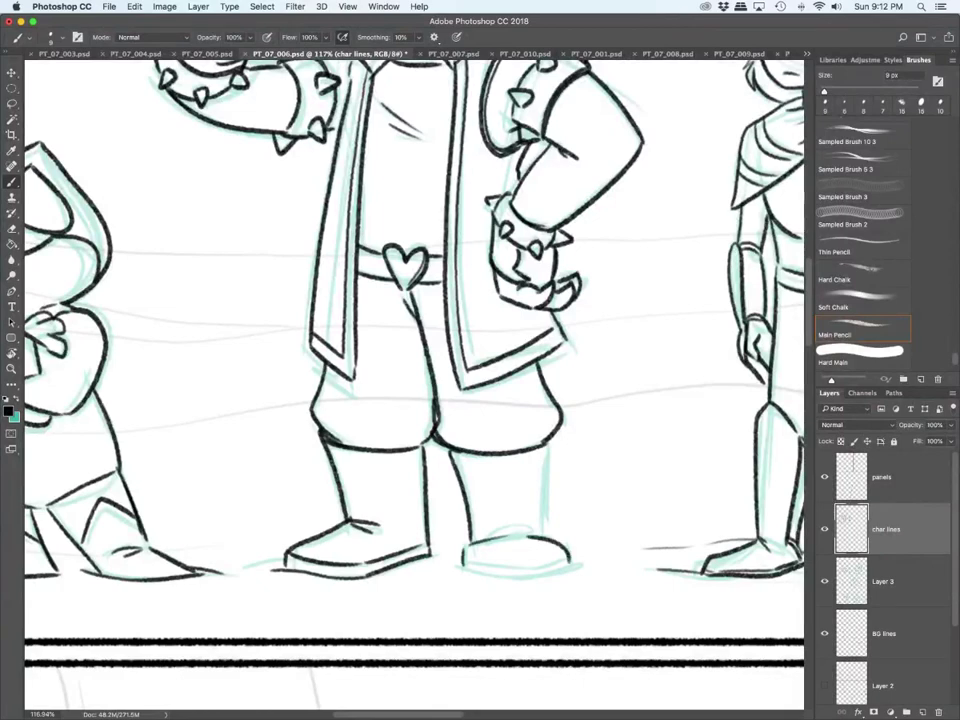
pyautogui.moveTo(549, 444); pyautogui.dragTo(546, 538)
pyautogui.moveTo(486, 529); pyautogui.dragTo(535, 526)
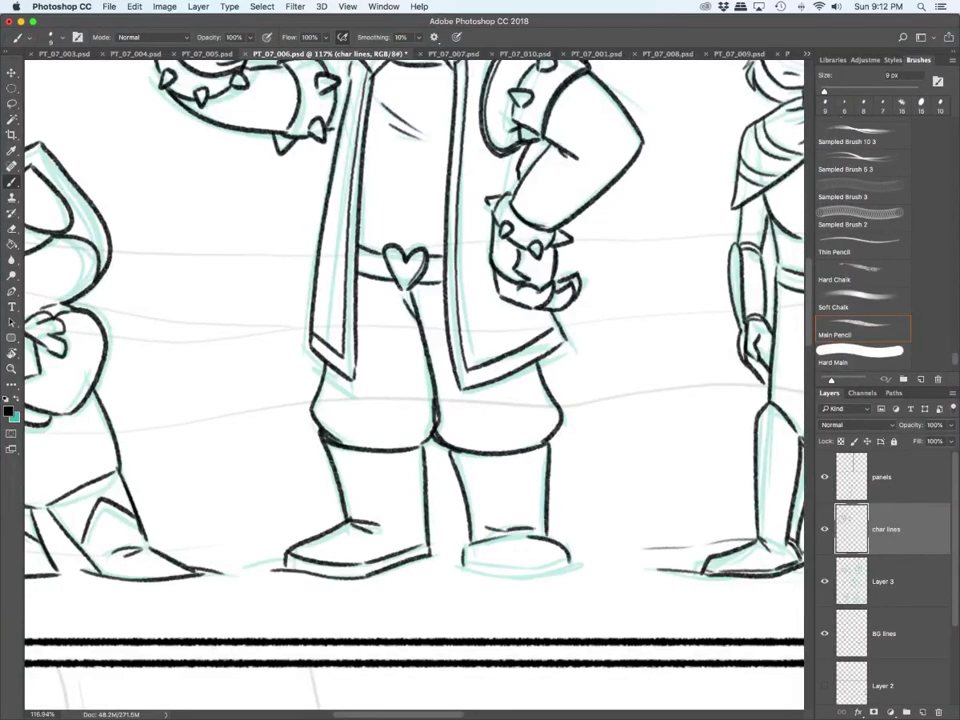
pyautogui.moveTo(451, 565)
pyautogui.mouseDown()
pyautogui.moveTo(513, 577)
pyautogui.moveTo(591, 563)
pyautogui.moveTo(527, 567)
pyautogui.mouseUp()
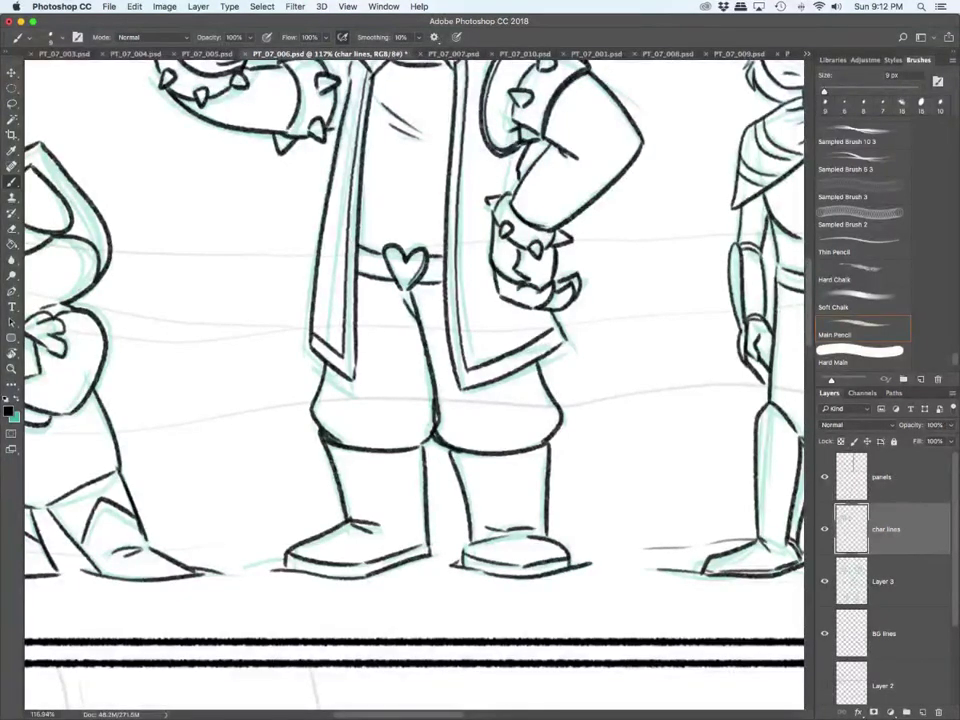
# Step: Set the brush size to 15 px and add a layer named "R lines" above char lines for the close-up panel
pyautogui.scroll(-7, 510, 448)
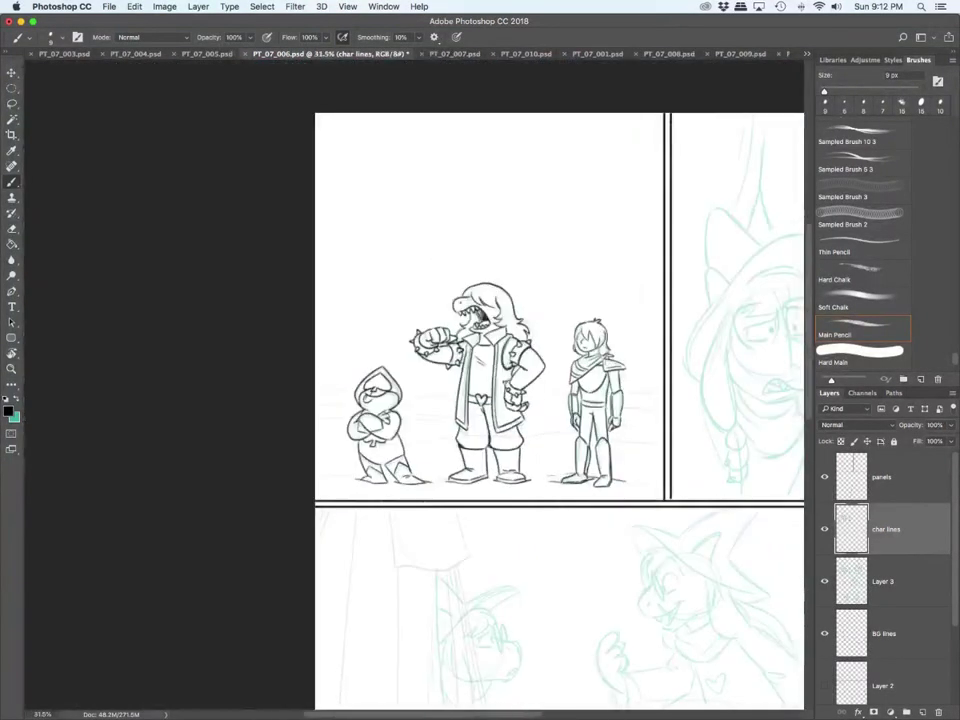
pyautogui.hscroll(5, 510, 448)
pyautogui.hscroll(1, 510, 448)
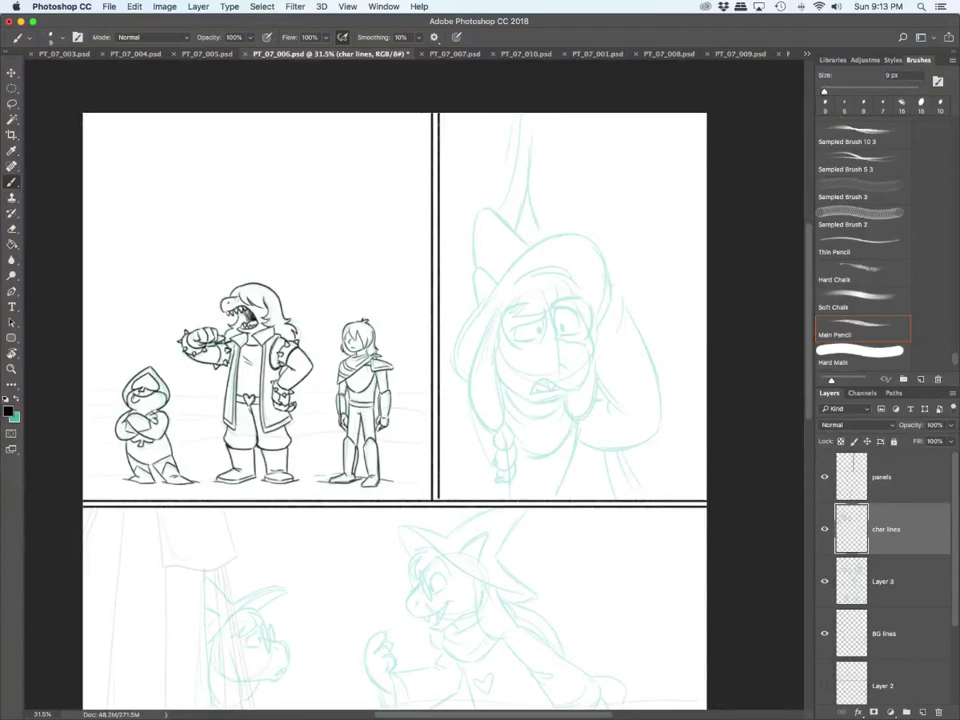
pyautogui.press(']')
pyautogui.scroll(5, 539, 426)
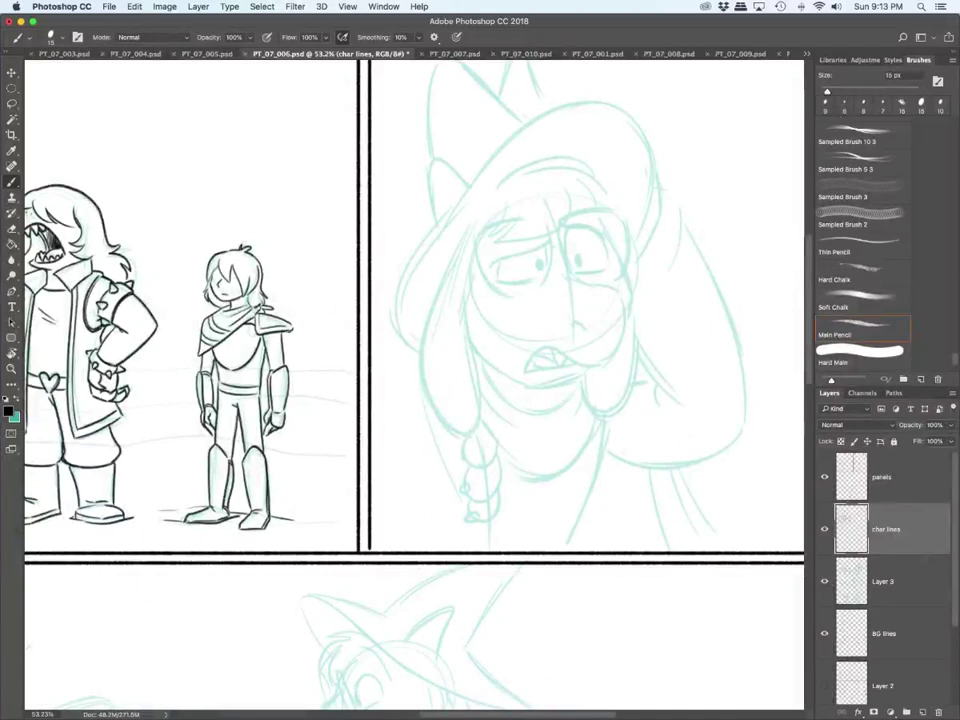
pyautogui.click(921, 712)
pyautogui.doubleClick(883, 529)
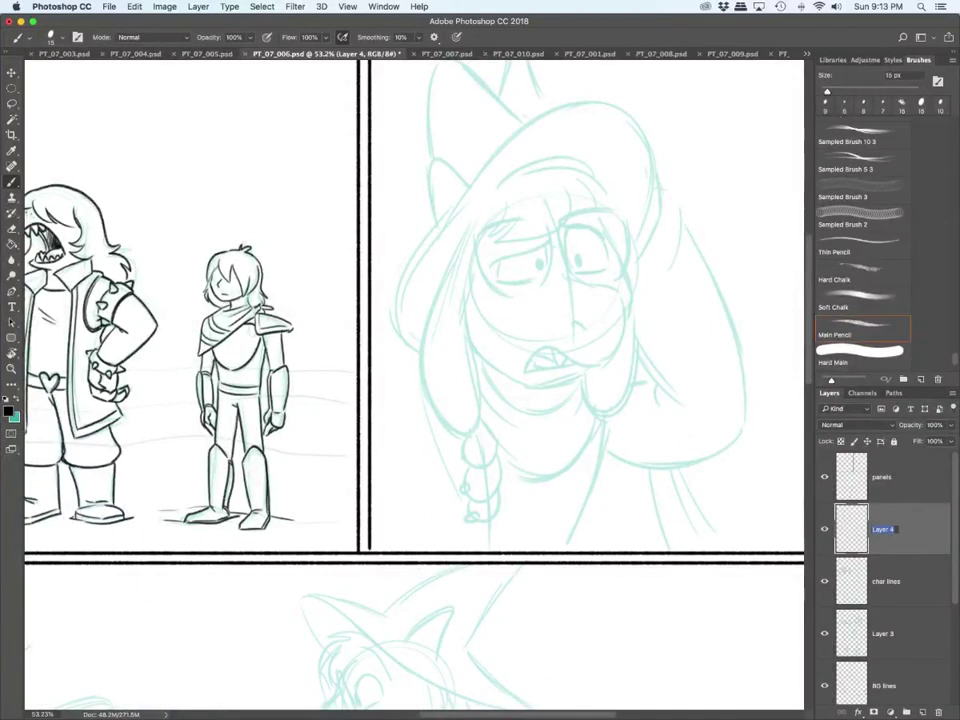
pyautogui.write('R char')
pyautogui.press('BackSpace')
pyautogui.press('BackSpace')
pyautogui.press('BackSpace')
pyautogui.press('BackSpace')
pyautogui.write('ines')
pyautogui.press('Return')
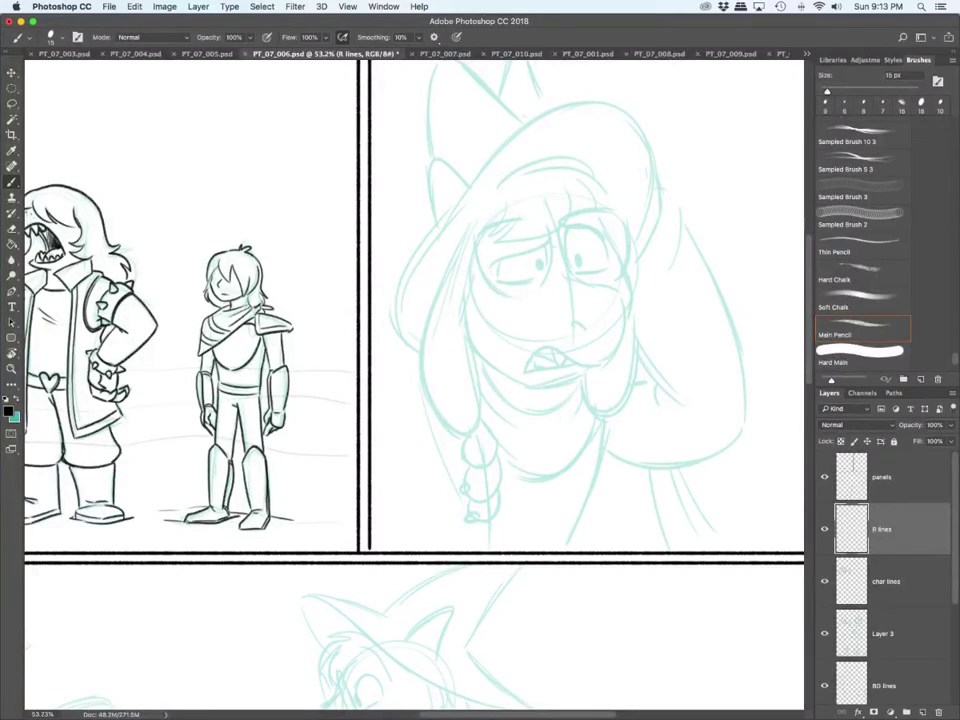
# Step: Ink the close-up character's hair, fringe, jaw, muzzle, nostril and open toothy mouth over the green sketch
pyautogui.moveTo(497, 190)
pyautogui.mouseDown()
pyautogui.moveTo(608, 182)
pyautogui.moveTo(595, 186)
pyautogui.moveTo(597, 222)
pyautogui.moveTo(522, 238)
pyautogui.moveTo(506, 215)
pyautogui.moveTo(463, 290)
pyautogui.moveTo(466, 333)
pyautogui.moveTo(530, 384)
pyautogui.mouseUp()
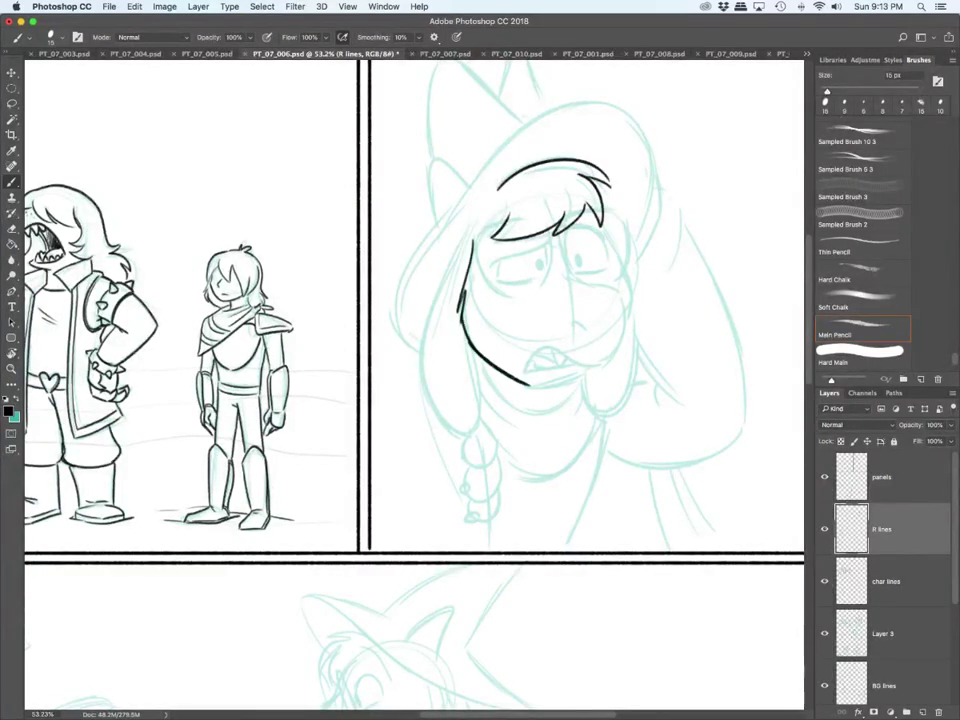
pyautogui.moveTo(572, 321); pyautogui.dragTo(581, 331)
pyautogui.moveTo(566, 268)
pyautogui.mouseDown()
pyautogui.moveTo(618, 306)
pyautogui.moveTo(607, 362)
pyautogui.mouseUp()
pyautogui.moveTo(551, 350)
pyautogui.mouseDown()
pyautogui.moveTo(594, 366)
pyautogui.moveTo(539, 348)
pyautogui.moveTo(527, 373)
pyautogui.mouseUp()
pyautogui.moveTo(527, 373)
pyautogui.mouseDown()
pyautogui.moveTo(578, 368)
pyautogui.moveTo(551, 361)
pyautogui.moveTo(546, 388)
pyautogui.moveTo(584, 372)
pyautogui.mouseUp()
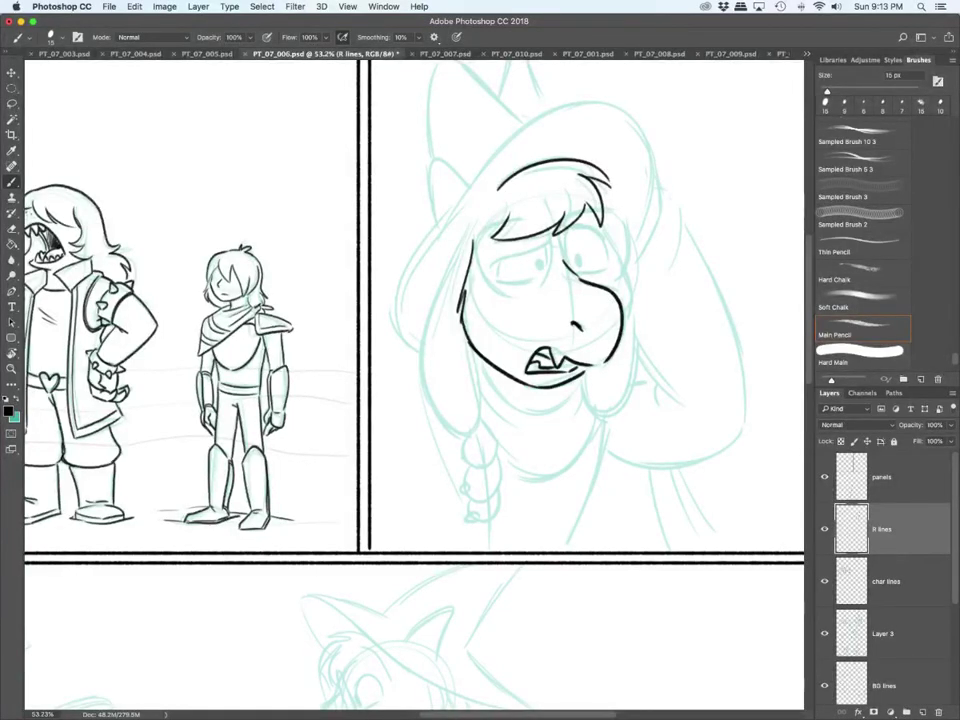
# Step: Ink the long drooping ear on the left side of the face and the segmented braid hanging below it
pyautogui.moveTo(467, 232)
pyautogui.mouseDown()
pyautogui.moveTo(430, 404)
pyautogui.moveTo(479, 390)
pyautogui.moveTo(465, 345)
pyautogui.mouseUp()
pyautogui.moveTo(466, 239); pyautogui.dragTo(491, 196)
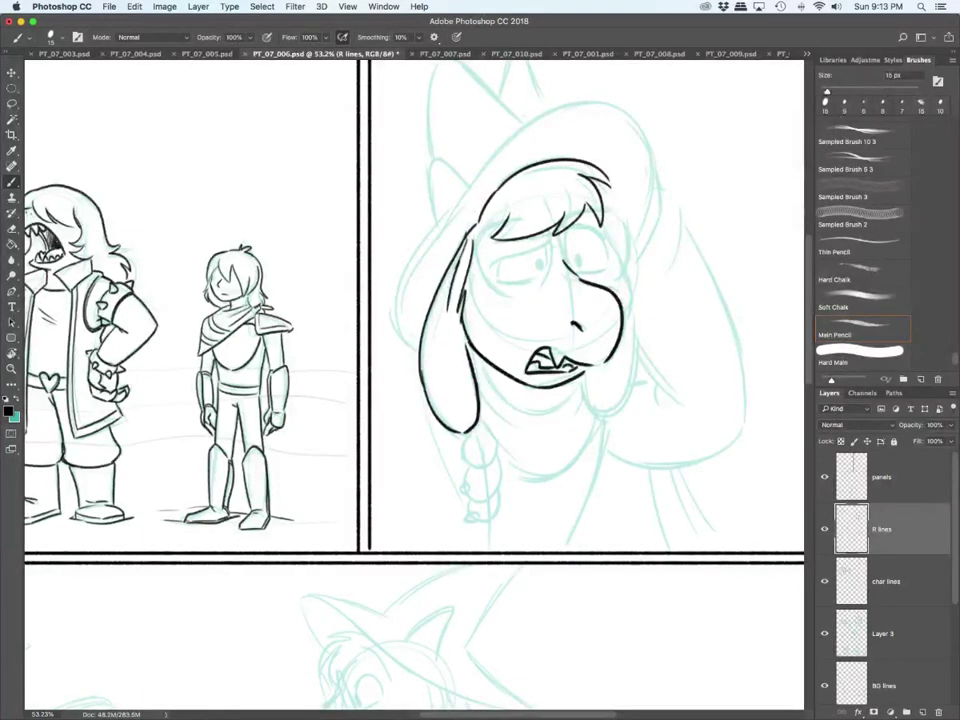
pyautogui.moveTo(479, 419)
pyautogui.mouseDown()
pyautogui.moveTo(495, 446)
pyautogui.moveTo(462, 457)
pyautogui.moveTo(469, 465)
pyautogui.moveTo(495, 453)
pyautogui.moveTo(463, 487)
pyautogui.mouseUp()
pyautogui.moveTo(463, 489)
pyautogui.mouseDown()
pyautogui.moveTo(494, 495)
pyautogui.moveTo(496, 457)
pyautogui.mouseUp()
pyautogui.moveTo(464, 498)
pyautogui.mouseDown()
pyautogui.moveTo(466, 516)
pyautogui.moveTo(500, 500)
pyautogui.mouseUp()
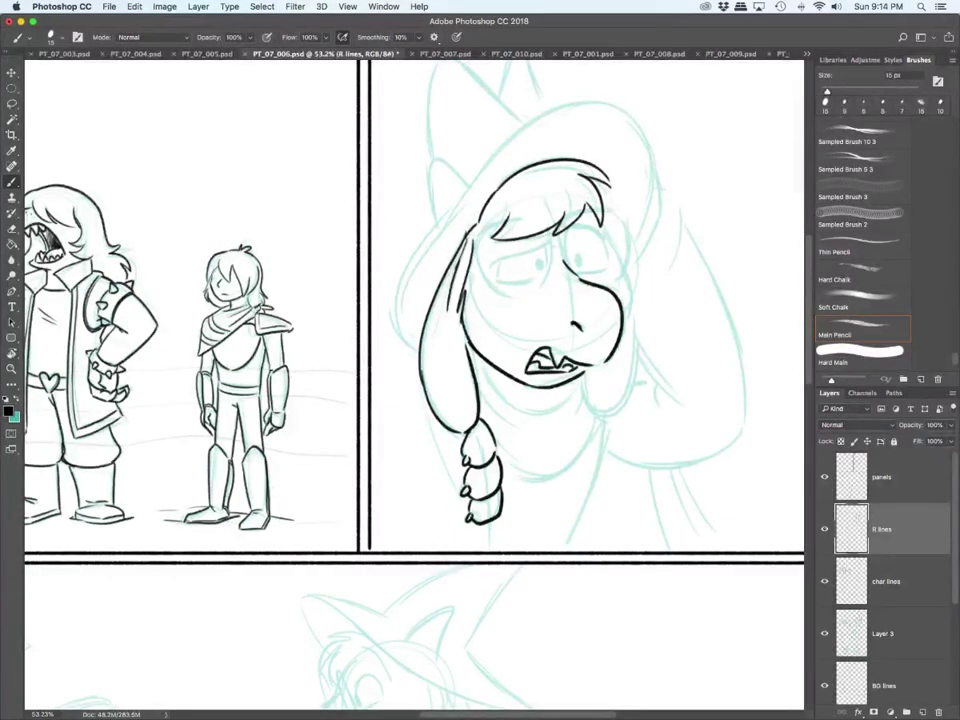
# Step: Ink both eyes of the close-up character with solid pupils, upper lids and lower lid lines
pyautogui.scroll(5, 569, 266)
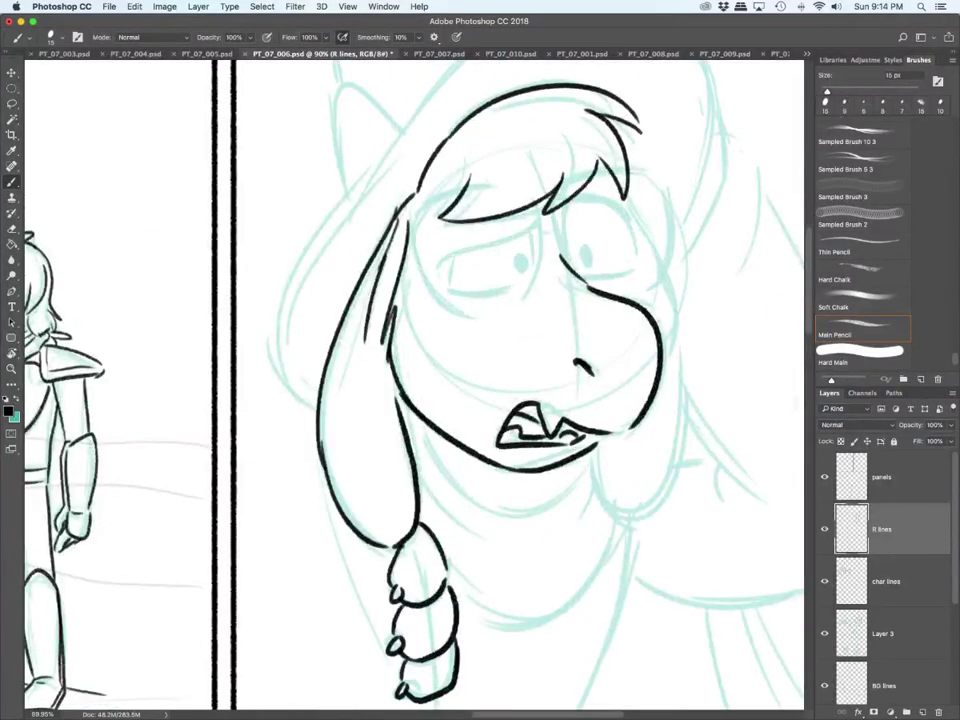
pyautogui.moveTo(442, 268)
pyautogui.mouseDown()
pyautogui.moveTo(537, 224)
pyautogui.moveTo(521, 273)
pyautogui.mouseUp()
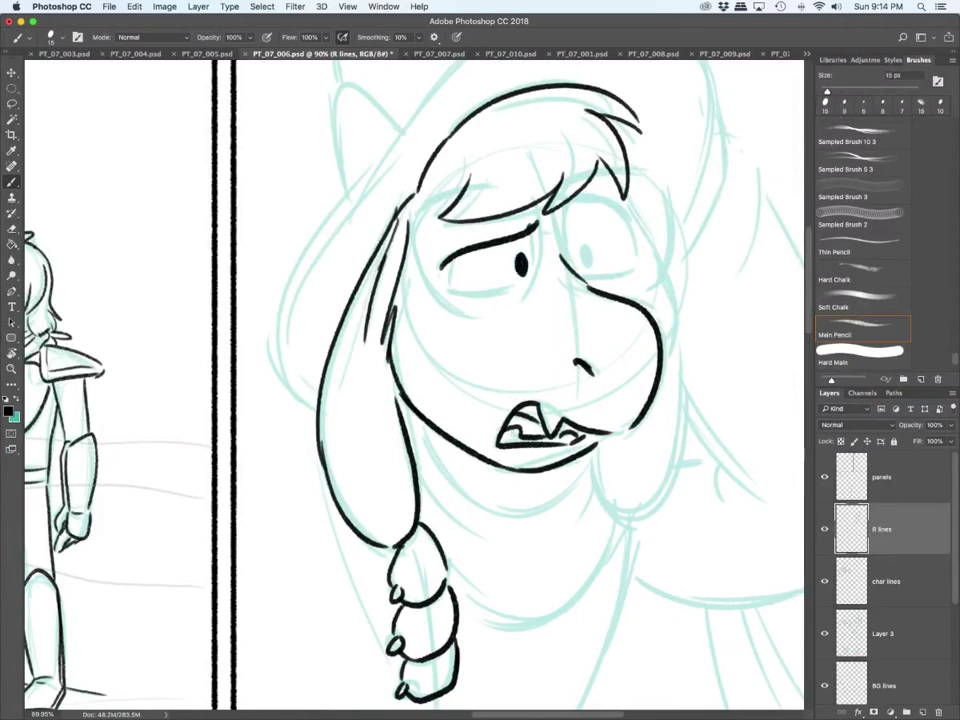
pyautogui.moveTo(586, 252); pyautogui.dragTo(588, 266)
pyautogui.moveTo(447, 272); pyautogui.dragTo(499, 290)
pyautogui.moveTo(570, 266)
pyautogui.mouseDown()
pyautogui.moveTo(564, 207)
pyautogui.moveTo(575, 201)
pyautogui.moveTo(642, 261)
pyautogui.moveTo(627, 269)
pyautogui.mouseUp()
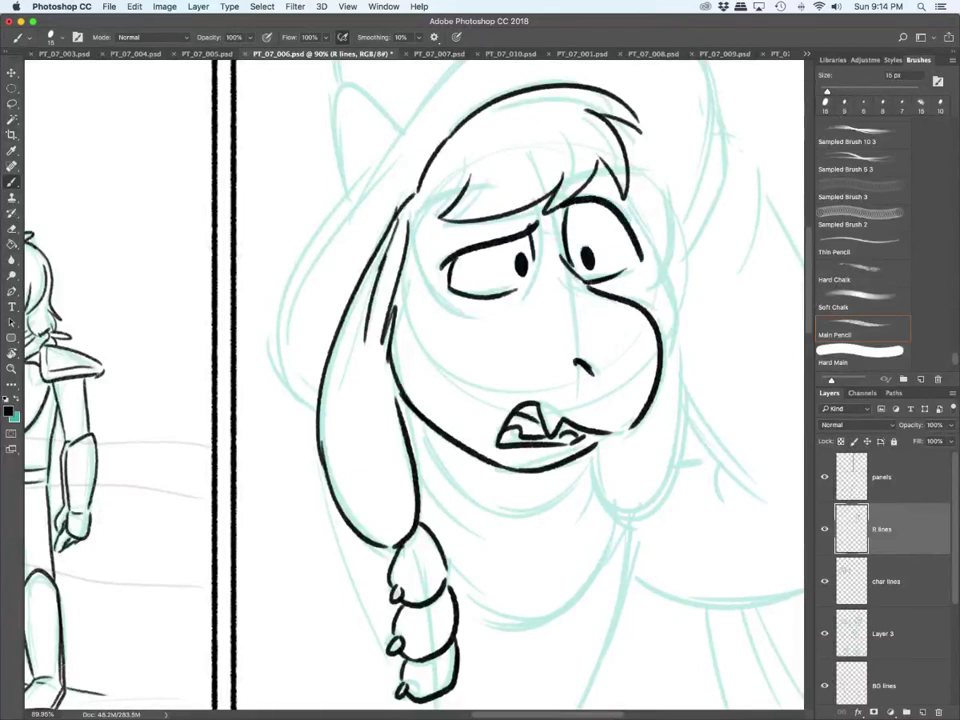
# Step: Ink the far cheek line and the long drooping ear on the right side of the close-up face
pyautogui.moveTo(633, 210); pyautogui.dragTo(657, 260)
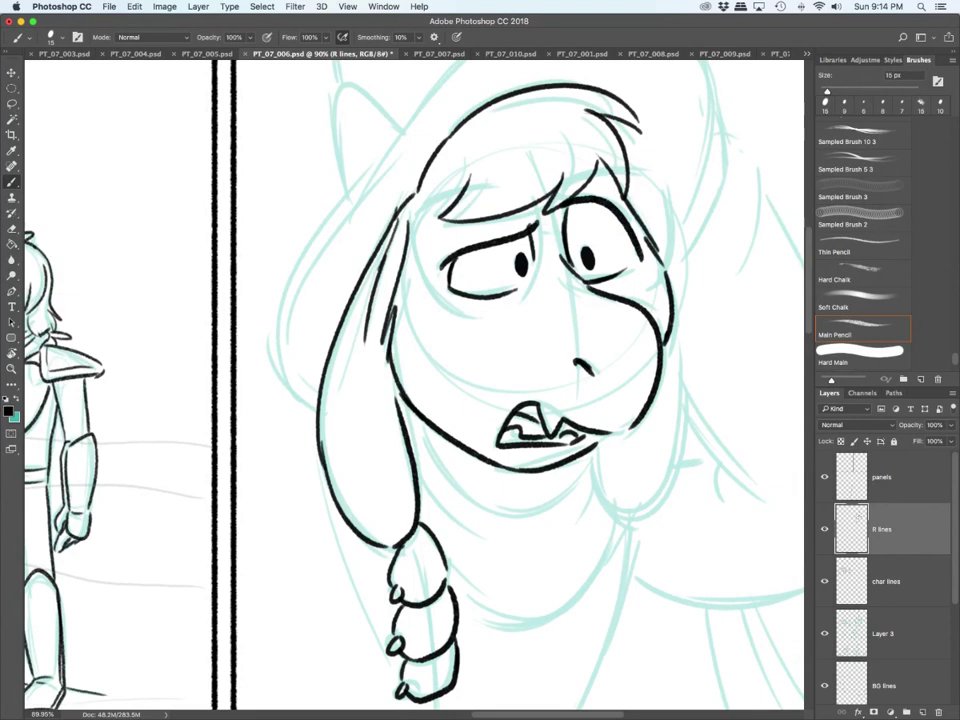
pyautogui.moveTo(626, 183)
pyautogui.mouseDown()
pyautogui.moveTo(689, 298)
pyautogui.moveTo(672, 470)
pyautogui.moveTo(656, 501)
pyautogui.mouseUp()
pyautogui.moveTo(601, 436)
pyautogui.mouseDown()
pyautogui.moveTo(594, 502)
pyautogui.moveTo(650, 515)
pyautogui.mouseUp()
pyautogui.moveTo(673, 321); pyautogui.dragTo(684, 364)
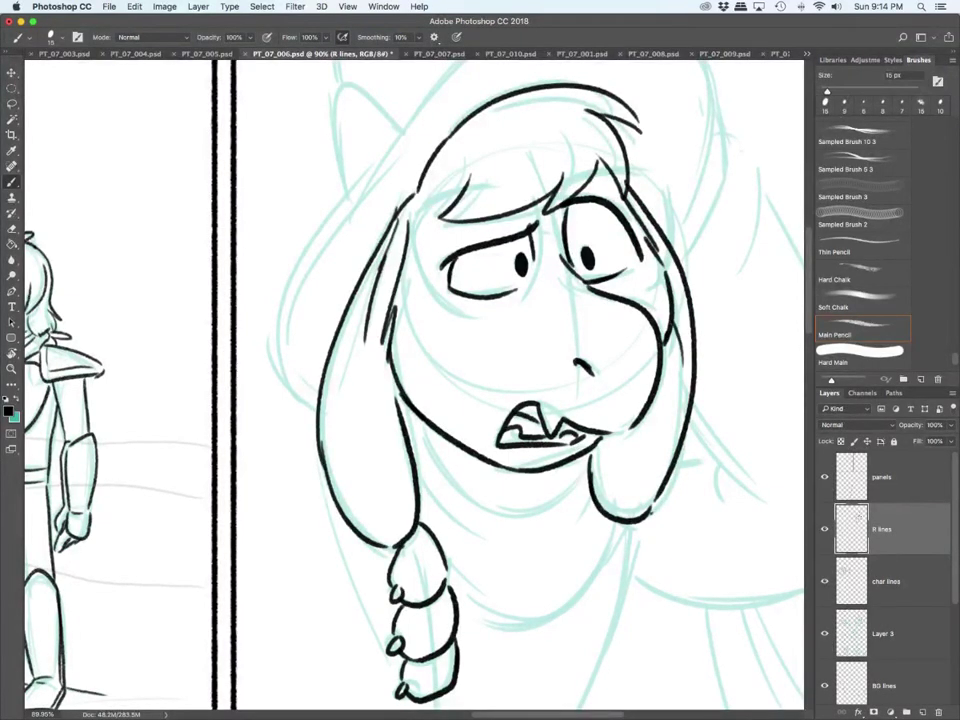
# Step: Add a new layer named "G lines" above R lines
pyautogui.click(921, 712)
pyautogui.doubleClick(883, 529)
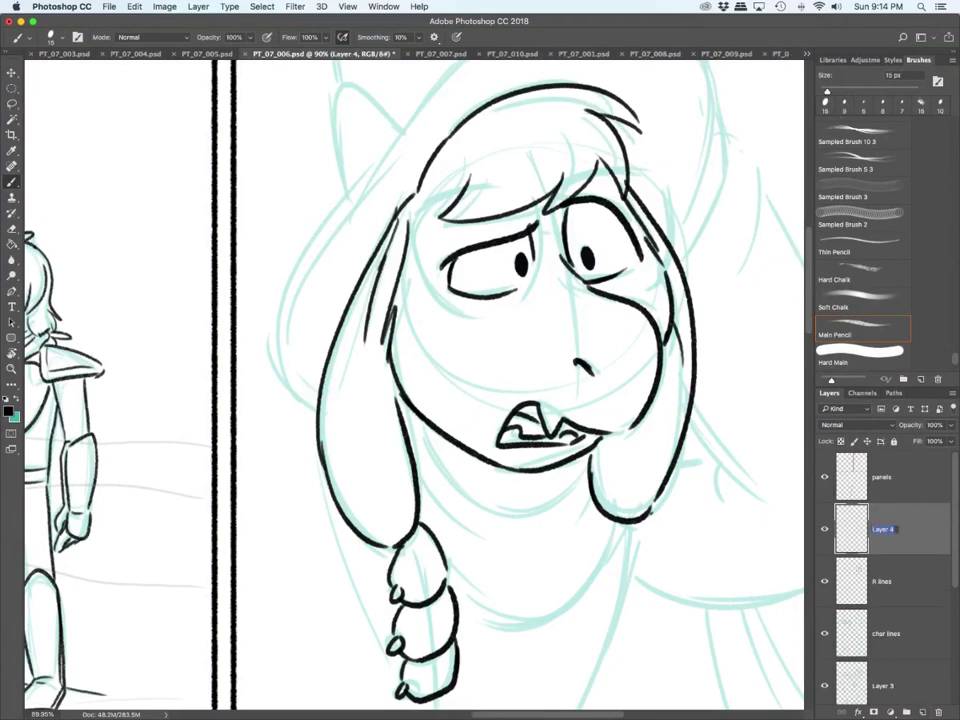
pyautogui.write('G lines')
pyautogui.press('Return')
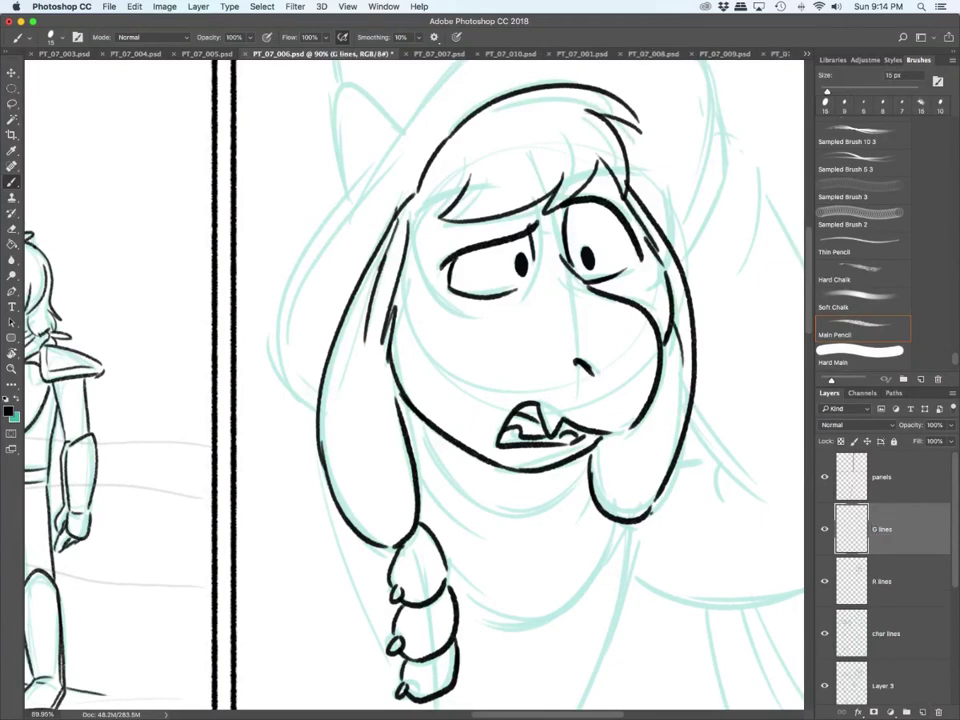
# Step: Set the brush size to 20 px and ink the glasses frames and bridge around both eyes on G lines
pyautogui.press(']')
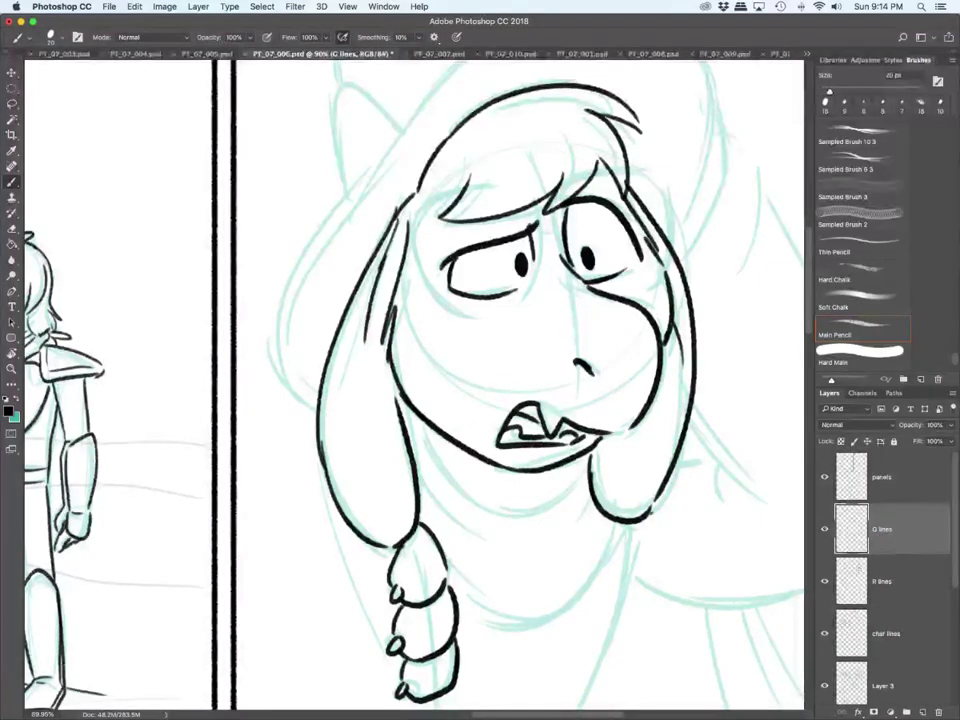
pyautogui.moveTo(412, 220)
pyautogui.mouseDown()
pyautogui.moveTo(453, 314)
pyautogui.moveTo(520, 194)
pyautogui.moveTo(537, 294)
pyautogui.mouseUp()
pyautogui.moveTo(453, 314); pyautogui.dragTo(523, 301)
pyautogui.moveTo(539, 216)
pyautogui.mouseDown()
pyautogui.moveTo(554, 209)
pyautogui.moveTo(571, 268)
pyautogui.mouseUp()
pyautogui.moveTo(556, 188)
pyautogui.mouseDown()
pyautogui.moveTo(615, 173)
pyautogui.moveTo(655, 185)
pyautogui.mouseUp()
pyautogui.moveTo(656, 184)
pyautogui.mouseDown()
pyautogui.moveTo(657, 272)
pyautogui.moveTo(616, 292)
pyautogui.mouseUp()
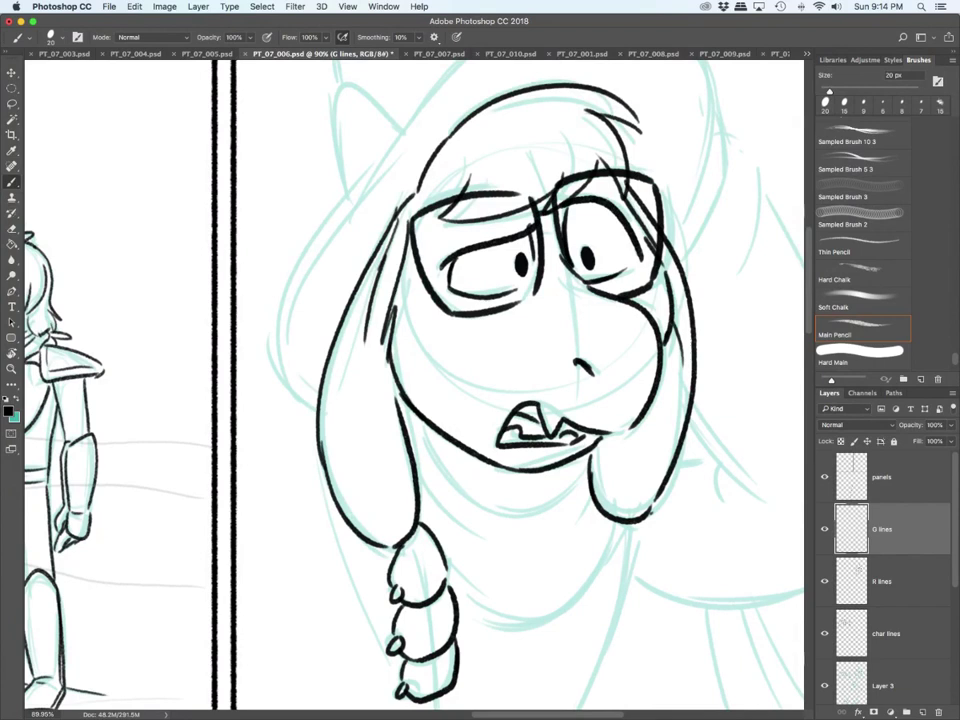
# Step: Set the brush size to 15 px and ink the scarf folds below the chin and ears on the char lines layer
pyautogui.click(884, 581)
pyautogui.press('[')
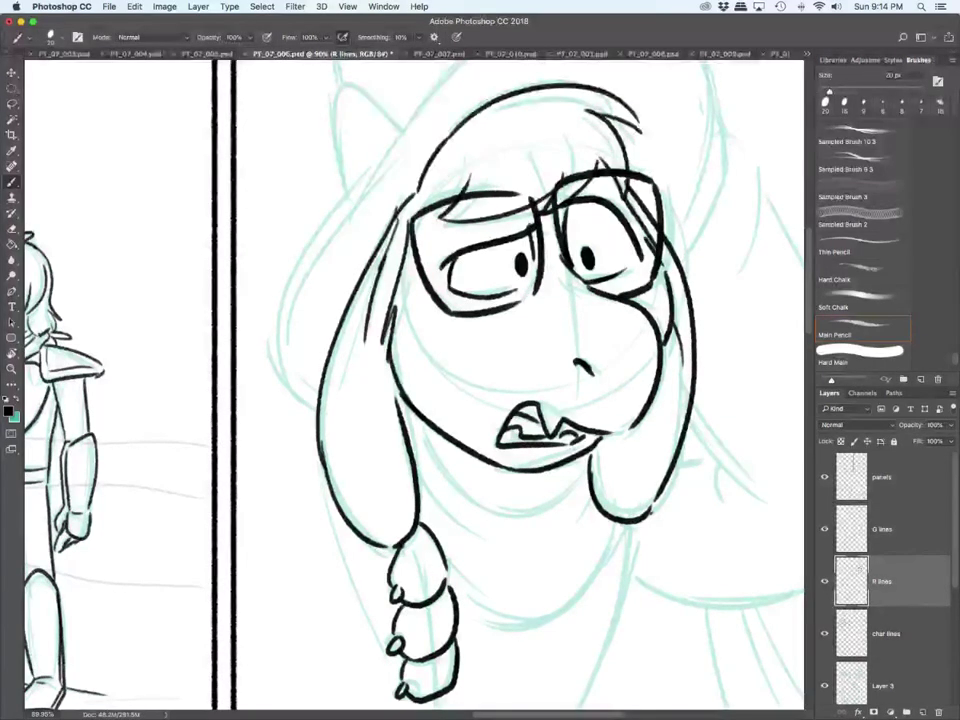
pyautogui.click(886, 633)
pyautogui.moveTo(420, 418); pyautogui.dragTo(544, 526)
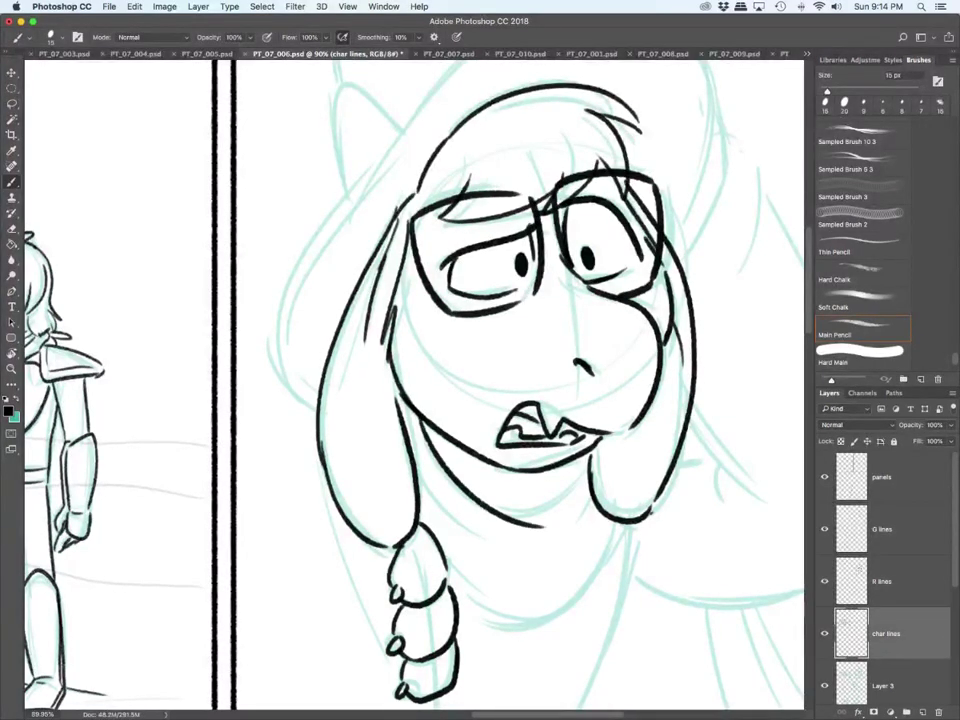
pyautogui.moveTo(587, 472); pyautogui.dragTo(527, 518)
pyautogui.moveTo(418, 470); pyautogui.dragTo(482, 552)
pyautogui.moveTo(404, 408); pyautogui.dragTo(408, 425)
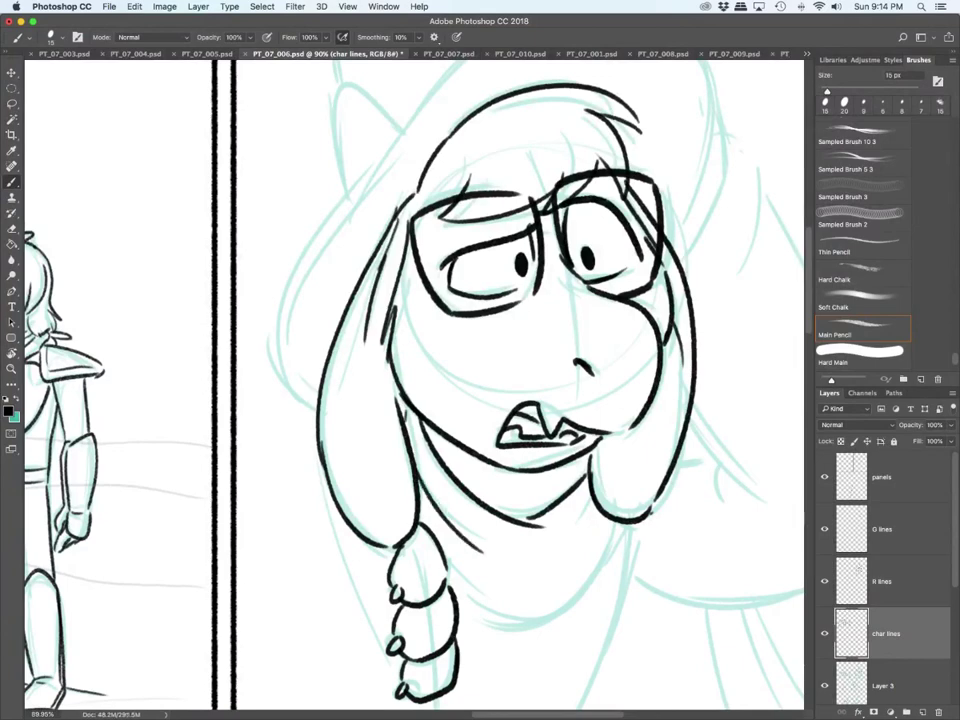
pyautogui.moveTo(447, 580)
pyautogui.mouseDown()
pyautogui.moveTo(490, 621)
pyautogui.moveTo(540, 626)
pyautogui.moveTo(584, 603)
pyautogui.mouseUp()
pyautogui.moveTo(622, 526); pyautogui.dragTo(594, 596)
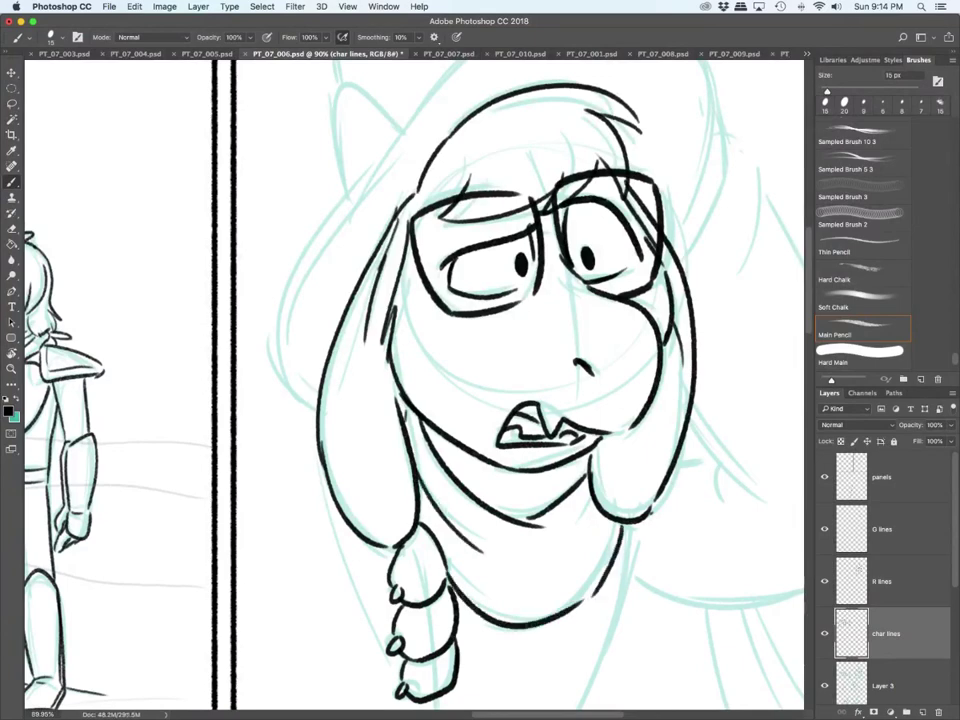
# Step: Ink the close-up character's shoulder and torso lines beside and below the braid, plus the heart on the chest
pyautogui.scroll(-6, 506, 520)
pyautogui.scroll(3, 560, 480)
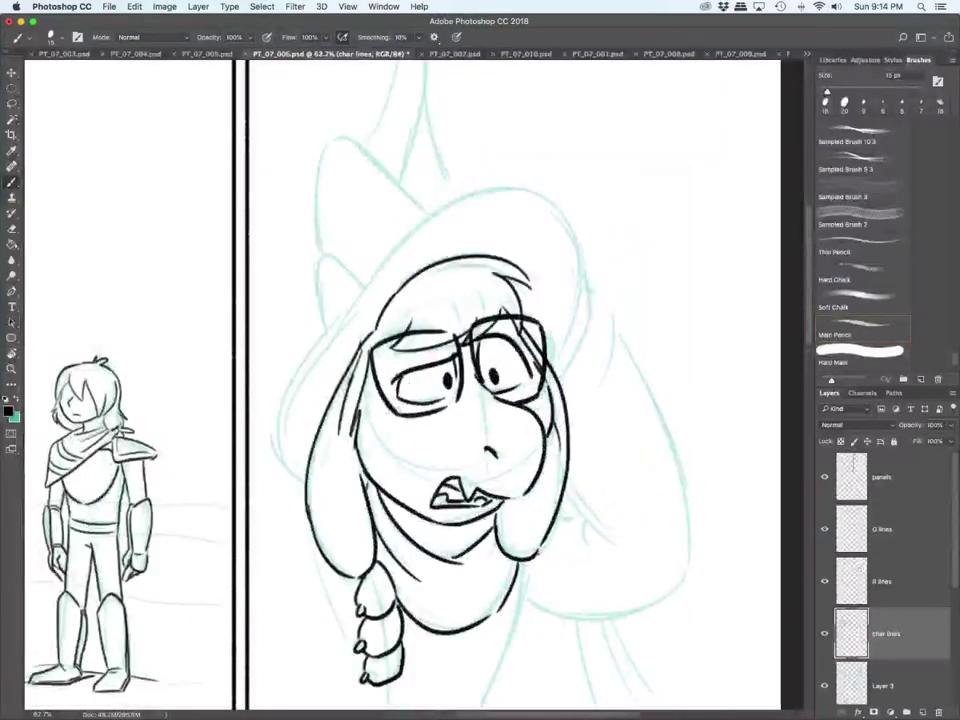
pyautogui.scroll(-3, 400, 385)
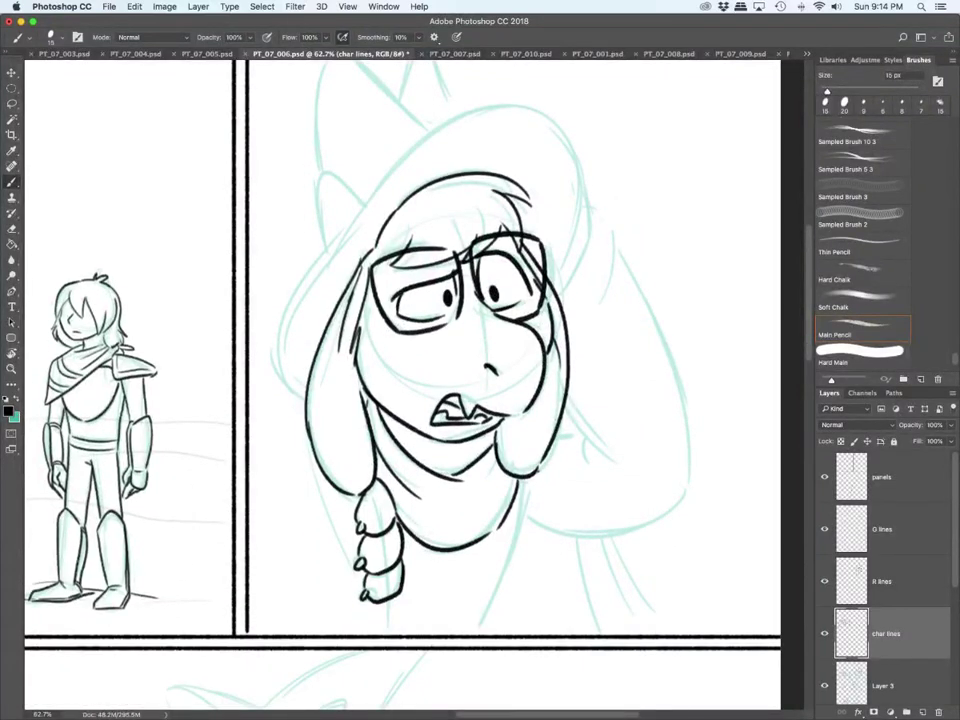
pyautogui.moveTo(304, 463); pyautogui.dragTo(354, 548)
pyautogui.moveTo(336, 491); pyautogui.dragTo(355, 528)
pyautogui.moveTo(386, 601)
pyautogui.mouseDown()
pyautogui.moveTo(388, 631)
pyautogui.moveTo(371, 628)
pyautogui.mouseUp()
pyautogui.moveTo(524, 480); pyautogui.dragTo(474, 628)
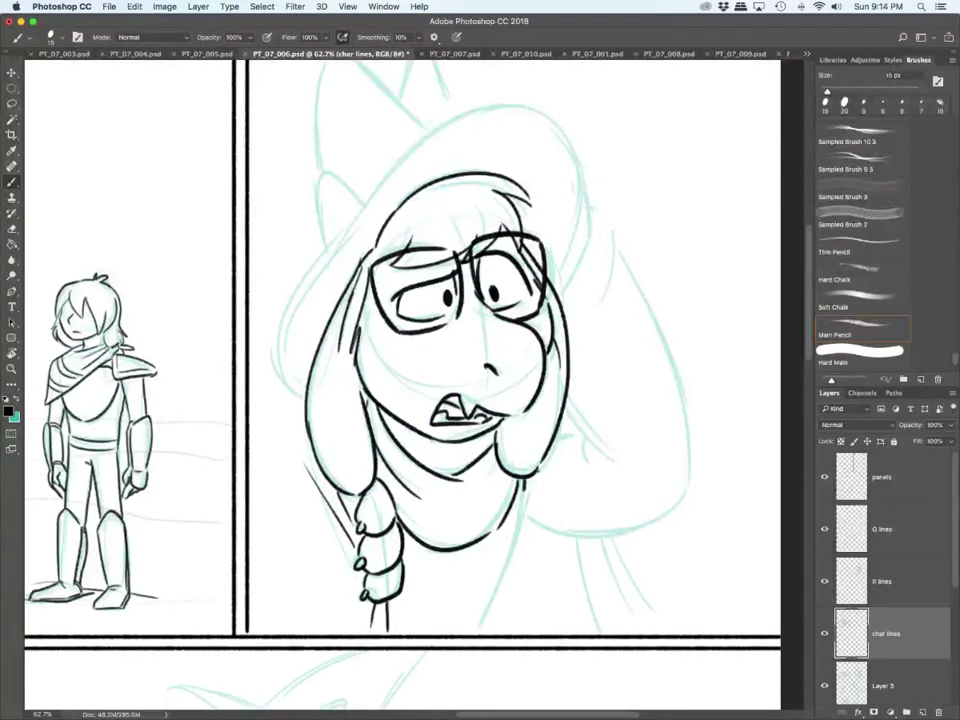
pyautogui.moveTo(401, 596)
pyautogui.mouseDown()
pyautogui.moveTo(420, 628)
pyautogui.moveTo(447, 602)
pyautogui.moveTo(420, 629)
pyautogui.mouseUp()
# Step: Ink the curved hat brim around the close-up head and the two pointed shapes behind it
pyautogui.scroll(3, 400, 380)
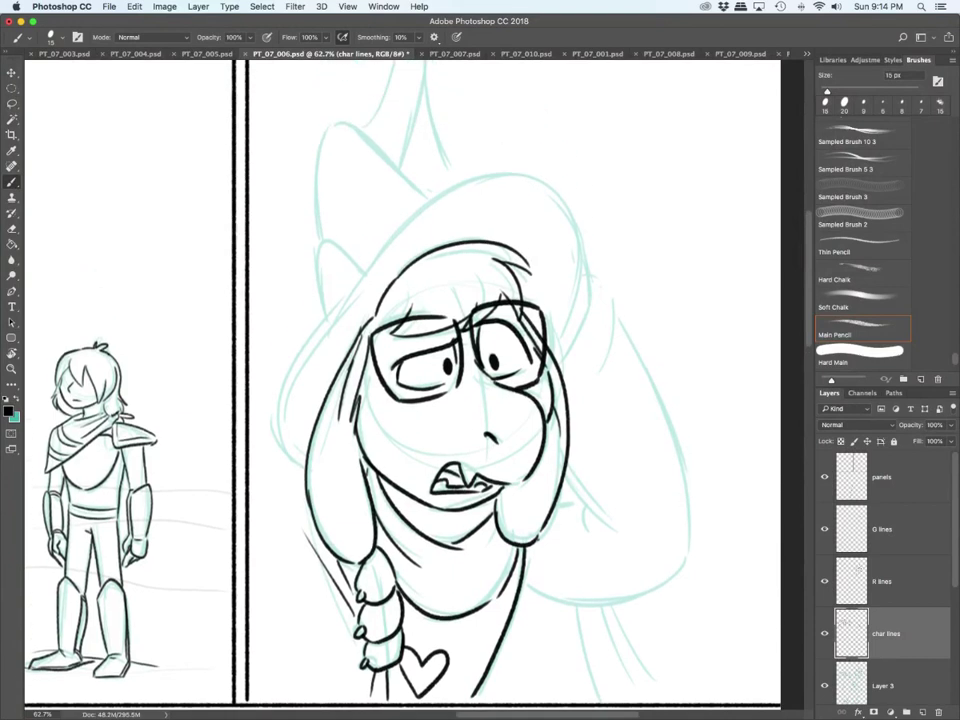
pyautogui.moveTo(274, 432)
pyautogui.mouseDown()
pyautogui.moveTo(295, 370)
pyautogui.moveTo(410, 215)
pyautogui.moveTo(565, 205)
pyautogui.moveTo(572, 330)
pyautogui.moveTo(559, 358)
pyautogui.mouseUp()
pyautogui.moveTo(325, 319)
pyautogui.mouseDown()
pyautogui.moveTo(344, 255)
pyautogui.moveTo(367, 268)
pyautogui.moveTo(329, 121)
pyautogui.moveTo(432, 190)
pyautogui.mouseUp()
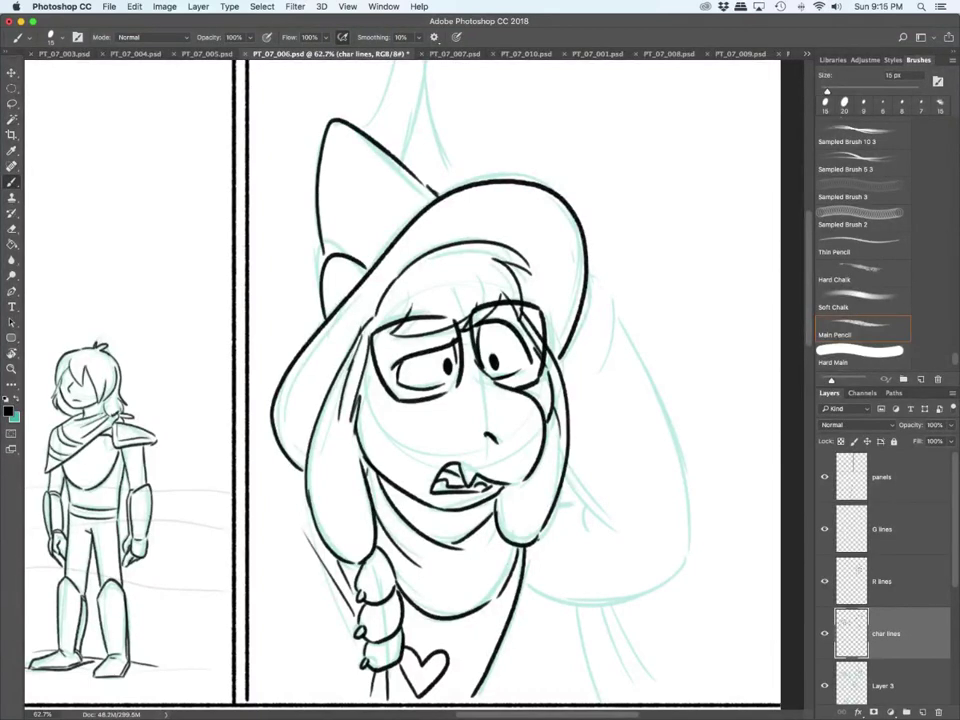
# Step: Ink the raised hand behind the hat brim, its wide drooping sleeve, and the lines hanging below the sleeve
pyautogui.moveTo(562, 362)
pyautogui.mouseDown()
pyautogui.moveTo(612, 321)
pyautogui.moveTo(601, 378)
pyautogui.mouseUp()
pyautogui.moveTo(613, 325); pyautogui.dragTo(618, 355)
pyautogui.moveTo(567, 459); pyautogui.dragTo(613, 529)
pyautogui.moveTo(583, 490); pyautogui.dragTo(600, 531)
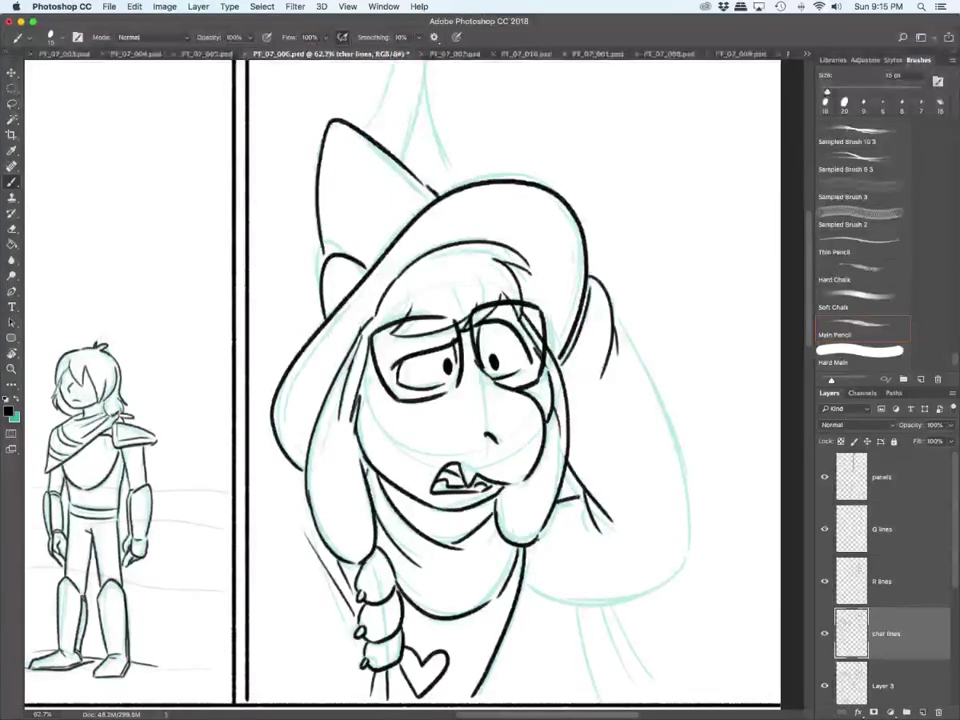
pyautogui.press('e')
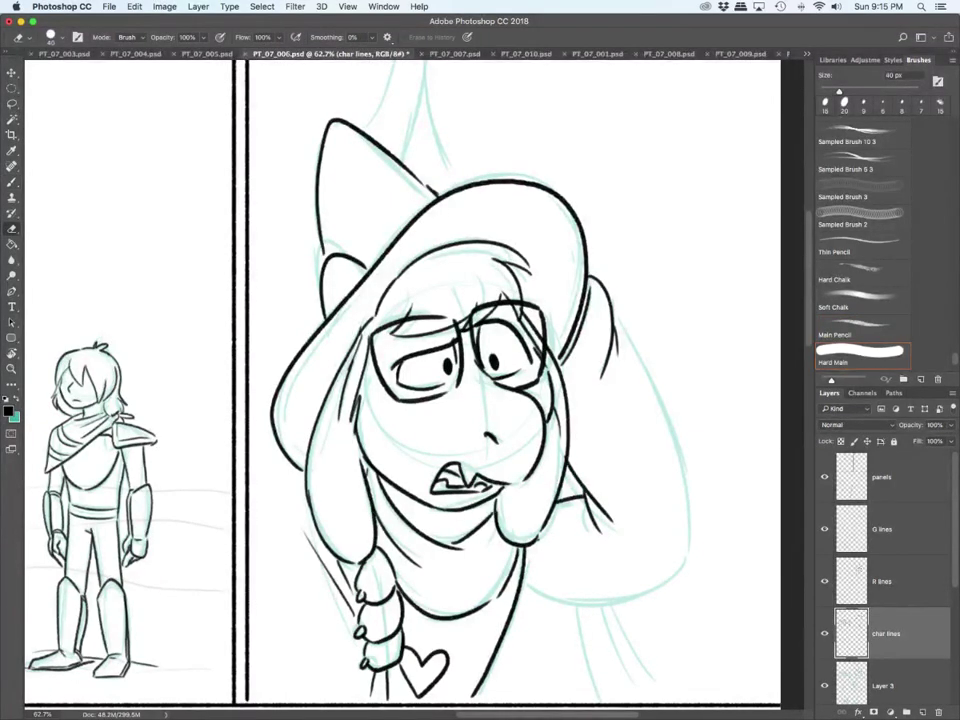
pyautogui.press('b')
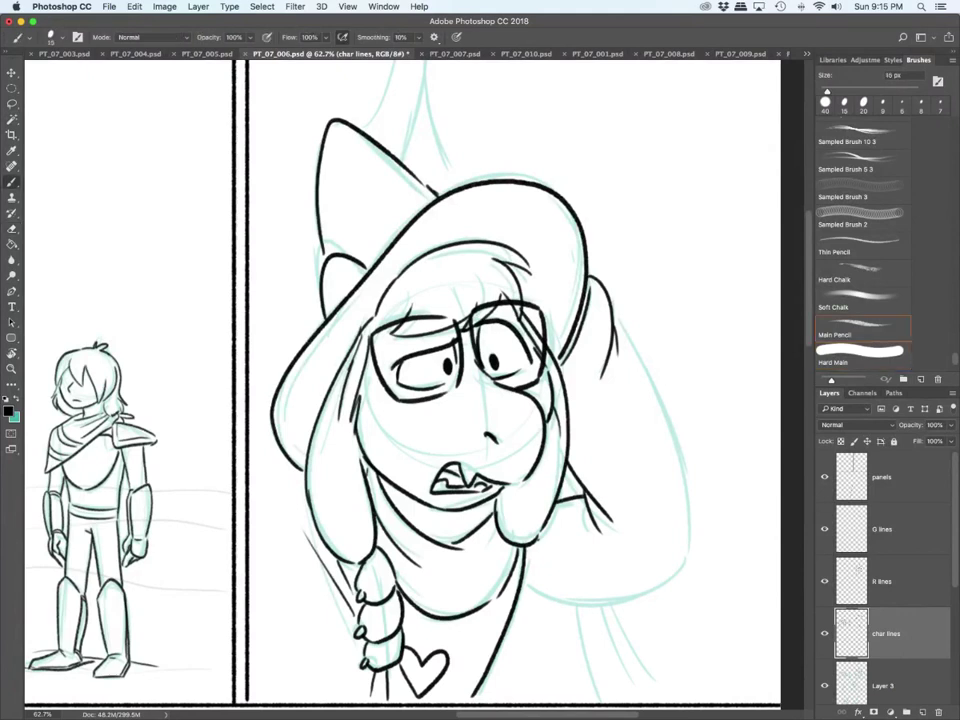
pyautogui.moveTo(614, 326); pyautogui.dragTo(673, 577)
pyautogui.moveTo(525, 587); pyautogui.dragTo(664, 581)
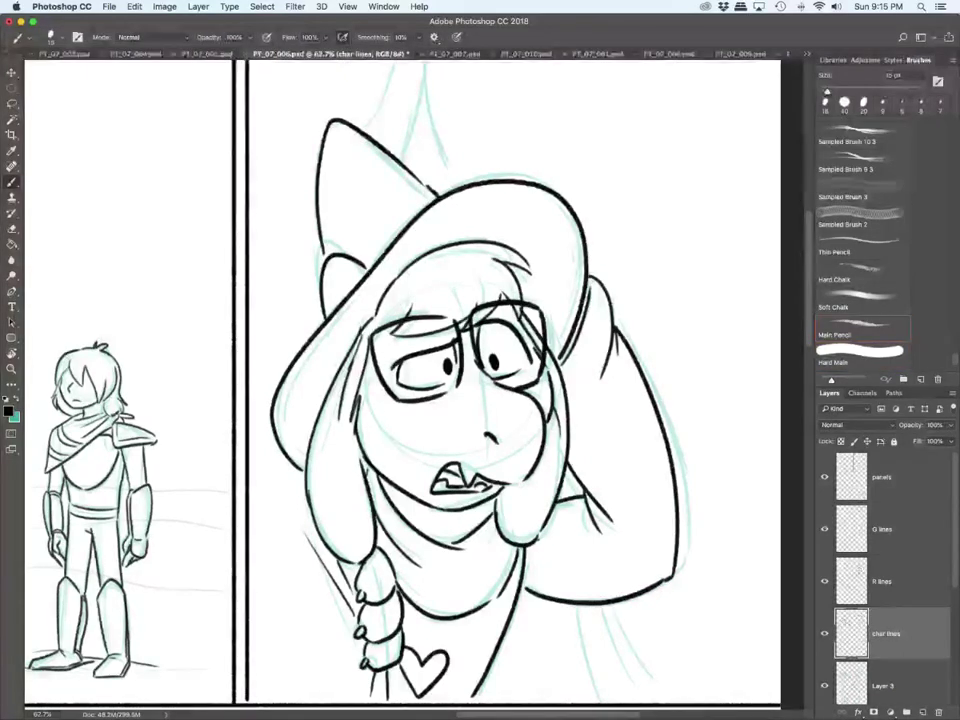
pyautogui.scroll(-3, 400, 380)
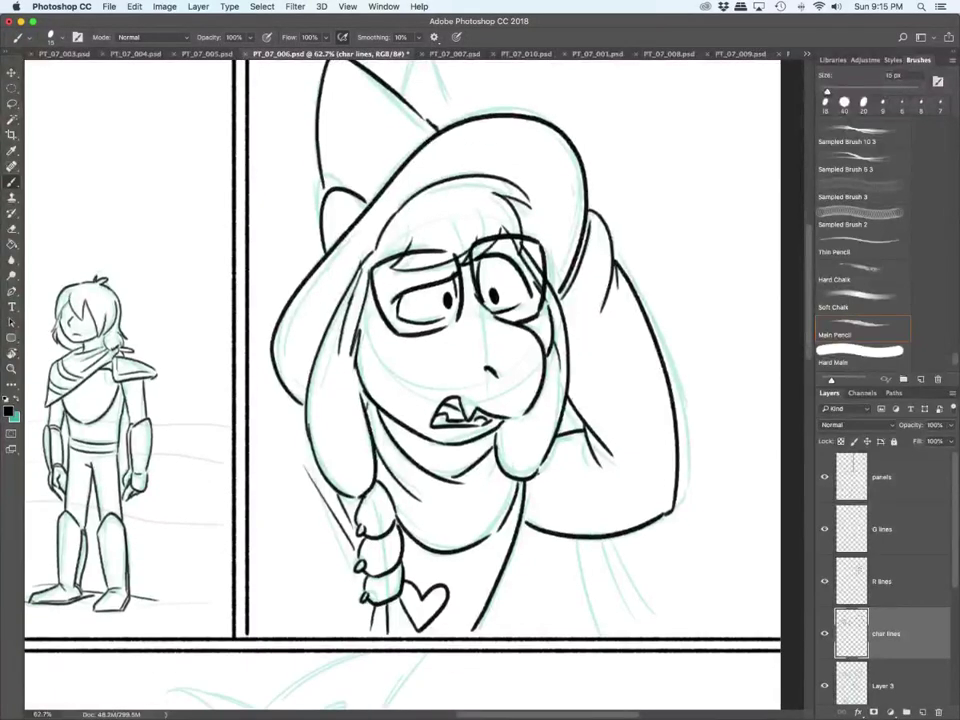
pyautogui.moveTo(572, 550); pyautogui.dragTo(594, 636)
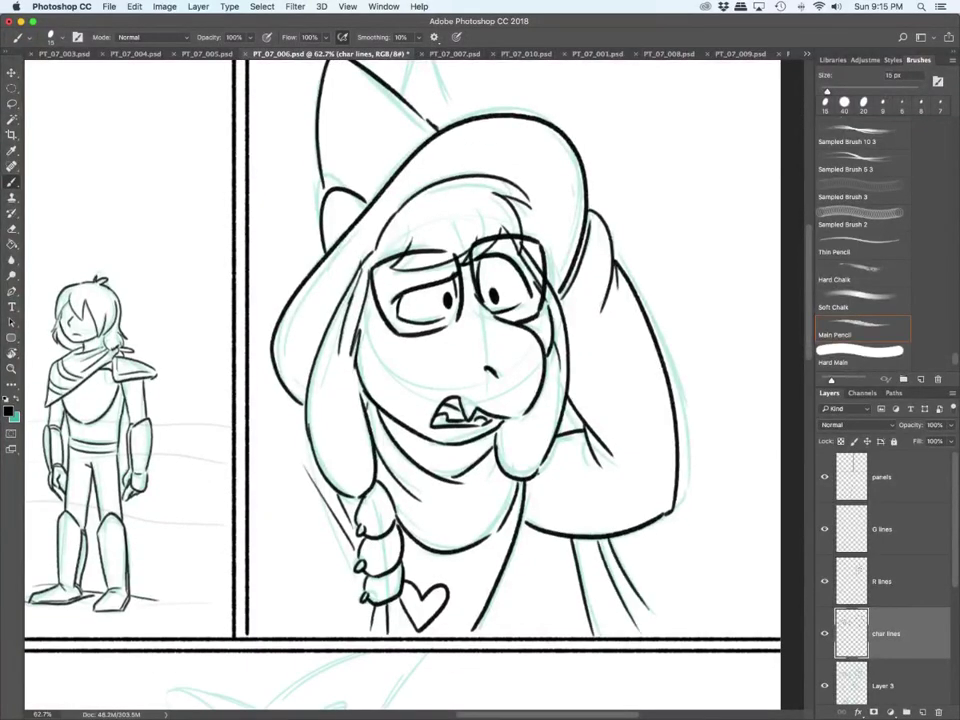
# Step: Ink the tall flowing lines that run from behind the hat up to the panel's upper edge
pyautogui.scroll(5, 400, 380)
pyautogui.scroll(-10, 400, 380)
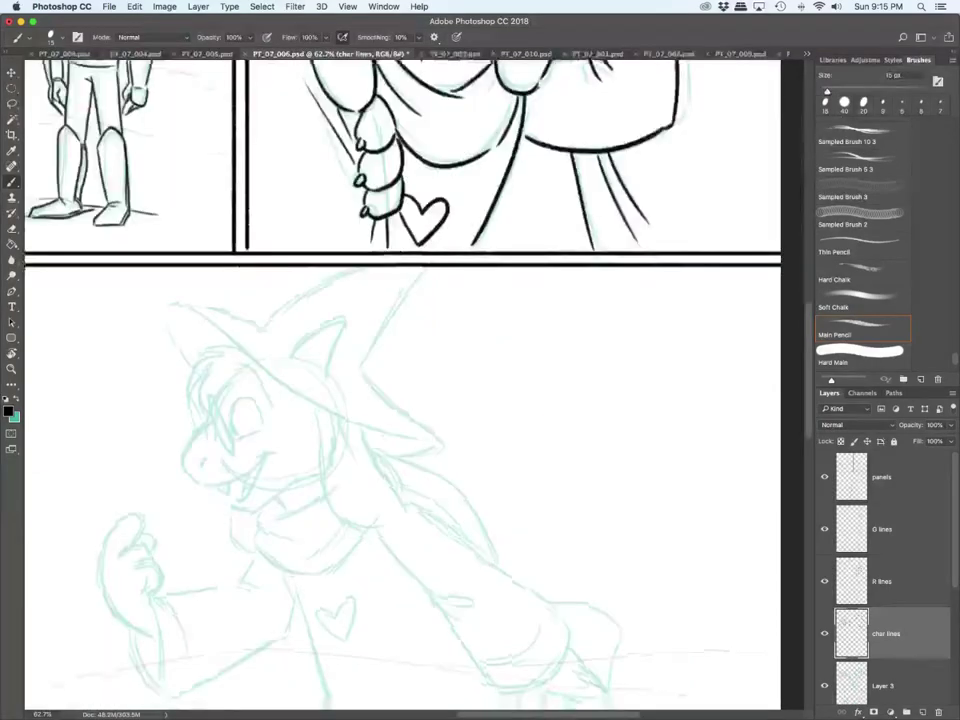
pyautogui.scroll(10, 400, 380)
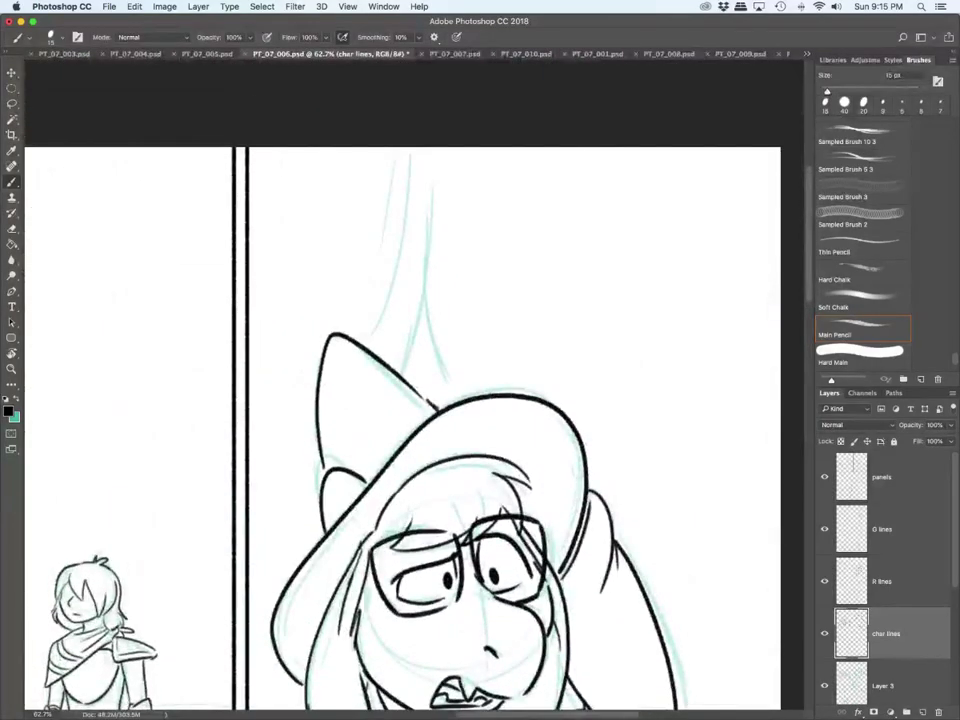
pyautogui.moveTo(405, 376)
pyautogui.mouseDown()
pyautogui.moveTo(436, 250)
pyautogui.moveTo(432, 147)
pyautogui.moveTo(384, 346)
pyautogui.mouseUp()
pyautogui.moveTo(398, 147)
pyautogui.mouseDown()
pyautogui.moveTo(382, 290)
pyautogui.moveTo(456, 400)
pyautogui.mouseUp()
pyautogui.moveTo(436, 277); pyautogui.dragTo(462, 348)
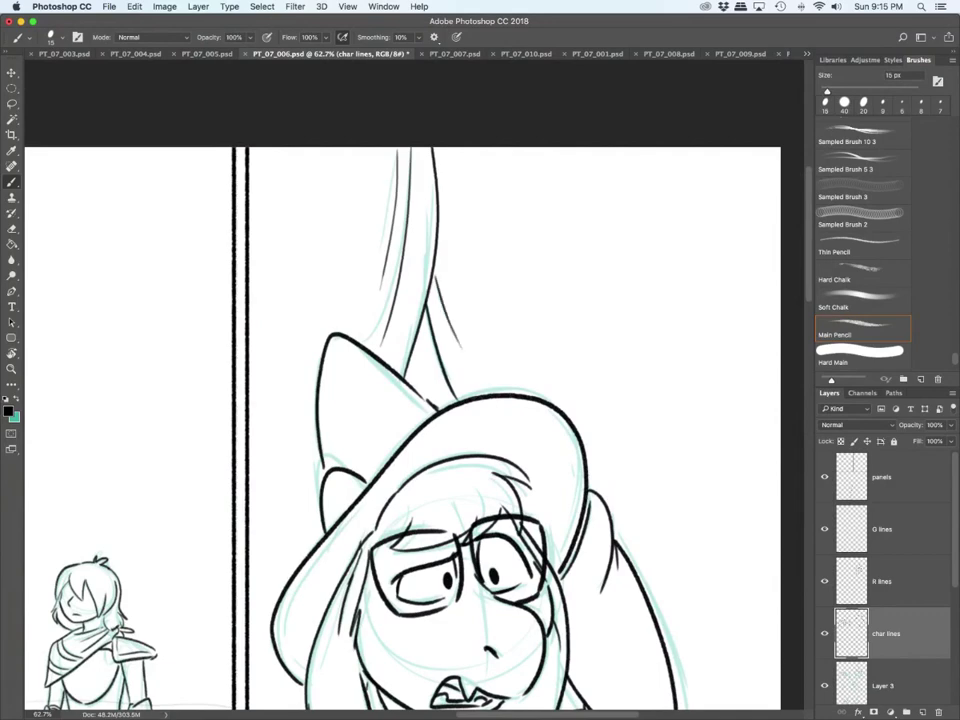
# Step: Ink the outstretched arm's sleeve, elbow folds and cuff on the hat-wearing character in the wide middle panel
pyautogui.scroll(-5, 490, 393)
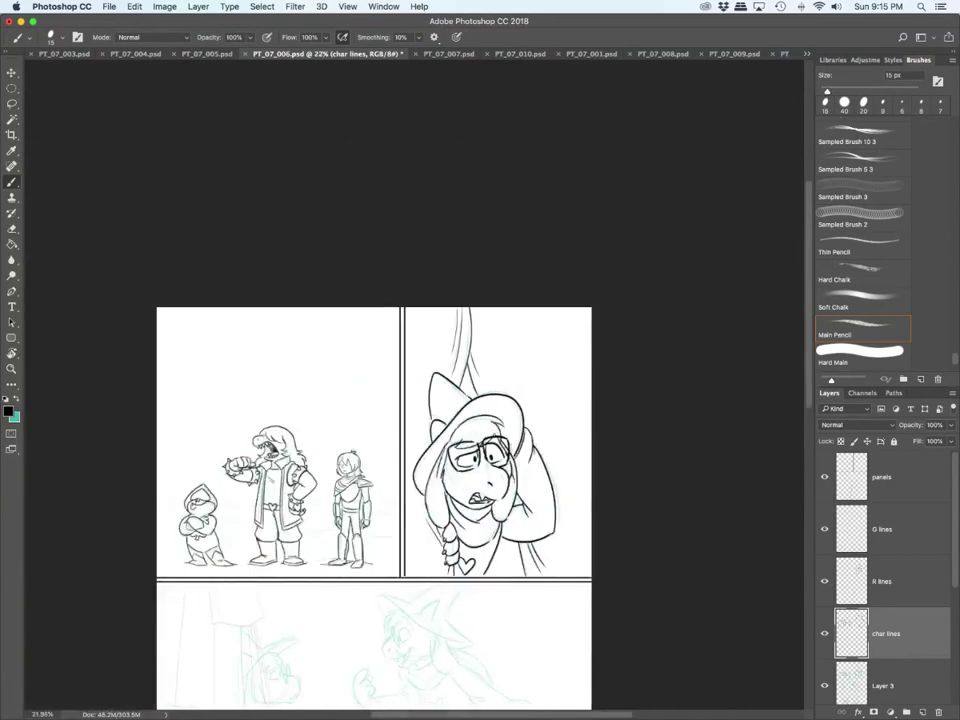
pyautogui.scroll(-5, 374, 440)
pyautogui.scroll(5, 480, 540)
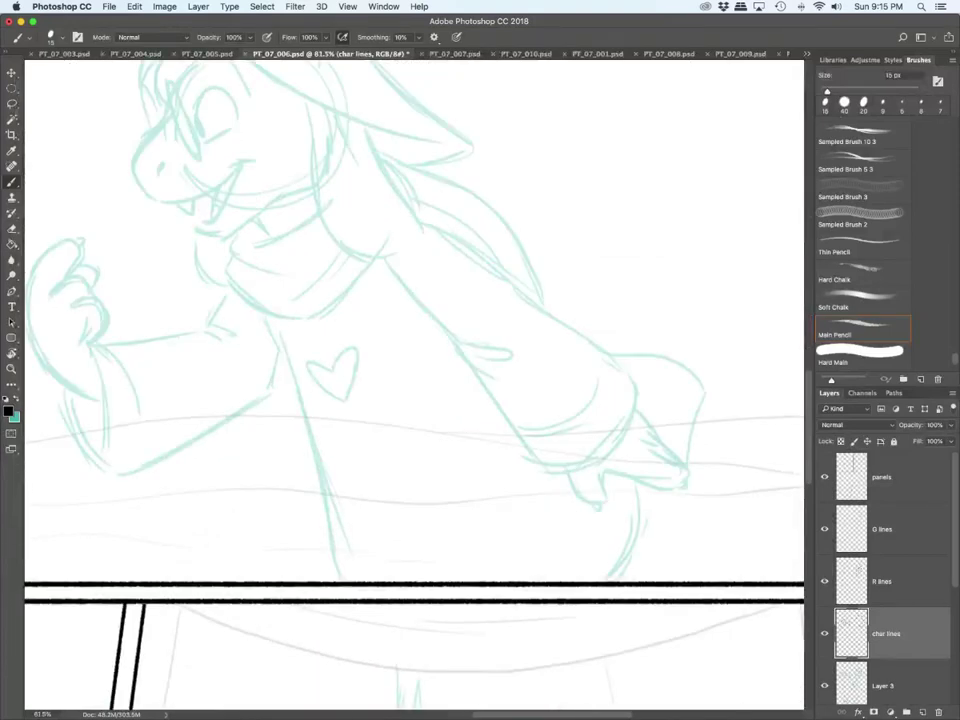
pyautogui.moveTo(390, 265)
pyautogui.mouseDown()
pyautogui.moveTo(446, 332)
pyautogui.moveTo(497, 354)
pyautogui.moveTo(502, 368)
pyautogui.moveTo(478, 372)
pyautogui.moveTo(530, 452)
pyautogui.moveTo(567, 466)
pyautogui.mouseUp()
pyautogui.moveTo(423, 222)
pyautogui.mouseDown()
pyautogui.moveTo(560, 320)
pyautogui.moveTo(628, 425)
pyautogui.moveTo(568, 471)
pyautogui.mouseUp()
pyautogui.moveTo(519, 430)
pyautogui.mouseDown()
pyautogui.moveTo(595, 404)
pyautogui.moveTo(579, 412)
pyautogui.mouseUp()
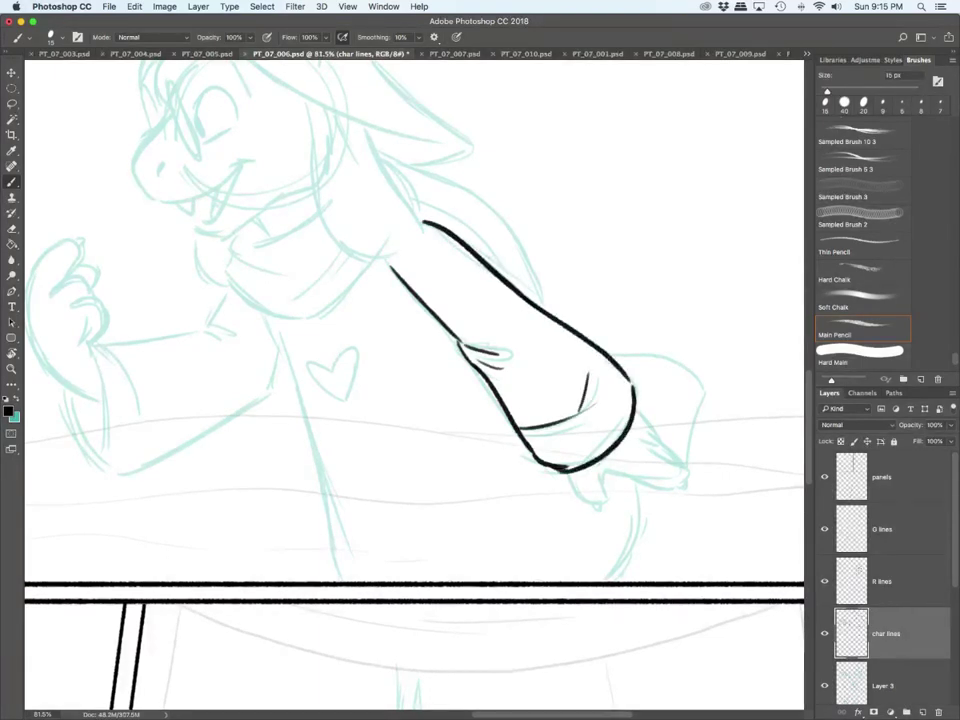
# Step: Set the brush size to 10 px and ink the clawed hand below the outstretched sleeve on R lines
pyautogui.click(884, 582)
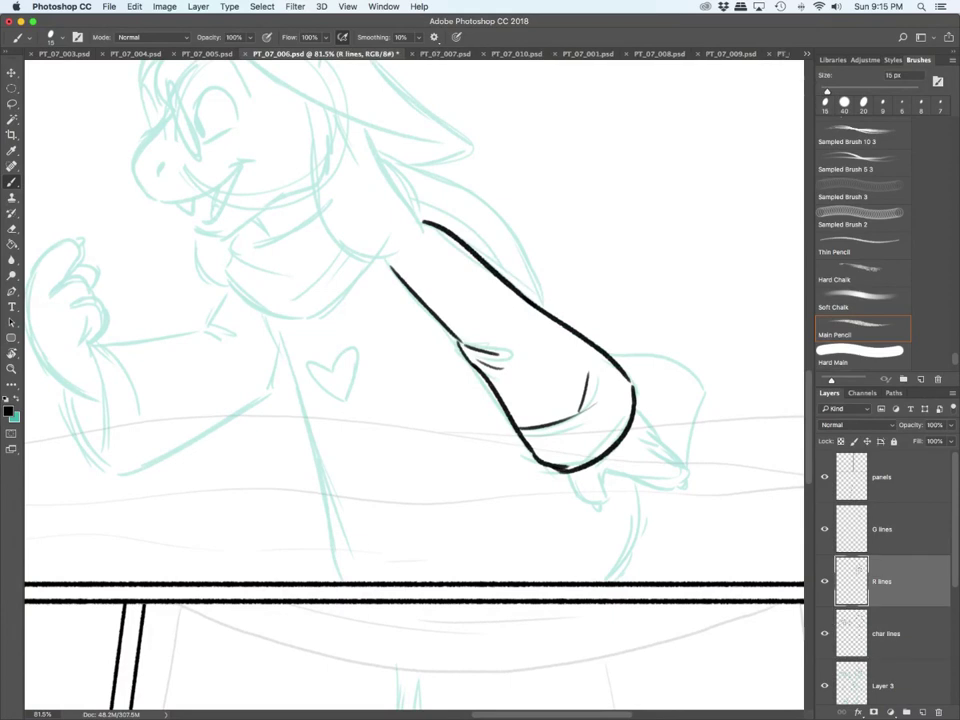
pyautogui.press('[')
pyautogui.moveTo(568, 473)
pyautogui.mouseDown()
pyautogui.moveTo(602, 509)
pyautogui.moveTo(604, 473)
pyautogui.moveTo(614, 469)
pyautogui.moveTo(678, 486)
pyautogui.mouseUp()
pyautogui.moveTo(639, 442)
pyautogui.mouseDown()
pyautogui.moveTo(682, 466)
pyautogui.moveTo(684, 487)
pyautogui.mouseUp()
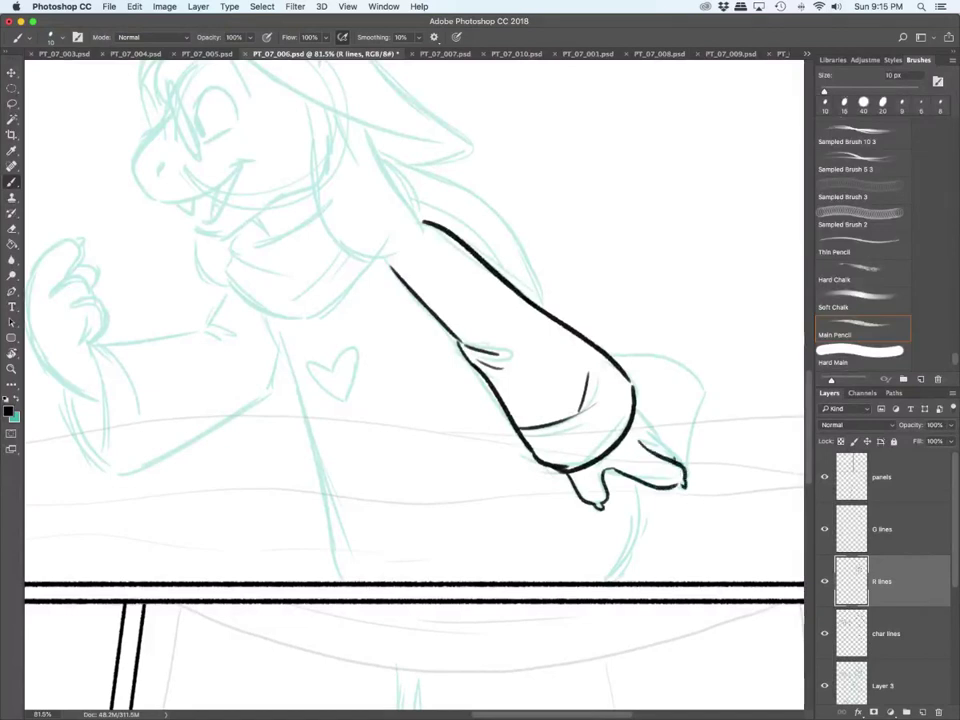
pyautogui.moveTo(646, 429); pyautogui.dragTo(676, 460)
pyautogui.moveTo(636, 403); pyautogui.dragTo(652, 432)
# Step: Ink the torso's front and back edges, lower fold lines and chest heart on the char lines layer
pyautogui.hscroll(-5, 414, 384)
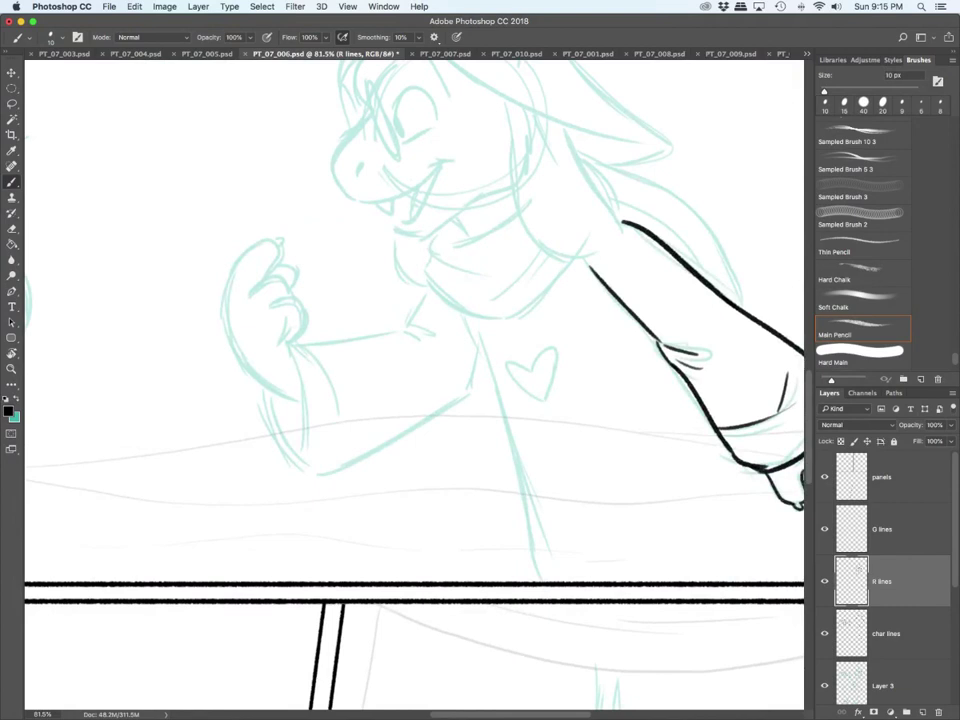
pyautogui.hotkey('alt', '[')
pyautogui.moveTo(468, 322)
pyautogui.mouseDown()
pyautogui.moveTo(497, 381)
pyautogui.moveTo(540, 565)
pyautogui.mouseUp()
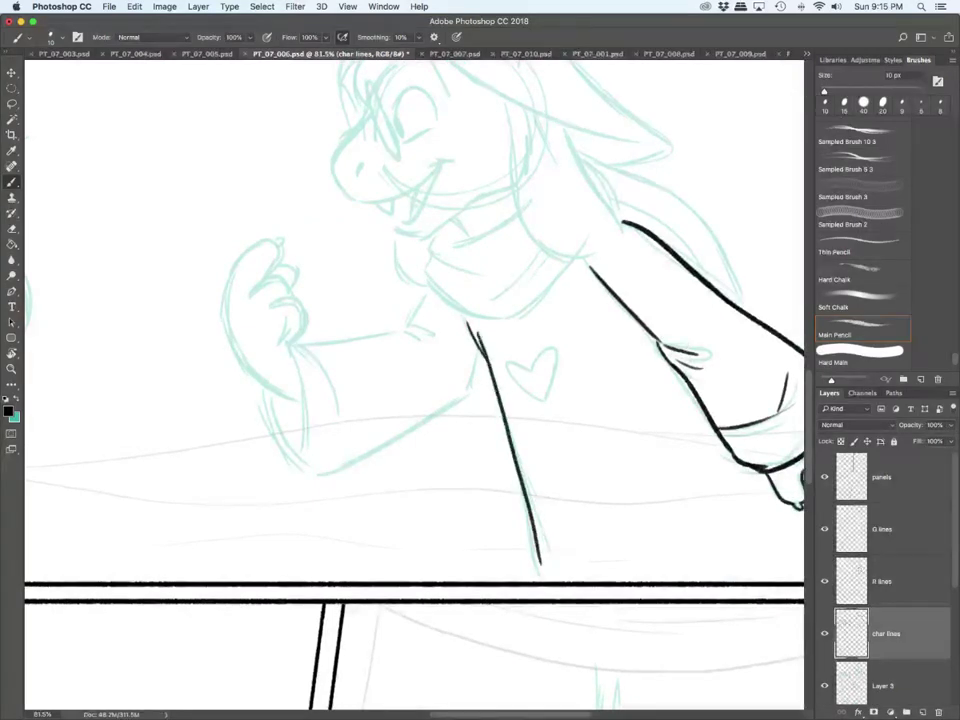
pyautogui.hscroll(-7, 415, 380)
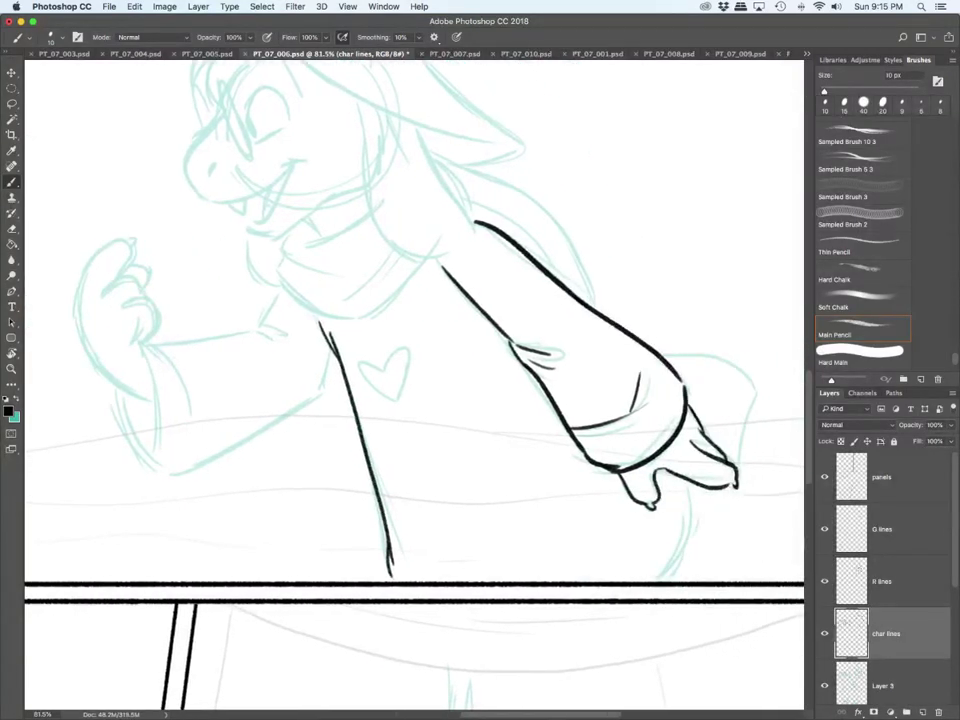
pyautogui.moveTo(690, 497); pyautogui.dragTo(663, 580)
pyautogui.moveTo(407, 562)
pyautogui.mouseDown()
pyautogui.moveTo(450, 577)
pyautogui.moveTo(526, 571)
pyautogui.mouseUp()
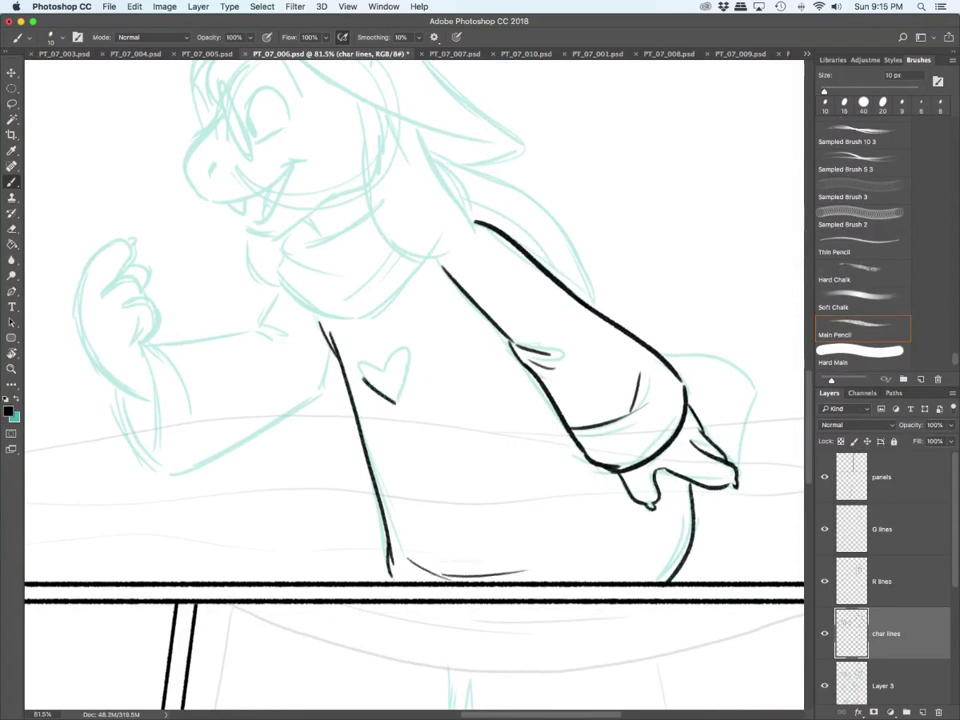
pyautogui.moveTo(384, 369)
pyautogui.mouseDown()
pyautogui.moveTo(392, 400)
pyautogui.moveTo(384, 369)
pyautogui.mouseUp()
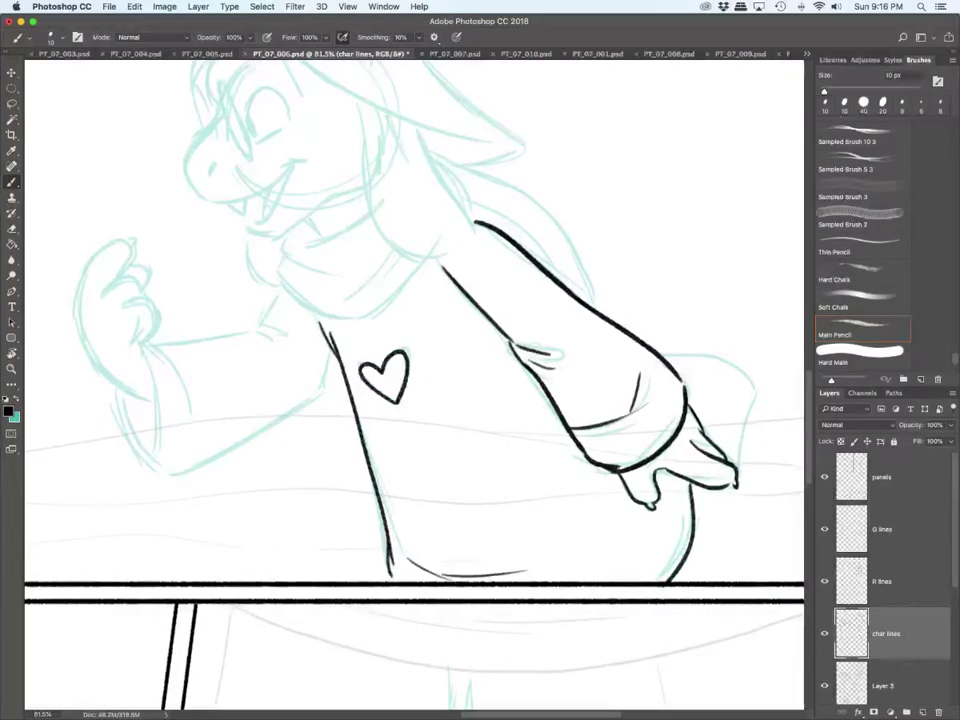
# Step: Ink the middle-panel character's hat with its curved brim, ear point and crown reaching the panel border
pyautogui.hscroll(-5, 414, 320)
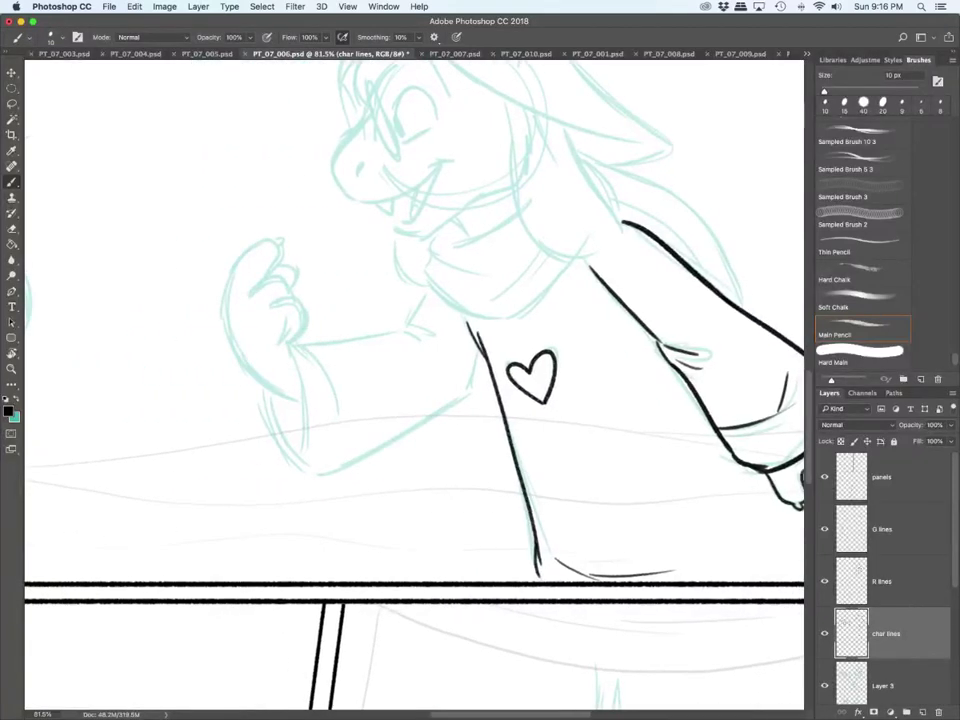
pyautogui.scroll(8, 414, 385)
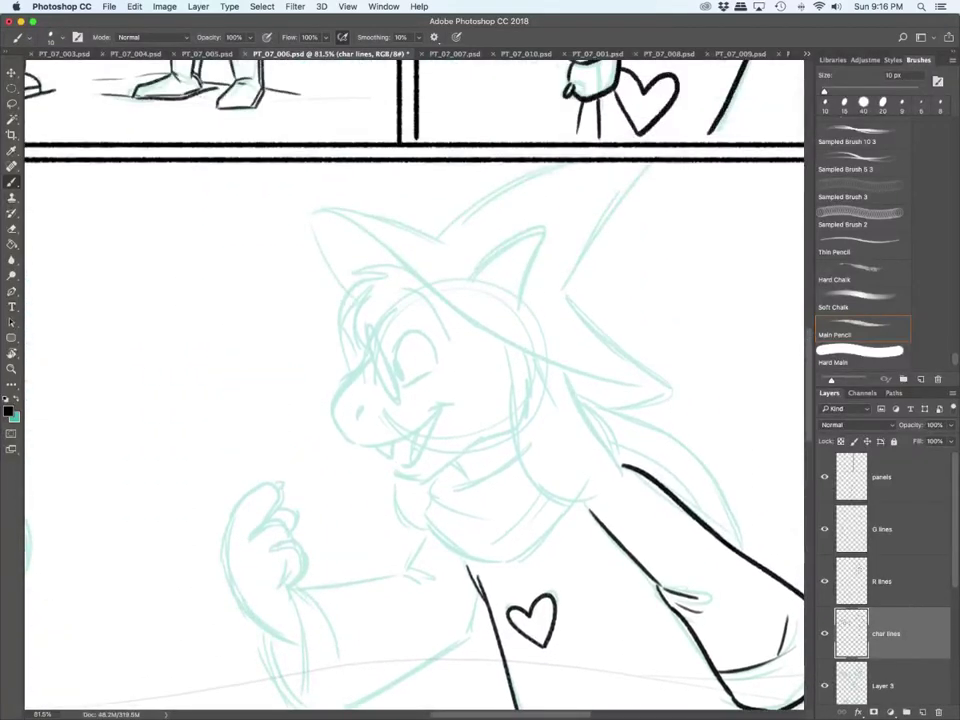
pyautogui.moveTo(316, 214); pyautogui.dragTo(495, 334)
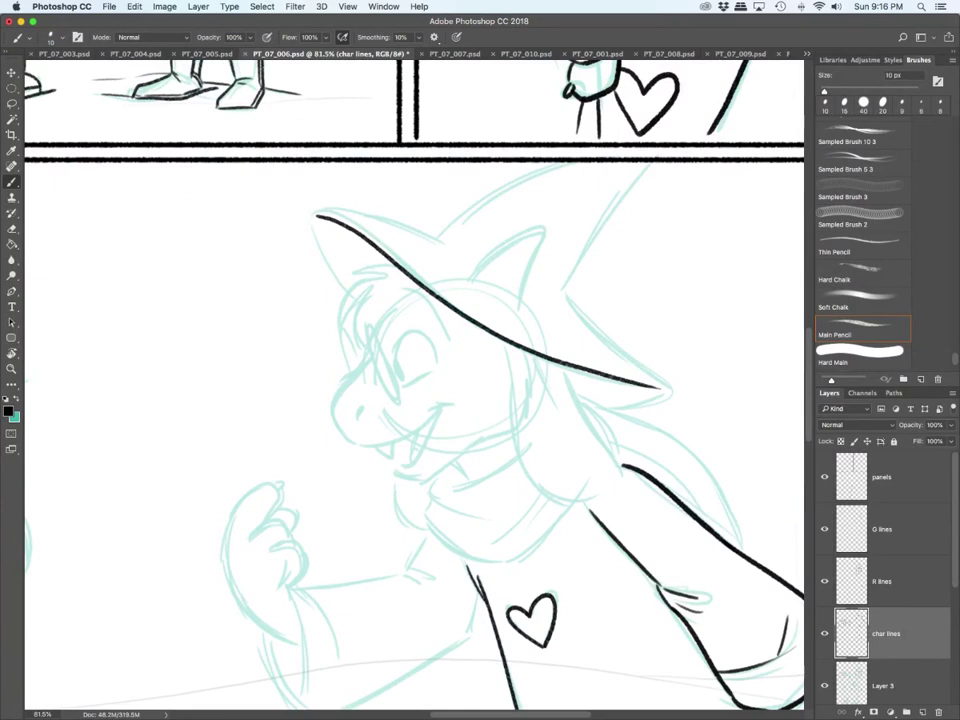
pyautogui.moveTo(470, 278); pyautogui.dragTo(515, 307)
pyautogui.moveTo(345, 290)
pyautogui.mouseDown()
pyautogui.moveTo(314, 212)
pyautogui.moveTo(451, 244)
pyautogui.moveTo(565, 163)
pyautogui.mouseUp()
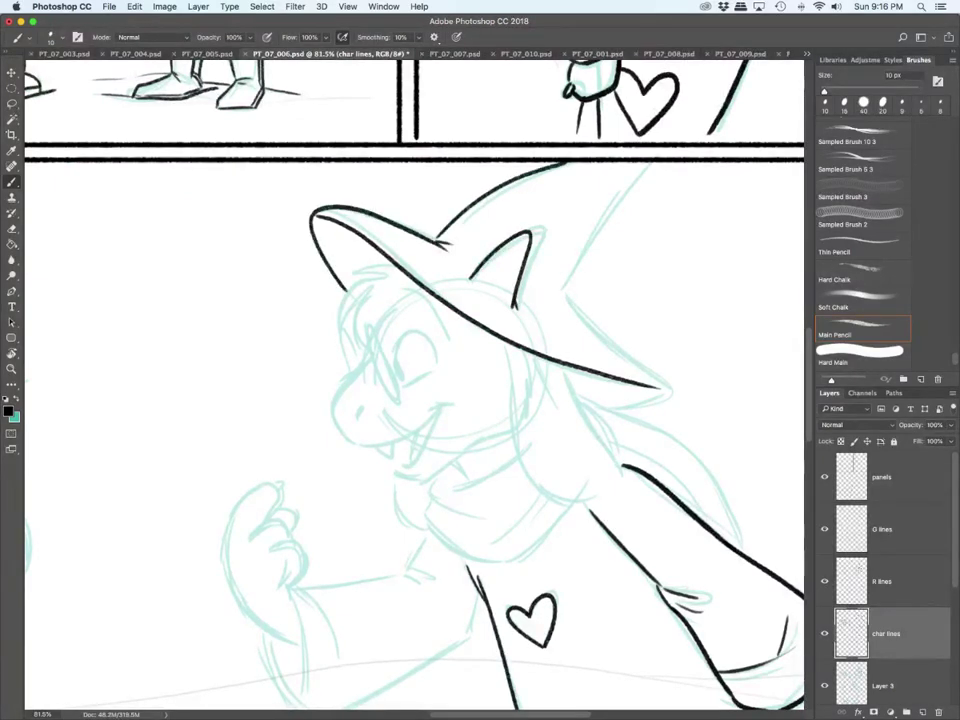
pyautogui.moveTo(647, 166)
pyautogui.mouseDown()
pyautogui.moveTo(557, 306)
pyautogui.moveTo(664, 384)
pyautogui.mouseUp()
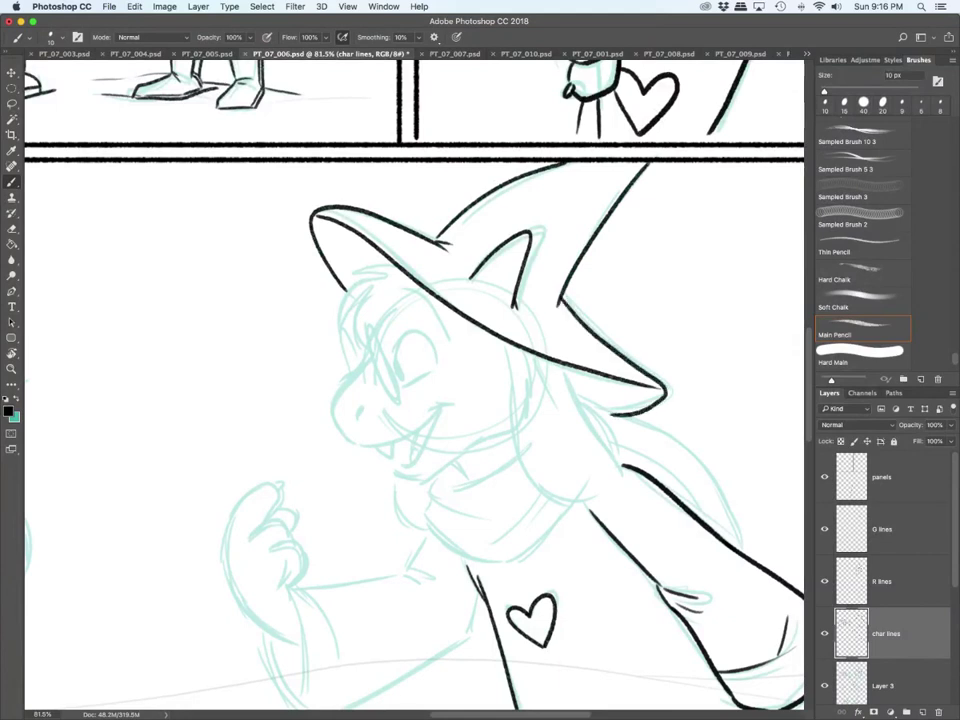
pyautogui.hotkey('ctrl', 'z')
pyautogui.moveTo(562, 295)
pyautogui.mouseDown()
pyautogui.moveTo(652, 371)
pyautogui.moveTo(607, 409)
pyautogui.mouseUp()
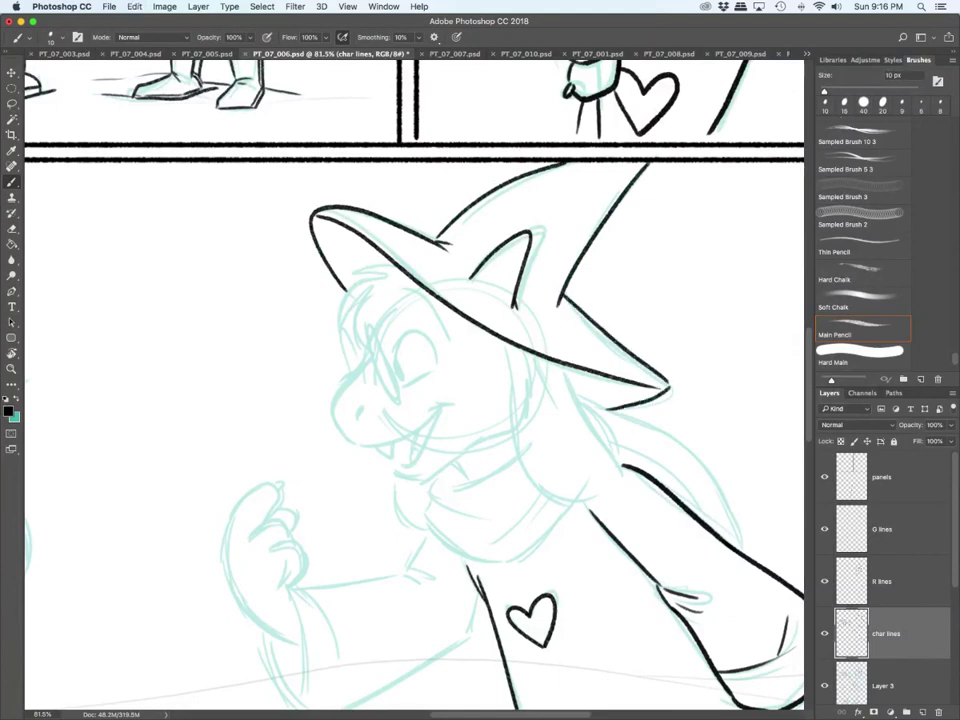
# Step: Ink the long drooping ear hanging below the hat brim of the wide middle panel's character on R lines
pyautogui.click(882, 582)
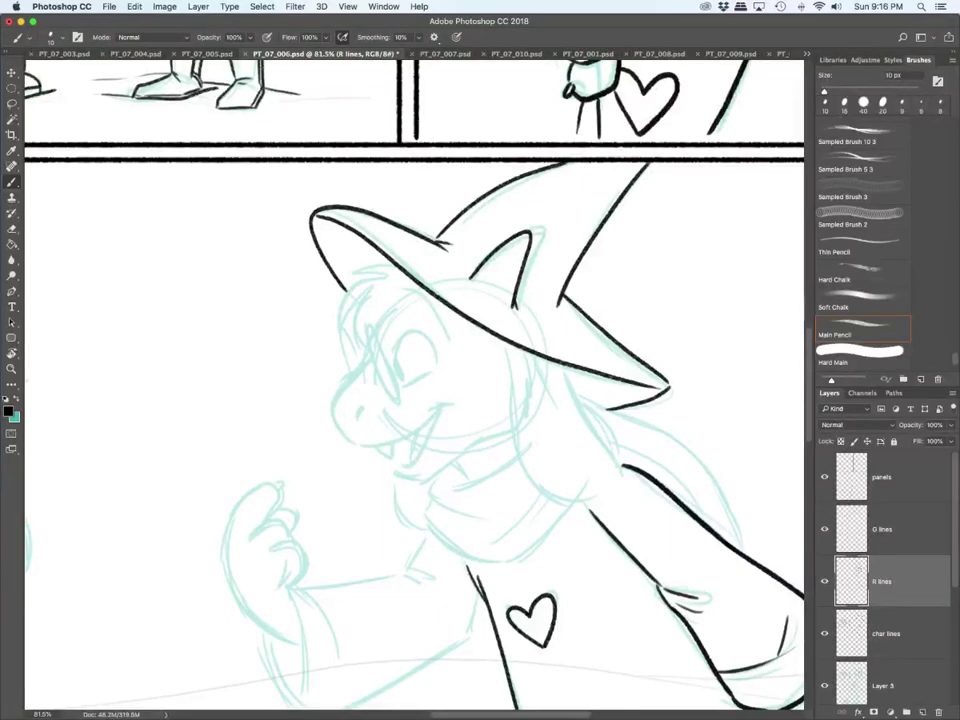
pyautogui.scroll(5, 562, 509)
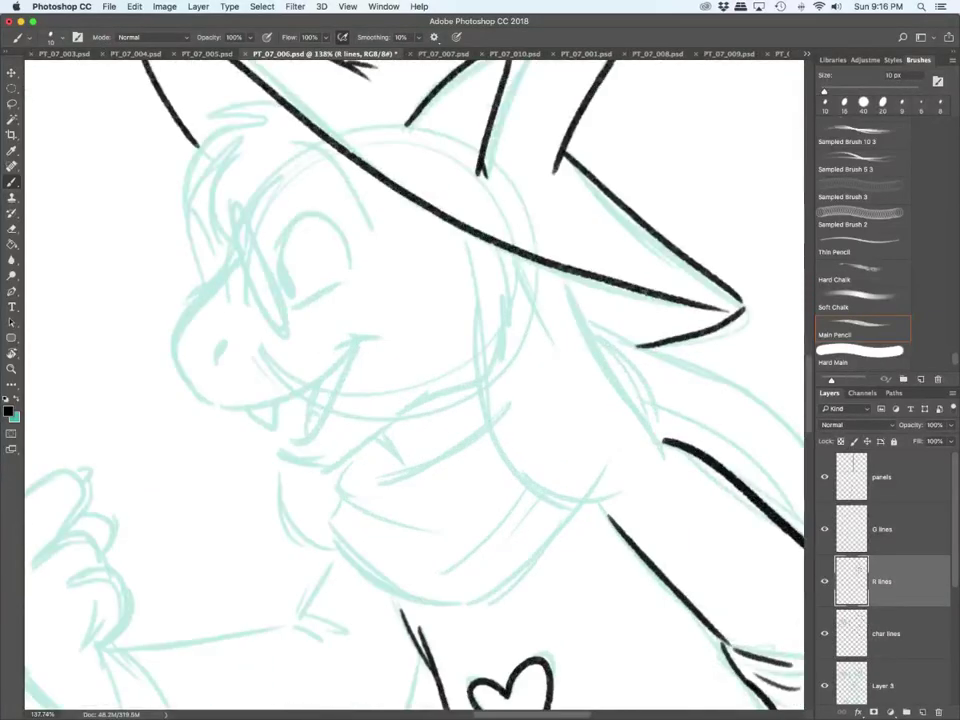
pyautogui.moveTo(480, 240); pyautogui.dragTo(484, 402)
pyautogui.moveTo(486, 358)
pyautogui.mouseDown()
pyautogui.moveTo(493, 432)
pyautogui.moveTo(600, 497)
pyautogui.mouseUp()
pyautogui.moveTo(574, 488); pyautogui.dragTo(630, 486)
pyautogui.moveTo(641, 440)
pyautogui.mouseDown()
pyautogui.moveTo(652, 463)
pyautogui.moveTo(565, 277)
pyautogui.mouseUp()
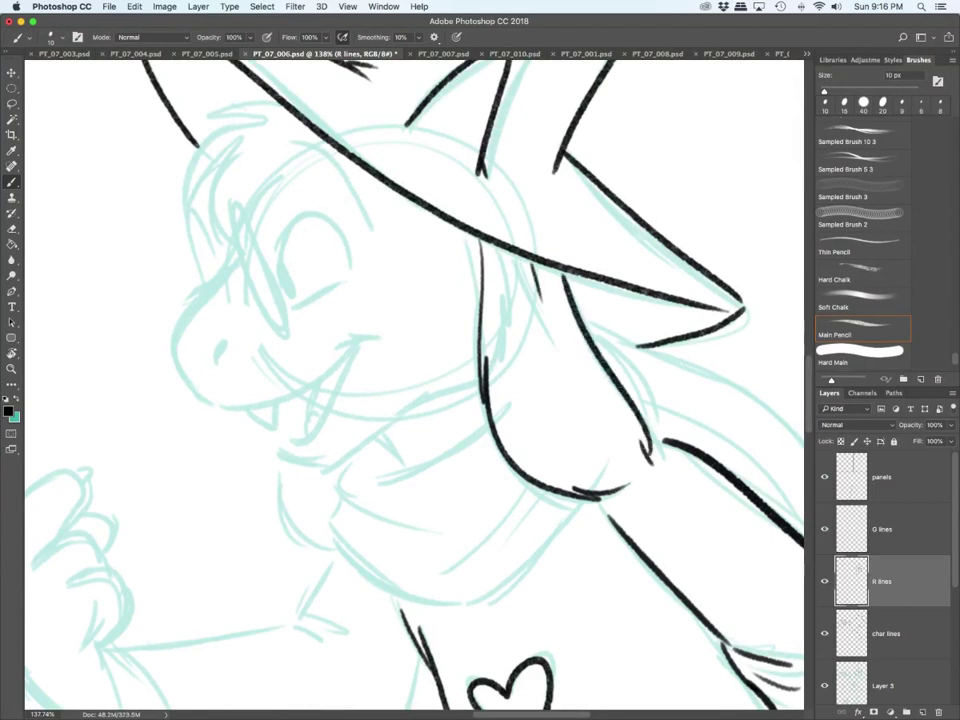
# Step: Ink the hair tuft under the hat, the brow curve, the snout outline and the open, fanged mouth
pyautogui.moveTo(306, 157); pyautogui.dragTo(366, 224)
pyautogui.moveTo(285, 106); pyautogui.dragTo(208, 119)
pyautogui.moveTo(209, 118)
pyautogui.mouseDown()
pyautogui.moveTo(247, 123)
pyautogui.moveTo(196, 223)
pyautogui.mouseUp()
pyautogui.moveTo(196, 223)
pyautogui.mouseDown()
pyautogui.moveTo(216, 157)
pyautogui.moveTo(241, 243)
pyautogui.mouseUp()
pyautogui.moveTo(243, 246); pyautogui.dragTo(322, 163)
pyautogui.moveTo(243, 245)
pyautogui.mouseDown()
pyautogui.moveTo(173, 340)
pyautogui.moveTo(205, 405)
pyautogui.moveTo(290, 425)
pyautogui.moveTo(350, 348)
pyautogui.moveTo(377, 345)
pyautogui.moveTo(331, 410)
pyautogui.moveTo(299, 434)
pyautogui.moveTo(343, 464)
pyautogui.mouseUp()
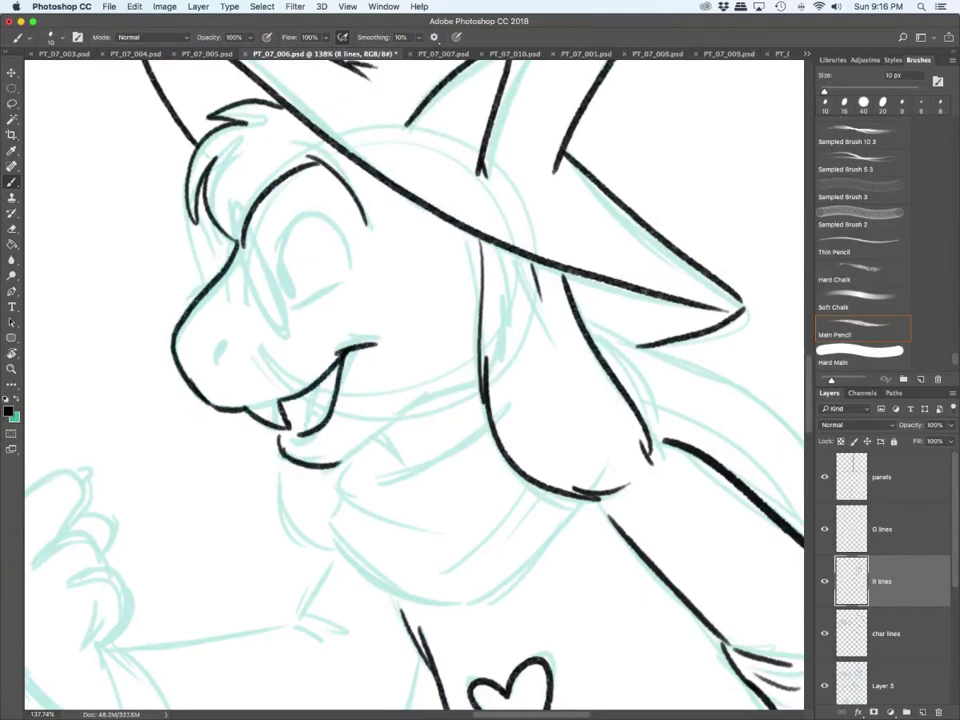
# Step: Ink the jawline, tongue, nostril and neck line, plus the eye with its arched lid, dark pupil and lower line
pyautogui.moveTo(482, 369)
pyautogui.mouseDown()
pyautogui.moveTo(468, 394)
pyautogui.moveTo(378, 428)
pyautogui.moveTo(343, 458)
pyautogui.mouseUp()
pyautogui.moveTo(309, 405)
pyautogui.mouseDown()
pyautogui.moveTo(313, 428)
pyautogui.moveTo(329, 397)
pyautogui.moveTo(315, 402)
pyautogui.mouseUp()
pyautogui.moveTo(225, 342); pyautogui.dragTo(219, 355)
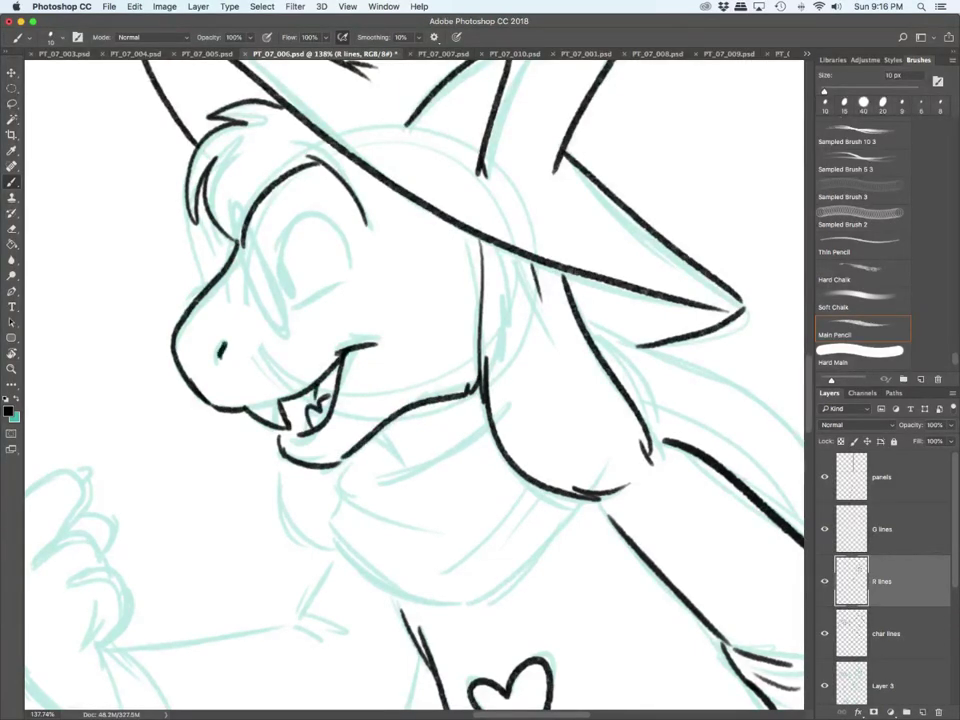
pyautogui.moveTo(280, 245)
pyautogui.mouseDown()
pyautogui.moveTo(290, 222)
pyautogui.moveTo(355, 271)
pyautogui.moveTo(285, 230)
pyautogui.moveTo(298, 301)
pyautogui.mouseUp()
pyautogui.moveTo(287, 263)
pyautogui.mouseDown()
pyautogui.moveTo(299, 299)
pyautogui.moveTo(282, 263)
pyautogui.mouseUp()
pyautogui.moveTo(296, 305); pyautogui.dragTo(334, 288)
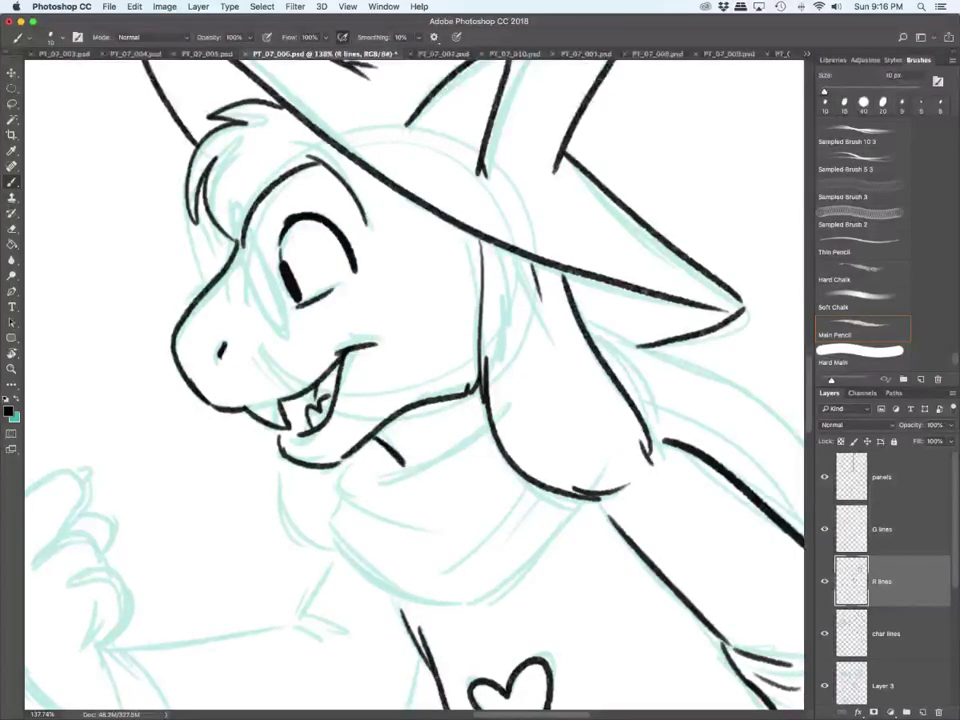
# Step: Ink the glasses' two narrow lenses over the snout on the G lines layer with a 15 px brush
pyautogui.hotkey('alt', ']')
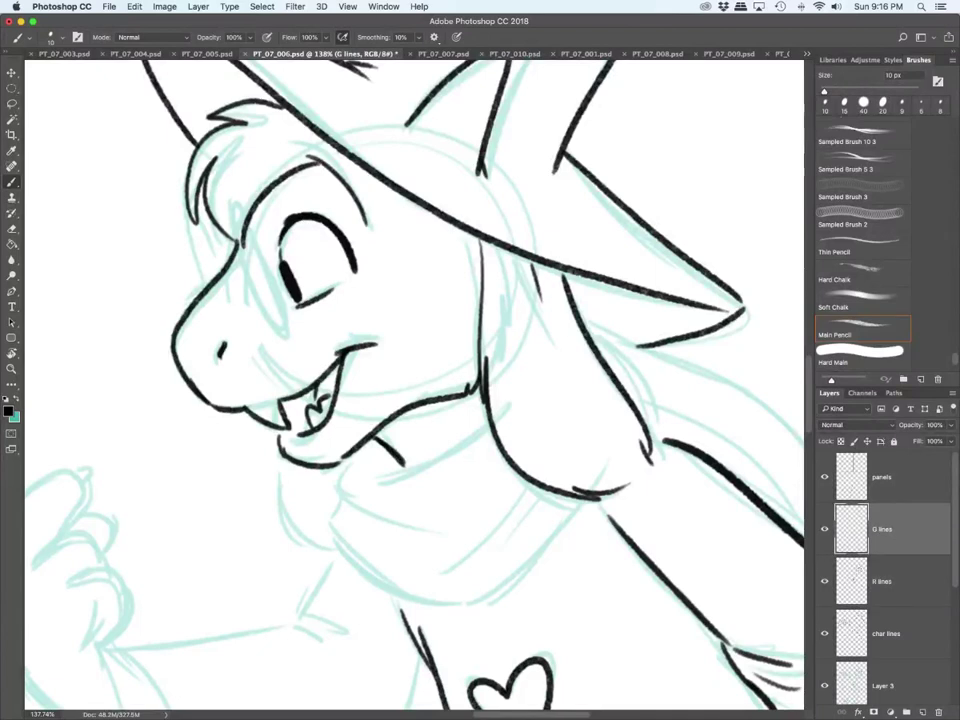
pyautogui.moveTo(281, 335)
pyautogui.mouseDown()
pyautogui.moveTo(229, 228)
pyautogui.moveTo(256, 247)
pyautogui.moveTo(290, 336)
pyautogui.mouseUp()
pyautogui.moveTo(229, 245)
pyautogui.mouseDown()
pyautogui.moveTo(222, 240)
pyautogui.moveTo(212, 278)
pyautogui.moveTo(229, 272)
pyautogui.mouseUp()
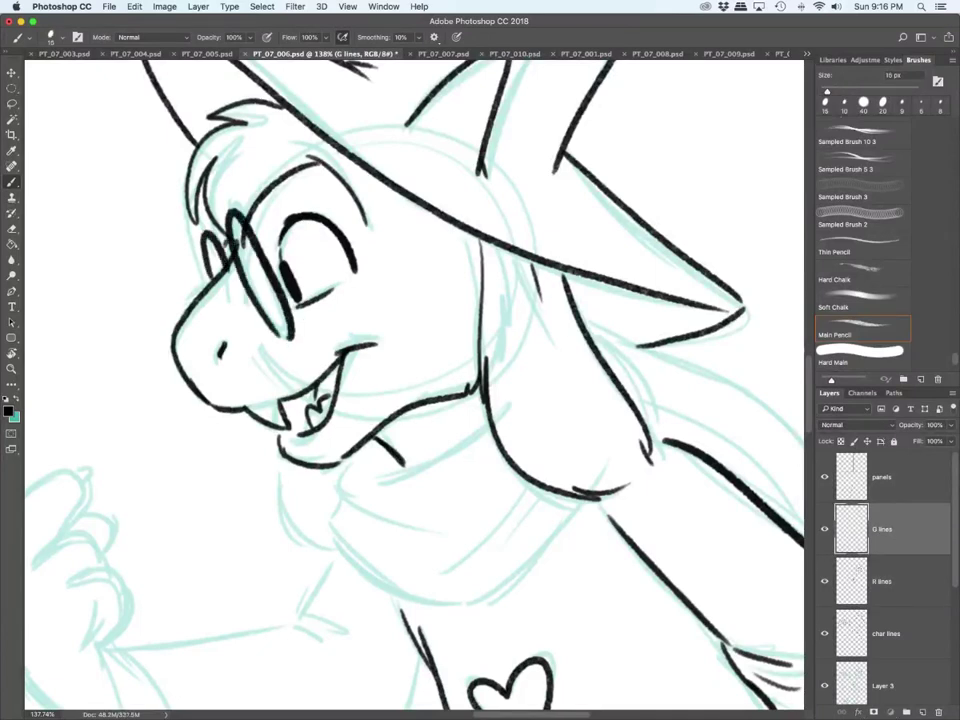
# Step: Ink the scarf's outline and folds around the neck on the char lines layer with a 10 px brush
pyautogui.hotkey('alt', '[')
pyautogui.hotkey('alt', '[')
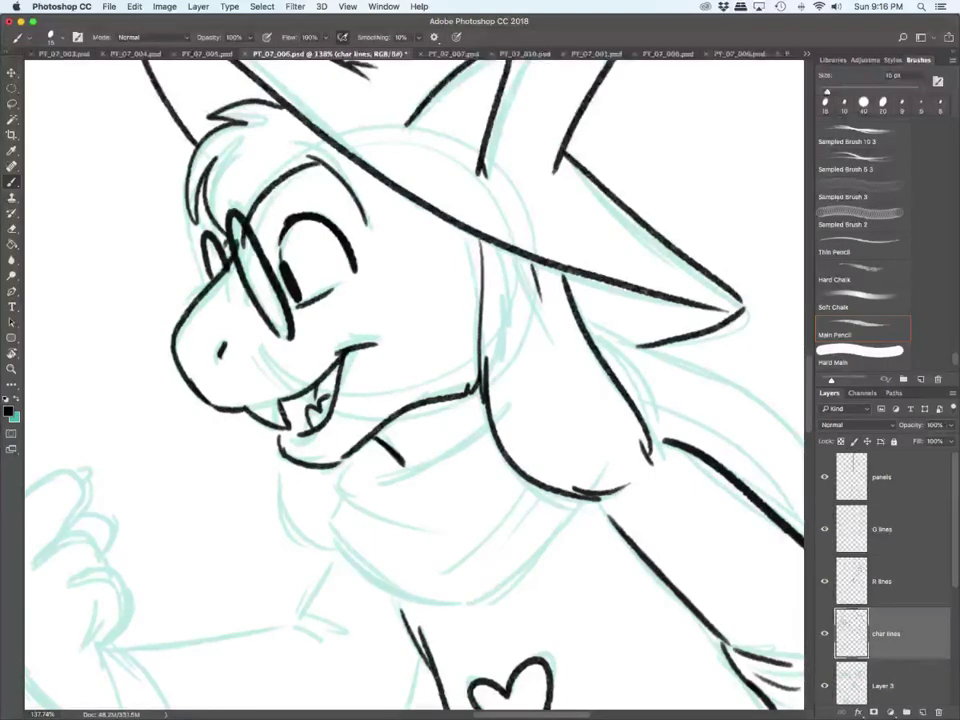
pyautogui.press('[')
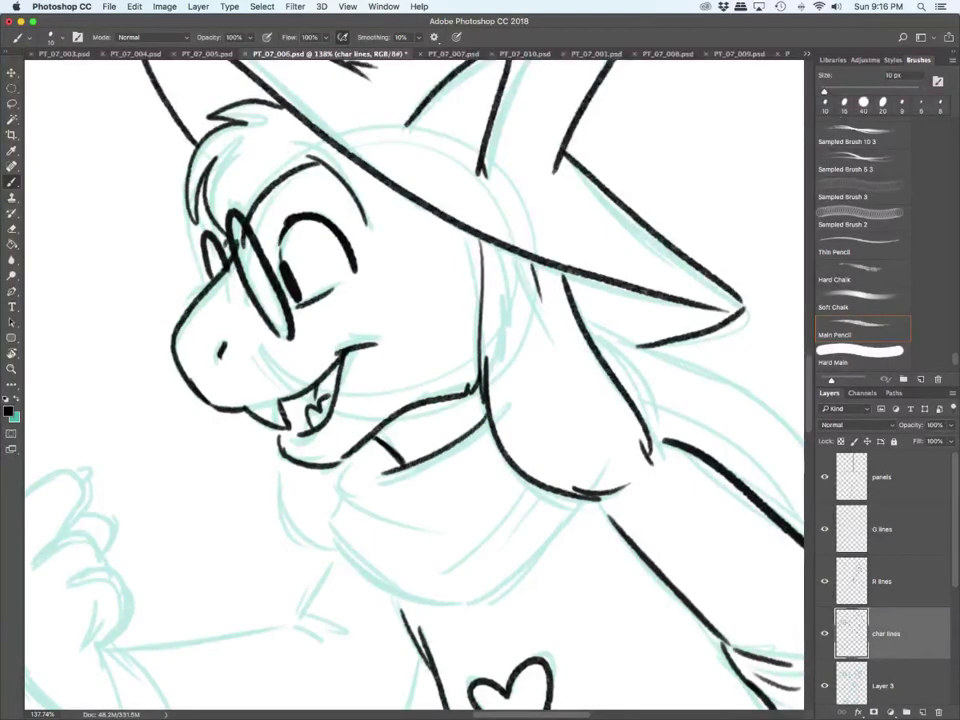
pyautogui.moveTo(376, 442); pyautogui.dragTo(417, 542)
pyautogui.moveTo(344, 499)
pyautogui.mouseDown()
pyautogui.moveTo(347, 551)
pyautogui.moveTo(501, 611)
pyautogui.moveTo(556, 538)
pyautogui.mouseUp()
pyautogui.moveTo(431, 568); pyautogui.dragTo(532, 505)
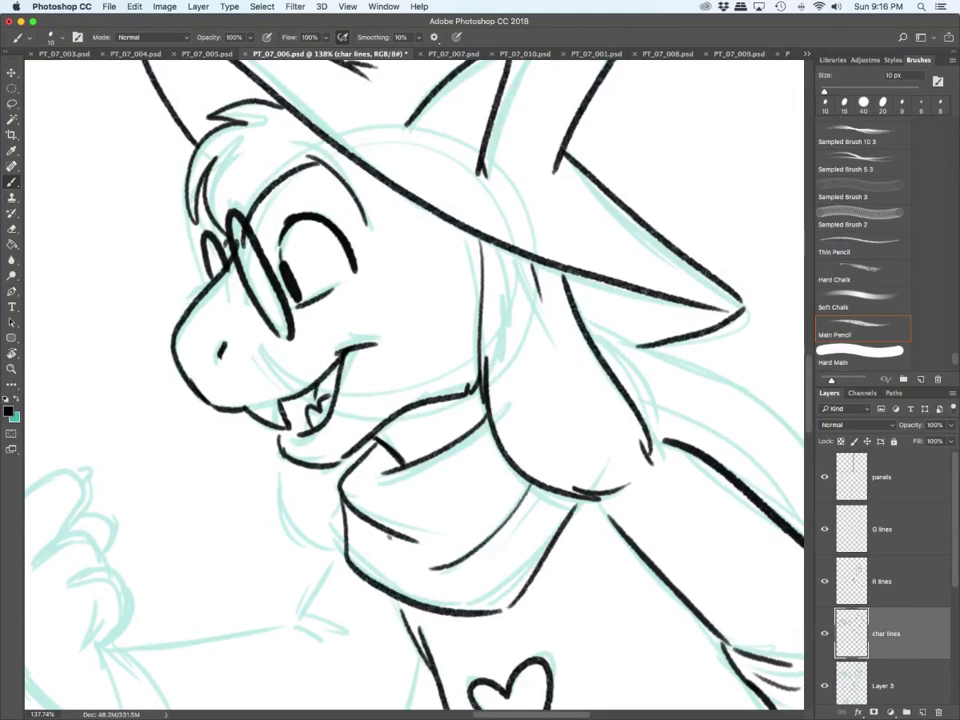
pyautogui.moveTo(389, 537)
pyautogui.mouseDown()
pyautogui.moveTo(462, 563)
pyautogui.moveTo(492, 492)
pyautogui.mouseUp()
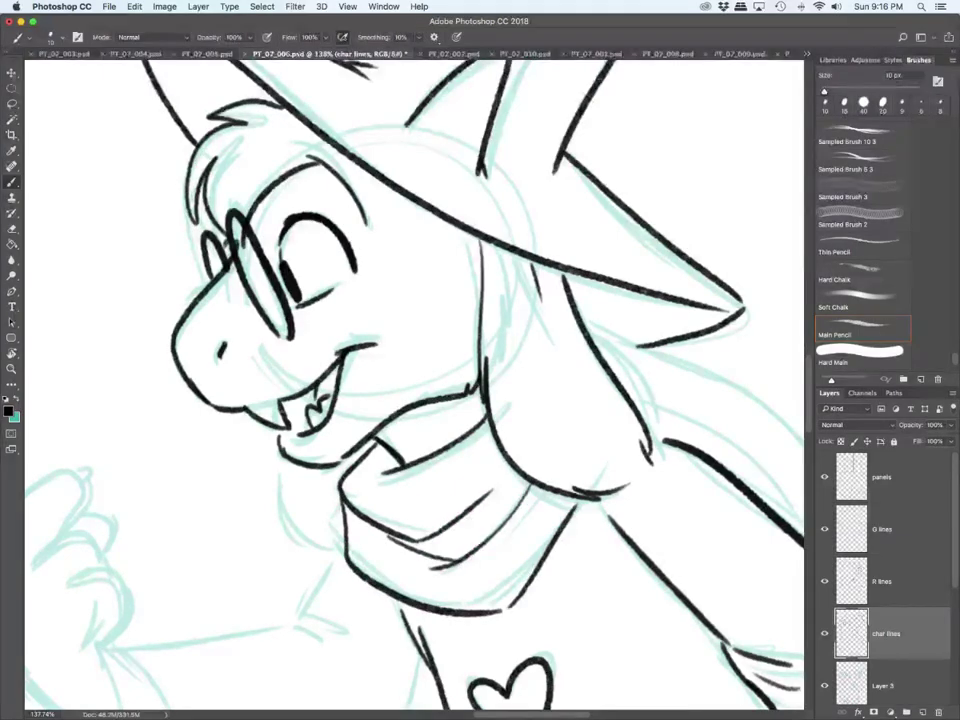
# Step: Ink the cape's curve behind the ear and shoulder, and its flared end behind the outstretched hand
pyautogui.scroll(-5, 617, 602)
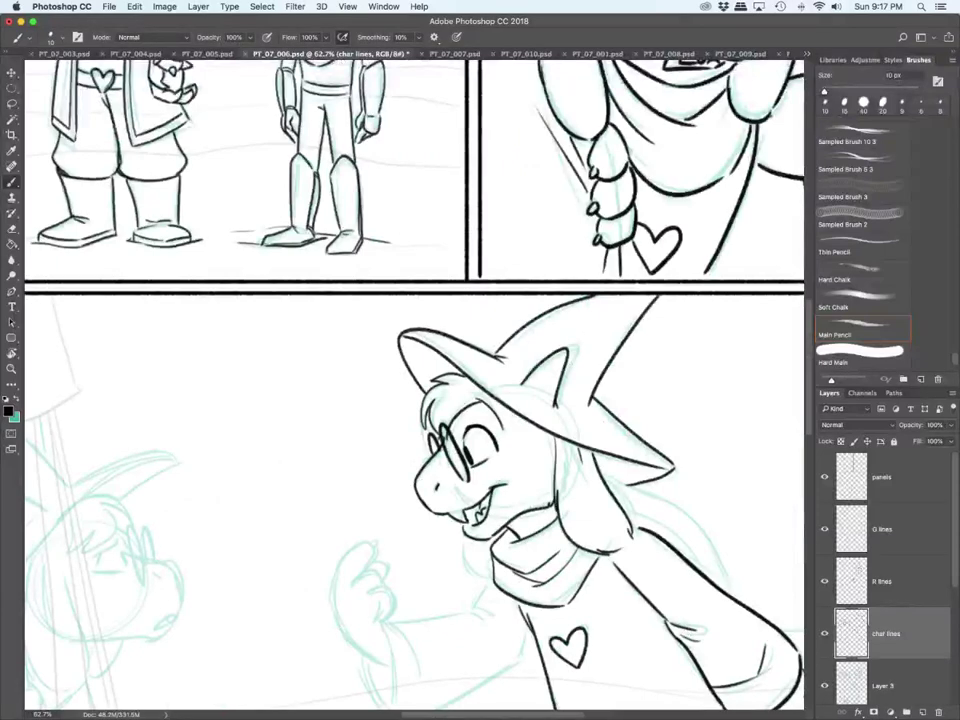
pyautogui.hscroll(5, 413, 380)
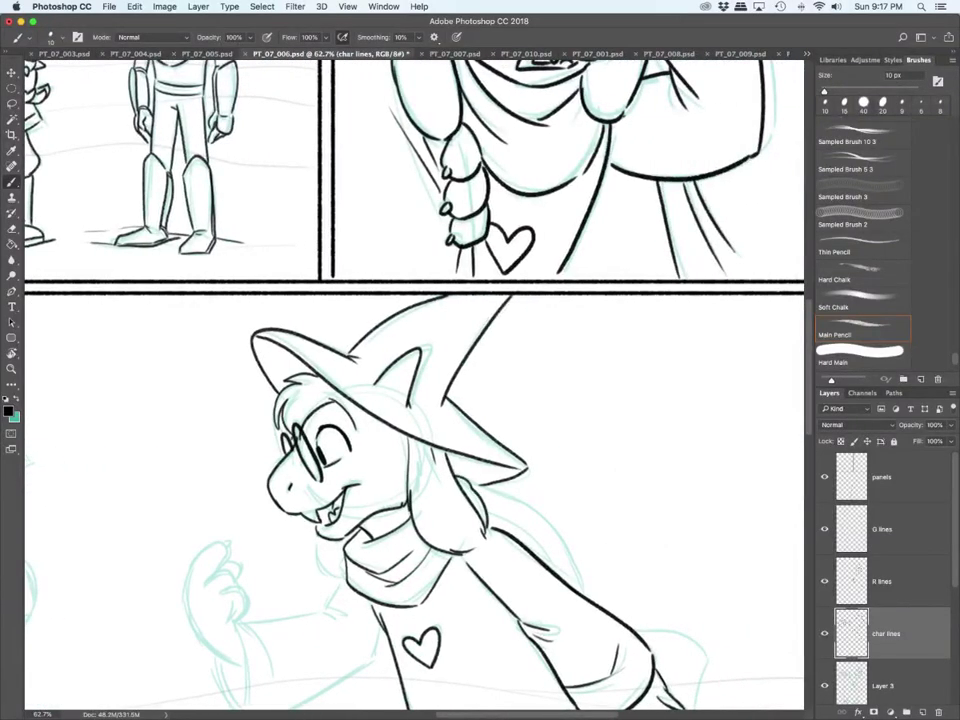
pyautogui.moveTo(521, 505); pyautogui.dragTo(591, 574)
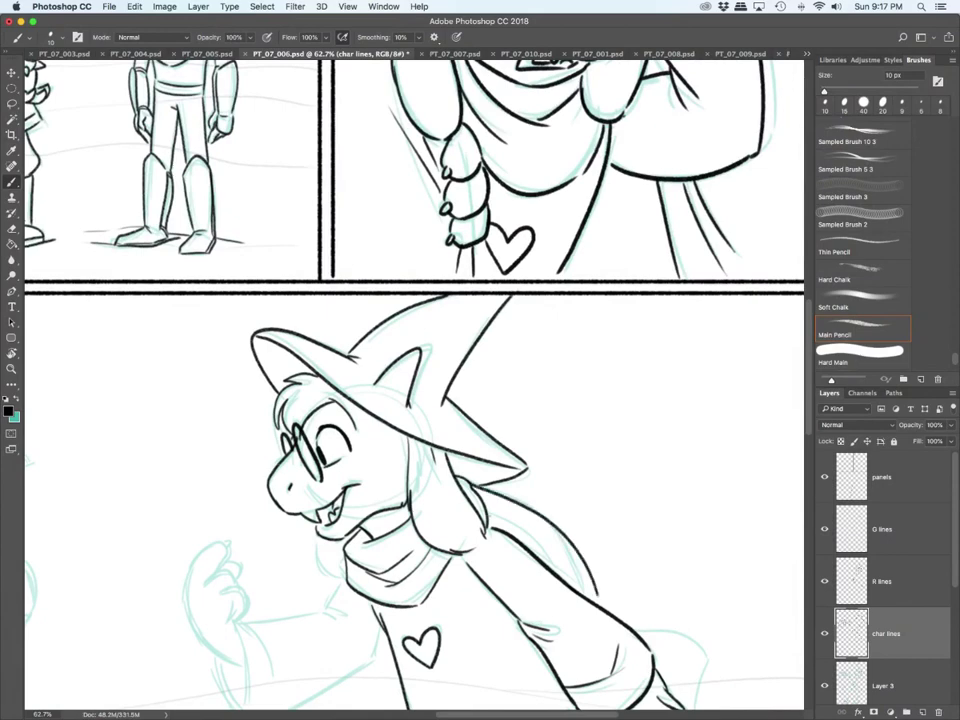
pyautogui.scroll(-5, 413, 385)
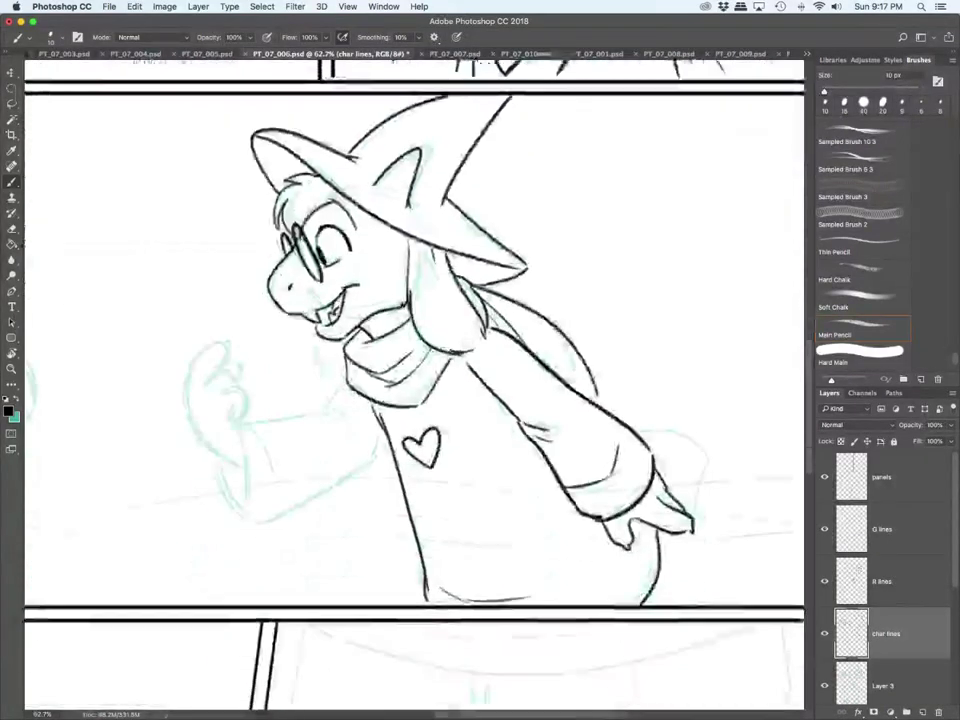
pyautogui.scroll(-1, 413, 385)
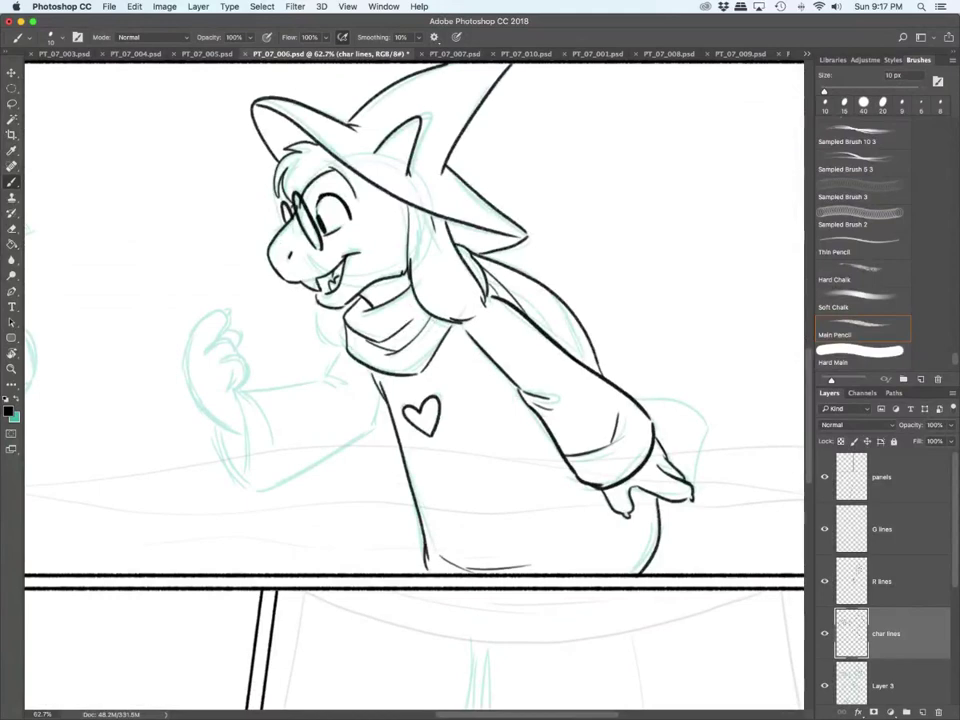
pyautogui.moveTo(632, 399)
pyautogui.mouseDown()
pyautogui.moveTo(686, 458)
pyautogui.moveTo(684, 476)
pyautogui.mouseUp()
# Step: Ink the raised arm's sleeve with its cuff opening, elbow folds and upper and lower edges on char lines
pyautogui.hscroll(-5, 413, 385)
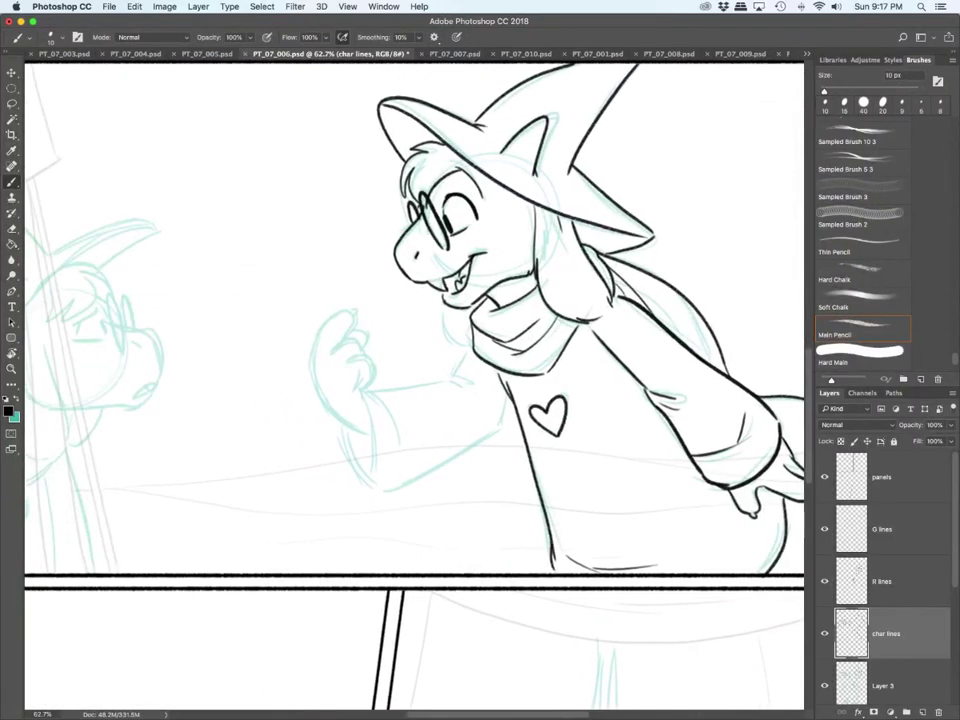
pyautogui.scroll(5, 422, 466)
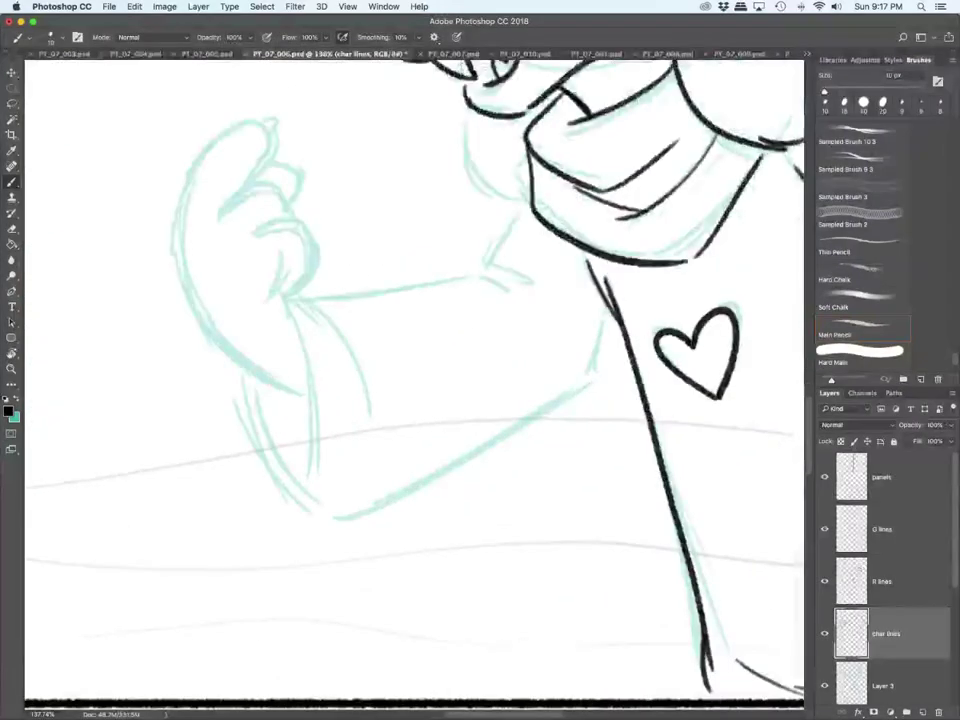
pyautogui.moveTo(287, 301)
pyautogui.mouseDown()
pyautogui.moveTo(317, 469)
pyautogui.moveTo(339, 319)
pyautogui.moveTo(371, 405)
pyautogui.mouseUp()
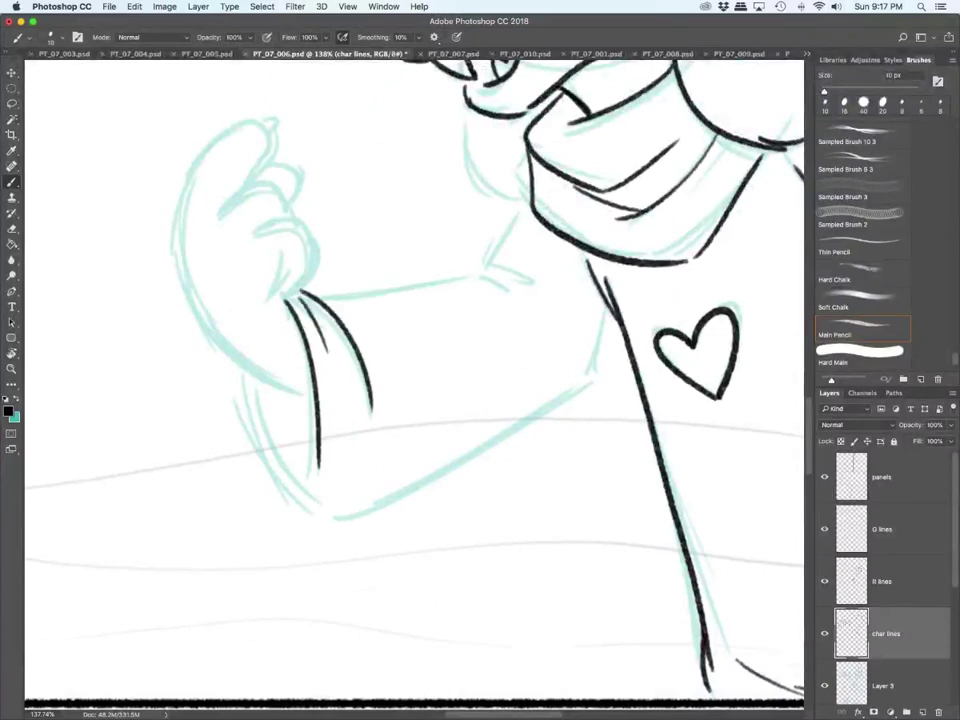
pyautogui.moveTo(244, 363)
pyautogui.mouseDown()
pyautogui.moveTo(300, 514)
pyautogui.moveTo(346, 520)
pyautogui.mouseUp()
pyautogui.moveTo(262, 385); pyautogui.dragTo(302, 468)
pyautogui.moveTo(300, 298); pyautogui.dragTo(475, 272)
pyautogui.moveTo(478, 268)
pyautogui.mouseDown()
pyautogui.moveTo(512, 290)
pyautogui.moveTo(497, 263)
pyautogui.moveTo(517, 280)
pyautogui.moveTo(520, 208)
pyautogui.mouseUp()
pyautogui.moveTo(342, 518)
pyautogui.mouseDown()
pyautogui.moveTo(532, 415)
pyautogui.moveTo(589, 368)
pyautogui.moveTo(600, 308)
pyautogui.mouseUp()
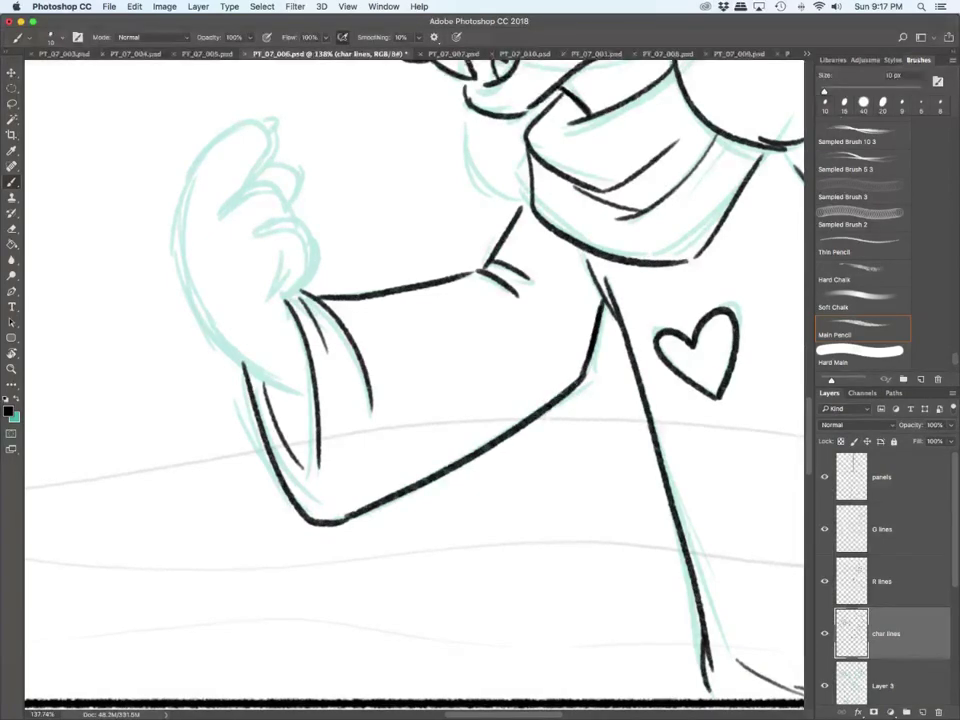
# Step: Add the lower teeth inside the mouth and ink the throat outline below the chin on R lines
pyautogui.scroll(5, 414, 380)
pyautogui.click(890, 581)
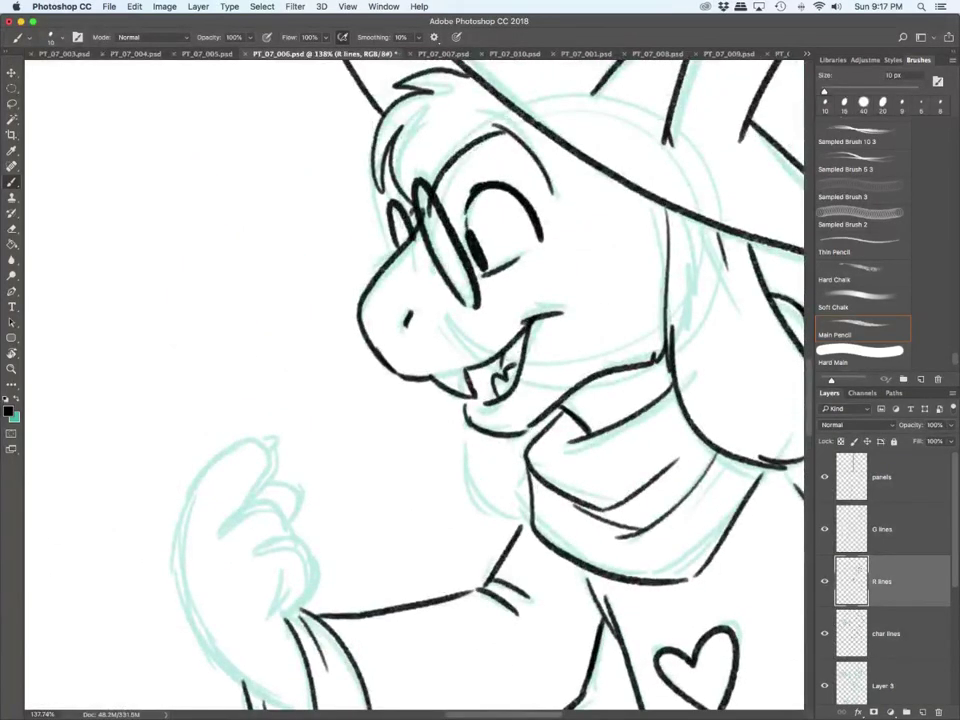
pyautogui.moveTo(471, 400)
pyautogui.mouseDown()
pyautogui.moveTo(465, 405)
pyautogui.moveTo(477, 395)
pyautogui.mouseUp()
pyautogui.moveTo(482, 388)
pyautogui.mouseDown()
pyautogui.moveTo(490, 395)
pyautogui.moveTo(462, 486)
pyautogui.mouseUp()
pyautogui.moveTo(464, 461); pyautogui.dragTo(522, 518)
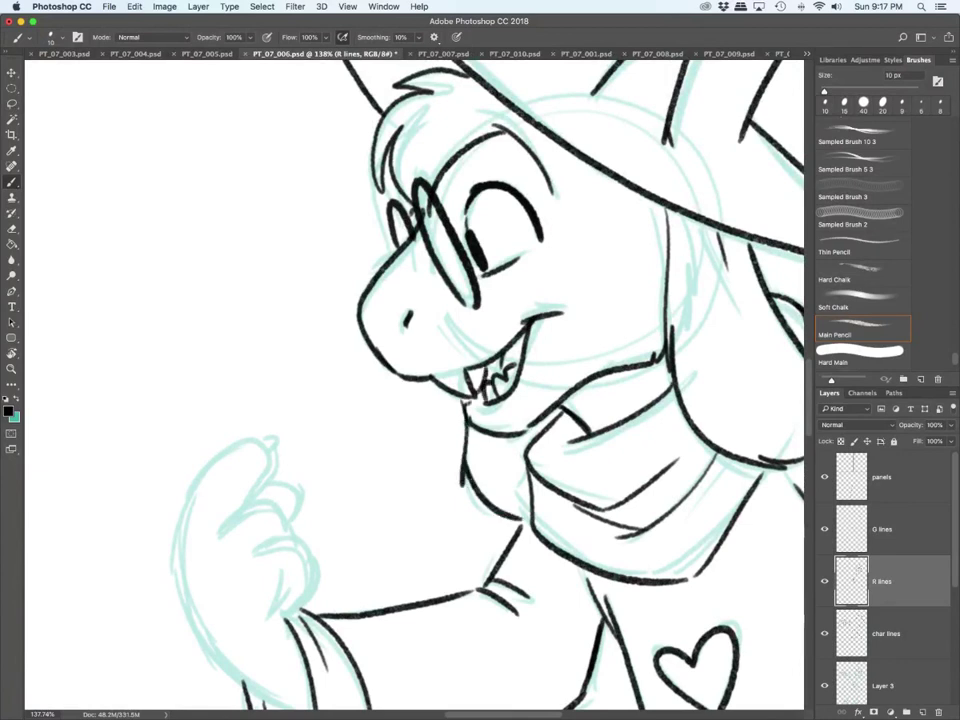
# Step: Ink the raised hand with its clawed index finger, curled fingers, thumb and outer palm edge down to the cuff
pyautogui.scroll(-3, 414, 385)
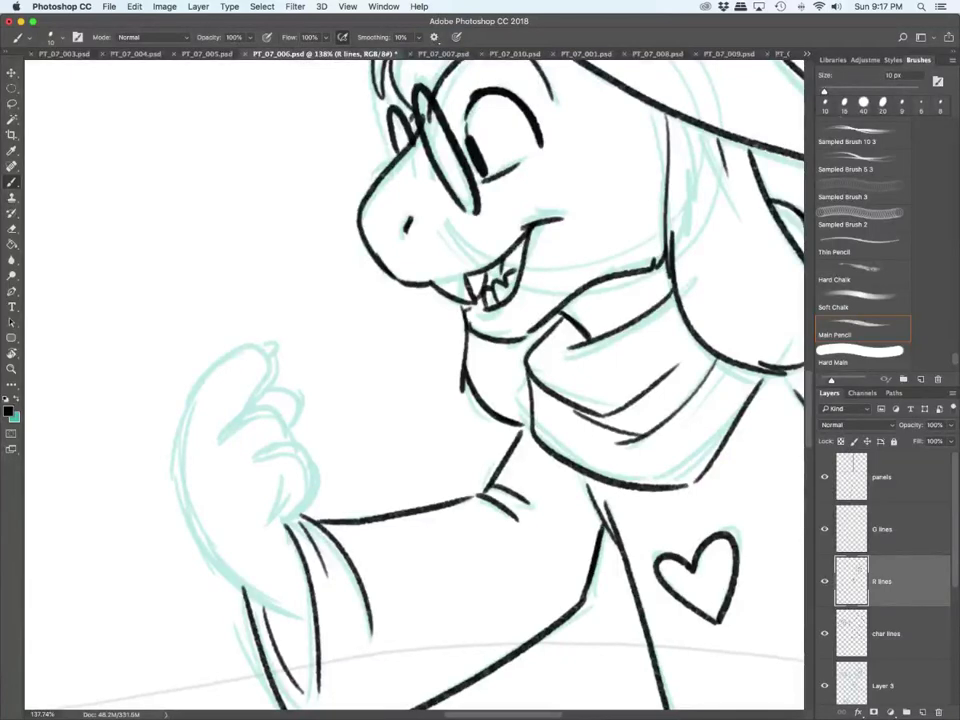
pyautogui.moveTo(186, 512)
pyautogui.mouseDown()
pyautogui.moveTo(231, 357)
pyautogui.moveTo(272, 340)
pyautogui.moveTo(251, 410)
pyautogui.mouseUp()
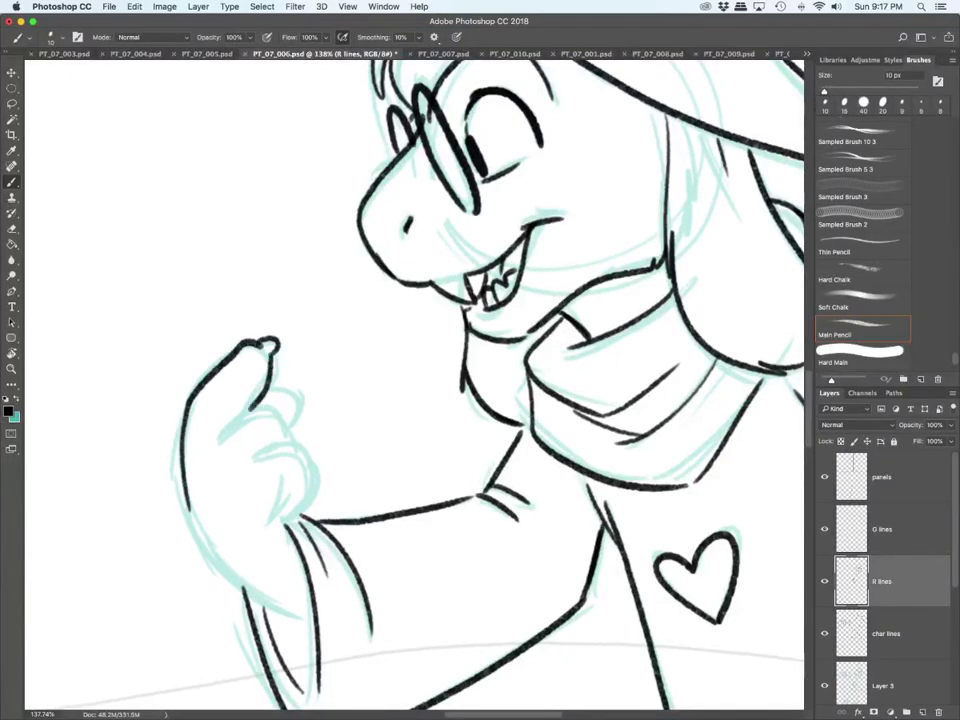
pyautogui.moveTo(215, 446); pyautogui.dragTo(291, 430)
pyautogui.moveTo(251, 462)
pyautogui.mouseDown()
pyautogui.moveTo(311, 455)
pyautogui.moveTo(317, 469)
pyautogui.mouseUp()
pyautogui.moveTo(290, 485); pyautogui.dragTo(268, 535)
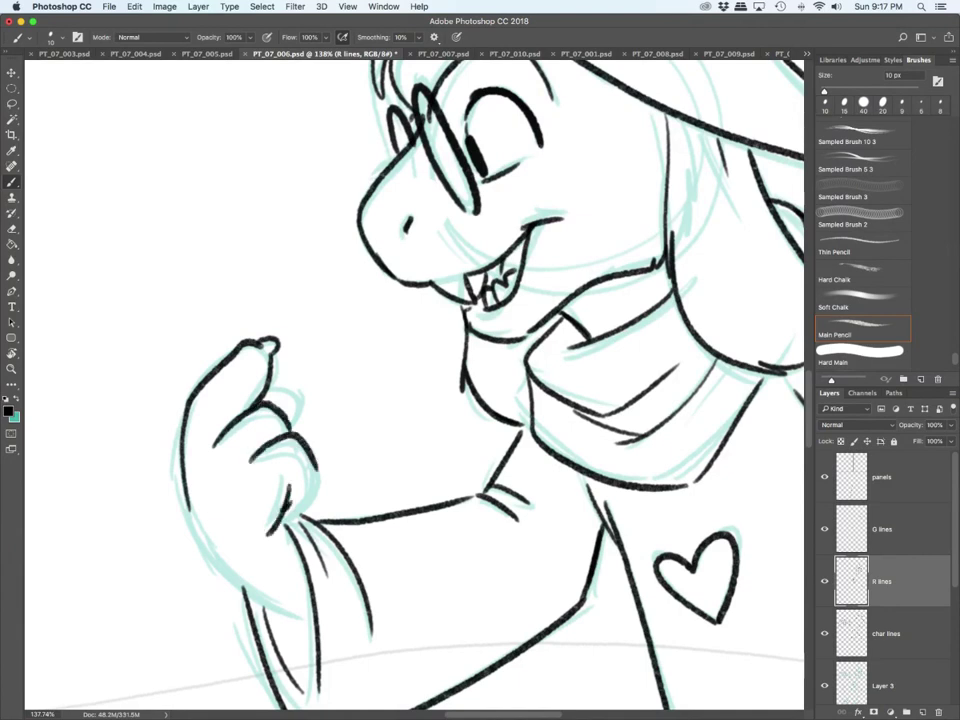
pyautogui.moveTo(316, 467); pyautogui.dragTo(285, 518)
pyautogui.moveTo(188, 509)
pyautogui.mouseDown()
pyautogui.moveTo(202, 546)
pyautogui.moveTo(313, 622)
pyautogui.mouseUp()
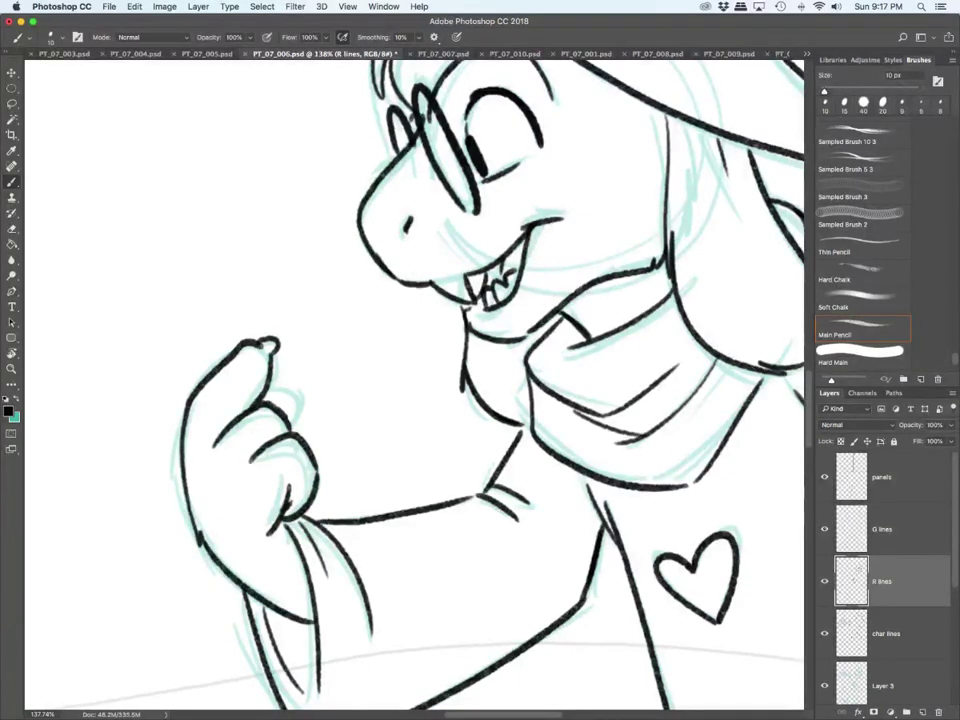
pyautogui.moveTo(283, 392); pyautogui.dragTo(297, 434)
# Step: Ink the three clawed fingers of the peeking character gripping the tent edge in the same panel on R lines
pyautogui.scroll(-8, 385, 590)
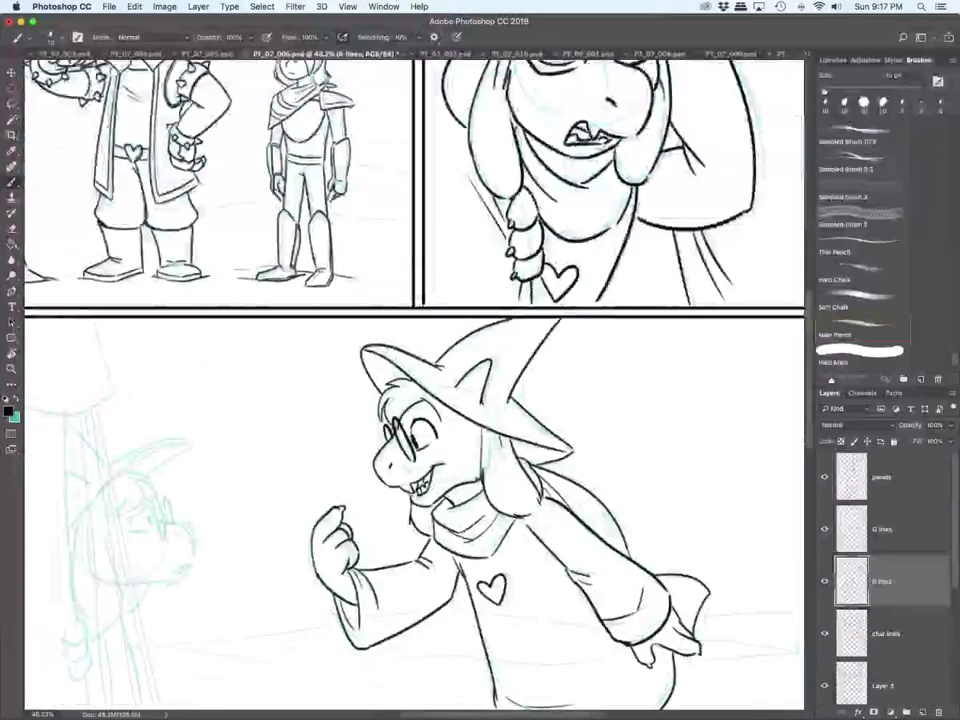
pyautogui.scroll(-3, 385, 590)
pyautogui.scroll(-1, 415, 385)
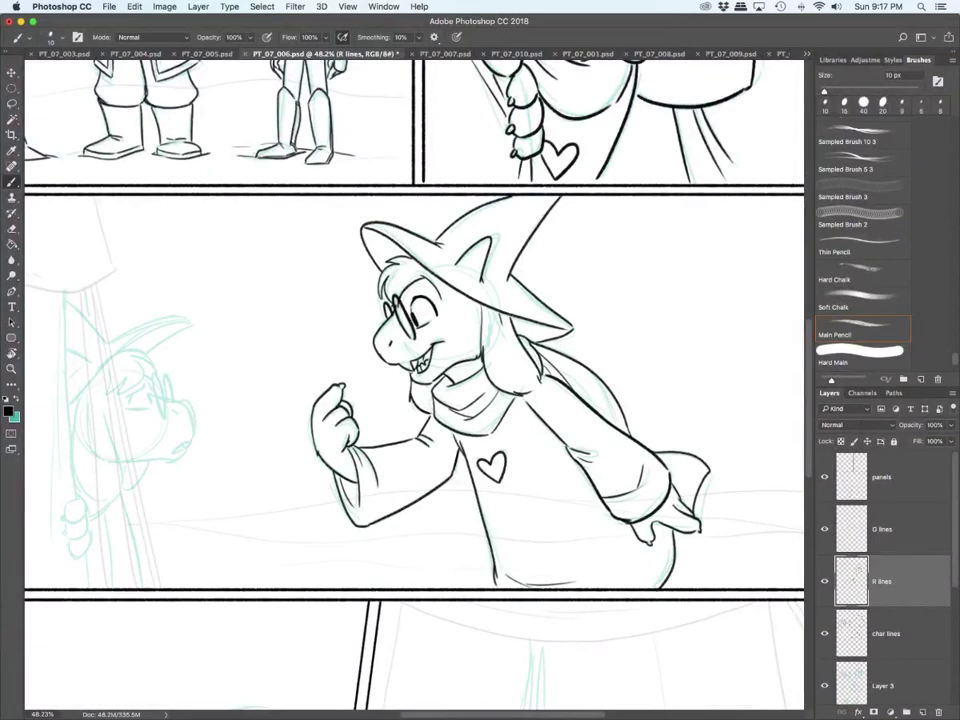
pyautogui.hscroll(-5, 415, 385)
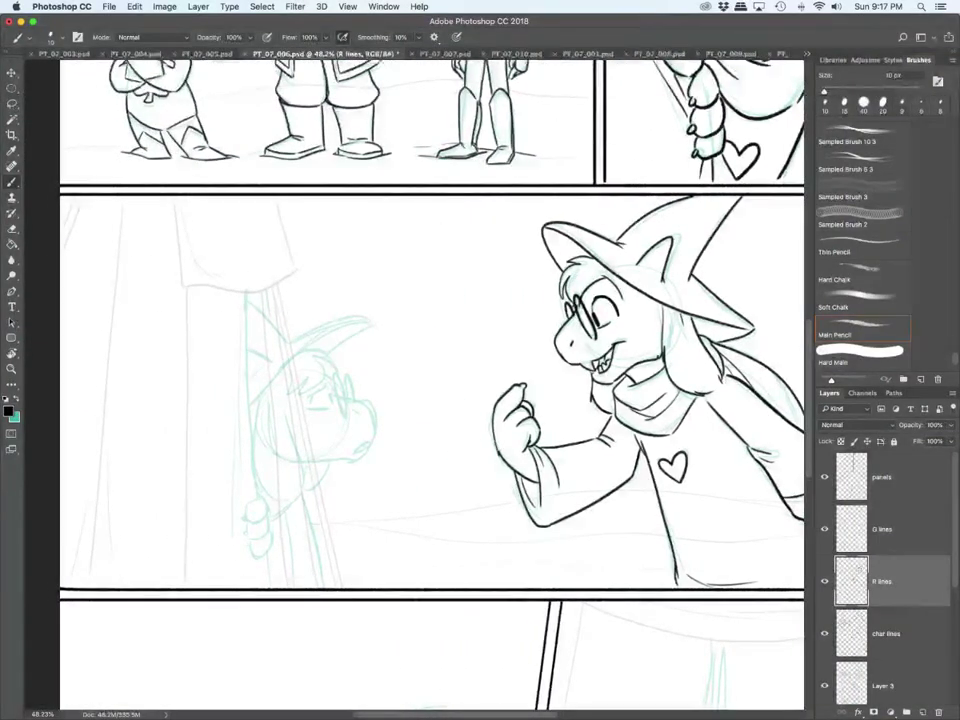
pyautogui.scroll(5, 262, 534)
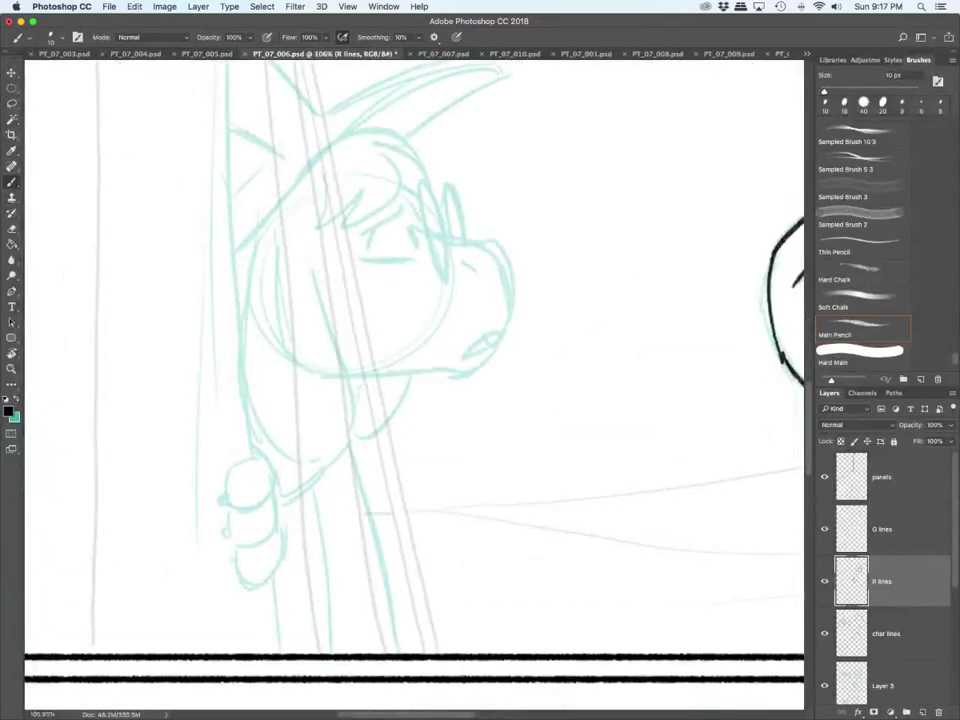
pyautogui.moveTo(254, 448)
pyautogui.mouseDown()
pyautogui.moveTo(276, 489)
pyautogui.moveTo(226, 490)
pyautogui.moveTo(228, 507)
pyautogui.moveTo(275, 493)
pyautogui.moveTo(233, 527)
pyautogui.moveTo(236, 542)
pyautogui.moveTo(281, 508)
pyautogui.moveTo(276, 494)
pyautogui.mouseUp()
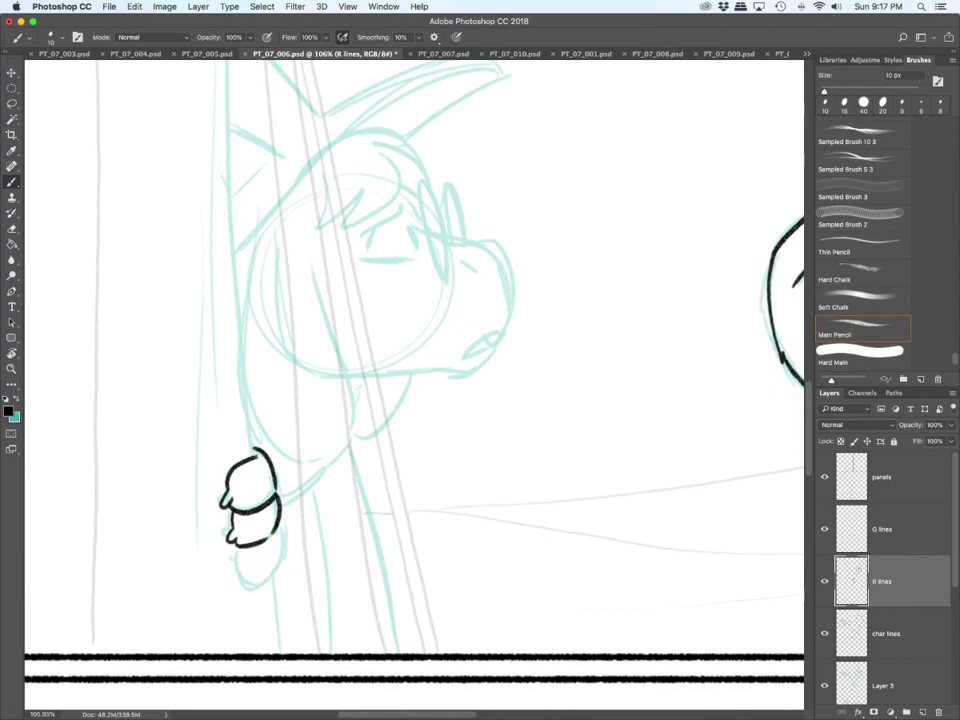
pyautogui.moveTo(236, 546)
pyautogui.mouseDown()
pyautogui.moveTo(240, 583)
pyautogui.moveTo(276, 567)
pyautogui.moveTo(278, 521)
pyautogui.mouseUp()
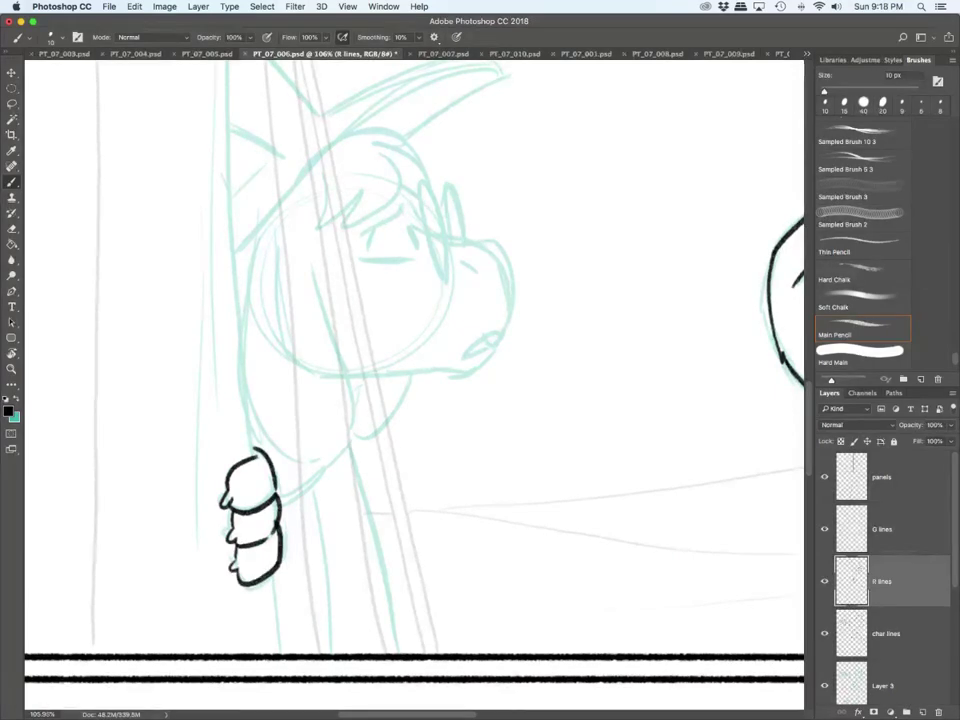
# Step: Ink the tent flap's edge above and below the gripping fingers, plus the vertical cloth folds beside it, on char lines
pyautogui.scroll(-5, 303, 577)
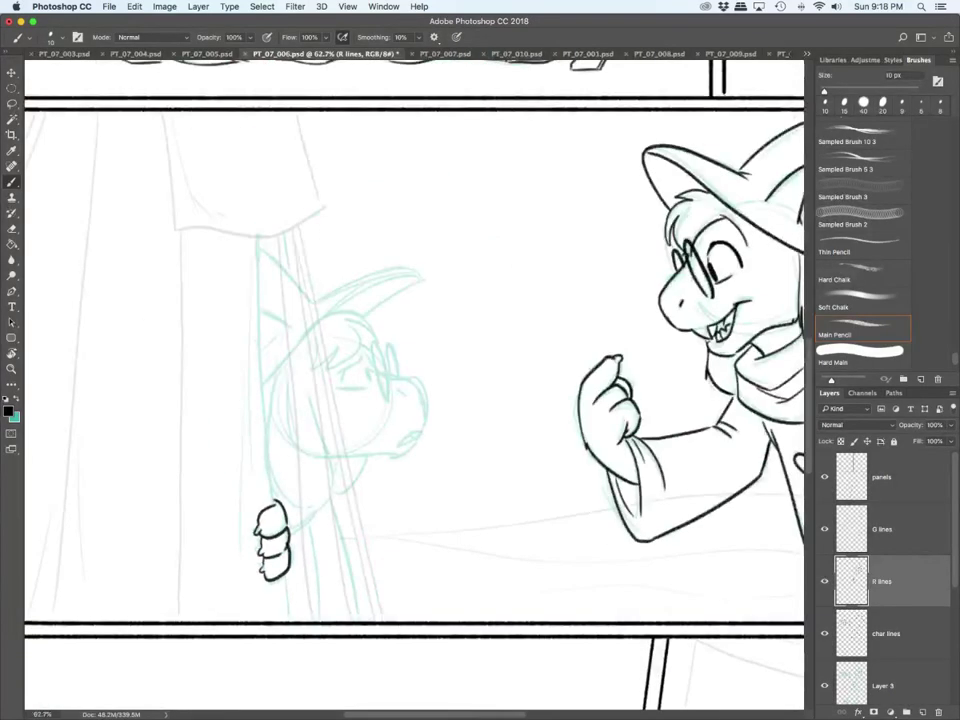
pyautogui.click(886, 634)
pyautogui.moveTo(257, 237); pyautogui.dragTo(270, 500)
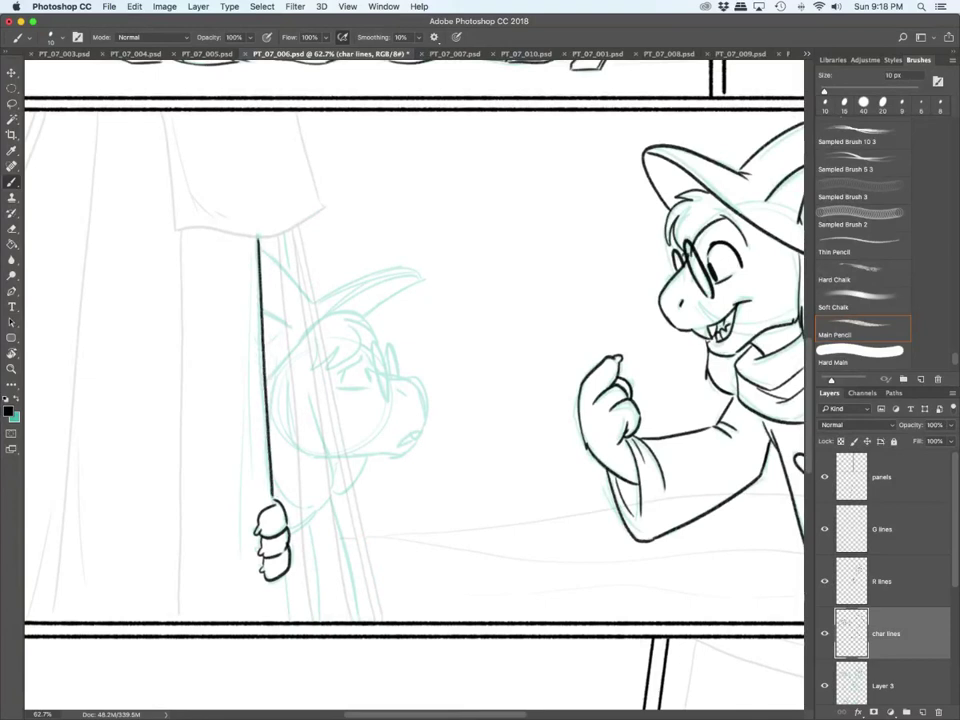
pyautogui.moveTo(285, 578); pyautogui.dragTo(289, 620)
pyautogui.moveTo(251, 253); pyautogui.dragTo(249, 540)
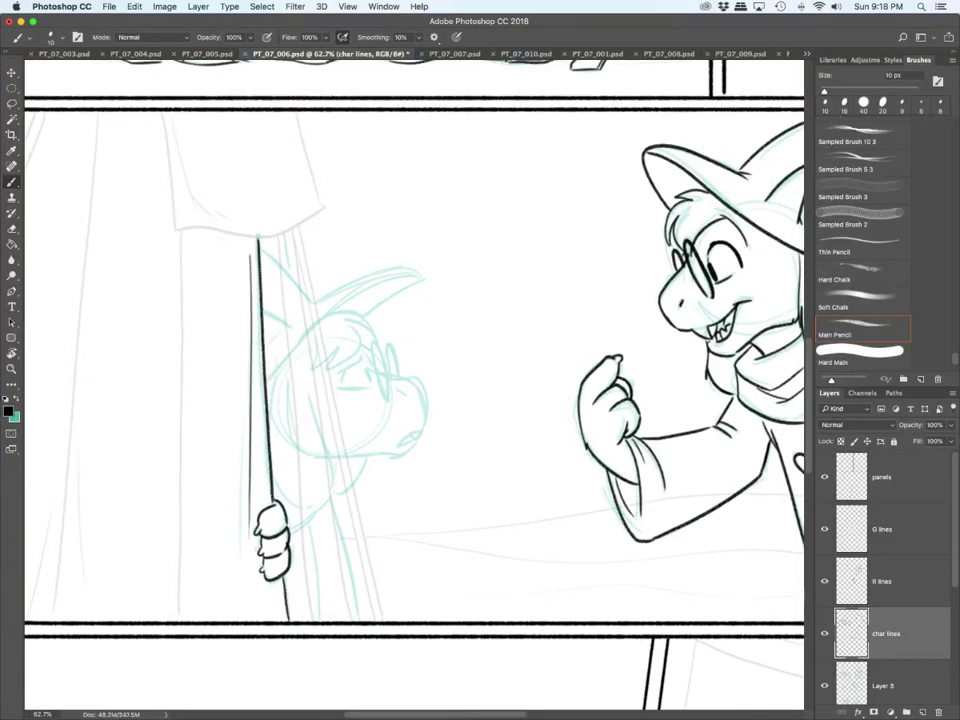
pyautogui.moveTo(239, 613); pyautogui.dragTo(240, 472)
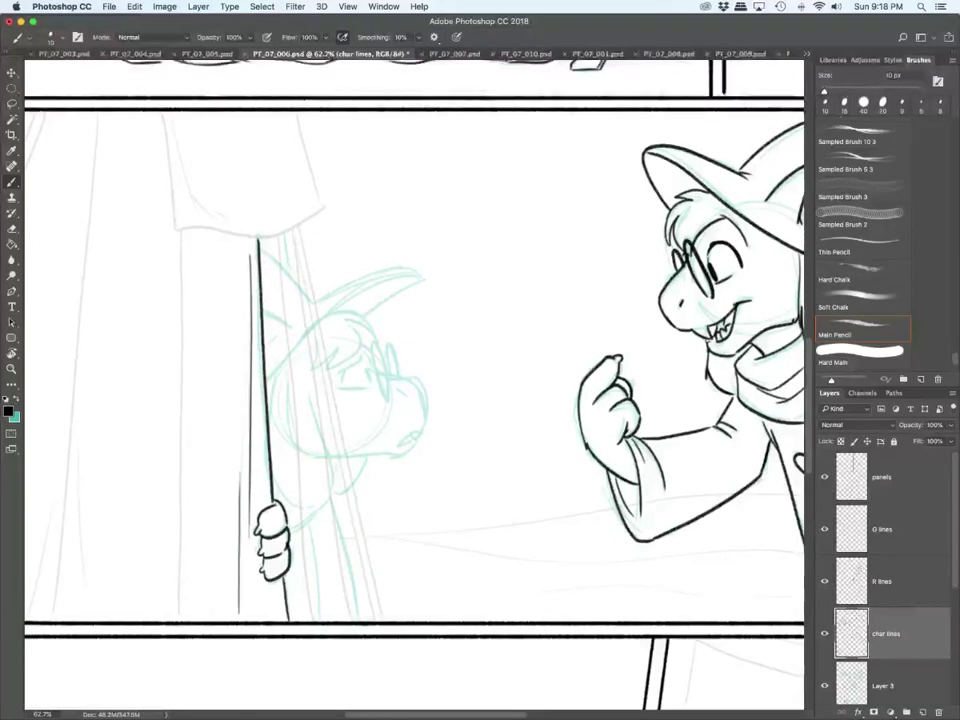
# Step: Ink the peeking character's pointed hat with its curved brim, crown edge and fold lines on char lines
pyautogui.scroll(5, 303, 288)
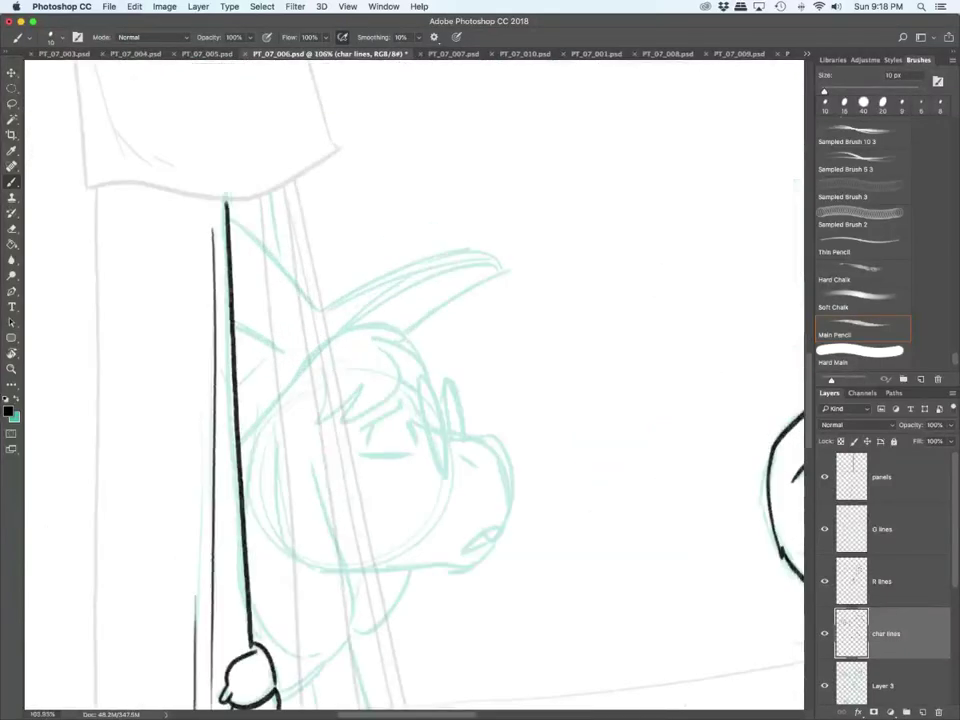
pyautogui.moveTo(240, 438)
pyautogui.mouseDown()
pyautogui.moveTo(427, 276)
pyautogui.moveTo(492, 265)
pyautogui.mouseUp()
pyautogui.moveTo(495, 266)
pyautogui.mouseDown()
pyautogui.moveTo(404, 344)
pyautogui.moveTo(310, 306)
pyautogui.mouseUp()
pyautogui.moveTo(233, 330); pyautogui.dragTo(285, 352)
pyautogui.moveTo(230, 233)
pyautogui.mouseDown()
pyautogui.moveTo(310, 300)
pyautogui.moveTo(288, 330)
pyautogui.moveTo(296, 328)
pyautogui.mouseUp()
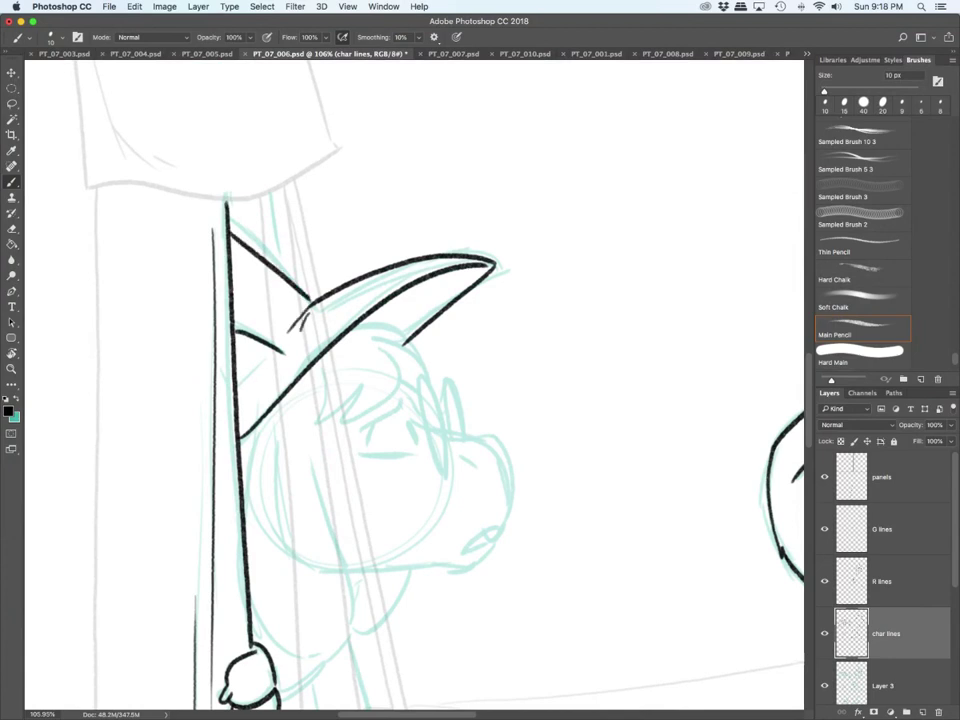
# Step: Ink the peeking character's long floppy ear, with its outer edges, rounded tip and inner crease, on R lines
pyautogui.scroll(-5, 415, 385)
pyautogui.click(880, 582)
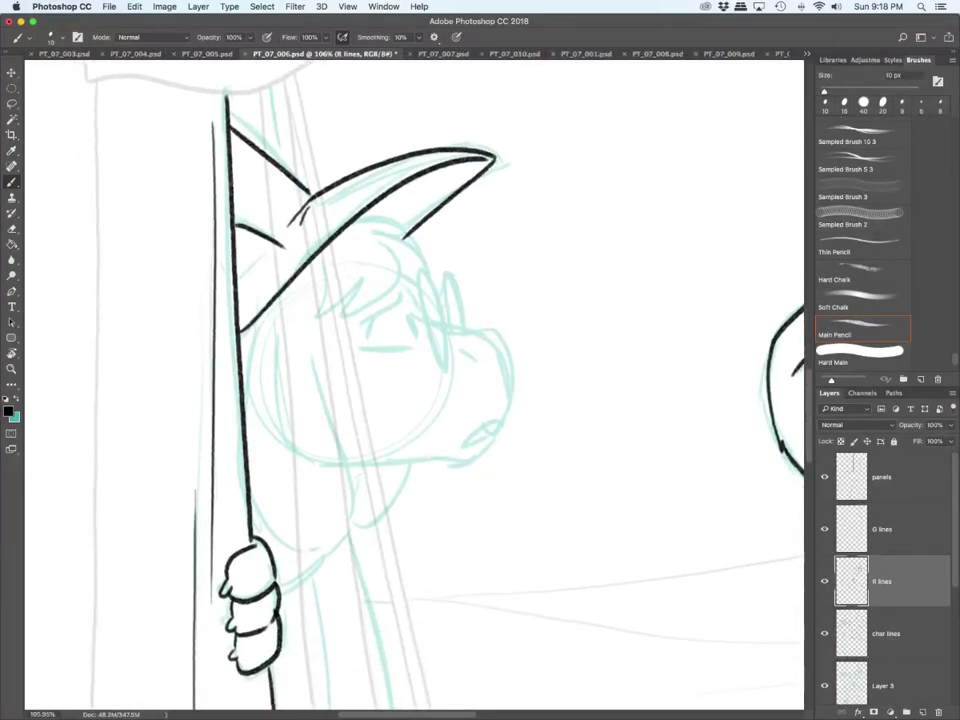
pyautogui.moveTo(258, 330); pyautogui.dragTo(244, 418)
pyautogui.moveTo(249, 491); pyautogui.dragTo(303, 562)
pyautogui.moveTo(285, 542)
pyautogui.mouseDown()
pyautogui.moveTo(315, 562)
pyautogui.moveTo(354, 490)
pyautogui.moveTo(295, 328)
pyautogui.moveTo(271, 346)
pyautogui.mouseUp()
pyautogui.moveTo(273, 323); pyautogui.dragTo(279, 376)
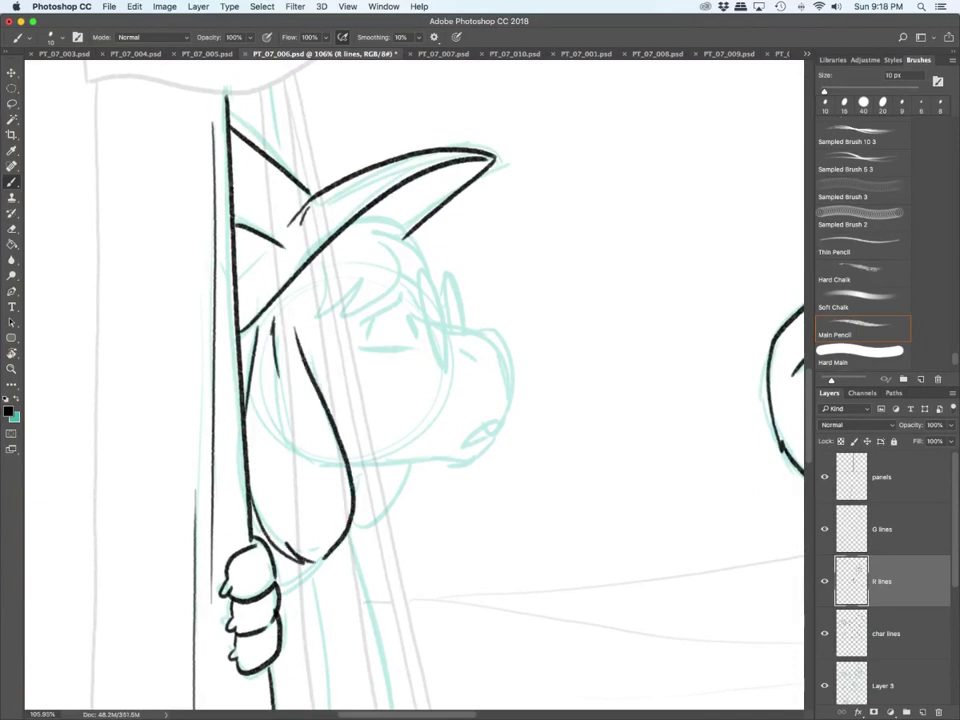
# Step: Ink the hair fringe under the hat brim, the forehead and snout profile and the small open mouth on R lines
pyautogui.moveTo(317, 254); pyautogui.dragTo(312, 308)
pyautogui.moveTo(312, 308)
pyautogui.mouseDown()
pyautogui.moveTo(352, 270)
pyautogui.moveTo(328, 317)
pyautogui.mouseUp()
pyautogui.moveTo(328, 317); pyautogui.dragTo(398, 259)
pyautogui.moveTo(359, 218); pyautogui.dragTo(397, 215)
pyautogui.moveTo(397, 215)
pyautogui.mouseDown()
pyautogui.moveTo(370, 223)
pyautogui.moveTo(433, 273)
pyautogui.moveTo(432, 297)
pyautogui.moveTo(497, 428)
pyautogui.moveTo(462, 448)
pyautogui.mouseUp()
pyautogui.moveTo(462, 448); pyautogui.dragTo(489, 436)
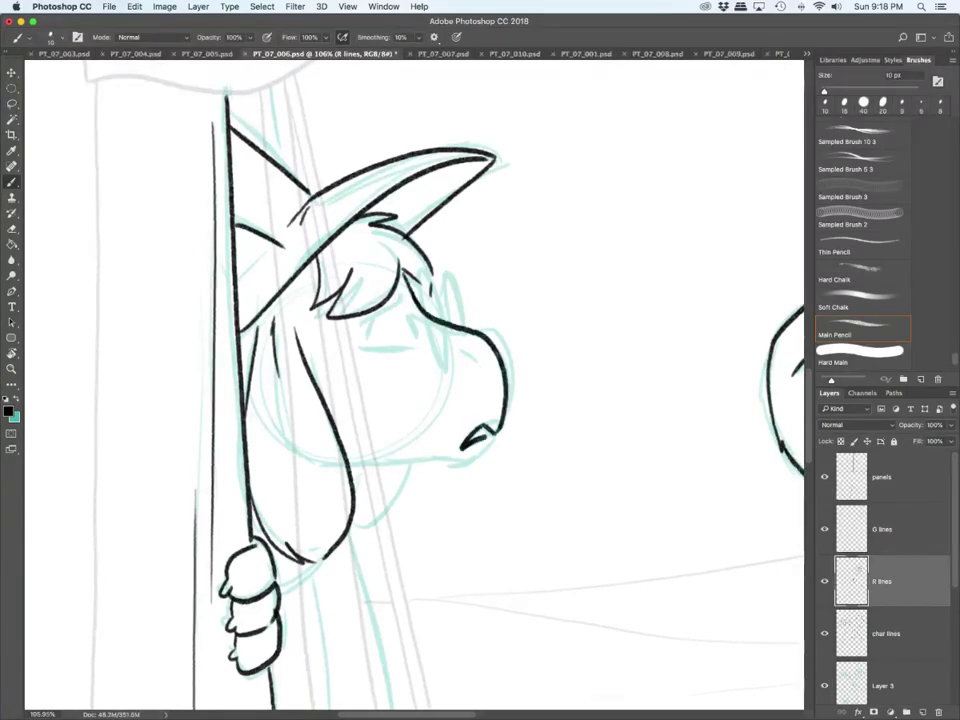
# Step: Ink the nostril, worried eye, jaw and throat on R lines, and the glasses on G lines with a 15 px brush
pyautogui.moveTo(465, 354); pyautogui.dragTo(476, 360)
pyautogui.moveTo(356, 325)
pyautogui.mouseDown()
pyautogui.moveTo(404, 292)
pyautogui.moveTo(386, 309)
pyautogui.mouseUp()
pyautogui.moveTo(375, 318)
pyautogui.mouseDown()
pyautogui.moveTo(364, 343)
pyautogui.moveTo(409, 347)
pyautogui.moveTo(413, 336)
pyautogui.mouseUp()
pyautogui.moveTo(354, 469); pyautogui.dragTo(462, 457)
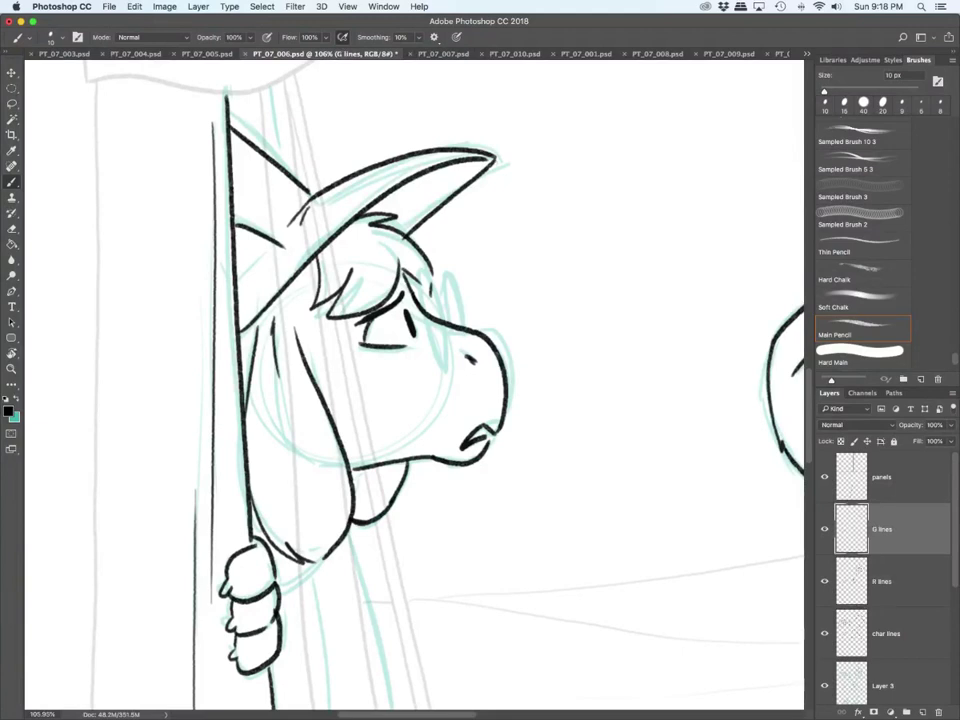
pyautogui.press(']')
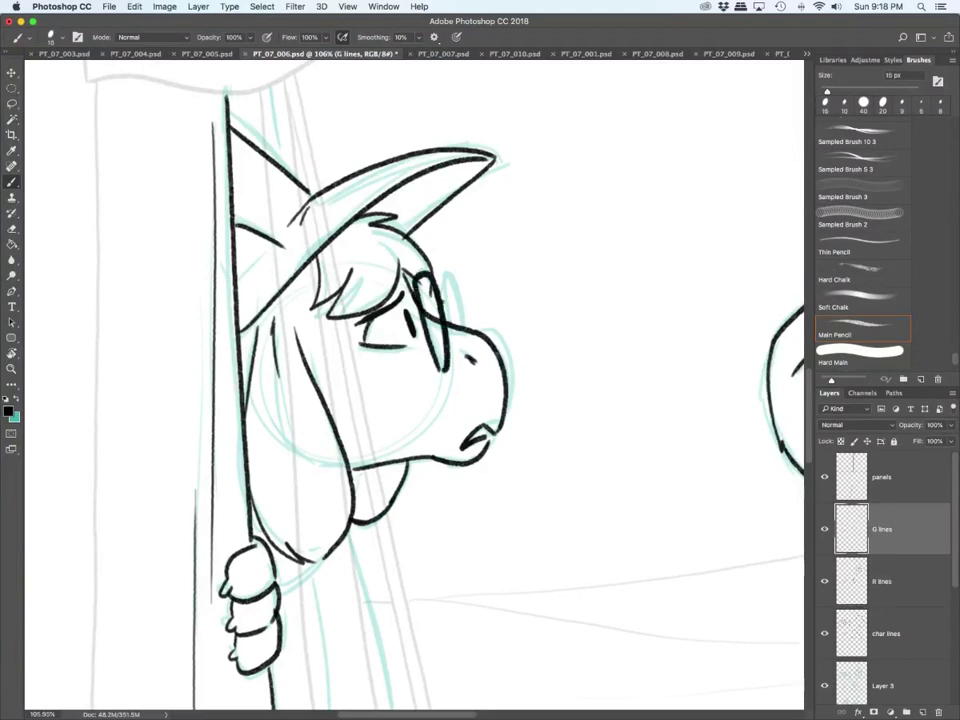
pyautogui.moveTo(448, 322); pyautogui.dragTo(465, 326)
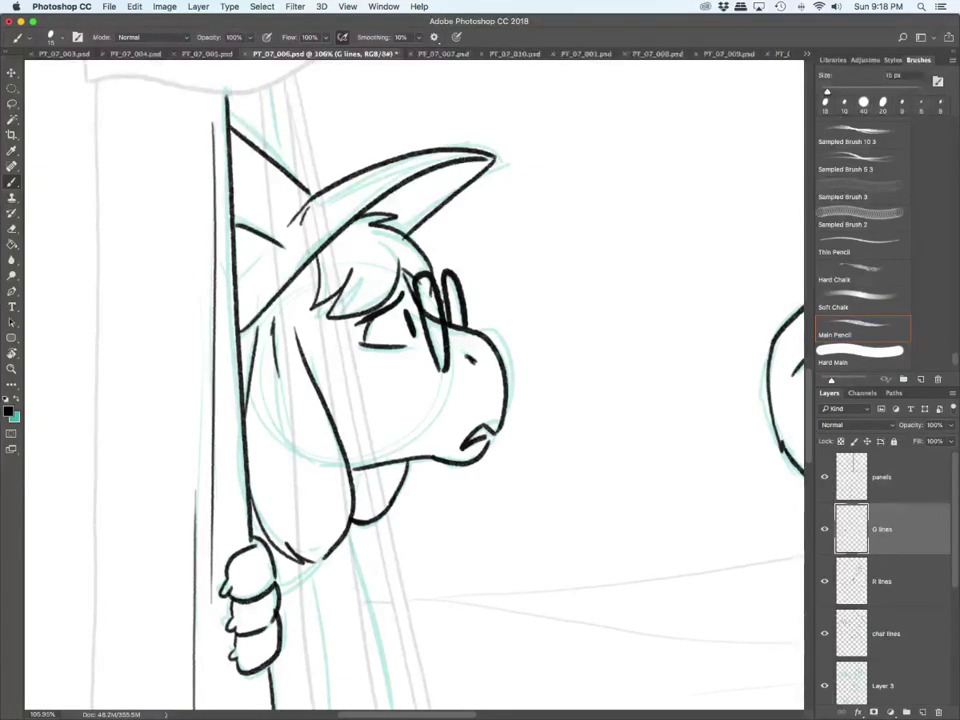
# Step: Ink the peeking character's collar, robe edges and sleeve below the ear on char lines with a 10 px brush
pyautogui.click(886, 634)
pyautogui.press('[')
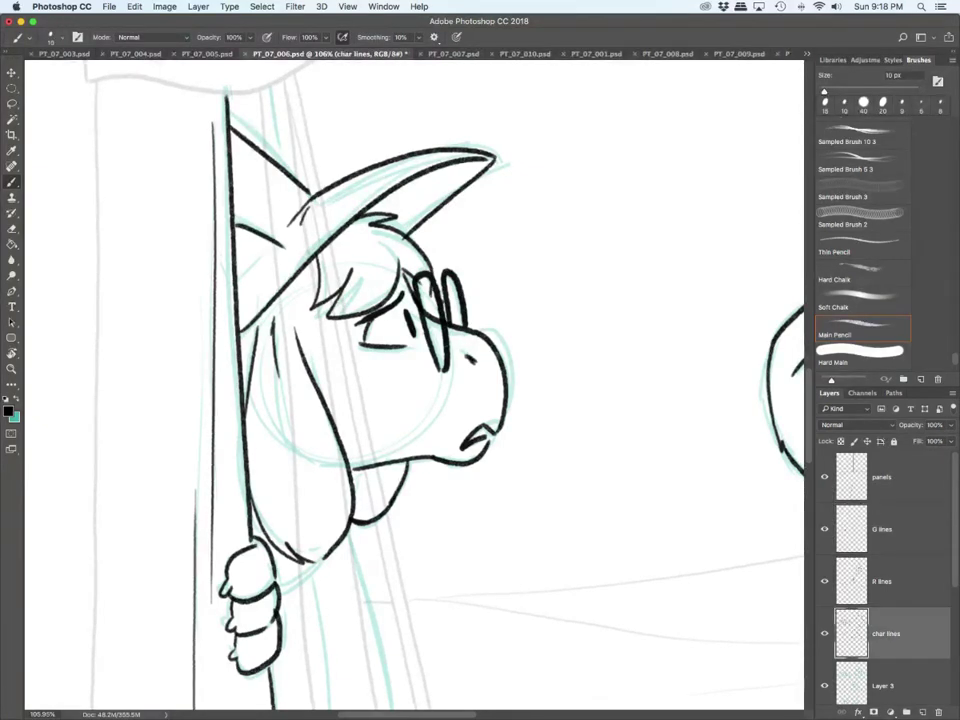
pyautogui.scroll(-5, 414, 385)
pyautogui.moveTo(287, 370); pyautogui.dragTo(275, 376)
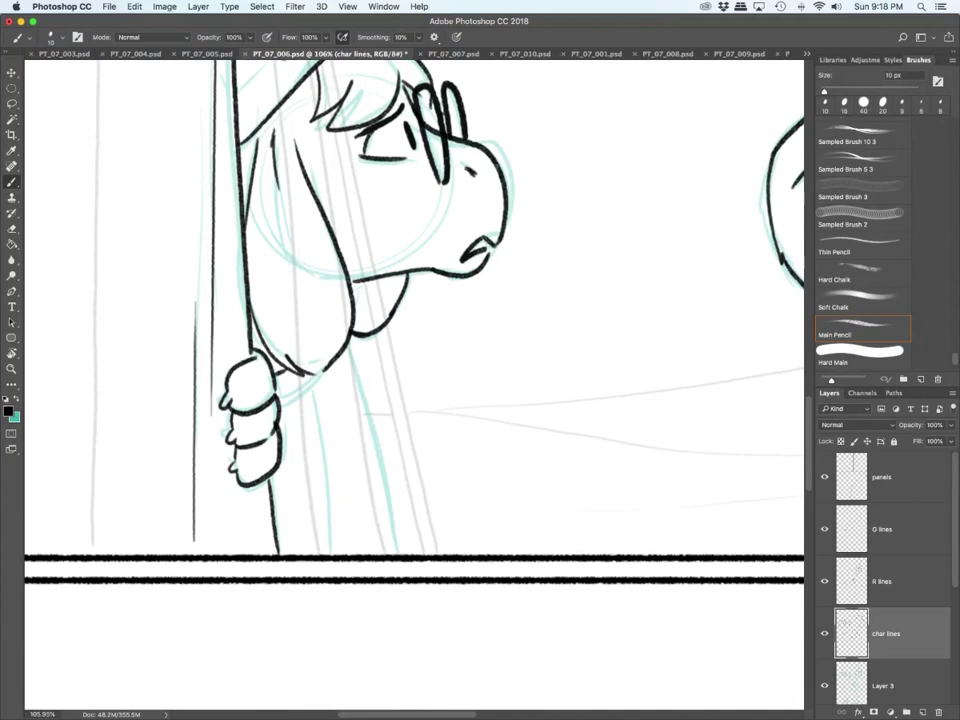
pyautogui.moveTo(332, 367)
pyautogui.mouseDown()
pyautogui.moveTo(286, 412)
pyautogui.moveTo(318, 552)
pyautogui.mouseUp()
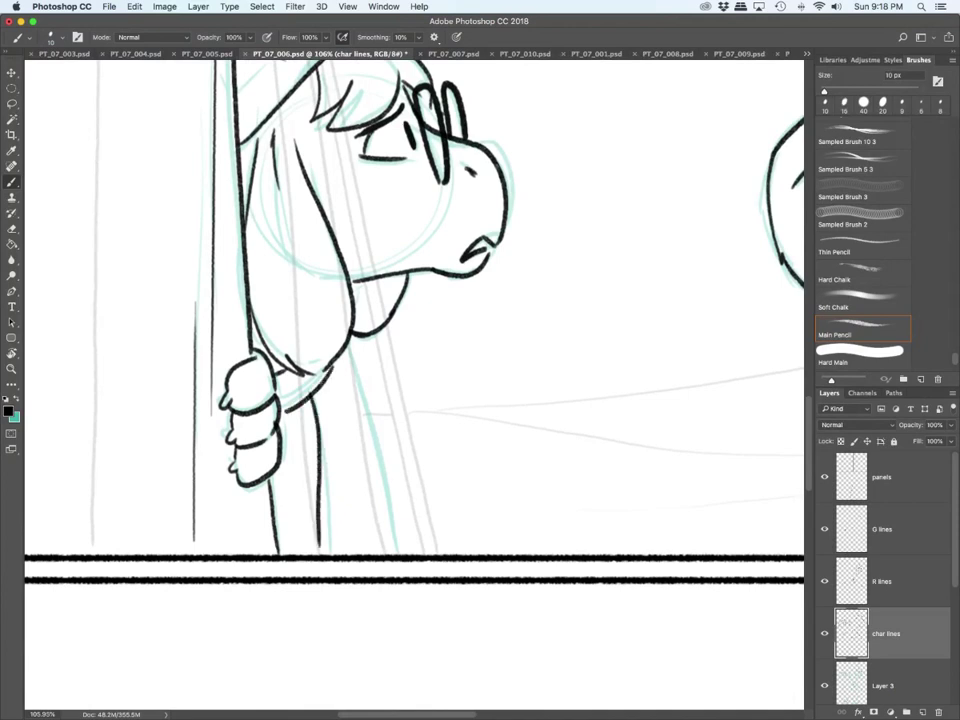
pyautogui.press('super+z')
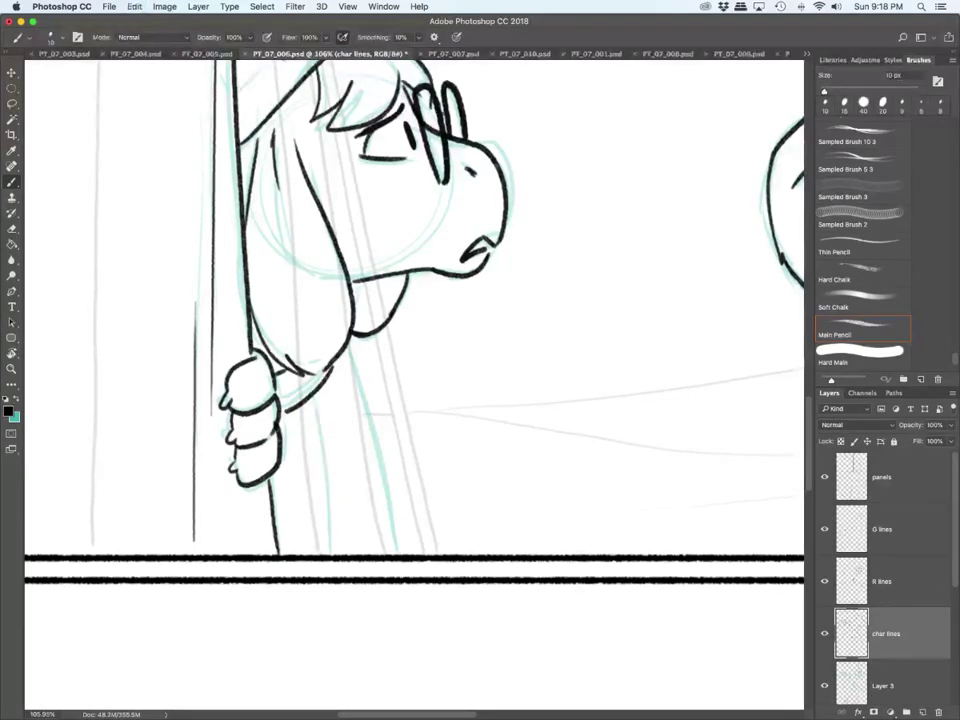
pyautogui.moveTo(316, 397); pyautogui.dragTo(327, 548)
pyautogui.moveTo(352, 338); pyautogui.dragTo(394, 549)
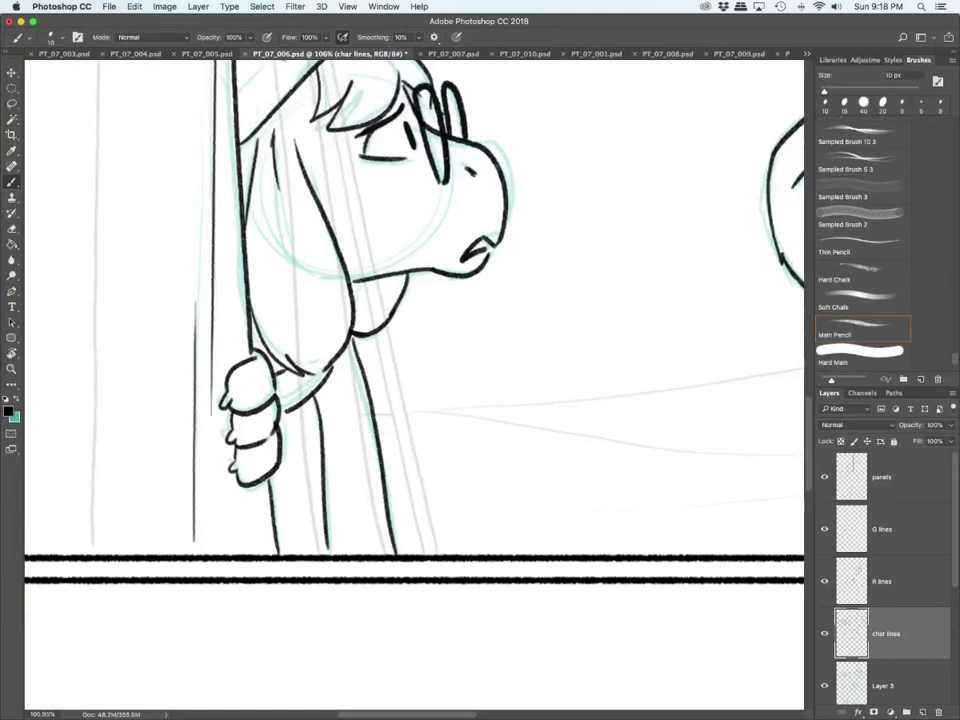
pyautogui.moveTo(297, 413); pyautogui.dragTo(277, 521)
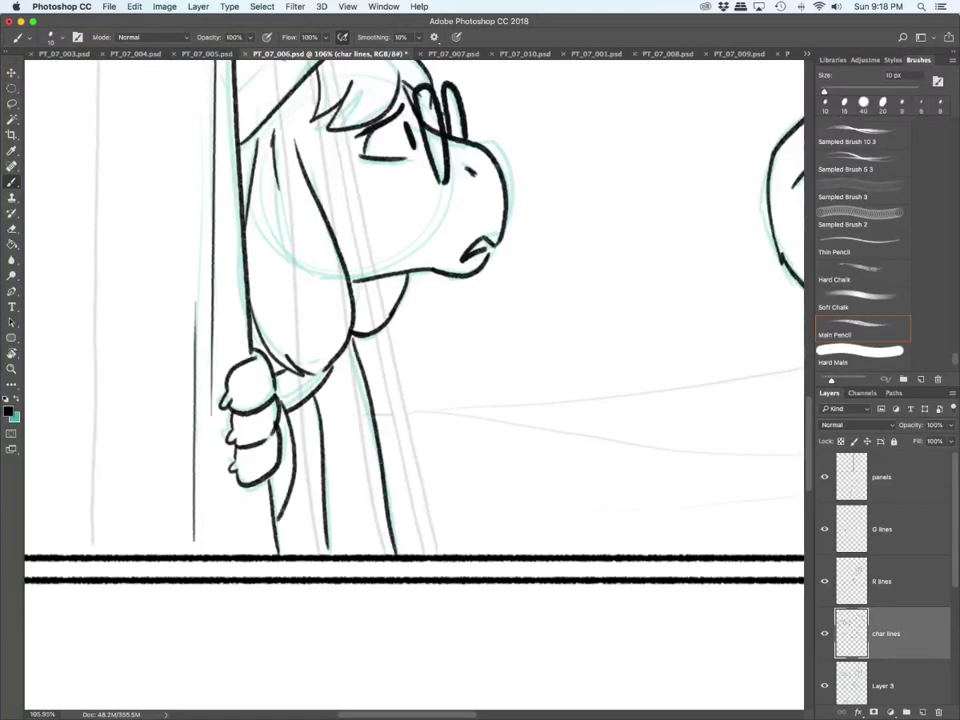
# Step: In the bottom-left panel, ink the hand nearest the panel divider, with its clawed tip and curled fingers, using a 15 px brush
pyautogui.scroll(-8, 386, 566)
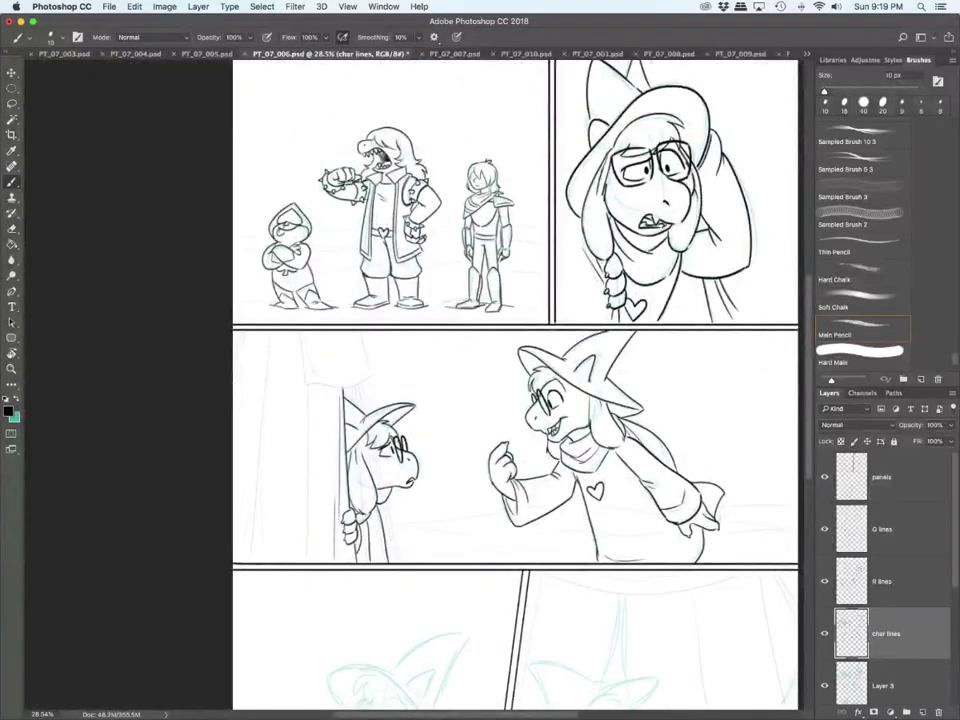
pyautogui.scroll(-5, 515, 400)
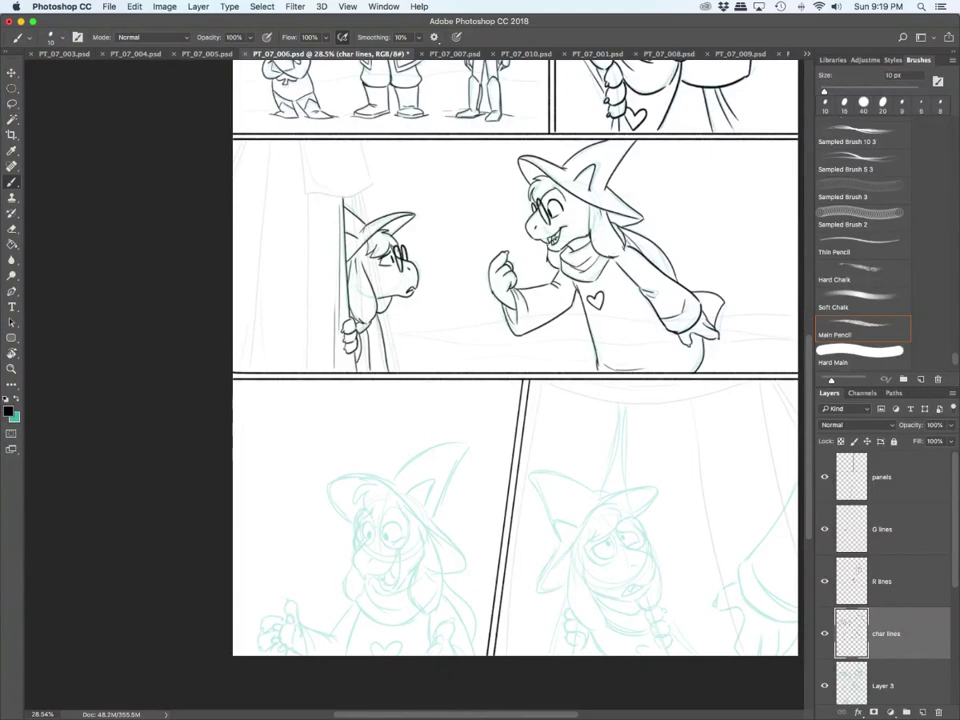
pyautogui.scroll(10, 384, 614)
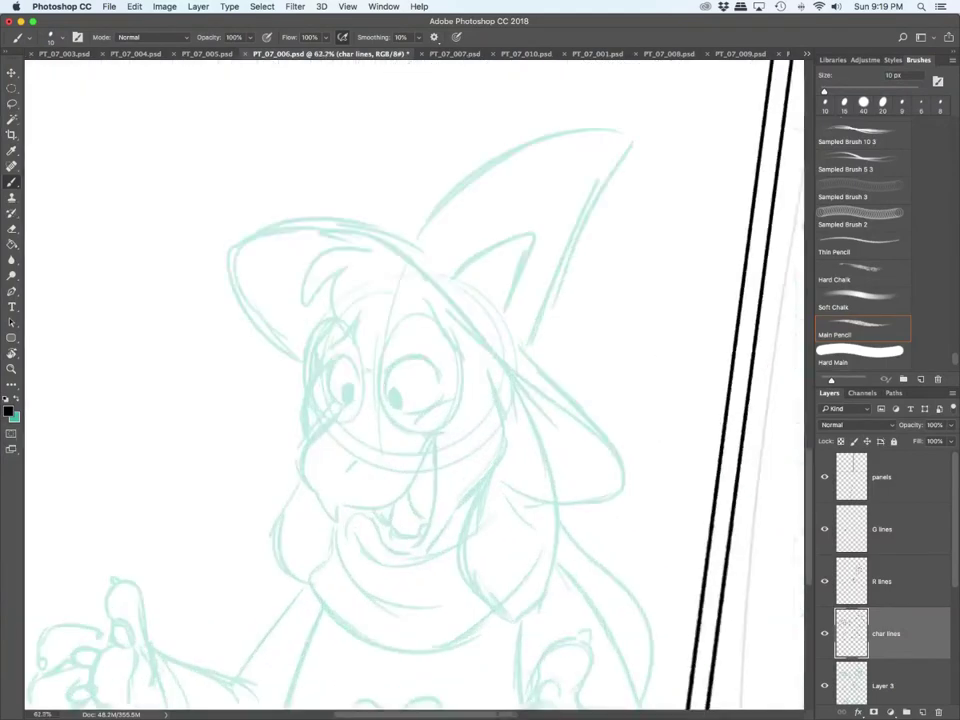
pyautogui.scroll(-5, 414, 385)
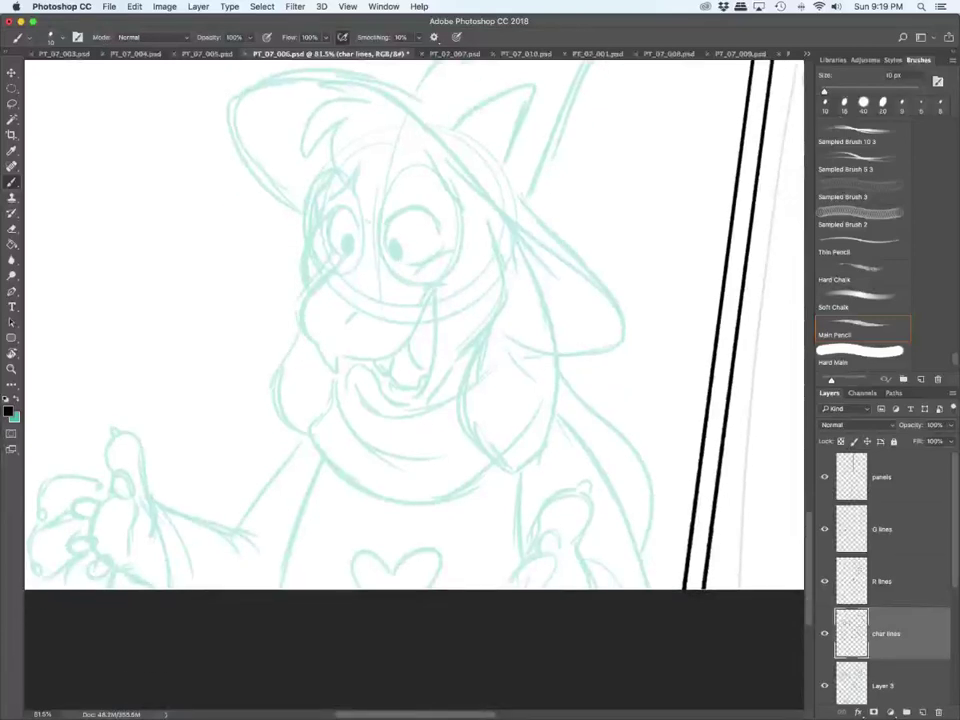
pyautogui.moveTo(575, 490)
pyautogui.mouseDown()
pyautogui.moveTo(546, 508)
pyautogui.moveTo(536, 542)
pyautogui.moveTo(550, 530)
pyautogui.moveTo(512, 586)
pyautogui.moveTo(533, 588)
pyautogui.mouseUp()
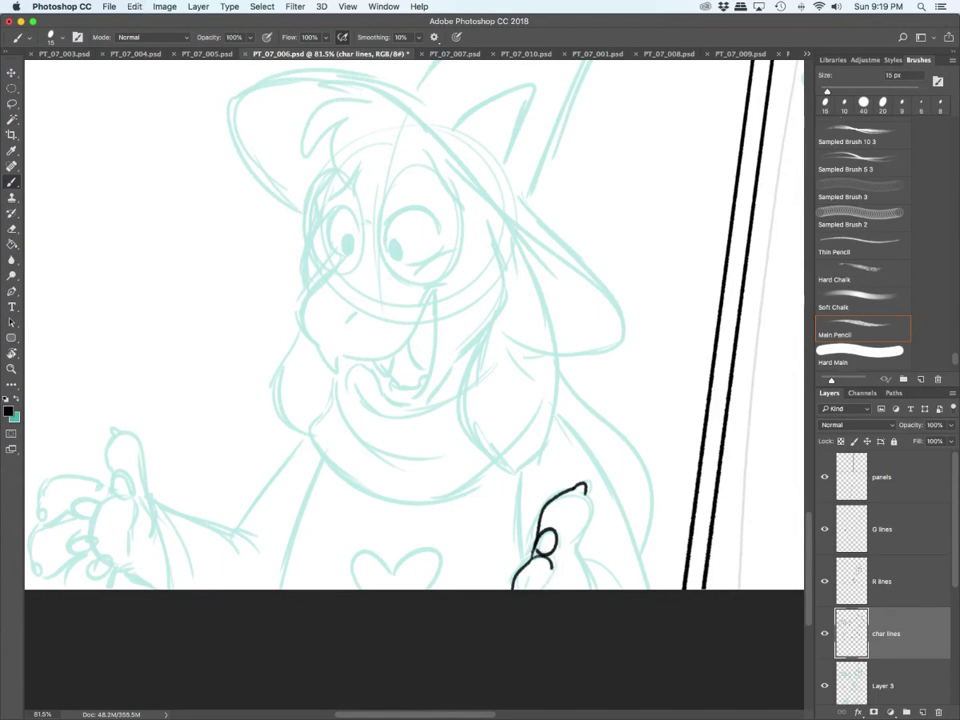
pyautogui.moveTo(586, 488)
pyautogui.mouseDown()
pyautogui.moveTo(573, 548)
pyautogui.moveTo(598, 588)
pyautogui.mouseUp()
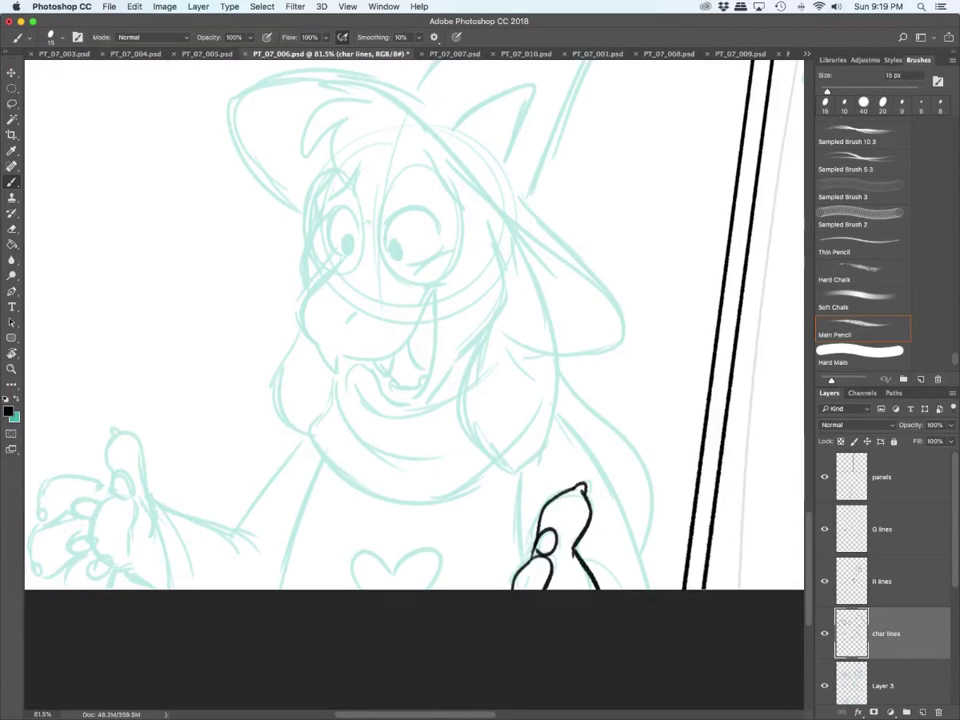
# Step: Transfer the inked hand from char lines to R lines, keeping it aligned with the green sketch
pyautogui.press('l')
pyautogui.moveTo(458, 700)
pyautogui.mouseDown()
pyautogui.moveTo(570, 455)
pyautogui.moveTo(640, 600)
pyautogui.mouseUp()
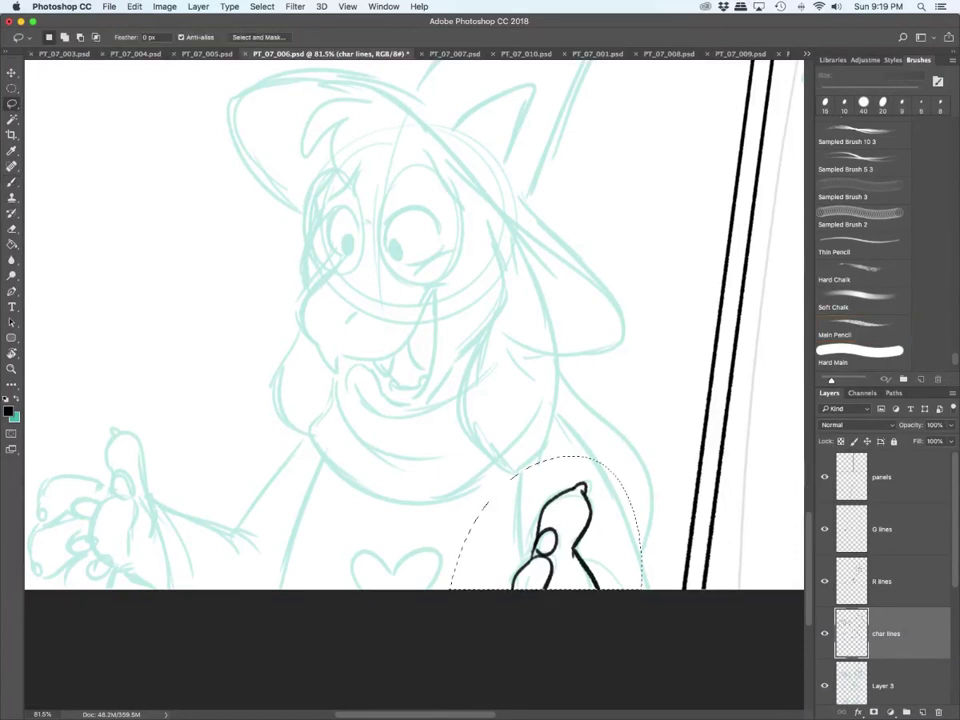
pyautogui.press('Delete')
pyautogui.hotkey('ctrl', 'd')
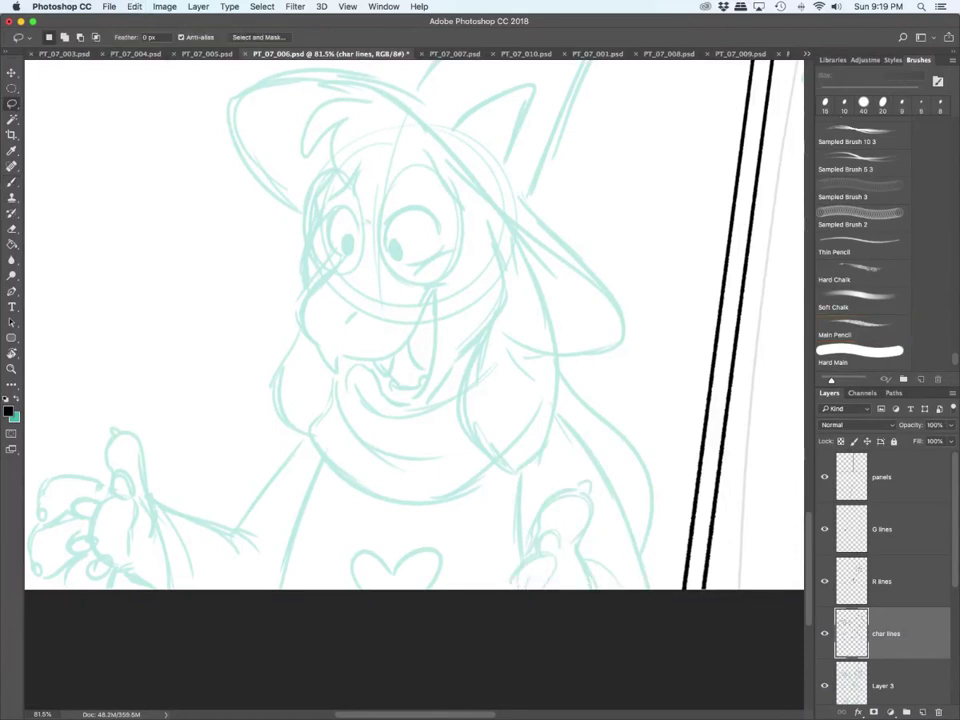
pyautogui.hotkey('ctrl', 'v')
pyautogui.press('v')
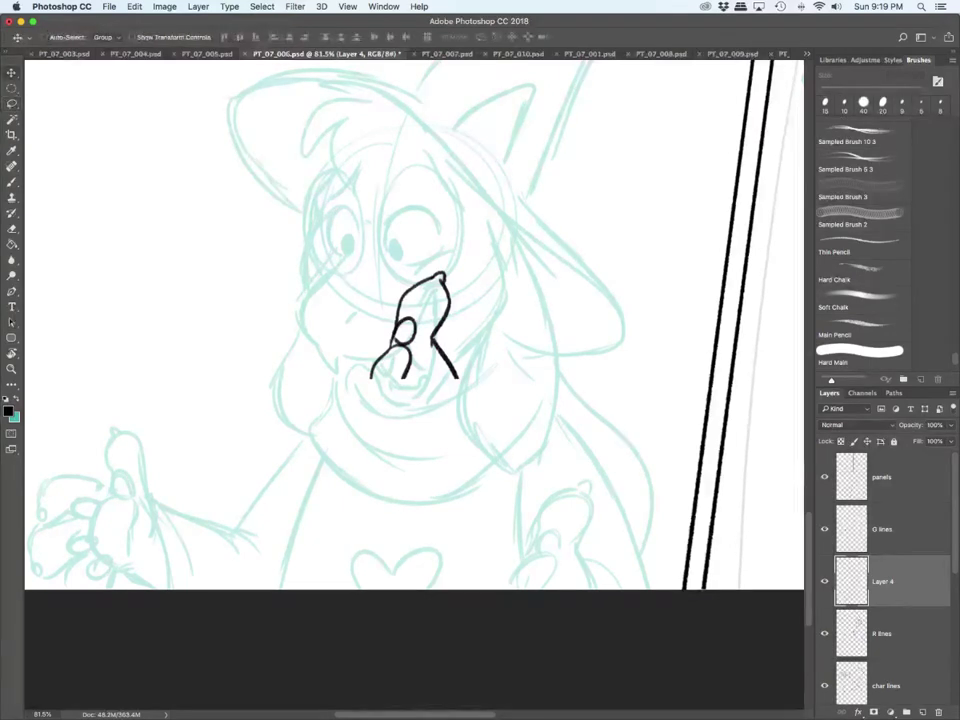
pyautogui.moveTo(458, 332)
pyautogui.mouseDown()
pyautogui.moveTo(525, 450)
pyautogui.moveTo(555, 551)
pyautogui.moveTo(598, 549)
pyautogui.mouseUp()
pyautogui.hotkey('ctrl', 'e')
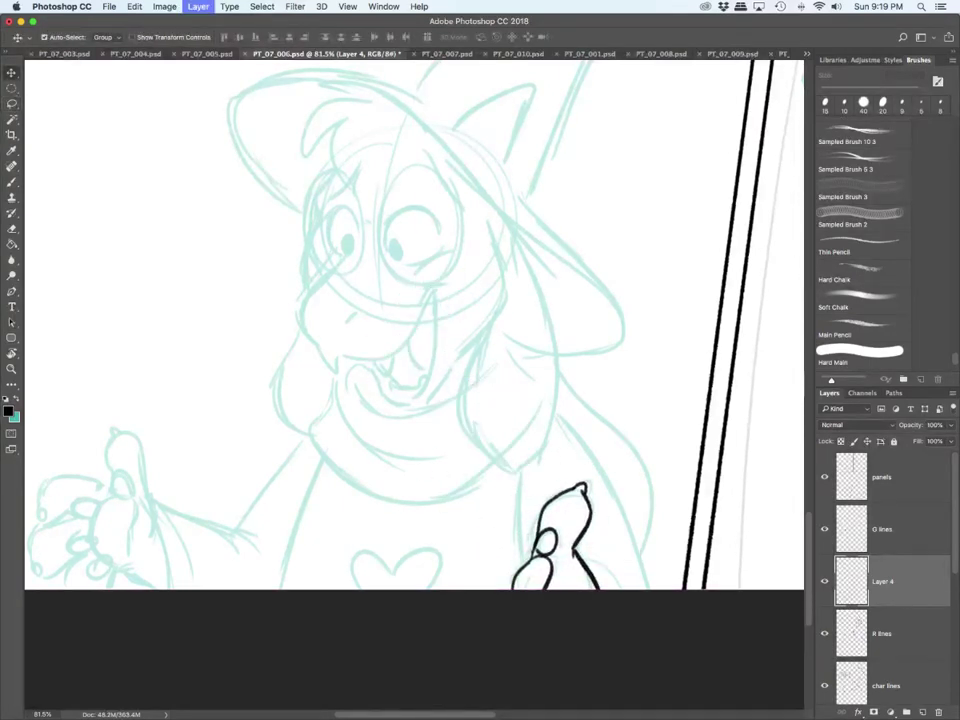
# Step: Ink the sleeve opening around the hand, the outer arm, the robe's side edges and the chest heart on char lines
pyautogui.hotkey('alt', '[')
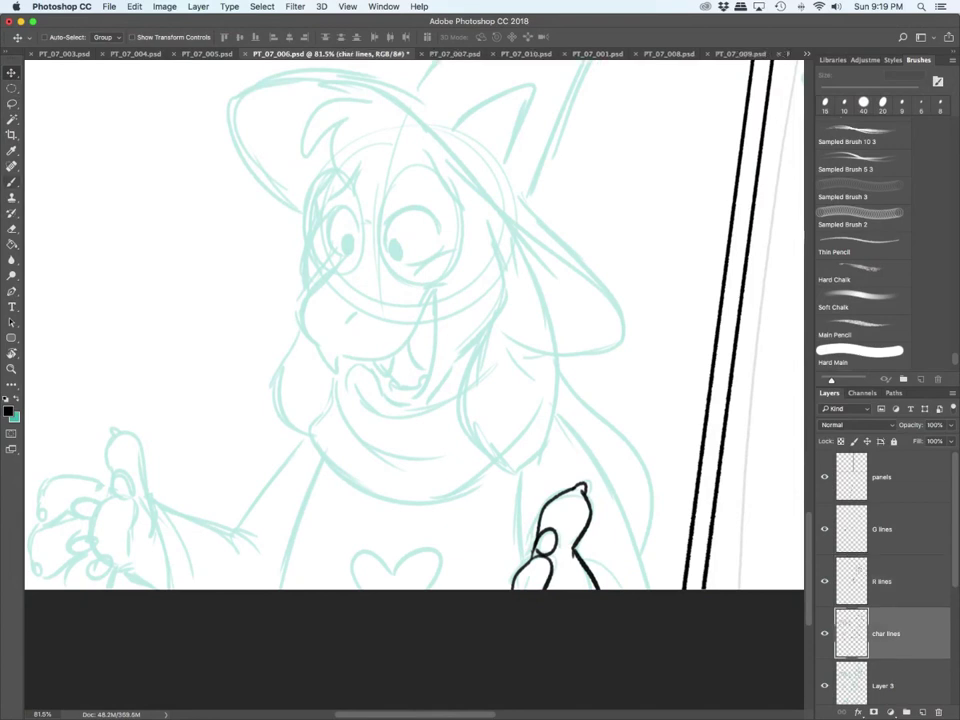
pyautogui.press('b')
pyautogui.moveTo(577, 547)
pyautogui.mouseDown()
pyautogui.moveTo(621, 589)
pyautogui.moveTo(623, 567)
pyautogui.mouseUp()
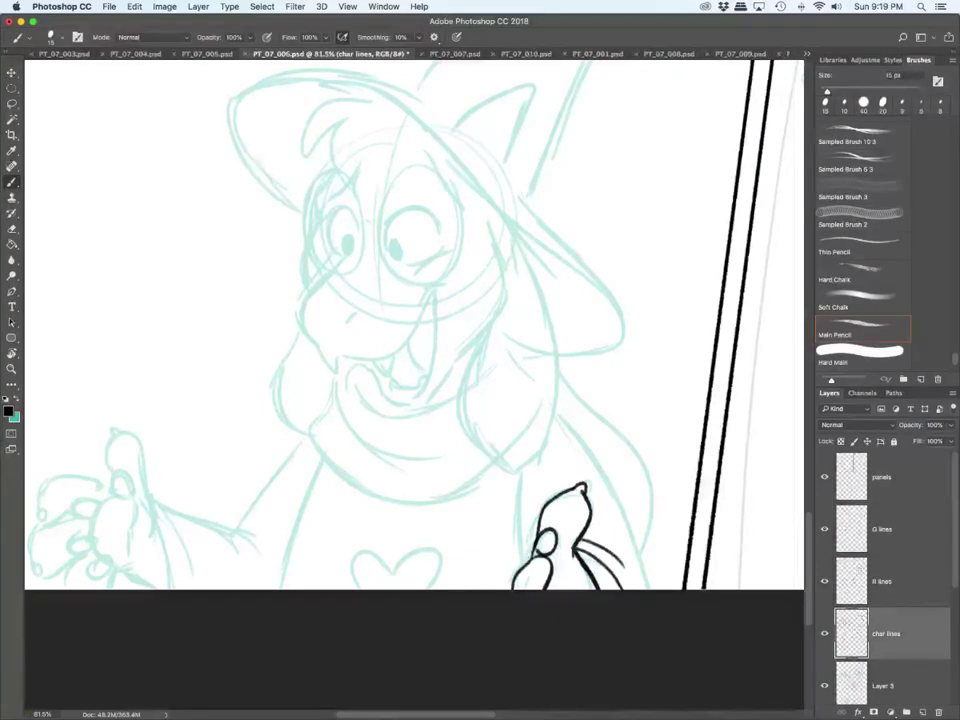
pyautogui.moveTo(520, 476); pyautogui.dragTo(519, 564)
pyautogui.moveTo(555, 410); pyautogui.dragTo(648, 588)
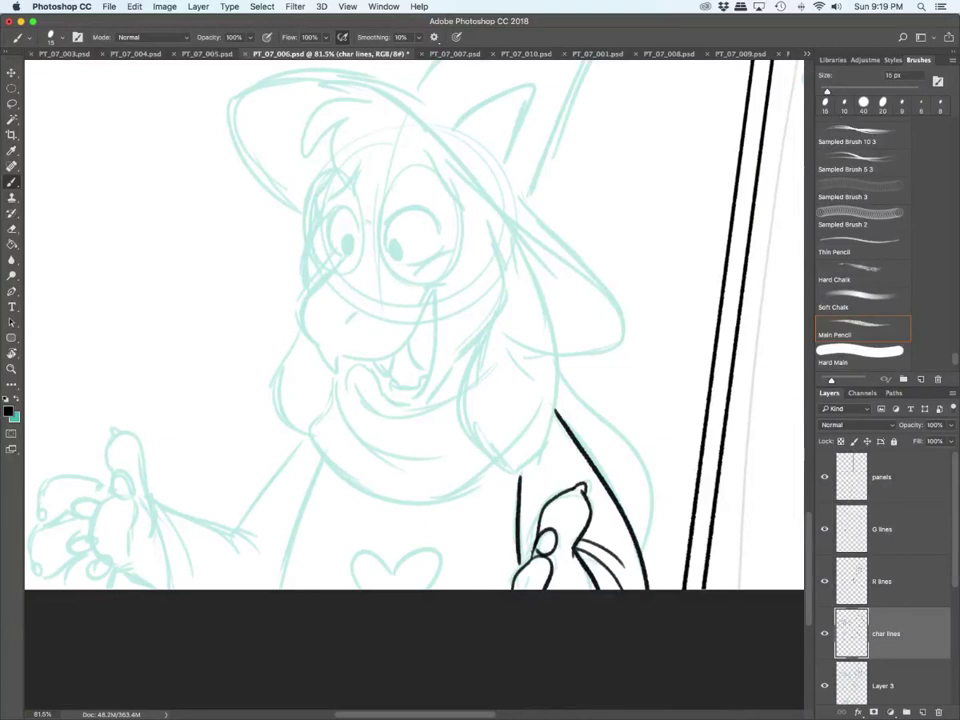
pyautogui.moveTo(396, 566)
pyautogui.mouseDown()
pyautogui.moveTo(396, 589)
pyautogui.moveTo(397, 566)
pyautogui.mouseUp()
pyautogui.moveTo(316, 463); pyautogui.dragTo(277, 590)
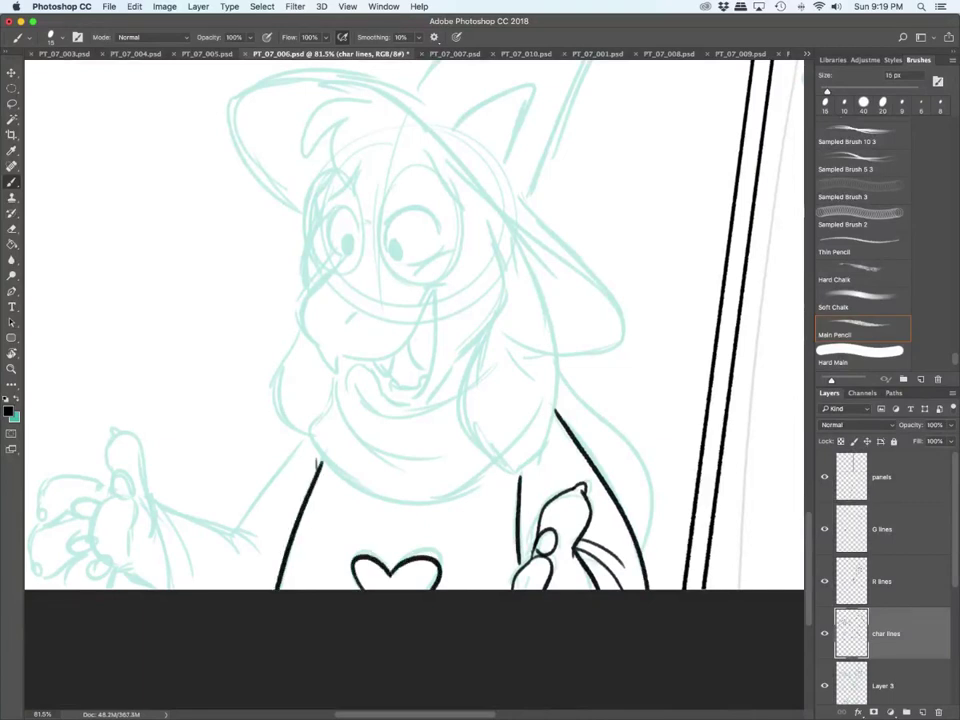
# Step: On R lines, ink the near ear, cheek, muzzle and smiling mouth edge of the bottom-left panel's character
pyautogui.hotkey('alt', ']')
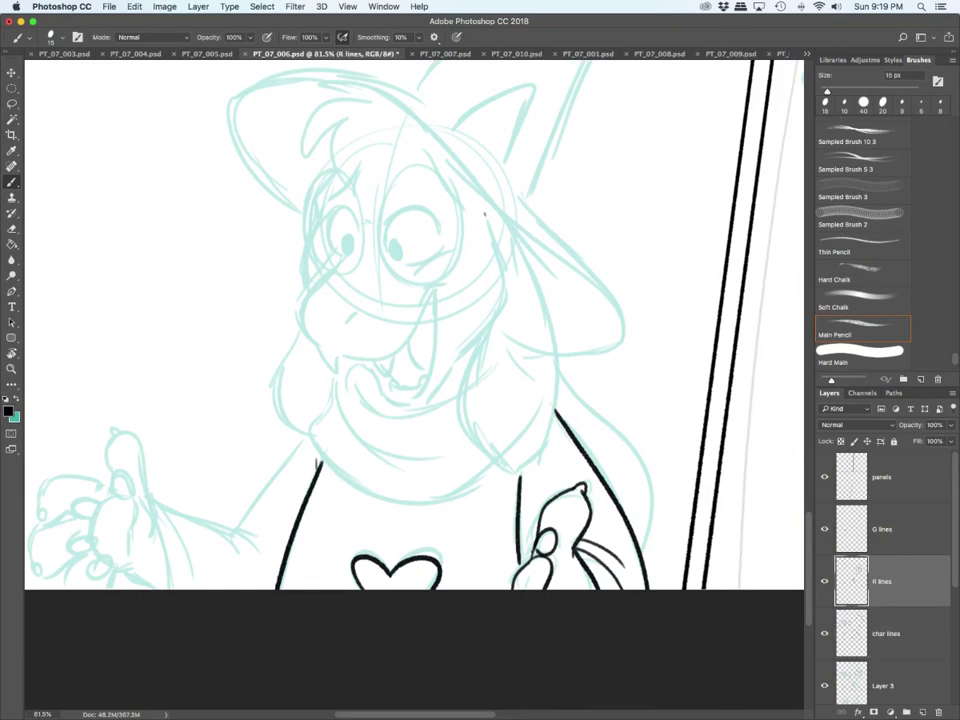
pyautogui.moveTo(484, 213)
pyautogui.mouseDown()
pyautogui.moveTo(507, 291)
pyautogui.moveTo(444, 369)
pyautogui.moveTo(464, 422)
pyautogui.moveTo(521, 466)
pyautogui.mouseUp()
pyautogui.moveTo(502, 222)
pyautogui.mouseDown()
pyautogui.moveTo(561, 382)
pyautogui.moveTo(524, 468)
pyautogui.mouseUp()
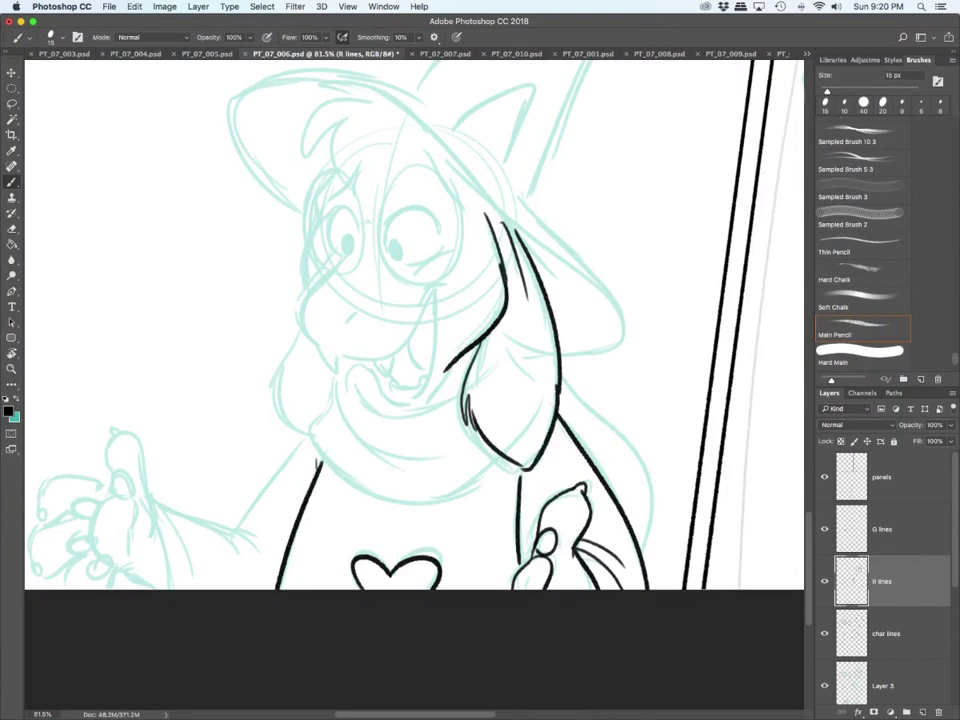
pyautogui.moveTo(350, 254)
pyautogui.mouseDown()
pyautogui.moveTo(326, 278)
pyautogui.moveTo(312, 345)
pyautogui.moveTo(337, 371)
pyautogui.moveTo(378, 355)
pyautogui.moveTo(389, 376)
pyautogui.moveTo(431, 286)
pyautogui.moveTo(448, 281)
pyautogui.moveTo(433, 370)
pyautogui.moveTo(418, 391)
pyautogui.mouseUp()
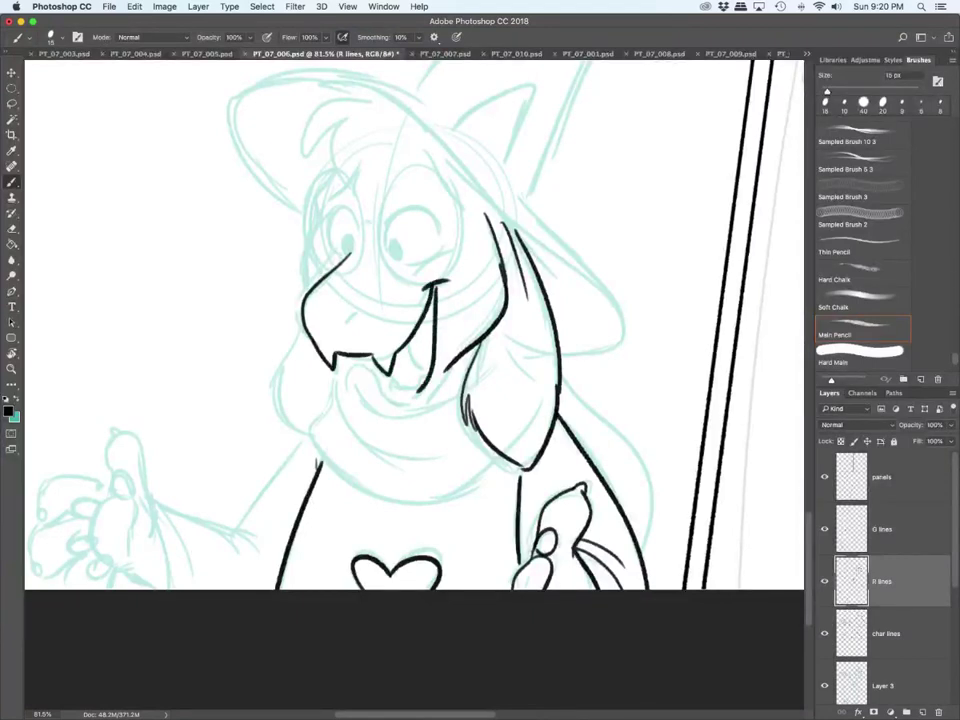
# Step: Ink the crease under the near eye, the nostril, the brow line and the tufted hair fringe on R lines
pyautogui.moveTo(419, 275); pyautogui.dragTo(445, 259)
pyautogui.click(363, 318)
pyautogui.moveTo(418, 157); pyautogui.dragTo(451, 201)
pyautogui.moveTo(392, 103); pyautogui.dragTo(329, 91)
pyautogui.moveTo(329, 91)
pyautogui.mouseDown()
pyautogui.moveTo(363, 100)
pyautogui.moveTo(313, 163)
pyautogui.mouseUp()
pyautogui.moveTo(313, 163)
pyautogui.mouseDown()
pyautogui.moveTo(338, 125)
pyautogui.moveTo(354, 193)
pyautogui.moveTo(408, 156)
pyautogui.mouseUp()
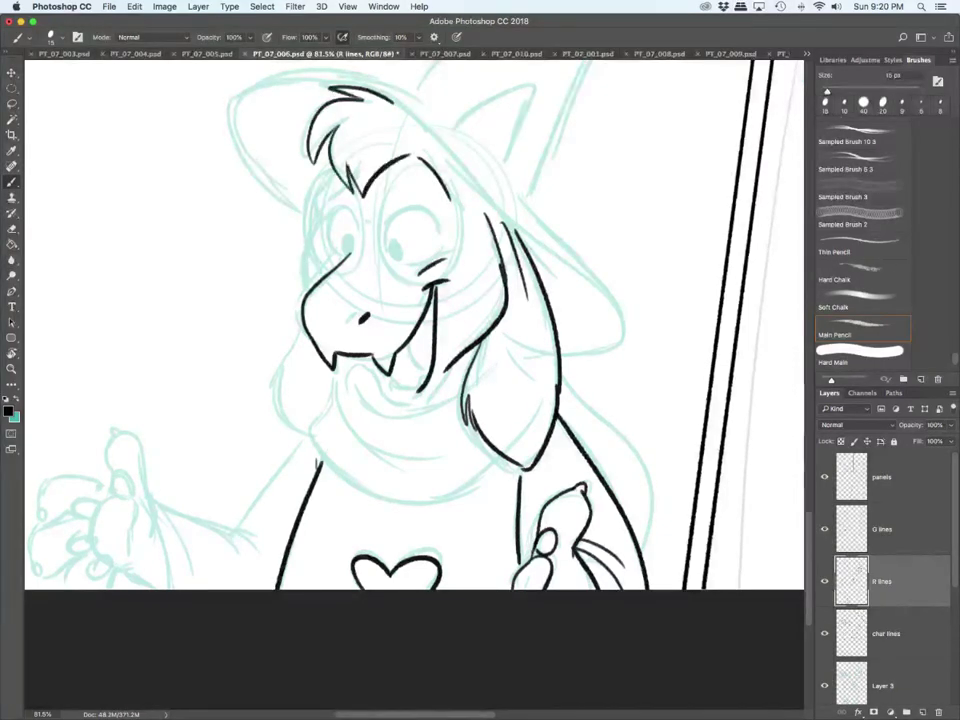
# Step: Ink the lower jaw and the teeth and tongue inside the open mouth on R lines
pyautogui.hscroll(-5, 414, 325)
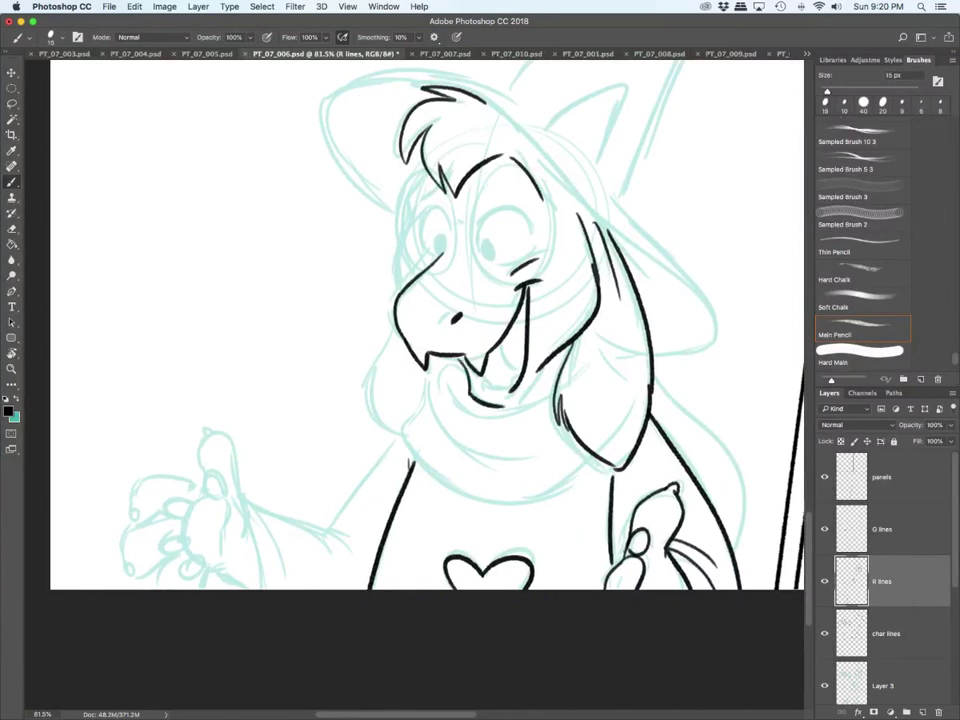
pyautogui.moveTo(468, 388); pyautogui.dragTo(510, 402)
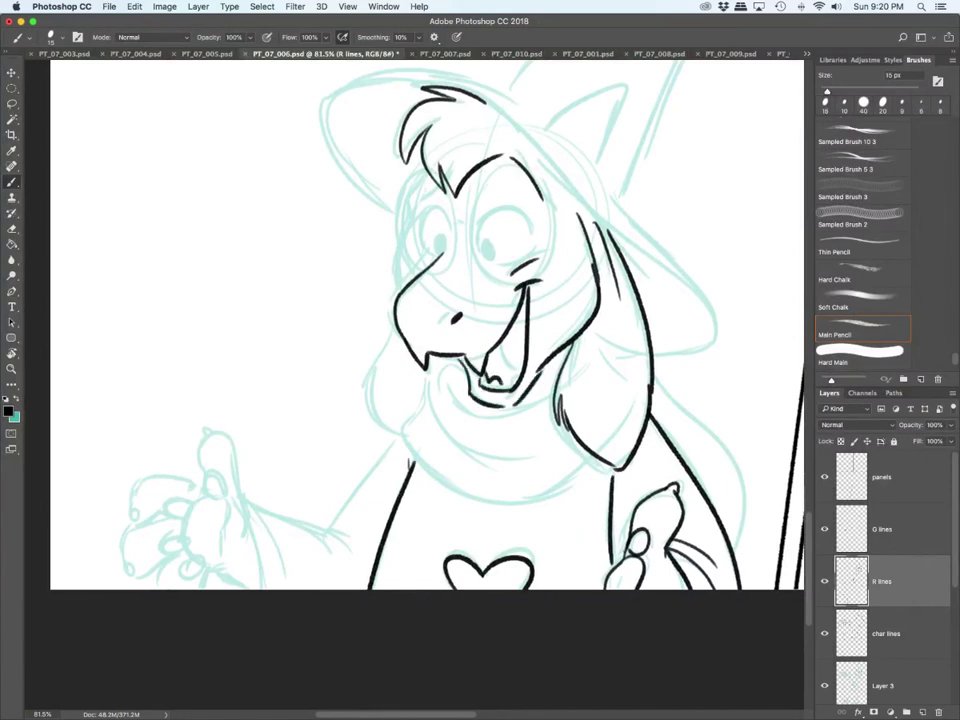
pyautogui.moveTo(500, 340); pyautogui.dragTo(505, 378)
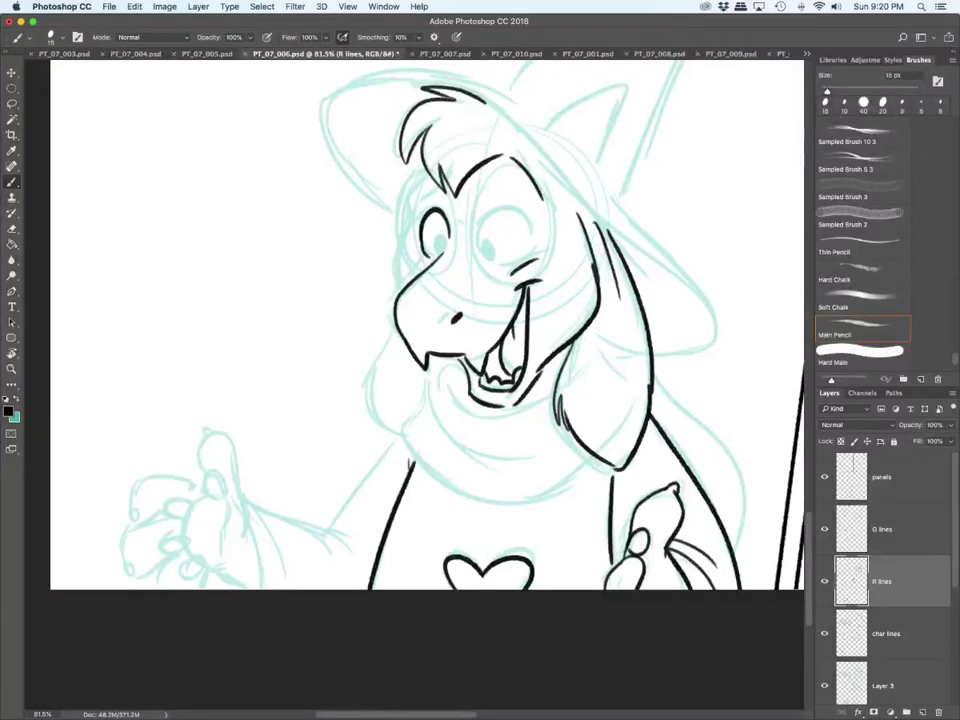
# Step: Ink both eyes with solid black pupils, the far side of the face and the far ear on R lines
pyautogui.moveTo(428, 214)
pyautogui.mouseDown()
pyautogui.moveTo(440, 252)
pyautogui.moveTo(491, 256)
pyautogui.mouseUp()
pyautogui.moveTo(476, 214)
pyautogui.mouseDown()
pyautogui.moveTo(528, 228)
pyautogui.moveTo(535, 250)
pyautogui.mouseUp()
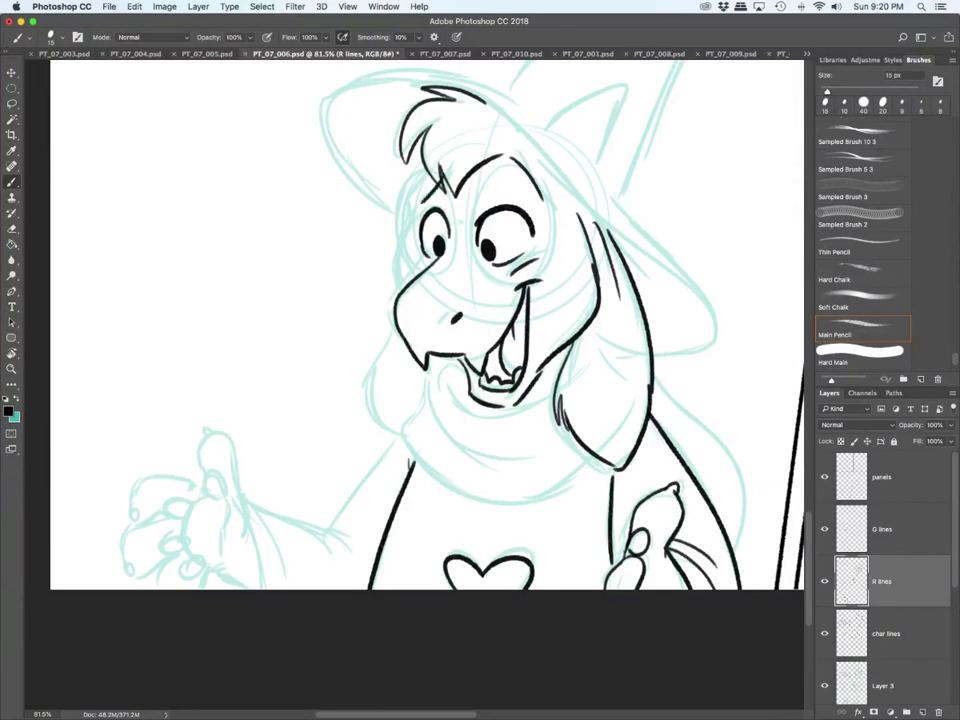
pyautogui.moveTo(426, 173); pyautogui.dragTo(392, 284)
pyautogui.moveTo(388, 330)
pyautogui.mouseDown()
pyautogui.moveTo(367, 385)
pyautogui.moveTo(376, 425)
pyautogui.mouseUp()
# Step: Ink the scarf's rim, folds and lower edge on char lines, and add the cape edges behind the near shoulder
pyautogui.click(886, 633)
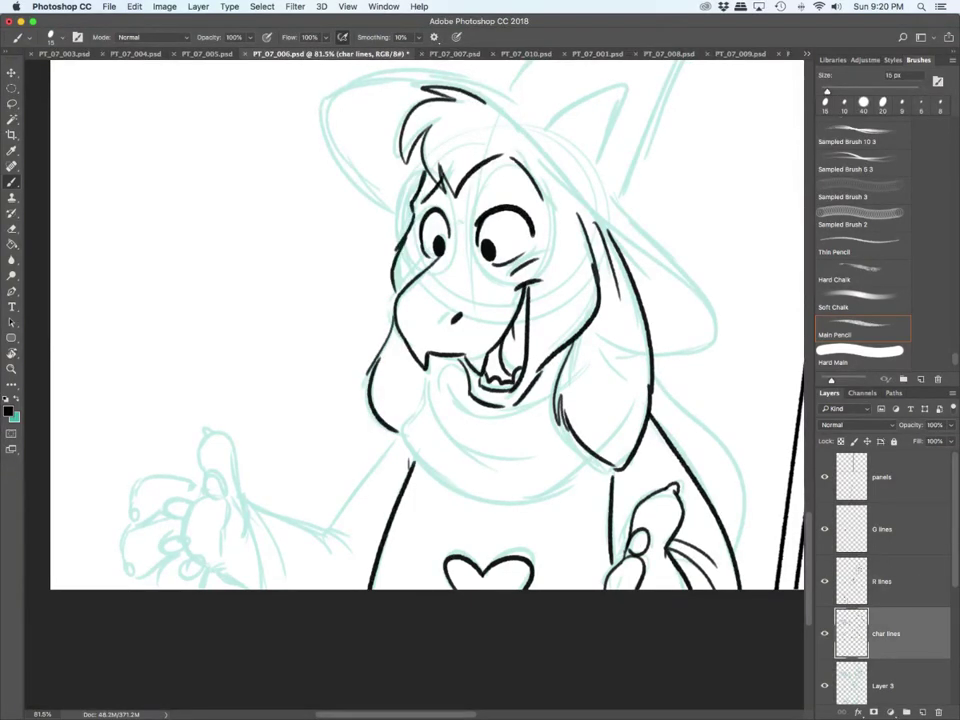
pyautogui.moveTo(444, 381)
pyautogui.mouseDown()
pyautogui.moveTo(491, 413)
pyautogui.moveTo(546, 396)
pyautogui.mouseUp()
pyautogui.moveTo(461, 357)
pyautogui.mouseDown()
pyautogui.moveTo(447, 360)
pyautogui.moveTo(400, 430)
pyautogui.mouseUp()
pyautogui.moveTo(399, 430)
pyautogui.mouseDown()
pyautogui.moveTo(463, 498)
pyautogui.moveTo(586, 491)
pyautogui.moveTo(607, 470)
pyautogui.mouseUp()
pyautogui.moveTo(431, 402); pyautogui.dragTo(515, 488)
pyautogui.moveTo(456, 453); pyautogui.dragTo(567, 461)
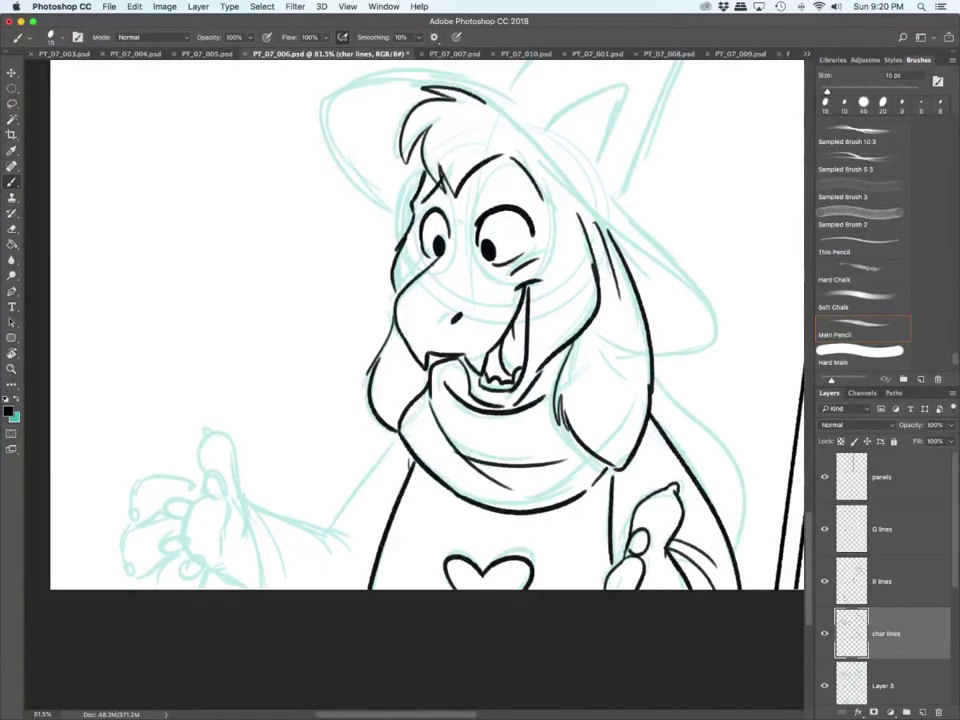
pyautogui.hscroll(5, 427, 325)
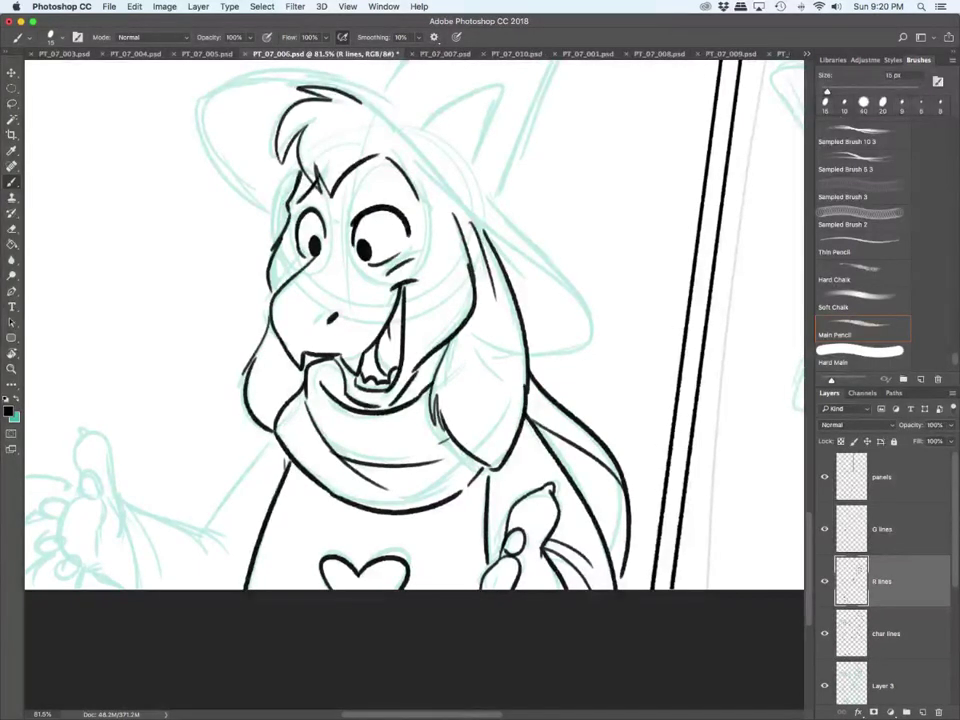
# Step: On char lines, ink the outstretched far arm with its sleeve opening, elbow folds and upper edge to the scarf
pyautogui.hscroll(-5, 414, 325)
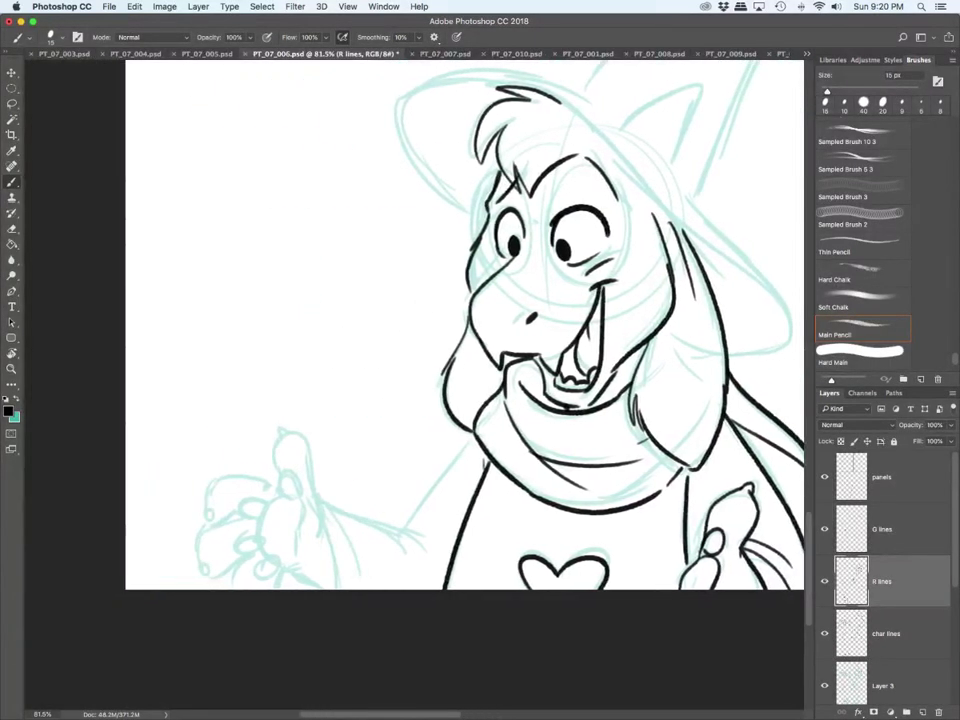
pyautogui.click(886, 634)
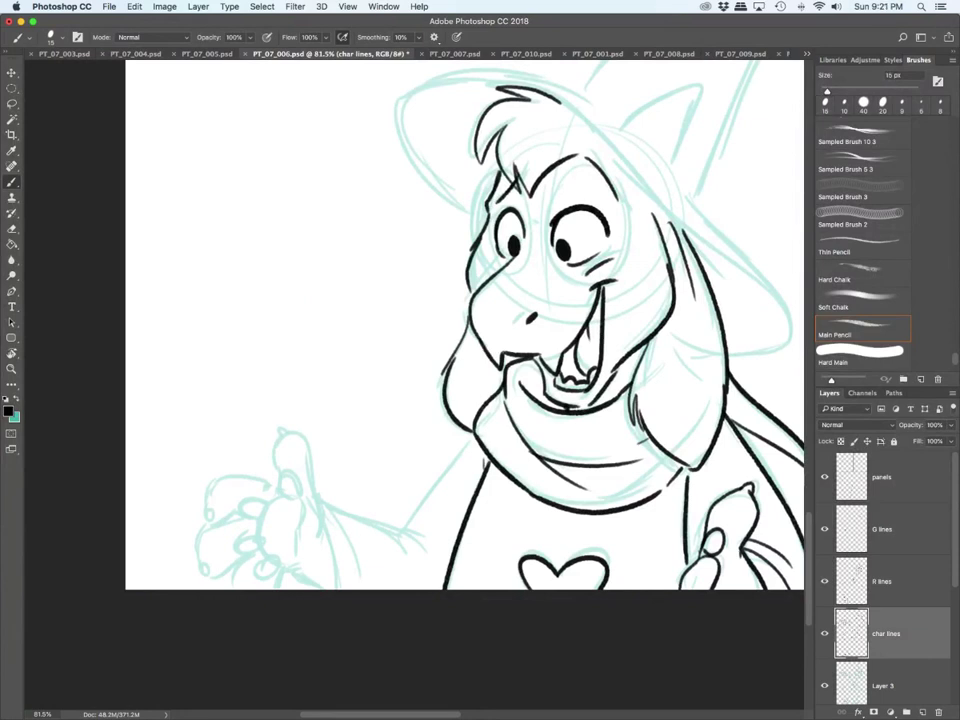
pyautogui.moveTo(323, 510)
pyautogui.mouseDown()
pyautogui.moveTo(333, 588)
pyautogui.moveTo(358, 586)
pyautogui.moveTo(360, 559)
pyautogui.moveTo(397, 532)
pyautogui.moveTo(425, 573)
pyautogui.mouseUp()
pyautogui.moveTo(401, 532); pyautogui.dragTo(436, 553)
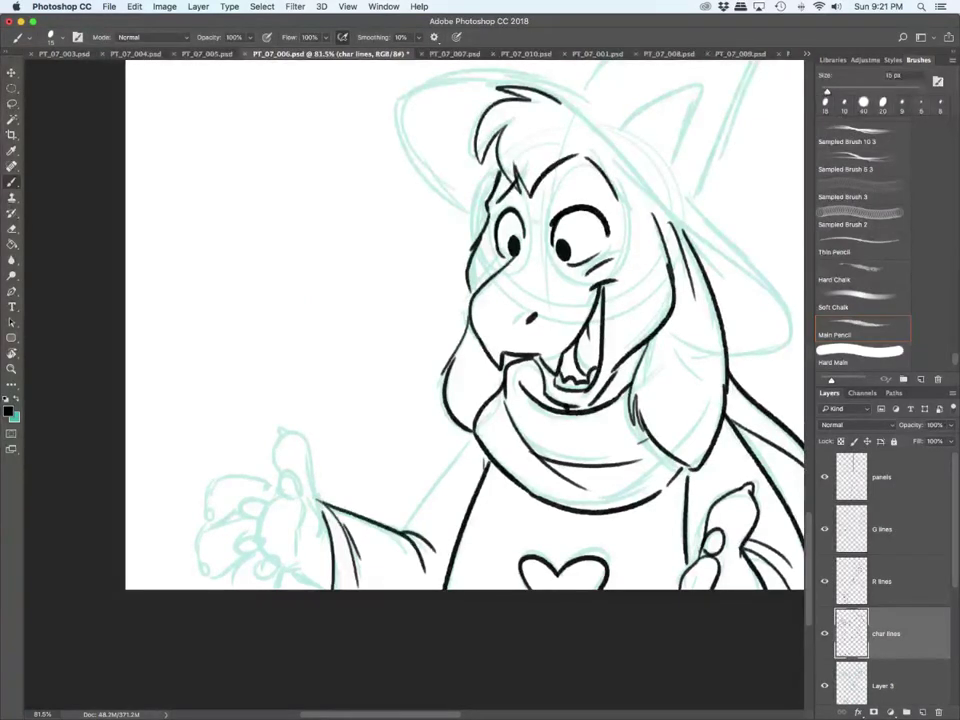
pyautogui.moveTo(454, 454); pyautogui.dragTo(404, 531)
pyautogui.moveTo(473, 436); pyautogui.dragTo(452, 456)
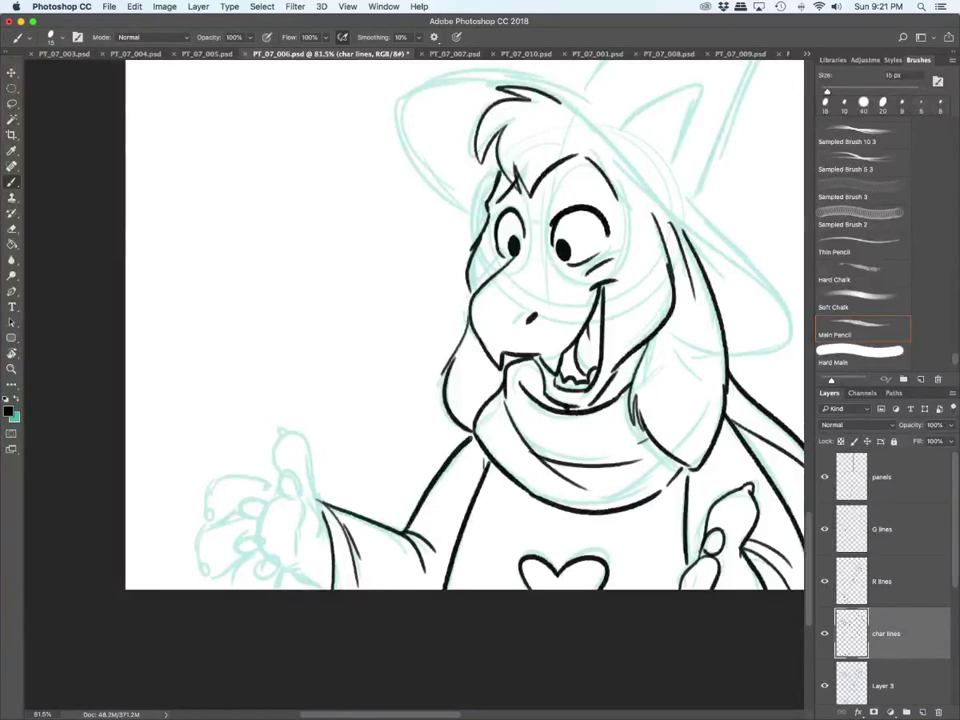
# Step: Ink the outstretched hand with clawed thumb and curled fingers on R lines, and finish the sleeve line below it on char lines
pyautogui.click(884, 581)
pyautogui.moveTo(312, 500)
pyautogui.mouseDown()
pyautogui.moveTo(285, 428)
pyautogui.moveTo(271, 430)
pyautogui.moveTo(271, 468)
pyautogui.moveTo(298, 491)
pyautogui.moveTo(281, 495)
pyautogui.moveTo(279, 559)
pyautogui.moveTo(297, 499)
pyautogui.moveTo(212, 490)
pyautogui.moveTo(215, 510)
pyautogui.moveTo(238, 516)
pyautogui.moveTo(266, 502)
pyautogui.moveTo(210, 526)
pyautogui.moveTo(207, 574)
pyautogui.moveTo(260, 550)
pyautogui.mouseUp()
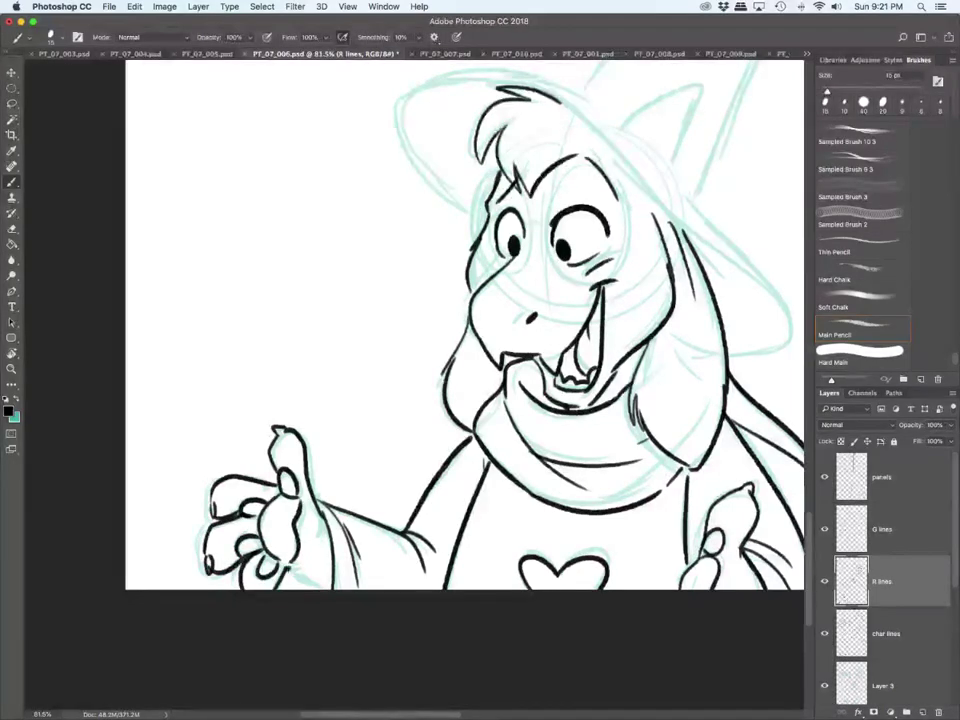
pyautogui.moveTo(289, 568); pyautogui.dragTo(320, 588)
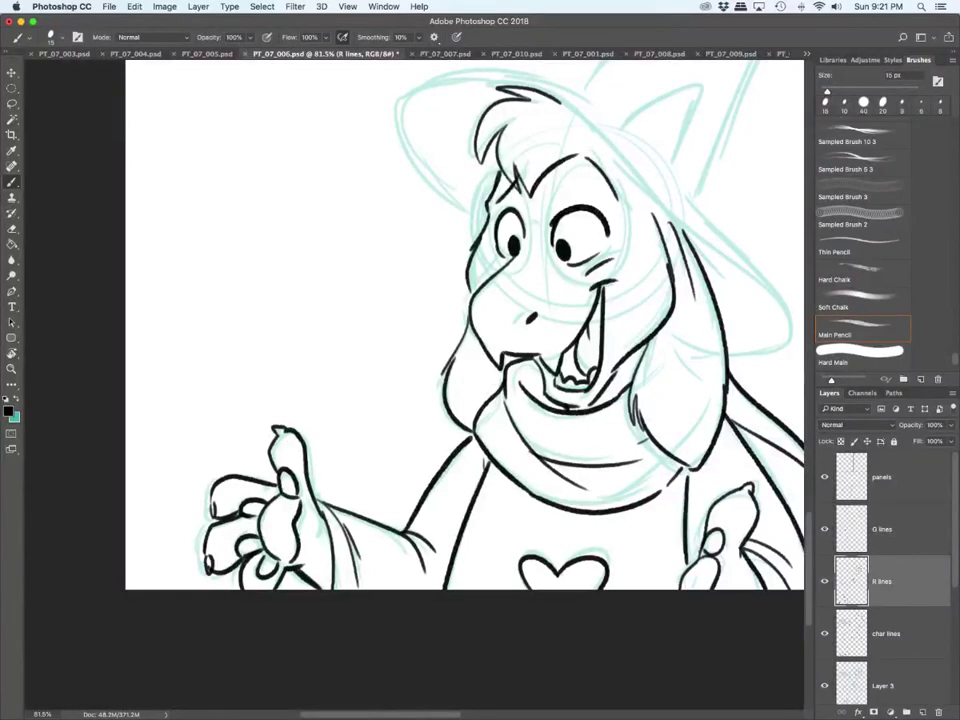
pyautogui.click(886, 634)
pyautogui.moveTo(288, 570); pyautogui.dragTo(292, 589)
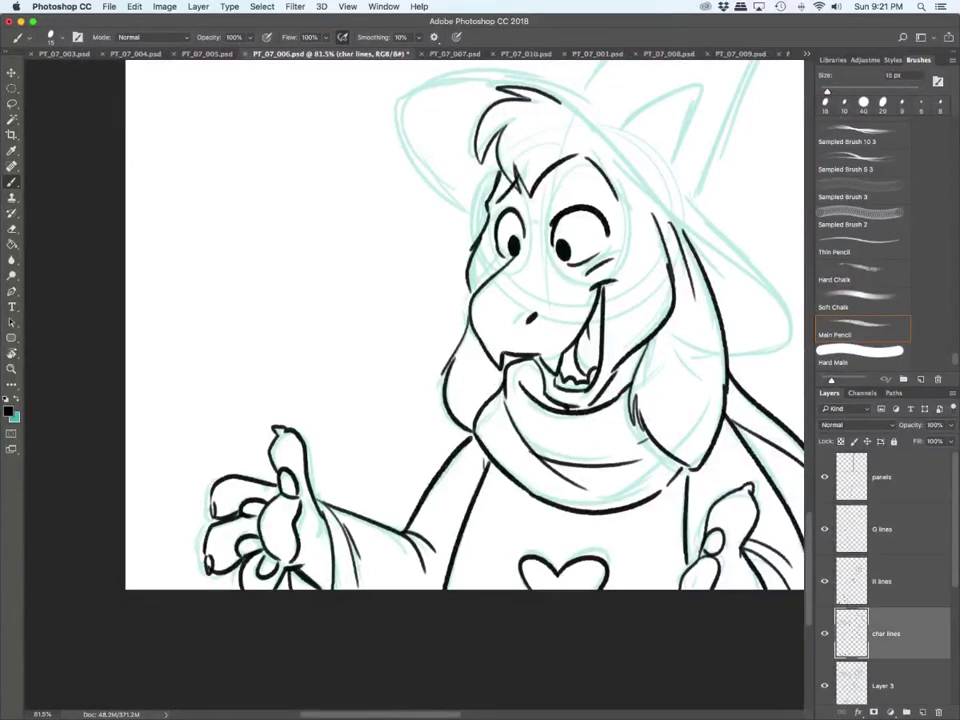
# Step: Ink the witch hat on char lines: the curved brim, the pointed ear shape above it and the tall cone
pyautogui.hscroll(8, 465, 325)
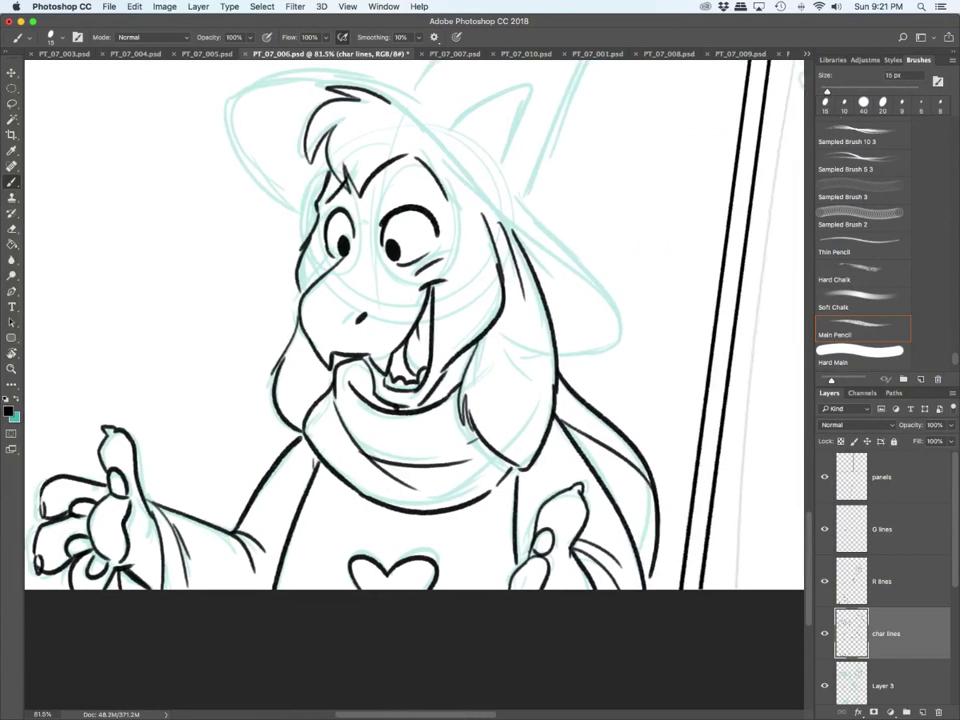
pyautogui.scroll(5, 414, 325)
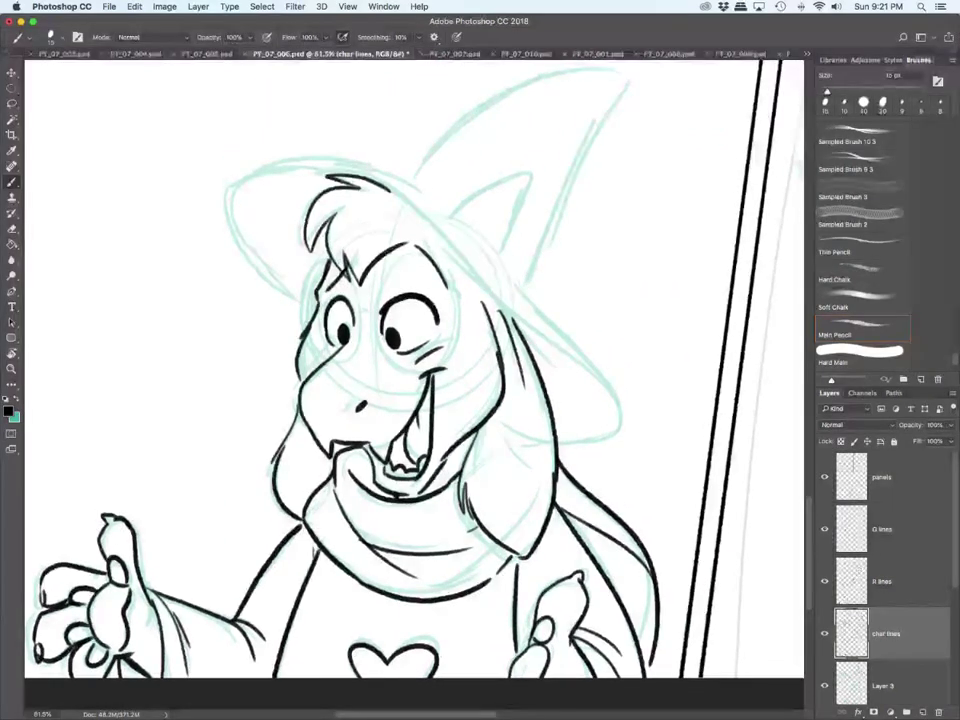
pyautogui.moveTo(240, 246)
pyautogui.mouseDown()
pyautogui.moveTo(305, 320)
pyautogui.moveTo(288, 170)
pyautogui.moveTo(384, 186)
pyautogui.moveTo(630, 430)
pyautogui.moveTo(564, 457)
pyautogui.mouseUp()
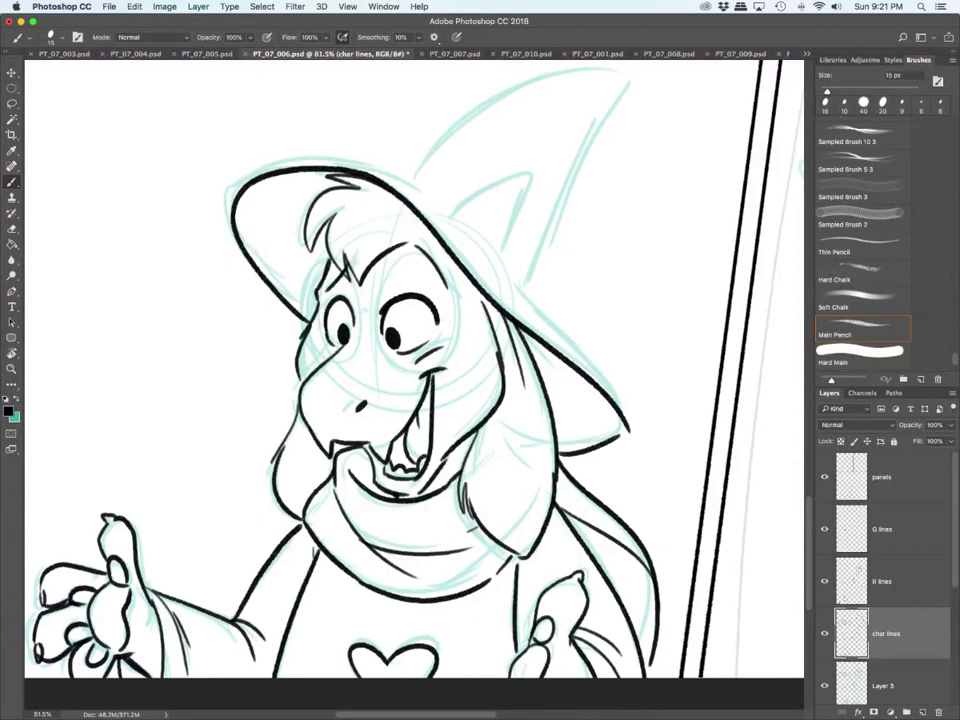
pyautogui.moveTo(240, 180)
pyautogui.mouseDown()
pyautogui.moveTo(300, 168)
pyautogui.moveTo(390, 182)
pyautogui.moveTo(455, 222)
pyautogui.moveTo(595, 363)
pyautogui.moveTo(625, 420)
pyautogui.mouseUp()
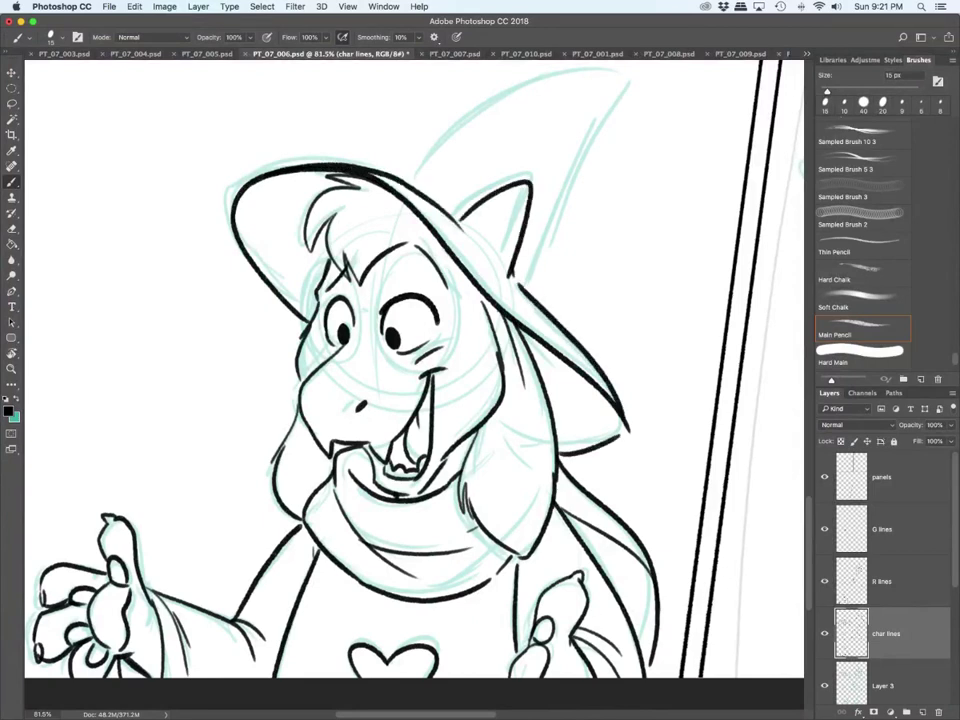
pyautogui.scroll(5, 414, 367)
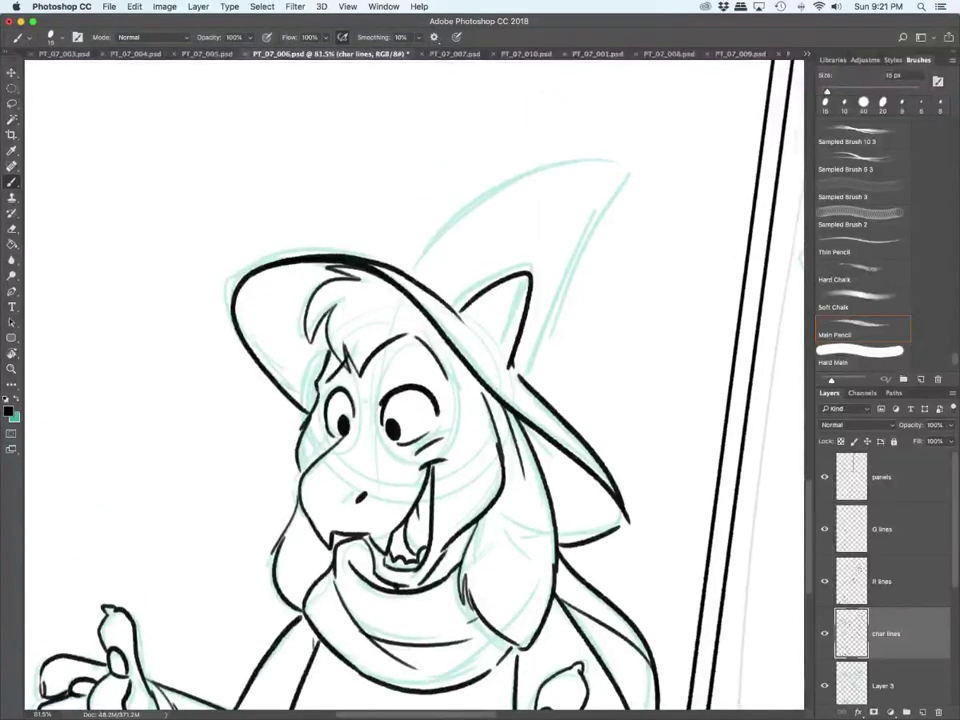
pyautogui.moveTo(403, 268)
pyautogui.mouseDown()
pyautogui.moveTo(520, 195)
pyautogui.moveTo(582, 252)
pyautogui.mouseUp()
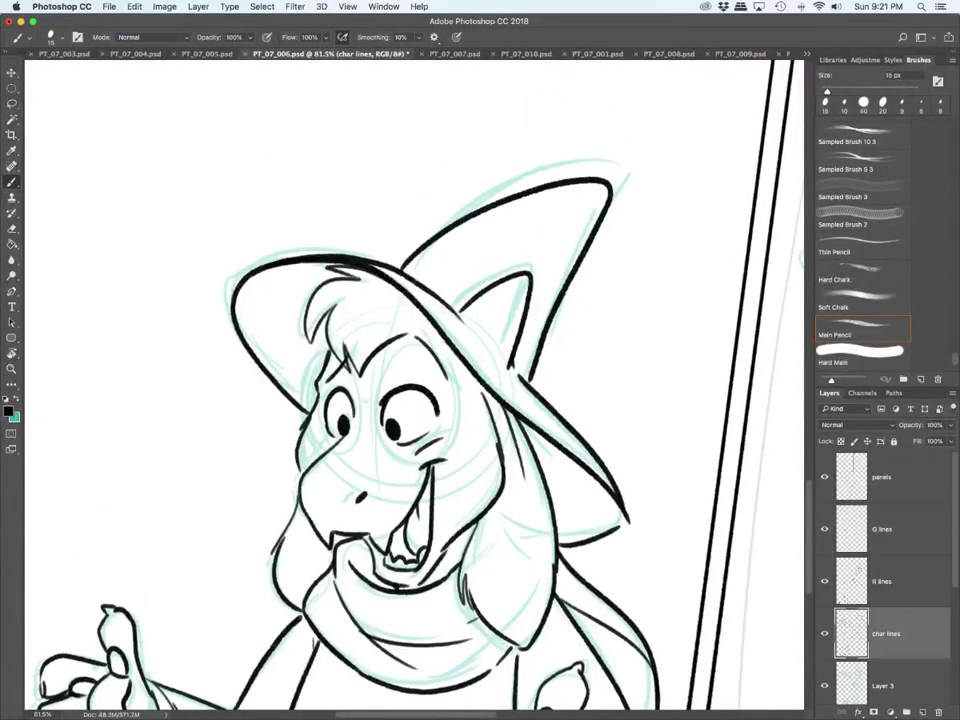
# Step: Ink the round glasses with their bridge around both eyes on R lines
pyautogui.hotkey('alt', ']')
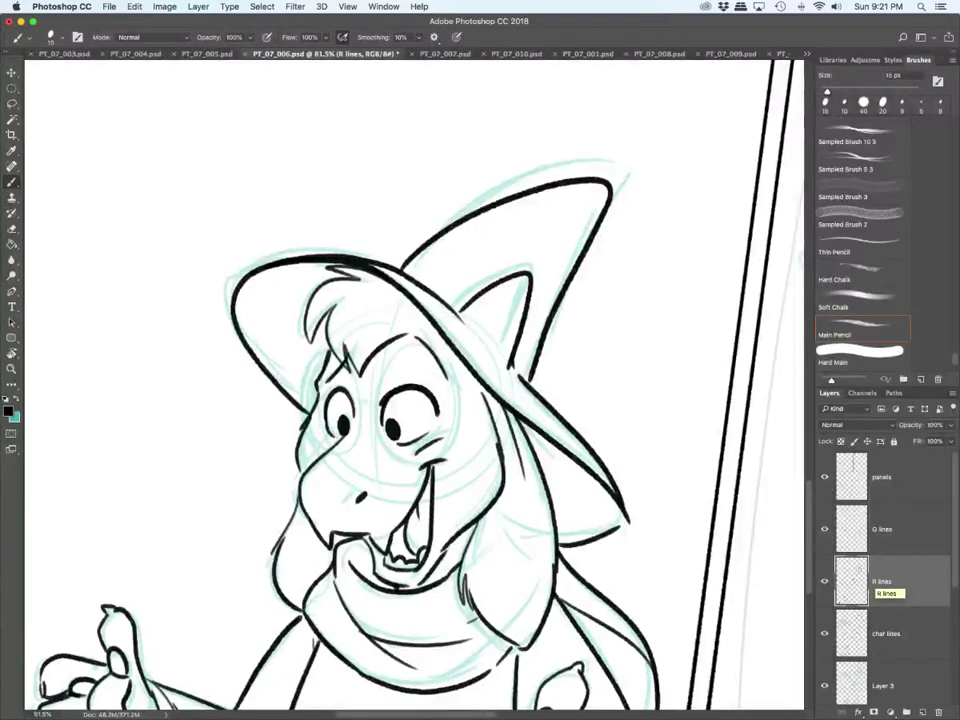
pyautogui.moveTo(312, 447)
pyautogui.mouseDown()
pyautogui.moveTo(303, 365)
pyautogui.moveTo(356, 410)
pyautogui.moveTo(324, 452)
pyautogui.mouseUp()
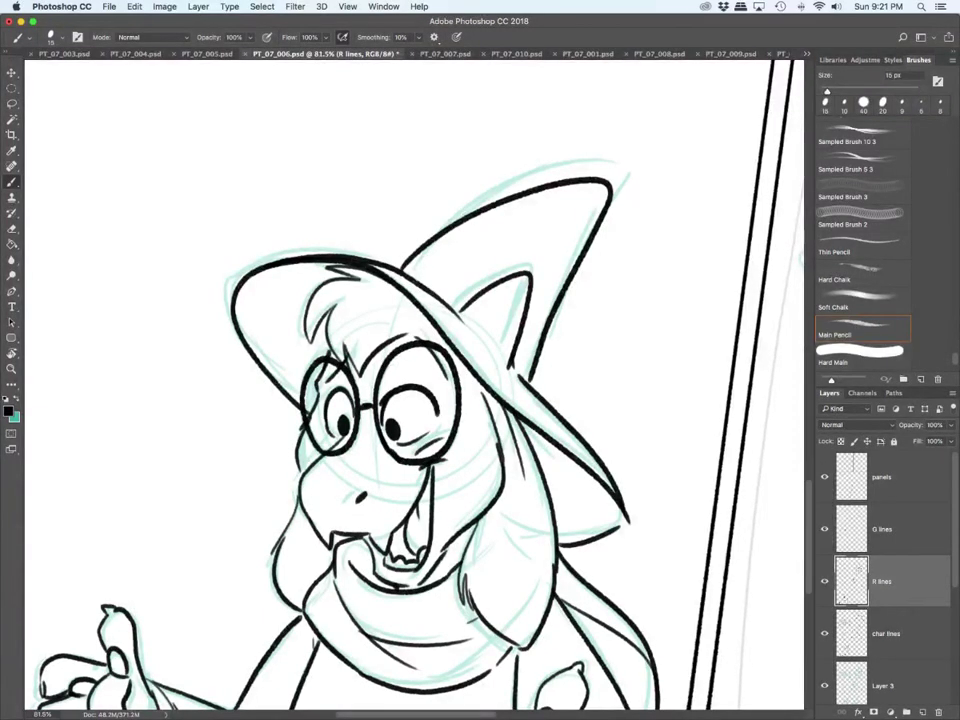
pyautogui.press('e')
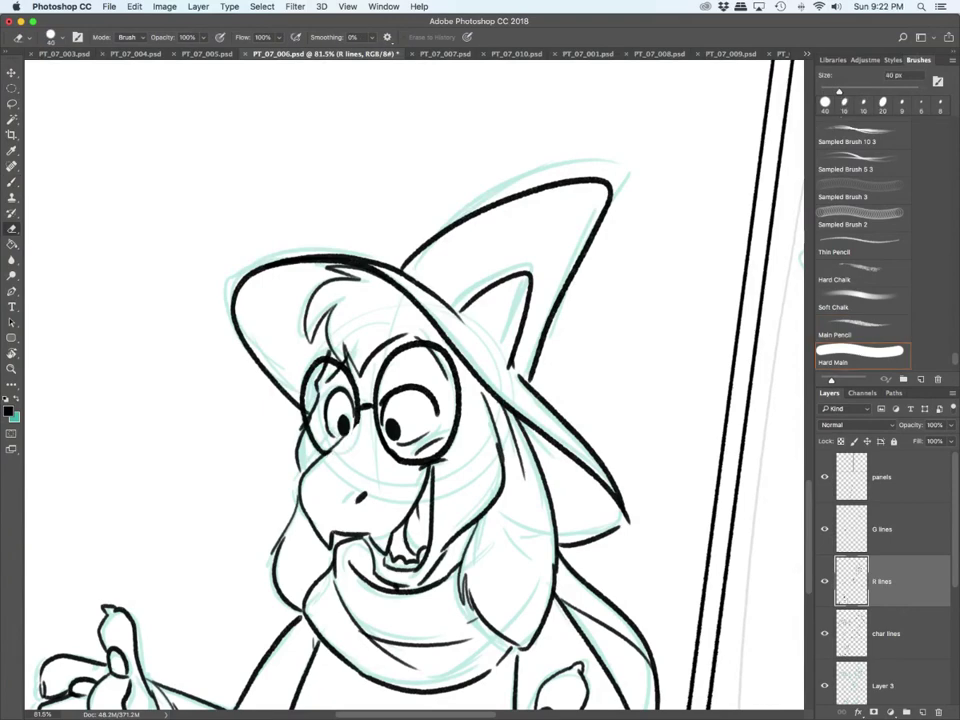
pyautogui.press('b')
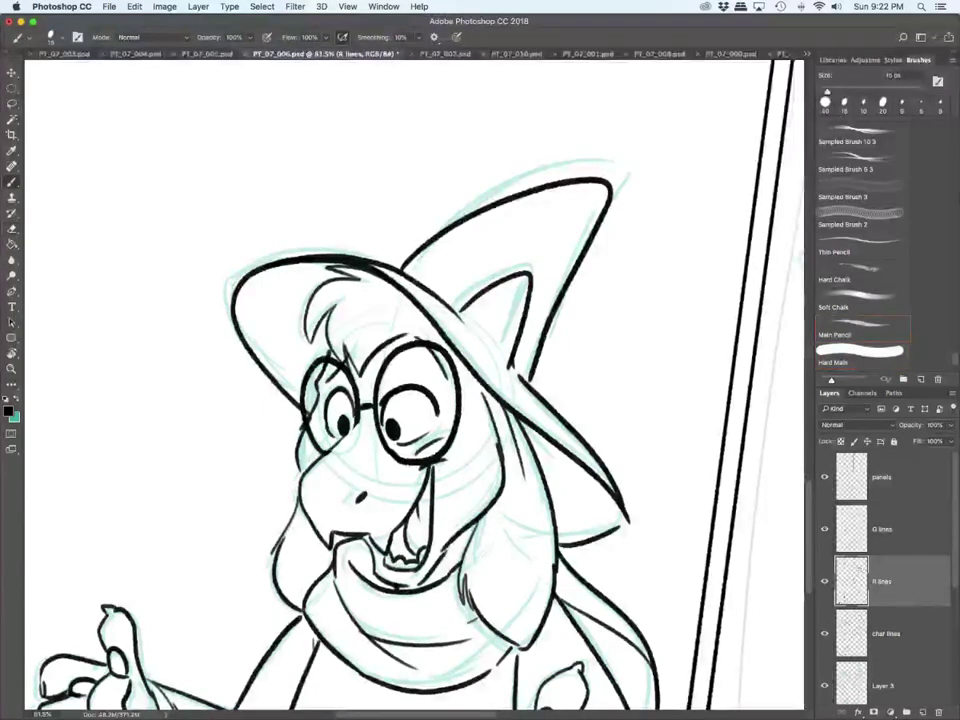
# Step: In the bottom-right panel, ink the foreground sleeve's cuff and upper arm edge at the page border on char lines
pyautogui.scroll(-3, 602, 583)
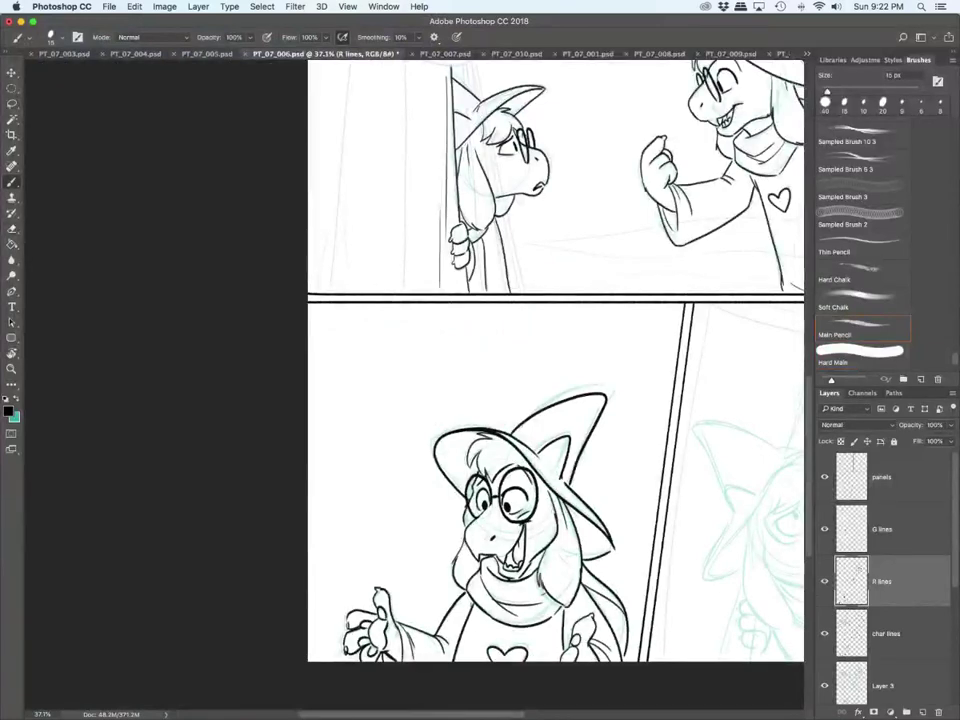
pyautogui.hscroll(5, 414, 360)
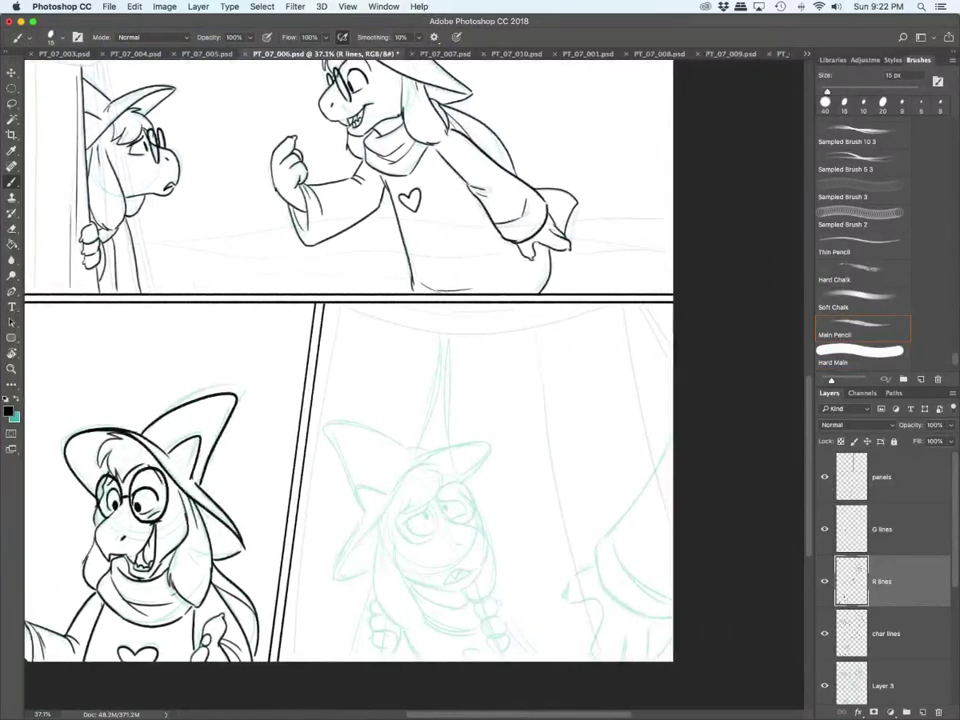
pyautogui.hotkey('alt', '[')
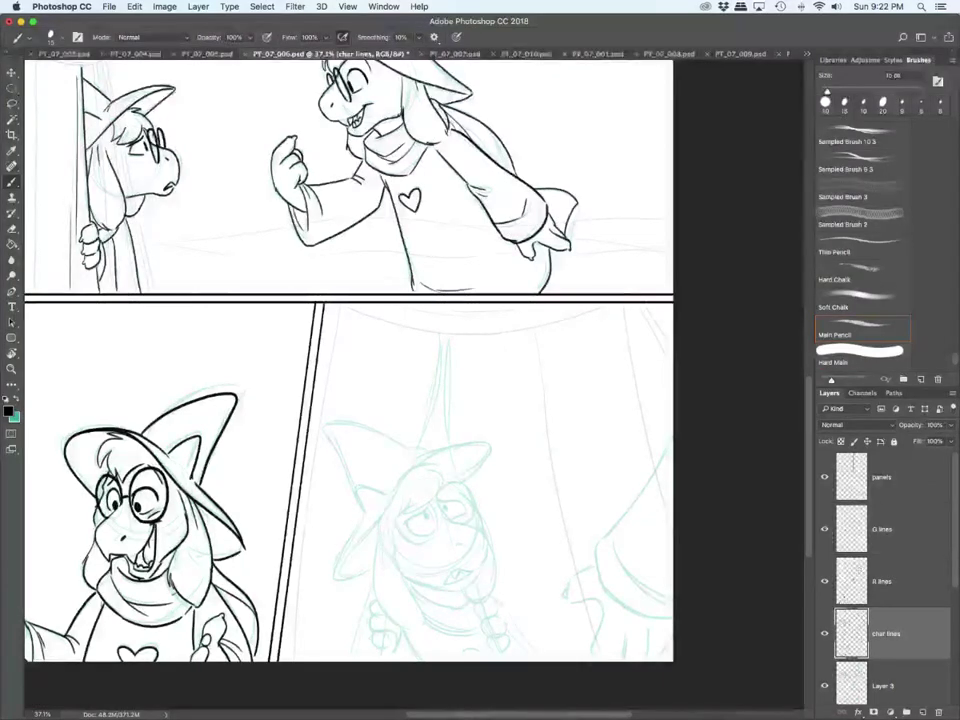
pyautogui.scroll(5, 670, 592)
pyautogui.scroll(-3, 670, 592)
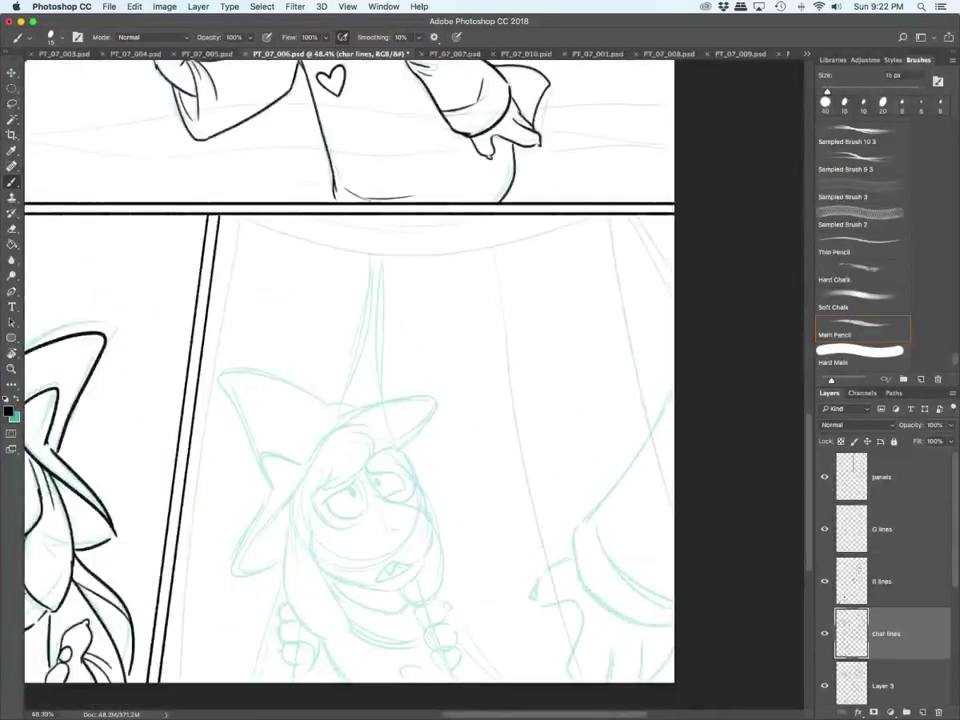
pyautogui.moveTo(575, 530)
pyautogui.mouseDown()
pyautogui.moveTo(579, 579)
pyautogui.moveTo(673, 630)
pyautogui.moveTo(673, 596)
pyautogui.mouseUp()
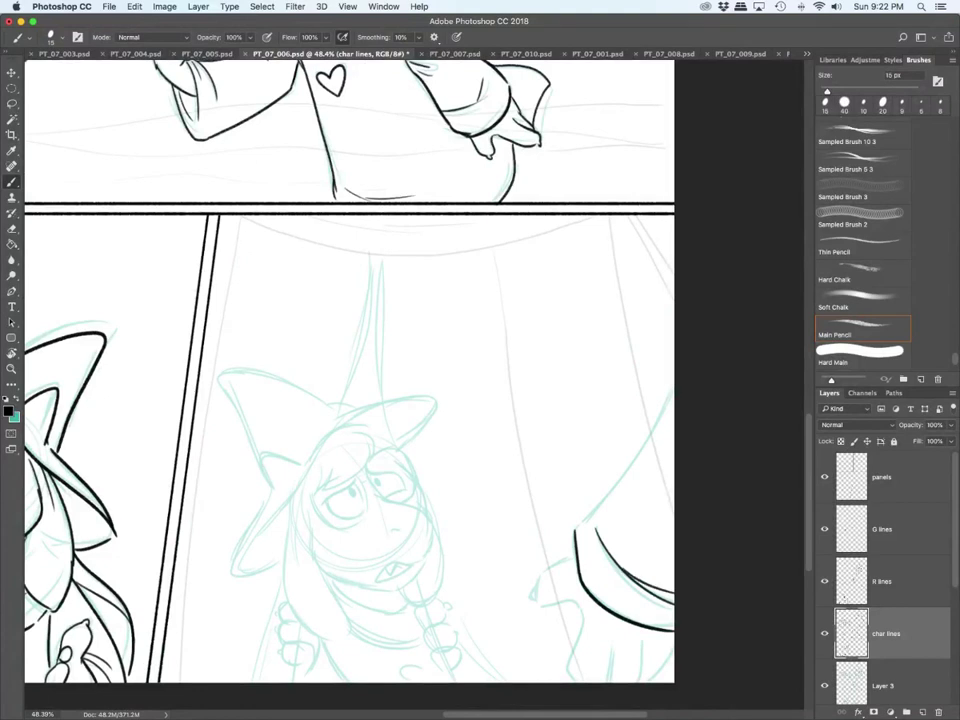
pyautogui.moveTo(577, 527); pyautogui.dragTo(673, 398)
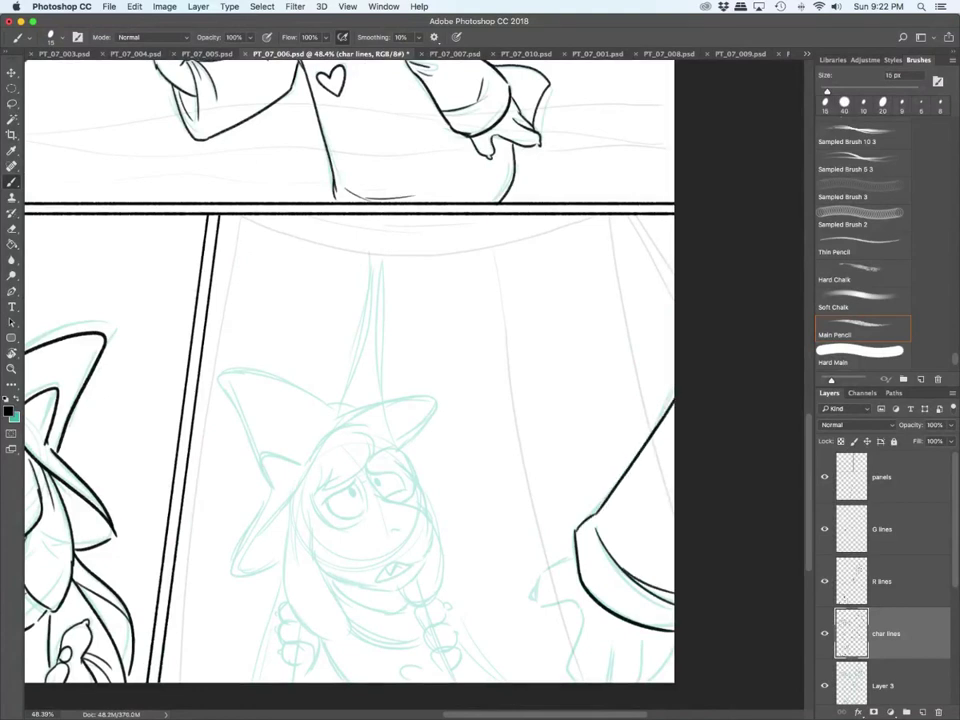
# Step: Ink the foreground hand emerging from that sleeve, with its clawed thumb and fingers, on R lines
pyautogui.click(884, 582)
pyautogui.moveTo(576, 555)
pyautogui.mouseDown()
pyautogui.moveTo(534, 597)
pyautogui.moveTo(578, 602)
pyautogui.moveTo(586, 614)
pyautogui.moveTo(574, 682)
pyautogui.moveTo(643, 641)
pyautogui.mouseUp()
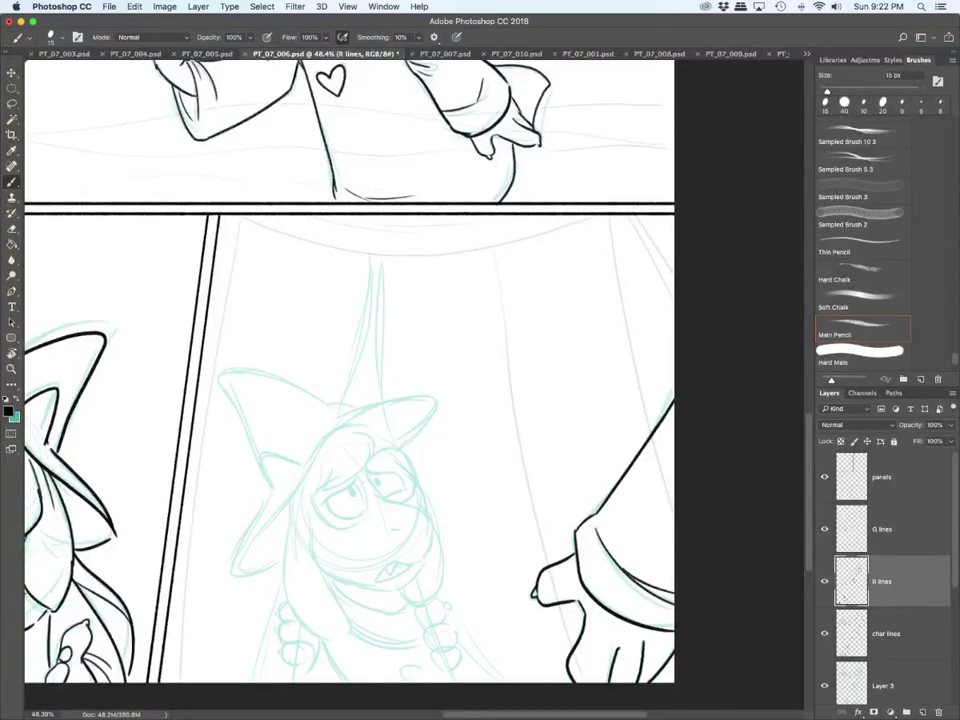
# Step: Ink the lower-right panel character's witch hat on char lines: the sweeping brim, folded underside and pointed crown with its ear bumps
pyautogui.hscroll(-5, 350, 370)
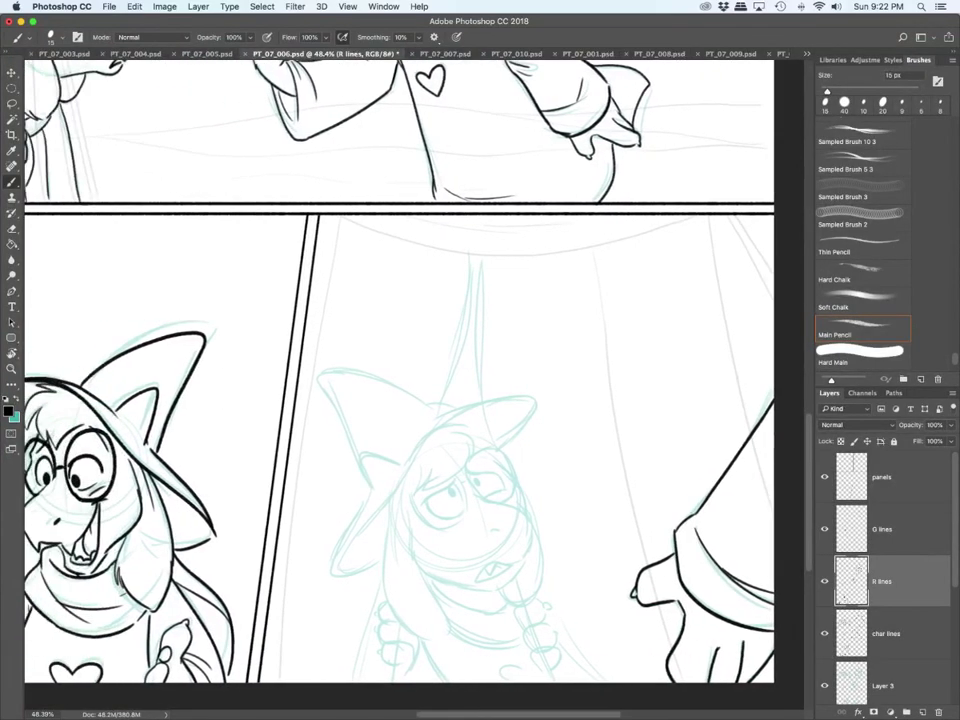
pyautogui.scroll(5, 449, 620)
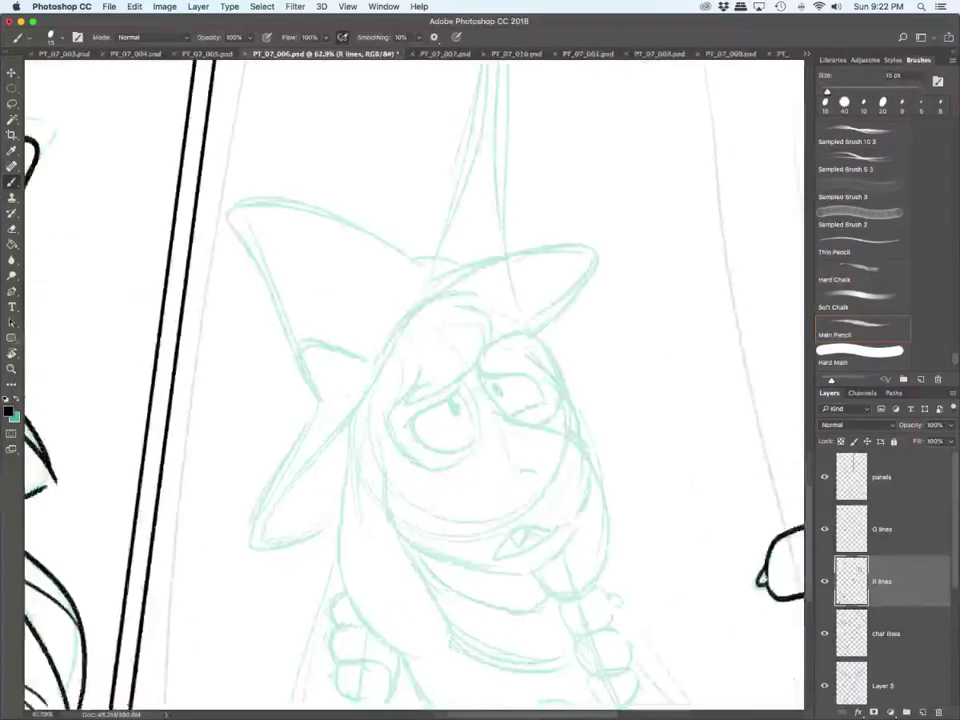
pyautogui.scroll(-3, 449, 620)
pyautogui.scroll(-3, 414, 380)
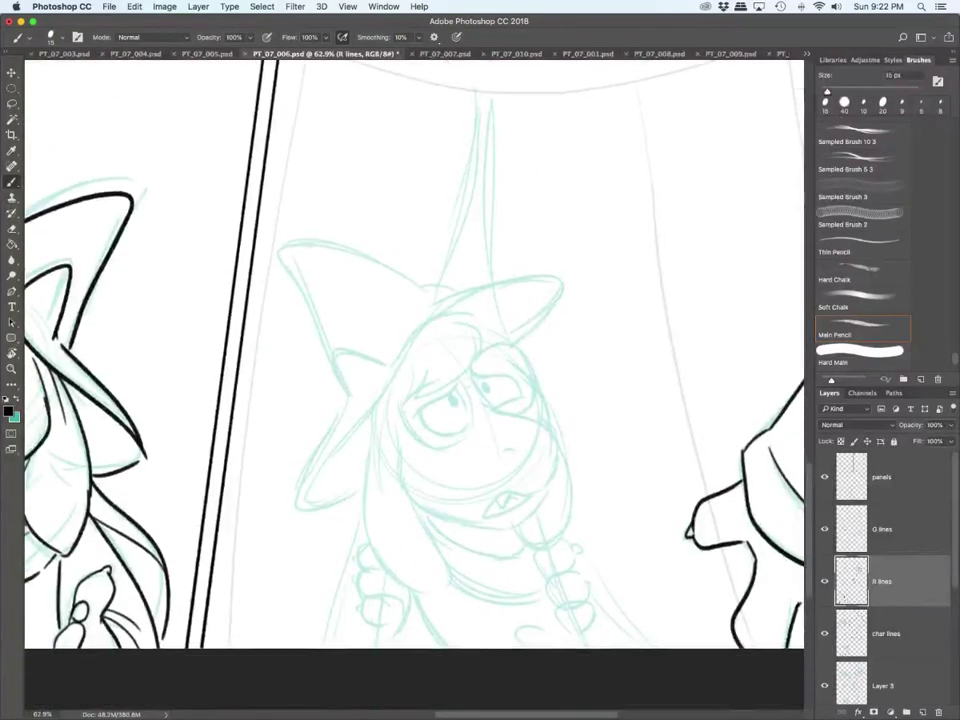
pyautogui.click(886, 634)
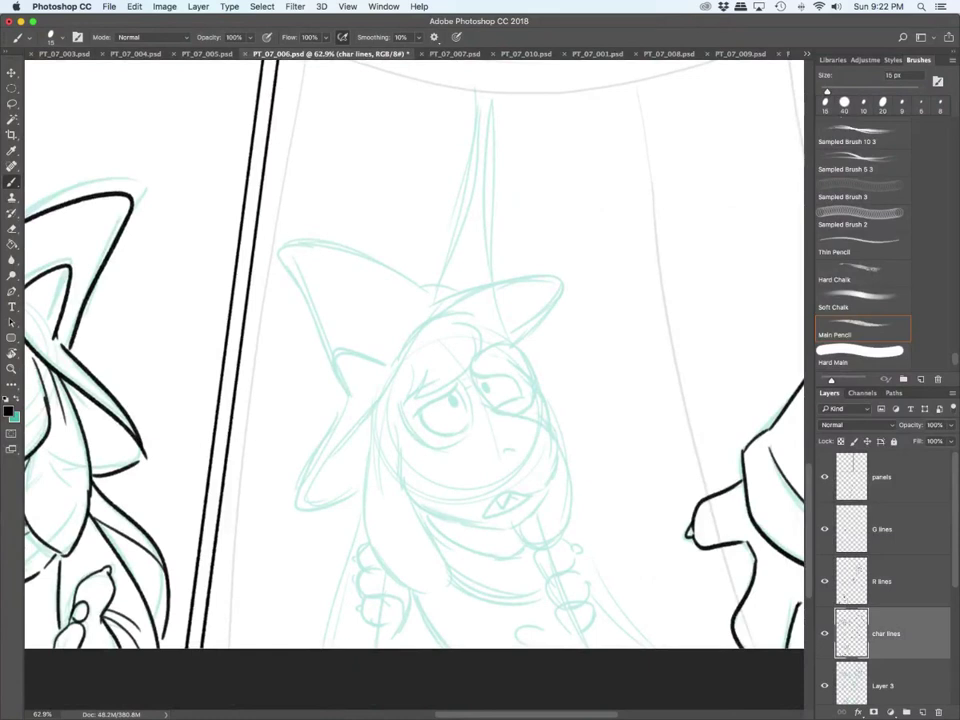
pyautogui.moveTo(303, 487)
pyautogui.mouseDown()
pyautogui.moveTo(396, 365)
pyautogui.moveTo(557, 279)
pyautogui.moveTo(512, 346)
pyautogui.mouseUp()
pyautogui.moveTo(515, 281); pyautogui.dragTo(560, 279)
pyautogui.moveTo(431, 318)
pyautogui.mouseDown()
pyautogui.moveTo(517, 282)
pyautogui.moveTo(424, 306)
pyautogui.mouseUp()
pyautogui.press('super+z')
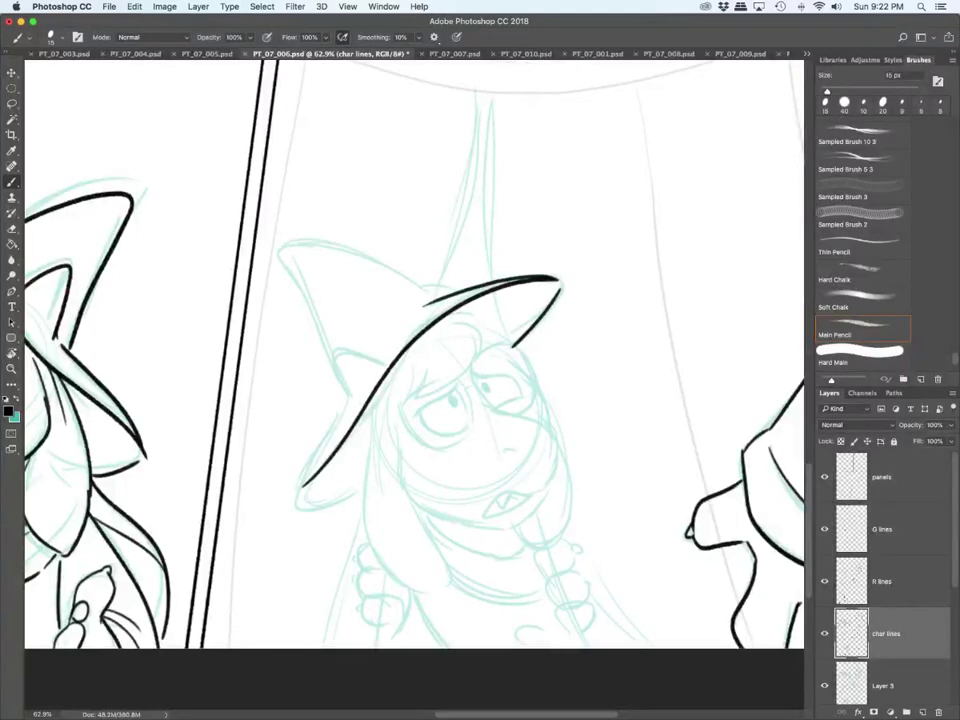
pyautogui.moveTo(351, 397)
pyautogui.mouseDown()
pyautogui.moveTo(337, 355)
pyautogui.moveTo(383, 358)
pyautogui.moveTo(332, 338)
pyautogui.moveTo(386, 262)
pyautogui.moveTo(445, 294)
pyautogui.moveTo(298, 484)
pyautogui.moveTo(355, 506)
pyautogui.mouseUp()
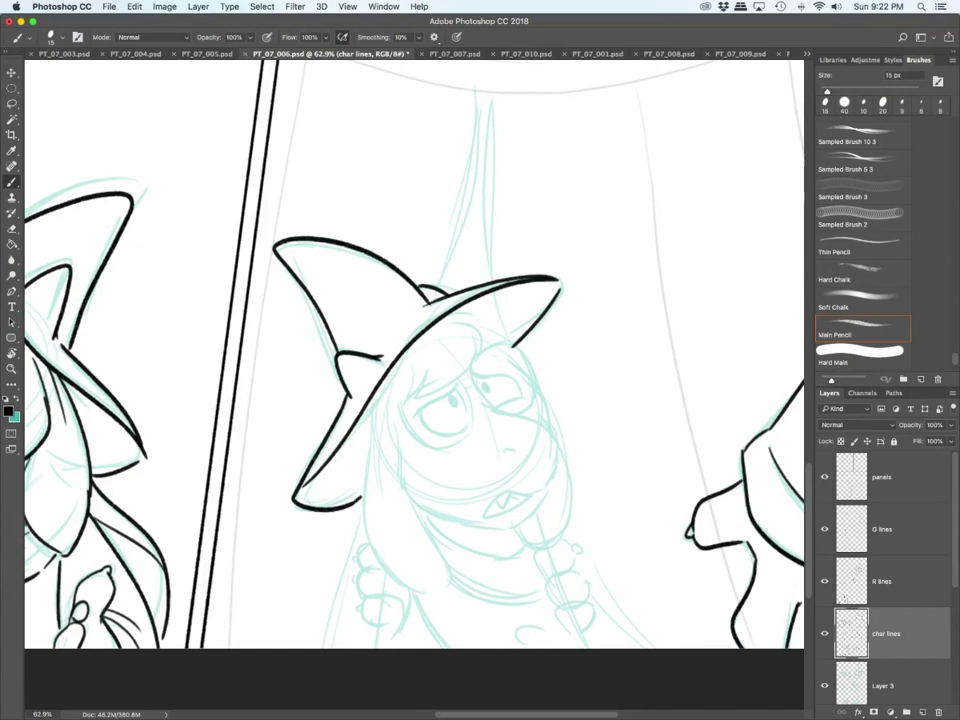
# Step: Ink the swept fringe and the long drooping ear beside the cheek, with its hair strands, on R lines
pyautogui.click(884, 582)
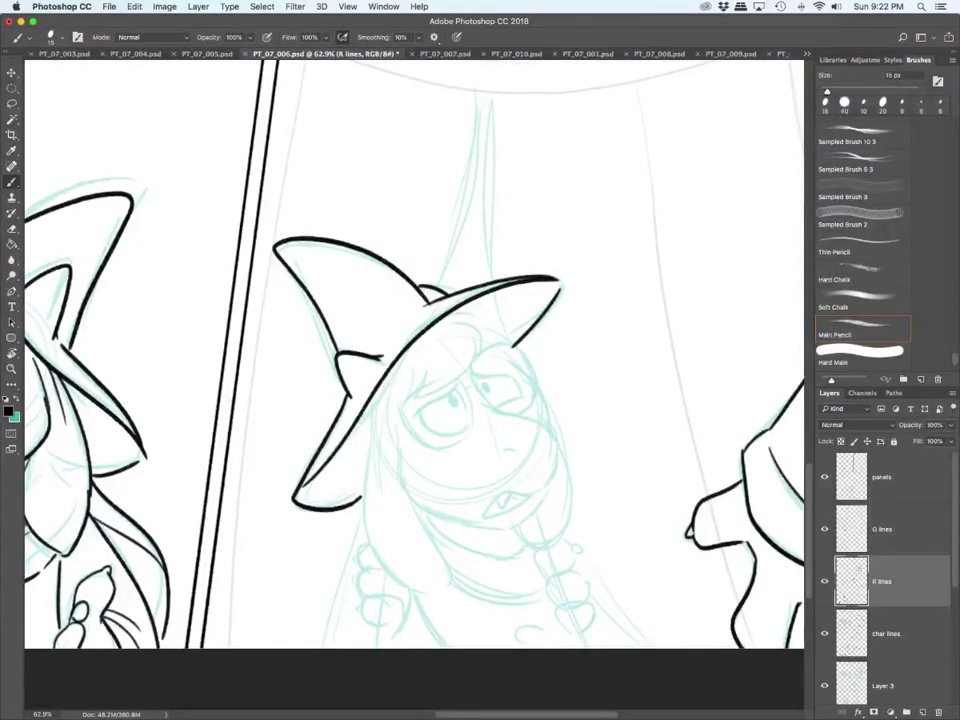
pyautogui.moveTo(423, 368); pyautogui.dragTo(418, 396)
pyautogui.moveTo(419, 396)
pyautogui.mouseDown()
pyautogui.moveTo(472, 335)
pyautogui.moveTo(471, 357)
pyautogui.mouseUp()
pyautogui.moveTo(472, 357); pyautogui.dragTo(478, 330)
pyautogui.moveTo(393, 421); pyautogui.dragTo(397, 478)
pyautogui.moveTo(399, 461)
pyautogui.mouseDown()
pyautogui.moveTo(404, 487)
pyautogui.moveTo(447, 516)
pyautogui.mouseUp()
pyautogui.moveTo(380, 411)
pyautogui.mouseDown()
pyautogui.moveTo(380, 471)
pyautogui.moveTo(364, 496)
pyautogui.moveTo(404, 582)
pyautogui.moveTo(445, 547)
pyautogui.moveTo(411, 500)
pyautogui.mouseUp()
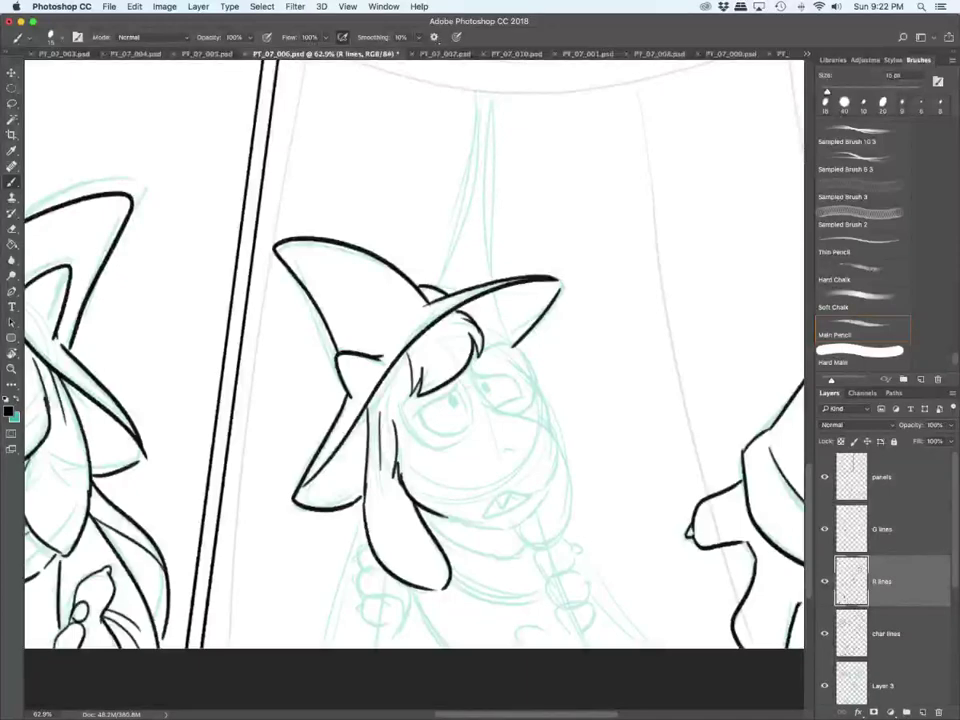
# Step: Ink the snout with its nostril, the slightly open fanged mouth and the jawline beneath it on R lines
pyautogui.scroll(5, 529, 508)
pyautogui.moveTo(480, 425); pyautogui.dragTo(504, 430)
pyautogui.moveTo(457, 325)
pyautogui.mouseDown()
pyautogui.moveTo(563, 367)
pyautogui.moveTo(574, 465)
pyautogui.mouseUp()
pyautogui.moveTo(569, 472)
pyautogui.mouseDown()
pyautogui.moveTo(522, 490)
pyautogui.moveTo(506, 485)
pyautogui.mouseUp()
pyautogui.moveTo(504, 486)
pyautogui.mouseDown()
pyautogui.moveTo(486, 514)
pyautogui.moveTo(472, 494)
pyautogui.mouseUp()
pyautogui.moveTo(472, 494)
pyautogui.mouseDown()
pyautogui.moveTo(453, 523)
pyautogui.moveTo(523, 494)
pyautogui.mouseUp()
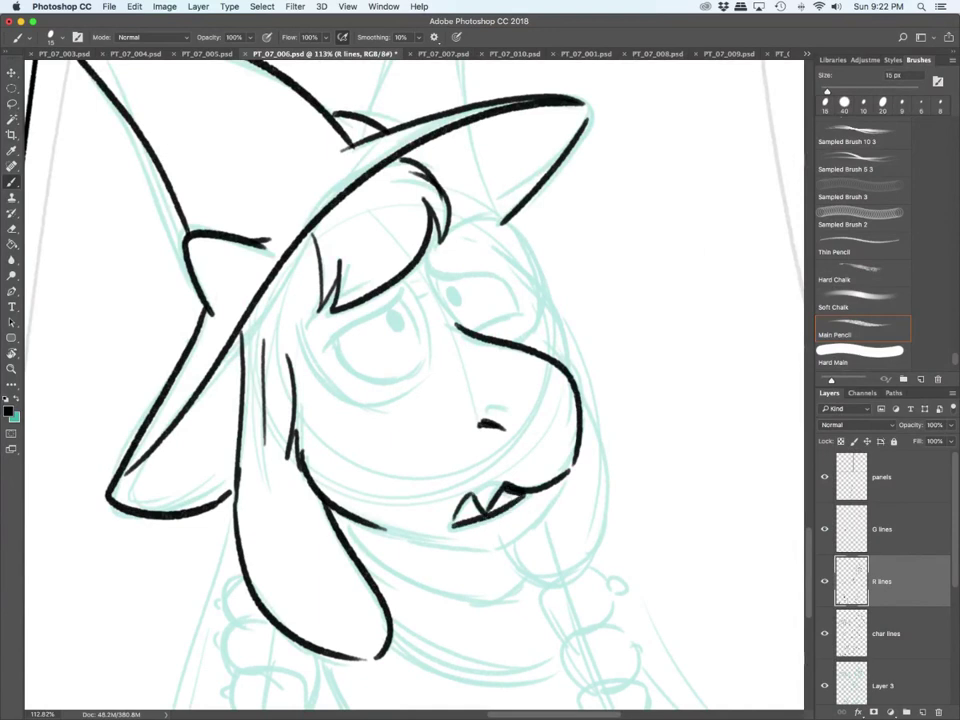
pyautogui.moveTo(380, 527)
pyautogui.mouseDown()
pyautogui.moveTo(452, 545)
pyautogui.moveTo(566, 486)
pyautogui.mouseUp()
# Step: Ink both upward-looking eyes with filled pupils and the worried eyebrow on R lines
pyautogui.moveTo(326, 349)
pyautogui.mouseDown()
pyautogui.moveTo(400, 294)
pyautogui.moveTo(348, 368)
pyautogui.moveTo(414, 365)
pyautogui.mouseUp()
pyautogui.moveTo(387, 310)
pyautogui.mouseDown()
pyautogui.moveTo(396, 330)
pyautogui.moveTo(394, 320)
pyautogui.moveTo(419, 333)
pyautogui.mouseUp()
pyautogui.moveTo(428, 268); pyautogui.dragTo(517, 285)
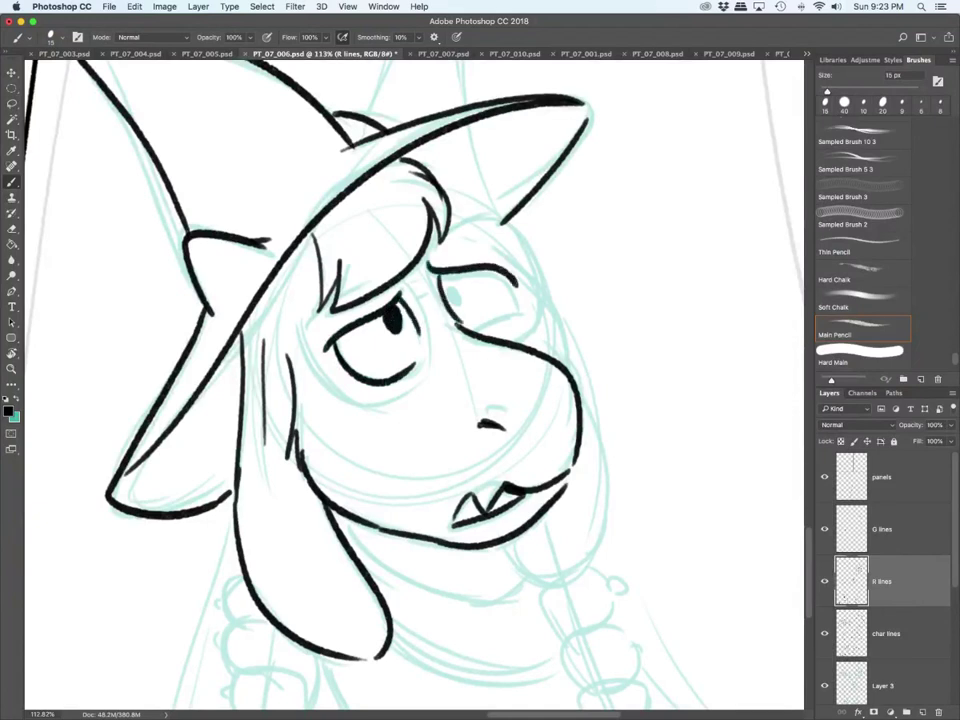
pyautogui.moveTo(453, 282)
pyautogui.mouseDown()
pyautogui.moveTo(458, 295)
pyautogui.moveTo(519, 303)
pyautogui.mouseUp()
pyautogui.moveTo(303, 314); pyautogui.dragTo(384, 252)
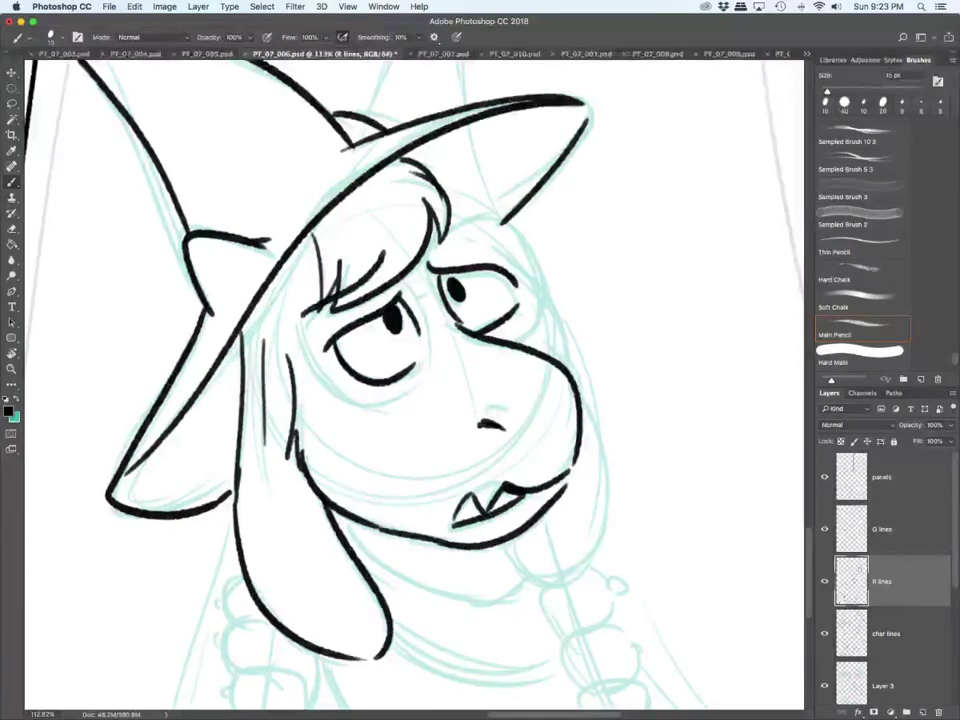
# Step: Ink the far side of the head under the brim and the far drooping ear on R lines
pyautogui.moveTo(441, 218)
pyautogui.mouseDown()
pyautogui.moveTo(492, 222)
pyautogui.moveTo(566, 358)
pyautogui.mouseUp()
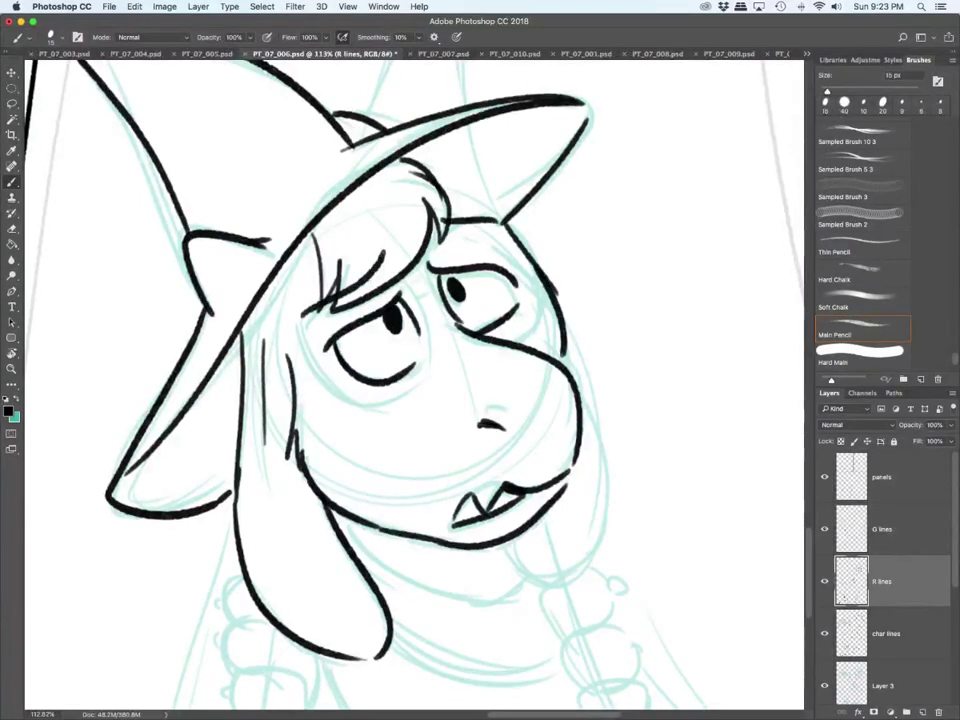
pyautogui.moveTo(509, 540)
pyautogui.mouseDown()
pyautogui.moveTo(543, 592)
pyautogui.moveTo(583, 562)
pyautogui.moveTo(608, 427)
pyautogui.moveTo(561, 307)
pyautogui.mouseUp()
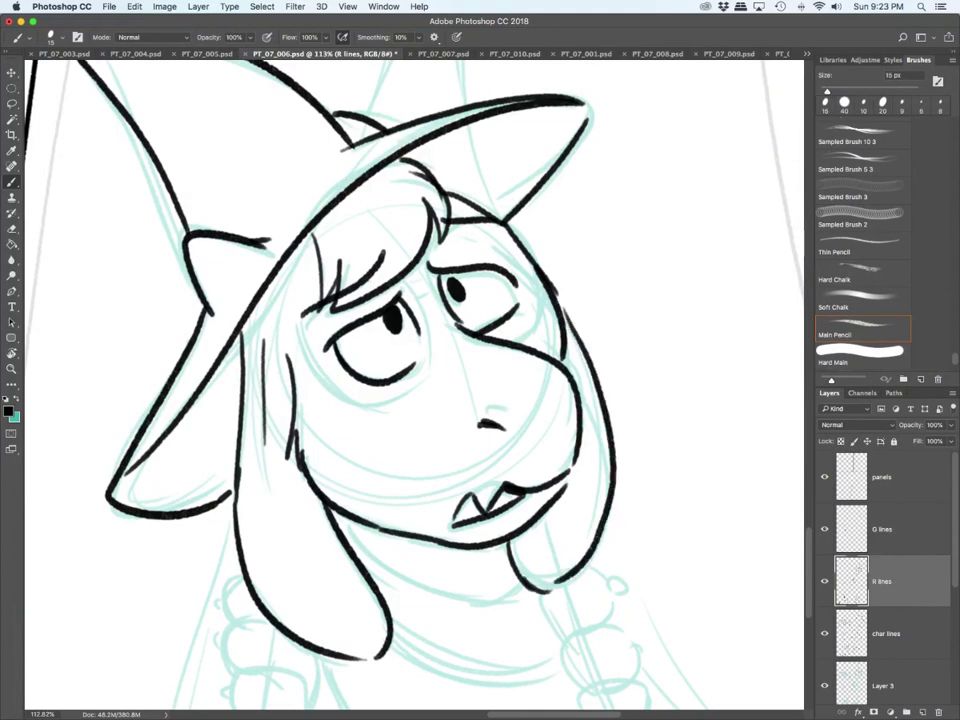
pyautogui.moveTo(568, 362); pyautogui.dragTo(603, 447)
# Step: Ink the glasses around both eyes, with the connecting bridge, on G lines
pyautogui.click(883, 529)
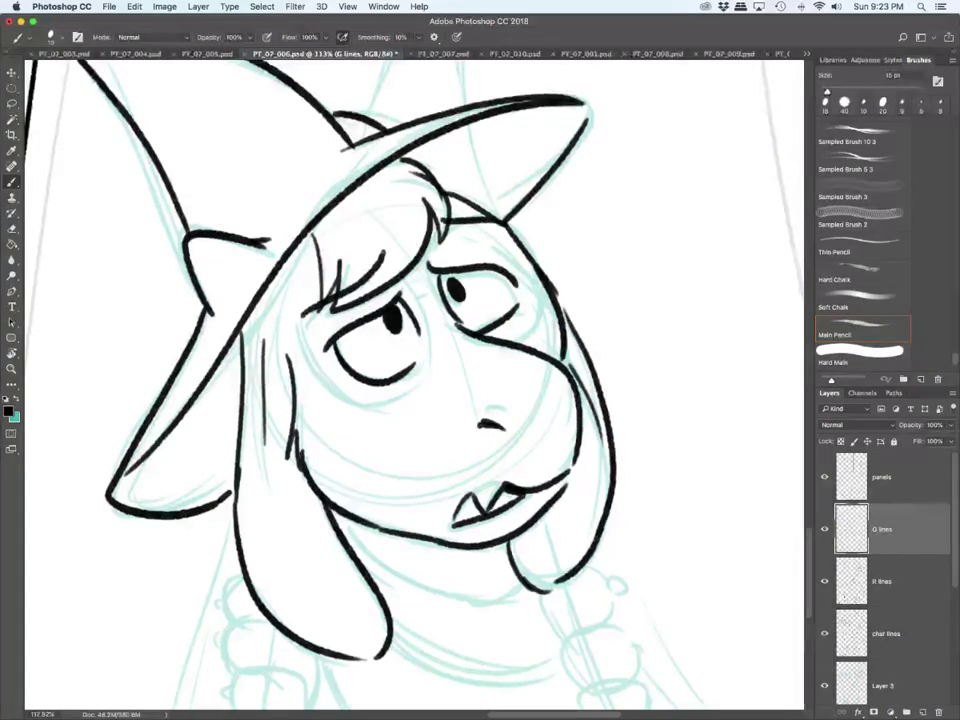
pyautogui.moveTo(290, 322)
pyautogui.mouseDown()
pyautogui.moveTo(367, 410)
pyautogui.moveTo(379, 263)
pyautogui.mouseUp()
pyautogui.moveTo(393, 263); pyautogui.dragTo(433, 348)
pyautogui.moveTo(434, 359)
pyautogui.mouseDown()
pyautogui.moveTo(422, 380)
pyautogui.moveTo(375, 409)
pyautogui.mouseUp()
pyautogui.moveTo(406, 275)
pyautogui.mouseDown()
pyautogui.moveTo(428, 267)
pyautogui.moveTo(469, 333)
pyautogui.mouseUp()
pyautogui.moveTo(422, 260)
pyautogui.mouseDown()
pyautogui.moveTo(489, 214)
pyautogui.moveTo(529, 209)
pyautogui.mouseUp()
pyautogui.moveTo(530, 210)
pyautogui.mouseDown()
pyautogui.moveTo(554, 305)
pyautogui.moveTo(514, 343)
pyautogui.mouseUp()
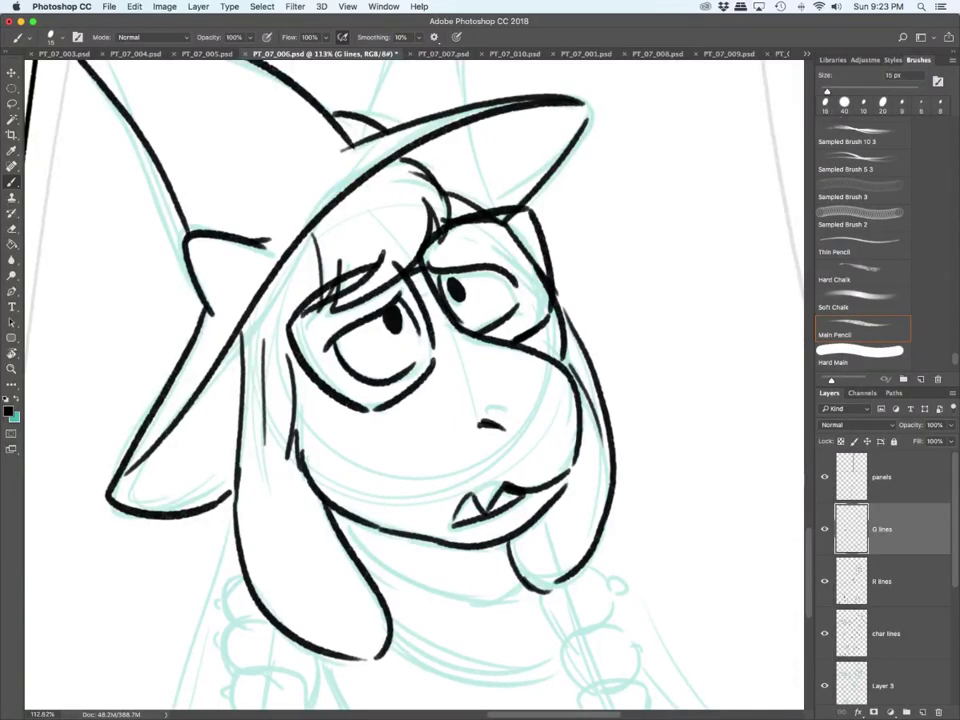
# Step: Ink the clawed fingers gripping below the far ear, stacked one above another, on R lines
pyautogui.scroll(-5, 521, 550)
pyautogui.scroll(2, 521, 550)
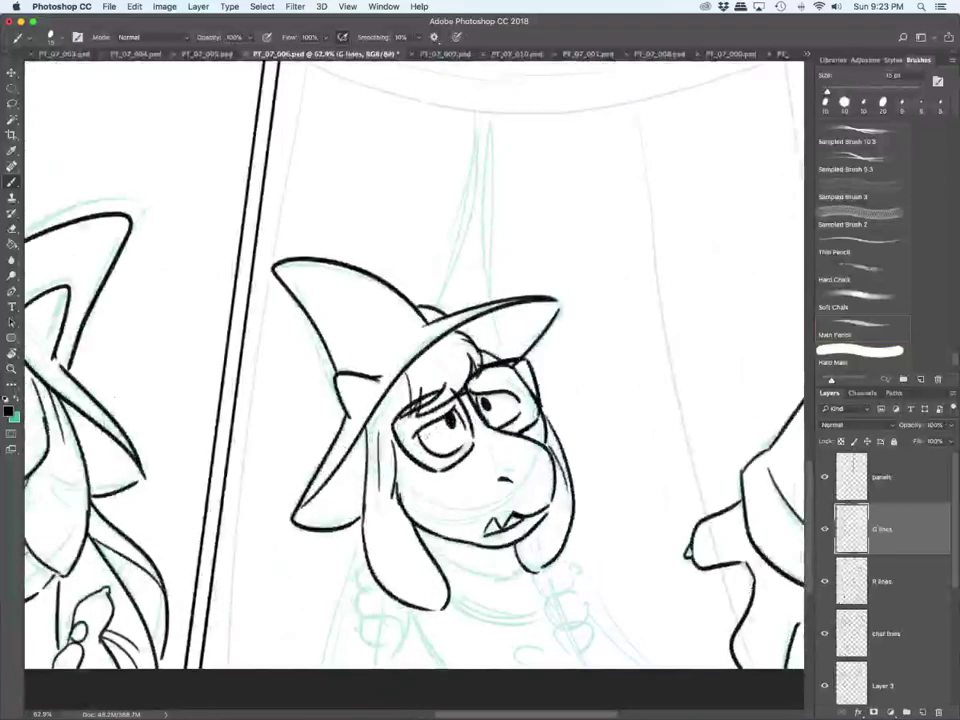
pyautogui.click(884, 581)
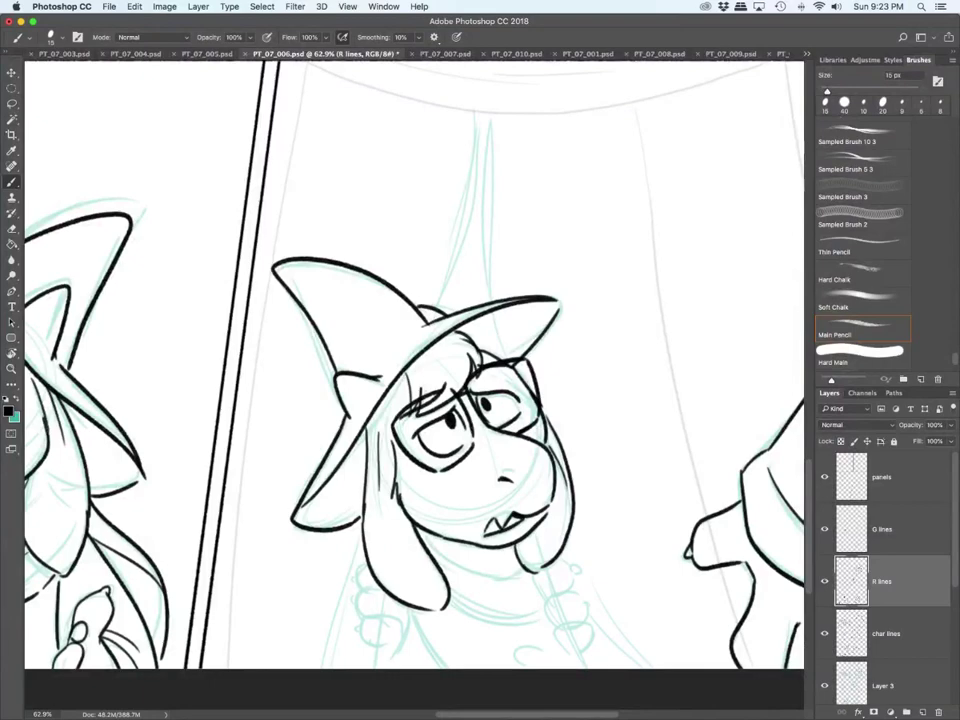
pyautogui.scroll(6, 553, 576)
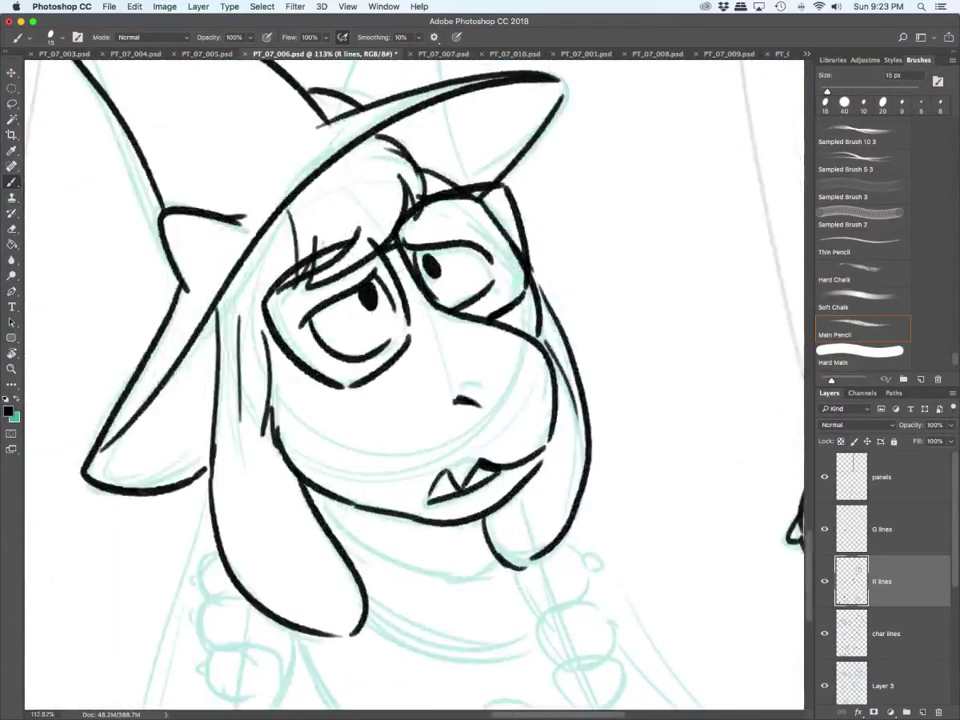
pyautogui.scroll(-4, 414, 370)
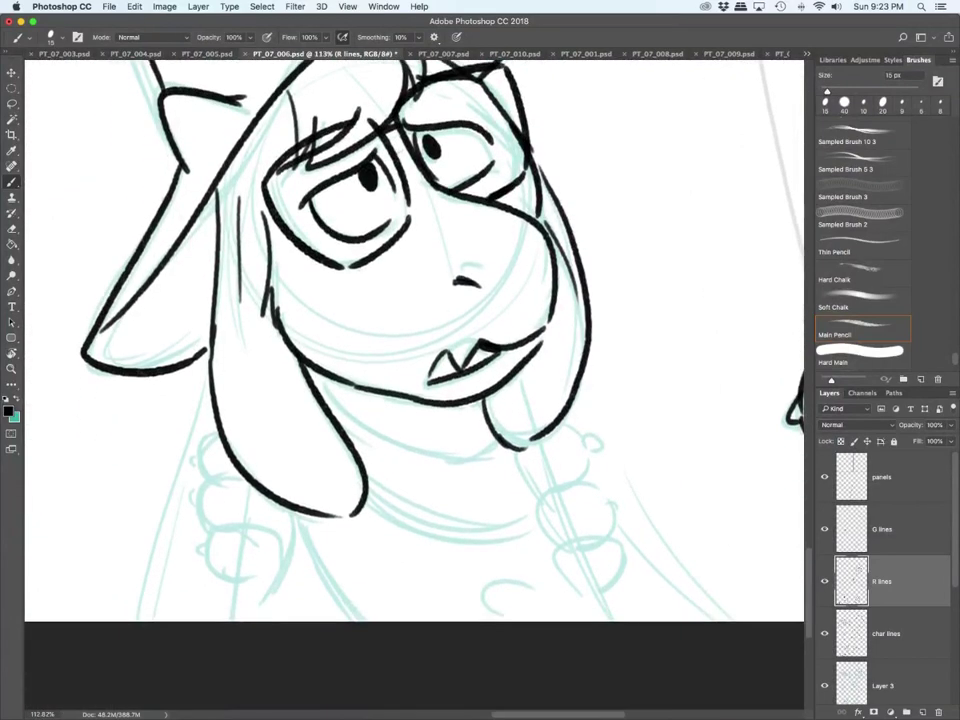
pyautogui.moveTo(538, 437)
pyautogui.mouseDown()
pyautogui.moveTo(524, 448)
pyautogui.moveTo(536, 492)
pyautogui.moveTo(580, 435)
pyautogui.moveTo(583, 449)
pyautogui.moveTo(565, 486)
pyautogui.moveTo(559, 548)
pyautogui.mouseUp()
pyautogui.moveTo(539, 497)
pyautogui.mouseDown()
pyautogui.moveTo(583, 484)
pyautogui.moveTo(611, 498)
pyautogui.mouseUp()
pyautogui.moveTo(611, 499)
pyautogui.mouseDown()
pyautogui.moveTo(615, 517)
pyautogui.moveTo(600, 536)
pyautogui.moveTo(587, 599)
pyautogui.mouseUp()
pyautogui.moveTo(565, 554)
pyautogui.mouseDown()
pyautogui.moveTo(627, 566)
pyautogui.moveTo(598, 595)
pyautogui.mouseUp()
pyautogui.moveTo(628, 551)
pyautogui.mouseDown()
pyautogui.moveTo(590, 593)
pyautogui.moveTo(605, 619)
pyautogui.mouseUp()
# Step: Ink the two cloak edges running from the far ear down to the page's lower border on char lines
pyautogui.click(886, 634)
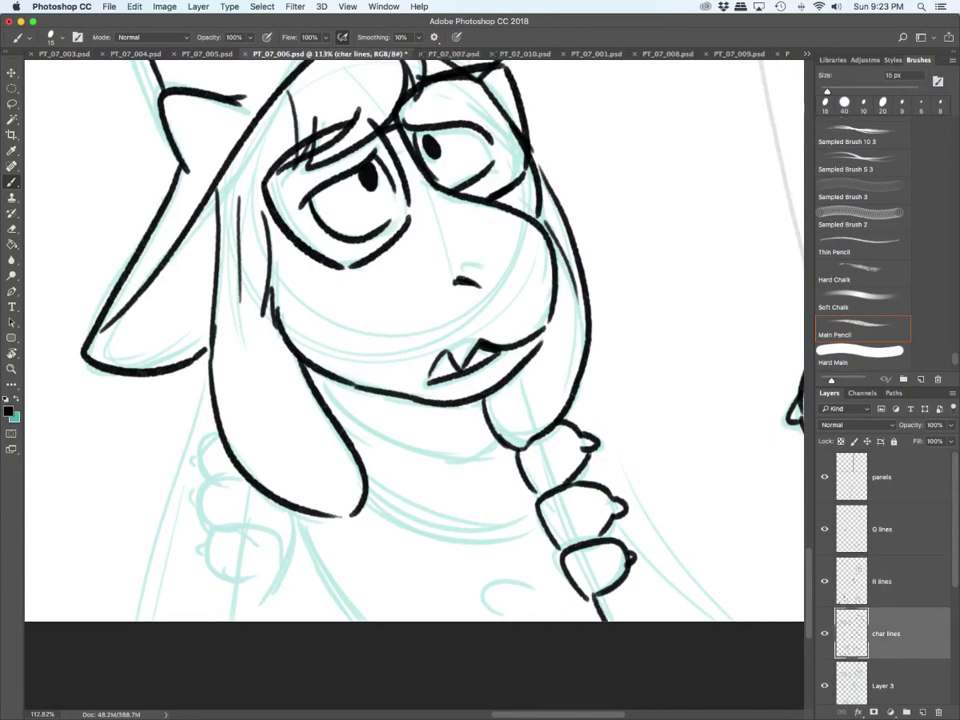
pyautogui.moveTo(592, 457); pyautogui.dragTo(705, 620)
pyautogui.moveTo(592, 354); pyautogui.dragTo(730, 620)
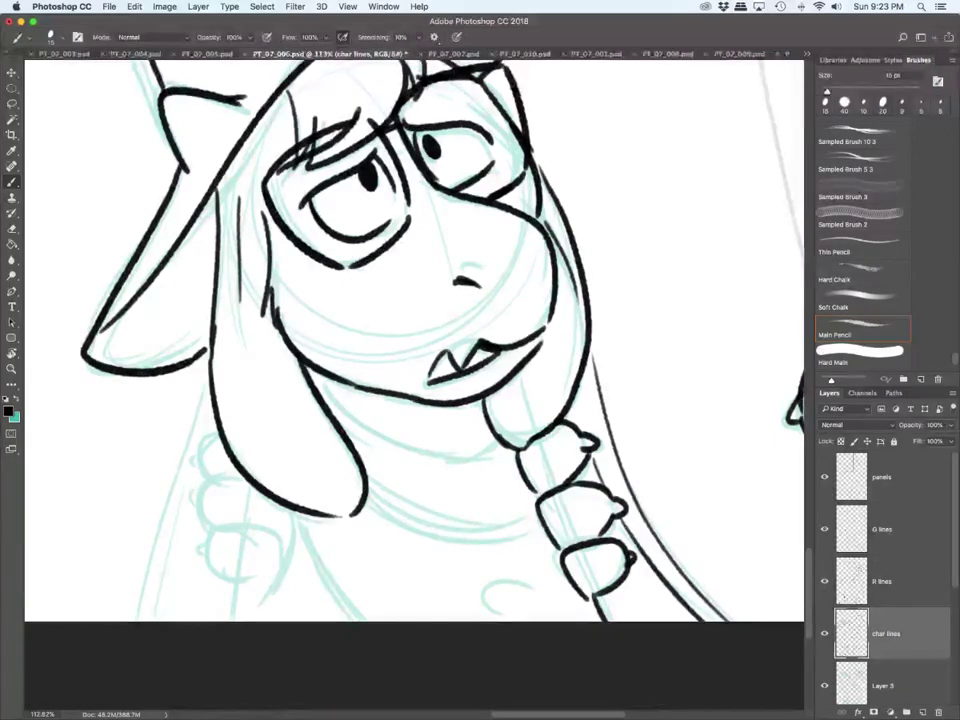
# Step: Ink the scarf folds around the neck, the near side of the torso and the chest heart on char lines
pyautogui.moveTo(327, 379)
pyautogui.mouseDown()
pyautogui.moveTo(506, 454)
pyautogui.moveTo(486, 443)
pyautogui.mouseUp()
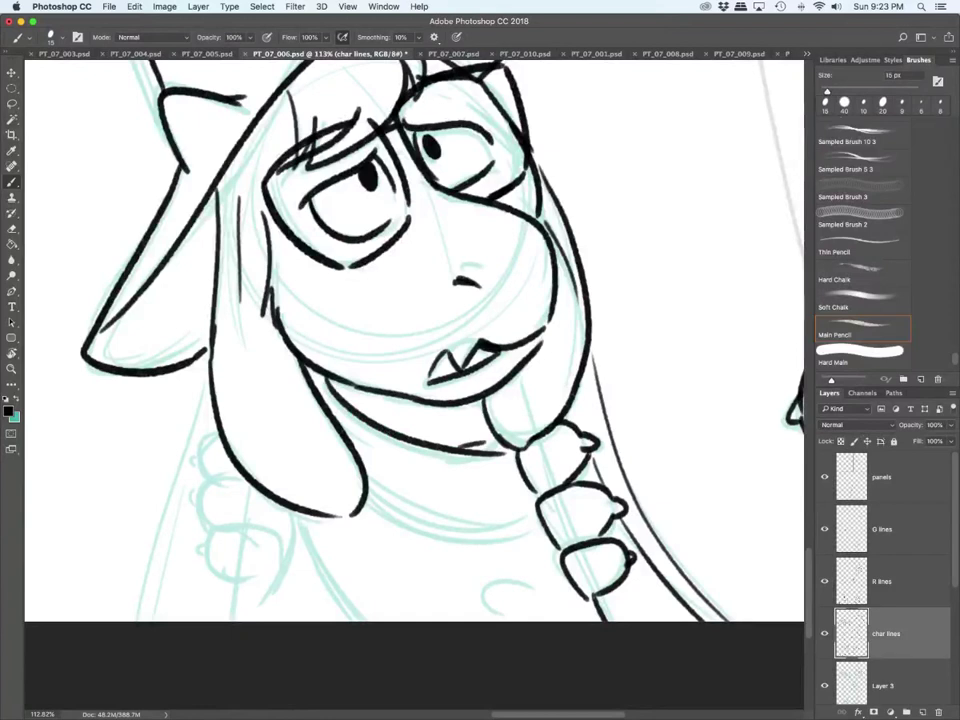
pyautogui.moveTo(365, 503); pyautogui.dragTo(507, 545)
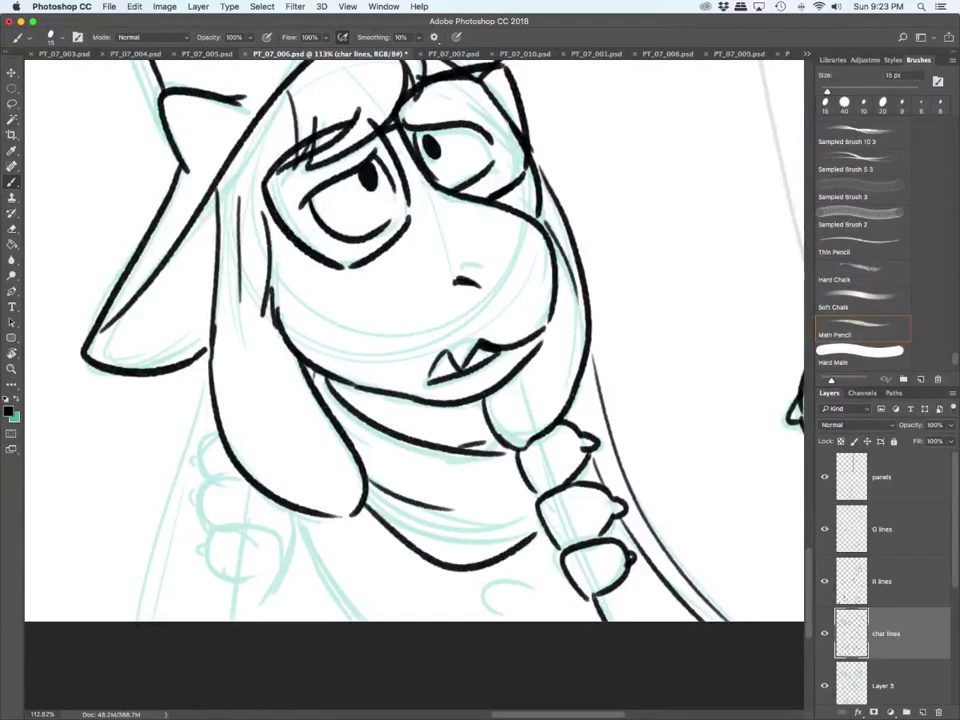
pyautogui.moveTo(298, 514); pyautogui.dragTo(350, 620)
pyautogui.moveTo(500, 619)
pyautogui.mouseDown()
pyautogui.moveTo(561, 589)
pyautogui.moveTo(562, 620)
pyautogui.mouseUp()
# Step: Ink the other hand's curled fingers and small claws below the near drooping ear on R lines
pyautogui.hscroll(-5, 415, 400)
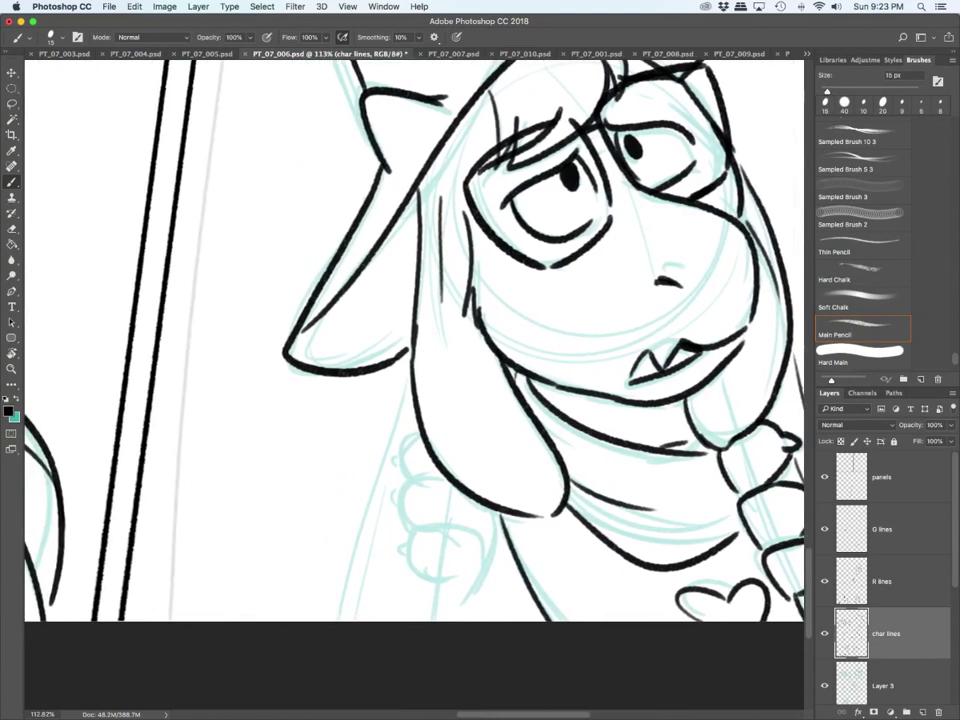
pyautogui.click(882, 581)
pyautogui.moveTo(428, 519)
pyautogui.mouseDown()
pyautogui.moveTo(448, 600)
pyautogui.moveTo(413, 547)
pyautogui.mouseUp()
pyautogui.moveTo(426, 472); pyautogui.dragTo(411, 522)
pyautogui.moveTo(497, 513); pyautogui.dragTo(487, 531)
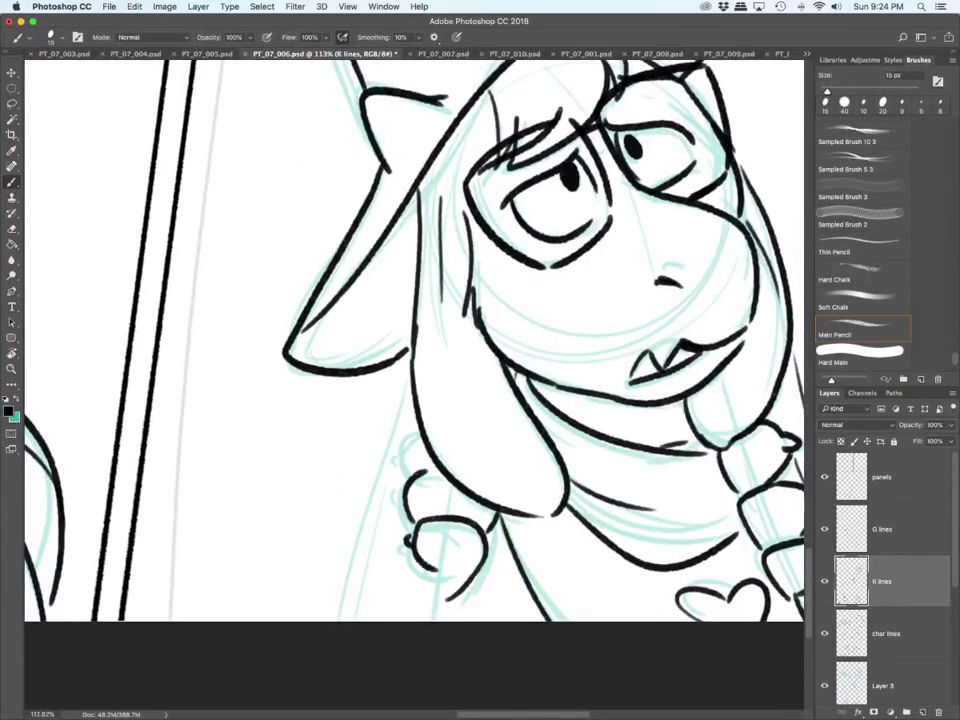
pyautogui.moveTo(405, 489); pyautogui.dragTo(406, 502)
pyautogui.moveTo(413, 432); pyautogui.dragTo(413, 473)
pyautogui.moveTo(404, 457); pyautogui.dragTo(407, 471)
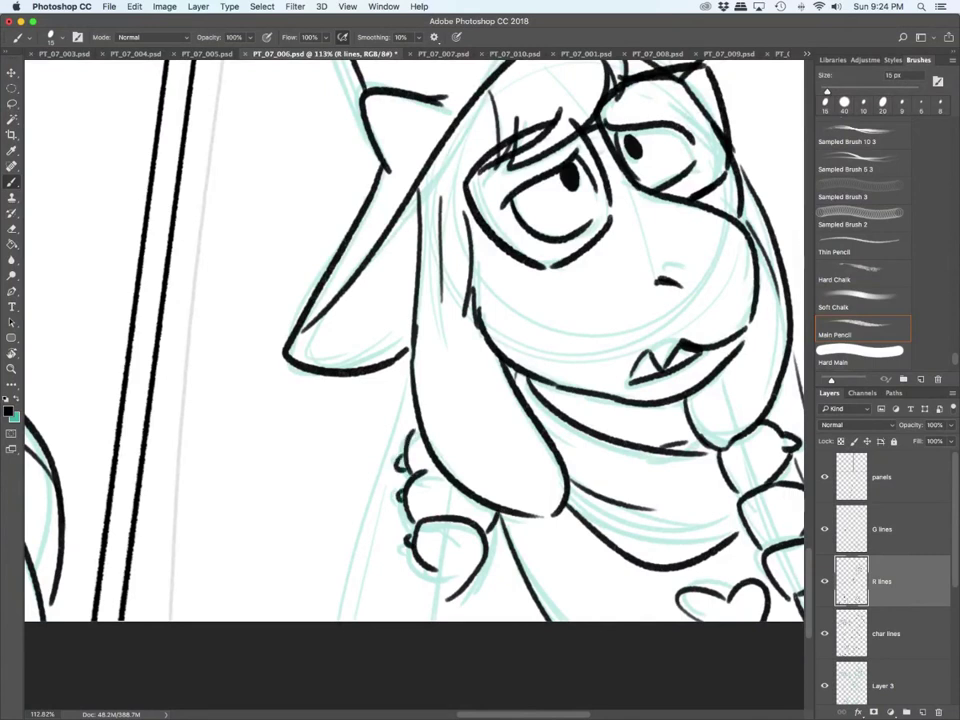
# Step: Ink the short line below the near hand and the two cloak edges beside it on char lines
pyautogui.hotkey('alt', '[')
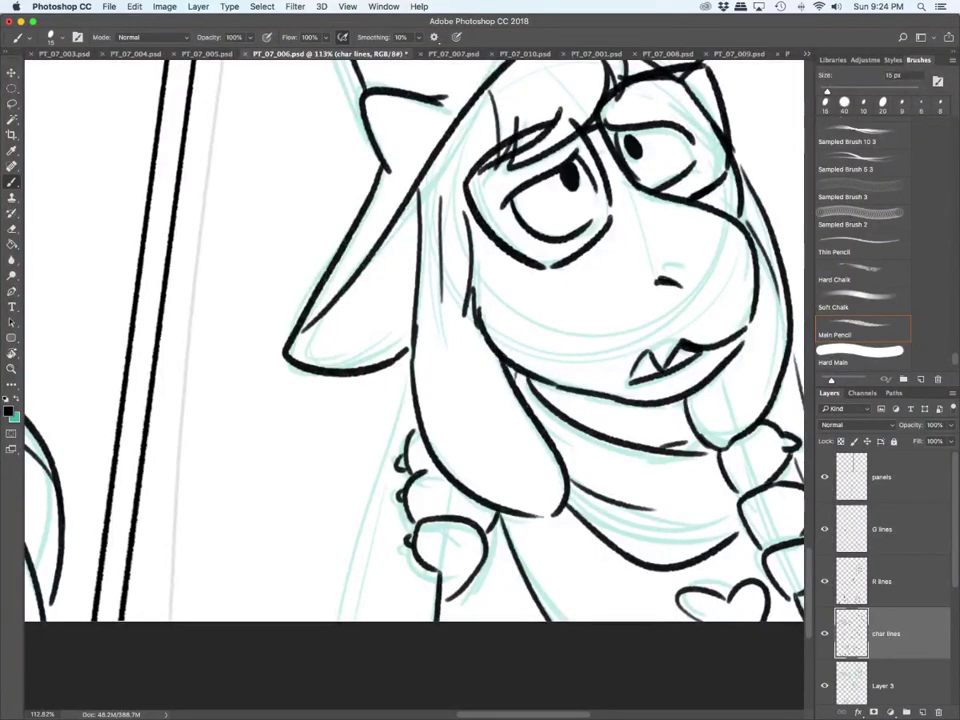
pyautogui.moveTo(409, 358); pyautogui.dragTo(328, 621)
pyautogui.moveTo(393, 438); pyautogui.dragTo(351, 621)
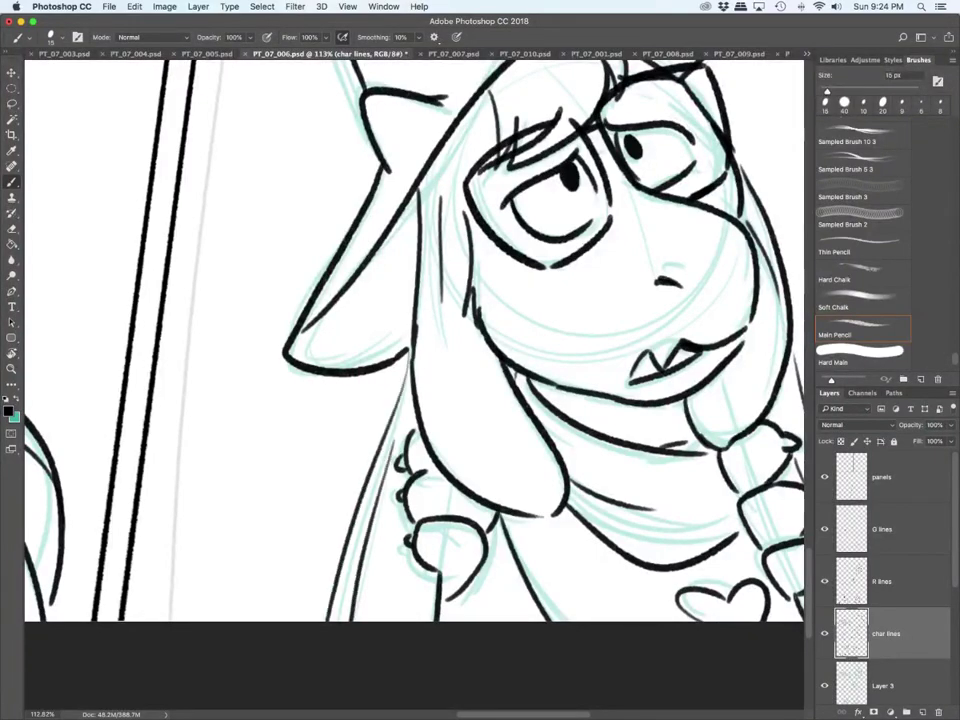
# Step: Ink the tall curtain opening and fold lines rising above the witch hat on char lines
pyautogui.scroll(-10, 490, 575)
pyautogui.scroll(5, 505, 585)
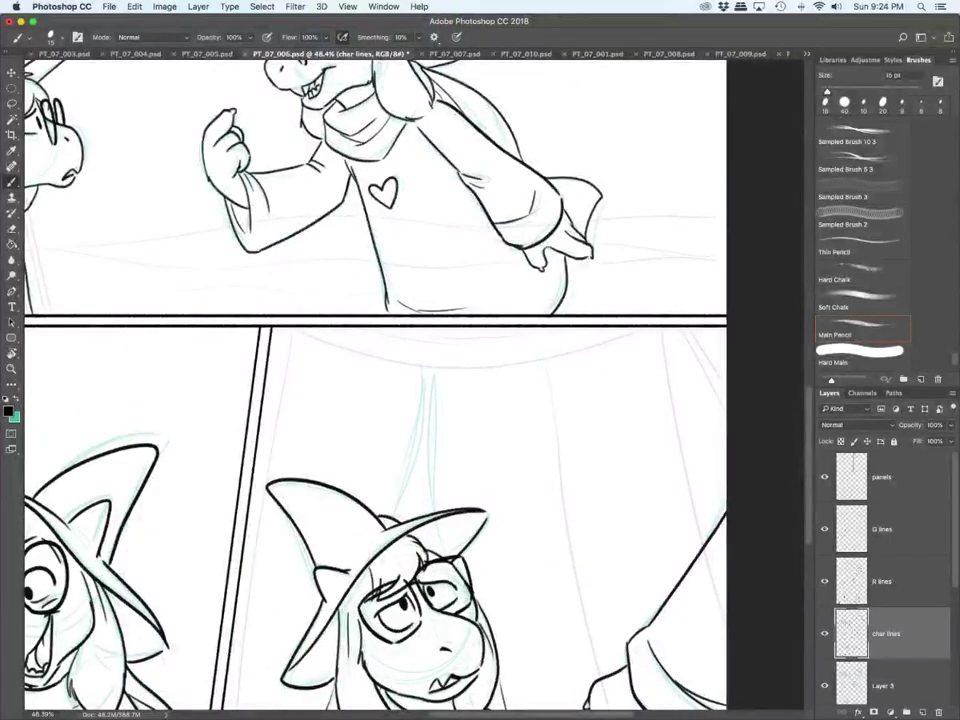
pyautogui.moveTo(428, 368); pyautogui.dragTo(397, 512)
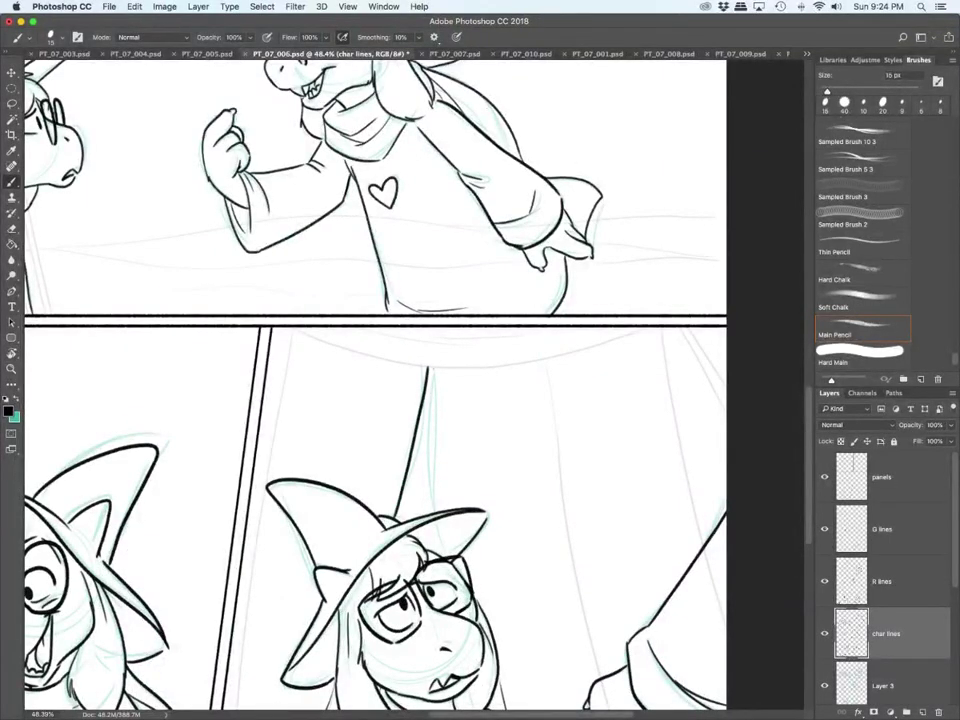
pyautogui.moveTo(438, 367); pyautogui.dragTo(441, 483)
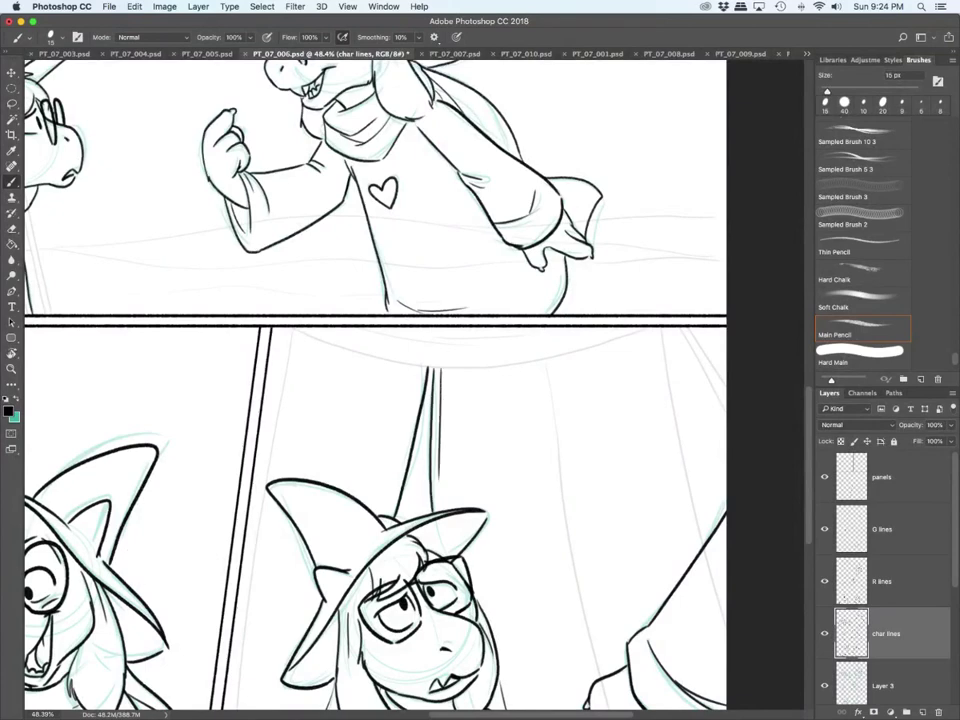
pyautogui.moveTo(397, 372); pyautogui.dragTo(370, 466)
# Step: Hide the green sketch on Layer 3 and save the inked page with the whole page in view
pyautogui.press('super+0')
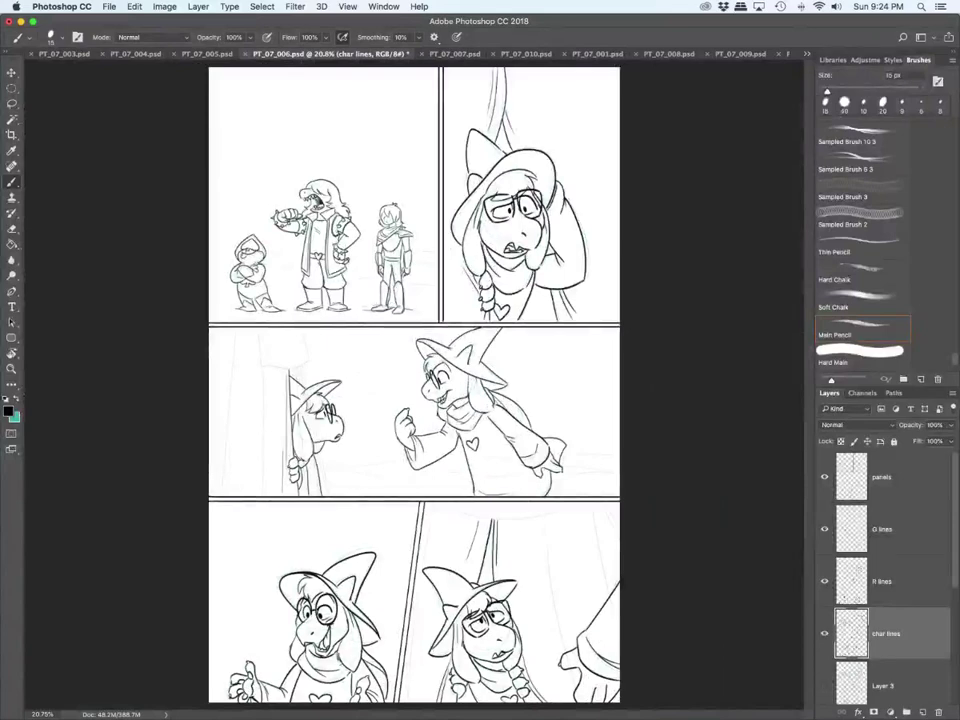
pyautogui.press('super+s')
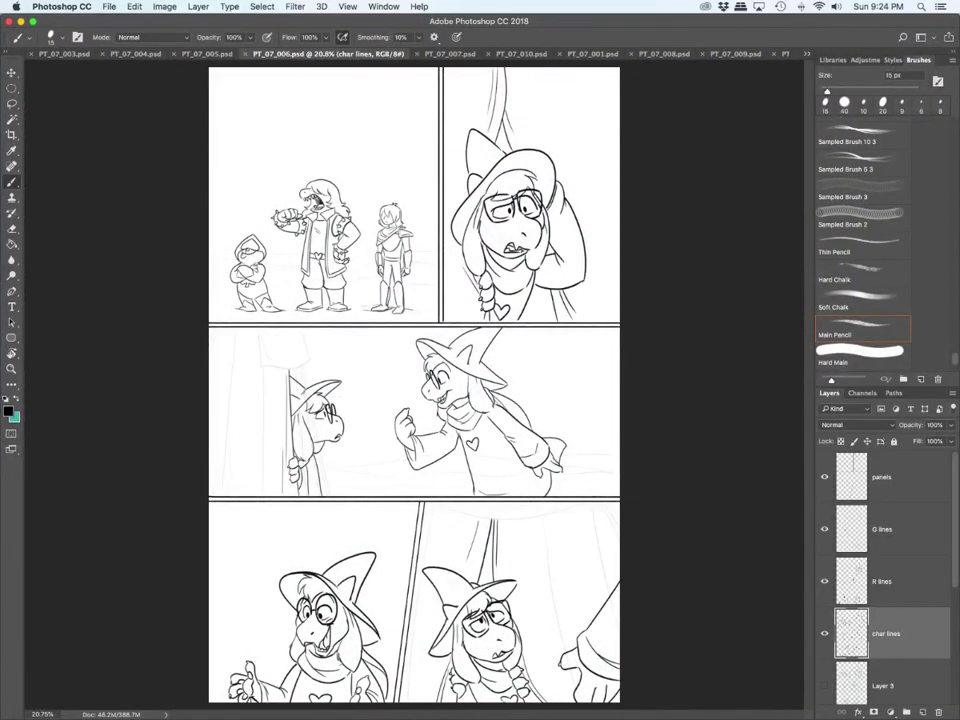
# Step: Switch to PT_07_007.psd and add a new layer named BG lines directly above Layer 2
pyautogui.hotkey('ctrl', 'Tab')
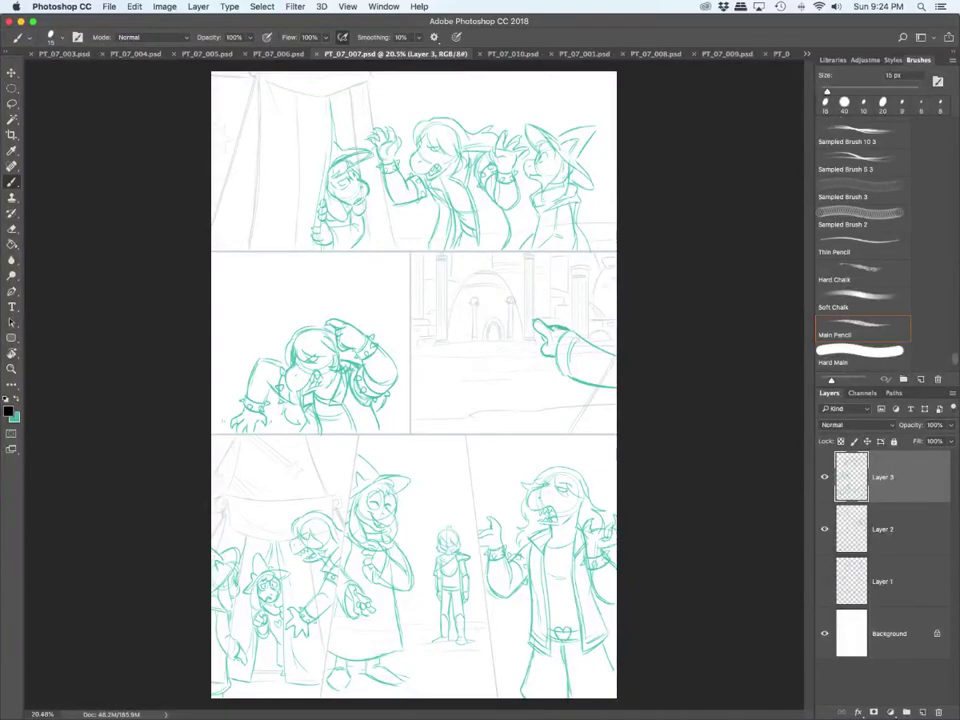
pyautogui.hotkey('alt', '[')
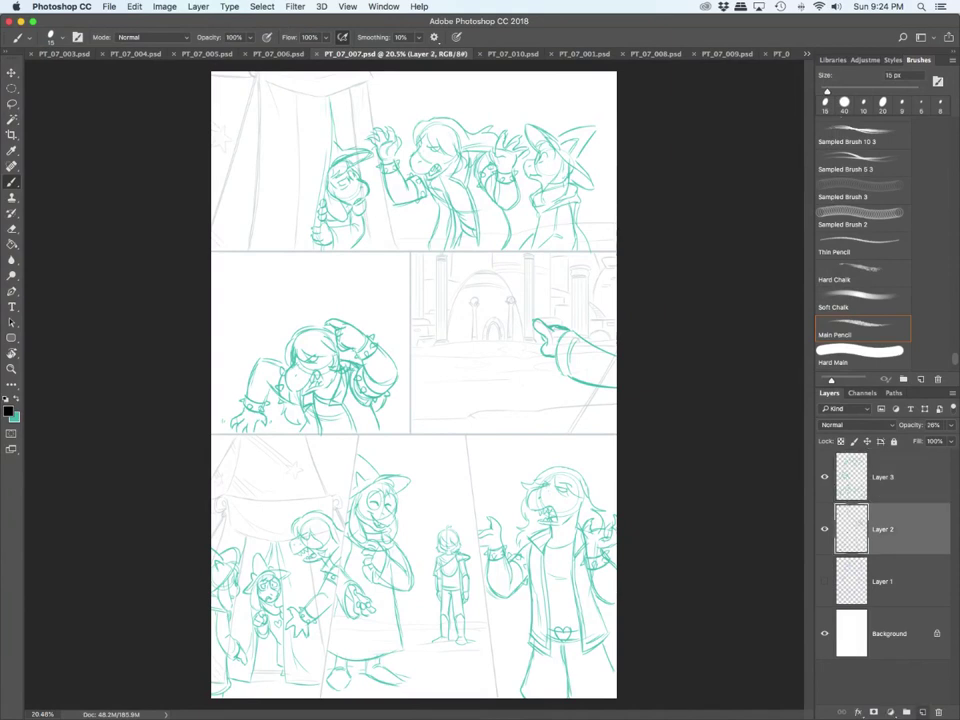
pyautogui.press('super+shift+alt+n')
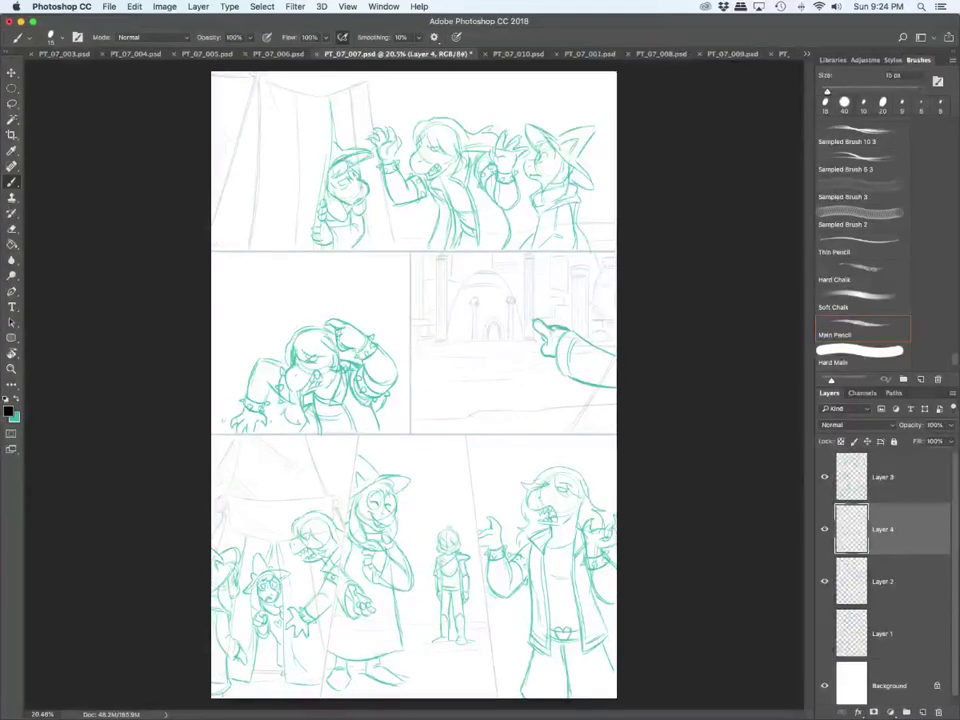
pyautogui.doubleClick(883, 529)
pyautogui.write('I')
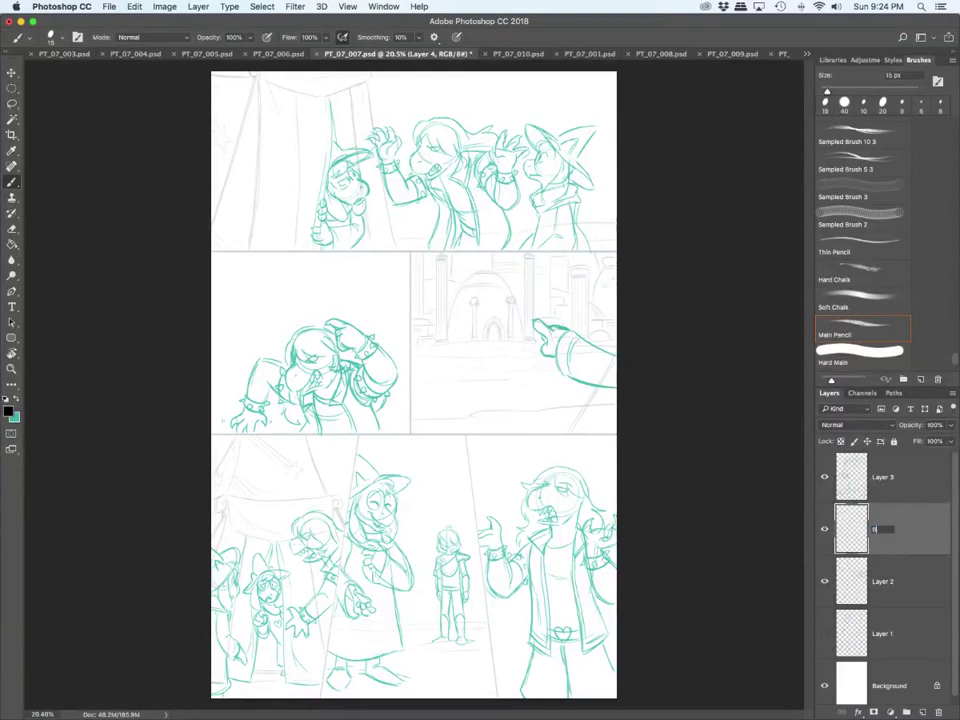
pyautogui.write('G lines')
pyautogui.press('Return')
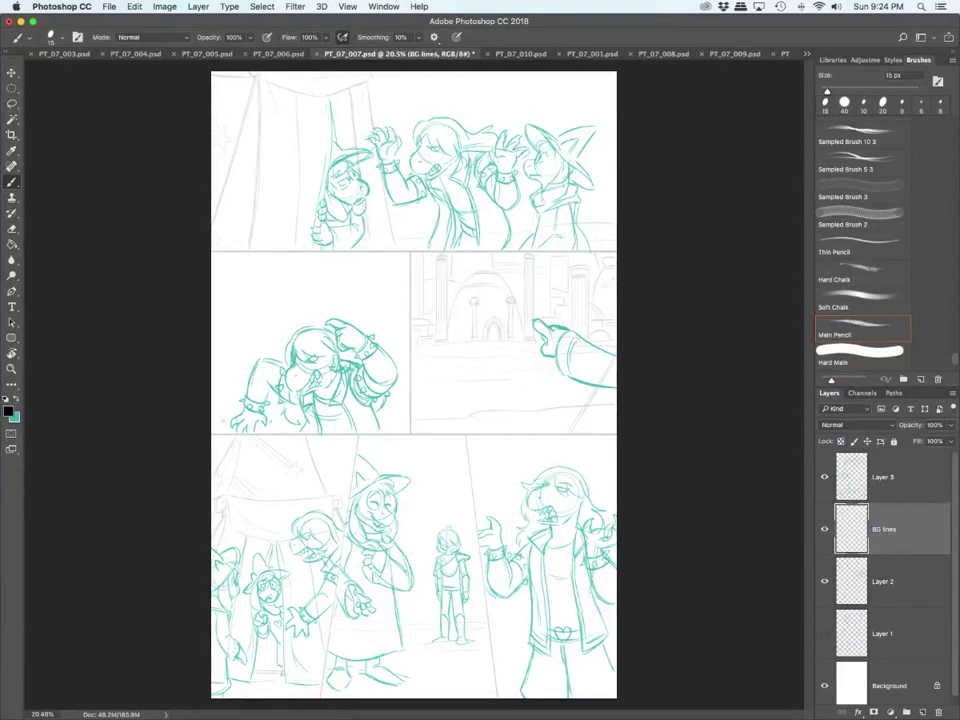
# Step: Add a new layer named panels above Layer 3
pyautogui.click(883, 478)
pyautogui.click(922, 712)
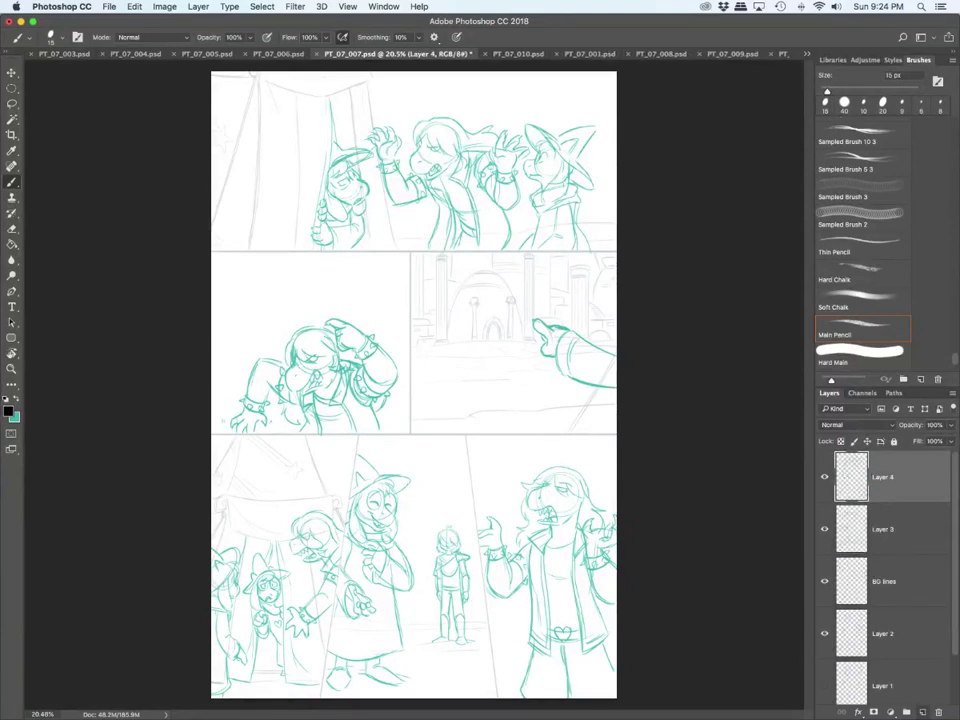
pyautogui.write('panels')
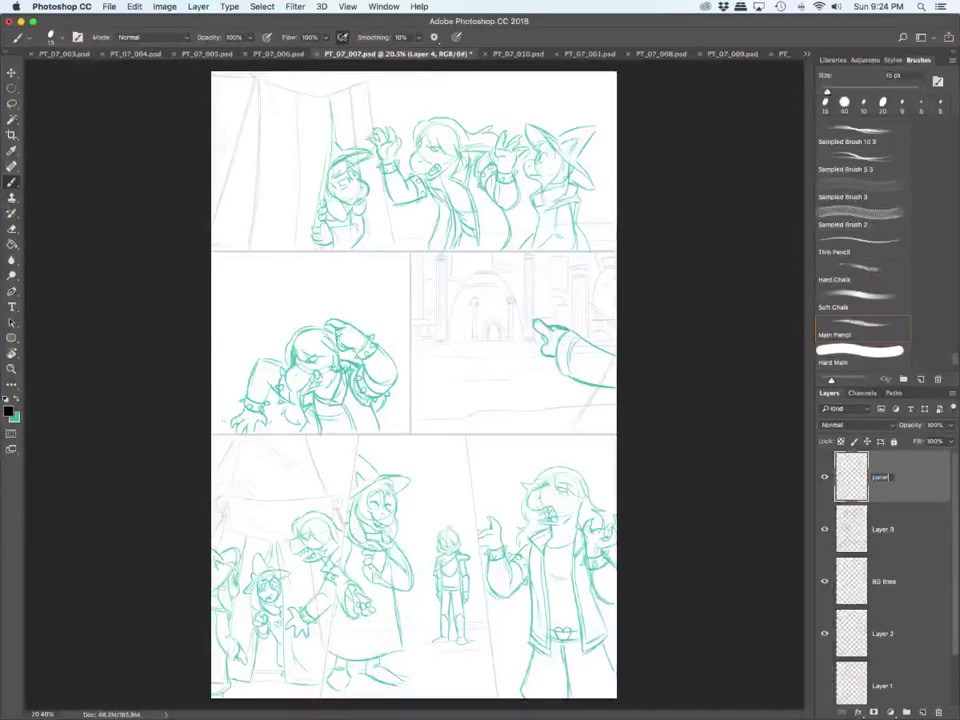
pyautogui.press('Return')
# Step: Choose the Thin Pencil brush and set its size to 15 px
pyautogui.click(862, 246)
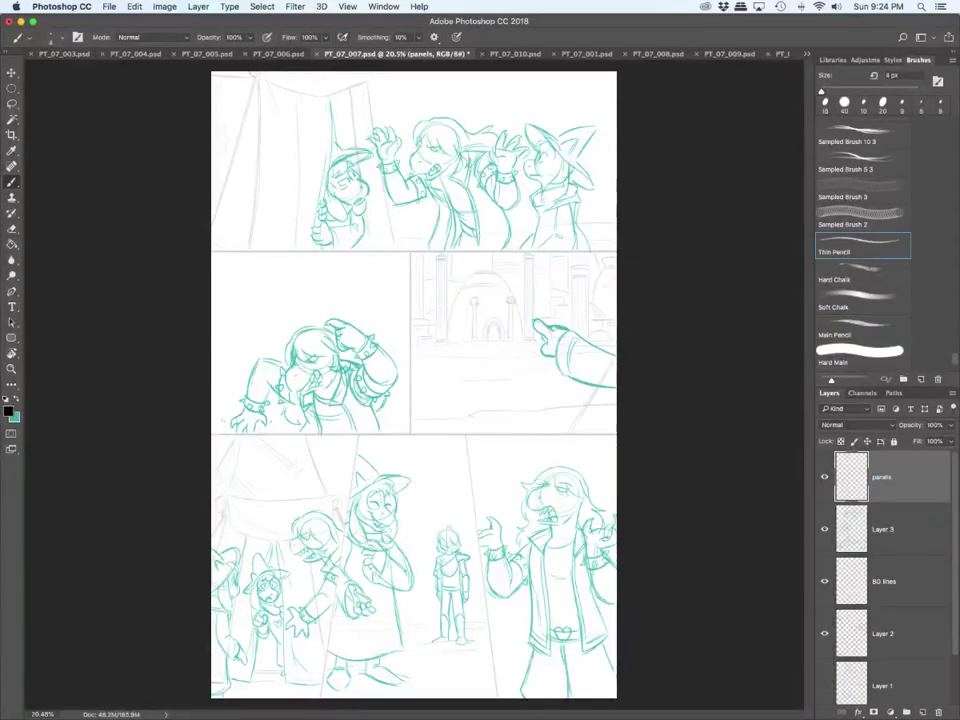
pyautogui.click(898, 91)
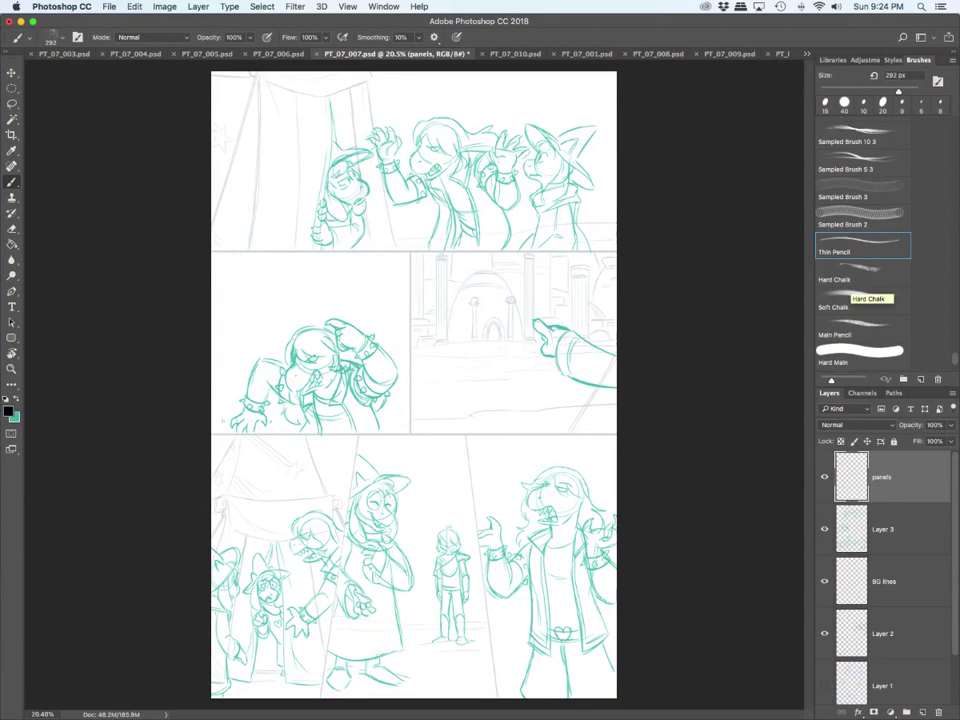
pyautogui.moveTo(898, 91); pyautogui.dragTo(823, 91)
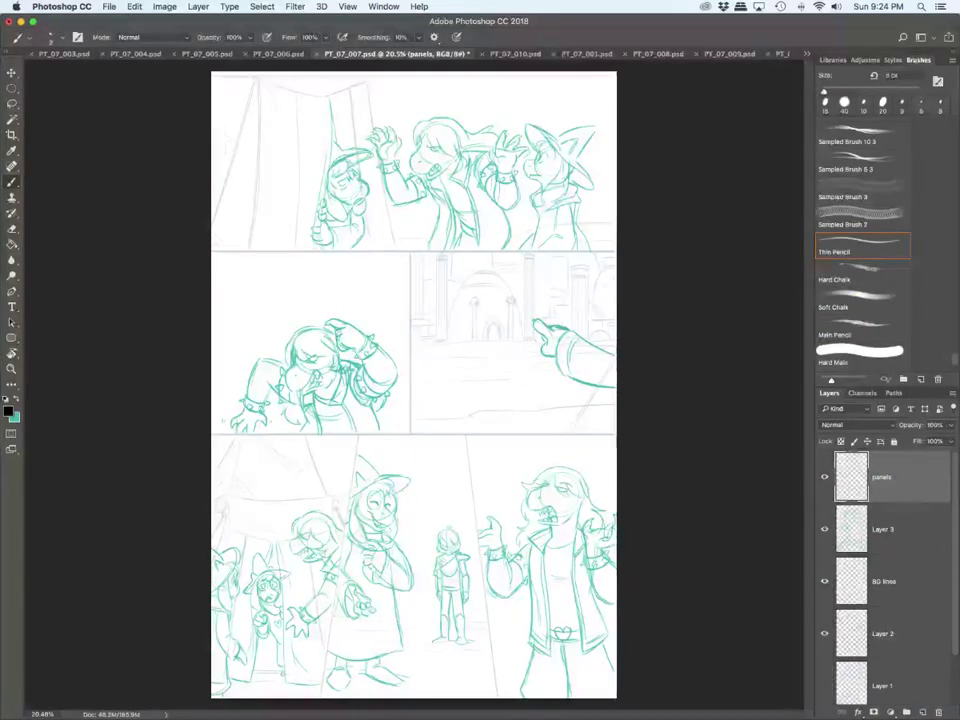
pyautogui.press(']')
pyautogui.press(']')
pyautogui.press(']')
pyautogui.press(']')
pyautogui.press(']')
pyautogui.press(']')
# Step: Ink double horizontal border lines across the page above and below the middle row on the panels layer
pyautogui.scroll(2, 470, 286)
pyautogui.scroll(-1, 470, 286)
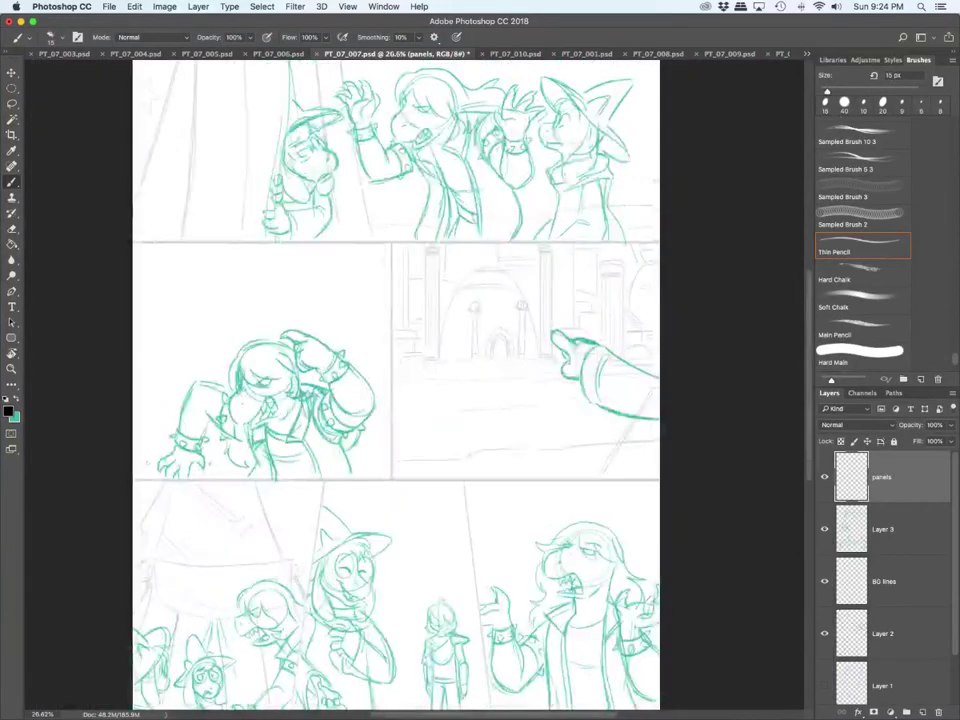
pyautogui.scroll(2, 470, 286)
pyautogui.moveTo(134, 297); pyautogui.dragTo(659, 297)
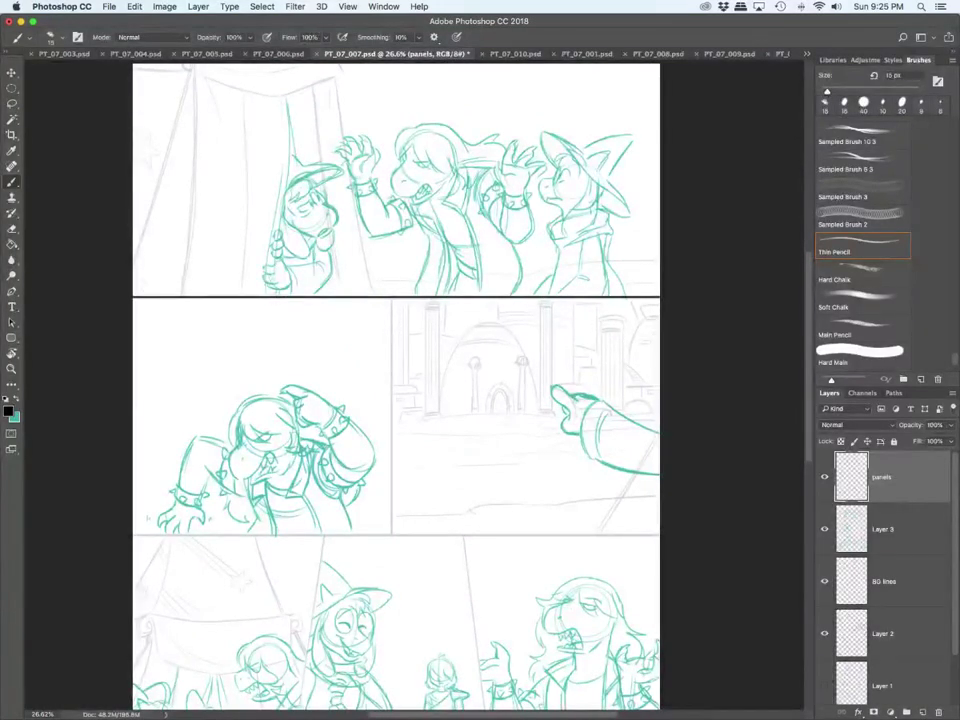
pyautogui.moveTo(133, 302); pyautogui.dragTo(660, 302)
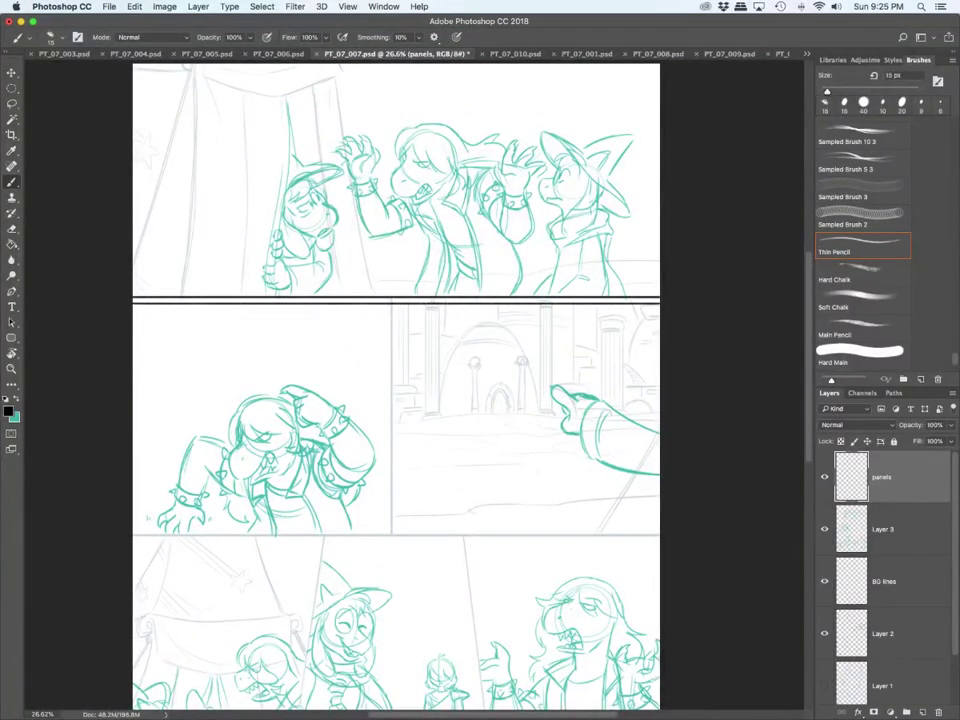
pyautogui.scroll(-5, 396, 385)
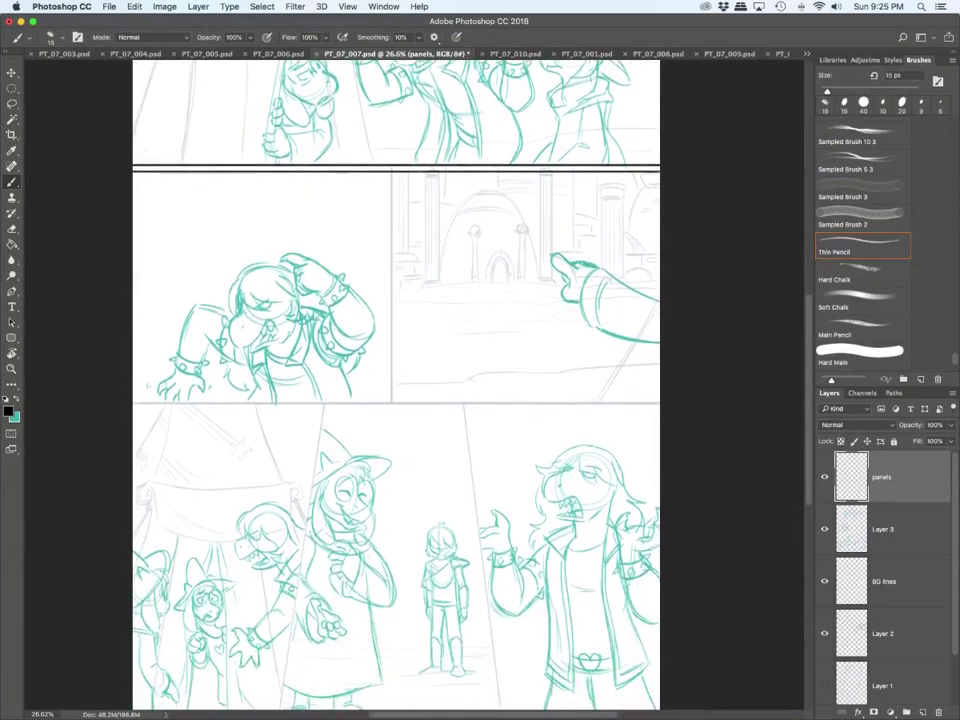
pyautogui.moveTo(133, 401); pyautogui.dragTo(659, 401)
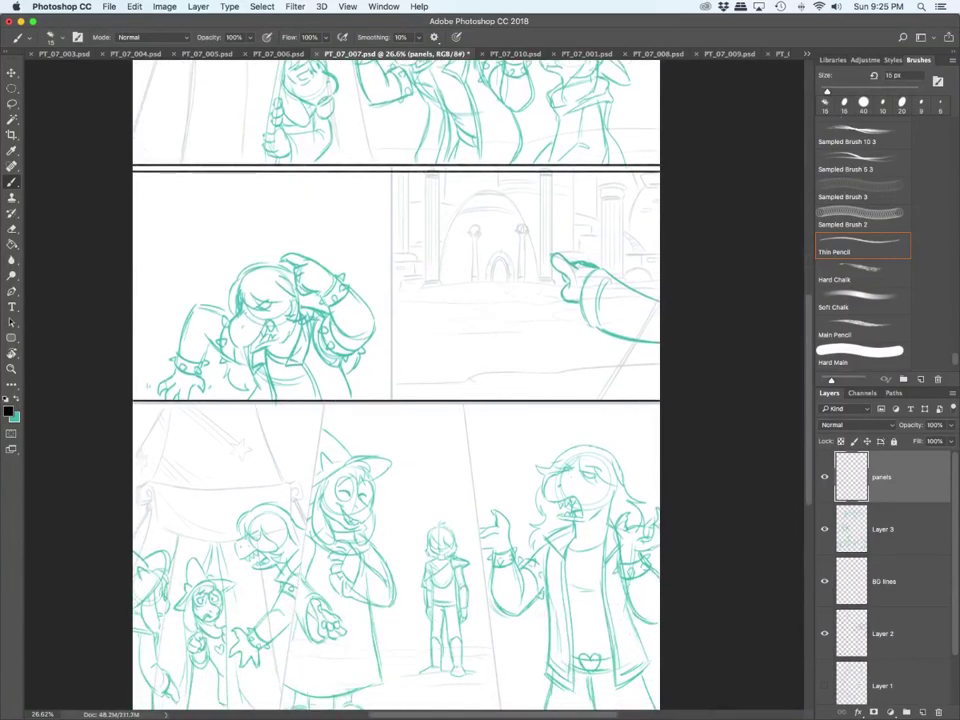
pyautogui.moveTo(133, 406); pyautogui.dragTo(659, 406)
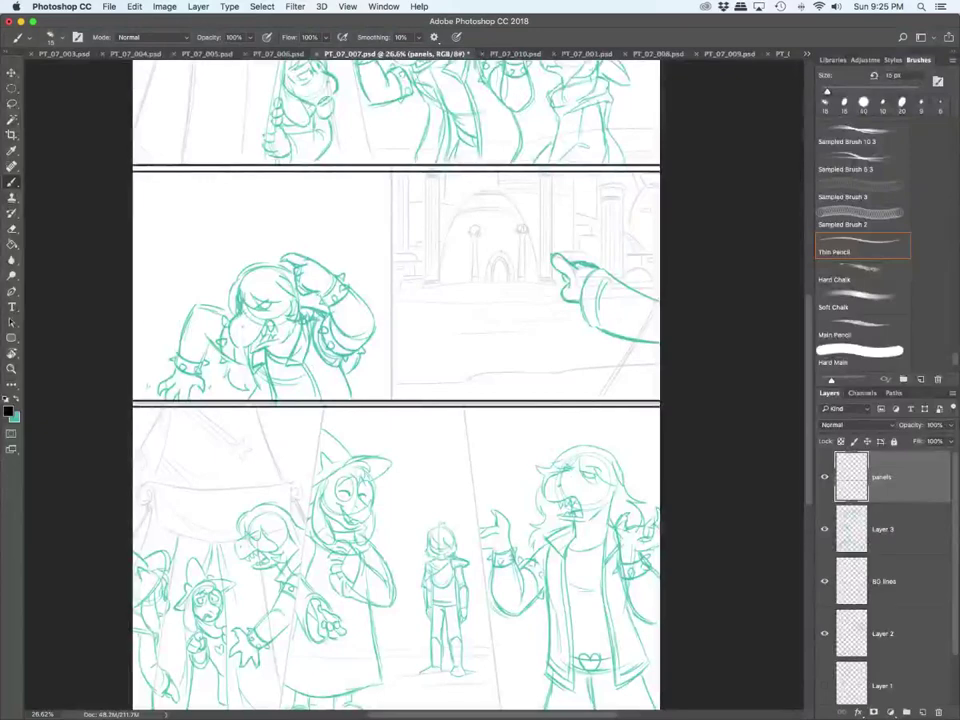
# Step: Ink two parallel vertical border lines between the crouching character's panel and the pointing hand's panel
pyautogui.scroll(3, 365, 363)
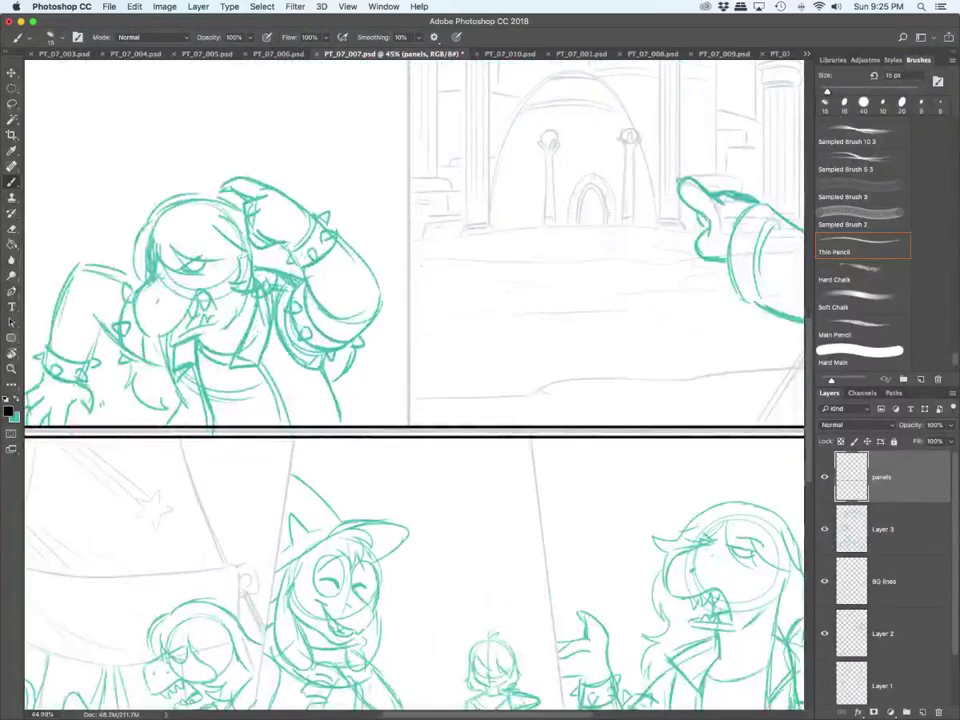
pyautogui.scroll(3, 365, 363)
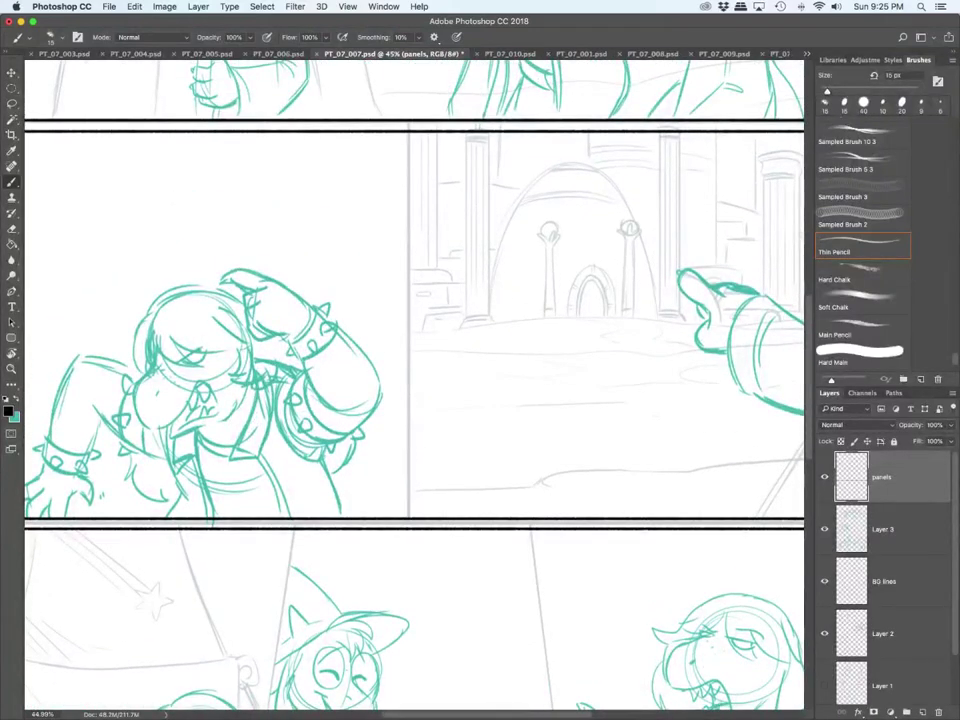
pyautogui.moveTo(400, 130); pyautogui.dragTo(400, 512)
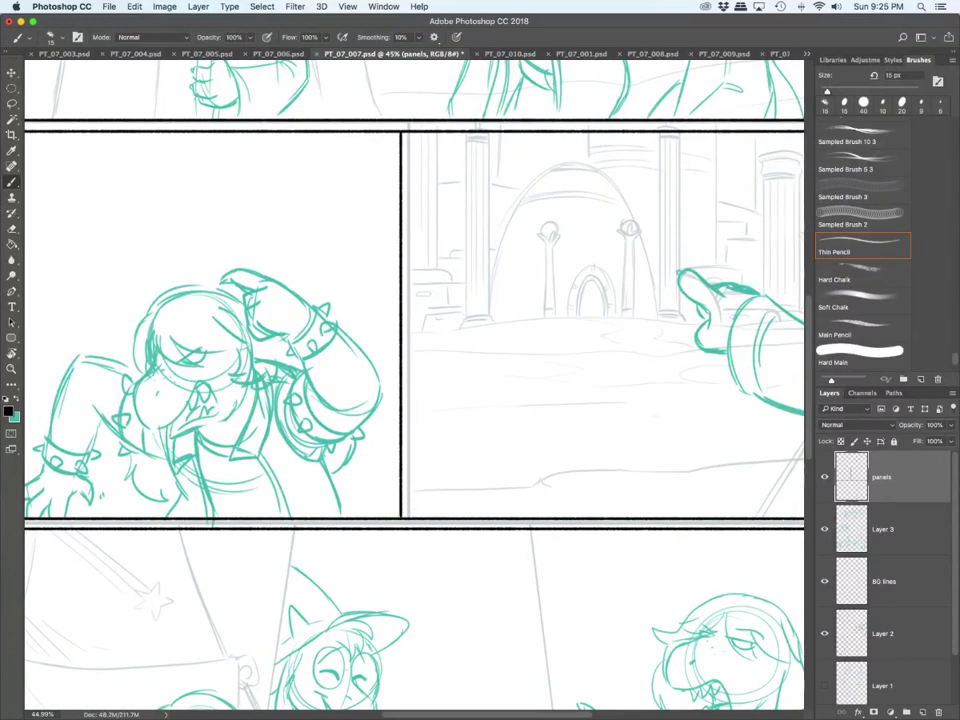
pyautogui.moveTo(410, 131); pyautogui.dragTo(410, 518)
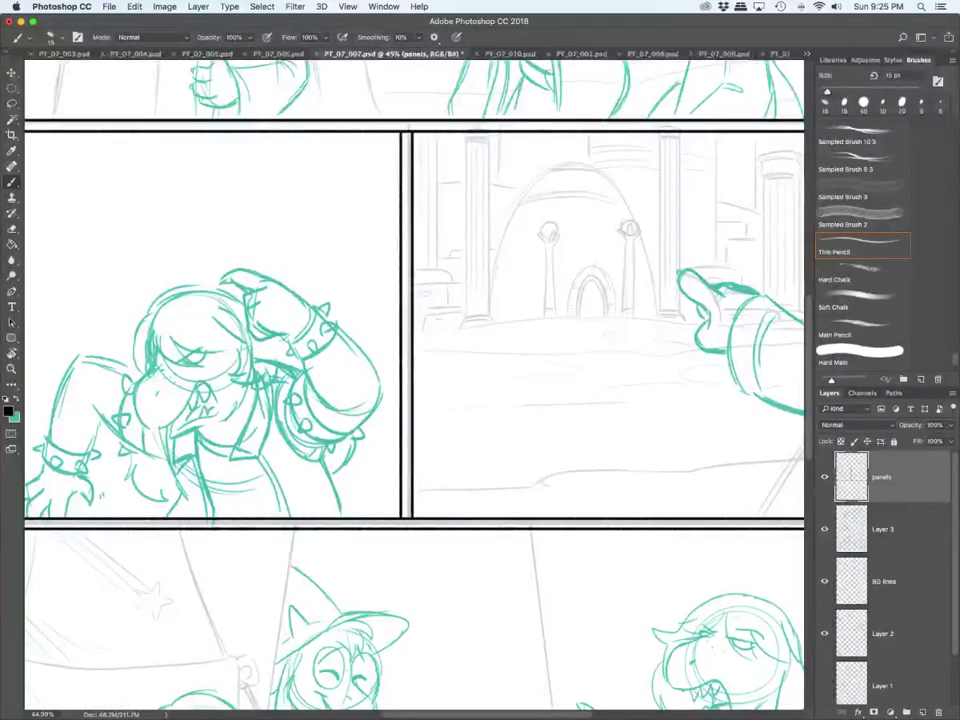
pyautogui.press('super+0')
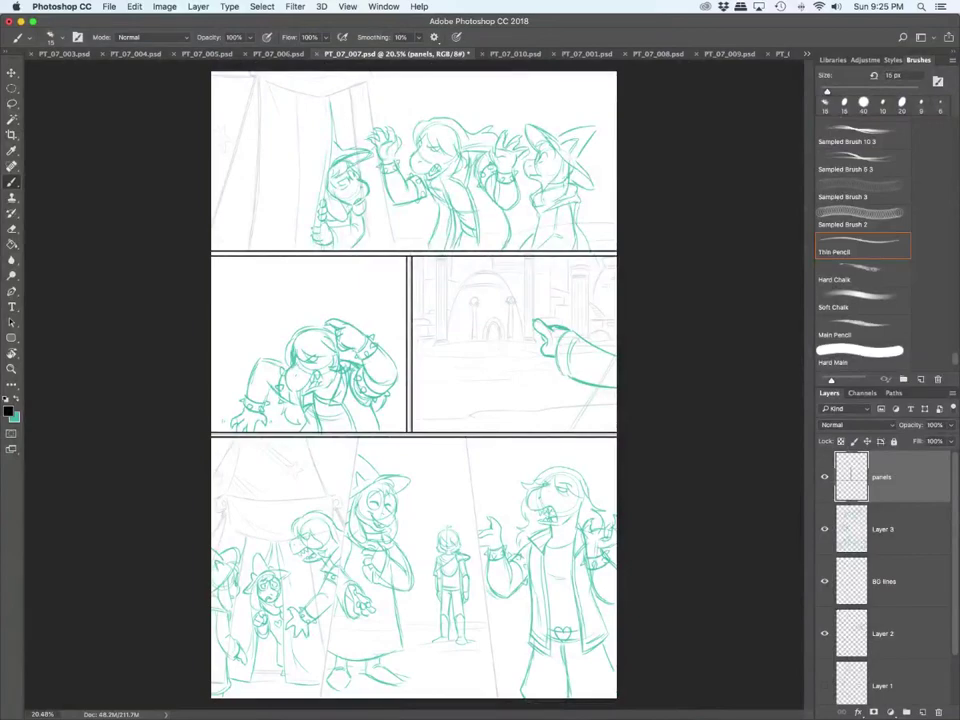
# Step: Ink a single line along each of the two slanted panel dividers in the bottom row
pyautogui.scroll(5, 388, 564)
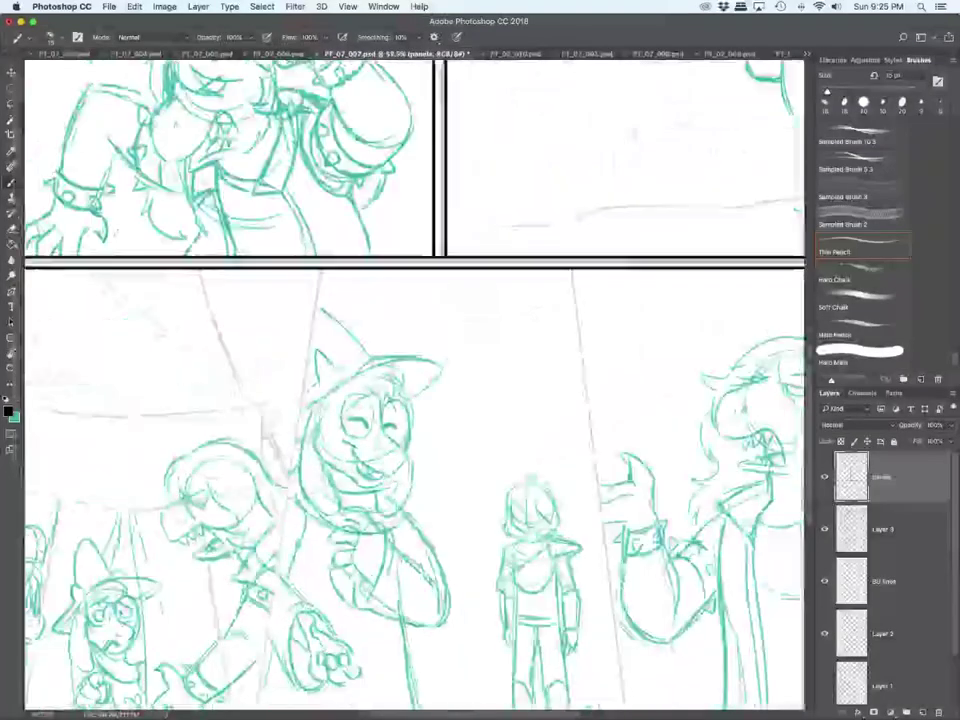
pyautogui.scroll(-5, 388, 564)
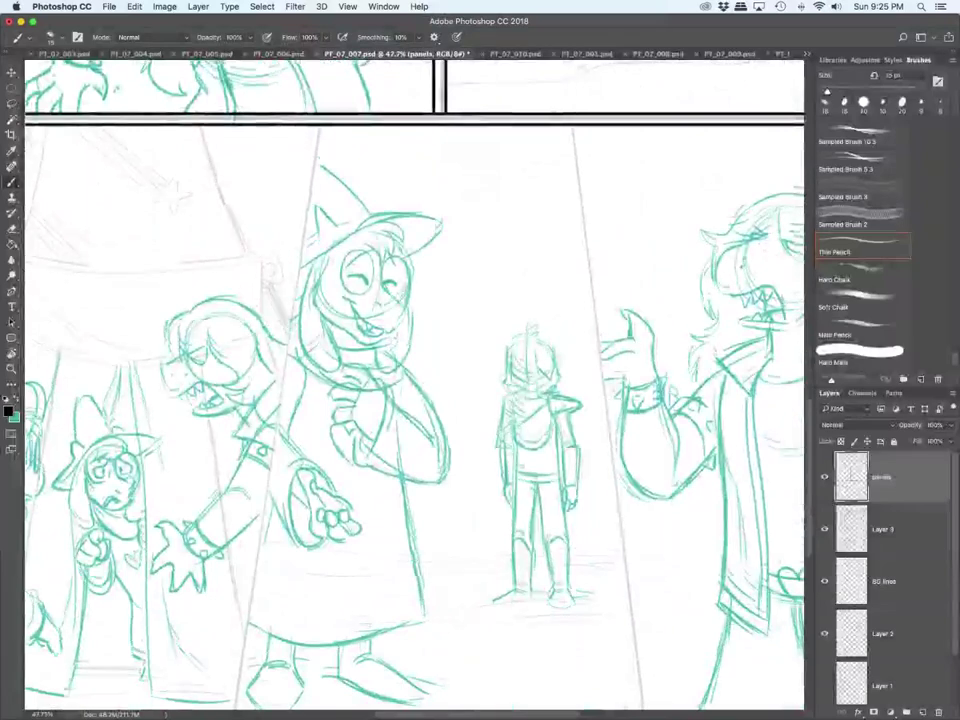
pyautogui.scroll(-3, 414, 385)
pyautogui.moveTo(437, 60); pyautogui.dragTo(573, 60)
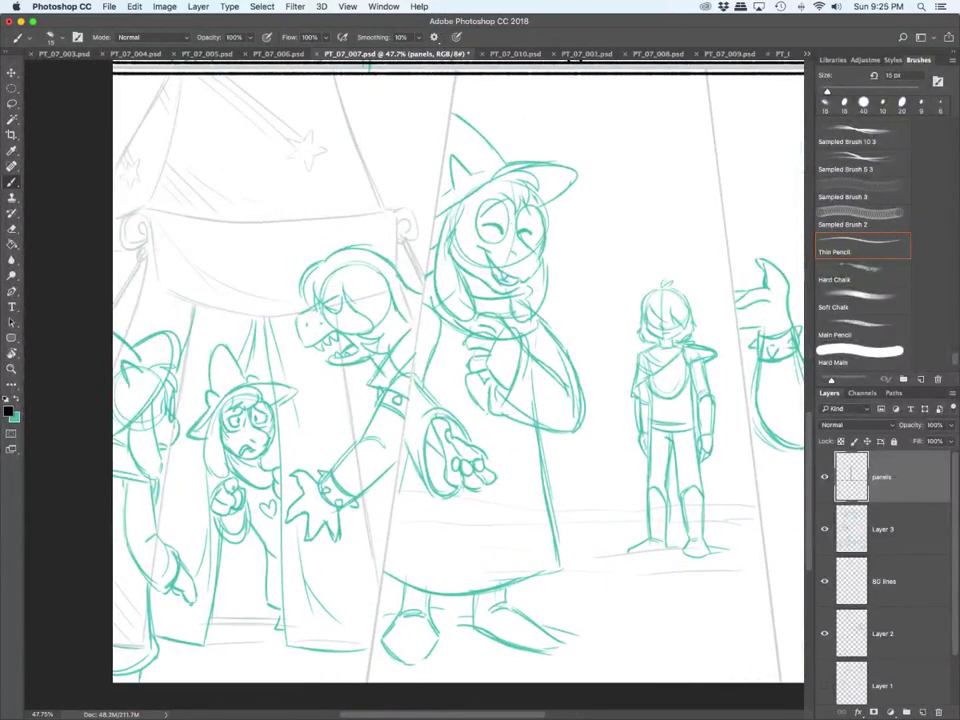
pyautogui.moveTo(456, 75); pyautogui.dragTo(368, 682)
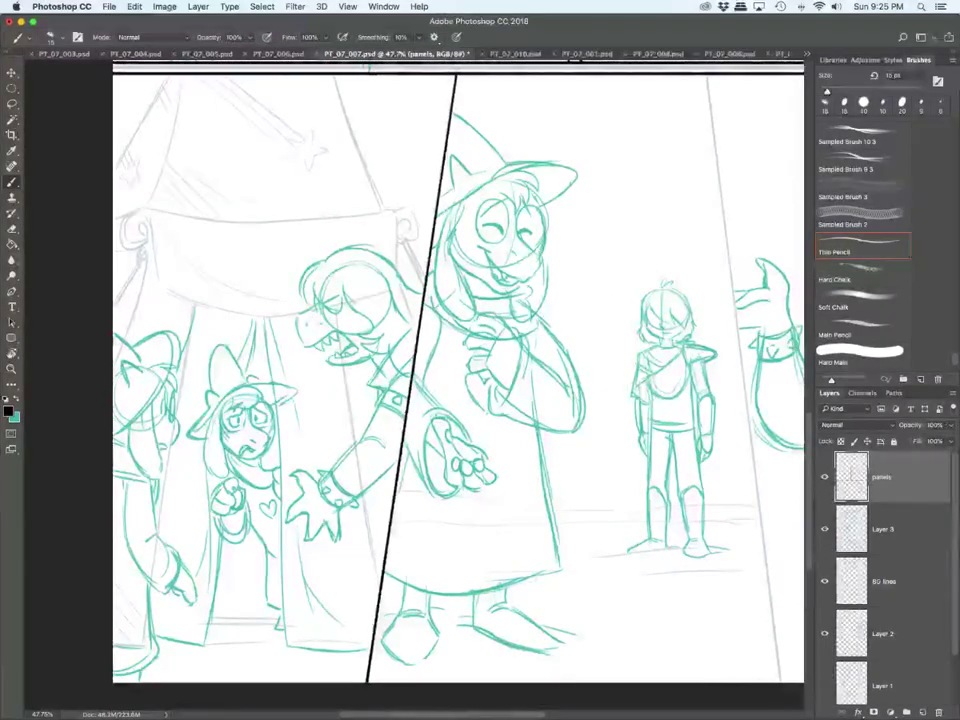
pyautogui.moveTo(572, 60); pyautogui.dragTo(465, 58)
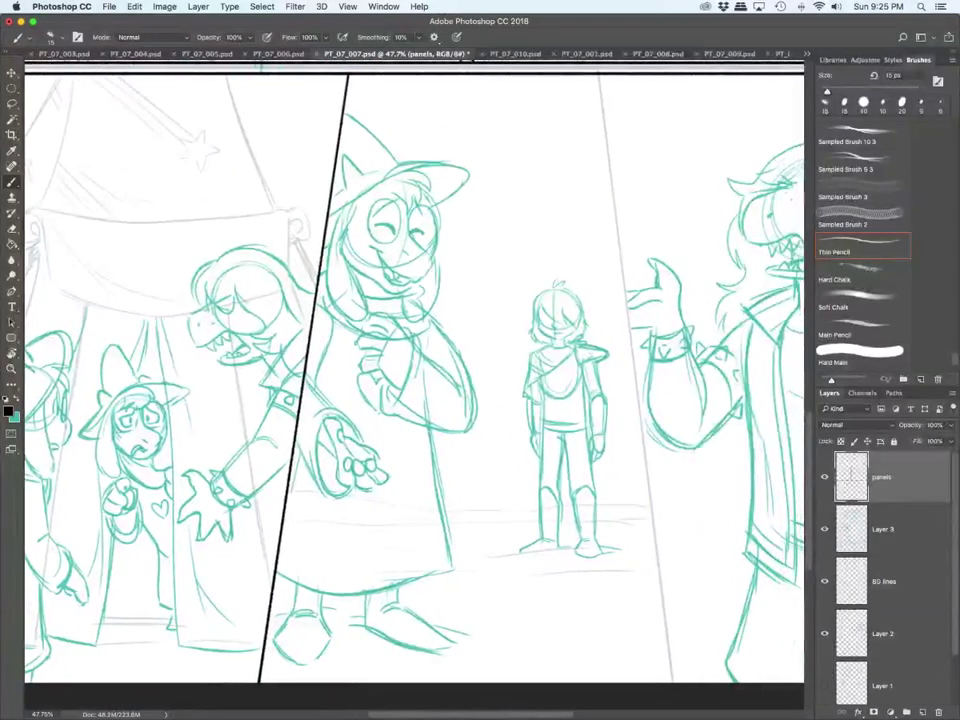
pyautogui.moveTo(600, 75); pyautogui.dragTo(672, 682)
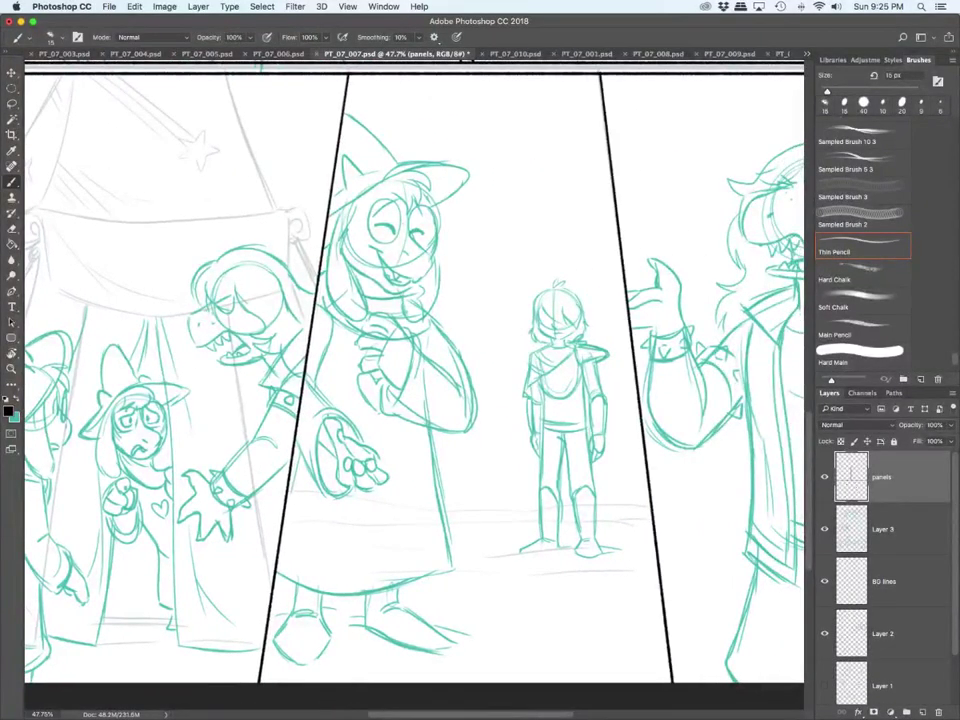
# Step: Copy the slanted divider beside the small standing figure, offset the copy slightly left as a parallel border, and merge it into the panels layer
pyautogui.press('l')
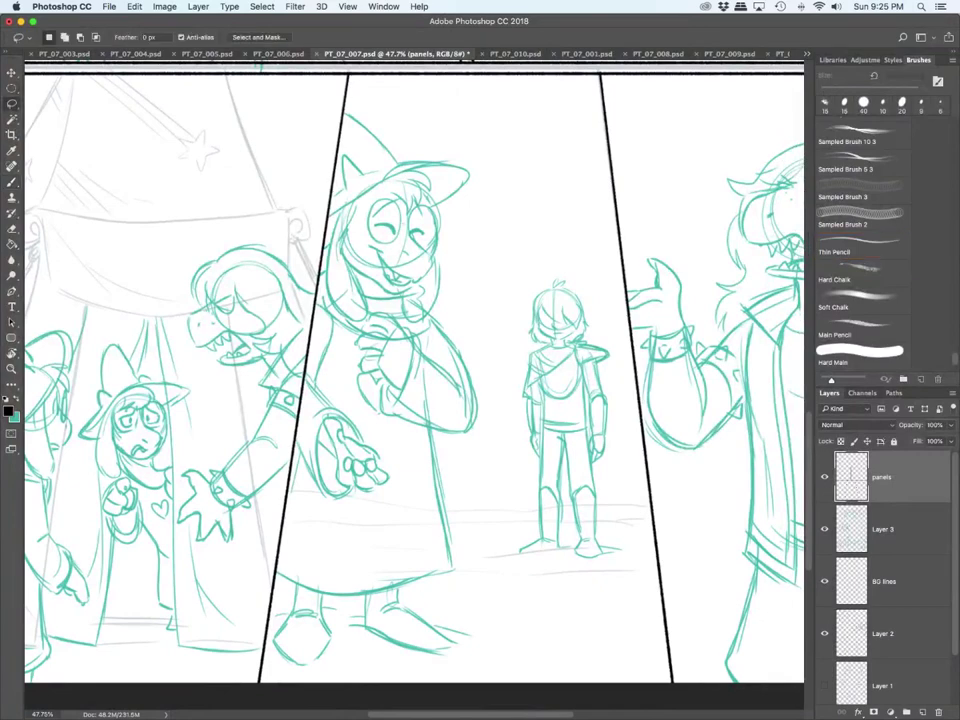
pyautogui.moveTo(600, 74)
pyautogui.mouseDown()
pyautogui.moveTo(686, 682)
pyautogui.moveTo(638, 684)
pyautogui.mouseUp()
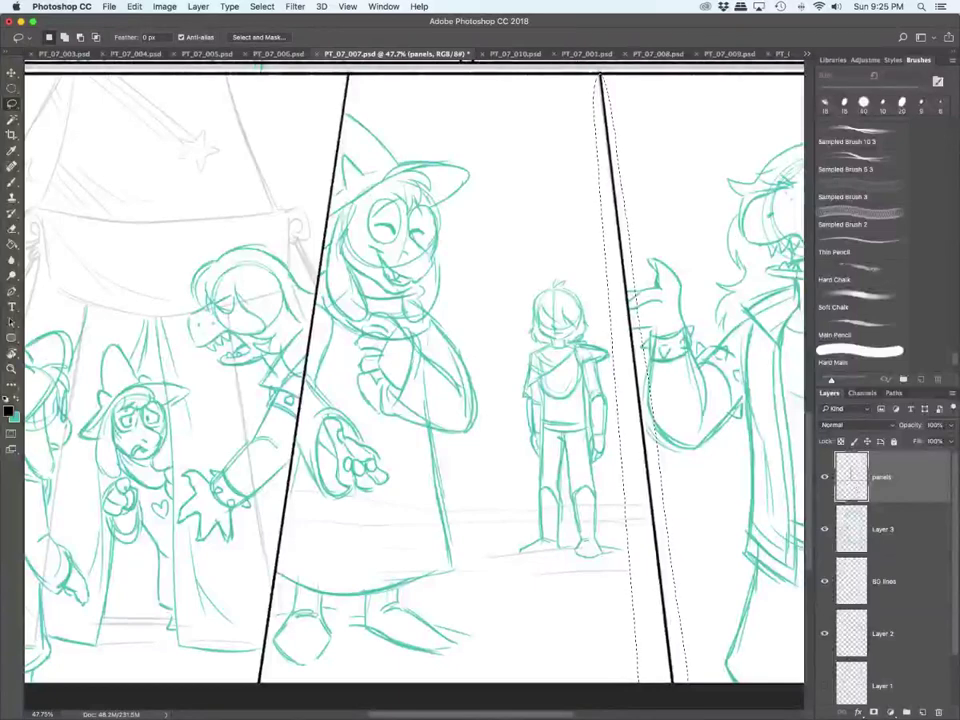
pyautogui.hotkey('ctrl', 'j')
pyautogui.press('v')
pyautogui.hotkey('shift', 'Left')
pyautogui.hotkey('shift', 'Left')
pyautogui.hotkey('shift', 'Left')
pyautogui.hotkey('shift', 'Left')
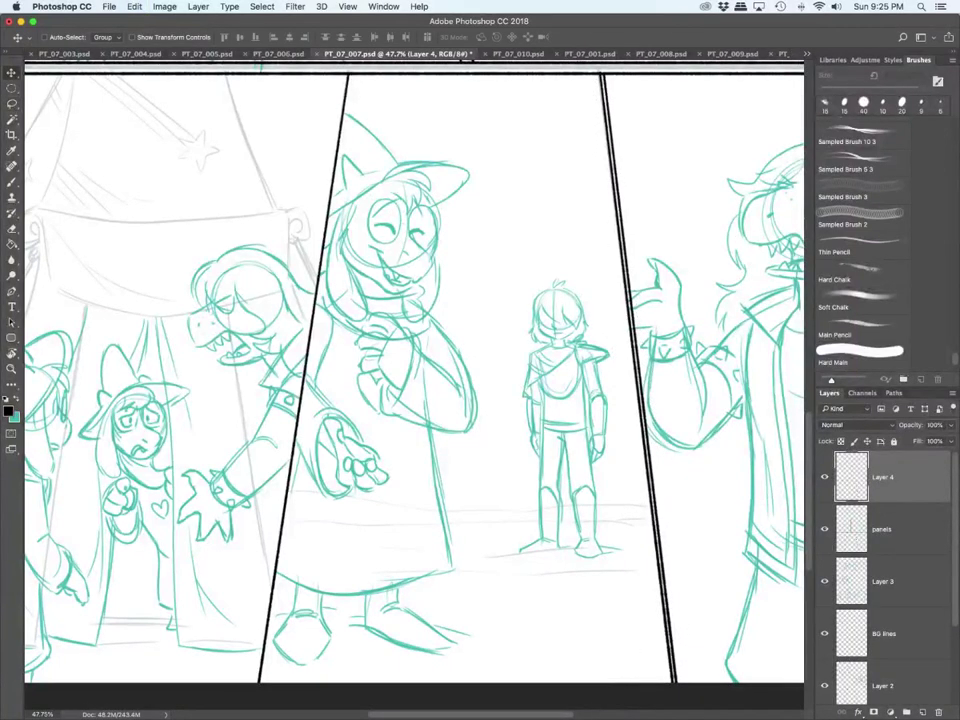
pyautogui.hotkey('shift', 'Left')
pyautogui.hotkey('shift', 'Left')
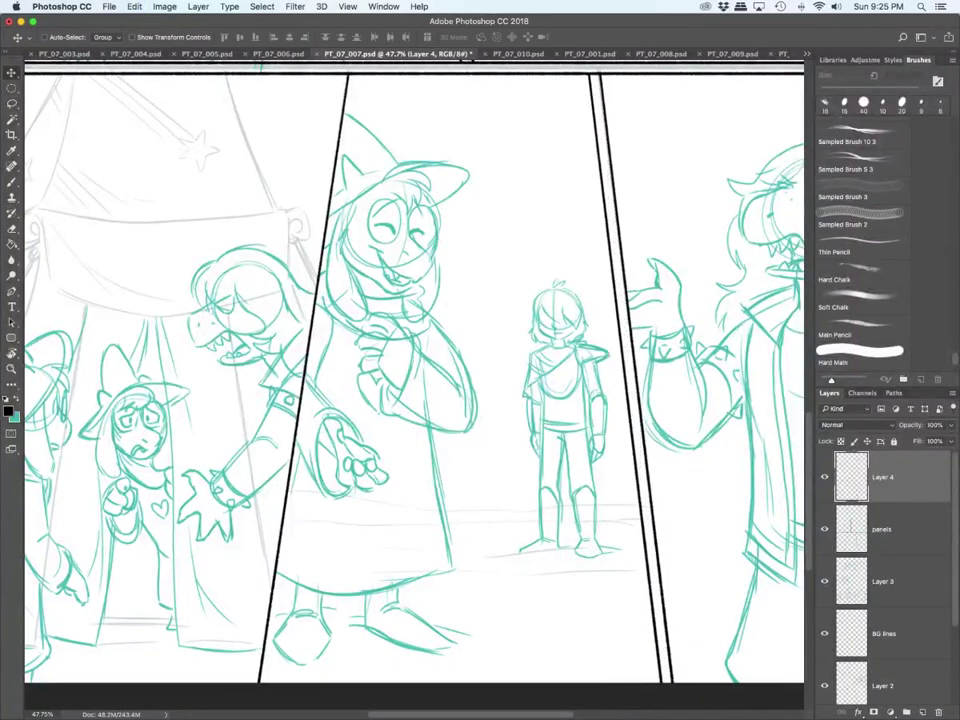
pyautogui.hotkey('shift', 'Left')
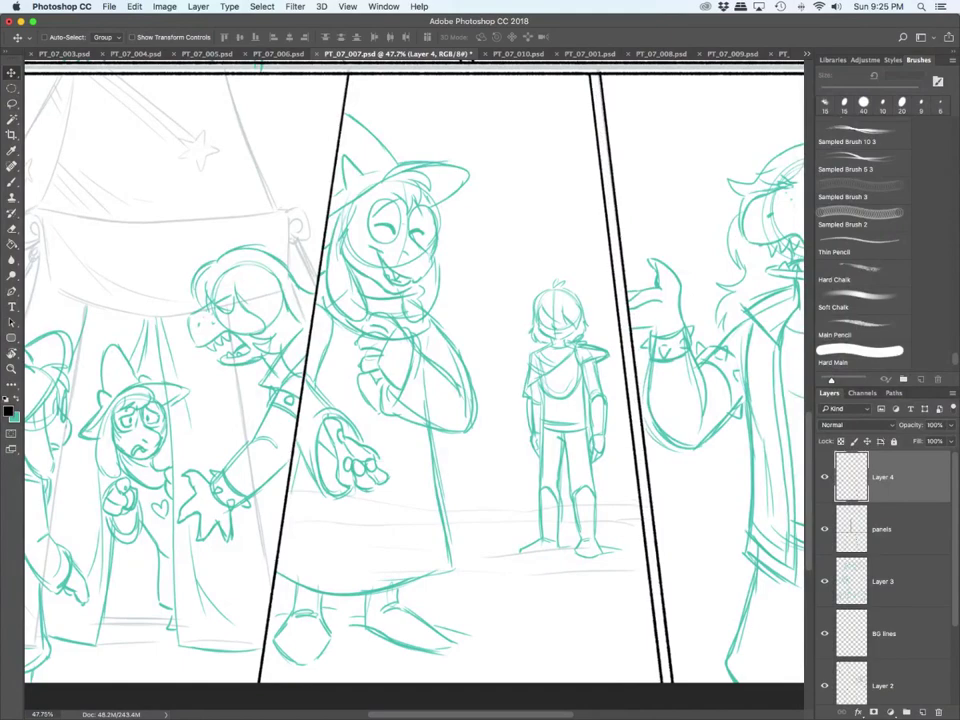
pyautogui.hotkey('shift', 'Left')
pyautogui.press('super+e')
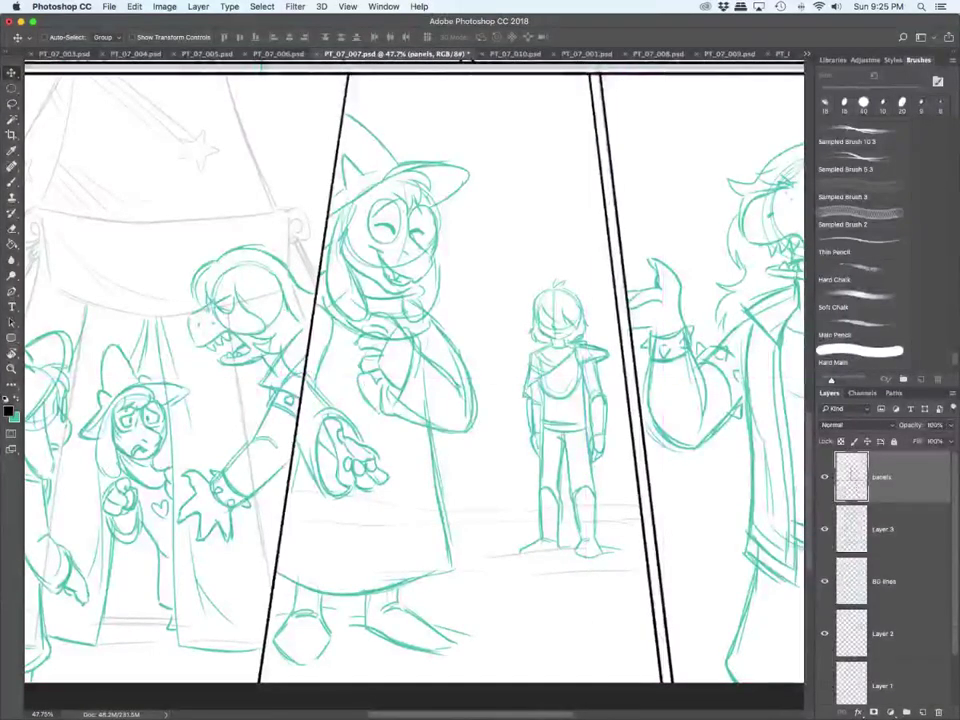
# Step: Copy the slanted divider between the tent panel and the hatted character, offset the copy slightly left as a parallel border, and merge it into the panels layer
pyautogui.hscroll(-3, 414, 378)
pyautogui.hscroll(-2, 414, 378)
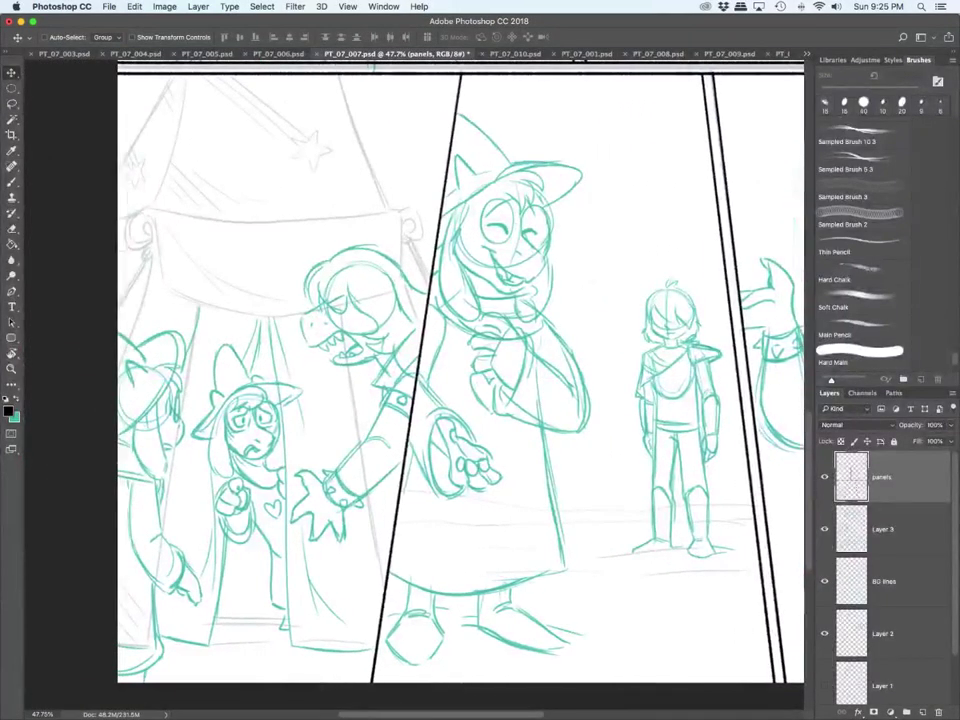
pyautogui.moveTo(443, 115); pyautogui.dragTo(461, 85)
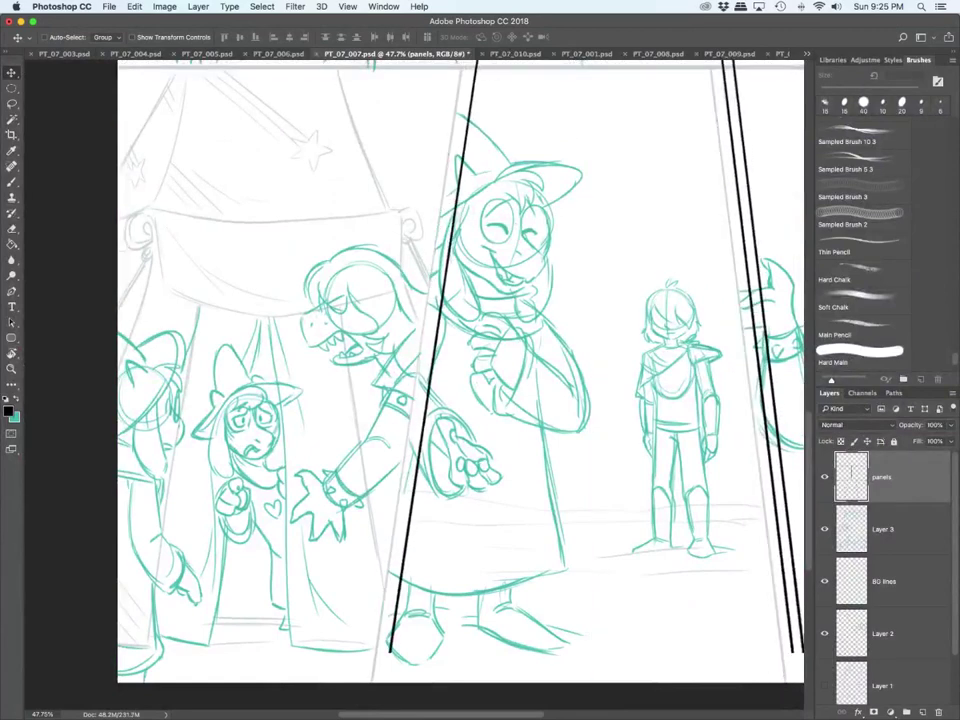
pyautogui.press('super+z')
pyautogui.press('l')
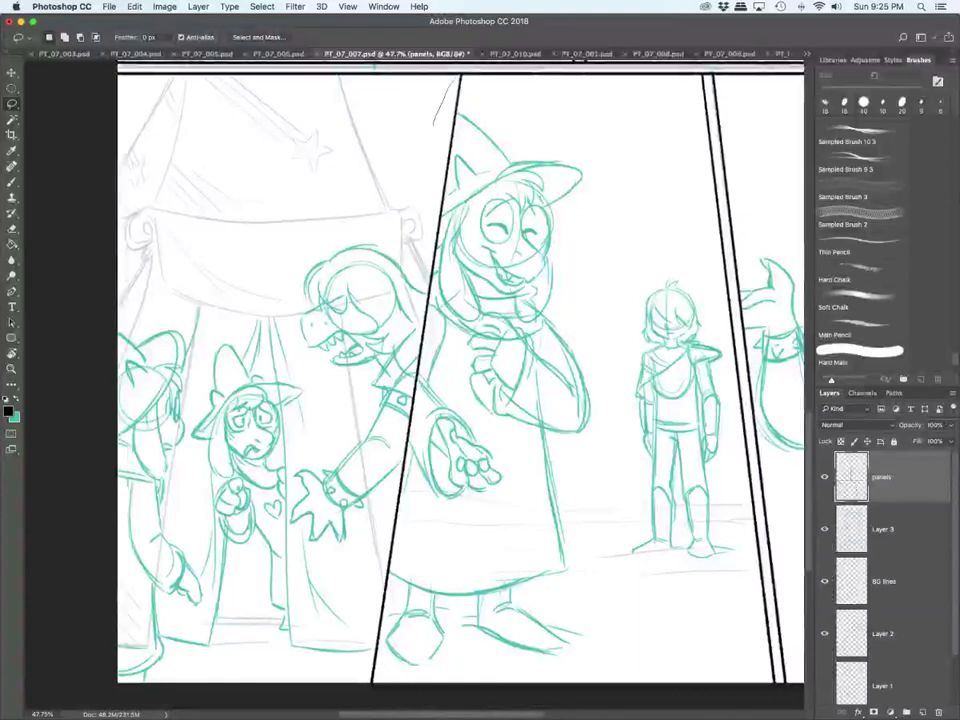
pyautogui.moveTo(460, 76)
pyautogui.mouseDown()
pyautogui.moveTo(466, 134)
pyautogui.moveTo(423, 549)
pyautogui.moveTo(346, 690)
pyautogui.mouseUp()
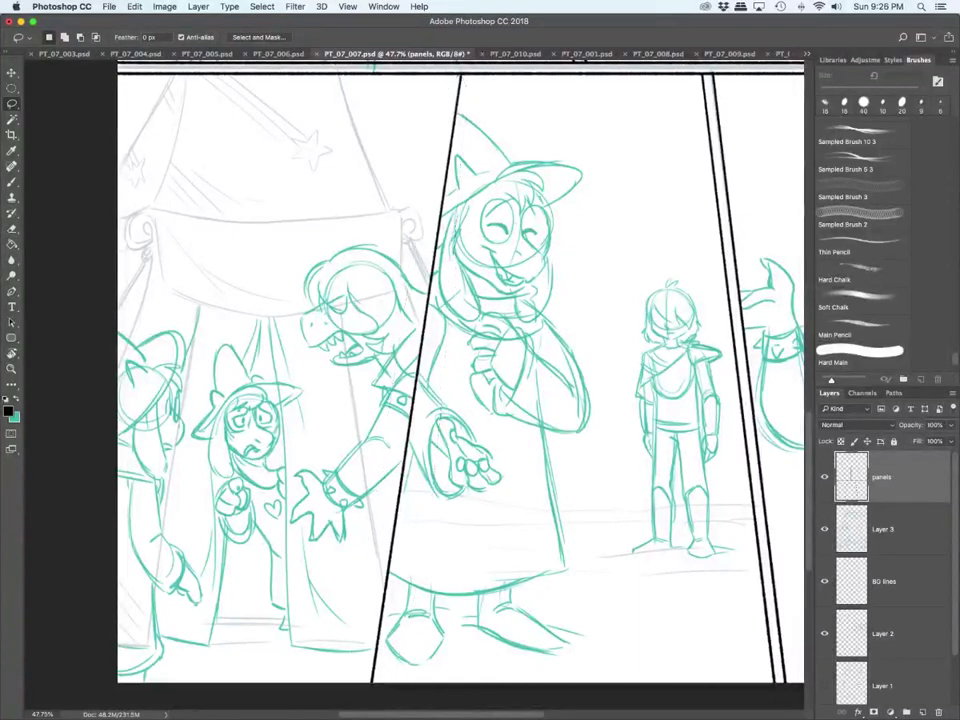
pyautogui.hotkey('ctrl', 'j')
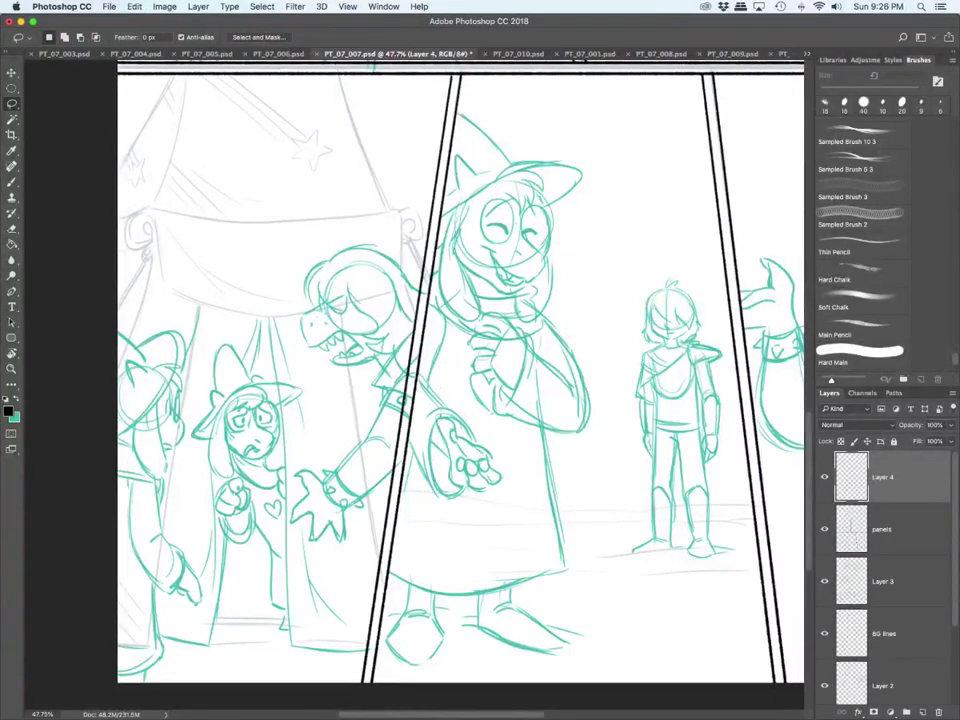
pyautogui.press('v')
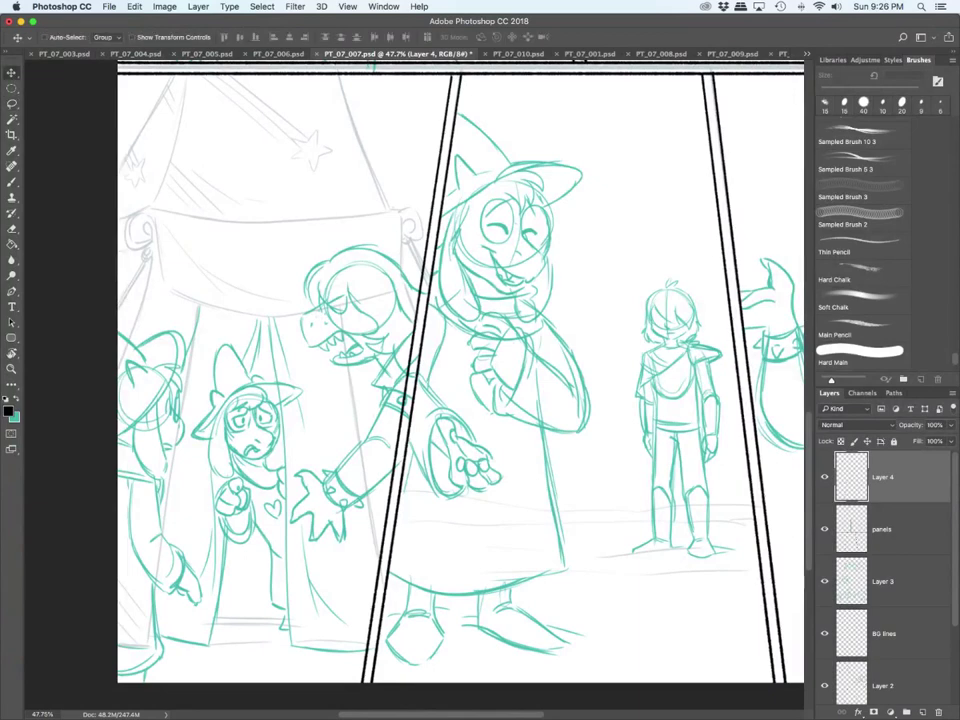
pyautogui.press('Right')
pyautogui.press('Right')
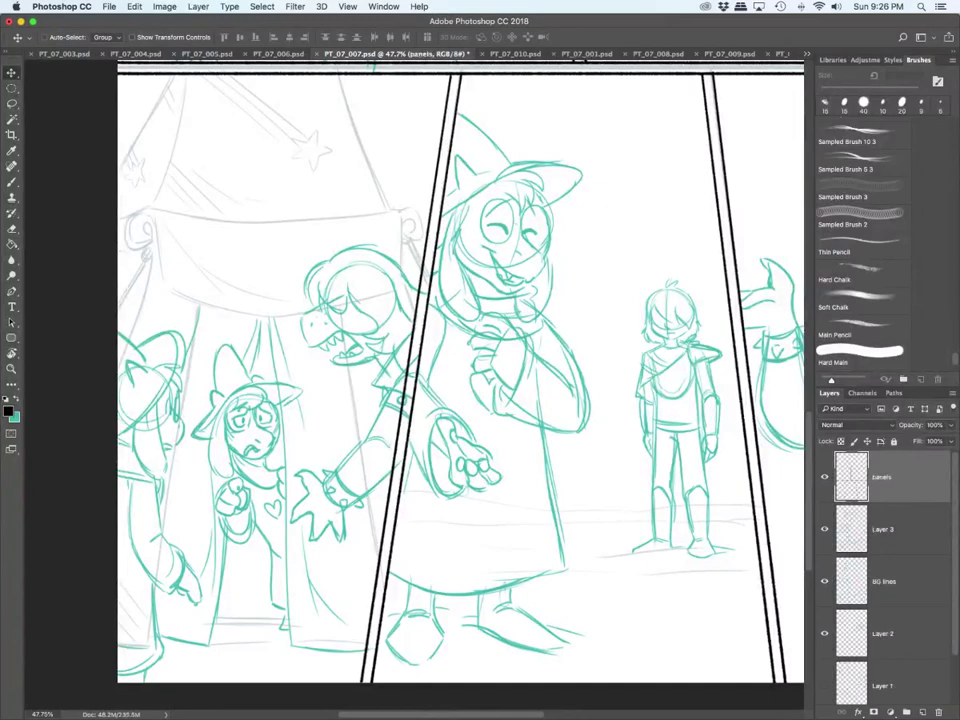
# Step: Hide the green character sketch on Layer 3 and make the BG lines layer active
pyautogui.hotkey('ctrl', '-')
pyautogui.press('super+0')
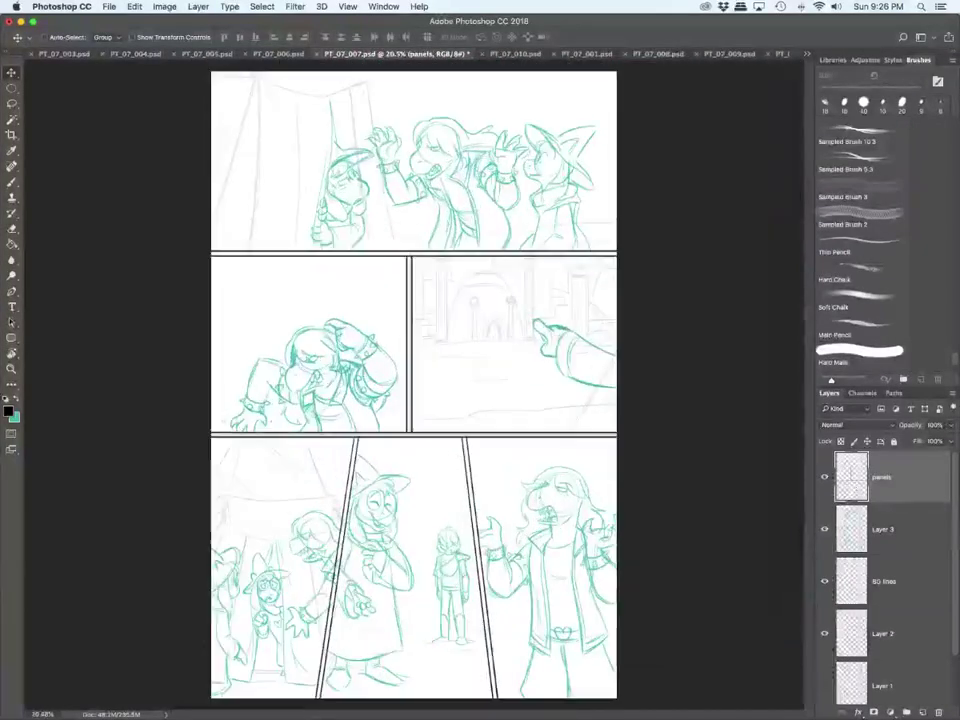
pyautogui.click(883, 529)
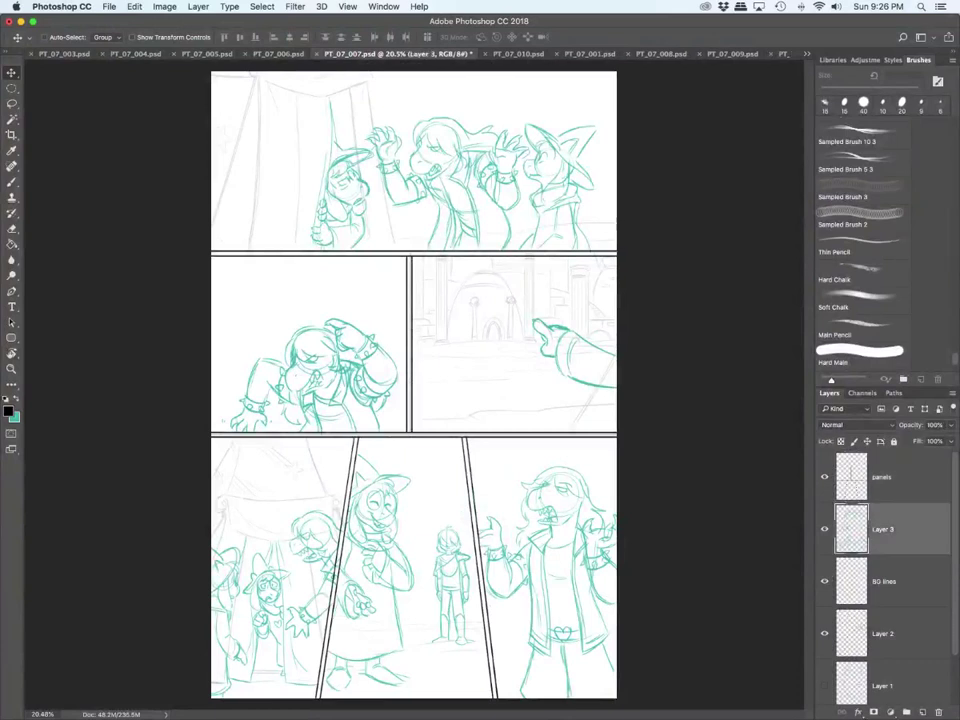
pyautogui.click(825, 529)
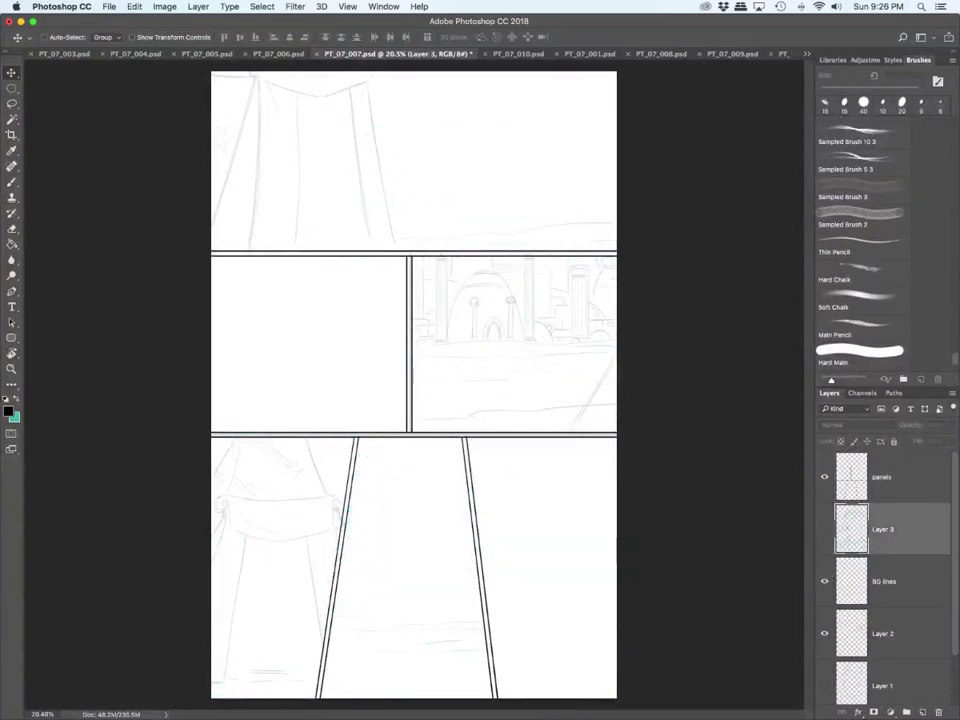
pyautogui.hotkey('alt', '[')
# Step: Ink the tent's draped canopy edge and rolled corner in the top panel using the Main Pencil brush at 8 px
pyautogui.press('b')
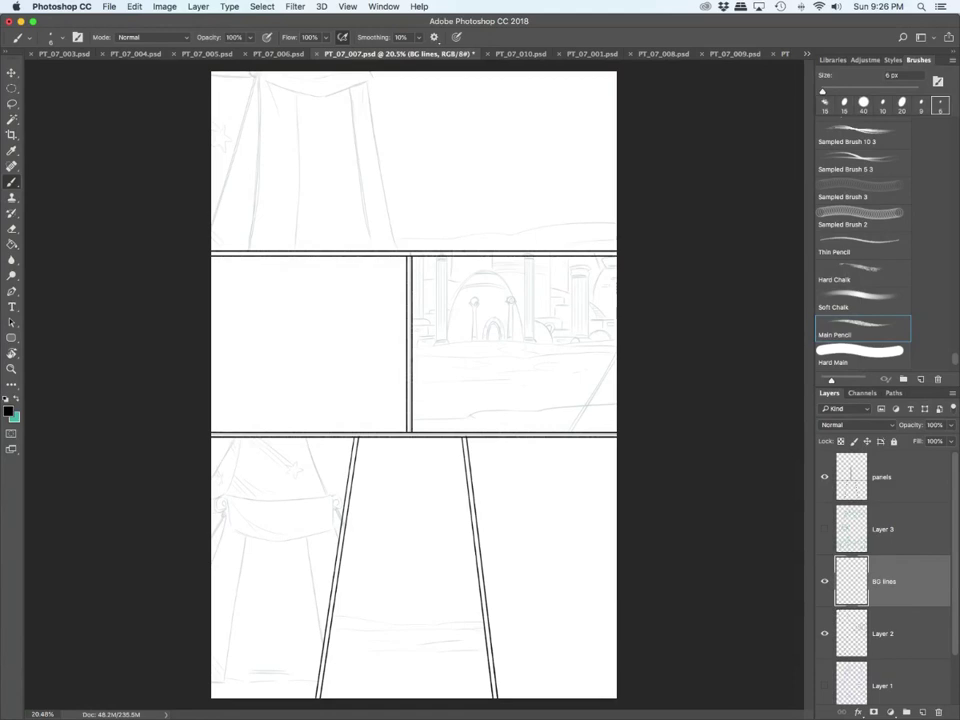
pyautogui.scroll(5, 490, 269)
pyautogui.scroll(5, 364, 385)
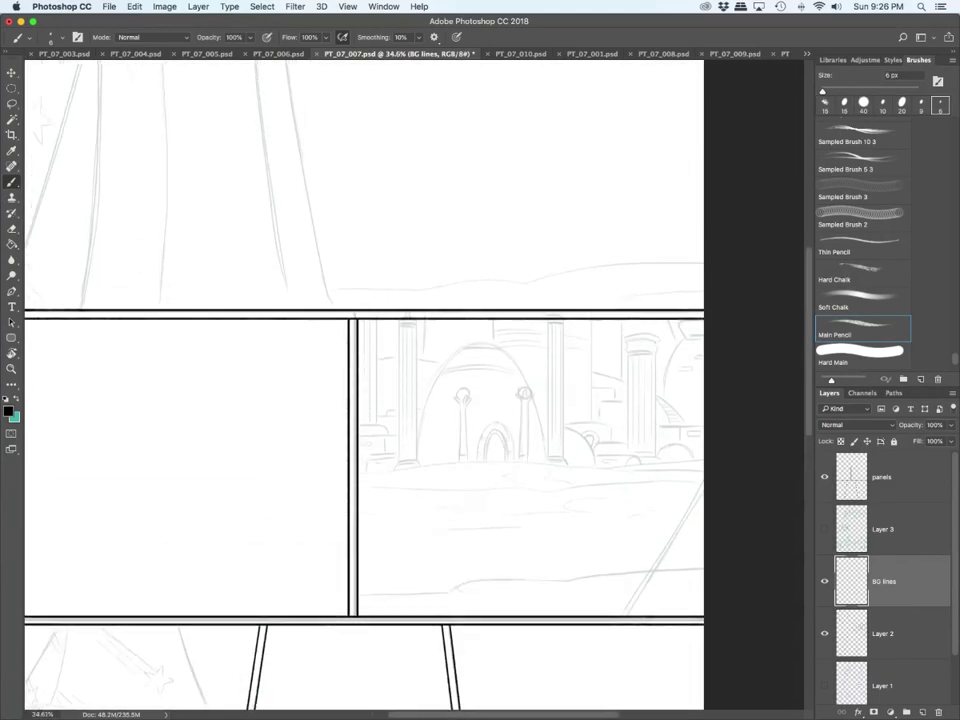
pyautogui.hscroll(-5, 414, 470)
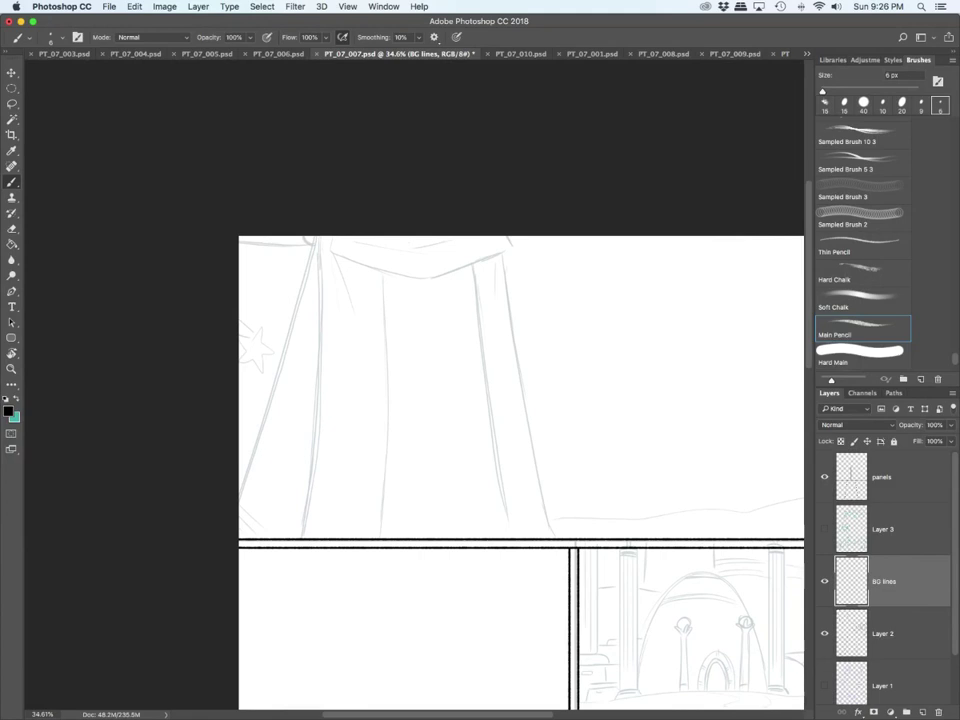
pyautogui.scroll(2, 520, 470)
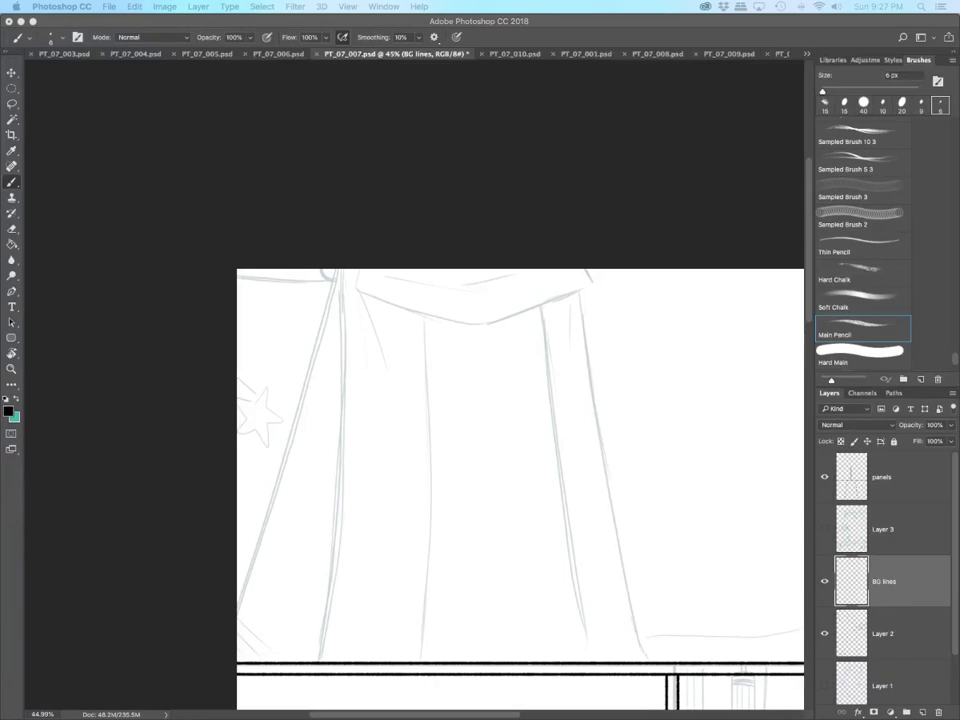
pyautogui.moveTo(336, 270)
pyautogui.mouseDown()
pyautogui.moveTo(325, 284)
pyautogui.moveTo(312, 269)
pyautogui.moveTo(330, 279)
pyautogui.mouseUp()
pyautogui.press(']')
pyautogui.press(']')
pyautogui.moveTo(237, 285)
pyautogui.mouseDown()
pyautogui.moveTo(333, 281)
pyautogui.moveTo(480, 324)
pyautogui.moveTo(582, 284)
pyautogui.mouseUp()
pyautogui.moveTo(369, 271)
pyautogui.mouseDown()
pyautogui.moveTo(484, 303)
pyautogui.moveTo(509, 289)
pyautogui.mouseUp()
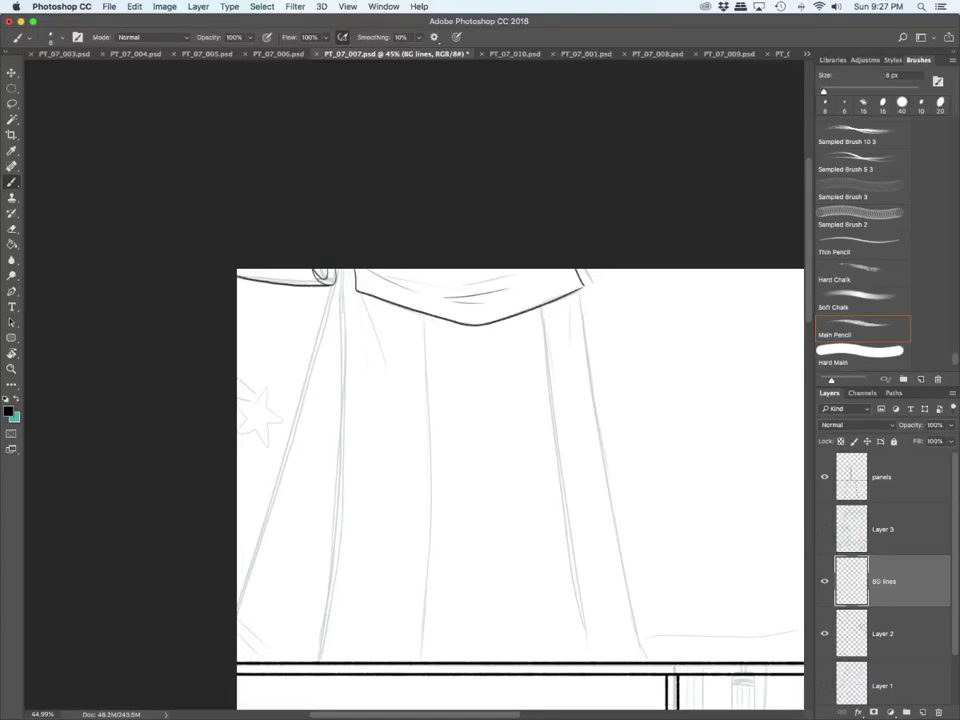
# Step: Ink the long curtain folds of the top panel's tent and the two parallel slanted lines beside them
pyautogui.scroll(-3, 520, 450)
pyautogui.moveTo(345, 198); pyautogui.dragTo(317, 585)
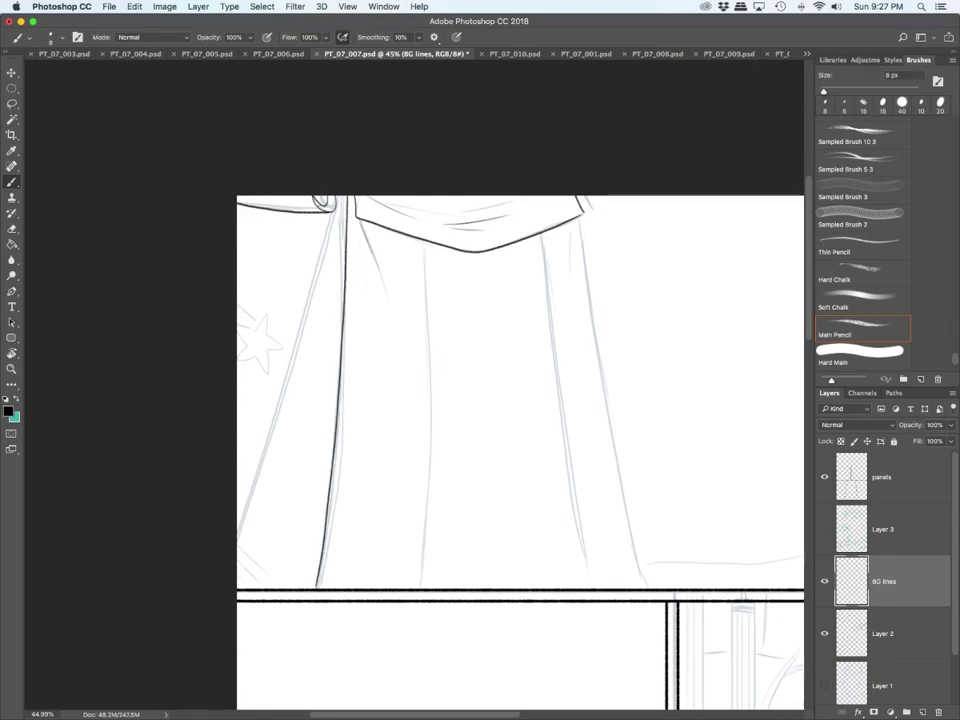
pyautogui.moveTo(428, 245)
pyautogui.mouseDown()
pyautogui.moveTo(431, 446)
pyautogui.moveTo(421, 588)
pyautogui.mouseUp()
pyautogui.moveTo(541, 238); pyautogui.dragTo(582, 585)
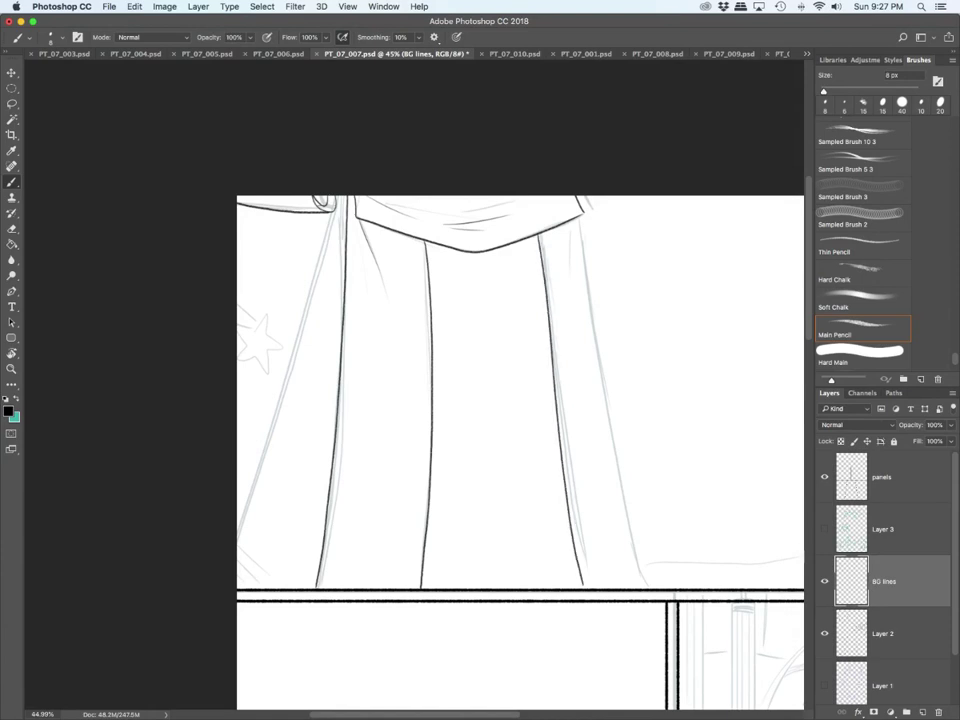
pyautogui.moveTo(576, 222); pyautogui.dragTo(644, 586)
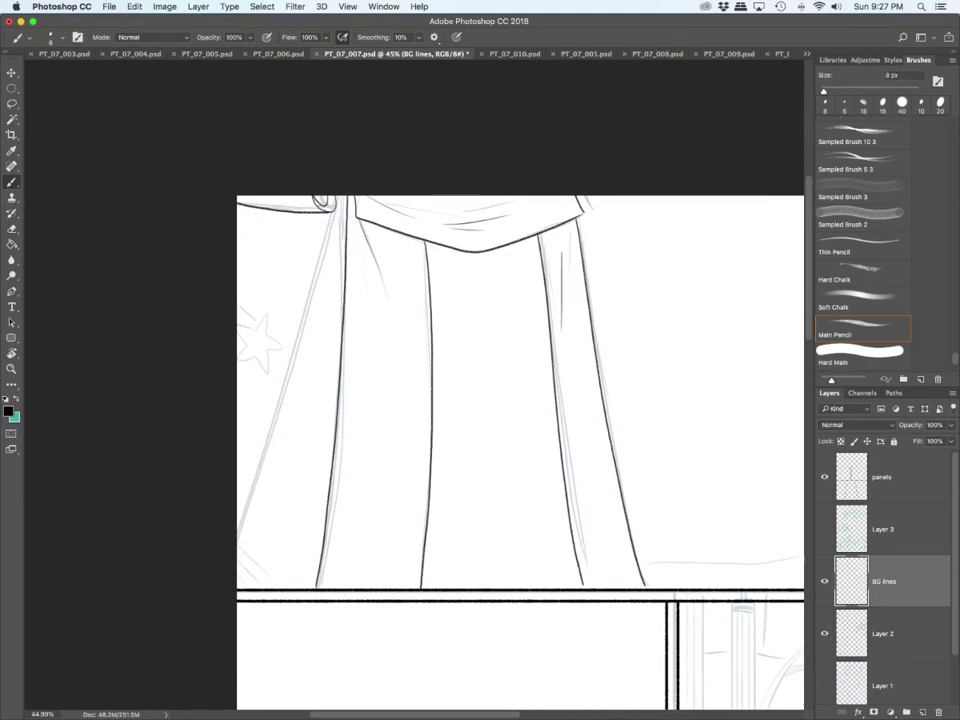
pyautogui.moveTo(331, 214); pyautogui.dragTo(238, 512)
pyautogui.moveTo(341, 196); pyautogui.dragTo(238, 500)
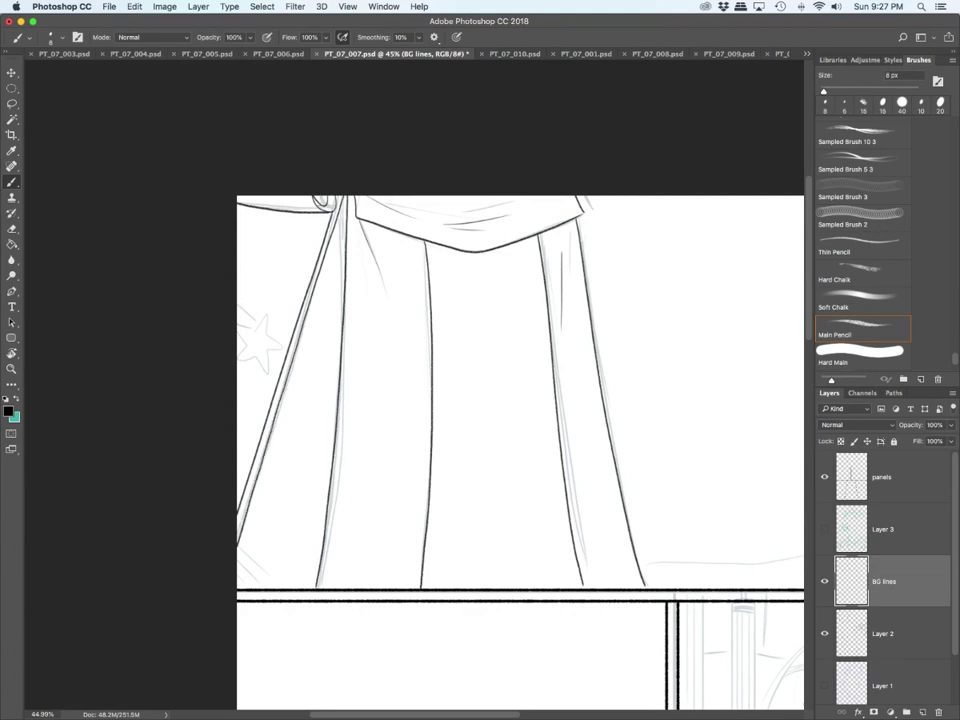
# Step: Ink the star with its trailing stripes on the tent's side and the diagonal stripes in the top panel's lower corner
pyautogui.scroll(2, 301, 357)
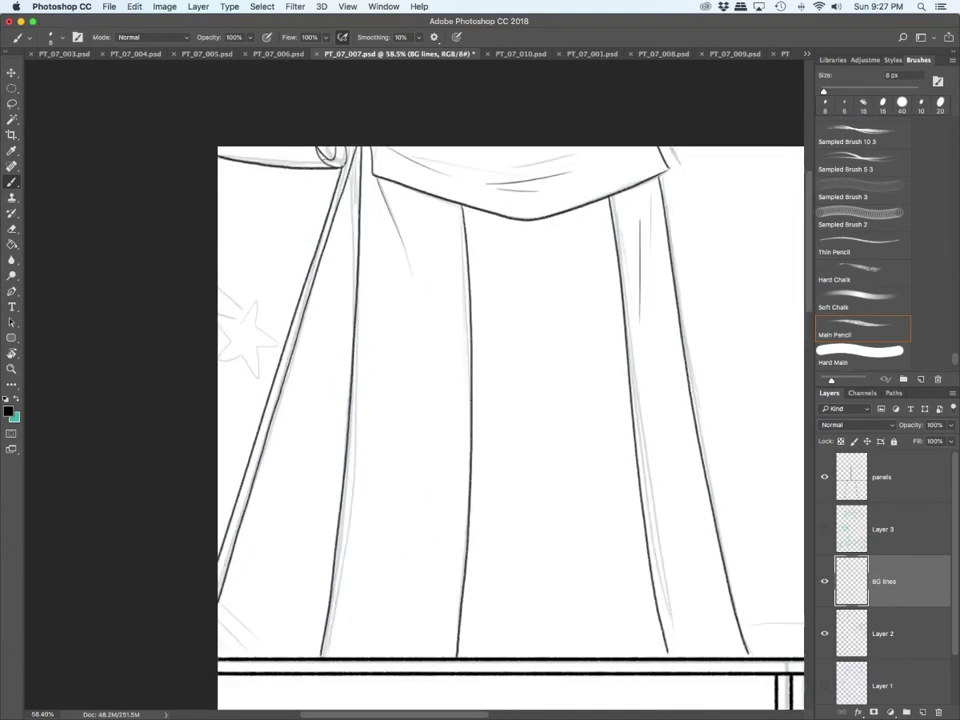
pyautogui.moveTo(222, 309)
pyautogui.mouseDown()
pyautogui.moveTo(267, 333)
pyautogui.moveTo(252, 340)
pyautogui.moveTo(240, 375)
pyautogui.moveTo(210, 348)
pyautogui.moveTo(196, 356)
pyautogui.moveTo(205, 327)
pyautogui.mouseUp()
pyautogui.moveTo(205, 327)
pyautogui.mouseDown()
pyautogui.moveTo(194, 312)
pyautogui.moveTo(219, 307)
pyautogui.mouseUp()
pyautogui.moveTo(194, 266)
pyautogui.mouseDown()
pyautogui.moveTo(223, 295)
pyautogui.moveTo(213, 303)
pyautogui.mouseUp()
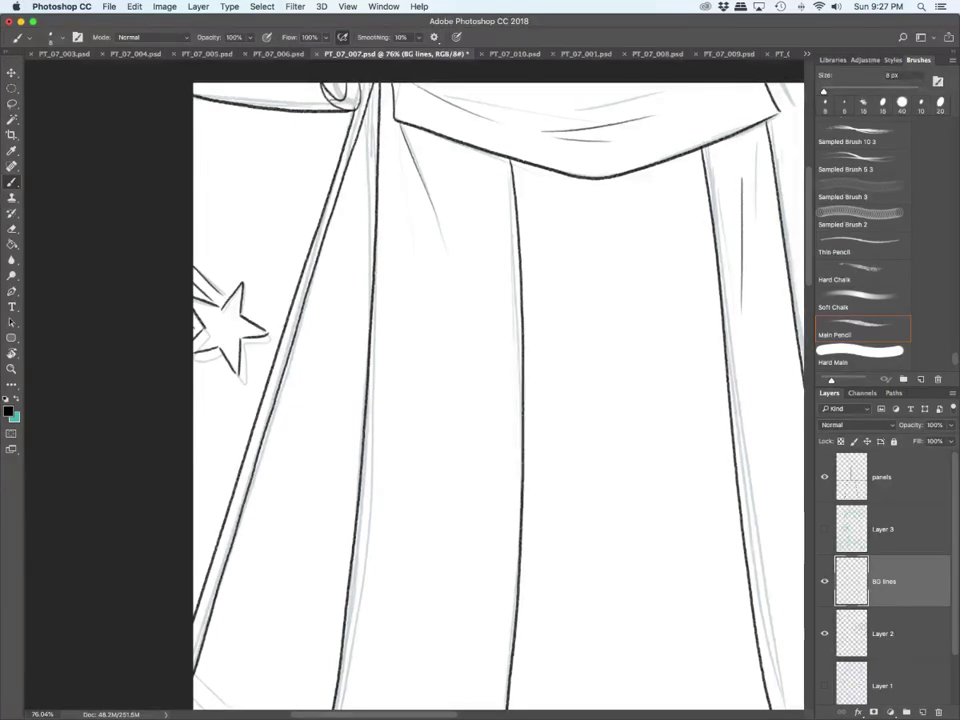
pyautogui.scroll(-5, 498, 384)
pyautogui.moveTo(194, 526); pyautogui.dragTo(213, 547)
pyautogui.moveTo(194, 503)
pyautogui.mouseDown()
pyautogui.moveTo(229, 542)
pyautogui.moveTo(258, 548)
pyautogui.mouseUp()
# Step: Ink the wavy ground lines from the tent's base to the page edge along the bottom of the top panel
pyautogui.scroll(-5, 602, 470)
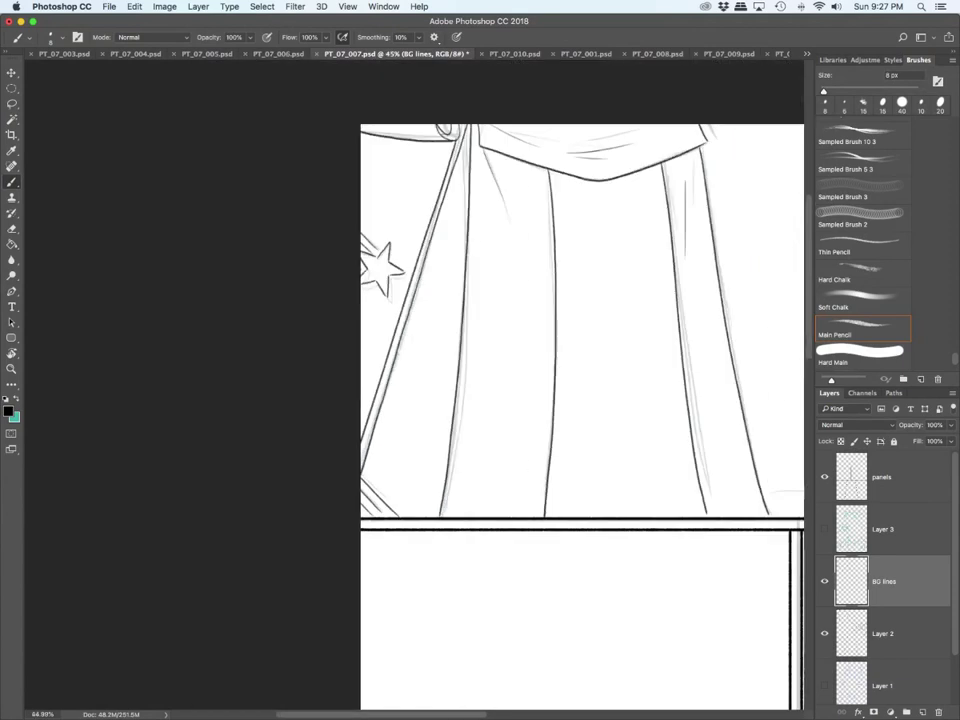
pyautogui.hscroll(10, 602, 470)
pyautogui.hscroll(3, 498, 384)
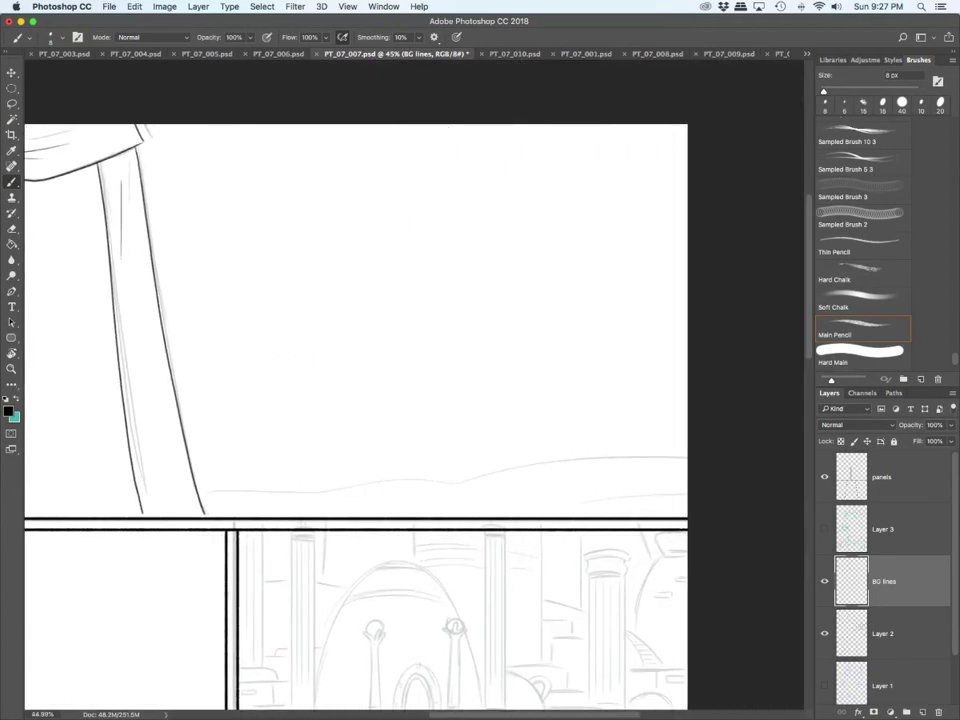
pyautogui.moveTo(201, 492); pyautogui.dragTo(687, 463)
pyautogui.moveTo(504, 507); pyautogui.dragTo(687, 491)
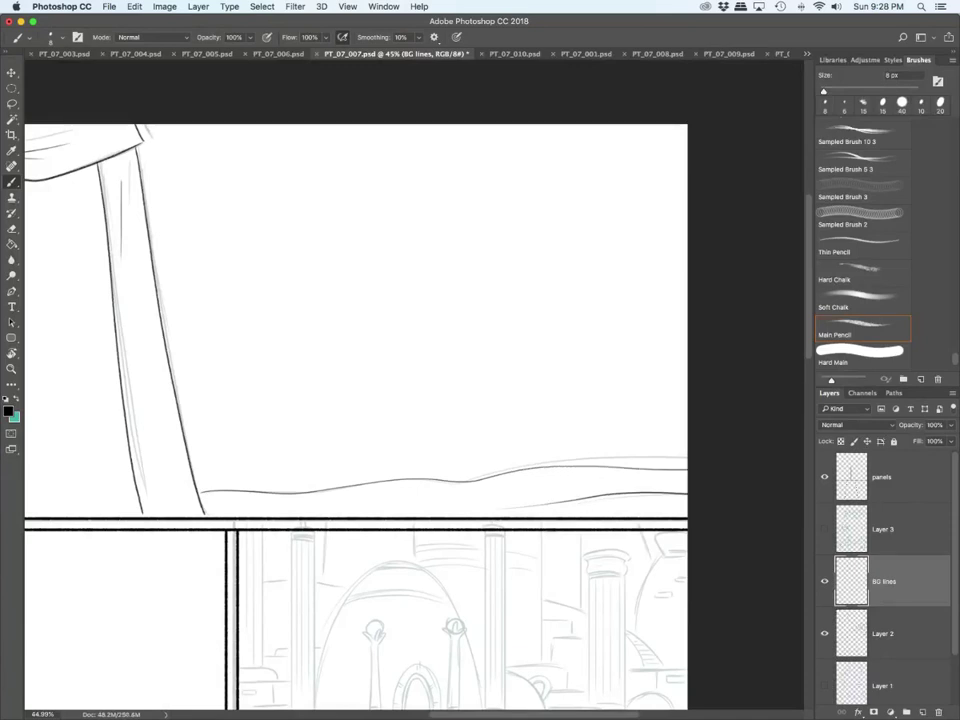
pyautogui.moveTo(320, 502); pyautogui.dragTo(544, 495)
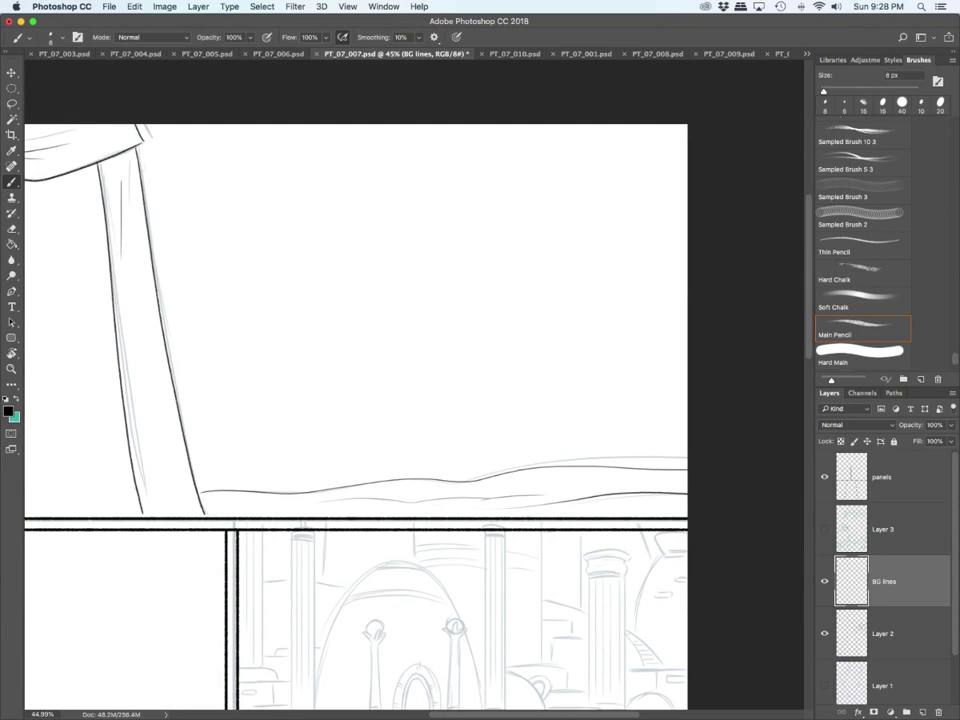
# Step: Ink the horizon and the wavy ground lines below it in the bottom row's middle panel
pyautogui.scroll(-5, 414, 388)
pyautogui.scroll(2, 414, 388)
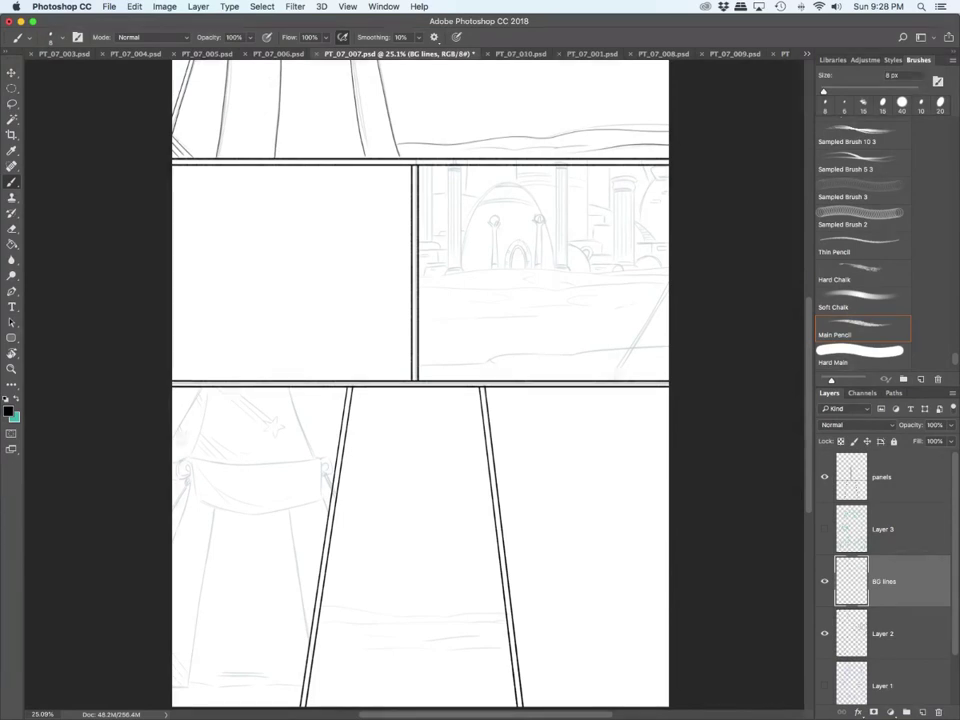
pyautogui.scroll(-2, 420, 400)
pyautogui.scroll(3, 395, 615)
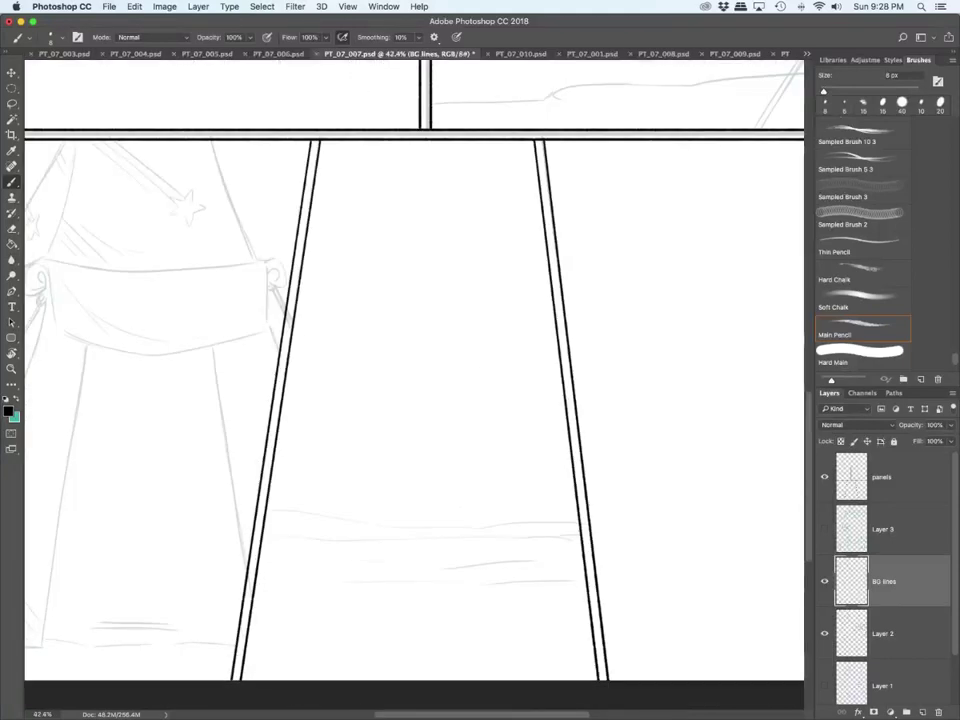
pyautogui.moveTo(285, 511)
pyautogui.mouseDown()
pyautogui.moveTo(433, 525)
pyautogui.moveTo(570, 517)
pyautogui.mouseUp()
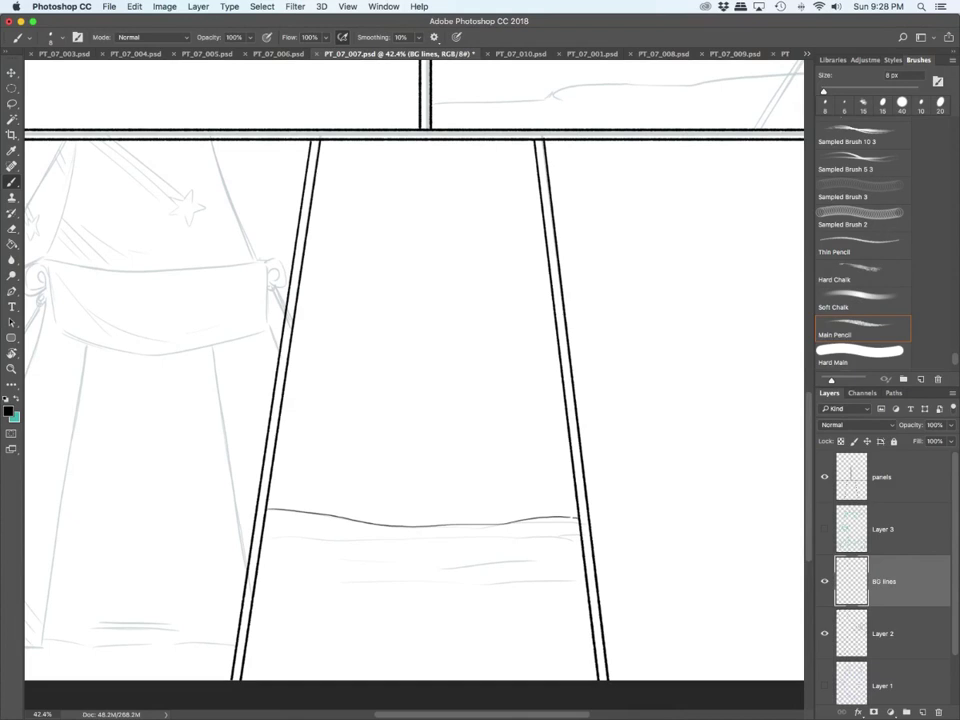
pyautogui.moveTo(272, 536); pyautogui.dragTo(578, 534)
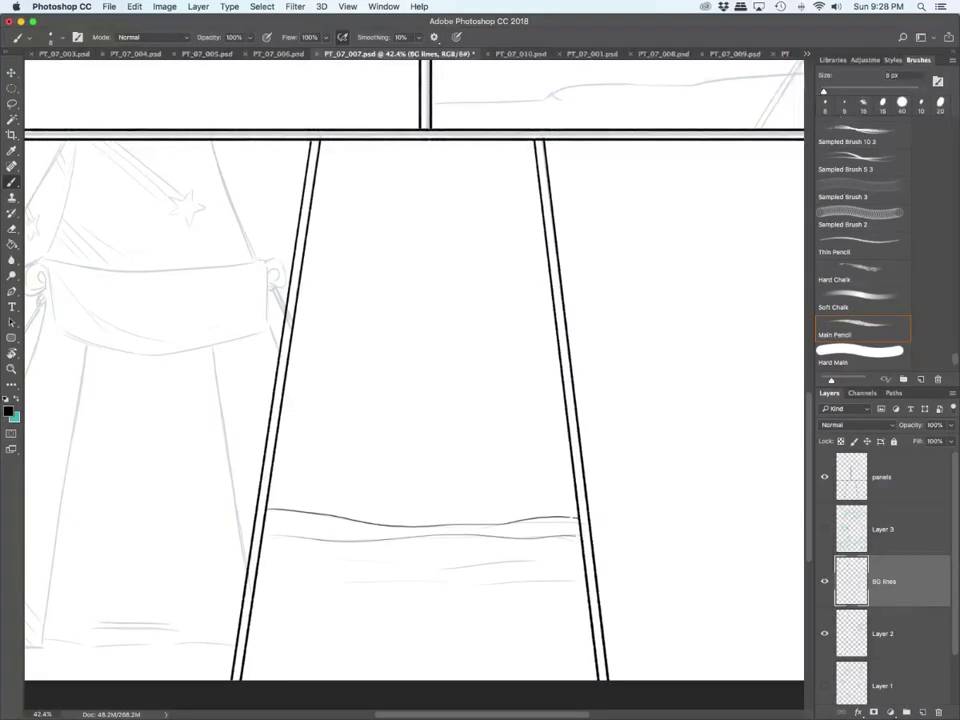
pyautogui.moveTo(356, 556); pyautogui.dragTo(506, 550)
pyautogui.moveTo(432, 567)
pyautogui.mouseDown()
pyautogui.moveTo(570, 556)
pyautogui.moveTo(477, 579)
pyautogui.moveTo(312, 570)
pyautogui.mouseUp()
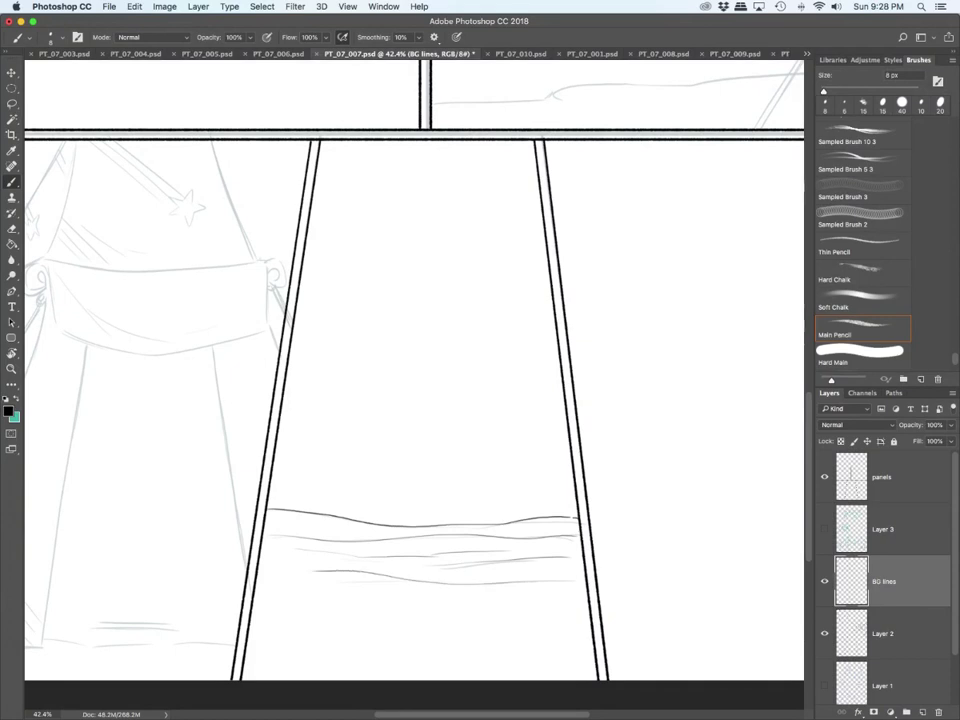
# Step: Ink the outline and inner fold lines of the draped banner on the tent in the bottom row's first panel
pyautogui.hscroll(-5, 414, 370)
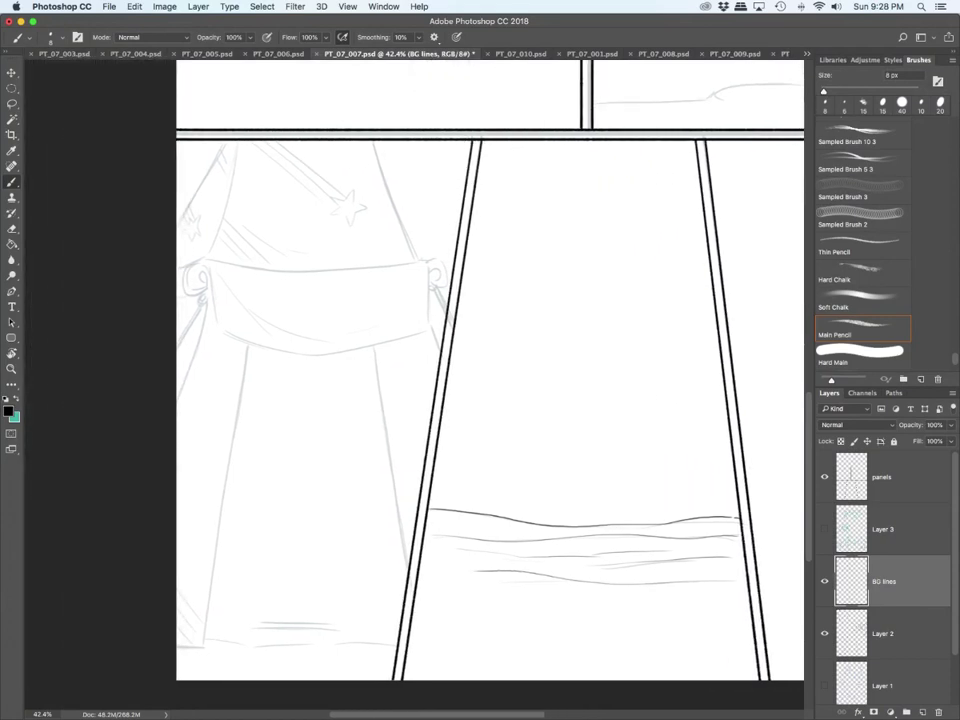
pyautogui.scroll(2, 272, 560)
pyautogui.scroll(-1, 272, 560)
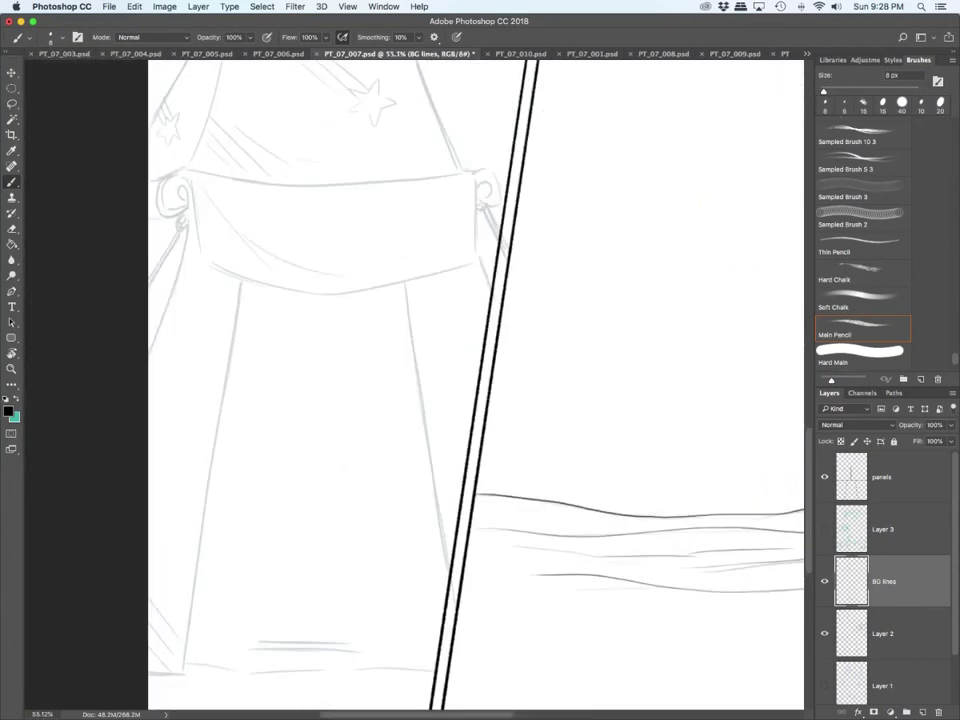
pyautogui.moveTo(188, 176)
pyautogui.mouseDown()
pyautogui.moveTo(199, 250)
pyautogui.moveTo(343, 299)
pyautogui.moveTo(469, 261)
pyautogui.moveTo(465, 178)
pyautogui.mouseUp()
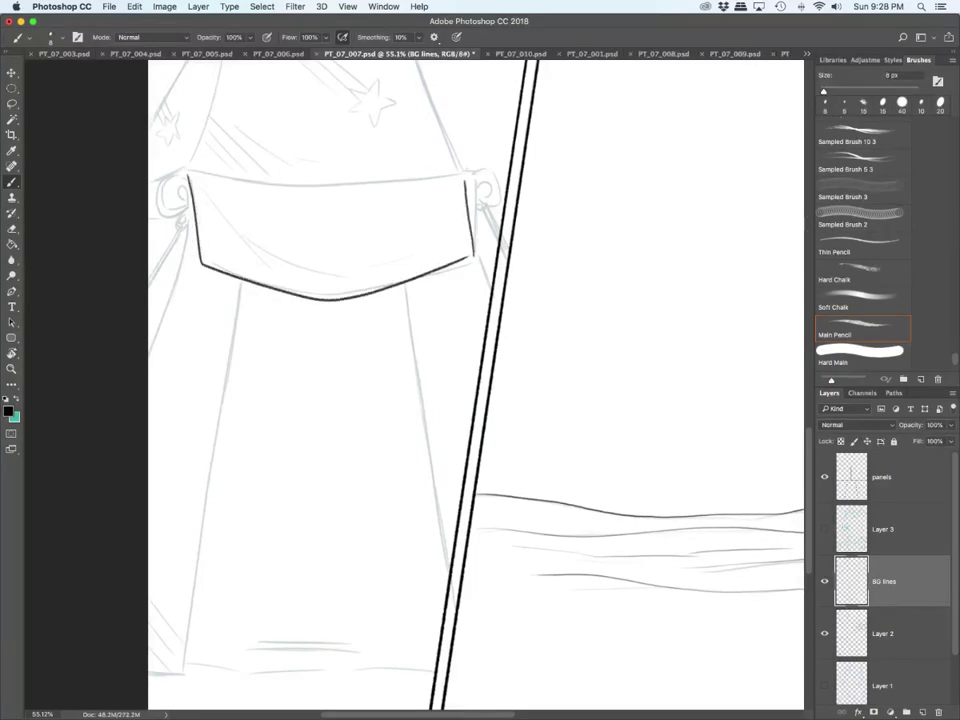
pyautogui.moveTo(188, 172)
pyautogui.mouseDown()
pyautogui.moveTo(330, 184)
pyautogui.moveTo(466, 172)
pyautogui.mouseUp()
pyautogui.moveTo(210, 212)
pyautogui.mouseDown()
pyautogui.moveTo(245, 248)
pyautogui.moveTo(375, 262)
pyautogui.mouseUp()
# Step: Ink the curled scroll ornaments and rope ties at both ends of the tent's banner
pyautogui.moveTo(187, 186)
pyautogui.mouseDown()
pyautogui.moveTo(154, 204)
pyautogui.moveTo(186, 198)
pyautogui.moveTo(172, 208)
pyautogui.moveTo(172, 173)
pyautogui.mouseUp()
pyautogui.moveTo(149, 221); pyautogui.dragTo(180, 212)
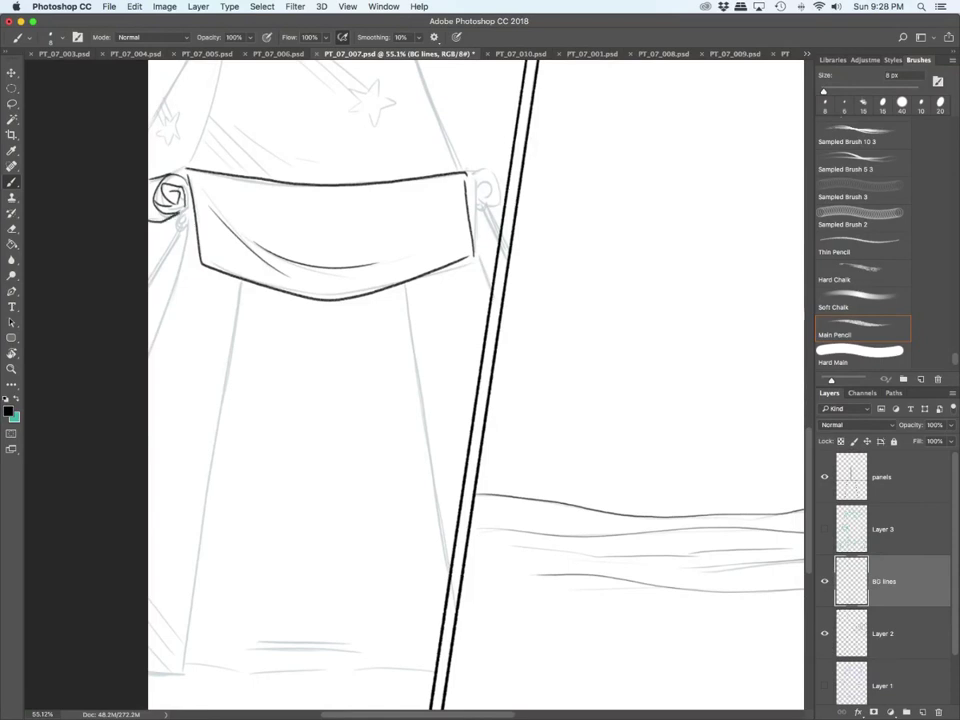
pyautogui.moveTo(187, 167); pyautogui.dragTo(170, 173)
pyautogui.moveTo(467, 181)
pyautogui.mouseDown()
pyautogui.moveTo(491, 205)
pyautogui.moveTo(482, 190)
pyautogui.moveTo(471, 223)
pyautogui.moveTo(485, 208)
pyautogui.moveTo(501, 239)
pyautogui.mouseUp()
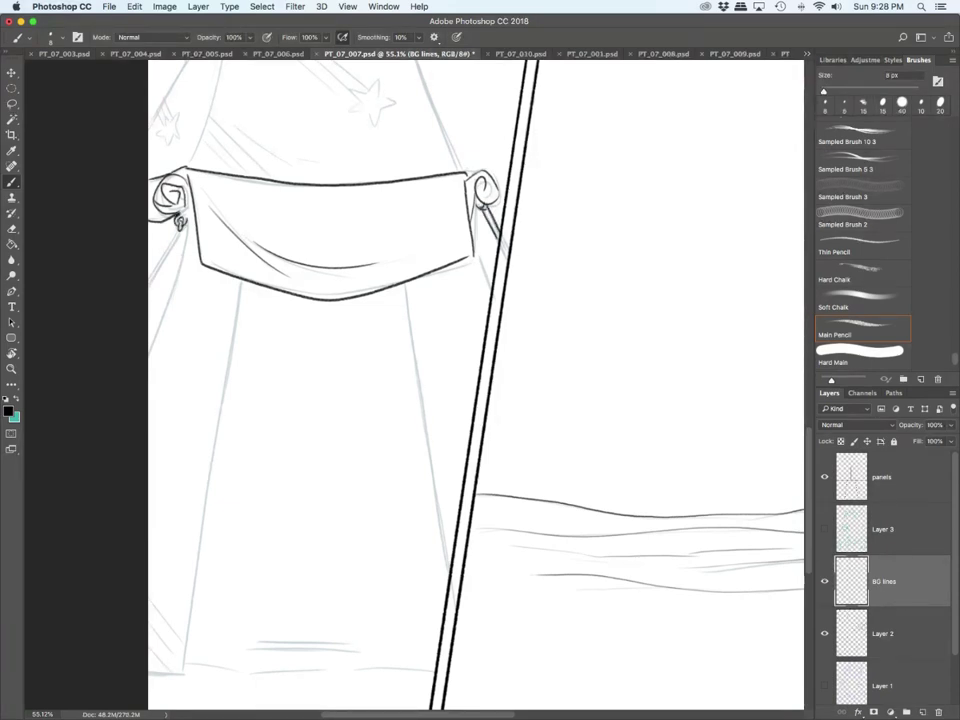
# Step: Ink the ropes, side seams and corner stripes of the tent below the banner in the bottom row's first panel
pyautogui.moveTo(180, 222)
pyautogui.mouseDown()
pyautogui.moveTo(150, 284)
pyautogui.moveTo(181, 251)
pyautogui.moveTo(148, 352)
pyautogui.mouseUp()
pyautogui.moveTo(243, 283)
pyautogui.mouseDown()
pyautogui.moveTo(185, 668)
pyautogui.moveTo(151, 676)
pyautogui.moveTo(170, 672)
pyautogui.mouseUp()
pyautogui.moveTo(148, 613); pyautogui.dragTo(174, 652)
pyautogui.moveTo(148, 591); pyautogui.dragTo(185, 640)
pyautogui.moveTo(406, 281); pyautogui.dragTo(447, 580)
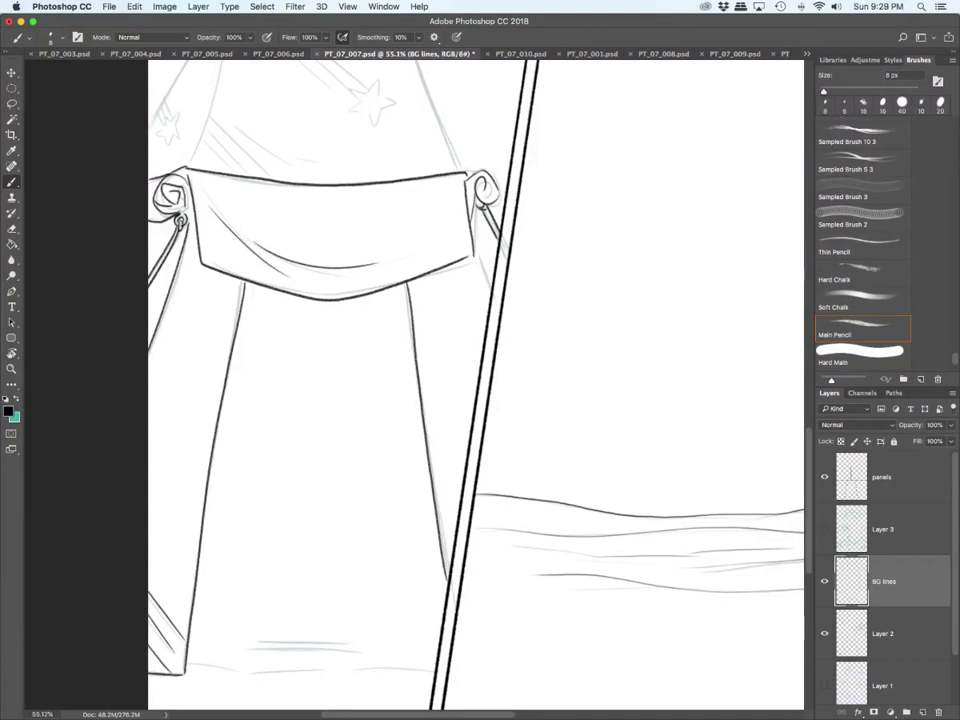
pyautogui.moveTo(477, 206); pyautogui.dragTo(491, 279)
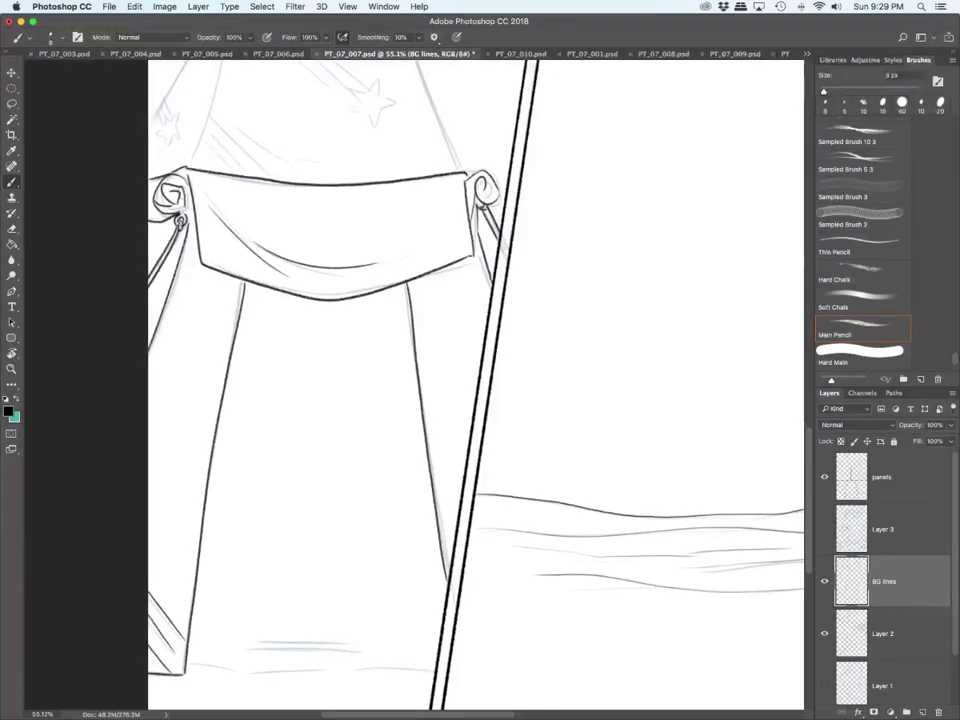
# Step: Ink the tent's base line and the short floor lines above it, and check them against the Layer 3 character sketch
pyautogui.scroll(-3, 476, 380)
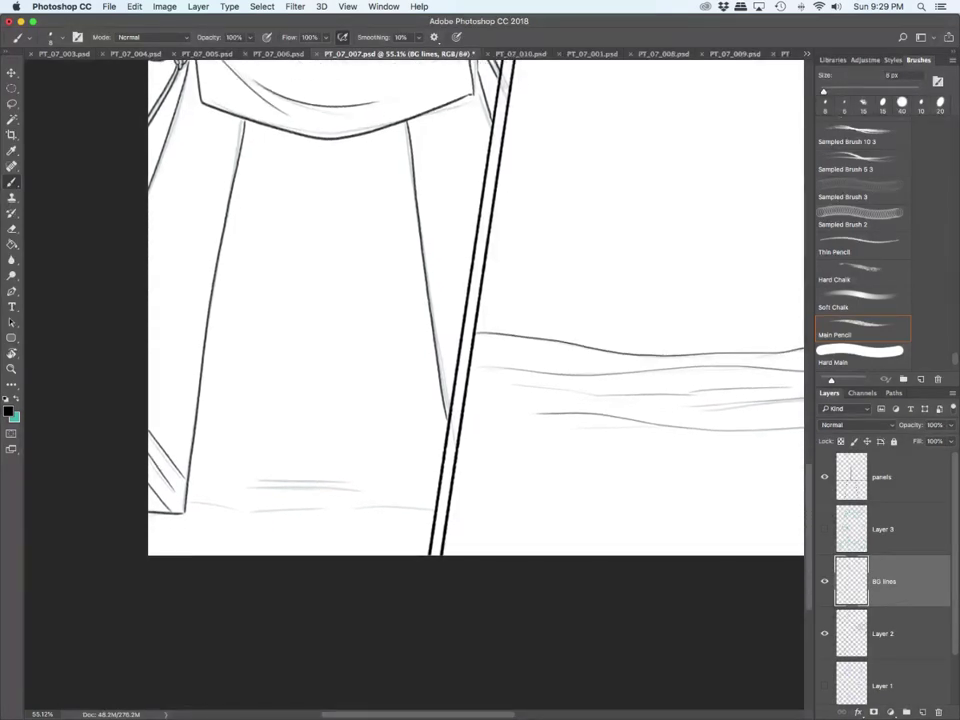
pyautogui.moveTo(188, 500); pyautogui.dragTo(428, 507)
pyautogui.moveTo(226, 487)
pyautogui.mouseDown()
pyautogui.moveTo(367, 491)
pyautogui.moveTo(351, 485)
pyautogui.mouseUp()
pyautogui.click(824, 529)
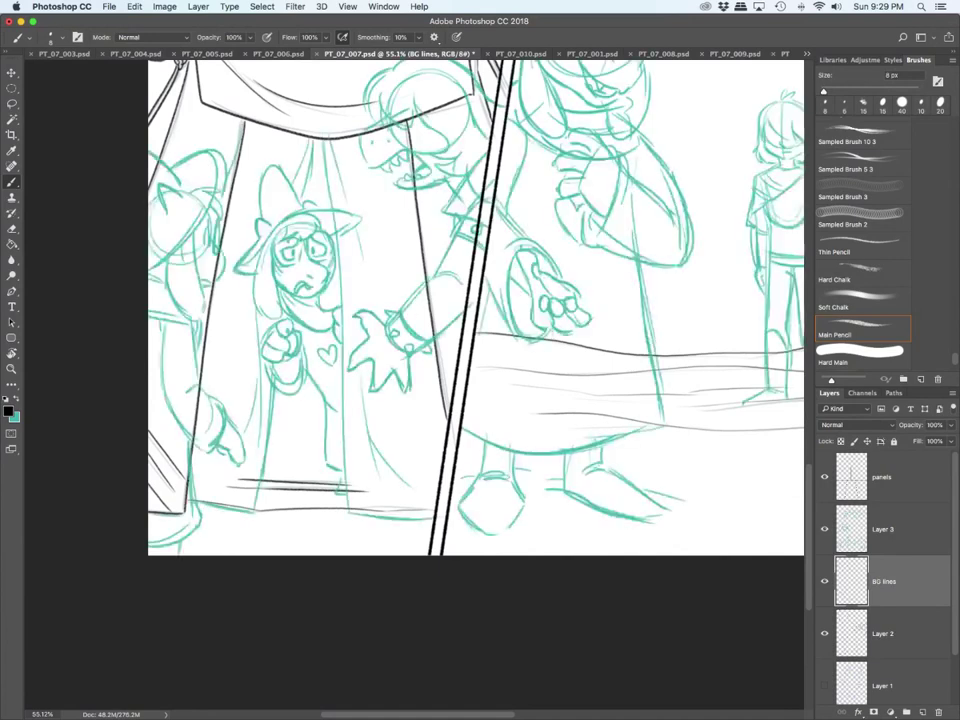
pyautogui.click(824, 529)
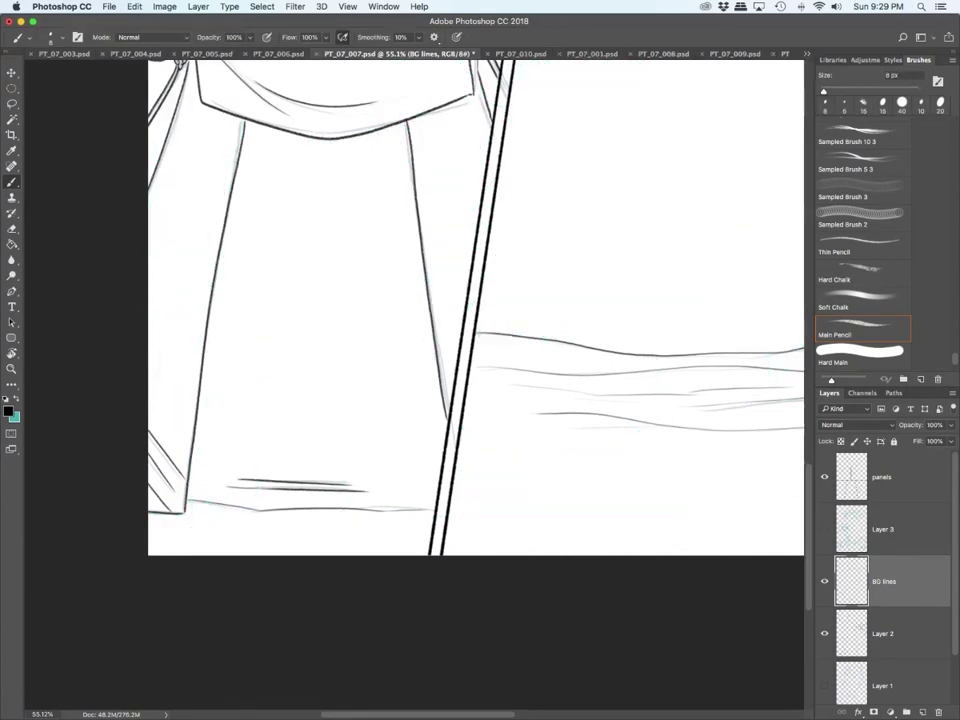
# Step: Ink the tent roof's side edges and the diagonal stripes just above the banner in the bottom row's first panel
pyautogui.scroll(8, 476, 380)
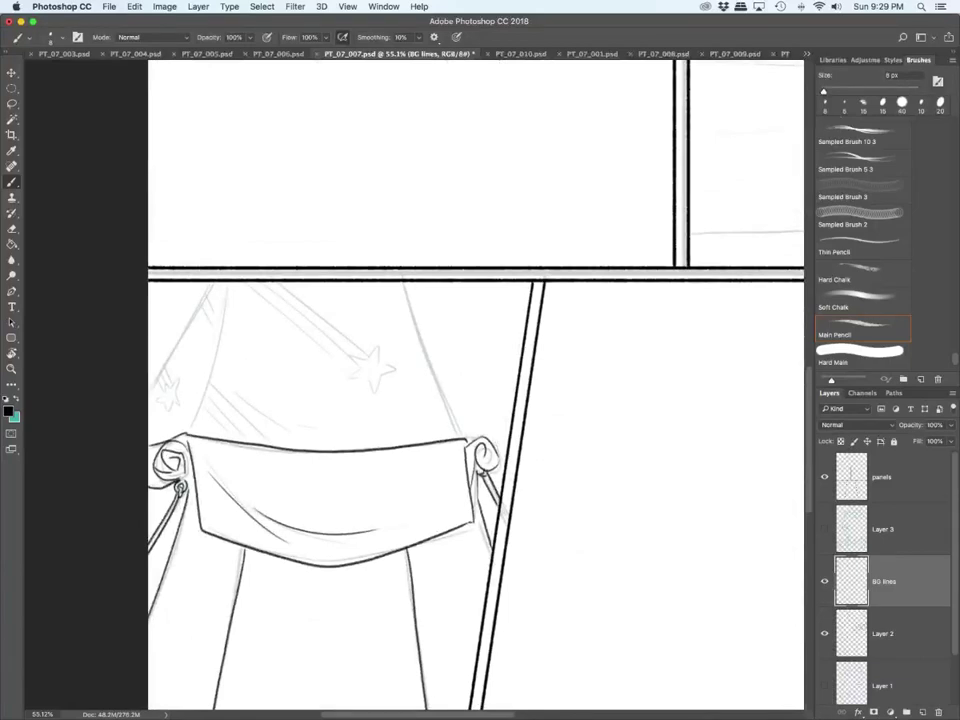
pyautogui.scroll(4, 240, 436)
pyautogui.moveTo(226, 180); pyautogui.dragTo(155, 425)
pyautogui.moveTo(520, 180); pyautogui.dragTo(615, 430)
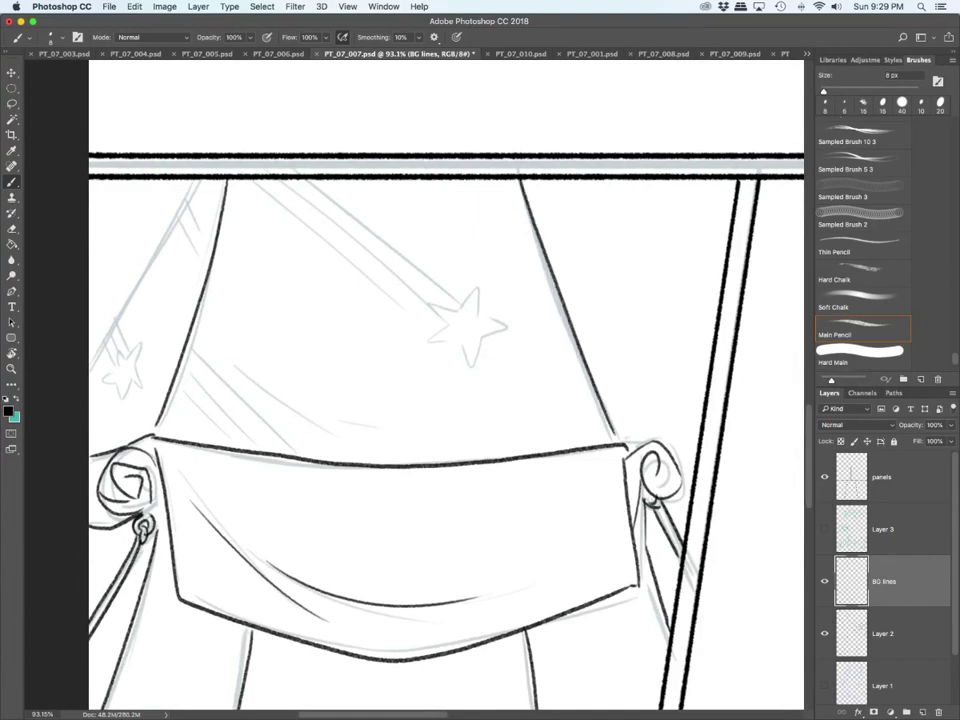
pyautogui.moveTo(195, 182); pyautogui.dragTo(90, 376)
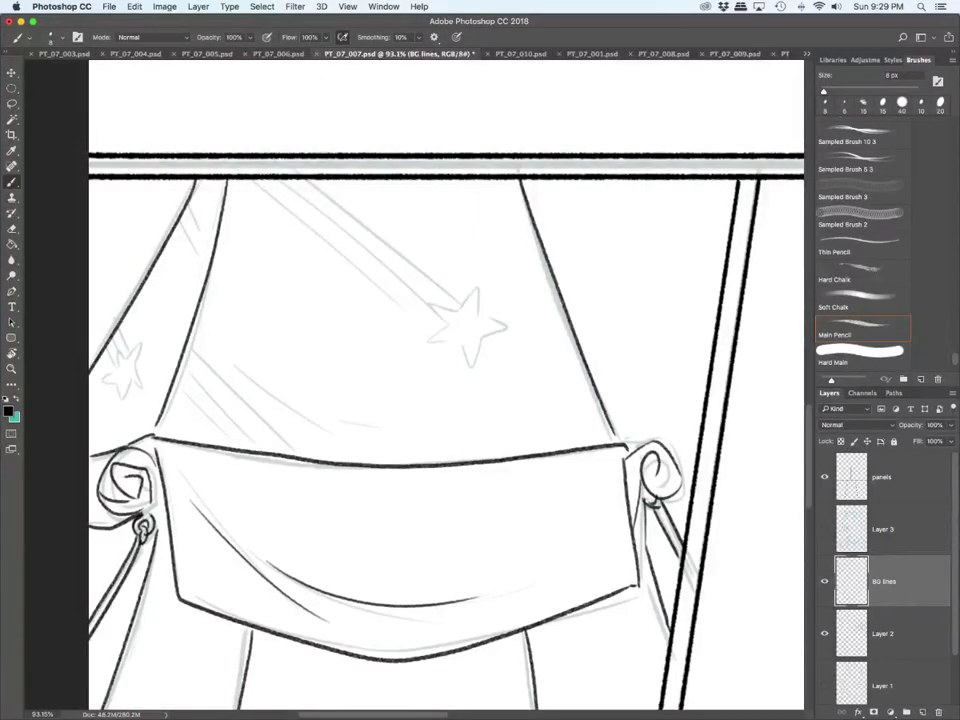
pyautogui.moveTo(178, 383); pyautogui.dragTo(235, 439)
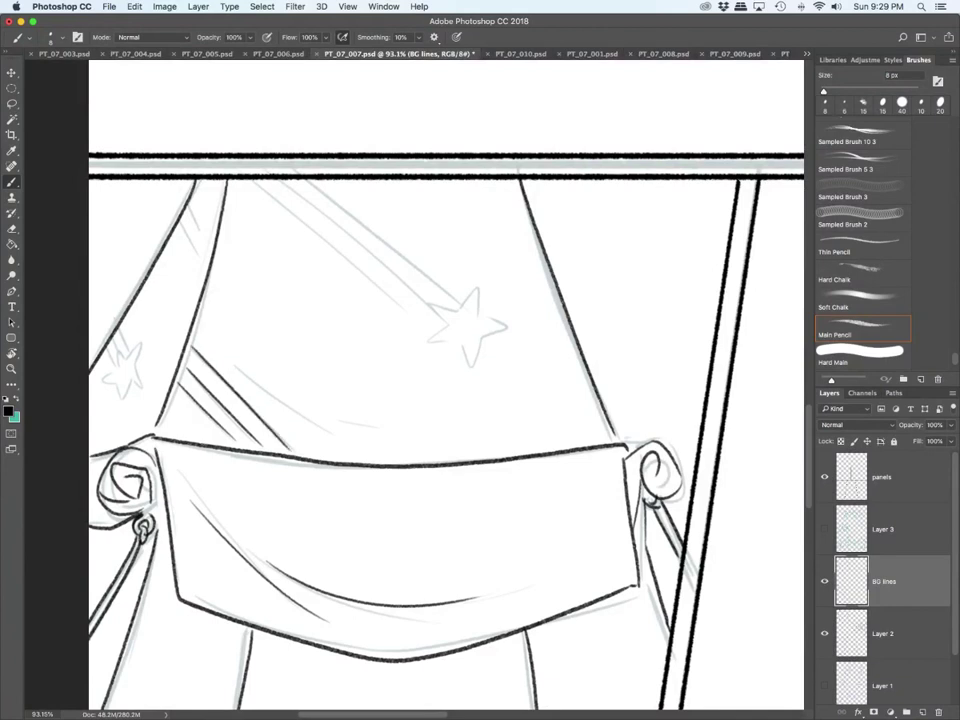
pyautogui.moveTo(192, 338); pyautogui.dragTo(298, 446)
# Step: Ink the large star on the tent roof and the diagonal trail lines leading to it from the panel border
pyautogui.moveTo(455, 311)
pyautogui.mouseDown()
pyautogui.moveTo(478, 289)
pyautogui.moveTo(479, 317)
pyautogui.mouseUp()
pyautogui.moveTo(458, 308); pyautogui.dragTo(429, 297)
pyautogui.moveTo(429, 297); pyautogui.dragTo(440, 318)
pyautogui.moveTo(442, 321)
pyautogui.mouseDown()
pyautogui.moveTo(425, 338)
pyautogui.moveTo(447, 338)
pyautogui.mouseUp()
pyautogui.moveTo(455, 341); pyautogui.dragTo(467, 362)
pyautogui.moveTo(479, 317); pyautogui.dragTo(504, 326)
pyautogui.moveTo(504, 326); pyautogui.dragTo(474, 341)
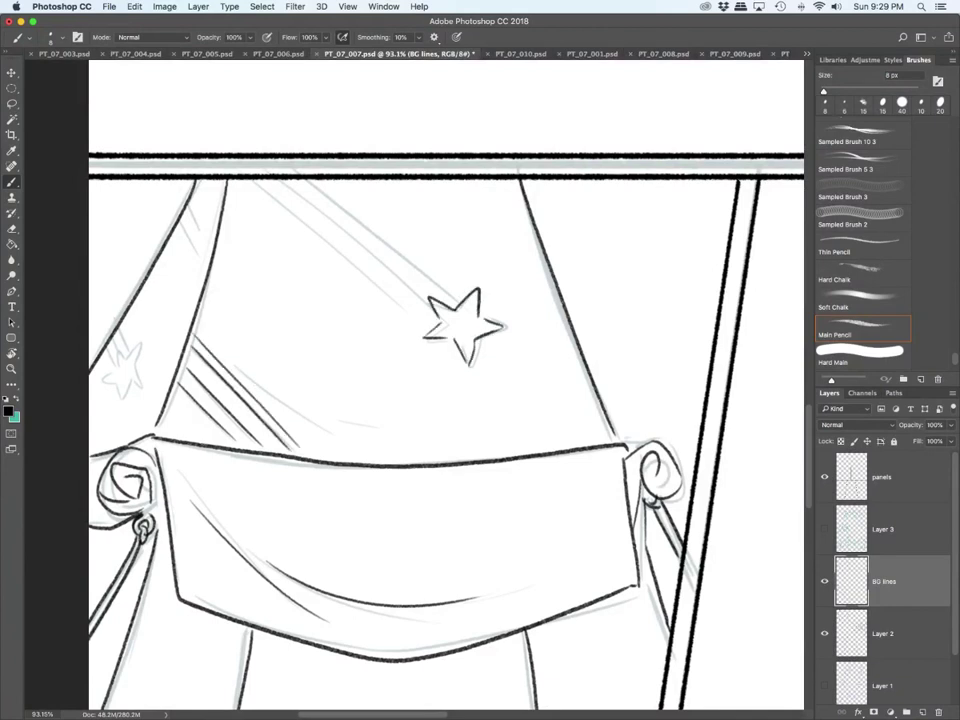
pyautogui.moveTo(252, 180); pyautogui.dragTo(421, 315)
pyautogui.moveTo(287, 182)
pyautogui.mouseDown()
pyautogui.moveTo(419, 294)
pyautogui.moveTo(350, 213)
pyautogui.moveTo(451, 293)
pyautogui.mouseUp()
# Step: Ink the small star on the roof's left section with its short trail, and the diagonal stripes near the upper panel border
pyautogui.moveTo(117, 370); pyautogui.dragTo(112, 347)
pyautogui.moveTo(112, 347)
pyautogui.mouseDown()
pyautogui.moveTo(126, 358)
pyautogui.moveTo(145, 348)
pyautogui.mouseUp()
pyautogui.moveTo(145, 349); pyautogui.dragTo(136, 368)
pyautogui.moveTo(136, 368)
pyautogui.mouseDown()
pyautogui.moveTo(148, 384)
pyautogui.moveTo(132, 390)
pyautogui.mouseUp()
pyautogui.moveTo(131, 389)
pyautogui.mouseDown()
pyautogui.moveTo(121, 404)
pyautogui.moveTo(113, 386)
pyautogui.mouseUp()
pyautogui.moveTo(113, 387); pyautogui.dragTo(99, 386)
pyautogui.moveTo(99, 386); pyautogui.dragTo(114, 357)
pyautogui.moveTo(114, 333)
pyautogui.mouseDown()
pyautogui.moveTo(125, 348)
pyautogui.moveTo(120, 336)
pyautogui.mouseUp()
pyautogui.moveTo(197, 186)
pyautogui.mouseDown()
pyautogui.moveTo(209, 222)
pyautogui.moveTo(218, 220)
pyautogui.mouseUp()
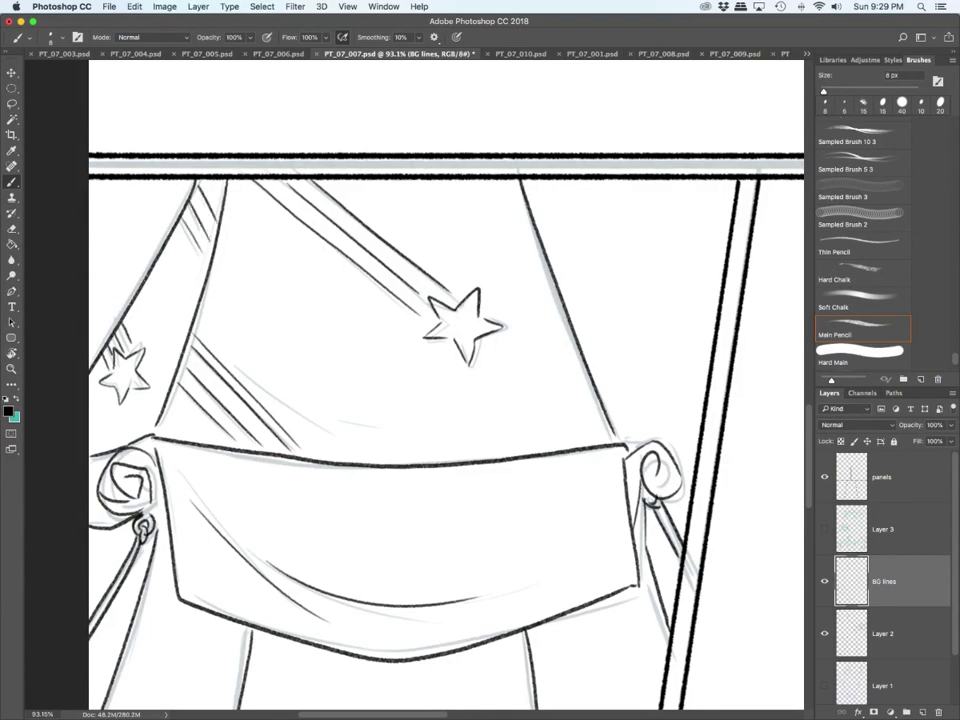
# Step: Ink the diagonal double line, the foreground ground contour and the short ground dashes in the middle row's second panel
pyautogui.press('super+0')
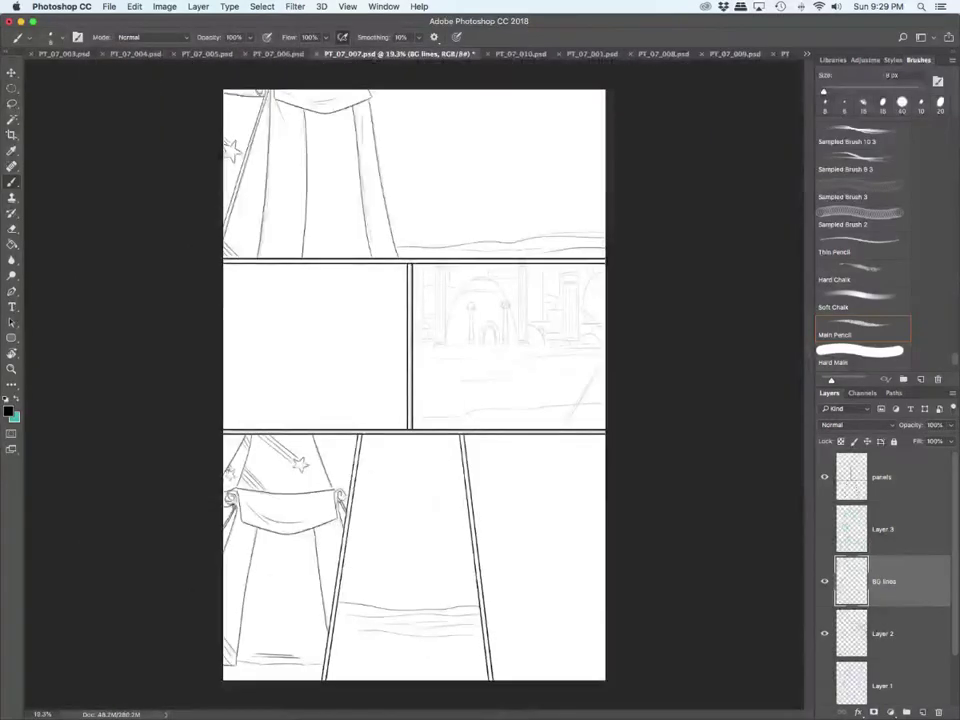
pyautogui.scroll(8, 550, 359)
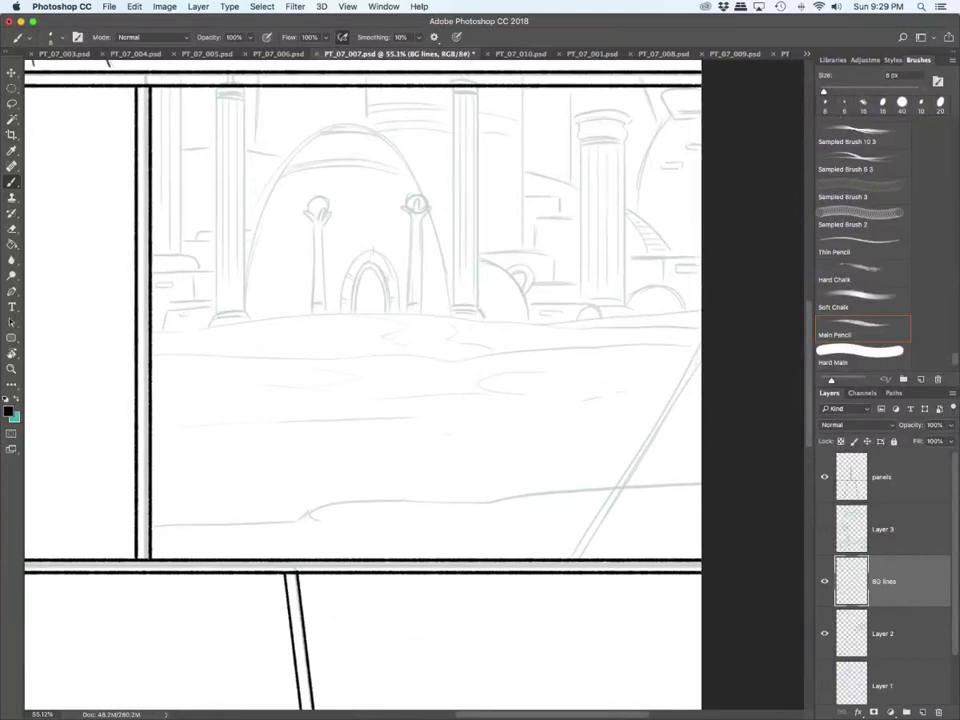
pyautogui.moveTo(700, 345); pyautogui.dragTo(572, 555)
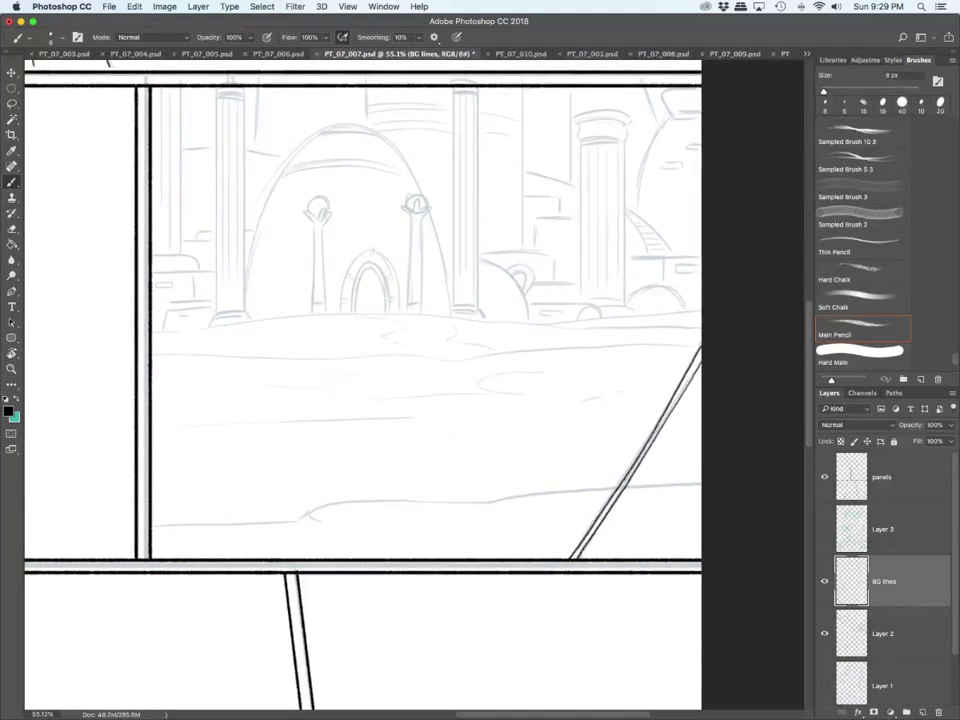
pyautogui.moveTo(152, 524); pyautogui.dragTo(700, 487)
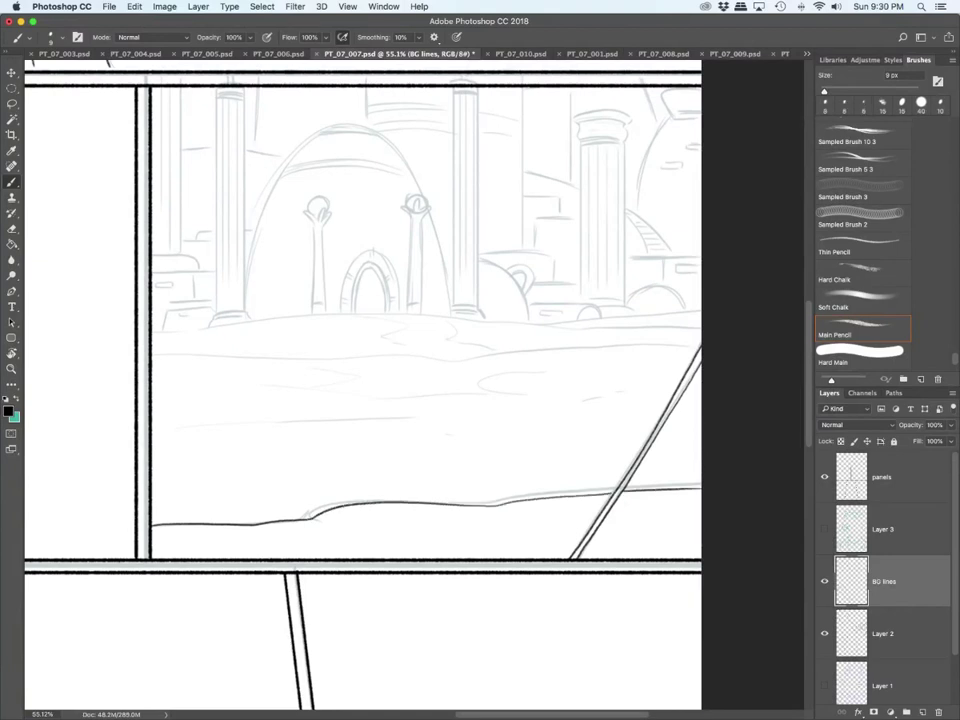
pyautogui.moveTo(314, 536); pyautogui.dragTo(340, 533)
pyautogui.moveTo(360, 531); pyautogui.dragTo(372, 530)
pyautogui.moveTo(392, 530); pyautogui.dragTo(401, 529)
# Step: Ink the middle ground ridge and the loose sand lines below it with an 8 px brush in the middle row's second panel
pyautogui.press('[')
pyautogui.moveTo(160, 430); pyautogui.dragTo(470, 416)
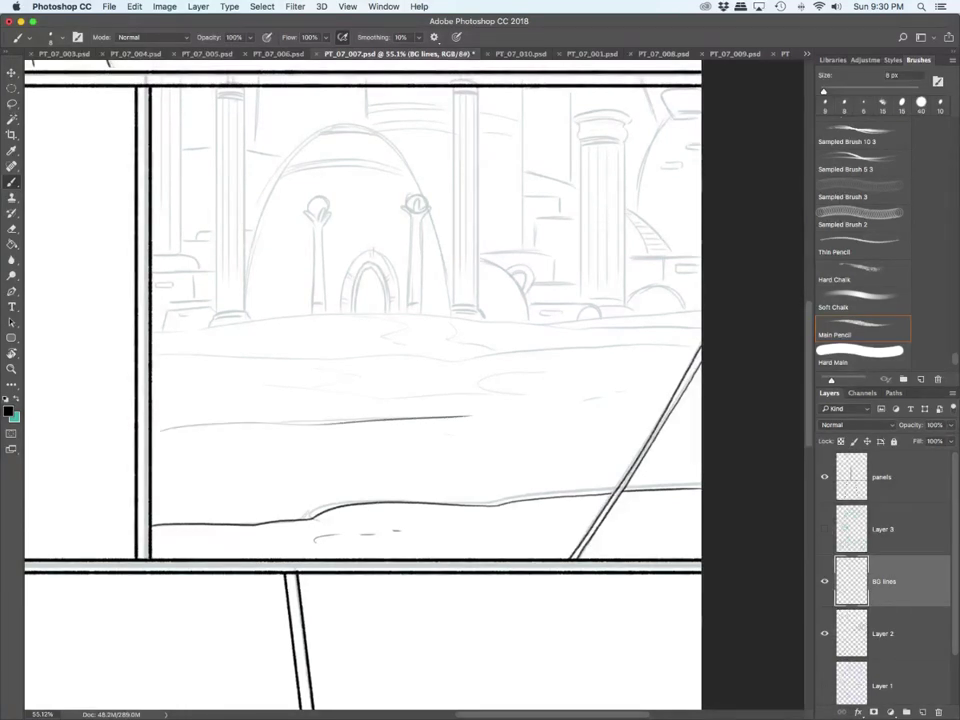
pyautogui.moveTo(560, 370)
pyautogui.mouseDown()
pyautogui.moveTo(478, 379)
pyautogui.moveTo(556, 401)
pyautogui.moveTo(645, 389)
pyautogui.mouseUp()
pyautogui.moveTo(699, 343)
pyautogui.mouseDown()
pyautogui.moveTo(453, 360)
pyautogui.moveTo(152, 354)
pyautogui.mouseUp()
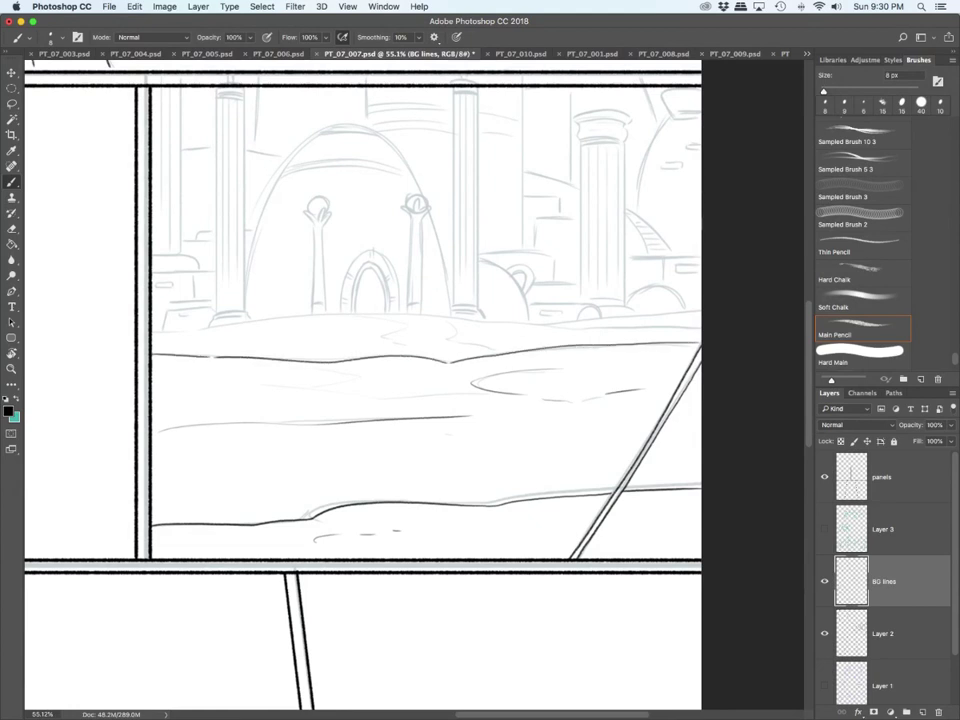
pyautogui.moveTo(304, 365); pyautogui.dragTo(330, 390)
pyautogui.moveTo(335, 397); pyautogui.dragTo(437, 396)
pyautogui.moveTo(490, 372); pyautogui.dragTo(469, 377)
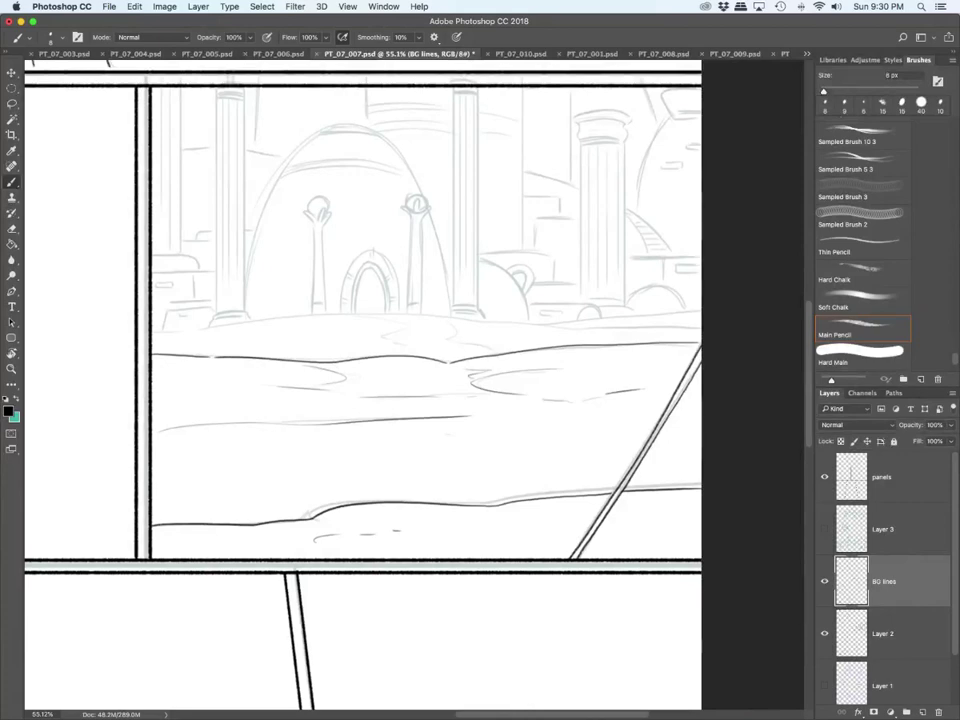
# Step: Ink the hill line beneath the buildings, the winding path edges on it, and the overlapping ridges at the page edge
pyautogui.scroll(-4, 406, 493)
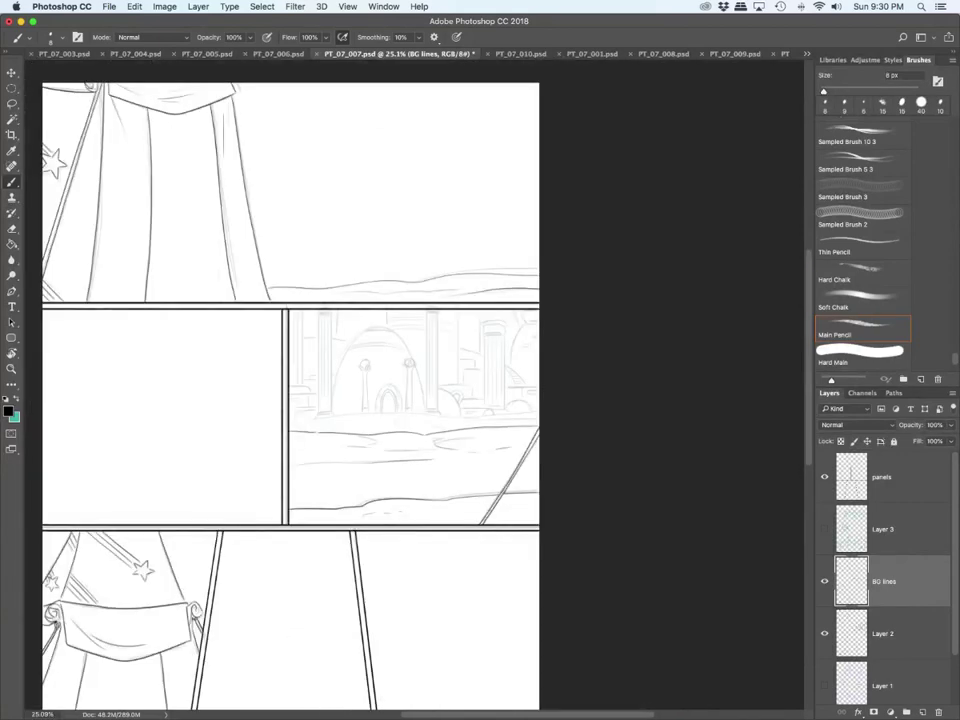
pyautogui.scroll(5, 392, 428)
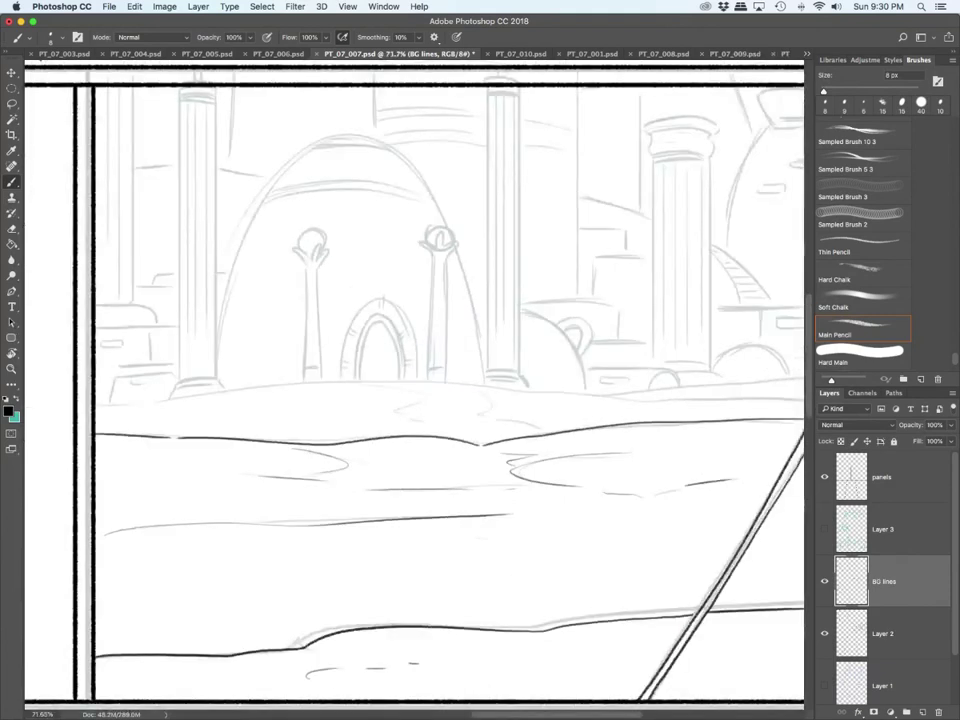
pyautogui.moveTo(170, 398)
pyautogui.mouseDown()
pyautogui.moveTo(421, 380)
pyautogui.moveTo(660, 399)
pyautogui.mouseUp()
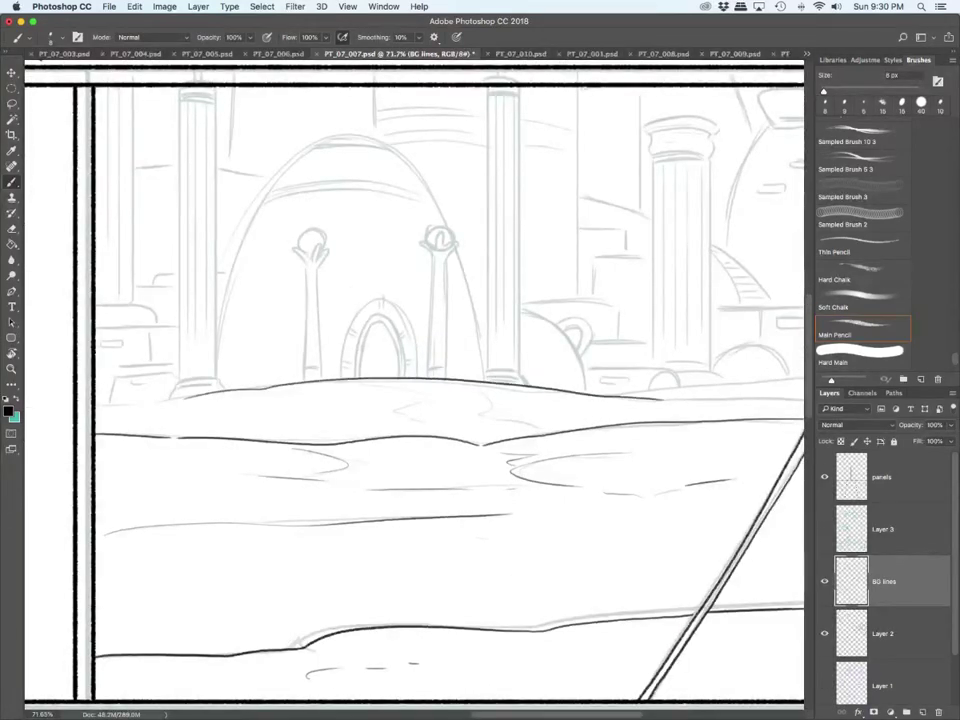
pyautogui.moveTo(96, 404); pyautogui.dragTo(184, 398)
pyautogui.moveTo(364, 380)
pyautogui.mouseDown()
pyautogui.moveTo(420, 387)
pyautogui.moveTo(386, 412)
pyautogui.moveTo(421, 431)
pyautogui.mouseUp()
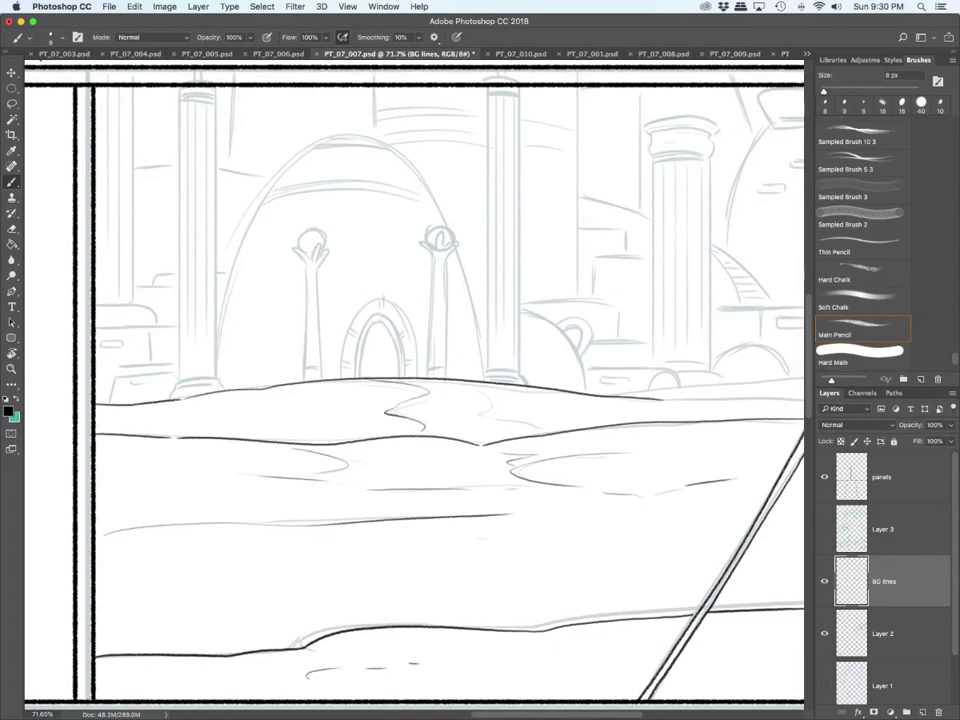
pyautogui.moveTo(474, 383)
pyautogui.mouseDown()
pyautogui.moveTo(482, 408)
pyautogui.moveTo(572, 426)
pyautogui.mouseUp()
pyautogui.hscroll(5, 414, 390)
pyautogui.moveTo(446, 399); pyautogui.dragTo(592, 399)
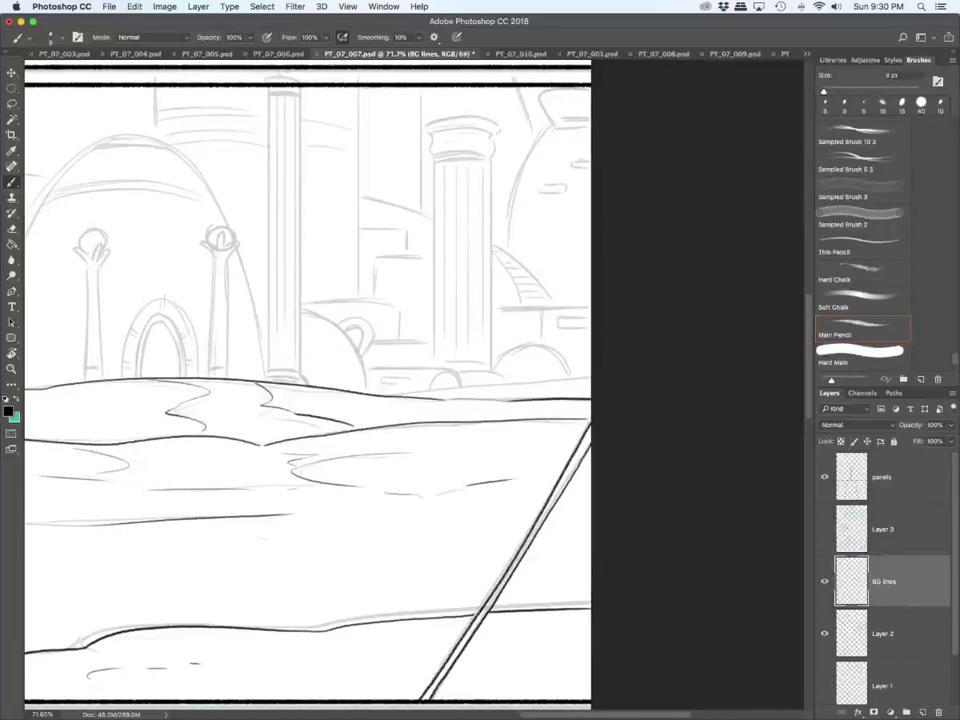
pyautogui.moveTo(386, 395); pyautogui.dragTo(592, 380)
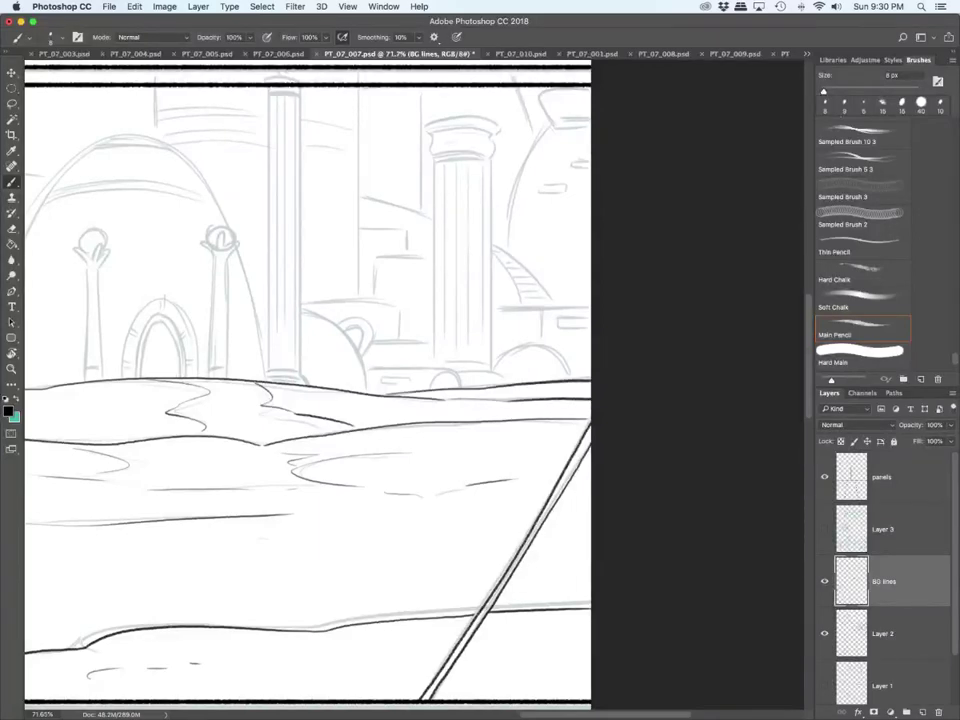
# Step: Ink the hand-shaped pillar left of the arched doorway with its orb and orb highlight, using a 7 px brush
pyautogui.scroll(-5, 301, 527)
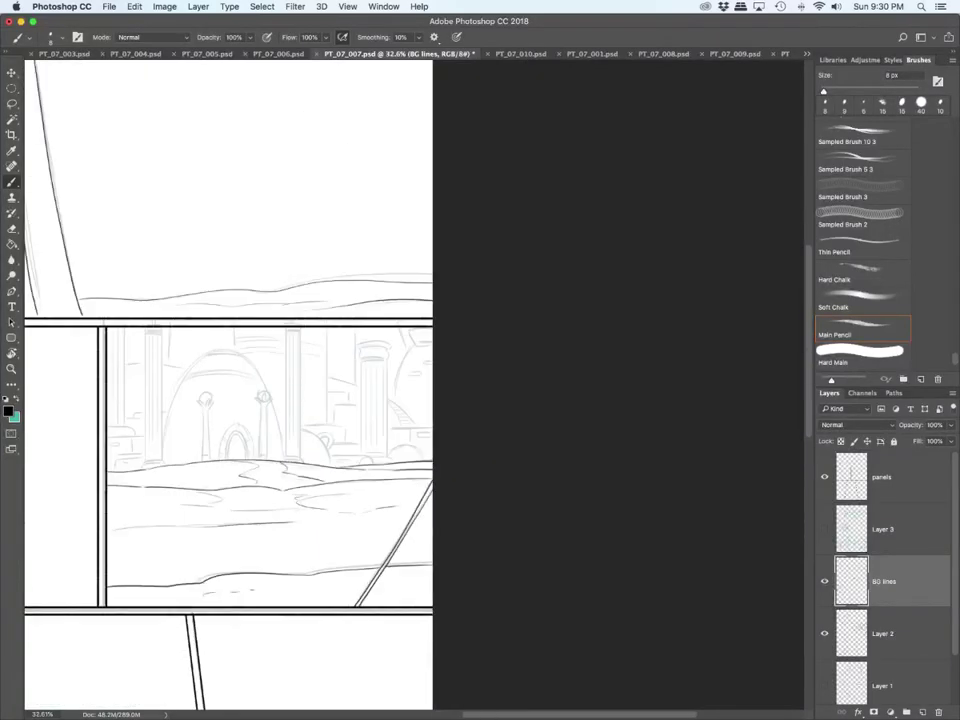
pyautogui.scroll(4, 199, 465)
pyautogui.scroll(2, 203, 465)
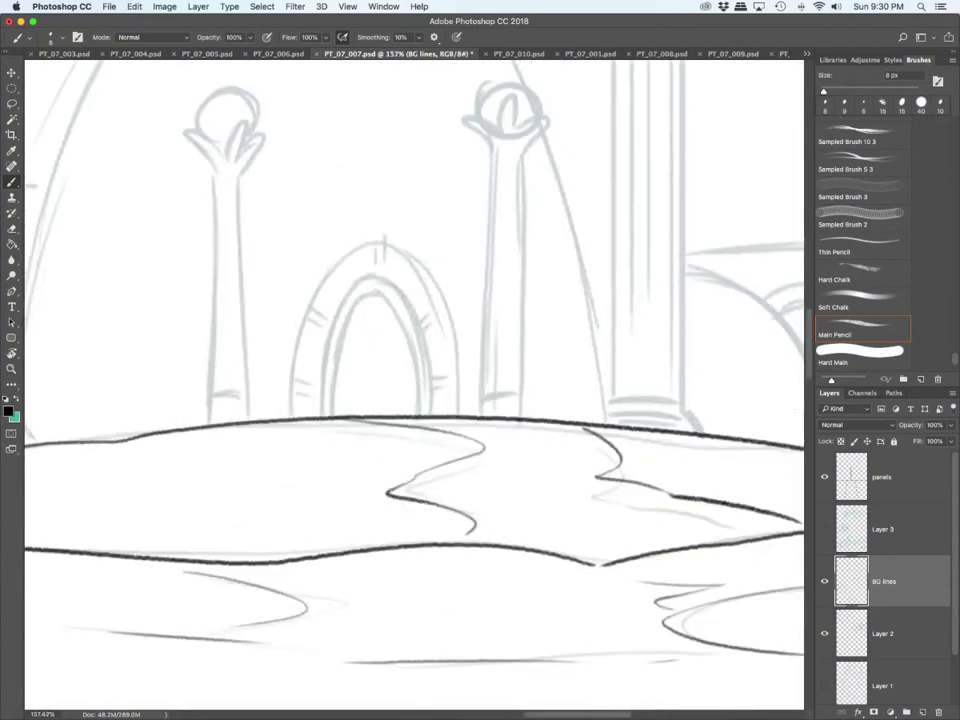
pyautogui.moveTo(184, 137); pyautogui.dragTo(216, 175)
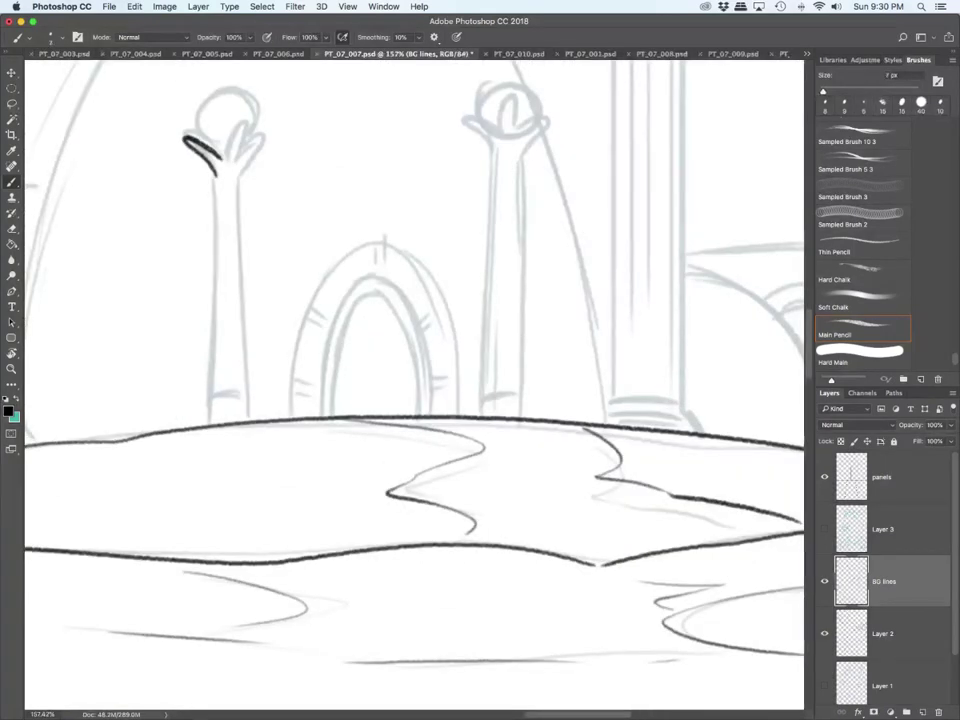
pyautogui.moveTo(246, 123); pyautogui.dragTo(220, 172)
pyautogui.moveTo(278, 146)
pyautogui.mouseDown()
pyautogui.moveTo(238, 178)
pyautogui.moveTo(215, 243)
pyautogui.moveTo(207, 415)
pyautogui.mouseUp()
pyautogui.moveTo(238, 180)
pyautogui.mouseDown()
pyautogui.moveTo(251, 411)
pyautogui.moveTo(226, 390)
pyautogui.moveTo(248, 394)
pyautogui.mouseUp()
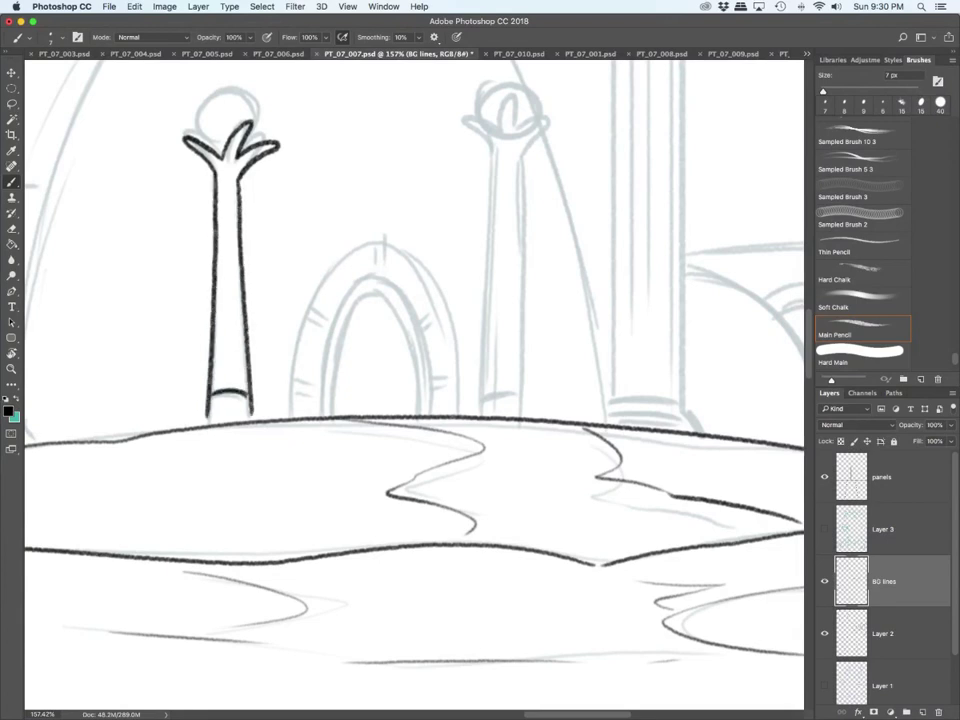
pyautogui.moveTo(200, 140)
pyautogui.mouseDown()
pyautogui.moveTo(206, 100)
pyautogui.moveTo(262, 108)
pyautogui.moveTo(258, 140)
pyautogui.mouseUp()
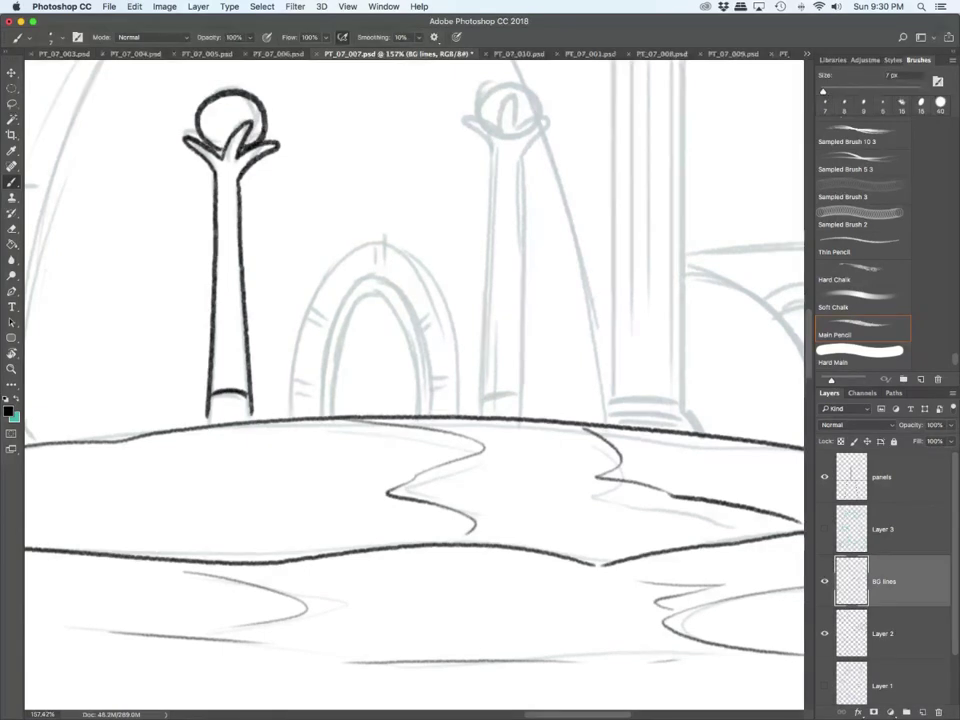
pyautogui.moveTo(210, 112); pyautogui.dragTo(226, 122)
# Step: Ink the hand-shaped pillar right of the arched doorway with its orb, redrawing the curved band at its base
pyautogui.moveTo(495, 155); pyautogui.dragTo(465, 122)
pyautogui.moveTo(465, 122)
pyautogui.mouseDown()
pyautogui.moveTo(499, 133)
pyautogui.moveTo(514, 93)
pyautogui.moveTo(518, 130)
pyautogui.mouseUp()
pyautogui.moveTo(518, 130)
pyautogui.mouseDown()
pyautogui.moveTo(552, 117)
pyautogui.moveTo(523, 156)
pyautogui.moveTo(489, 284)
pyautogui.moveTo(483, 415)
pyautogui.mouseUp()
pyautogui.moveTo(522, 158)
pyautogui.mouseDown()
pyautogui.moveTo(530, 415)
pyautogui.moveTo(517, 390)
pyautogui.mouseUp()
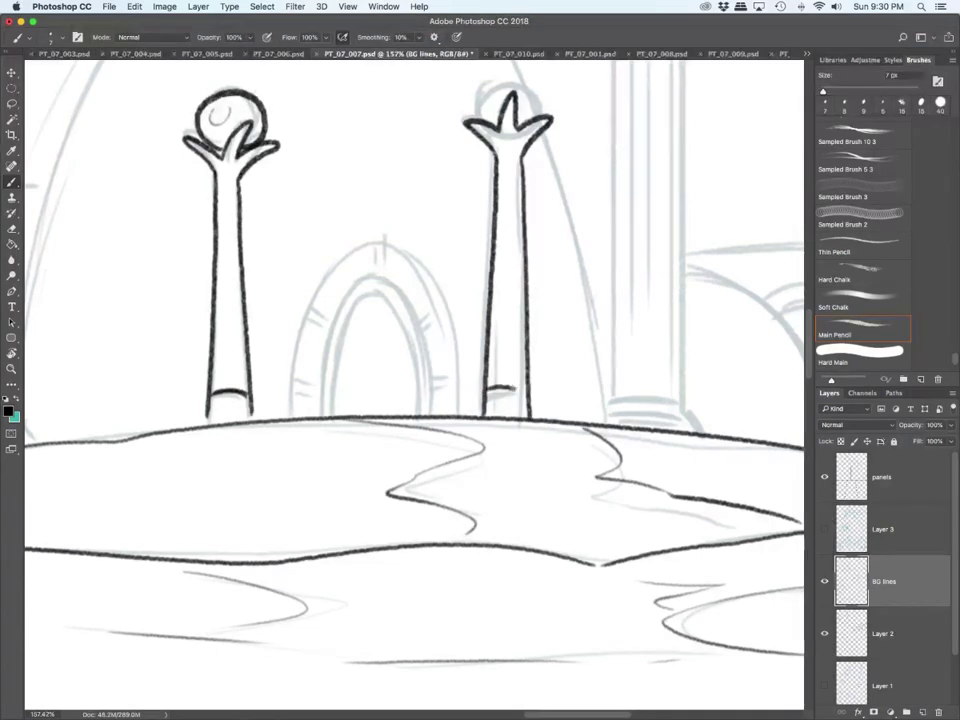
pyautogui.press('super+z')
pyautogui.moveTo(489, 390); pyautogui.dragTo(526, 389)
pyautogui.scroll(5, 414, 380)
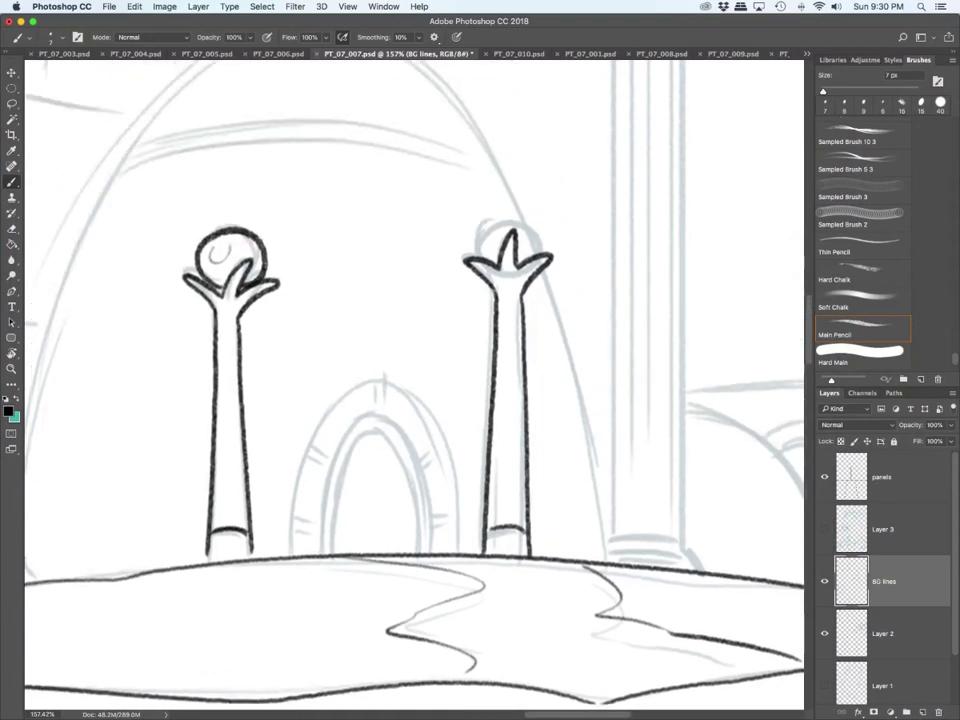
pyautogui.moveTo(478, 276)
pyautogui.mouseDown()
pyautogui.moveTo(523, 238)
pyautogui.moveTo(548, 278)
pyautogui.mouseUp()
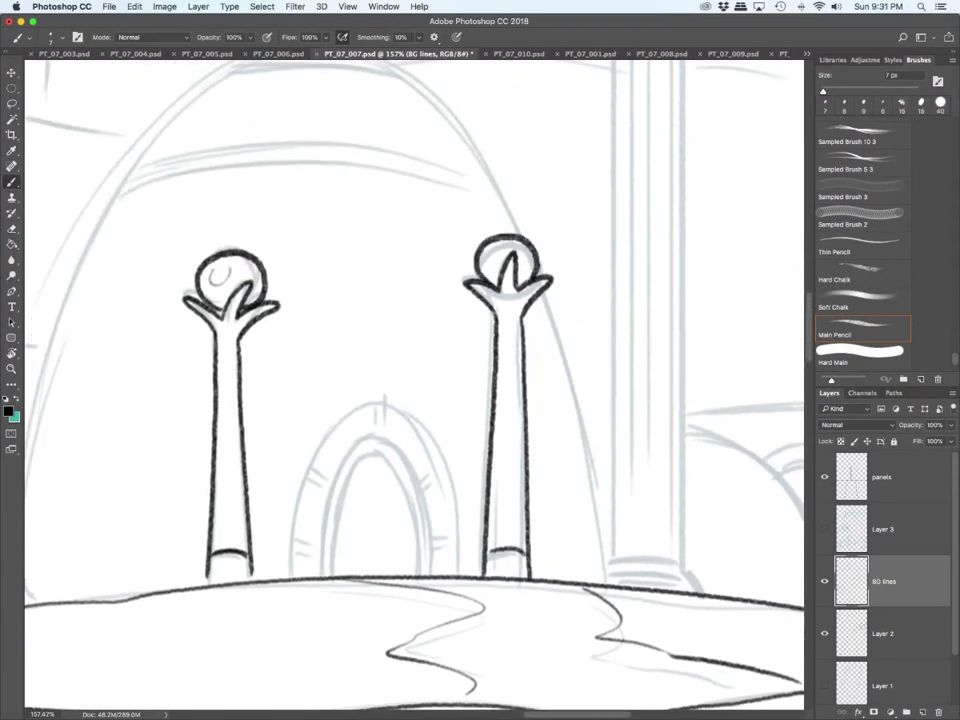
pyautogui.scroll(5, 245, 549)
# Step: Ink the curved, banded base of the tall column left of the domed building on the BG lines layer with the 7 px brush
pyautogui.scroll(-10, 245, 549)
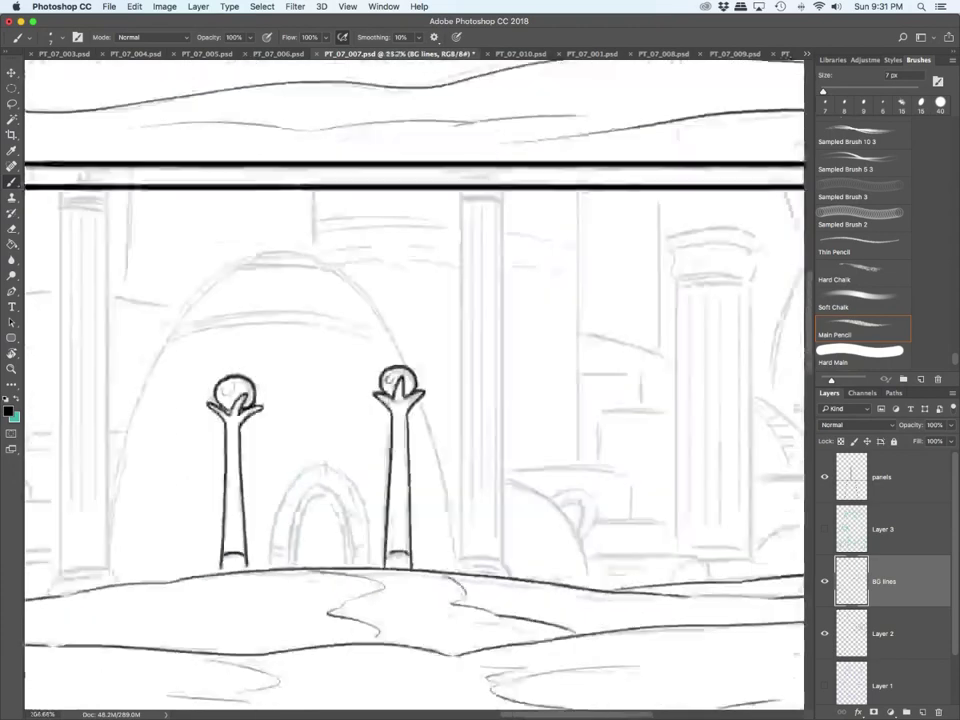
pyautogui.scroll(2, 245, 549)
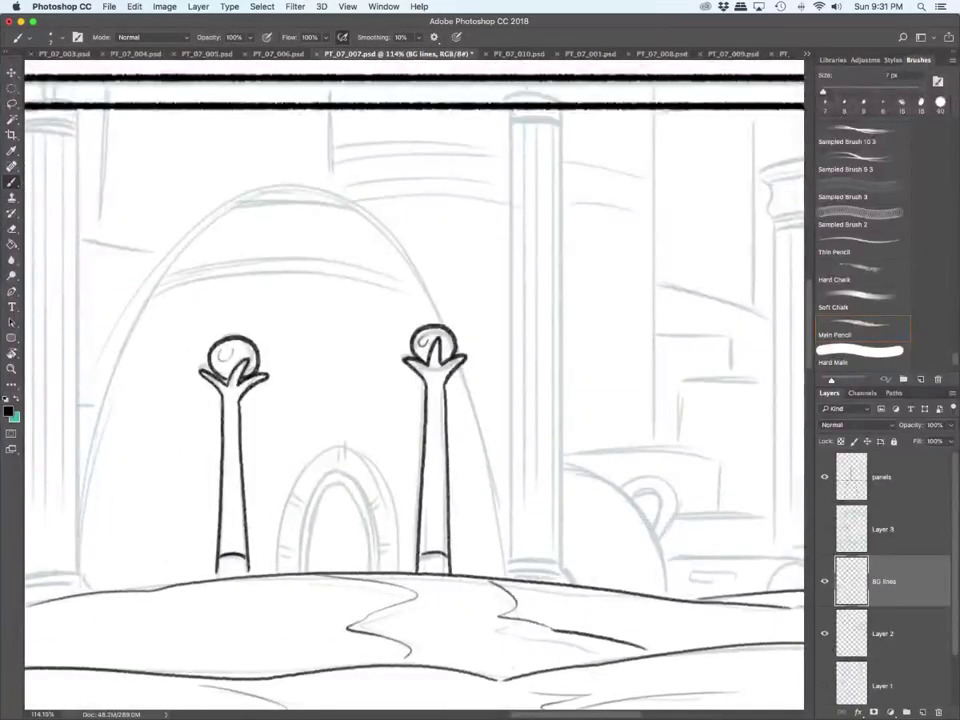
pyautogui.hscroll(-5, 414, 380)
pyautogui.moveTo(174, 586); pyautogui.dragTo(236, 581)
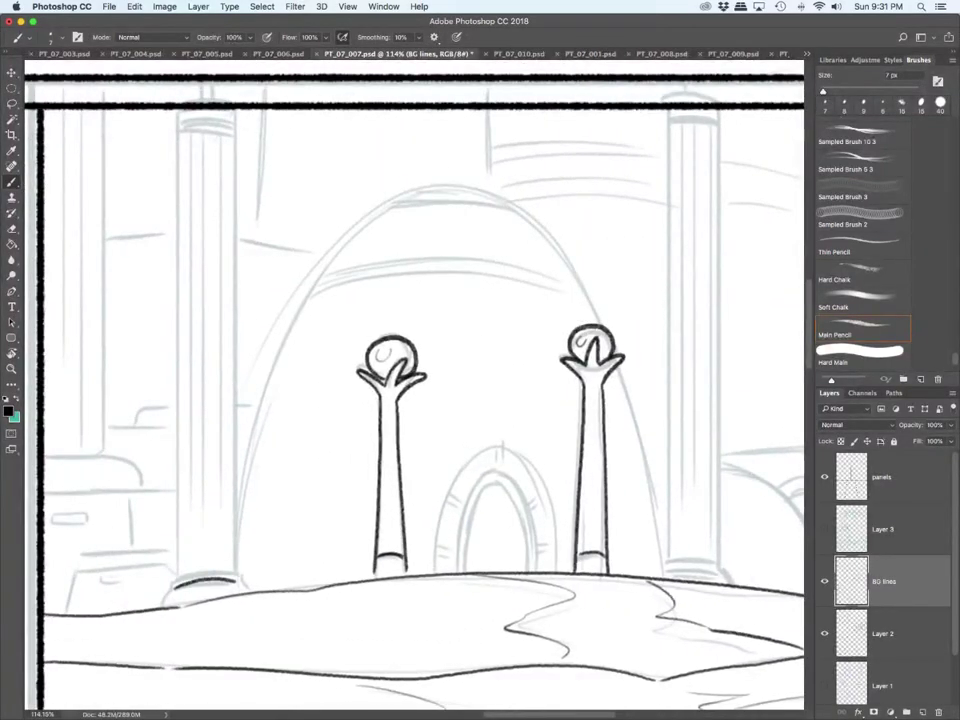
pyautogui.moveTo(173, 583)
pyautogui.mouseDown()
pyautogui.moveTo(217, 570)
pyautogui.moveTo(240, 578)
pyautogui.moveTo(167, 596)
pyautogui.moveTo(162, 607)
pyautogui.mouseUp()
pyautogui.moveTo(239, 579); pyautogui.dragTo(245, 590)
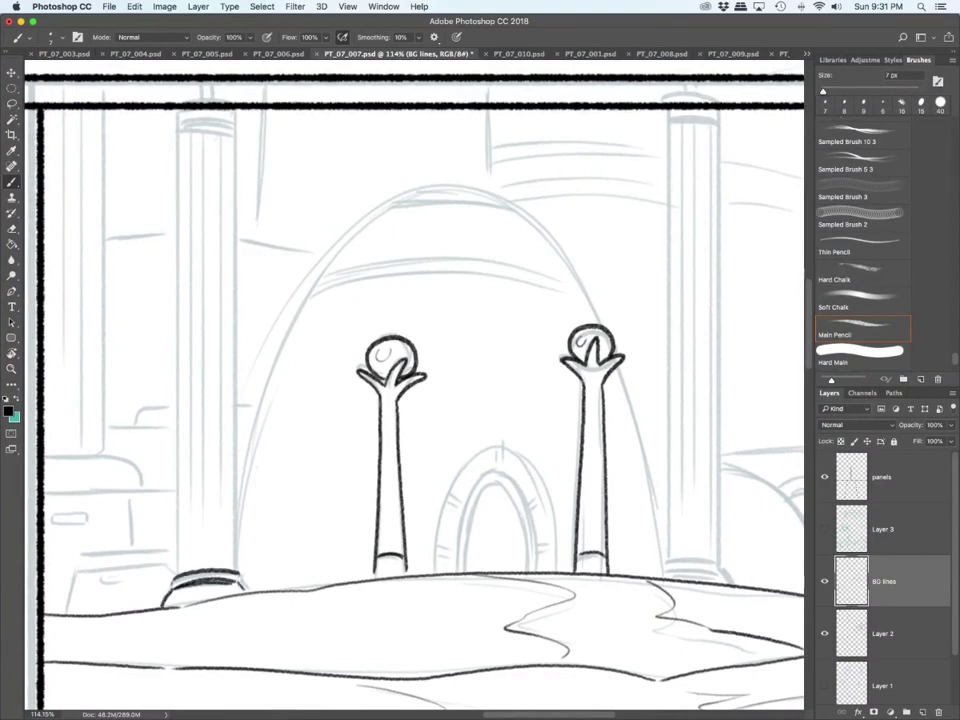
pyautogui.moveTo(178, 579)
pyautogui.mouseDown()
pyautogui.moveTo(177, 157)
pyautogui.moveTo(177, 576)
pyautogui.mouseUp()
pyautogui.press('super+z')
# Step: Ink the shaft edges of the column left of the dome and its banded capital beneath the panel border
pyautogui.moveTo(235, 135); pyautogui.dragTo(235, 573)
pyautogui.moveTo(178, 133); pyautogui.dragTo(236, 127)
pyautogui.moveTo(170, 109)
pyautogui.mouseDown()
pyautogui.moveTo(179, 127)
pyautogui.moveTo(241, 109)
pyautogui.mouseUp()
# Step: Ink the vertical flutes along the shaft of the column left of the dome
pyautogui.moveTo(183, 132); pyautogui.dragTo(183, 552)
pyautogui.moveTo(189, 130); pyautogui.dragTo(189, 552)
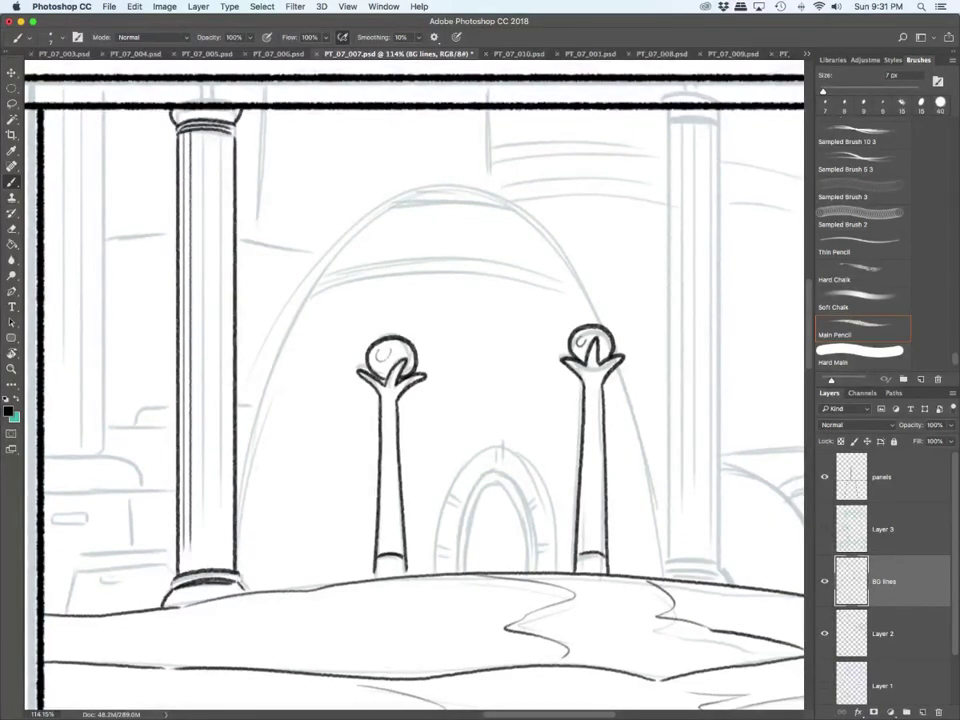
pyautogui.moveTo(205, 128); pyautogui.dragTo(205, 550)
pyautogui.moveTo(220, 132); pyautogui.dragTo(220, 564)
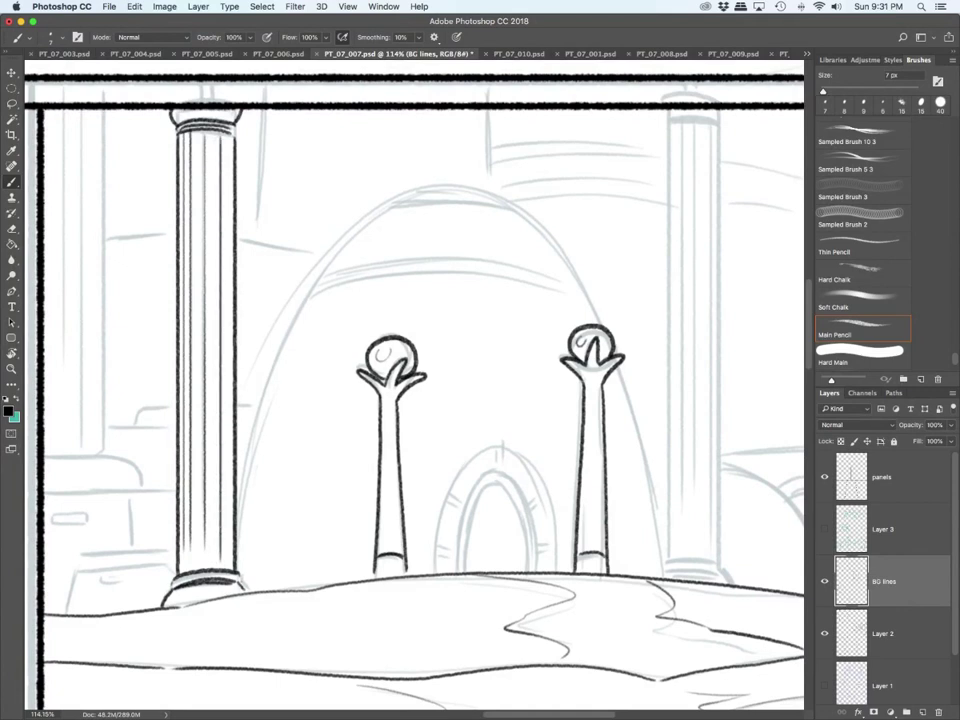
pyautogui.moveTo(172, 100); pyautogui.dragTo(172, 423)
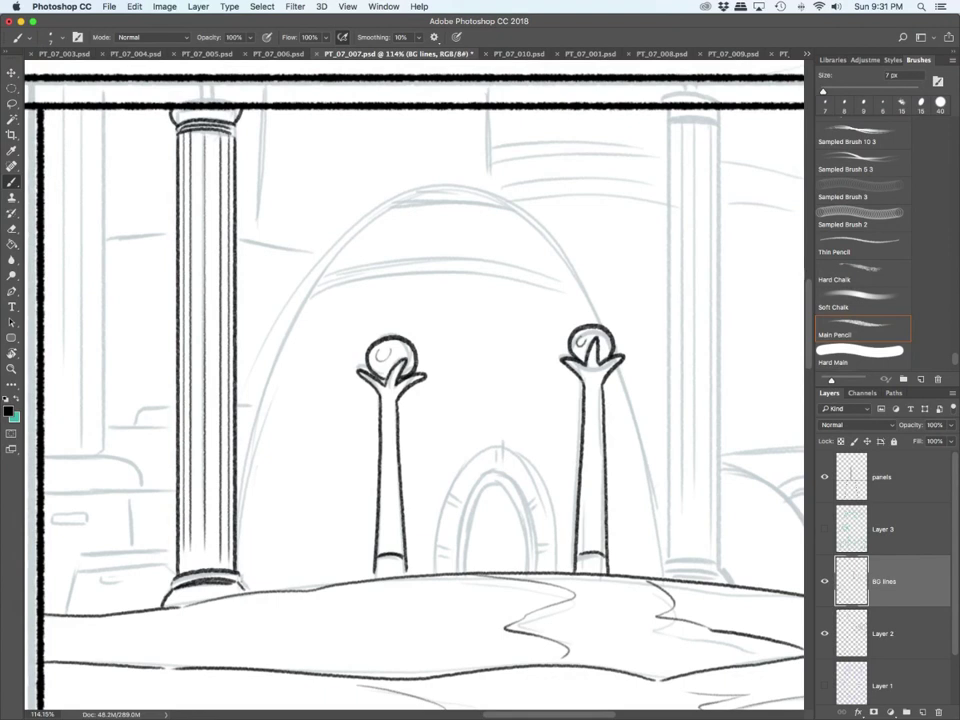
# Step: Ink the large dome's outline as an arch from the column on its left down to the hill line on its right
pyautogui.hscroll(5, 414, 385)
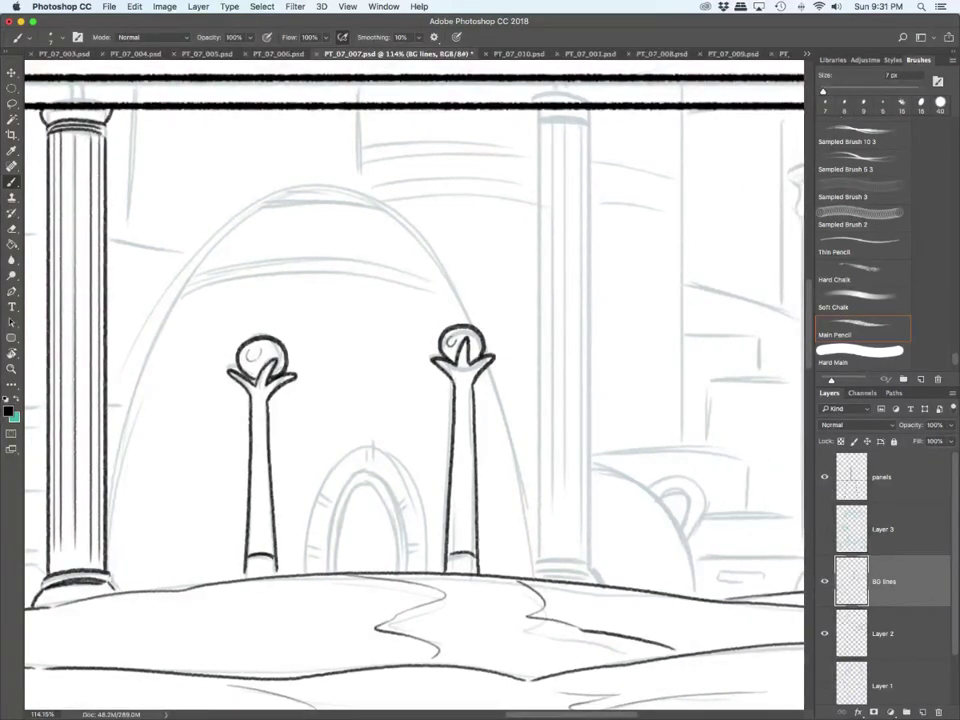
pyautogui.moveTo(110, 470)
pyautogui.mouseDown()
pyautogui.moveTo(171, 285)
pyautogui.moveTo(300, 189)
pyautogui.moveTo(407, 236)
pyautogui.moveTo(450, 272)
pyautogui.moveTo(477, 330)
pyautogui.moveTo(535, 575)
pyautogui.mouseUp()
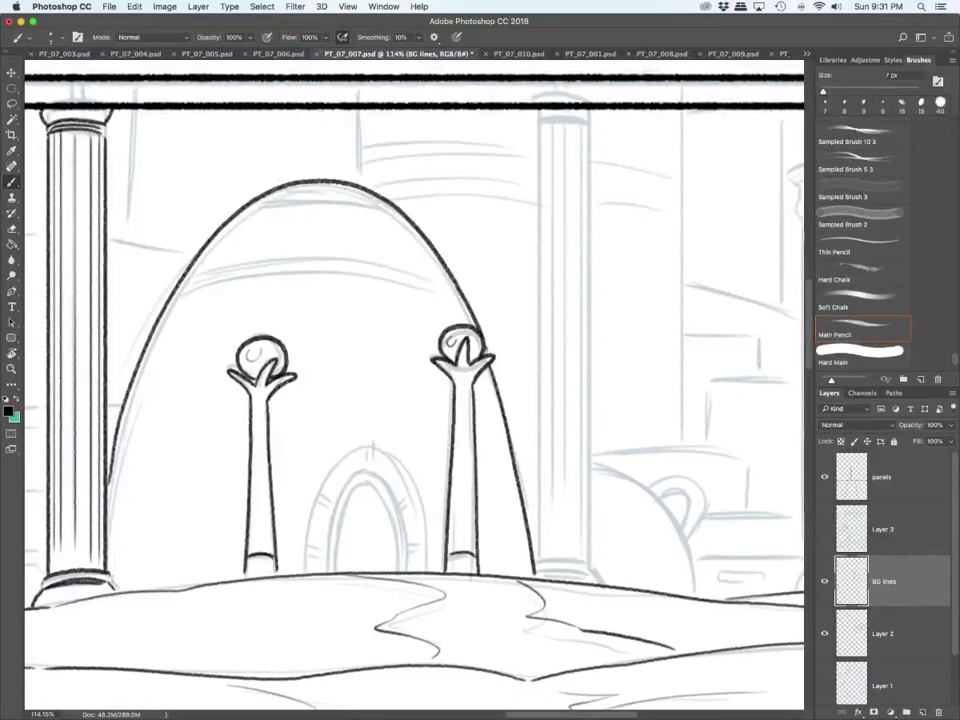
# Step: Ink the banded capital, shaft edges and curved base of the tall column right of the dome
pyautogui.moveTo(540, 117); pyautogui.dragTo(579, 119)
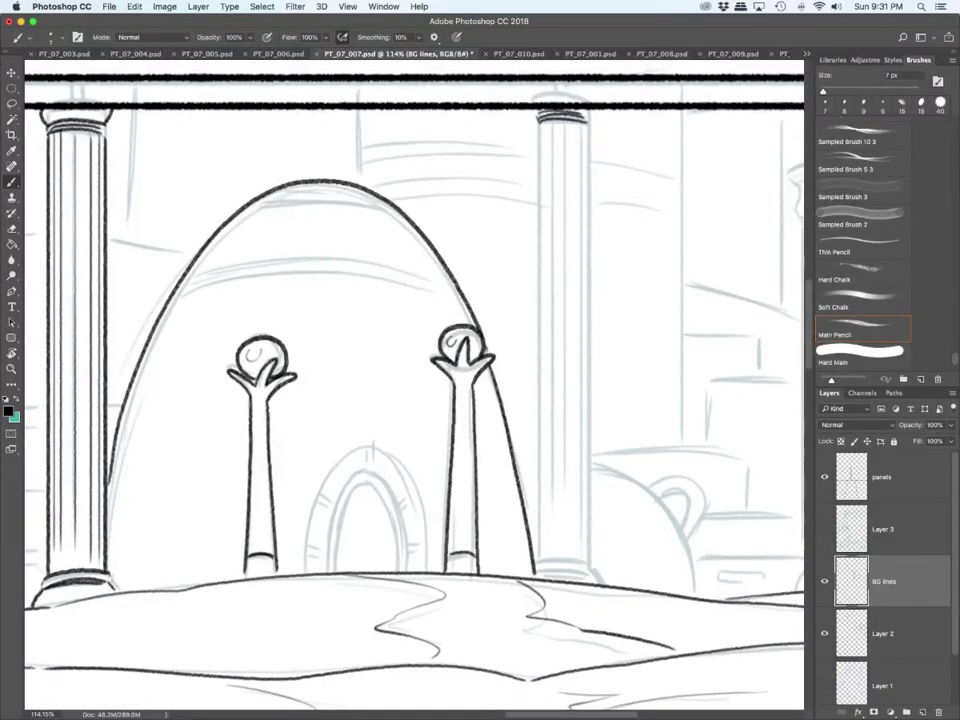
pyautogui.moveTo(540, 117); pyautogui.dragTo(541, 553)
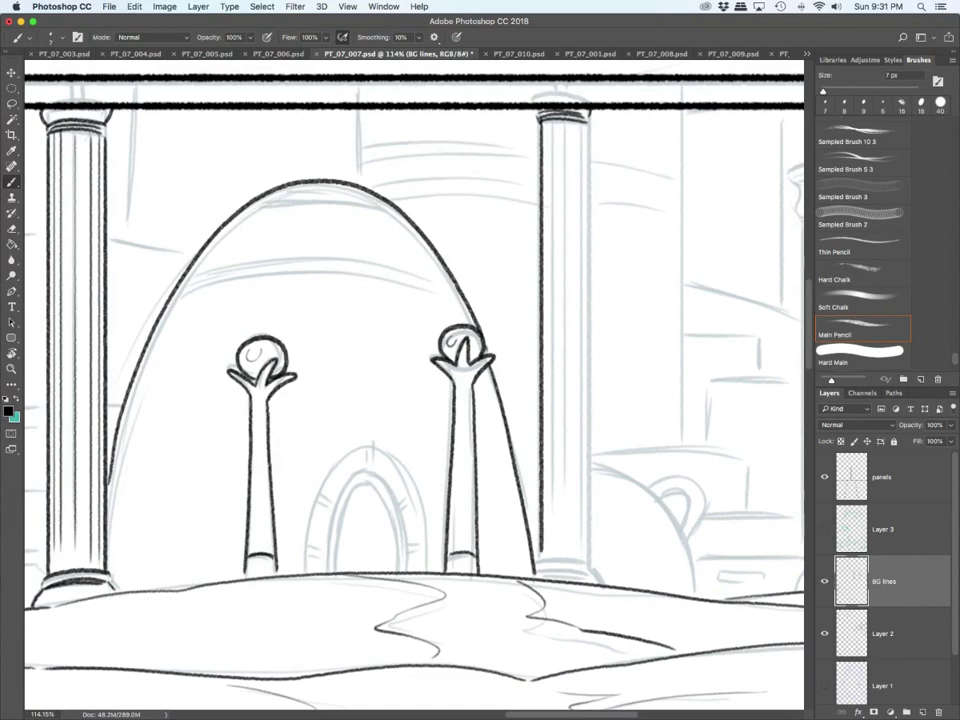
pyautogui.moveTo(588, 116); pyautogui.dragTo(588, 561)
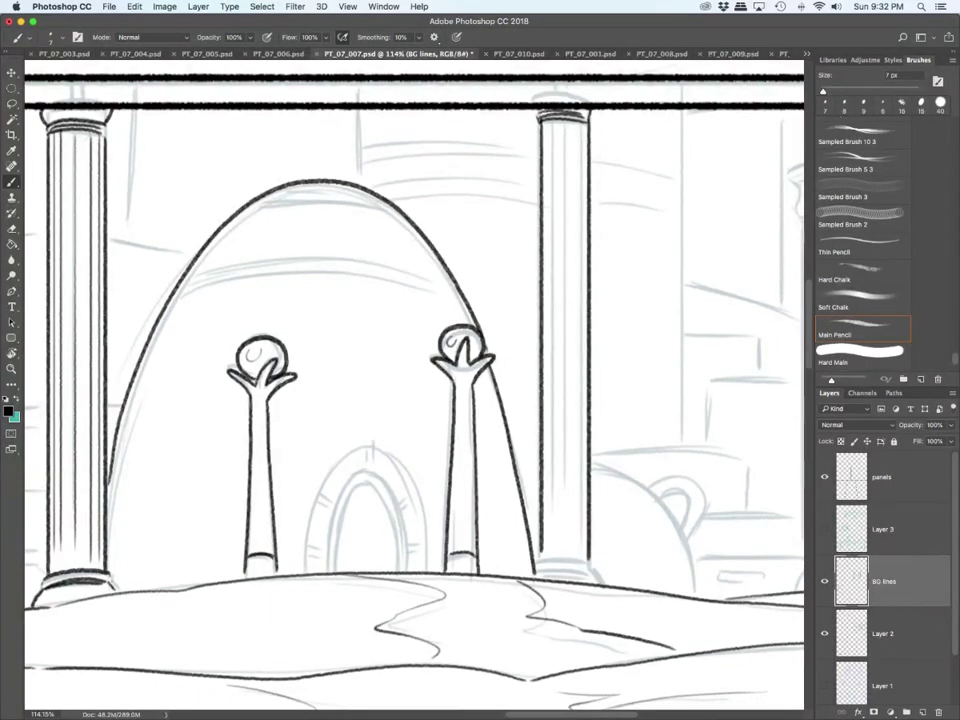
pyautogui.moveTo(538, 559)
pyautogui.mouseDown()
pyautogui.moveTo(590, 556)
pyautogui.moveTo(591, 564)
pyautogui.mouseUp()
pyautogui.moveTo(590, 557); pyautogui.dragTo(592, 564)
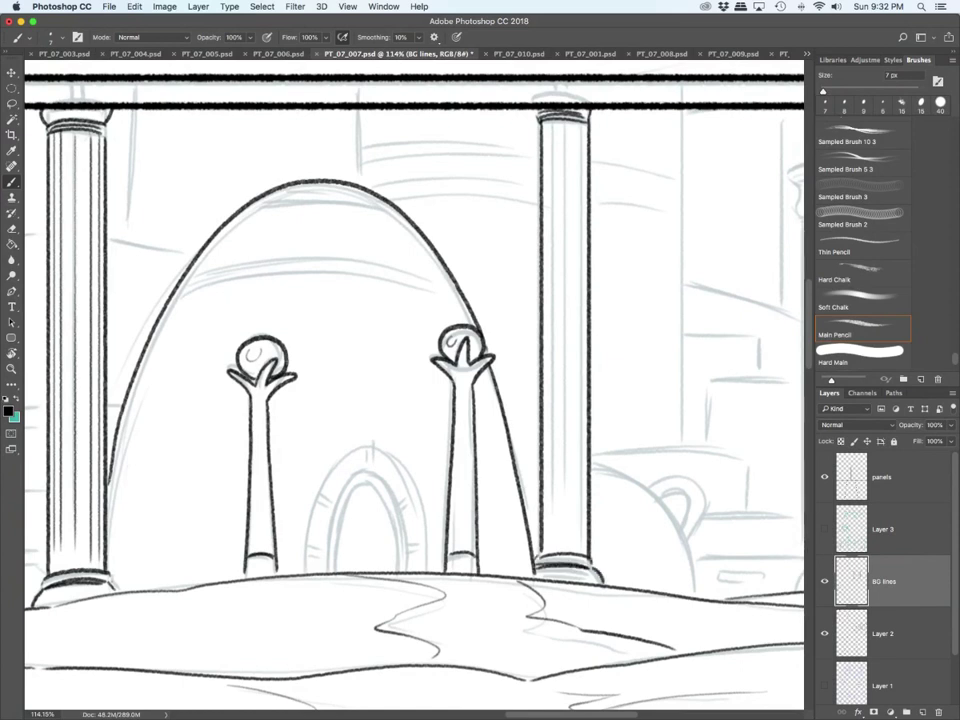
# Step: Ink the vertical flutes along the shaft of the column right of the dome
pyautogui.moveTo(544, 122); pyautogui.dragTo(546, 528)
pyautogui.moveTo(552, 120); pyautogui.dragTo(552, 346)
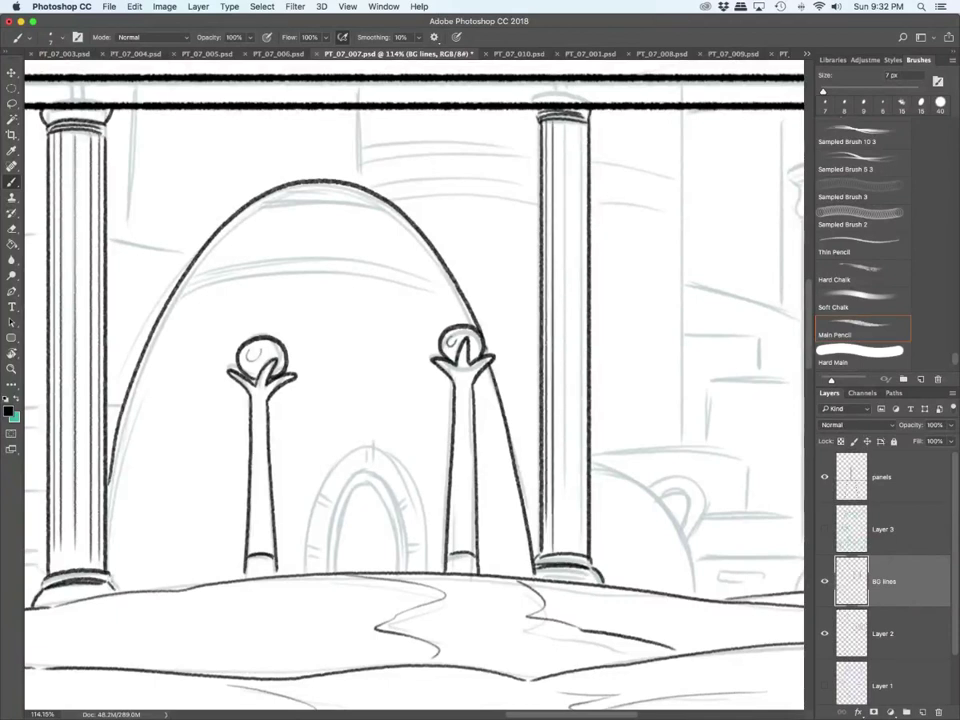
pyautogui.moveTo(565, 119); pyautogui.dragTo(564, 526)
pyautogui.moveTo(581, 123); pyautogui.dragTo(579, 549)
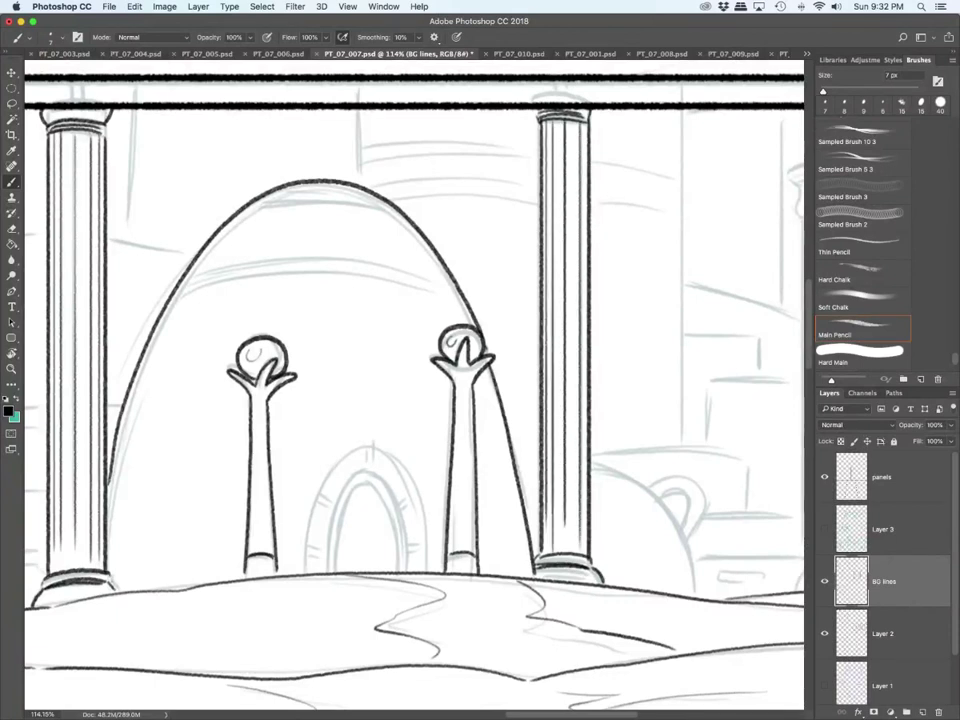
pyautogui.moveTo(585, 124); pyautogui.dragTo(586, 492)
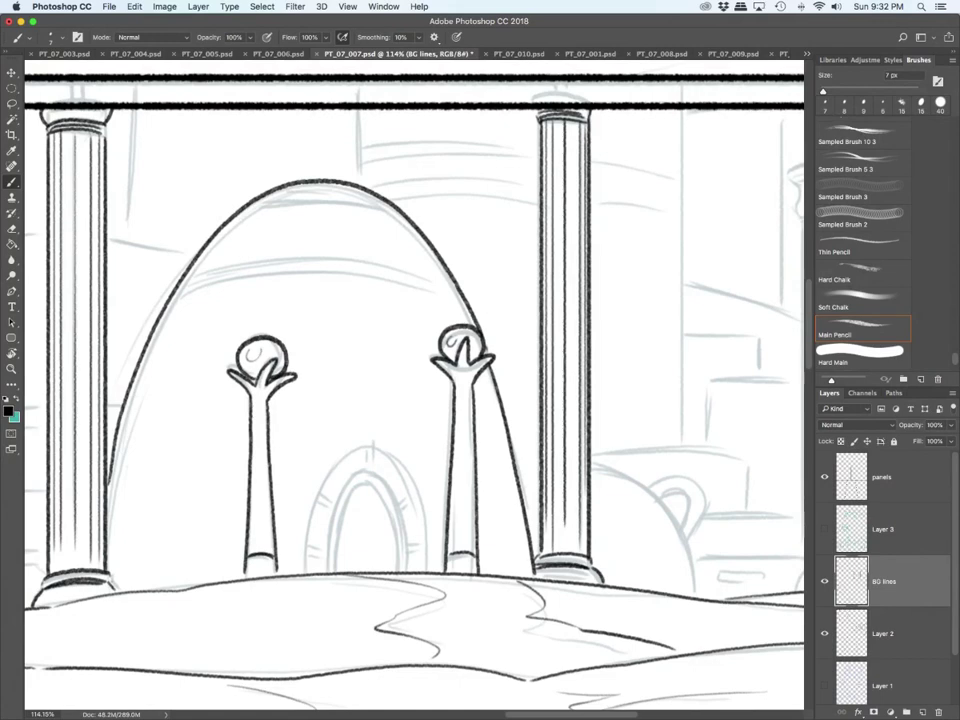
# Step: Ink the double curved band across the dome and the cap lines near its peak
pyautogui.moveTo(173, 293)
pyautogui.mouseDown()
pyautogui.moveTo(237, 274)
pyautogui.moveTo(341, 266)
pyautogui.moveTo(462, 291)
pyautogui.mouseUp()
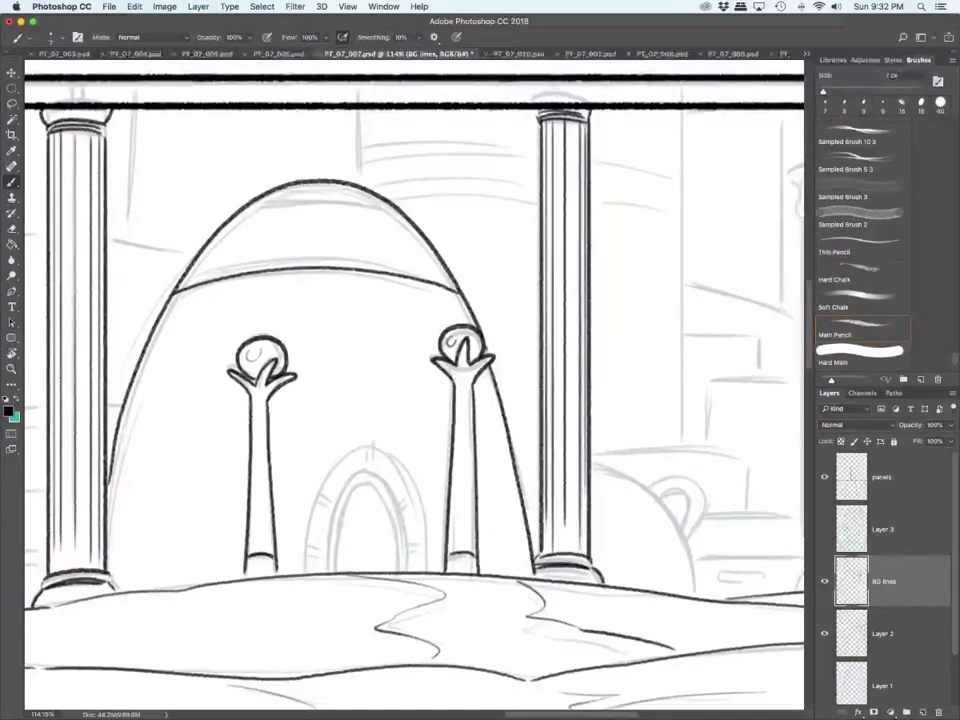
pyautogui.moveTo(182, 273)
pyautogui.mouseDown()
pyautogui.moveTo(380, 262)
pyautogui.moveTo(457, 285)
pyautogui.mouseUp()
pyautogui.moveTo(246, 208)
pyautogui.mouseDown()
pyautogui.moveTo(340, 199)
pyautogui.moveTo(396, 211)
pyautogui.moveTo(297, 189)
pyautogui.mouseUp()
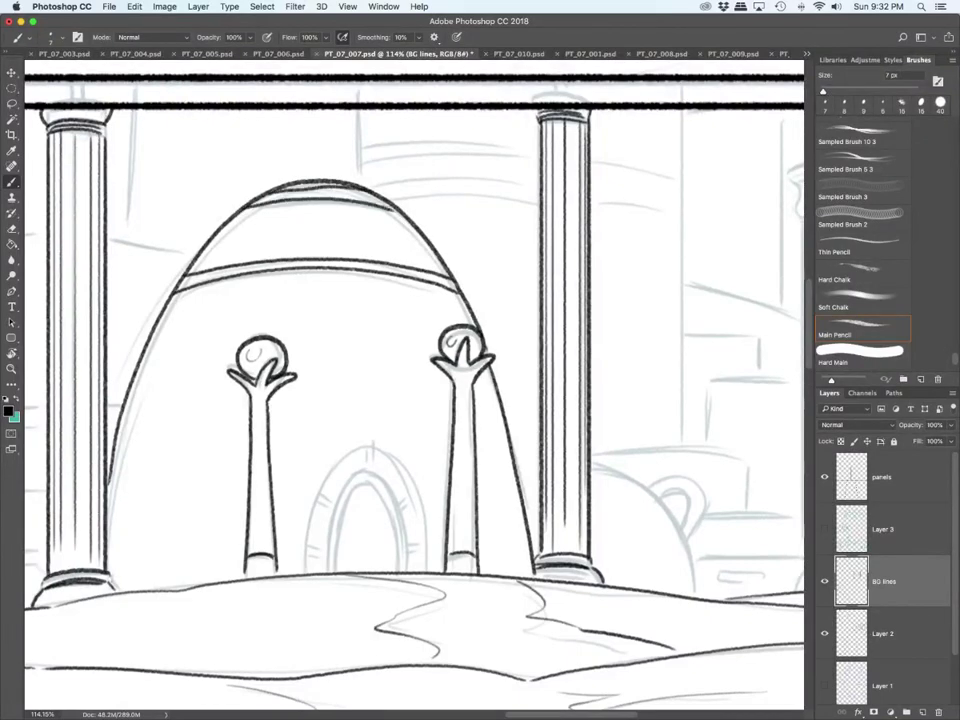
# Step: Ink the rounded, half-buried pot shape right of the second column, including its curled handle
pyautogui.scroll(-5, 411, 632)
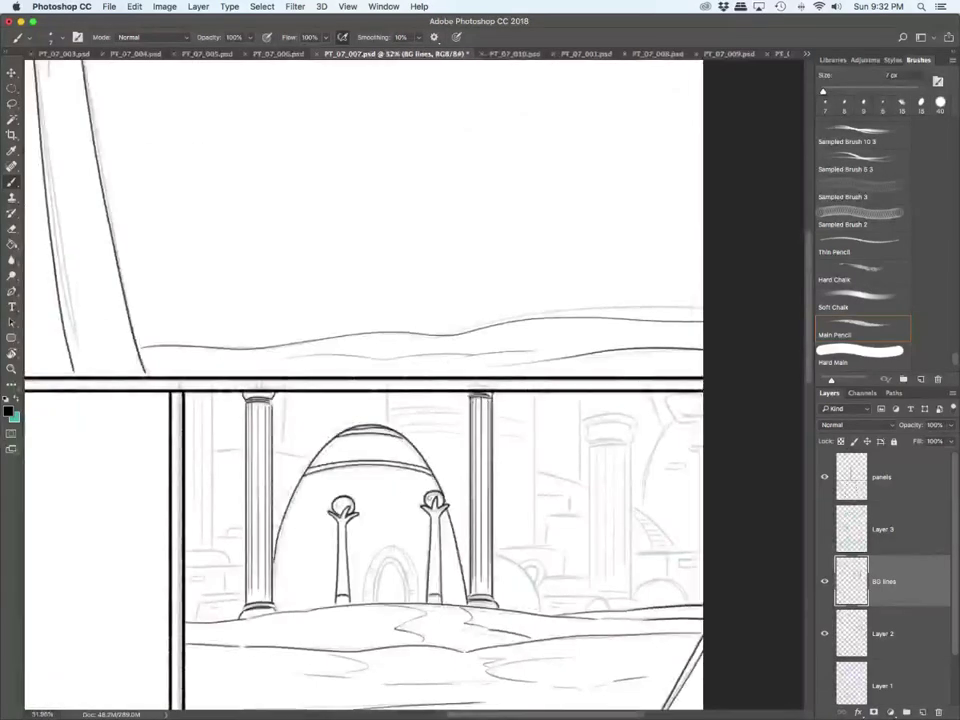
pyautogui.scroll(6, 596, 637)
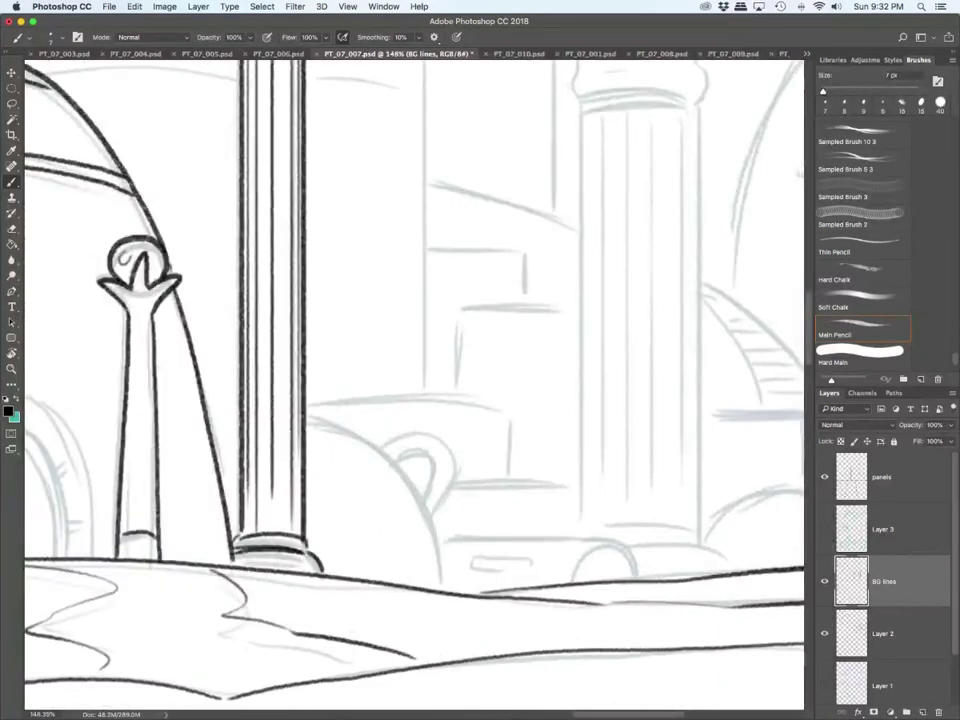
pyautogui.moveTo(310, 420); pyautogui.dragTo(449, 590)
pyautogui.moveTo(395, 452); pyautogui.dragTo(447, 528)
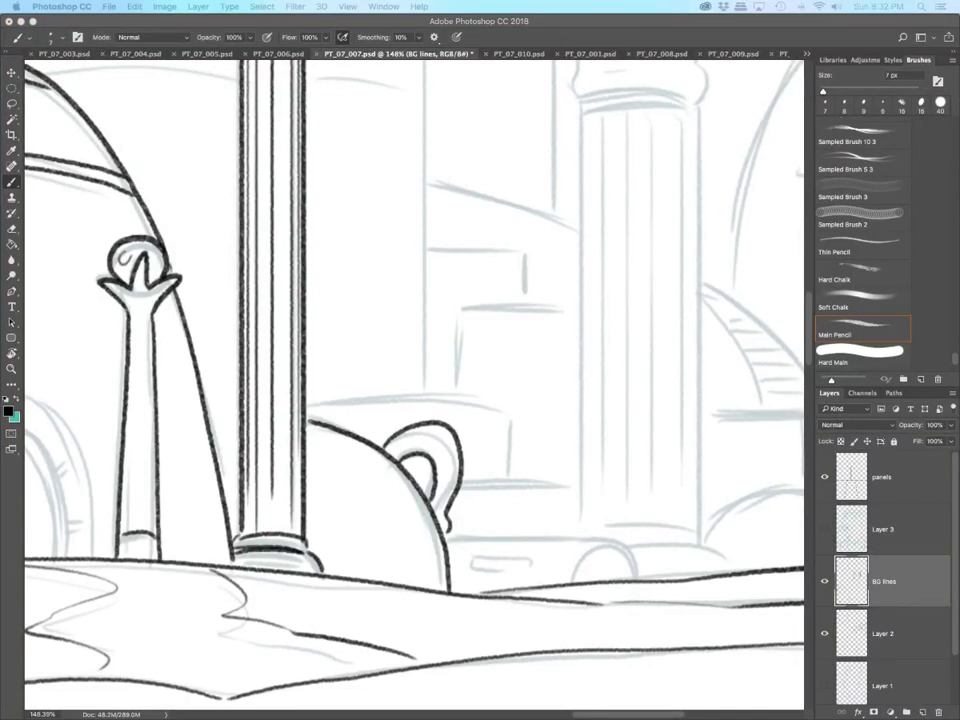
# Step: Ink the low wall beside the pot shape with its rounded end and small rectangular slot
pyautogui.hscroll(10, 415, 385)
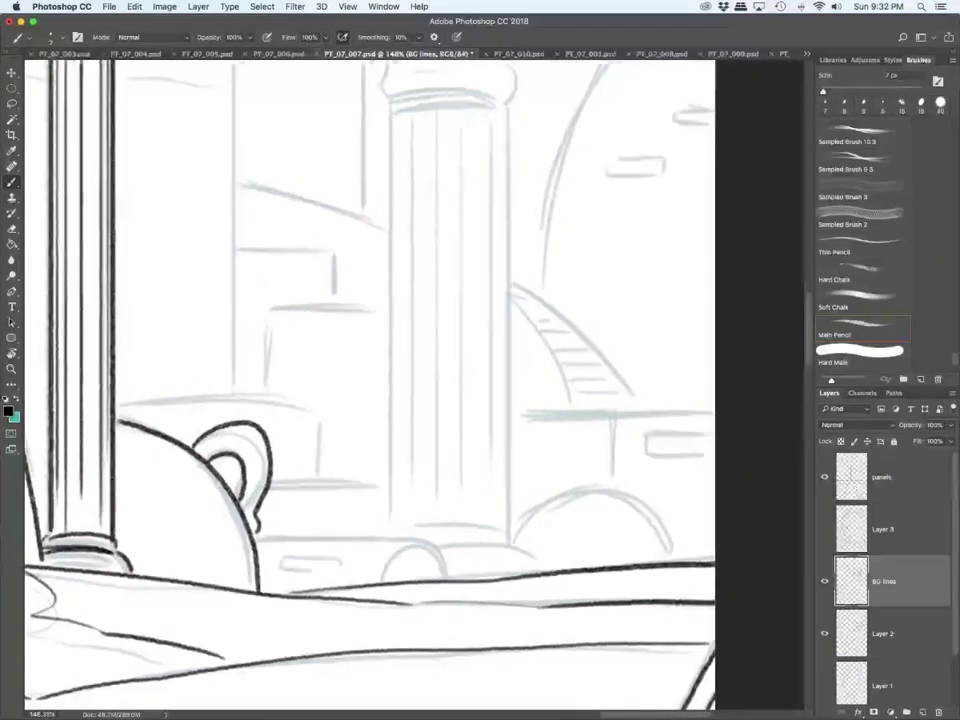
pyautogui.moveTo(251, 534)
pyautogui.mouseDown()
pyautogui.moveTo(422, 540)
pyautogui.moveTo(444, 556)
pyautogui.moveTo(448, 576)
pyautogui.mouseUp()
pyautogui.moveTo(382, 578); pyautogui.dragTo(416, 538)
pyautogui.moveTo(281, 558)
pyautogui.mouseDown()
pyautogui.moveTo(282, 569)
pyautogui.moveTo(332, 567)
pyautogui.mouseUp()
pyautogui.moveTo(282, 558); pyautogui.dragTo(333, 567)
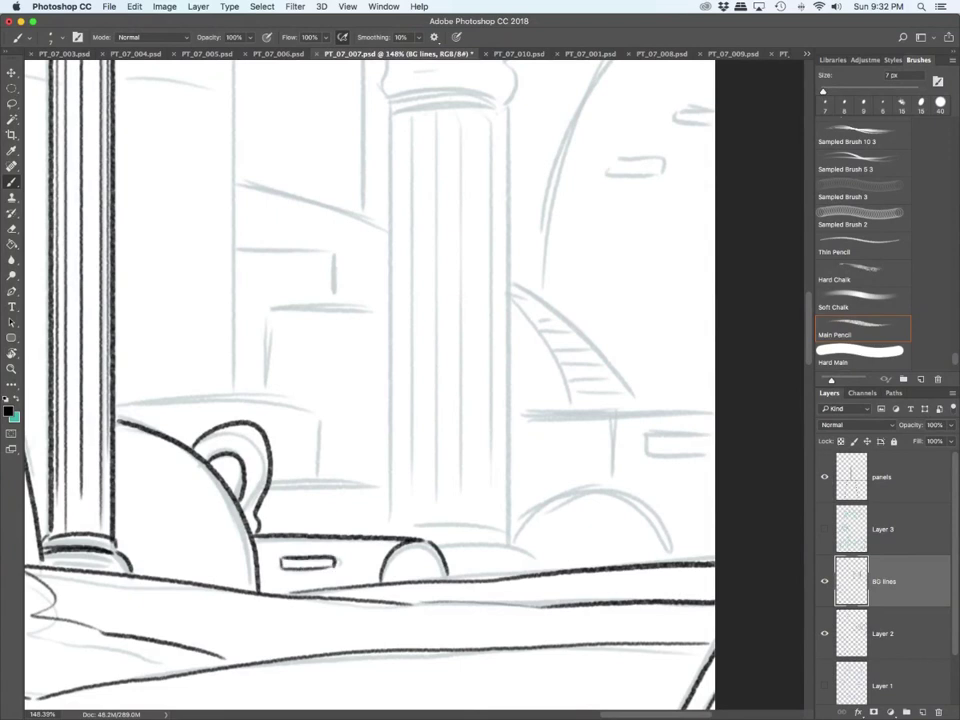
# Step: Ink the base and shaft edges of the short column near the page edge, along with the rounded mounds around its foot
pyautogui.moveTo(441, 548); pyautogui.dragTo(537, 565)
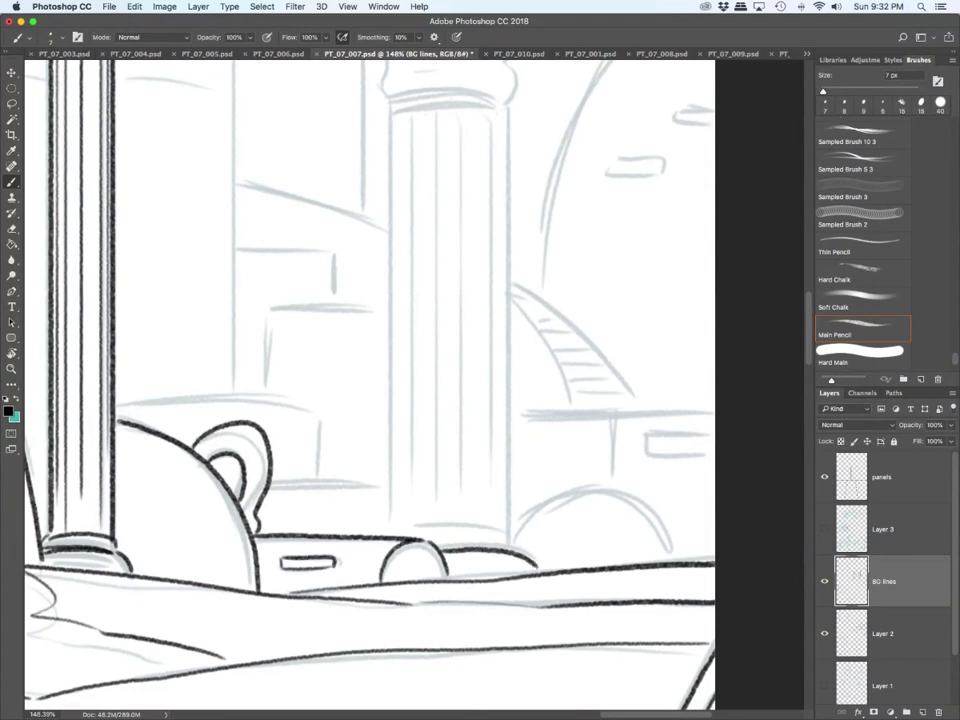
pyautogui.moveTo(410, 534)
pyautogui.mouseDown()
pyautogui.moveTo(481, 525)
pyautogui.moveTo(509, 539)
pyautogui.moveTo(647, 514)
pyautogui.moveTo(682, 560)
pyautogui.mouseUp()
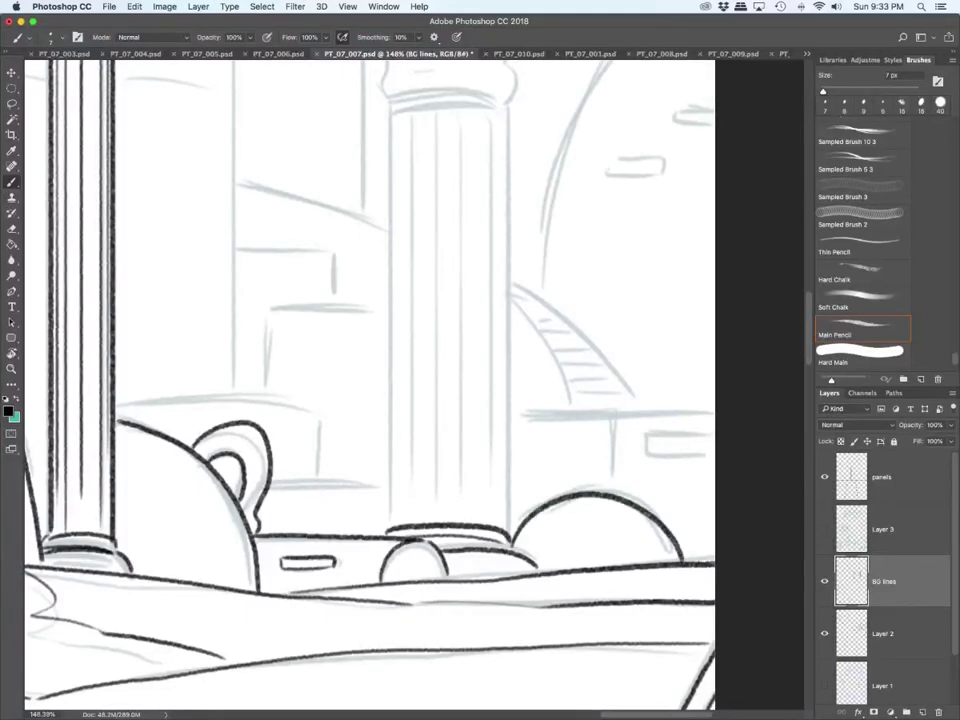
pyautogui.scroll(-5, 448, 487)
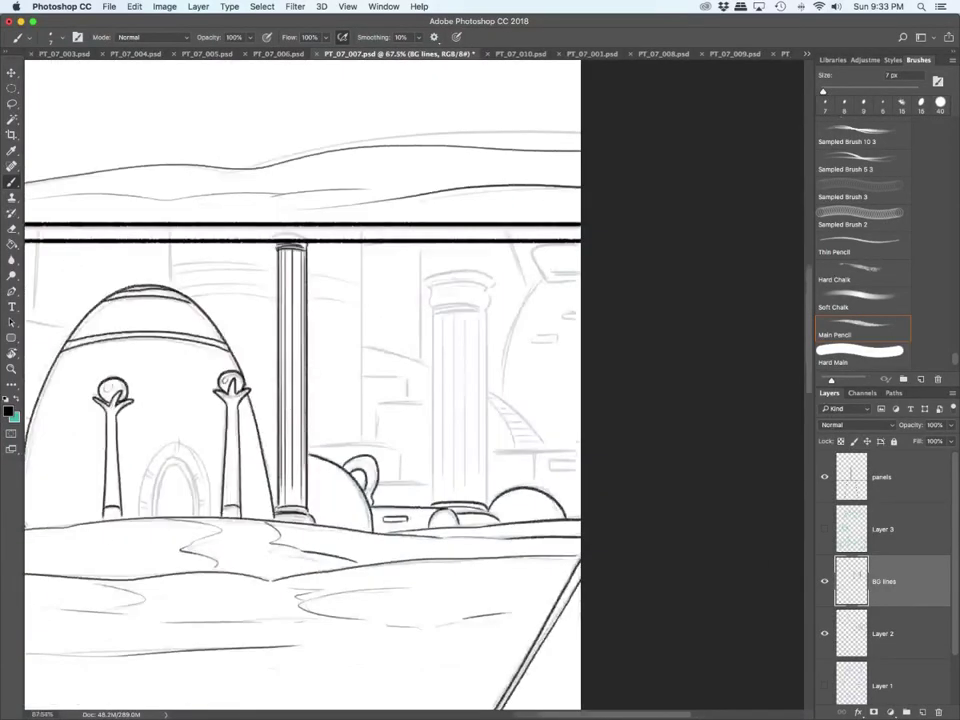
pyautogui.scroll(4, 448, 487)
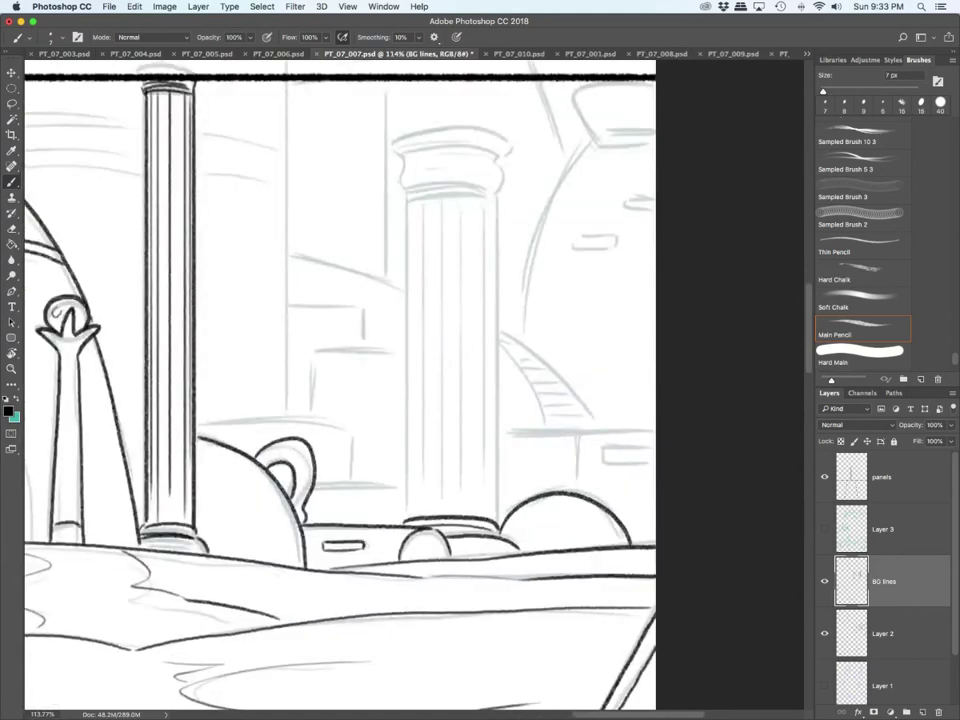
pyautogui.moveTo(408, 202); pyautogui.dragTo(408, 522)
pyautogui.moveTo(495, 204); pyautogui.dragTo(495, 523)
# Step: Ink the short column's capital with curved neck bands, concave sides and a wide rounded top slab, redrawing the lowest band once
pyautogui.scroll(3, 340, 385)
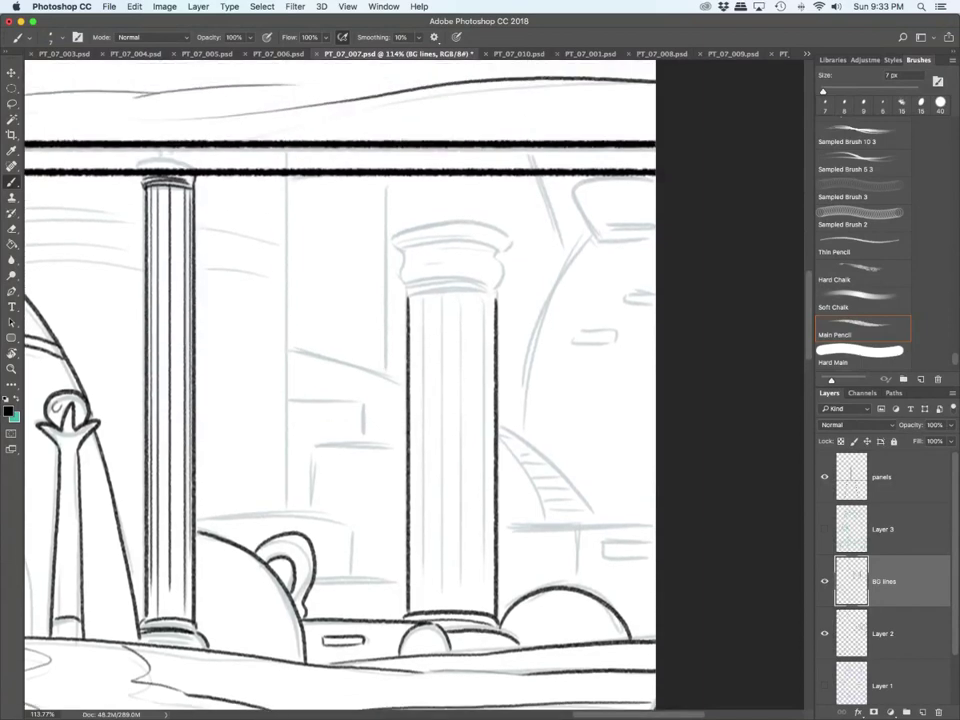
pyautogui.scroll(5, 518, 373)
pyautogui.scroll(-2, 518, 373)
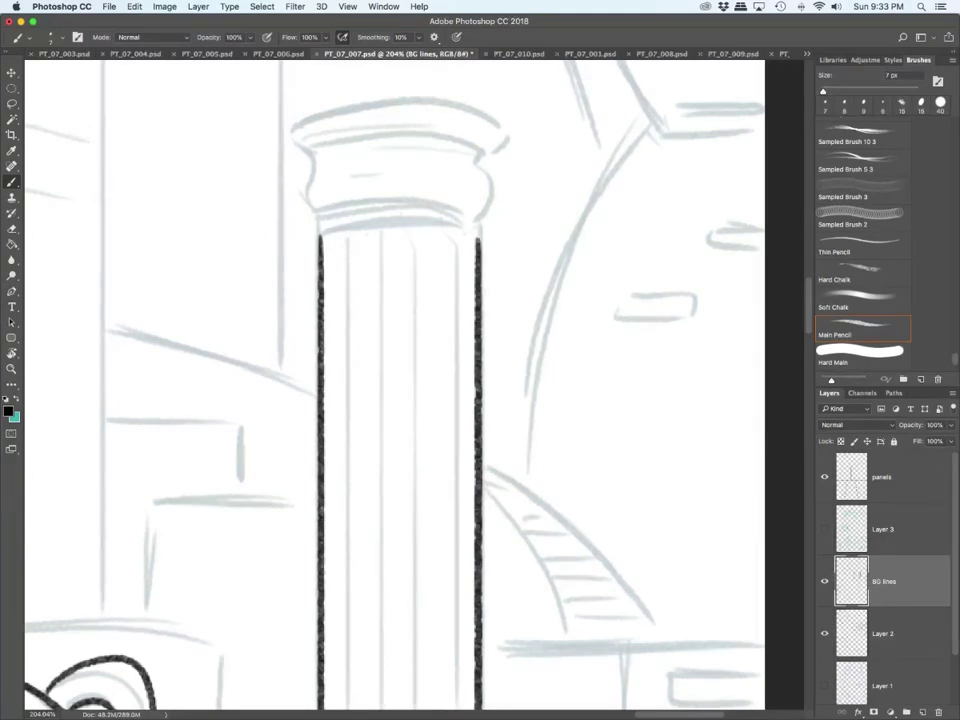
pyautogui.moveTo(320, 237)
pyautogui.mouseDown()
pyautogui.moveTo(365, 227)
pyautogui.moveTo(478, 240)
pyautogui.mouseUp()
pyautogui.hotkey('ctrl', 'z')
pyautogui.moveTo(320, 236)
pyautogui.mouseDown()
pyautogui.moveTo(398, 218)
pyautogui.moveTo(476, 231)
pyautogui.mouseUp()
pyautogui.moveTo(316, 230)
pyautogui.mouseDown()
pyautogui.moveTo(344, 208)
pyautogui.moveTo(424, 203)
pyautogui.moveTo(488, 228)
pyautogui.mouseUp()
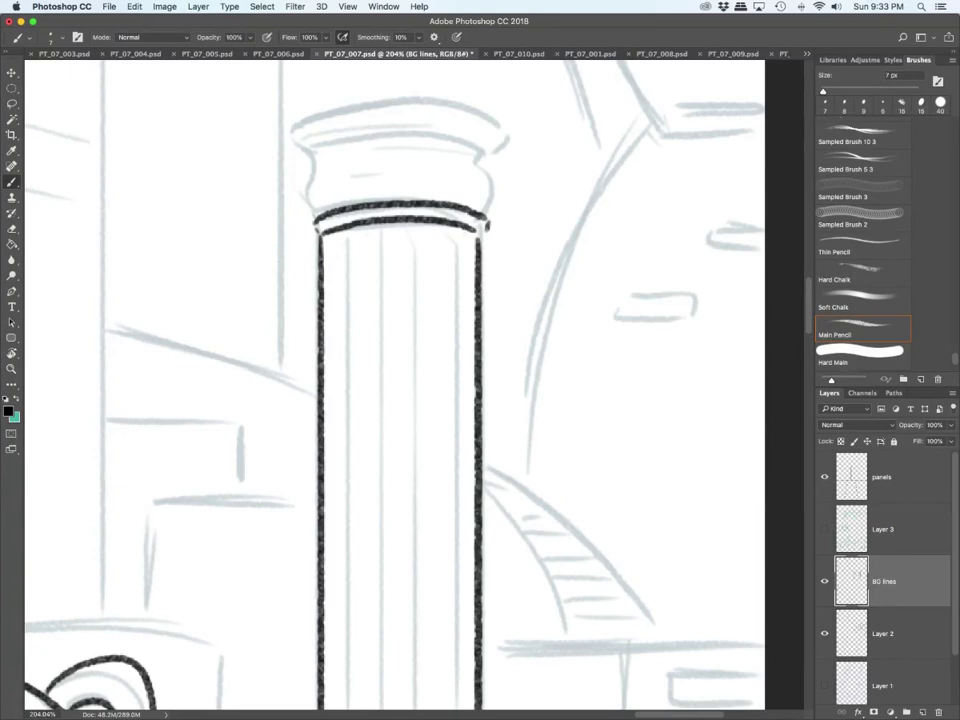
pyautogui.moveTo(314, 214)
pyautogui.mouseDown()
pyautogui.moveTo(419, 194)
pyautogui.moveTo(490, 214)
pyautogui.mouseUp()
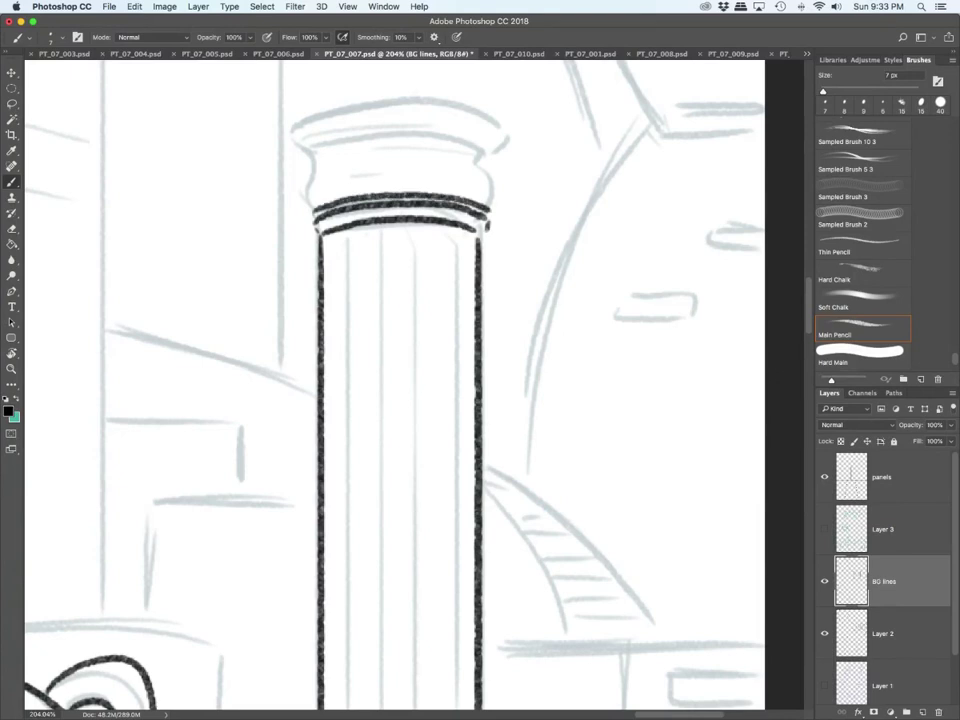
pyautogui.moveTo(302, 148)
pyautogui.mouseDown()
pyautogui.moveTo(435, 132)
pyautogui.moveTo(498, 146)
pyautogui.moveTo(297, 155)
pyautogui.moveTo(350, 108)
pyautogui.moveTo(450, 104)
pyautogui.moveTo(505, 148)
pyautogui.mouseUp()
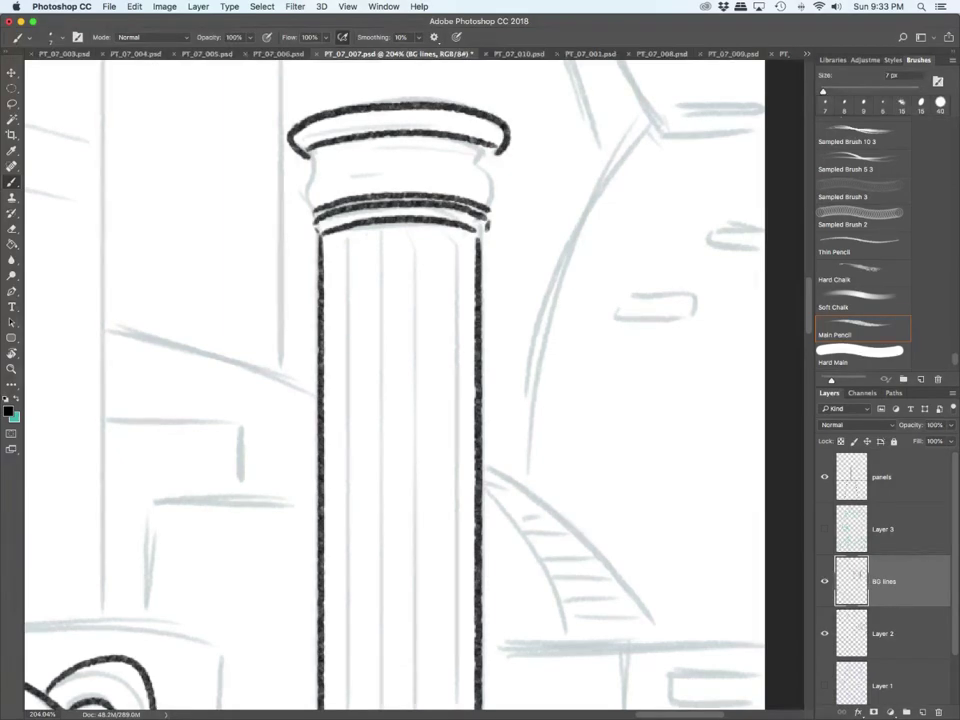
pyautogui.moveTo(305, 152); pyautogui.dragTo(313, 212)
pyautogui.moveTo(493, 148); pyautogui.dragTo(488, 226)
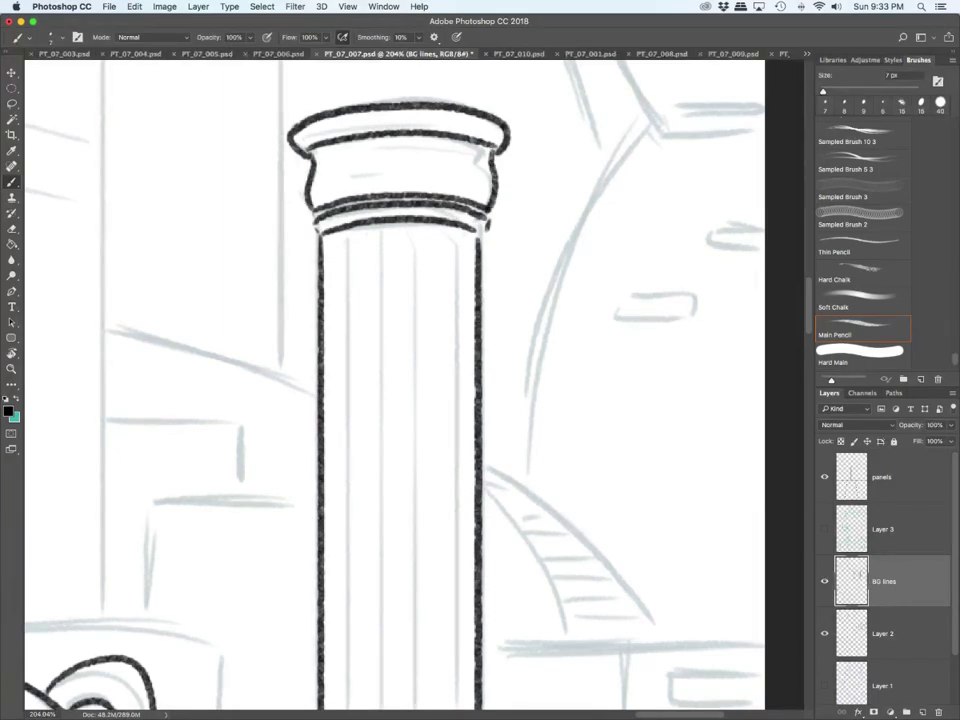
pyautogui.scroll(-5, 463, 535)
pyautogui.scroll(-5, 312, 385)
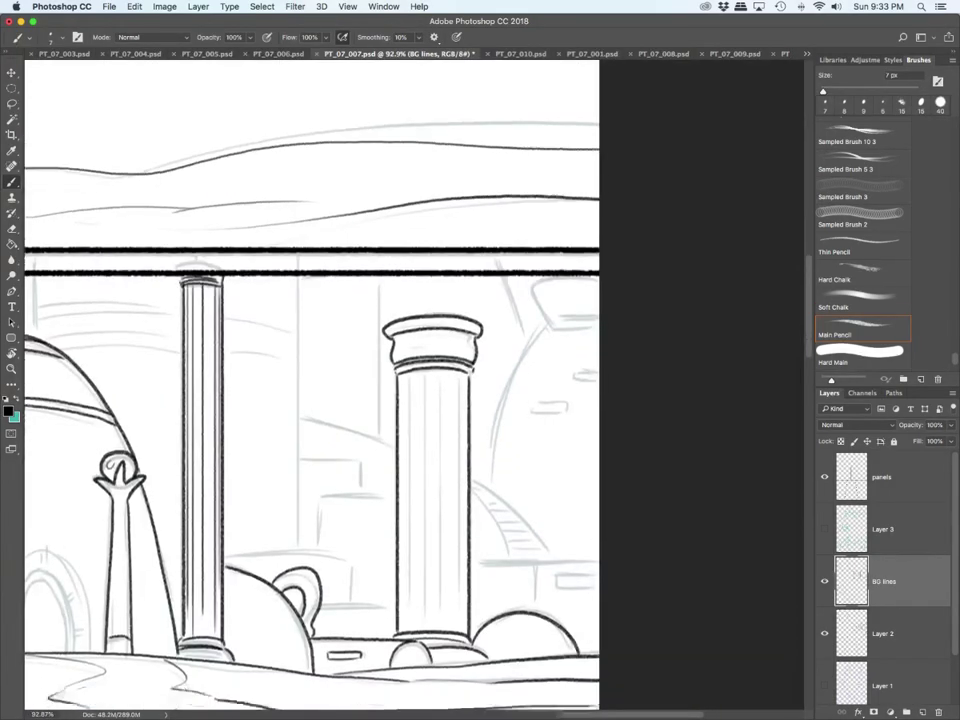
pyautogui.scroll(3, 312, 385)
pyautogui.scroll(-3, 312, 385)
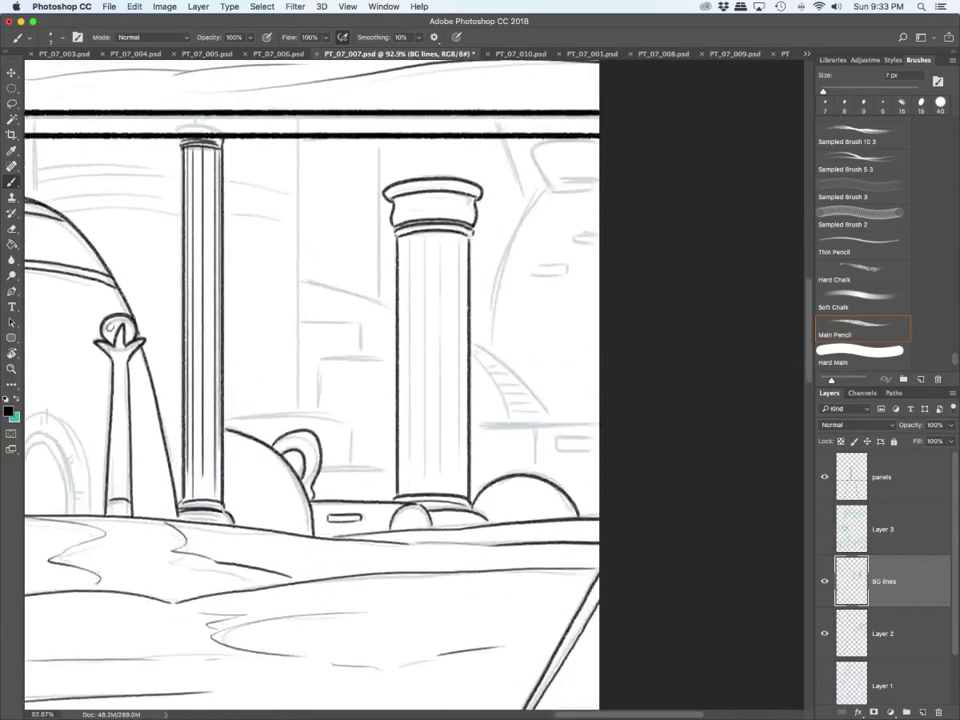
# Step: Ink the vertical fluting lines down the shaft of the short column near the page edge
pyautogui.moveTo(402, 237); pyautogui.dragTo(404, 477)
pyautogui.moveTo(409, 236); pyautogui.dragTo(410, 474)
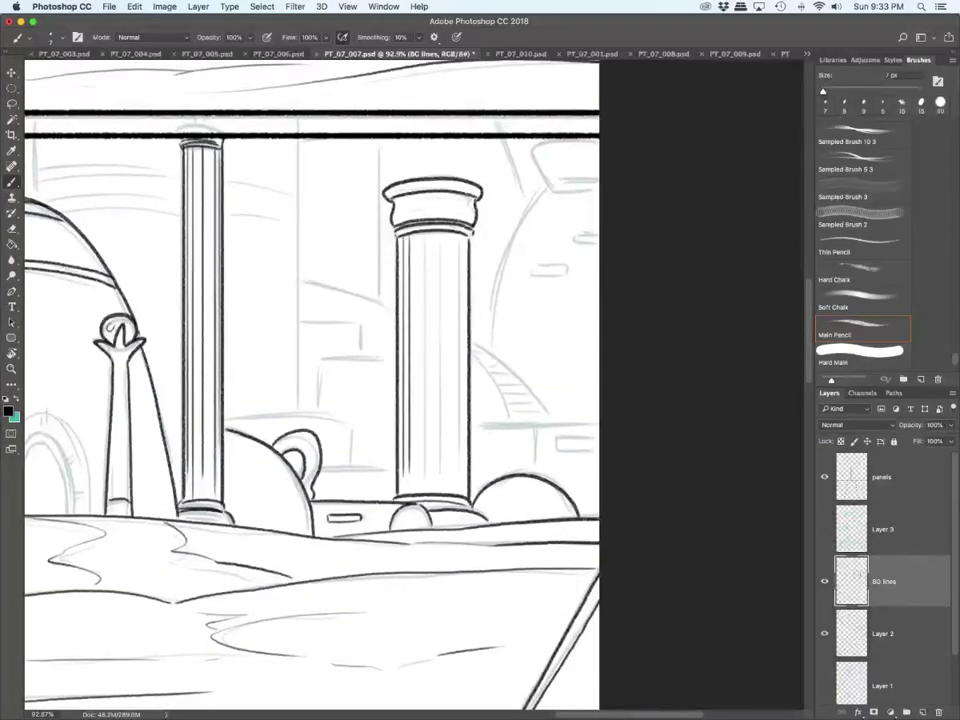
pyautogui.moveTo(423, 235)
pyautogui.mouseDown()
pyautogui.moveTo(424, 484)
pyautogui.moveTo(438, 365)
pyautogui.moveTo(439, 471)
pyautogui.mouseUp()
pyautogui.moveTo(456, 233); pyautogui.dragTo(457, 486)
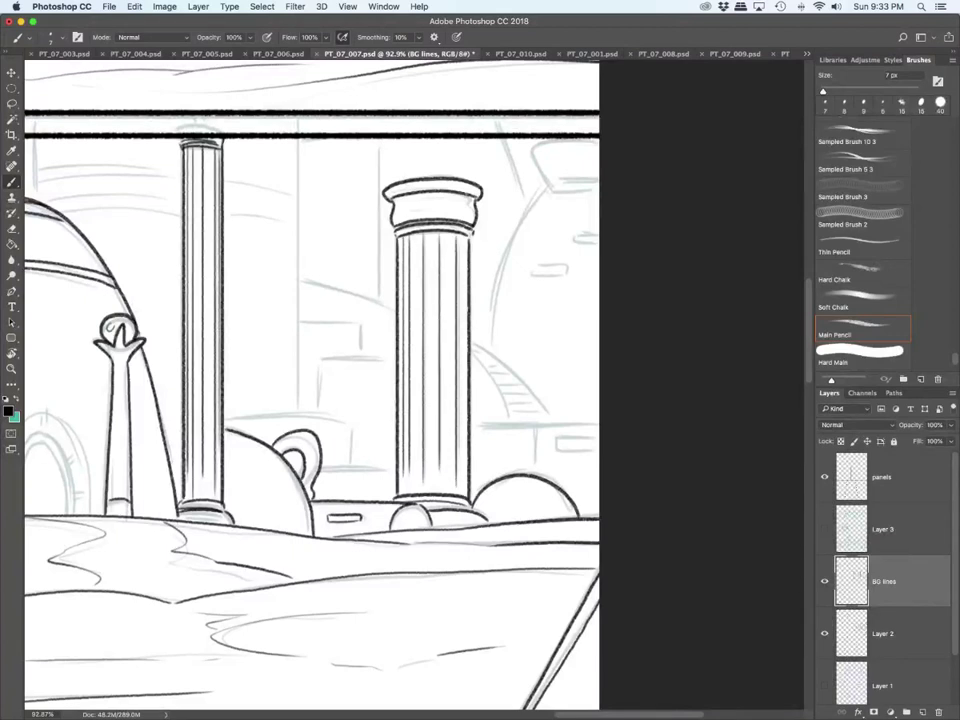
pyautogui.moveTo(462, 237); pyautogui.dragTo(463, 468)
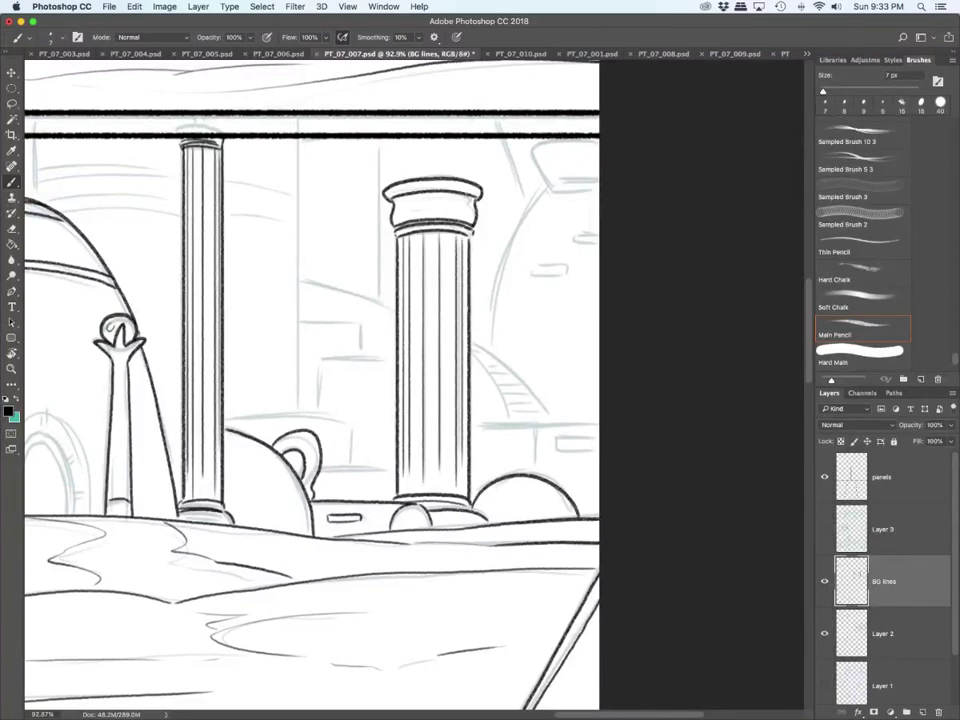
# Step: Ink the dome's arched doorway with an outer arch, a double inner arch and a curved door edge inside the opening
pyautogui.scroll(-5, 459, 483)
pyautogui.scroll(6, 251, 498)
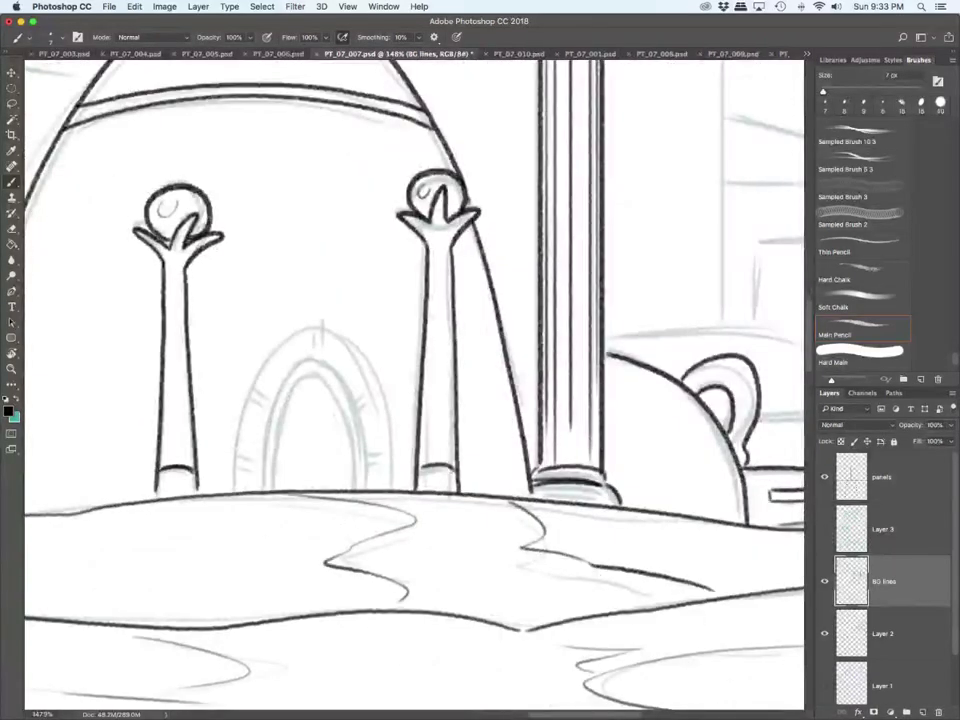
pyautogui.moveTo(236, 490)
pyautogui.mouseDown()
pyautogui.moveTo(237, 445)
pyautogui.moveTo(304, 327)
pyautogui.moveTo(358, 350)
pyautogui.moveTo(390, 490)
pyautogui.mouseUp()
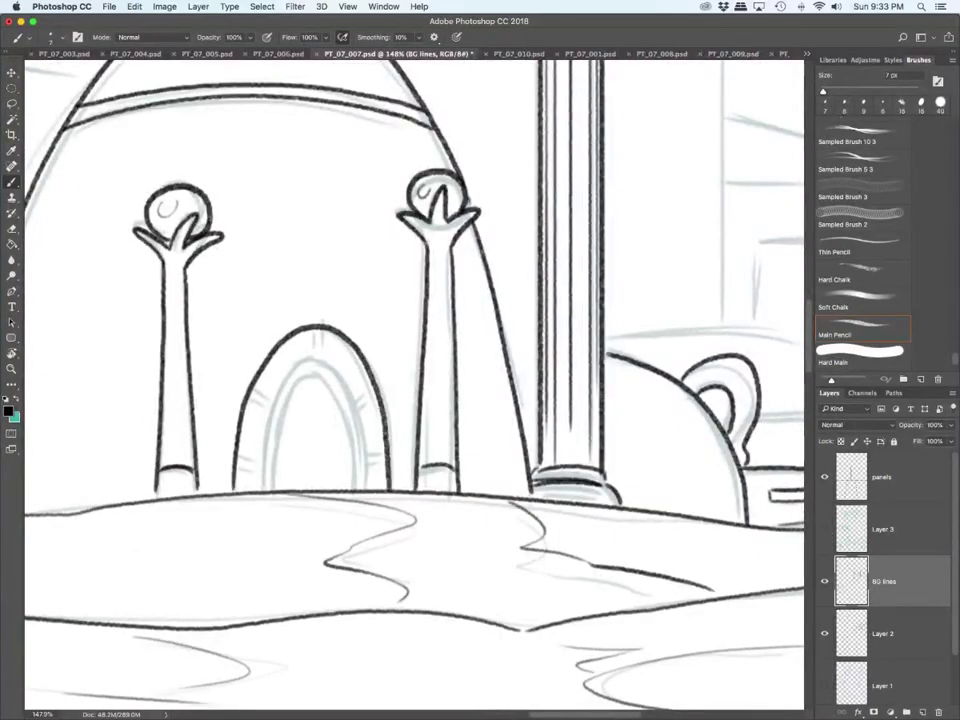
pyautogui.moveTo(267, 490)
pyautogui.mouseDown()
pyautogui.moveTo(274, 416)
pyautogui.moveTo(322, 362)
pyautogui.moveTo(348, 402)
pyautogui.moveTo(362, 488)
pyautogui.mouseUp()
pyautogui.moveTo(283, 480)
pyautogui.mouseDown()
pyautogui.moveTo(292, 400)
pyautogui.moveTo(310, 368)
pyautogui.moveTo(332, 378)
pyautogui.moveTo(345, 480)
pyautogui.mouseUp()
pyautogui.moveTo(293, 394); pyautogui.dragTo(314, 490)
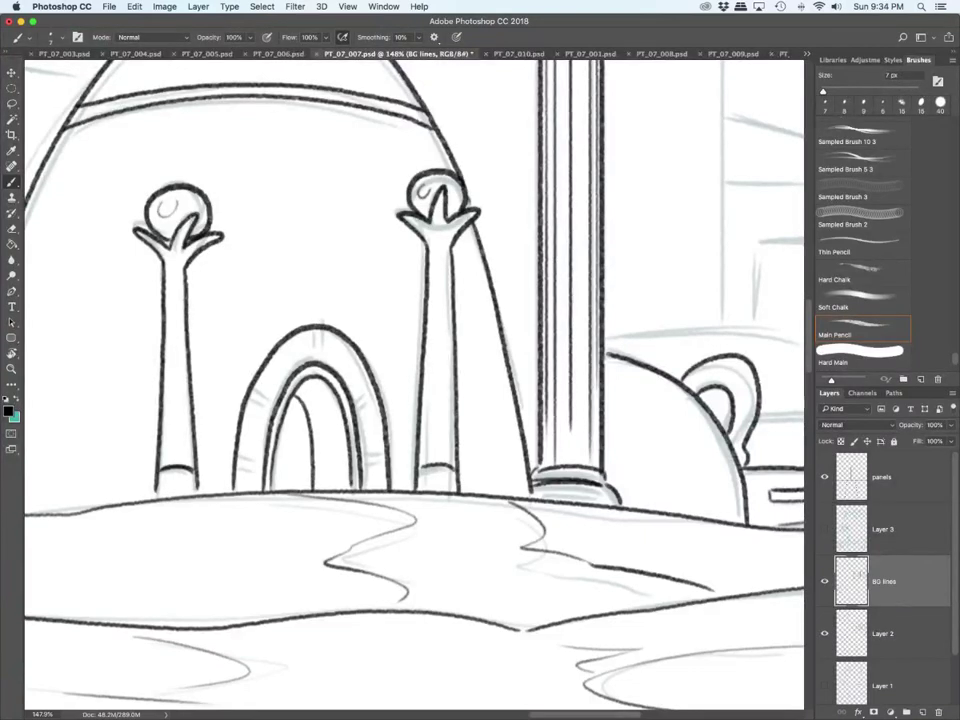
# Step: Ink paired stone joint lines across both sides of the doorway's arch band
pyautogui.moveTo(238, 469); pyautogui.dragTo(262, 470)
pyautogui.moveTo(237, 461); pyautogui.dragTo(262, 463)
pyautogui.moveTo(245, 407); pyautogui.dragTo(267, 416)
pyautogui.moveTo(247, 401); pyautogui.dragTo(271, 410)
pyautogui.moveTo(276, 353)
pyautogui.mouseDown()
pyautogui.moveTo(294, 367)
pyautogui.moveTo(294, 357)
pyautogui.mouseUp()
pyautogui.moveTo(356, 358)
pyautogui.mouseDown()
pyautogui.moveTo(343, 372)
pyautogui.moveTo(379, 411)
pyautogui.mouseUp()
pyautogui.moveTo(361, 468); pyautogui.dragTo(386, 465)
pyautogui.moveTo(363, 460); pyautogui.dragTo(386, 456)
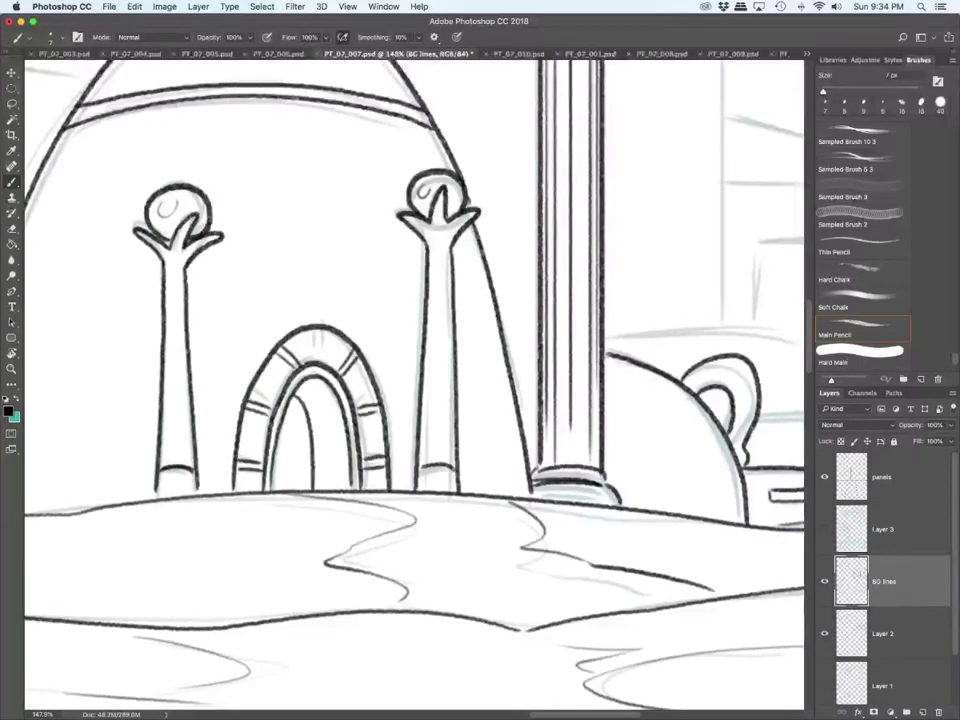
# Step: Ink the low block building beside the first column's base, with a double top edge and a small rectangular slot
pyautogui.scroll(-3, 234, 573)
pyautogui.hscroll(-5, 234, 573)
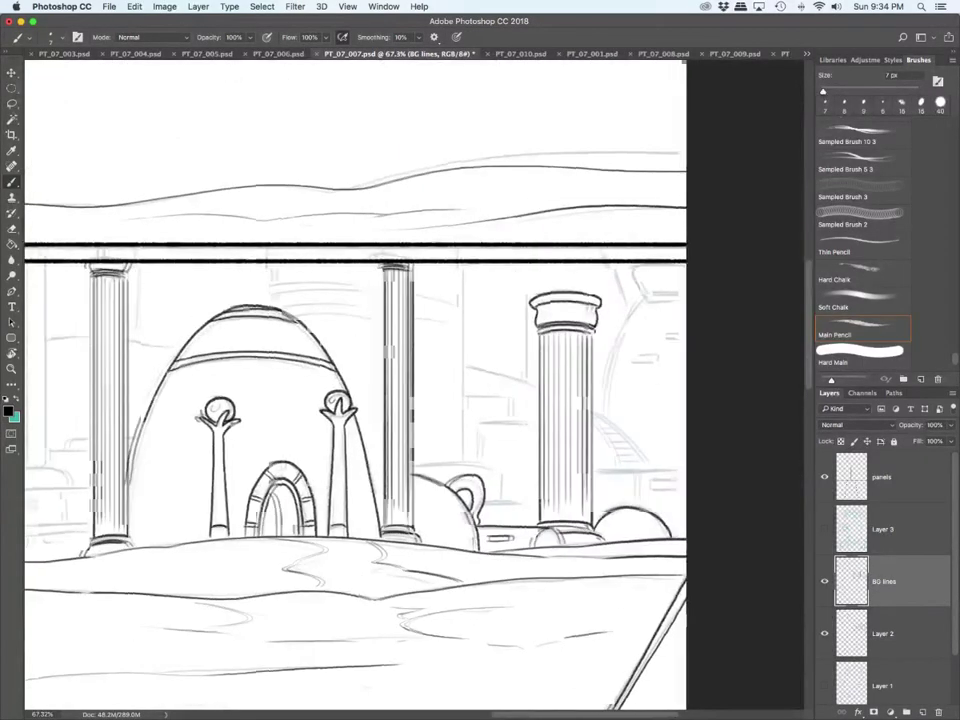
pyautogui.scroll(5, 290, 599)
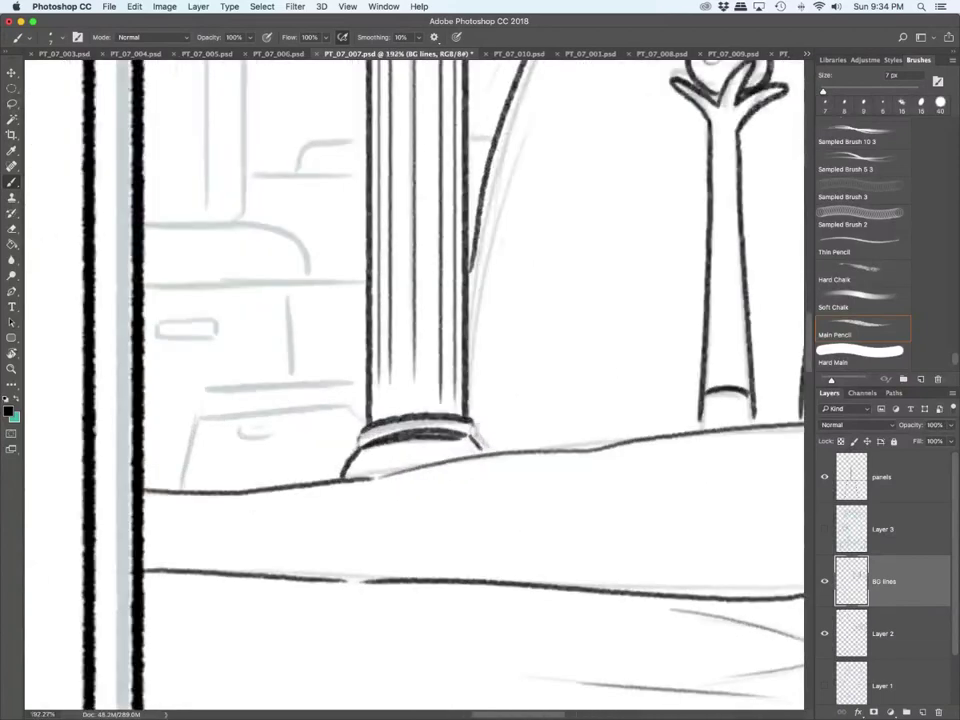
pyautogui.moveTo(181, 488)
pyautogui.mouseDown()
pyautogui.moveTo(200, 392)
pyautogui.moveTo(352, 390)
pyautogui.mouseUp()
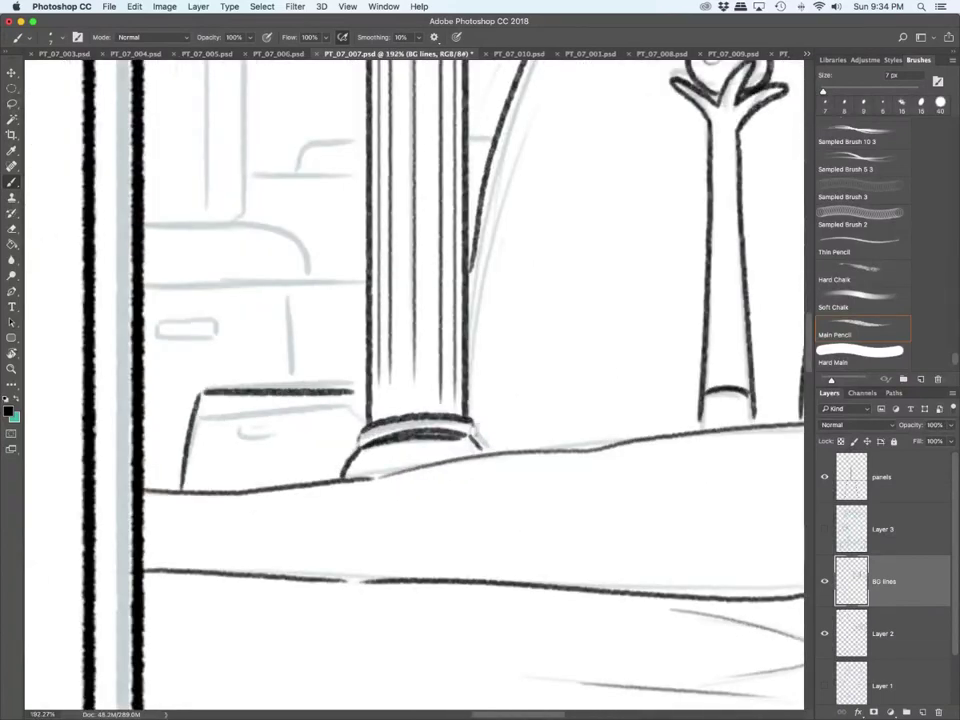
pyautogui.moveTo(198, 412); pyautogui.dragTo(355, 410)
pyautogui.moveTo(242, 432)
pyautogui.mouseDown()
pyautogui.moveTo(296, 442)
pyautogui.moveTo(290, 426)
pyautogui.mouseUp()
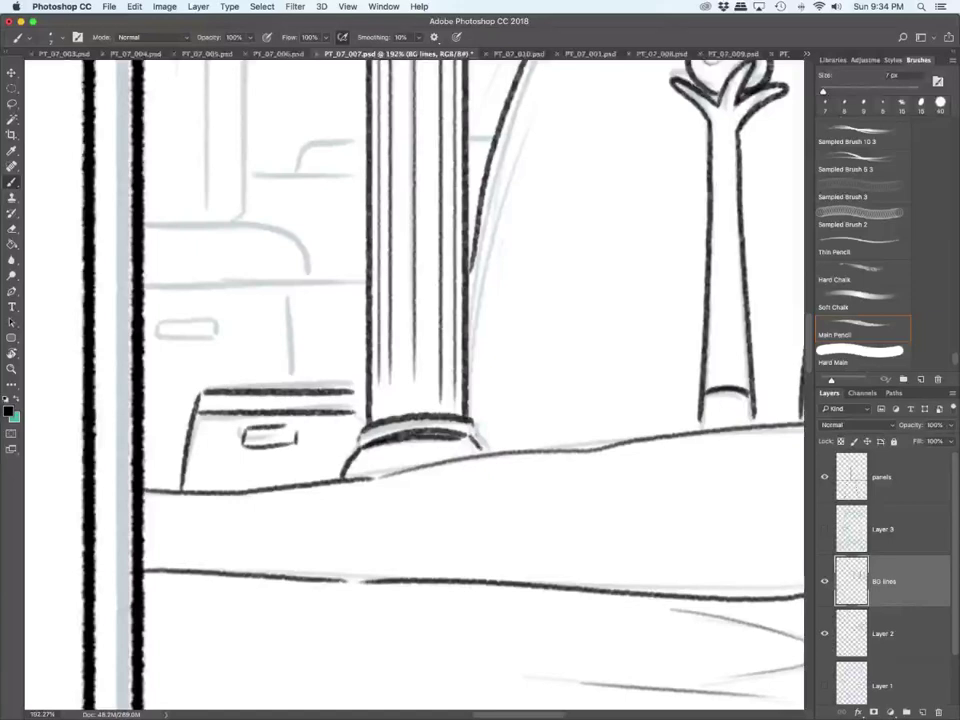
# Step: Ink the stacked stone blocks beside the leftmost foreground column, including the rectangular slot and the rounded double-edged top slab
pyautogui.moveTo(145, 282); pyautogui.dragTo(362, 281)
pyautogui.moveTo(285, 284); pyautogui.dragTo(295, 382)
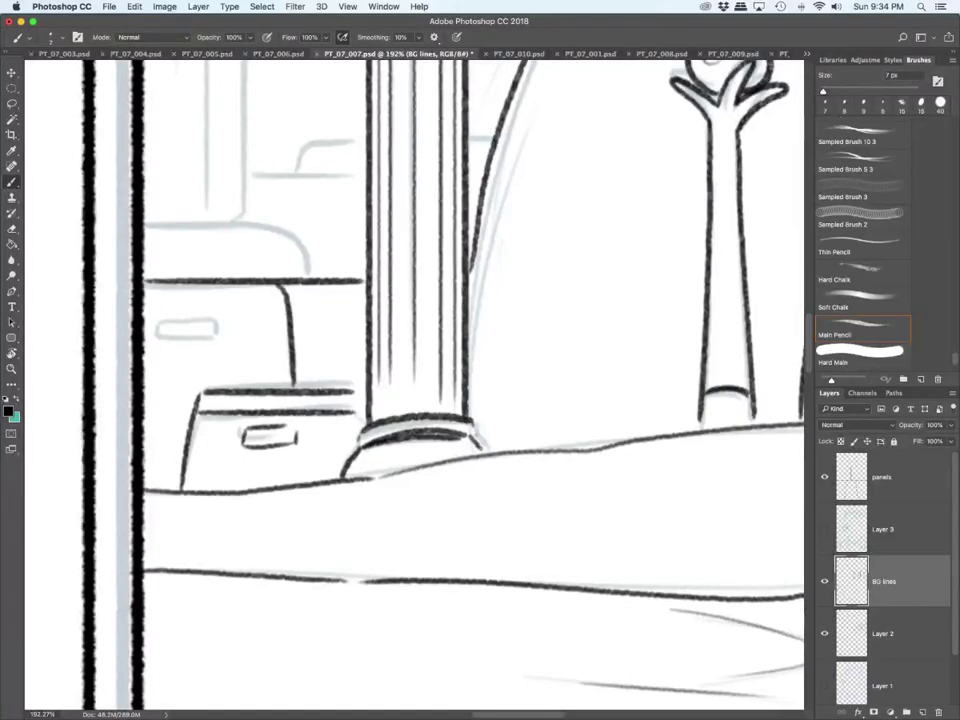
pyautogui.moveTo(153, 318)
pyautogui.mouseDown()
pyautogui.moveTo(178, 338)
pyautogui.moveTo(218, 337)
pyautogui.mouseUp()
pyautogui.moveTo(153, 315)
pyautogui.mouseDown()
pyautogui.moveTo(215, 315)
pyautogui.moveTo(219, 337)
pyautogui.mouseUp()
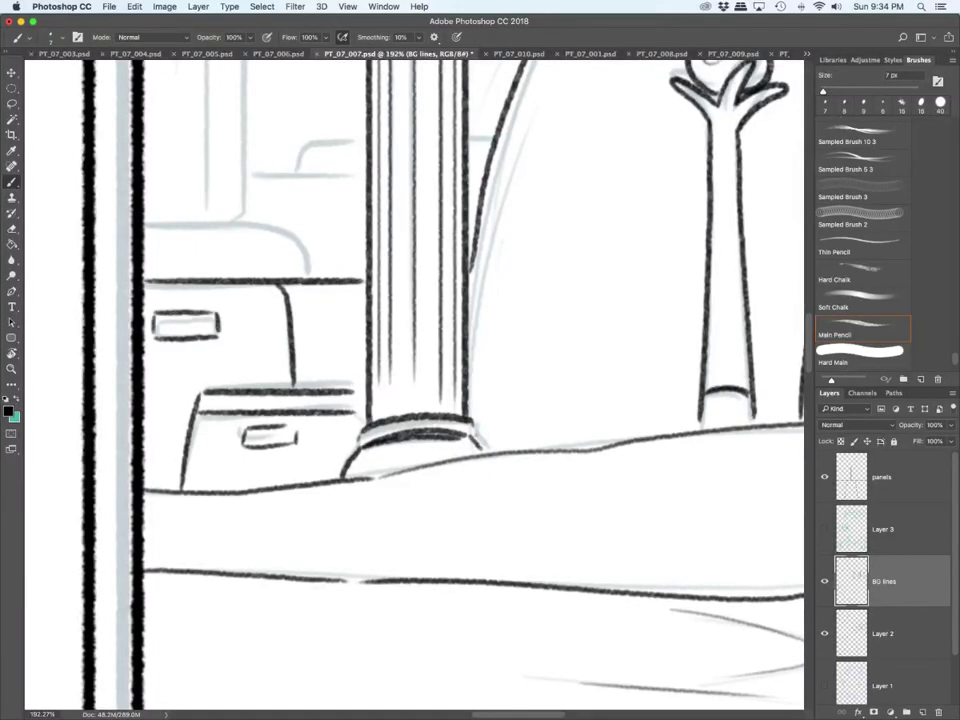
pyautogui.moveTo(145, 224)
pyautogui.mouseDown()
pyautogui.moveTo(246, 226)
pyautogui.moveTo(315, 272)
pyautogui.mouseUp()
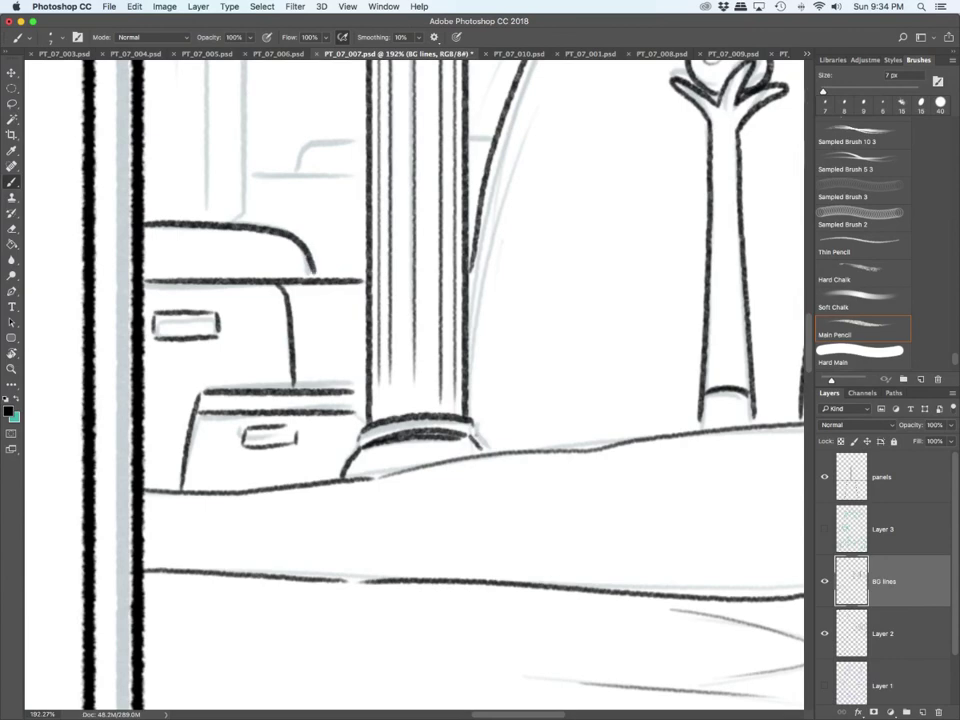
pyautogui.scroll(-5, 248, 408)
pyautogui.scroll(5, 414, 384)
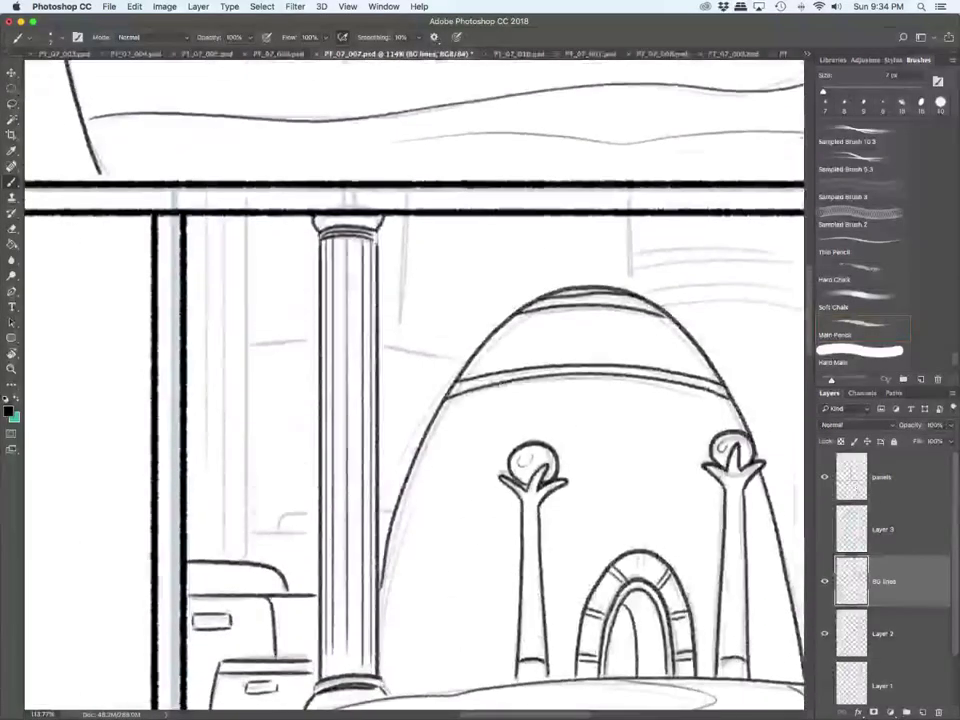
pyautogui.moveTo(188, 555); pyautogui.dragTo(286, 586)
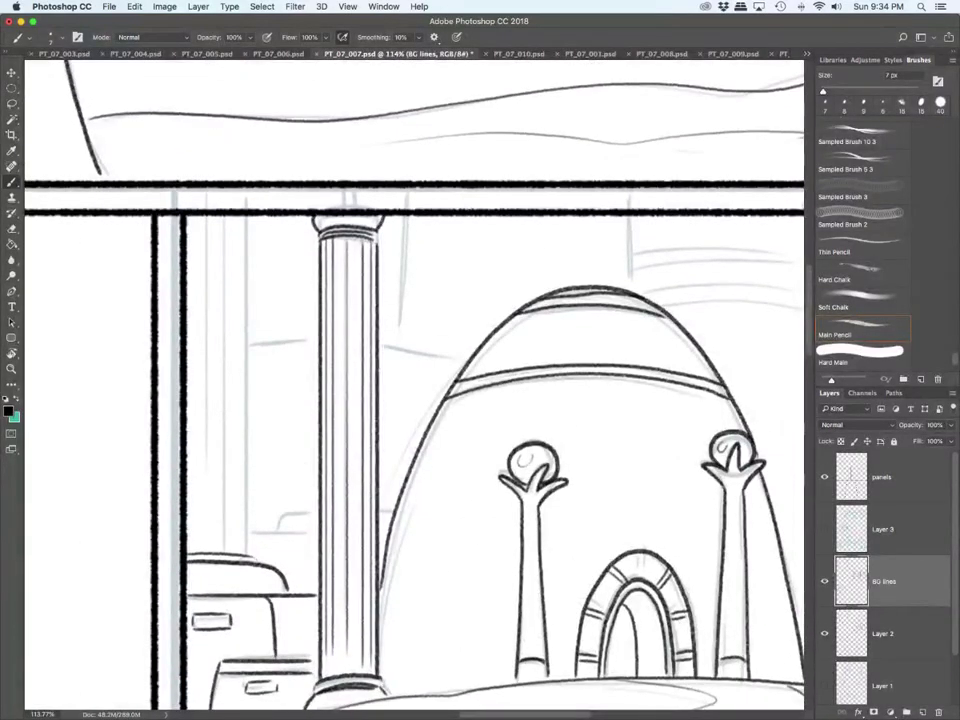
# Step: Ink the fluted background column rising from the stacked blocks to the panel's upper border
pyautogui.moveTo(244, 551)
pyautogui.mouseDown()
pyautogui.moveTo(244, 219)
pyautogui.moveTo(234, 245)
pyautogui.moveTo(234, 511)
pyautogui.mouseUp()
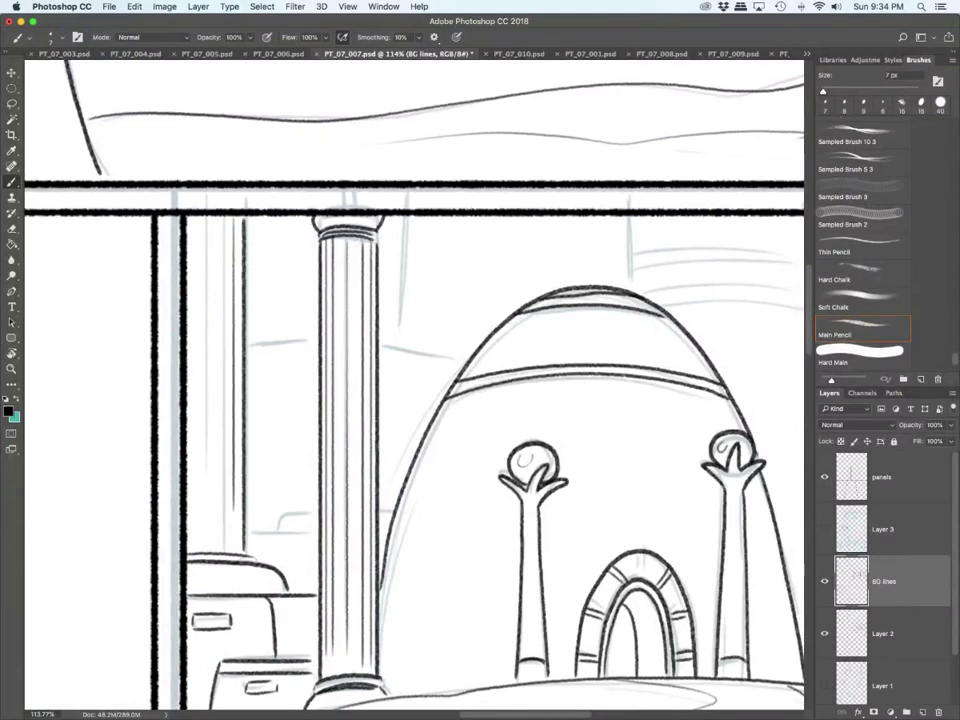
pyautogui.moveTo(215, 216); pyautogui.dragTo(215, 545)
pyautogui.moveTo(189, 216); pyautogui.dragTo(189, 460)
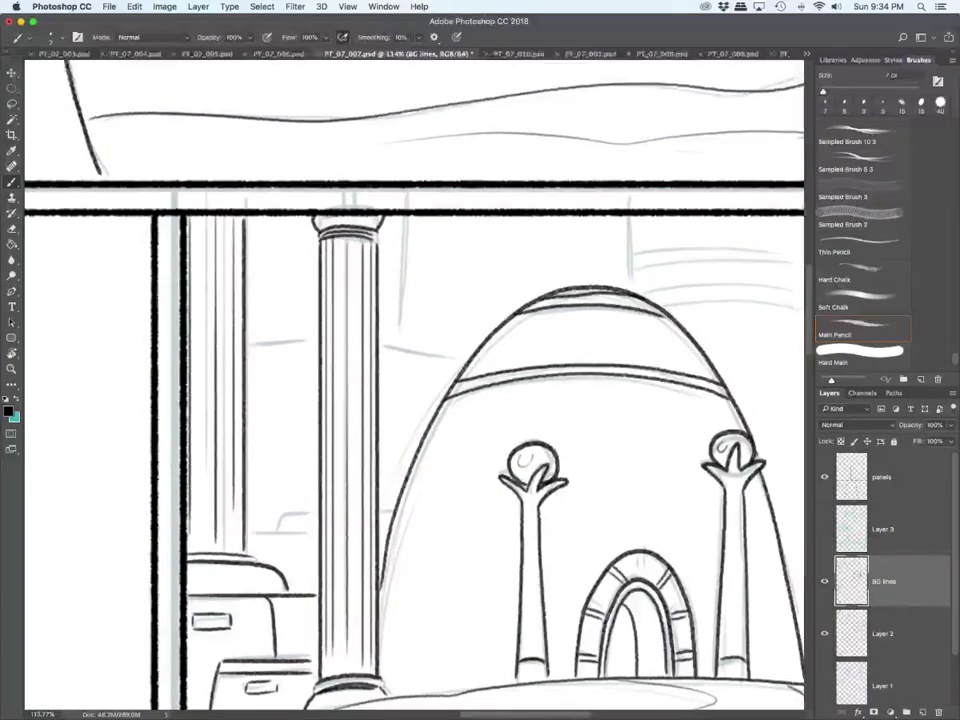
# Step: Ink the distant blocks, sloping wall tops and vertical building edges behind the leftmost foreground column and the dome
pyautogui.moveTo(246, 532)
pyautogui.mouseDown()
pyautogui.moveTo(316, 532)
pyautogui.moveTo(315, 515)
pyautogui.mouseUp()
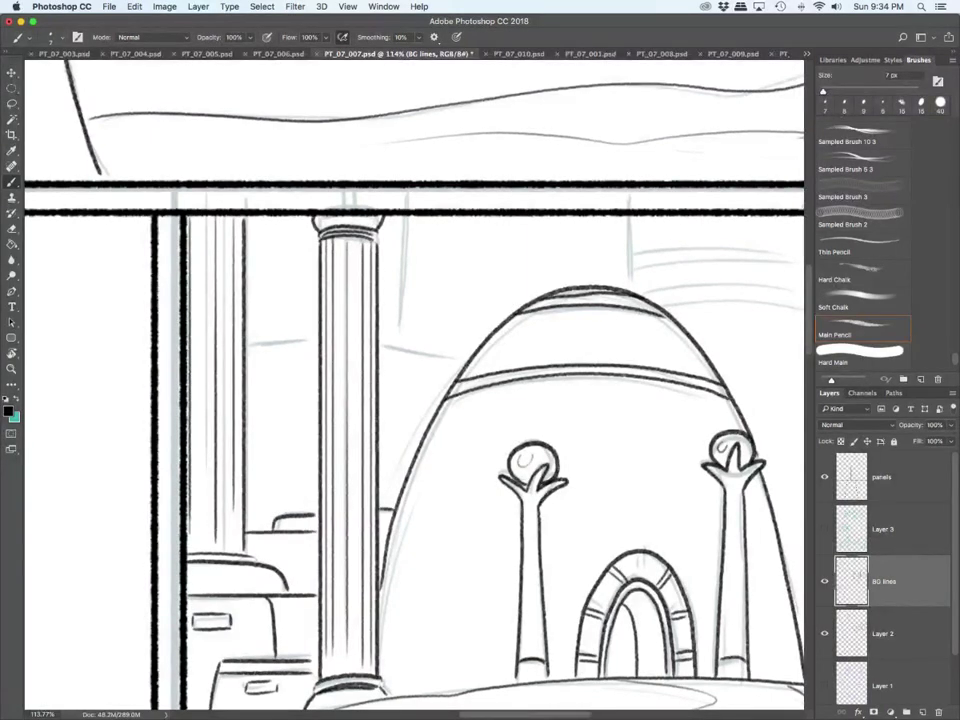
pyautogui.moveTo(379, 510); pyautogui.dragTo(394, 512)
pyautogui.moveTo(243, 340); pyautogui.dragTo(316, 341)
pyautogui.moveTo(378, 340); pyautogui.dragTo(462, 358)
pyautogui.moveTo(402, 219); pyautogui.dragTo(402, 336)
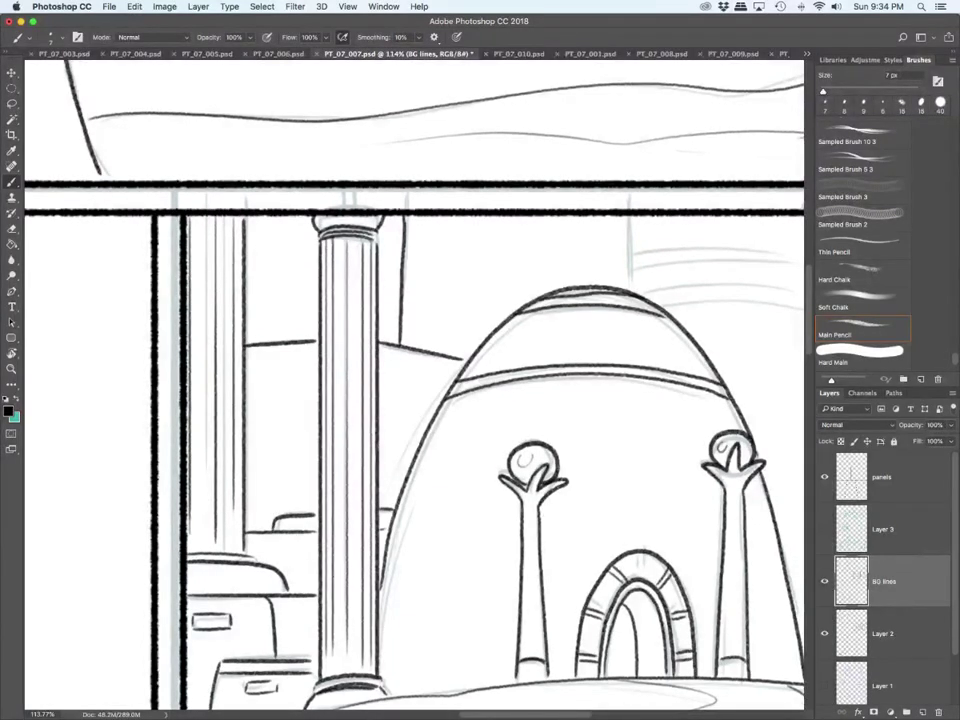
pyautogui.moveTo(631, 214); pyautogui.dragTo(631, 290)
# Step: Ink the low curved-top wall and the ledge behind the looped-handle shape between the middle and capped columns
pyautogui.hscroll(10, 414, 385)
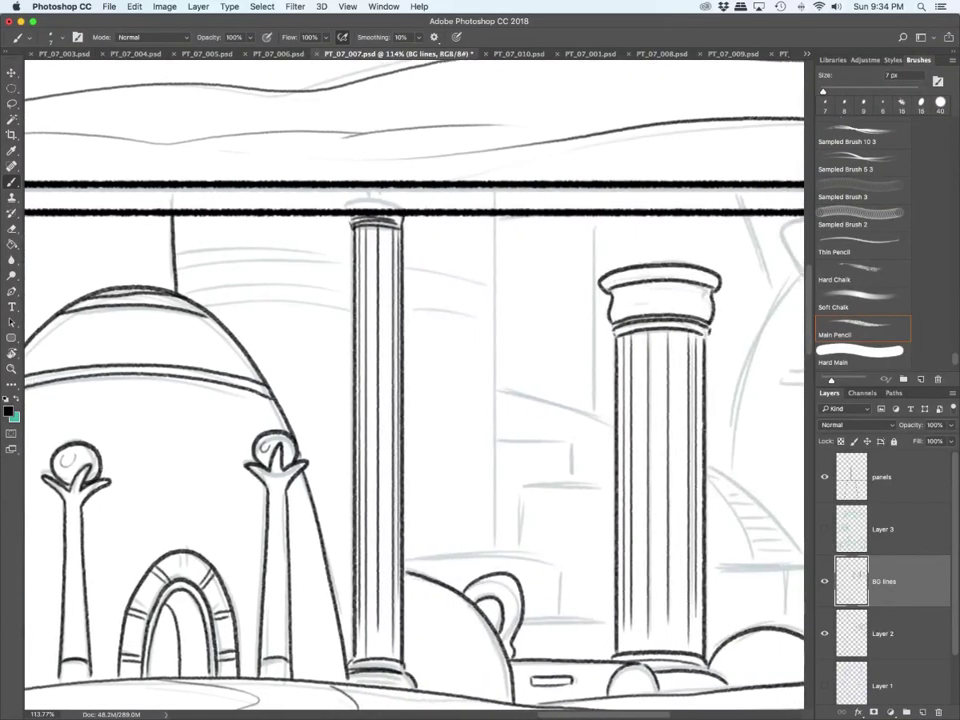
pyautogui.scroll(-5, 414, 385)
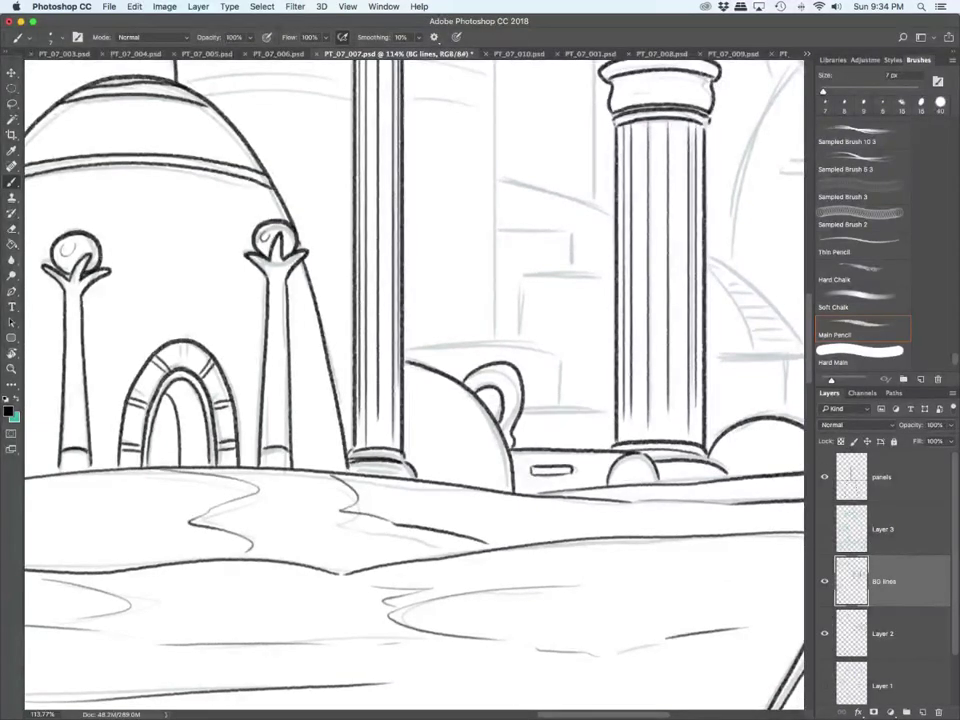
pyautogui.moveTo(520, 409); pyautogui.dragTo(608, 409)
pyautogui.moveTo(405, 345); pyautogui.dragTo(552, 354)
pyautogui.moveTo(404, 339)
pyautogui.mouseDown()
pyautogui.moveTo(556, 350)
pyautogui.moveTo(559, 394)
pyautogui.mouseUp()
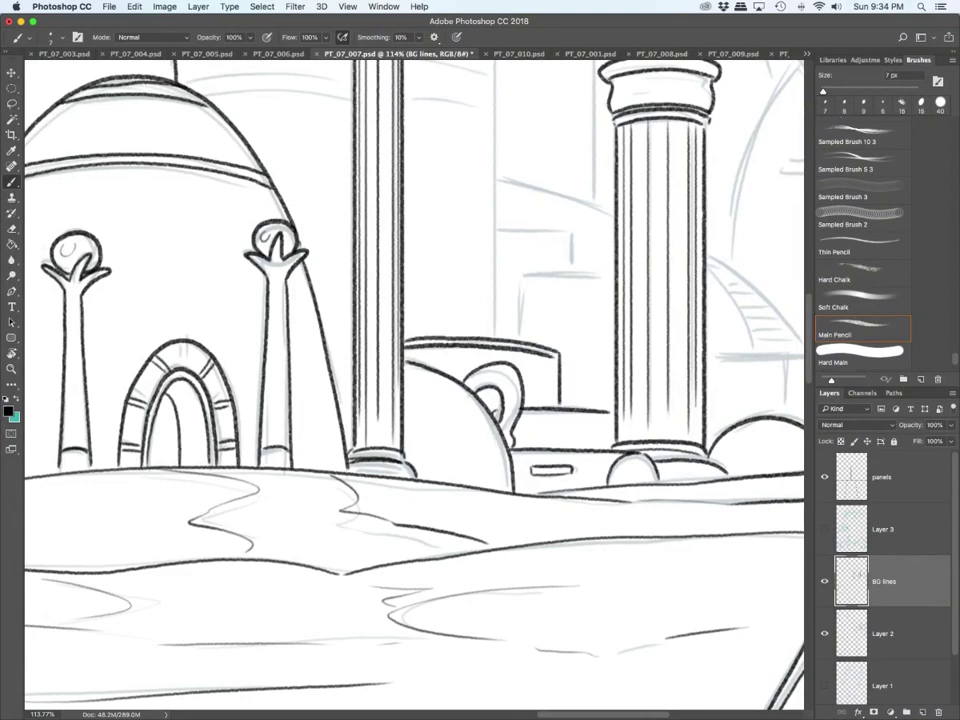
# Step: Ink the large round tower behind the middle column with its vertical edge and curved horizontal bands
pyautogui.scroll(5, 414, 380)
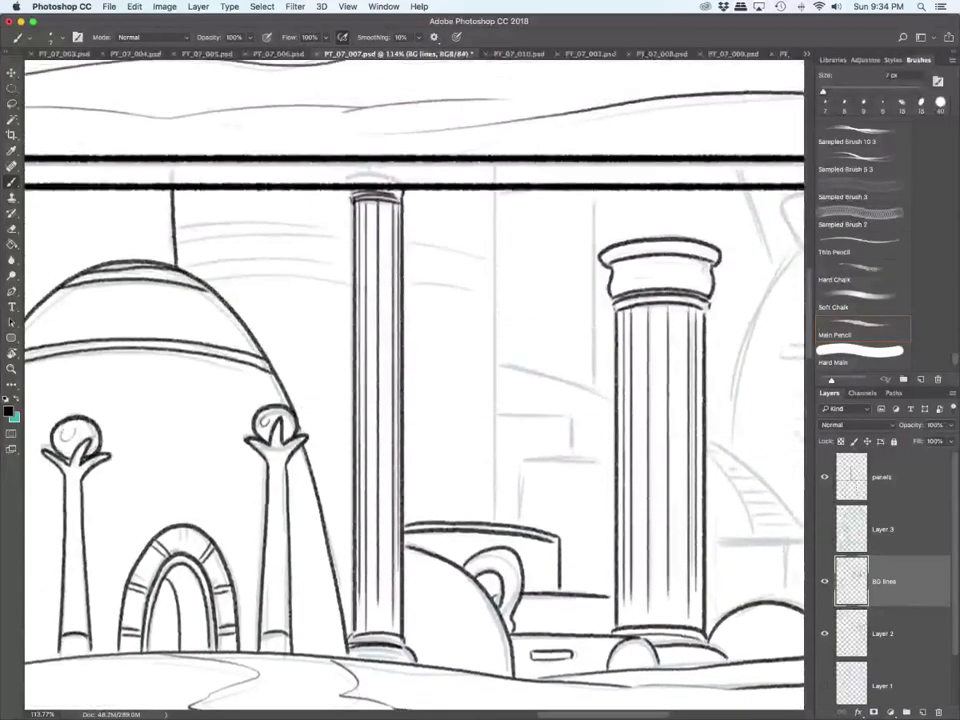
pyautogui.moveTo(495, 190); pyautogui.dragTo(495, 480)
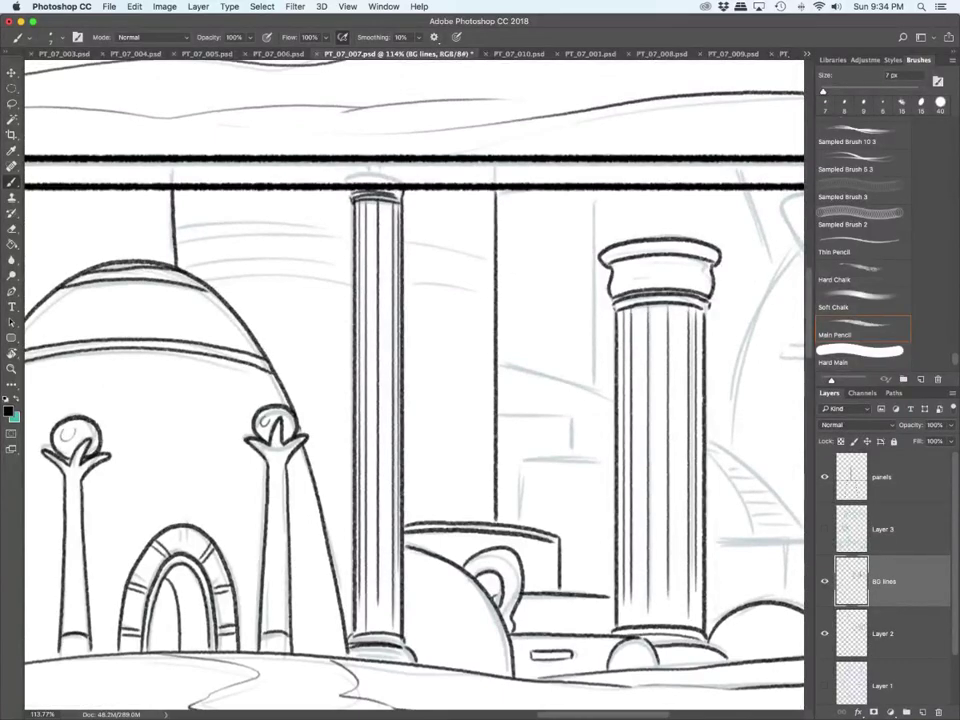
pyautogui.moveTo(178, 277)
pyautogui.mouseDown()
pyautogui.moveTo(331, 282)
pyautogui.moveTo(490, 315)
pyautogui.mouseUp()
pyautogui.moveTo(178, 266)
pyautogui.mouseDown()
pyautogui.moveTo(352, 265)
pyautogui.moveTo(487, 296)
pyautogui.mouseUp()
pyautogui.moveTo(178, 236)
pyautogui.mouseDown()
pyautogui.moveTo(319, 228)
pyautogui.moveTo(491, 261)
pyautogui.mouseUp()
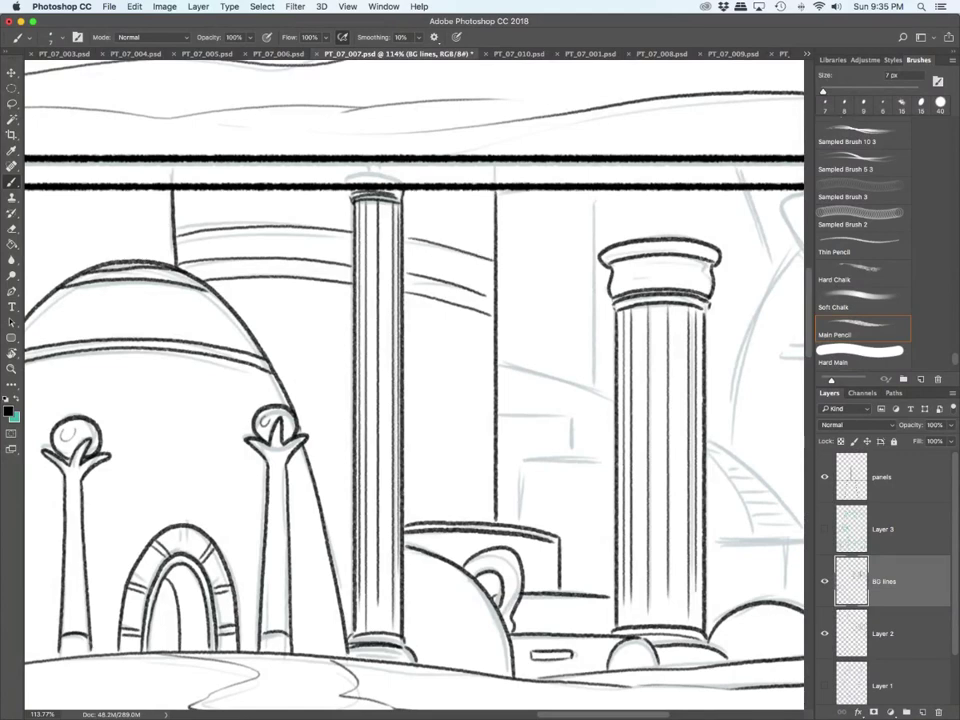
pyautogui.moveTo(175, 219)
pyautogui.mouseDown()
pyautogui.moveTo(318, 209)
pyautogui.moveTo(493, 243)
pyautogui.mouseUp()
# Step: Ink the block wall behind the small dome at the page edge, with its vertical joint and rectangular slot
pyautogui.scroll(-5, 586, 485)
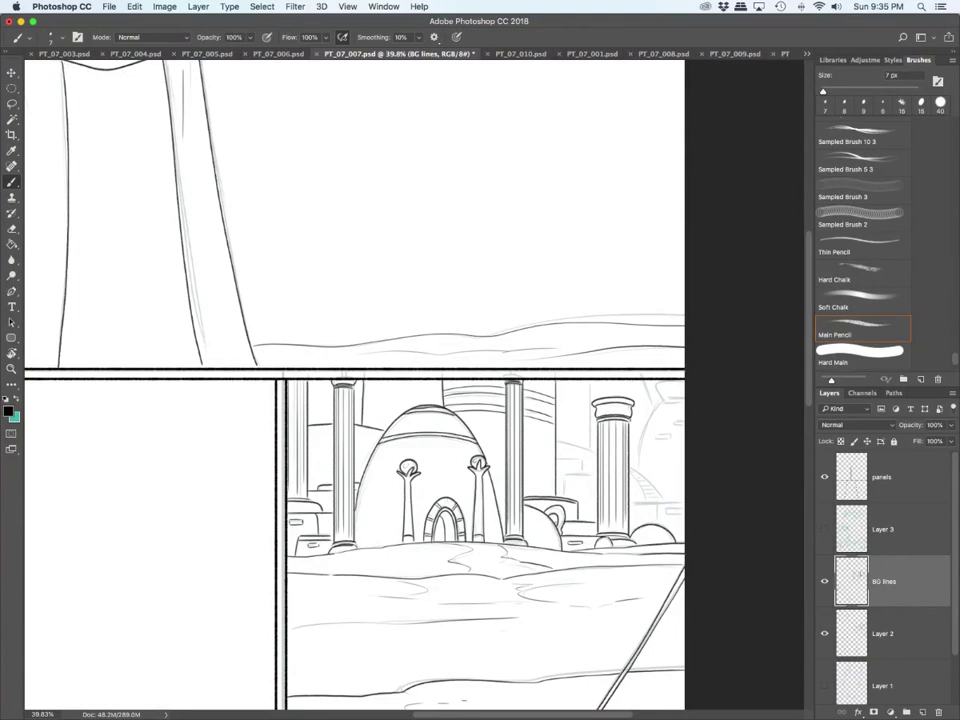
pyautogui.scroll(10, 675, 562)
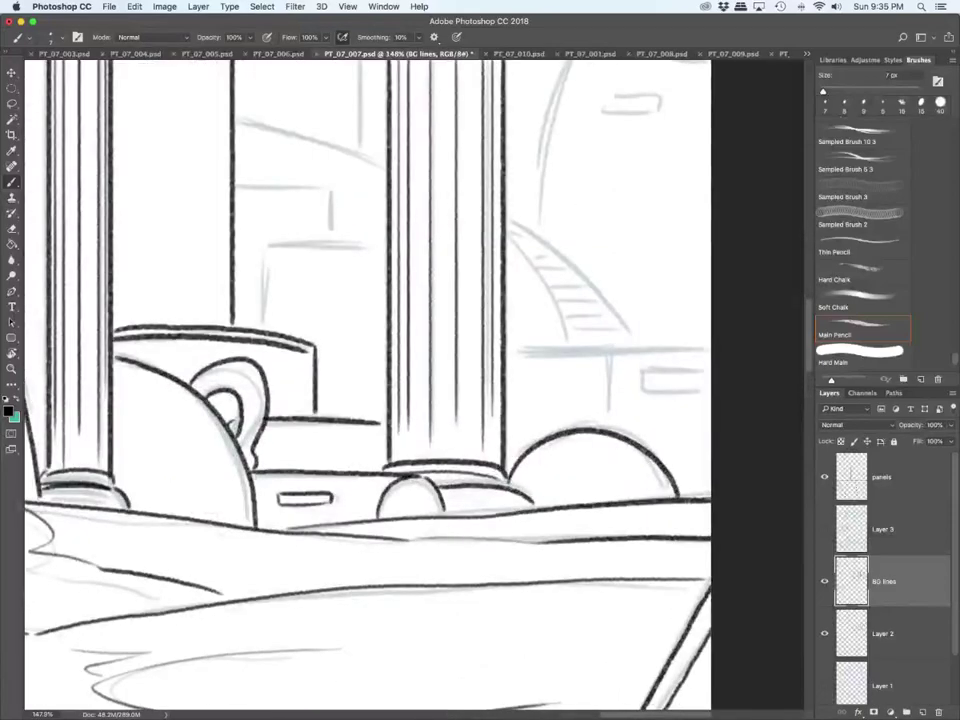
pyautogui.moveTo(505, 350); pyautogui.dragTo(710, 349)
pyautogui.moveTo(607, 351); pyautogui.dragTo(607, 432)
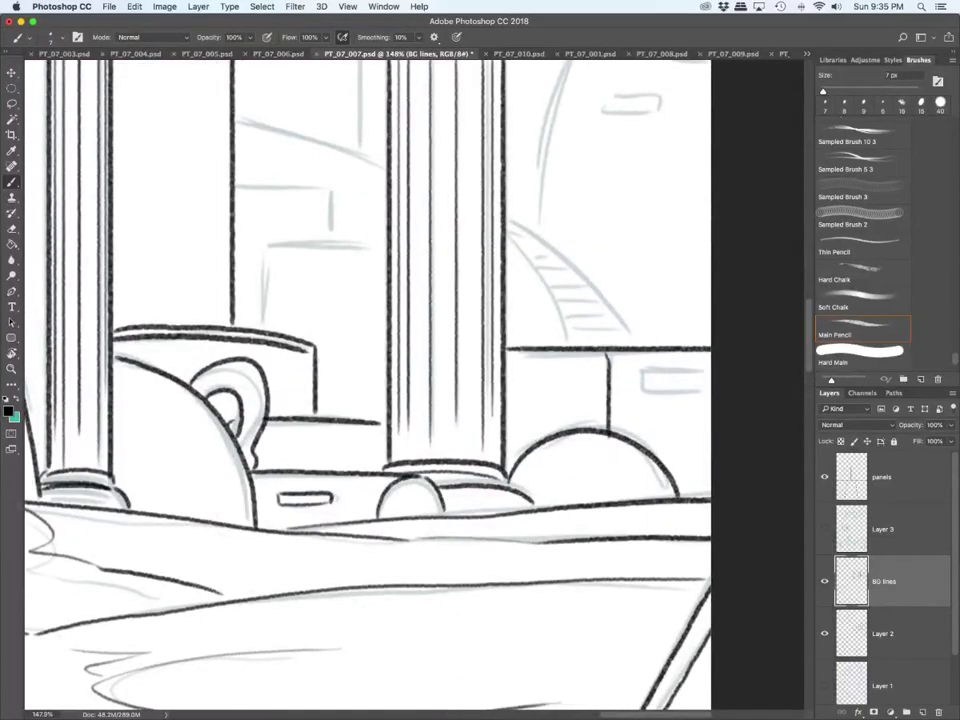
pyautogui.moveTo(643, 371)
pyautogui.mouseDown()
pyautogui.moveTo(643, 391)
pyautogui.moveTo(707, 393)
pyautogui.moveTo(710, 370)
pyautogui.mouseUp()
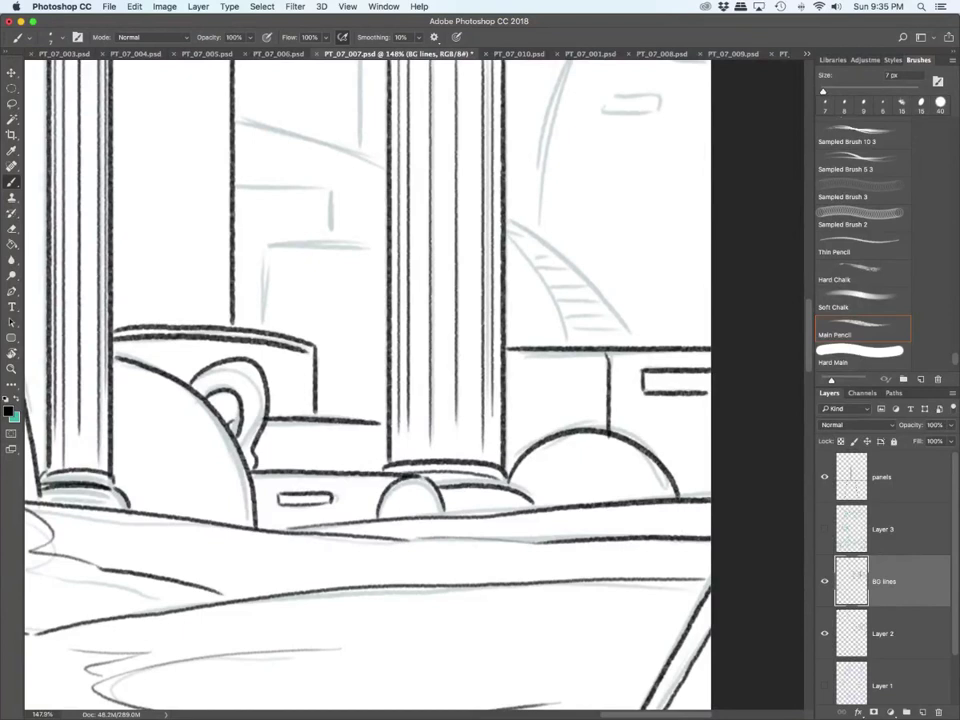
# Step: Ink the stepped blocks and the sloping roofline between the round tower and the capped column
pyautogui.moveTo(265, 318)
pyautogui.mouseDown()
pyautogui.moveTo(265, 246)
pyautogui.moveTo(375, 243)
pyautogui.mouseUp()
pyautogui.moveTo(235, 186)
pyautogui.mouseDown()
pyautogui.moveTo(333, 187)
pyautogui.moveTo(335, 236)
pyautogui.mouseUp()
pyautogui.moveTo(233, 117); pyautogui.dragTo(382, 165)
# Step: Ink the curved stairway beside the capped column, drawing its outer edges, inner rails and short treads
pyautogui.moveTo(506, 236)
pyautogui.mouseDown()
pyautogui.moveTo(530, 258)
pyautogui.moveTo(572, 342)
pyautogui.mouseUp()
pyautogui.moveTo(565, 263); pyautogui.dragTo(634, 346)
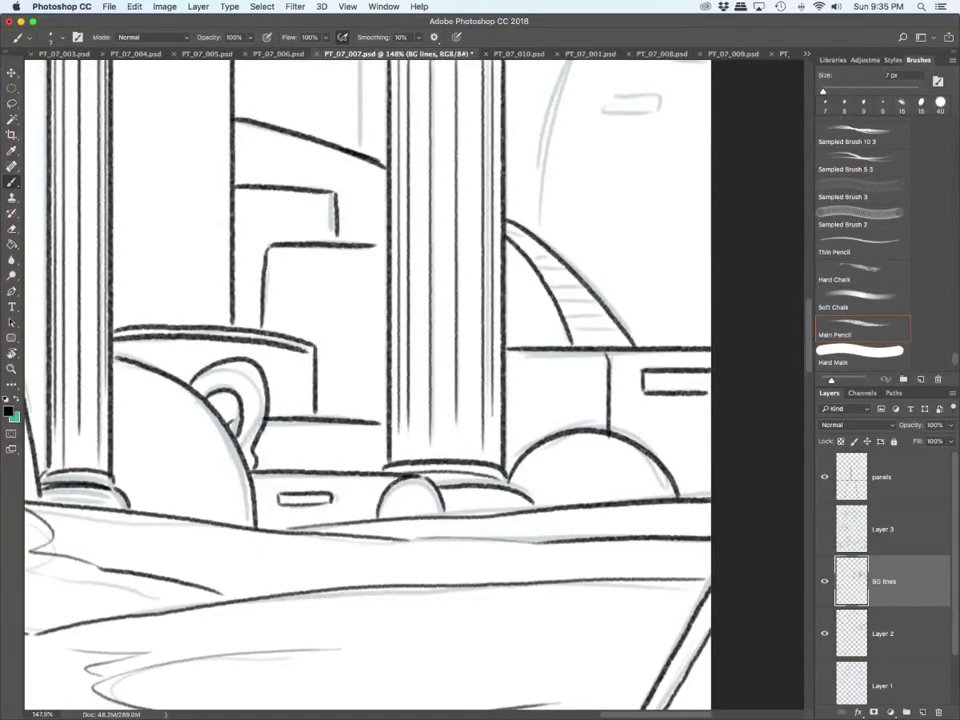
pyautogui.moveTo(506, 230); pyautogui.dragTo(564, 300)
pyautogui.press('super+z')
pyautogui.moveTo(507, 229)
pyautogui.mouseDown()
pyautogui.moveTo(536, 259)
pyautogui.moveTo(585, 348)
pyautogui.mouseUp()
pyautogui.moveTo(507, 225)
pyautogui.mouseDown()
pyautogui.moveTo(618, 344)
pyautogui.moveTo(609, 334)
pyautogui.mouseUp()
pyautogui.moveTo(583, 327)
pyautogui.mouseDown()
pyautogui.moveTo(603, 326)
pyautogui.moveTo(594, 312)
pyautogui.mouseUp()
pyautogui.moveTo(571, 305)
pyautogui.mouseDown()
pyautogui.moveTo(589, 304)
pyautogui.moveTo(578, 290)
pyautogui.mouseUp()
pyautogui.moveTo(557, 286)
pyautogui.mouseDown()
pyautogui.moveTo(574, 282)
pyautogui.moveTo(569, 275)
pyautogui.mouseUp()
pyautogui.moveTo(546, 273); pyautogui.dragTo(560, 268)
pyautogui.moveTo(541, 266)
pyautogui.mouseDown()
pyautogui.moveTo(554, 261)
pyautogui.moveTo(547, 254)
pyautogui.mouseUp()
pyautogui.moveTo(530, 254)
pyautogui.mouseDown()
pyautogui.moveTo(541, 248)
pyautogui.moveTo(534, 242)
pyautogui.mouseUp()
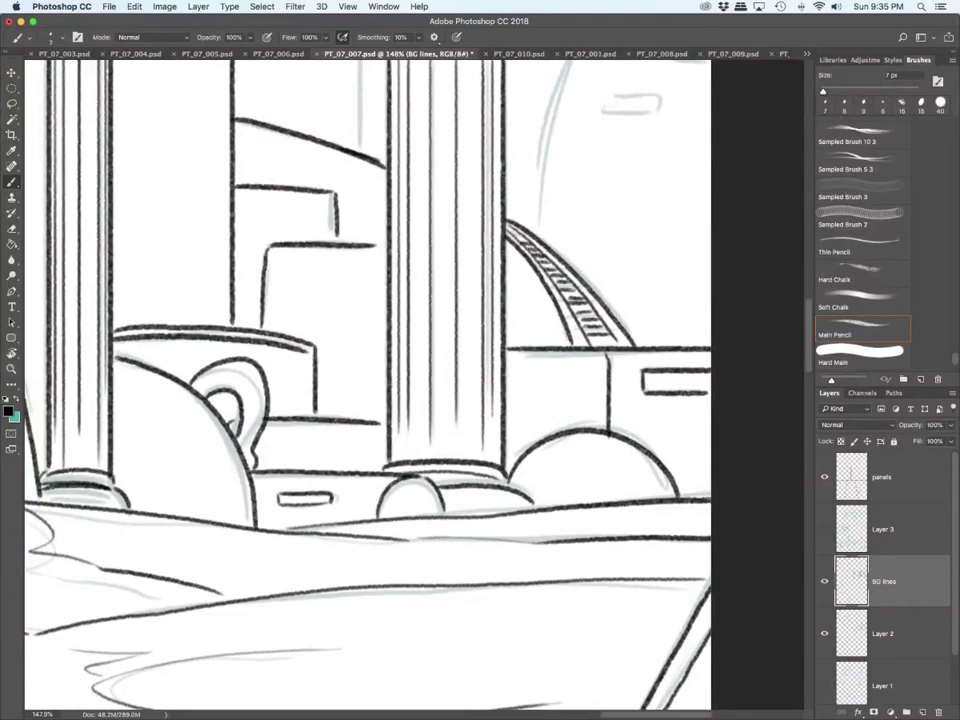
# Step: Ink the large urn-shaped building above the stairway, with its curved side, neck lines and flared rim
pyautogui.scroll(-5, 632, 368)
pyautogui.scroll(4, 632, 368)
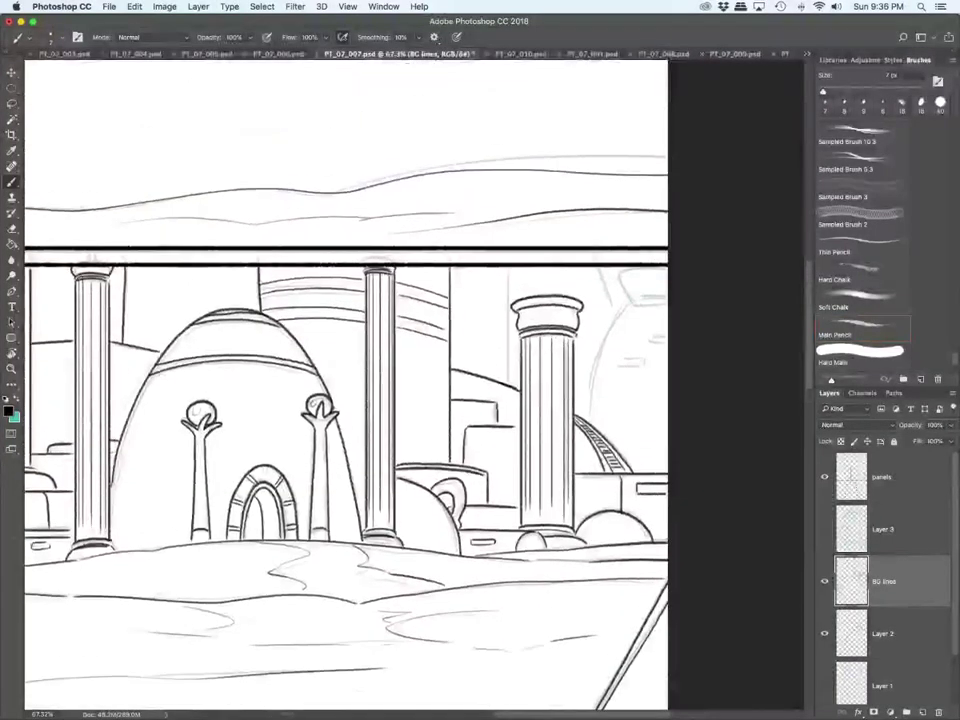
pyautogui.scroll(5, 650, 308)
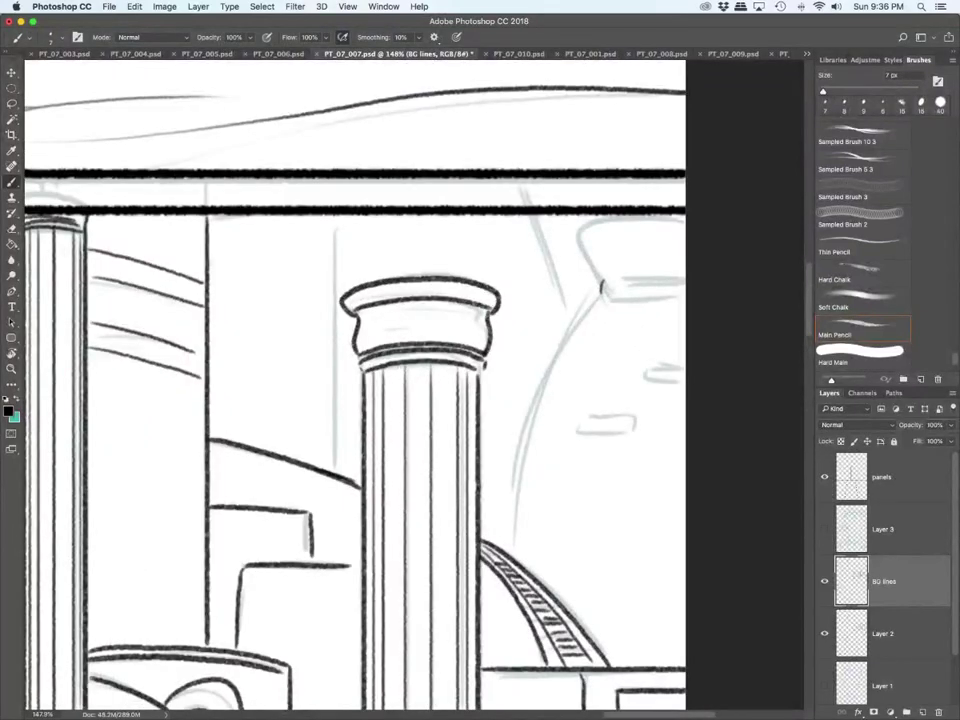
pyautogui.moveTo(603, 290)
pyautogui.mouseDown()
pyautogui.moveTo(541, 415)
pyautogui.moveTo(512, 550)
pyautogui.mouseUp()
pyautogui.moveTo(606, 296)
pyautogui.mouseDown()
pyautogui.moveTo(686, 293)
pyautogui.moveTo(686, 273)
pyautogui.mouseUp()
pyautogui.moveTo(584, 240); pyautogui.dragTo(684, 218)
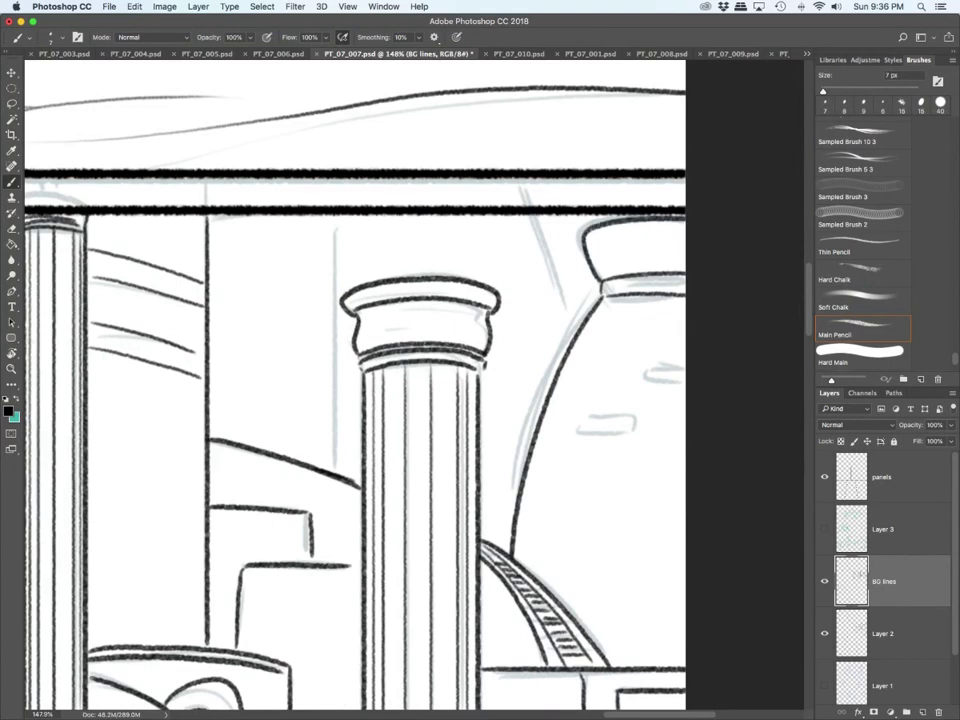
# Step: Ink the slanted and vertical building edges around the capped column and two rectangular slots on the urn-shaped building
pyautogui.moveTo(530, 213); pyautogui.dragTo(573, 318)
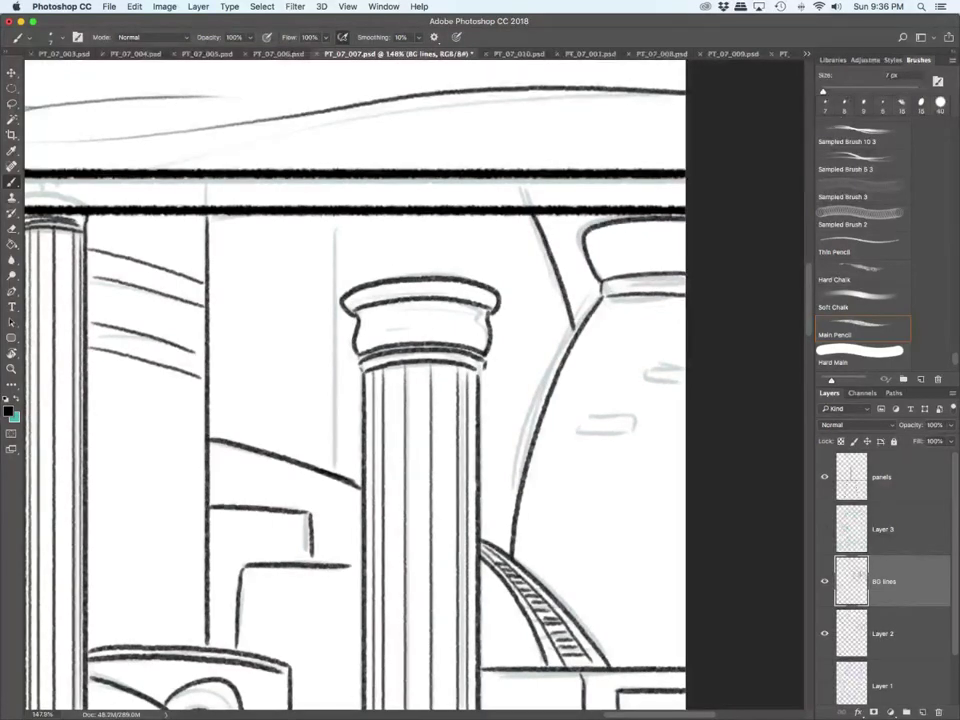
pyautogui.moveTo(333, 215); pyautogui.dragTo(334, 468)
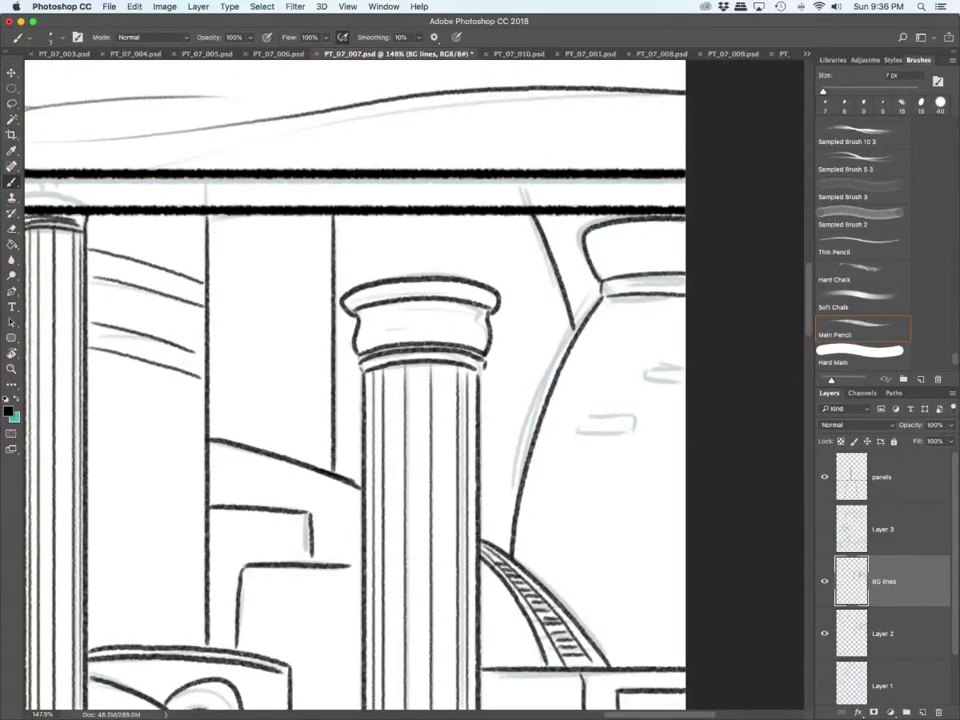
pyautogui.moveTo(583, 416)
pyautogui.mouseDown()
pyautogui.moveTo(578, 430)
pyautogui.moveTo(627, 428)
pyautogui.mouseUp()
pyautogui.moveTo(648, 380); pyautogui.dragTo(685, 368)
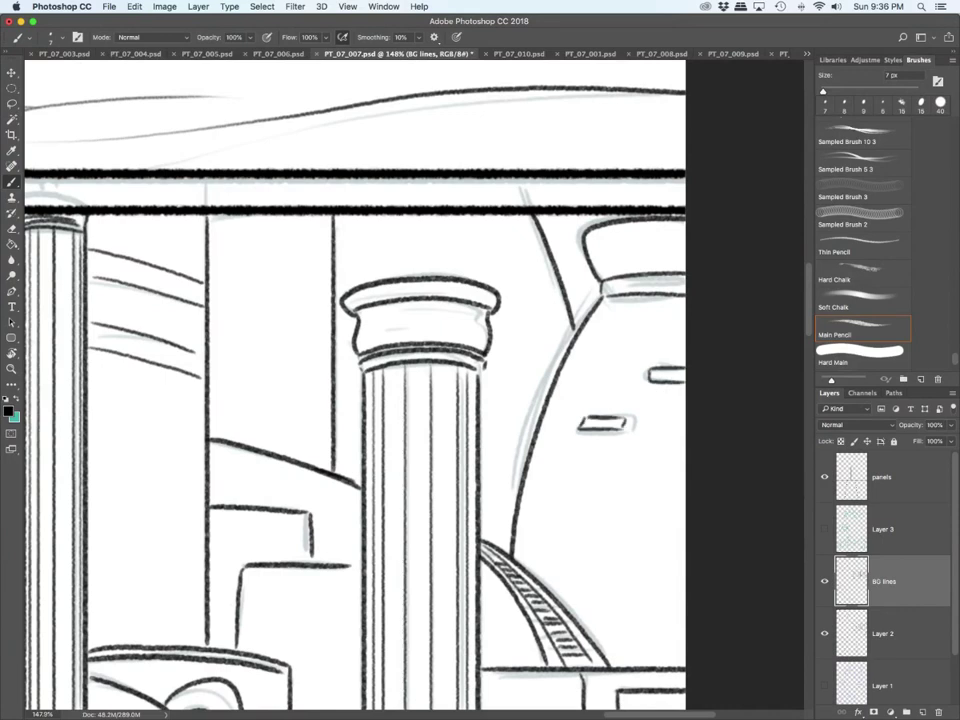
# Step: Hide Layer 2, show the character sketch on Layer 3, and lower the BG lines layer's opacity to 18%
pyautogui.scroll(-10, 645, 357)
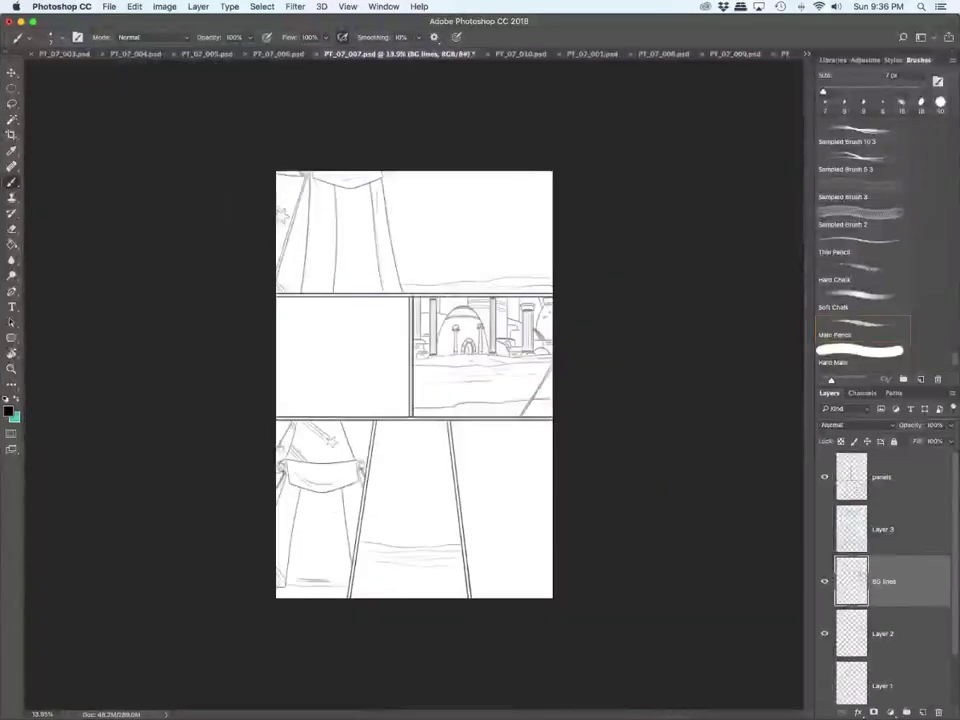
pyautogui.scroll(2, 414, 384)
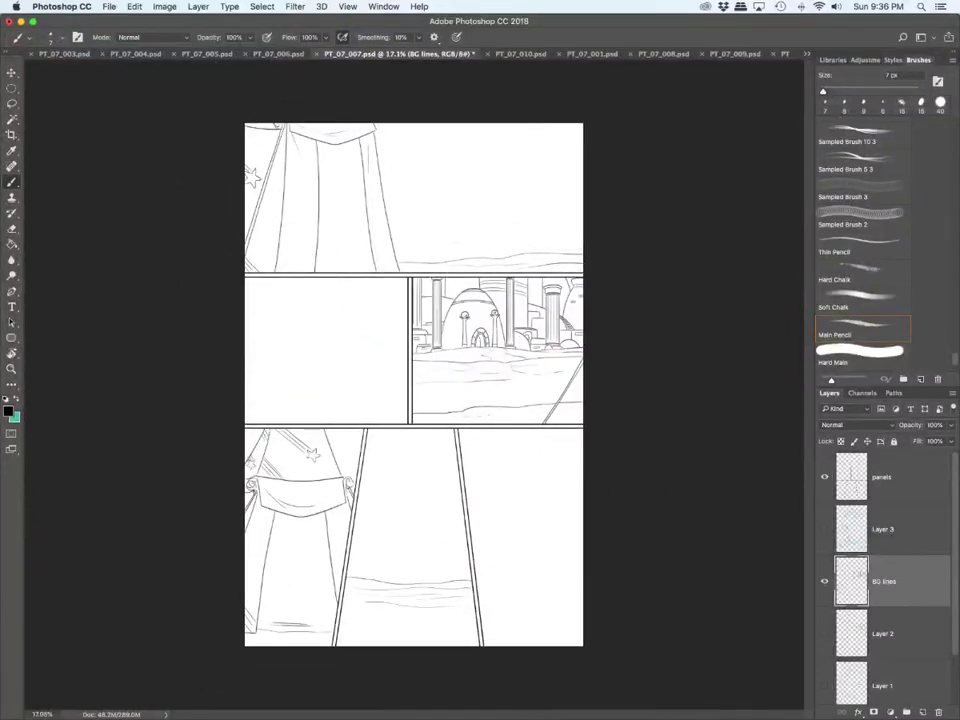
pyautogui.click(824, 529)
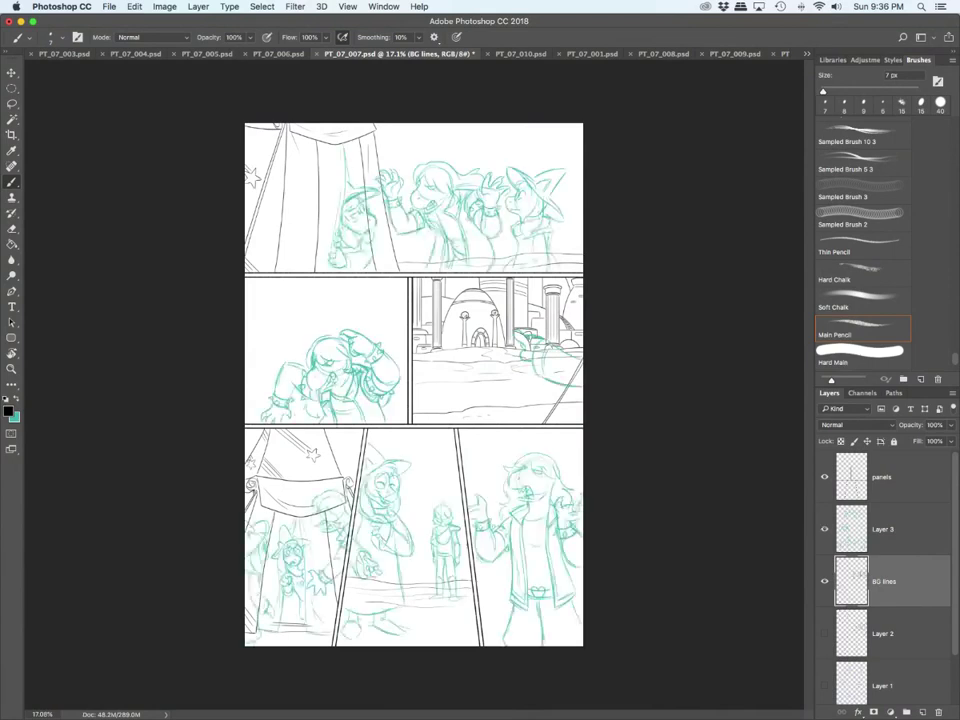
pyautogui.moveTo(951, 425); pyautogui.dragTo(906, 440)
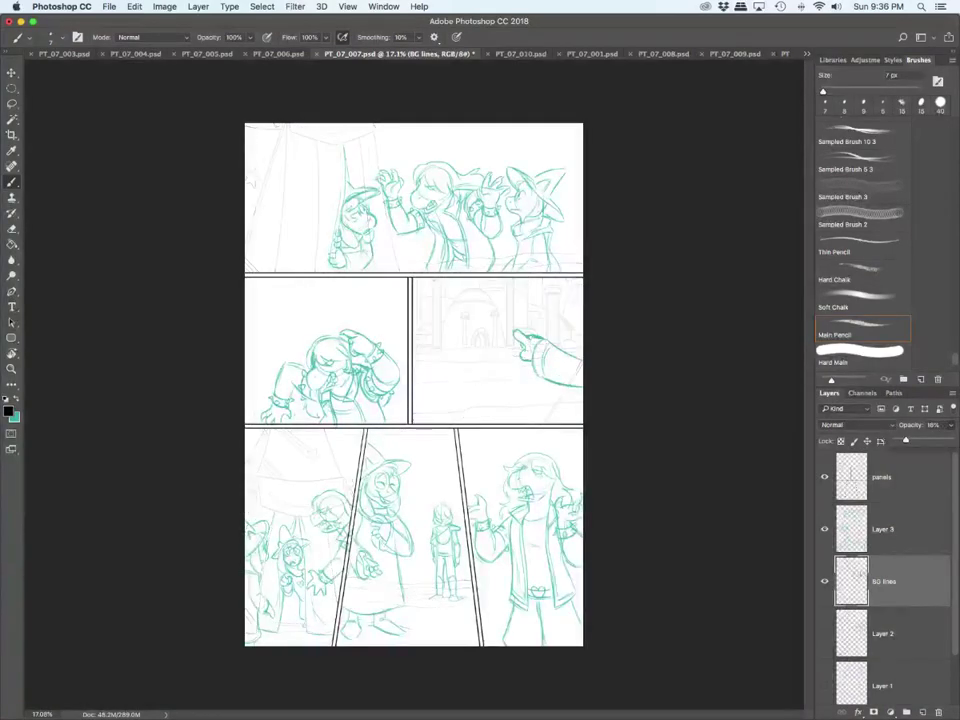
# Step: Create a new layer above Layer 3 and name it "char lines"
pyautogui.click(884, 530)
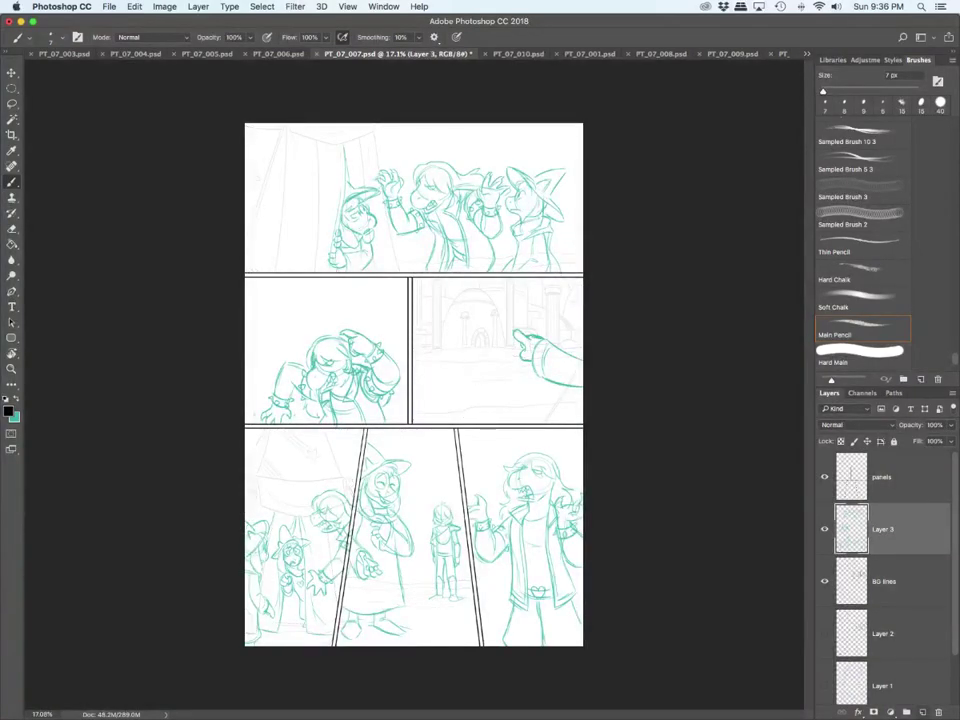
pyautogui.click(922, 712)
pyautogui.doubleClick(883, 529)
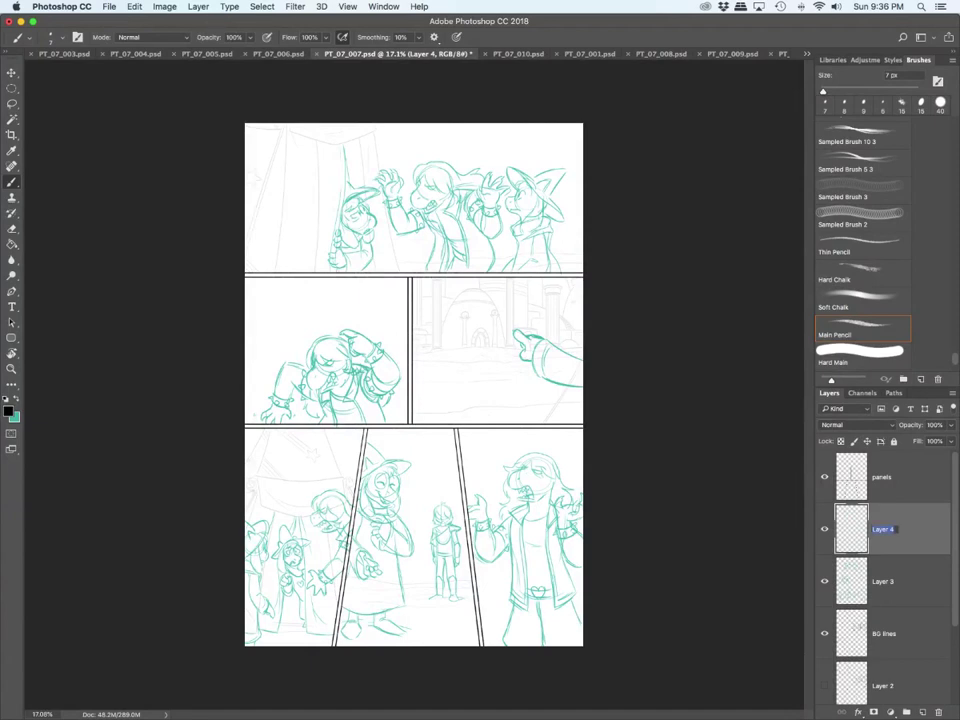
pyautogui.write('char lines')
pyautogui.press('Return')
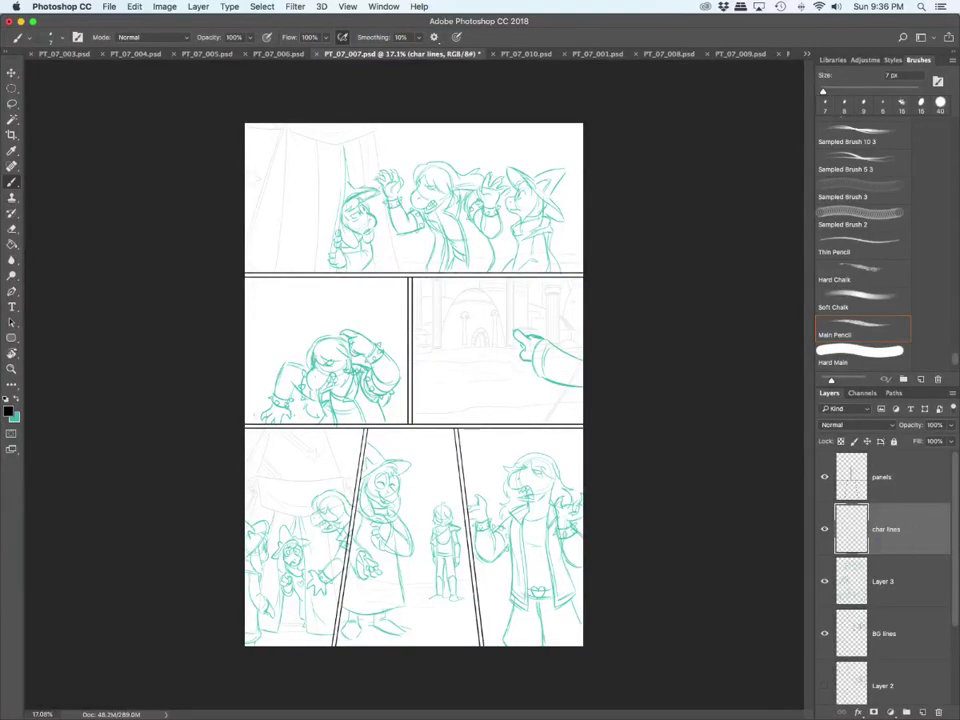
# Step: Lower the opacity of the character sketch on Layer 3 to 30%
pyautogui.click(885, 581)
pyautogui.moveTo(950, 425); pyautogui.dragTo(912, 440)
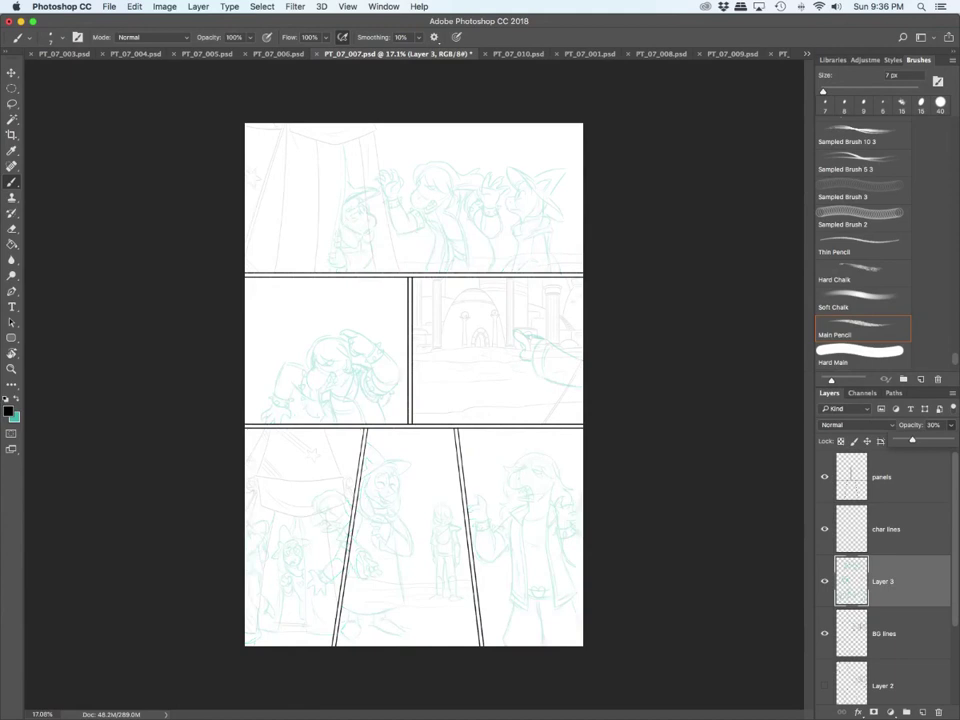
# Step: Set the Main Pencil brush size to 10 px for inking the characters in the top panel
pyautogui.press(']')
pyautogui.press(']')
pyautogui.press(']')
pyautogui.press(']')
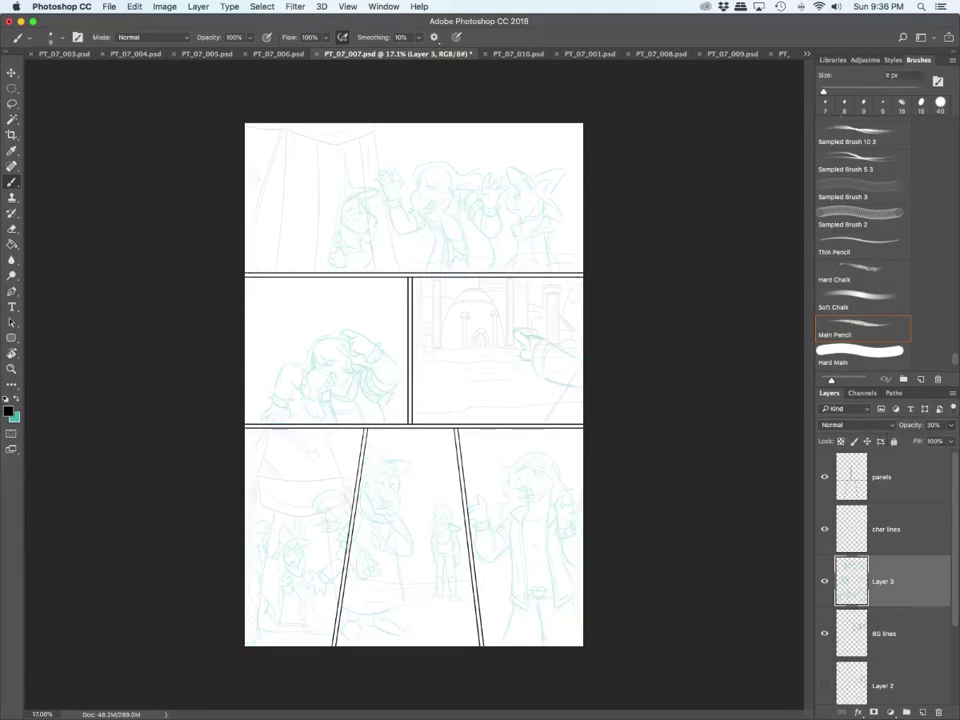
pyautogui.press('[')
pyautogui.press('[')
pyautogui.press('[')
pyautogui.press('[')
pyautogui.press(']')
pyautogui.press(']')
pyautogui.press(']')
pyautogui.press(']')
pyautogui.scroll(2, 491, 323)
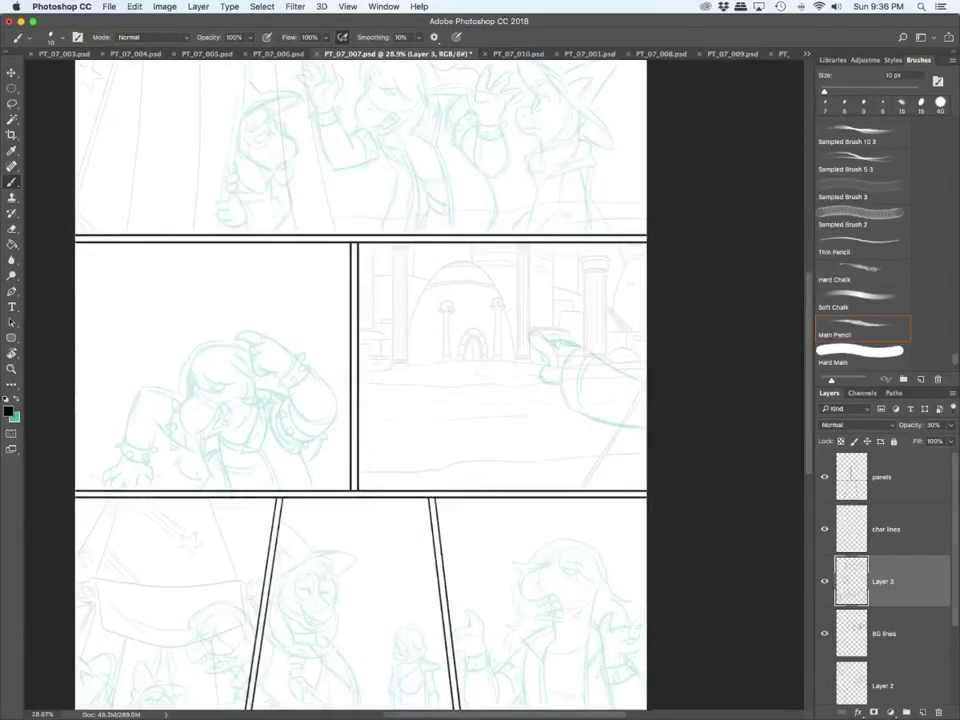
pyautogui.scroll(4, 491, 323)
pyautogui.scroll(5, 515, 330)
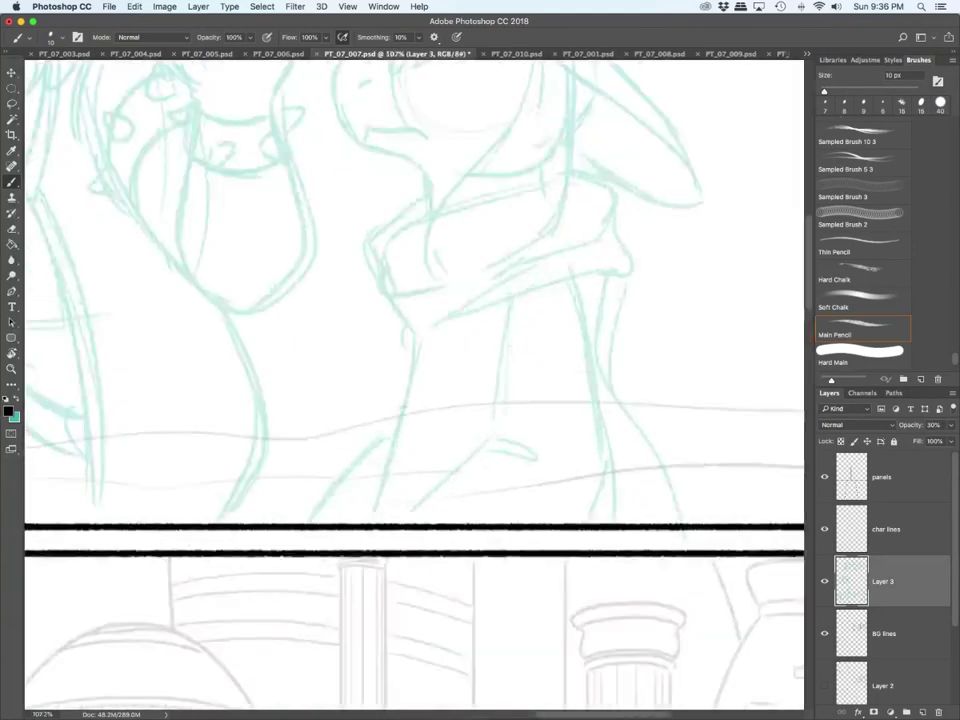
# Step: On the char lines layer, ink the sleeve edge, elbow folds and back edge of the hat-wearing character's torso in the top panel
pyautogui.moveTo(515, 325); pyautogui.dragTo(502, 413)
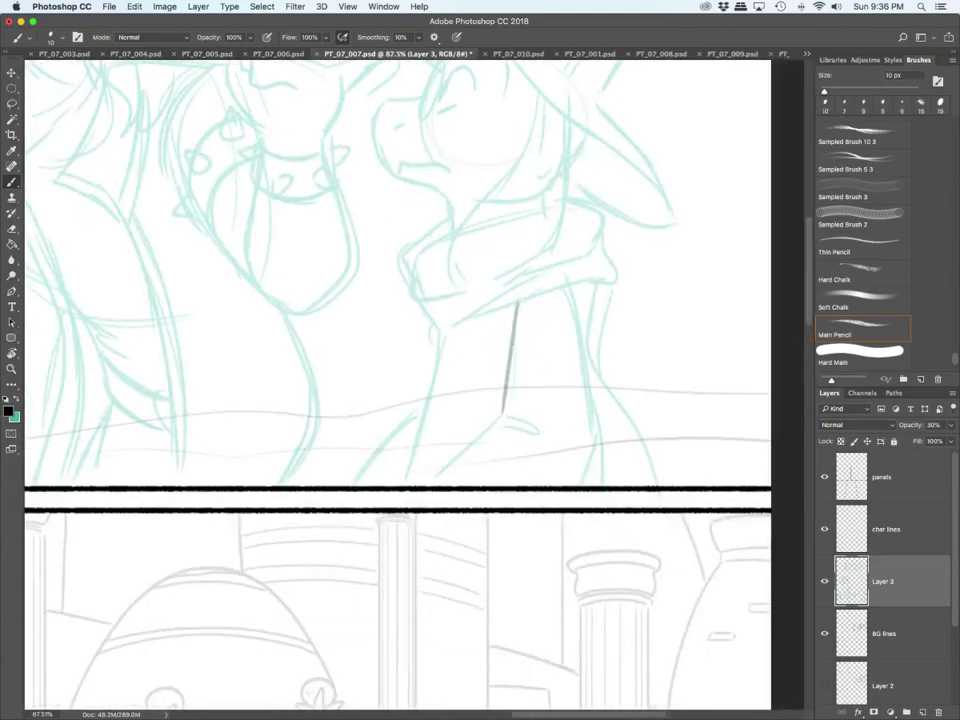
pyautogui.press('super+z')
pyautogui.click(886, 529)
pyautogui.moveTo(518, 304)
pyautogui.mouseDown()
pyautogui.moveTo(498, 420)
pyautogui.moveTo(530, 411)
pyautogui.moveTo(534, 434)
pyautogui.moveTo(438, 487)
pyautogui.mouseUp()
pyautogui.moveTo(570, 287); pyautogui.dragTo(585, 487)
# Step: Ink the same character's pointed hat, with its wide curved brim, bent tip and inner fold
pyautogui.scroll(5, 397, 390)
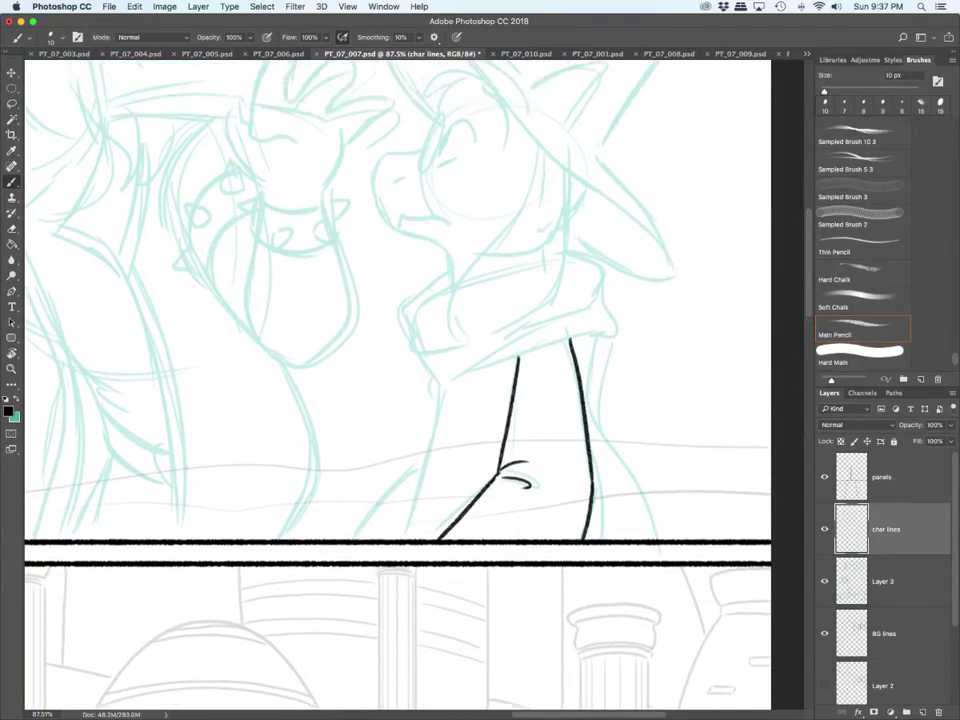
pyautogui.moveTo(388, 90)
pyautogui.mouseDown()
pyautogui.moveTo(534, 231)
pyautogui.moveTo(620, 294)
pyautogui.moveTo(667, 350)
pyautogui.mouseUp()
pyautogui.moveTo(573, 318)
pyautogui.mouseDown()
pyautogui.moveTo(637, 362)
pyautogui.moveTo(672, 368)
pyautogui.mouseUp()
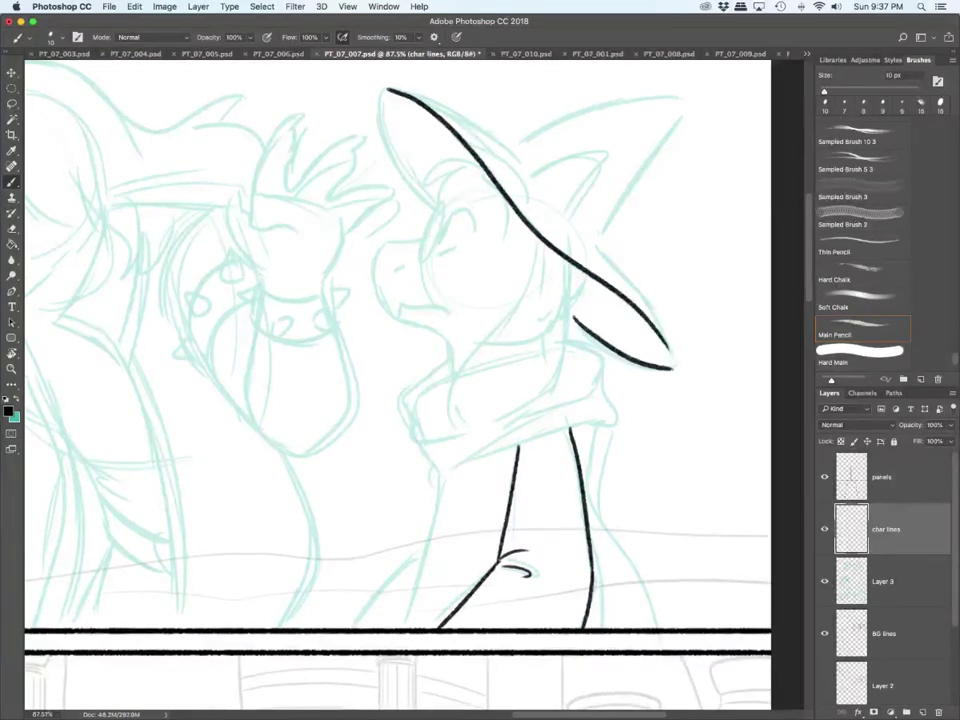
pyautogui.moveTo(386, 88)
pyautogui.mouseDown()
pyautogui.moveTo(431, 204)
pyautogui.moveTo(408, 92)
pyautogui.moveTo(520, 160)
pyautogui.moveTo(677, 101)
pyautogui.mouseUp()
pyautogui.moveTo(527, 175); pyautogui.dragTo(576, 215)
pyautogui.moveTo(678, 101)
pyautogui.mouseDown()
pyautogui.moveTo(600, 244)
pyautogui.moveTo(676, 366)
pyautogui.mouseUp()
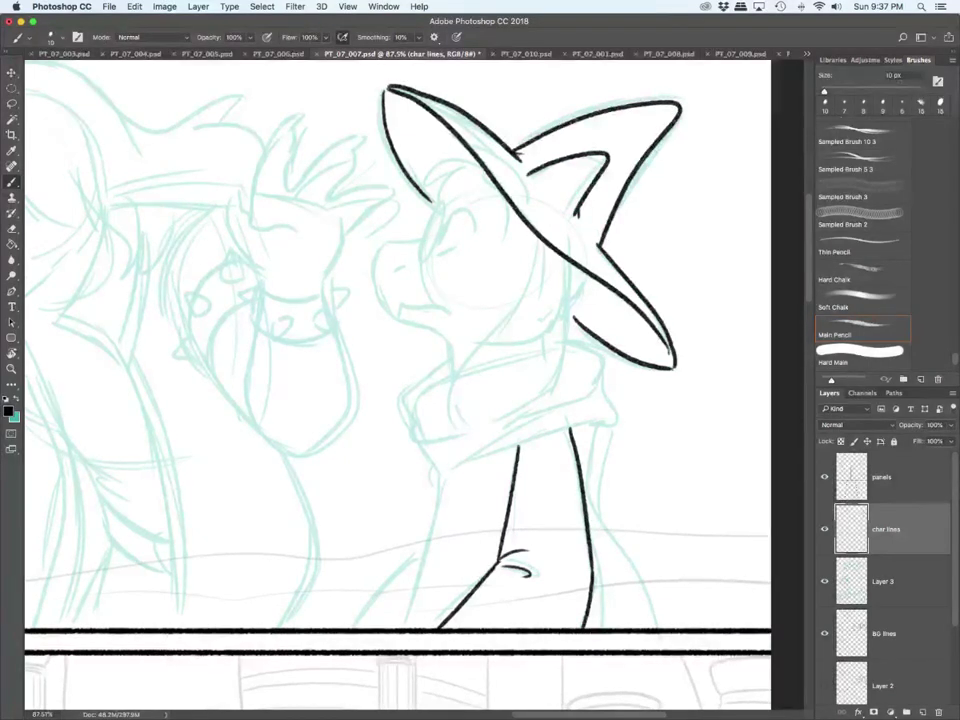
# Step: Create a new layer above char lines and name it "R lines"
pyautogui.click(922, 712)
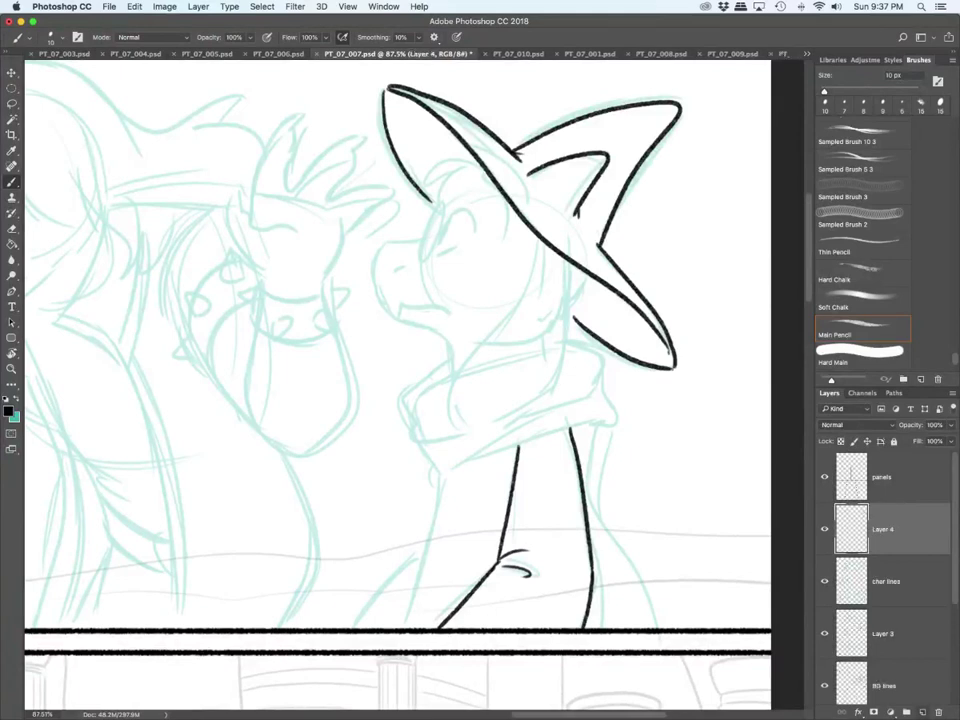
pyautogui.doubleClick(884, 529)
pyautogui.write('R lines')
pyautogui.press('Return')
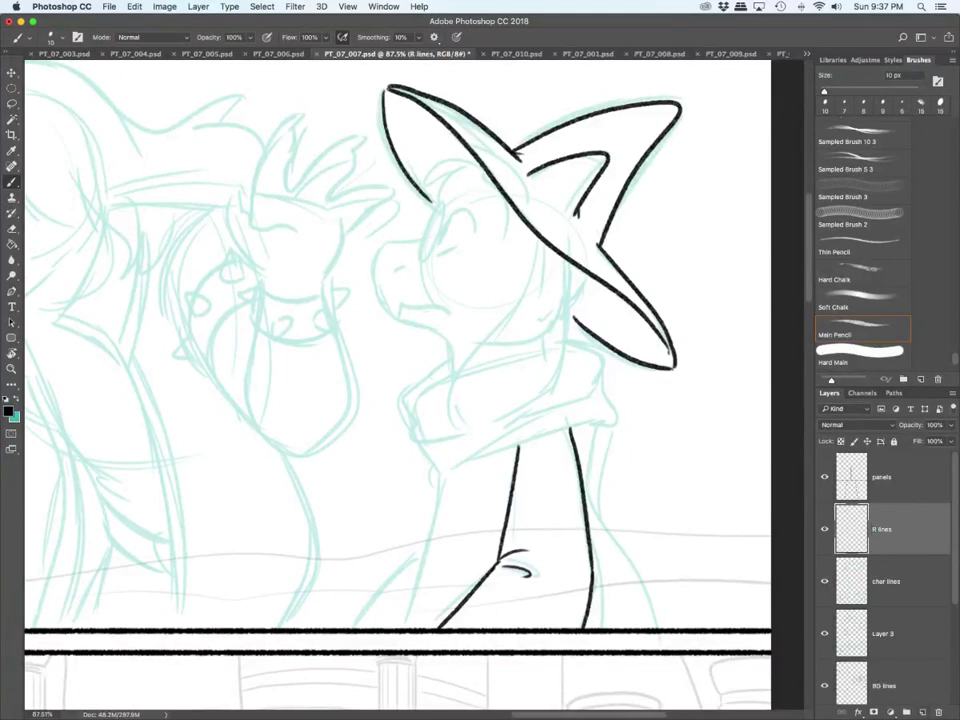
# Step: Ink the hat-wearing character's hair tuft, eye, brow, snout and upper mouth line on the R lines layer
pyautogui.moveTo(479, 160); pyautogui.dragTo(425, 175)
pyautogui.moveTo(457, 164)
pyautogui.mouseDown()
pyautogui.moveTo(424, 177)
pyautogui.moveTo(429, 200)
pyautogui.mouseUp()
pyautogui.moveTo(450, 175)
pyautogui.mouseDown()
pyautogui.moveTo(443, 212)
pyautogui.moveTo(493, 195)
pyautogui.moveTo(437, 244)
pyautogui.moveTo(474, 236)
pyautogui.moveTo(455, 249)
pyautogui.mouseUp()
pyautogui.moveTo(490, 195)
pyautogui.mouseDown()
pyautogui.moveTo(493, 229)
pyautogui.moveTo(405, 243)
pyautogui.moveTo(374, 285)
pyautogui.moveTo(397, 317)
pyautogui.moveTo(401, 303)
pyautogui.moveTo(449, 312)
pyautogui.mouseUp()
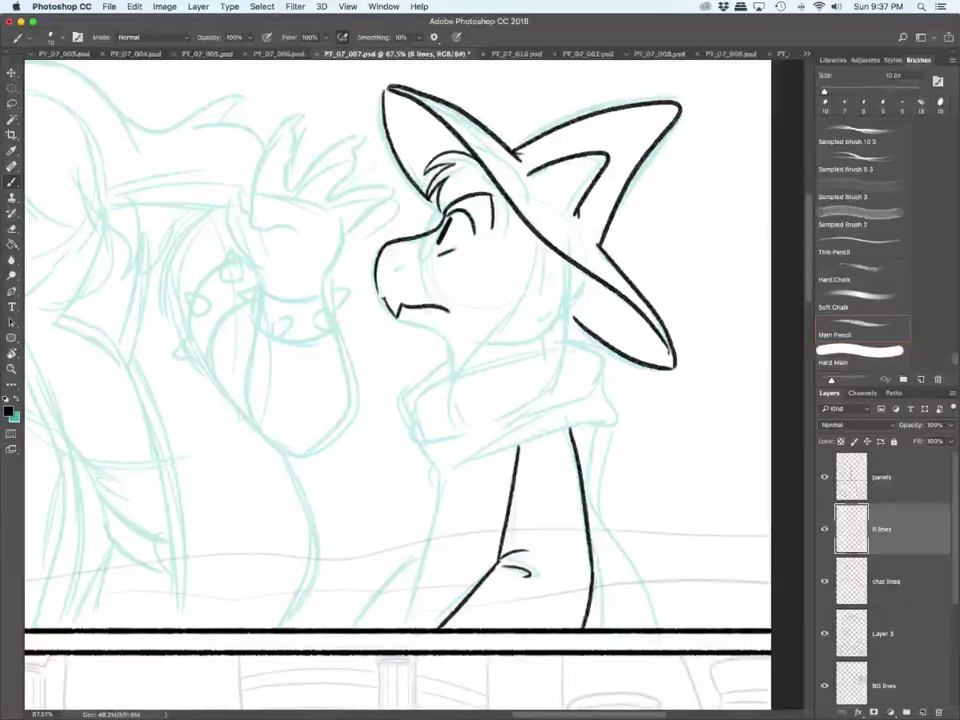
# Step: Ink the hat-wearing character's lower jaw and the long hair hanging from under the brim to the scarf
pyautogui.moveTo(382, 297); pyautogui.dragTo(387, 306)
pyautogui.moveTo(519, 294)
pyautogui.mouseDown()
pyautogui.moveTo(452, 398)
pyautogui.moveTo(484, 434)
pyautogui.moveTo(516, 411)
pyautogui.mouseUp()
pyautogui.moveTo(569, 262)
pyautogui.mouseDown()
pyautogui.moveTo(563, 358)
pyautogui.moveTo(510, 415)
pyautogui.mouseUp()
pyautogui.moveTo(551, 245); pyautogui.dragTo(539, 313)
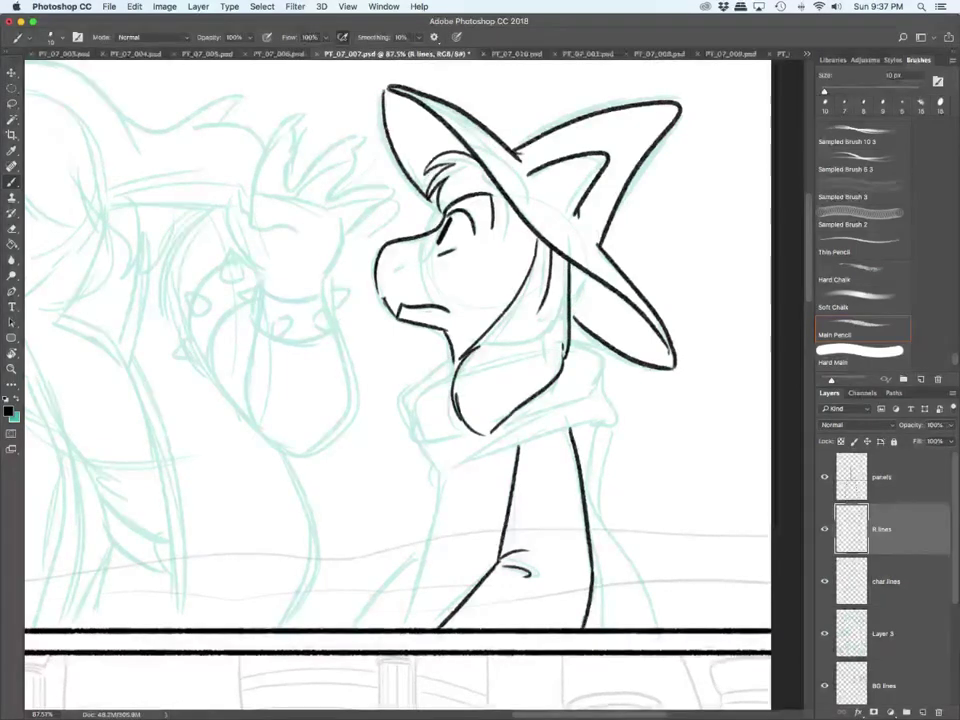
# Step: Create a new layer above R lines and name it "G lines"
pyautogui.press('alt+shift+super+n')
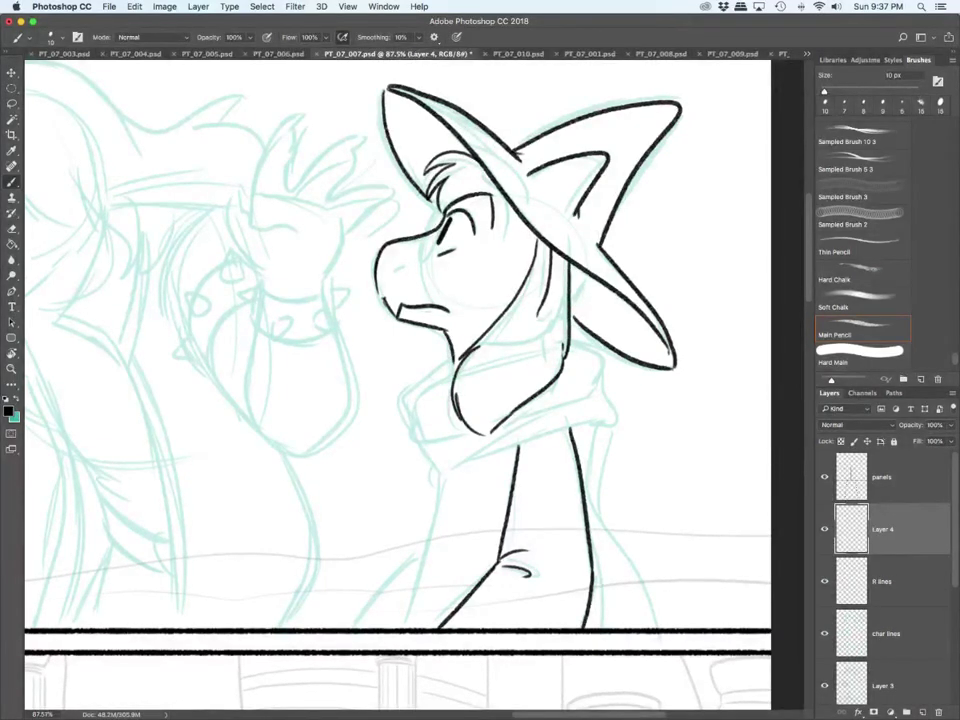
pyautogui.doubleClick(883, 529)
pyautogui.write('G lines')
pyautogui.press('Return')
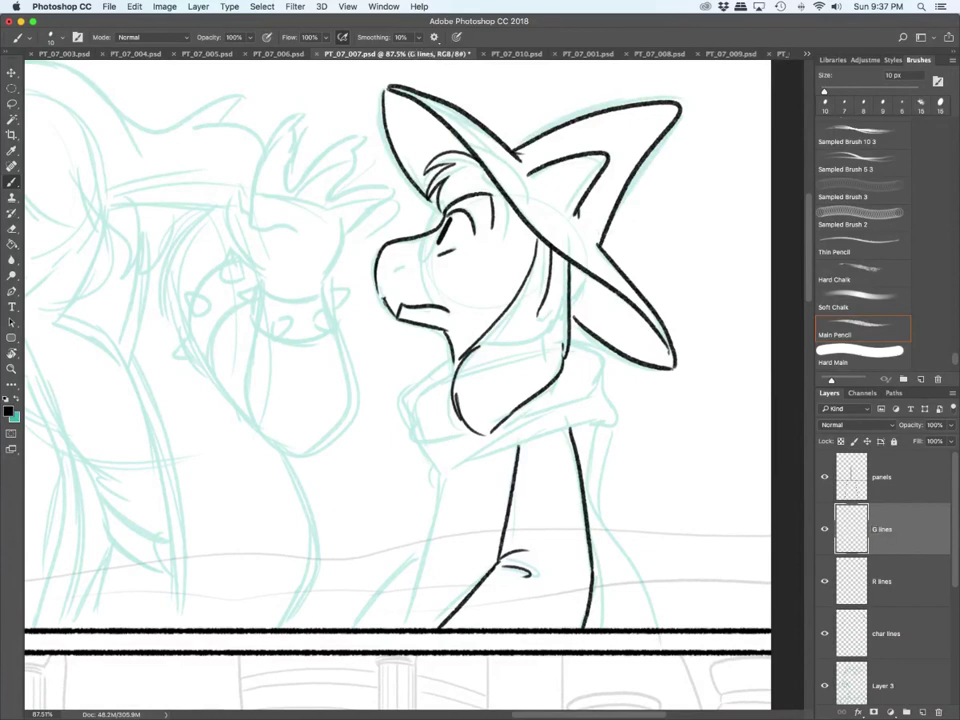
# Step: Draw the narrow oval glasses lens over the snout with a 15 px brush, redoing the first attempt
pyautogui.press(']')
pyautogui.moveTo(417, 264)
pyautogui.mouseDown()
pyautogui.moveTo(441, 222)
pyautogui.moveTo(420, 267)
pyautogui.mouseUp()
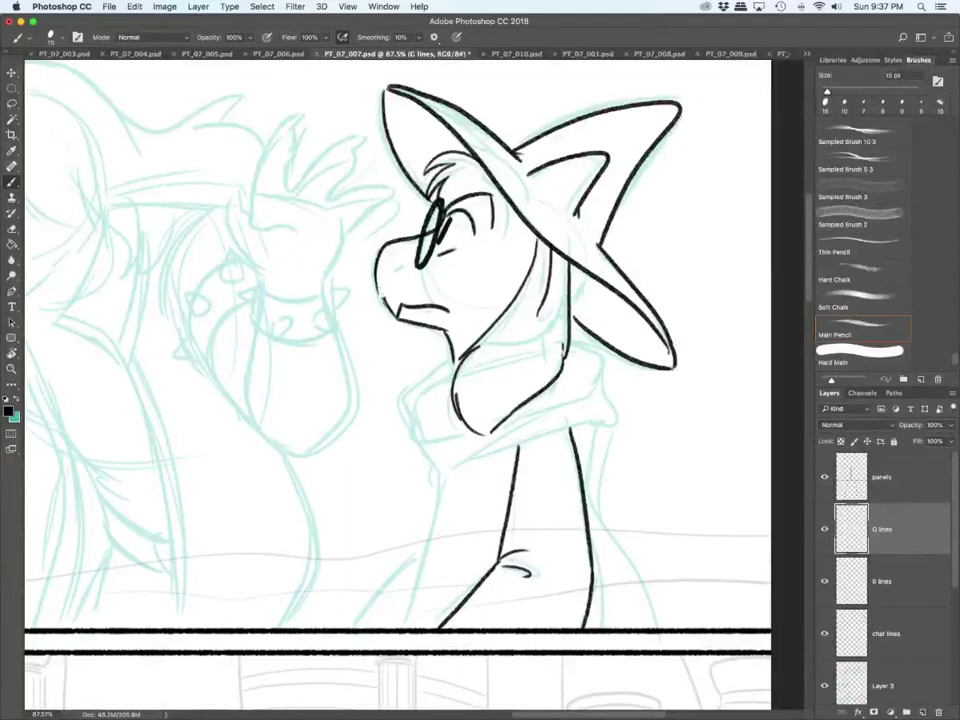
pyautogui.press('super+z')
pyautogui.moveTo(440, 198); pyautogui.dragTo(441, 212)
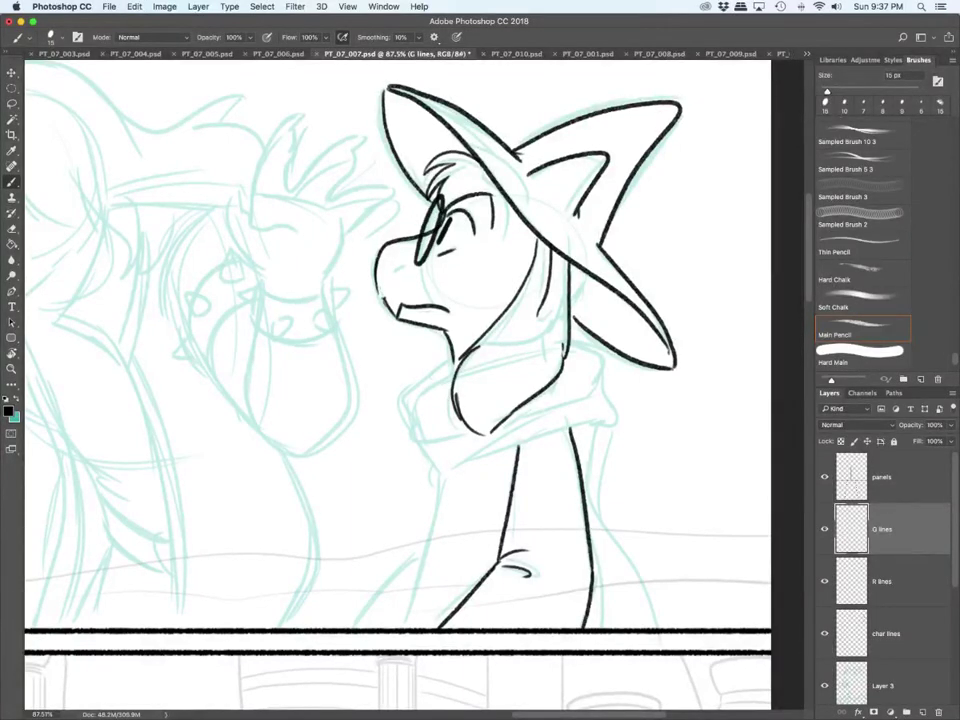
# Step: Return to the R lines layer with a 10 px brush, ink the nostril, and try outlining the scarf
pyautogui.hotkey('alt', '[')
pyautogui.press('[')
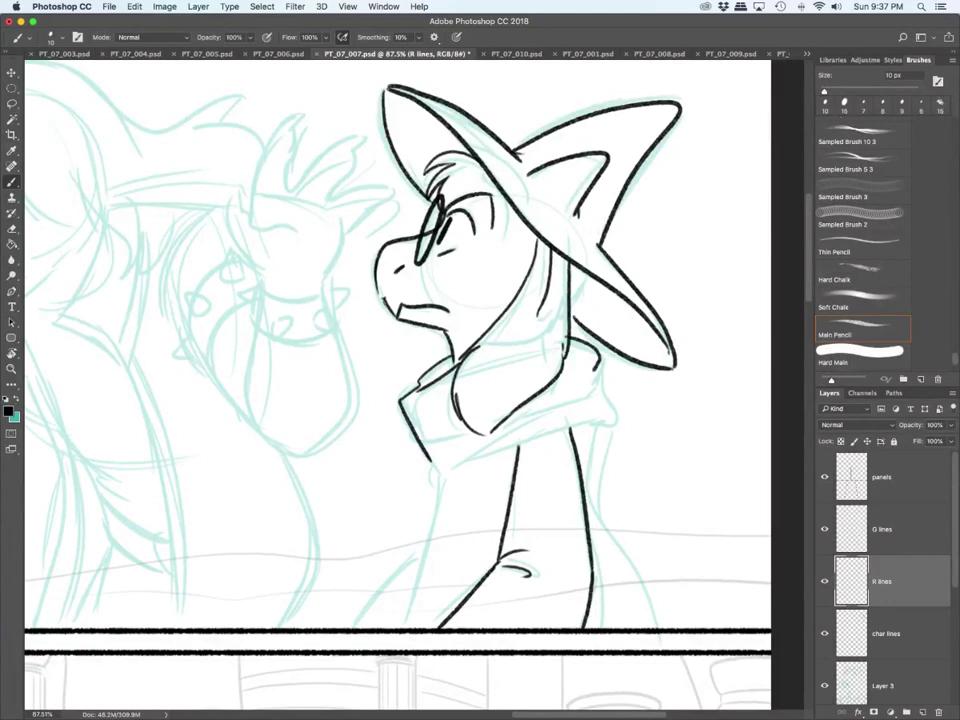
# Step: Undo the scarf strokes drawn on the R lines layer
pyautogui.click(164, 6)
pyautogui.click(160, 32)
pyautogui.click(134, 6)
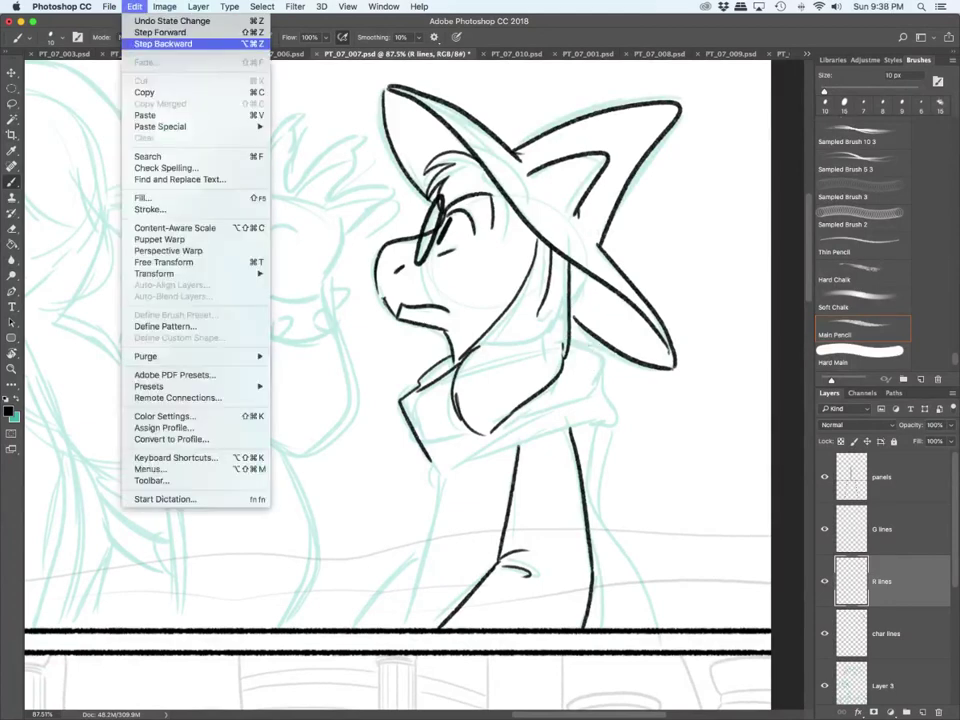
pyautogui.click(163, 44)
pyautogui.click(134, 6)
pyautogui.click(163, 44)
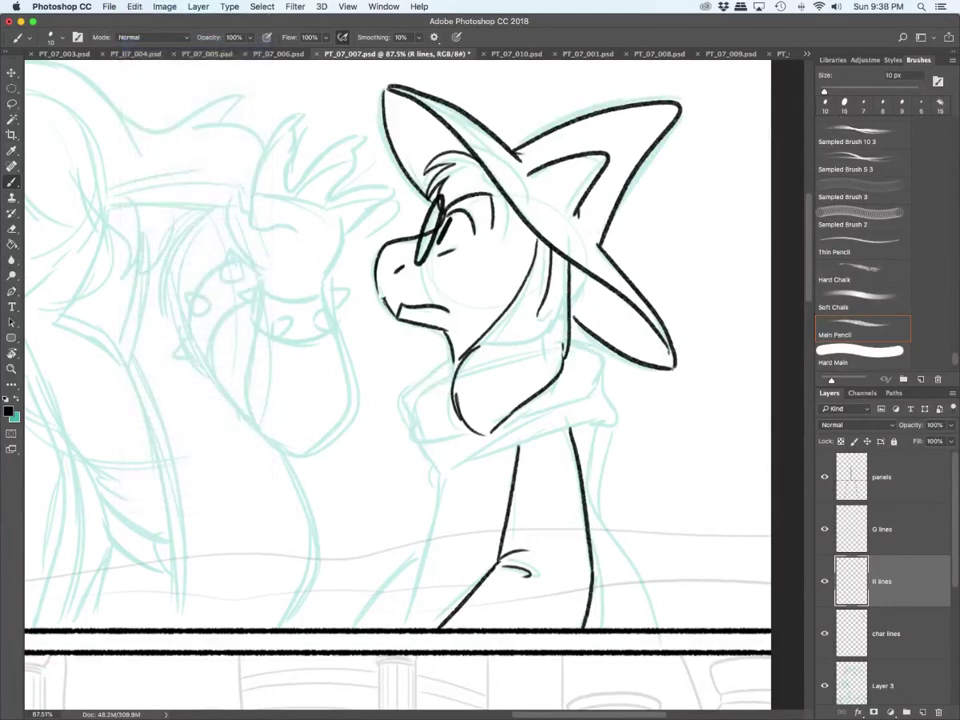
# Step: Ink the folded scarf around the hat-wearing character's neck on the char lines layer
pyautogui.click(886, 634)
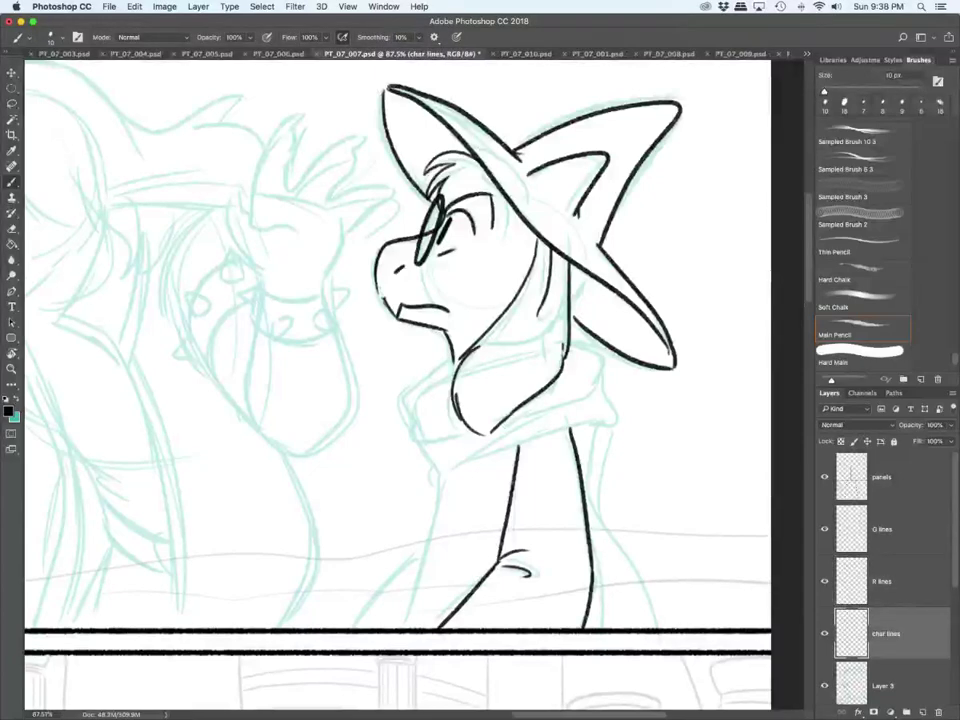
pyautogui.moveTo(452, 375)
pyautogui.mouseDown()
pyautogui.moveTo(414, 398)
pyautogui.moveTo(418, 383)
pyautogui.moveTo(418, 419)
pyautogui.moveTo(460, 435)
pyautogui.moveTo(592, 431)
pyautogui.mouseUp()
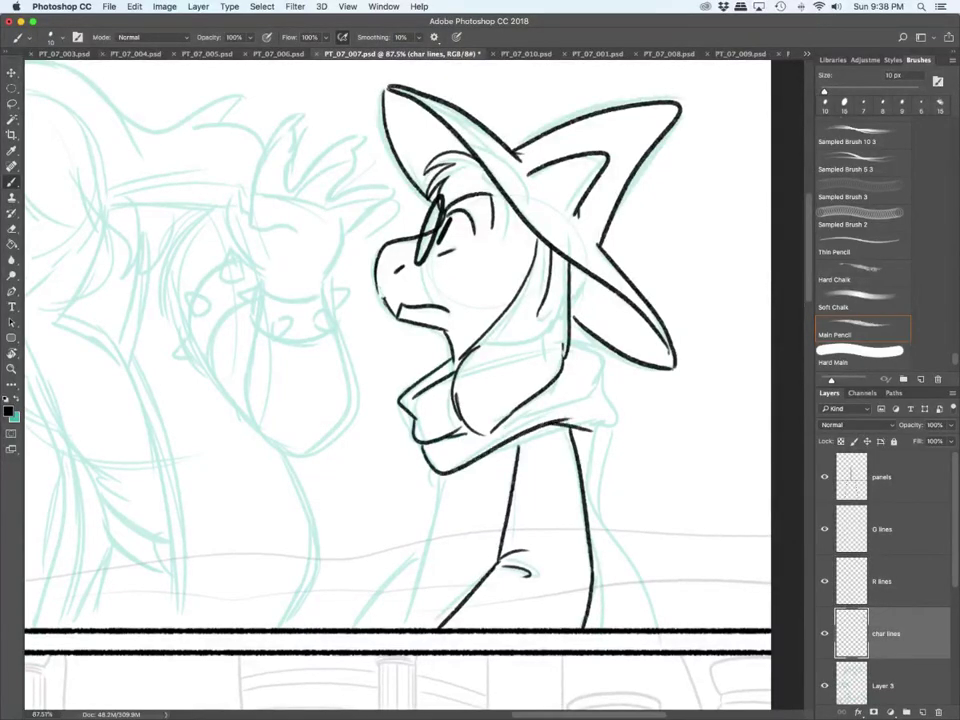
pyautogui.moveTo(571, 338)
pyautogui.mouseDown()
pyautogui.moveTo(602, 371)
pyautogui.moveTo(610, 427)
pyautogui.mouseUp()
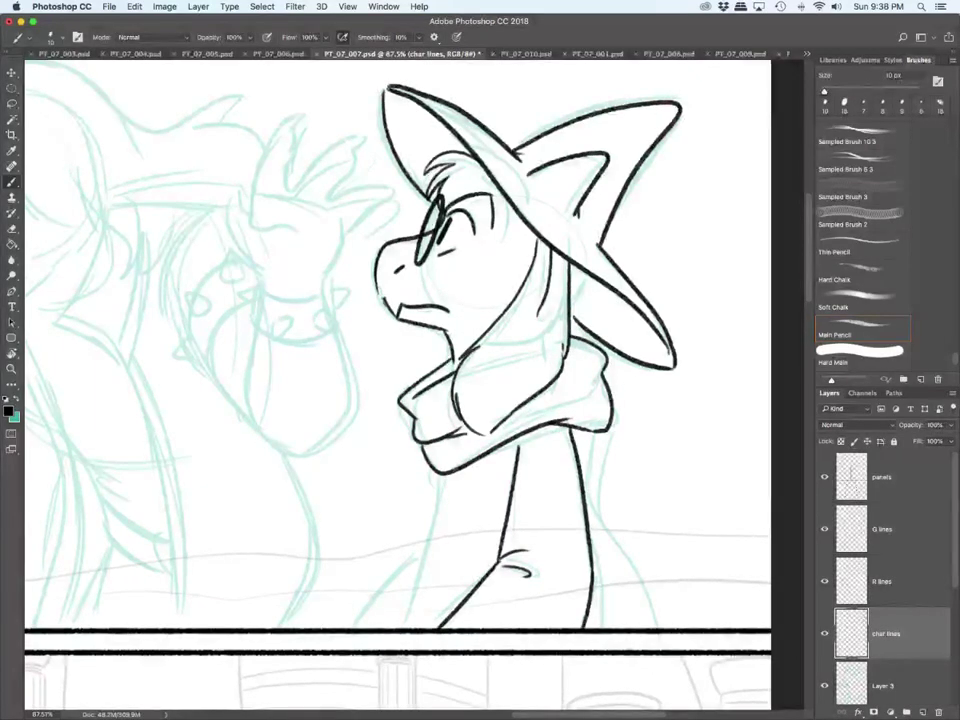
# Step: Ink the front edges of the robe and the cloak lines behind the back, ending them at the panel border
pyautogui.moveTo(440, 476); pyautogui.dragTo(408, 628)
pyautogui.moveTo(420, 560); pyautogui.dragTo(384, 628)
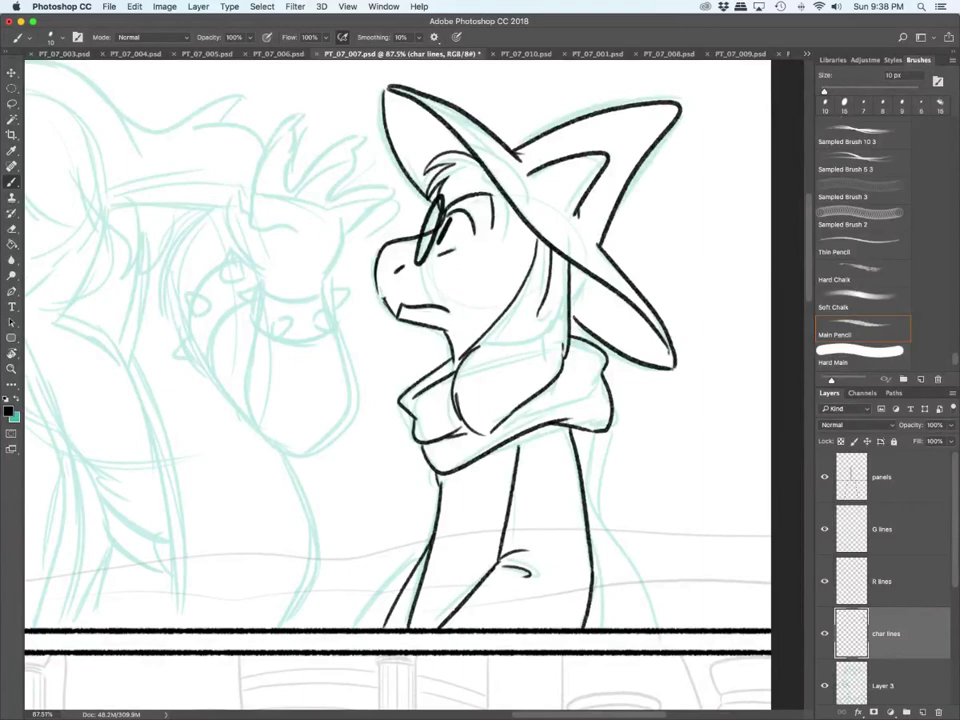
pyautogui.moveTo(588, 505); pyautogui.dragTo(613, 622)
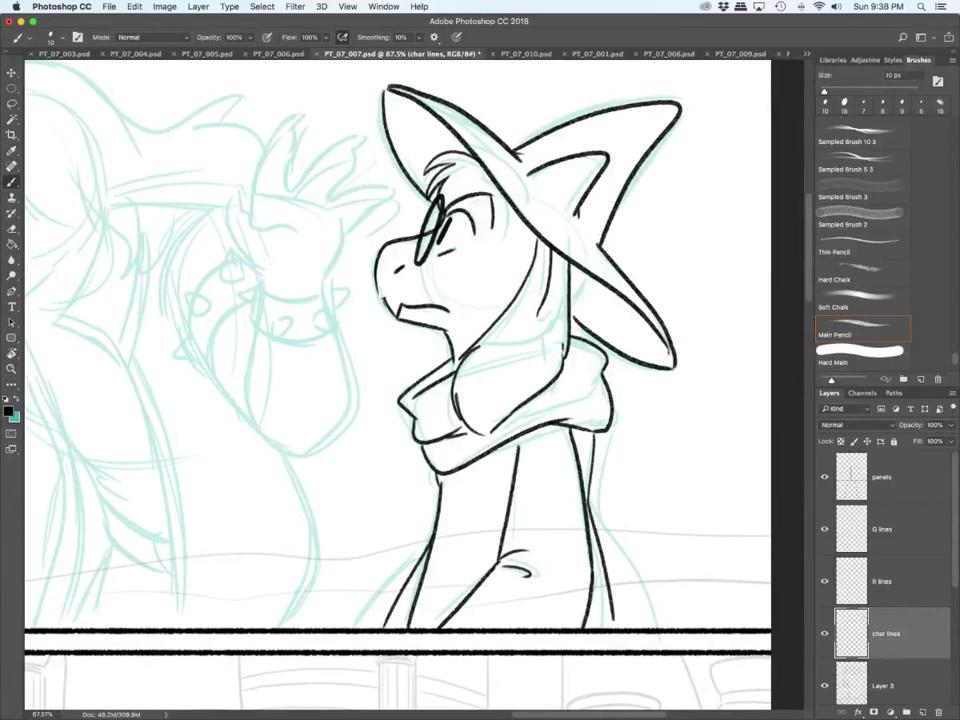
pyautogui.moveTo(595, 518); pyautogui.dragTo(660, 636)
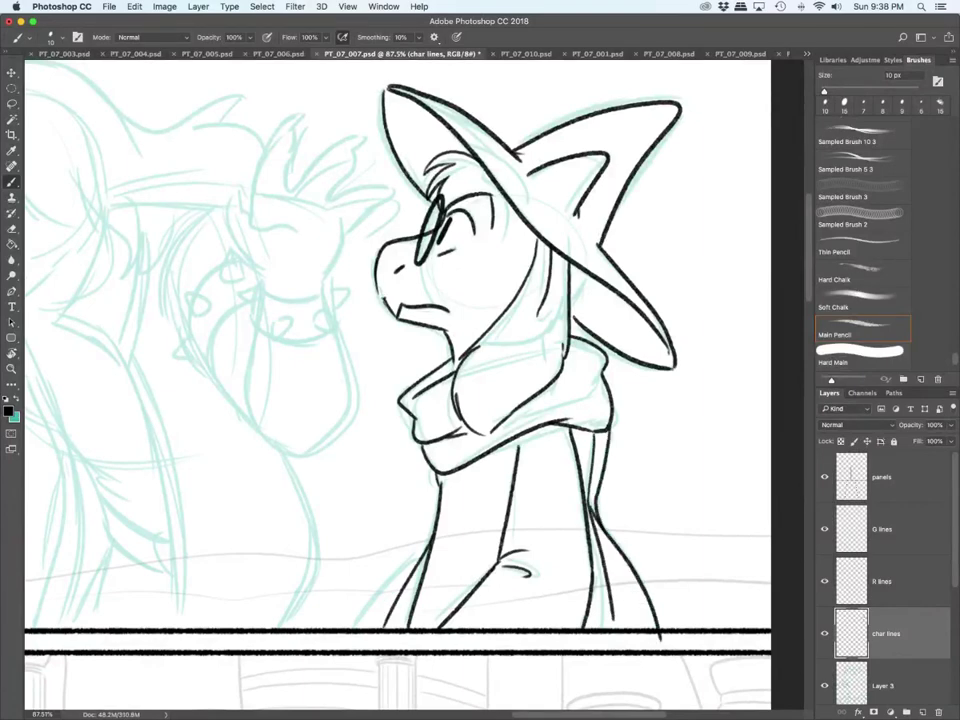
pyautogui.press('super+z')
pyautogui.moveTo(590, 507)
pyautogui.mouseDown()
pyautogui.moveTo(625, 555)
pyautogui.moveTo(653, 627)
pyautogui.mouseUp()
# Step: Ink the short curved strand in front of the hat-wearing character's neck on the R lines layer
pyautogui.click(884, 581)
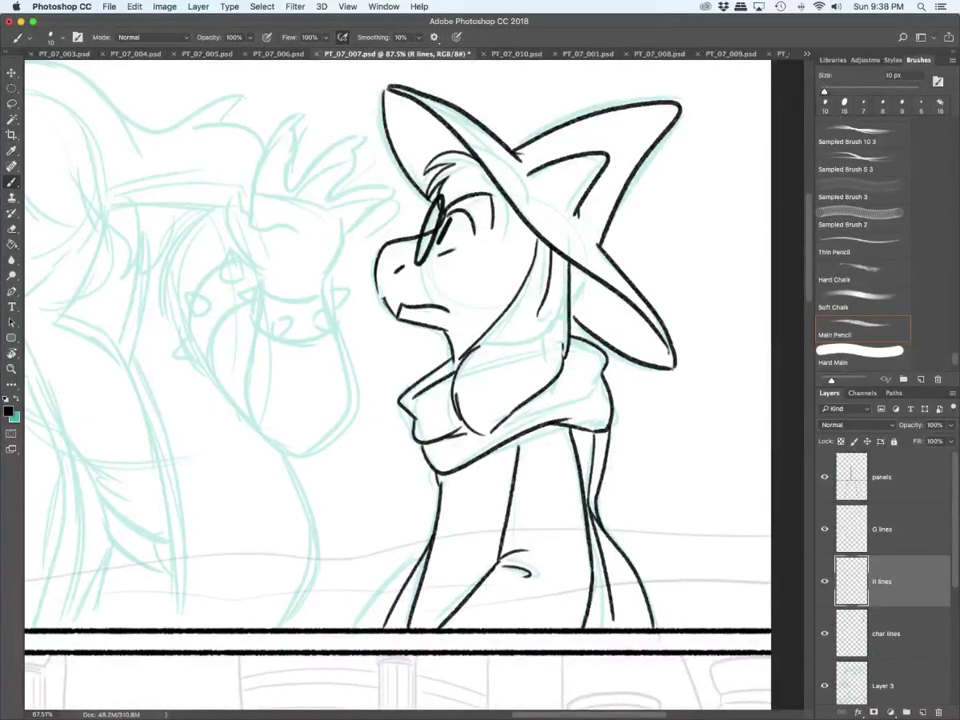
pyautogui.moveTo(404, 343); pyautogui.dragTo(414, 383)
# Step: On the char lines layer, ink the middle character's raised clawed hand nearest the hat-wearing character, including fingers and palm crease
pyautogui.hscroll(-10, 400, 380)
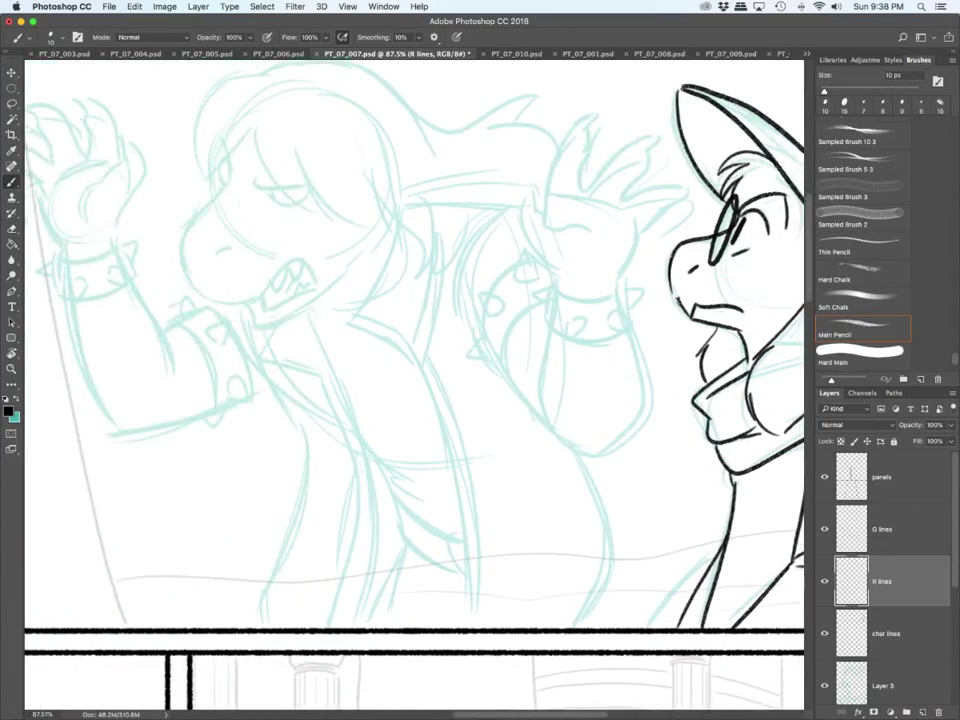
pyautogui.click(886, 633)
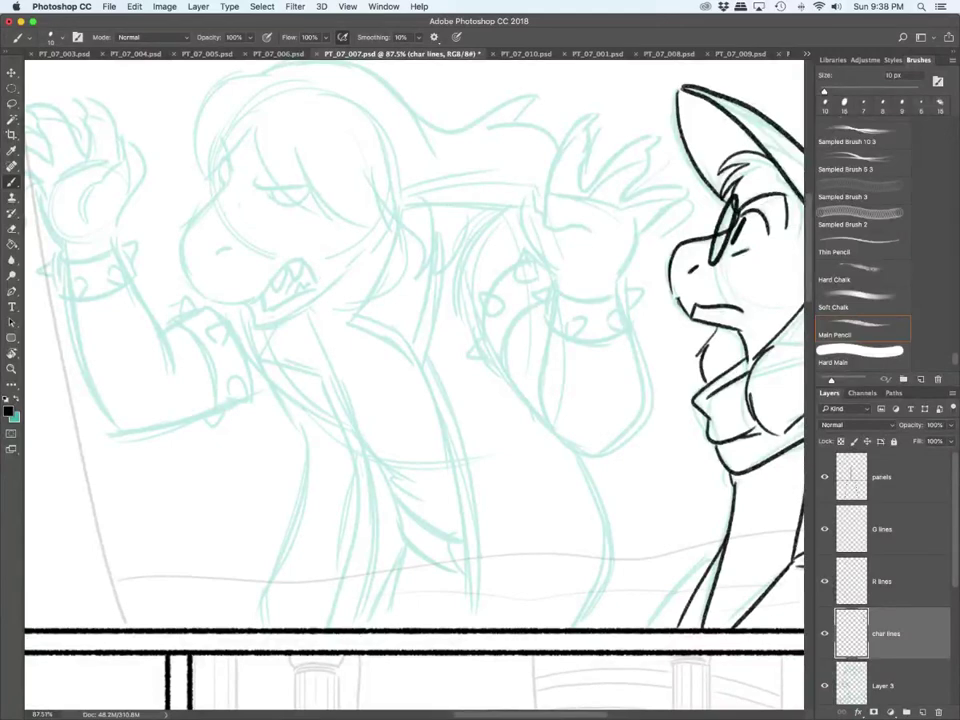
pyautogui.moveTo(557, 289); pyautogui.dragTo(619, 292)
pyautogui.moveTo(557, 288)
pyautogui.mouseDown()
pyautogui.moveTo(523, 220)
pyautogui.moveTo(534, 188)
pyautogui.moveTo(536, 224)
pyautogui.moveTo(564, 232)
pyautogui.moveTo(549, 190)
pyautogui.moveTo(578, 124)
pyautogui.moveTo(586, 130)
pyautogui.moveTo(587, 195)
pyautogui.mouseUp()
pyautogui.moveTo(561, 201)
pyautogui.mouseDown()
pyautogui.moveTo(620, 206)
pyautogui.moveTo(632, 133)
pyautogui.moveTo(644, 130)
pyautogui.mouseUp()
pyautogui.moveTo(643, 132)
pyautogui.mouseDown()
pyautogui.moveTo(624, 185)
pyautogui.moveTo(670, 185)
pyautogui.moveTo(624, 228)
pyautogui.moveTo(617, 283)
pyautogui.mouseUp()
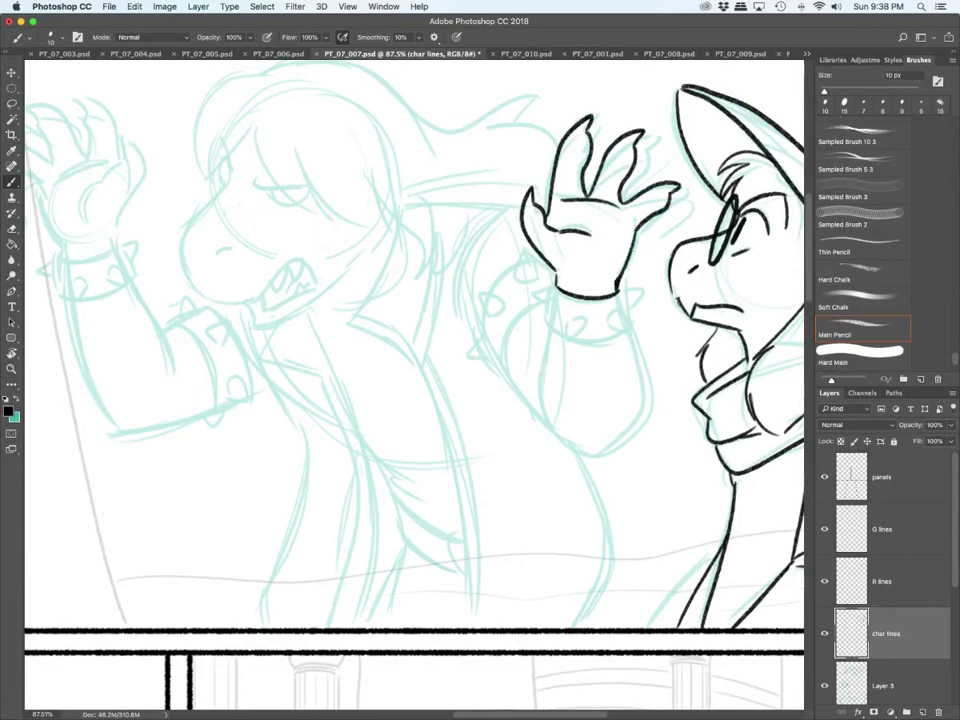
# Step: Ink the spiked wristband below the raised hand, with two front studs and a spike on each side
pyautogui.moveTo(553, 280)
pyautogui.mouseDown()
pyautogui.moveTo(545, 306)
pyautogui.moveTo(562, 332)
pyautogui.mouseUp()
pyautogui.moveTo(548, 287); pyautogui.dragTo(528, 294)
pyautogui.moveTo(528, 294); pyautogui.dragTo(584, 334)
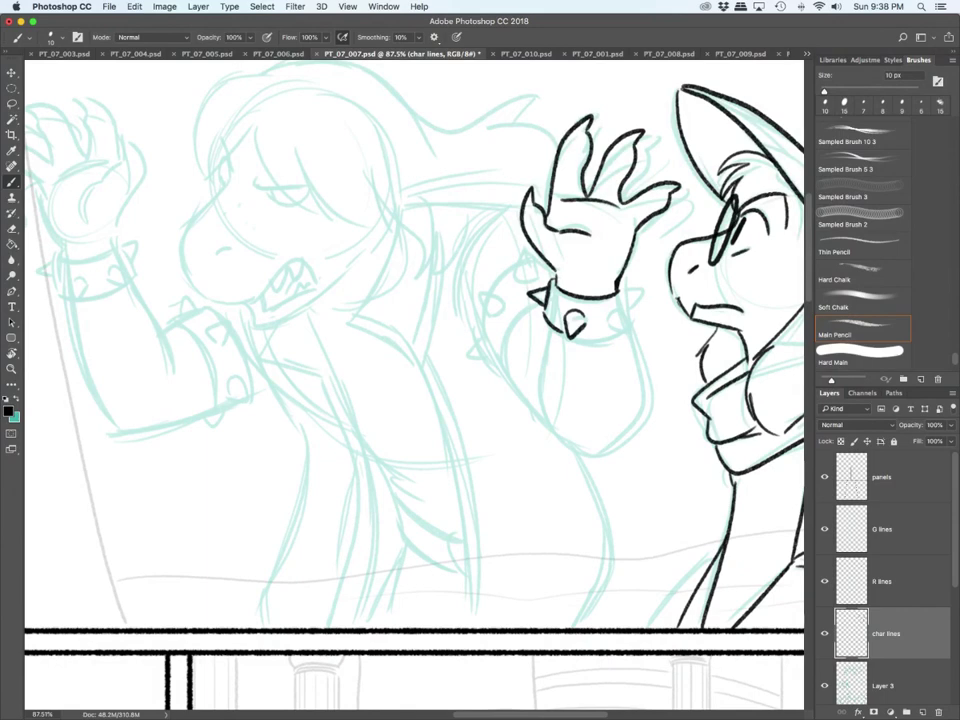
pyautogui.moveTo(613, 325)
pyautogui.mouseDown()
pyautogui.moveTo(630, 318)
pyautogui.moveTo(632, 331)
pyautogui.mouseUp()
pyautogui.moveTo(570, 337); pyautogui.dragTo(625, 333)
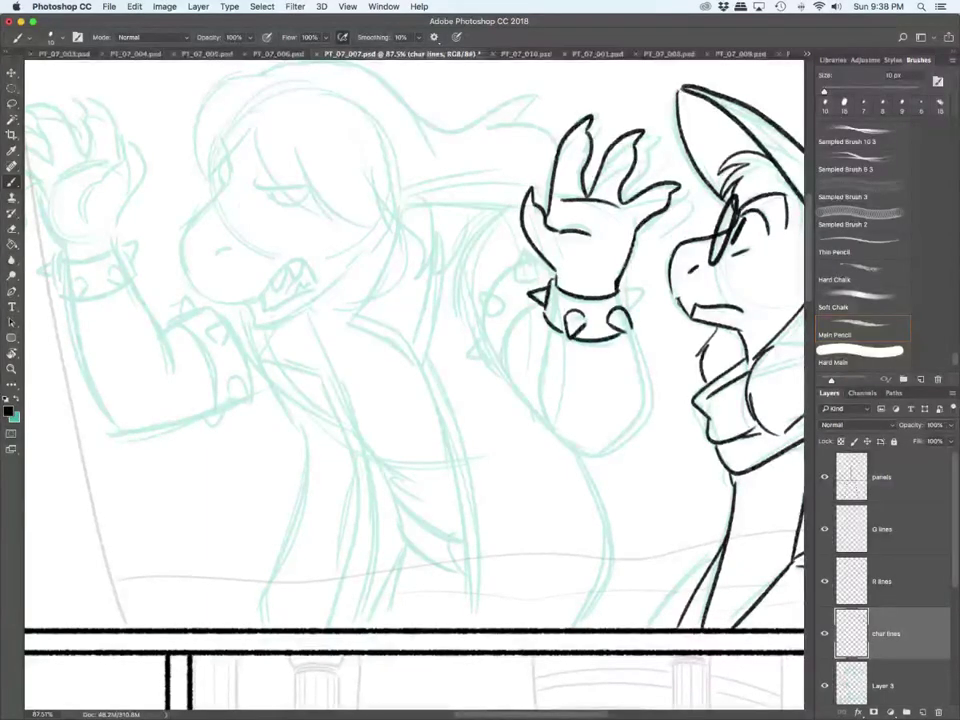
pyautogui.moveTo(622, 283)
pyautogui.mouseDown()
pyautogui.moveTo(631, 313)
pyautogui.moveTo(652, 284)
pyautogui.mouseUp()
pyautogui.moveTo(652, 284); pyautogui.dragTo(632, 311)
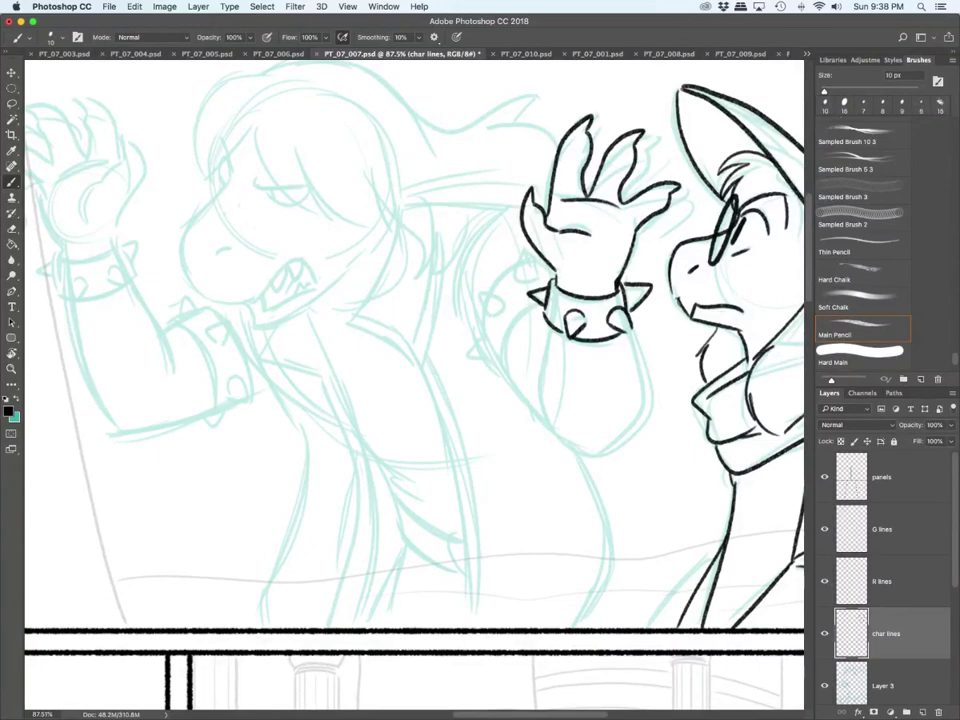
# Step: Ink the bent forearm and elbow below the wristband, and the spiked band around the upper arm
pyautogui.moveTo(548, 330); pyautogui.dragTo(540, 418)
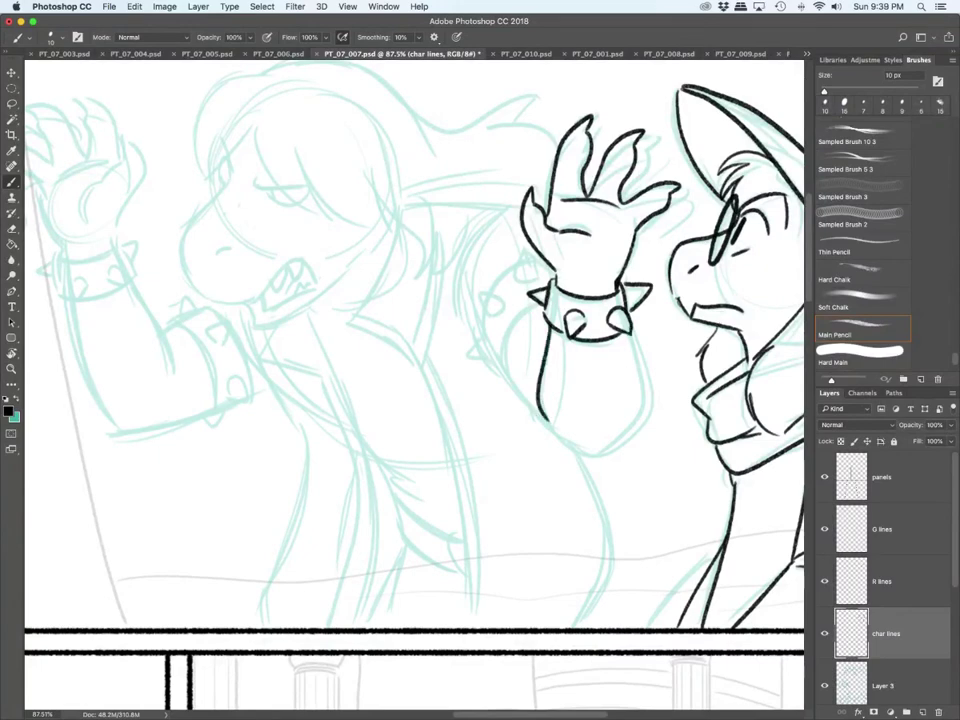
pyautogui.moveTo(630, 332)
pyautogui.mouseDown()
pyautogui.moveTo(642, 400)
pyautogui.moveTo(606, 450)
pyautogui.mouseUp()
pyautogui.moveTo(510, 377)
pyautogui.mouseDown()
pyautogui.moveTo(603, 456)
pyautogui.moveTo(503, 364)
pyautogui.moveTo(541, 307)
pyautogui.moveTo(502, 333)
pyautogui.moveTo(540, 304)
pyautogui.moveTo(481, 339)
pyautogui.moveTo(500, 369)
pyautogui.moveTo(486, 310)
pyautogui.moveTo(500, 314)
pyautogui.mouseUp()
pyautogui.moveTo(488, 293)
pyautogui.mouseDown()
pyautogui.moveTo(519, 265)
pyautogui.moveTo(520, 276)
pyautogui.mouseUp()
pyautogui.moveTo(520, 276); pyautogui.dragTo(539, 268)
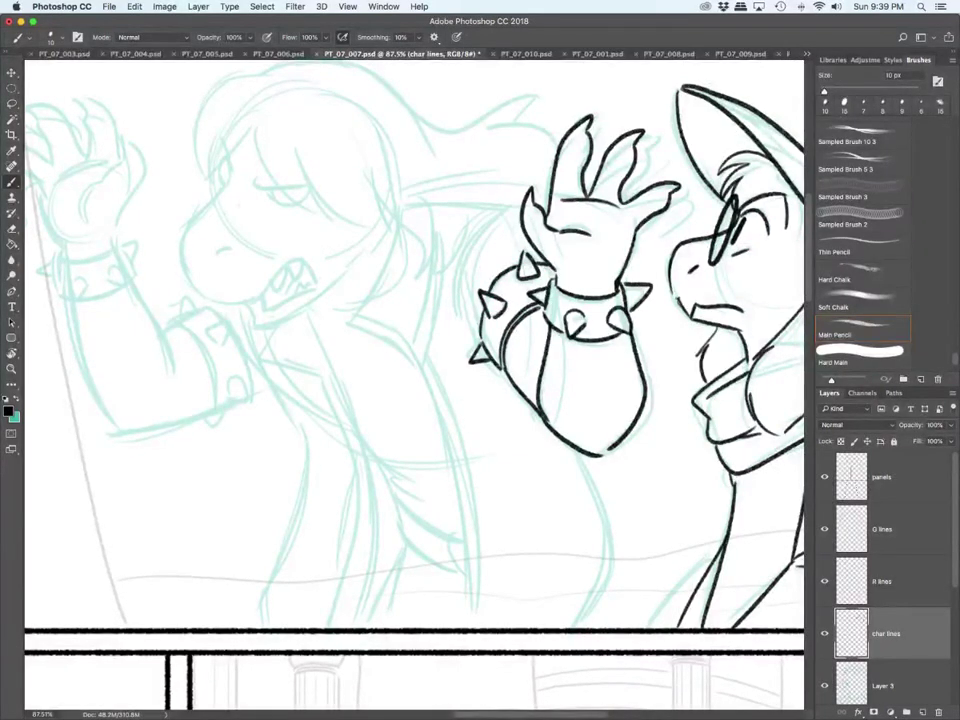
# Step: Ink the middle character's pointed fringe strands and the curved hair locks beside the cheek on the char lines layer
pyautogui.scroll(4, 414, 385)
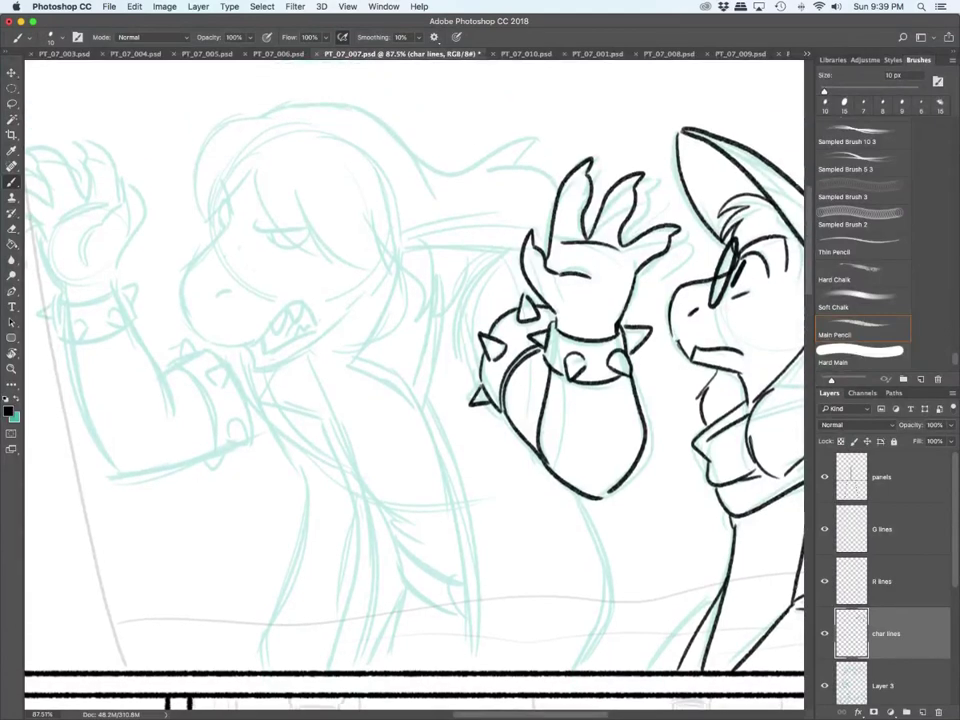
pyautogui.moveTo(253, 203)
pyautogui.mouseDown()
pyautogui.moveTo(307, 292)
pyautogui.moveTo(333, 304)
pyautogui.mouseUp()
pyautogui.moveTo(295, 233)
pyautogui.mouseDown()
pyautogui.moveTo(312, 276)
pyautogui.moveTo(400, 316)
pyautogui.mouseUp()
pyautogui.moveTo(362, 247); pyautogui.dragTo(420, 352)
pyautogui.moveTo(443, 265); pyautogui.dragTo(425, 350)
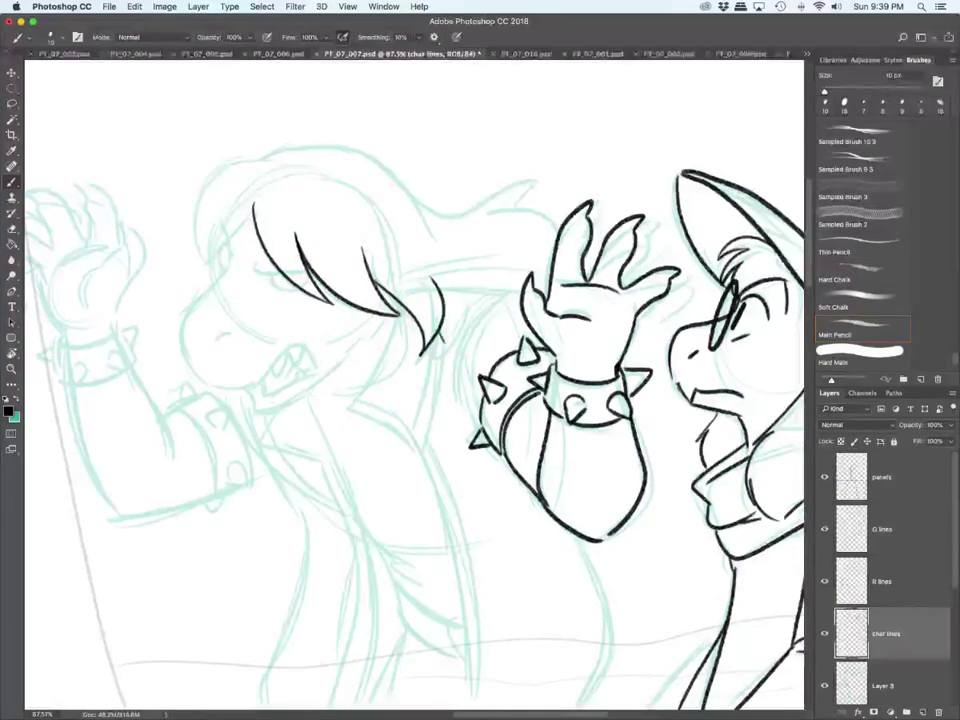
pyautogui.moveTo(456, 285); pyautogui.dragTo(450, 346)
pyautogui.moveTo(440, 262); pyautogui.dragTo(466, 296)
# Step: Ink the middle character's scowling eyes, long snout with nostril, and open mouth outline
pyautogui.moveTo(250, 266)
pyautogui.mouseDown()
pyautogui.moveTo(311, 271)
pyautogui.moveTo(307, 283)
pyautogui.moveTo(276, 287)
pyautogui.mouseUp()
pyautogui.moveTo(223, 245)
pyautogui.mouseDown()
pyautogui.moveTo(220, 275)
pyautogui.moveTo(227, 264)
pyautogui.mouseUp()
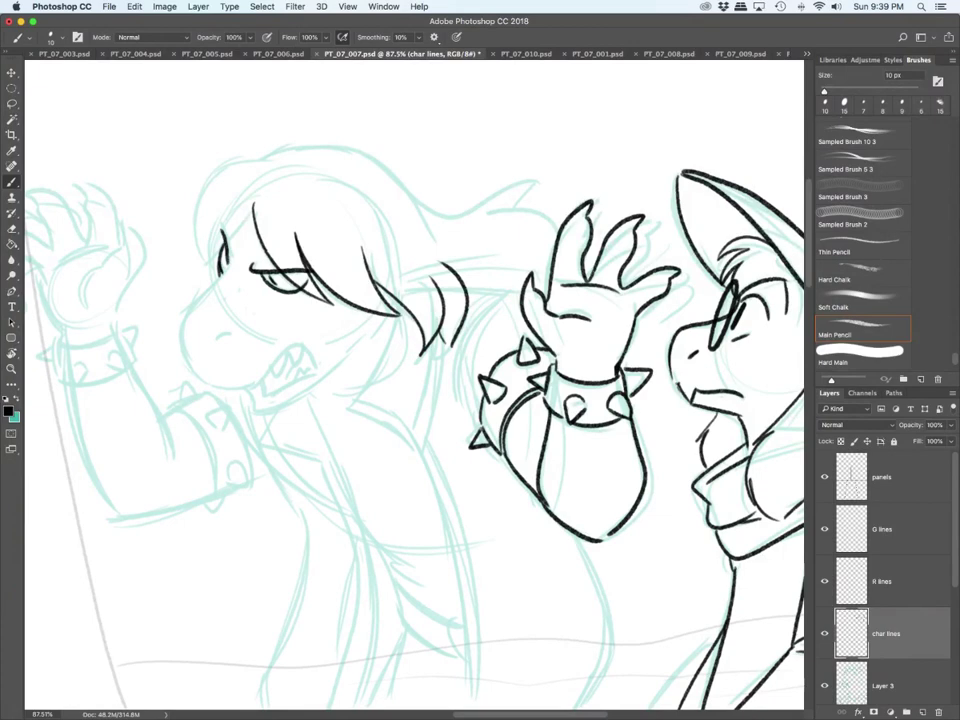
pyautogui.moveTo(223, 268)
pyautogui.mouseDown()
pyautogui.moveTo(186, 348)
pyautogui.moveTo(201, 373)
pyautogui.moveTo(257, 376)
pyautogui.moveTo(296, 346)
pyautogui.moveTo(322, 362)
pyautogui.mouseUp()
pyautogui.moveTo(268, 392); pyautogui.dragTo(321, 364)
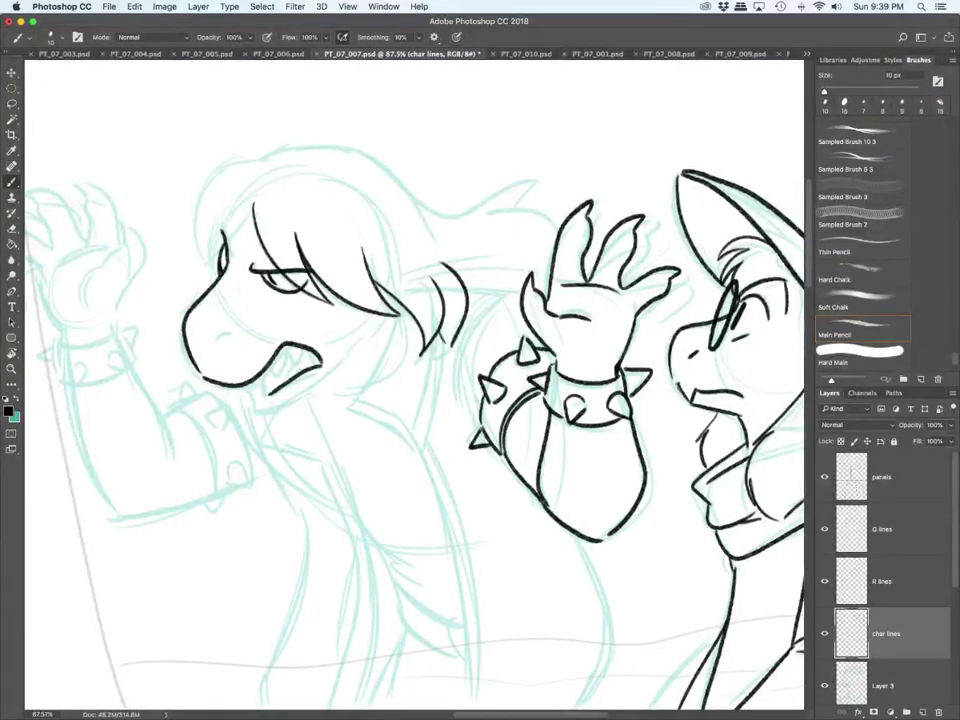
pyautogui.moveTo(223, 333); pyautogui.dragTo(234, 346)
# Step: Ink the hair contour over the middle character's head, and complete the mouth with jagged teeth and lower jaw
pyautogui.moveTo(254, 209)
pyautogui.mouseDown()
pyautogui.moveTo(214, 254)
pyautogui.moveTo(210, 278)
pyautogui.mouseUp()
pyautogui.moveTo(210, 198)
pyautogui.mouseDown()
pyautogui.moveTo(204, 281)
pyautogui.moveTo(202, 186)
pyautogui.moveTo(254, 158)
pyautogui.moveTo(420, 215)
pyautogui.mouseUp()
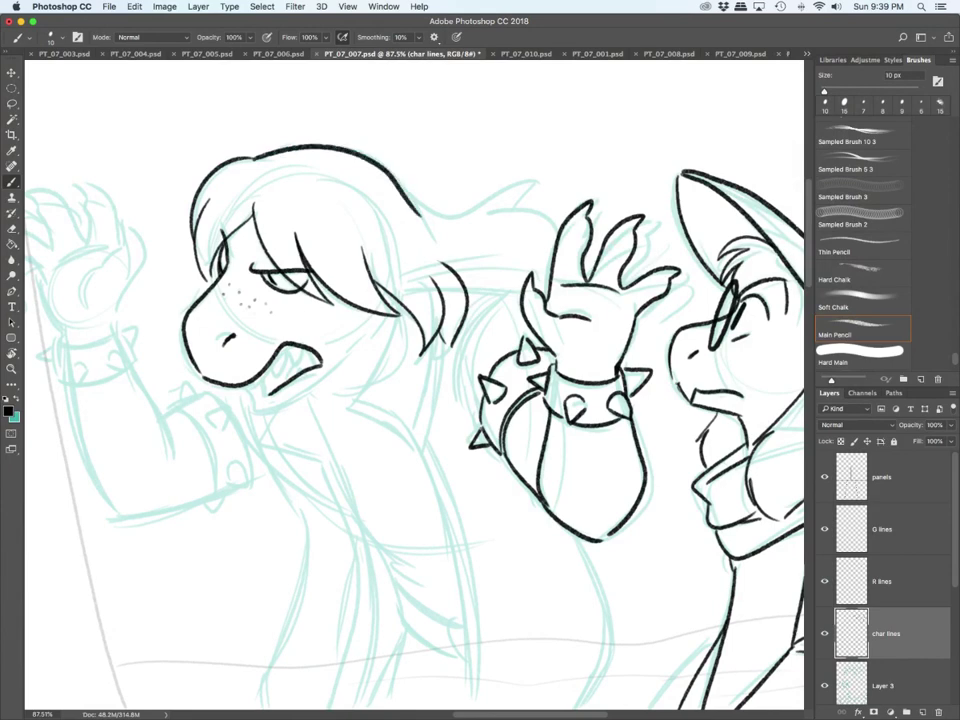
pyautogui.moveTo(276, 352); pyautogui.dragTo(291, 368)
pyautogui.moveTo(289, 376)
pyautogui.mouseDown()
pyautogui.moveTo(306, 361)
pyautogui.moveTo(315, 366)
pyautogui.moveTo(263, 396)
pyautogui.moveTo(277, 374)
pyautogui.moveTo(251, 407)
pyautogui.moveTo(309, 390)
pyautogui.moveTo(351, 356)
pyautogui.moveTo(341, 419)
pyautogui.mouseUp()
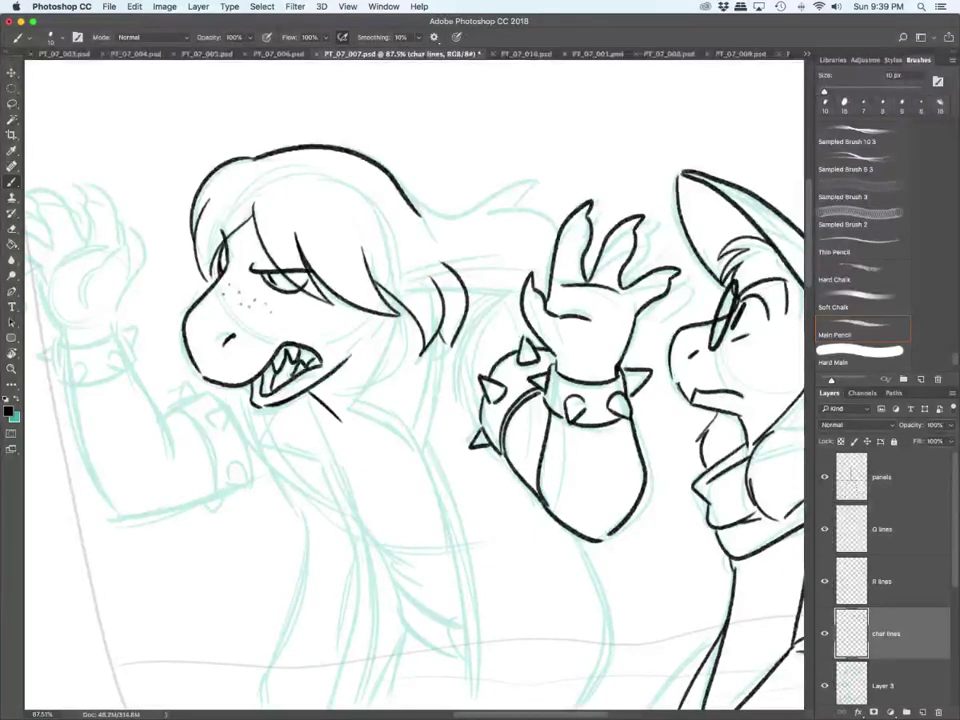
# Step: Ink the raised jacket collar behind the middle character's neck, with its pointed flap and inner fold
pyautogui.moveTo(396, 317)
pyautogui.mouseDown()
pyautogui.moveTo(349, 406)
pyautogui.moveTo(416, 445)
pyautogui.mouseUp()
pyautogui.moveTo(437, 340); pyautogui.dragTo(418, 436)
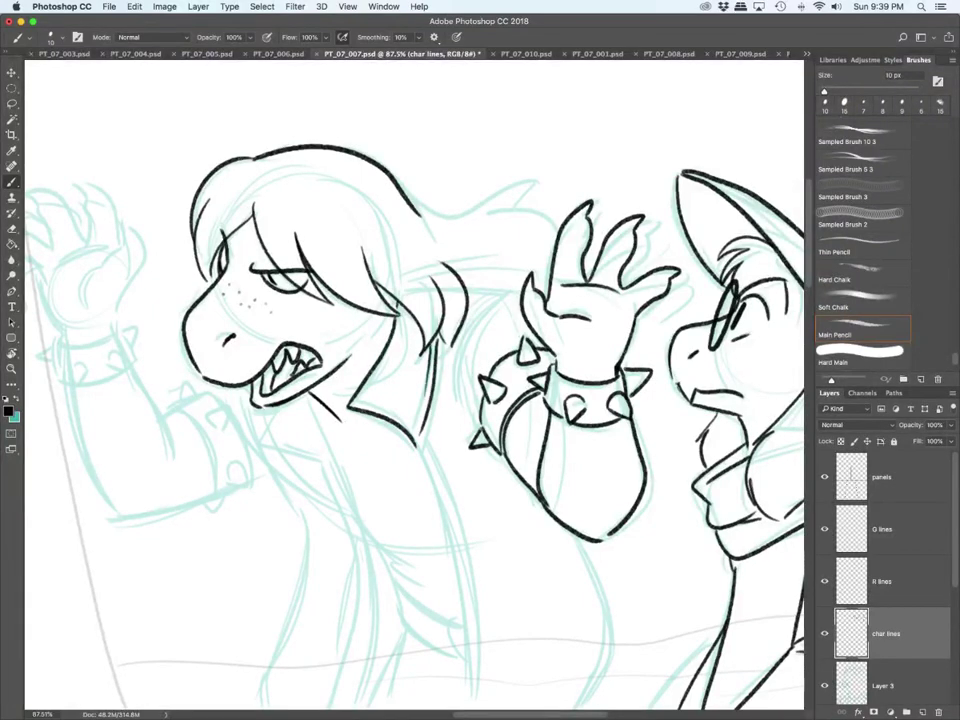
pyautogui.moveTo(310, 396); pyautogui.dragTo(331, 447)
pyautogui.press('super+z')
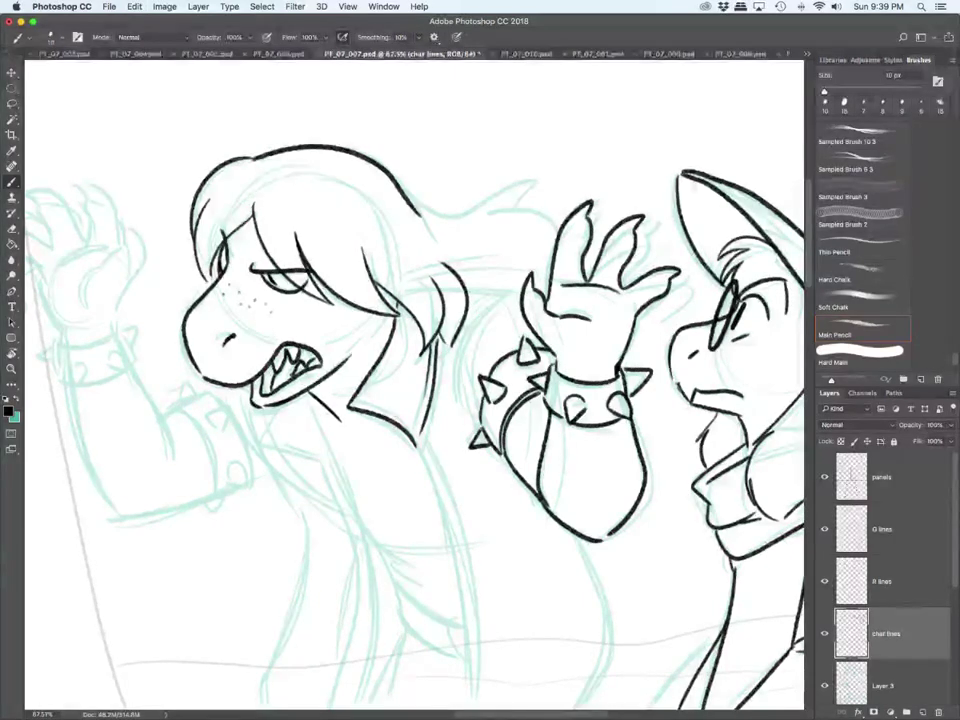
# Step: Ink the jacket shoulder outline behind the raised arm and the hair streaming back from the head
pyautogui.moveTo(465, 286)
pyautogui.mouseDown()
pyautogui.moveTo(511, 296)
pyautogui.moveTo(477, 313)
pyautogui.mouseUp()
pyautogui.moveTo(355, 235); pyautogui.dragTo(342, 310)
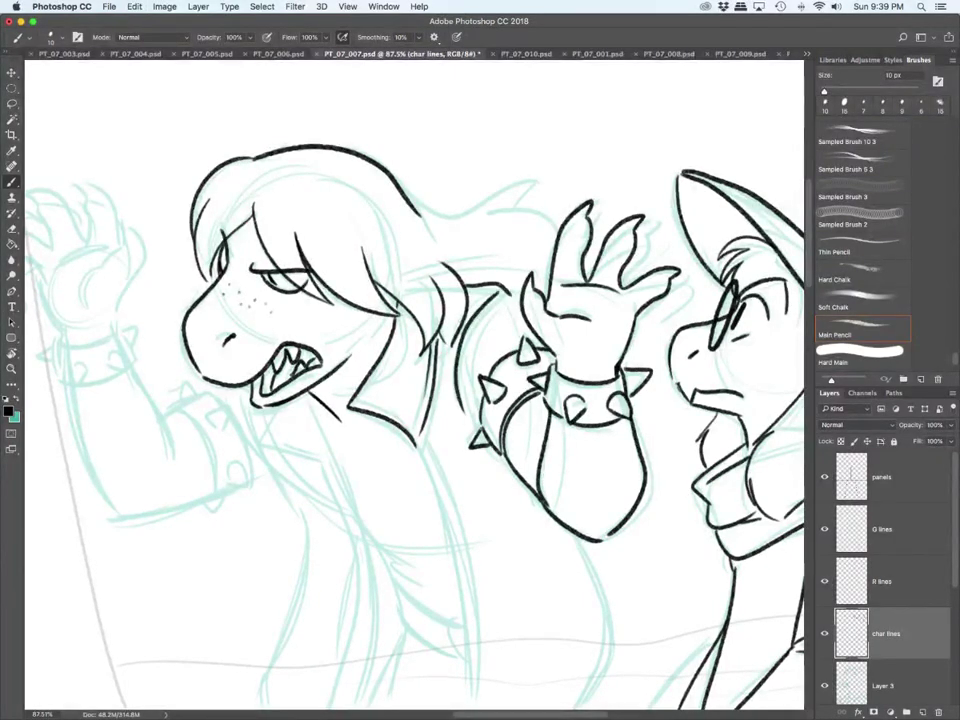
pyautogui.moveTo(499, 291); pyautogui.dragTo(520, 306)
pyautogui.moveTo(460, 401); pyautogui.dragTo(474, 429)
pyautogui.moveTo(420, 214); pyautogui.dragTo(548, 193)
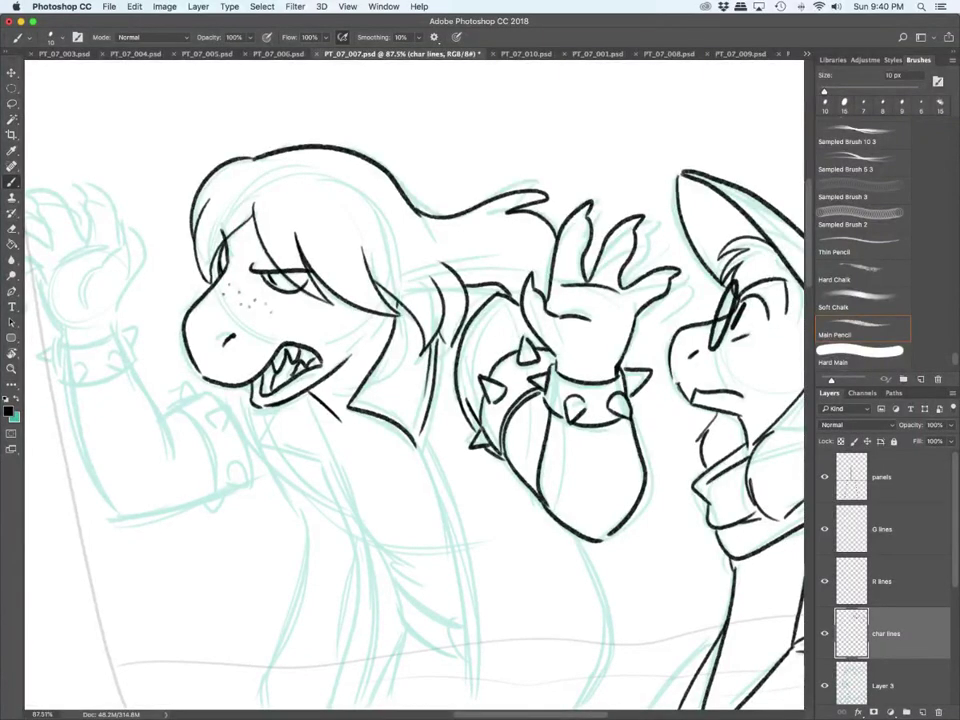
# Step: Ink the middle character's open jacket down to the panel border, including both front edges, the back side and the near collar flap
pyautogui.scroll(-5, 414, 385)
pyautogui.moveTo(427, 285)
pyautogui.mouseDown()
pyautogui.moveTo(452, 390)
pyautogui.moveTo(465, 561)
pyautogui.moveTo(440, 315)
pyautogui.moveTo(475, 562)
pyautogui.mouseUp()
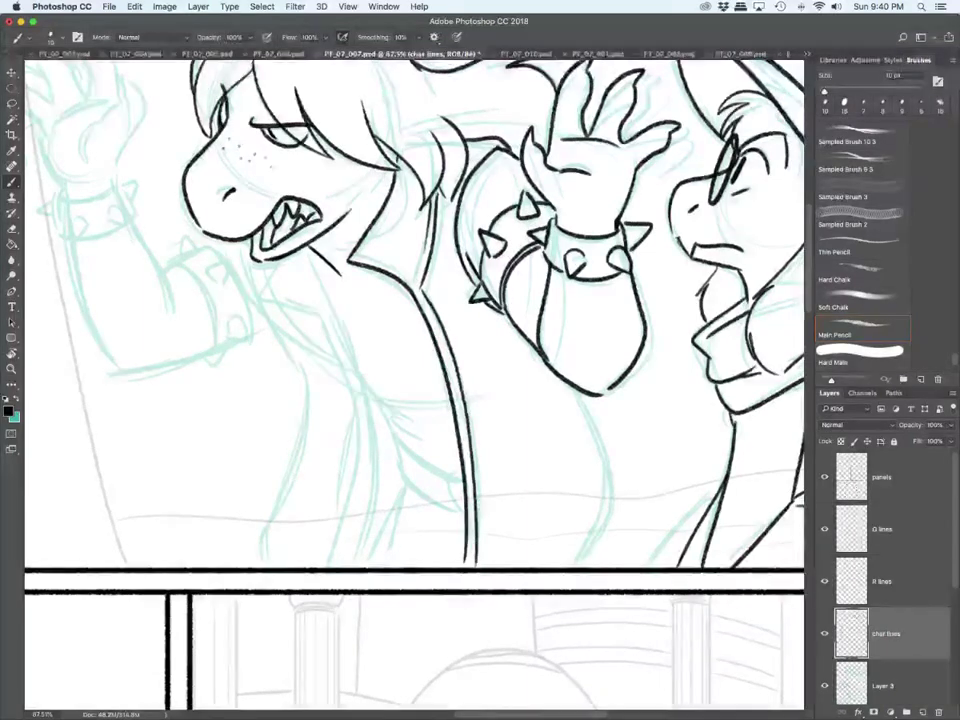
pyautogui.moveTo(578, 389)
pyautogui.mouseDown()
pyautogui.moveTo(608, 468)
pyautogui.moveTo(588, 561)
pyautogui.mouseUp()
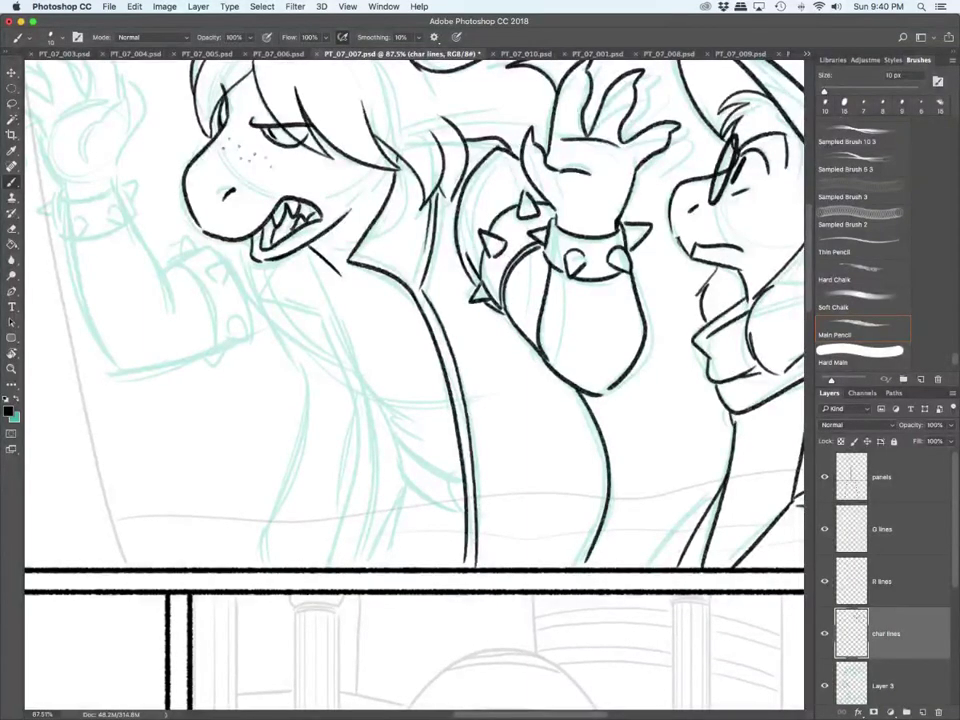
pyautogui.moveTo(291, 253)
pyautogui.mouseDown()
pyautogui.moveTo(271, 302)
pyautogui.moveTo(345, 315)
pyautogui.mouseUp()
pyautogui.moveTo(333, 268)
pyautogui.mouseDown()
pyautogui.moveTo(362, 350)
pyautogui.moveTo(362, 556)
pyautogui.mouseUp()
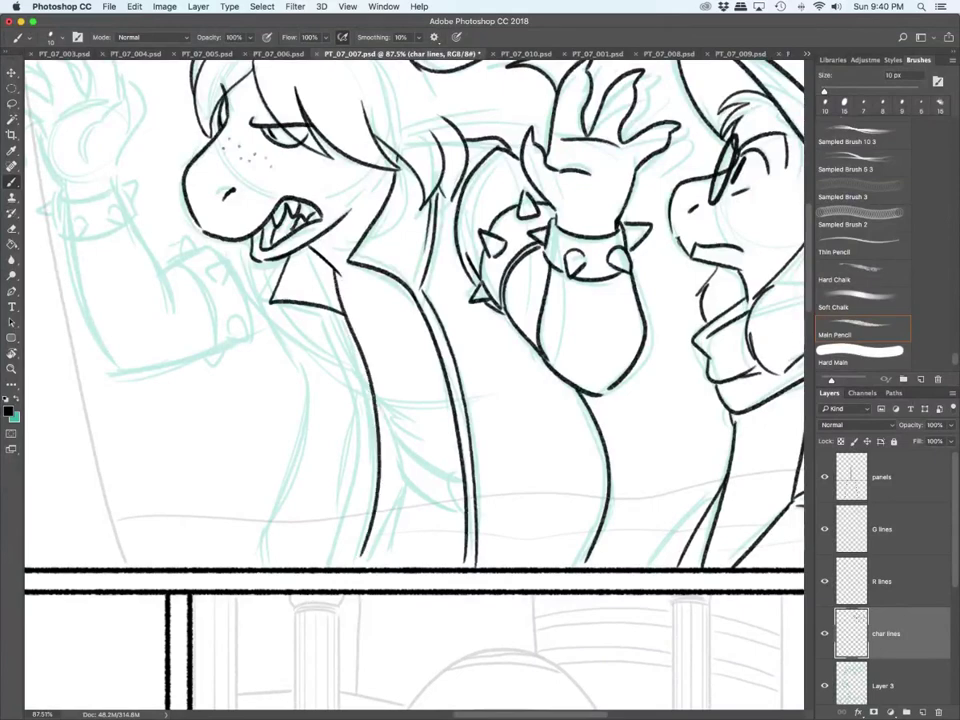
pyautogui.moveTo(358, 360)
pyautogui.mouseDown()
pyautogui.moveTo(368, 408)
pyautogui.moveTo(362, 475)
pyautogui.moveTo(337, 563)
pyautogui.mouseUp()
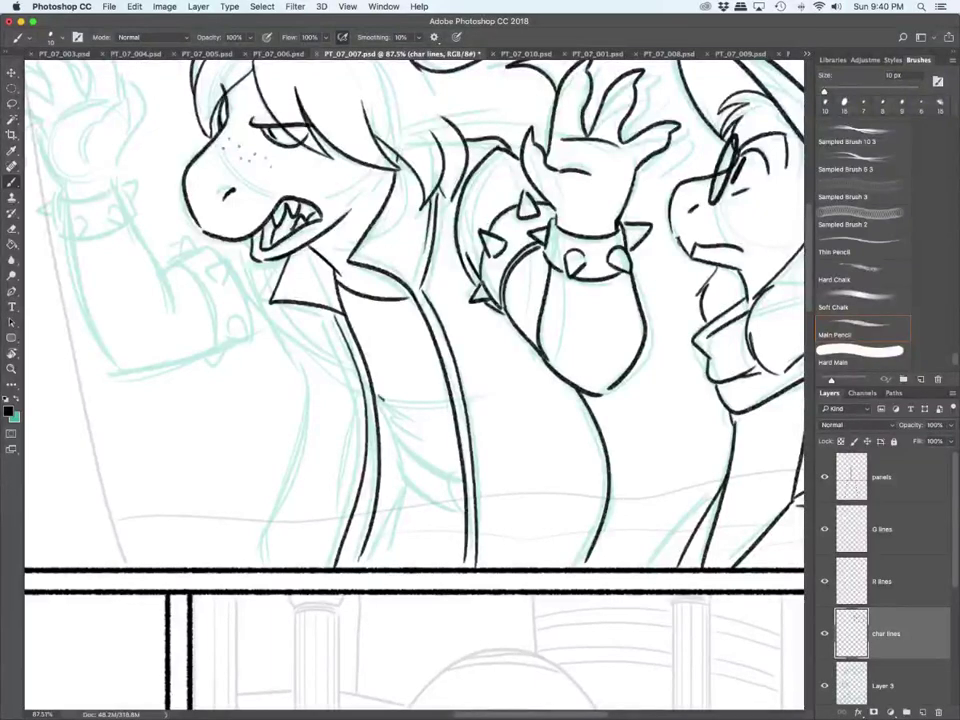
# Step: Ink the shirt folds and heart-buckled belt inside the open jacket, and the jacket's outer front contour
pyautogui.moveTo(382, 399); pyautogui.dragTo(434, 429)
pyautogui.moveTo(388, 410)
pyautogui.mouseDown()
pyautogui.moveTo(411, 423)
pyautogui.moveTo(395, 440)
pyautogui.moveTo(437, 473)
pyautogui.moveTo(464, 517)
pyautogui.moveTo(464, 486)
pyautogui.mouseUp()
pyautogui.moveTo(395, 442)
pyautogui.mouseDown()
pyautogui.moveTo(399, 464)
pyautogui.moveTo(457, 514)
pyautogui.mouseUp()
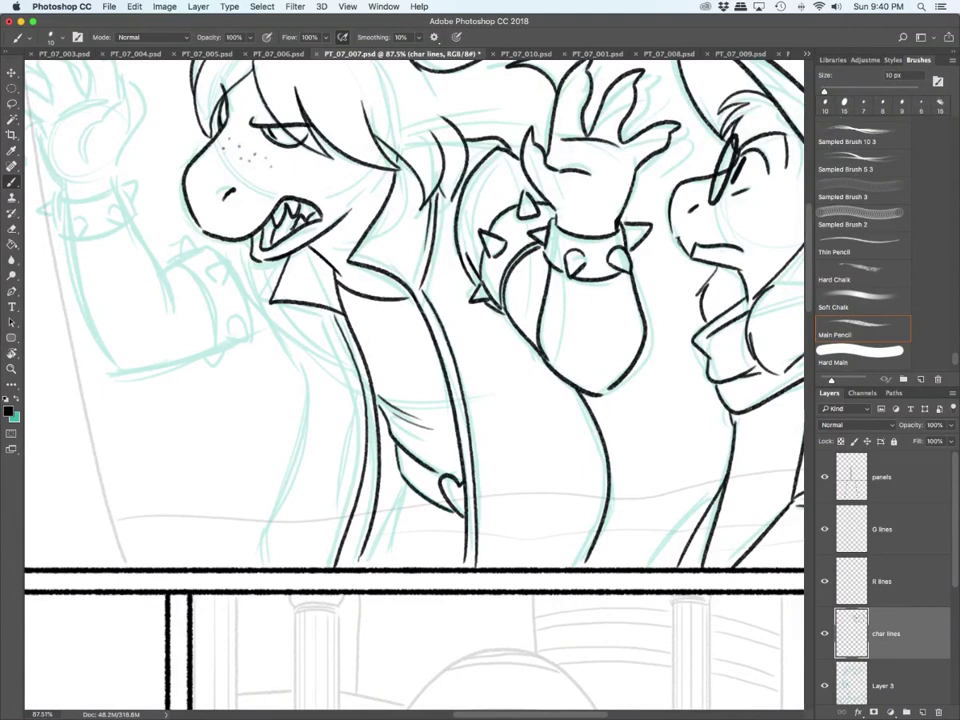
pyautogui.moveTo(404, 487); pyautogui.dragTo(367, 561)
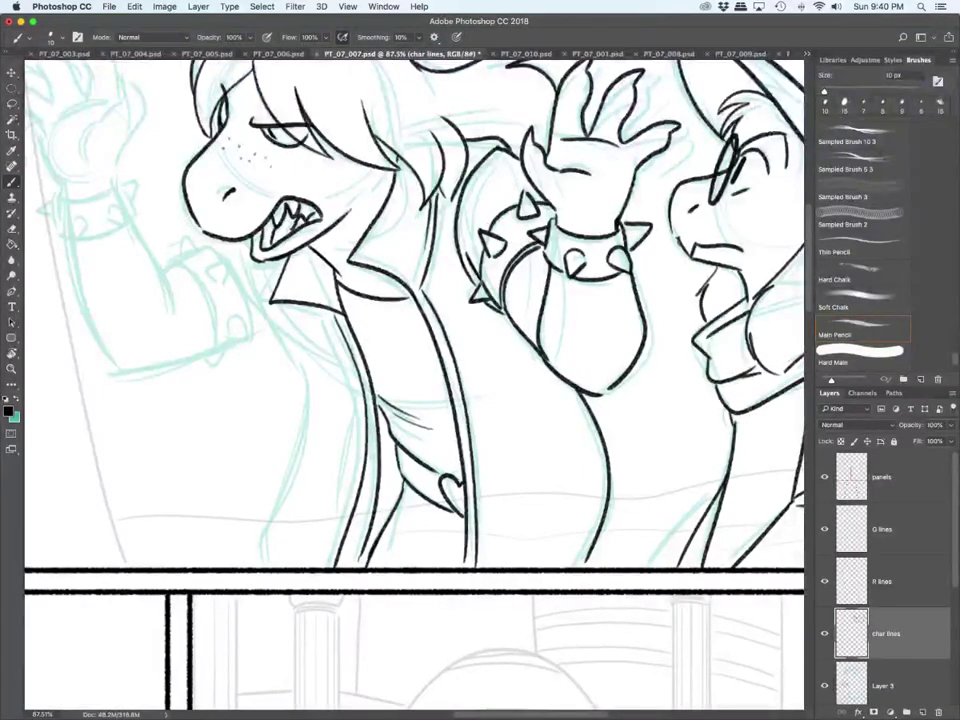
pyautogui.moveTo(257, 263)
pyautogui.mouseDown()
pyautogui.moveTo(306, 369)
pyautogui.moveTo(302, 455)
pyautogui.moveTo(266, 562)
pyautogui.mouseUp()
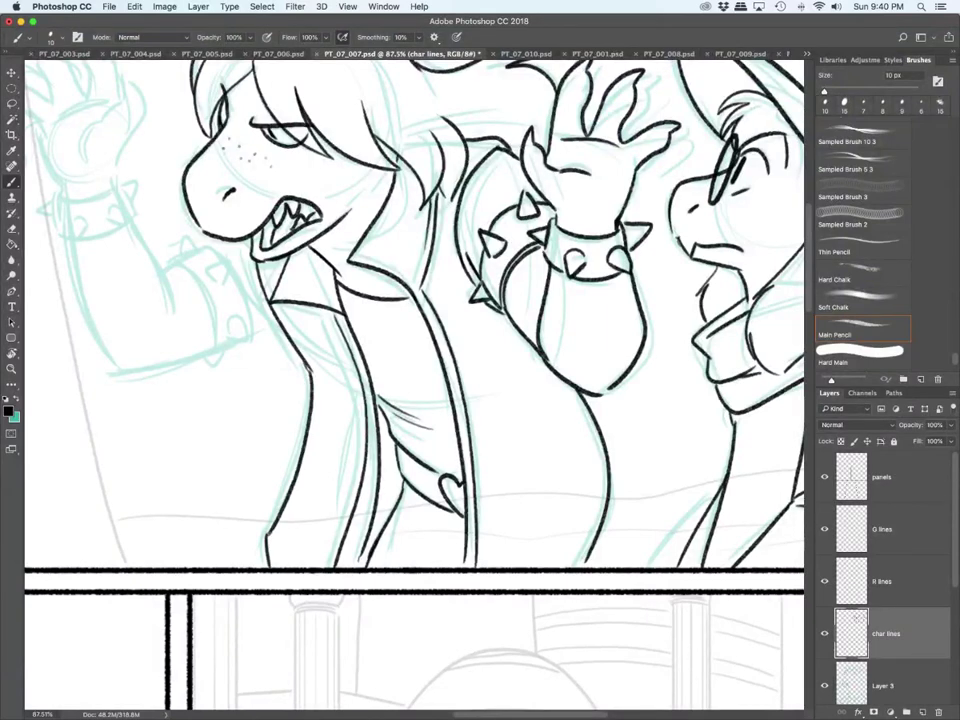
# Step: Ink the middle character's other raised arm, with its clawed hand, bent forearm and spiked upper-arm band
pyautogui.hscroll(-5, 415, 315)
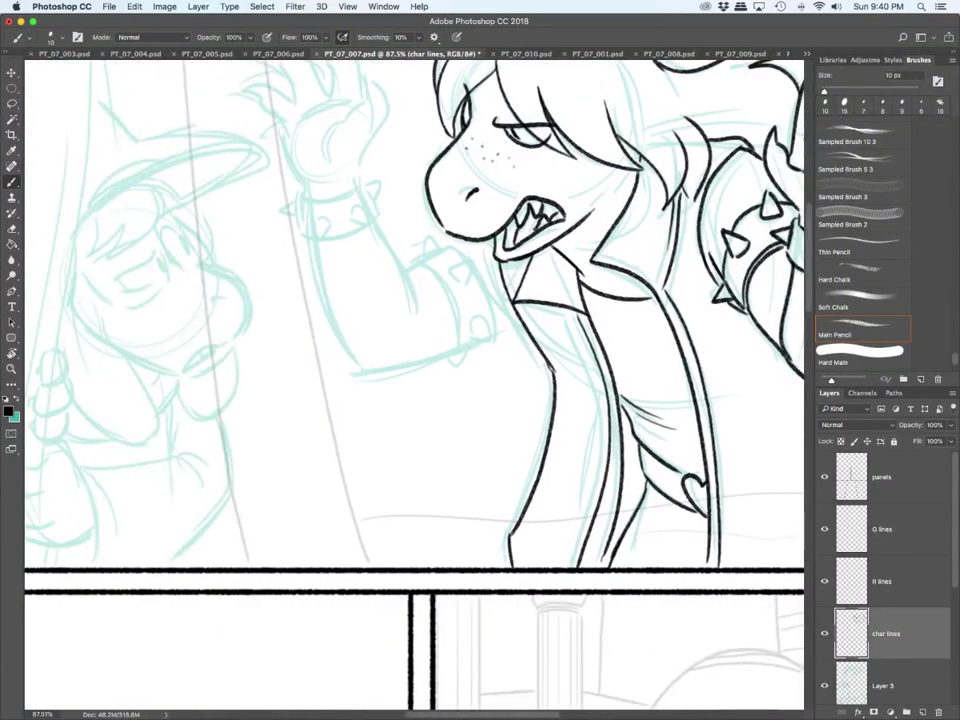
pyautogui.scroll(3, 415, 385)
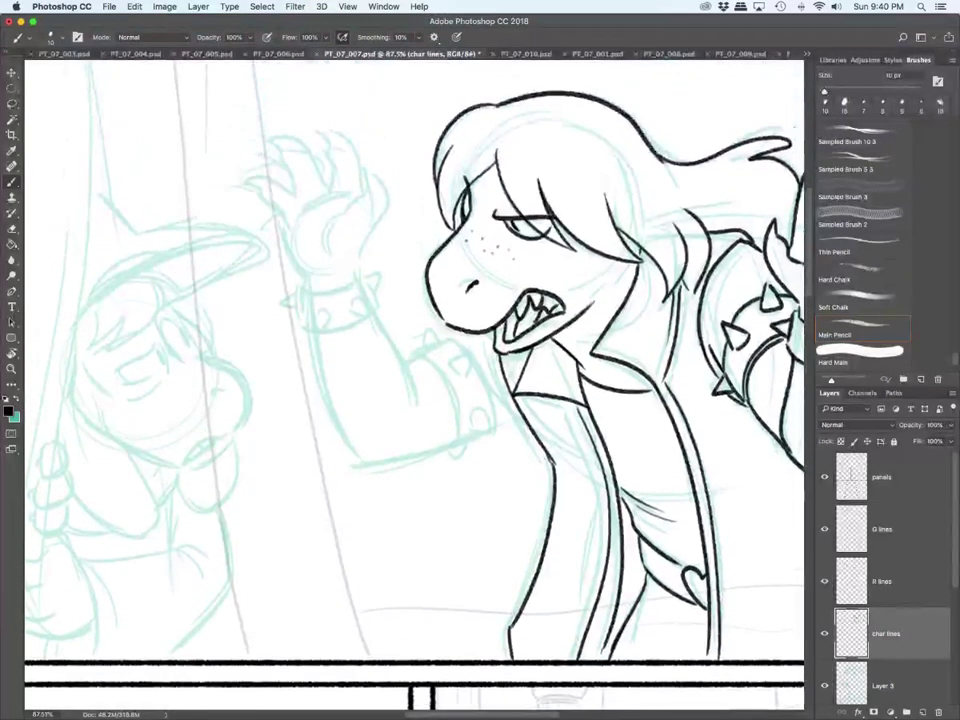
pyautogui.moveTo(316, 334); pyautogui.dragTo(368, 461)
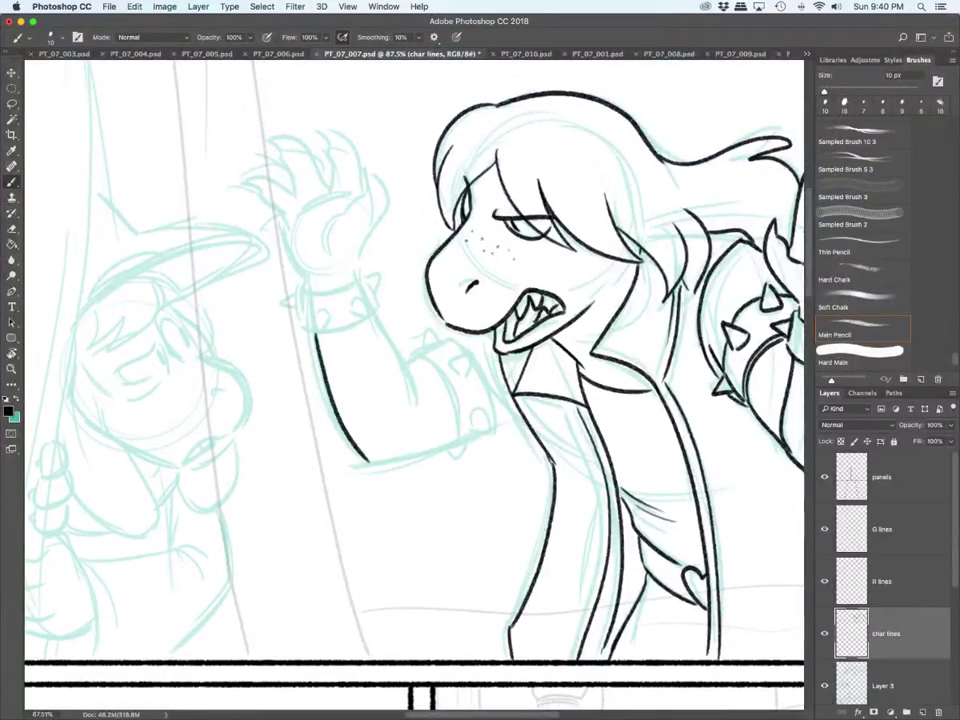
pyautogui.moveTo(376, 317); pyautogui.dragTo(414, 388)
pyautogui.moveTo(366, 461); pyautogui.dragTo(456, 440)
pyautogui.moveTo(421, 356)
pyautogui.mouseDown()
pyautogui.moveTo(459, 438)
pyautogui.moveTo(437, 341)
pyautogui.moveTo(464, 353)
pyautogui.moveTo(440, 340)
pyautogui.moveTo(474, 374)
pyautogui.moveTo(489, 417)
pyautogui.moveTo(493, 432)
pyautogui.moveTo(469, 445)
pyautogui.moveTo(518, 420)
pyautogui.mouseUp()
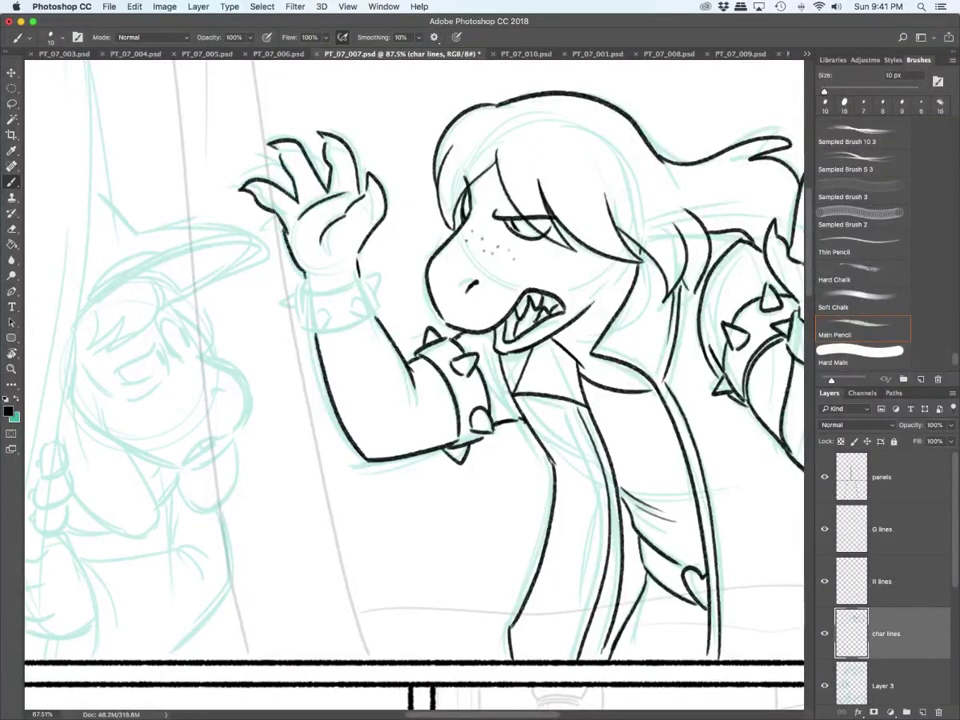
# Step: Ink the spiked wristband on that arm, with two front studs and a spike on each side
pyautogui.moveTo(304, 273); pyautogui.dragTo(308, 287)
pyautogui.scroll(5, 303, 235)
pyautogui.moveTo(306, 321)
pyautogui.mouseDown()
pyautogui.moveTo(402, 307)
pyautogui.moveTo(297, 338)
pyautogui.moveTo(300, 382)
pyautogui.moveTo(294, 364)
pyautogui.moveTo(352, 366)
pyautogui.moveTo(312, 394)
pyautogui.moveTo(412, 375)
pyautogui.mouseUp()
pyautogui.moveTo(404, 298)
pyautogui.mouseDown()
pyautogui.moveTo(417, 380)
pyautogui.moveTo(446, 309)
pyautogui.moveTo(430, 339)
pyautogui.mouseUp()
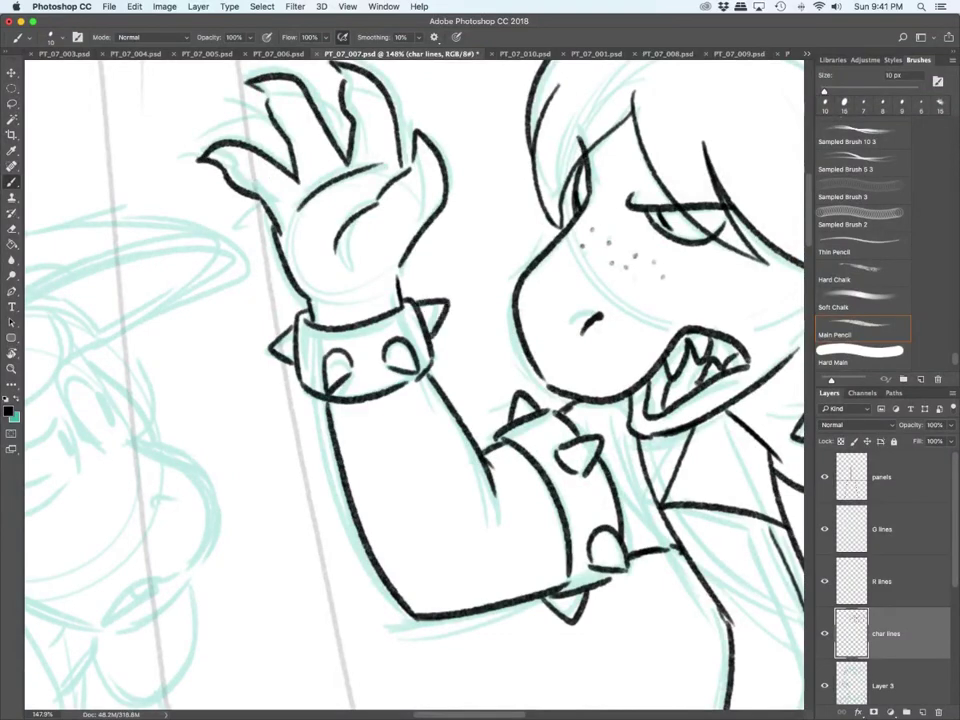
pyautogui.moveTo(404, 379); pyautogui.dragTo(430, 367)
# Step: Ink the edge and upper folds of the curtain that the small hat-wearing character peeks out from
pyautogui.scroll(-5, 434, 379)
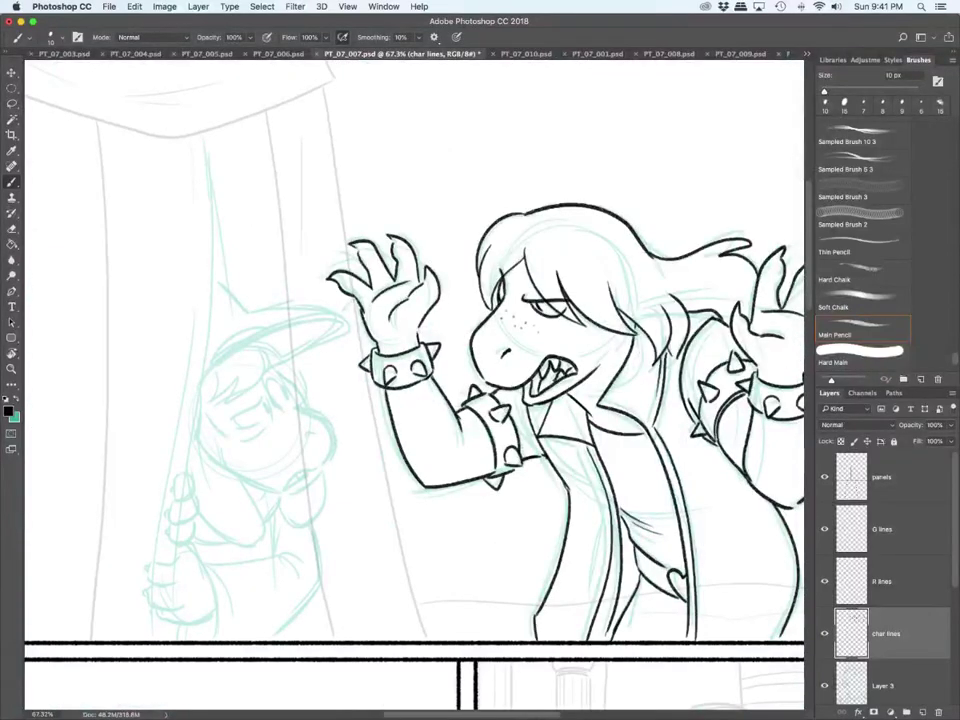
pyautogui.moveTo(204, 136)
pyautogui.mouseDown()
pyautogui.moveTo(214, 218)
pyautogui.moveTo(185, 465)
pyautogui.mouseUp()
pyautogui.moveTo(215, 226); pyautogui.dragTo(226, 290)
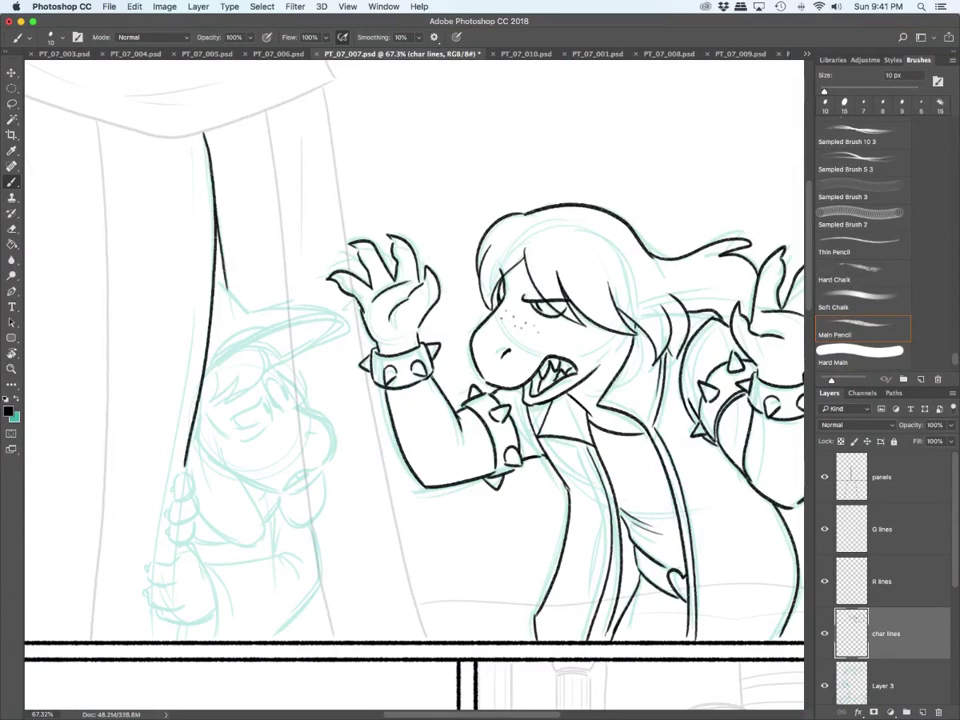
pyautogui.moveTo(197, 135); pyautogui.dragTo(201, 231)
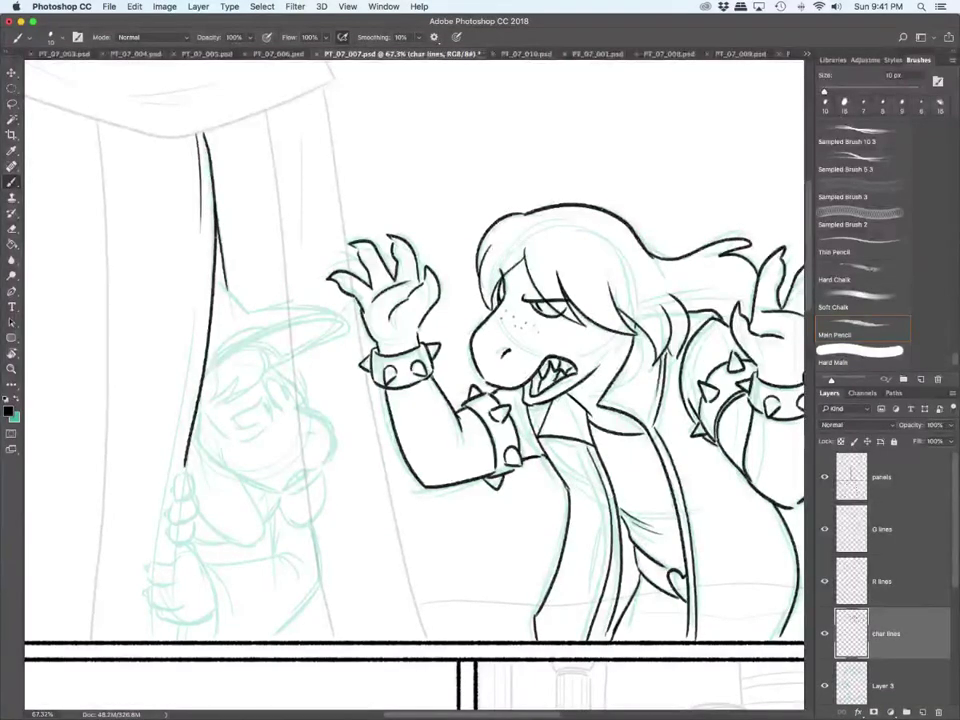
# Step: Ink the peeking character's pointed hat with its wide brim, and erase the brim line overlapping the curtain edge
pyautogui.scroll(3, 250, 415)
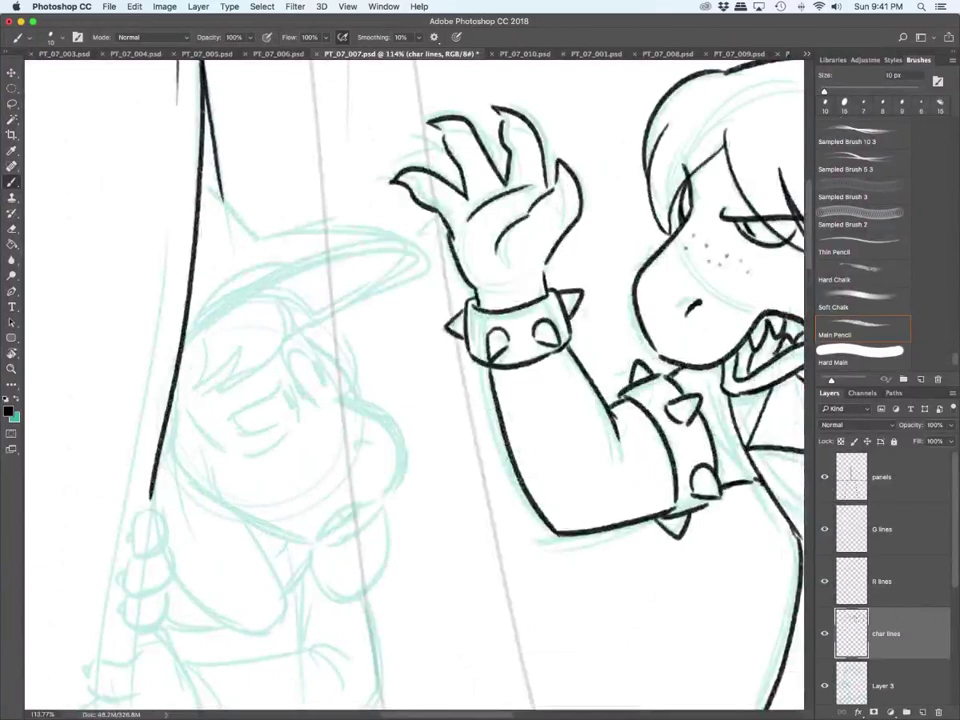
pyautogui.moveTo(174, 349); pyautogui.dragTo(422, 247)
pyautogui.moveTo(327, 324); pyautogui.dragTo(412, 259)
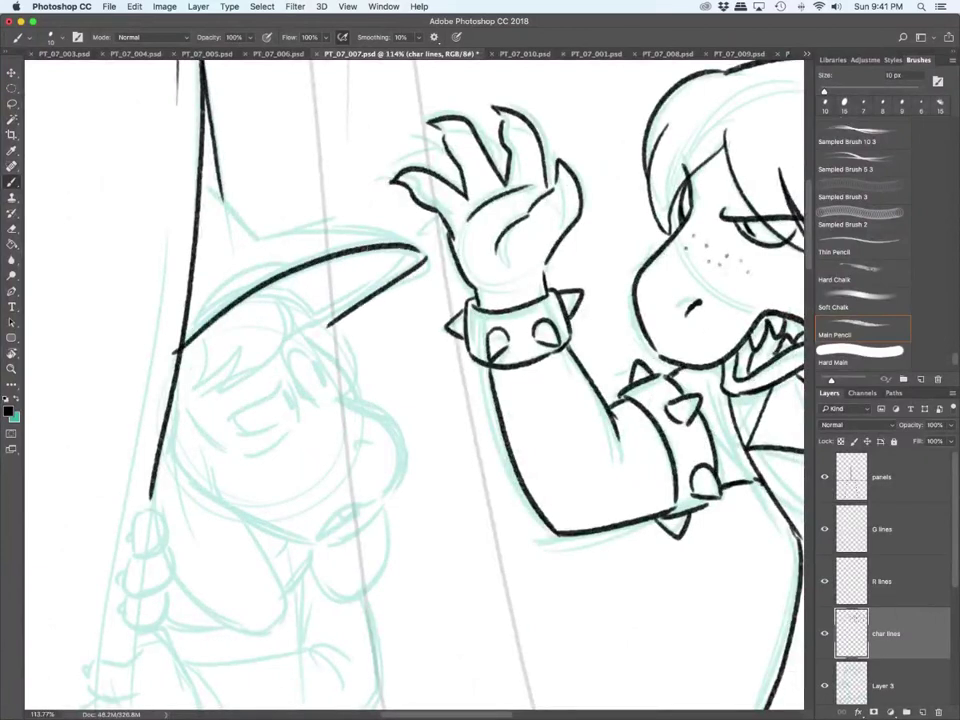
pyautogui.moveTo(242, 243); pyautogui.dragTo(420, 250)
pyautogui.moveTo(203, 181); pyautogui.dragTo(251, 243)
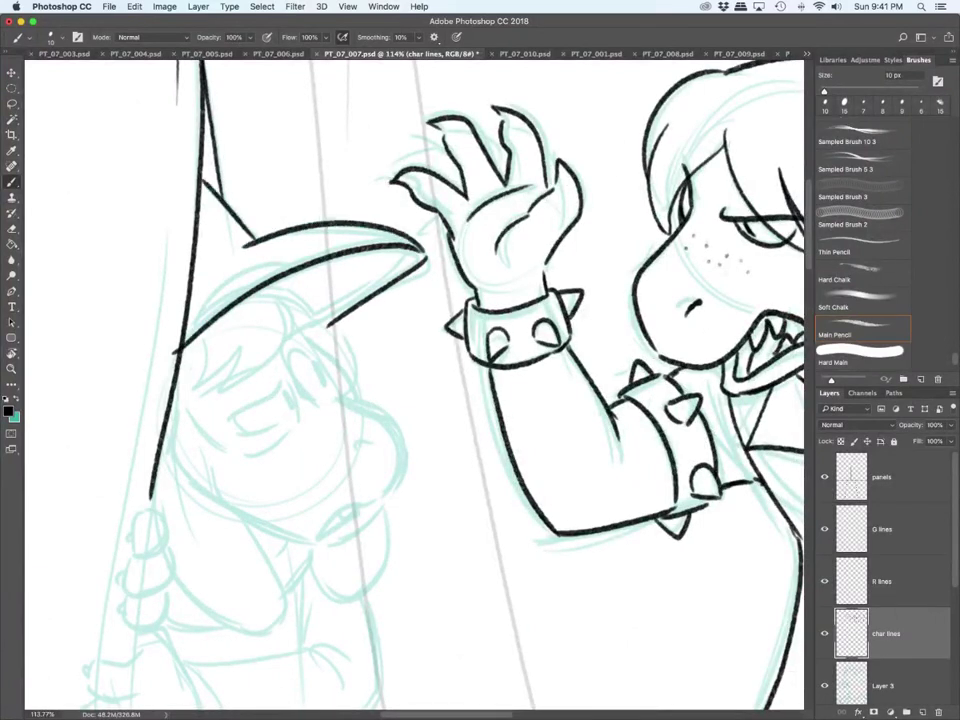
pyautogui.press('e')
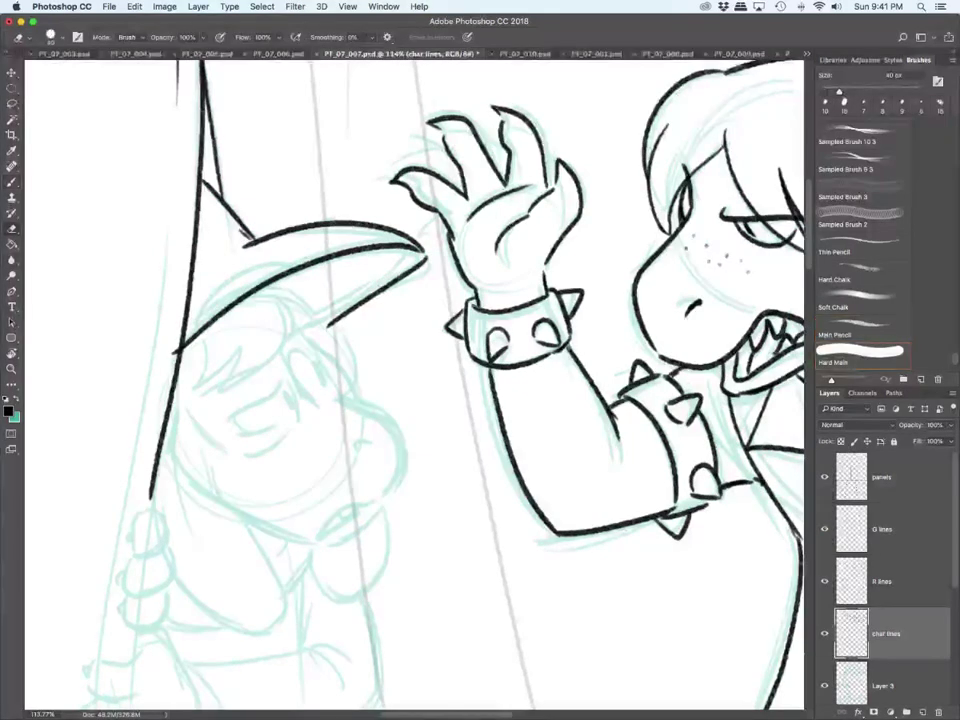
pyautogui.press('b')
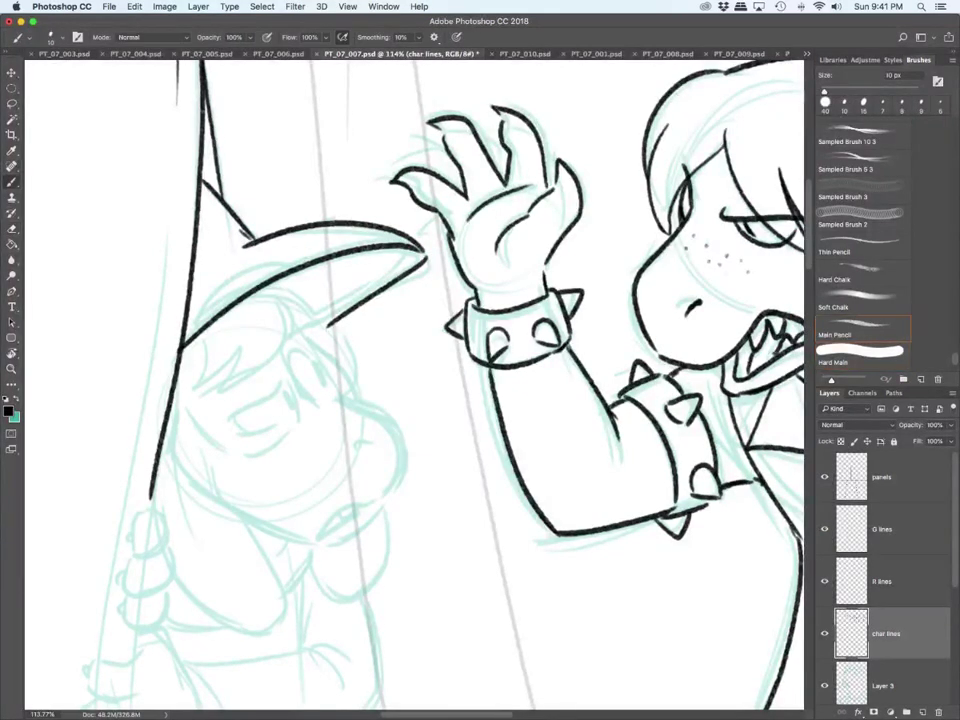
# Step: On the R lines layer, ink the peeking character's fringe strands and curved lock beneath the hat brim
pyautogui.hotkey('alt', ']')
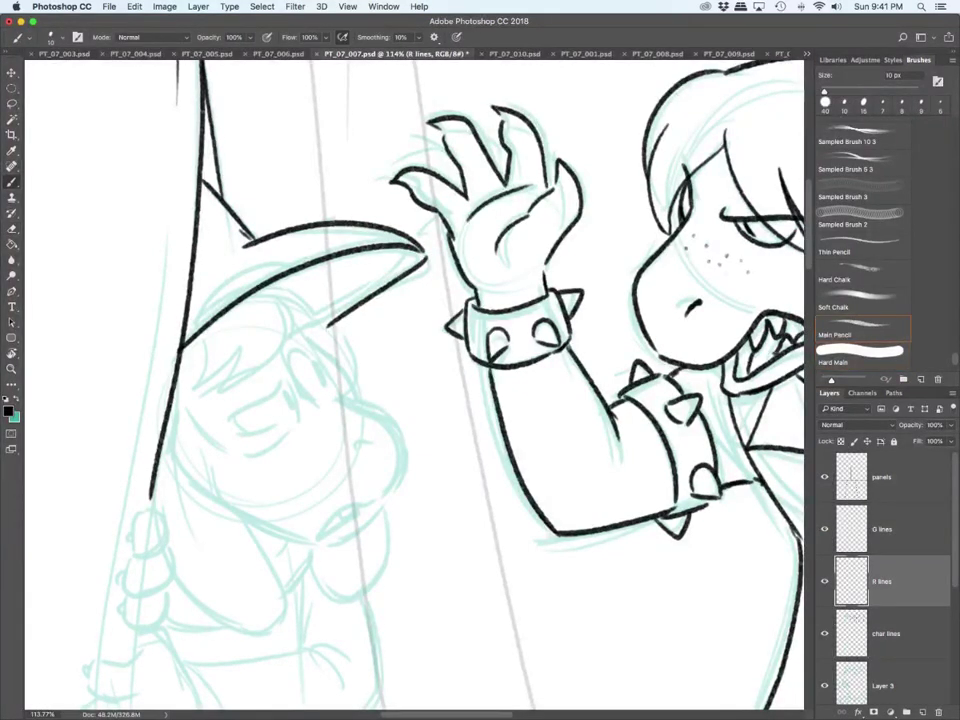
pyautogui.moveTo(201, 335); pyautogui.dragTo(197, 379)
pyautogui.moveTo(197, 379)
pyautogui.mouseDown()
pyautogui.moveTo(232, 347)
pyautogui.moveTo(218, 385)
pyautogui.mouseUp()
pyautogui.moveTo(218, 385)
pyautogui.mouseDown()
pyautogui.moveTo(290, 309)
pyautogui.moveTo(294, 340)
pyautogui.mouseUp()
pyautogui.moveTo(313, 346); pyautogui.dragTo(290, 291)
pyautogui.moveTo(276, 282)
pyautogui.mouseDown()
pyautogui.moveTo(307, 294)
pyautogui.moveTo(313, 324)
pyautogui.mouseUp()
# Step: Ink the three clawed fingers of the peeking character's upper hand gripping the curtain edge
pyautogui.moveTo(151, 497)
pyautogui.mouseDown()
pyautogui.moveTo(158, 540)
pyautogui.moveTo(138, 554)
pyautogui.moveTo(125, 536)
pyautogui.moveTo(150, 505)
pyautogui.mouseUp()
pyautogui.moveTo(136, 553)
pyautogui.mouseDown()
pyautogui.moveTo(125, 582)
pyautogui.moveTo(168, 547)
pyautogui.mouseUp()
pyautogui.moveTo(128, 593); pyautogui.dragTo(125, 607)
pyautogui.moveTo(127, 606)
pyautogui.mouseDown()
pyautogui.moveTo(126, 618)
pyautogui.moveTo(168, 607)
pyautogui.moveTo(167, 587)
pyautogui.mouseUp()
# Step: Ink the long drooping ear beside the peeking character's face and the jawline running from it
pyautogui.hscroll(-5, 414, 380)
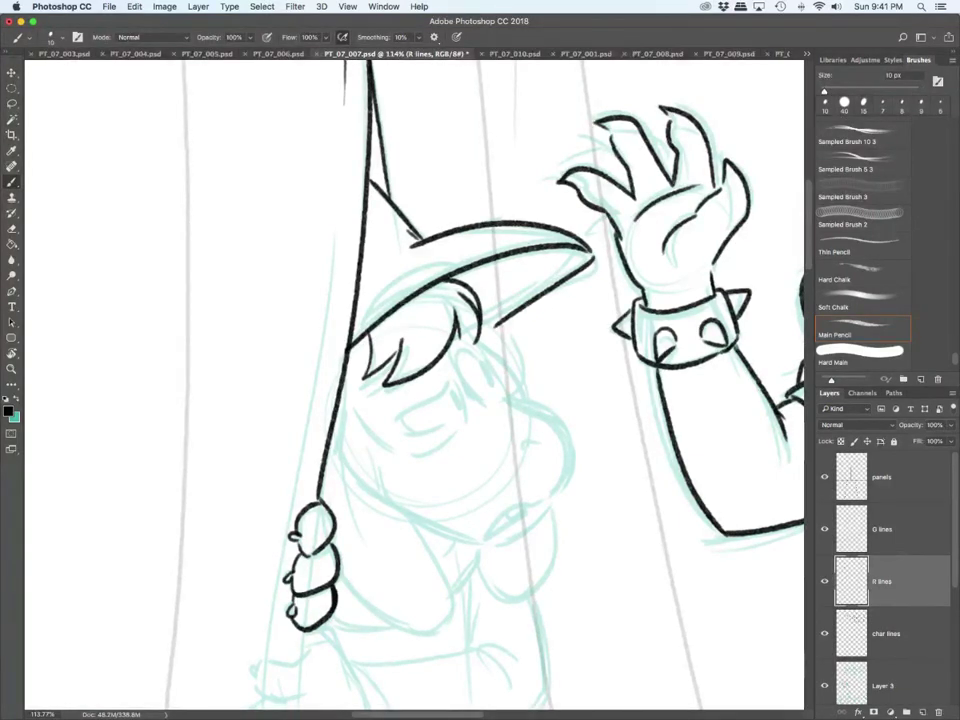
pyautogui.moveTo(336, 430); pyautogui.dragTo(362, 535)
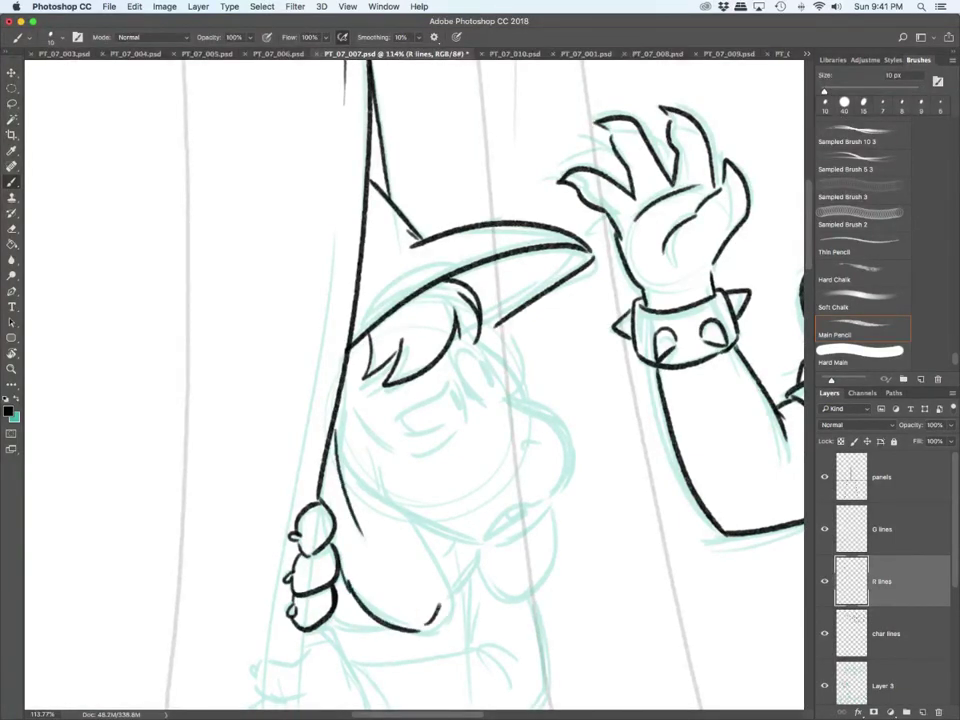
pyautogui.moveTo(343, 430); pyautogui.dragTo(420, 630)
pyautogui.moveTo(362, 438); pyautogui.dragTo(368, 464)
pyautogui.moveTo(398, 506); pyautogui.dragTo(477, 543)
# Step: Ink the peeking character's two eyes with dark pupils, and the worried eyebrow above the near eye
pyautogui.moveTo(397, 421); pyautogui.dragTo(453, 377)
pyautogui.moveTo(402, 417)
pyautogui.mouseDown()
pyautogui.moveTo(421, 435)
pyautogui.moveTo(449, 417)
pyautogui.mouseUp()
pyautogui.moveTo(451, 388); pyautogui.dragTo(456, 408)
pyautogui.moveTo(460, 349); pyautogui.dragTo(480, 393)
pyautogui.moveTo(464, 348)
pyautogui.mouseDown()
pyautogui.moveTo(490, 366)
pyautogui.moveTo(490, 395)
pyautogui.mouseUp()
pyautogui.moveTo(486, 361); pyautogui.dragTo(496, 381)
pyautogui.moveTo(376, 402)
pyautogui.mouseDown()
pyautogui.moveTo(422, 351)
pyautogui.moveTo(467, 346)
pyautogui.mouseUp()
# Step: Ink the peeking character's rounded snout with nostril and small open mouth, and complete the face and chin contour
pyautogui.moveTo(502, 401)
pyautogui.mouseDown()
pyautogui.moveTo(525, 410)
pyautogui.moveTo(555, 491)
pyautogui.moveTo(522, 518)
pyautogui.mouseUp()
pyautogui.moveTo(522, 518)
pyautogui.mouseDown()
pyautogui.moveTo(499, 518)
pyautogui.moveTo(488, 532)
pyautogui.mouseUp()
pyautogui.moveTo(488, 532); pyautogui.dragTo(520, 519)
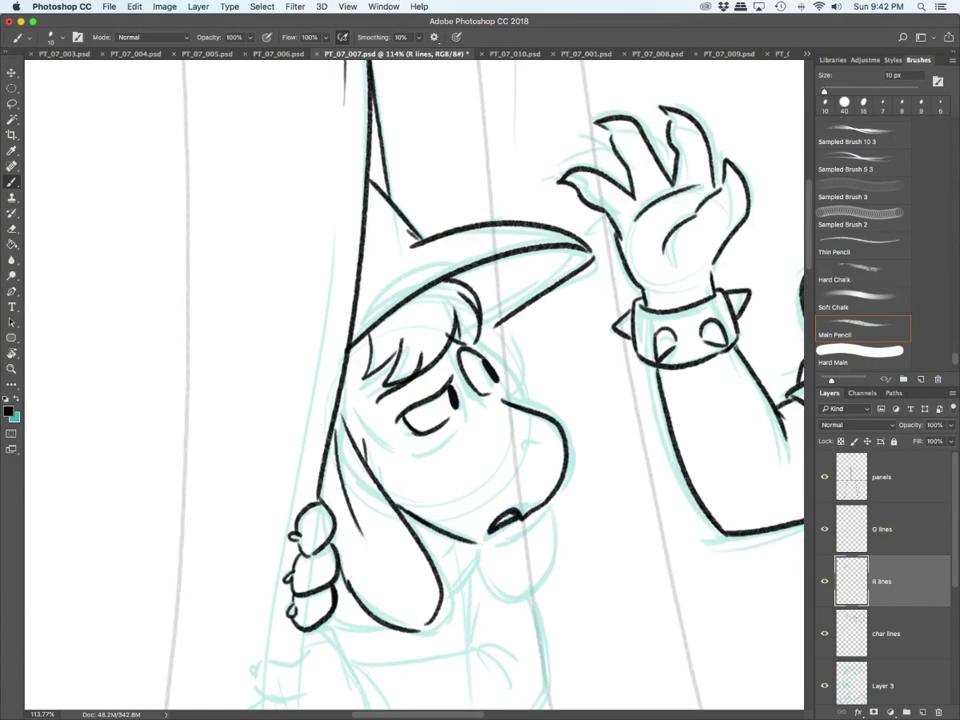
pyautogui.moveTo(519, 447); pyautogui.dragTo(536, 448)
pyautogui.moveTo(474, 336)
pyautogui.mouseDown()
pyautogui.moveTo(508, 362)
pyautogui.moveTo(526, 404)
pyautogui.mouseUp()
pyautogui.moveTo(474, 542)
pyautogui.mouseDown()
pyautogui.moveTo(494, 546)
pyautogui.moveTo(545, 507)
pyautogui.moveTo(438, 561)
pyautogui.mouseUp()
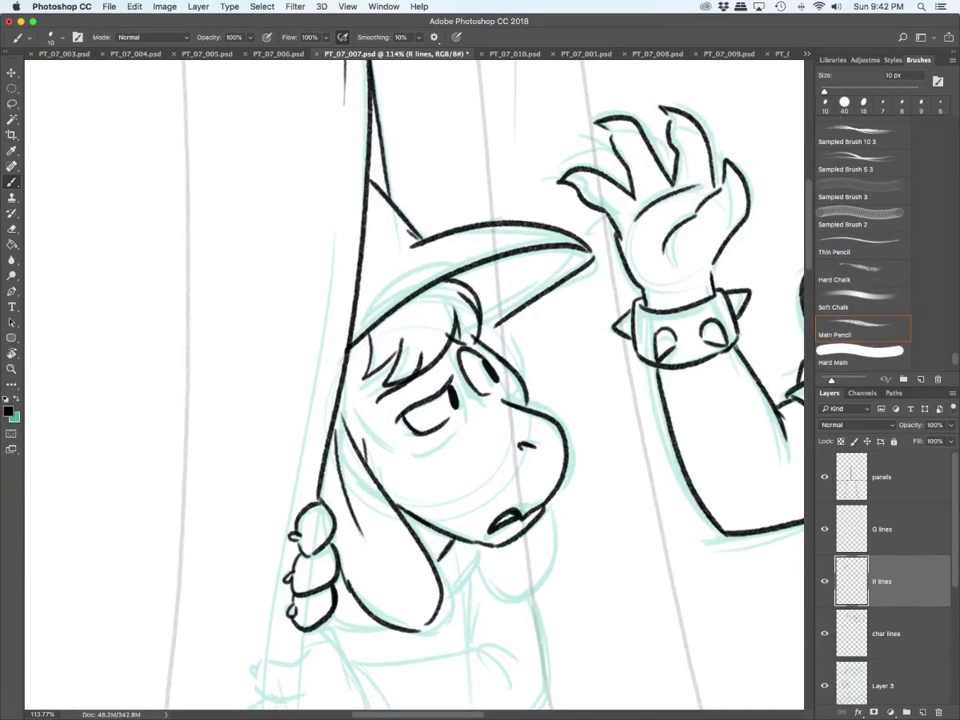
# Step: Ink the peeking character's far ear hanging behind the chin, plus the short forehead line above the far eye
pyautogui.hotkey('ctrl', 'shift', 'z')
pyautogui.hotkey('ctrl', 'shift', 'z')
pyautogui.hotkey('ctrl', 'shift', 'z')
pyautogui.hotkey('ctrl', 'shift', 'z')
pyautogui.hotkey('ctrl', 'shift', 'z')
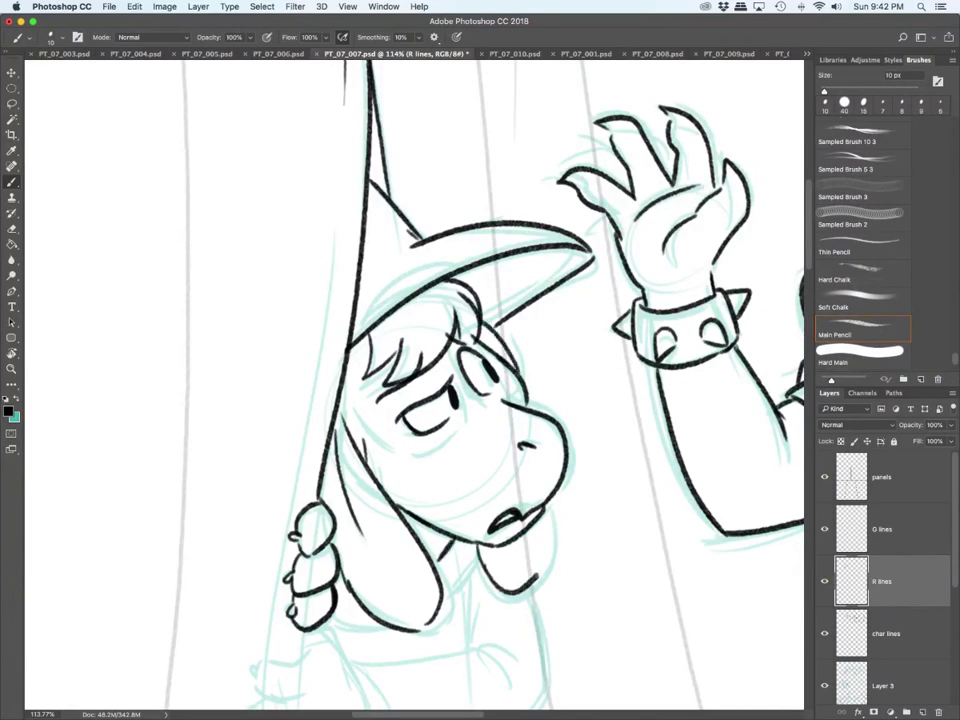
# Step: On the G lines layer, ink both frames of the peeking character's glasses with a 15 px brush
pyautogui.click(884, 529)
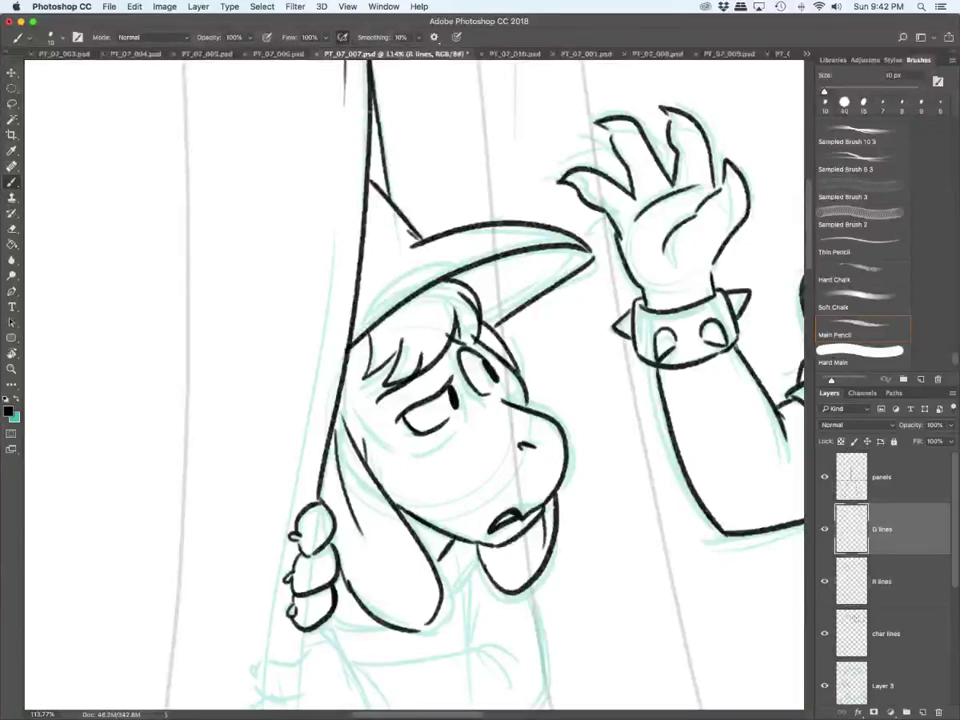
pyautogui.press(']')
pyautogui.moveTo(358, 402); pyautogui.dragTo(409, 458)
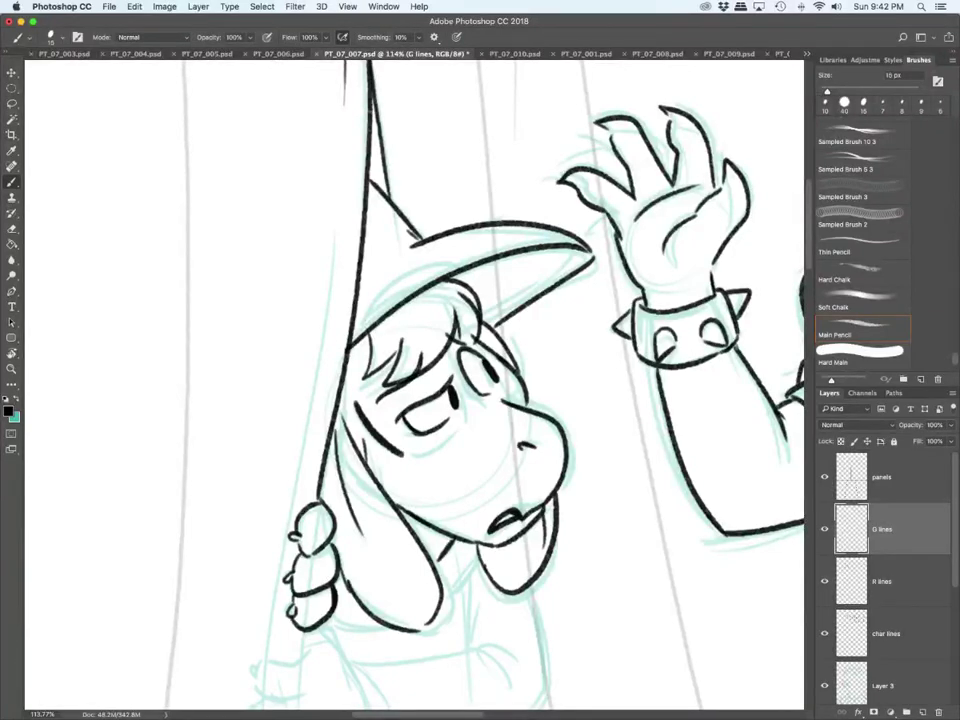
pyautogui.moveTo(358, 404)
pyautogui.mouseDown()
pyautogui.moveTo(434, 354)
pyautogui.moveTo(462, 411)
pyautogui.mouseUp()
pyautogui.moveTo(412, 457); pyautogui.dragTo(456, 426)
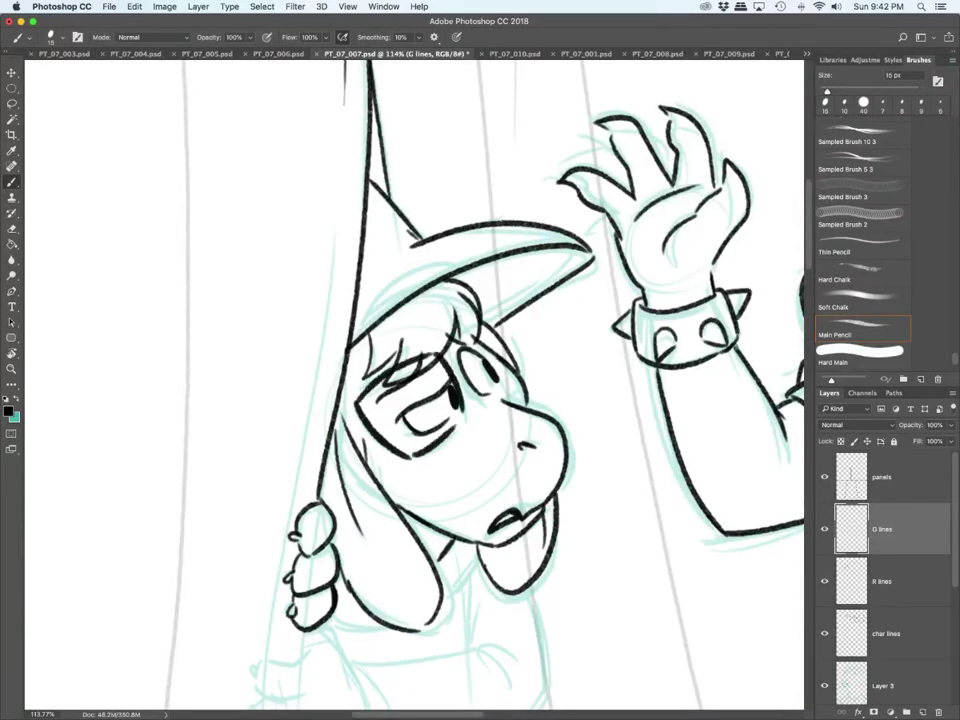
pyautogui.moveTo(446, 340)
pyautogui.mouseDown()
pyautogui.moveTo(488, 397)
pyautogui.moveTo(524, 379)
pyautogui.mouseUp()
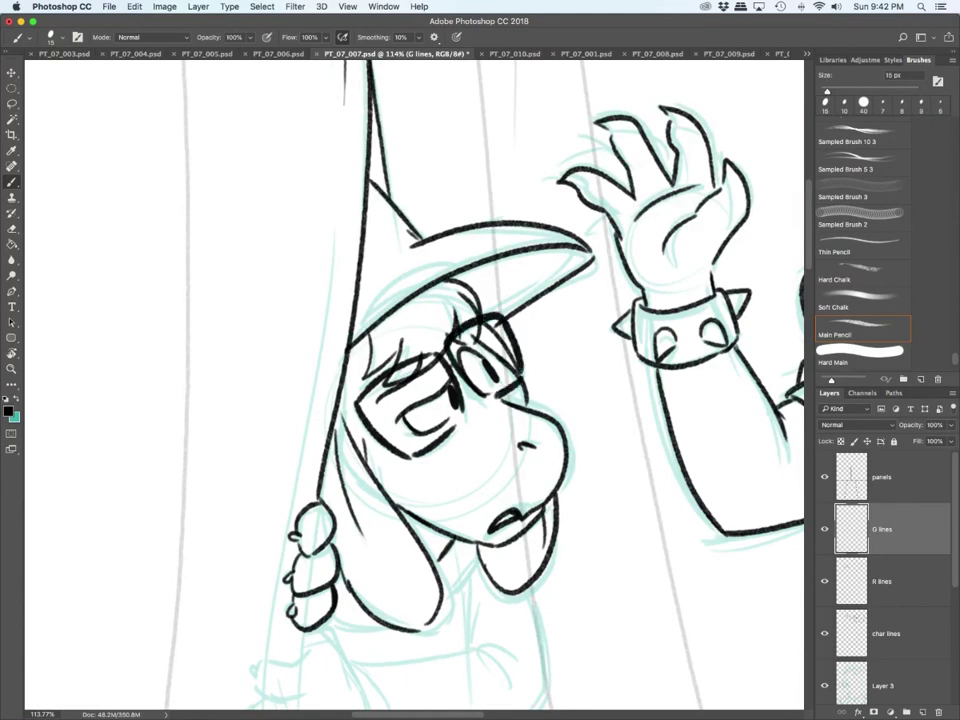
# Step: On the R lines layer, ink the peeking character's lower clawed hand gripping the curtain with a 10 px brush
pyautogui.click(880, 582)
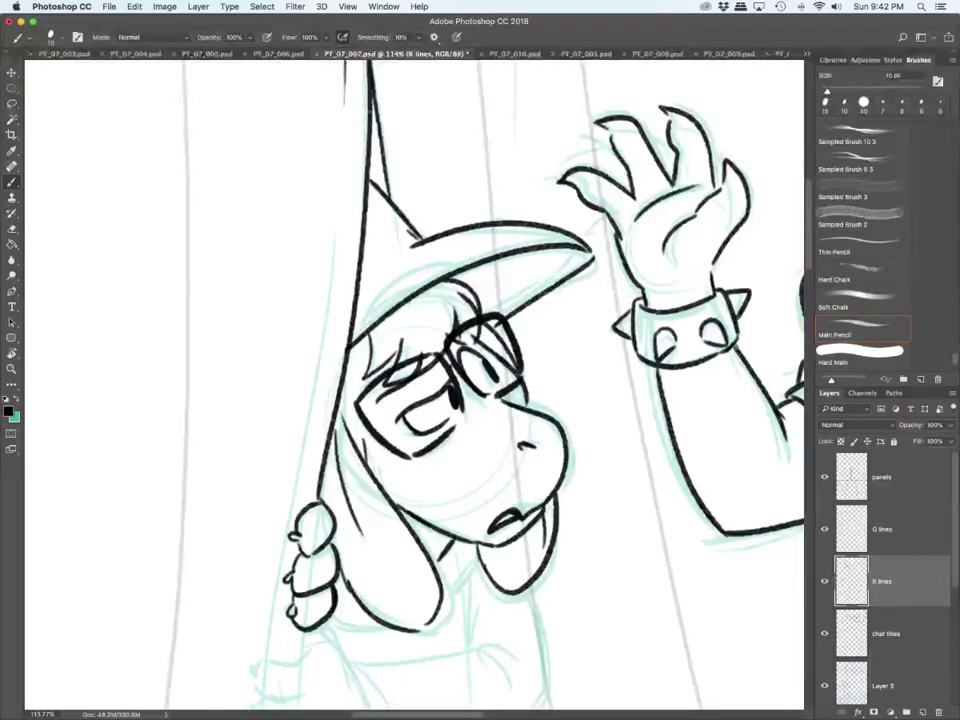
pyautogui.scroll(-5, 414, 385)
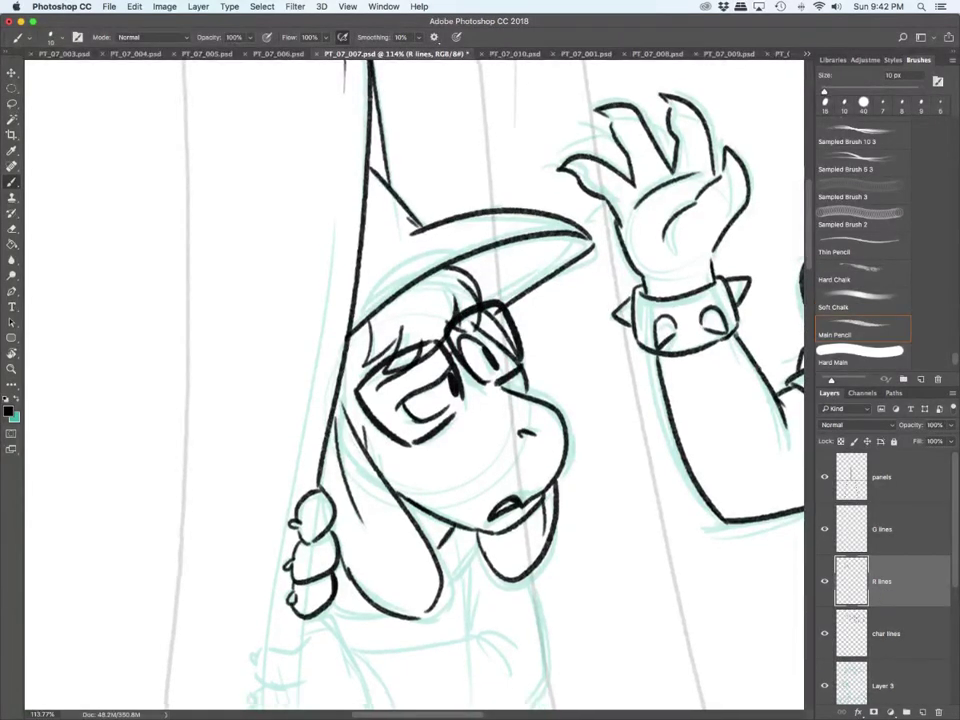
pyautogui.moveTo(307, 466)
pyautogui.mouseDown()
pyautogui.moveTo(249, 482)
pyautogui.moveTo(266, 516)
pyautogui.moveTo(304, 513)
pyautogui.moveTo(250, 528)
pyautogui.moveTo(258, 553)
pyautogui.moveTo(319, 555)
pyautogui.moveTo(325, 582)
pyautogui.moveTo(366, 564)
pyautogui.moveTo(326, 450)
pyautogui.moveTo(355, 497)
pyautogui.mouseUp()
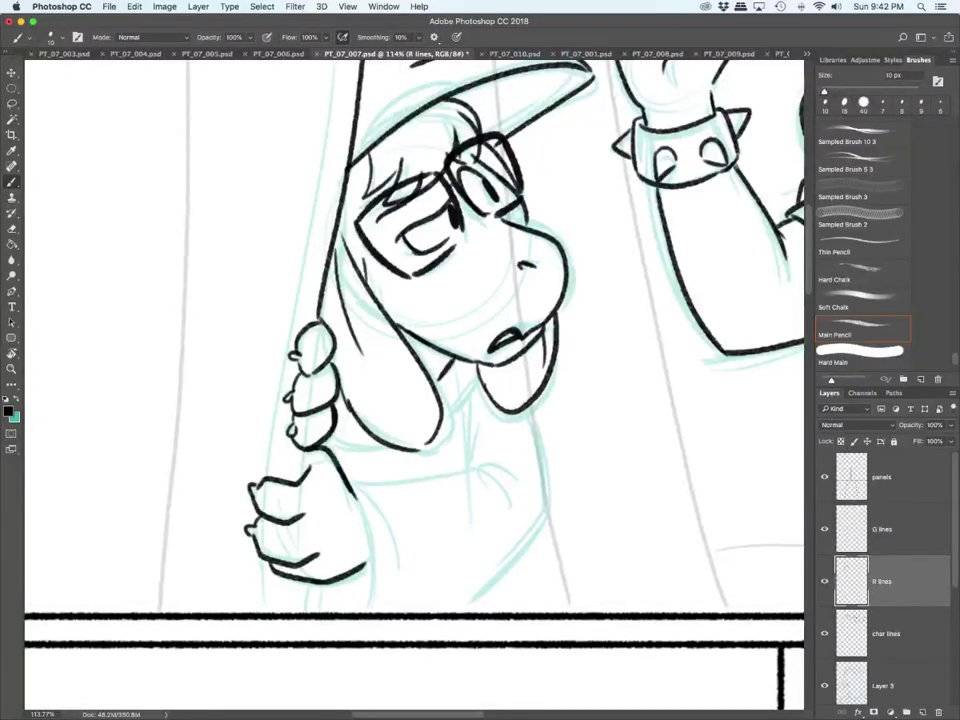
# Step: On the char lines layer, ink the sleeve edge behind the peeking character's lower hand, the short lines beneath it and the sleeve folds
pyautogui.click(888, 634)
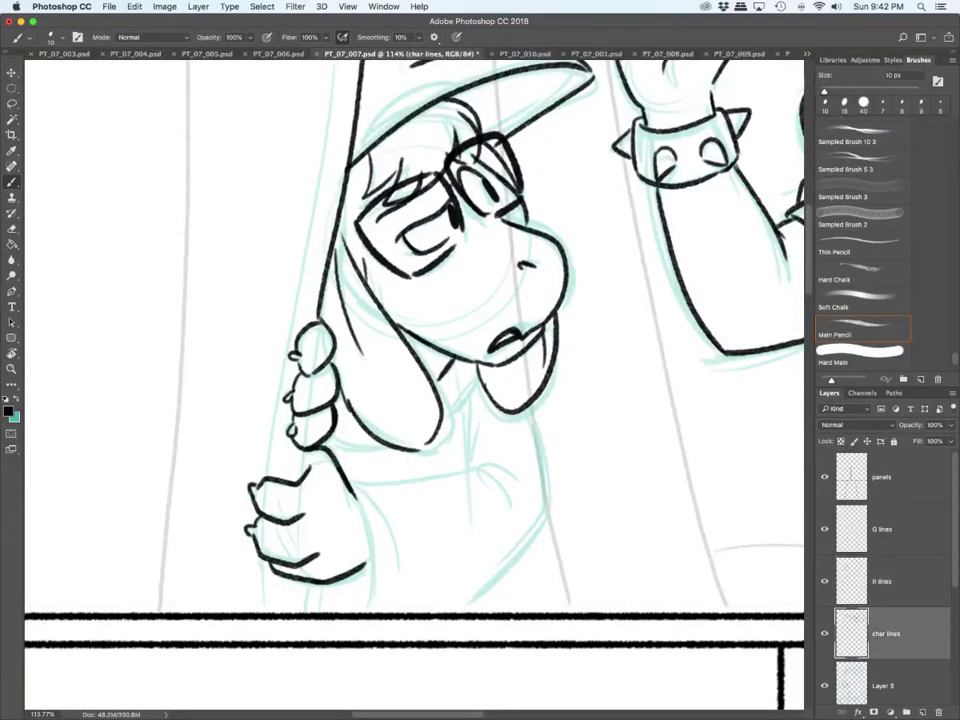
pyautogui.moveTo(350, 486)
pyautogui.mouseDown()
pyautogui.moveTo(373, 575)
pyautogui.moveTo(369, 611)
pyautogui.mouseUp()
pyautogui.moveTo(322, 586); pyautogui.dragTo(326, 611)
pyautogui.moveTo(311, 582); pyautogui.dragTo(310, 612)
pyautogui.moveTo(347, 477); pyautogui.dragTo(398, 564)
pyautogui.moveTo(376, 490); pyautogui.dragTo(404, 533)
# Step: Ink the peeking character's robe: upper sleeve line, shoulder folds, front seam, collar and outer body contour down to the panel border
pyautogui.moveTo(345, 475)
pyautogui.mouseDown()
pyautogui.moveTo(464, 464)
pyautogui.moveTo(502, 500)
pyautogui.mouseUp()
pyautogui.moveTo(473, 460); pyautogui.dragTo(510, 478)
pyautogui.moveTo(467, 464); pyautogui.dragTo(489, 453)
pyautogui.moveTo(470, 394); pyautogui.dragTo(466, 462)
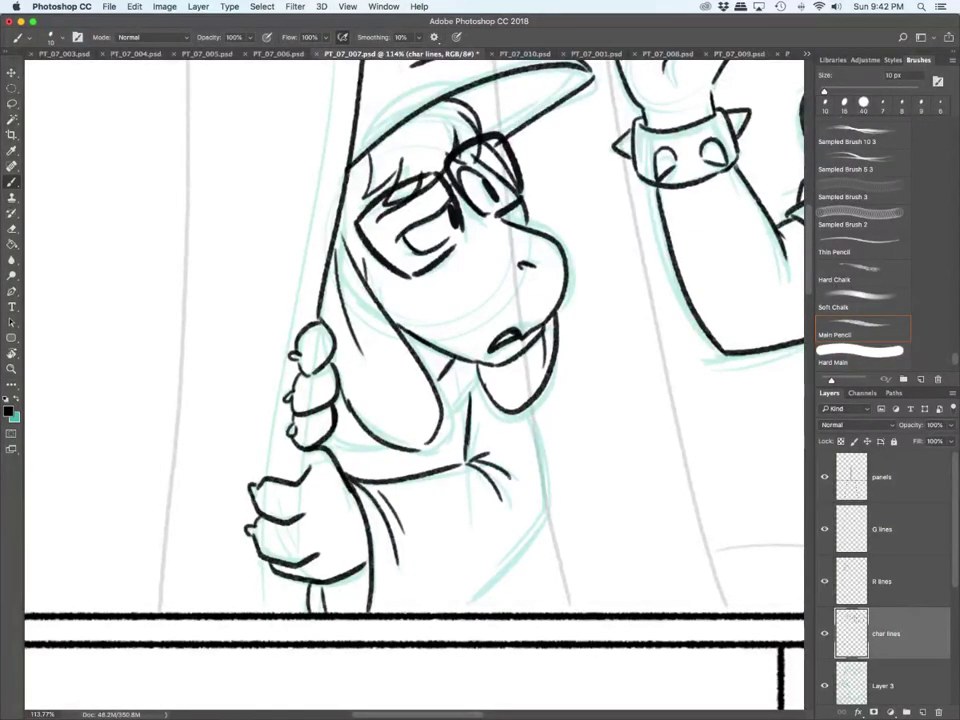
pyautogui.moveTo(331, 438); pyautogui.dragTo(396, 450)
pyautogui.moveTo(442, 424); pyautogui.dragTo(475, 371)
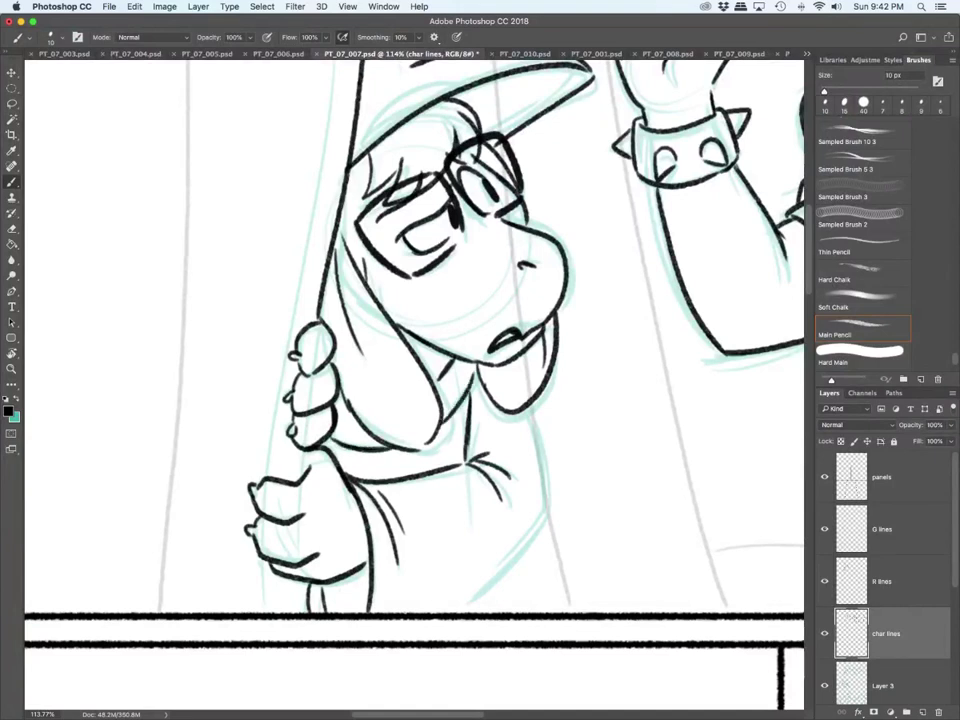
pyautogui.moveTo(545, 420); pyautogui.dragTo(465, 610)
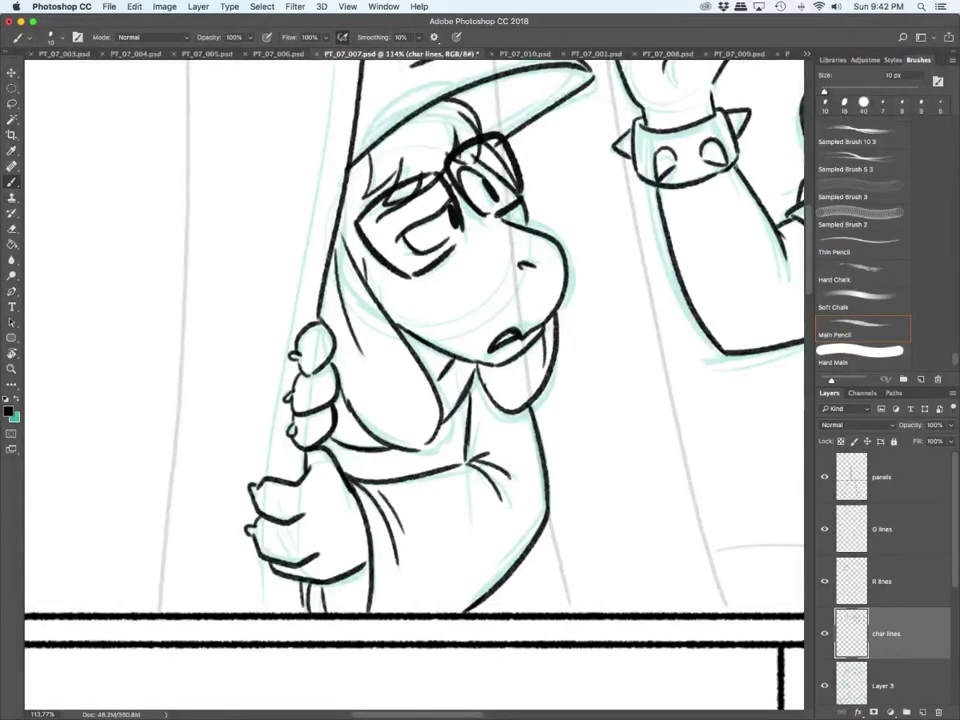
# Step: Ink the curtain's long pulled edge beside the peeking character and the short folds around the gripping hands
pyautogui.scroll(-6, 302, 613)
pyautogui.scroll(2, 302, 613)
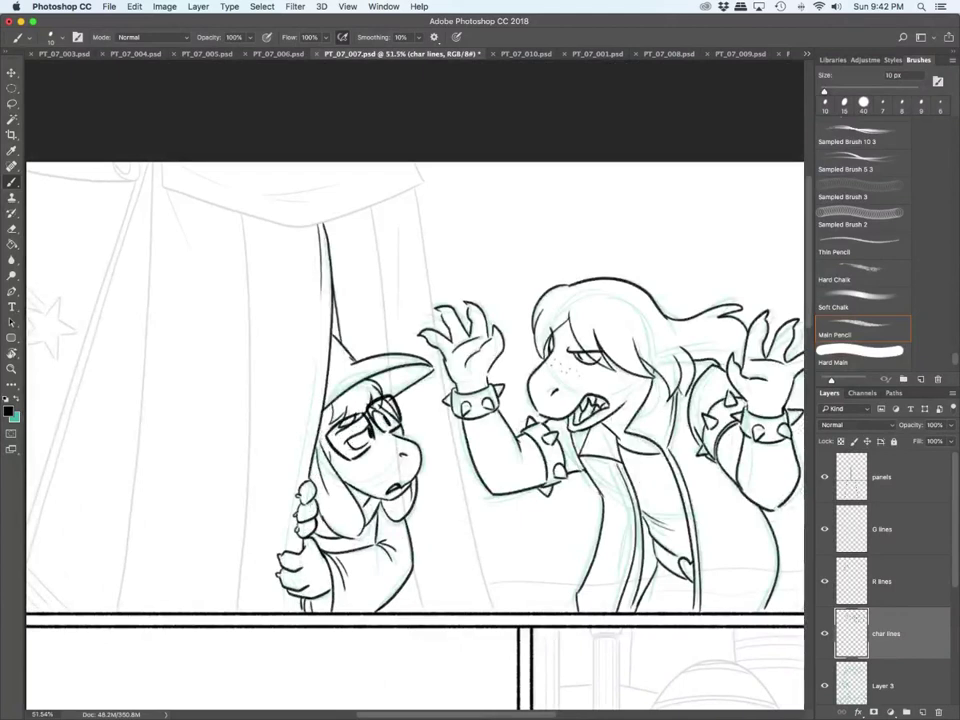
pyautogui.moveTo(326, 342); pyautogui.dragTo(263, 607)
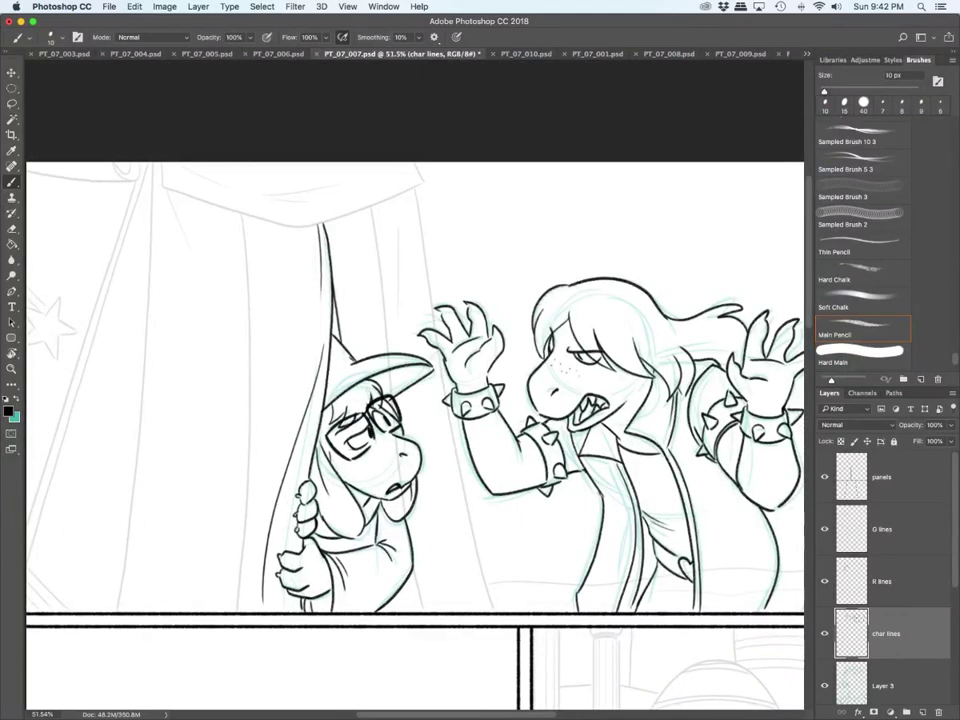
pyautogui.moveTo(276, 517); pyautogui.dragTo(273, 608)
pyautogui.moveTo(296, 501); pyautogui.dragTo(286, 551)
# Step: In the panel below, ink the character's clawed hand raised to the head with a 15 px brush
pyautogui.hscroll(5, 415, 388)
pyautogui.hscroll(-8, 415, 388)
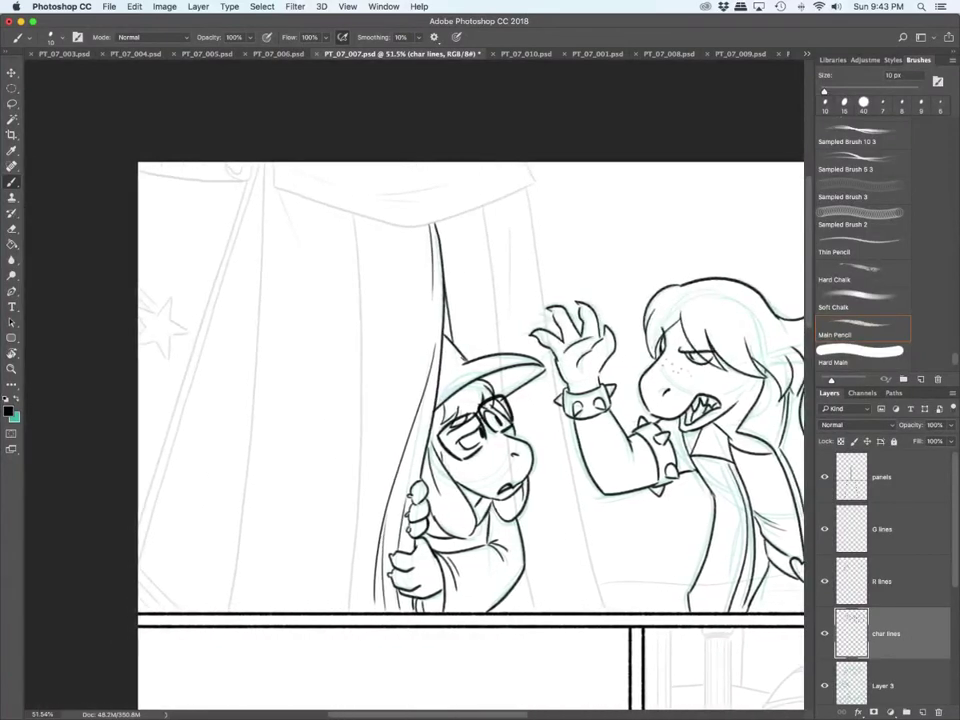
pyautogui.scroll(-10, 470, 385)
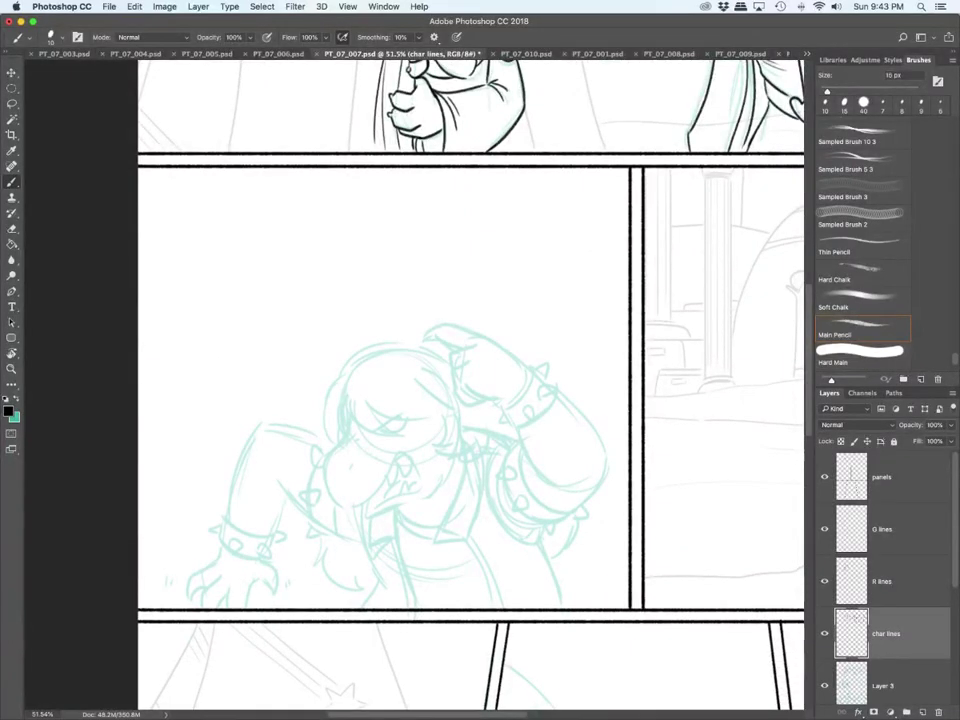
pyautogui.scroll(3, 508, 552)
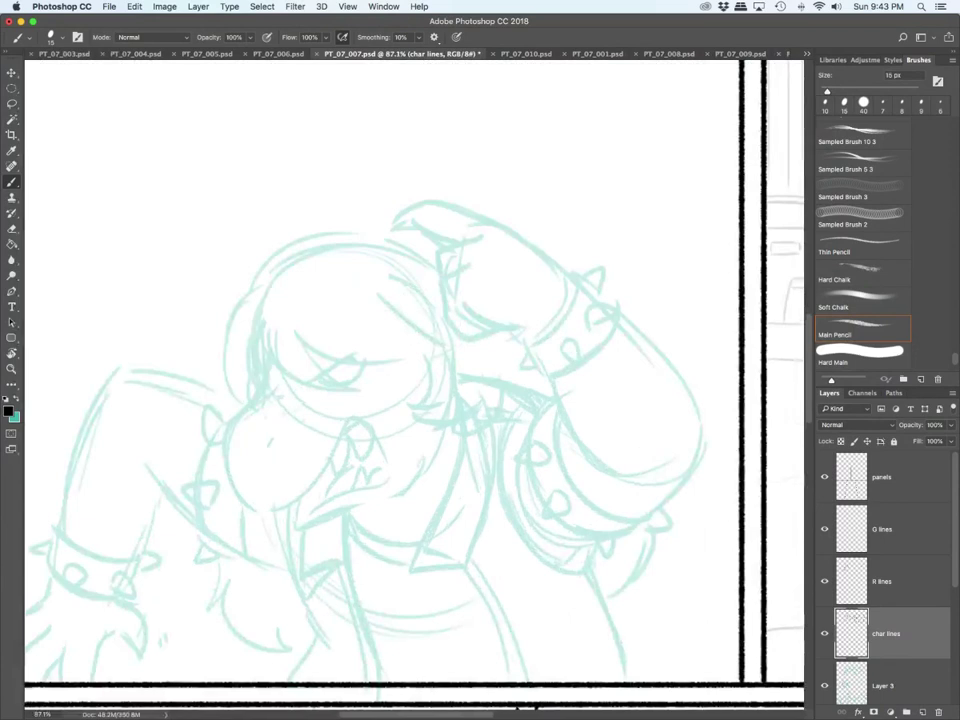
pyautogui.moveTo(575, 279); pyautogui.dragTo(527, 340)
pyautogui.moveTo(575, 279)
pyautogui.mouseDown()
pyautogui.moveTo(519, 236)
pyautogui.moveTo(414, 208)
pyautogui.moveTo(392, 221)
pyautogui.moveTo(445, 242)
pyautogui.moveTo(436, 278)
pyautogui.moveTo(471, 261)
pyautogui.moveTo(442, 315)
pyautogui.moveTo(524, 328)
pyautogui.moveTo(527, 337)
pyautogui.mouseUp()
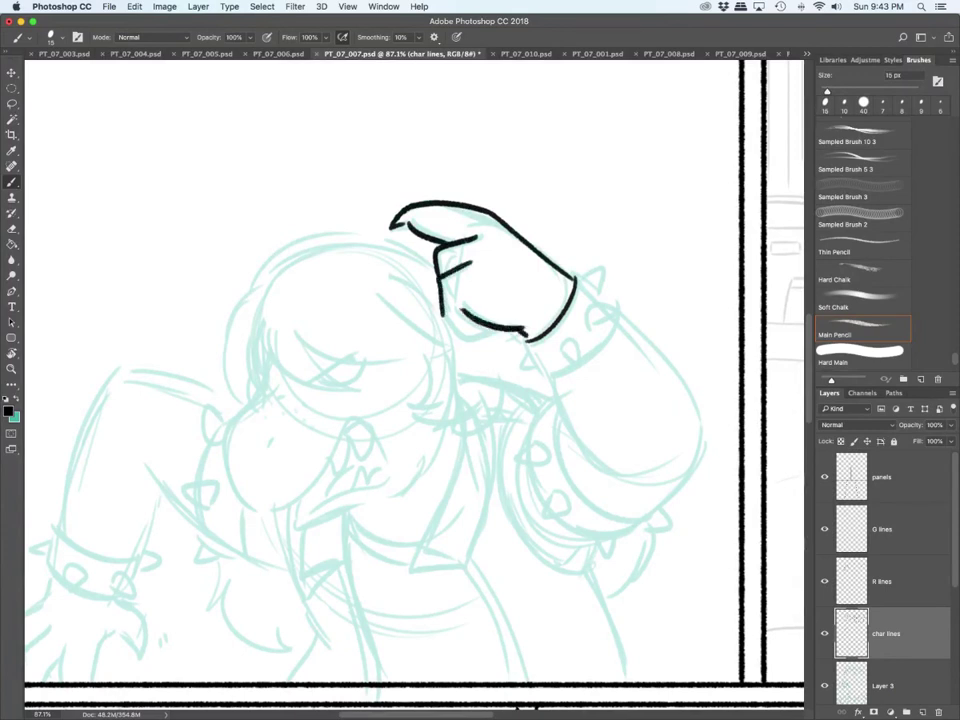
pyautogui.moveTo(442, 315)
pyautogui.mouseDown()
pyautogui.moveTo(501, 337)
pyautogui.moveTo(482, 331)
pyautogui.mouseUp()
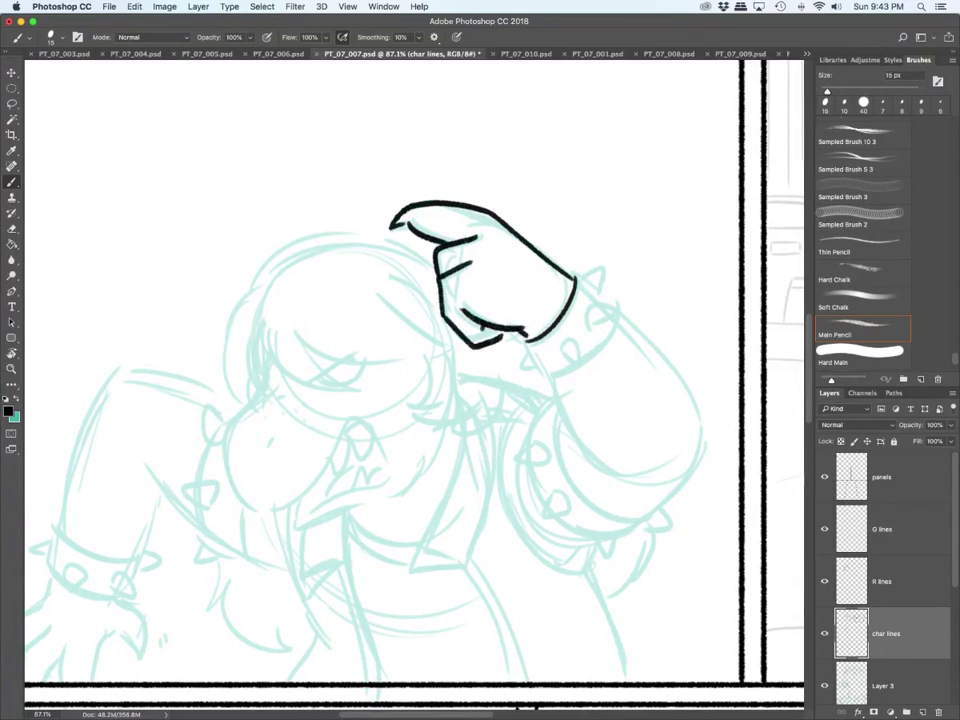
# Step: Ink the spiked wristband on the raised arm
pyautogui.moveTo(521, 345)
pyautogui.mouseDown()
pyautogui.moveTo(543, 372)
pyautogui.moveTo(515, 370)
pyautogui.moveTo(577, 346)
pyautogui.moveTo(569, 367)
pyautogui.moveTo(560, 360)
pyautogui.moveTo(592, 323)
pyautogui.mouseUp()
pyautogui.moveTo(570, 273); pyautogui.dragTo(606, 296)
pyautogui.moveTo(542, 373)
pyautogui.mouseDown()
pyautogui.moveTo(580, 369)
pyautogui.moveTo(615, 313)
pyautogui.mouseUp()
pyautogui.moveTo(579, 273)
pyautogui.mouseDown()
pyautogui.moveTo(604, 264)
pyautogui.moveTo(607, 290)
pyautogui.mouseUp()
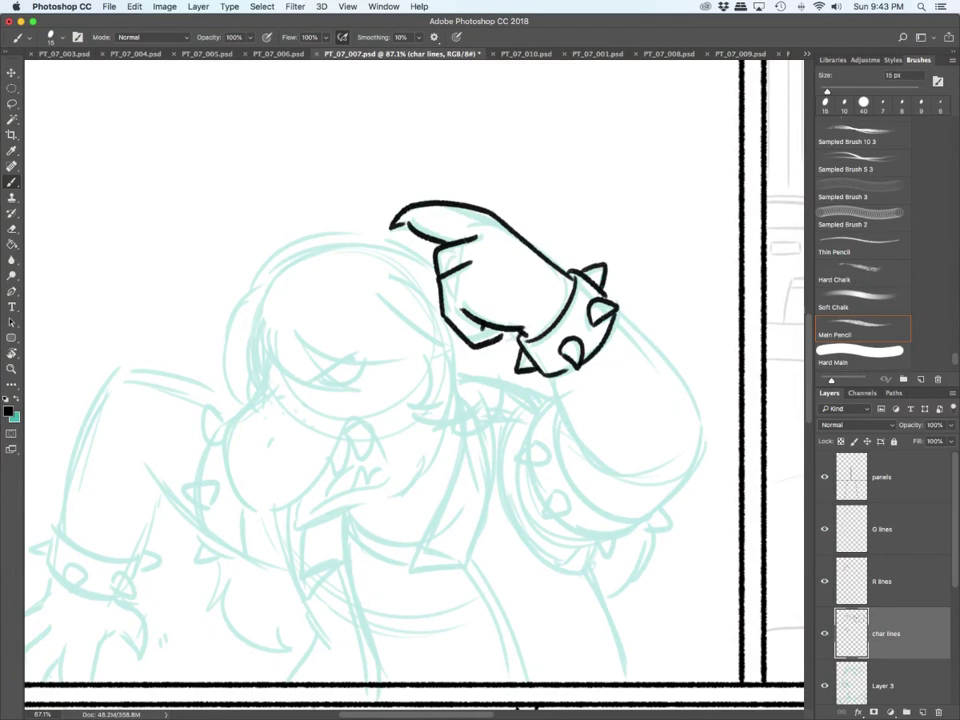
# Step: Ink the raised forearm and bent elbow, and the spiked armband around the upper arm
pyautogui.moveTo(555, 380); pyautogui.dragTo(604, 465)
pyautogui.moveTo(616, 312)
pyautogui.mouseDown()
pyautogui.moveTo(666, 364)
pyautogui.moveTo(670, 487)
pyautogui.mouseUp()
pyautogui.moveTo(558, 410); pyautogui.dragTo(672, 492)
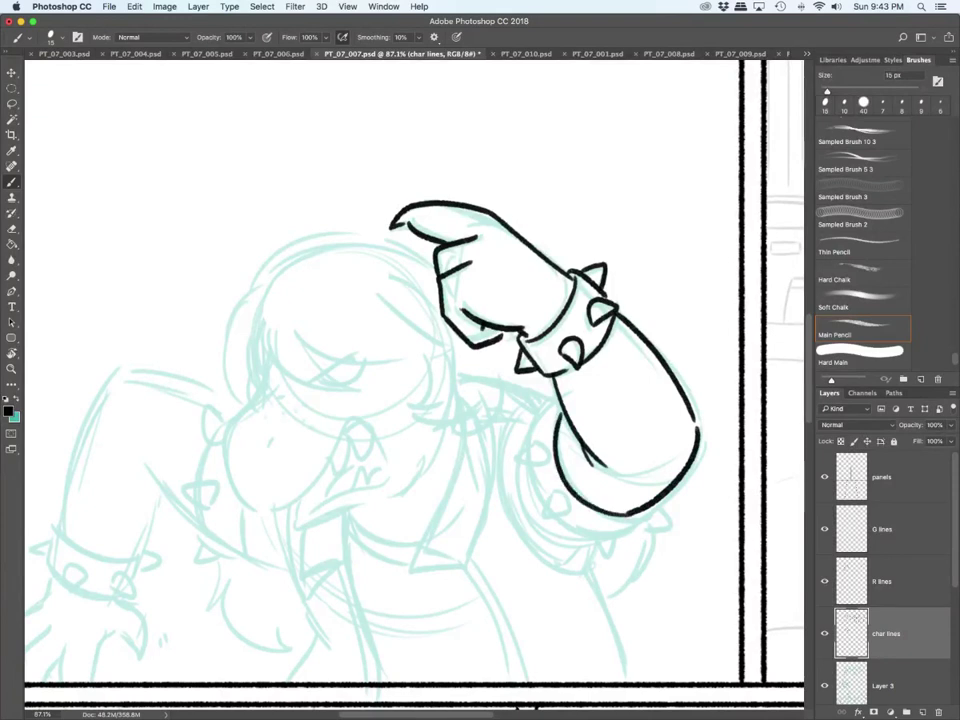
pyautogui.moveTo(548, 440); pyautogui.dragTo(546, 460)
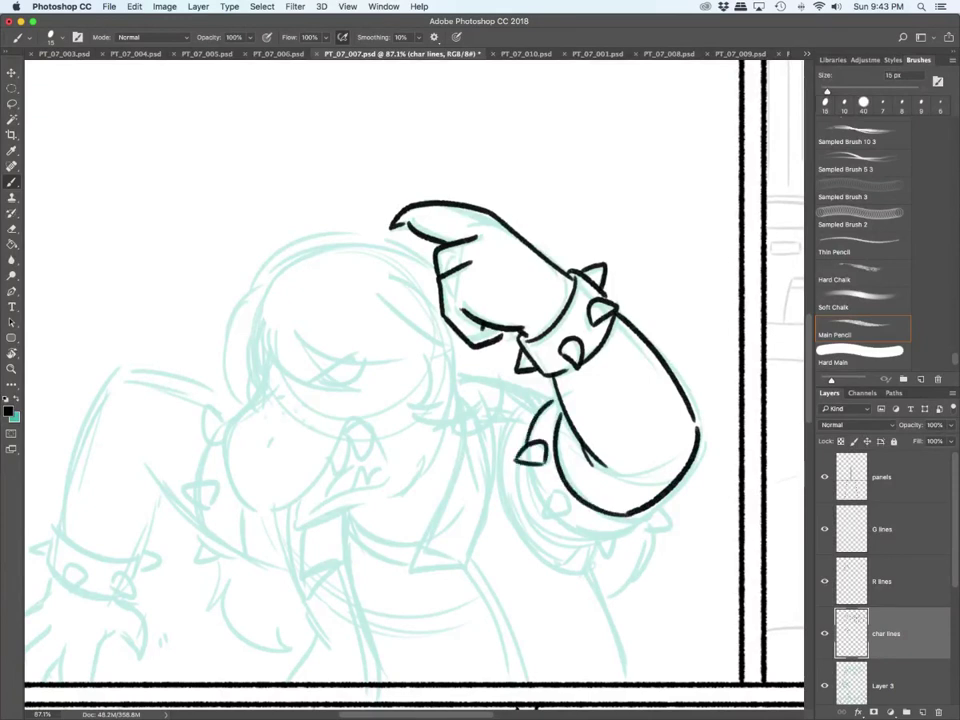
pyautogui.moveTo(537, 405); pyautogui.dragTo(553, 399)
pyautogui.moveTo(530, 466)
pyautogui.mouseDown()
pyautogui.moveTo(546, 501)
pyautogui.moveTo(569, 508)
pyautogui.moveTo(553, 494)
pyautogui.moveTo(618, 550)
pyautogui.moveTo(659, 502)
pyautogui.moveTo(671, 521)
pyautogui.moveTo(662, 499)
pyautogui.mouseUp()
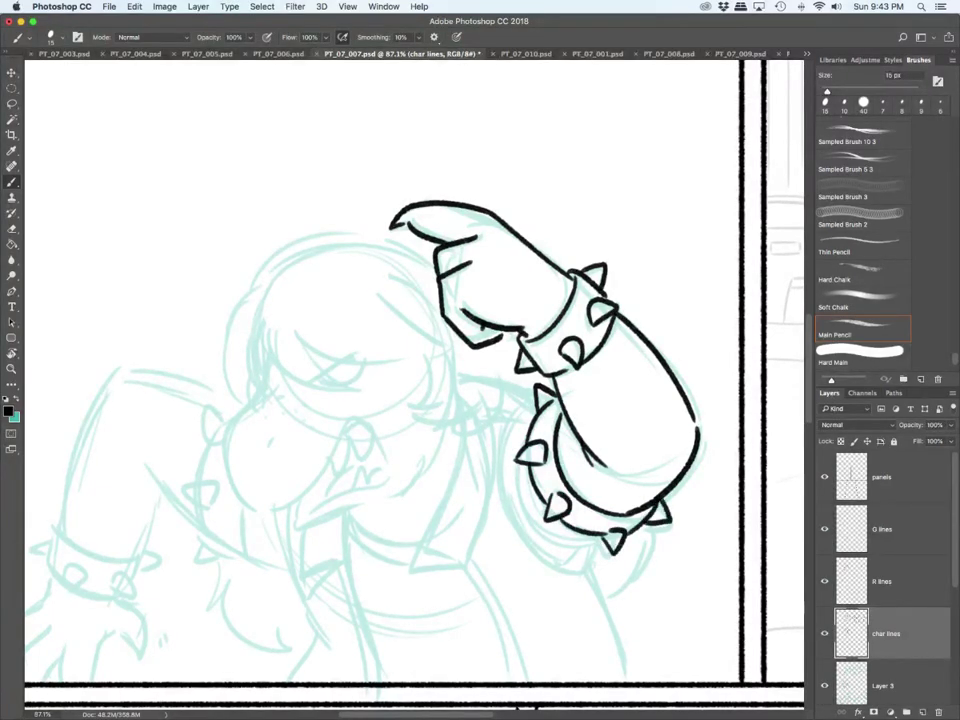
# Step: Ink the character's angry eye and the pointed bangs falling across the brow
pyautogui.moveTo(262, 333); pyautogui.dragTo(350, 389)
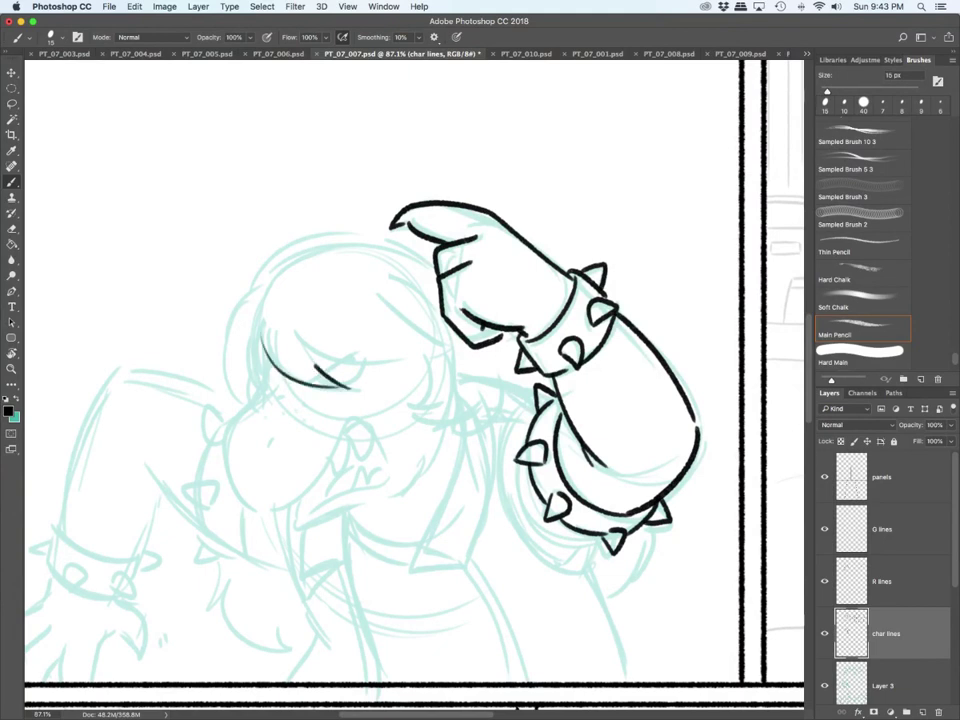
pyautogui.moveTo(290, 326); pyautogui.dragTo(317, 367)
pyautogui.moveTo(290, 327); pyautogui.dragTo(448, 355)
pyautogui.moveTo(416, 315); pyautogui.dragTo(454, 356)
pyautogui.moveTo(368, 349); pyautogui.dragTo(305, 388)
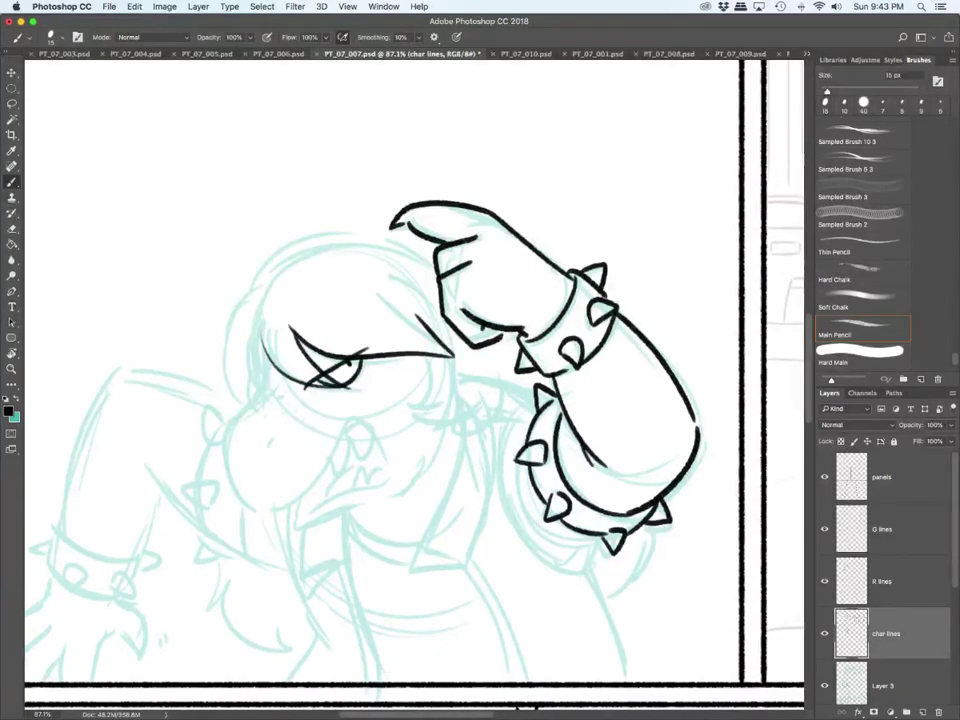
# Step: Ink the hair outline around the head, replacing the first crown curve with a lower one that meets the raised hand
pyautogui.moveTo(257, 393)
pyautogui.mouseDown()
pyautogui.moveTo(262, 345)
pyautogui.moveTo(237, 308)
pyautogui.moveTo(265, 265)
pyautogui.moveTo(340, 220)
pyautogui.moveTo(375, 222)
pyautogui.mouseUp()
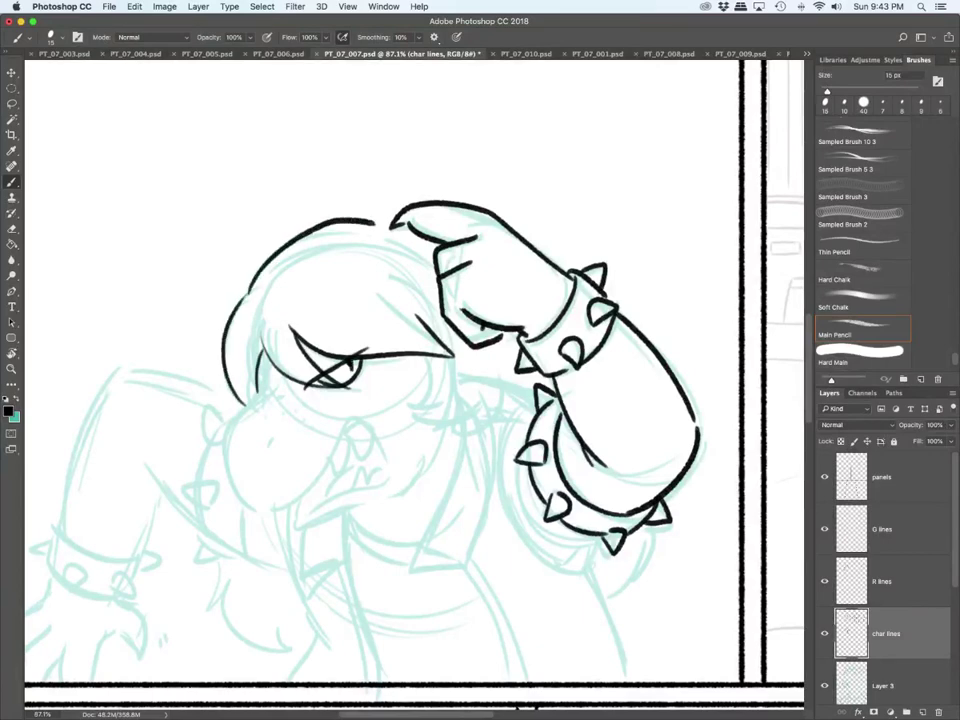
pyautogui.click(134, 7)
pyautogui.click(164, 43)
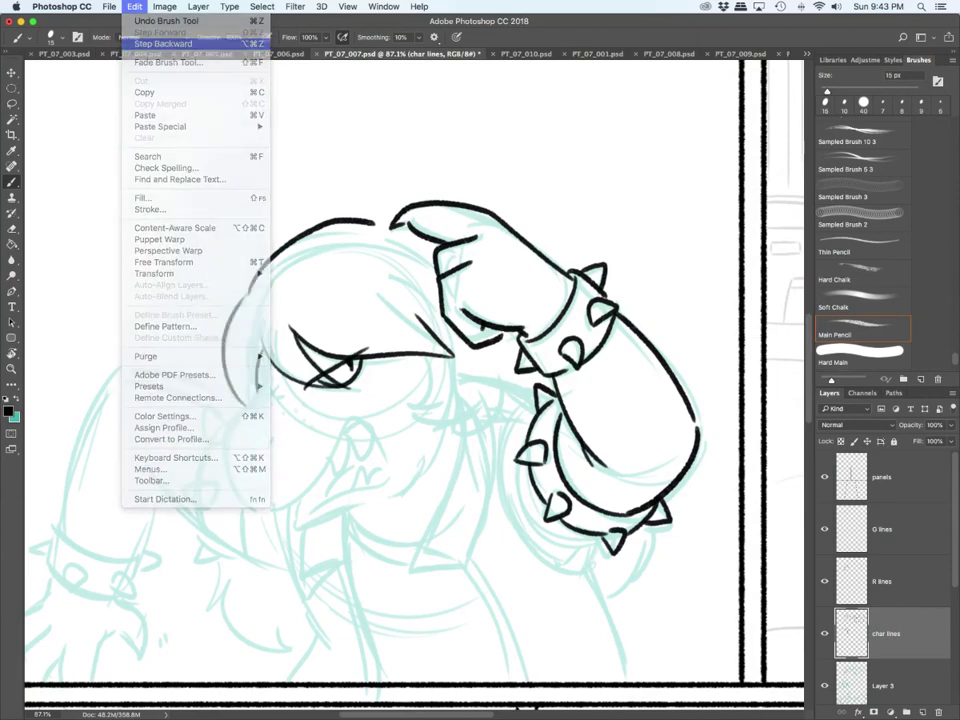
pyautogui.click(134, 6)
pyautogui.click(170, 40)
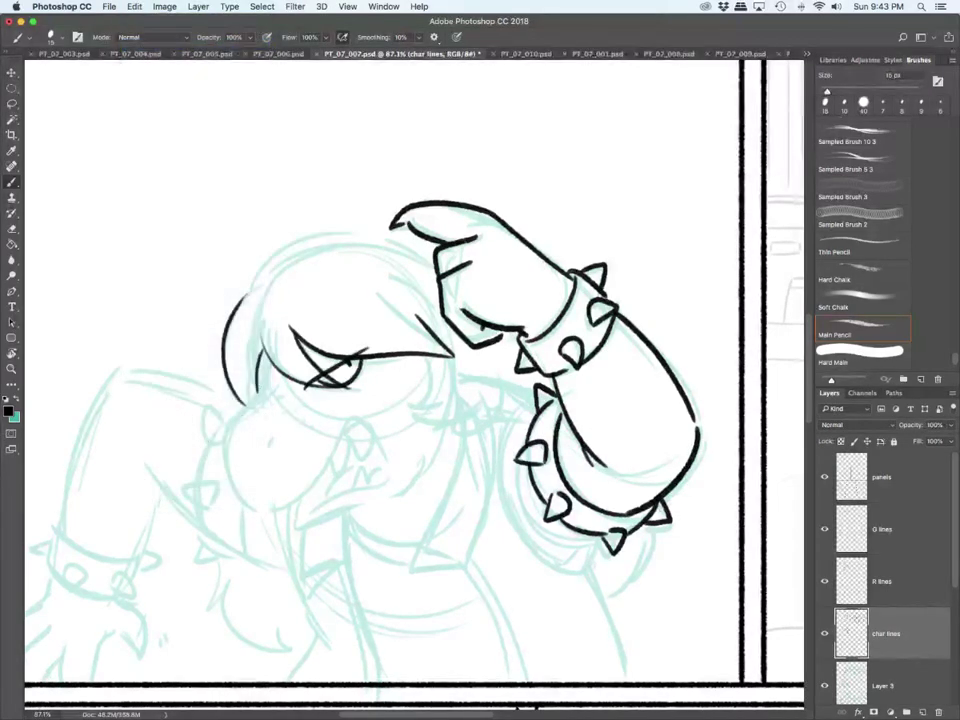
pyautogui.moveTo(250, 292)
pyautogui.mouseDown()
pyautogui.moveTo(290, 256)
pyautogui.moveTo(352, 233)
pyautogui.moveTo(392, 240)
pyautogui.mouseUp()
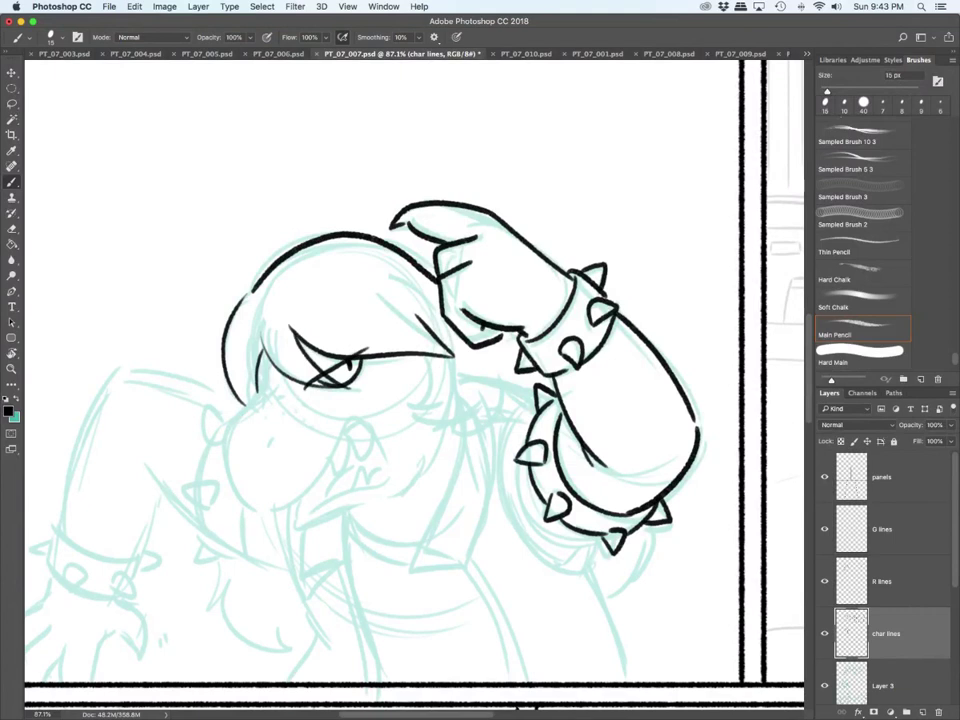
# Step: Ink the snout with nostril, freckles and snarling mouth outline, and the hair locks behind the cheek
pyautogui.hscroll(-5, 415, 370)
pyautogui.moveTo(382, 360)
pyautogui.mouseDown()
pyautogui.moveTo(341, 454)
pyautogui.moveTo(363, 504)
pyautogui.moveTo(392, 507)
pyautogui.moveTo(490, 437)
pyautogui.moveTo(503, 471)
pyautogui.mouseUp()
pyautogui.moveTo(503, 475); pyautogui.dragTo(424, 511)
pyautogui.moveTo(388, 446); pyautogui.dragTo(389, 458)
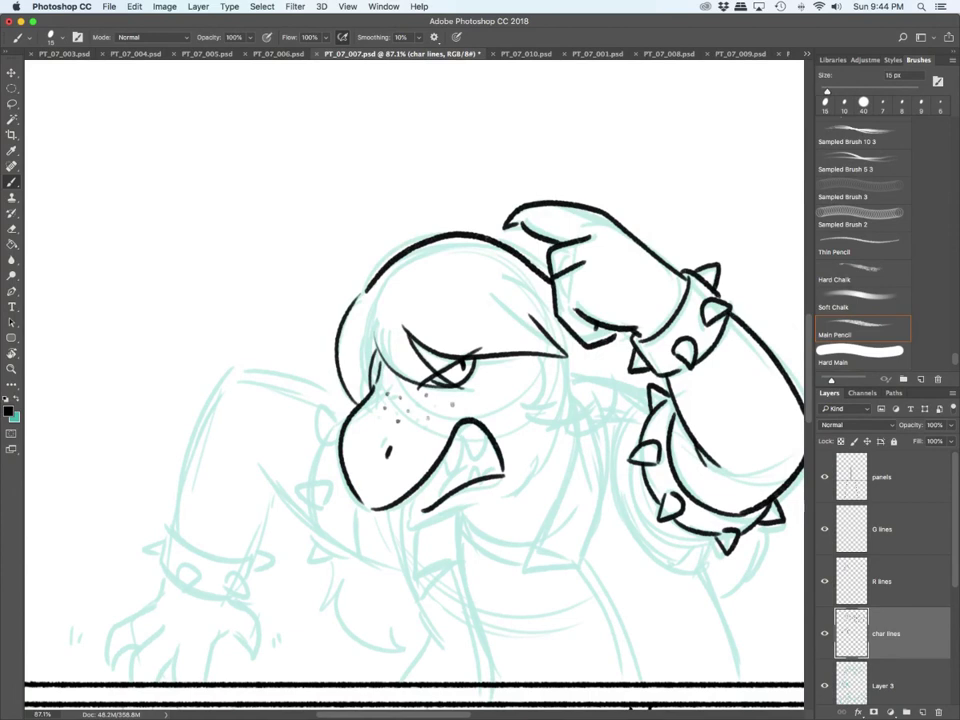
pyautogui.moveTo(543, 359); pyautogui.dragTo(541, 413)
pyautogui.moveTo(528, 411)
pyautogui.mouseDown()
pyautogui.moveTo(602, 396)
pyautogui.moveTo(635, 453)
pyautogui.moveTo(645, 395)
pyautogui.mouseUp()
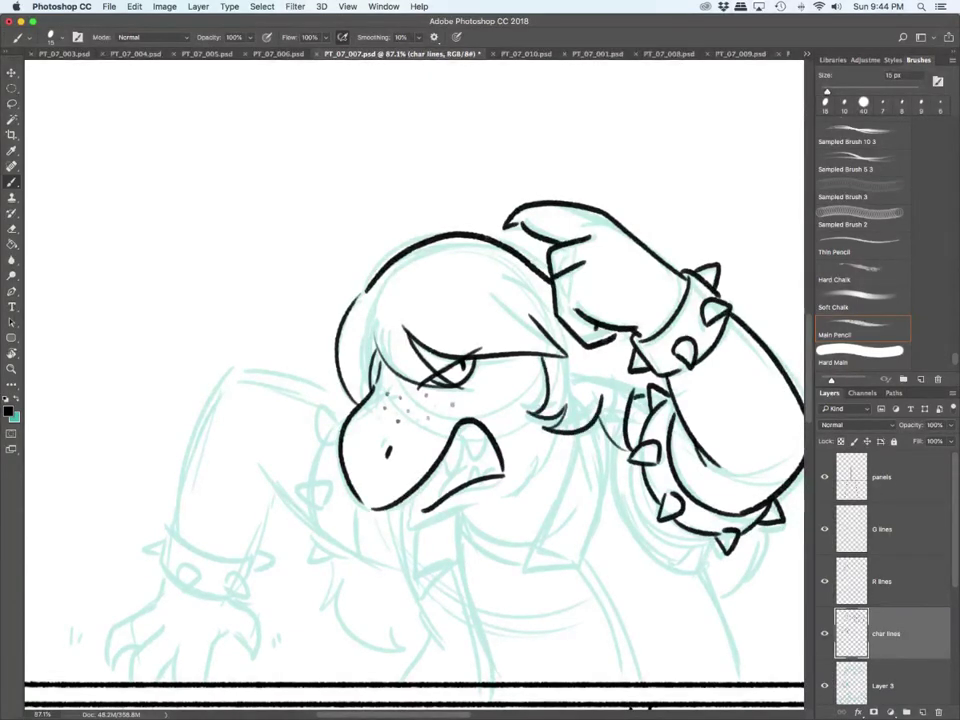
# Step: Ink the sharp teeth inside the mouth, the lower jaw contour and the neckline beneath it
pyautogui.moveTo(442, 460)
pyautogui.mouseDown()
pyautogui.moveTo(454, 464)
pyautogui.moveTo(458, 440)
pyautogui.mouseUp()
pyautogui.moveTo(457, 442)
pyautogui.mouseDown()
pyautogui.moveTo(475, 431)
pyautogui.moveTo(482, 444)
pyautogui.moveTo(470, 425)
pyautogui.mouseUp()
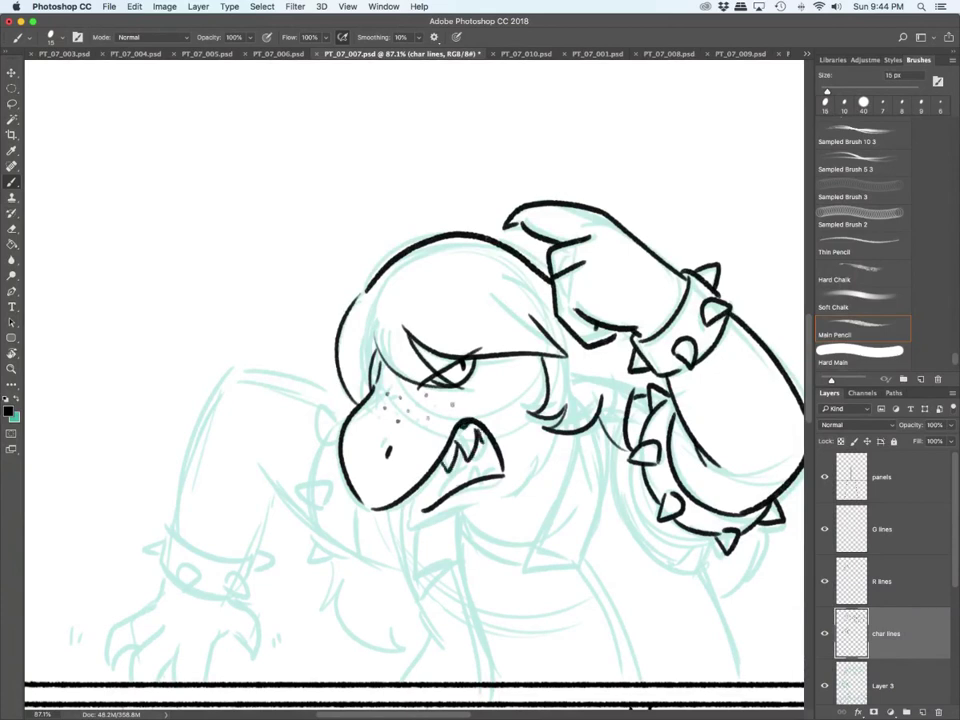
pyautogui.moveTo(479, 476); pyautogui.dragTo(496, 472)
pyautogui.moveTo(417, 492)
pyautogui.mouseDown()
pyautogui.moveTo(415, 512)
pyautogui.moveTo(427, 519)
pyautogui.moveTo(529, 493)
pyautogui.moveTo(540, 456)
pyautogui.mouseUp()
pyautogui.moveTo(461, 514); pyautogui.dragTo(499, 538)
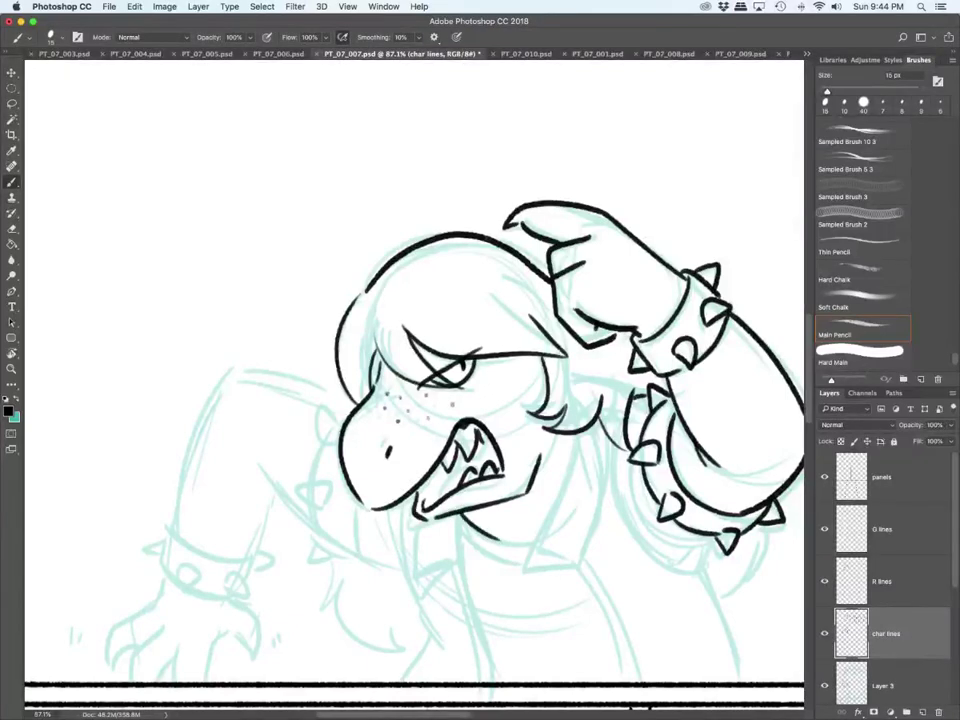
pyautogui.moveTo(442, 495)
pyautogui.mouseDown()
pyautogui.moveTo(494, 448)
pyautogui.moveTo(440, 467)
pyautogui.mouseUp()
# Step: Ink the jacket's pointed collar below the back hair and the double front edge running down to the panel border
pyautogui.scroll(-5, 414, 385)
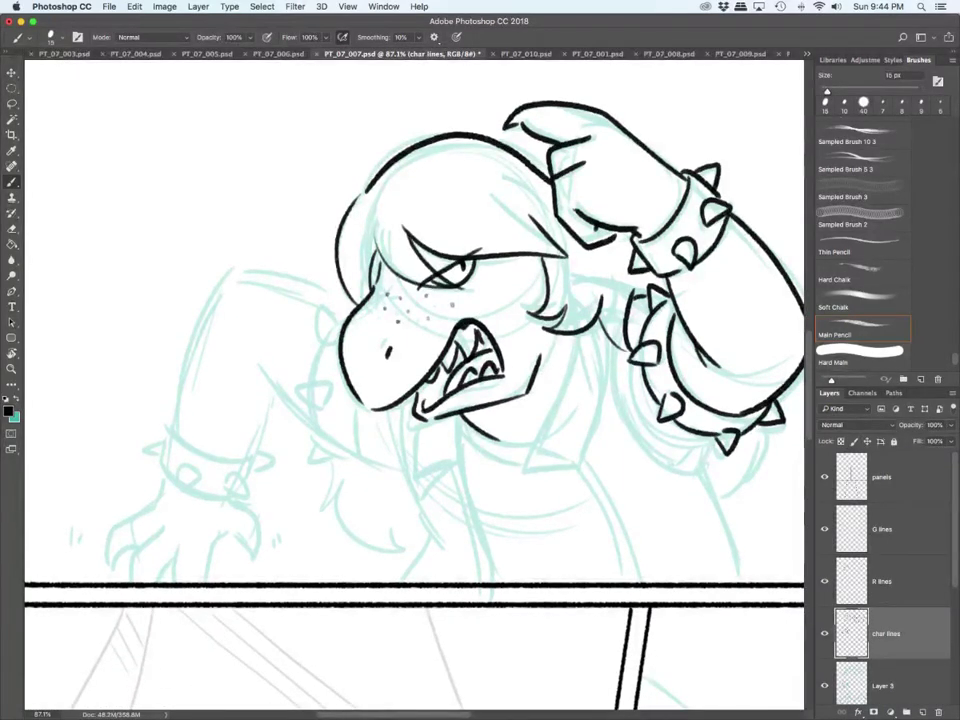
pyautogui.moveTo(560, 350); pyautogui.dragTo(520, 452)
pyautogui.moveTo(516, 457); pyautogui.dragTo(578, 462)
pyautogui.moveTo(600, 322)
pyautogui.mouseDown()
pyautogui.moveTo(580, 460)
pyautogui.moveTo(617, 581)
pyautogui.mouseUp()
pyautogui.moveTo(583, 458); pyautogui.dragTo(631, 578)
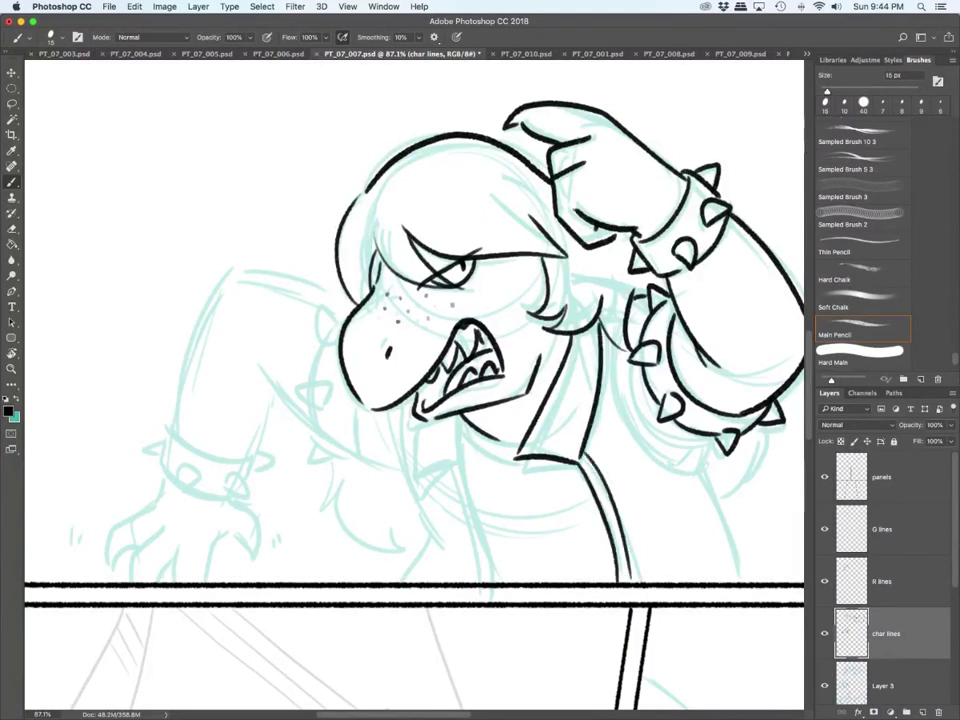
# Step: Ink the shoulder and jacket side beneath the raised arm, plus the jagged hair tips below its spiked armband
pyautogui.moveTo(618, 345)
pyautogui.mouseDown()
pyautogui.moveTo(688, 486)
pyautogui.moveTo(712, 465)
pyautogui.moveTo(715, 440)
pyautogui.mouseUp()
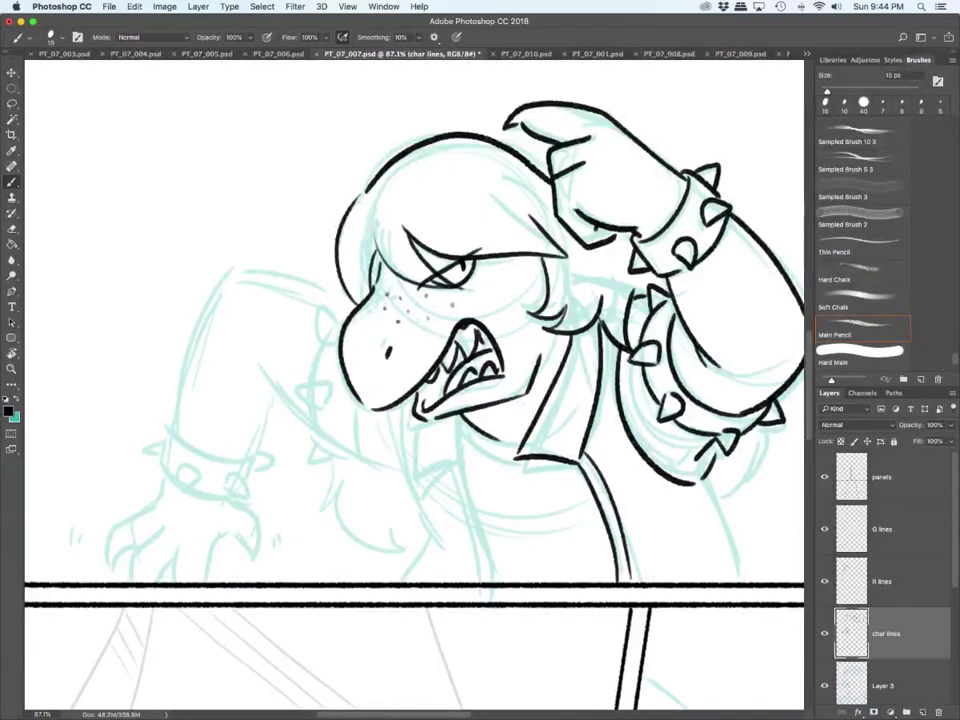
pyautogui.moveTo(711, 474); pyautogui.dragTo(743, 578)
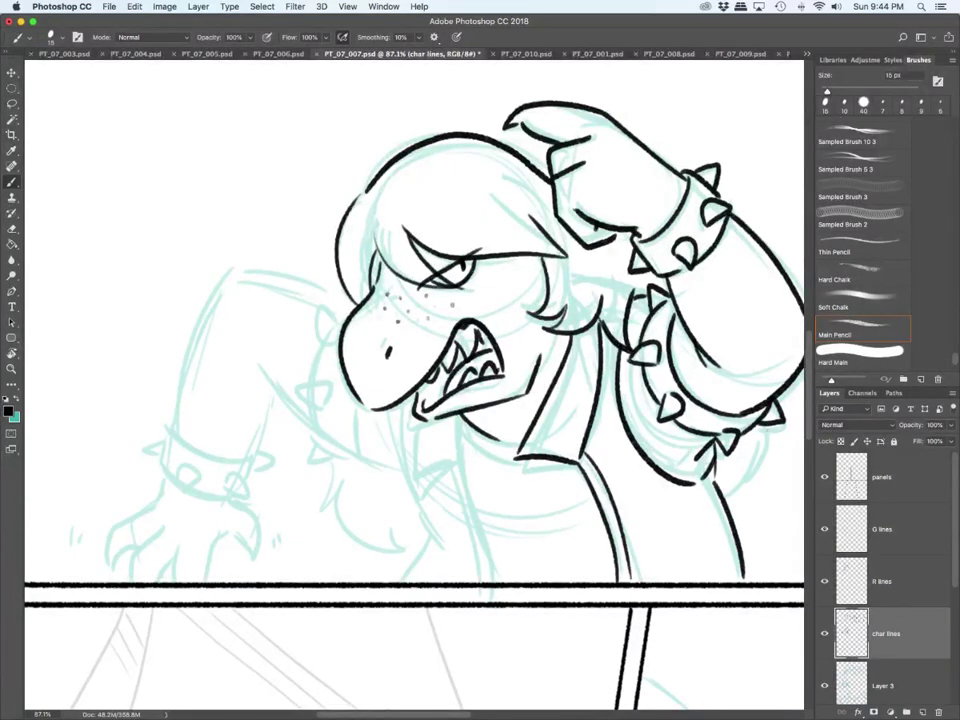
pyautogui.moveTo(768, 430)
pyautogui.mouseDown()
pyautogui.moveTo(750, 511)
pyautogui.moveTo(739, 518)
pyautogui.mouseUp()
# Step: Ink the jacket's far collar flap, inner front edge and outer side, along with the shirt neckline and fold lines
pyautogui.moveTo(434, 418)
pyautogui.mouseDown()
pyautogui.moveTo(412, 472)
pyautogui.moveTo(460, 466)
pyautogui.mouseUp()
pyautogui.moveTo(463, 418); pyautogui.dragTo(500, 576)
pyautogui.moveTo(457, 473); pyautogui.dragTo(488, 581)
pyautogui.moveTo(464, 432); pyautogui.dragTo(576, 476)
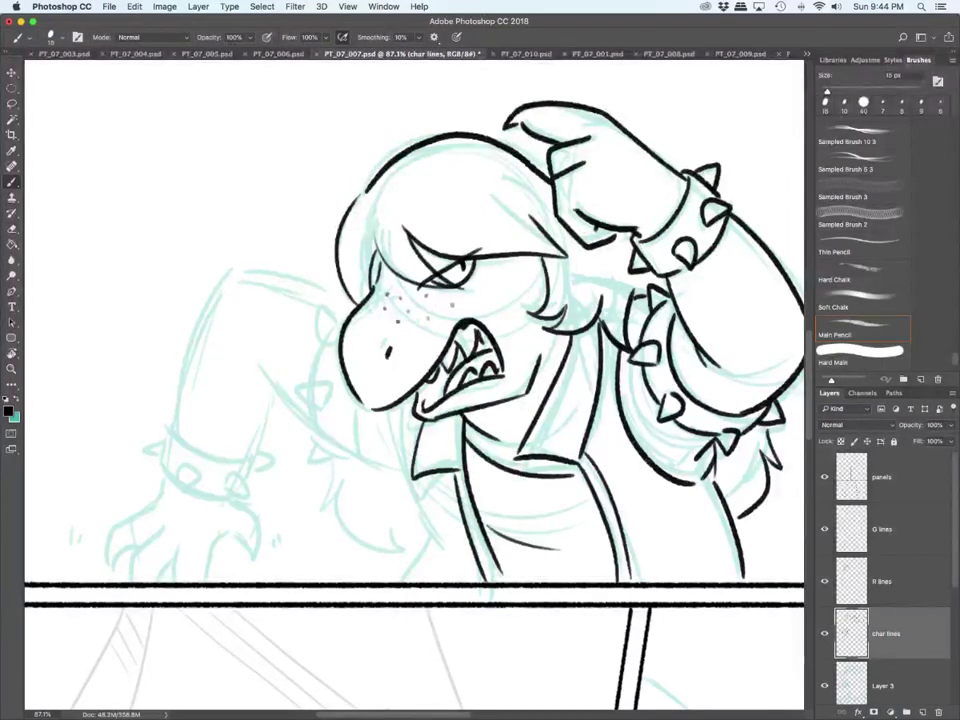
pyautogui.moveTo(505, 544); pyautogui.dragTo(557, 560)
pyautogui.moveTo(406, 404)
pyautogui.mouseDown()
pyautogui.moveTo(436, 553)
pyautogui.moveTo(410, 582)
pyautogui.mouseUp()
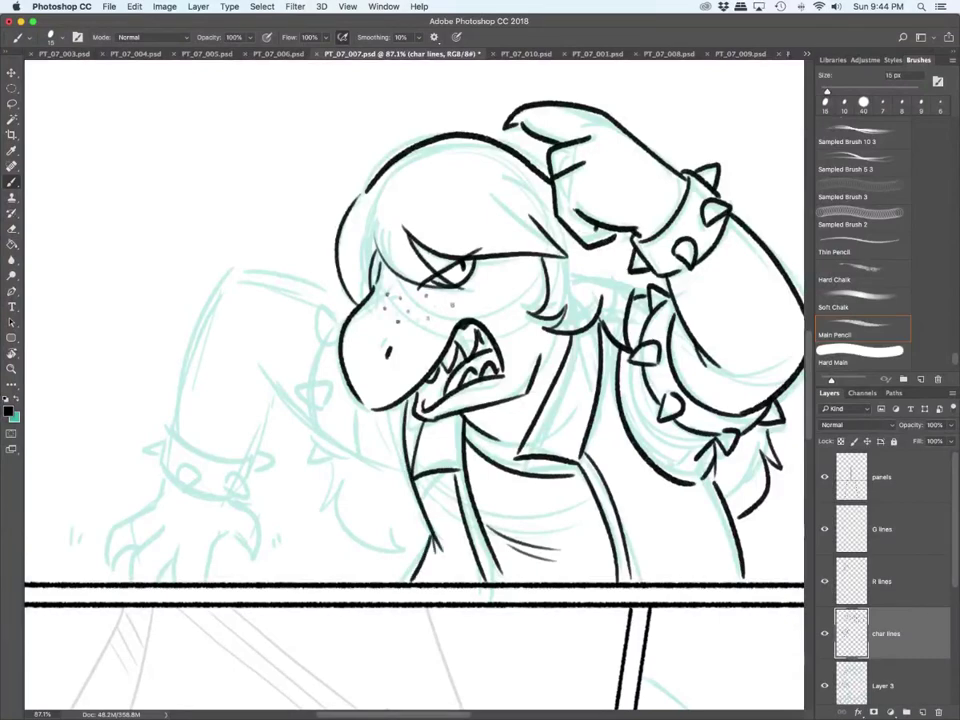
# Step: Ink the spiked armband on the lowered arm's shoulder, tucked behind the snout, with its spikes and rear edge
pyautogui.hscroll(-5, 414, 385)
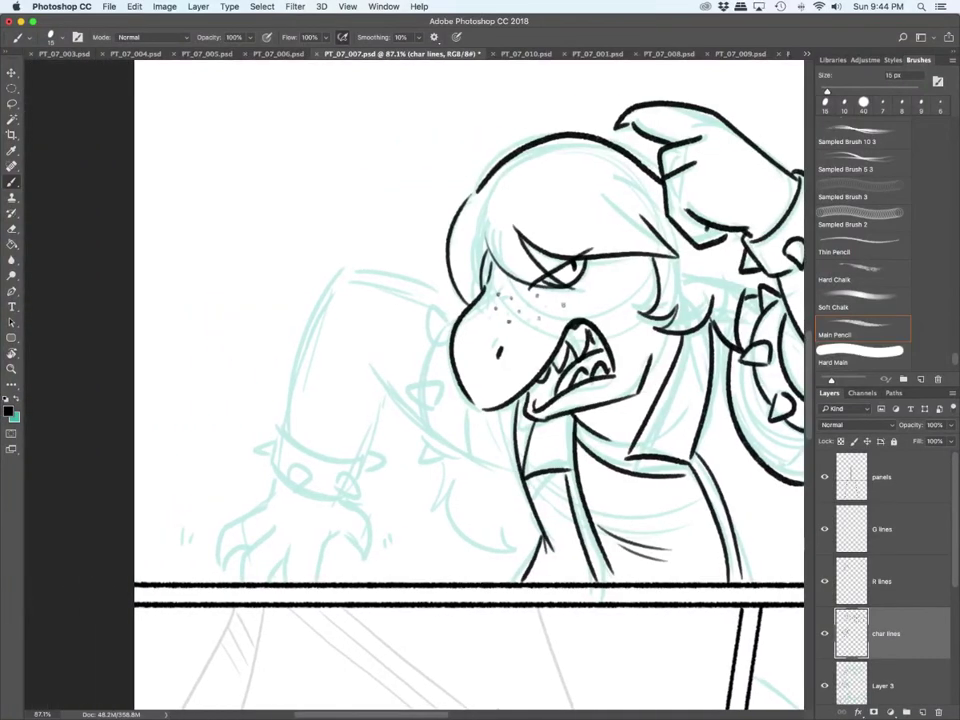
pyautogui.moveTo(462, 398); pyautogui.dragTo(470, 452)
pyautogui.moveTo(424, 404)
pyautogui.mouseDown()
pyautogui.moveTo(470, 461)
pyautogui.moveTo(515, 472)
pyautogui.mouseUp()
pyautogui.moveTo(429, 446)
pyautogui.mouseDown()
pyautogui.moveTo(430, 465)
pyautogui.moveTo(452, 460)
pyautogui.mouseUp()
pyautogui.moveTo(428, 405)
pyautogui.mouseDown()
pyautogui.moveTo(443, 384)
pyautogui.moveTo(431, 405)
pyautogui.moveTo(437, 340)
pyautogui.moveTo(460, 314)
pyautogui.mouseUp()
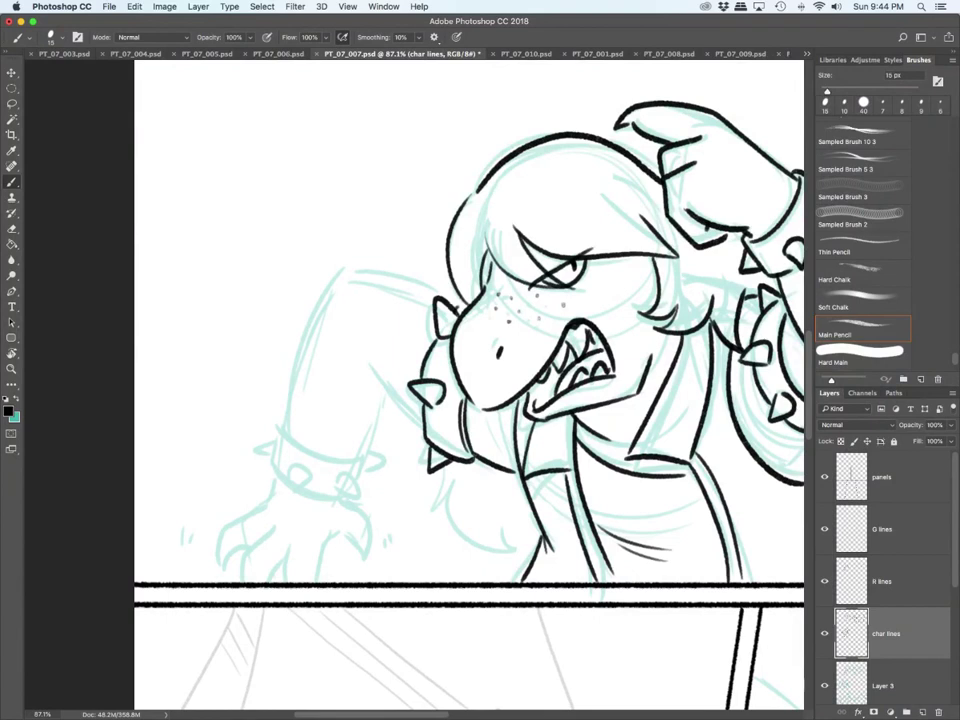
# Step: Ink the jagged hair locks hanging beneath the lowered arm's shoulder band beside the jacket
pyautogui.moveTo(461, 463); pyautogui.dragTo(435, 505)
pyautogui.moveTo(435, 505); pyautogui.dragTo(468, 487)
pyautogui.moveTo(467, 488)
pyautogui.mouseDown()
pyautogui.moveTo(470, 541)
pyautogui.moveTo(514, 569)
pyautogui.mouseUp()
pyautogui.moveTo(514, 567)
pyautogui.mouseDown()
pyautogui.moveTo(504, 533)
pyautogui.moveTo(532, 534)
pyautogui.mouseUp()
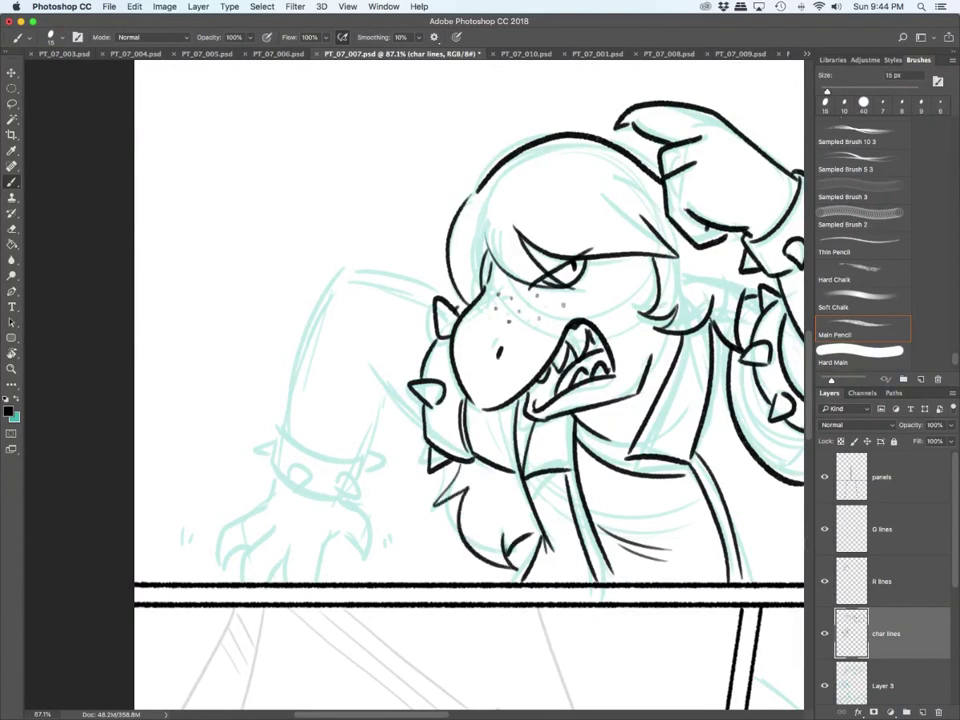
# Step: Ink the lowered arm's outline from the shoulder band over the bent elbow down to the wrist
pyautogui.moveTo(372, 367); pyautogui.dragTo(427, 418)
pyautogui.press('e')
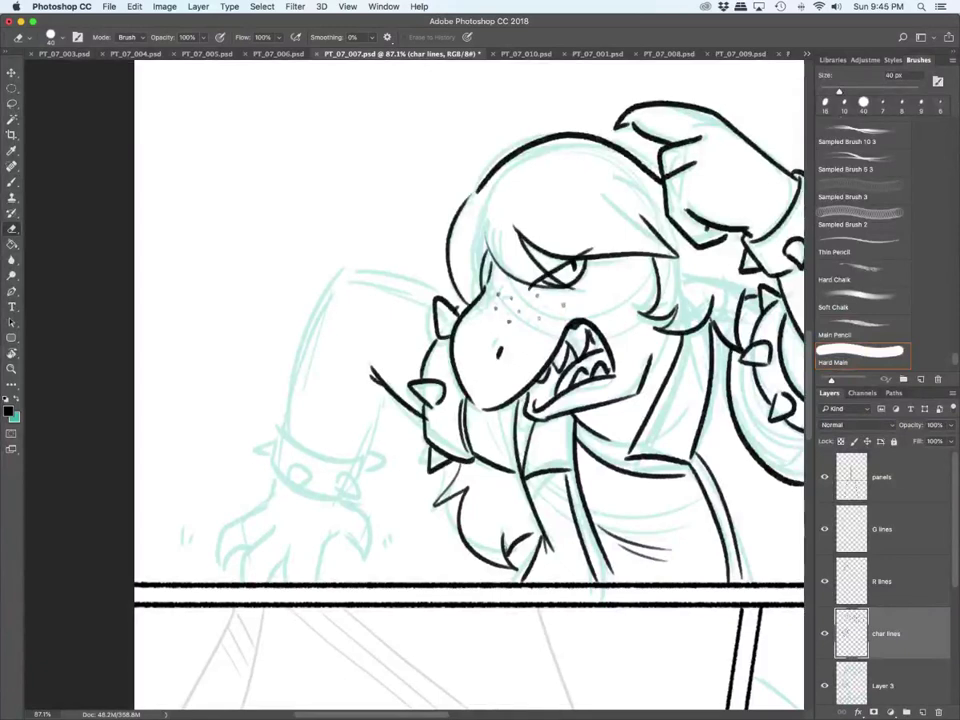
pyautogui.press('[')
pyautogui.press('[')
pyautogui.press('b')
pyautogui.moveTo(287, 428)
pyautogui.mouseDown()
pyautogui.moveTo(299, 443)
pyautogui.moveTo(359, 460)
pyautogui.moveTo(322, 300)
pyautogui.moveTo(339, 276)
pyautogui.moveTo(440, 298)
pyautogui.mouseUp()
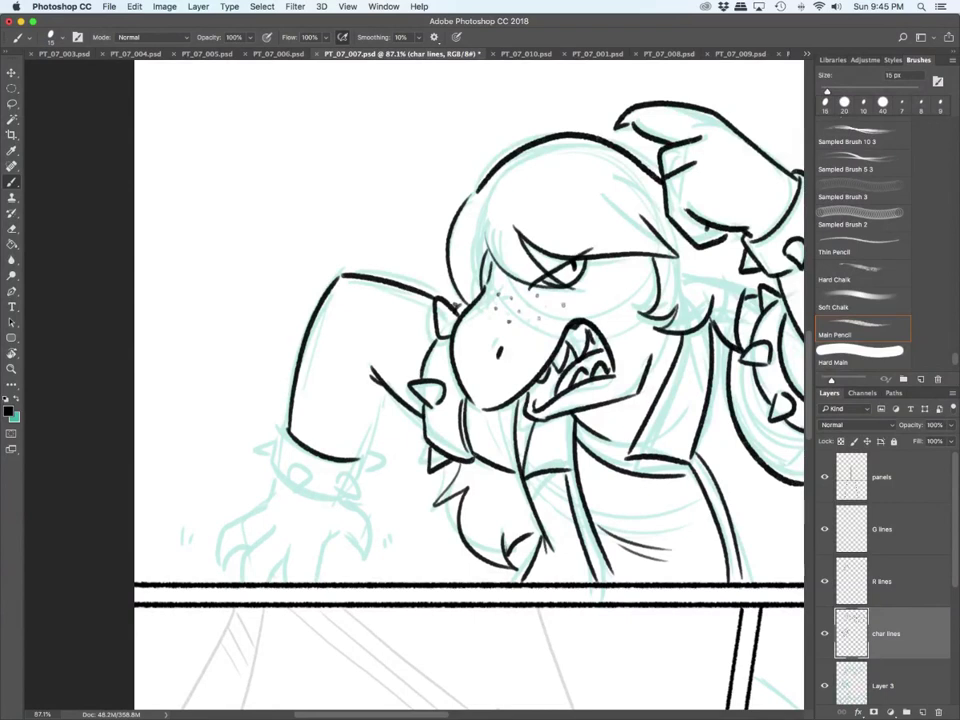
# Step: Ink the spiked wristband on the lowered arm and the inner forearm line above it
pyautogui.moveTo(288, 422)
pyautogui.mouseDown()
pyautogui.moveTo(283, 462)
pyautogui.moveTo(258, 450)
pyautogui.moveTo(310, 478)
pyautogui.mouseUp()
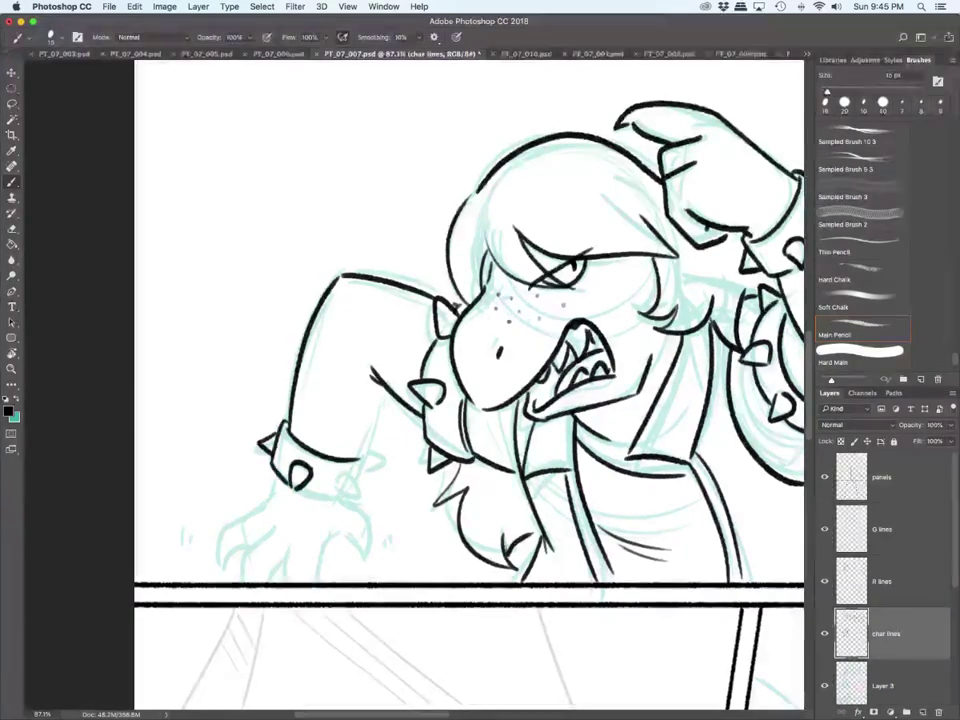
pyautogui.moveTo(302, 488)
pyautogui.mouseDown()
pyautogui.moveTo(355, 498)
pyautogui.moveTo(364, 457)
pyautogui.mouseUp()
pyautogui.moveTo(385, 395)
pyautogui.mouseDown()
pyautogui.moveTo(361, 445)
pyautogui.moveTo(366, 475)
pyautogui.mouseUp()
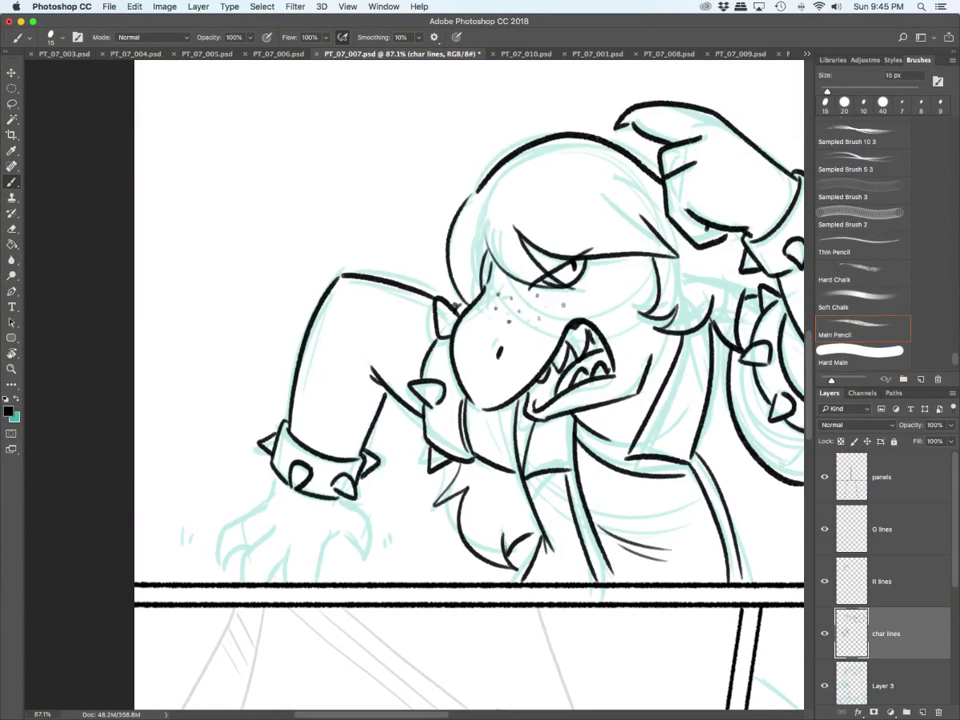
# Step: Ink the clawed hand resting on the panel border and the short motion marks on both sides of it
pyautogui.moveTo(181, 525); pyautogui.dragTo(189, 543)
pyautogui.moveTo(392, 536); pyautogui.dragTo(398, 548)
pyautogui.moveTo(342, 499)
pyautogui.mouseDown()
pyautogui.moveTo(369, 531)
pyautogui.moveTo(358, 551)
pyautogui.moveTo(320, 547)
pyautogui.moveTo(316, 580)
pyautogui.mouseUp()
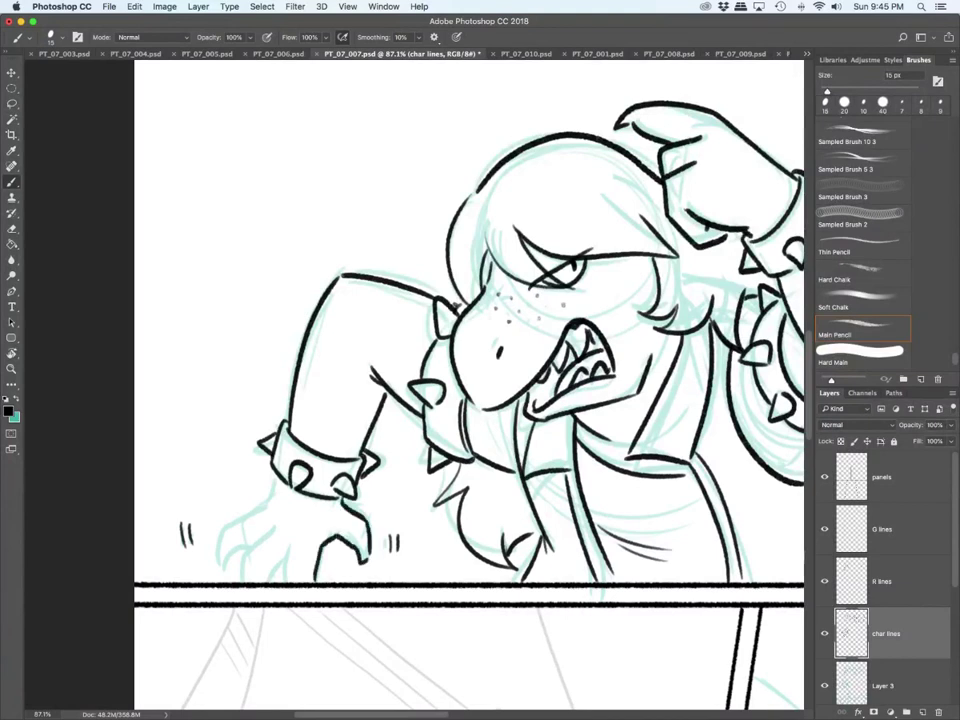
pyautogui.moveTo(291, 538)
pyautogui.mouseDown()
pyautogui.moveTo(284, 581)
pyautogui.moveTo(271, 579)
pyautogui.mouseUp()
pyautogui.moveTo(274, 519); pyautogui.dragTo(243, 580)
pyautogui.moveTo(278, 475)
pyautogui.mouseDown()
pyautogui.moveTo(222, 571)
pyautogui.moveTo(230, 556)
pyautogui.mouseUp()
pyautogui.moveTo(227, 560); pyautogui.dragTo(245, 551)
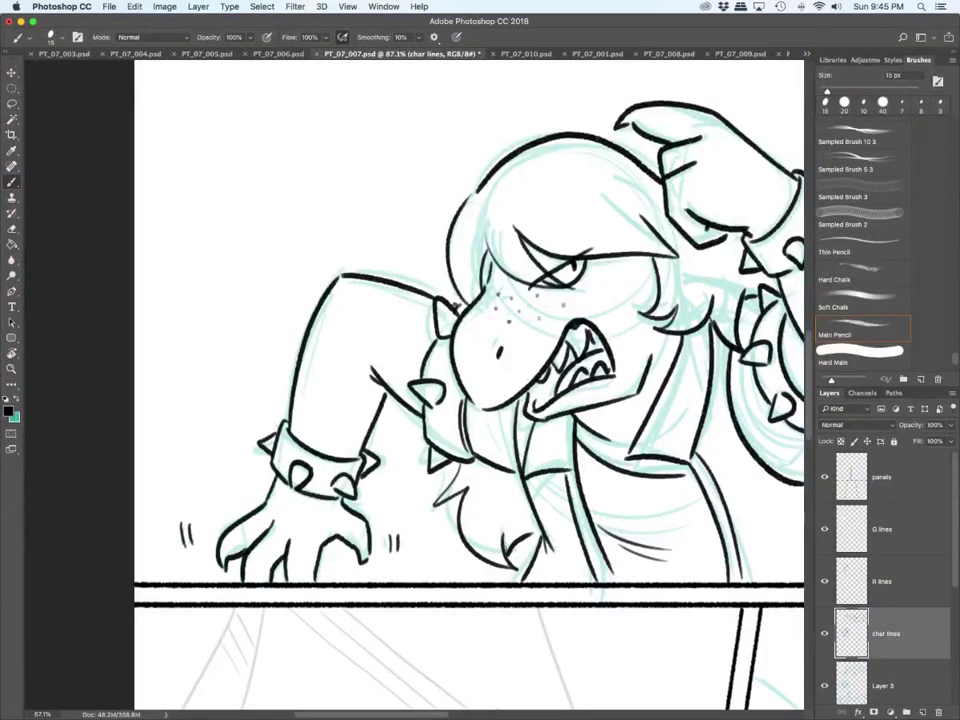
# Step: Ink the pointing arm's sleeve and rounded cuff with its inner fold lines in the neighbouring temple panel
pyautogui.scroll(-5, 252, 549)
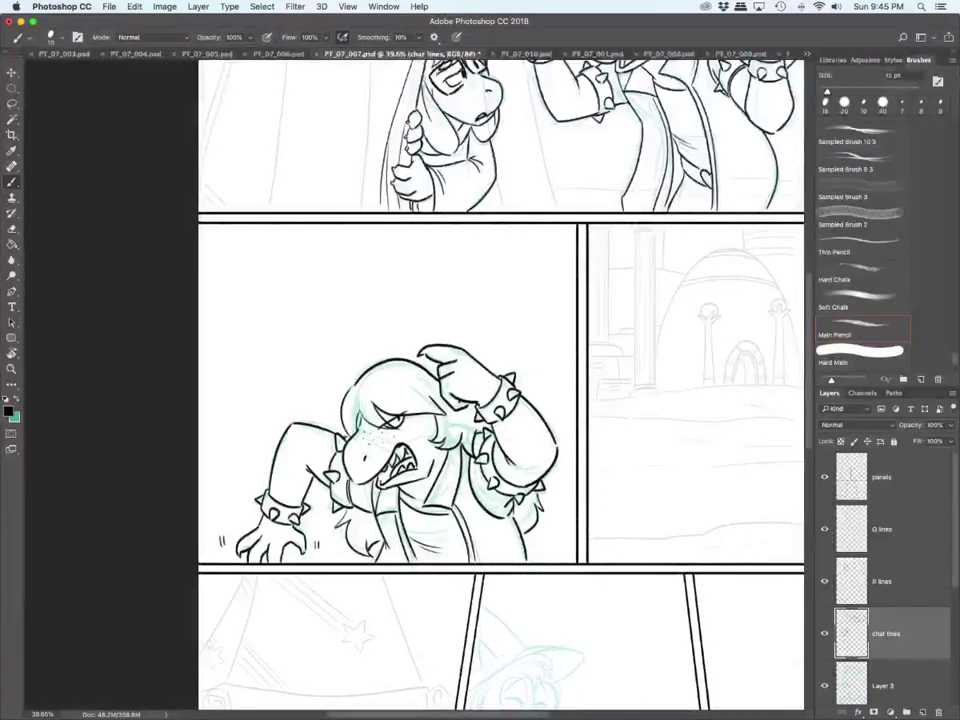
pyautogui.hscroll(5, 400, 380)
pyautogui.hscroll(2, 400, 380)
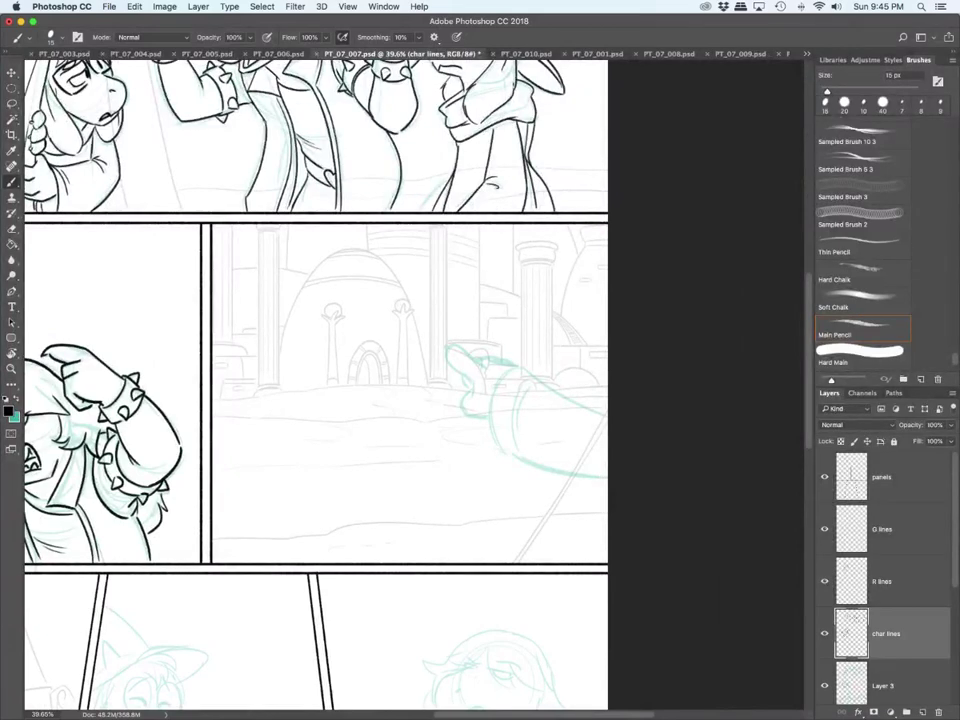
pyautogui.scroll(3, 710, 560)
pyautogui.moveTo(457, 263)
pyautogui.mouseDown()
pyautogui.moveTo(444, 259)
pyautogui.moveTo(397, 437)
pyautogui.moveTo(424, 460)
pyautogui.moveTo(449, 292)
pyautogui.moveTo(431, 348)
pyautogui.moveTo(474, 290)
pyautogui.moveTo(630, 378)
pyautogui.mouseUp()
pyautogui.moveTo(405, 452)
pyautogui.mouseDown()
pyautogui.moveTo(525, 498)
pyautogui.moveTo(630, 510)
pyautogui.mouseUp()
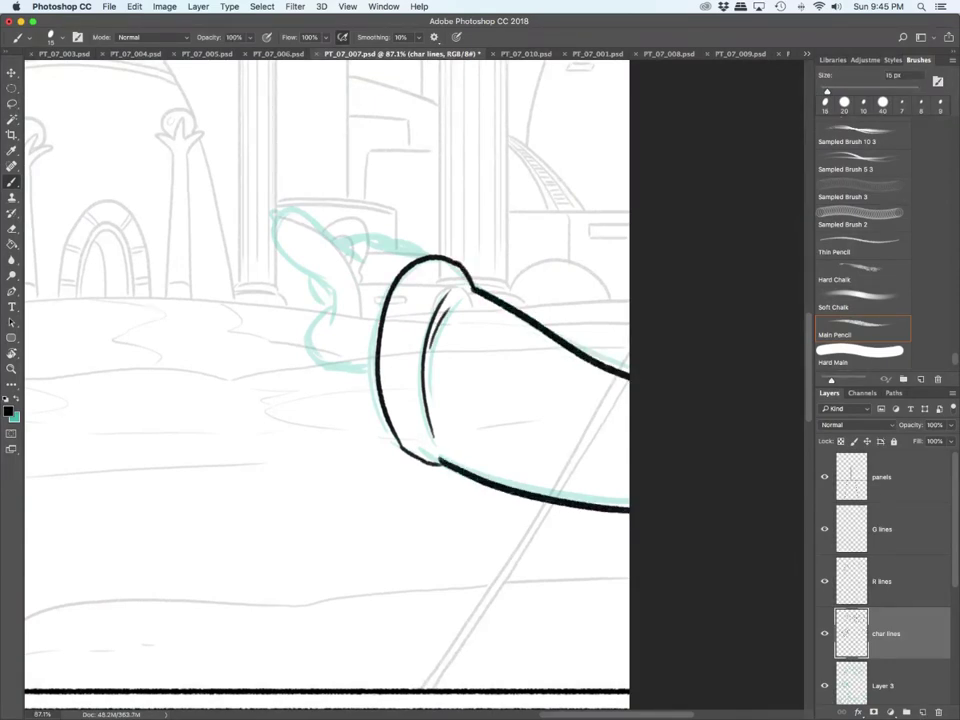
# Step: On the R lines layer, ink the pointing hand with its extended finger, thumb, curled fingers and knuckles
pyautogui.click(884, 582)
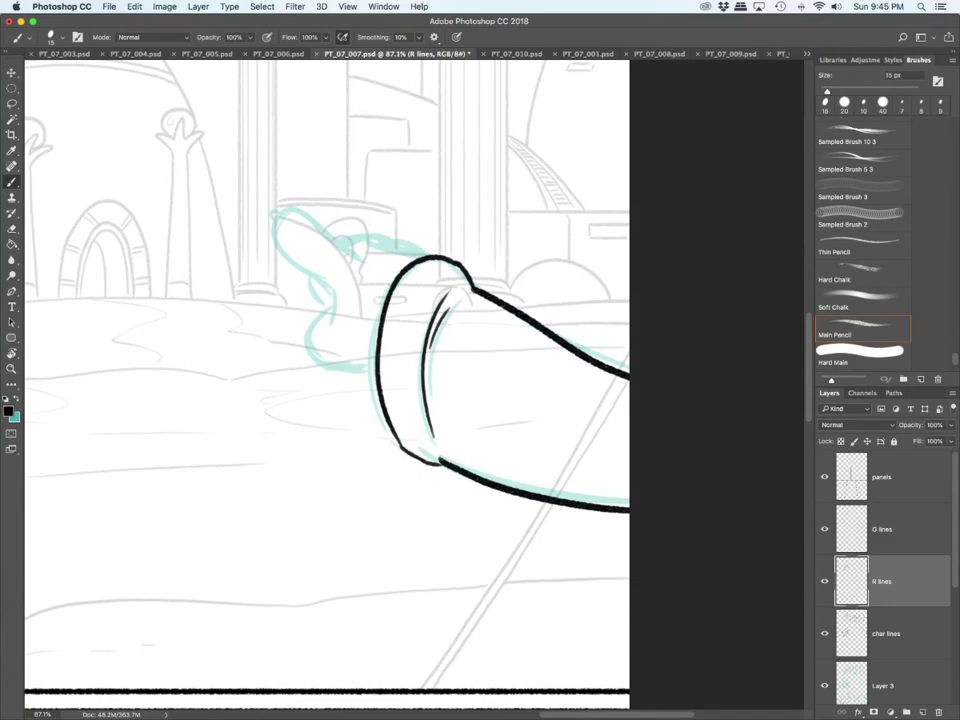
pyautogui.moveTo(272, 213)
pyautogui.mouseDown()
pyautogui.moveTo(284, 207)
pyautogui.moveTo(357, 255)
pyautogui.moveTo(292, 265)
pyautogui.moveTo(335, 308)
pyautogui.moveTo(321, 363)
pyautogui.moveTo(371, 370)
pyautogui.mouseUp()
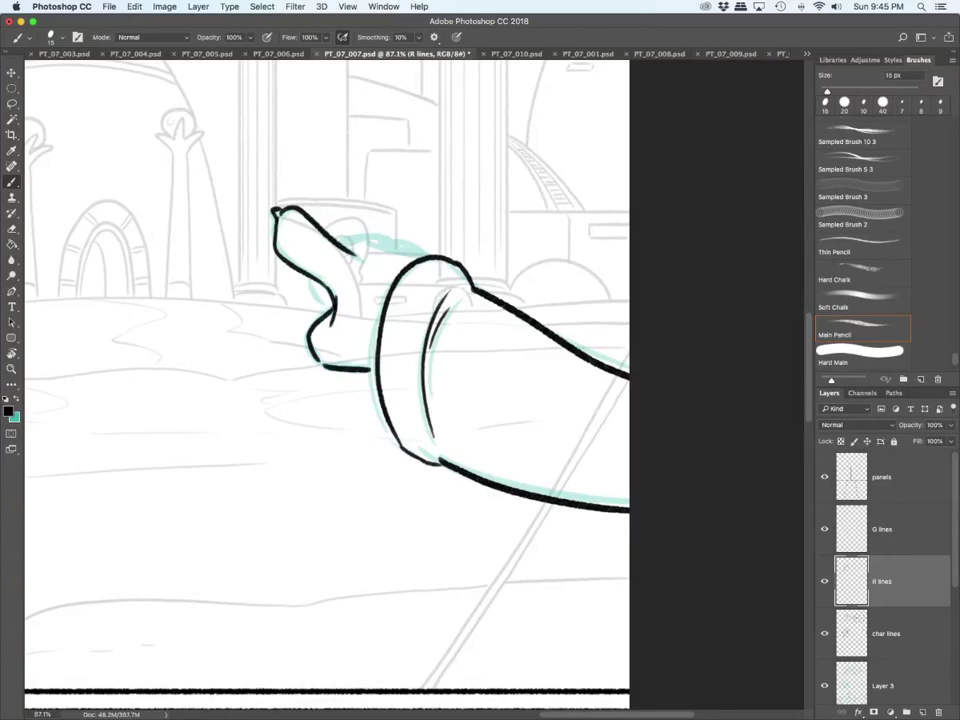
pyautogui.moveTo(309, 278); pyautogui.dragTo(330, 312)
pyautogui.moveTo(337, 245)
pyautogui.mouseDown()
pyautogui.moveTo(373, 234)
pyautogui.moveTo(432, 255)
pyautogui.mouseUp()
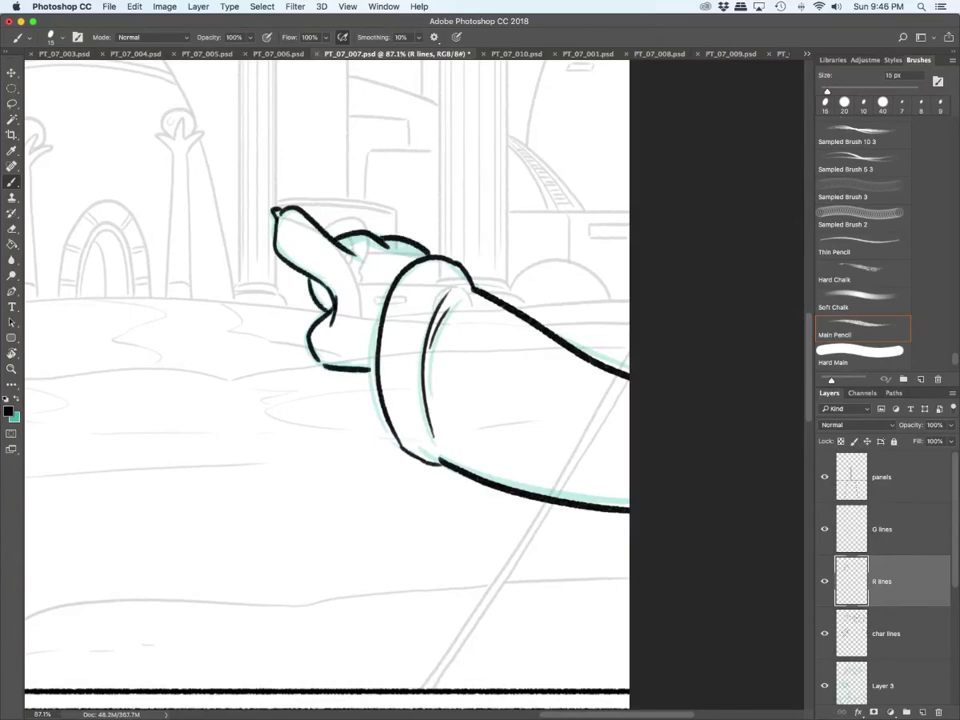
# Step: With a 10 px brush on the char lines layer, ink the hat's crown and folds at the left edge of the first bottom panel
pyautogui.scroll(-7, 367, 590)
pyautogui.hscroll(-5, 388, 445)
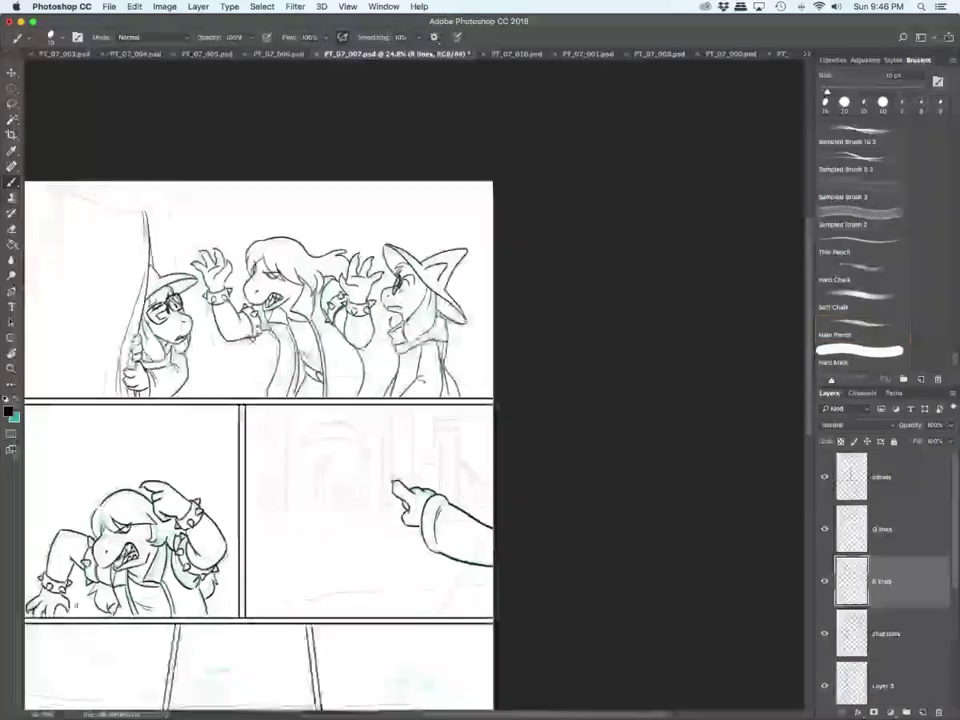
pyautogui.scroll(-5, 223, 640)
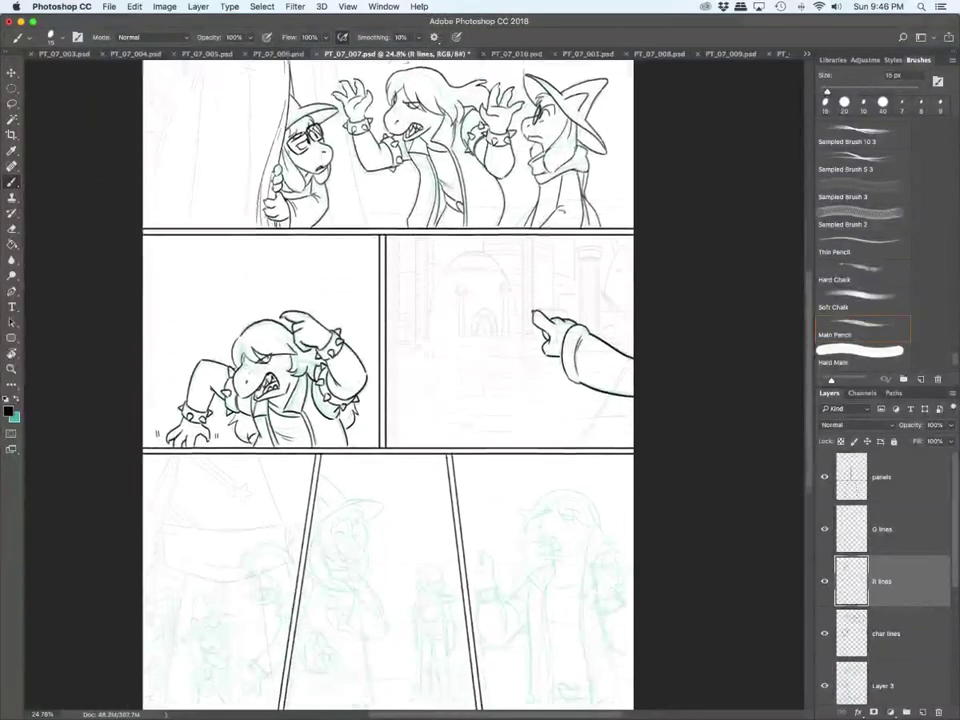
pyautogui.scroll(2, 223, 650)
pyautogui.scroll(3, 223, 642)
pyautogui.press('[')
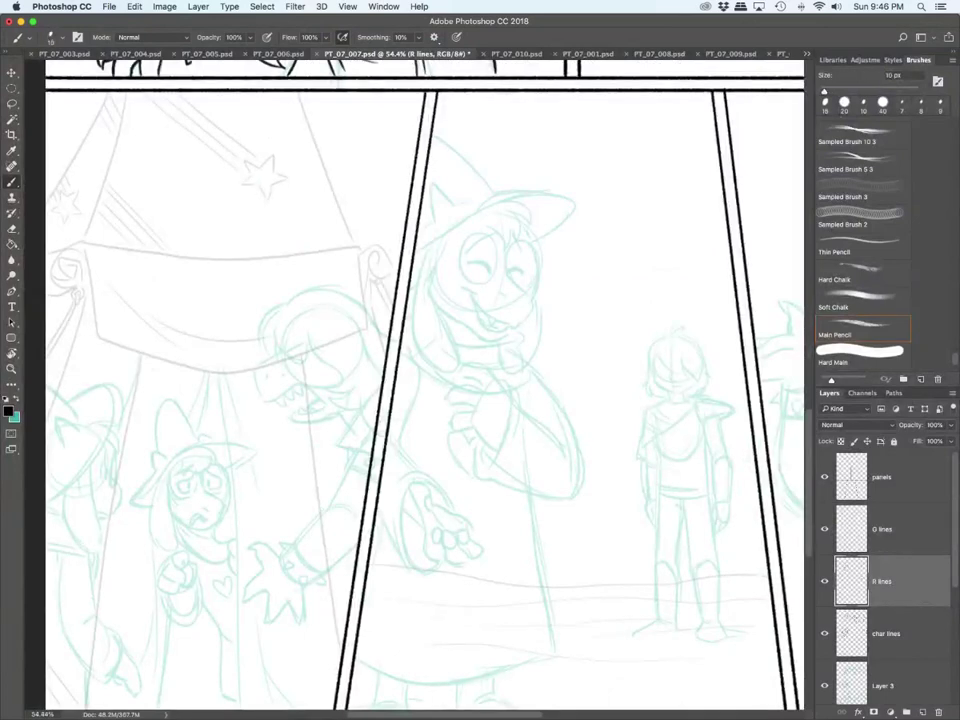
pyautogui.hscroll(-3, 425, 385)
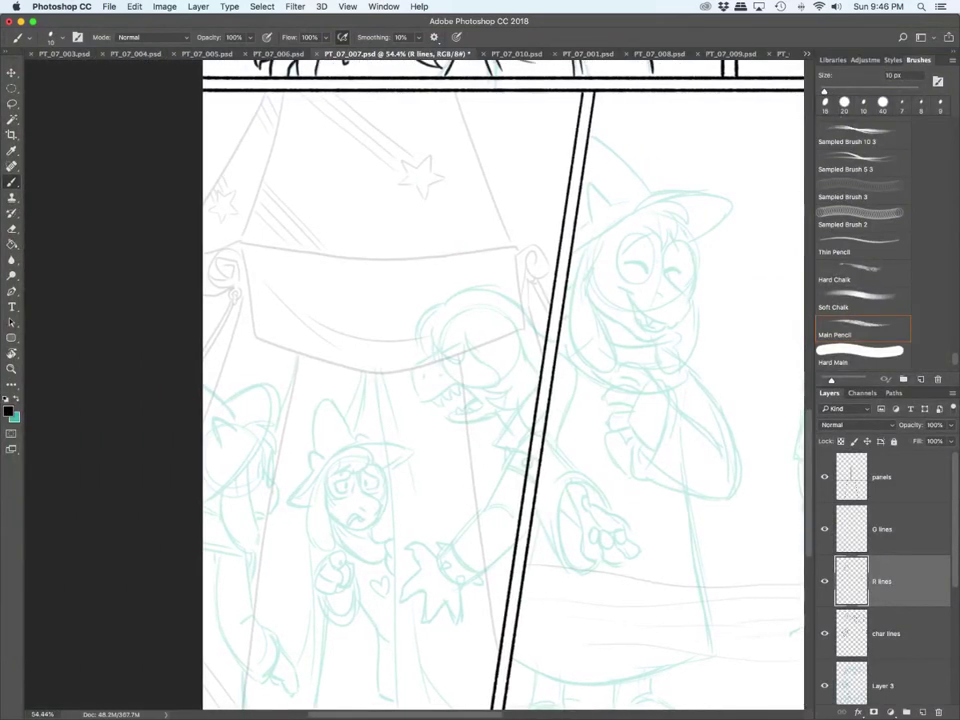
pyautogui.scroll(3, 200, 572)
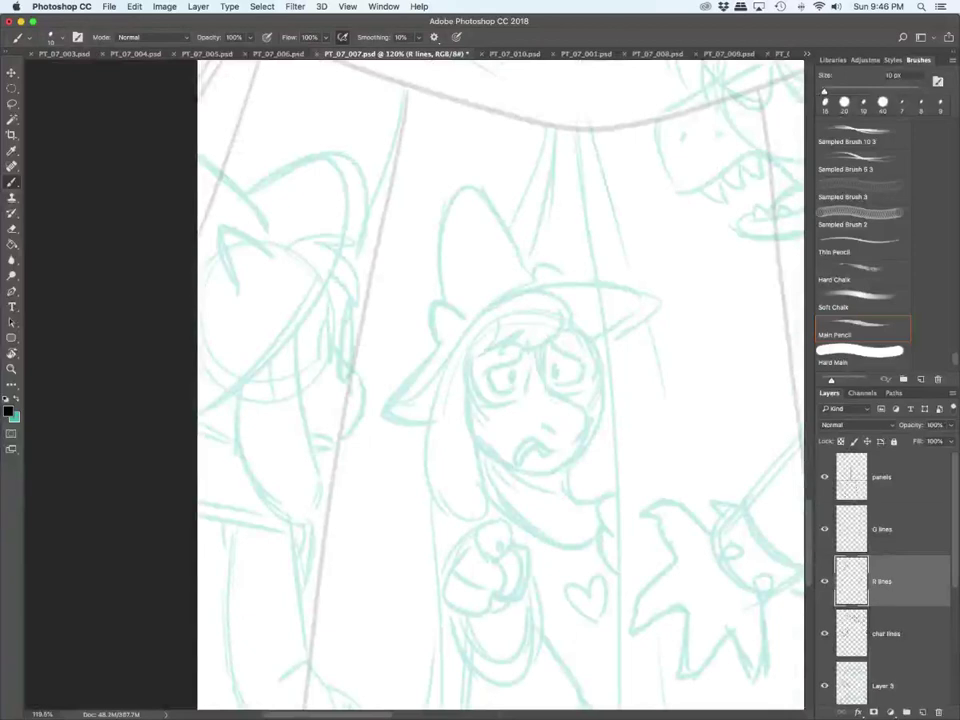
pyautogui.click(888, 634)
pyautogui.moveTo(236, 292)
pyautogui.mouseDown()
pyautogui.moveTo(212, 217)
pyautogui.moveTo(273, 248)
pyautogui.mouseUp()
pyautogui.moveTo(198, 161); pyautogui.dragTo(265, 221)
pyautogui.moveTo(222, 295); pyautogui.dragTo(198, 310)
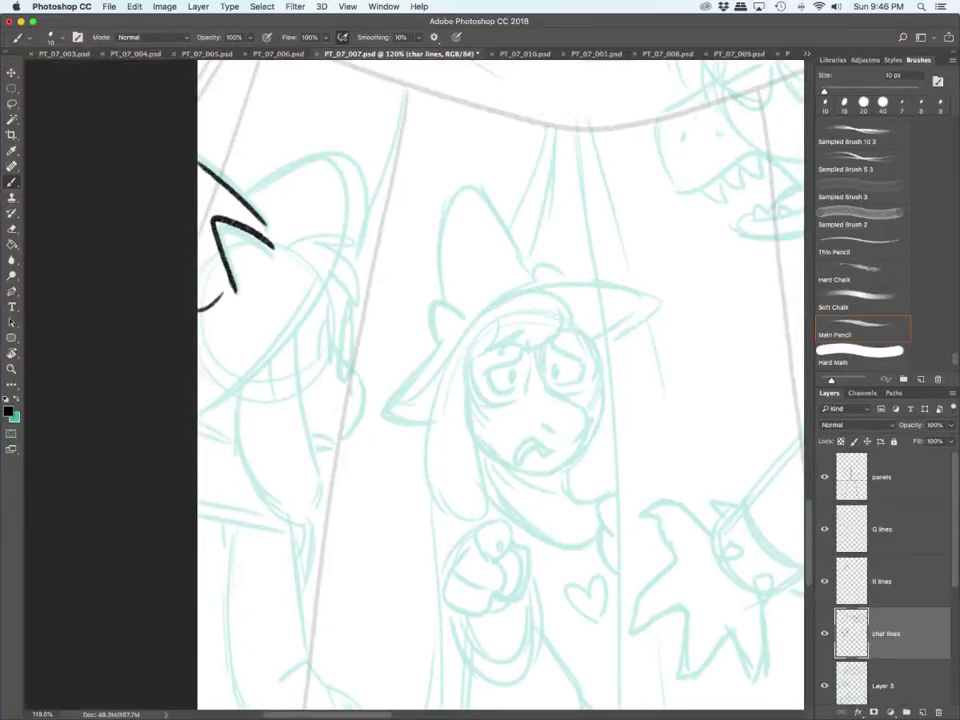
pyautogui.moveTo(240, 193)
pyautogui.mouseDown()
pyautogui.moveTo(267, 171)
pyautogui.moveTo(322, 297)
pyautogui.moveTo(198, 418)
pyautogui.mouseUp()
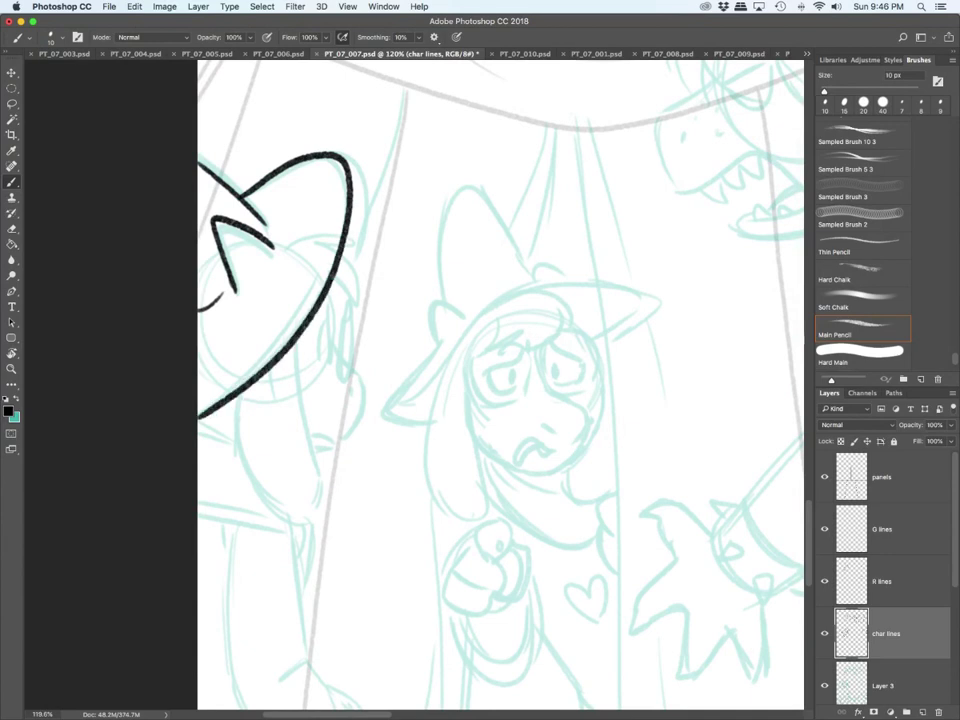
pyautogui.moveTo(343, 238); pyautogui.dragTo(366, 251)
pyautogui.moveTo(365, 252); pyautogui.dragTo(345, 247)
pyautogui.moveTo(346, 250)
pyautogui.mouseDown()
pyautogui.moveTo(361, 311)
pyautogui.moveTo(338, 286)
pyautogui.mouseUp()
pyautogui.moveTo(347, 293); pyautogui.dragTo(340, 318)
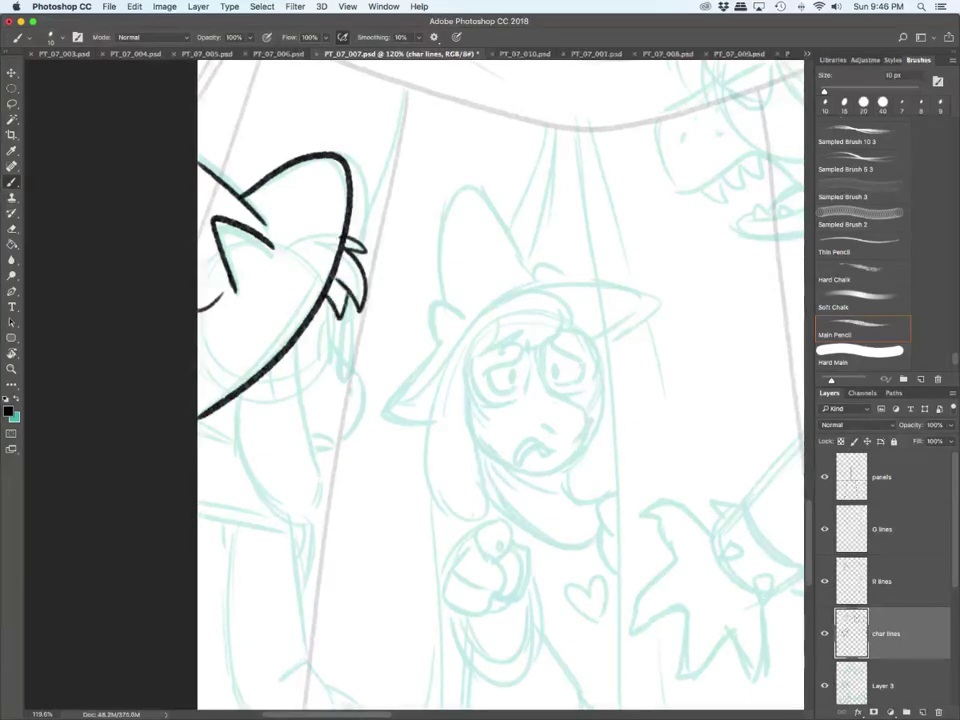
pyautogui.click(134, 6)
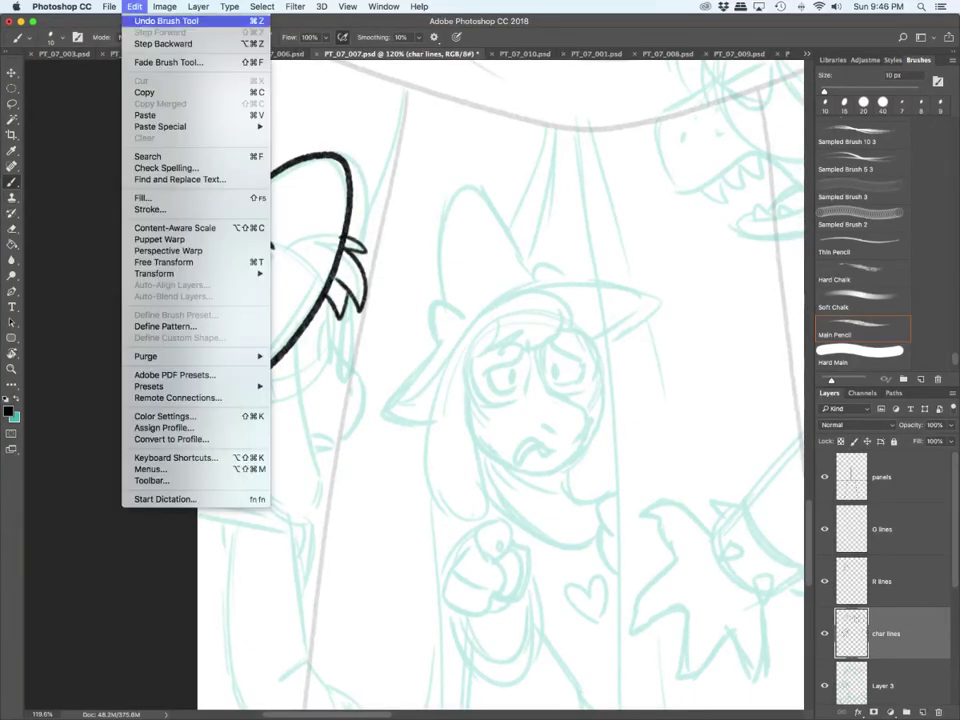
pyautogui.click(150, 32)
pyautogui.click(134, 6)
pyautogui.click(150, 32)
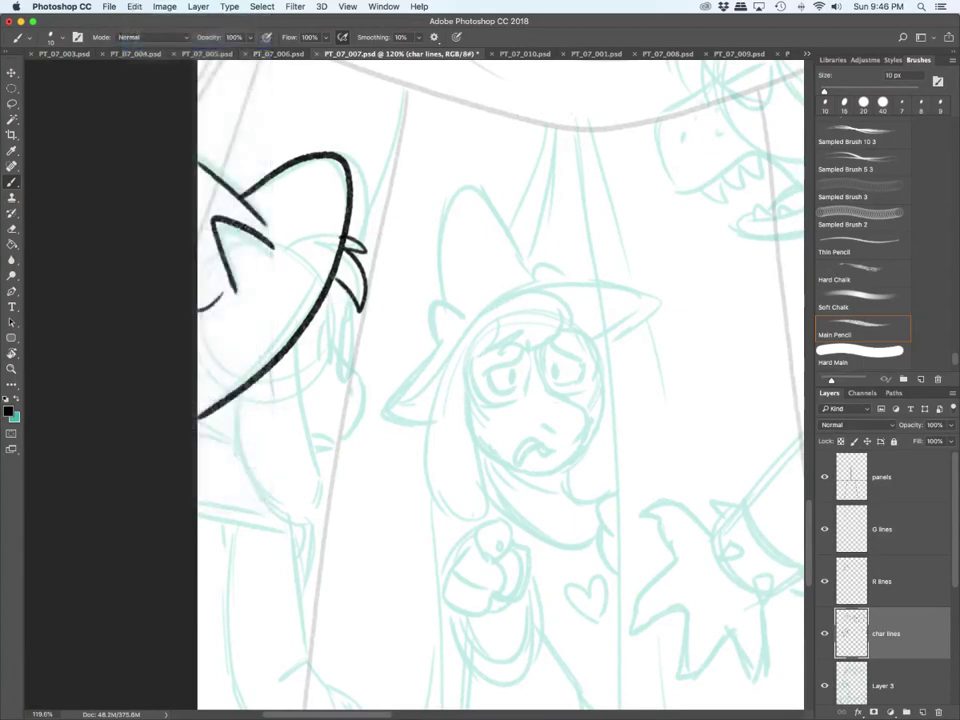
pyautogui.click(134, 6)
pyautogui.click(150, 32)
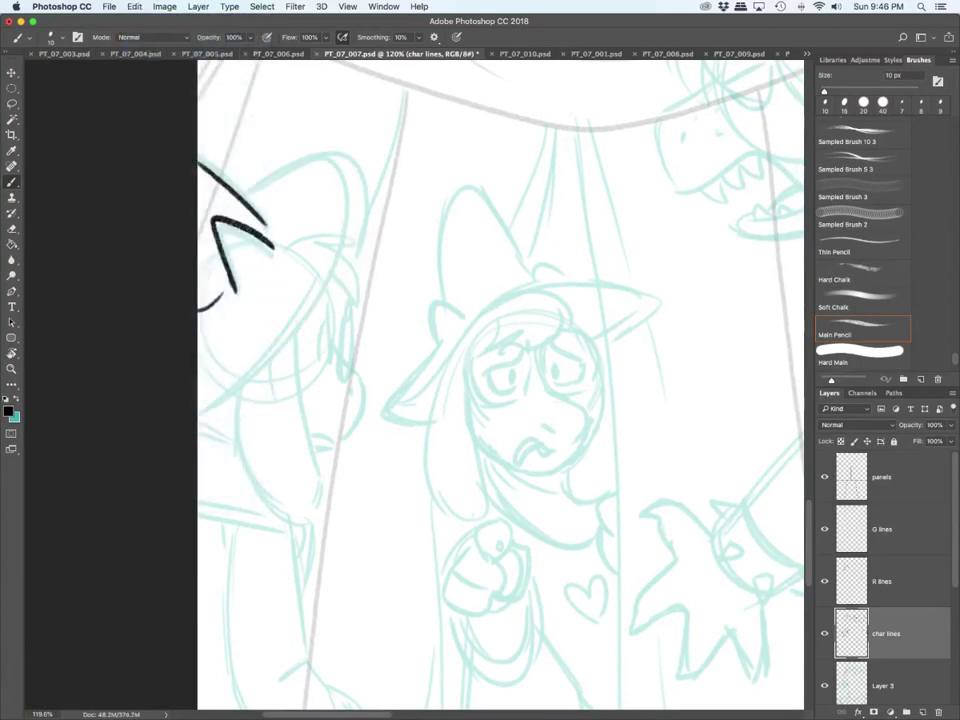
# Step: Ink the curved hat brim on char lines, and the fur tufts and eye marks beneath it on R lines
pyautogui.moveTo(241, 188)
pyautogui.mouseDown()
pyautogui.moveTo(332, 160)
pyautogui.moveTo(198, 408)
pyautogui.mouseUp()
pyautogui.click(884, 581)
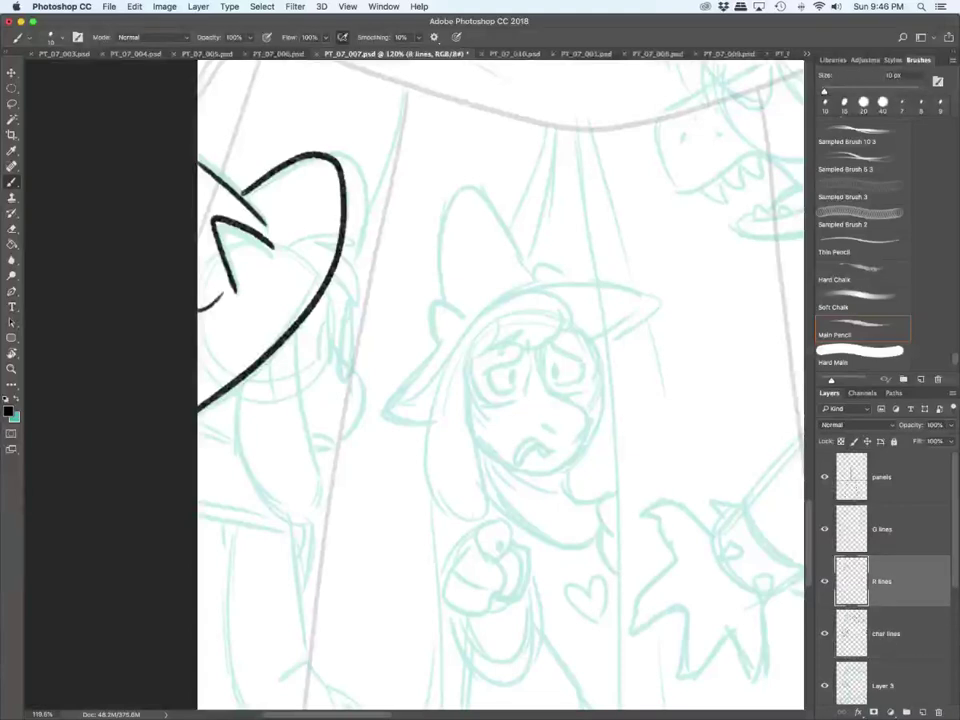
pyautogui.moveTo(344, 237)
pyautogui.mouseDown()
pyautogui.moveTo(361, 257)
pyautogui.moveTo(345, 252)
pyautogui.mouseUp()
pyautogui.moveTo(347, 253); pyautogui.dragTo(358, 309)
pyautogui.moveTo(358, 309)
pyautogui.mouseDown()
pyautogui.moveTo(340, 290)
pyautogui.moveTo(336, 309)
pyautogui.moveTo(327, 296)
pyautogui.moveTo(319, 361)
pyautogui.moveTo(327, 361)
pyautogui.mouseUp()
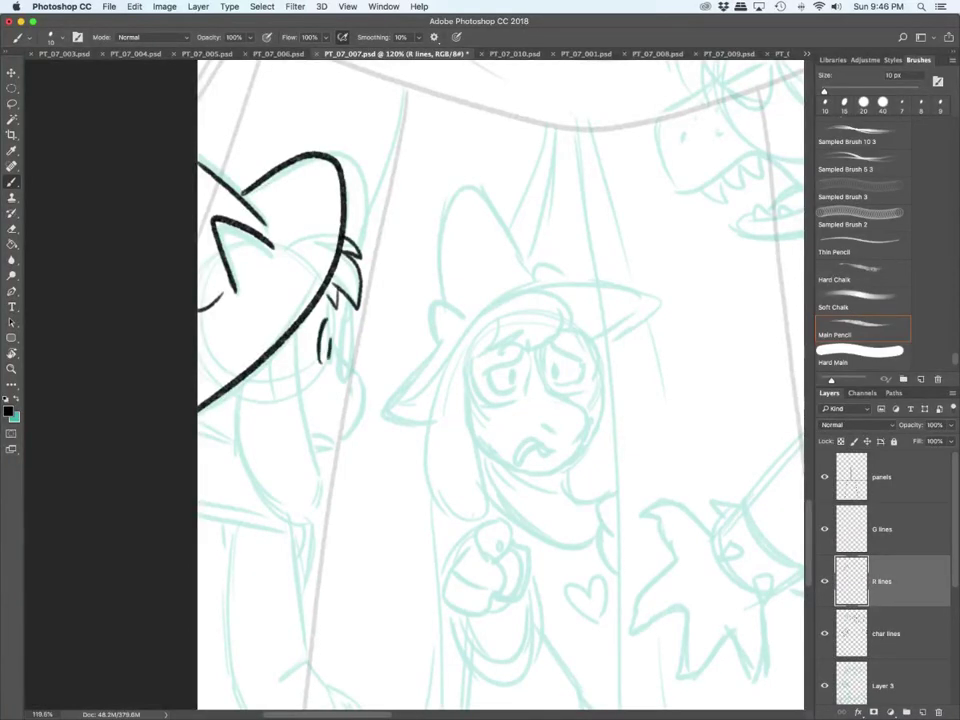
# Step: Ink the hatted character's muzzle, mouth and long drooping ear on R lines, and make char lines the active layer
pyautogui.moveTo(324, 310)
pyautogui.mouseDown()
pyautogui.moveTo(362, 385)
pyautogui.moveTo(347, 436)
pyautogui.moveTo(336, 438)
pyautogui.mouseUp()
pyautogui.moveTo(267, 362); pyautogui.dragTo(270, 428)
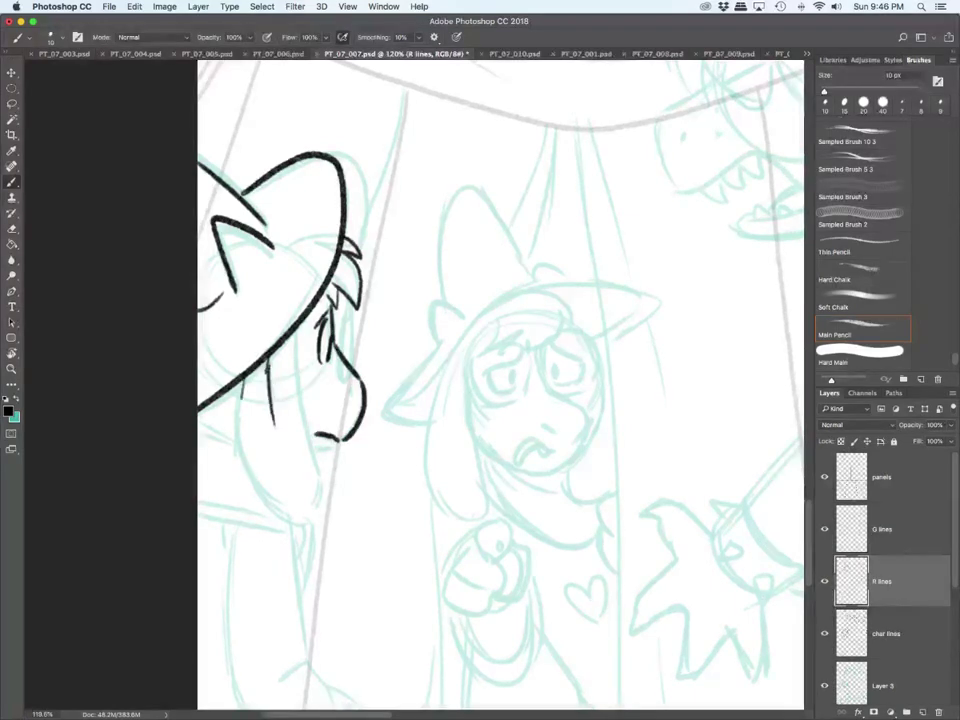
pyautogui.moveTo(240, 388)
pyautogui.mouseDown()
pyautogui.moveTo(250, 493)
pyautogui.moveTo(303, 521)
pyautogui.moveTo(291, 343)
pyautogui.mouseUp()
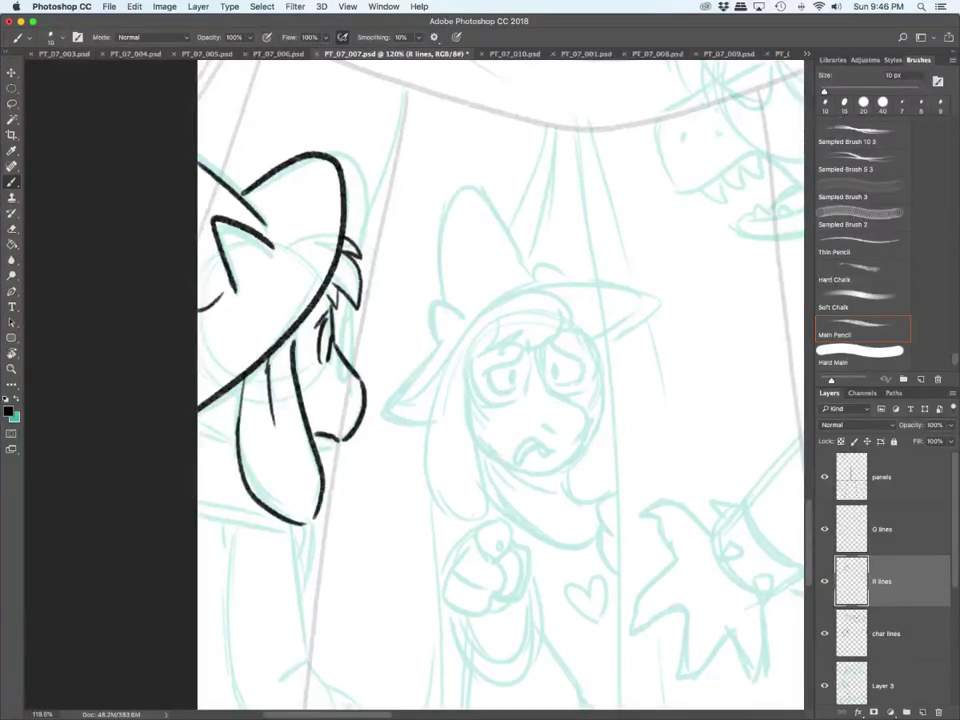
pyautogui.moveTo(339, 440); pyautogui.dragTo(318, 447)
pyautogui.click(888, 634)
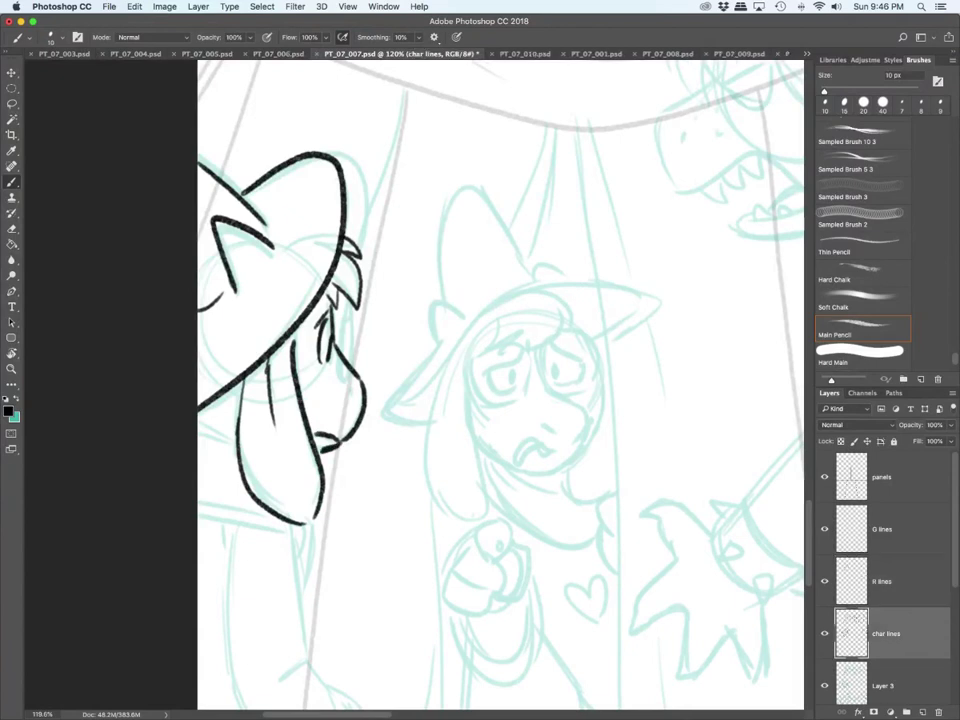
# Step: Ink the short scarf folds and lower scarf edge behind the hatted character's drooping ear on char lines
pyautogui.moveTo(198, 430); pyautogui.dragTo(233, 444)
pyautogui.moveTo(198, 414); pyautogui.dragTo(231, 434)
pyautogui.moveTo(198, 524)
pyautogui.mouseDown()
pyautogui.moveTo(290, 520)
pyautogui.moveTo(252, 510)
pyautogui.moveTo(293, 536)
pyautogui.mouseUp()
# Step: Ink the hatted character's oval glasses lens on G lines and the small nostril mark on R lines
pyautogui.click(888, 529)
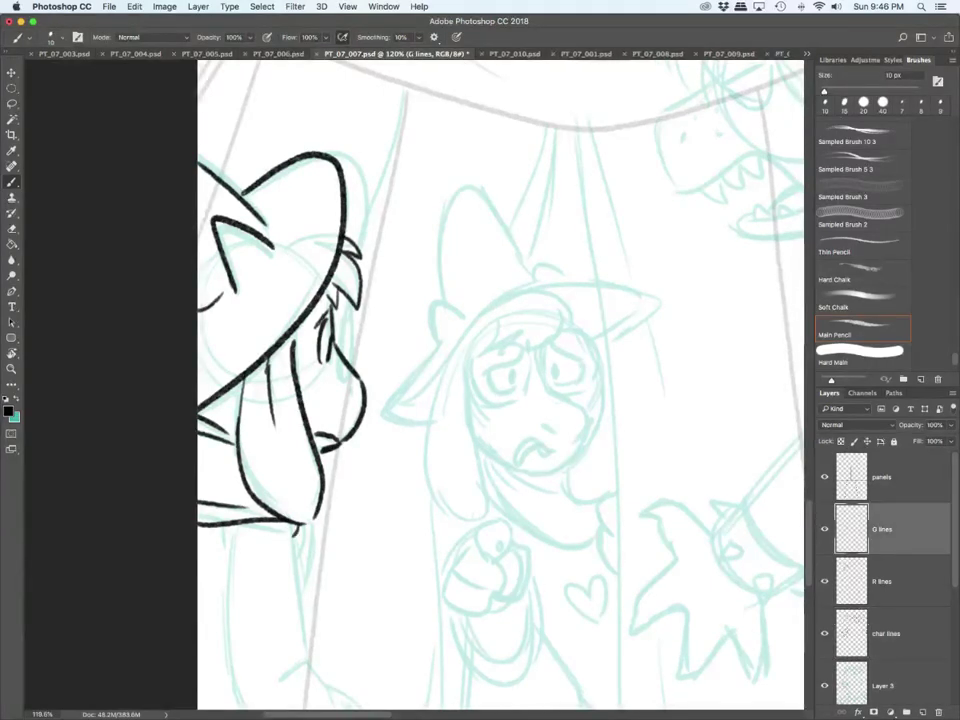
pyautogui.moveTo(347, 312)
pyautogui.mouseDown()
pyautogui.moveTo(340, 378)
pyautogui.moveTo(350, 313)
pyautogui.mouseUp()
pyautogui.moveTo(343, 338); pyautogui.dragTo(346, 372)
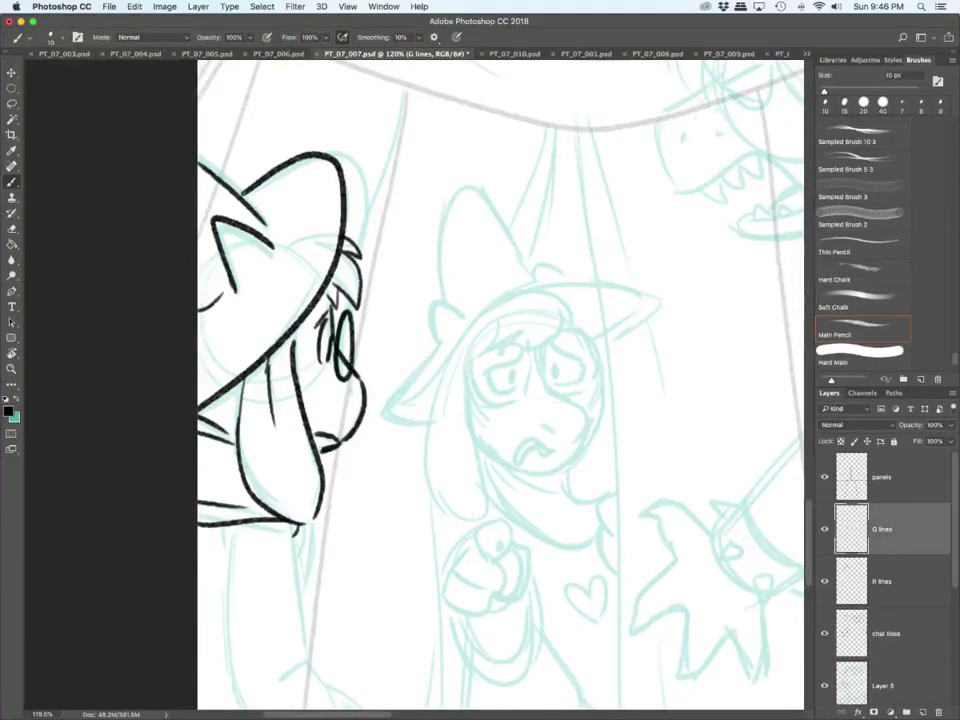
pyautogui.click(888, 581)
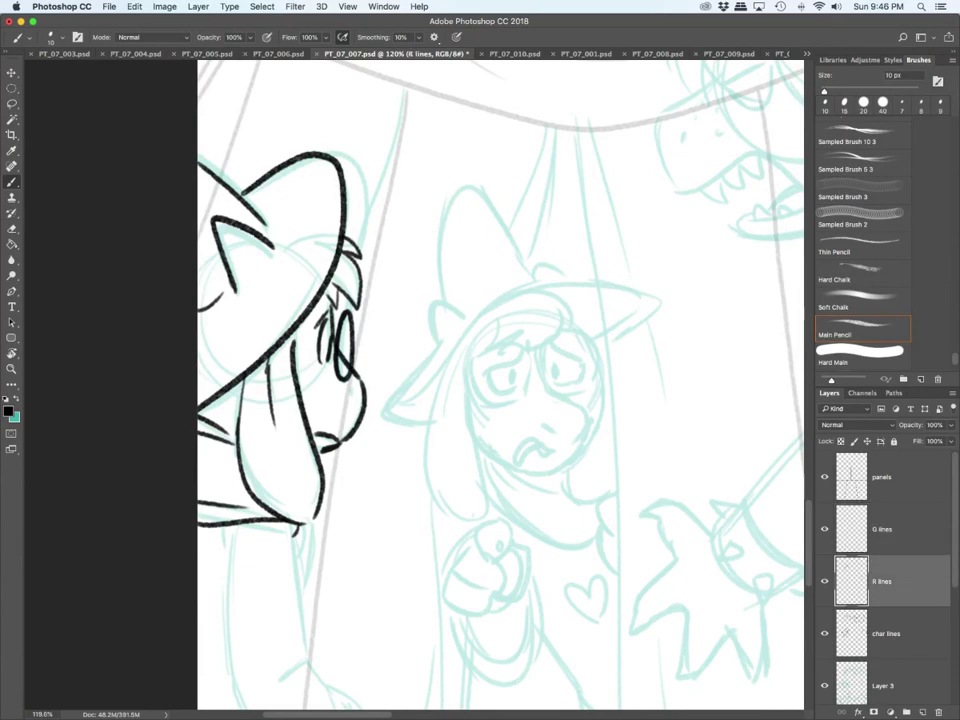
# Step: On char lines, ink the hatted character's long sleeve with its elbow creases and rounded cuff
pyautogui.scroll(-5, 500, 385)
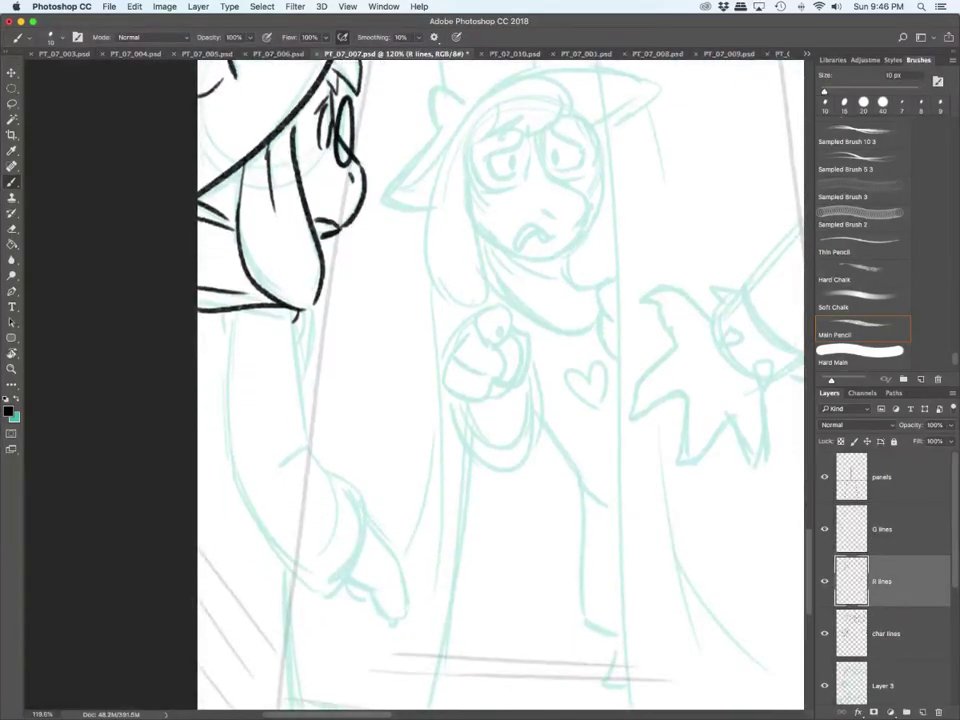
pyautogui.hotkey('alt', '[')
pyautogui.moveTo(227, 320)
pyautogui.mouseDown()
pyautogui.moveTo(229, 455)
pyautogui.moveTo(258, 525)
pyautogui.moveTo(320, 588)
pyautogui.mouseUp()
pyautogui.moveTo(298, 312)
pyautogui.mouseDown()
pyautogui.moveTo(306, 445)
pyautogui.moveTo(294, 478)
pyautogui.mouseUp()
pyautogui.moveTo(307, 460)
pyautogui.mouseDown()
pyautogui.moveTo(307, 485)
pyautogui.moveTo(339, 490)
pyautogui.moveTo(363, 553)
pyautogui.moveTo(318, 590)
pyautogui.mouseUp()
pyautogui.moveTo(335, 503); pyautogui.dragTo(316, 557)
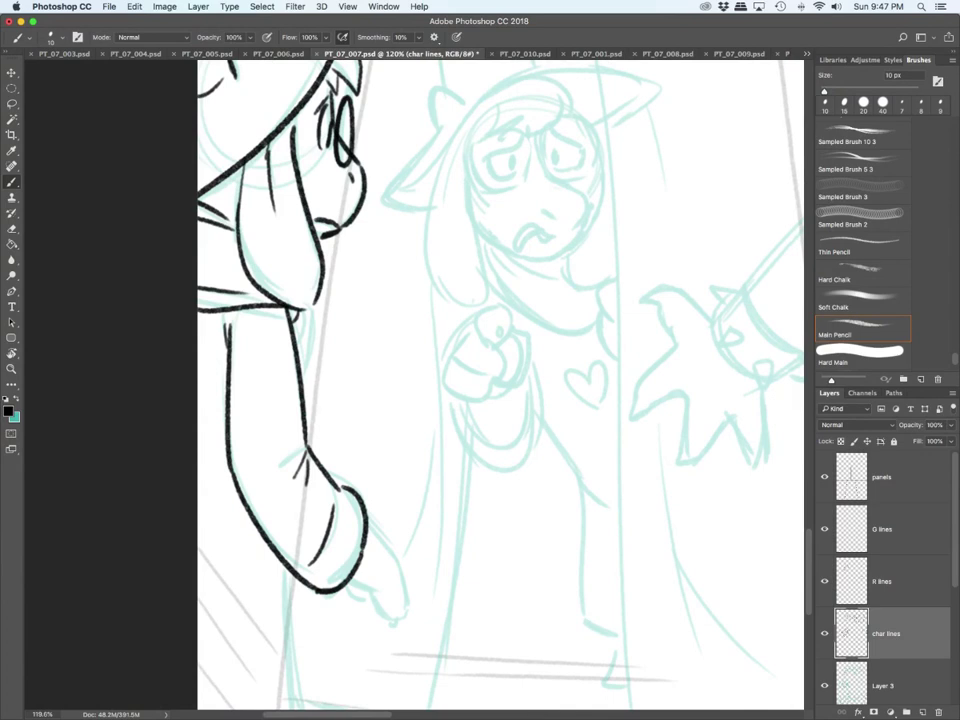
# Step: Ink the robe's side edge, curved hem, hem fold and the leg line below it on char lines
pyautogui.scroll(-5, 500, 380)
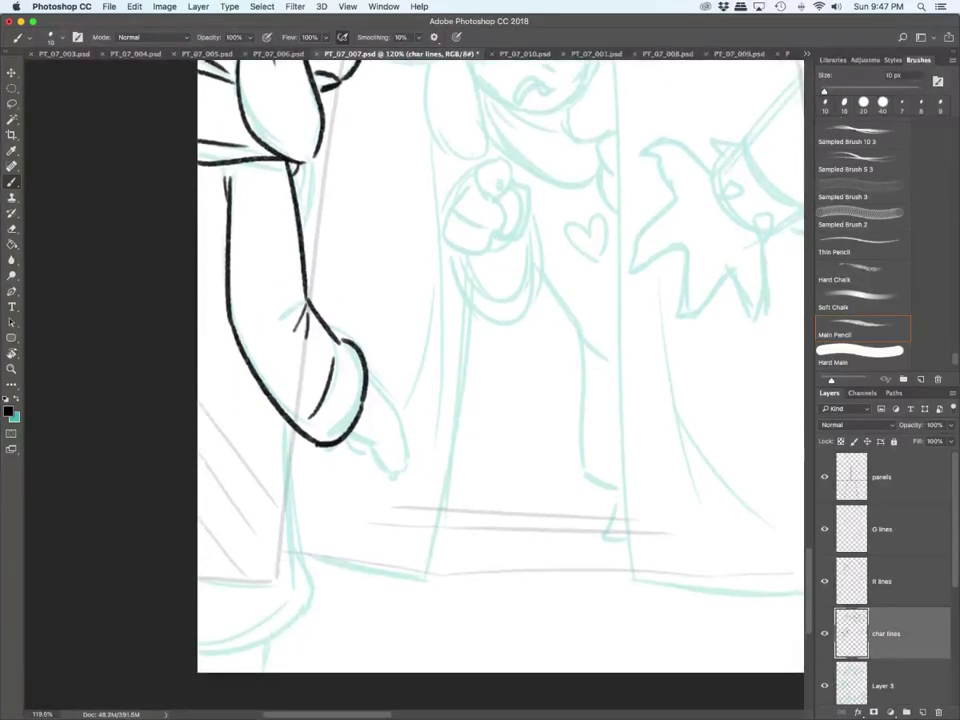
pyautogui.moveTo(288, 422)
pyautogui.mouseDown()
pyautogui.moveTo(291, 540)
pyautogui.moveTo(266, 645)
pyautogui.moveTo(198, 668)
pyautogui.moveTo(265, 622)
pyautogui.mouseUp()
pyautogui.moveTo(215, 628); pyautogui.dragTo(267, 594)
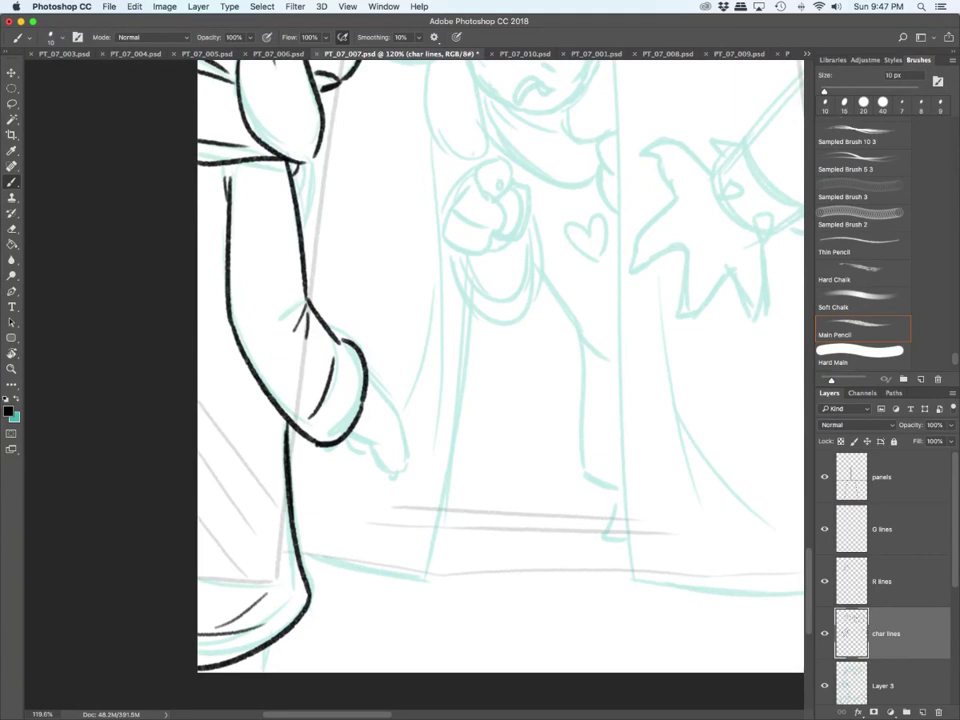
pyautogui.moveTo(268, 645); pyautogui.dragTo(264, 672)
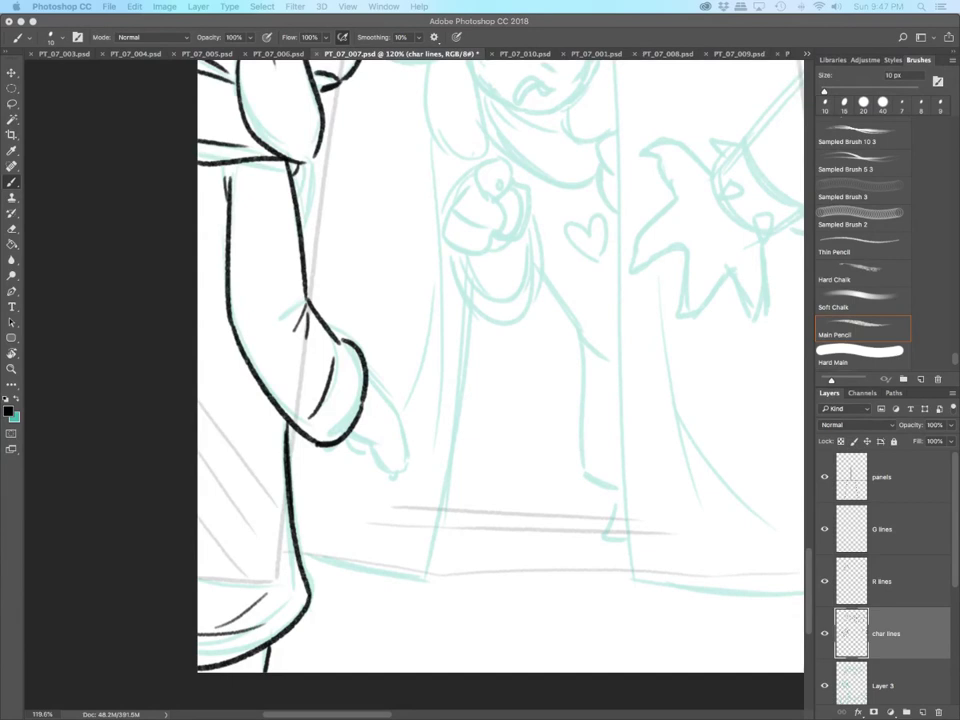
# Step: On R lines, ink the hatted character's lowered hand and clawed fingers emerging from the sleeve cuff
pyautogui.click(882, 581)
pyautogui.moveTo(352, 433); pyautogui.dragTo(376, 442)
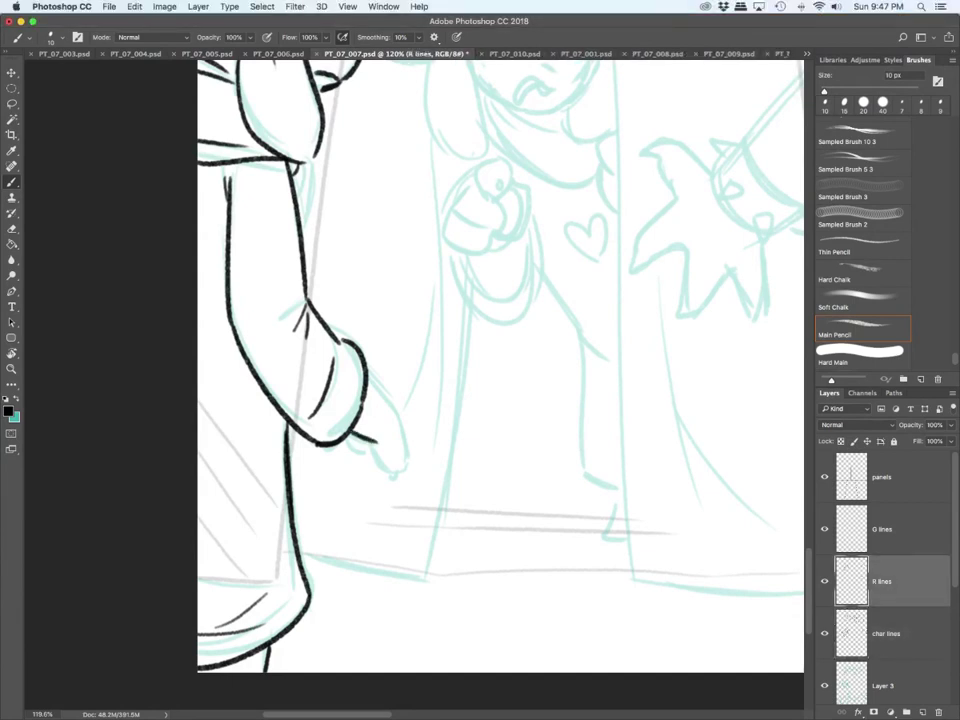
pyautogui.moveTo(368, 377)
pyautogui.mouseDown()
pyautogui.moveTo(399, 414)
pyautogui.moveTo(407, 456)
pyautogui.moveTo(398, 480)
pyautogui.mouseUp()
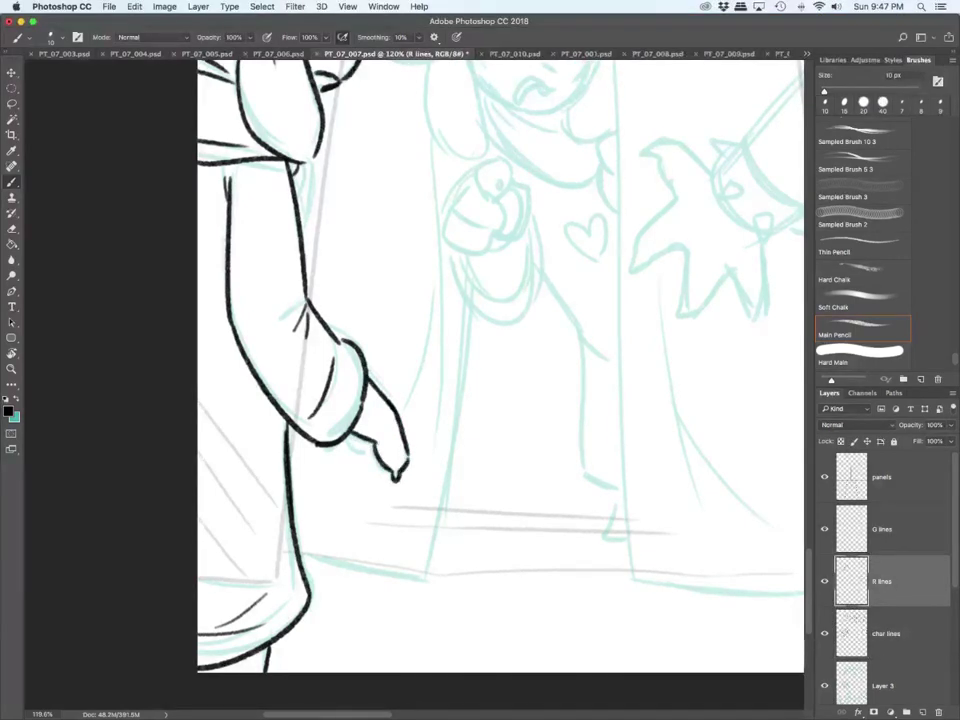
pyautogui.moveTo(348, 437)
pyautogui.mouseDown()
pyautogui.moveTo(384, 469)
pyautogui.moveTo(330, 452)
pyautogui.moveTo(348, 451)
pyautogui.mouseUp()
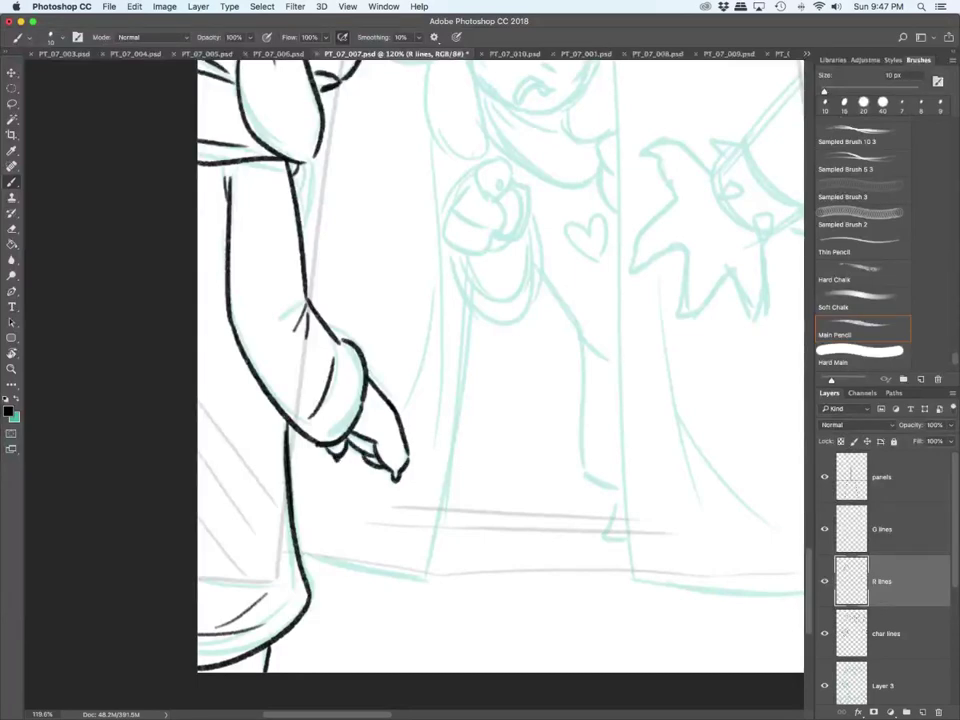
# Step: On char lines, ink the monster character's wristband with its spikes beside the slanted panel border
pyautogui.scroll(-5, 440, 573)
pyautogui.hscroll(5, 440, 573)
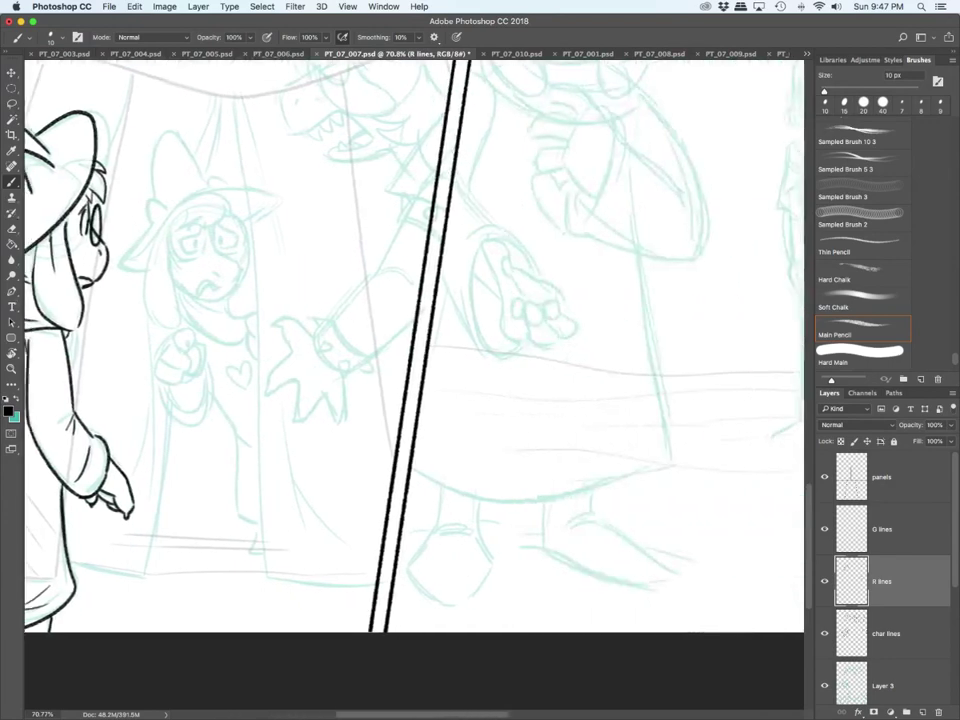
pyautogui.scroll(3, 367, 402)
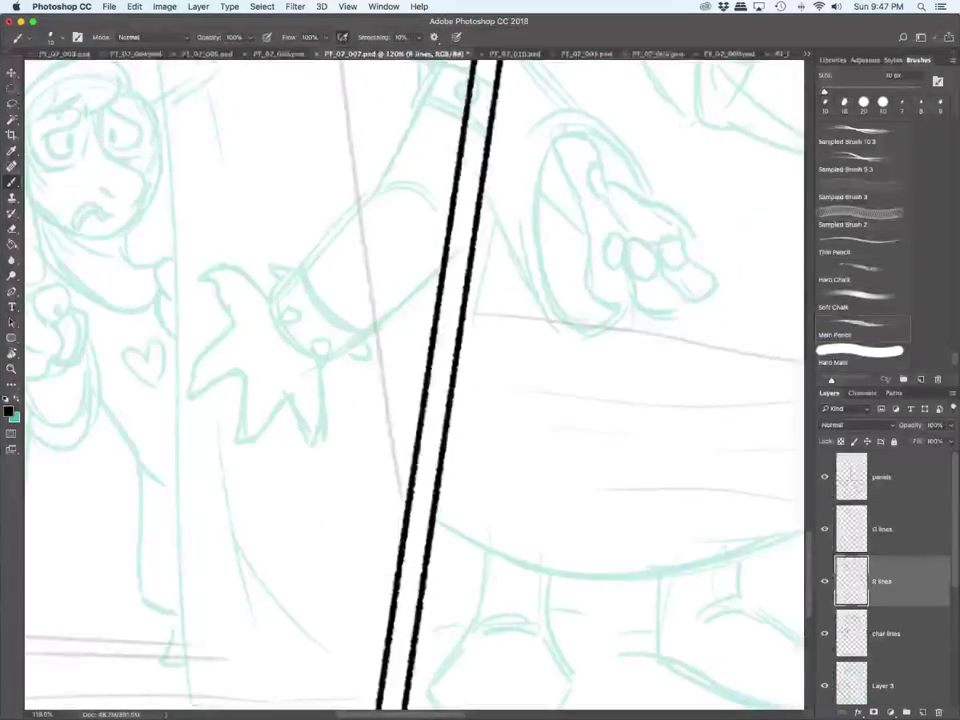
pyautogui.click(880, 633)
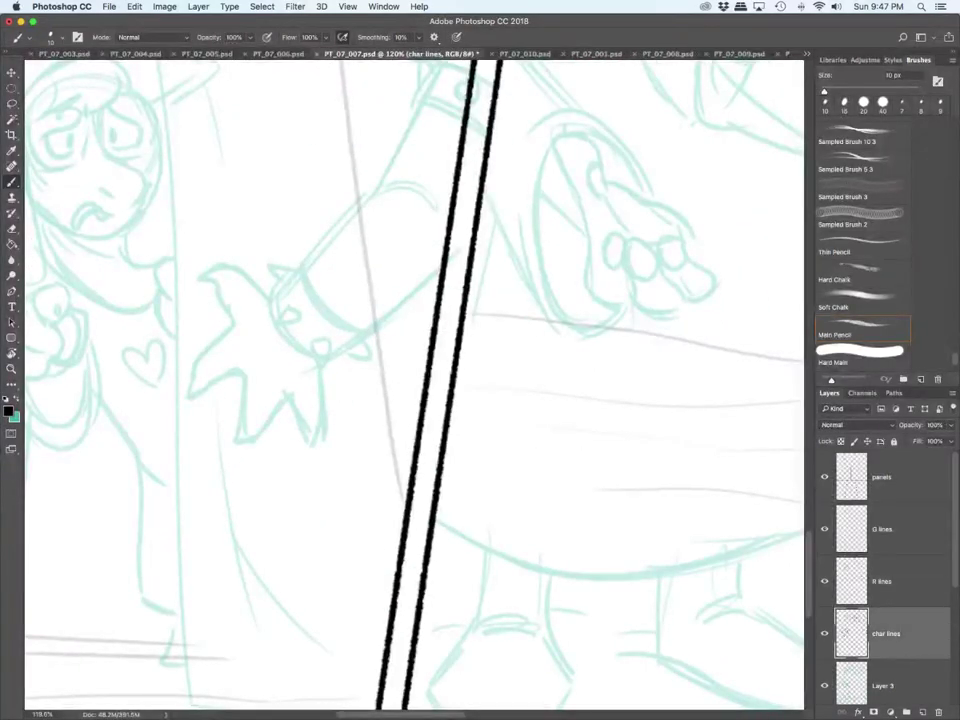
pyautogui.moveTo(305, 266); pyautogui.dragTo(357, 328)
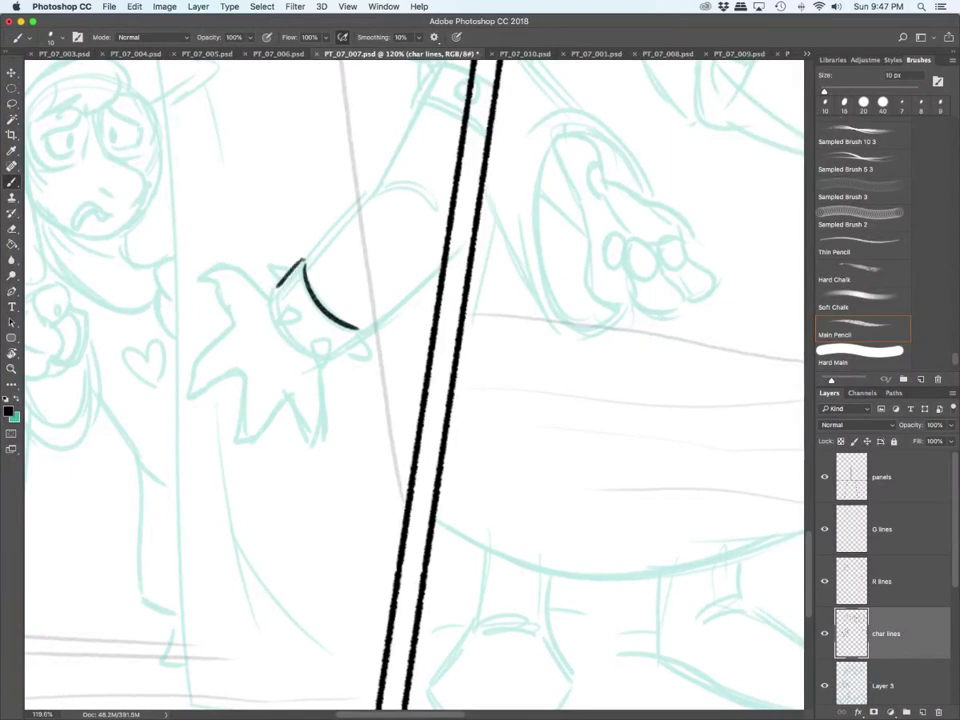
pyautogui.moveTo(302, 261)
pyautogui.mouseDown()
pyautogui.moveTo(278, 286)
pyautogui.moveTo(284, 333)
pyautogui.mouseUp()
pyautogui.moveTo(276, 286); pyautogui.dragTo(301, 266)
pyautogui.moveTo(282, 333)
pyautogui.mouseDown()
pyautogui.moveTo(332, 343)
pyautogui.moveTo(319, 362)
pyautogui.moveTo(356, 353)
pyautogui.mouseUp()
# Step: Ink both edges of the monster's forearm and the outline of its outstretched clawed hand
pyautogui.moveTo(302, 261); pyautogui.dragTo(384, 187)
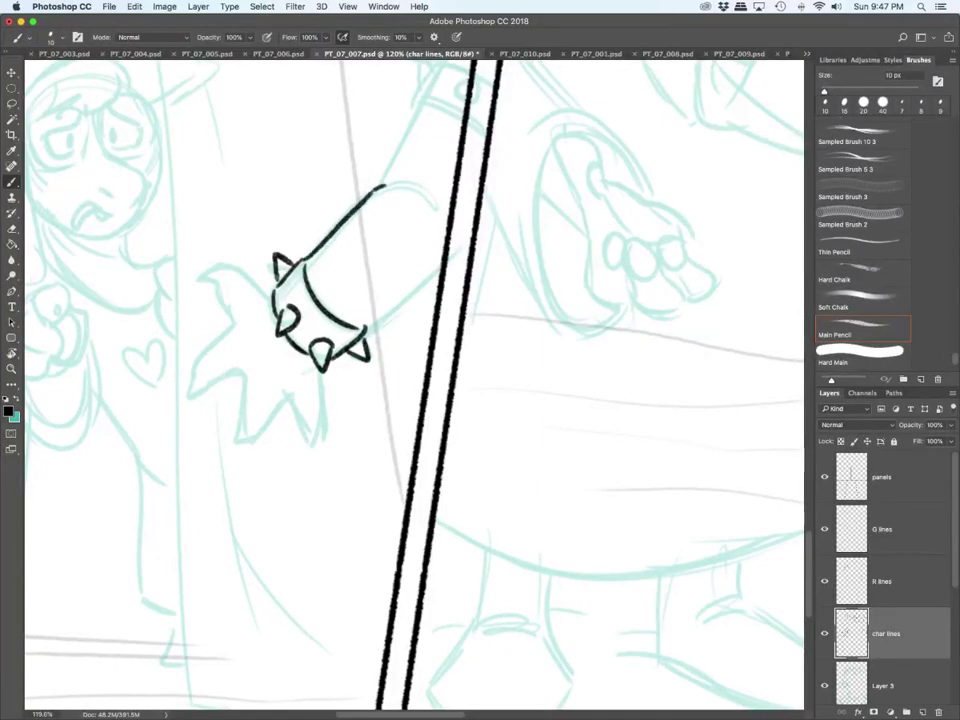
pyautogui.moveTo(362, 328); pyautogui.dragTo(441, 268)
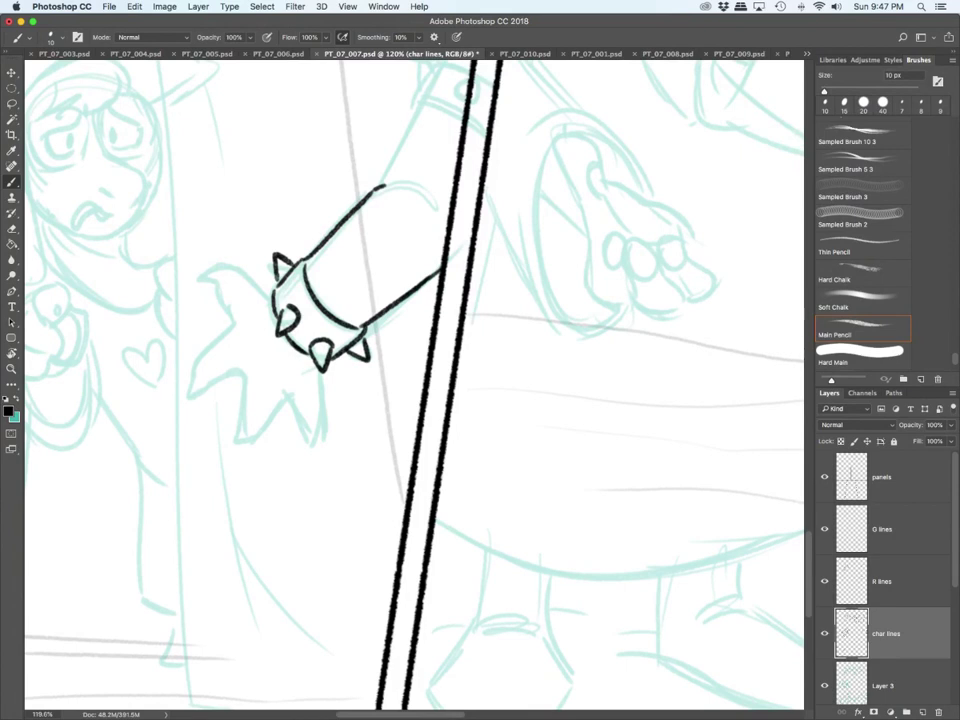
pyautogui.moveTo(268, 290)
pyautogui.mouseDown()
pyautogui.moveTo(197, 281)
pyautogui.moveTo(191, 384)
pyautogui.moveTo(203, 391)
pyautogui.moveTo(239, 372)
pyautogui.moveTo(235, 442)
pyautogui.moveTo(291, 395)
pyautogui.moveTo(296, 421)
pyautogui.moveTo(326, 435)
pyautogui.moveTo(320, 368)
pyautogui.mouseUp()
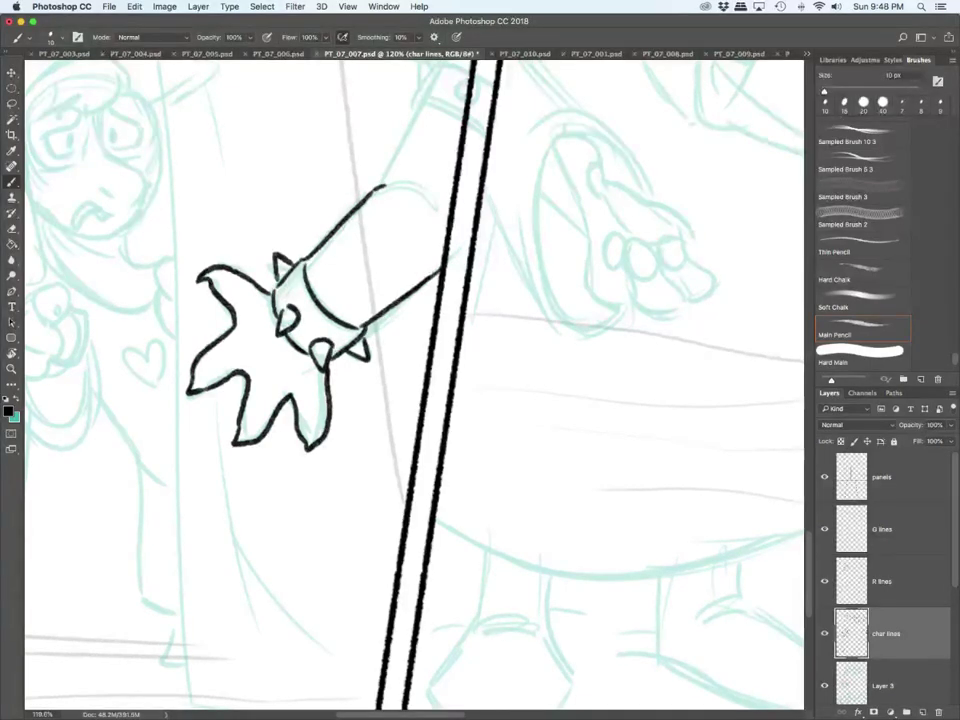
# Step: Ink the monster's spiked upper armband and the arm edge connecting it to the forearm
pyautogui.scroll(8, 414, 385)
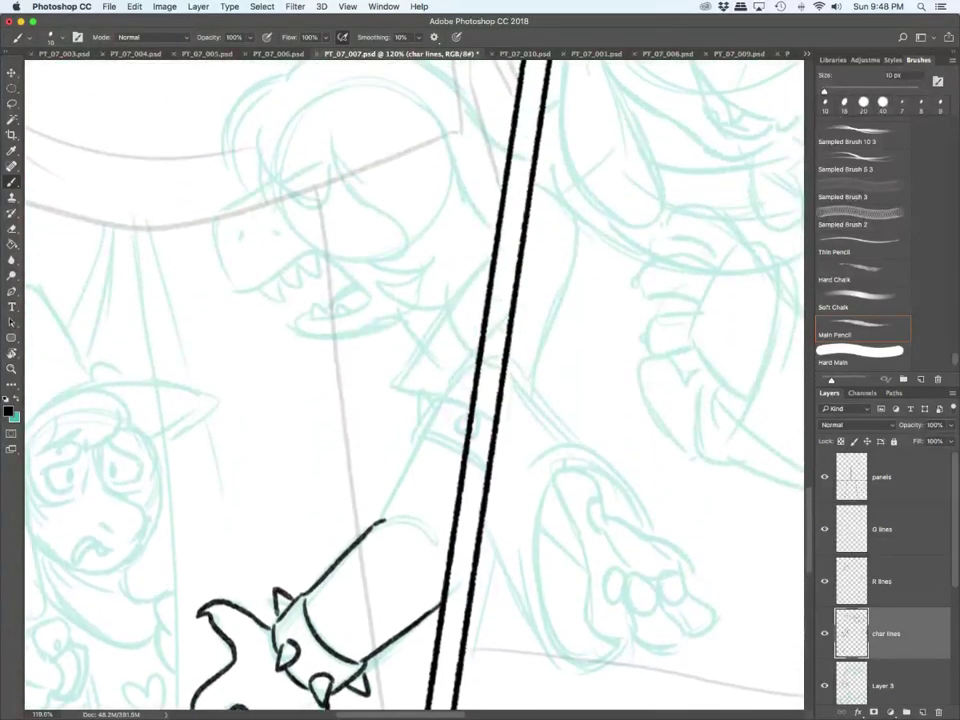
pyautogui.moveTo(417, 440)
pyautogui.mouseDown()
pyautogui.moveTo(458, 460)
pyautogui.moveTo(428, 434)
pyautogui.moveTo(453, 452)
pyautogui.moveTo(387, 518)
pyautogui.moveTo(426, 405)
pyautogui.moveTo(460, 403)
pyautogui.mouseUp()
pyautogui.moveTo(470, 406)
pyautogui.mouseDown()
pyautogui.moveTo(459, 418)
pyautogui.moveTo(467, 436)
pyautogui.mouseUp()
pyautogui.moveTo(410, 424); pyautogui.dragTo(422, 406)
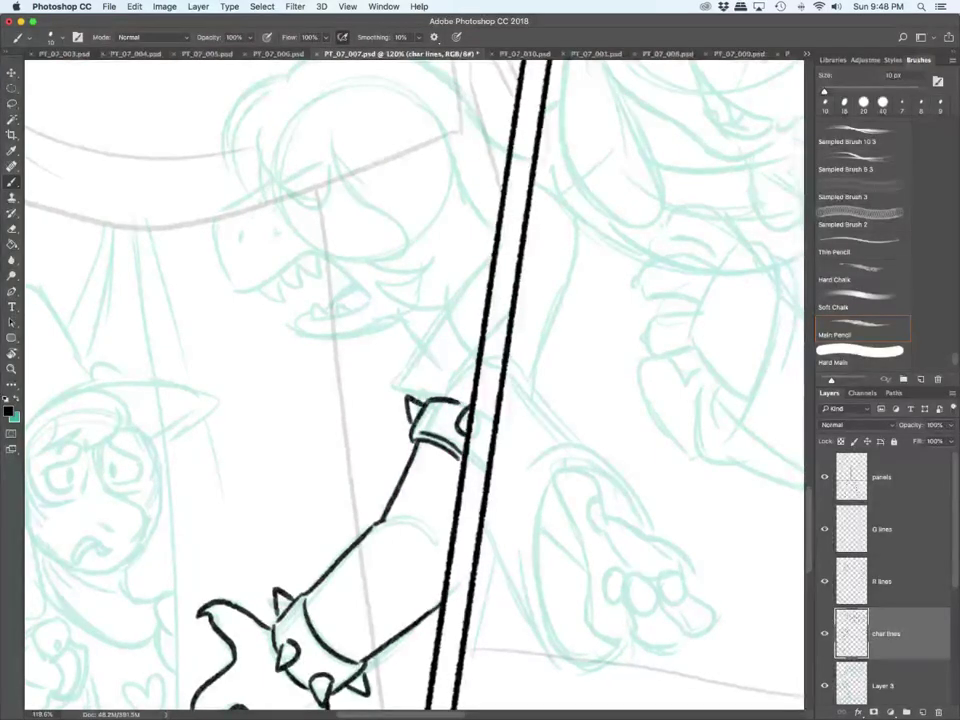
# Step: Undo the first cheek curve, and ink the monster's cheek, hair tufts at the jaw and pointed collar
pyautogui.moveTo(440, 136); pyautogui.dragTo(411, 276)
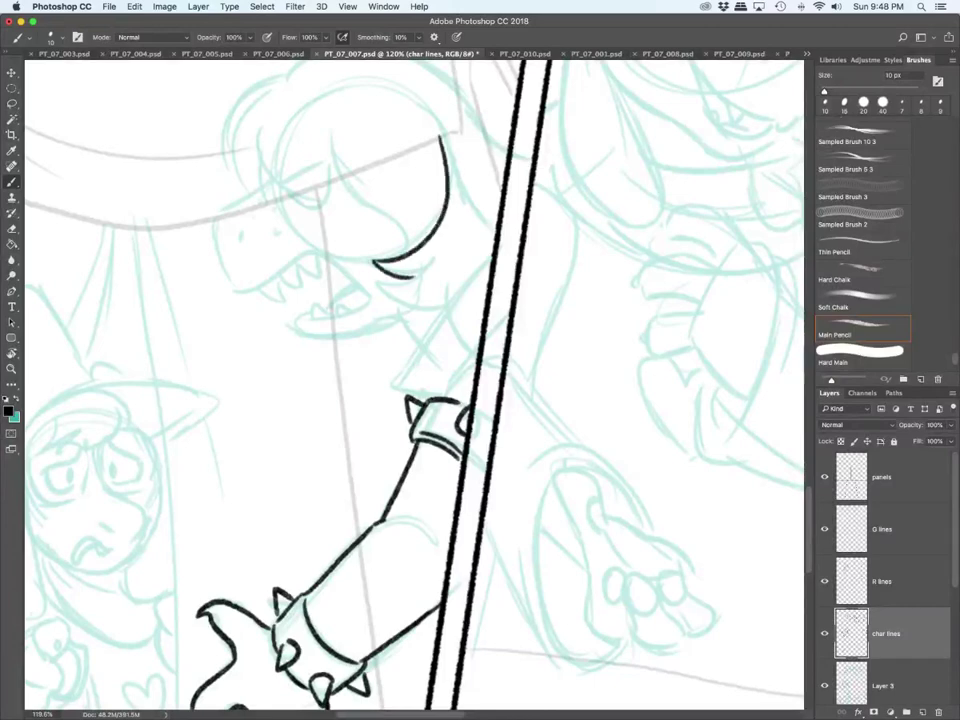
pyautogui.press('super+z')
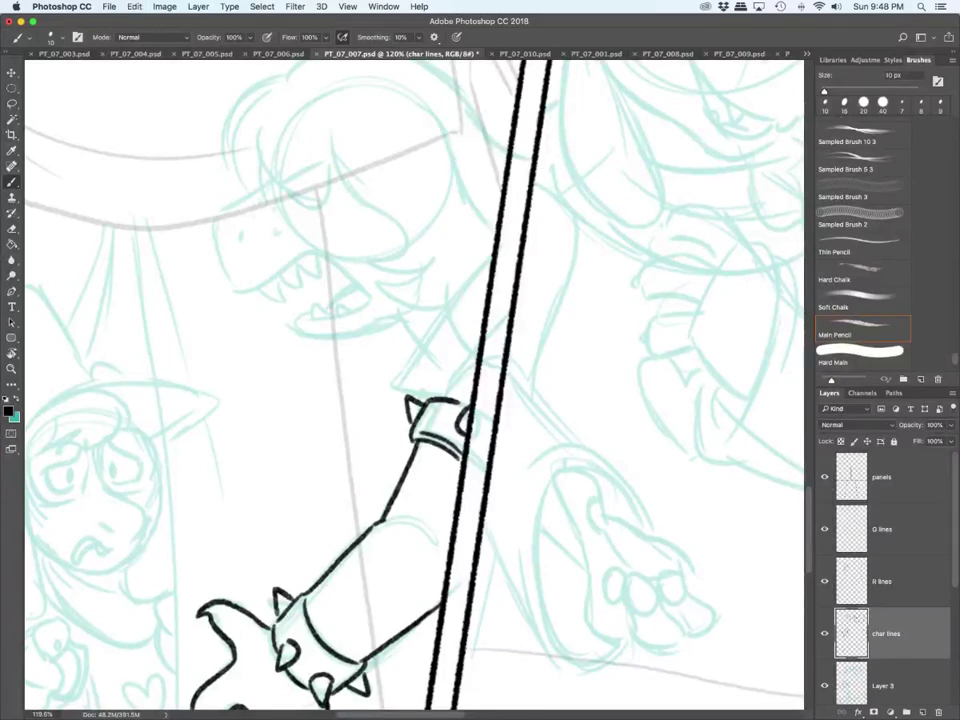
pyautogui.moveTo(355, 167)
pyautogui.mouseDown()
pyautogui.moveTo(382, 270)
pyautogui.moveTo(450, 297)
pyautogui.moveTo(480, 348)
pyautogui.mouseUp()
pyautogui.moveTo(447, 299)
pyautogui.mouseDown()
pyautogui.moveTo(415, 337)
pyautogui.moveTo(430, 398)
pyautogui.mouseUp()
pyautogui.moveTo(474, 348); pyautogui.dragTo(436, 397)
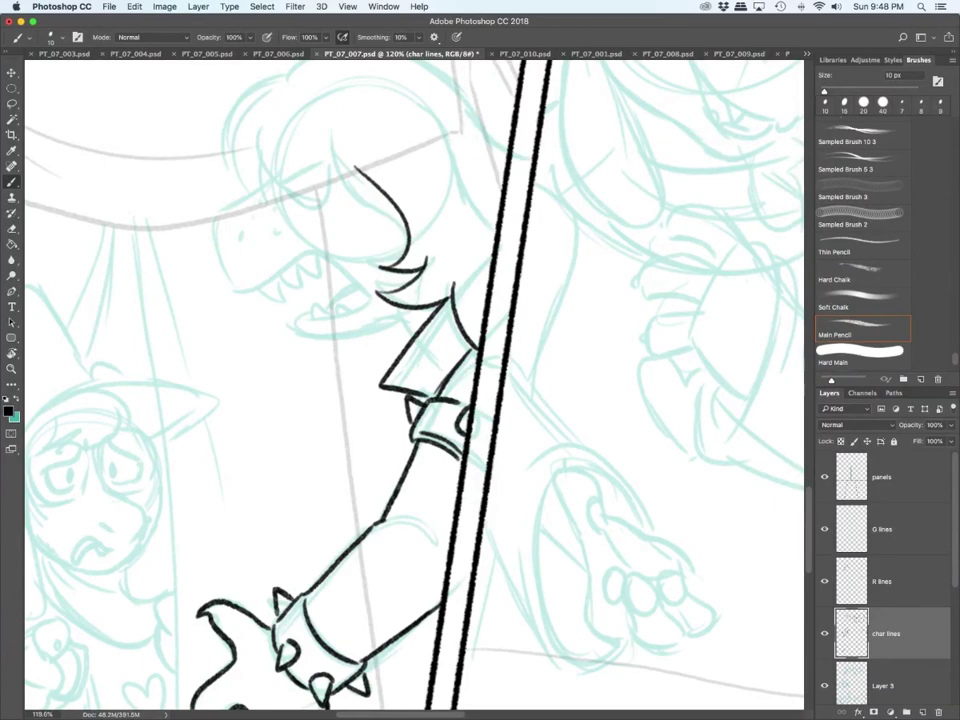
# Step: Ink the monster's slanted brow, half-closed eye and the fringe strands falling around them
pyautogui.scroll(5, 414, 385)
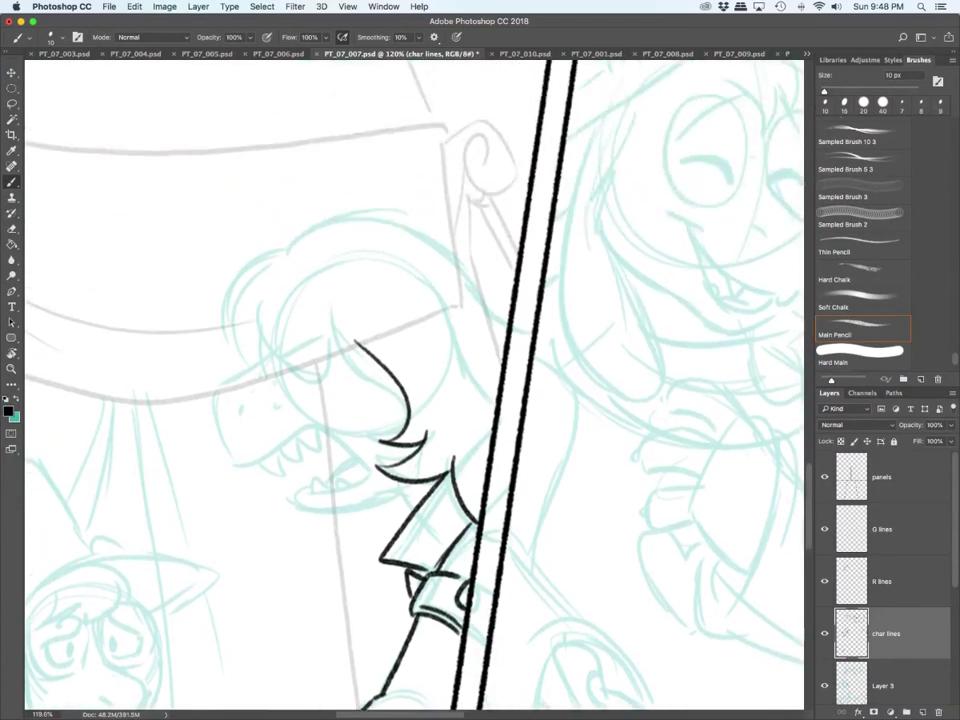
pyautogui.moveTo(277, 357); pyautogui.dragTo(324, 332)
pyautogui.moveTo(285, 368); pyautogui.dragTo(332, 358)
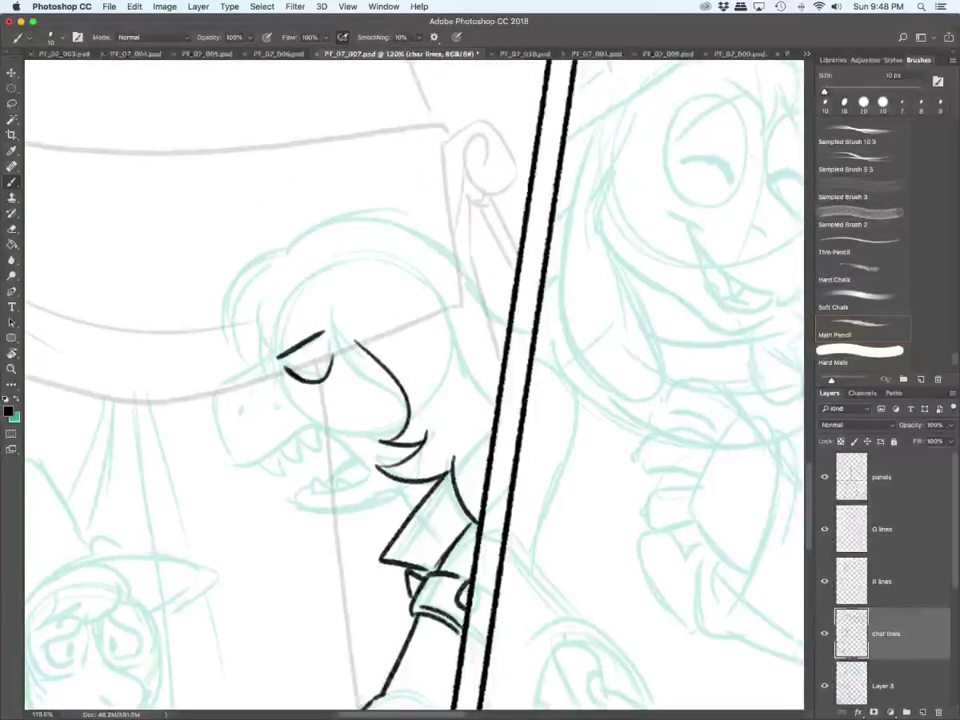
pyautogui.moveTo(259, 304)
pyautogui.mouseDown()
pyautogui.moveTo(275, 334)
pyautogui.moveTo(350, 370)
pyautogui.mouseUp()
pyautogui.moveTo(335, 309); pyautogui.dragTo(361, 369)
# Step: Ink the monster's outer hair outline, redoing the curve over the crown to the panel border
pyautogui.moveTo(258, 318)
pyautogui.mouseDown()
pyautogui.moveTo(267, 379)
pyautogui.moveTo(258, 271)
pyautogui.moveTo(268, 254)
pyautogui.moveTo(332, 221)
pyautogui.moveTo(489, 285)
pyautogui.moveTo(505, 307)
pyautogui.mouseUp()
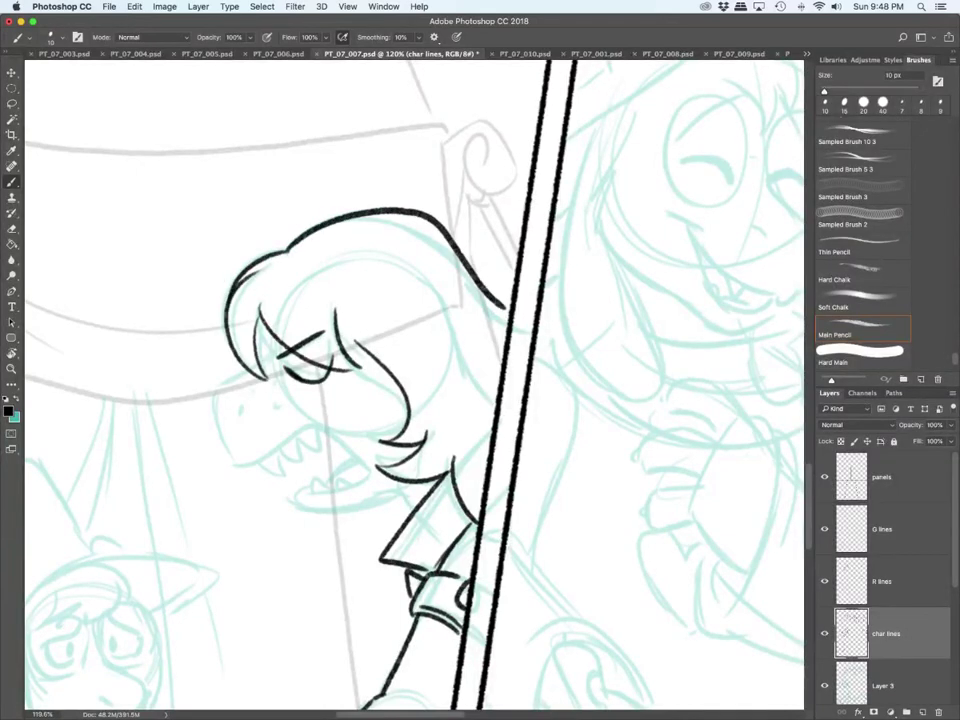
pyautogui.press('super+z')
pyautogui.moveTo(288, 248)
pyautogui.mouseDown()
pyautogui.moveTo(443, 243)
pyautogui.moveTo(507, 310)
pyautogui.mouseUp()
# Step: Ink the monster's snout, open jaws, nostril, pointed teeth and freckles on char lines
pyautogui.moveTo(266, 366)
pyautogui.mouseDown()
pyautogui.moveTo(226, 448)
pyautogui.moveTo(366, 466)
pyautogui.moveTo(311, 496)
pyautogui.moveTo(400, 498)
pyautogui.moveTo(409, 507)
pyautogui.mouseUp()
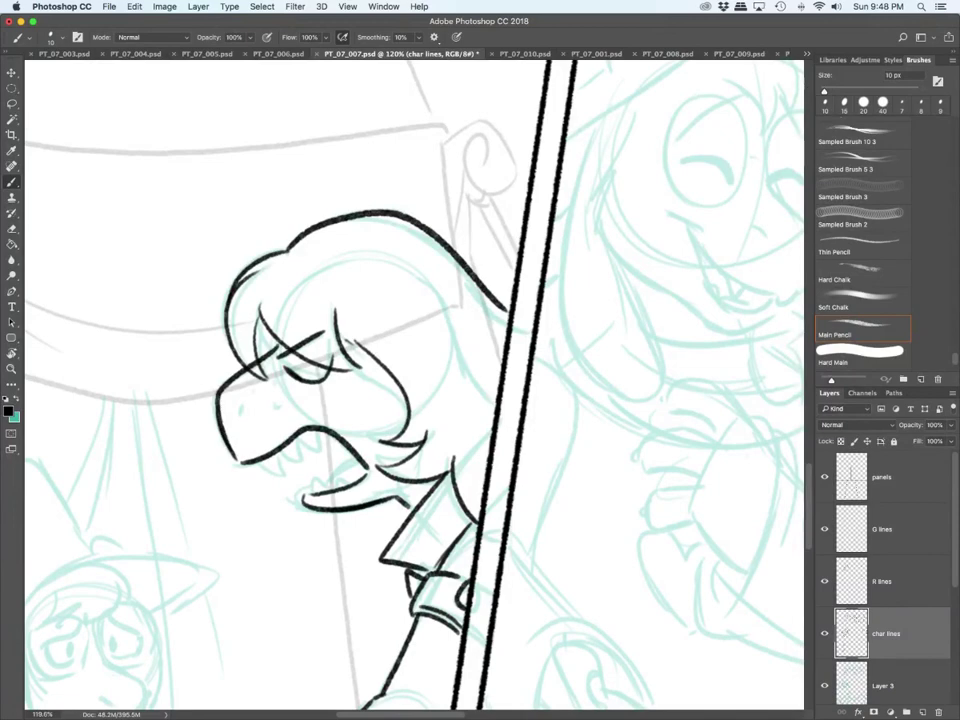
pyautogui.moveTo(241, 404)
pyautogui.mouseDown()
pyautogui.moveTo(240, 418)
pyautogui.moveTo(290, 448)
pyautogui.moveTo(332, 432)
pyautogui.mouseUp()
pyautogui.moveTo(313, 493); pyautogui.dragTo(333, 489)
pyautogui.moveTo(333, 480)
pyautogui.mouseDown()
pyautogui.moveTo(349, 486)
pyautogui.moveTo(338, 473)
pyautogui.mouseUp()
pyautogui.moveTo(334, 478)
pyautogui.mouseDown()
pyautogui.moveTo(356, 461)
pyautogui.moveTo(340, 465)
pyautogui.mouseUp()
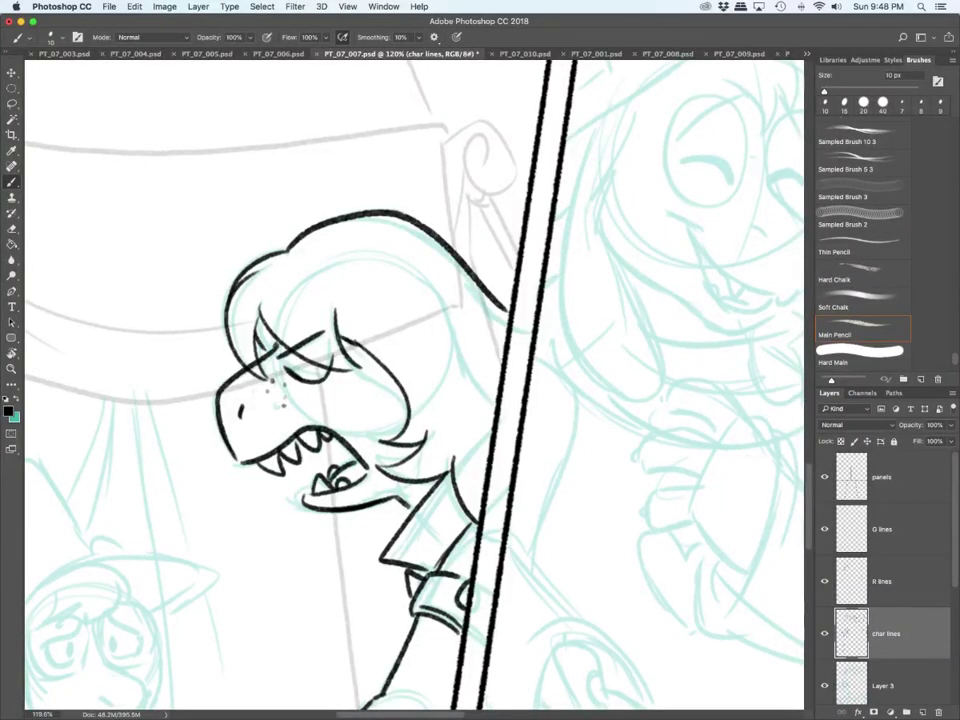
# Step: Ink the background character's pointed hat with its brim and folds on char lines, and make R lines the active layer
pyautogui.scroll(-5, 400, 611)
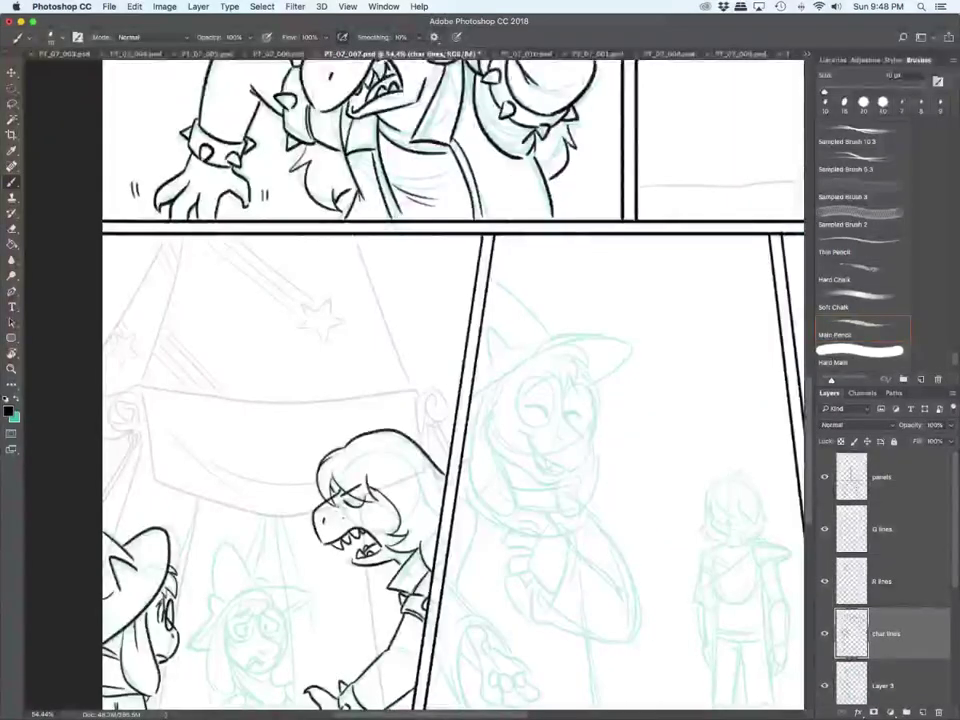
pyautogui.hscroll(-4, 400, 611)
pyautogui.scroll(-4, 402, 618)
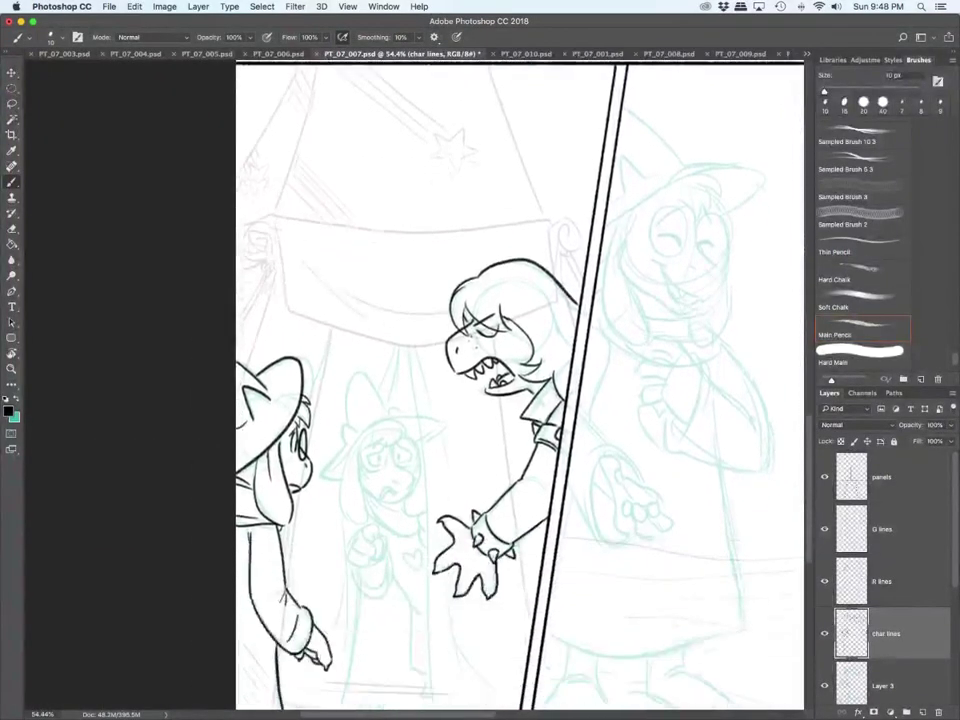
pyautogui.scroll(5, 402, 618)
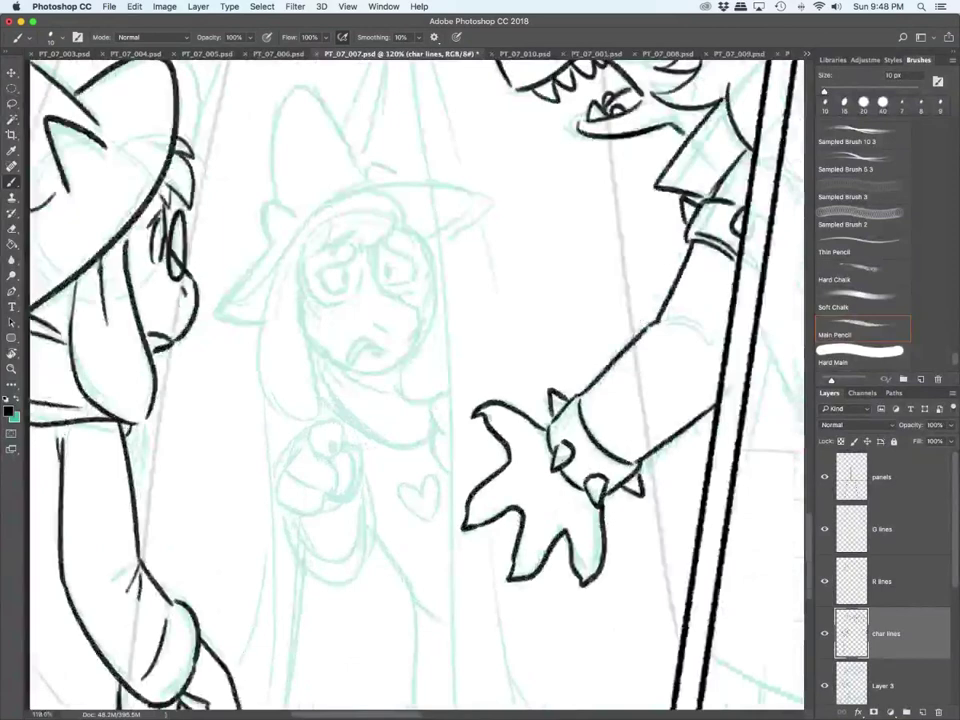
pyautogui.moveTo(235, 305)
pyautogui.mouseDown()
pyautogui.moveTo(478, 192)
pyautogui.moveTo(428, 245)
pyautogui.mouseUp()
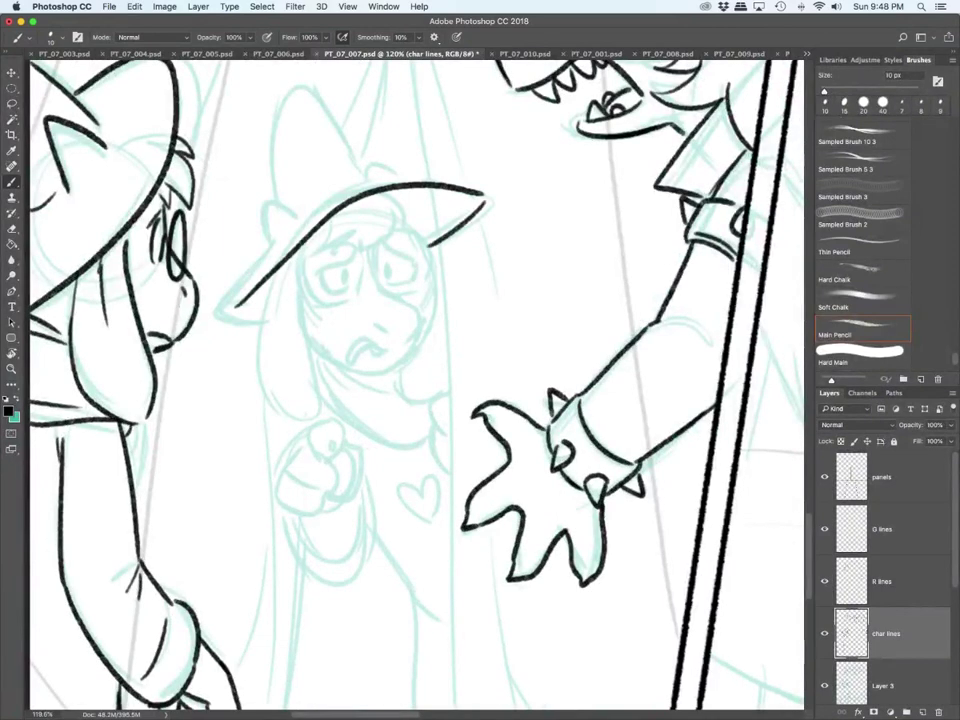
pyautogui.moveTo(274, 243)
pyautogui.mouseDown()
pyautogui.moveTo(300, 215)
pyautogui.moveTo(287, 80)
pyautogui.moveTo(362, 169)
pyautogui.moveTo(408, 184)
pyautogui.moveTo(262, 257)
pyautogui.moveTo(215, 314)
pyautogui.mouseUp()
pyautogui.moveTo(215, 314); pyautogui.dragTo(257, 321)
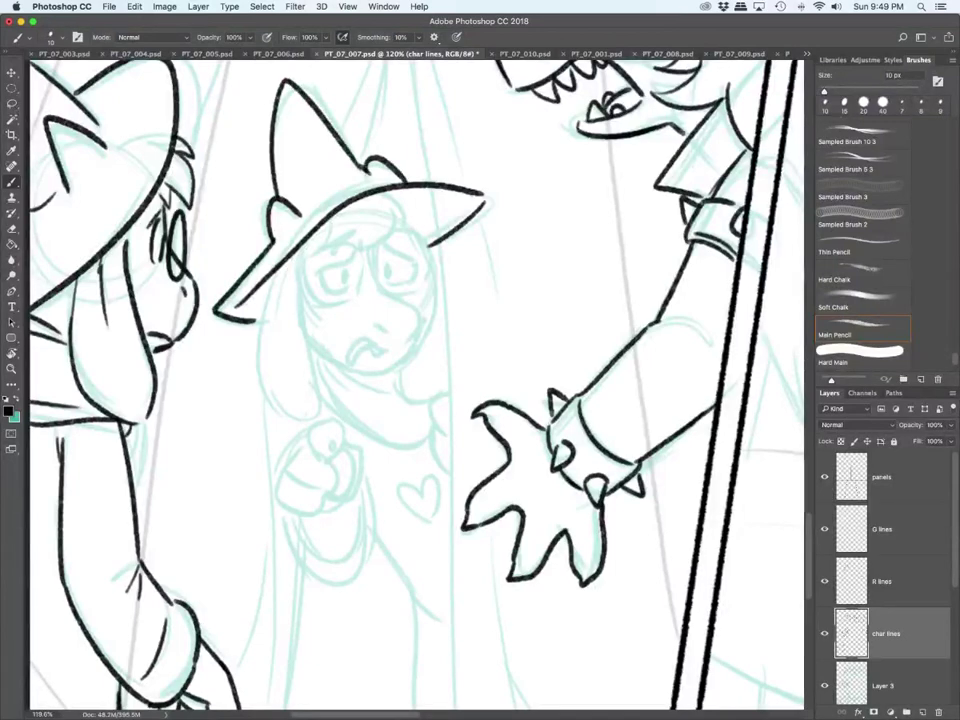
pyautogui.moveTo(403, 178); pyautogui.dragTo(479, 193)
pyautogui.moveTo(366, 169); pyautogui.dragTo(390, 181)
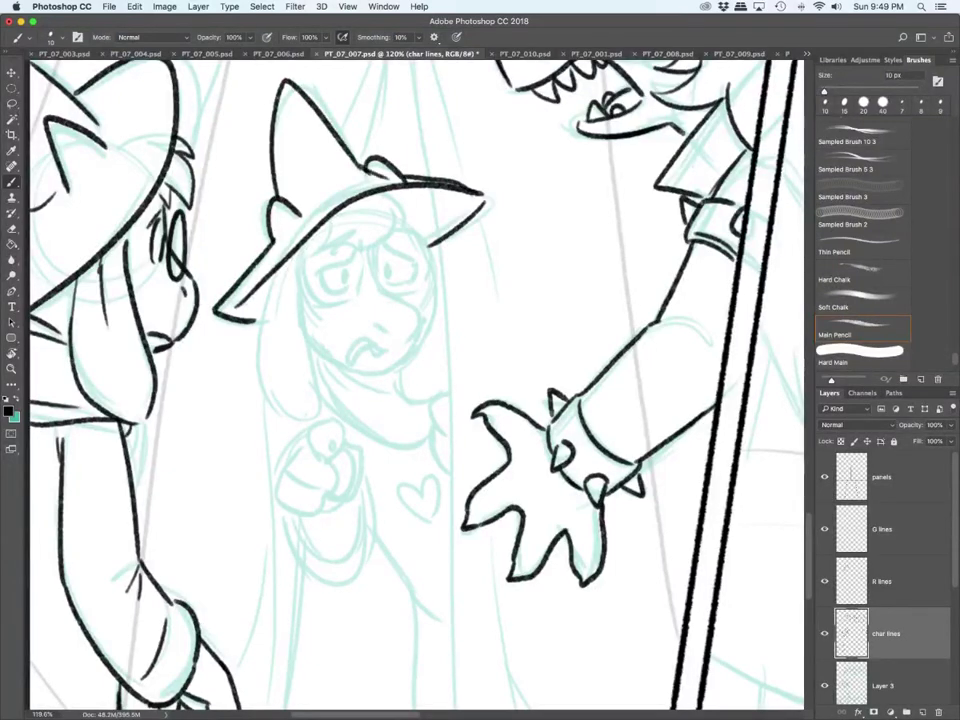
pyautogui.click(884, 581)
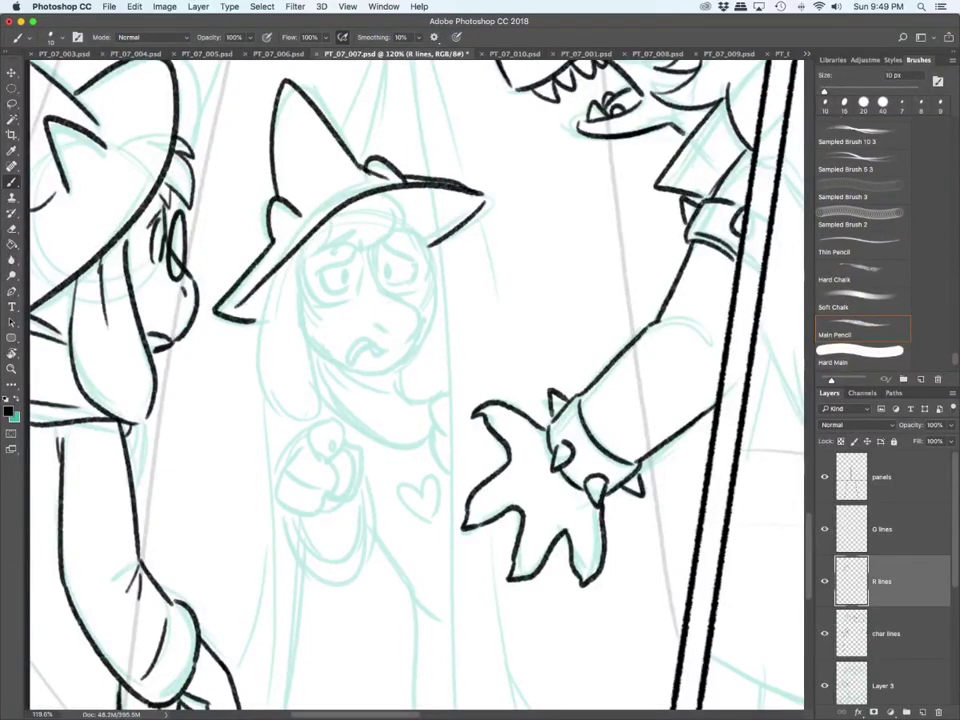
# Step: Ink the hat-wearing background character's fringe, the long drooping ear under the wide brim and the nostril on R lines
pyautogui.moveTo(337, 223); pyautogui.dragTo(325, 243)
pyautogui.moveTo(355, 224)
pyautogui.mouseDown()
pyautogui.moveTo(338, 240)
pyautogui.moveTo(393, 203)
pyautogui.mouseUp()
pyautogui.moveTo(290, 258); pyautogui.dragTo(284, 324)
pyautogui.moveTo(269, 275)
pyautogui.mouseDown()
pyautogui.moveTo(254, 333)
pyautogui.moveTo(318, 405)
pyautogui.moveTo(296, 264)
pyautogui.mouseUp()
pyautogui.moveTo(375, 324); pyautogui.dragTo(390, 338)
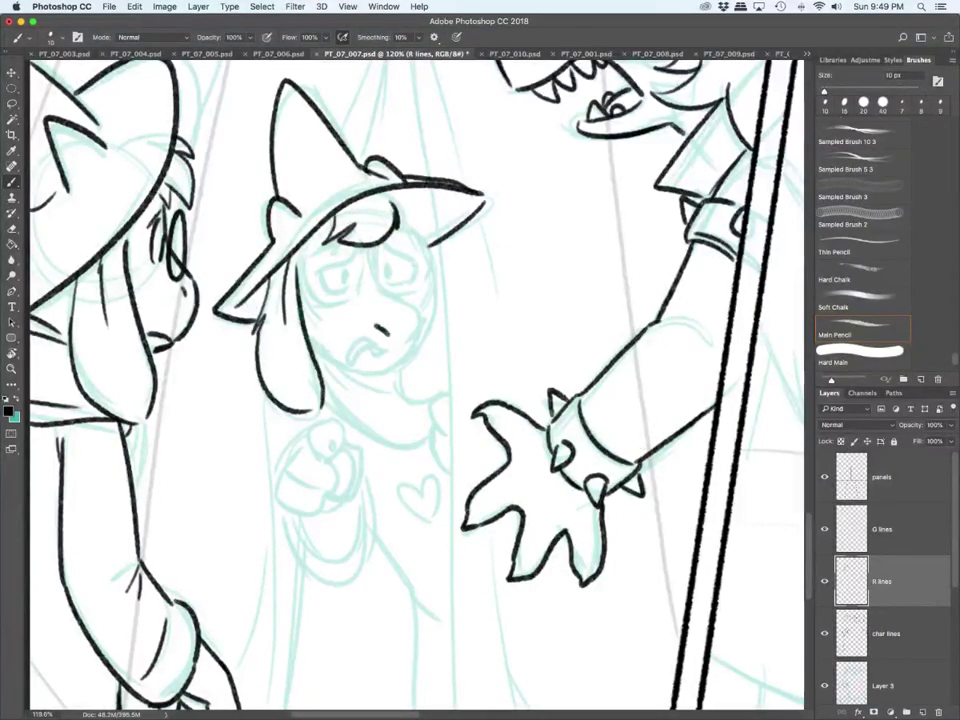
# Step: Ink the background character's worried eyes with their pupils and slanted brows
pyautogui.moveTo(316, 274); pyautogui.dragTo(354, 249)
pyautogui.moveTo(320, 273)
pyautogui.mouseDown()
pyautogui.moveTo(326, 290)
pyautogui.moveTo(346, 290)
pyautogui.mouseUp()
pyautogui.moveTo(346, 270)
pyautogui.mouseDown()
pyautogui.moveTo(343, 280)
pyautogui.moveTo(389, 278)
pyautogui.moveTo(355, 274)
pyautogui.mouseUp()
pyautogui.moveTo(381, 244); pyautogui.dragTo(411, 261)
# Step: Ink the background character's snout, frowning mouth, jaw, cheek contour and far ear
pyautogui.moveTo(383, 247)
pyautogui.mouseDown()
pyautogui.moveTo(374, 264)
pyautogui.moveTo(383, 283)
pyautogui.moveTo(413, 266)
pyautogui.moveTo(414, 339)
pyautogui.moveTo(385, 356)
pyautogui.moveTo(370, 345)
pyautogui.moveTo(345, 360)
pyautogui.mouseUp()
pyautogui.moveTo(346, 359); pyautogui.dragTo(407, 345)
pyautogui.moveTo(312, 349)
pyautogui.mouseDown()
pyautogui.moveTo(356, 371)
pyautogui.moveTo(411, 346)
pyautogui.mouseUp()
pyautogui.moveTo(400, 219)
pyautogui.mouseDown()
pyautogui.moveTo(418, 238)
pyautogui.moveTo(433, 305)
pyautogui.moveTo(411, 345)
pyautogui.mouseUp()
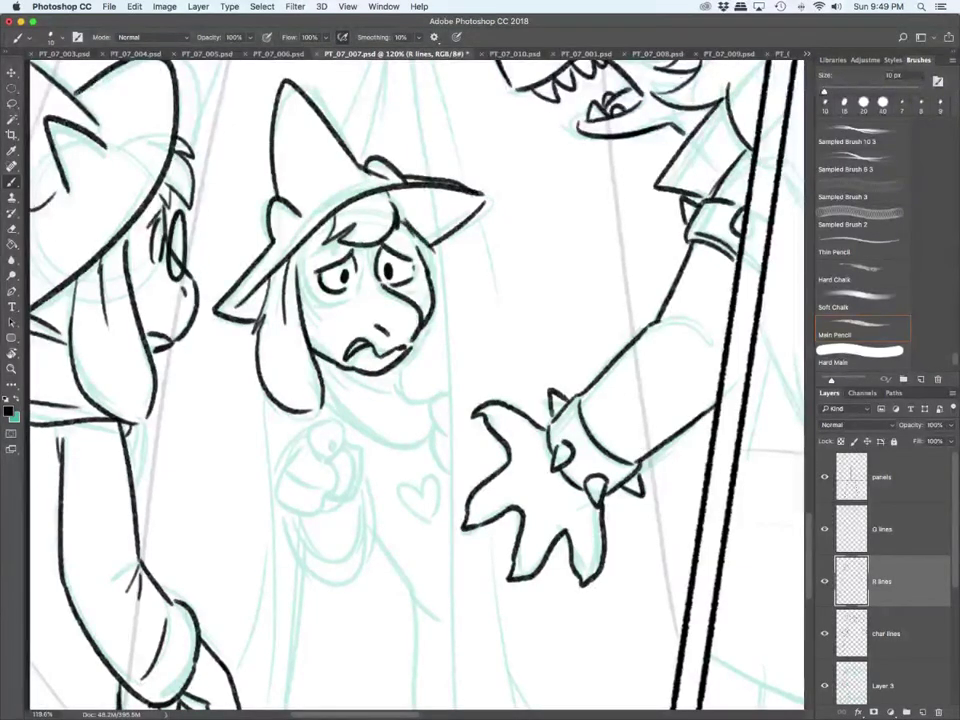
pyautogui.moveTo(403, 366); pyautogui.dragTo(440, 396)
pyautogui.moveTo(435, 279); pyautogui.dragTo(439, 311)
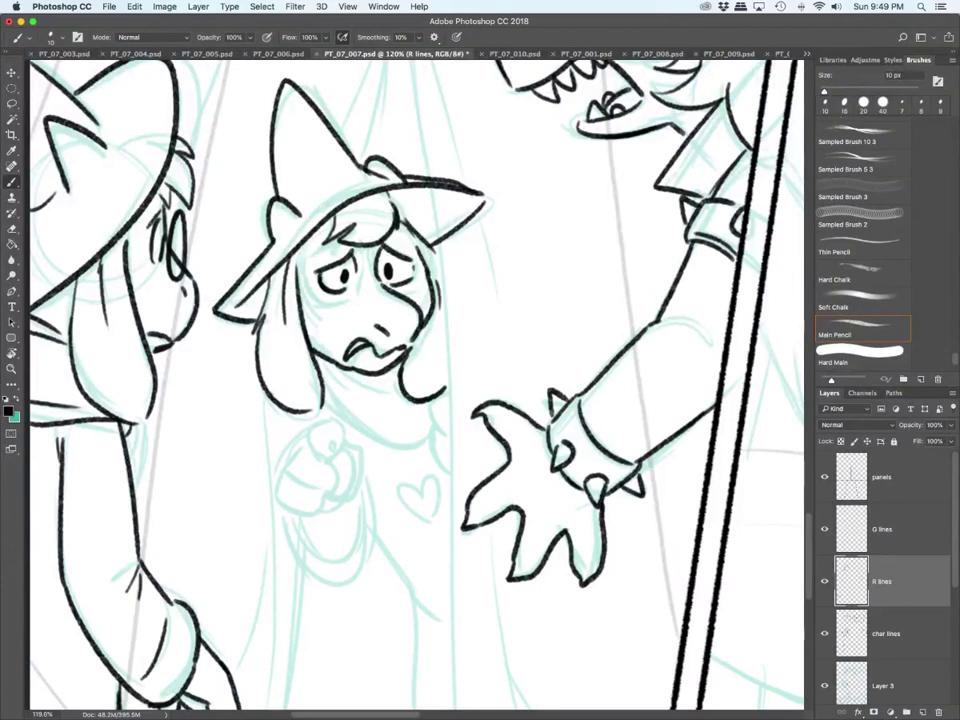
# Step: Ink both lenses and the bridge of the background character's glasses on the G lines layer
pyautogui.click(884, 530)
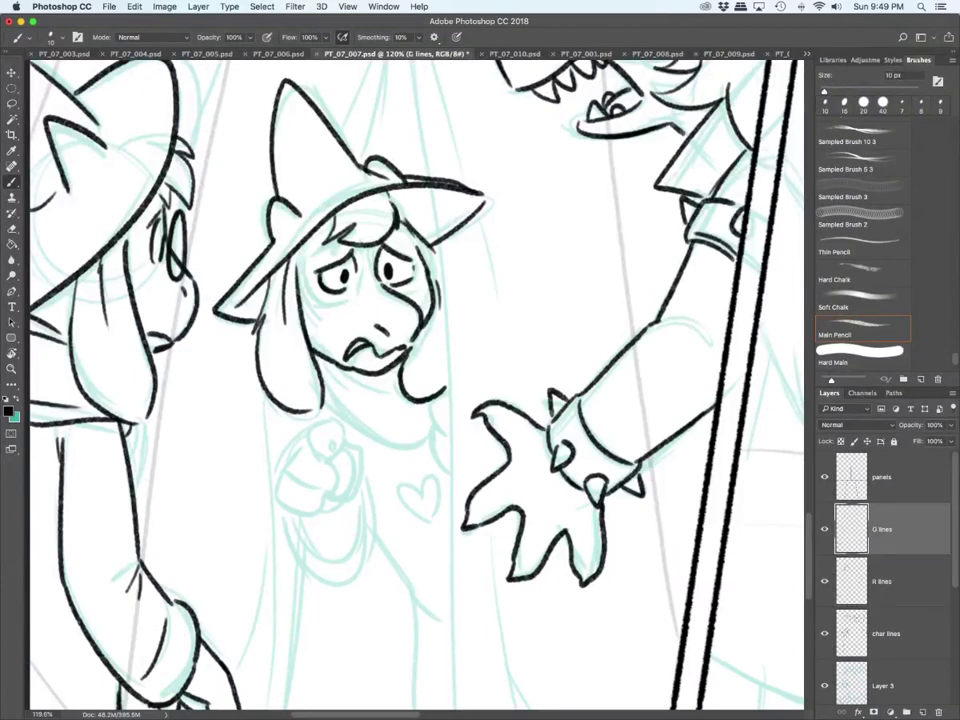
pyautogui.moveTo(303, 261)
pyautogui.mouseDown()
pyautogui.moveTo(322, 302)
pyautogui.moveTo(361, 278)
pyautogui.moveTo(318, 302)
pyautogui.mouseUp()
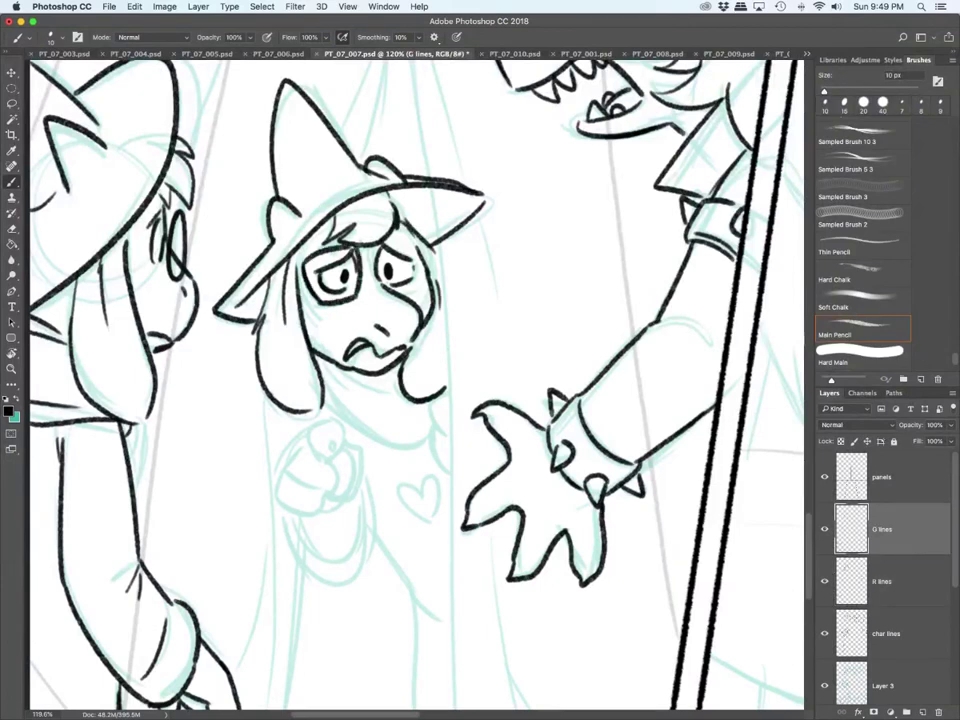
pyautogui.click(824, 529)
pyautogui.click(824, 529)
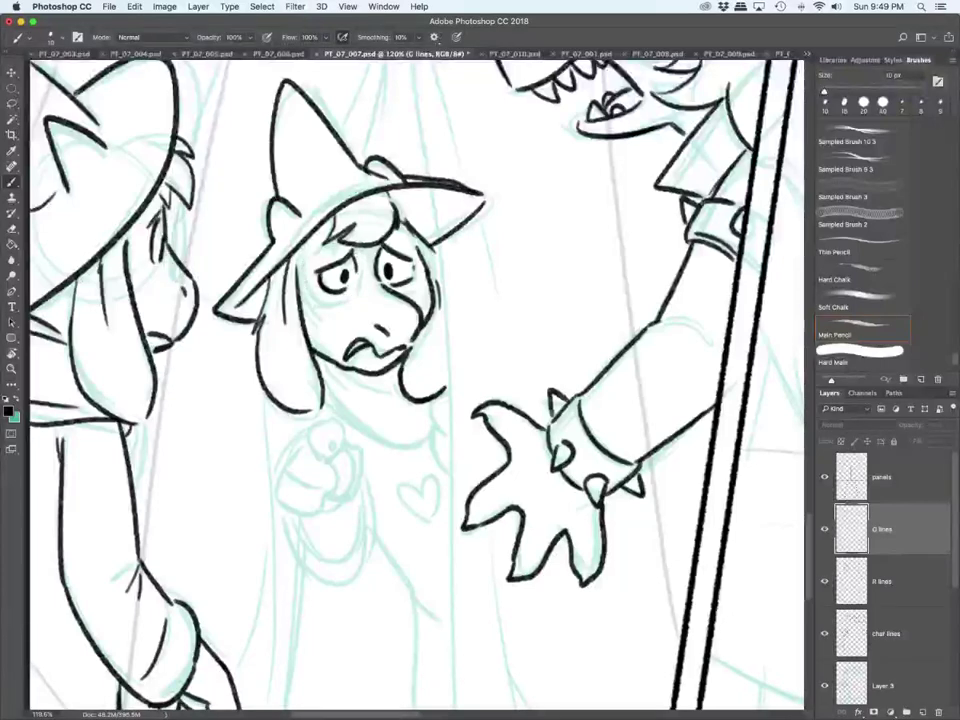
pyautogui.moveTo(358, 261)
pyautogui.mouseDown()
pyautogui.moveTo(383, 286)
pyautogui.moveTo(419, 235)
pyautogui.mouseUp()
pyautogui.moveTo(419, 235); pyautogui.dragTo(426, 282)
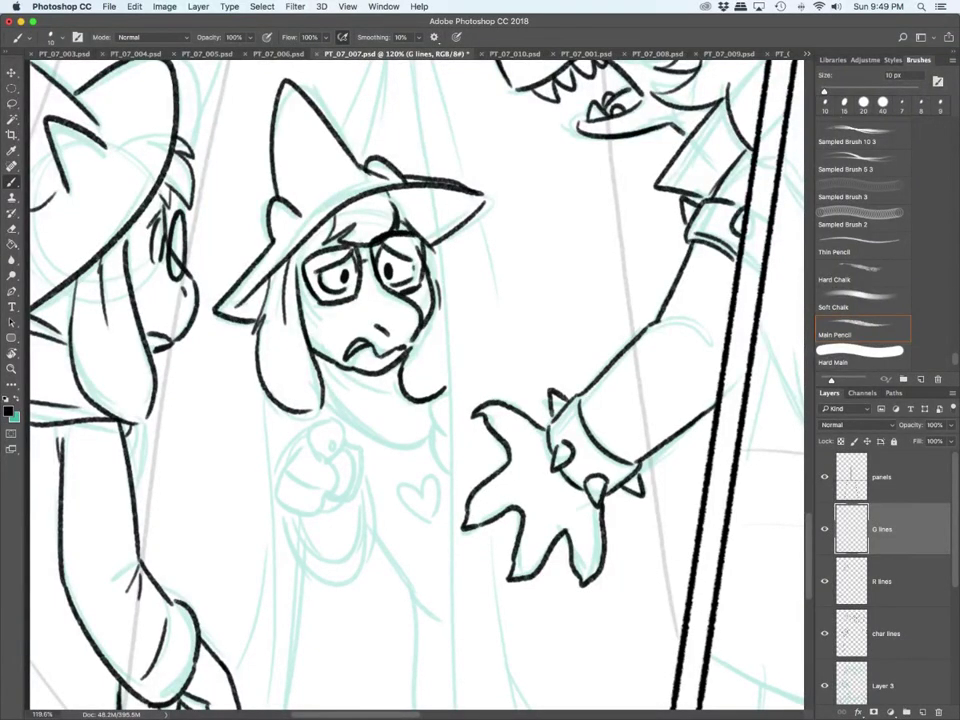
# Step: Ink the curved collar folds below the background character's chin on the char lines layer
pyautogui.click(886, 634)
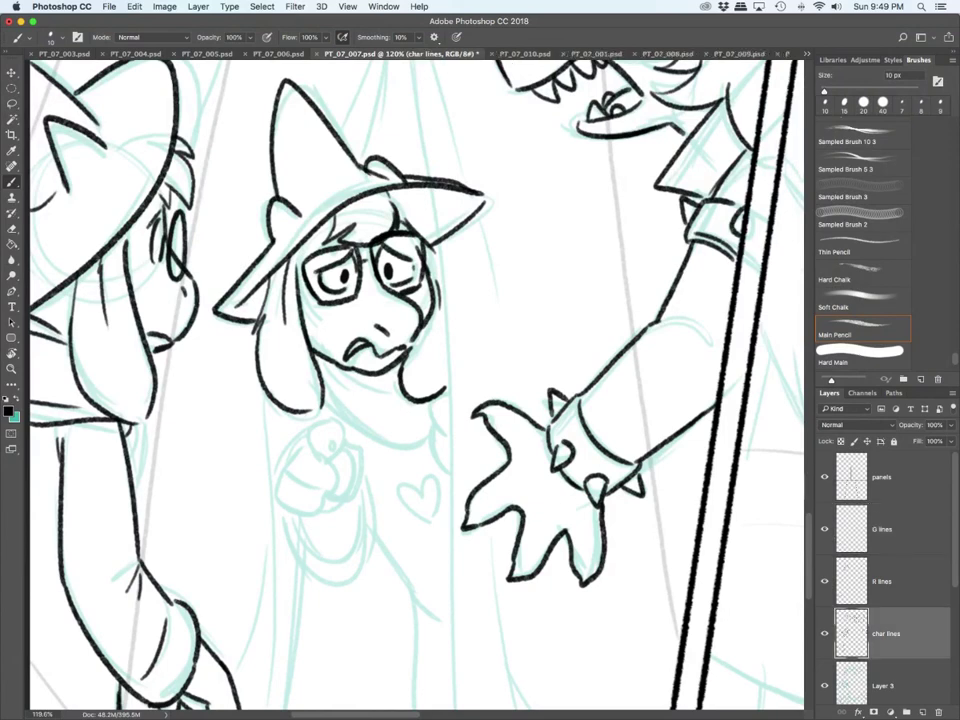
pyautogui.moveTo(328, 361); pyautogui.dragTo(399, 395)
pyautogui.moveTo(323, 400)
pyautogui.mouseDown()
pyautogui.moveTo(415, 453)
pyautogui.moveTo(430, 448)
pyautogui.mouseUp()
# Step: Ink the short jagged contour beside the collar and the raised fist with its fingers on the R lines layer
pyautogui.hotkey('alt', ']')
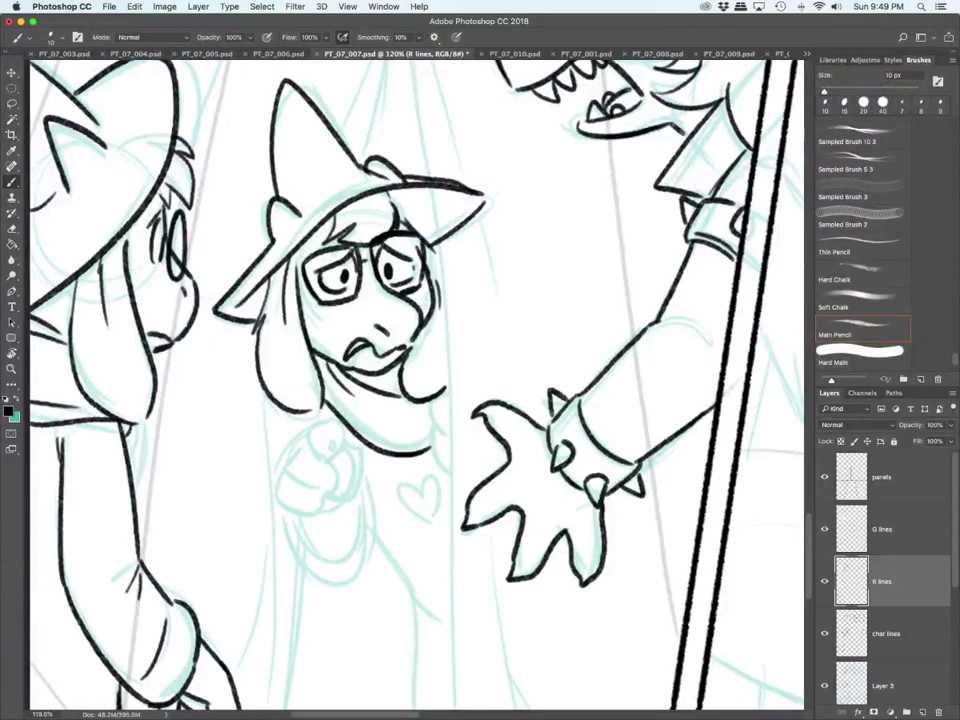
pyautogui.moveTo(445, 390)
pyautogui.mouseDown()
pyautogui.moveTo(436, 456)
pyautogui.moveTo(446, 467)
pyautogui.mouseUp()
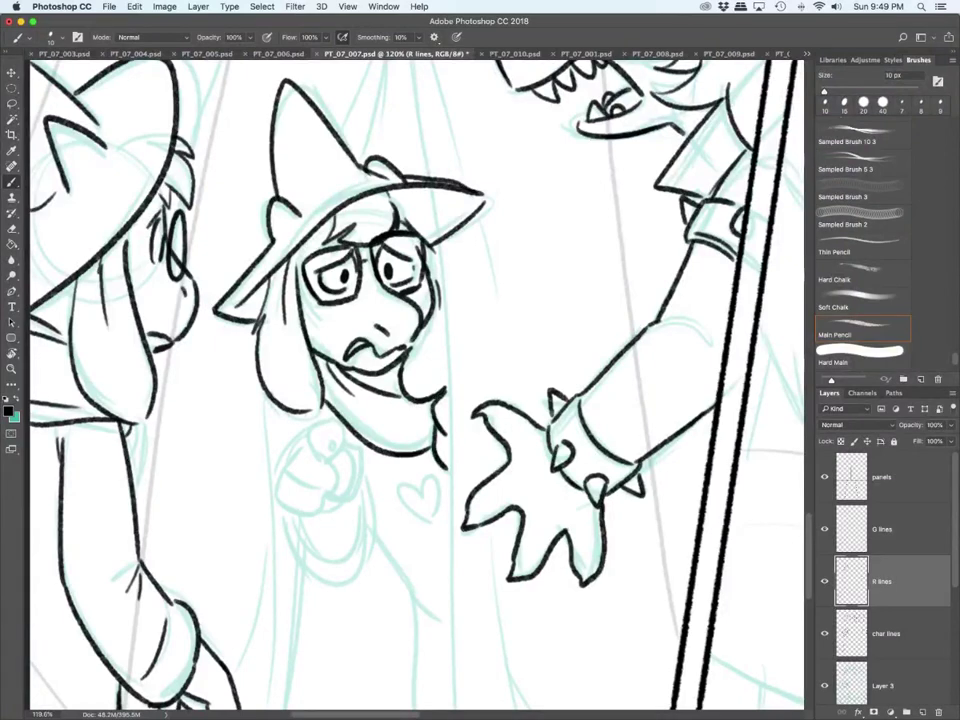
pyautogui.moveTo(306, 434); pyautogui.dragTo(327, 460)
pyautogui.moveTo(306, 434)
pyautogui.mouseDown()
pyautogui.moveTo(320, 418)
pyautogui.moveTo(343, 430)
pyautogui.mouseUp()
pyautogui.moveTo(333, 437)
pyautogui.mouseDown()
pyautogui.moveTo(331, 446)
pyautogui.moveTo(333, 437)
pyautogui.mouseUp()
pyautogui.moveTo(342, 426)
pyautogui.mouseDown()
pyautogui.moveTo(327, 460)
pyautogui.moveTo(290, 458)
pyautogui.moveTo(317, 487)
pyautogui.moveTo(334, 470)
pyautogui.moveTo(323, 513)
pyautogui.moveTo(368, 464)
pyautogui.moveTo(366, 477)
pyautogui.mouseUp()
pyautogui.moveTo(337, 459)
pyautogui.mouseDown()
pyautogui.moveTo(336, 469)
pyautogui.moveTo(366, 474)
pyautogui.moveTo(310, 537)
pyautogui.mouseUp()
pyautogui.moveTo(316, 539)
pyautogui.mouseDown()
pyautogui.moveTo(354, 514)
pyautogui.moveTo(350, 523)
pyautogui.mouseUp()
# Step: Ink the sleeve cuff around the fist, the robe's edge and the chest heart on the char lines layer
pyautogui.scroll(-5, 417, 385)
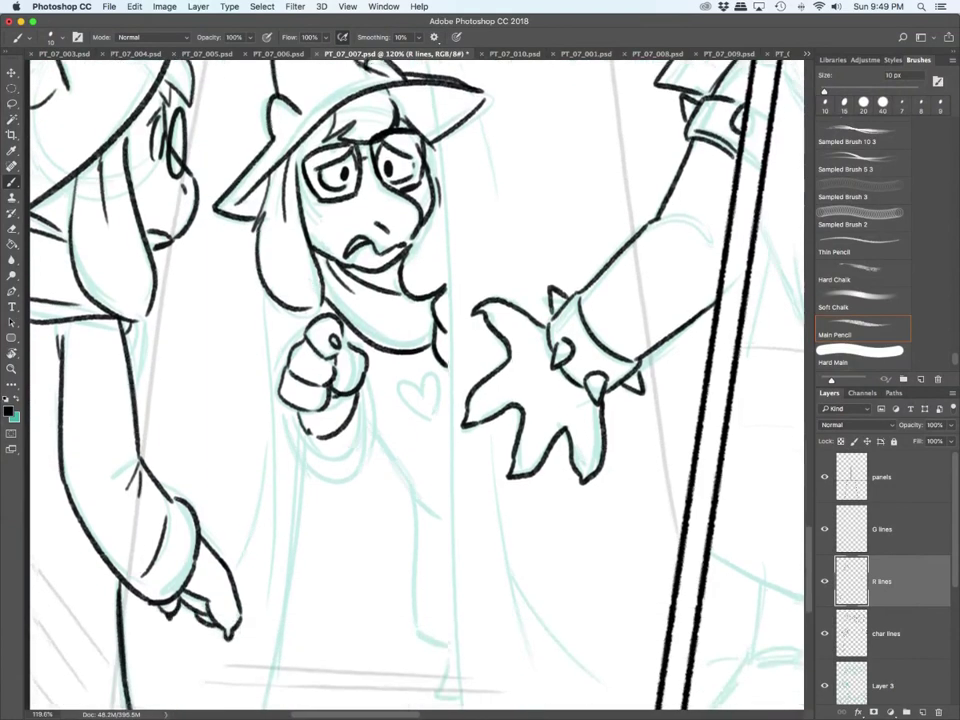
pyautogui.click(886, 633)
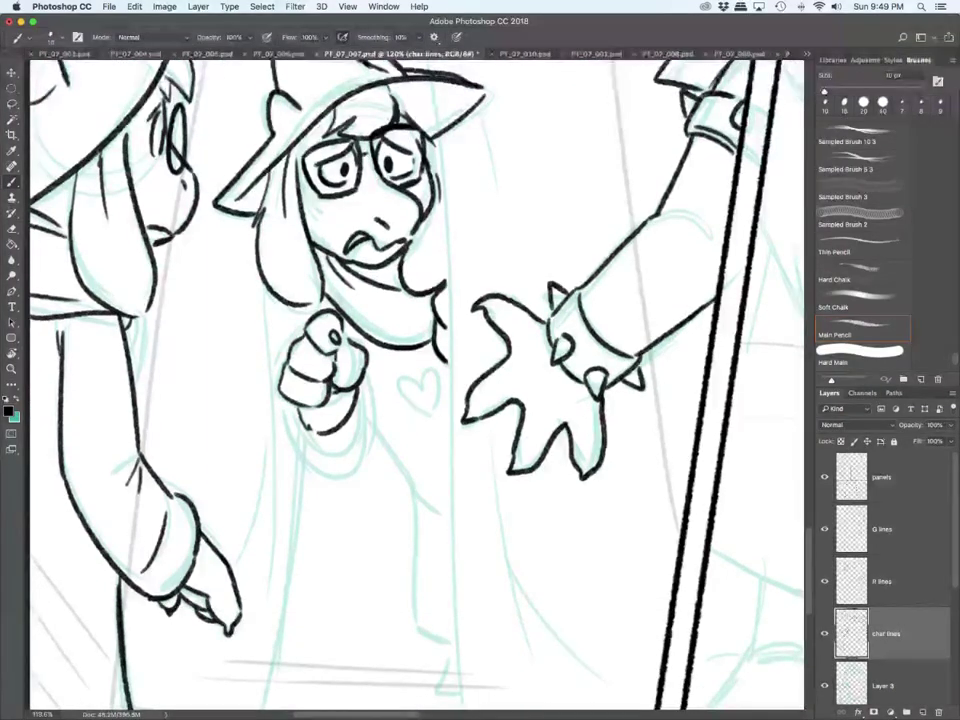
pyautogui.moveTo(293, 405)
pyautogui.mouseDown()
pyautogui.moveTo(362, 421)
pyautogui.moveTo(358, 387)
pyautogui.mouseUp()
pyautogui.moveTo(366, 374); pyautogui.dragTo(367, 453)
pyautogui.moveTo(286, 402); pyautogui.dragTo(324, 476)
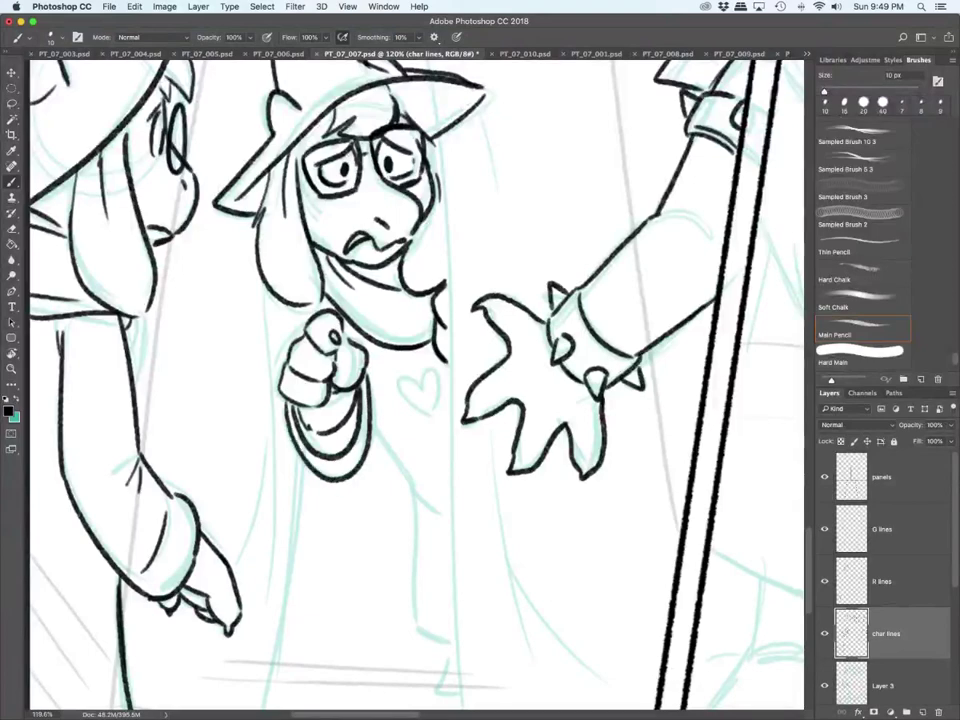
pyautogui.moveTo(370, 425)
pyautogui.mouseDown()
pyautogui.moveTo(410, 485)
pyautogui.moveTo(410, 593)
pyautogui.moveTo(446, 642)
pyautogui.mouseUp()
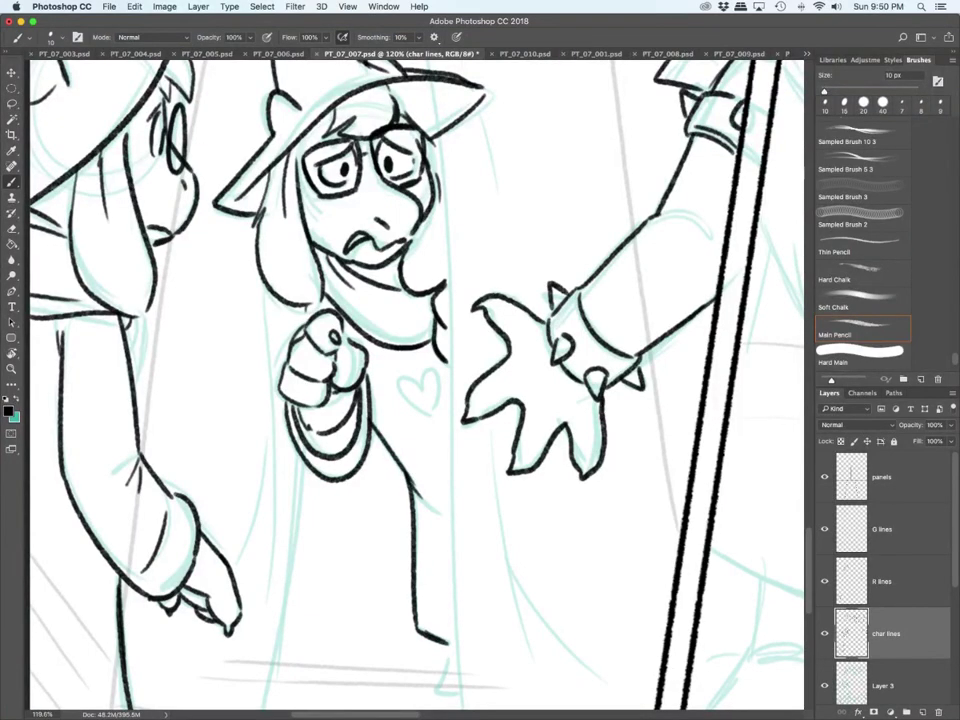
pyautogui.moveTo(432, 418)
pyautogui.mouseDown()
pyautogui.moveTo(427, 384)
pyautogui.moveTo(433, 417)
pyautogui.mouseUp()
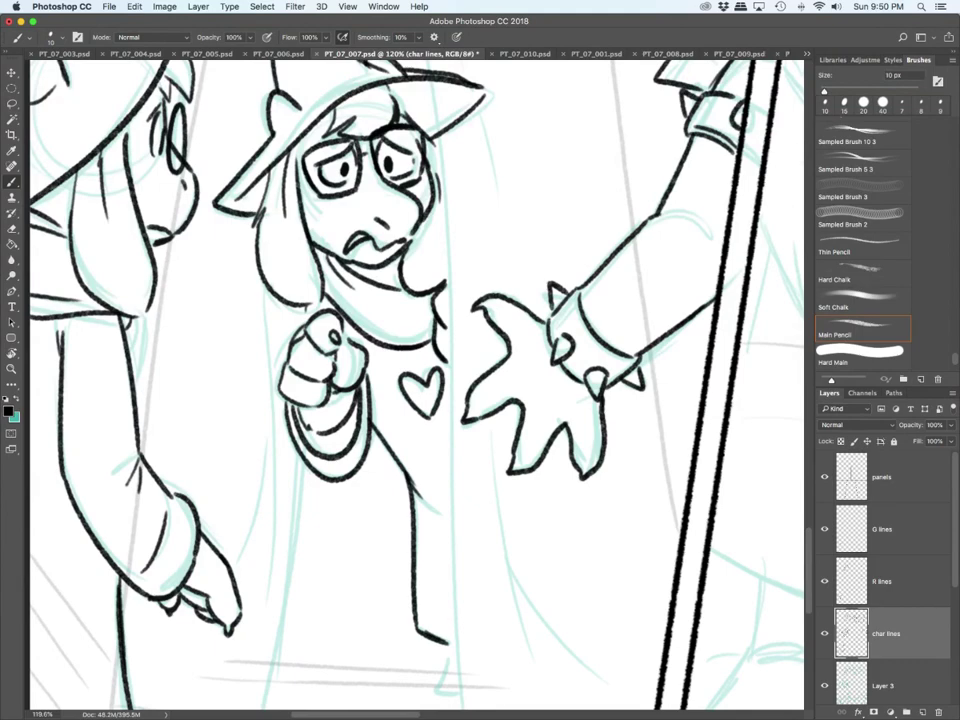
# Step: Ink the curtain between the background character and the monster with its folds and hem, redoing the first stroke at the gather
pyautogui.scroll(-5, 430, 574)
pyautogui.scroll(2, 430, 574)
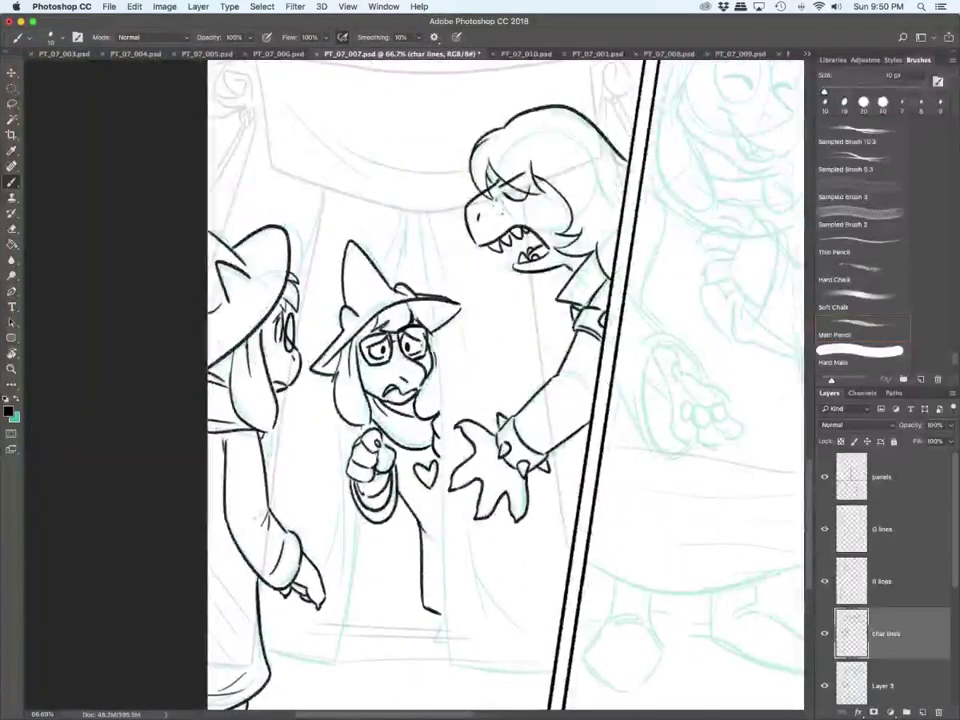
pyautogui.moveTo(412, 214)
pyautogui.mouseDown()
pyautogui.moveTo(395, 289)
pyautogui.moveTo(419, 277)
pyautogui.moveTo(422, 295)
pyautogui.mouseUp()
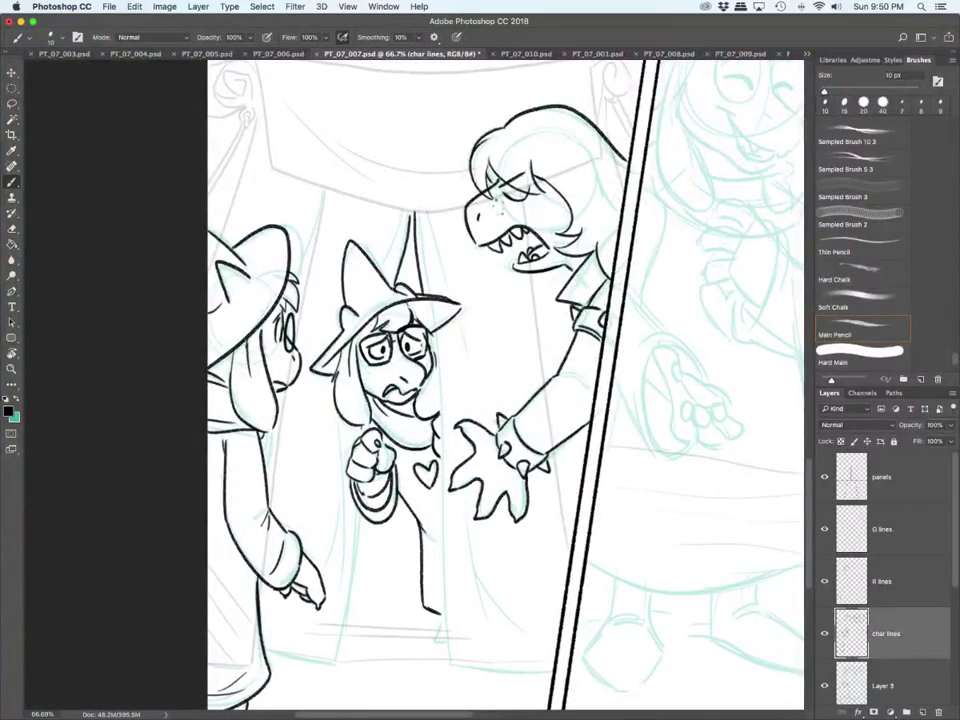
pyautogui.press('super+z')
pyautogui.moveTo(411, 212); pyautogui.dragTo(416, 258)
pyautogui.moveTo(436, 333)
pyautogui.mouseDown()
pyautogui.moveTo(452, 660)
pyautogui.moveTo(549, 670)
pyautogui.mouseUp()
pyautogui.moveTo(424, 213); pyautogui.dragTo(467, 384)
pyautogui.moveTo(465, 494); pyautogui.dragTo(491, 626)
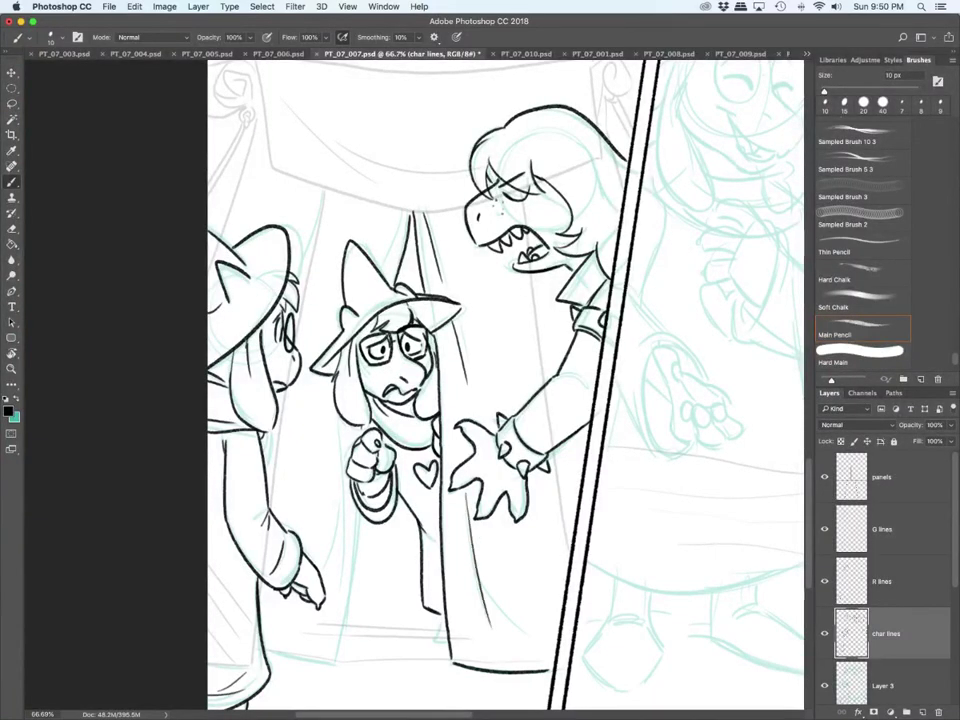
pyautogui.moveTo(480, 582); pyautogui.dragTo(522, 633)
# Step: Ink the opposite curtain behind the pointing fist with its inner edge, hem and vertical folds
pyautogui.moveTo(403, 215); pyautogui.dragTo(377, 267)
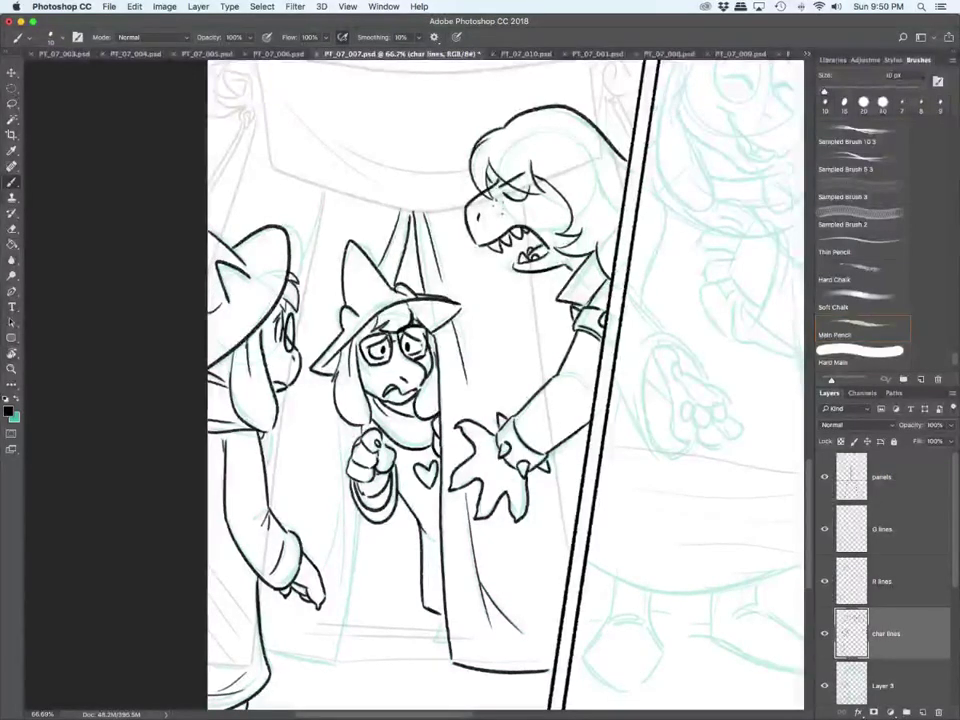
pyautogui.moveTo(358, 514); pyautogui.dragTo(339, 665)
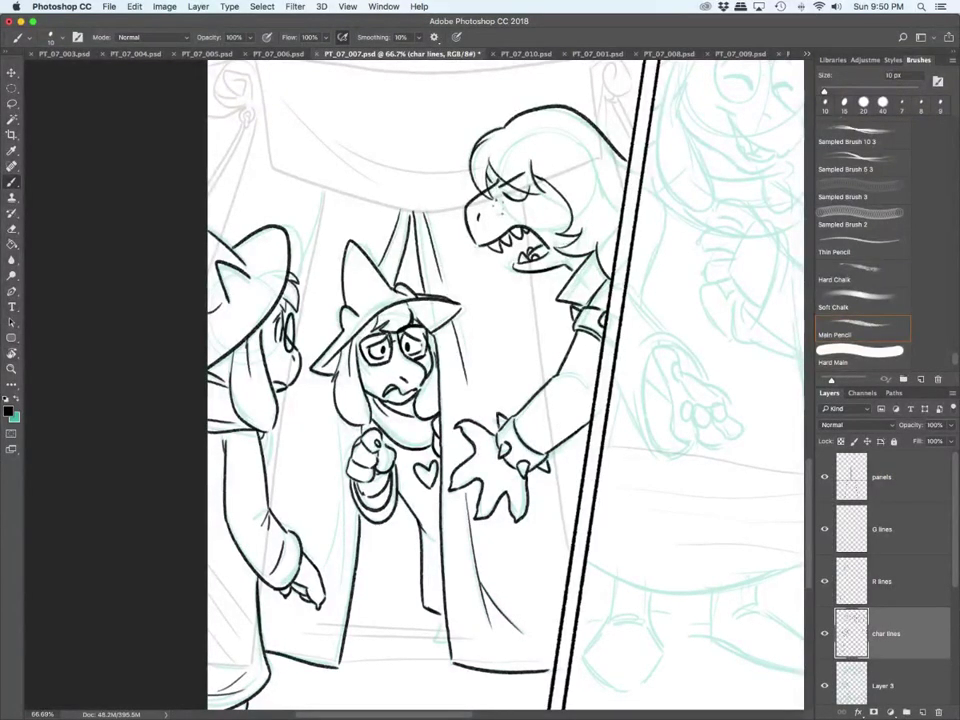
pyautogui.moveTo(344, 428); pyautogui.dragTo(342, 600)
pyautogui.moveTo(343, 505); pyautogui.dragTo(328, 570)
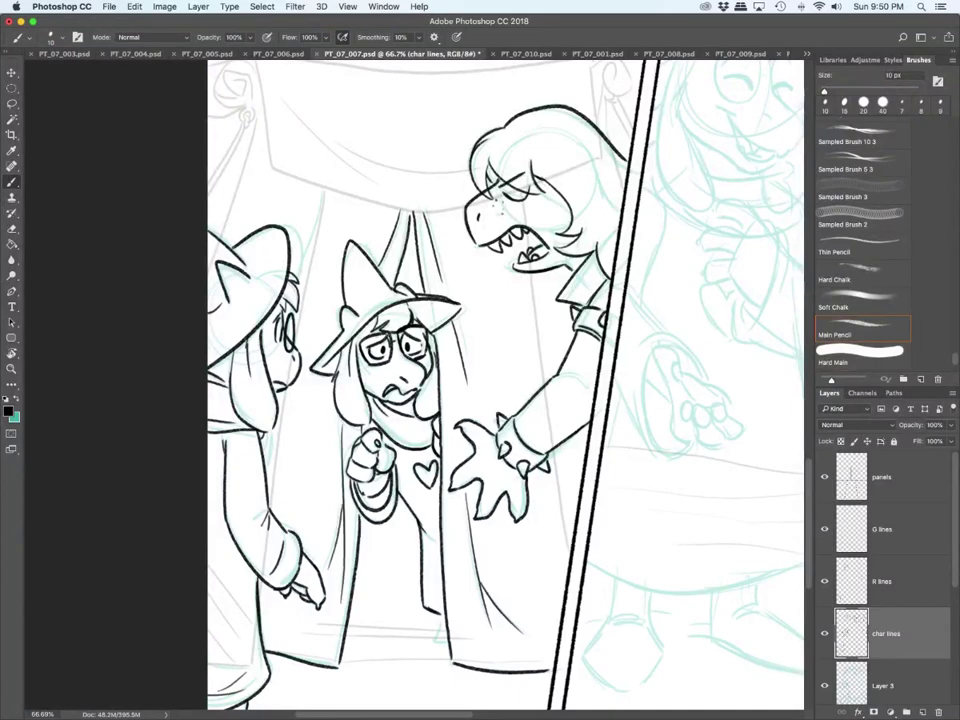
# Step: Ink the large robed character's open hand with claws and paw pads in the adjacent slanted panel on R lines, brush size 10 px
pyautogui.scroll(-5, 539, 560)
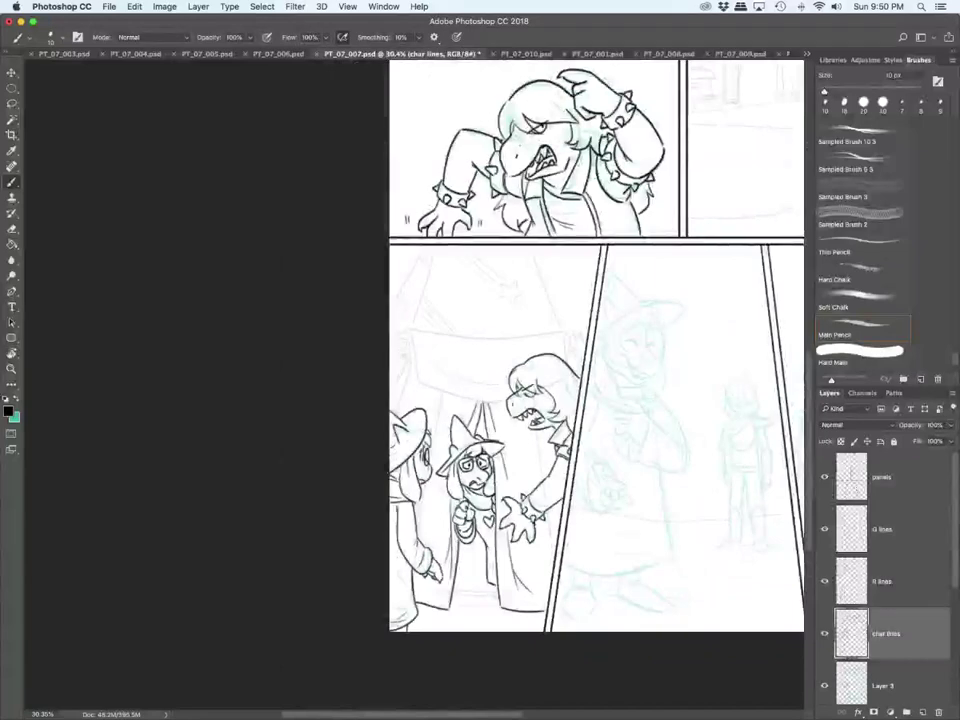
pyautogui.hscroll(3, 539, 560)
pyautogui.moveTo(581, 508); pyautogui.dragTo(352, 505)
pyautogui.scroll(4, 352, 505)
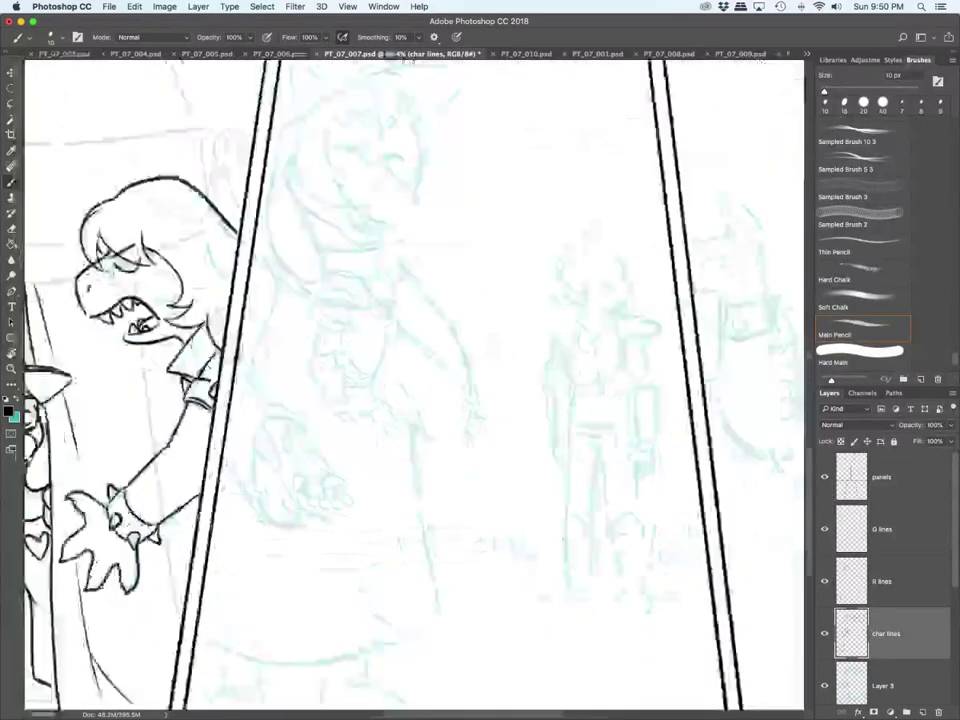
pyautogui.press(']')
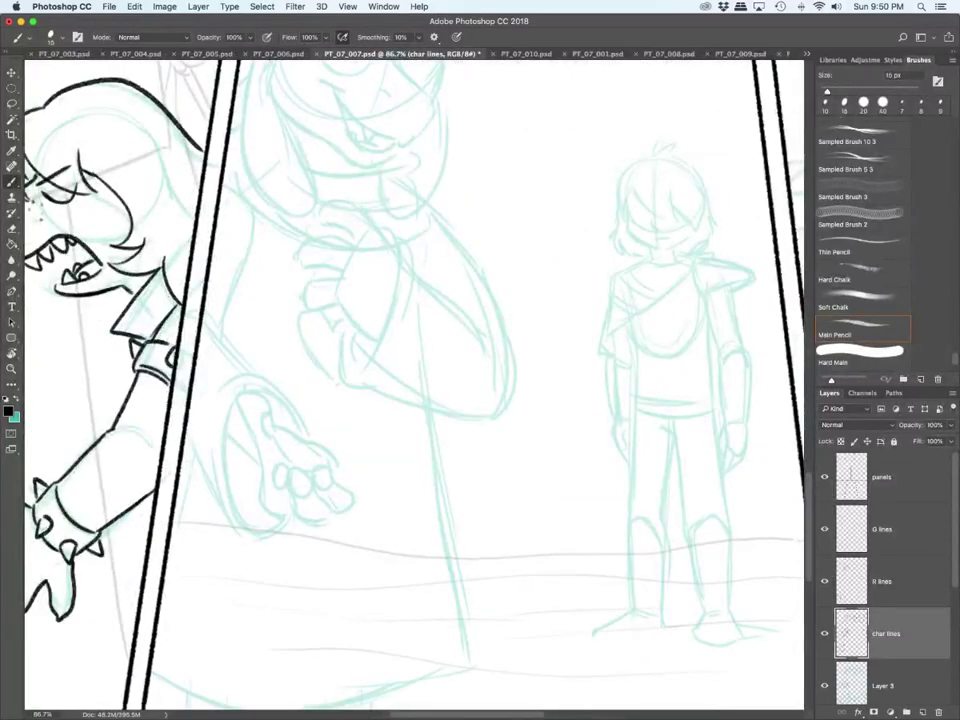
pyautogui.press('[')
pyautogui.hotkey('alt', ']')
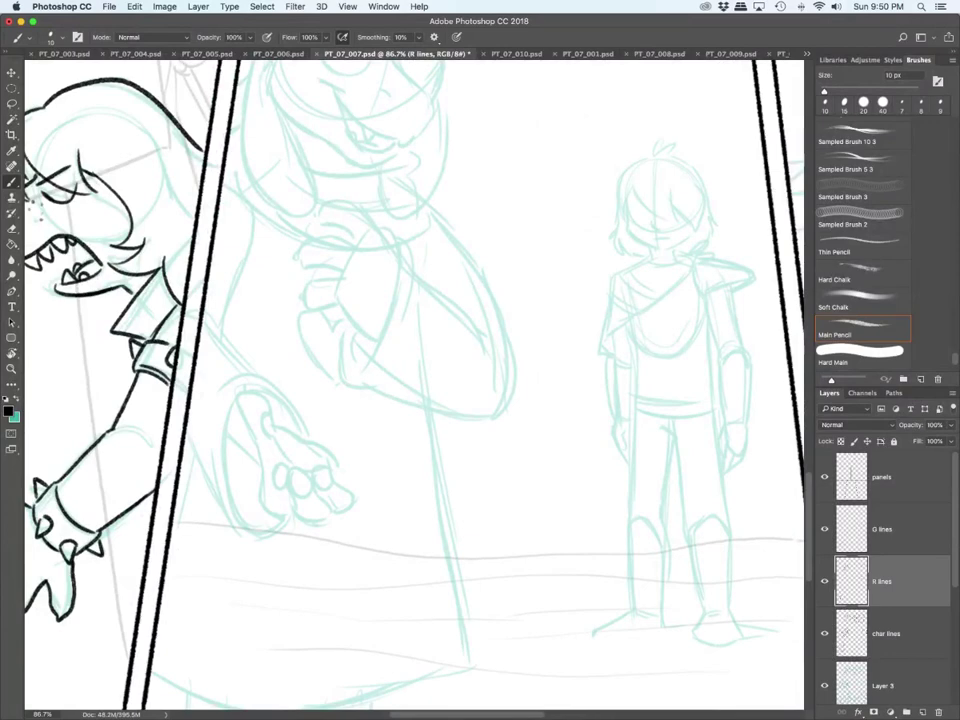
pyautogui.moveTo(259, 449)
pyautogui.mouseDown()
pyautogui.moveTo(238, 403)
pyautogui.moveTo(249, 385)
pyautogui.moveTo(301, 465)
pyautogui.mouseUp()
pyautogui.moveTo(277, 425); pyautogui.dragTo(327, 464)
pyautogui.moveTo(259, 449)
pyautogui.mouseDown()
pyautogui.moveTo(276, 514)
pyautogui.moveTo(291, 514)
pyautogui.moveTo(290, 488)
pyautogui.moveTo(284, 493)
pyautogui.moveTo(306, 470)
pyautogui.moveTo(296, 500)
pyautogui.moveTo(315, 521)
pyautogui.moveTo(328, 511)
pyautogui.moveTo(312, 494)
pyautogui.mouseUp()
pyautogui.moveTo(313, 474)
pyautogui.mouseDown()
pyautogui.moveTo(320, 469)
pyautogui.moveTo(314, 490)
pyautogui.moveTo(341, 509)
pyautogui.mouseUp()
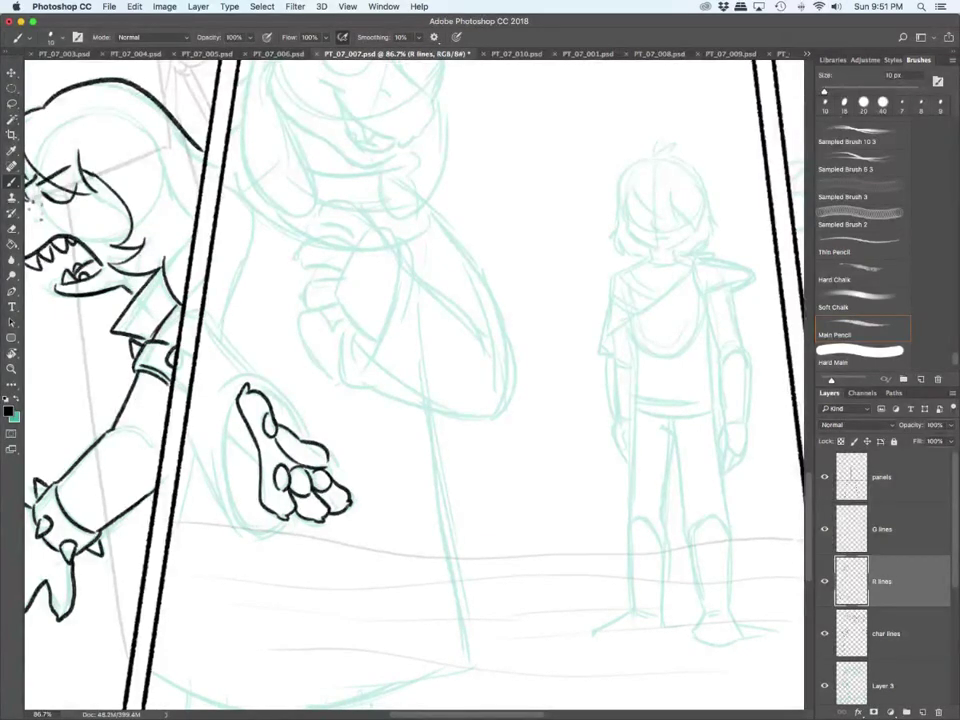
pyautogui.moveTo(229, 437); pyautogui.dragTo(262, 461)
# Step: Ink the wide sleeve opening around the open hand and the arm's outline to the panel border on char lines
pyautogui.click(886, 634)
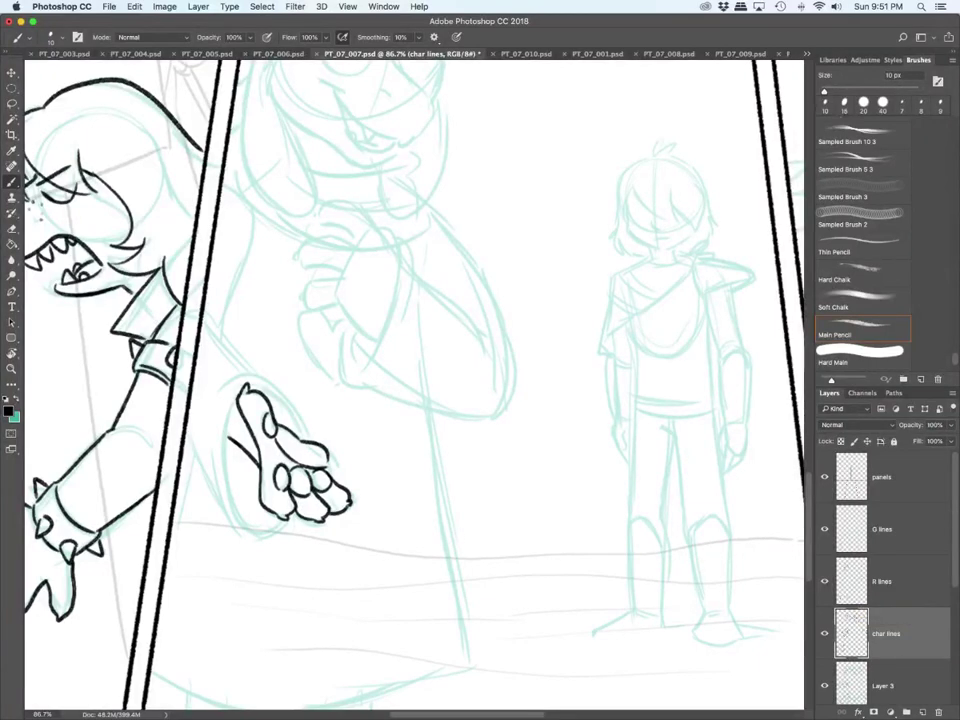
pyautogui.moveTo(240, 402)
pyautogui.mouseDown()
pyautogui.moveTo(245, 523)
pyautogui.moveTo(279, 520)
pyautogui.mouseUp()
pyautogui.moveTo(222, 383)
pyautogui.mouseDown()
pyautogui.moveTo(272, 385)
pyautogui.moveTo(300, 433)
pyautogui.mouseUp()
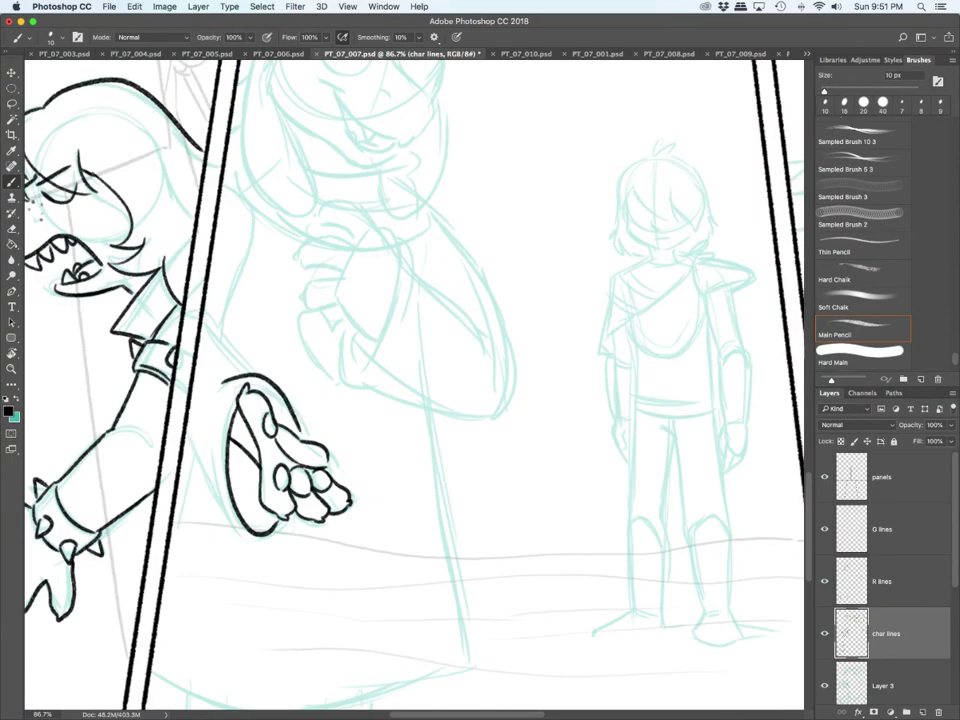
pyautogui.moveTo(266, 385); pyautogui.dragTo(290, 428)
pyautogui.moveTo(204, 322); pyautogui.dragTo(246, 371)
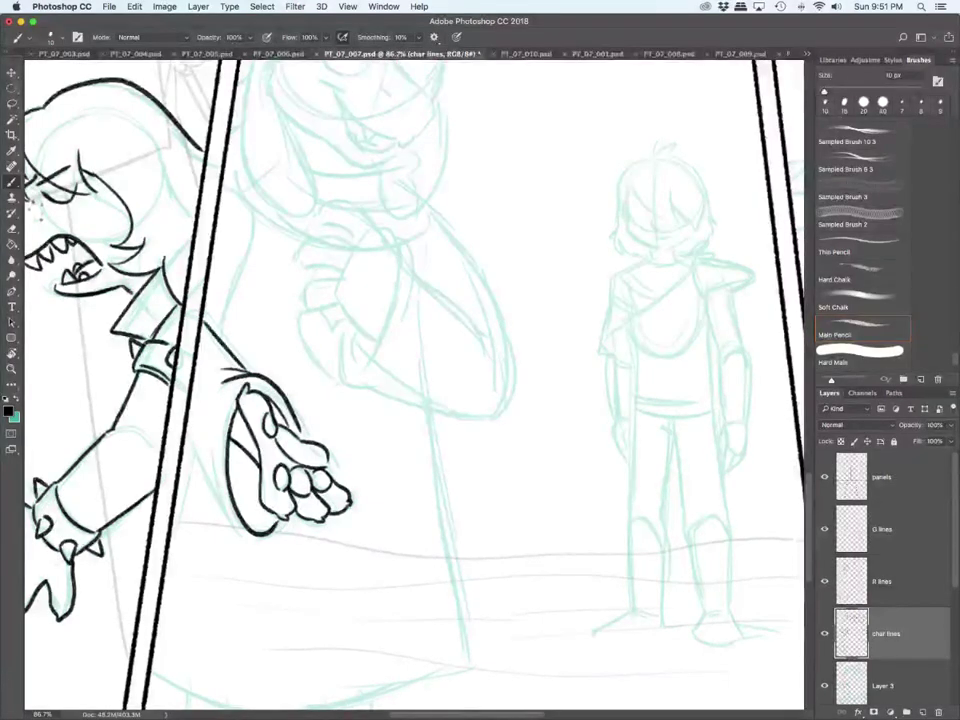
pyautogui.moveTo(186, 432)
pyautogui.mouseDown()
pyautogui.moveTo(249, 545)
pyautogui.moveTo(271, 546)
pyautogui.moveTo(291, 522)
pyautogui.mouseUp()
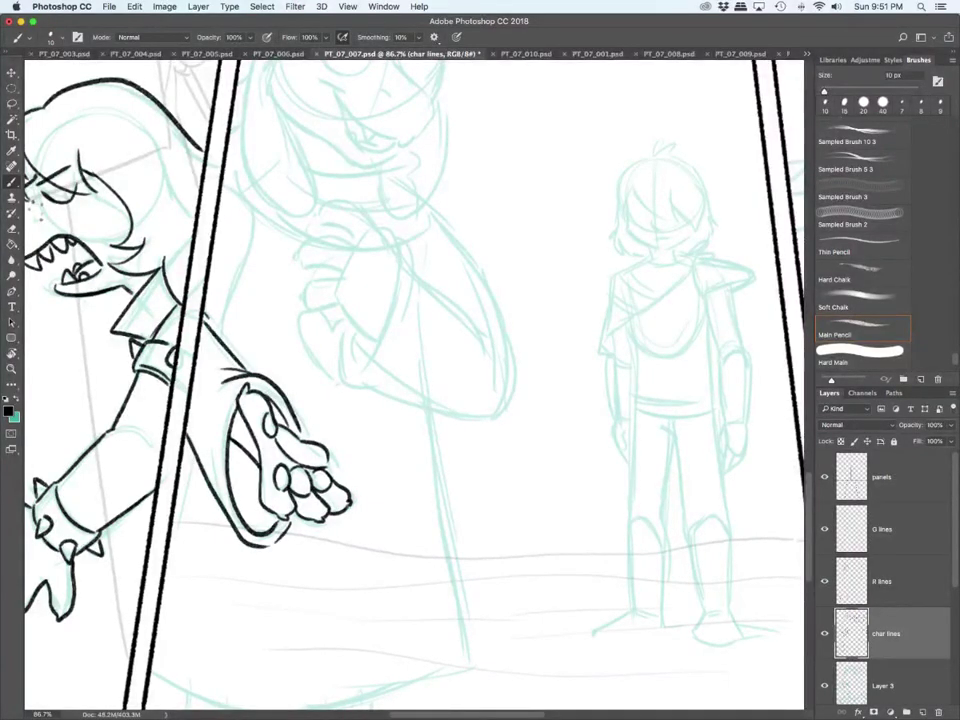
# Step: Ink the robed character's back contour above the sleeve, the long robe side and the curved hem
pyautogui.moveTo(217, 337); pyautogui.dragTo(249, 218)
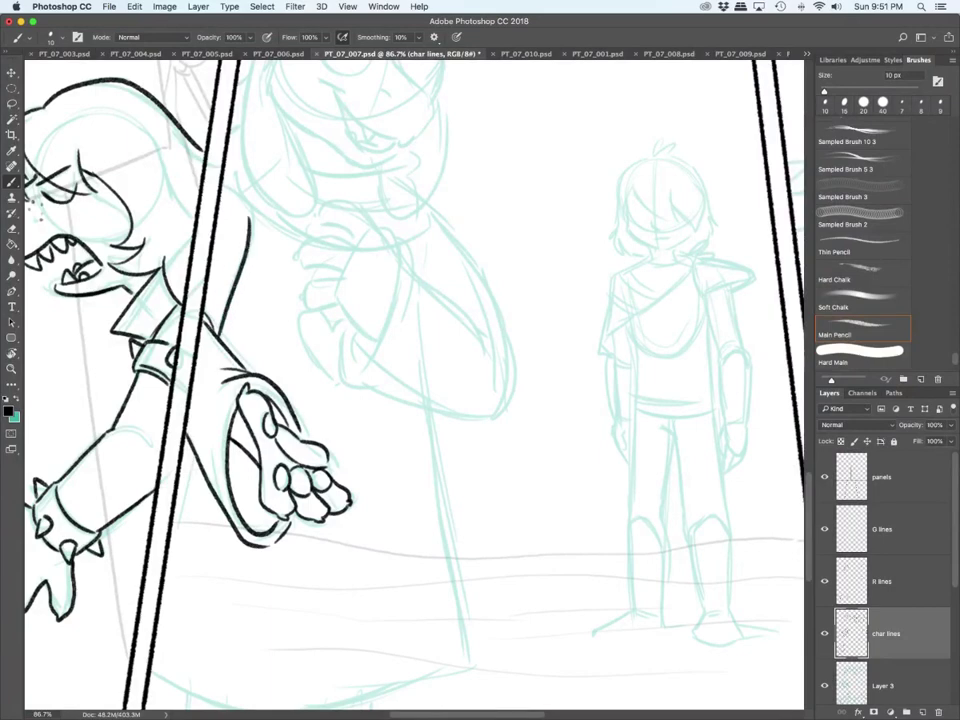
pyautogui.scroll(-3, 414, 385)
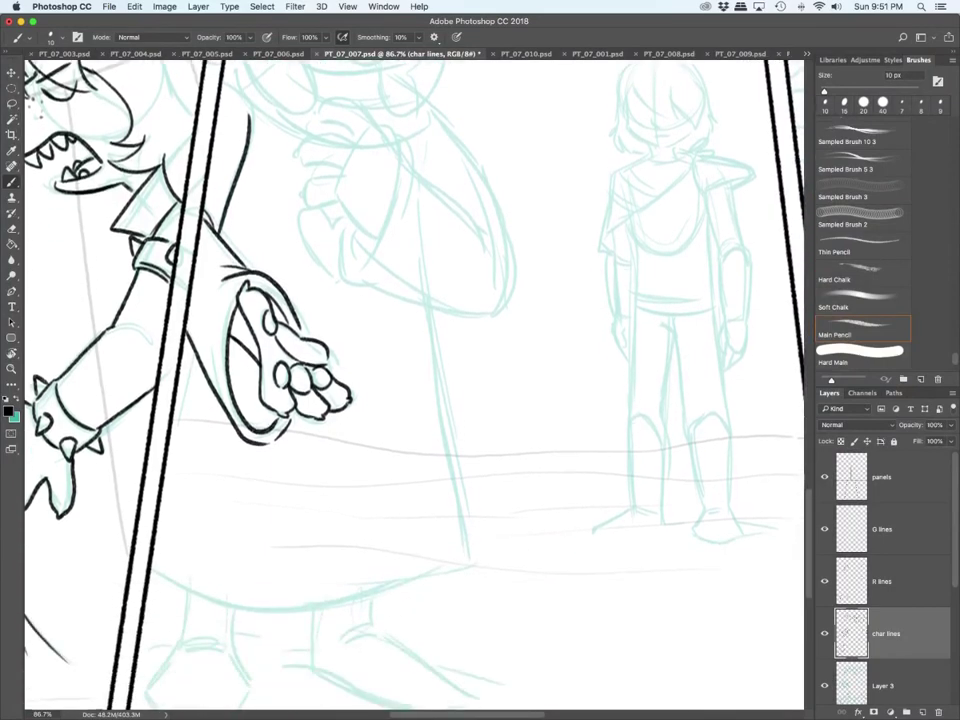
pyautogui.moveTo(150, 570)
pyautogui.mouseDown()
pyautogui.moveTo(396, 575)
pyautogui.moveTo(465, 552)
pyautogui.mouseUp()
pyautogui.moveTo(427, 303); pyautogui.dragTo(470, 548)
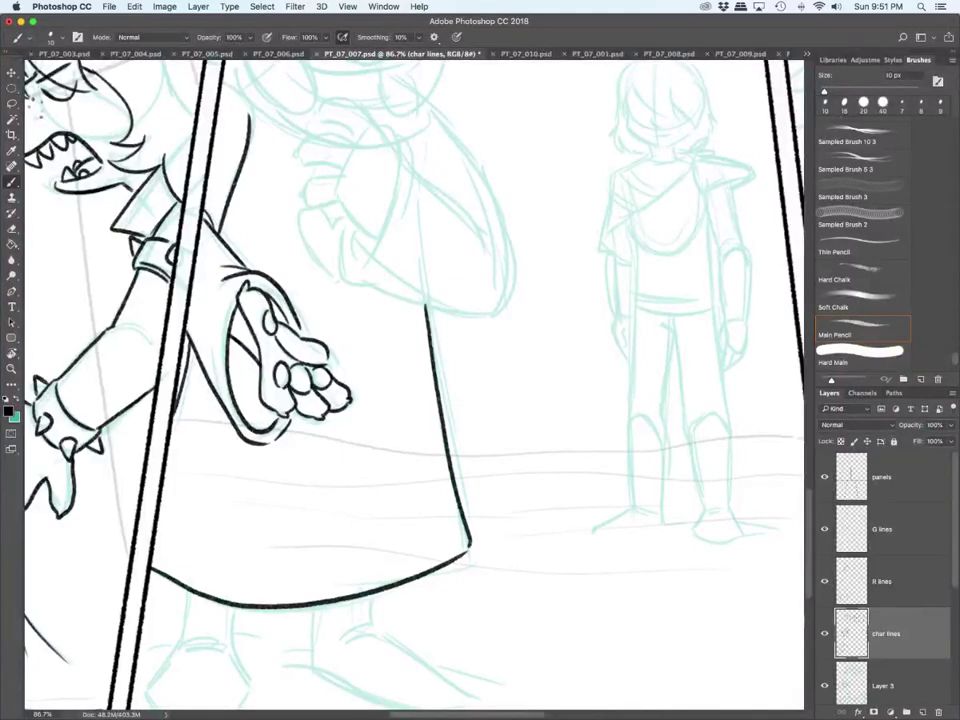
# Step: Ink the ankle and the pointed shoe with its crease below the robe's hem, facing the small distant figure
pyautogui.scroll(-7, 414, 385)
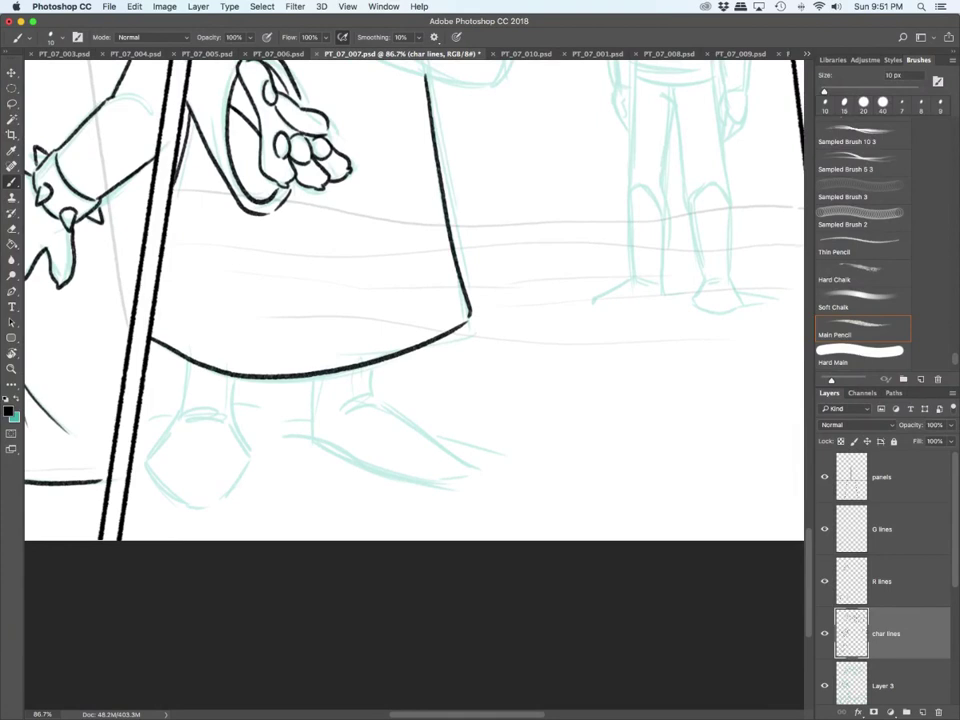
pyautogui.moveTo(312, 379)
pyautogui.mouseDown()
pyautogui.moveTo(312, 439)
pyautogui.moveTo(380, 402)
pyautogui.mouseUp()
pyautogui.moveTo(377, 403); pyautogui.dragTo(350, 424)
pyautogui.moveTo(371, 370)
pyautogui.mouseDown()
pyautogui.moveTo(374, 400)
pyautogui.moveTo(466, 476)
pyautogui.mouseUp()
pyautogui.moveTo(296, 438); pyautogui.dragTo(466, 480)
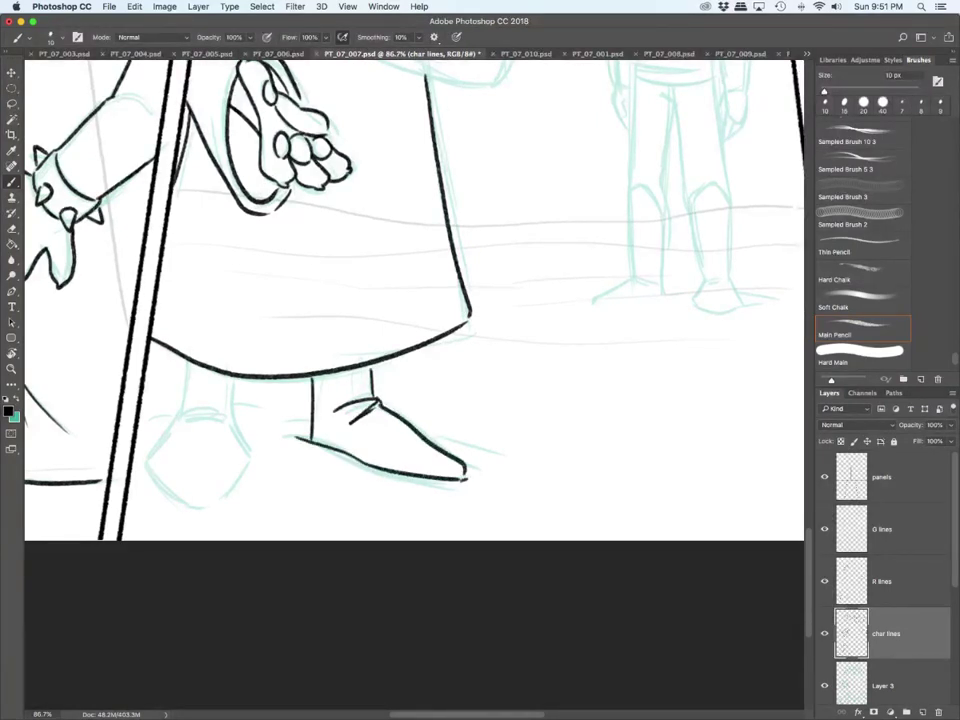
# Step: Ink the robed character's second ankle and rounded front-facing shoe, plus short ground strokes beside both shoes, on char lines
pyautogui.moveTo(434, 441); pyautogui.dragTo(495, 450)
pyautogui.moveTo(285, 419); pyautogui.dragTo(306, 420)
pyautogui.moveTo(187, 361); pyautogui.dragTo(182, 415)
pyautogui.moveTo(184, 415)
pyautogui.mouseDown()
pyautogui.moveTo(215, 411)
pyautogui.moveTo(150, 462)
pyautogui.moveTo(162, 490)
pyautogui.moveTo(222, 503)
pyautogui.moveTo(233, 377)
pyautogui.mouseUp()
pyautogui.moveTo(147, 409); pyautogui.dragTo(267, 411)
pyautogui.moveTo(270, 411); pyautogui.dragTo(294, 408)
# Step: Ink the raised arm's sleeve with its cuff opening, inner folds, hanging lower edge and outer contour from shoulder to elbow
pyautogui.scroll(-3, 322, 477)
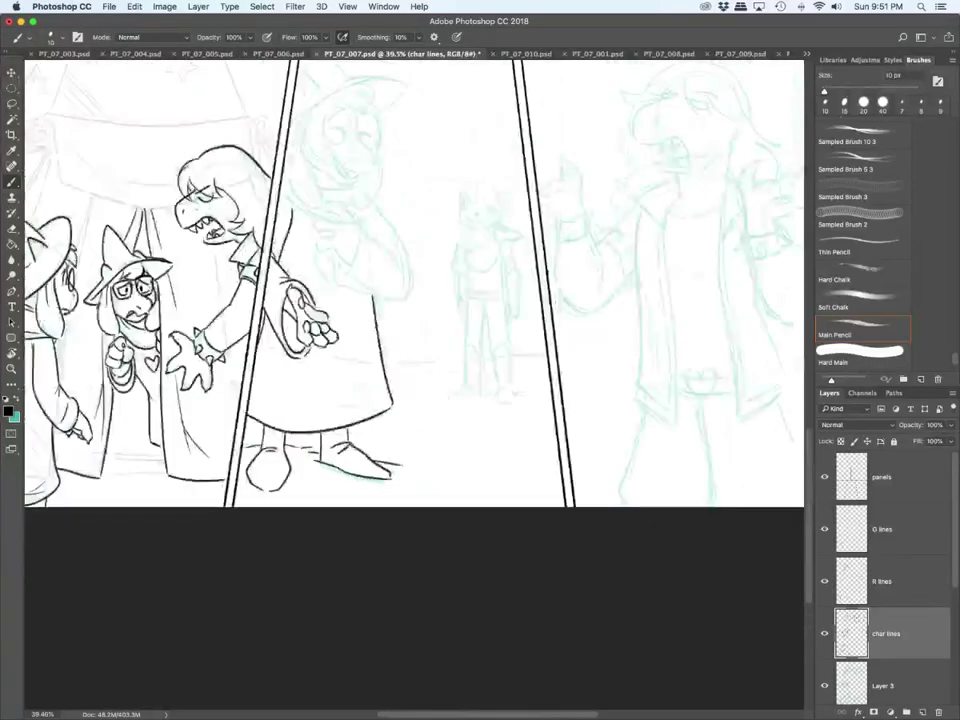
pyautogui.scroll(3, 344, 168)
pyautogui.scroll(1, 345, 170)
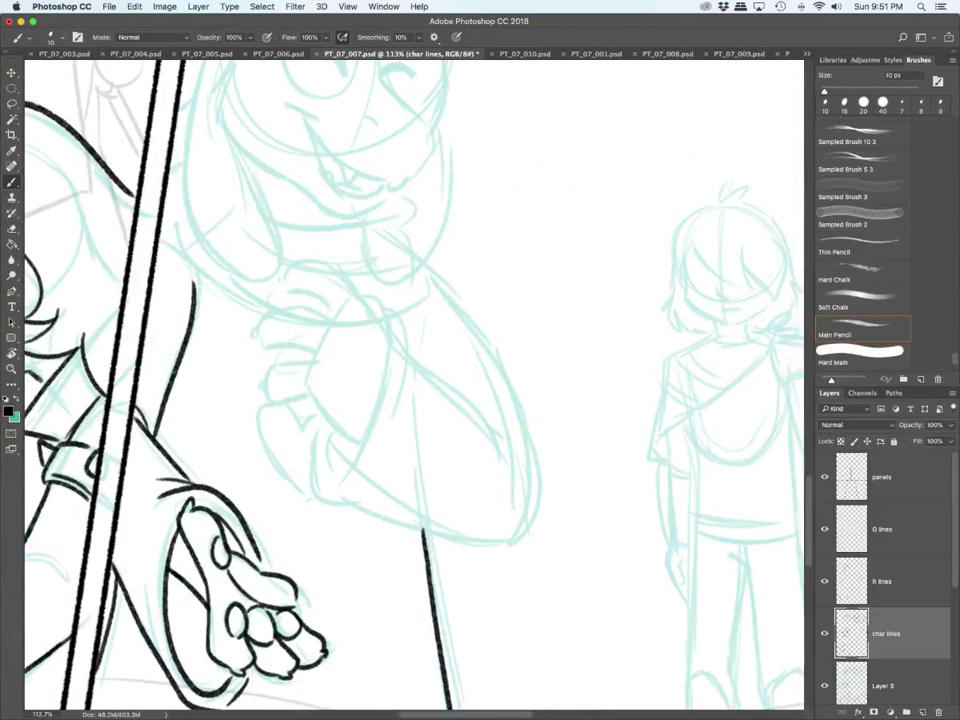
pyautogui.moveTo(385, 321)
pyautogui.mouseDown()
pyautogui.moveTo(351, 462)
pyautogui.moveTo(394, 416)
pyautogui.mouseUp()
pyautogui.moveTo(407, 354)
pyautogui.mouseDown()
pyautogui.moveTo(415, 407)
pyautogui.moveTo(513, 446)
pyautogui.mouseUp()
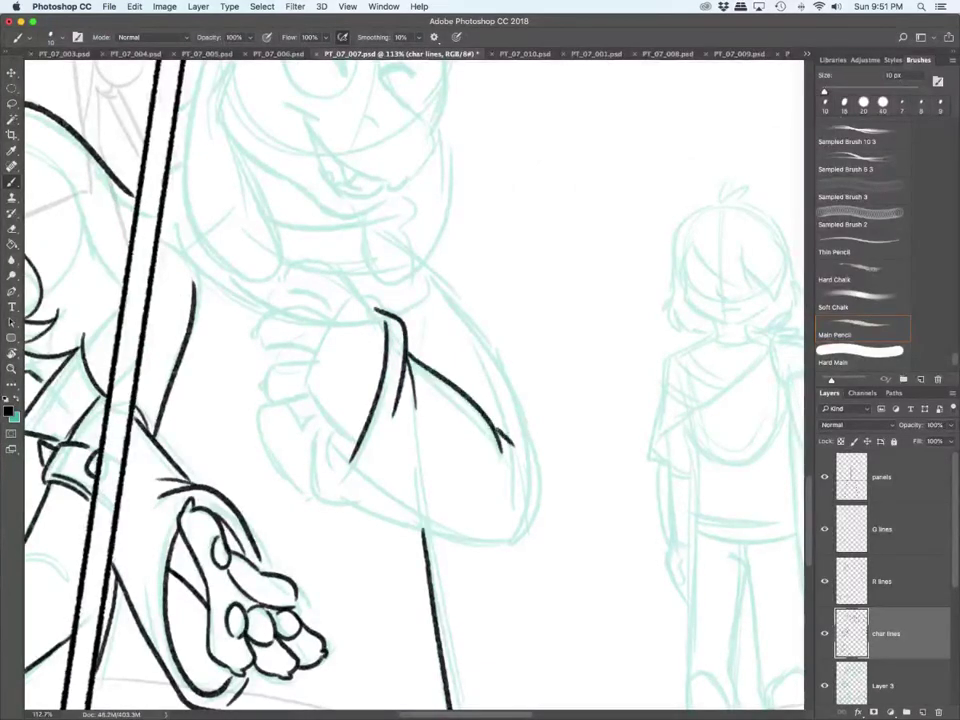
pyautogui.moveTo(317, 410)
pyautogui.mouseDown()
pyautogui.moveTo(314, 490)
pyautogui.moveTo(350, 500)
pyautogui.mouseUp()
pyautogui.moveTo(329, 442)
pyautogui.mouseDown()
pyautogui.moveTo(337, 475)
pyautogui.moveTo(515, 537)
pyautogui.mouseUp()
pyautogui.moveTo(426, 268); pyautogui.dragTo(516, 535)
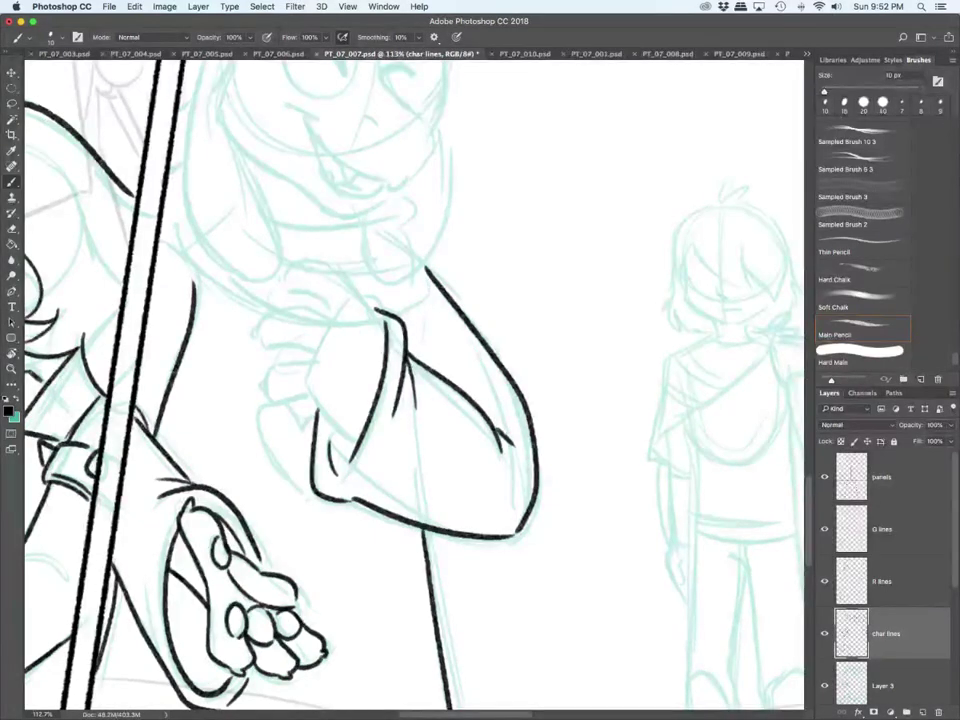
# Step: Ink the raised paw's curled fingers, claws and wrist emerging from the sleeve on the R lines layer
pyautogui.click(886, 581)
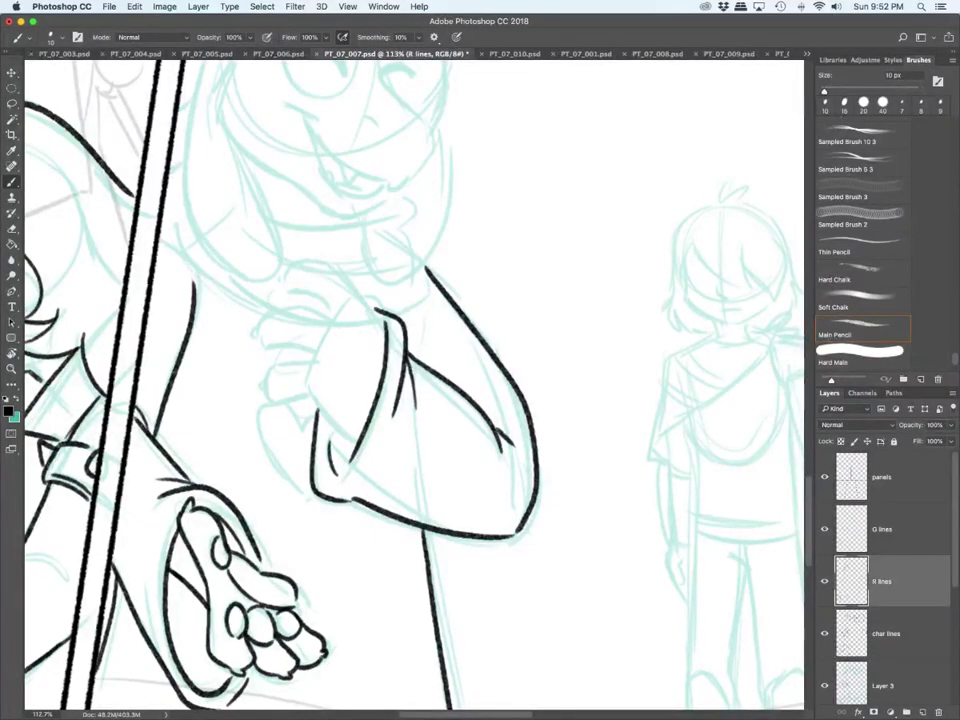
pyautogui.moveTo(329, 368)
pyautogui.mouseDown()
pyautogui.moveTo(263, 379)
pyautogui.moveTo(269, 401)
pyautogui.moveTo(310, 399)
pyautogui.mouseUp()
pyautogui.moveTo(312, 399); pyautogui.dragTo(351, 433)
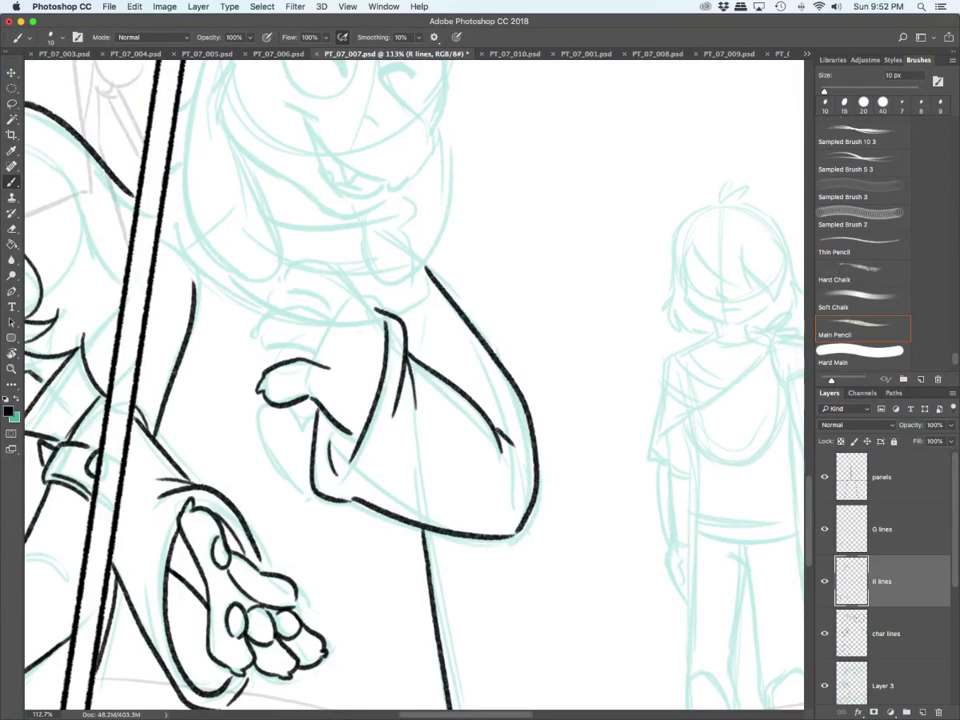
pyautogui.moveTo(253, 336); pyautogui.dragTo(335, 327)
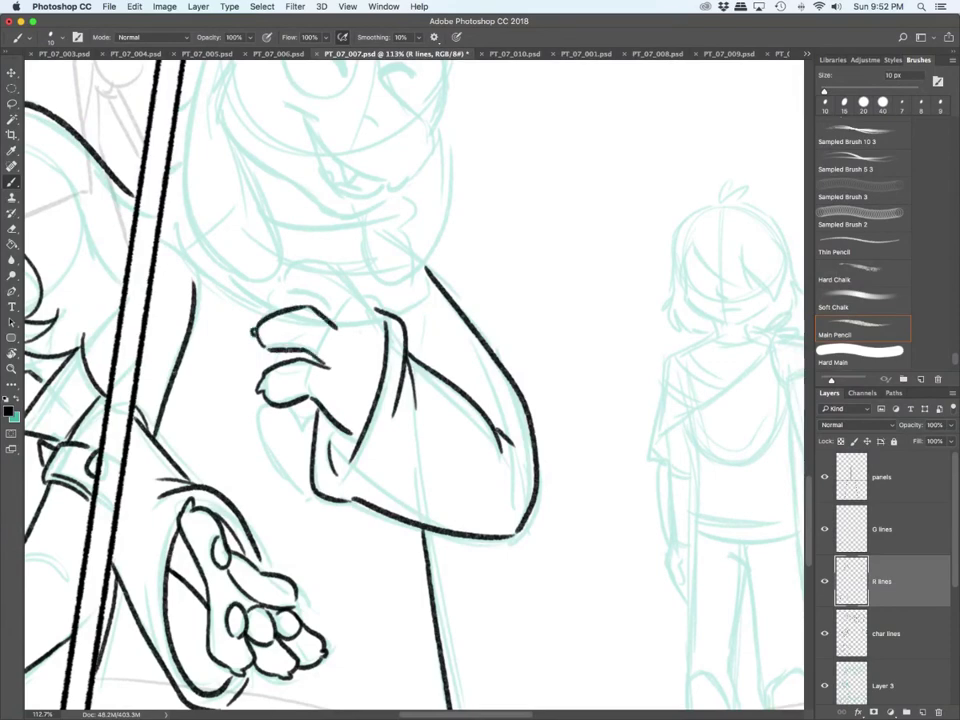
pyautogui.moveTo(288, 298); pyautogui.dragTo(385, 338)
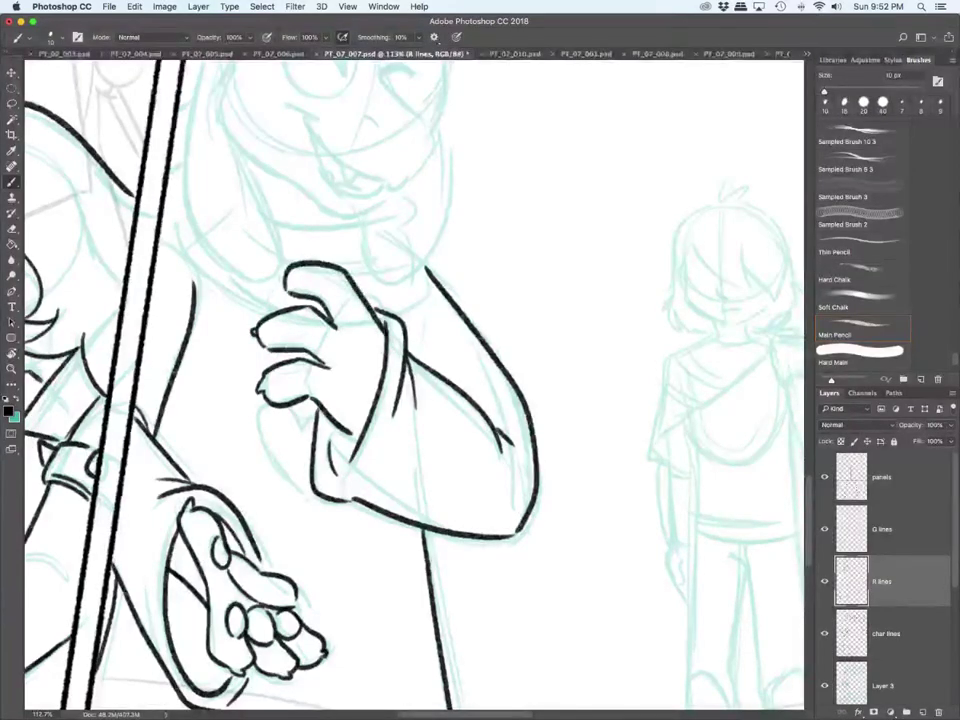
pyautogui.moveTo(287, 285); pyautogui.dragTo(281, 271)
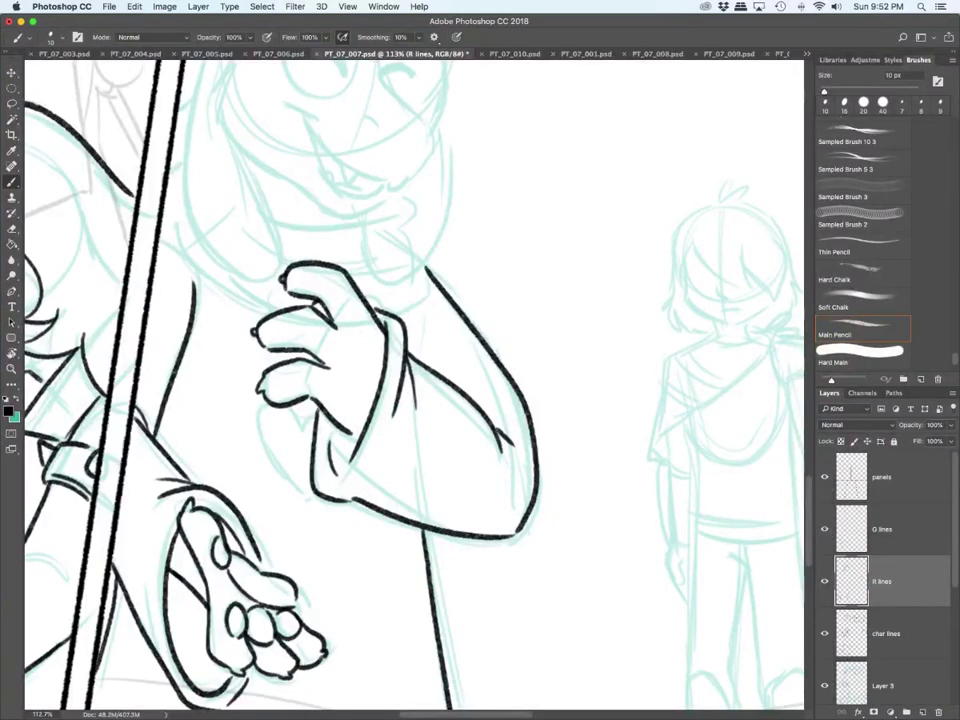
# Step: Ink the robed character's face: cheek contour, closed smiling eyes, nose, snout and open grin with teeth and tongue
pyautogui.scroll(5, 414, 385)
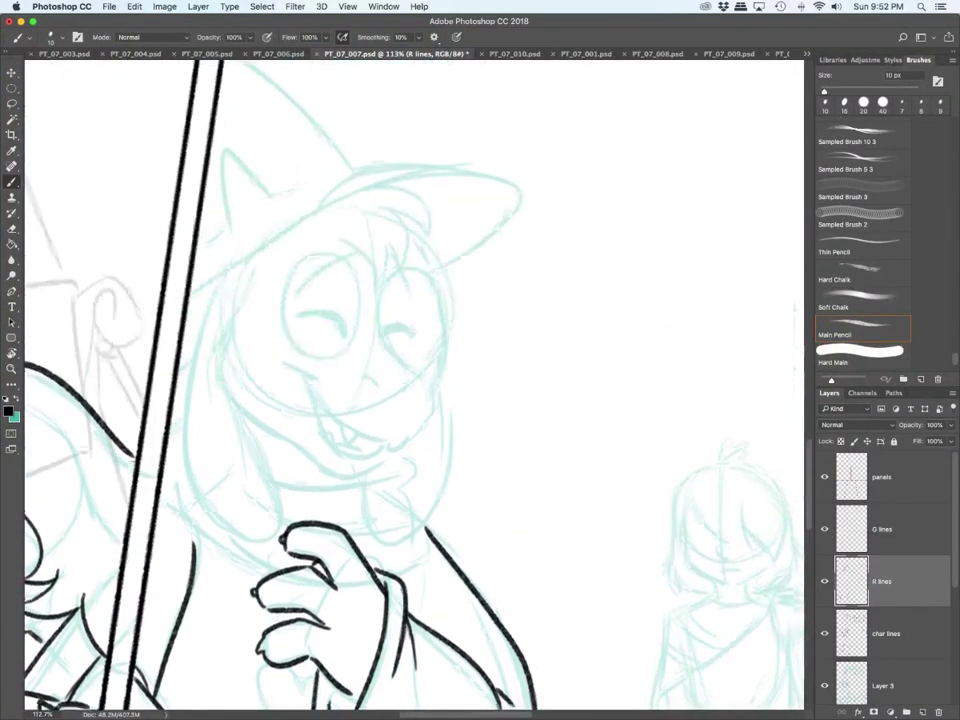
pyautogui.hscroll(-3, 414, 385)
pyautogui.moveTo(357, 265)
pyautogui.mouseDown()
pyautogui.moveTo(324, 350)
pyautogui.moveTo(398, 440)
pyautogui.mouseUp()
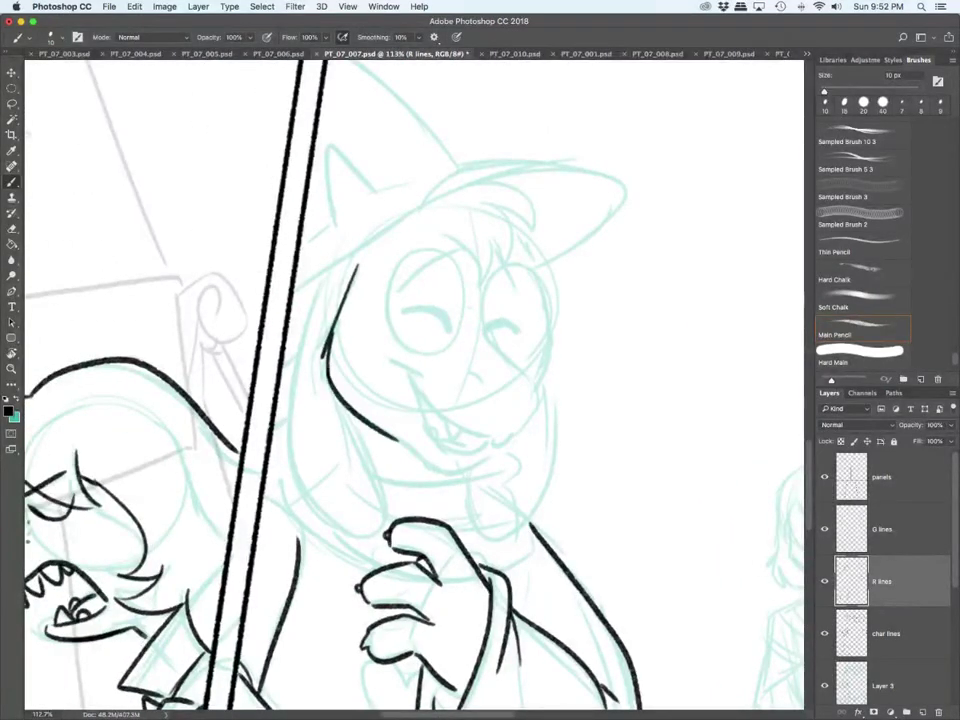
pyautogui.moveTo(465, 374); pyautogui.dragTo(478, 385)
pyautogui.moveTo(403, 316)
pyautogui.mouseDown()
pyautogui.moveTo(449, 334)
pyautogui.moveTo(521, 335)
pyautogui.moveTo(486, 335)
pyautogui.moveTo(532, 392)
pyautogui.mouseUp()
pyautogui.moveTo(384, 358)
pyautogui.mouseDown()
pyautogui.moveTo(412, 376)
pyautogui.moveTo(455, 437)
pyautogui.moveTo(488, 439)
pyautogui.mouseUp()
pyautogui.moveTo(408, 380); pyautogui.dragTo(533, 405)
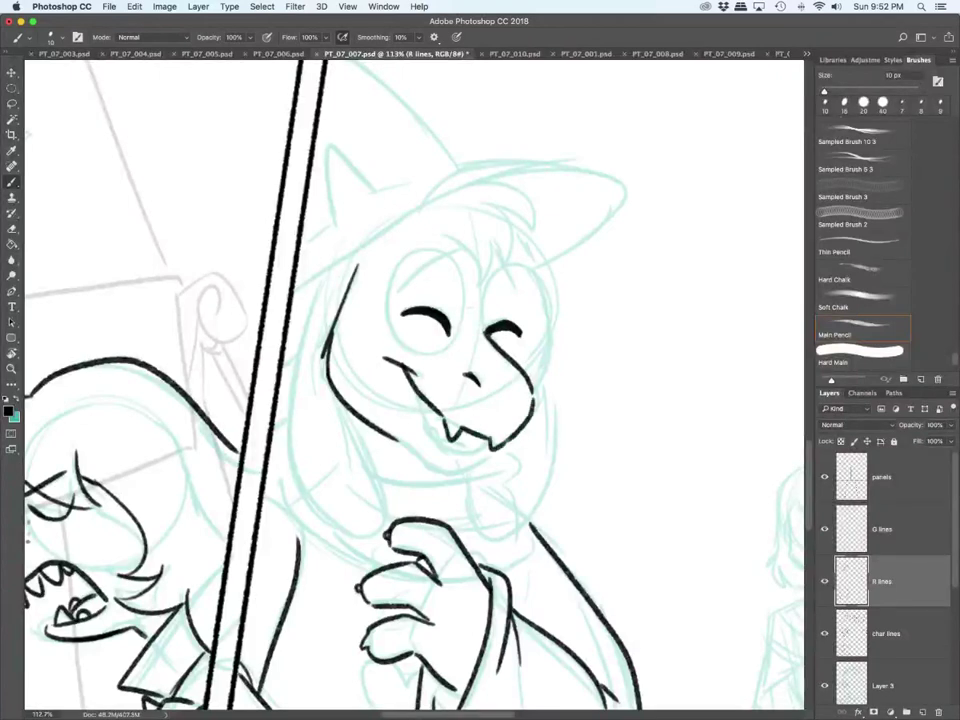
pyautogui.moveTo(447, 453); pyautogui.dragTo(477, 450)
pyautogui.moveTo(427, 434); pyautogui.dragTo(487, 447)
# Step: Ink the spiky hair tuft and forehead bangs beneath the hat brim, plus the raised brow lines above both eyes
pyautogui.moveTo(422, 214)
pyautogui.mouseDown()
pyautogui.moveTo(476, 185)
pyautogui.moveTo(529, 191)
pyautogui.mouseUp()
pyautogui.moveTo(529, 191); pyautogui.dragTo(494, 196)
pyautogui.moveTo(494, 196)
pyautogui.mouseDown()
pyautogui.moveTo(528, 245)
pyautogui.moveTo(496, 221)
pyautogui.mouseUp()
pyautogui.moveTo(510, 236); pyautogui.dragTo(487, 283)
pyautogui.moveTo(464, 240)
pyautogui.mouseDown()
pyautogui.moveTo(483, 291)
pyautogui.moveTo(481, 276)
pyautogui.mouseUp()
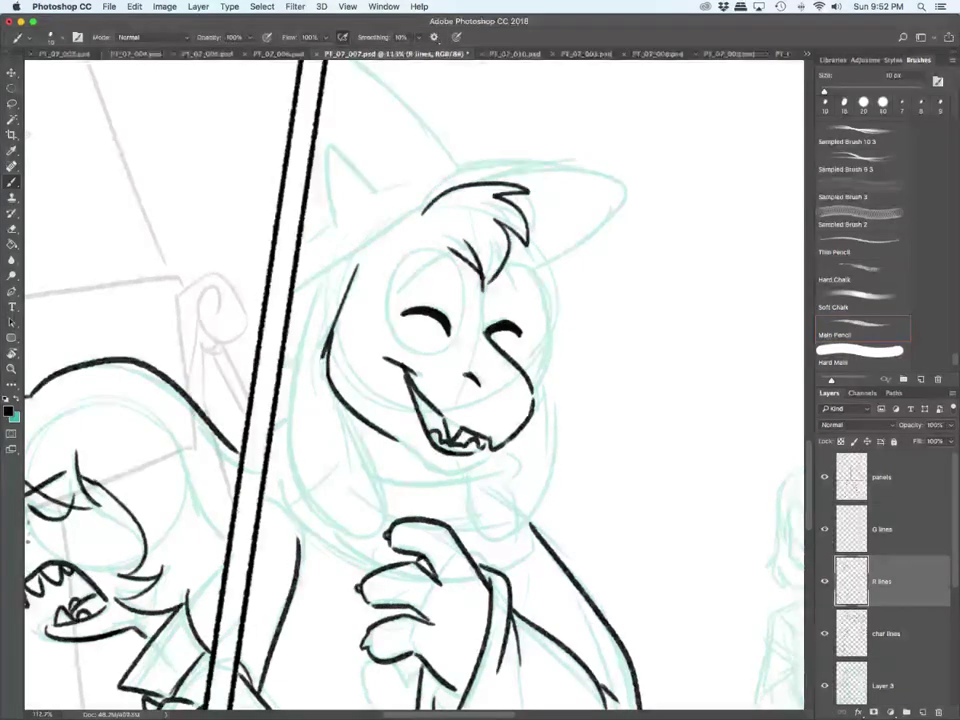
pyautogui.moveTo(399, 290); pyautogui.dragTo(449, 253)
pyautogui.moveTo(507, 264); pyautogui.dragTo(523, 314)
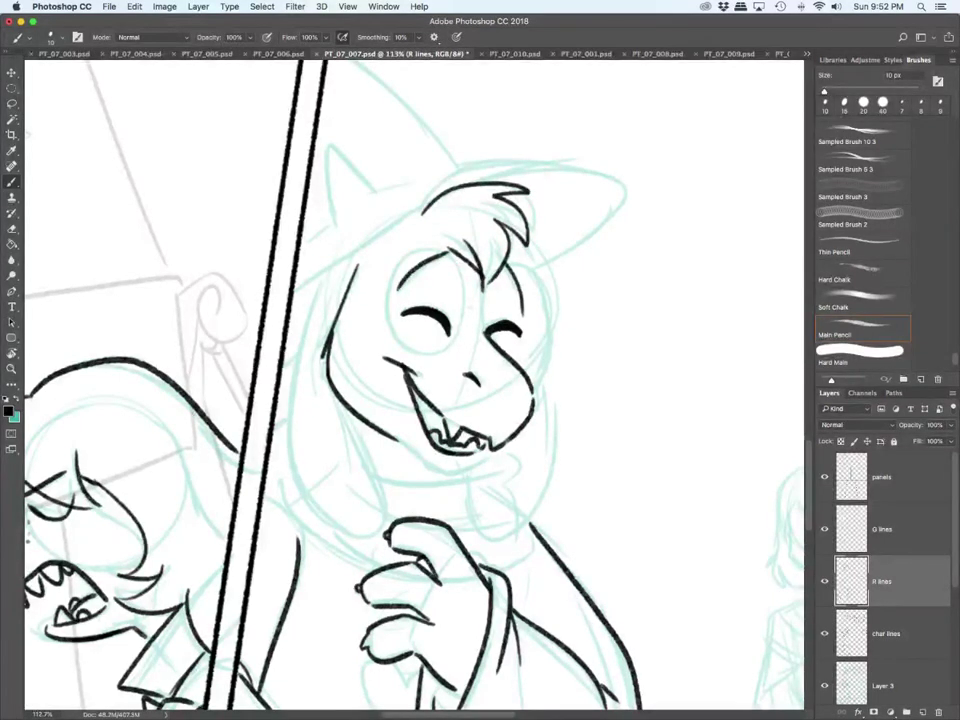
# Step: Ink the chin beneath the grin, the far cheek and both long hanging ears framing the face
pyautogui.moveTo(396, 438)
pyautogui.mouseDown()
pyautogui.moveTo(466, 470)
pyautogui.moveTo(488, 456)
pyautogui.mouseUp()
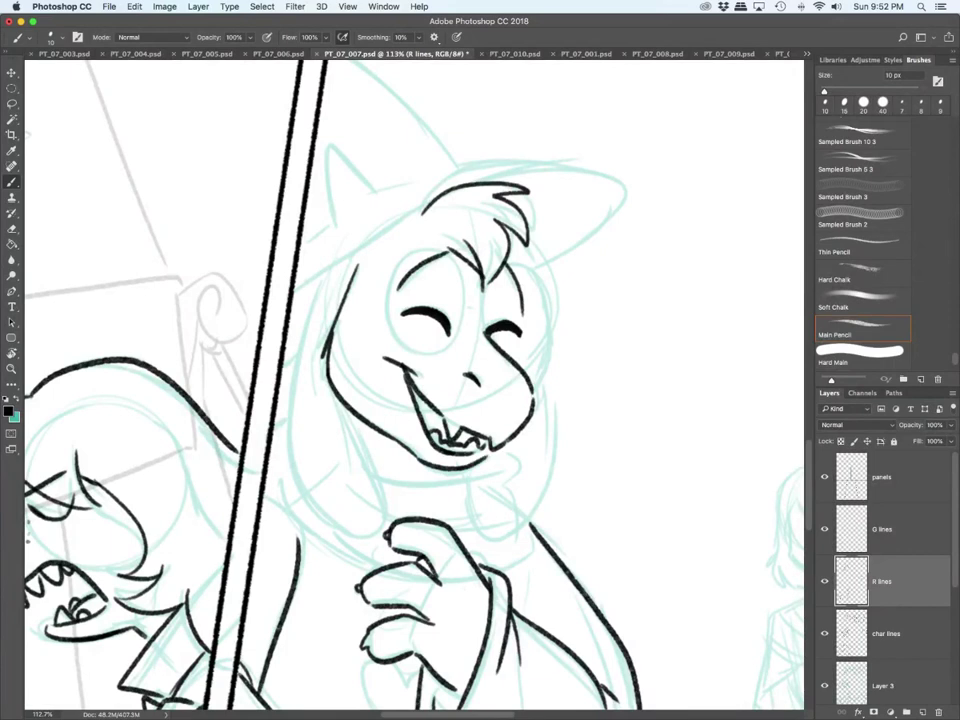
pyautogui.moveTo(536, 285); pyautogui.dragTo(549, 337)
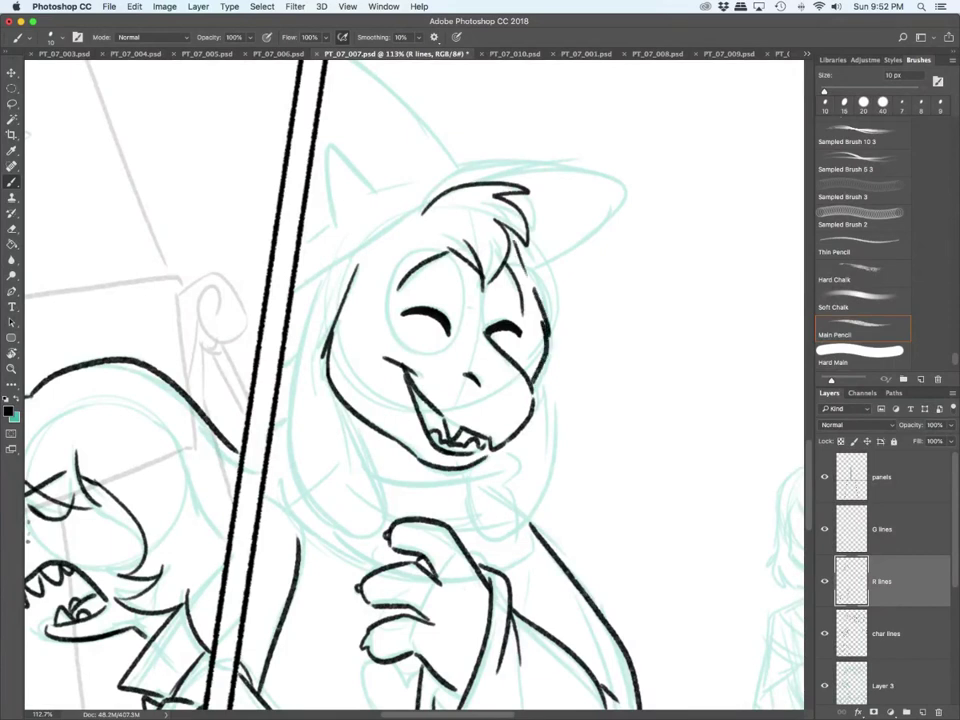
pyautogui.moveTo(345, 265)
pyautogui.mouseDown()
pyautogui.moveTo(322, 340)
pyautogui.moveTo(312, 330)
pyautogui.moveTo(300, 390)
pyautogui.mouseUp()
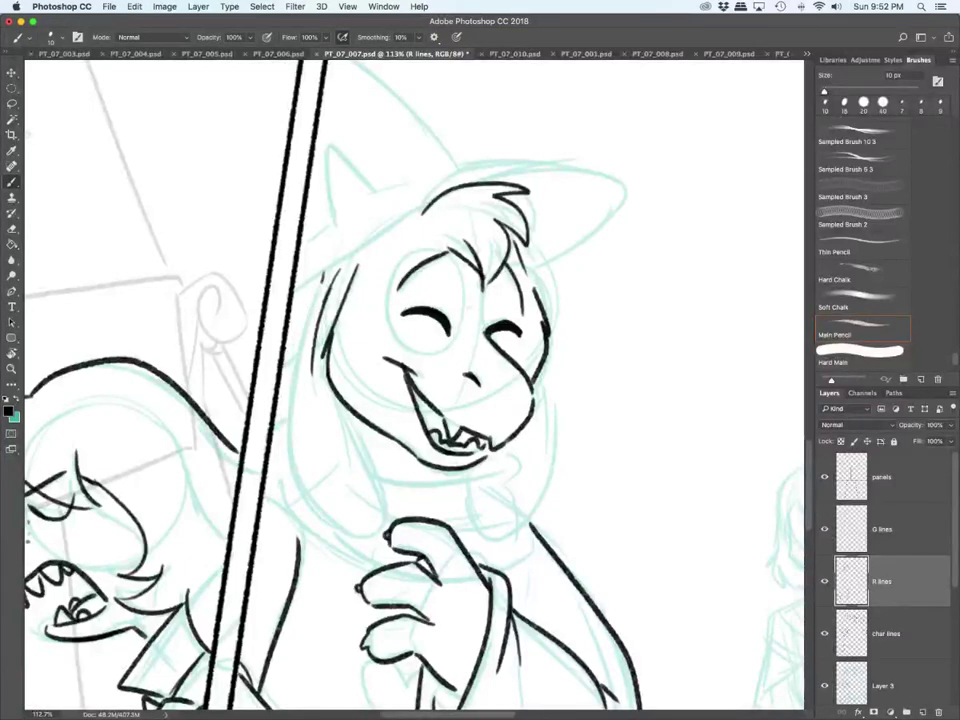
pyautogui.moveTo(308, 490); pyautogui.dragTo(366, 542)
pyautogui.moveTo(343, 404); pyautogui.dragTo(369, 442)
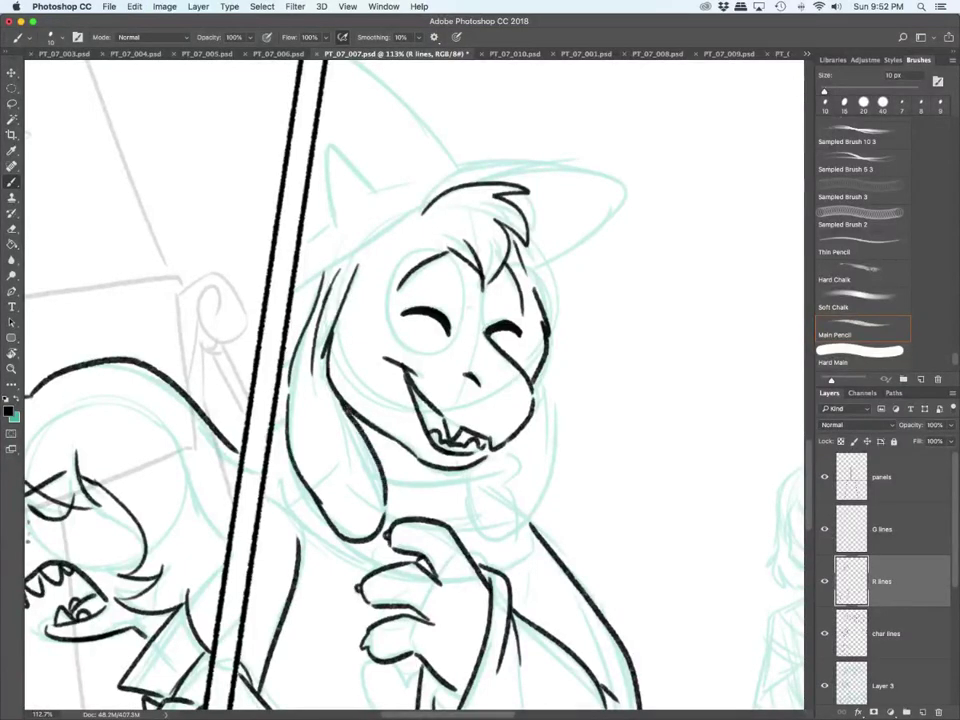
pyautogui.moveTo(480, 460)
pyautogui.mouseDown()
pyautogui.moveTo(471, 479)
pyautogui.moveTo(504, 532)
pyautogui.mouseUp()
pyautogui.moveTo(516, 524)
pyautogui.mouseDown()
pyautogui.moveTo(552, 449)
pyautogui.moveTo(543, 357)
pyautogui.moveTo(545, 461)
pyautogui.mouseUp()
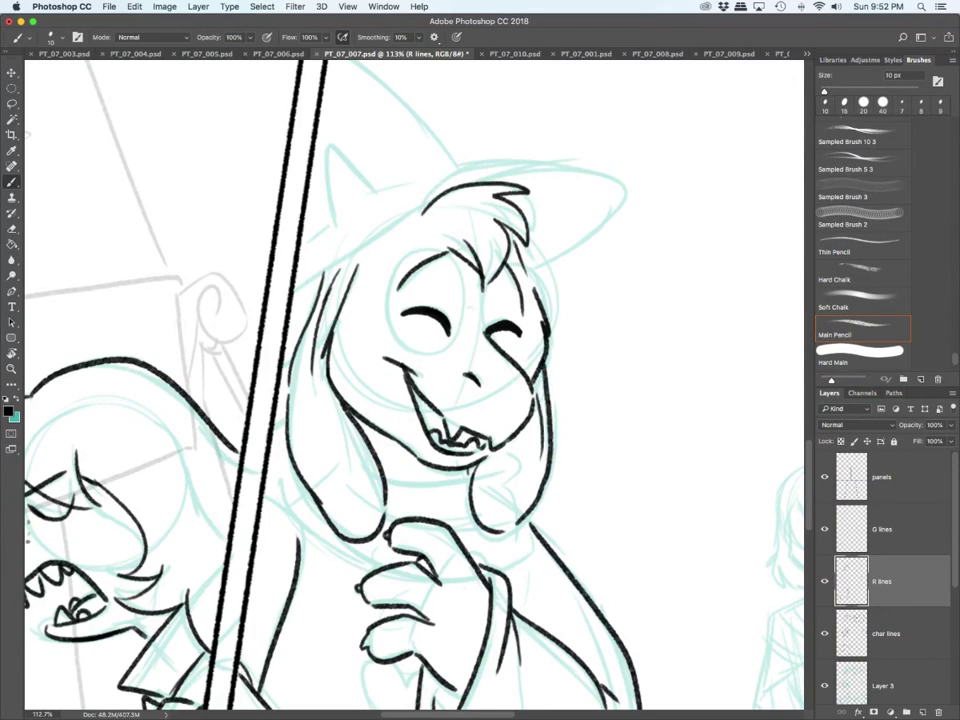
# Step: Ink the neckline, the collar beneath the ears and the near shoulder line to the panel border on char lines
pyautogui.hotkey('alt', '[')
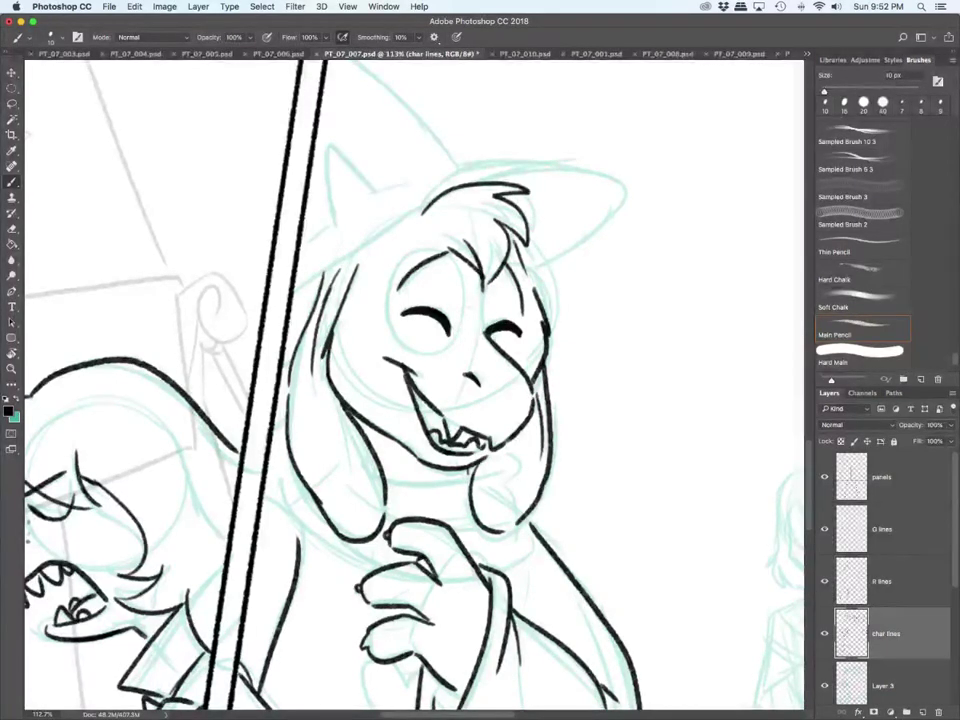
pyautogui.moveTo(264, 488); pyautogui.dragTo(358, 562)
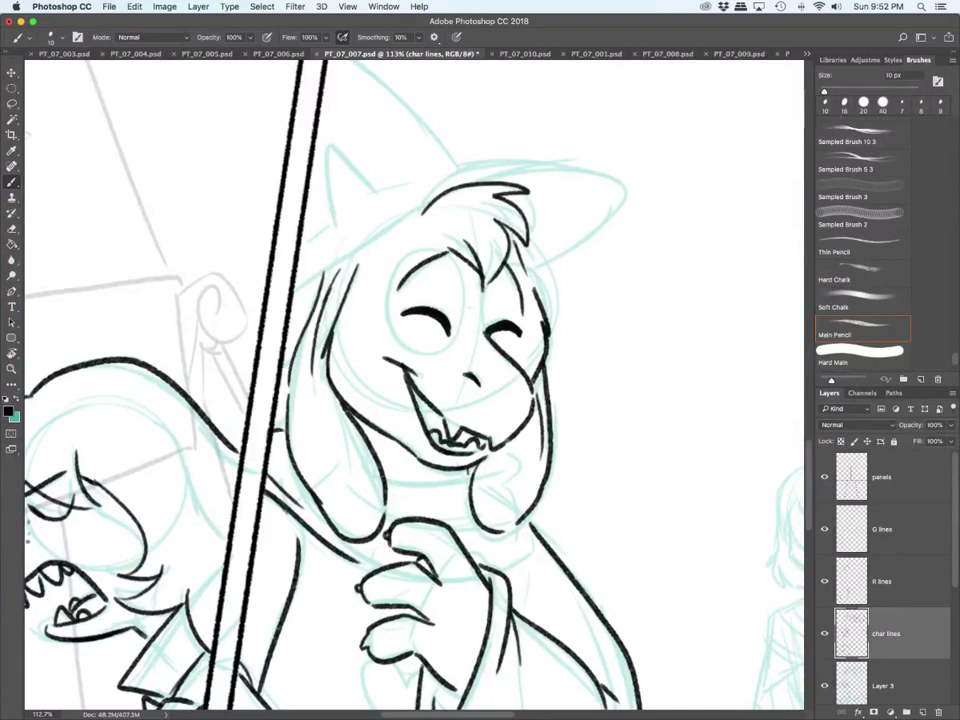
pyautogui.moveTo(386, 477); pyautogui.dragTo(468, 485)
pyautogui.moveTo(494, 572); pyautogui.dragTo(540, 545)
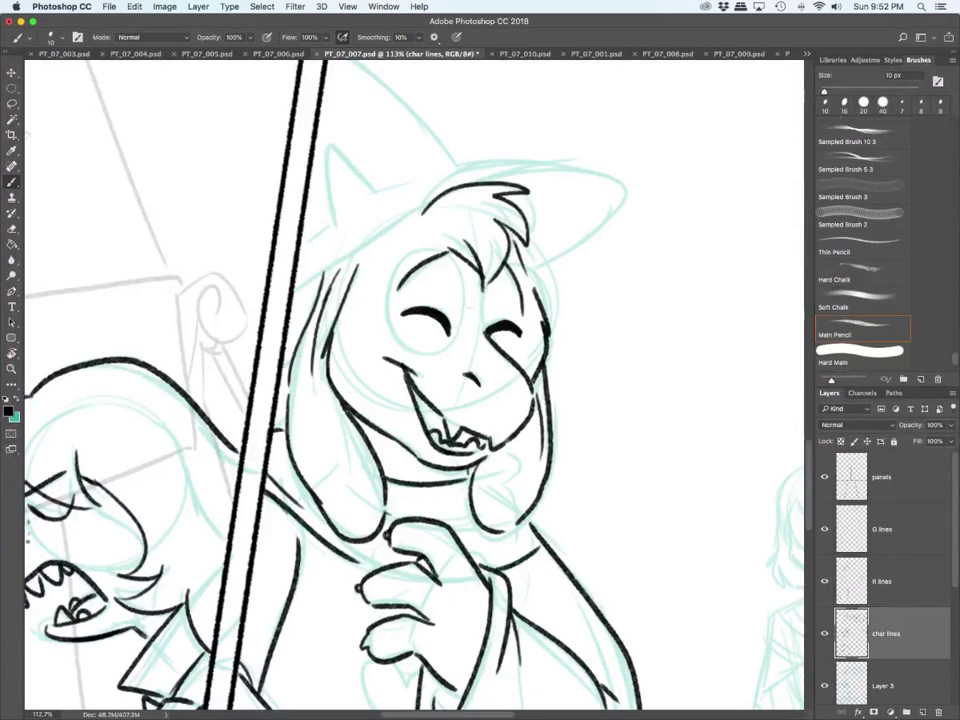
pyautogui.moveTo(452, 531); pyautogui.dragTo(480, 527)
# Step: Ink the hat's curved brim with its upper edge, the pointed ear shape and the tall cone's slope to the panel border
pyautogui.scroll(3, 414, 380)
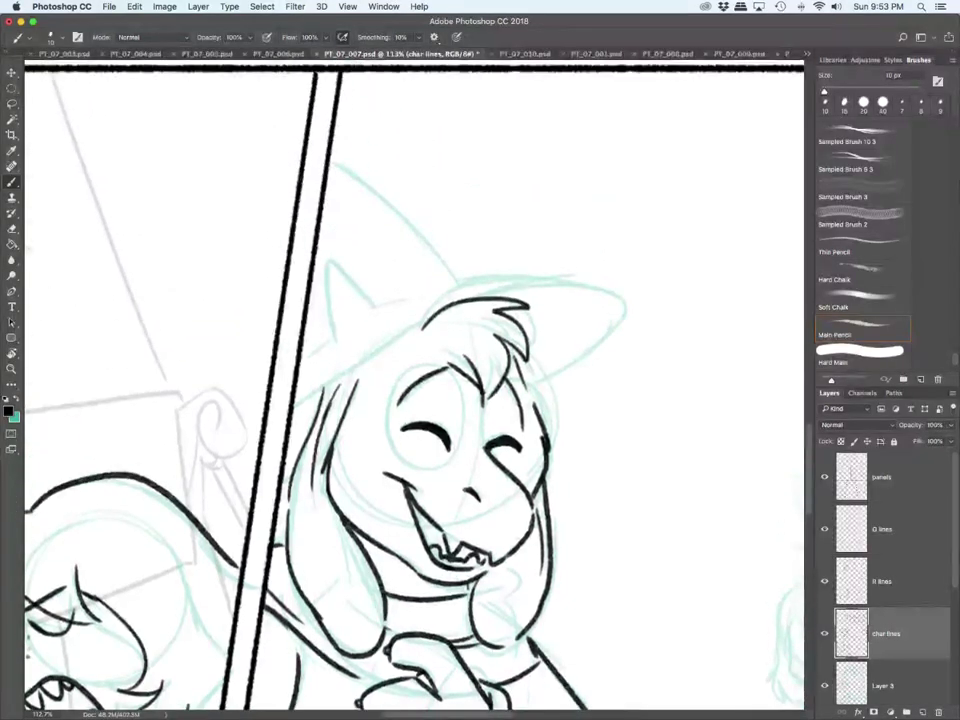
pyautogui.moveTo(297, 406)
pyautogui.mouseDown()
pyautogui.moveTo(368, 361)
pyautogui.moveTo(566, 281)
pyautogui.moveTo(531, 382)
pyautogui.mouseUp()
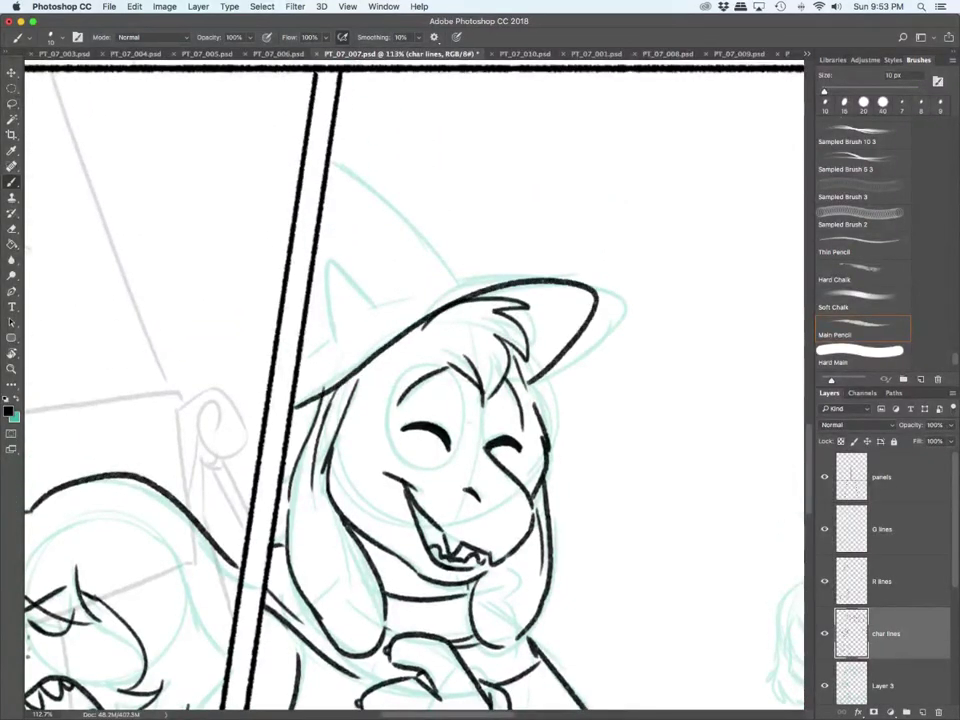
pyautogui.moveTo(319, 308); pyautogui.dragTo(375, 322)
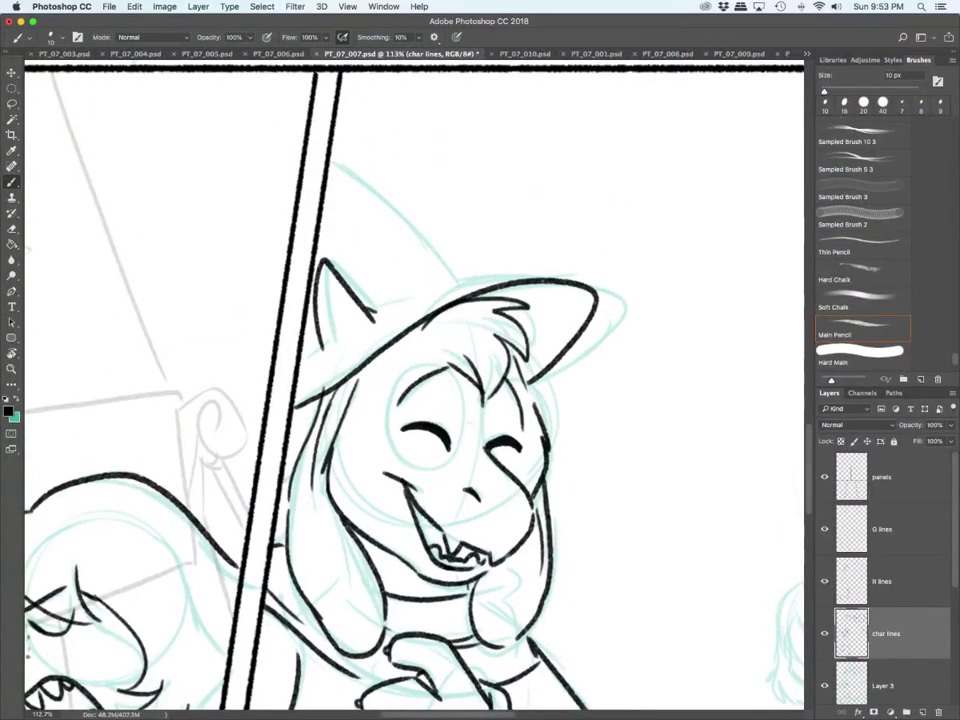
pyautogui.moveTo(331, 172)
pyautogui.mouseDown()
pyautogui.moveTo(453, 283)
pyautogui.moveTo(545, 272)
pyautogui.mouseUp()
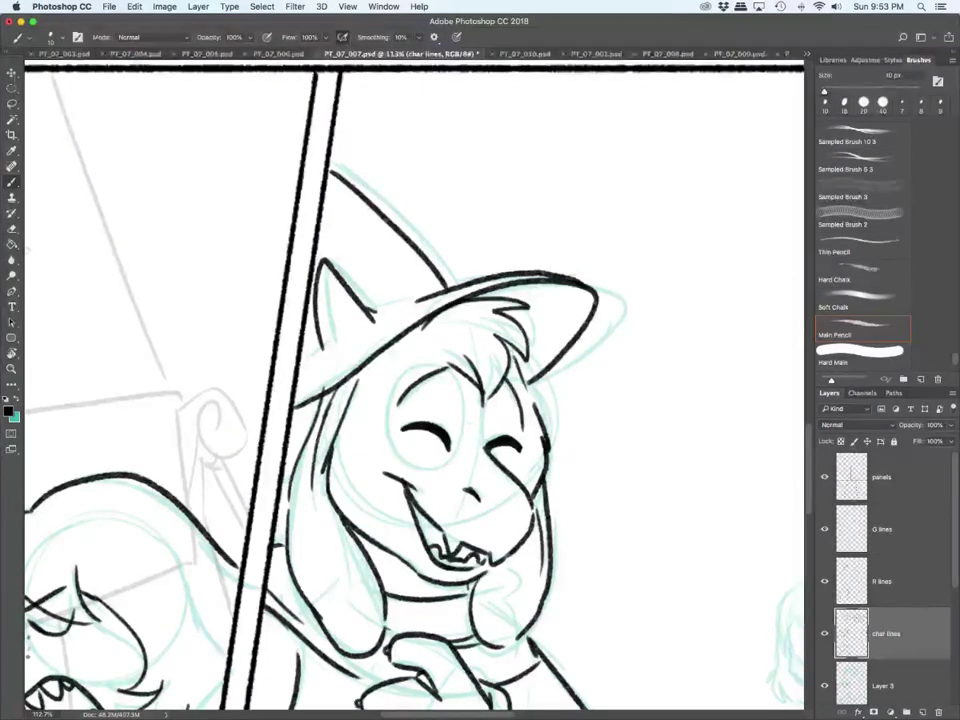
# Step: Complete the hat line at the panel border on char lines and join the far cheek contour to the brim on R lines
pyautogui.press('e')
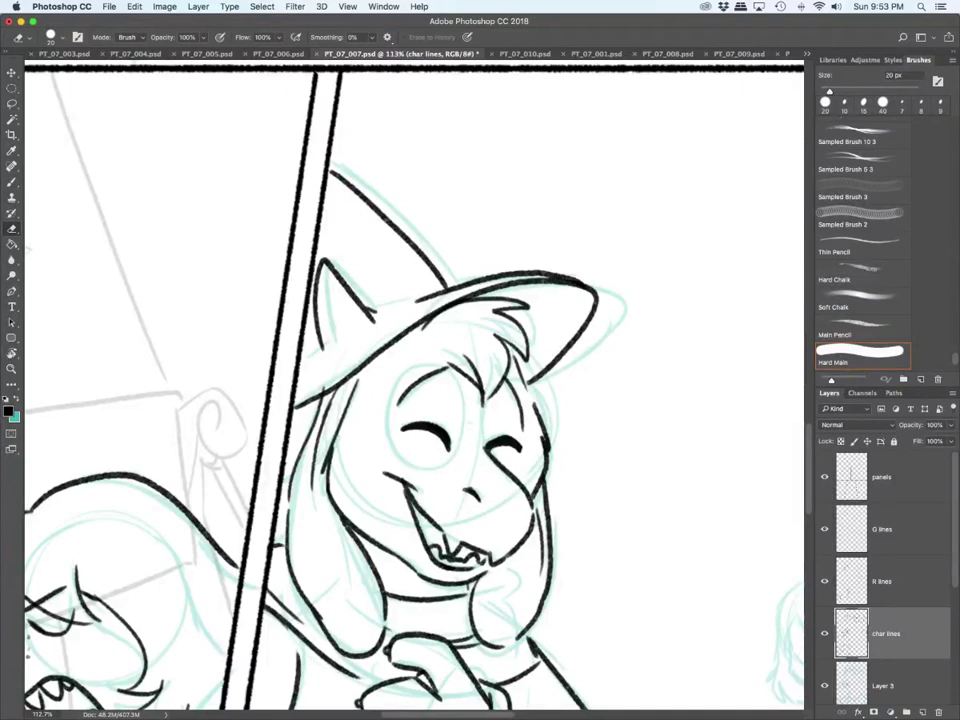
pyautogui.click(886, 582)
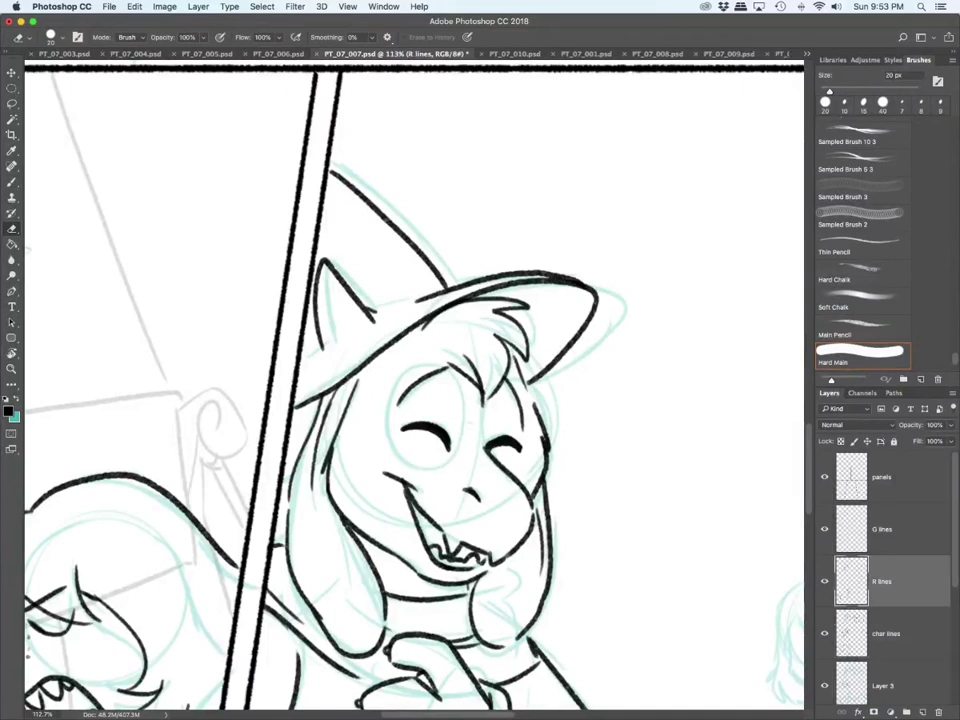
pyautogui.press('b')
pyautogui.hotkey('alt', '[')
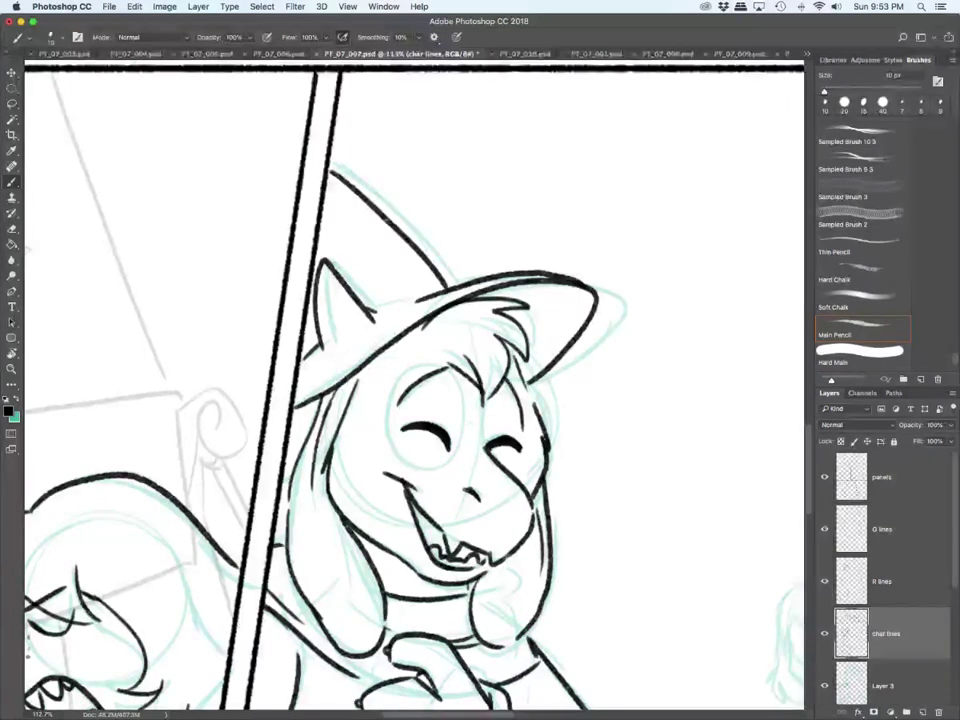
pyautogui.hotkey('alt', ']')
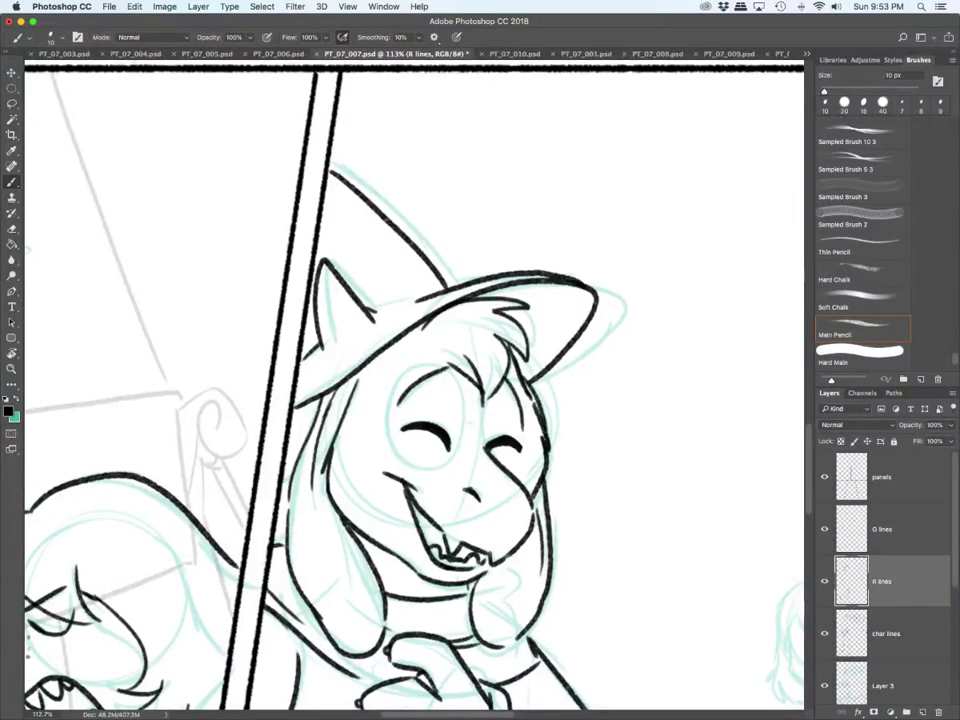
# Step: Ink the round glasses with their bridge over the closed eyes on the G lines layer, brush size 15 px
pyautogui.scroll(-6, 520, 588)
pyautogui.scroll(3, 495, 602)
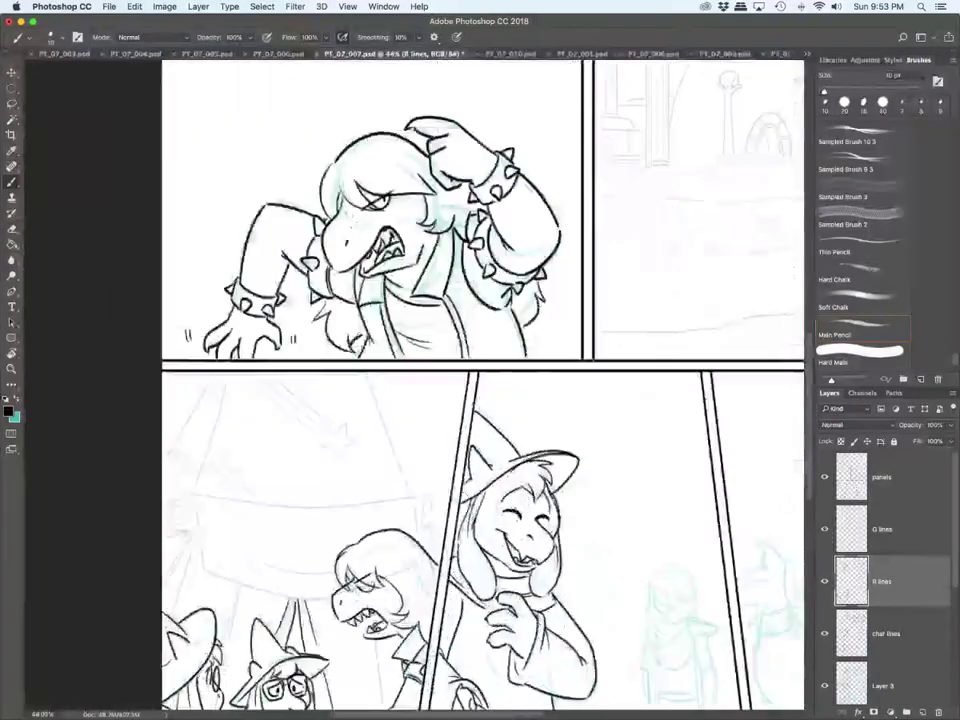
pyautogui.click(882, 529)
pyautogui.scroll(5, 478, 621)
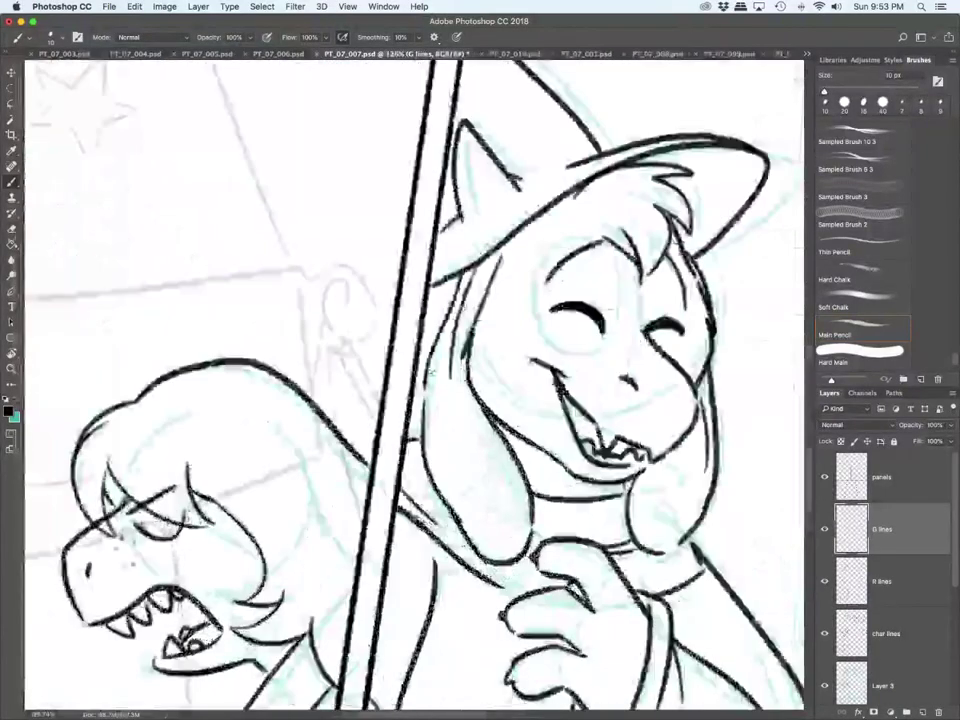
pyautogui.press(']')
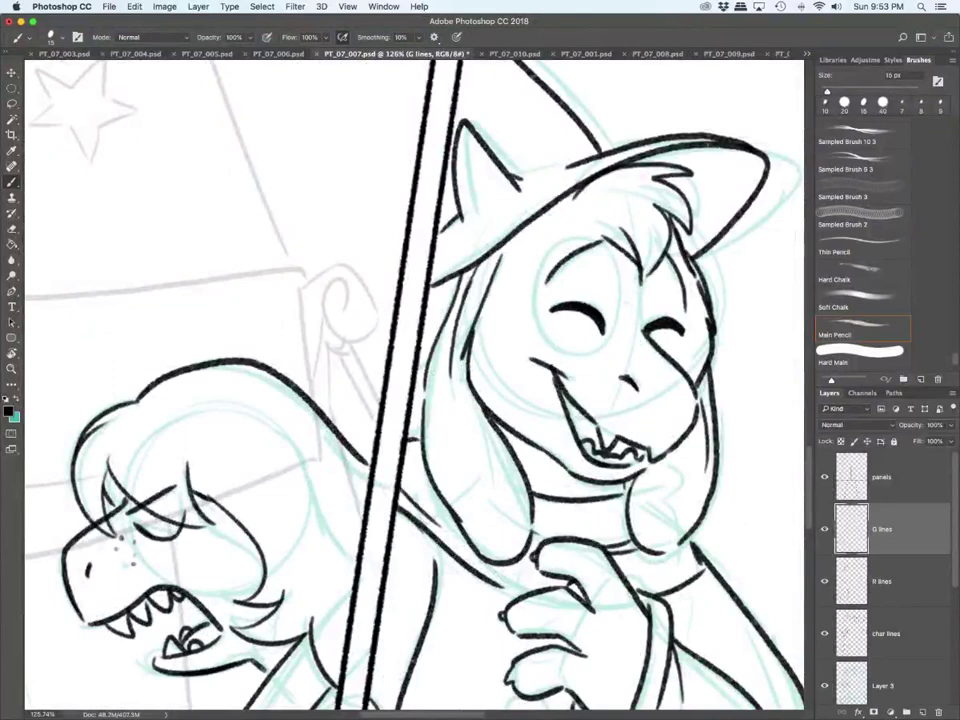
pyautogui.moveTo(555, 350)
pyautogui.mouseDown()
pyautogui.moveTo(562, 237)
pyautogui.moveTo(608, 246)
pyautogui.moveTo(571, 355)
pyautogui.moveTo(619, 298)
pyautogui.moveTo(606, 243)
pyautogui.mouseUp()
pyautogui.moveTo(620, 298)
pyautogui.mouseDown()
pyautogui.moveTo(675, 246)
pyautogui.moveTo(703, 265)
pyautogui.moveTo(690, 361)
pyautogui.mouseUp()
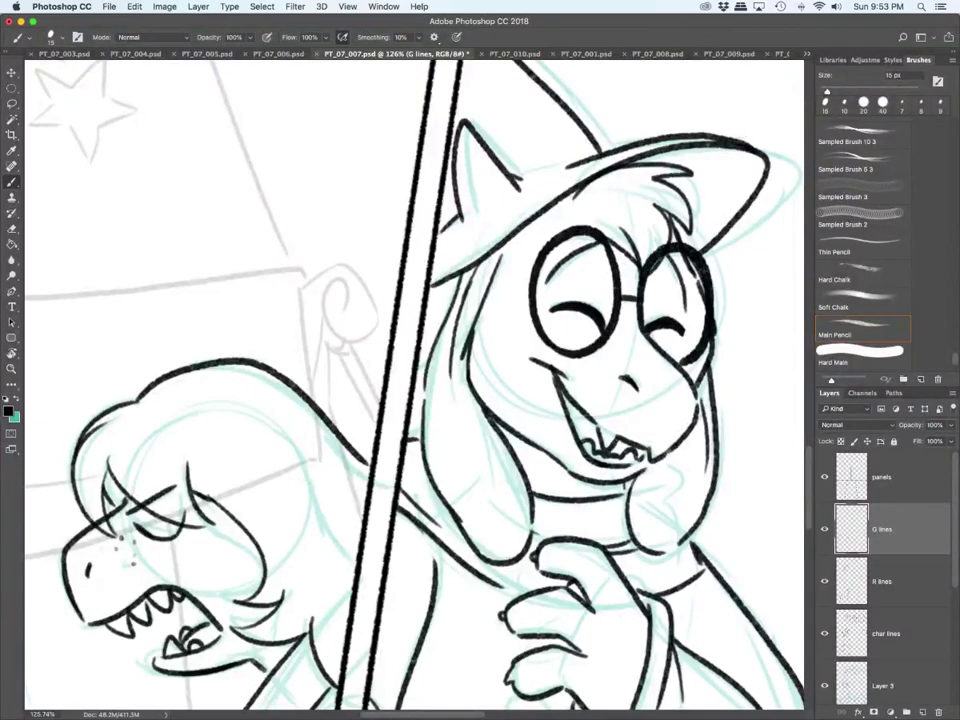
pyautogui.scroll(-10, 414, 385)
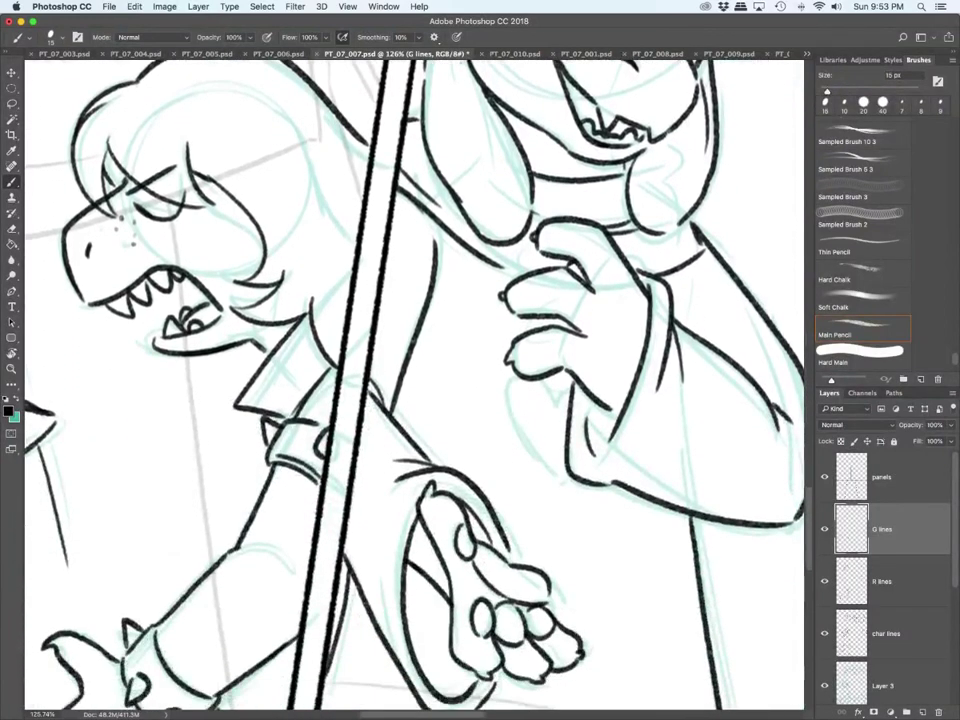
# Step: Ink the sleeve opening beneath the raised hand of the glasses-wearing character on char lines, brush size 10 px
pyautogui.hotkey('alt', '[')
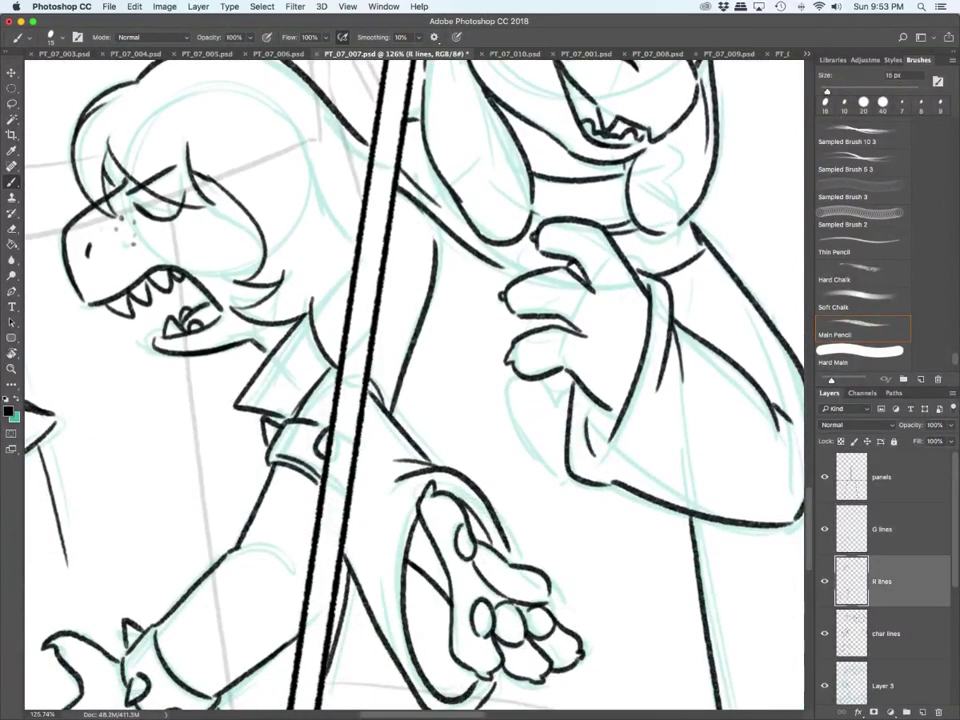
pyautogui.hotkey('alt', '[')
pyautogui.press('[')
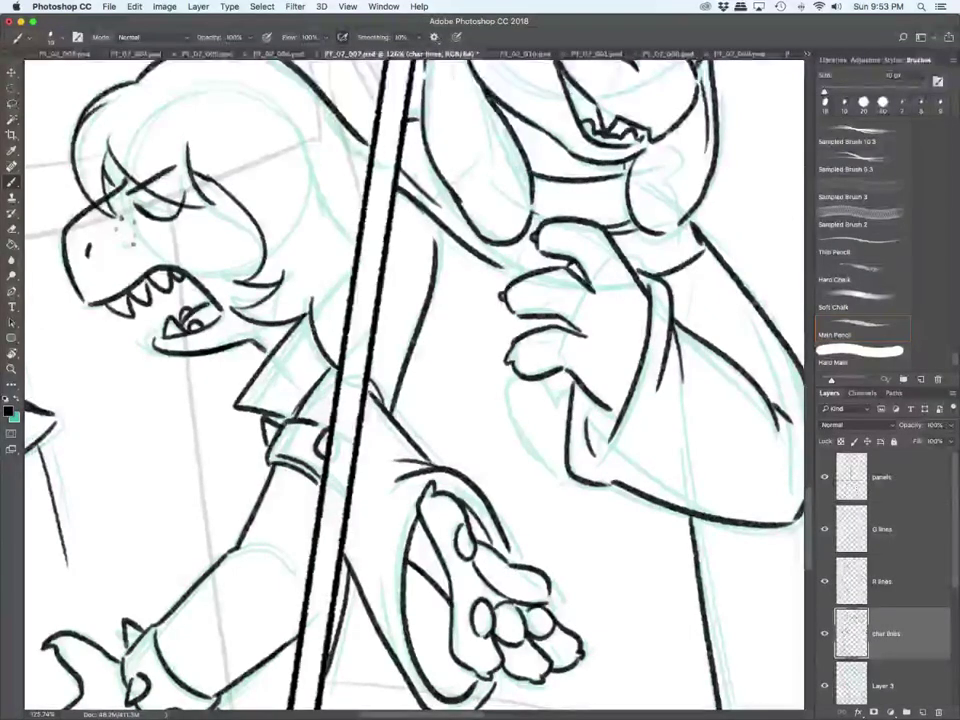
pyautogui.moveTo(542, 464)
pyautogui.mouseDown()
pyautogui.moveTo(514, 381)
pyautogui.moveTo(560, 397)
pyautogui.moveTo(571, 386)
pyautogui.mouseUp()
pyautogui.moveTo(560, 487); pyautogui.dragTo(578, 480)
# Step: Ink the small standing figure's fringe, rounded crown with top tuft and face outline, reducing the brush to 9 px
pyautogui.scroll(-8, 467, 620)
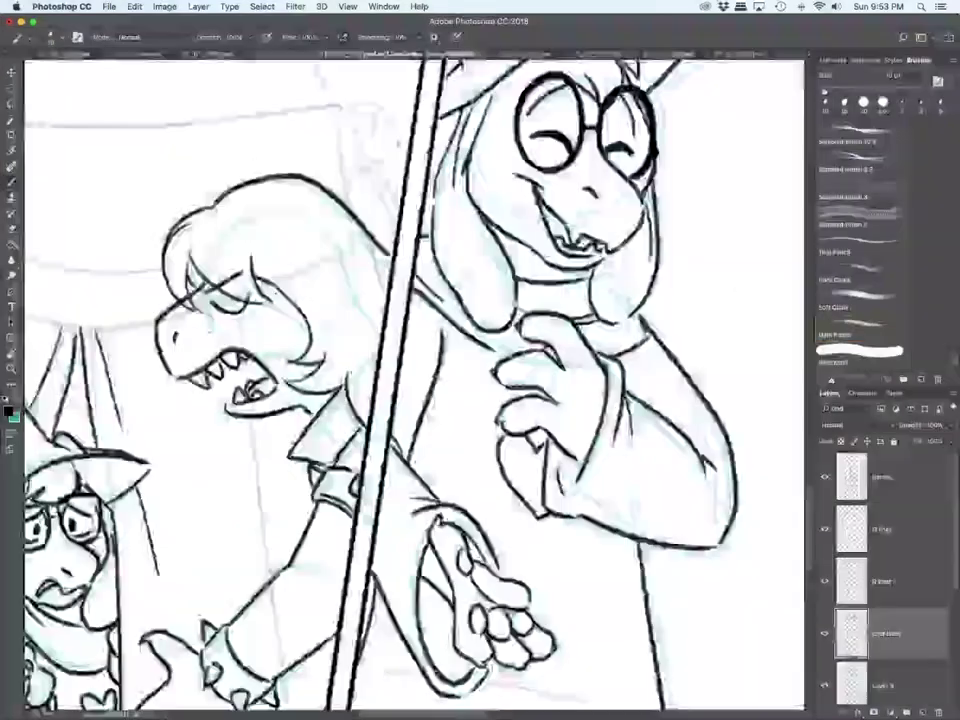
pyautogui.moveTo(467, 620); pyautogui.dragTo(377, 620)
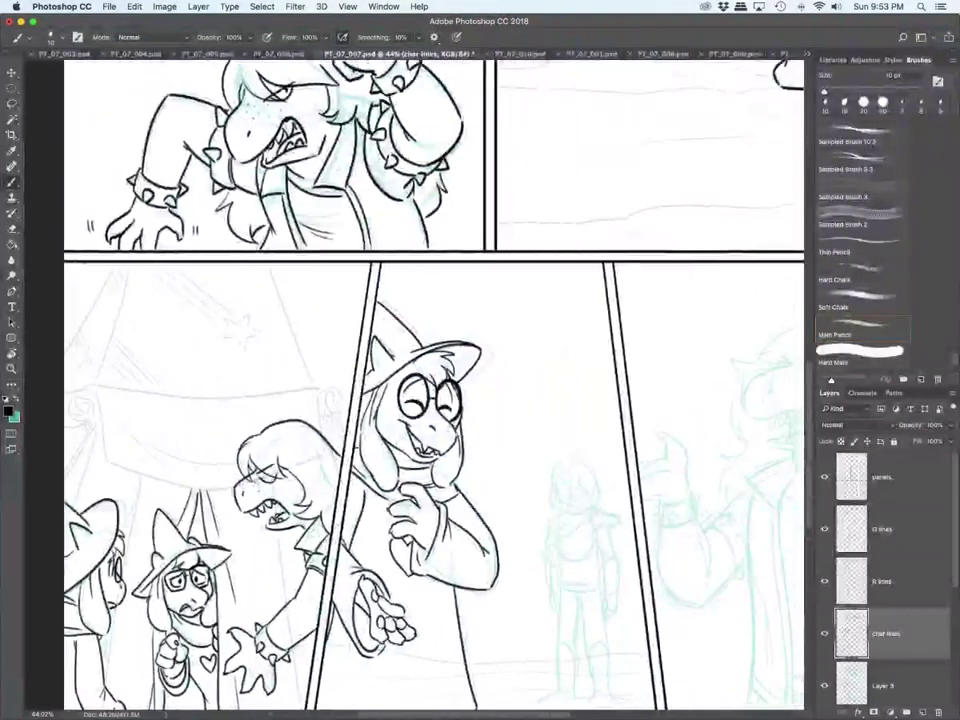
pyautogui.scroll(-5, 433, 380)
pyautogui.scroll(1, 433, 360)
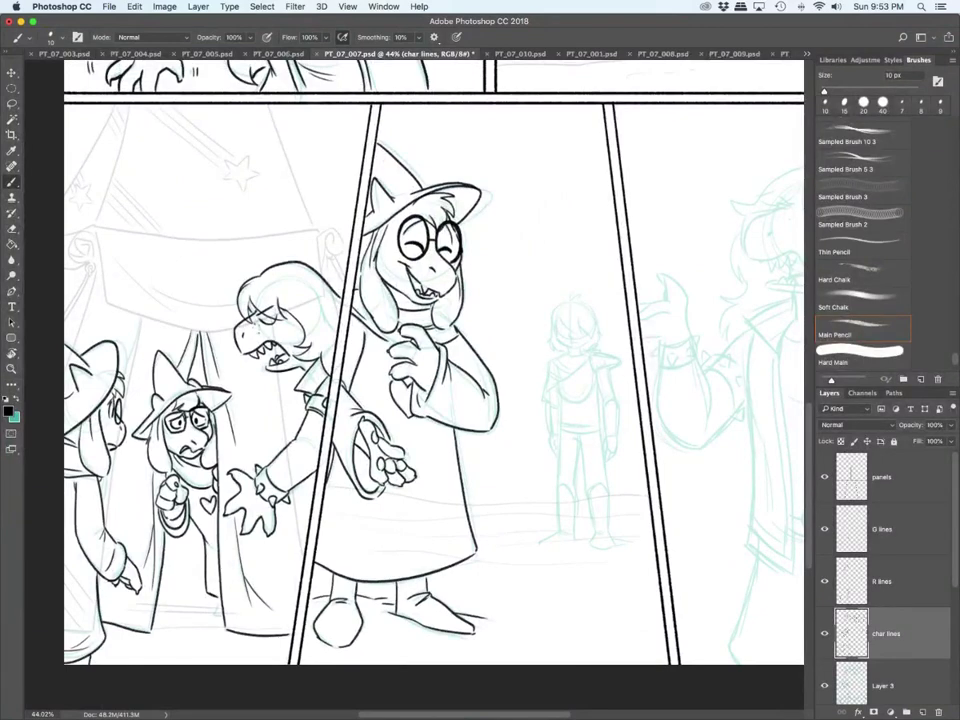
pyautogui.scroll(8, 604, 400)
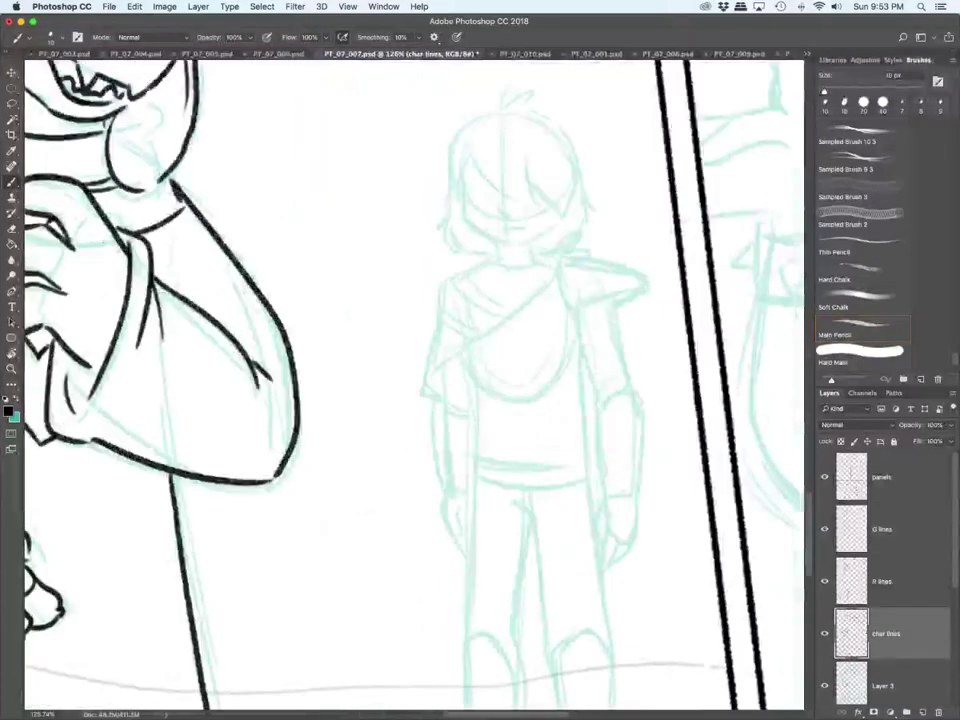
pyautogui.moveTo(475, 155); pyautogui.dragTo(535, 203)
pyautogui.moveTo(524, 155)
pyautogui.mouseDown()
pyautogui.moveTo(537, 205)
pyautogui.moveTo(557, 214)
pyautogui.moveTo(575, 145)
pyautogui.mouseUp()
pyautogui.press('[')
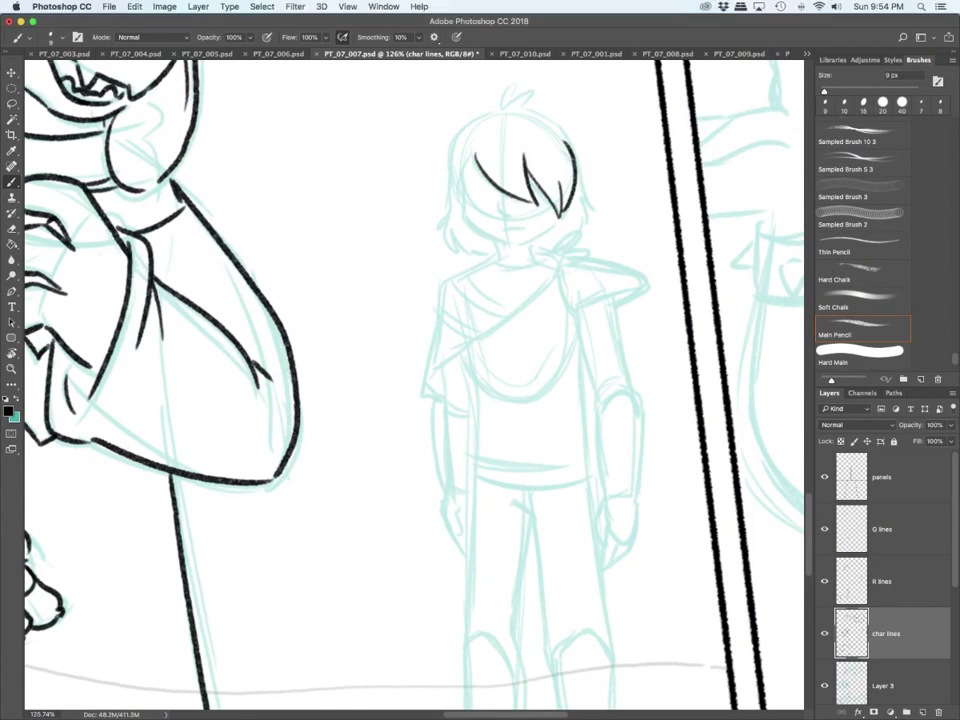
pyautogui.moveTo(503, 109); pyautogui.dragTo(521, 104)
pyautogui.moveTo(521, 104)
pyautogui.mouseDown()
pyautogui.moveTo(572, 200)
pyautogui.moveTo(457, 130)
pyautogui.moveTo(452, 180)
pyautogui.moveTo(462, 228)
pyautogui.moveTo(512, 243)
pyautogui.moveTo(554, 227)
pyautogui.mouseUp()
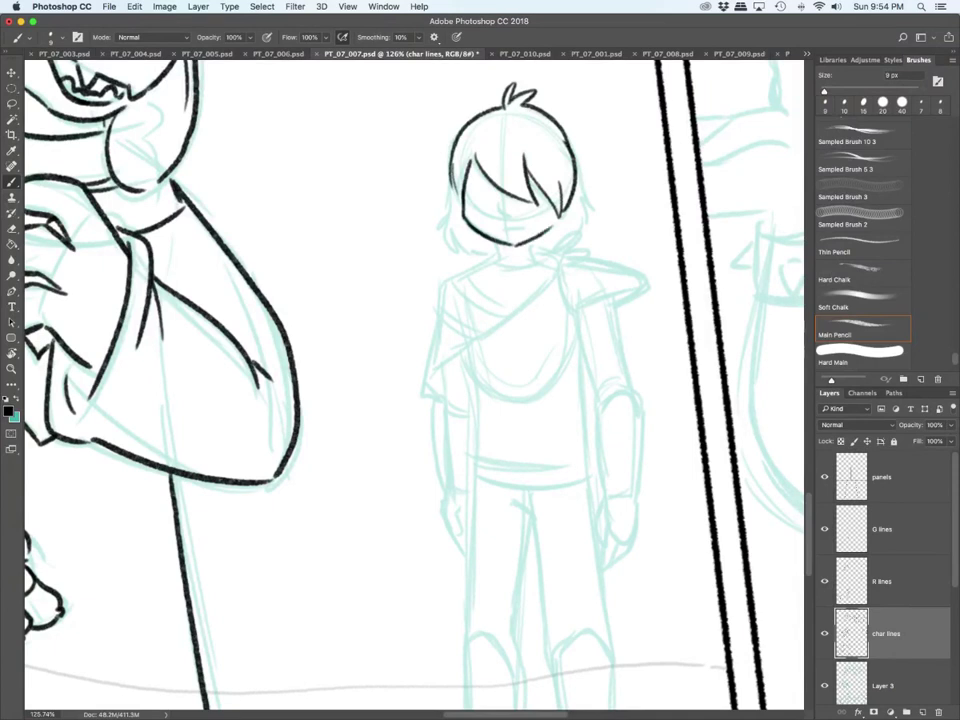
# Step: Ink the small figure's nose and mouth, the hair ends on both sides of the face and the neck
pyautogui.moveTo(498, 204); pyautogui.dragTo(521, 232)
pyautogui.moveTo(450, 185)
pyautogui.mouseDown()
pyautogui.moveTo(440, 222)
pyautogui.moveTo(448, 244)
pyautogui.moveTo(474, 256)
pyautogui.mouseUp()
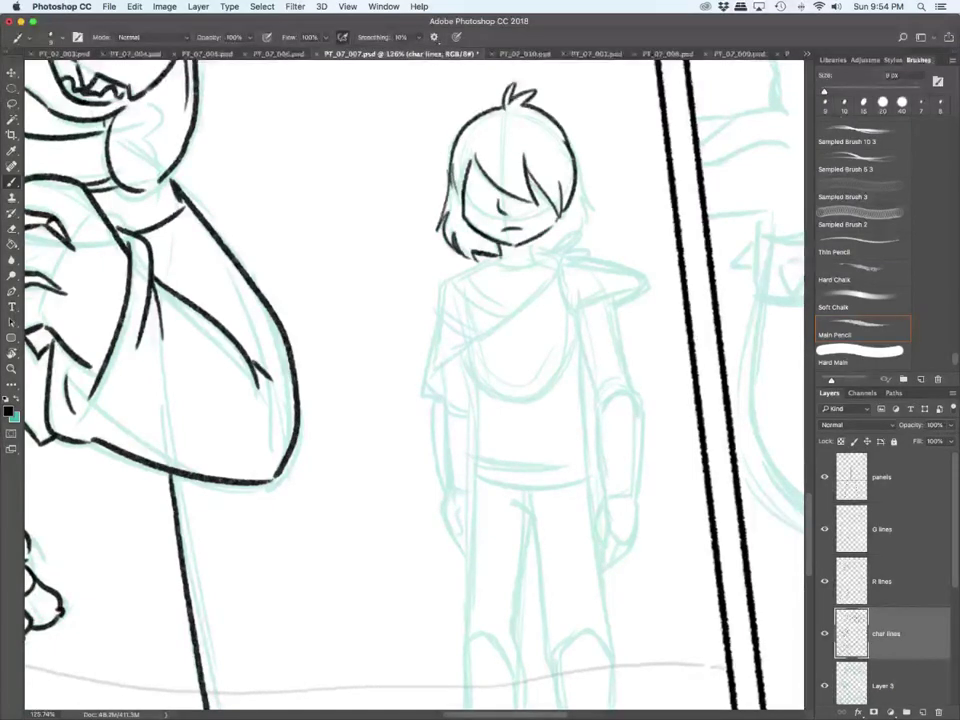
pyautogui.moveTo(532, 238)
pyautogui.mouseDown()
pyautogui.moveTo(536, 257)
pyautogui.moveTo(581, 221)
pyautogui.mouseUp()
pyautogui.moveTo(570, 243)
pyautogui.mouseDown()
pyautogui.moveTo(586, 210)
pyautogui.moveTo(577, 169)
pyautogui.mouseUp()
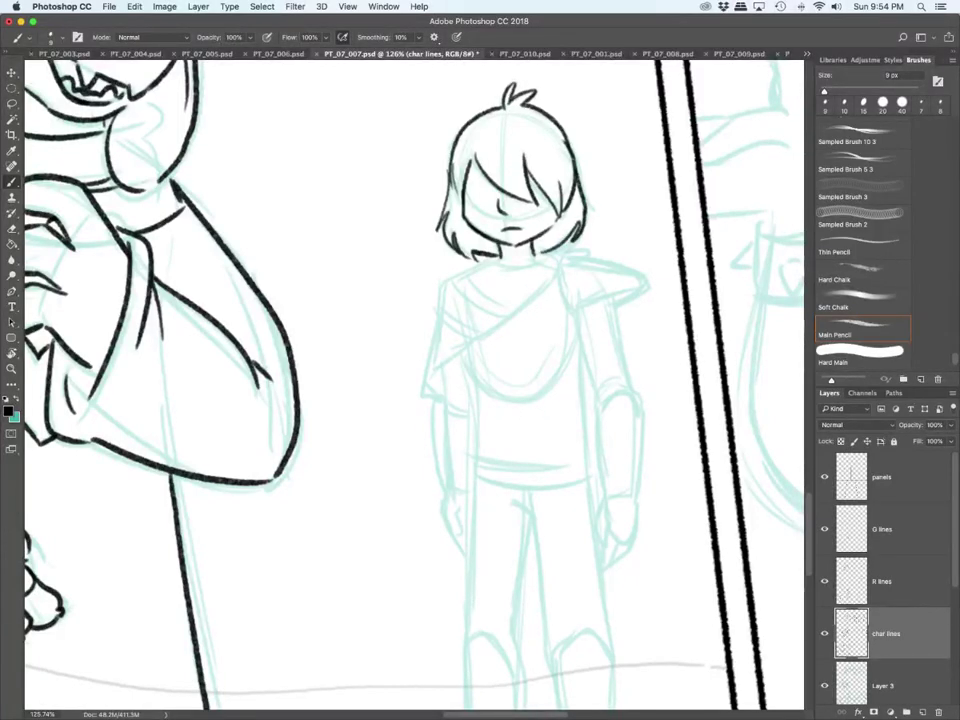
# Step: Ink the folded scarf across the small figure's shoulders with its knot, the pointed shoulder guard and the rounded breastplate edge
pyautogui.moveTo(497, 265)
pyautogui.mouseDown()
pyautogui.moveTo(431, 310)
pyautogui.moveTo(418, 395)
pyautogui.mouseUp()
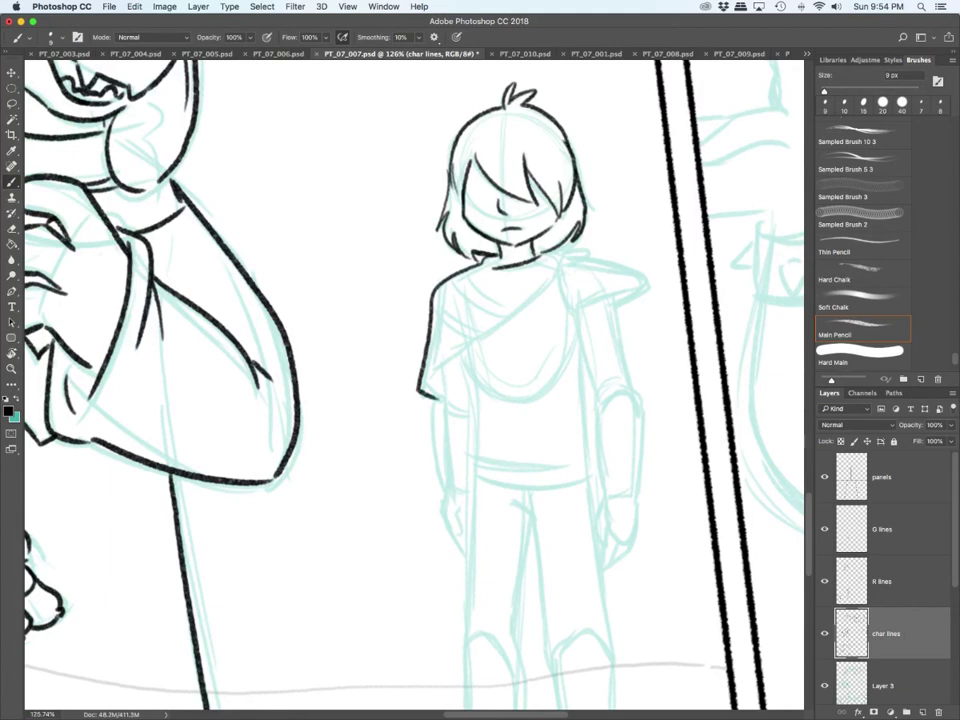
pyautogui.moveTo(568, 258); pyautogui.dragTo(430, 386)
pyautogui.moveTo(572, 252)
pyautogui.mouseDown()
pyautogui.moveTo(602, 232)
pyautogui.moveTo(576, 305)
pyautogui.moveTo(647, 286)
pyautogui.moveTo(622, 305)
pyautogui.mouseUp()
pyautogui.moveTo(434, 302)
pyautogui.mouseDown()
pyautogui.moveTo(467, 346)
pyautogui.moveTo(478, 333)
pyautogui.mouseUp()
pyautogui.moveTo(446, 281)
pyautogui.mouseDown()
pyautogui.moveTo(508, 317)
pyautogui.moveTo(516, 284)
pyautogui.moveTo(537, 269)
pyautogui.mouseUp()
pyautogui.moveTo(465, 354)
pyautogui.mouseDown()
pyautogui.moveTo(482, 385)
pyautogui.moveTo(509, 400)
pyautogui.mouseUp()
pyautogui.moveTo(574, 332); pyautogui.dragTo(512, 400)
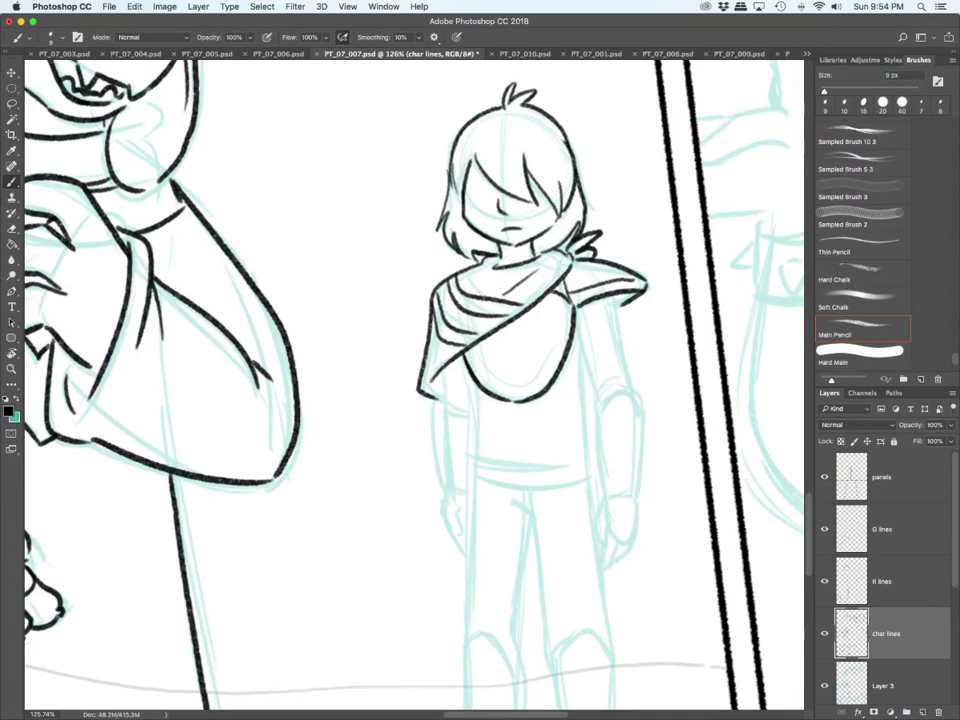
# Step: Ink the torso's side line beneath the scarf and the arm under the shoulder guard with its forearm bracer and hand
pyautogui.moveTo(463, 373); pyautogui.dragTo(476, 468)
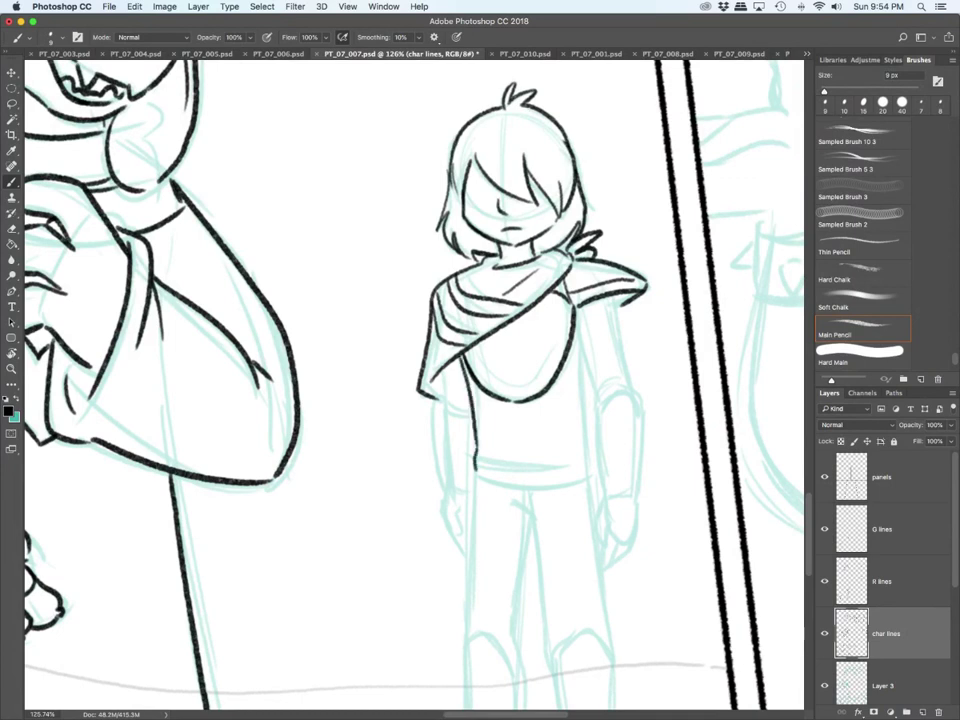
pyautogui.moveTo(607, 297); pyautogui.dragTo(634, 388)
pyautogui.moveTo(577, 313)
pyautogui.mouseDown()
pyautogui.moveTo(593, 417)
pyautogui.moveTo(643, 409)
pyautogui.moveTo(606, 491)
pyautogui.mouseUp()
pyautogui.moveTo(606, 494)
pyautogui.mouseDown()
pyautogui.moveTo(632, 492)
pyautogui.moveTo(621, 544)
pyautogui.moveTo(637, 492)
pyautogui.mouseUp()
pyautogui.moveTo(643, 408)
pyautogui.mouseDown()
pyautogui.moveTo(637, 491)
pyautogui.moveTo(594, 535)
pyautogui.mouseUp()
pyautogui.moveTo(594, 535); pyautogui.dragTo(608, 543)
pyautogui.moveTo(608, 541)
pyautogui.mouseDown()
pyautogui.moveTo(604, 570)
pyautogui.moveTo(611, 565)
pyautogui.mouseUp()
pyautogui.moveTo(618, 545)
pyautogui.mouseDown()
pyautogui.moveTo(610, 567)
pyautogui.moveTo(627, 550)
pyautogui.mouseUp()
pyautogui.moveTo(627, 550); pyautogui.dragTo(634, 541)
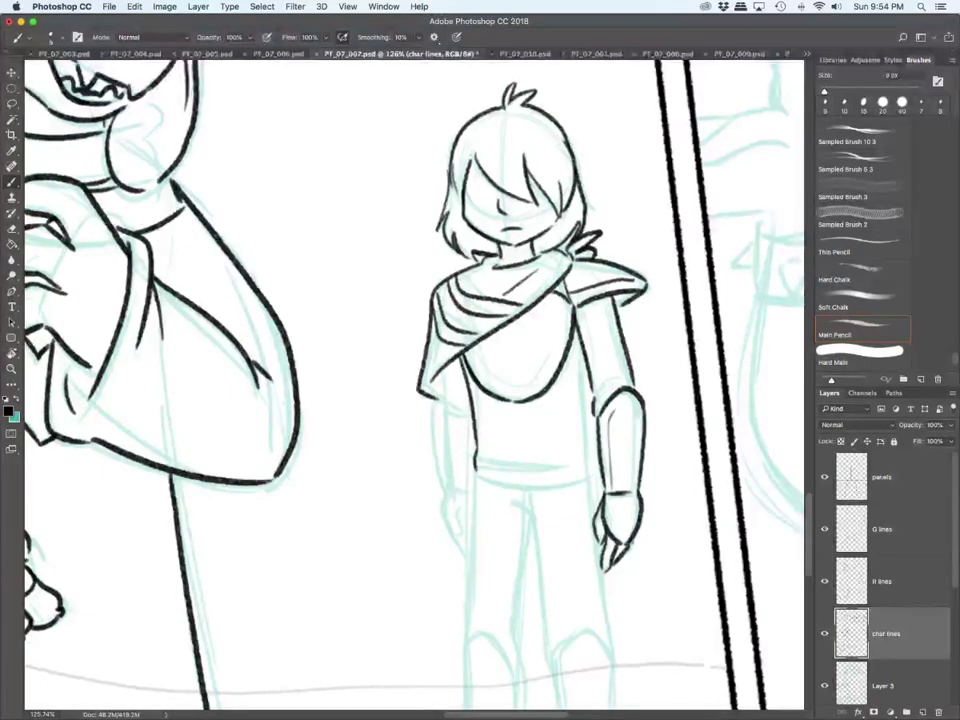
# Step: Ink the torso's other side, the shirt hem and belt lines, and the outer thigh line down to the knee
pyautogui.moveTo(586, 355); pyautogui.dragTo(578, 420)
pyautogui.moveTo(477, 459)
pyautogui.mouseDown()
pyautogui.moveTo(585, 468)
pyautogui.moveTo(579, 487)
pyautogui.moveTo(495, 453)
pyautogui.moveTo(524, 463)
pyautogui.mouseUp()
pyautogui.moveTo(528, 458); pyautogui.dragTo(553, 456)
pyautogui.moveTo(476, 478); pyautogui.dragTo(463, 638)
# Step: Ink the small figure's other arm beneath the scarf with its bracer bands and hanging hand
pyautogui.moveTo(440, 372)
pyautogui.mouseDown()
pyautogui.moveTo(442, 414)
pyautogui.moveTo(468, 419)
pyautogui.moveTo(446, 495)
pyautogui.moveTo(466, 497)
pyautogui.mouseUp()
pyautogui.moveTo(449, 485); pyautogui.dragTo(440, 418)
pyautogui.moveTo(445, 494)
pyautogui.mouseDown()
pyautogui.moveTo(442, 515)
pyautogui.moveTo(460, 540)
pyautogui.moveTo(455, 518)
pyautogui.mouseUp()
pyautogui.moveTo(453, 535); pyautogui.dragTo(467, 553)
pyautogui.moveTo(461, 519); pyautogui.dragTo(465, 528)
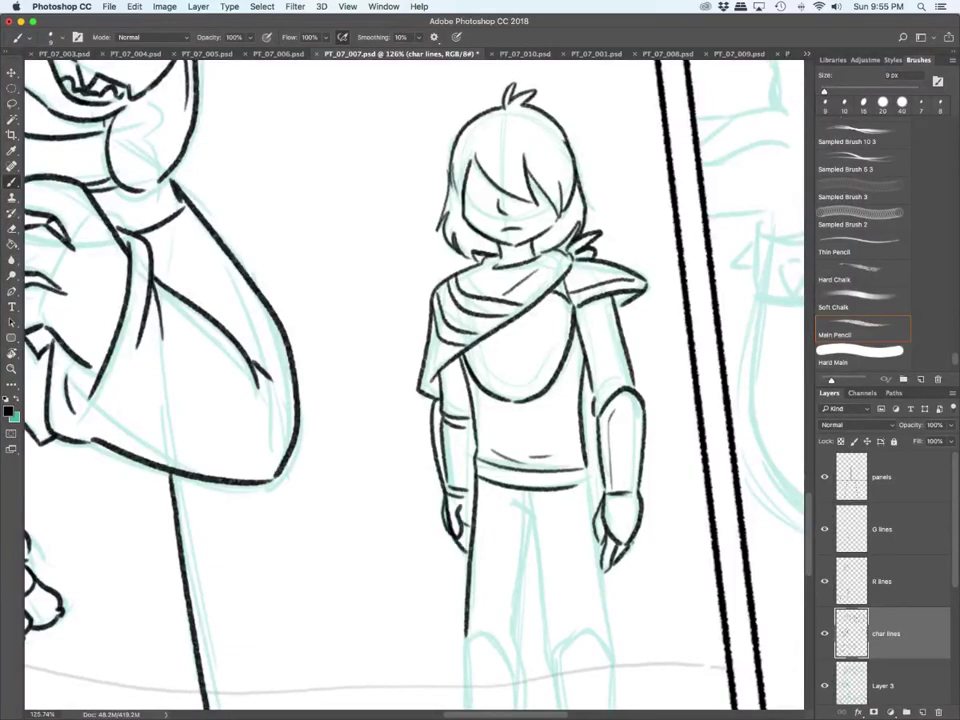
# Step: Ink the remaining trouser lines from hip and crotch to the knees, with the arched knee edge of one boot
pyautogui.scroll(-5, 415, 385)
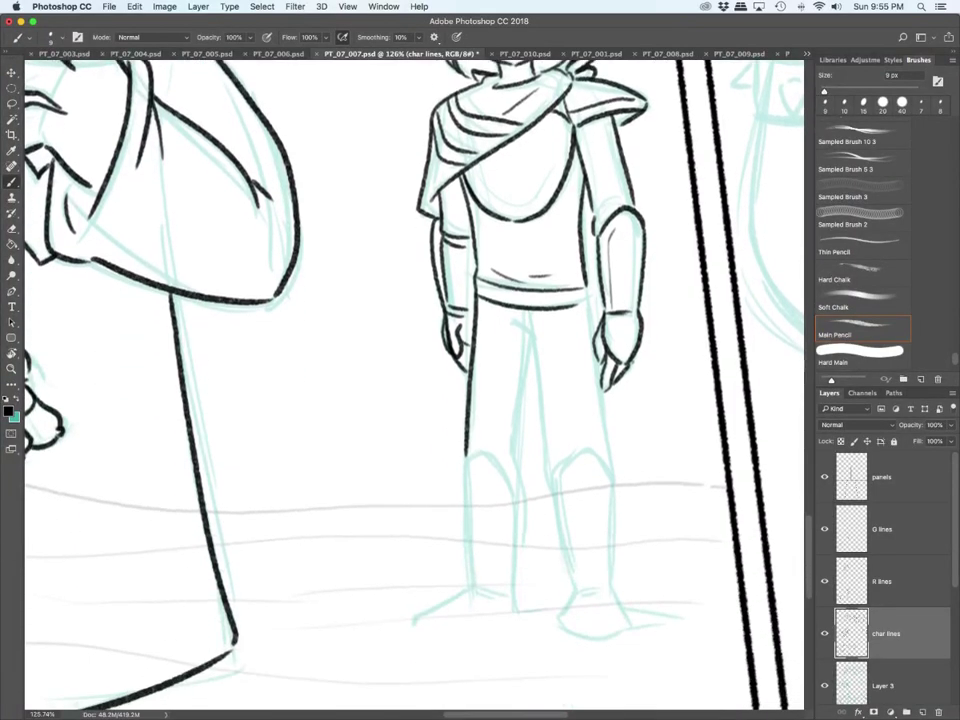
pyautogui.moveTo(585, 287); pyautogui.dragTo(594, 332)
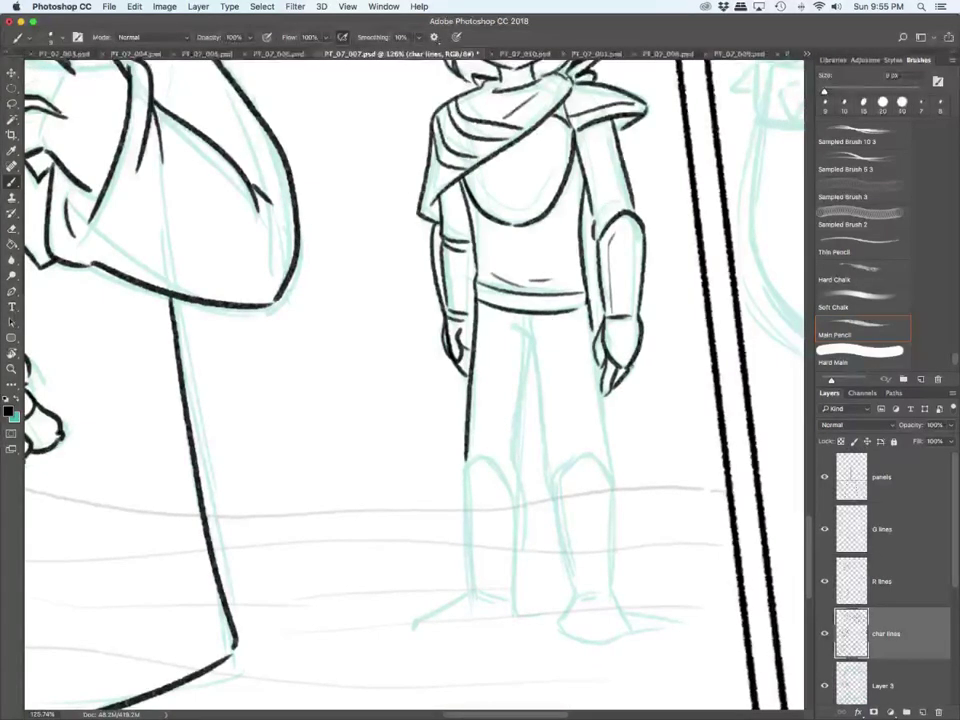
pyautogui.moveTo(508, 327); pyautogui.dragTo(531, 336)
pyautogui.moveTo(527, 321); pyautogui.dragTo(546, 481)
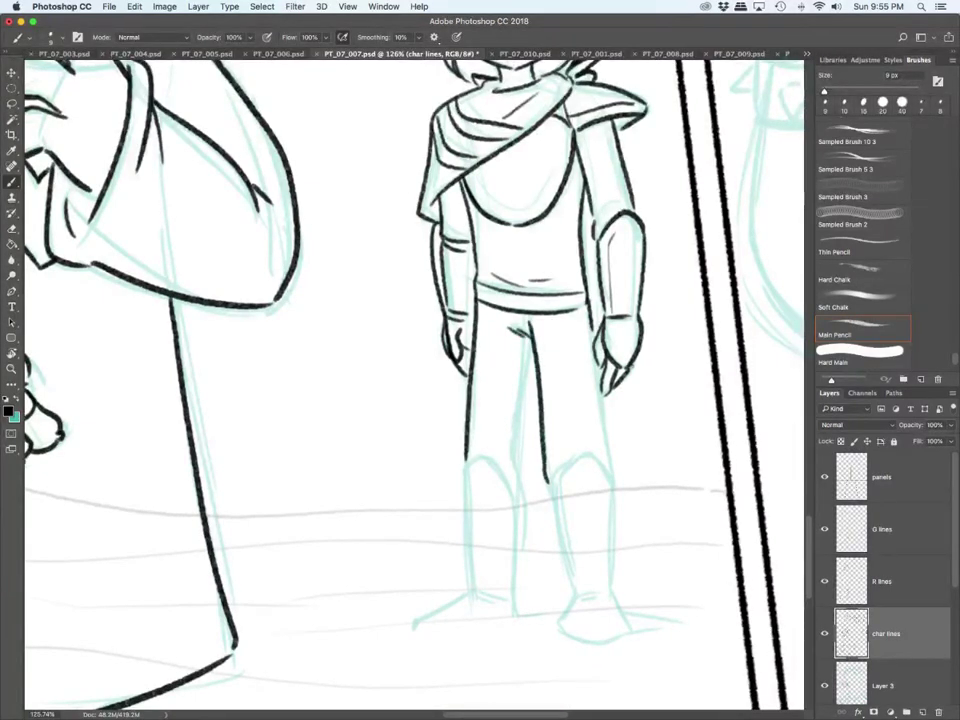
pyautogui.moveTo(606, 398); pyautogui.dragTo(612, 477)
pyautogui.scroll(-5, 608, 472)
pyautogui.scroll(5, 608, 472)
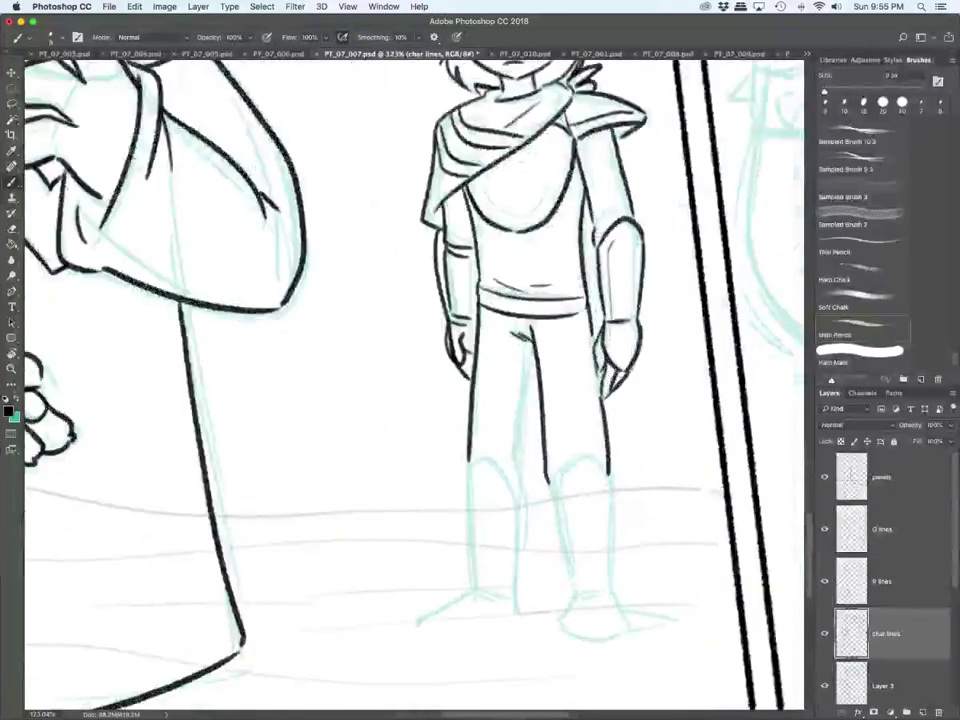
pyautogui.moveTo(513, 335)
pyautogui.mouseDown()
pyautogui.moveTo(521, 489)
pyautogui.moveTo(553, 476)
pyautogui.moveTo(610, 481)
pyautogui.mouseUp()
# Step: Ink both of the small figure's boots, with the second knee arch, the ankle creases and the feet
pyautogui.moveTo(551, 485)
pyautogui.mouseDown()
pyautogui.moveTo(572, 581)
pyautogui.moveTo(595, 580)
pyautogui.mouseUp()
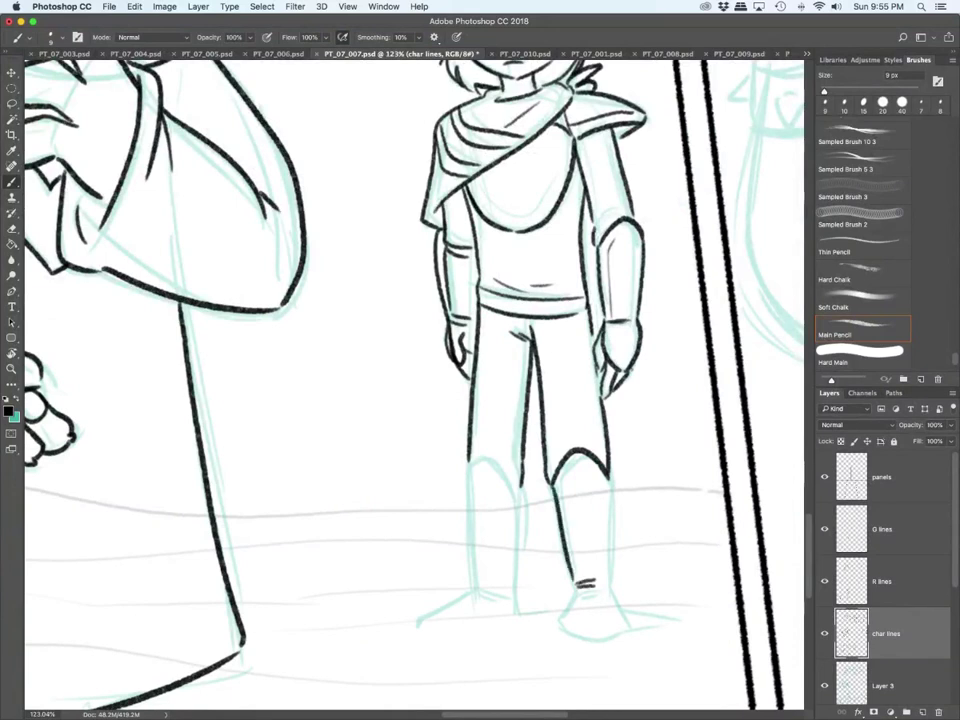
pyautogui.moveTo(546, 621); pyautogui.dragTo(648, 629)
pyautogui.moveTo(576, 581)
pyautogui.mouseDown()
pyautogui.moveTo(558, 626)
pyautogui.moveTo(622, 637)
pyautogui.mouseUp()
pyautogui.moveTo(611, 575); pyautogui.dragTo(634, 624)
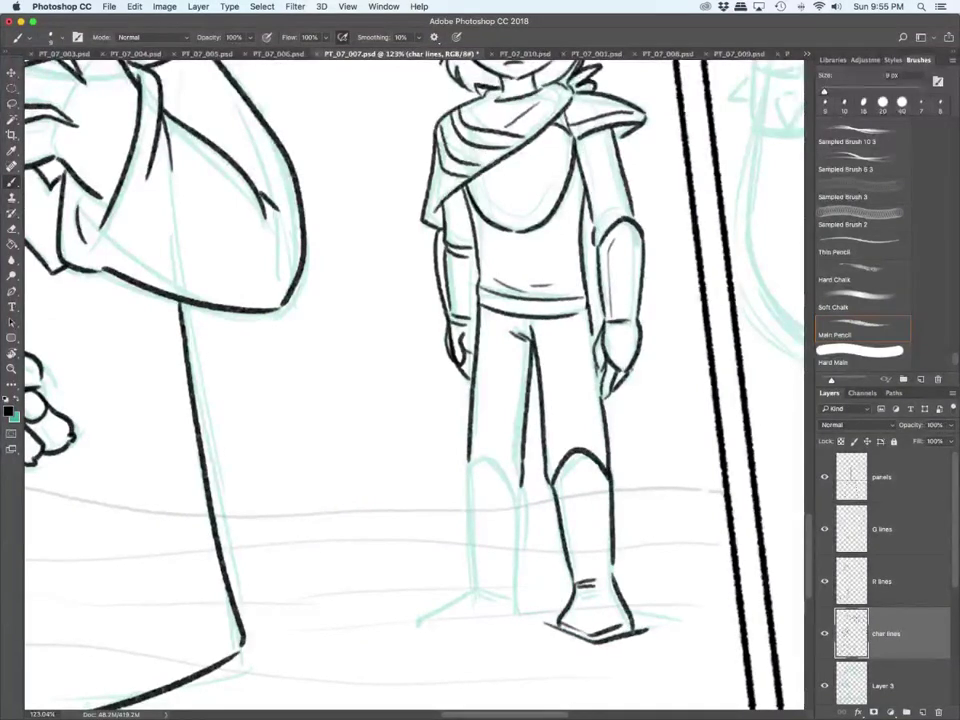
pyautogui.moveTo(469, 472)
pyautogui.mouseDown()
pyautogui.moveTo(514, 478)
pyautogui.moveTo(470, 545)
pyautogui.moveTo(487, 591)
pyautogui.moveTo(416, 613)
pyautogui.mouseUp()
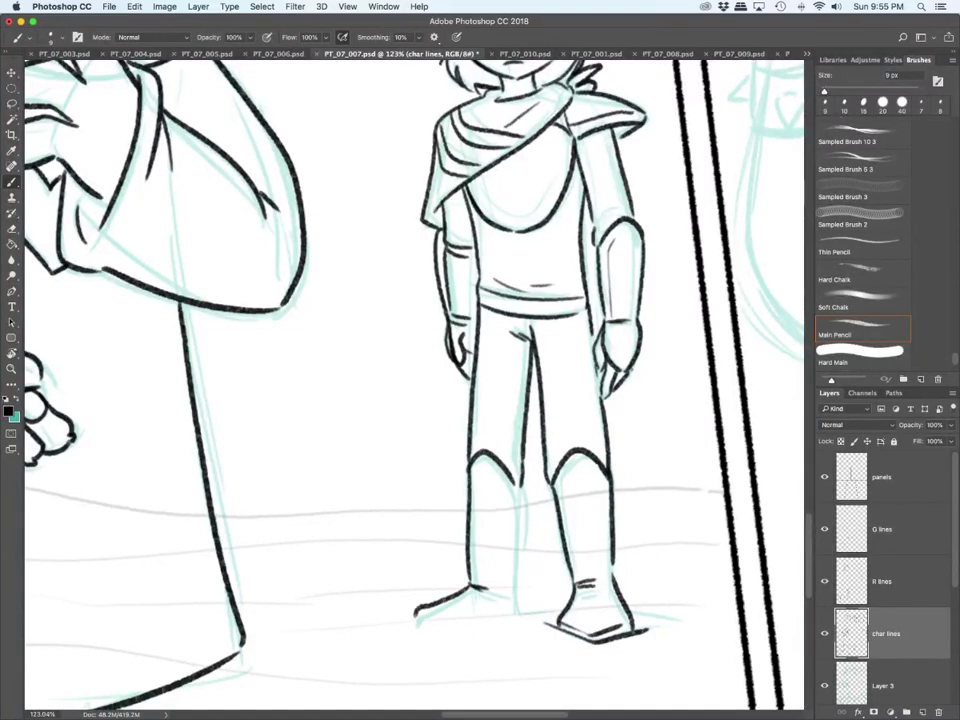
pyautogui.moveTo(520, 486)
pyautogui.mouseDown()
pyautogui.moveTo(515, 607)
pyautogui.moveTo(521, 540)
pyautogui.moveTo(513, 596)
pyautogui.mouseUp()
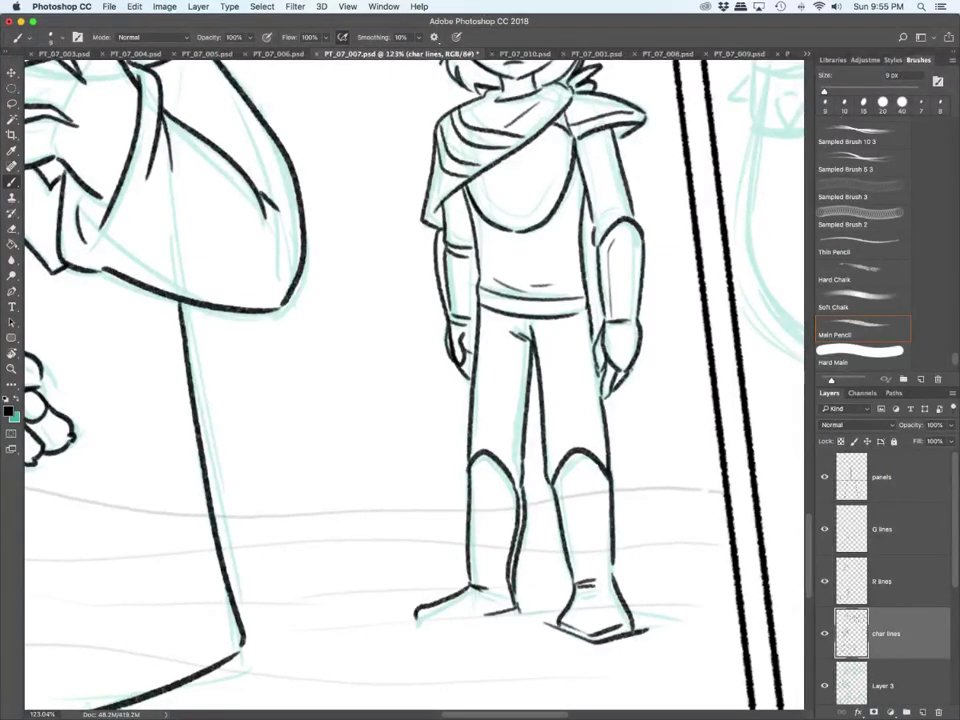
# Step: Ink the clawed raised hand and wrist at the page edge in the last panel, brush size 15 px
pyautogui.scroll(-10, 597, 514)
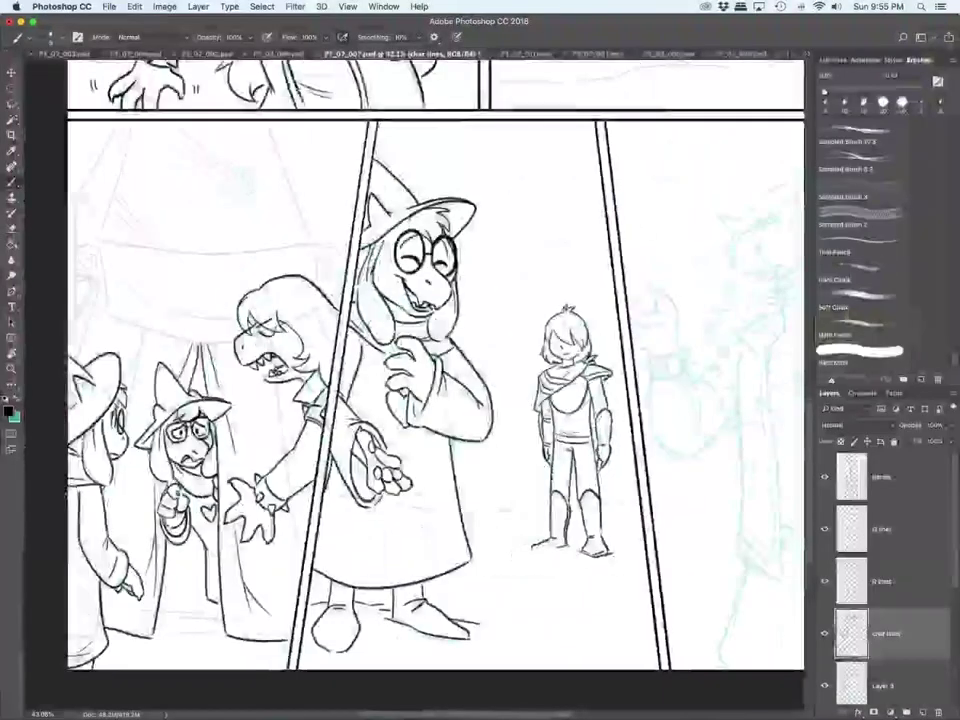
pyautogui.press(']')
pyautogui.press(']')
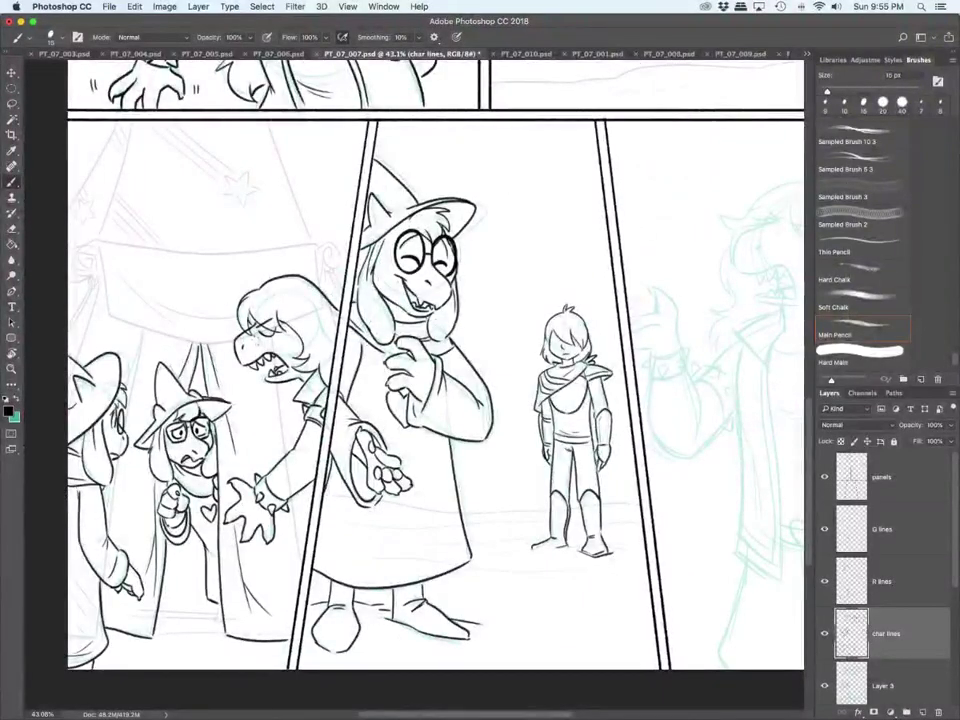
pyautogui.hscroll(1, 435, 390)
pyautogui.hscroll(10, 430, 390)
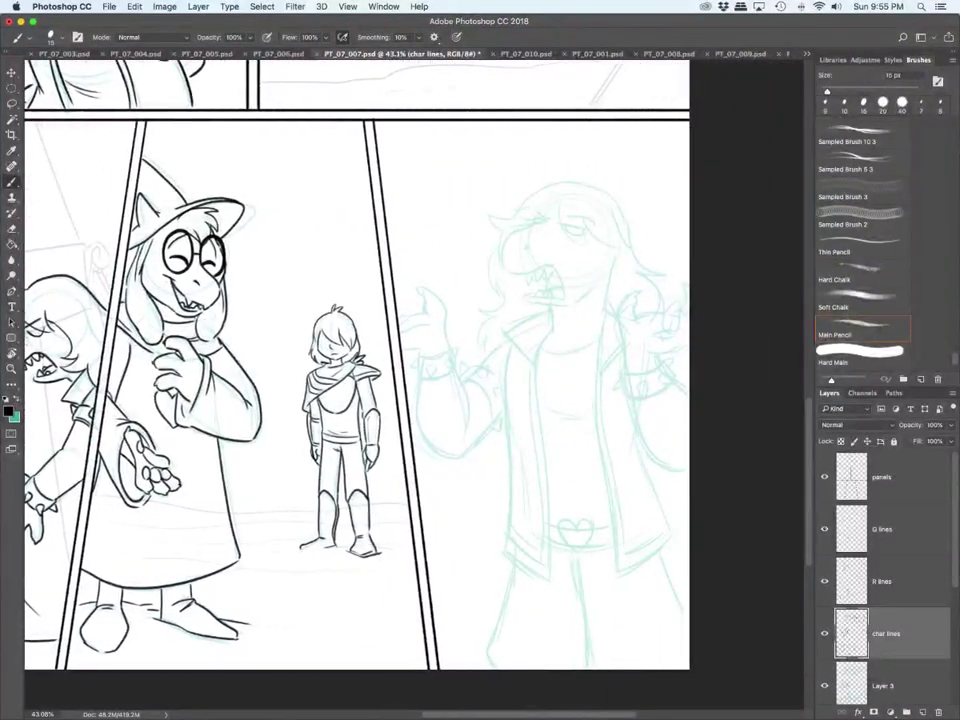
pyautogui.scroll(8, 633, 317)
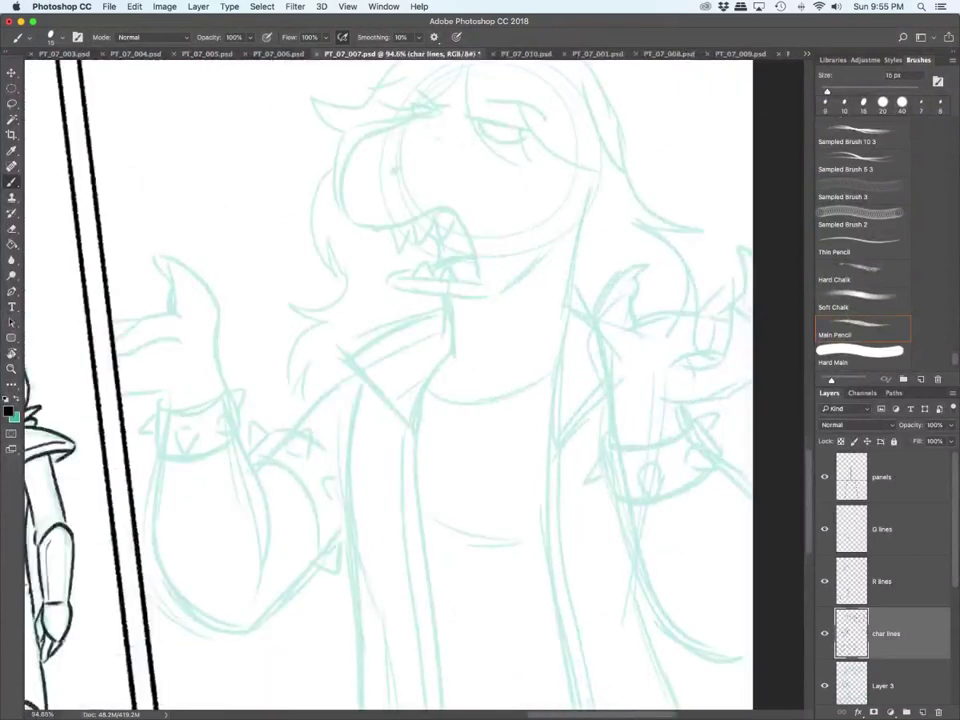
pyautogui.moveTo(674, 364)
pyautogui.mouseDown()
pyautogui.moveTo(721, 354)
pyautogui.moveTo(732, 304)
pyautogui.mouseUp()
pyautogui.moveTo(732, 304)
pyautogui.mouseDown()
pyautogui.moveTo(753, 320)
pyautogui.moveTo(733, 393)
pyautogui.moveTo(744, 395)
pyautogui.mouseUp()
pyautogui.moveTo(612, 362)
pyautogui.mouseDown()
pyautogui.moveTo(601, 308)
pyautogui.moveTo(638, 284)
pyautogui.moveTo(634, 322)
pyautogui.moveTo(690, 316)
pyautogui.moveTo(704, 348)
pyautogui.moveTo(726, 325)
pyautogui.moveTo(744, 258)
pyautogui.moveTo(753, 274)
pyautogui.mouseUp()
pyautogui.moveTo(690, 314)
pyautogui.mouseDown()
pyautogui.moveTo(718, 302)
pyautogui.moveTo(716, 265)
pyautogui.mouseUp()
pyautogui.moveTo(716, 263); pyautogui.dragTo(743, 279)
pyautogui.moveTo(612, 363)
pyautogui.mouseDown()
pyautogui.moveTo(616, 436)
pyautogui.moveTo(663, 436)
pyautogui.moveTo(693, 420)
pyautogui.mouseUp()
# Step: Ink the spiked wristband below the clawed hand with its studs, and the forearm lines to the page edge
pyautogui.moveTo(615, 439)
pyautogui.mouseDown()
pyautogui.moveTo(602, 436)
pyautogui.moveTo(610, 489)
pyautogui.moveTo(585, 473)
pyautogui.mouseUp()
pyautogui.moveTo(585, 473)
pyautogui.mouseDown()
pyautogui.moveTo(607, 481)
pyautogui.moveTo(655, 463)
pyautogui.moveTo(662, 470)
pyautogui.mouseUp()
pyautogui.moveTo(633, 475); pyautogui.dragTo(647, 503)
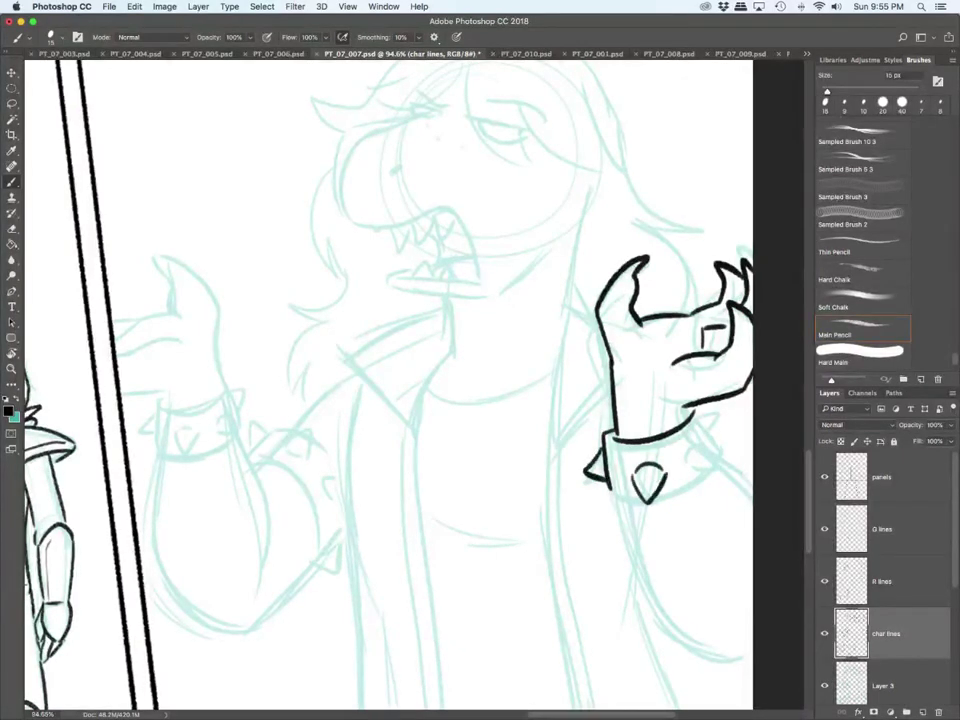
pyautogui.moveTo(686, 463)
pyautogui.mouseDown()
pyautogui.moveTo(717, 452)
pyautogui.moveTo(719, 466)
pyautogui.mouseUp()
pyautogui.moveTo(719, 466); pyautogui.dragTo(686, 465)
pyautogui.moveTo(610, 489)
pyautogui.mouseDown()
pyautogui.moveTo(638, 499)
pyautogui.moveTo(709, 473)
pyautogui.mouseUp()
pyautogui.moveTo(693, 406)
pyautogui.mouseDown()
pyautogui.moveTo(721, 449)
pyautogui.moveTo(731, 411)
pyautogui.mouseUp()
pyautogui.moveTo(731, 411); pyautogui.dragTo(721, 443)
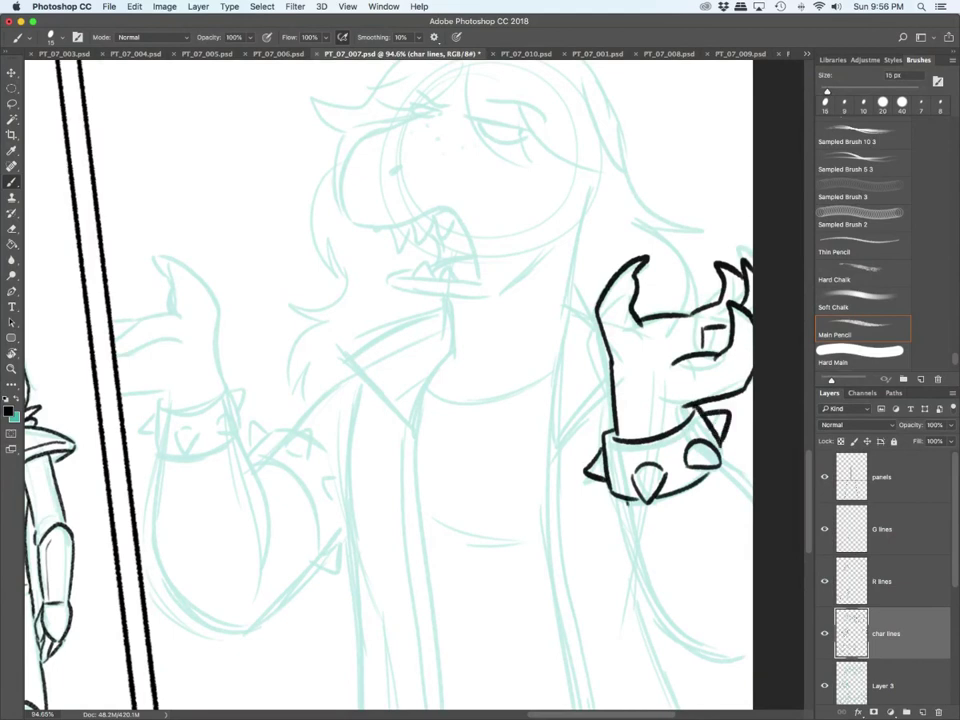
pyautogui.moveTo(631, 502); pyautogui.dragTo(740, 653)
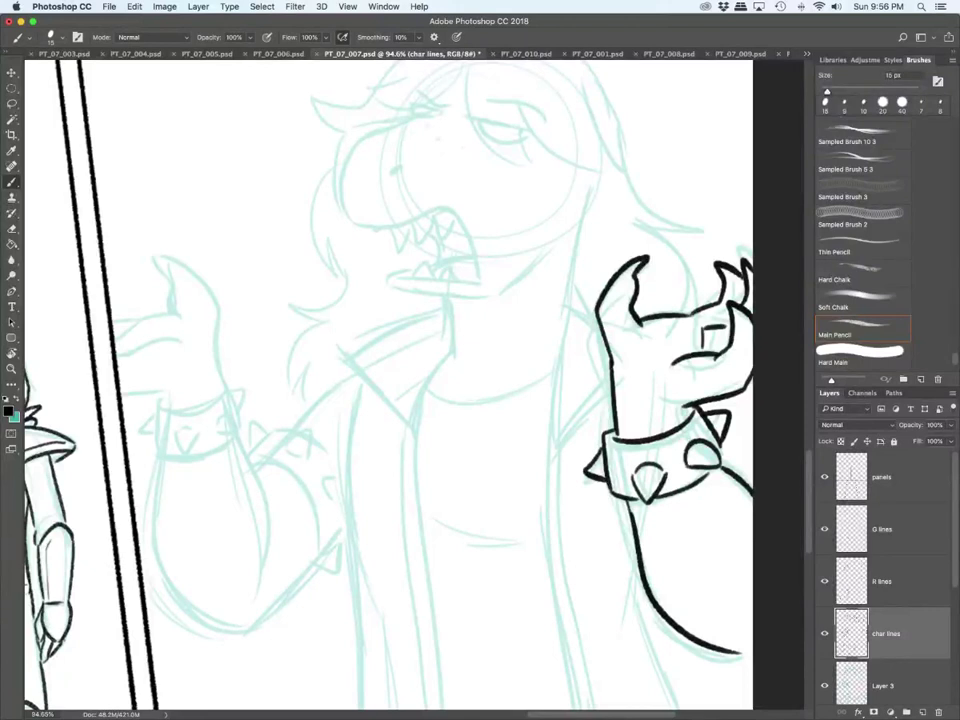
# Step: Ink the long-haired character's half-closed eyes and brow, the rounded snout, the open mouth and the lower jaw
pyautogui.scroll(5, 390, 380)
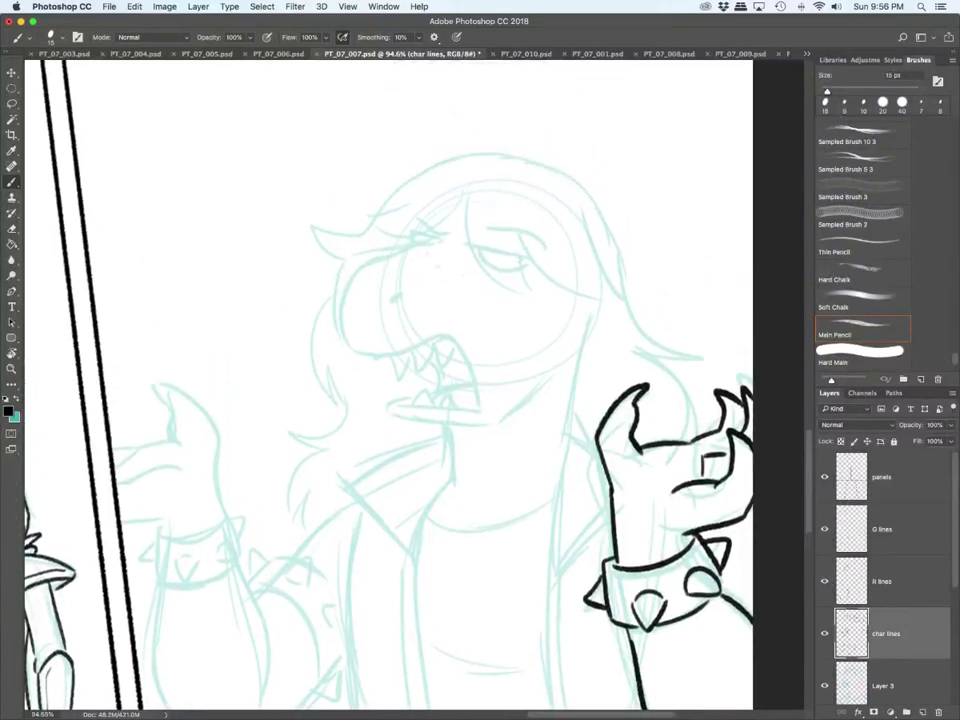
pyautogui.moveTo(461, 244)
pyautogui.mouseDown()
pyautogui.moveTo(544, 263)
pyautogui.moveTo(528, 266)
pyautogui.mouseUp()
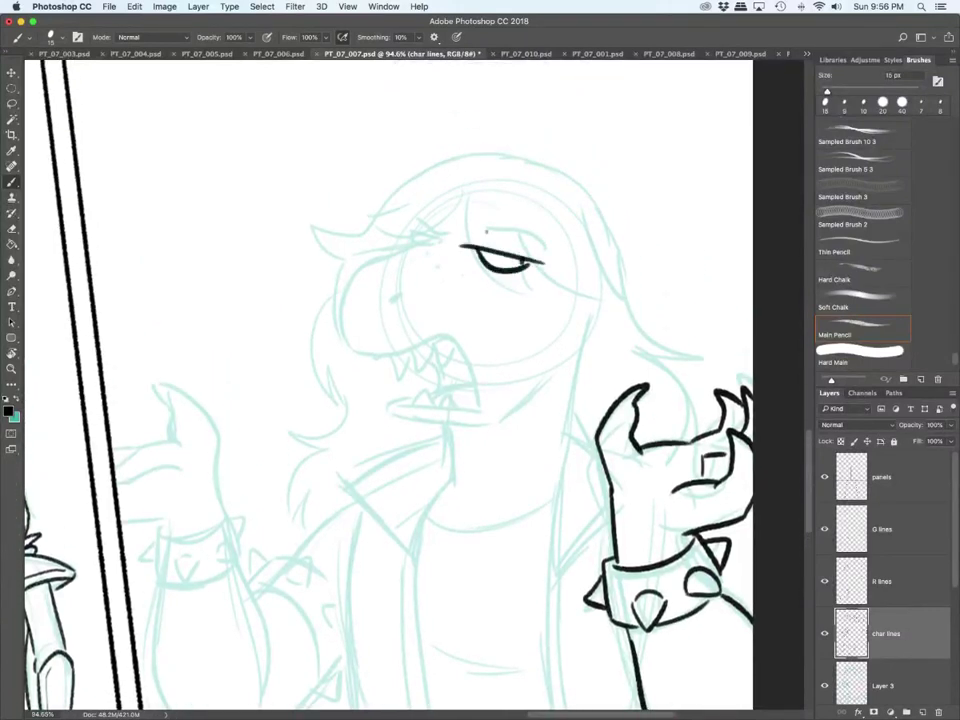
pyautogui.moveTo(486, 232); pyautogui.dragTo(544, 247)
pyautogui.moveTo(413, 234)
pyautogui.mouseDown()
pyautogui.moveTo(355, 273)
pyautogui.moveTo(347, 343)
pyautogui.moveTo(425, 342)
pyautogui.moveTo(476, 383)
pyautogui.moveTo(478, 404)
pyautogui.moveTo(394, 401)
pyautogui.moveTo(396, 413)
pyautogui.moveTo(469, 425)
pyautogui.moveTo(548, 377)
pyautogui.mouseUp()
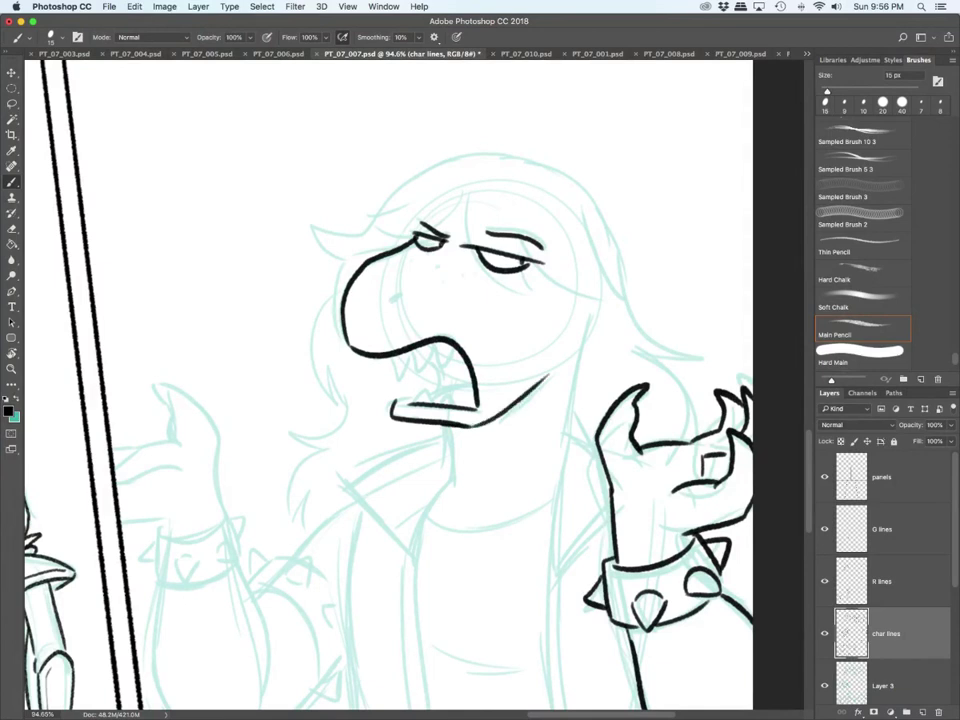
# Step: Ink the curve behind the cheek with its pointed hair tufts and the throat line under the jaw
pyautogui.moveTo(591, 308)
pyautogui.mouseDown()
pyautogui.moveTo(590, 351)
pyautogui.moveTo(542, 394)
pyautogui.mouseUp()
pyautogui.moveTo(542, 394)
pyautogui.mouseDown()
pyautogui.moveTo(578, 402)
pyautogui.moveTo(562, 414)
pyautogui.moveTo(572, 465)
pyautogui.mouseUp()
pyautogui.moveTo(572, 465); pyautogui.dragTo(586, 437)
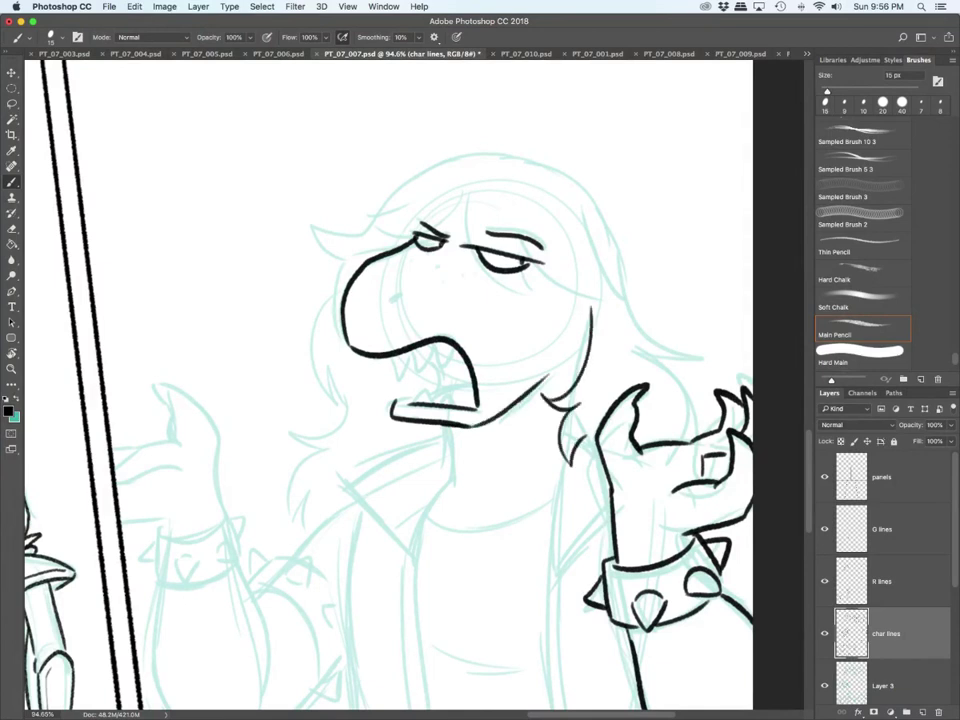
pyautogui.moveTo(450, 426); pyautogui.dragTo(456, 484)
# Step: Ink the nostril and the freckle dots on the long-haired character's snout with a 10 px brush
pyautogui.press('[')
pyautogui.moveTo(395, 306); pyautogui.dragTo(409, 295)
pyautogui.click(412, 271)
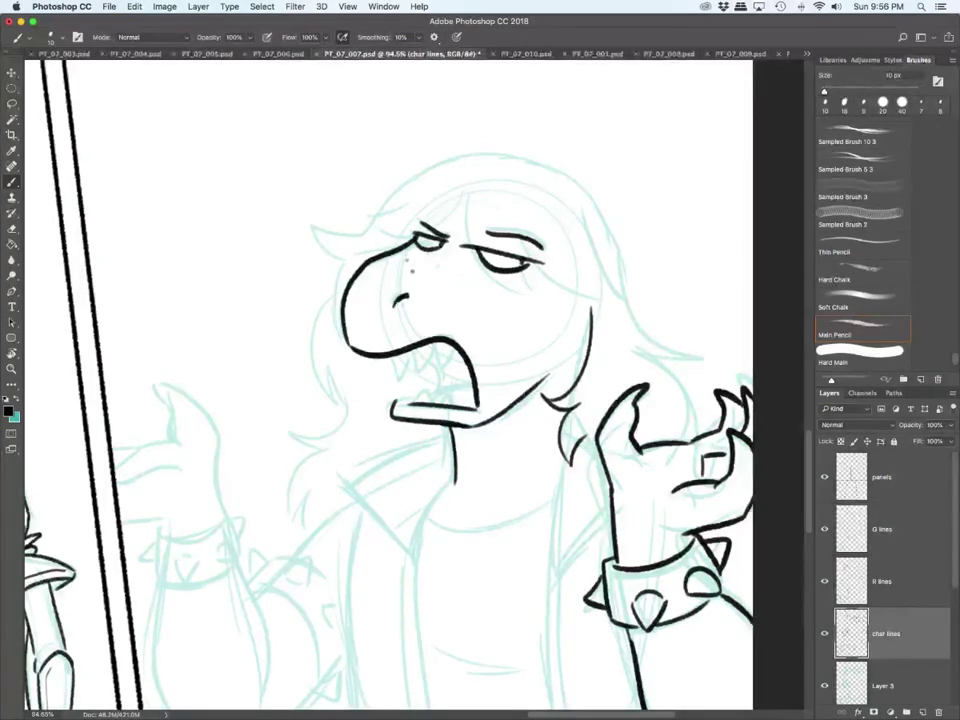
pyautogui.click(429, 267)
pyautogui.click(432, 274)
pyautogui.click(407, 261)
# Step: Ink the pointed upper and lower teeth and fill the dark back of the open mouth
pyautogui.moveTo(393, 358); pyautogui.dragTo(411, 353)
pyautogui.moveTo(414, 350)
pyautogui.mouseDown()
pyautogui.moveTo(418, 364)
pyautogui.moveTo(432, 348)
pyautogui.mouseUp()
pyautogui.moveTo(434, 348); pyautogui.dragTo(463, 356)
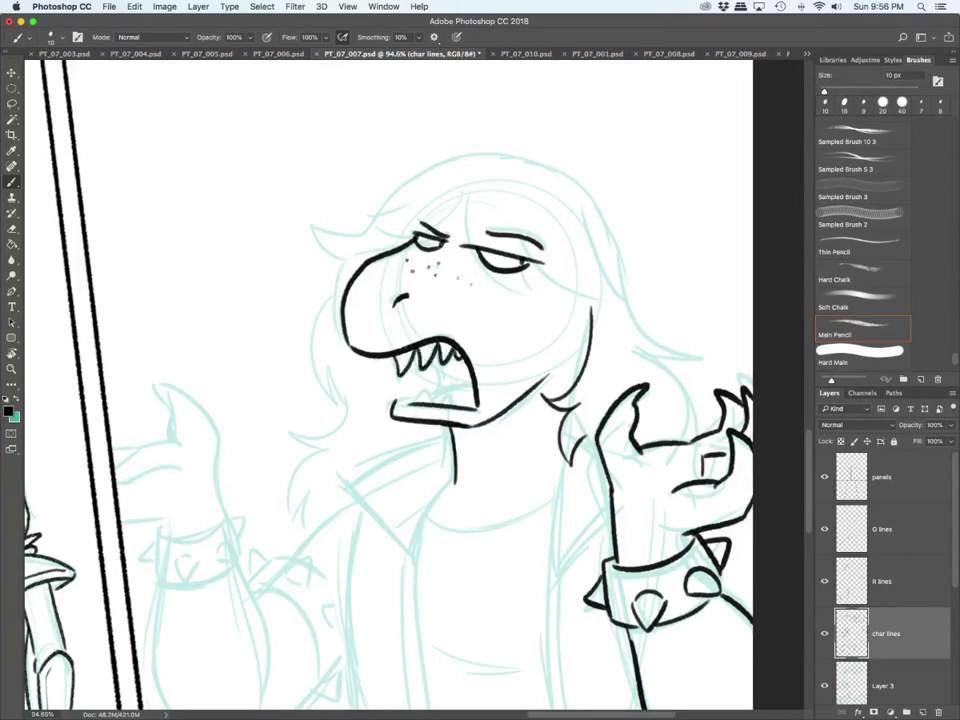
pyautogui.moveTo(379, 359)
pyautogui.mouseDown()
pyautogui.moveTo(390, 358)
pyautogui.moveTo(378, 359)
pyautogui.mouseUp()
pyautogui.moveTo(398, 406); pyautogui.dragTo(431, 402)
pyautogui.moveTo(431, 402)
pyautogui.mouseDown()
pyautogui.moveTo(455, 404)
pyautogui.moveTo(471, 383)
pyautogui.moveTo(441, 387)
pyautogui.moveTo(451, 378)
pyautogui.mouseUp()
pyautogui.moveTo(453, 358); pyautogui.dragTo(456, 380)
pyautogui.moveTo(458, 357); pyautogui.dragTo(464, 381)
pyautogui.moveTo(465, 361); pyautogui.dragTo(472, 383)
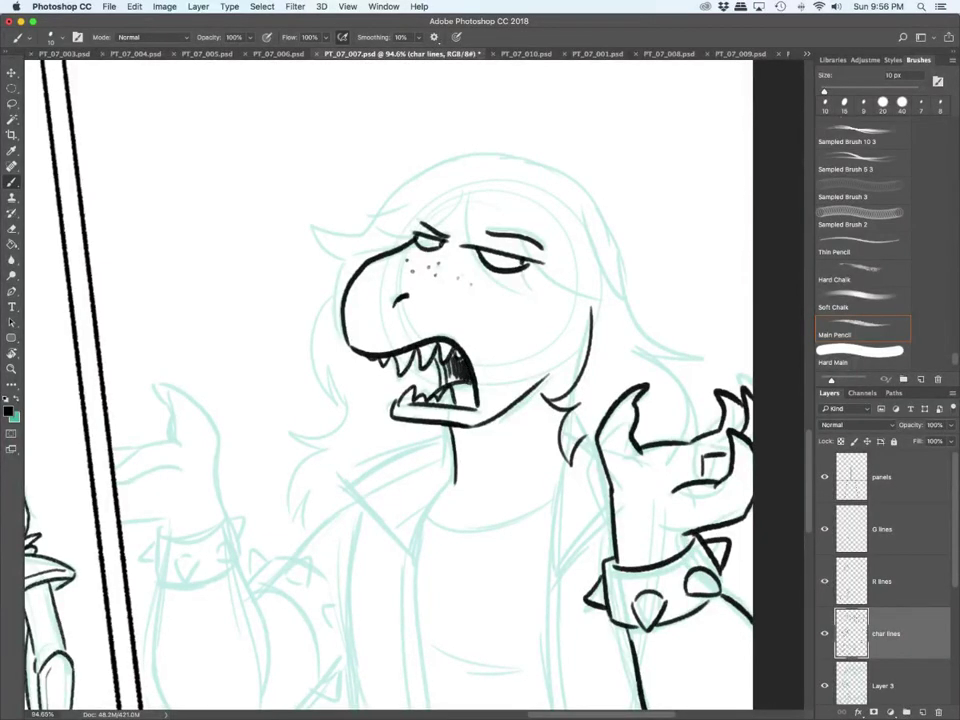
# Step: Ink the fringe over the eyes, the crown outline and the flicked hair locks around the head with a 15 px brush
pyautogui.press(']')
pyautogui.moveTo(461, 191)
pyautogui.mouseDown()
pyautogui.moveTo(537, 294)
pyautogui.moveTo(525, 237)
pyautogui.mouseUp()
pyautogui.moveTo(526, 238); pyautogui.dragTo(617, 318)
pyautogui.moveTo(617, 318); pyautogui.dragTo(596, 253)
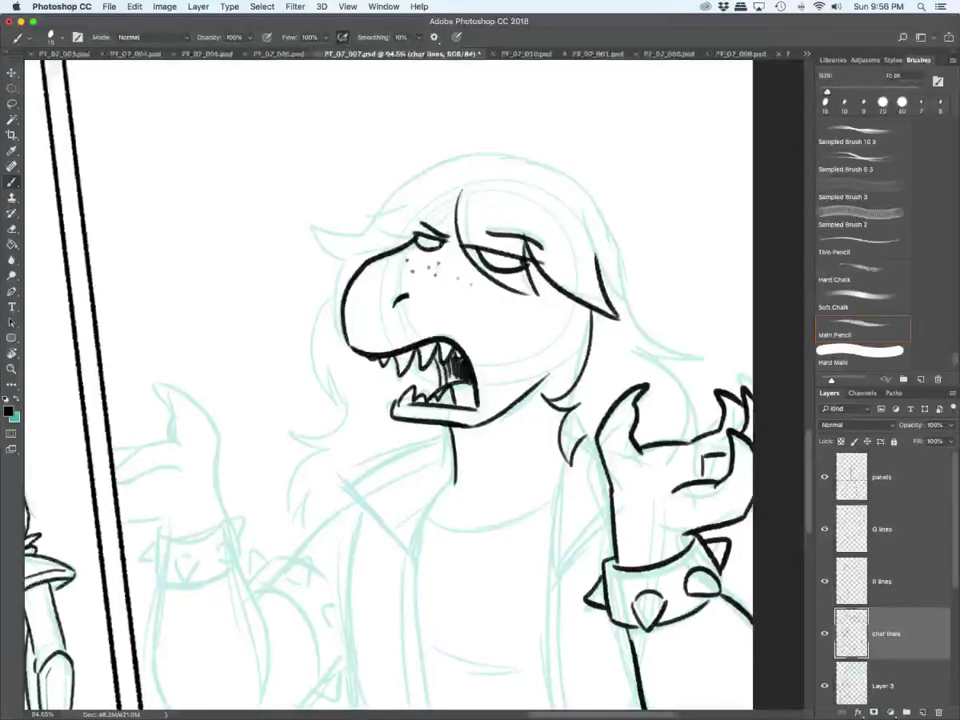
pyautogui.moveTo(403, 202)
pyautogui.mouseDown()
pyautogui.moveTo(364, 226)
pyautogui.moveTo(697, 335)
pyautogui.mouseUp()
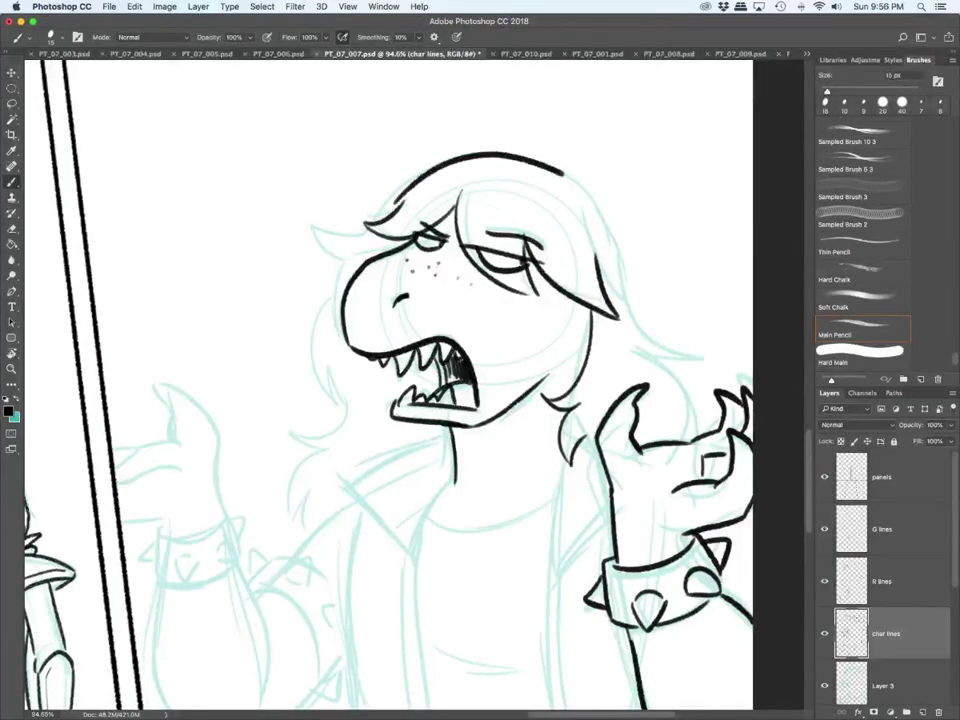
pyautogui.moveTo(679, 411); pyautogui.dragTo(690, 438)
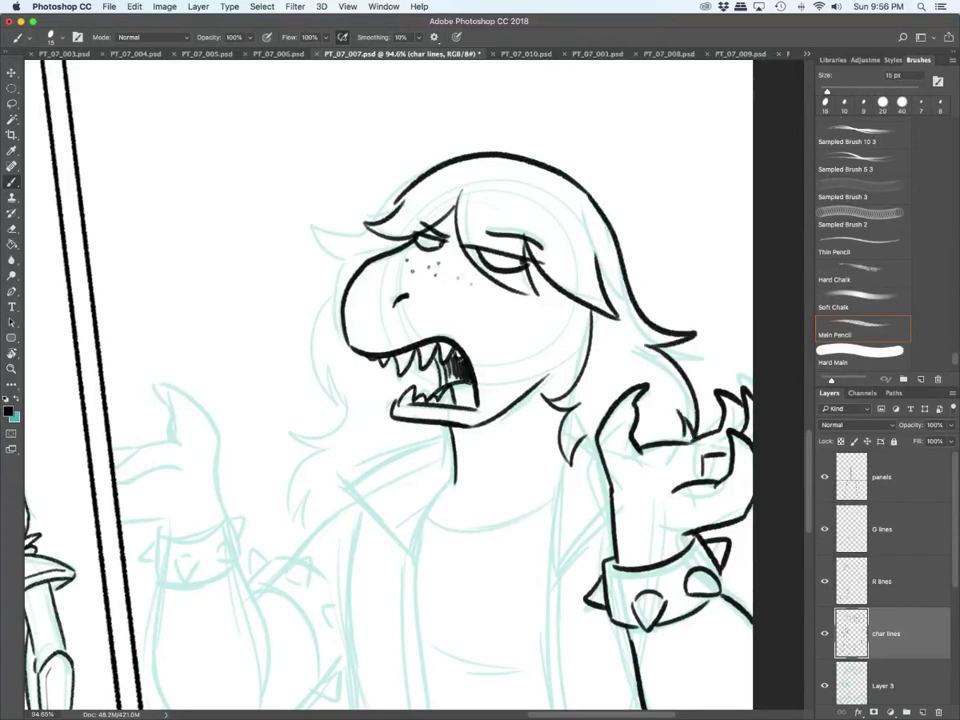
pyautogui.moveTo(368, 222)
pyautogui.mouseDown()
pyautogui.moveTo(322, 213)
pyautogui.moveTo(321, 240)
pyautogui.moveTo(345, 268)
pyautogui.mouseUp()
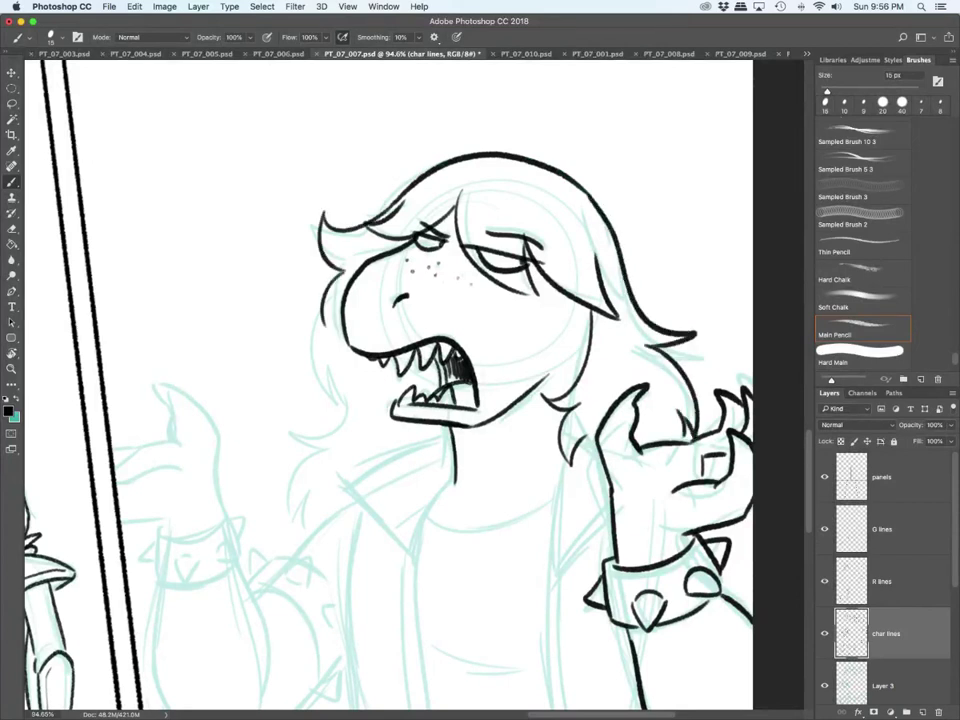
# Step: Ink both sides of the pointed jacket collar and the pointed hair locks hanging behind the snout
pyautogui.moveTo(570, 450); pyautogui.dragTo(553, 572)
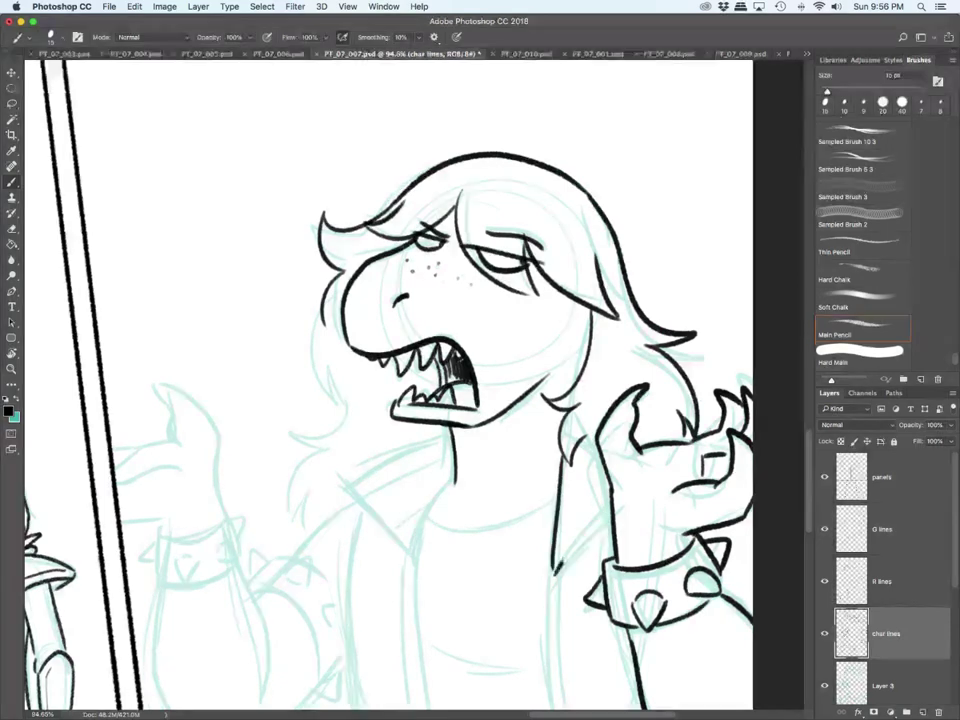
pyautogui.moveTo(452, 436)
pyautogui.mouseDown()
pyautogui.moveTo(343, 490)
pyautogui.moveTo(412, 560)
pyautogui.mouseUp()
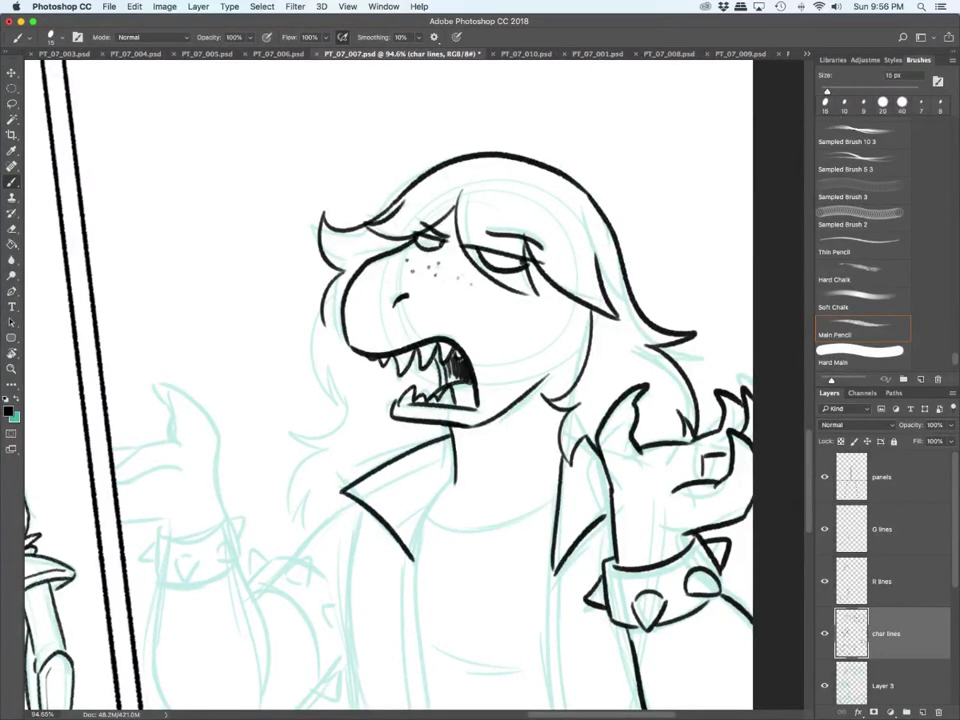
pyautogui.moveTo(340, 345)
pyautogui.mouseDown()
pyautogui.moveTo(308, 420)
pyautogui.moveTo(333, 450)
pyautogui.moveTo(316, 526)
pyautogui.mouseUp()
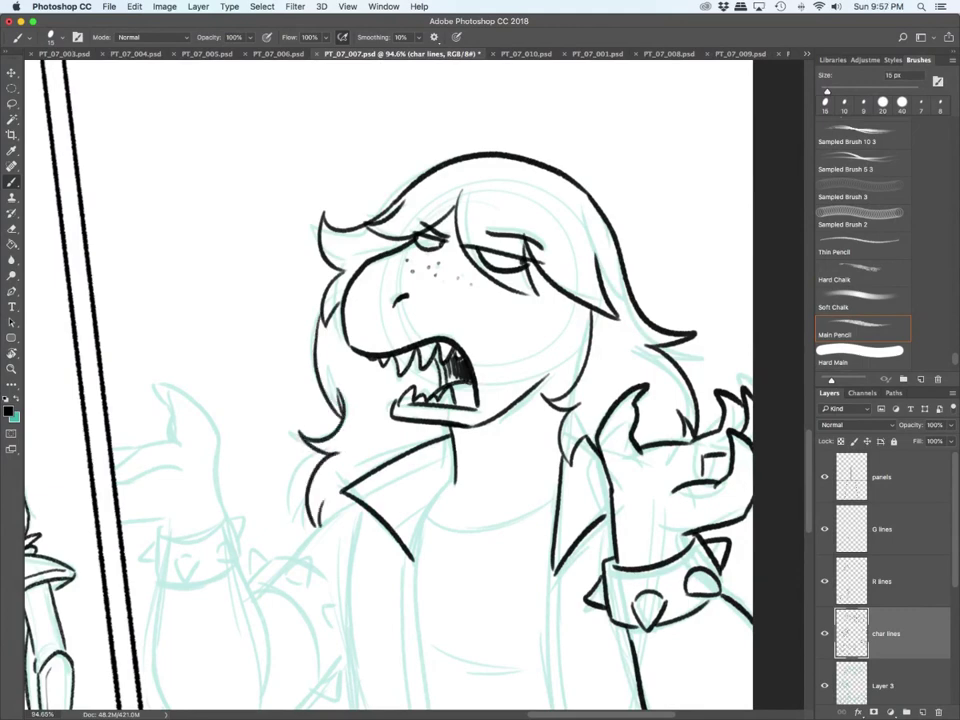
# Step: Ink the outer outline of both front halves of the open vest, from the collar down to the hems
pyautogui.scroll(-8, 390, 380)
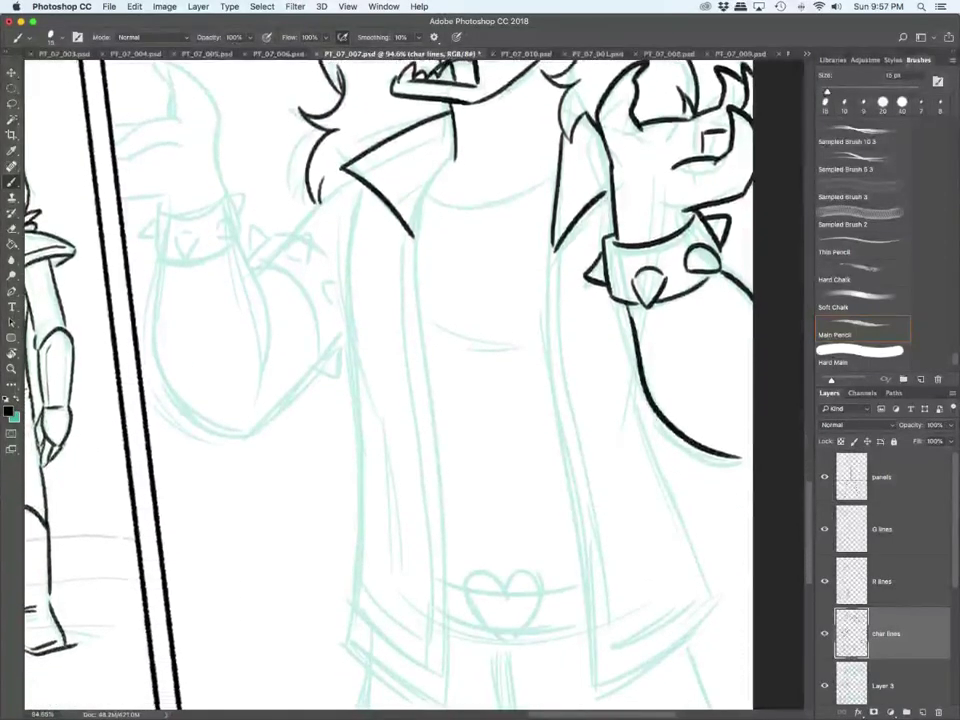
pyautogui.moveTo(551, 250)
pyautogui.mouseDown()
pyautogui.moveTo(554, 362)
pyautogui.moveTo(595, 688)
pyautogui.mouseUp()
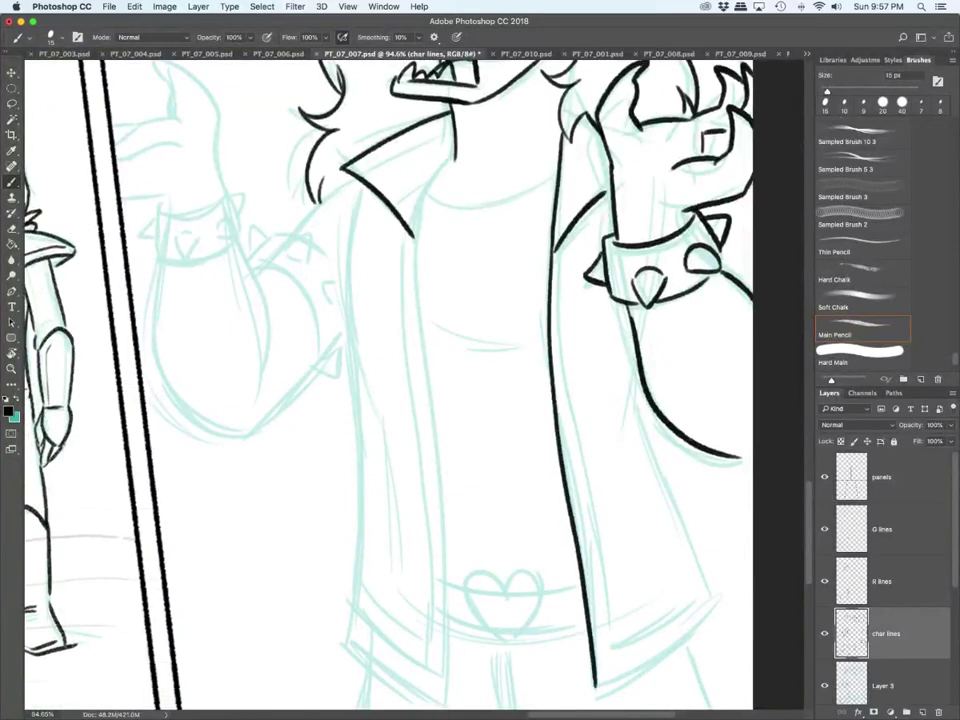
pyautogui.moveTo(635, 350)
pyautogui.mouseDown()
pyautogui.moveTo(645, 428)
pyautogui.moveTo(712, 595)
pyautogui.moveTo(674, 640)
pyautogui.moveTo(600, 686)
pyautogui.mouseUp()
pyautogui.moveTo(415, 232); pyautogui.dragTo(445, 686)
pyautogui.moveTo(367, 190)
pyautogui.mouseDown()
pyautogui.moveTo(355, 612)
pyautogui.moveTo(438, 683)
pyautogui.mouseUp()
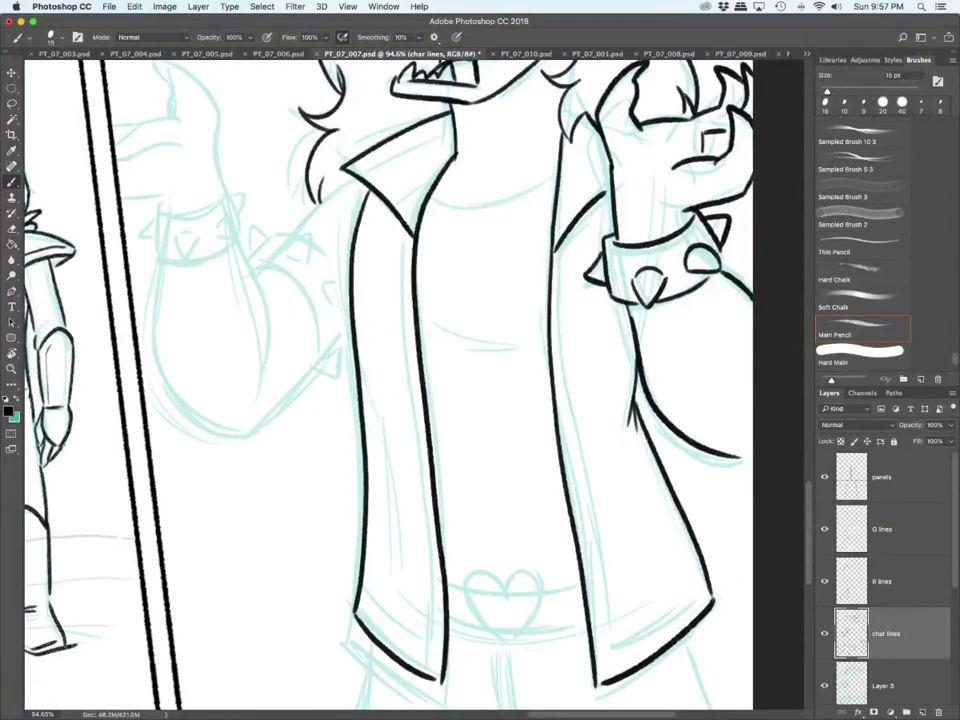
# Step: Ink the inner trim lines along the front edges and hems of both vest halves
pyautogui.moveTo(401, 232); pyautogui.dragTo(430, 648)
pyautogui.moveTo(362, 592); pyautogui.dragTo(422, 646)
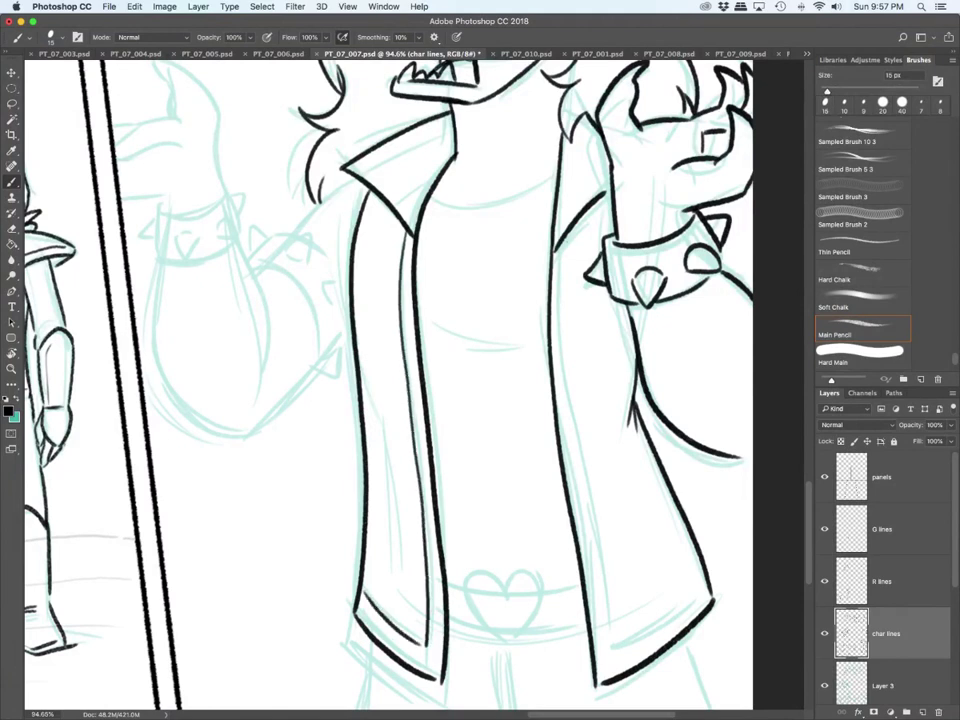
pyautogui.moveTo(423, 182); pyautogui.dragTo(456, 489)
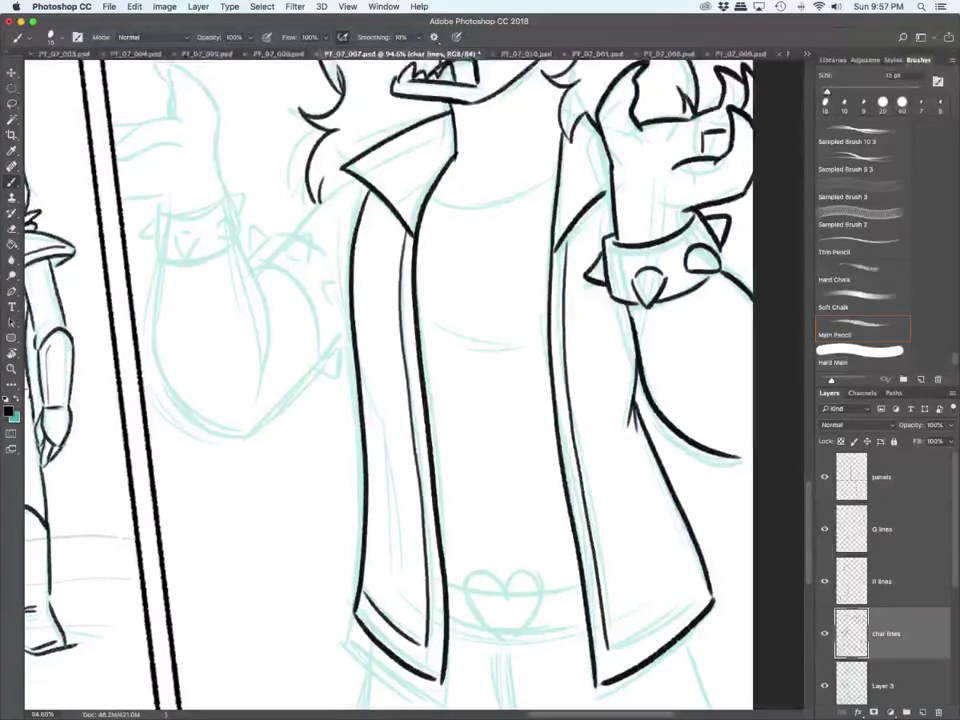
pyautogui.moveTo(705, 574); pyautogui.dragTo(620, 641)
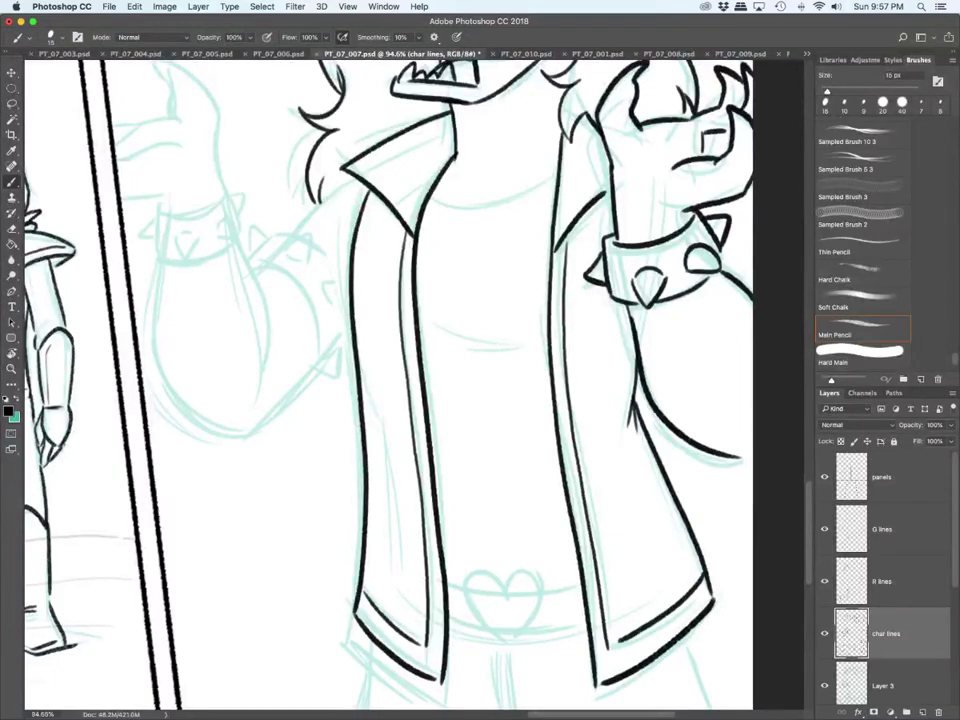
# Step: Ink the shirt's curved neckline and the two crease lines across the chest
pyautogui.moveTo(429, 210); pyautogui.dragTo(555, 184)
pyautogui.moveTo(421, 315); pyautogui.dragTo(520, 352)
pyautogui.moveTo(437, 336); pyautogui.dragTo(507, 362)
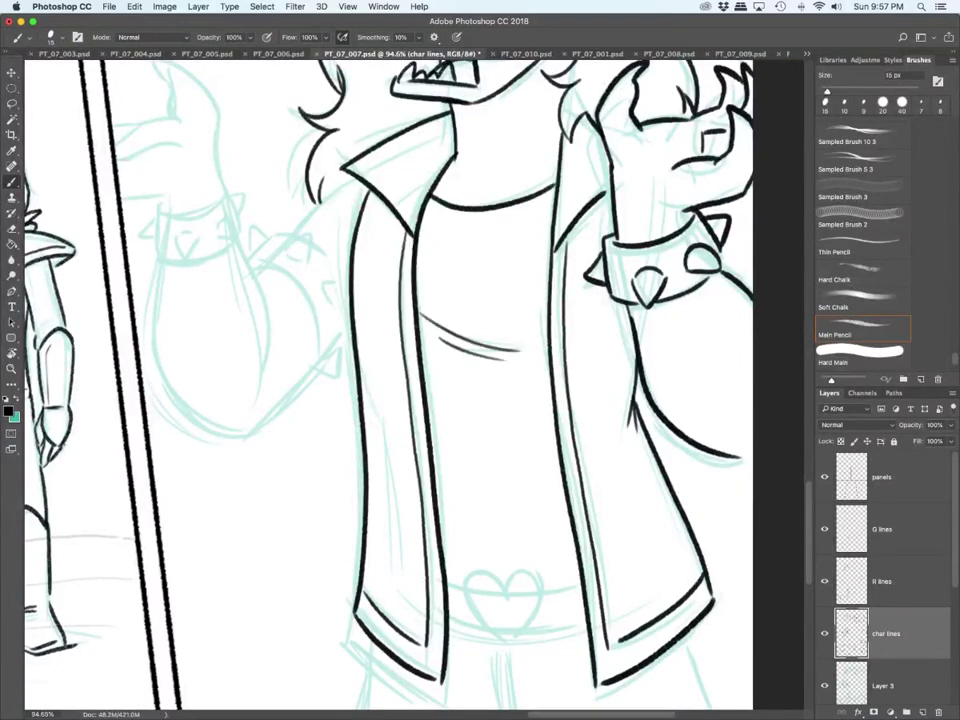
# Step: Ink the spiked wristband with its studs on the arm beside the slanted panel border
pyautogui.scroll(-5, 428, 573)
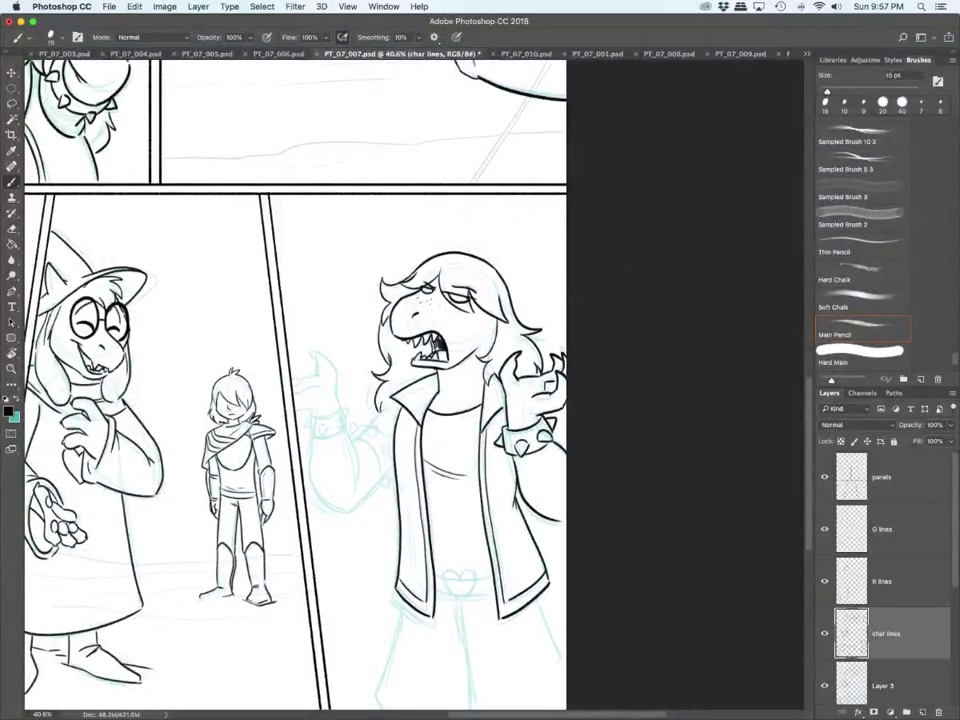
pyautogui.scroll(2, 427, 387)
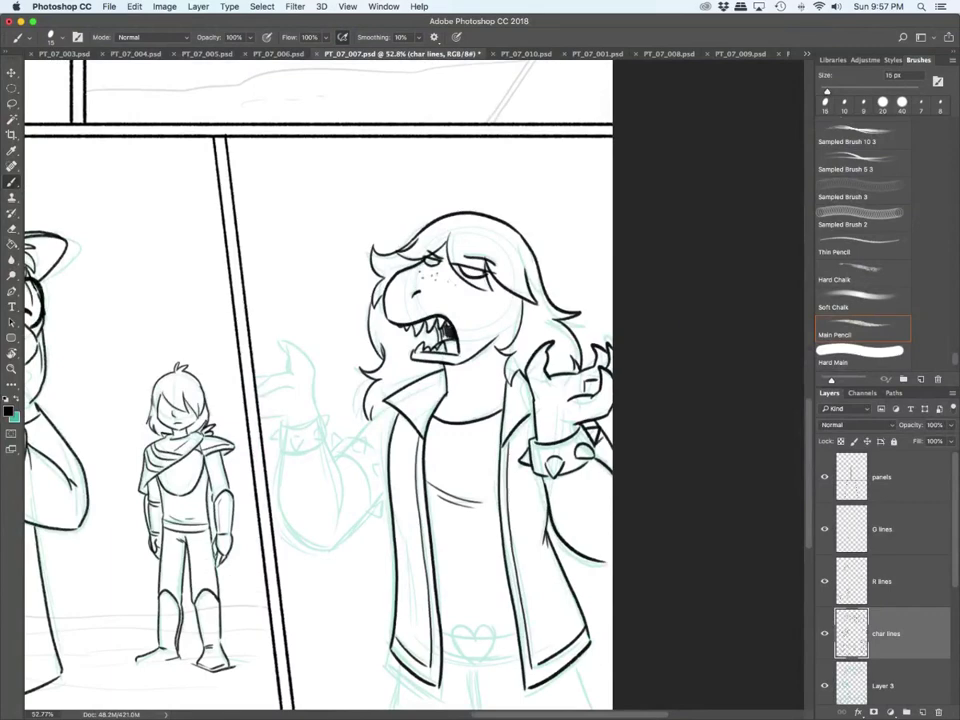
pyautogui.scroll(3, 370, 510)
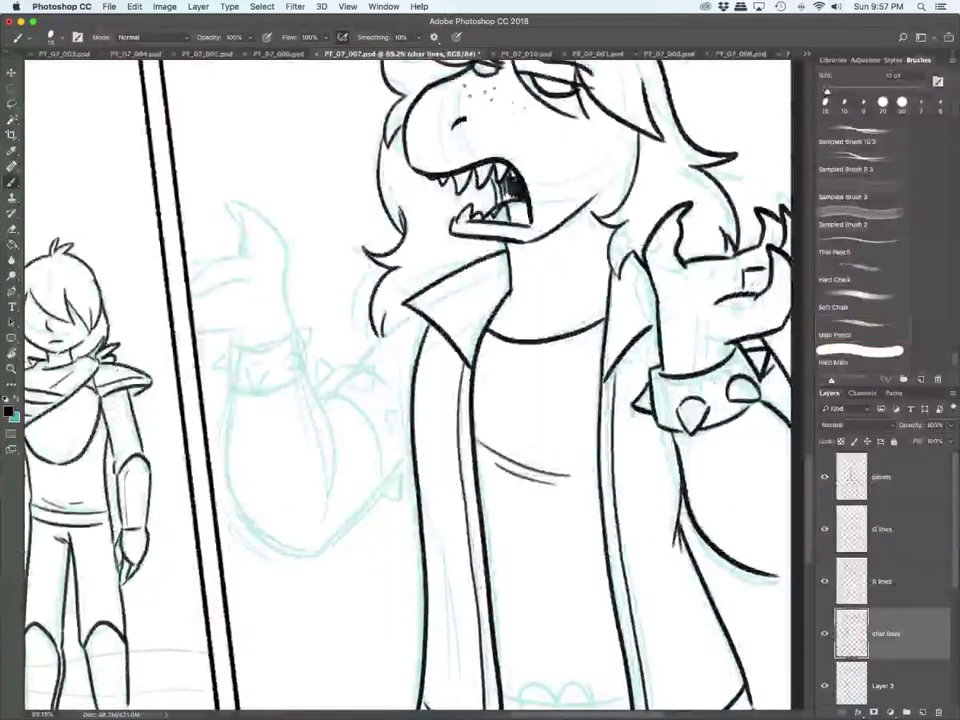
pyautogui.moveTo(231, 344); pyautogui.dragTo(293, 333)
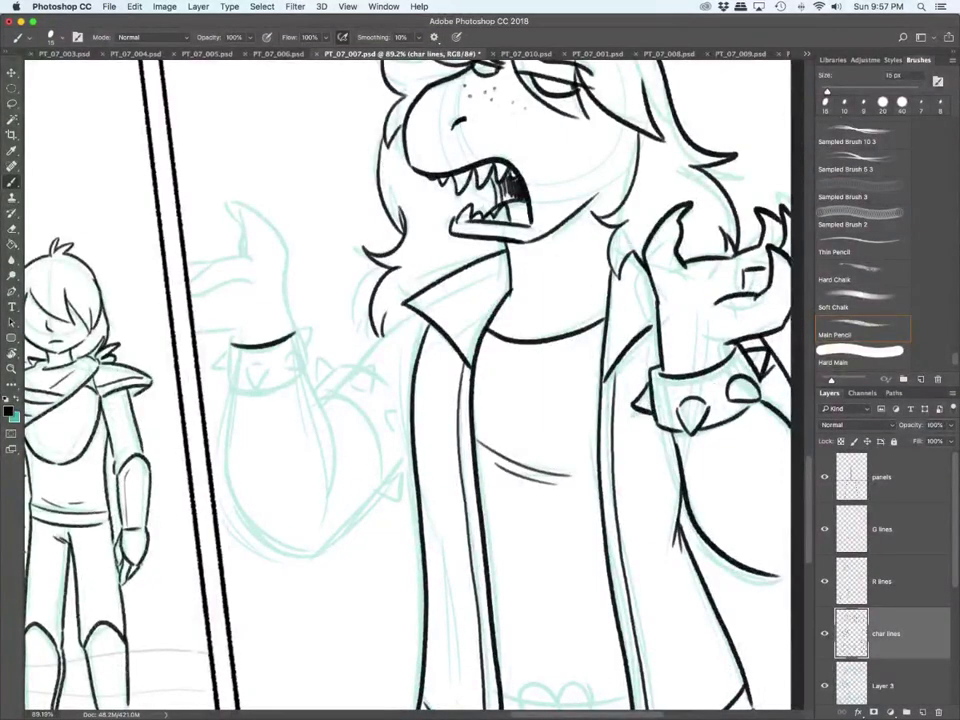
pyautogui.moveTo(231, 339); pyautogui.dragTo(225, 376)
pyautogui.moveTo(225, 351)
pyautogui.mouseDown()
pyautogui.moveTo(217, 355)
pyautogui.moveTo(226, 373)
pyautogui.moveTo(265, 367)
pyautogui.moveTo(302, 378)
pyautogui.moveTo(308, 354)
pyautogui.moveTo(294, 370)
pyautogui.moveTo(313, 370)
pyautogui.mouseUp()
pyautogui.moveTo(302, 334); pyautogui.dragTo(314, 354)
# Step: Ink the raised hand above that wristband, with its clawed thumb and the fingers reaching the panel border
pyautogui.moveTo(194, 329); pyautogui.dragTo(236, 326)
pyautogui.moveTo(191, 296); pyautogui.dragTo(248, 281)
pyautogui.moveTo(190, 266)
pyautogui.mouseDown()
pyautogui.moveTo(212, 290)
pyautogui.moveTo(208, 268)
pyautogui.mouseUp()
pyautogui.moveTo(185, 265); pyautogui.dragTo(253, 252)
pyautogui.moveTo(292, 330)
pyautogui.mouseDown()
pyautogui.moveTo(280, 258)
pyautogui.moveTo(238, 205)
pyautogui.moveTo(258, 250)
pyautogui.mouseUp()
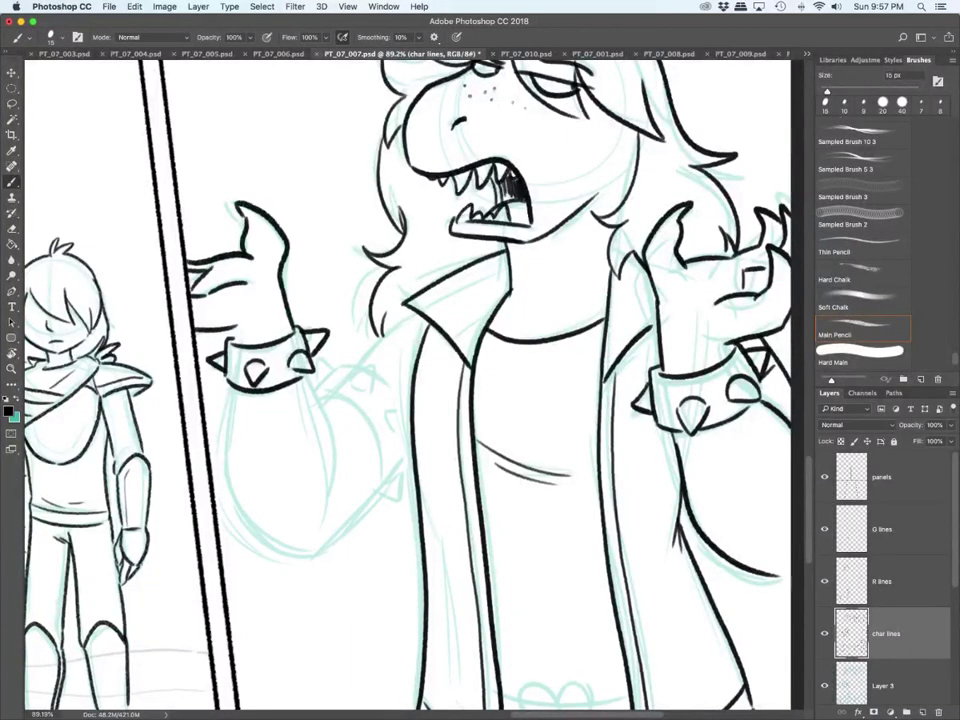
pyautogui.moveTo(236, 327); pyautogui.dragTo(233, 339)
# Step: Ink both sides of the forearm below the wristband and the bent elbow
pyautogui.moveTo(233, 389)
pyautogui.mouseDown()
pyautogui.moveTo(242, 518)
pyautogui.moveTo(295, 554)
pyautogui.mouseUp()
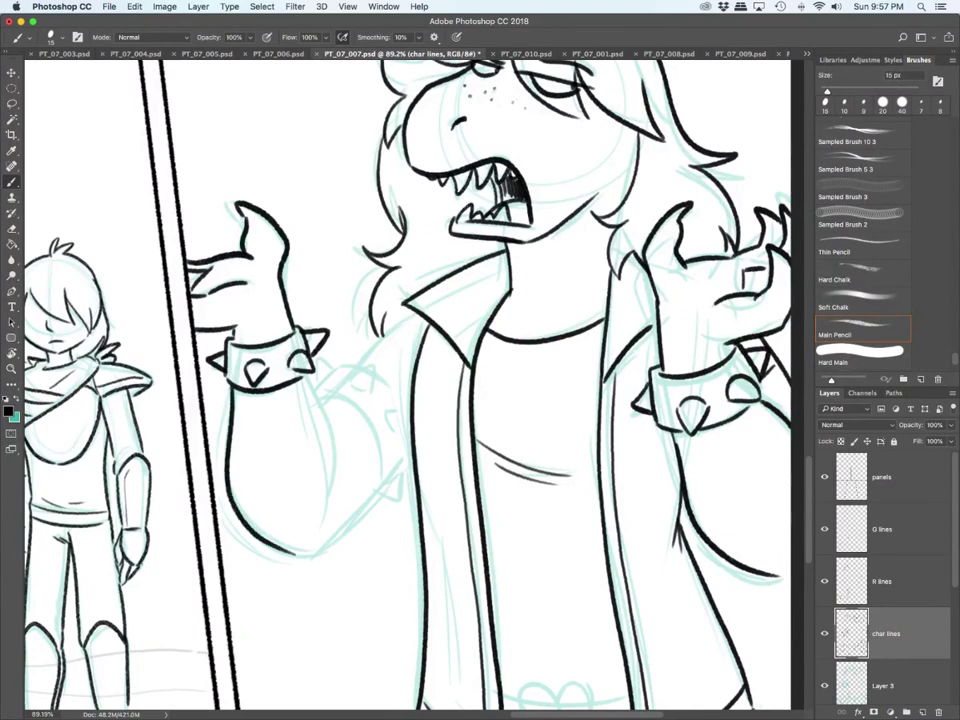
pyautogui.moveTo(305, 375)
pyautogui.mouseDown()
pyautogui.moveTo(329, 497)
pyautogui.moveTo(338, 476)
pyautogui.mouseUp()
pyautogui.moveTo(295, 552); pyautogui.dragTo(379, 490)
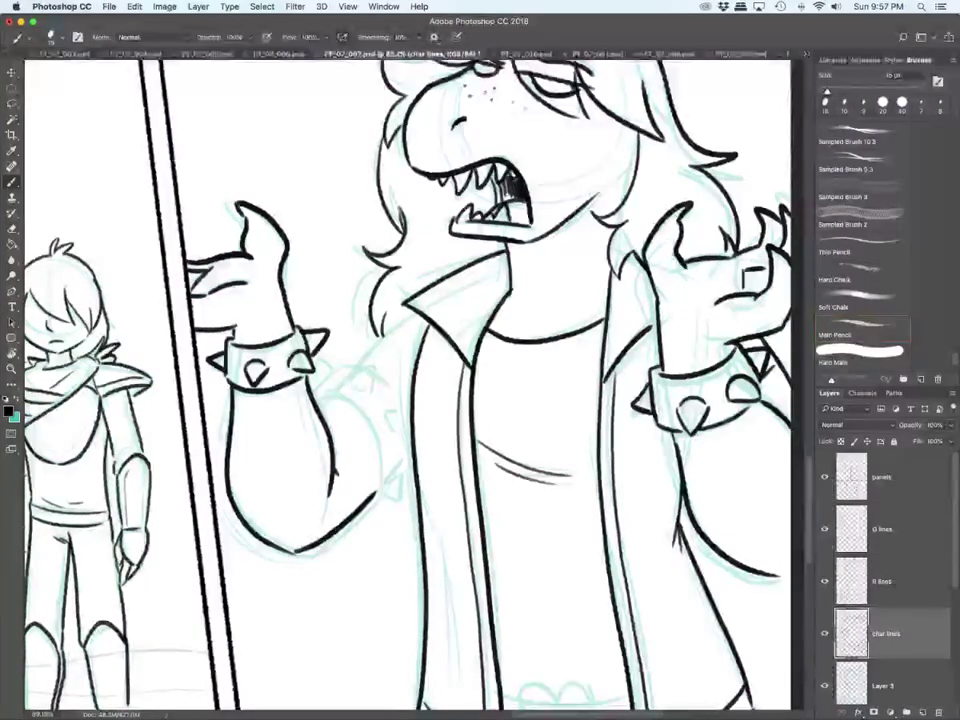
# Step: Ink the spiked band around the upper arm and the shoulder line up to the vest collar
pyautogui.moveTo(314, 400); pyautogui.dragTo(380, 490)
pyautogui.moveTo(316, 398)
pyautogui.mouseDown()
pyautogui.moveTo(357, 371)
pyautogui.moveTo(331, 380)
pyautogui.moveTo(343, 371)
pyautogui.moveTo(407, 407)
pyautogui.moveTo(411, 437)
pyautogui.moveTo(410, 415)
pyautogui.mouseUp()
pyautogui.moveTo(376, 497)
pyautogui.mouseDown()
pyautogui.moveTo(411, 457)
pyautogui.moveTo(408, 471)
pyautogui.mouseUp()
pyautogui.moveTo(353, 368); pyautogui.dragTo(380, 335)
pyautogui.moveTo(356, 367); pyautogui.dragTo(419, 313)
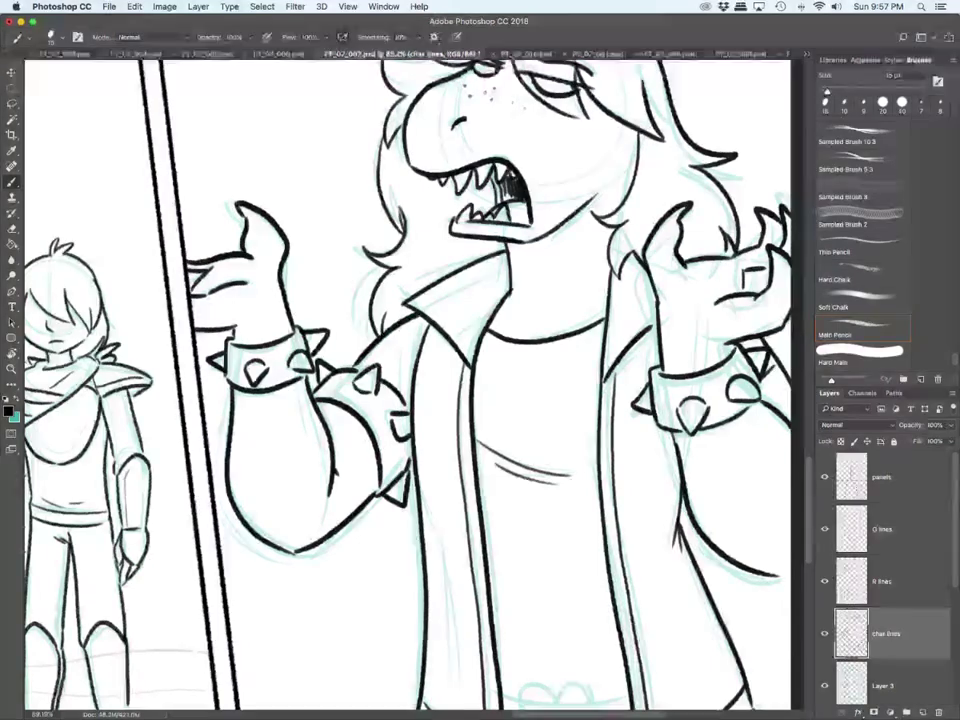
# Step: Ink the heart-shaped belt buckle and the belt edges on both sides of it
pyautogui.scroll(-5, 523, 549)
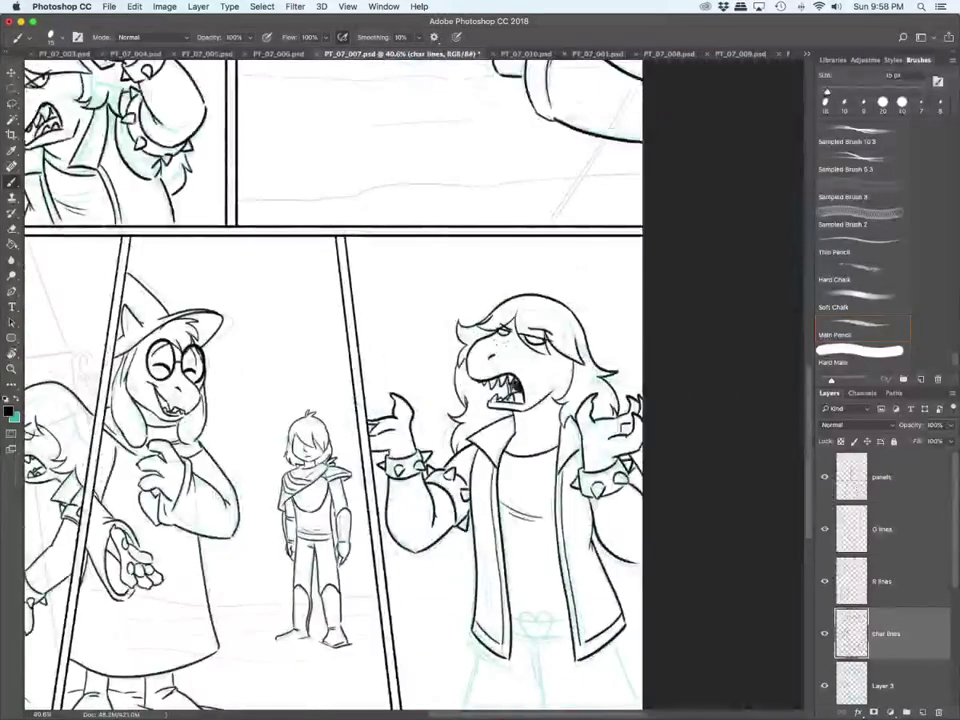
pyautogui.scroll(-5, 333, 380)
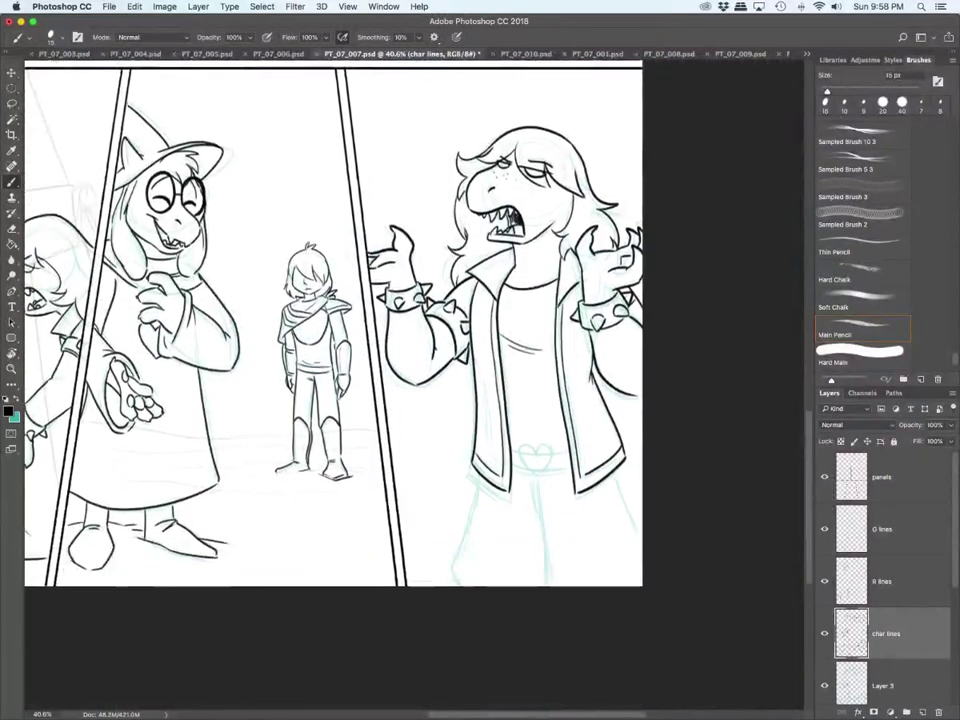
pyautogui.scroll(3, 635, 565)
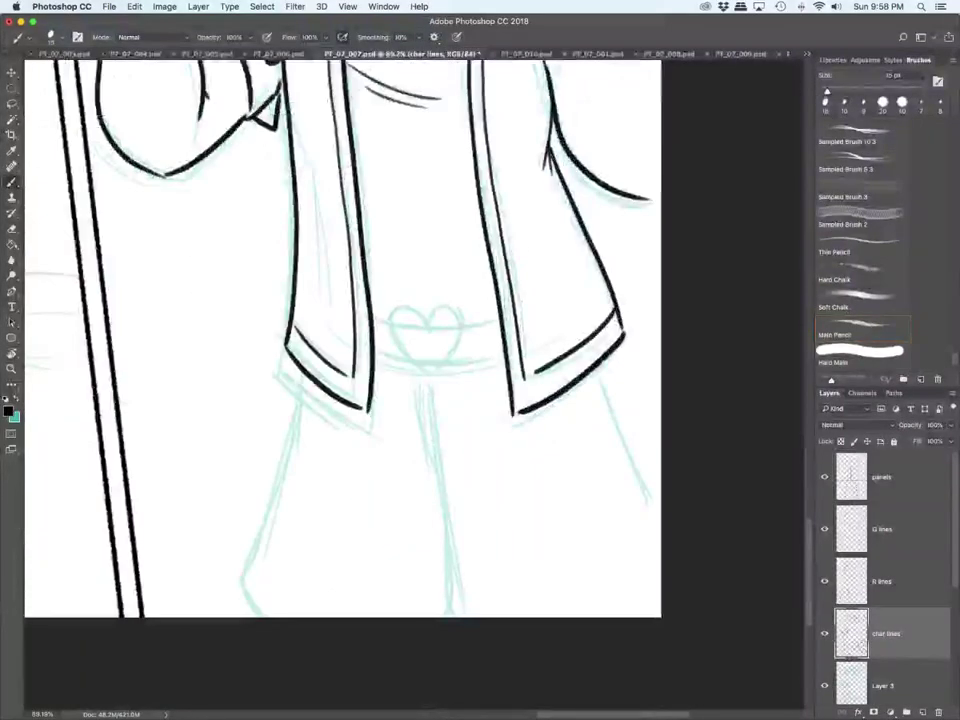
pyautogui.moveTo(422, 368)
pyautogui.mouseDown()
pyautogui.moveTo(426, 322)
pyautogui.moveTo(462, 318)
pyautogui.moveTo(432, 372)
pyautogui.mouseUp()
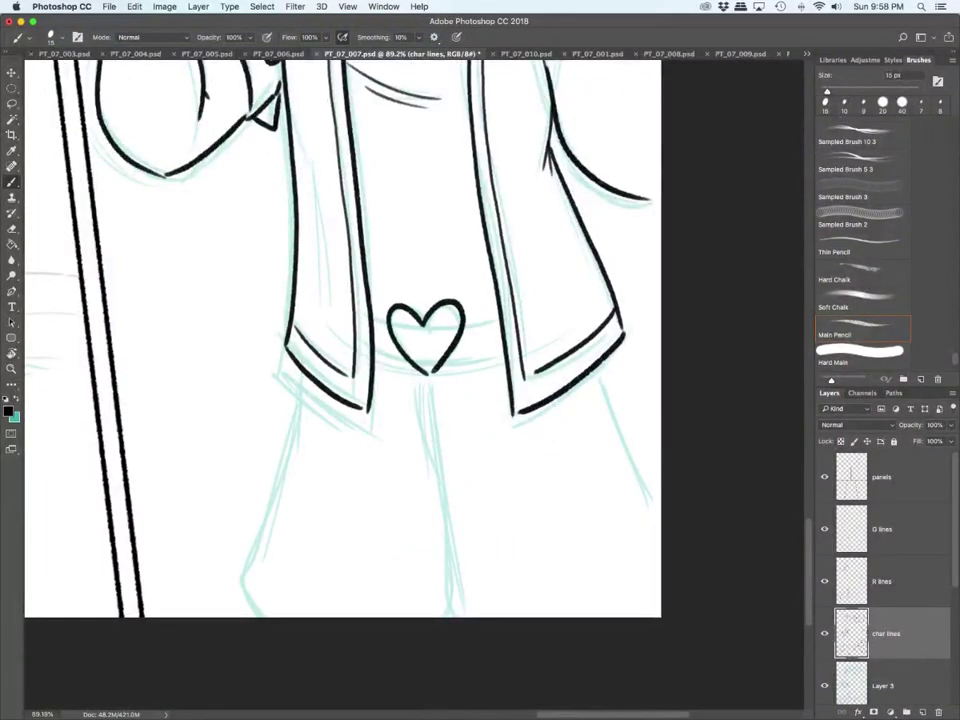
pyautogui.moveTo(374, 354); pyautogui.dragTo(406, 362)
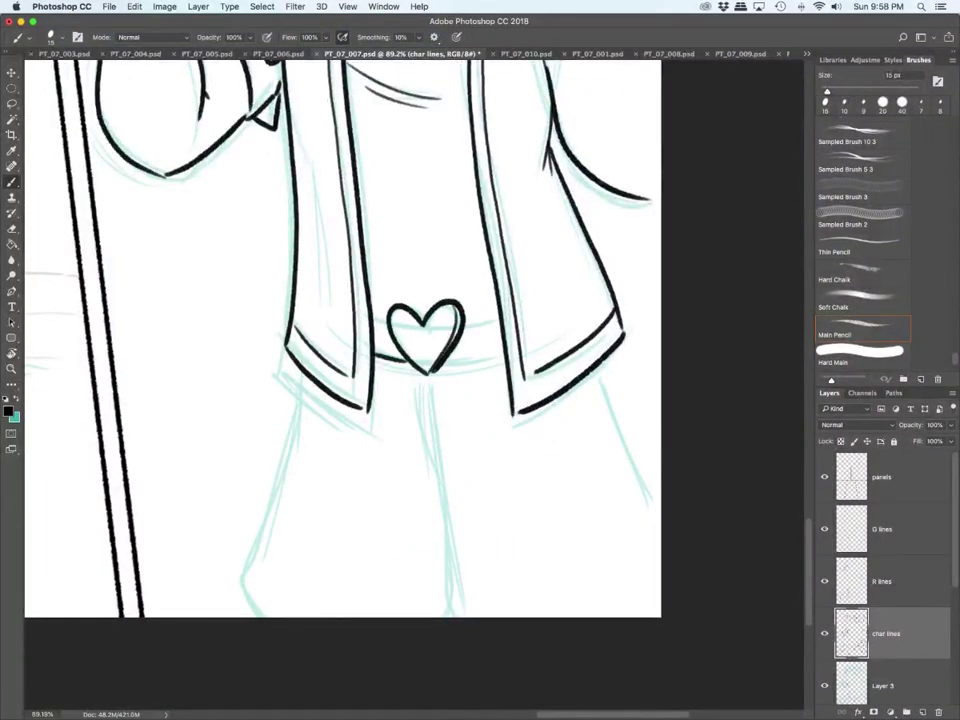
pyautogui.moveTo(373, 316); pyautogui.dragTo(385, 319)
pyautogui.moveTo(463, 321); pyautogui.dragTo(500, 319)
pyautogui.moveTo(455, 358); pyautogui.dragTo(494, 356)
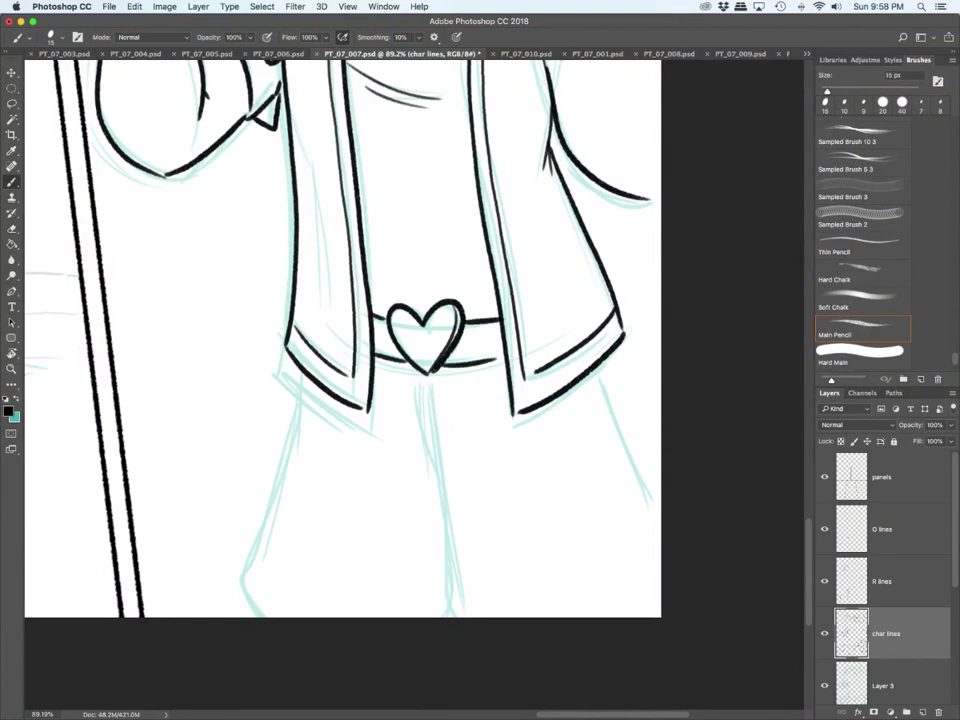
# Step: Ink the inner leg line and the outer edges of both trouser legs below the vest
pyautogui.moveTo(418, 388); pyautogui.dragTo(455, 613)
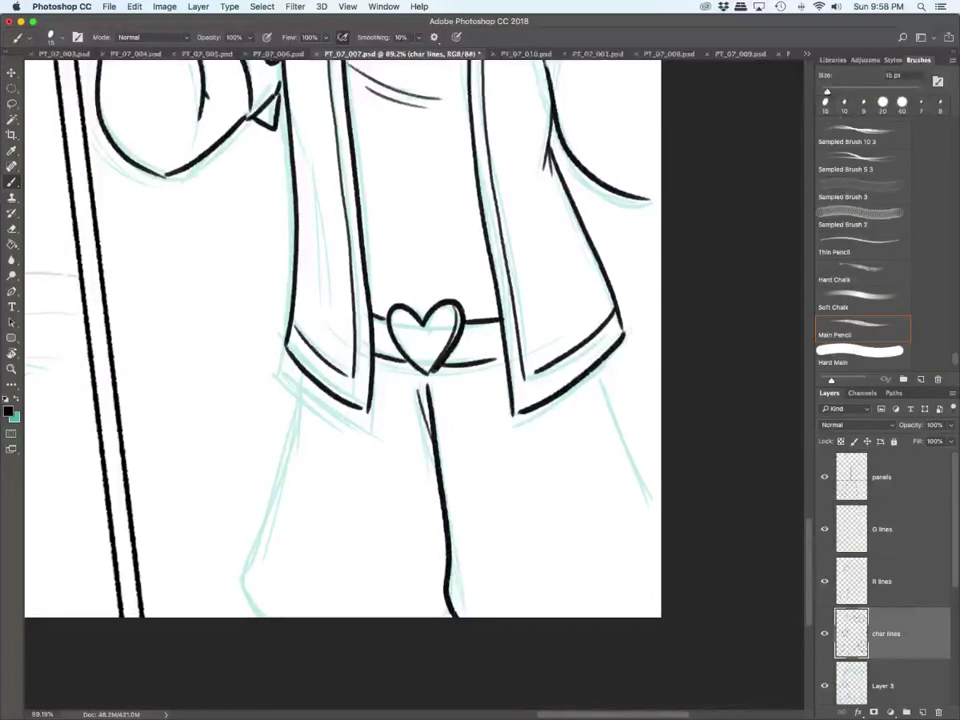
pyautogui.moveTo(595, 372); pyautogui.dragTo(656, 522)
pyautogui.moveTo(300, 388); pyautogui.dragTo(248, 608)
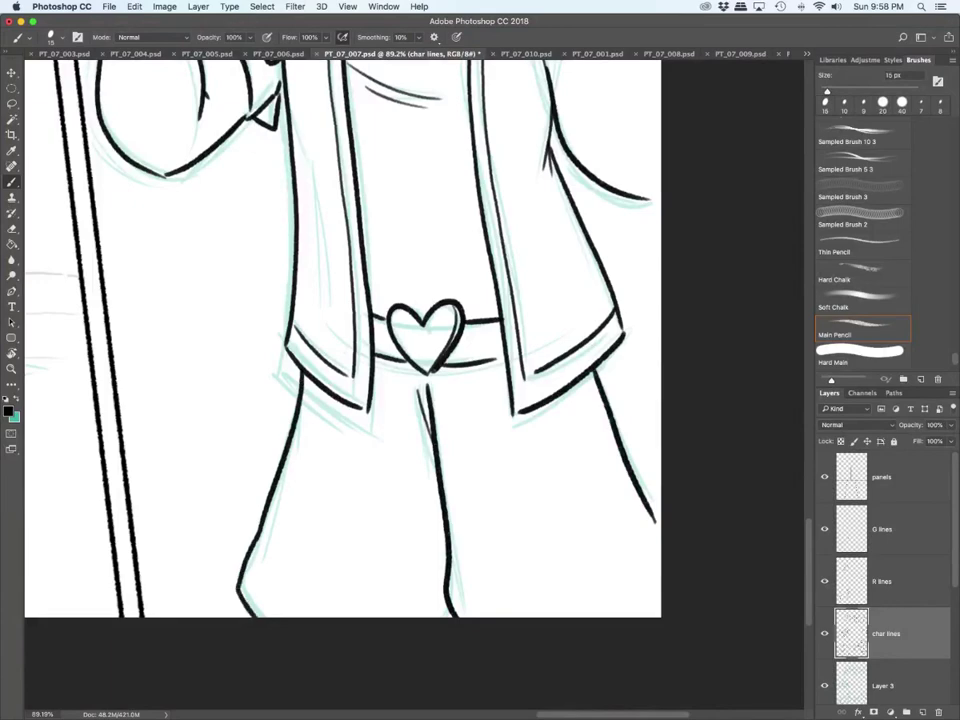
# Step: Hide the Layer 3 sketch to check the inked page as a whole, and save the file
pyautogui.press('super+0')
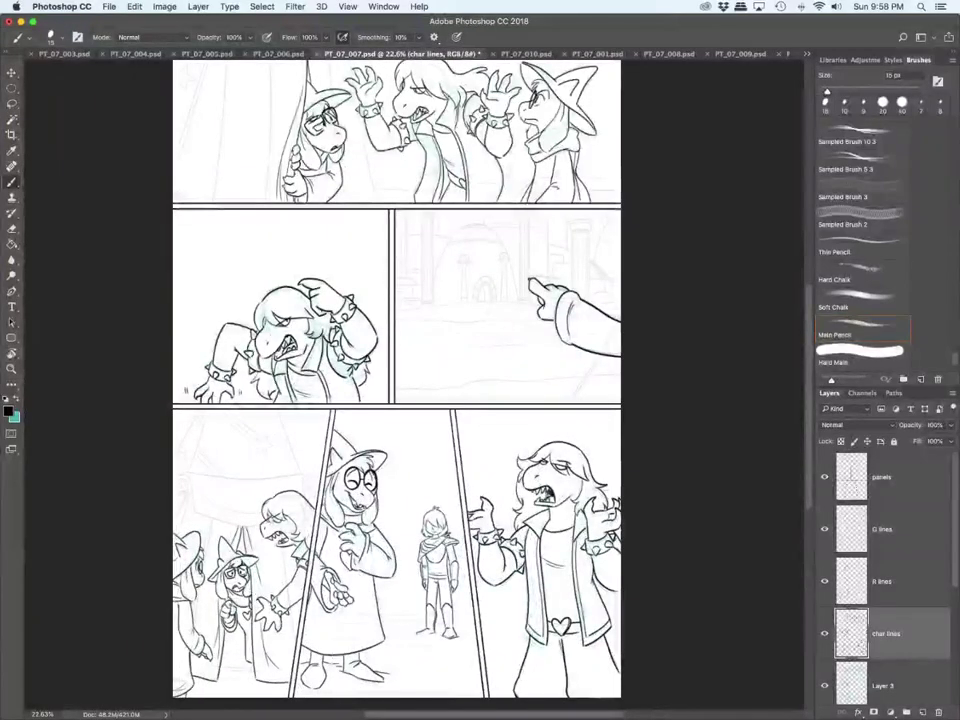
pyautogui.click(825, 633)
pyautogui.press('super+comma')
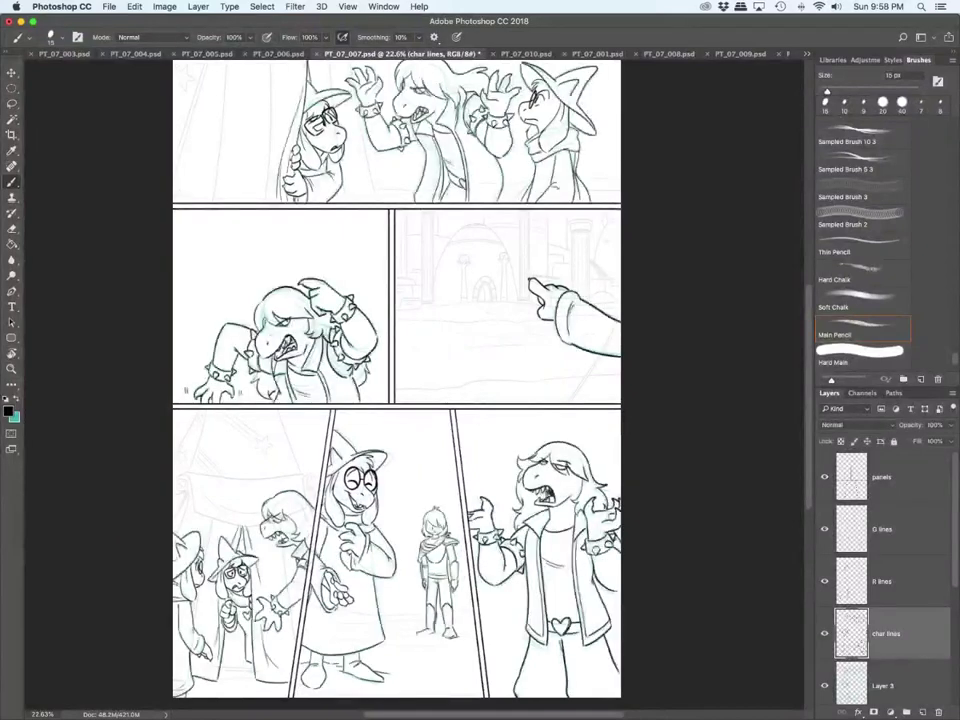
pyautogui.press('super+s')
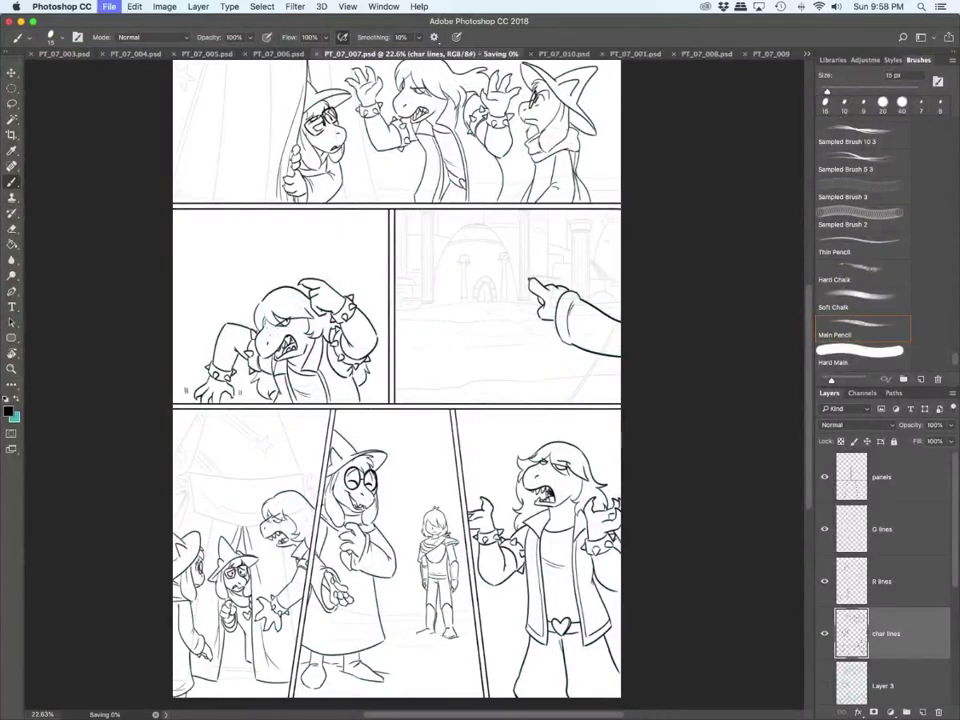